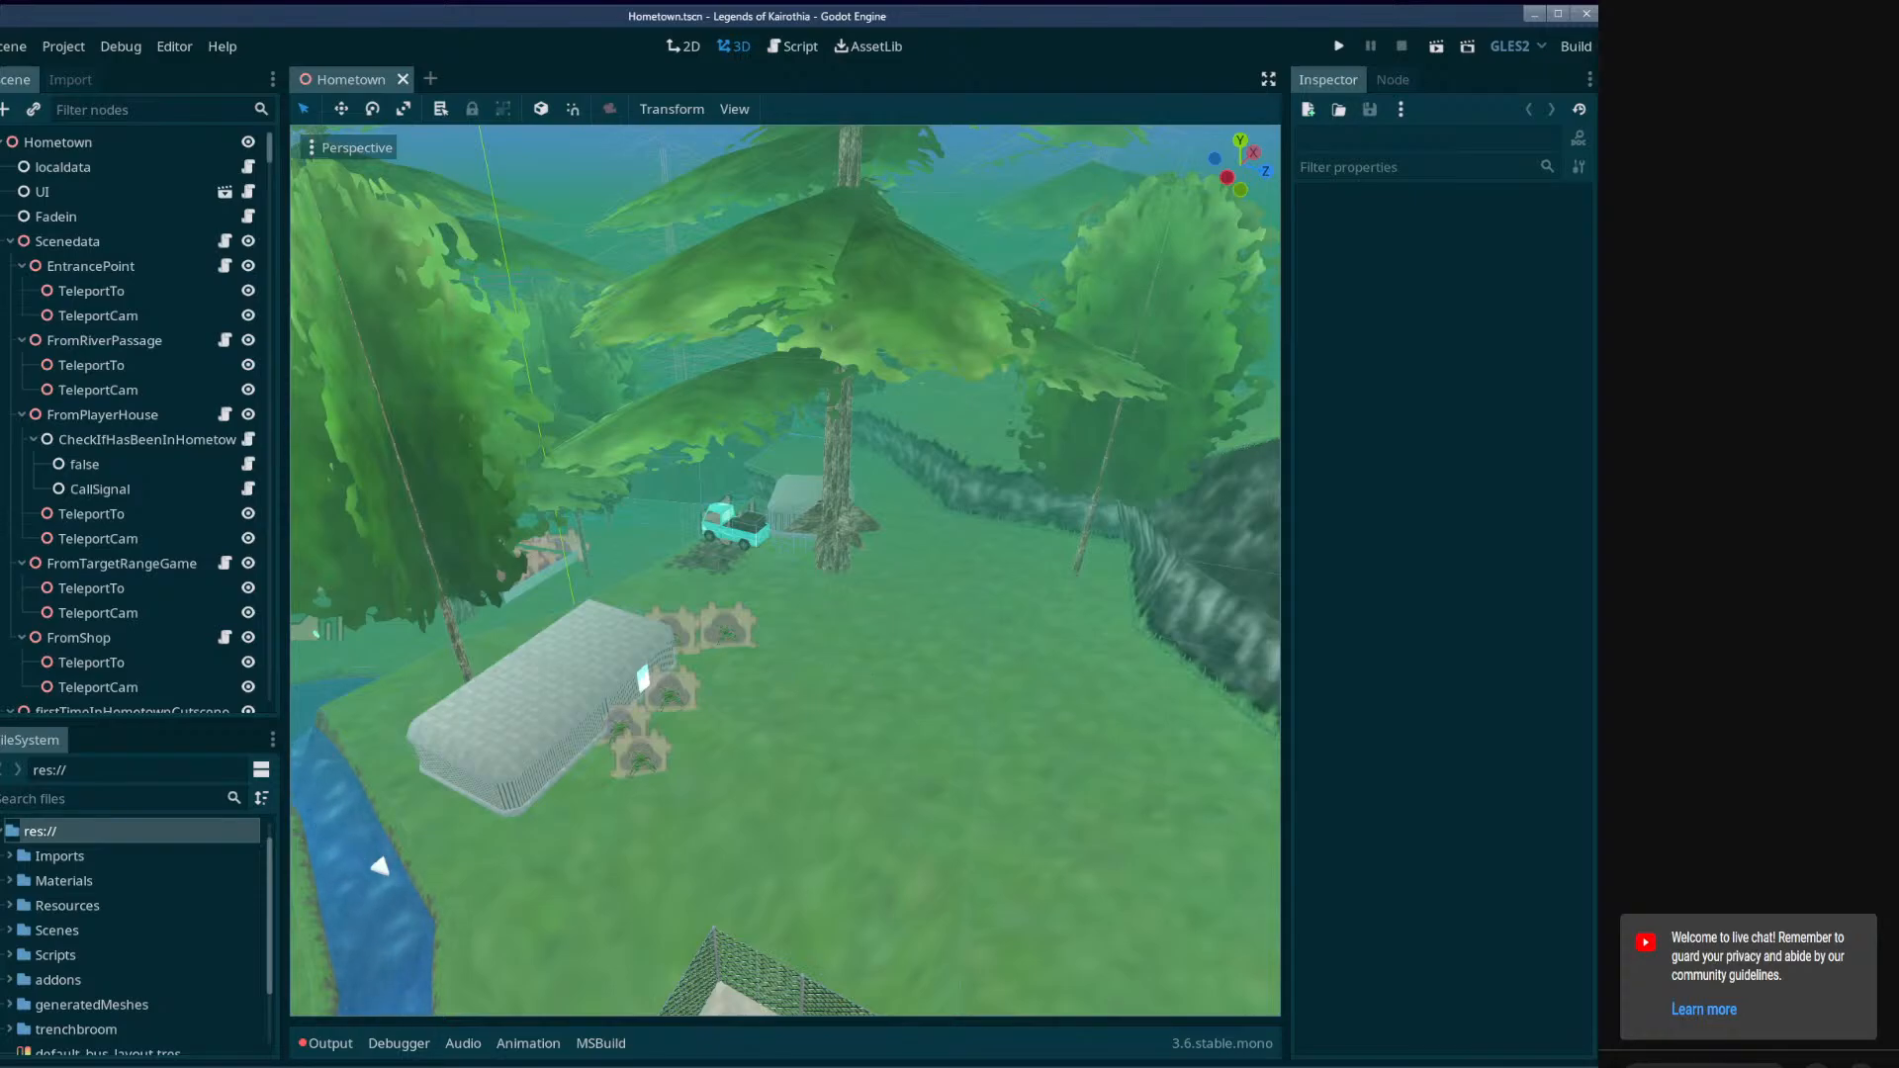
Open the SaiannorVillage.tscn scene from the Scenes/Levels/SaiannorVillage folder.
right_drag(785, 571, 677, 571)
key(w)
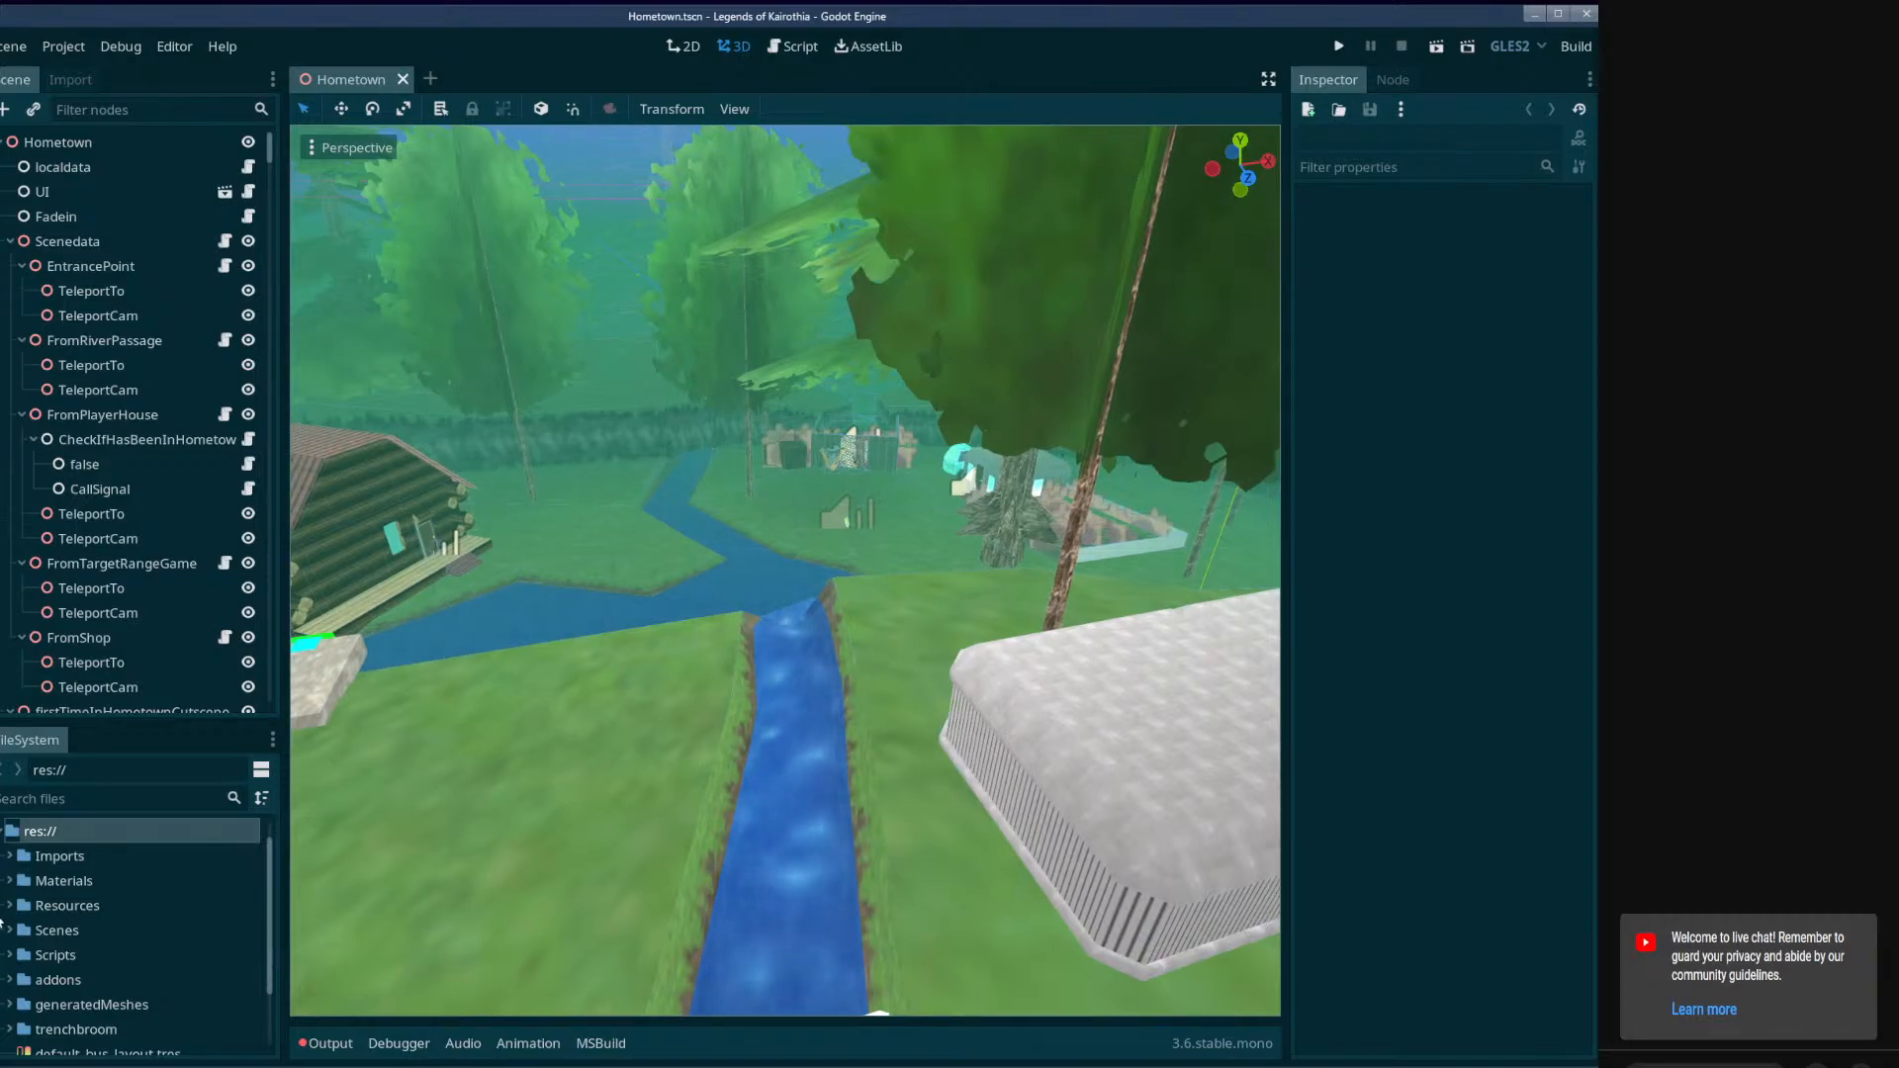
double_click(5, 928)
scroll(15, 909, down, 2)
click(17, 896)
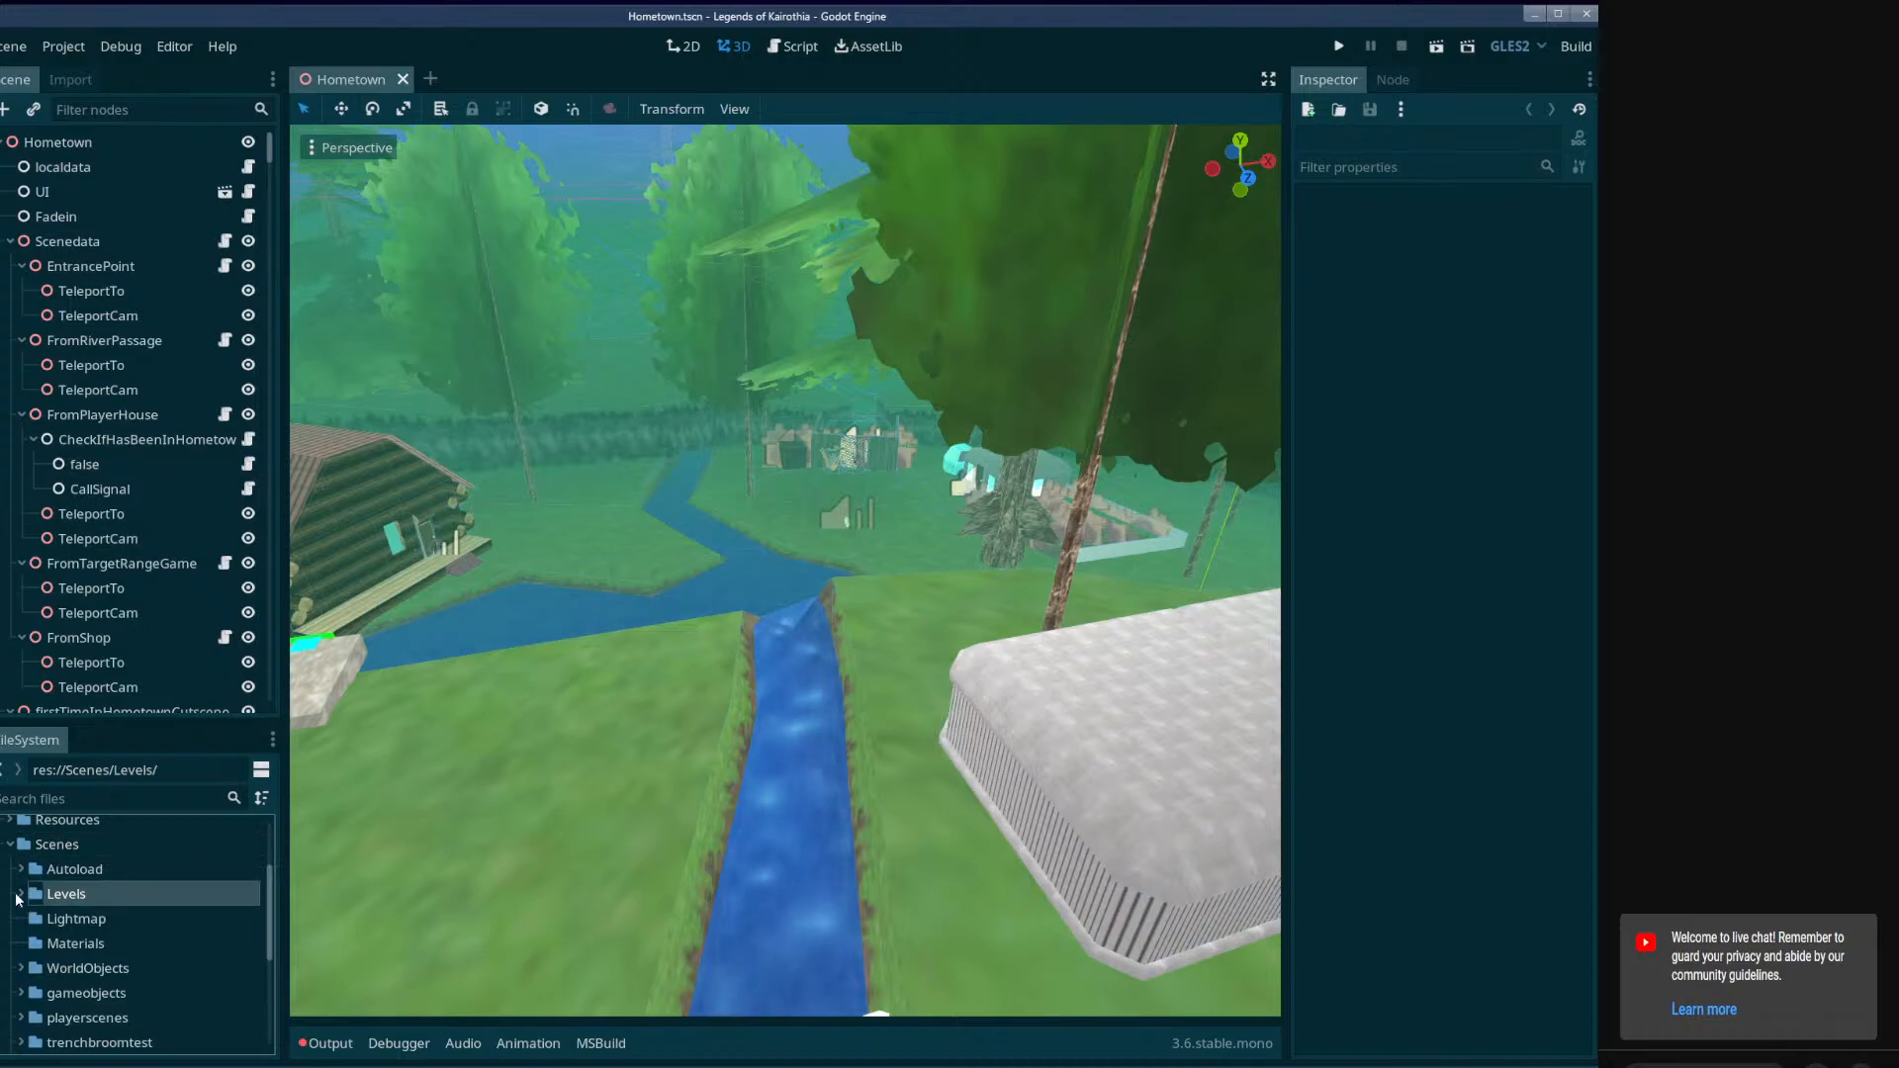
click(17, 896)
scroll(97, 909, down, 2)
scroll(97, 910, up, 1)
scroll(50, 977, down, 1)
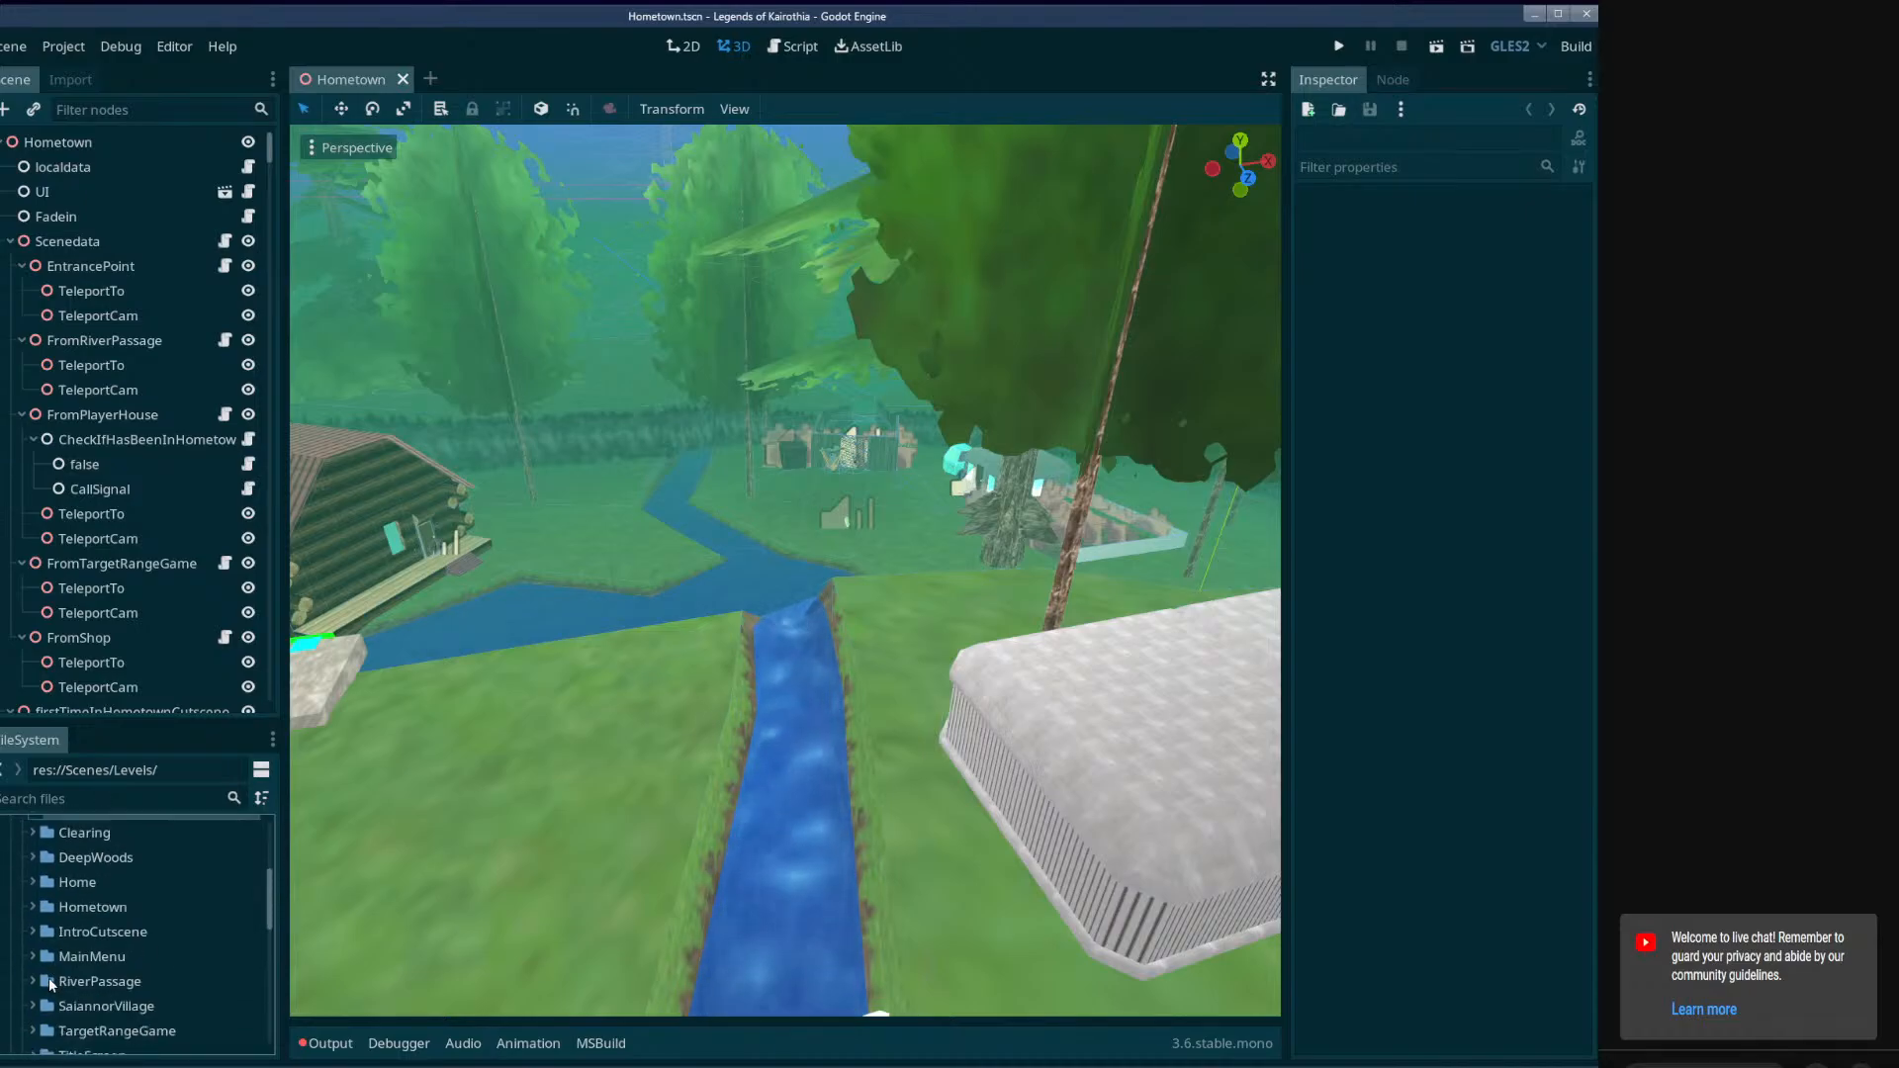
scroll(51, 975, down, 2)
double_click(106, 920)
click(111, 946)
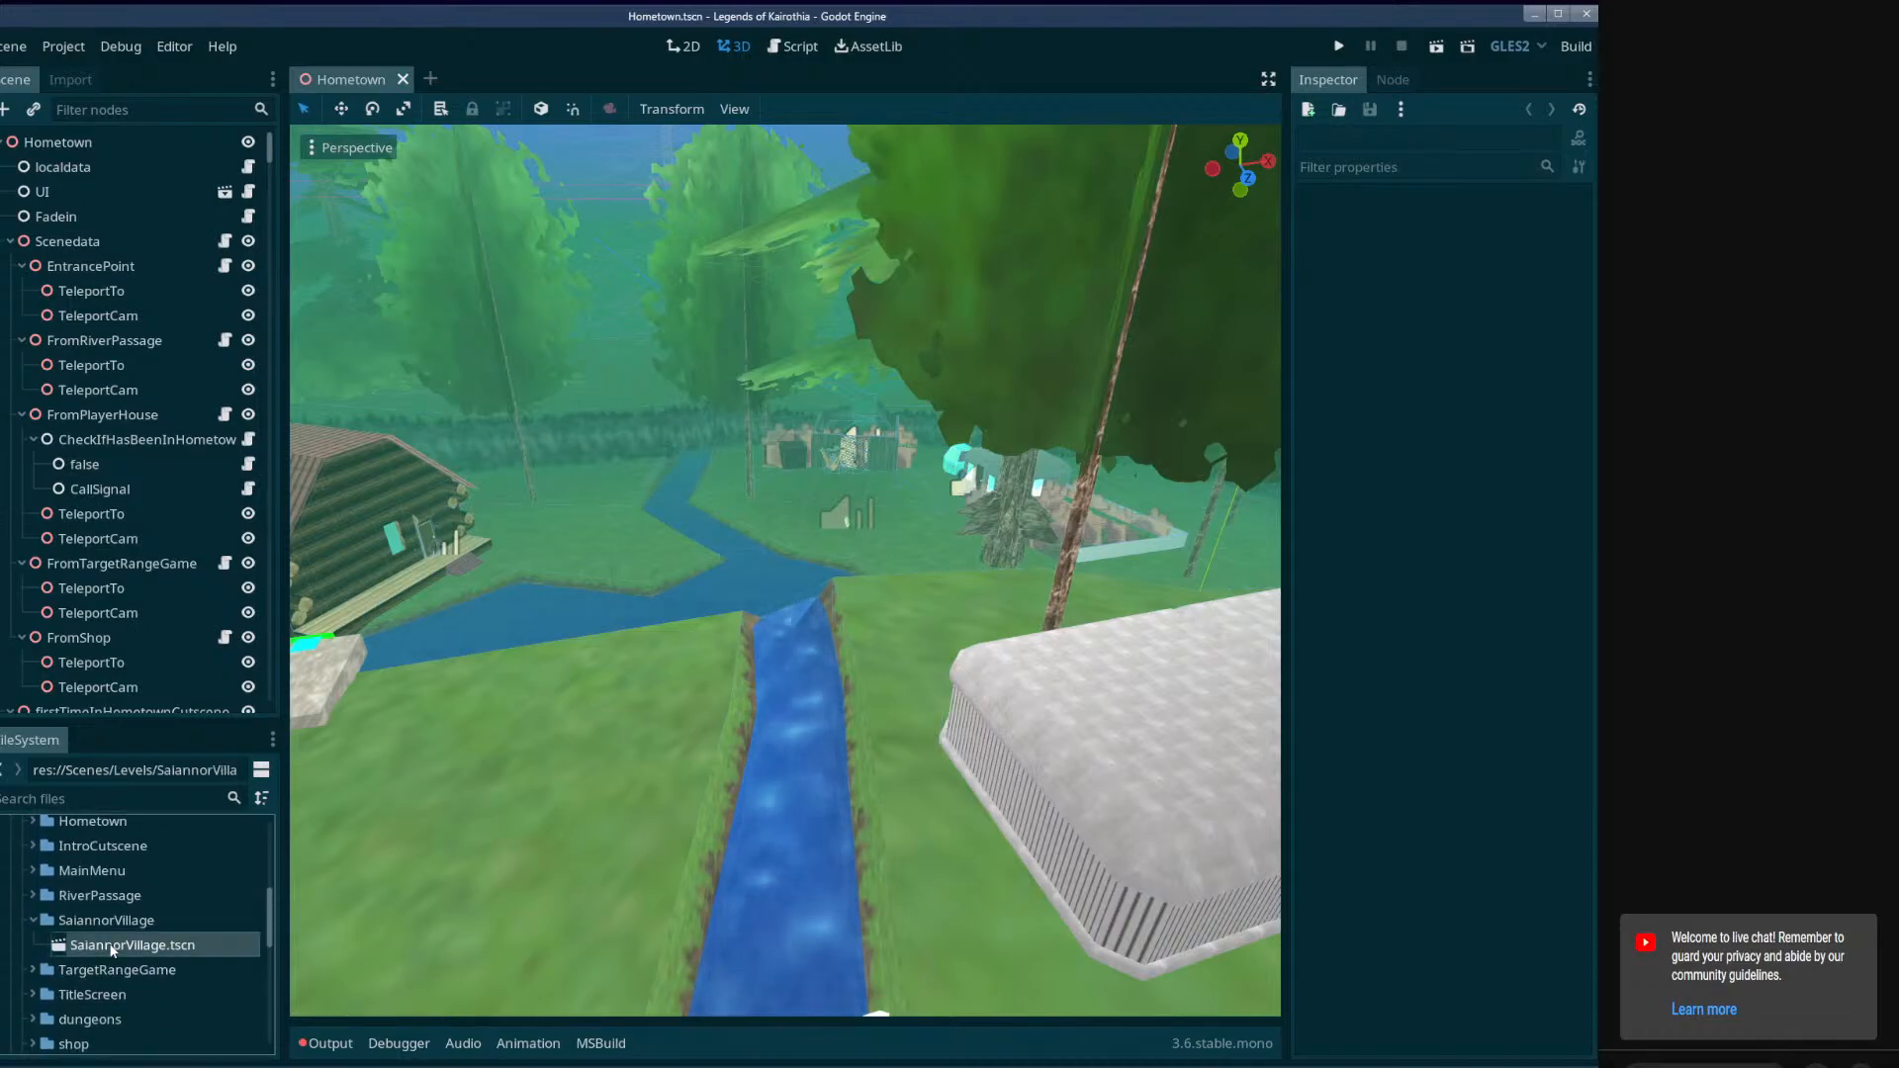
double_click(111, 946)
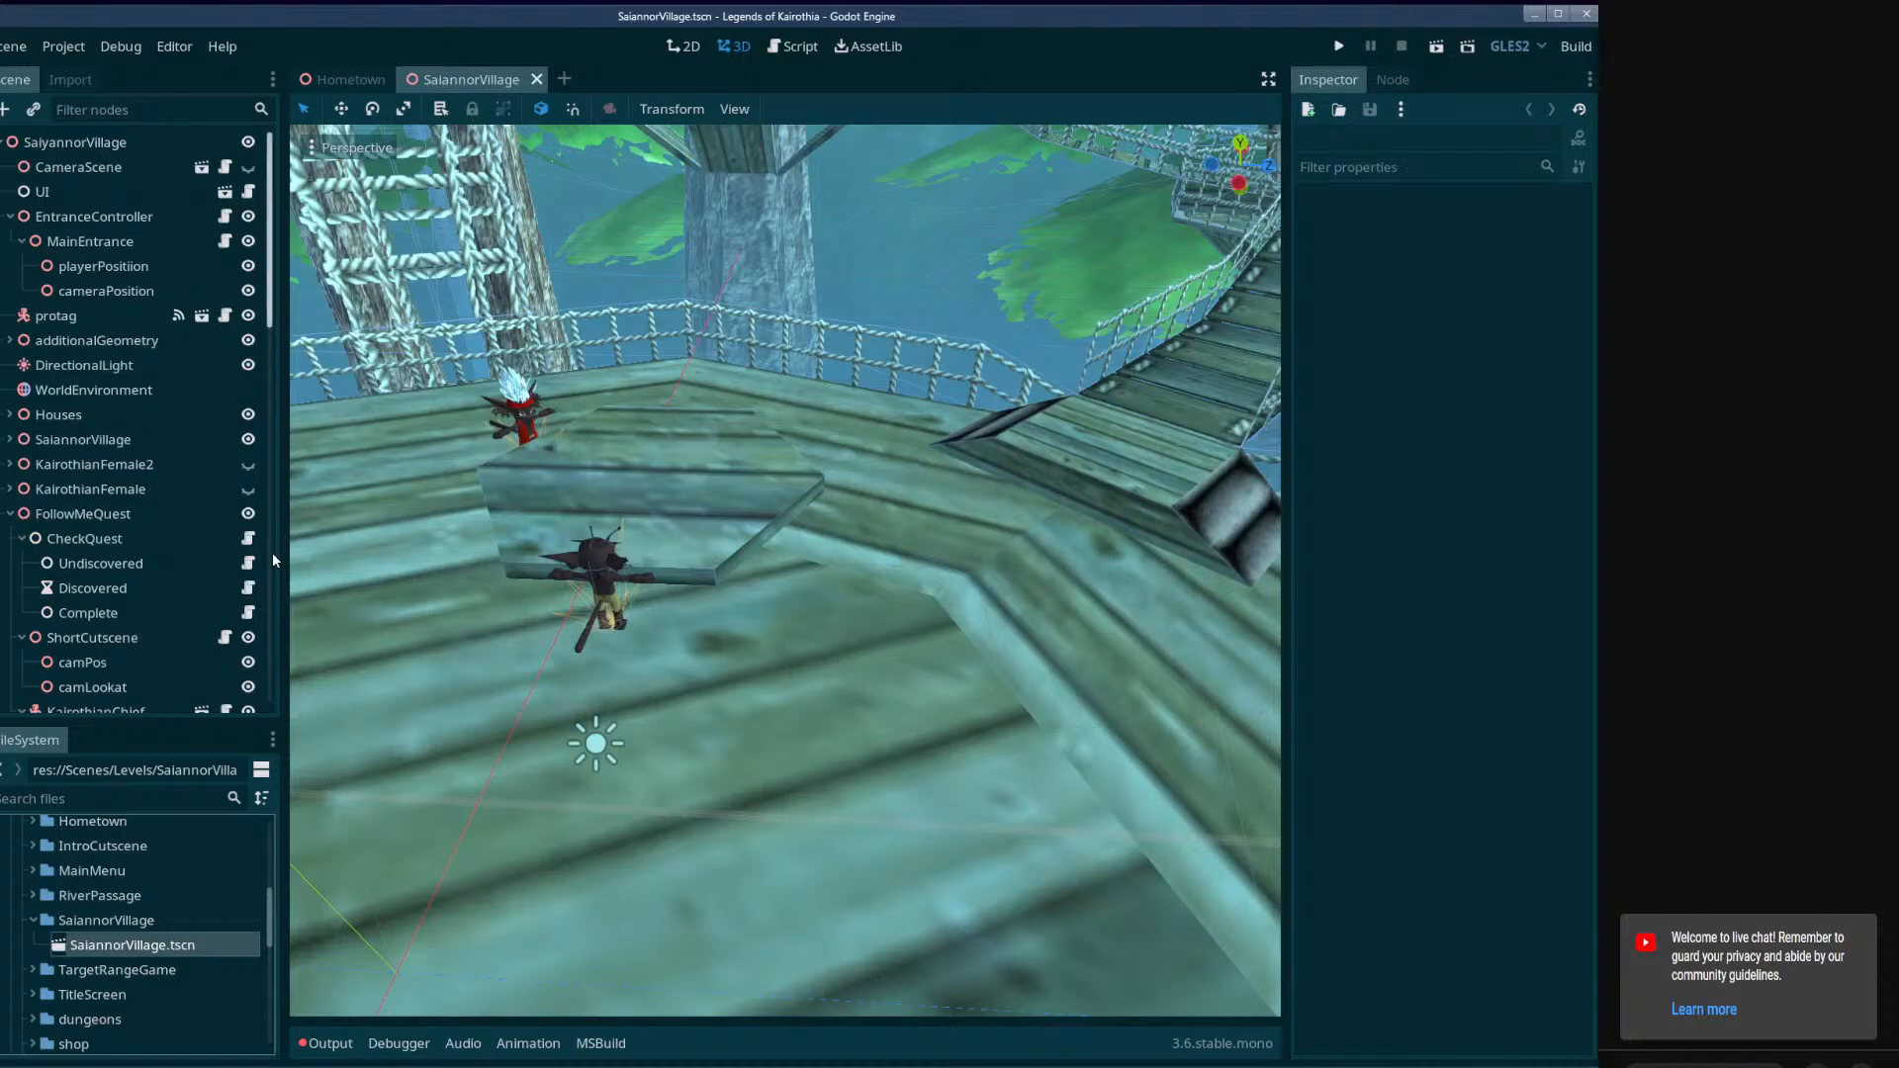
Enlarge the 3D viewport and look over the village's platforms, rope bridges and huts.
drag(283, 552, 241, 554)
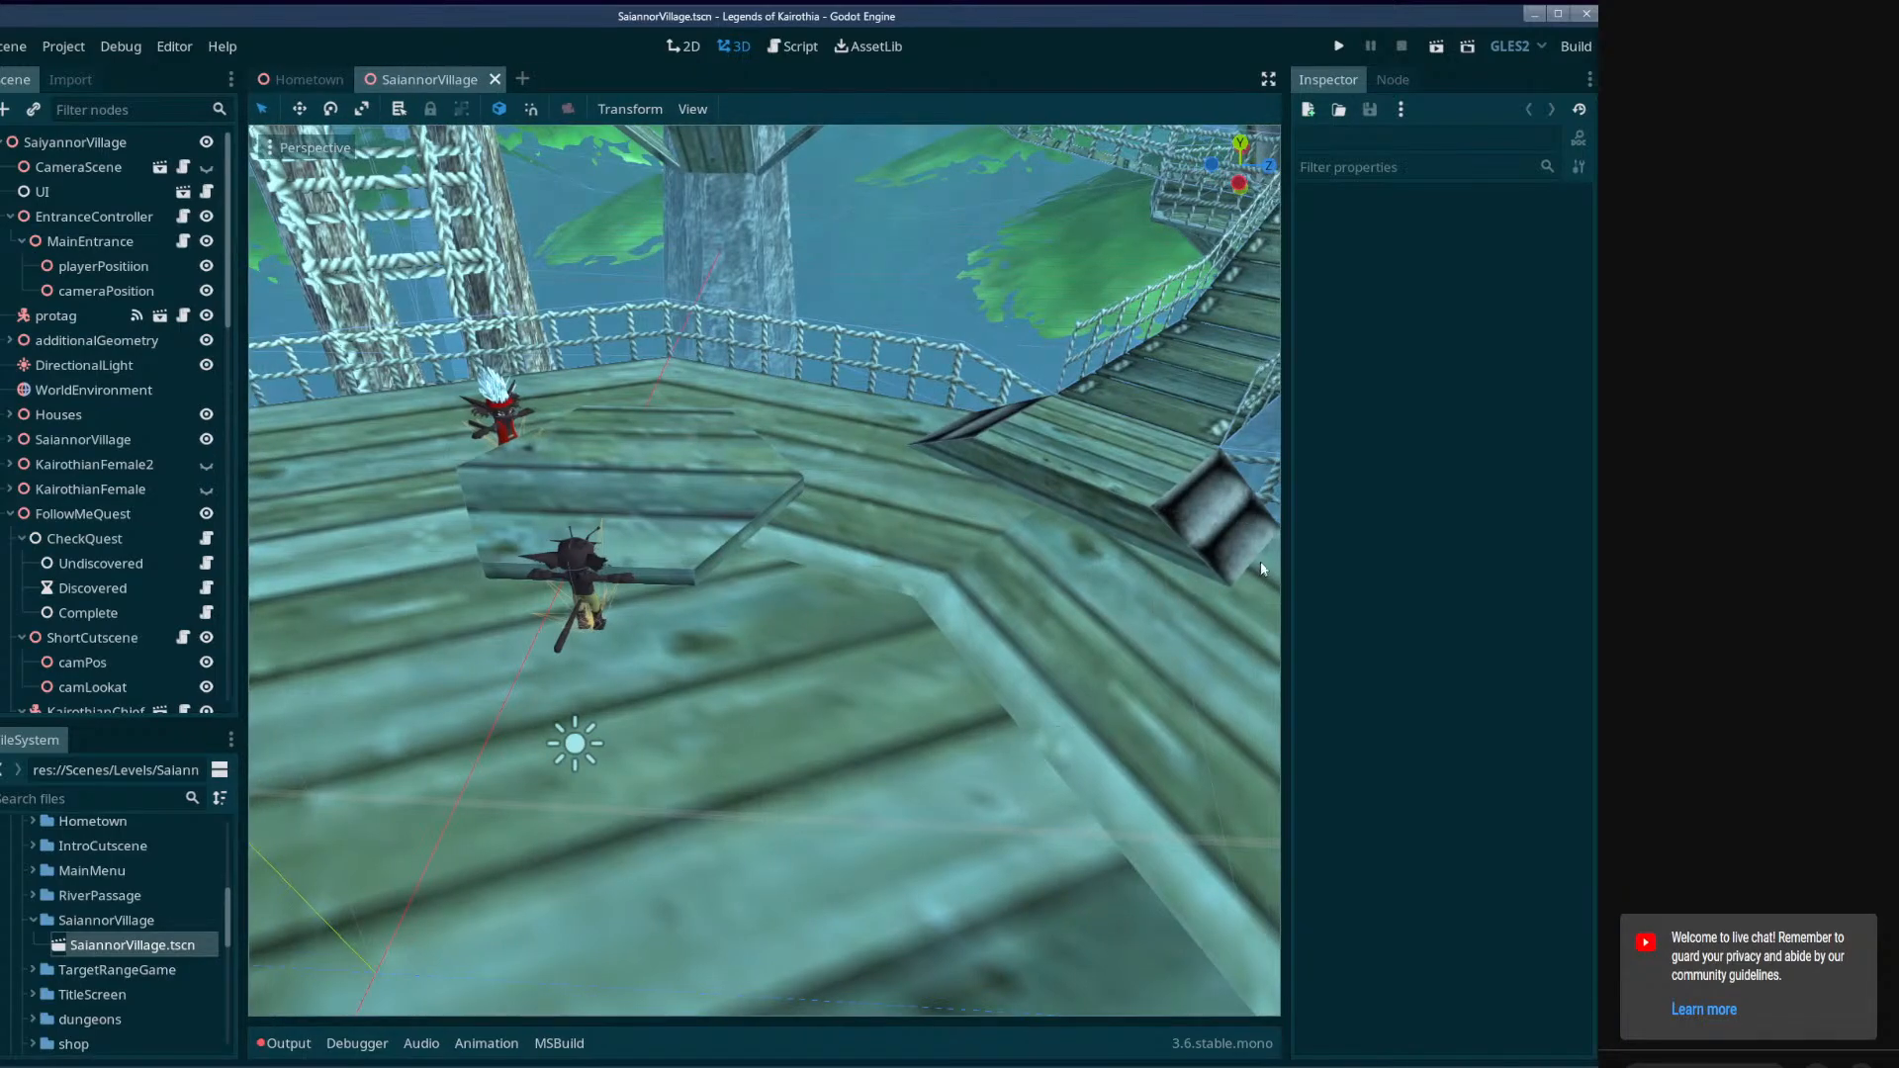
drag(1287, 564, 1348, 566)
right_drag(1018, 578, 1780, 544)
key(w)
key(w)
right_drag(795, 570, 1211, 516)
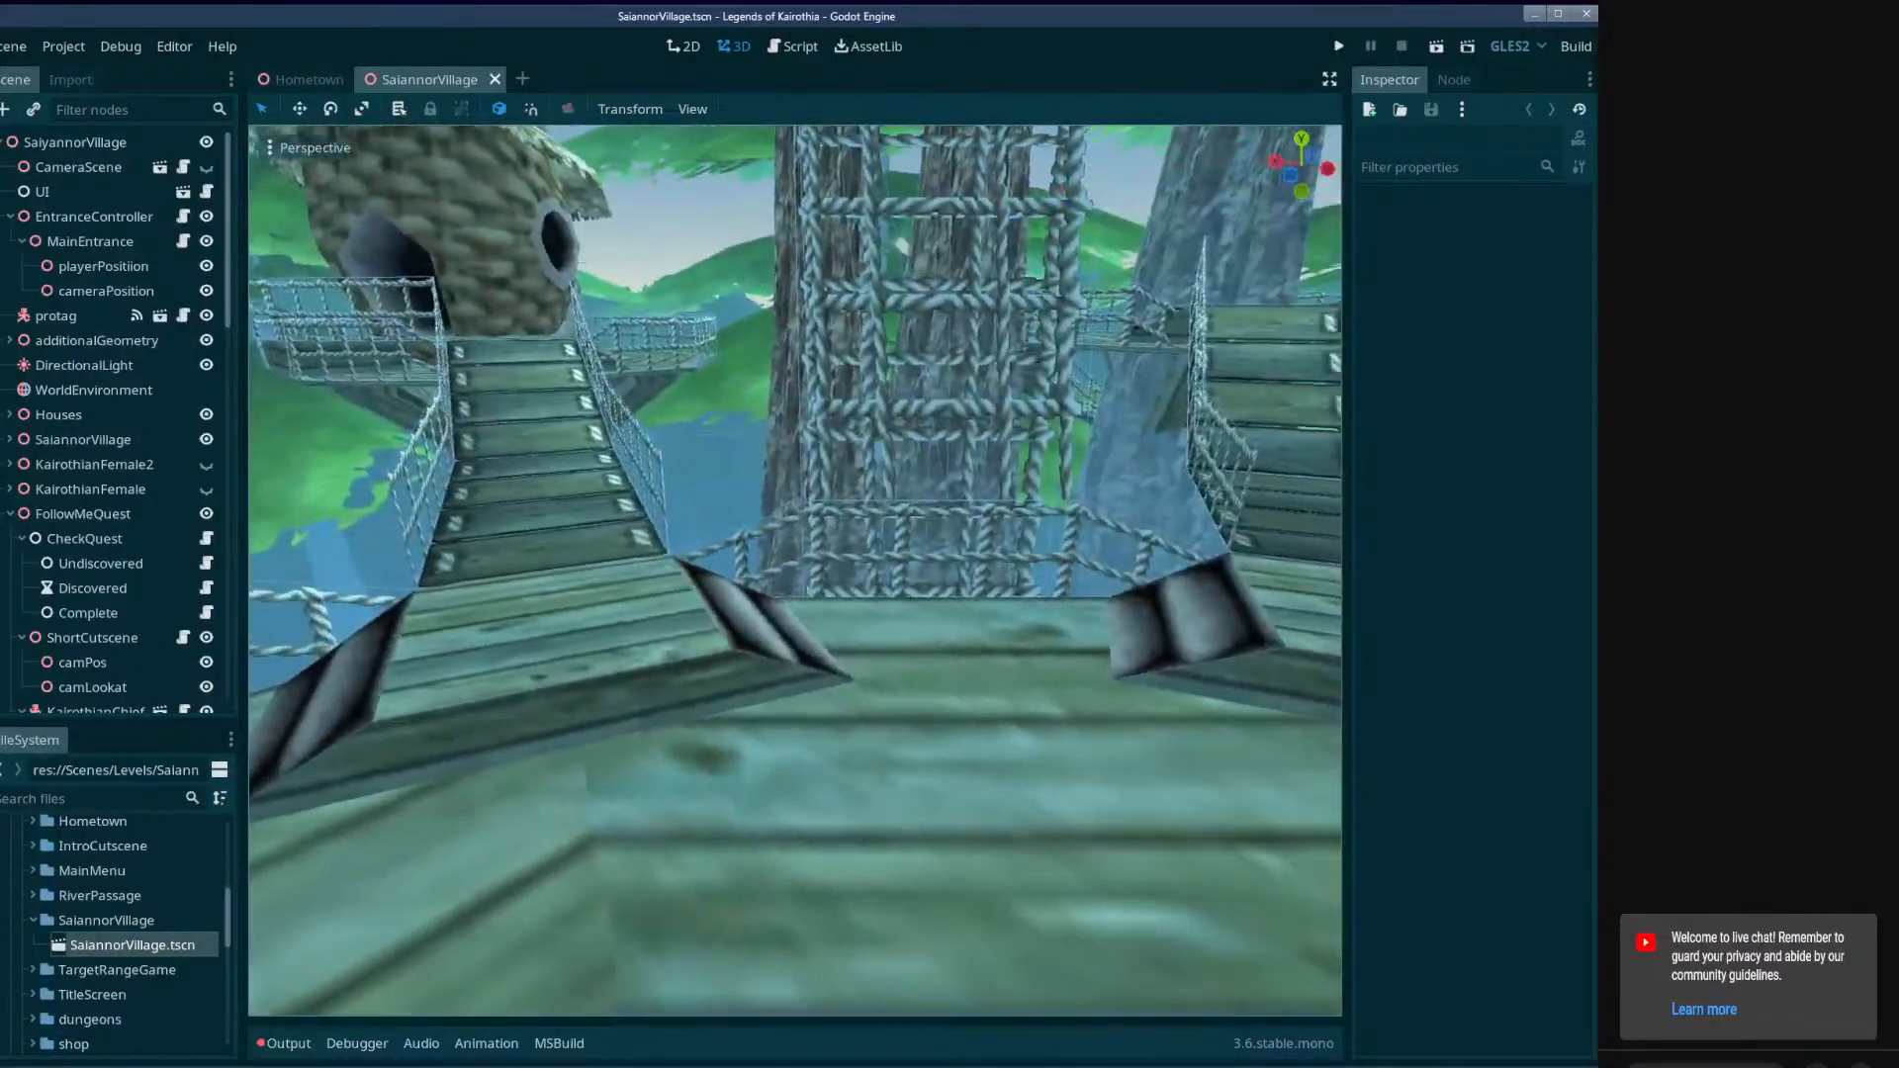
key(s)
right_drag(795, 570, 326, 554)
key(w)
key(w)
key(s)
key(w)
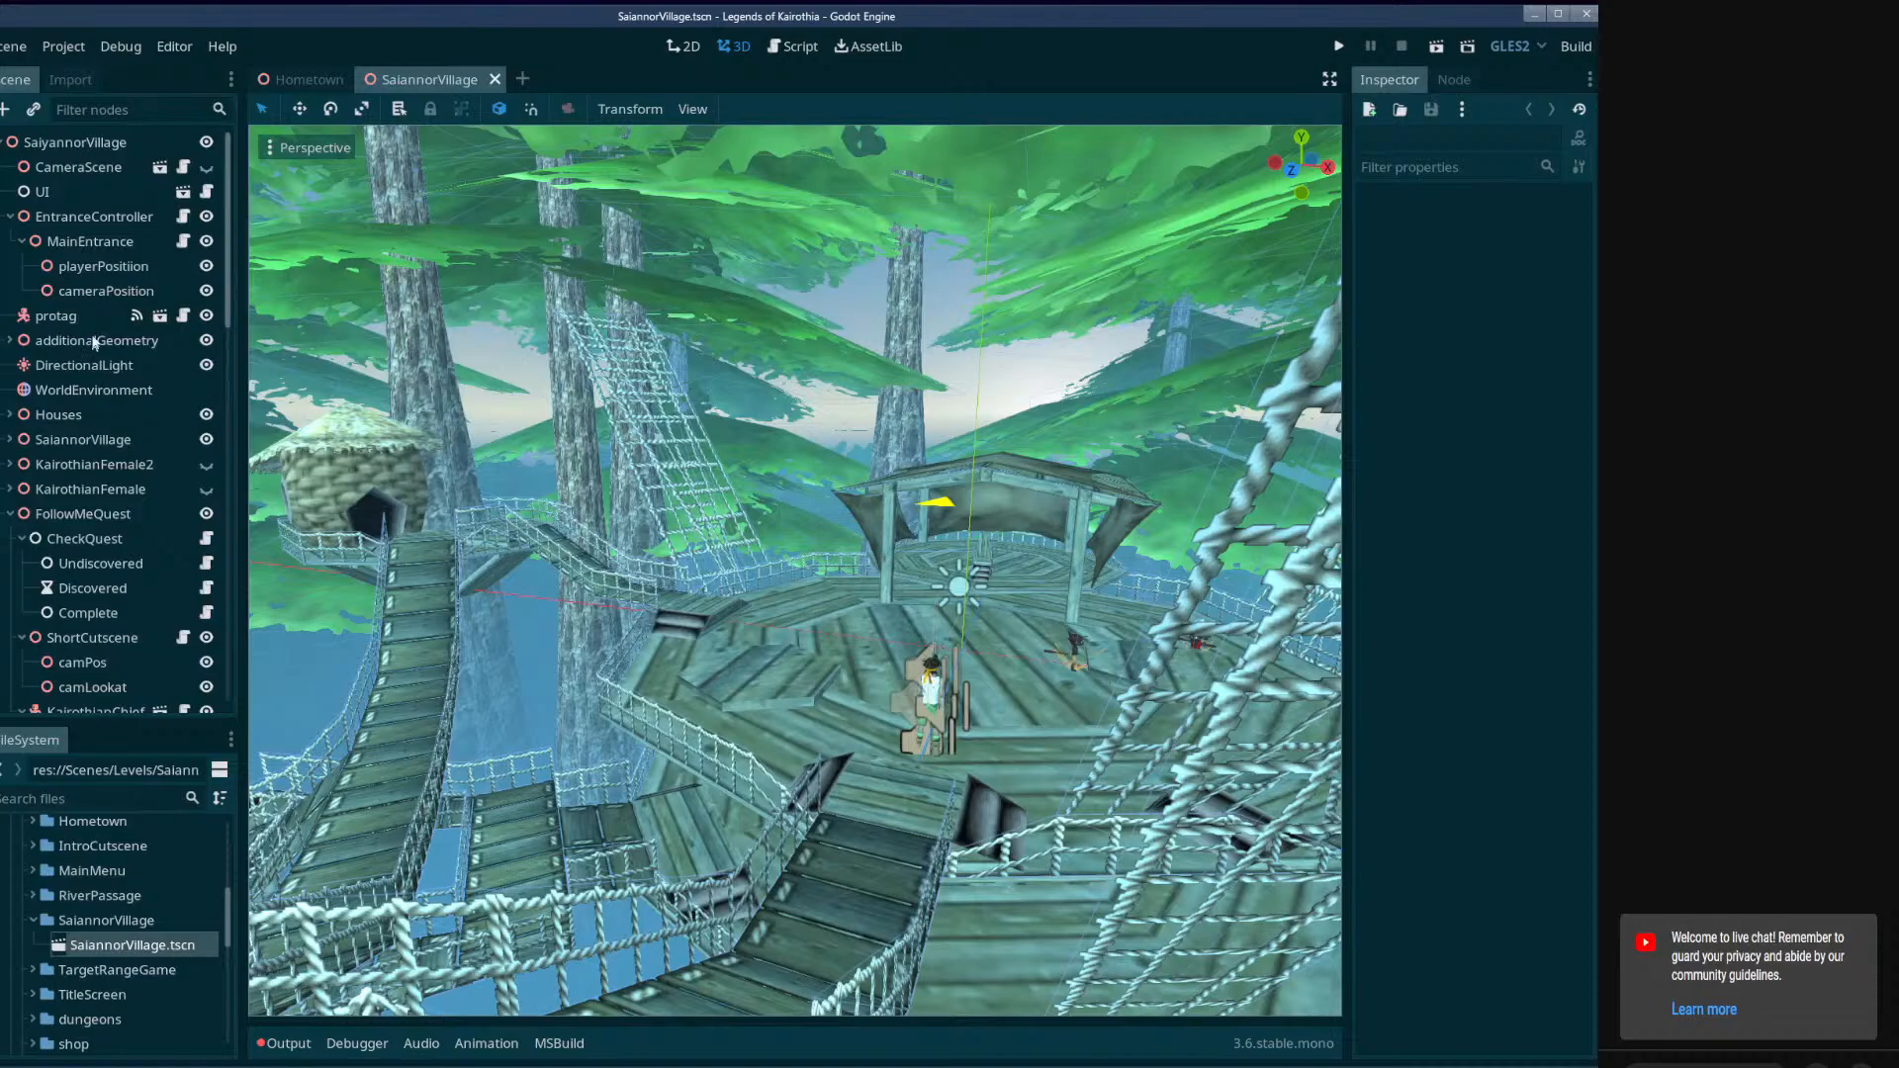
scroll(146, 644, down, 10)
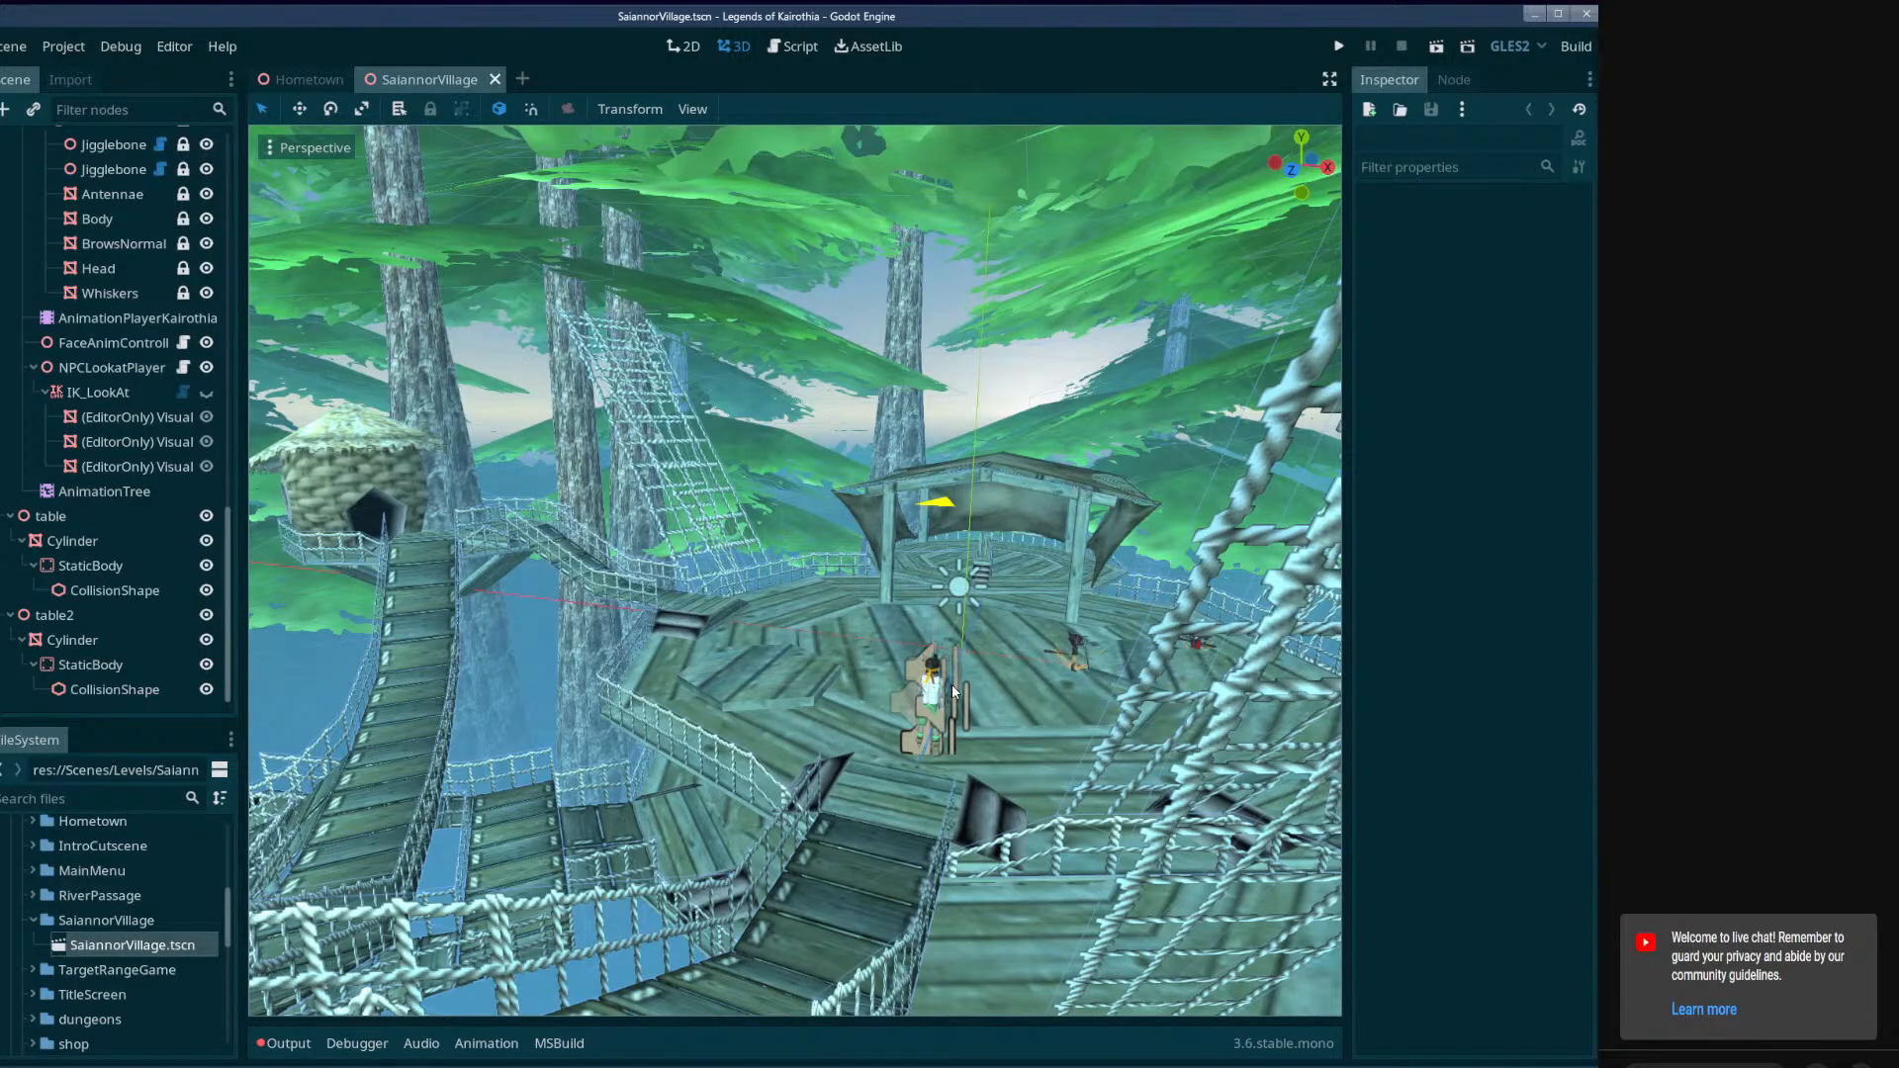
Examine the wooden table, the Kairothian characters around it and the adjoining walkways on the main platform.
right_drag(927, 672, 964, 696)
key(w)
key(w)
key(s)
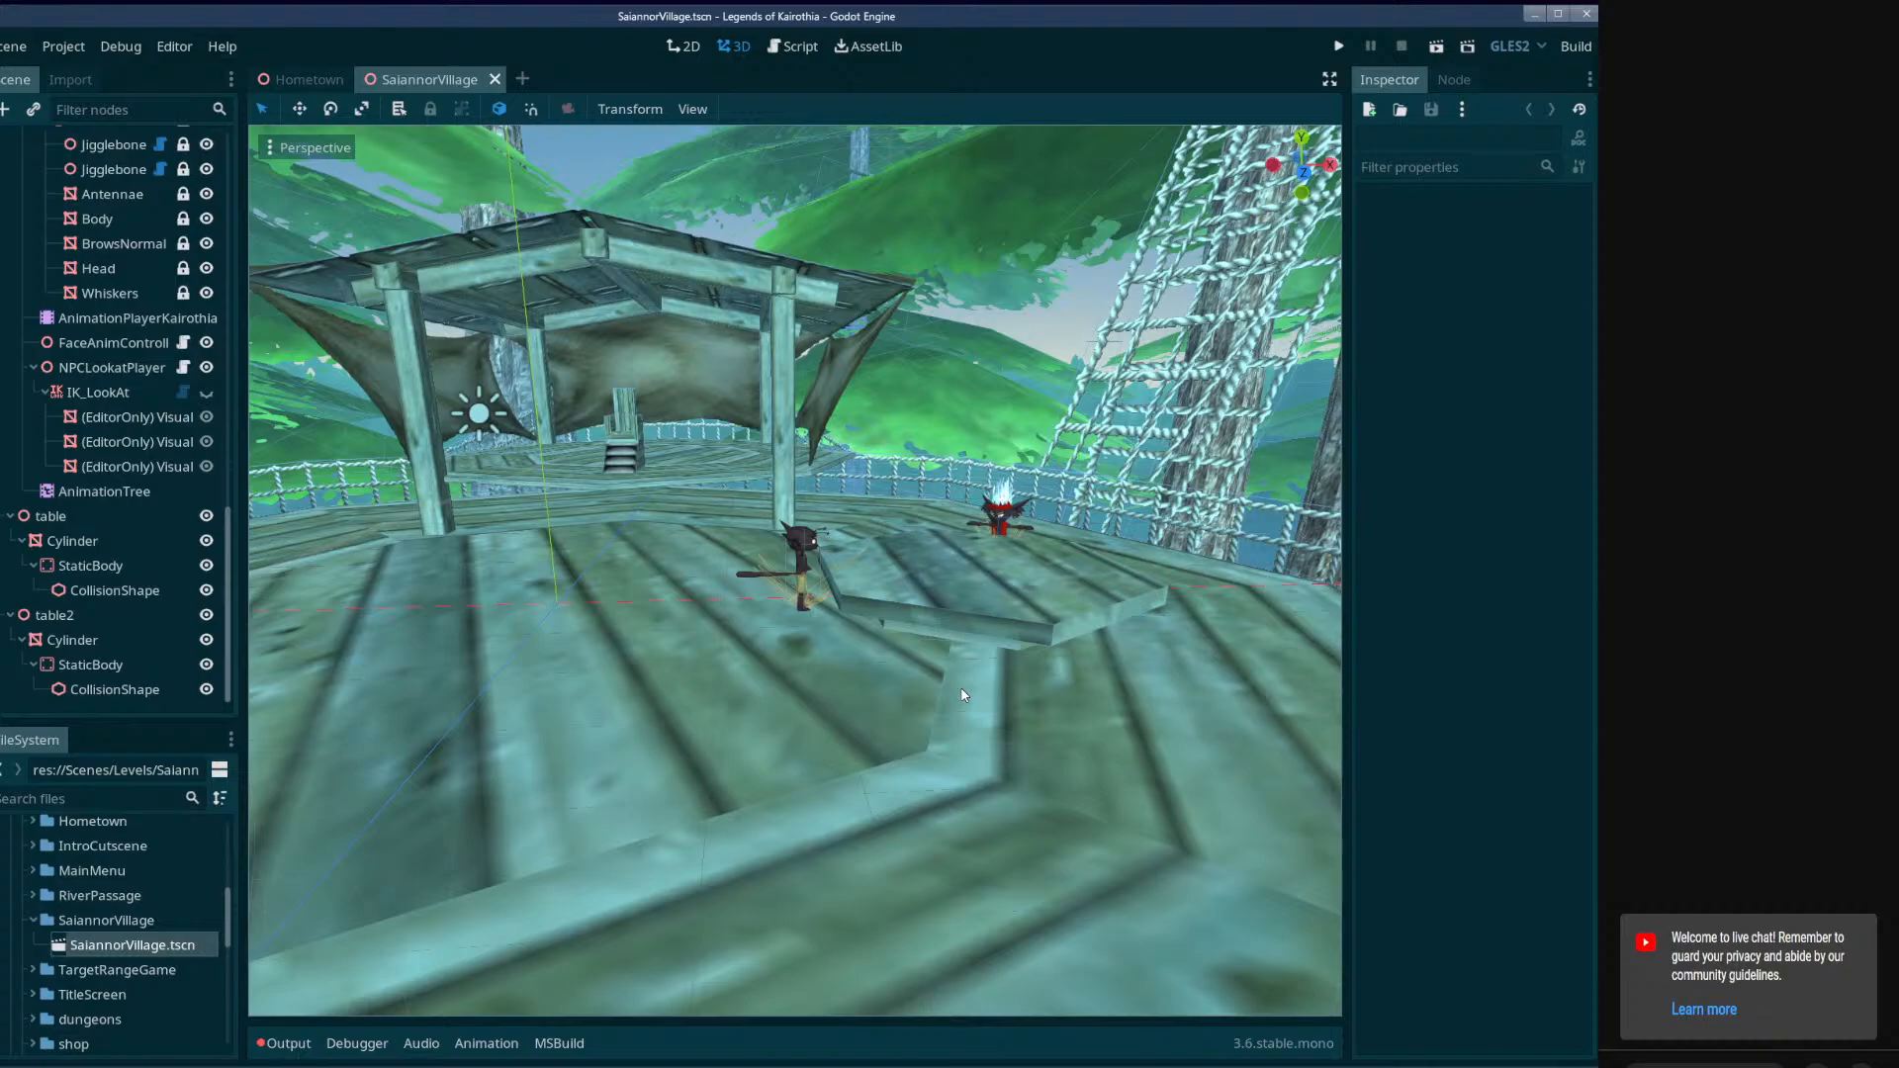
key(w)
right_drag(933, 696, 1023, 716)
key(w)
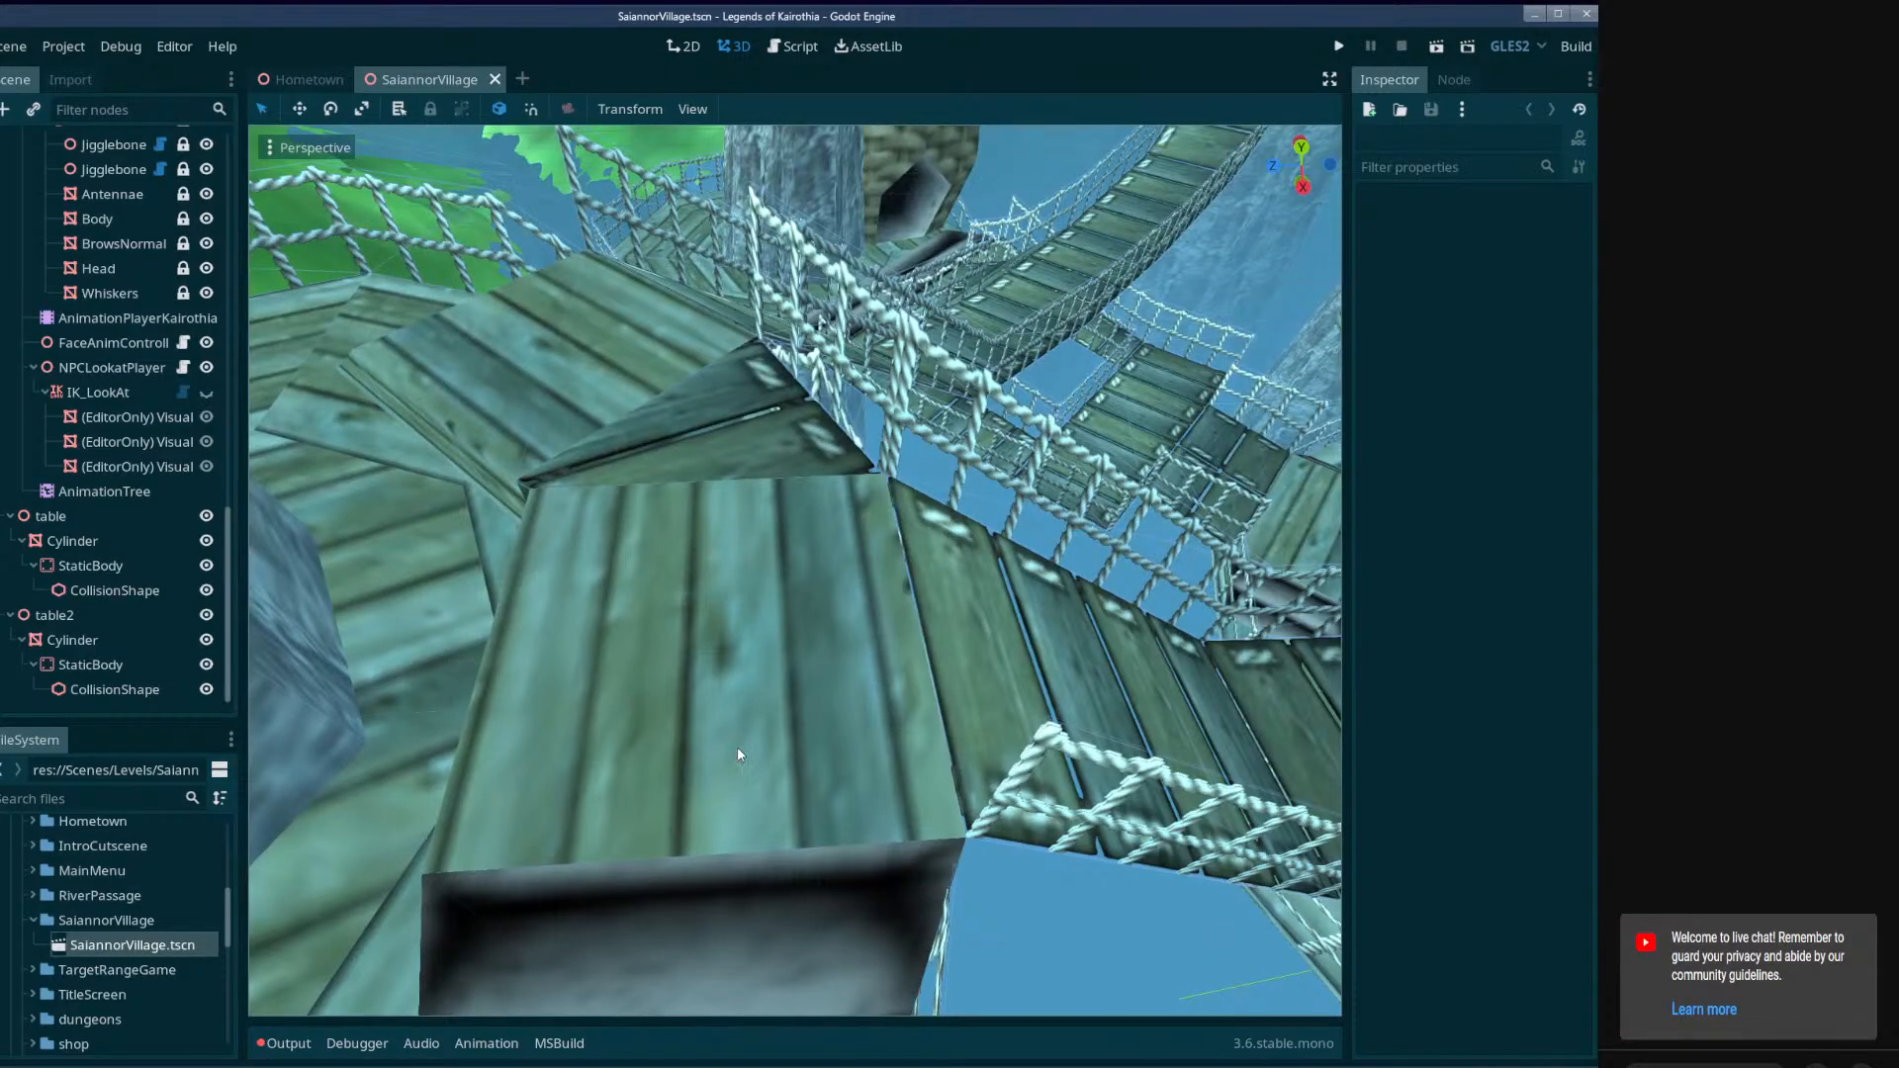
right_drag(738, 755, 1073, 737)
key(w)
key(w)
key(w)
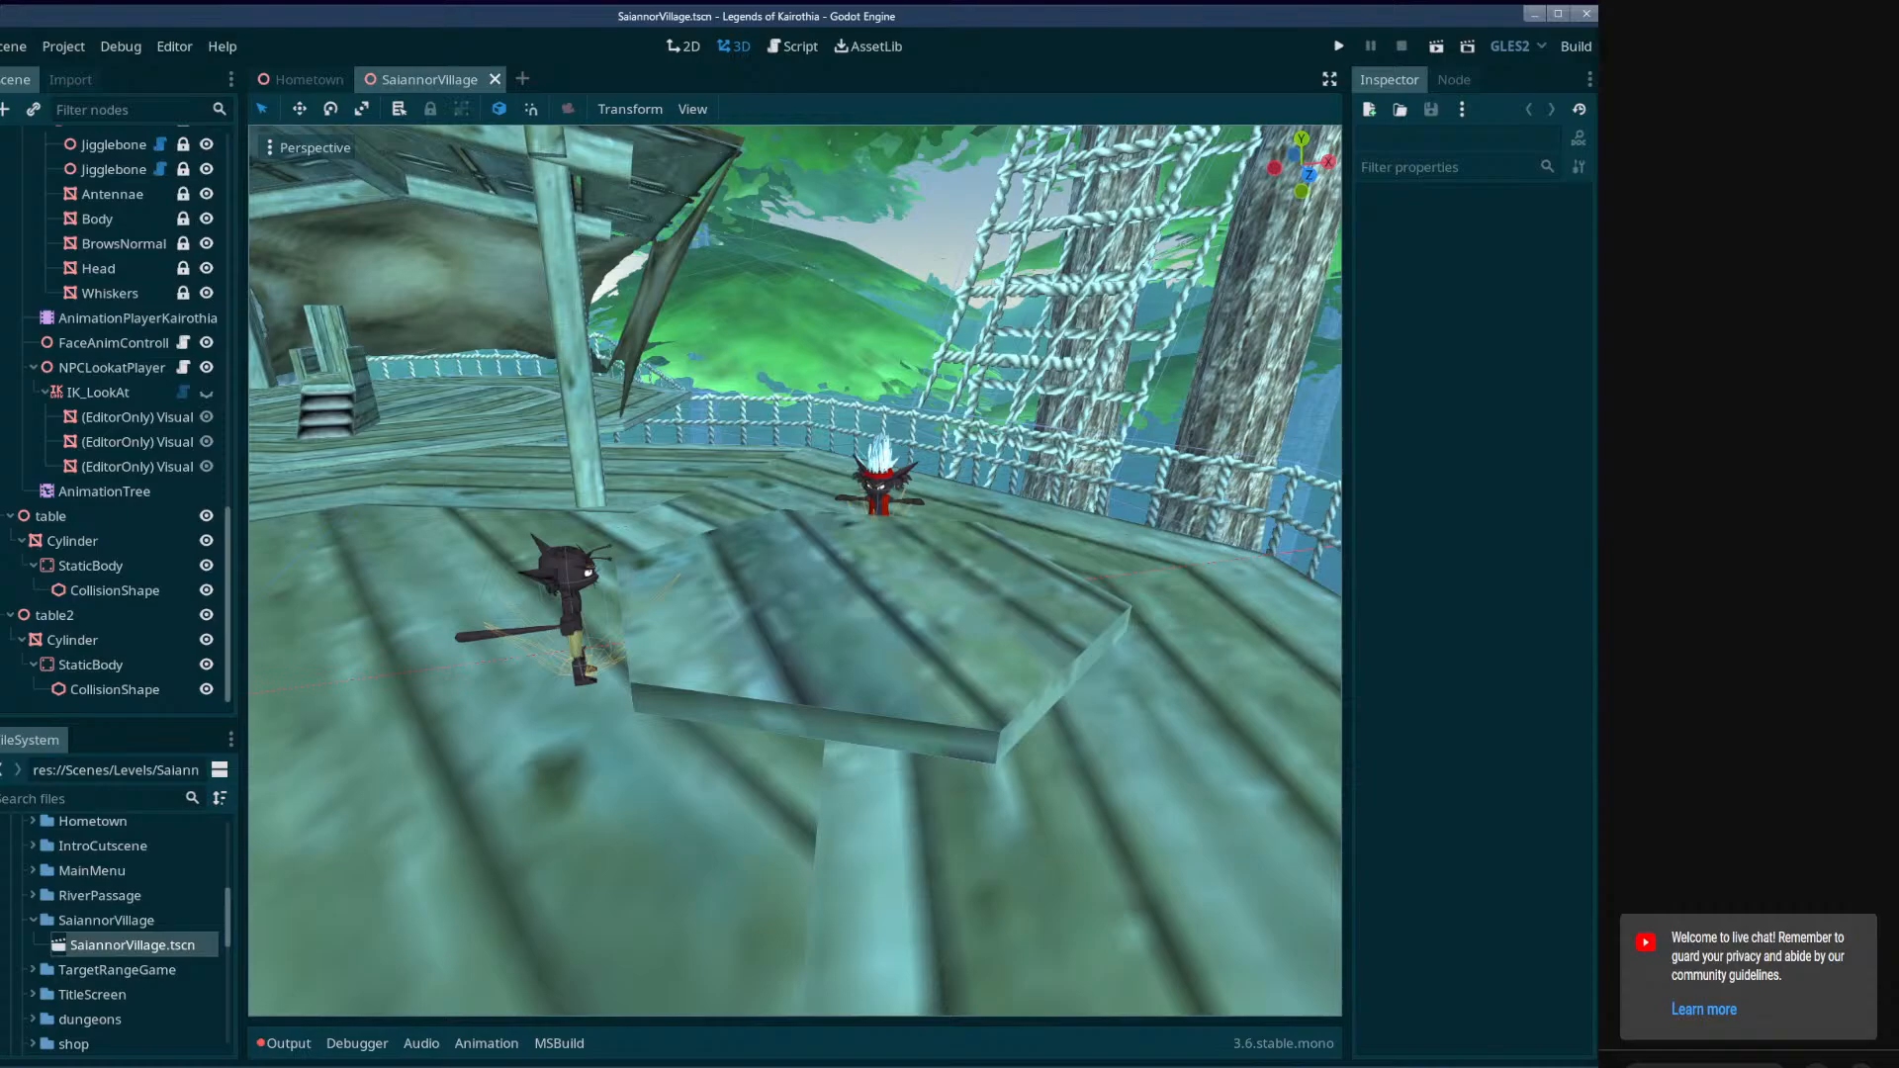
right_drag(1072, 736, 1069, 742)
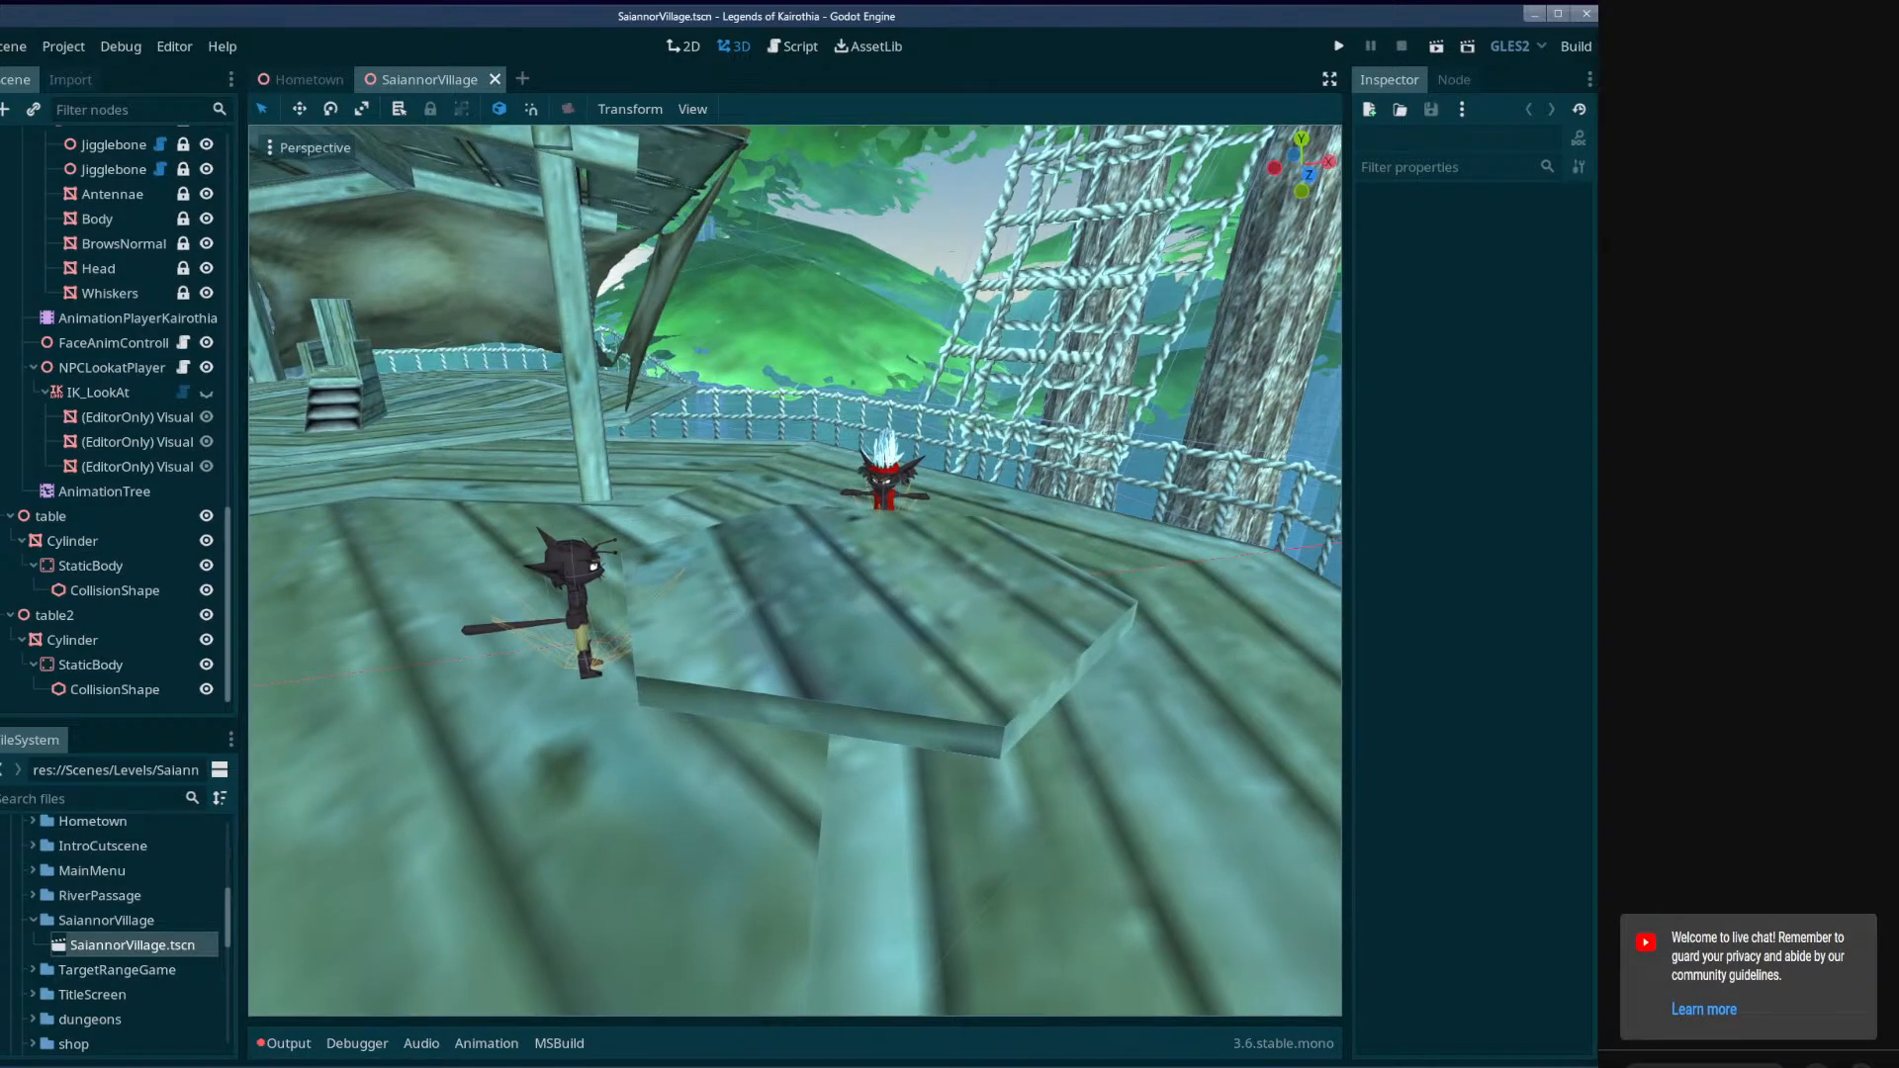
right_drag(1069, 742, 1044, 753)
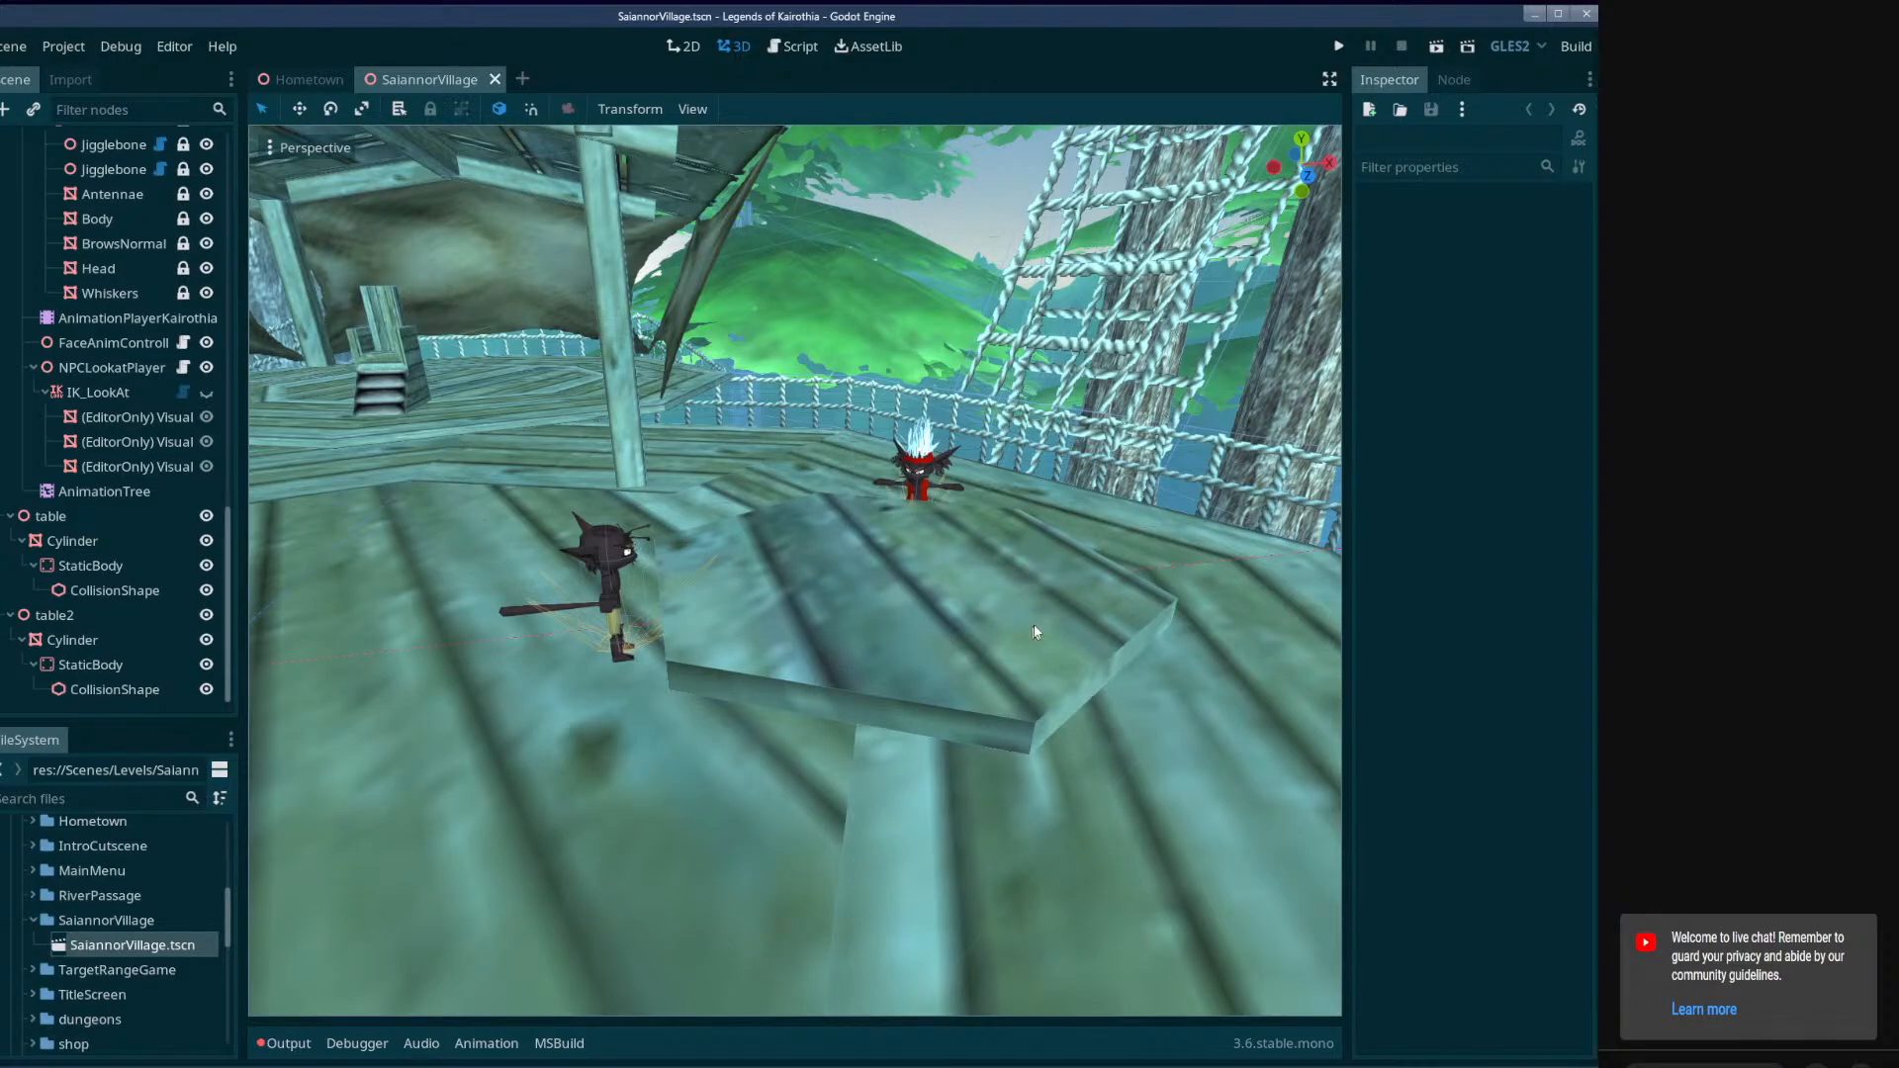
Test-run the current scene and examine the logged error's stack trace down to the NPC.cs:29 entry.
click(1437, 47)
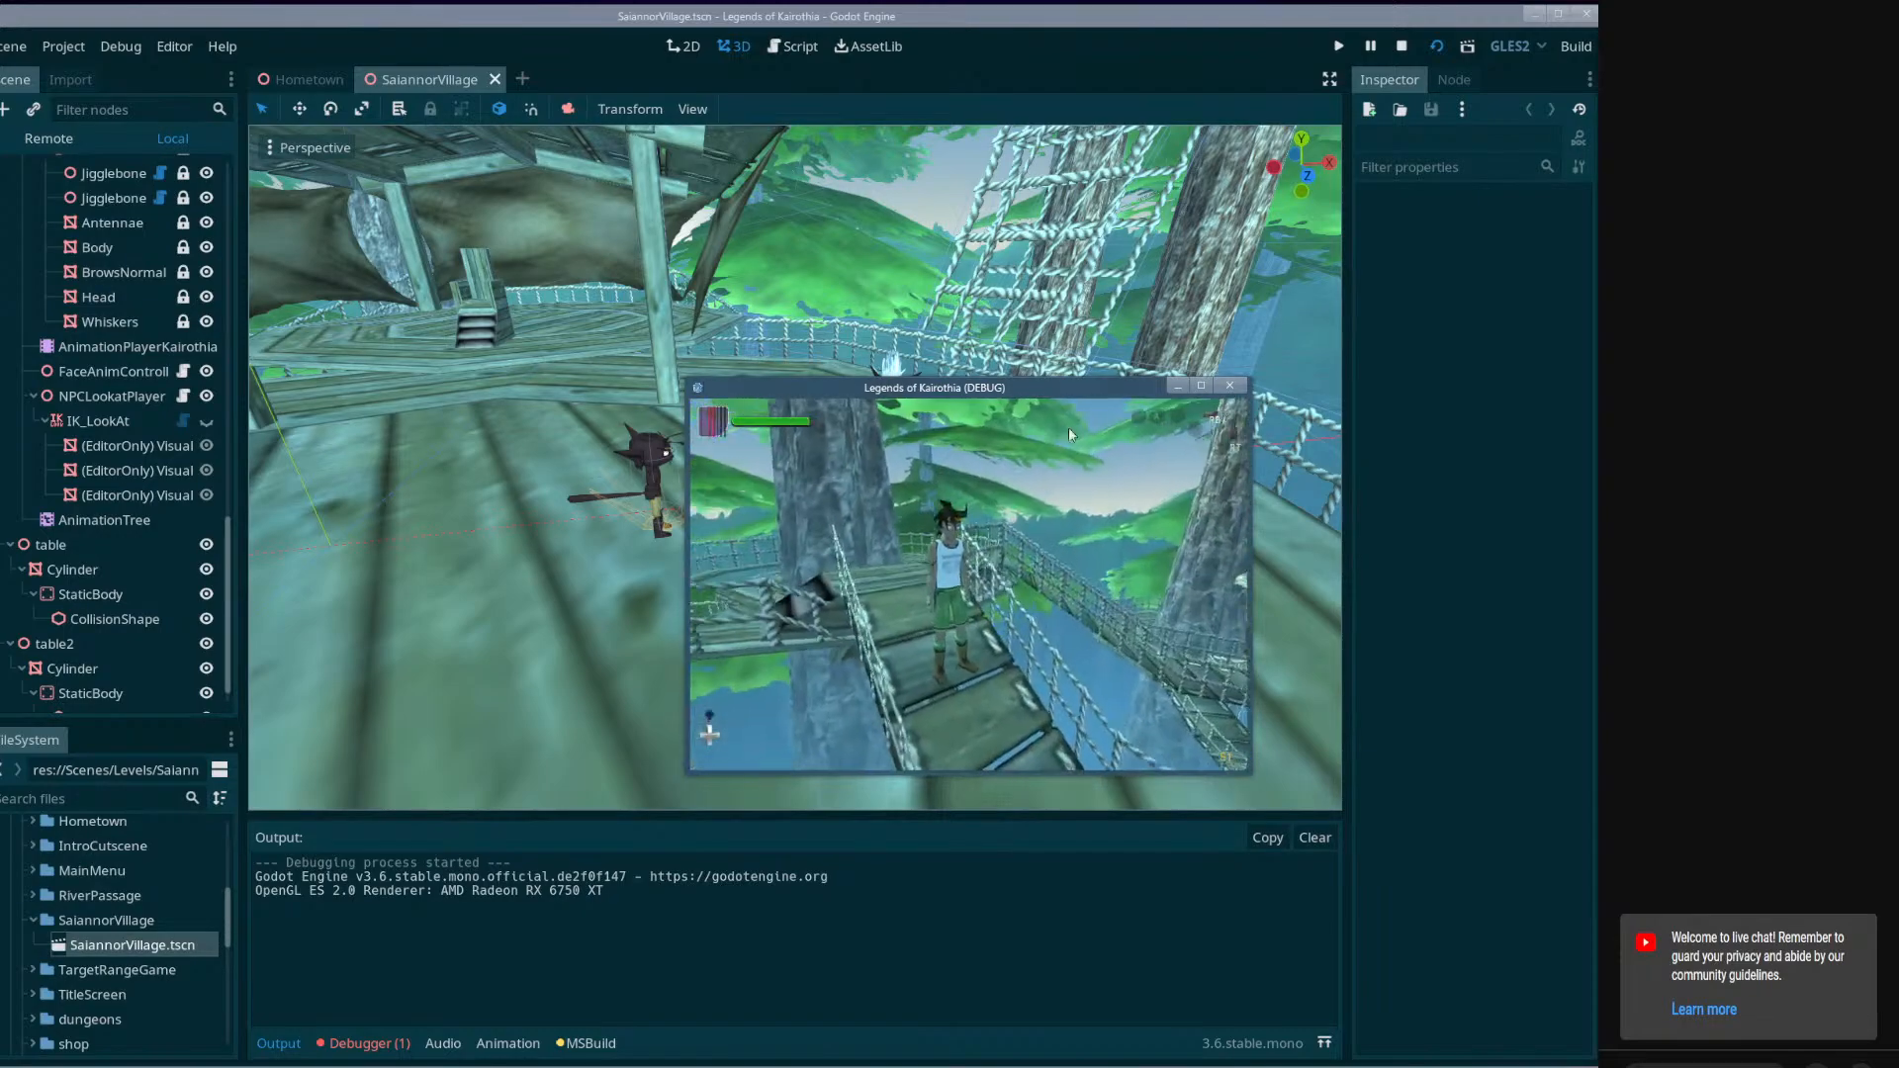
click(1229, 386)
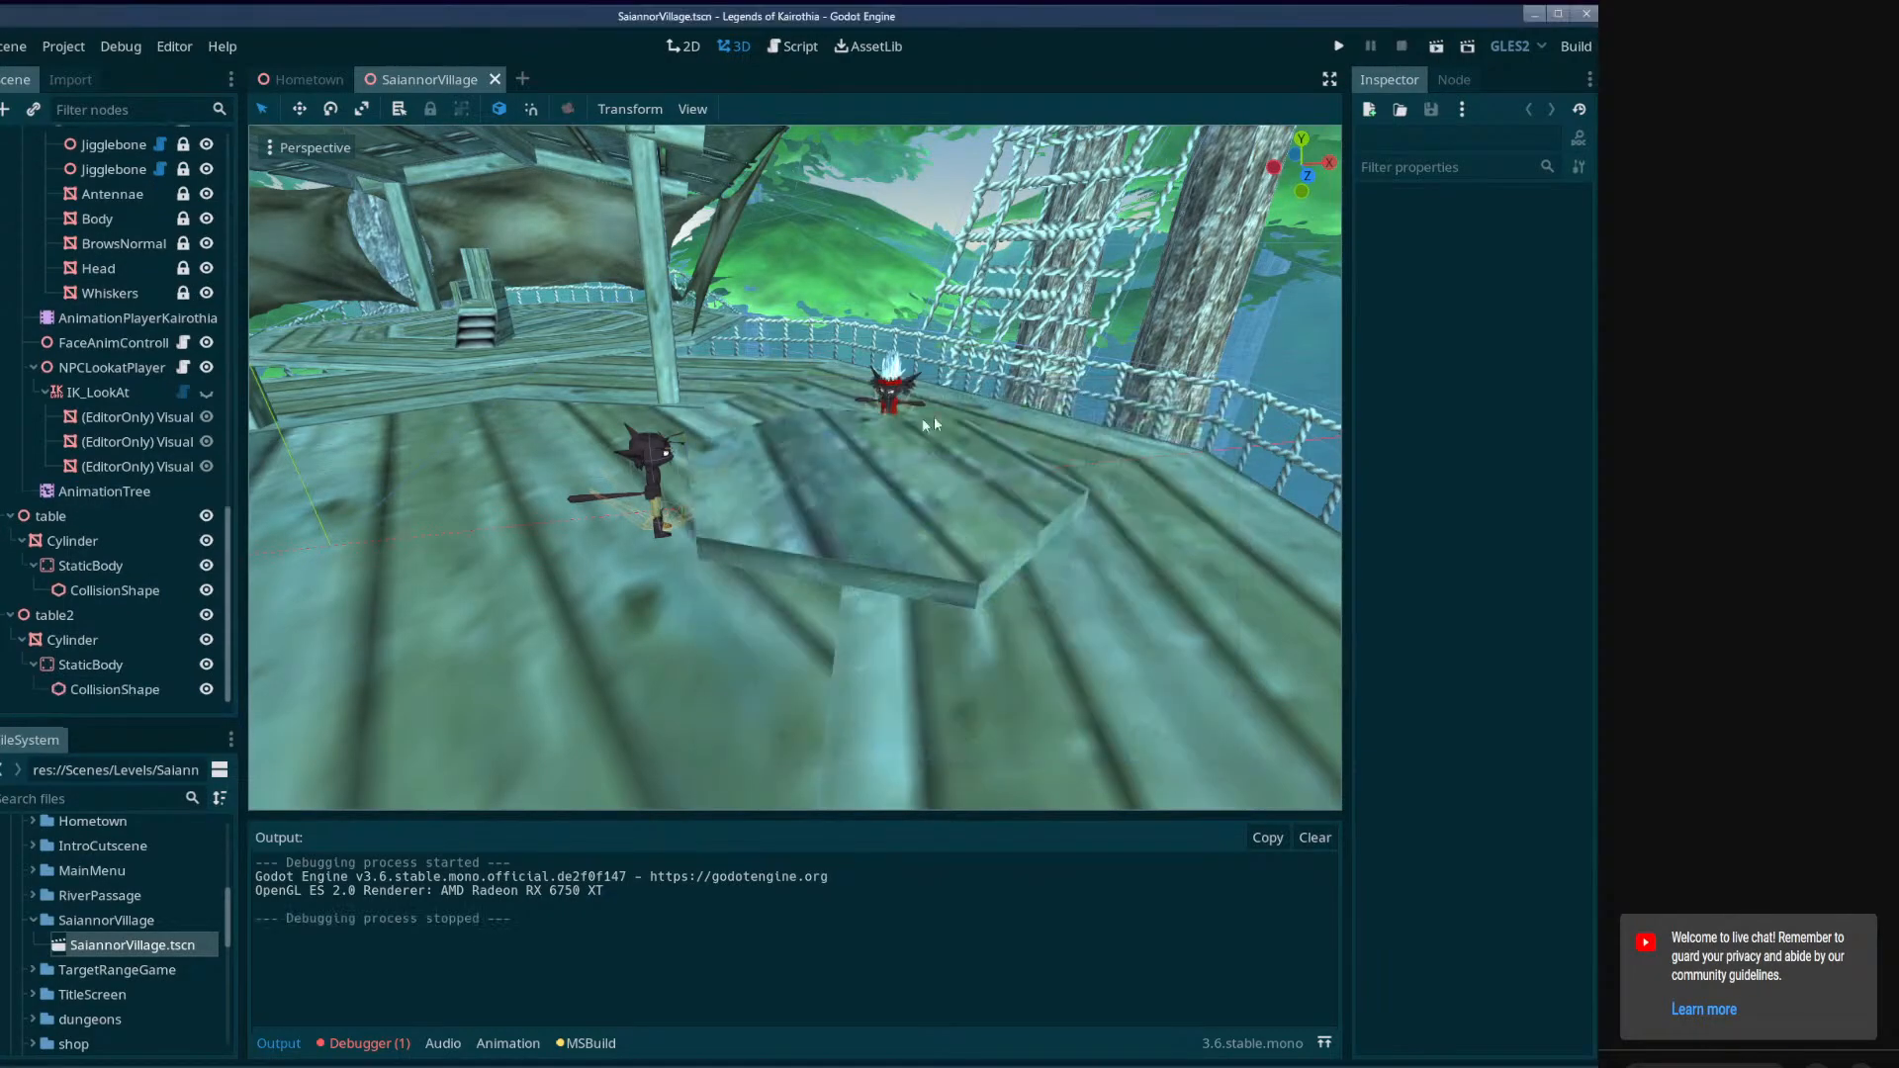
click(368, 1044)
click(386, 797)
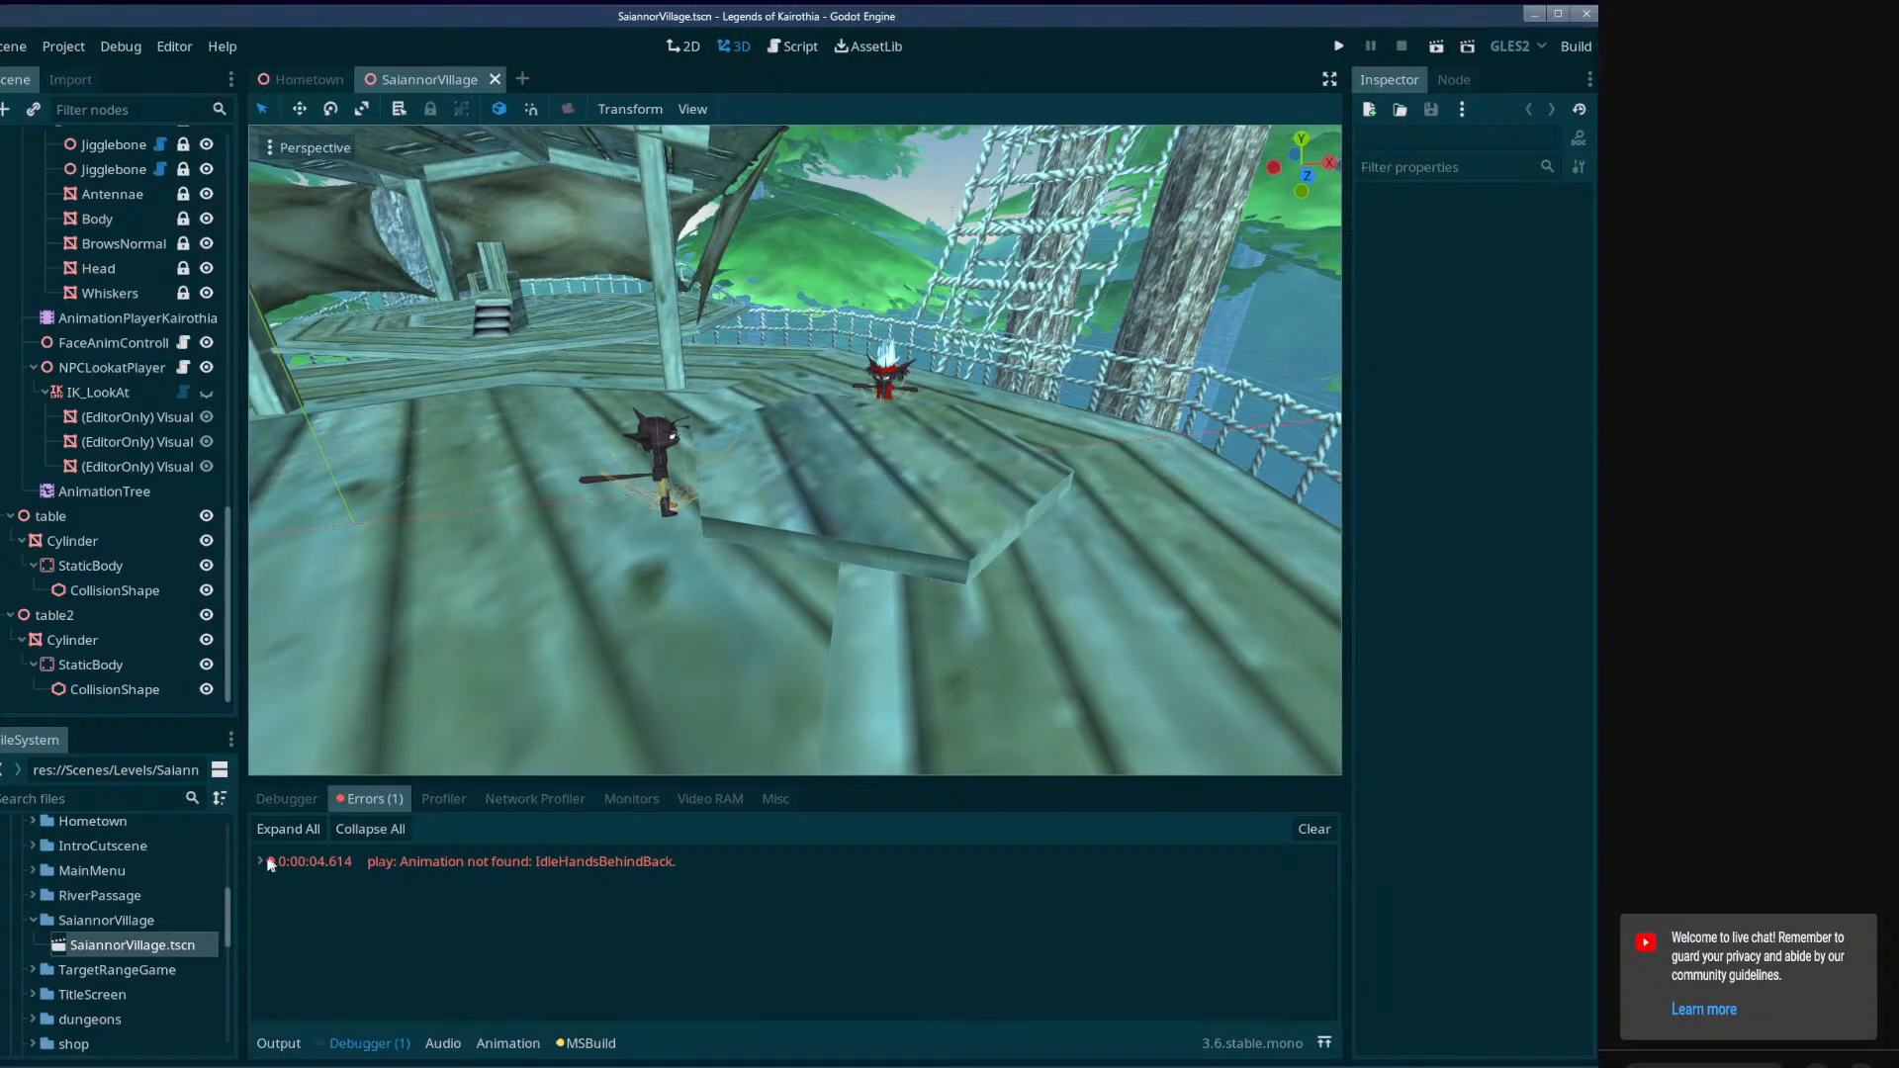
double_click(334, 866)
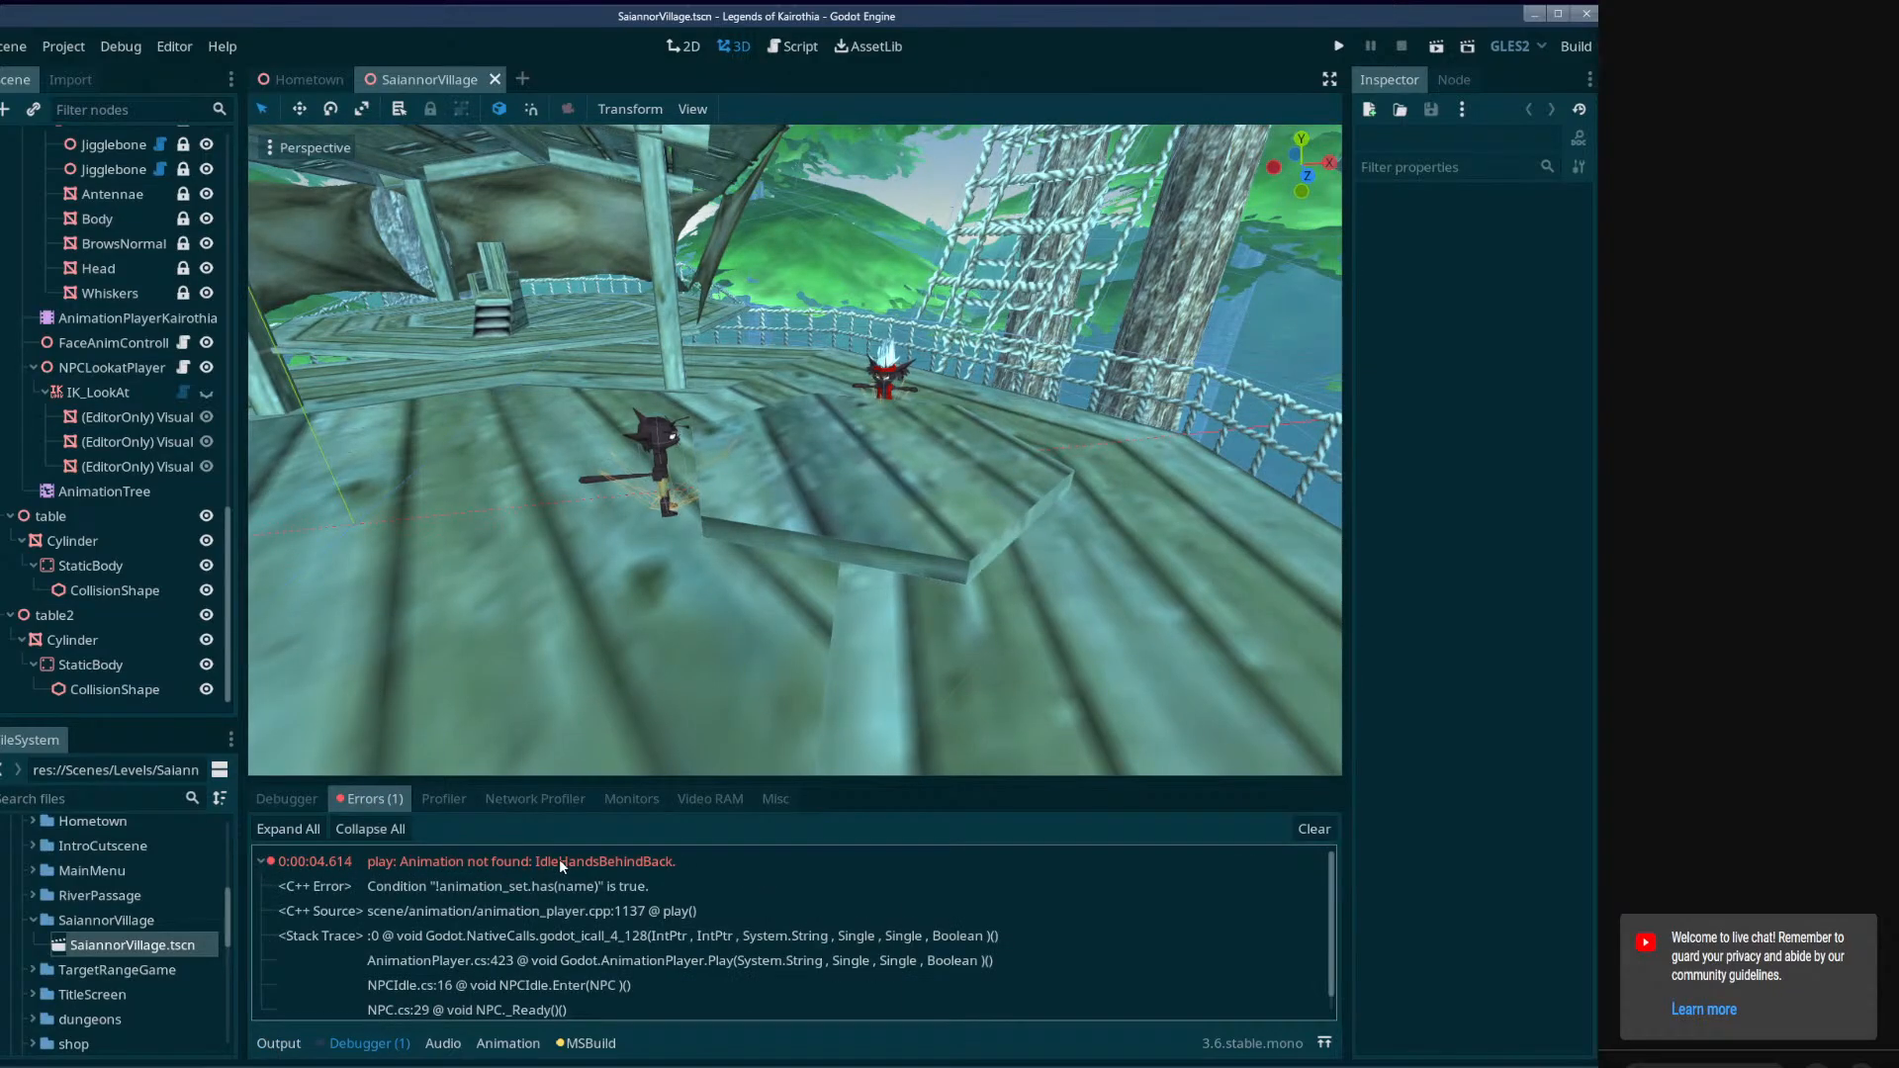
scroll(666, 881, down, 1)
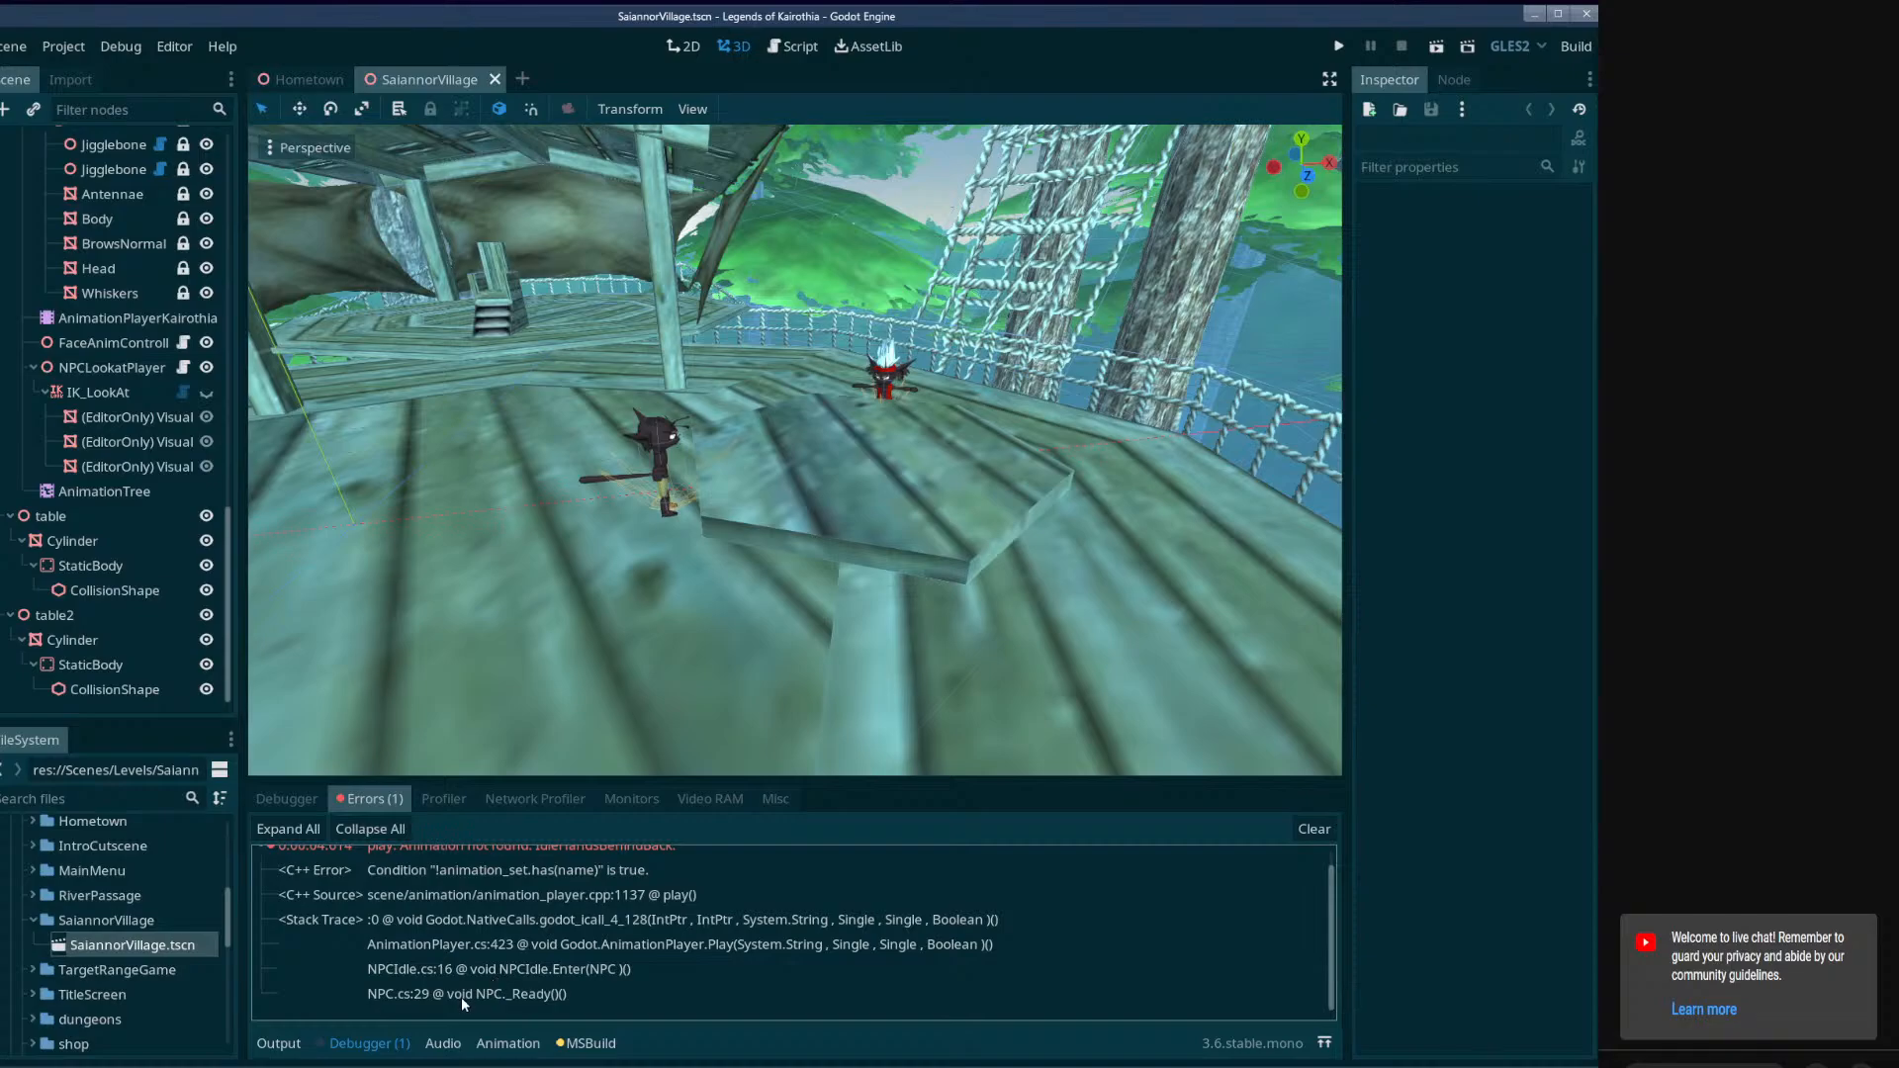
click(459, 995)
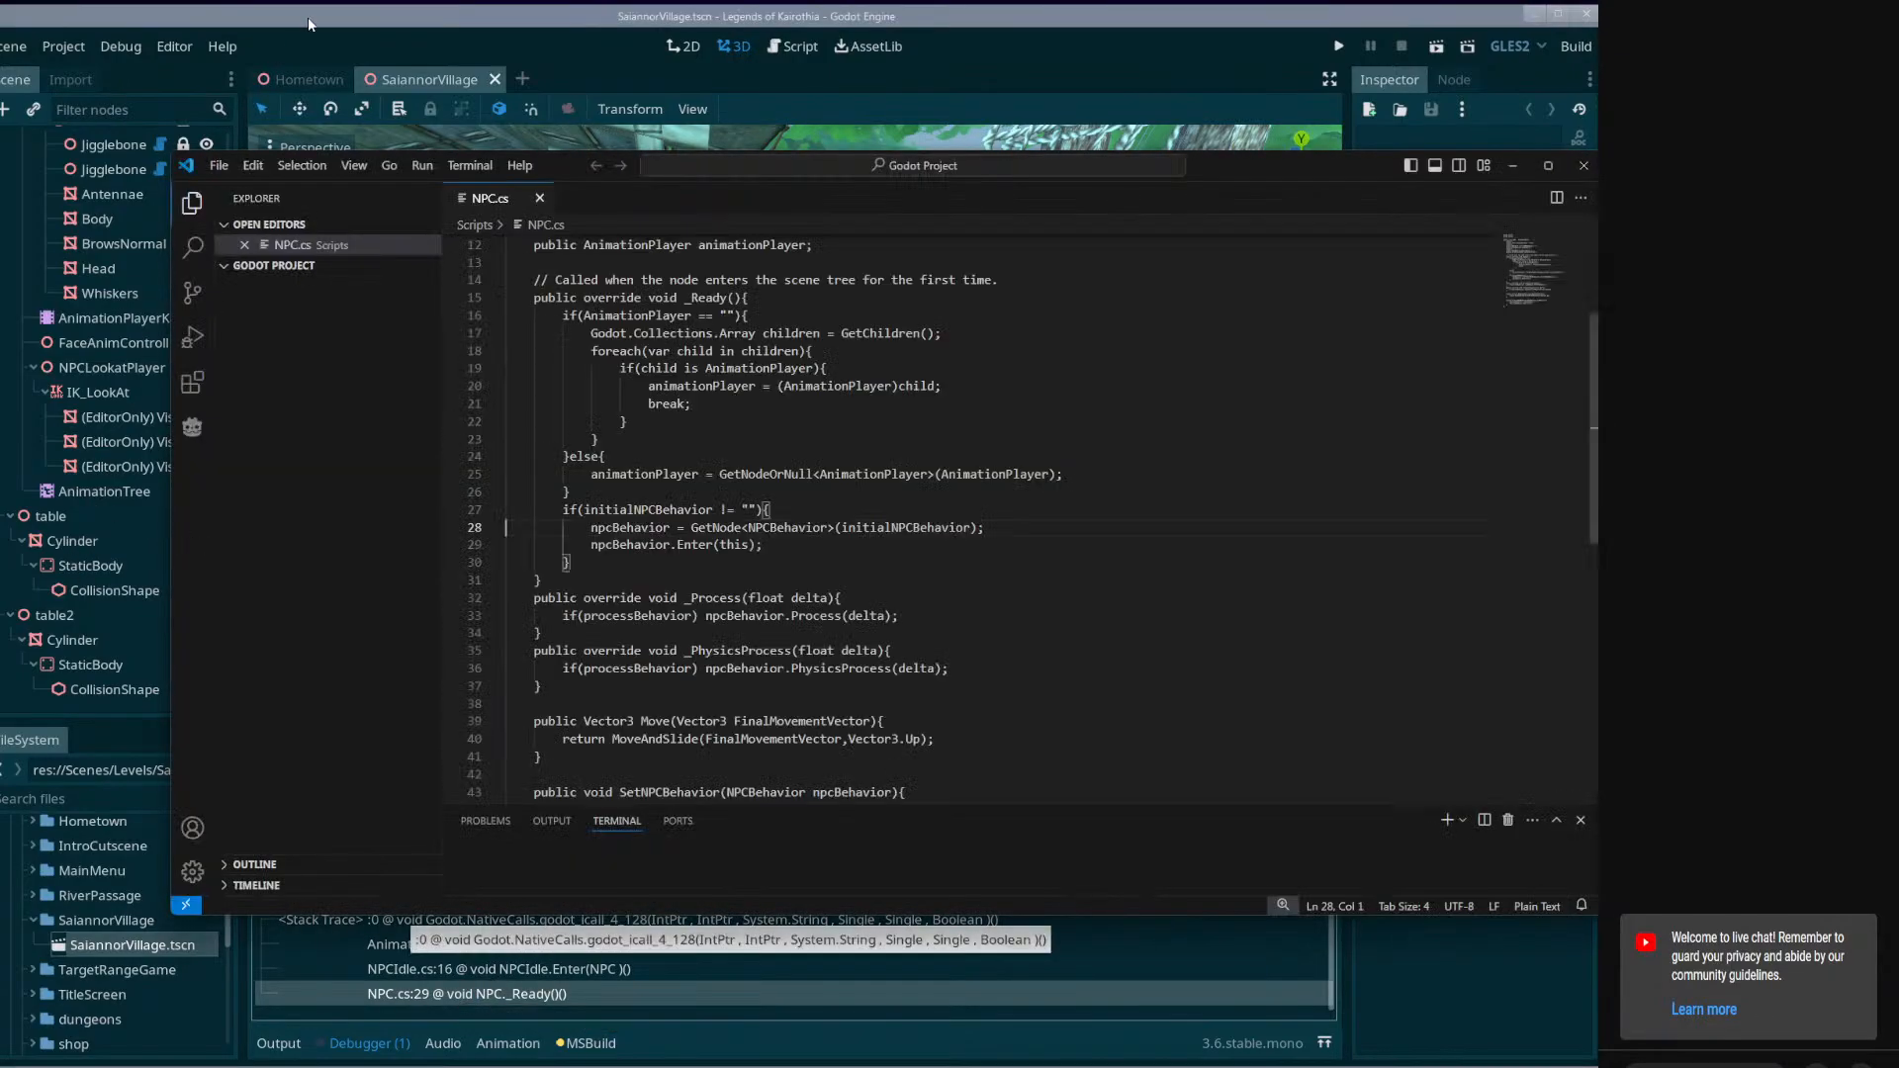
click(307, 16)
Select the chief's AnimationPlayerChief node and check its list of animations for IdleHandsBehindBack.
right_drag(886, 465, 934, 465)
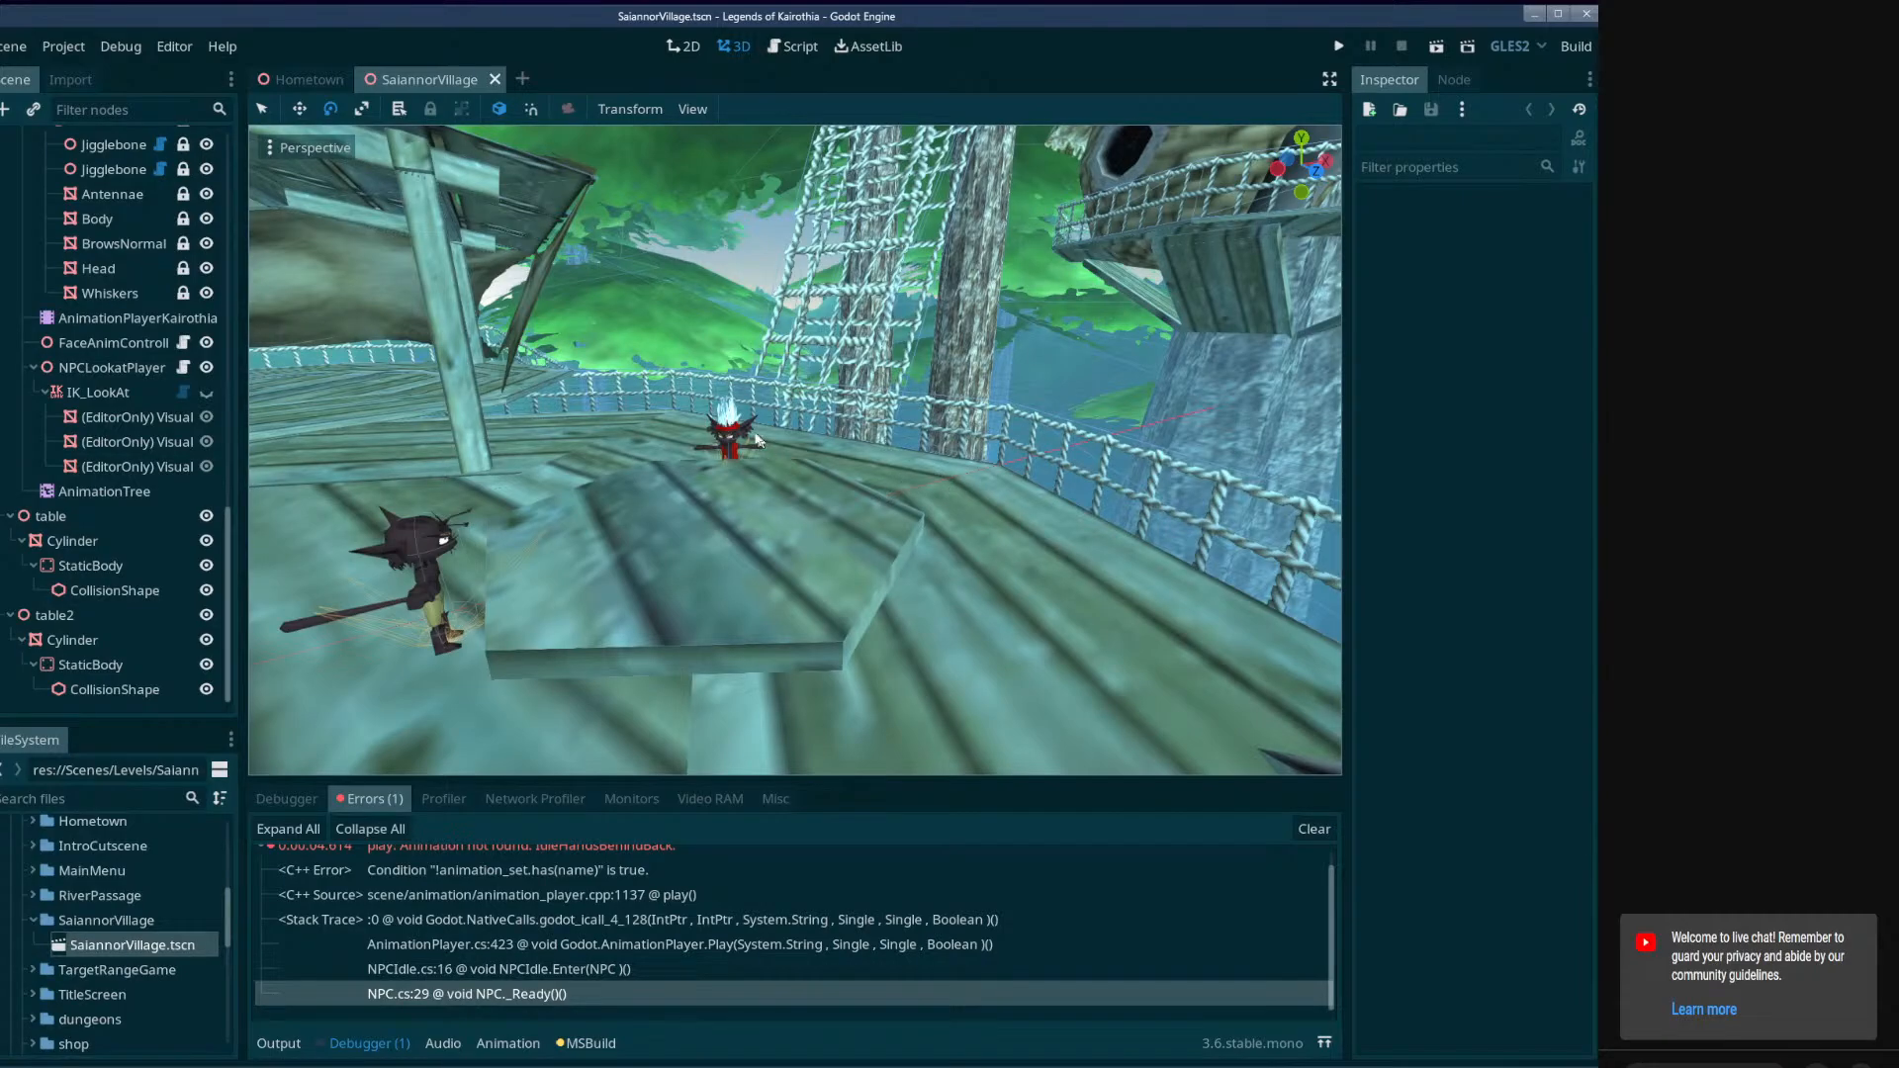
key(w)
right_drag(755, 442, 796, 353)
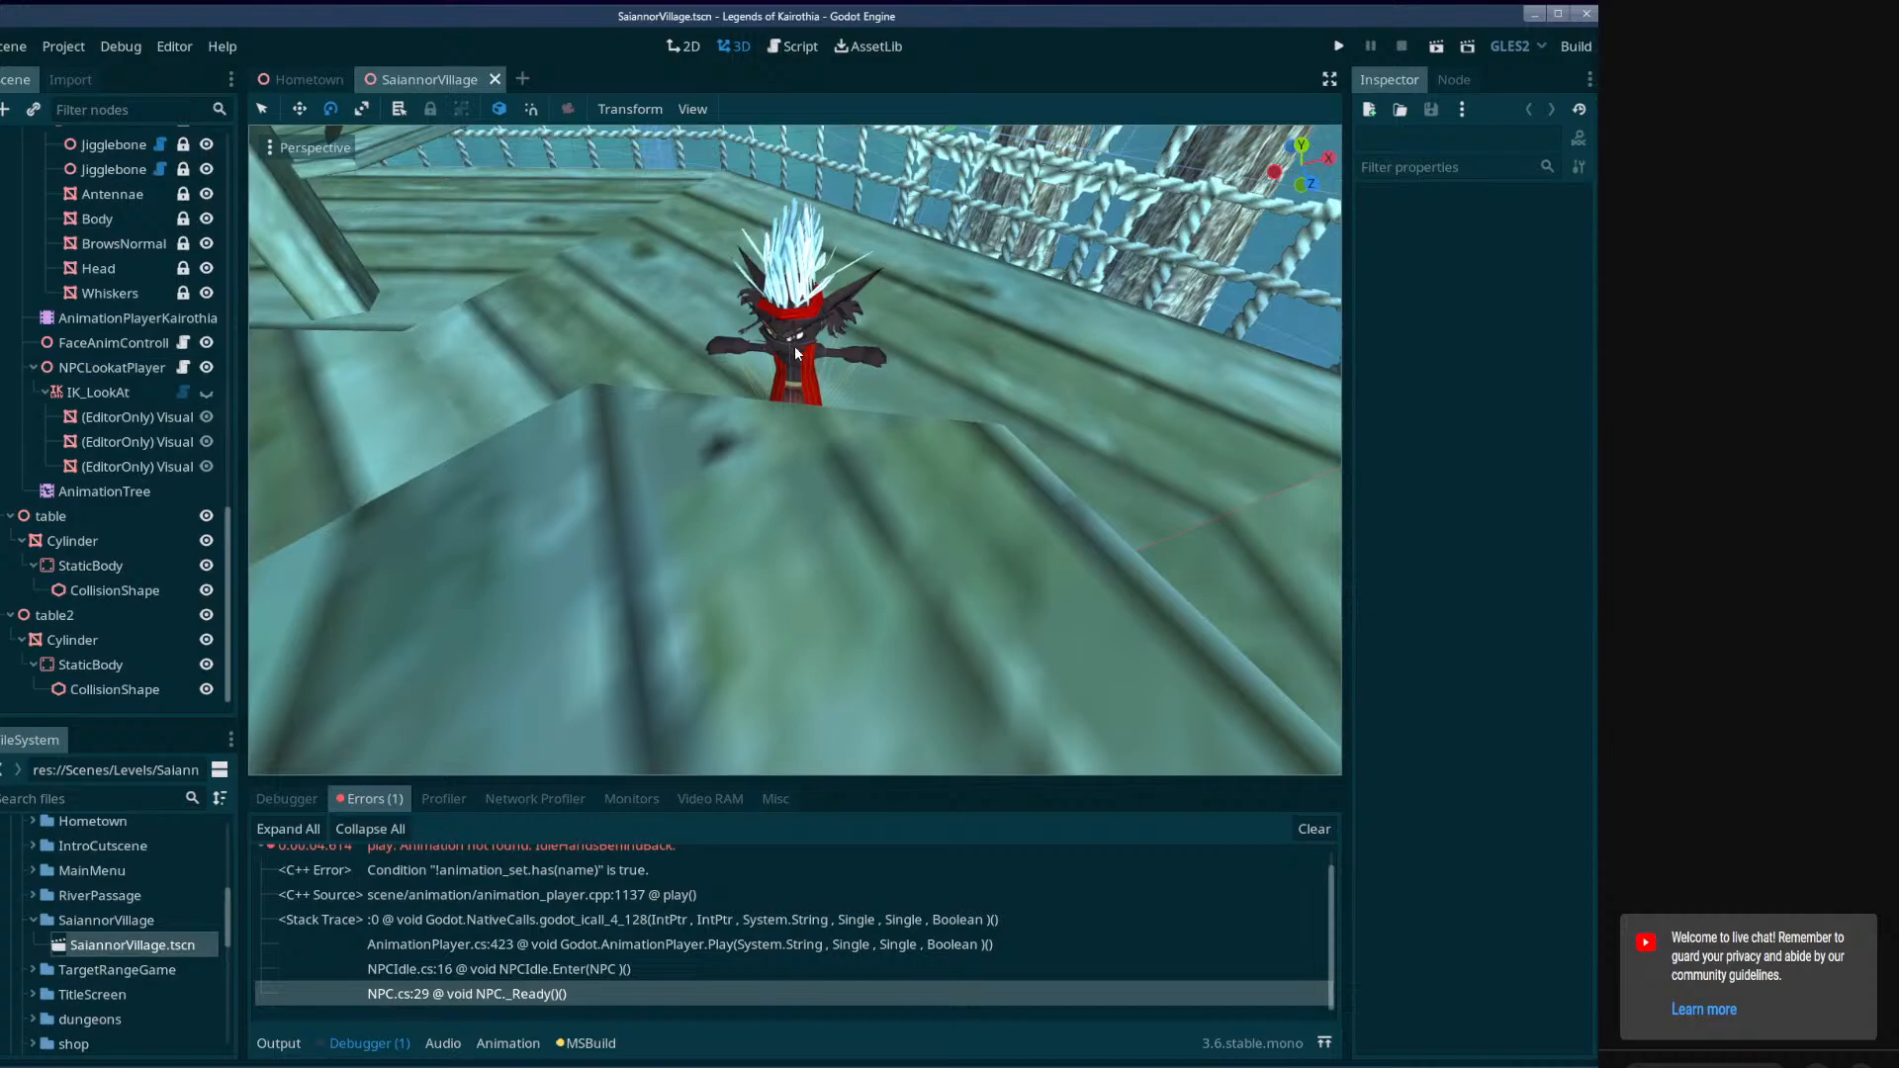
click(261, 109)
click(793, 341)
mouse_move(794, 341)
right_down()
mouse_move(763, 344)
mouse_move(812, 329)
right_up()
click(109, 364)
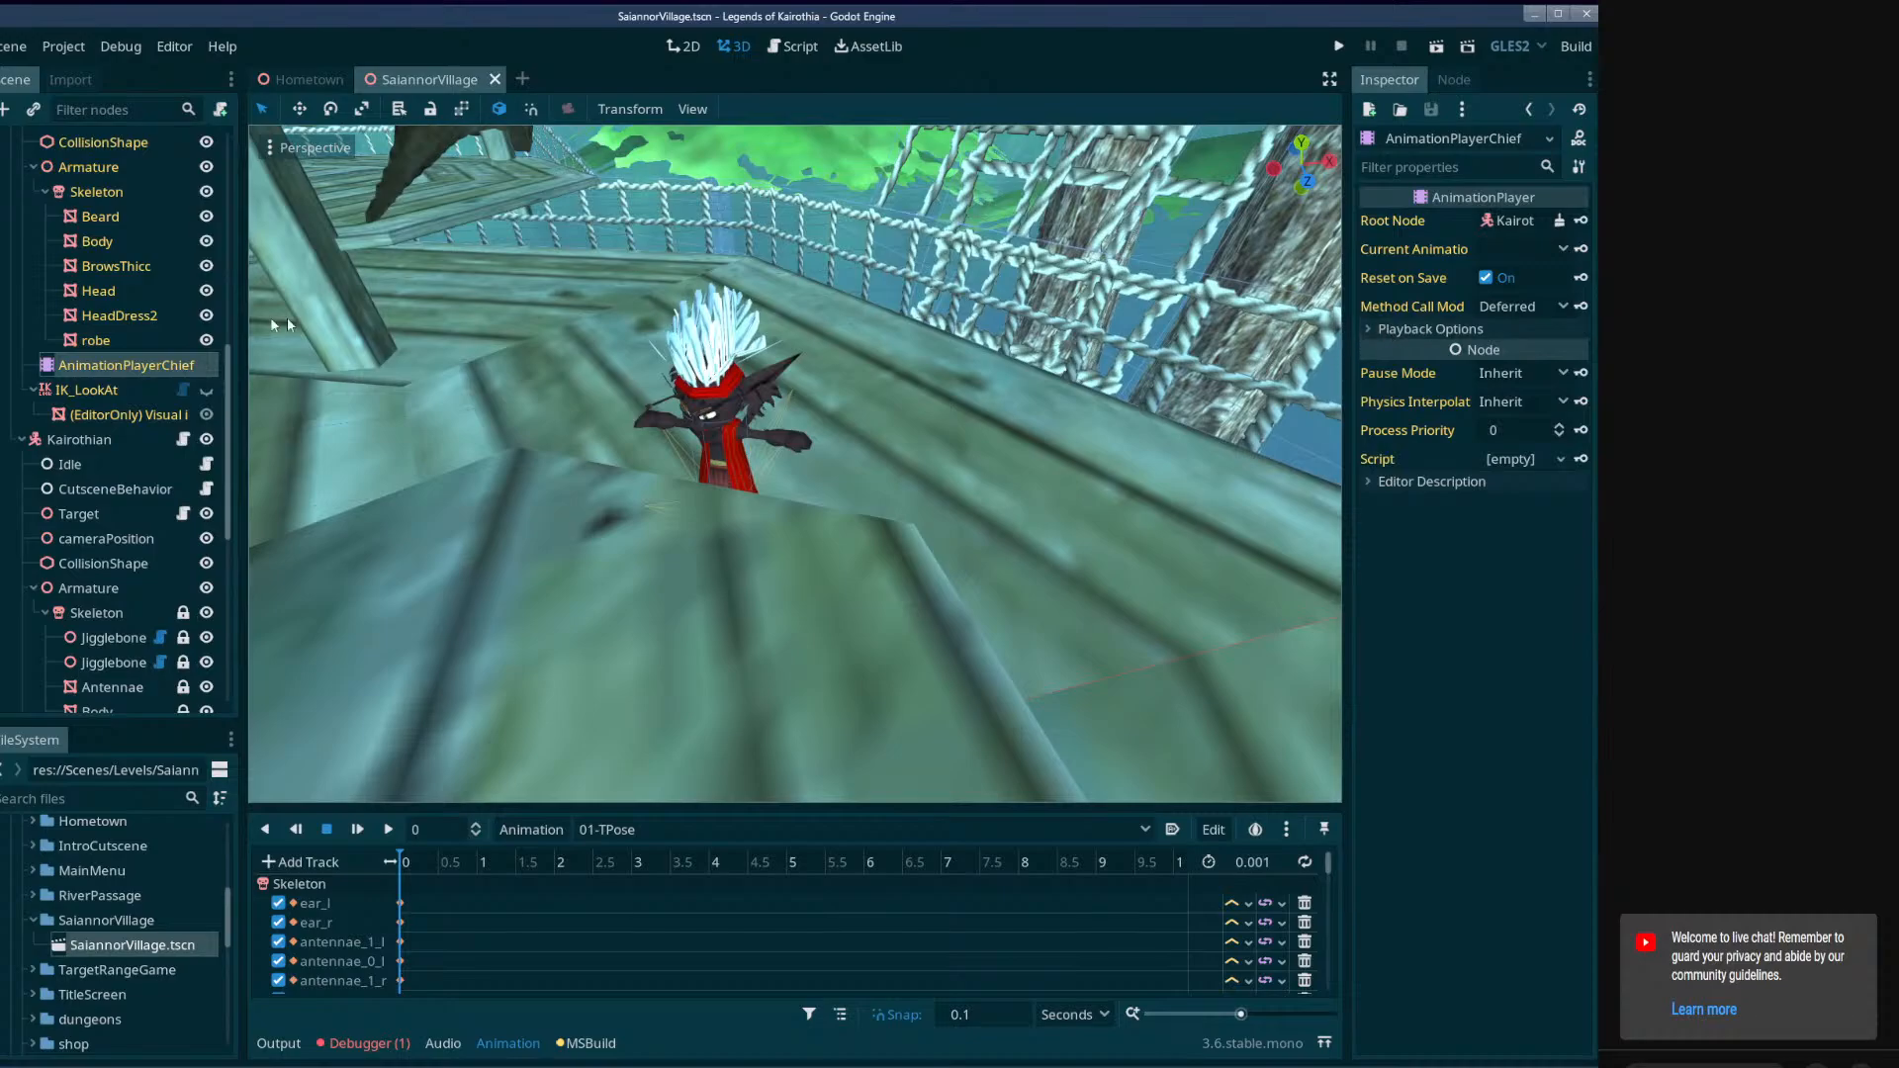
click(724, 827)
scroll(728, 821, down, 2)
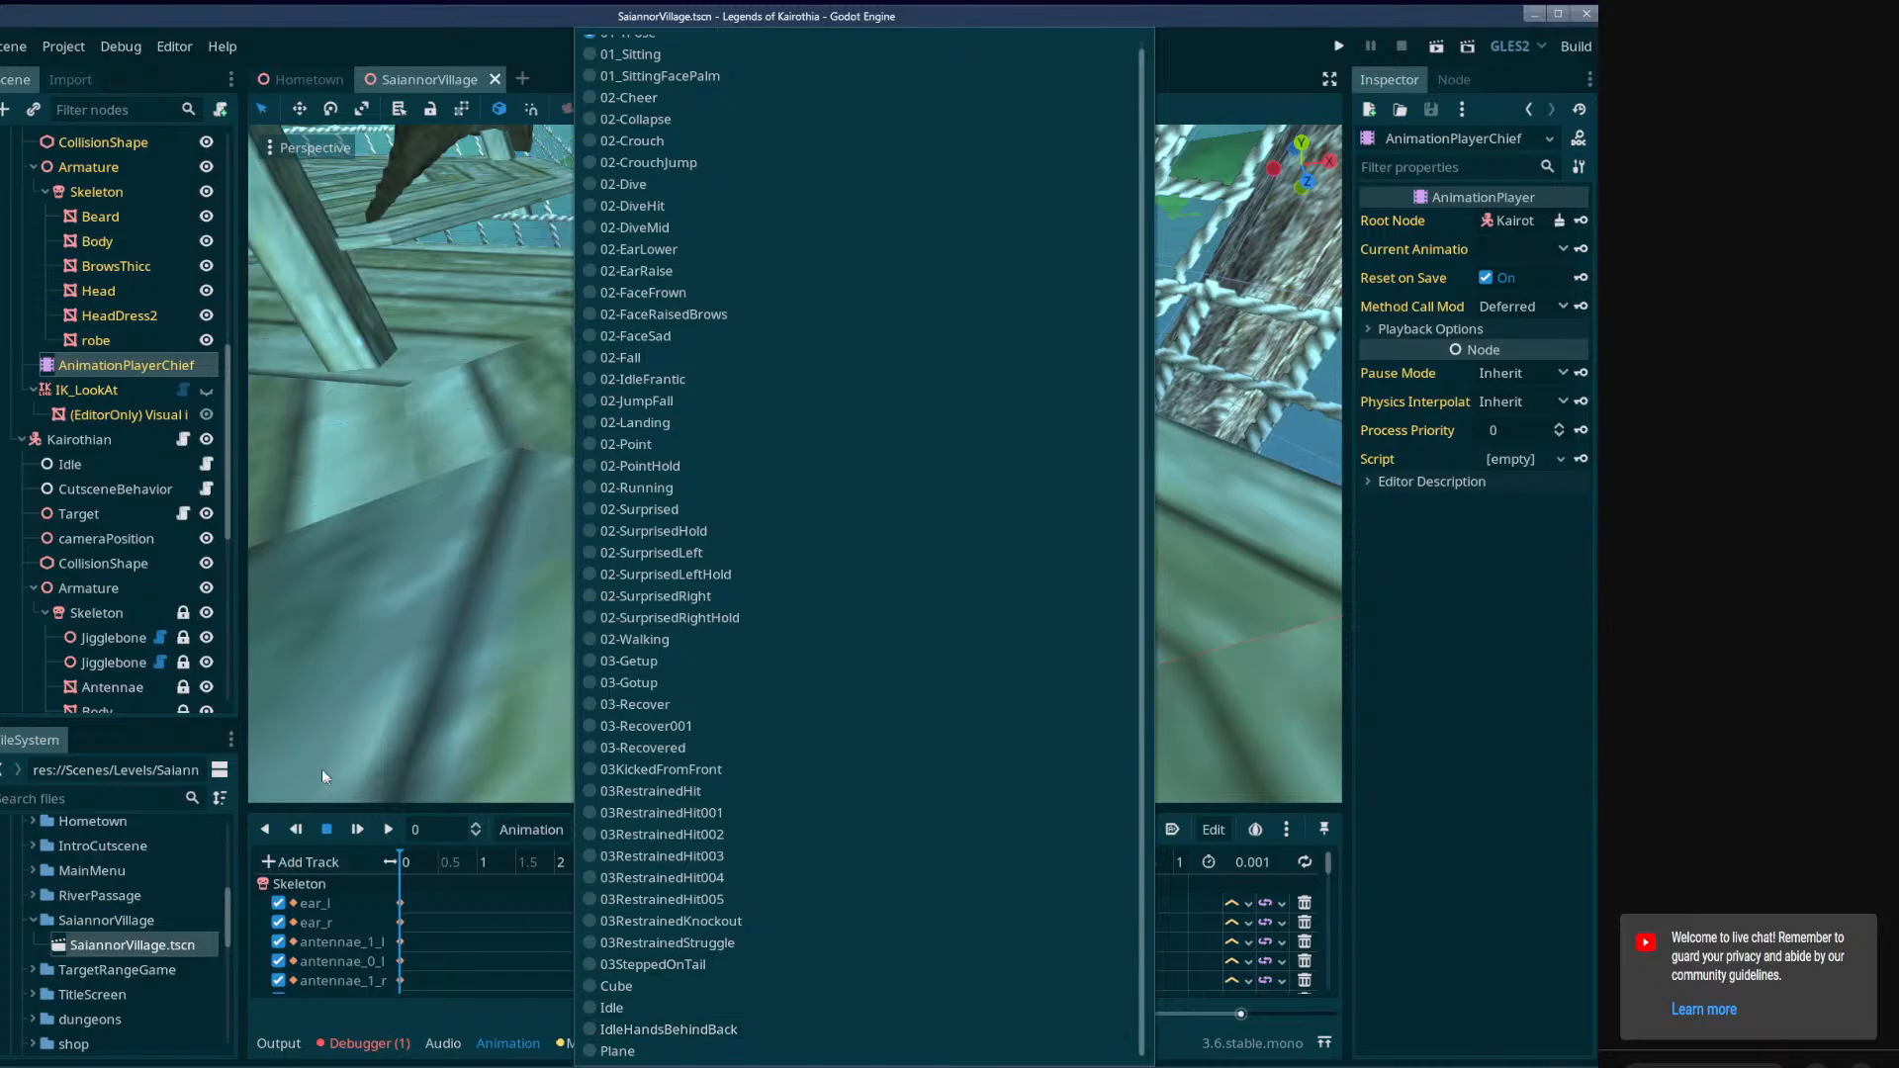
click(140, 524)
Inspect the animation player node of the Kairothian standing across the table from the chief.
right_drag(777, 519, 485, 522)
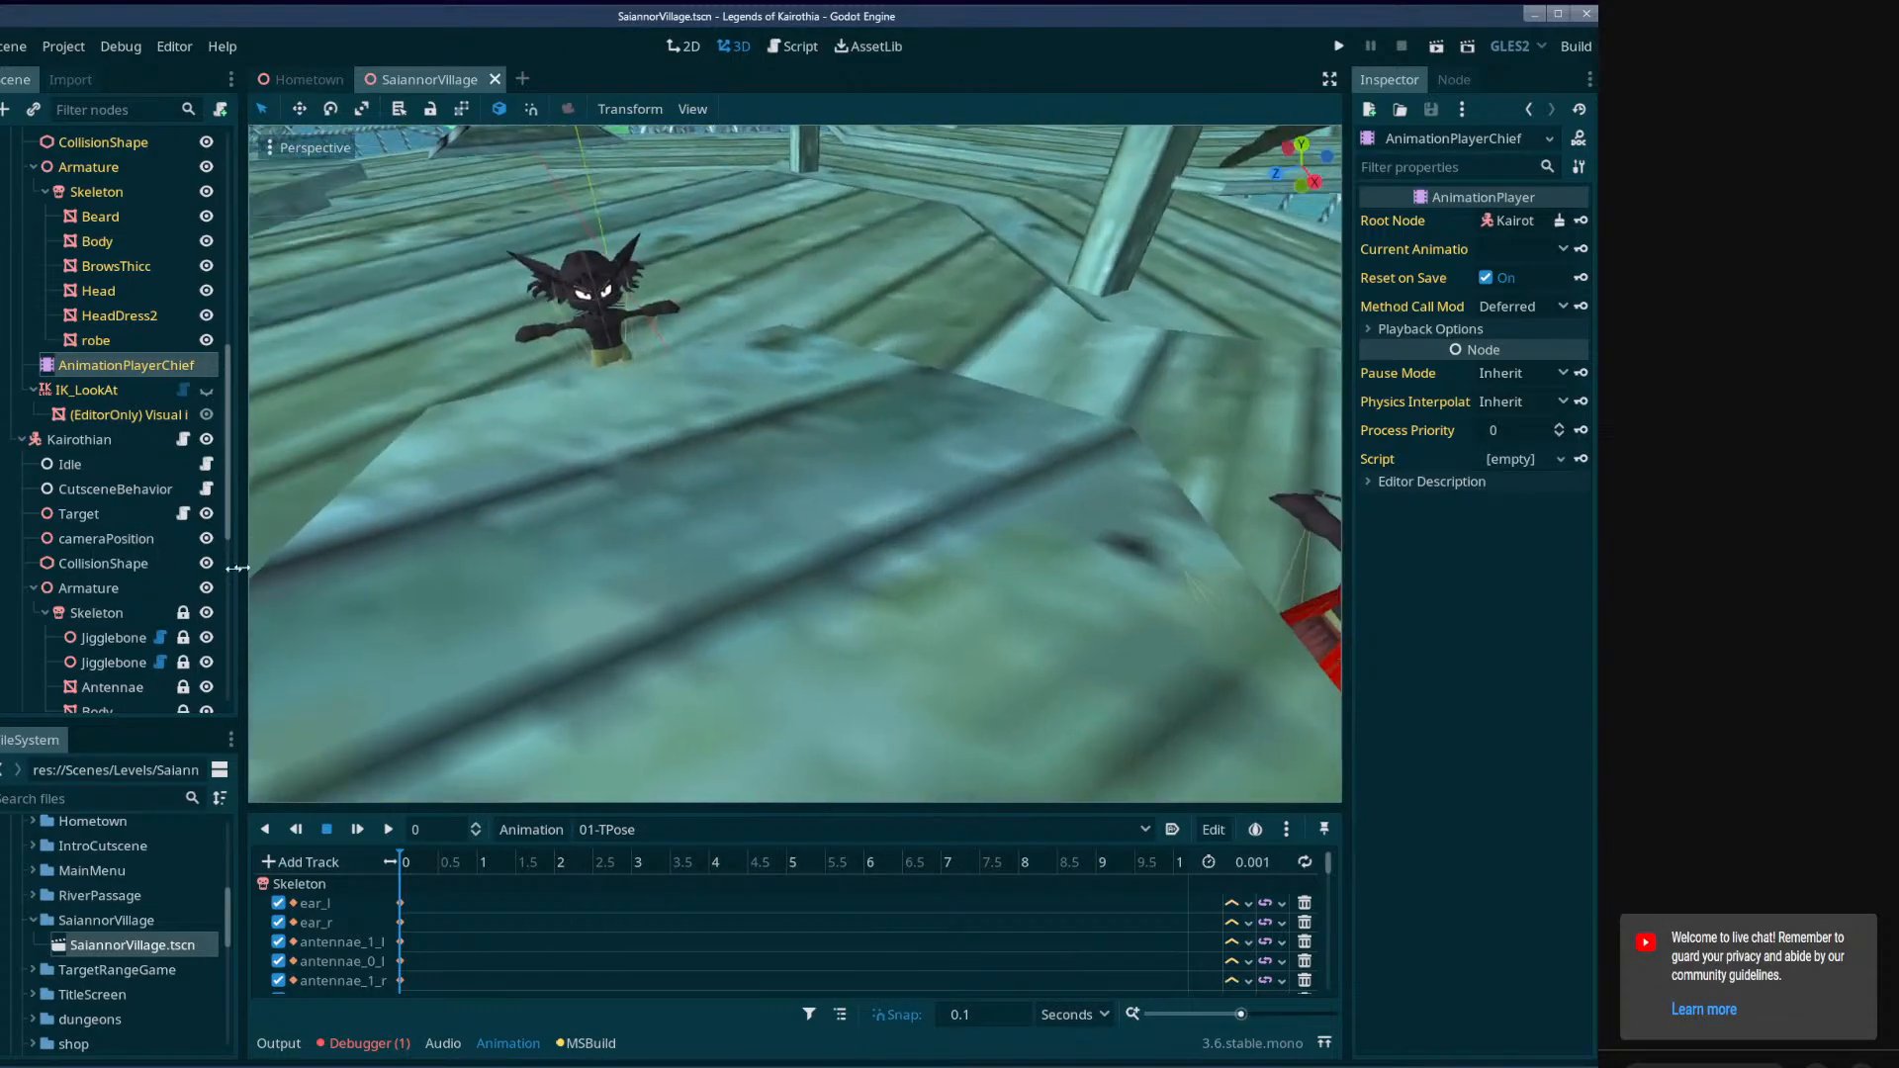
scroll(107, 578, down, 3)
click(112, 599)
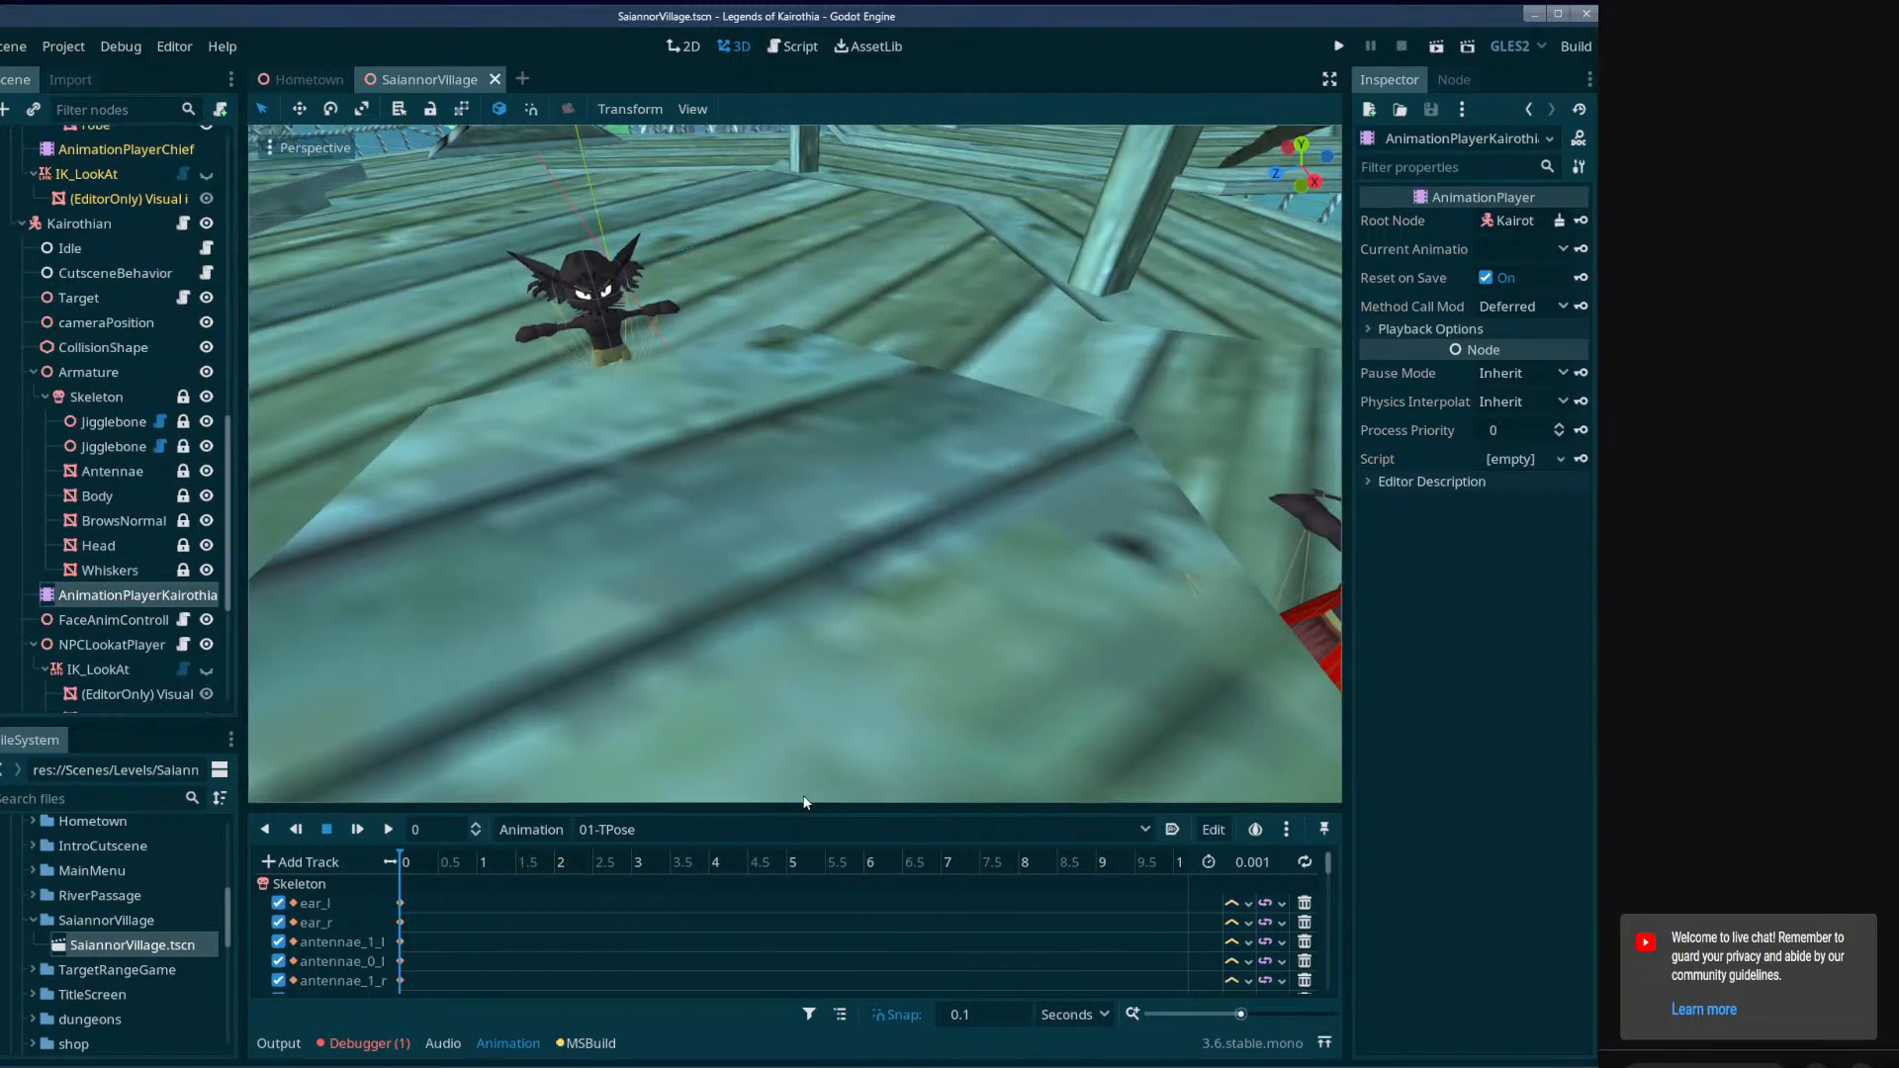
Set the Idle Animation of the Kairothian's Idle node to Idle.
click(86, 247)
click(1509, 281)
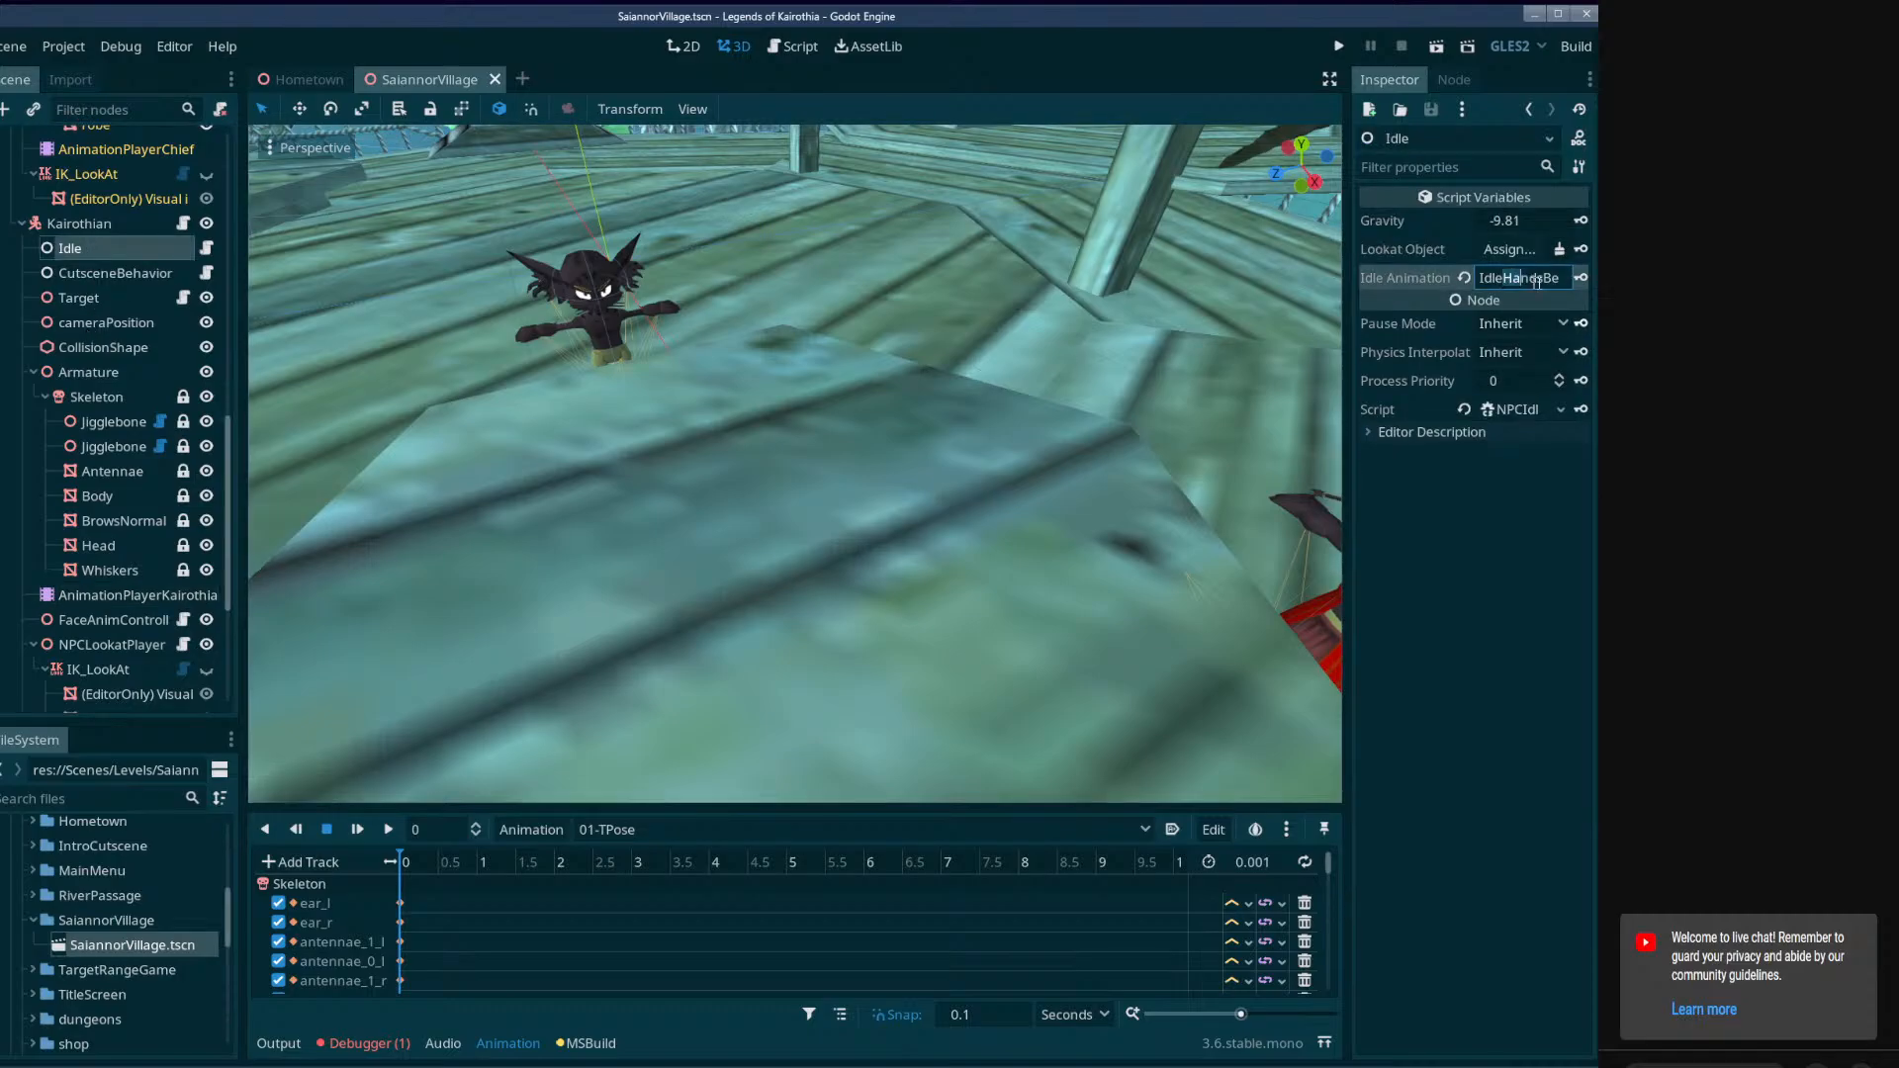
double_click(1536, 281)
key(BackSpace)
key(ctrl+z)
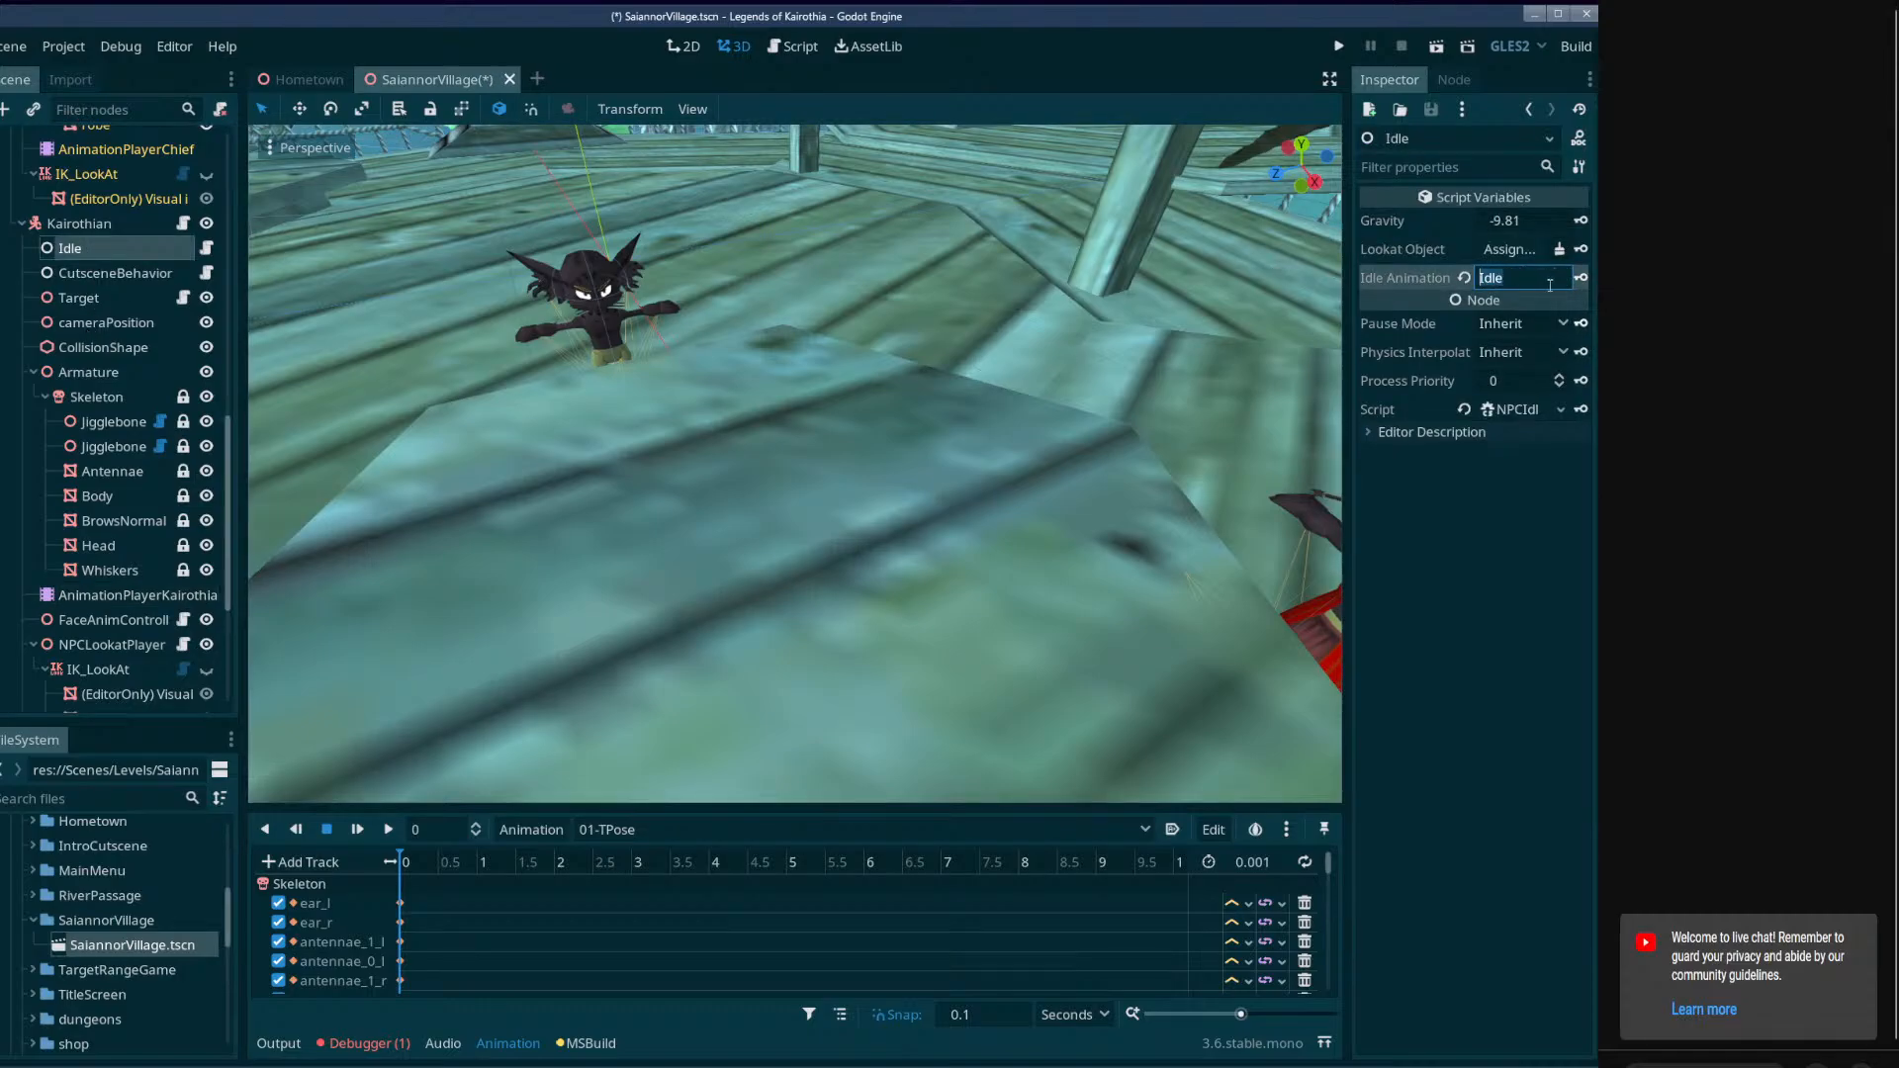
click(1546, 284)
key(Return)
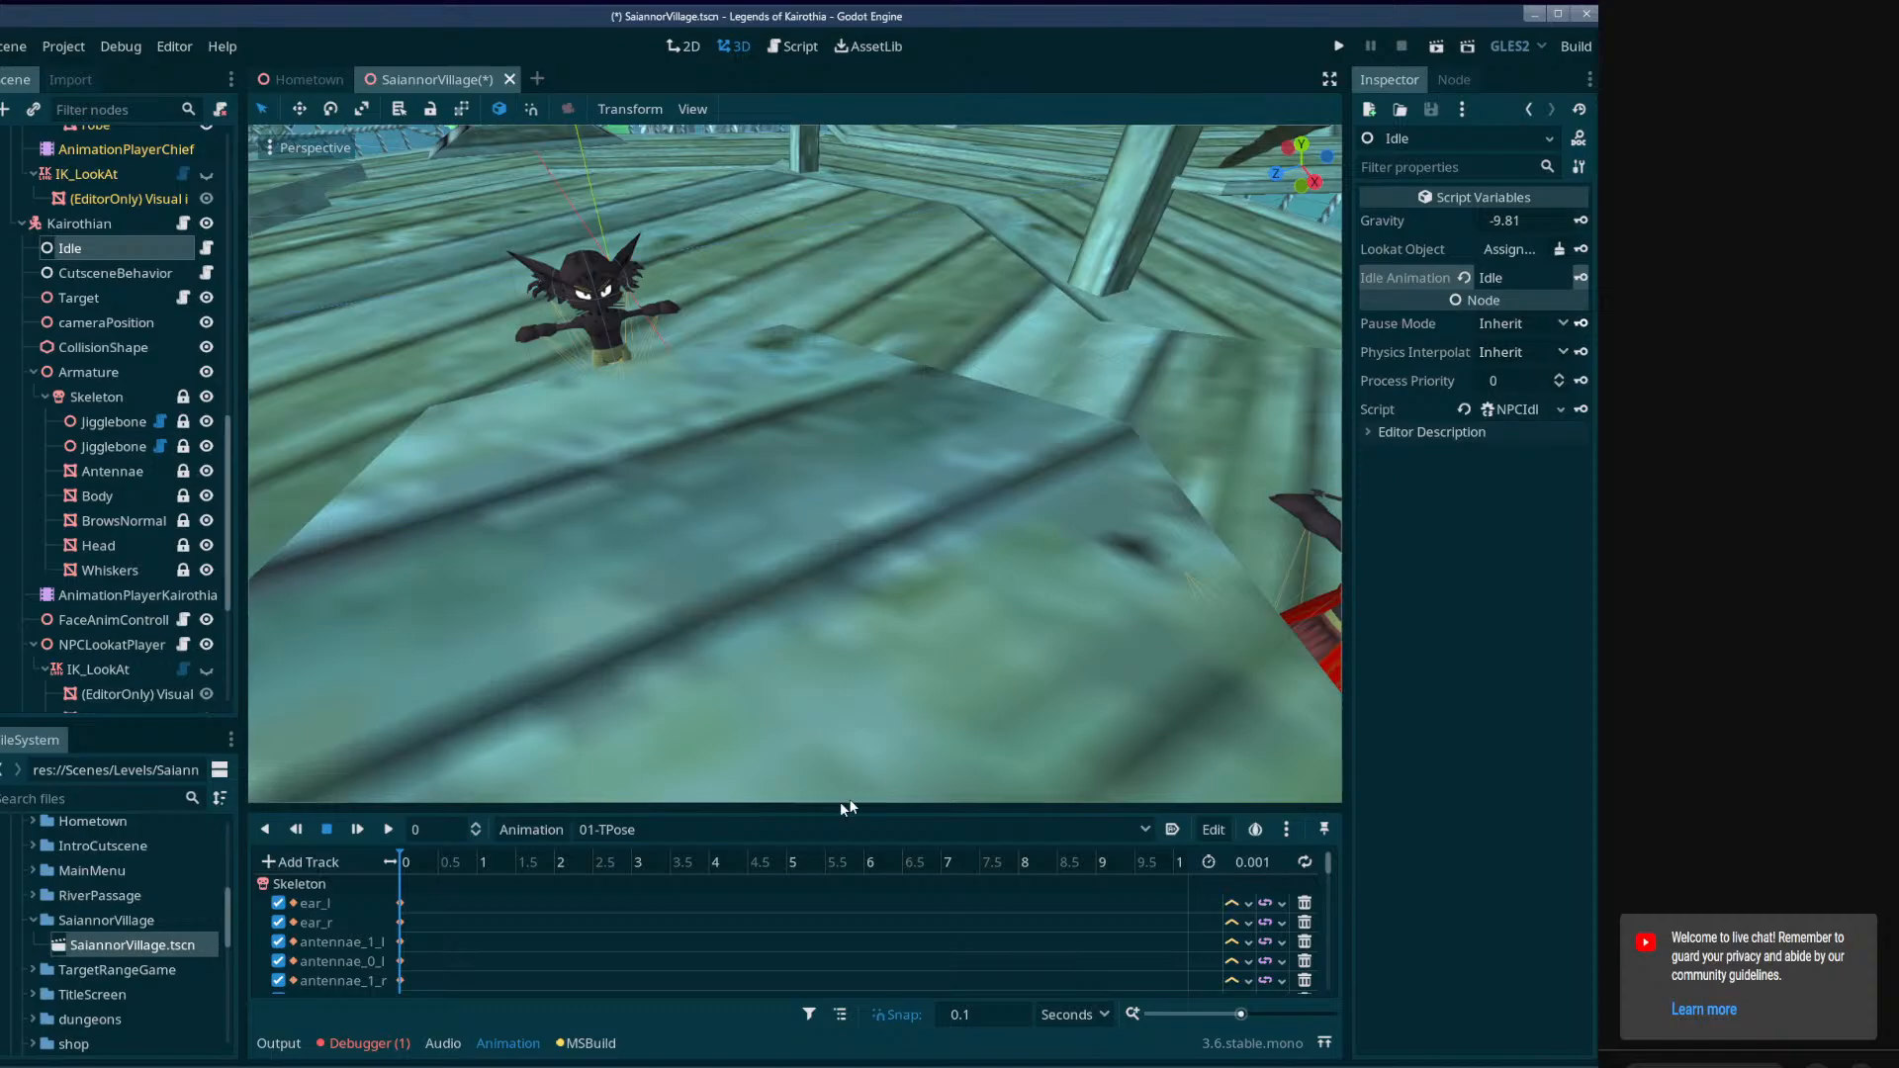
Examine the black Kairothian and the chief with the red headband up close from several angles.
right_drag(646, 561, 817, 509)
key(w)
key(d)
key(s)
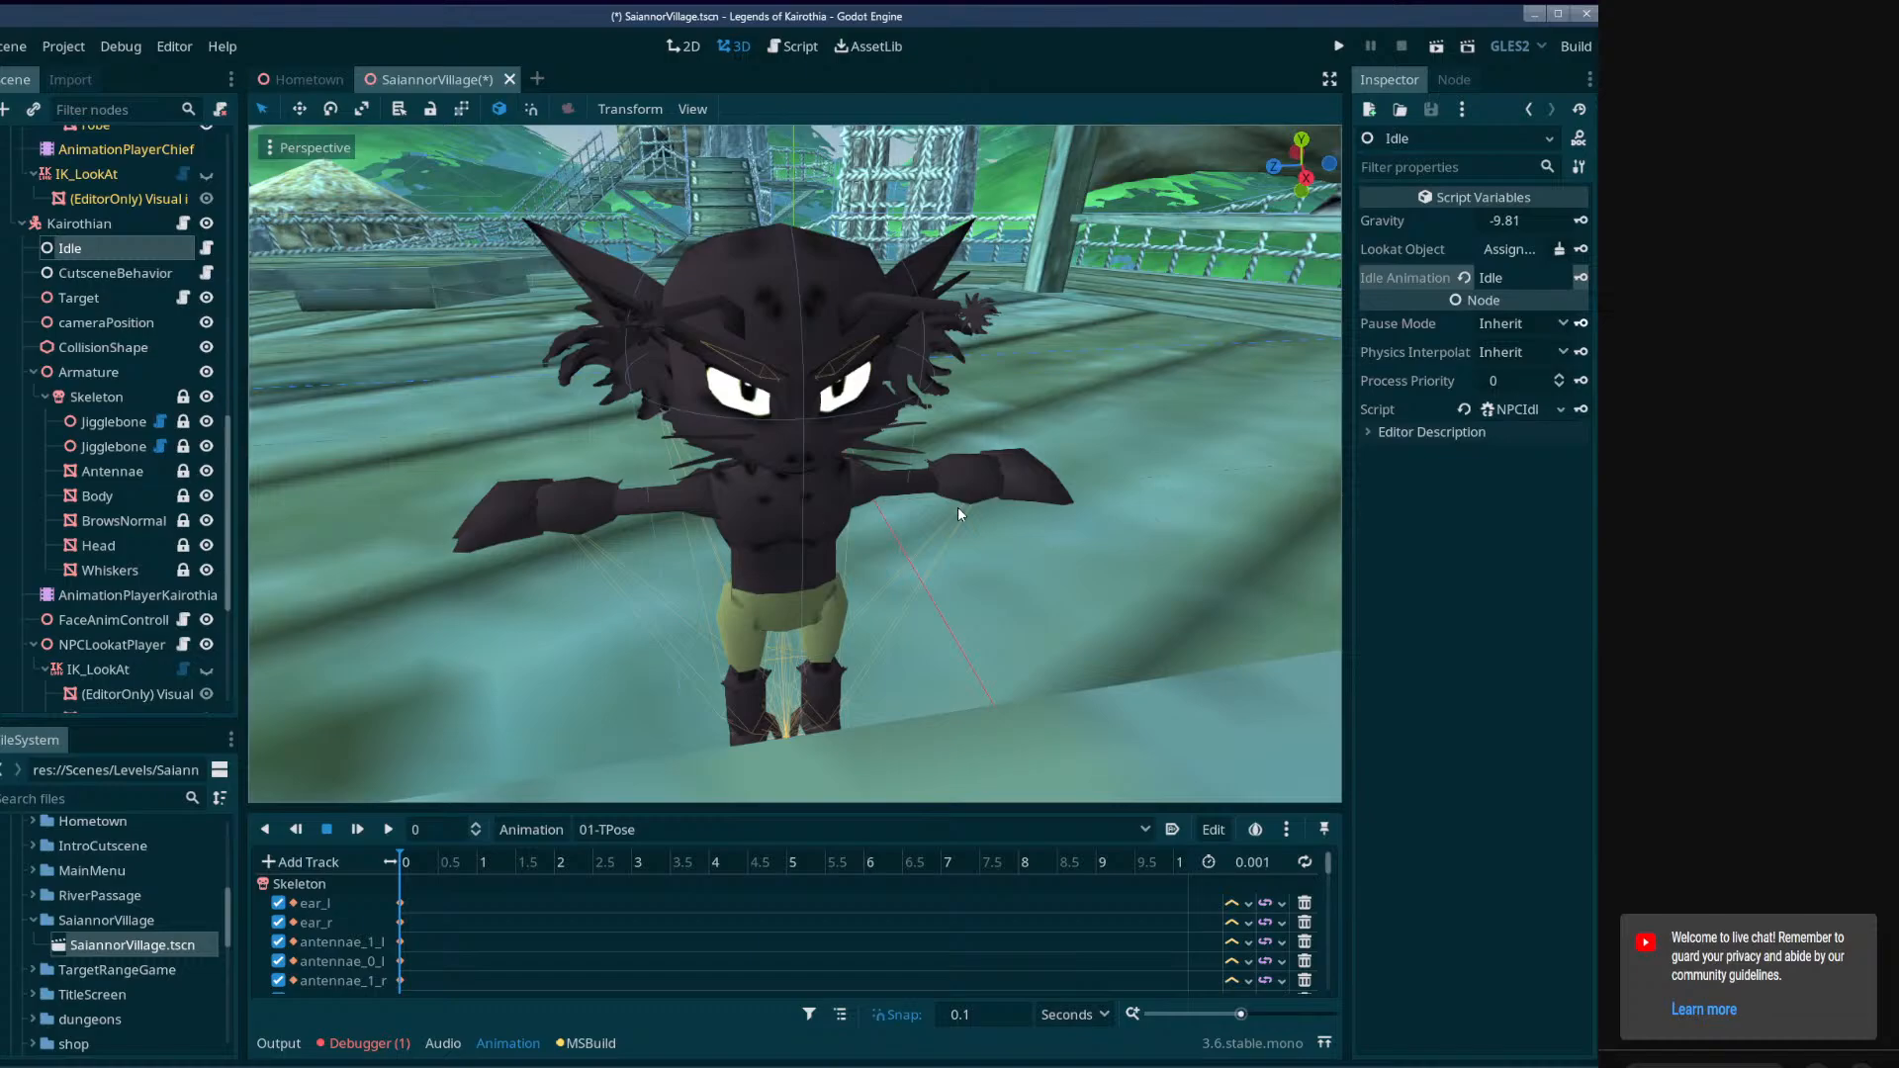
right_drag(809, 539, 1187, 534)
key(a)
key(w)
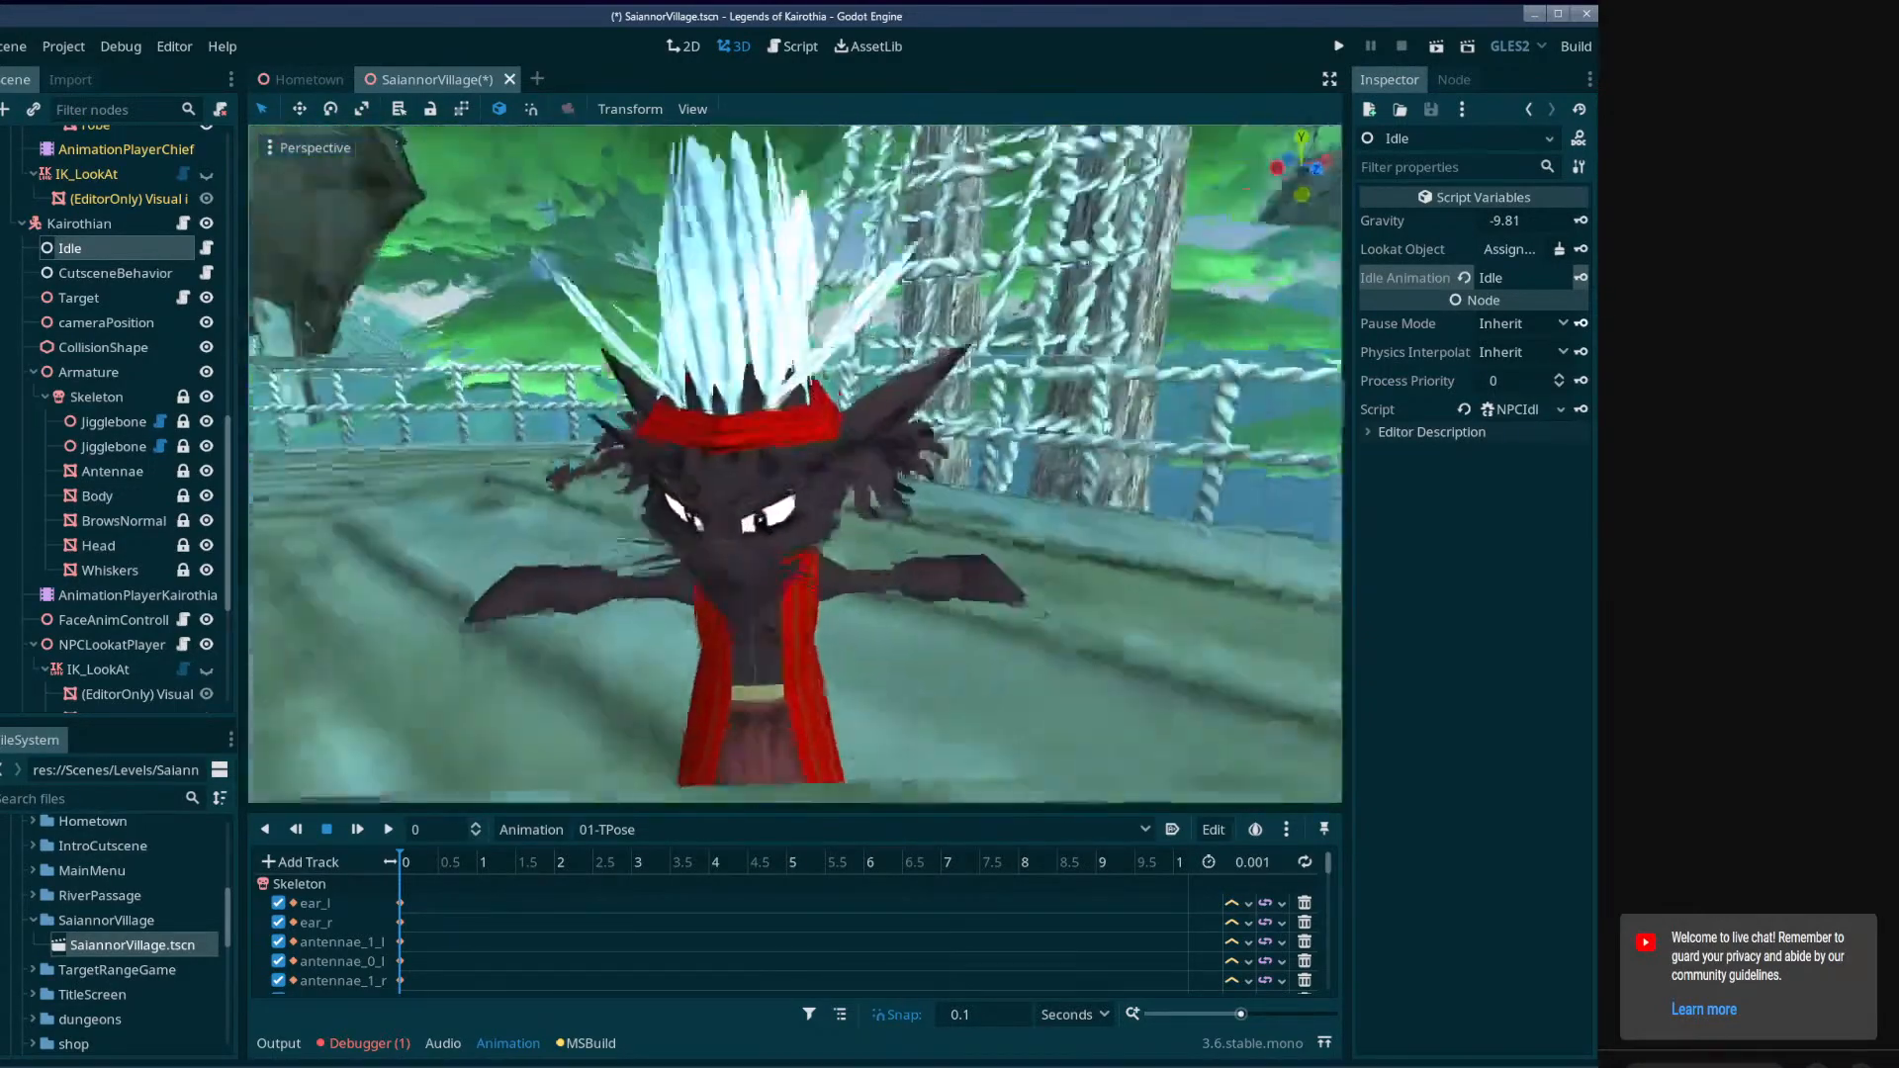
mouse_move(795, 463)
right_down()
mouse_move(772, 474)
mouse_move(782, 495)
mouse_move(742, 505)
mouse_move(820, 475)
right_up()
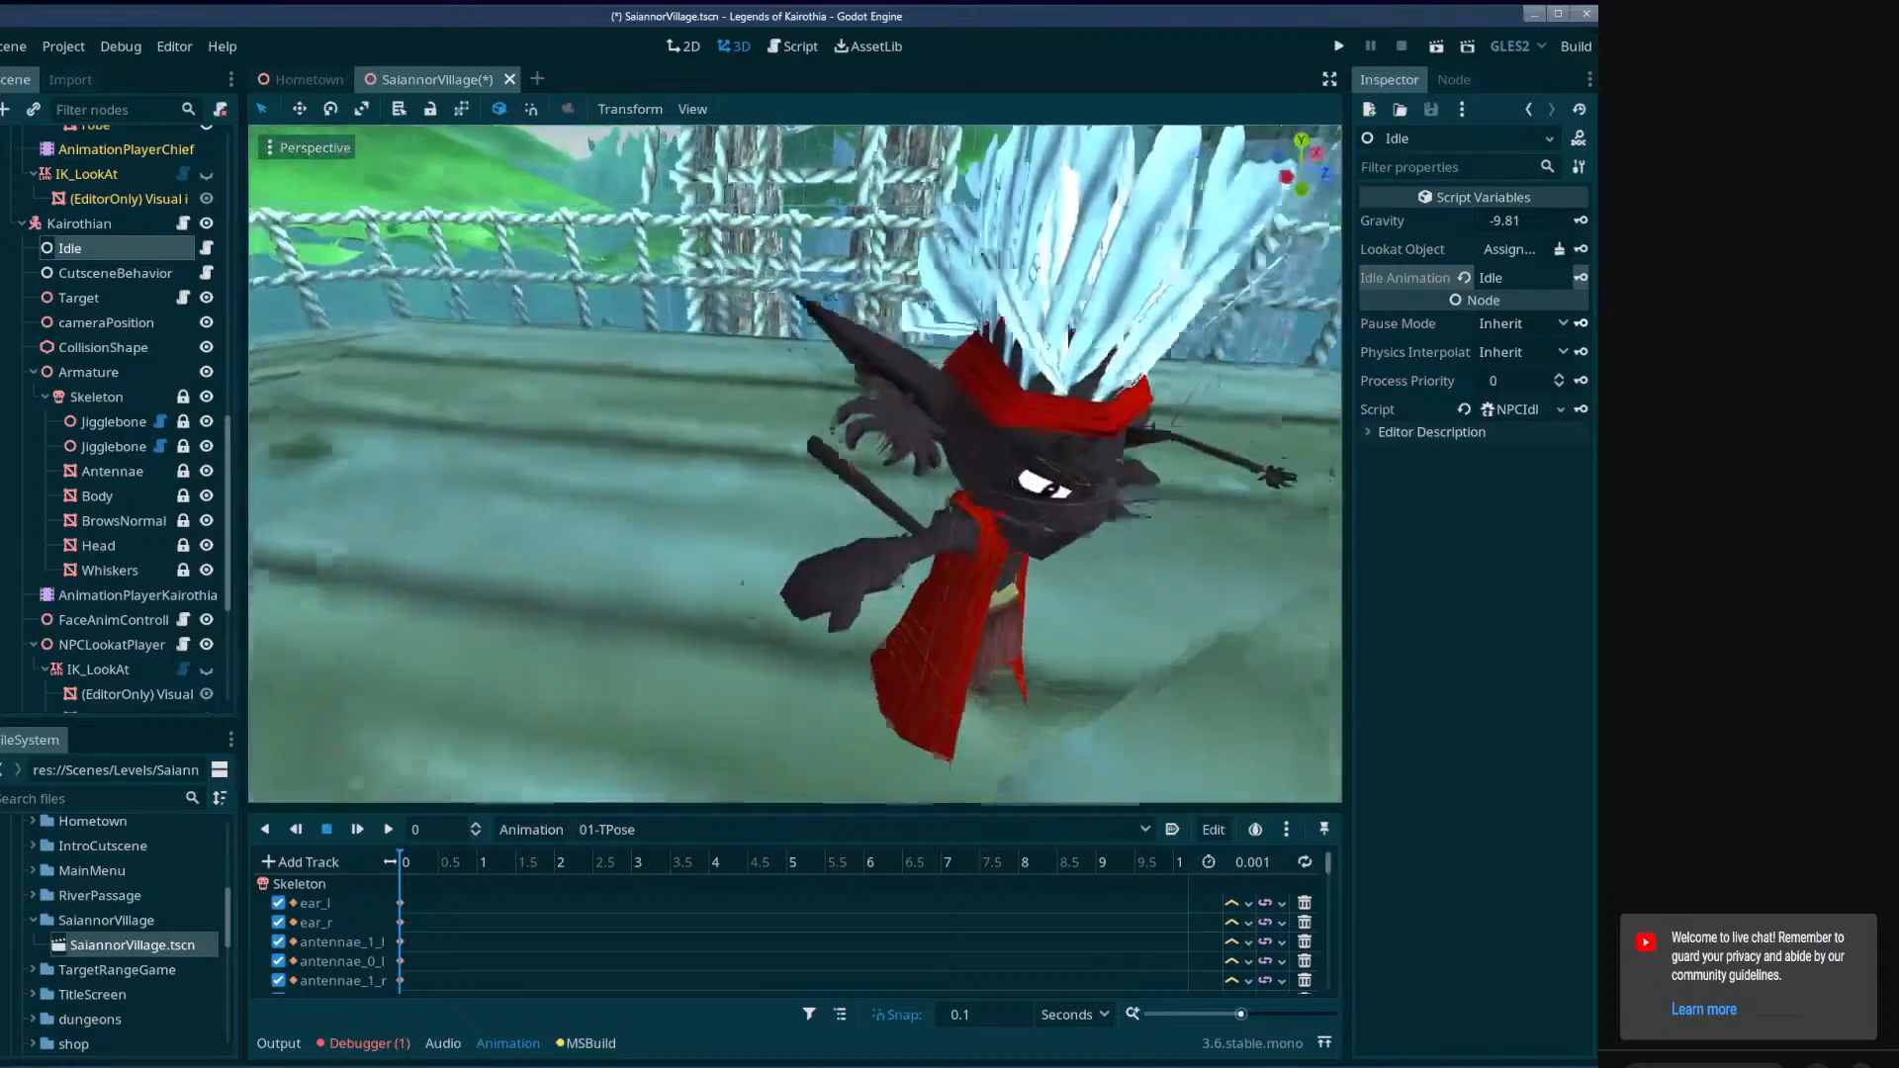
middle_drag(890, 464, 653, 445)
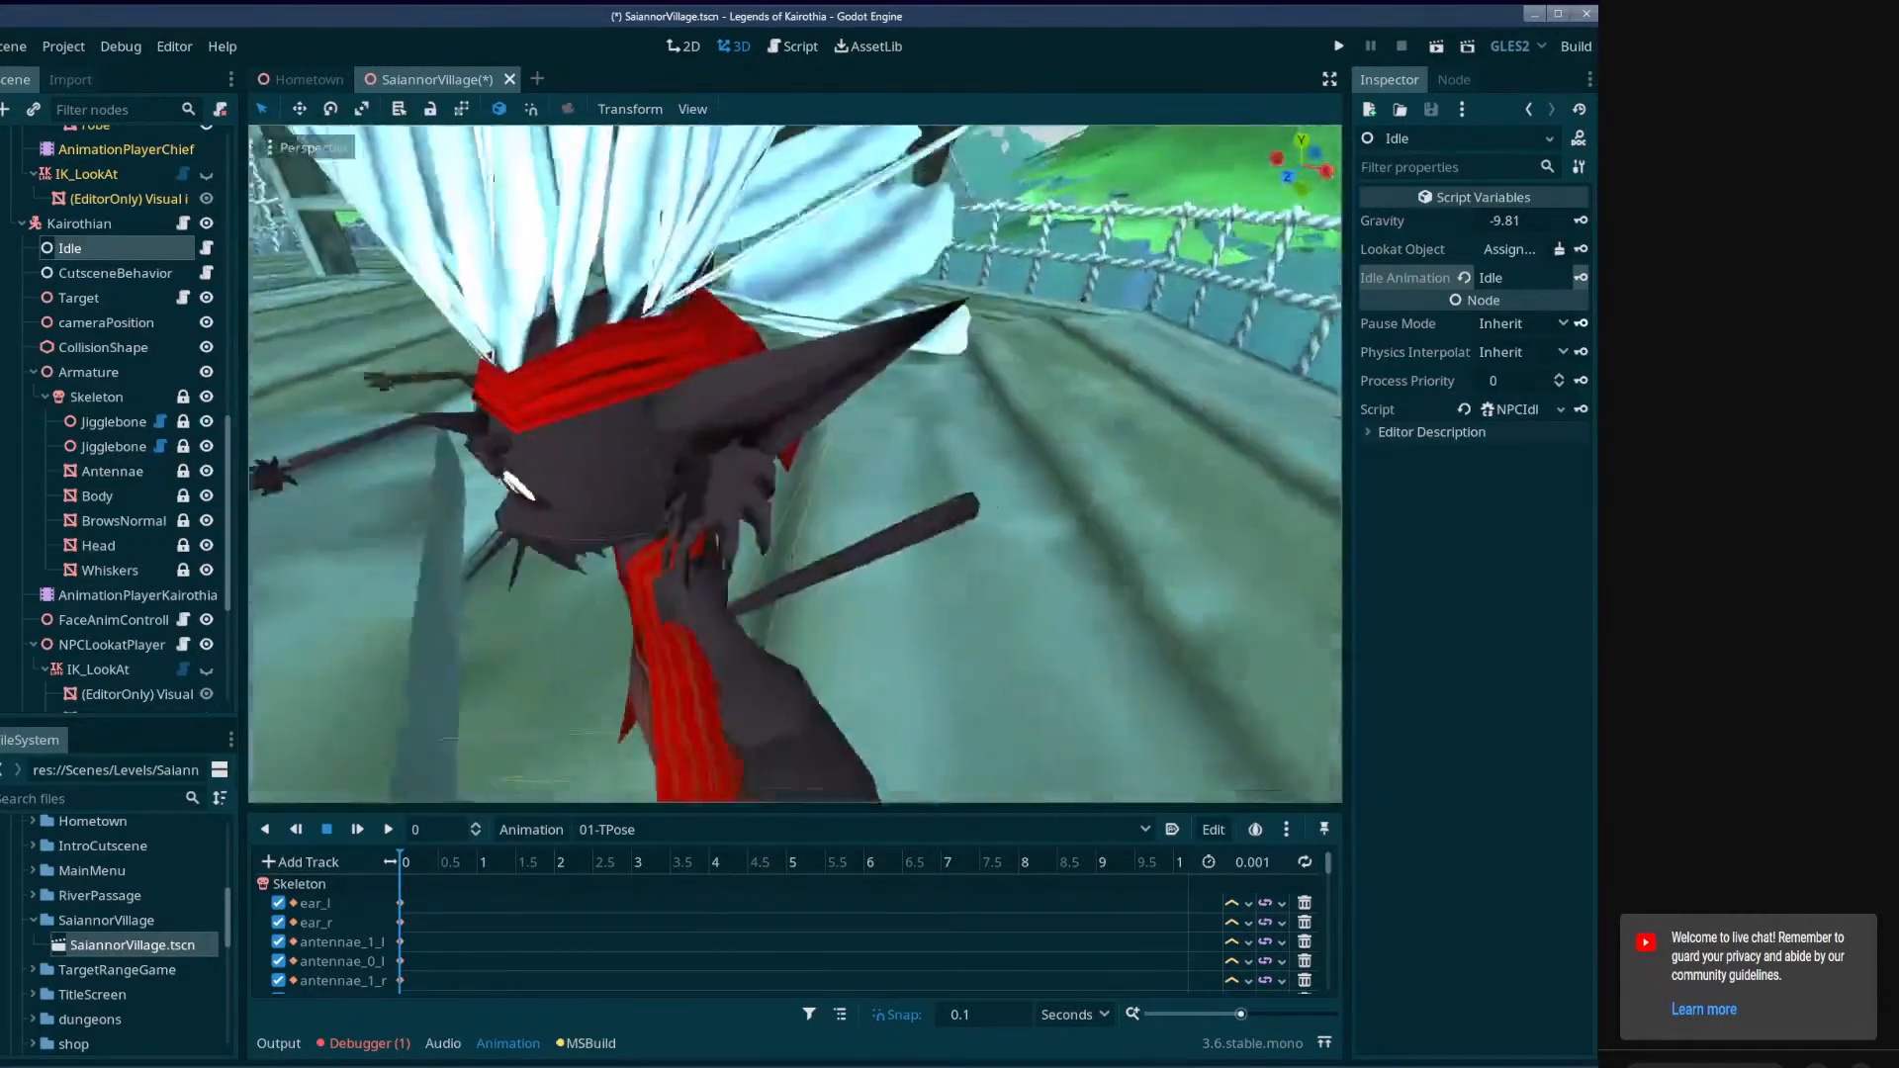
right_drag(796, 463, 762, 528)
Save the SaiannorVillage scene and slightly widen the scene tree dock.
key(ctrl+s)
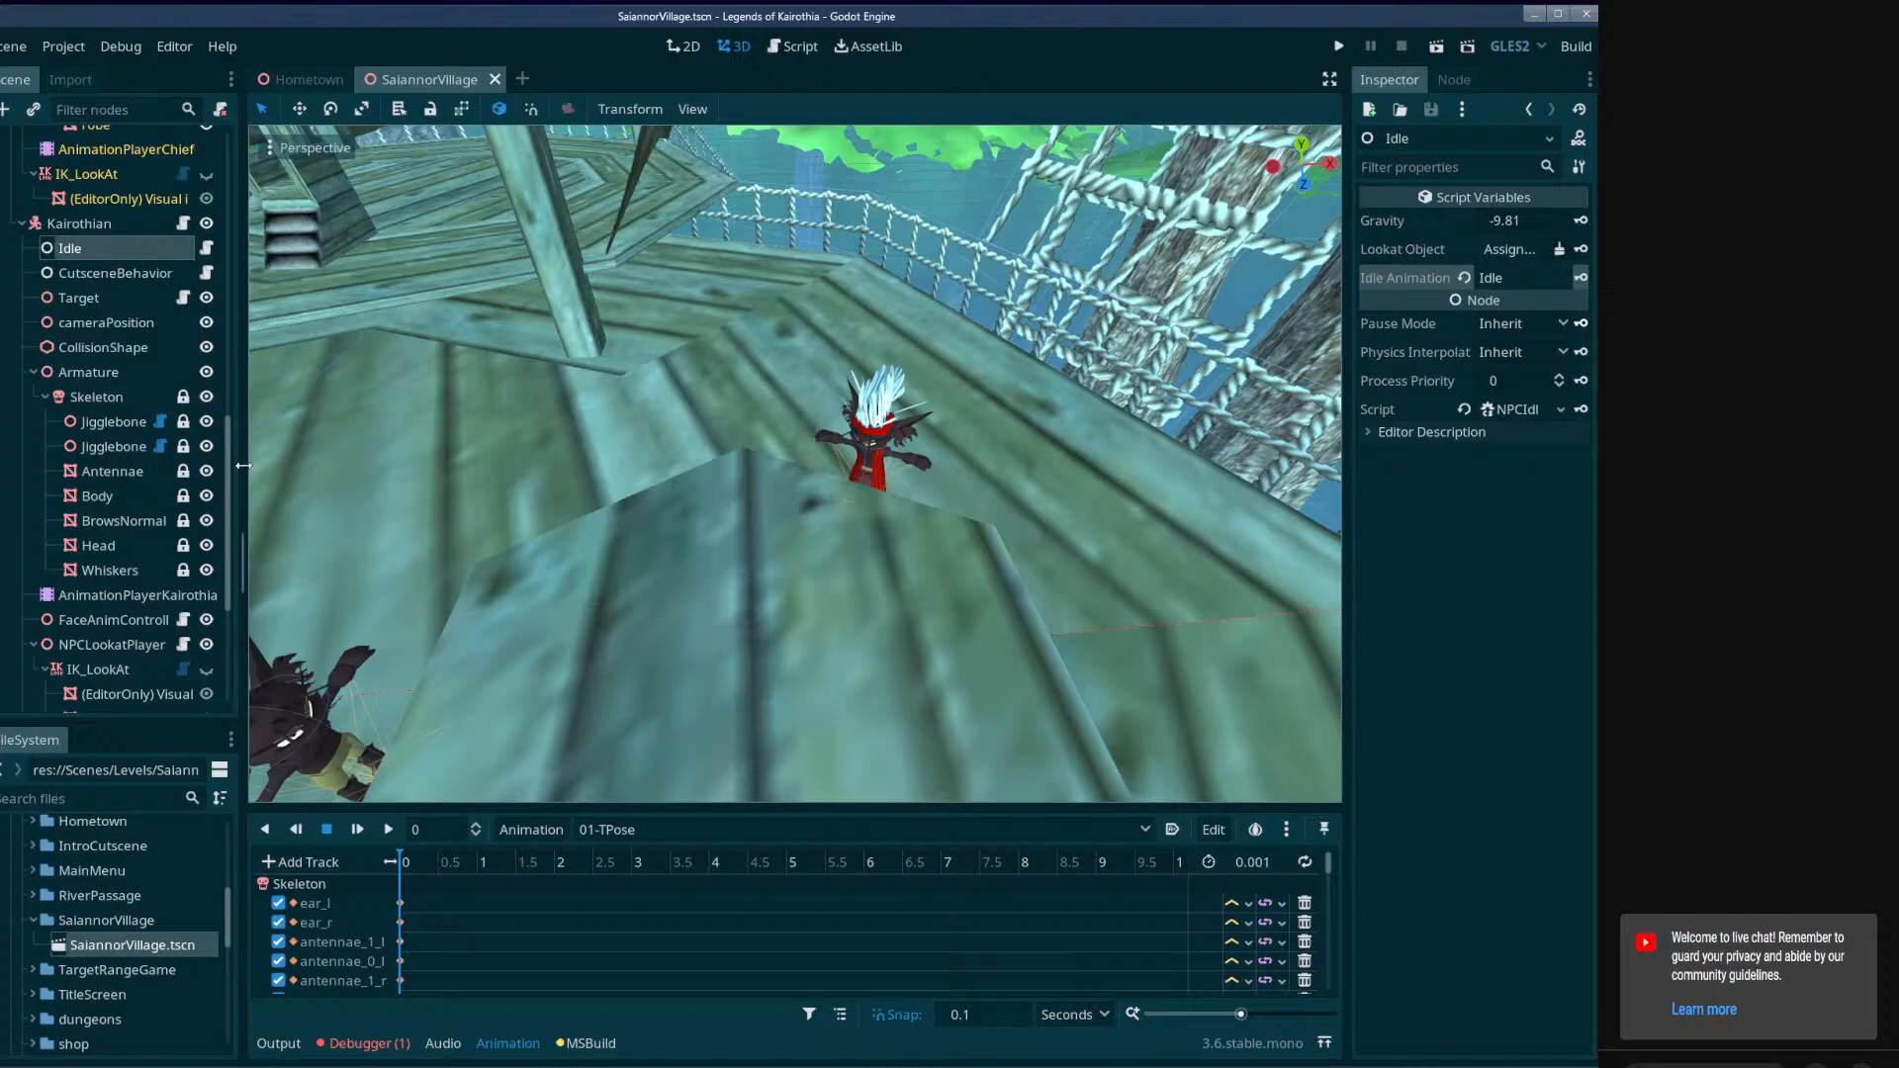
drag(242, 464, 245, 462)
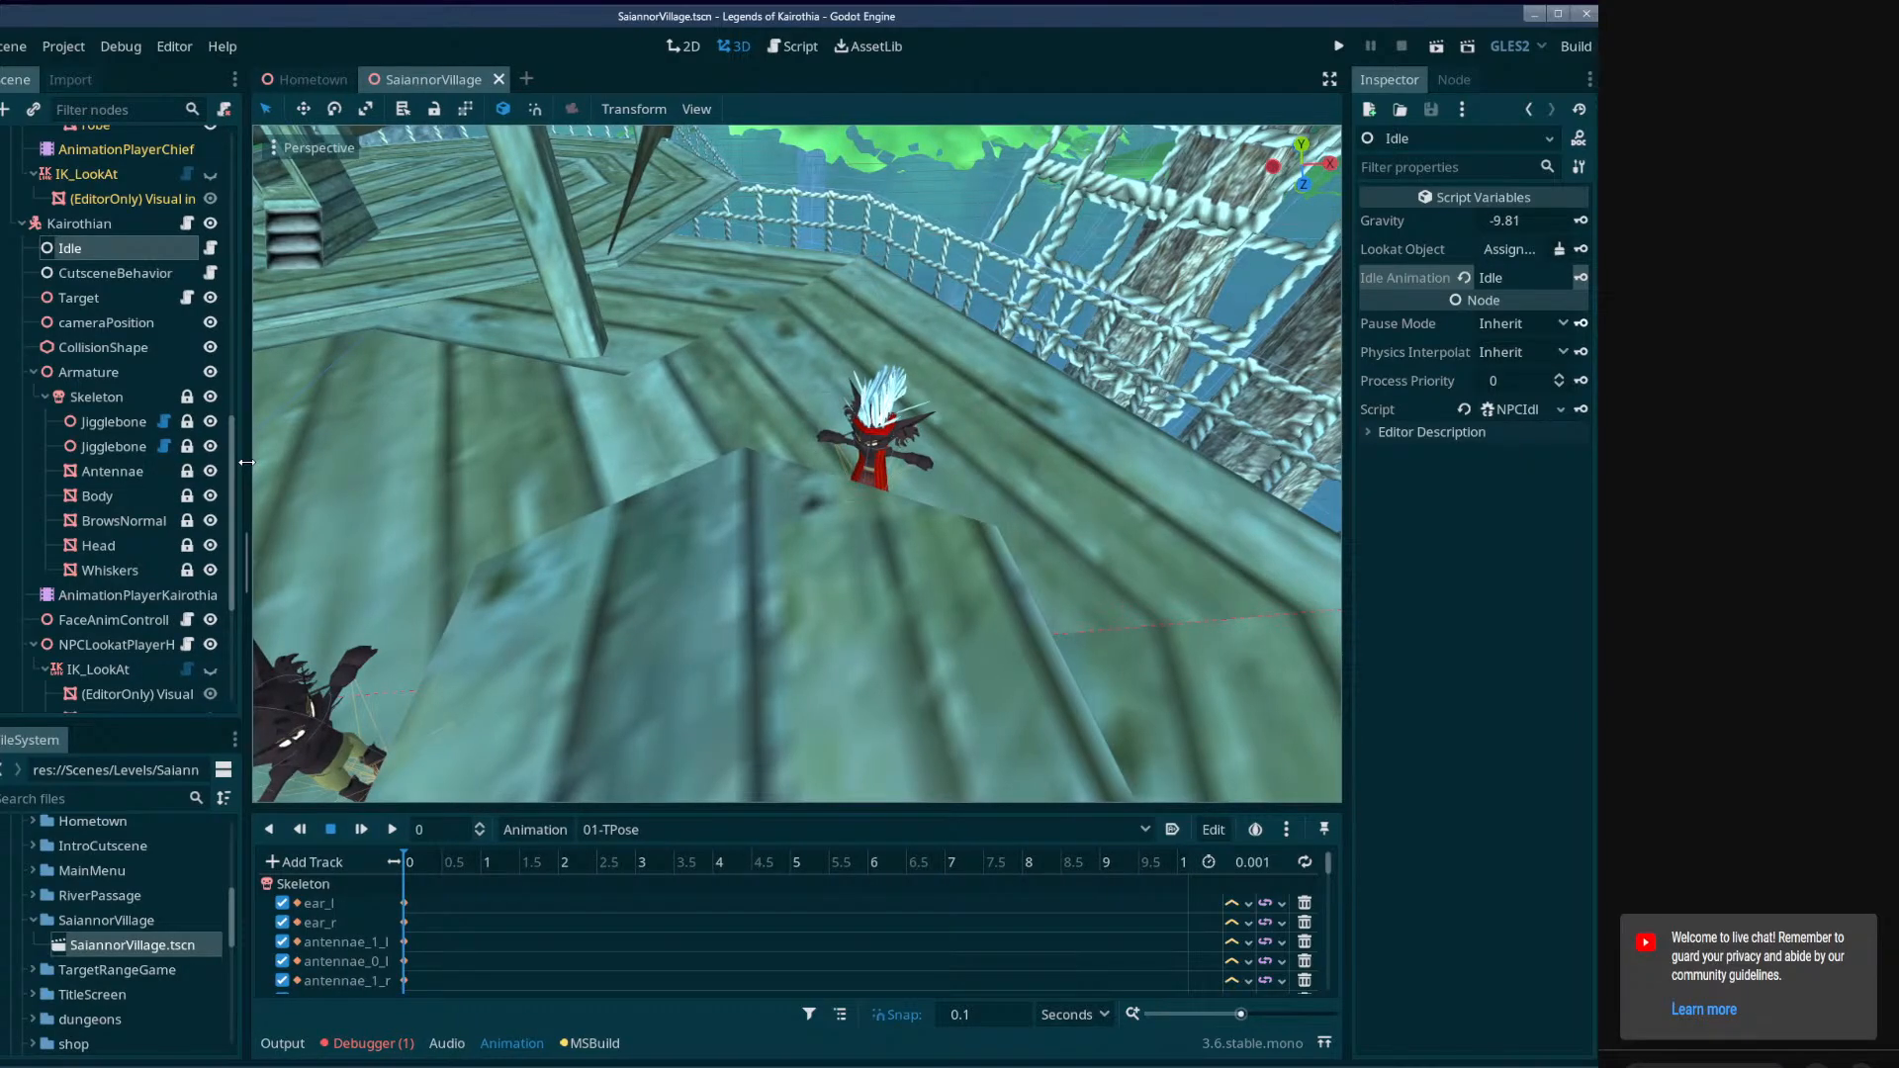
Select the ShortCutscene node under FollowMeQuest and widen the inspector so its script variables are fully readable.
scroll(238, 469, up, 4)
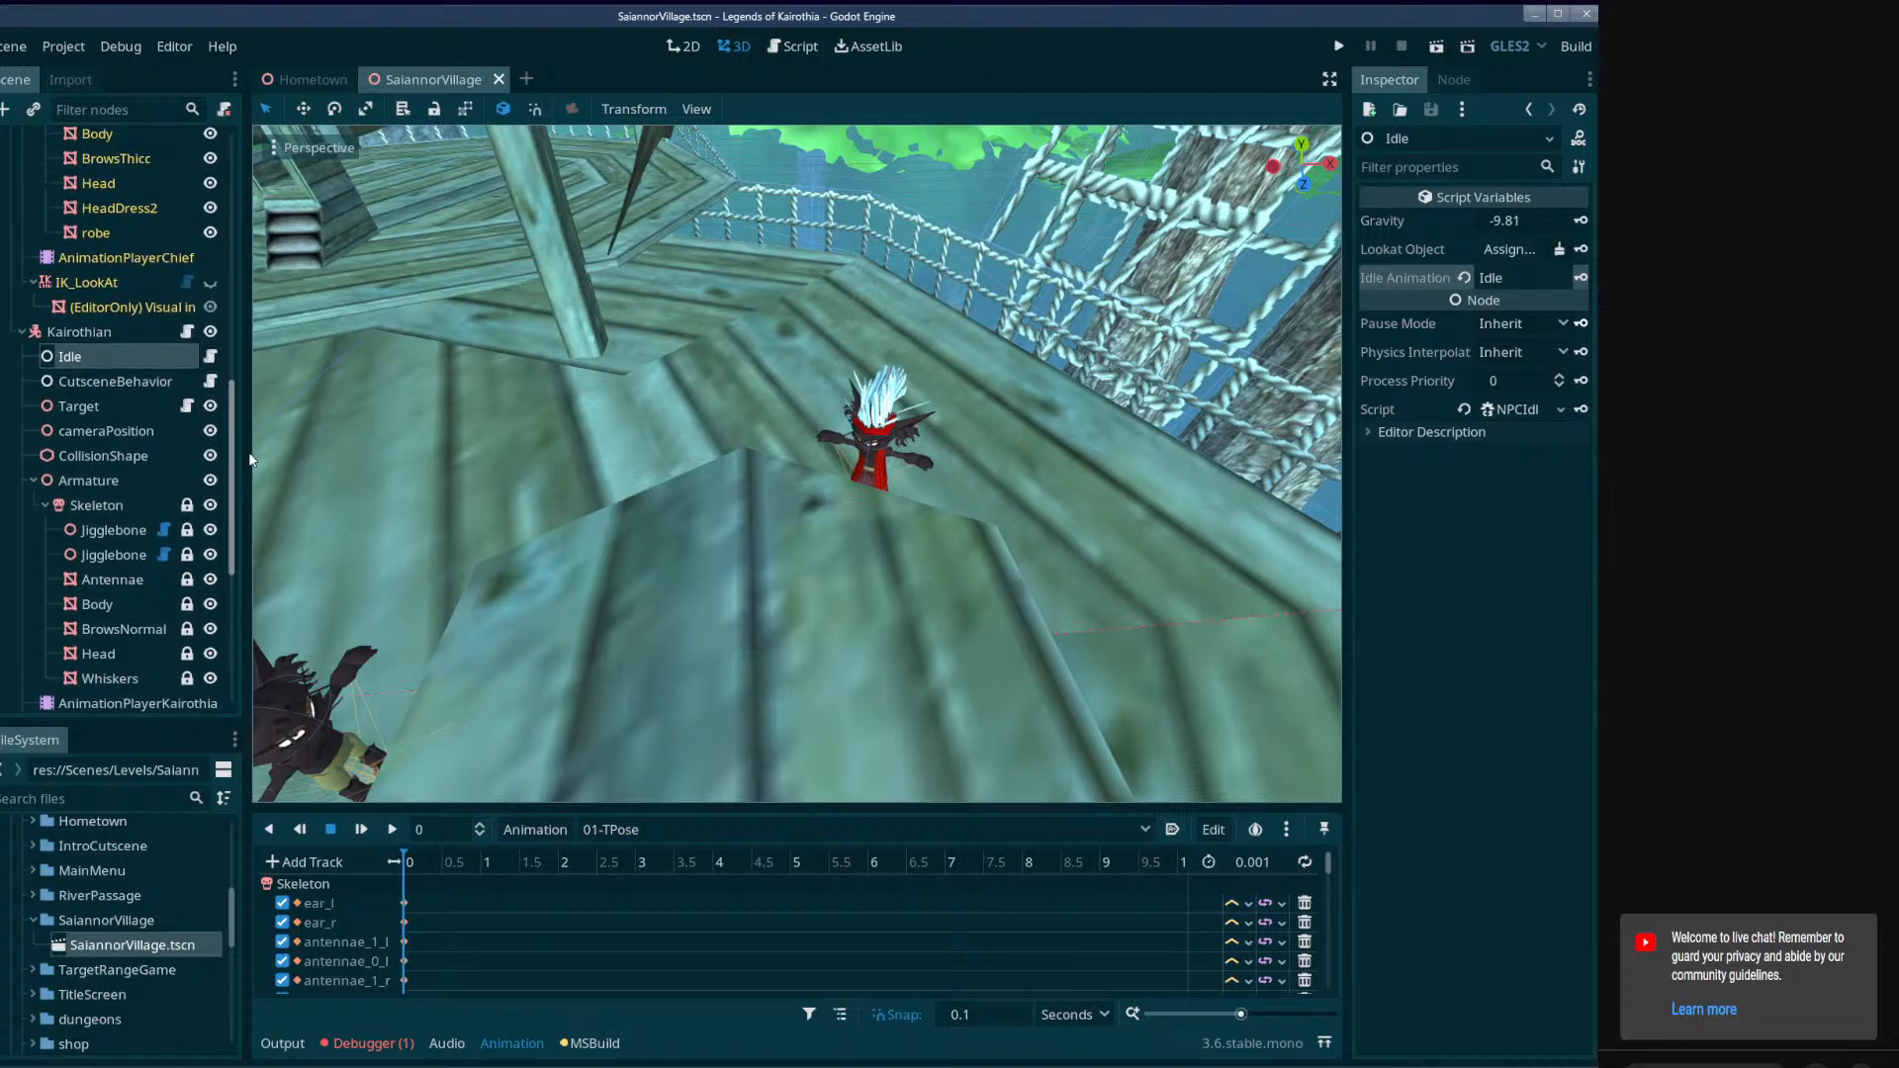
scroll(240, 420, up, 10)
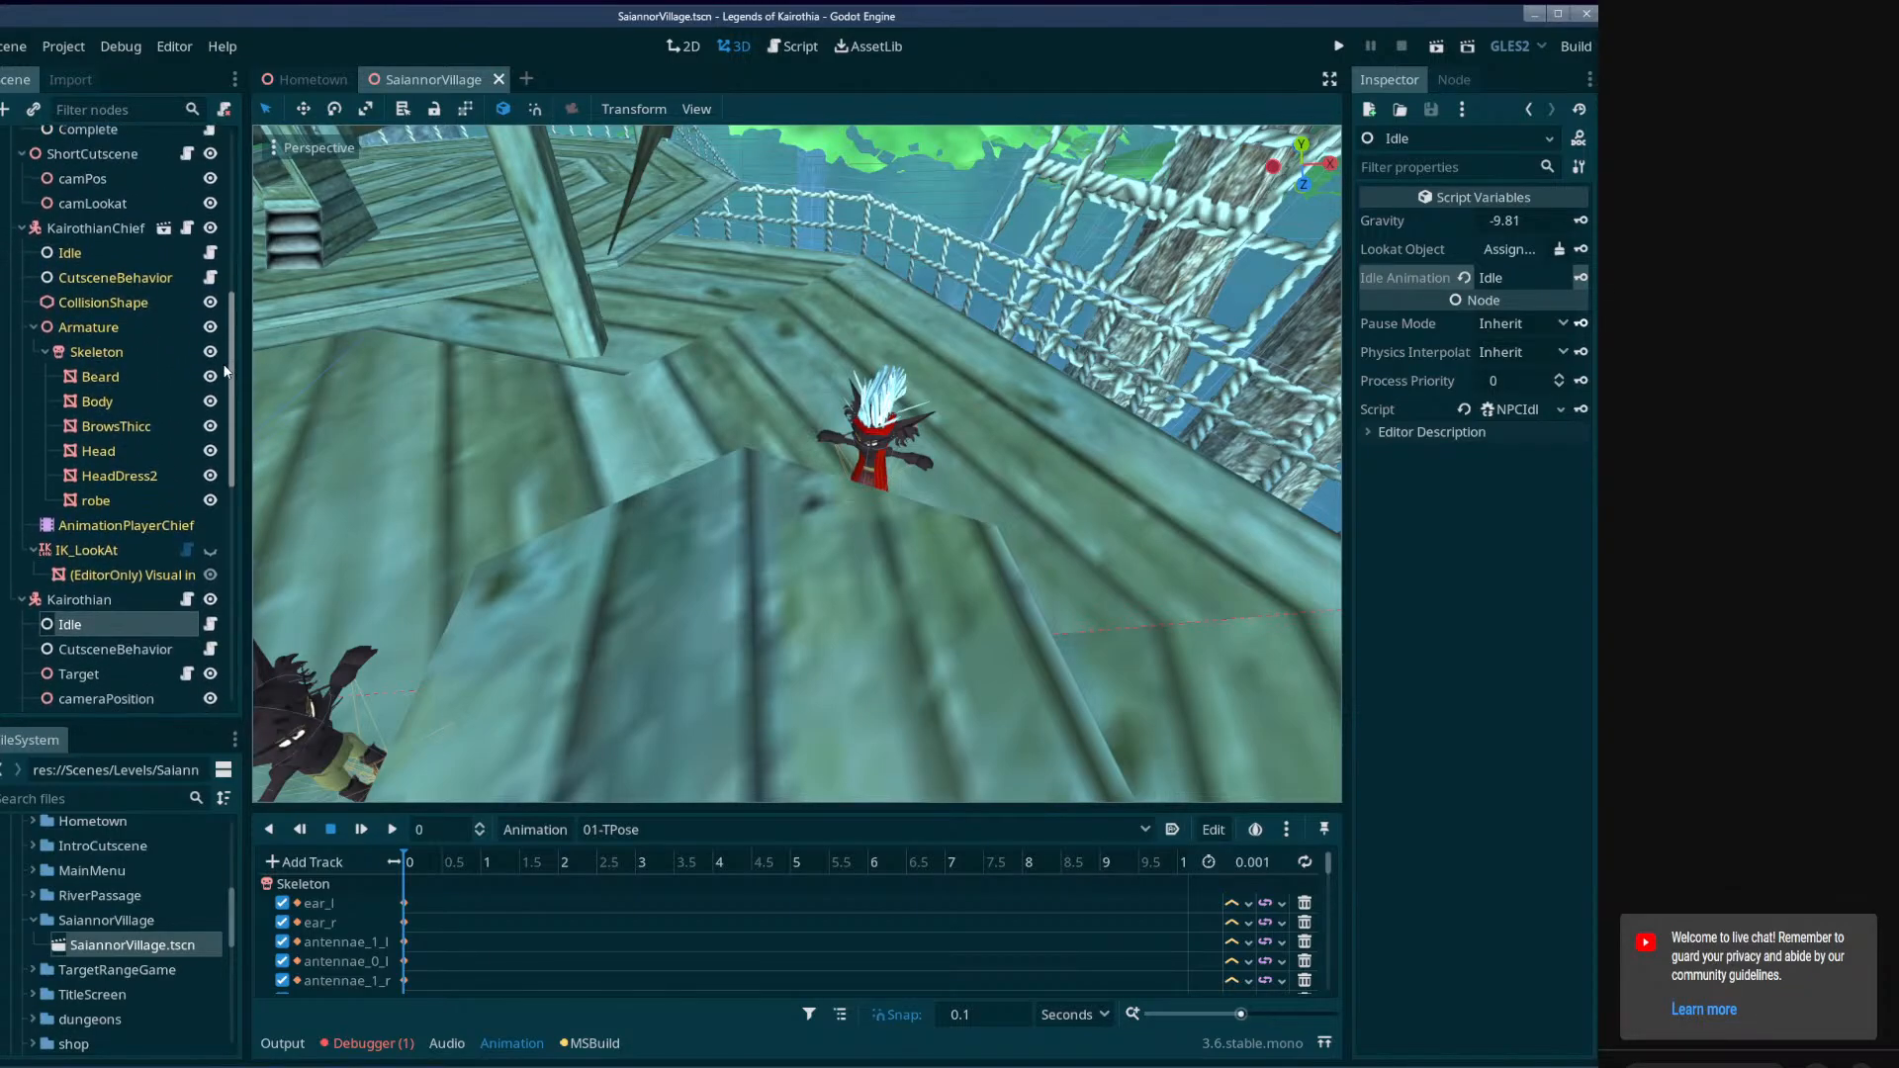
scroll(226, 371, up, 5)
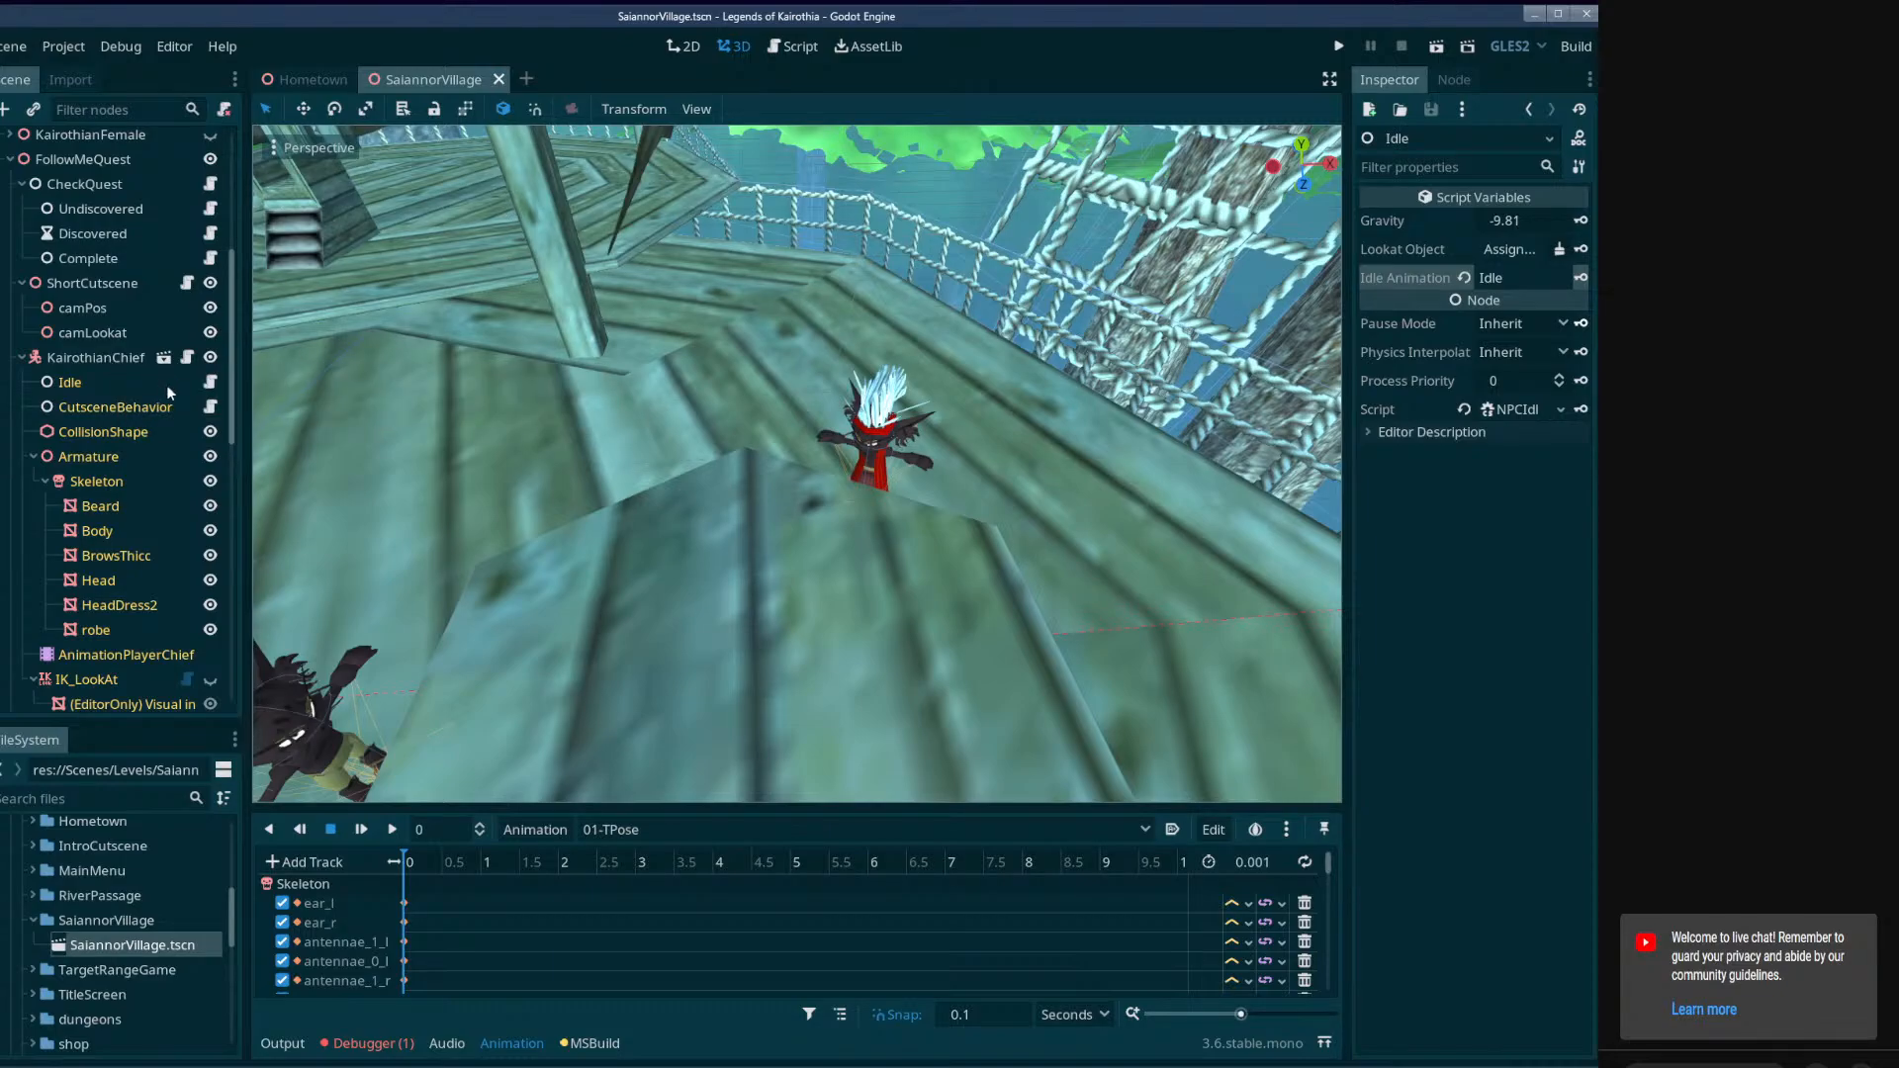
click(99, 283)
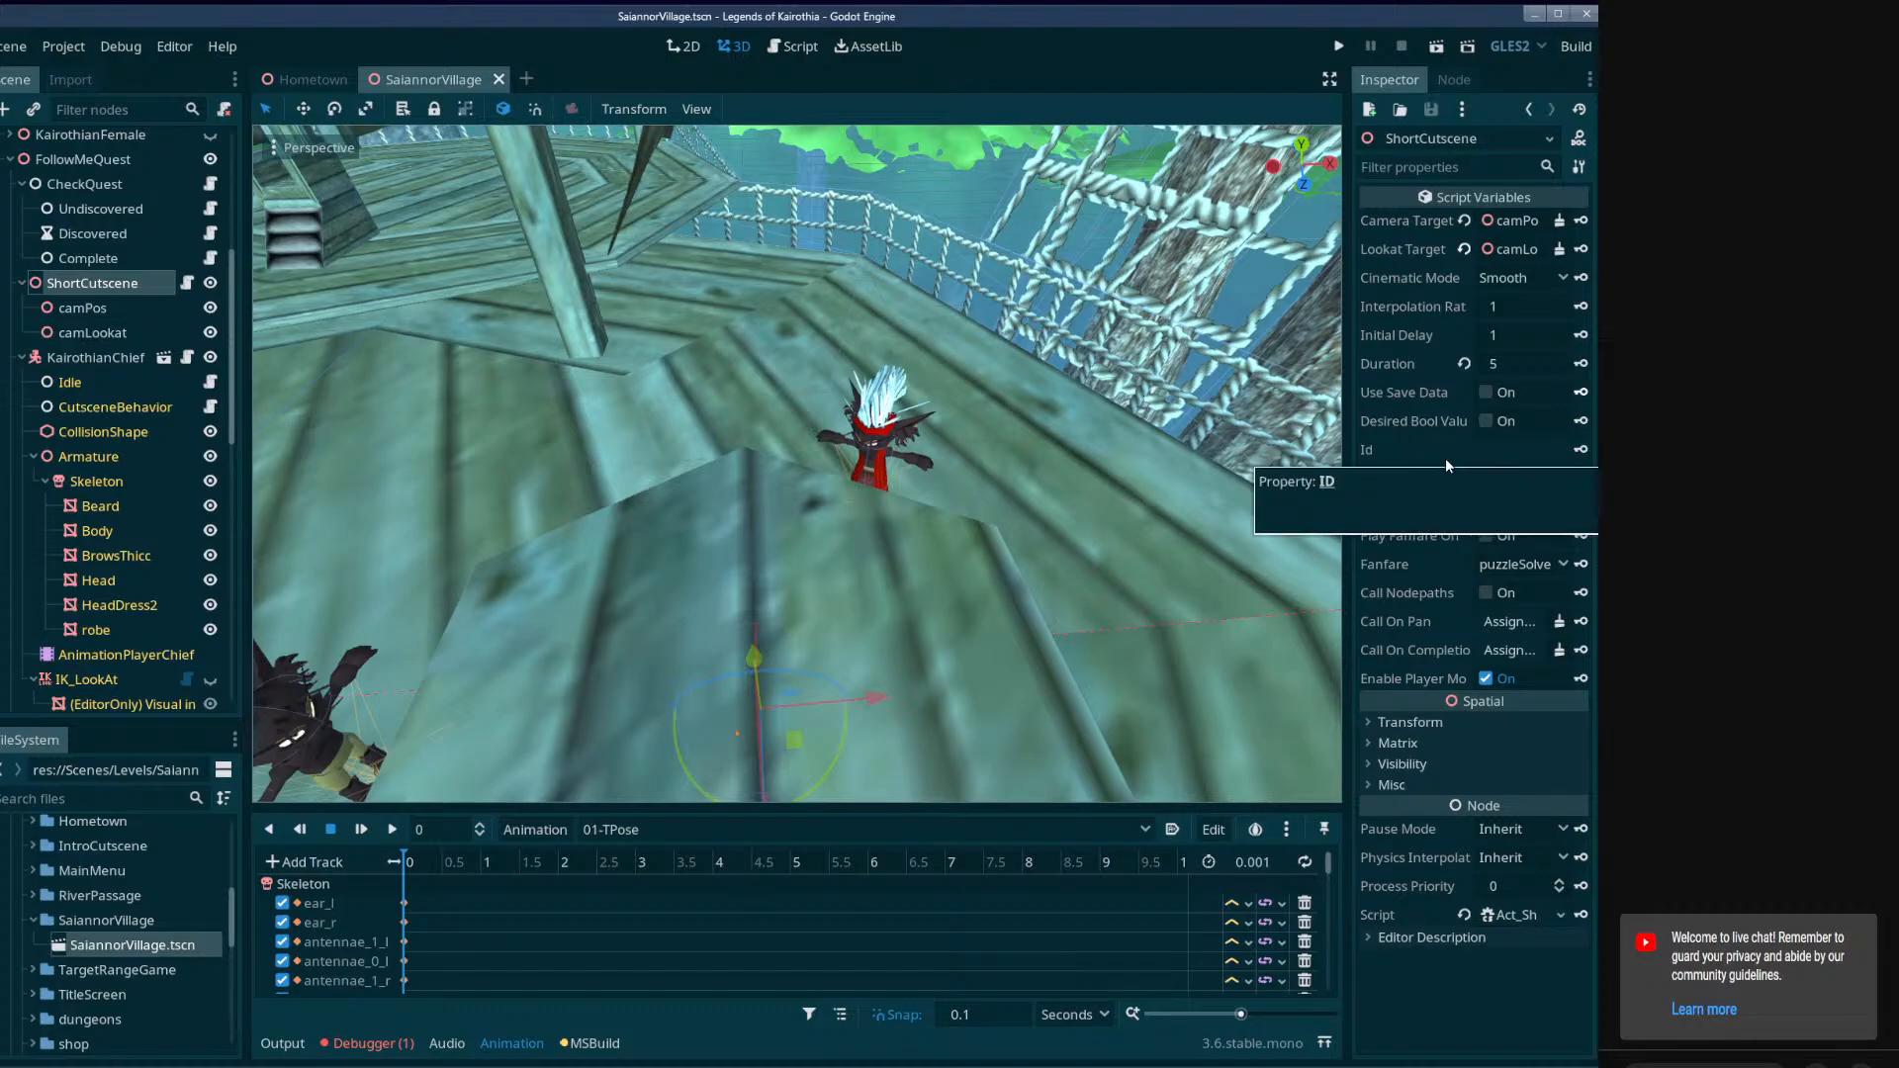
drag(1347, 630, 1116, 628)
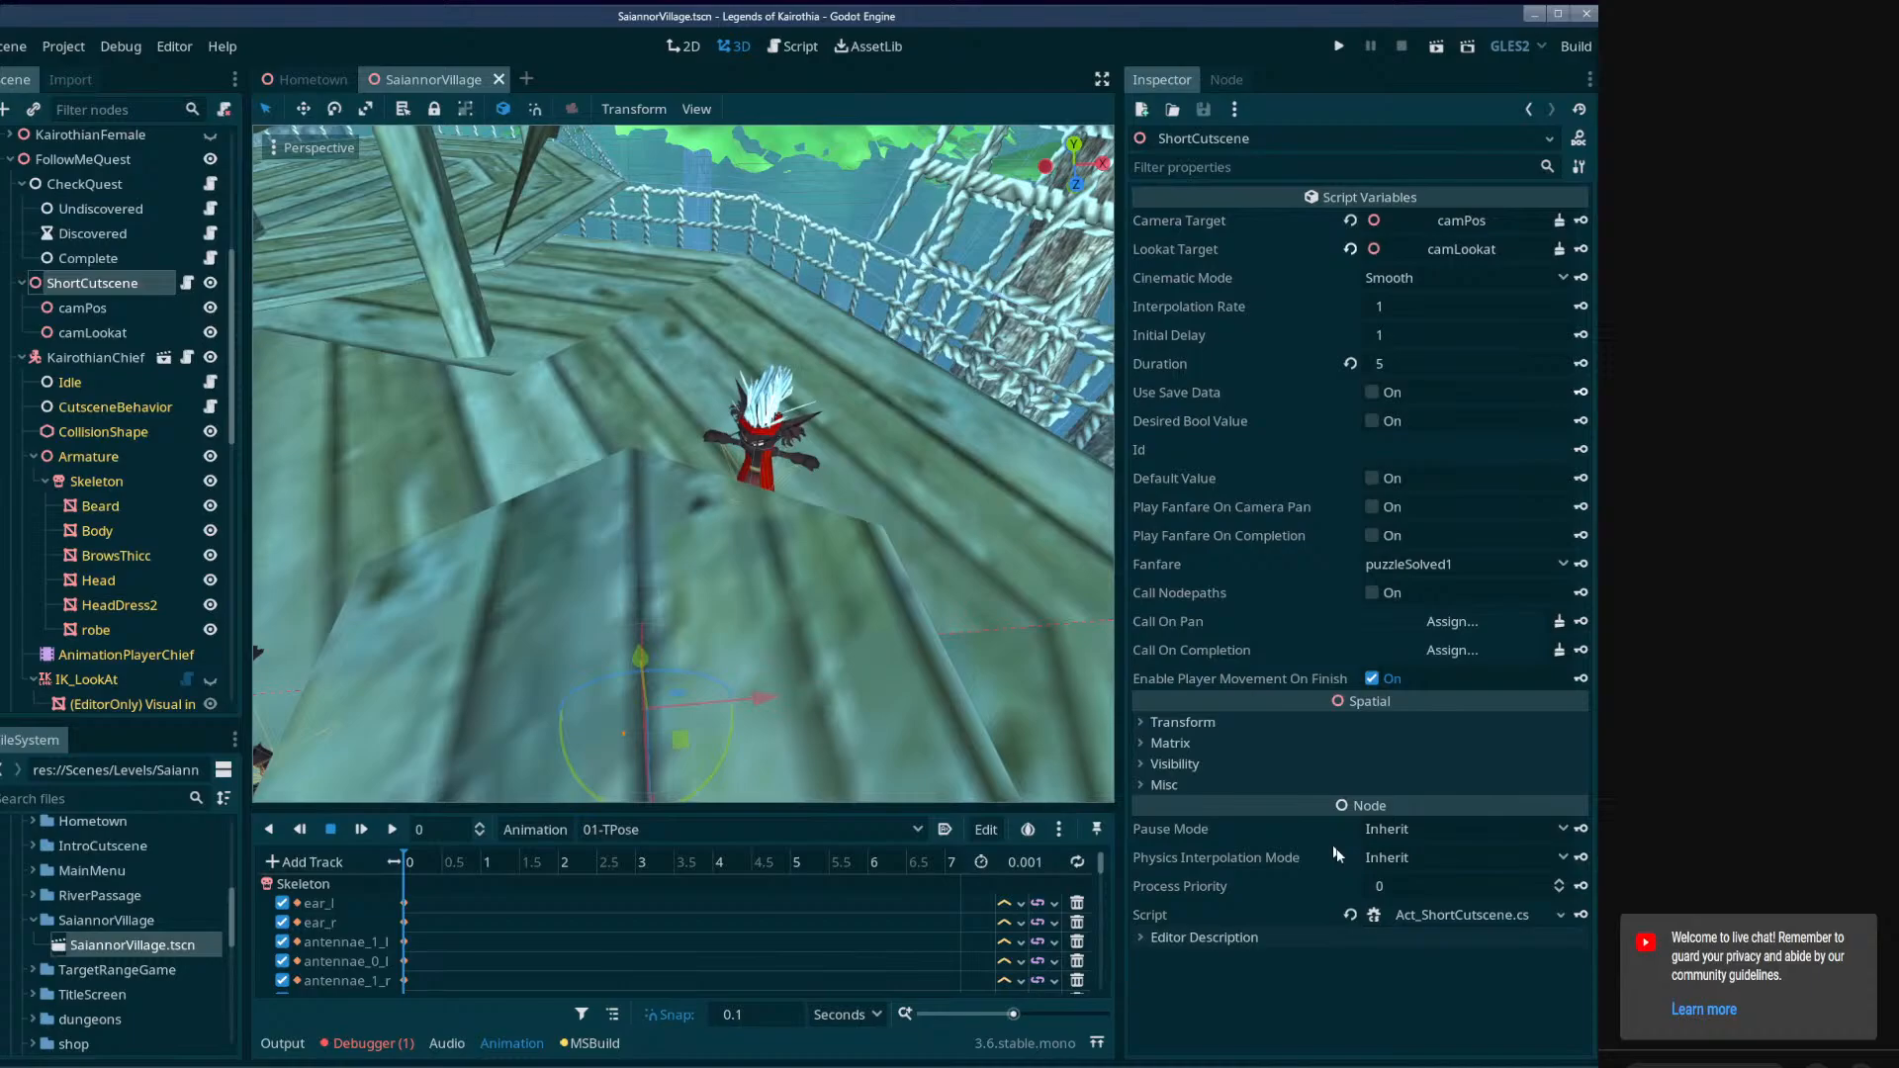
Open the ShortCutscene node's Act_ShortCutscene.cs script in the code editor and examine its exported variables.
click(1424, 920)
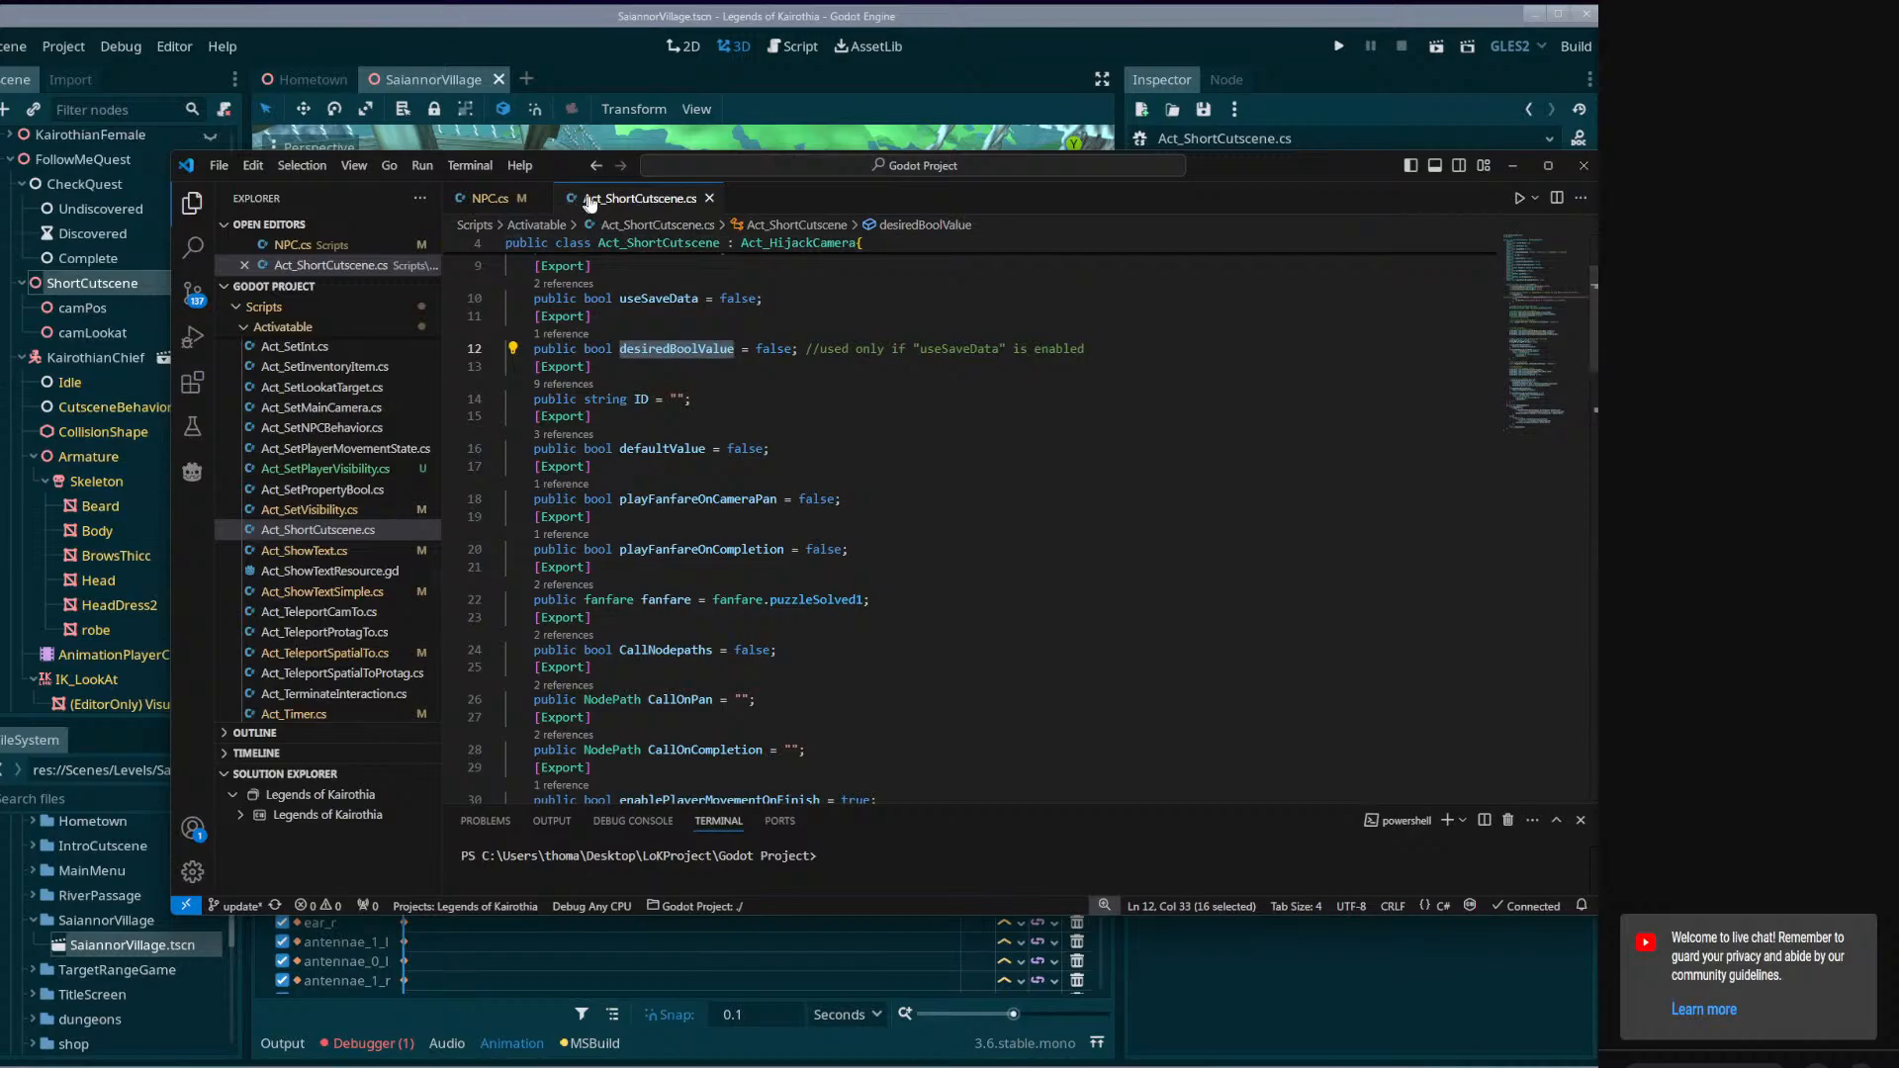
scroll(1040, 475, up, 3)
scroll(1019, 485, down, 8)
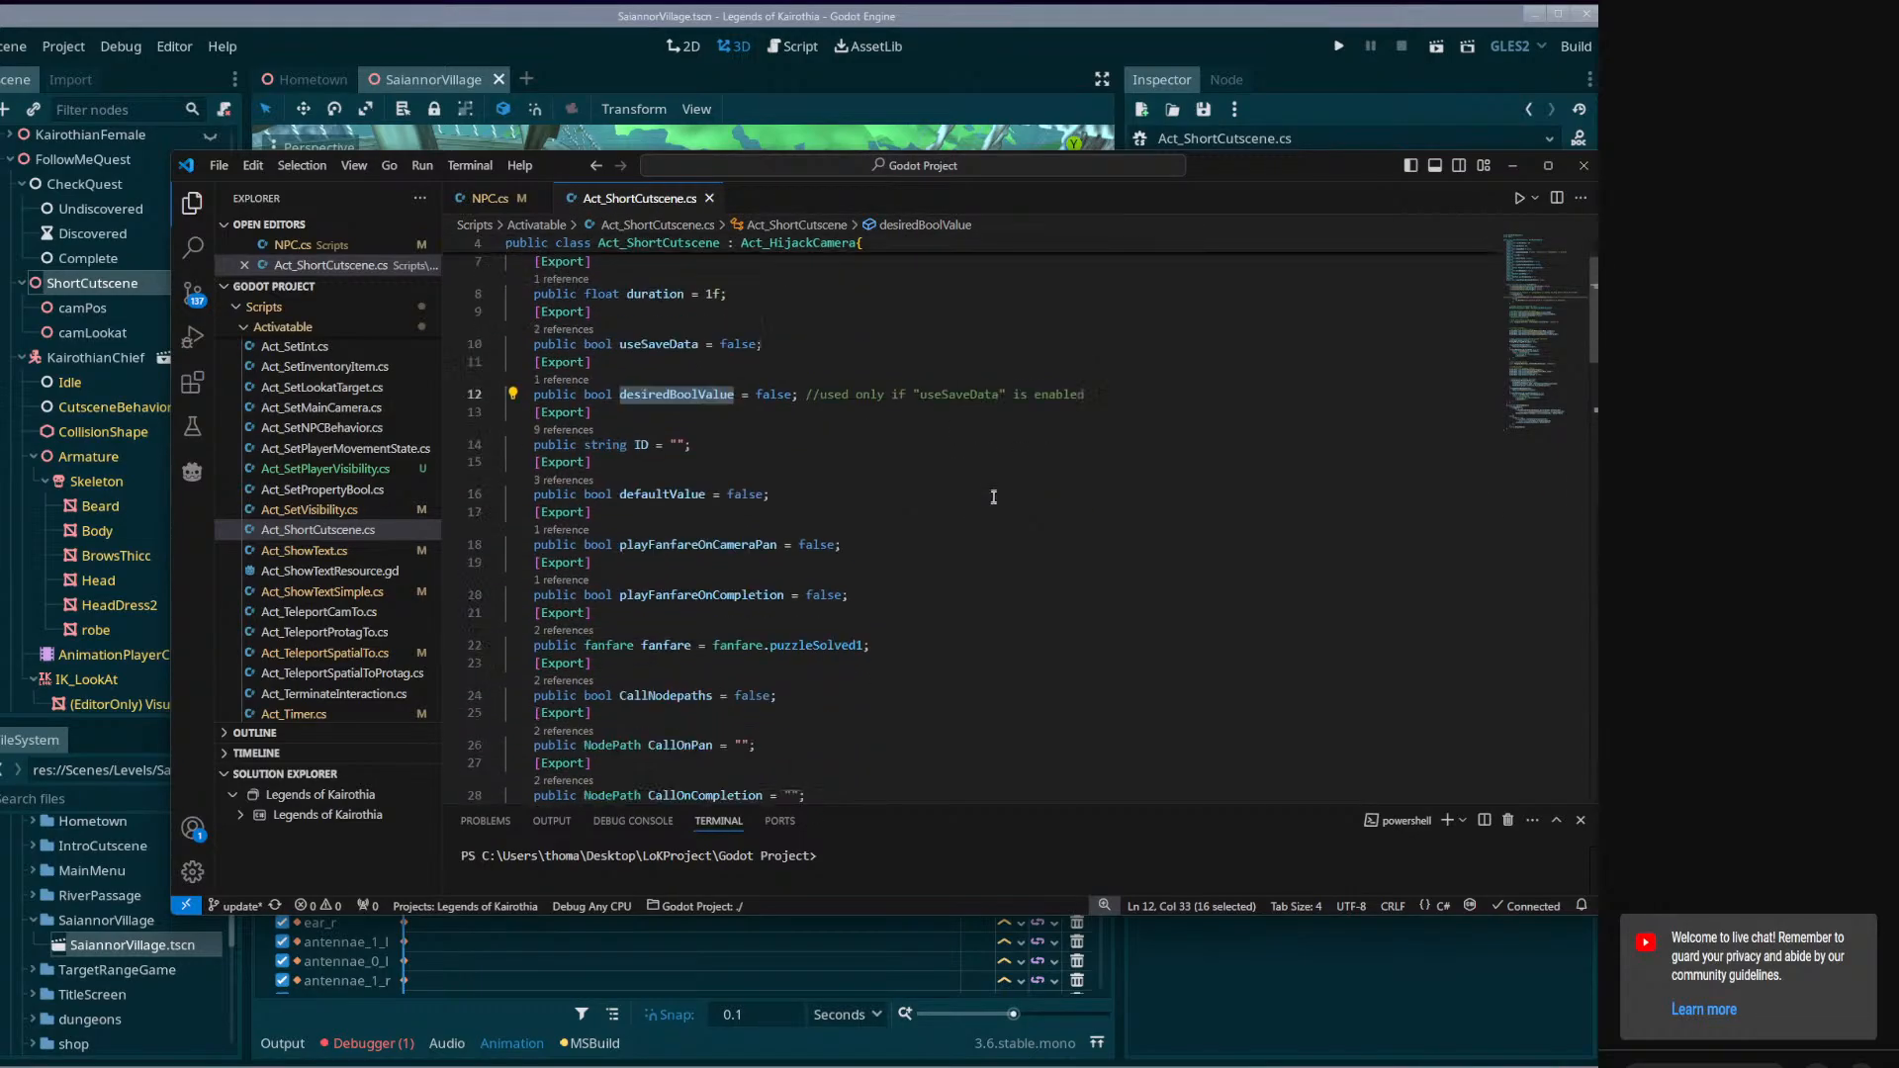
click(679, 399)
scroll(751, 445, up, 8)
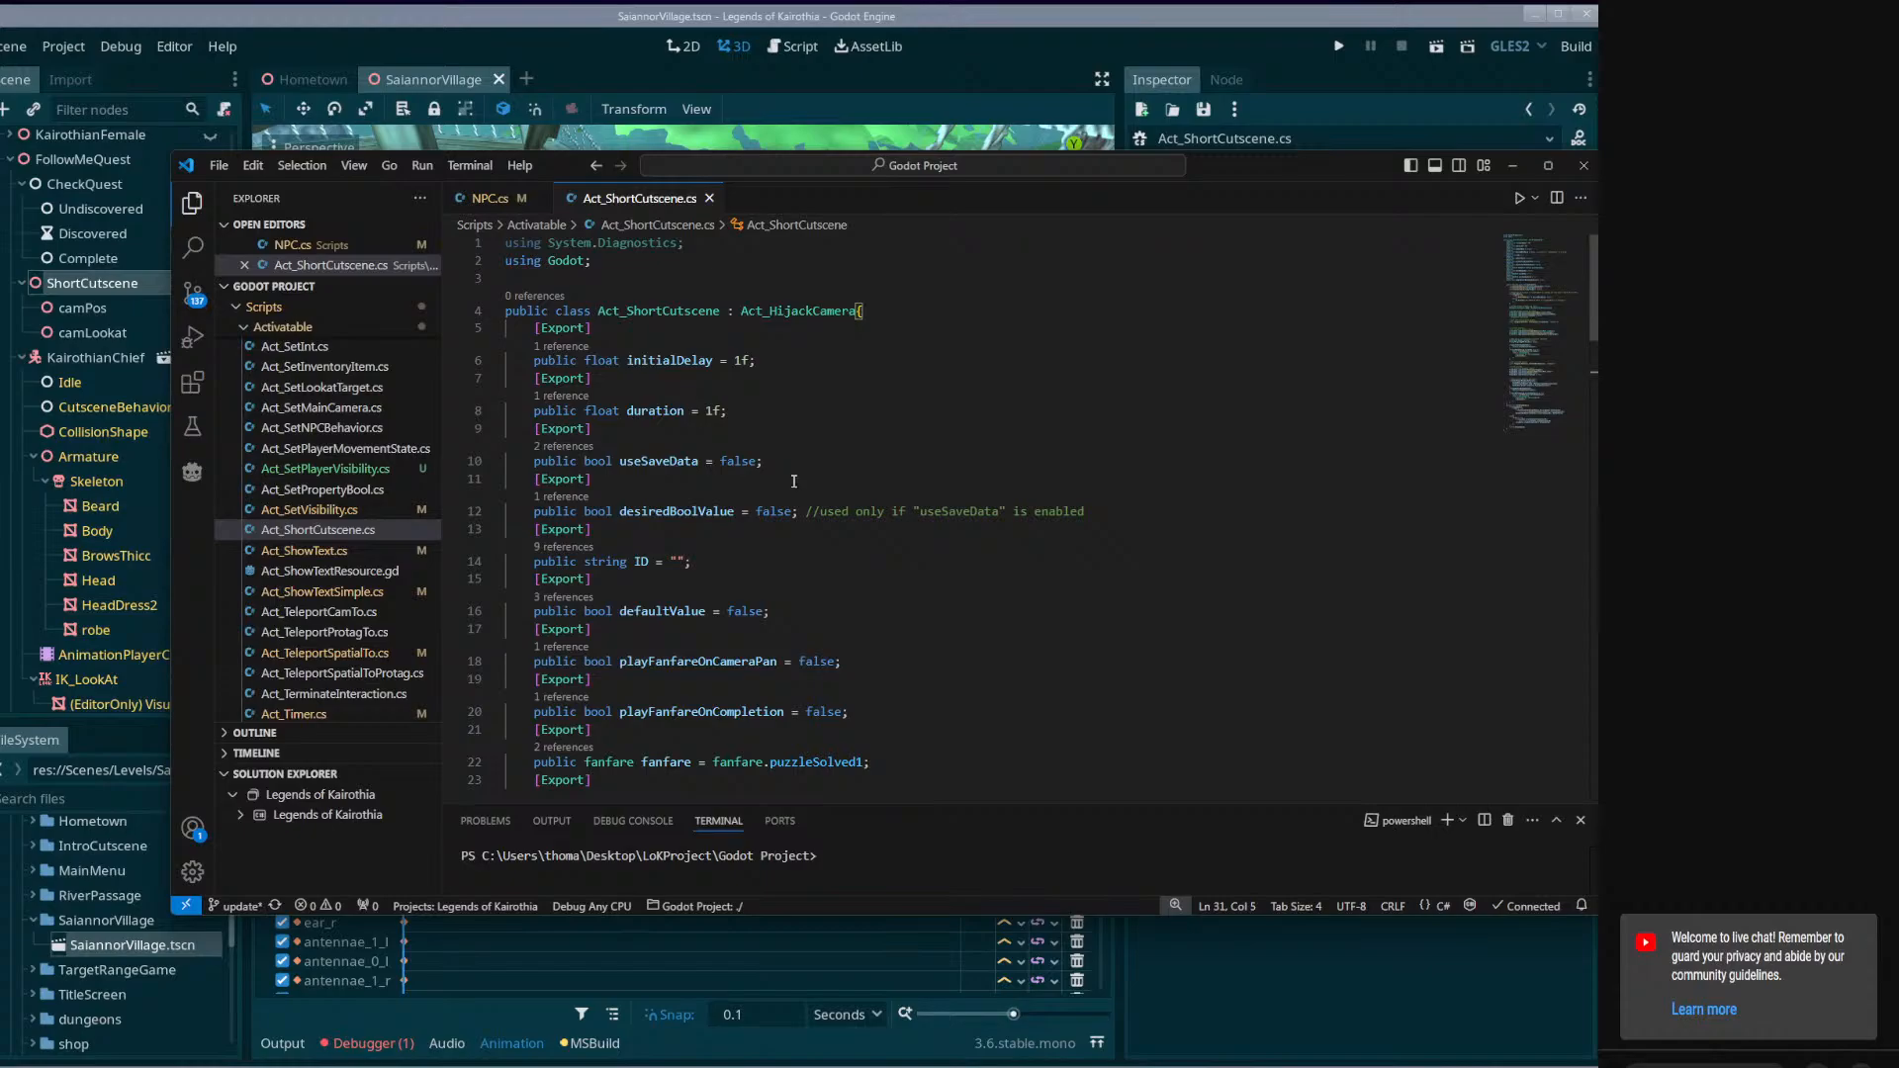
scroll(793, 481, down, 8)
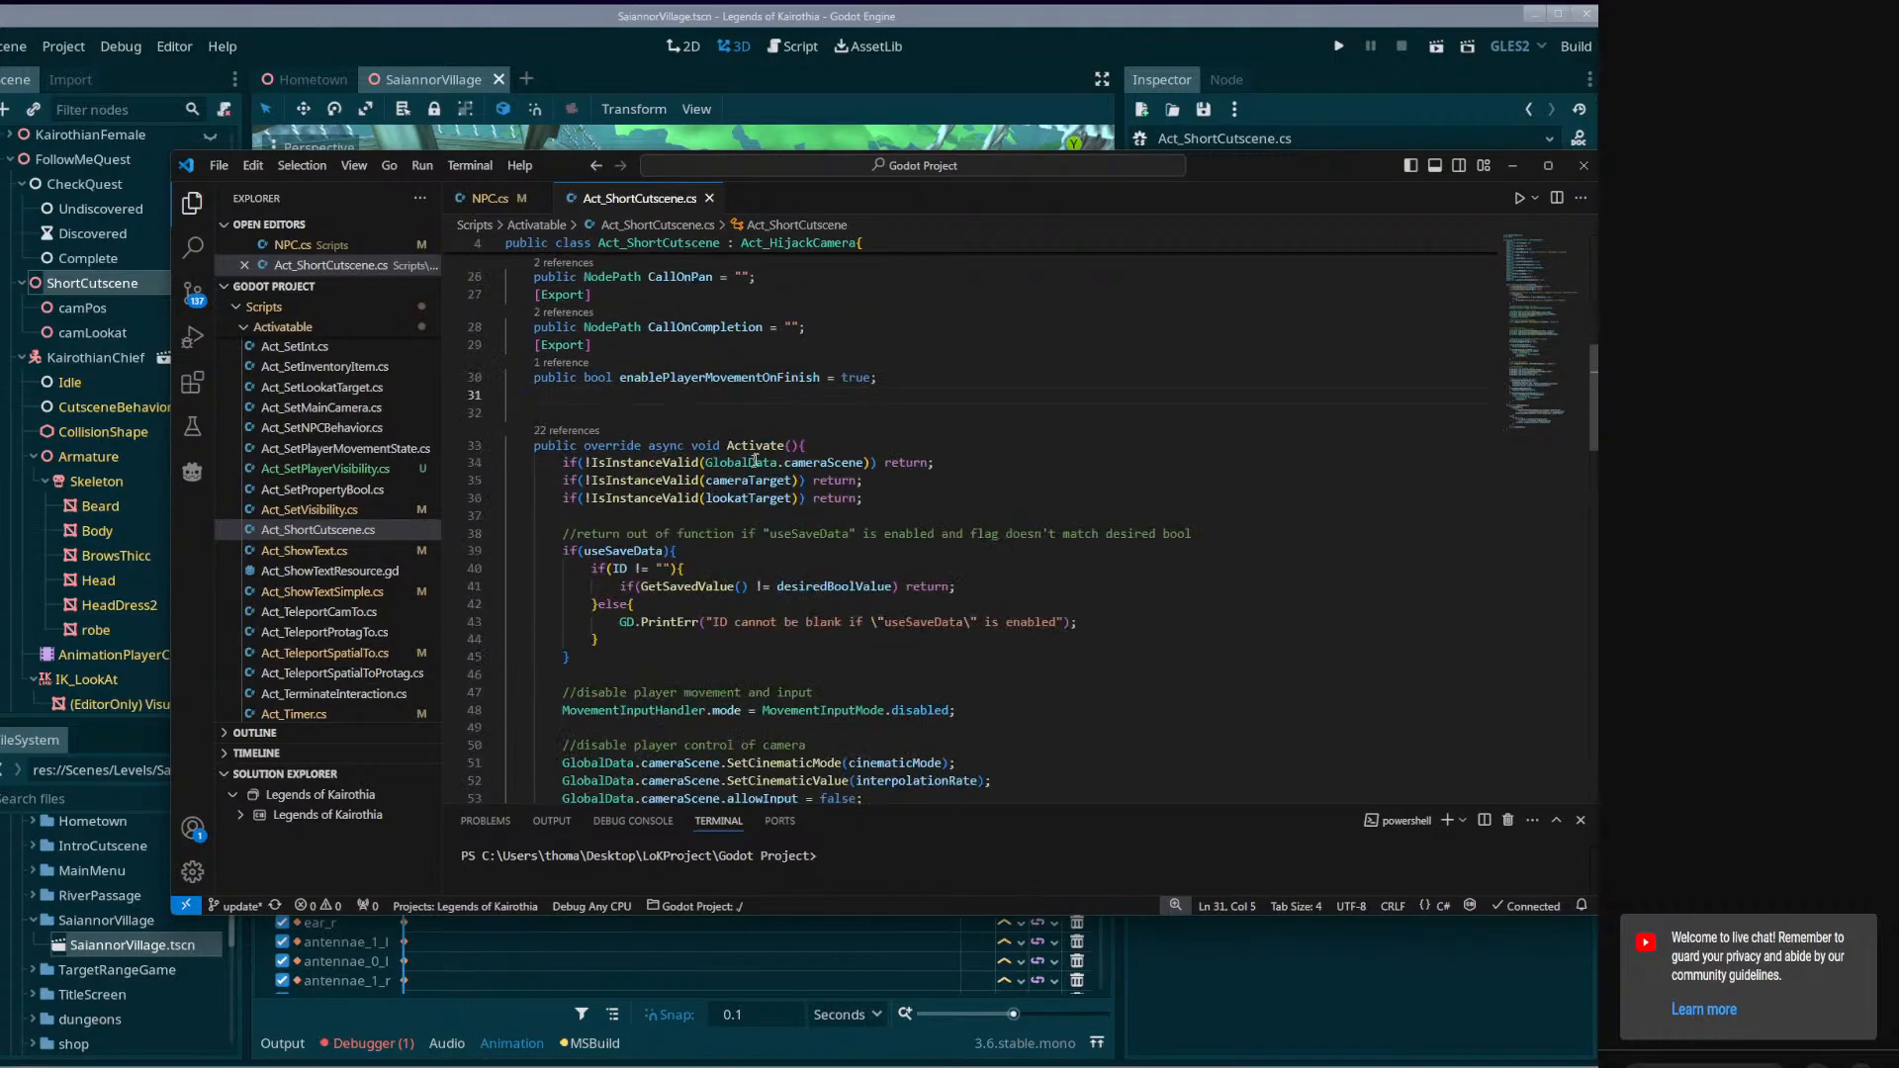
Read through the Activate method, covering its validity checks, save-data condition, player and camera disabling, and cutscene start code.
drag(809, 445, 930, 498)
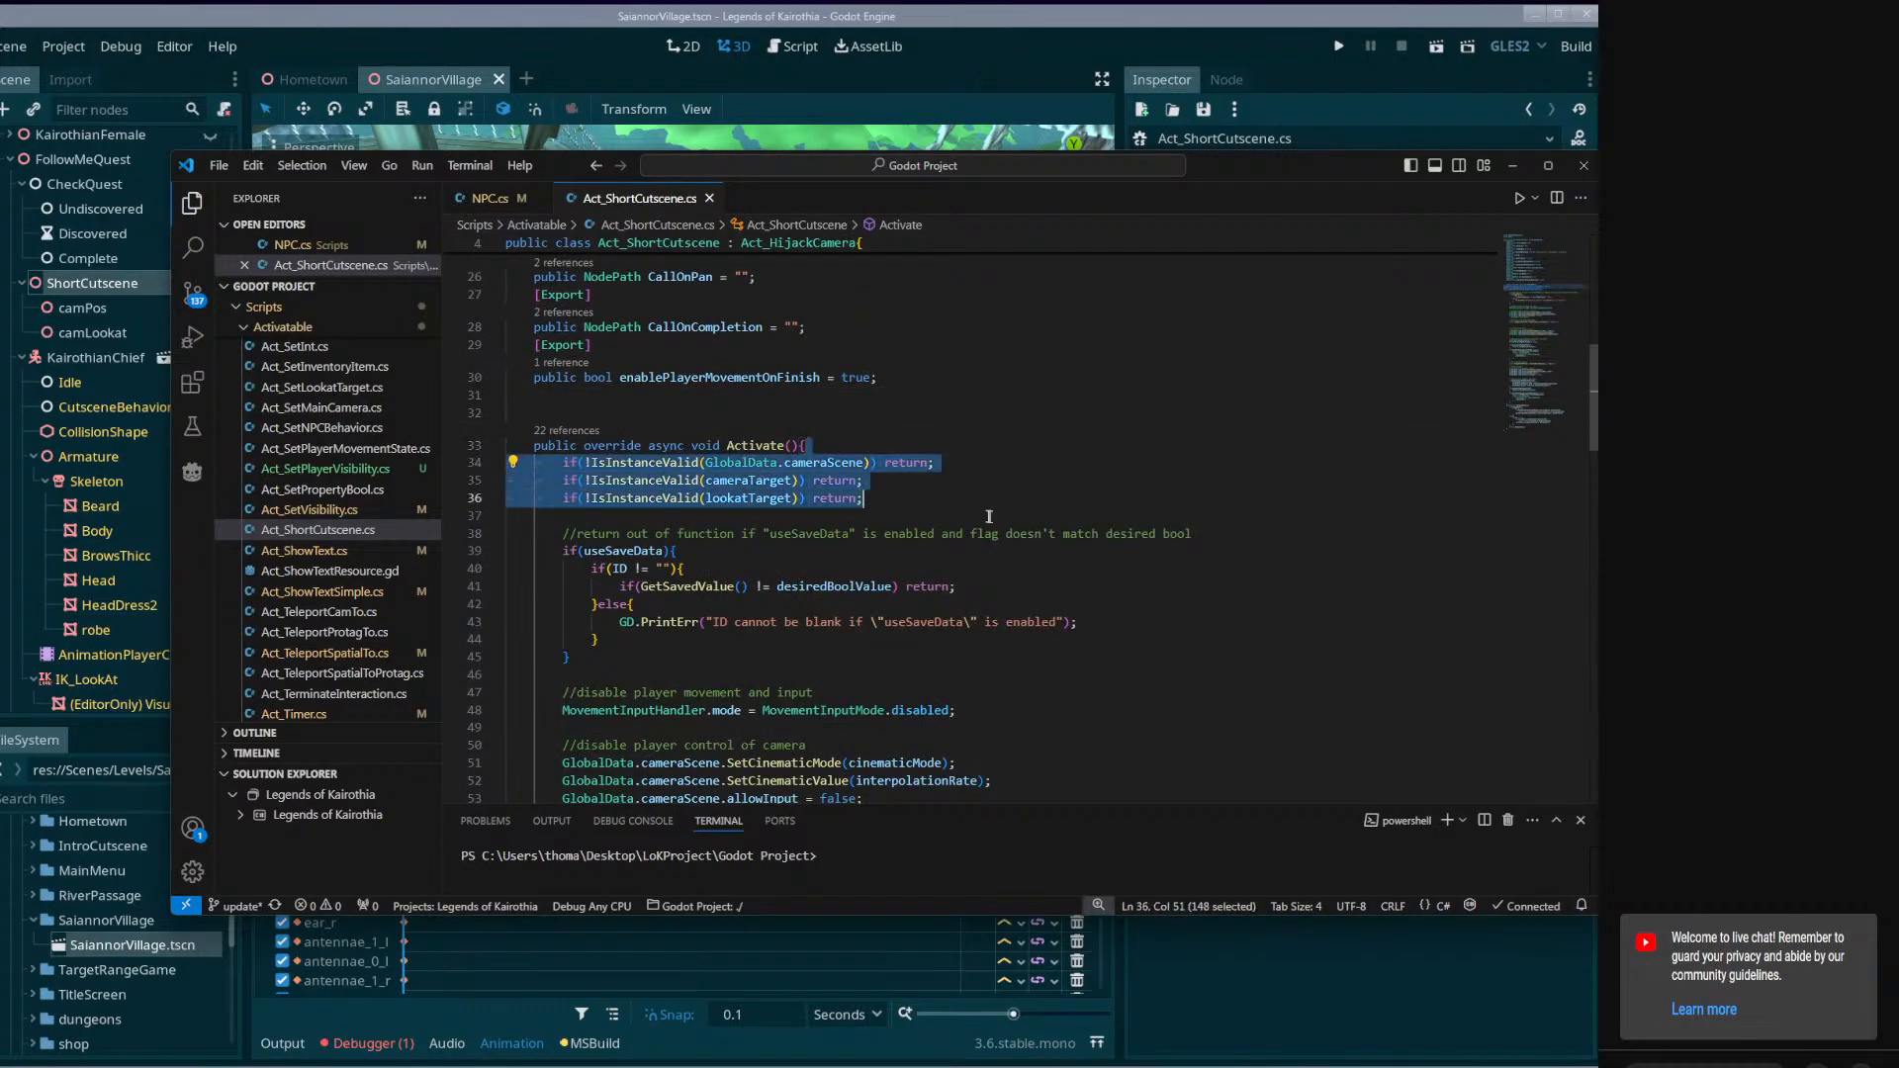
scroll(1029, 515, down, 1)
click(1119, 512)
scroll(1114, 508, down, 4)
scroll(1080, 487, up, 3)
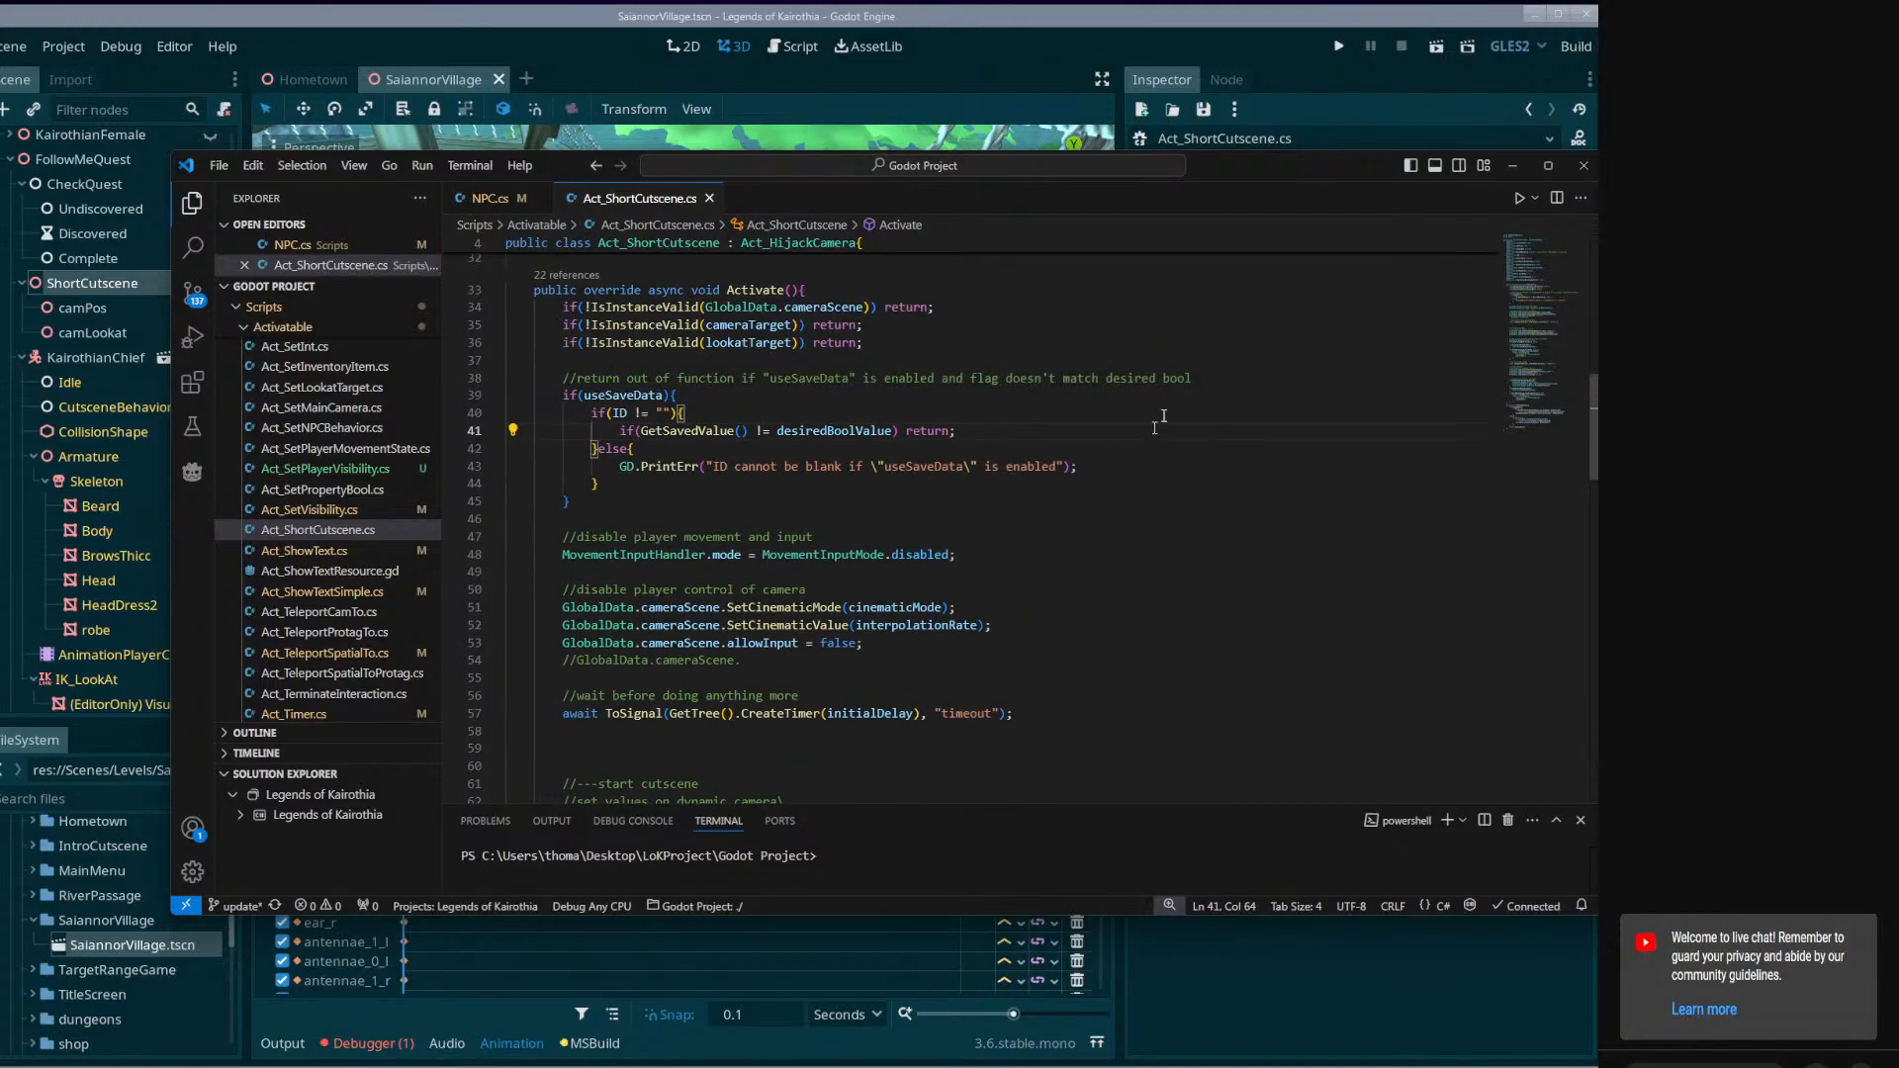
drag(1194, 303, 1249, 488)
click(1250, 533)
scroll(1250, 534, down, 4)
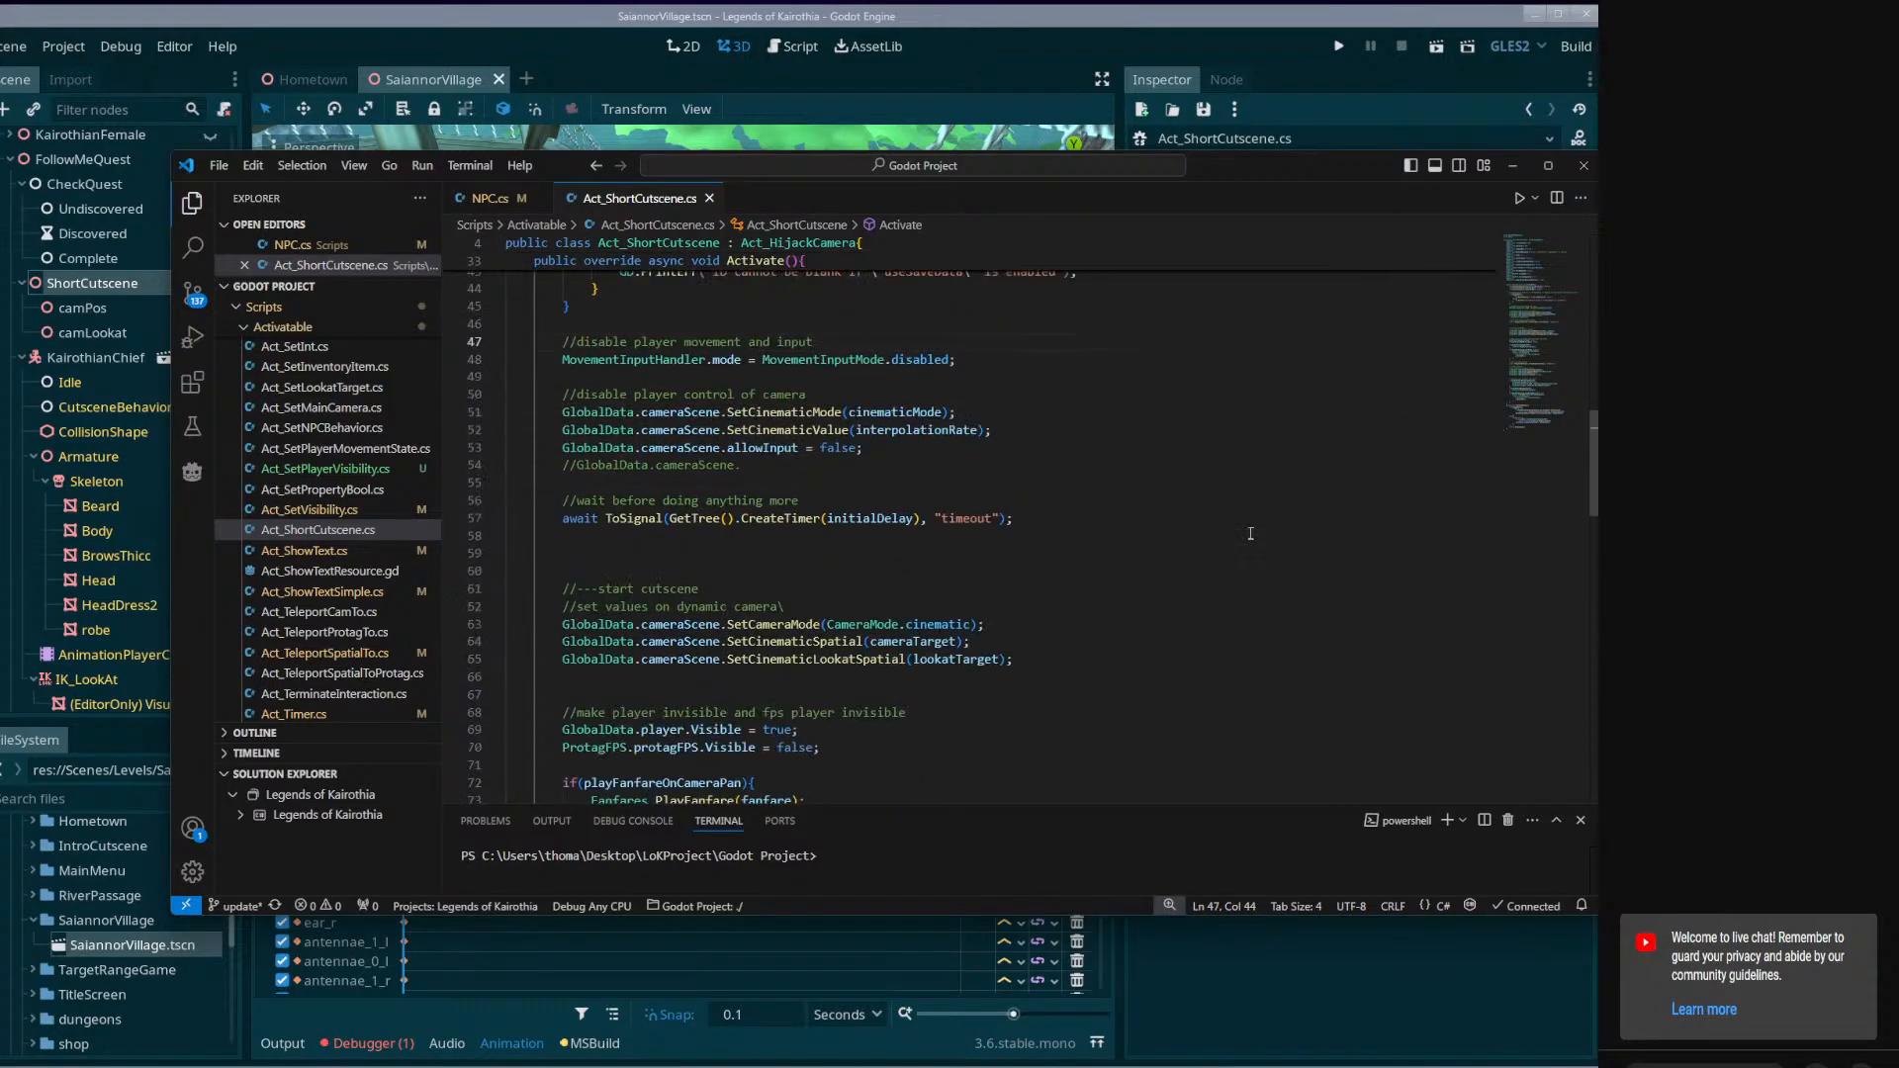
scroll(1250, 533, up, 1)
click(1029, 458)
drag(1070, 421, 1108, 521)
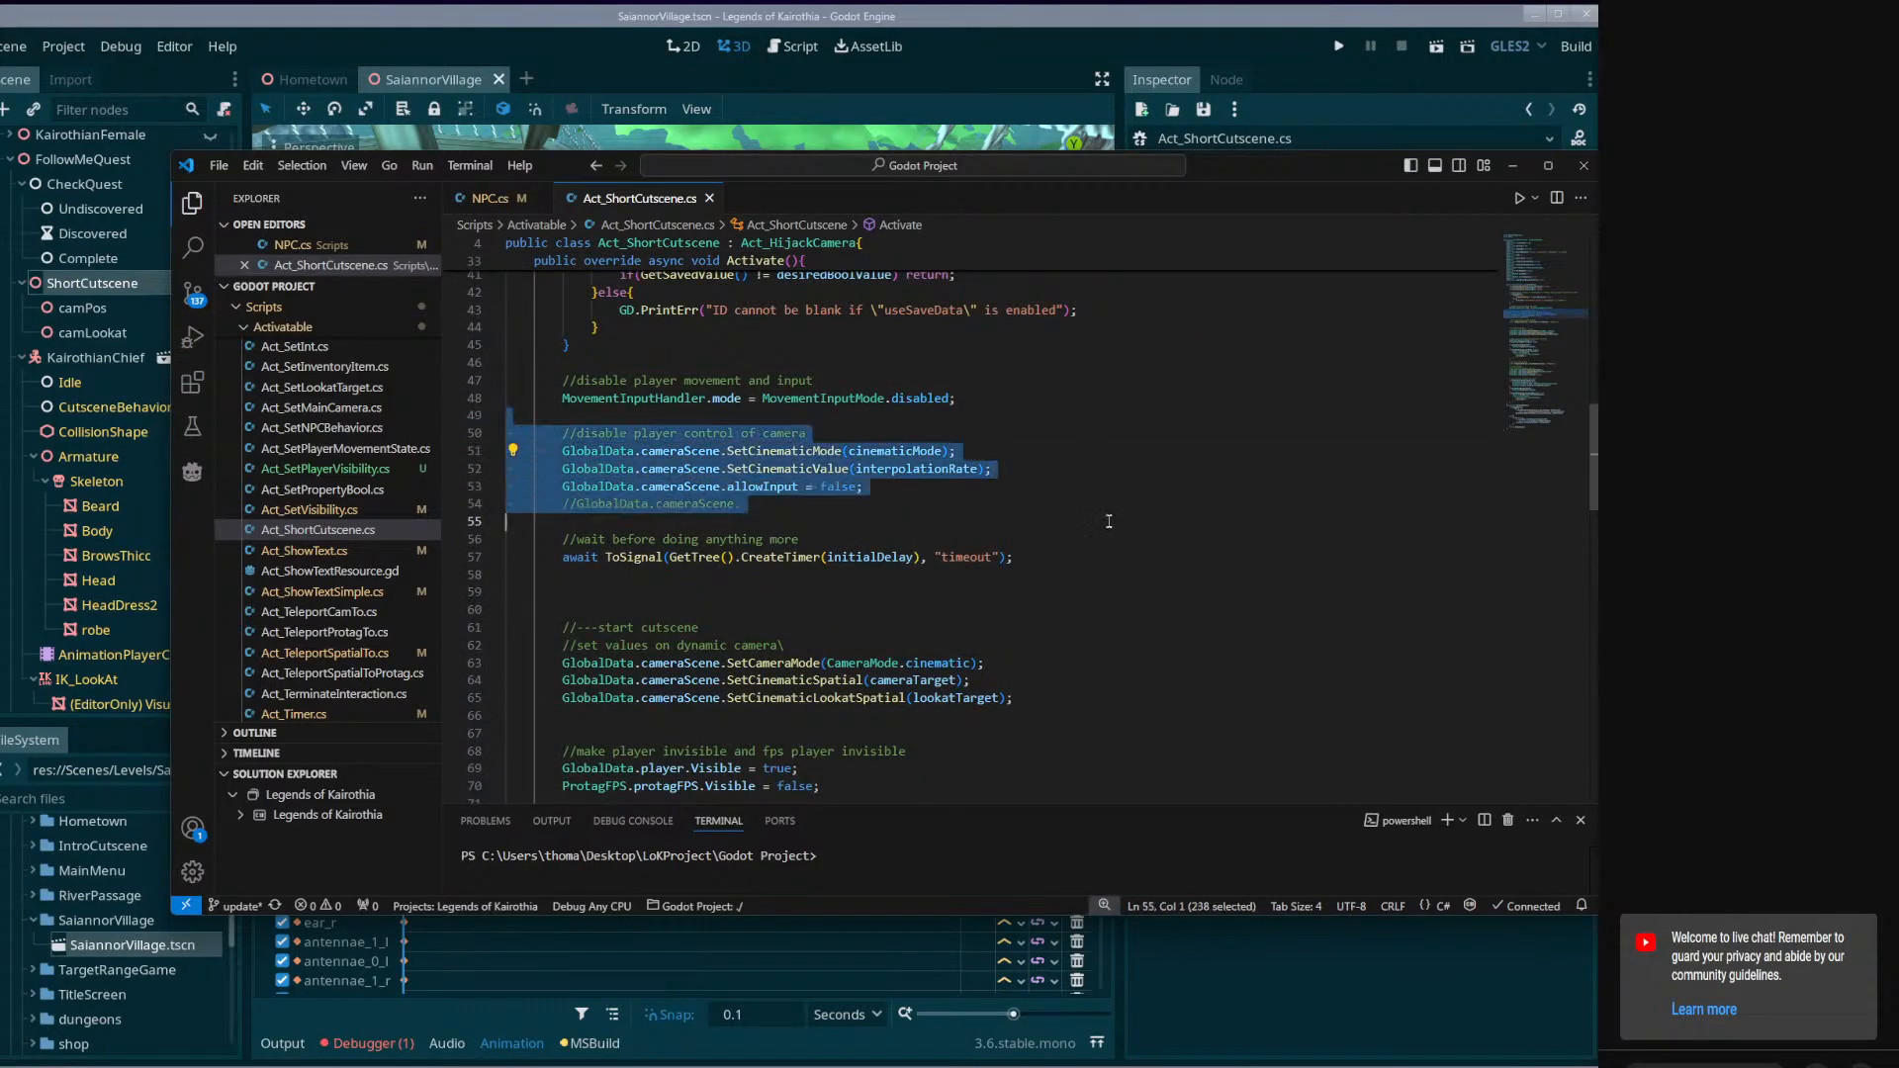
click(1108, 521)
scroll(1141, 527, down, 3)
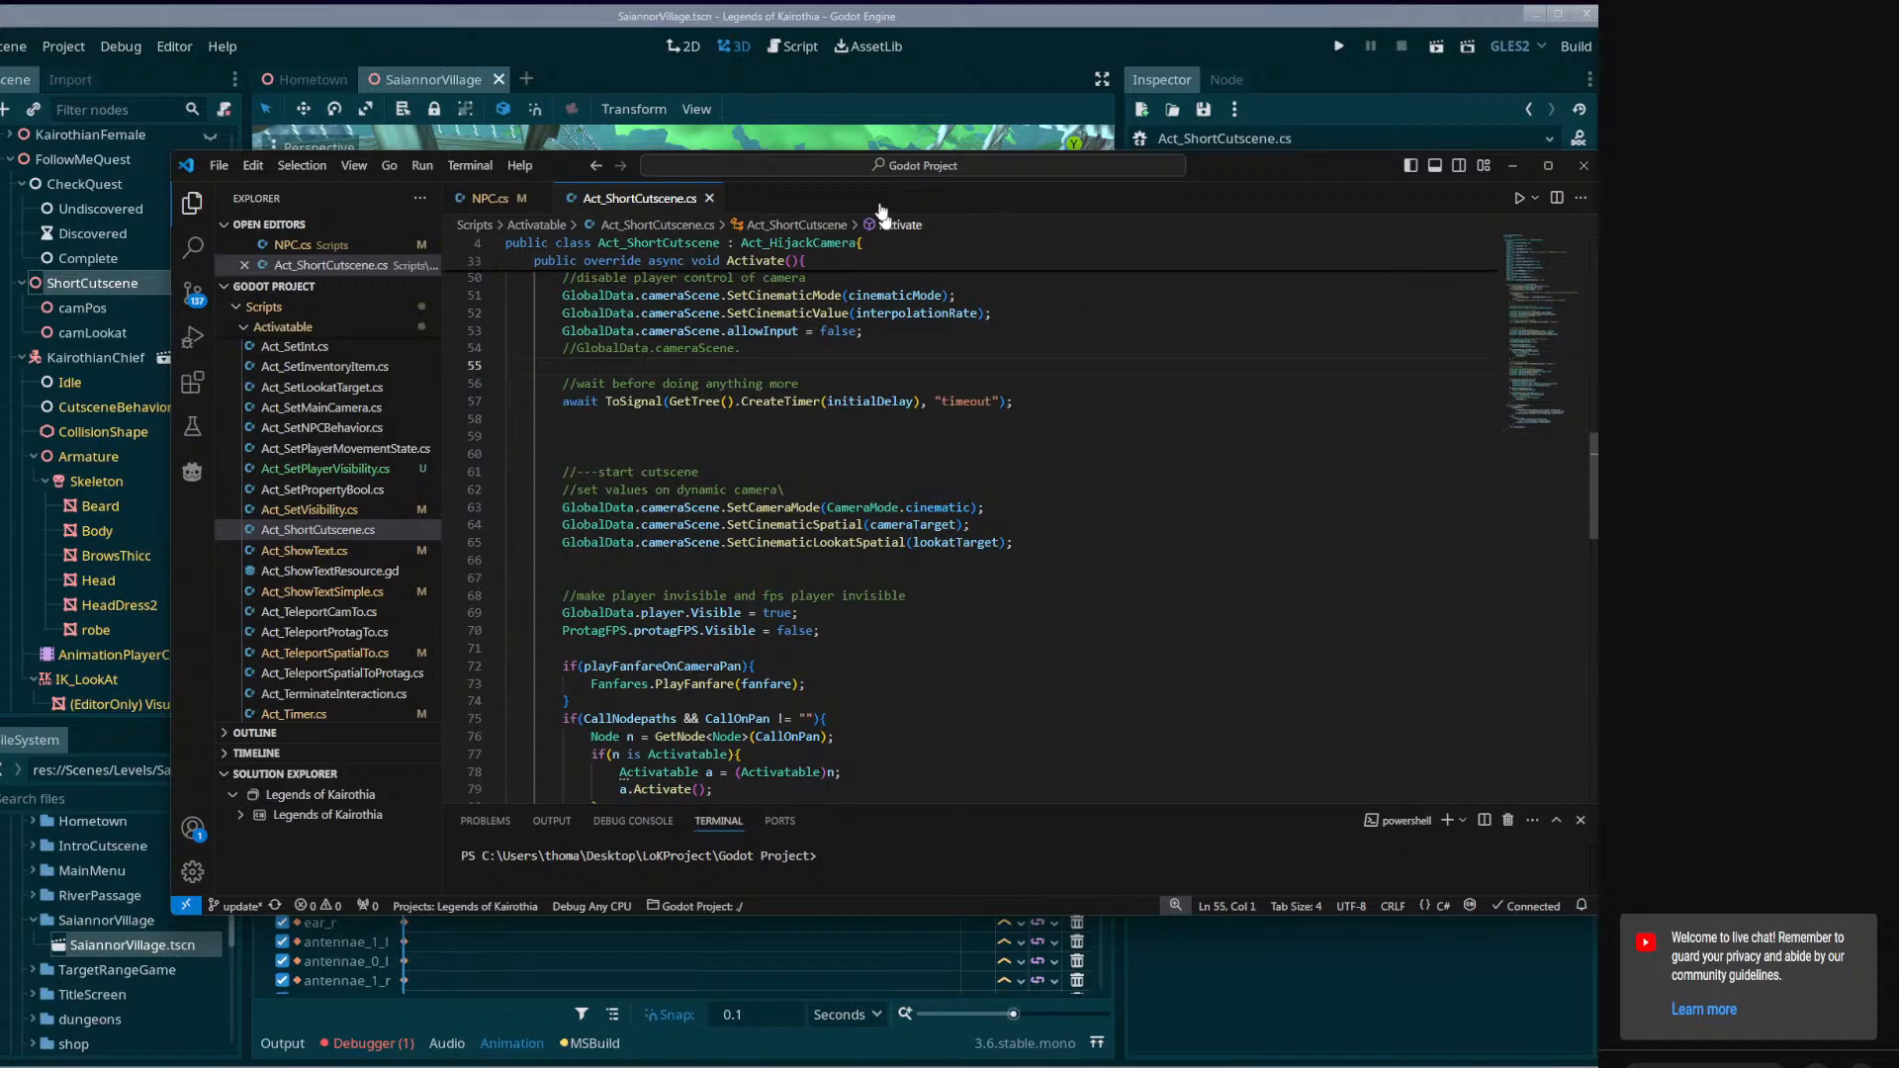
Return to the Godot editor and examine the chief's table and the surrounding platform from several angles.
click(911, 73)
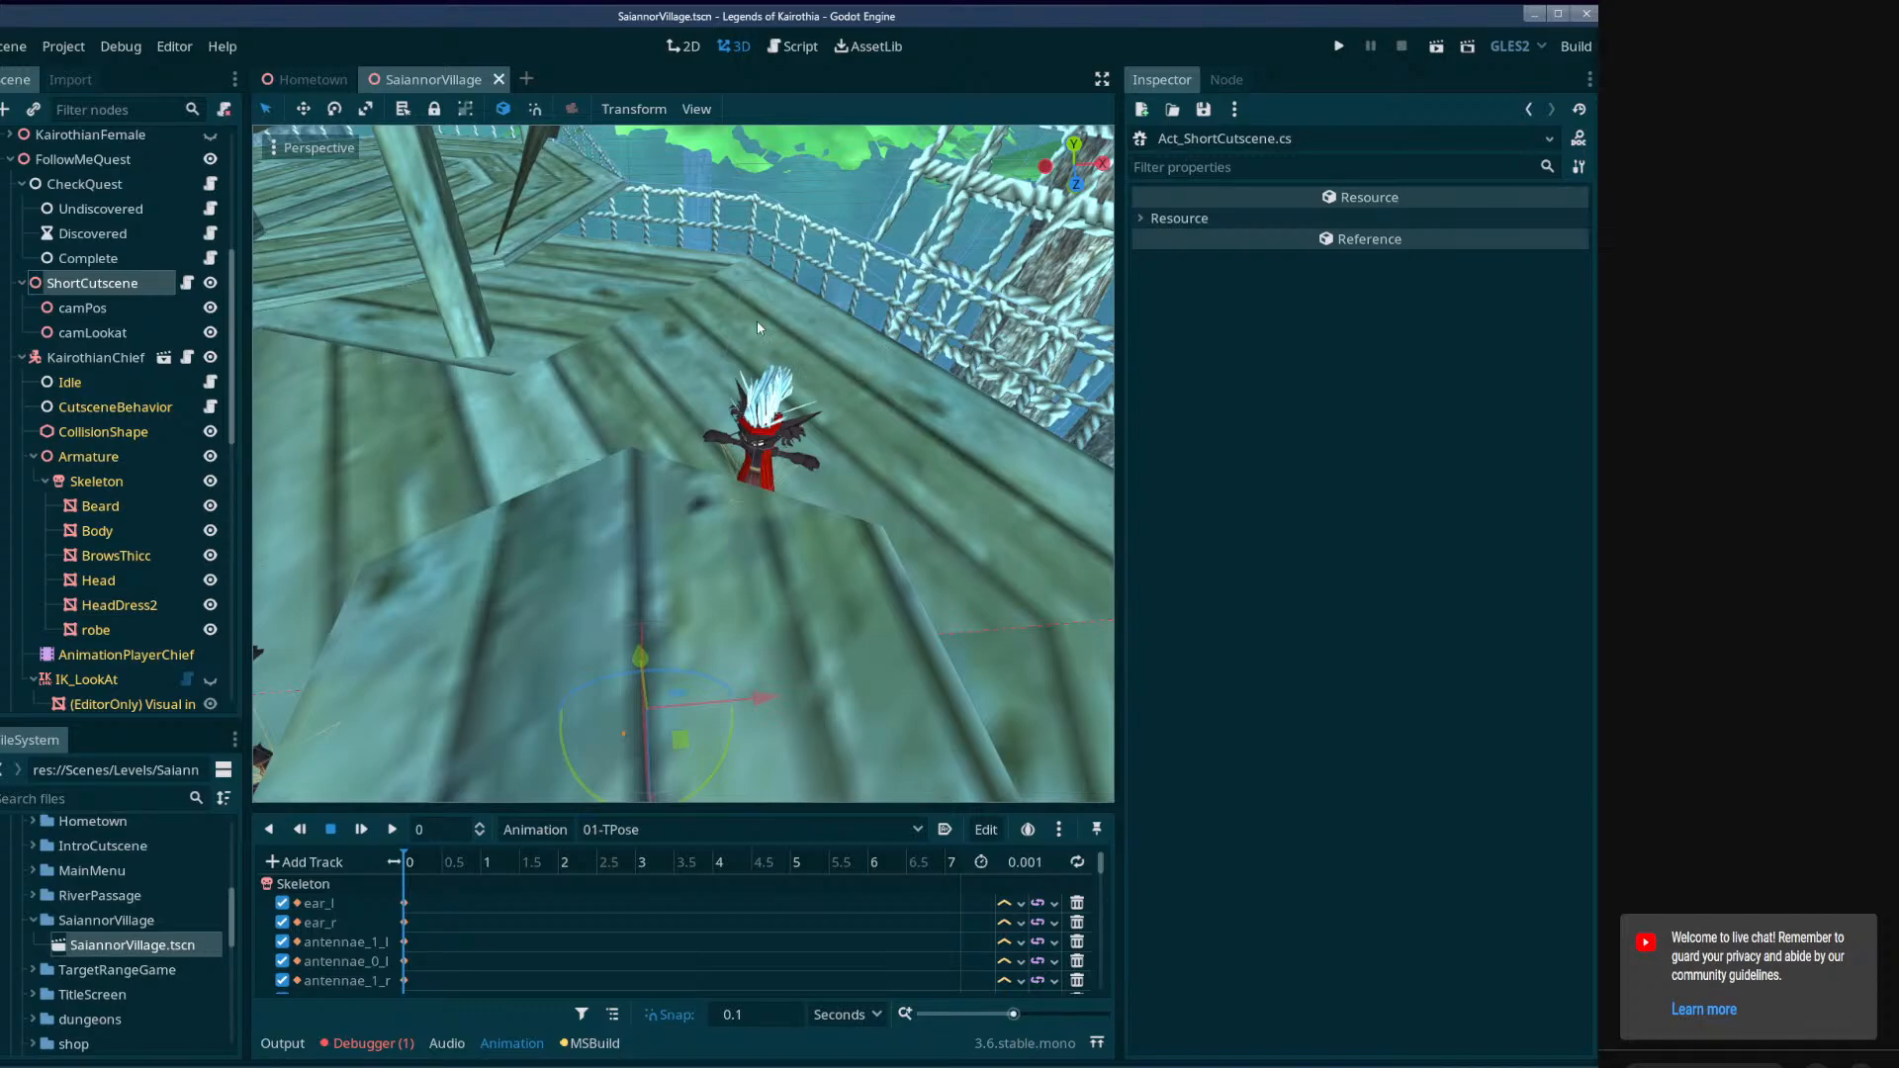
right_drag(871, 471, 1078, 386)
right_drag(682, 465, 544, 479)
mouse_move(682, 465)
middle_down()
mouse_move(682, 509)
mouse_move(687, 426)
mouse_move(682, 544)
mouse_move(677, 455)
middle_up()
right_drag(683, 465, 643, 519)
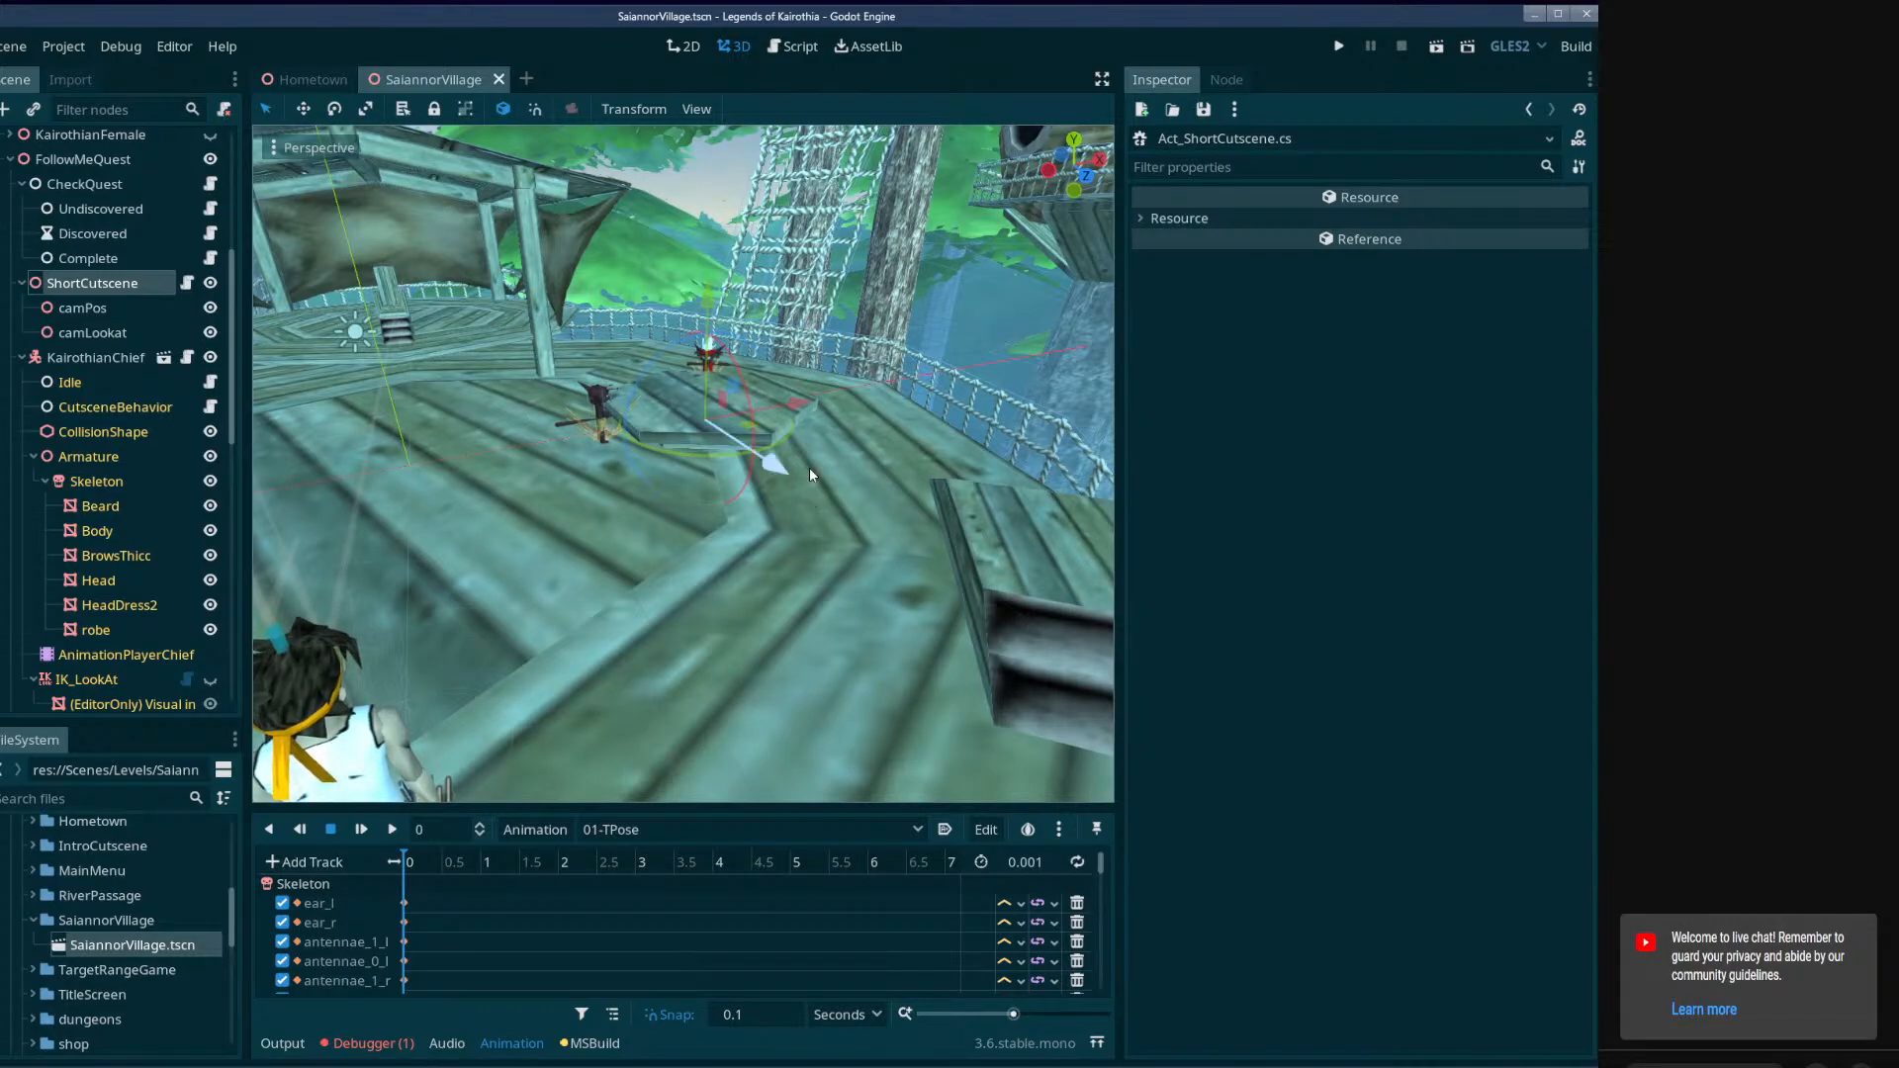
mouse_move(784, 487)
right_down()
mouse_move(727, 483)
mouse_move(747, 613)
mouse_move(756, 465)
mouse_move(856, 460)
mouse_move(856, 481)
mouse_move(797, 491)
right_up()
key(w)
key(s)
key(d)
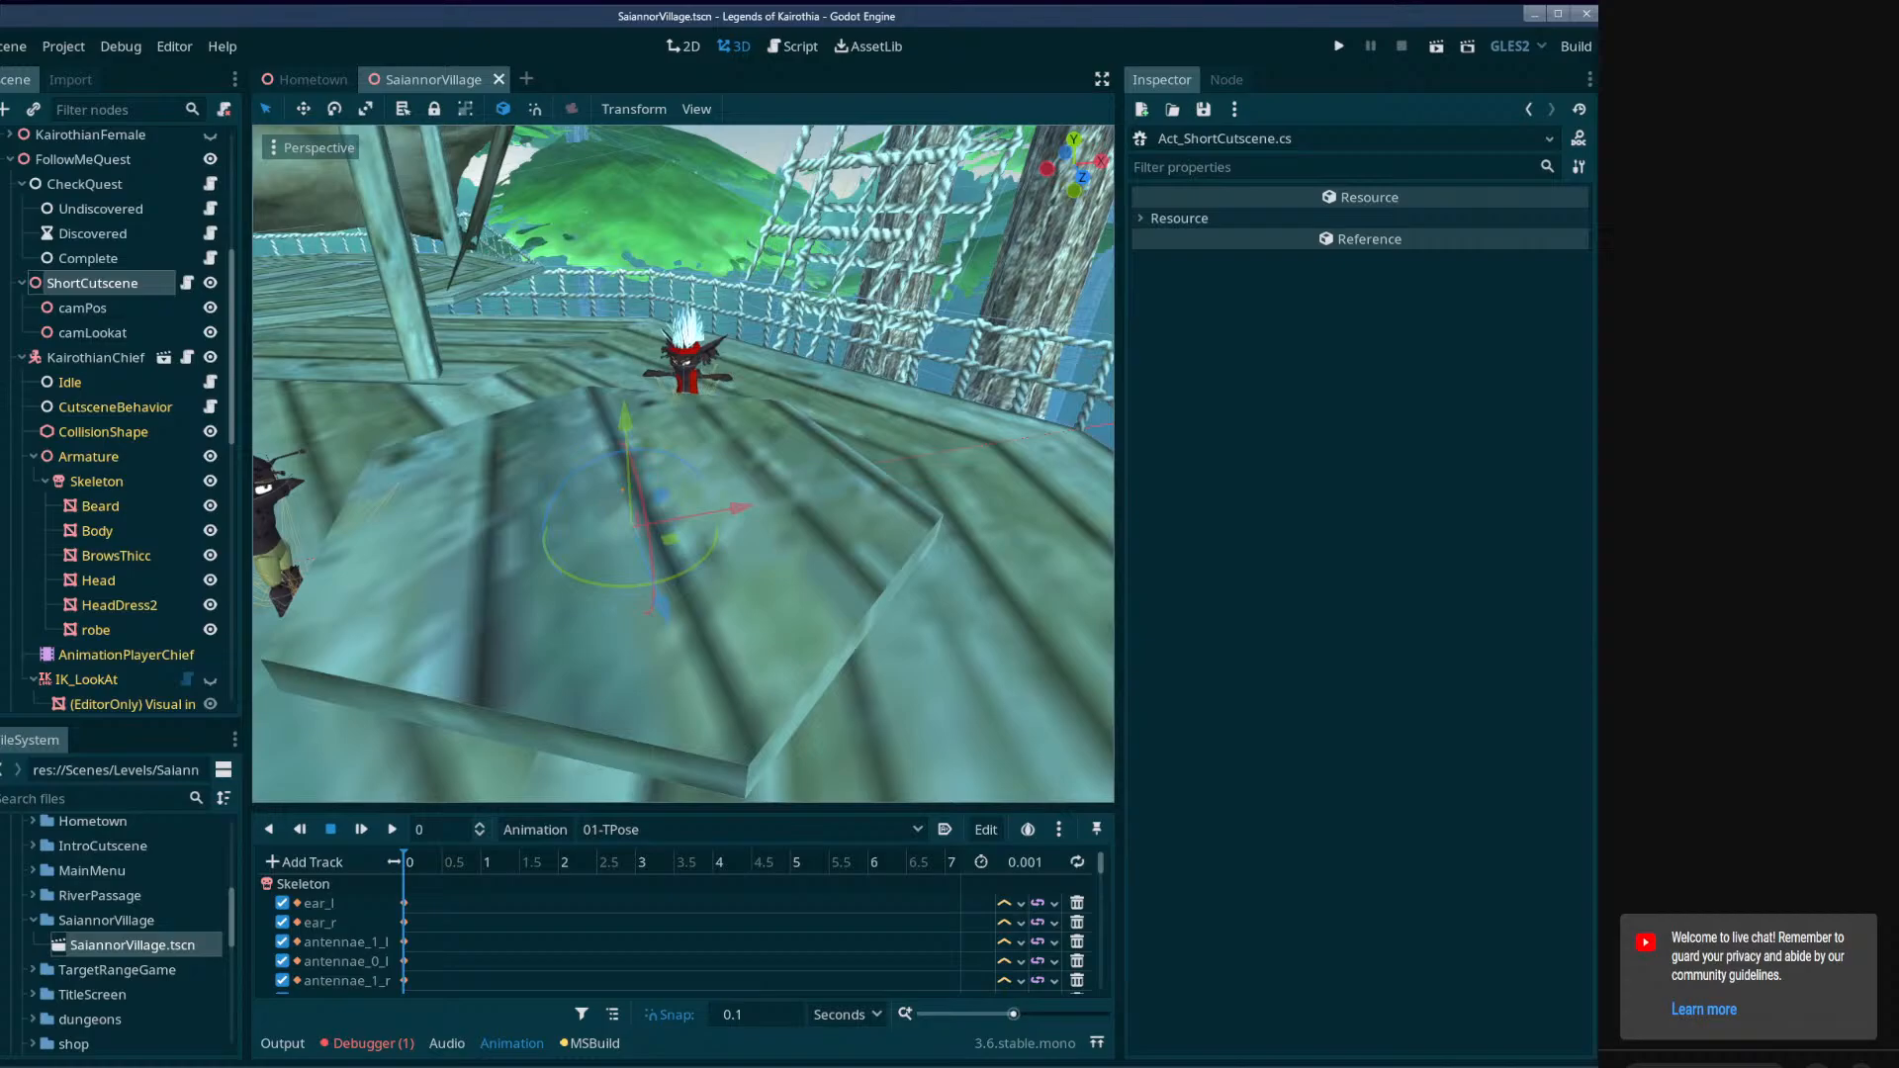
Inspect the camPos node and the script variables of its parent ShortCutscene node.
click(135, 315)
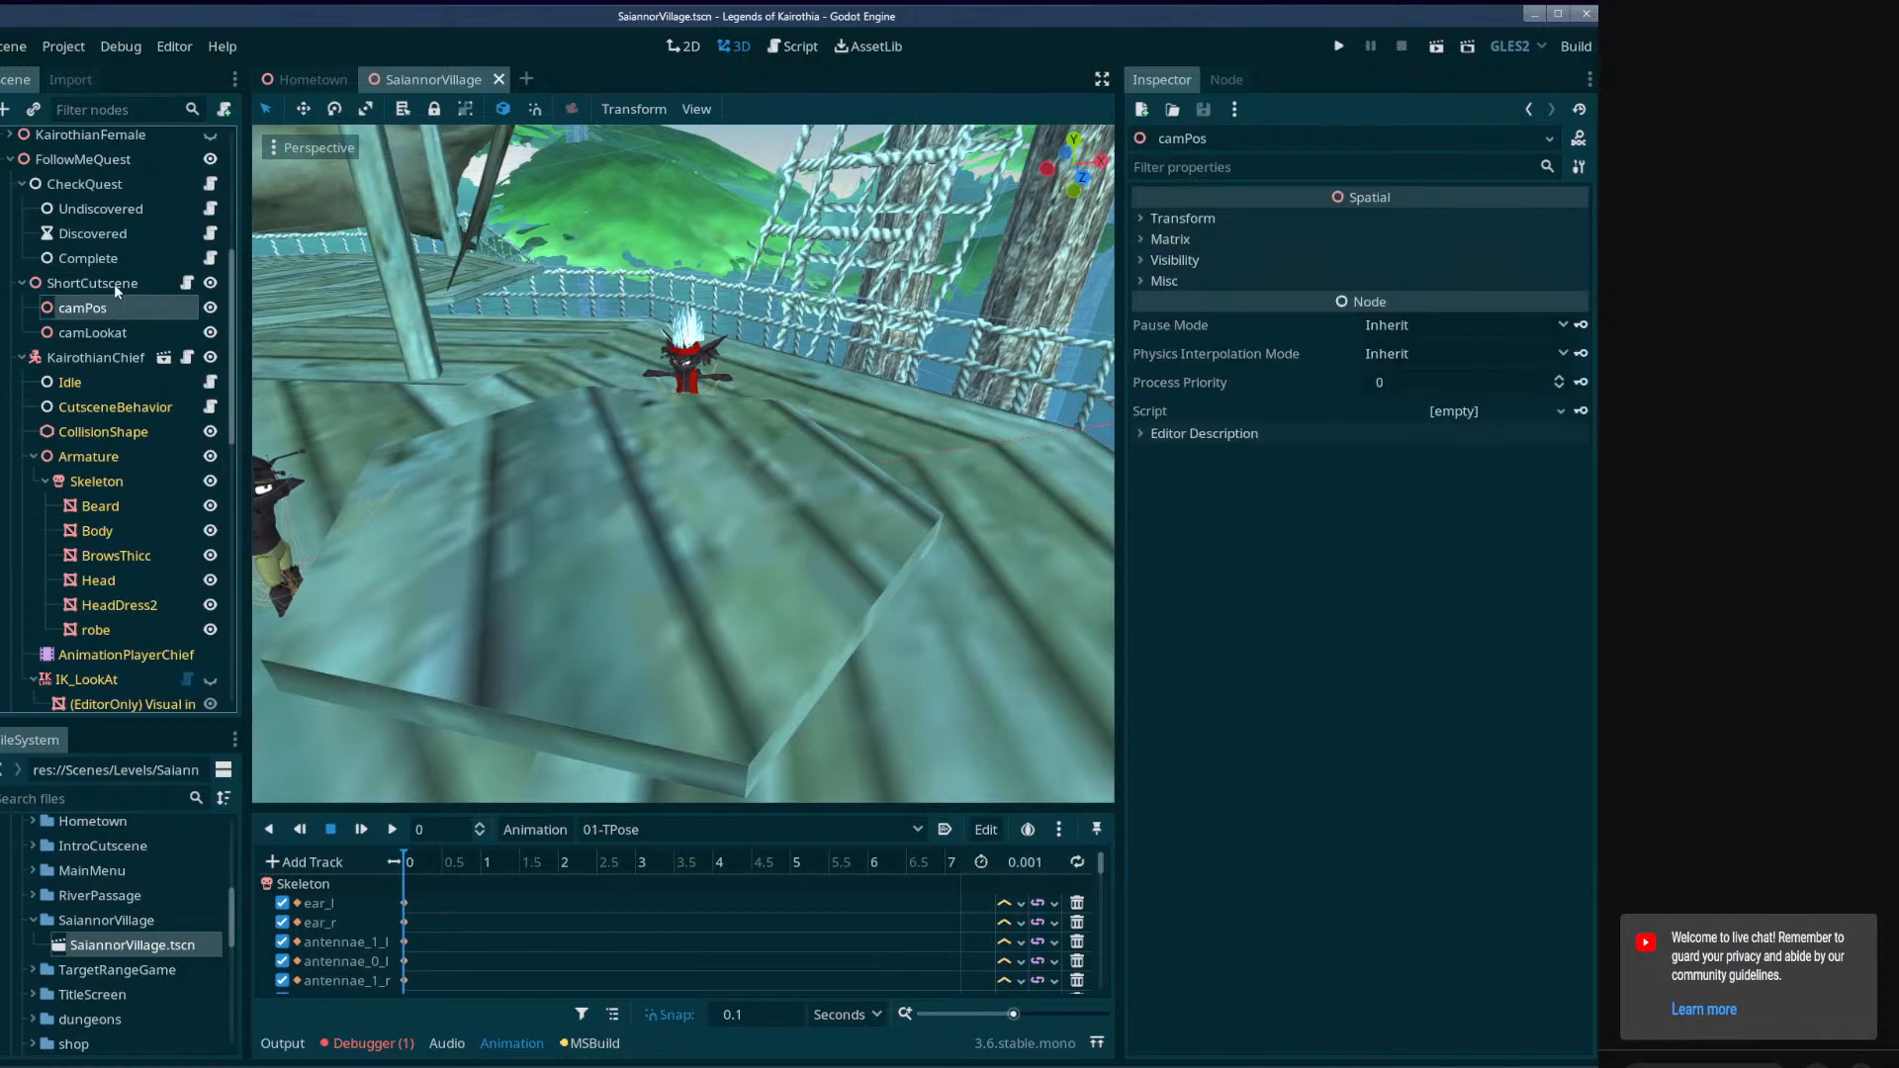
click(116, 282)
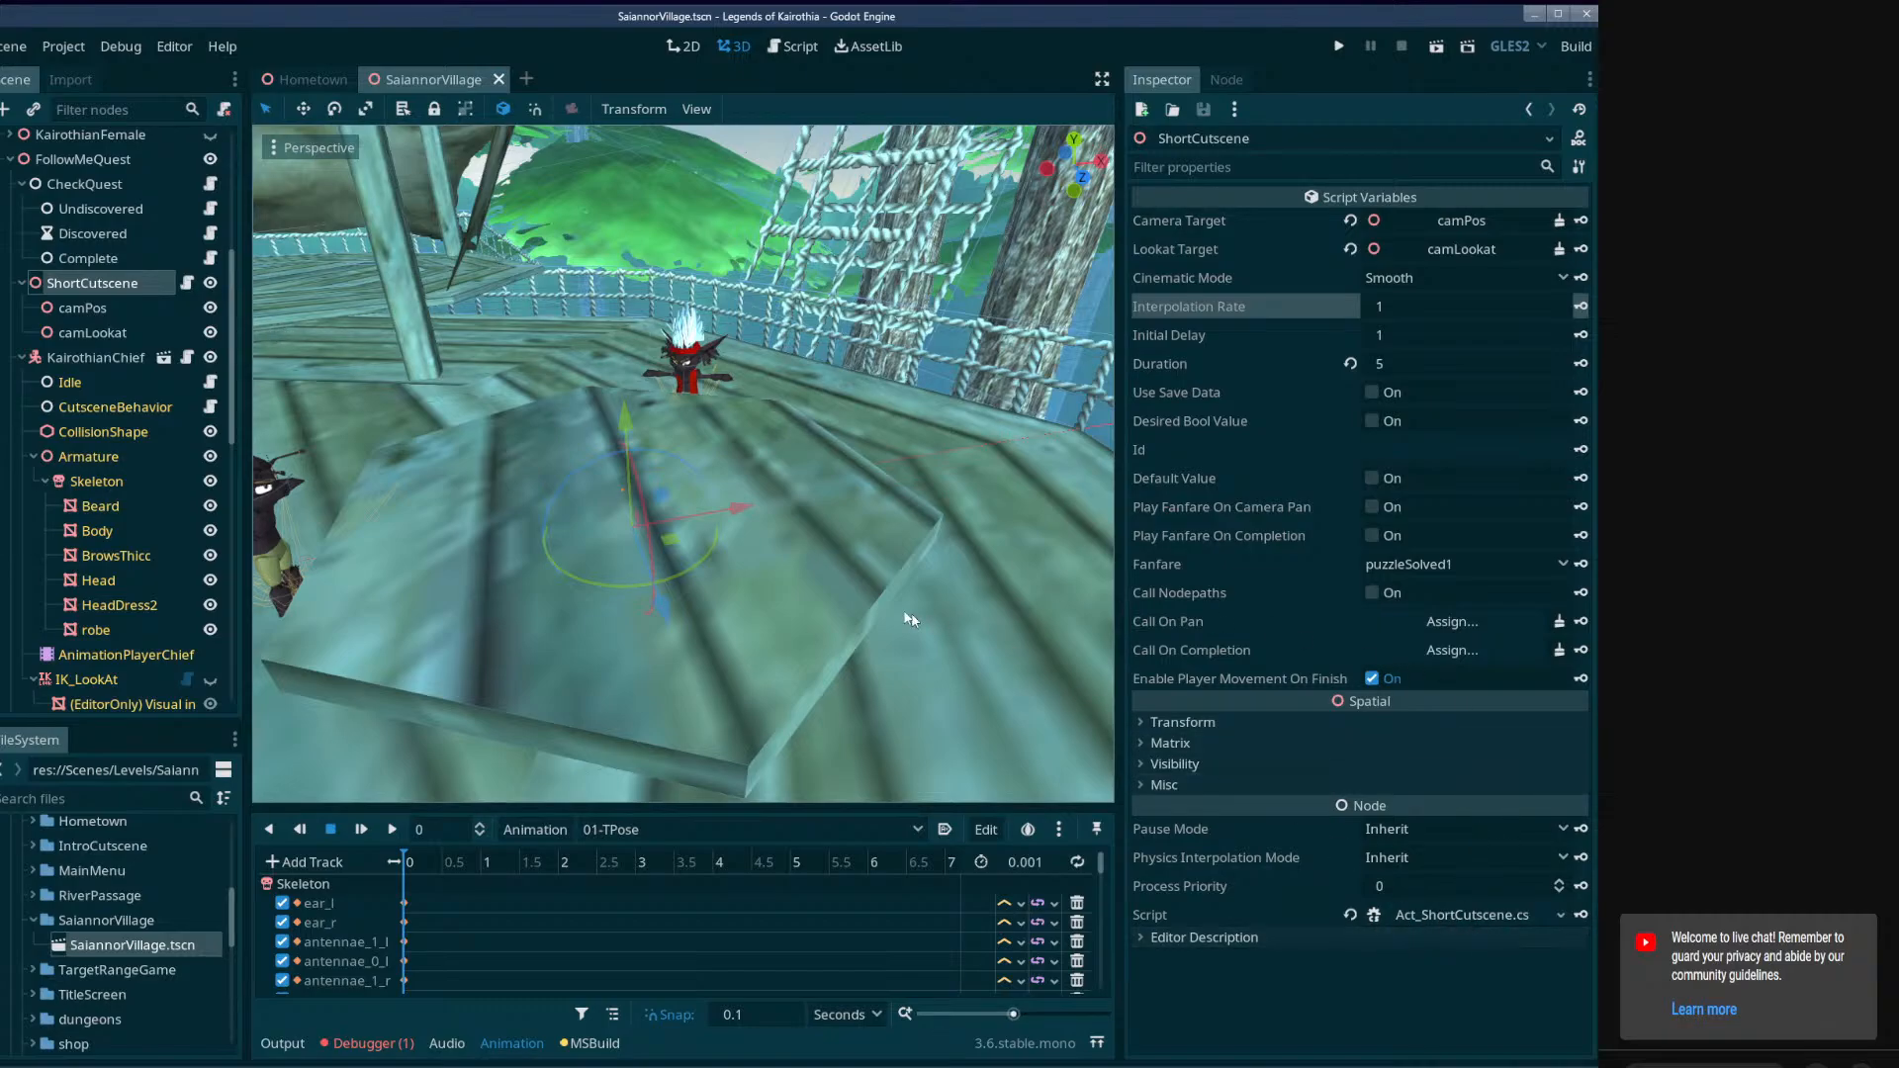
drag(735, 811, 735, 556)
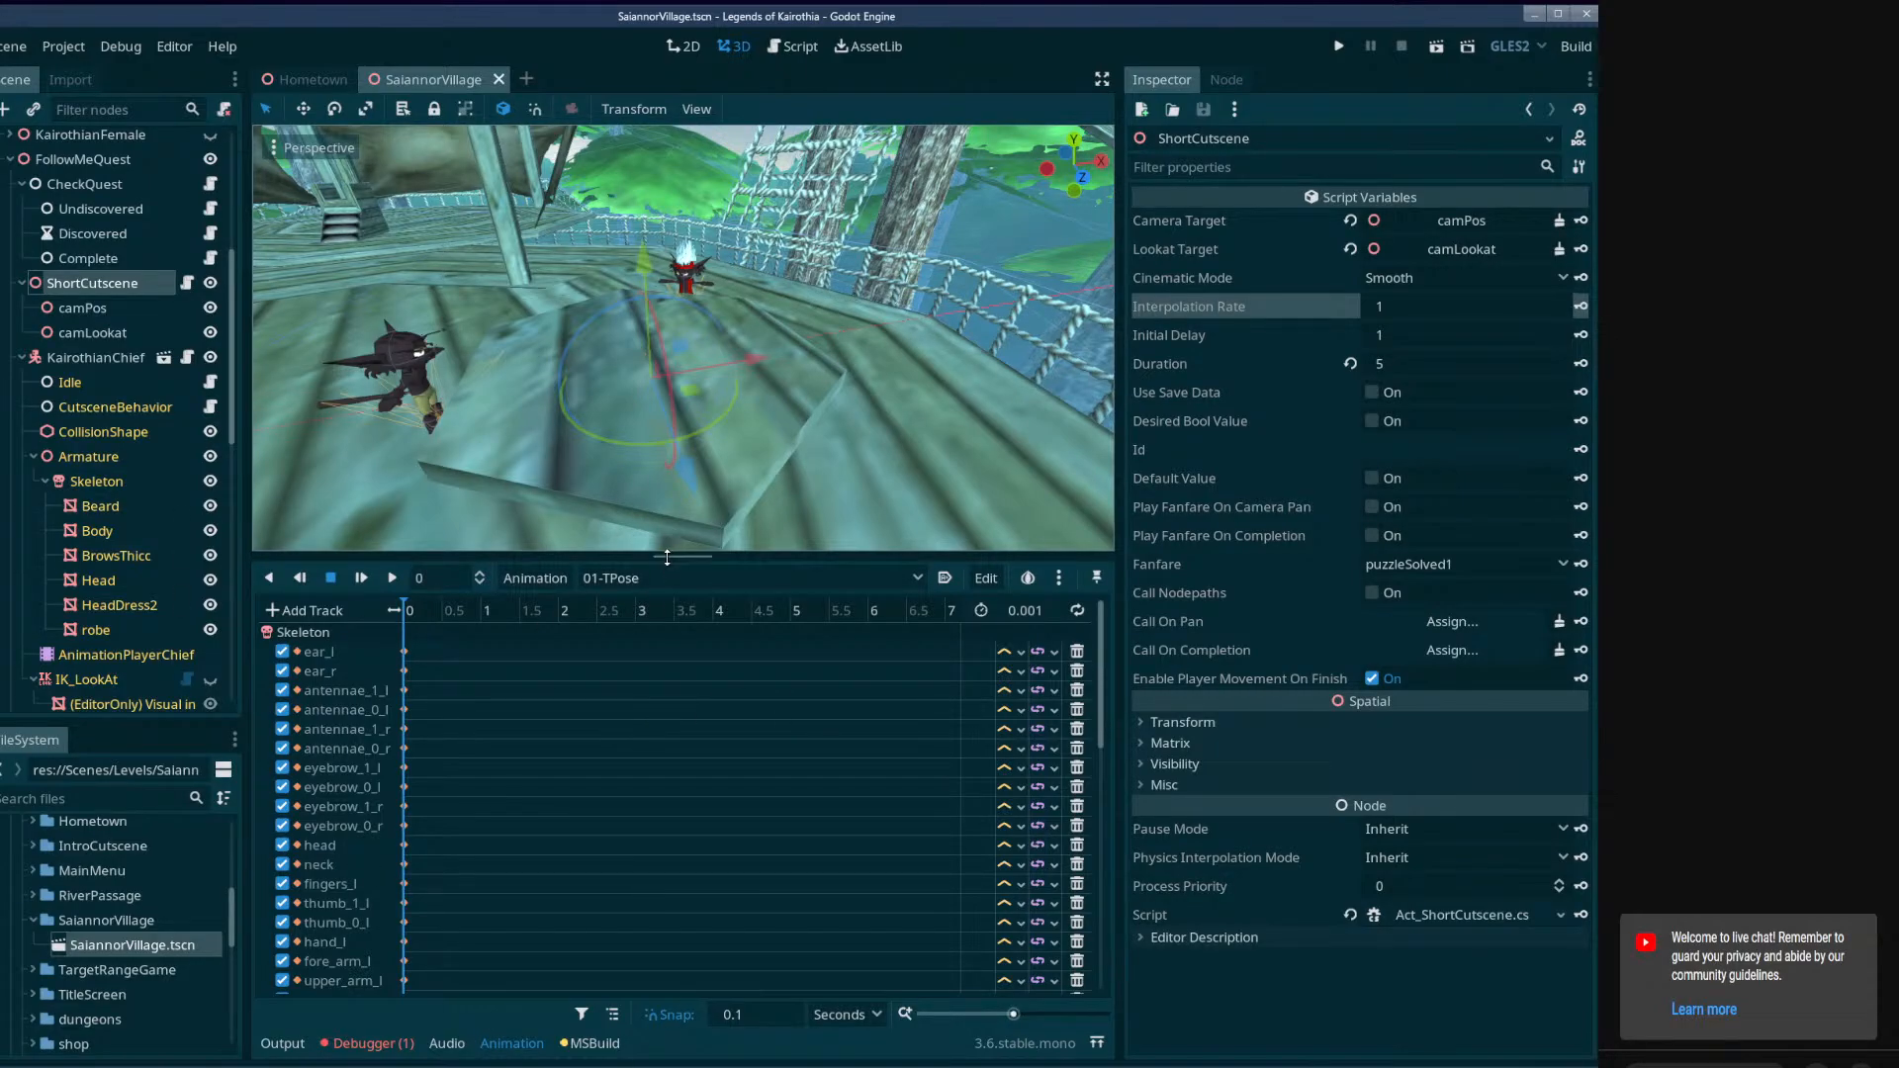
drag(682, 557, 685, 809)
Inspect the collision shapes of the Kairothian beside the table and of the platform, viewing the area around the player character.
right_drag(846, 576, 687, 623)
key(s)
click(674, 606)
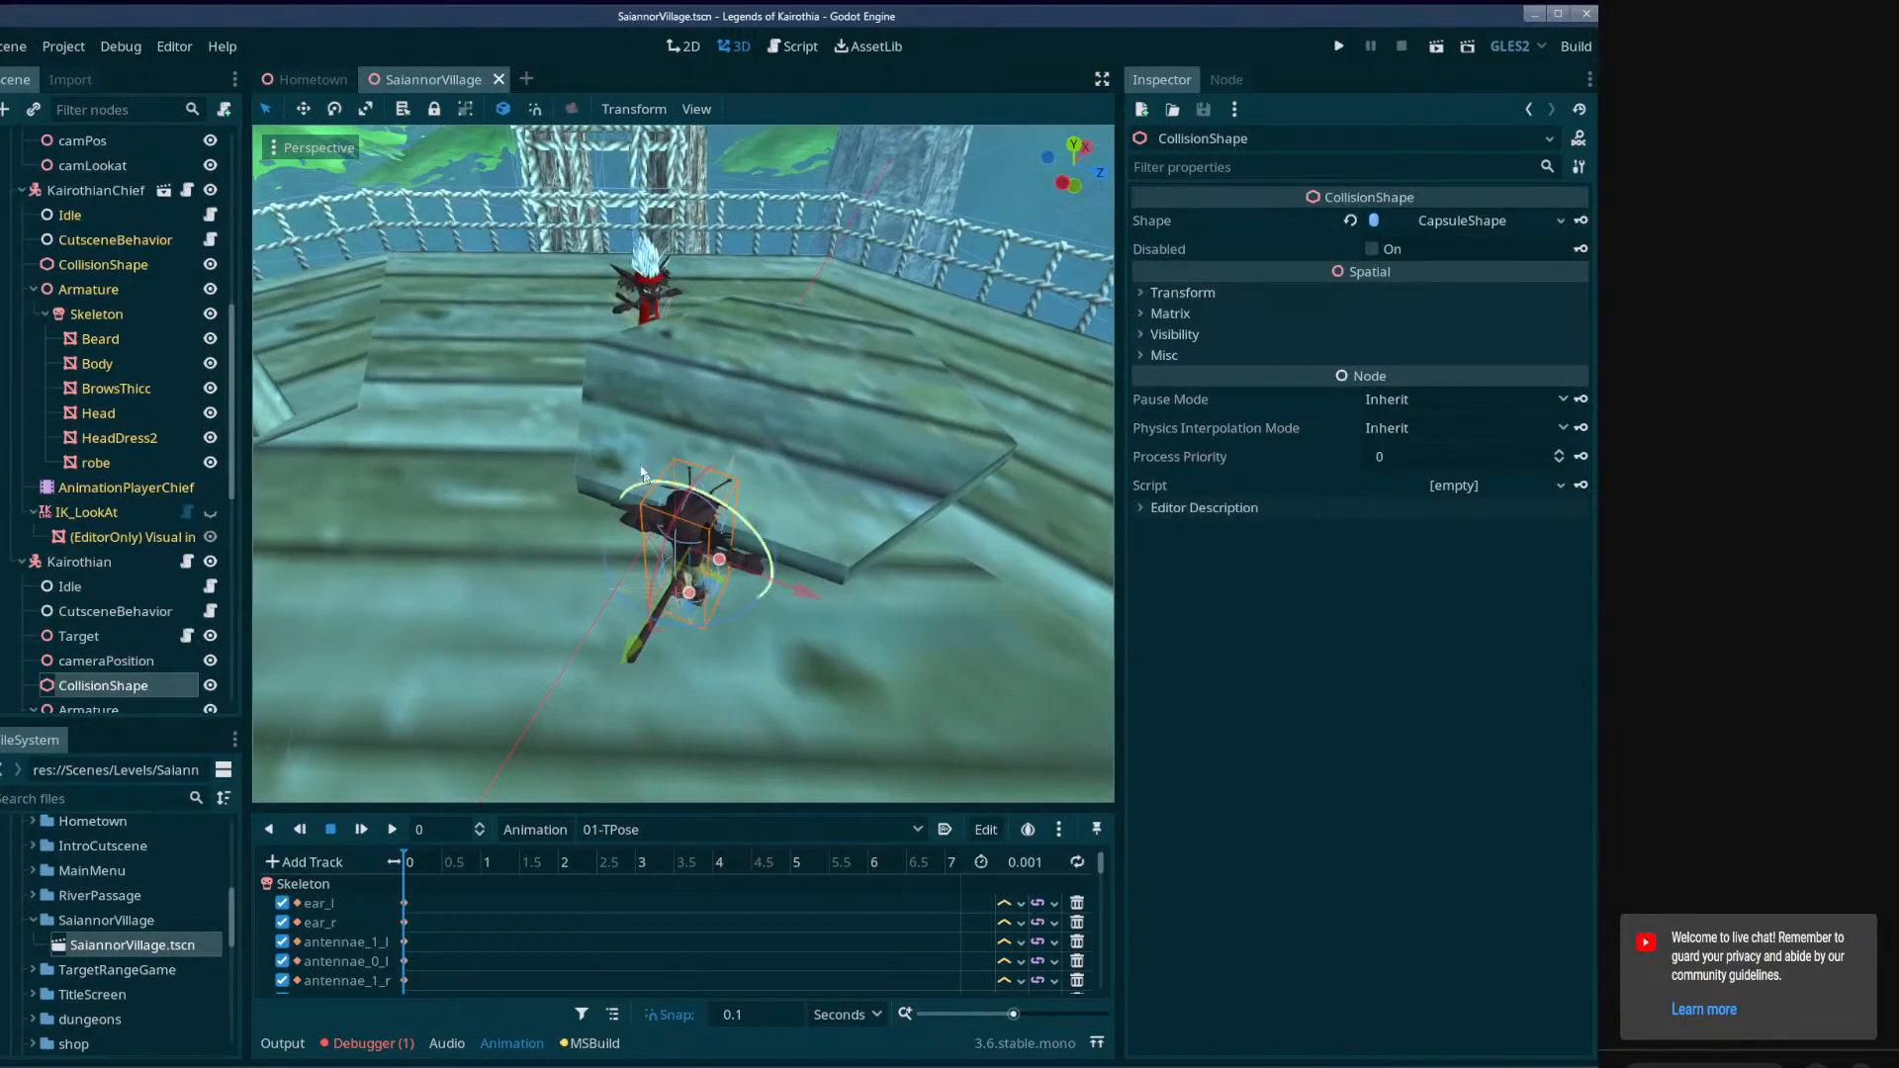
click(645, 305)
right_drag(645, 305, 727, 474)
key(s)
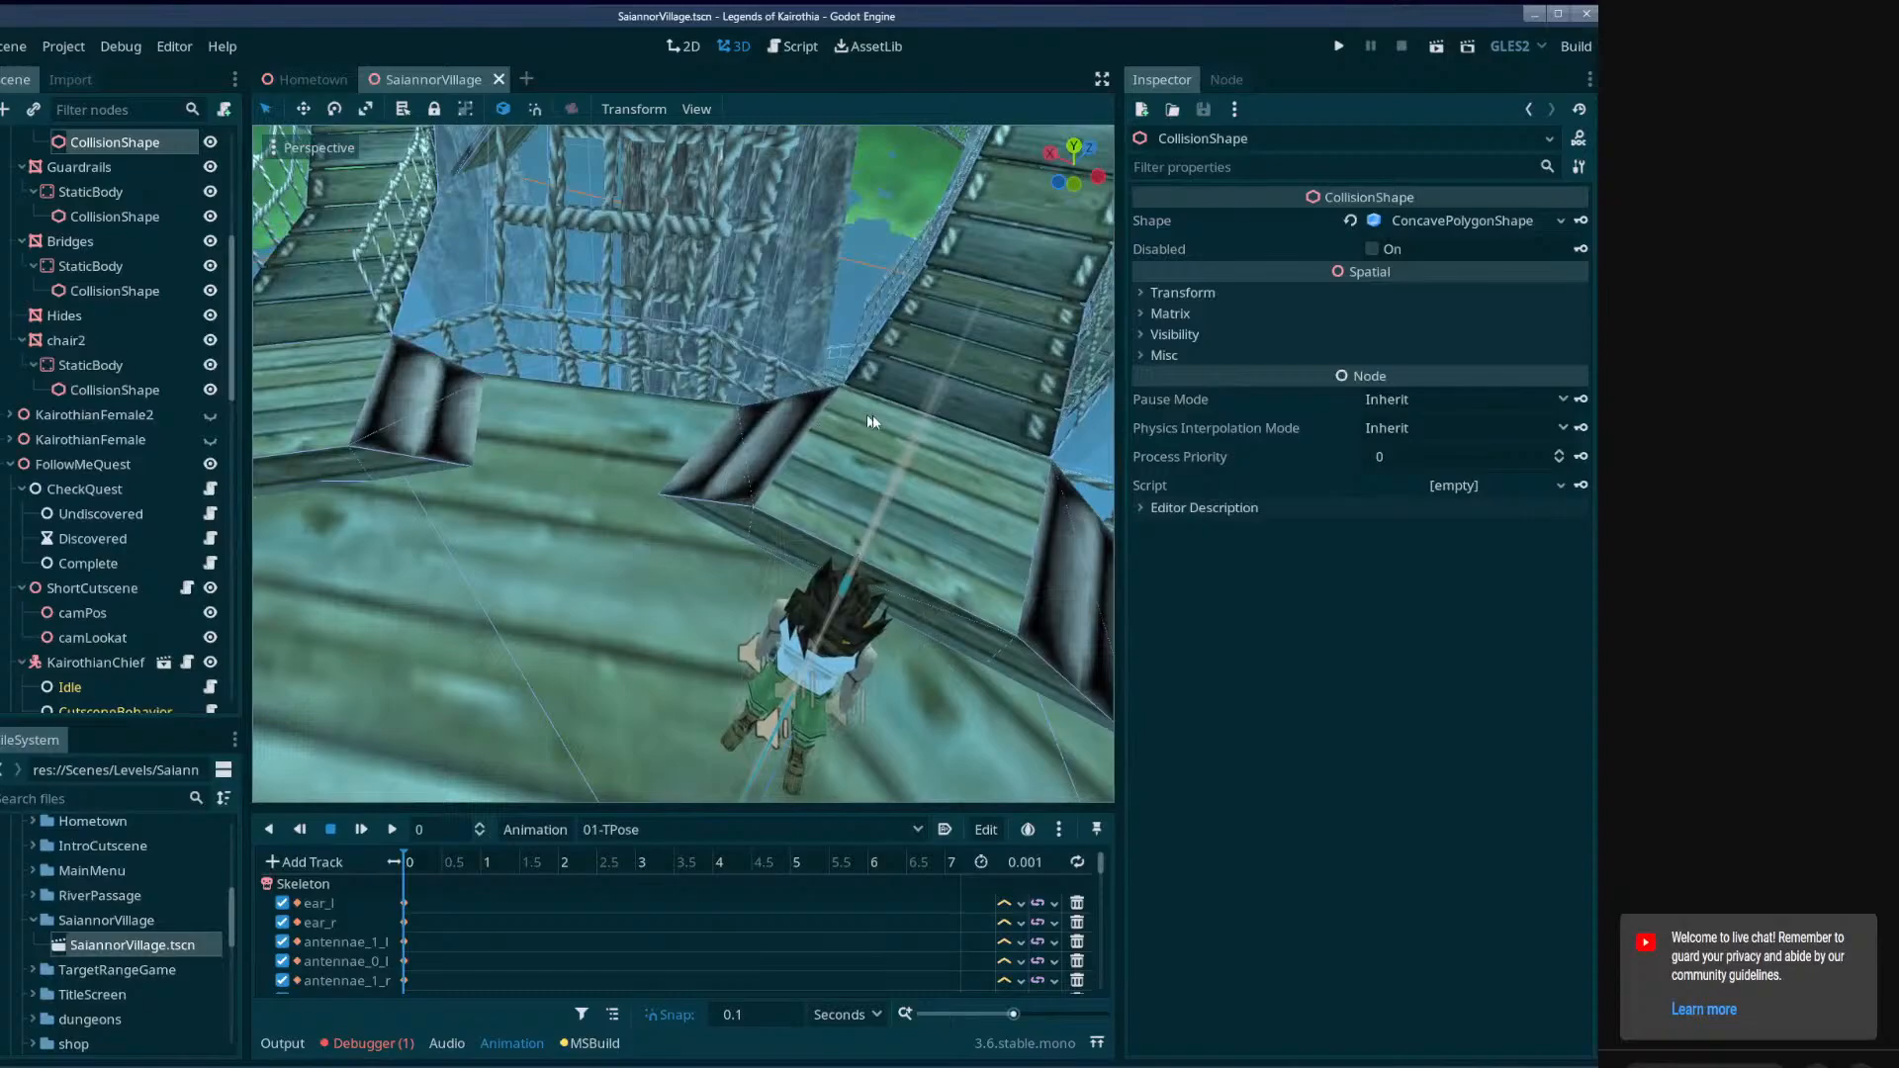
right_drag(872, 414, 821, 416)
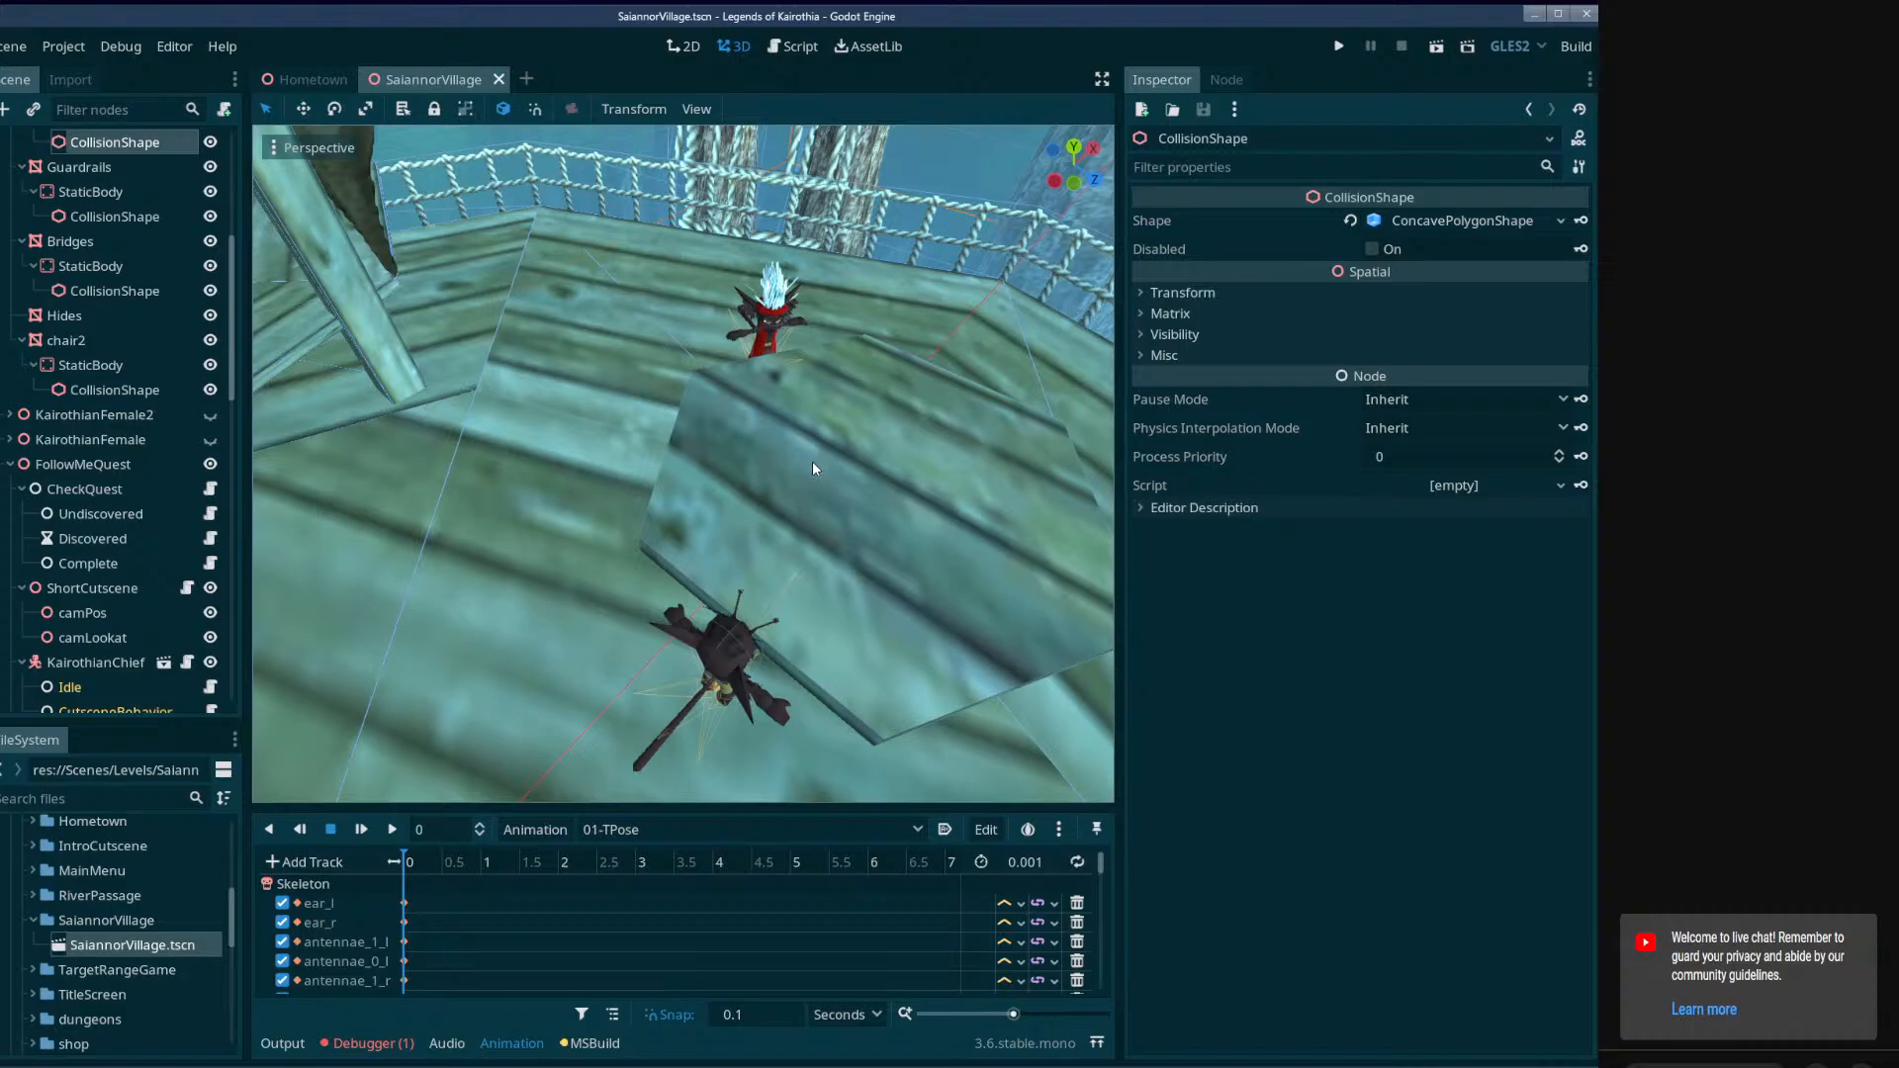
mouse_move(811, 461)
right_down()
mouse_move(782, 415)
mouse_move(860, 376)
mouse_move(822, 471)
right_up()
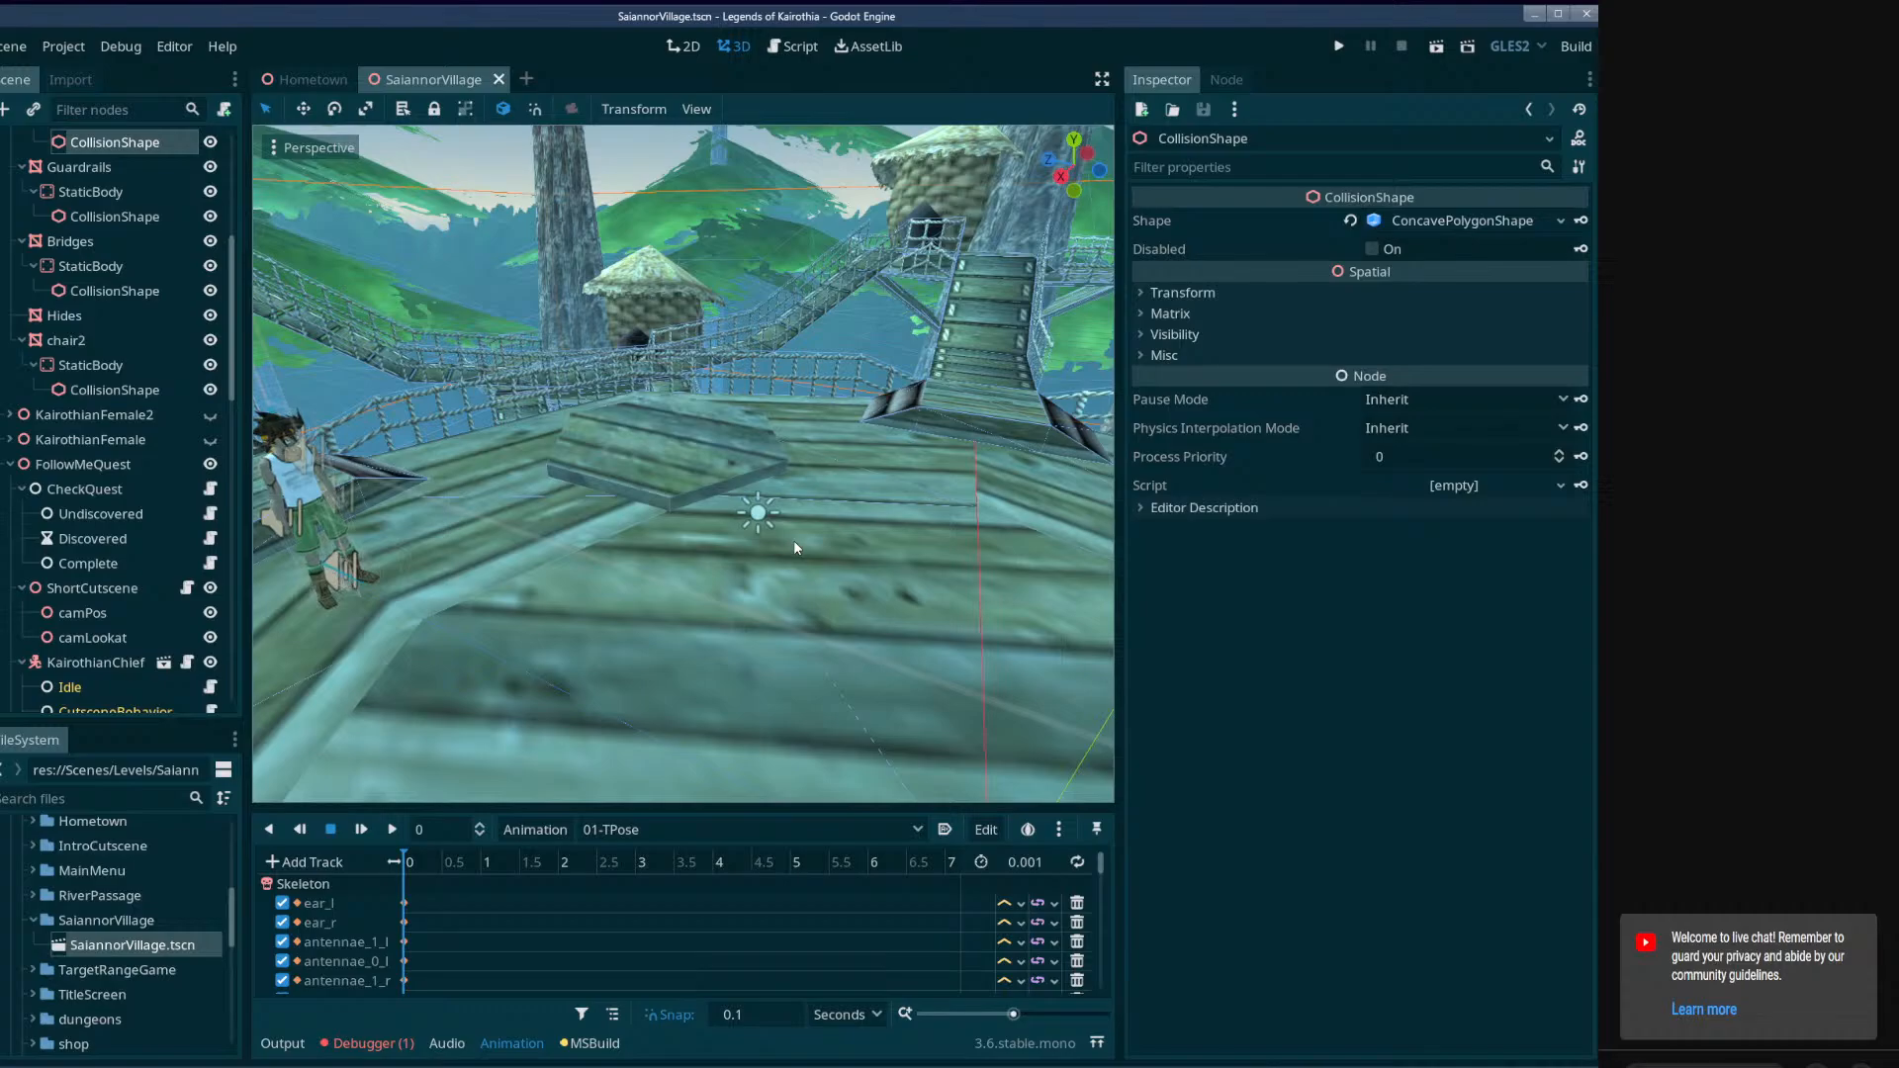
right_drag(793, 539, 698, 484)
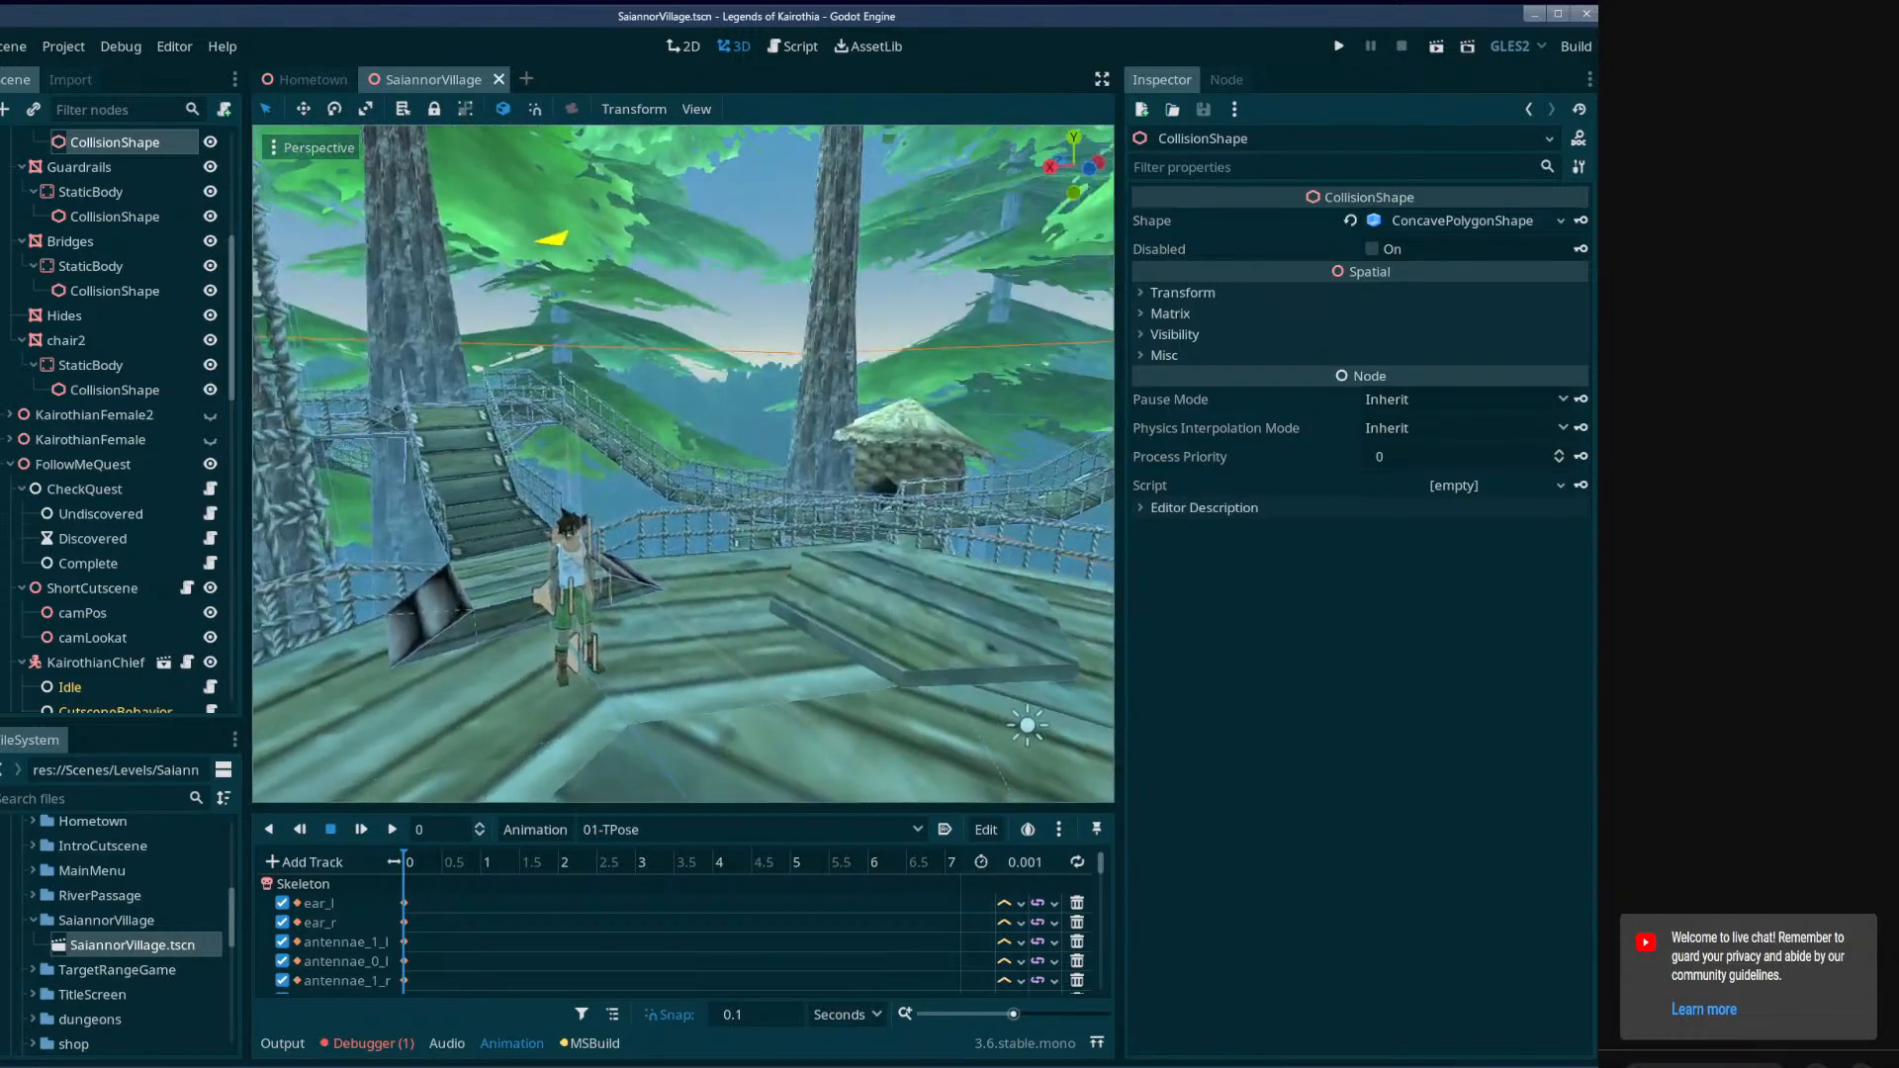
Narrow the inspector and scene tree docks to enlarge the 3D view, and survey the village's bridges, huts and main platform.
drag(1120, 482, 1356, 482)
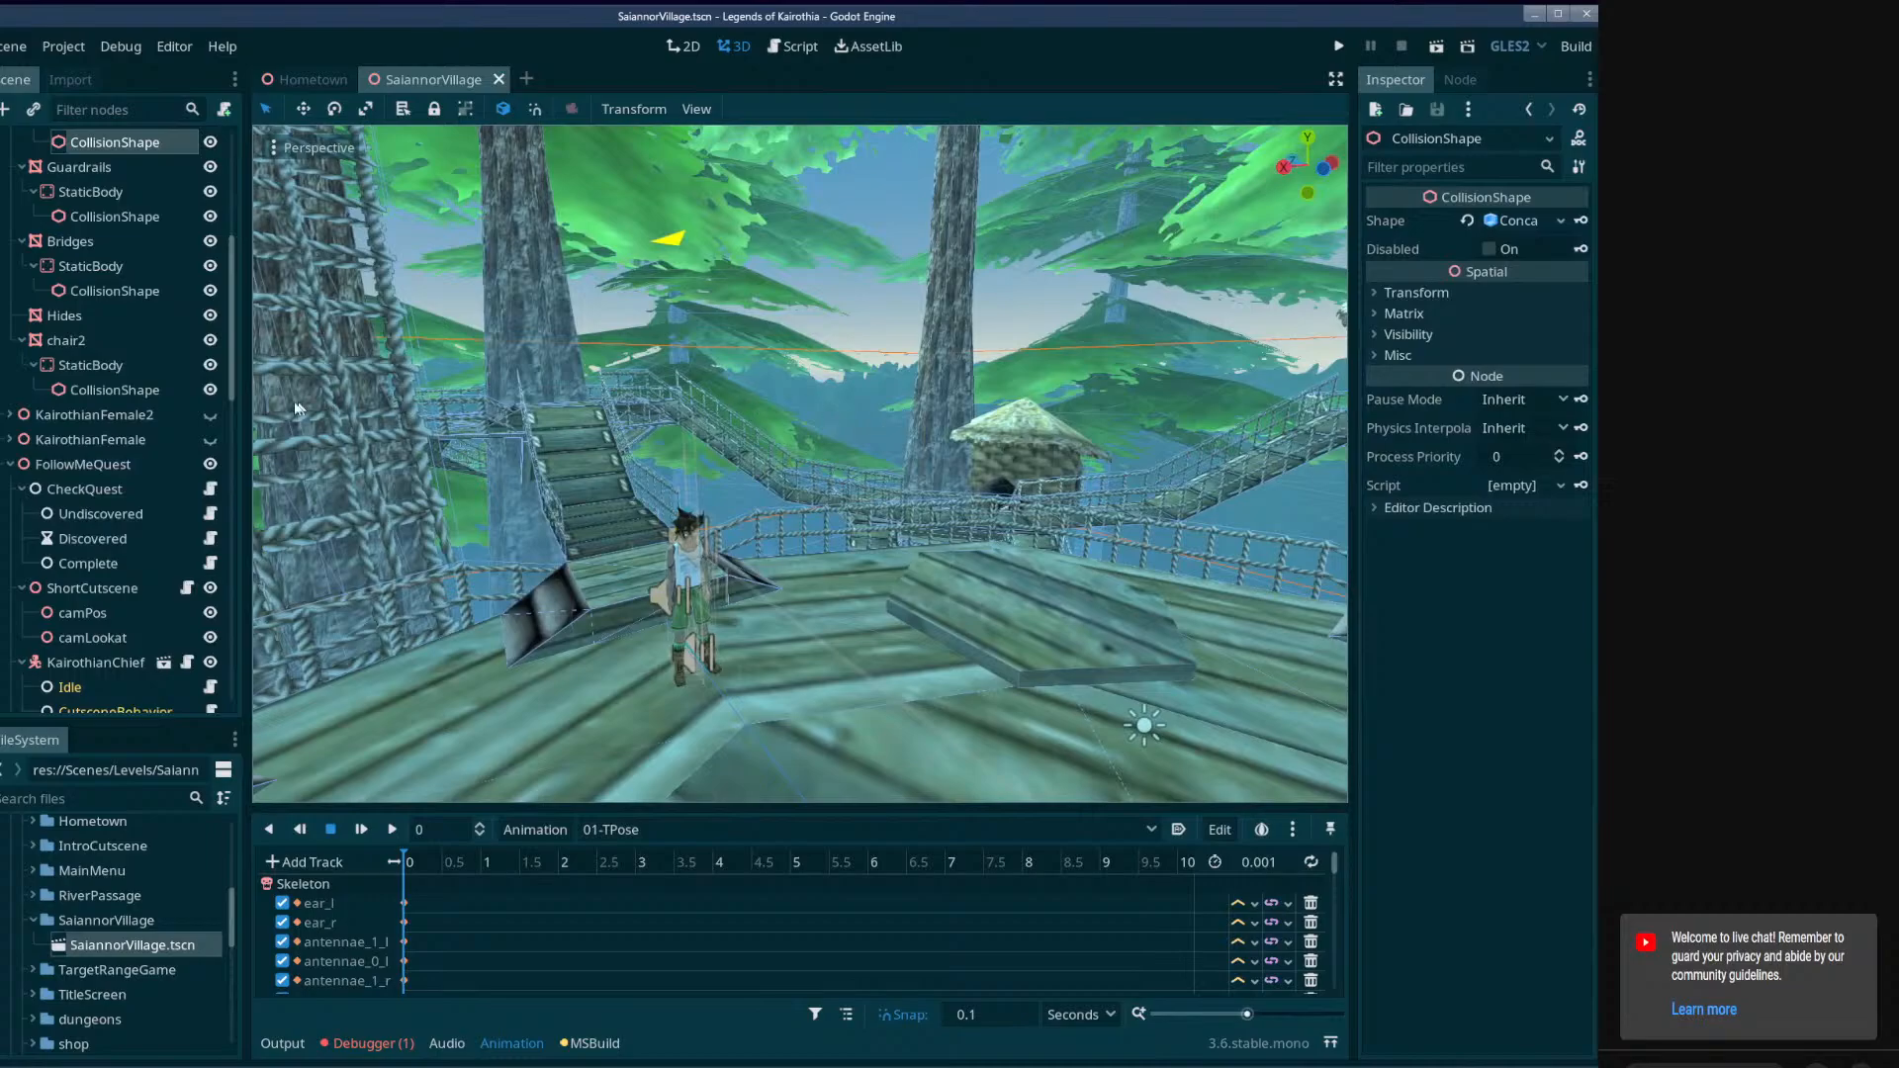
drag(246, 406, 227, 402)
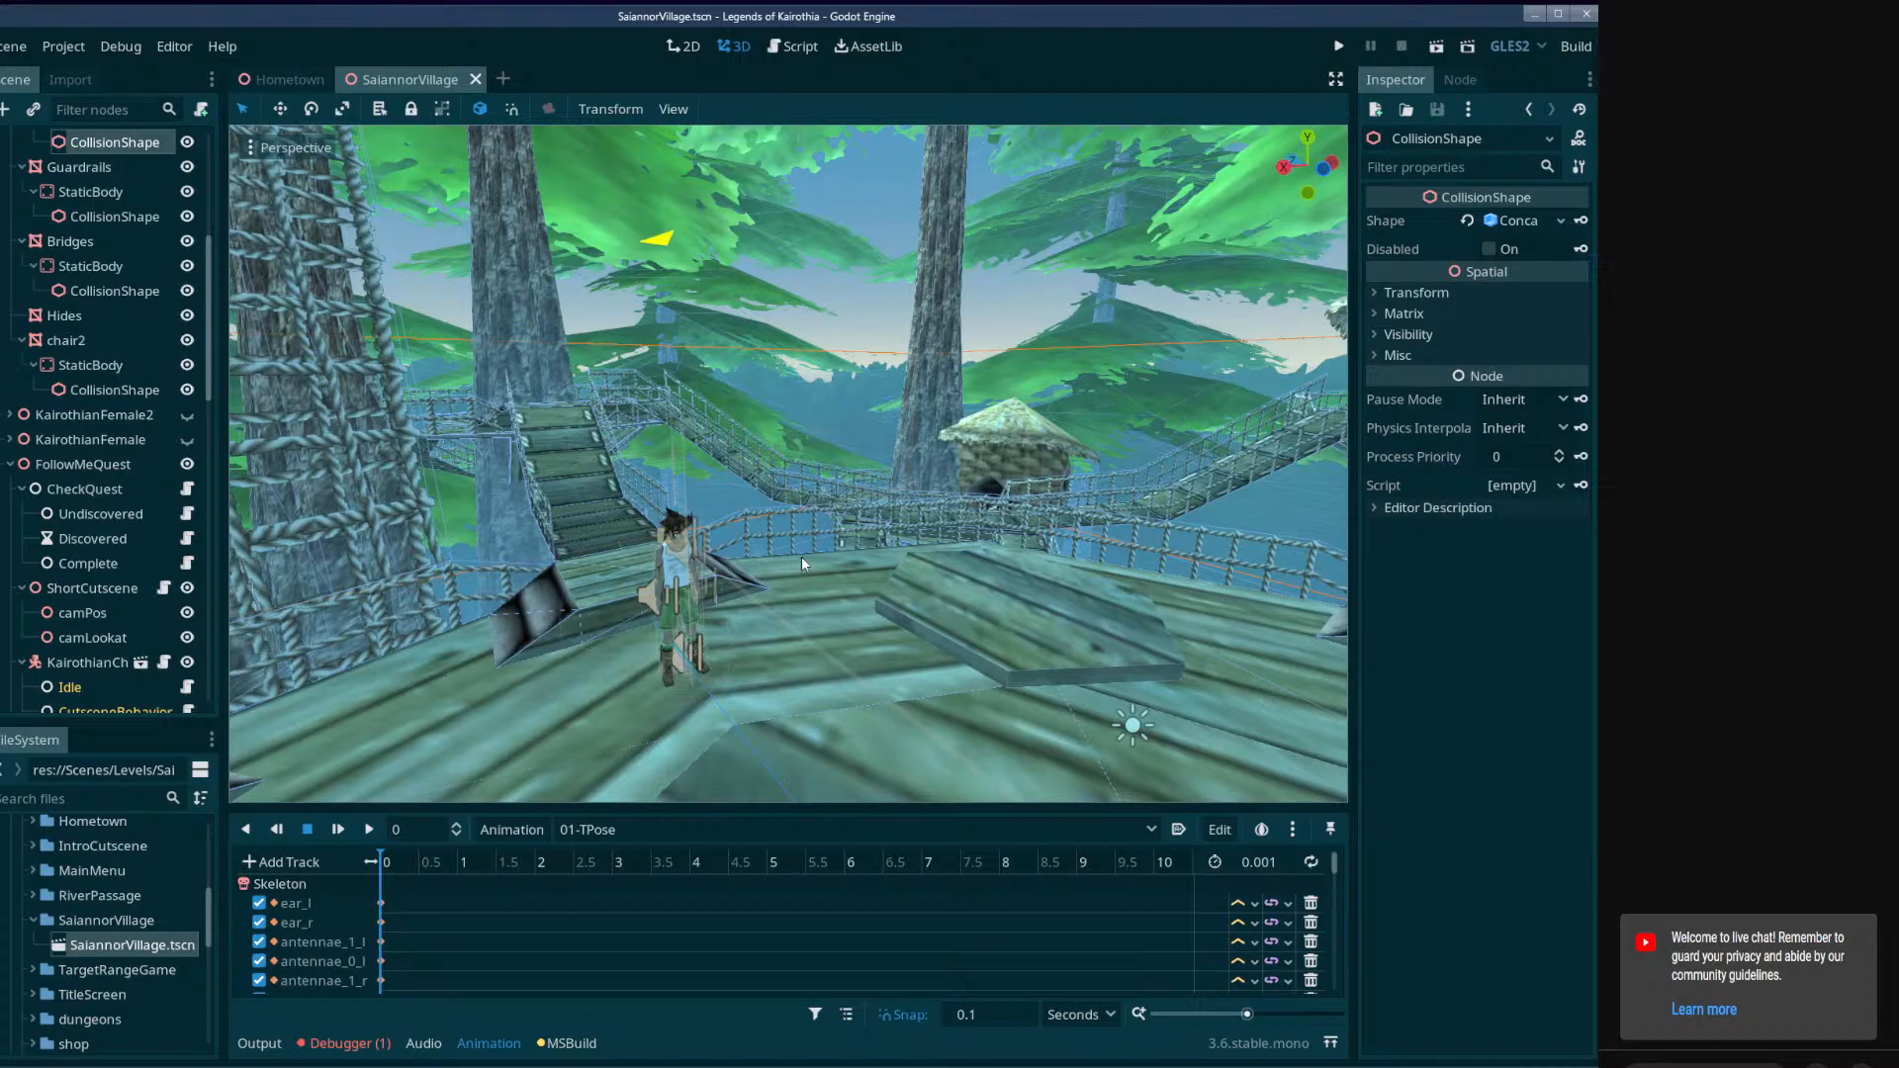
right_drag(799, 558, 786, 510)
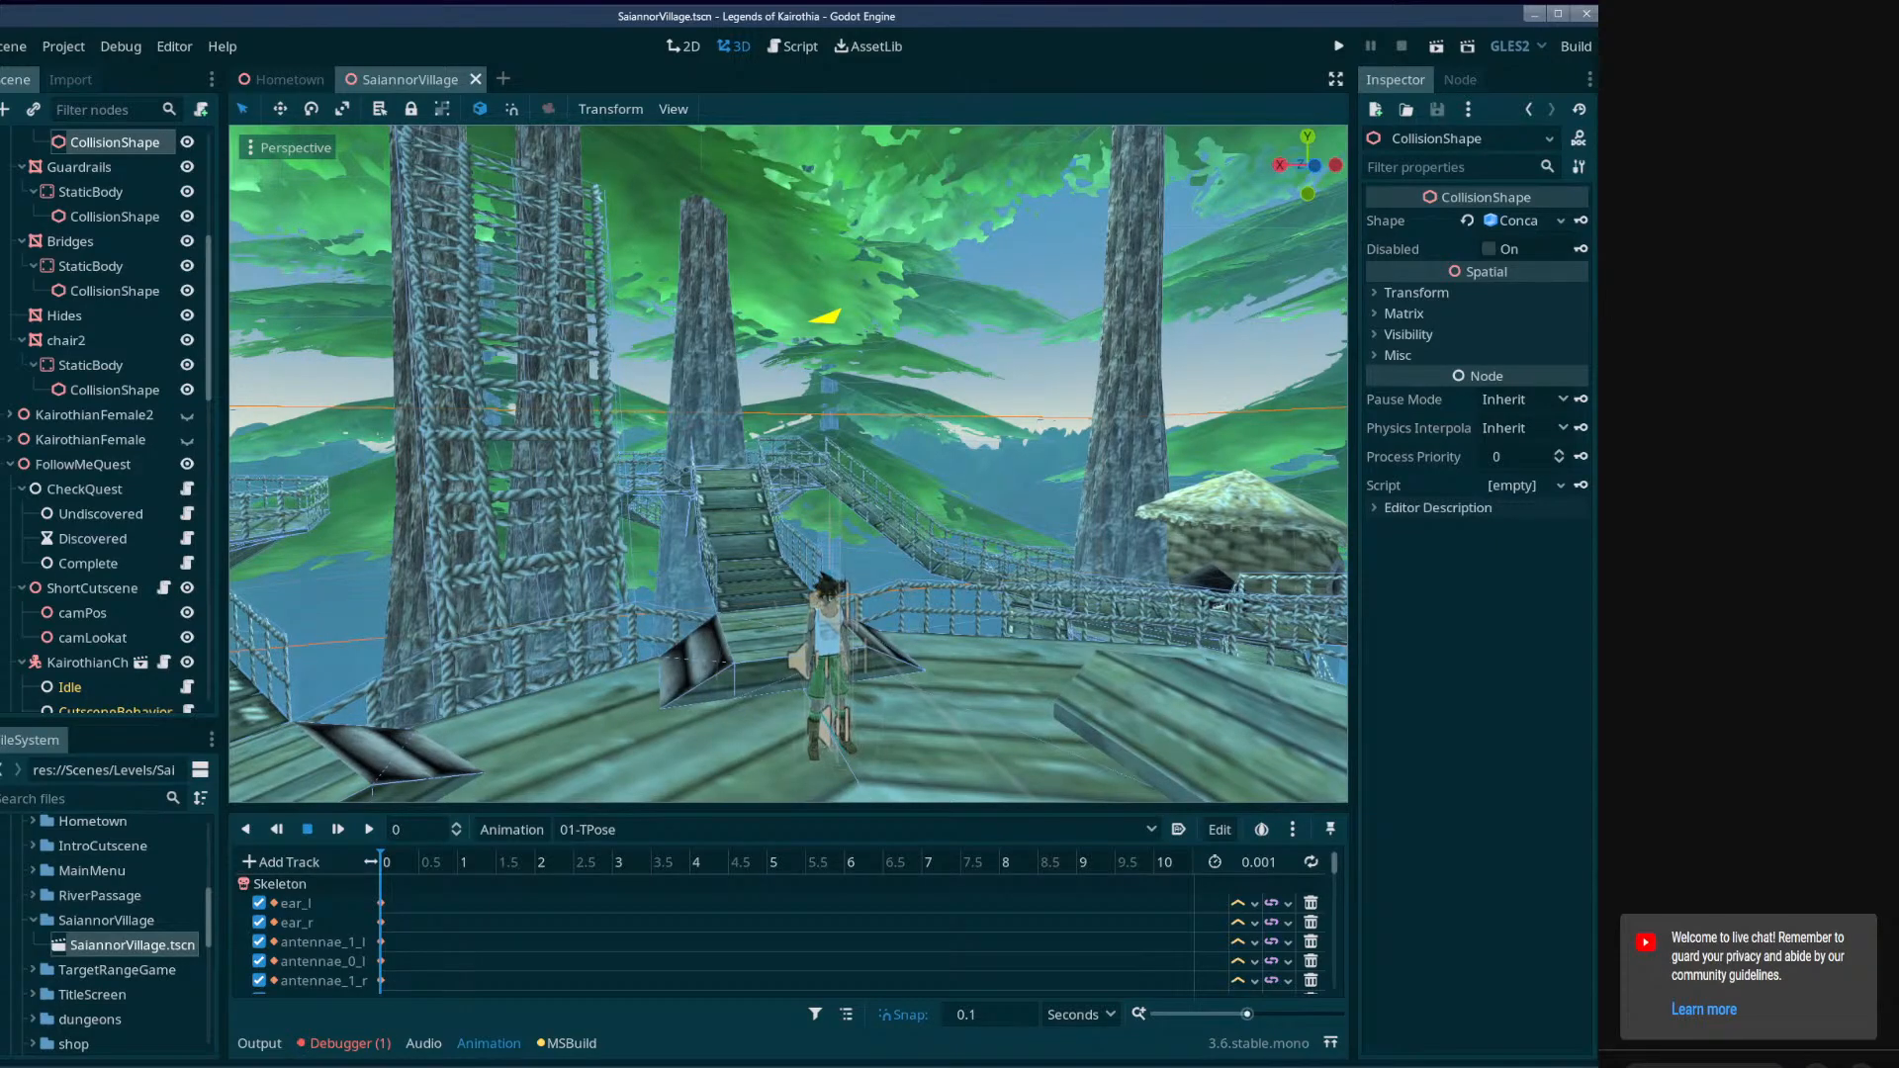
right_drag(786, 509, 780, 509)
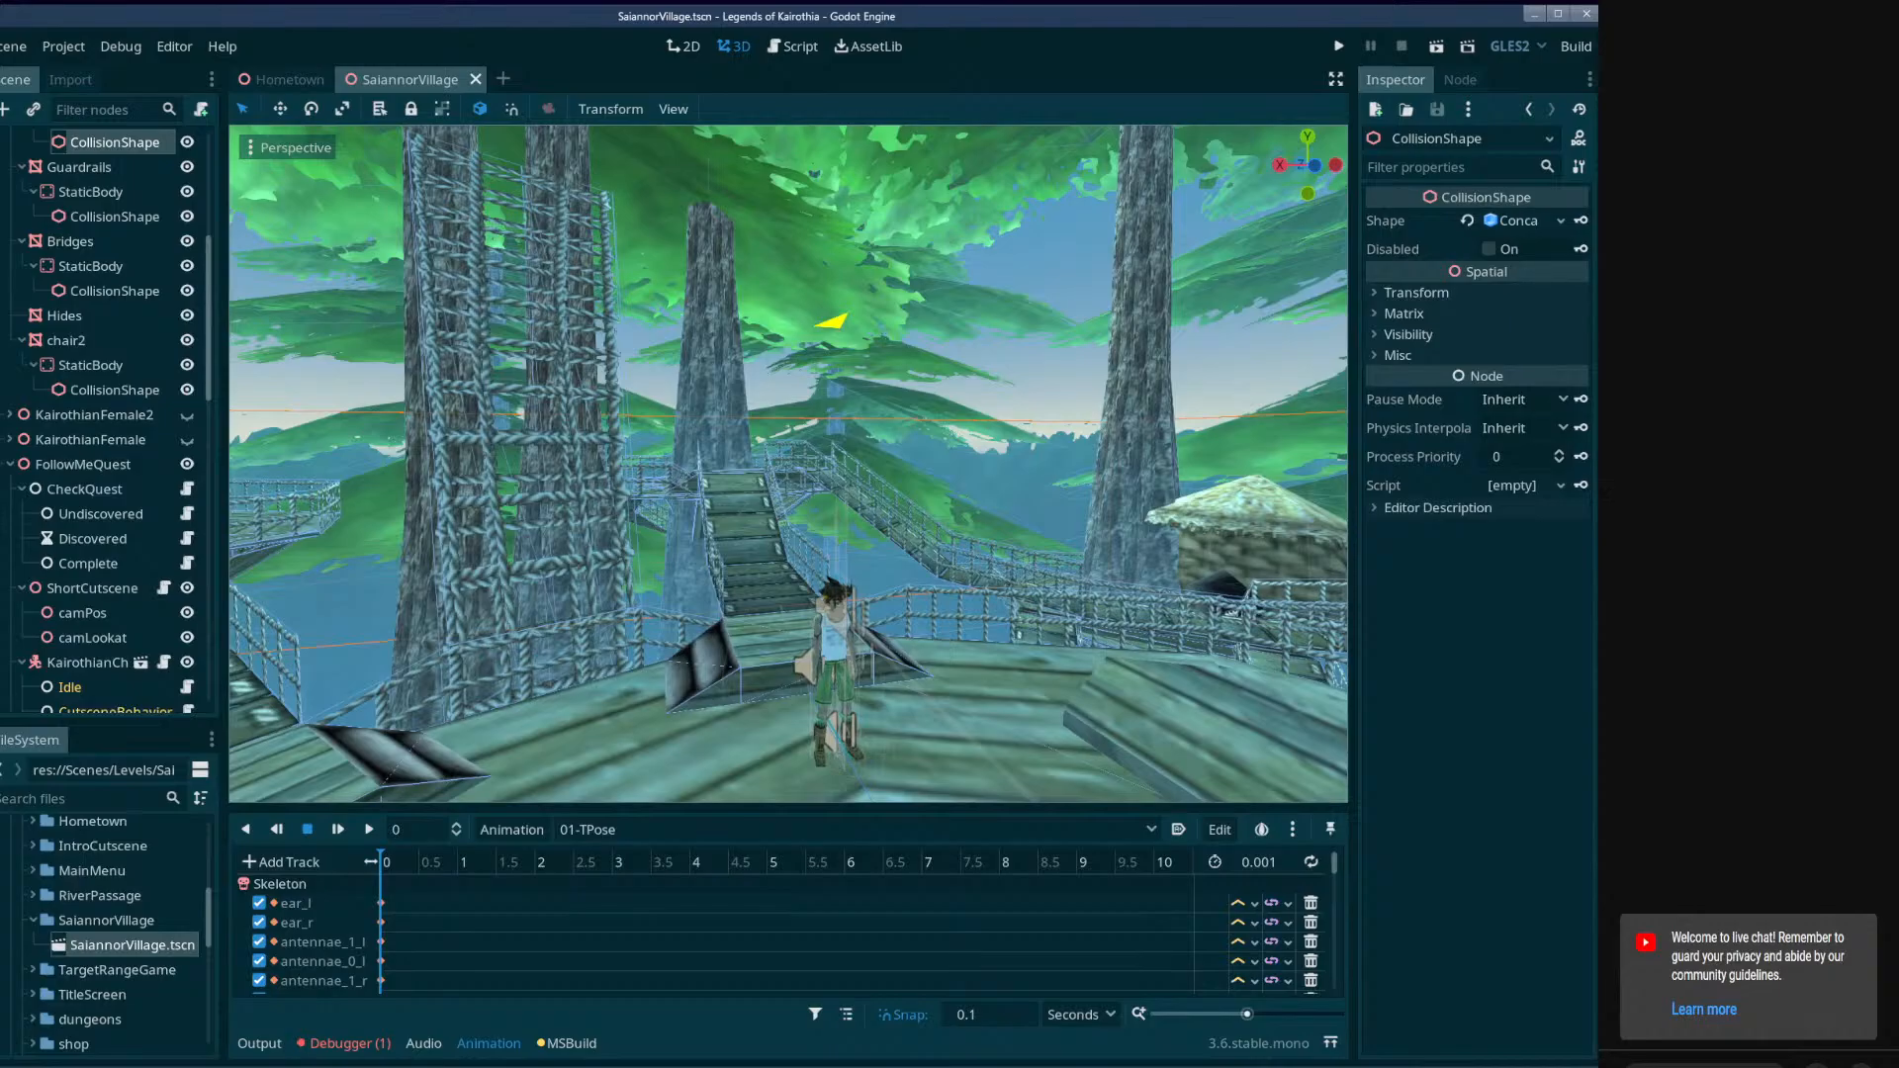
key(w)
right_drag(780, 509, 1236, 633)
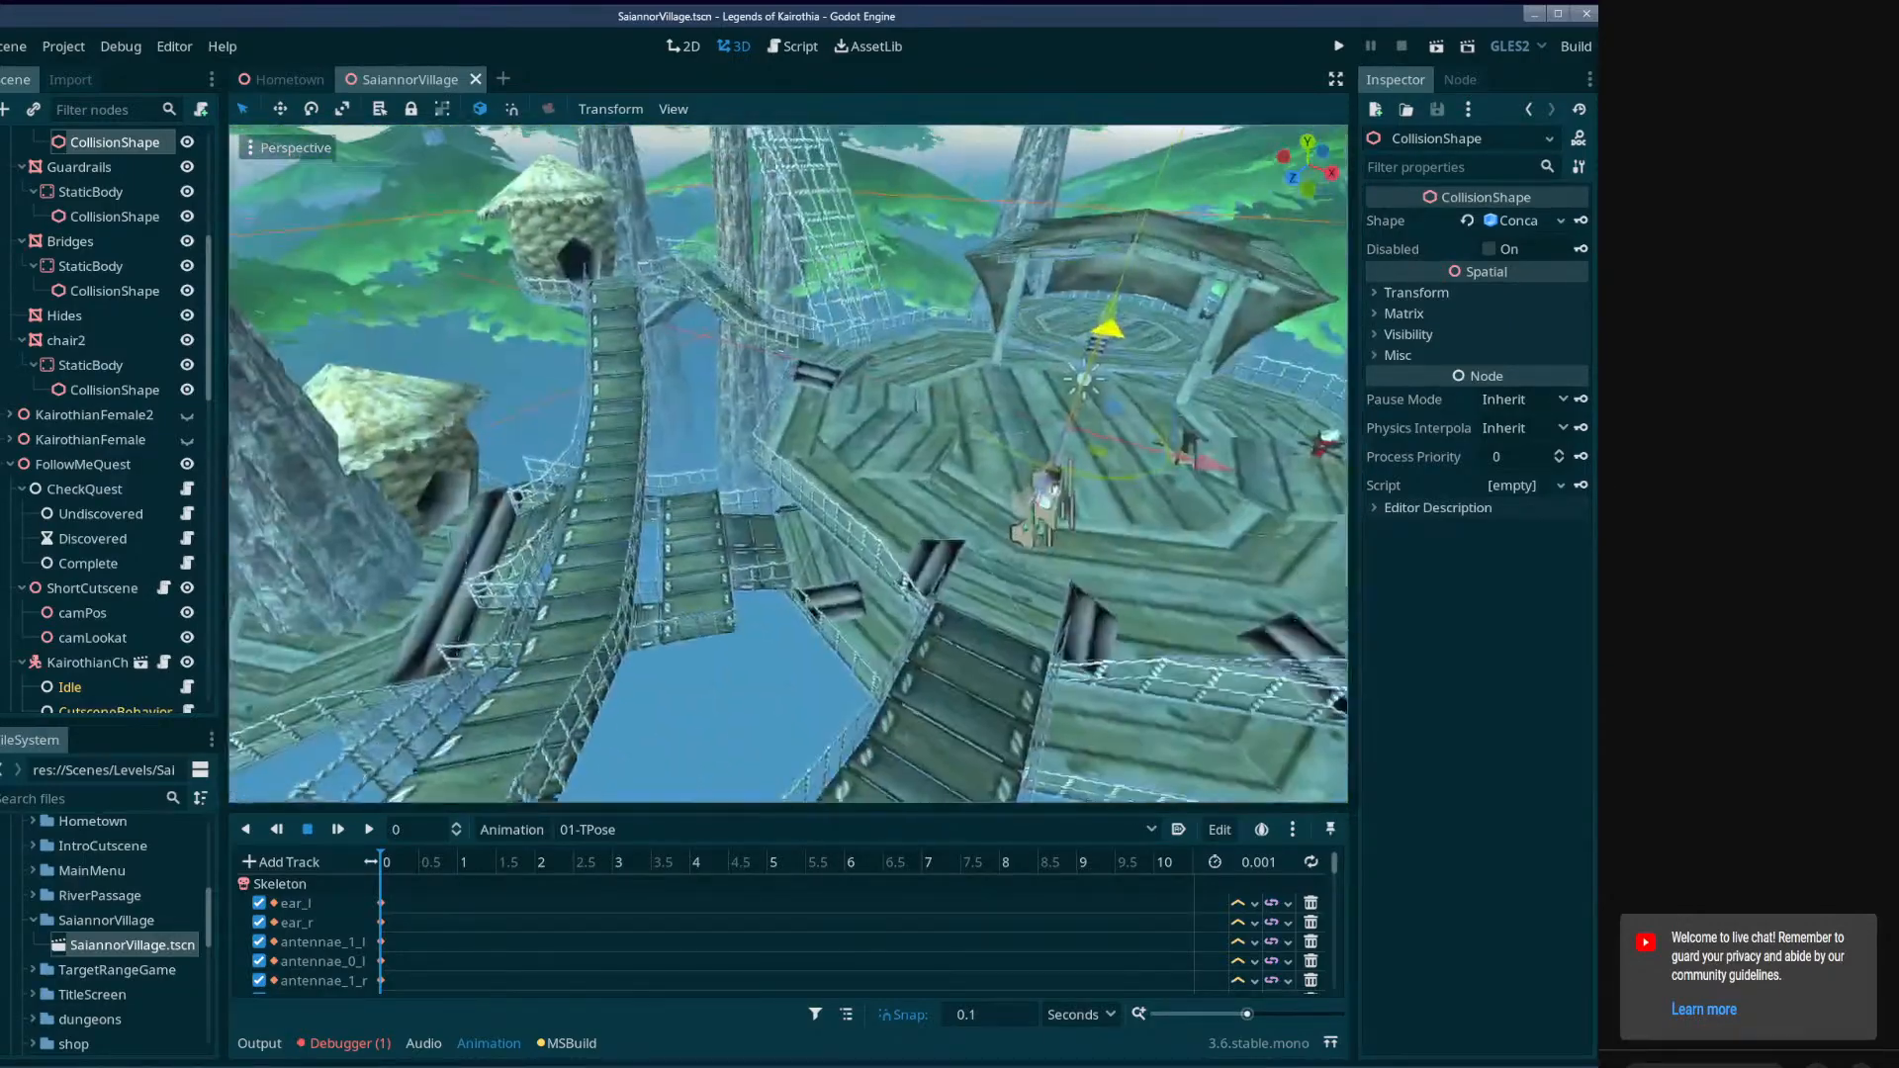
right_drag(786, 381, 425, 247)
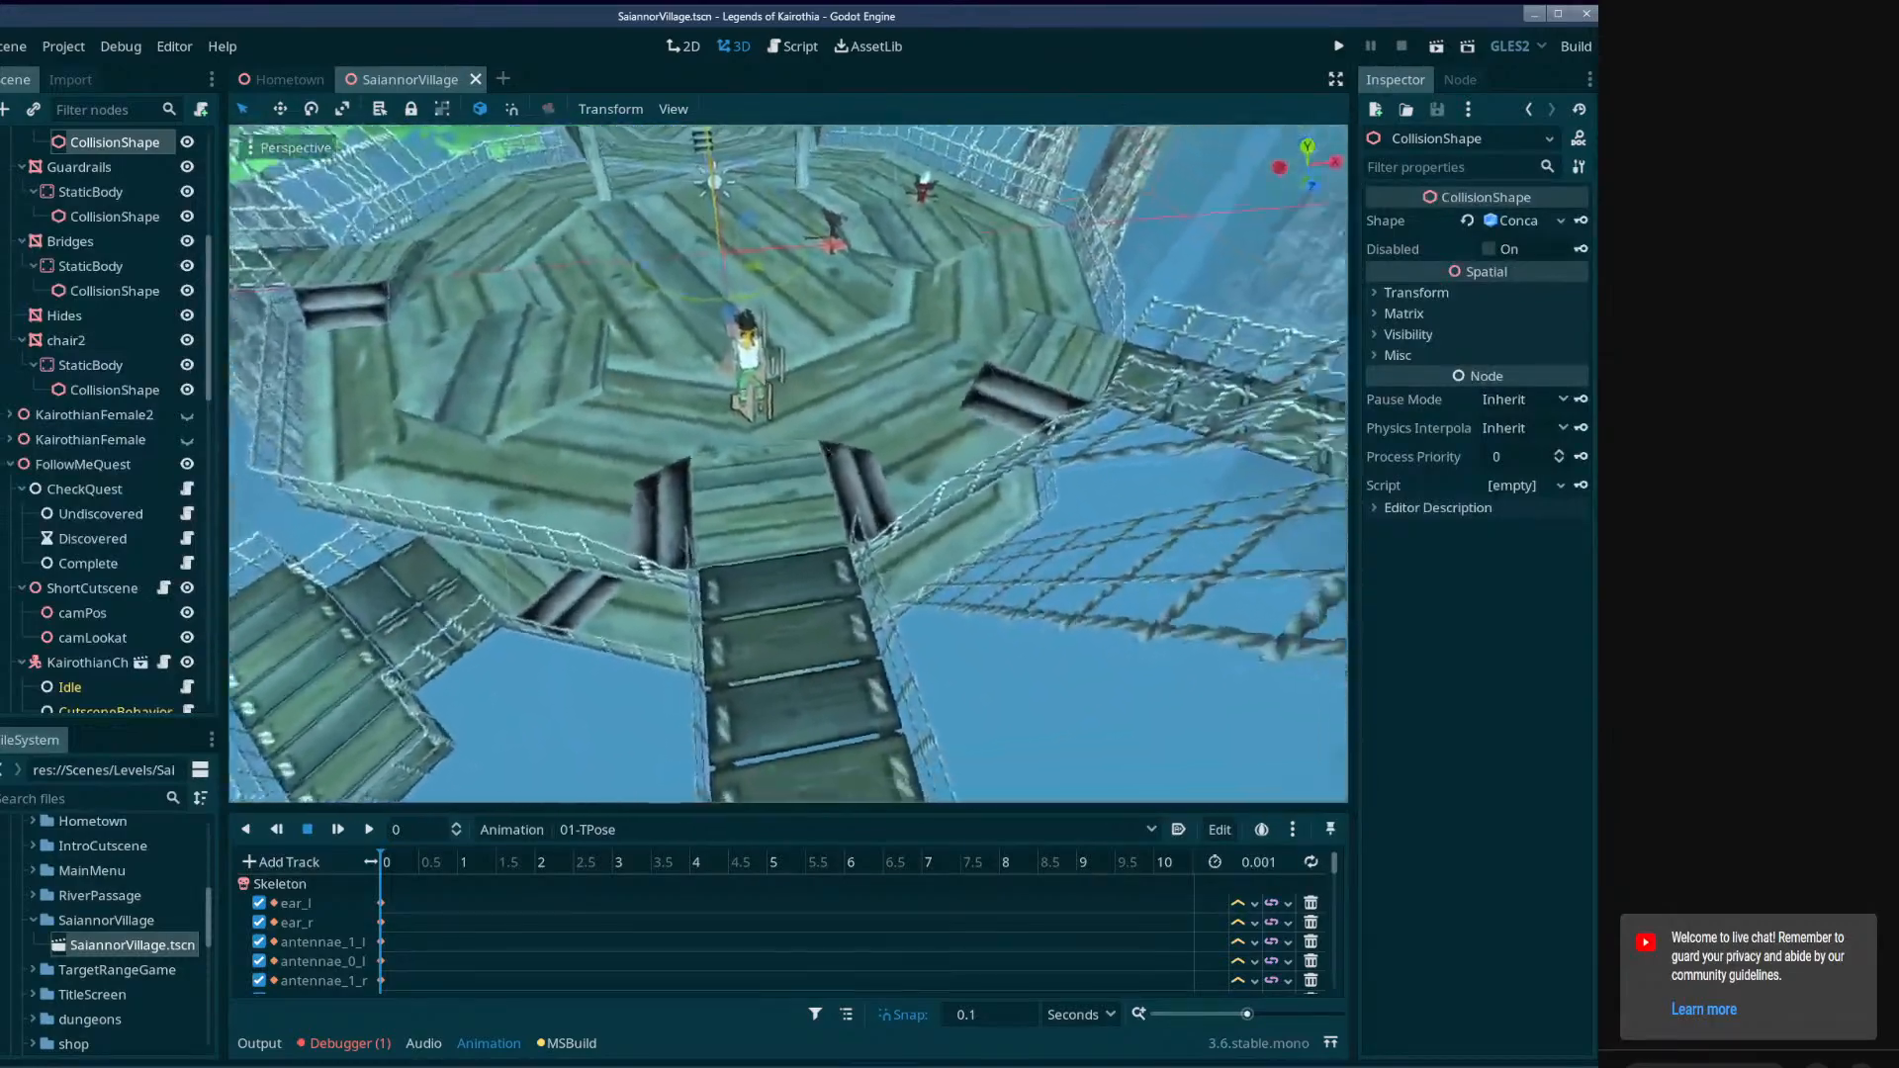
mouse_move(788, 463)
right_down()
mouse_move(823, 441)
mouse_move(772, 410)
mouse_move(840, 395)
mouse_move(852, 435)
mouse_move(785, 501)
right_up()
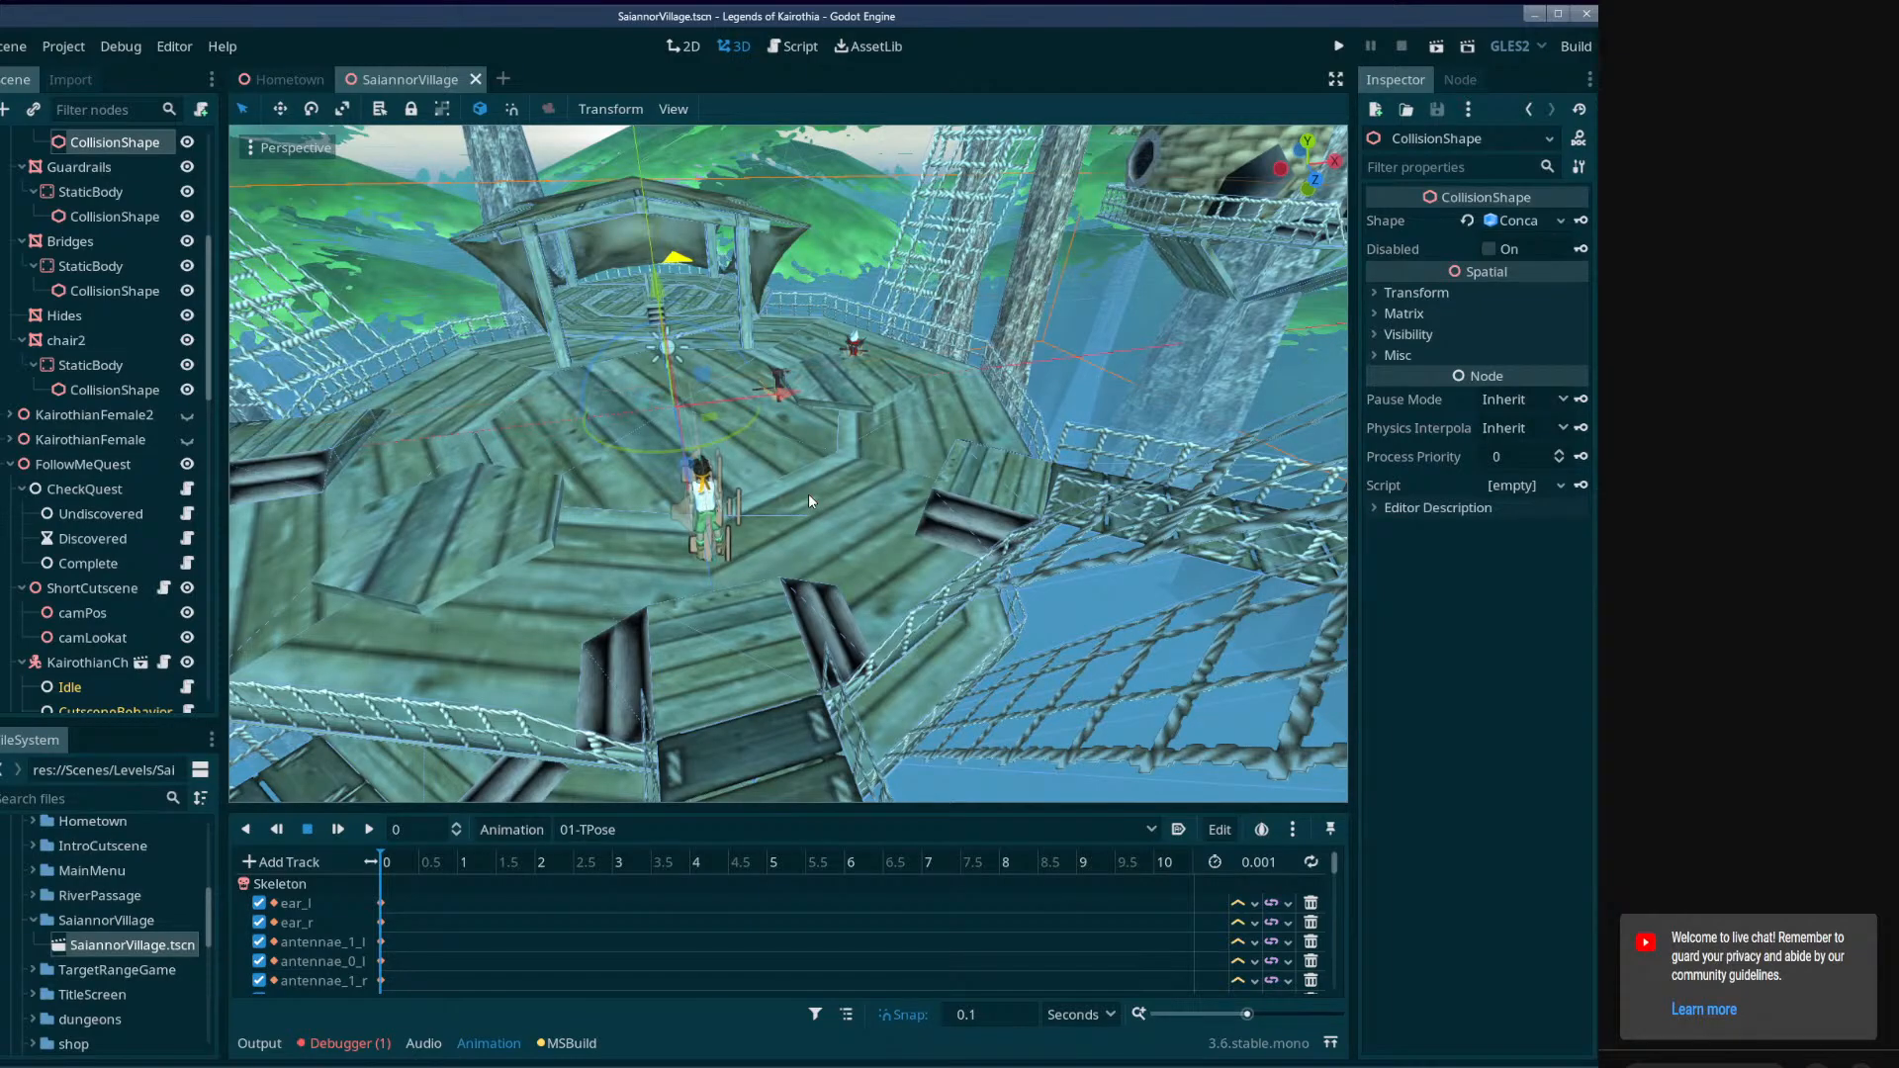
View the platform around the player character, and inspect the properties of the protag and ShortCutscene nodes.
key(w)
right_drag(767, 560, 554, 542)
click(732, 433)
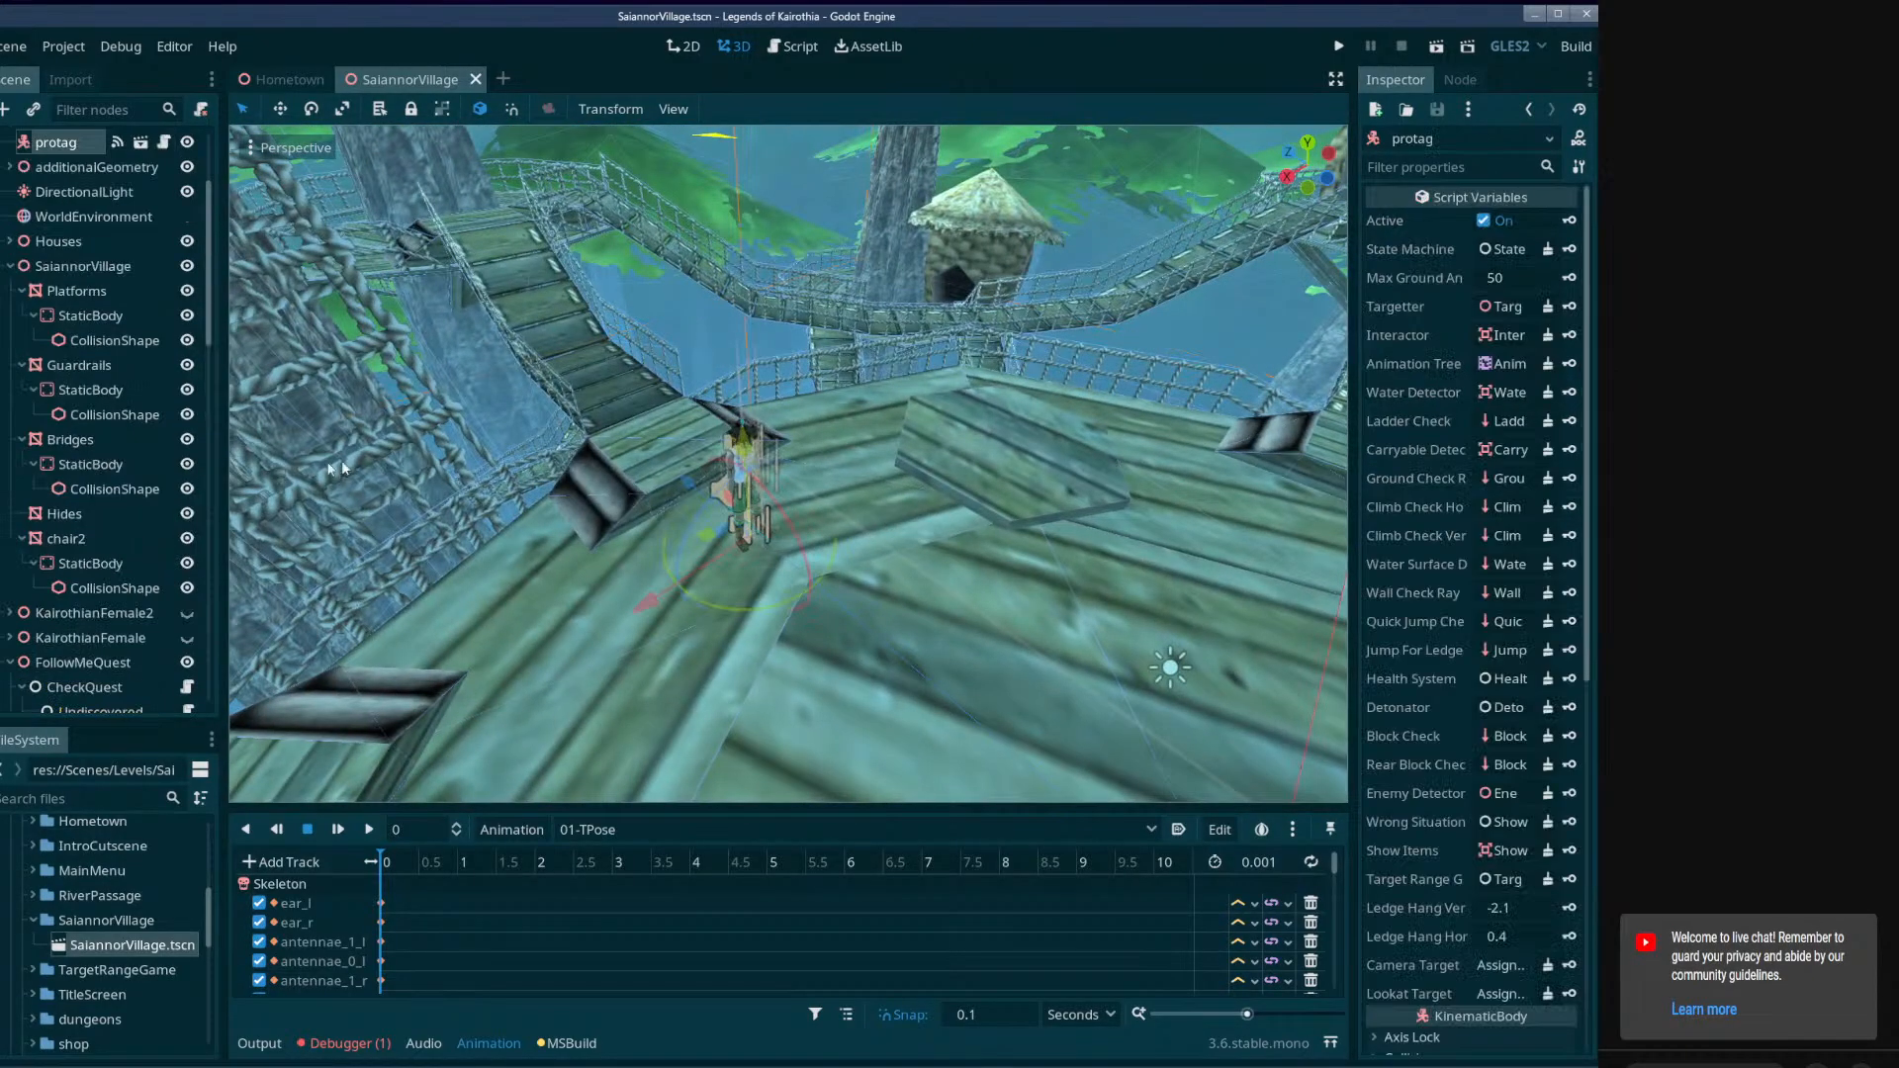
scroll(77, 314, up, 3)
click(85, 297)
click(80, 309)
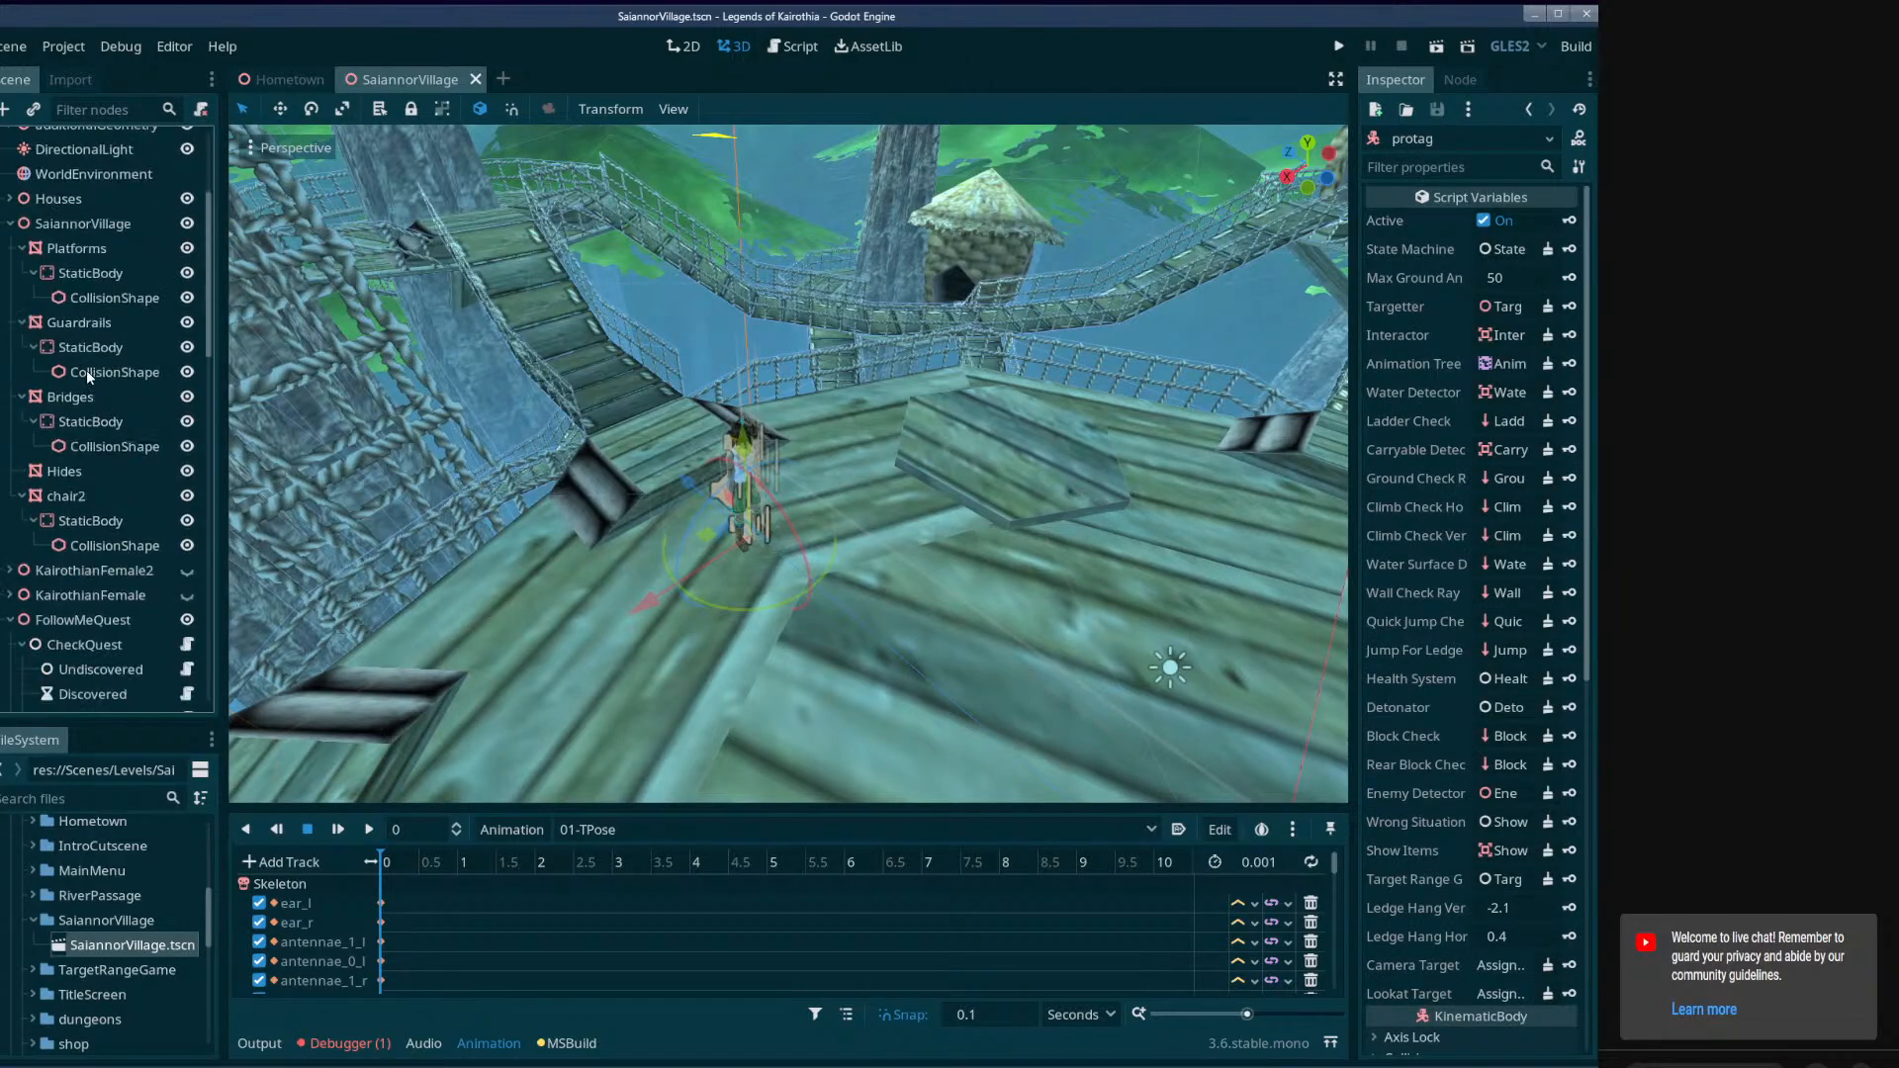
scroll(86, 370, down, 8)
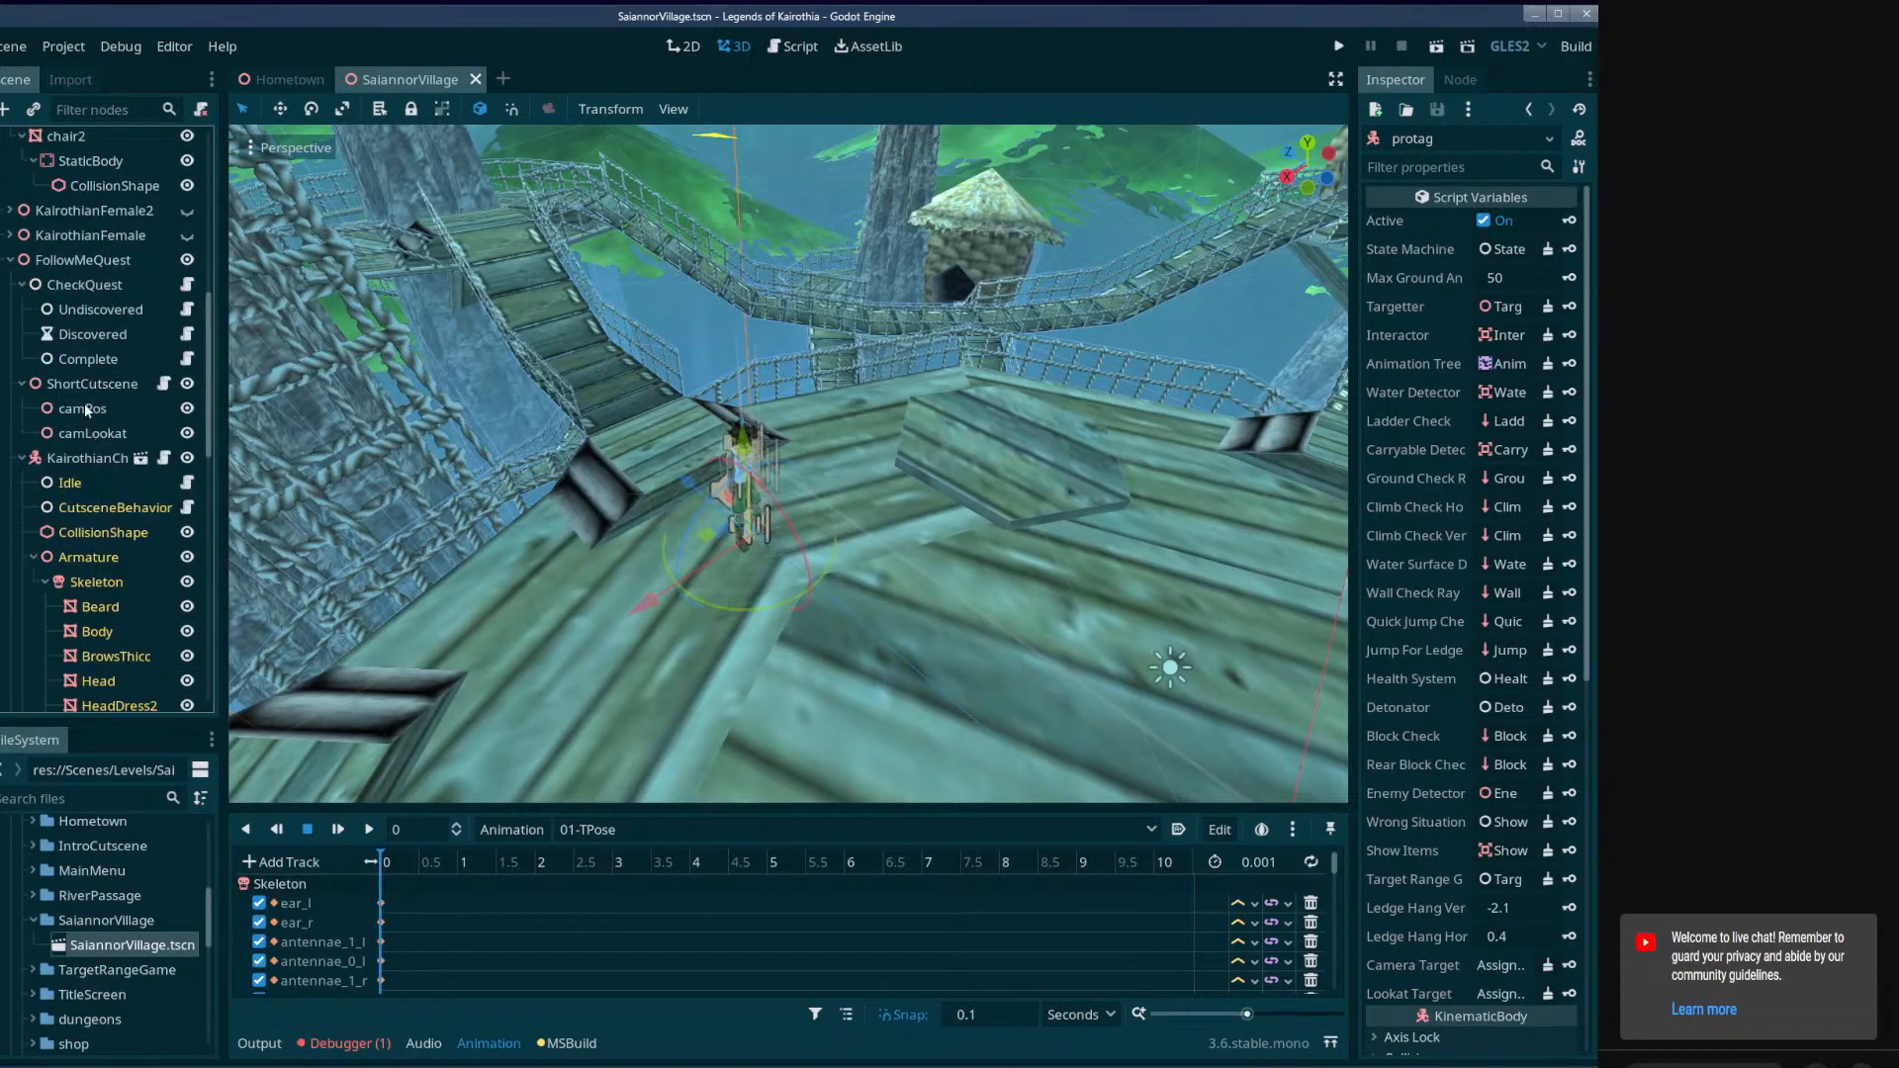
click(89, 384)
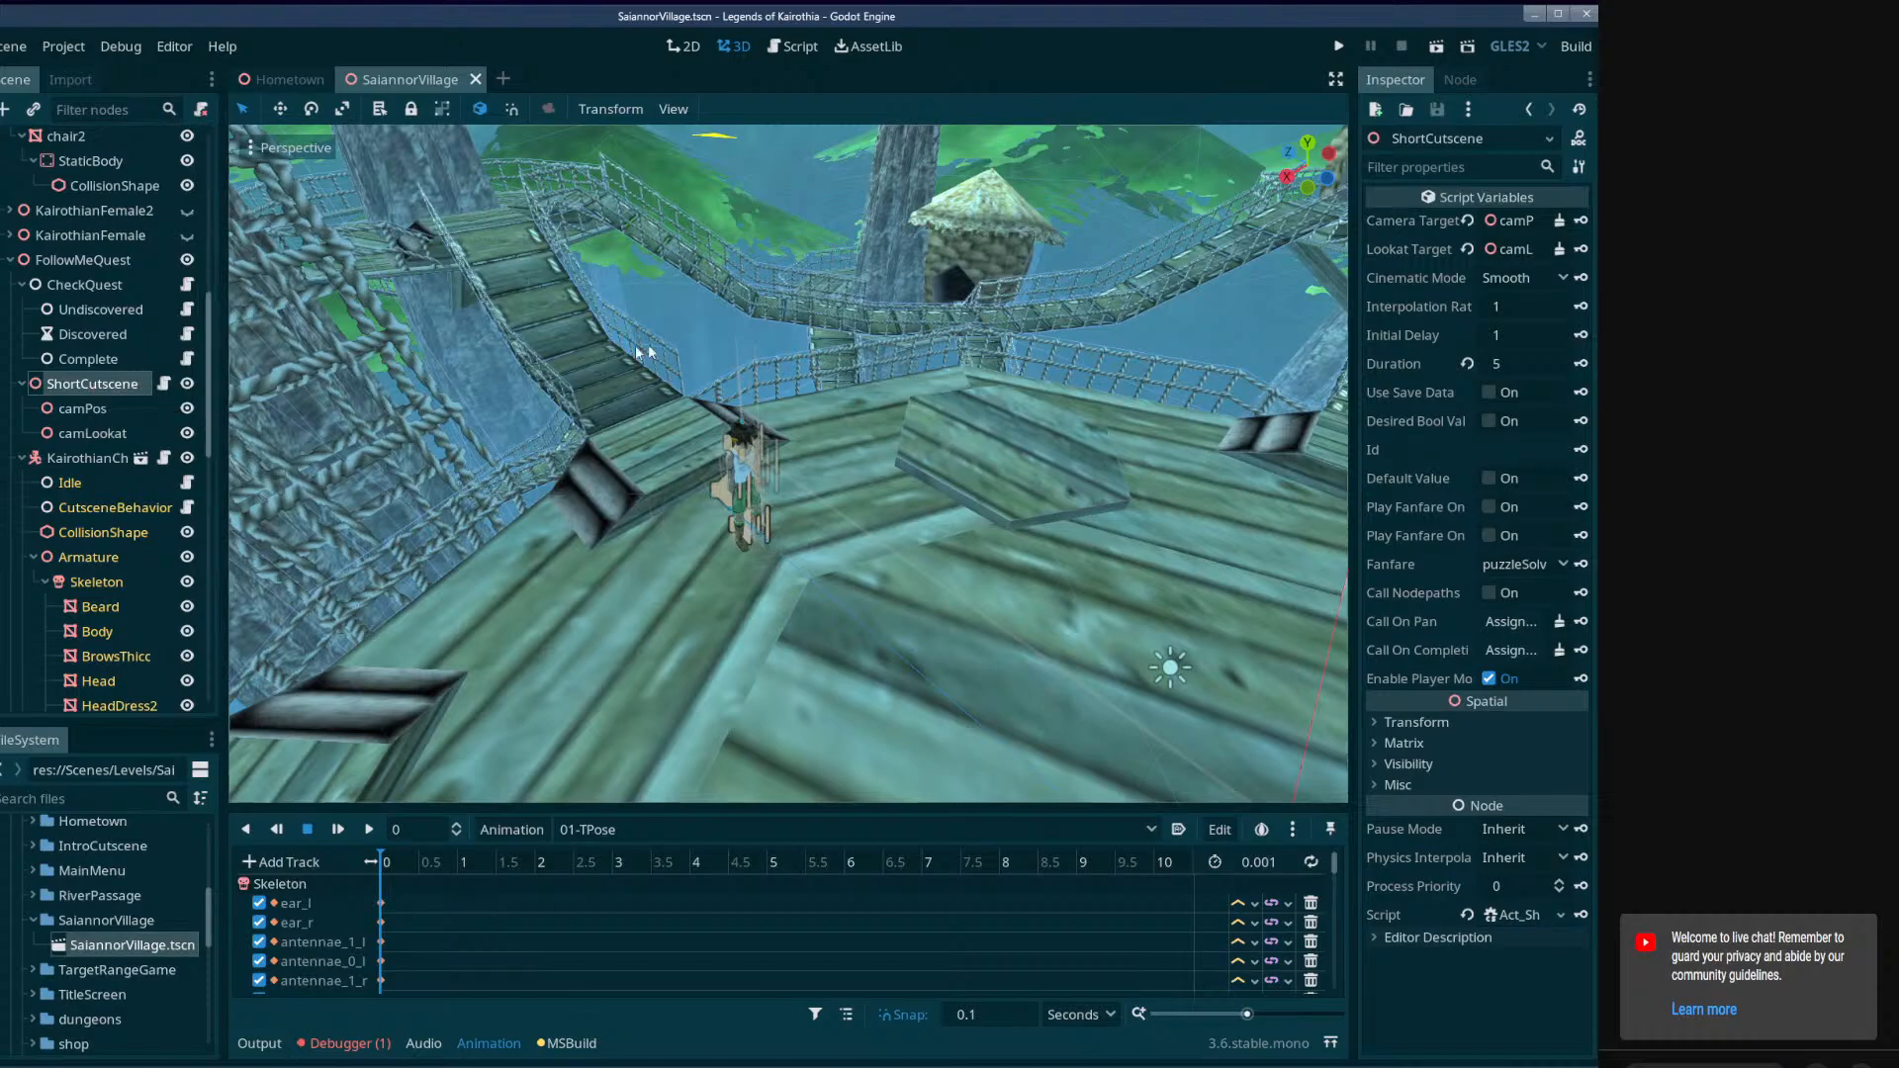
Set the wait time of the Discovered timer under CheckQuest to 1 and save the scene.
click(111, 341)
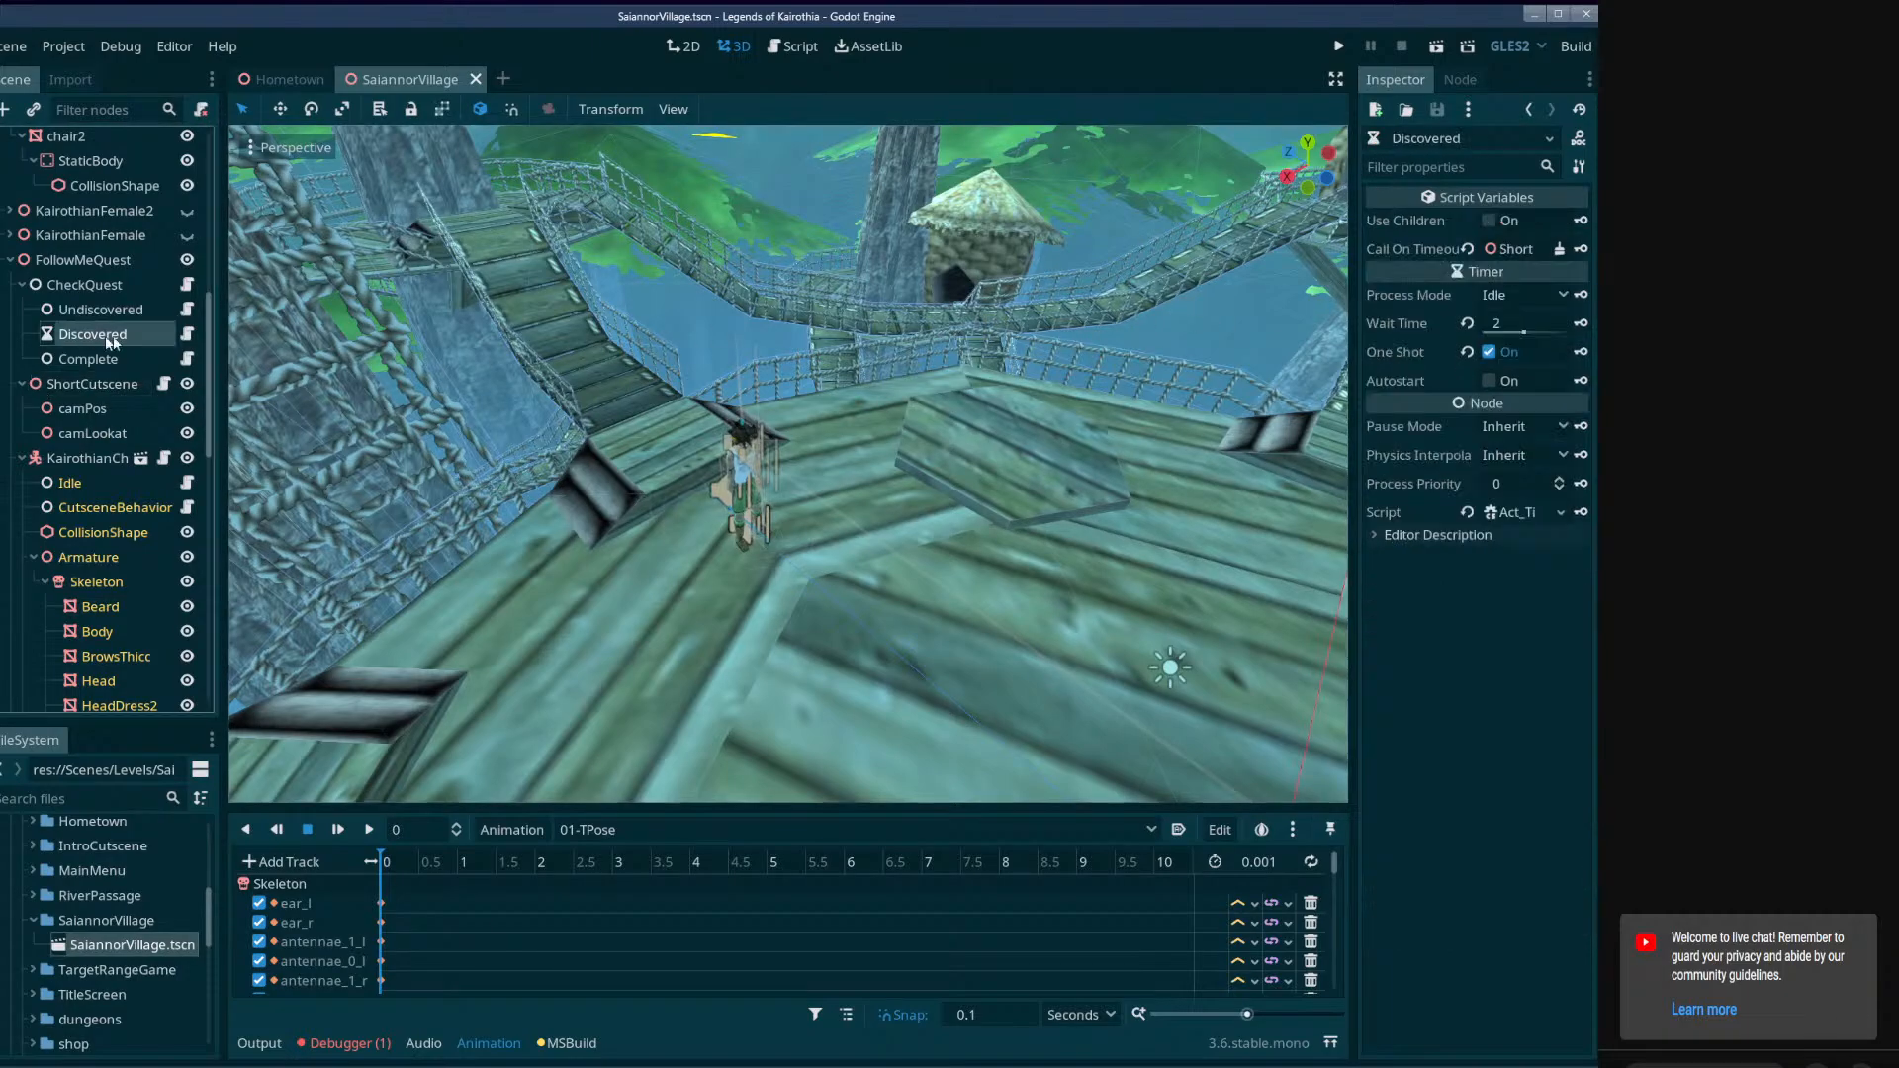
click(1523, 324)
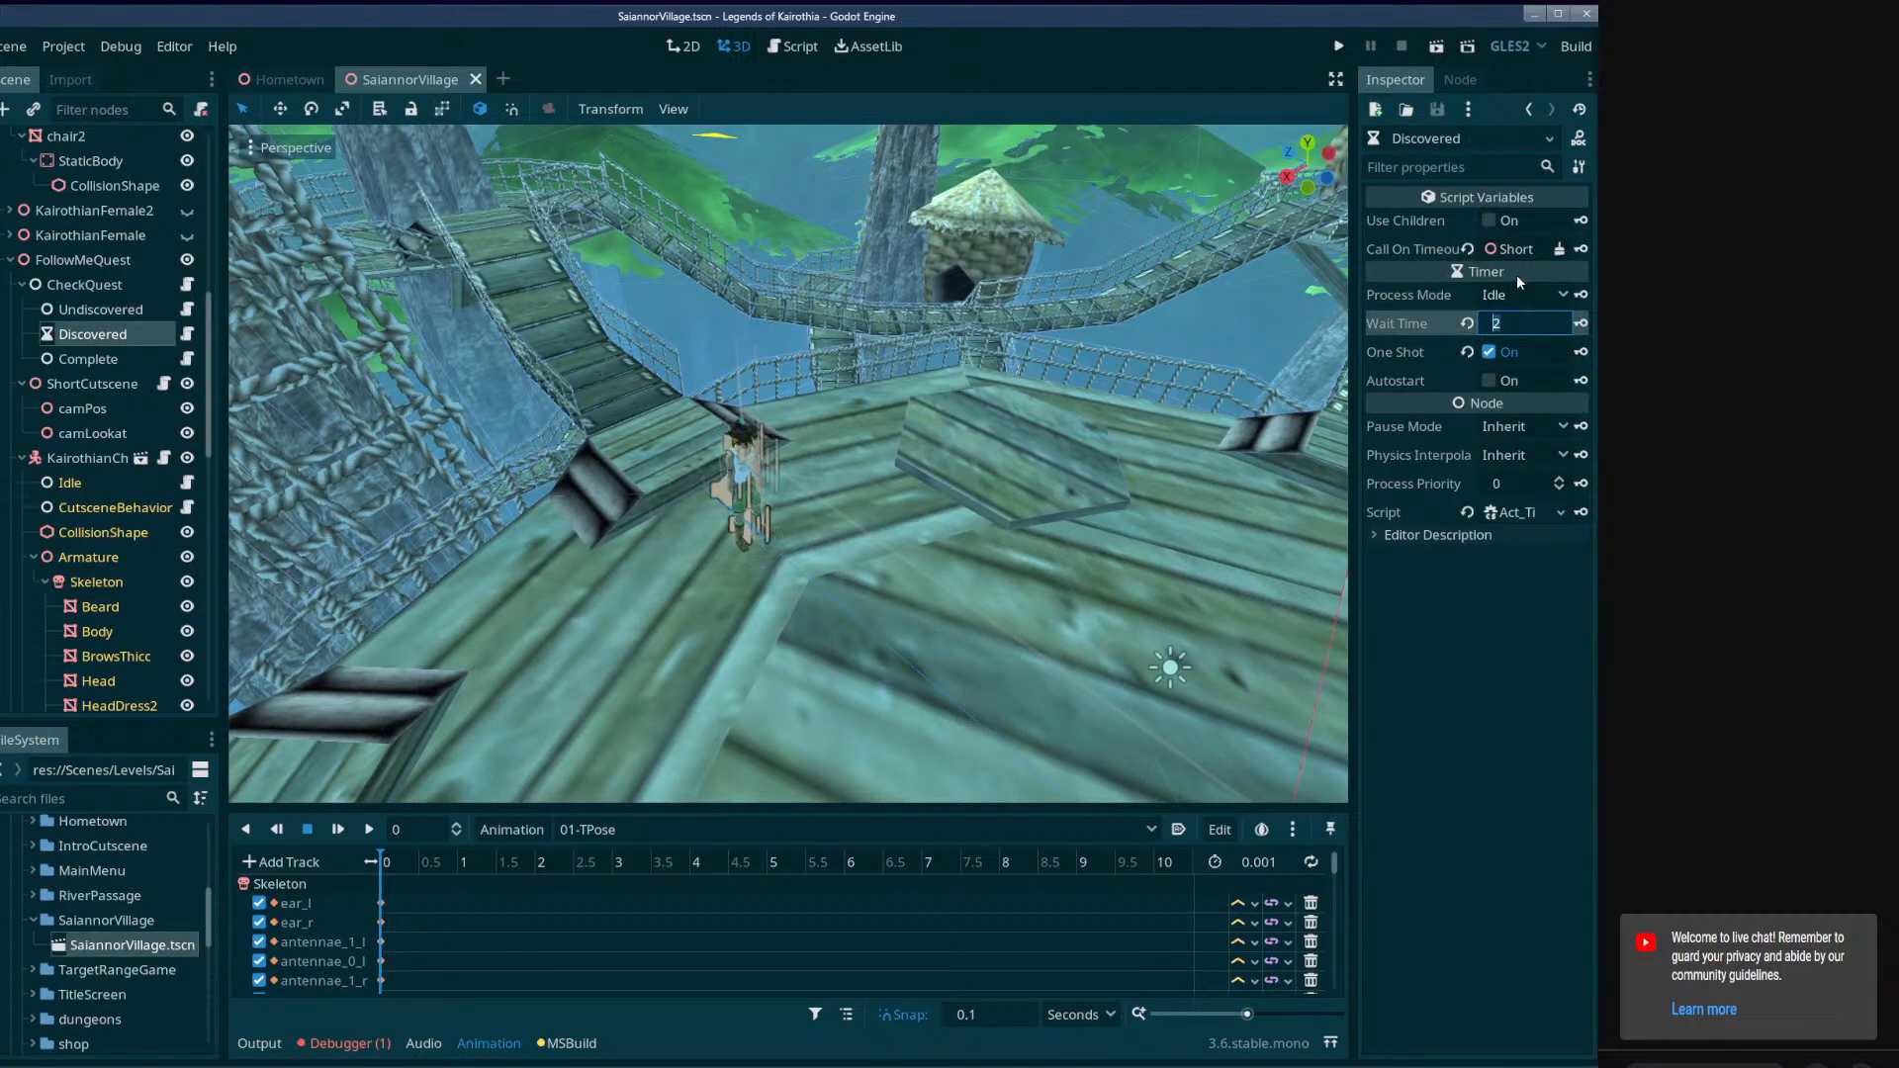
text(1)
key(Return)
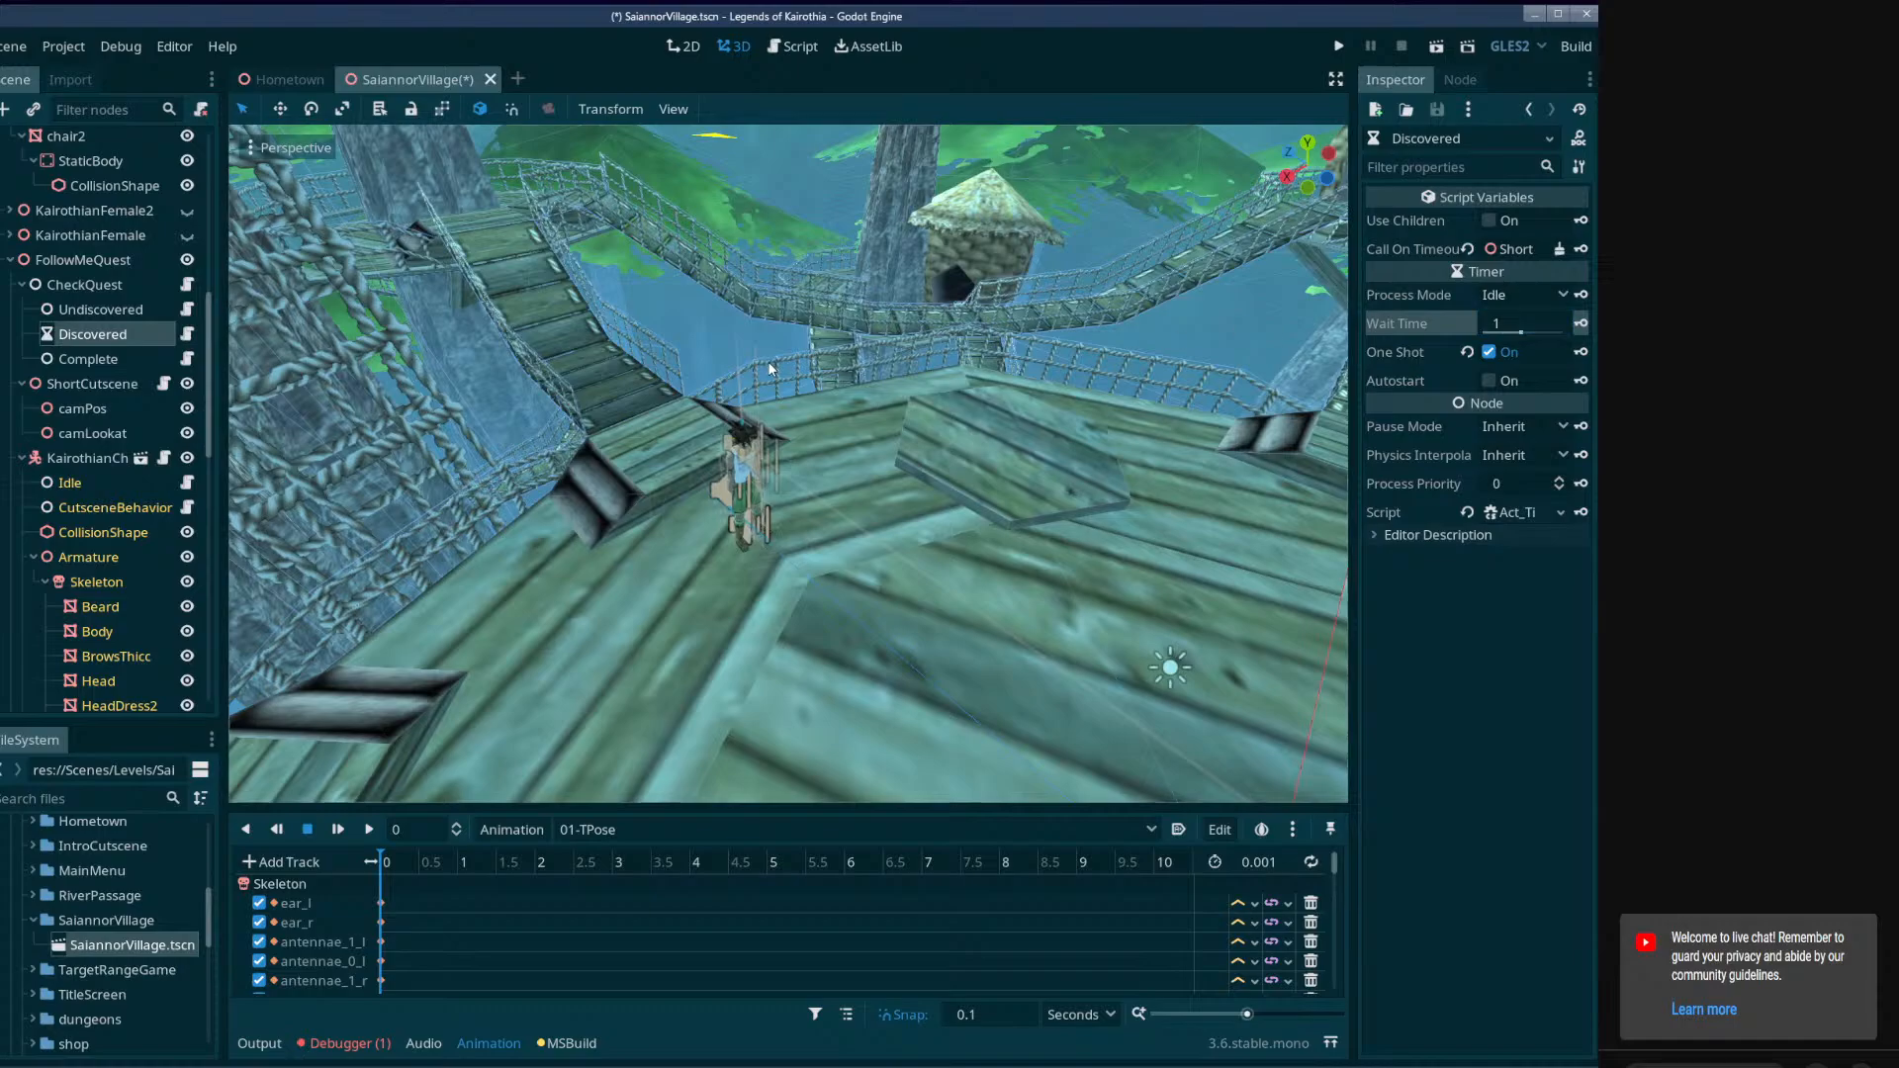
key(ctrl+s)
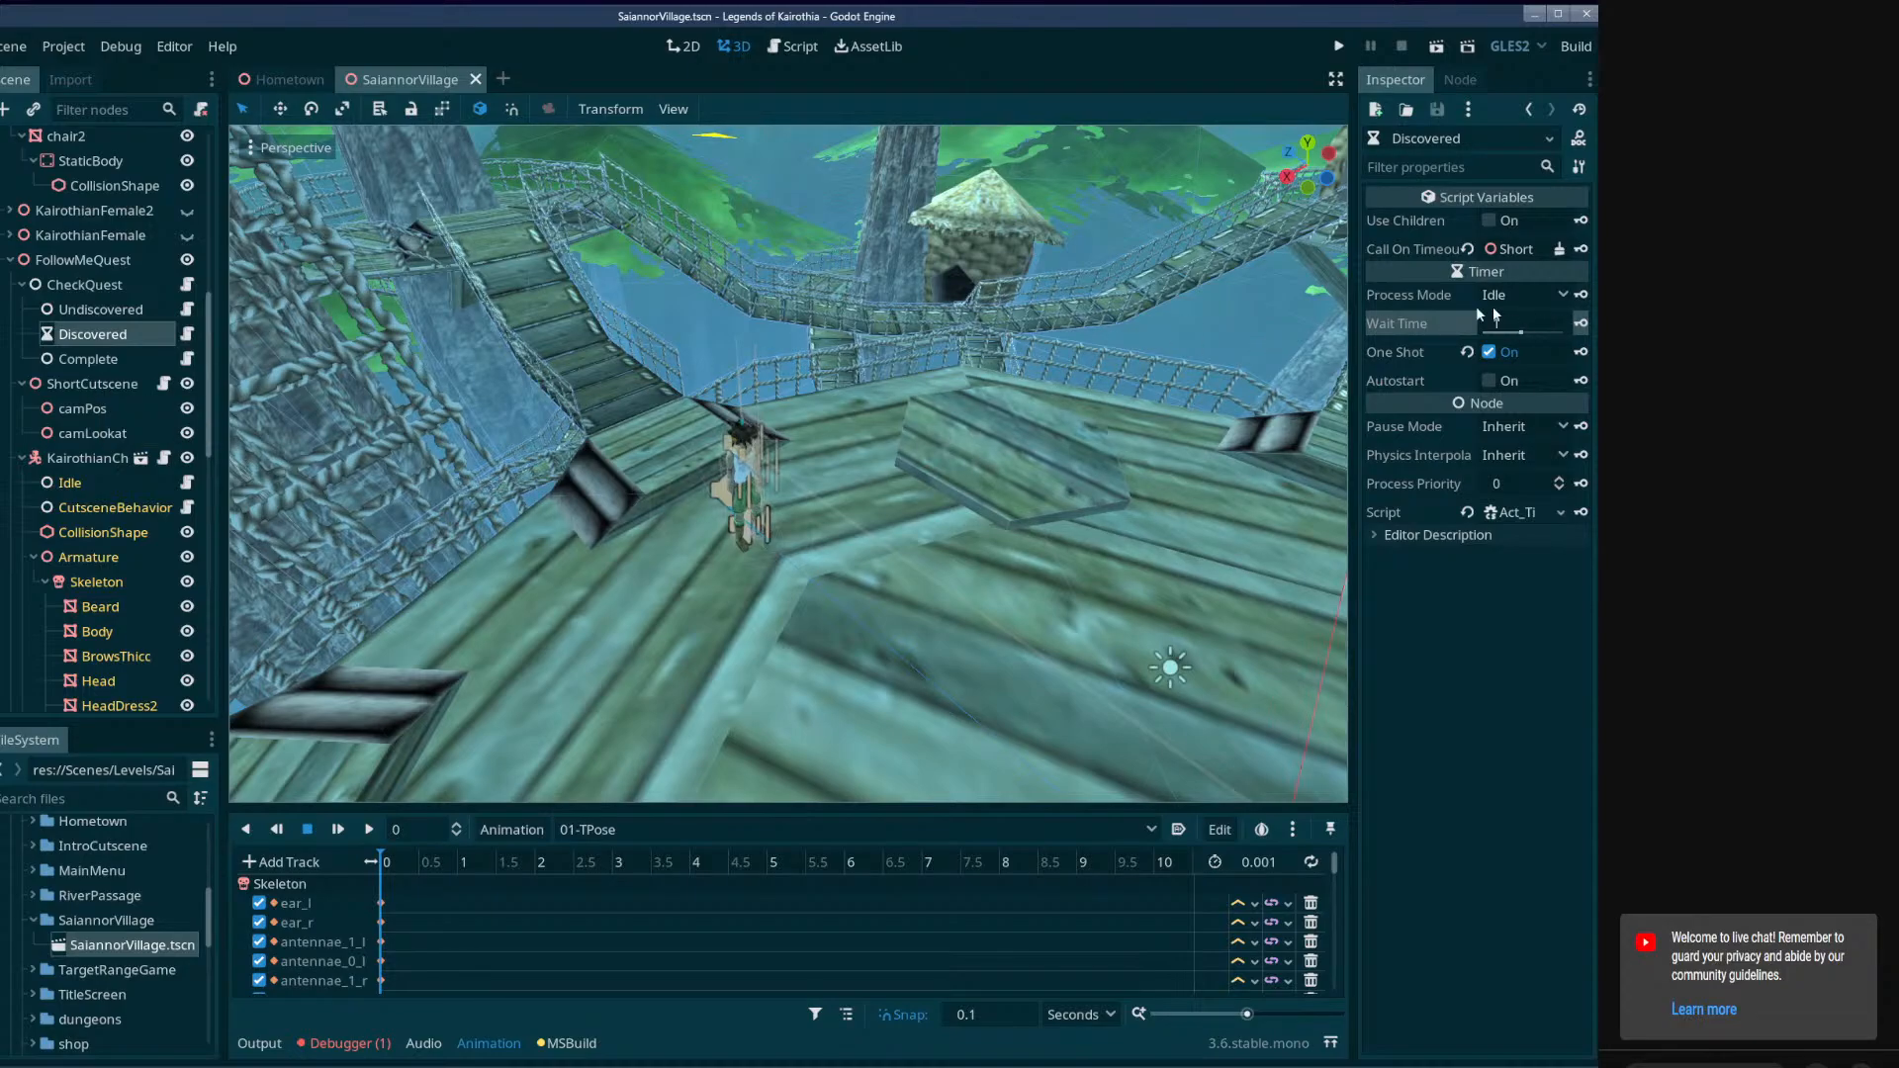
Inspect the properties of ShortCutscene, its camPos and camLookat children, and the KairothianChief node.
click(72, 383)
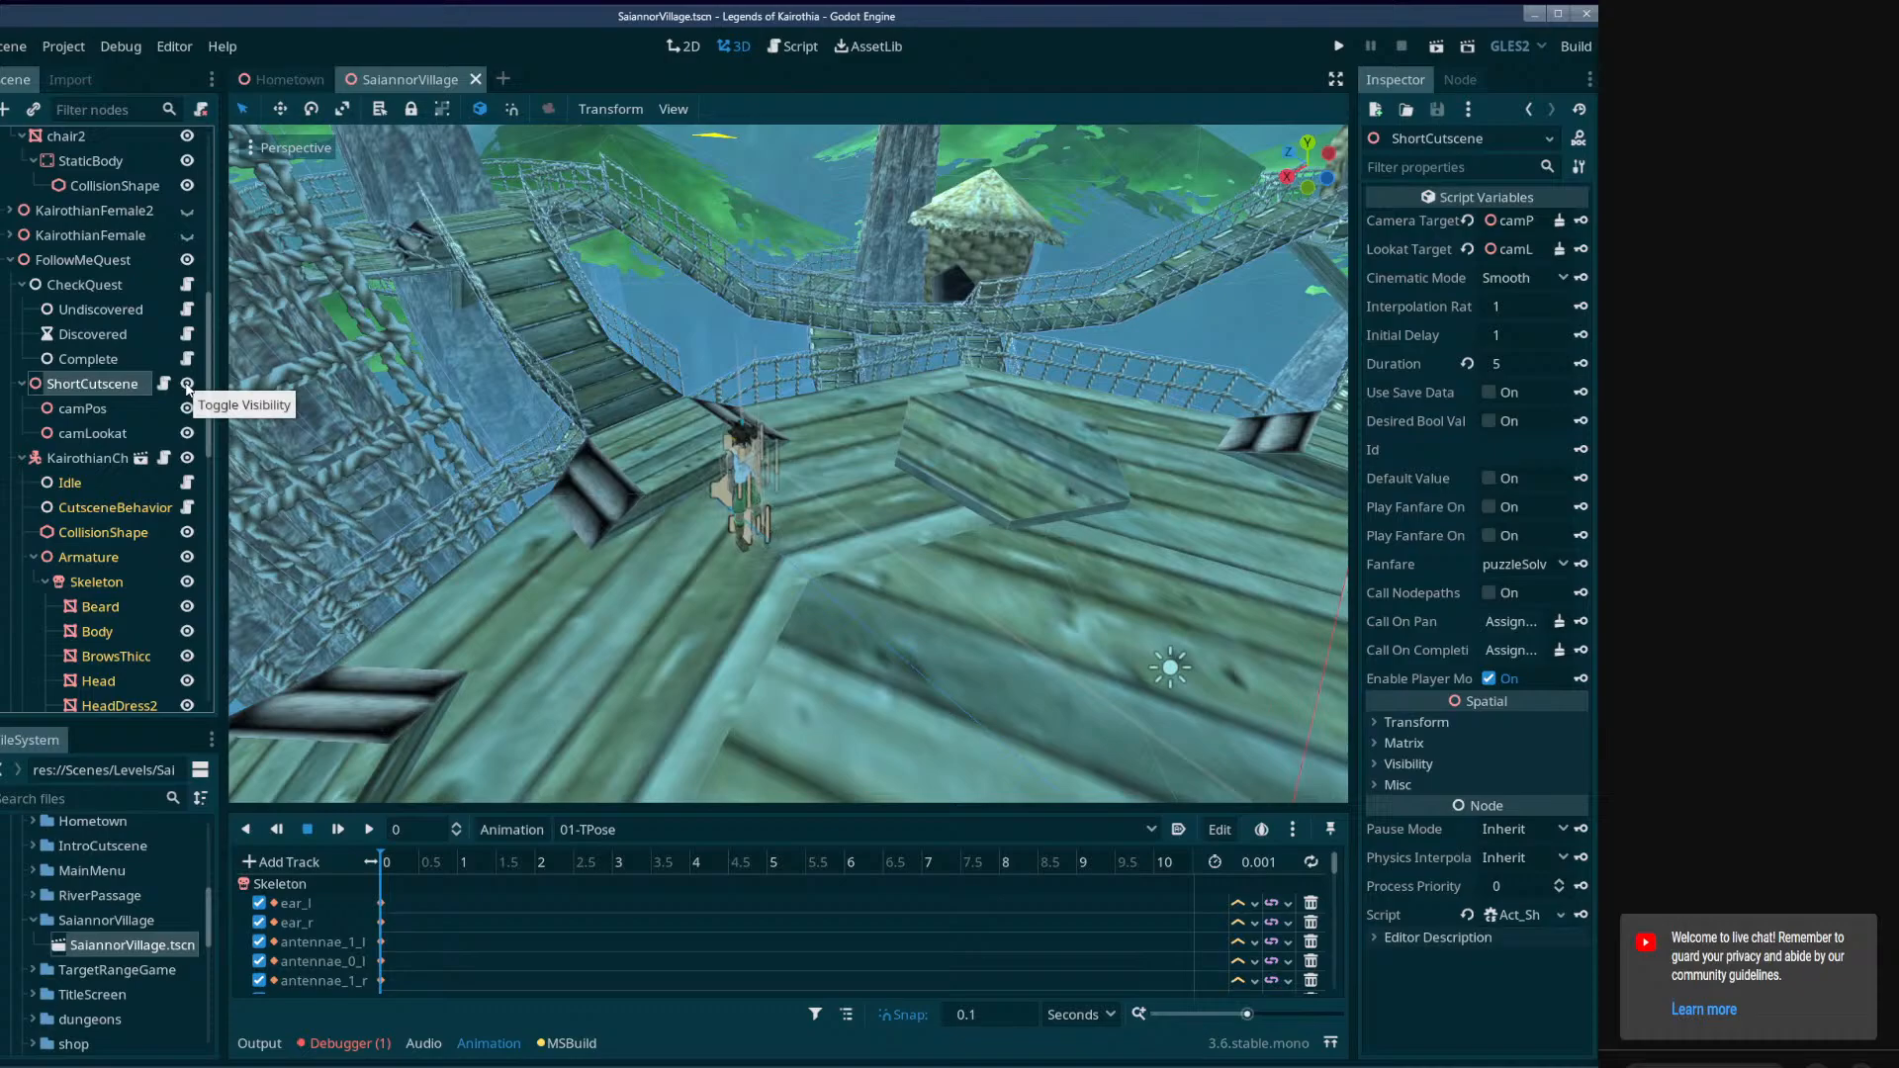
click(97, 411)
click(87, 434)
click(75, 456)
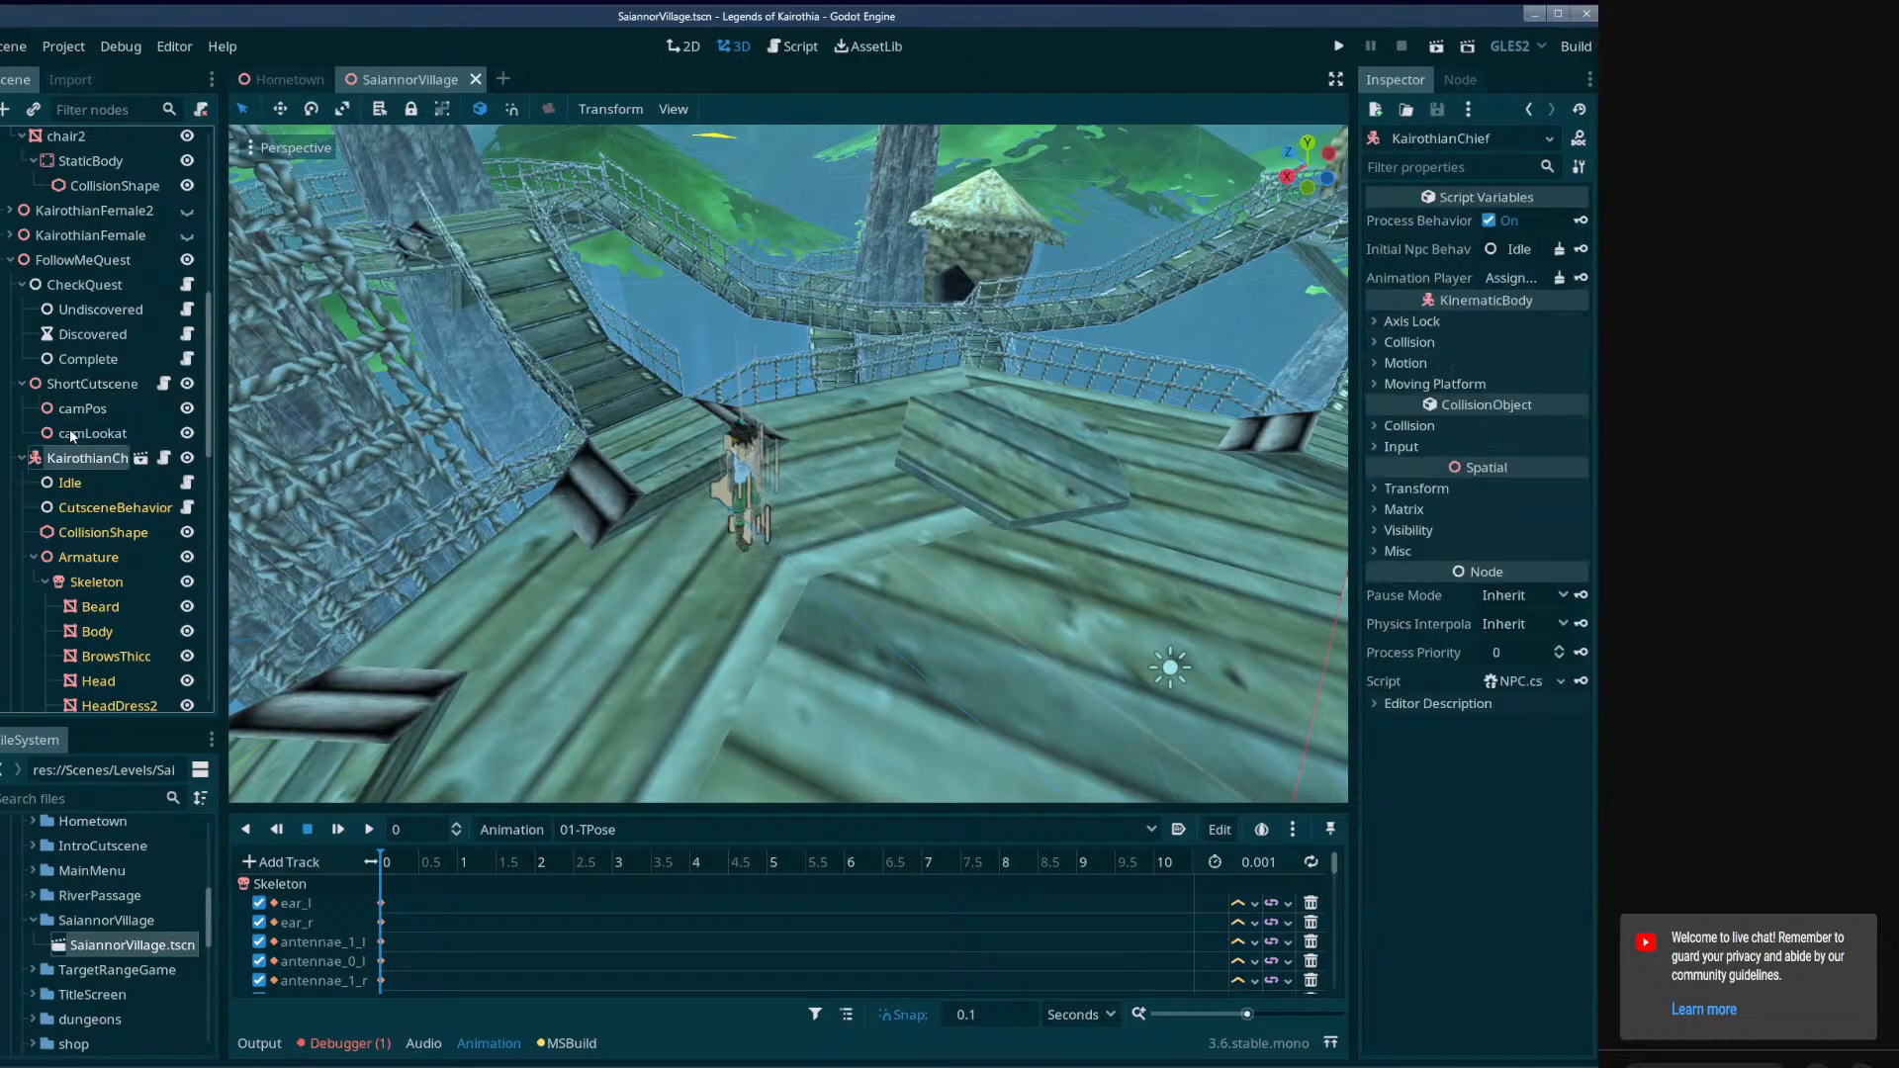
click(73, 433)
click(75, 409)
Delete the ShortCutscene node together with its camPos and camLookat children.
click(80, 387)
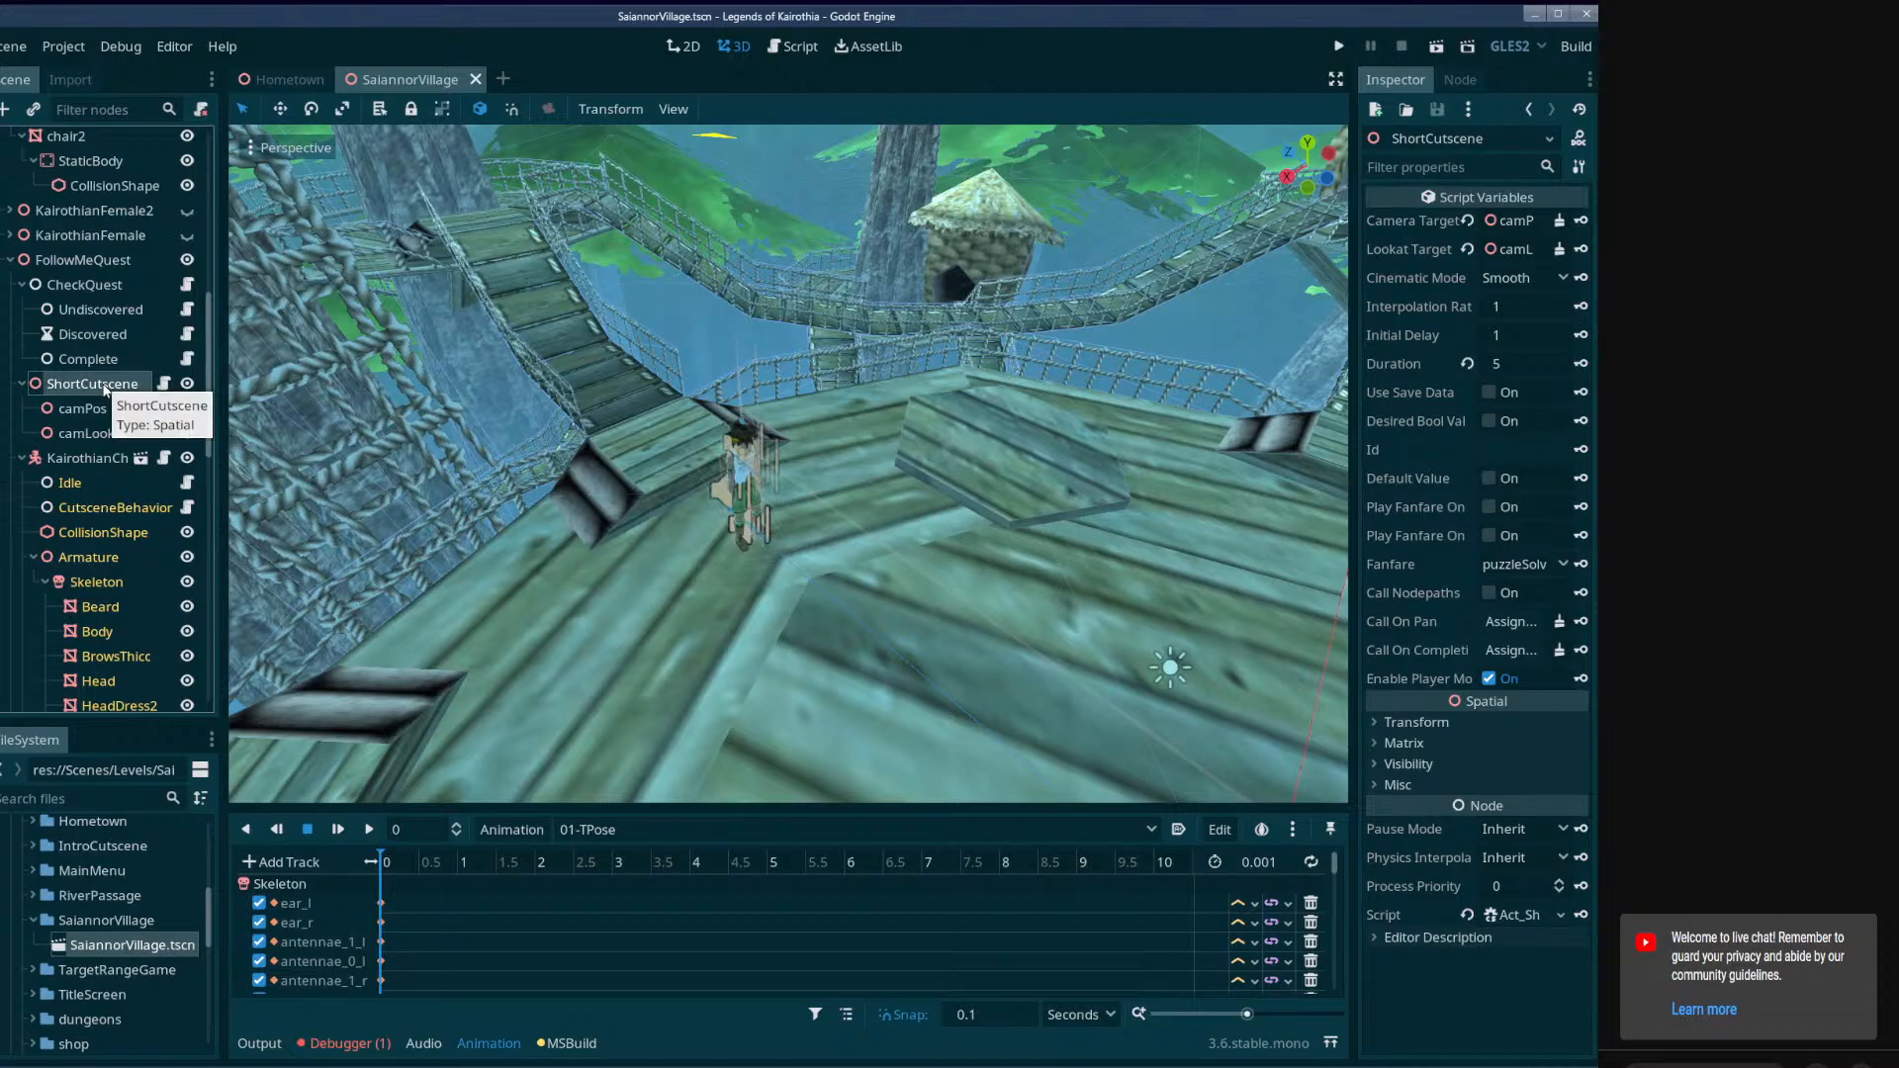
key(Delete)
click(723, 559)
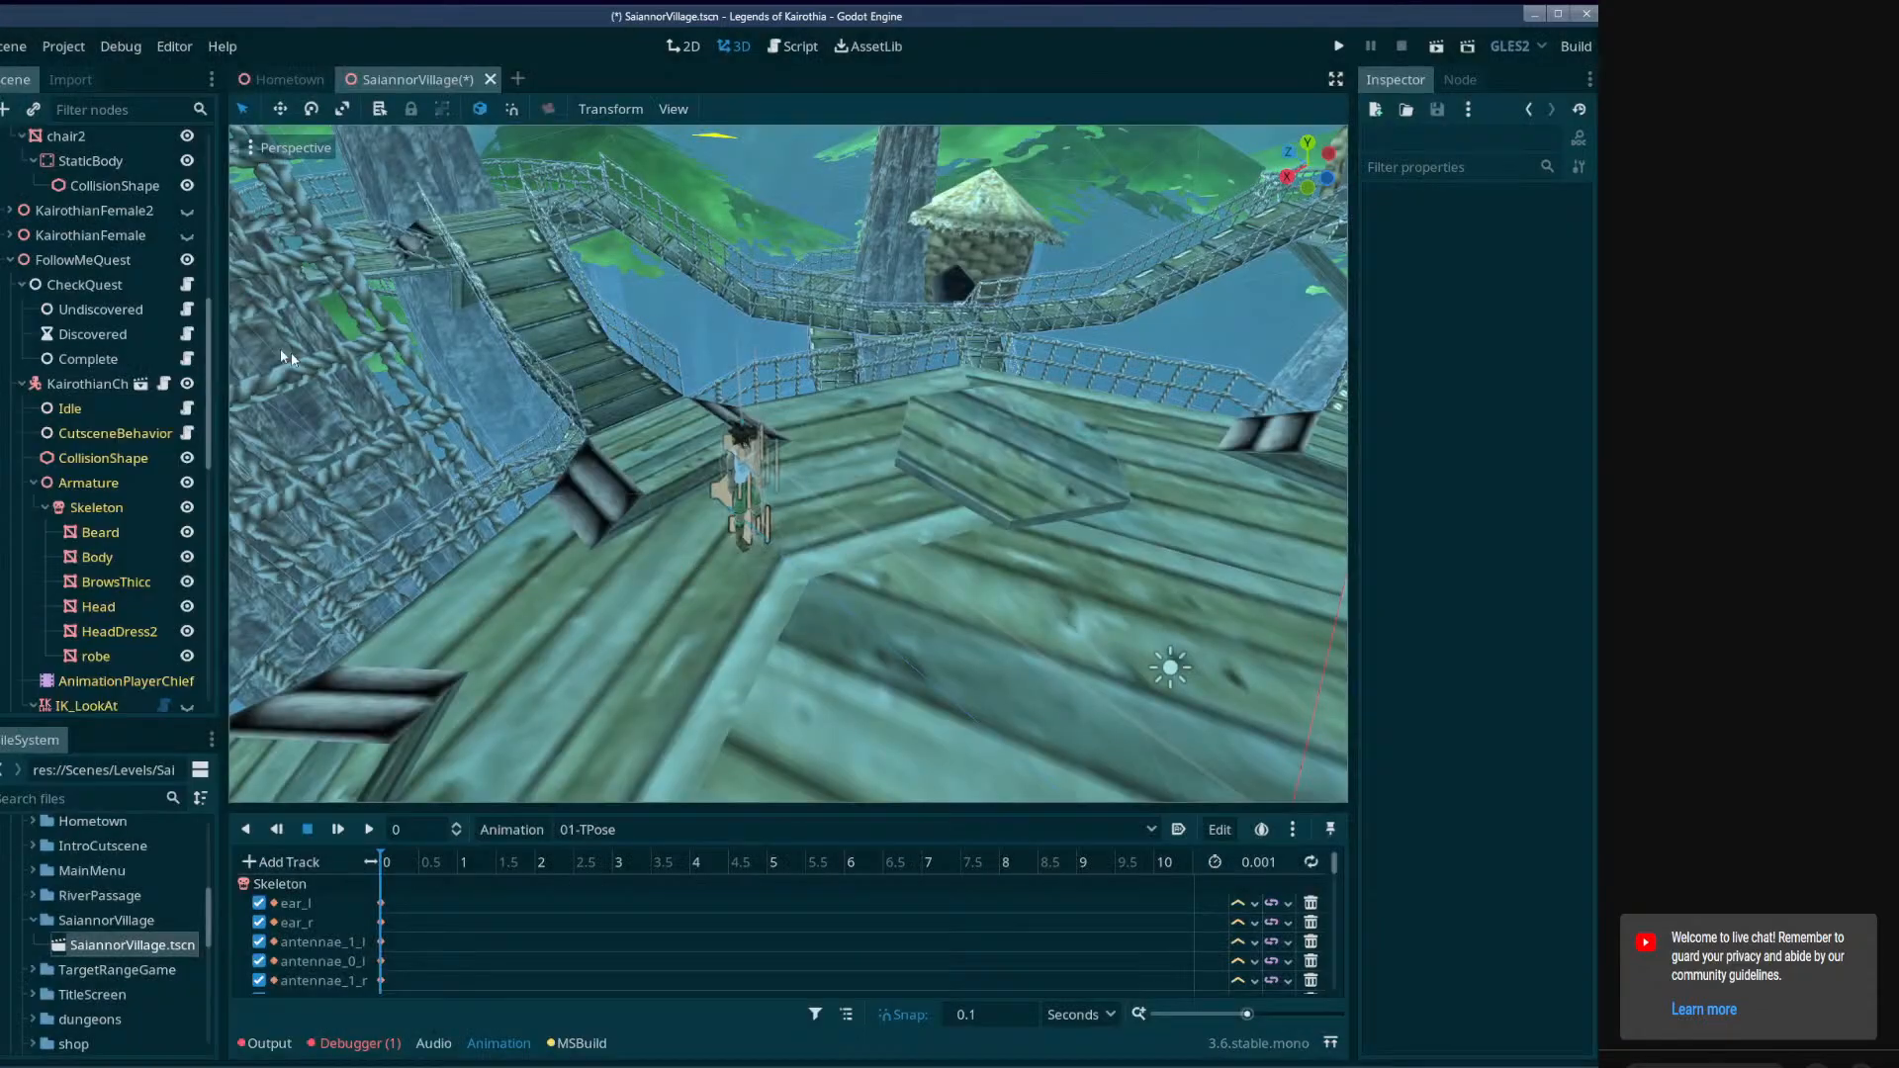
Collapse the KairothianChief branch and add an AnimationPlayer as a child of FollowMeQuest, keeping its default name.
right_click(89, 265)
click(20, 388)
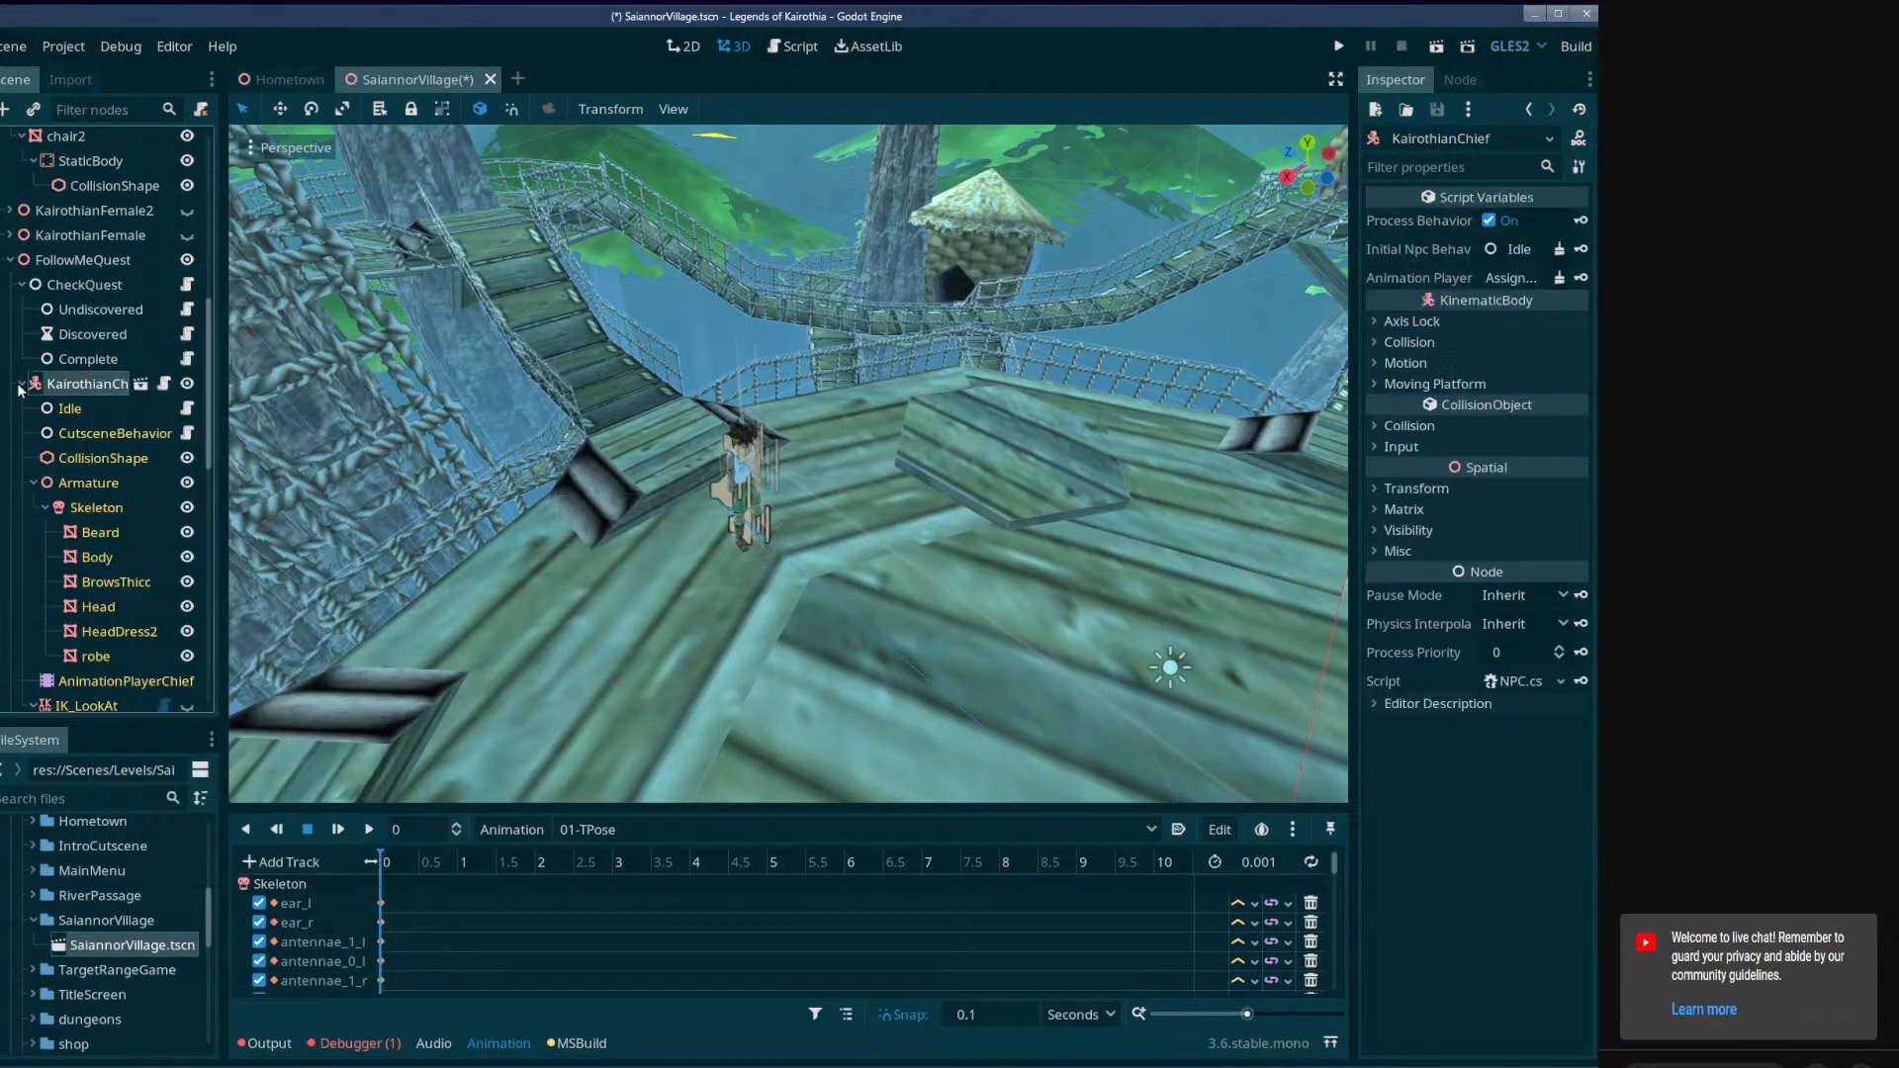
click(20, 387)
scroll(27, 414, up, 2)
right_click(83, 347)
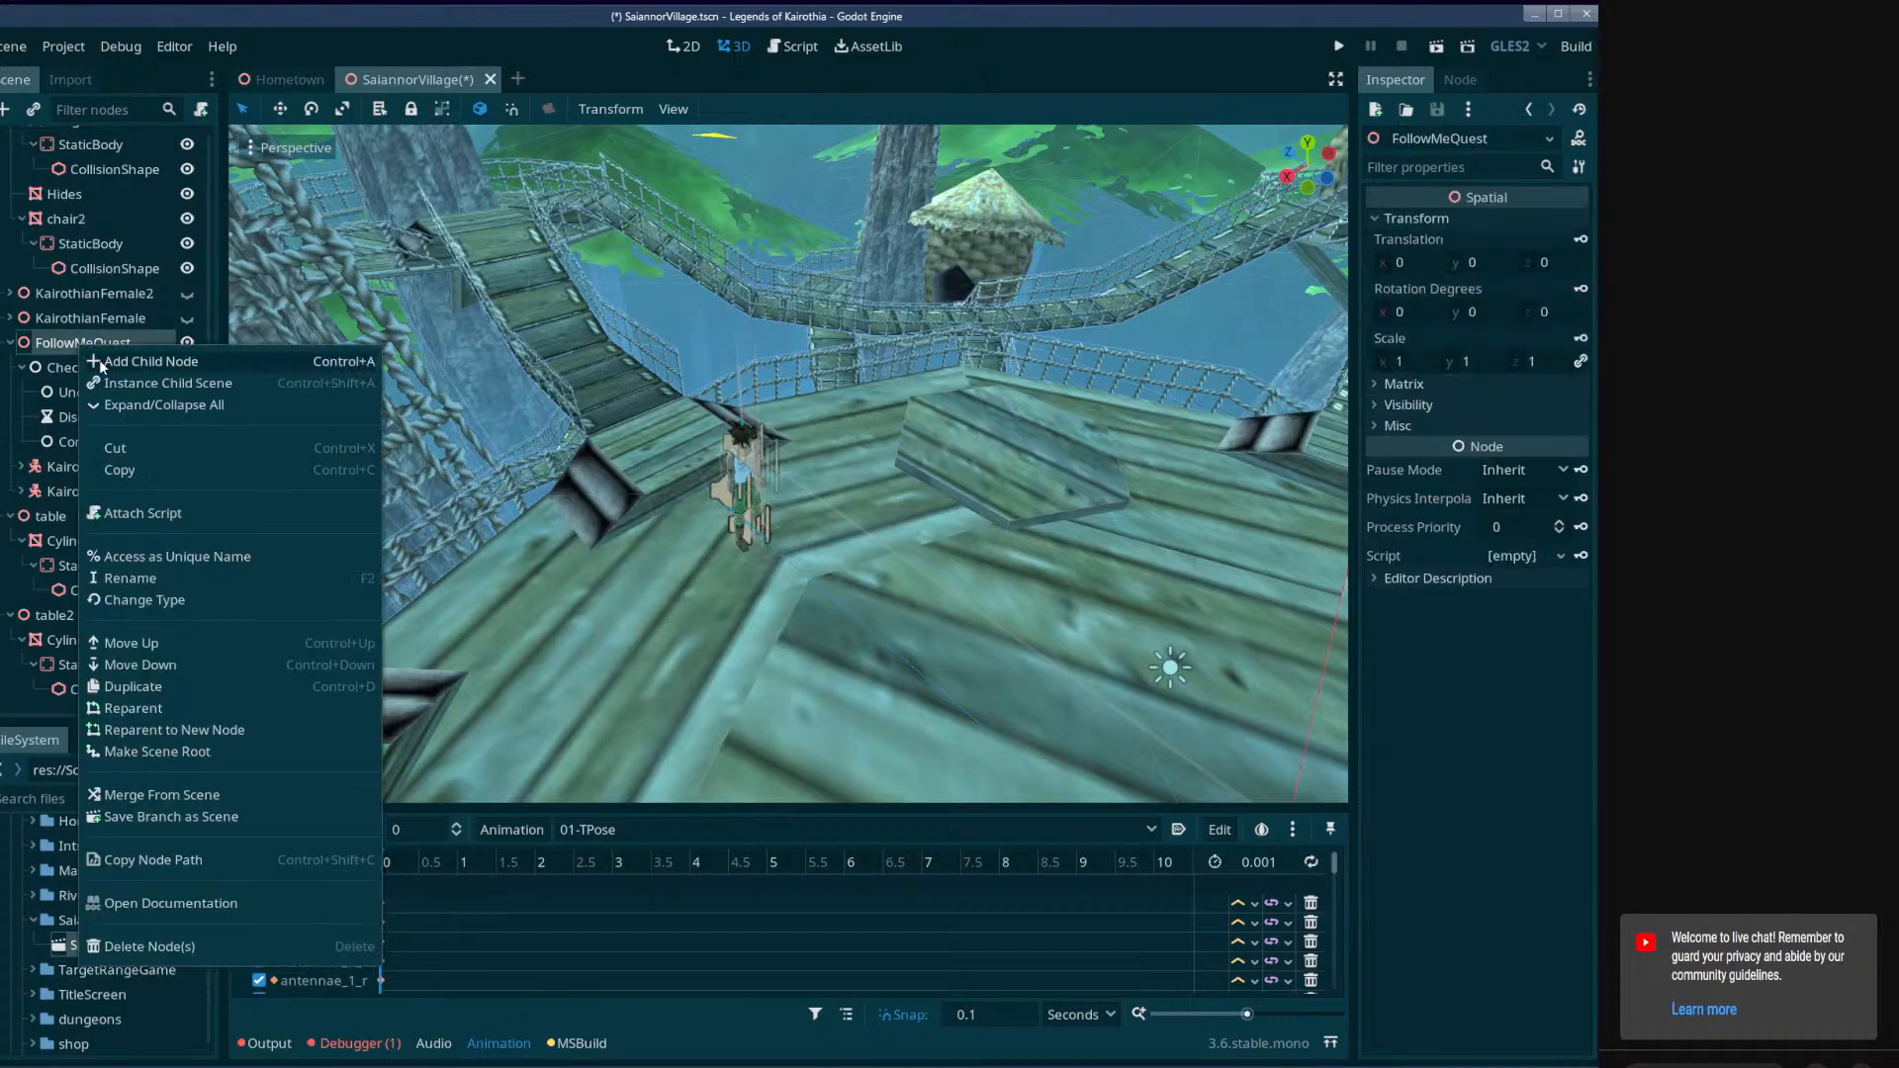
click(100, 362)
double_click(610, 437)
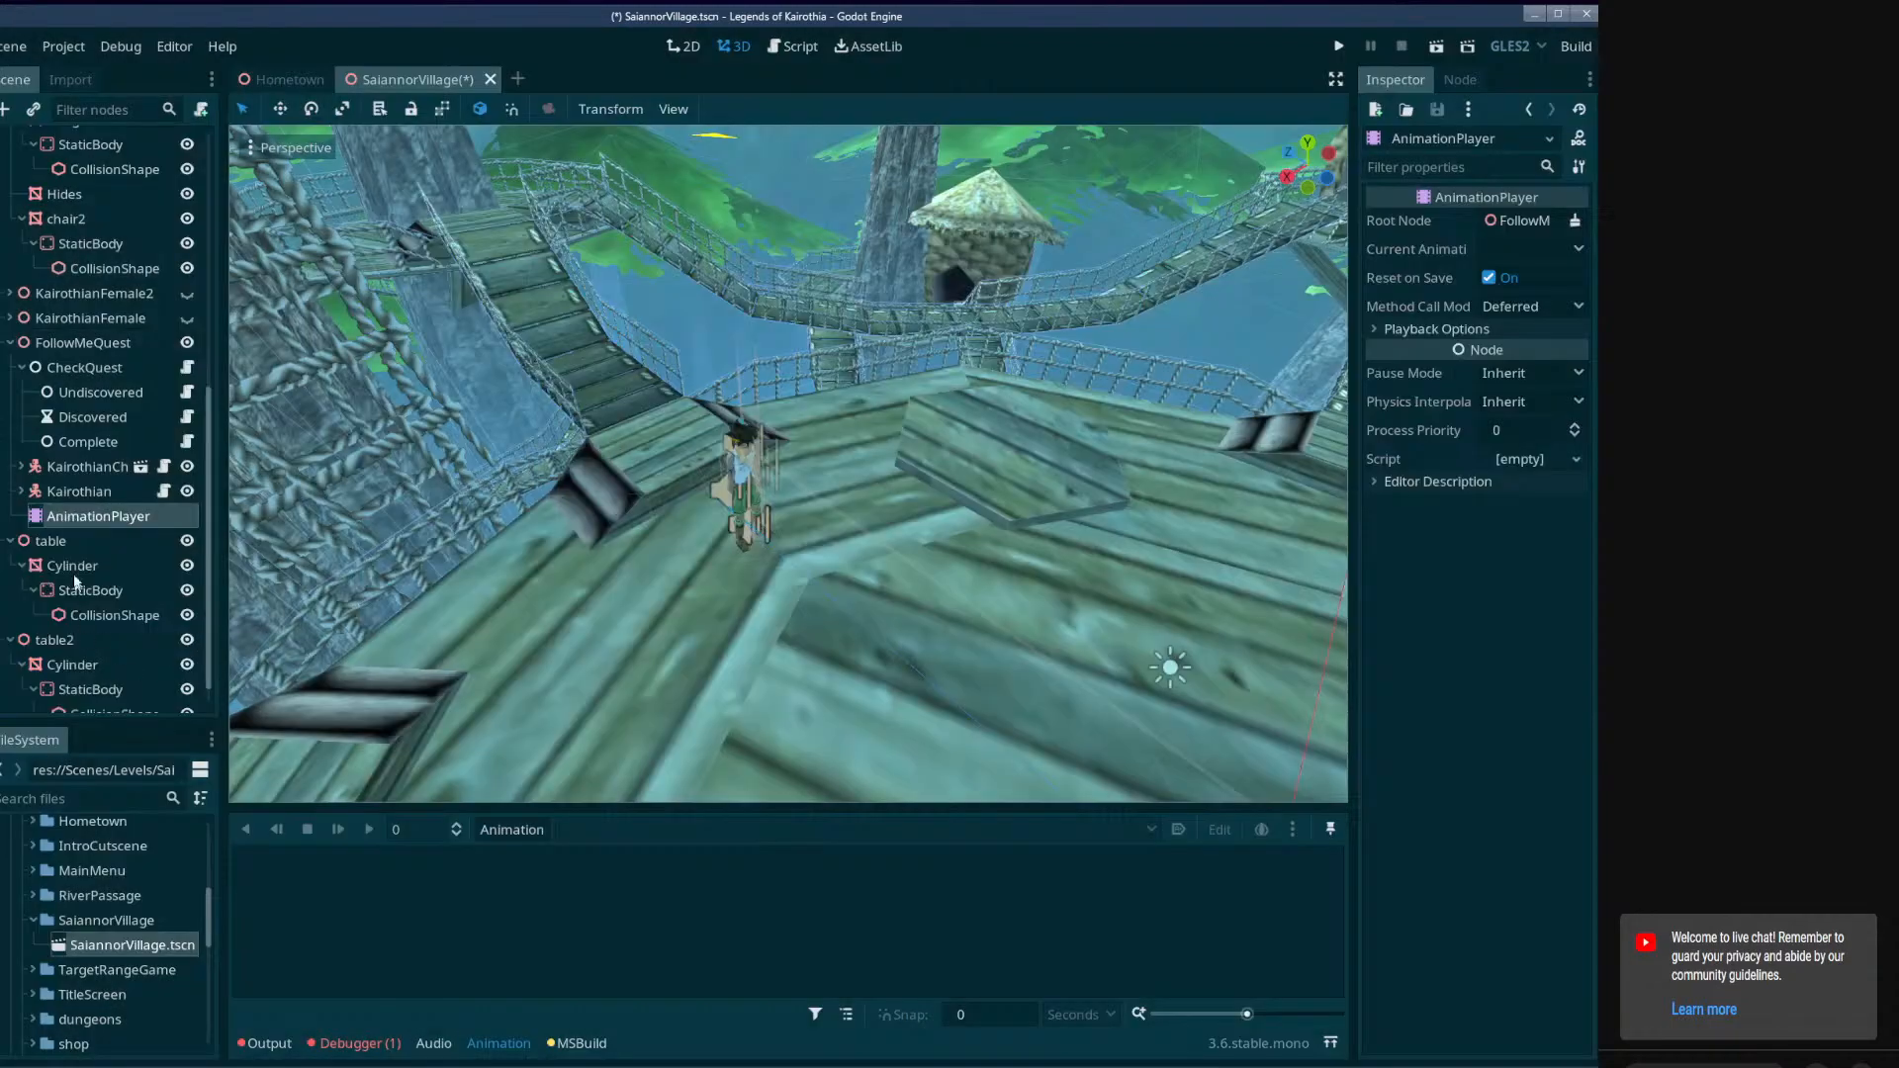
double_click(126, 516)
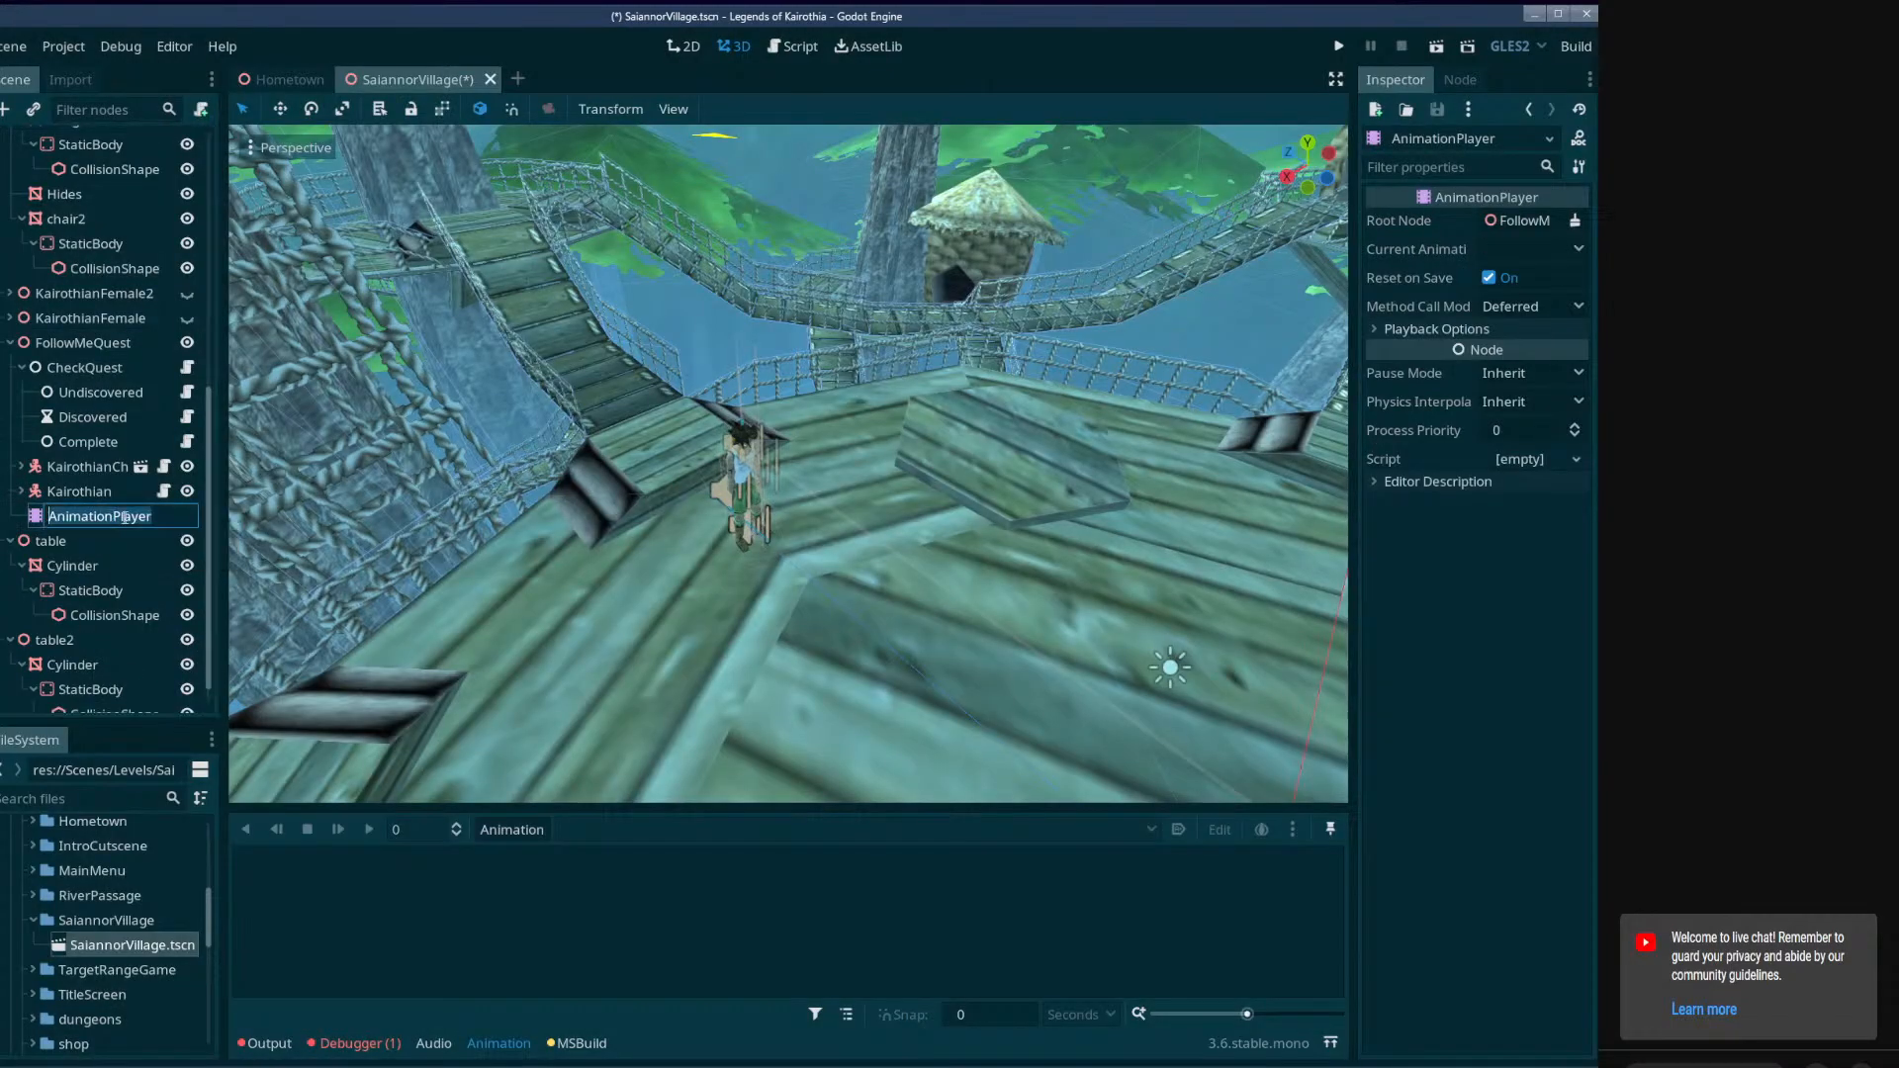
key(Return)
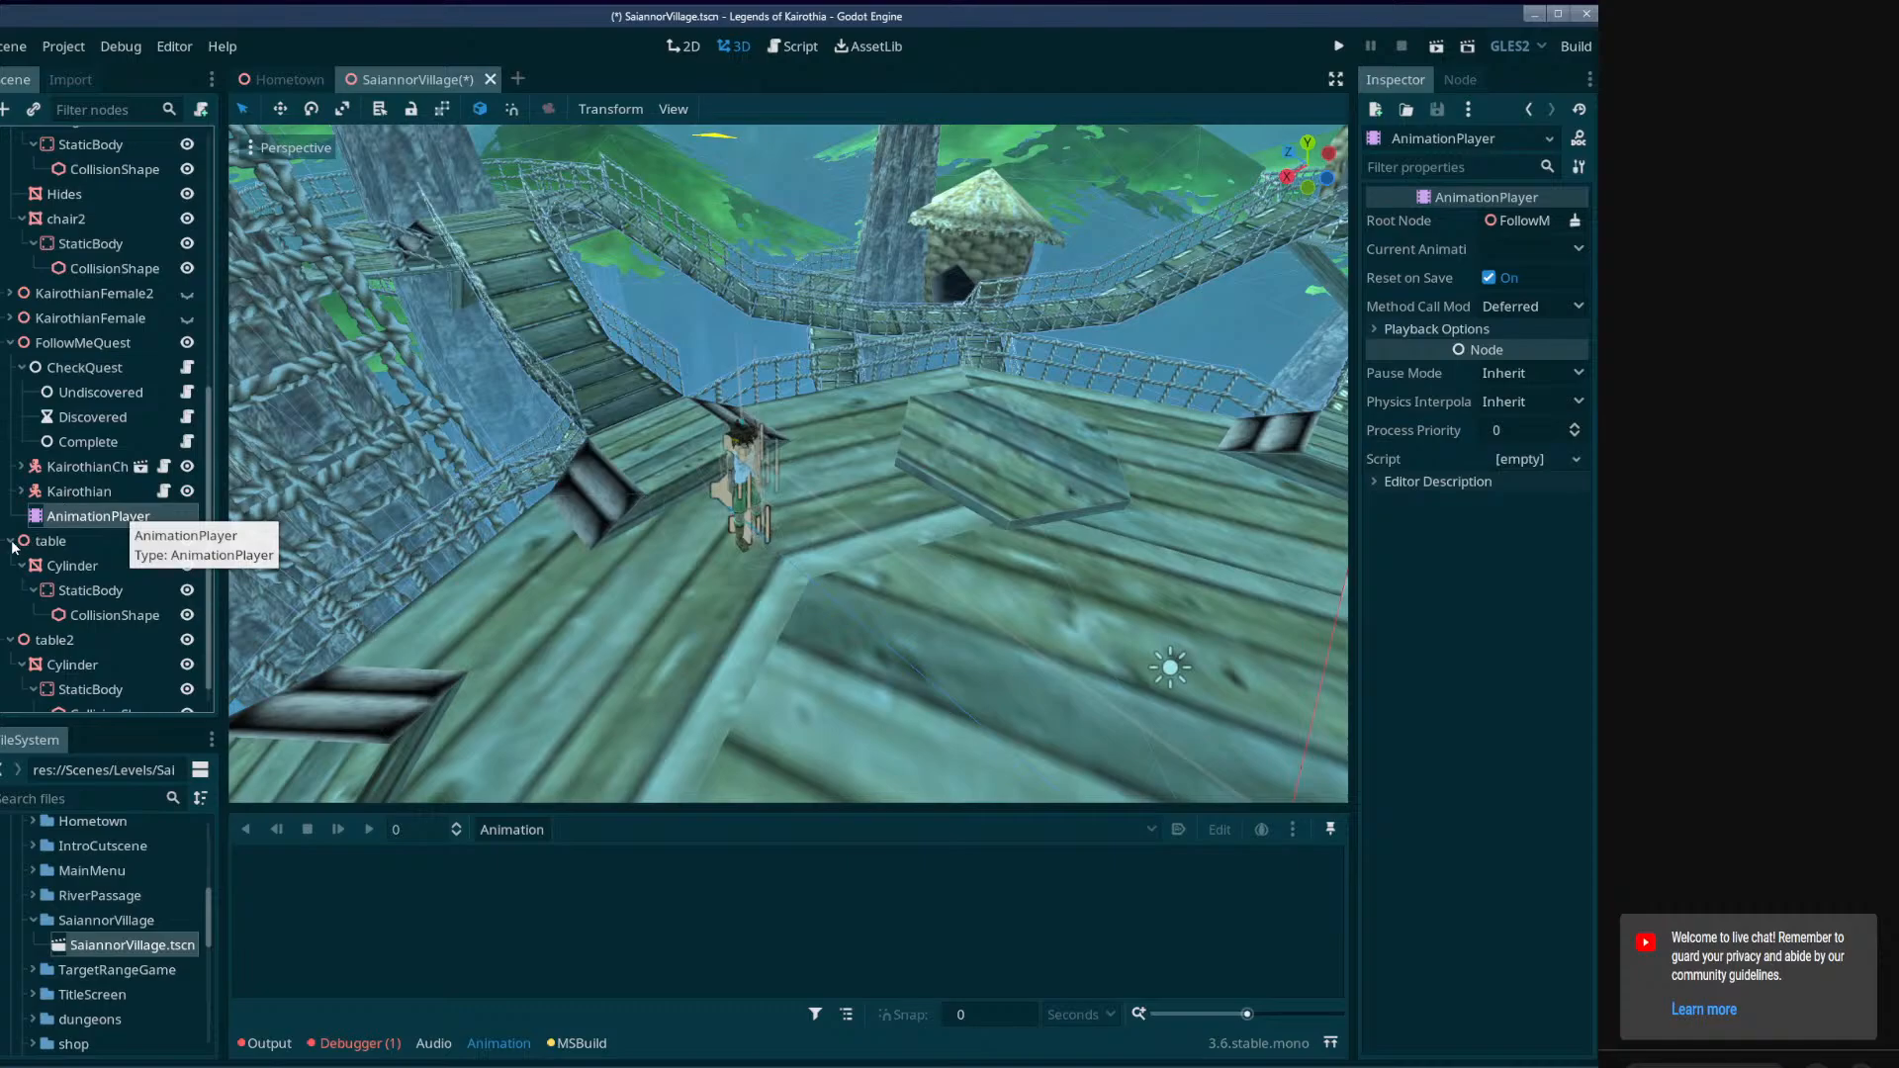
Collapse the table and table2 branches, move both nodes directly below Houses in the scene tree, and collapse the SaiannorVillage branch.
click(10, 541)
click(11, 615)
click(43, 662)
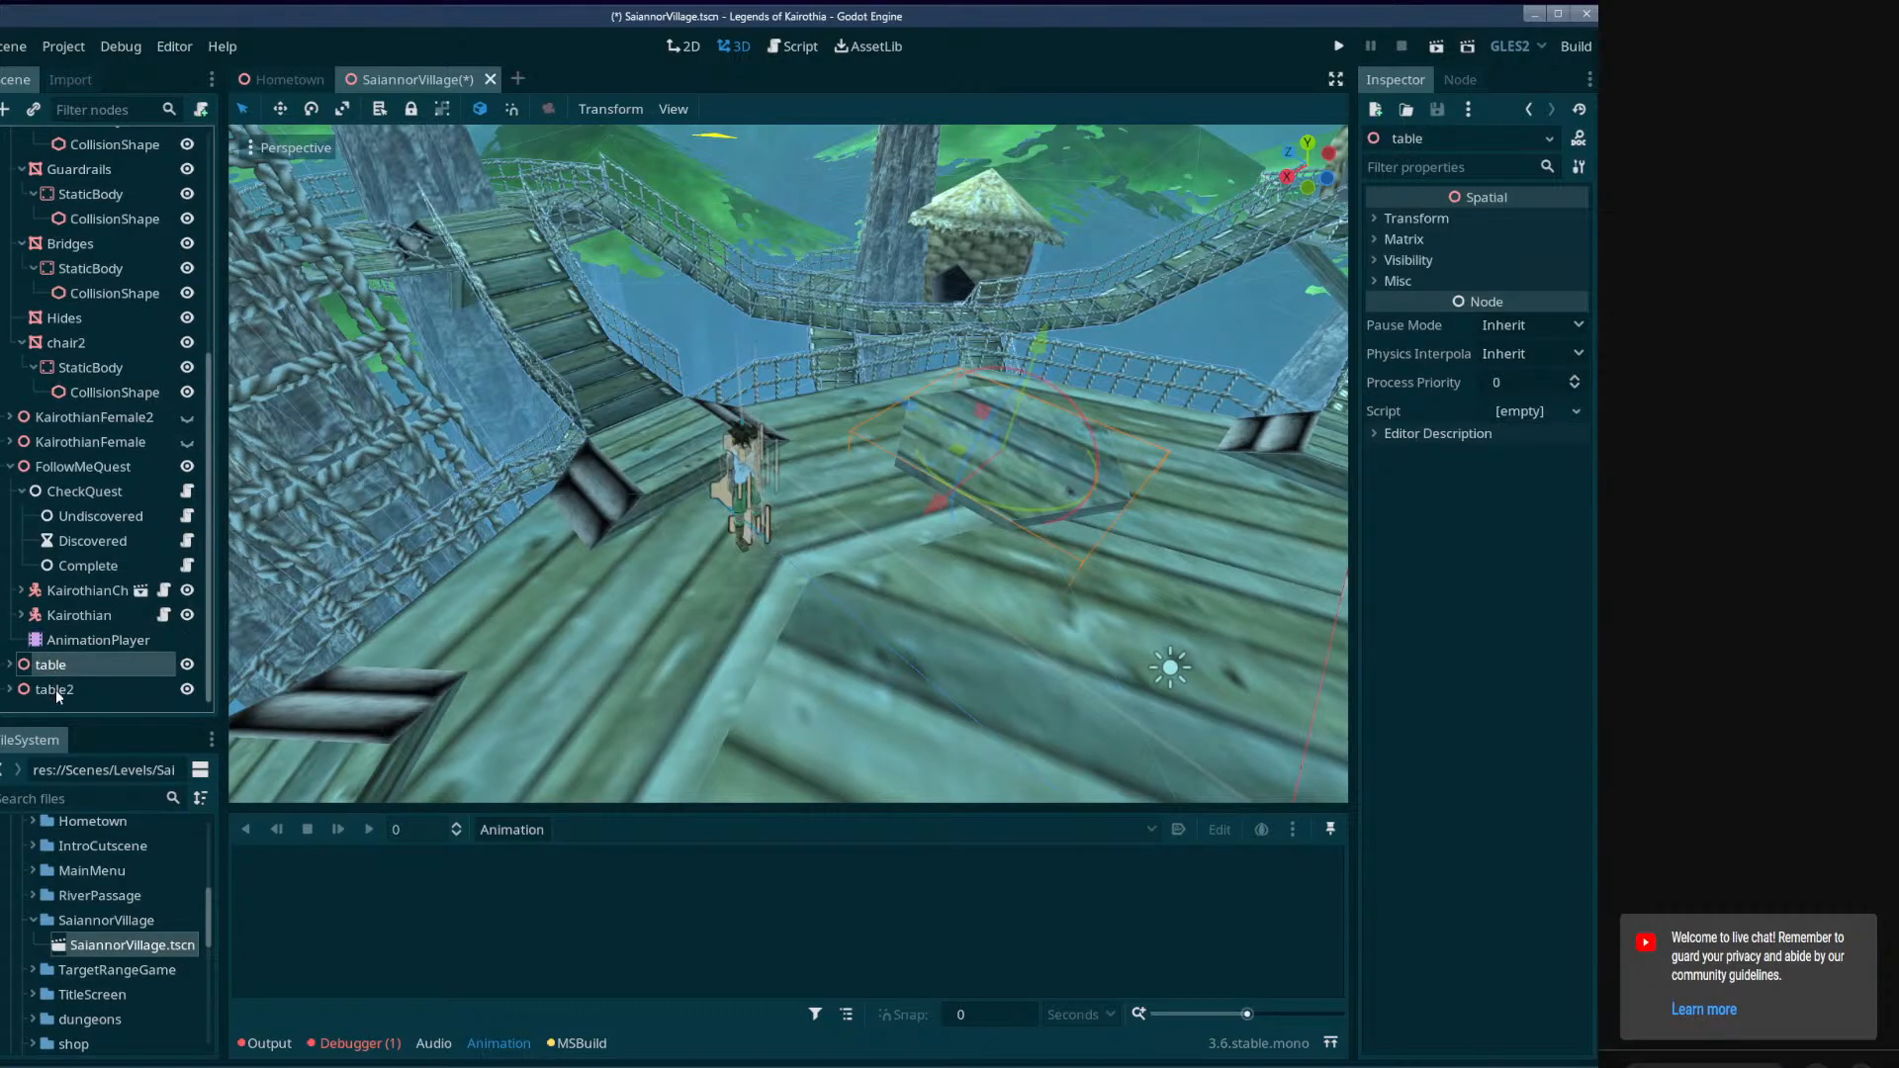
shift+click(56, 695)
drag(57, 695, 93, 435)
click(10, 490)
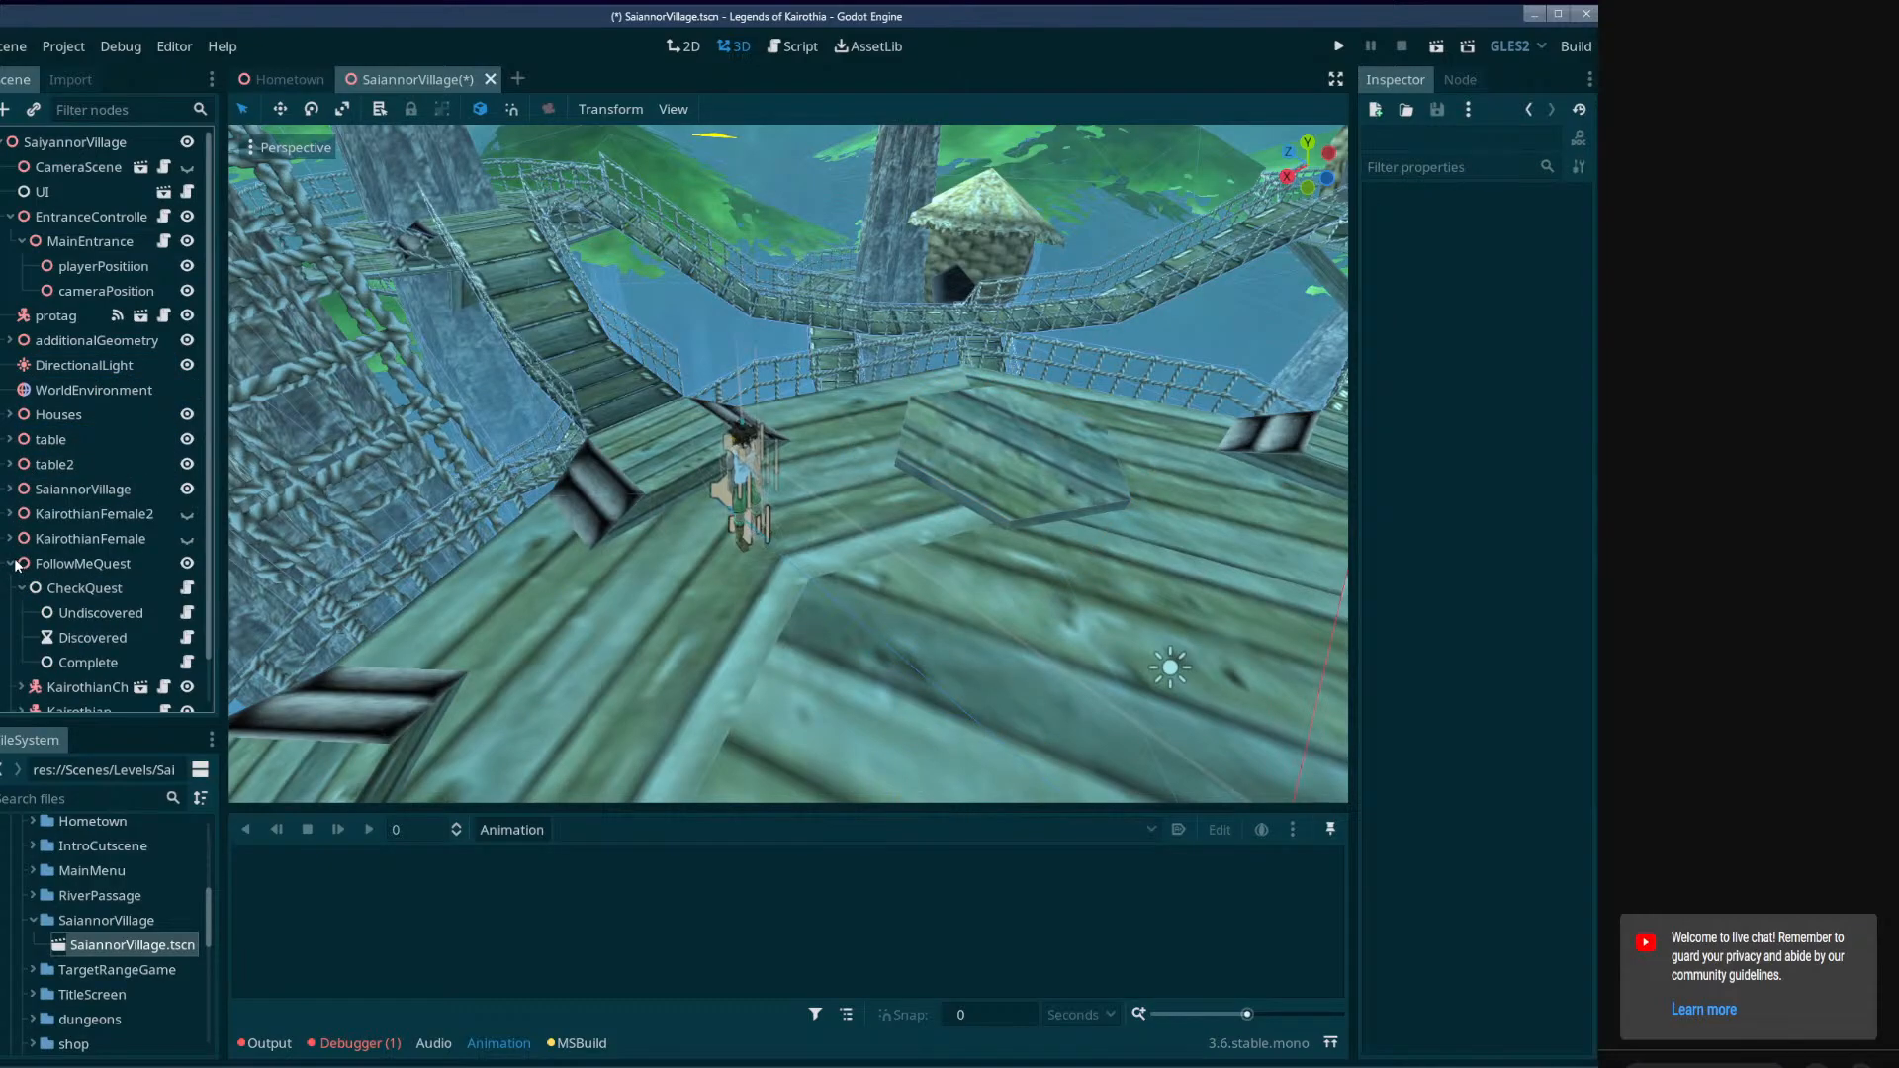
Select FollowMeQuest's AnimationPlayer and enlarge the animation editor upwards over the 3D view.
scroll(79, 546, down, 1)
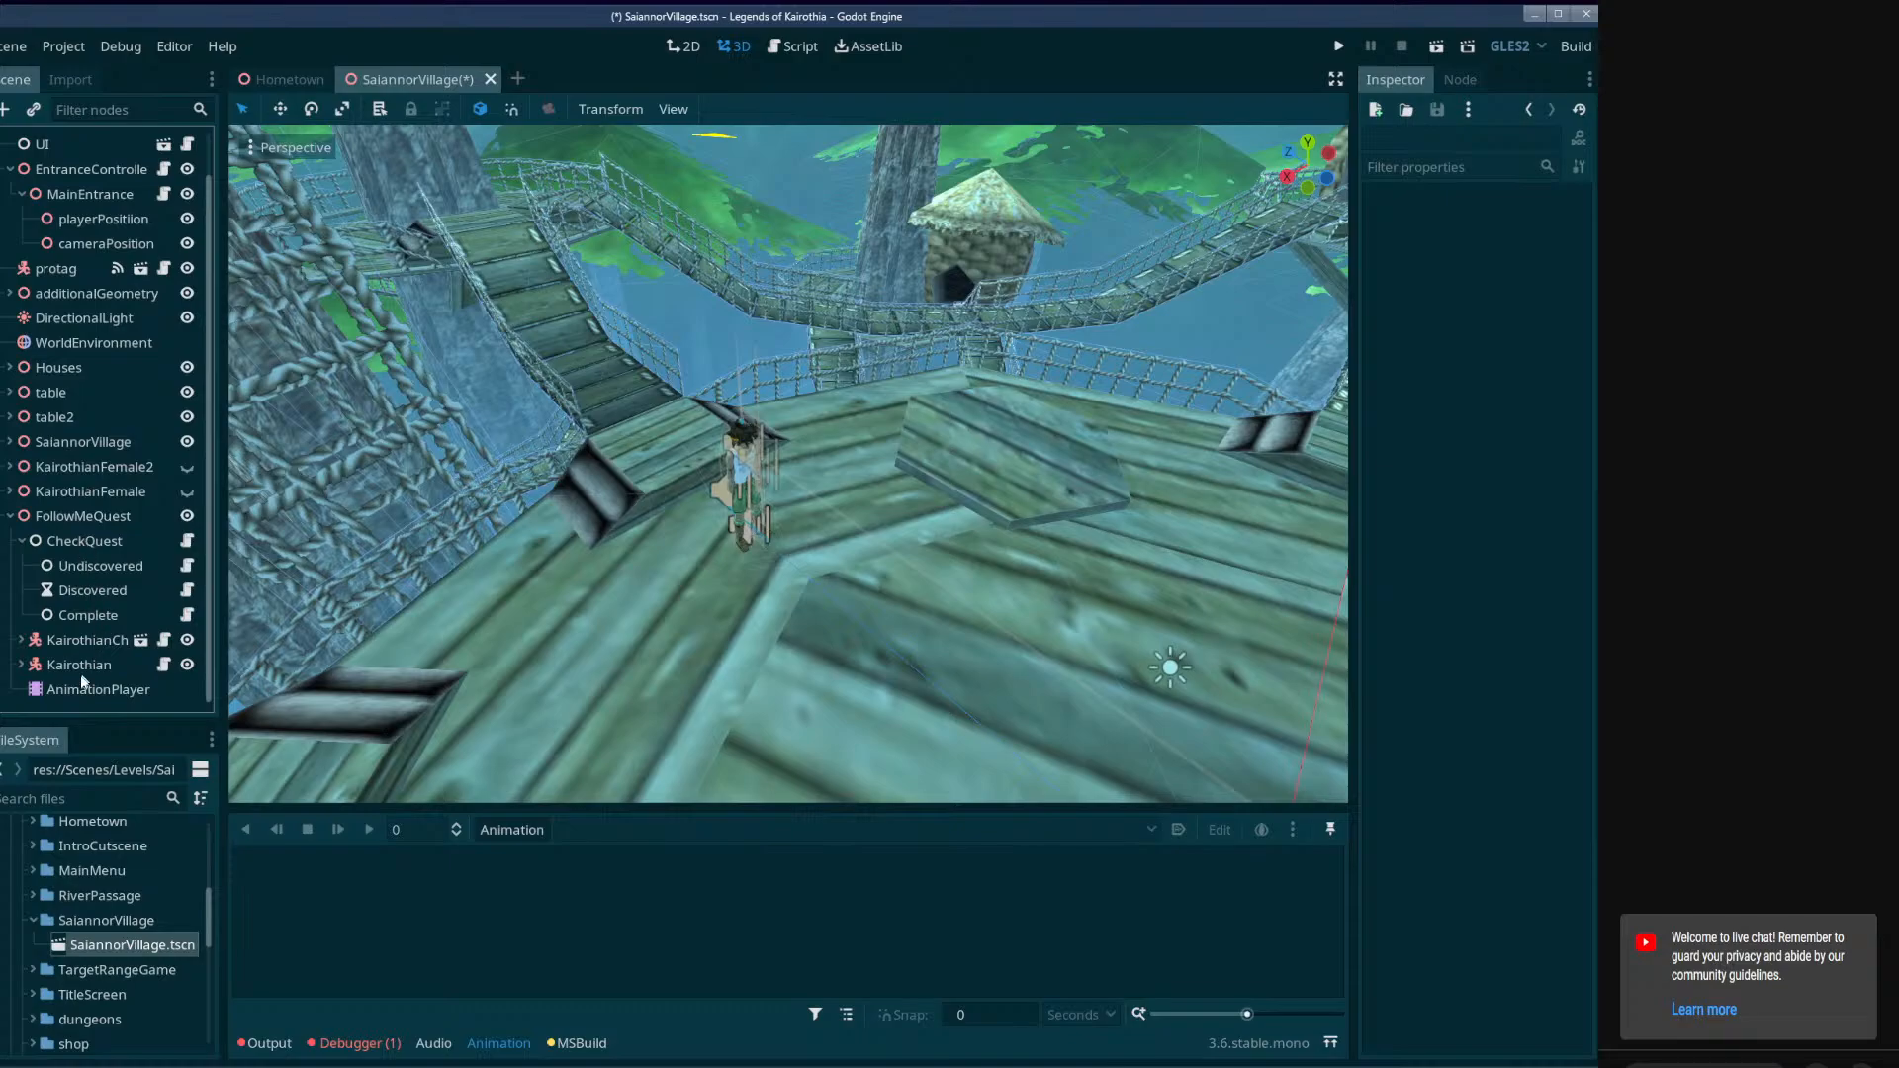
click(85, 690)
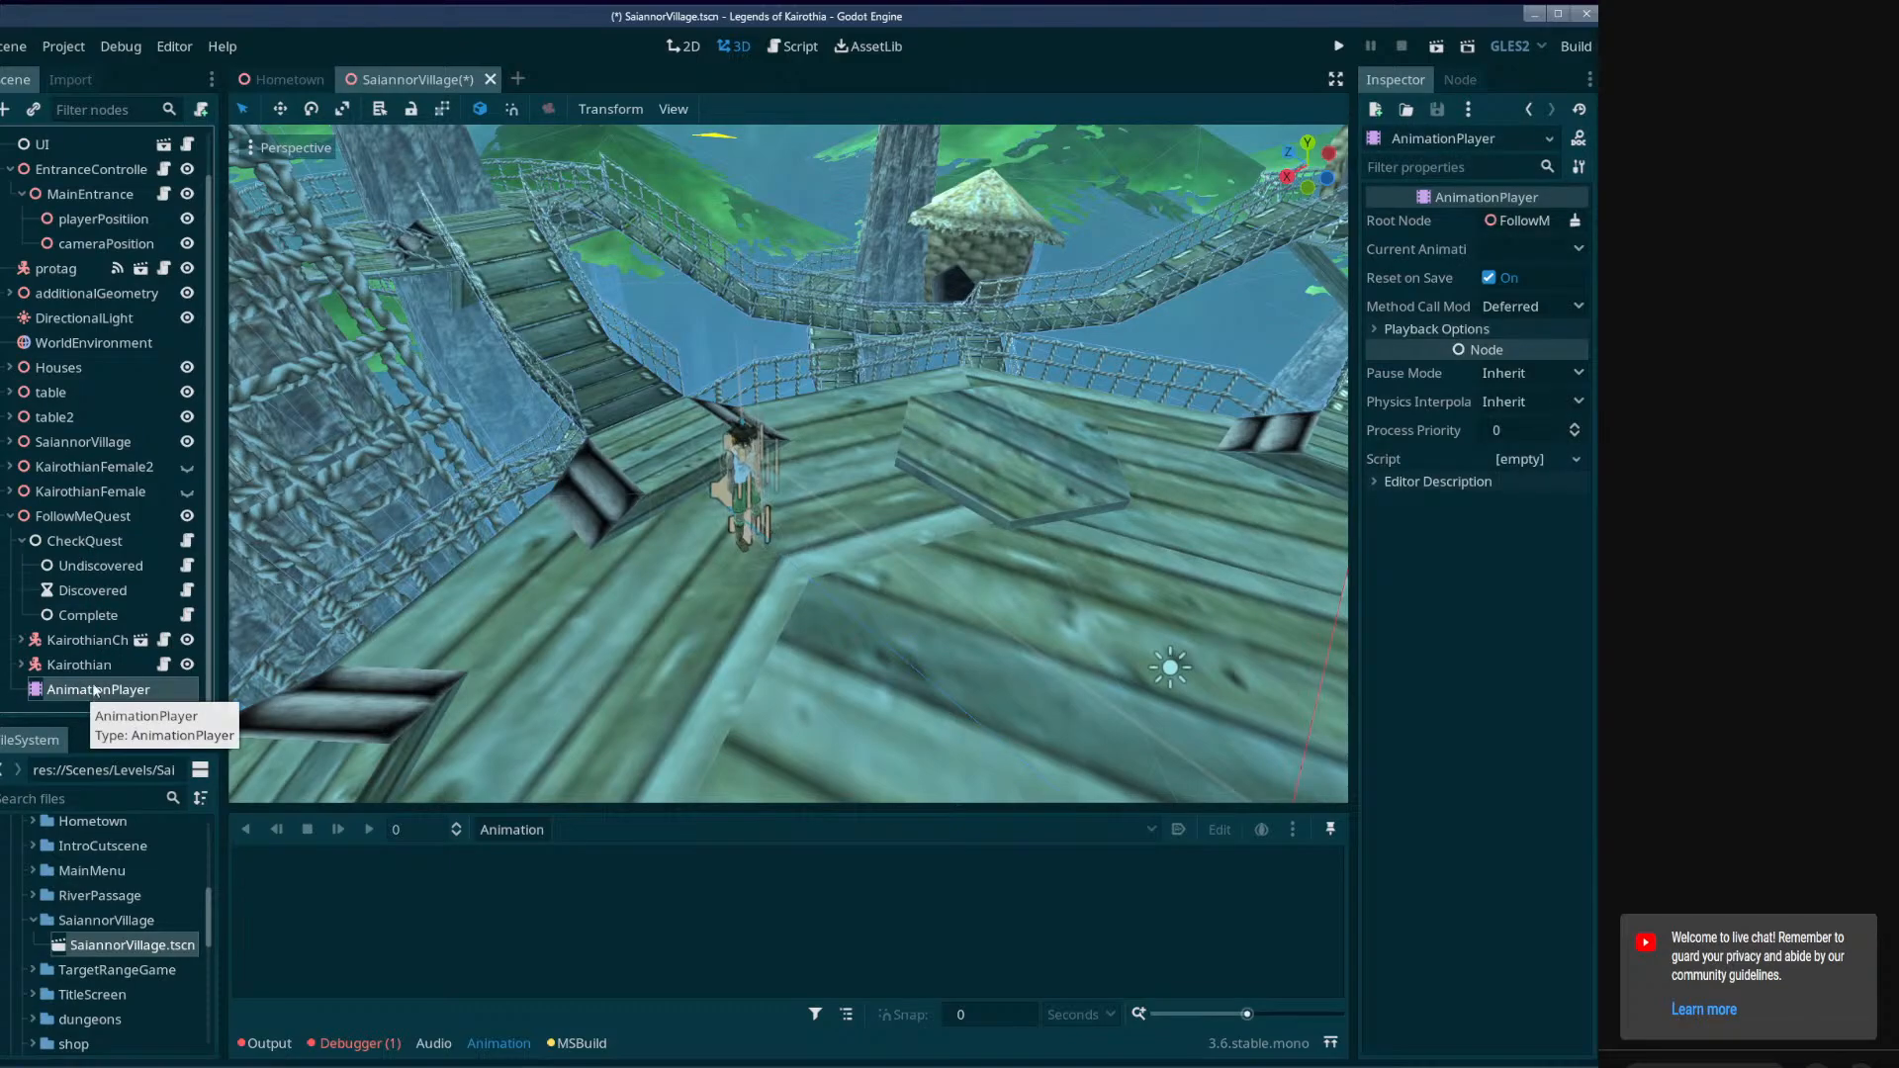
click(81, 662)
click(85, 694)
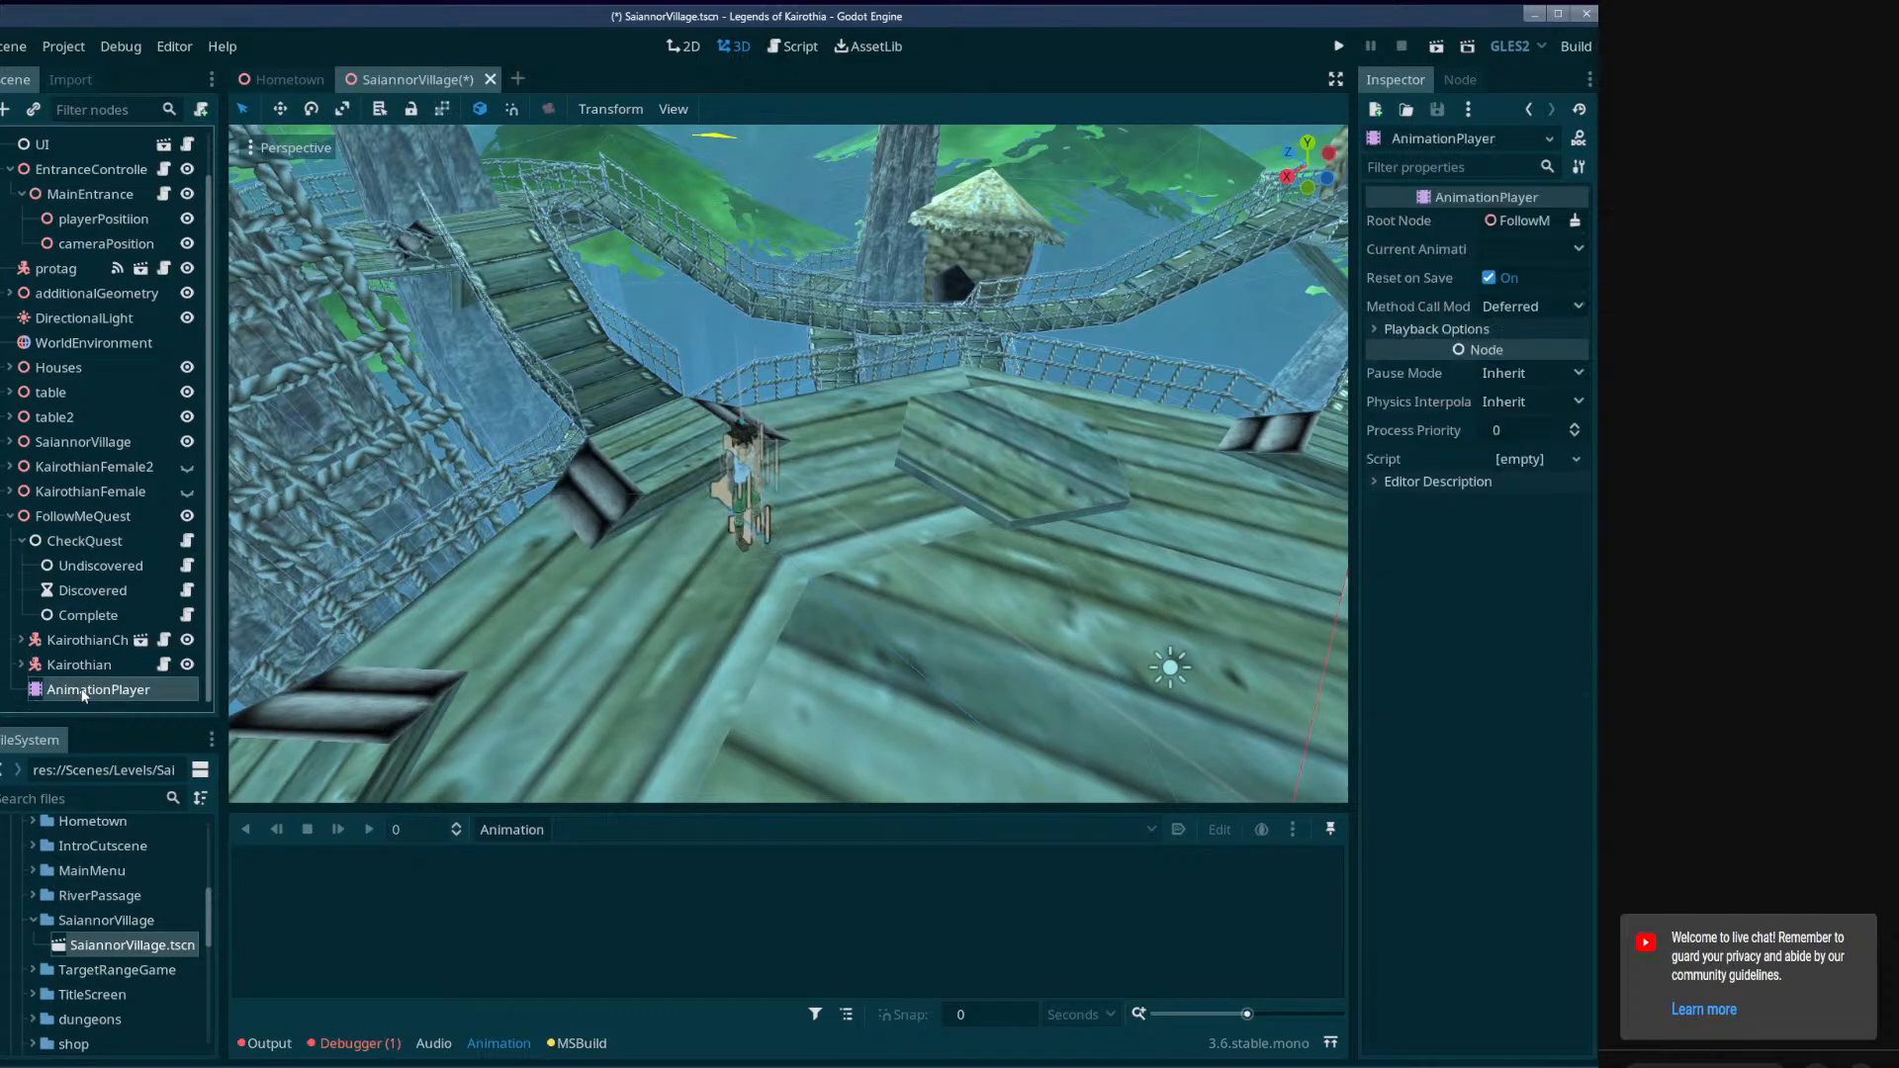
drag(561, 807, 573, 692)
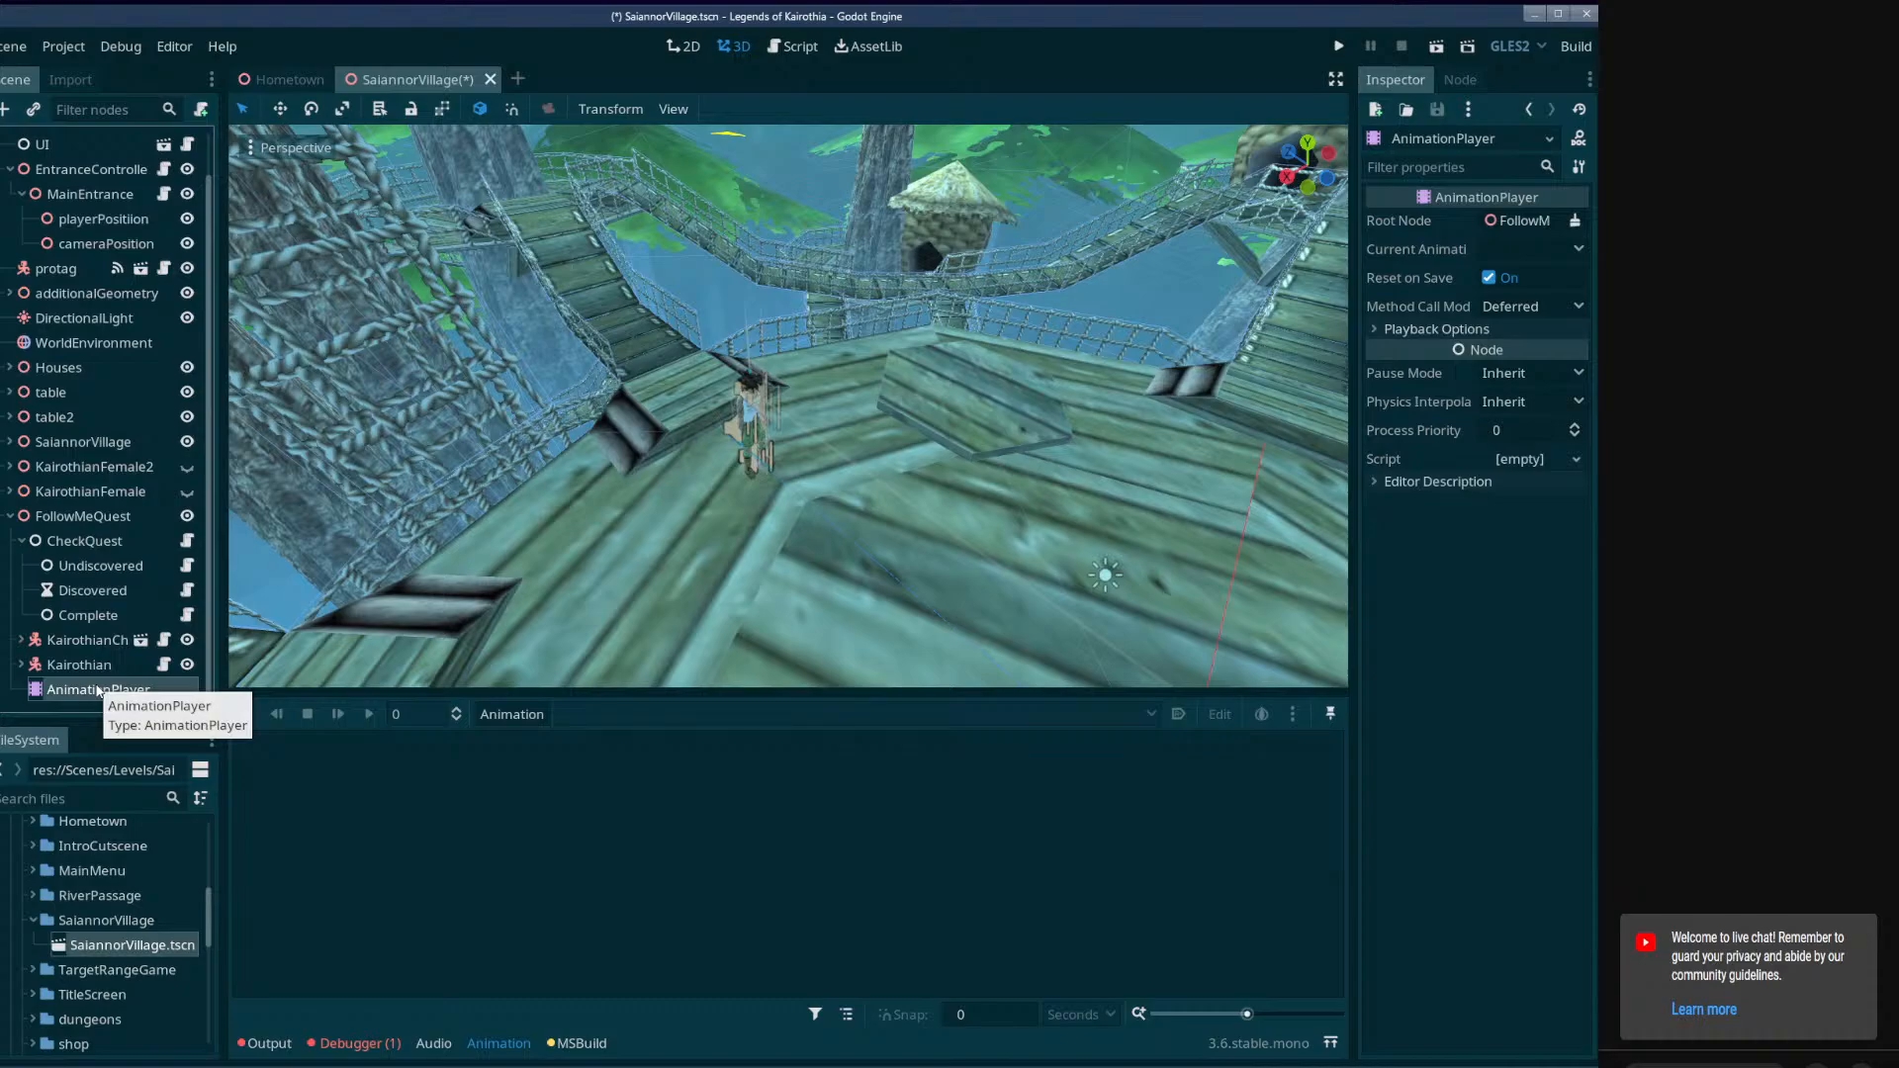
Expand the Kairothian and KairothianChief branches, and inspect the properties of CheckQuest's Discovered timer.
click(20, 665)
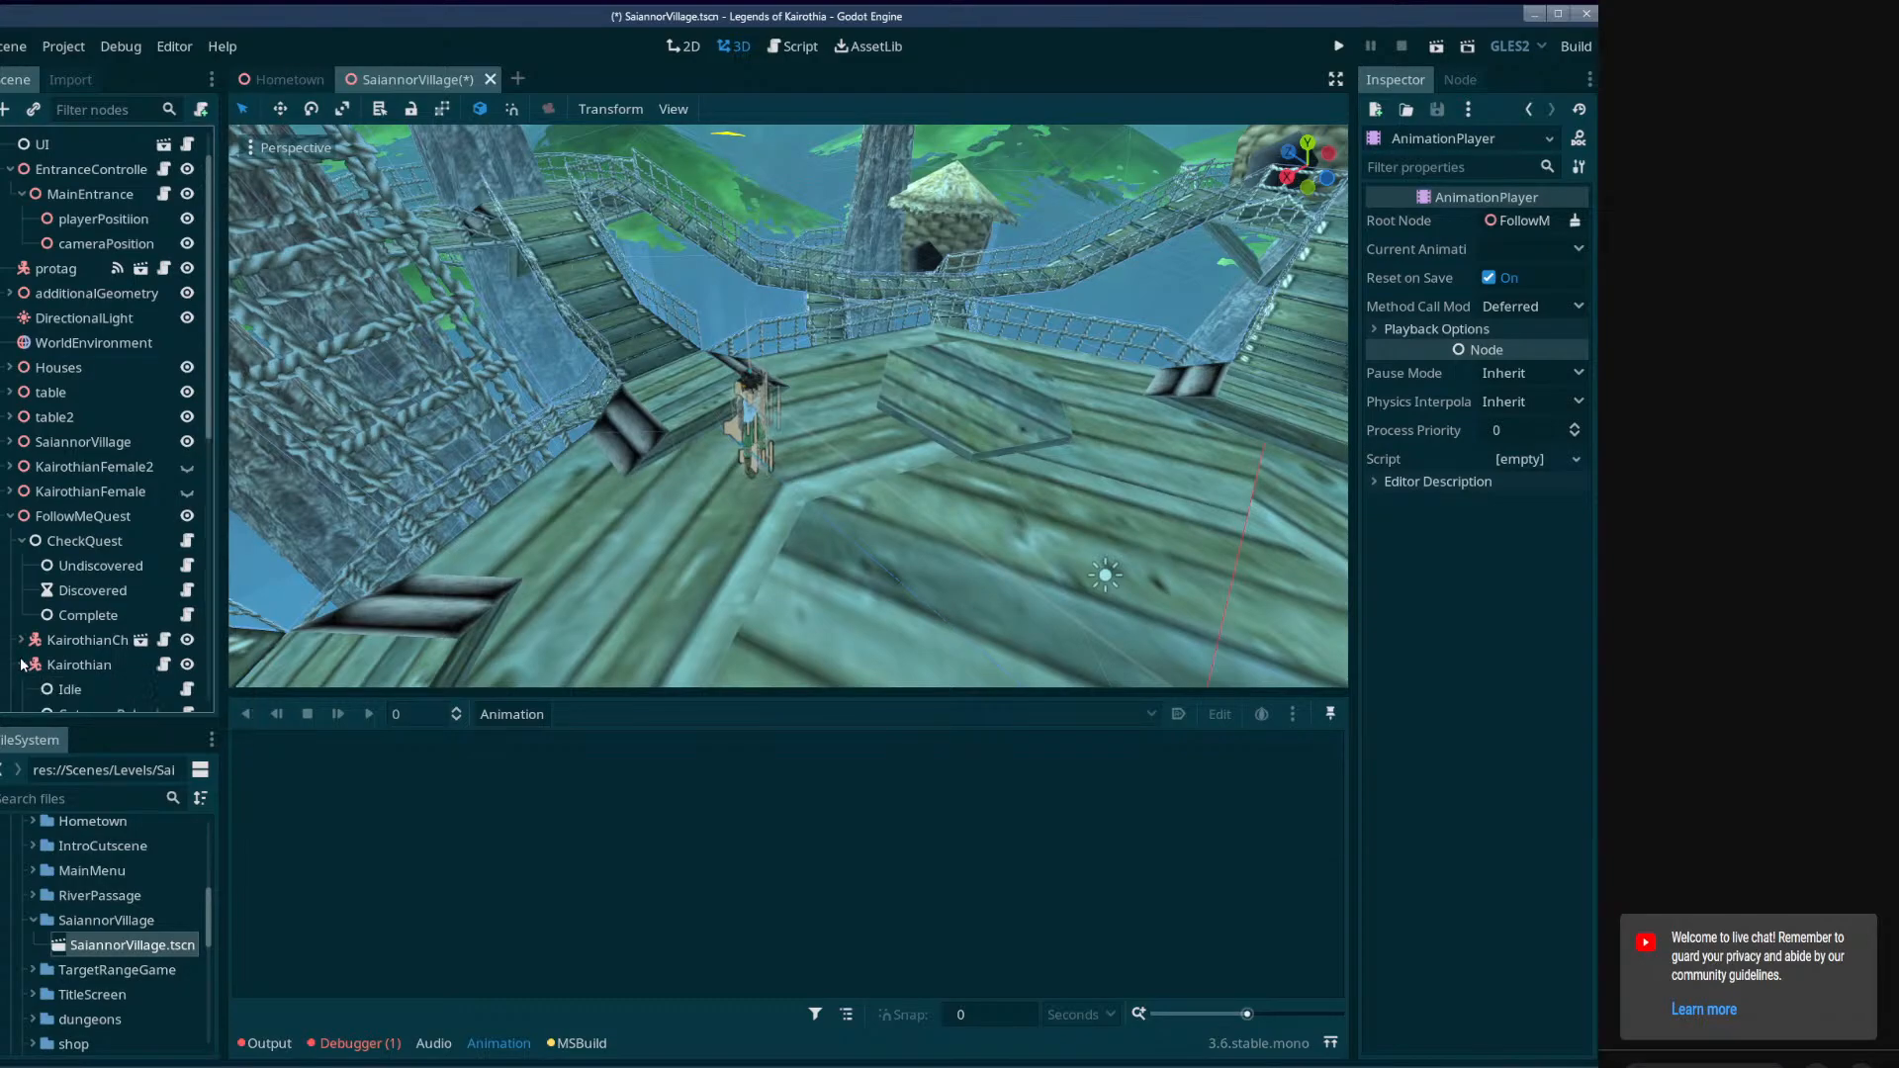
click(20, 641)
scroll(28, 638, down, 6)
scroll(33, 288, up, 5)
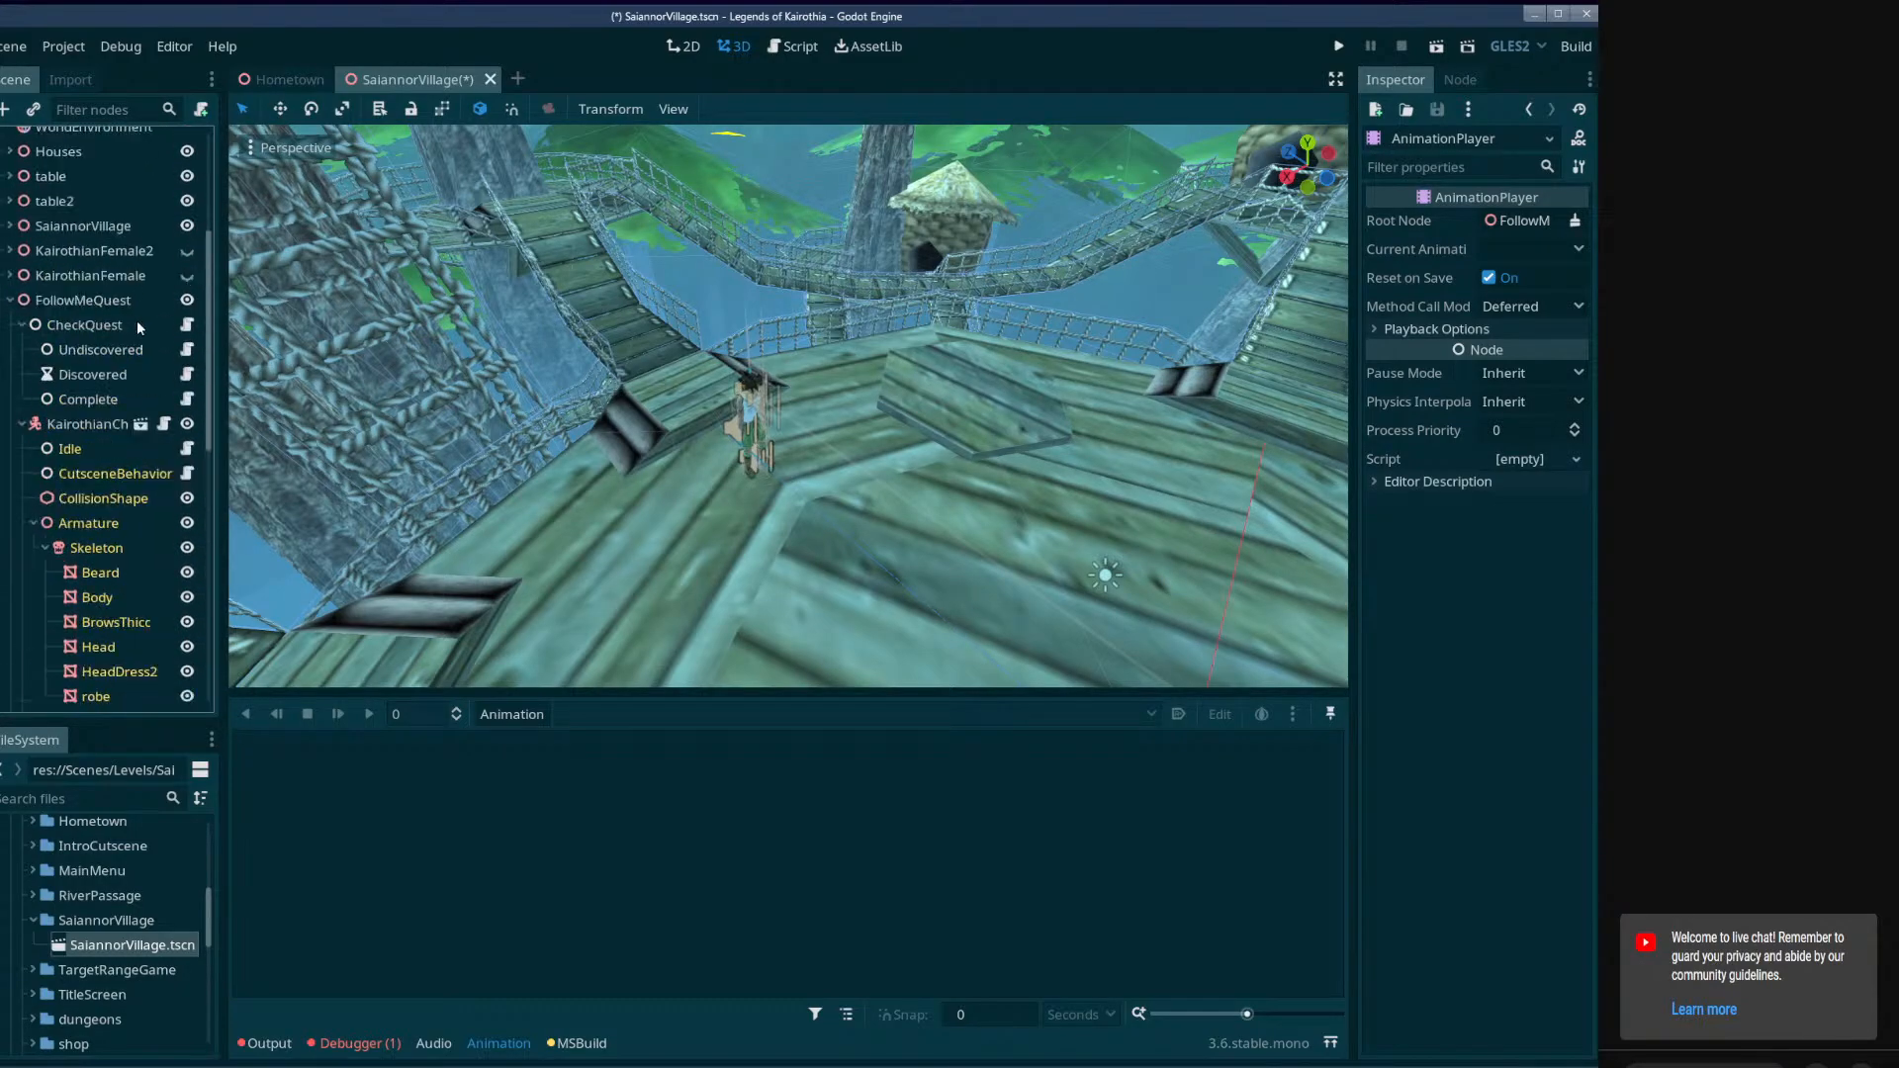
right_click(86, 376)
click(77, 378)
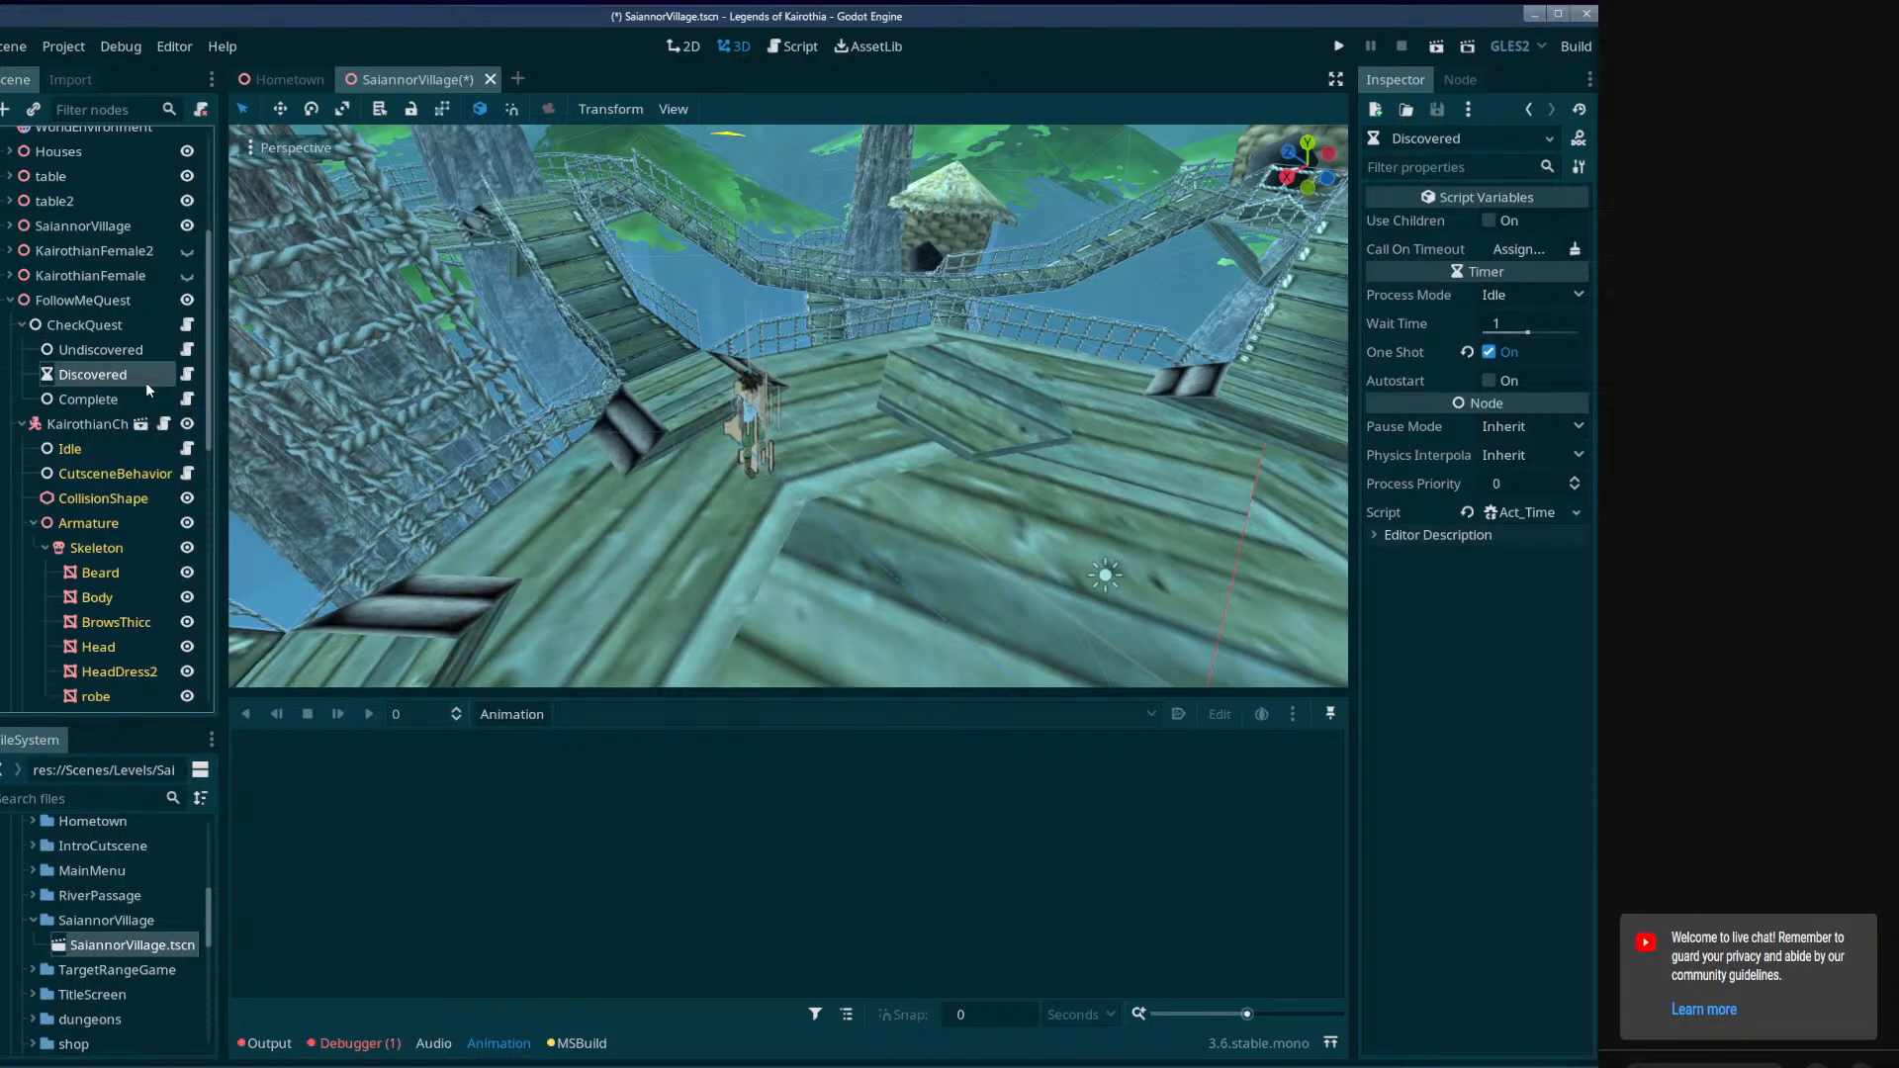
right_click(103, 374)
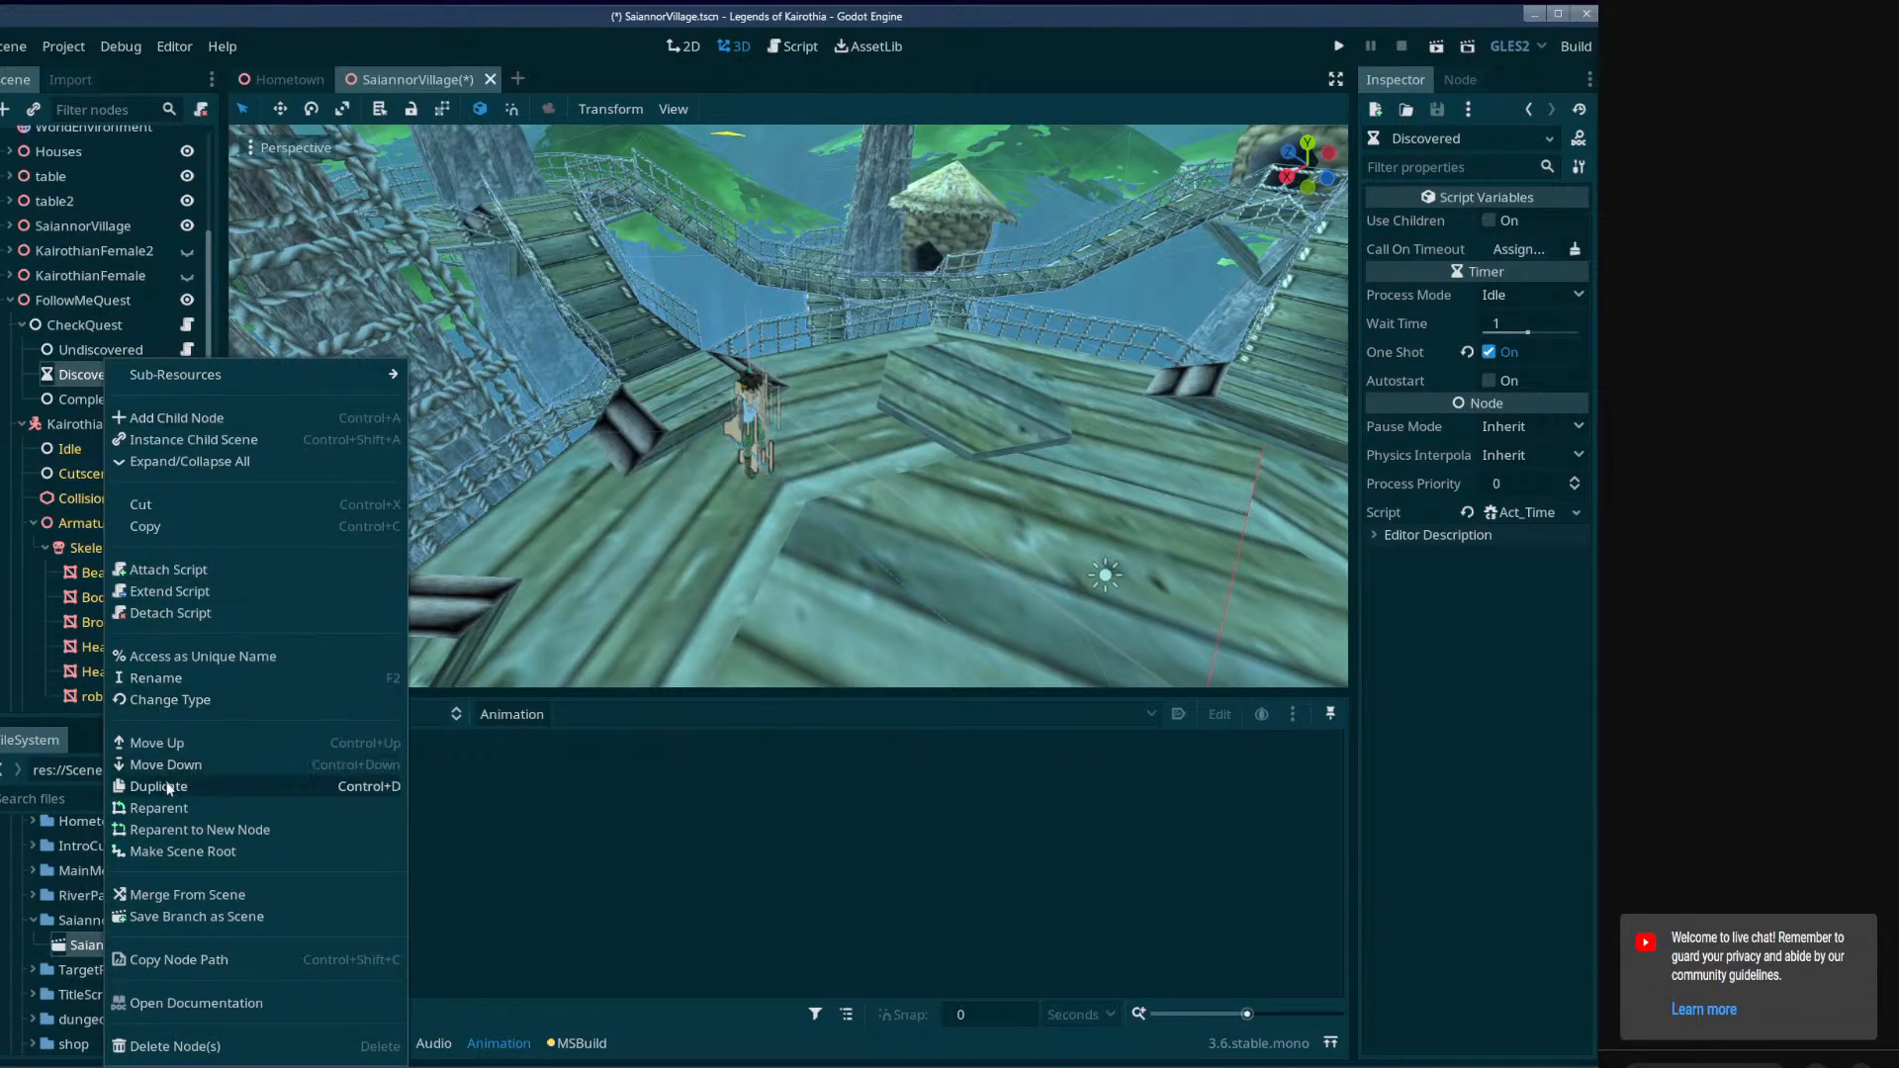
click(216, 698)
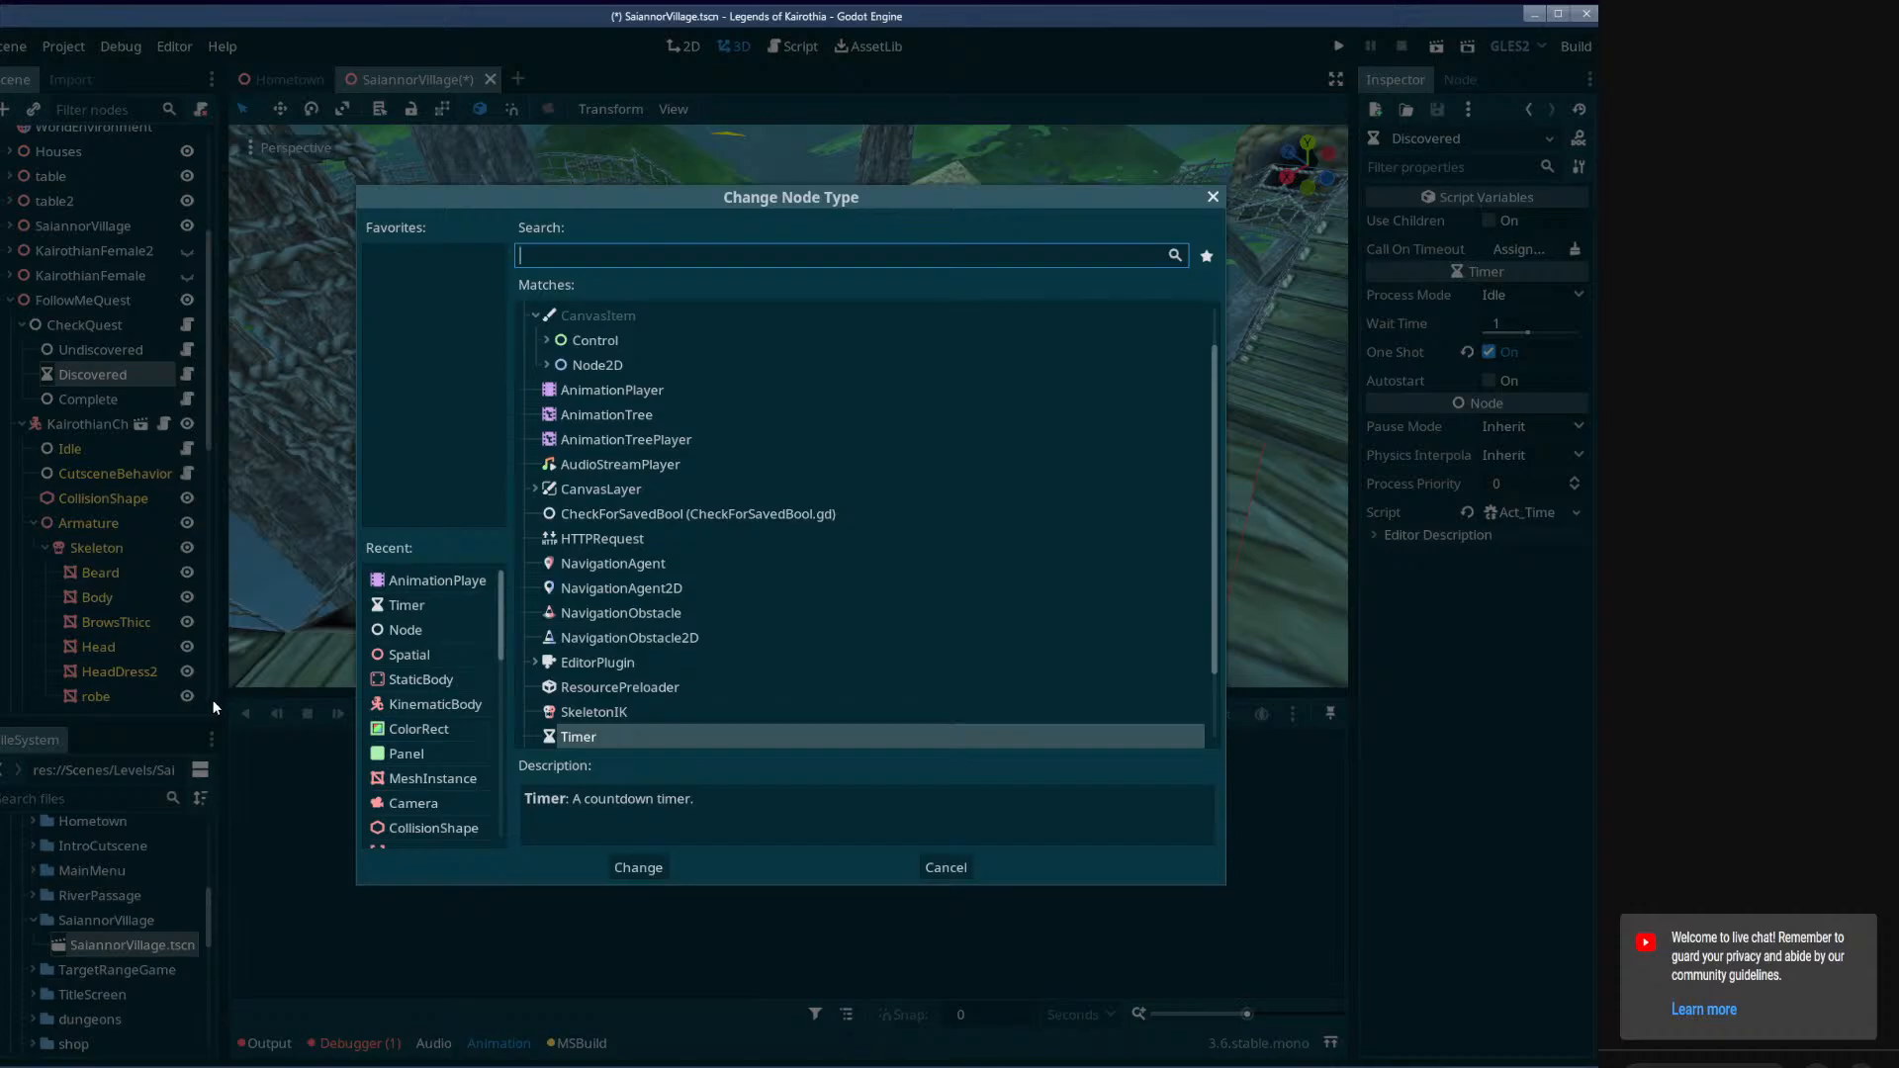
click(479, 976)
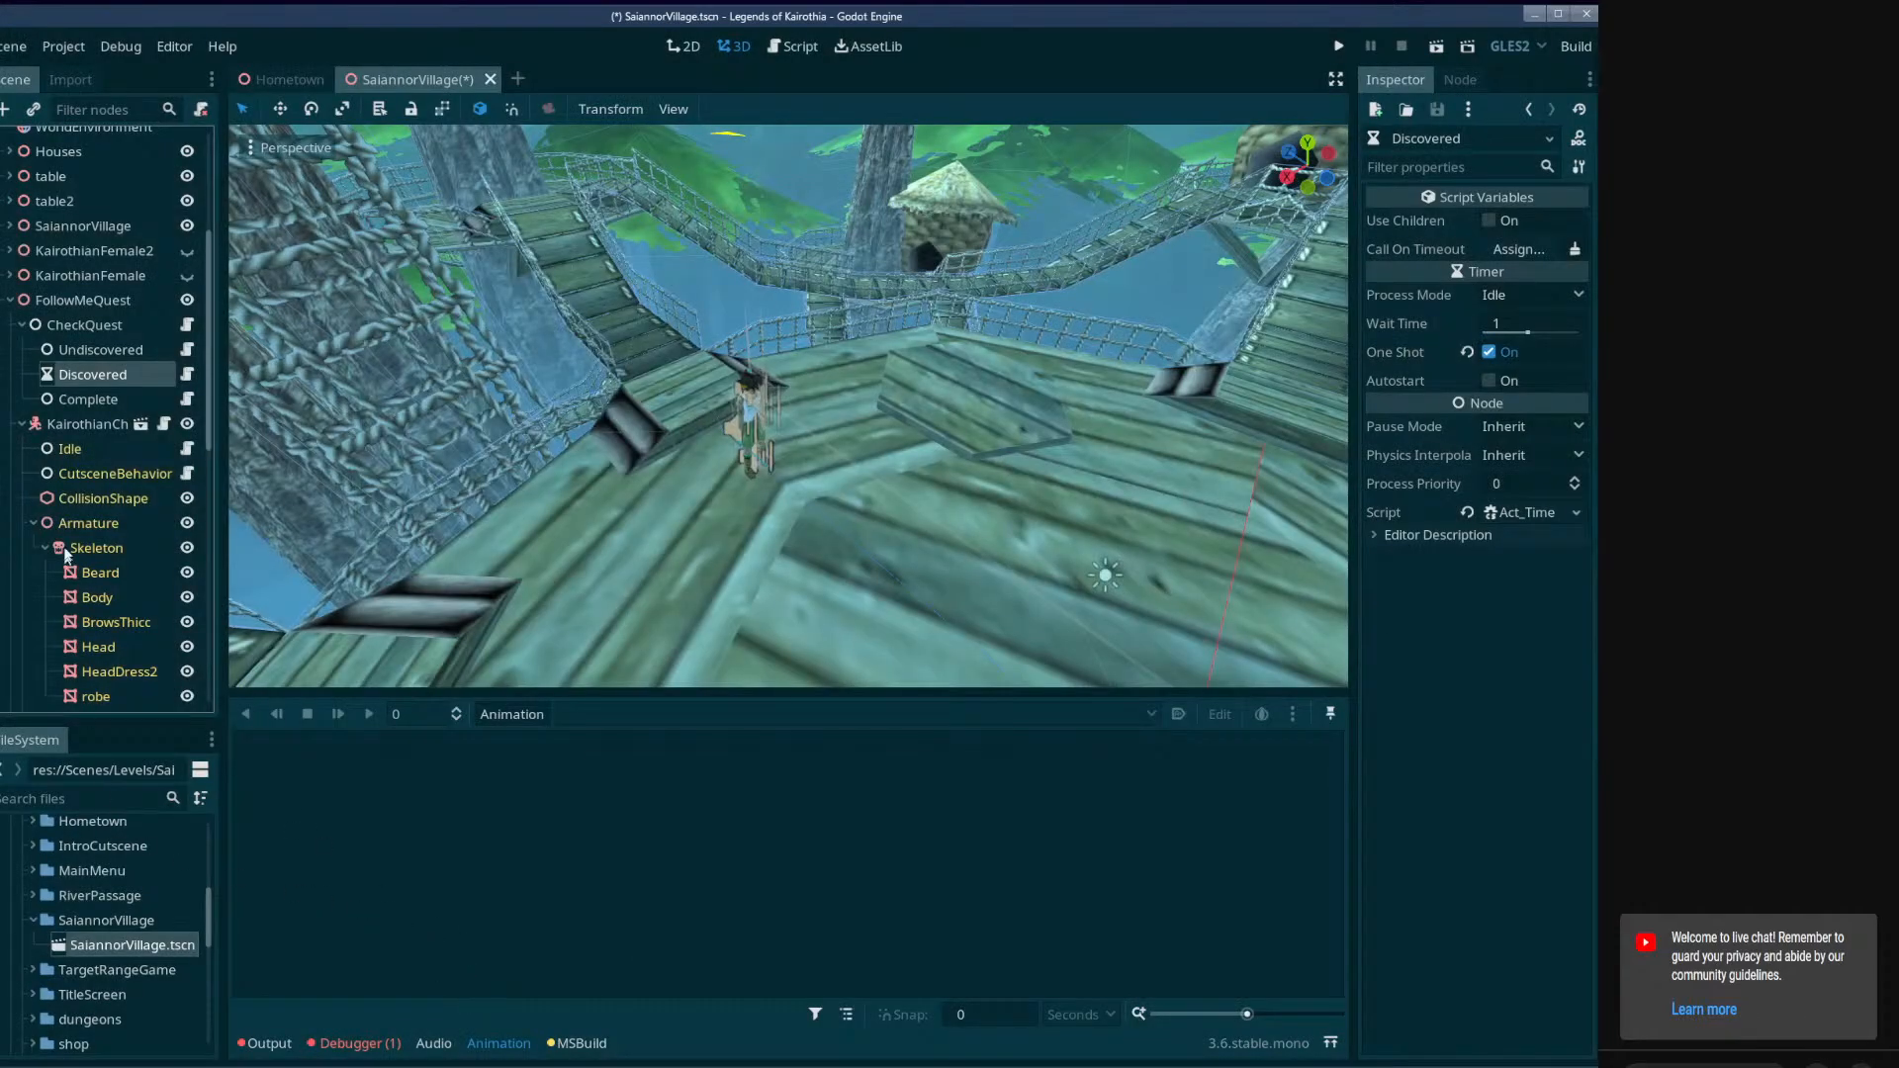
Change the type of the Discovered node from Timer to plain Node.
right_click(91, 384)
click(228, 698)
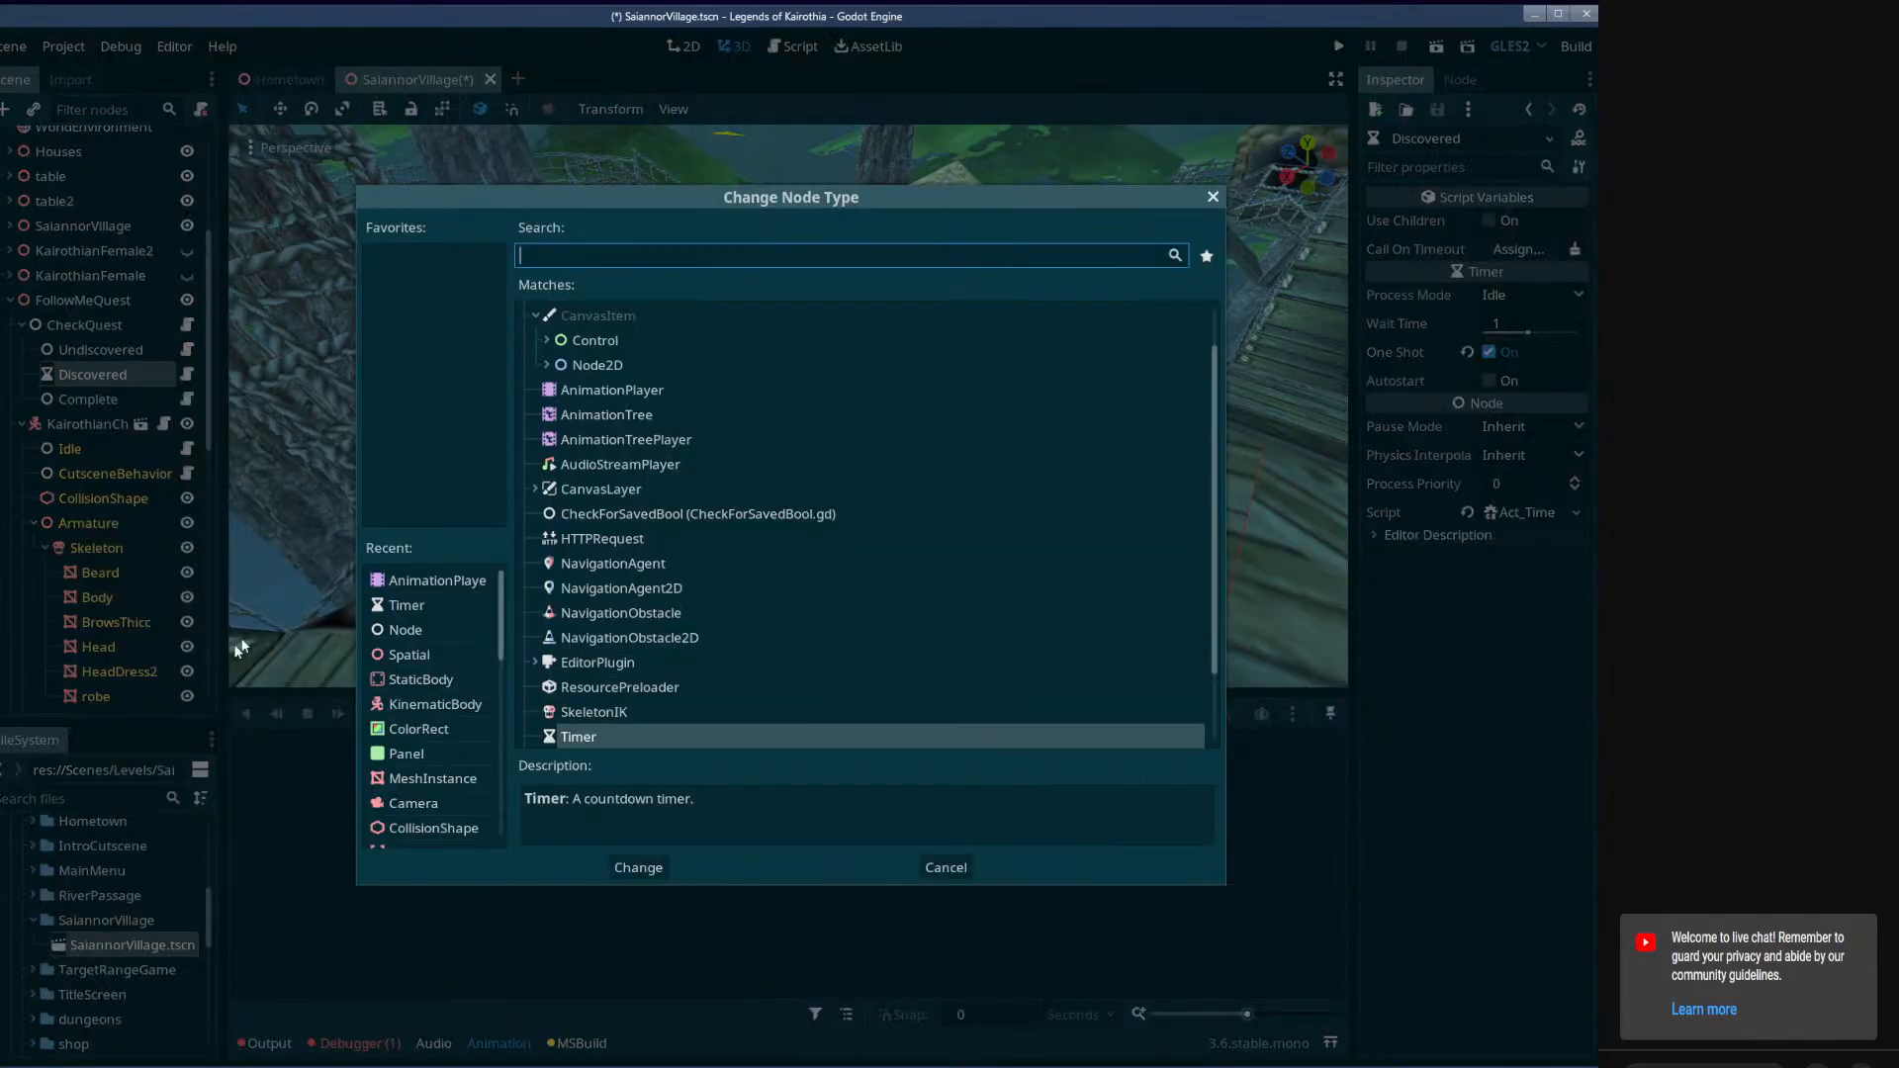
scroll(648, 319, up, 2)
double_click(643, 317)
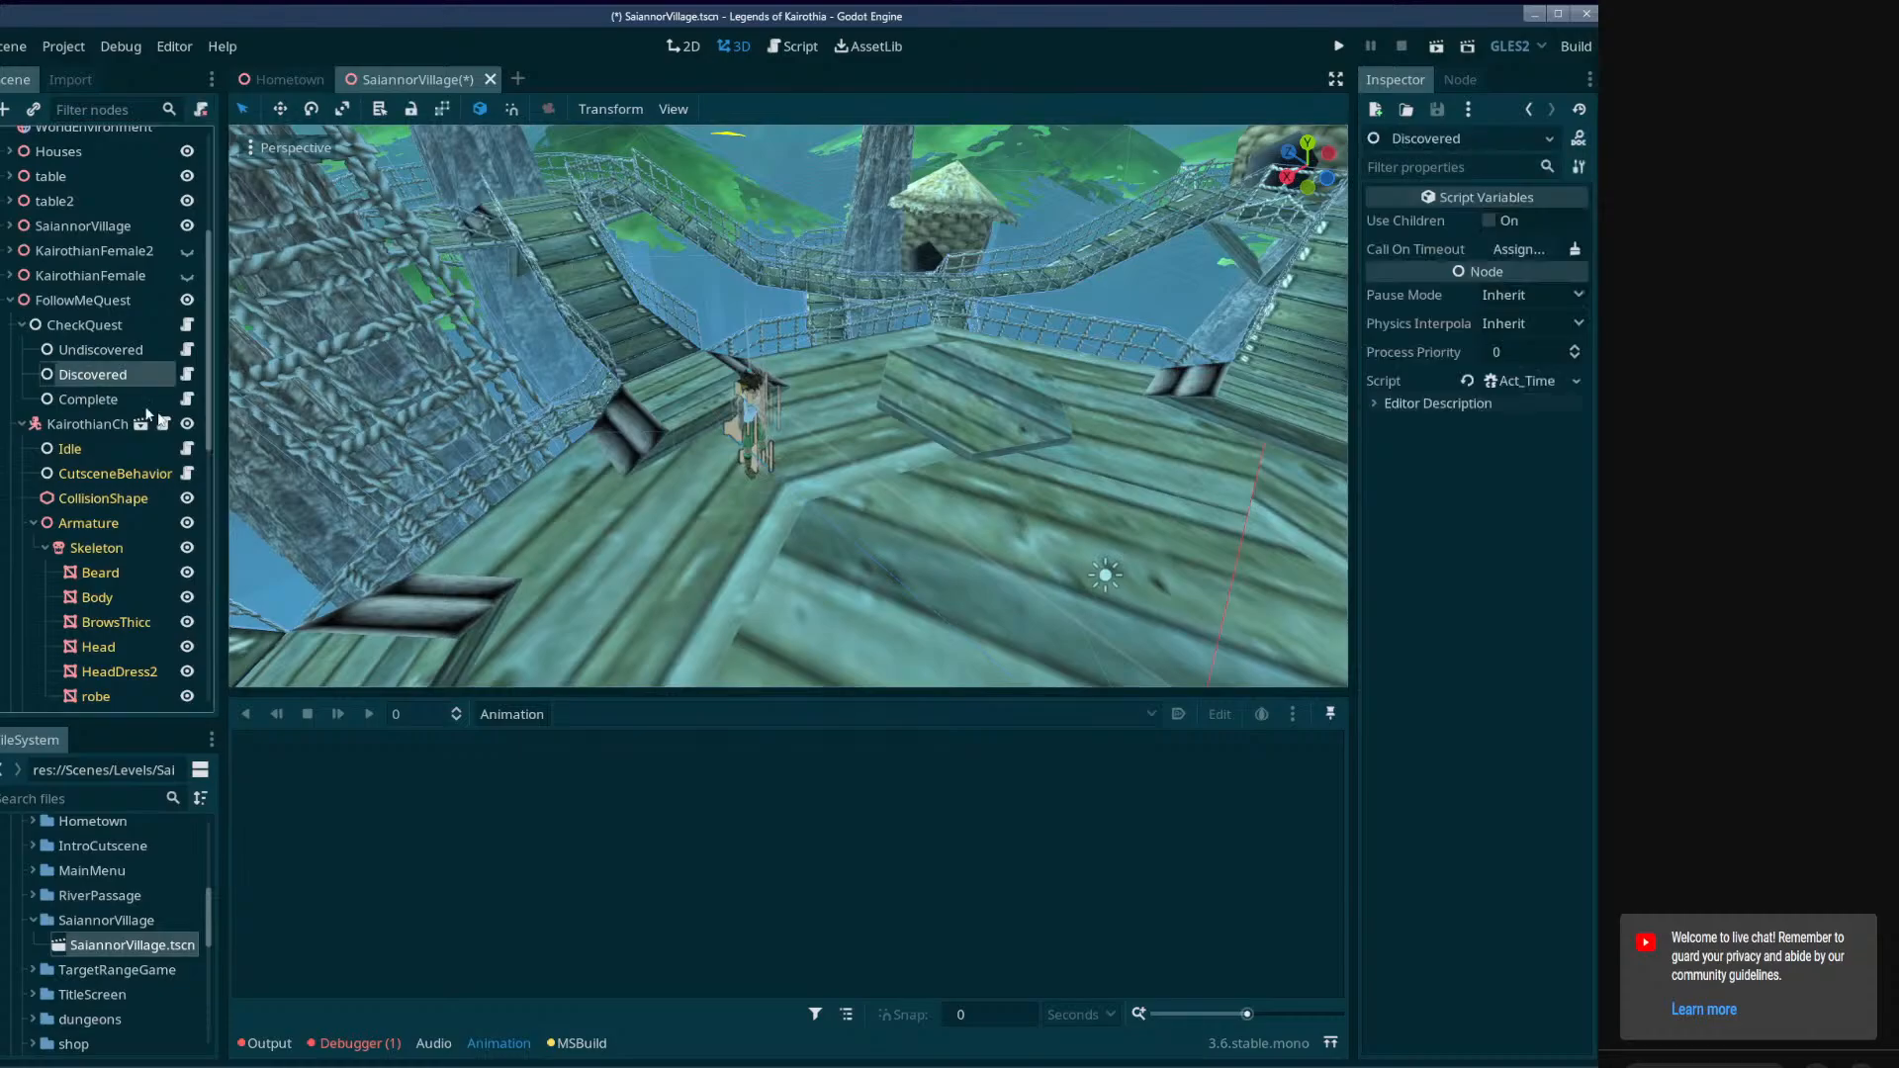
click(1565, 379)
click(1525, 484)
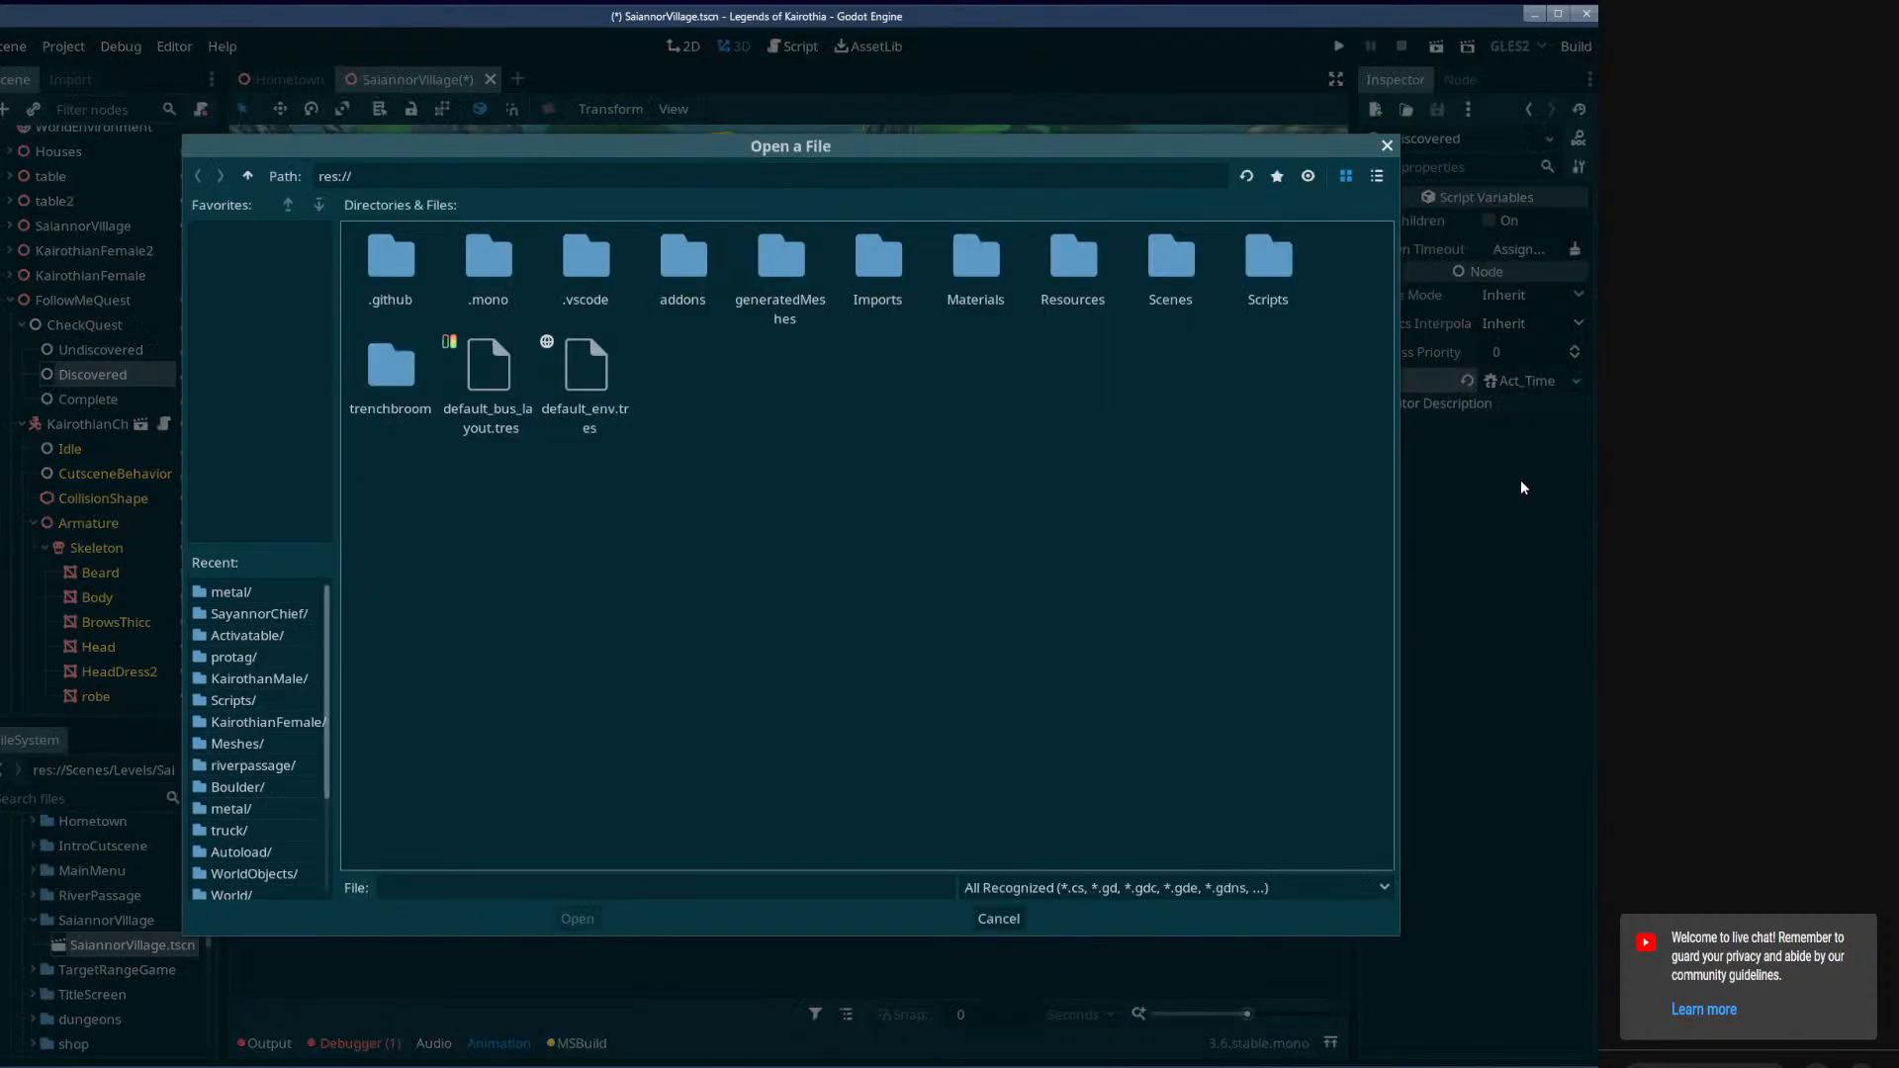
click(998, 918)
Replace the Discovered node's script with Scripts/Activatable/Act_SetAnimPlayerAnimation.cs and save the scene.
click(1574, 380)
click(1508, 463)
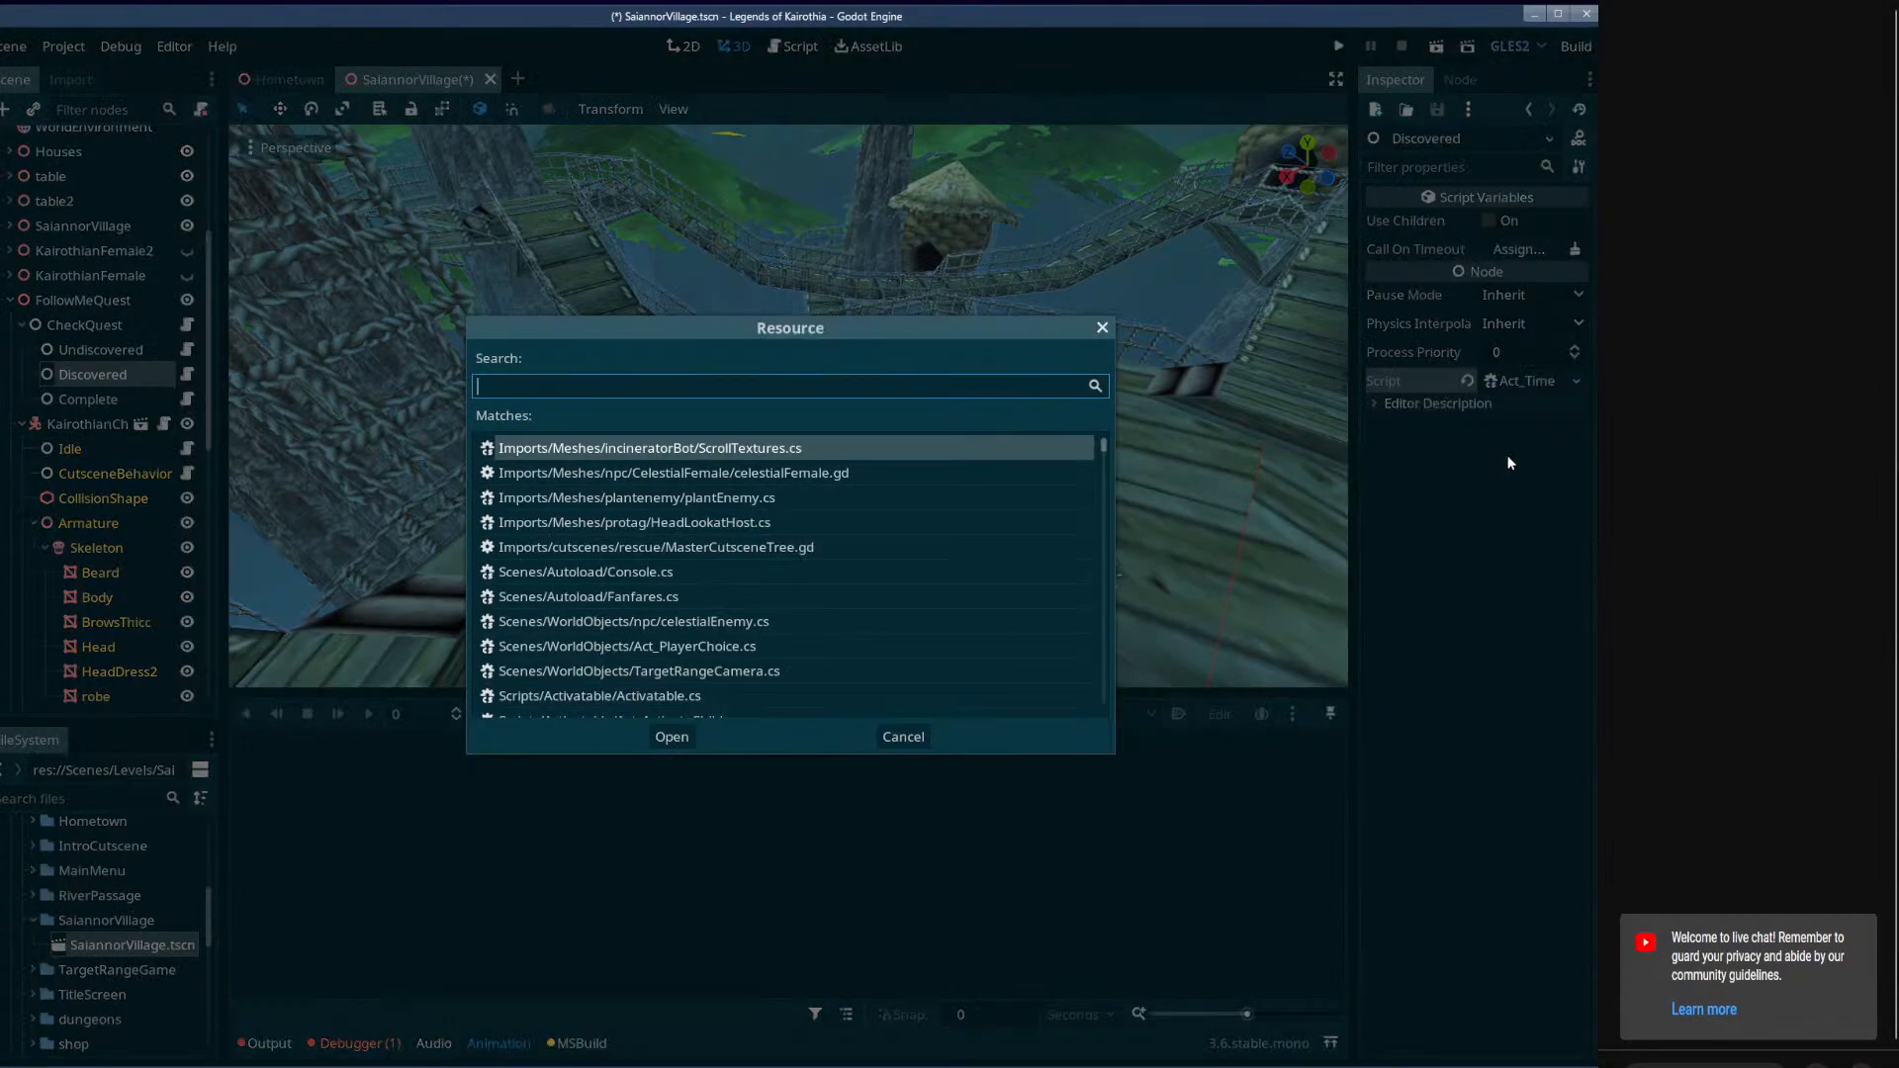
text(an)
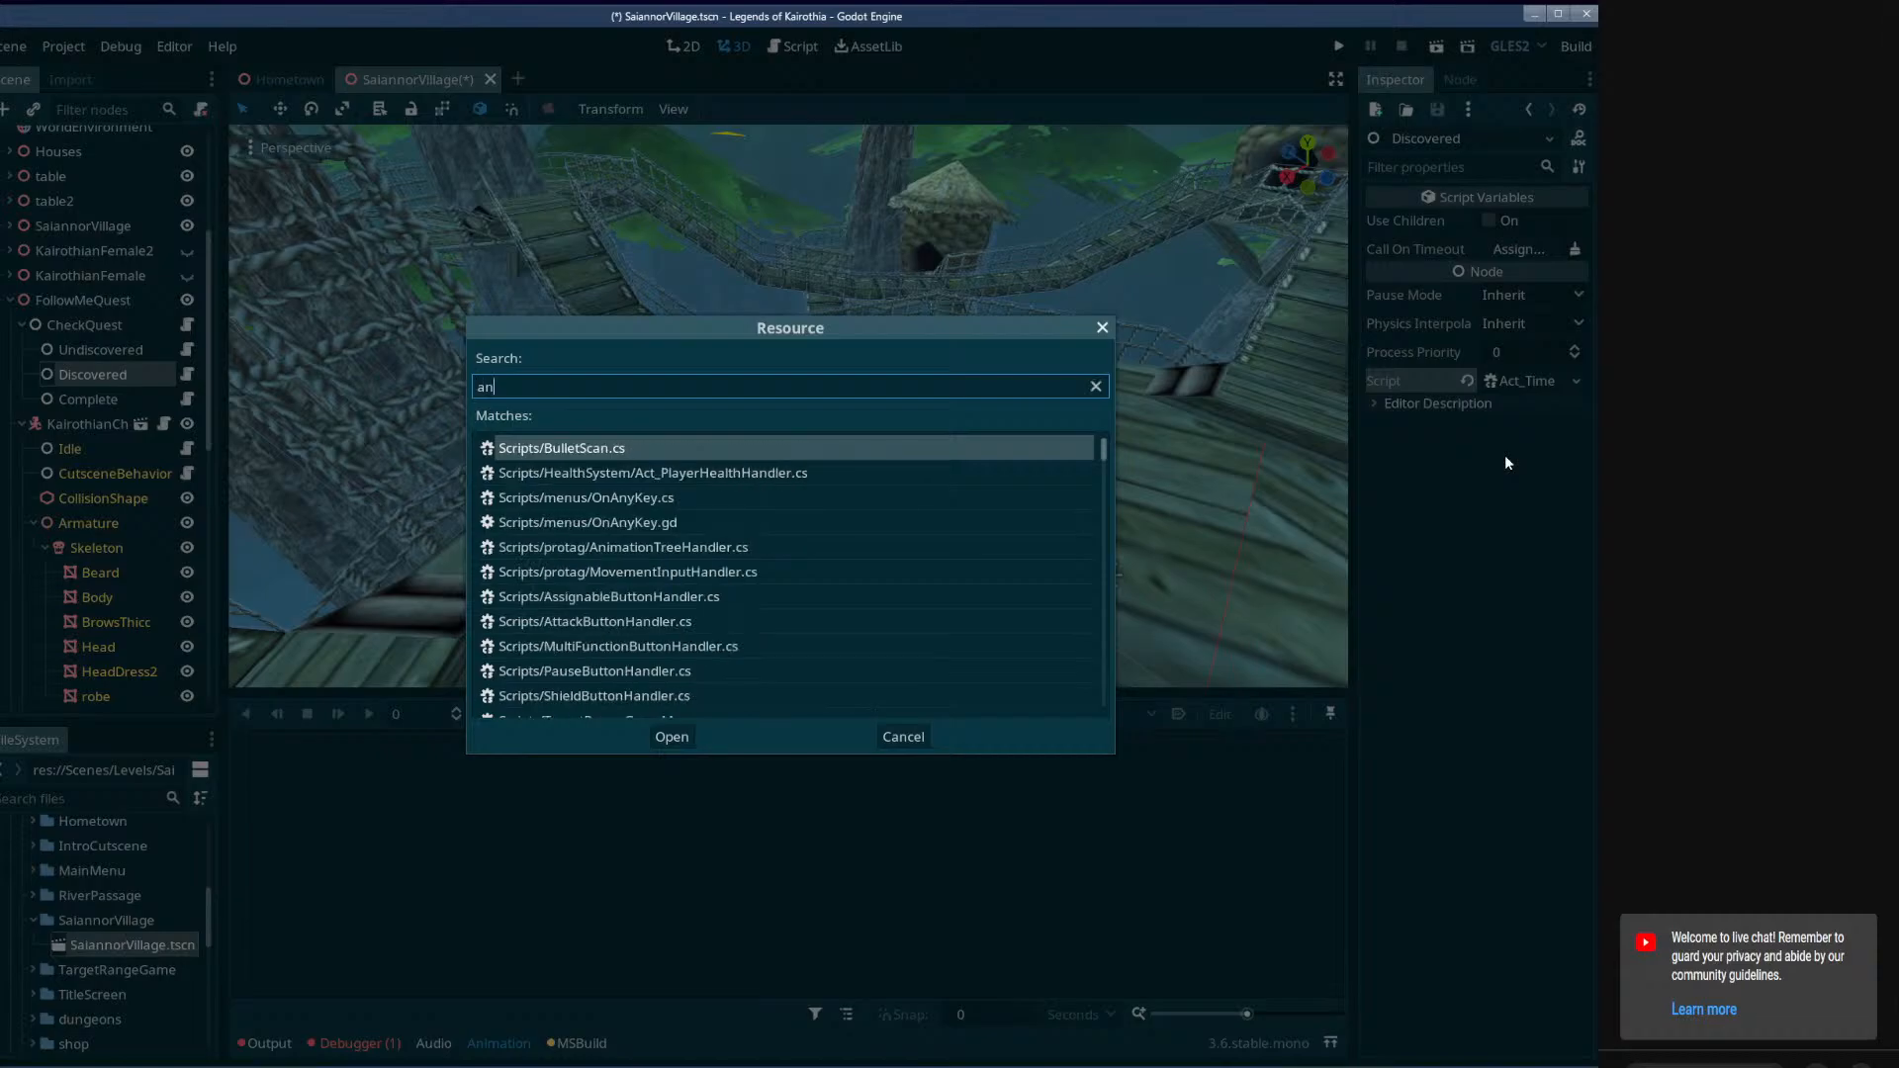
text(imationp)
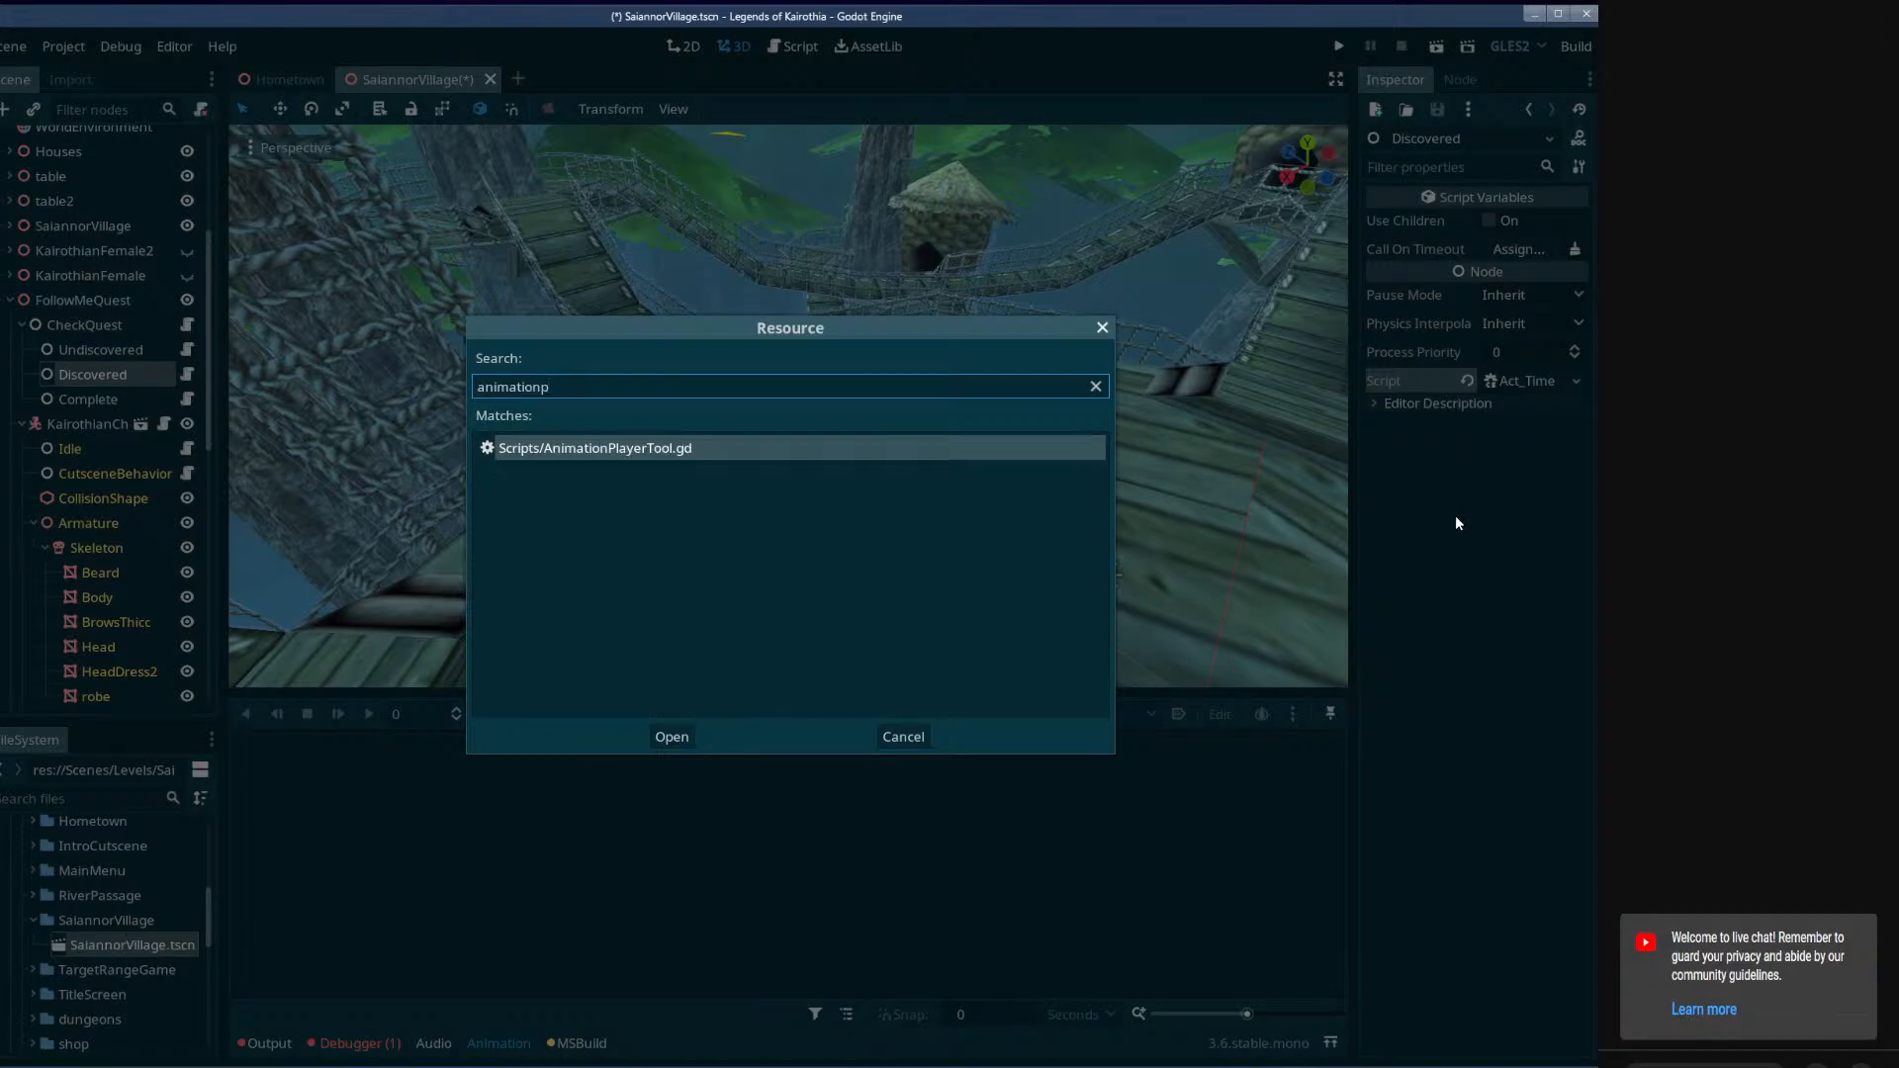
key(BackSpace)
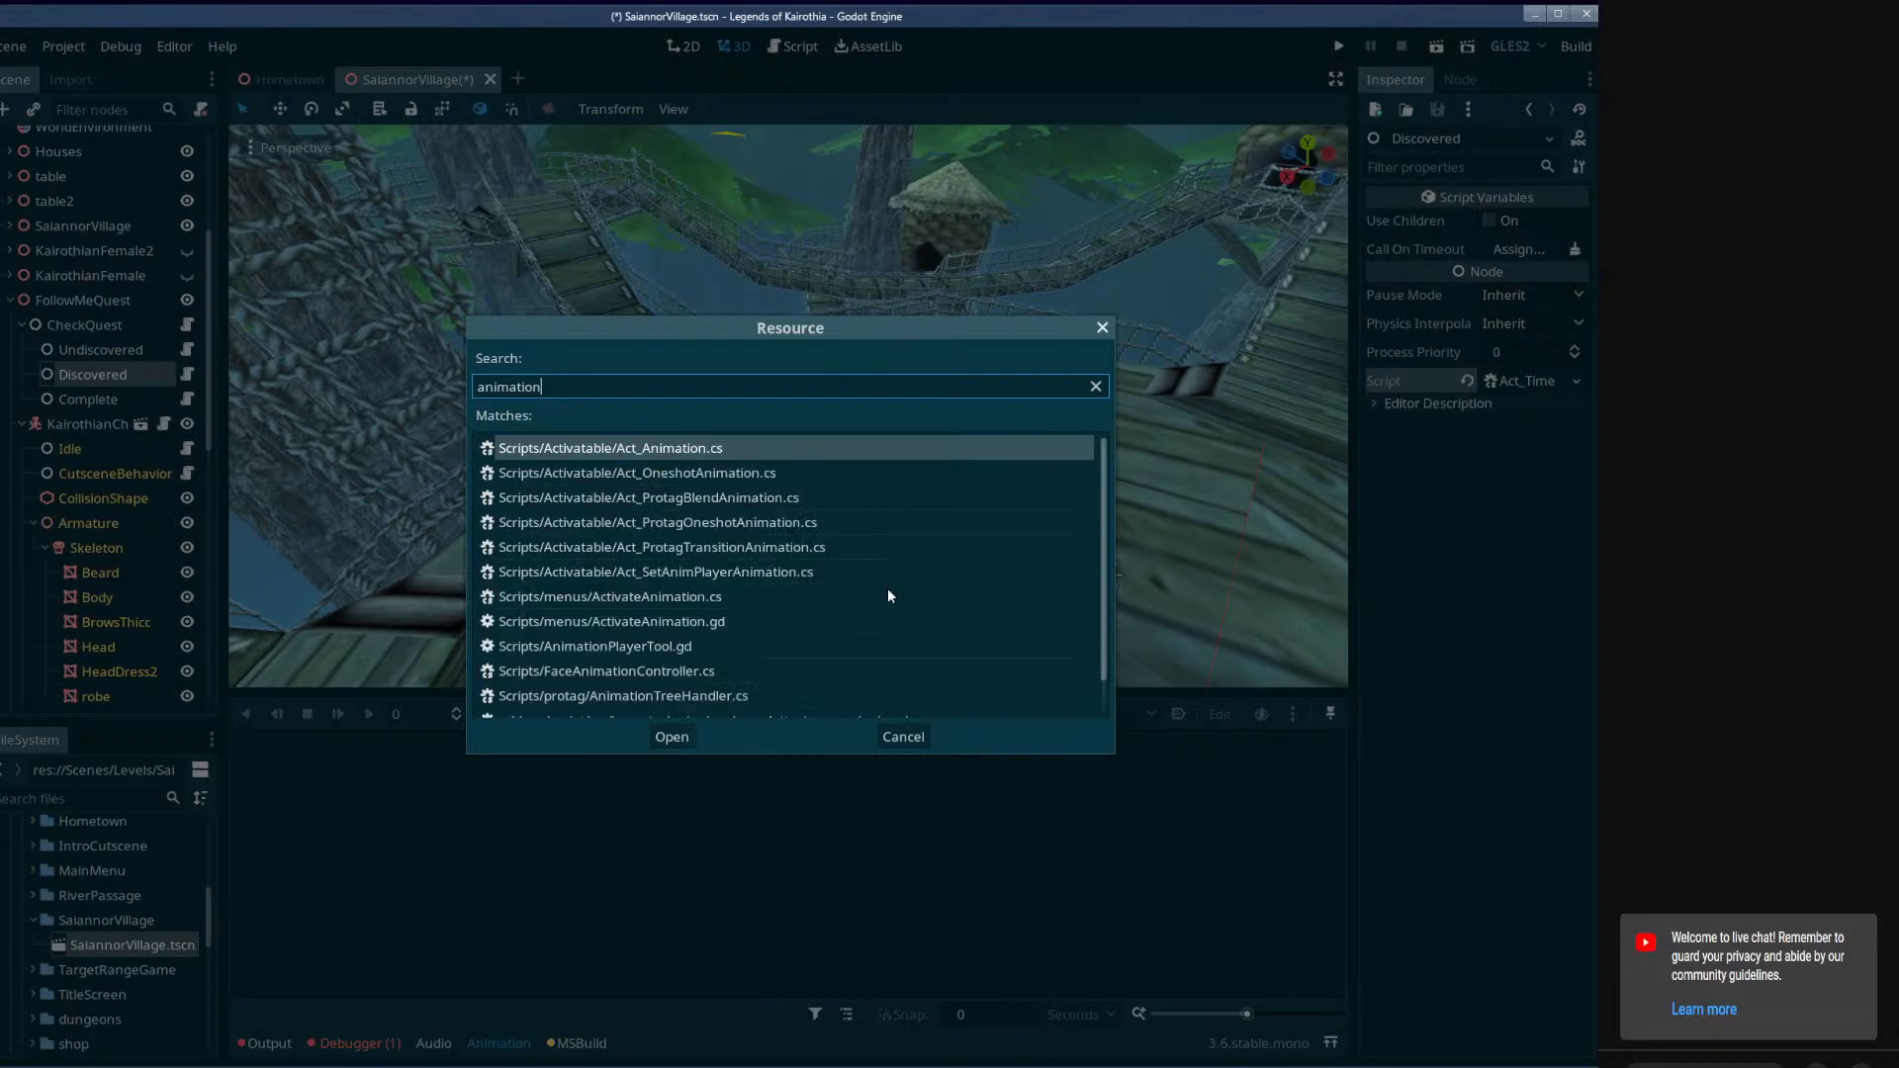
click(719, 542)
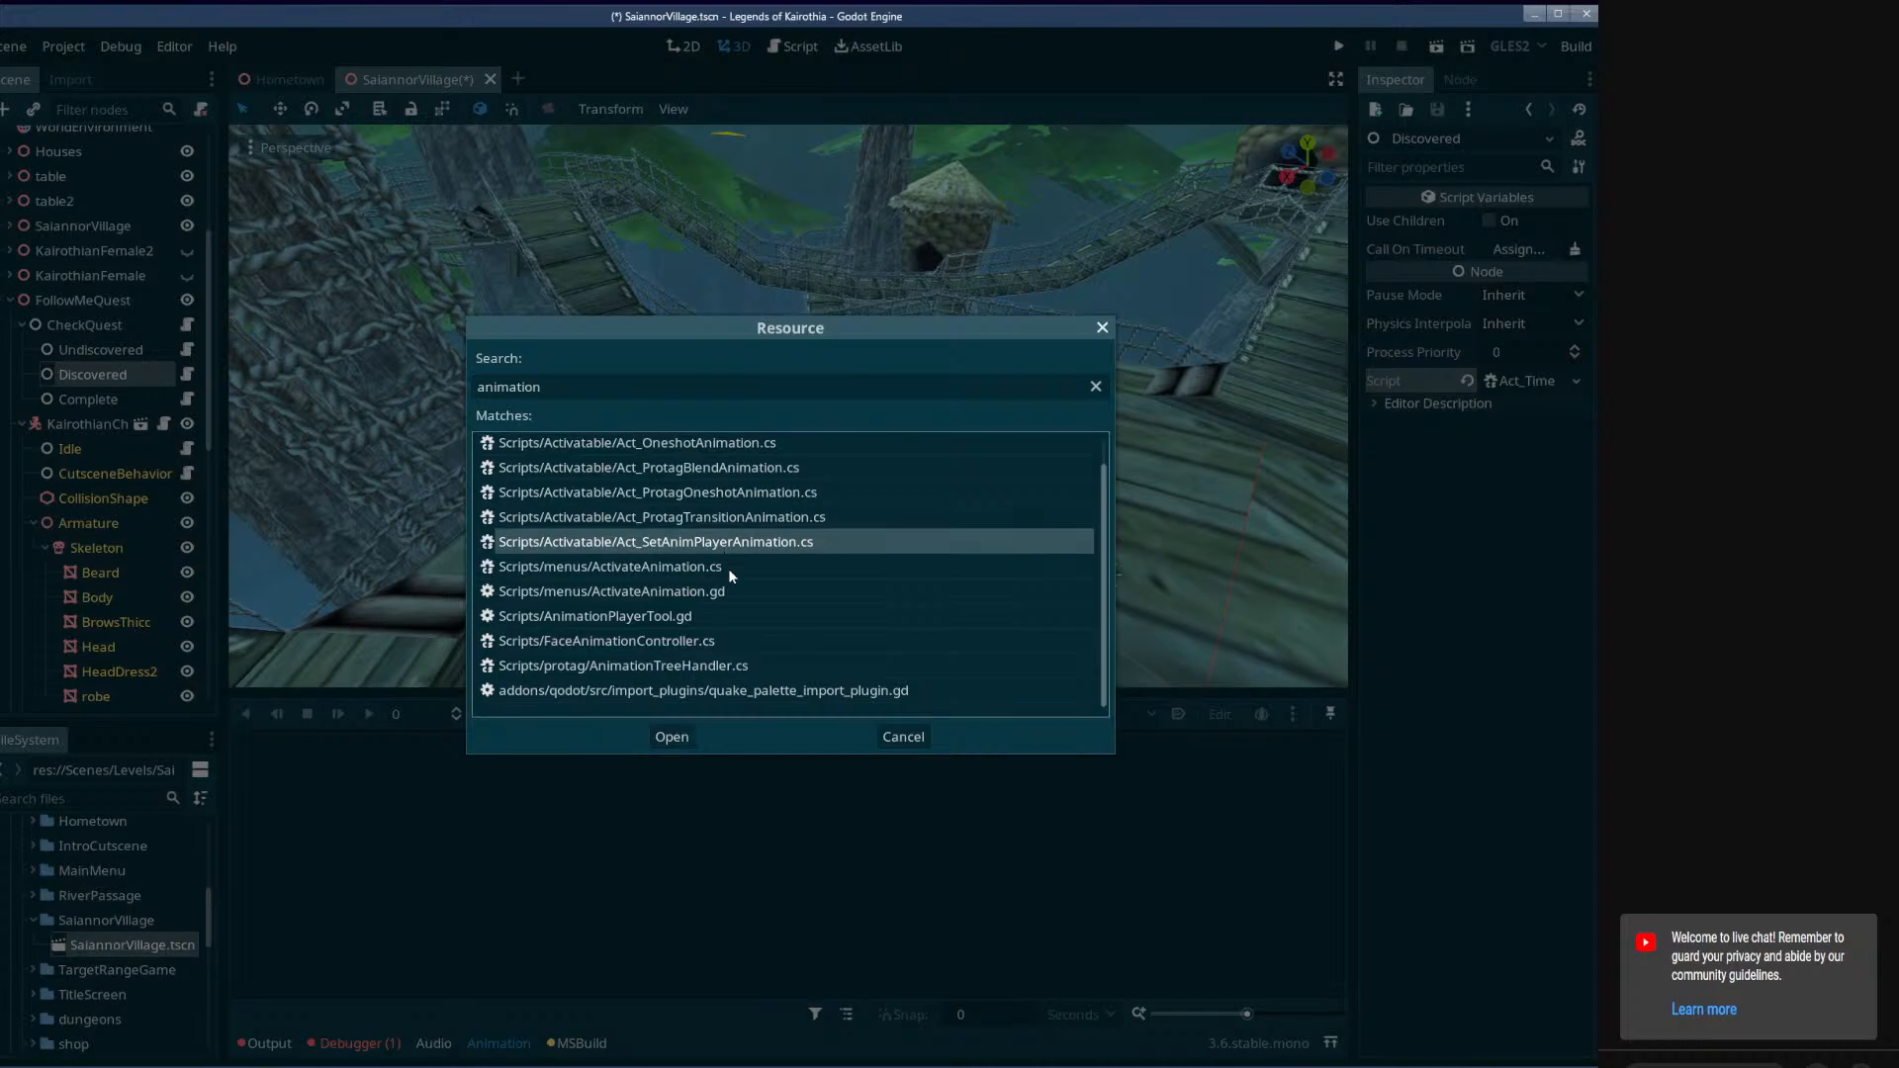
click(683, 738)
scroll(132, 491, down, 3)
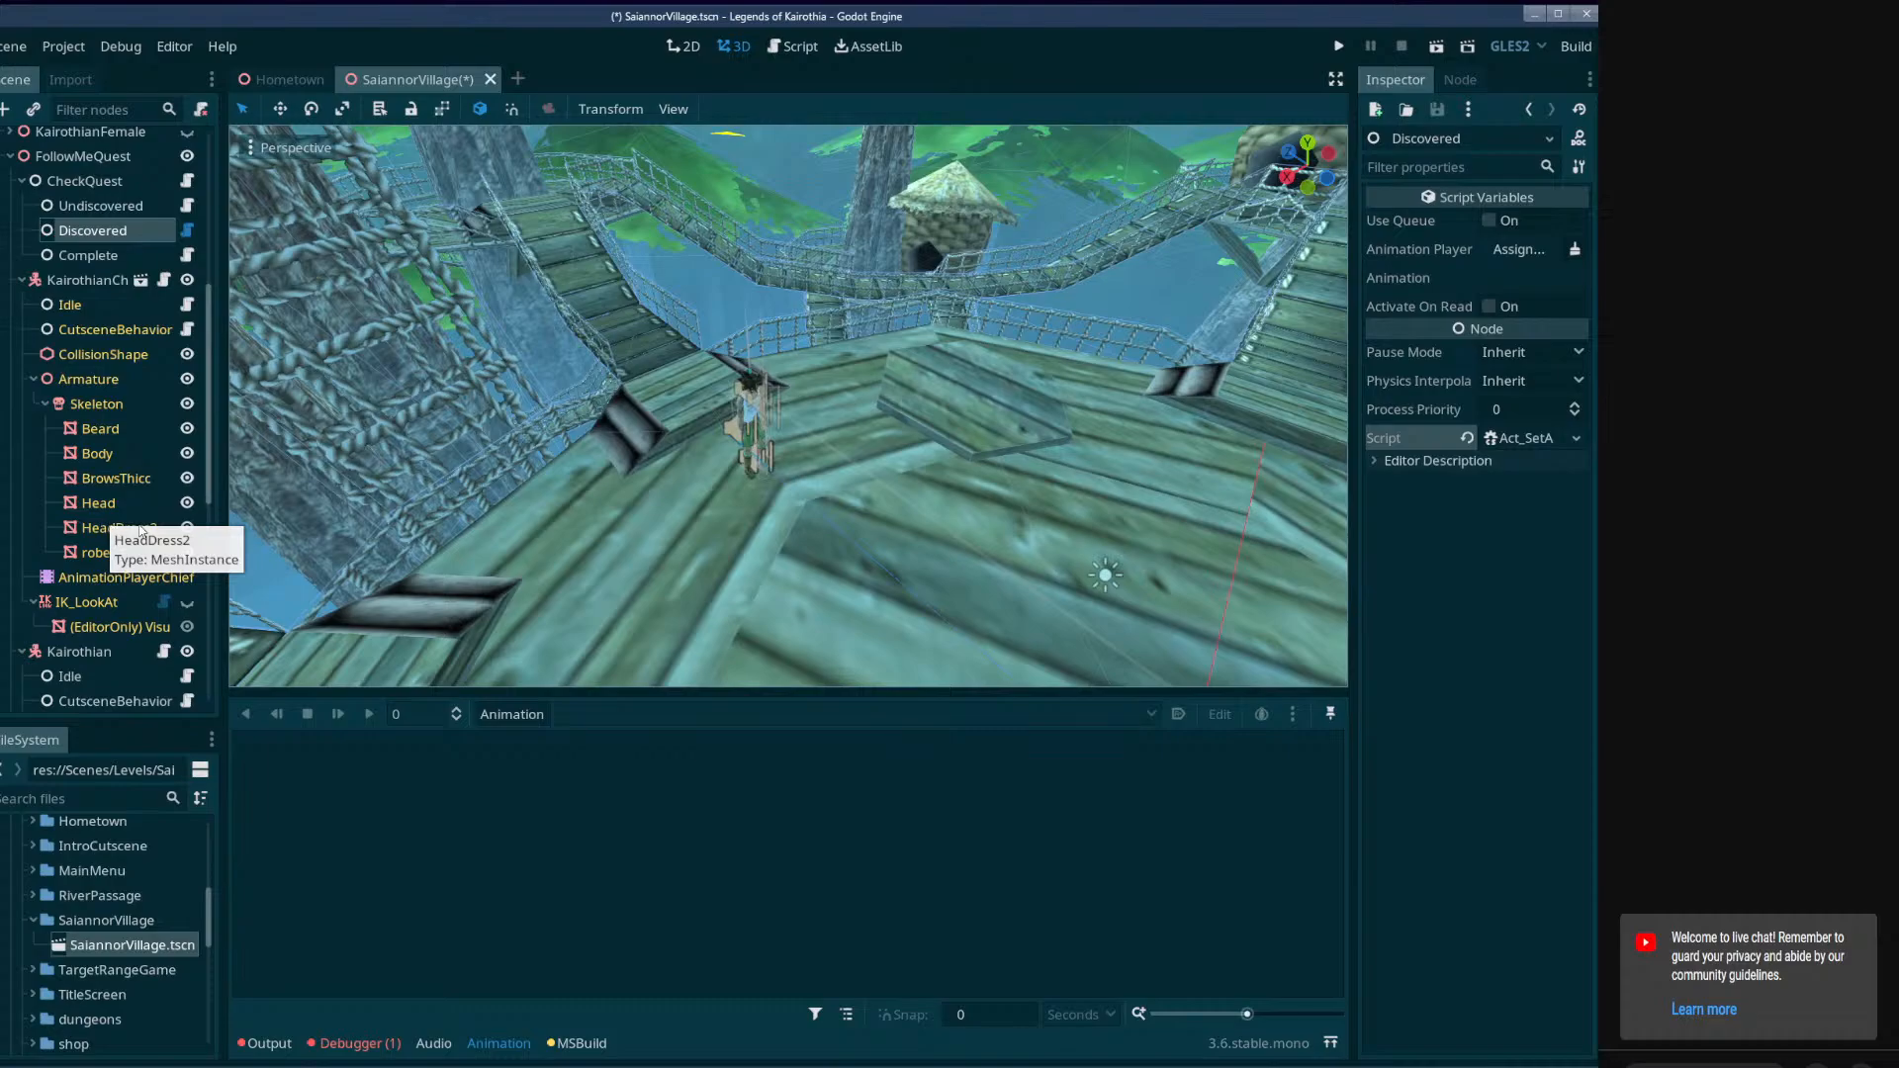
key(ctrl+s)
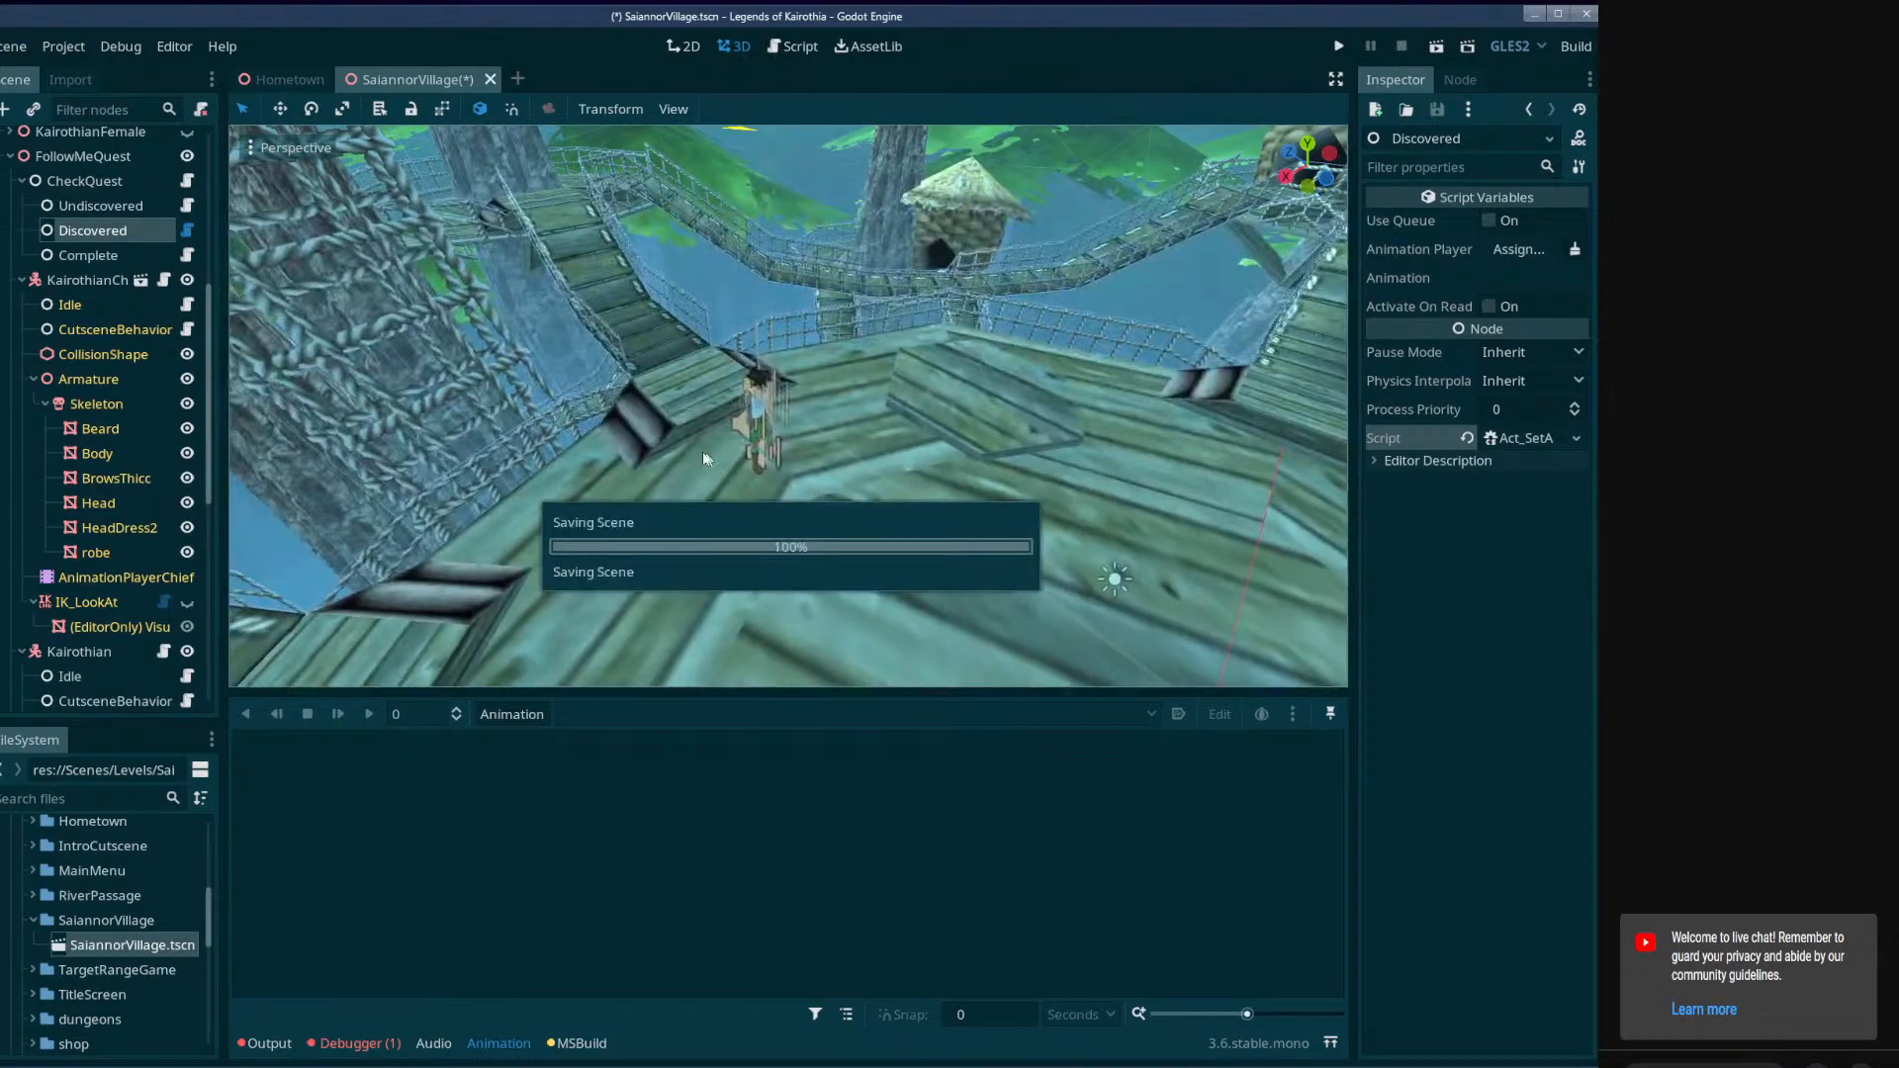
right_click(121, 234)
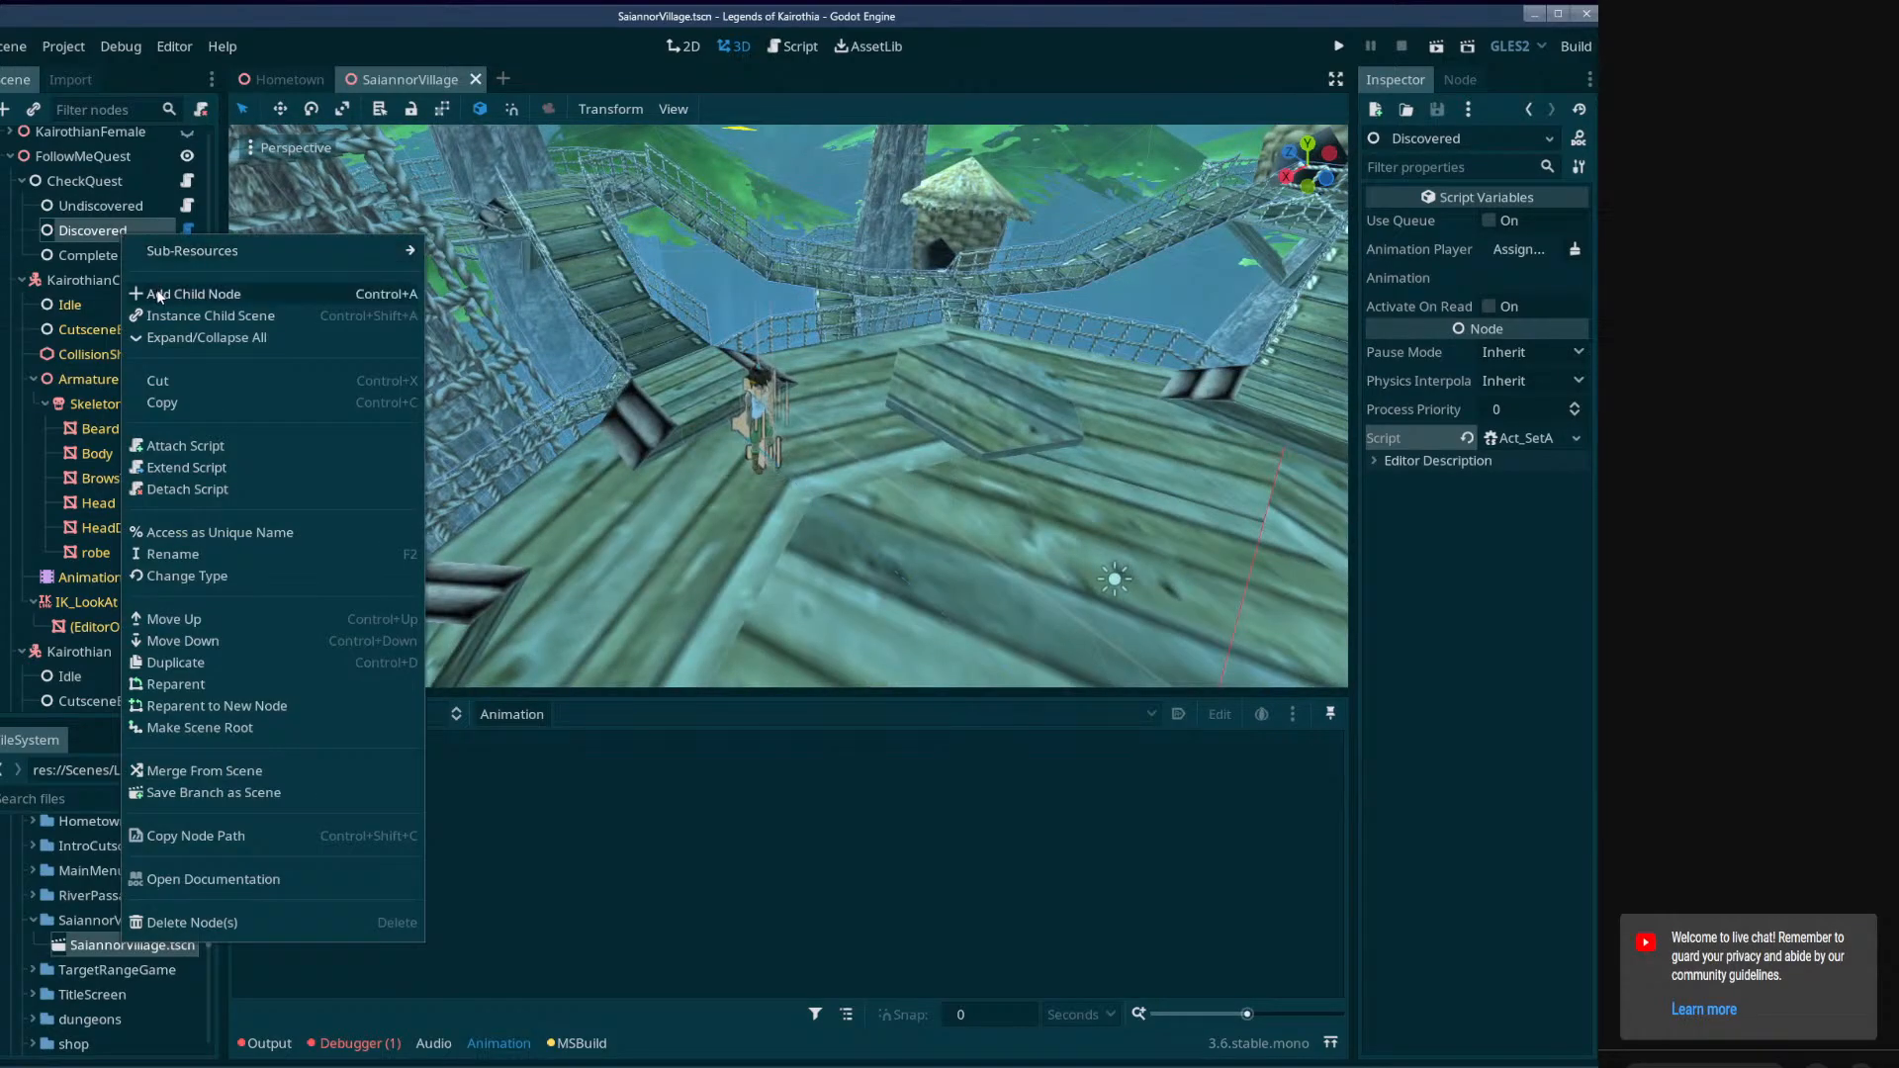
click(87, 204)
click(94, 230)
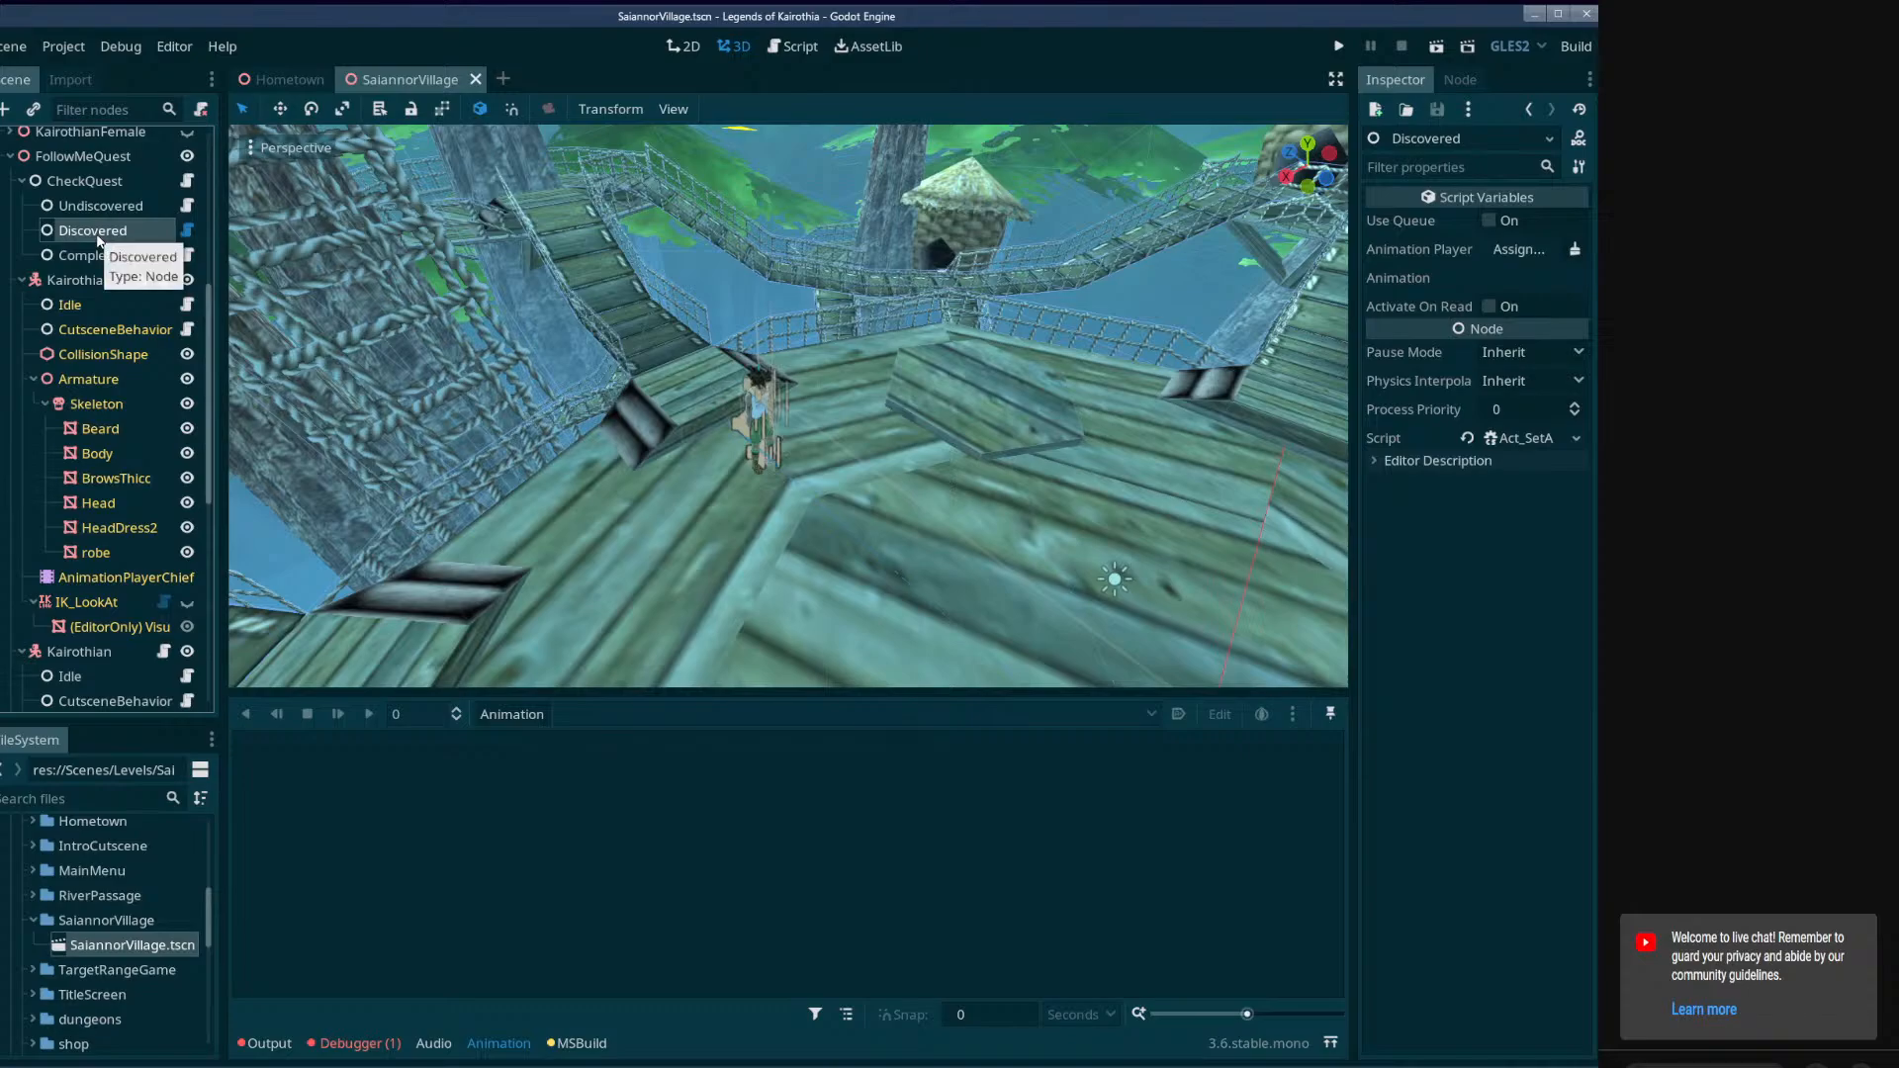
click(794, 47)
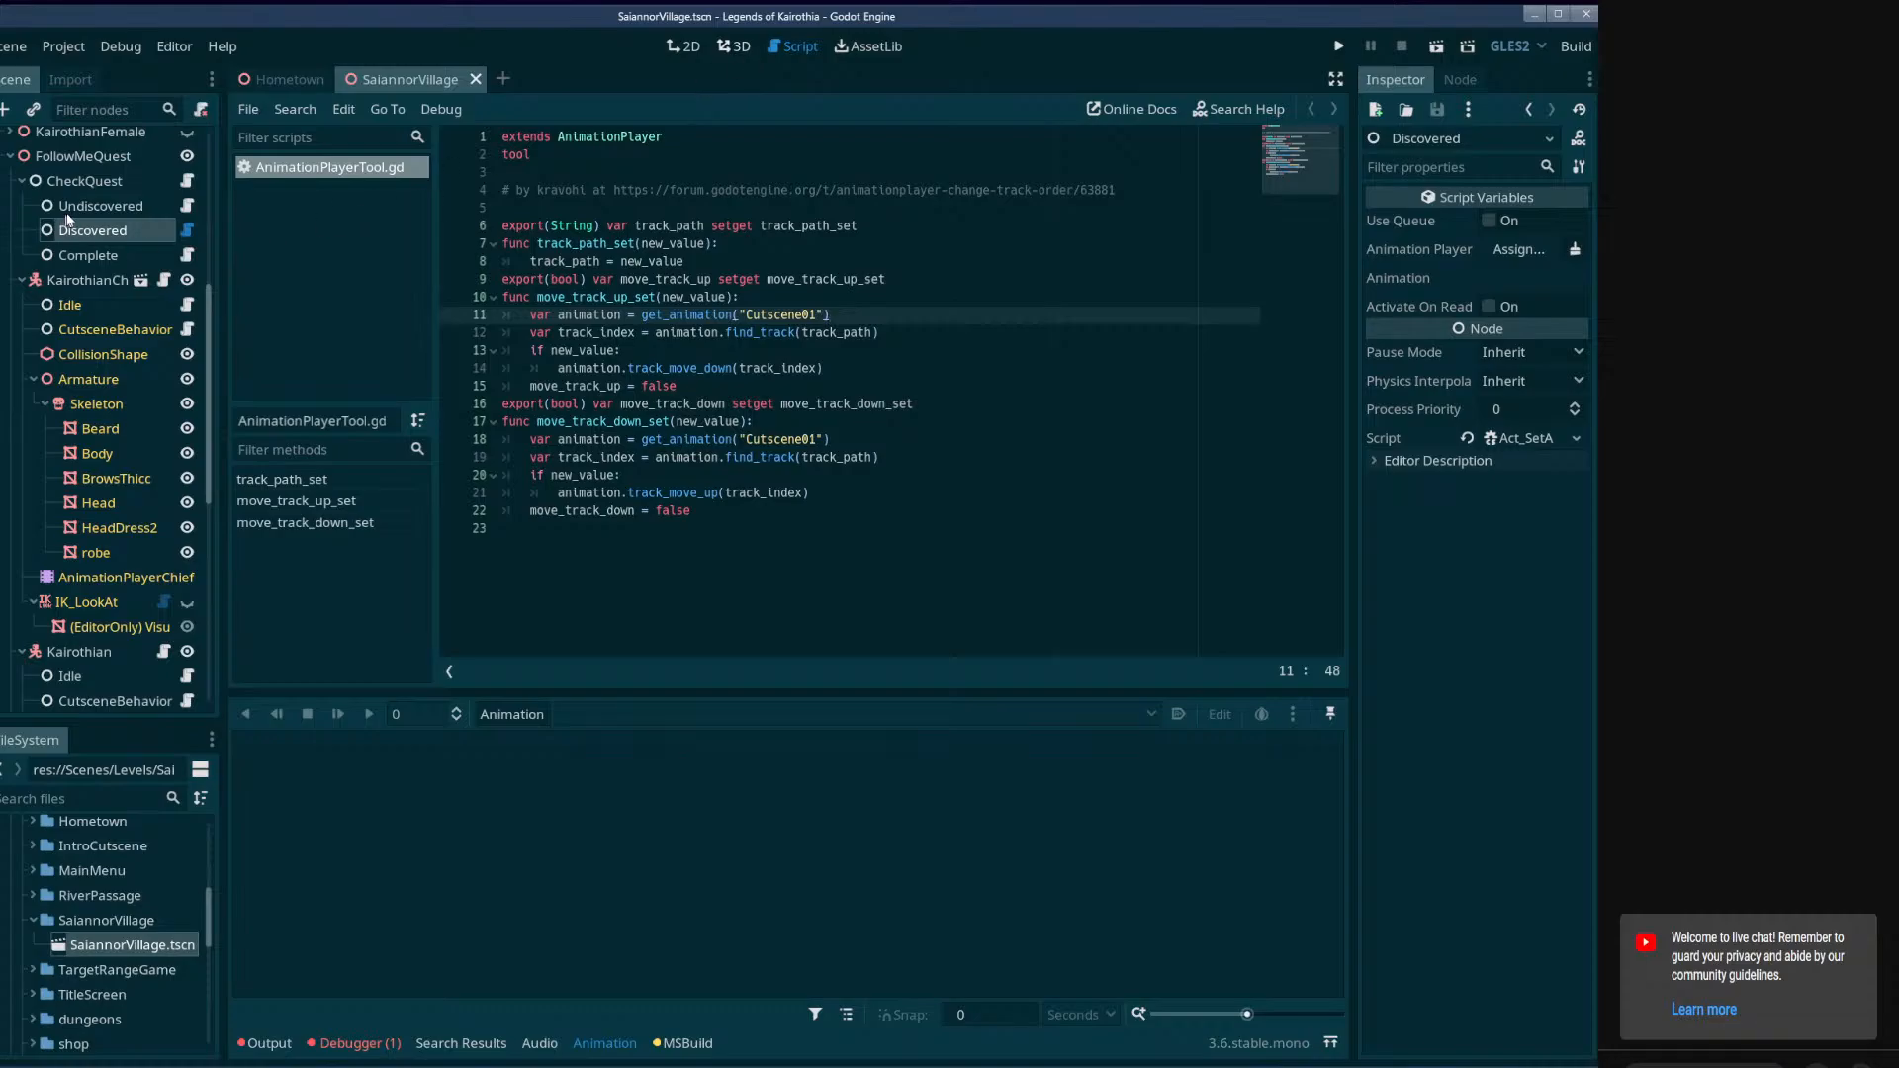
click(1576, 438)
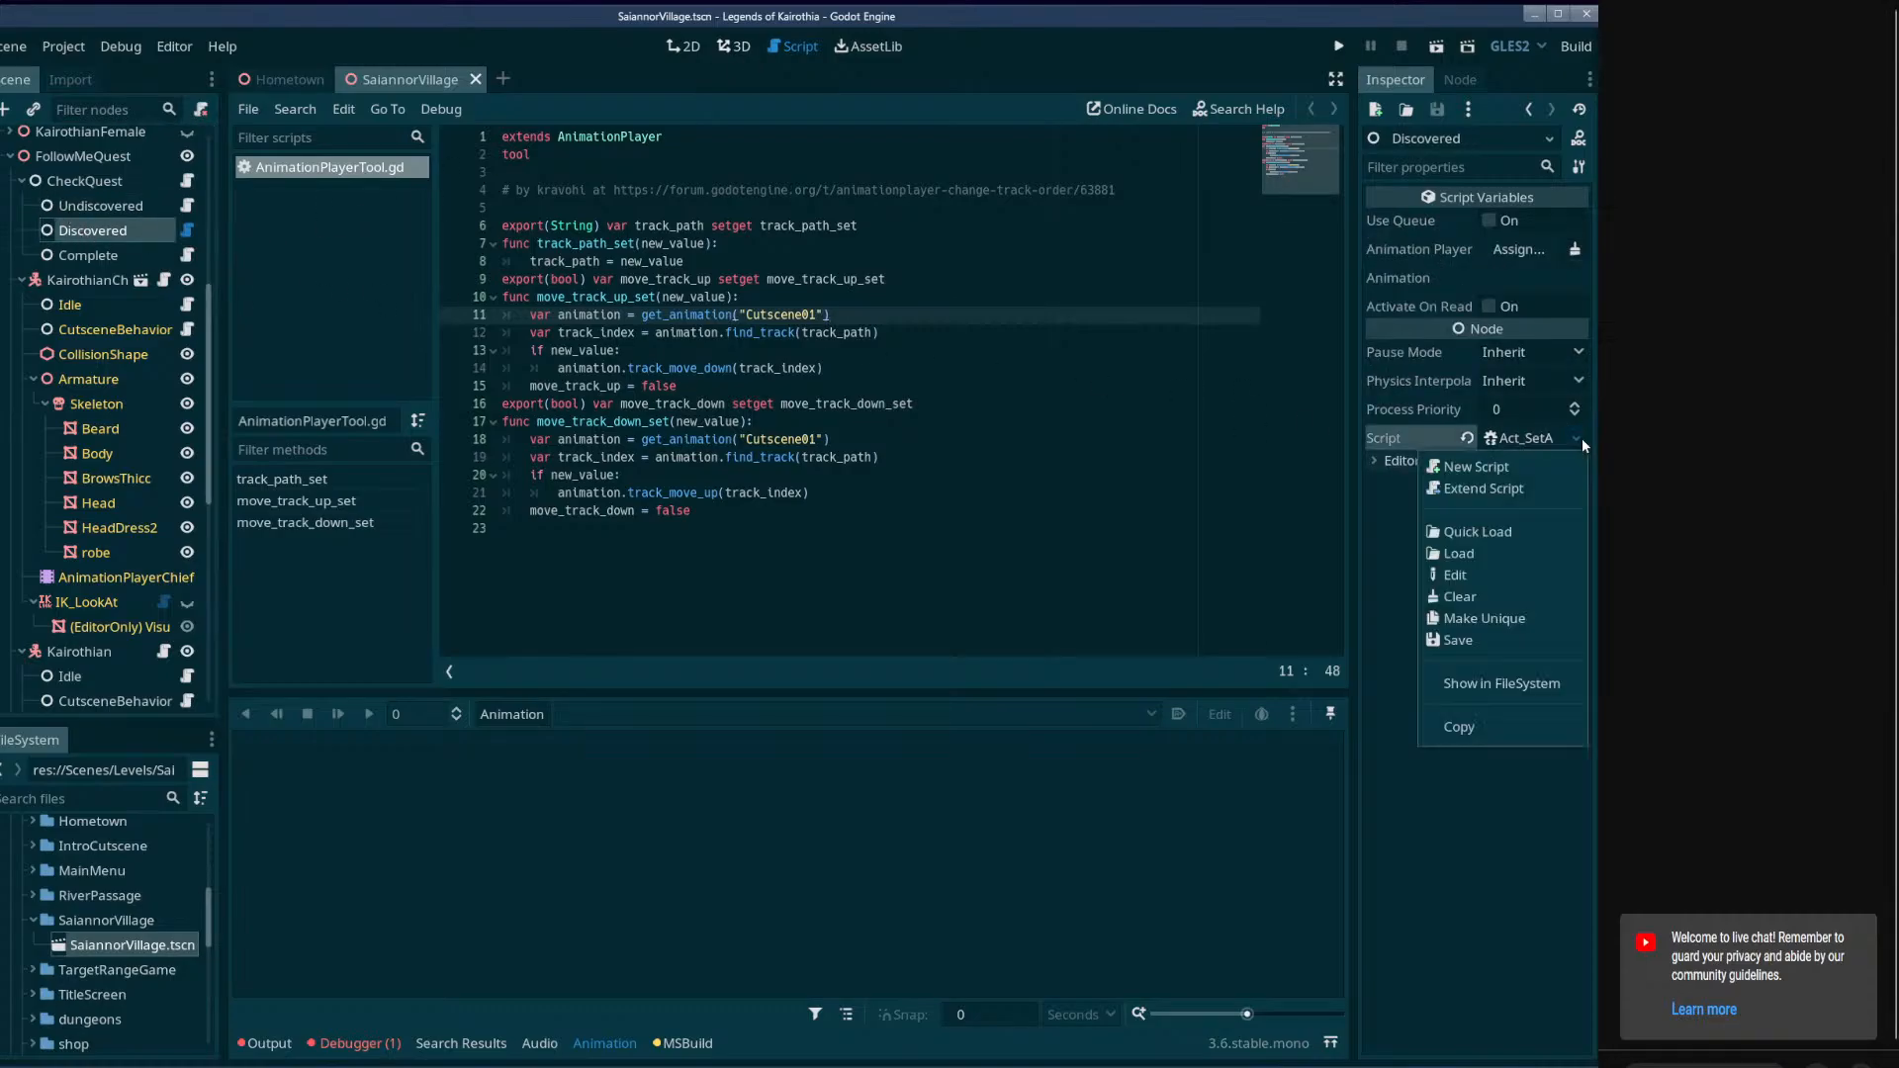
click(1359, 433)
mouse_move(1357, 435)
mouse_down()
mouse_move(989, 460)
mouse_move(1362, 472)
mouse_up()
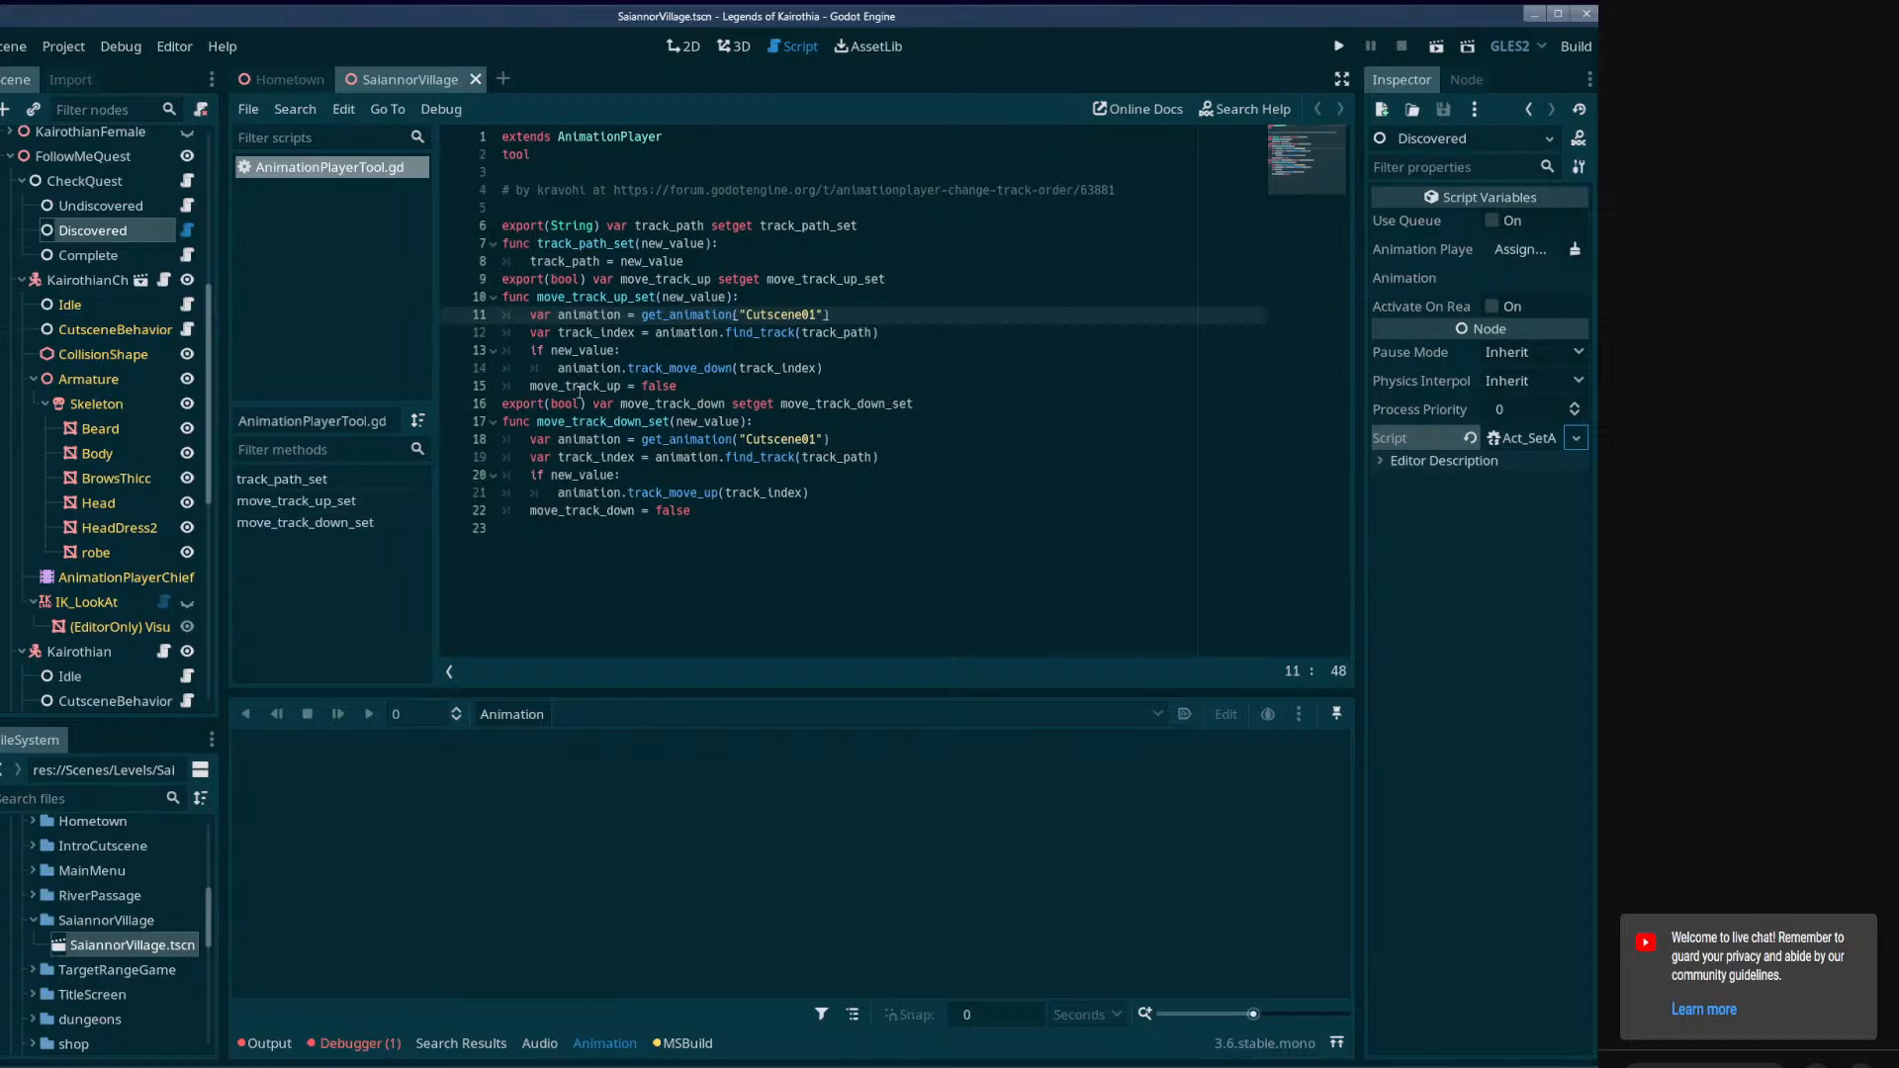
Close the SaiannorVillage scene, reopen it from the project files, and show it in the 3D workspace.
click(475, 80)
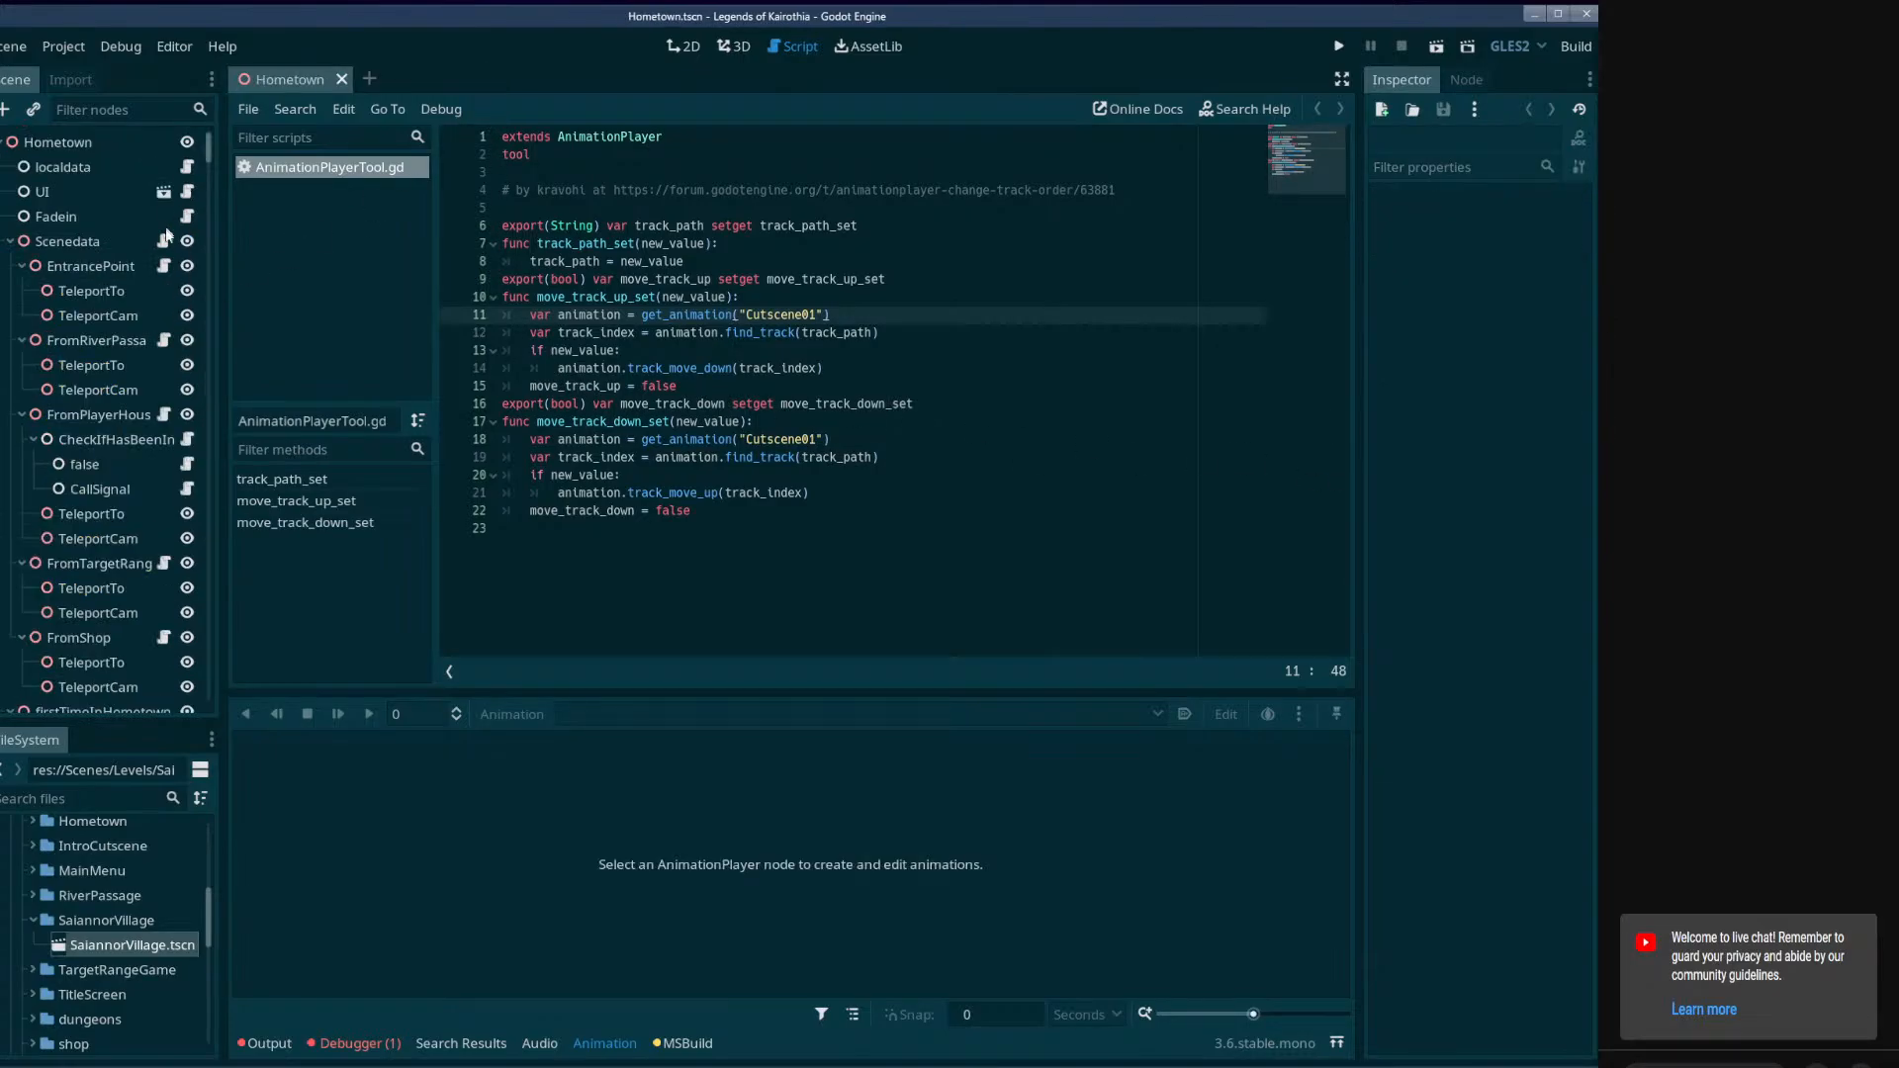
scroll(144, 336, down, 6)
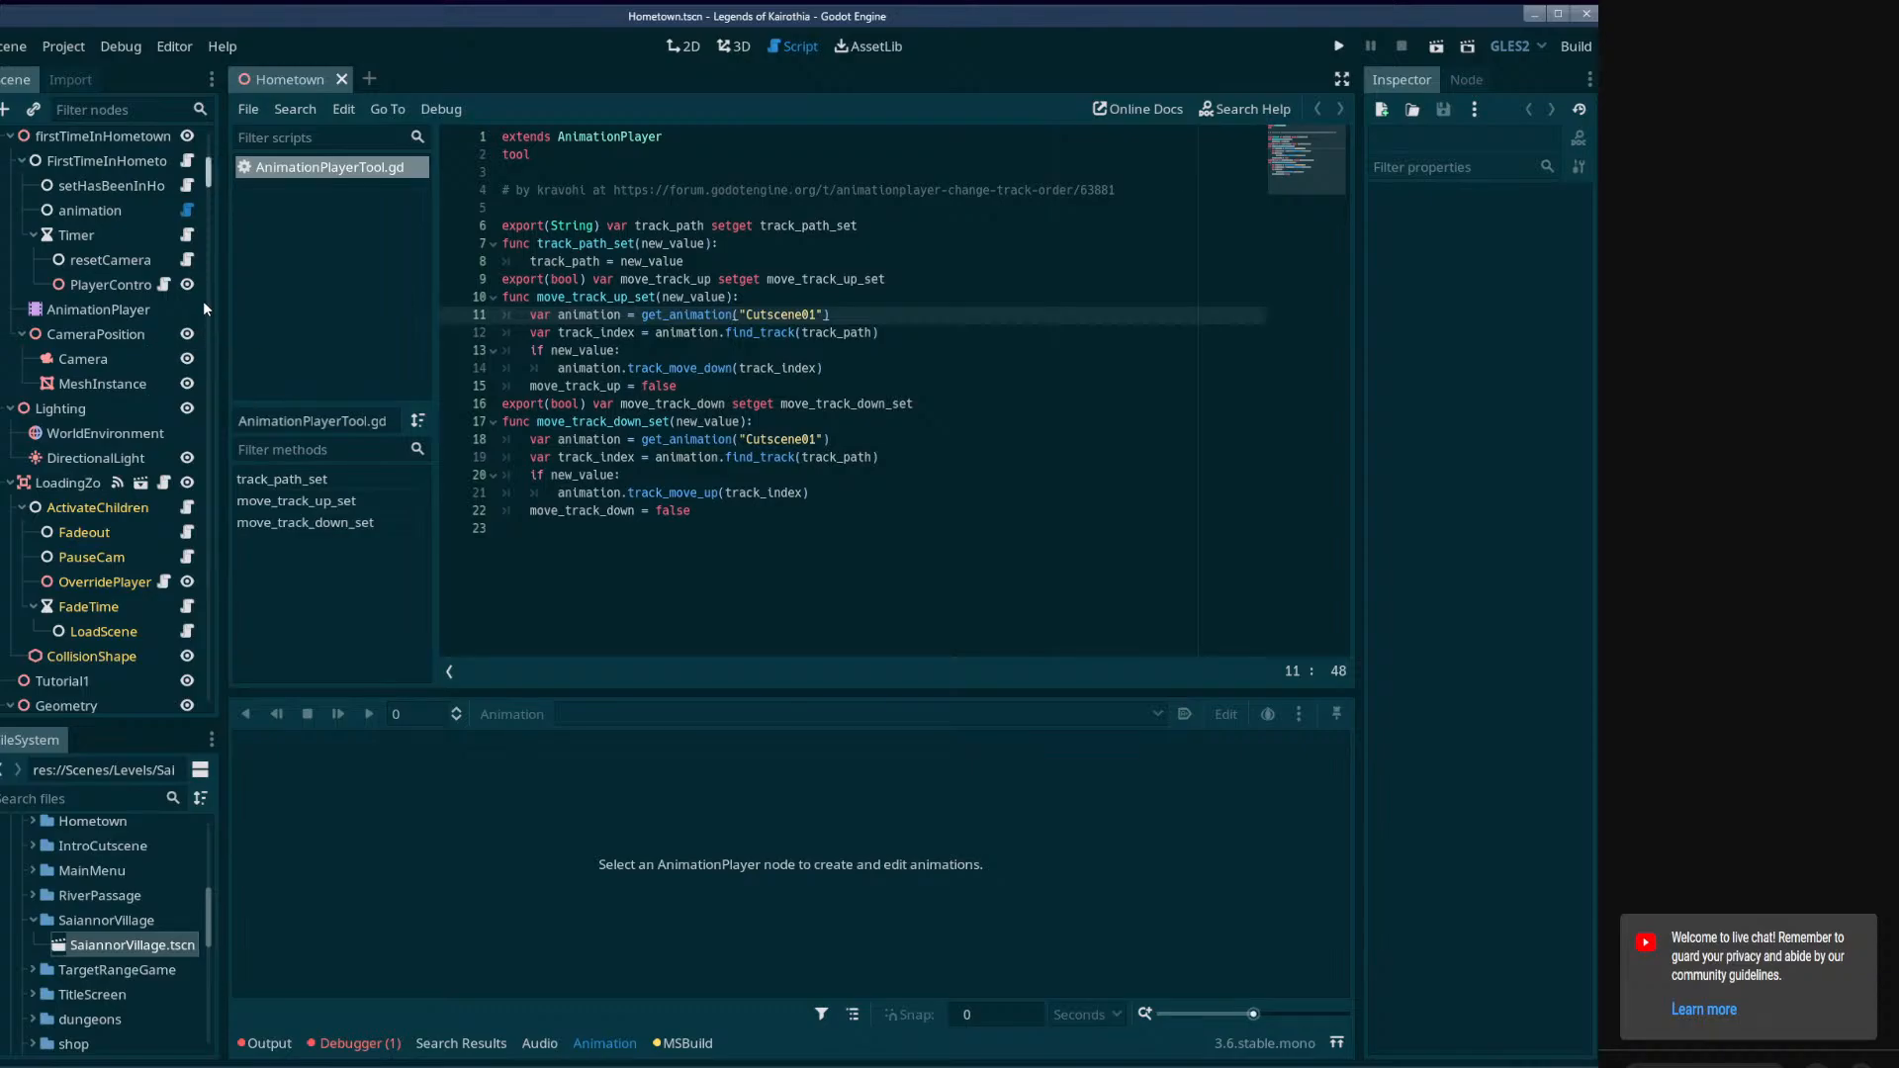
click(141, 948)
double_click(197, 945)
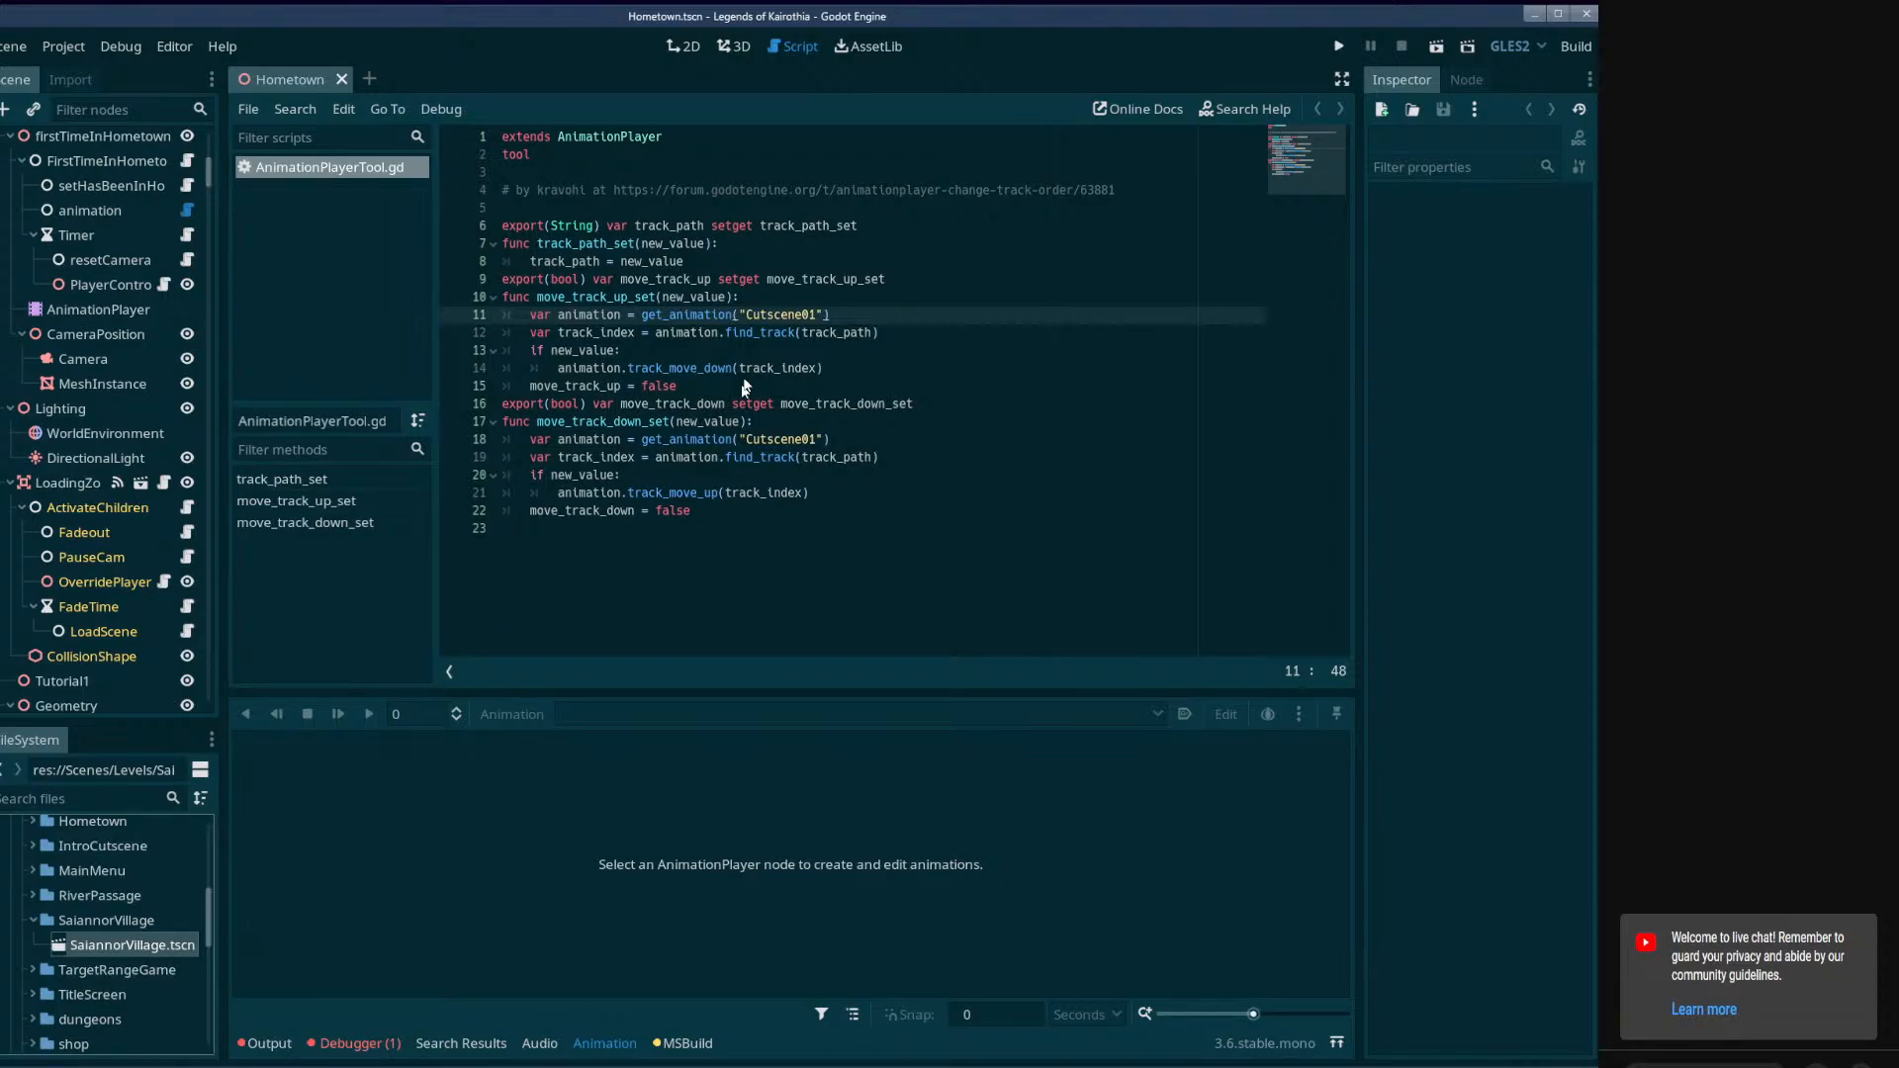
click(734, 46)
middle_drag(730, 383, 779, 378)
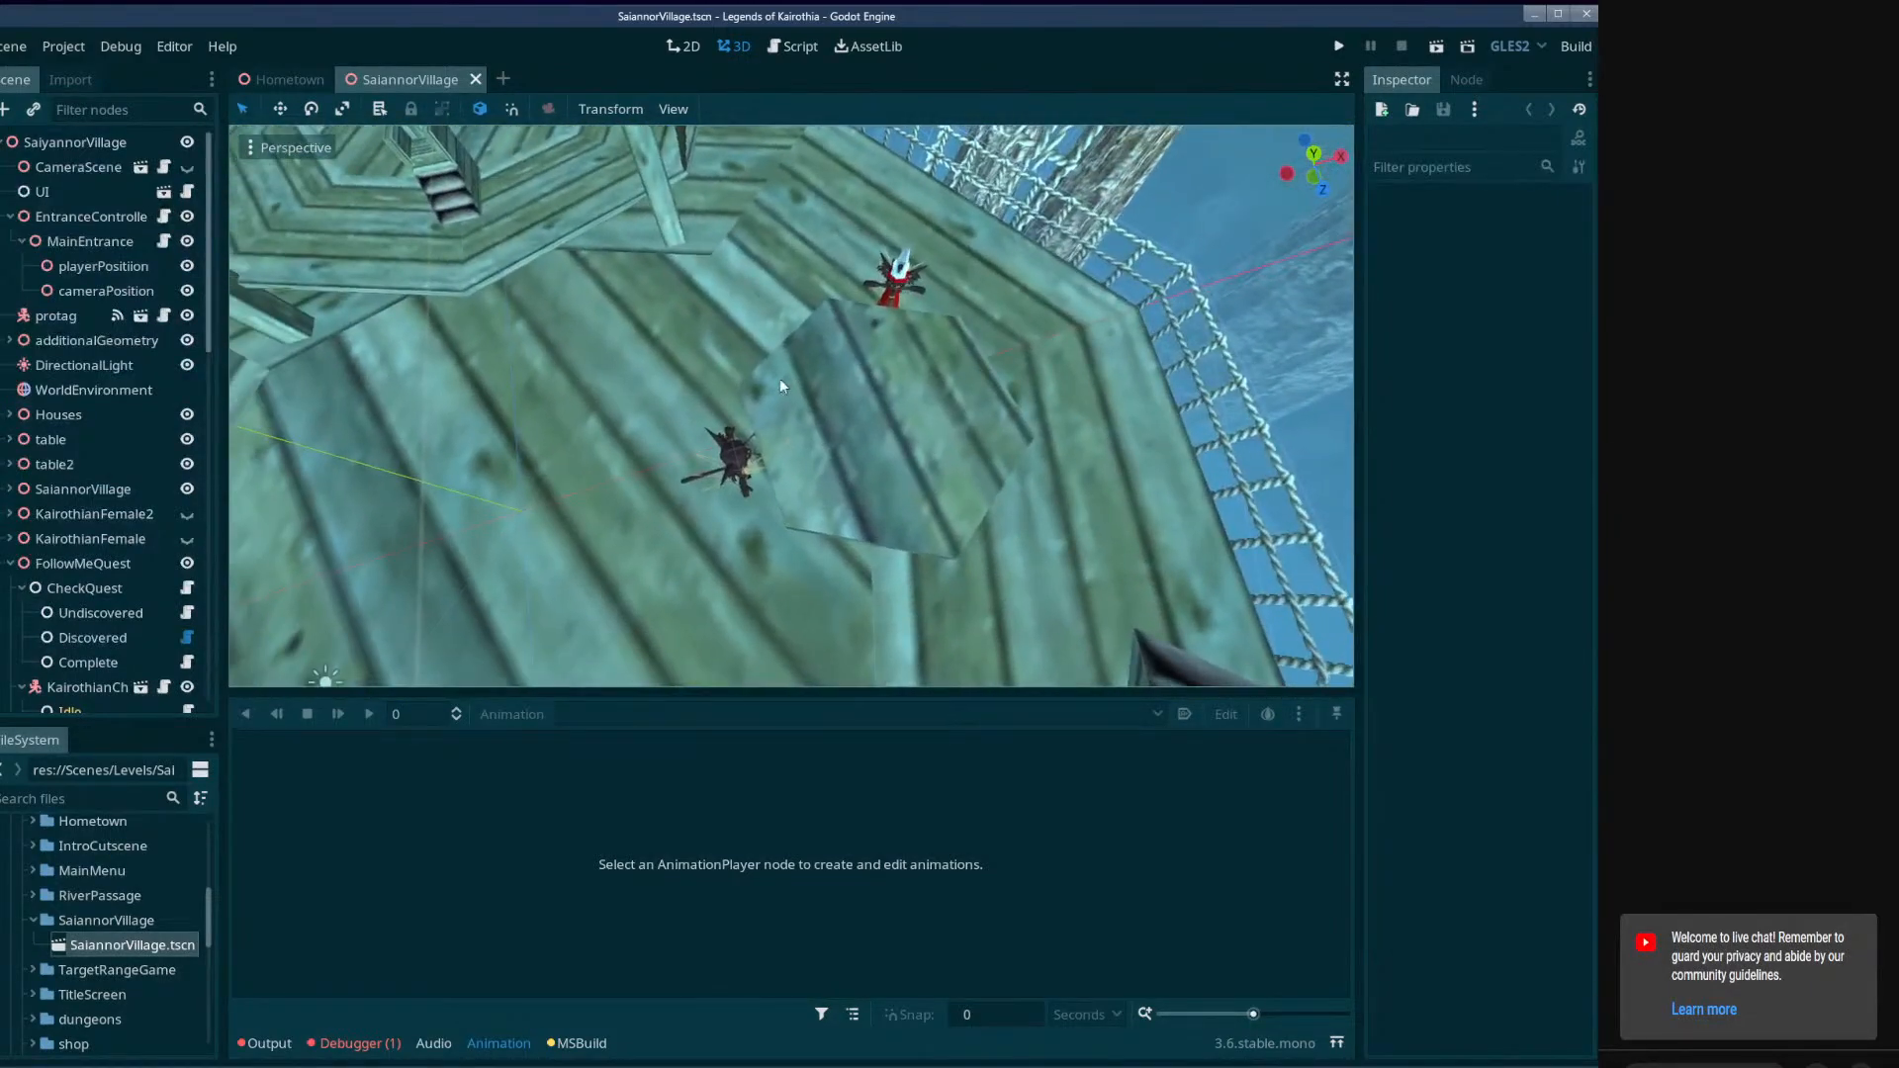
Collapse the character branches inside FollowMeQuest and select the quest's AnimationPlayer.
scroll(85, 577, down, 5)
scroll(87, 568, down, 8)
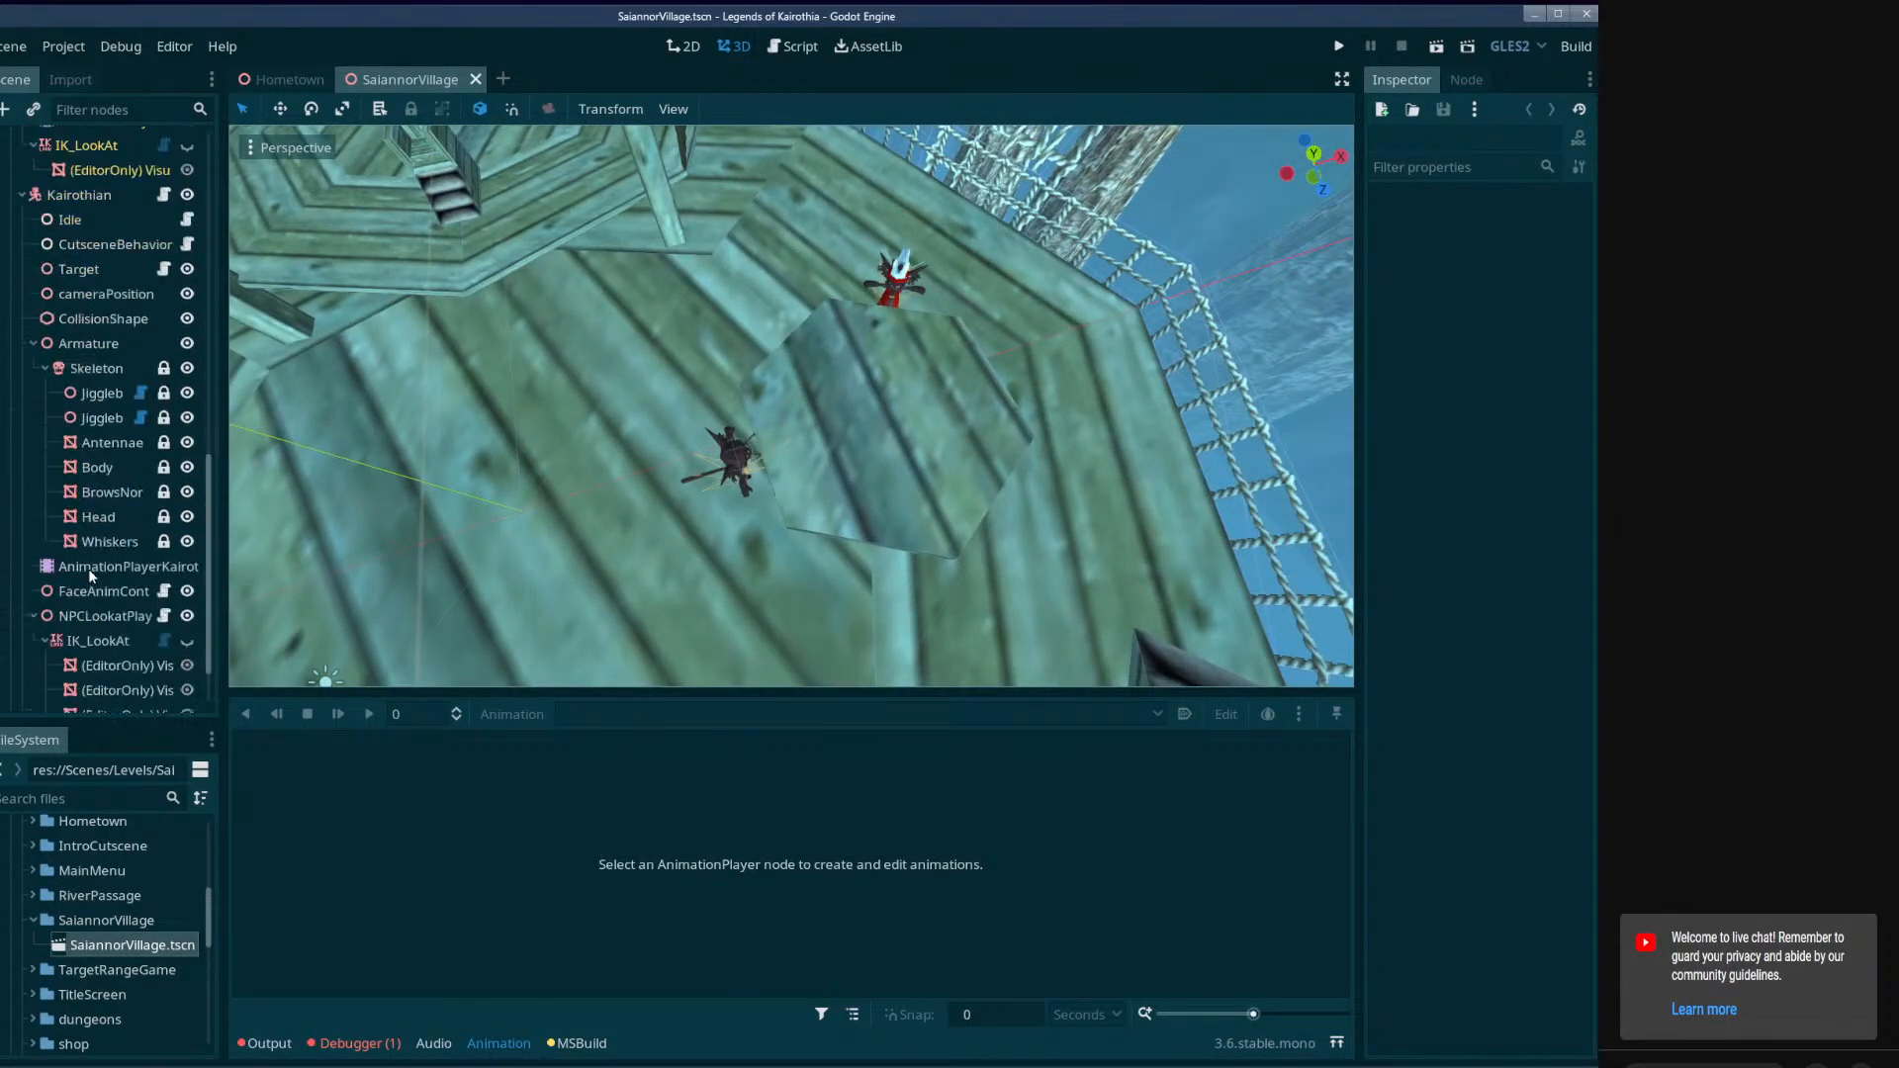
scroll(99, 563, up, 10)
scroll(70, 544, up, 3)
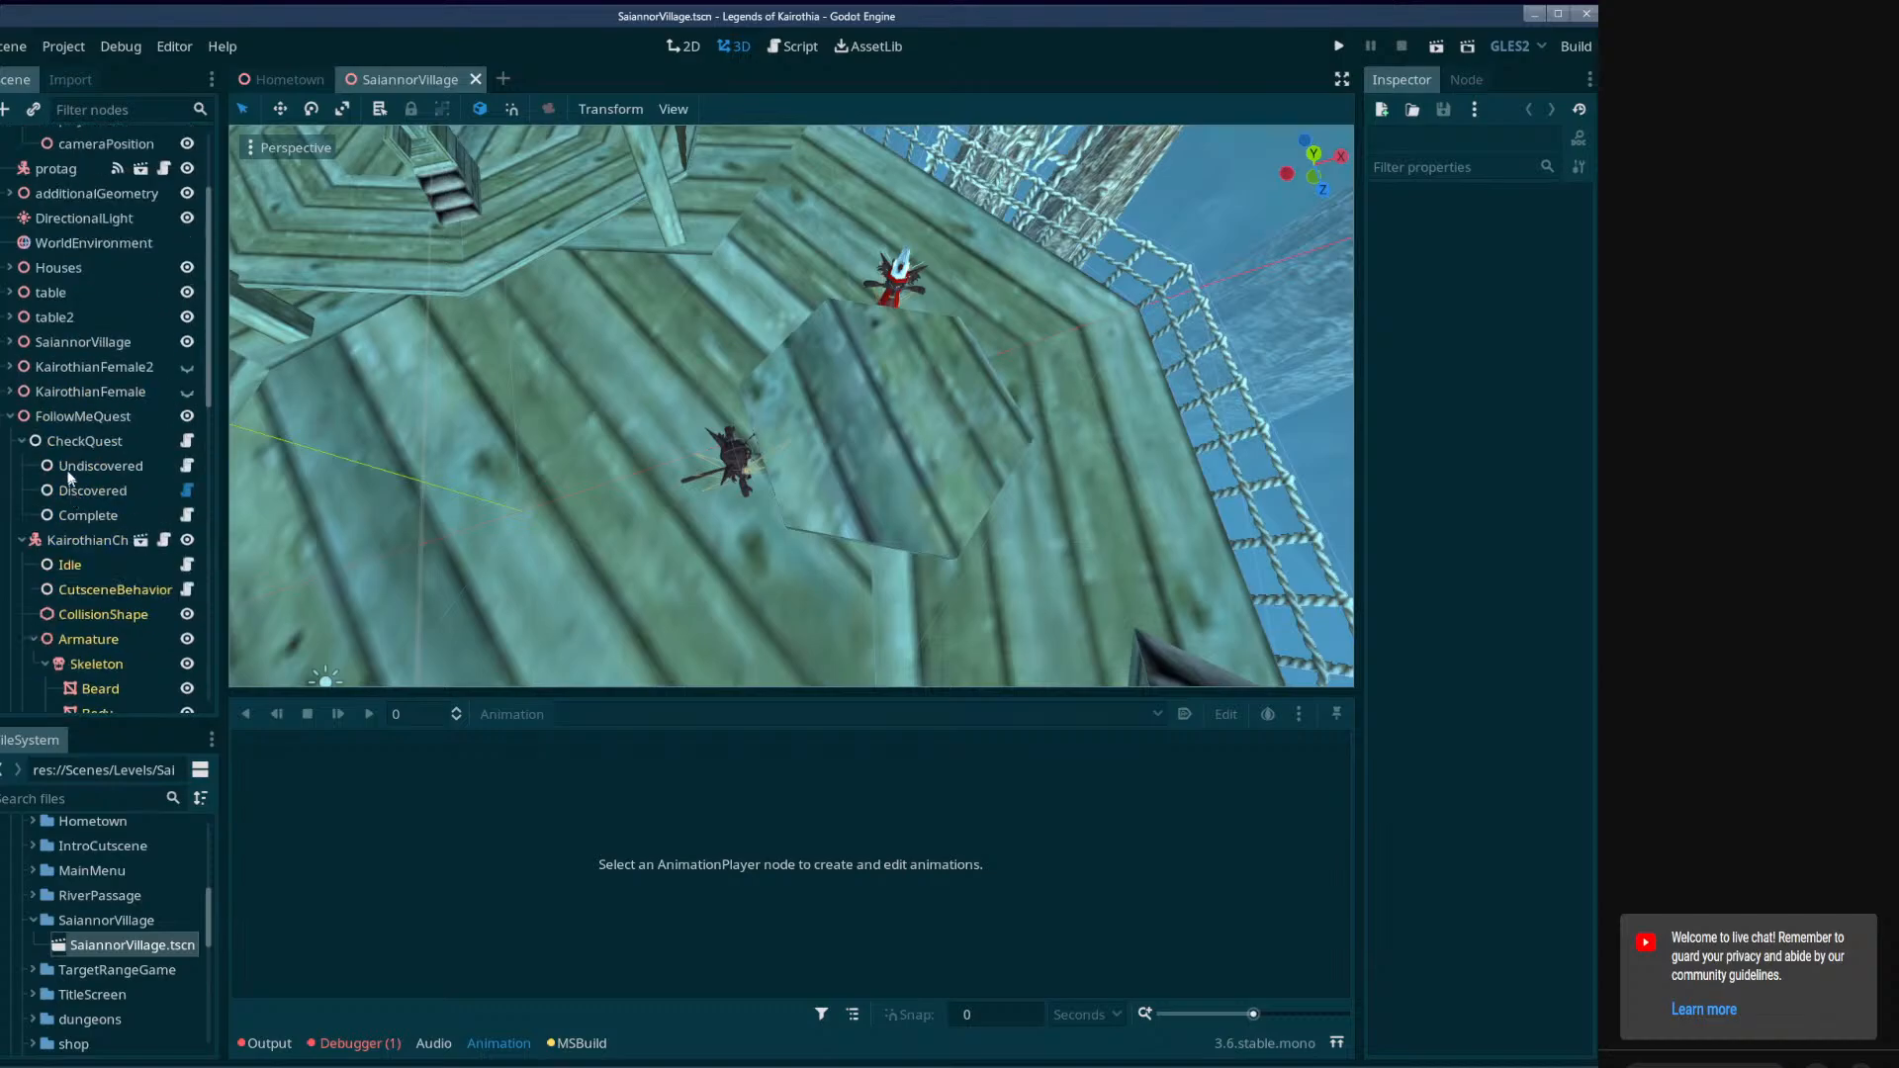
click(14, 423)
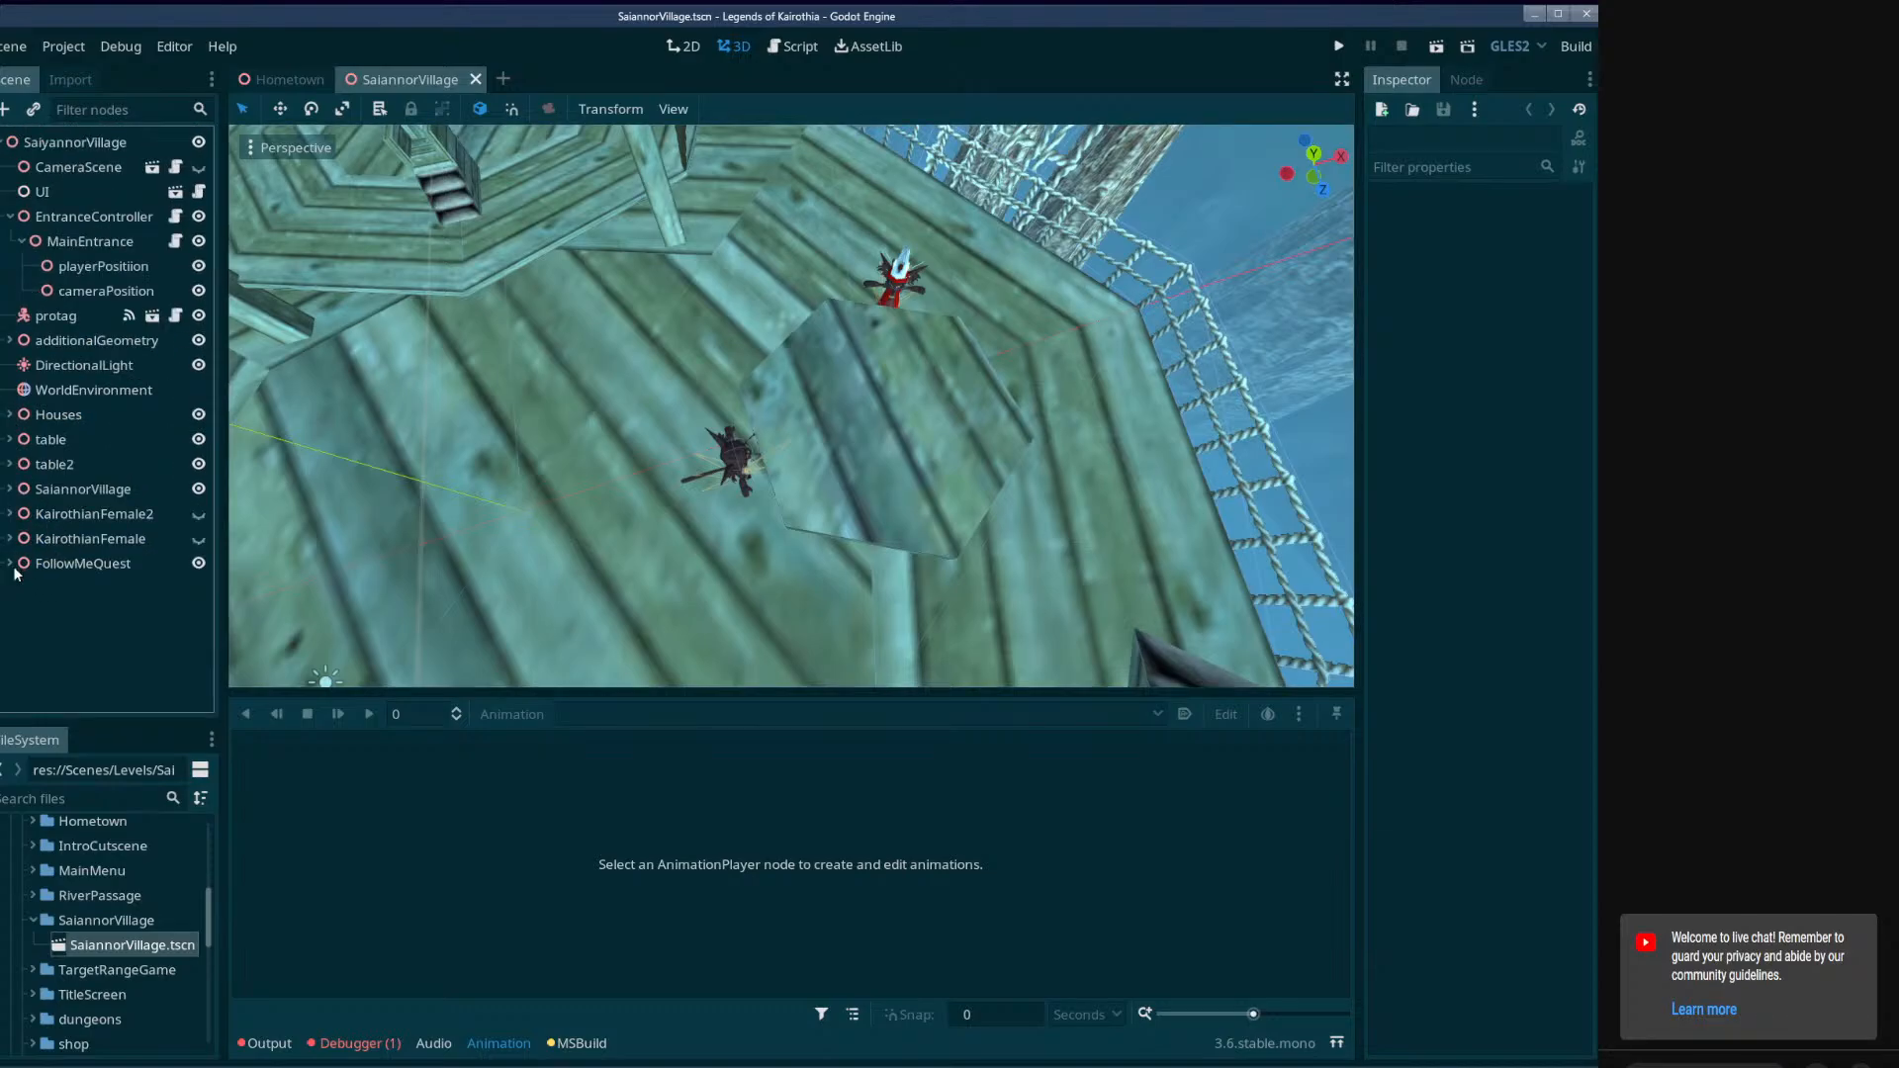
click(11, 564)
scroll(23, 579, down, 1)
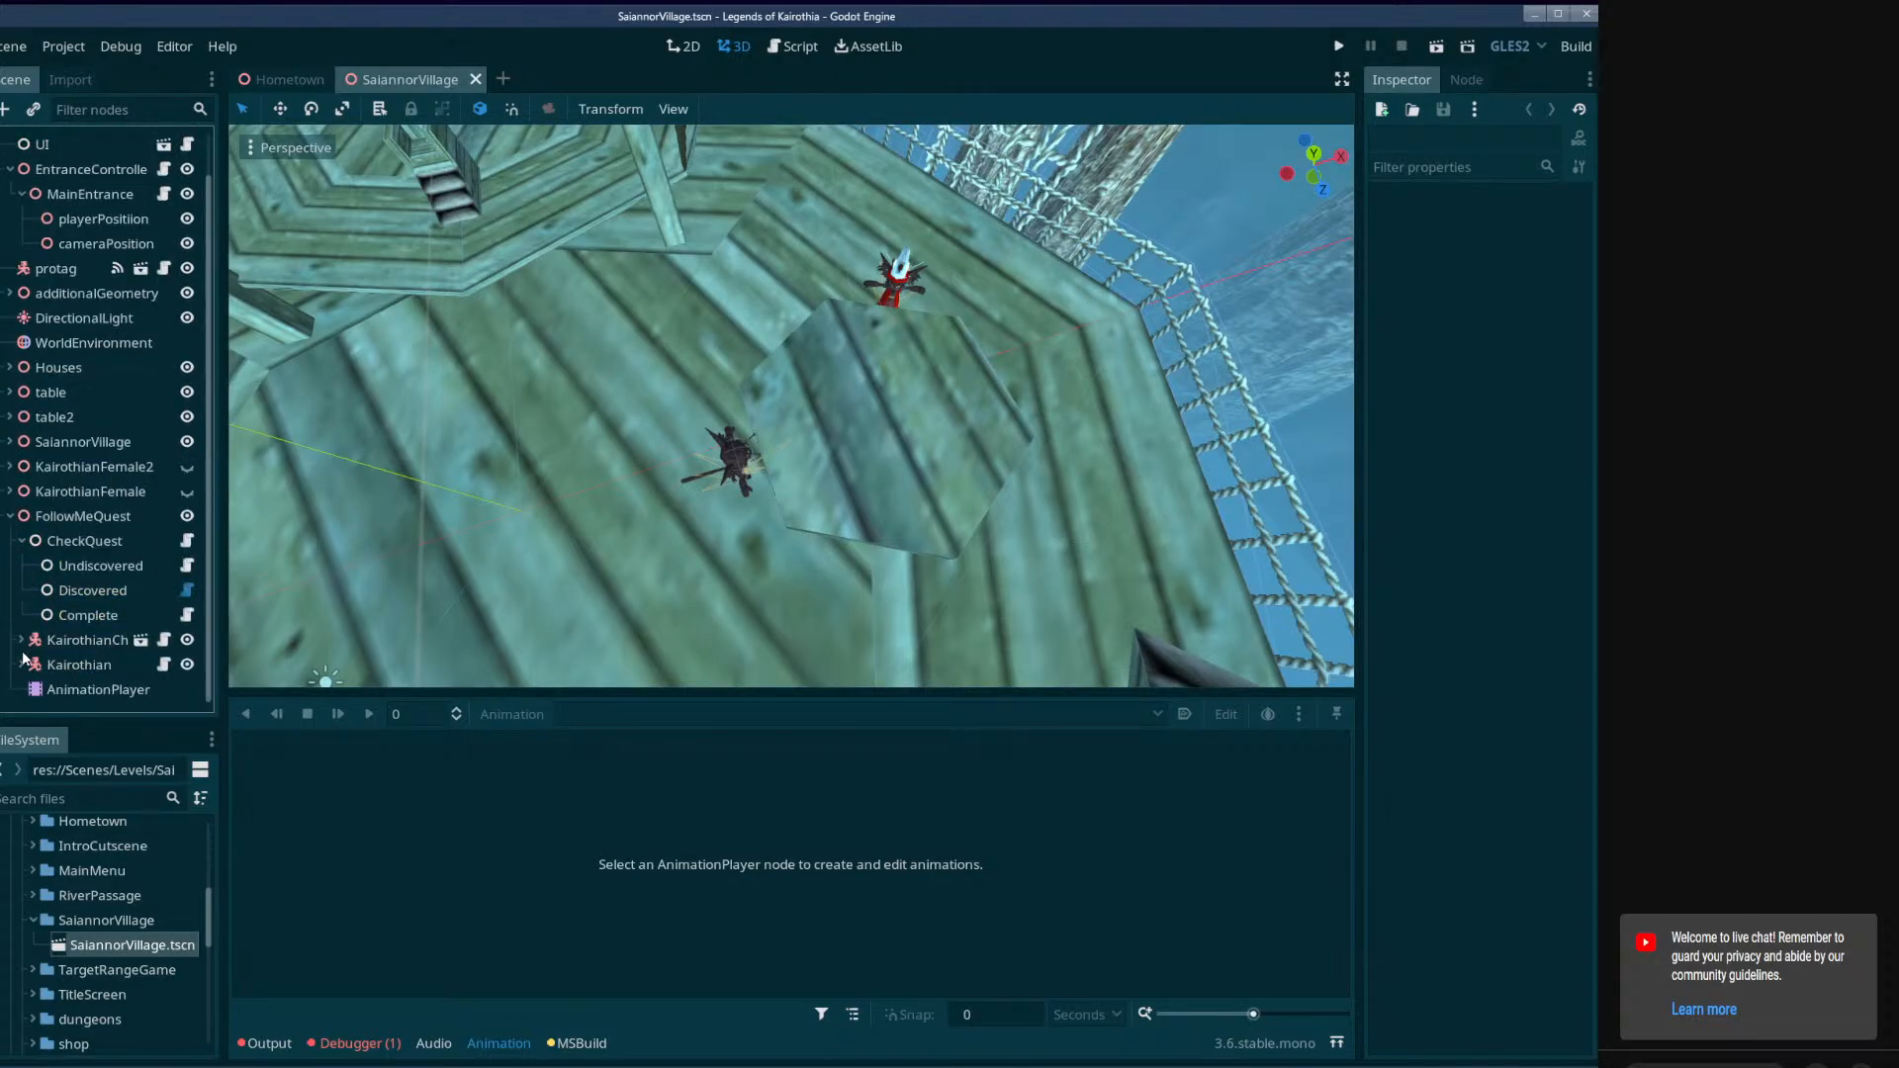
click(94, 690)
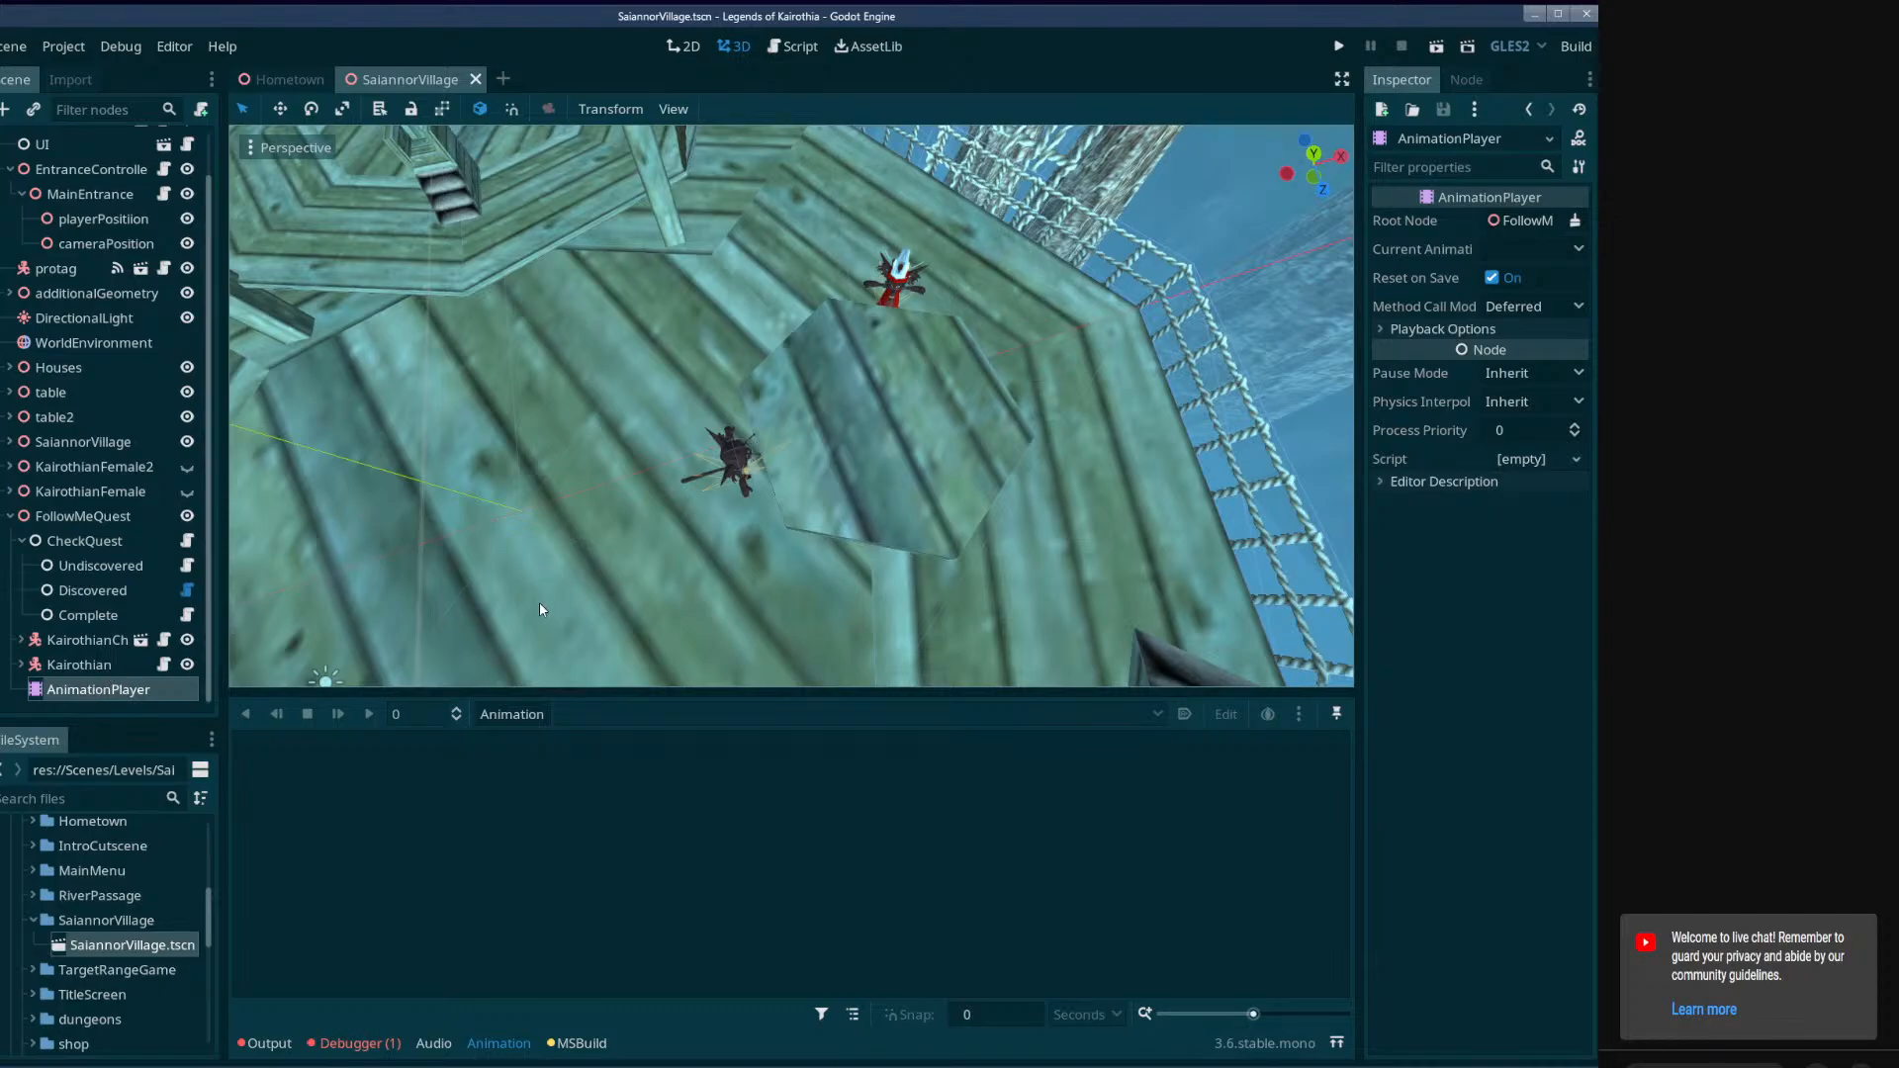
Clear the debugger's error list and switch to its stack frames.
click(356, 1043)
click(1340, 720)
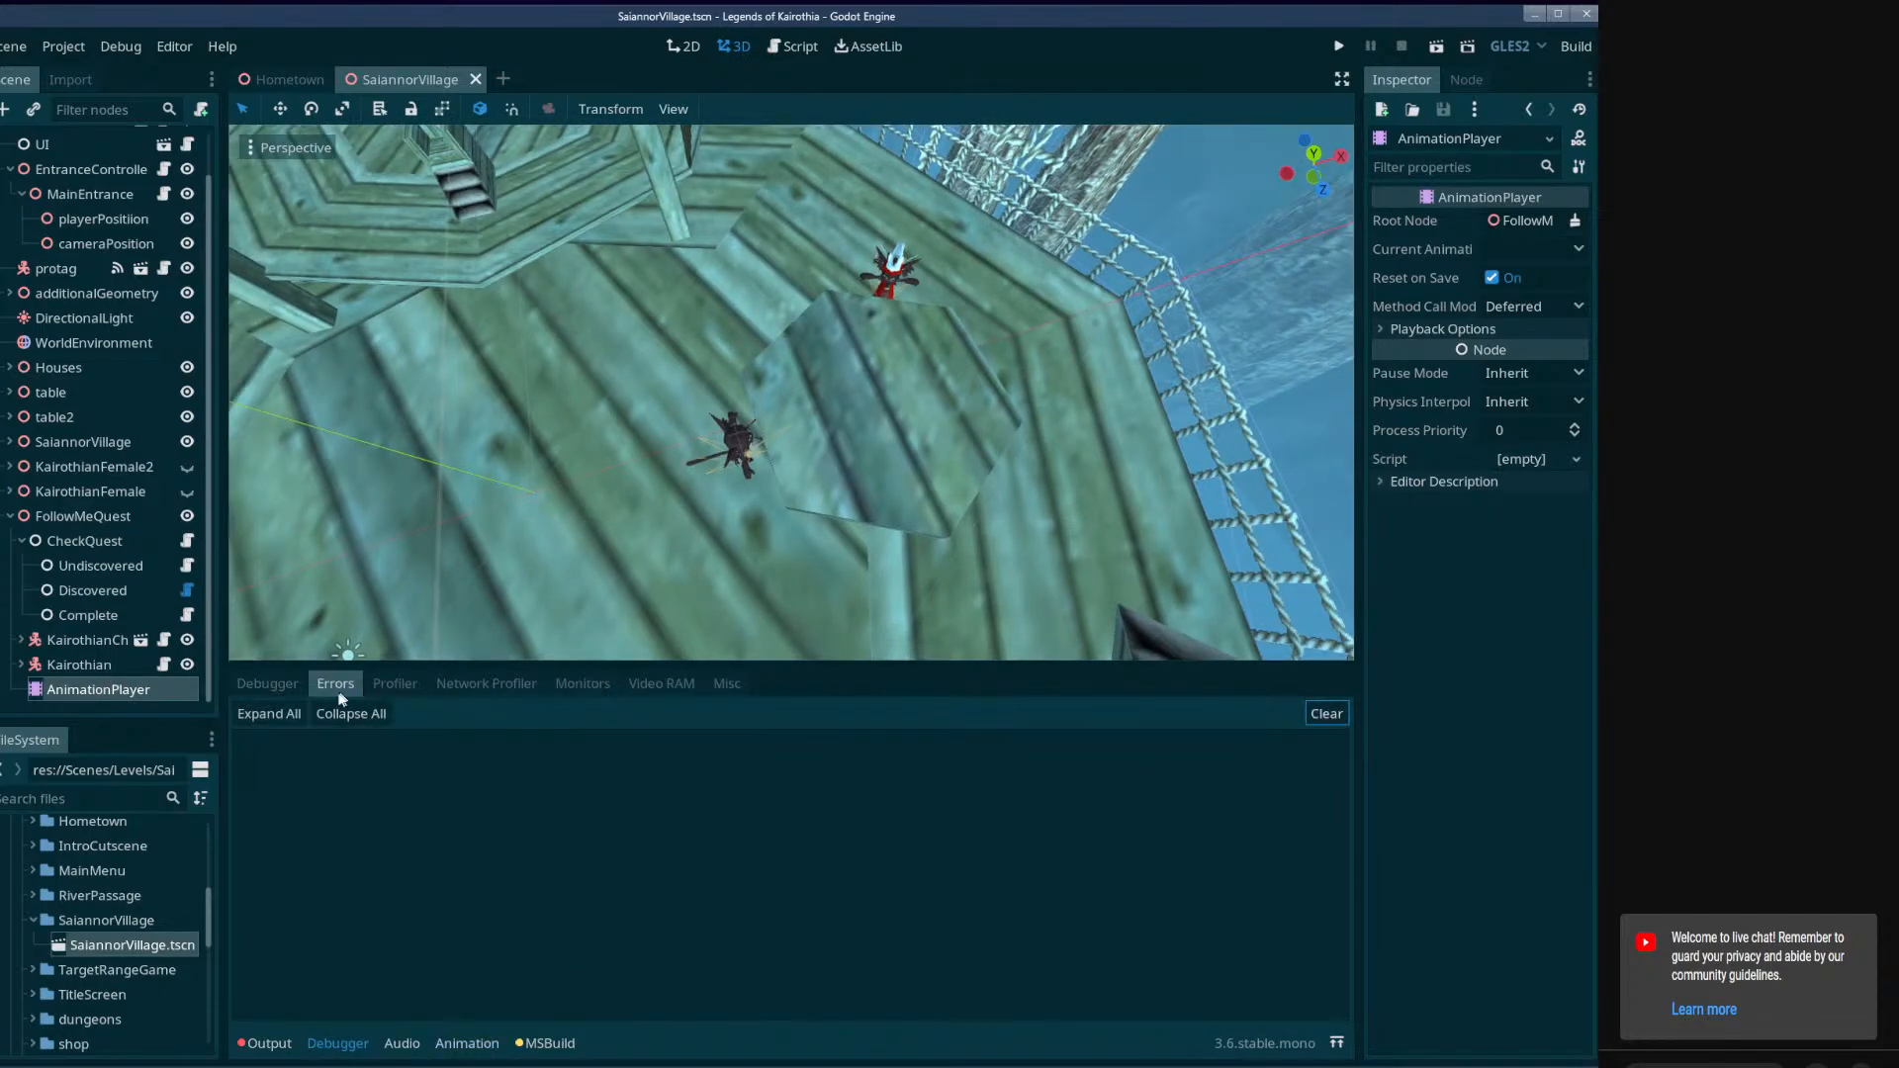
click(280, 687)
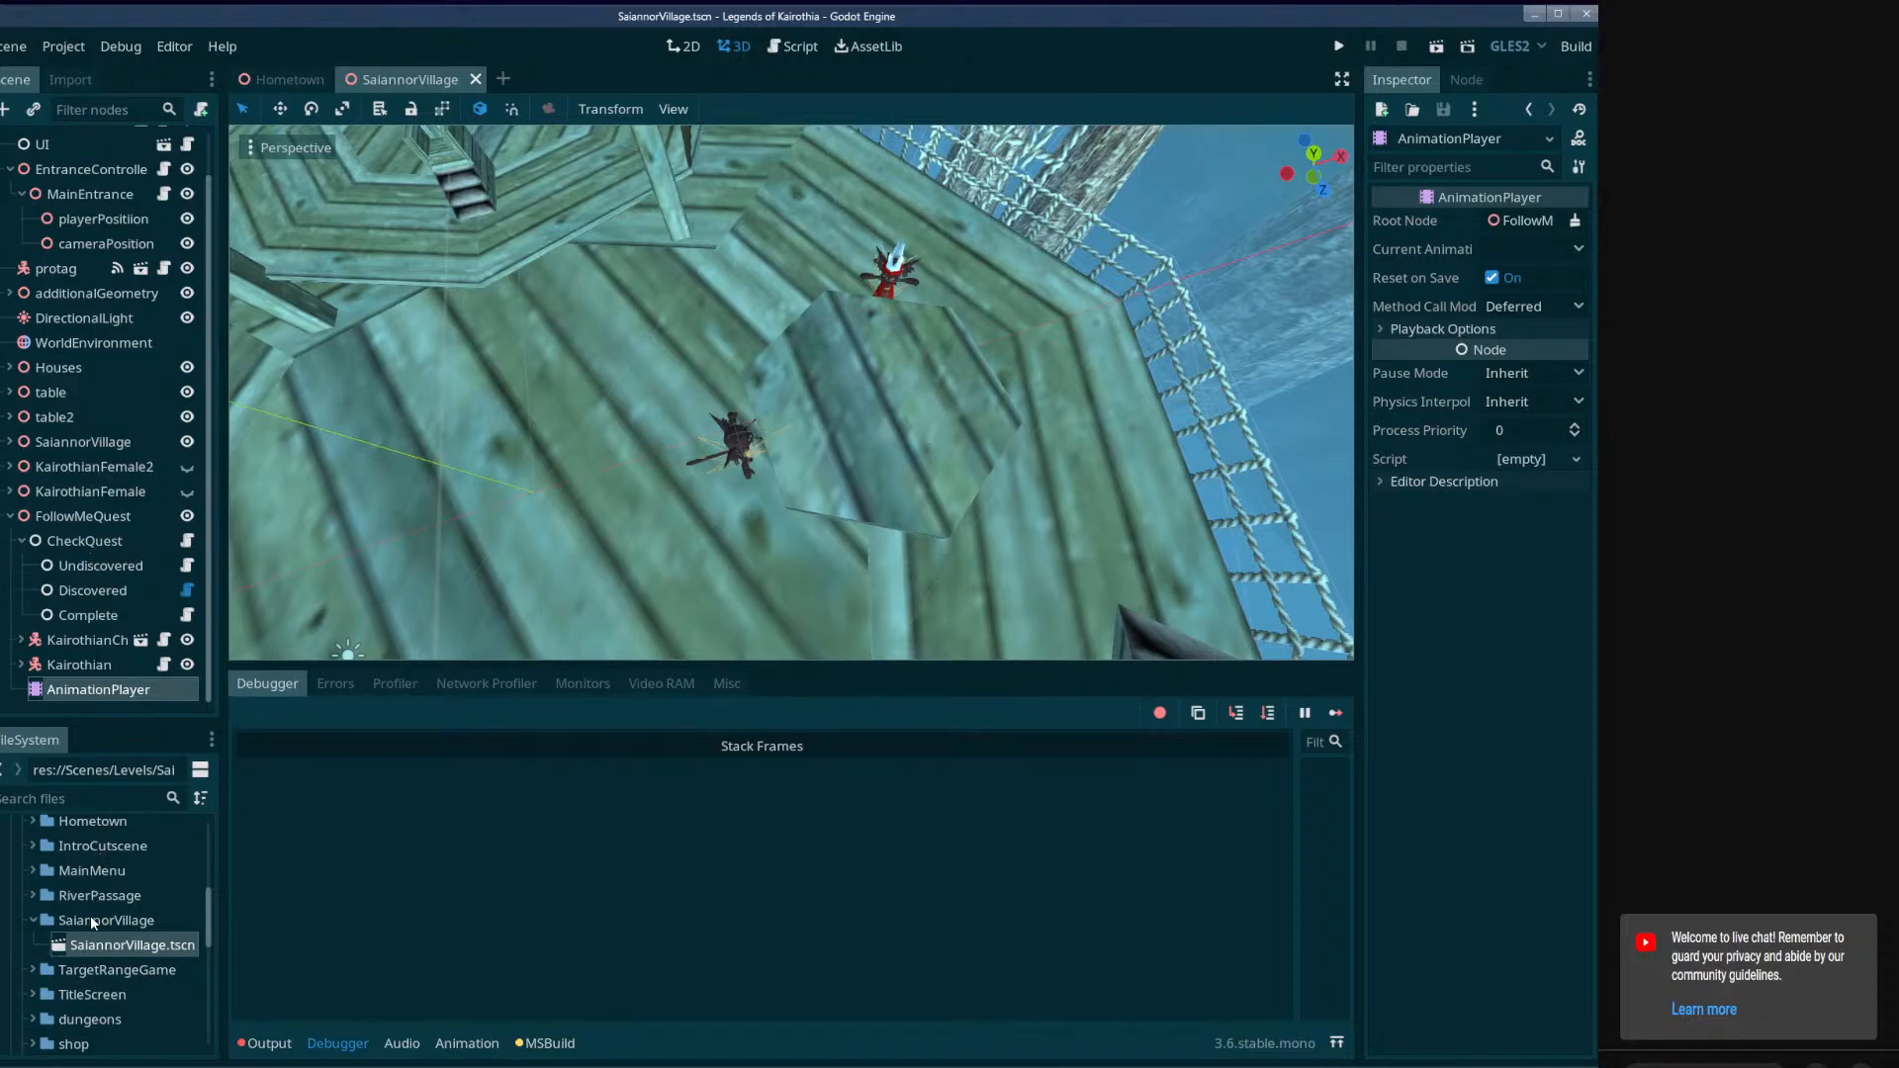
Open RiverPassage.tscn from the RiverPassage level folder, and return to the SaiannorVillage scene.
click(33, 897)
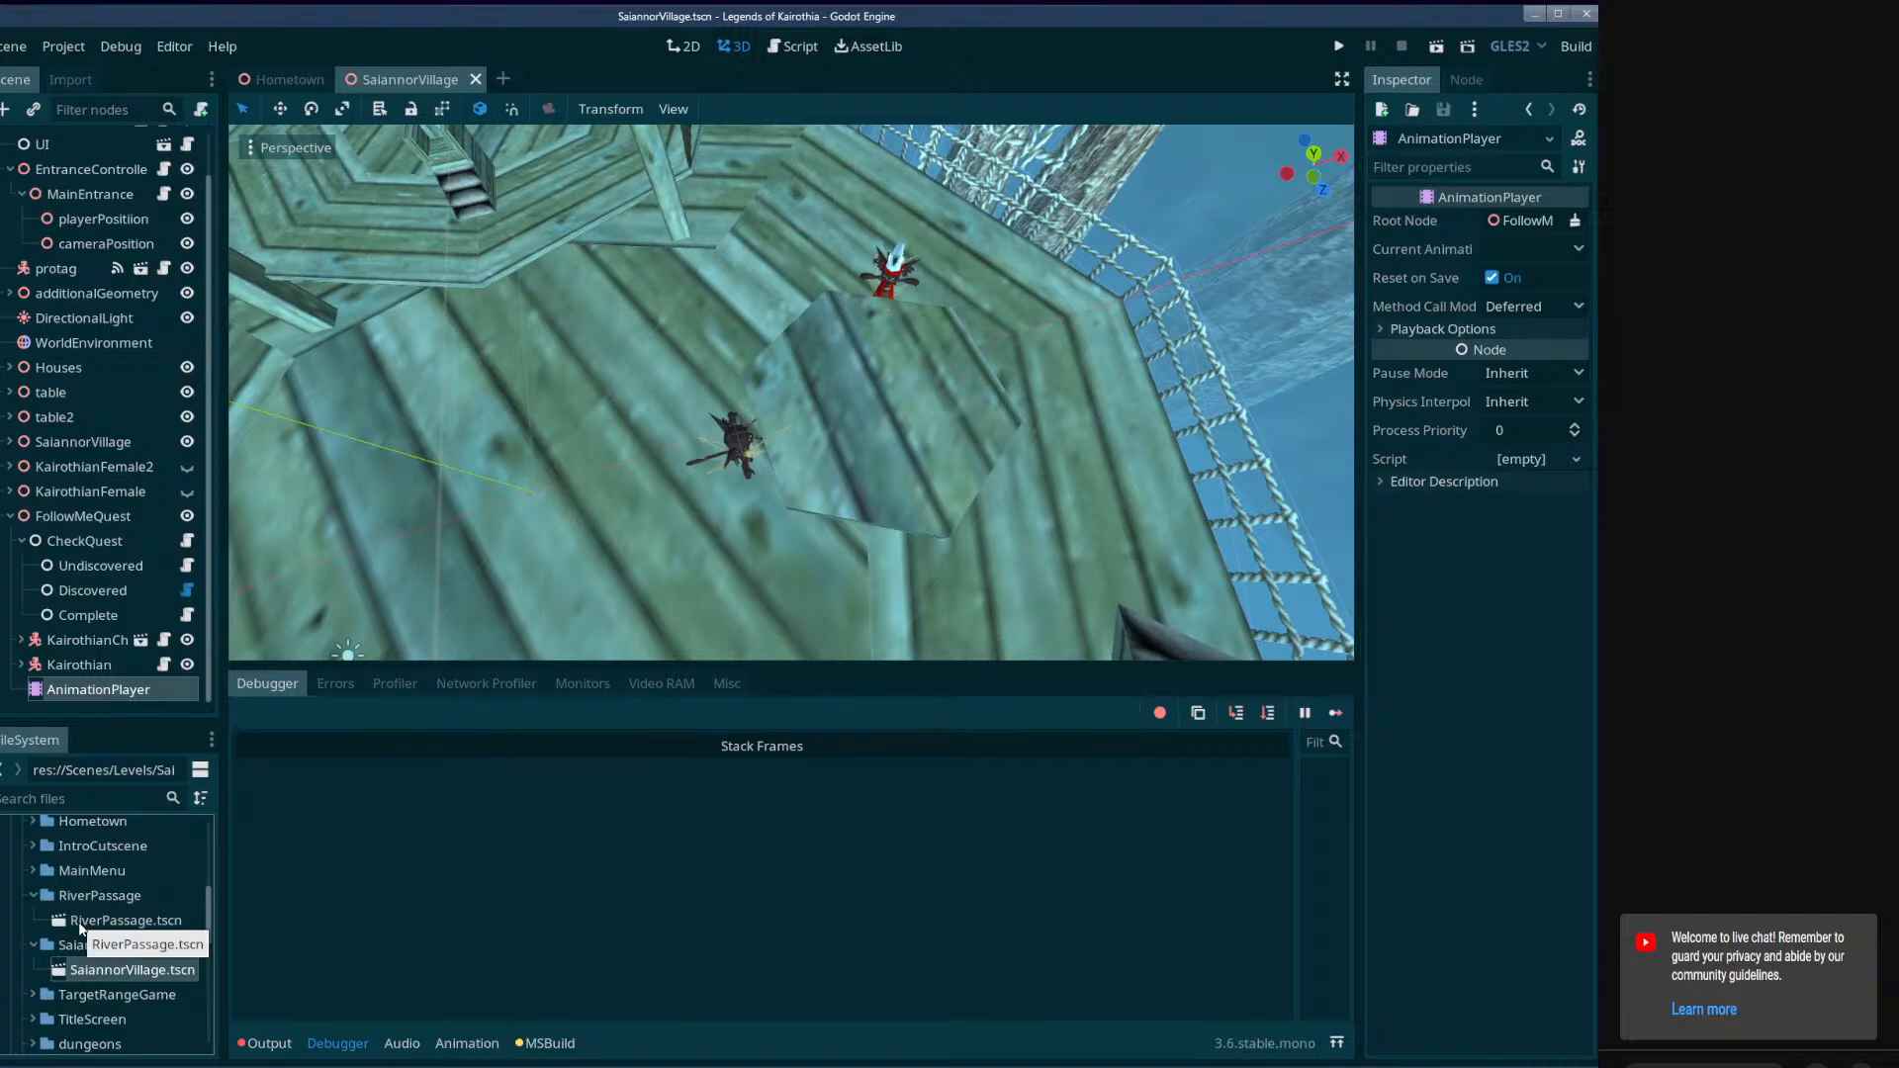
click(80, 927)
double_click(103, 920)
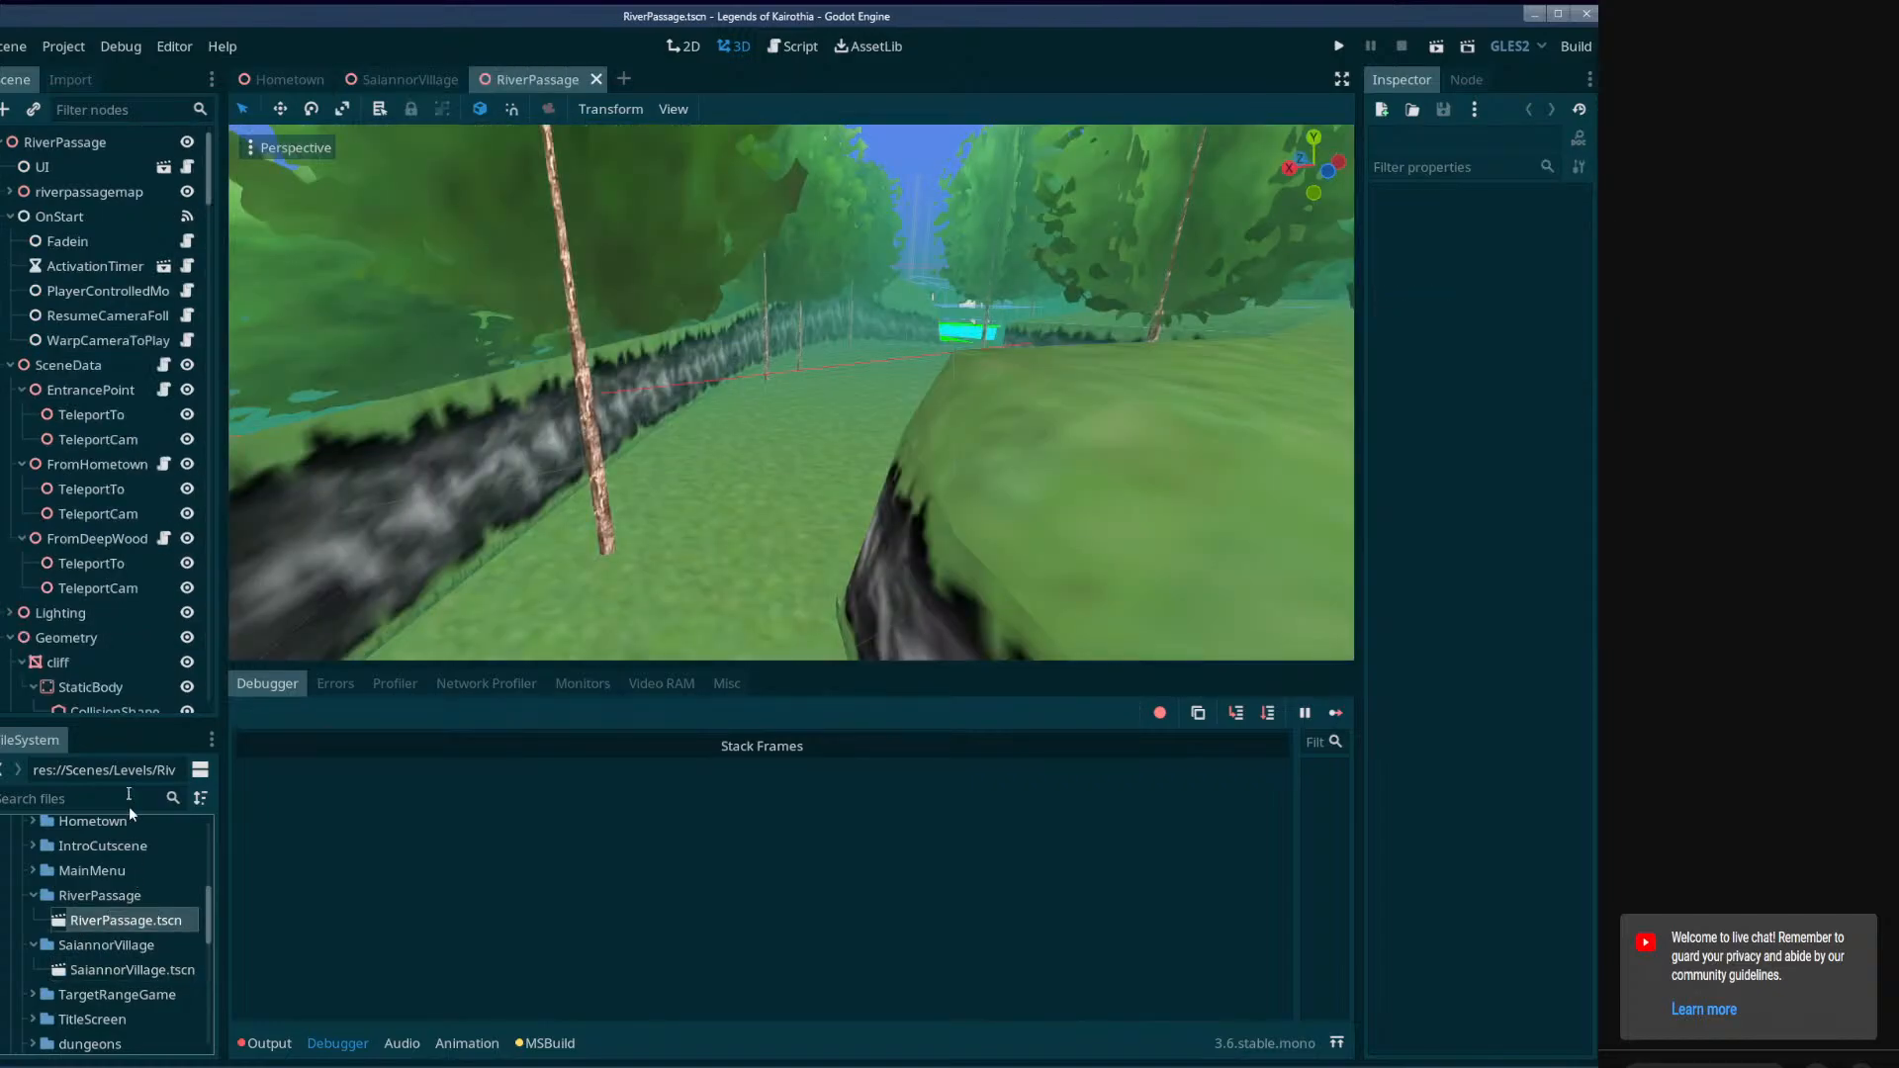
click(423, 80)
Open DeepWoods.tscn from the DeepWoods folder among the project's level scenes.
scroll(166, 912, down, 3)
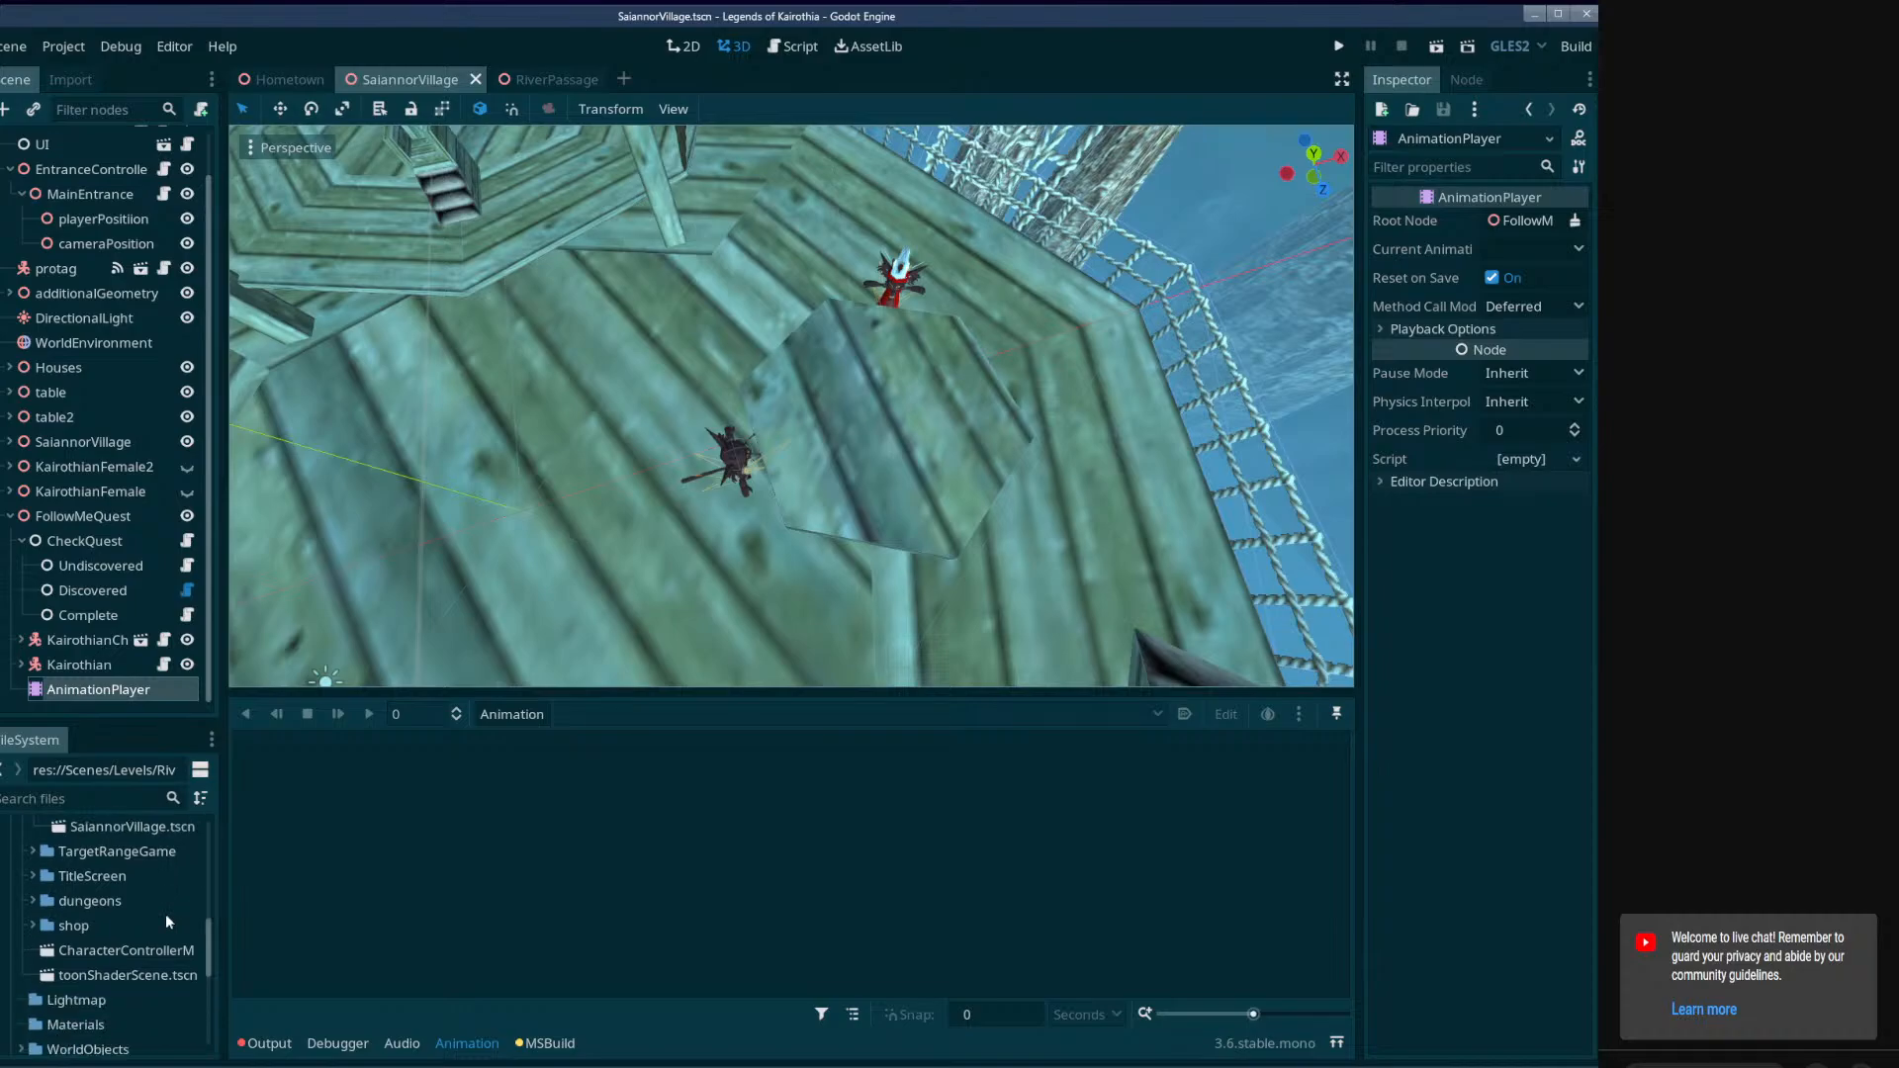
scroll(164, 918, up, 4)
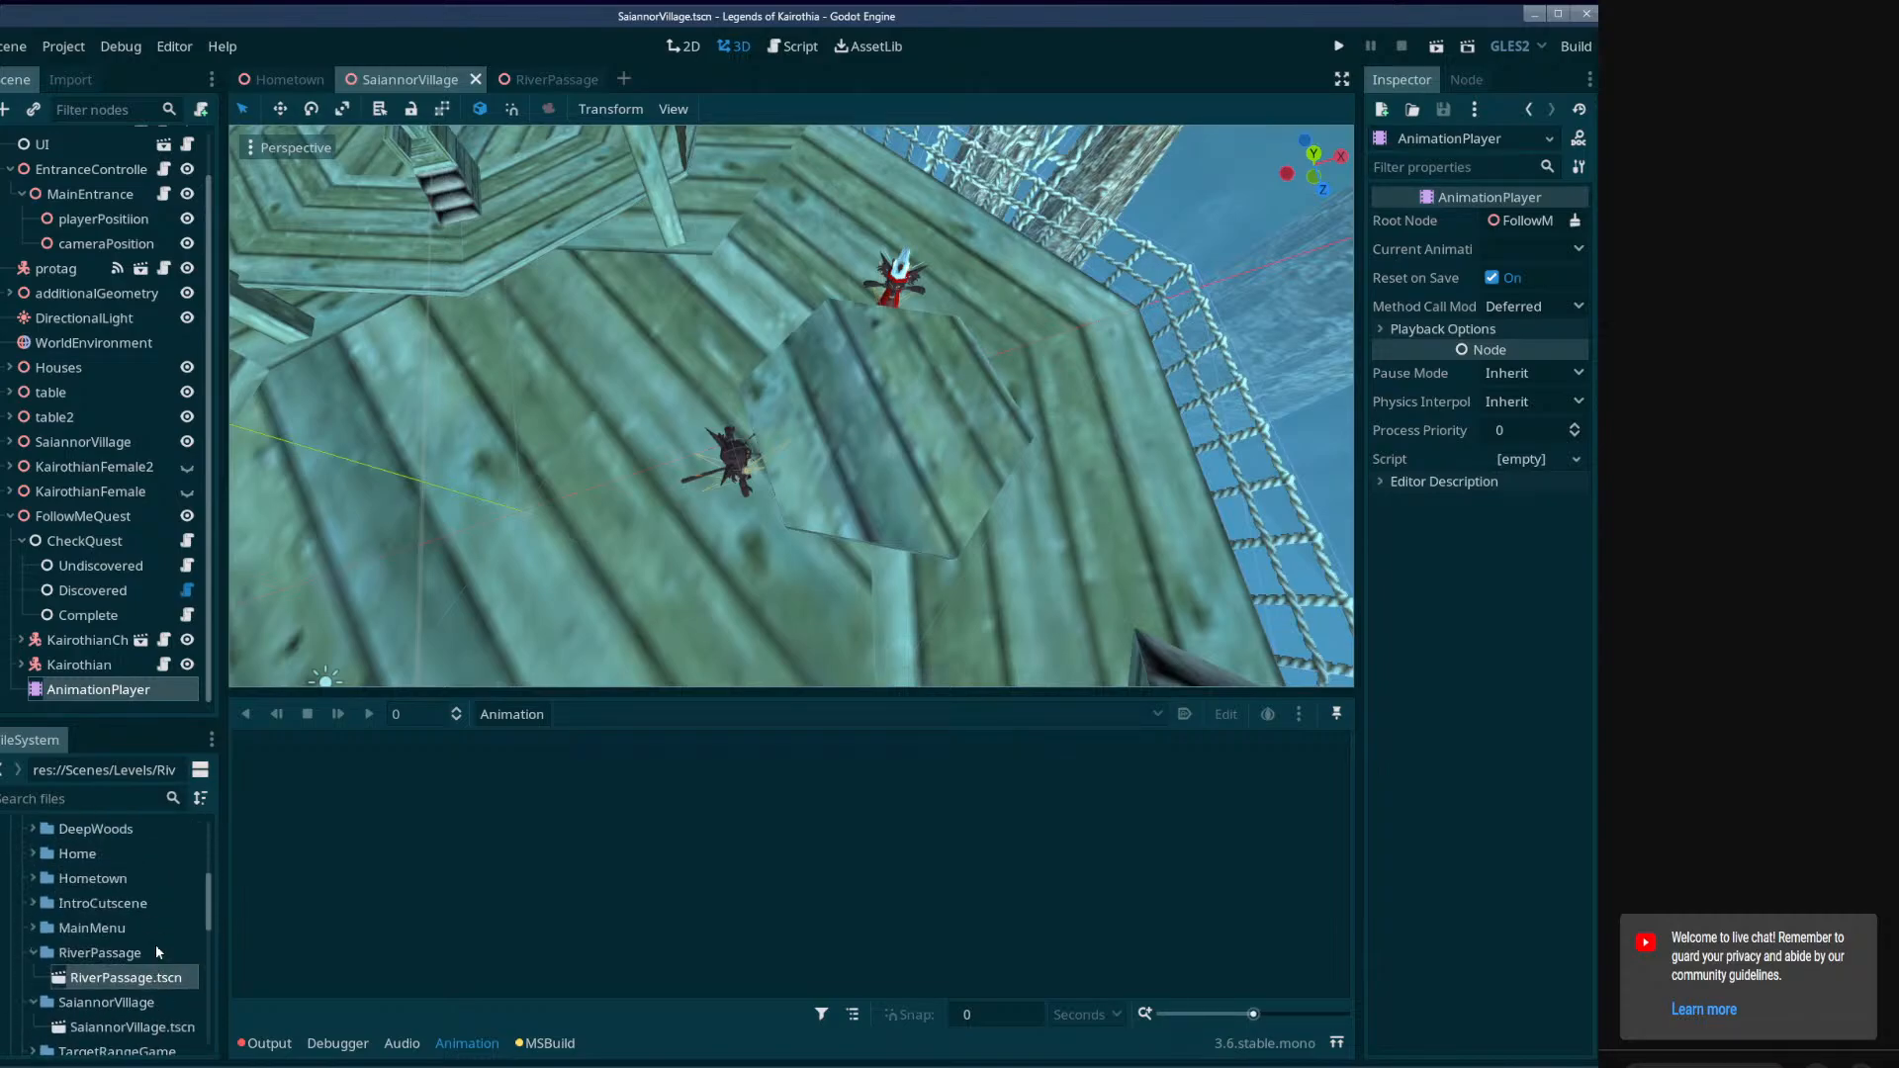
scroll(75, 945, down, 2)
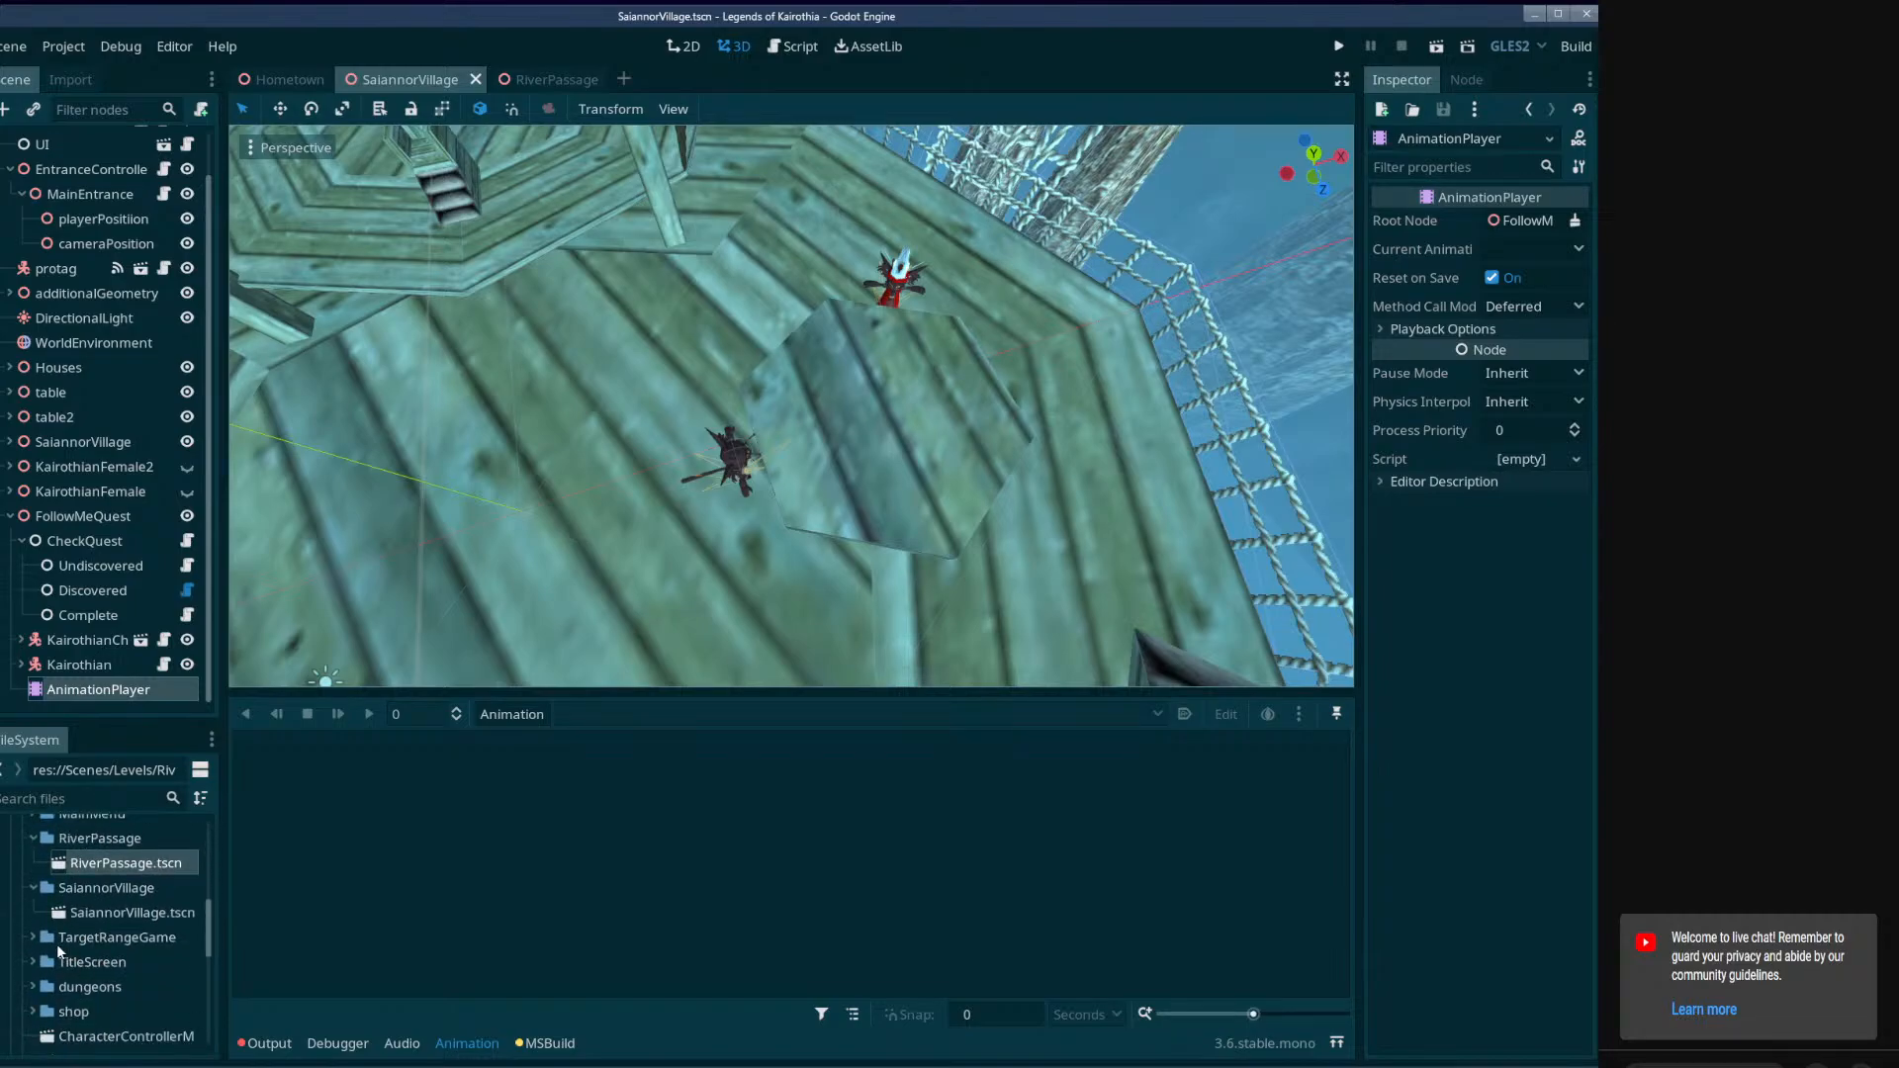
scroll(60, 947, down, 3)
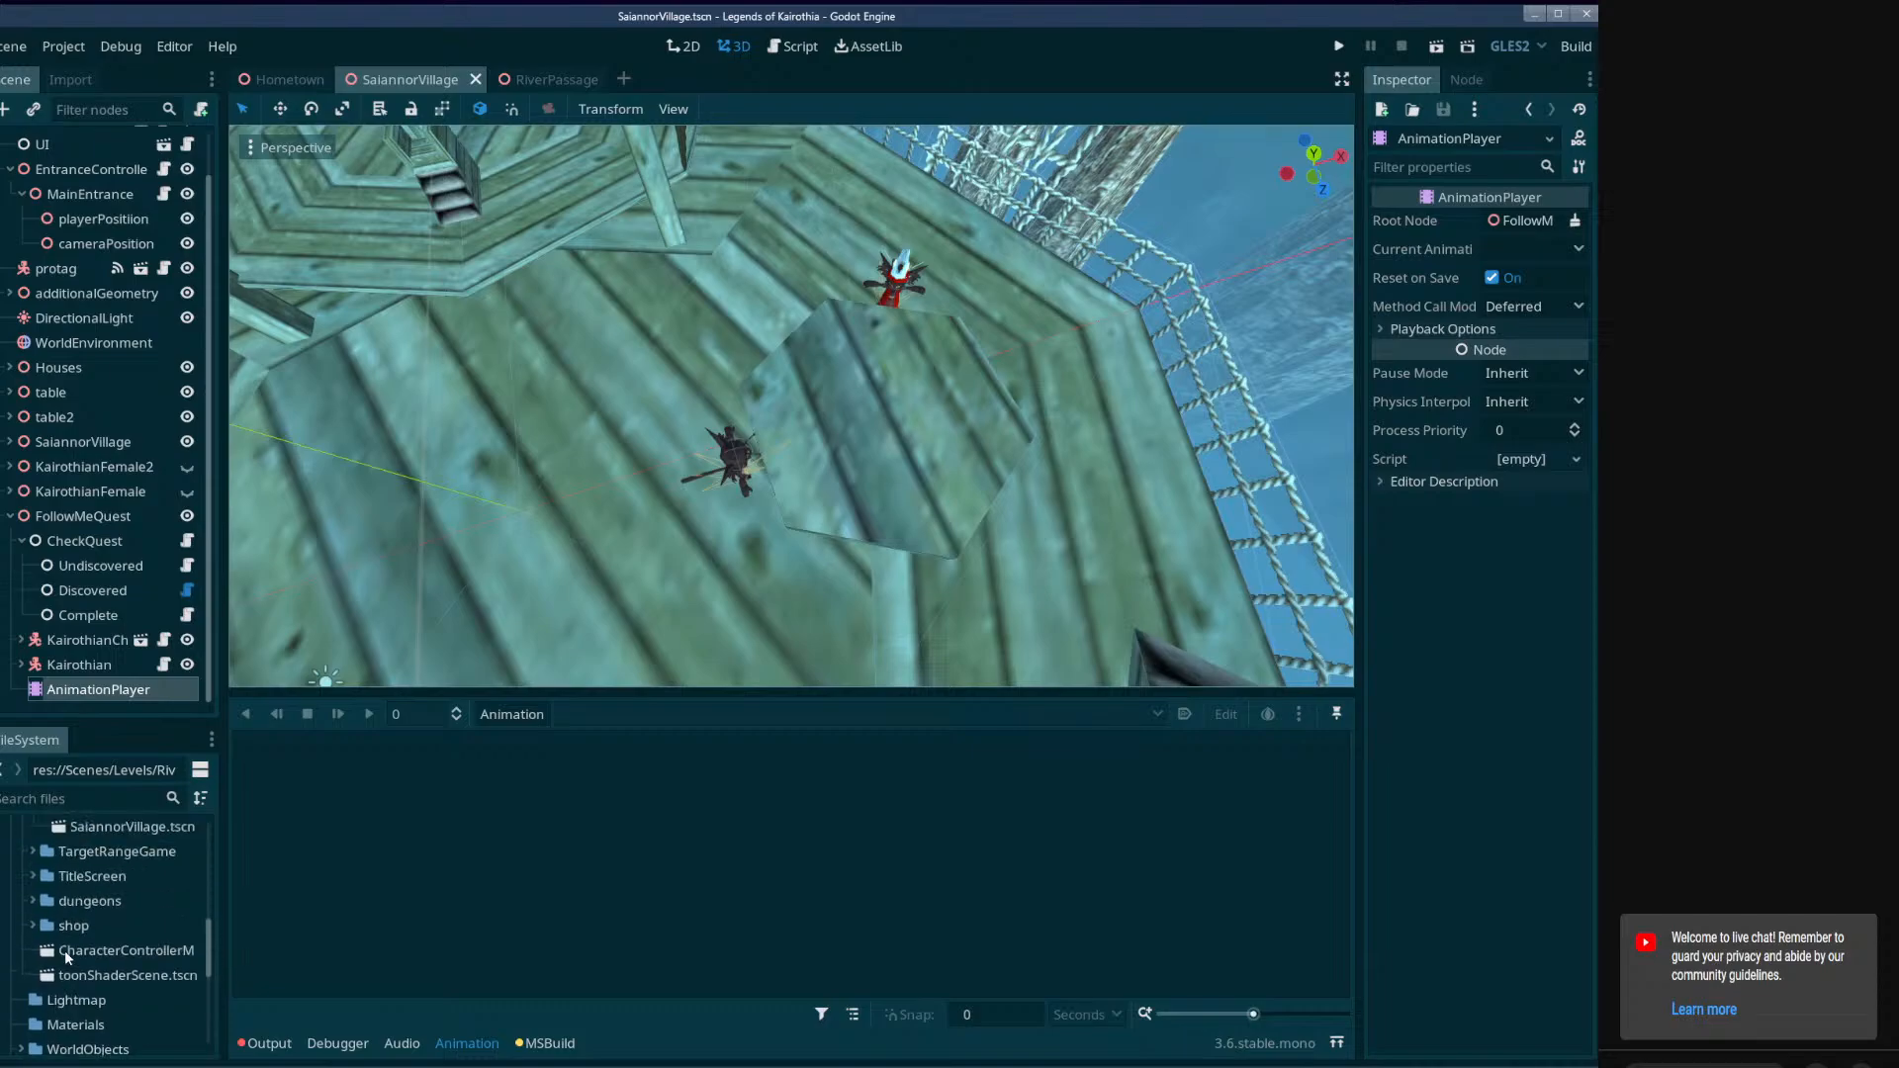
scroll(59, 954, up, 6)
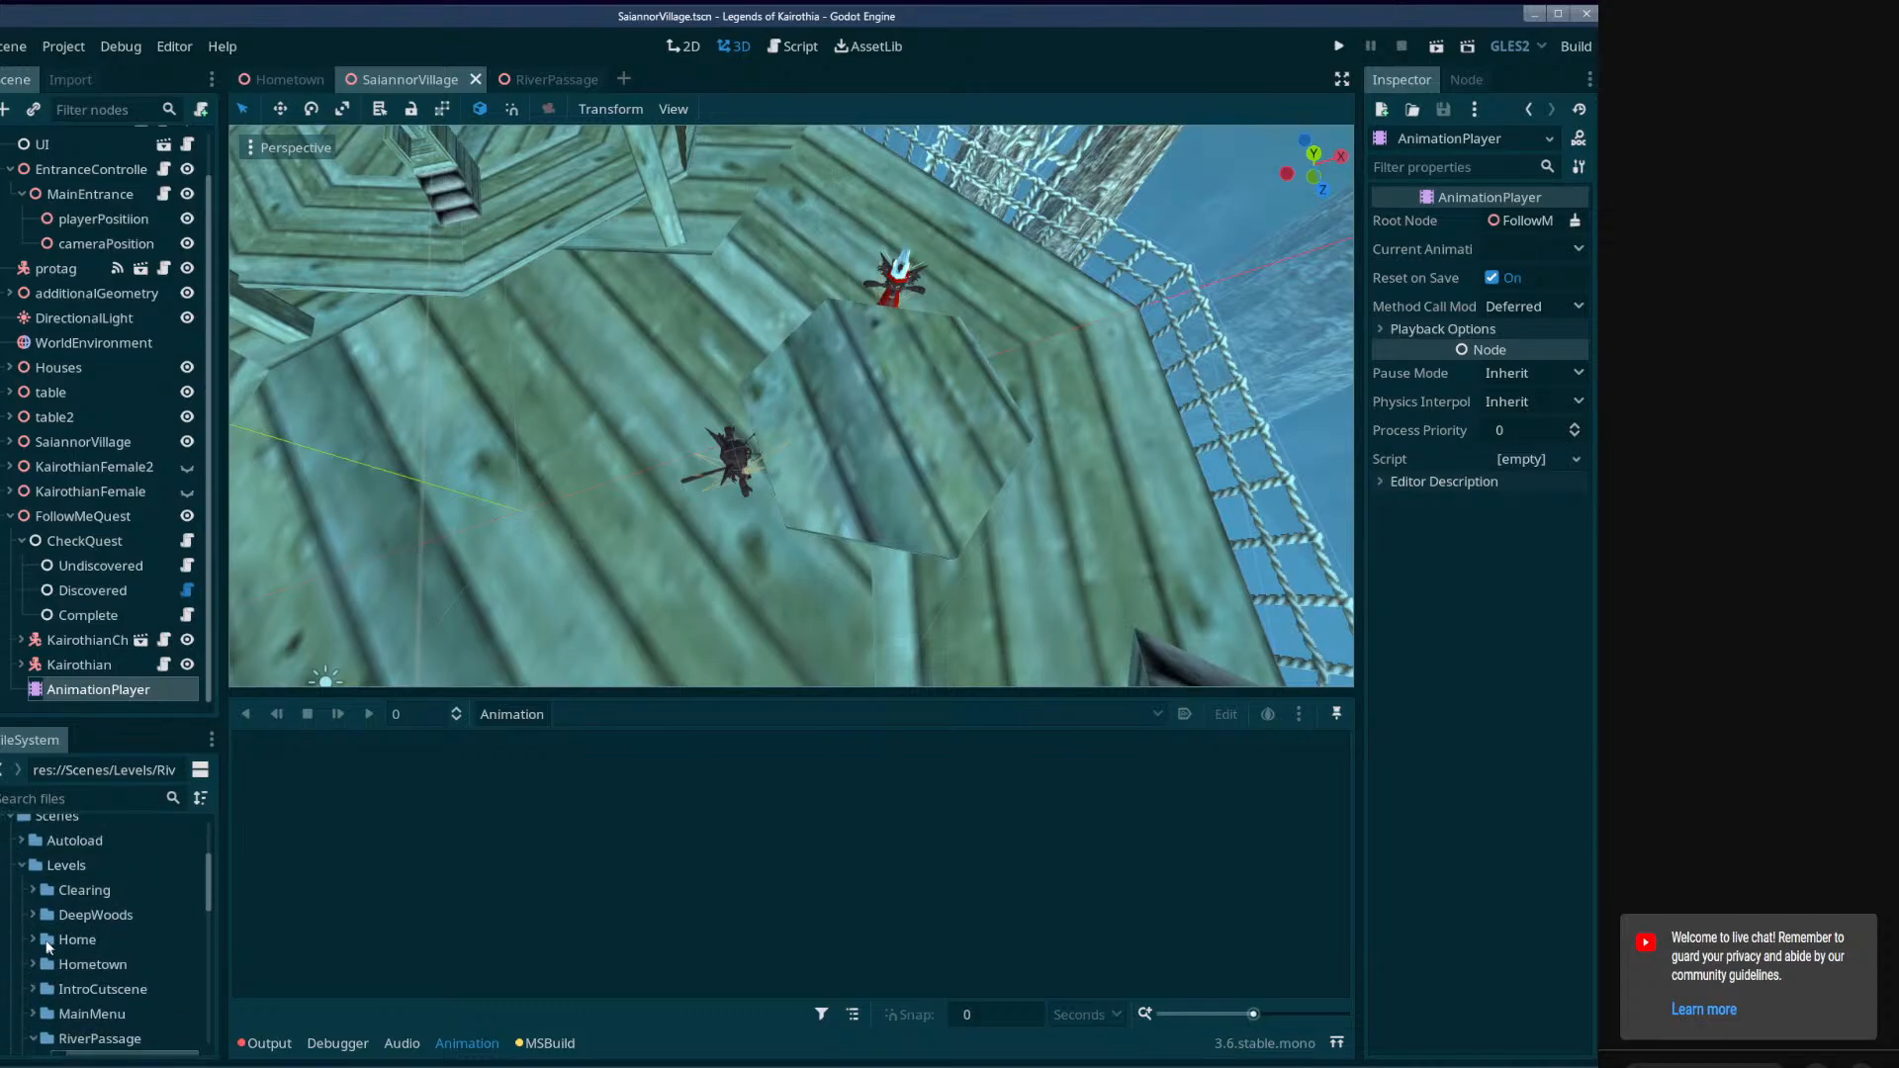
click(33, 913)
click(121, 941)
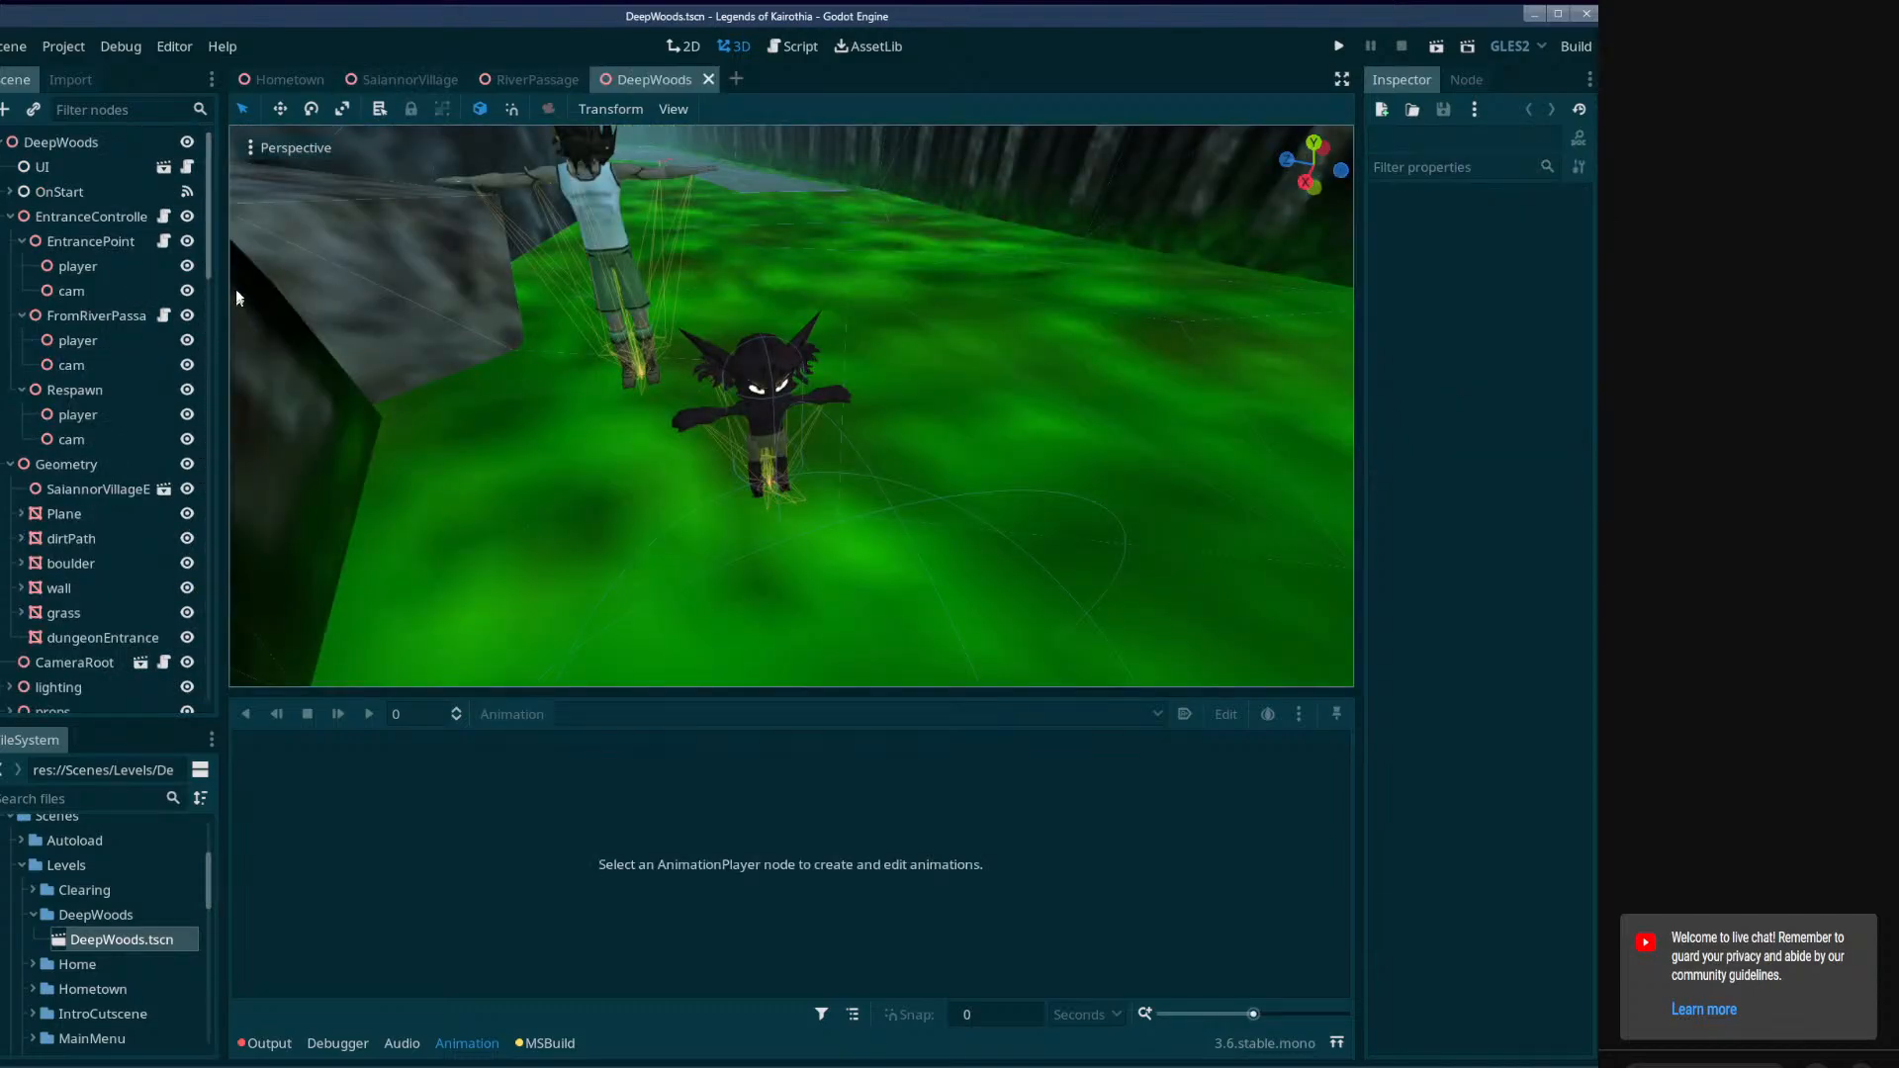
Expand CutSceneSpecificObj in the DeepWoods scene tree and examine its cutscene triggers and the neighbouring event nodes.
drag(208, 253, 222, 680)
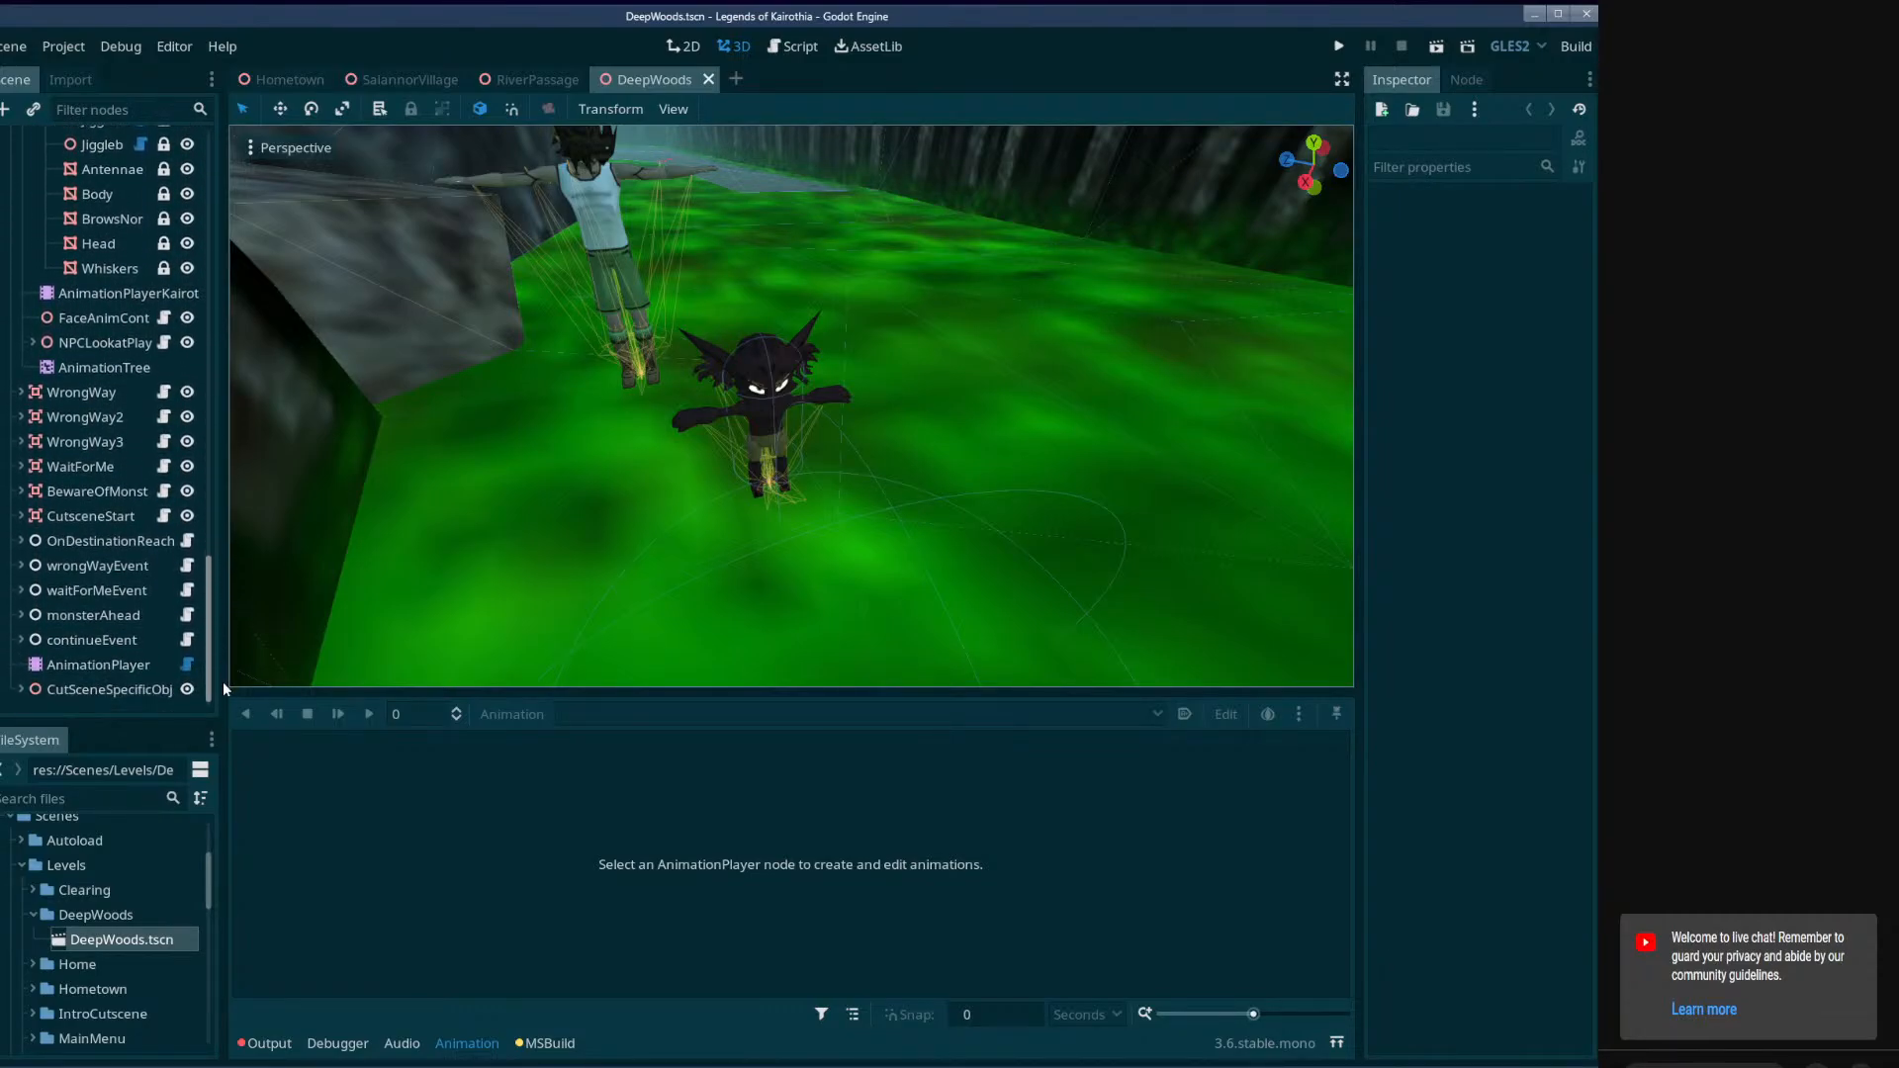
click(21, 642)
click(22, 591)
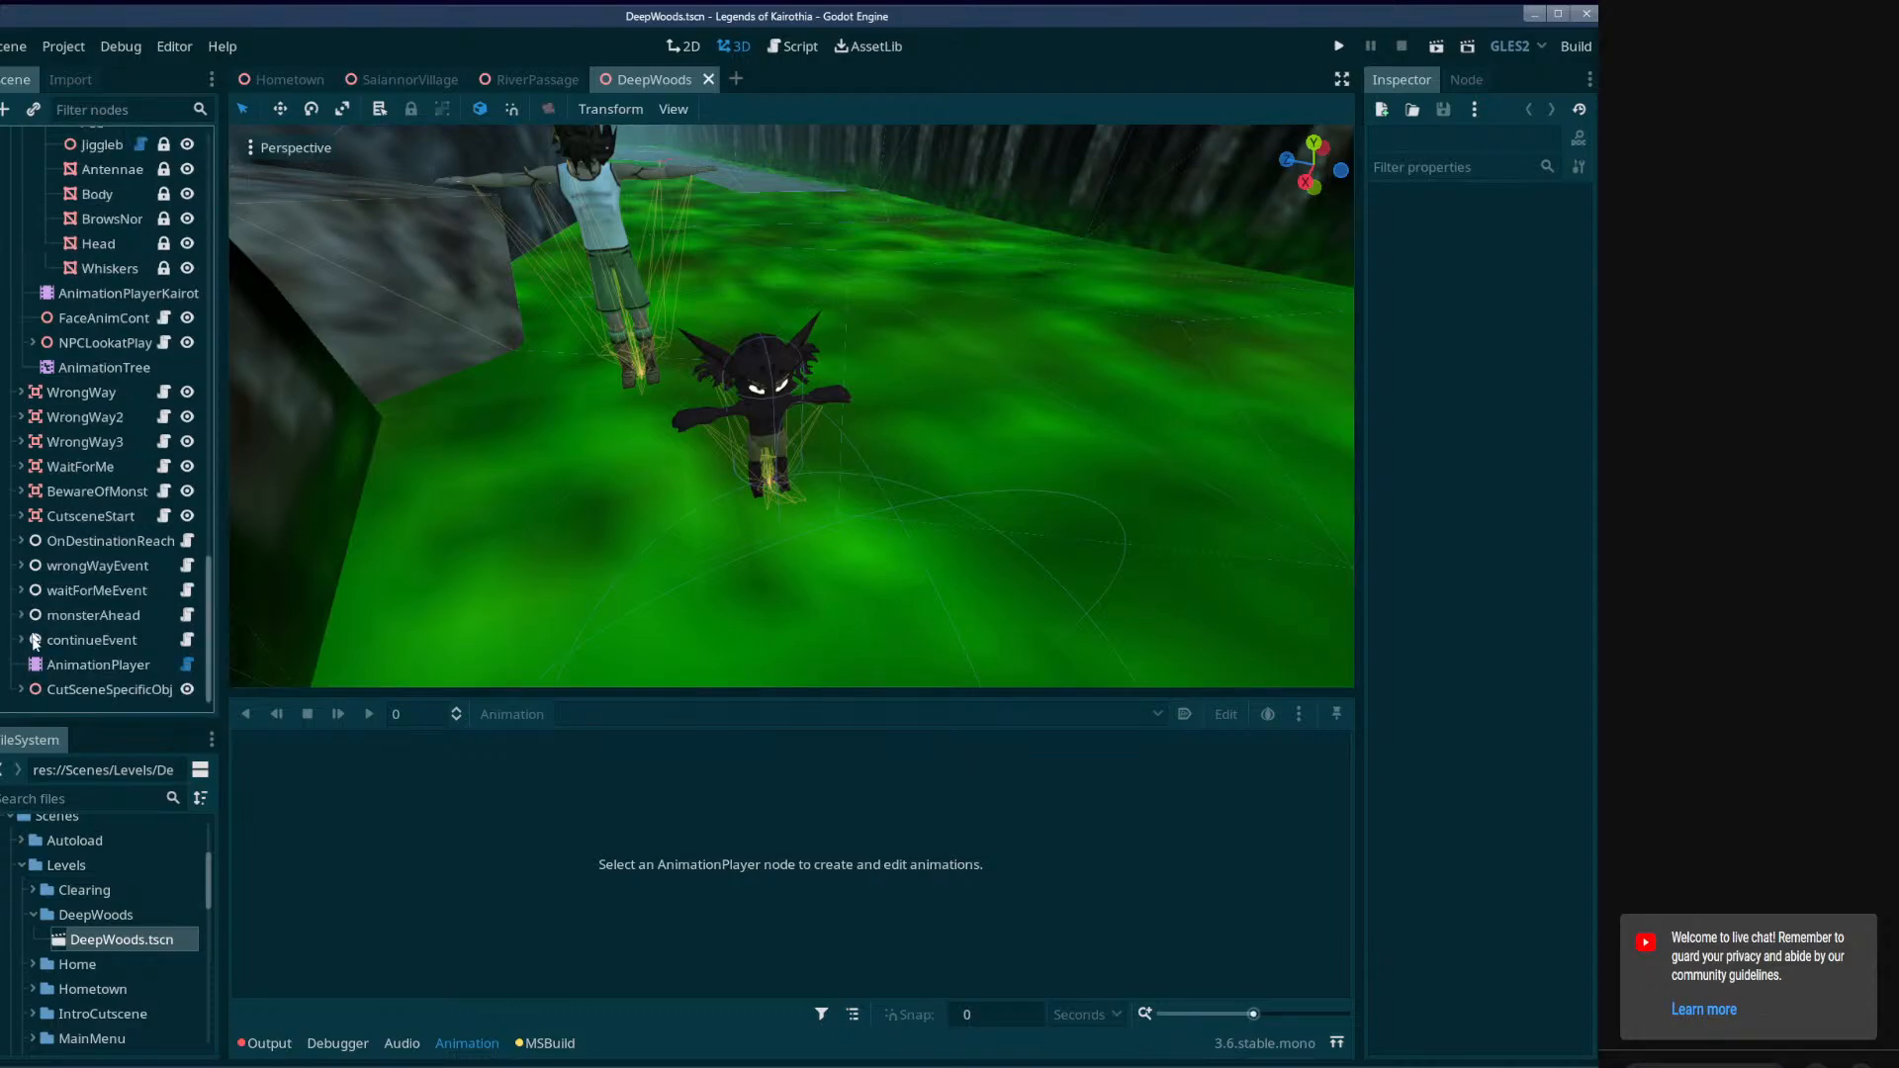
click(22, 689)
scroll(30, 687, down, 3)
scroll(47, 633, down, 1)
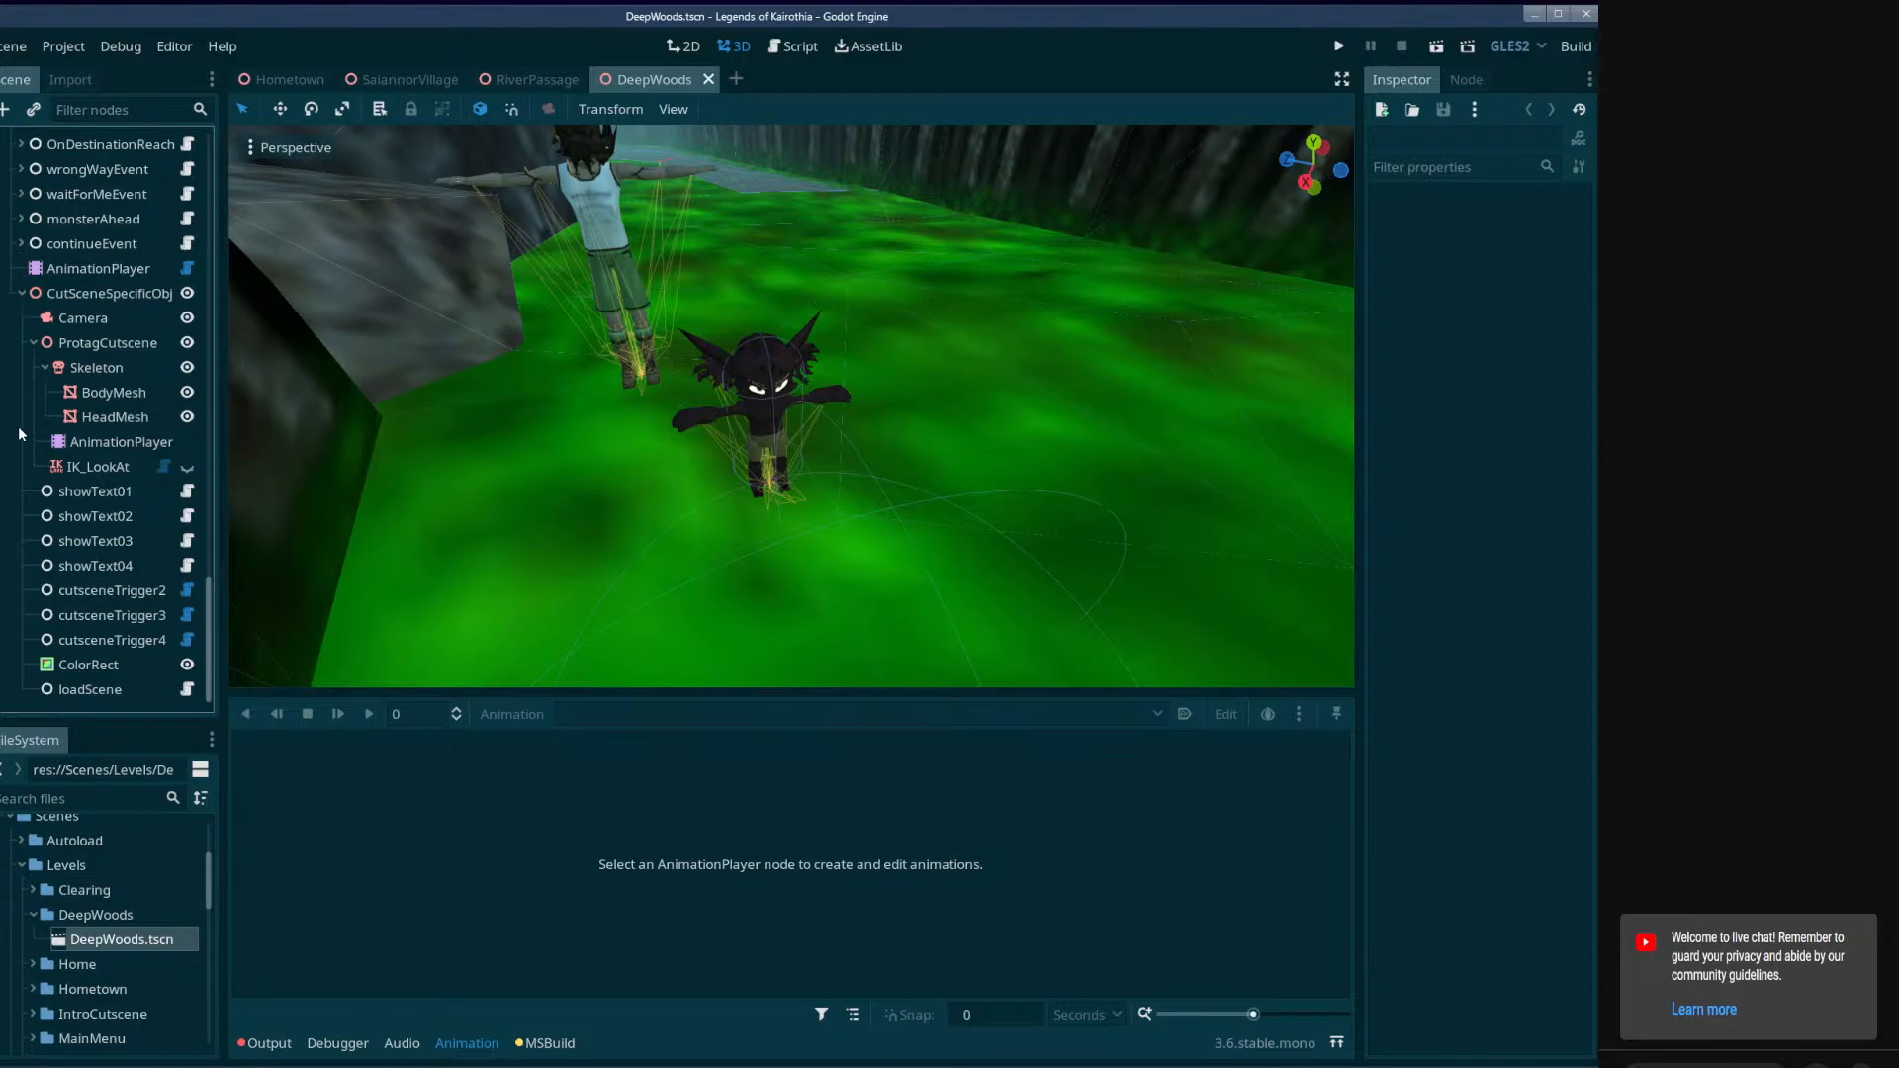
scroll(103, 368, up, 5)
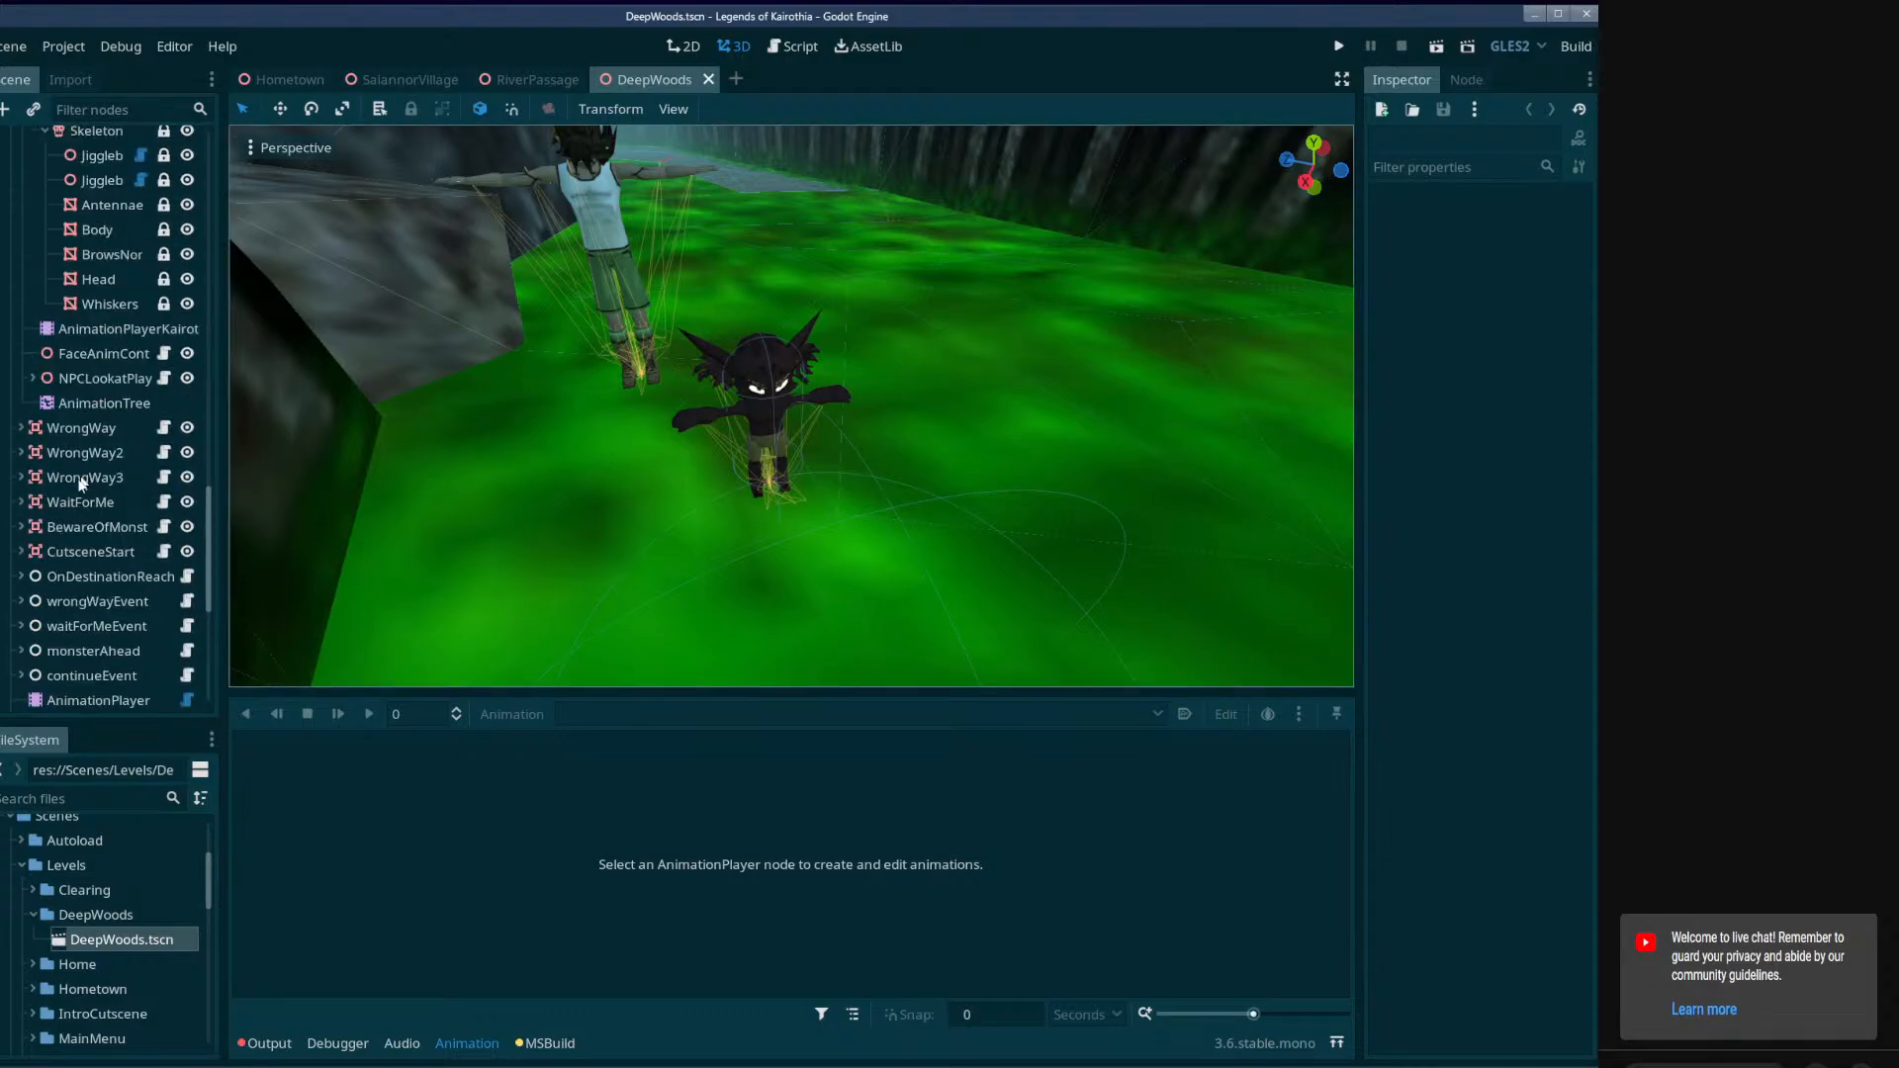
Expand the CutsceneStart trigger in DeepWoods and copy its ActivateChildren node.
click(24, 553)
click(21, 550)
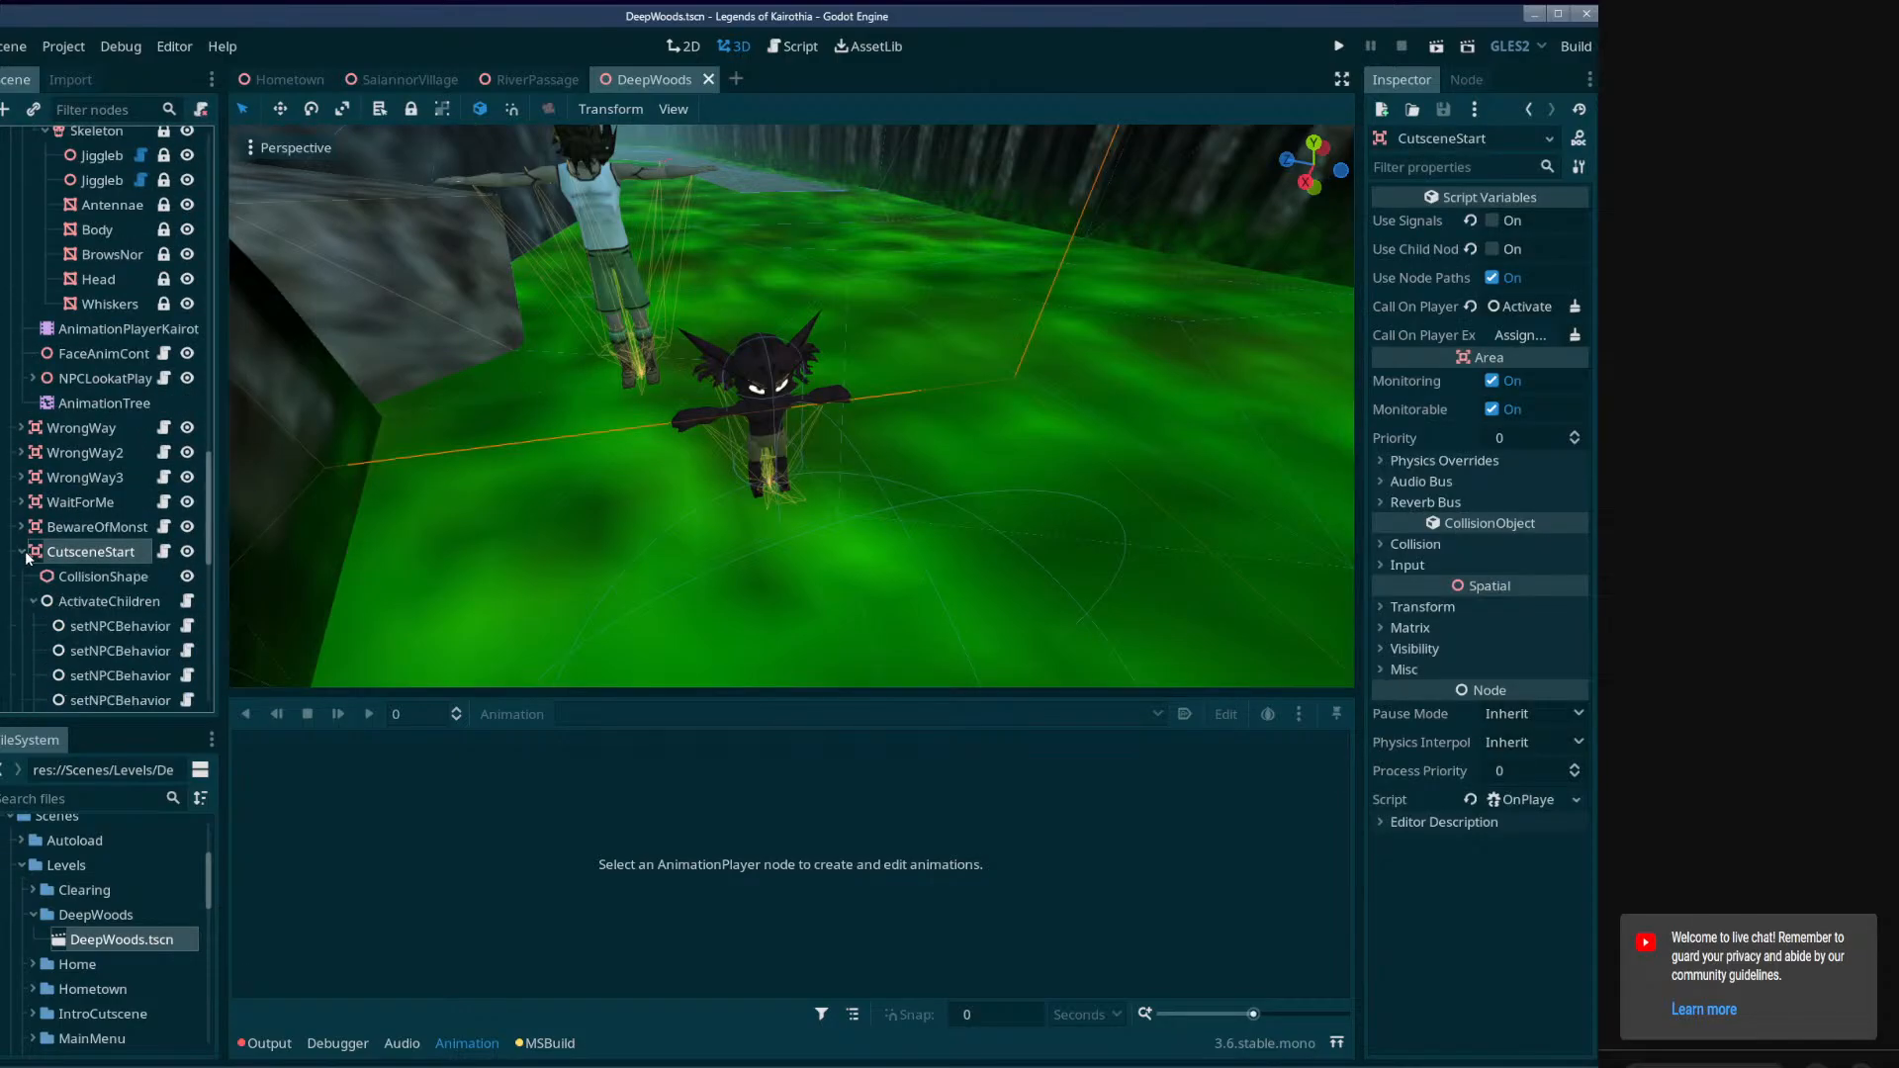
scroll(104, 465, down, 3)
click(86, 316)
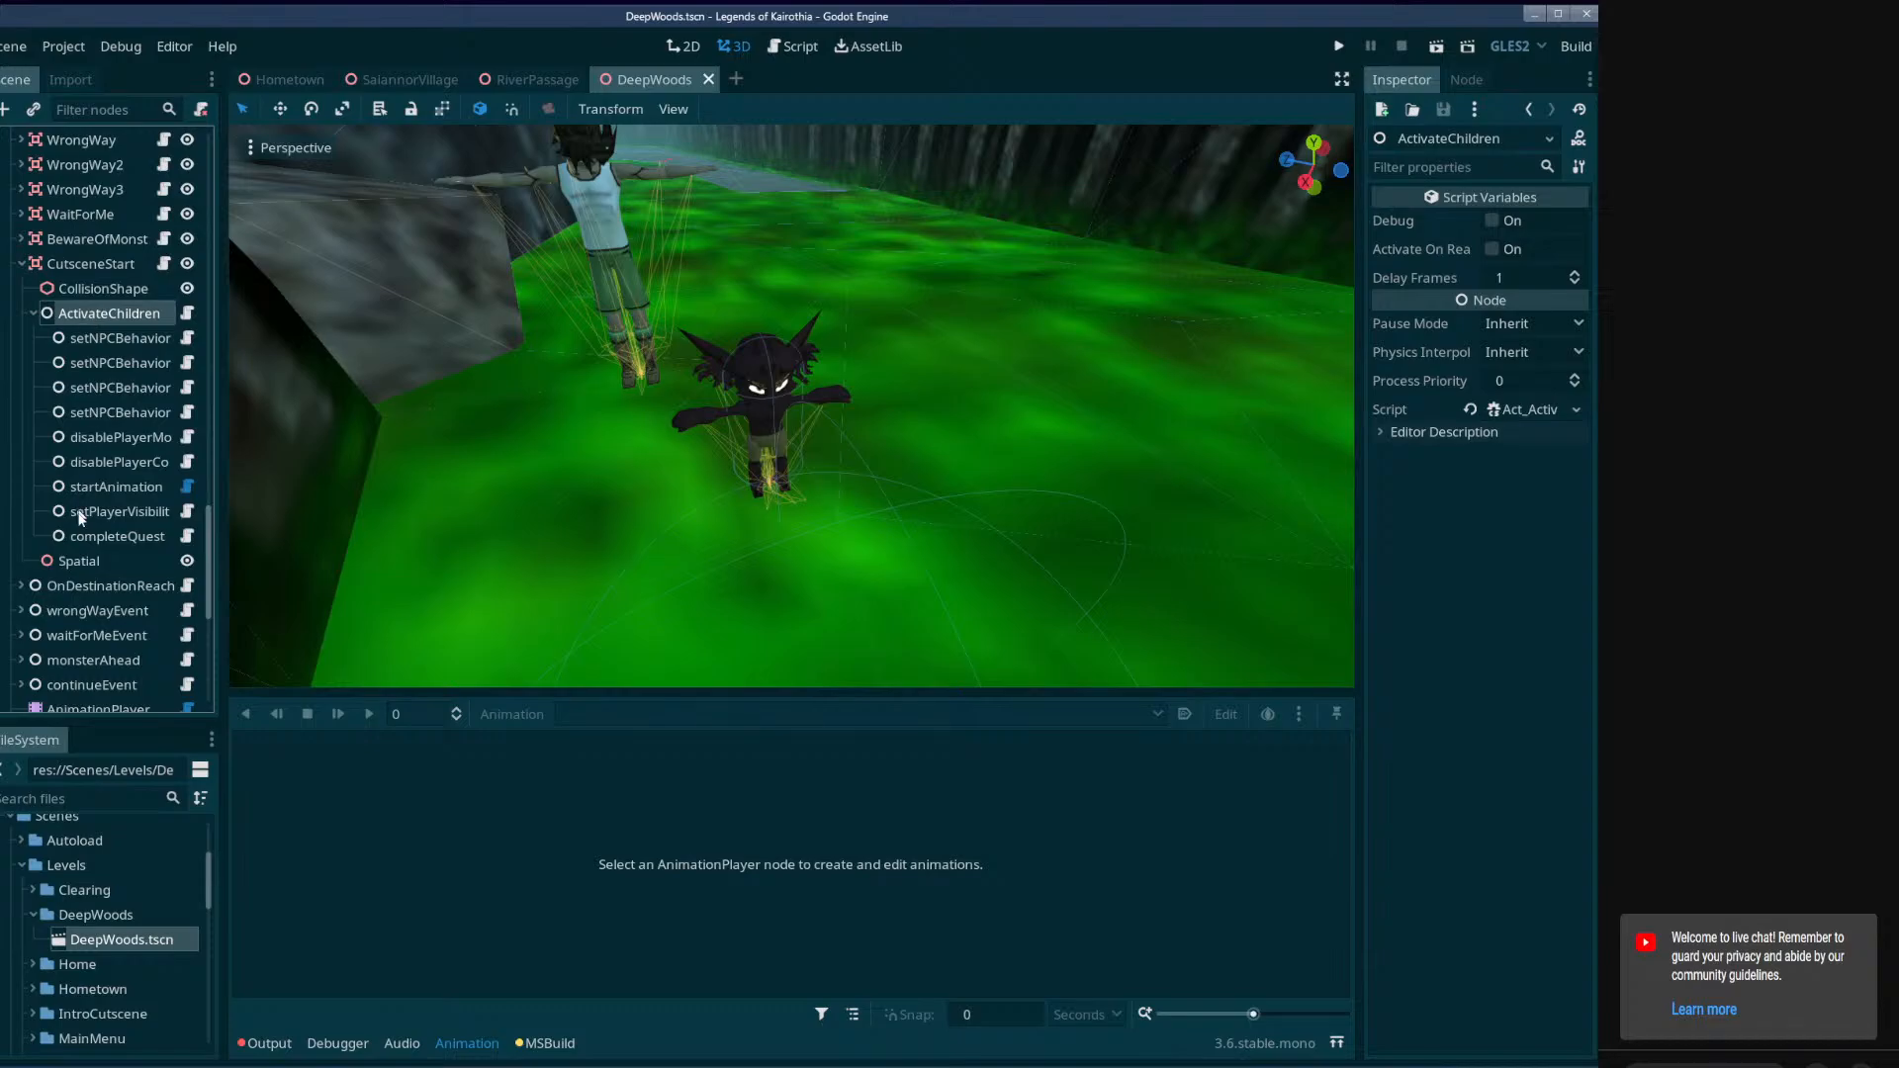
Switch to the RiverPassage scene and close it.
click(534, 79)
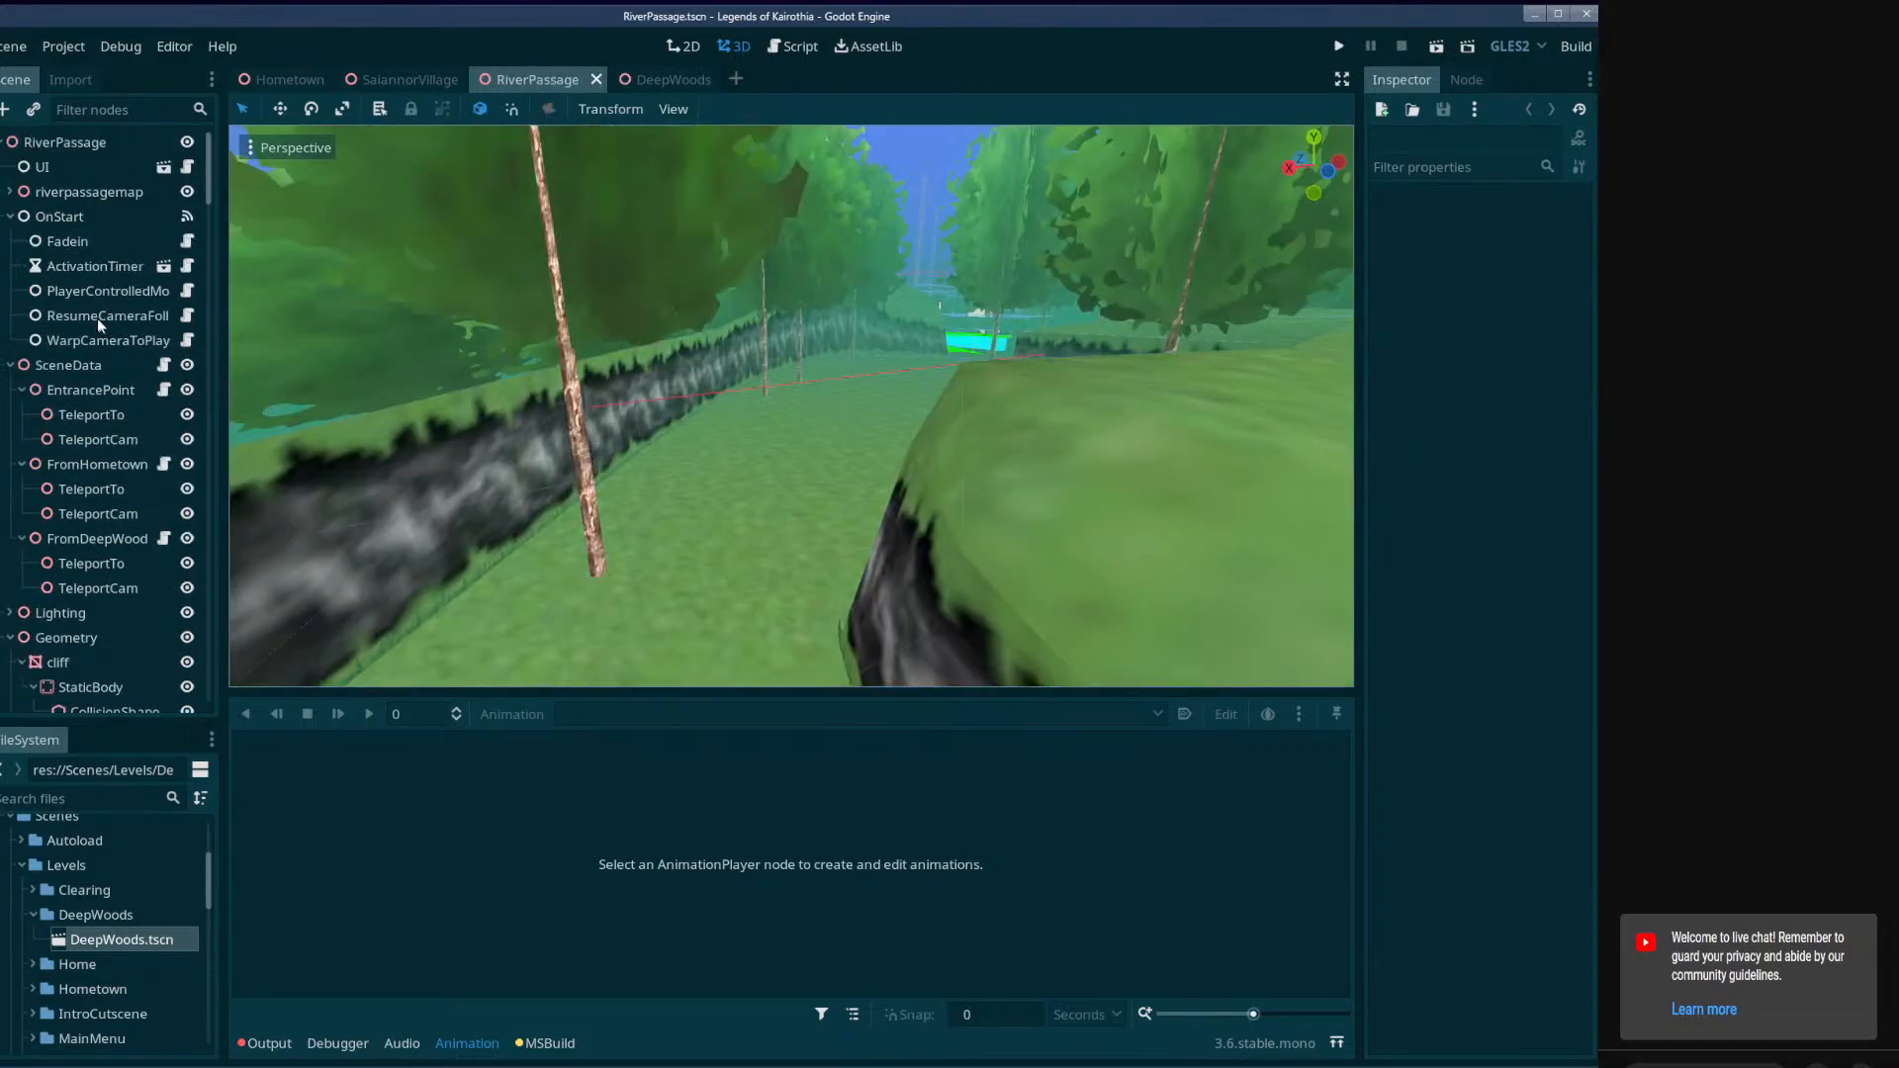
scroll(189, 346, down, 3)
click(595, 79)
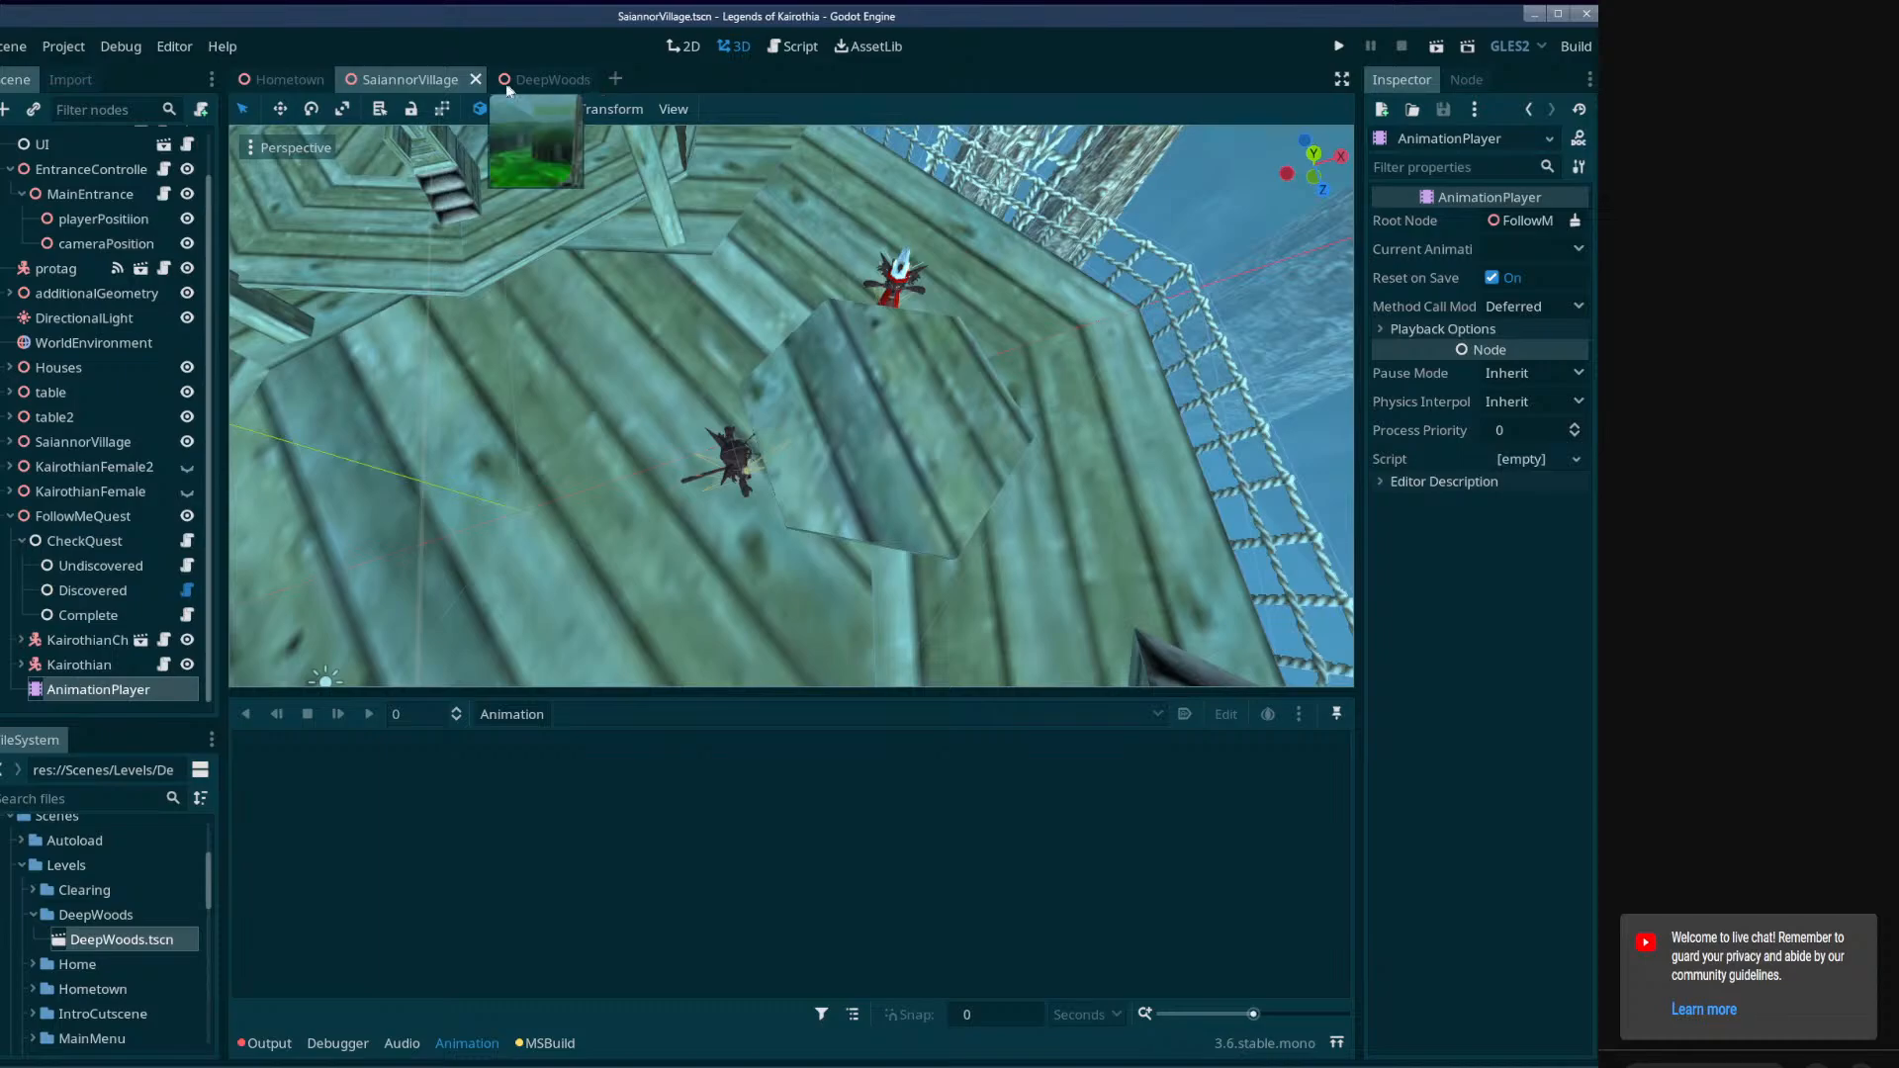
Paste the copied ActivateChildren node into SaiannorVillage as the first child of FollowMeQuest's CheckQuest node.
click(81, 568)
key(ctrl+v)
mouse_move(97, 588)
mouse_down()
mouse_move(83, 596)
mouse_move(79, 554)
mouse_move(83, 569)
mouse_up()
click(33, 566)
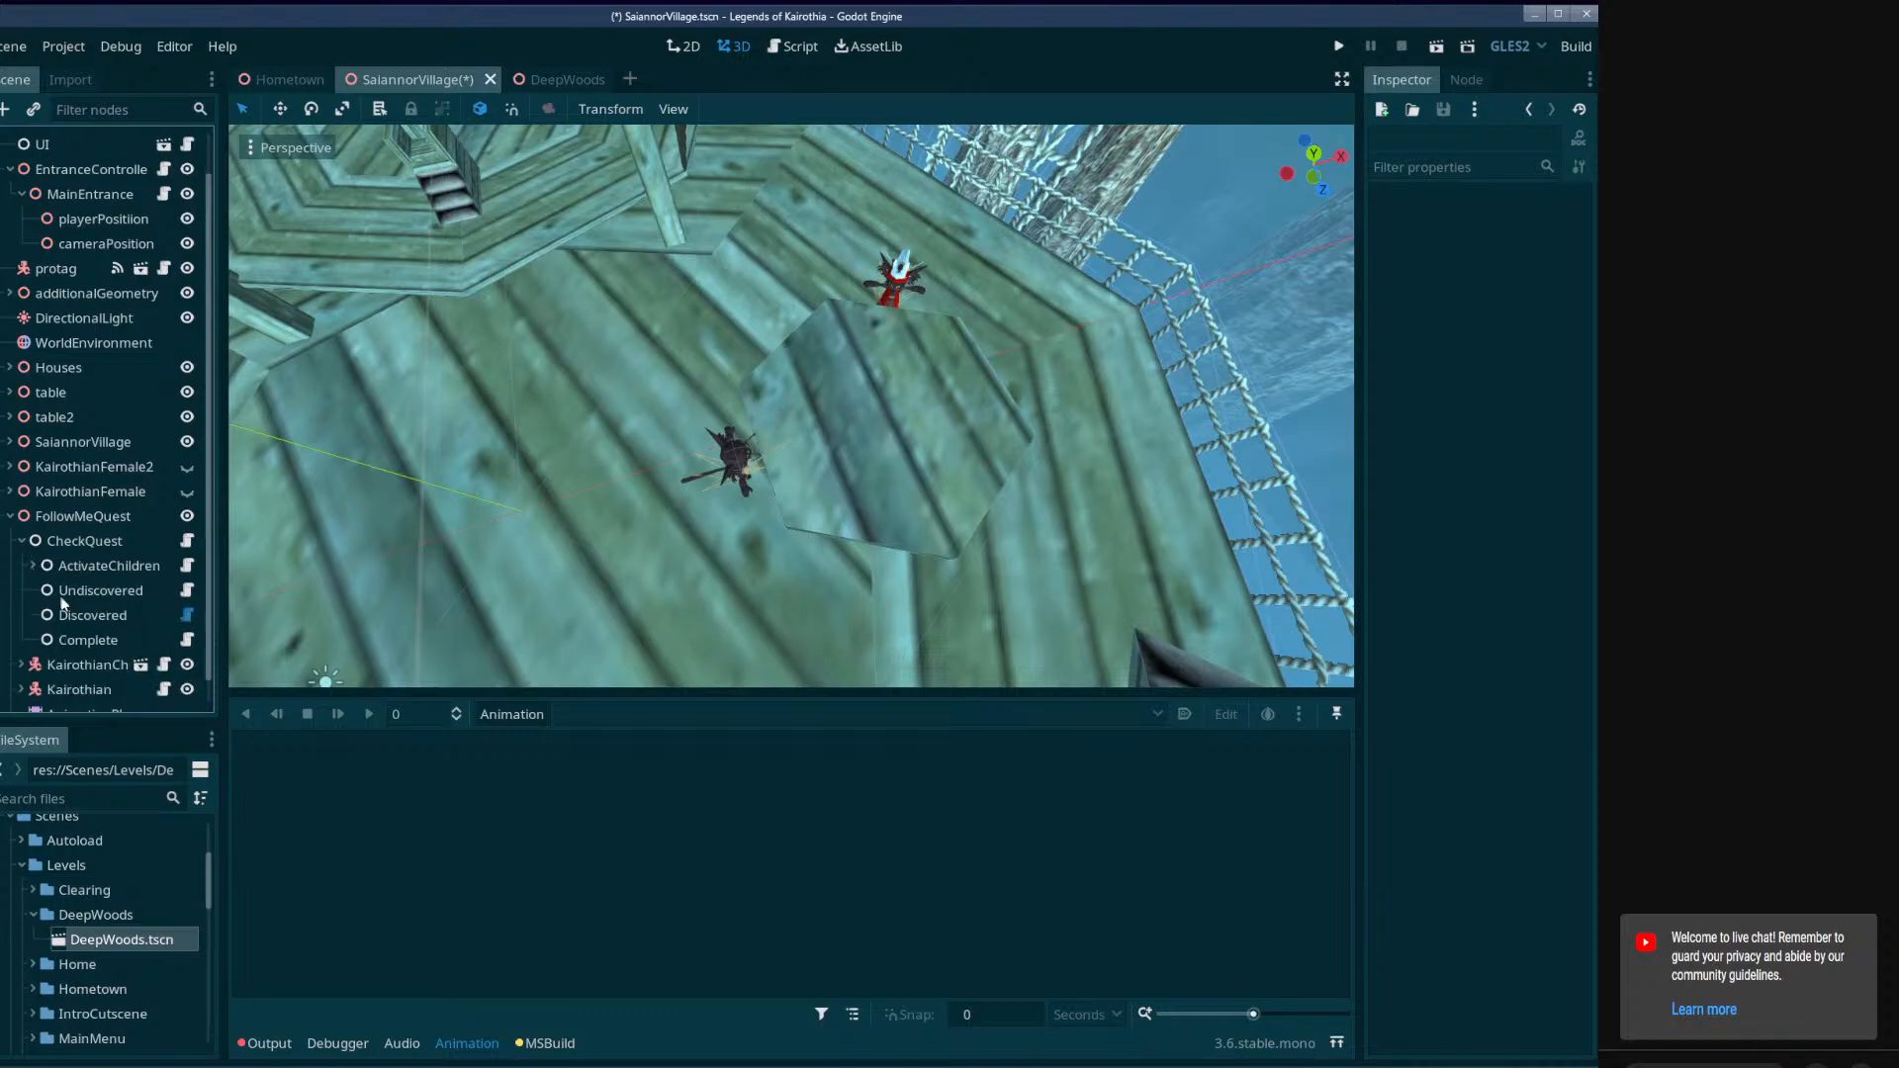
Delete the old Discovered node under CheckQuest and move ActivateChildren between Undiscovered and Complete.
click(76, 614)
key(Delete)
click(760, 561)
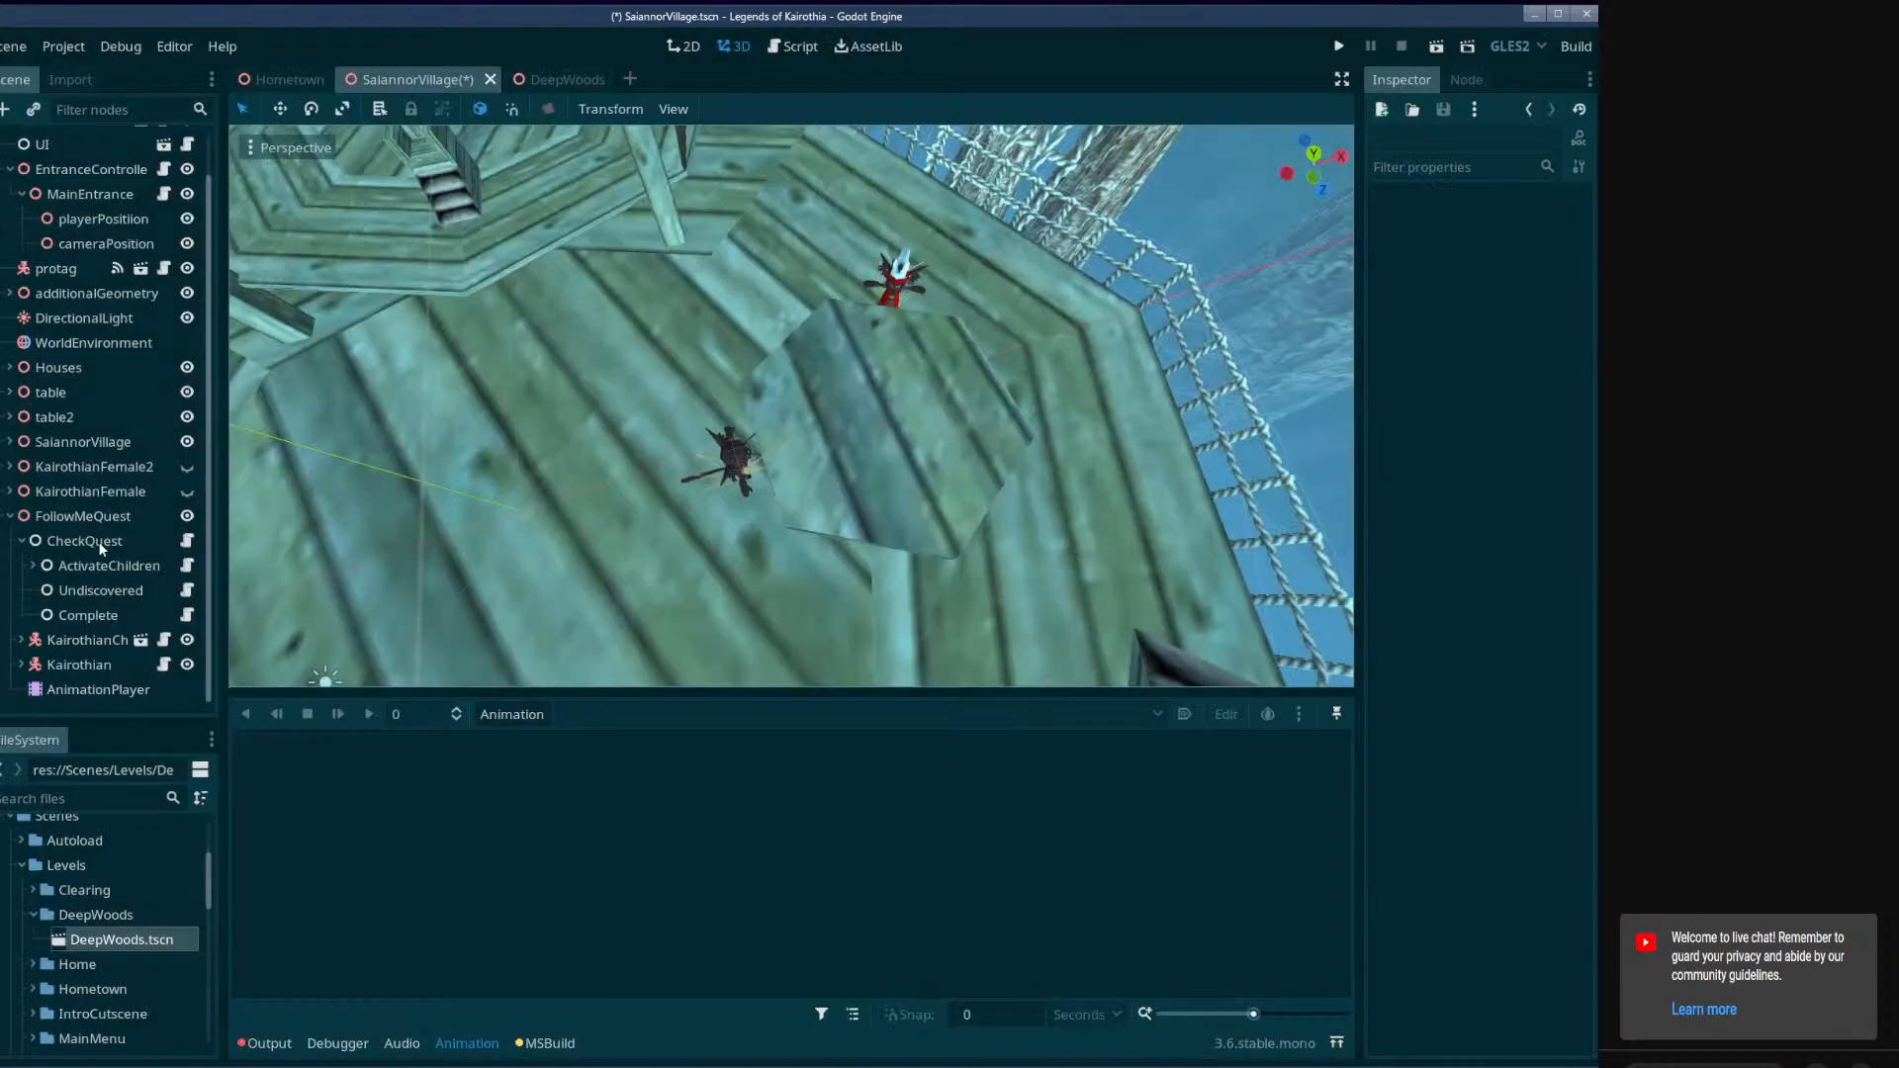
drag(87, 567, 95, 602)
Rename CheckQuest's ActivateChildren node as Discovered.
double_click(104, 610)
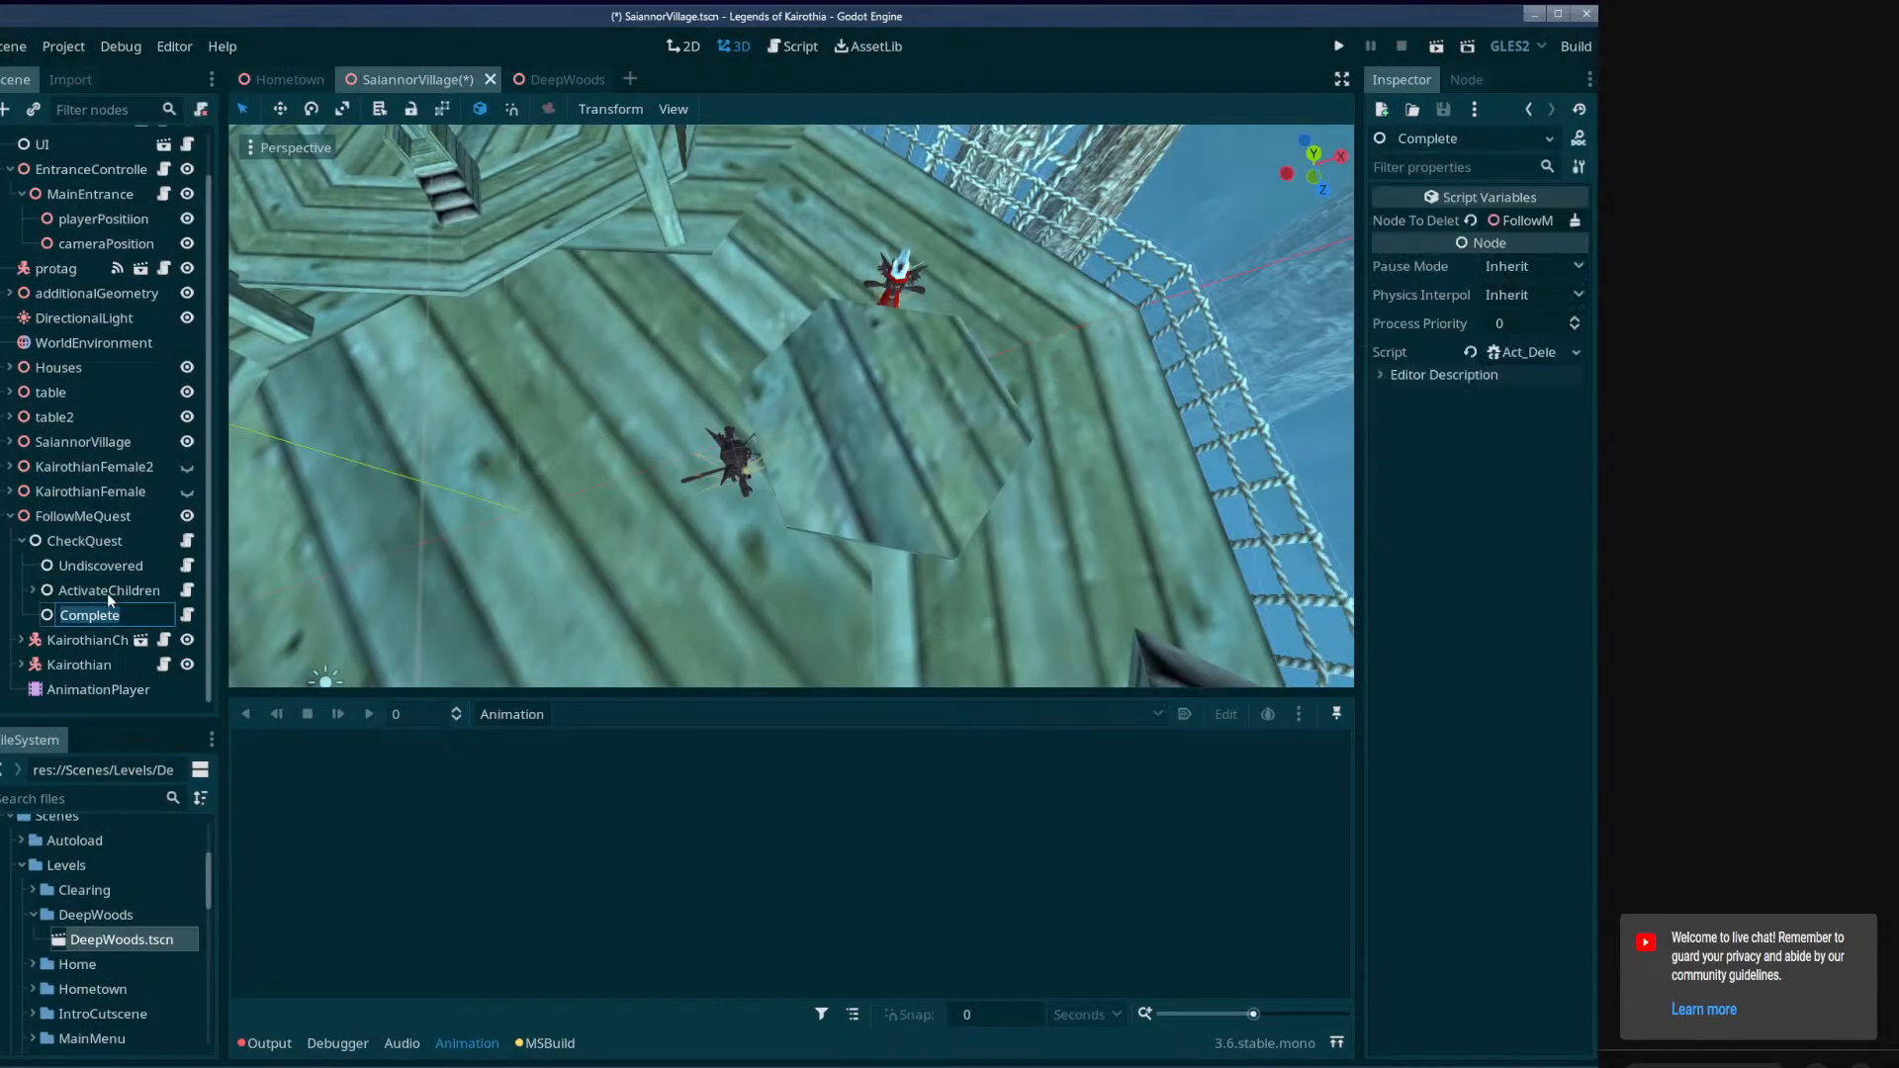
double_click(107, 591)
text(Discovered)
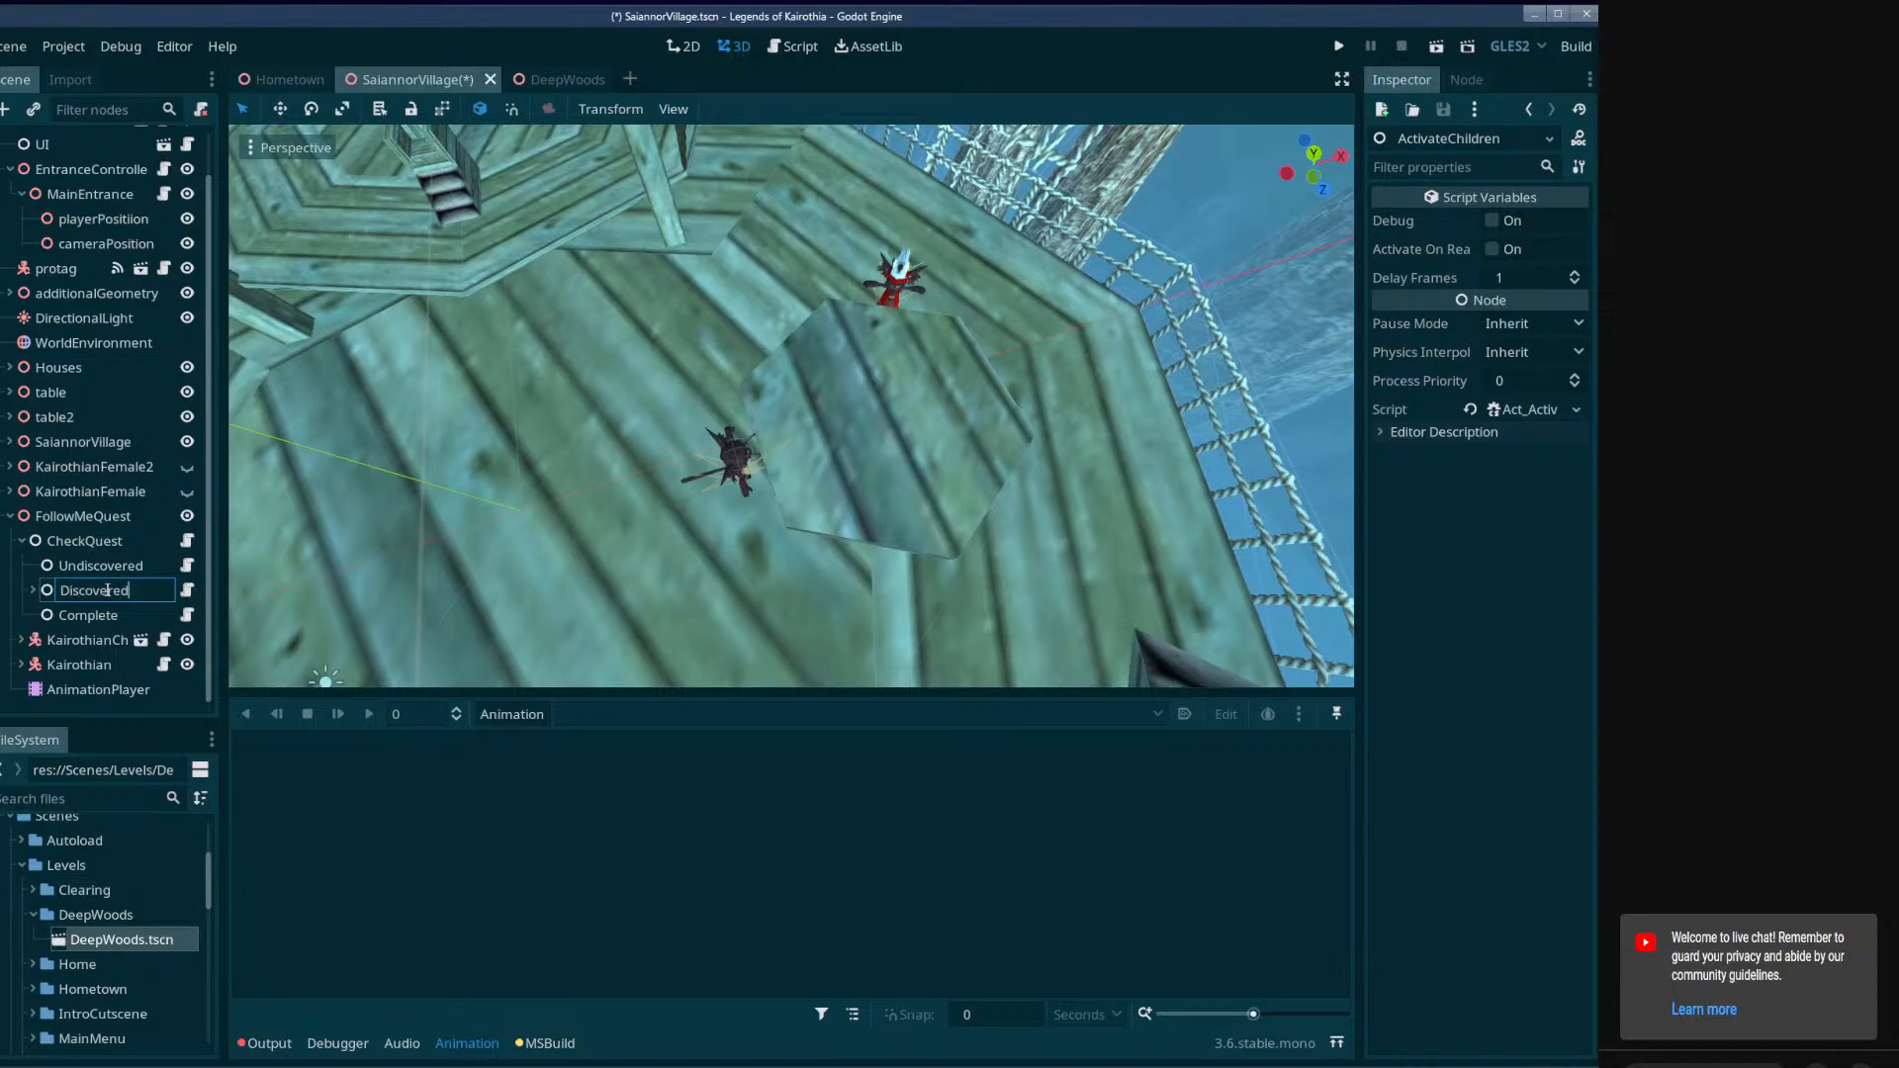
key(Return)
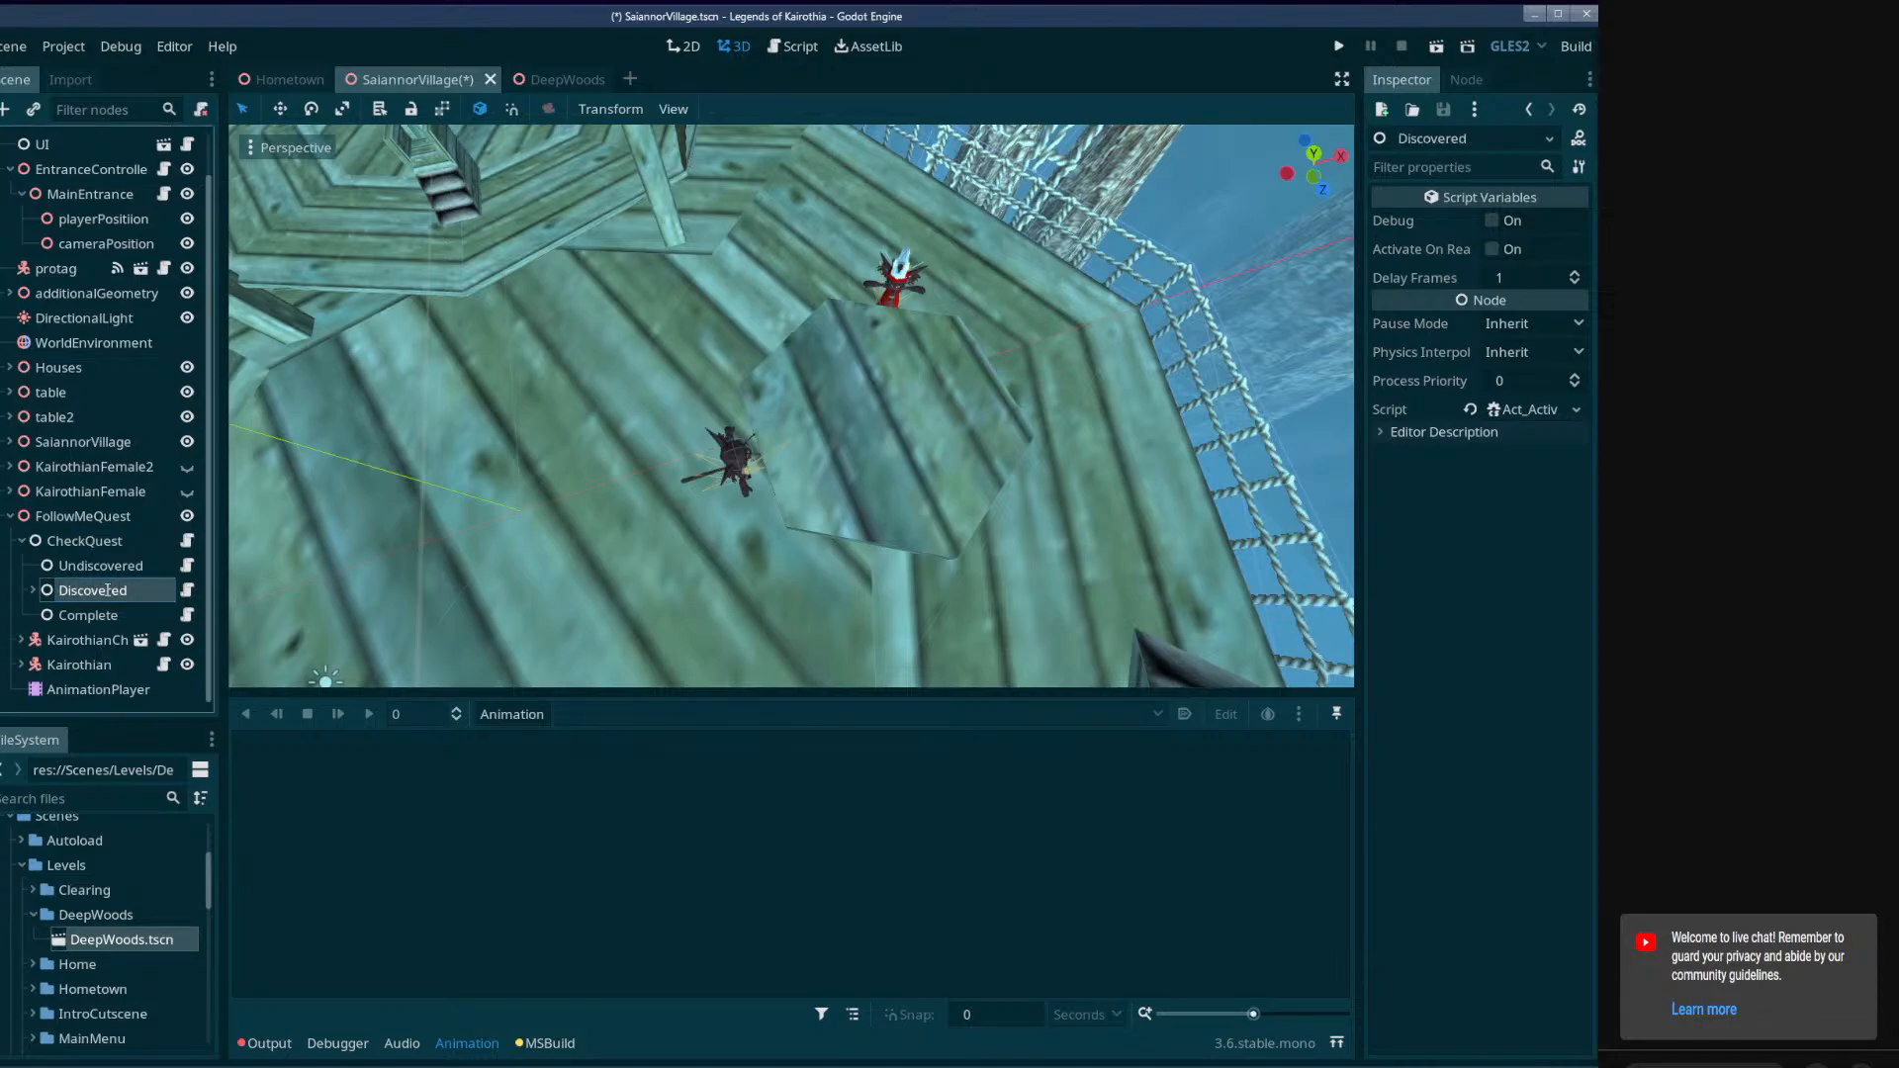
Assign the new Discovered node to CheckQuest's Call On Discovered property and save the SaiannorVillage scene.
click(97, 543)
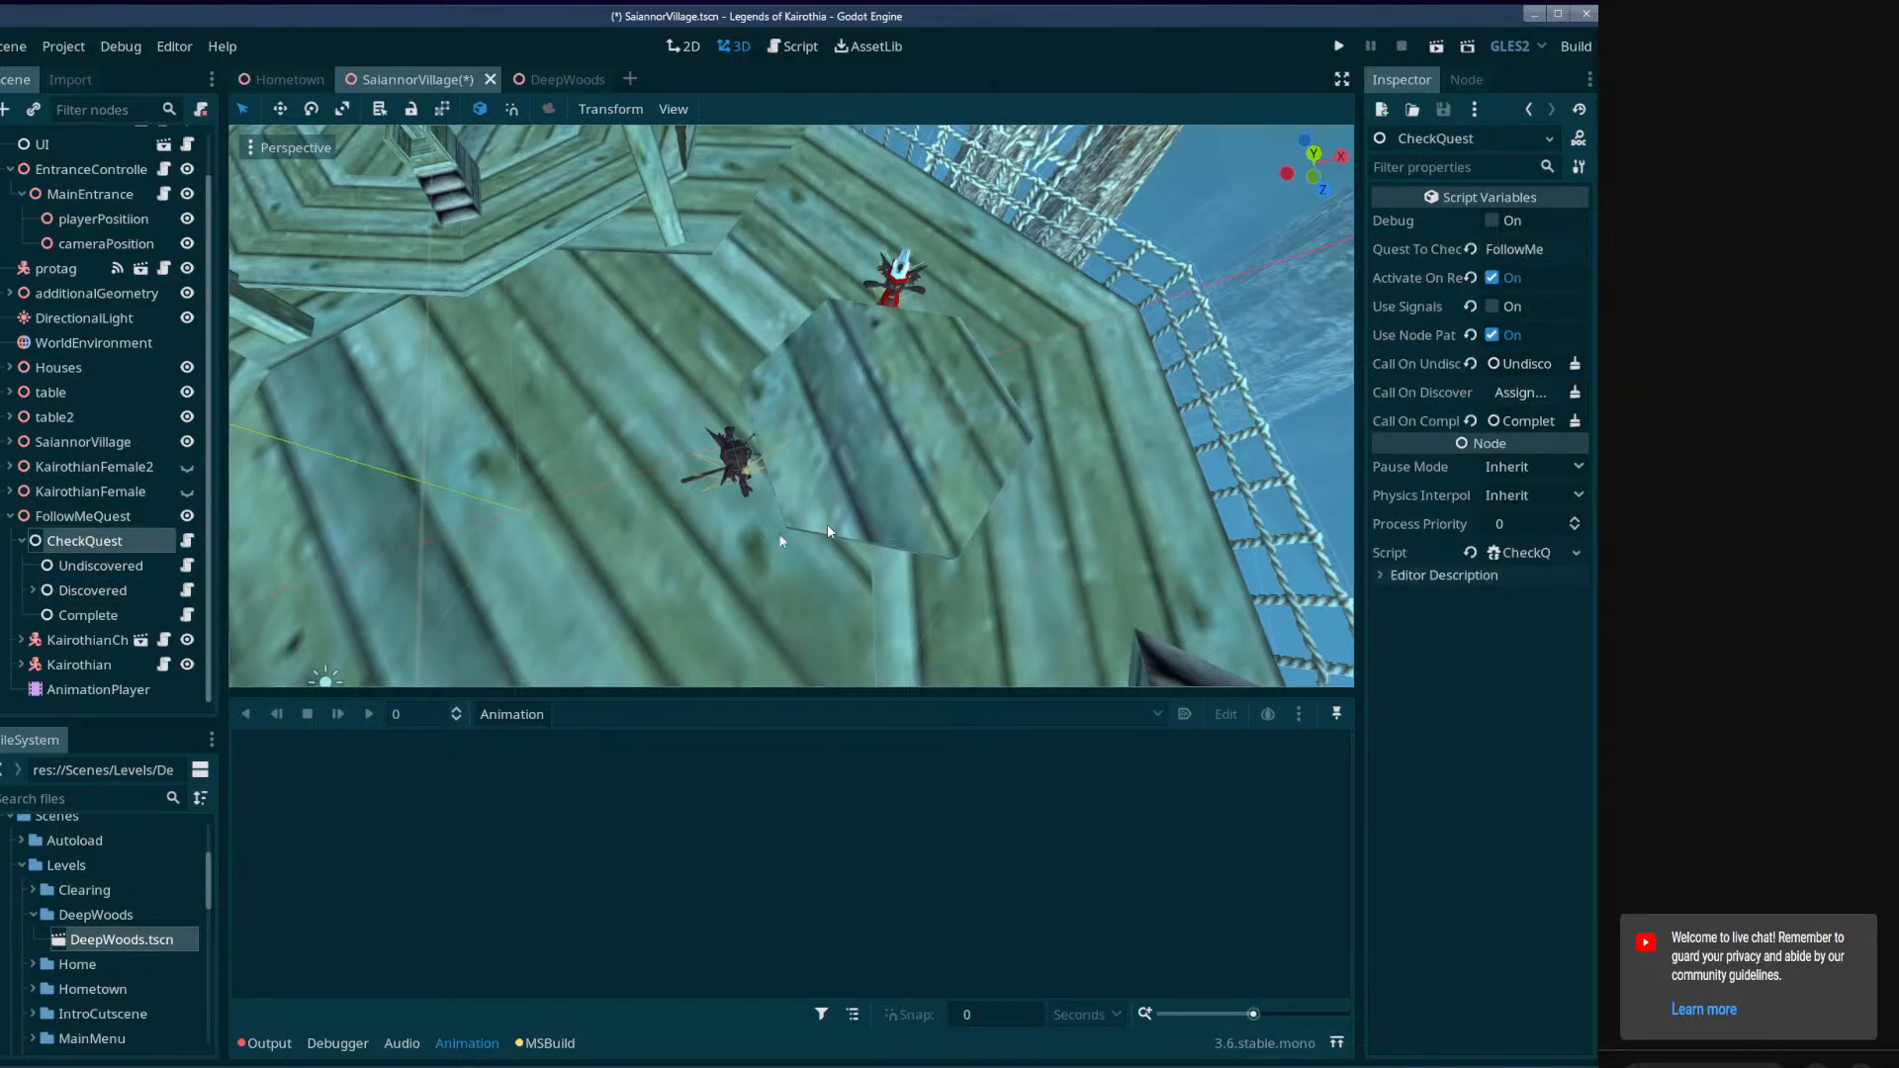
drag(79, 590, 1535, 394)
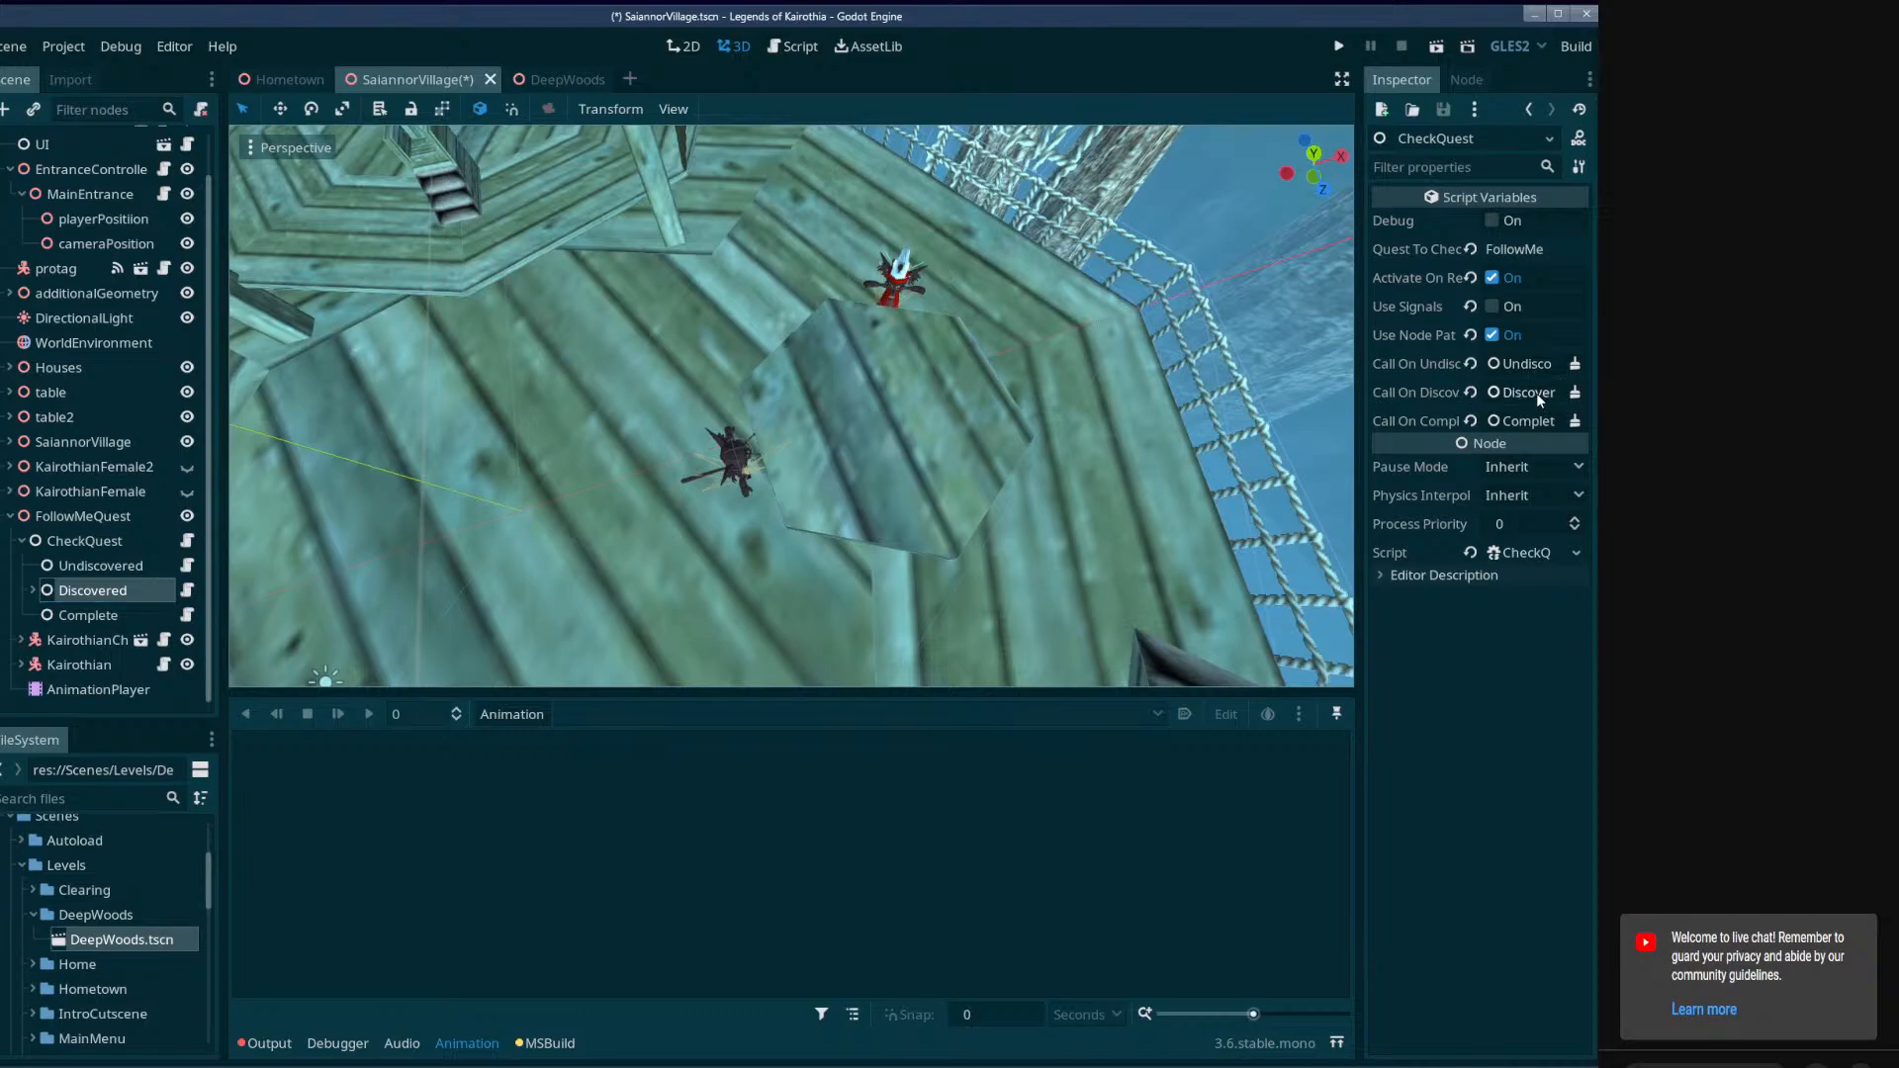
key(ctrl+s)
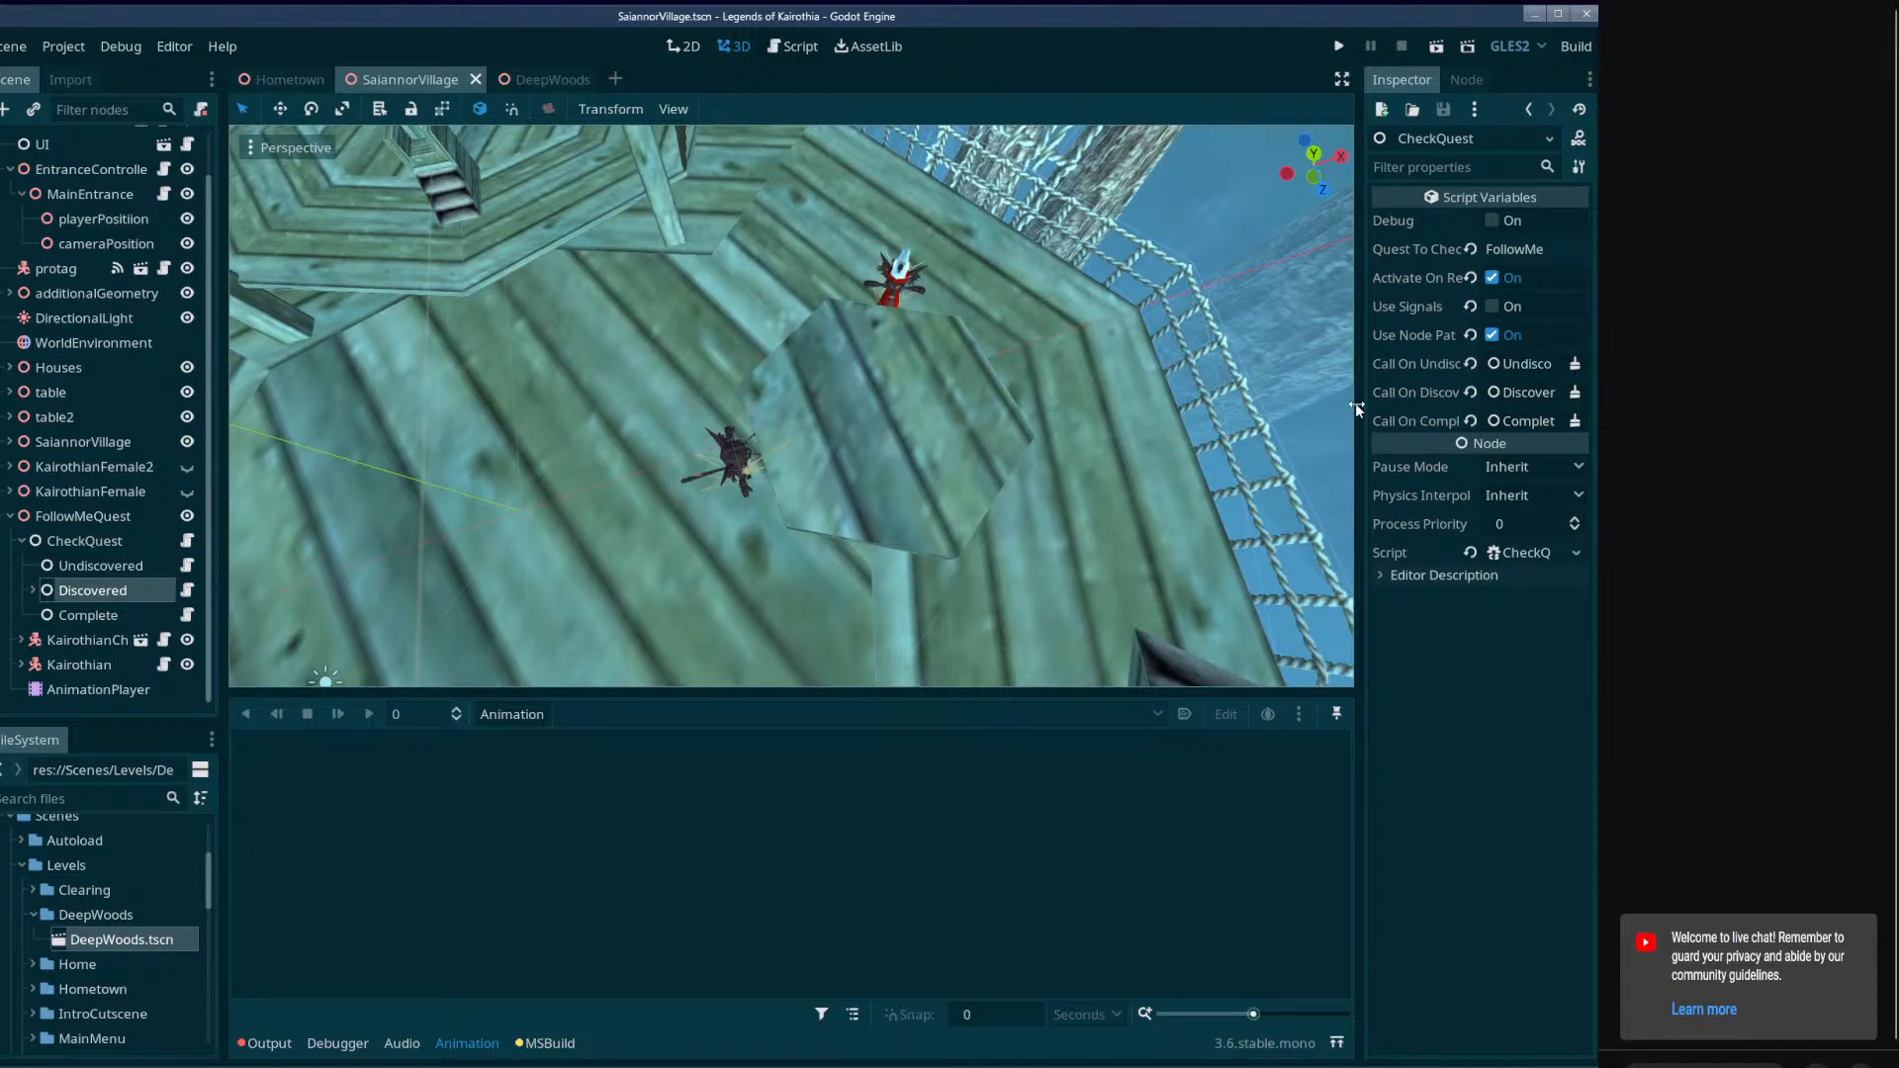
Widen the inspector to read CheckQuest's properties, and review the Discovered node's Act_ActivateChildren.cs script in Visual Studio Code.
drag(1357, 406, 1276, 406)
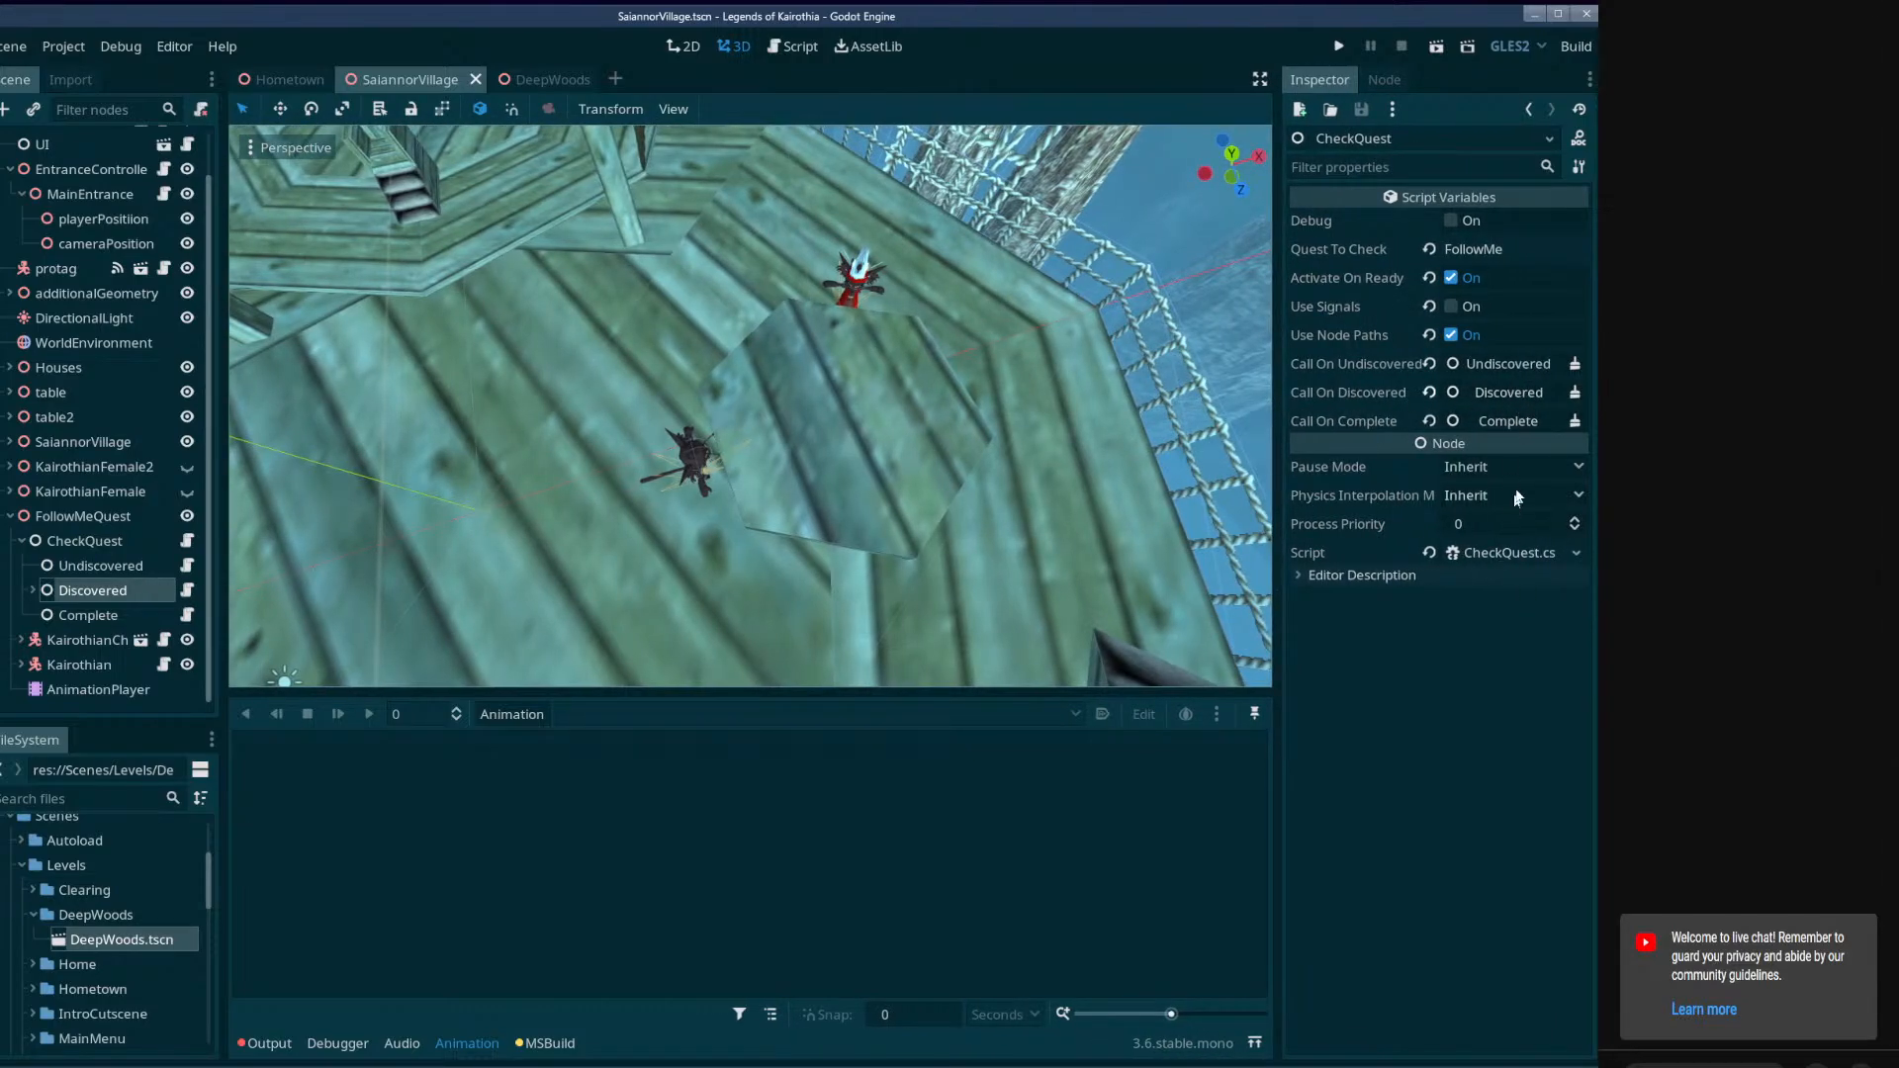
click(1468, 249)
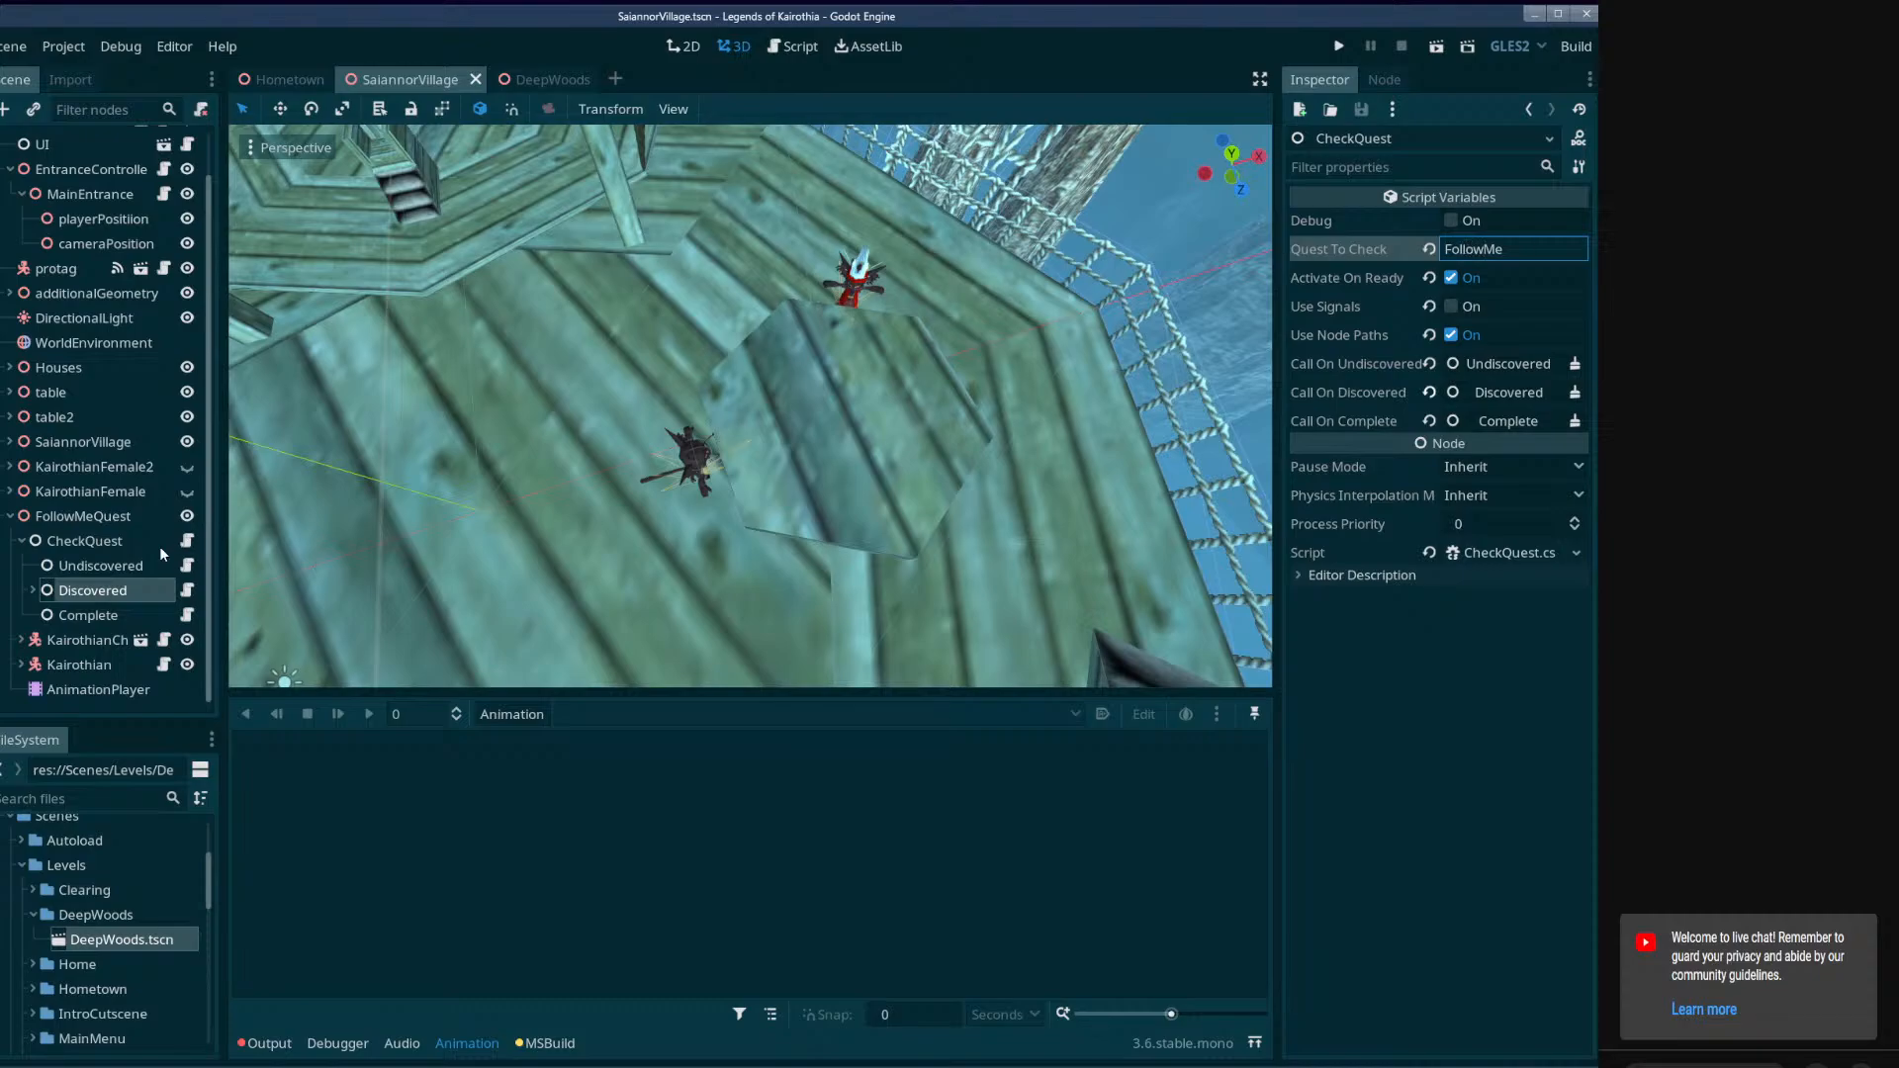
click(187, 590)
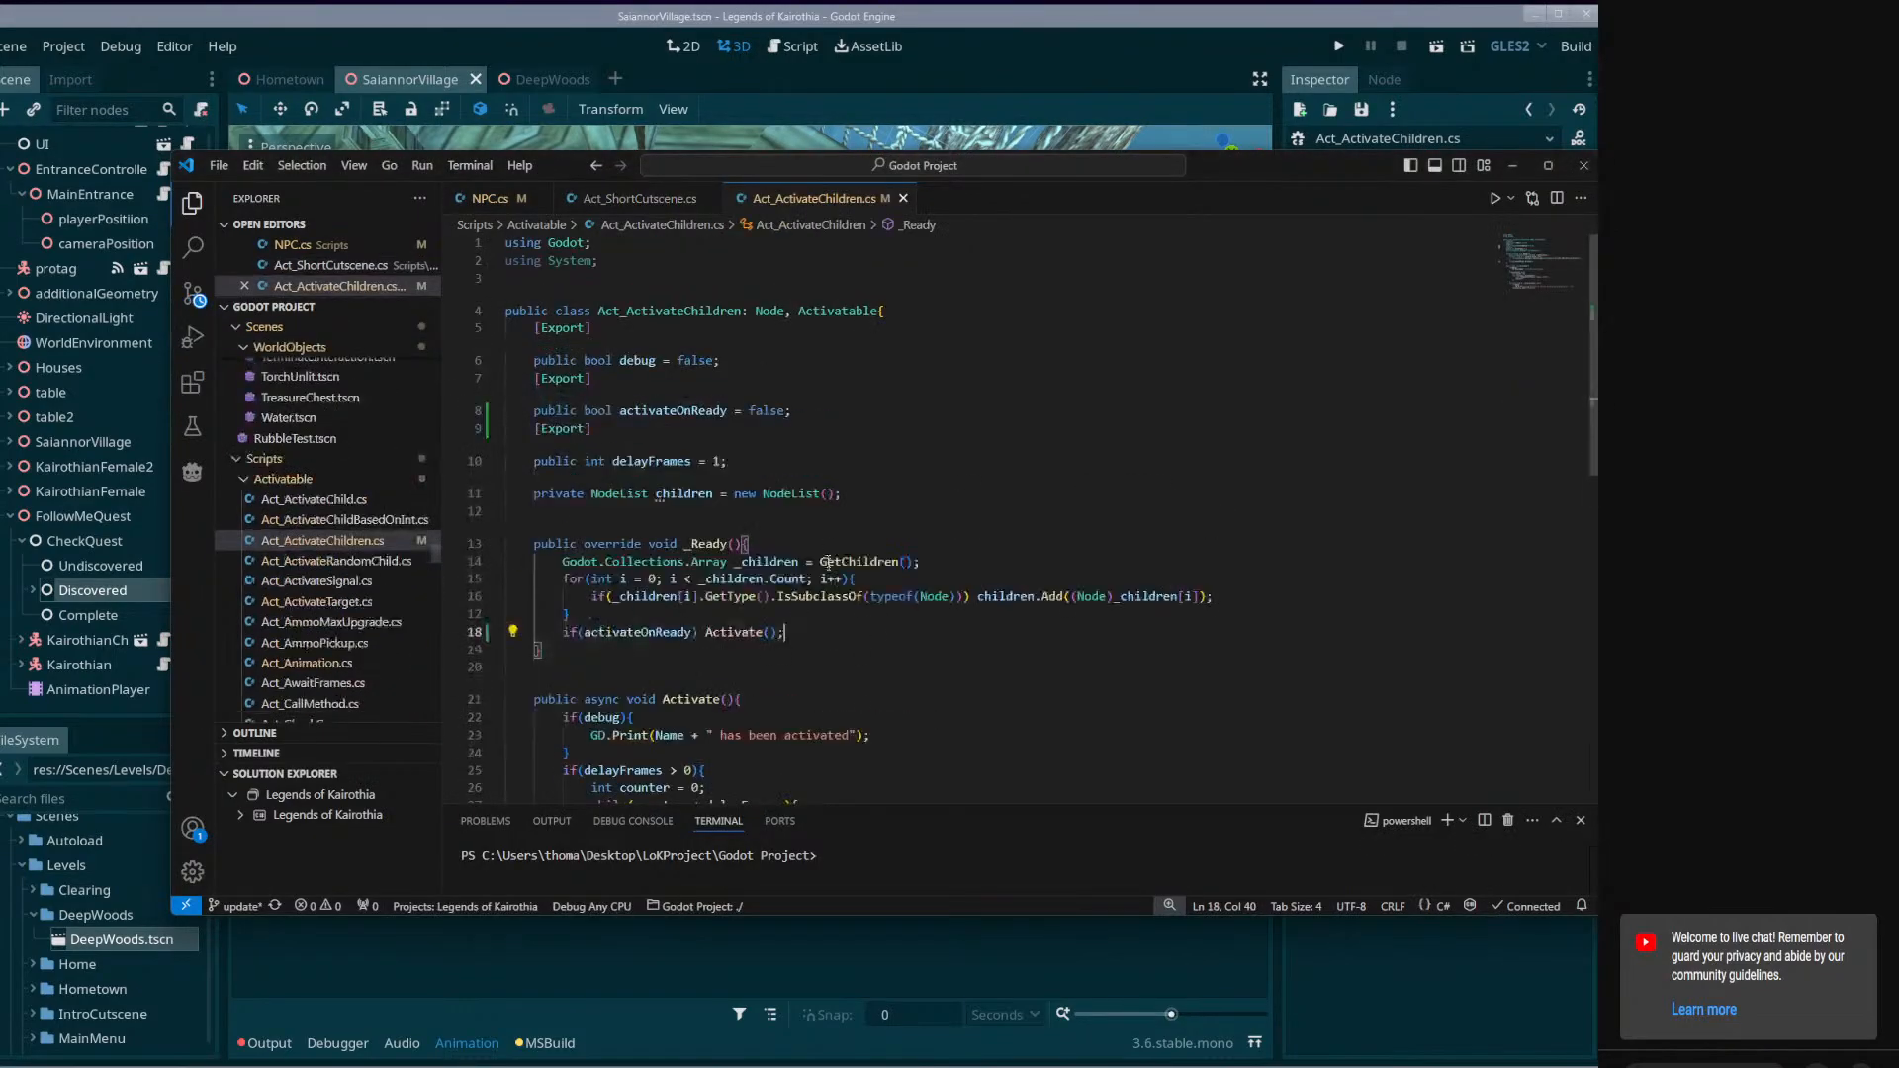
drag(1555, 260, 1555, 288)
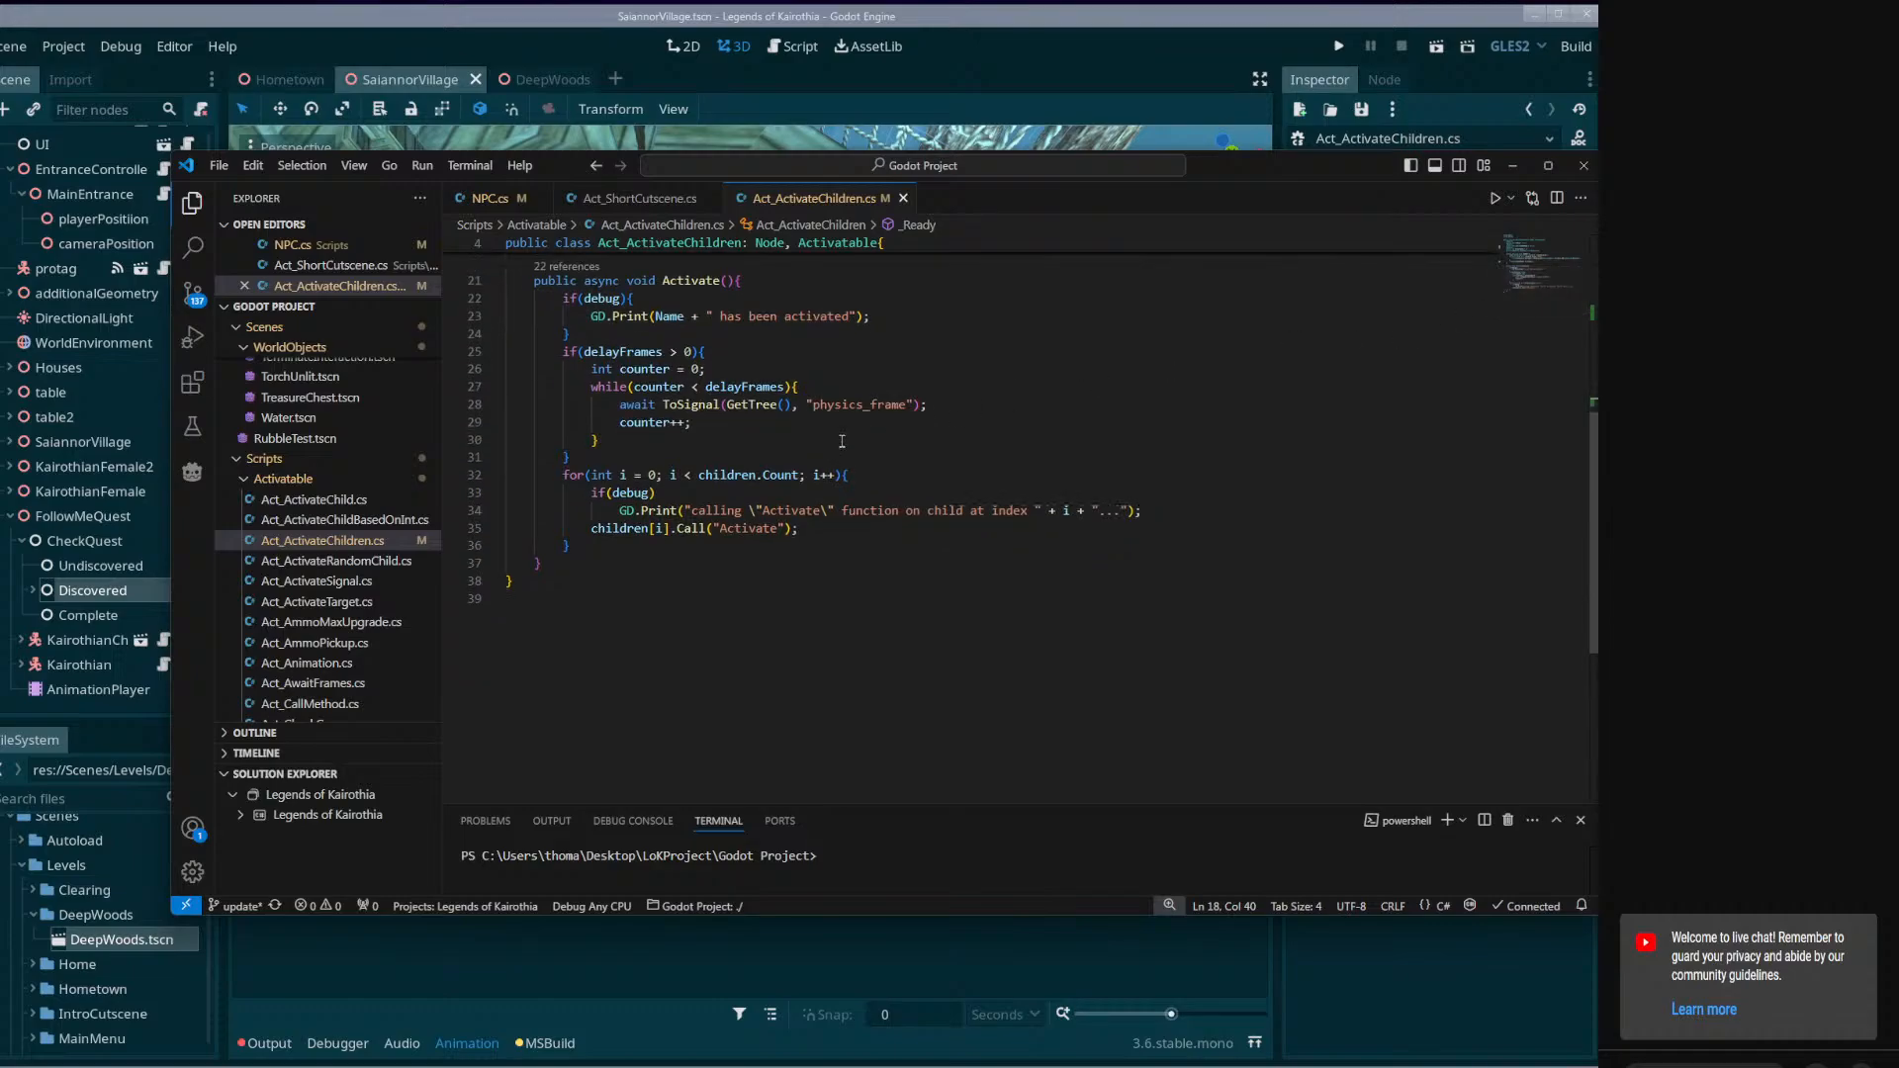
scroll(844, 440, up, 5)
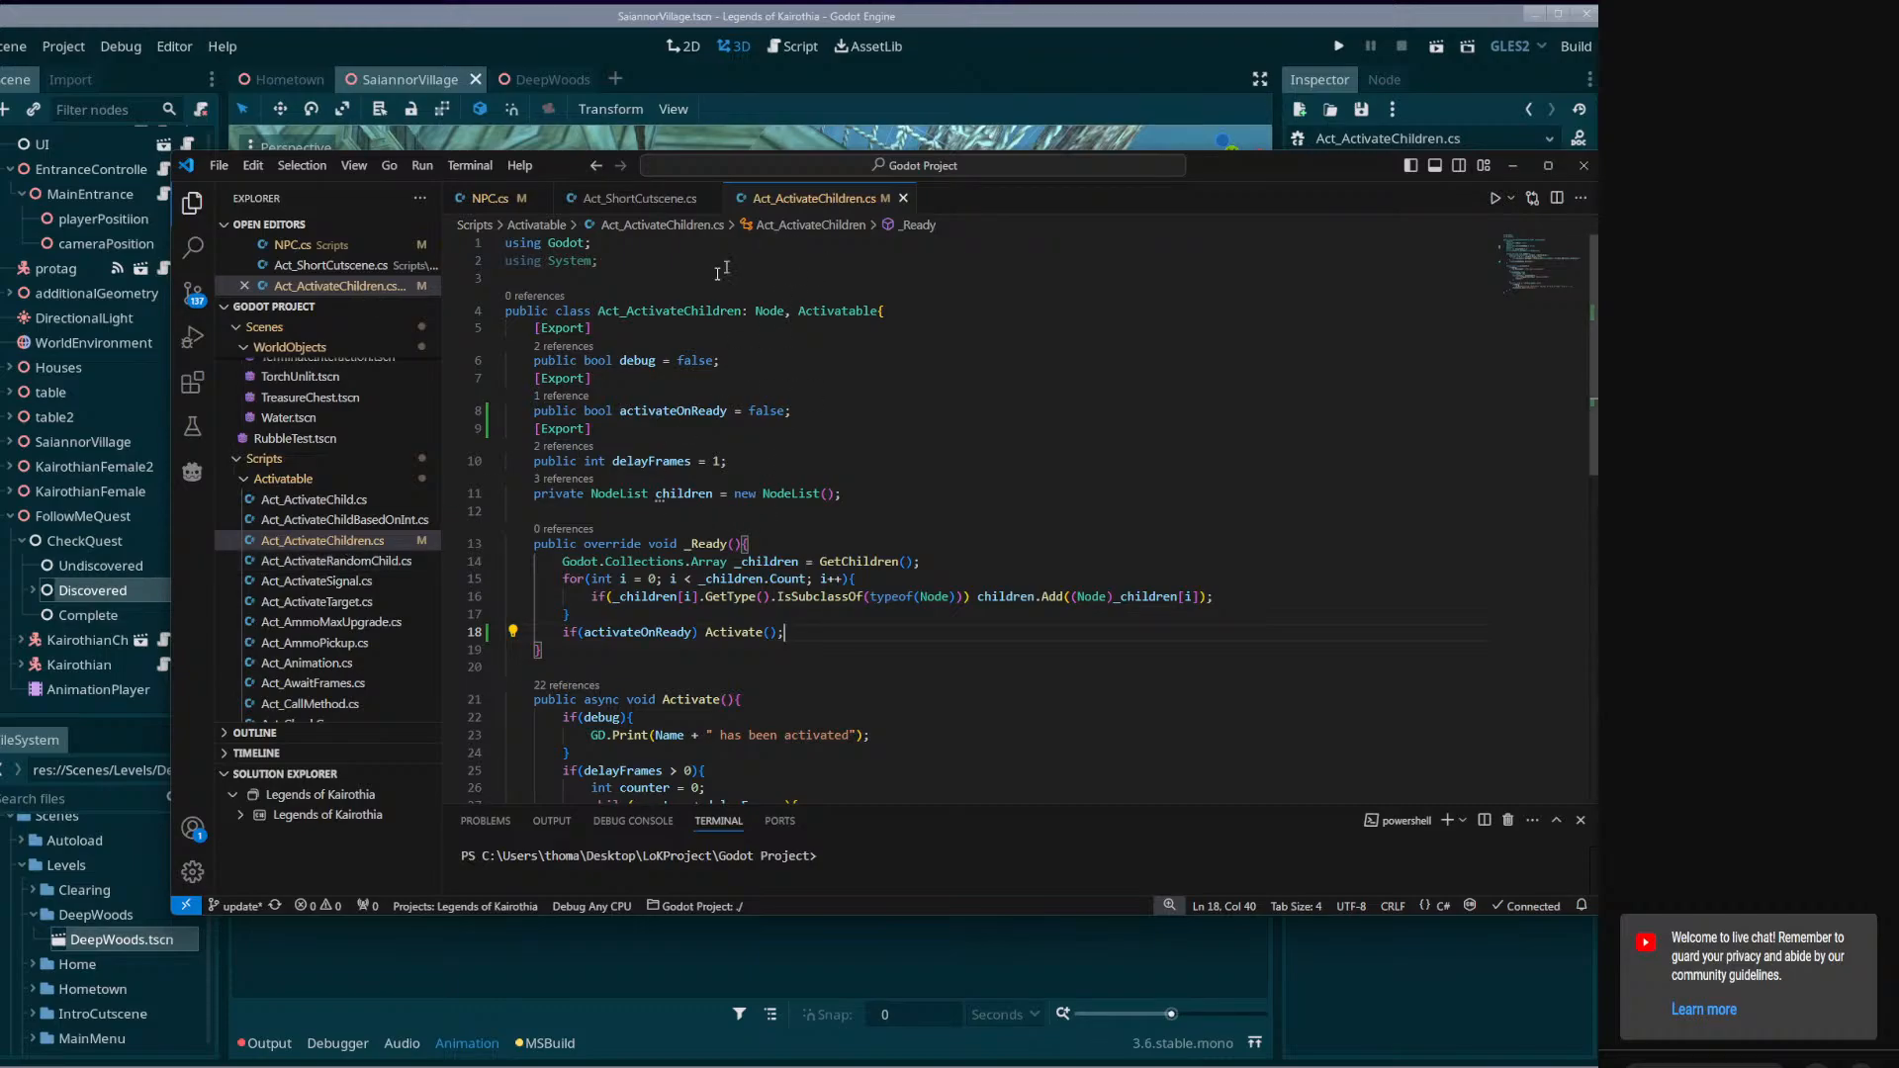
Return to Godot, expand the Discovered node and open the CompleteQuest.cs script of its completeQuest child.
click(90, 592)
click(32, 591)
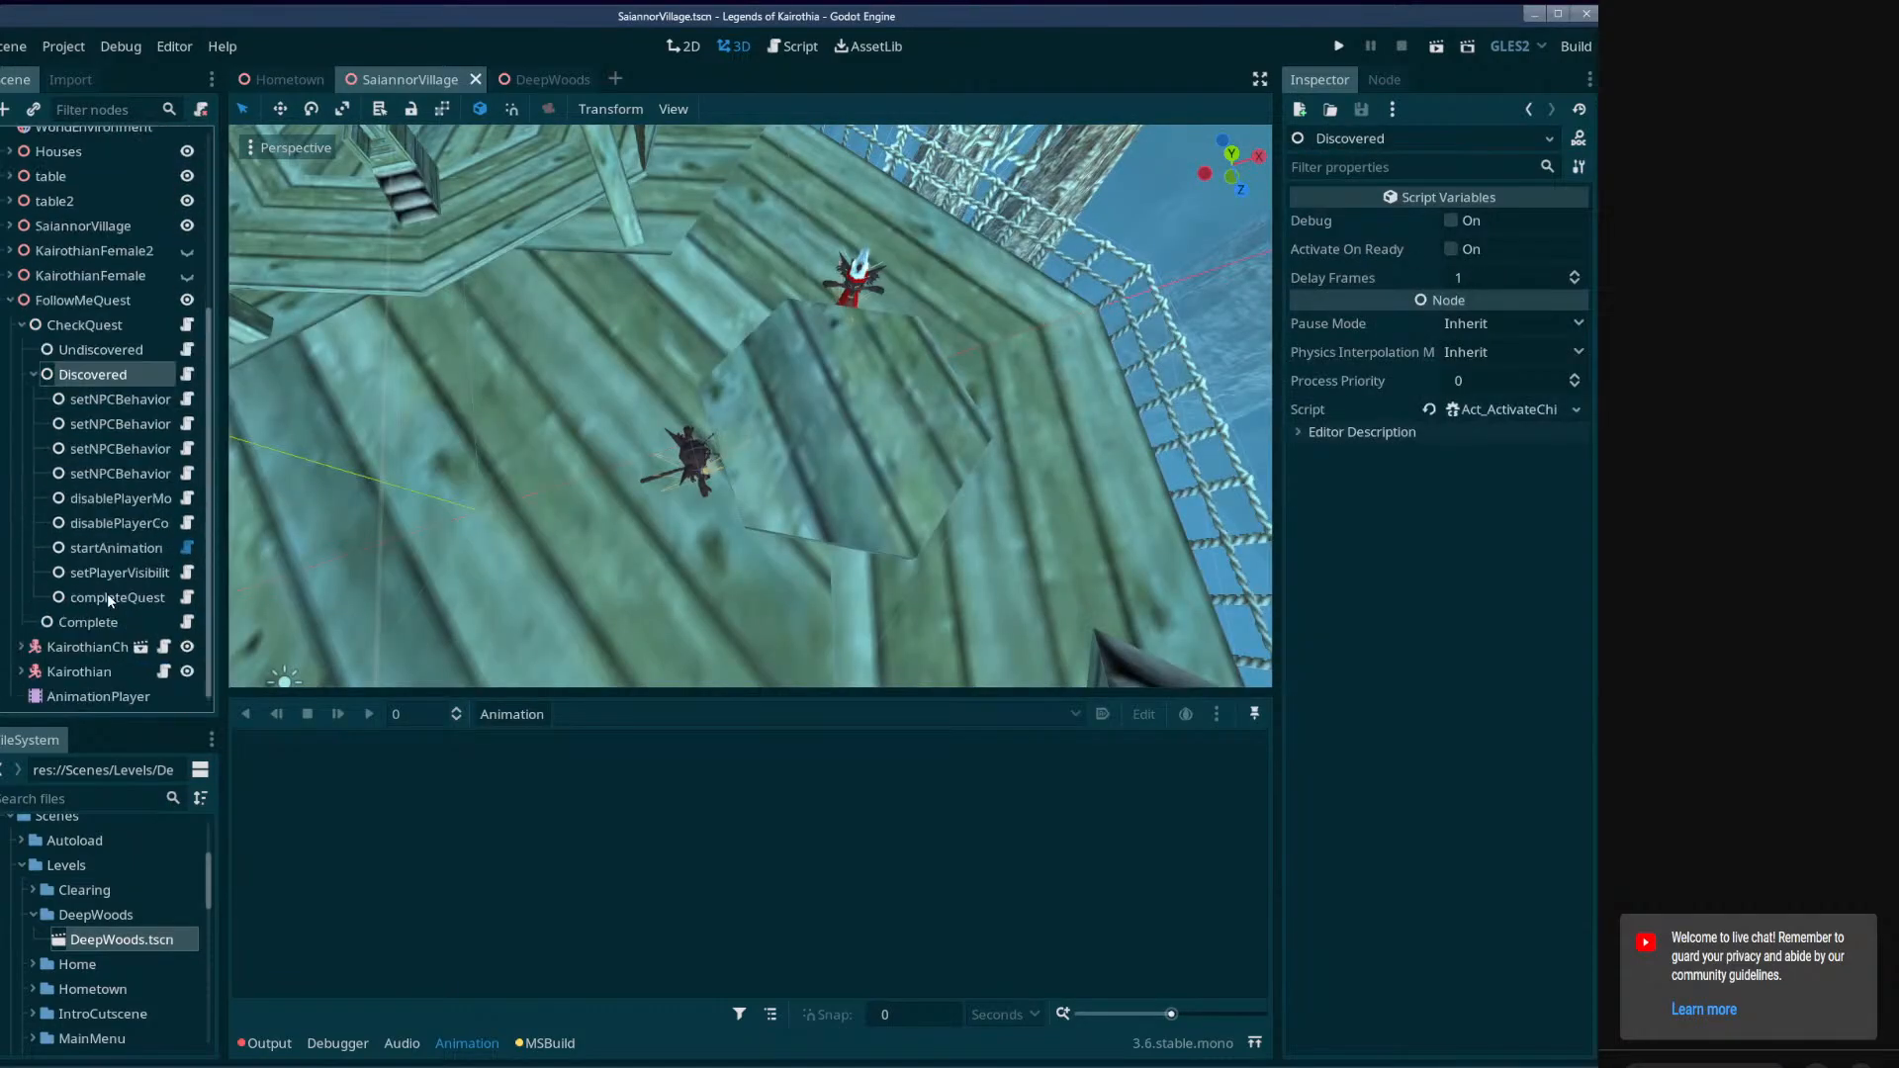
click(130, 597)
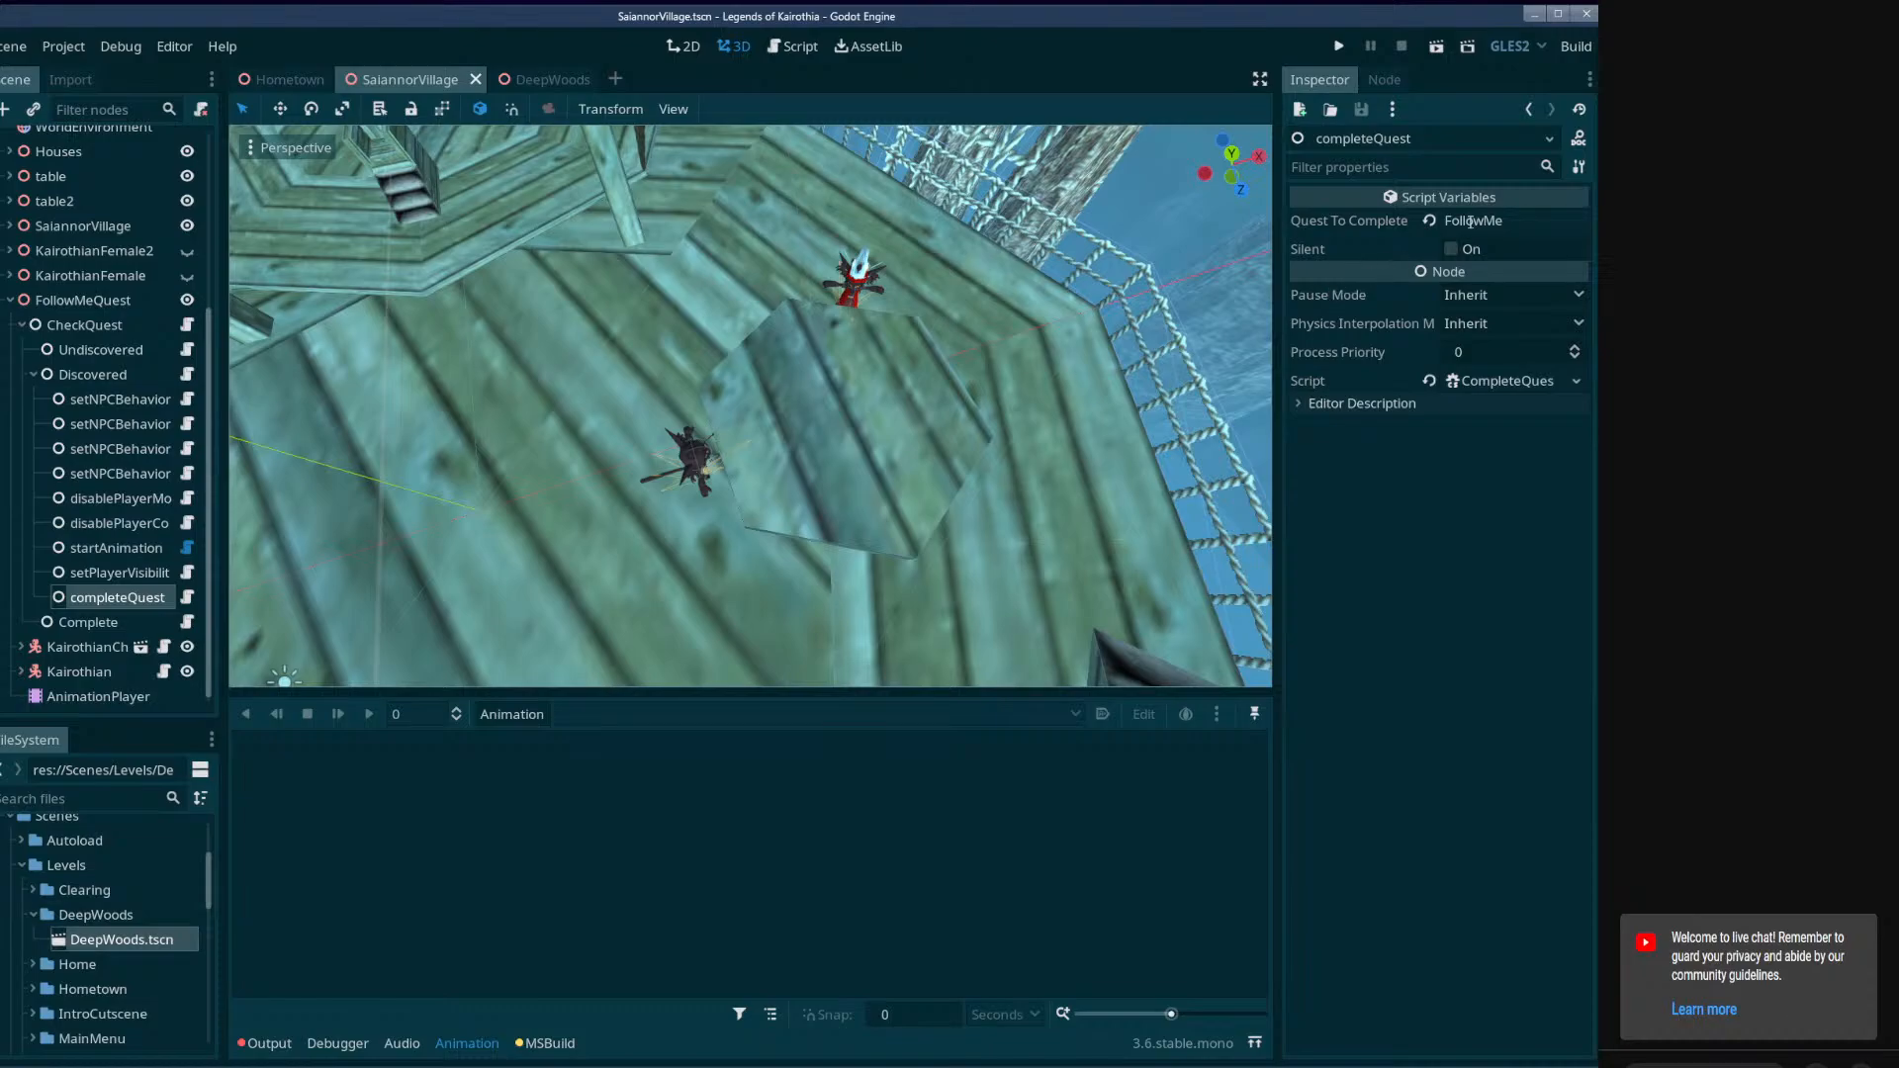
click(1504, 376)
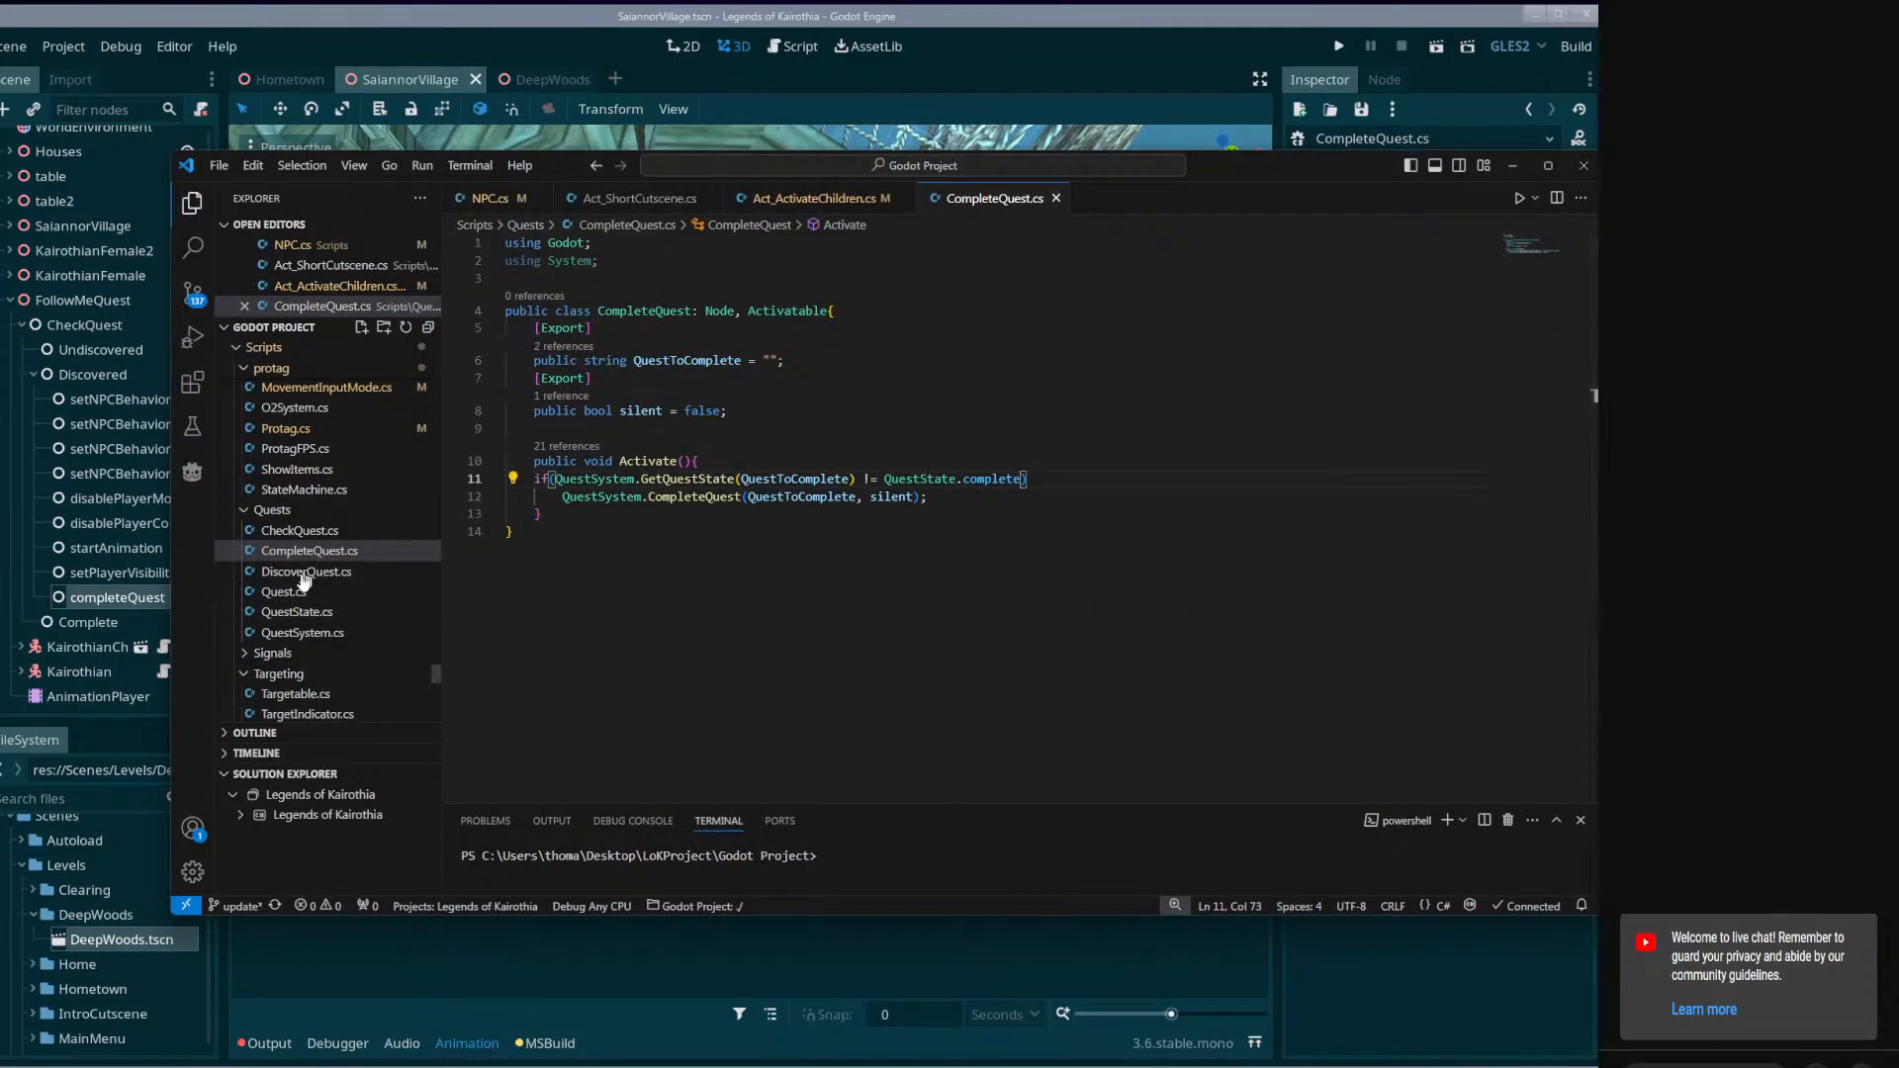
Open QuestState.cs from the Quests scripts and rename the QuestState enum's discovered value to active.
double_click(307, 612)
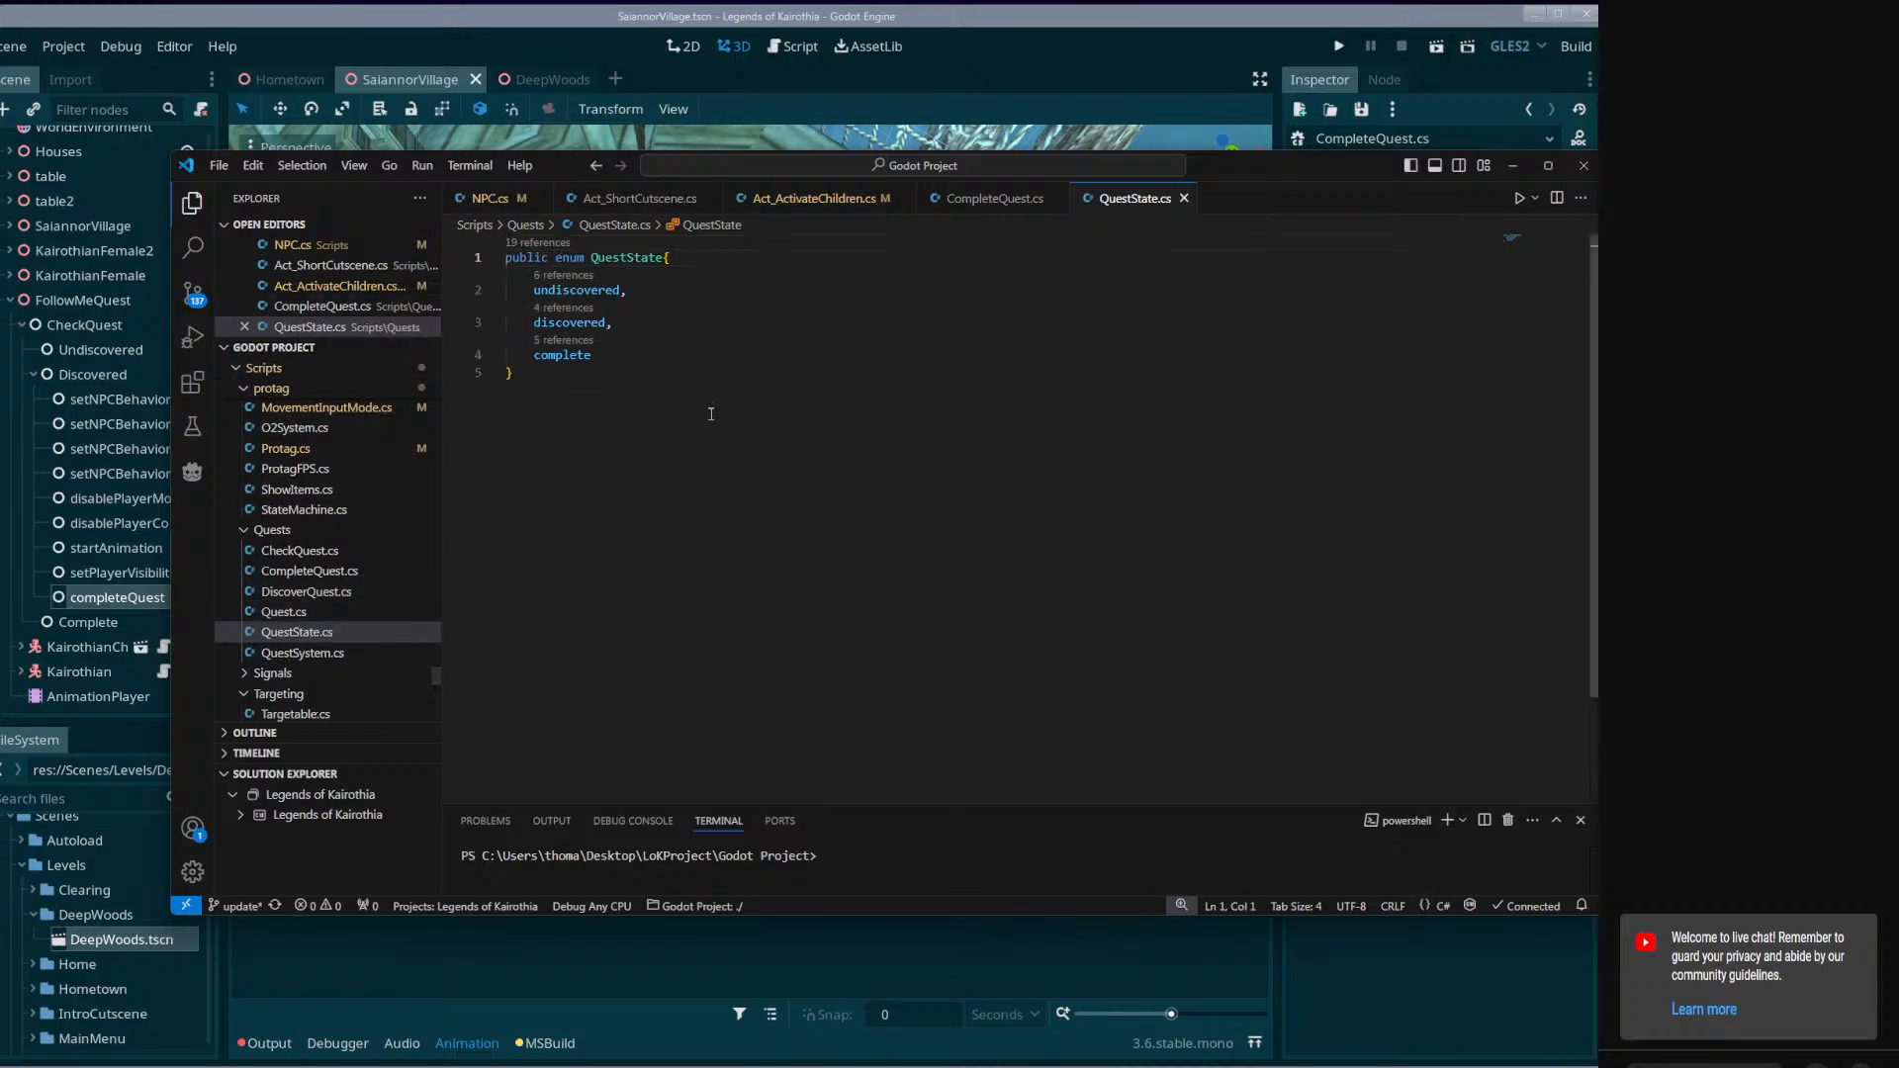
double_click(583, 290)
double_click(570, 323)
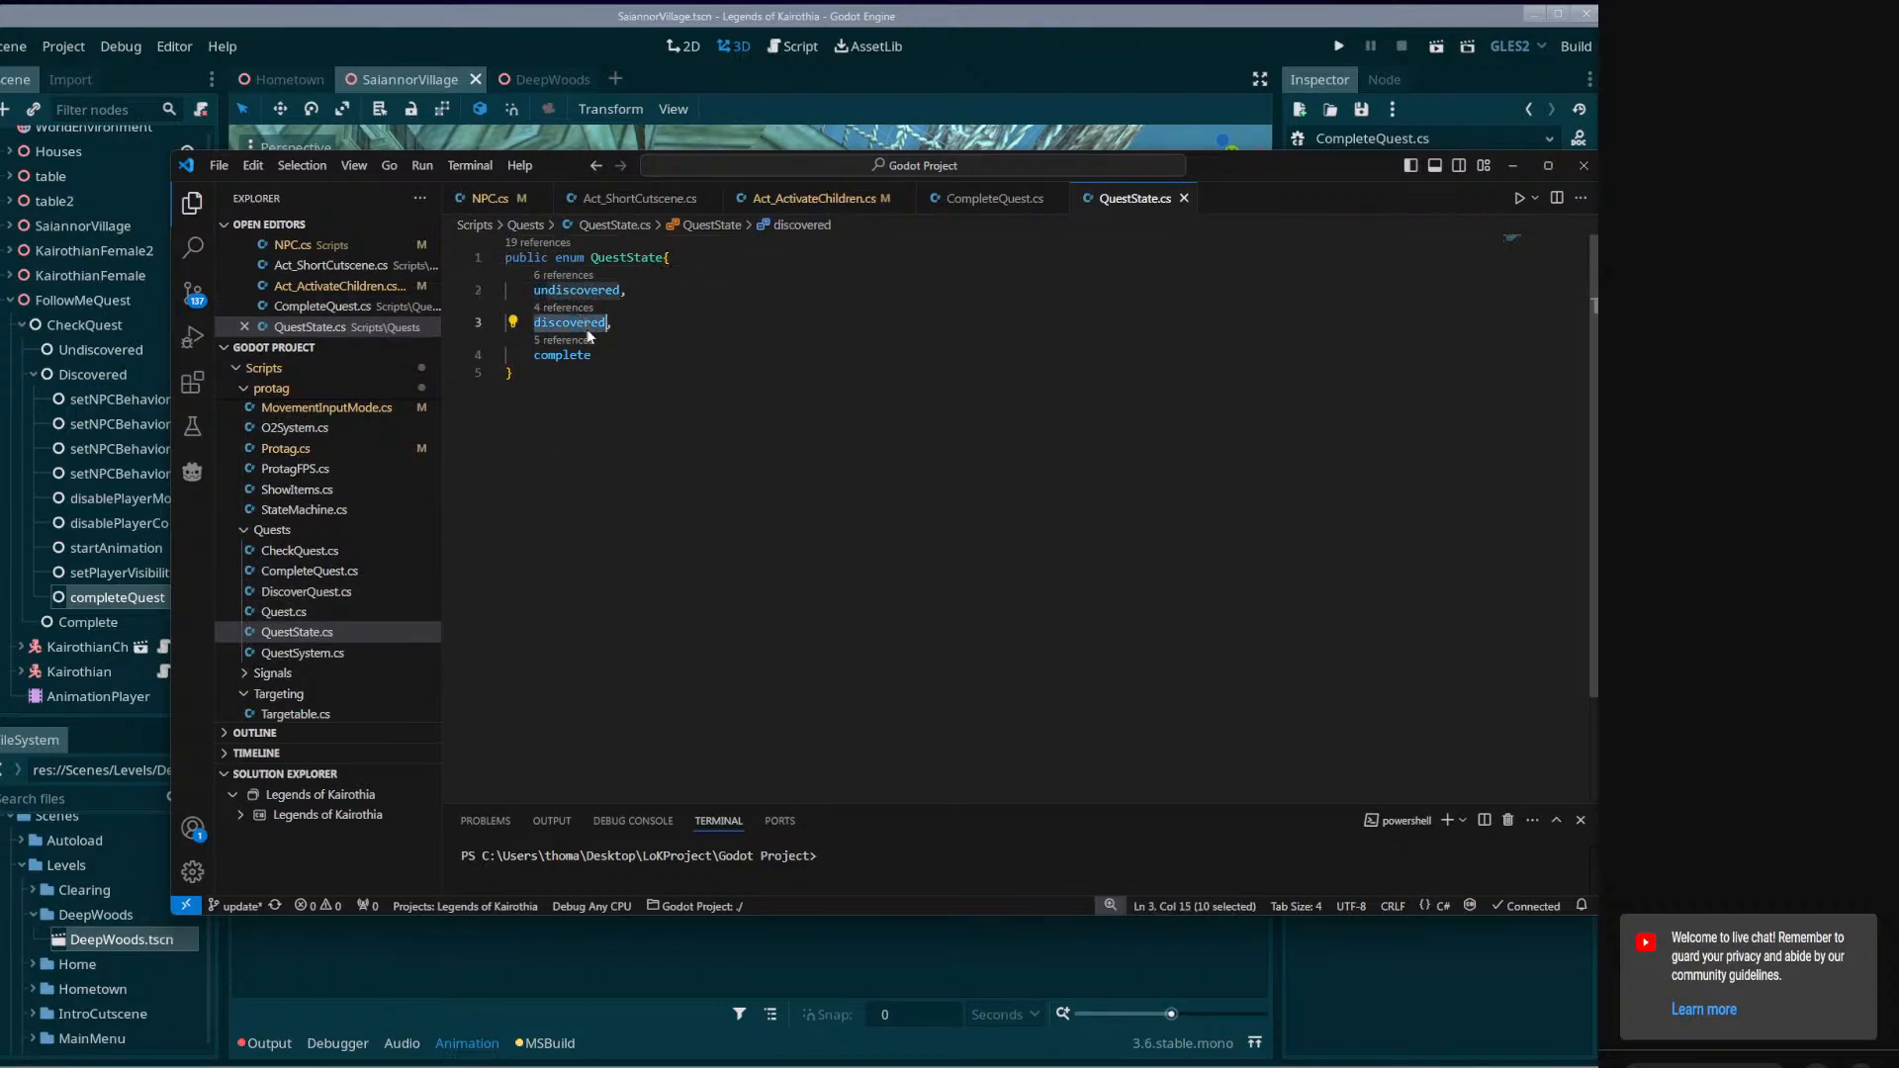
double_click(585, 357)
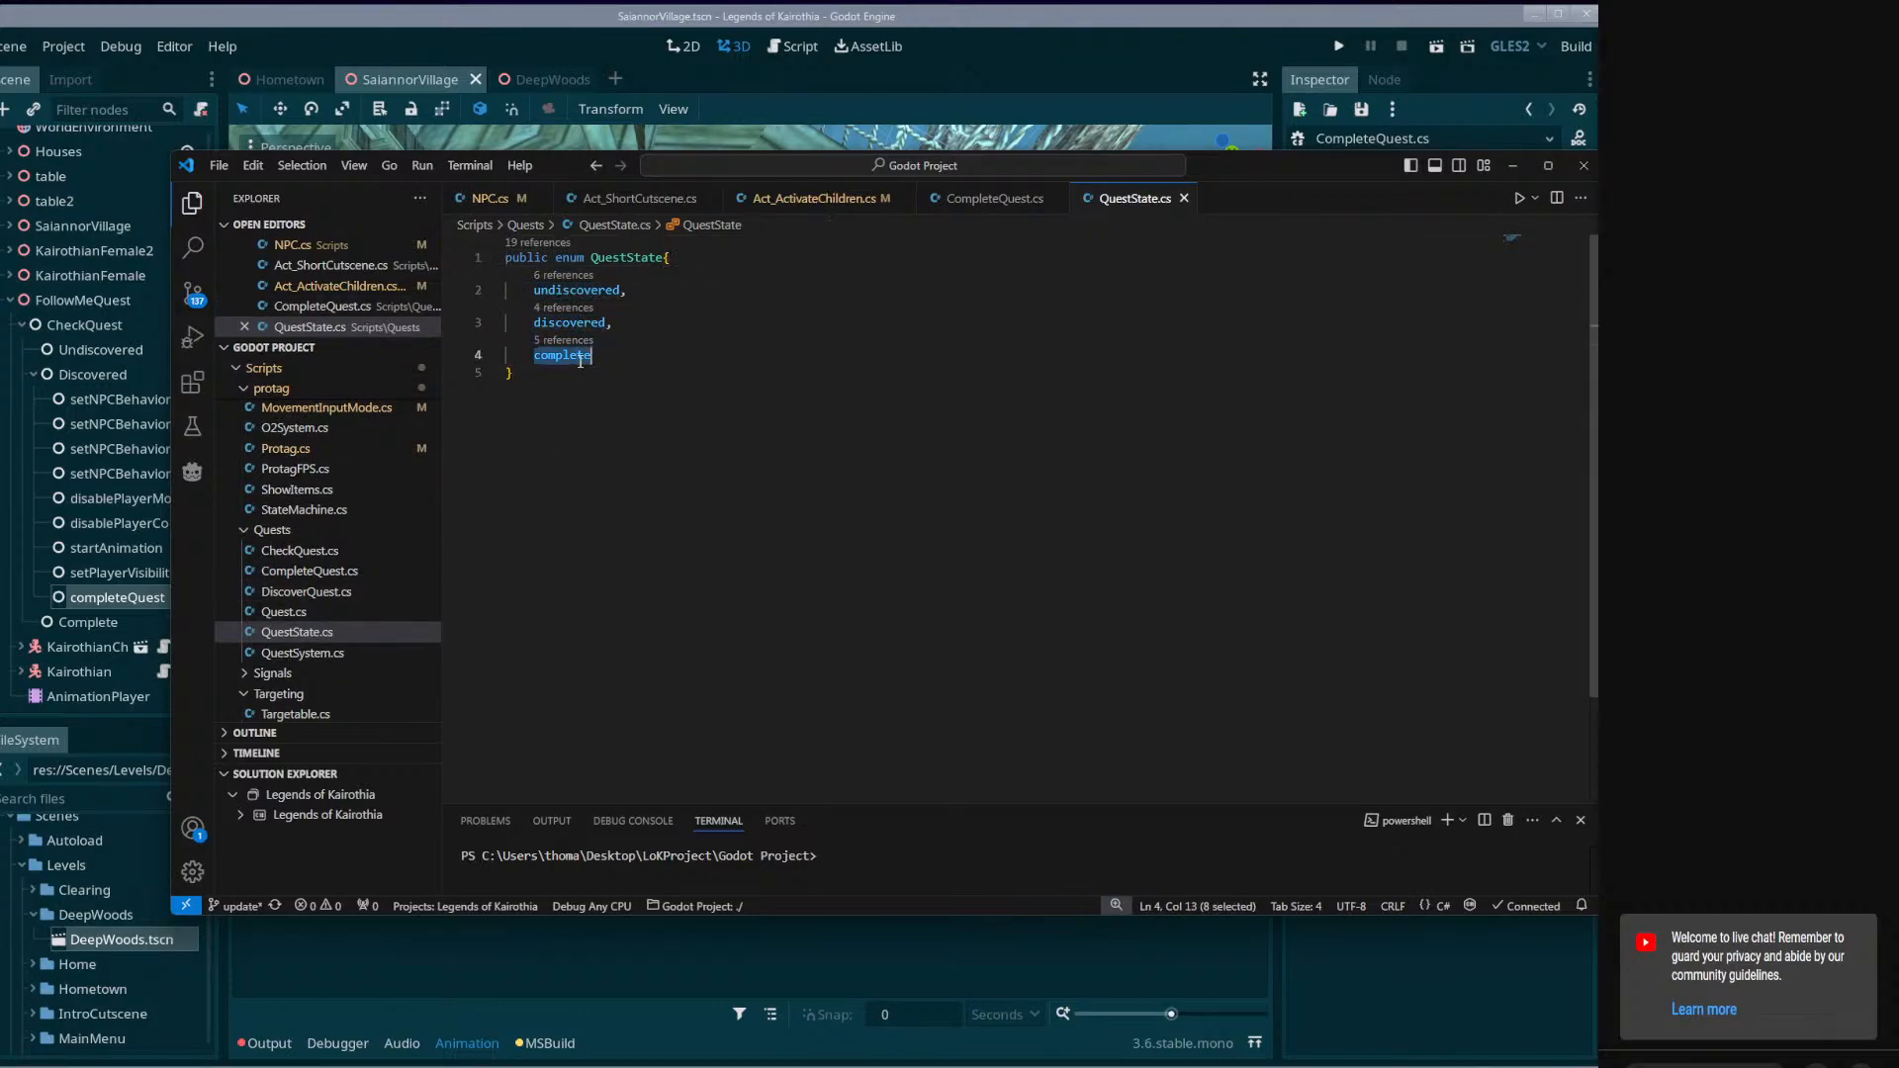
double_click(573, 320)
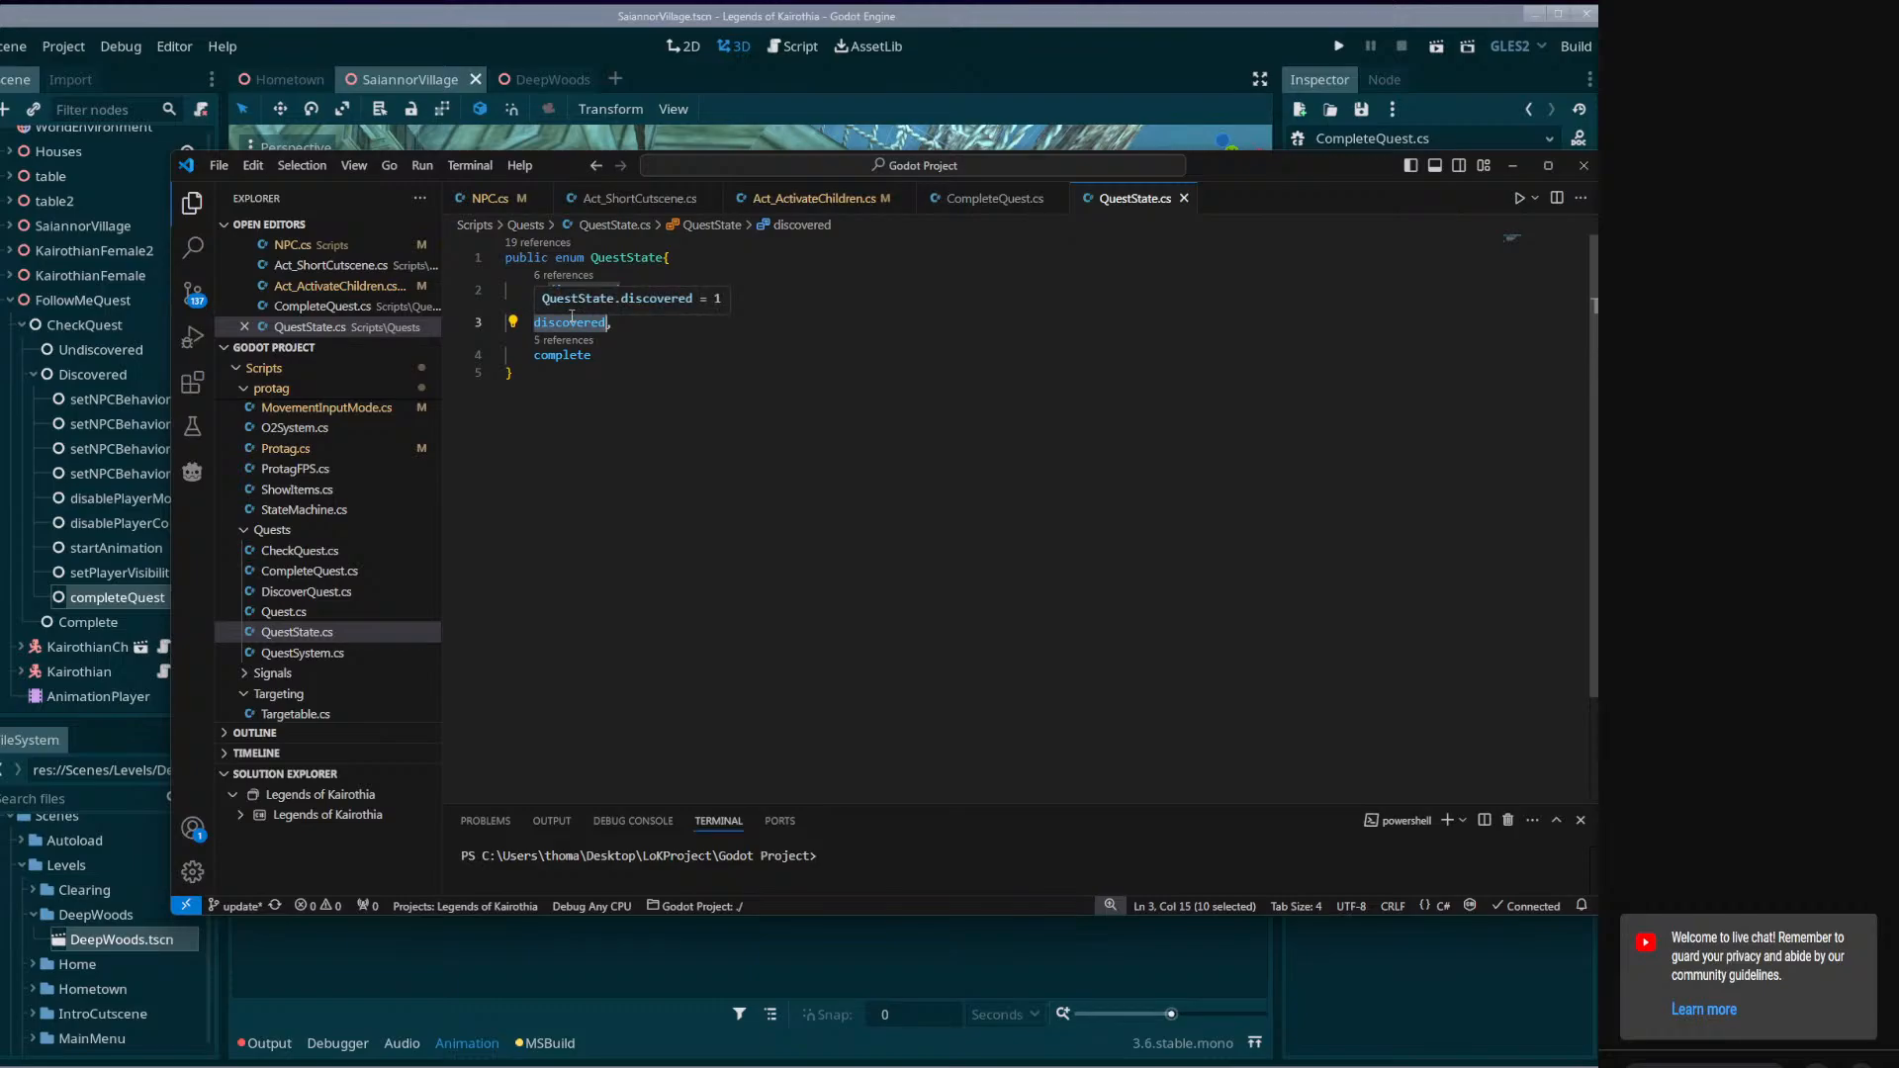
text(active,)
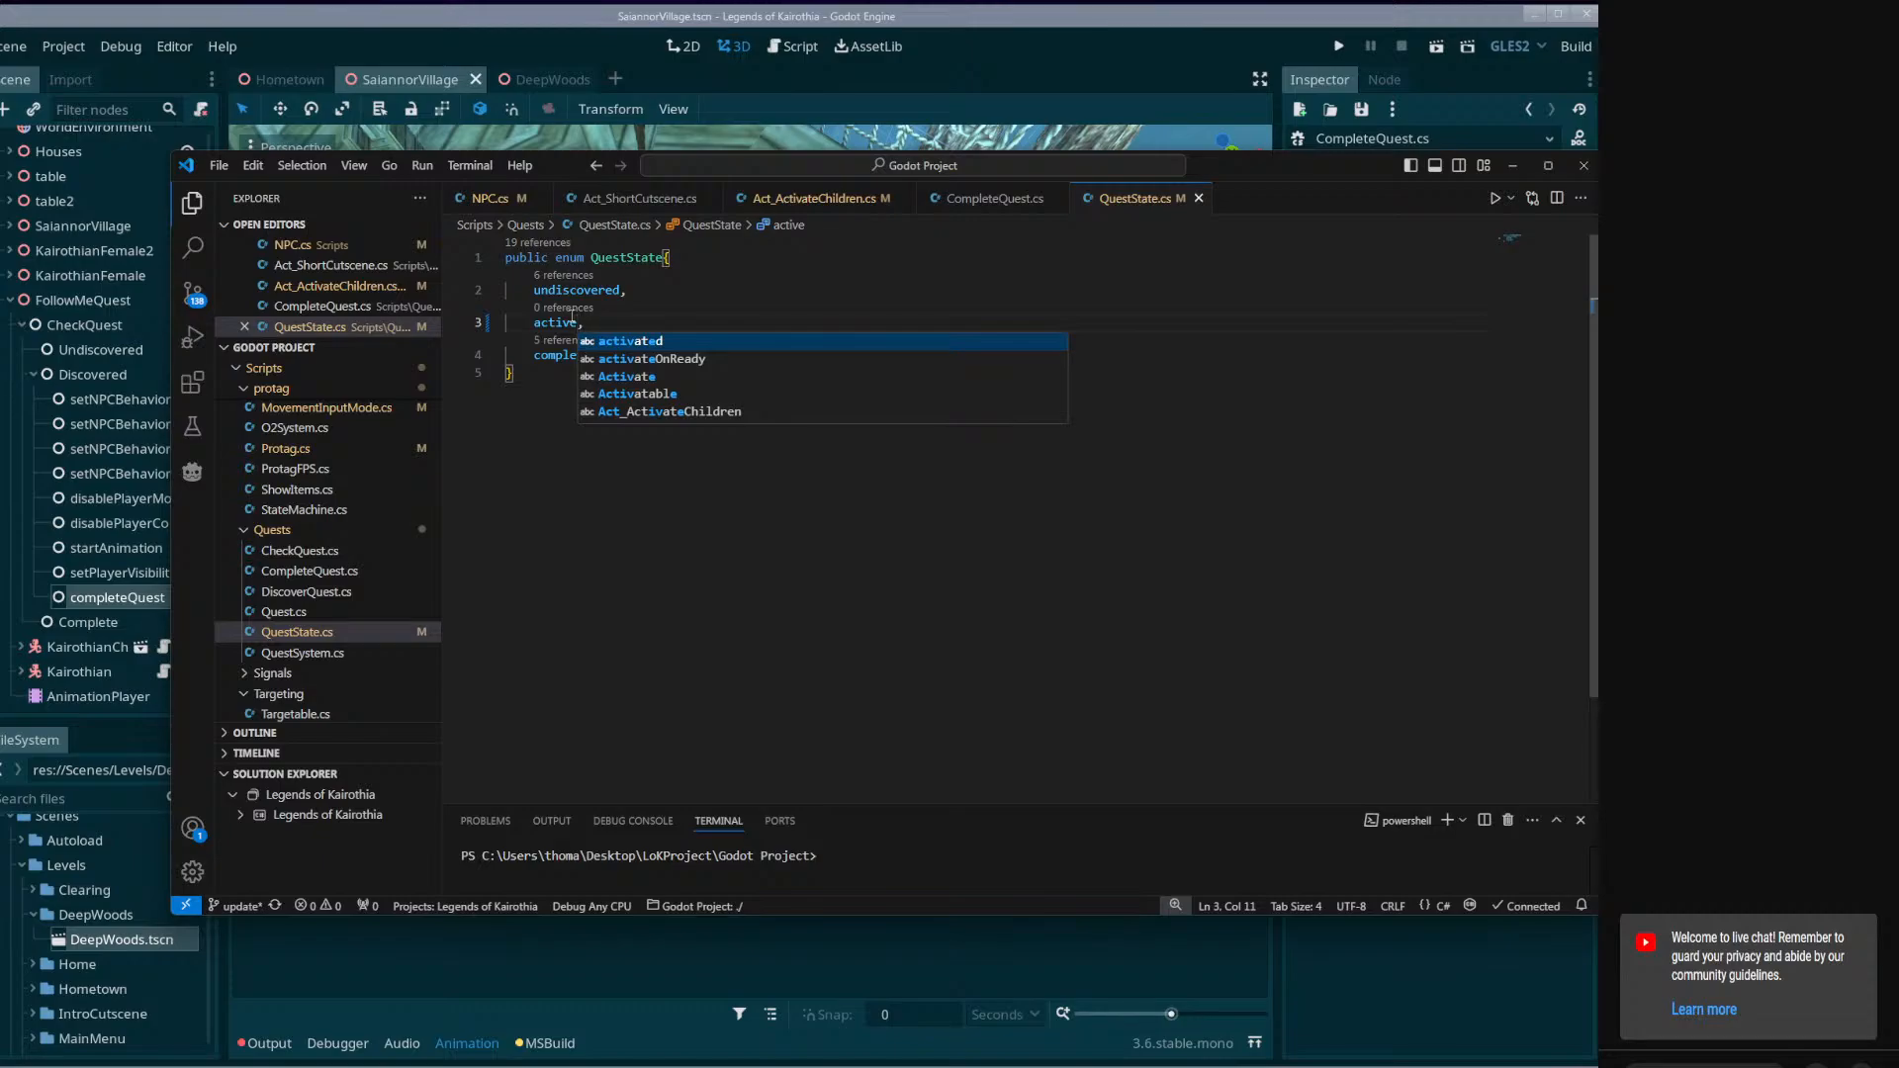
click(577, 323)
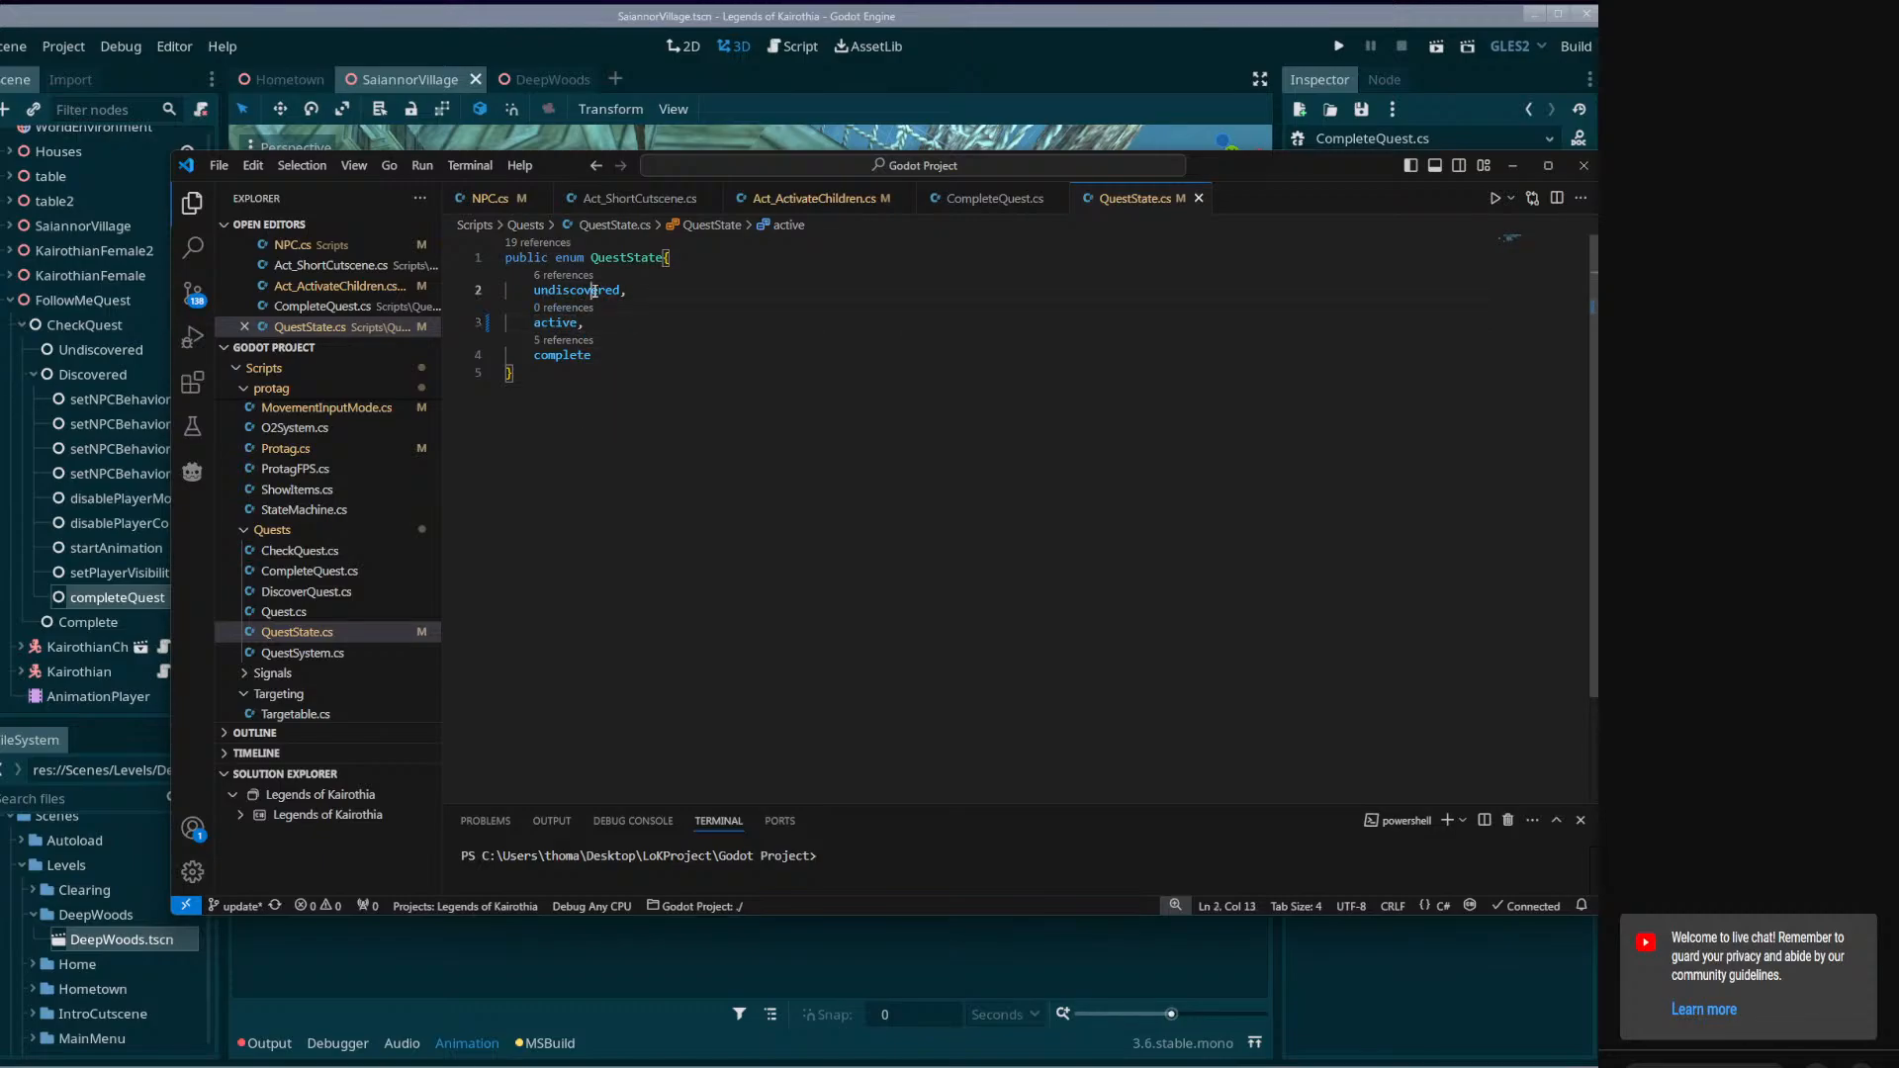
double_click(594, 291)
double_click(556, 323)
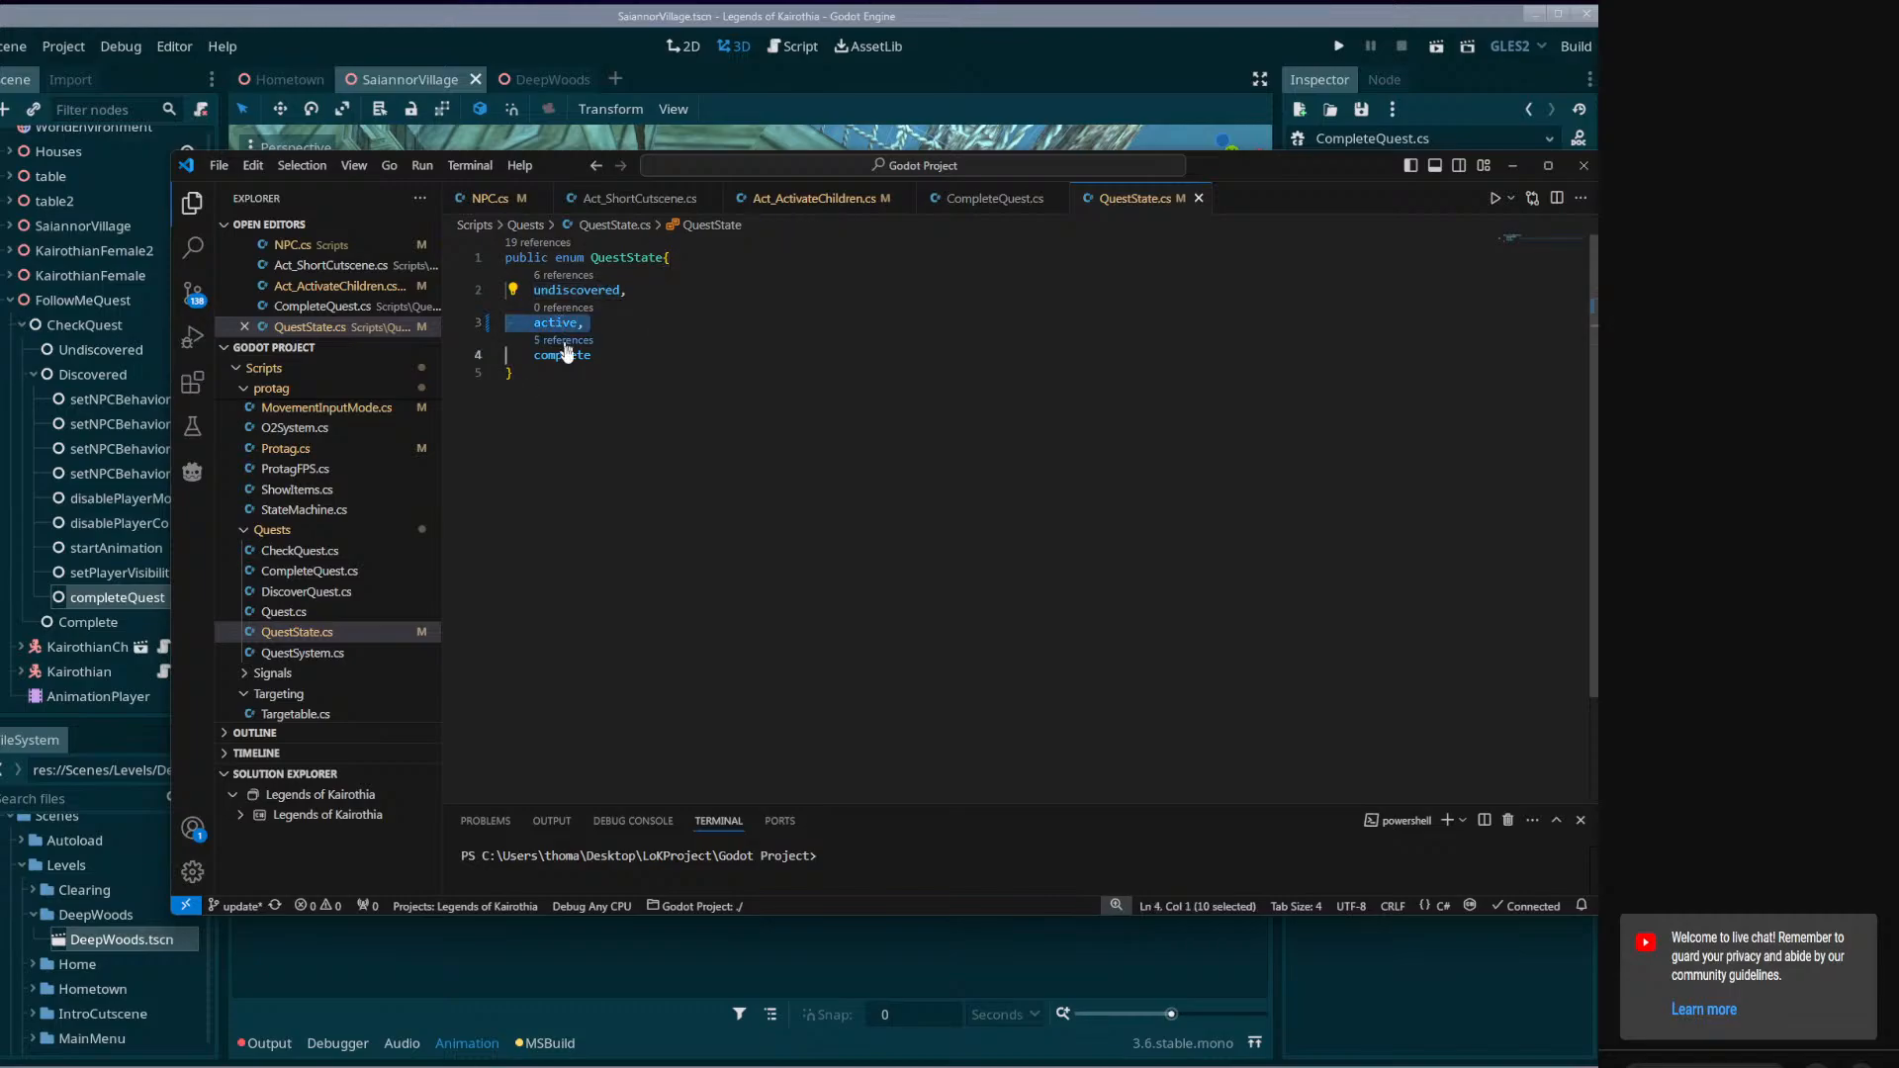
double_click(565, 356)
click(661, 351)
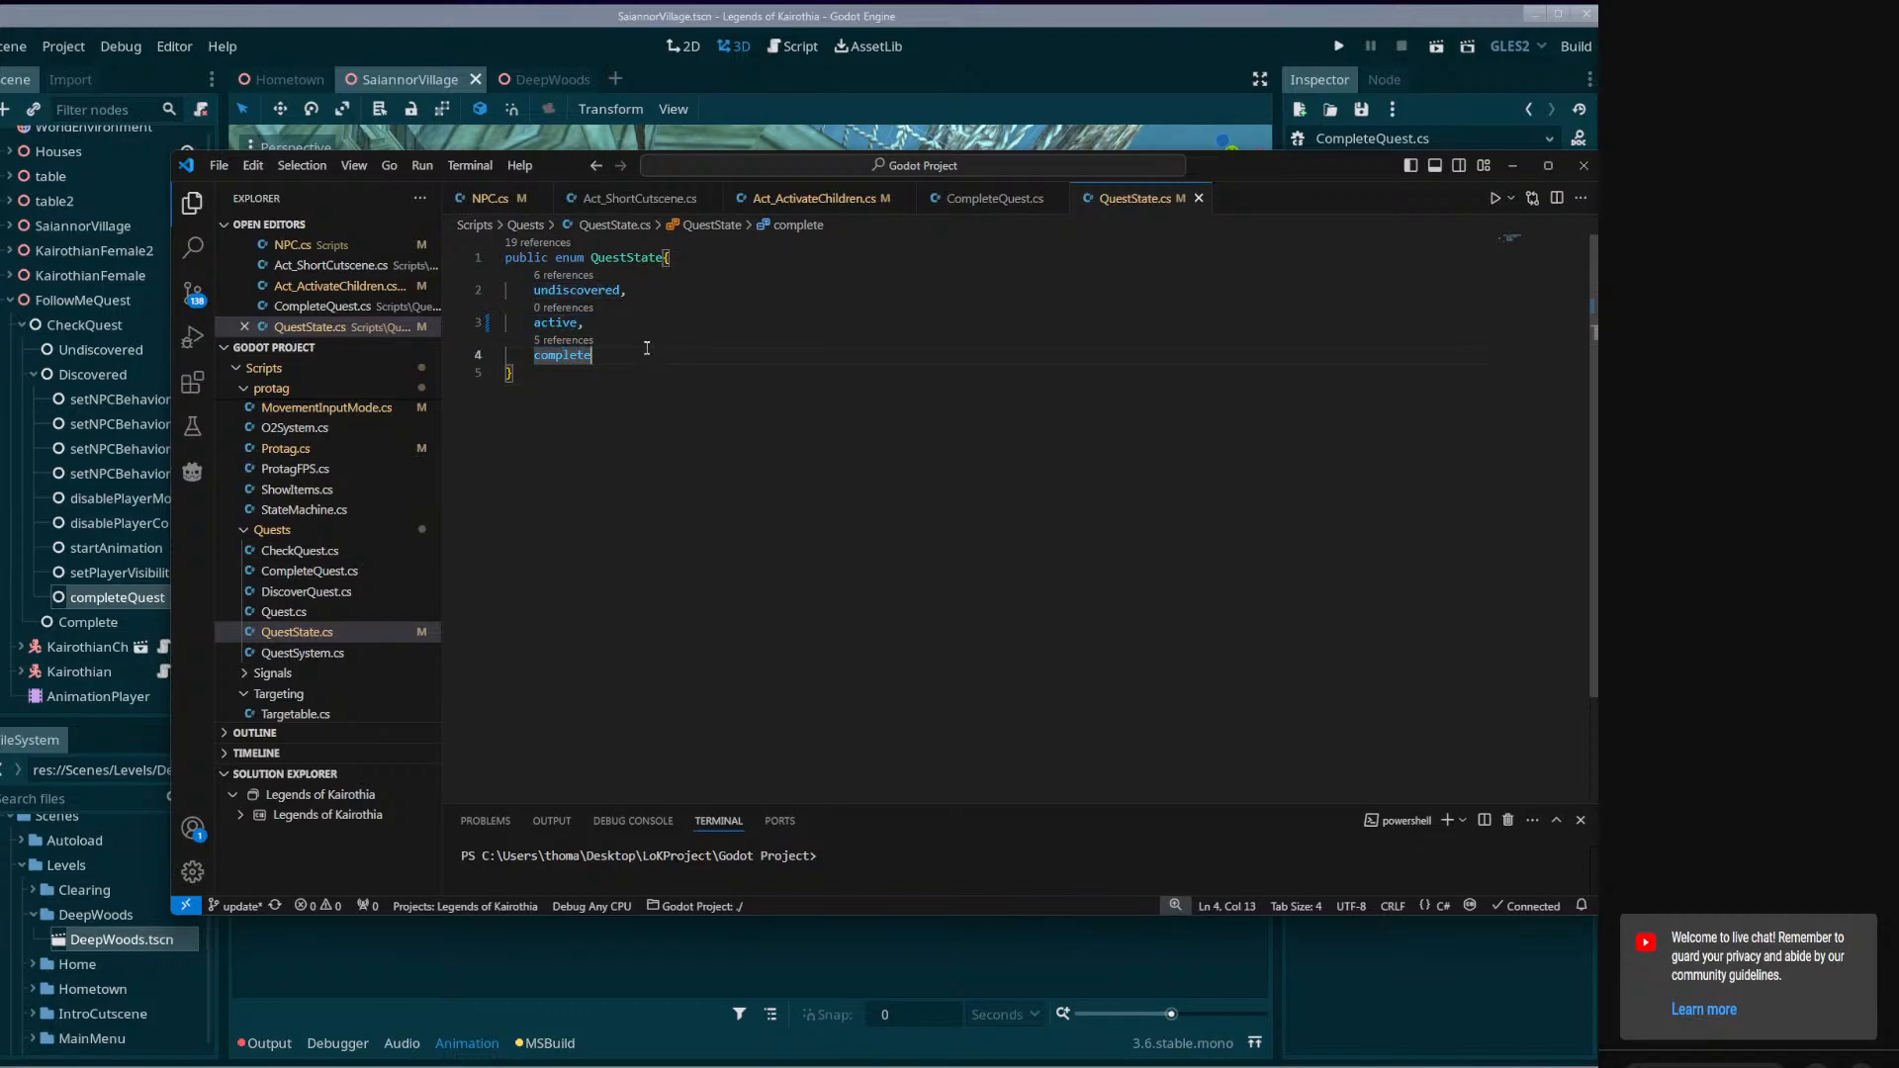
click(625, 333)
Switch back to Godot and build the project solution.
click(484, 82)
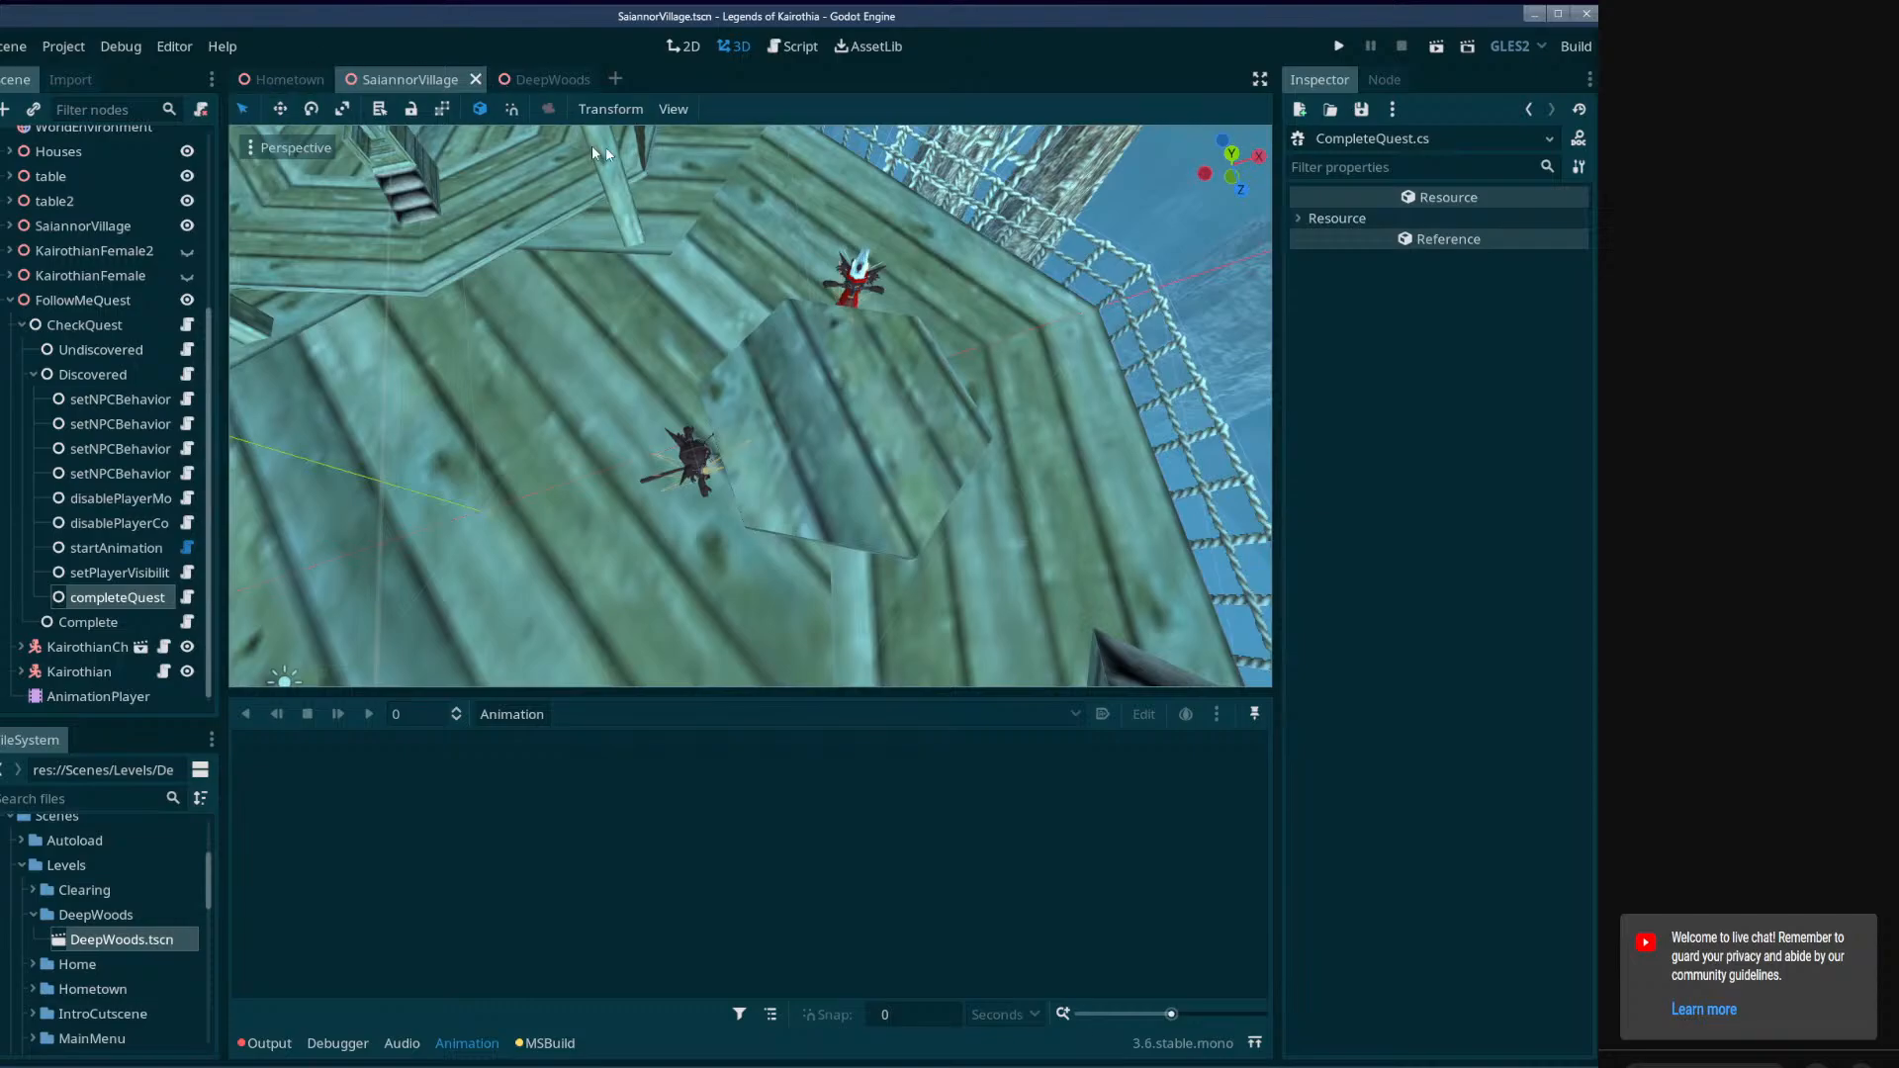
click(1575, 46)
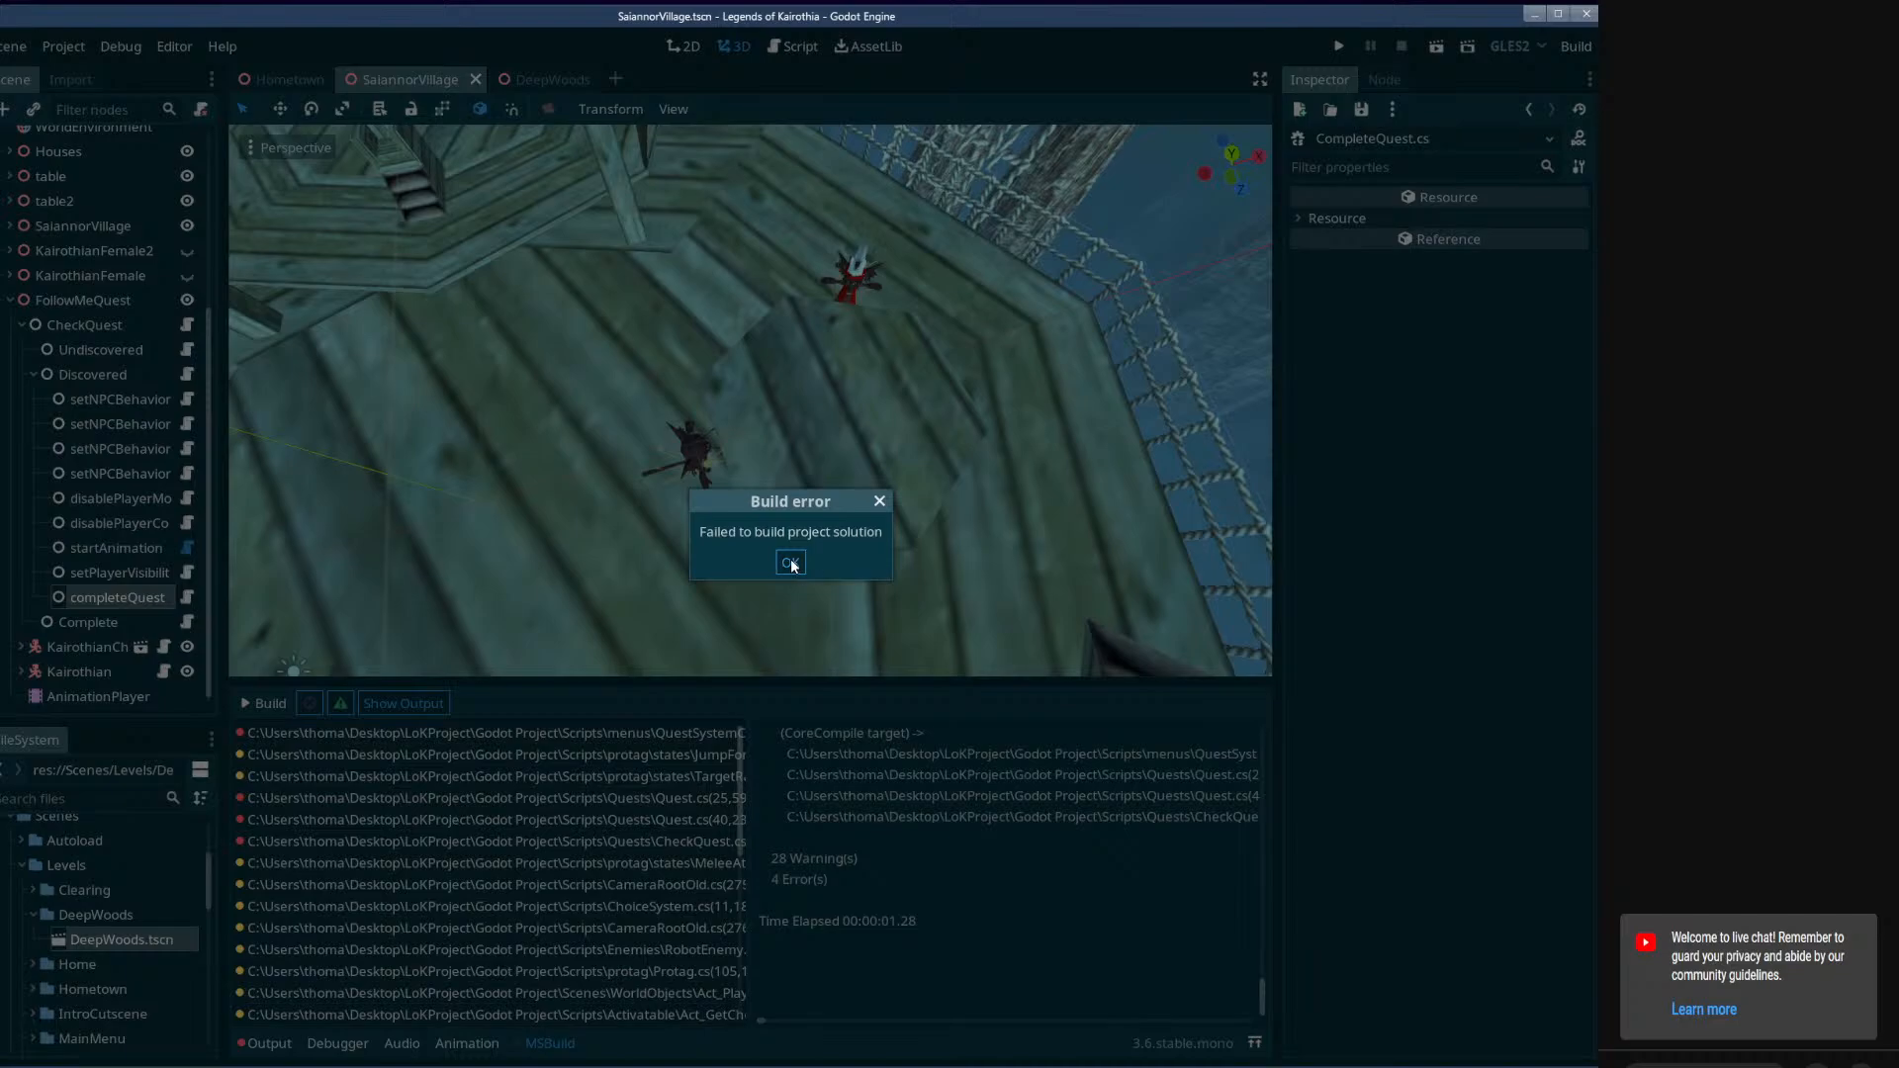
click(790, 563)
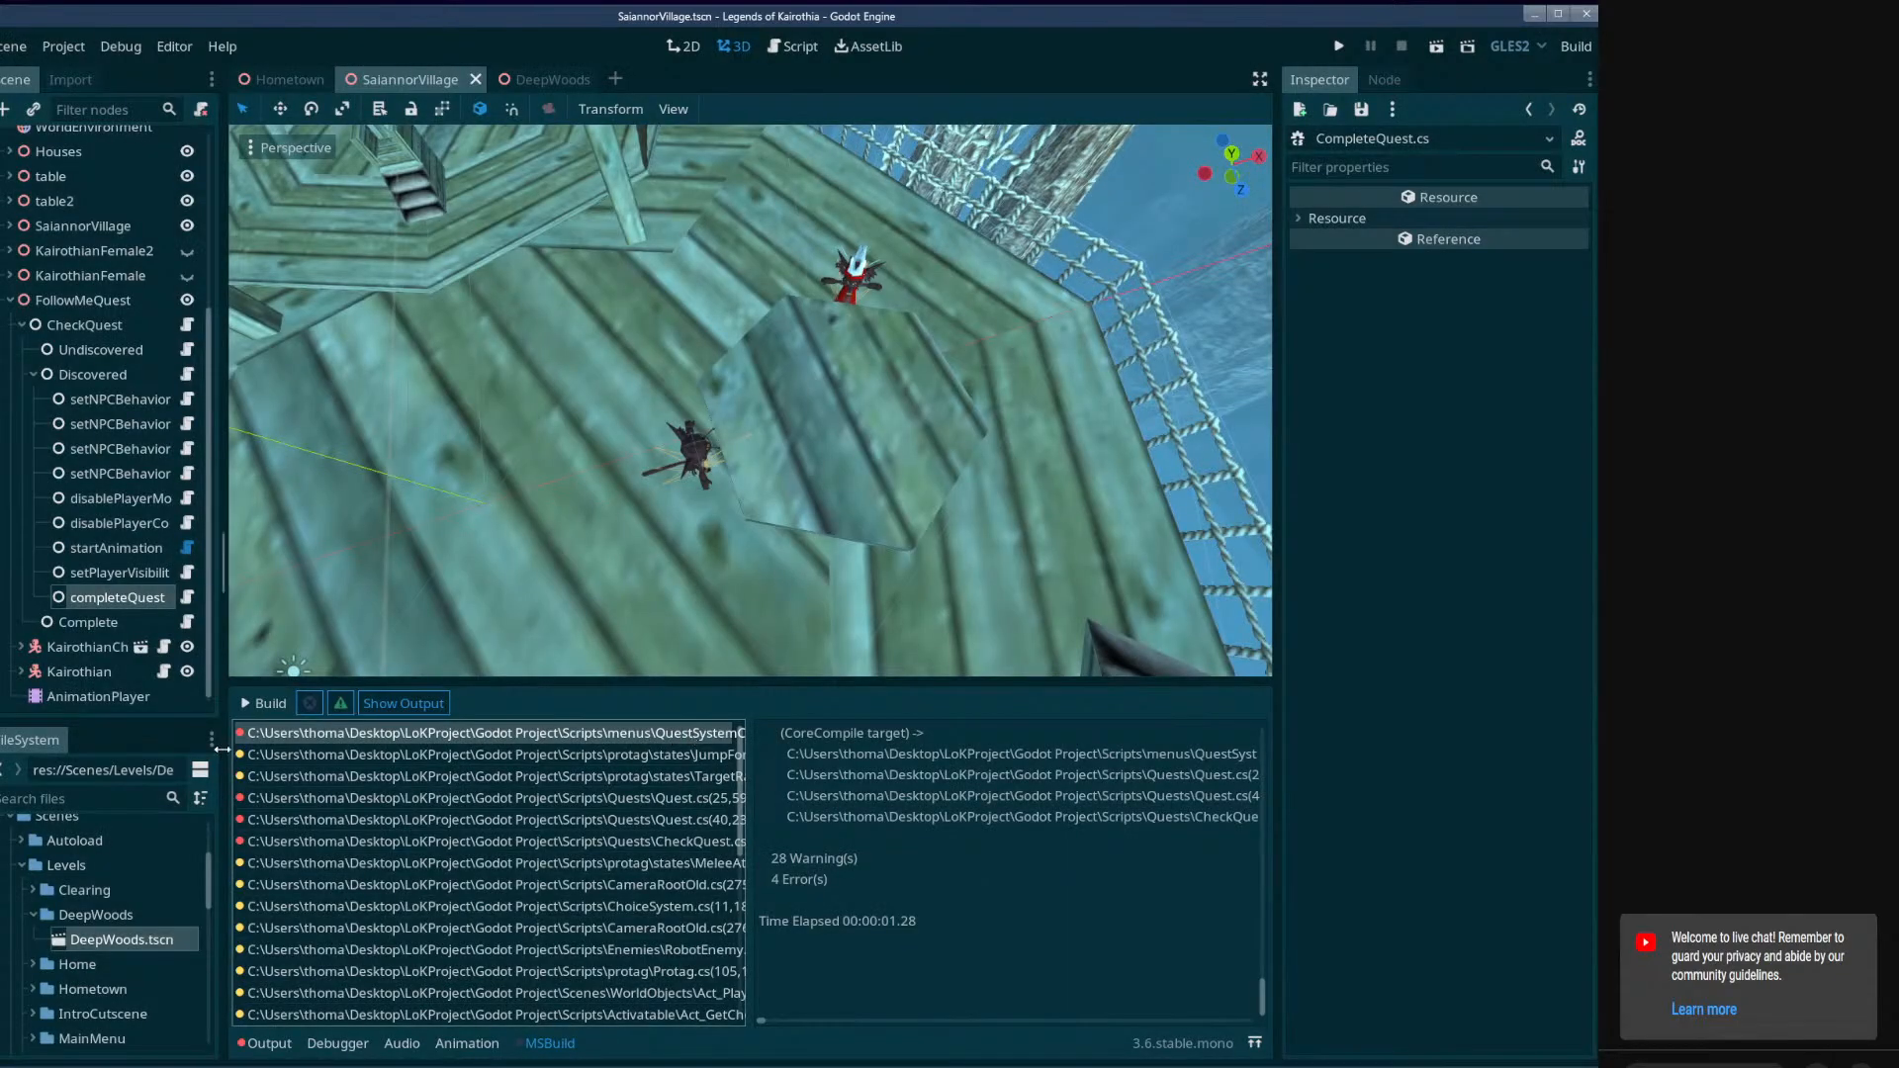
Open the QuestSystemControl.cs build error and change QuestState.discovered to QuestState.active in BuildTreeBase's if condition.
mouse_move(510, 737)
double_click(496, 733)
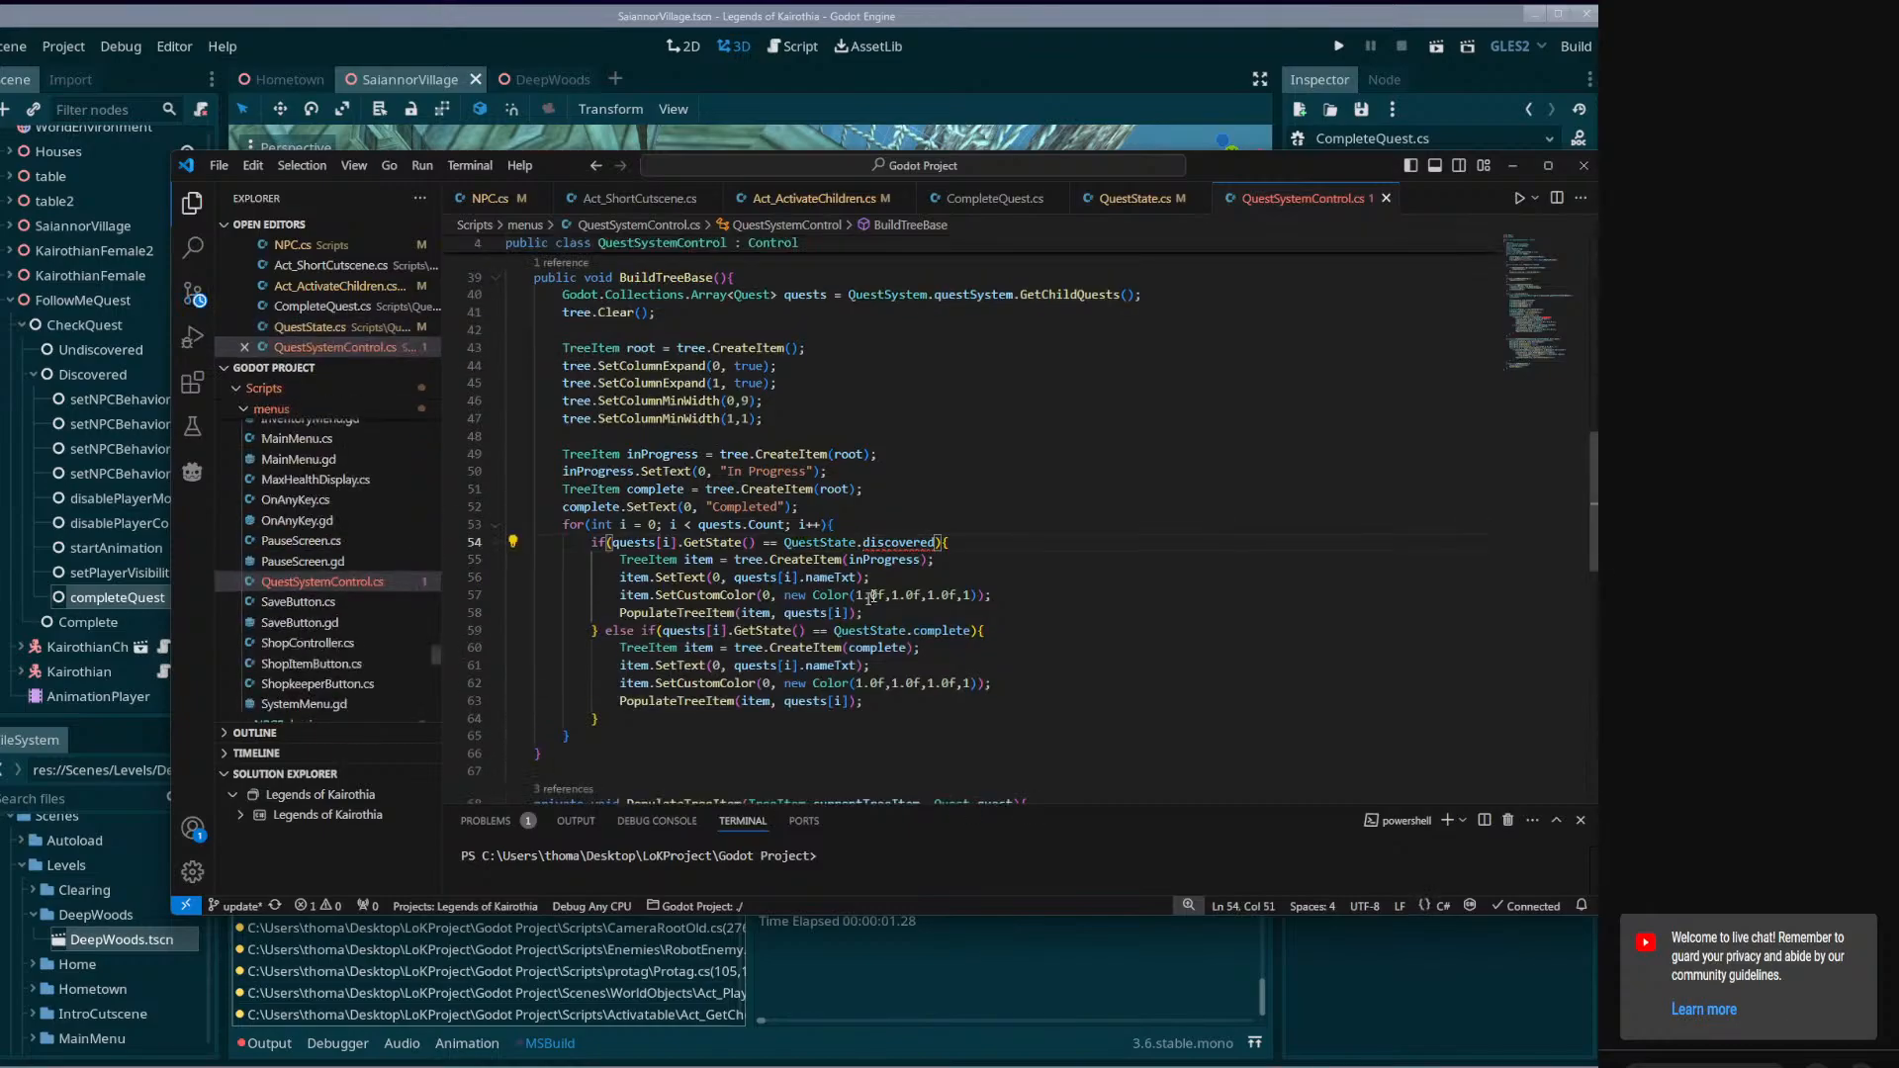
double_click(927, 540)
text(active)
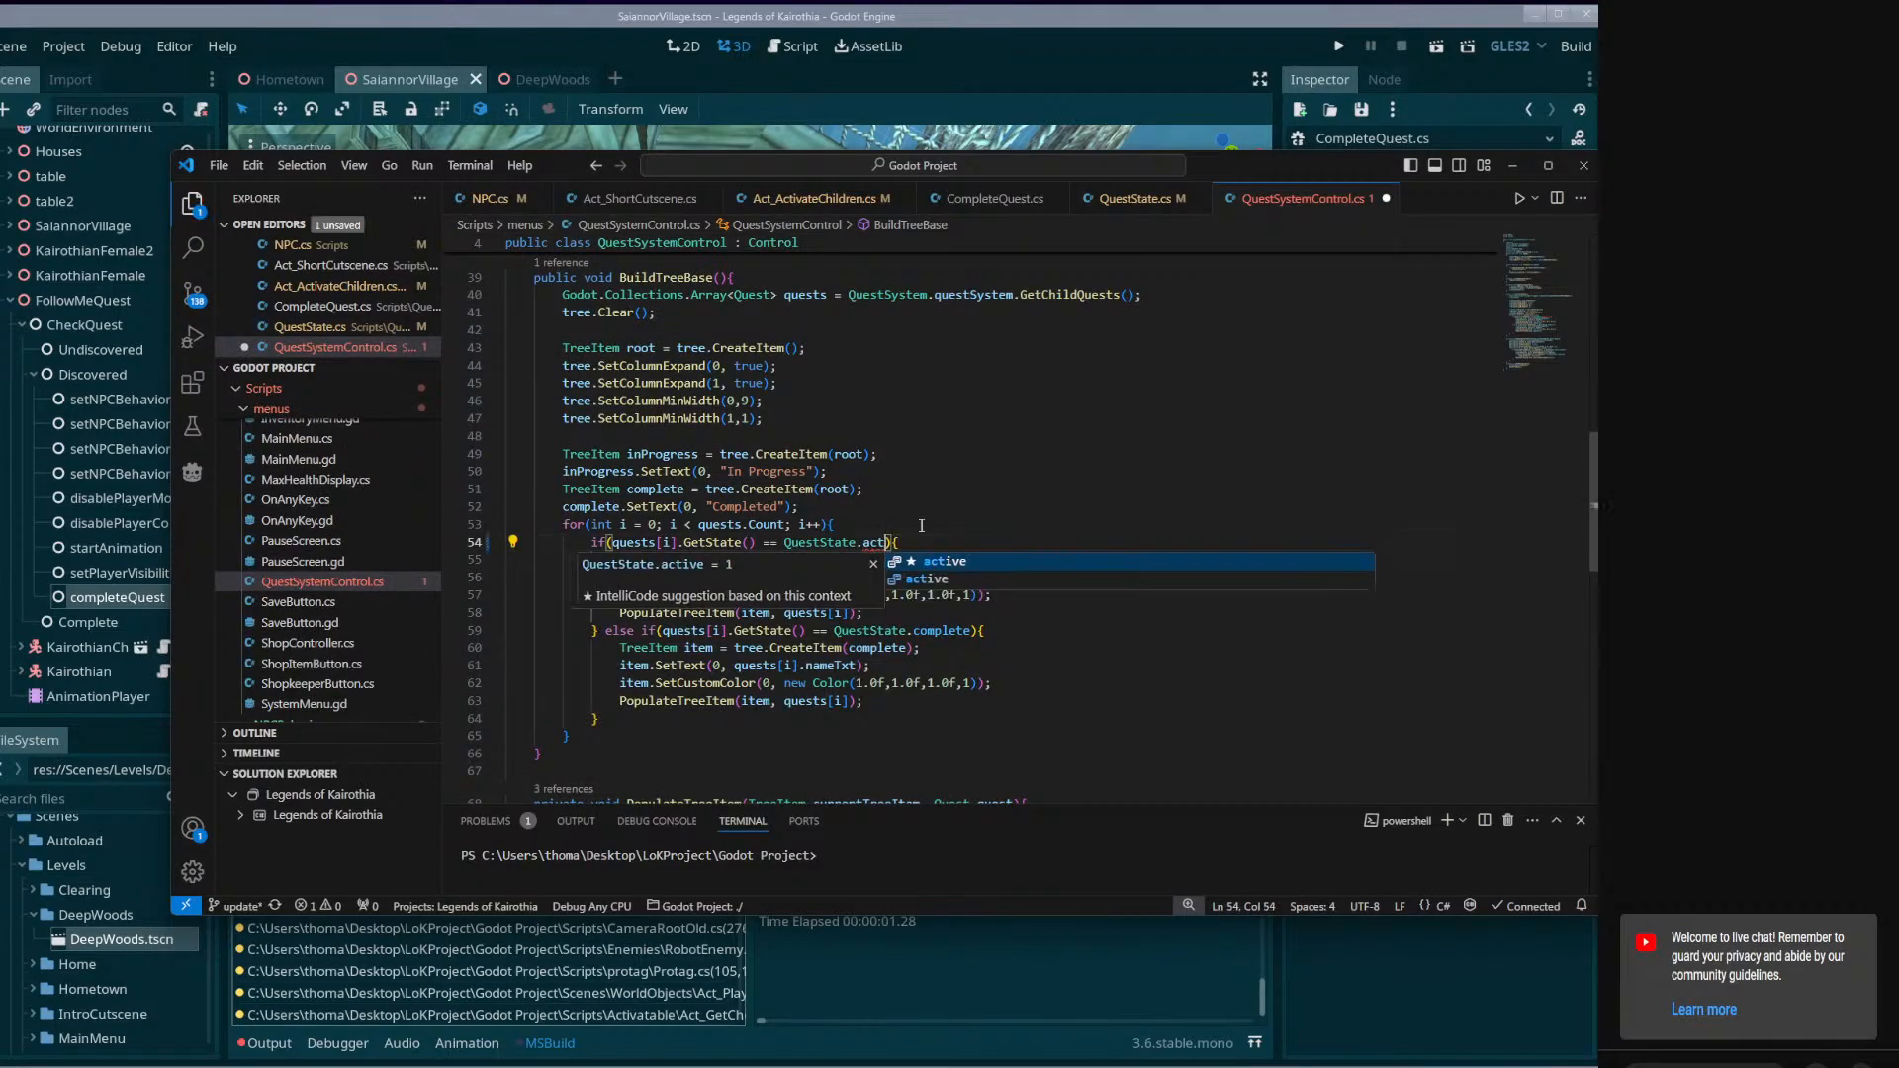
Open the first Quest.cs build error from Godot and change QuestState.discovered to QuestState.active in the Discover method, saving the script.
click(1029, 47)
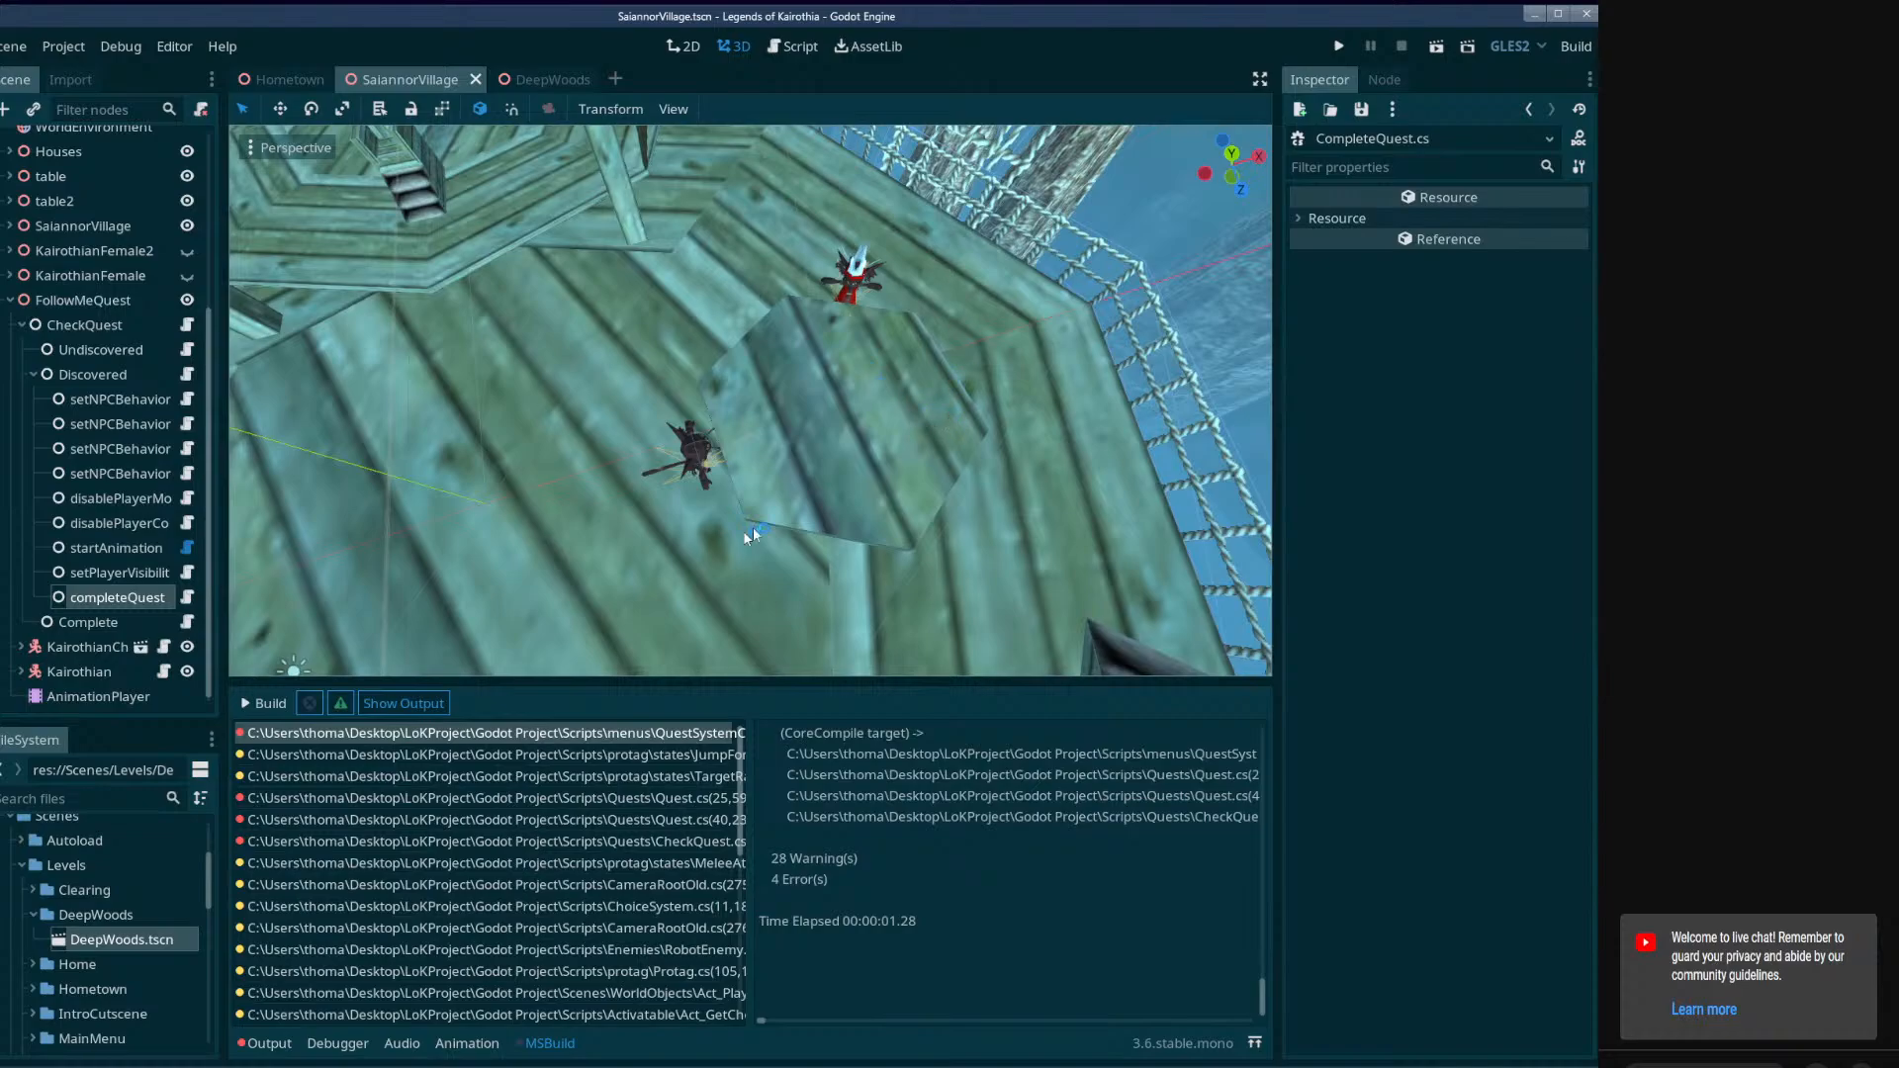
double_click(570, 797)
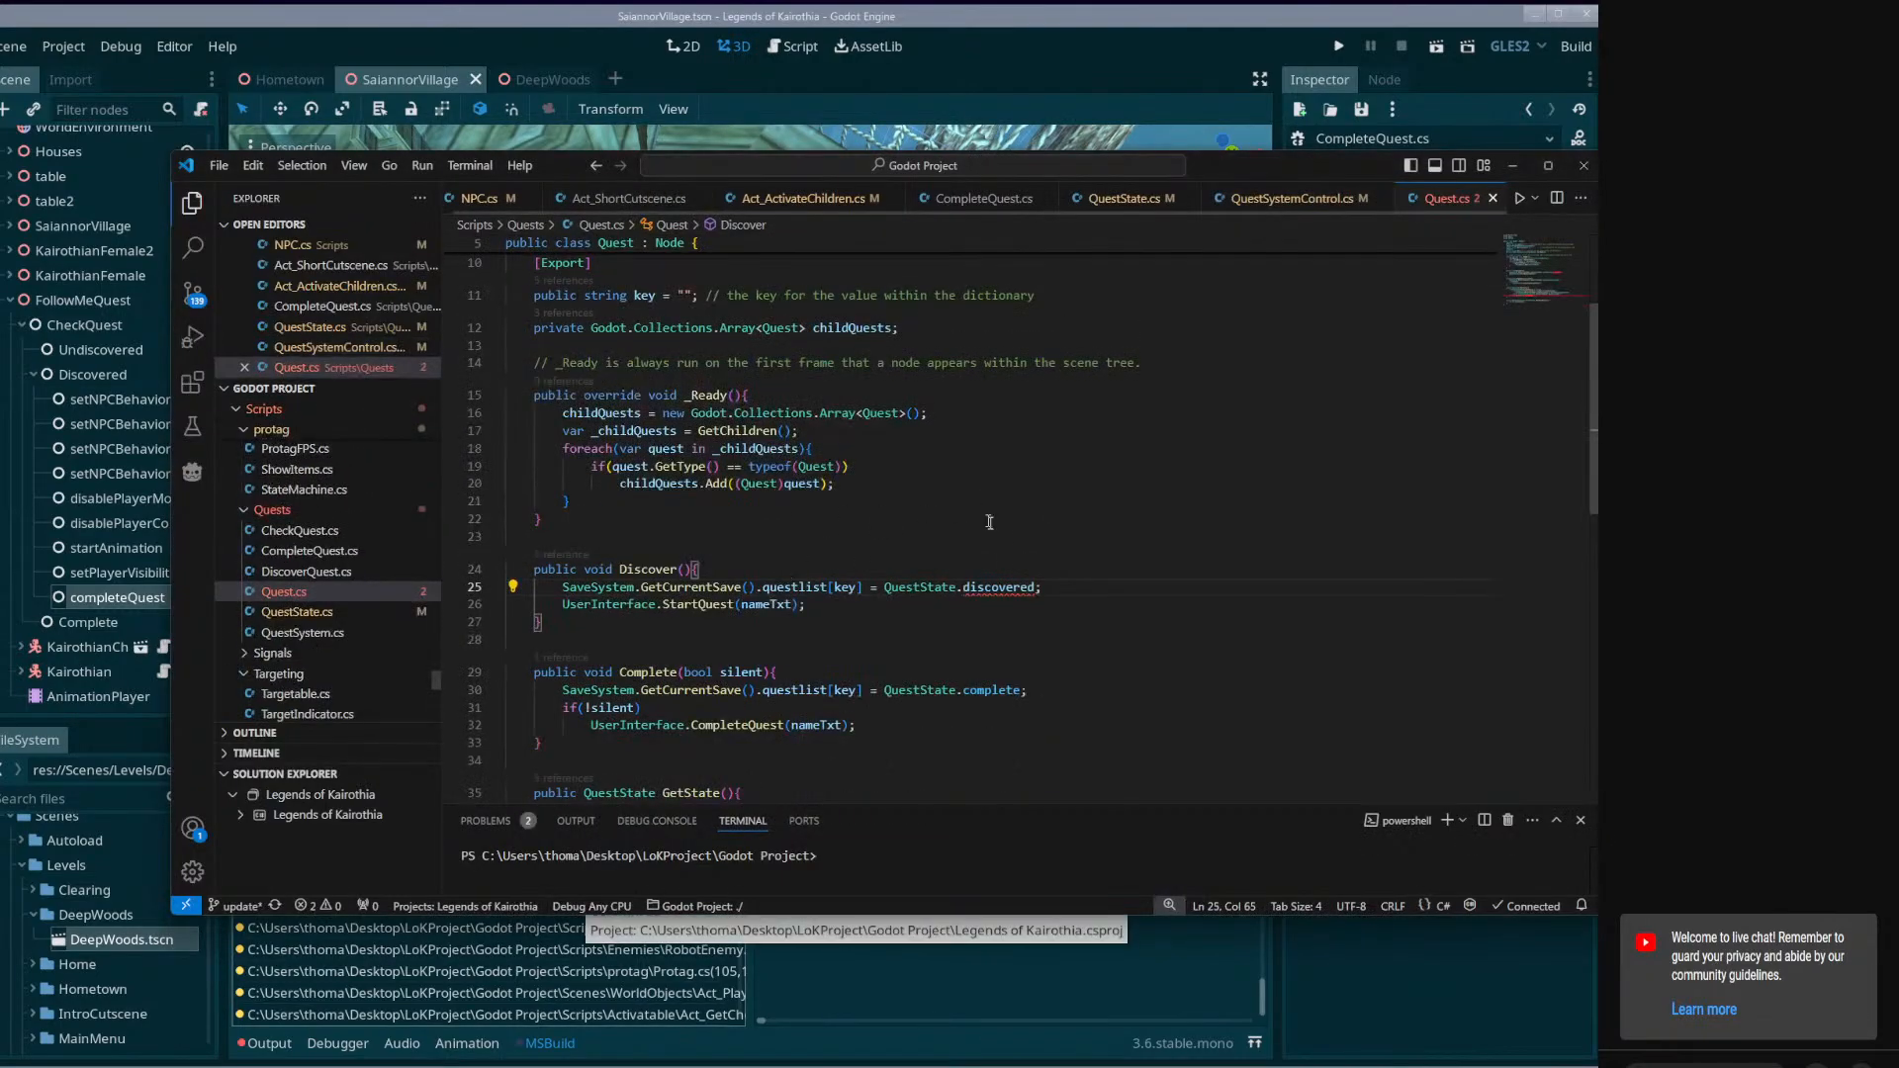
double_click(999, 586)
text(active)
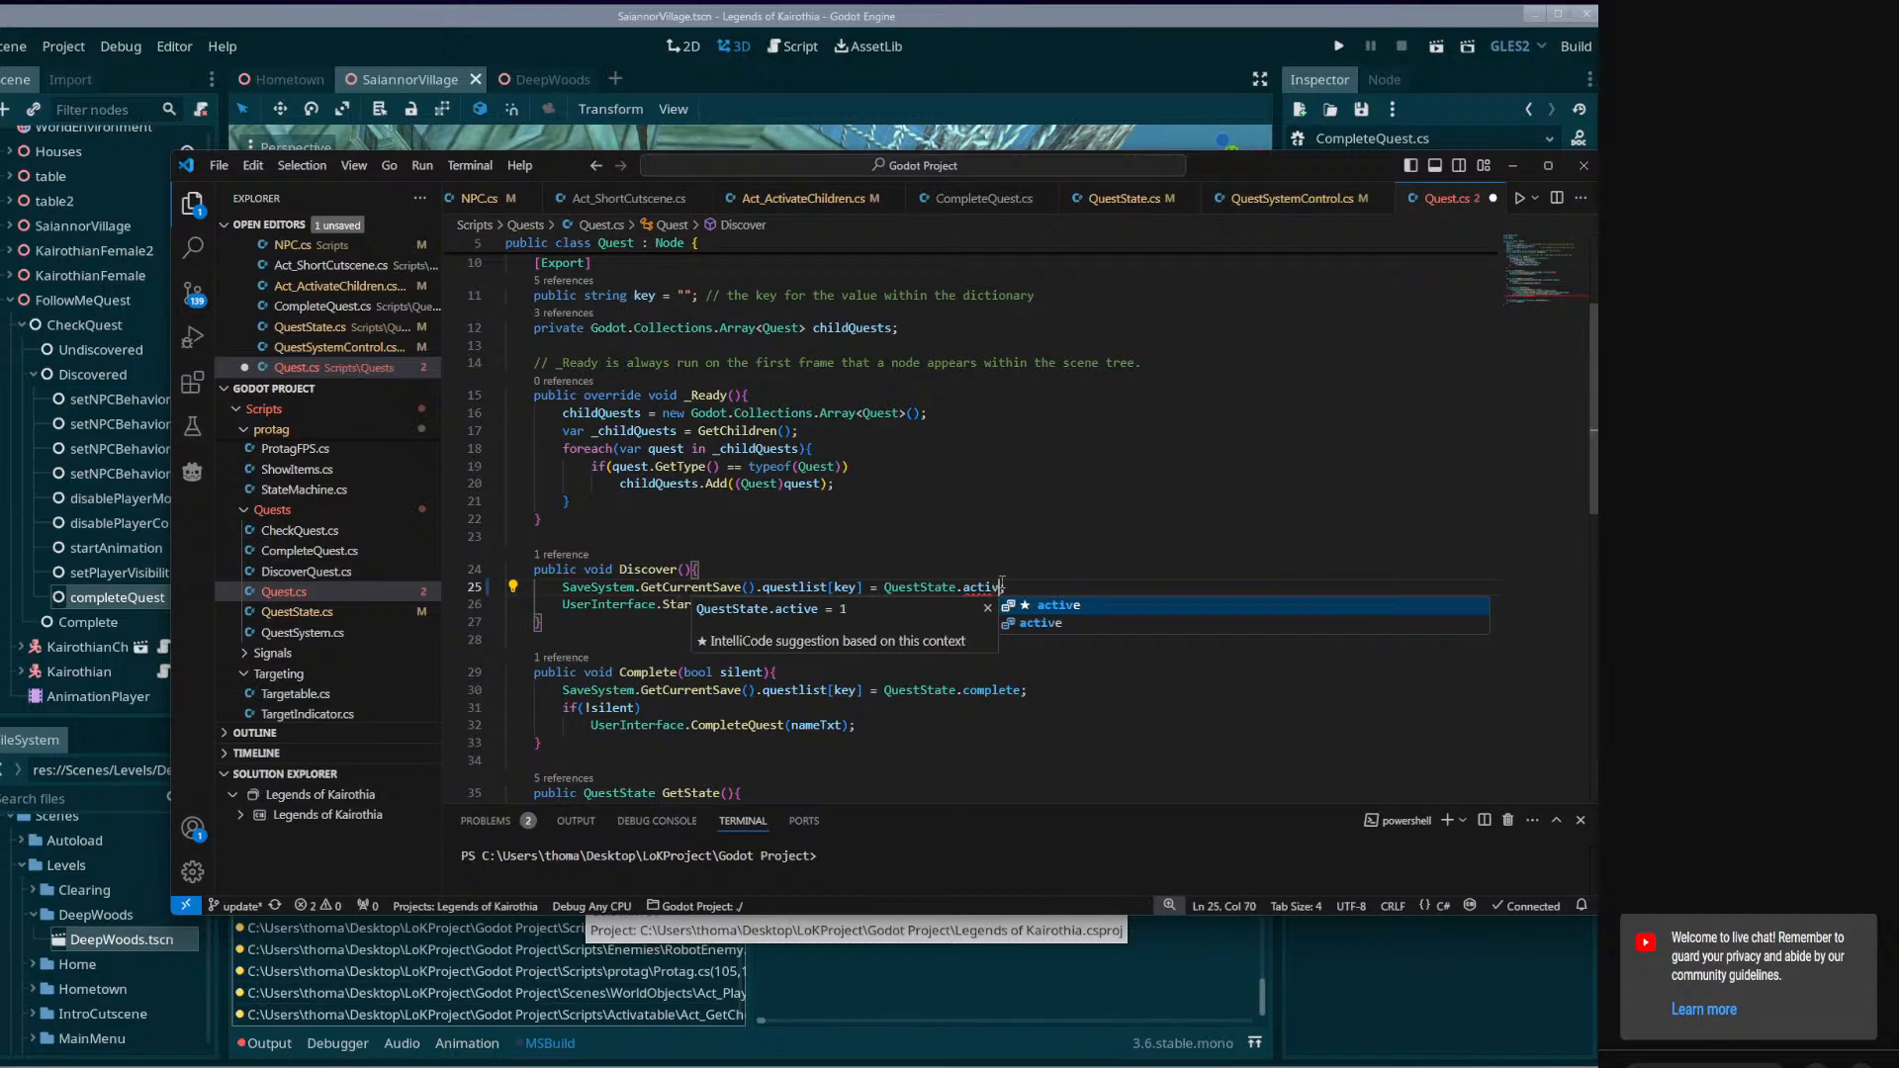
key(ctrl+s)
key(Escape)
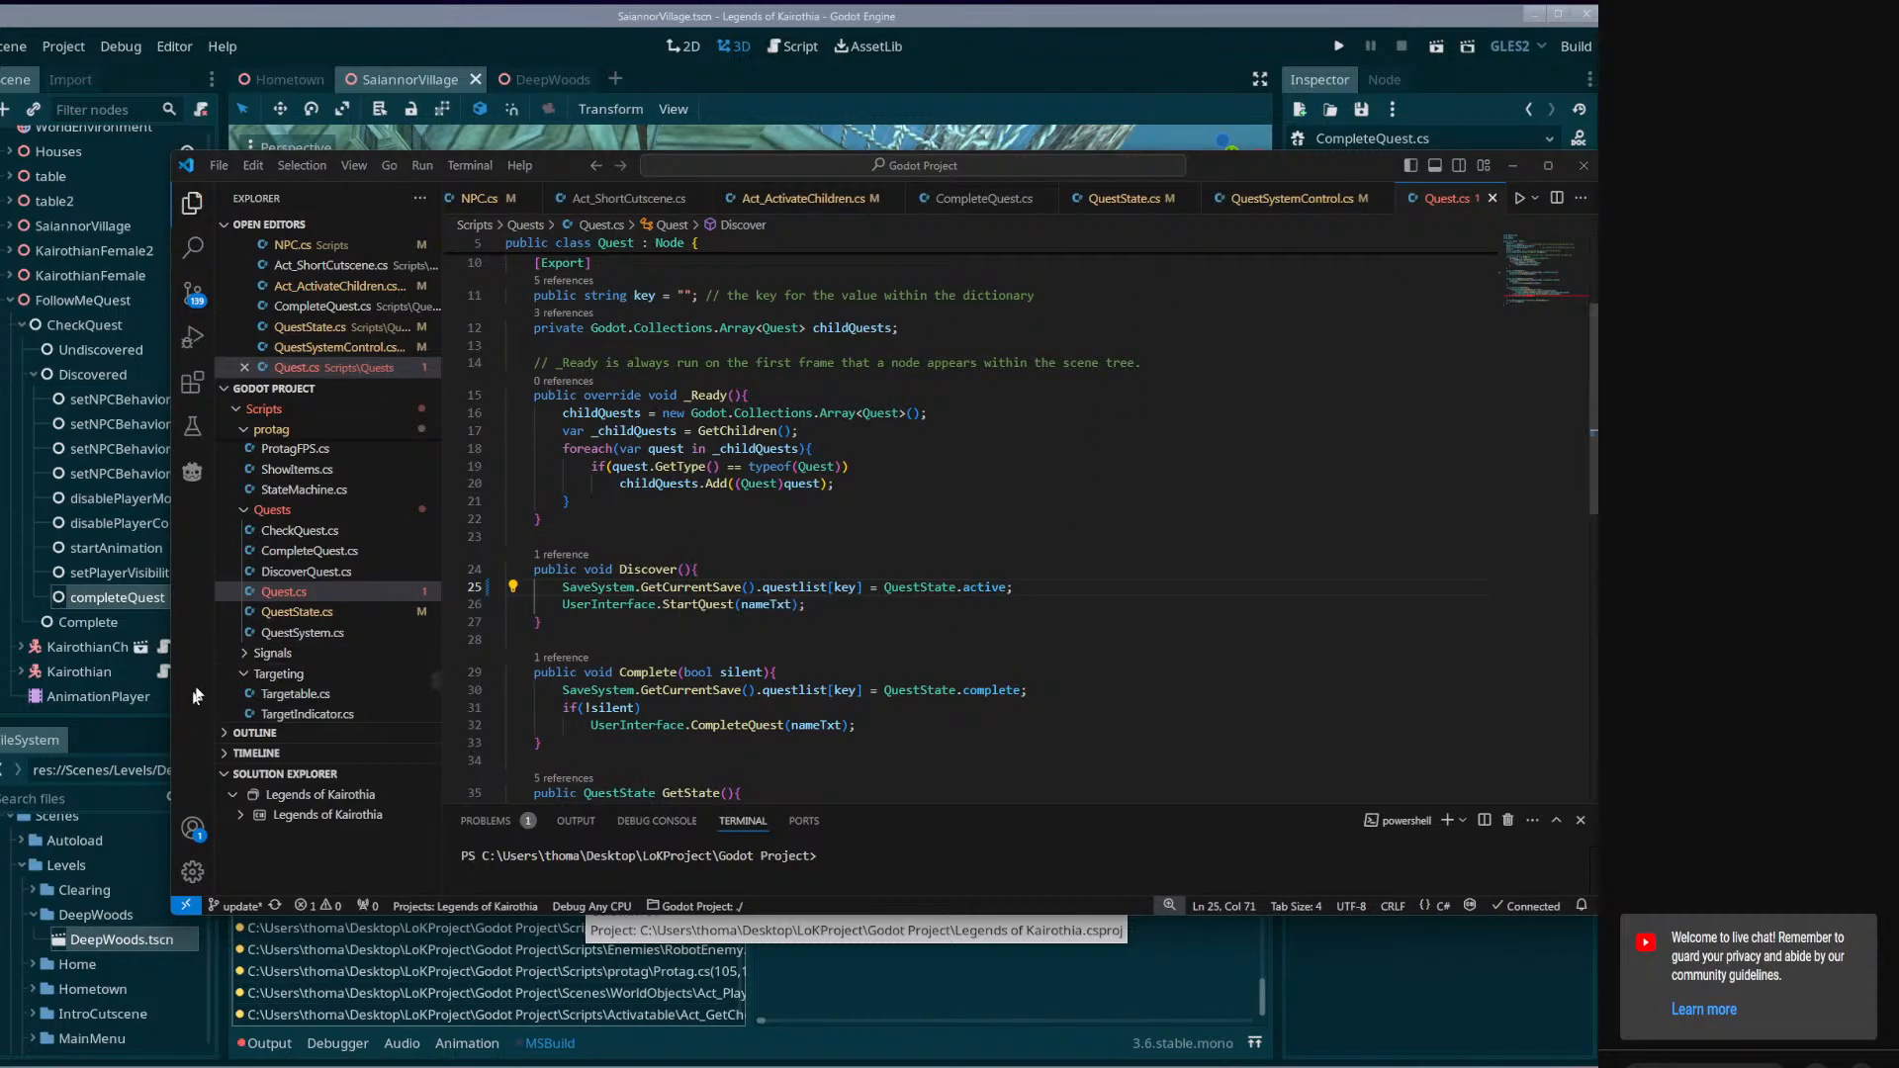
Change the final return value of Quest.cs's GetState method to QuestState.active and save the script.
scroll(1078, 488, down, 3)
scroll(1078, 489, down, 1)
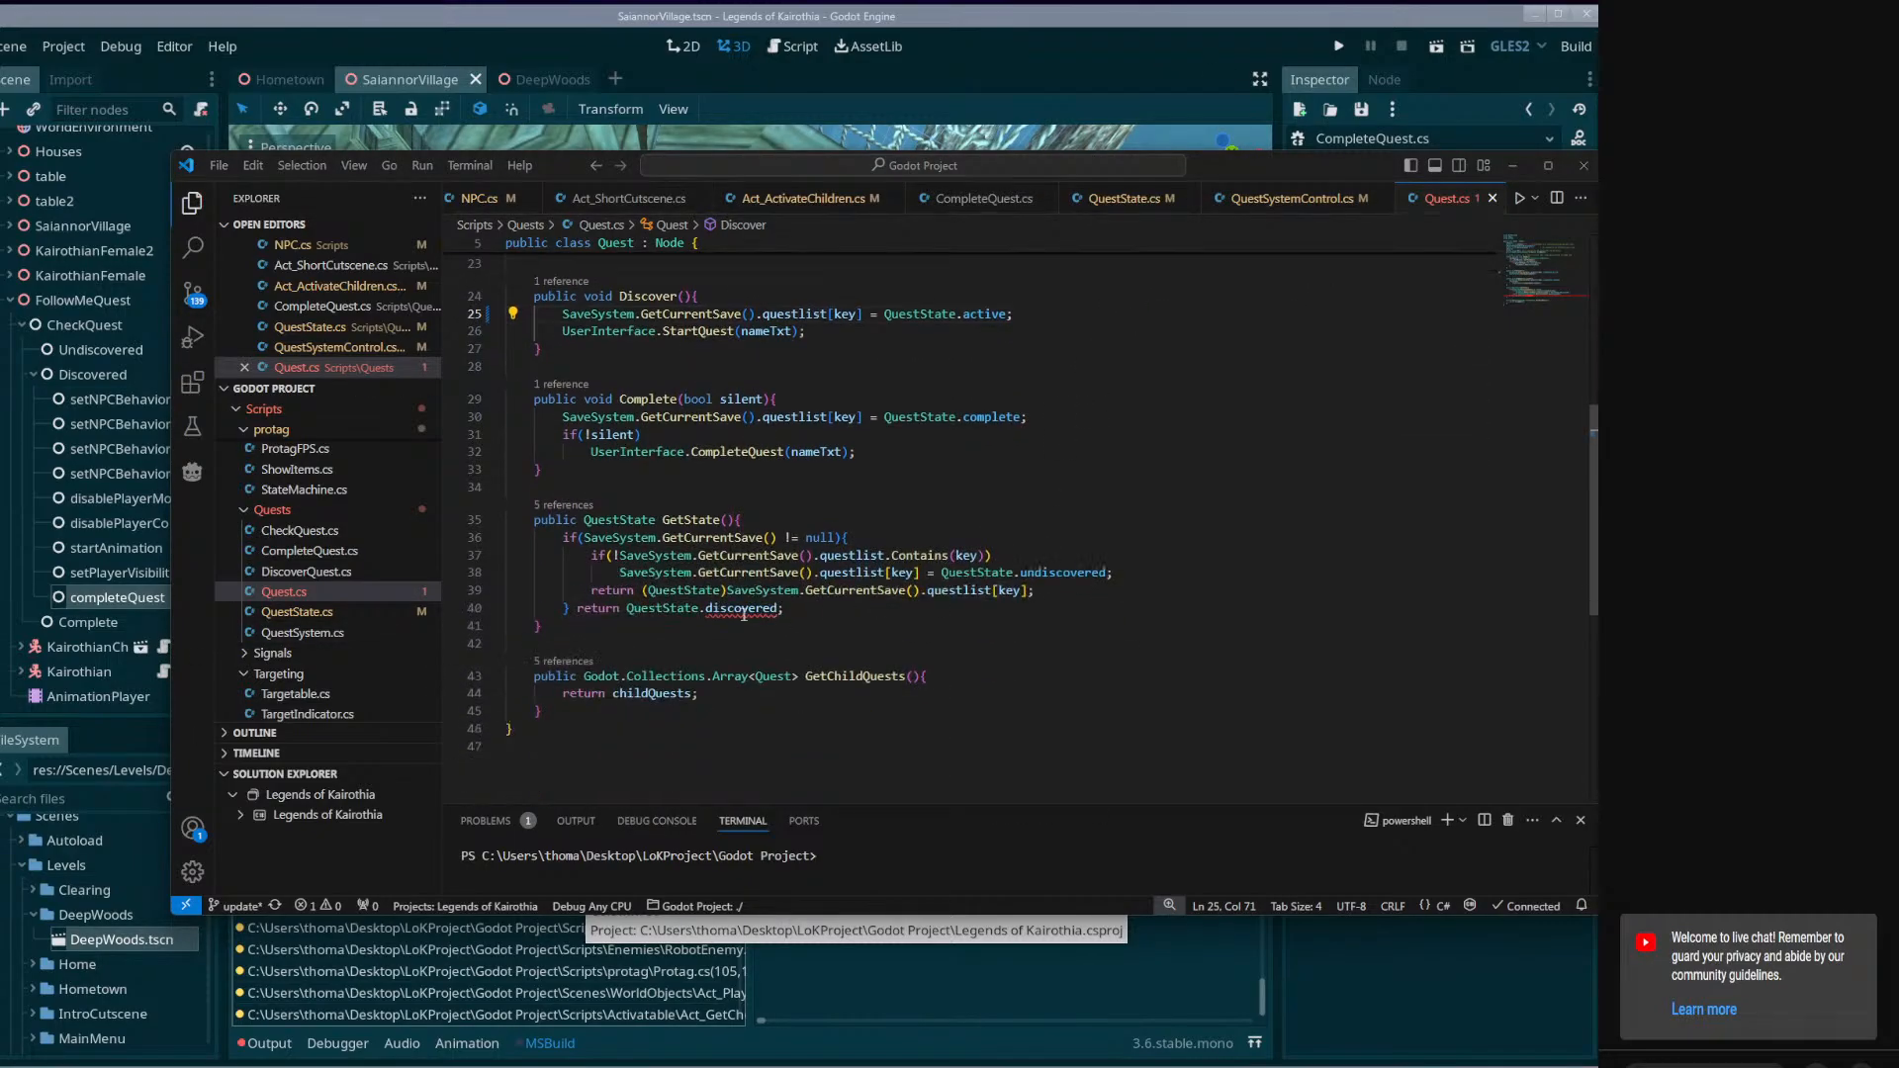
double_click(741, 607)
text(activ)
key(ctrl+s)
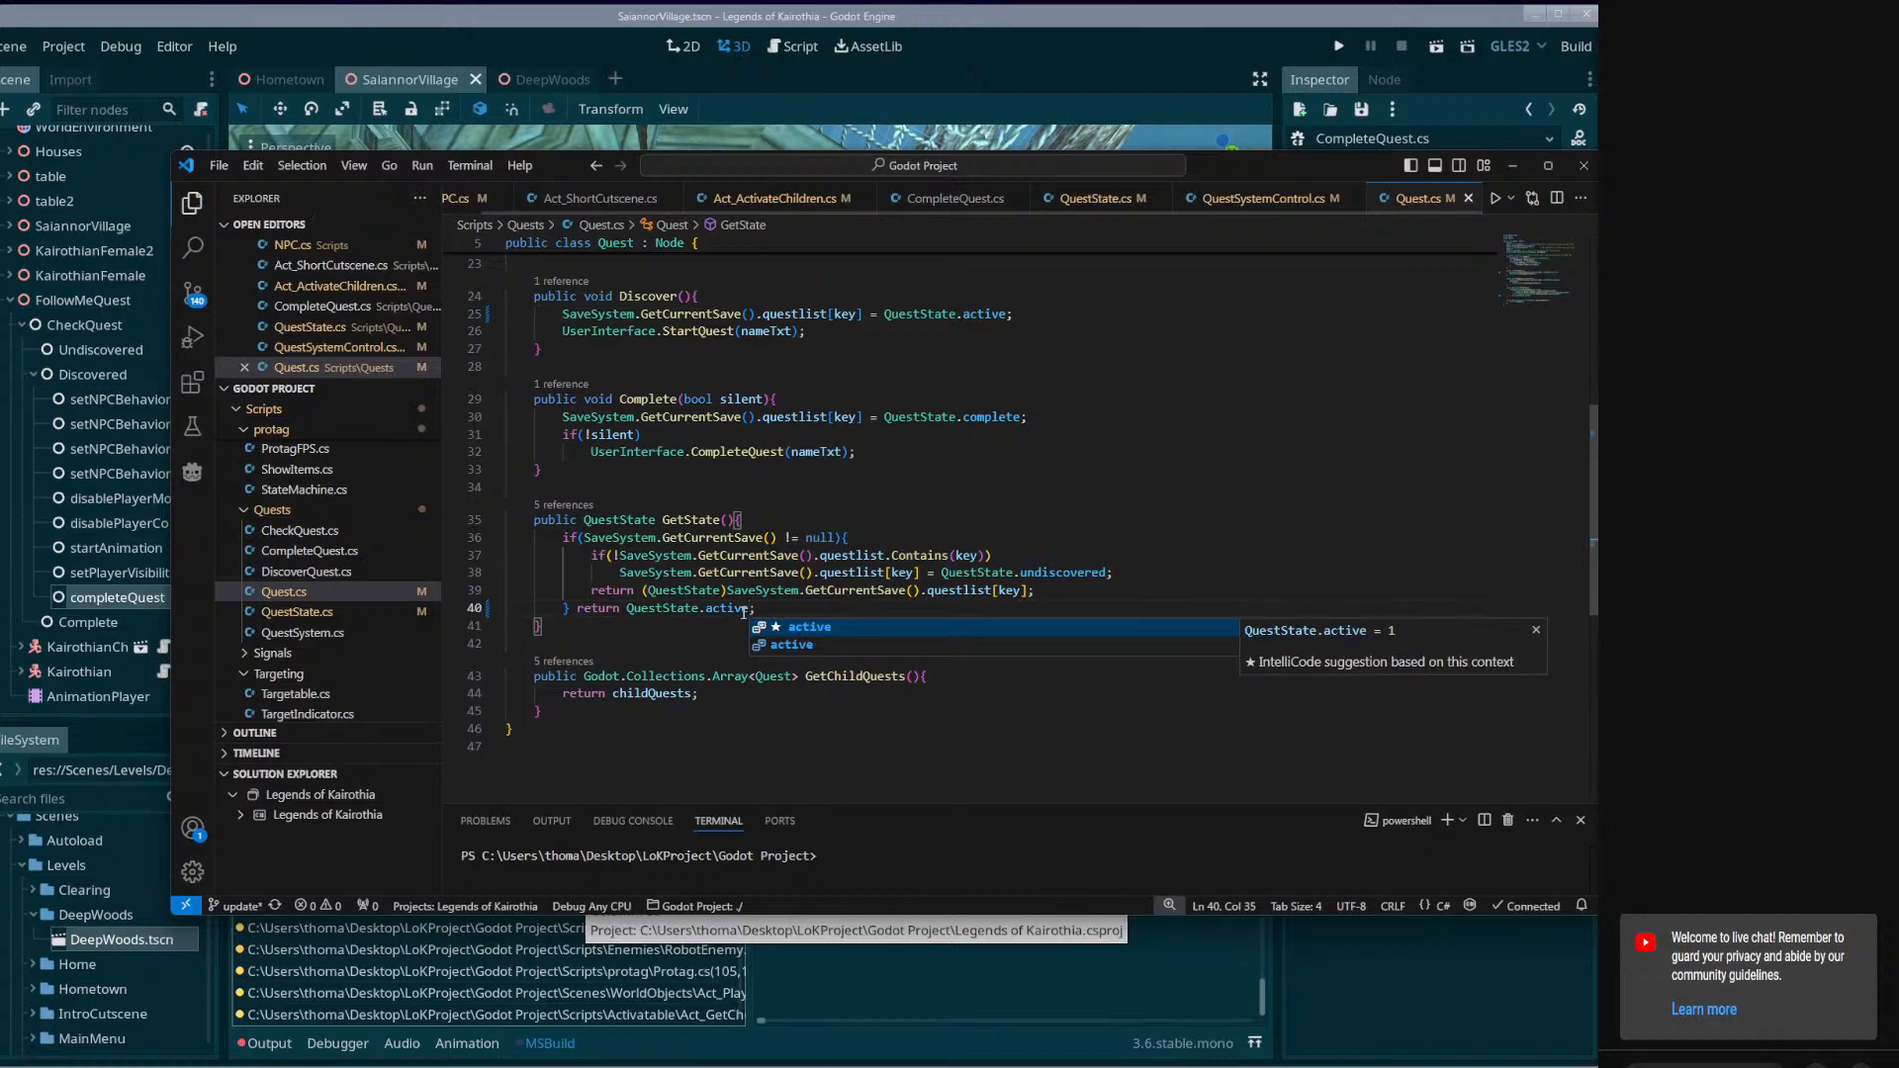
Open the CheckQuest.cs build error from Godot and change the QuestState.discovered case in Activate to QuestState.active.
click(973, 25)
click(467, 819)
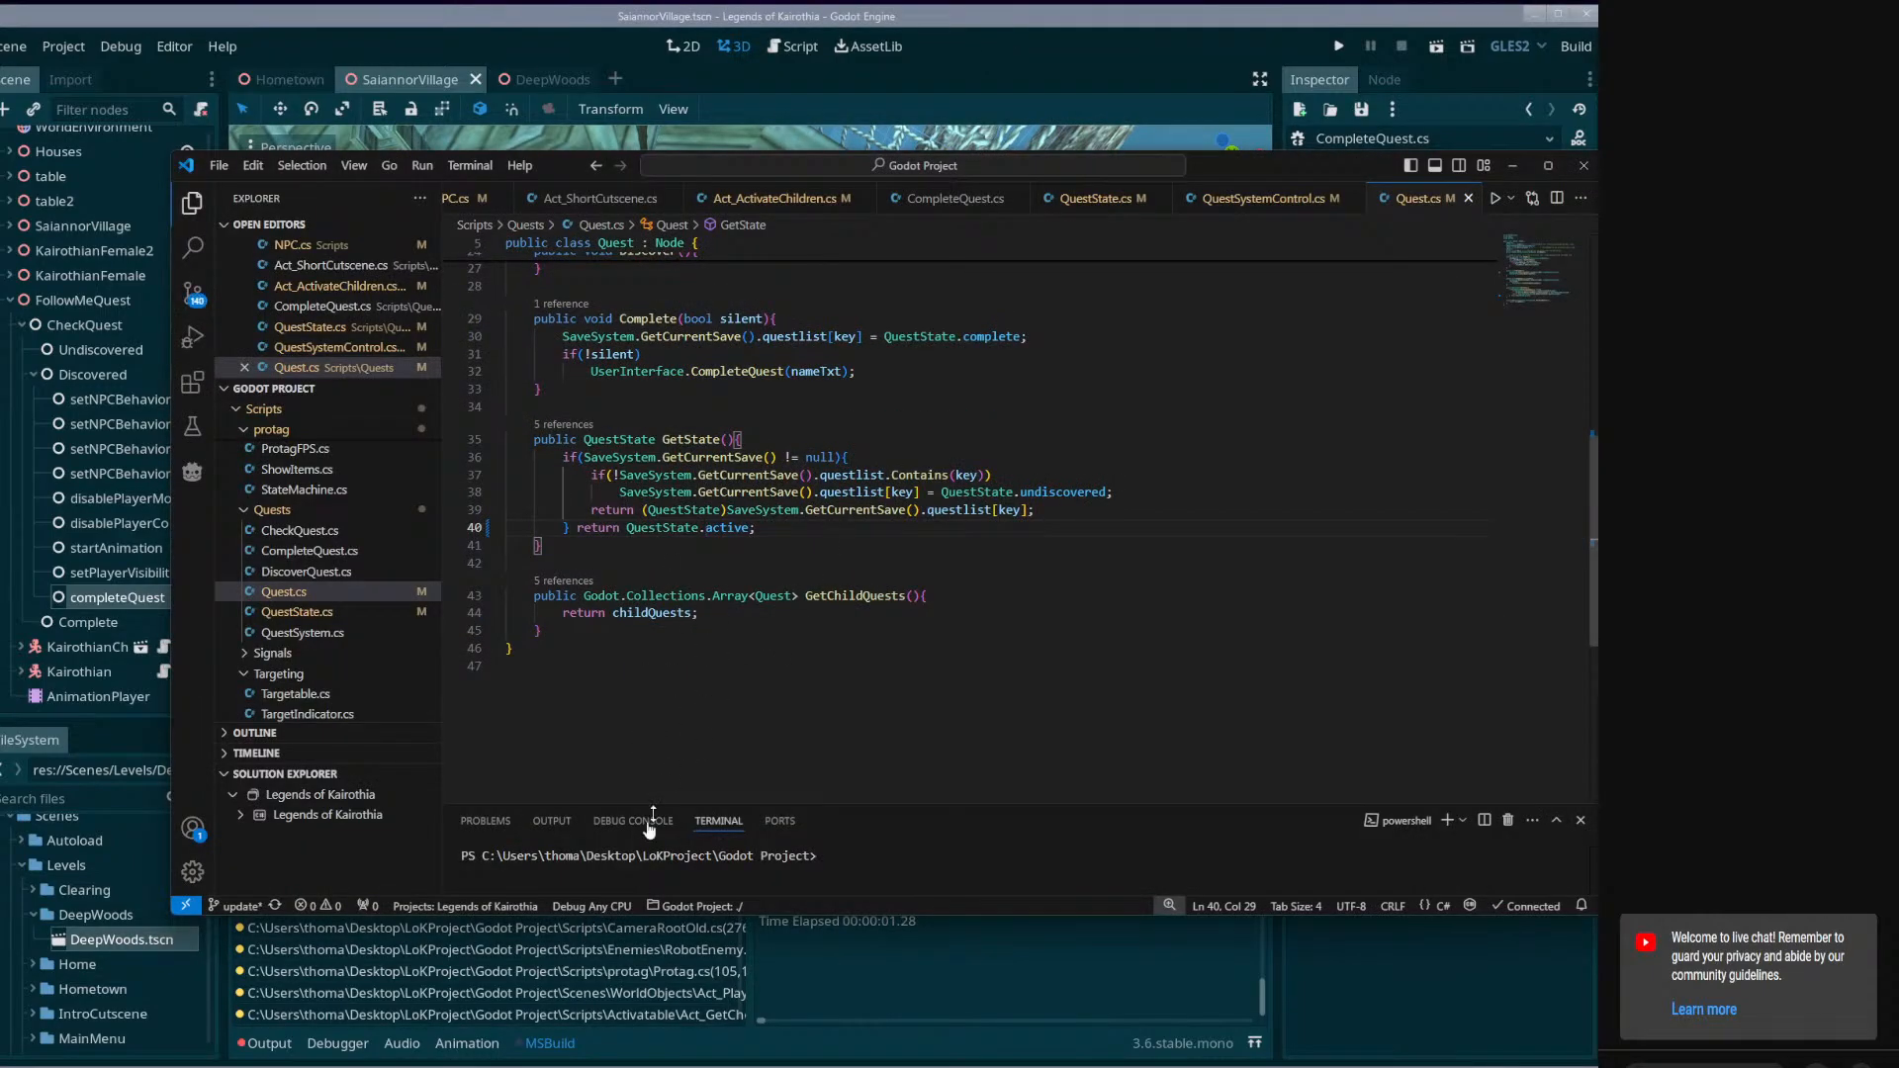
click(575, 947)
click(552, 841)
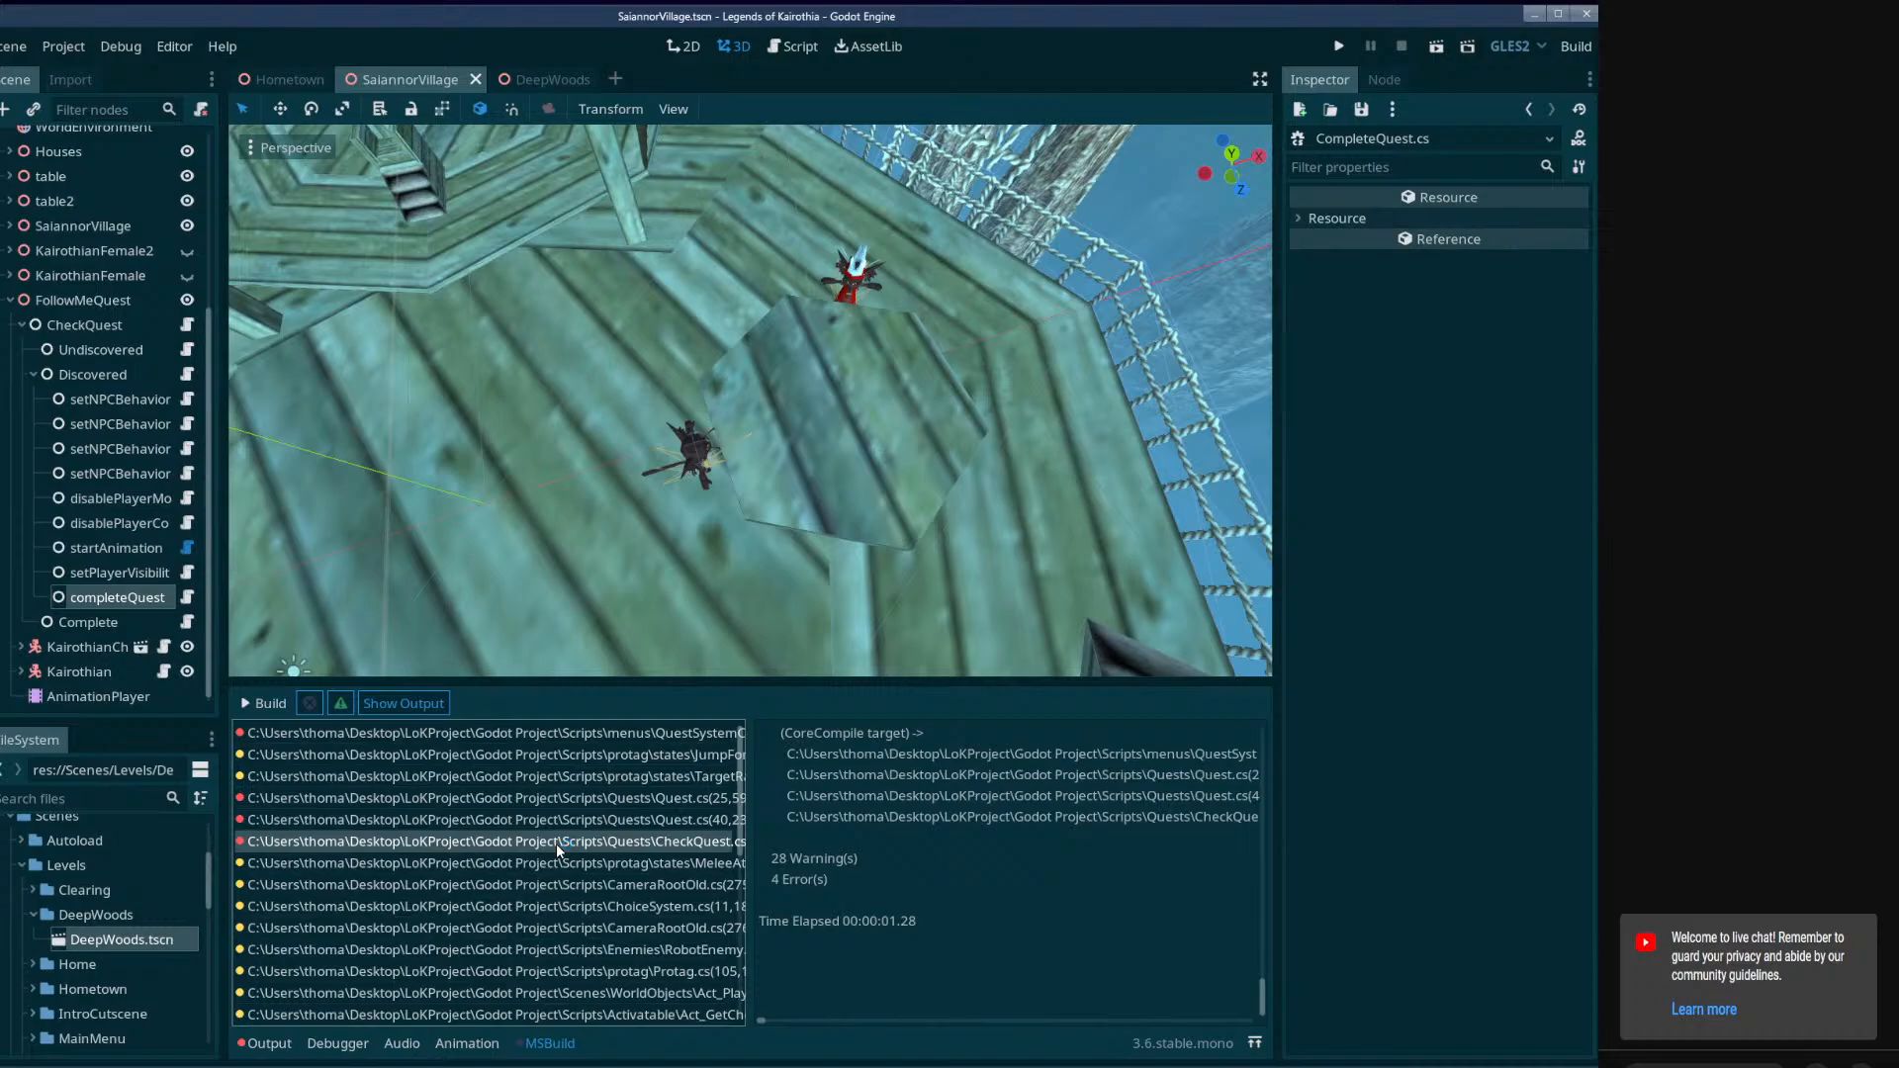
text(active)
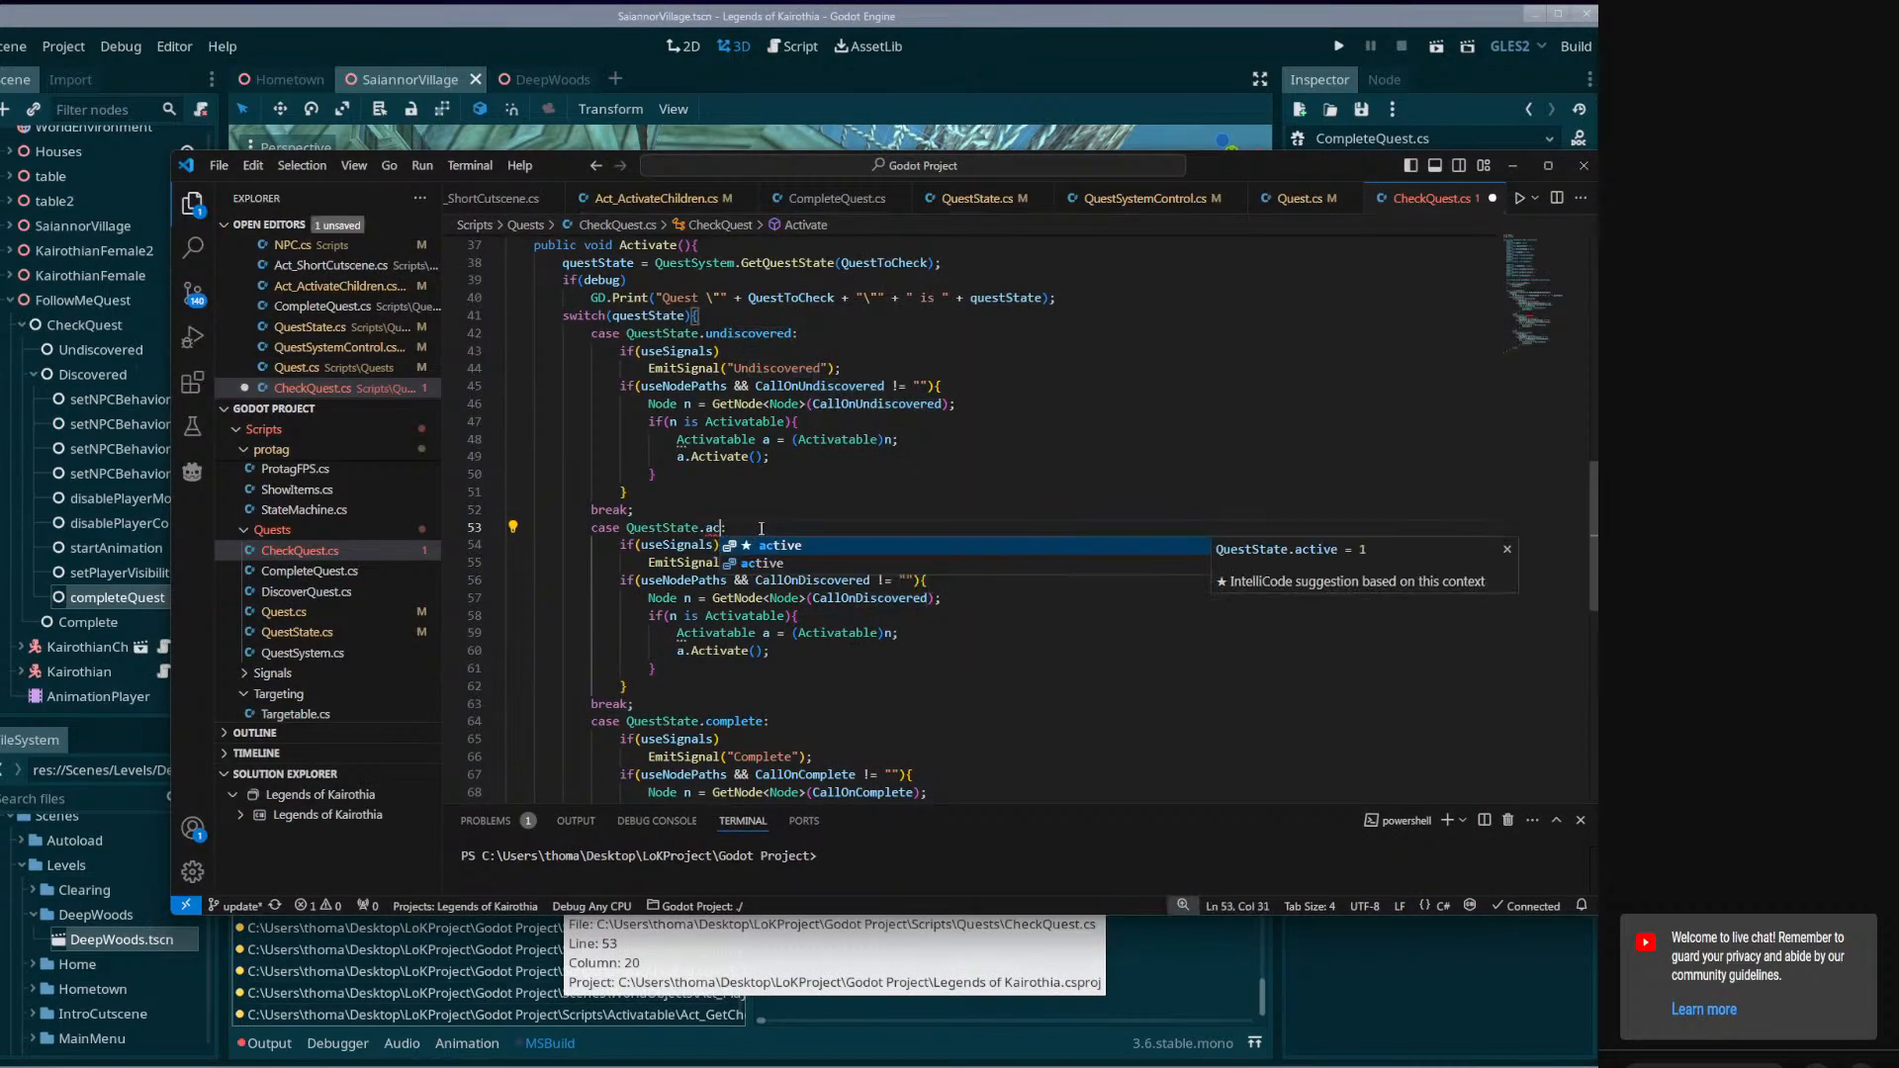
key(ctrl+a)
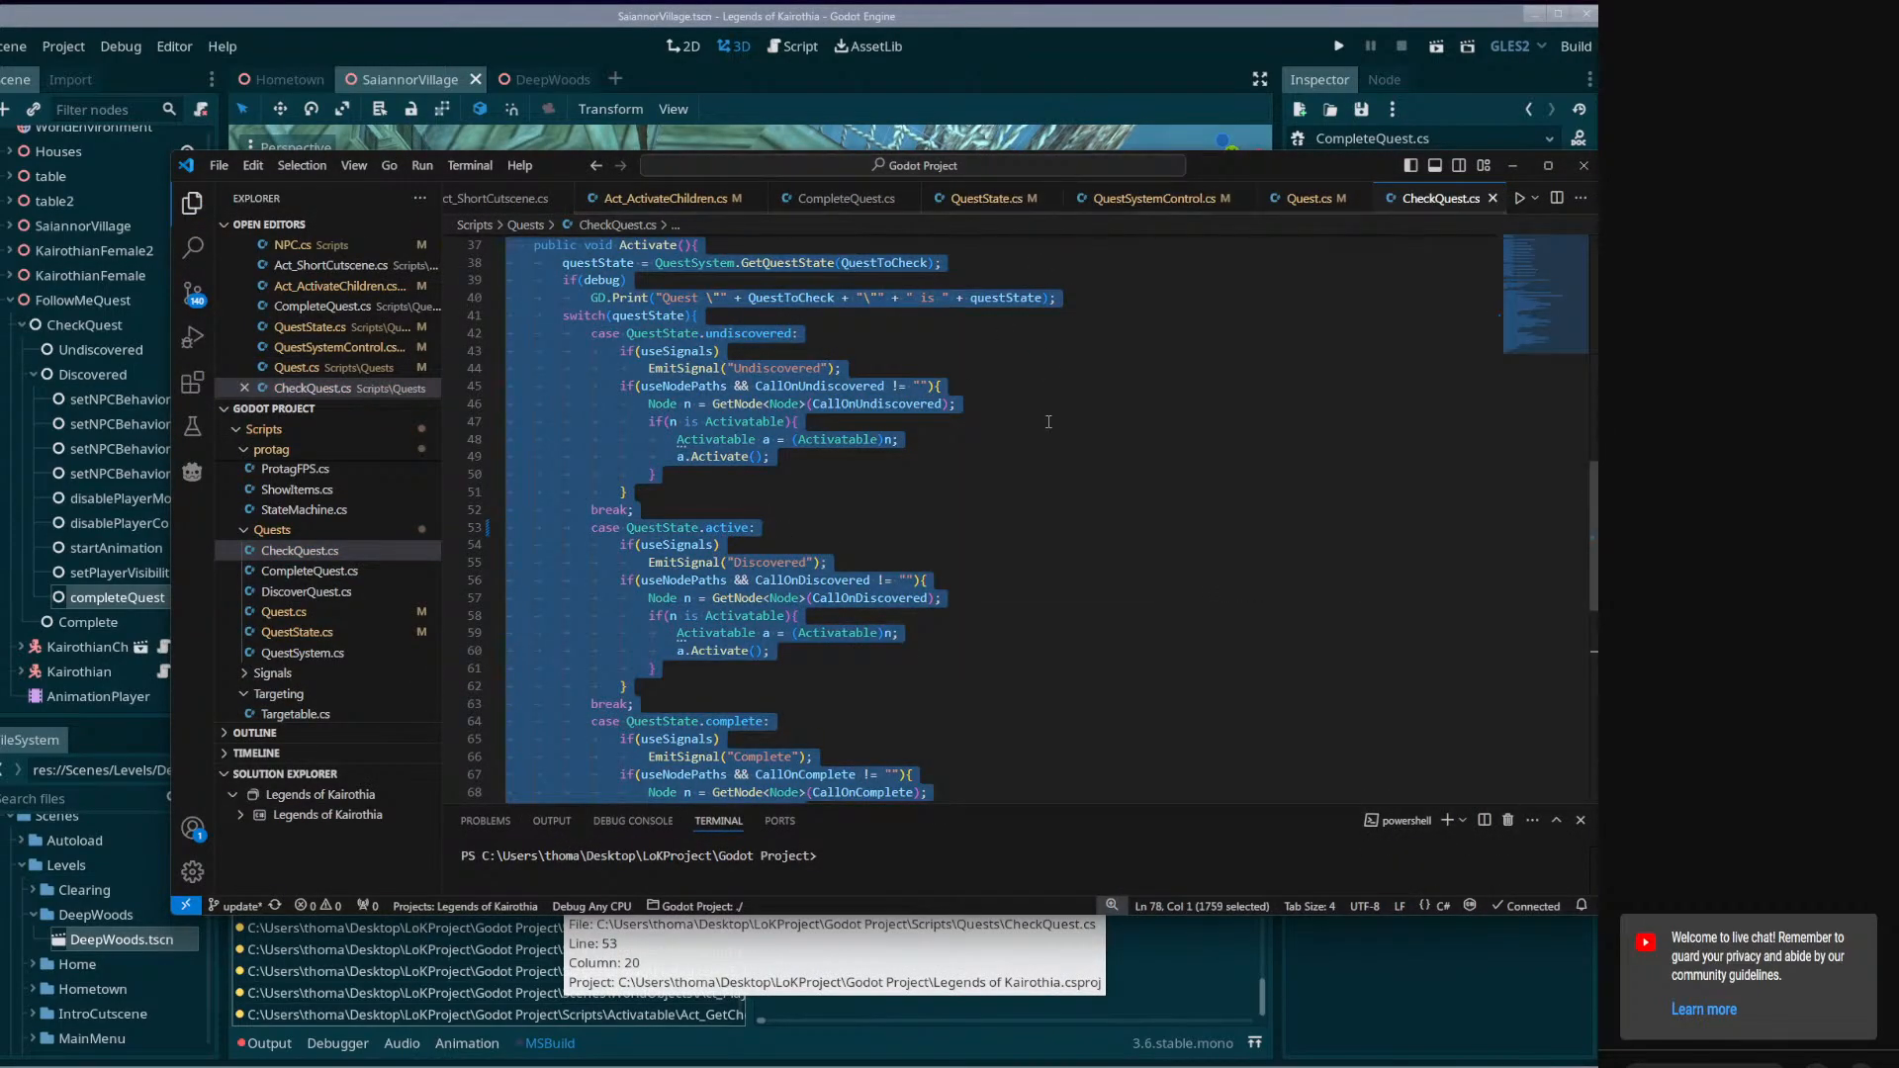
Return to Godot, run the SaiannorVillage scene and open the debugger output.
click(1052, 68)
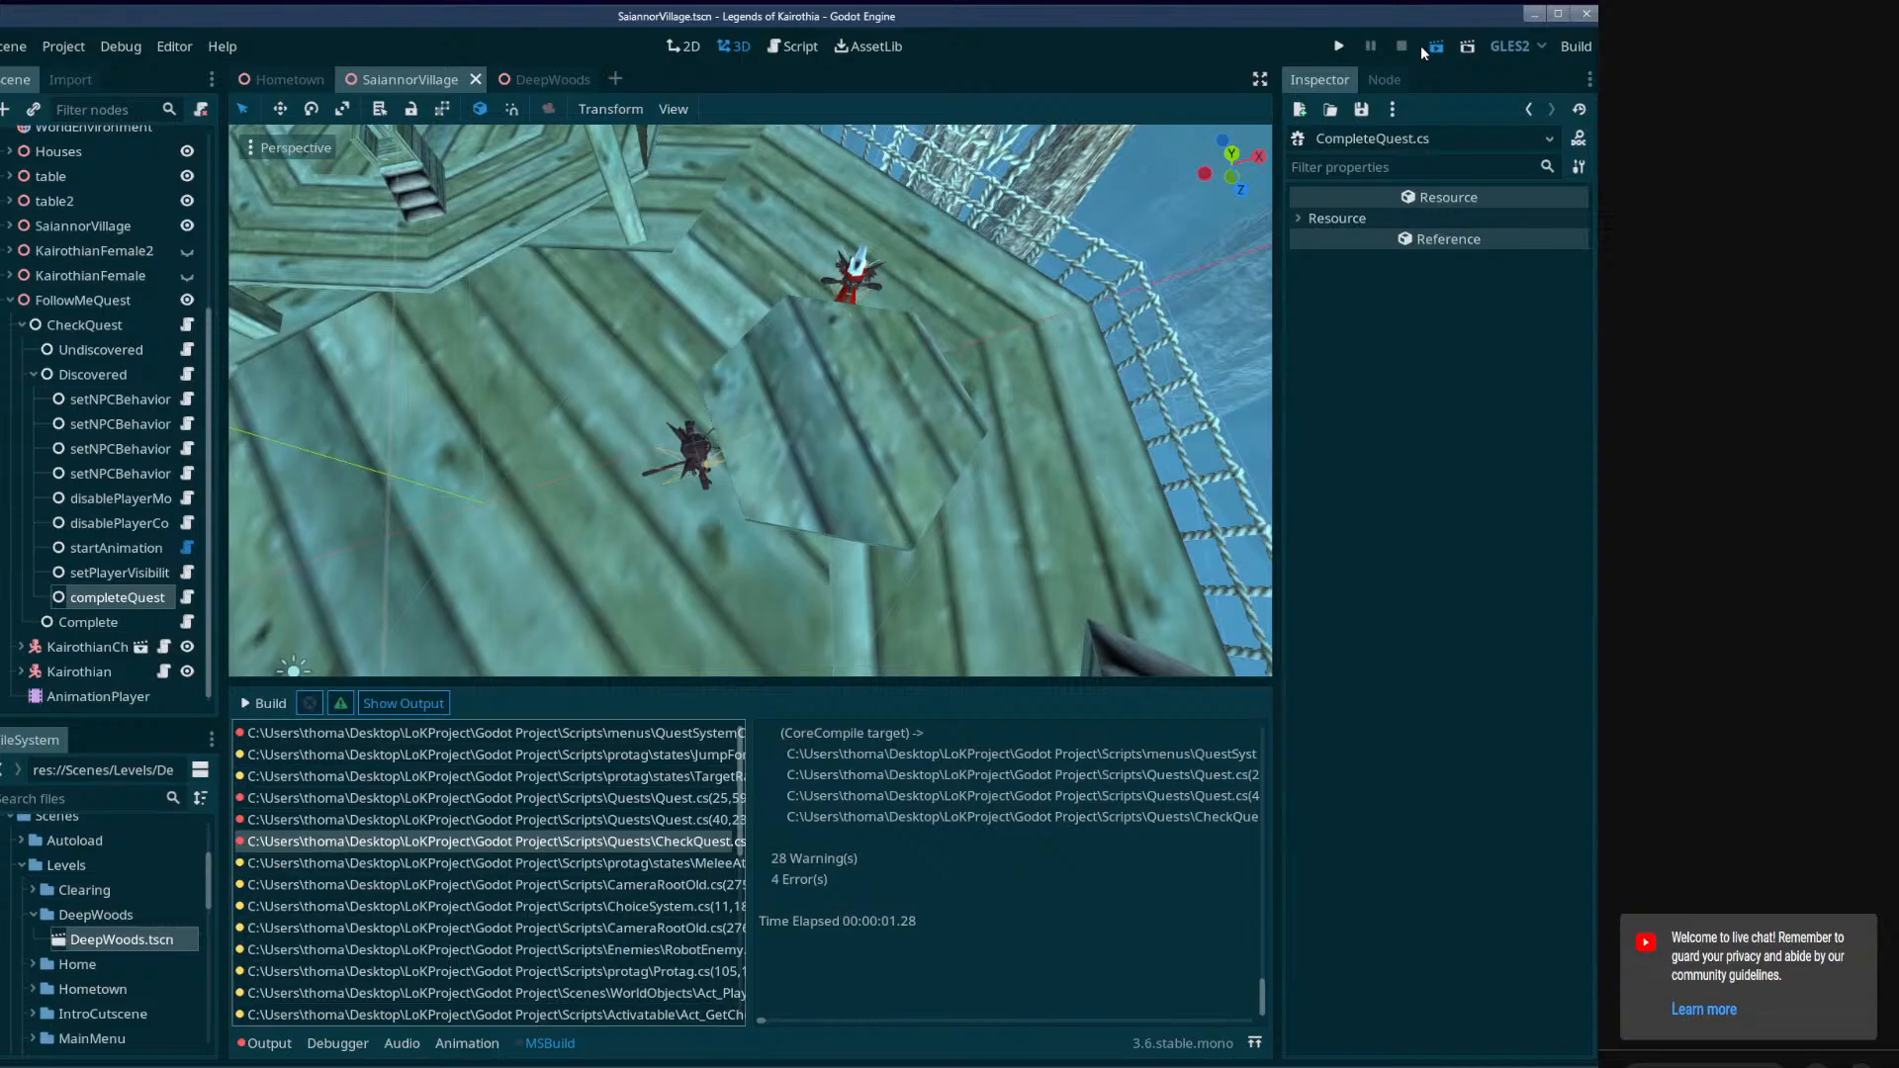
click(1420, 45)
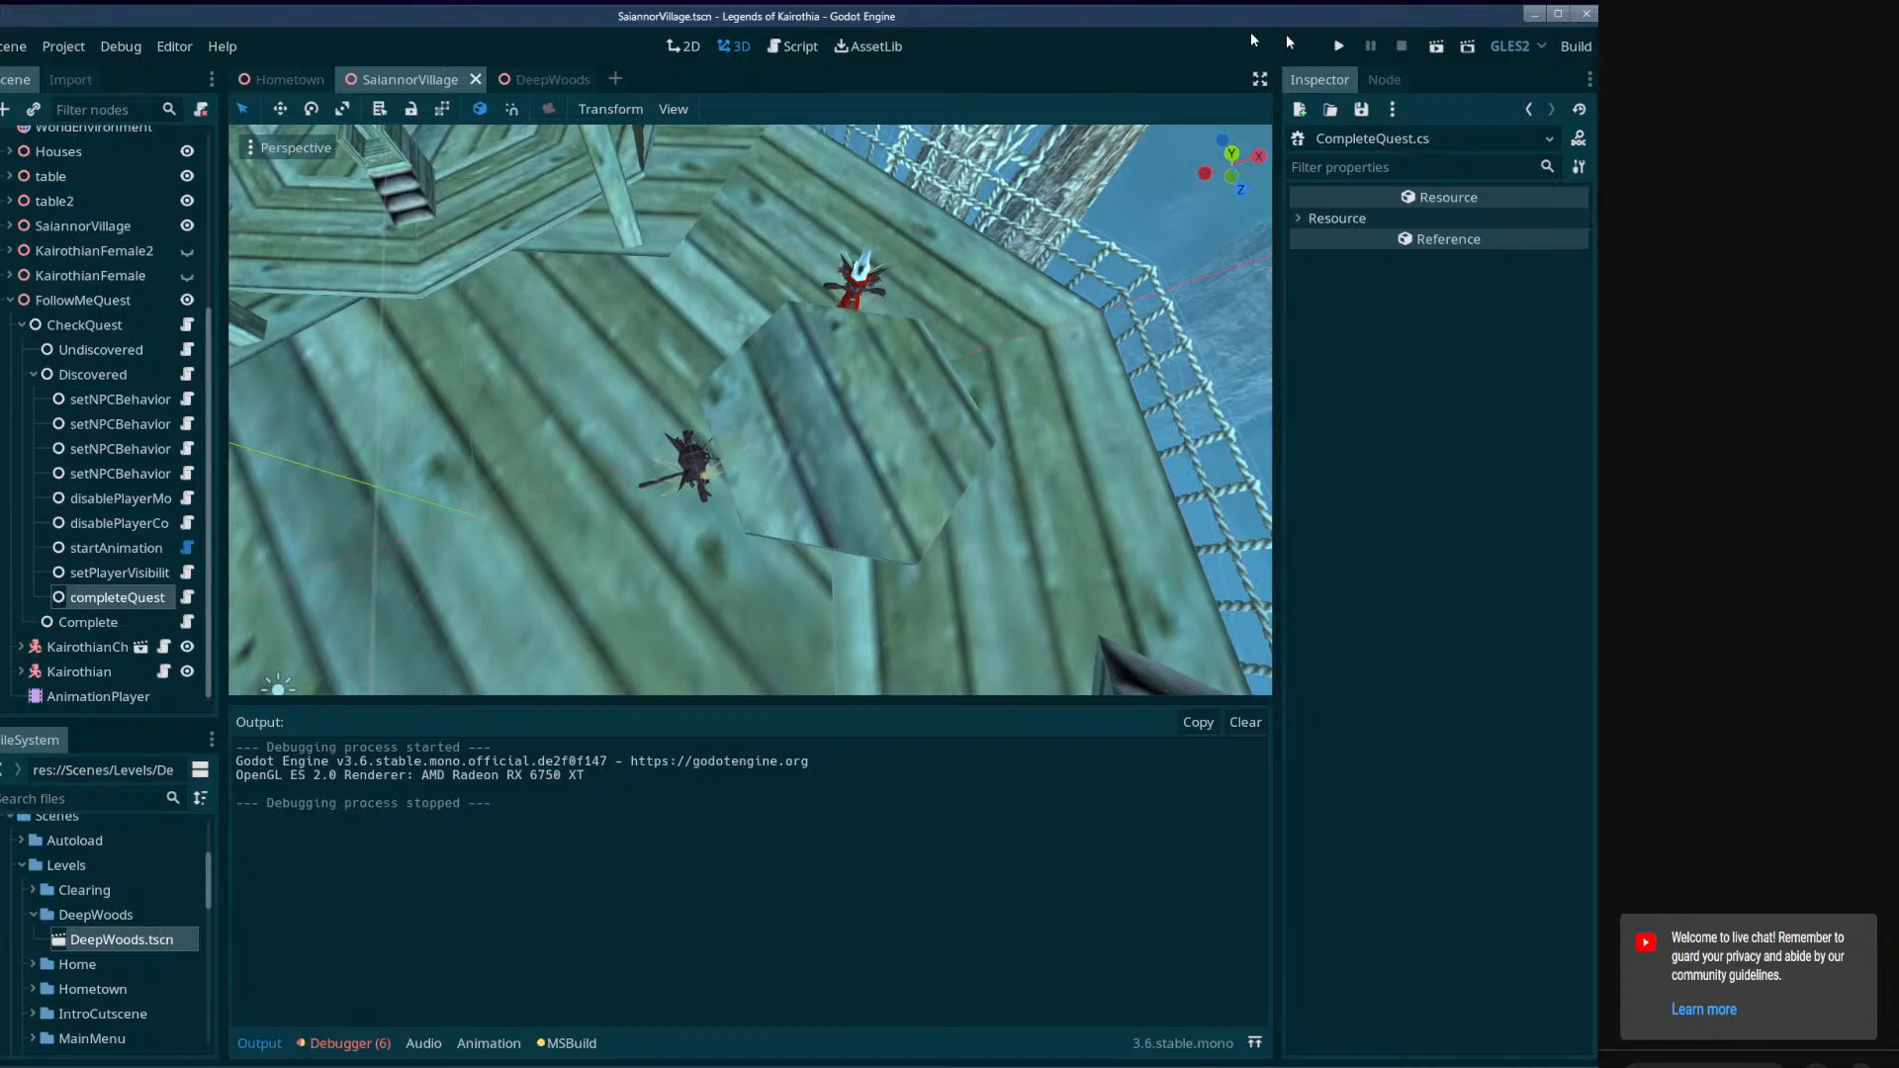
click(350, 1044)
Select the Discovered node under CheckQuest and widen the scene tree to show its children's full names.
click(92, 402)
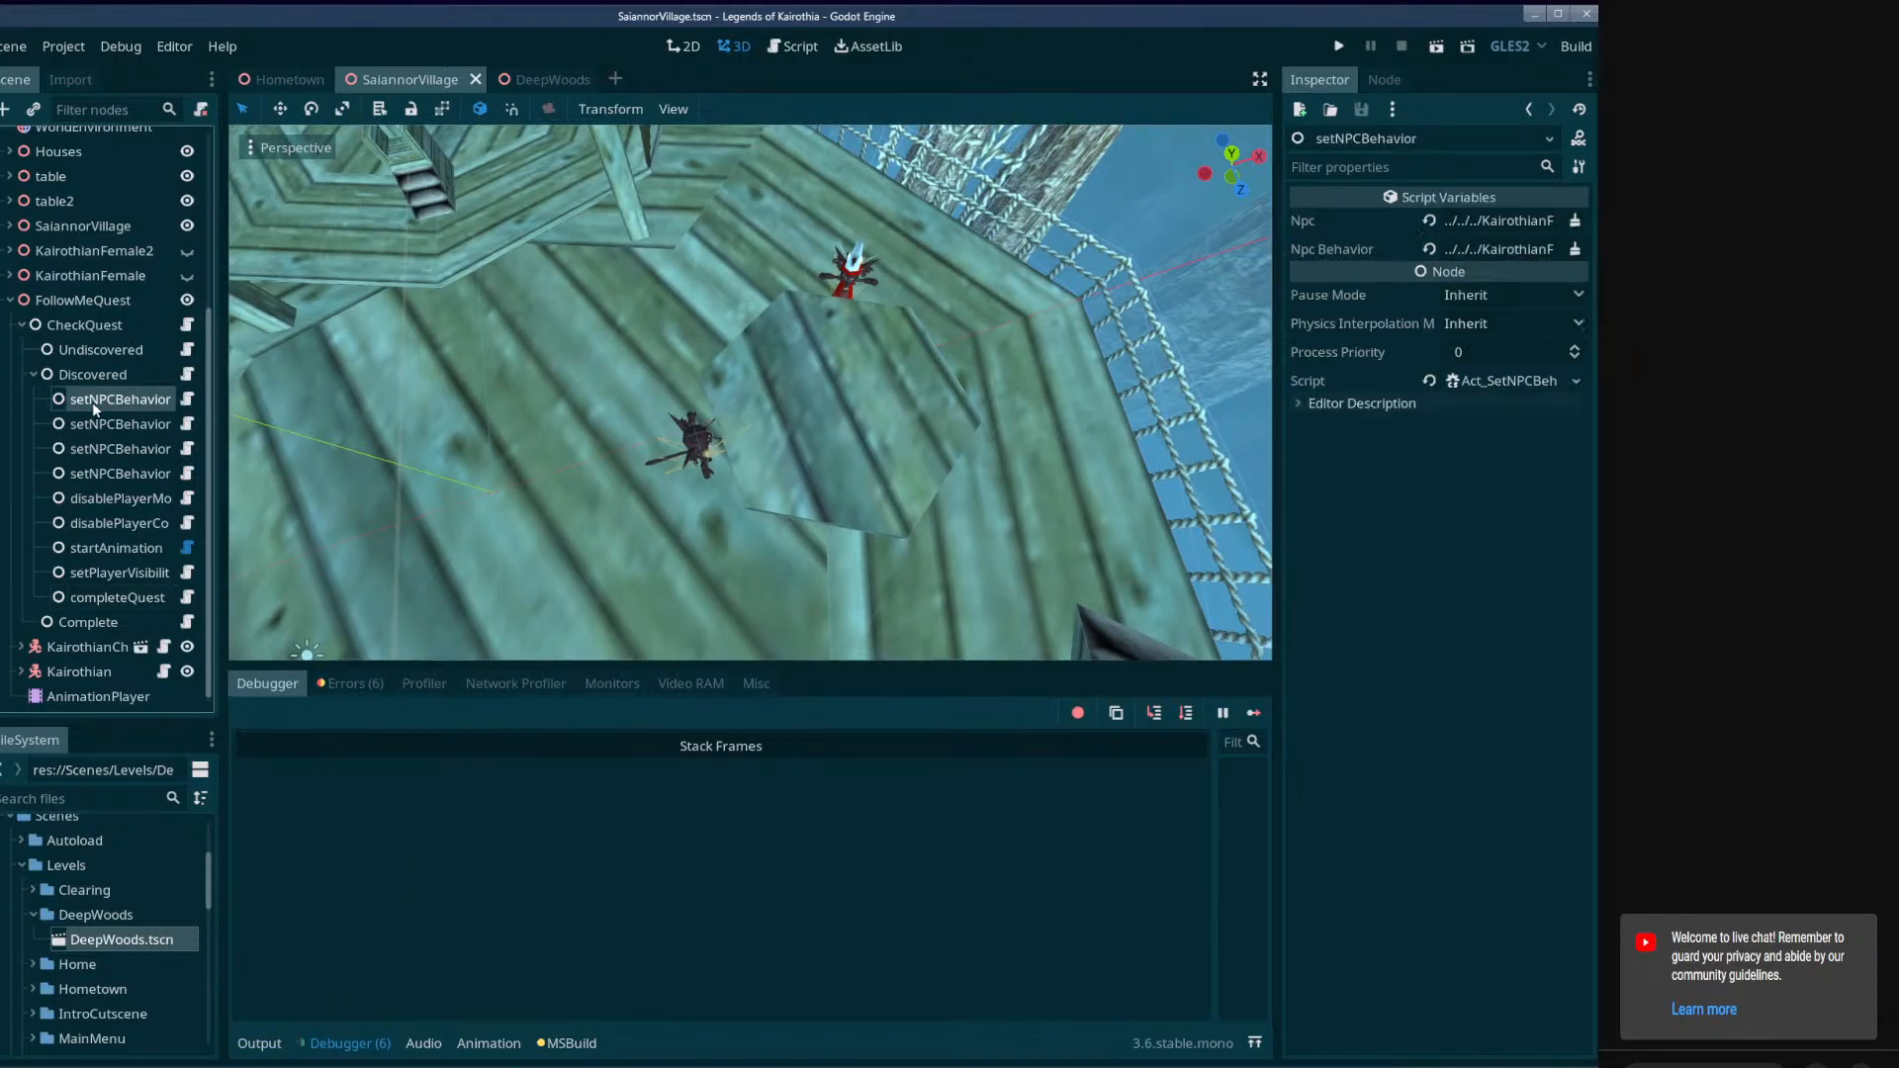
key(Up)
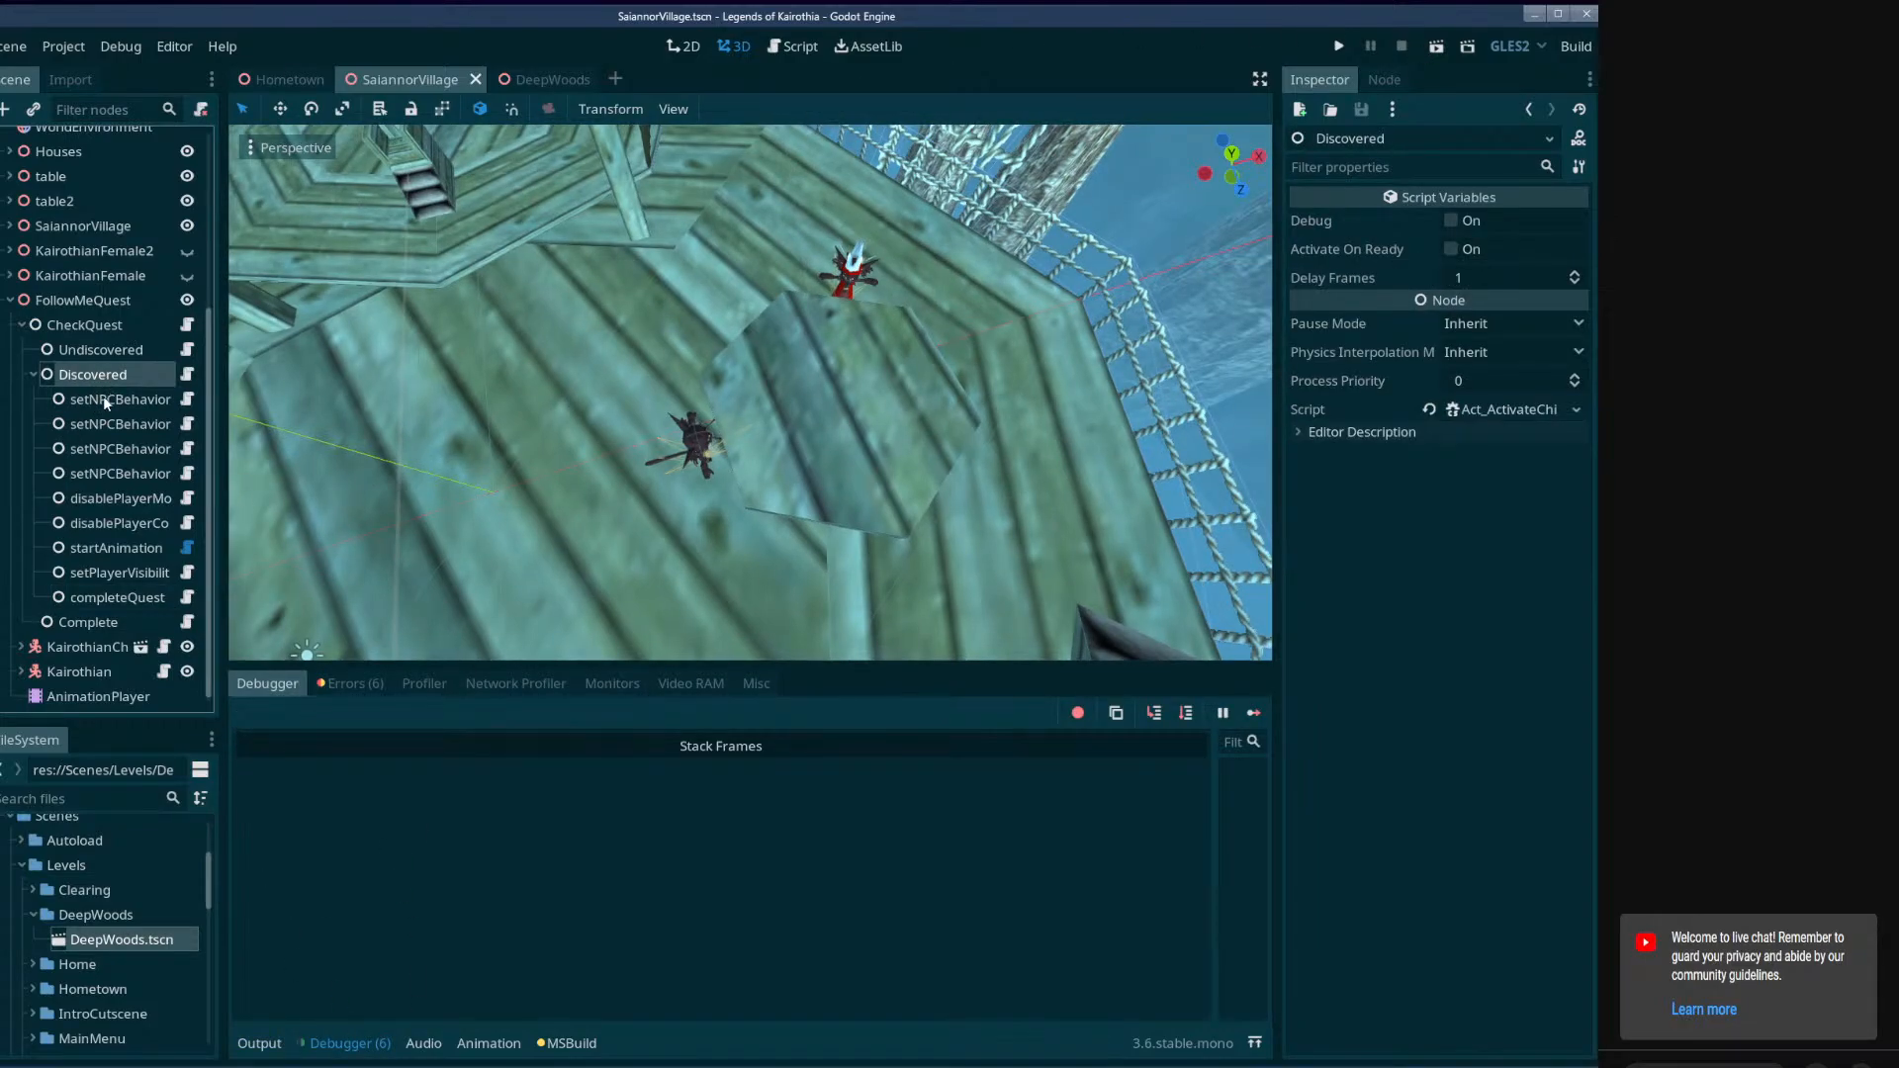
drag(215, 418, 277, 418)
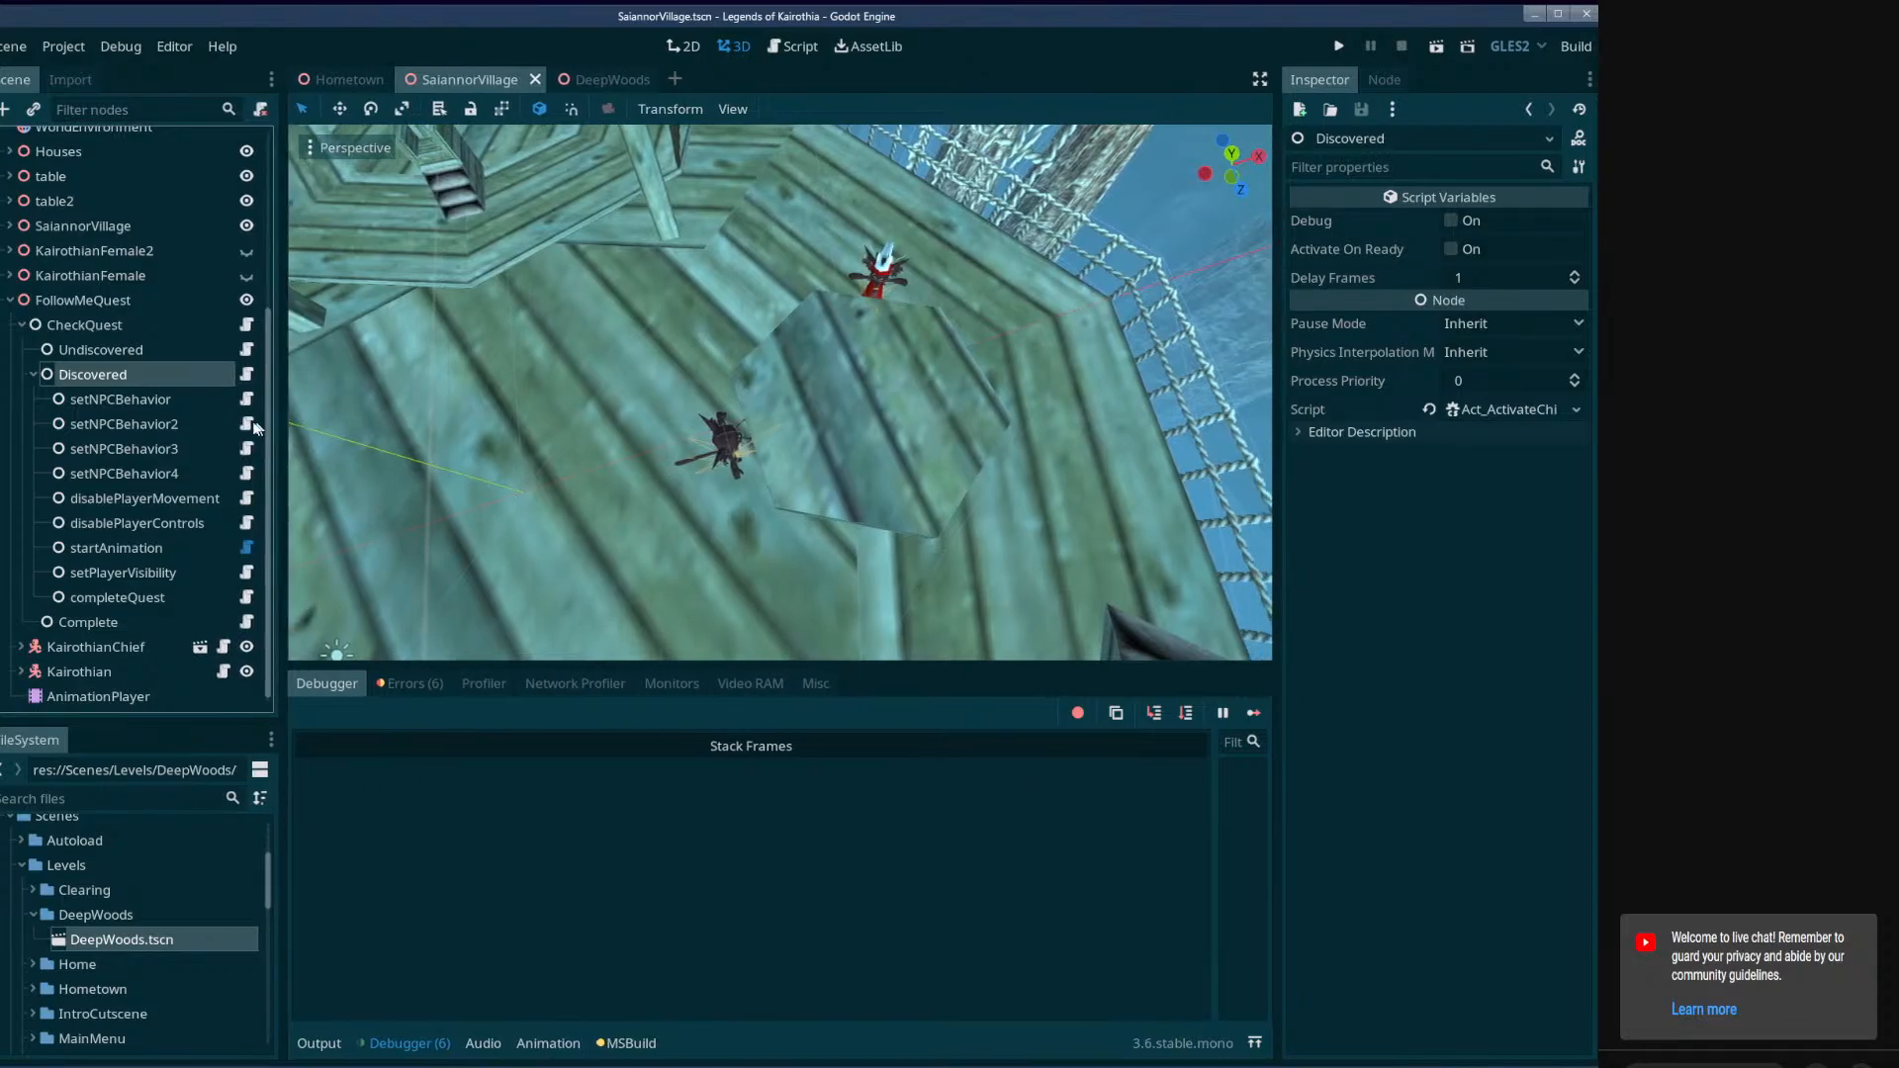
Delete the setNPCBehavior3 and setNPCBehavior4 nodes from the Discovered node.
click(162, 420)
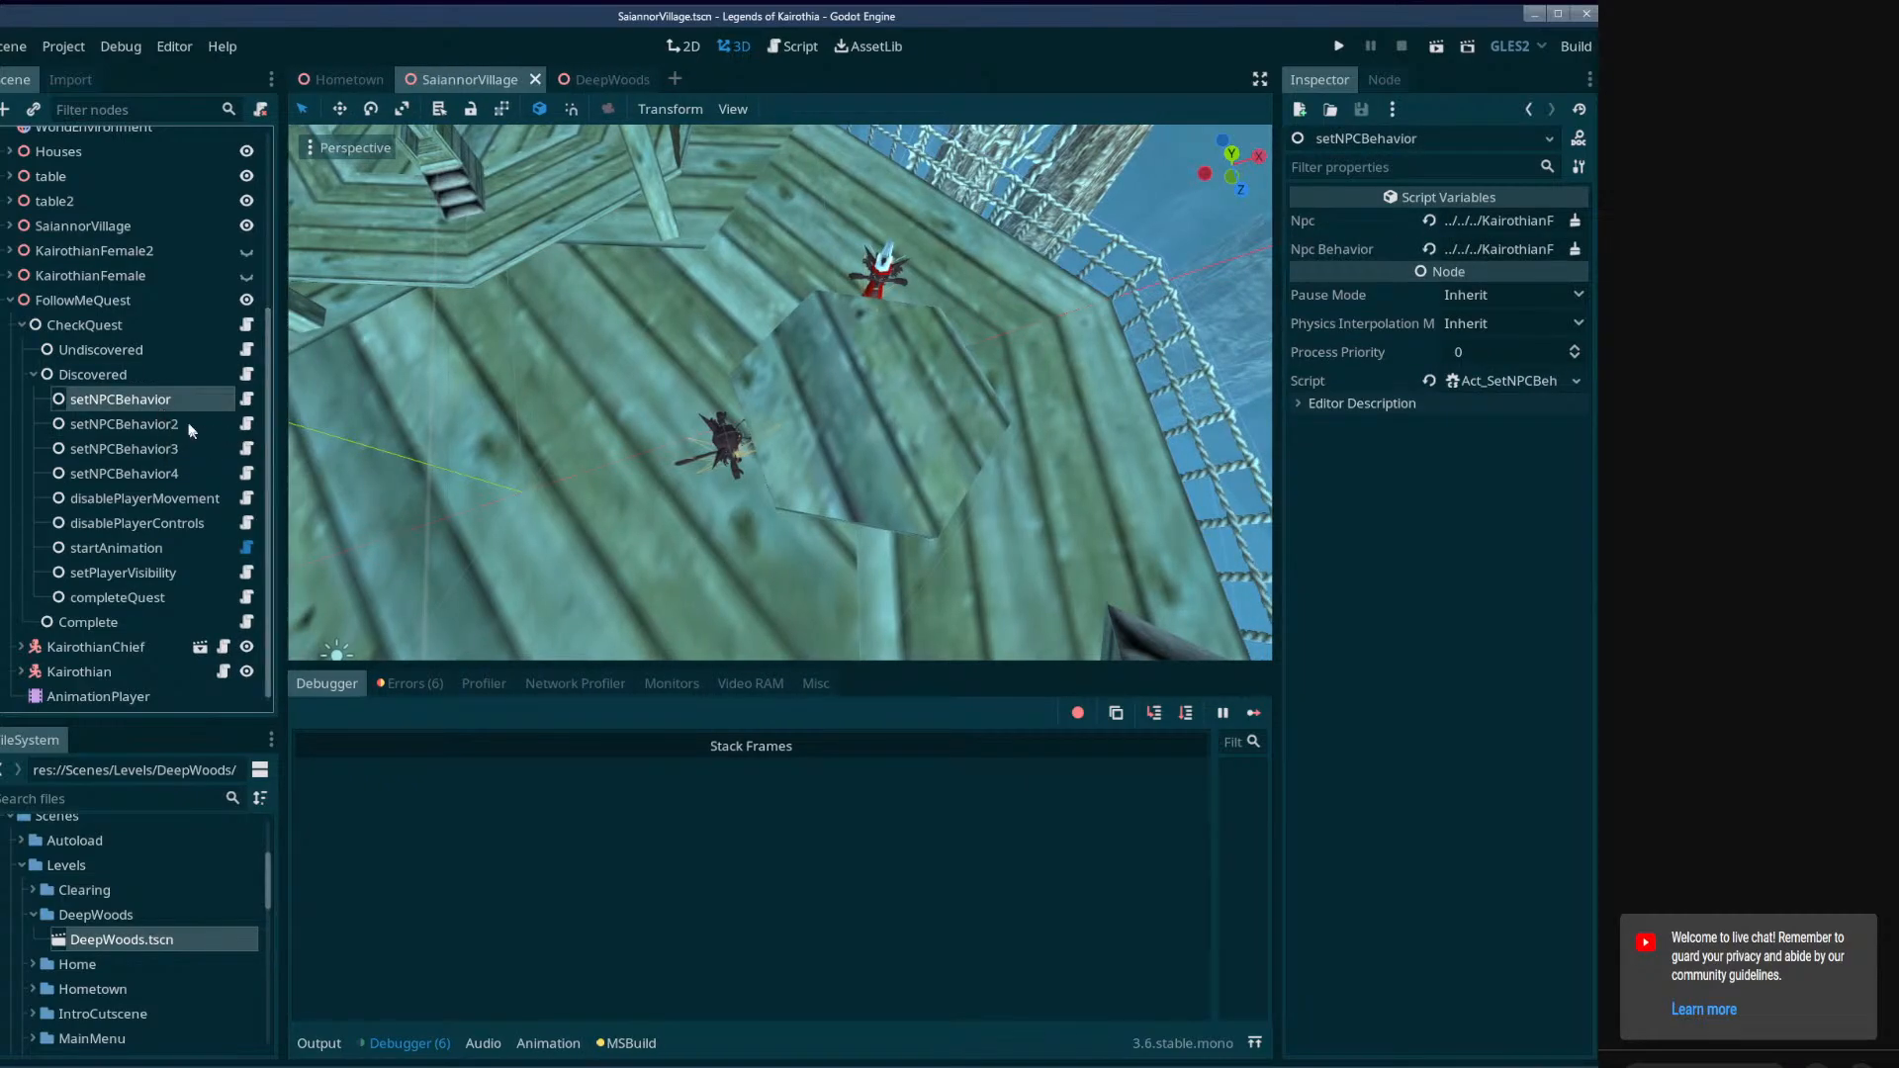
key(Delete)
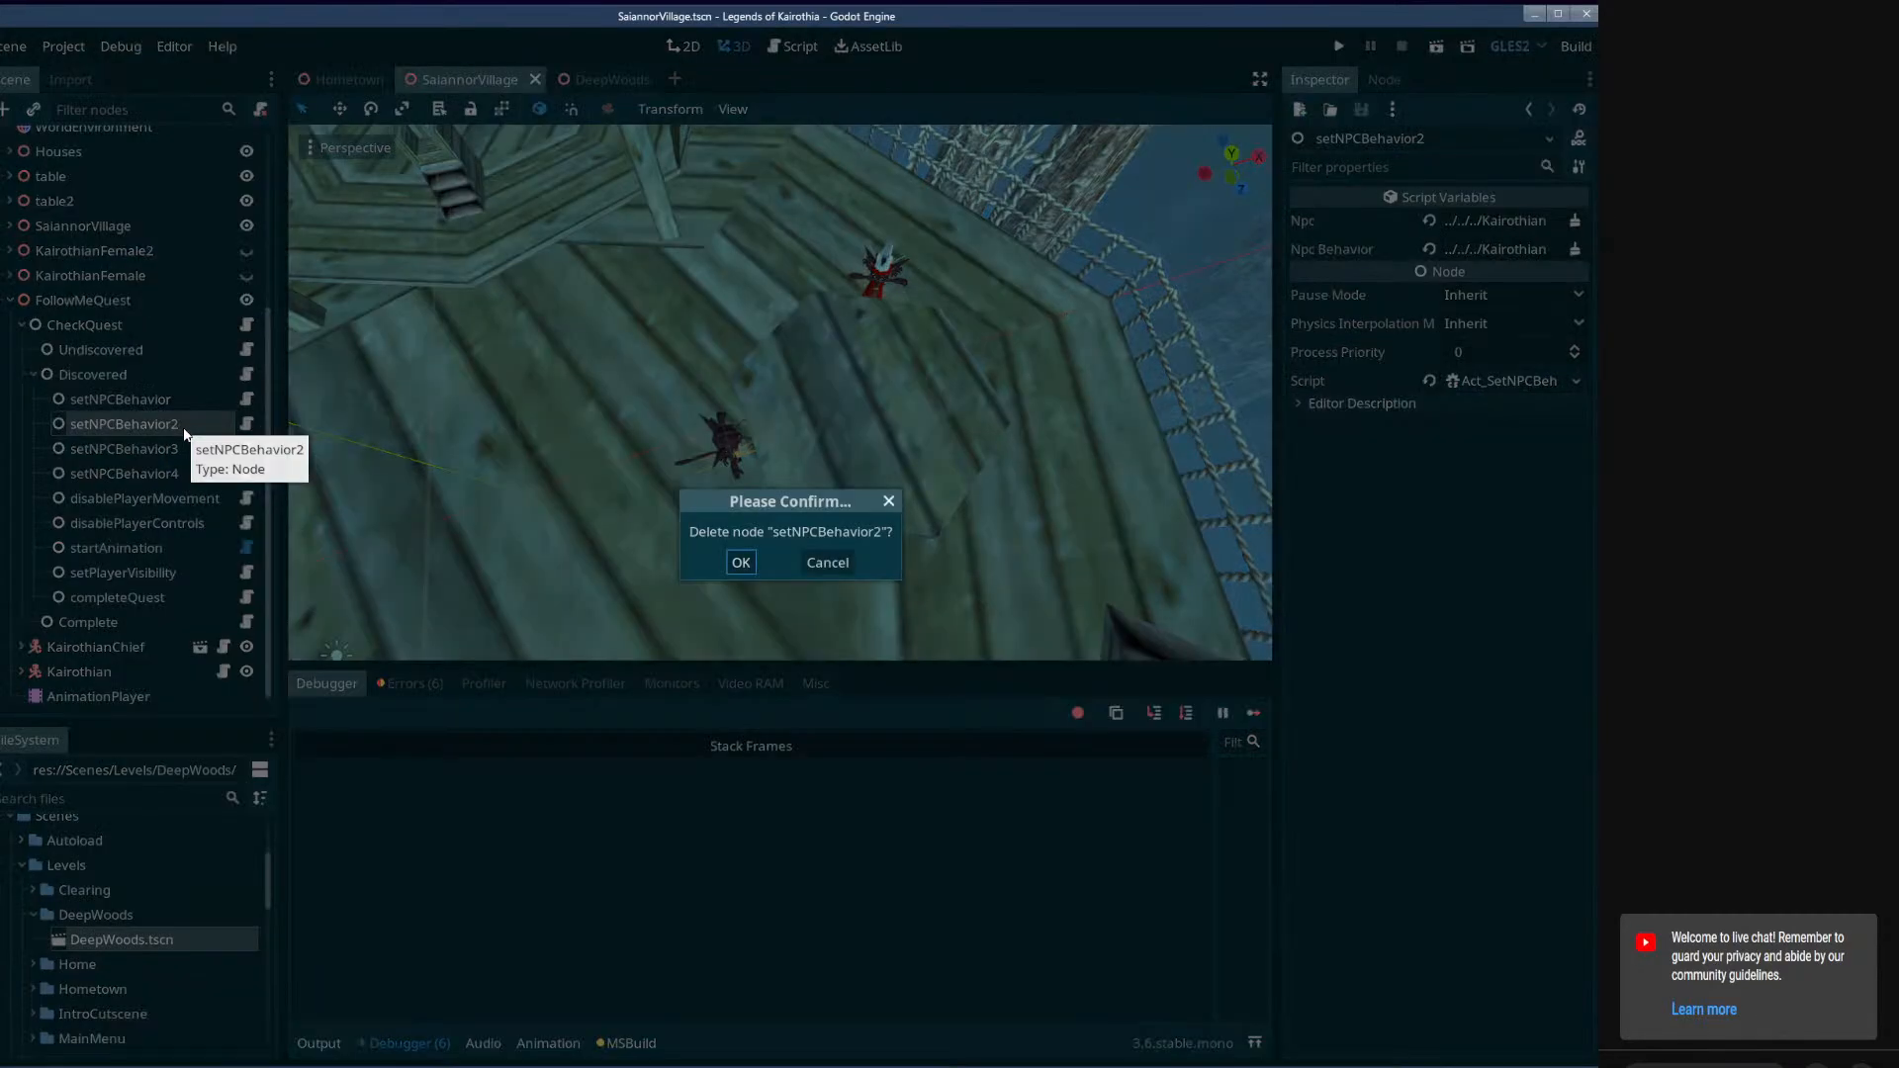
click(836, 560)
key(Down)
key(Delete)
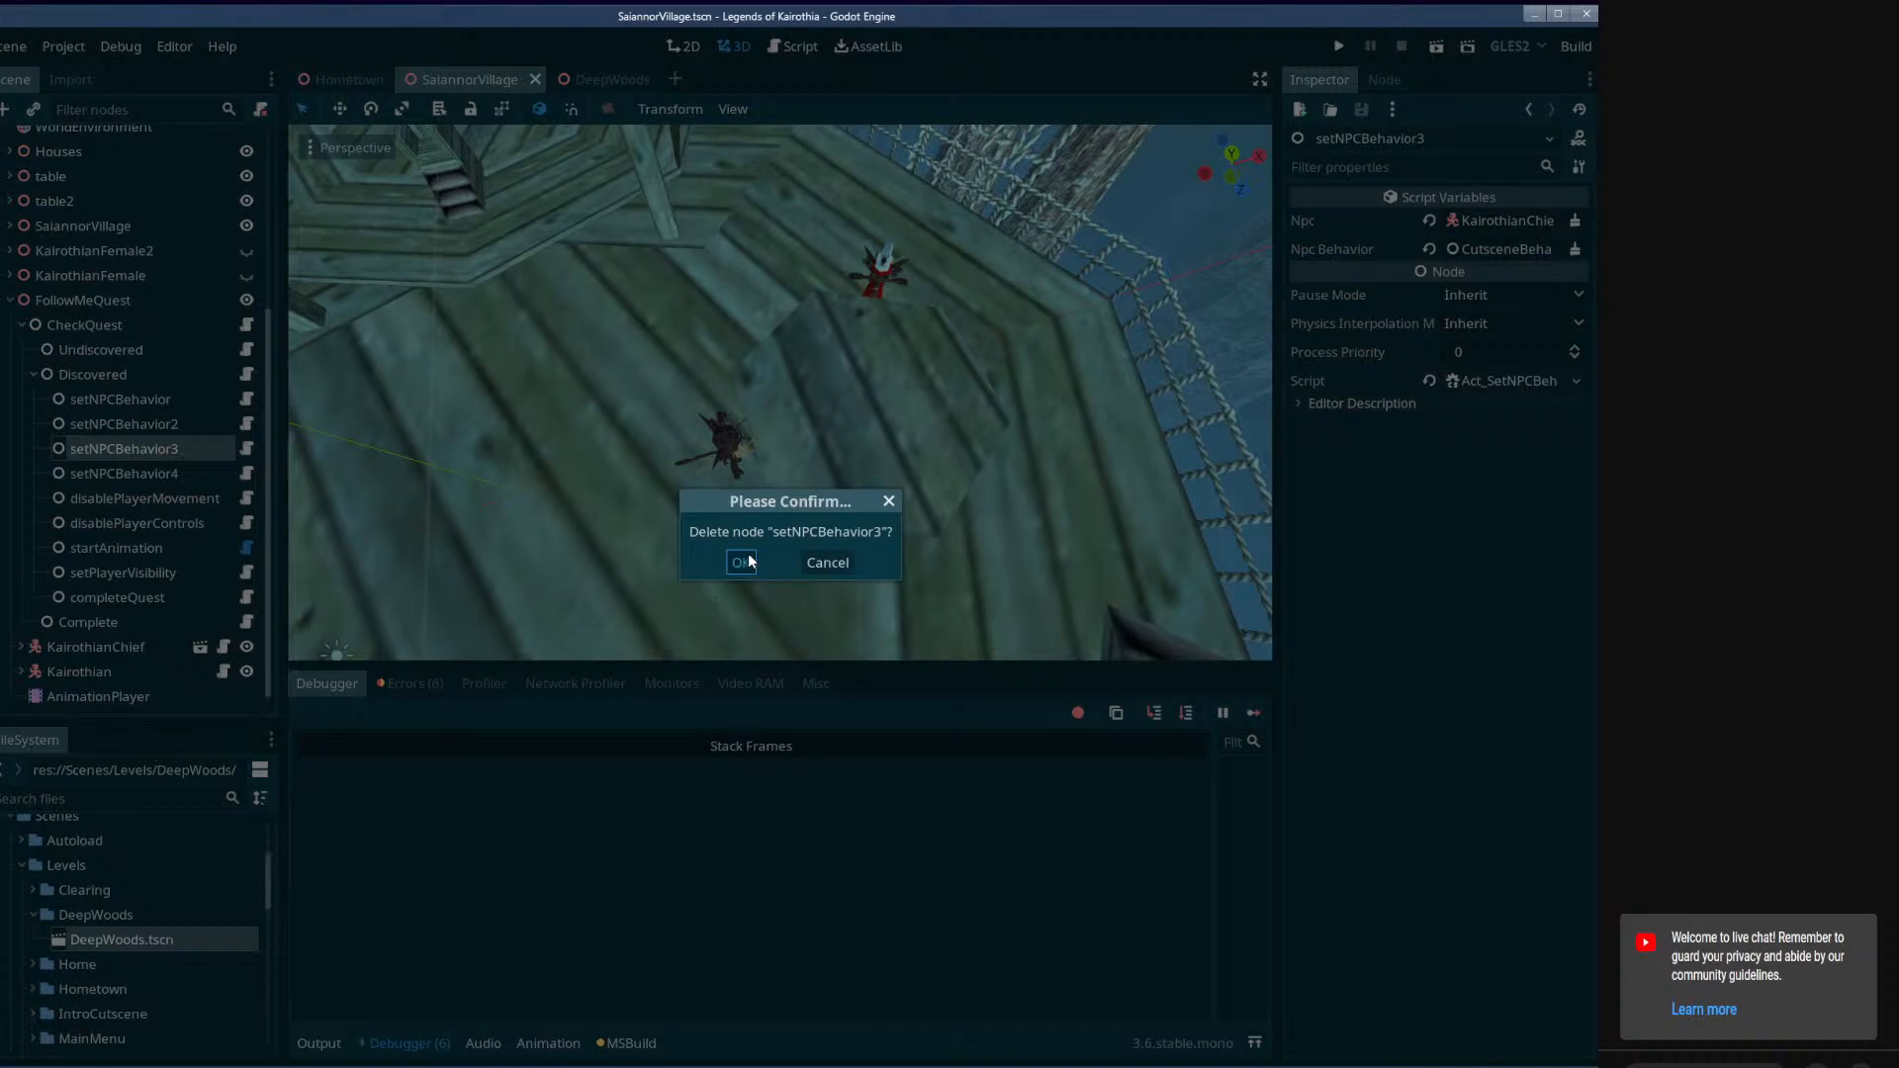
click(740, 561)
key(Delete)
click(740, 562)
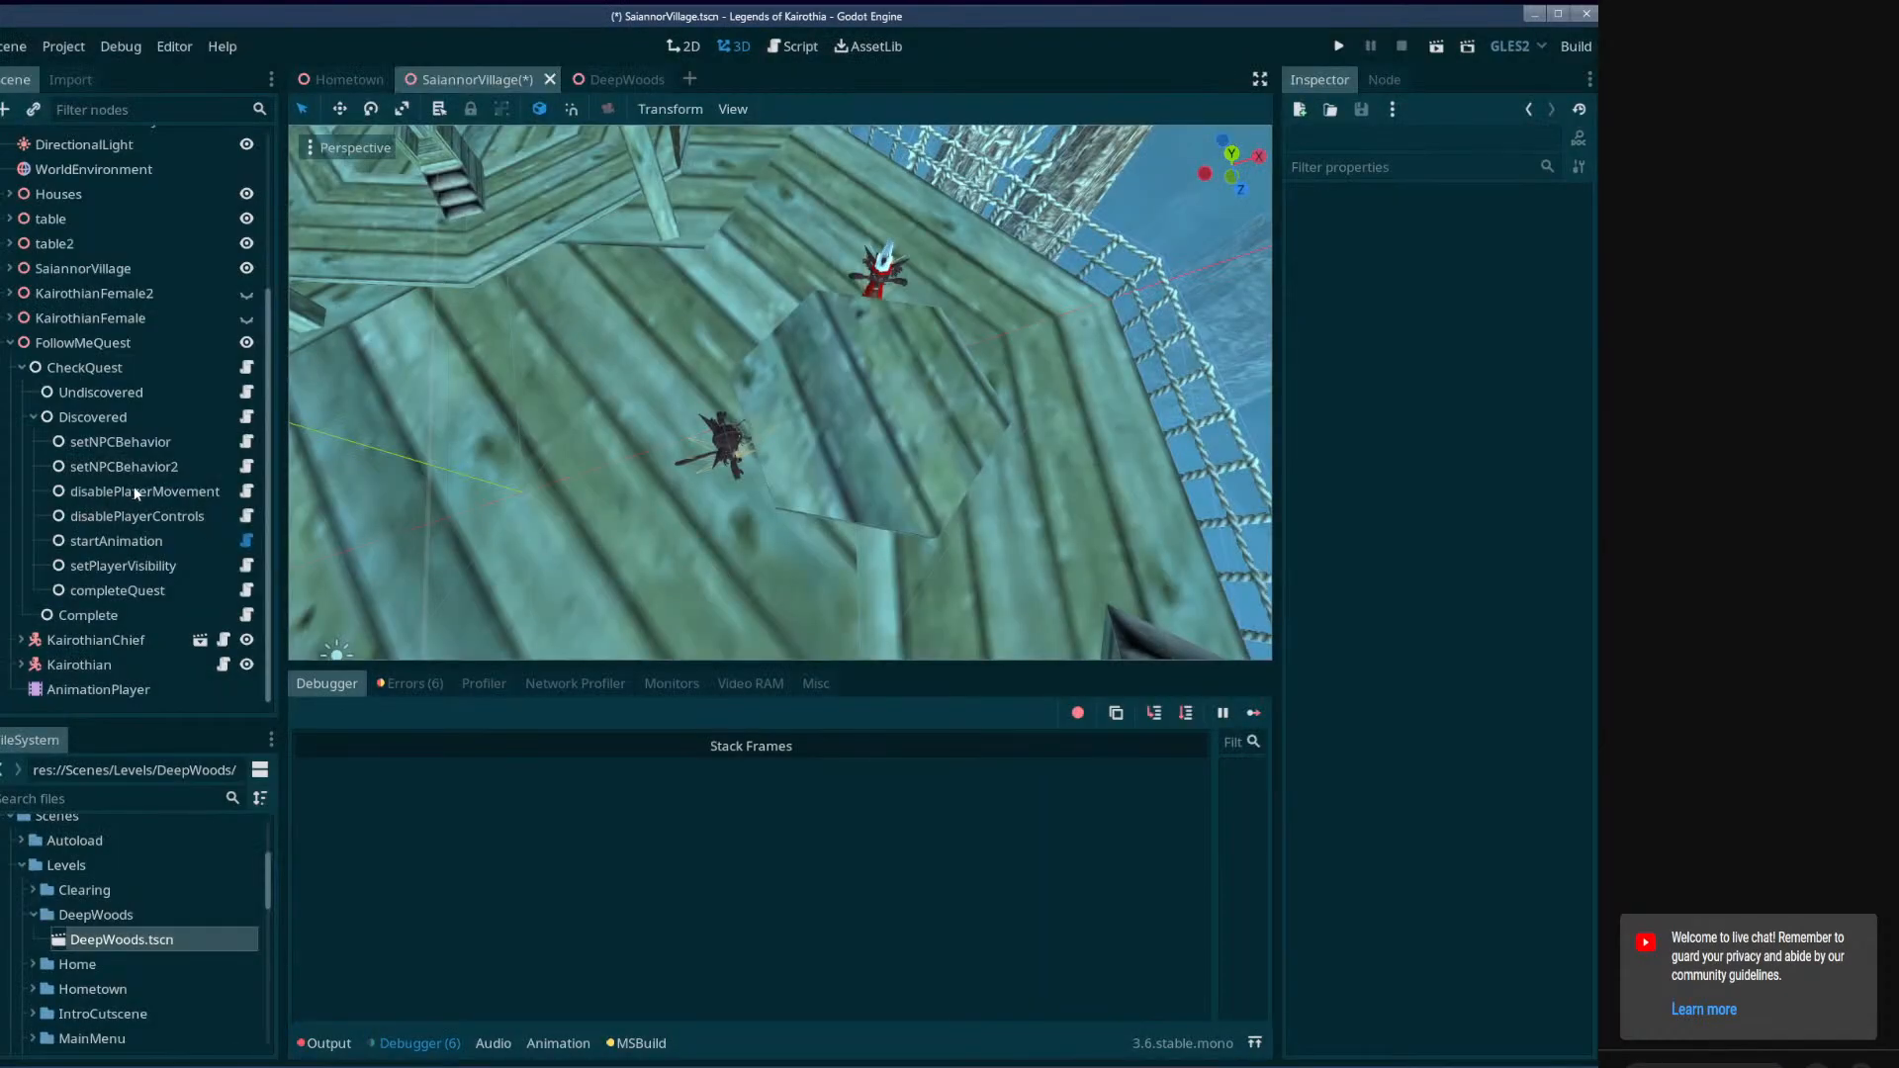
Examine the properties of disablePlayerMovement, disablePlayerControls, startAnimation, setPlayerVisibility and completeQuest under the Discovered node.
click(147, 491)
click(146, 514)
click(139, 541)
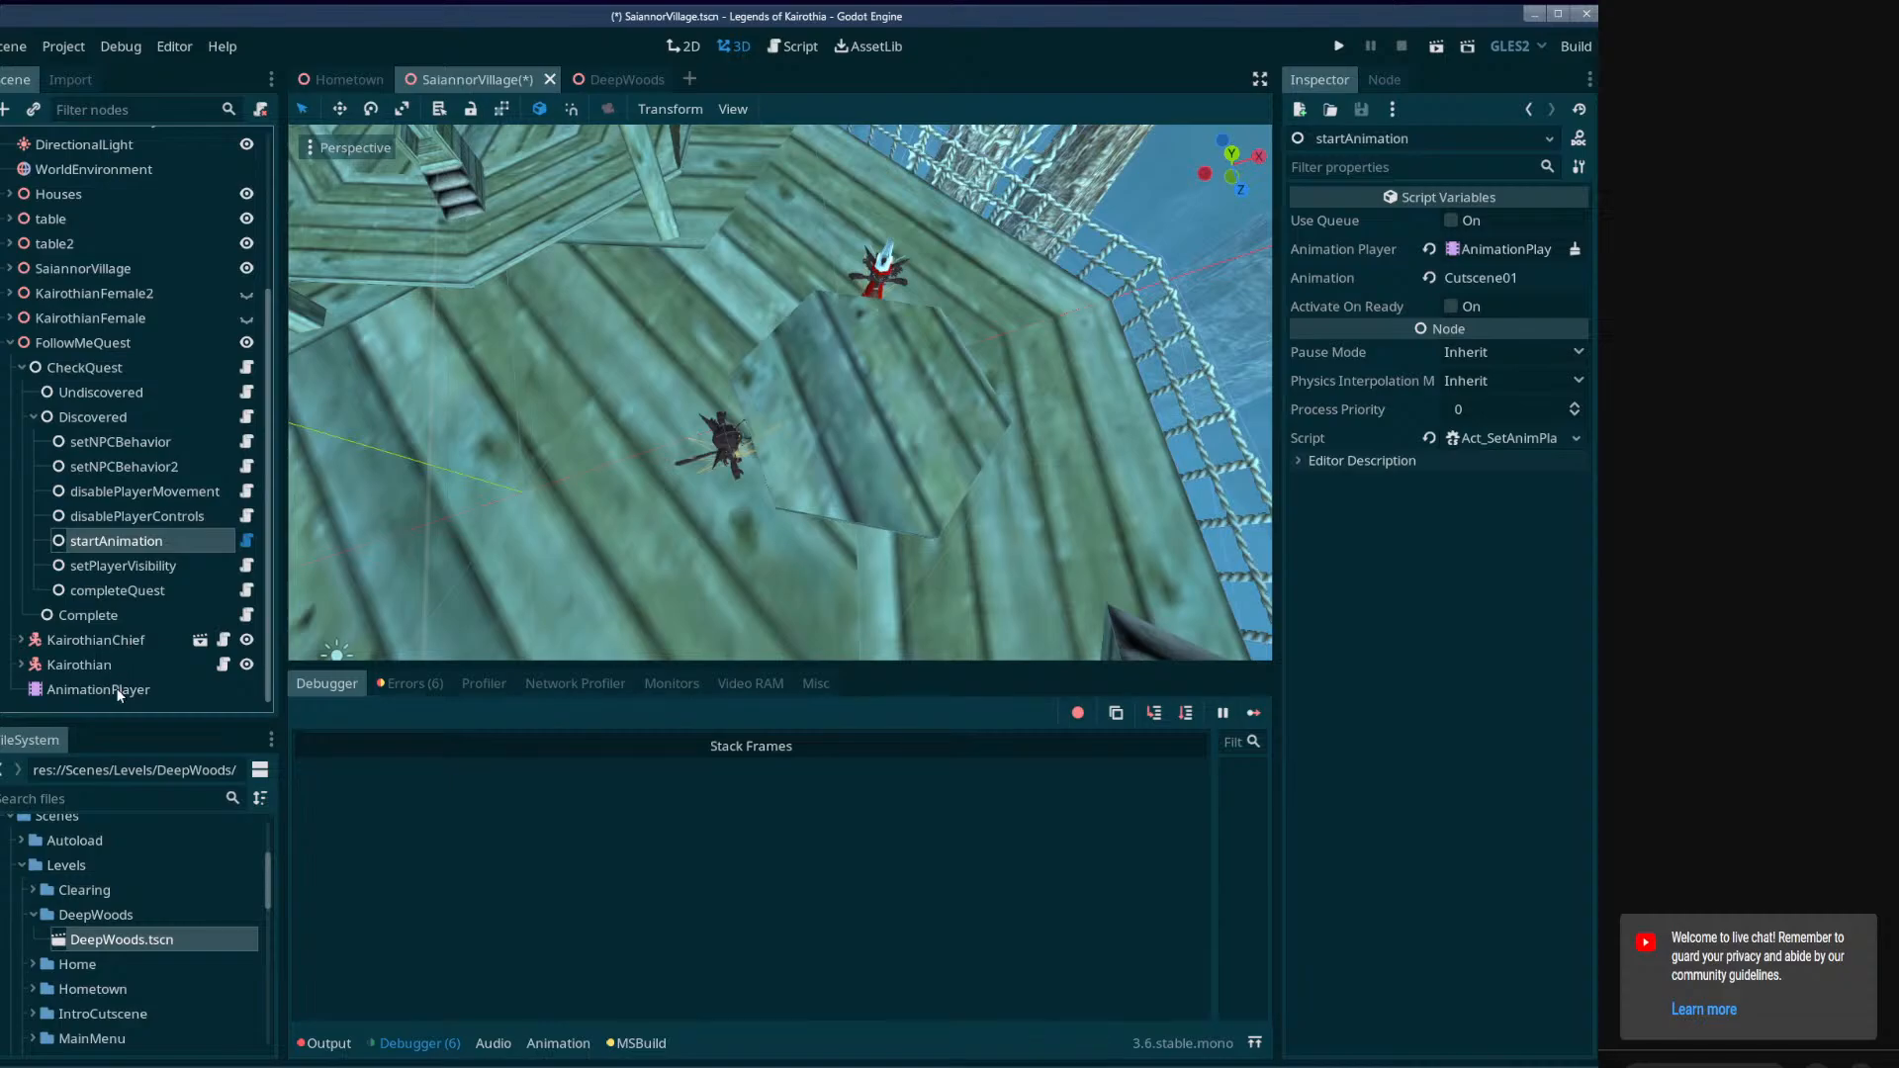
click(1495, 252)
click(1042, 920)
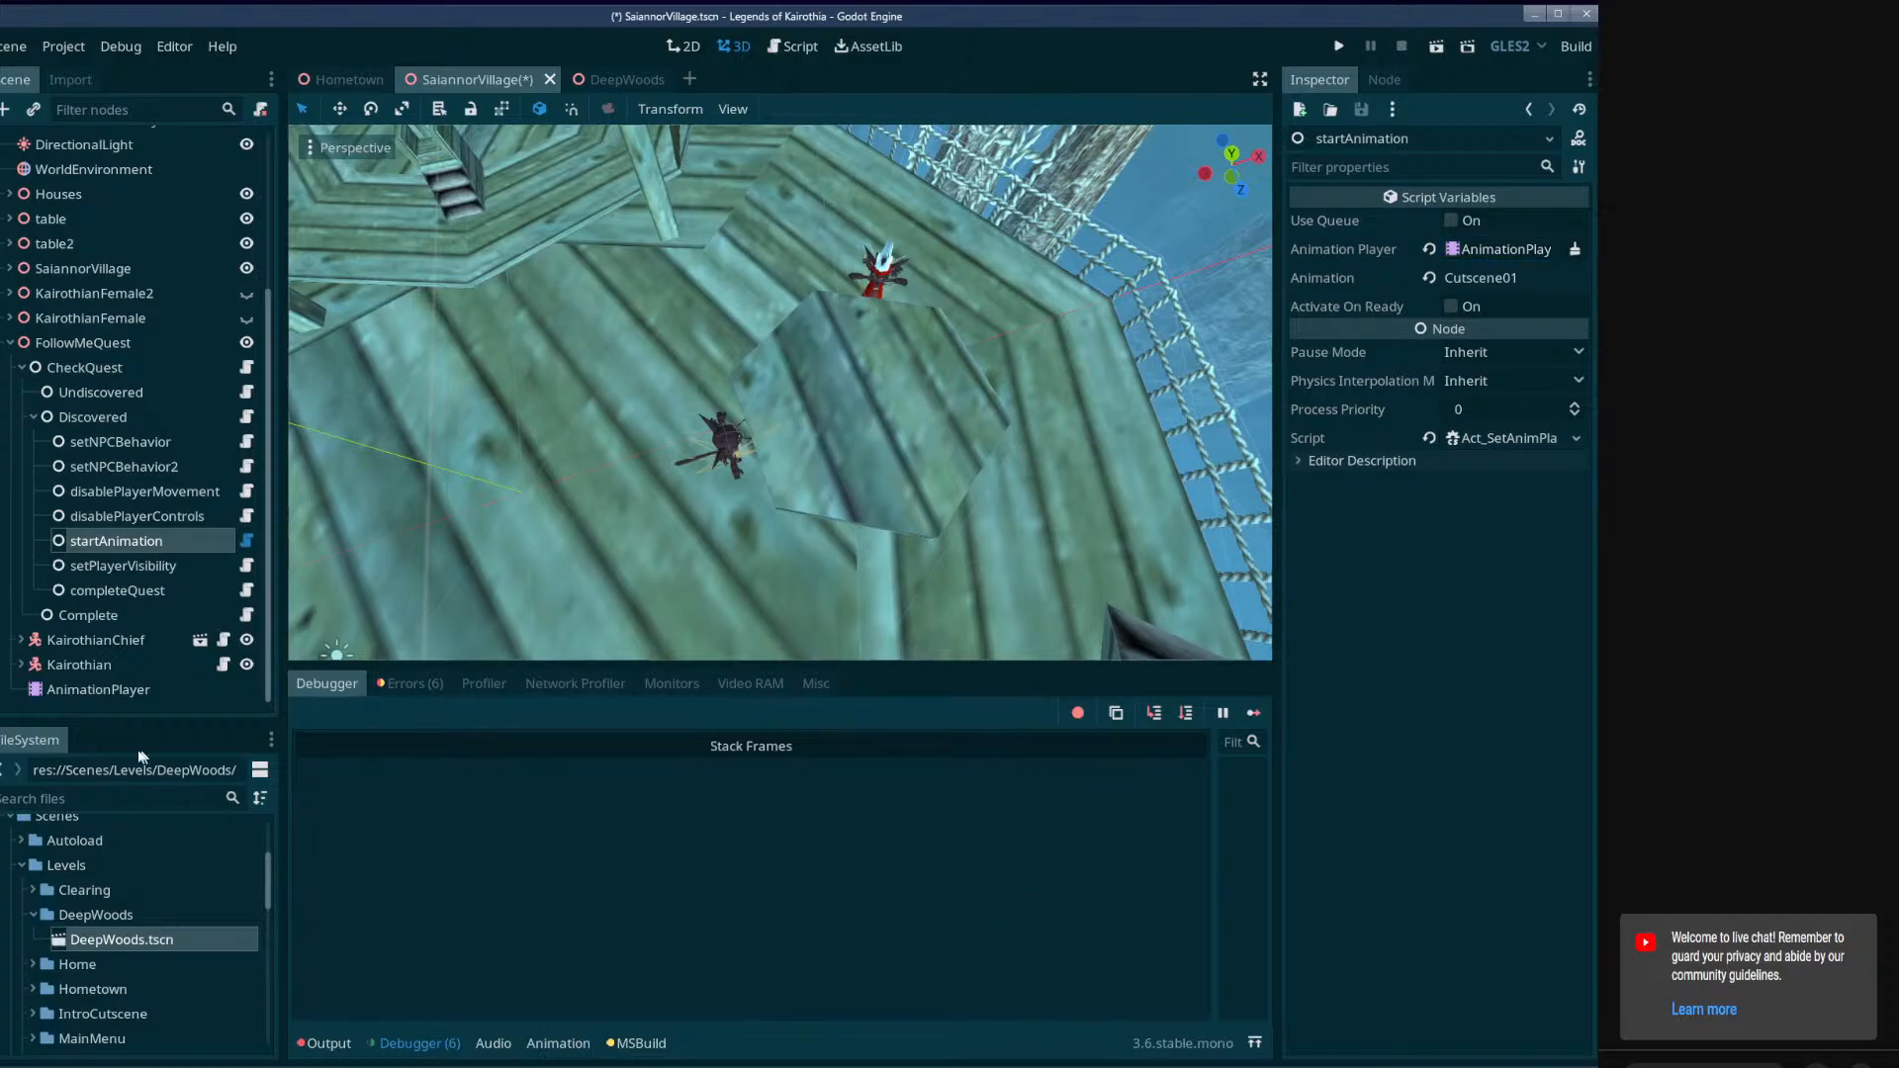
click(133, 562)
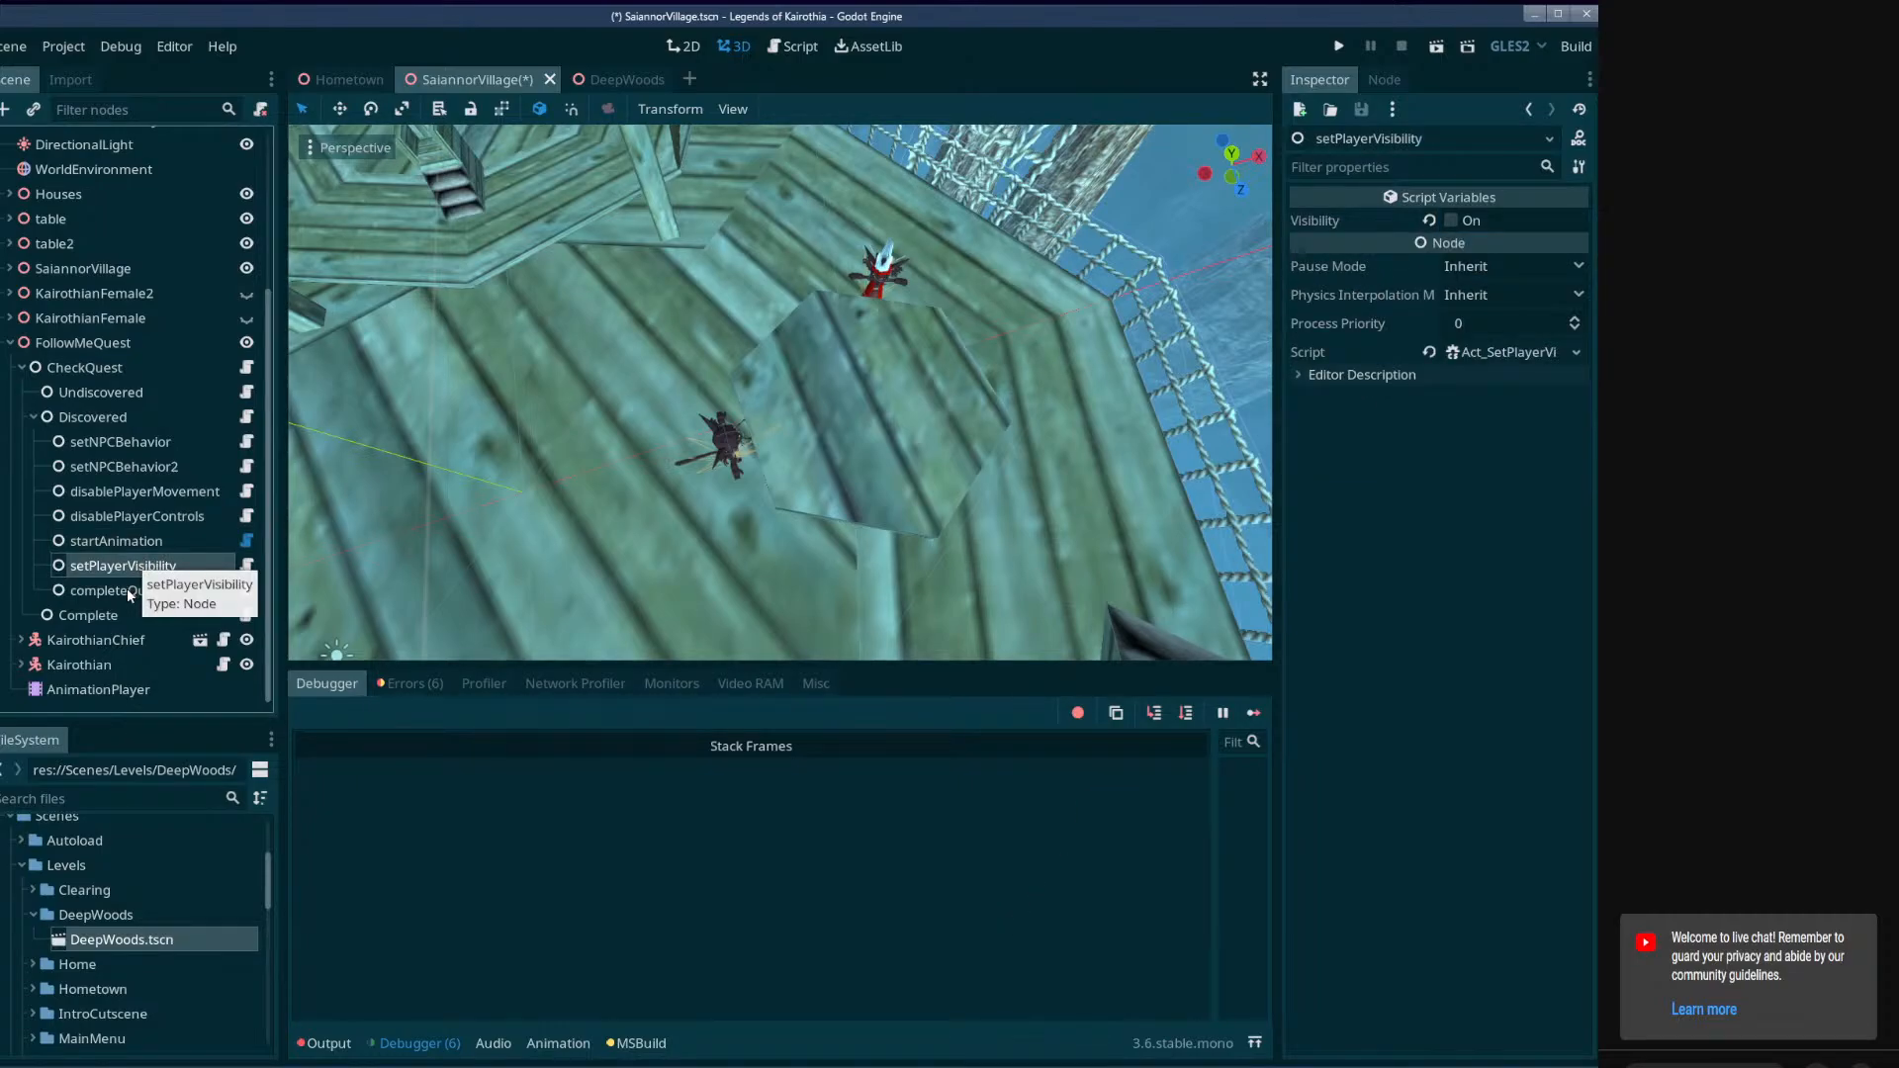
click(115, 588)
click(124, 570)
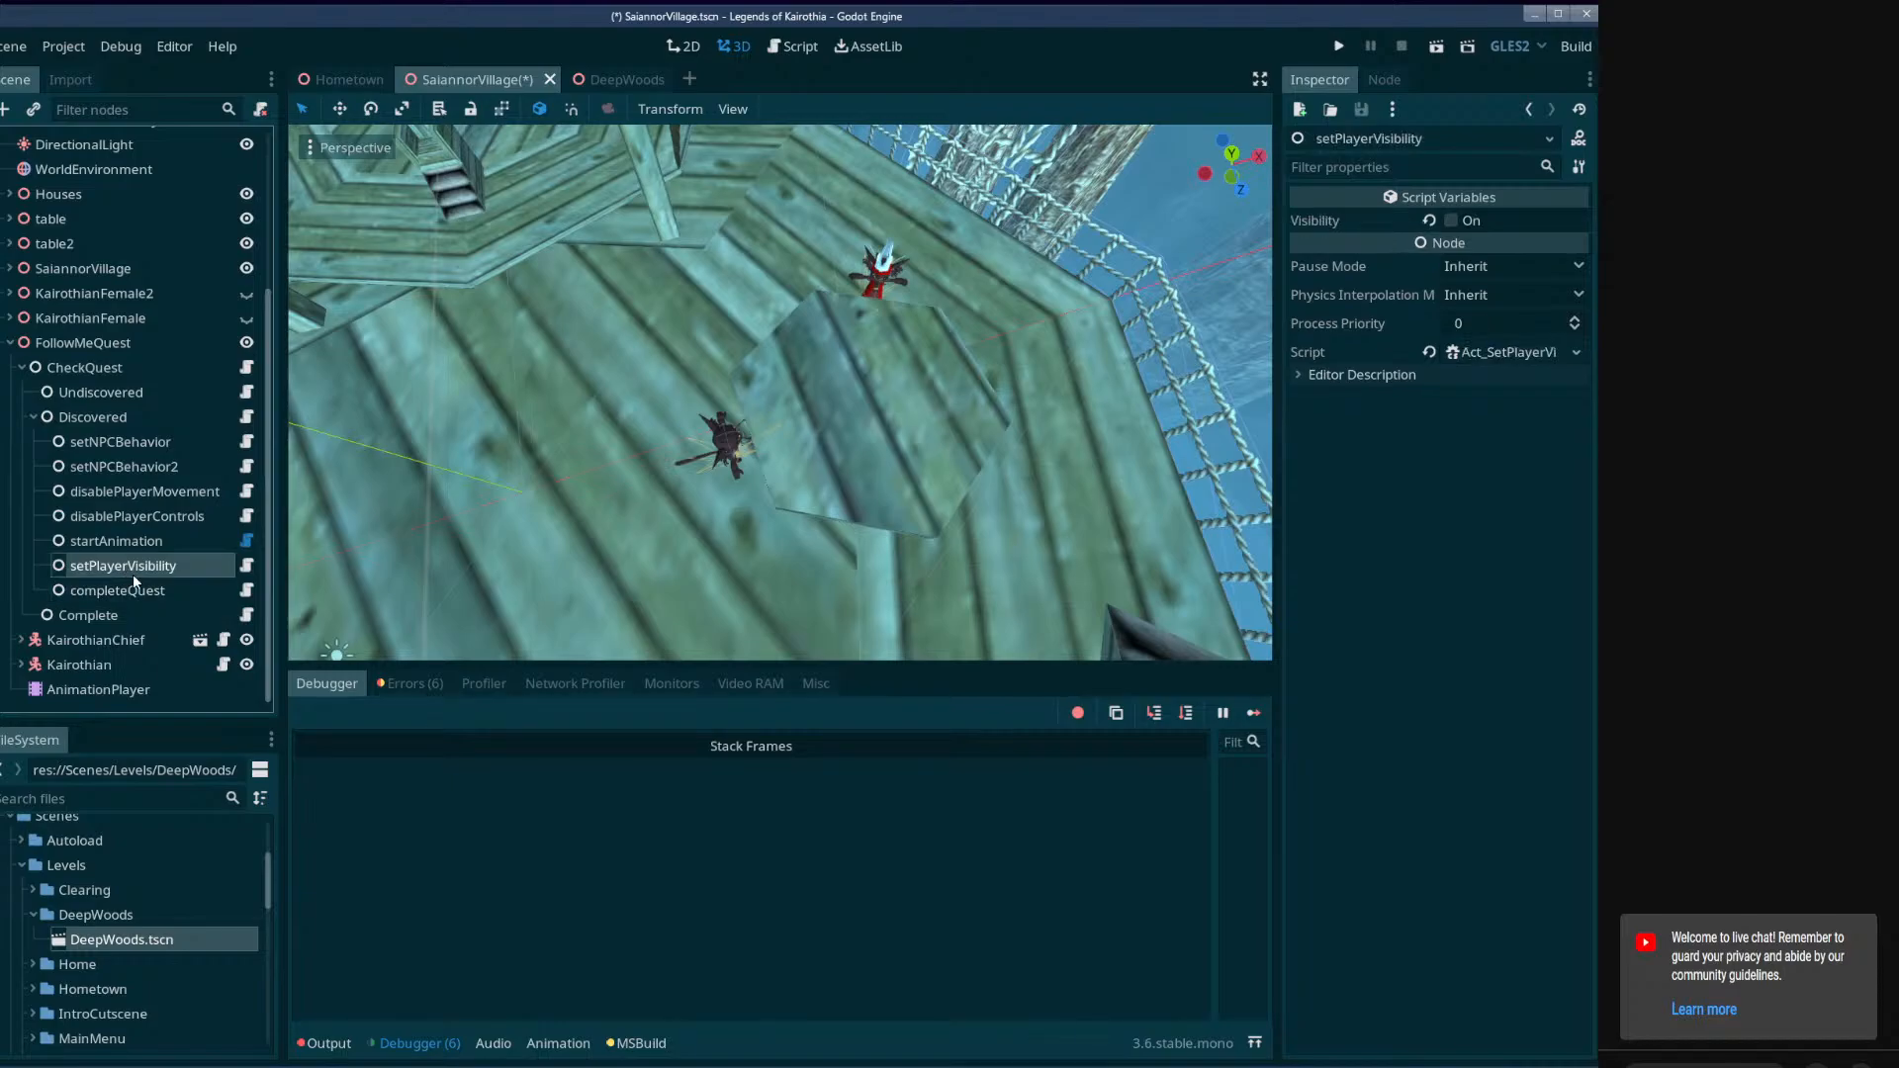
click(139, 594)
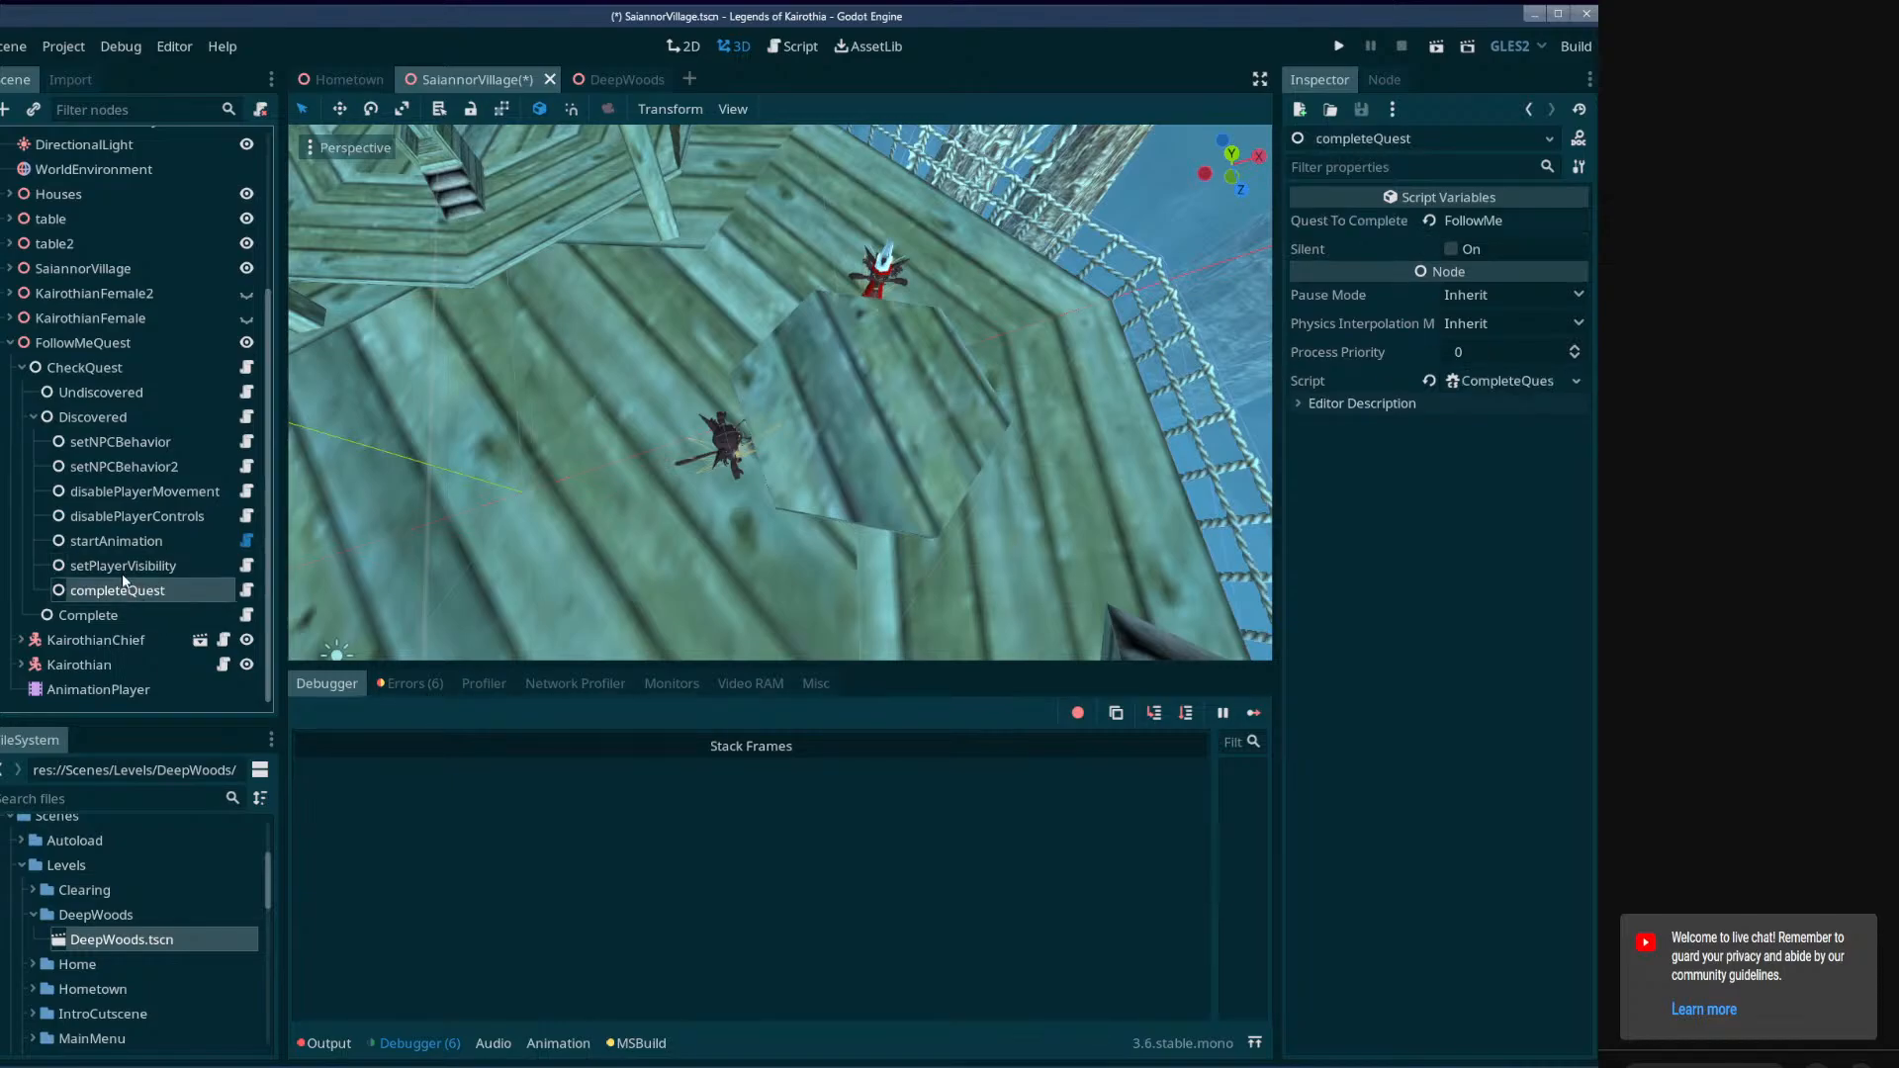
Delete the setPlayerVisibility node from the Discovered node.
click(120, 572)
key(Delete)
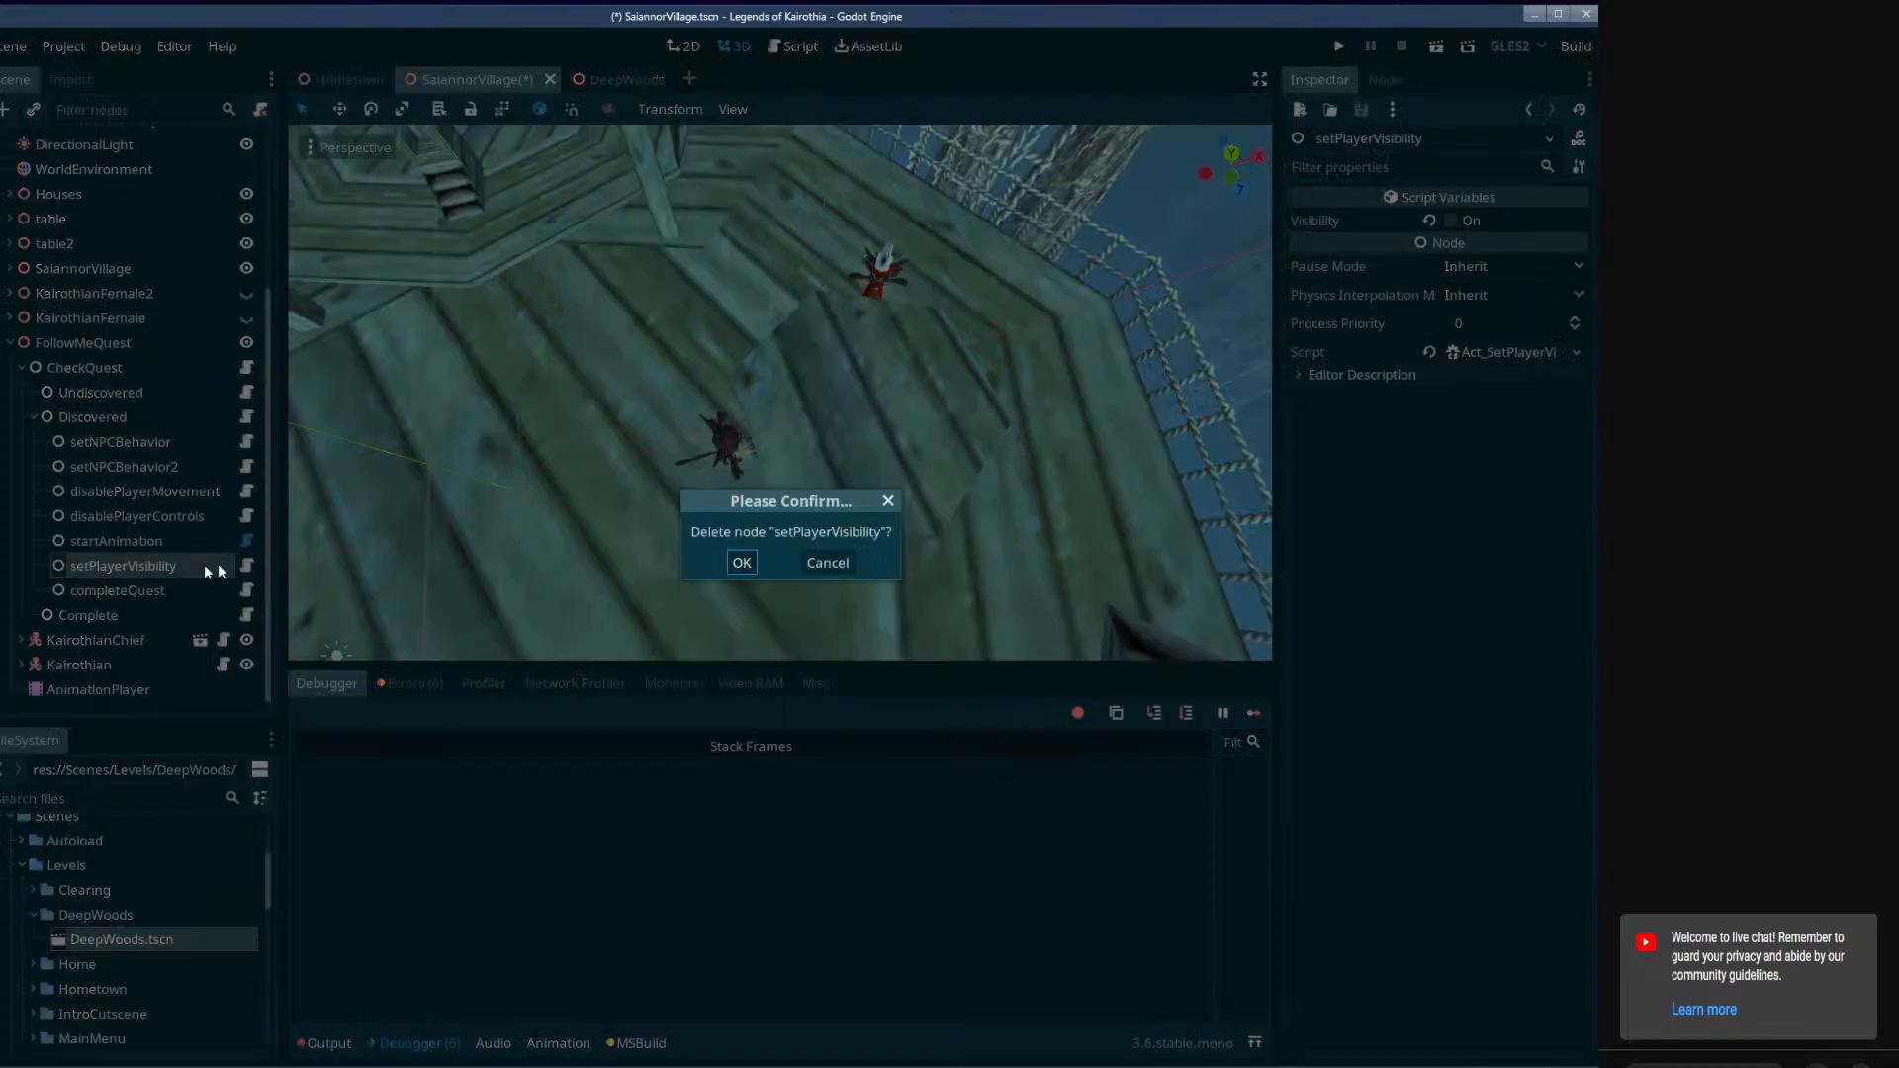
click(742, 562)
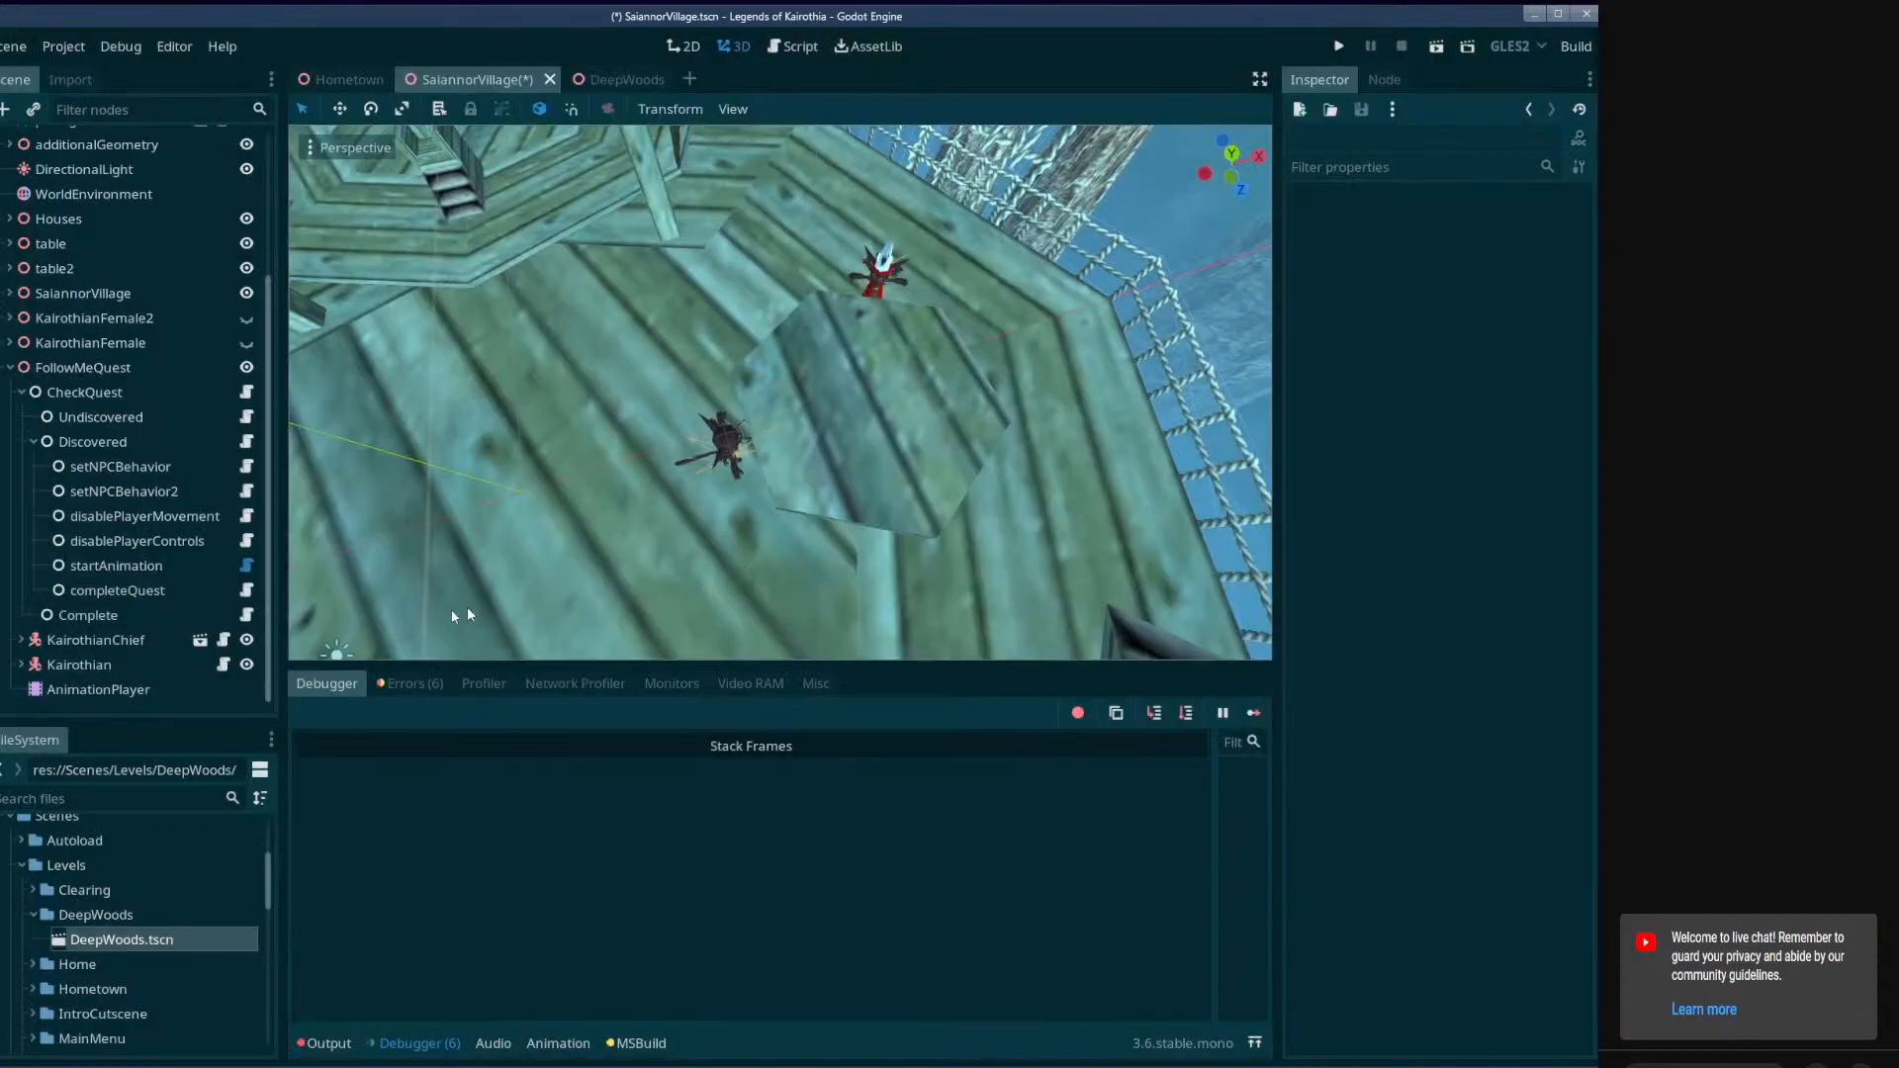
Delete the completeQuest node from the Discovered node.
click(140, 584)
key(Delete)
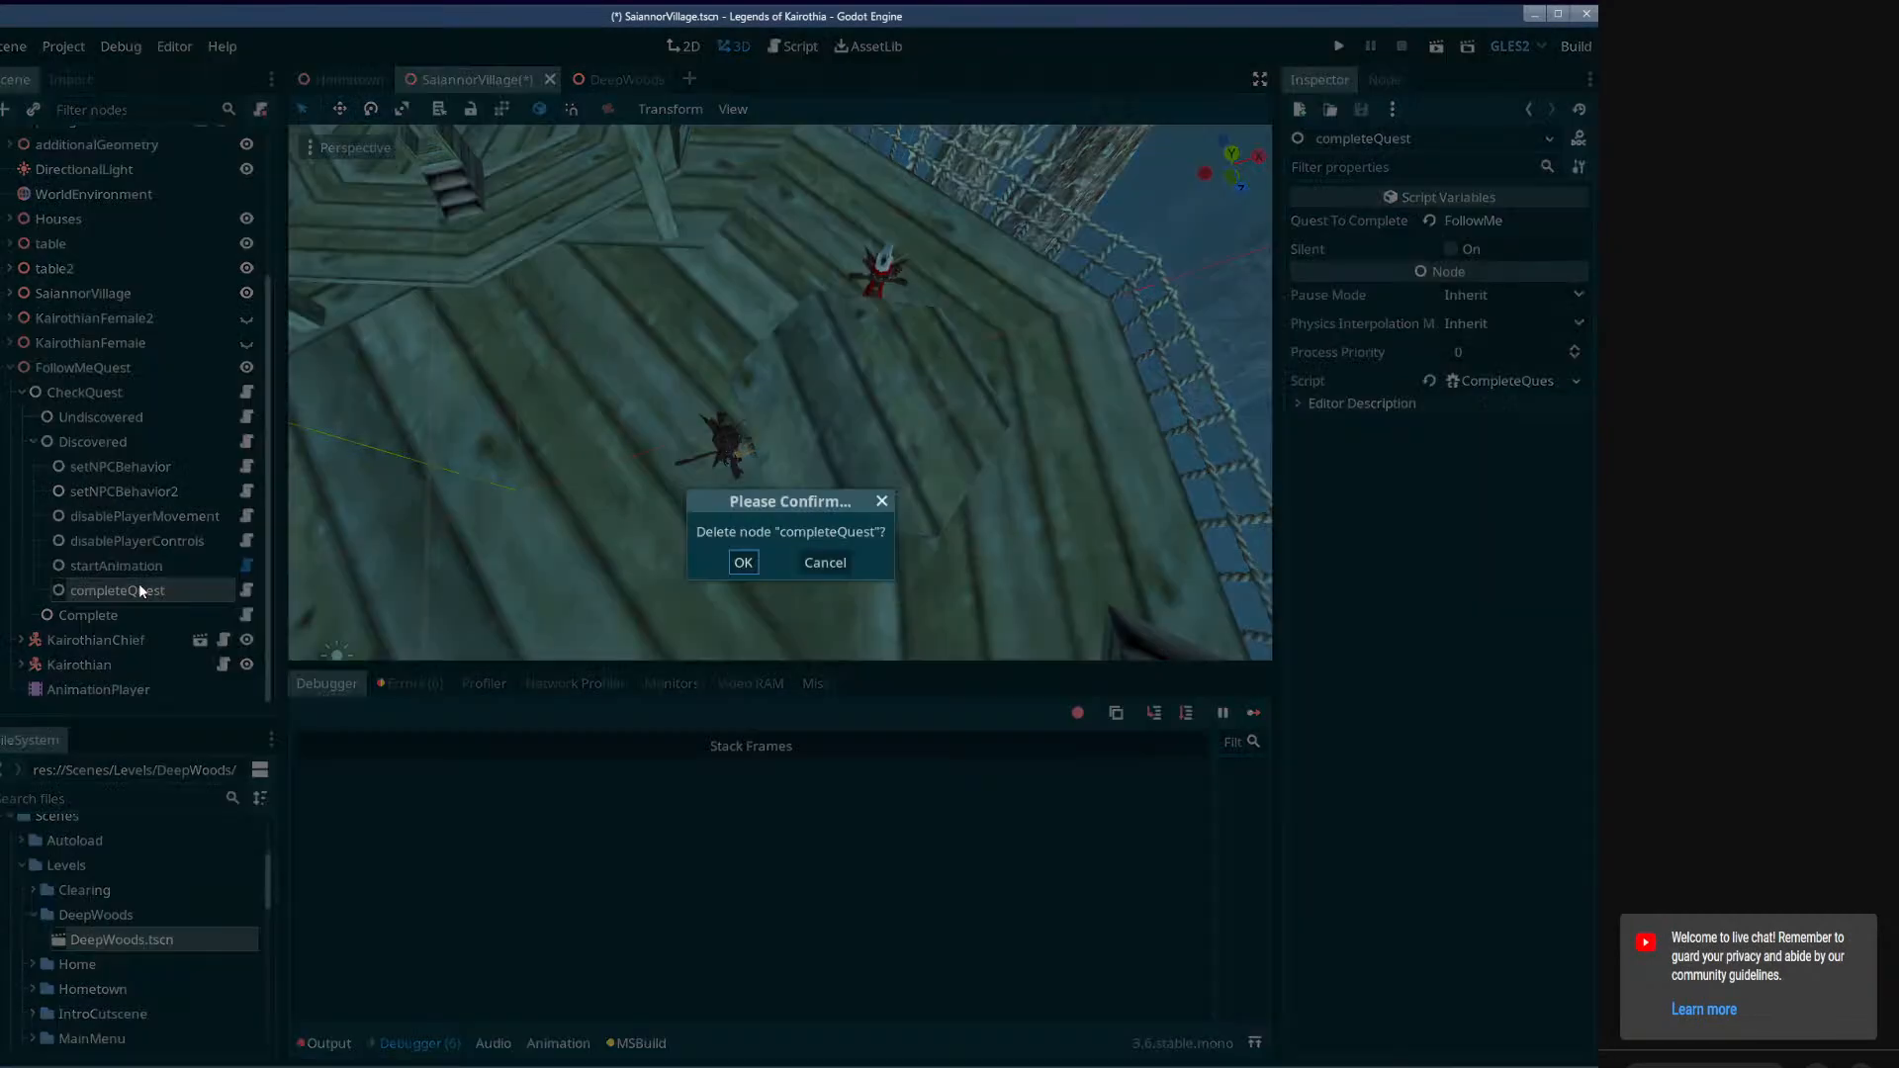
click(824, 562)
click(133, 587)
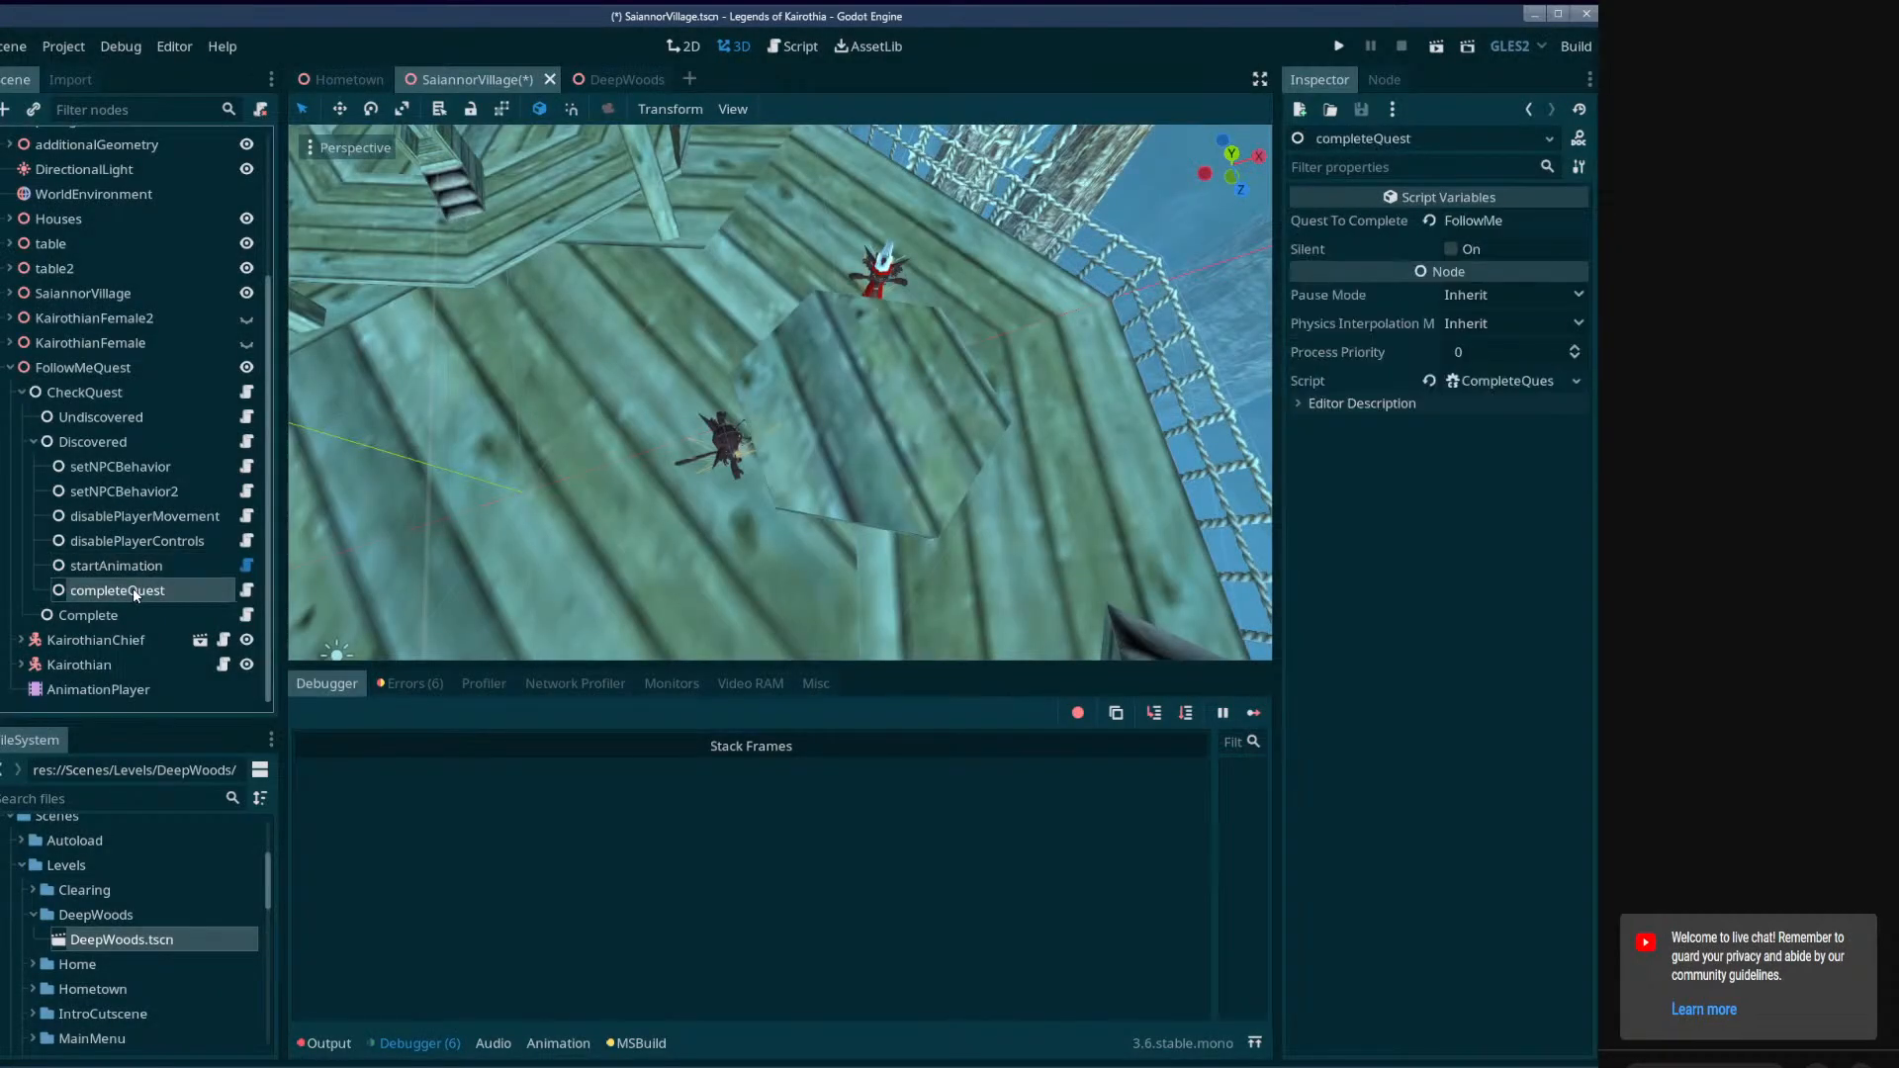
key(Delete)
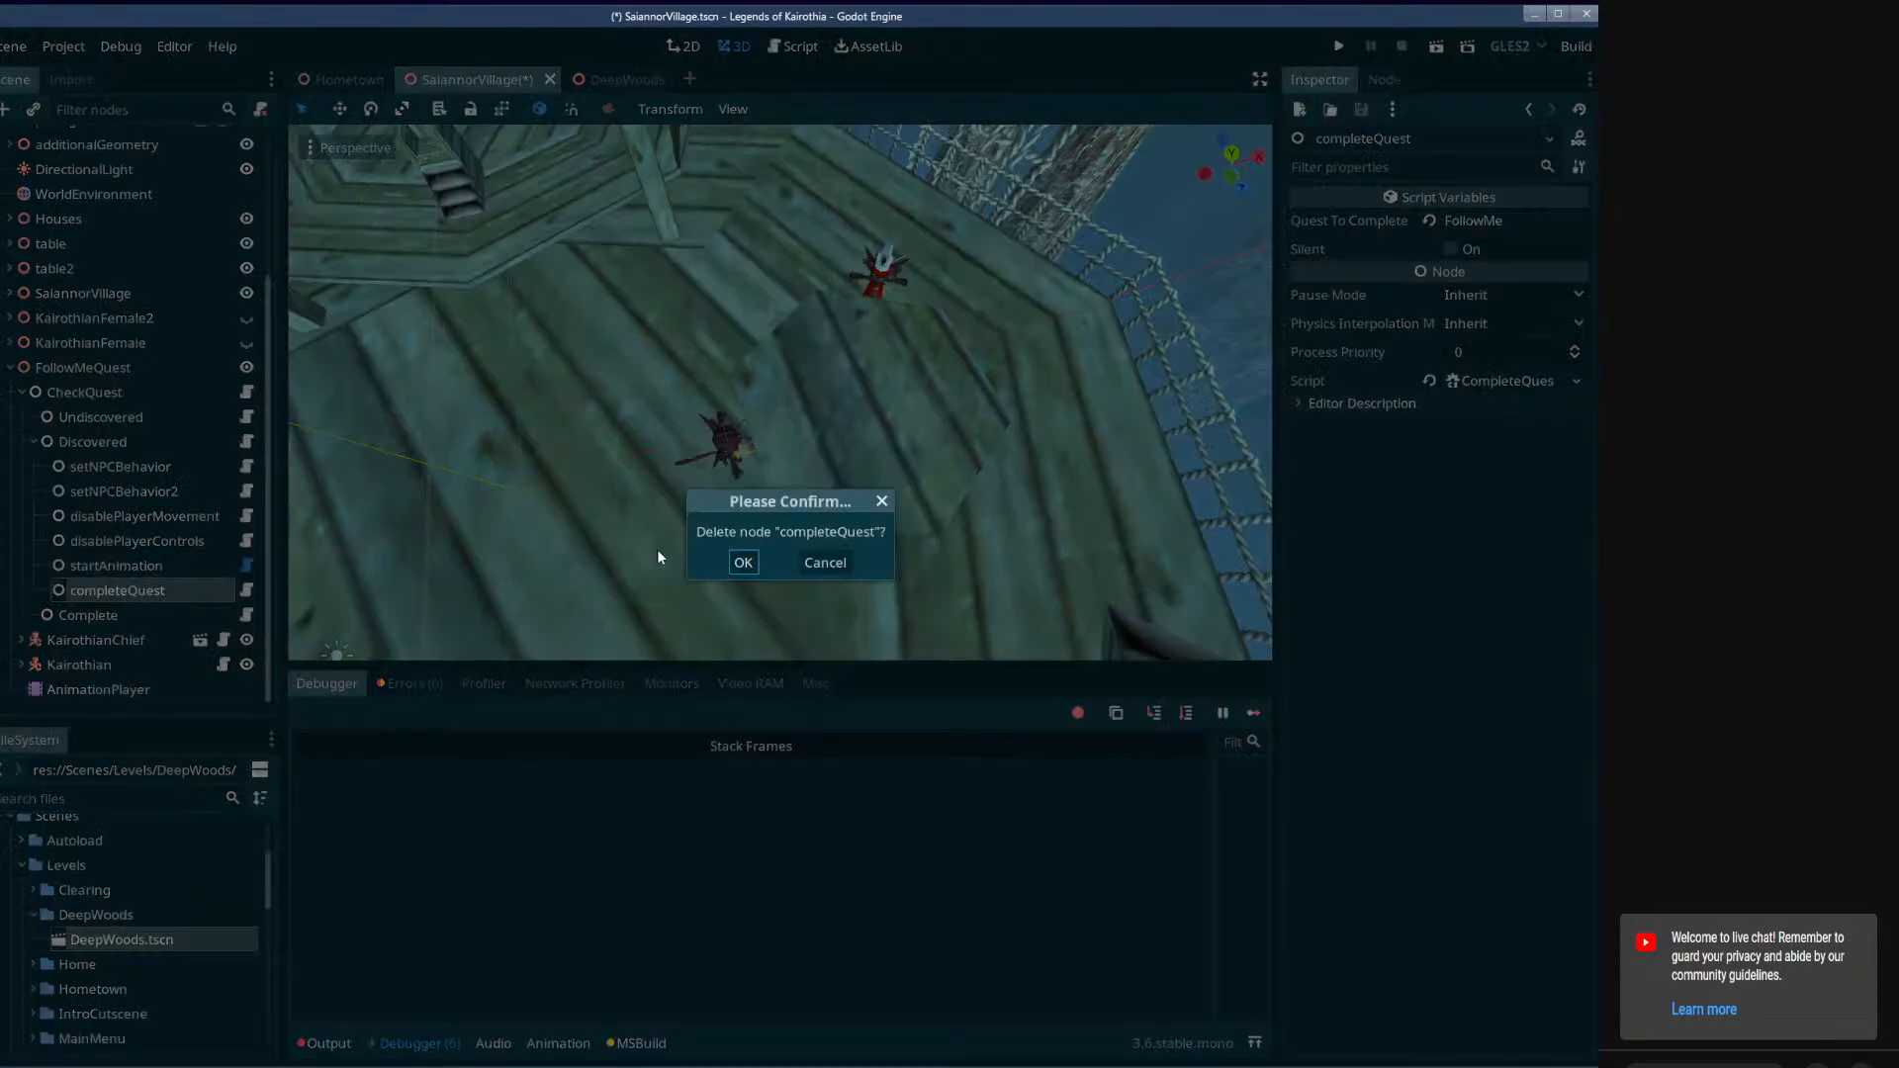
click(742, 562)
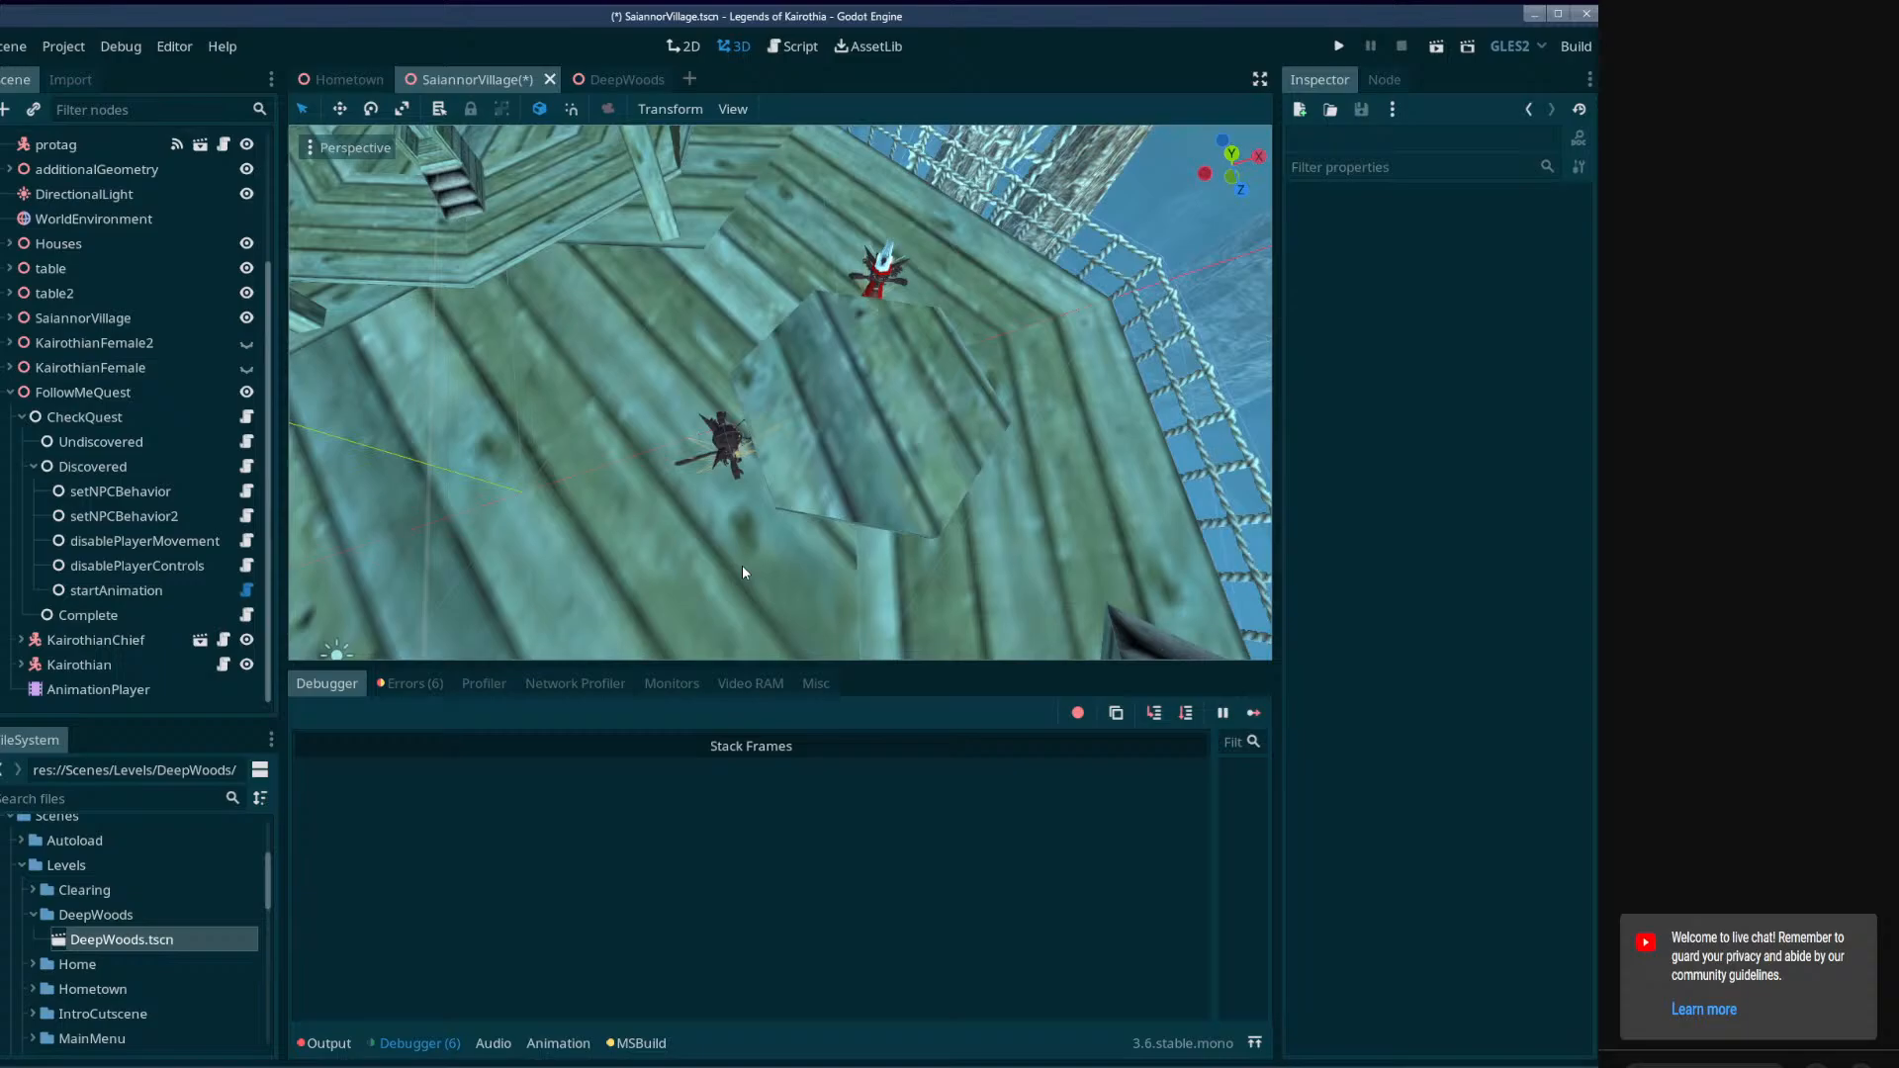
Check the startAnimation and disablePlayerControls nodes and undo the deletion of completeQuest.
click(192, 590)
click(183, 567)
click(181, 591)
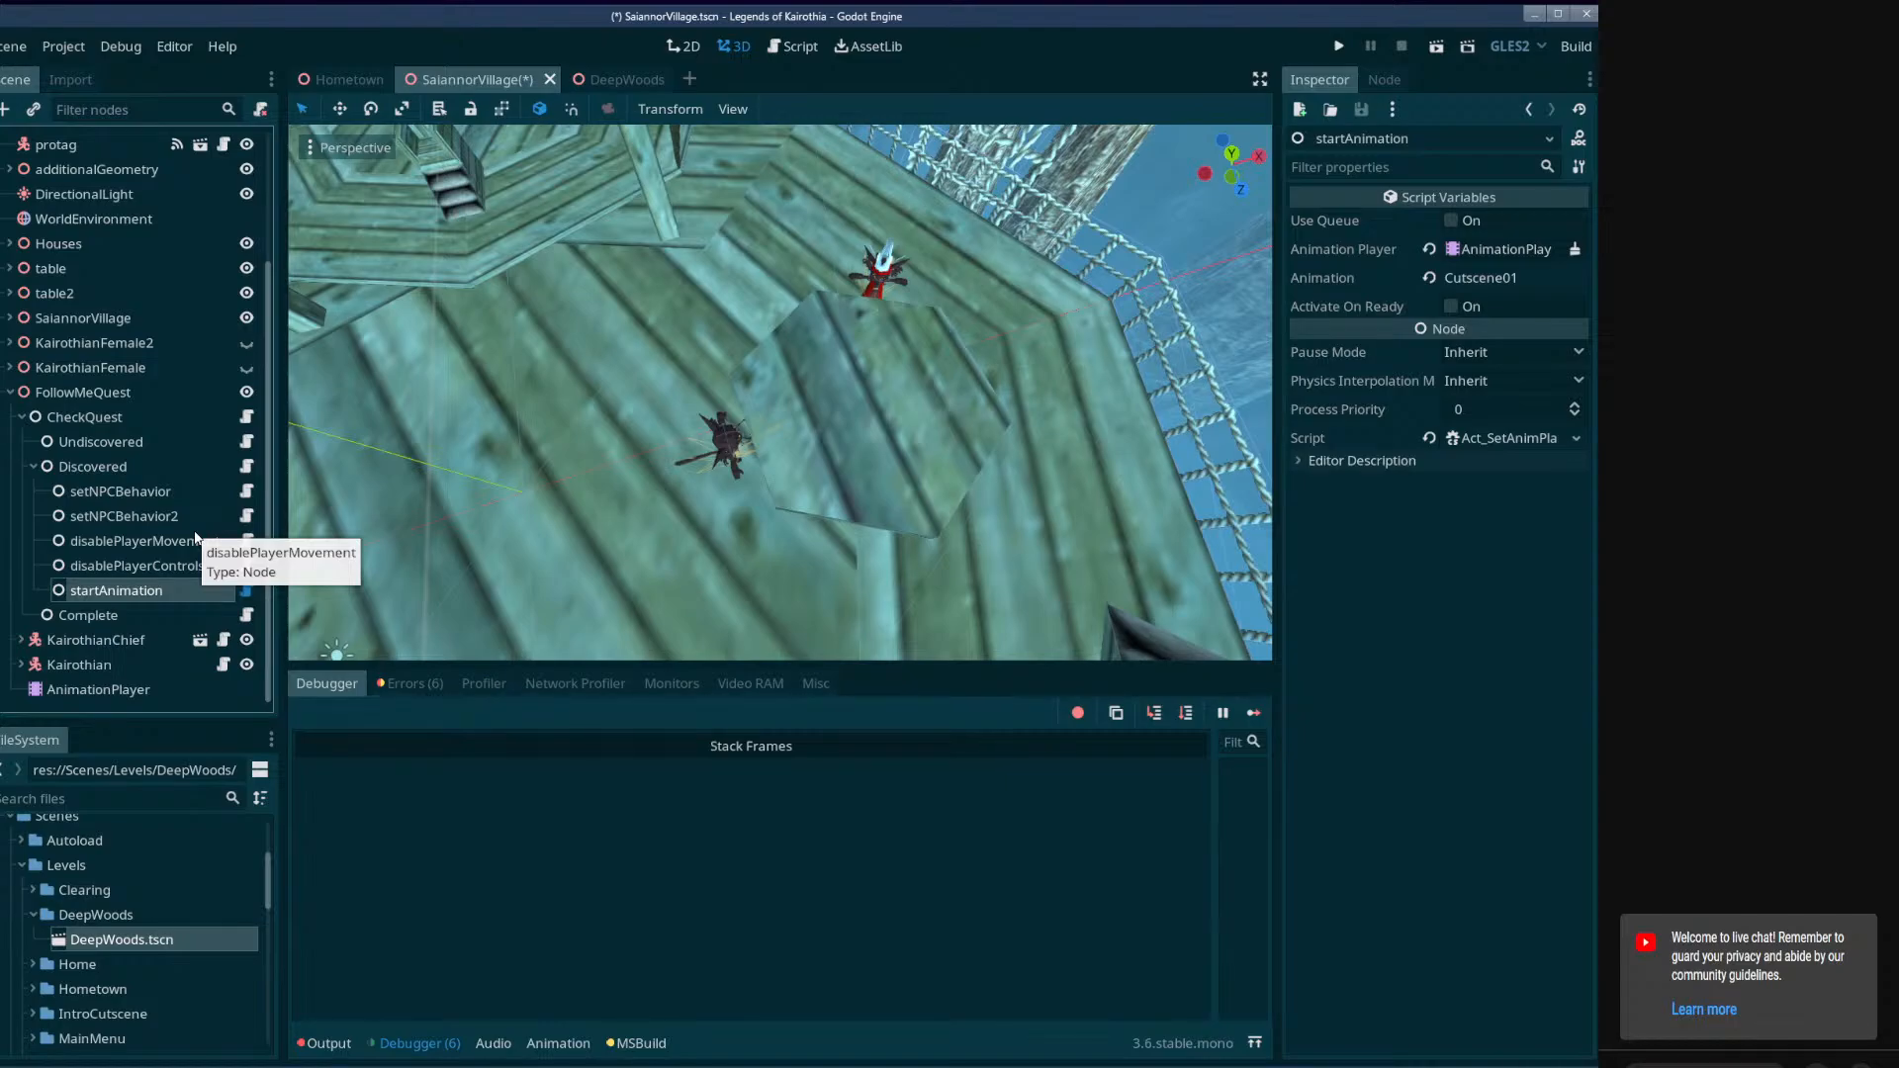
key(ctrl+z)
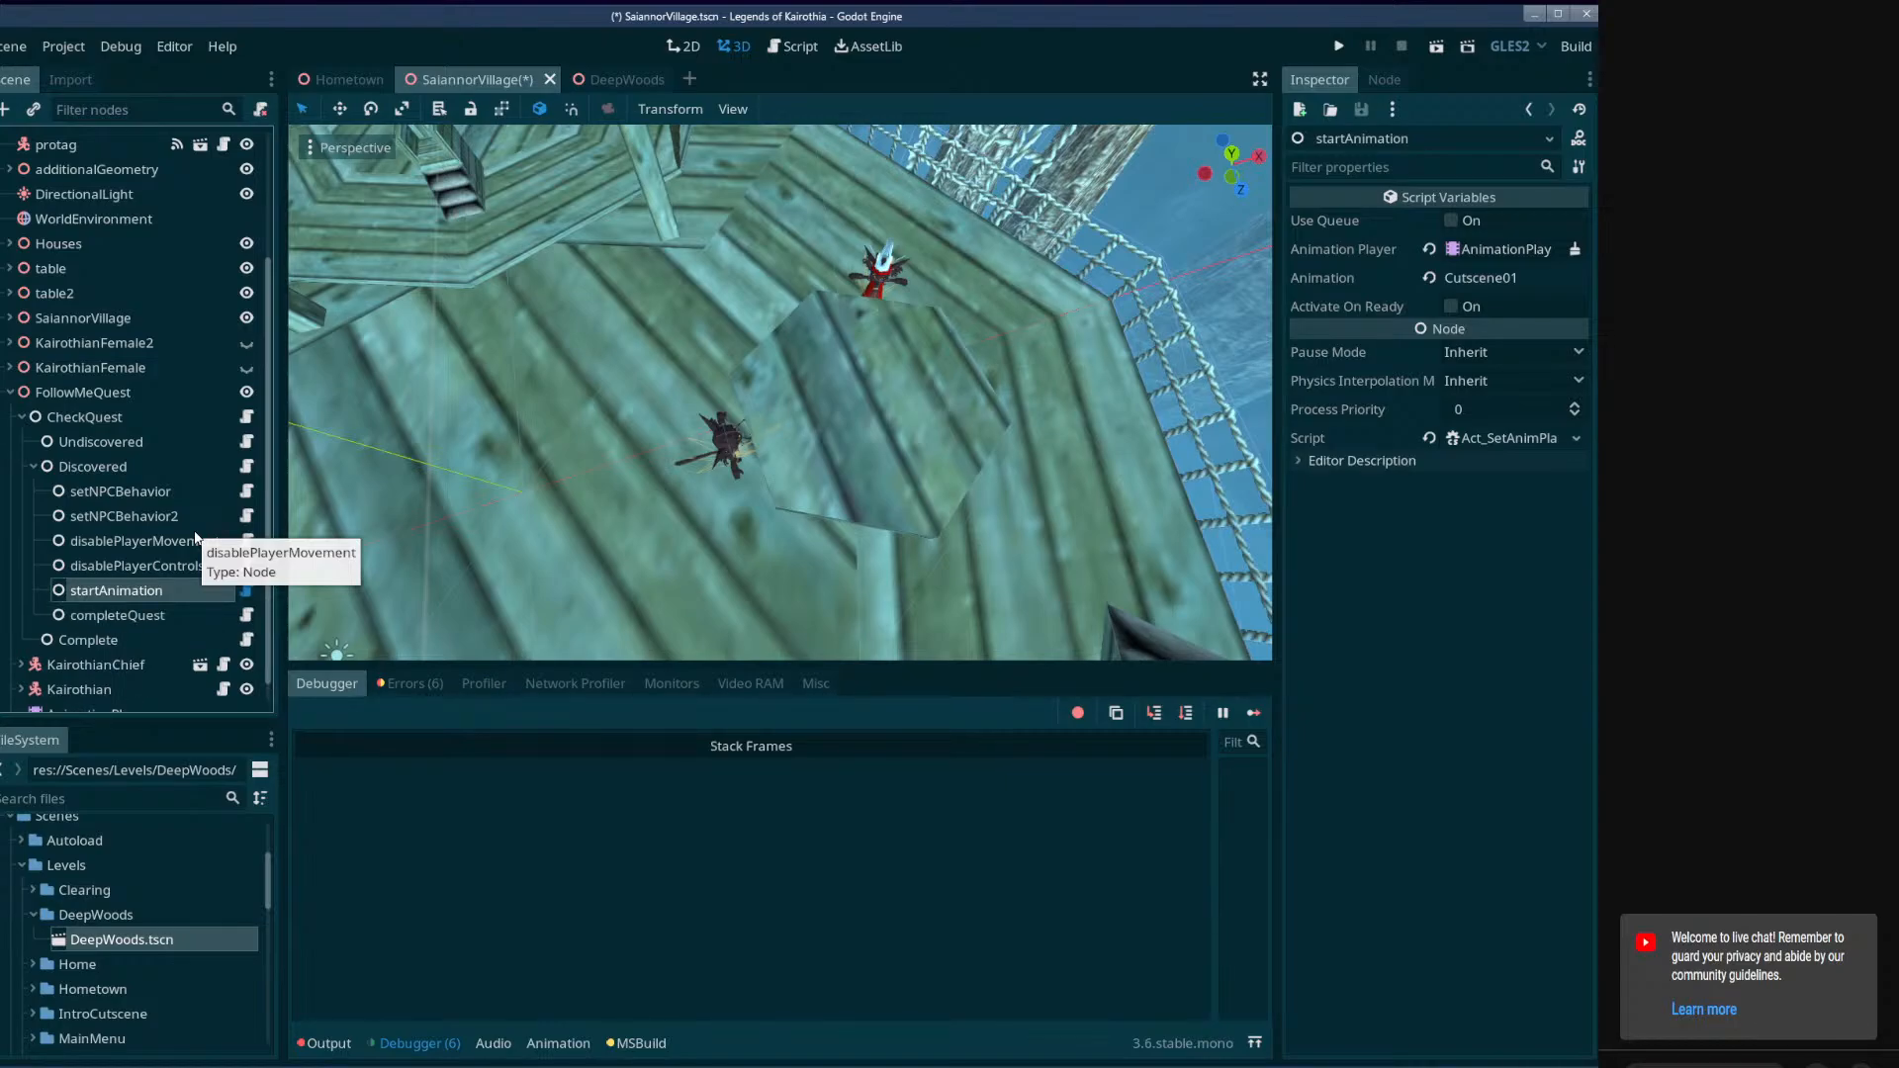
Select the completeQuest node, save the SaiannorVillage scene and switch to the DeepWoods scene.
click(89, 617)
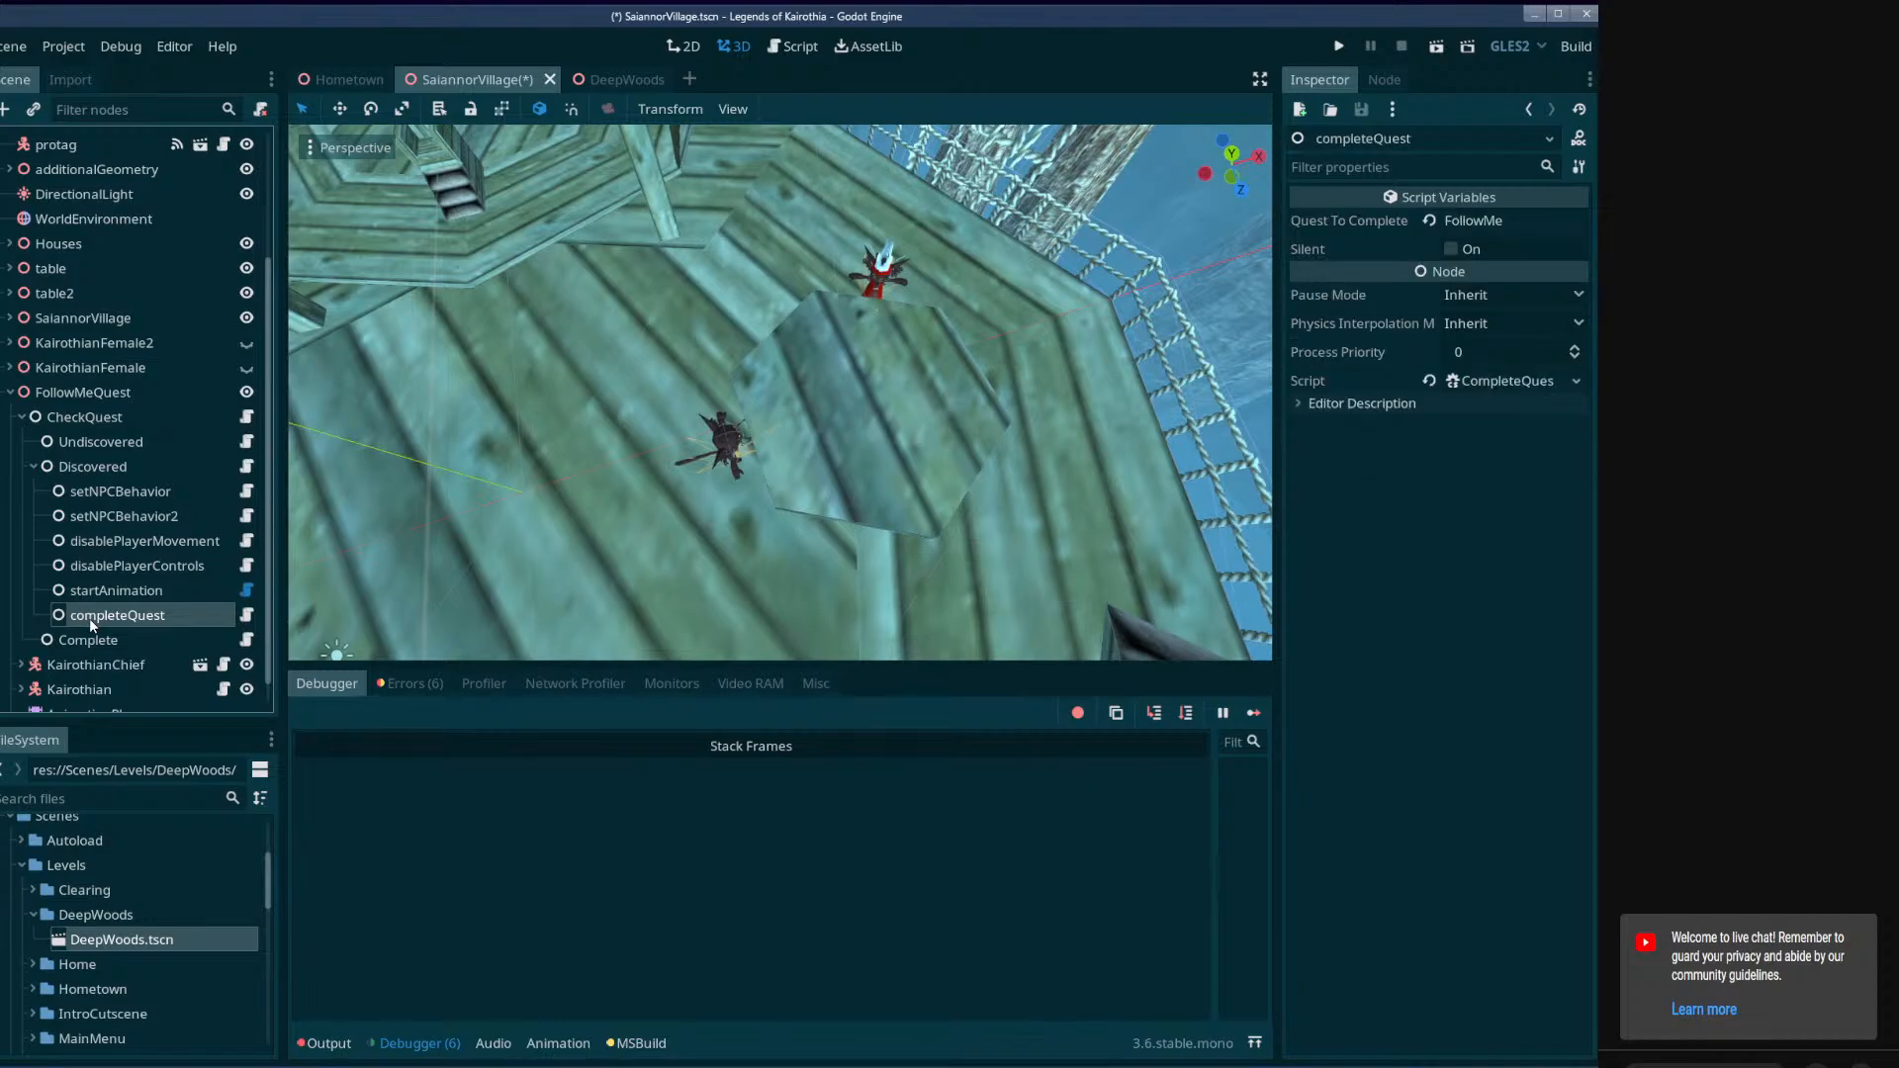
key(ctrl+s)
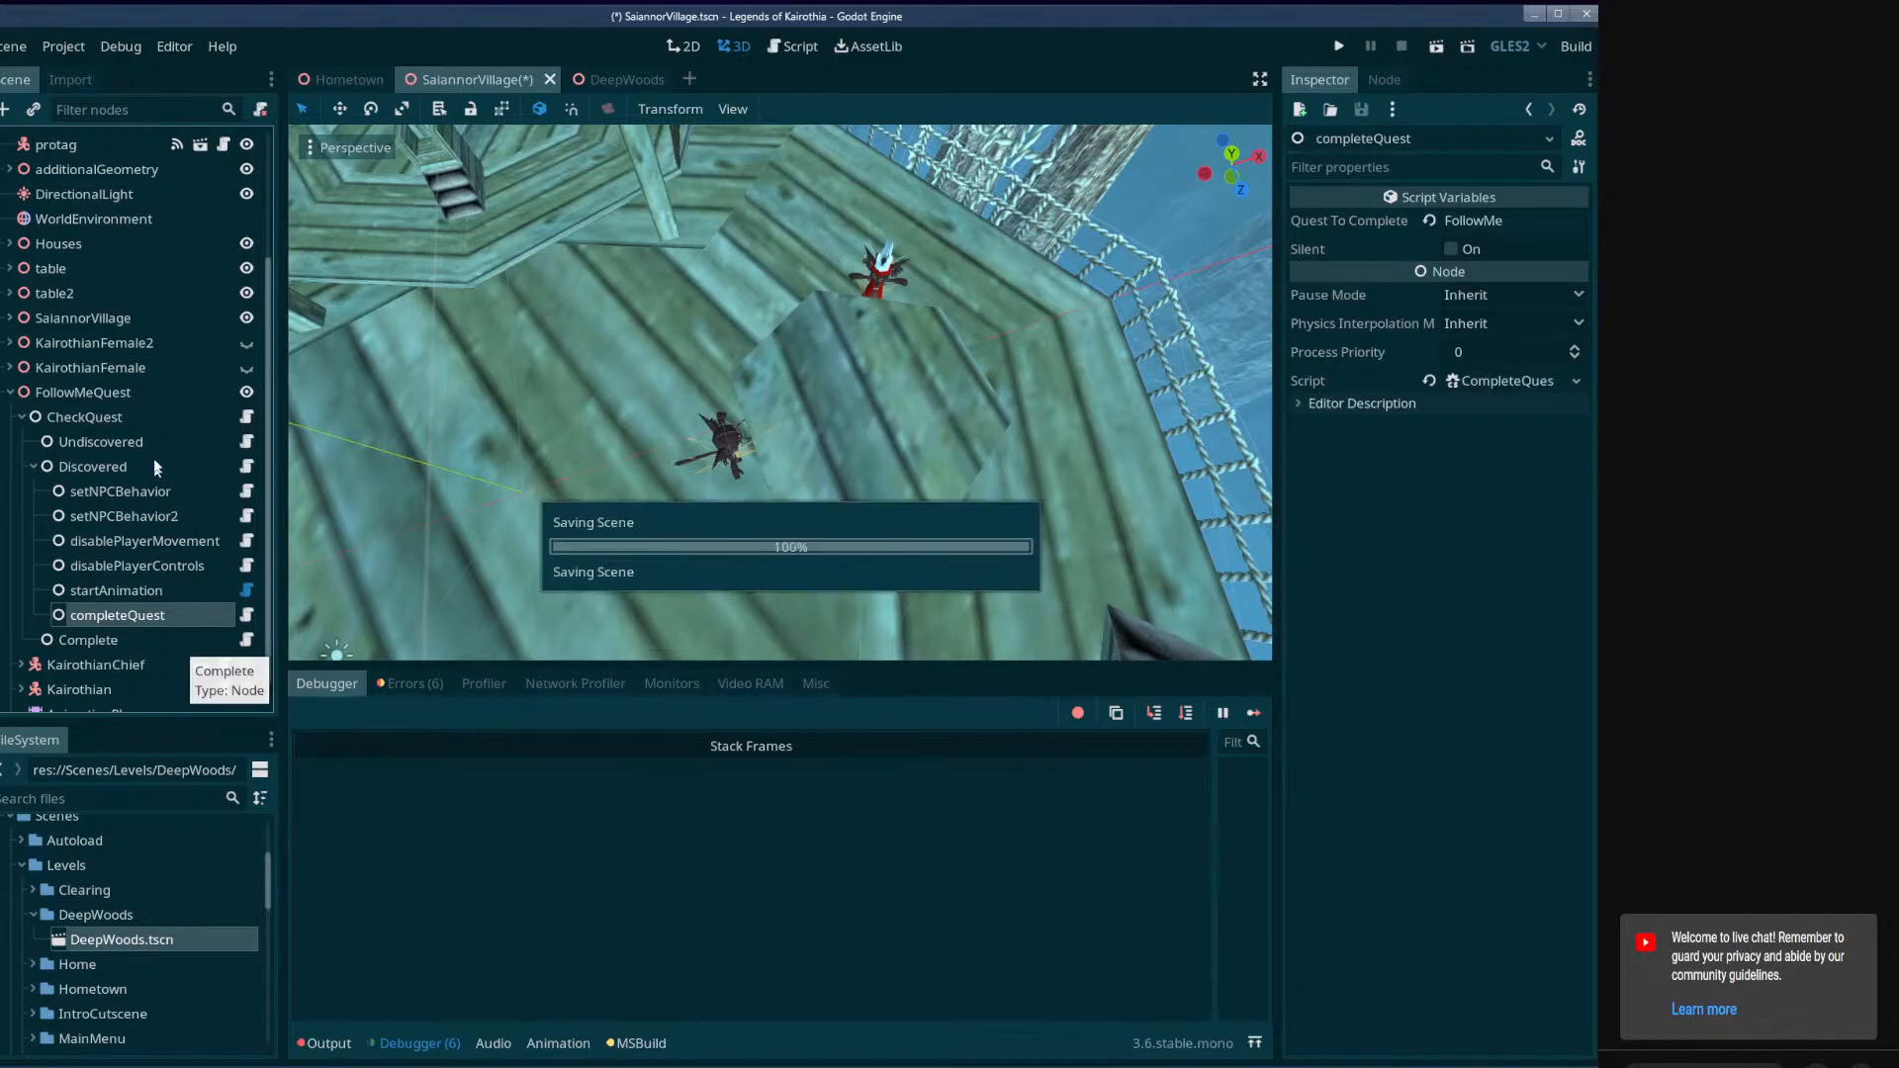
click(629, 80)
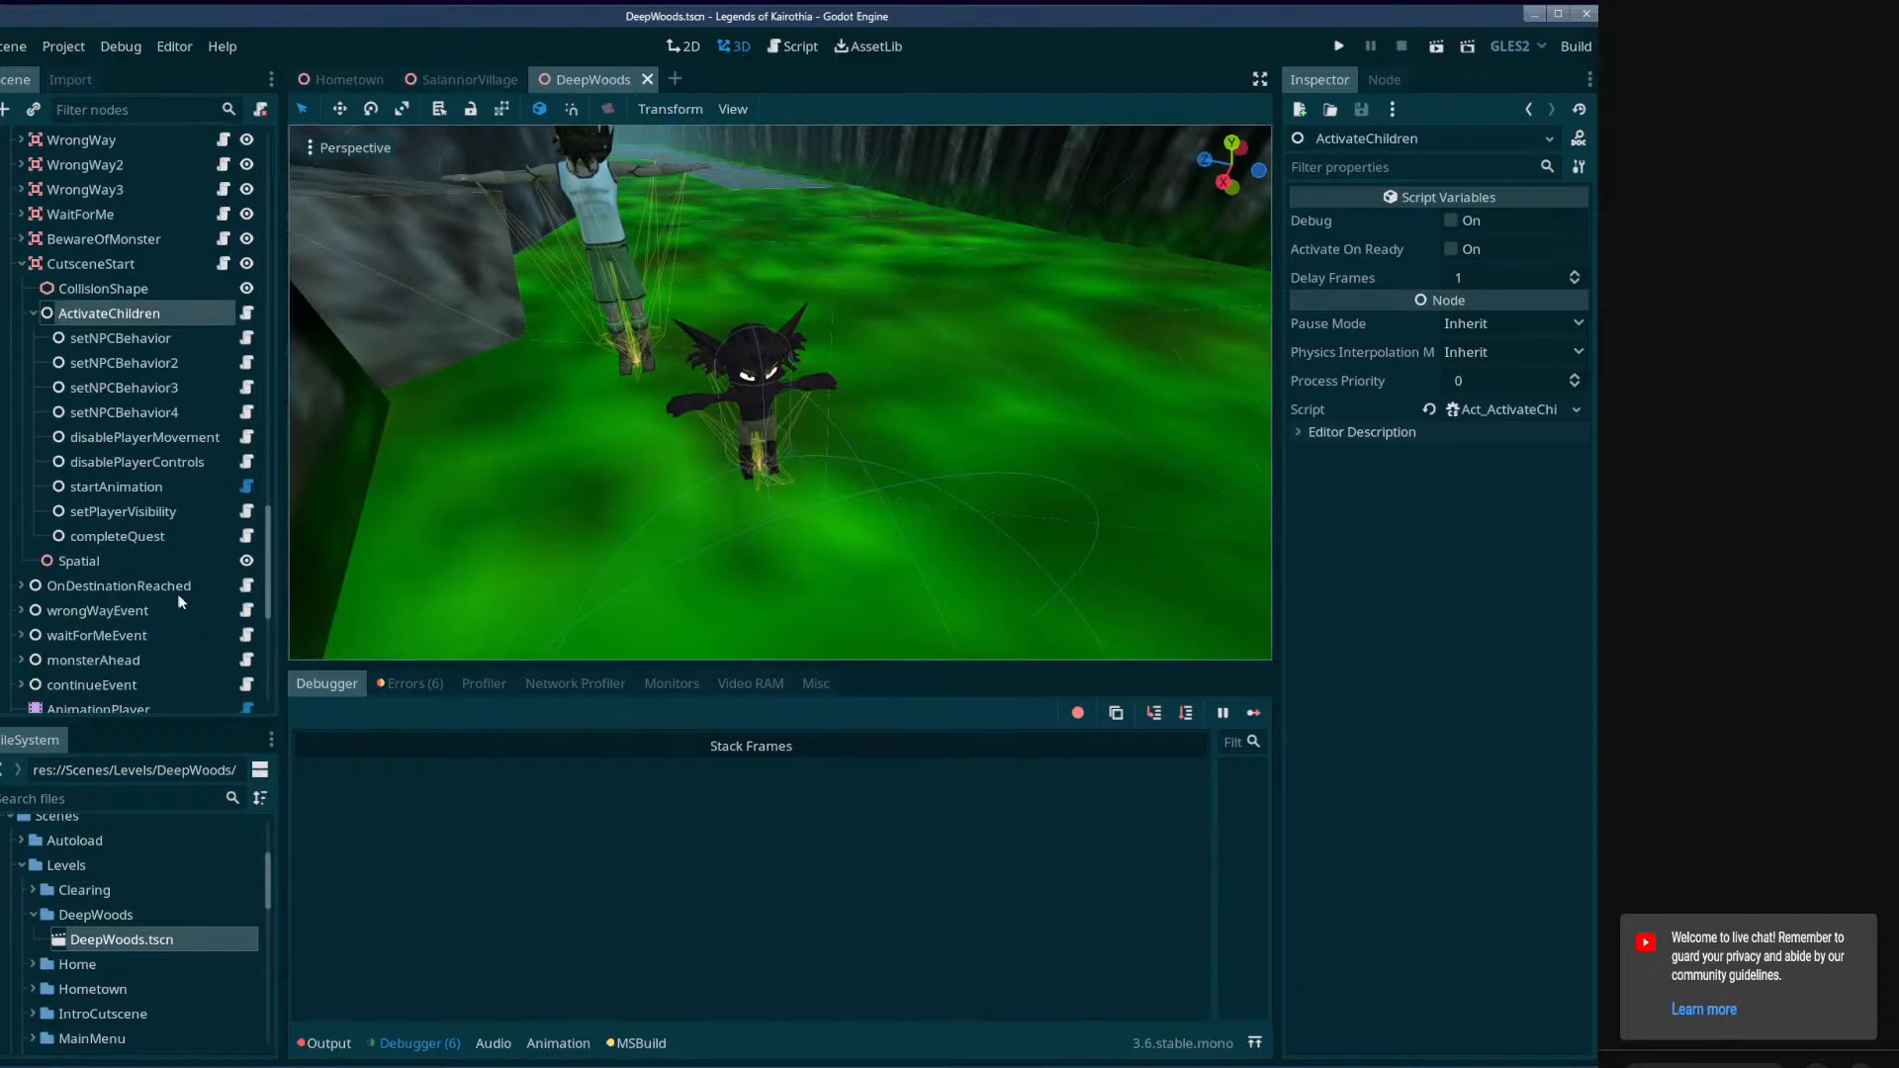
Delete the completeQuest node from CutsceneStart's ActivateChildren node in DeepWoods and save the scene.
click(110, 538)
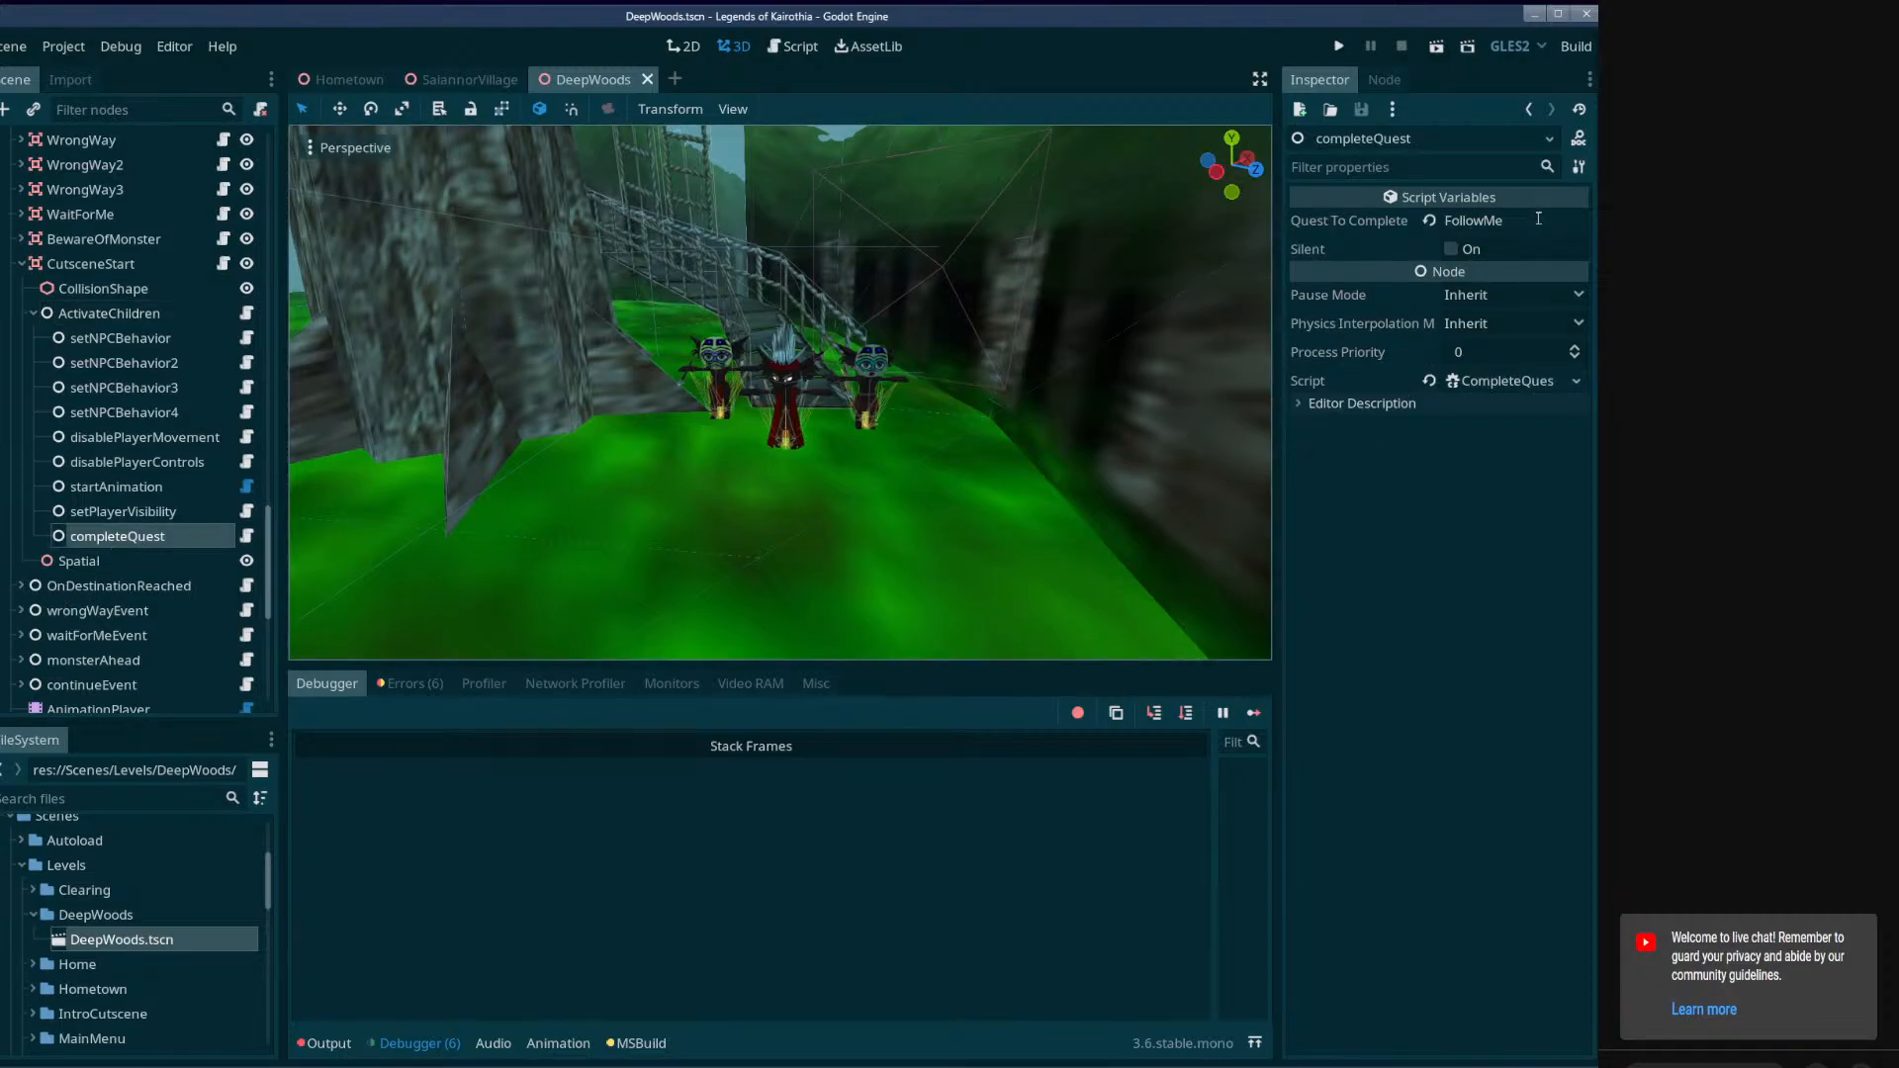
double_click(1523, 220)
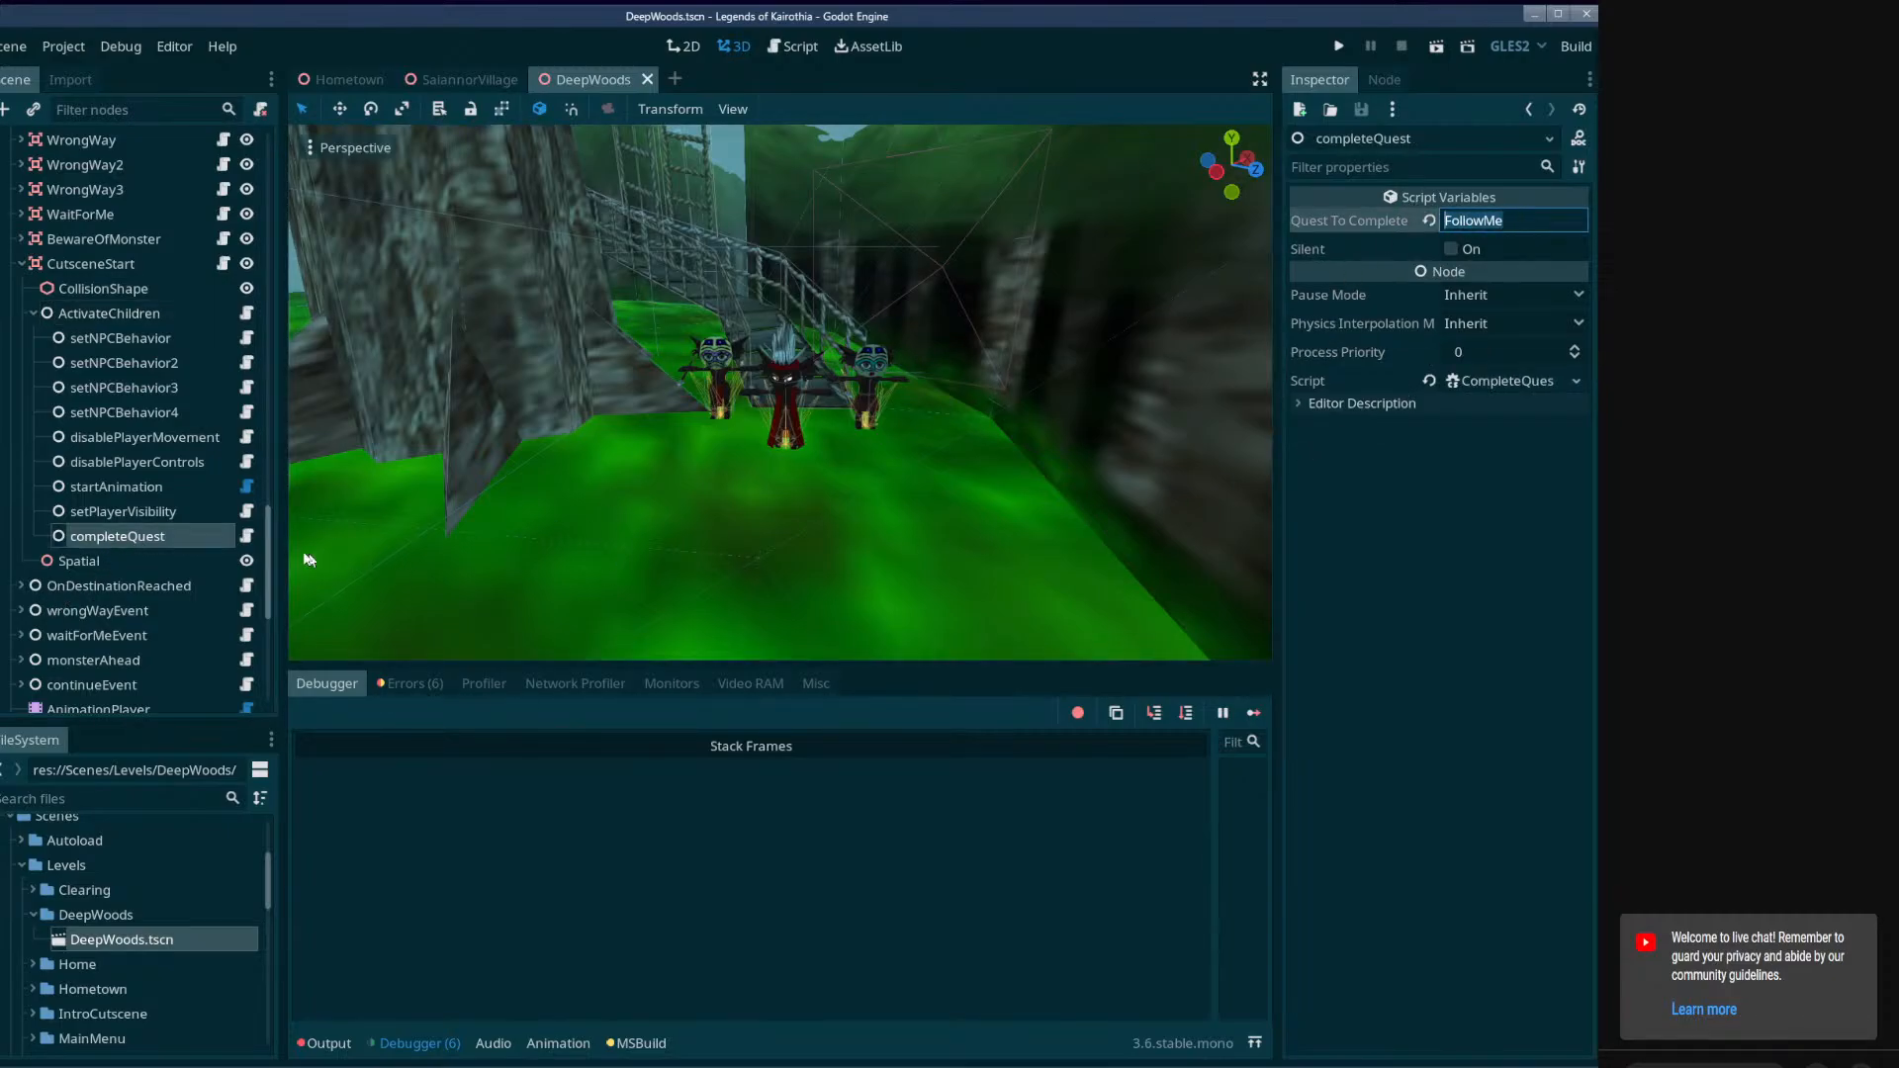
click(130, 520)
click(130, 535)
key(Delete)
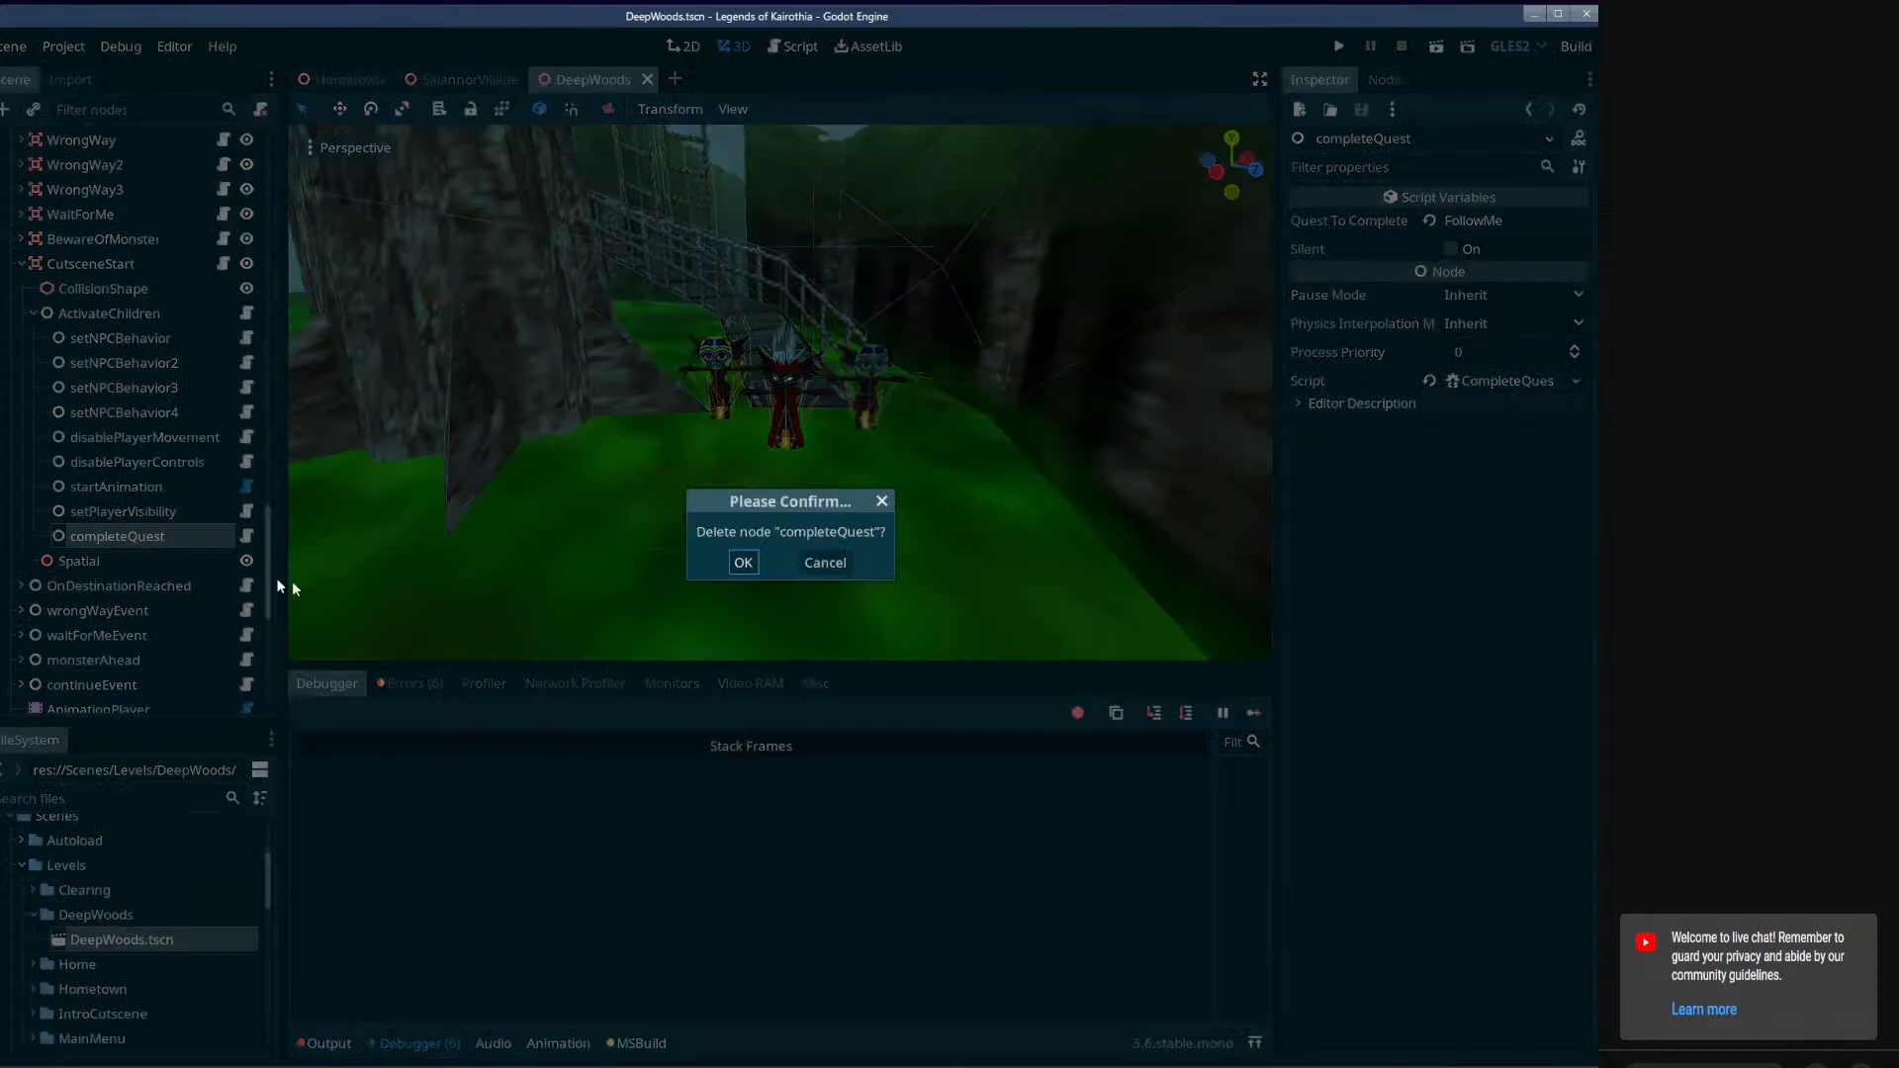
click(757, 561)
key(ctrl+s)
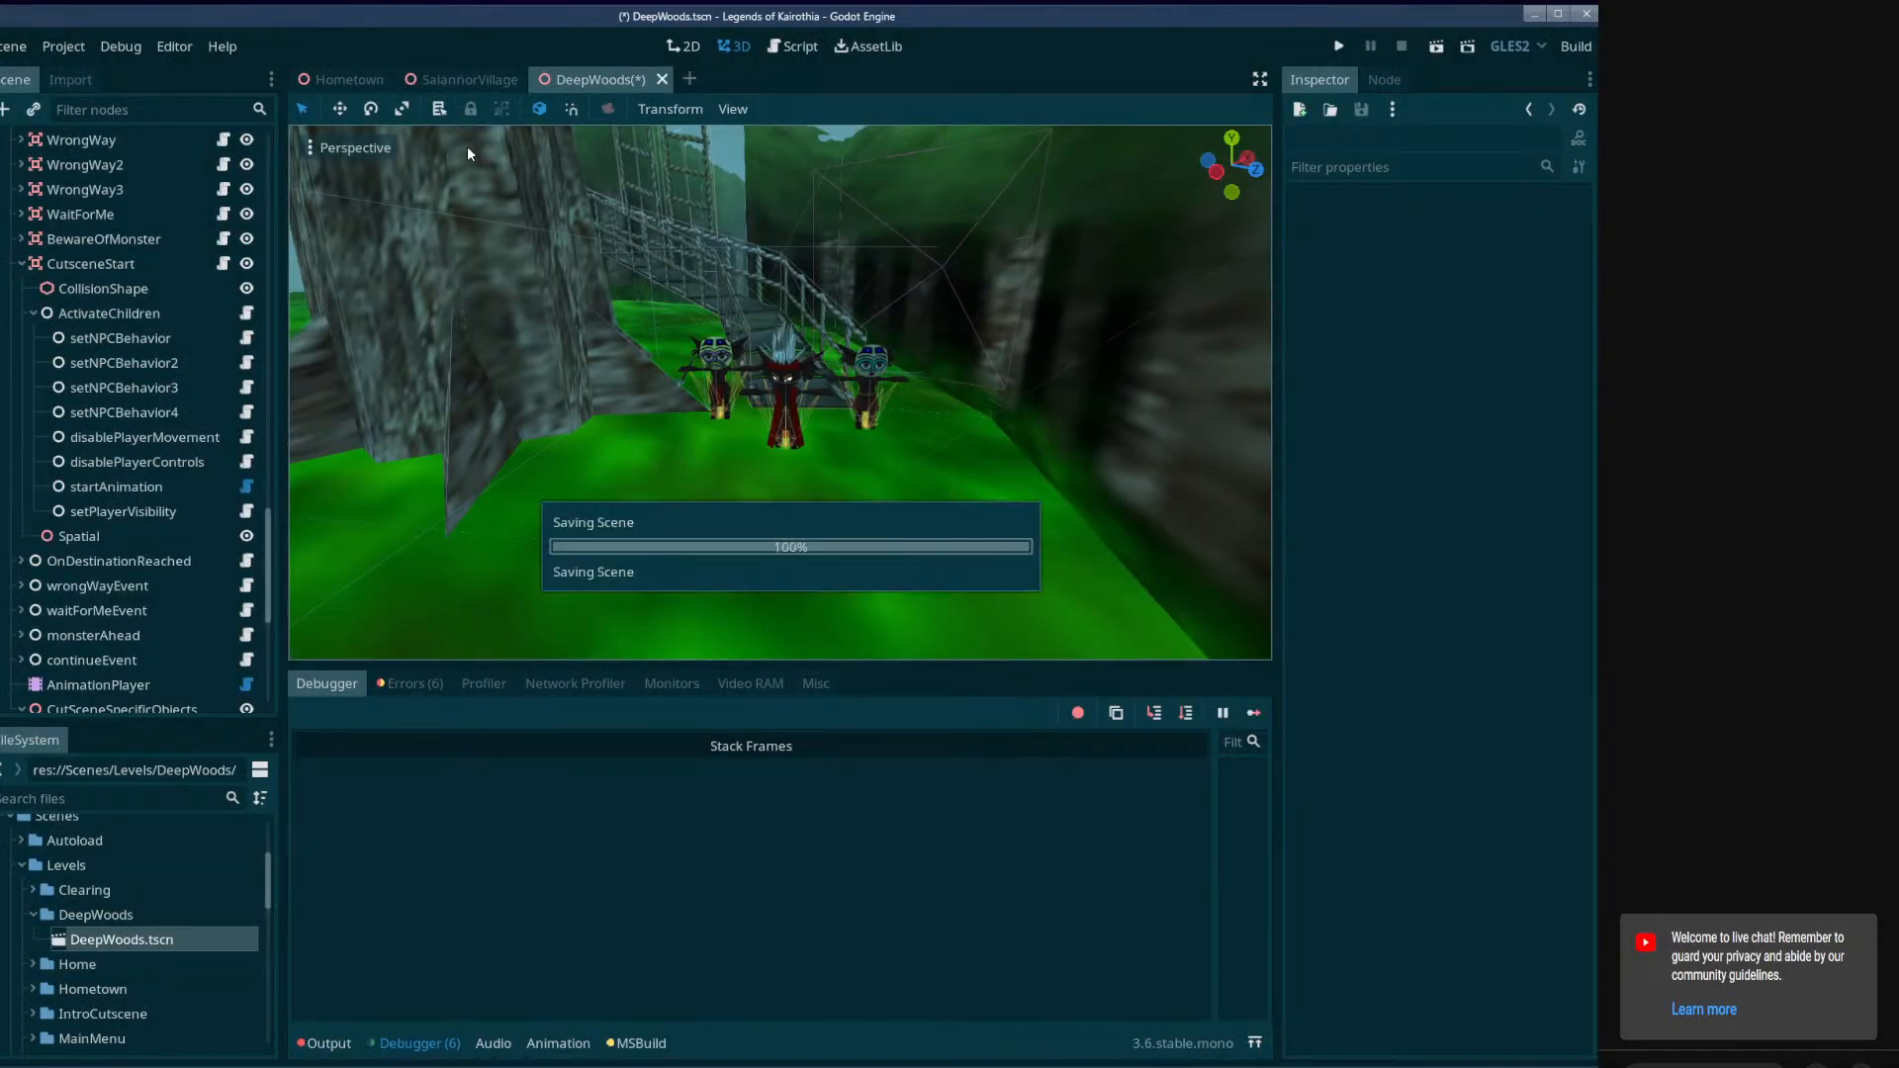
Switch to the SaiannorVillage scene and rename CheckQuest's Discovered child node to Active.
click(453, 79)
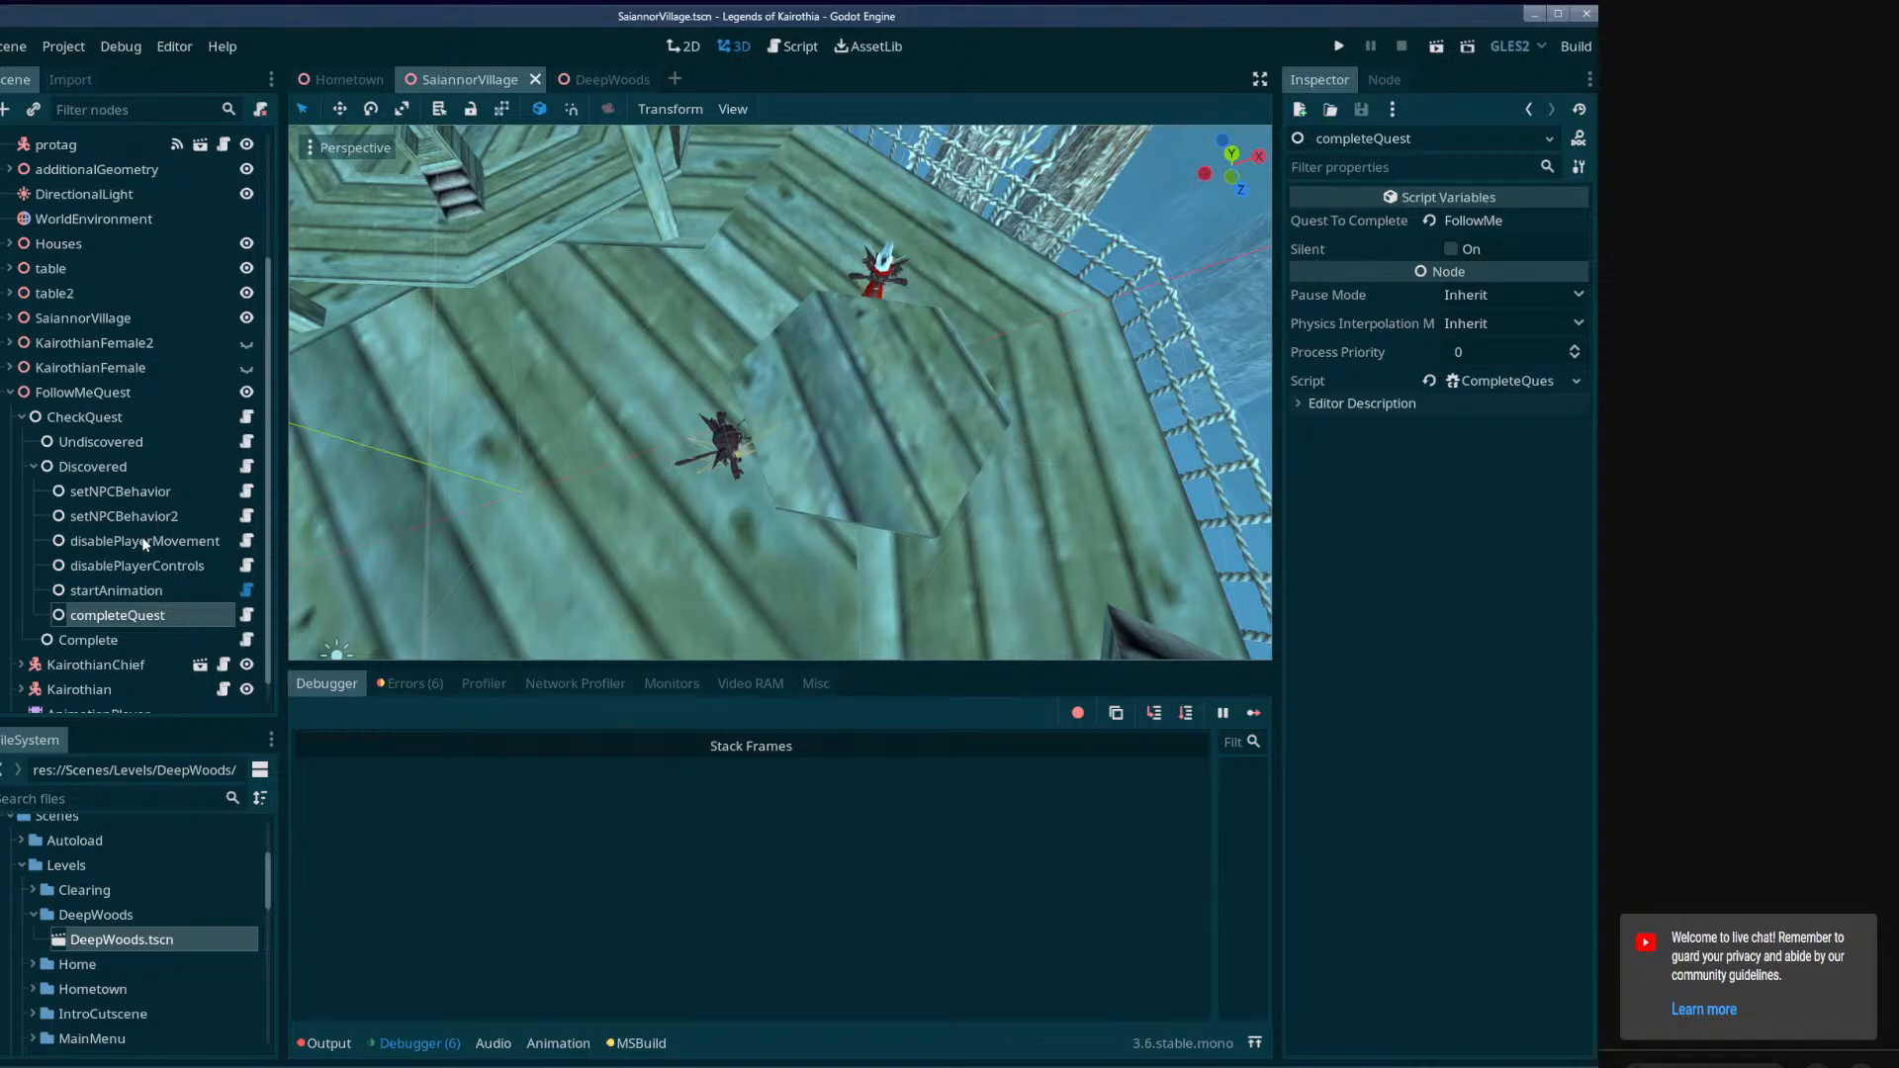
click(111, 421)
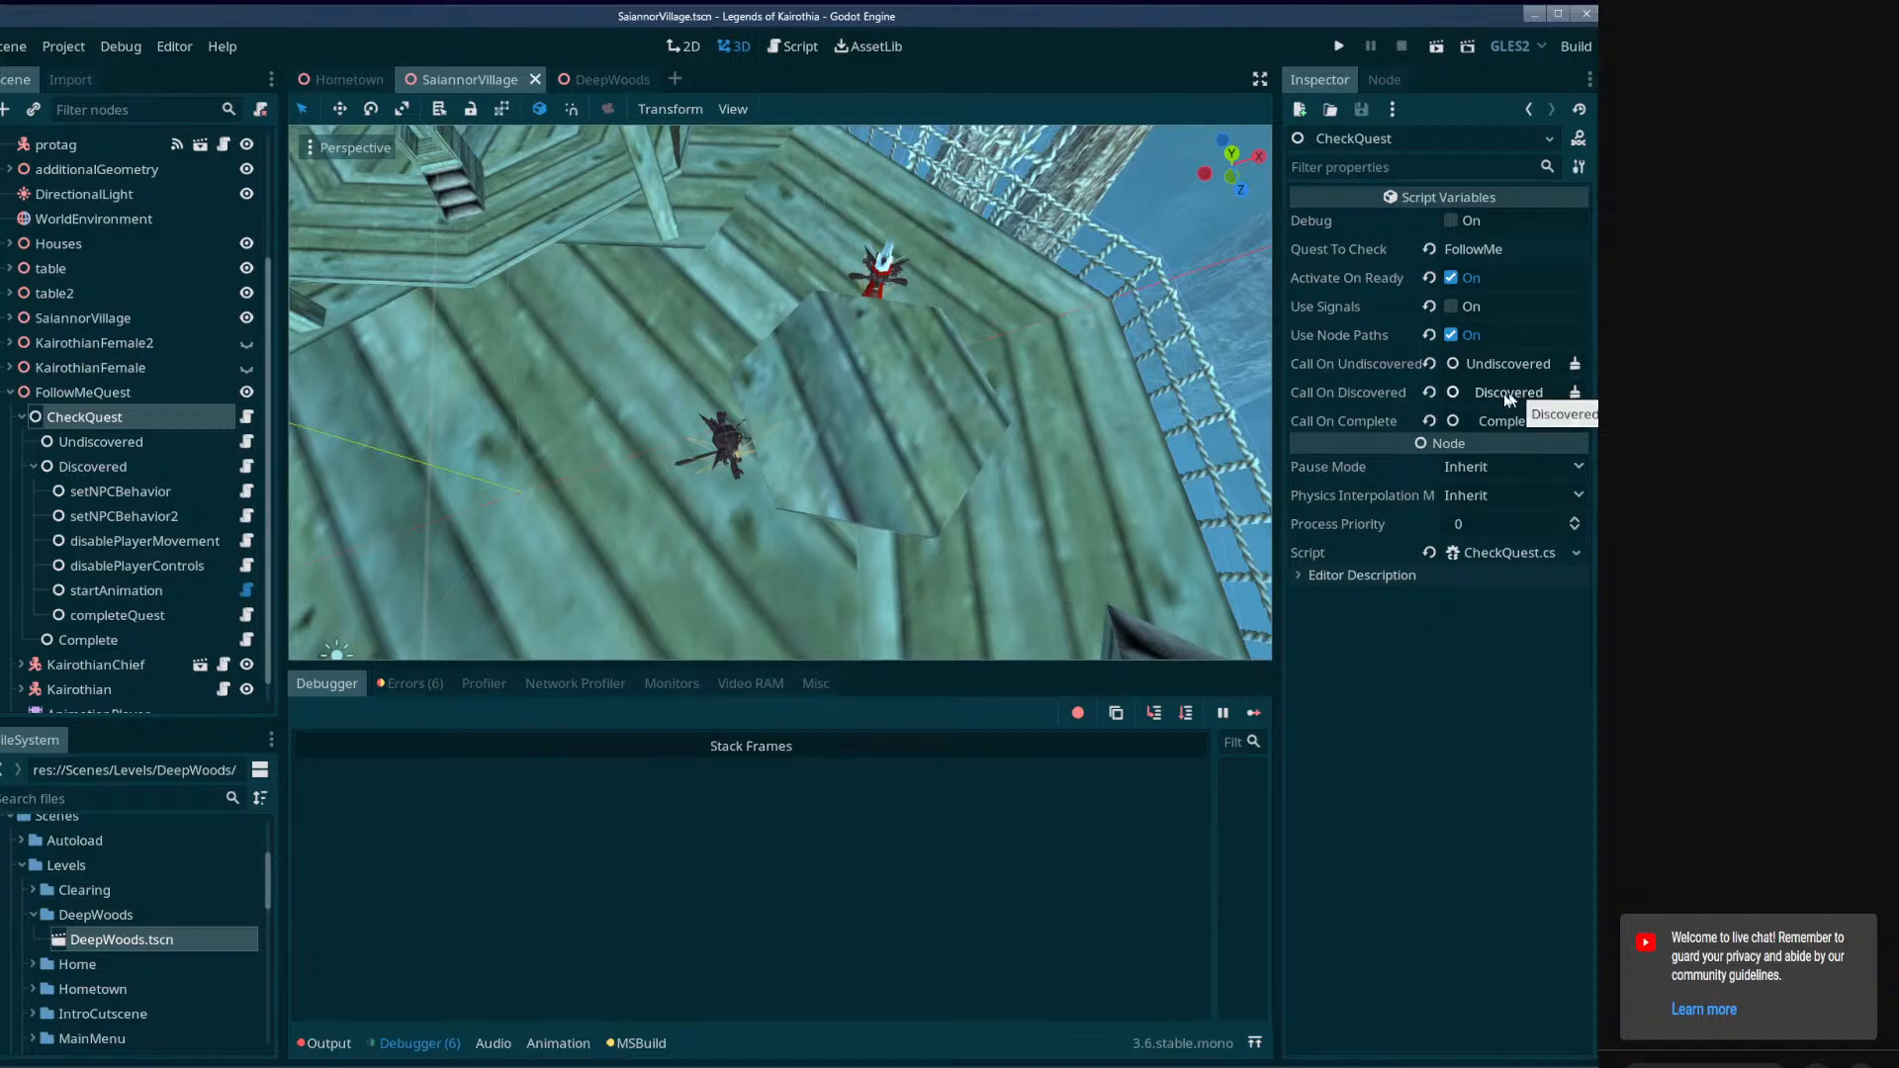
click(114, 441)
double_click(119, 466)
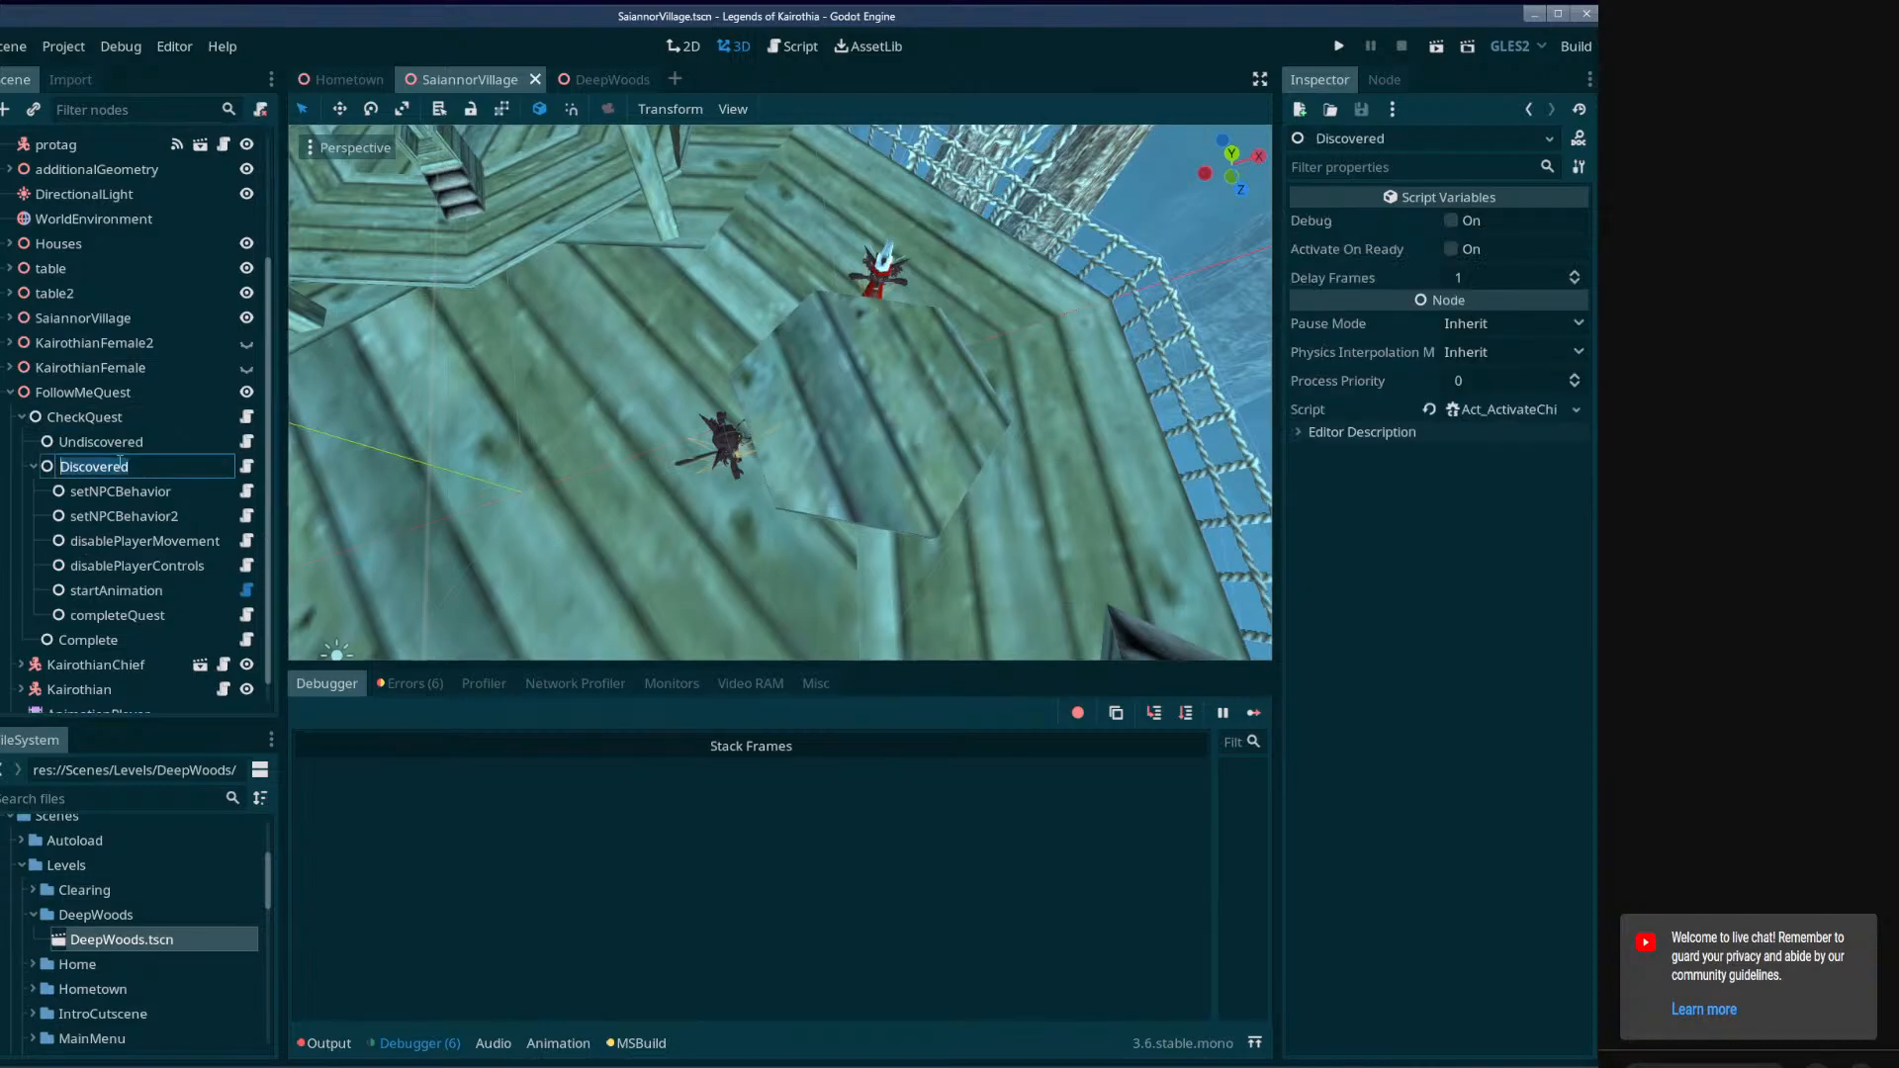
text(Active)
key(Return)
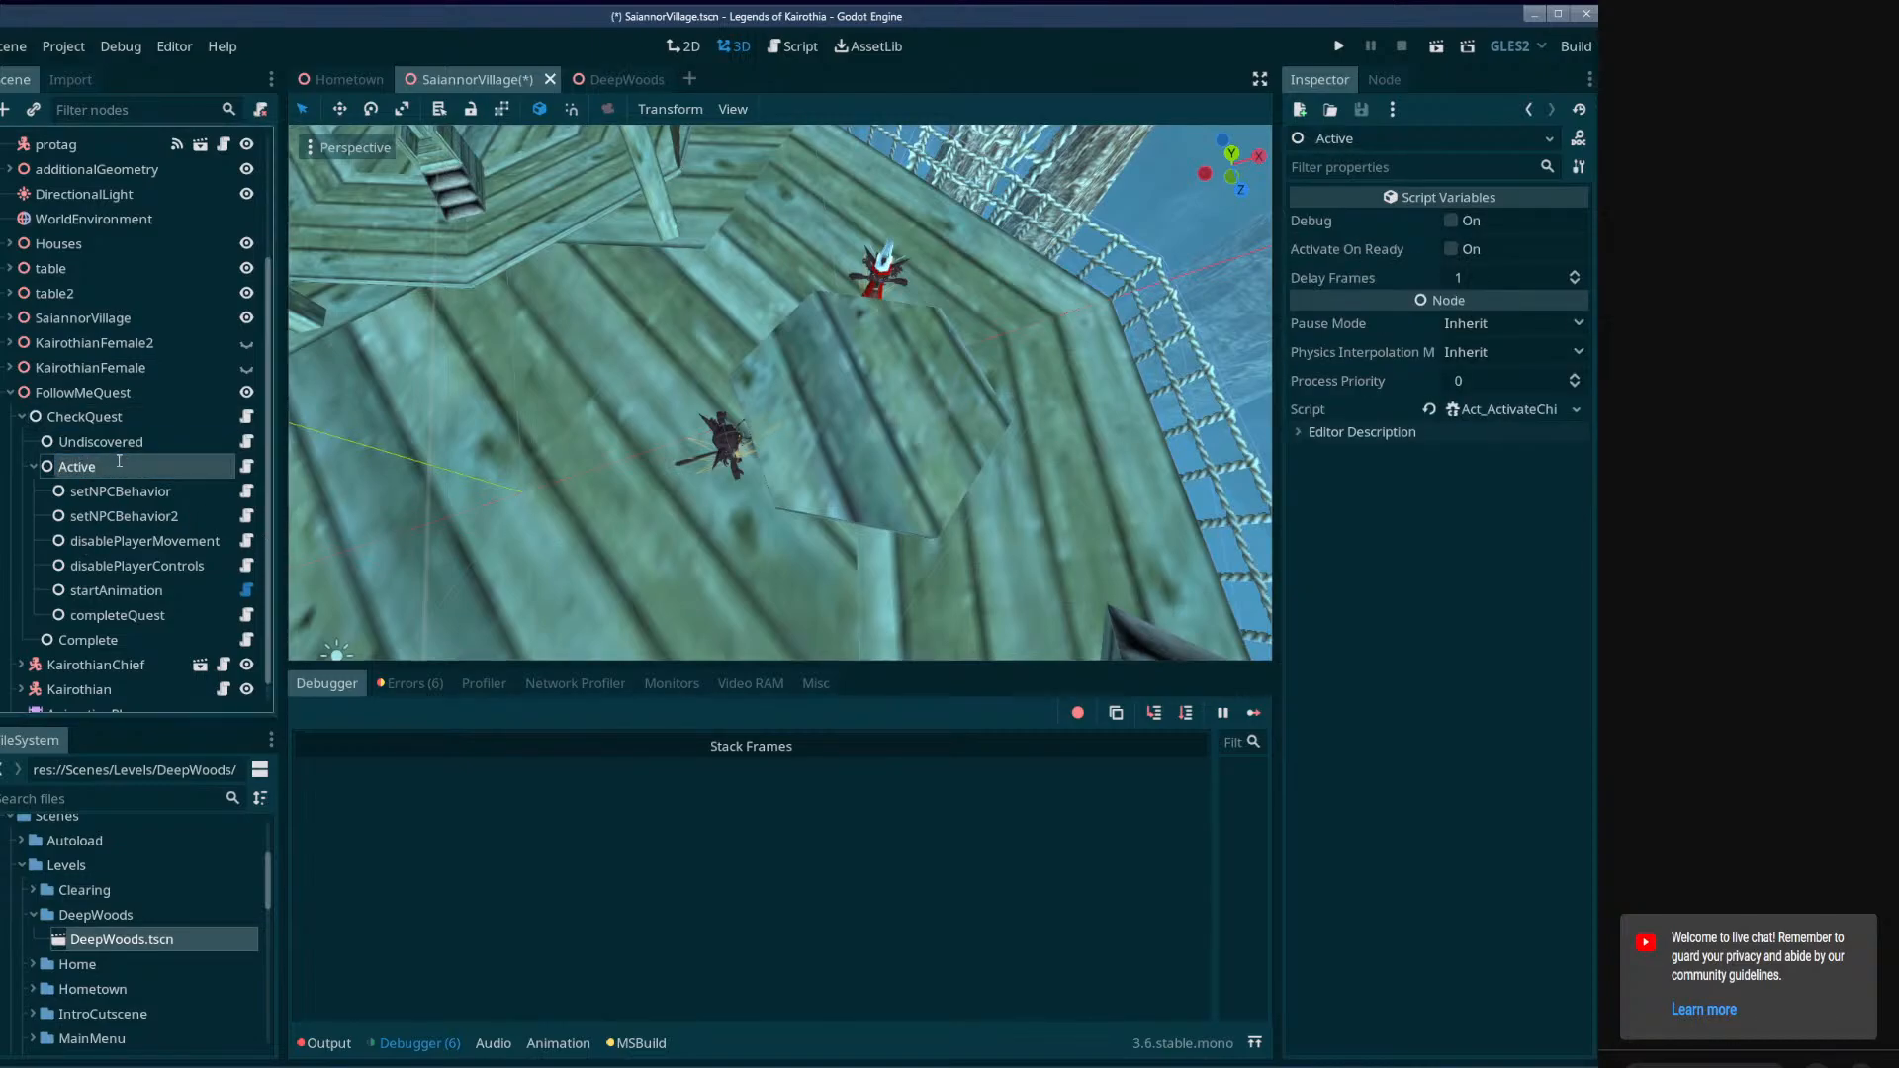
Review the settings of CheckQuest, Undiscovered and the Active node's children, and save the SaiannorVillage scene.
click(81, 442)
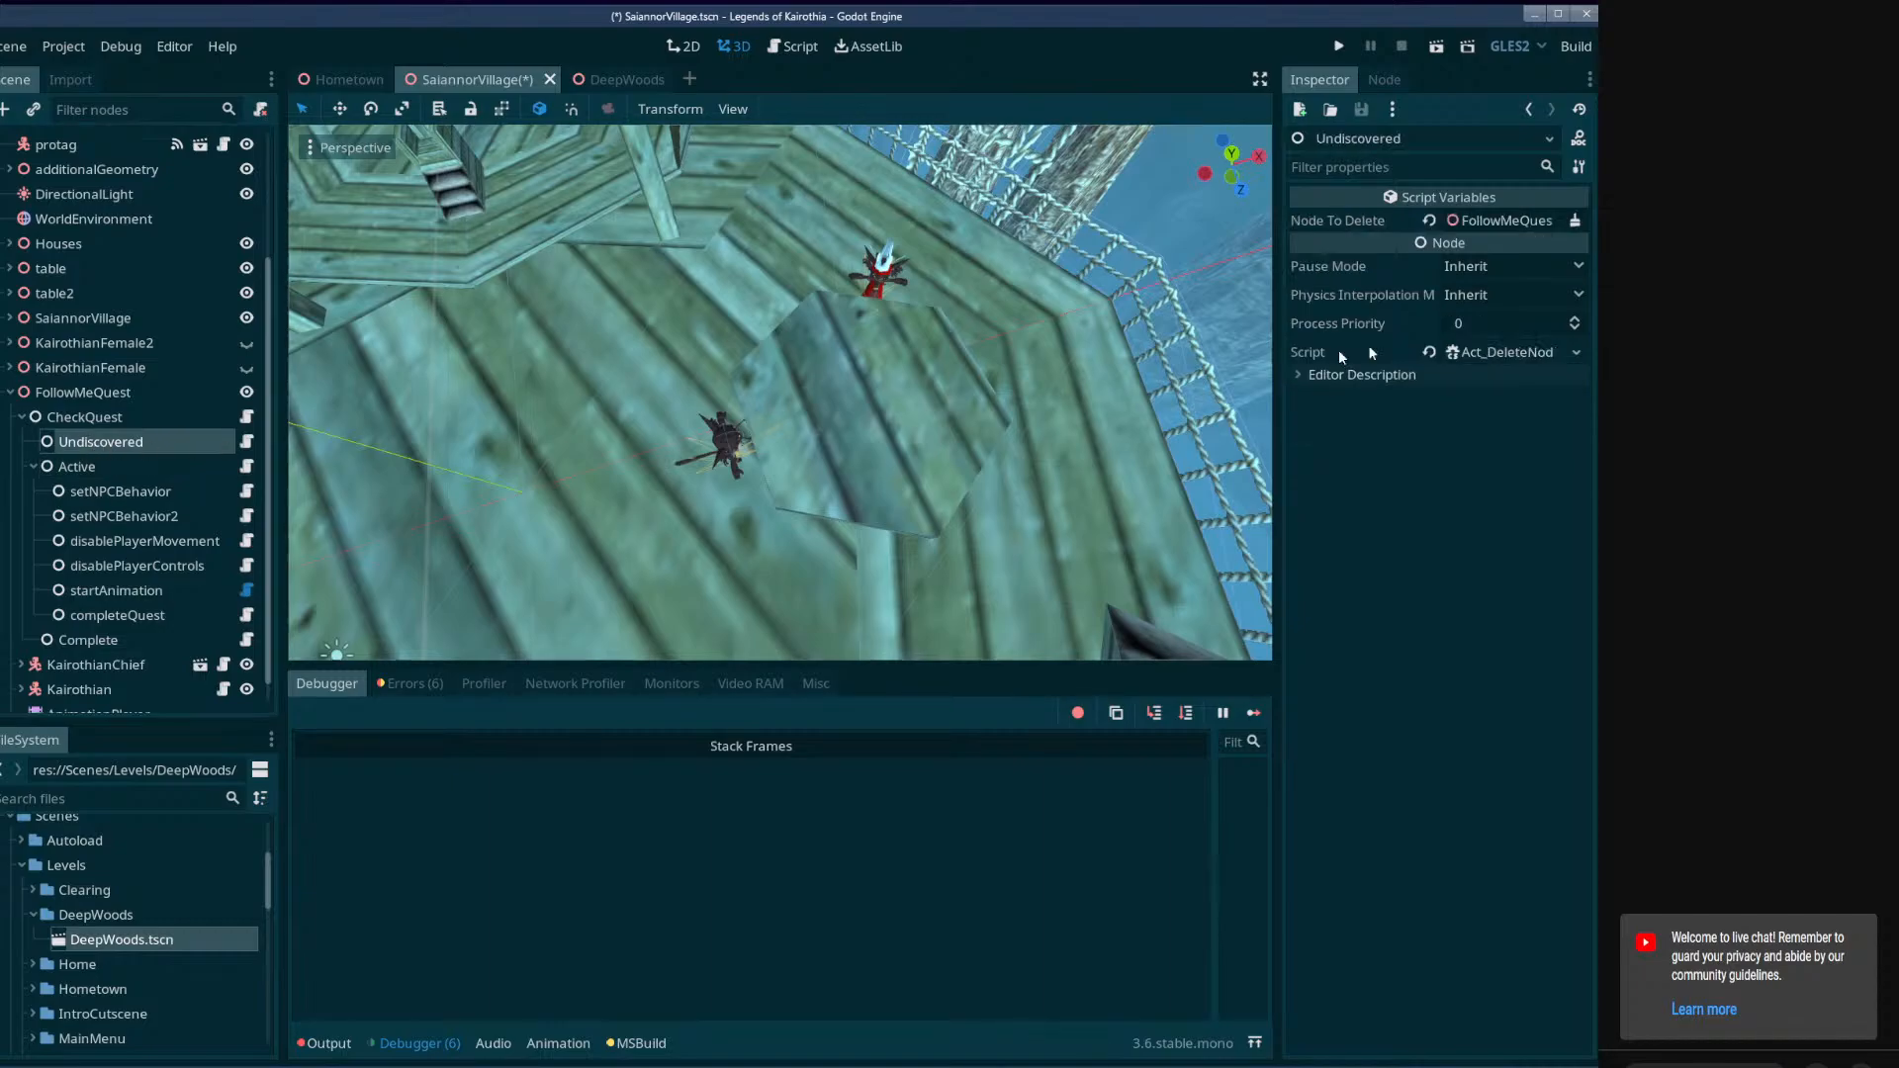
click(84, 416)
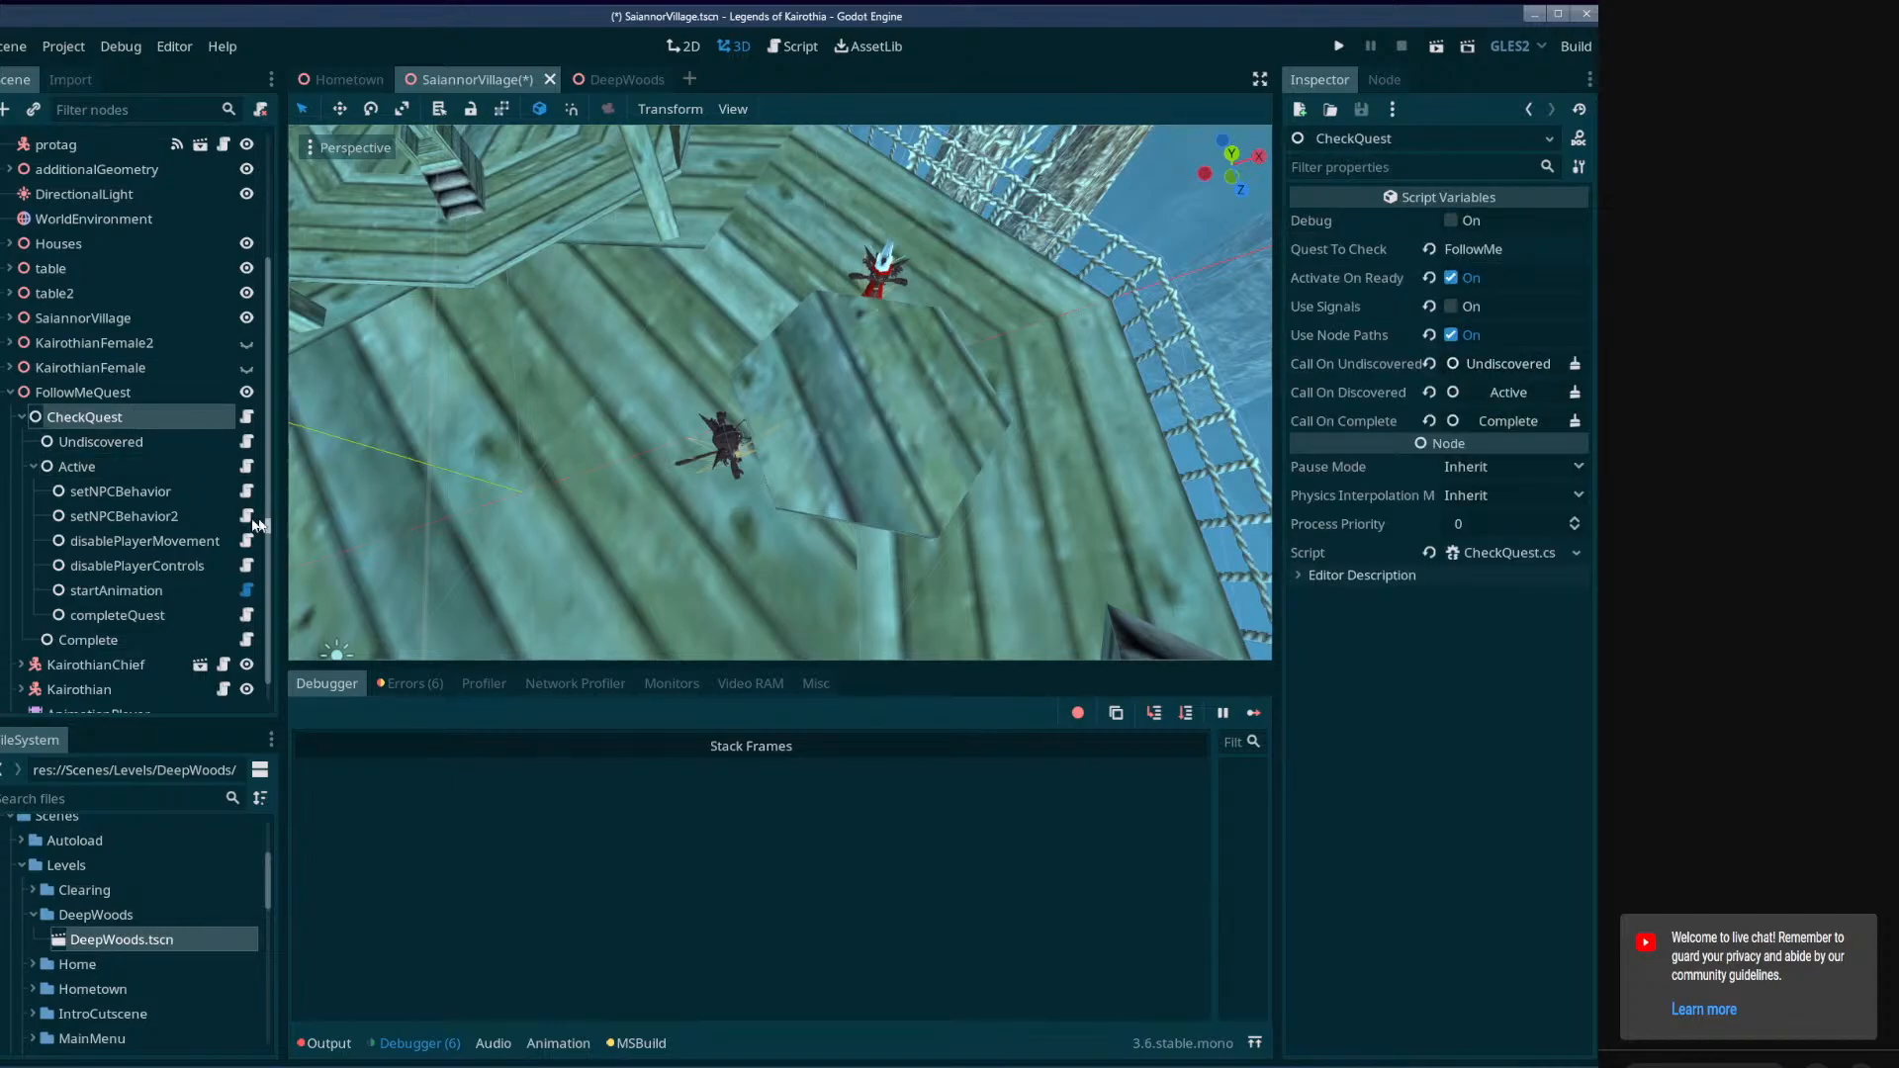
click(100, 465)
click(103, 491)
click(100, 516)
click(99, 548)
click(101, 591)
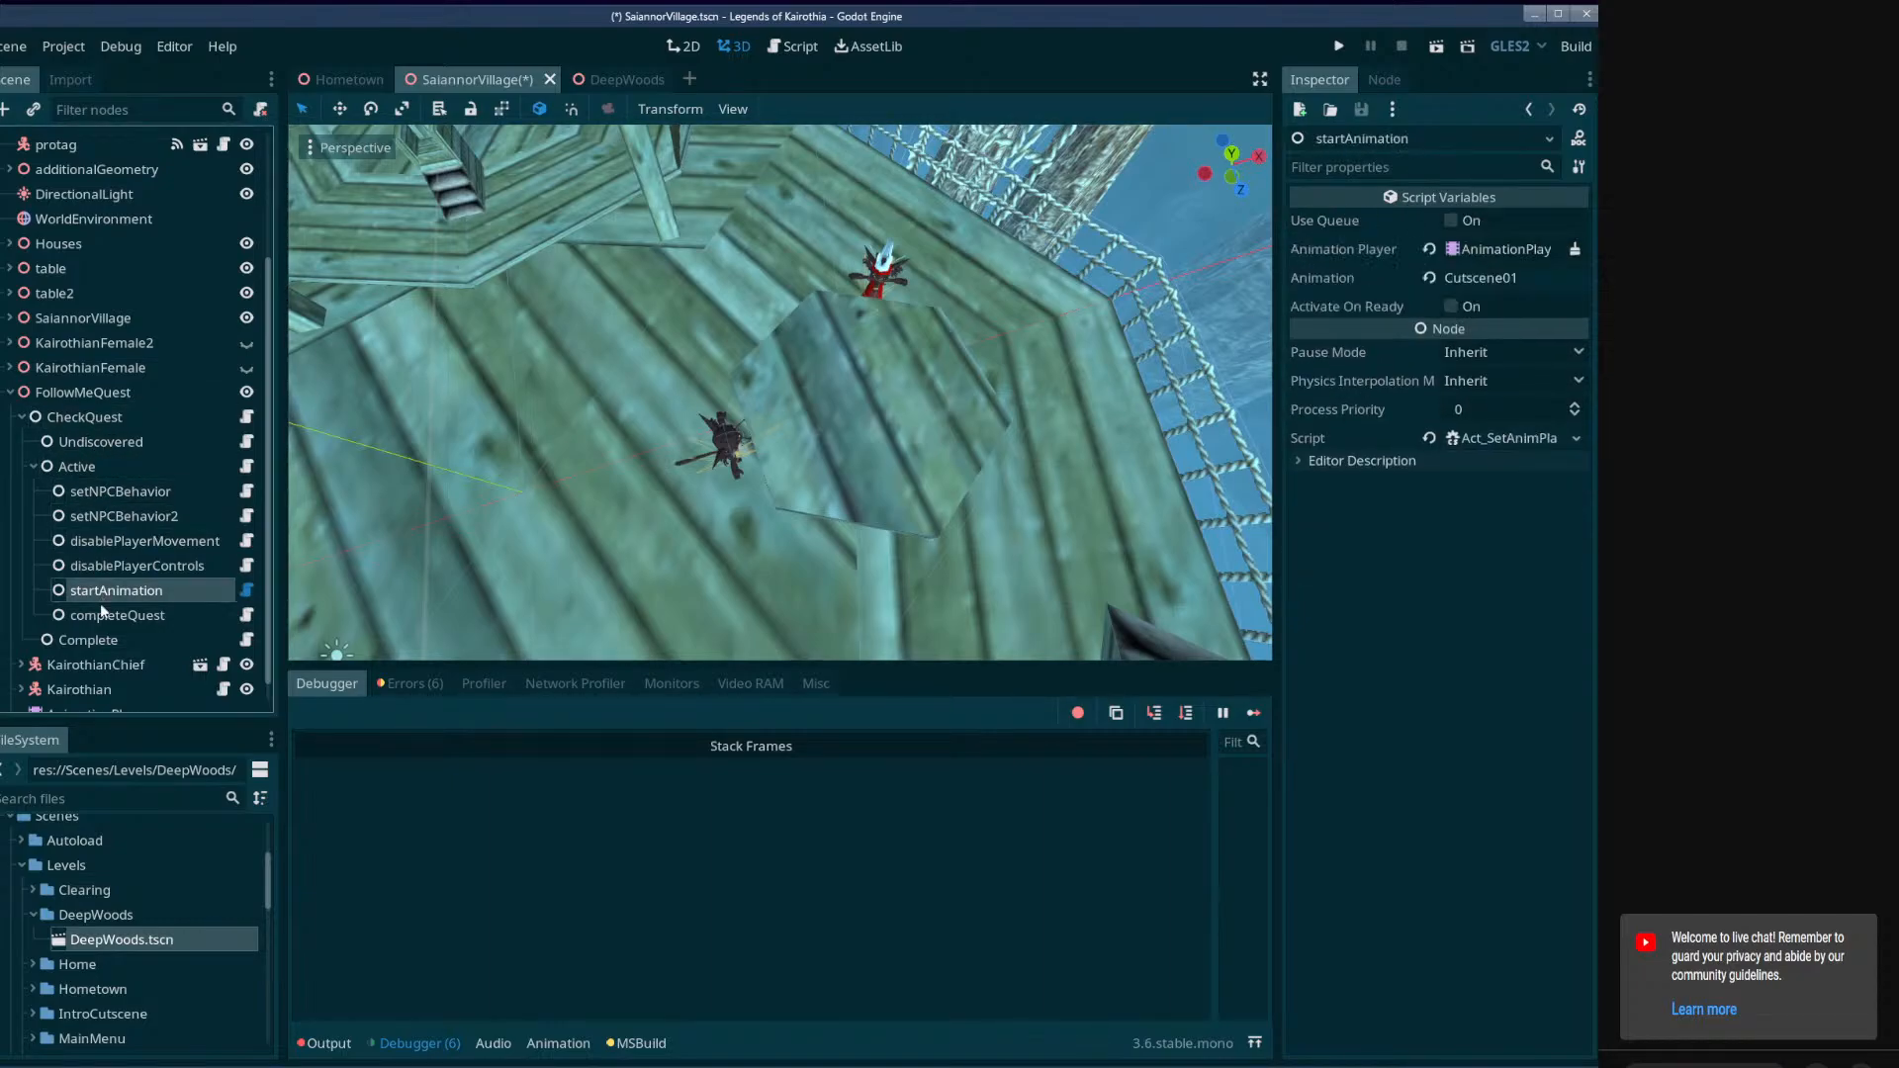
click(101, 614)
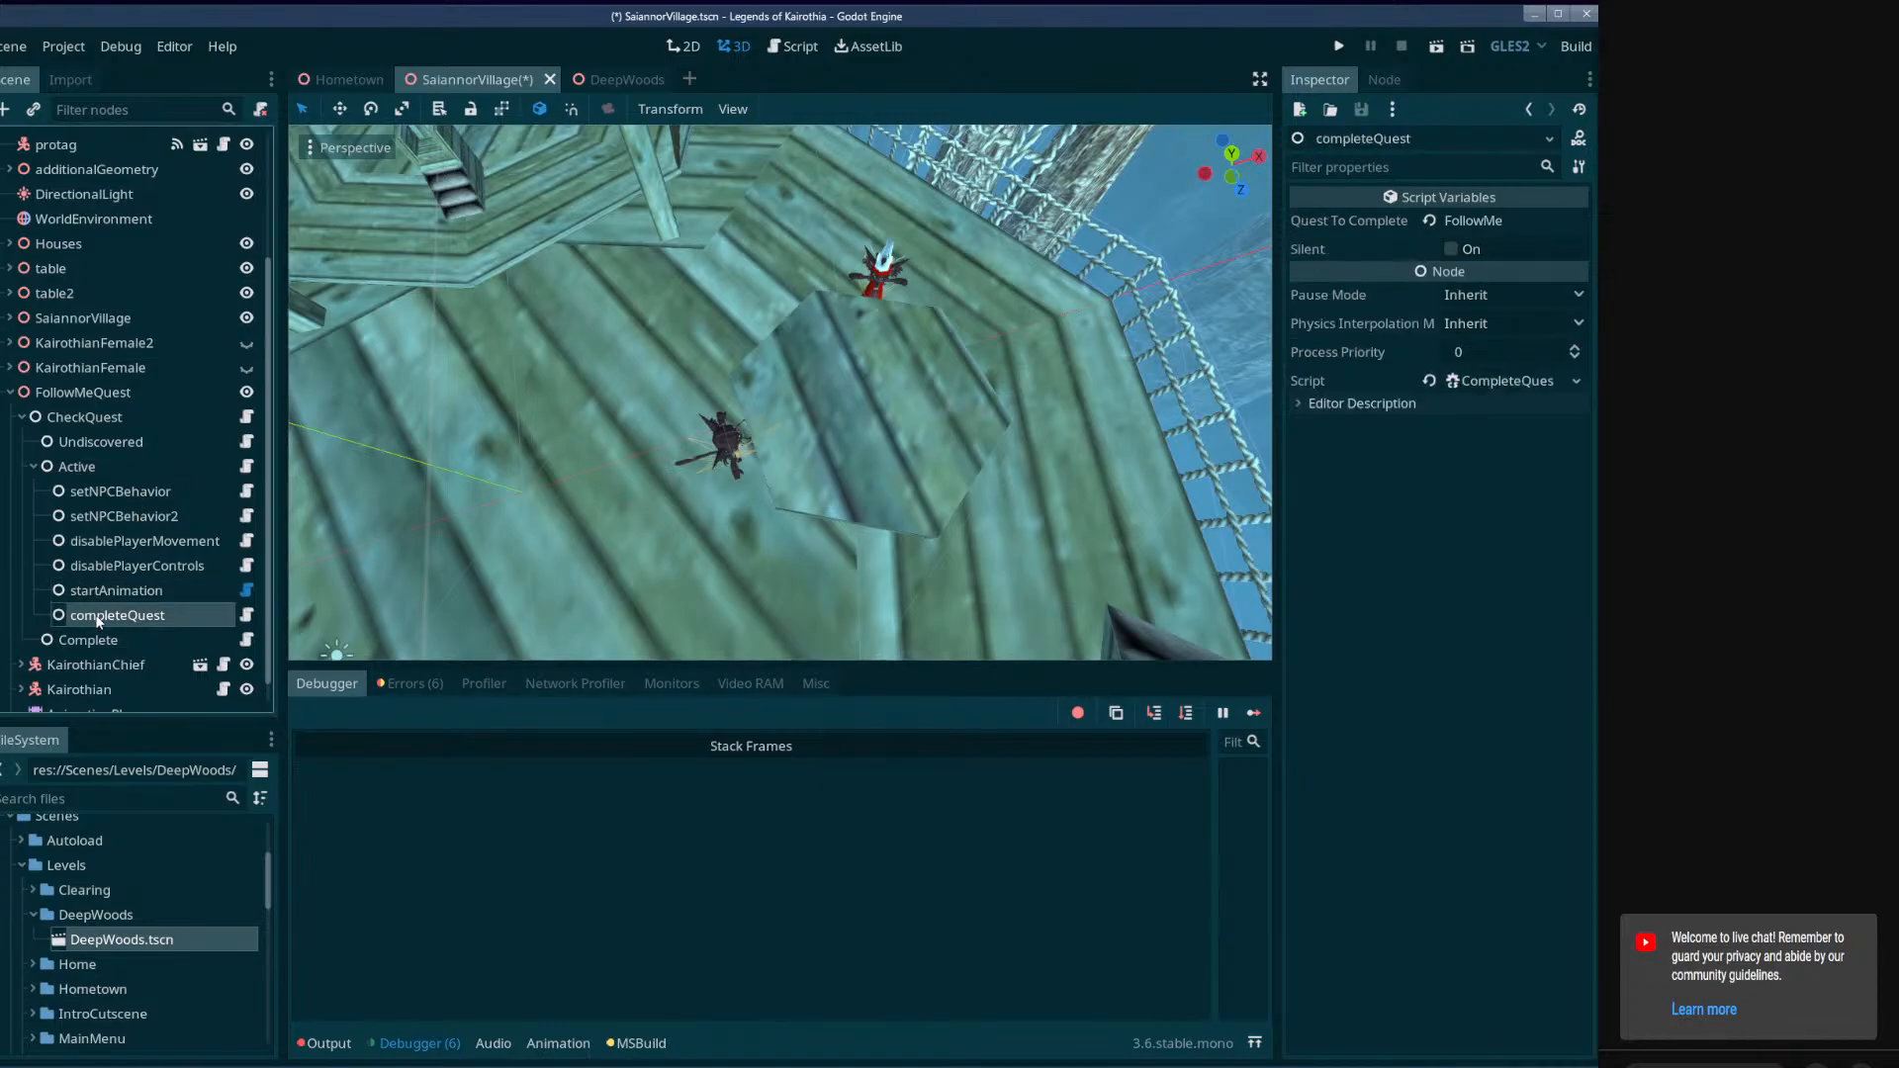
middle_drag(724, 556, 753, 516)
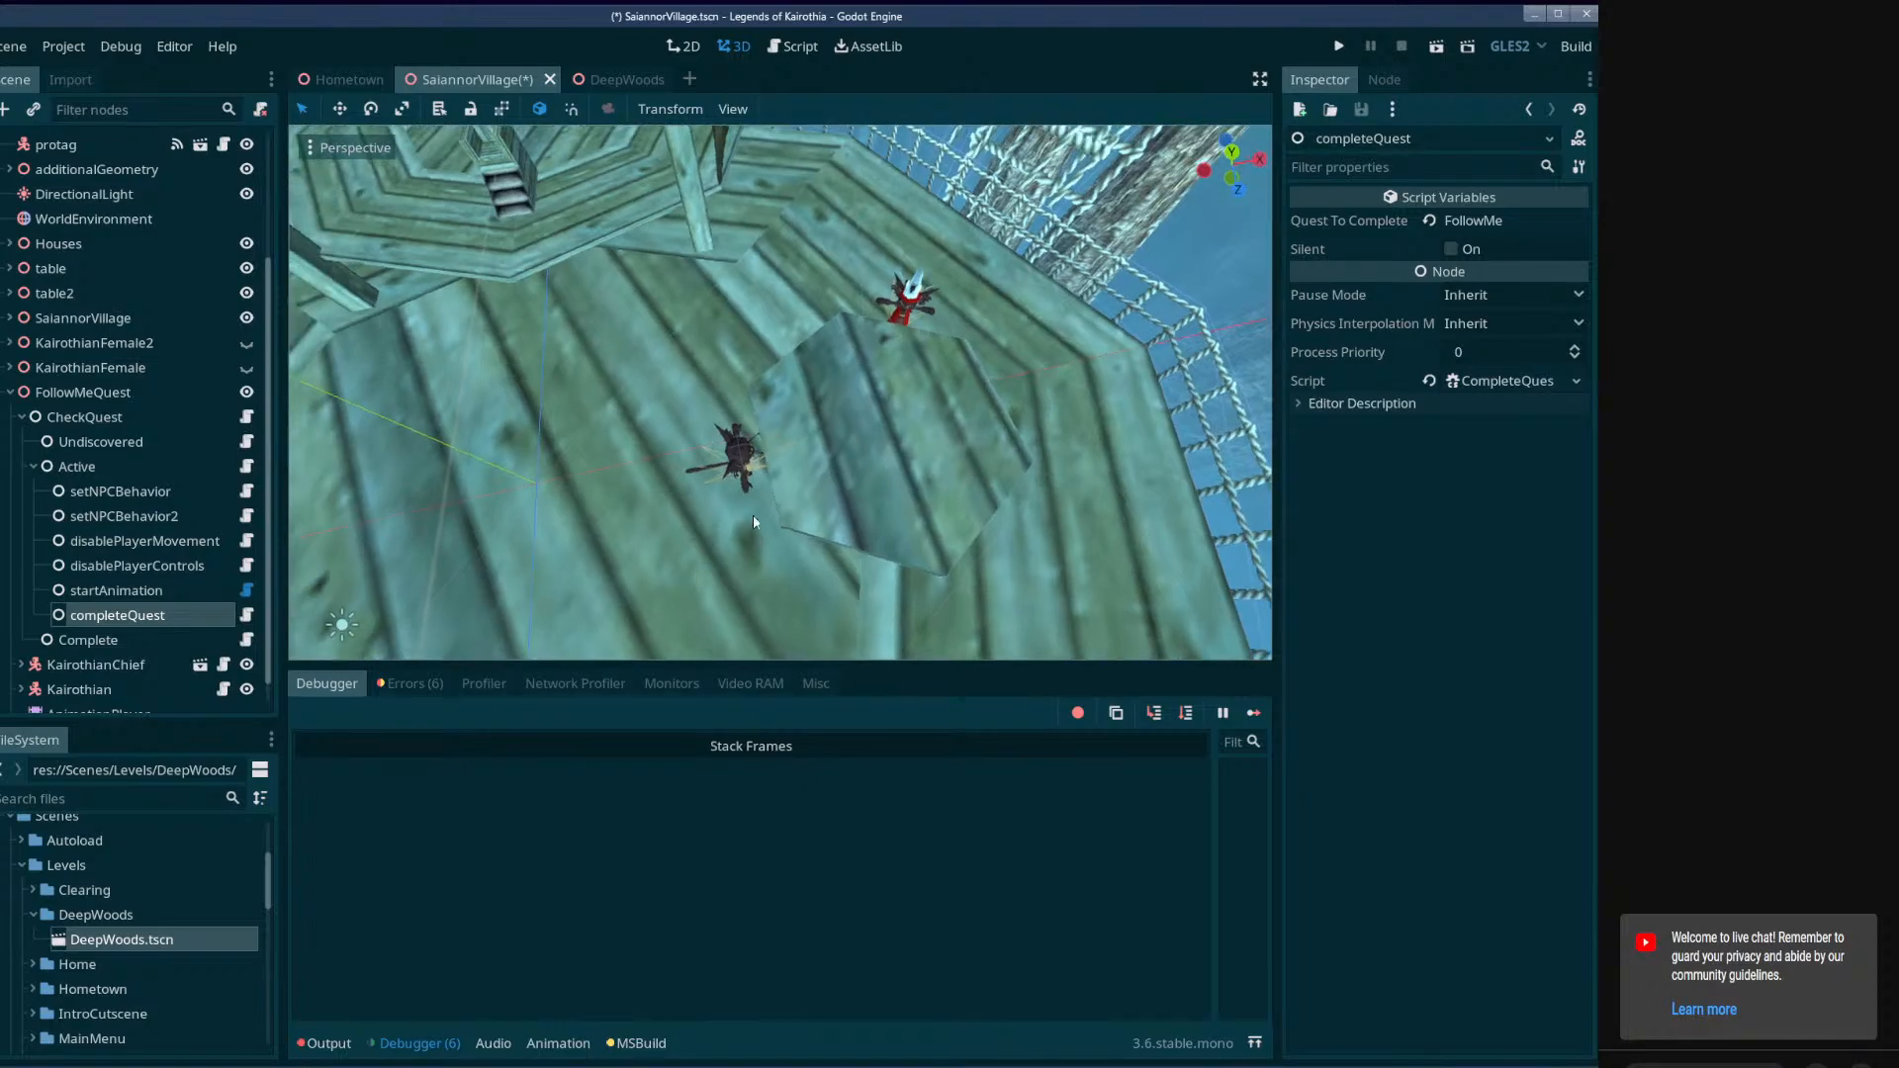
key(ctrl+s)
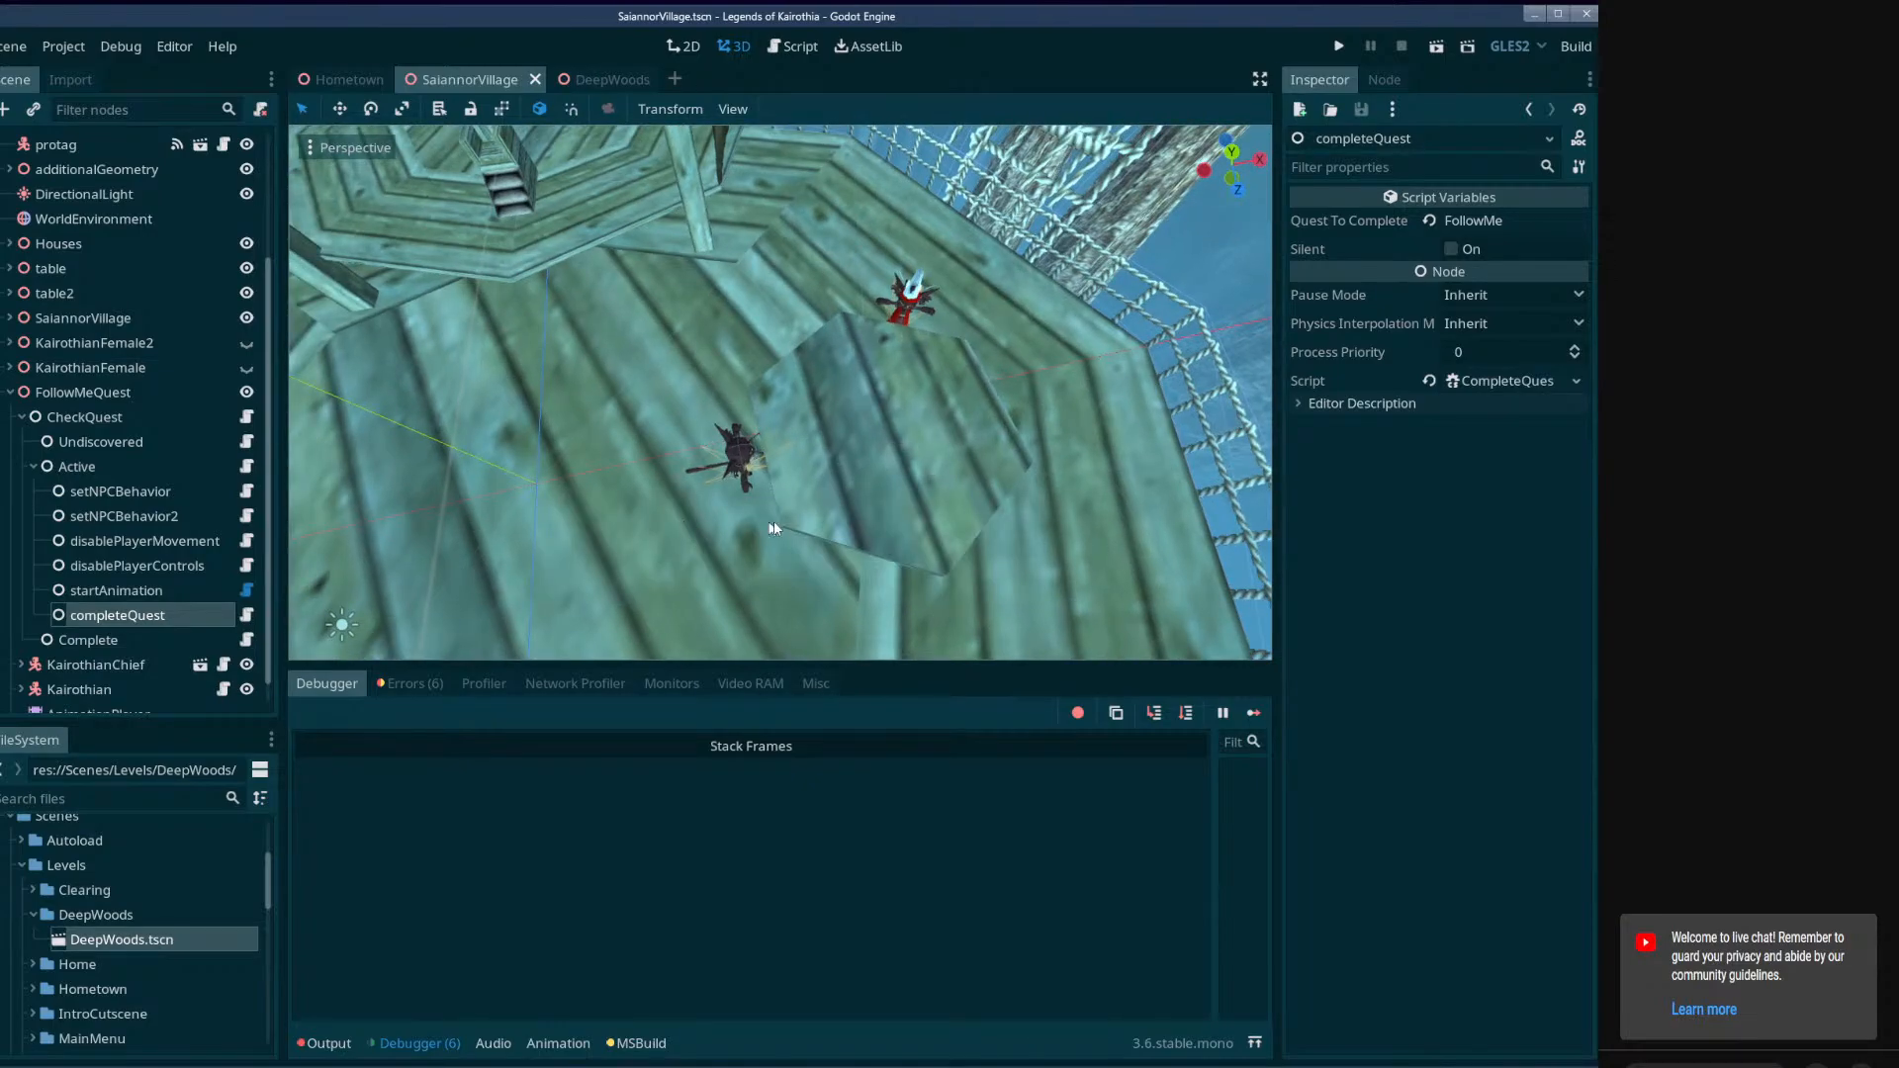
Delete the completeQuest node from FollowMeQuest's Active node and save the SaiannorVillage scene.
right_drag(773, 528, 950, 336)
key(w)
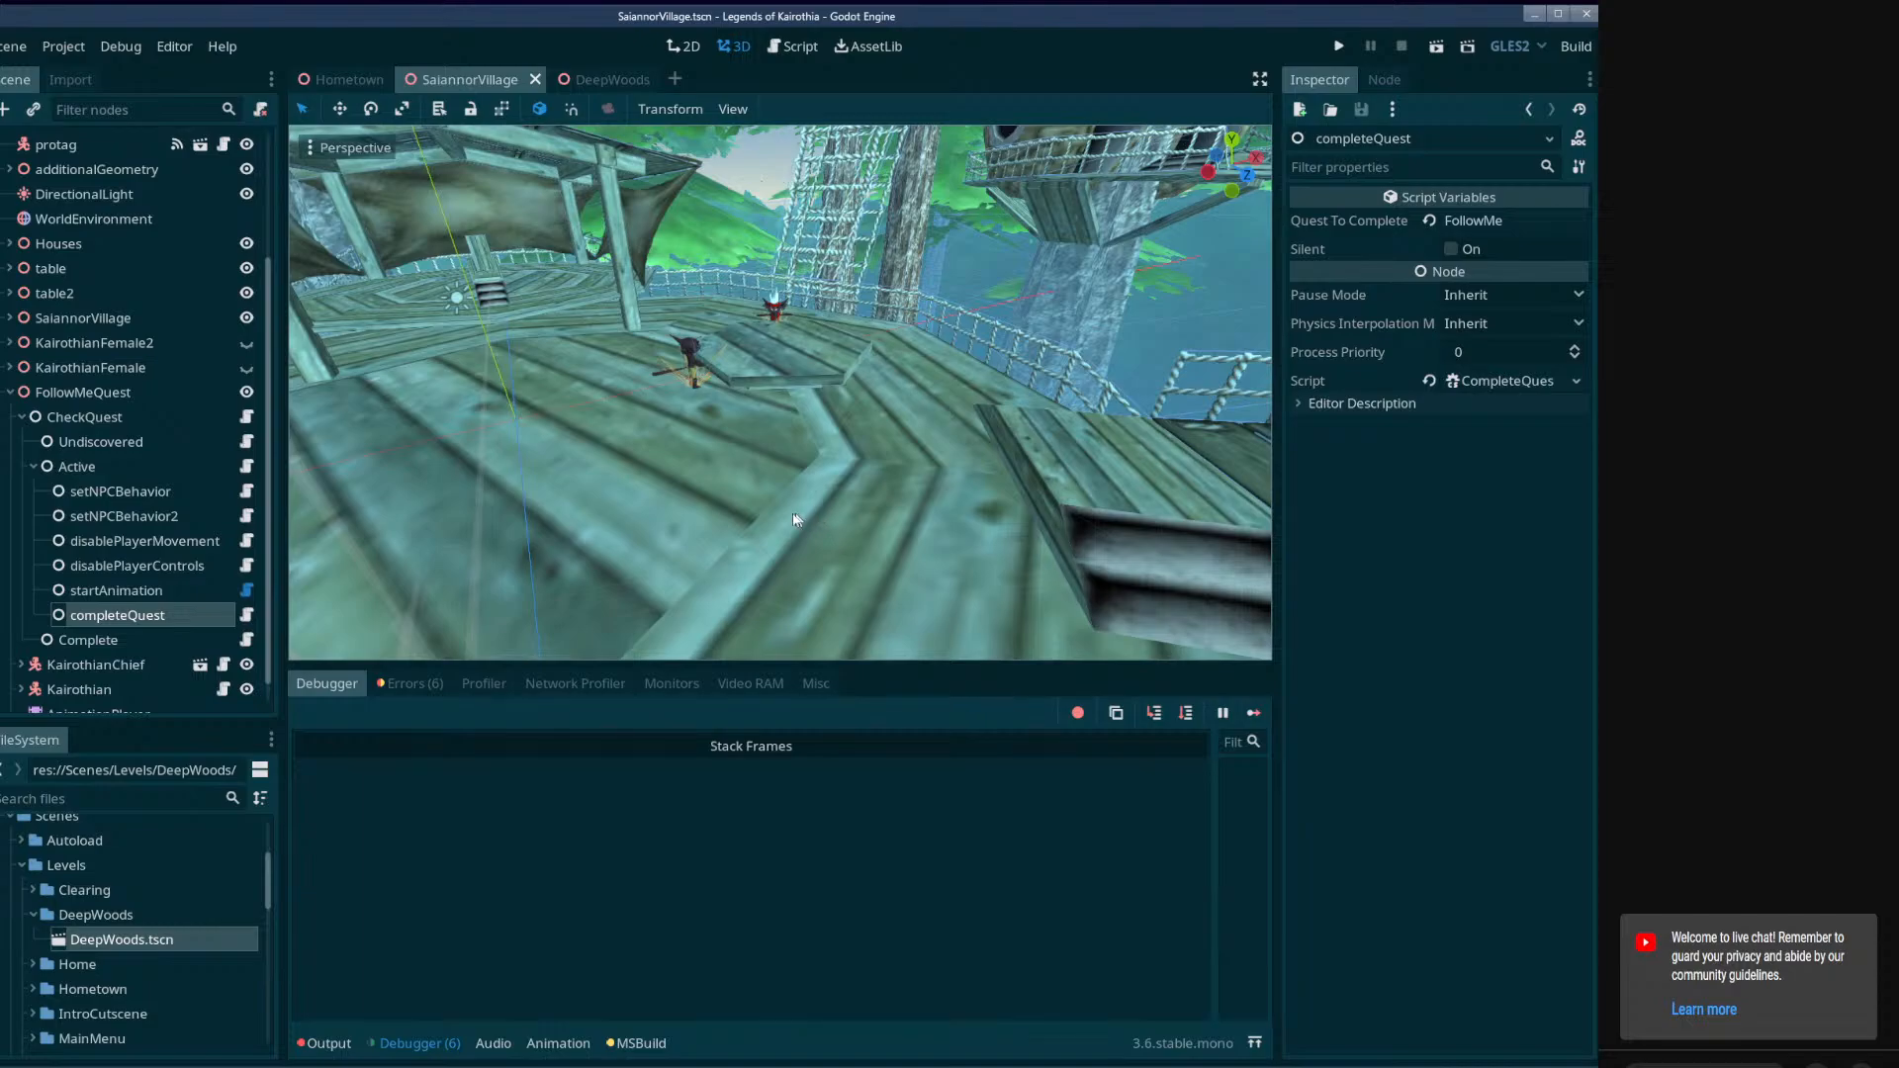
click(174, 590)
click(157, 615)
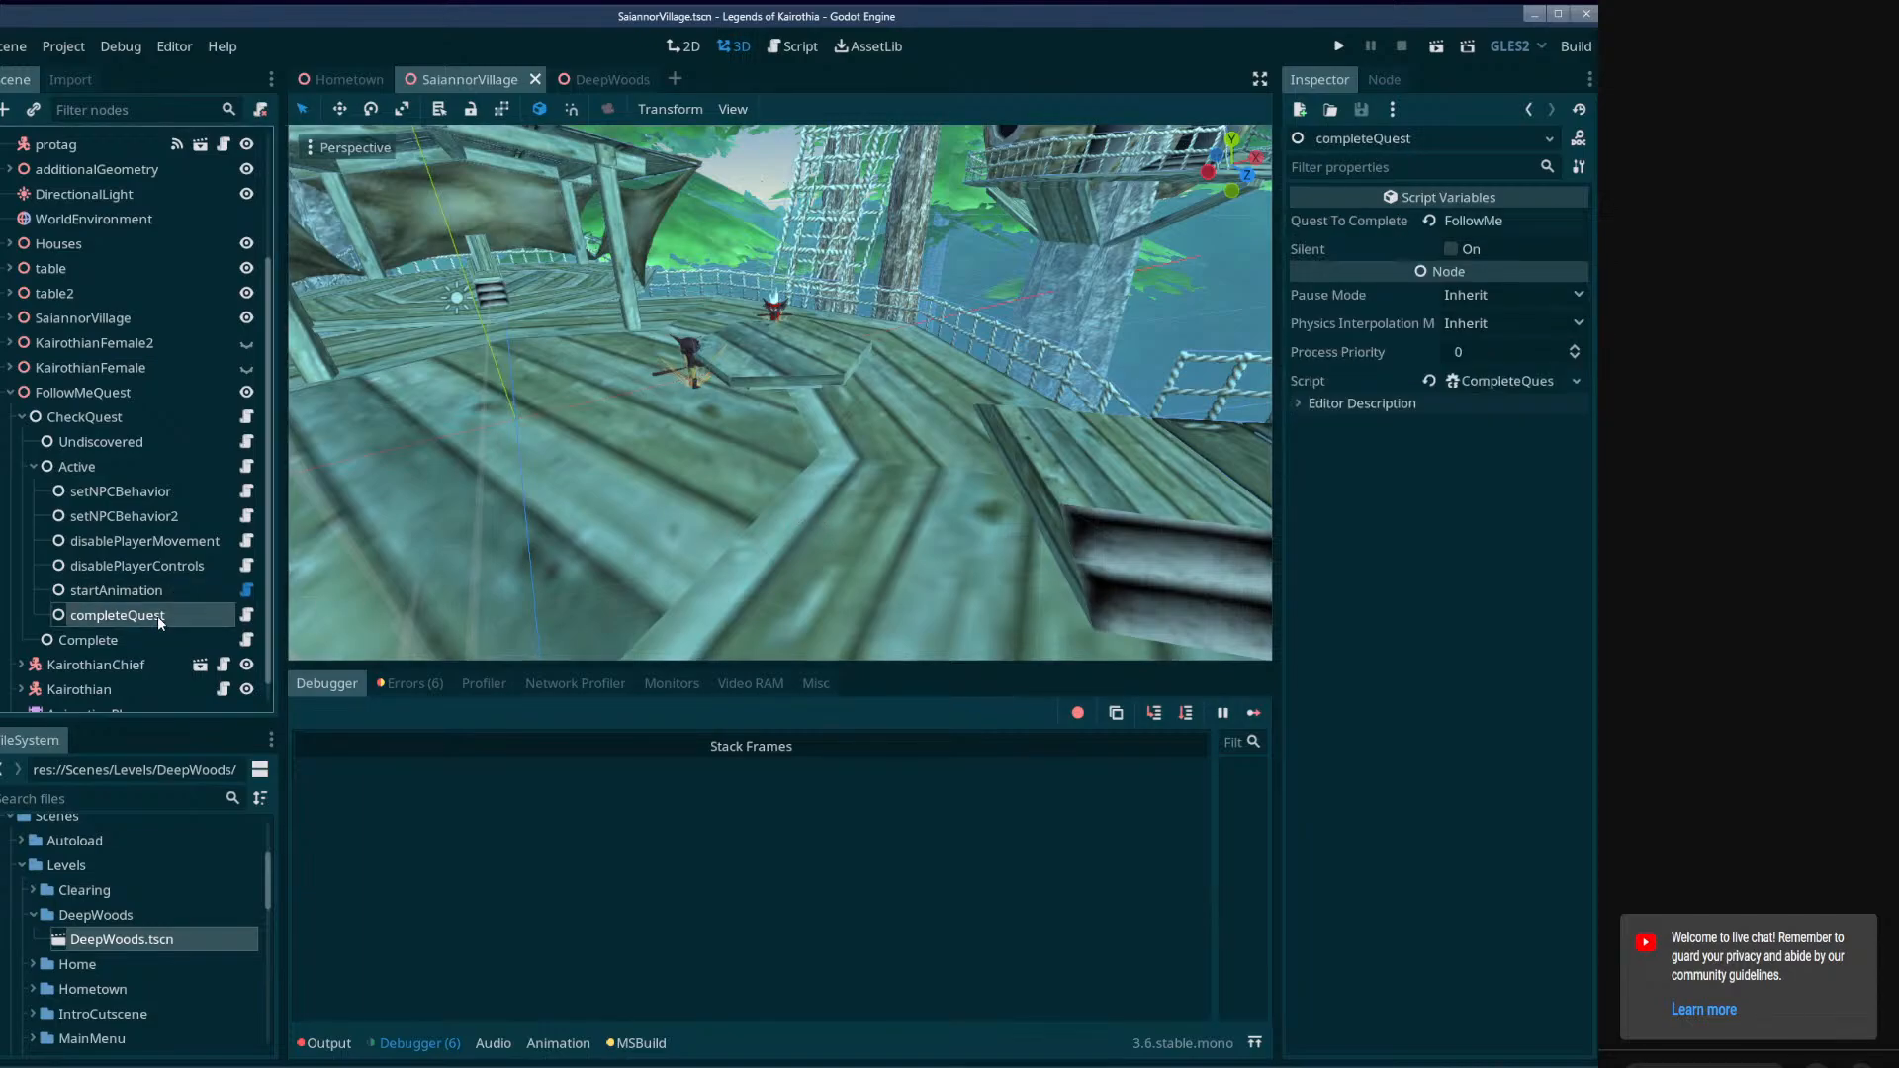
key(Delete)
click(742, 562)
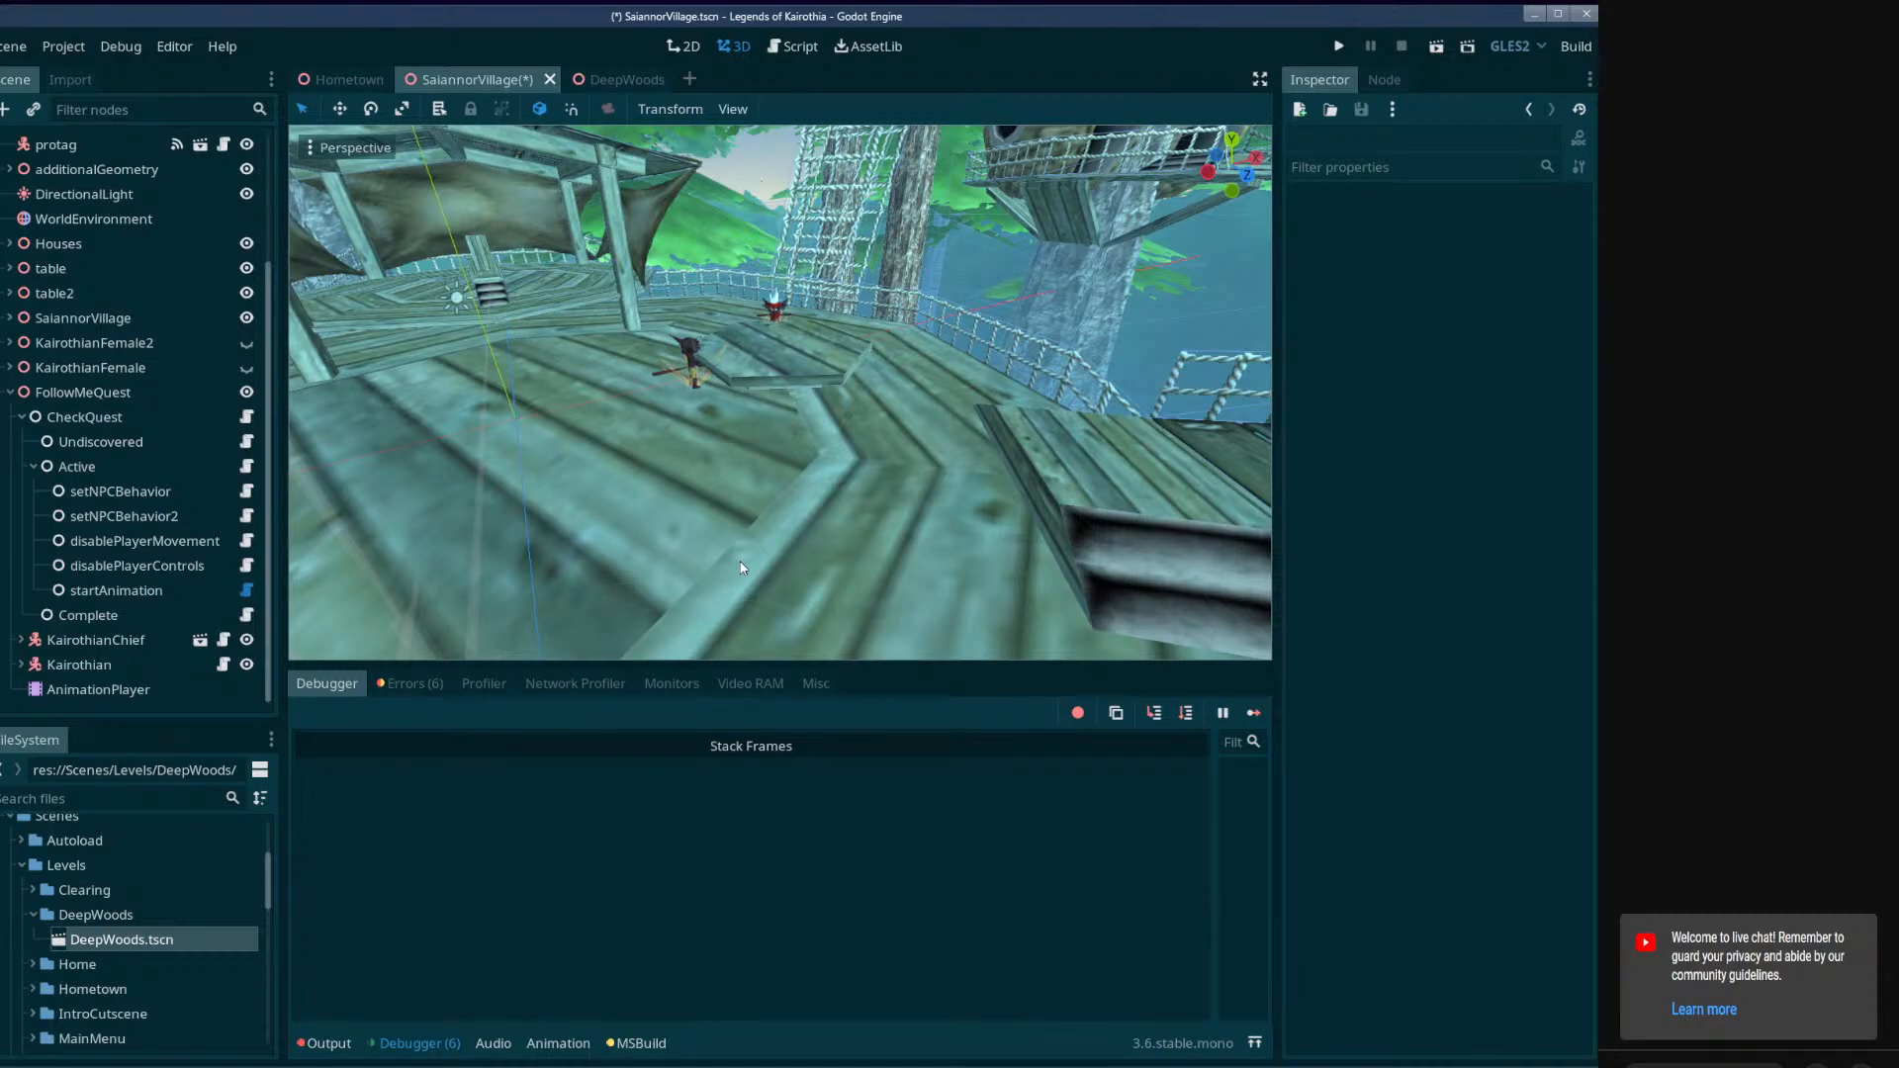
key(ctrl+s)
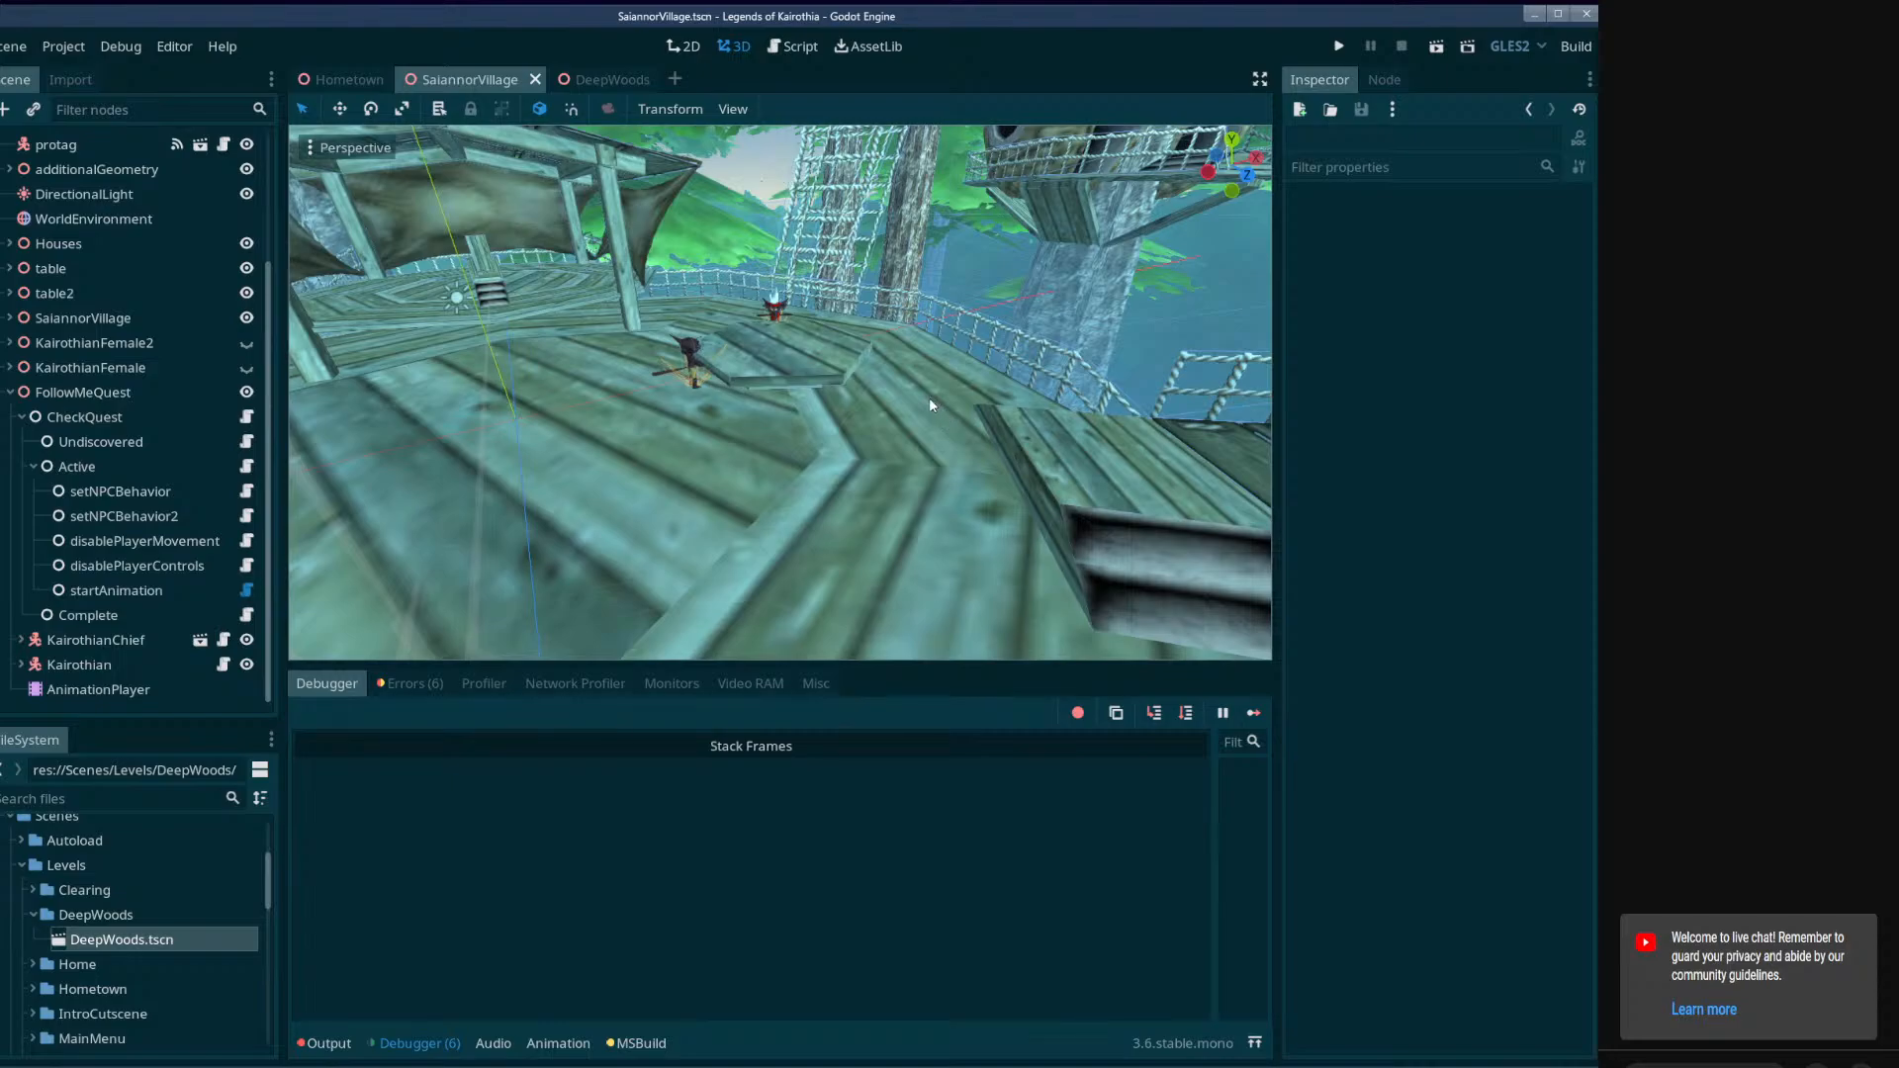
Open FollowMeQuest's AnimationPlayer for animation editing and examine where the Kairothian characters stand on the village deck.
click(86, 690)
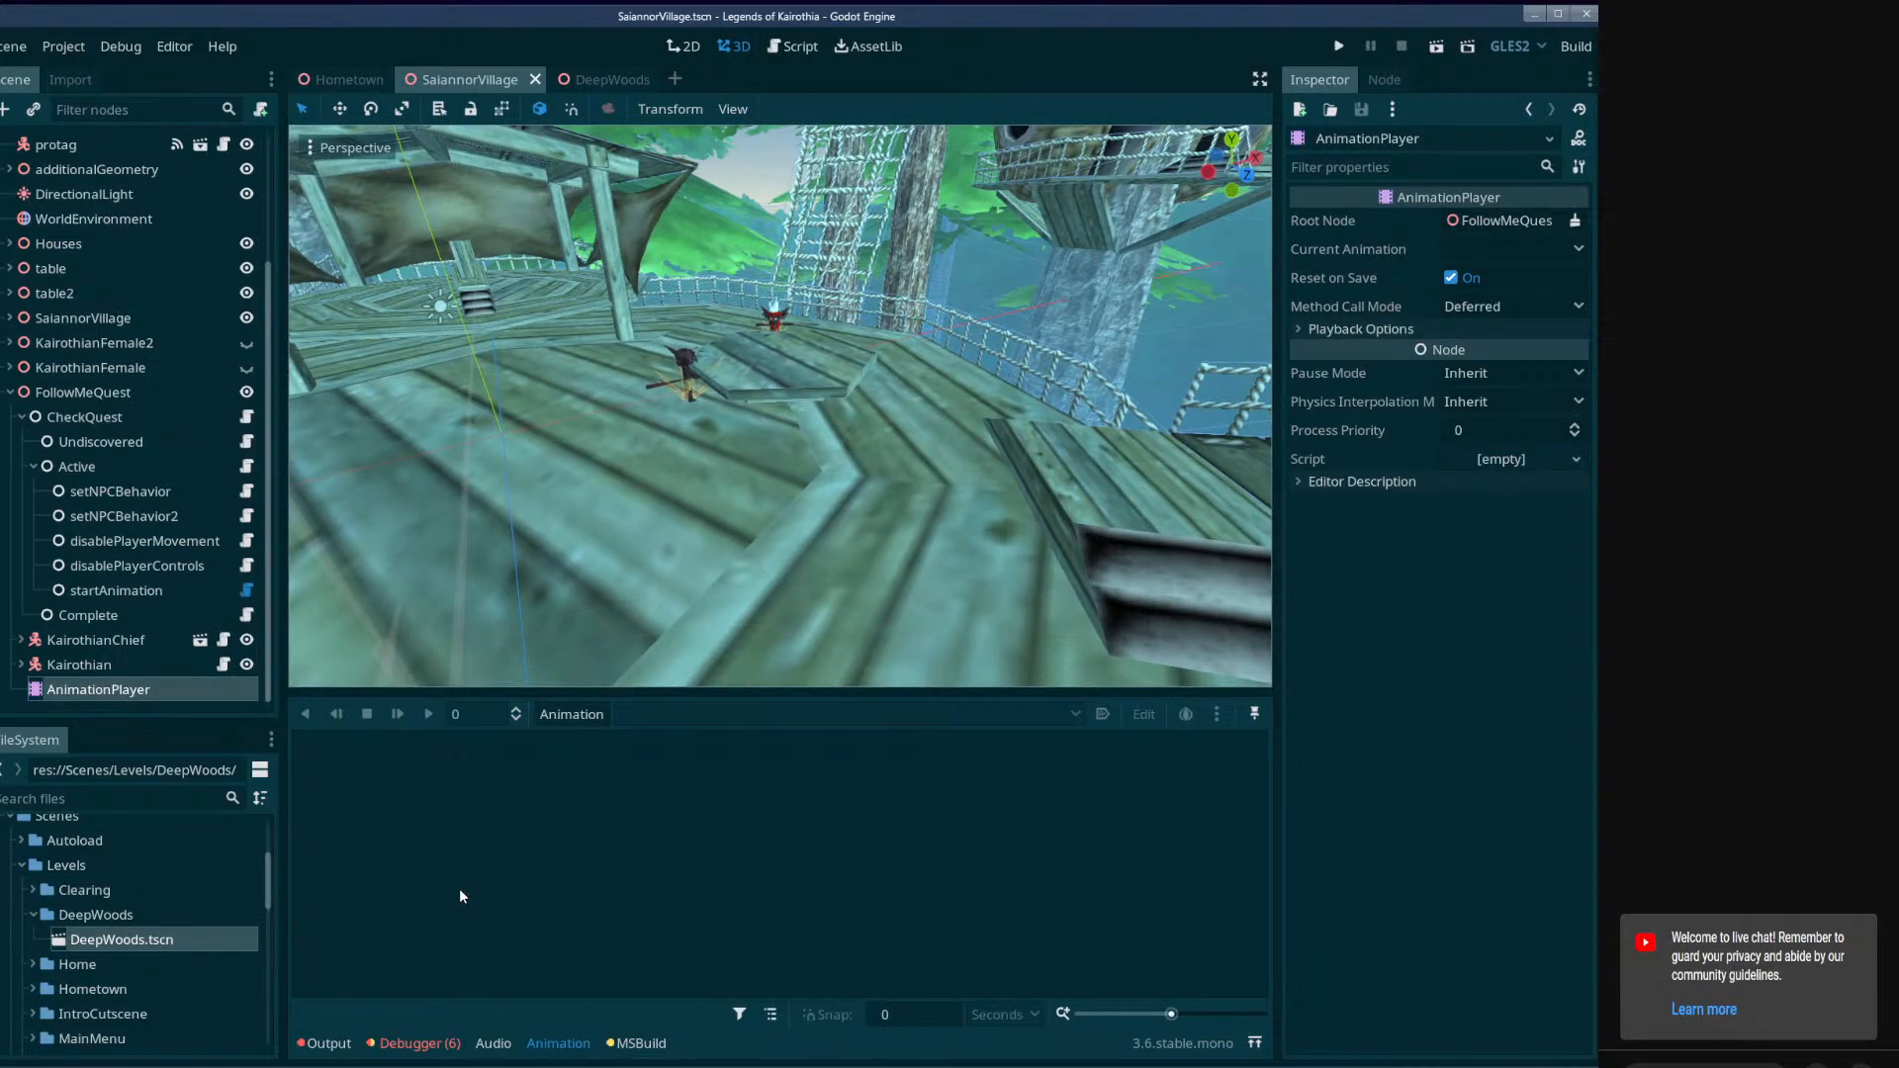
click(123, 666)
click(123, 688)
right_drag(746, 506, 702, 458)
key(w)
key(w)
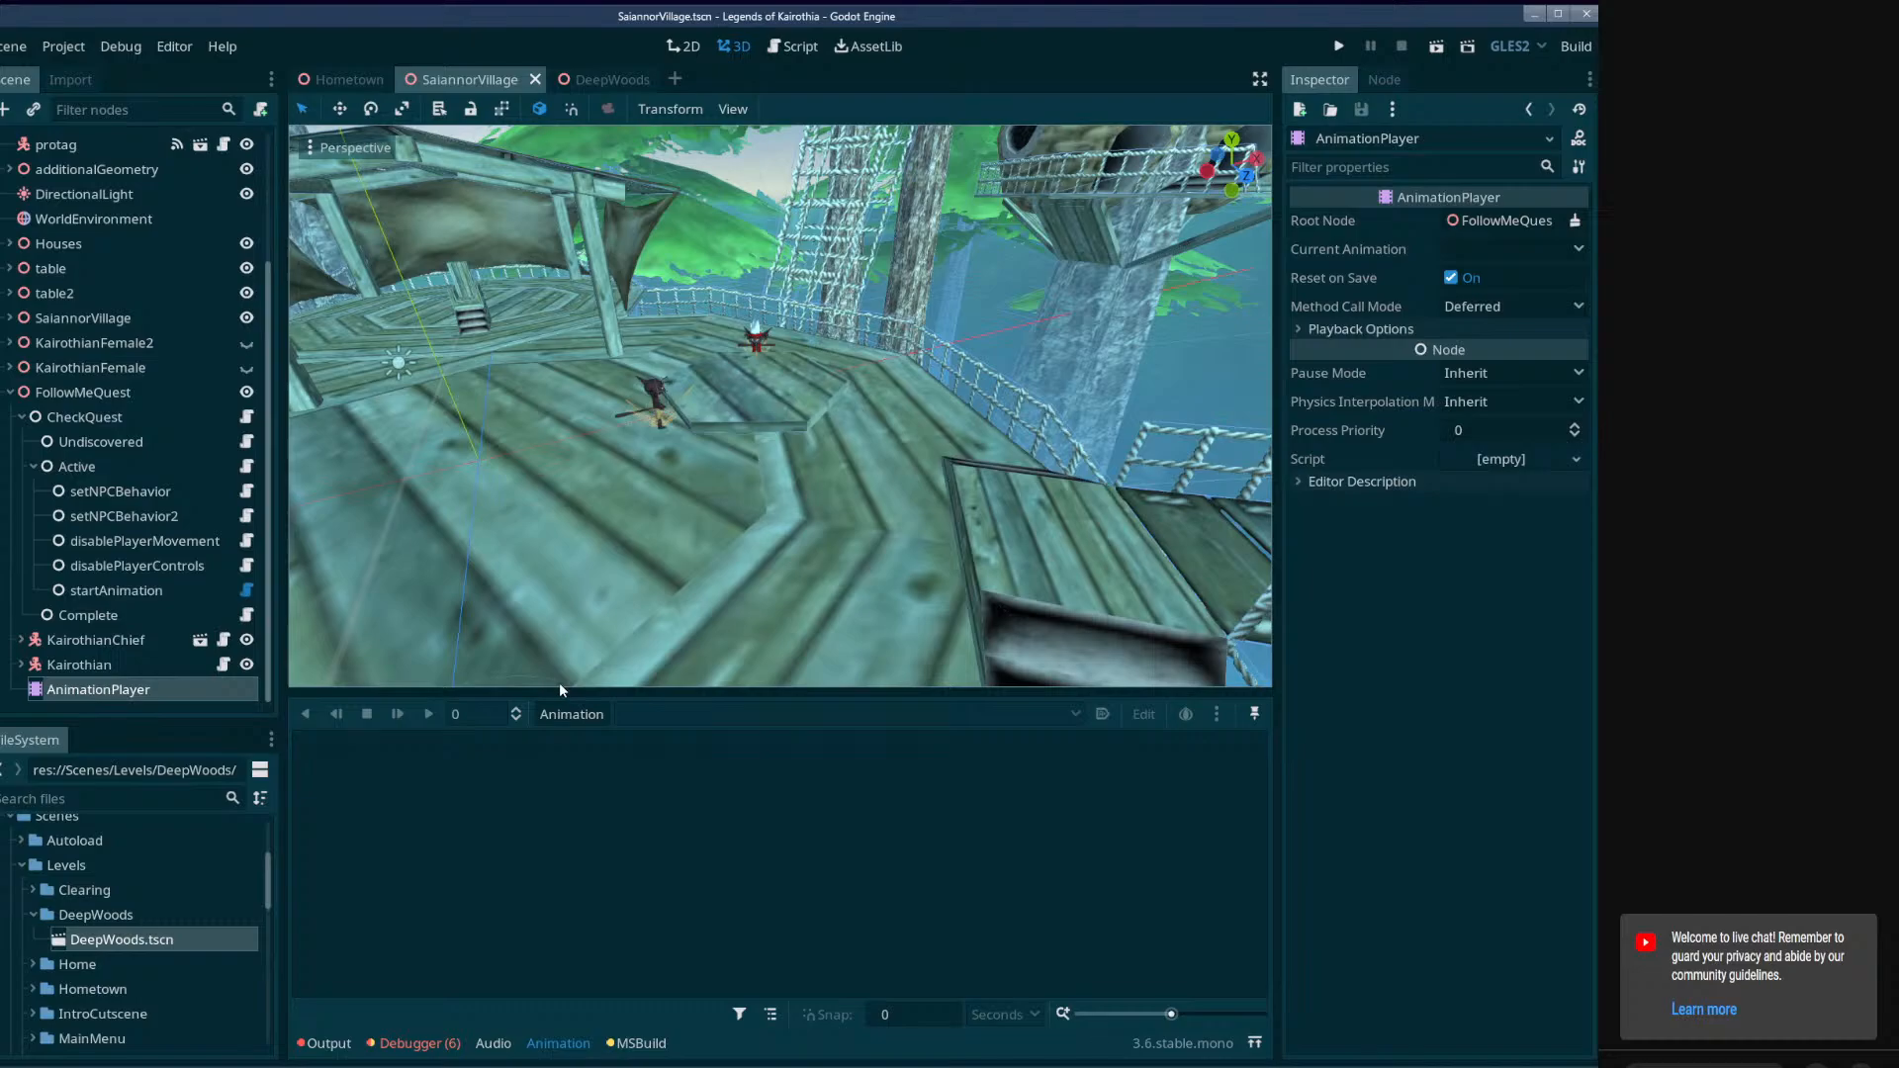
right_drag(580, 655, 550, 597)
key(w)
right_drag(780, 405, 792, 411)
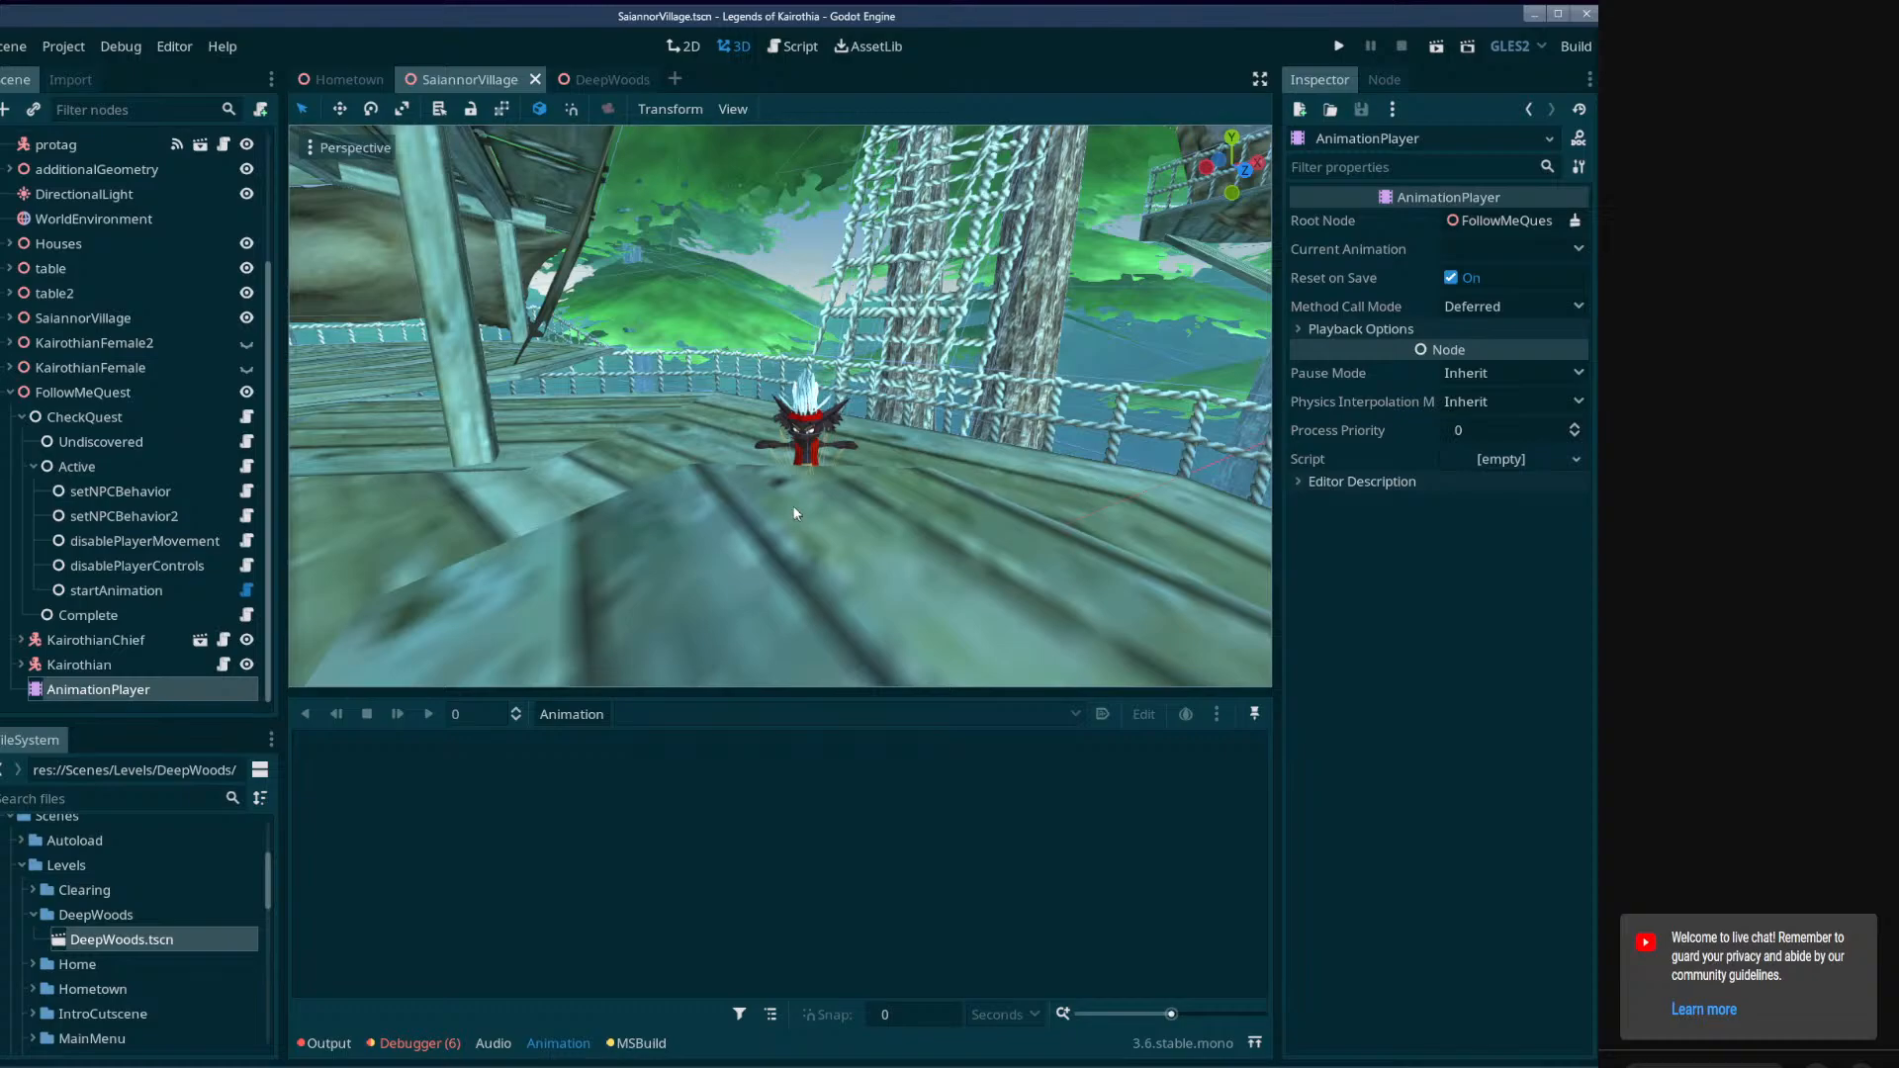
Check the settings of the disablePlayerControls and startAnimation nodes under Active.
click(199, 589)
click(195, 566)
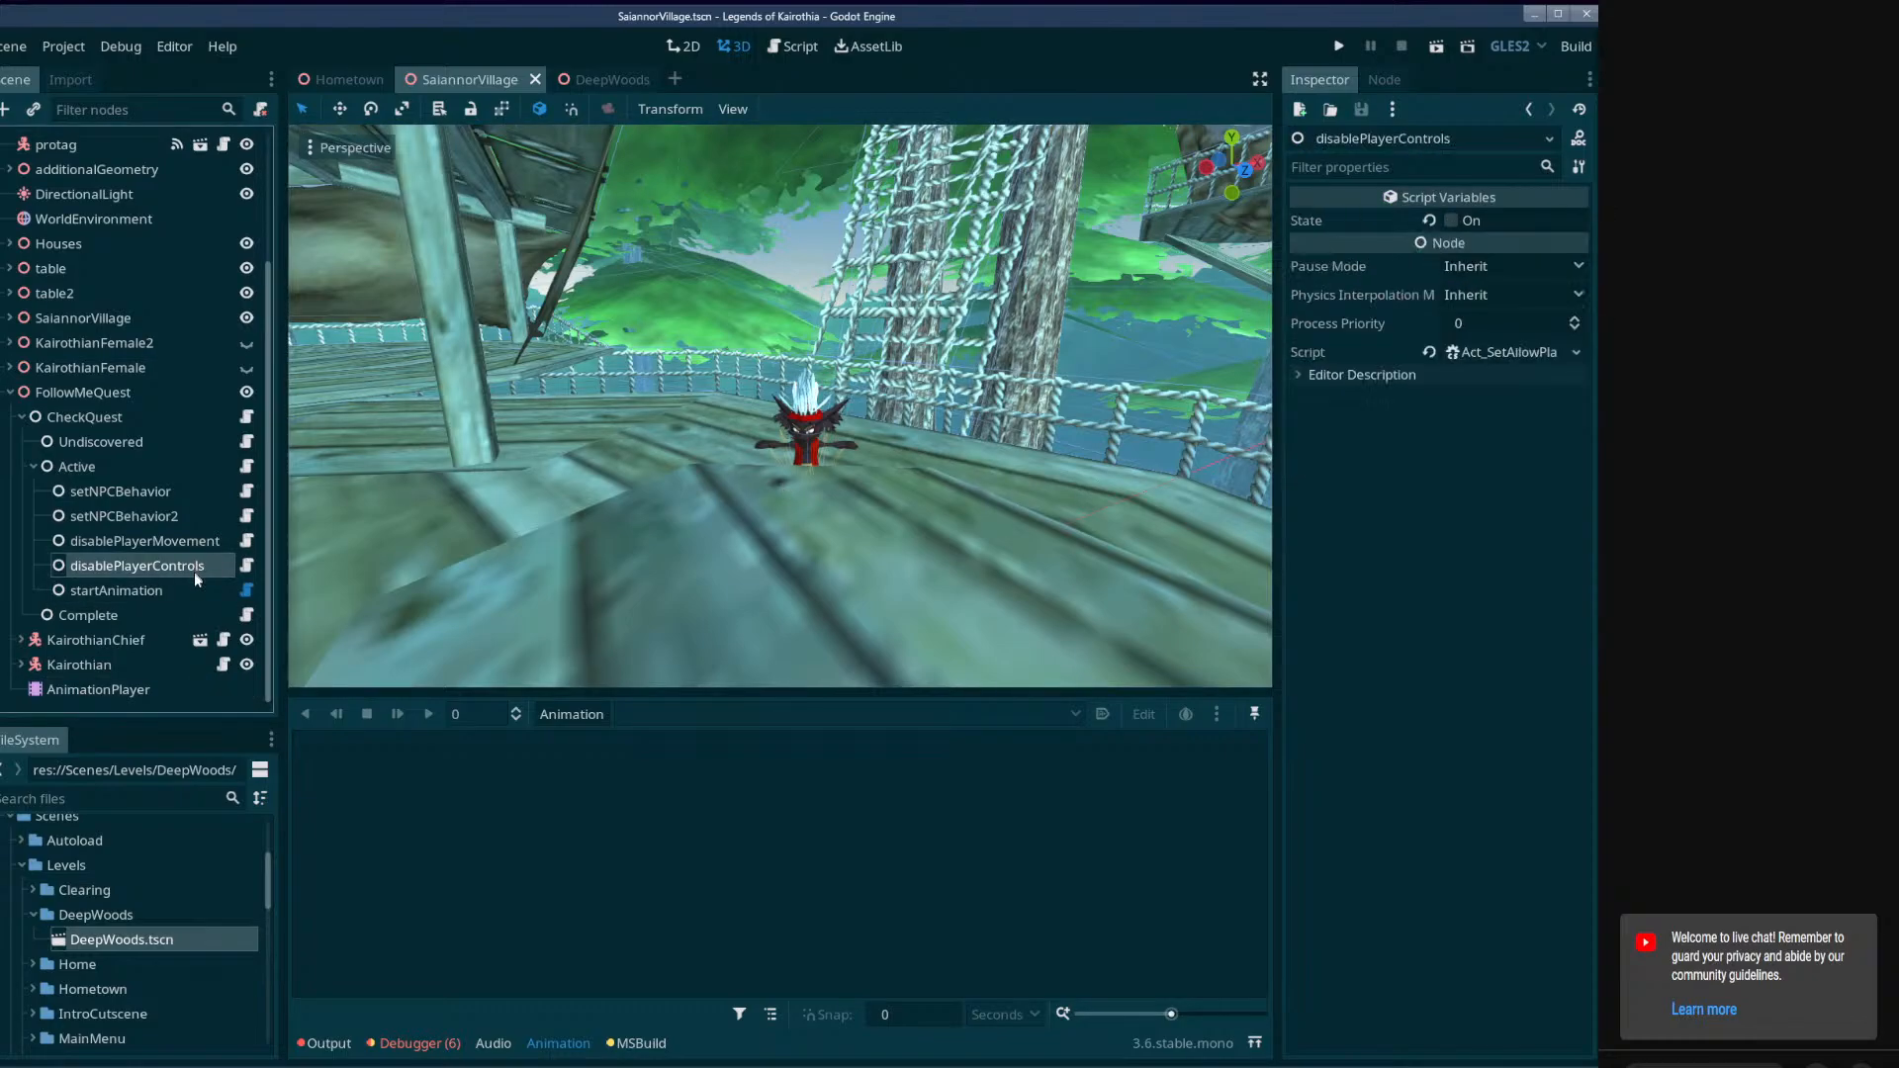
click(194, 589)
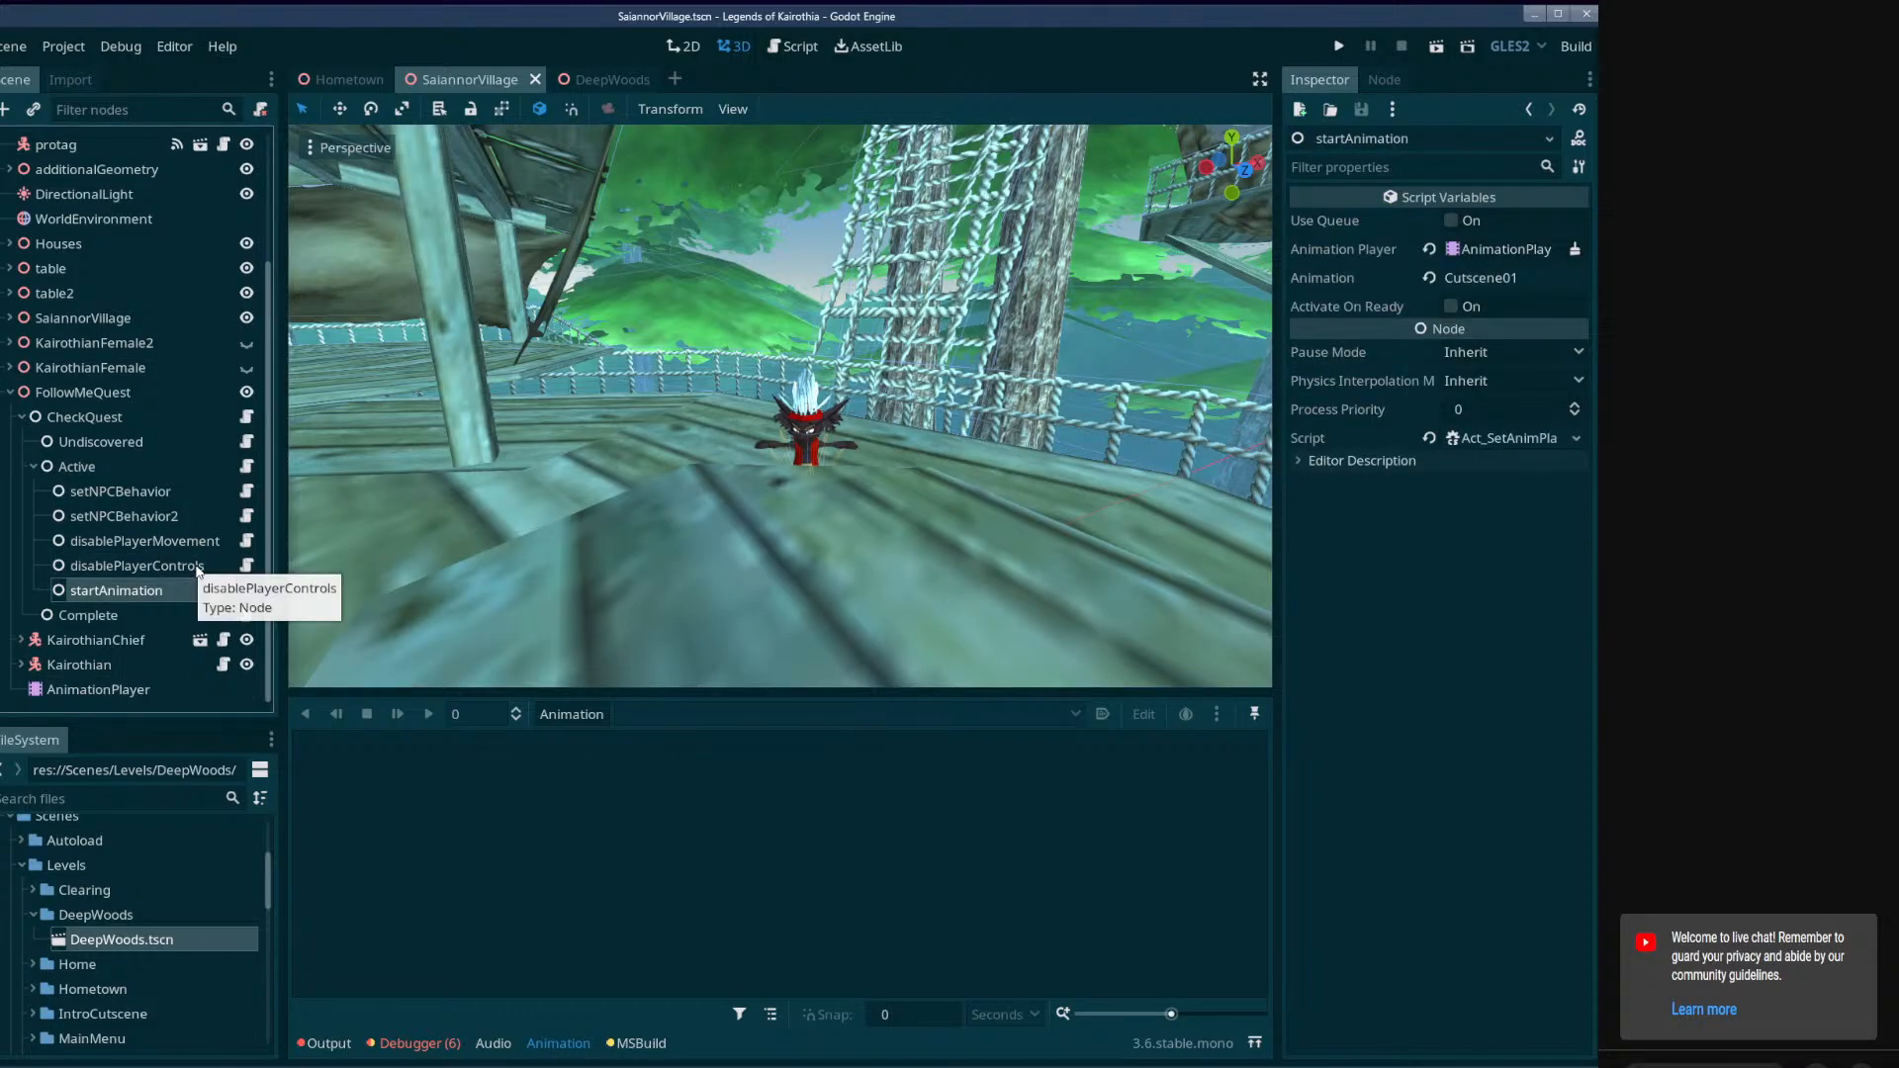
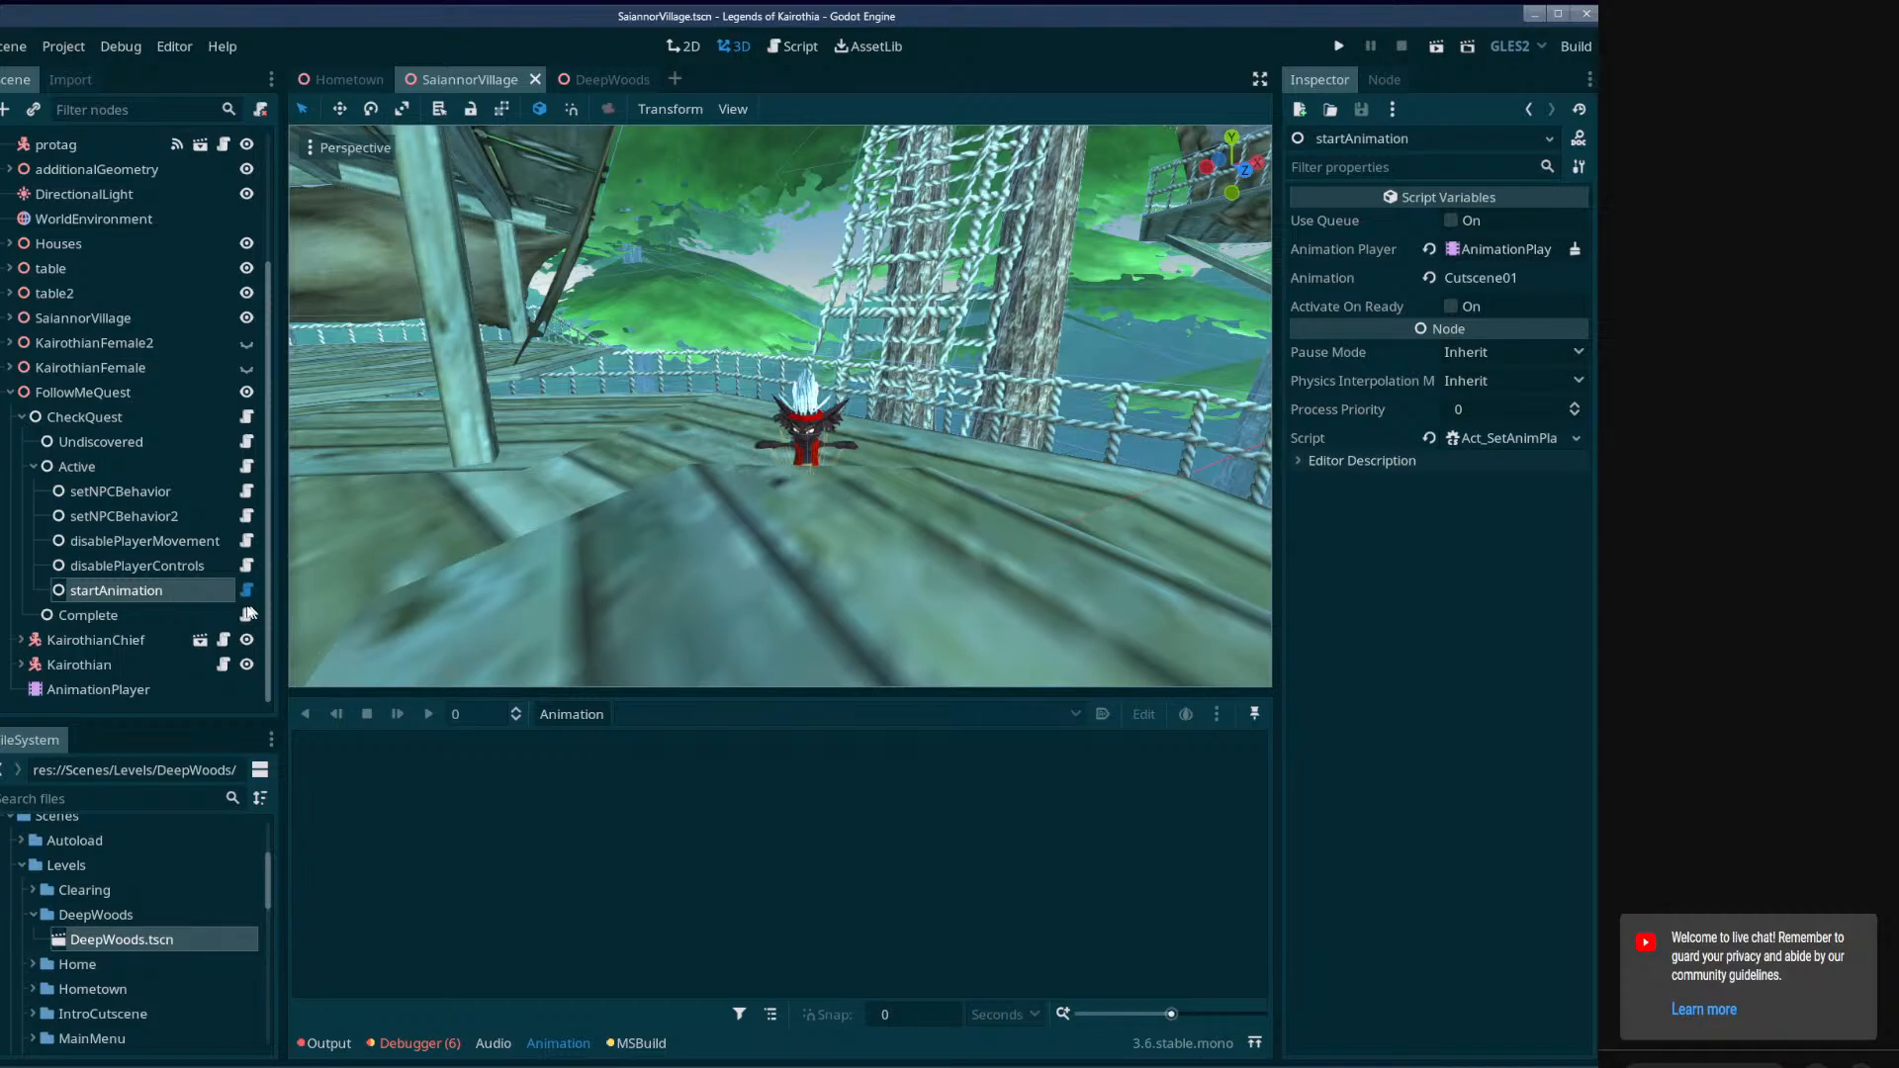
Check the settings of the Complete node and examine the village deck and bridge around the Kairothian characters.
click(187, 614)
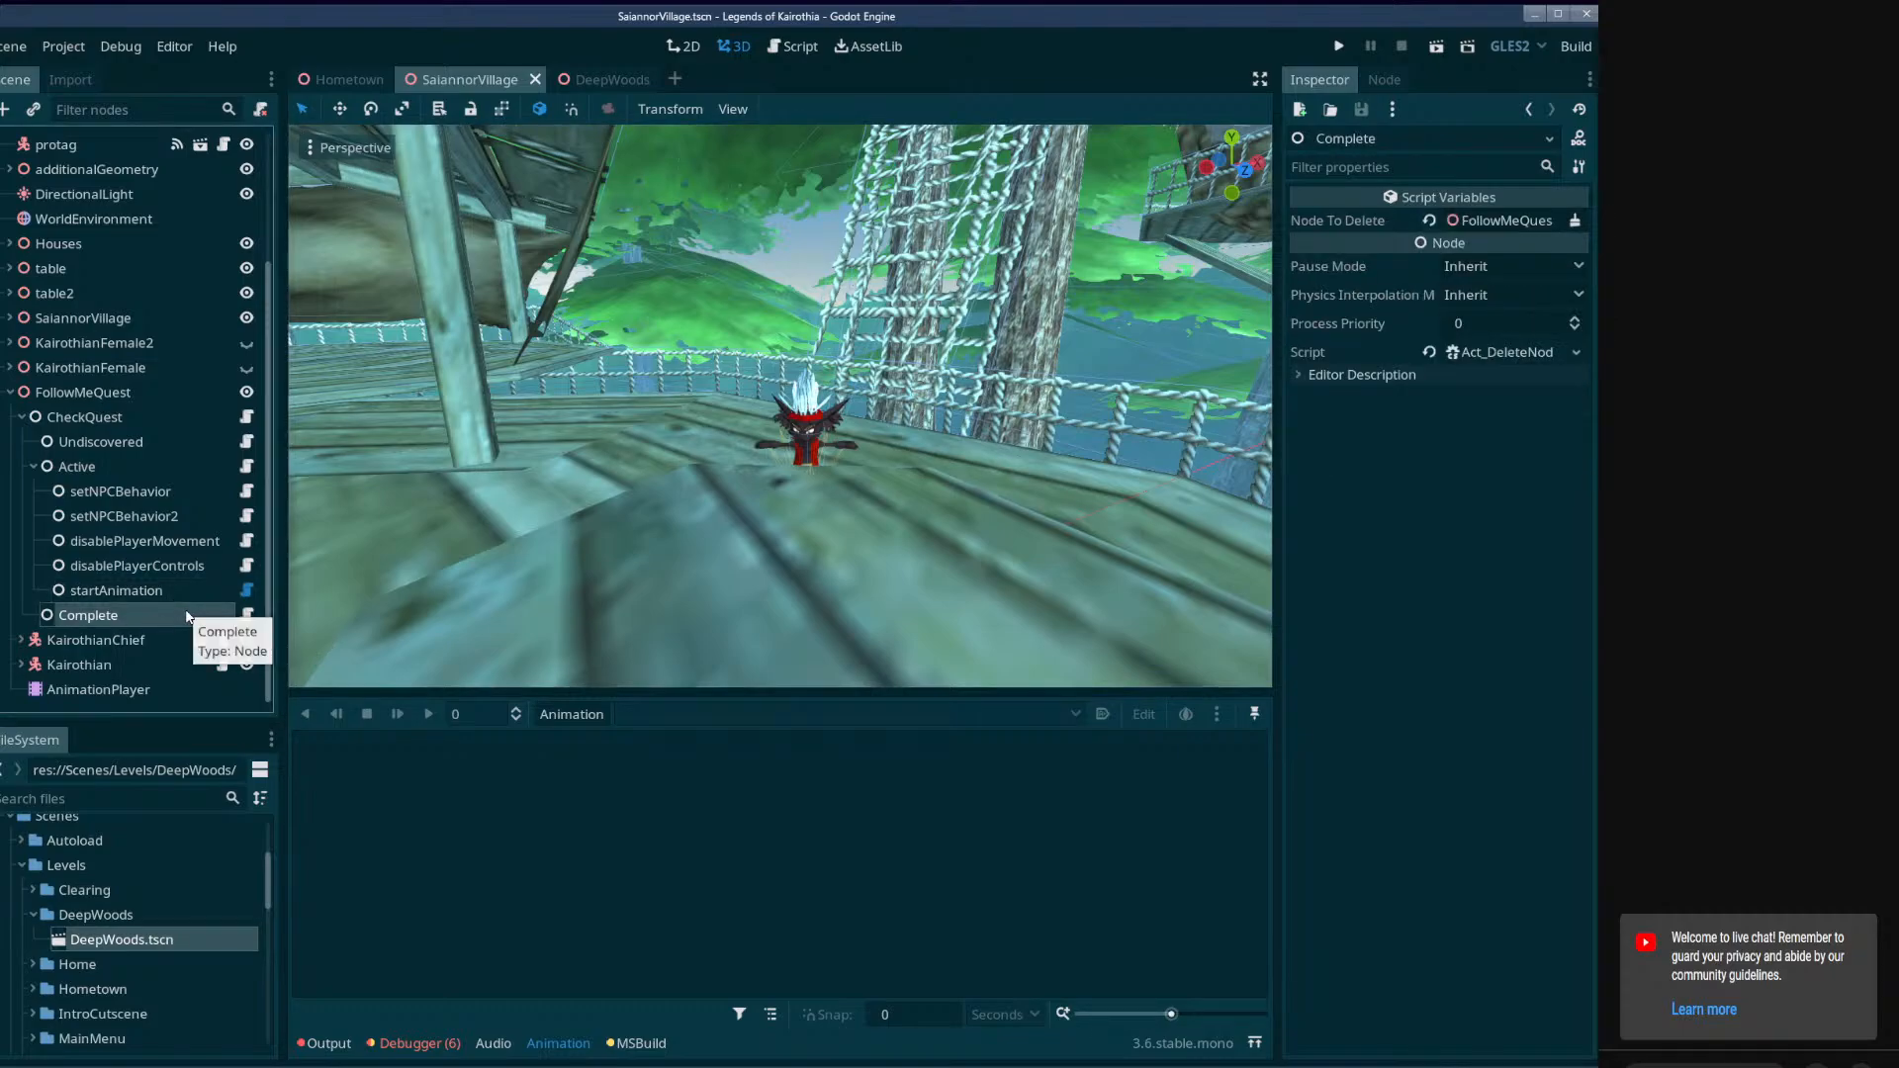
click(34, 466)
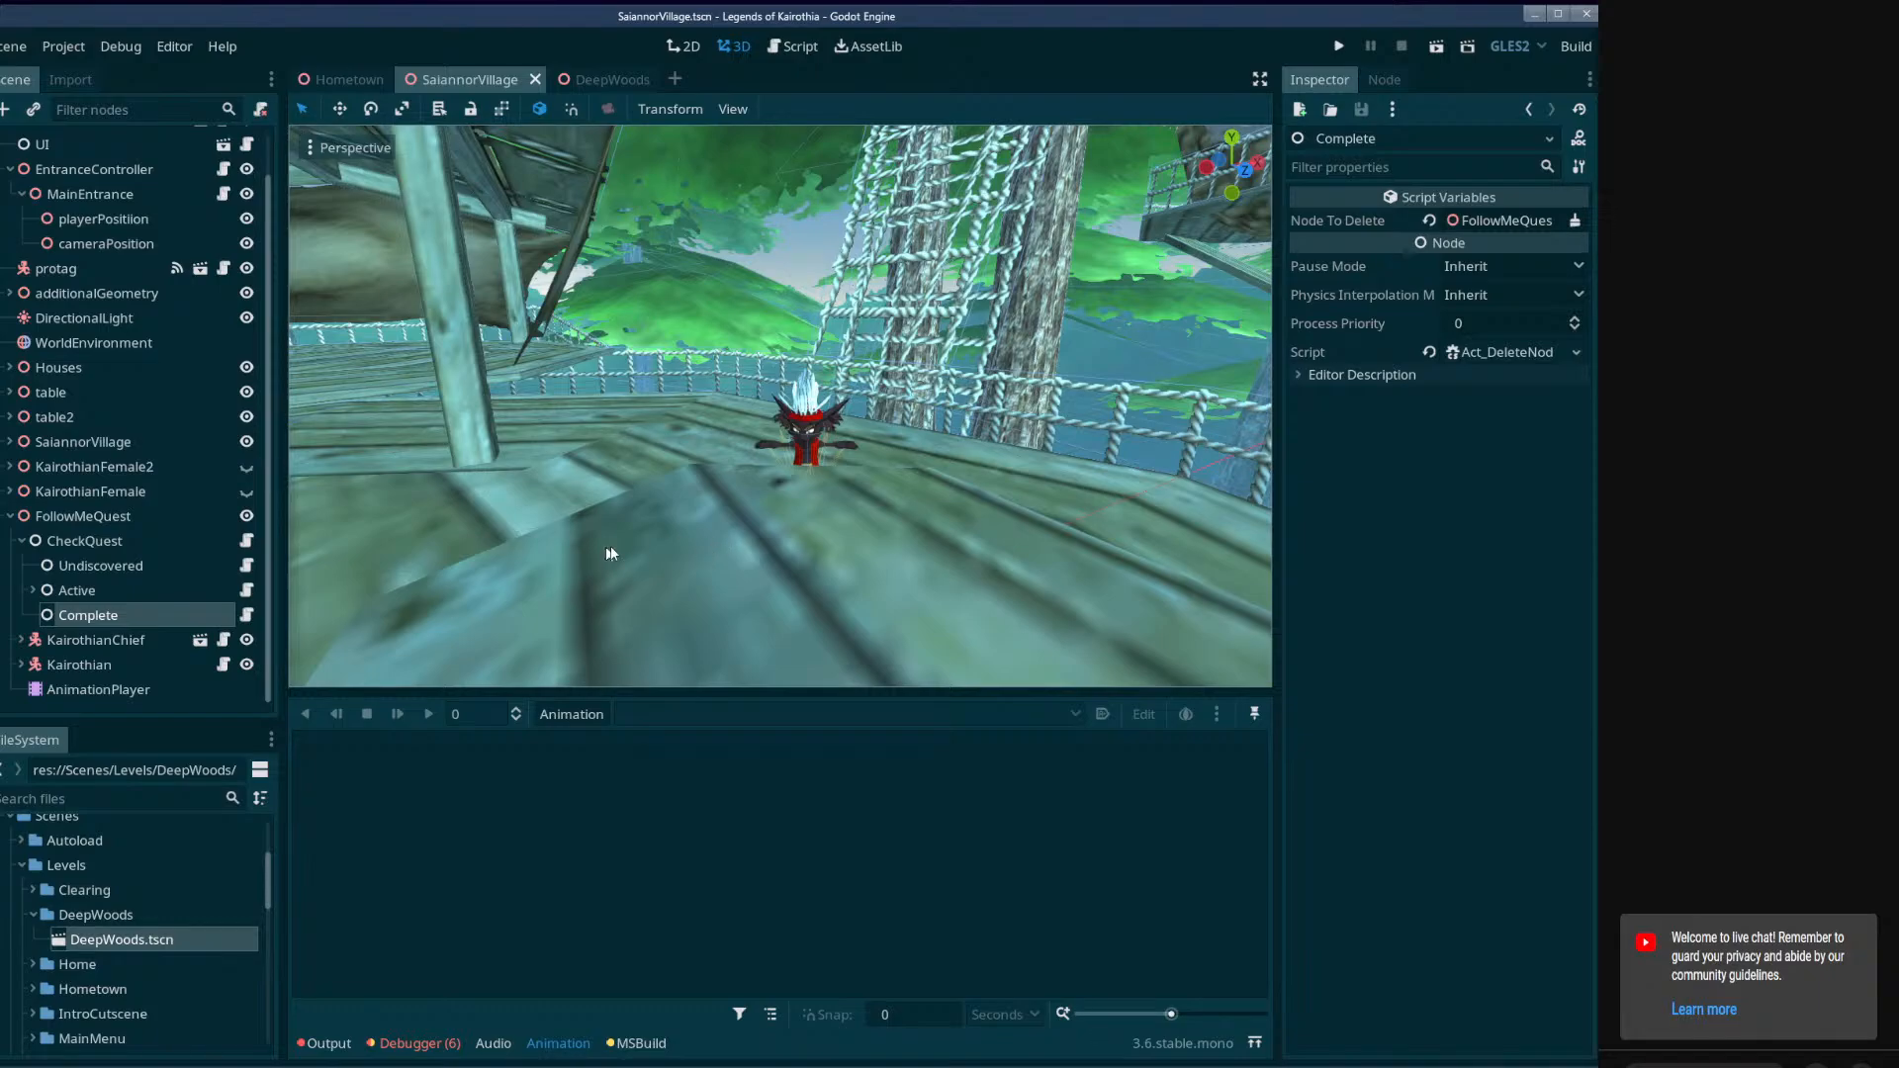
key(w)
right_drag(609, 549, 1211, 599)
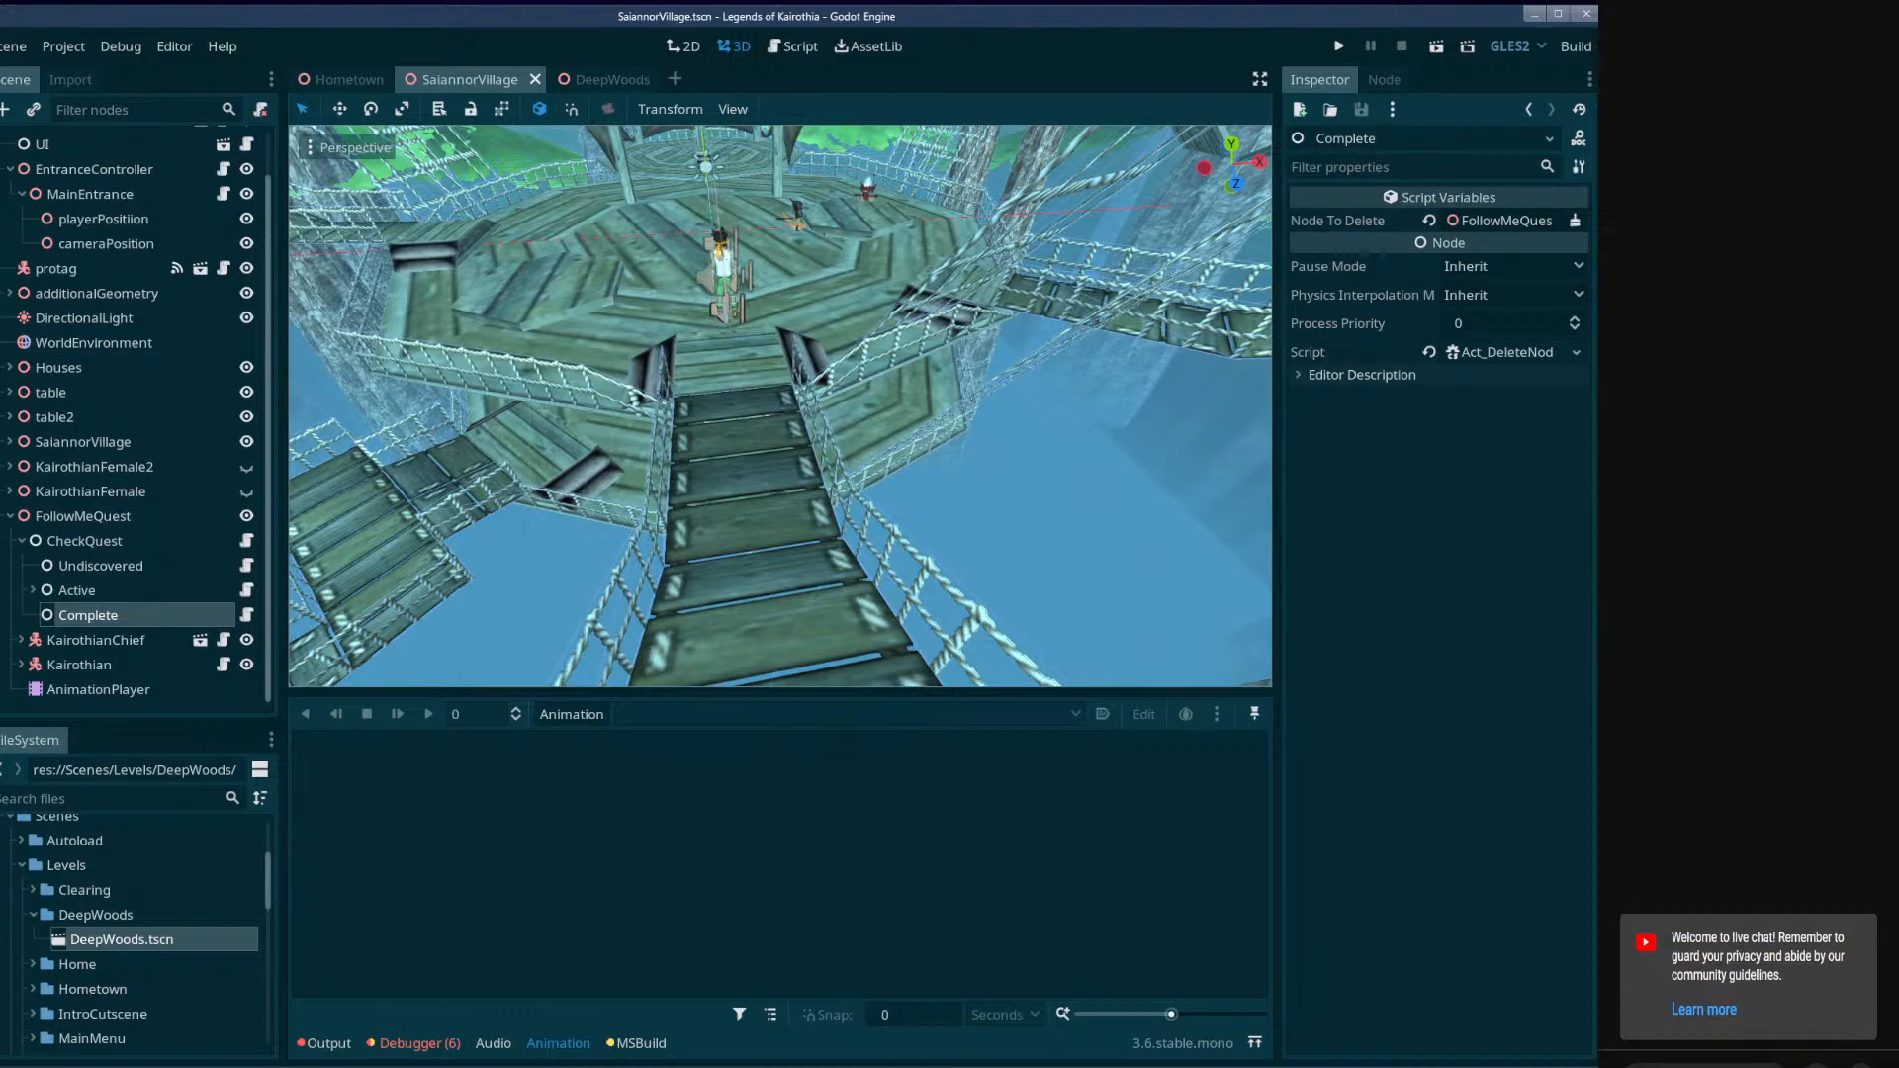
right_drag(1212, 598, 1459, 638)
key(w)
right_drag(890, 445, 470, 301)
key(w)
key(w)
mouse_move(900, 491)
right_down()
mouse_move(915, 484)
mouse_move(924, 554)
mouse_move(899, 491)
right_up()
key(s)
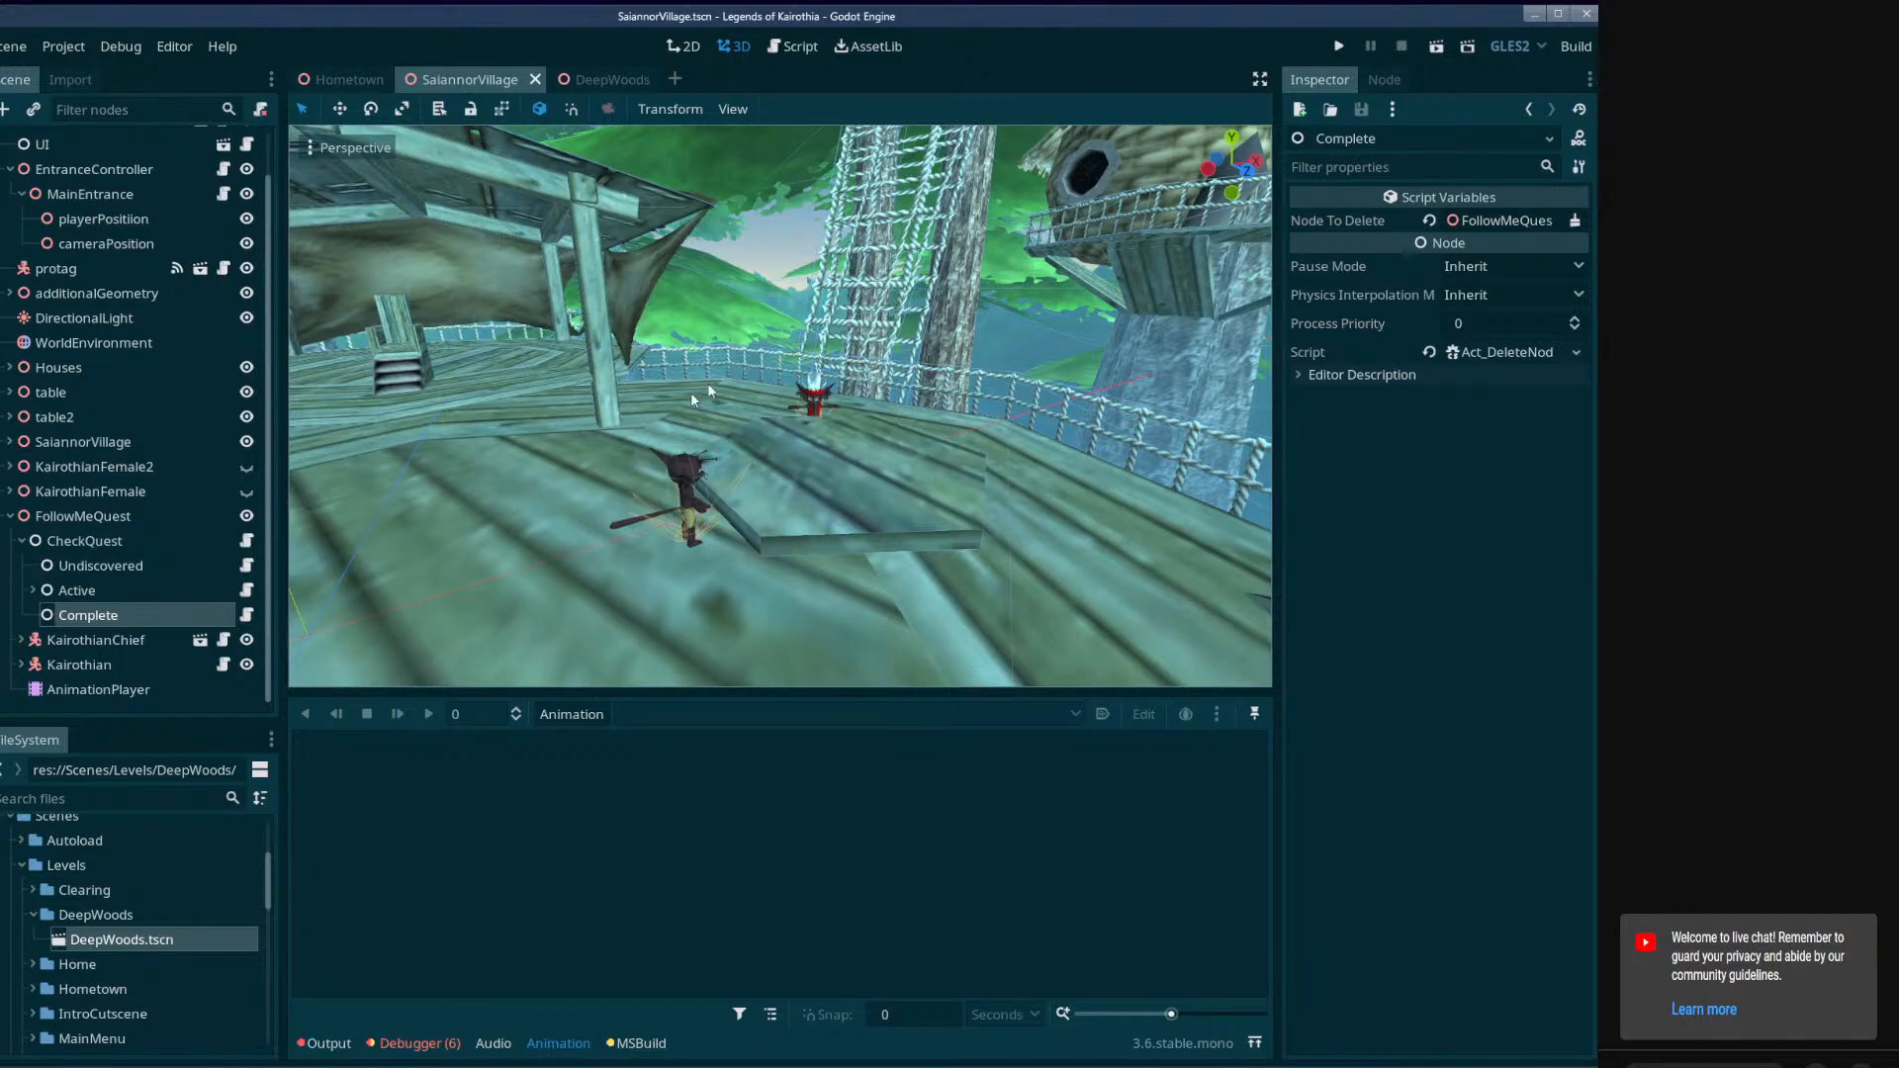
Hide the FollowMeQuest node and show it again.
click(176, 516)
click(248, 515)
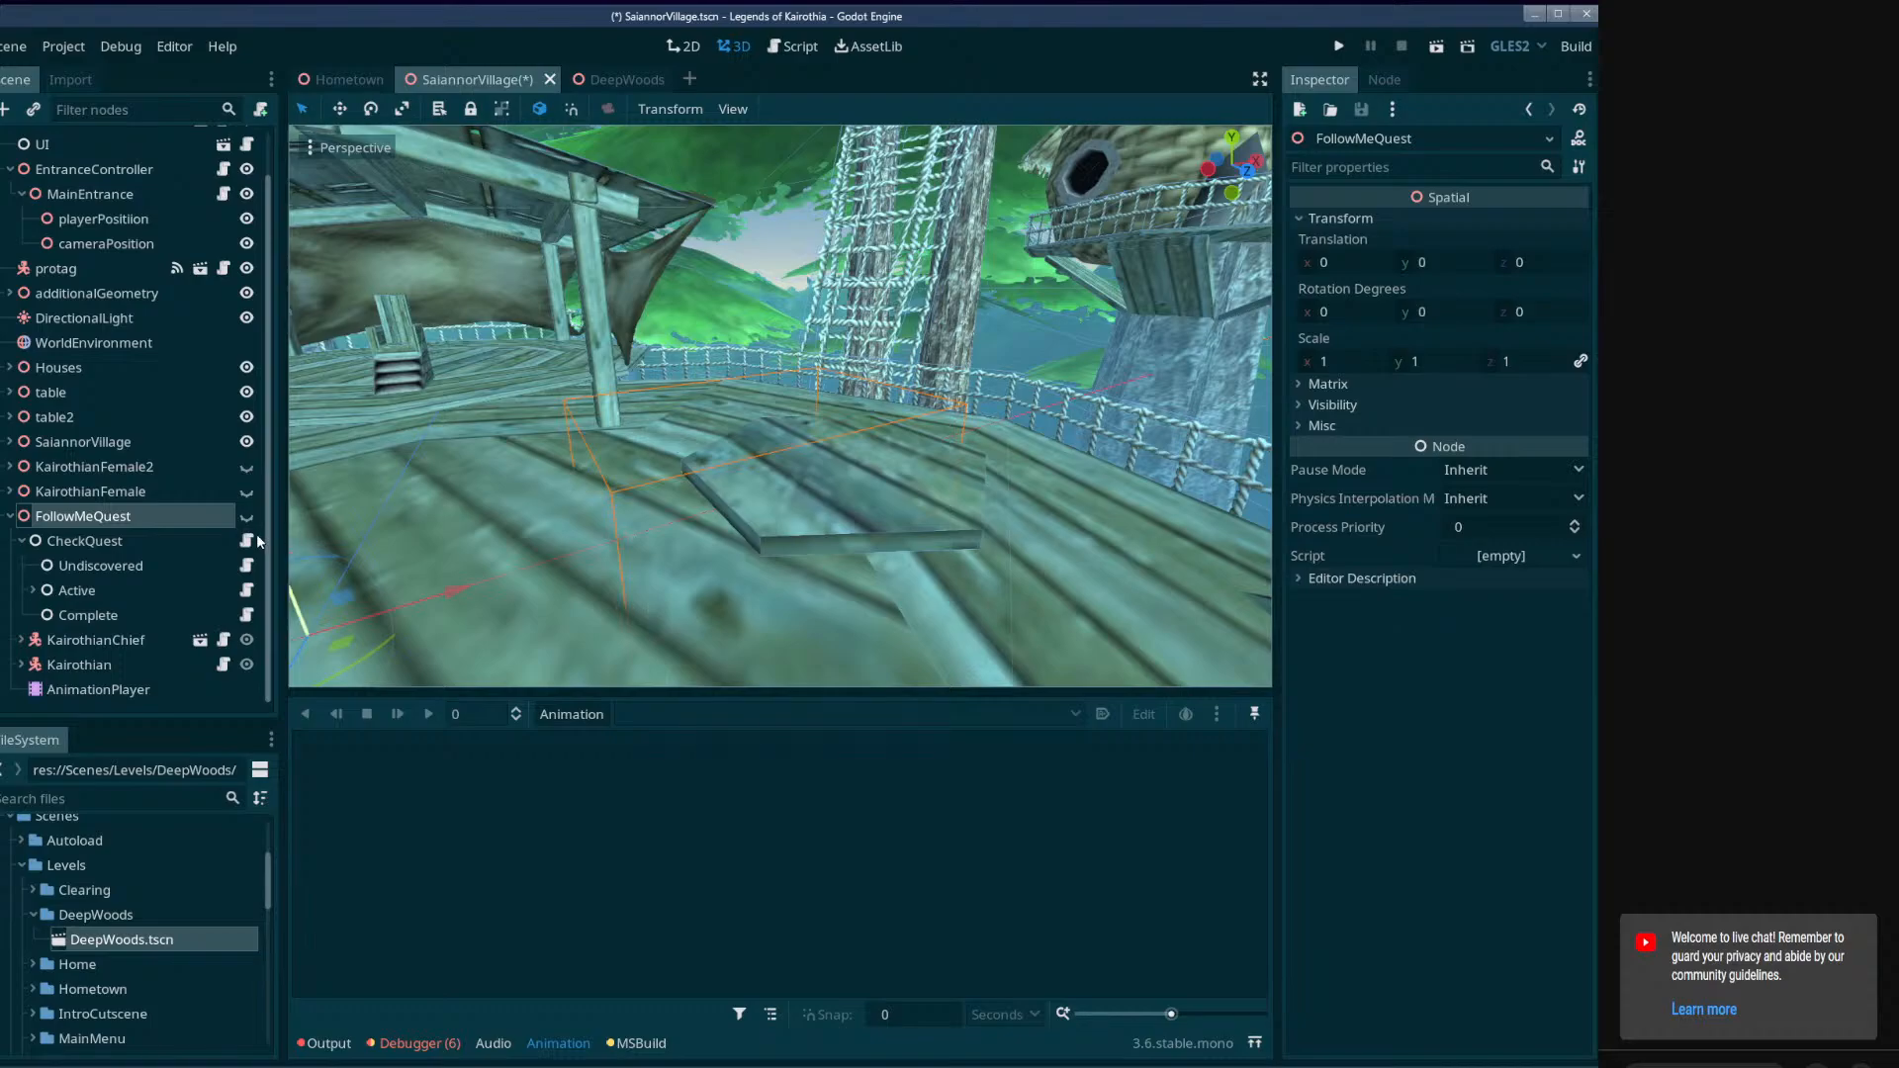
click(247, 516)
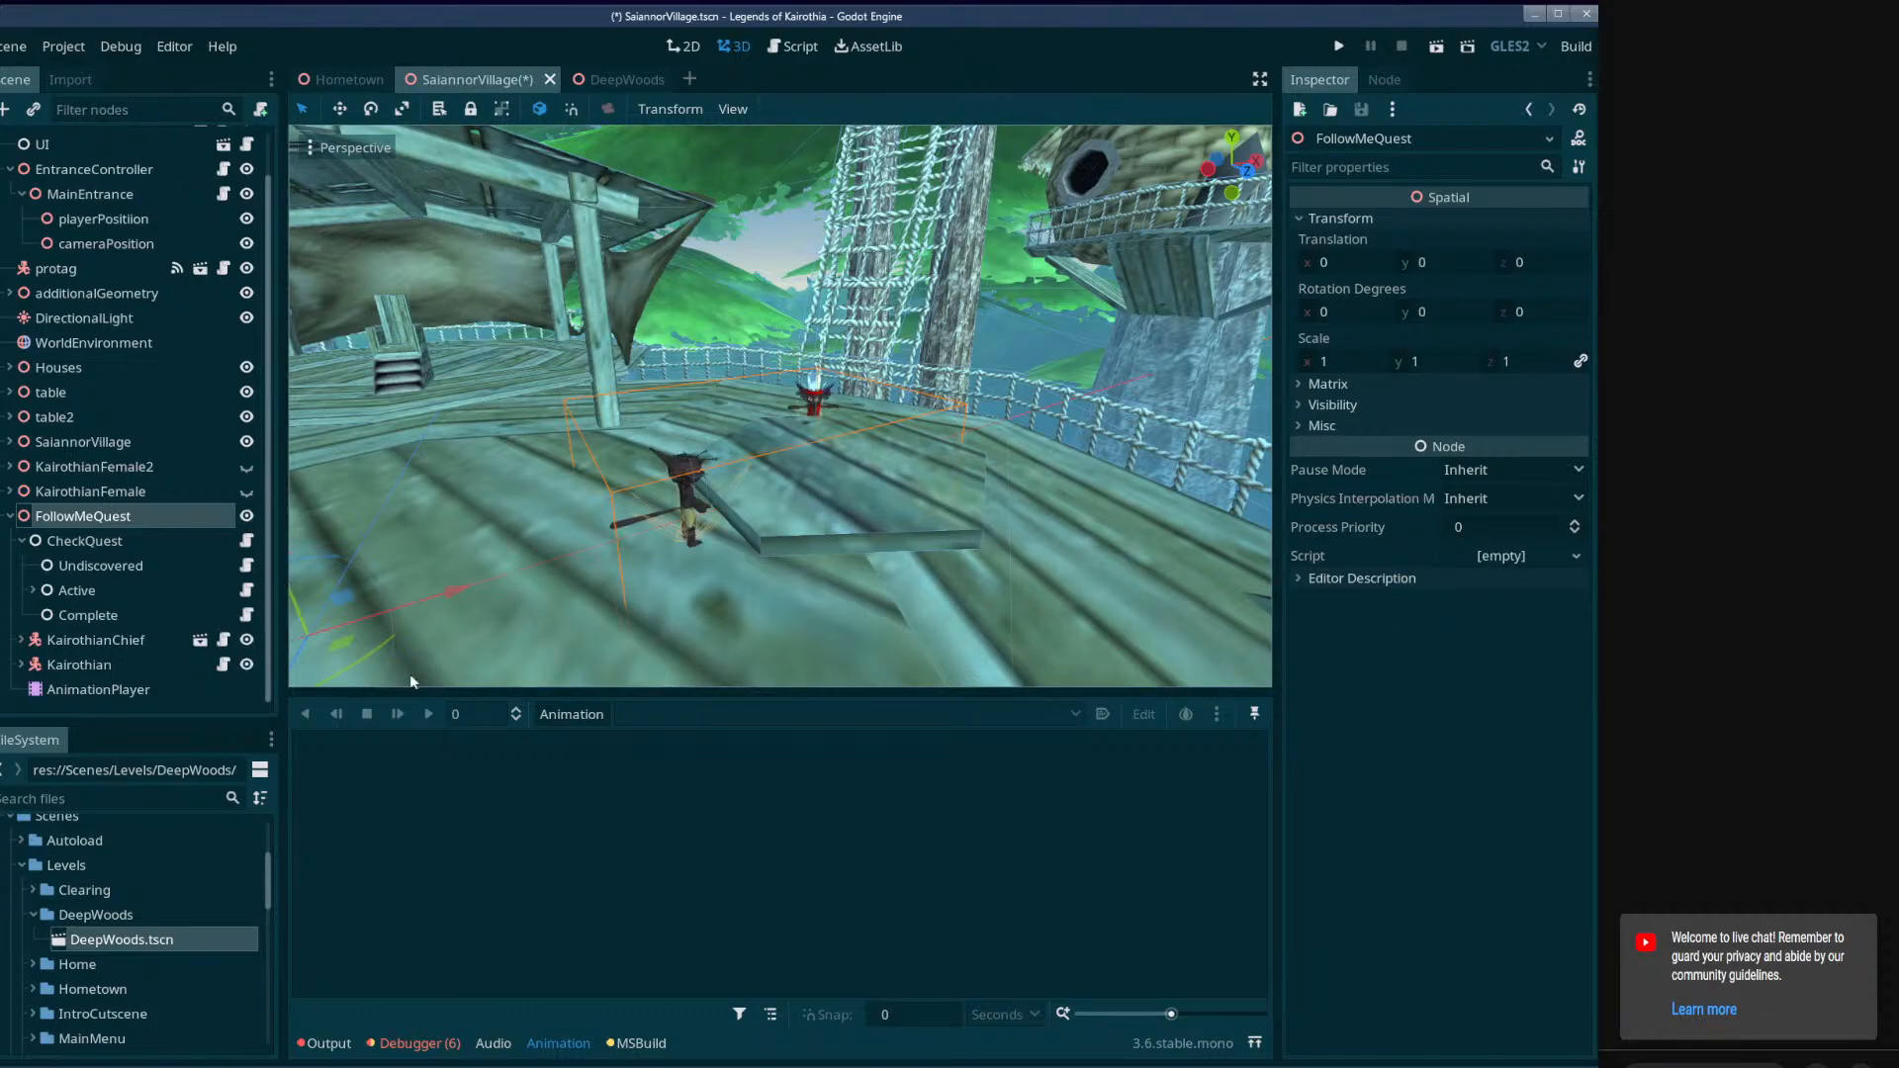
Check the settings of the Undiscovered and CheckQuest nodes, including which quest CheckQuest checks.
click(87, 501)
click(87, 515)
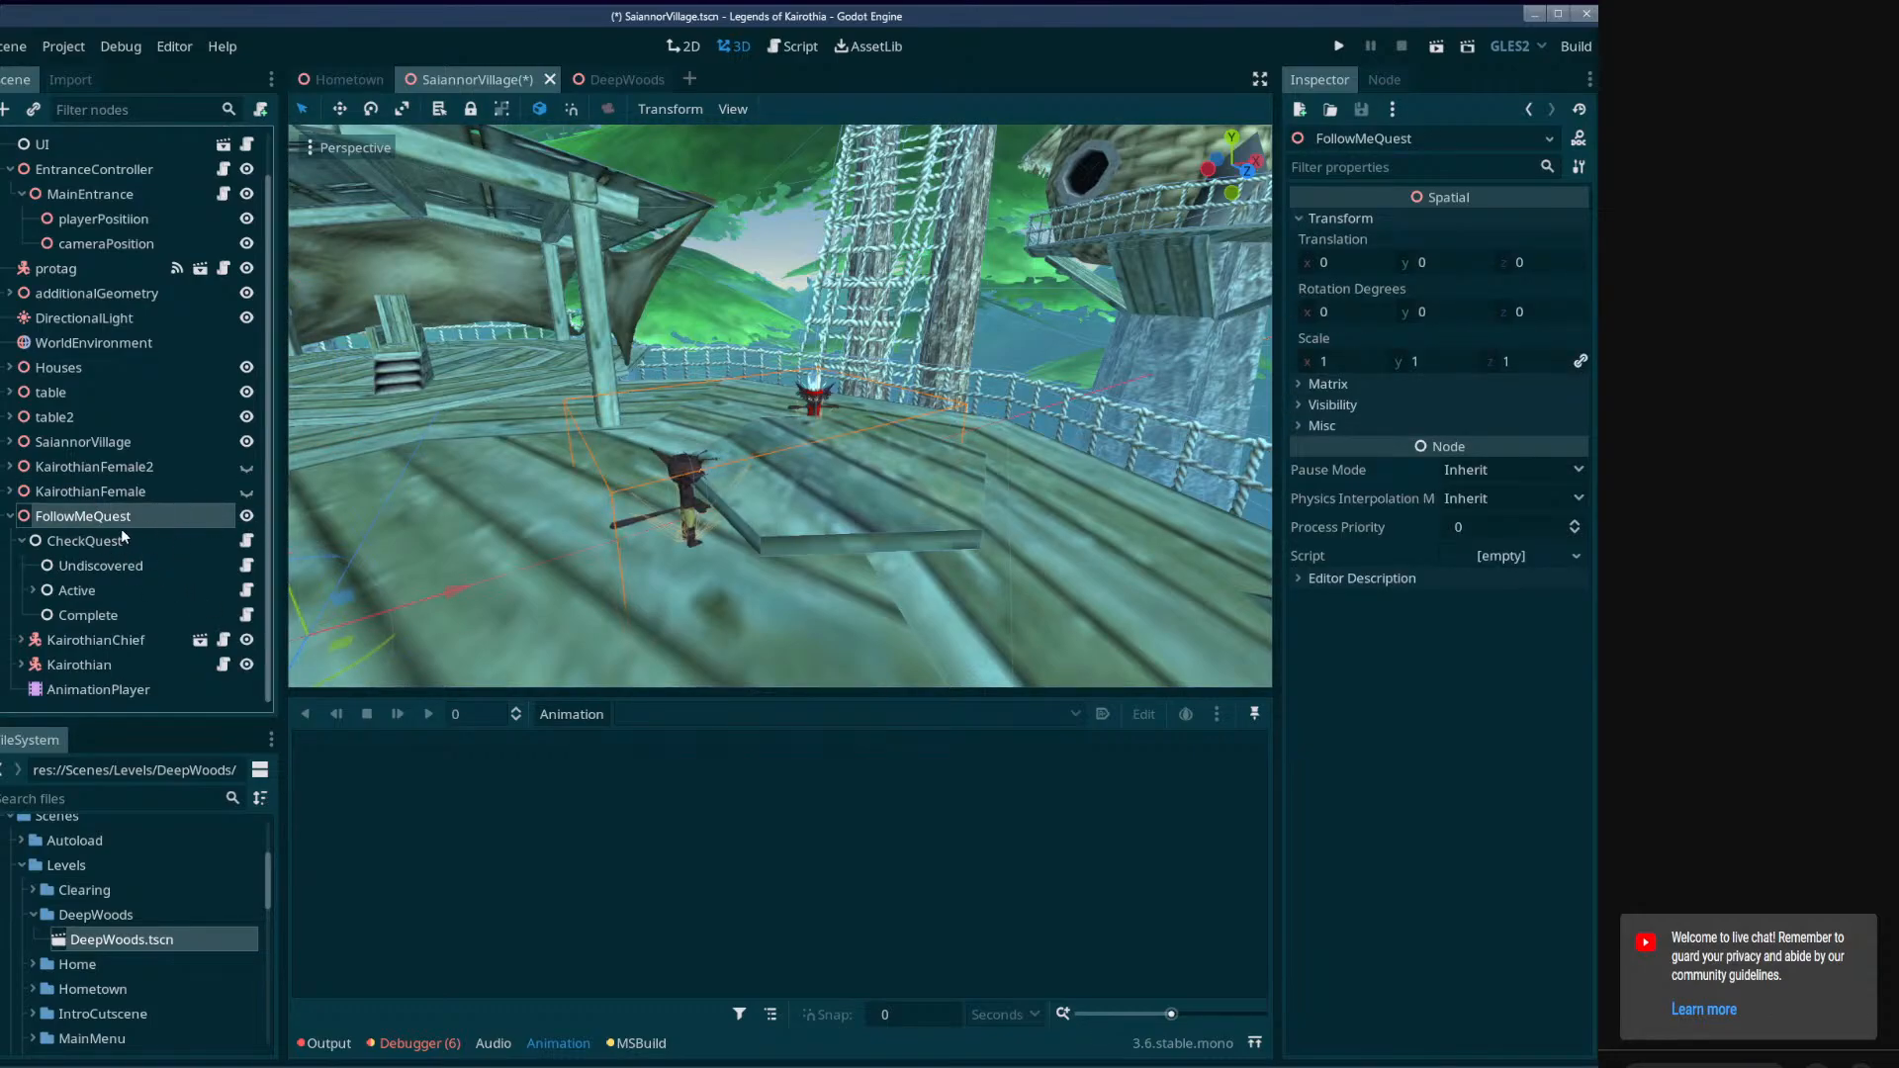
click(117, 567)
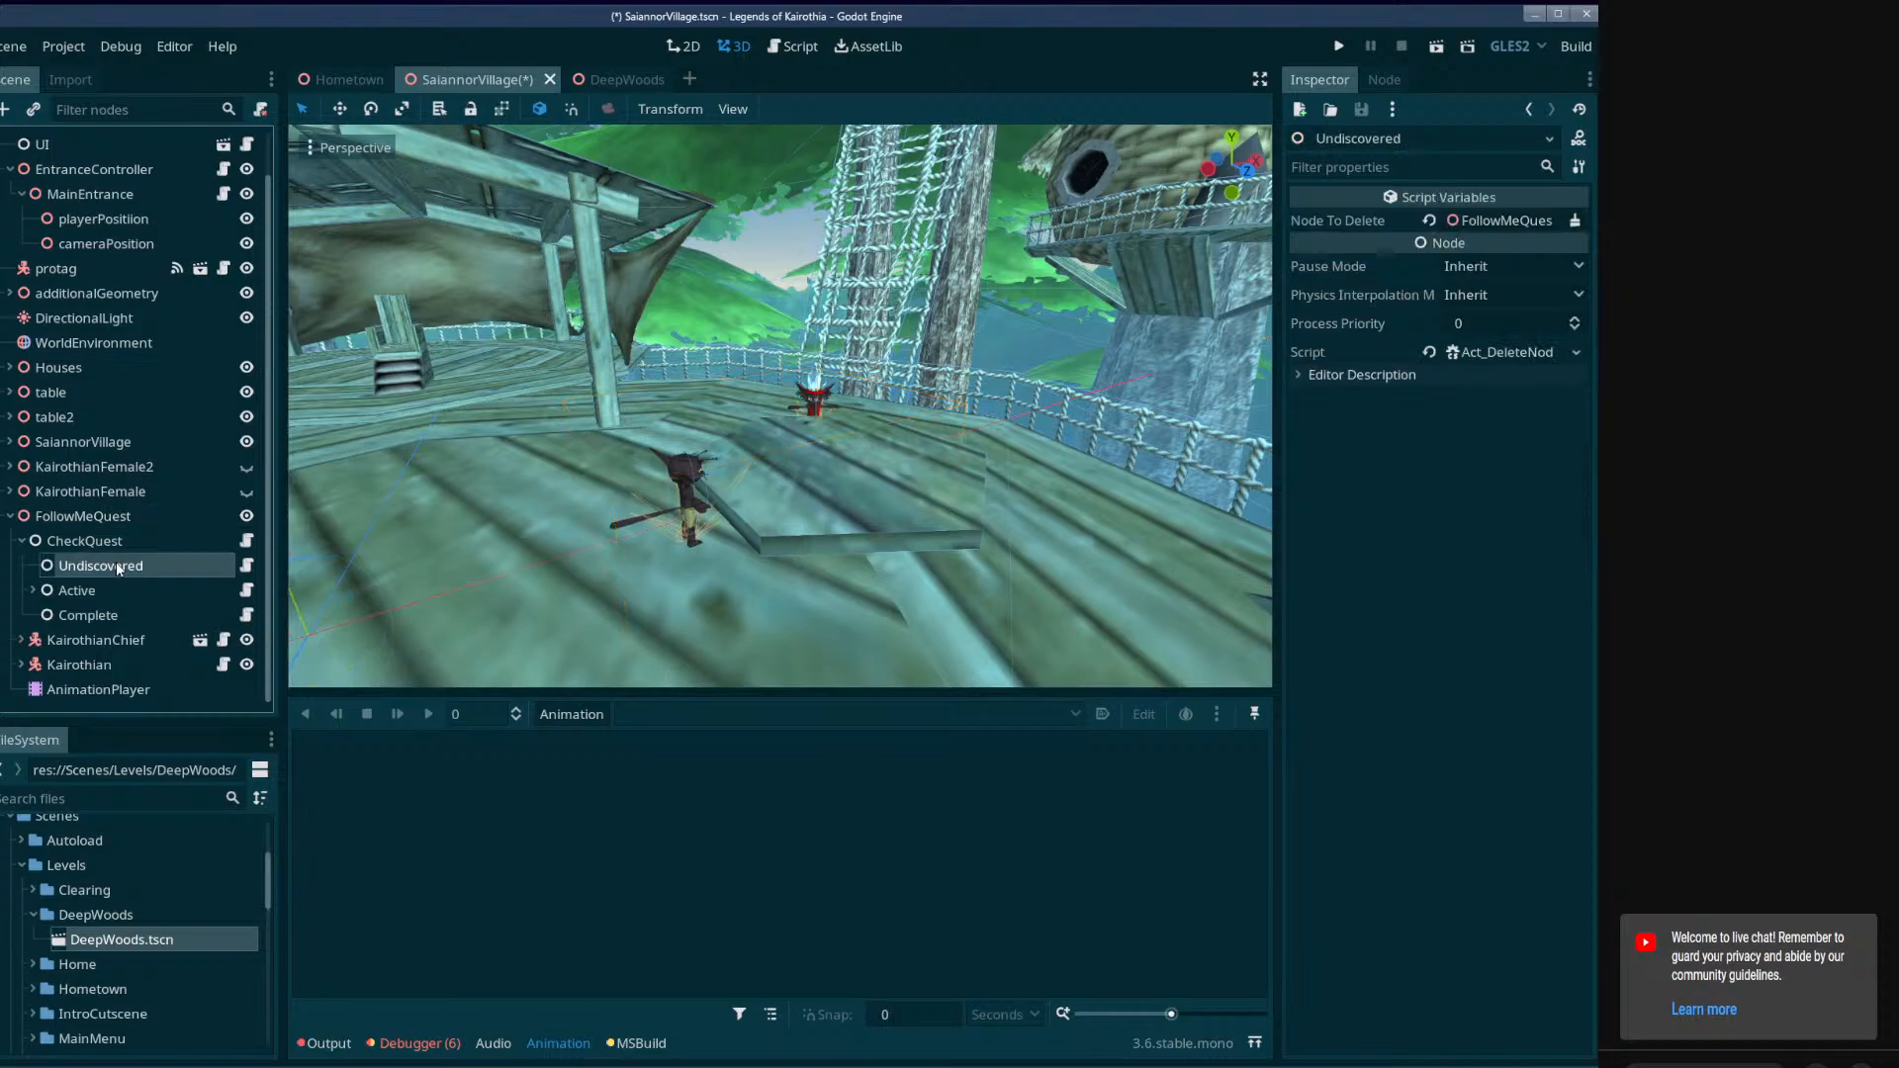
click(101, 542)
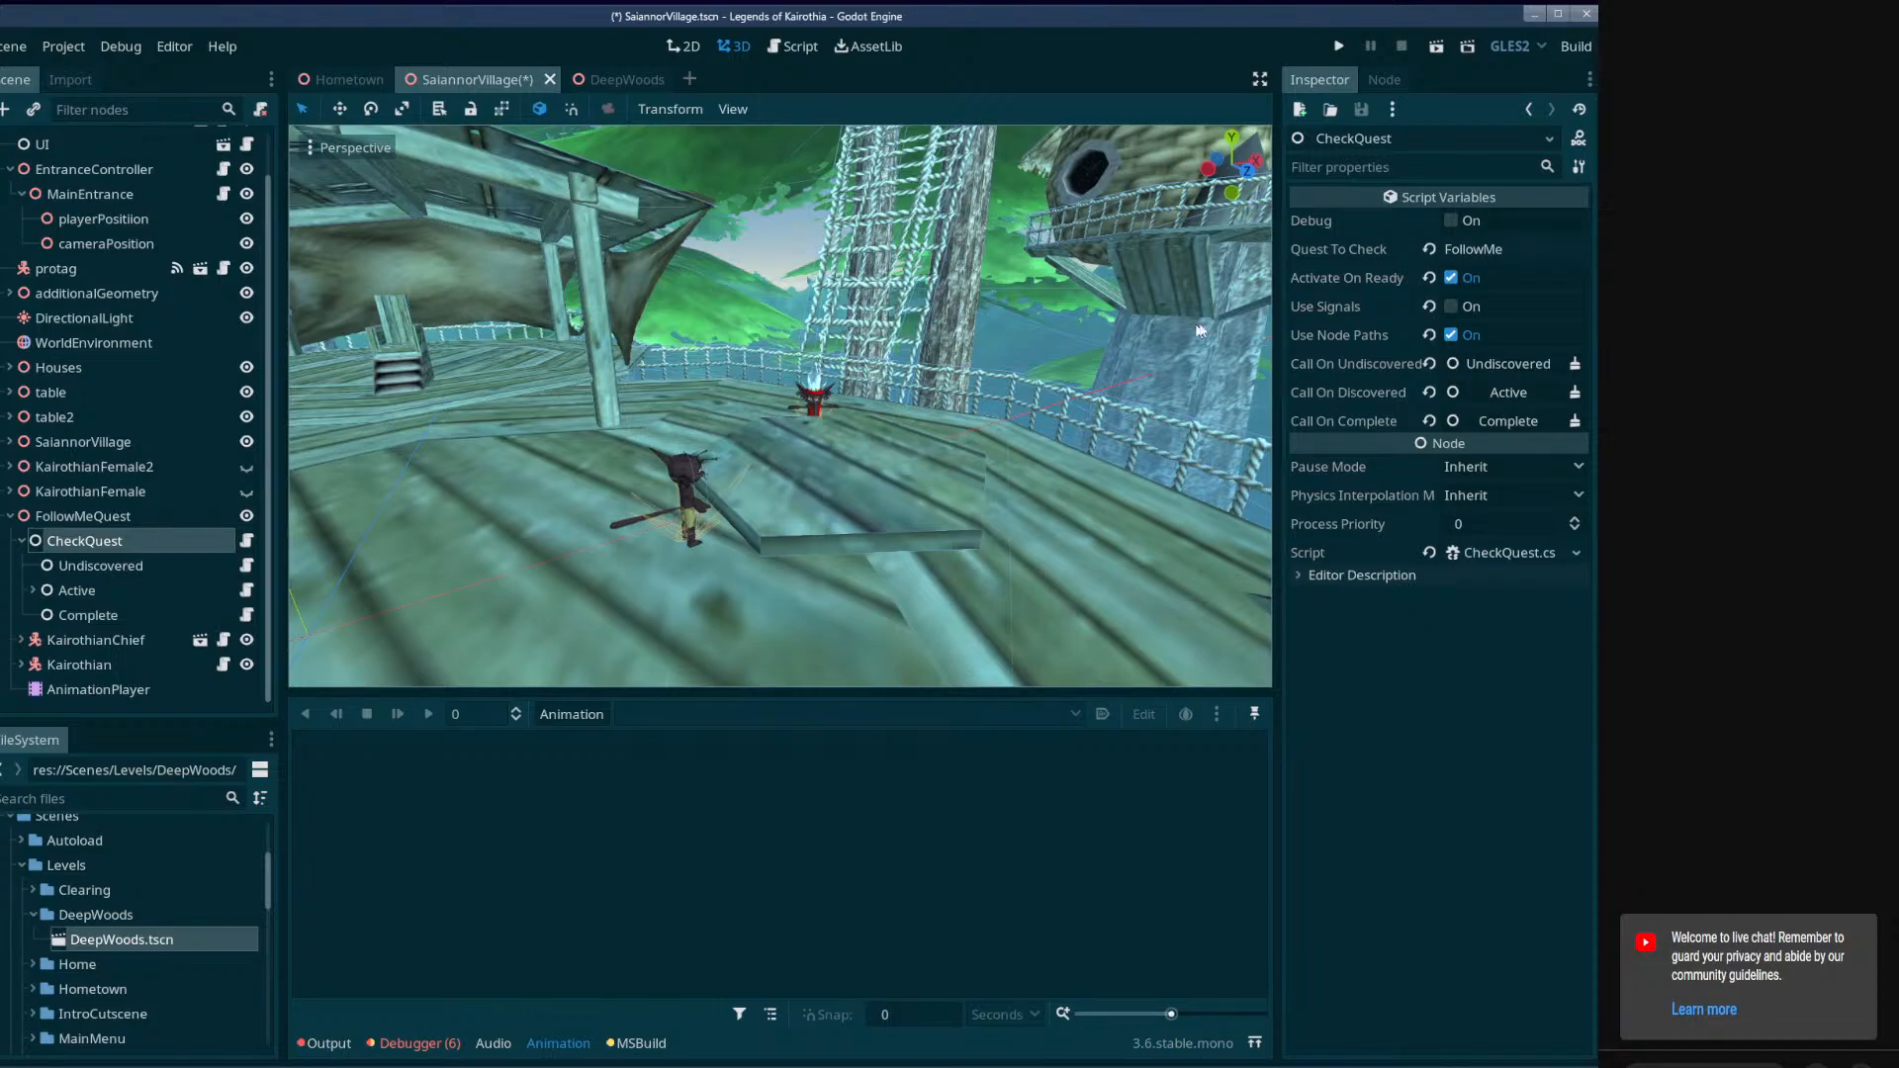
drag(1275, 309, 1171, 313)
drag(1467, 248, 1379, 251)
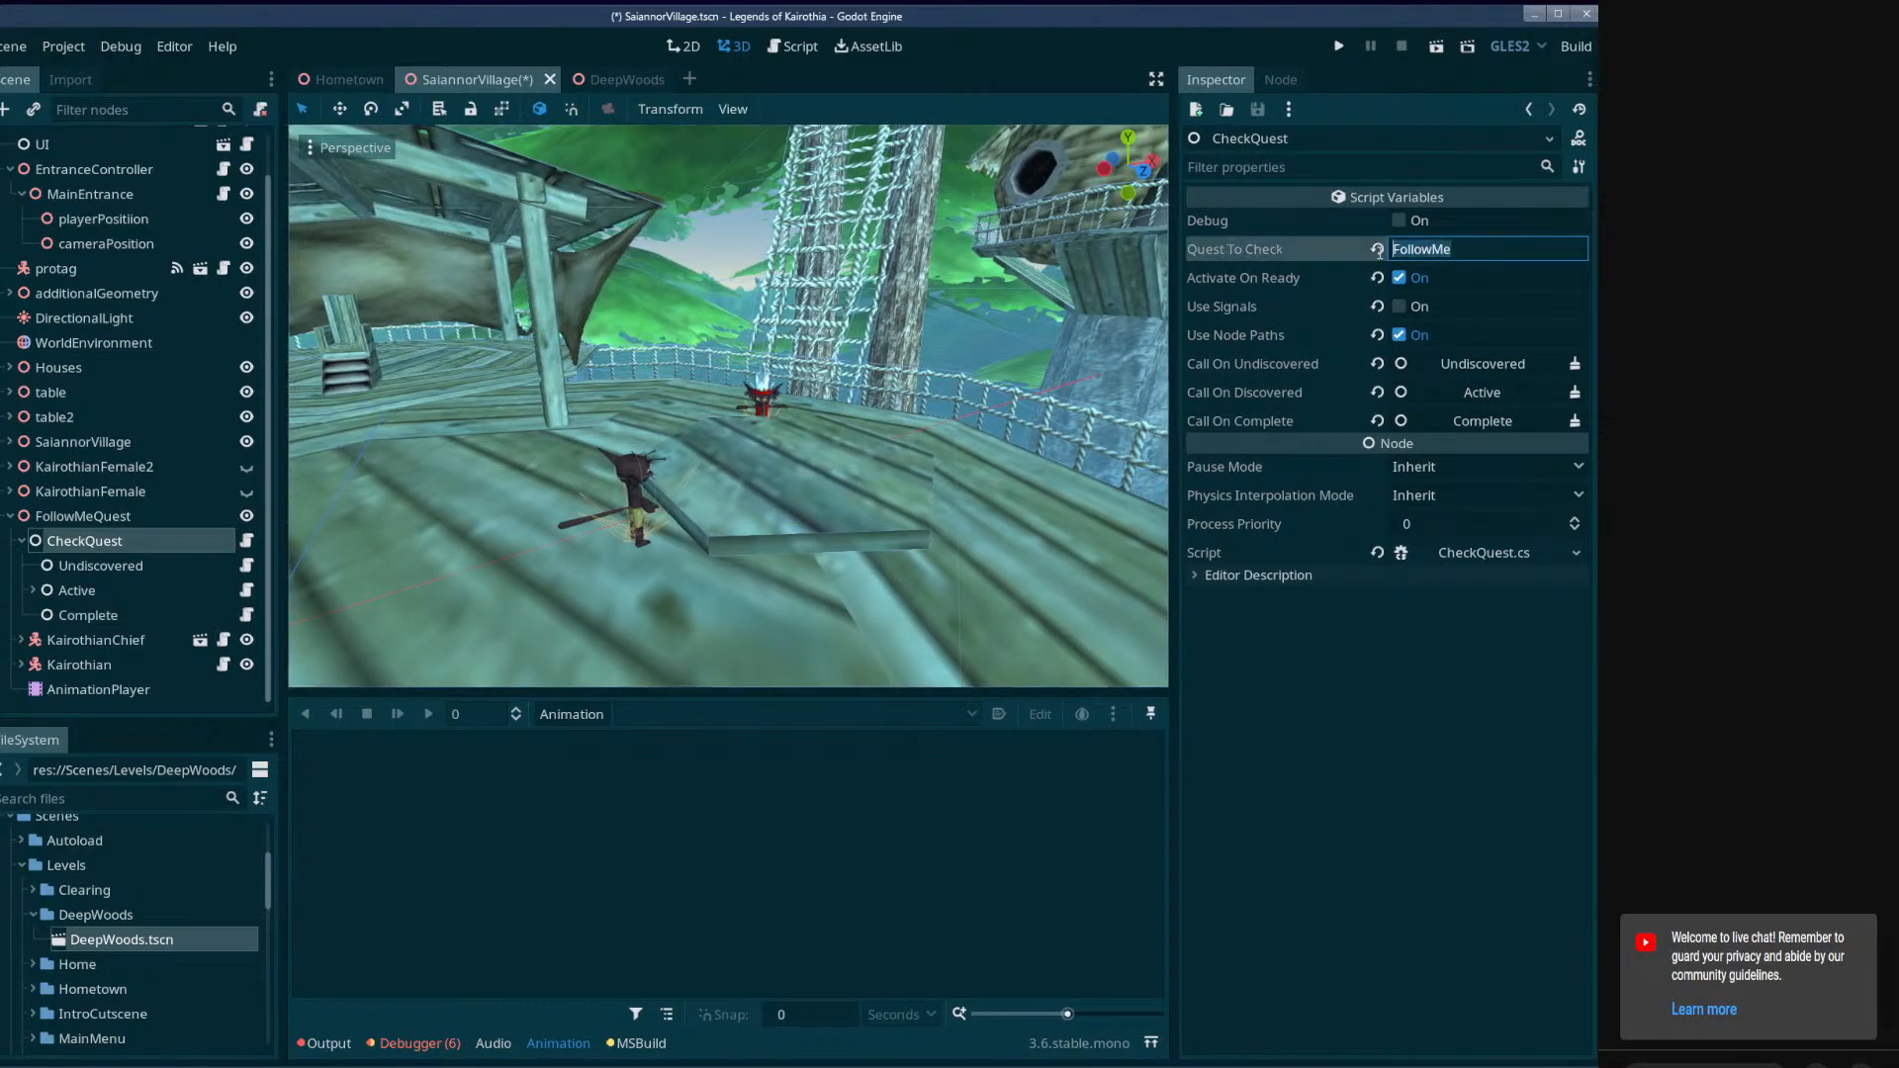
Switch to Visual Studio Code and review the undiscovered, active and complete states in QuestState.cs.
click(265, 1024)
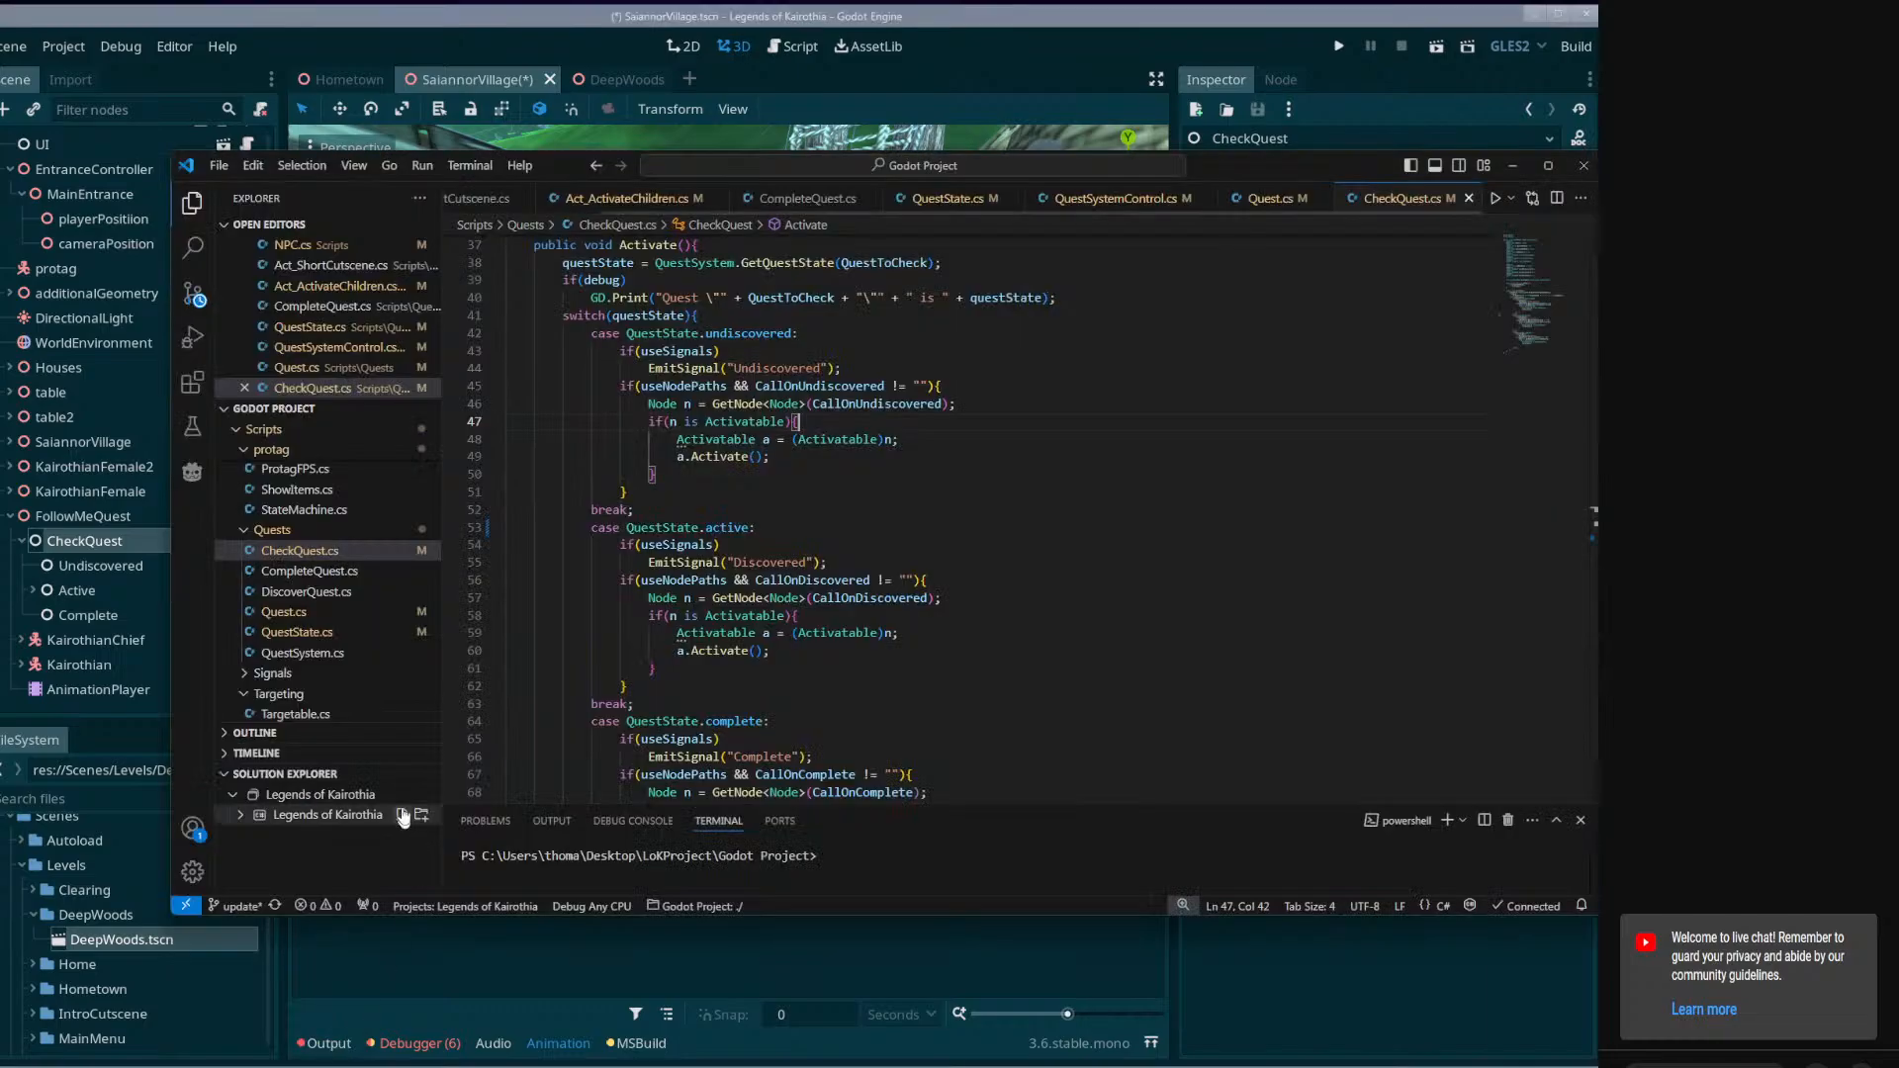
click(950, 198)
double_click(579, 290)
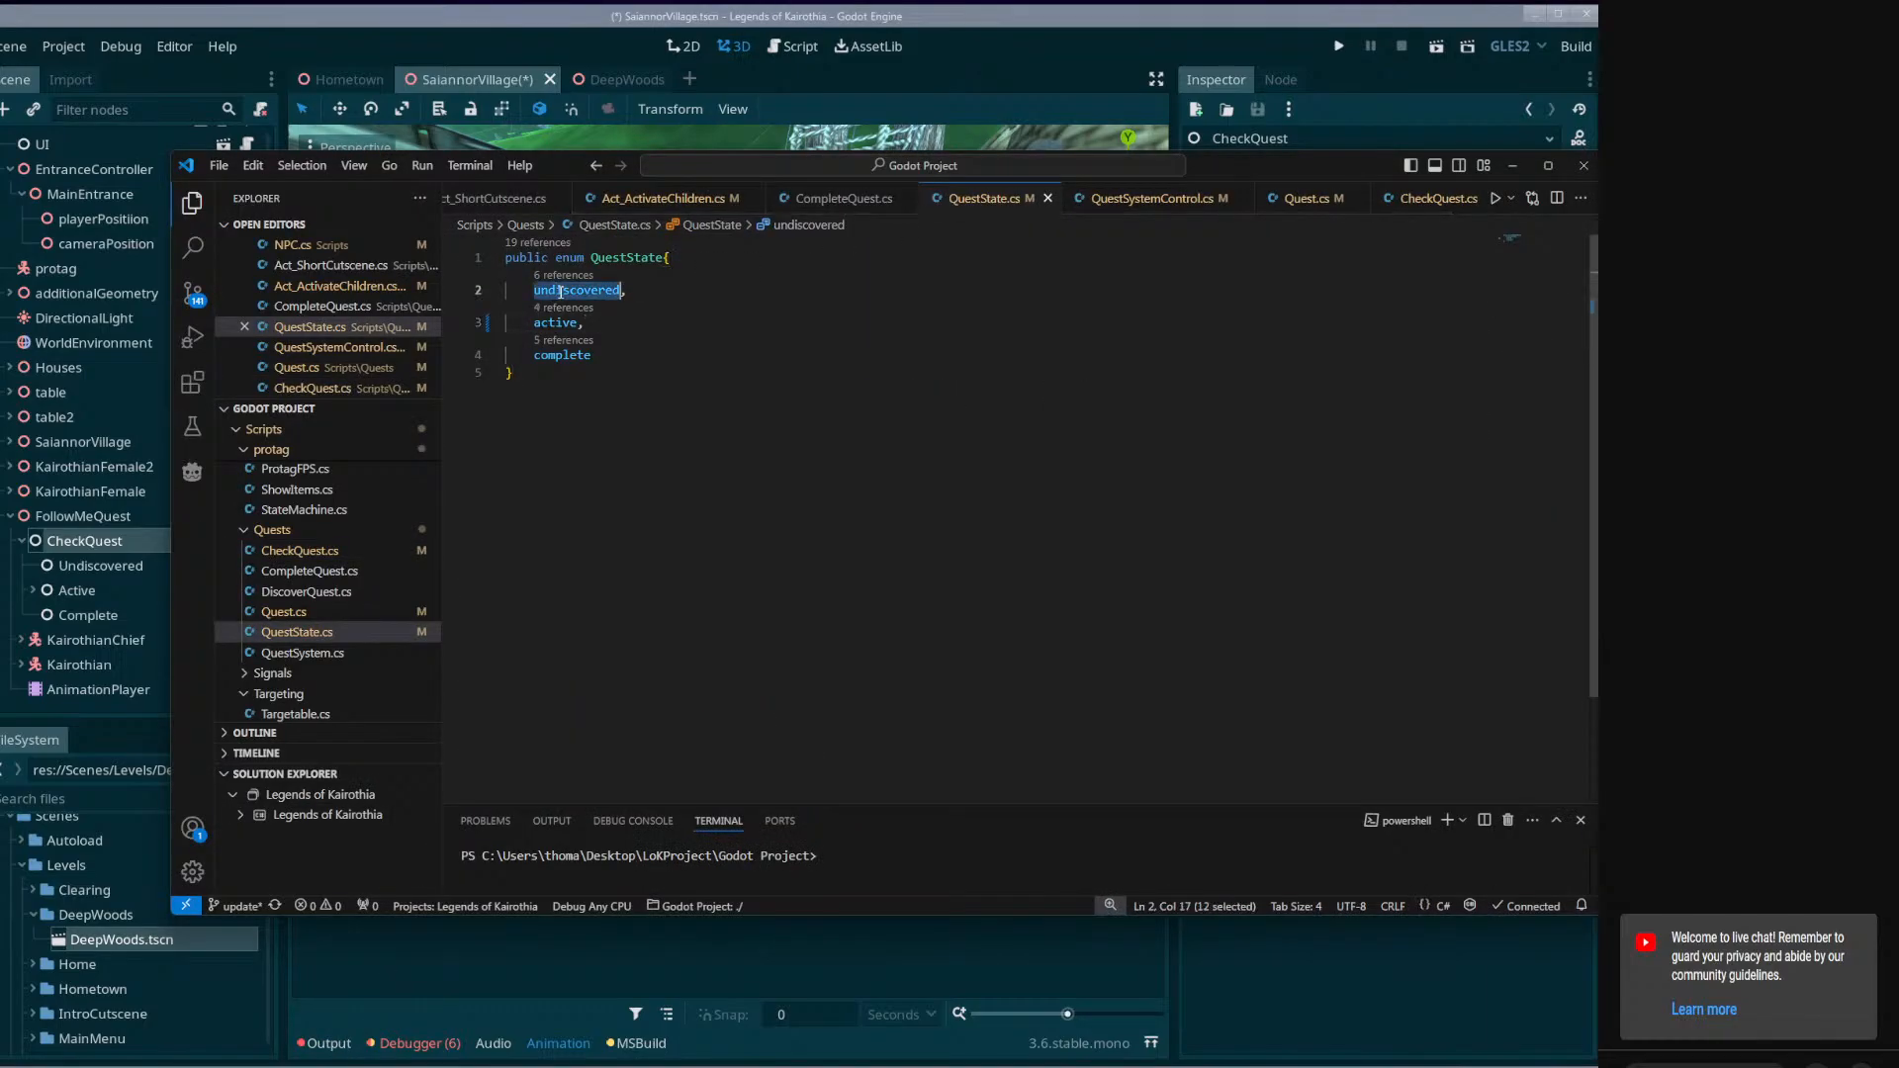
double_click(558, 322)
double_click(562, 356)
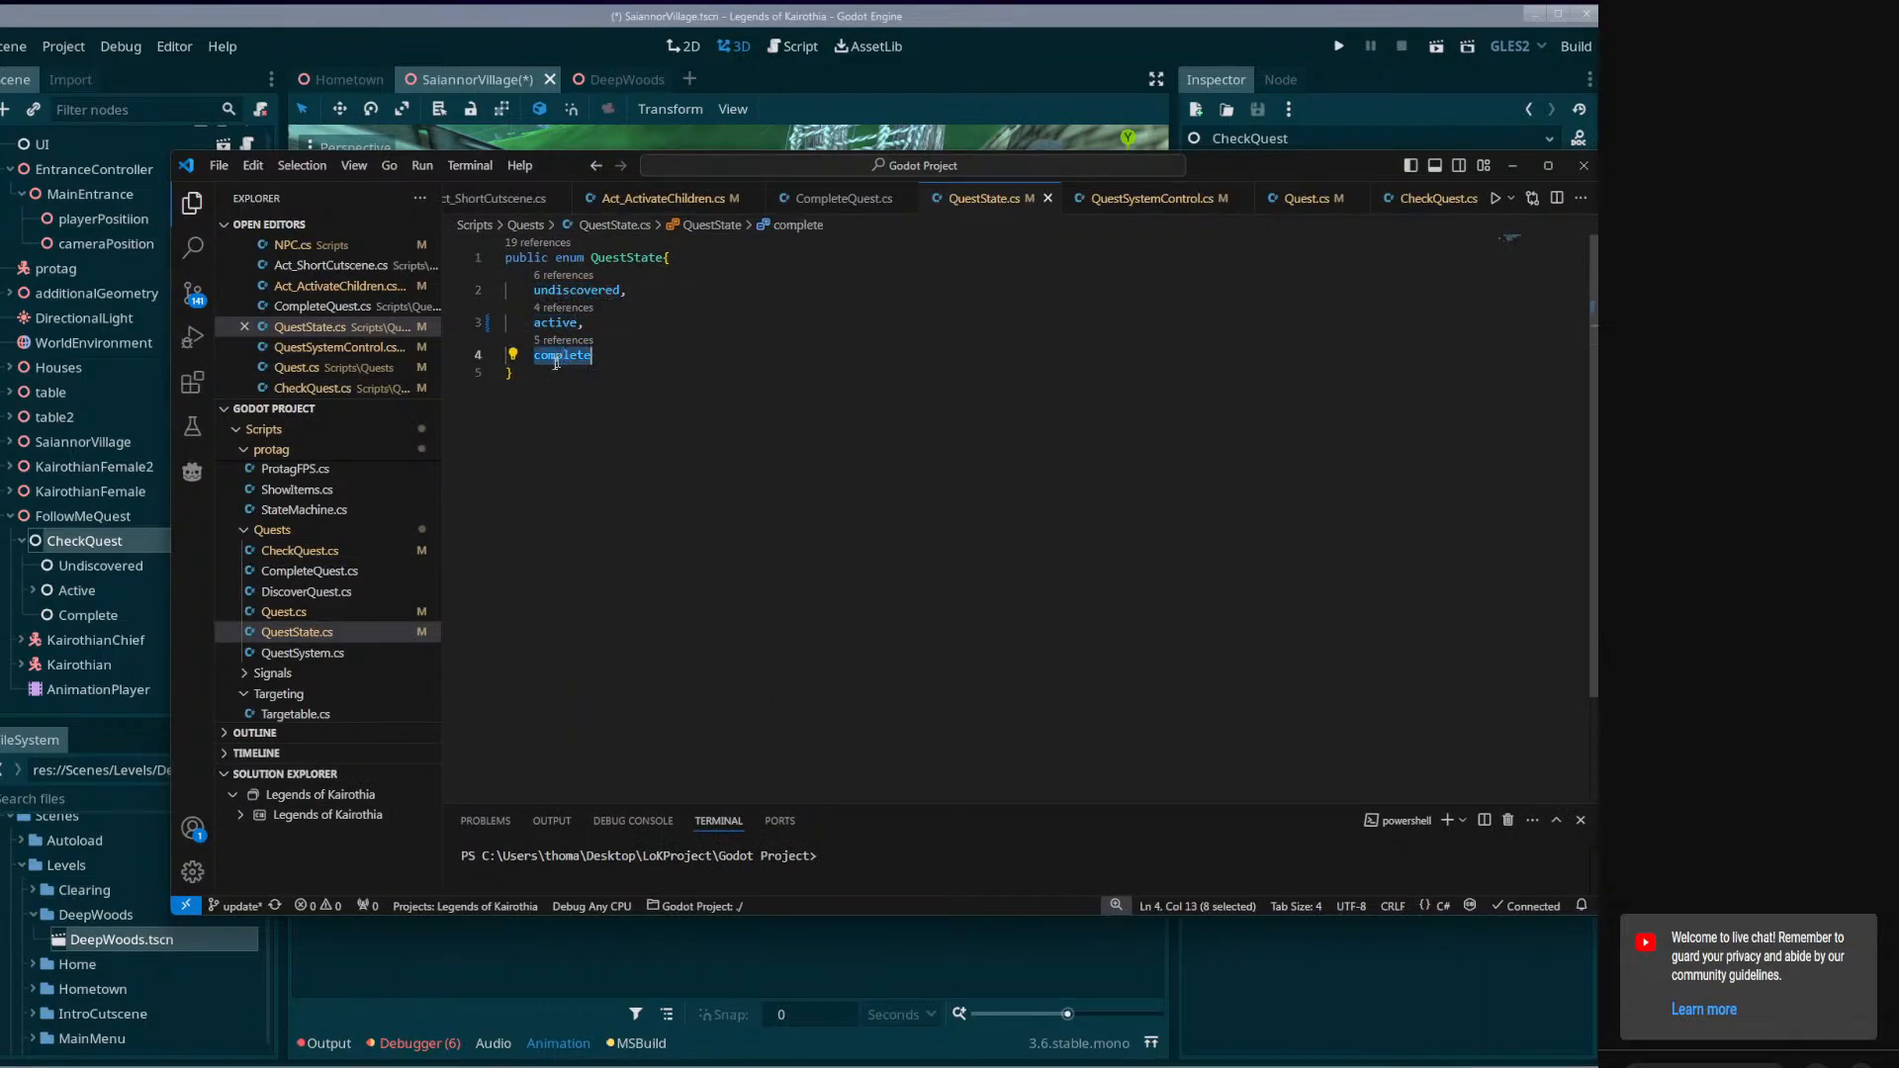
Return to Godot and review the settings of FollowMeQuest, CheckQuest and its Undiscovered, Active and Complete nodes.
click(96, 572)
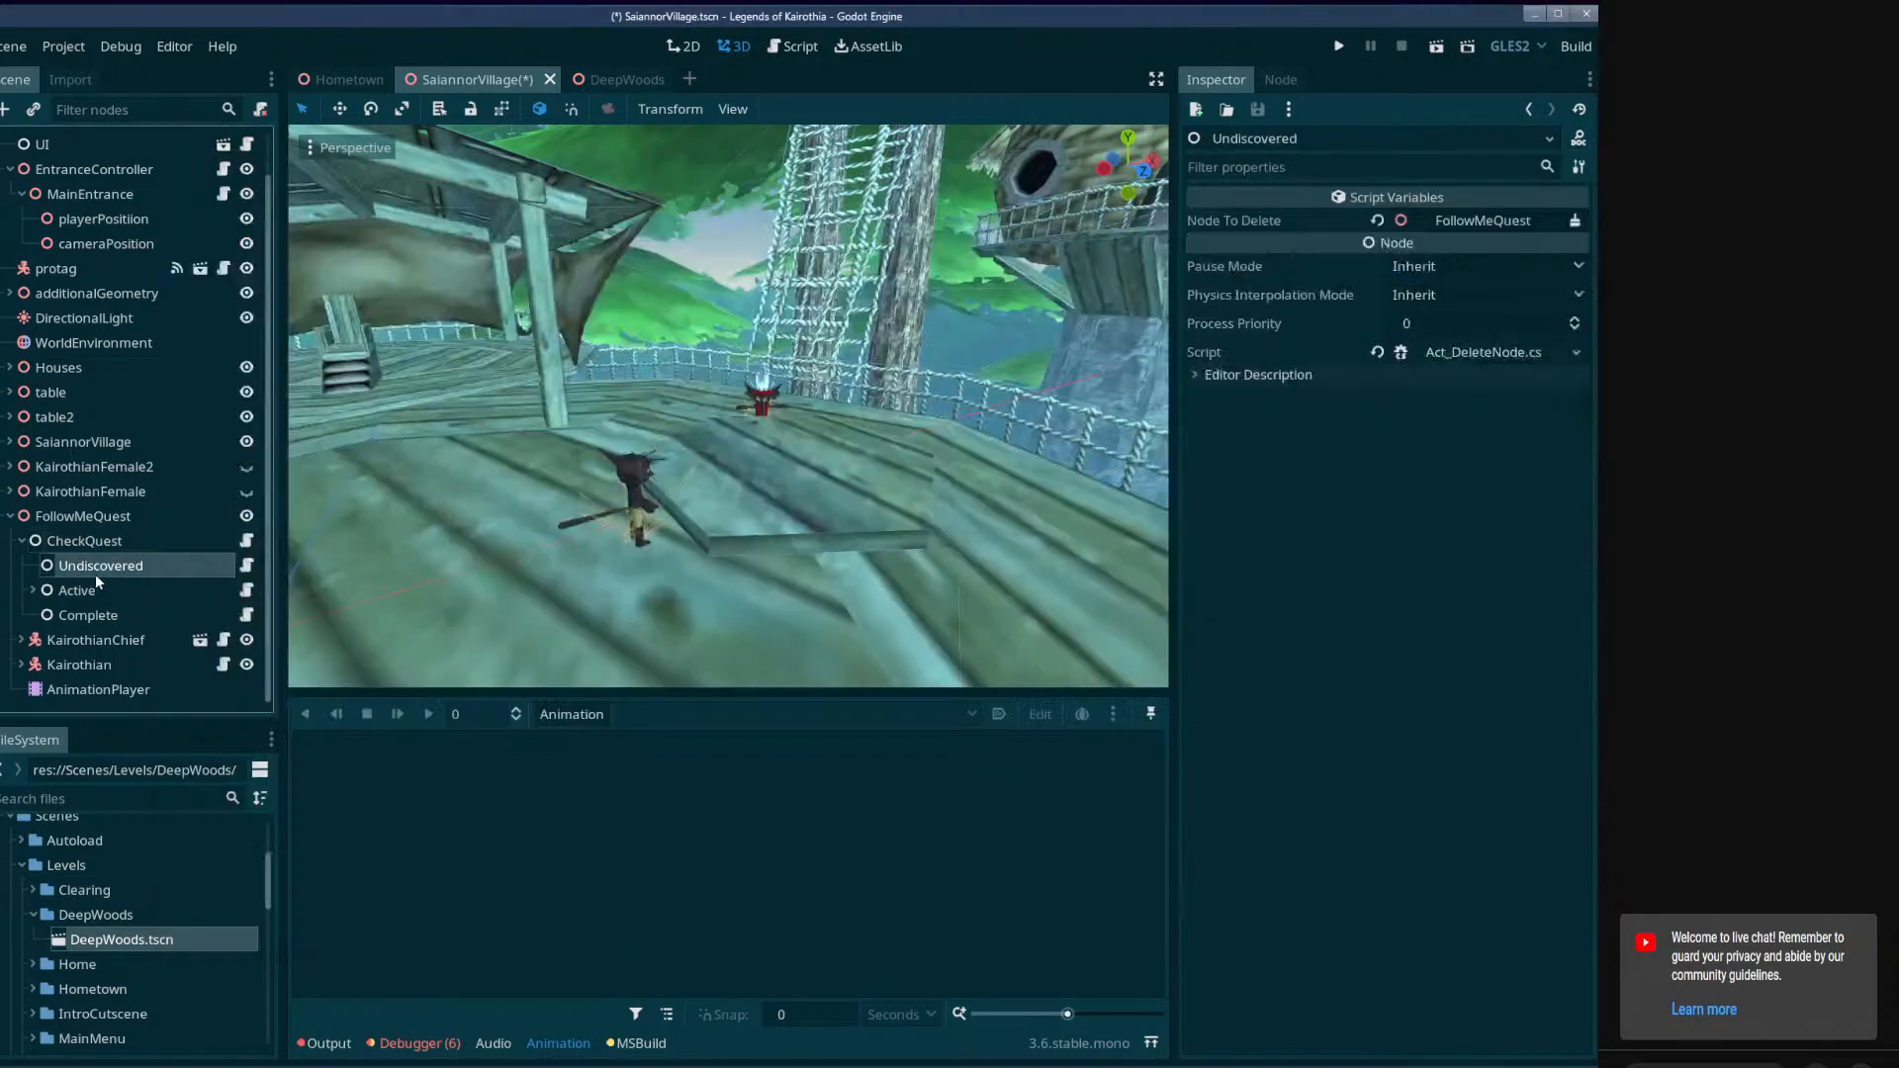
click(1276, 220)
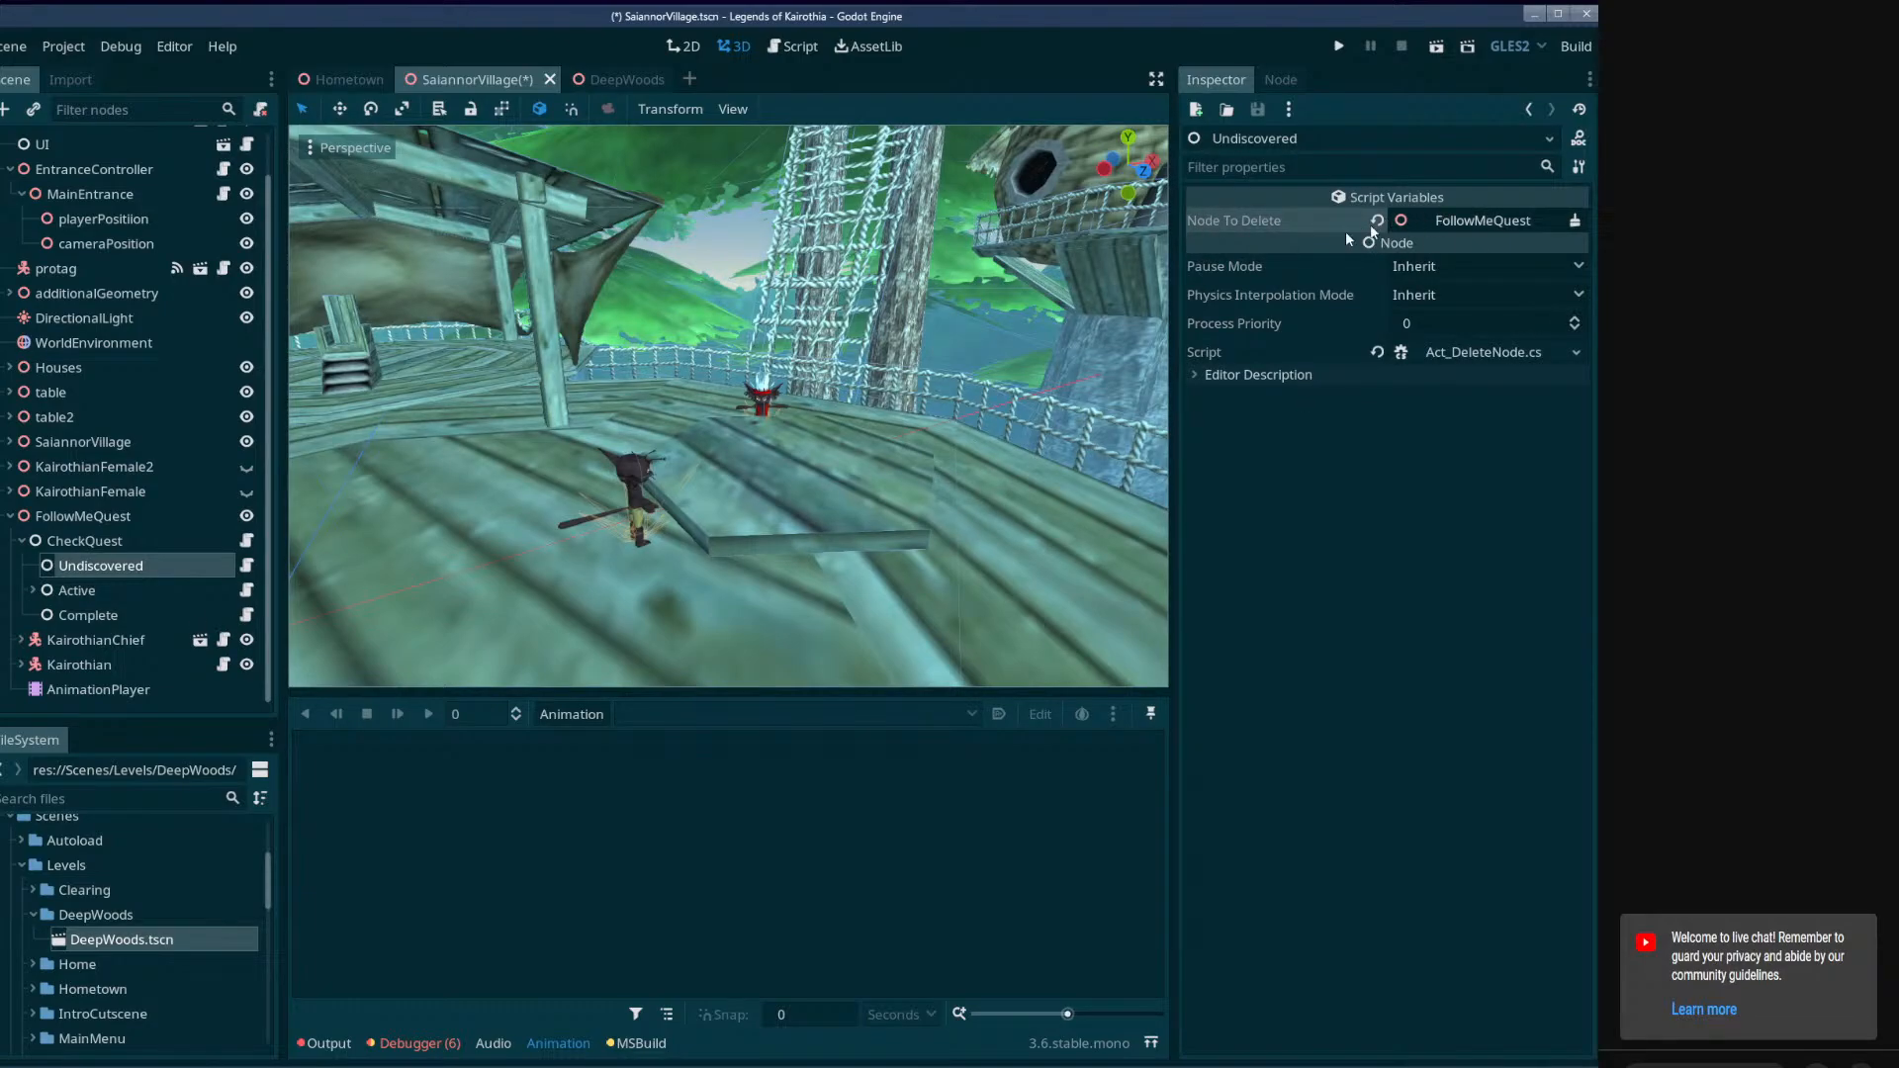
click(77, 519)
click(83, 591)
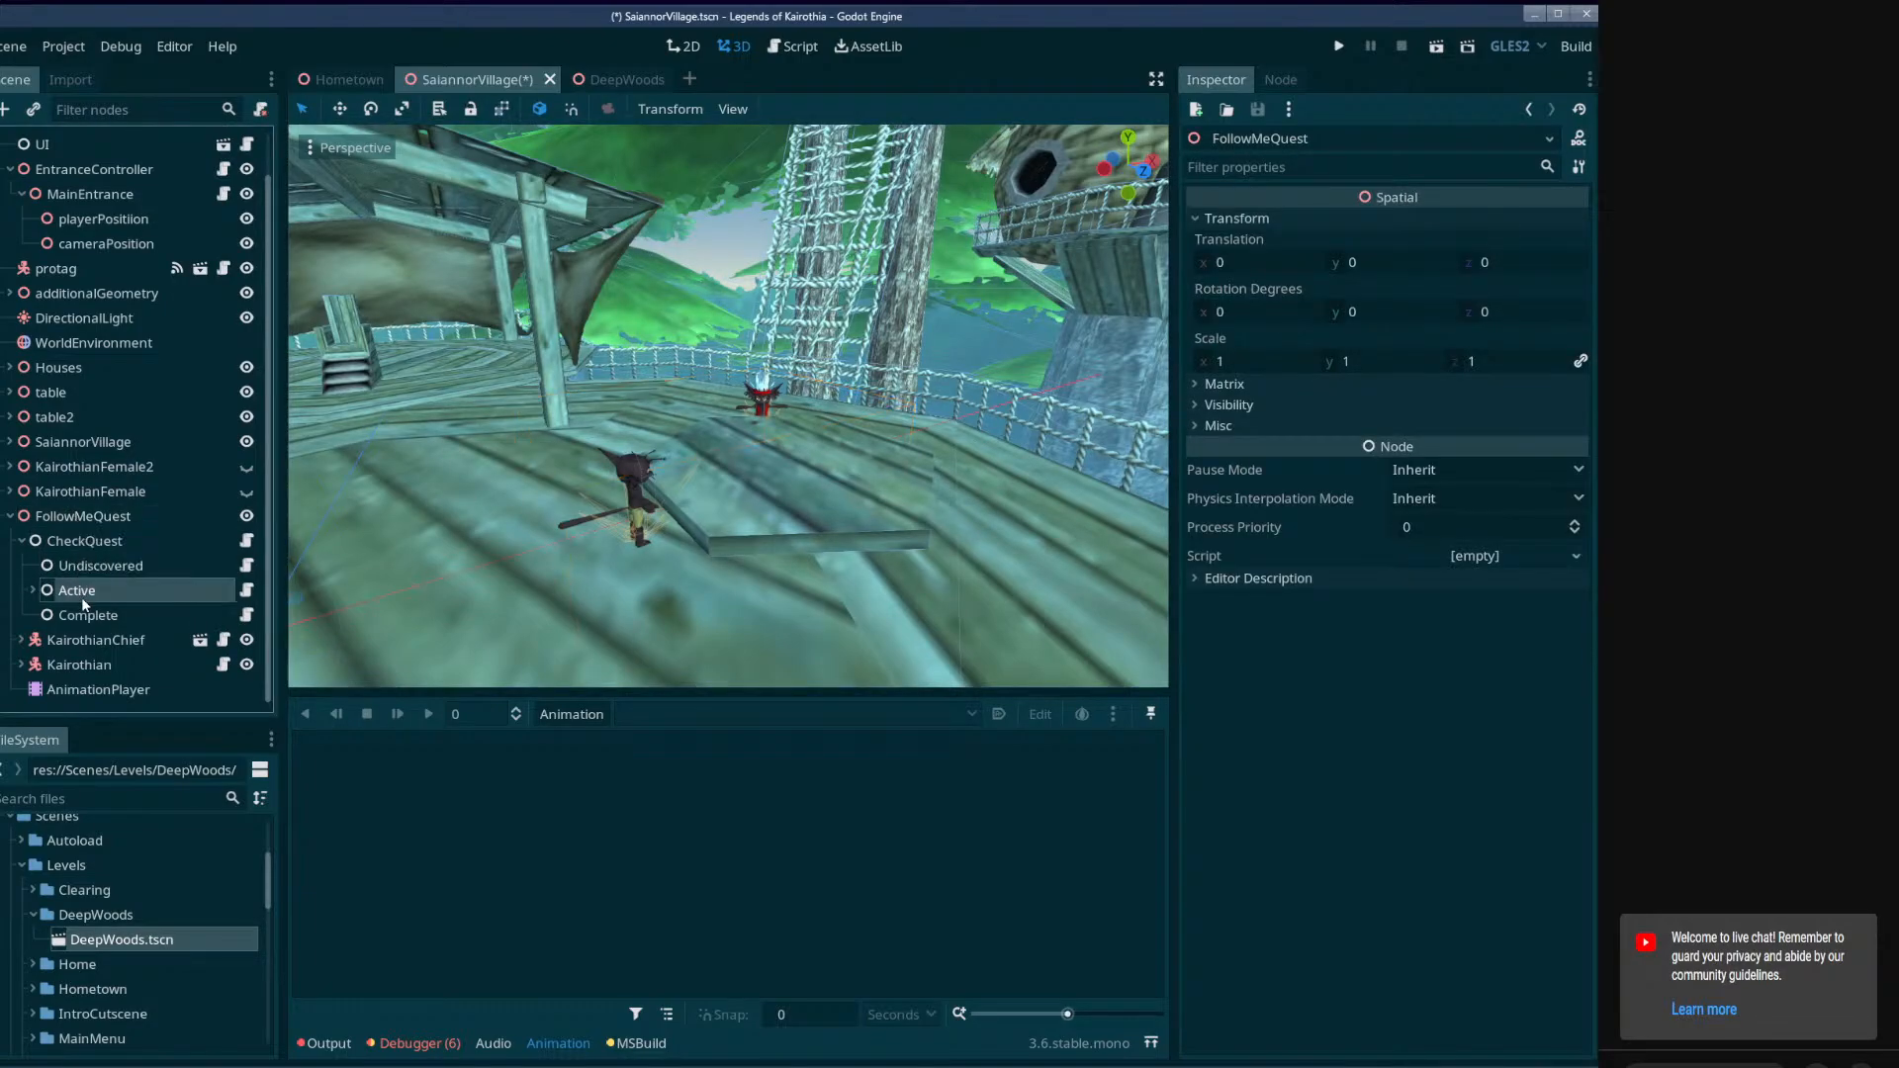
click(34, 590)
scroll(103, 591, down, 2)
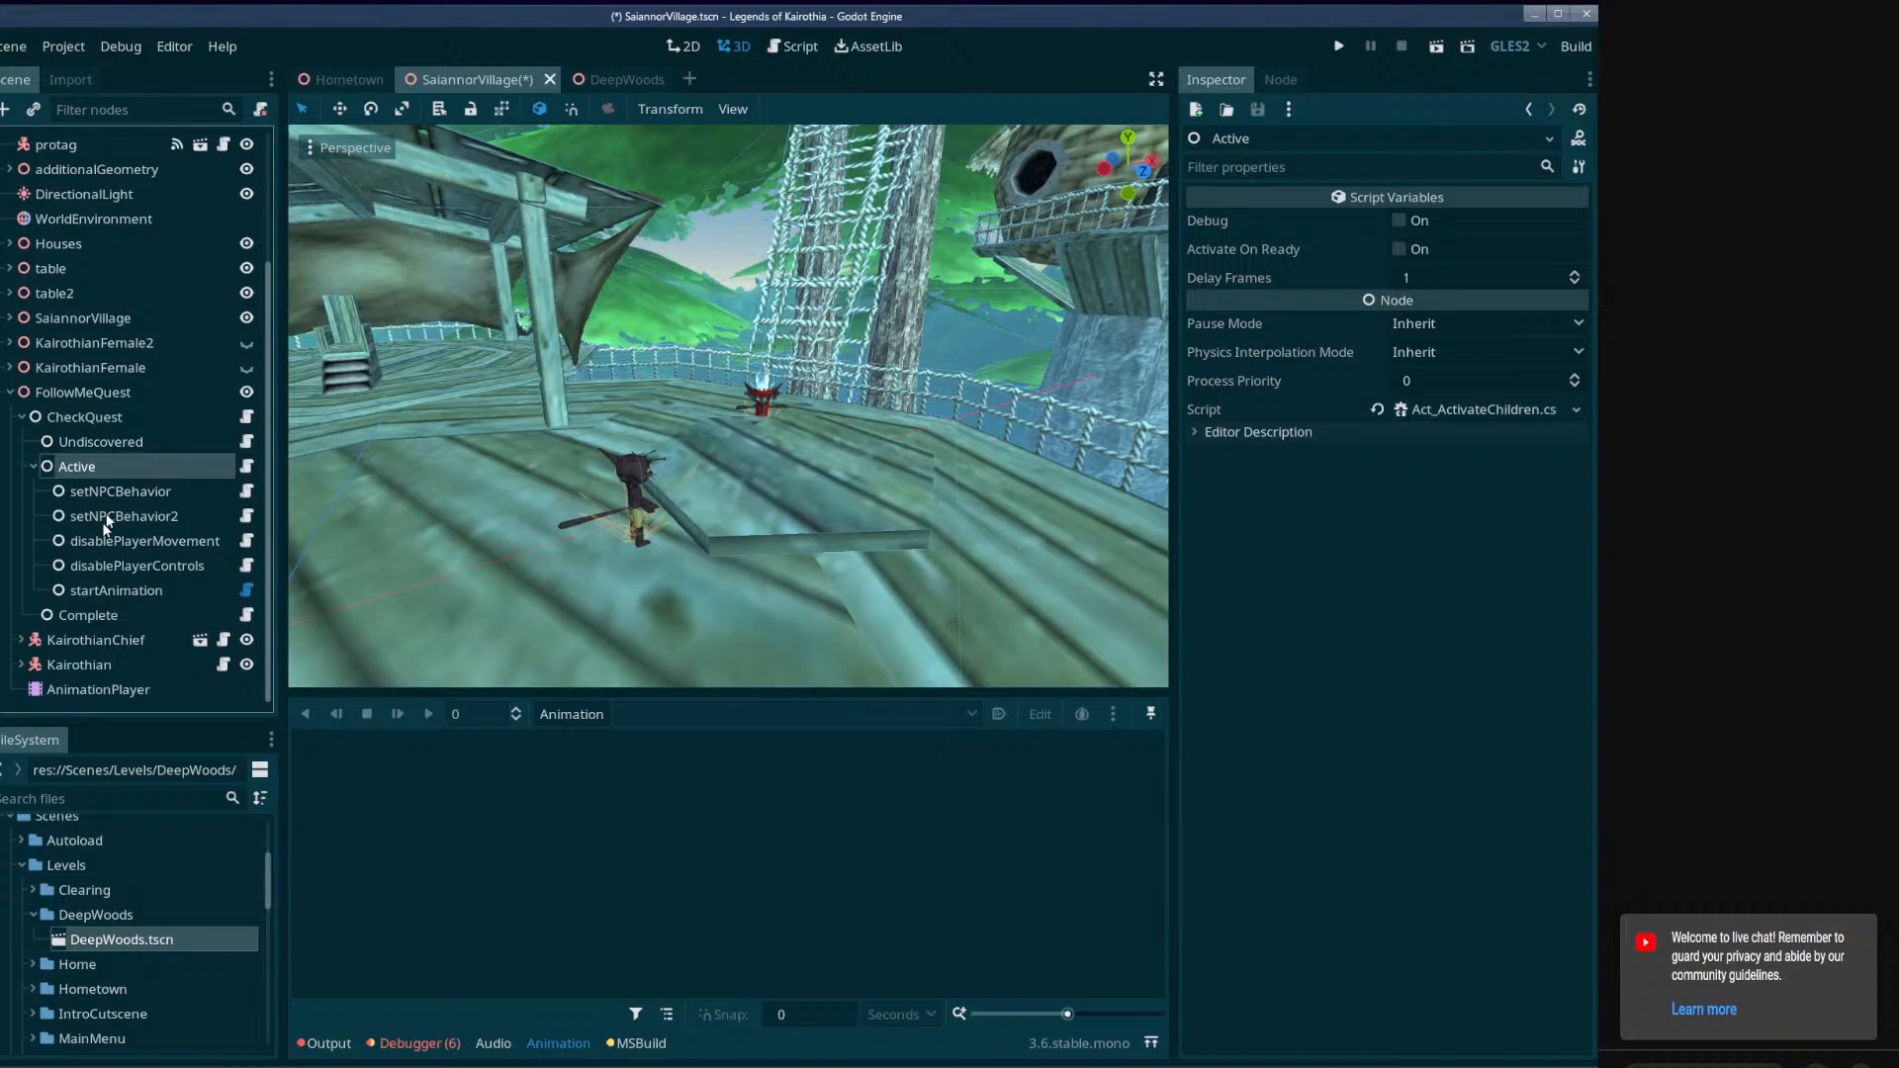
click(34, 468)
click(114, 617)
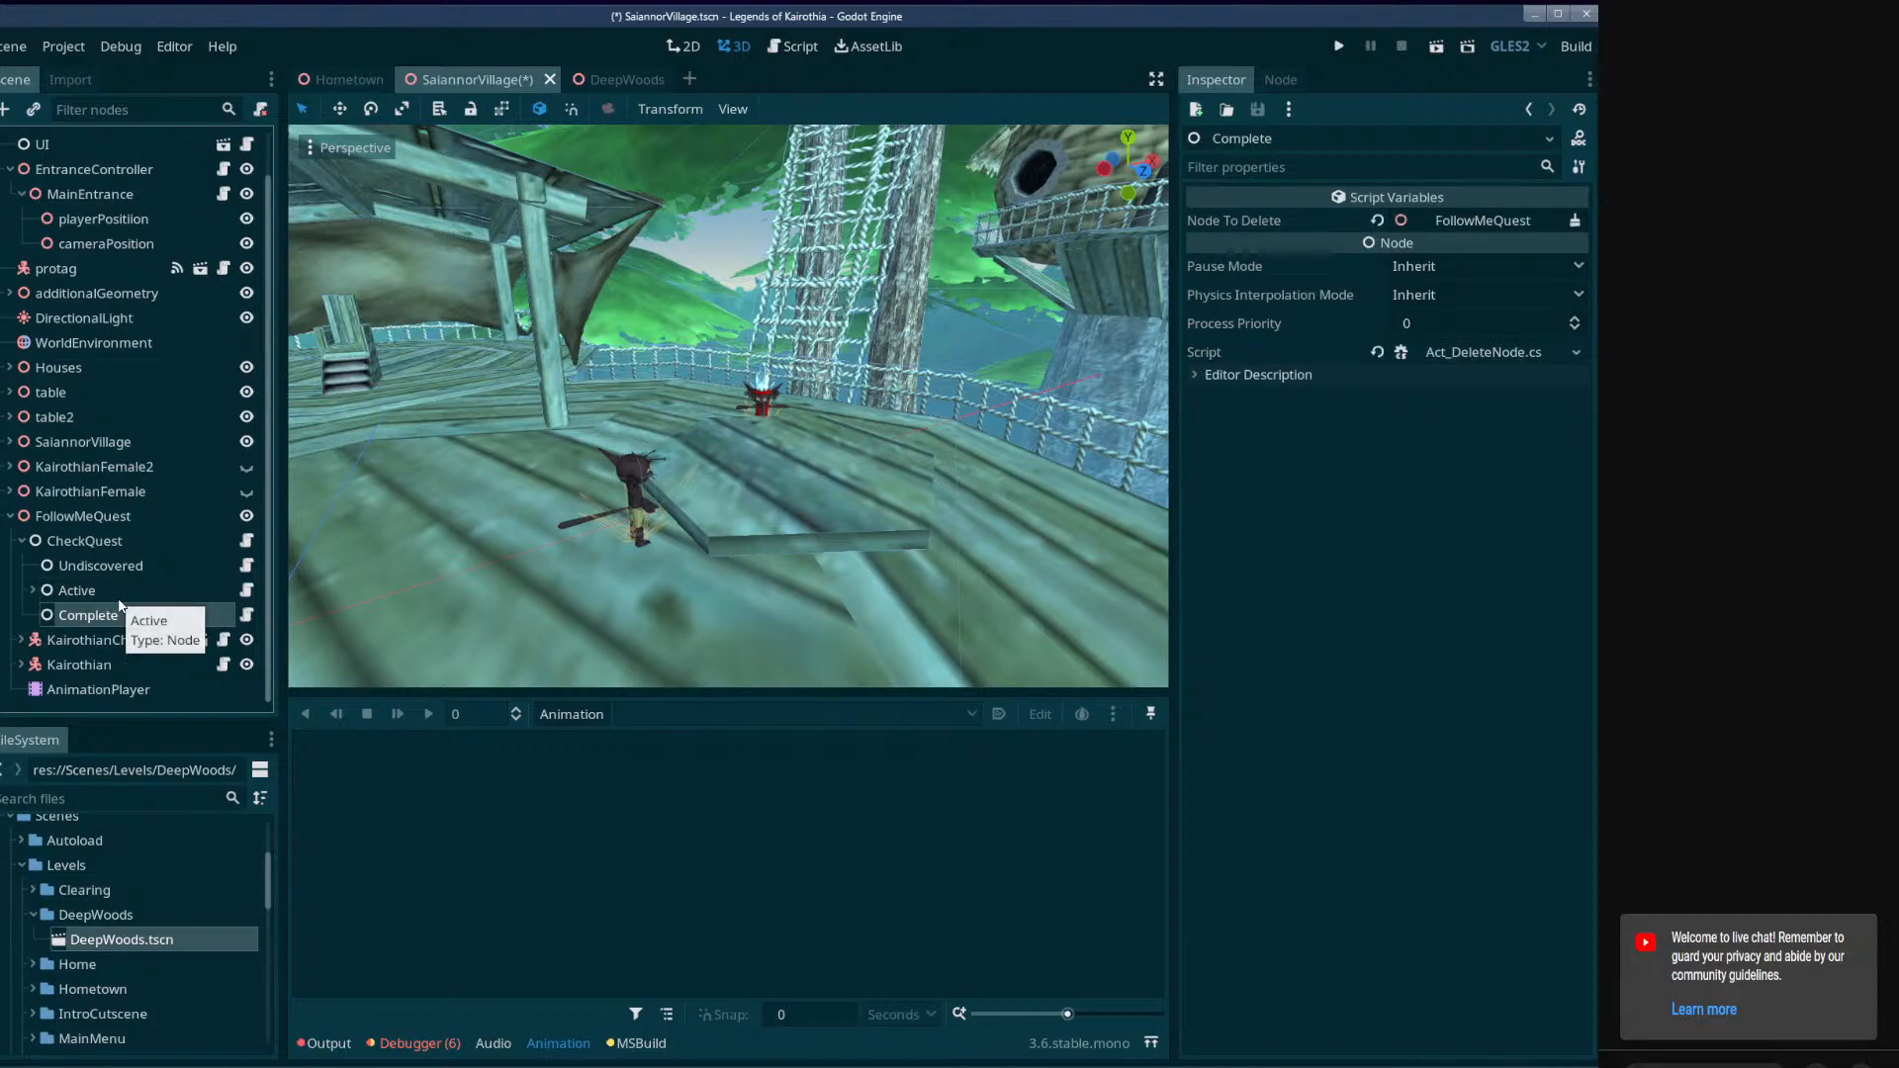
click(113, 568)
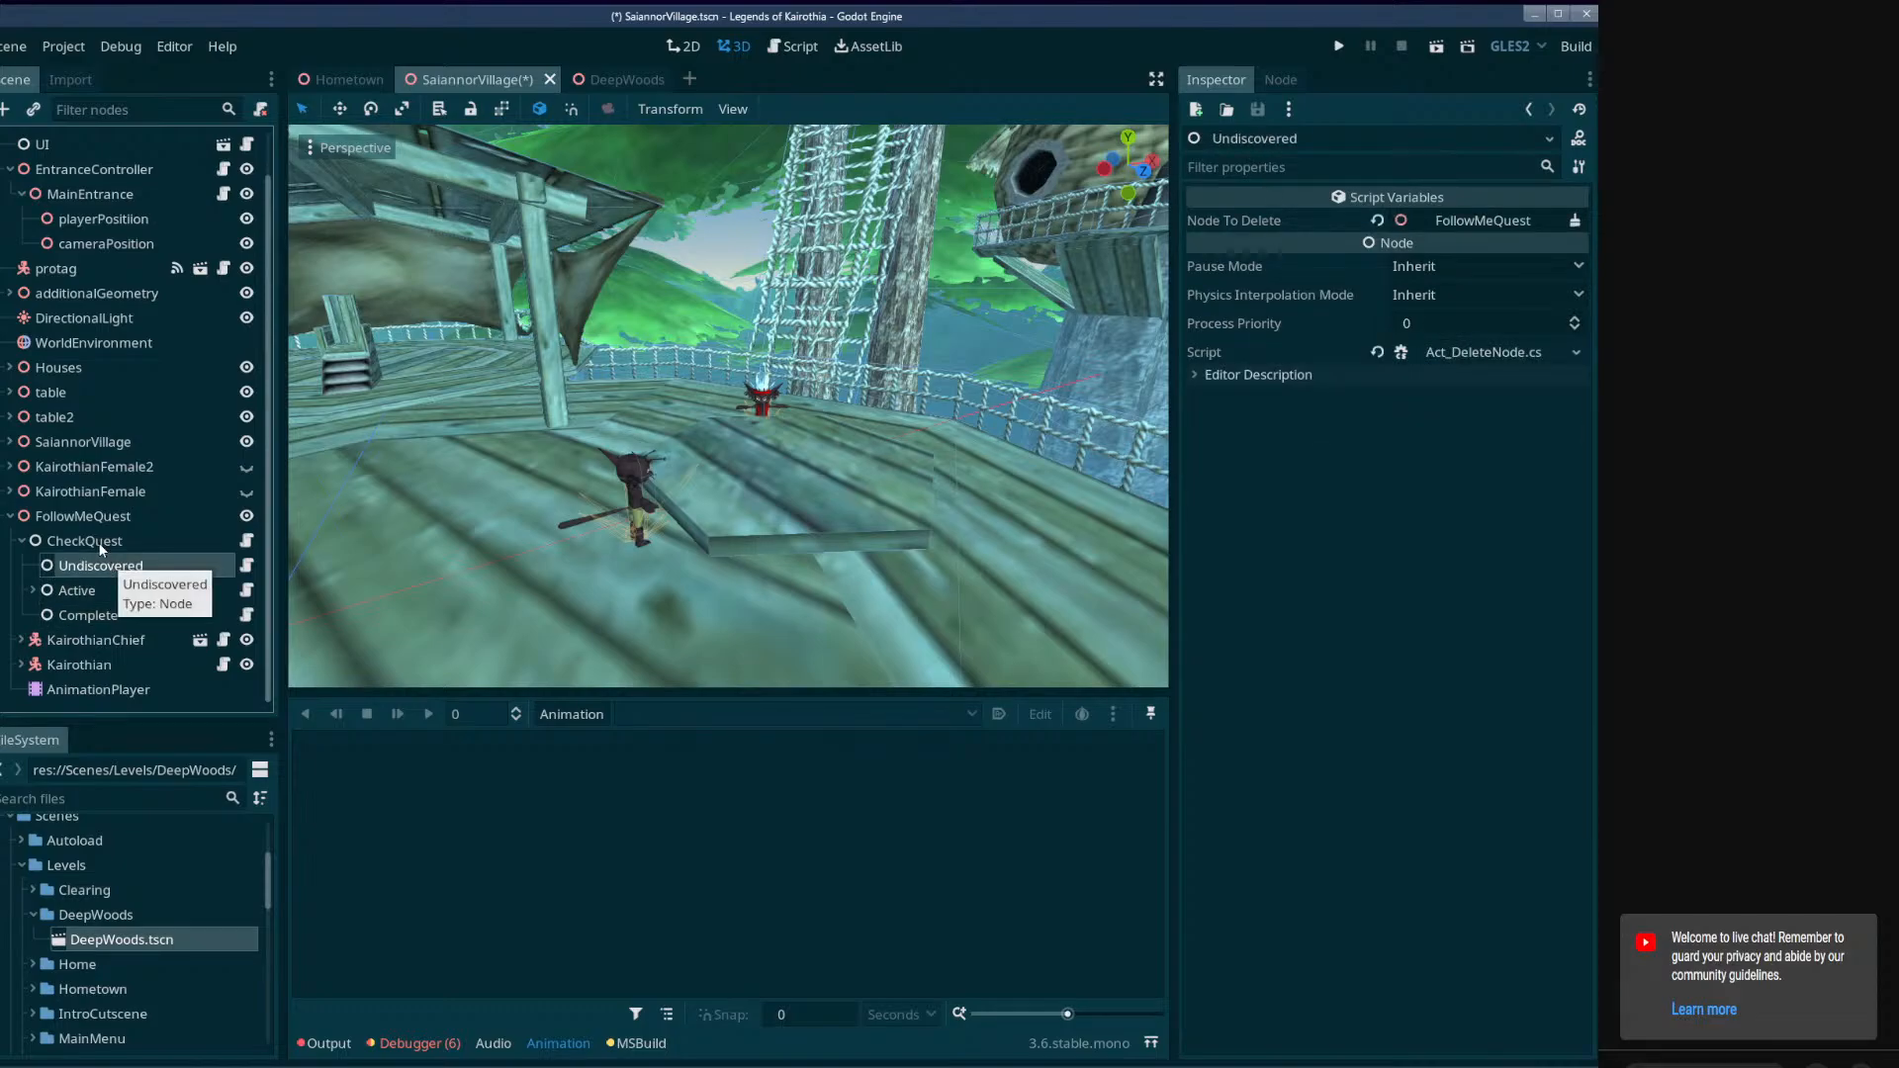
click(95, 540)
click(137, 517)
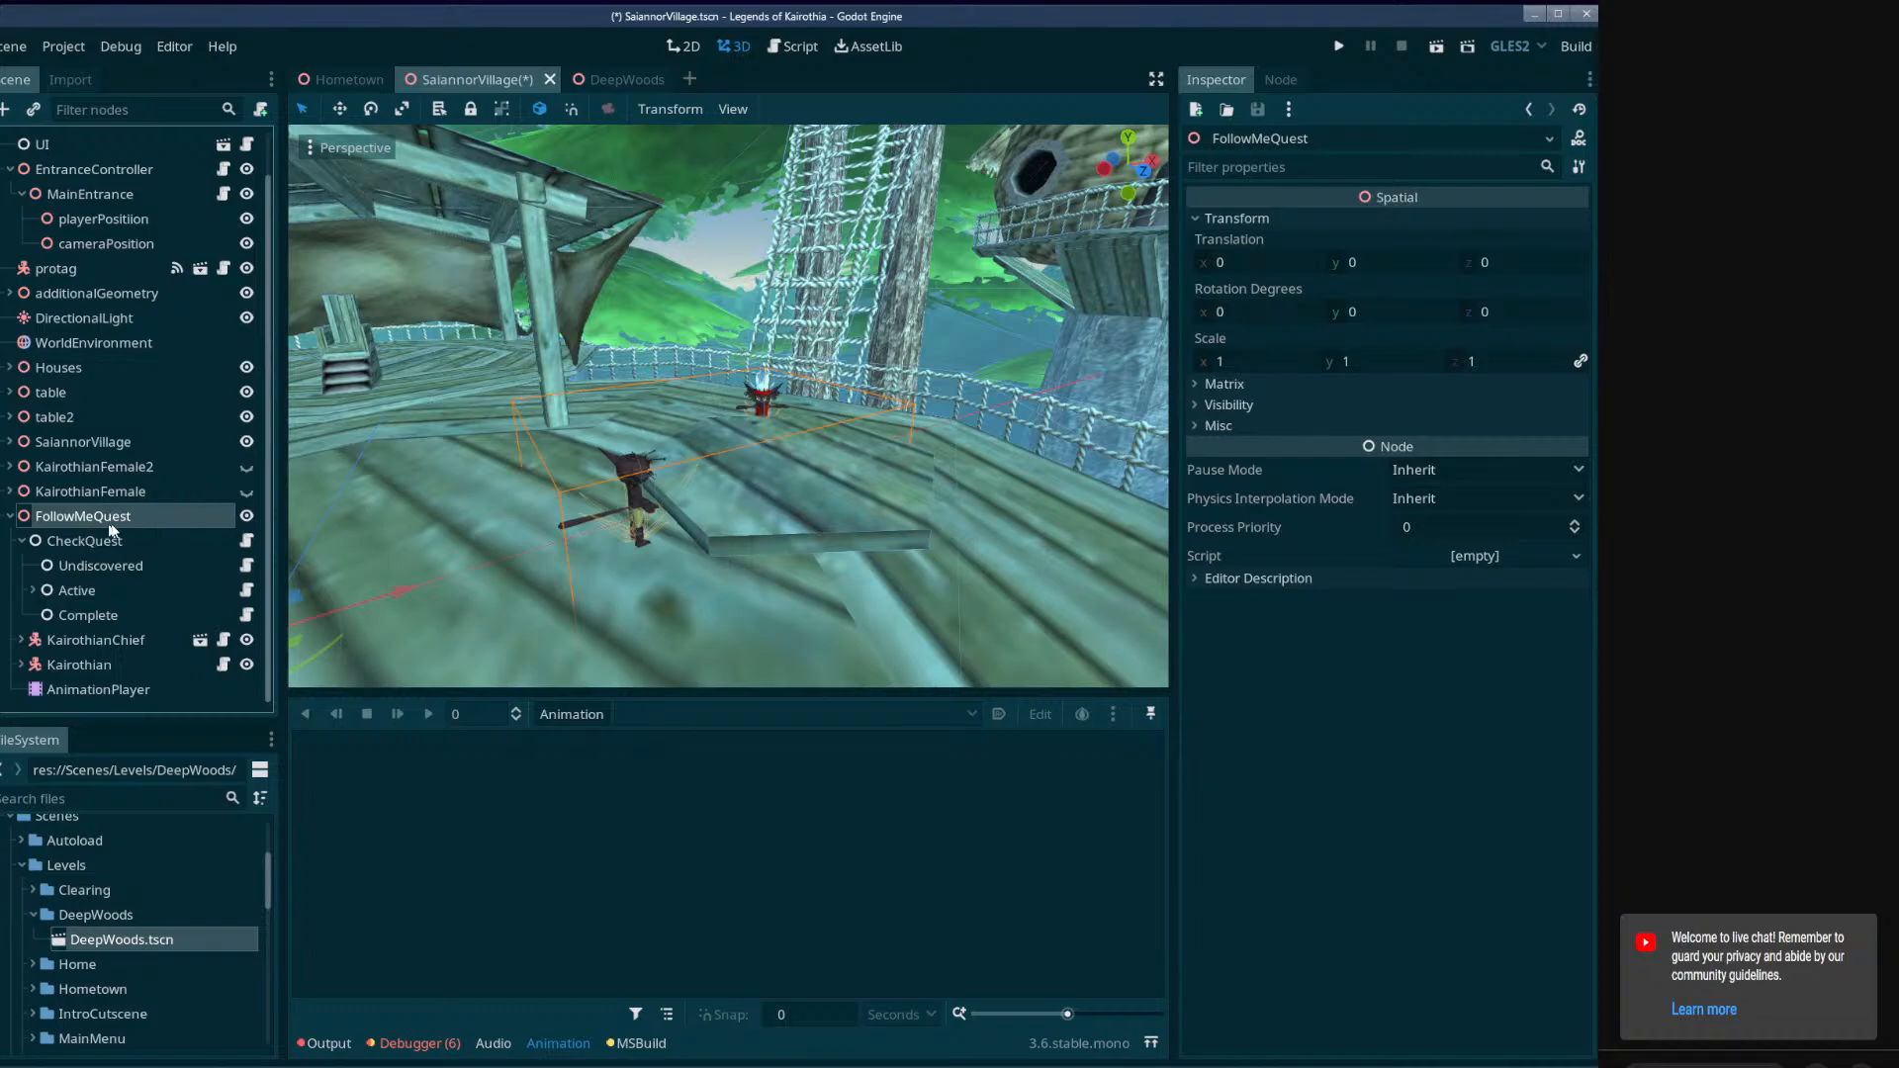
click(109, 566)
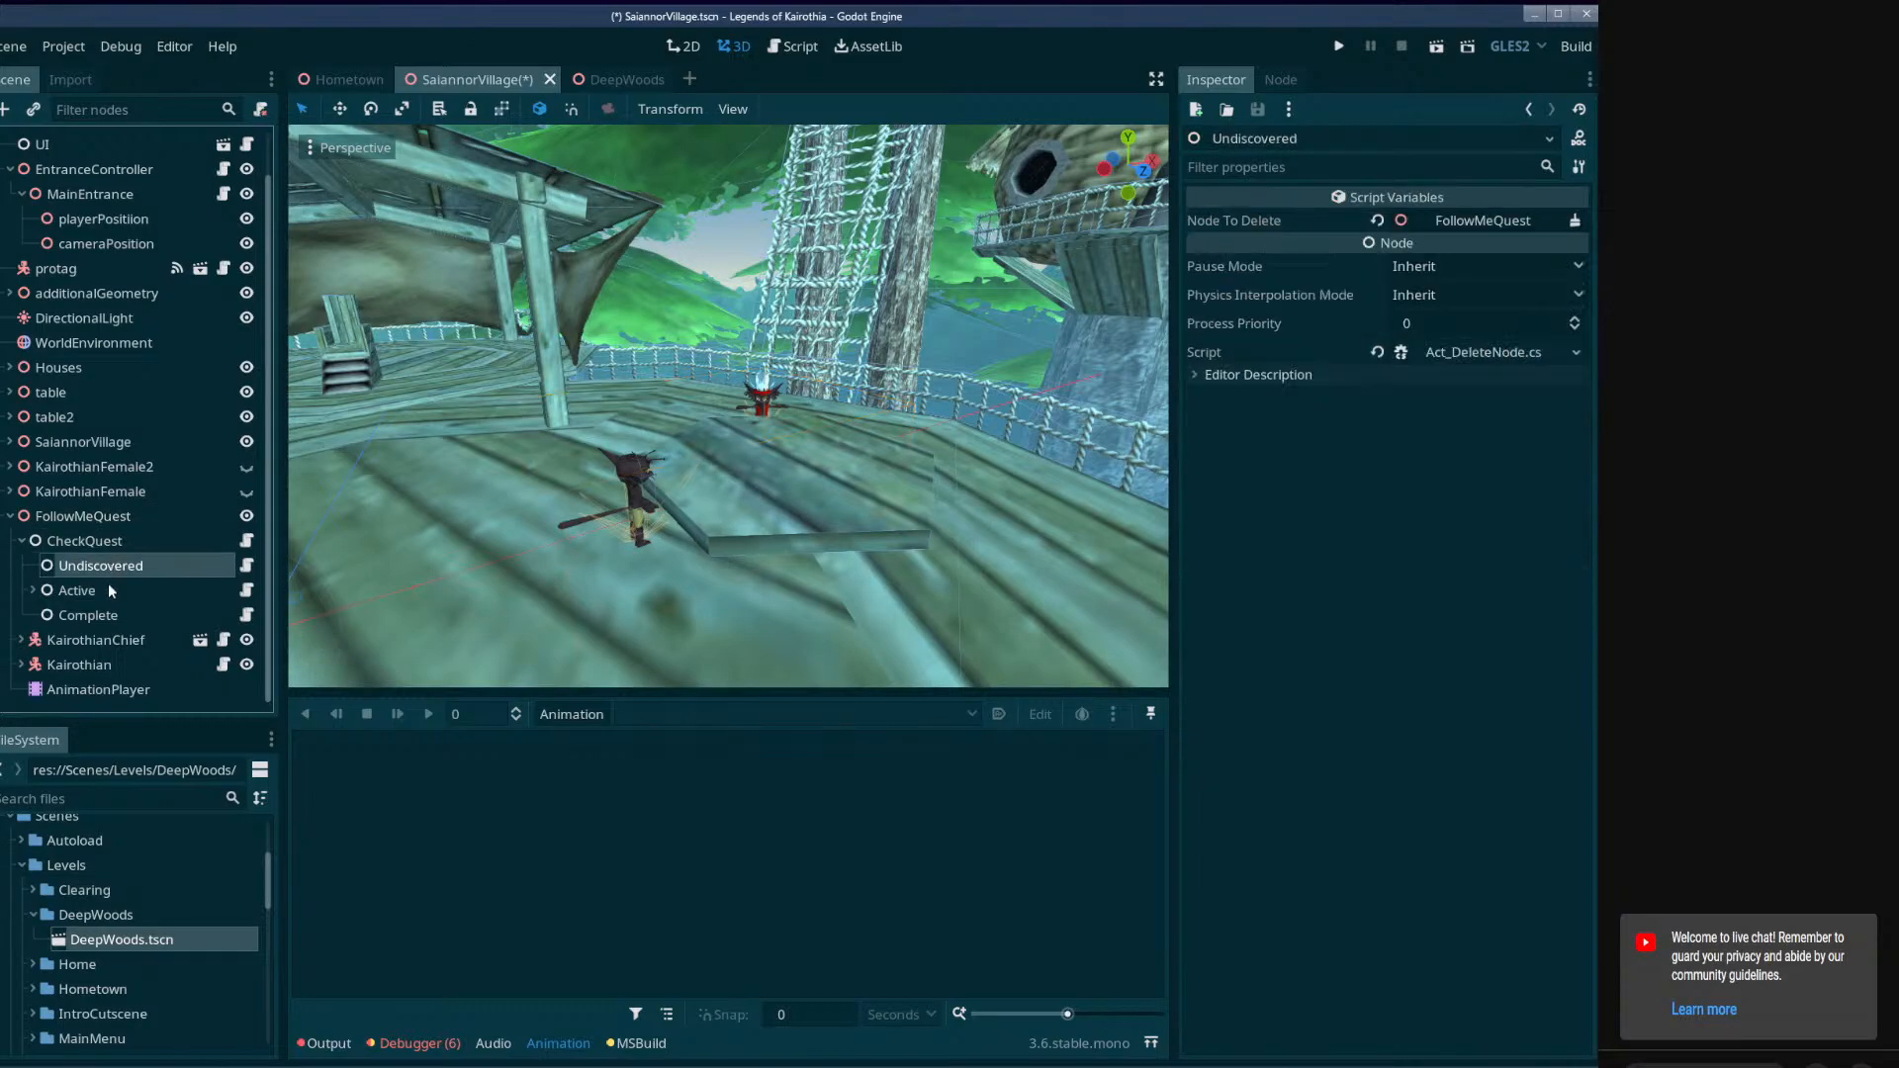
Inspect the NPC references of setNPCBehavior under Active and locate the KairothianChief node and its children.
click(104, 591)
click(34, 590)
scroll(127, 593, down, 2)
click(124, 492)
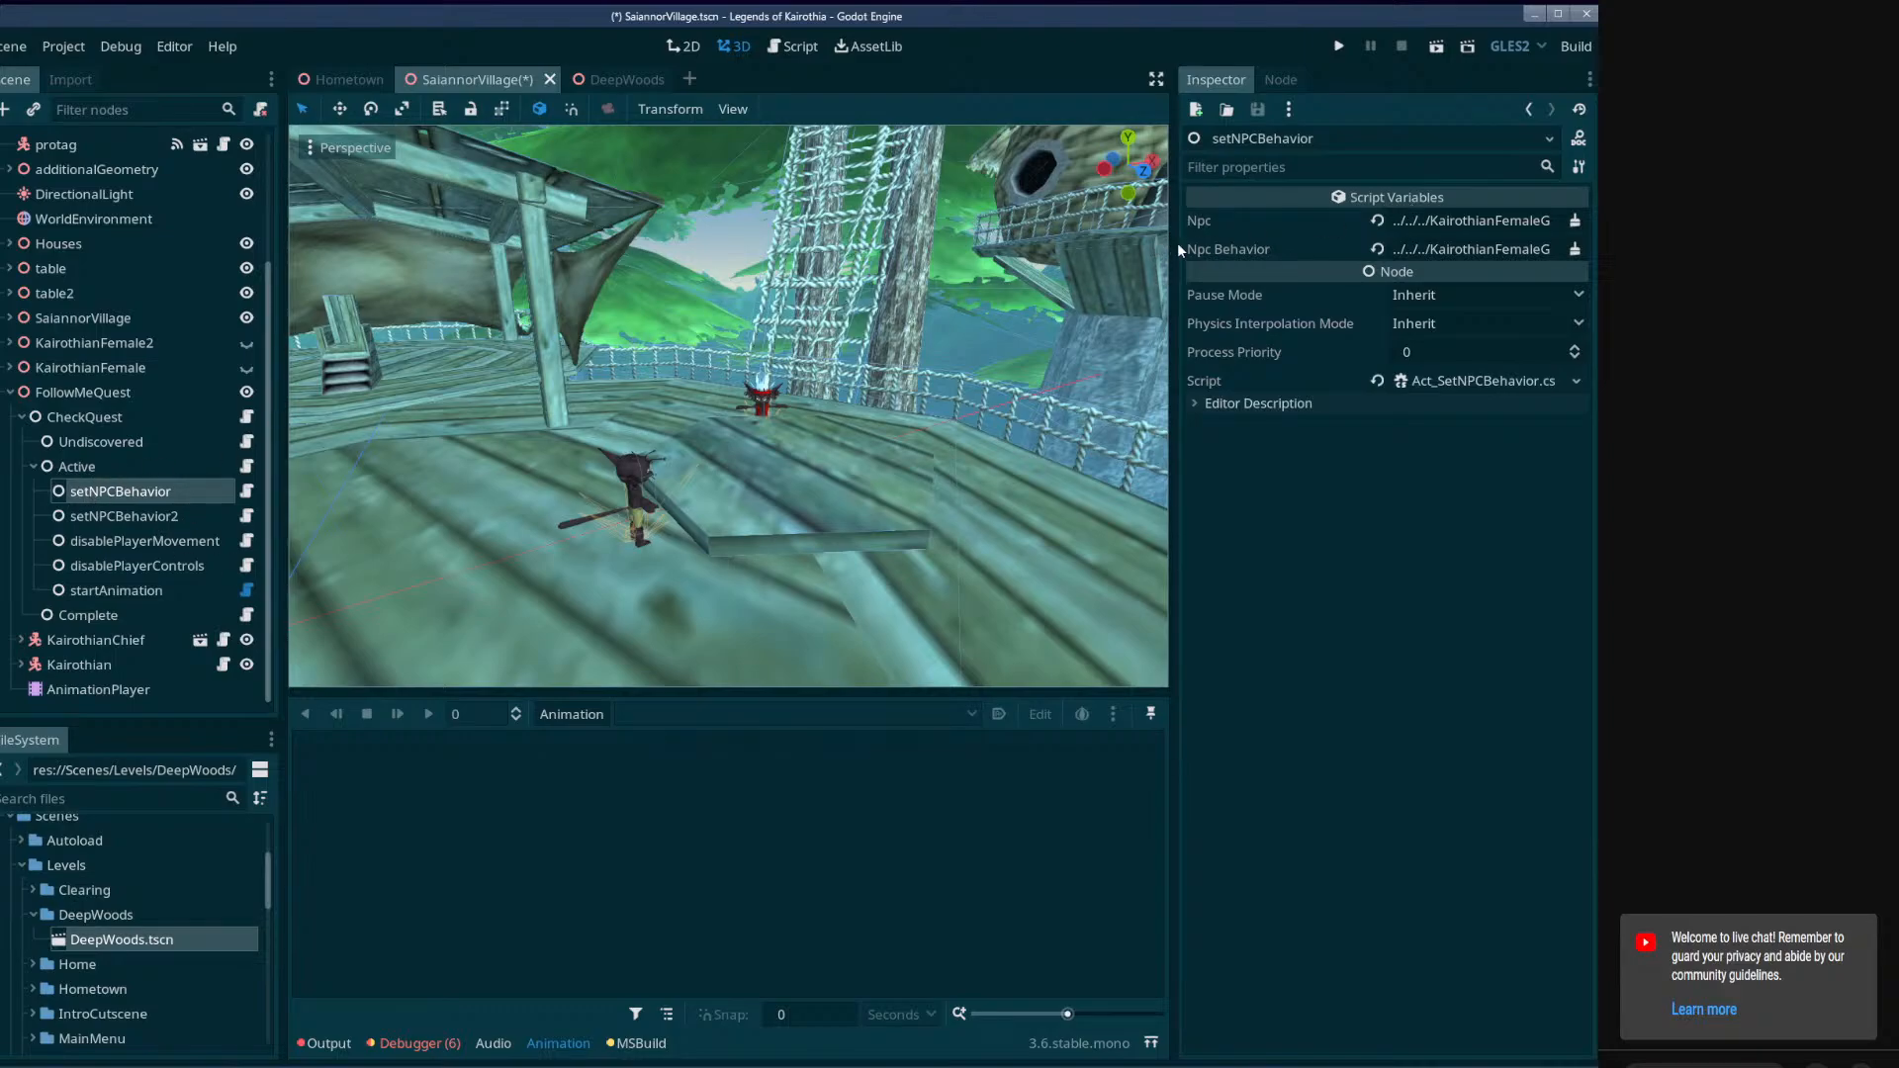
drag(1175, 244, 848, 273)
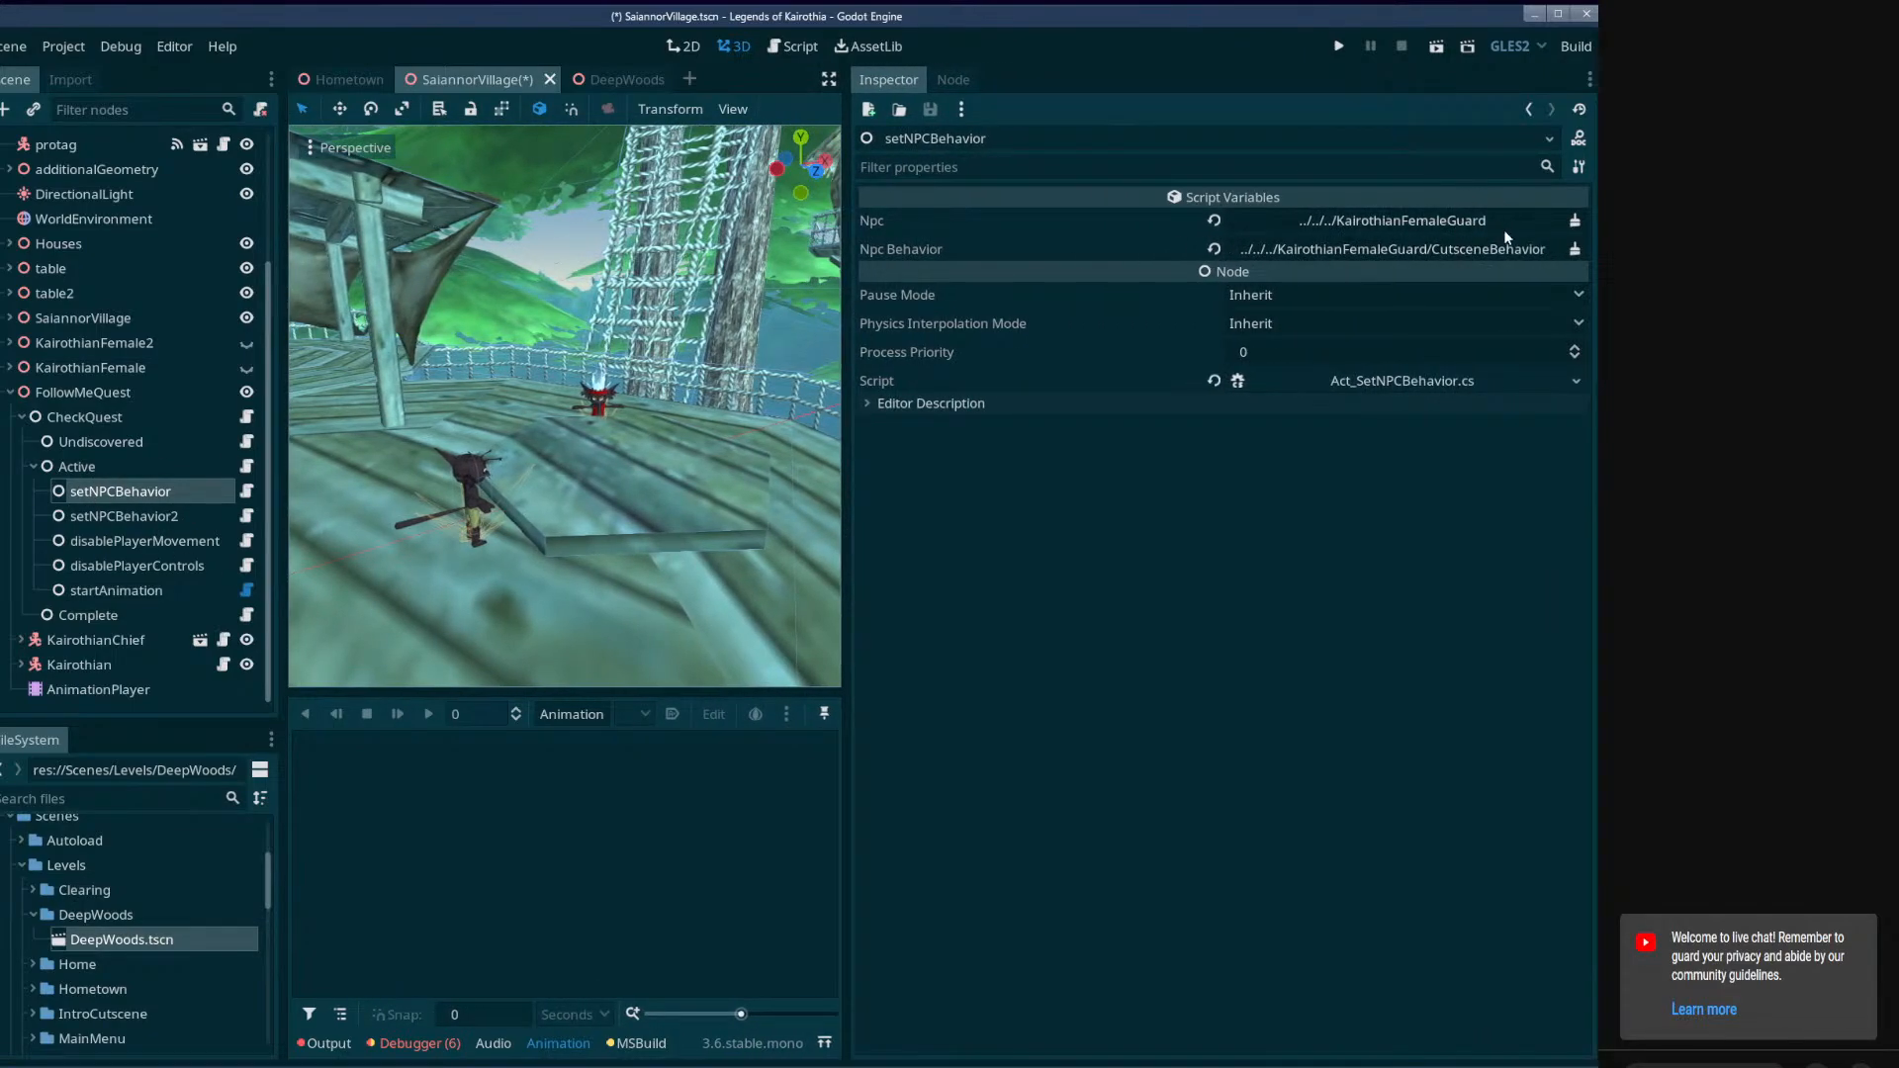
click(59, 343)
click(59, 367)
click(599, 396)
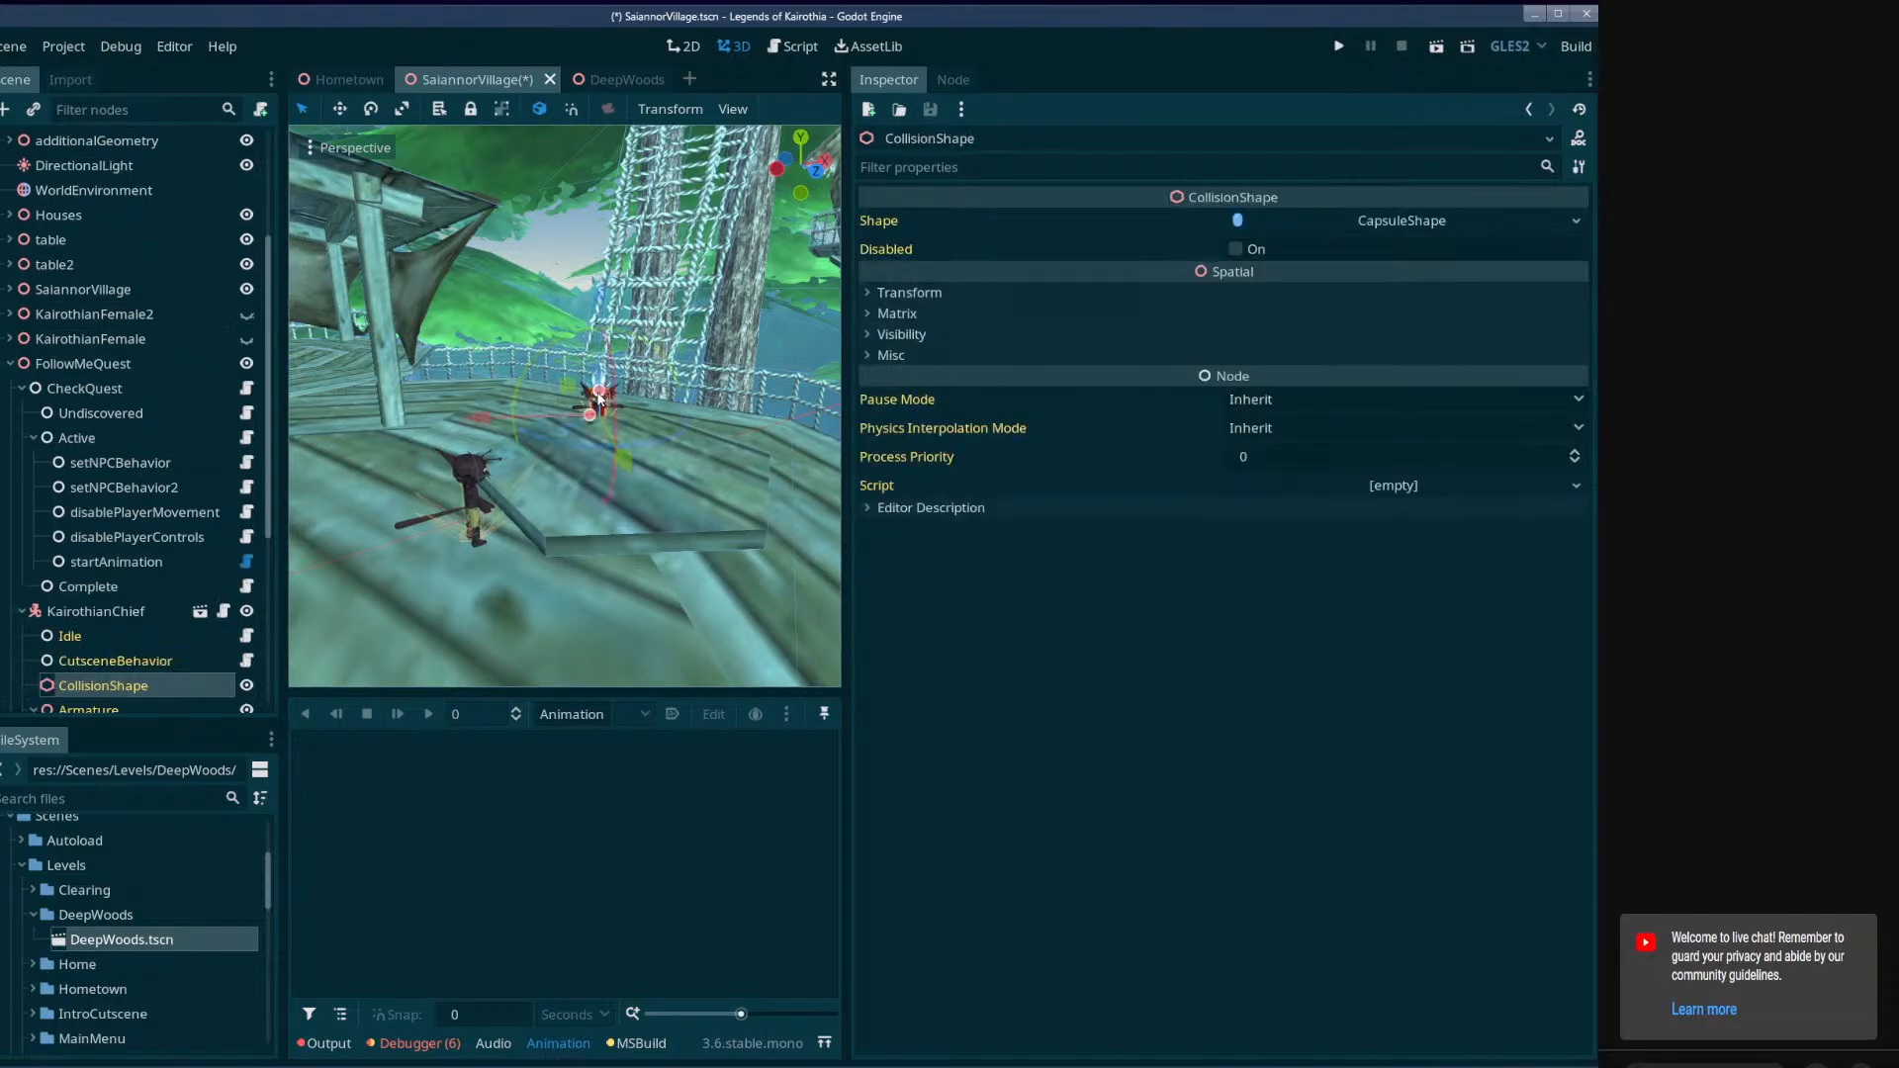
click(92, 612)
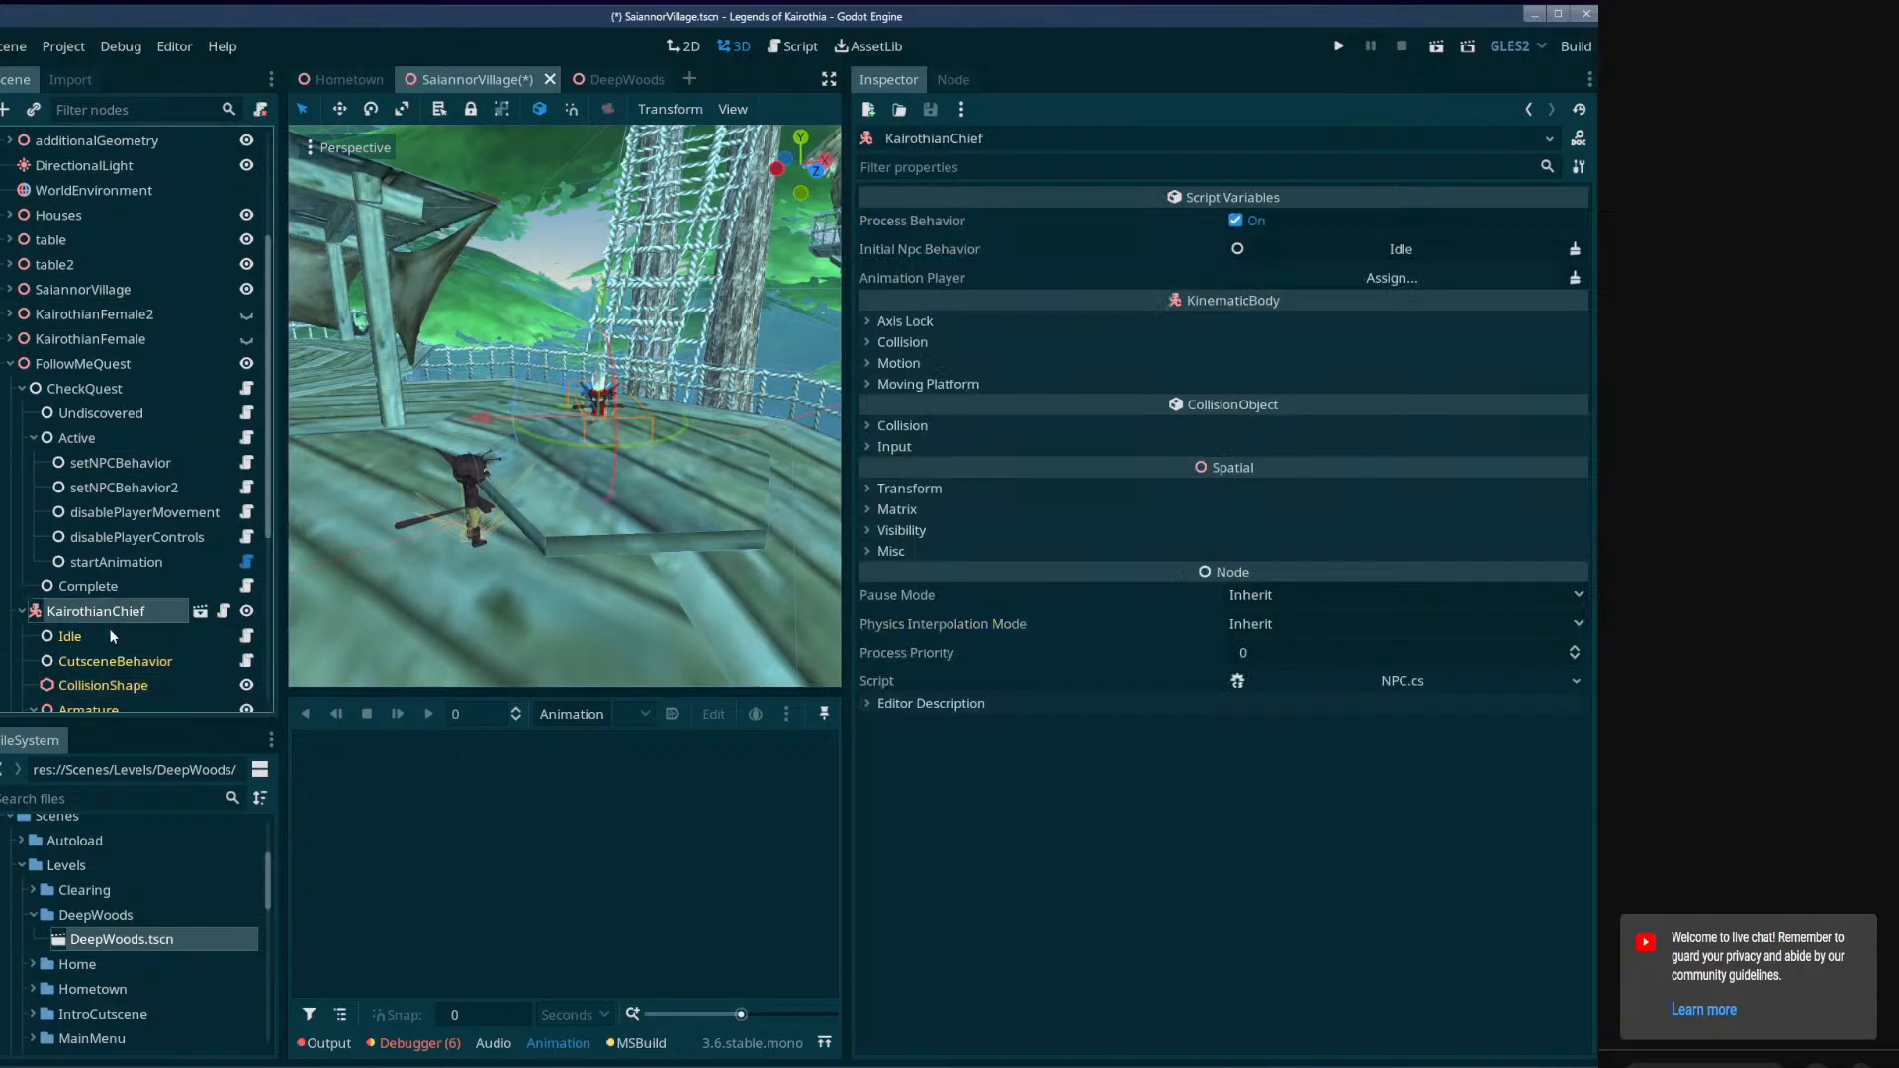
scroll(99, 554, down, 3)
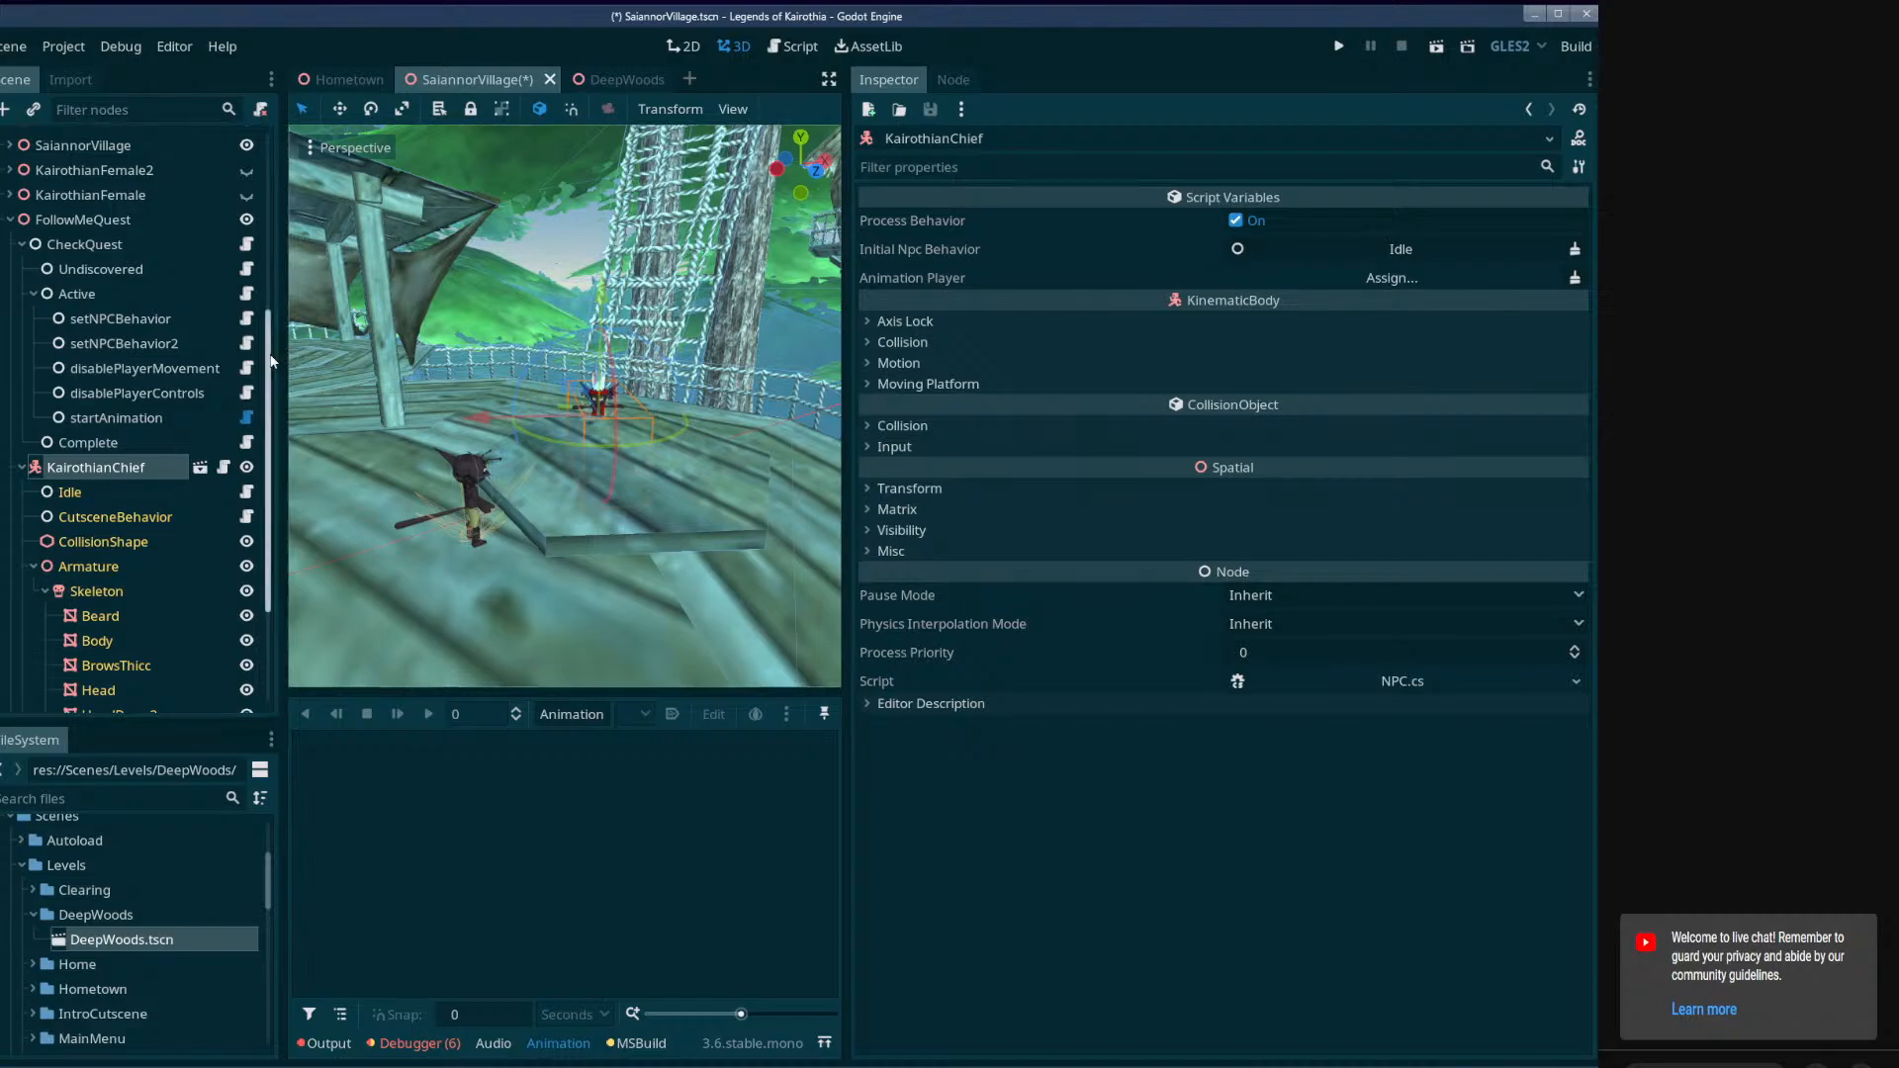
scroll(257, 590, down, 4)
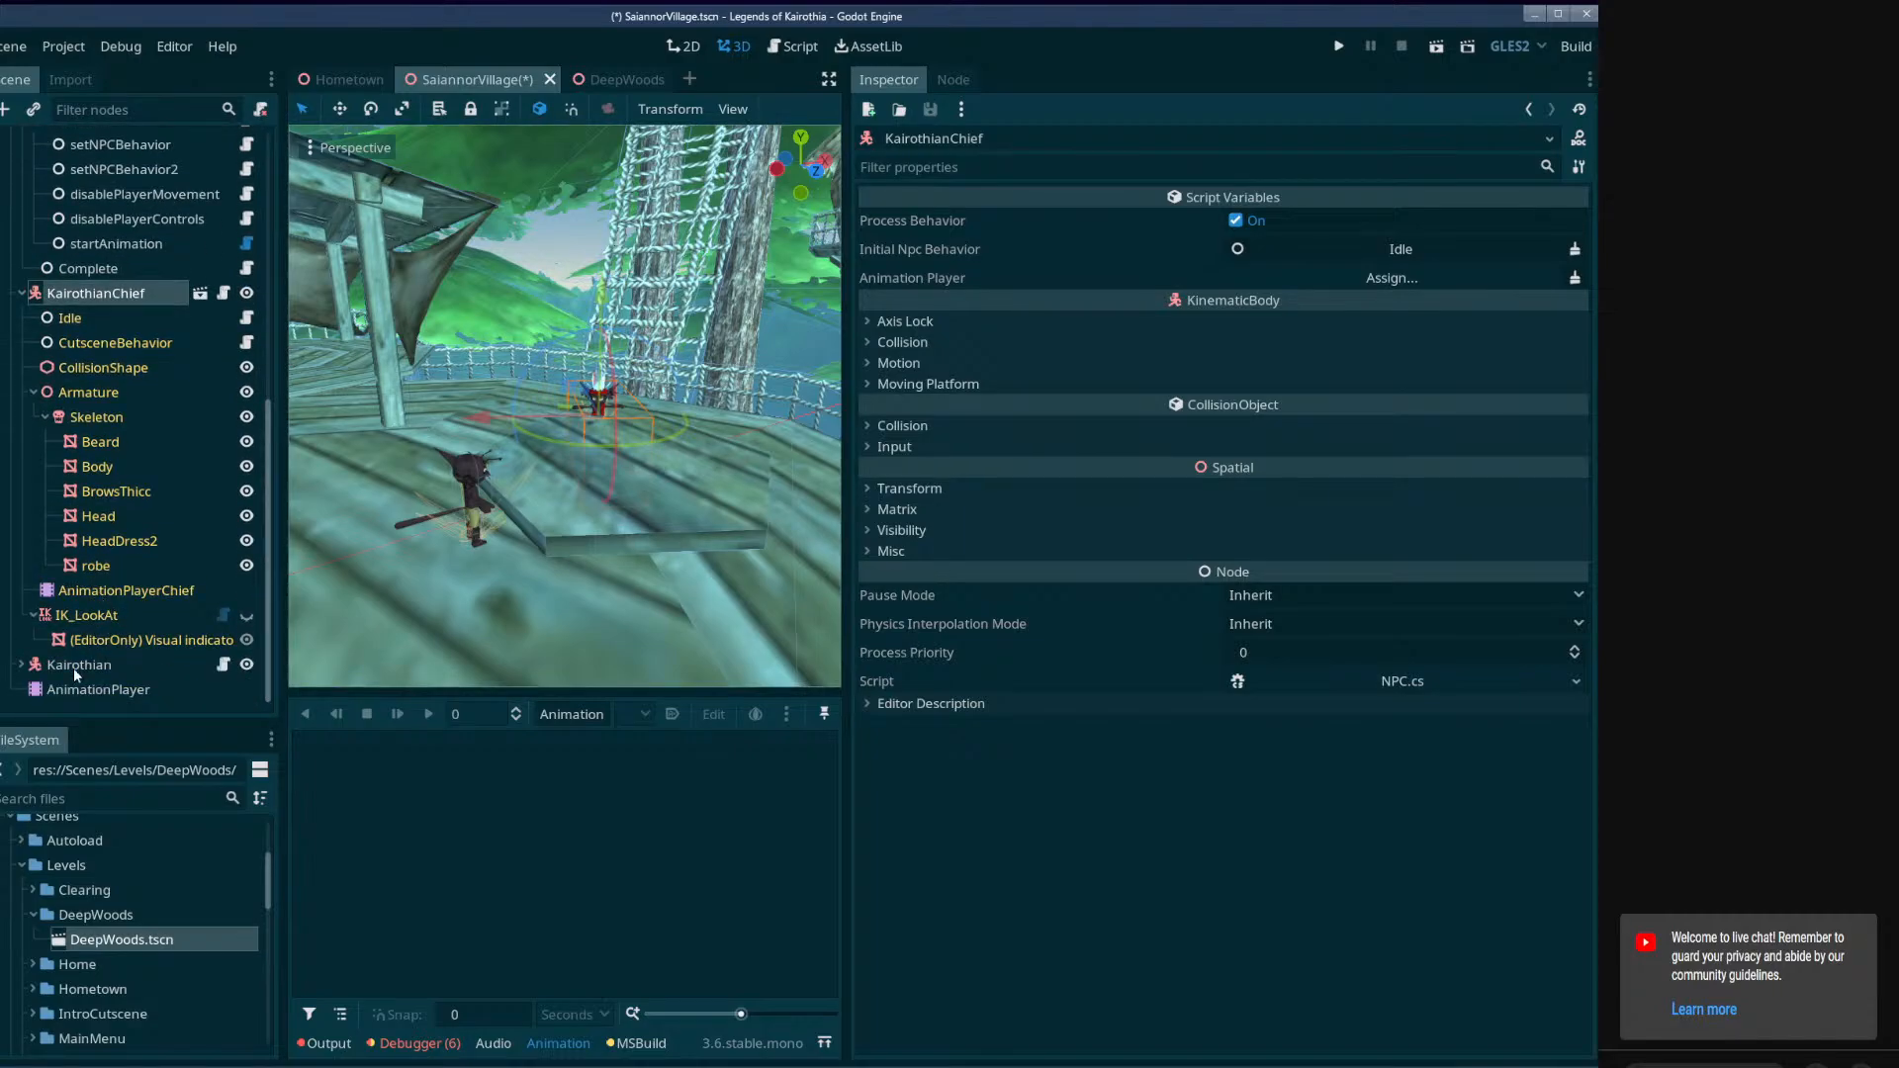
scroll(60, 554, up, 3)
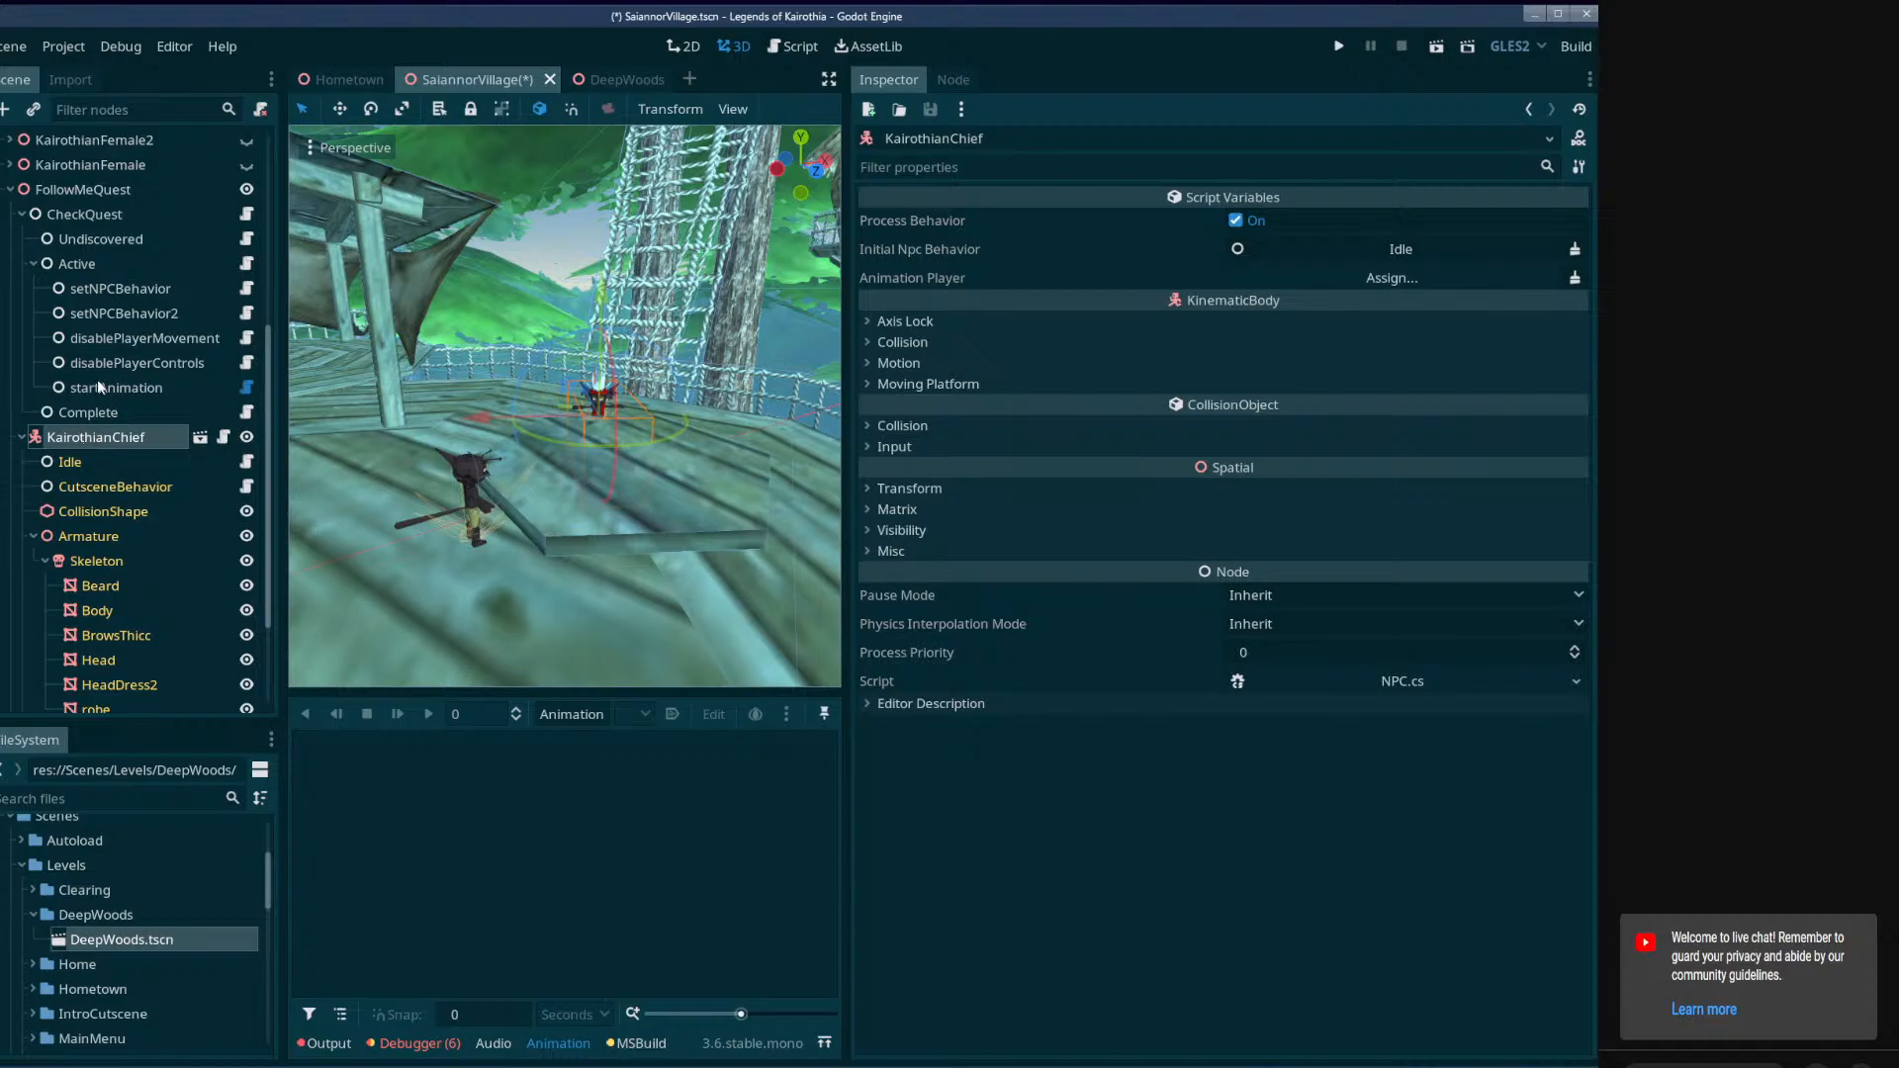
Assign KairothianChief as setNPCBehavior's Npc and the chief's CutsceneBehavior as its Npc Behavior.
click(89, 289)
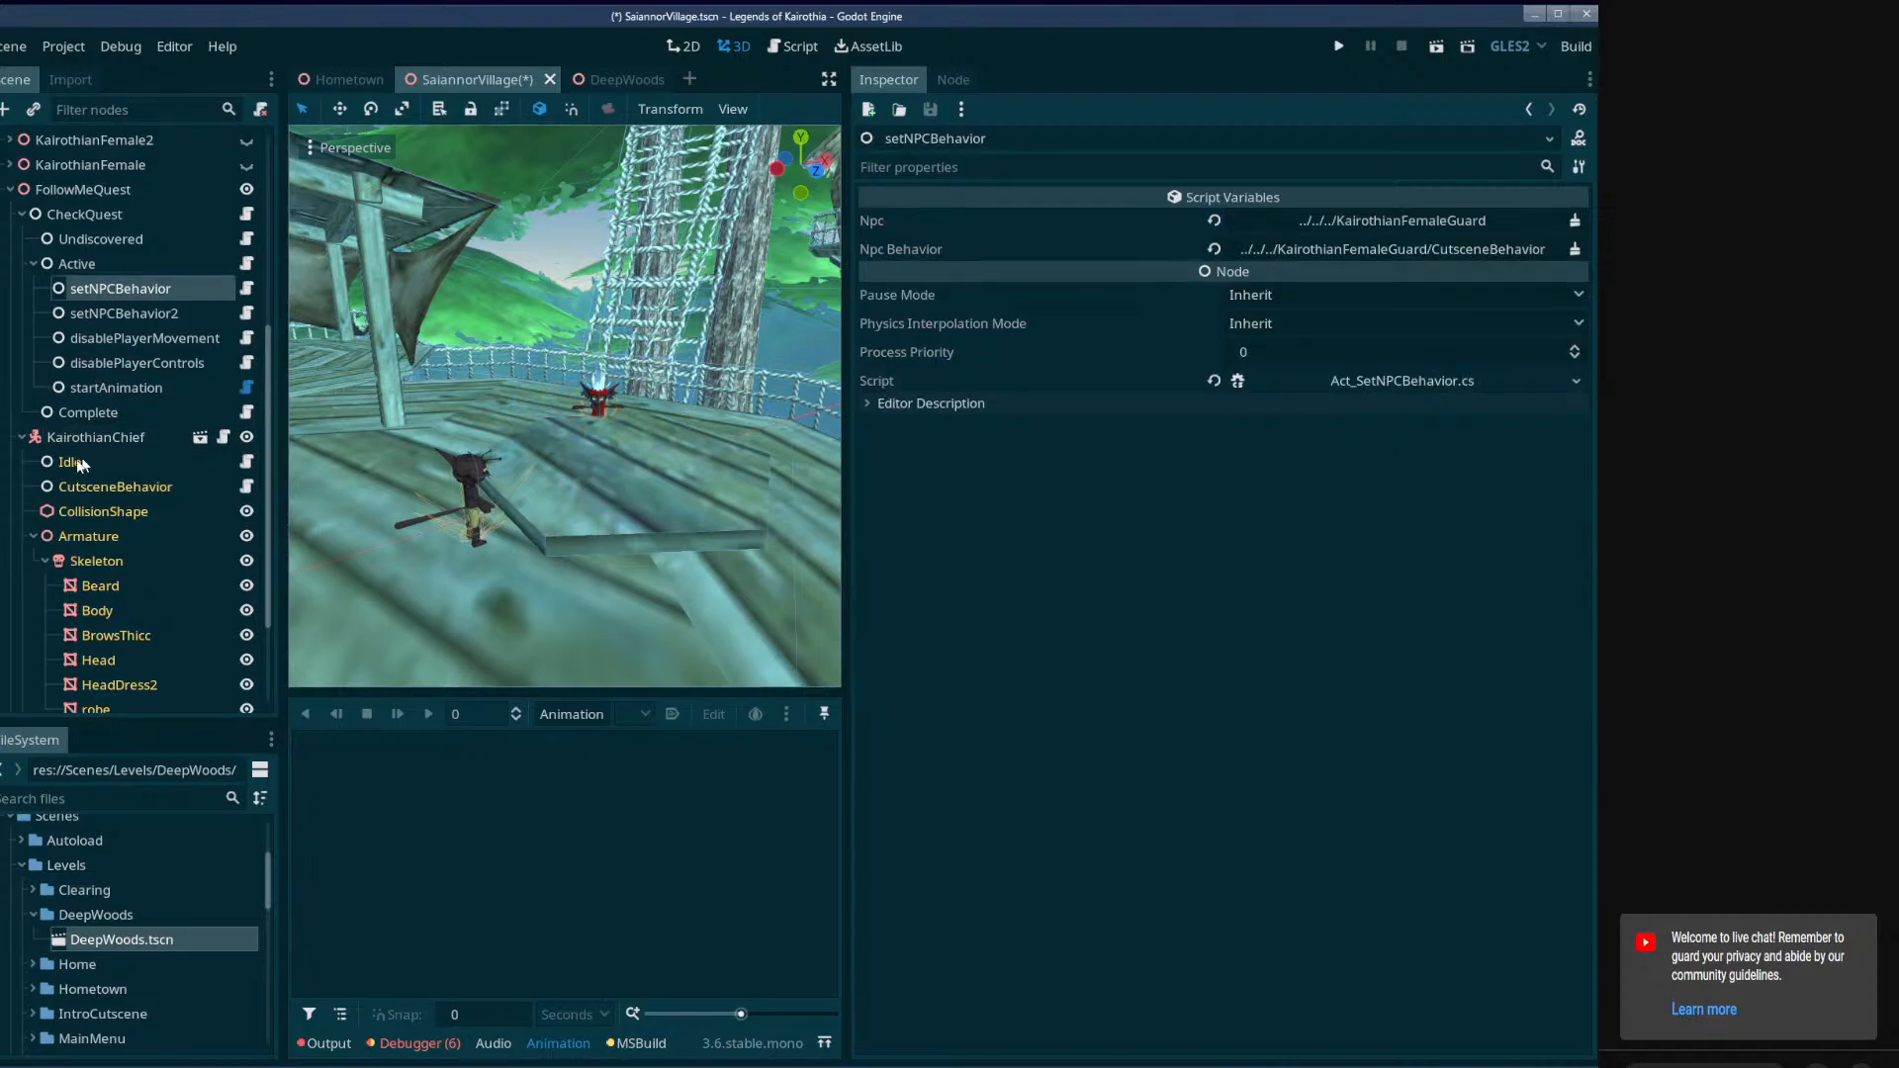
drag(85, 437, 1385, 220)
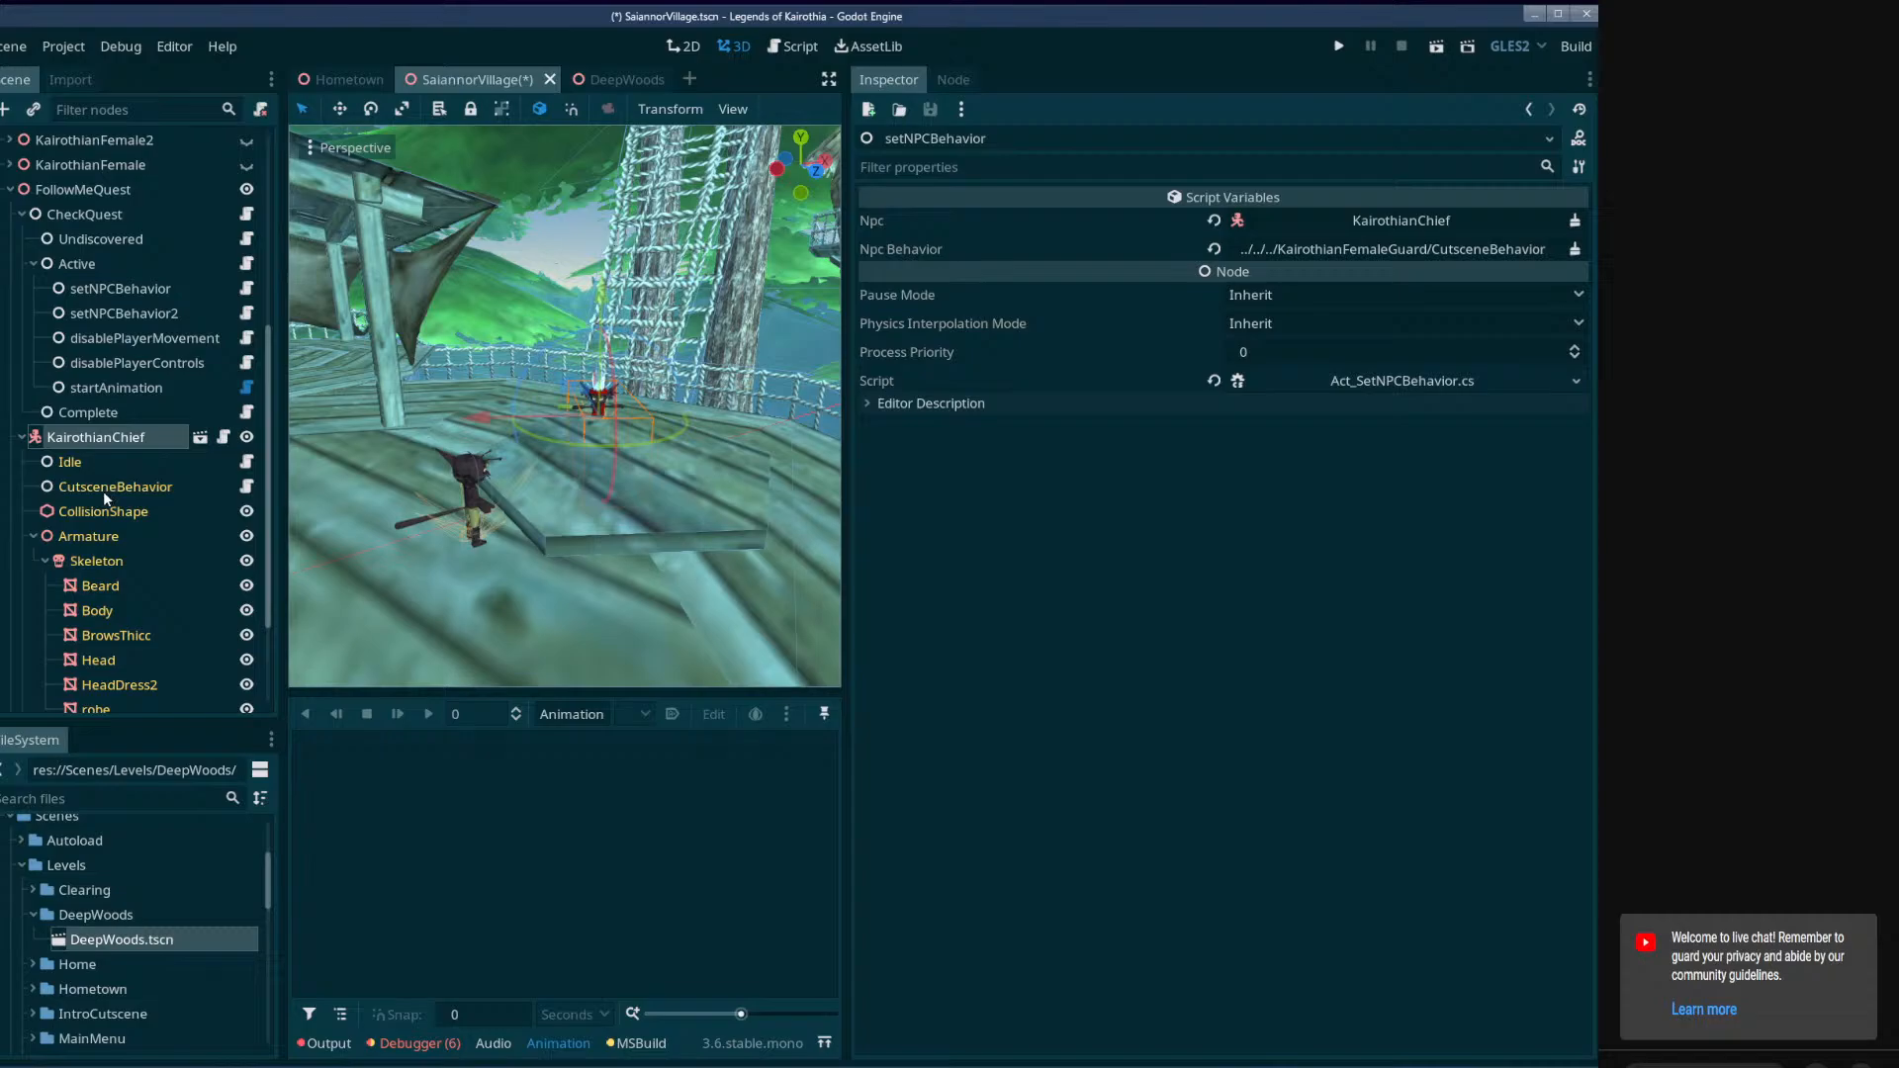
drag(102, 491, 1406, 249)
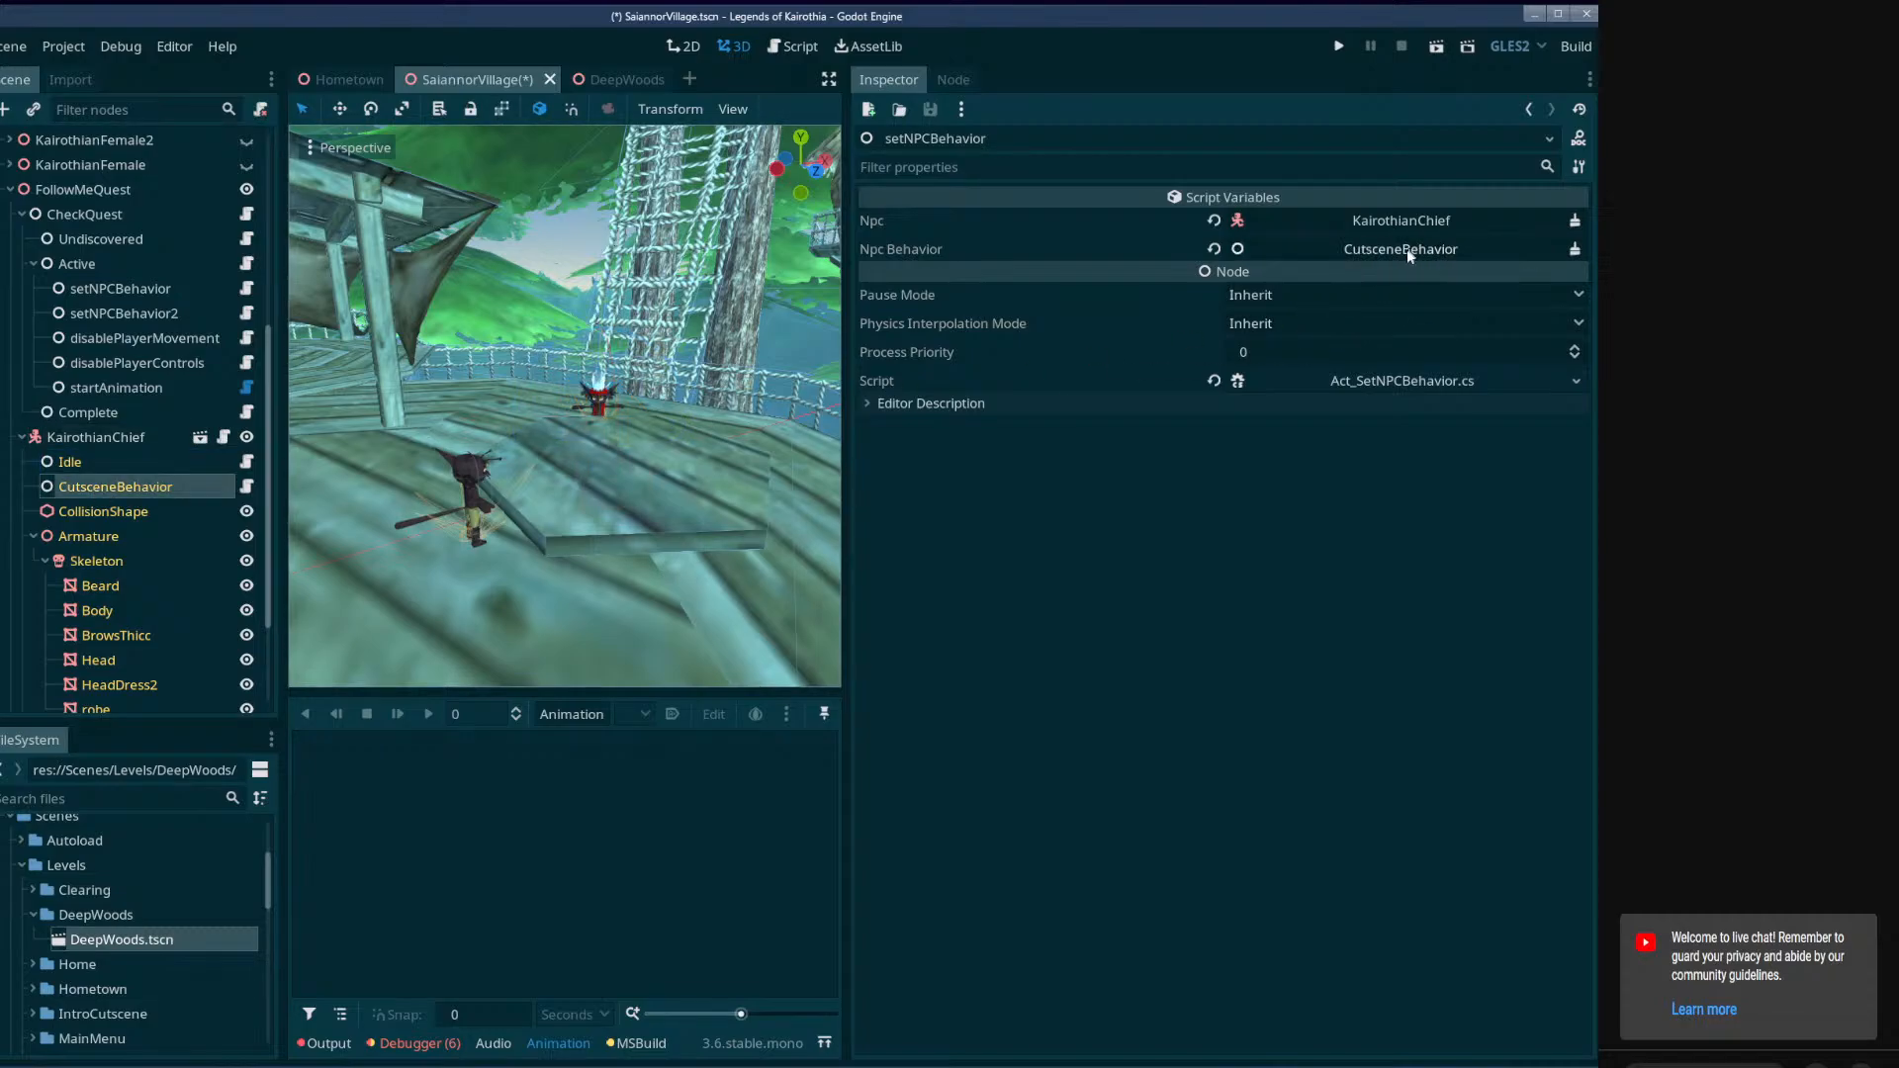
Assign Kairothian as setNPCBehavior2's Npc and Kairothian's CutsceneBehavior as its Npc Behavior, and save the SaiannorVillage scene.
click(122, 315)
click(20, 438)
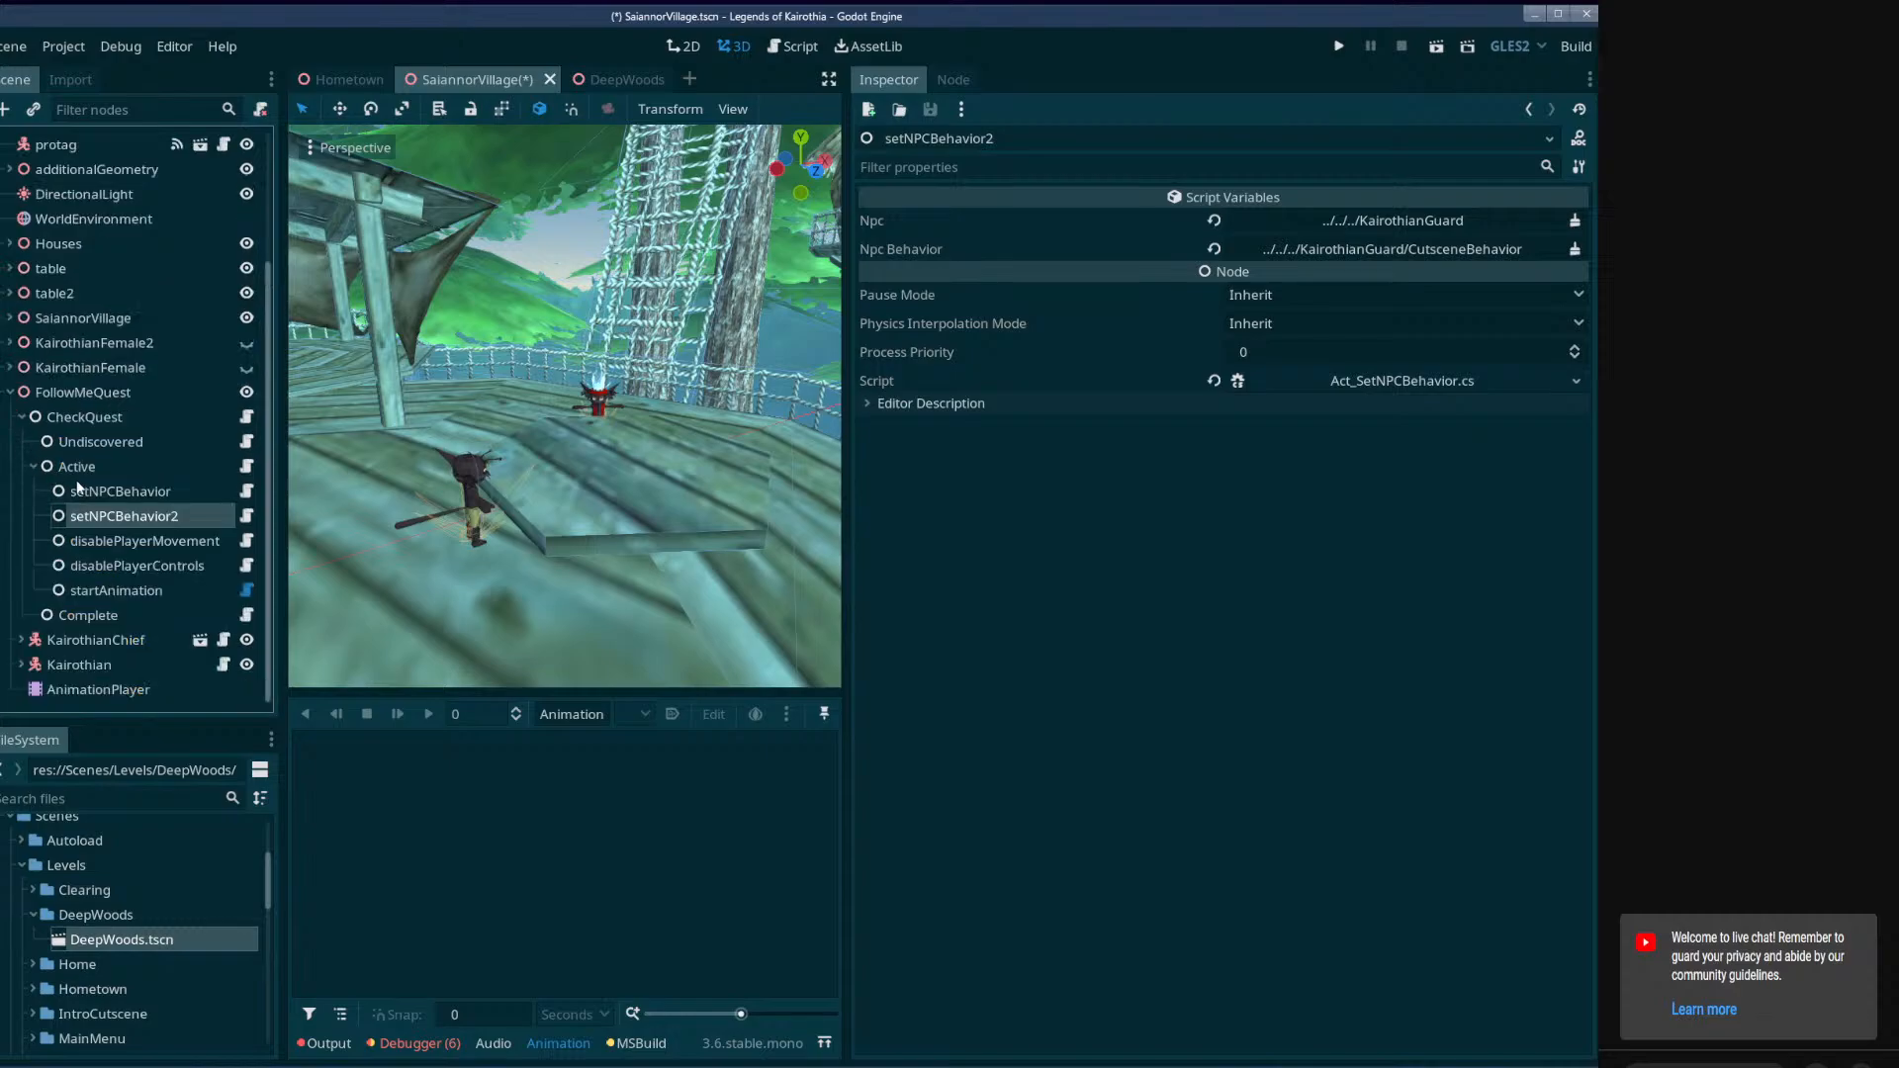
click(21, 664)
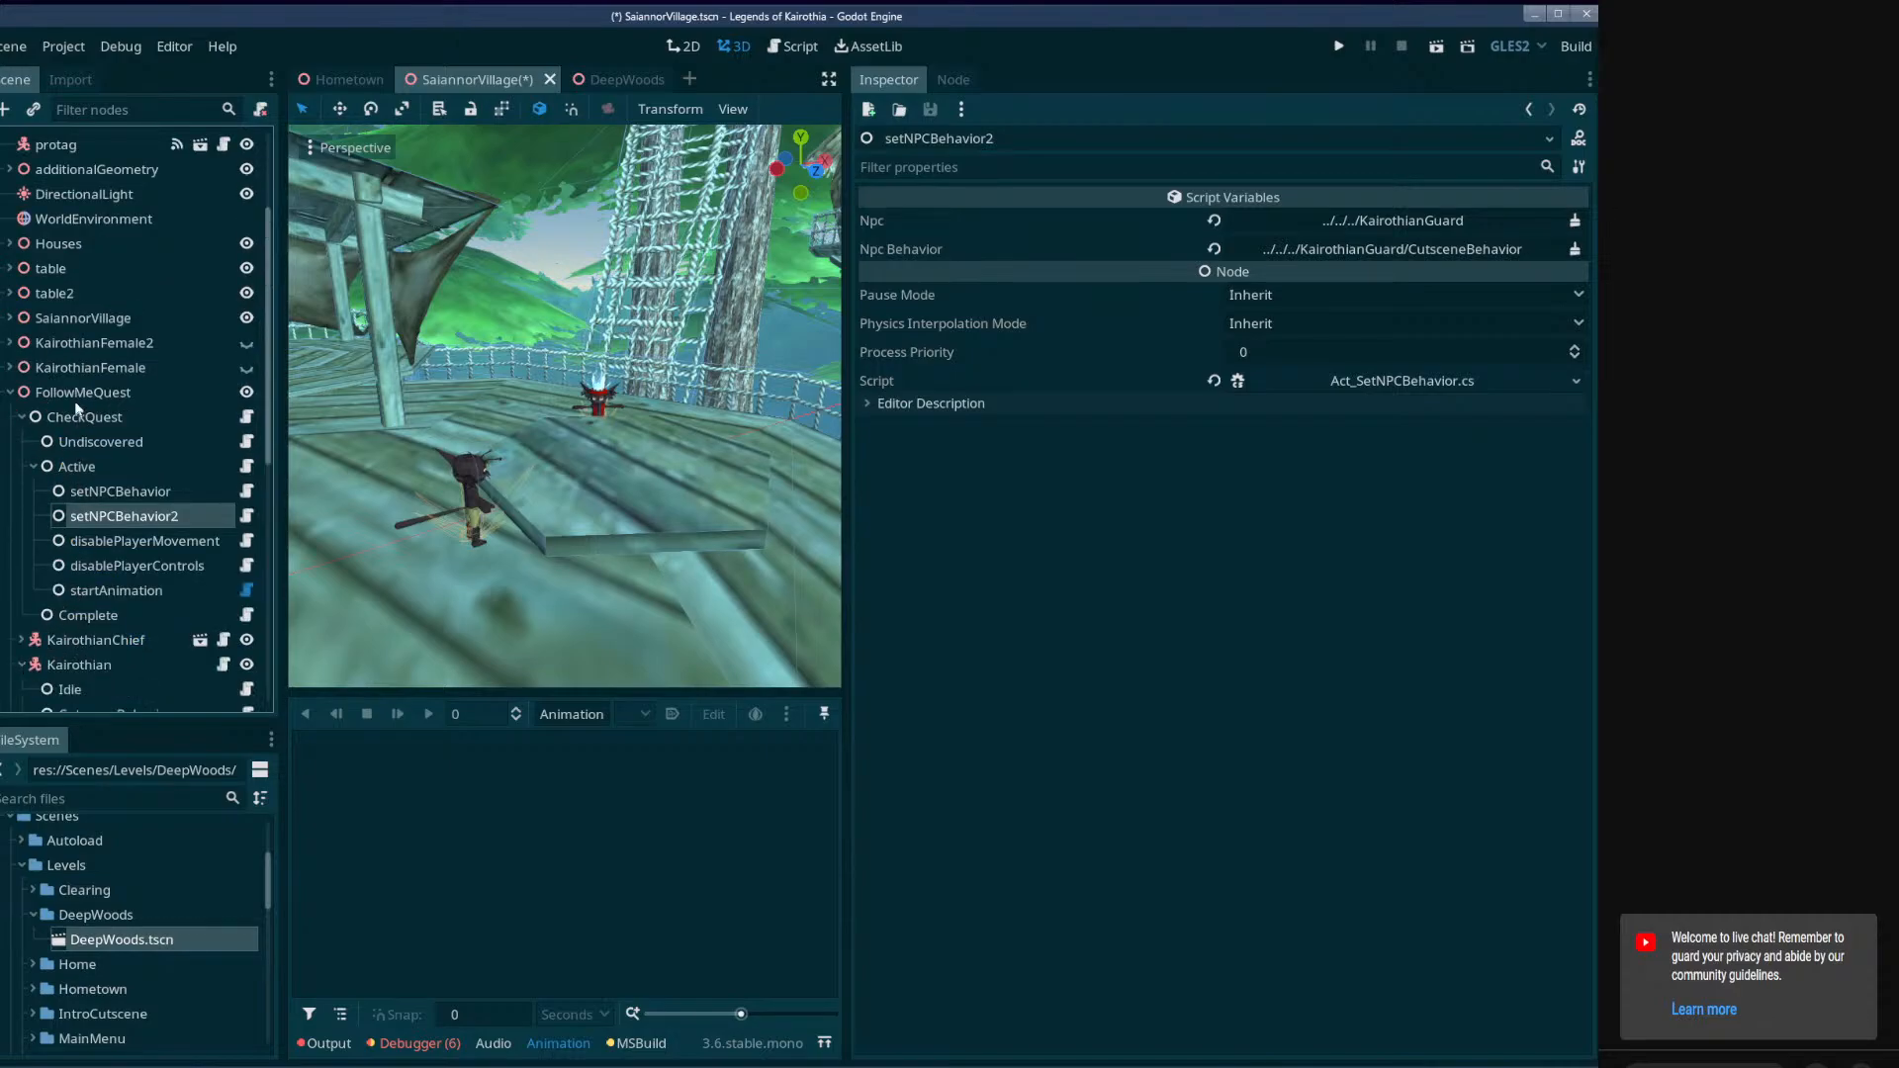
scroll(49, 593, down, 1)
drag(59, 591, 1404, 222)
drag(91, 623, 1395, 253)
key(ctrl+s)
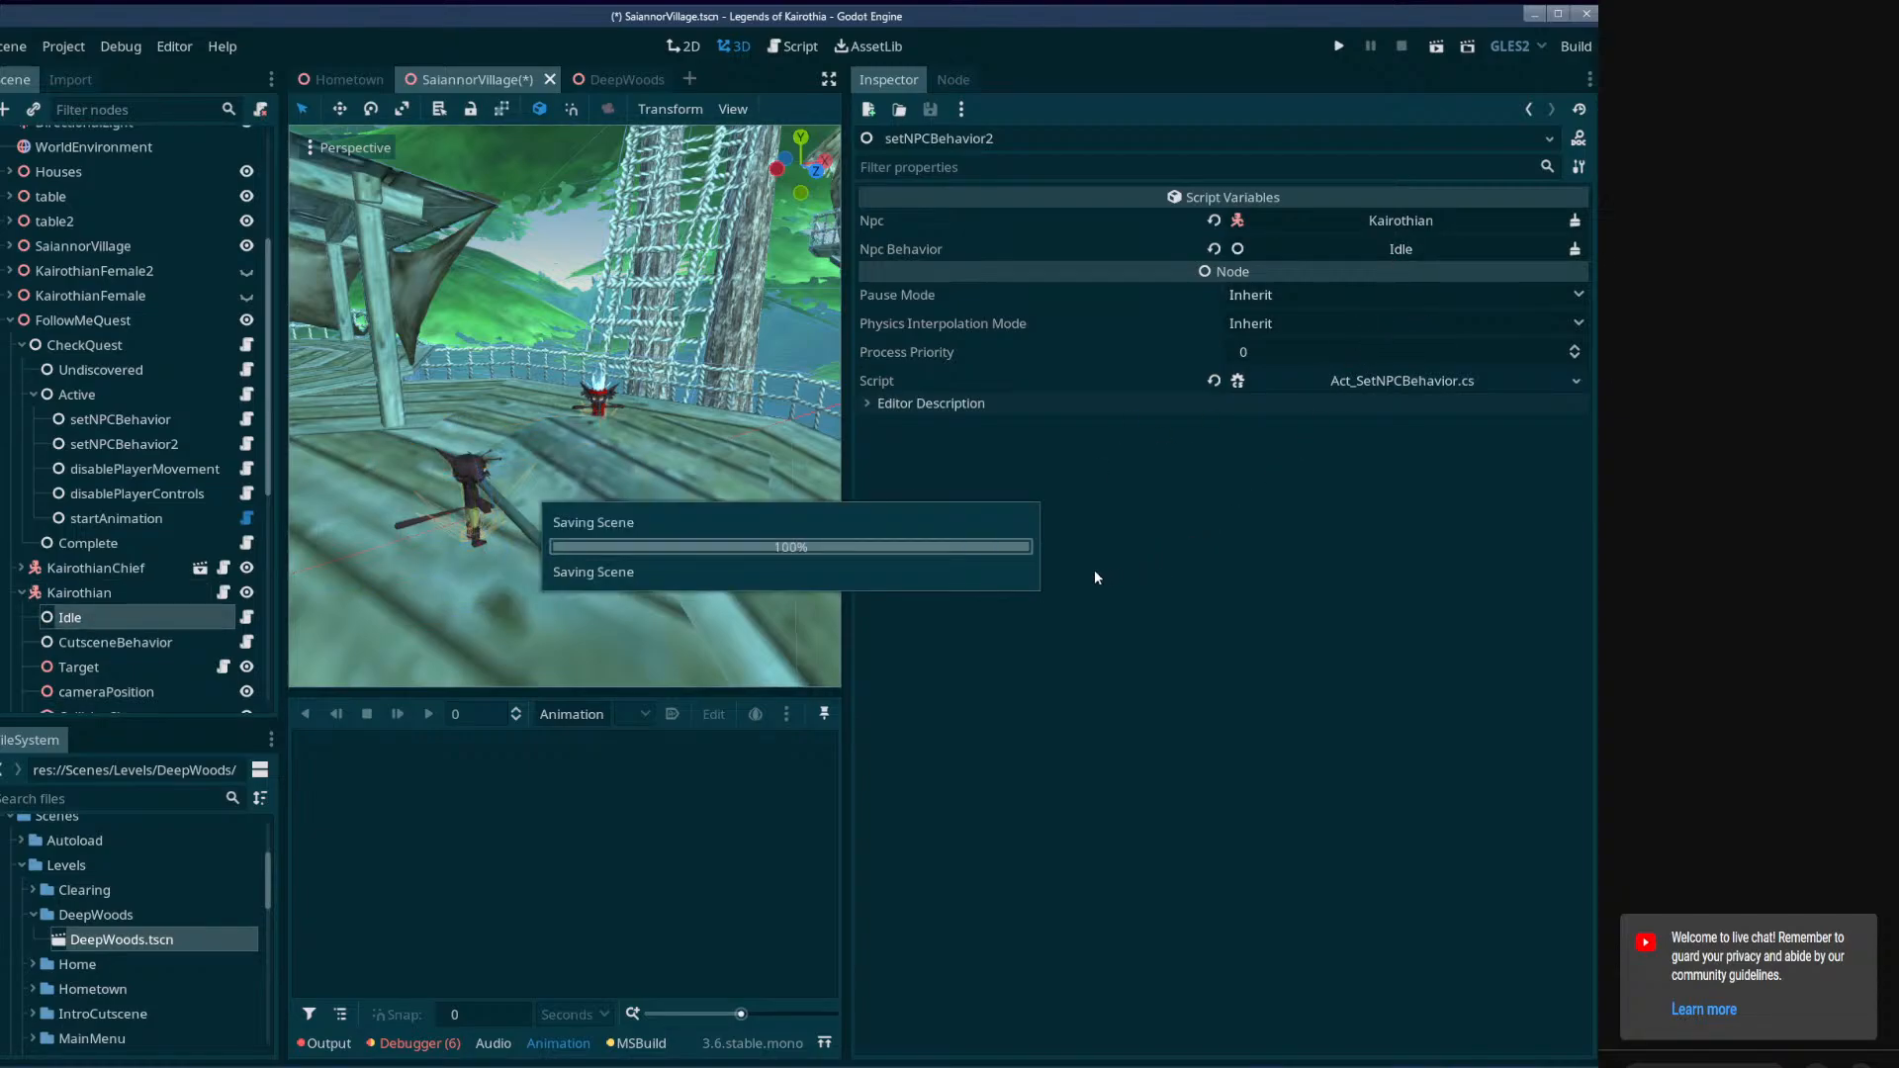
drag(93, 639, 1395, 250)
key(ctrl+s)
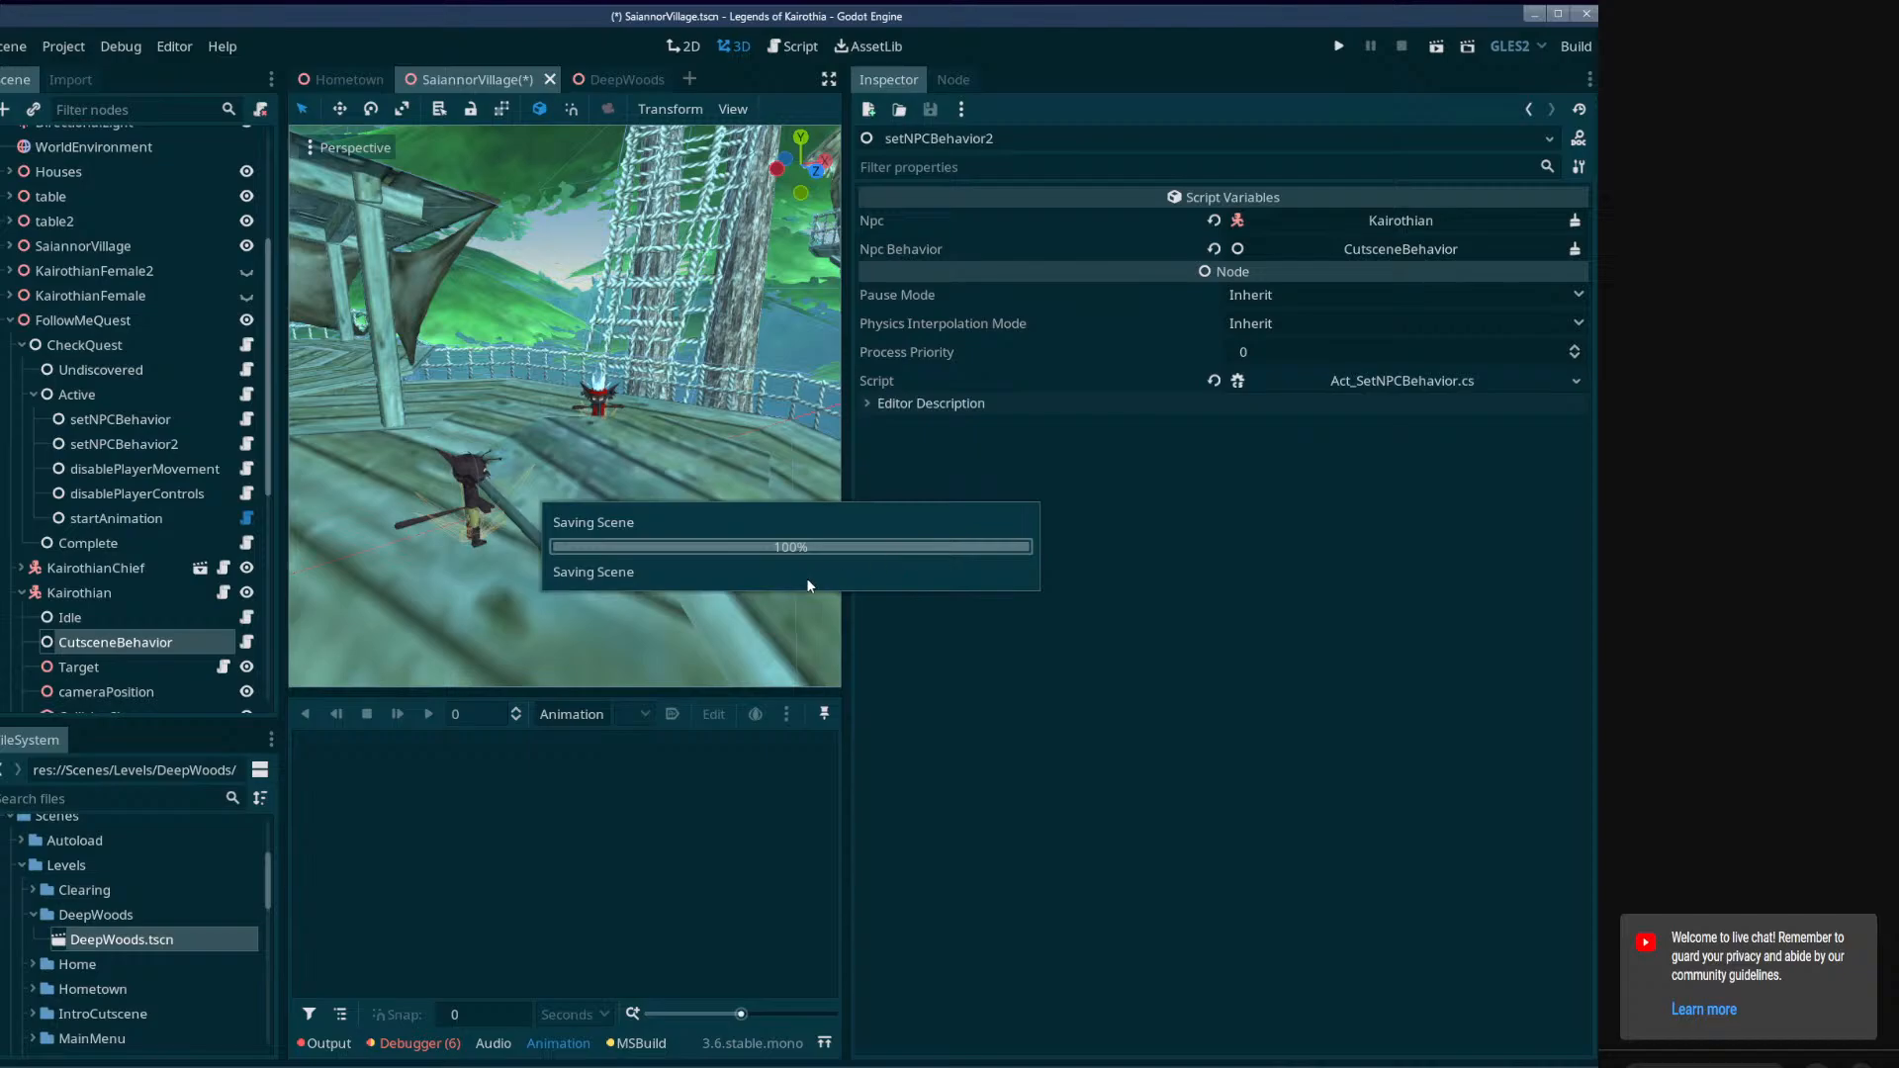
Widen the 3D viewport and inspect the settings of KairothianChief and of Kairothian's CutsceneBehavior node.
drag(845, 475, 1248, 484)
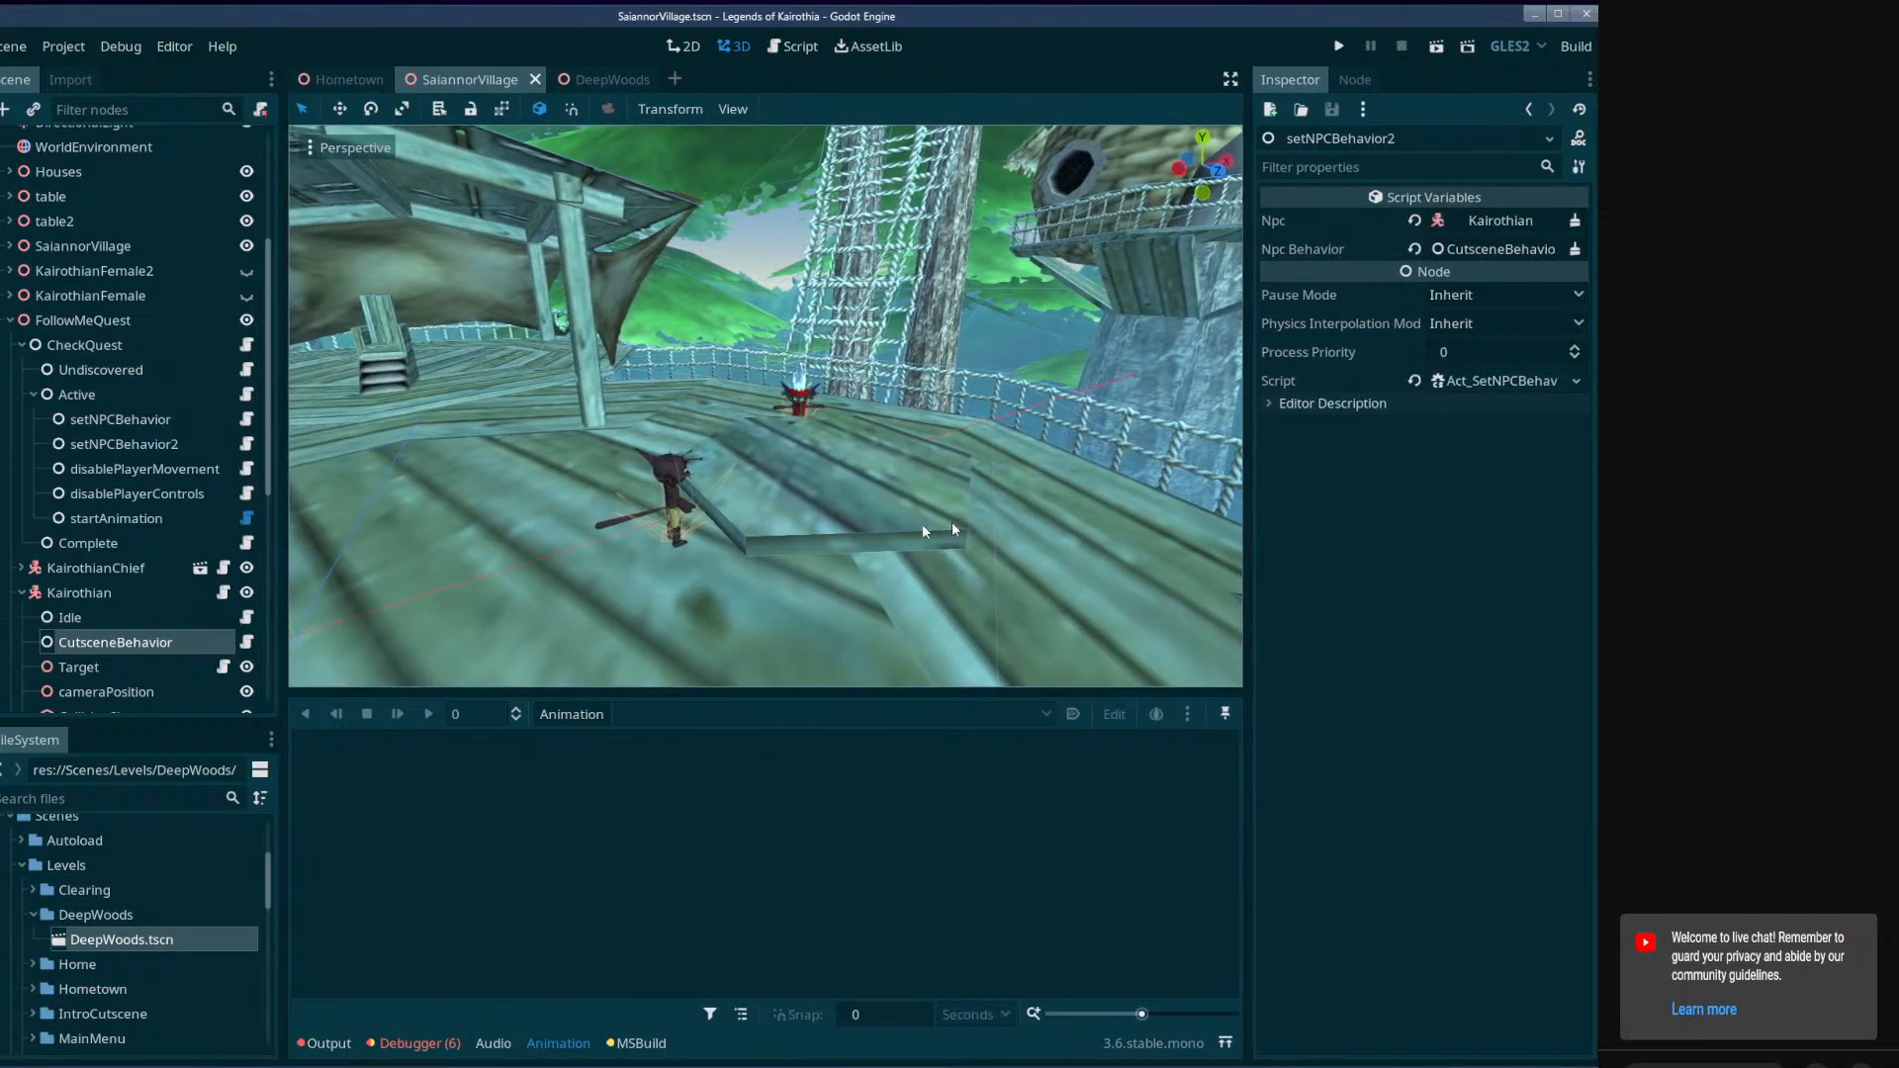
drag(278, 502, 252, 501)
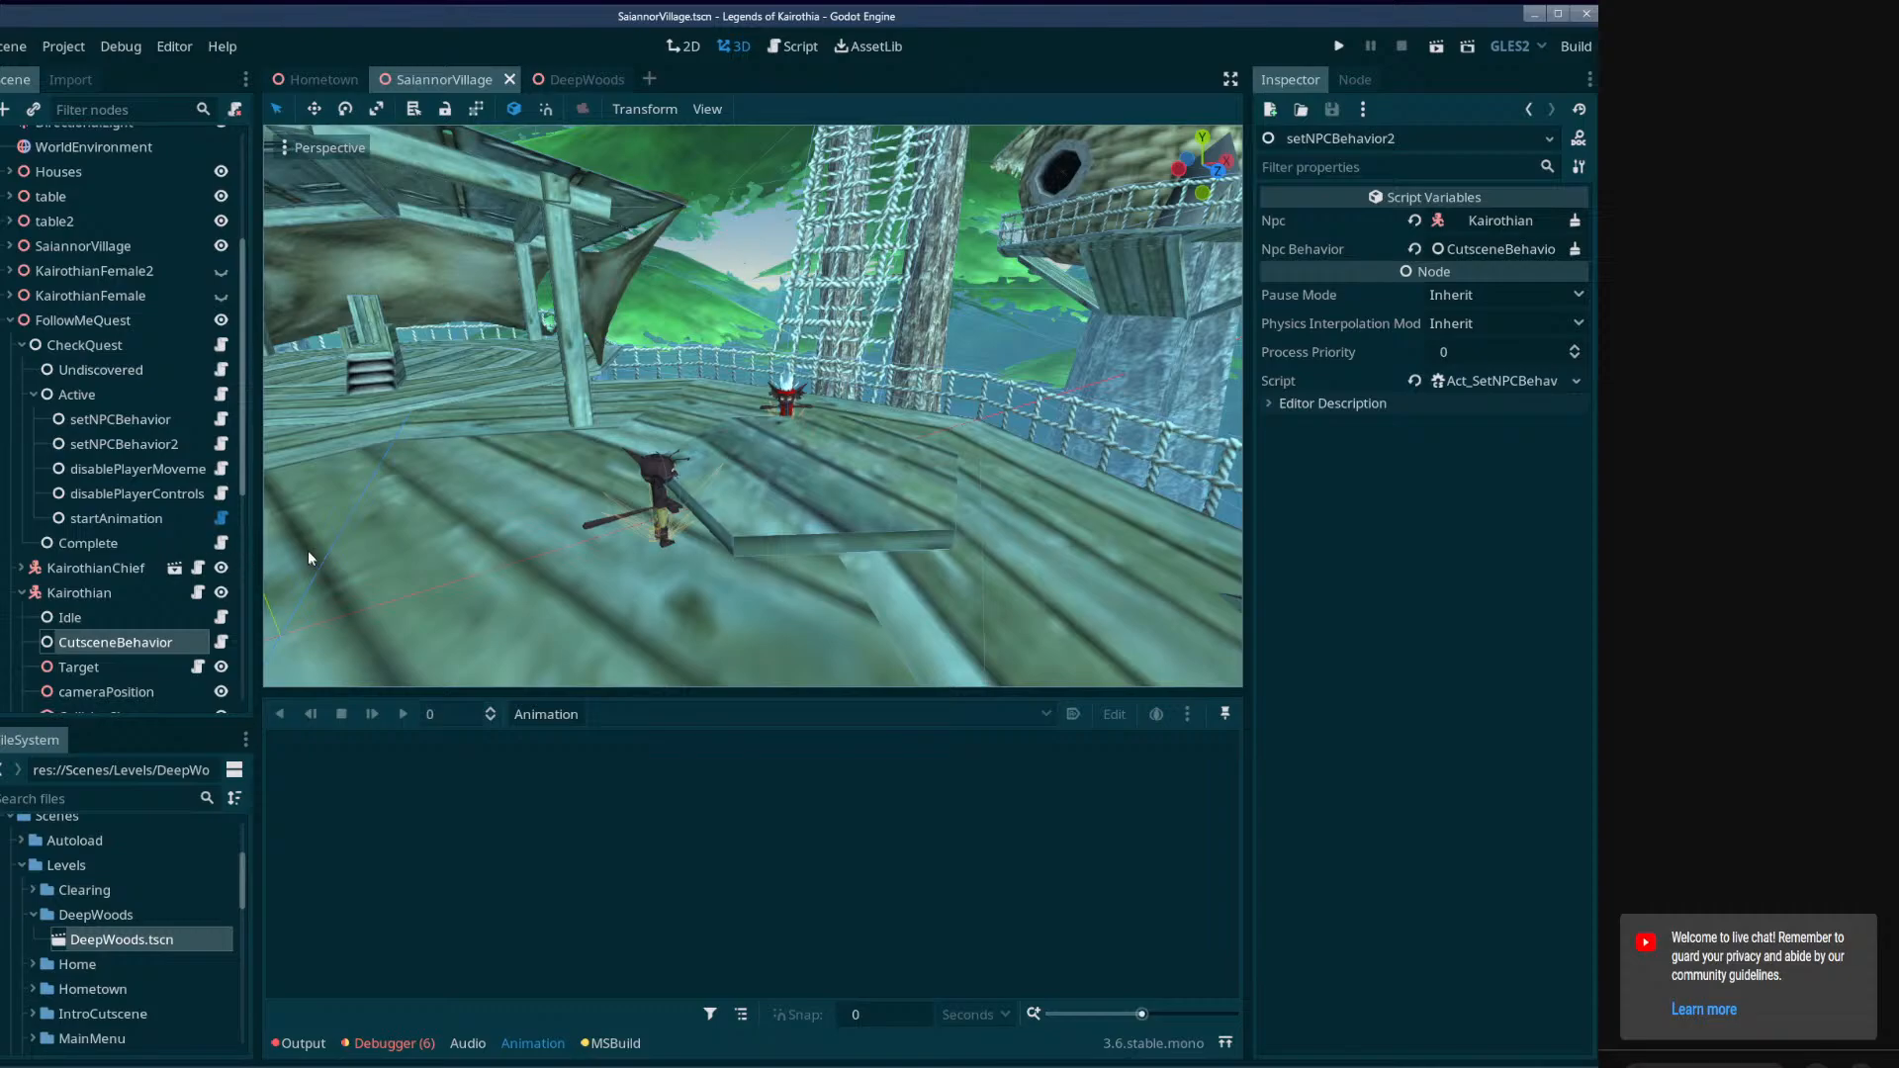
click(83, 571)
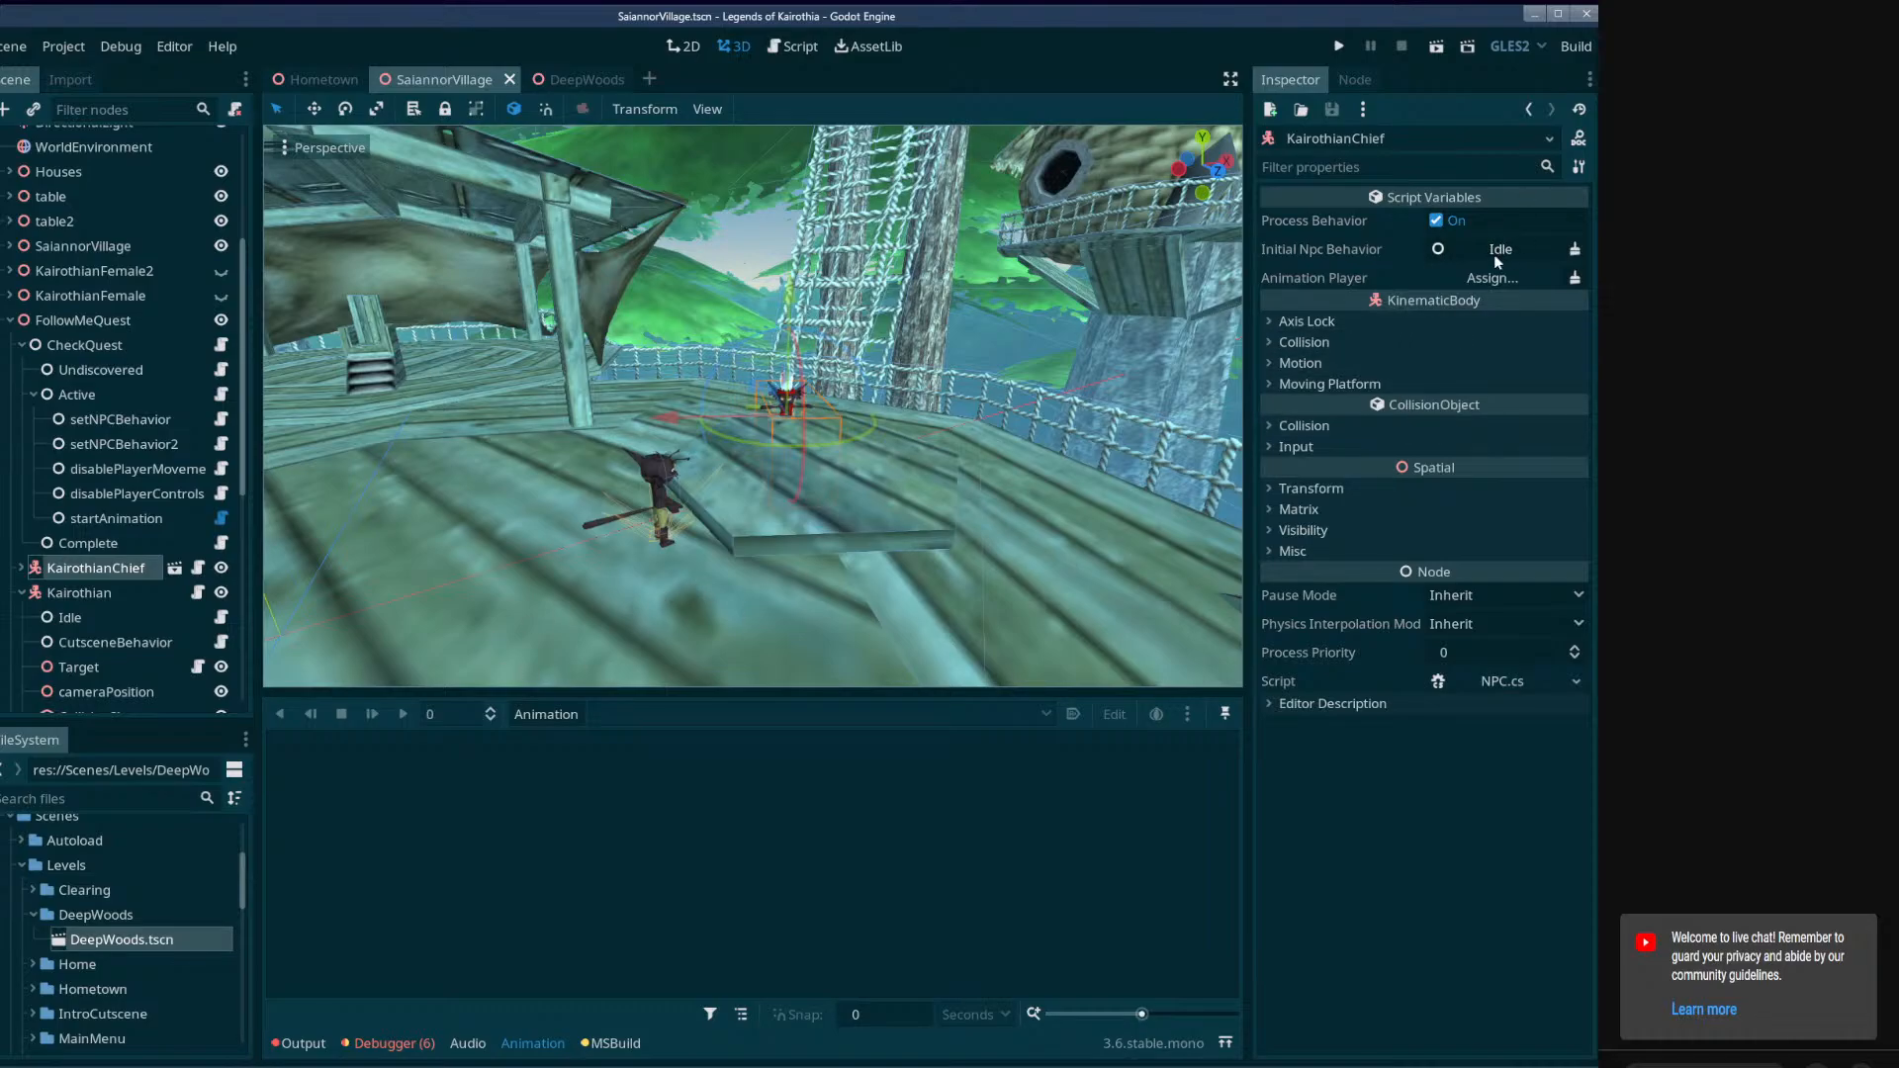
right_drag(890, 386, 1006, 417)
key(w)
key(a)
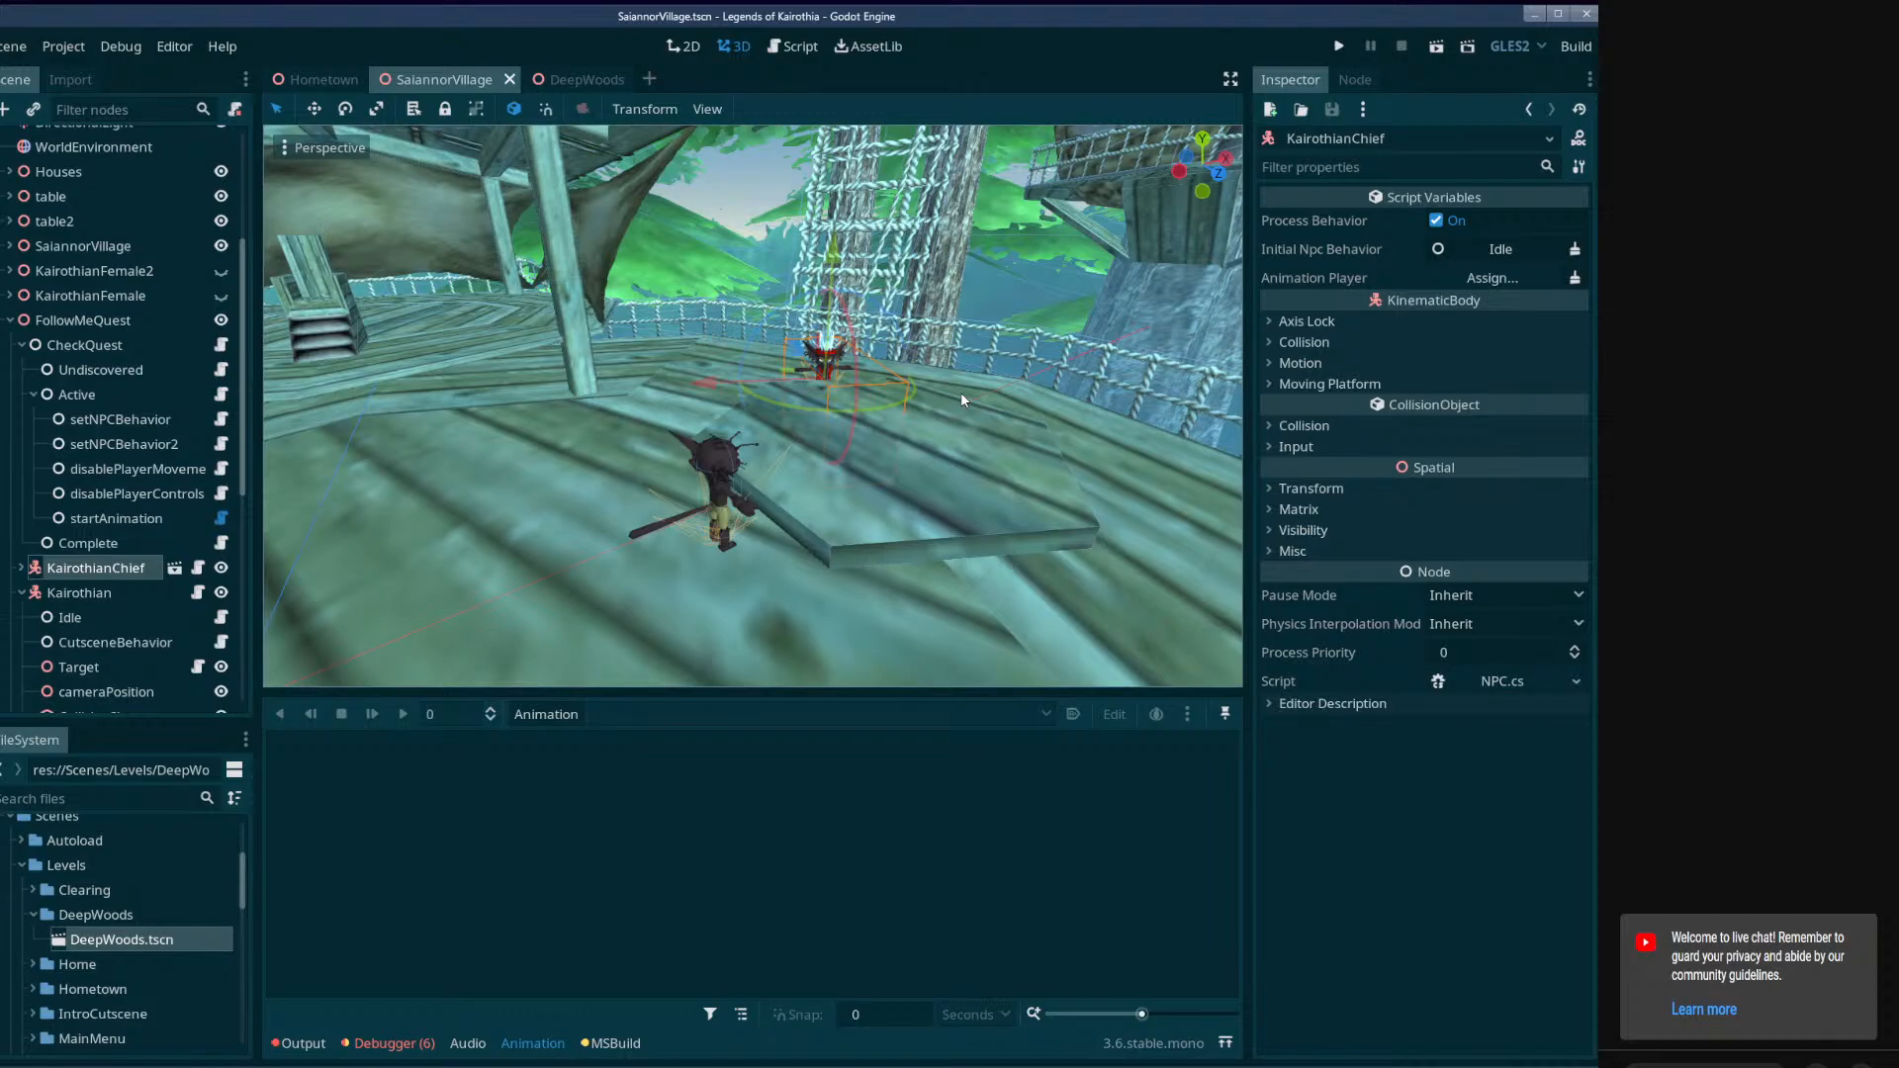
click(118, 644)
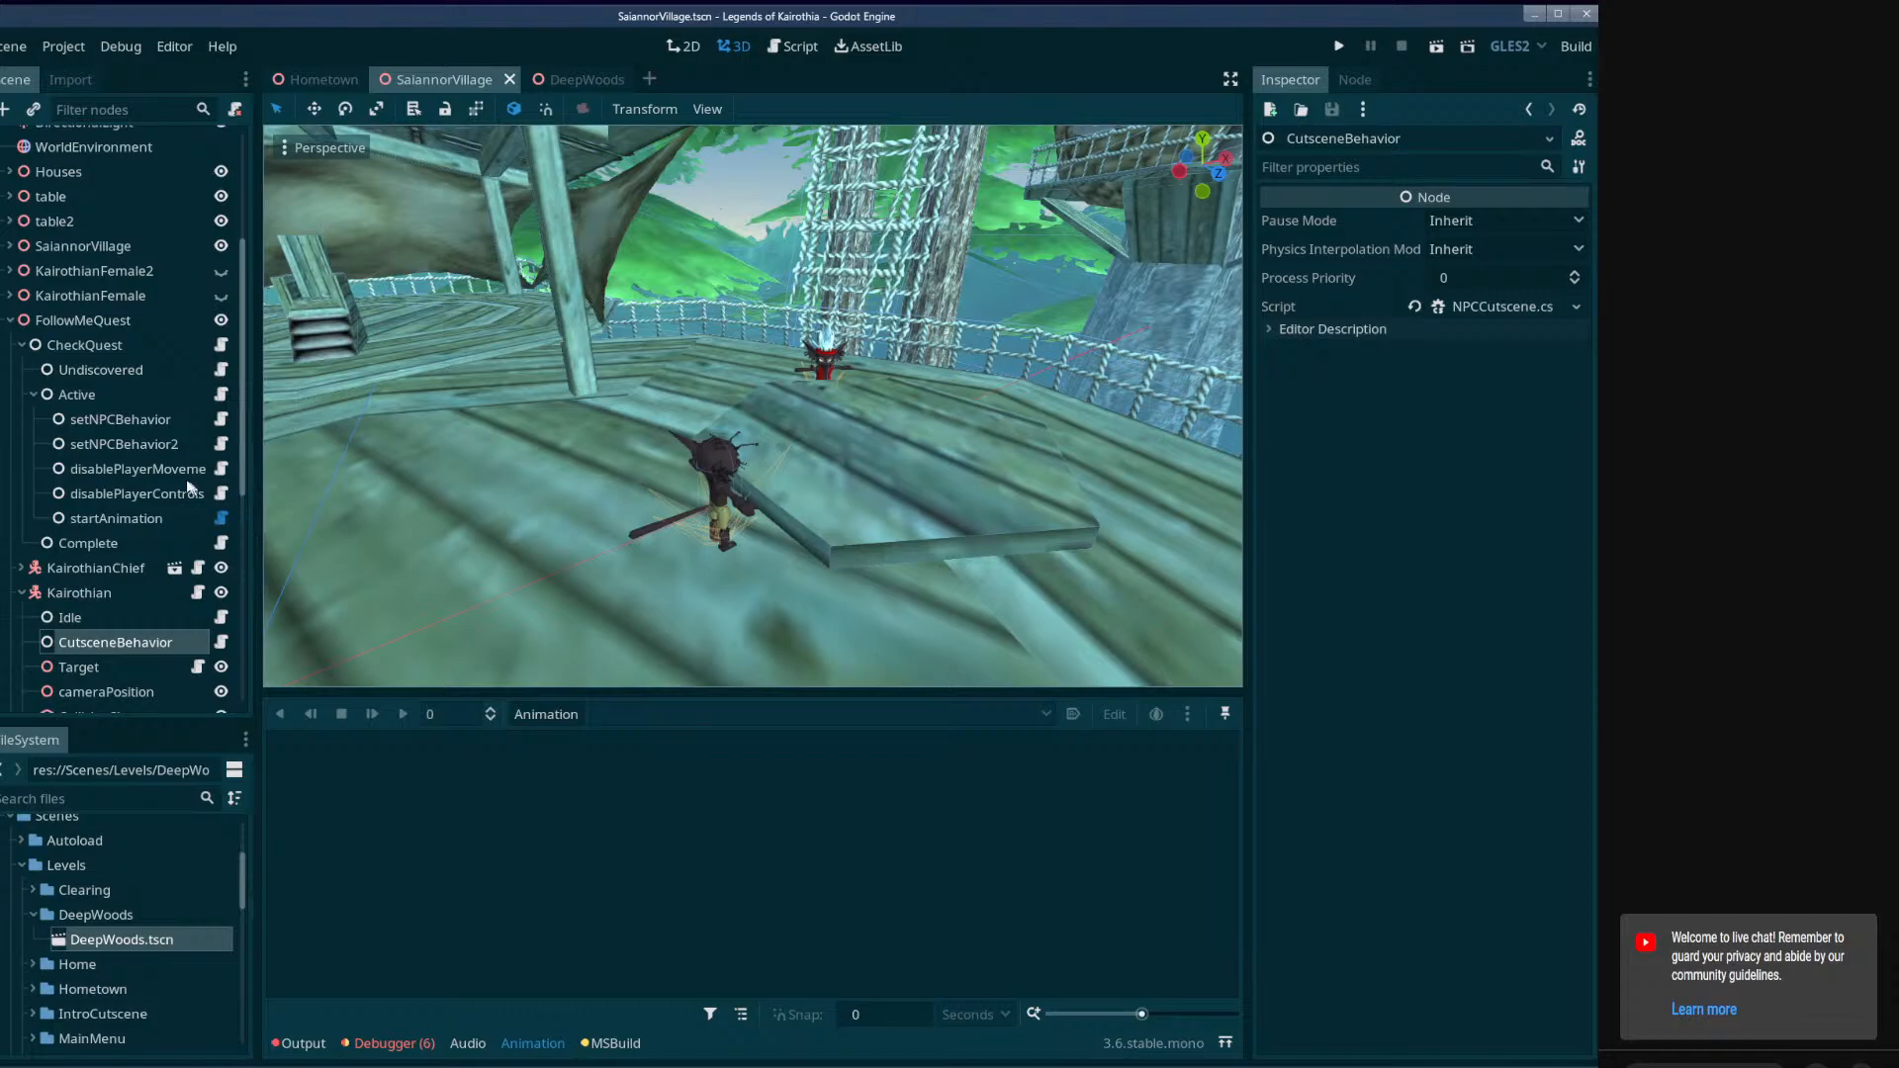
Examine FollowMeQuest's AnimationPlayer and Kairothian's AnimationTree, enlarge the 3D viewport, and save the scene.
scroll(90, 584, down, 5)
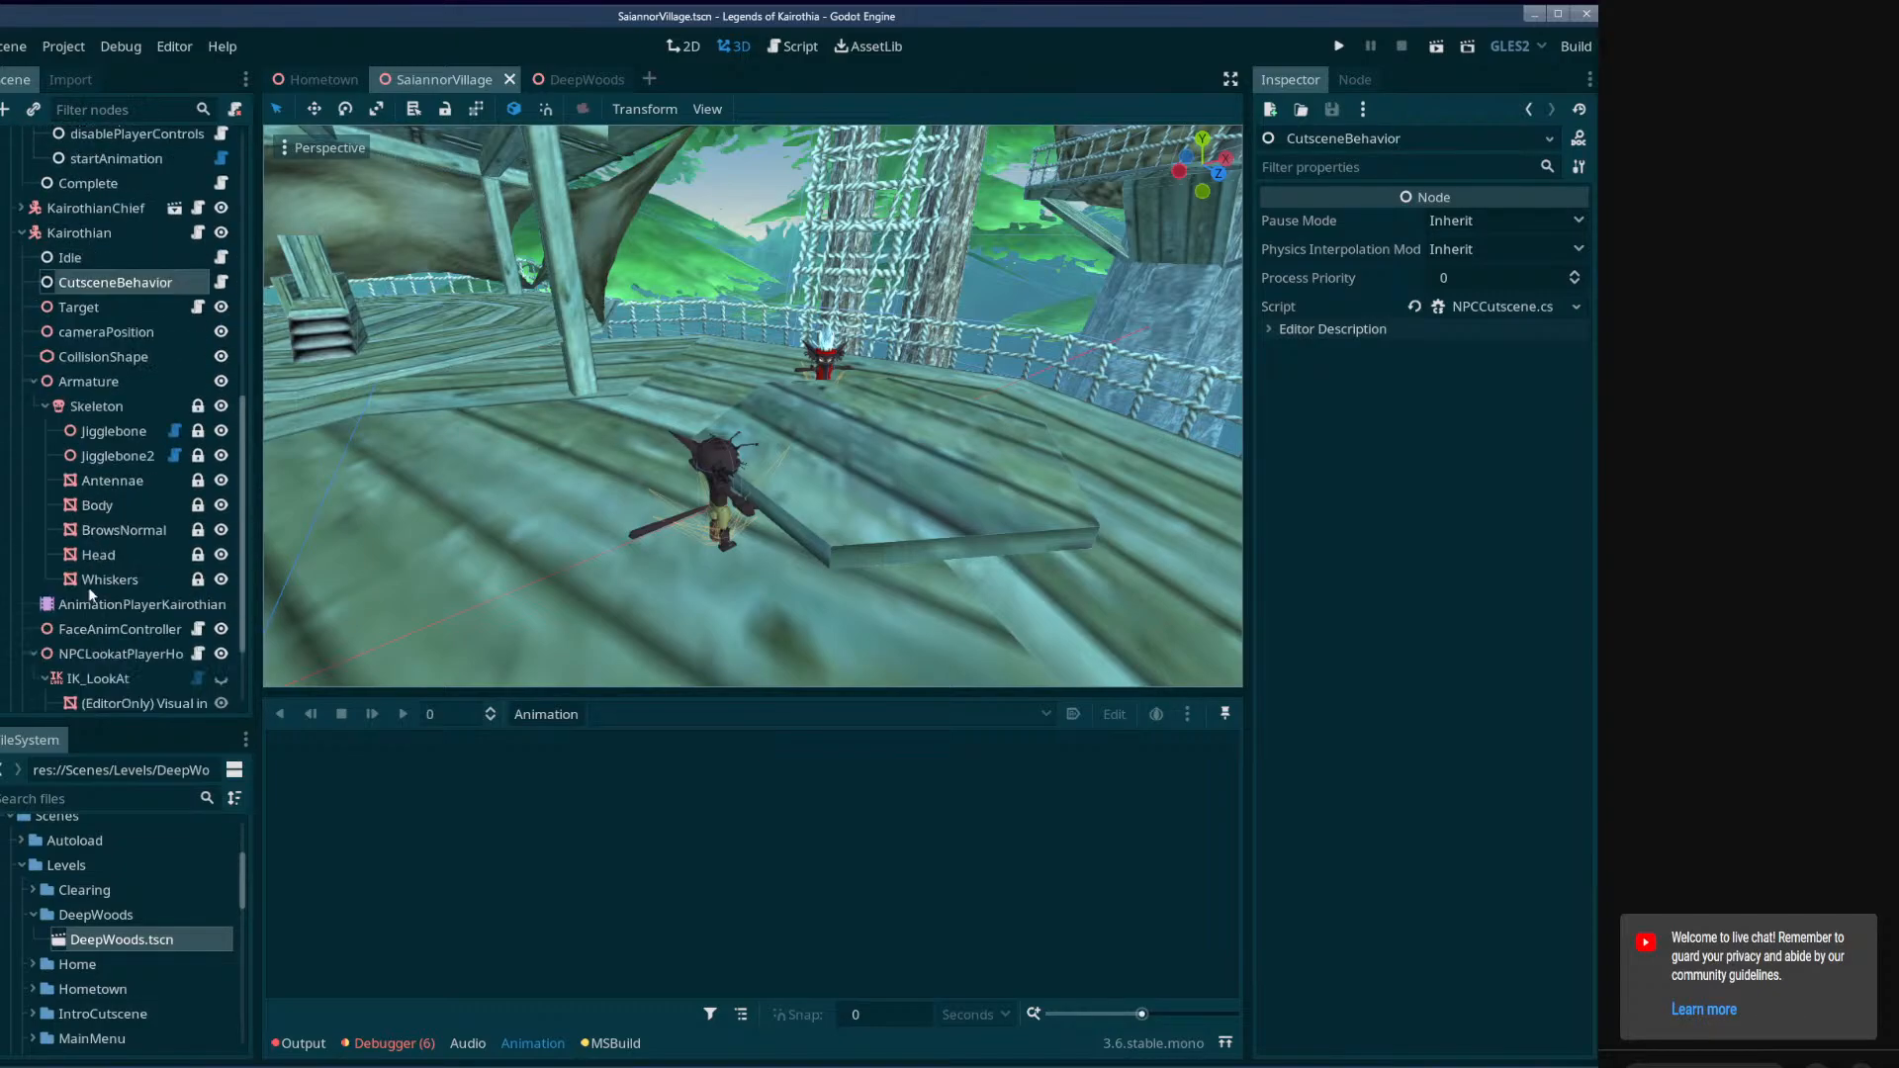
scroll(115, 554, down, 2)
click(74, 689)
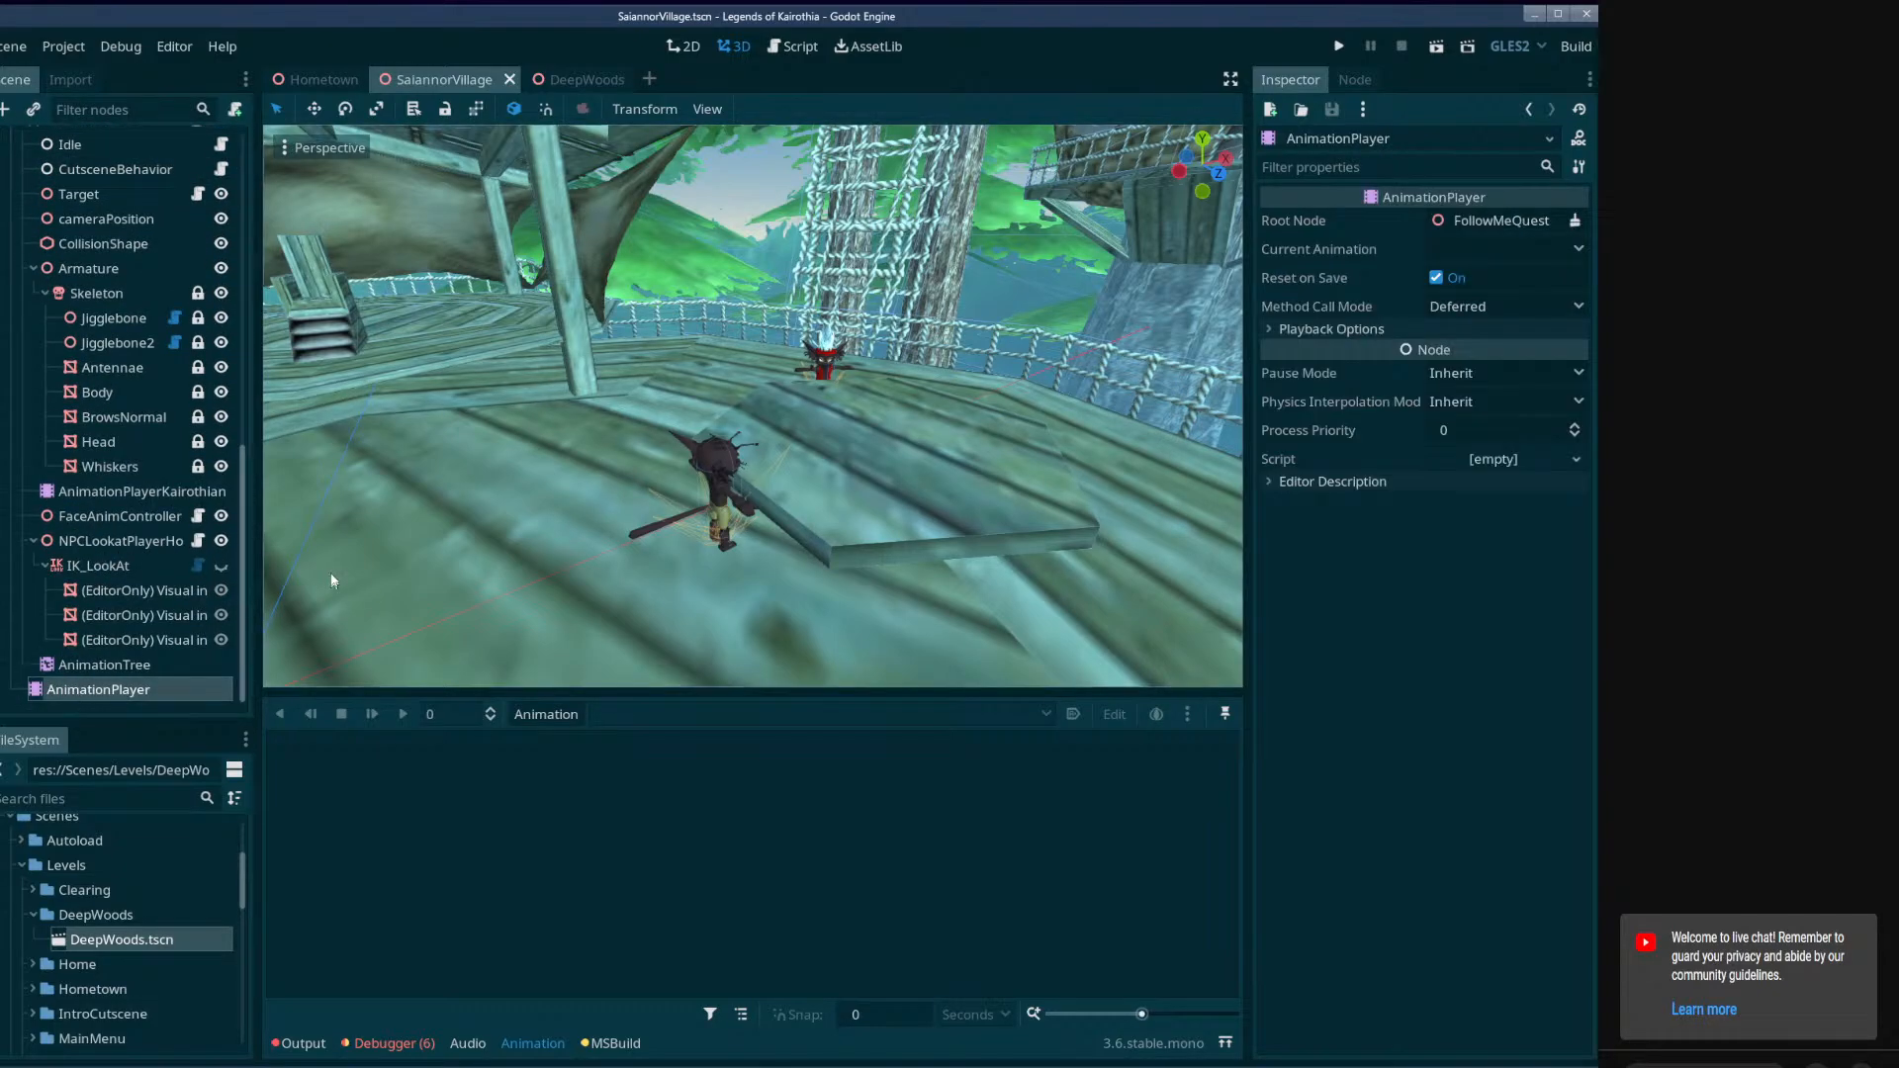
click(121, 663)
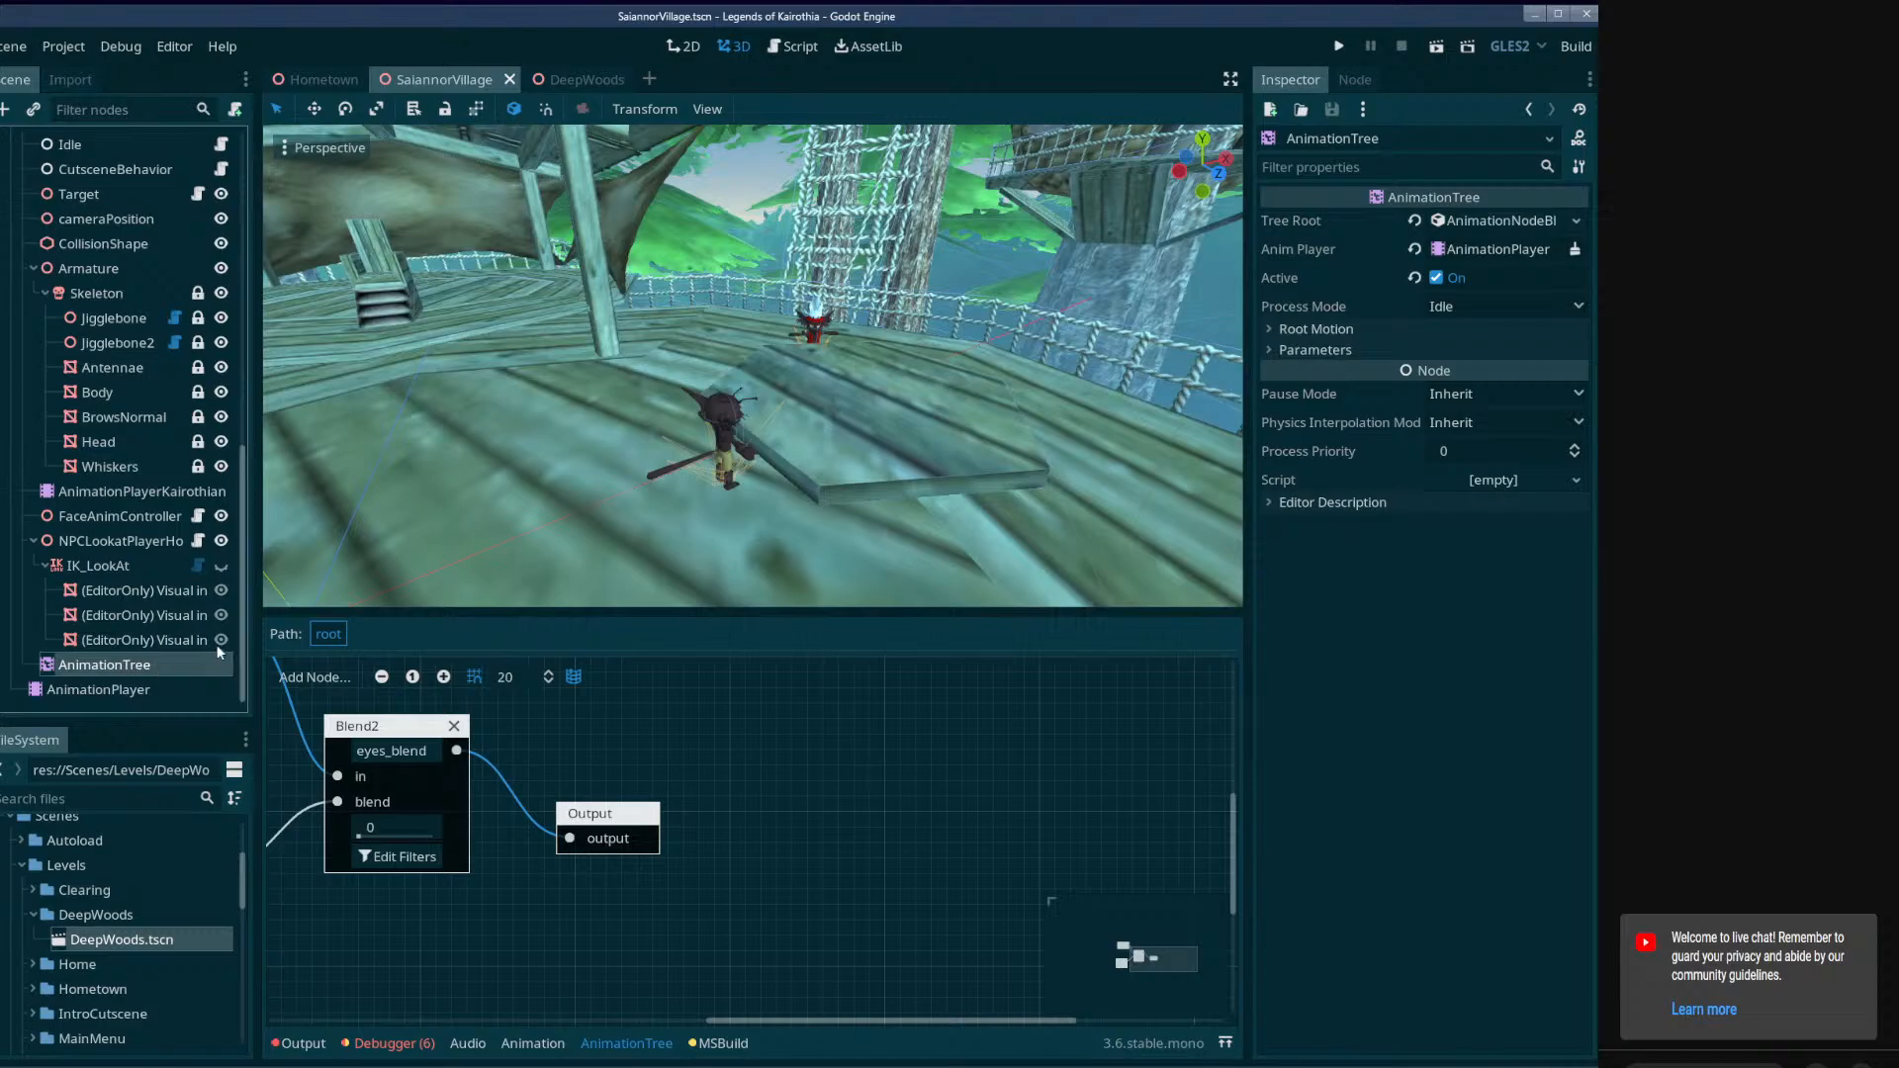
click(143, 689)
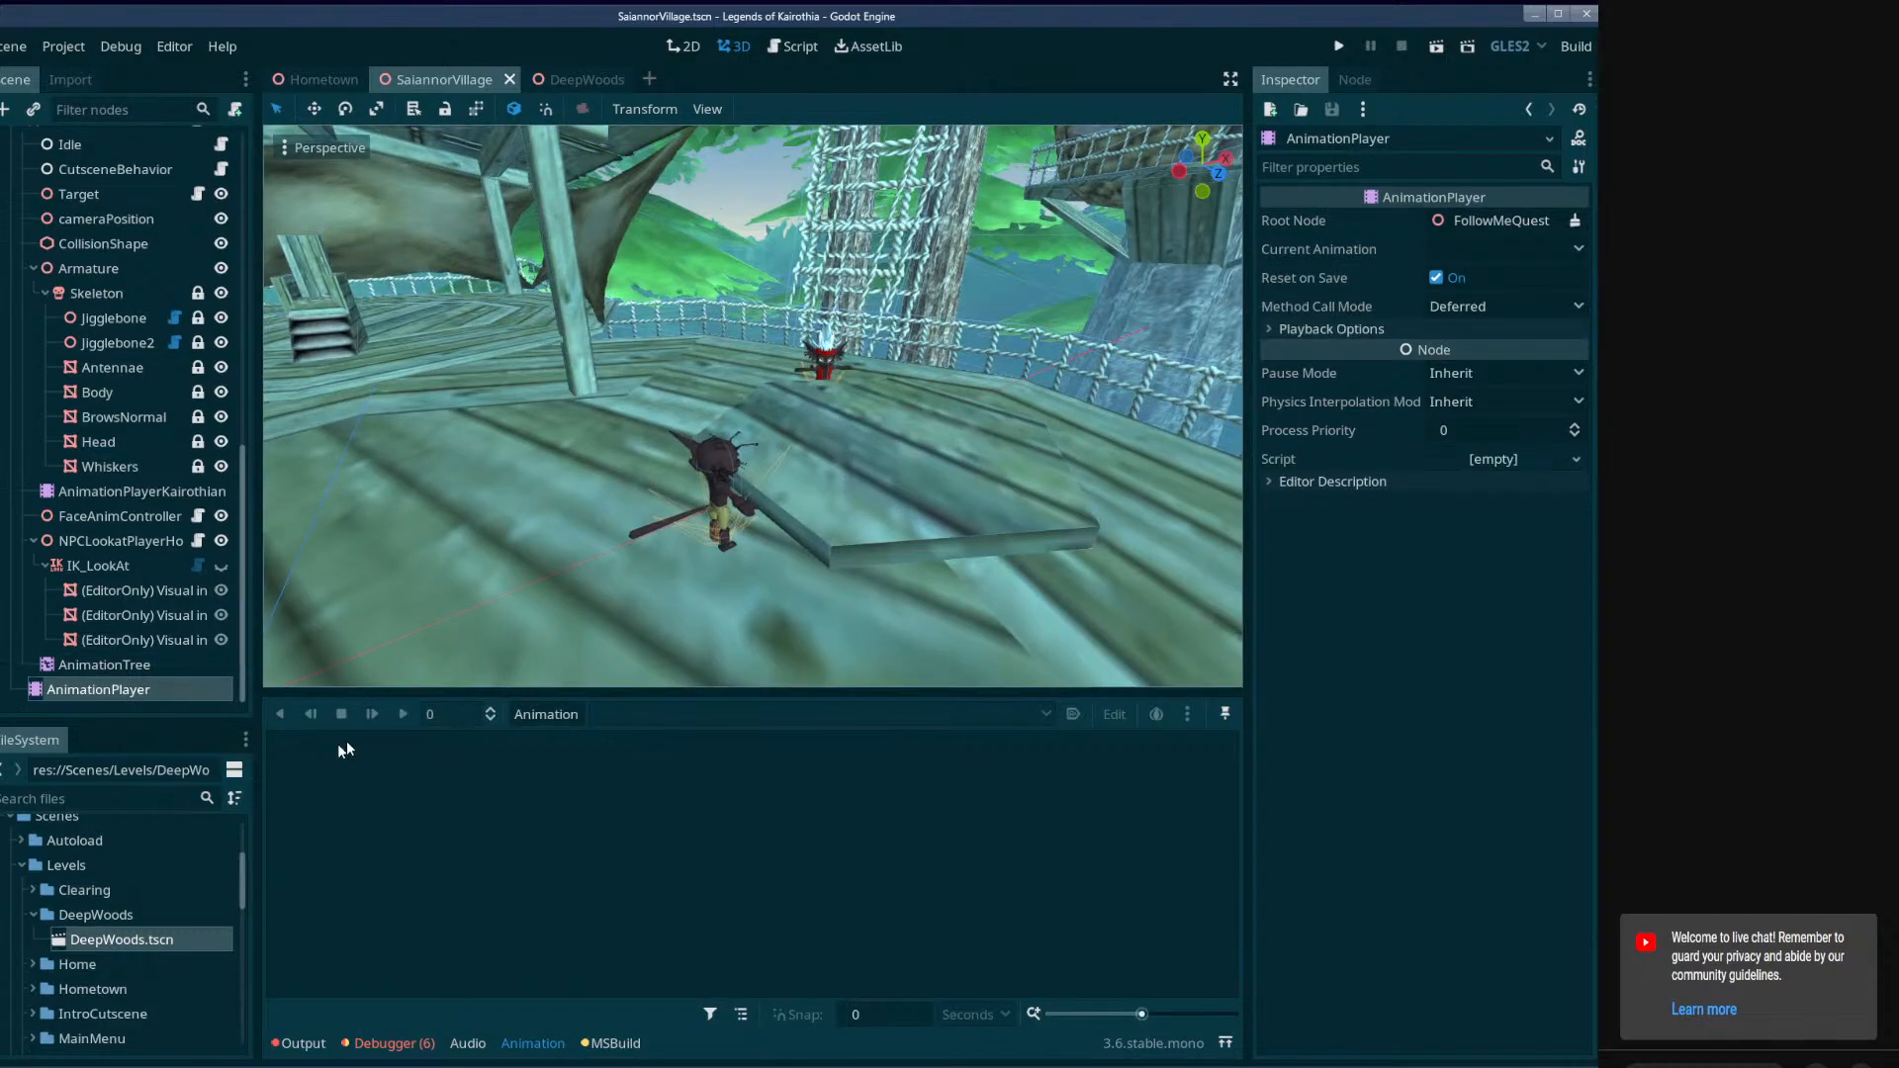
drag(746, 692, 720, 762)
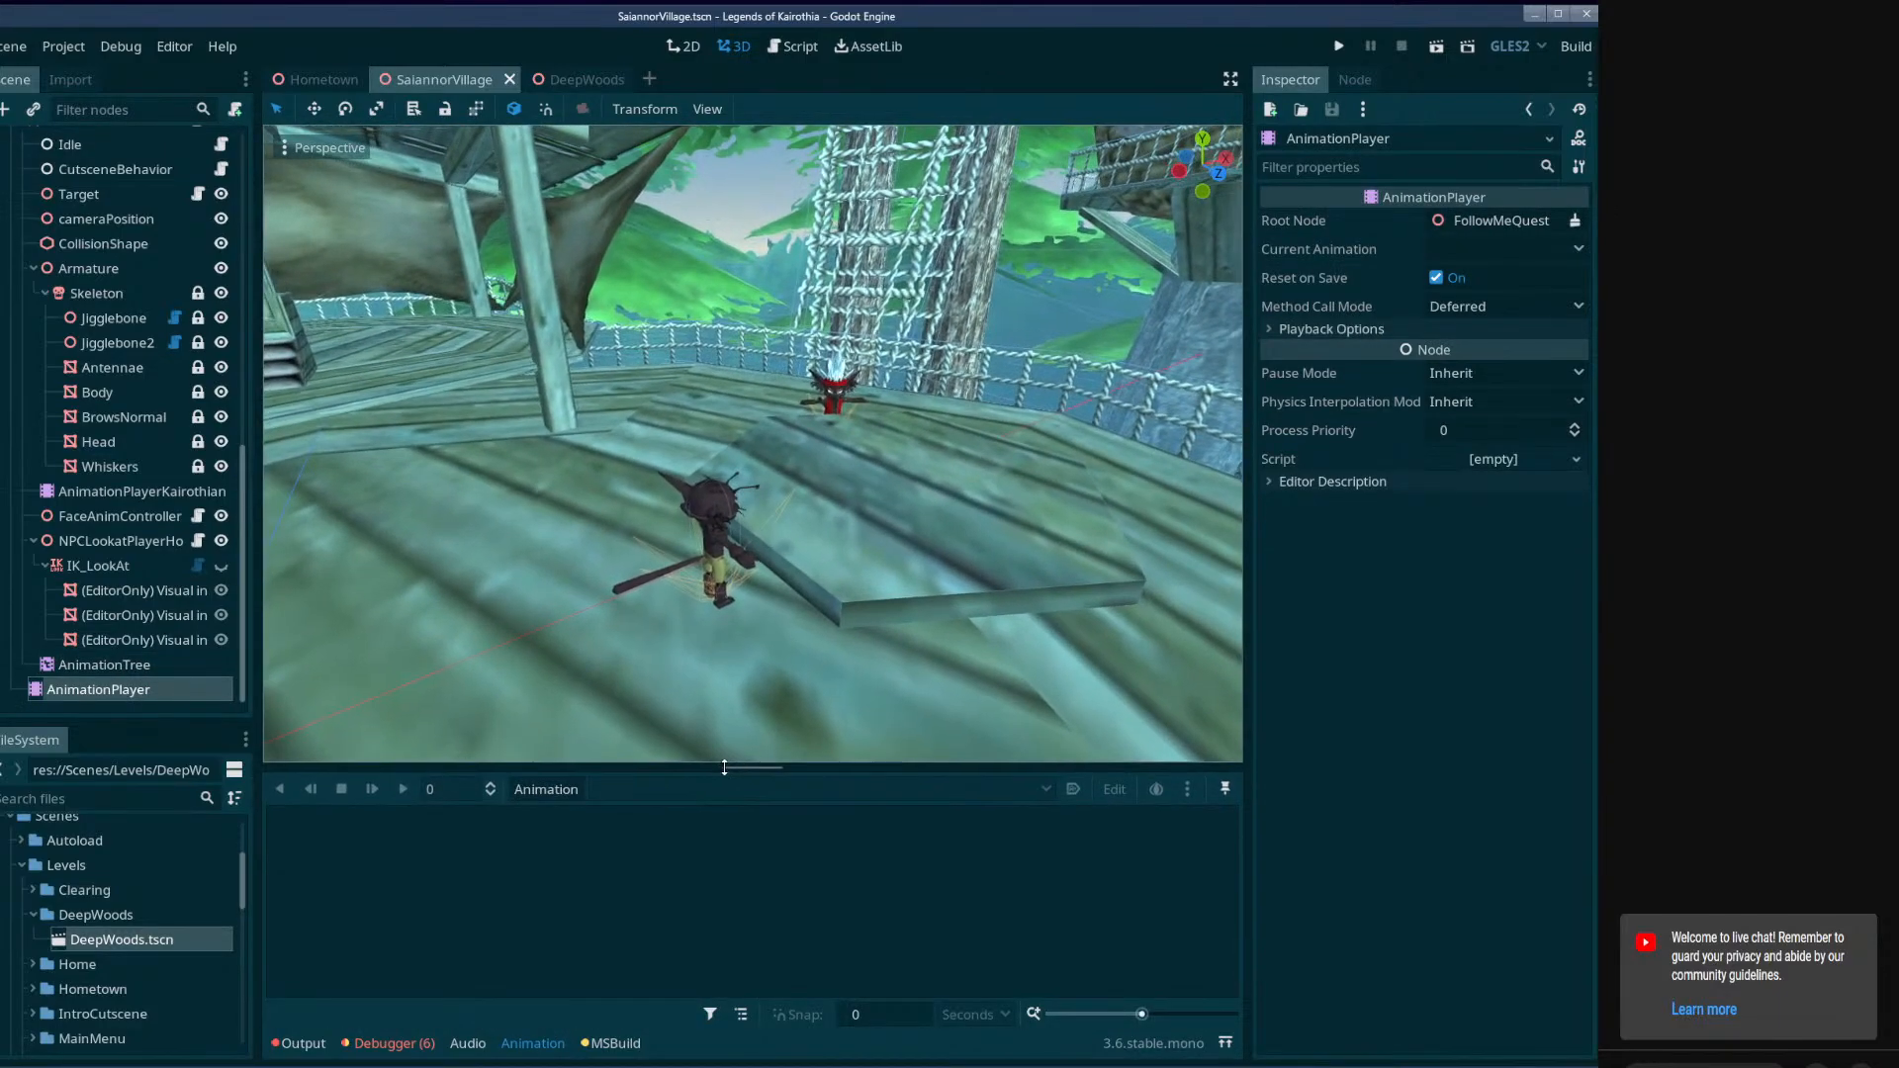
scroll(805, 525, up, 3)
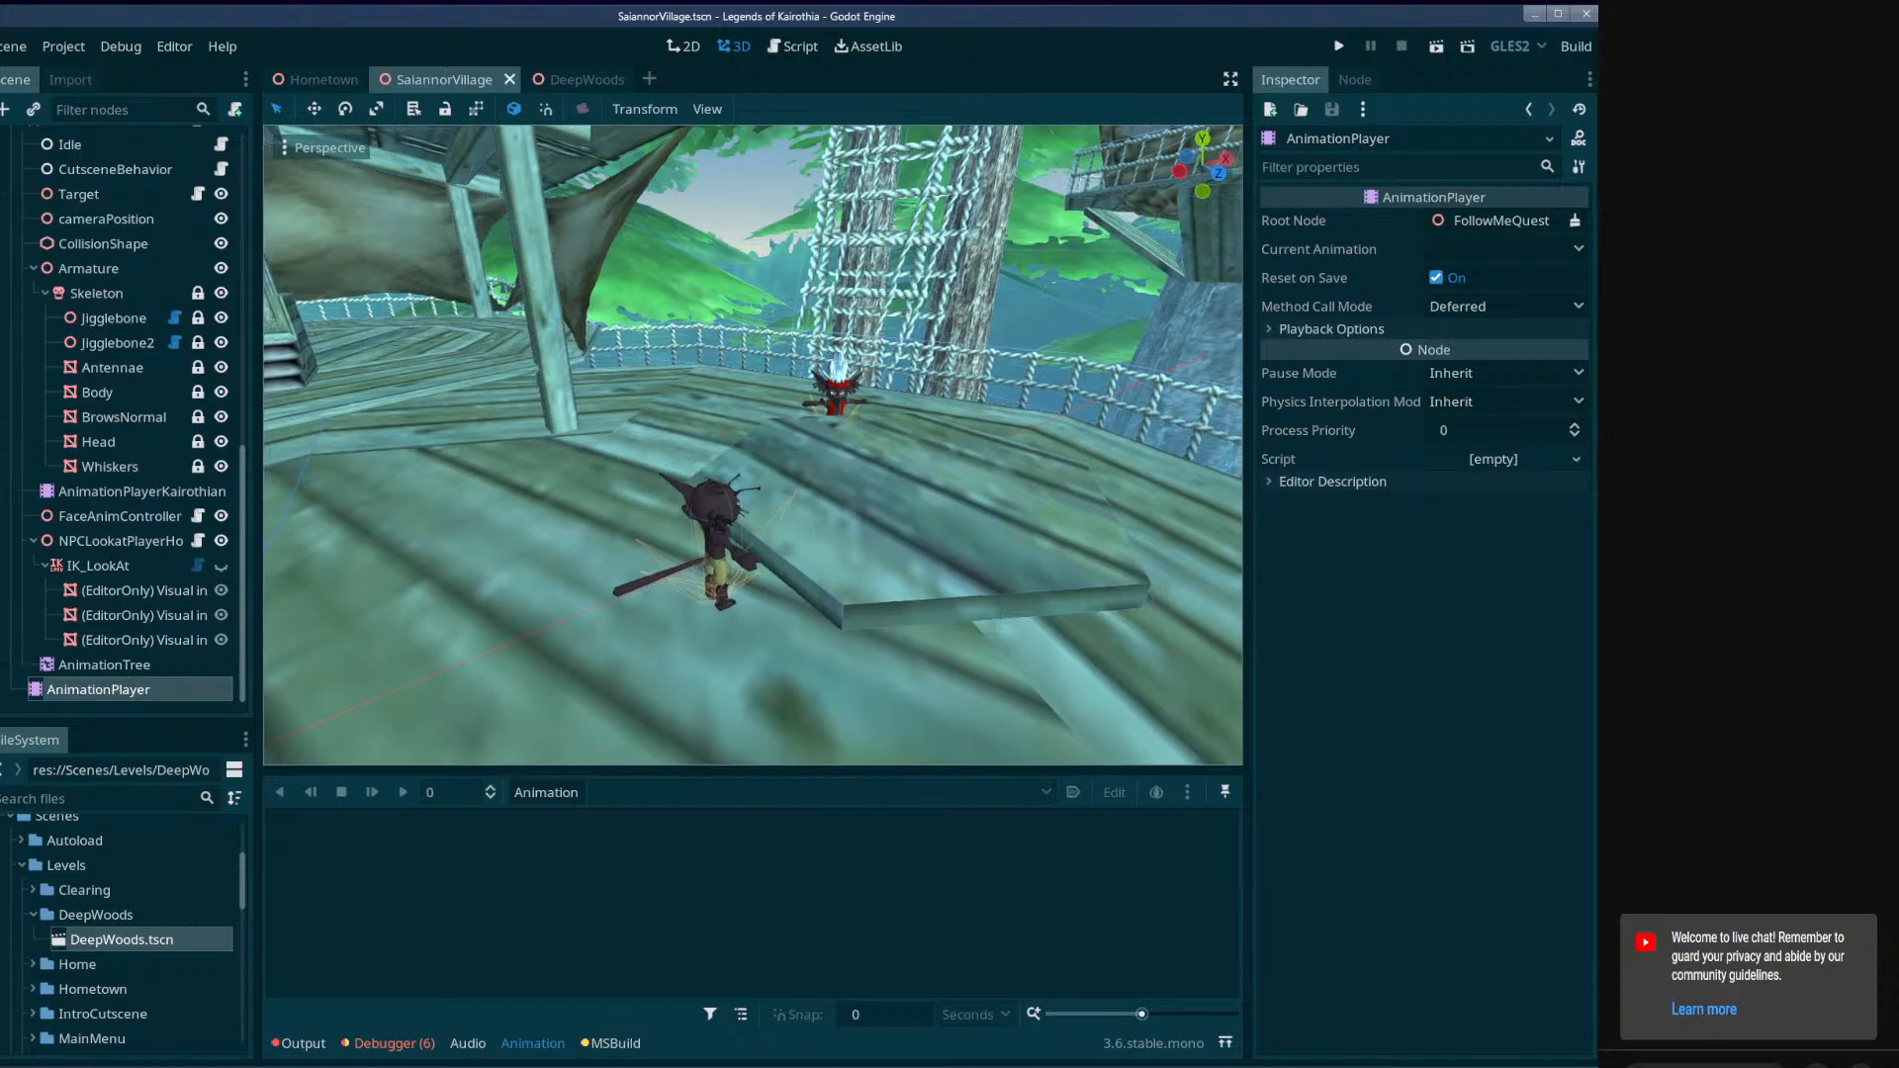
key(ctrl+s)
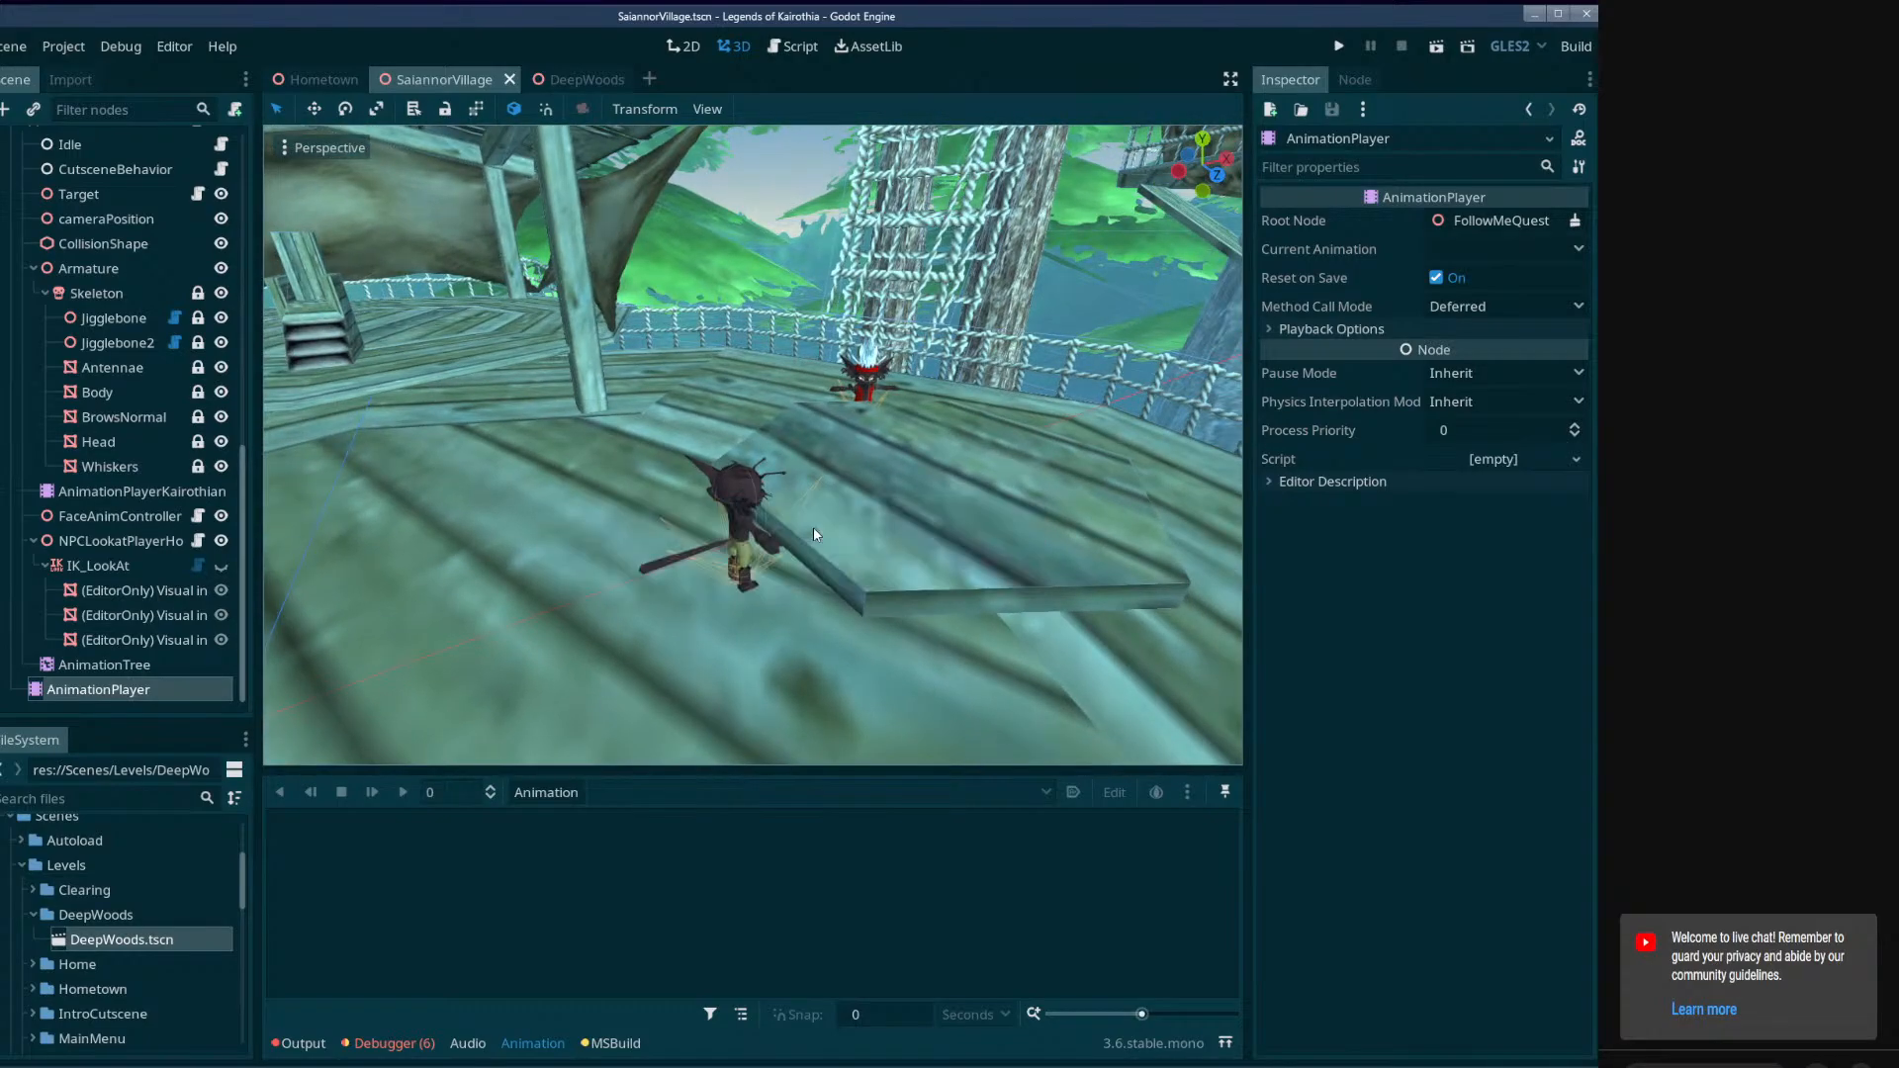
Review the settings of Active and its setNPCBehavior, setNPCBehavior2, disablePlayerMovement, disablePlayerControls and startAnimation nodes.
right_drag(817, 575, 797, 541)
scroll(89, 534, up, 10)
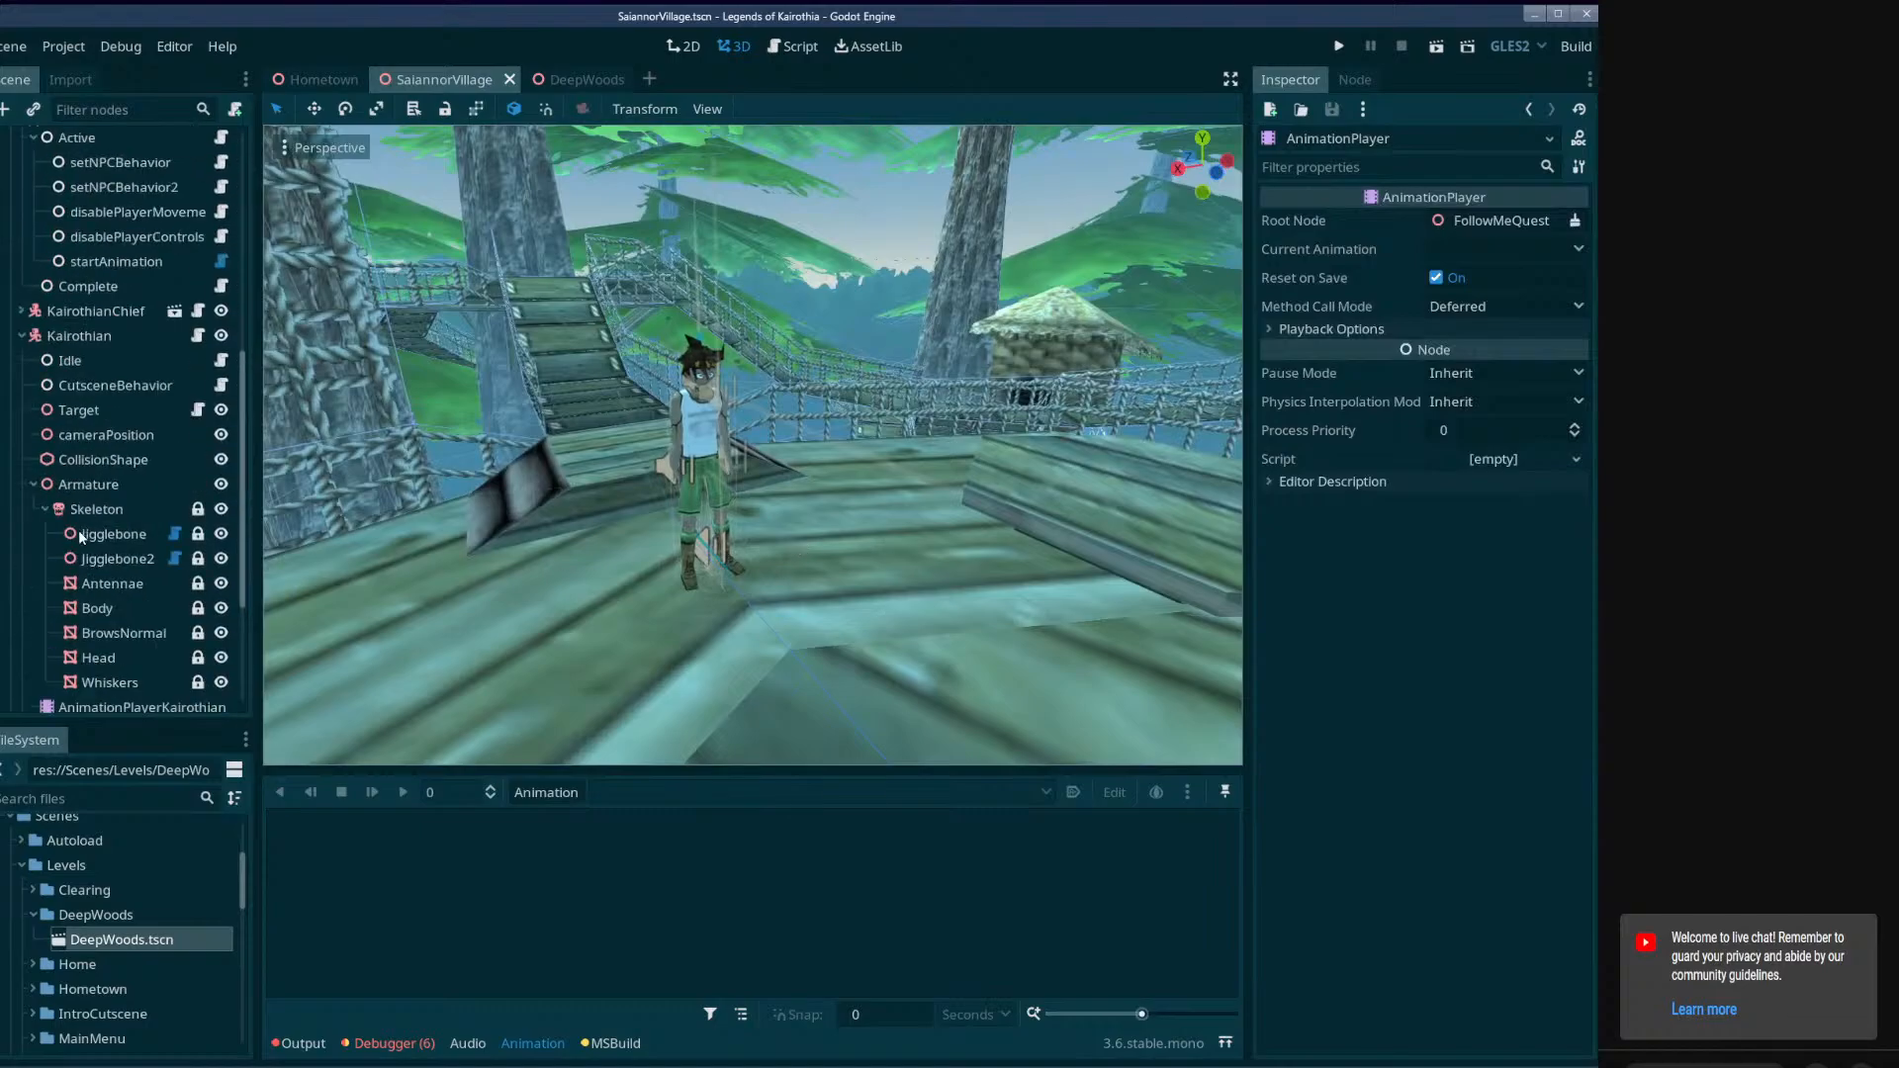
click(113, 386)
click(104, 362)
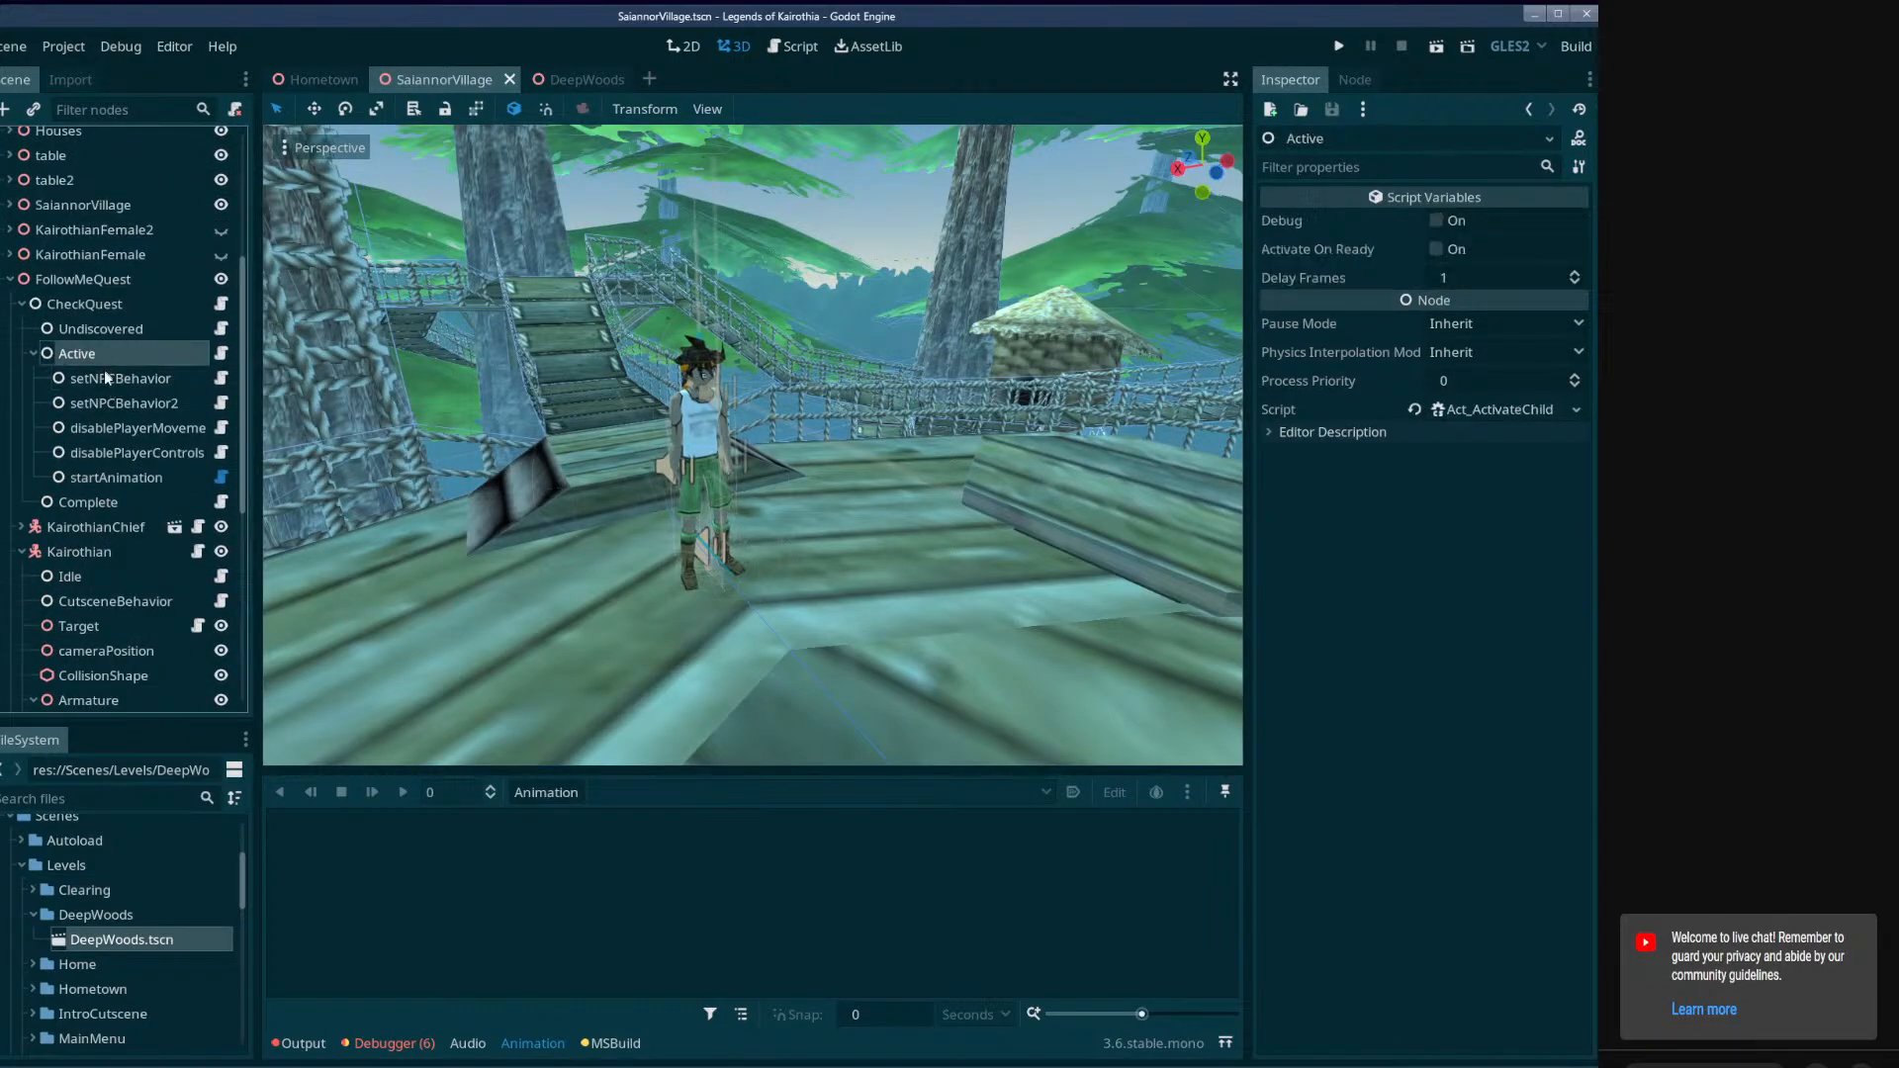
click(121, 386)
click(117, 425)
click(116, 410)
click(115, 421)
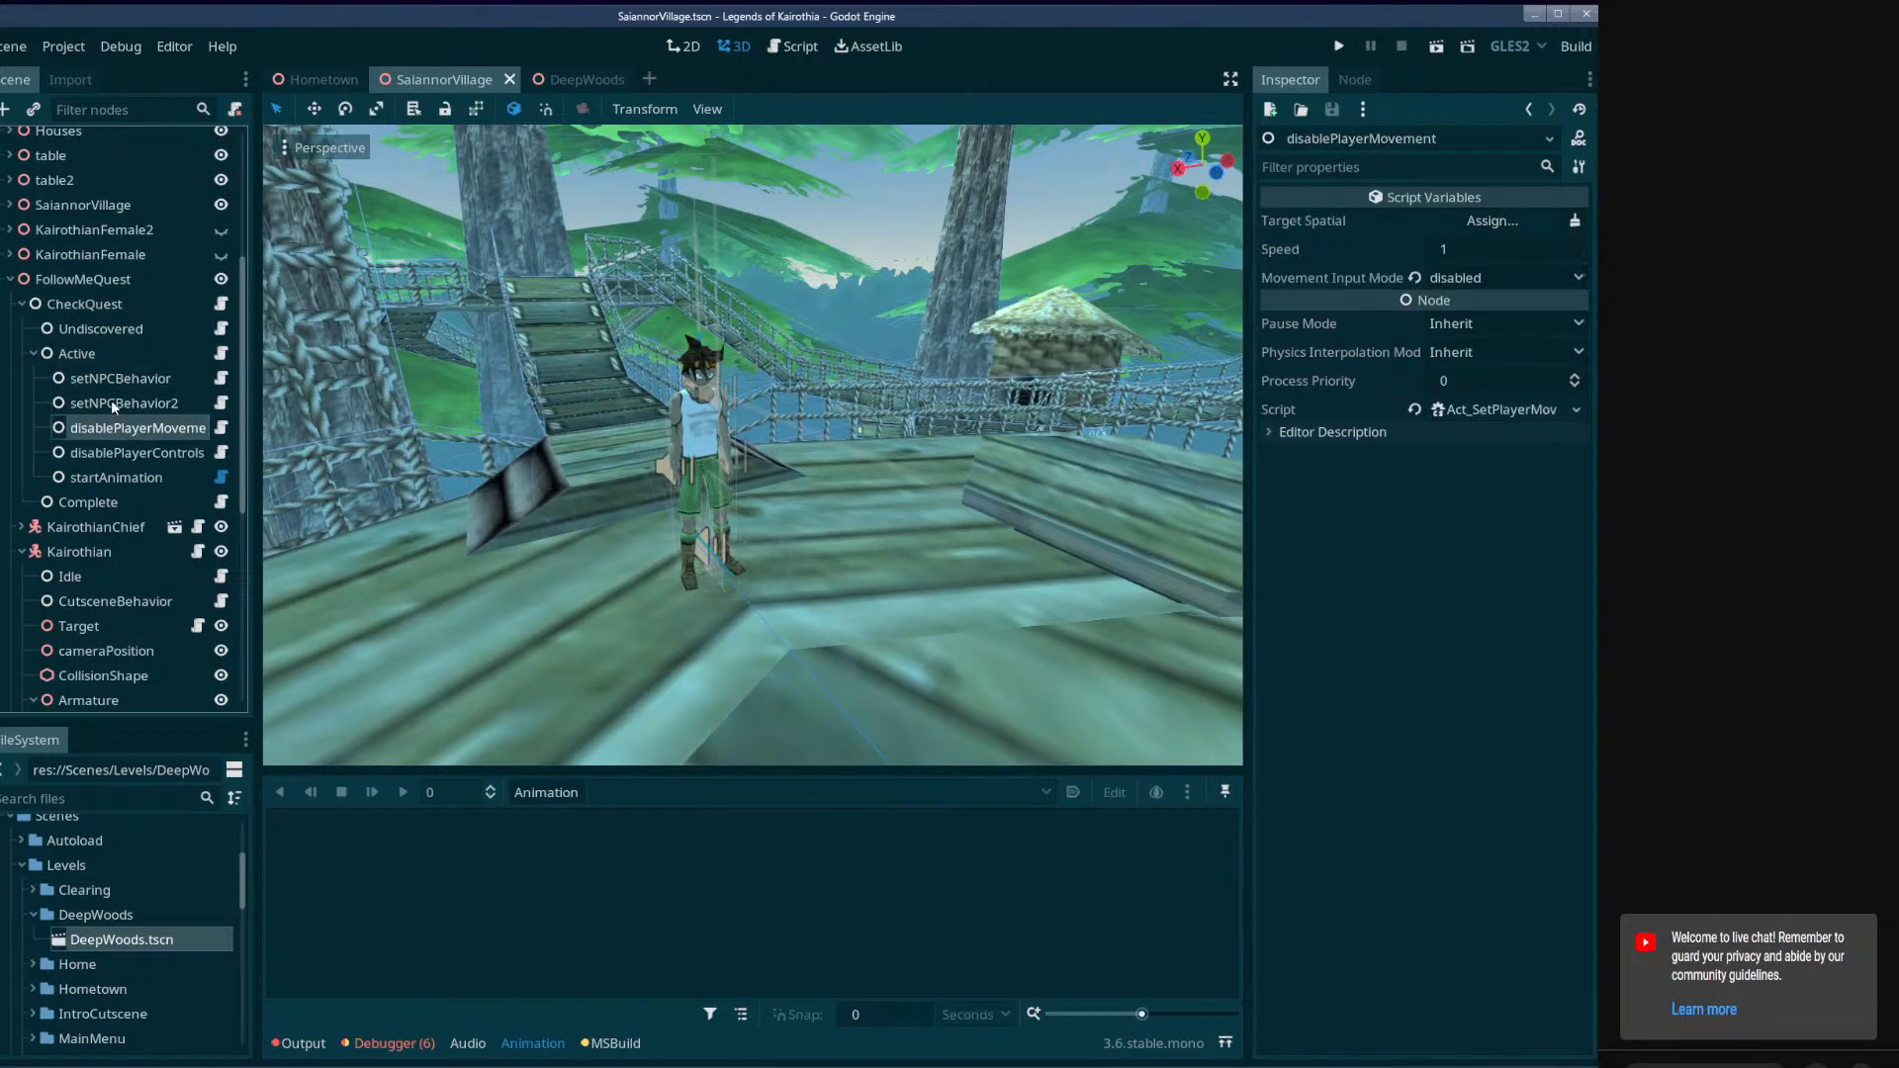
click(111, 399)
click(117, 381)
click(117, 403)
click(116, 432)
click(118, 453)
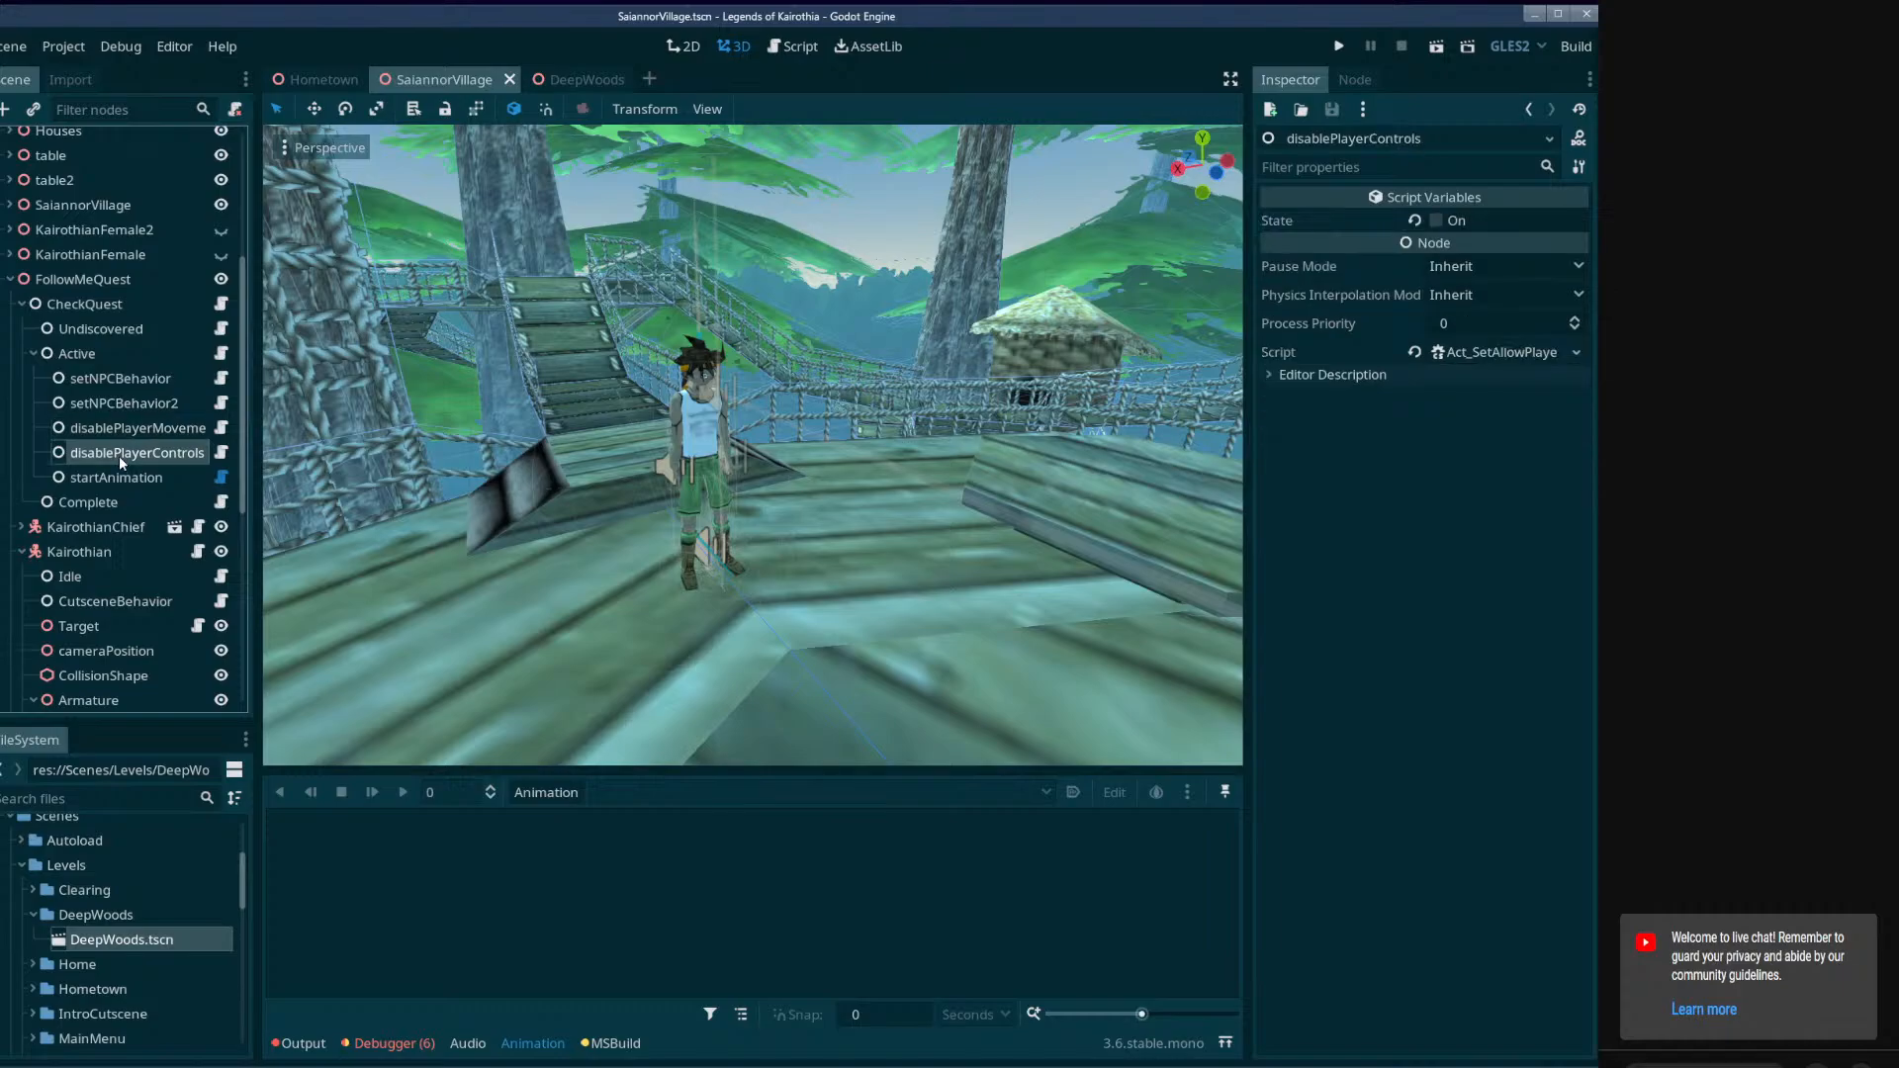
click(119, 427)
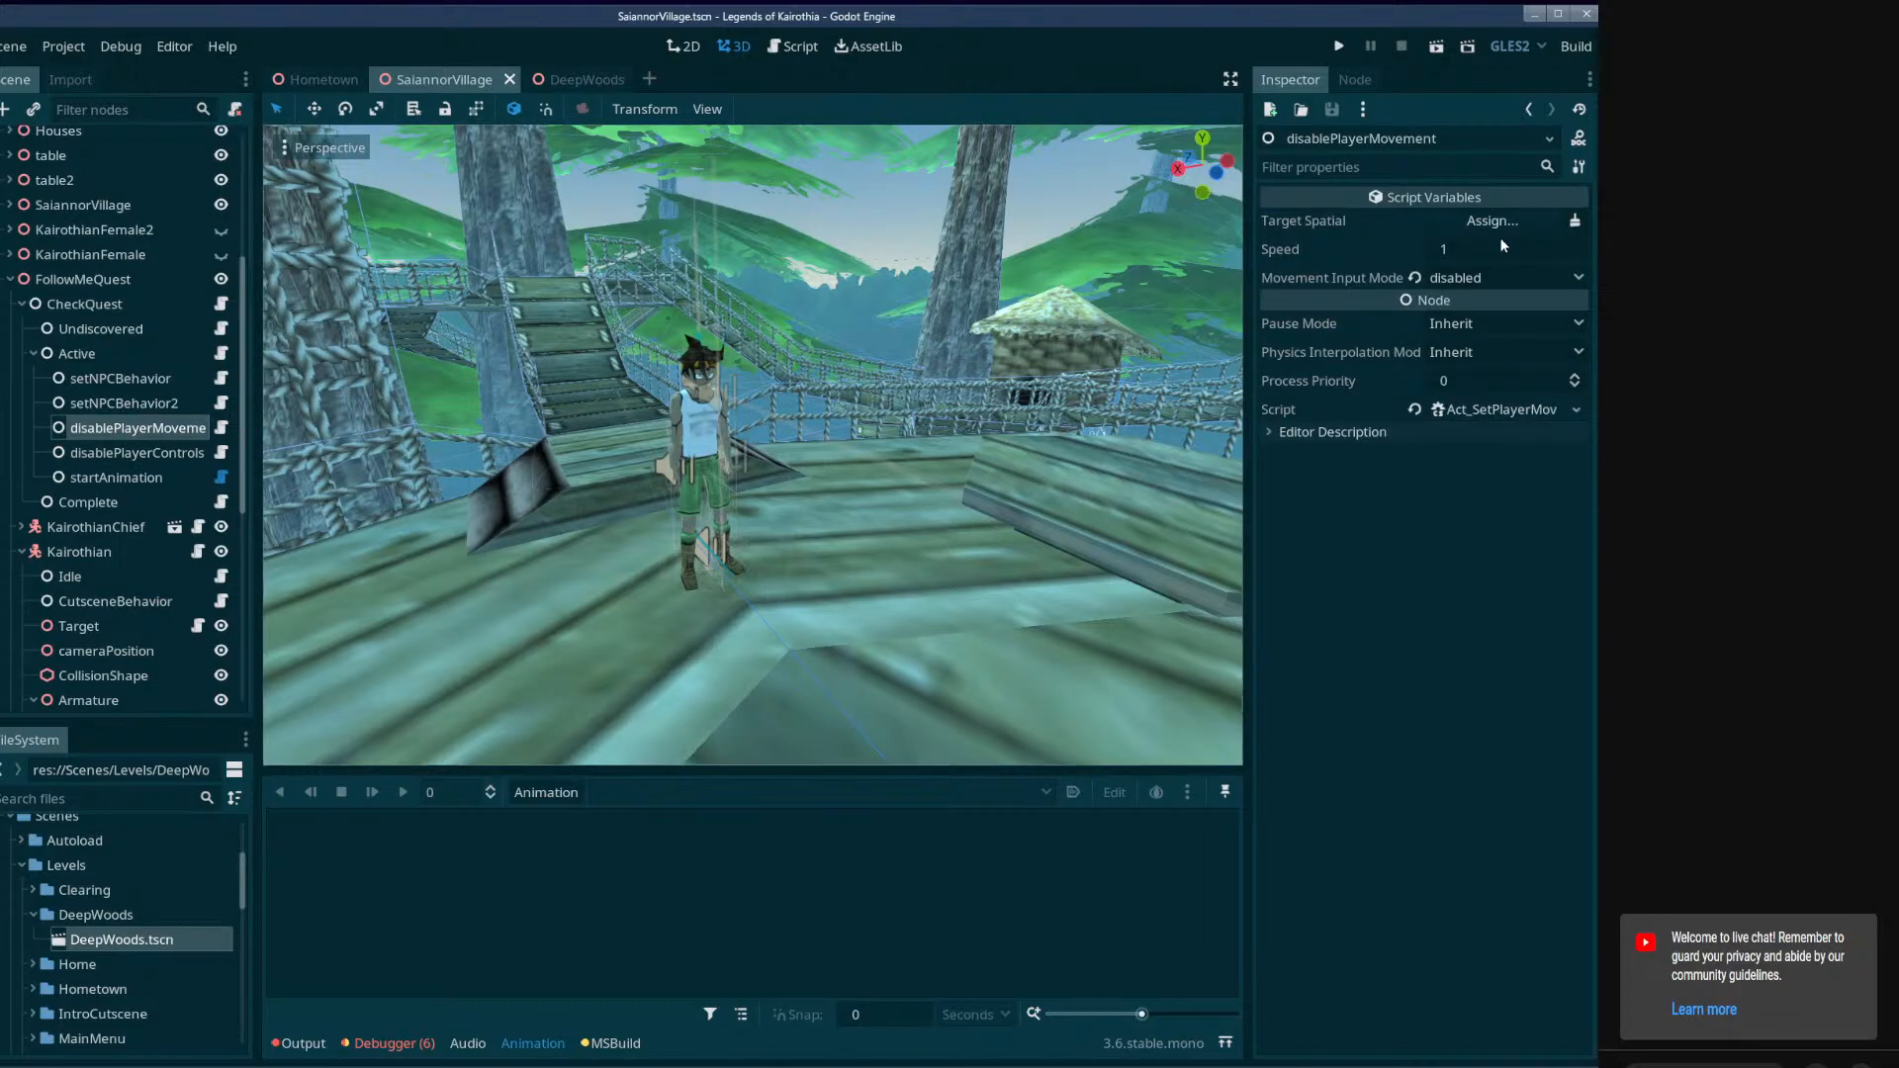
drag(256, 429, 280, 429)
click(143, 481)
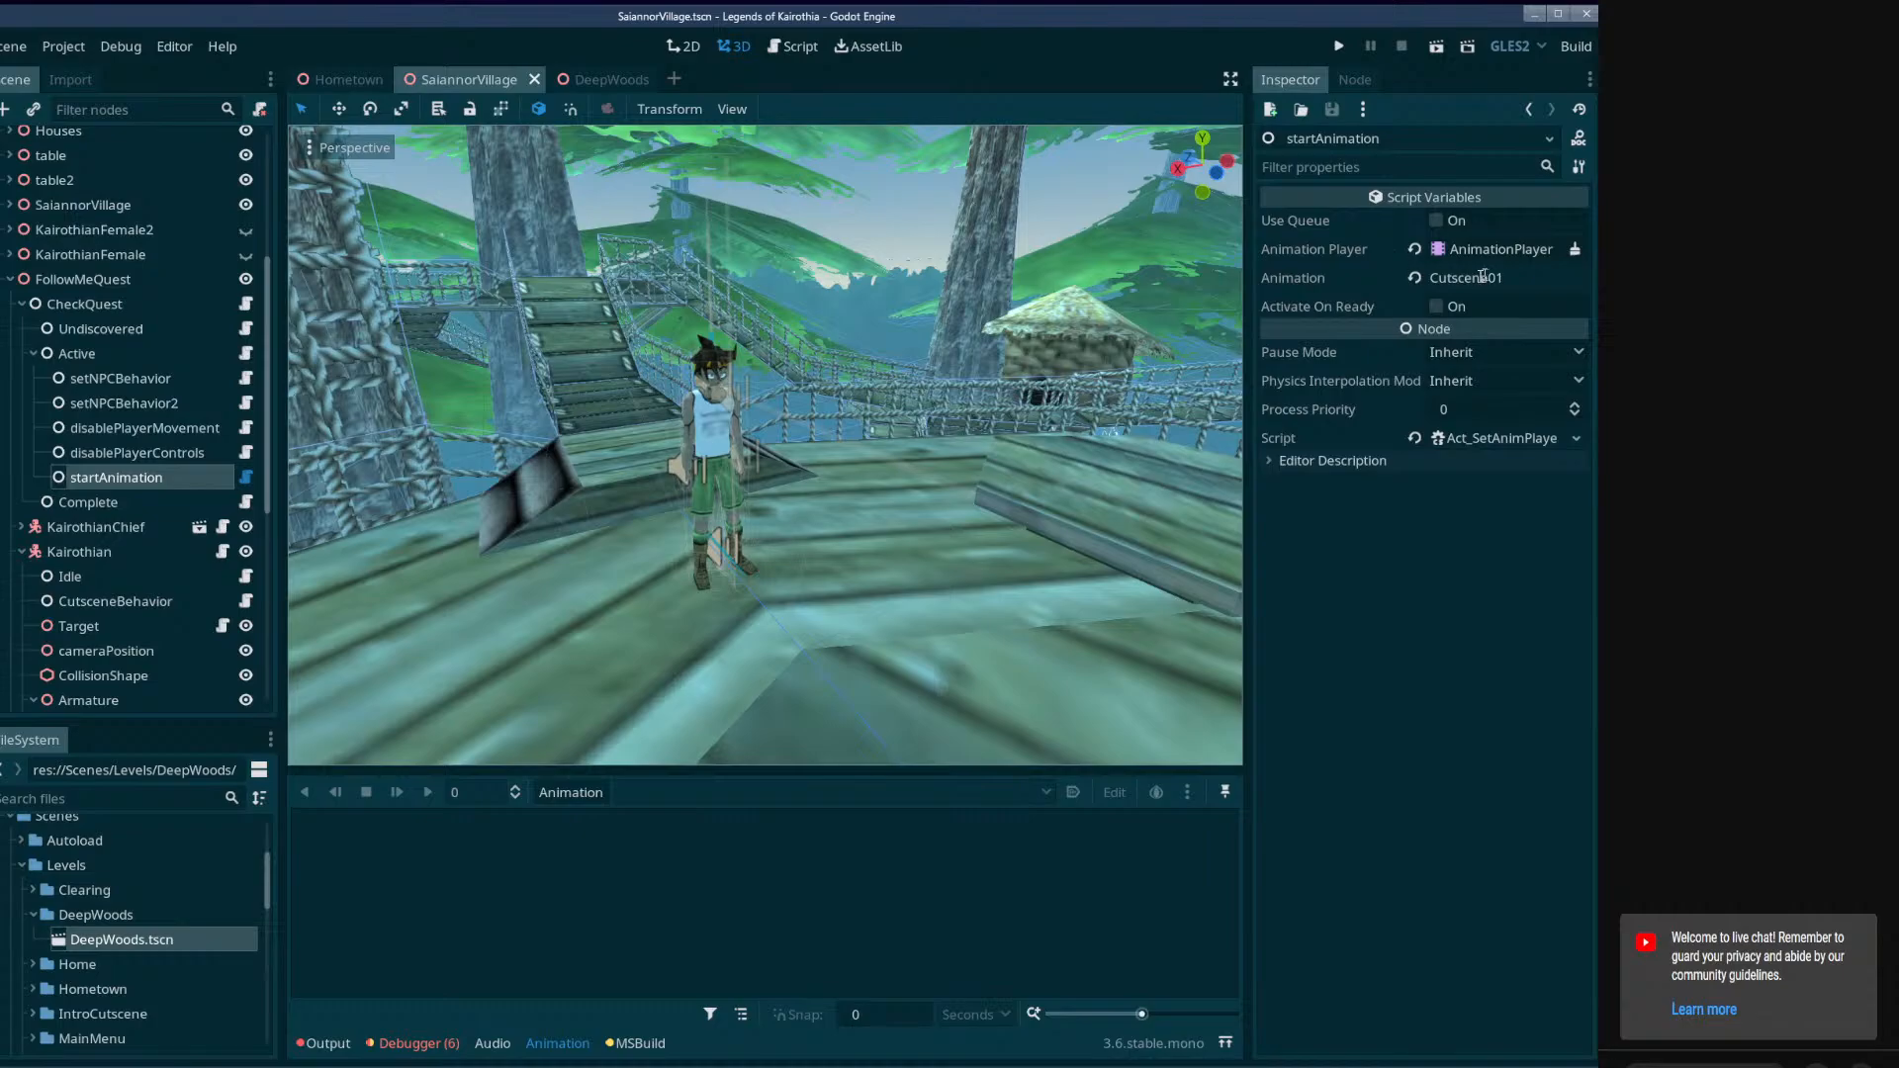
Create a new animation named Cutscene01 in FollowMeQuest's AnimationPlayer and save the scene.
scroll(128, 445, down, 6)
click(99, 689)
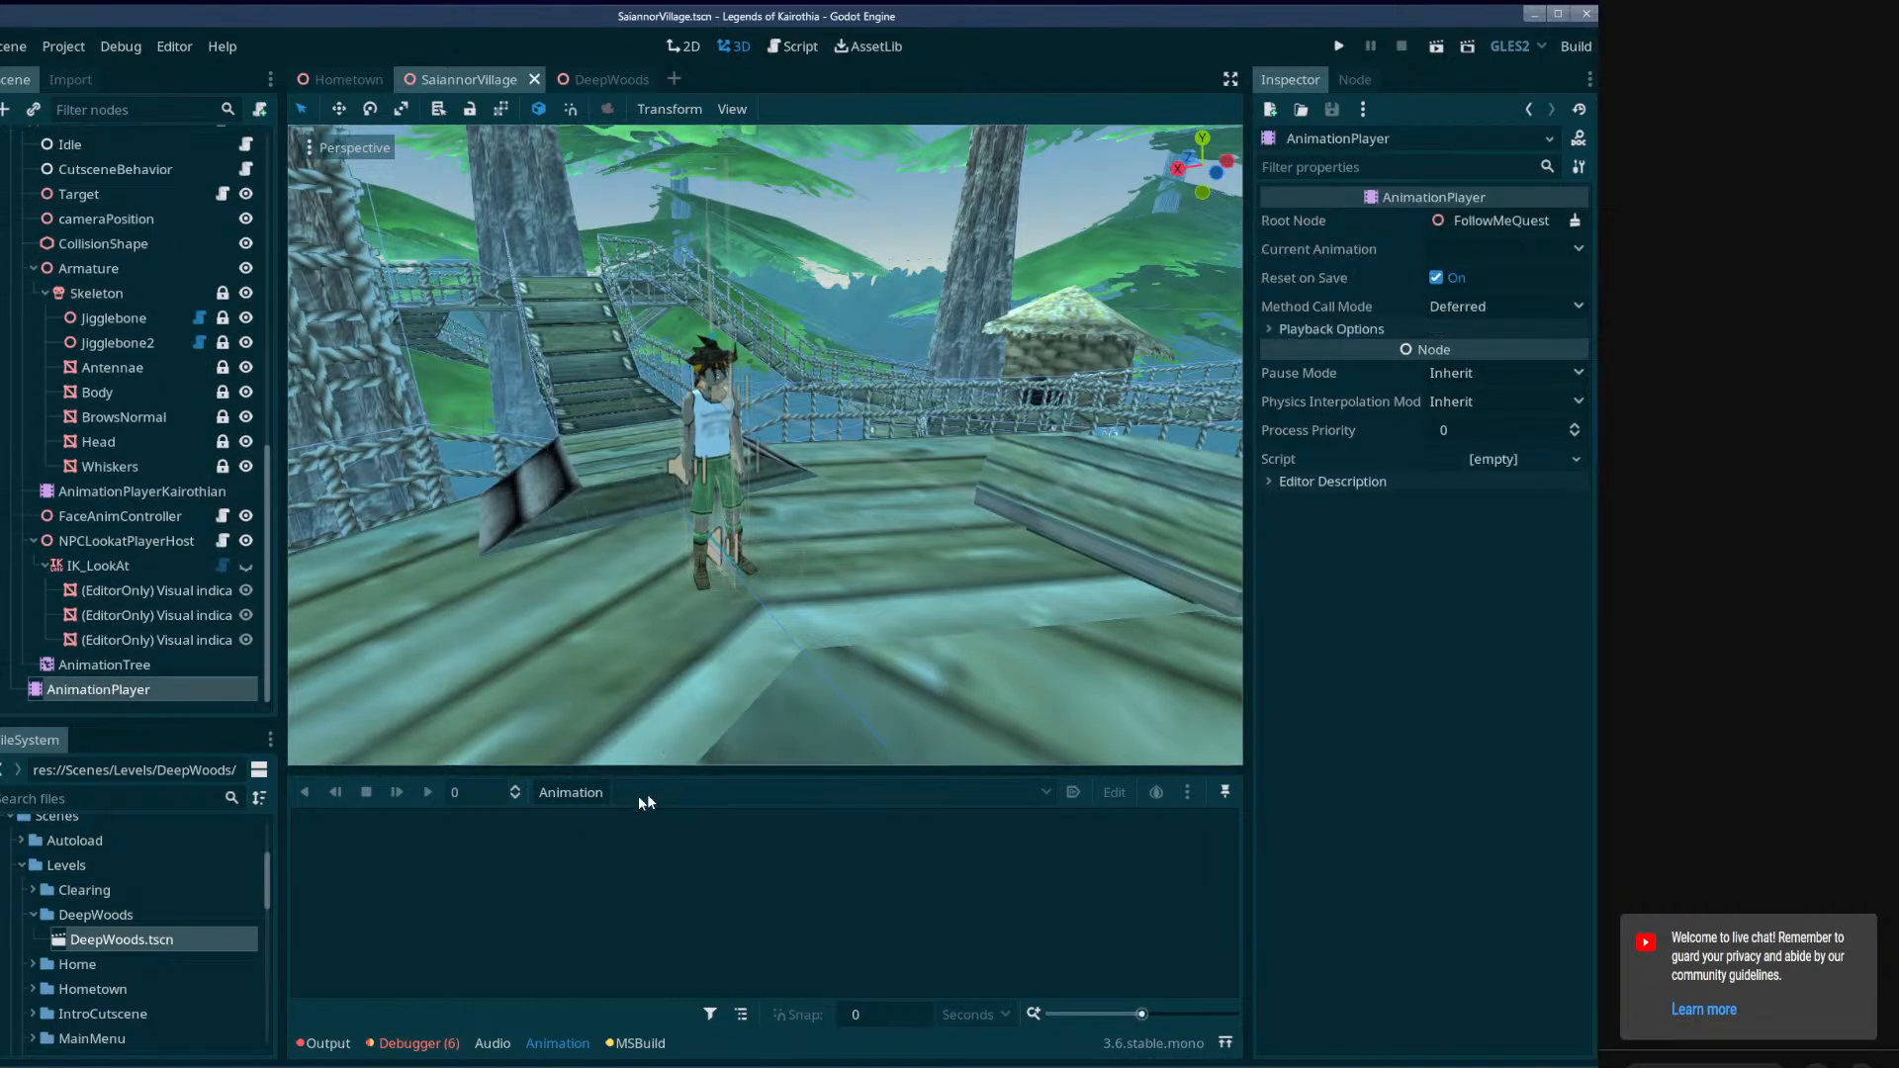
click(571, 796)
click(573, 700)
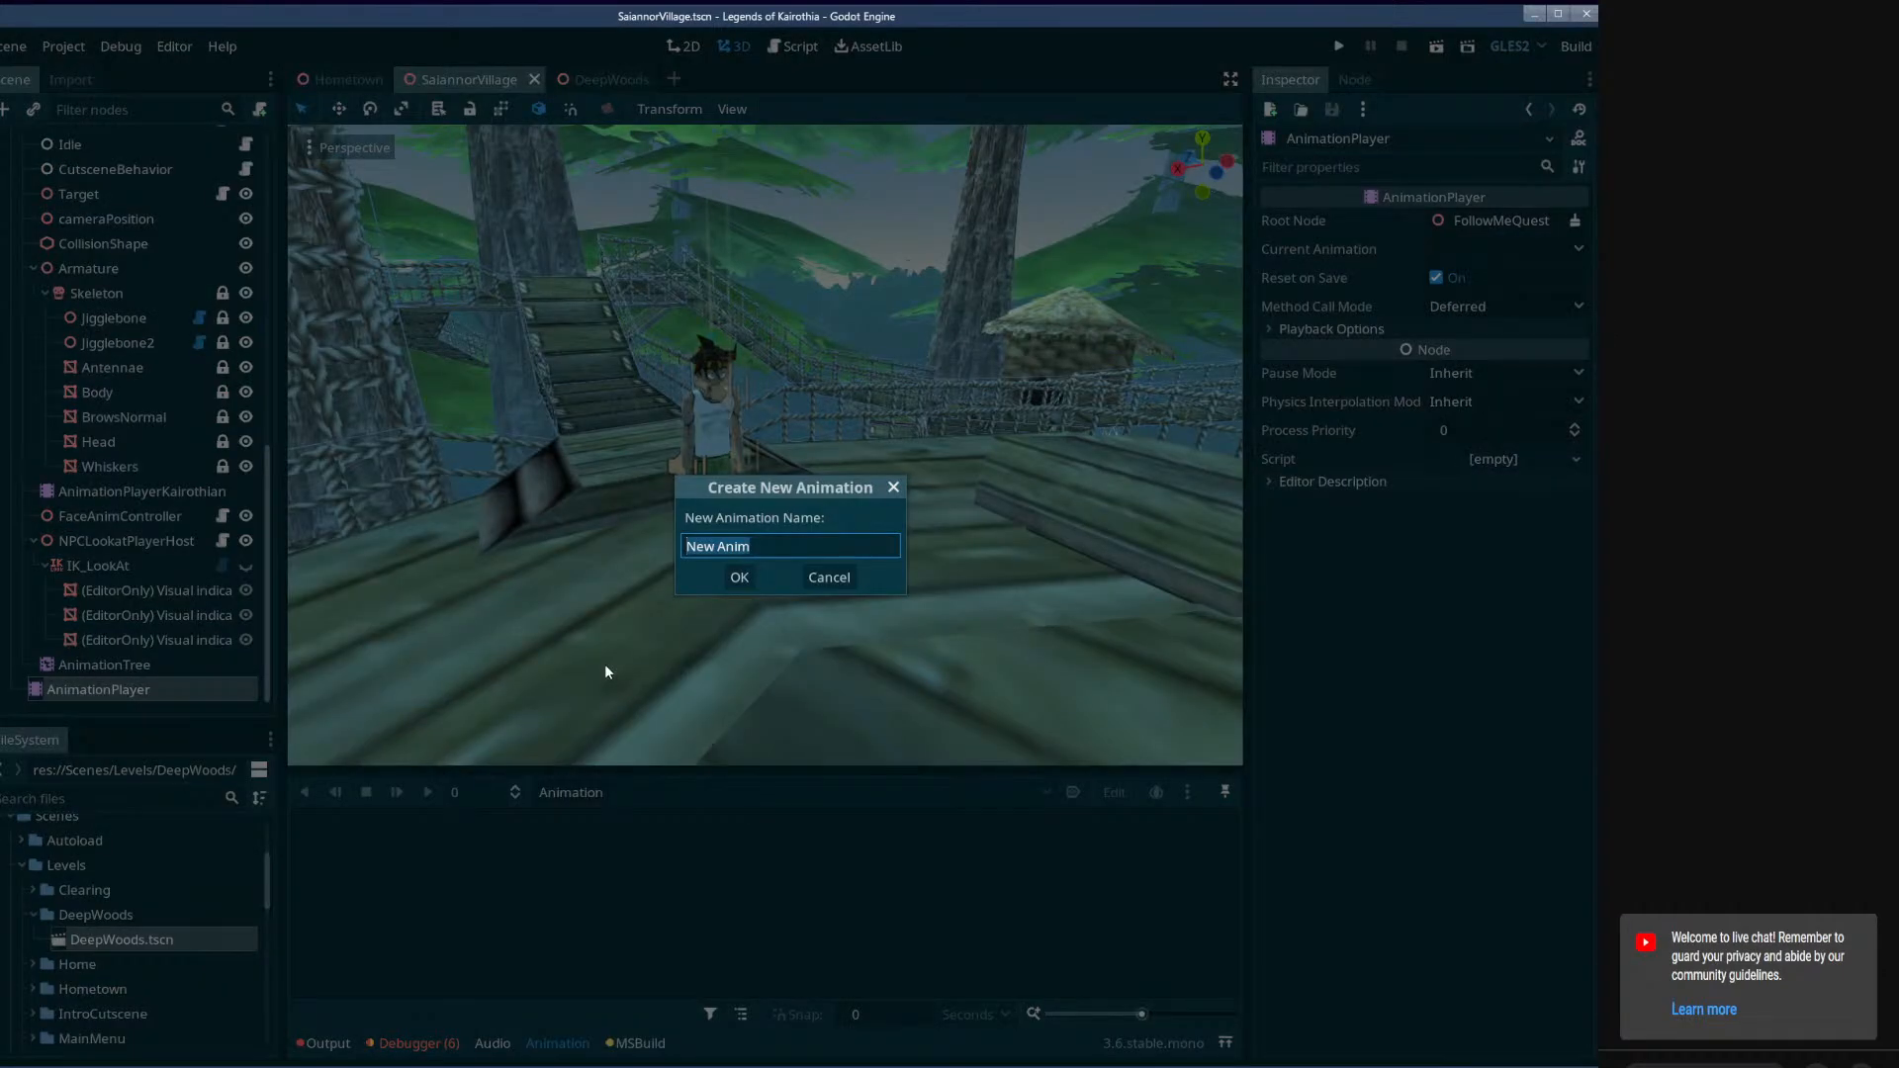
text(Cutscene01)
key(Return)
key(ctrl+s)
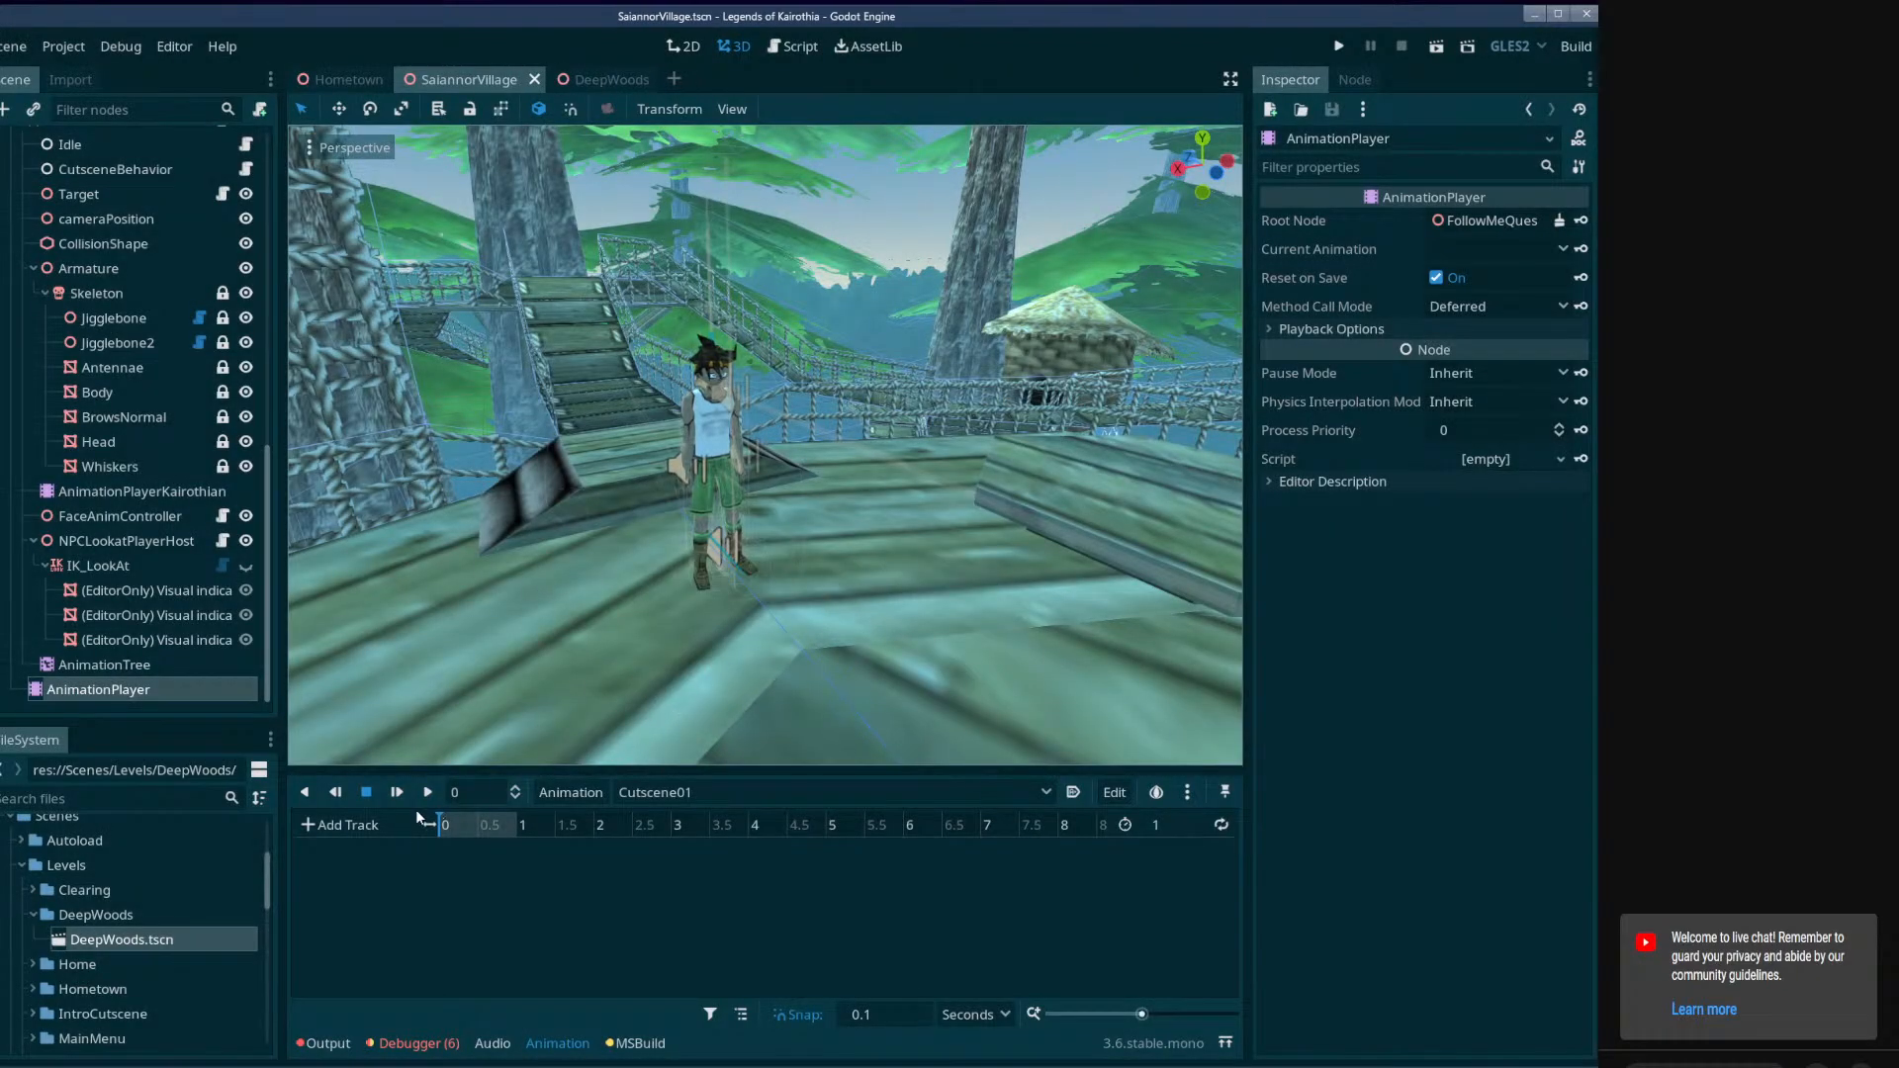
Add a Spatial child node to FollowMeQuest and name it CutsceneSpecificObjects.
scroll(192, 594, up, 5)
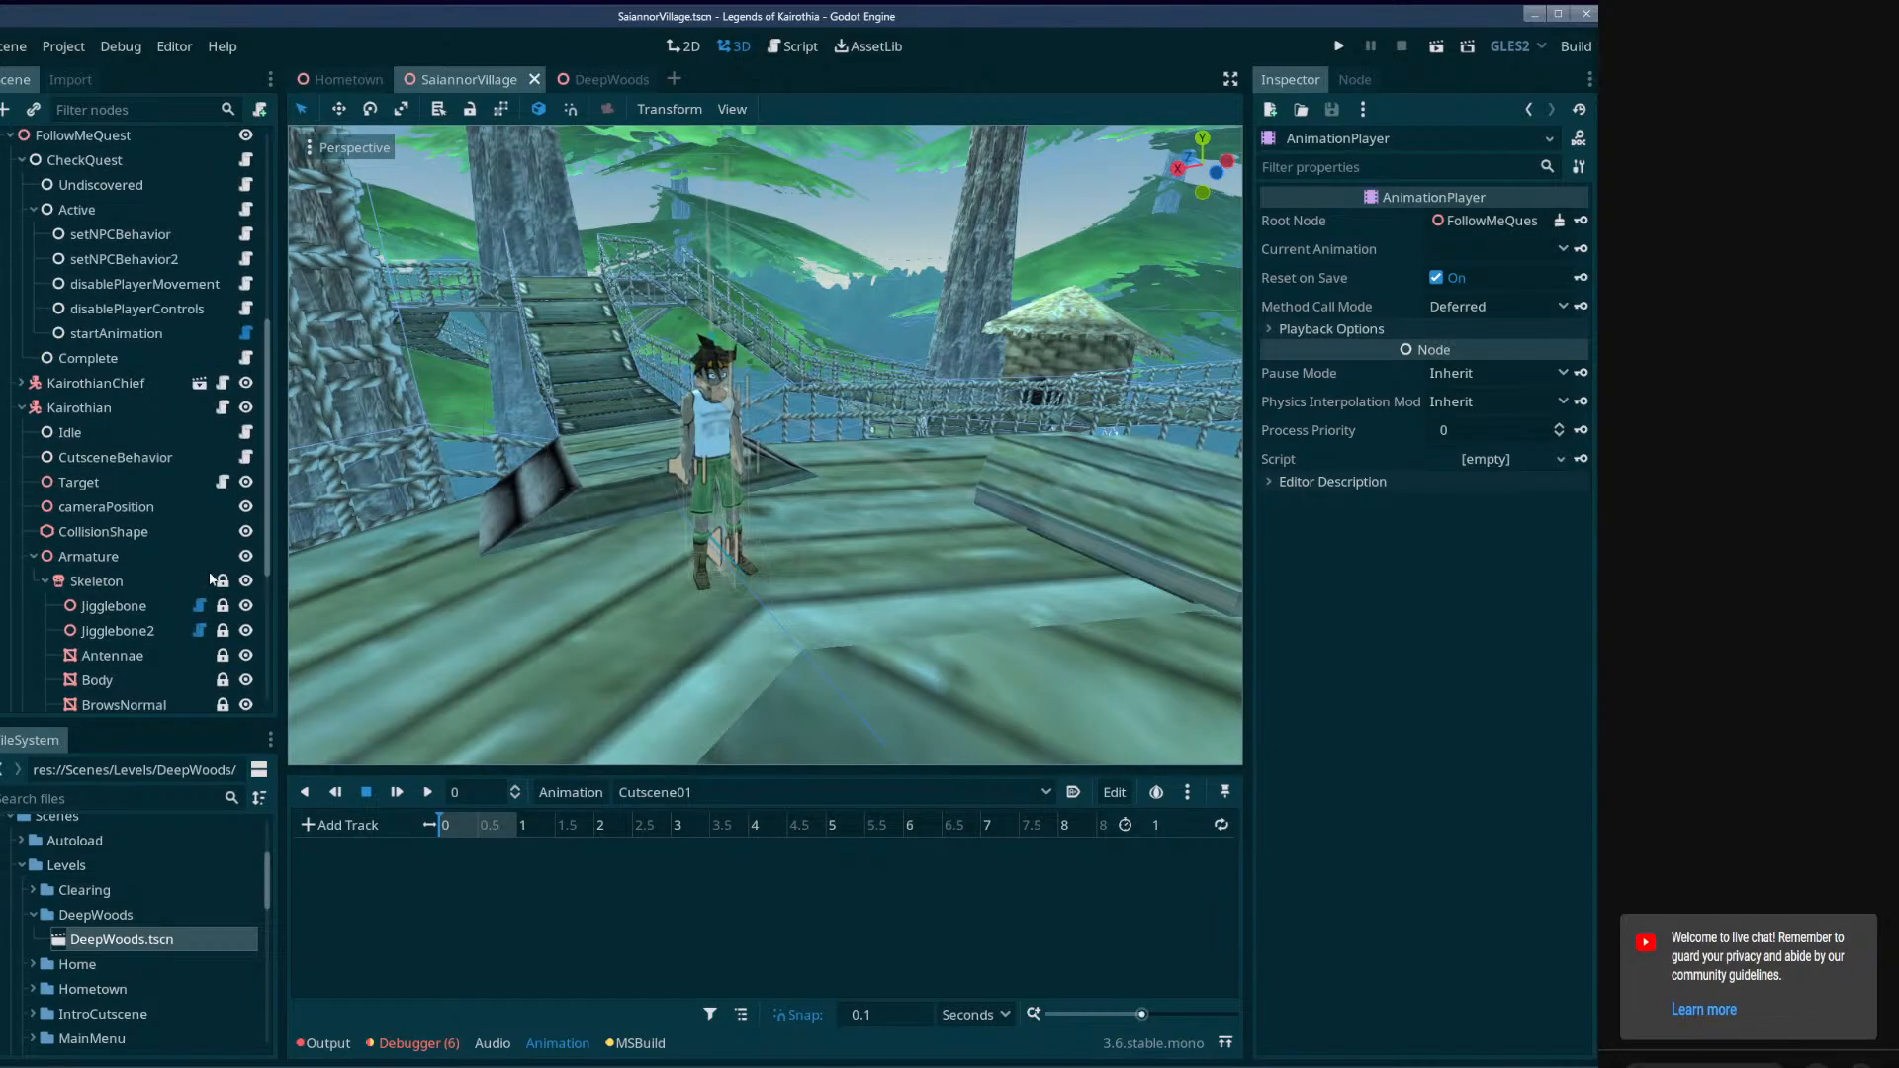
scroll(170, 510, down, 5)
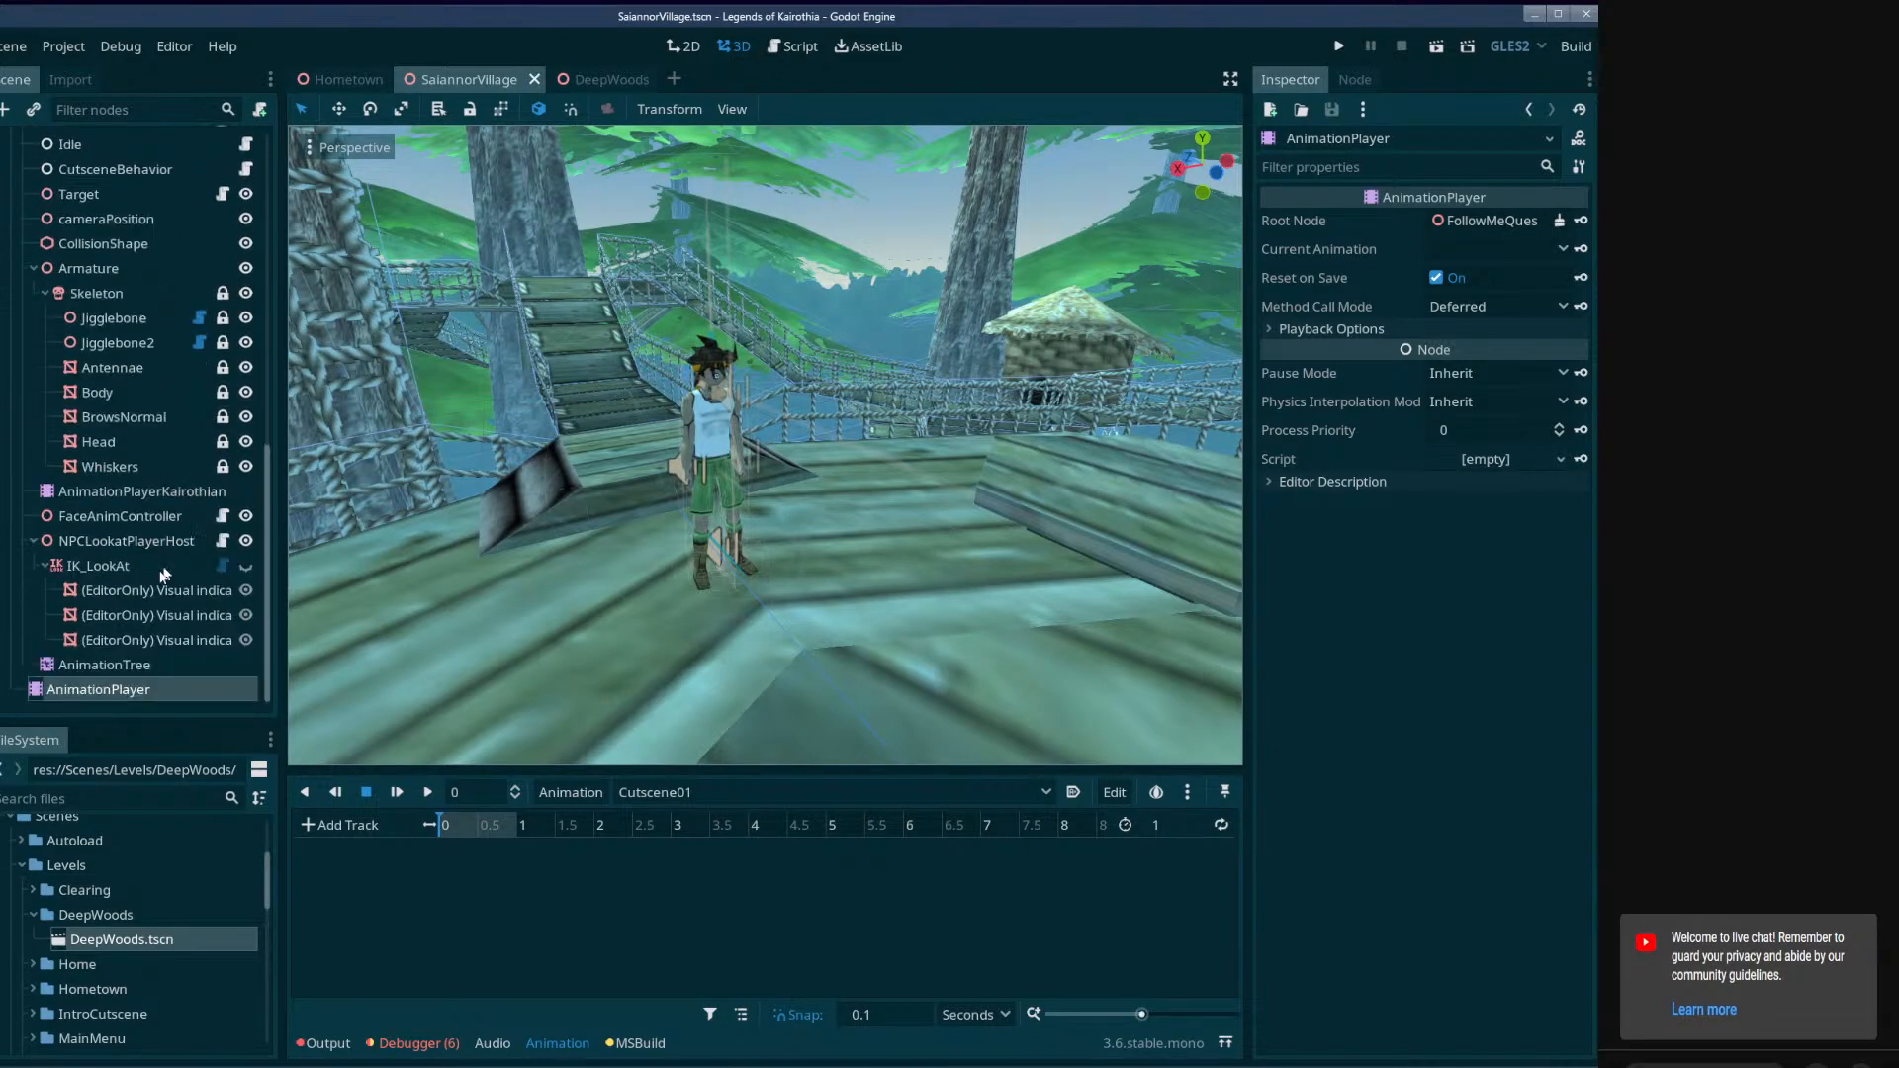
scroll(61, 608, up, 4)
click(24, 407)
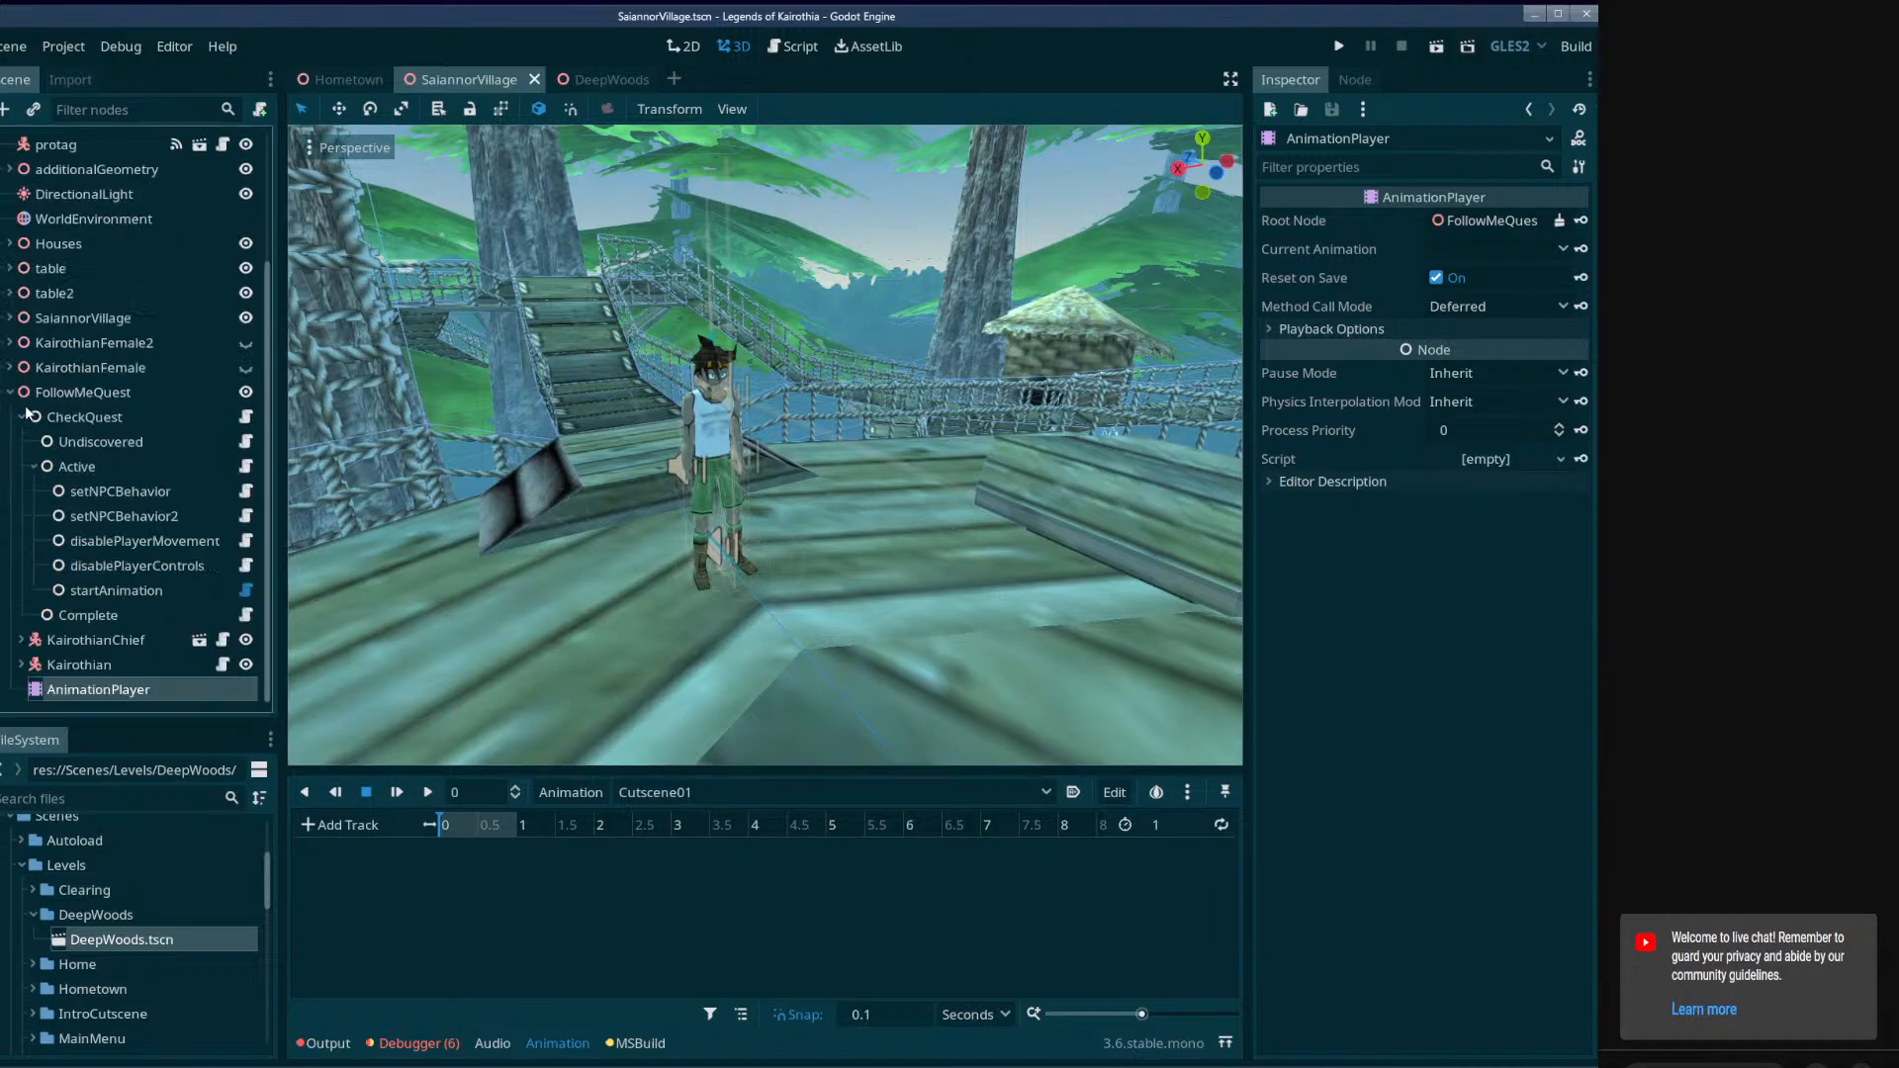
right_click(46, 392)
click(81, 402)
double_click(585, 341)
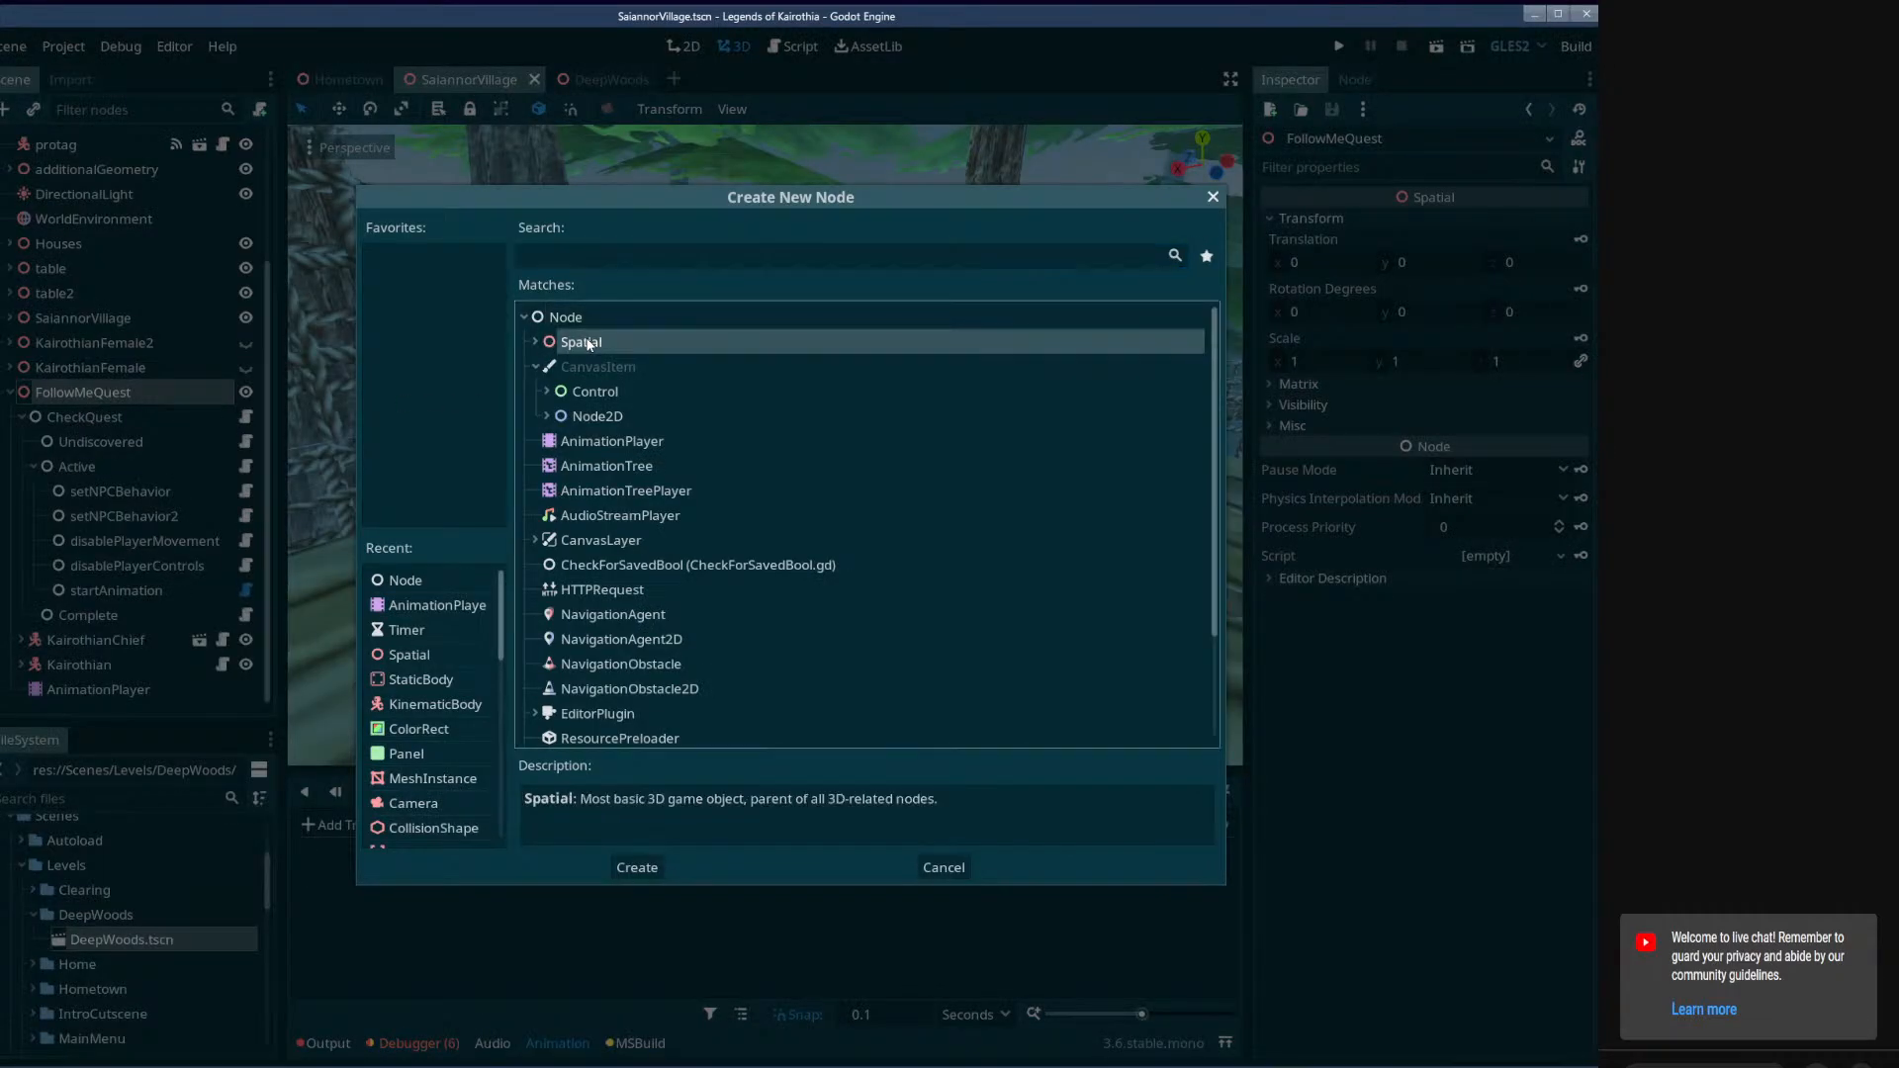
double_click(129, 689)
text(C)
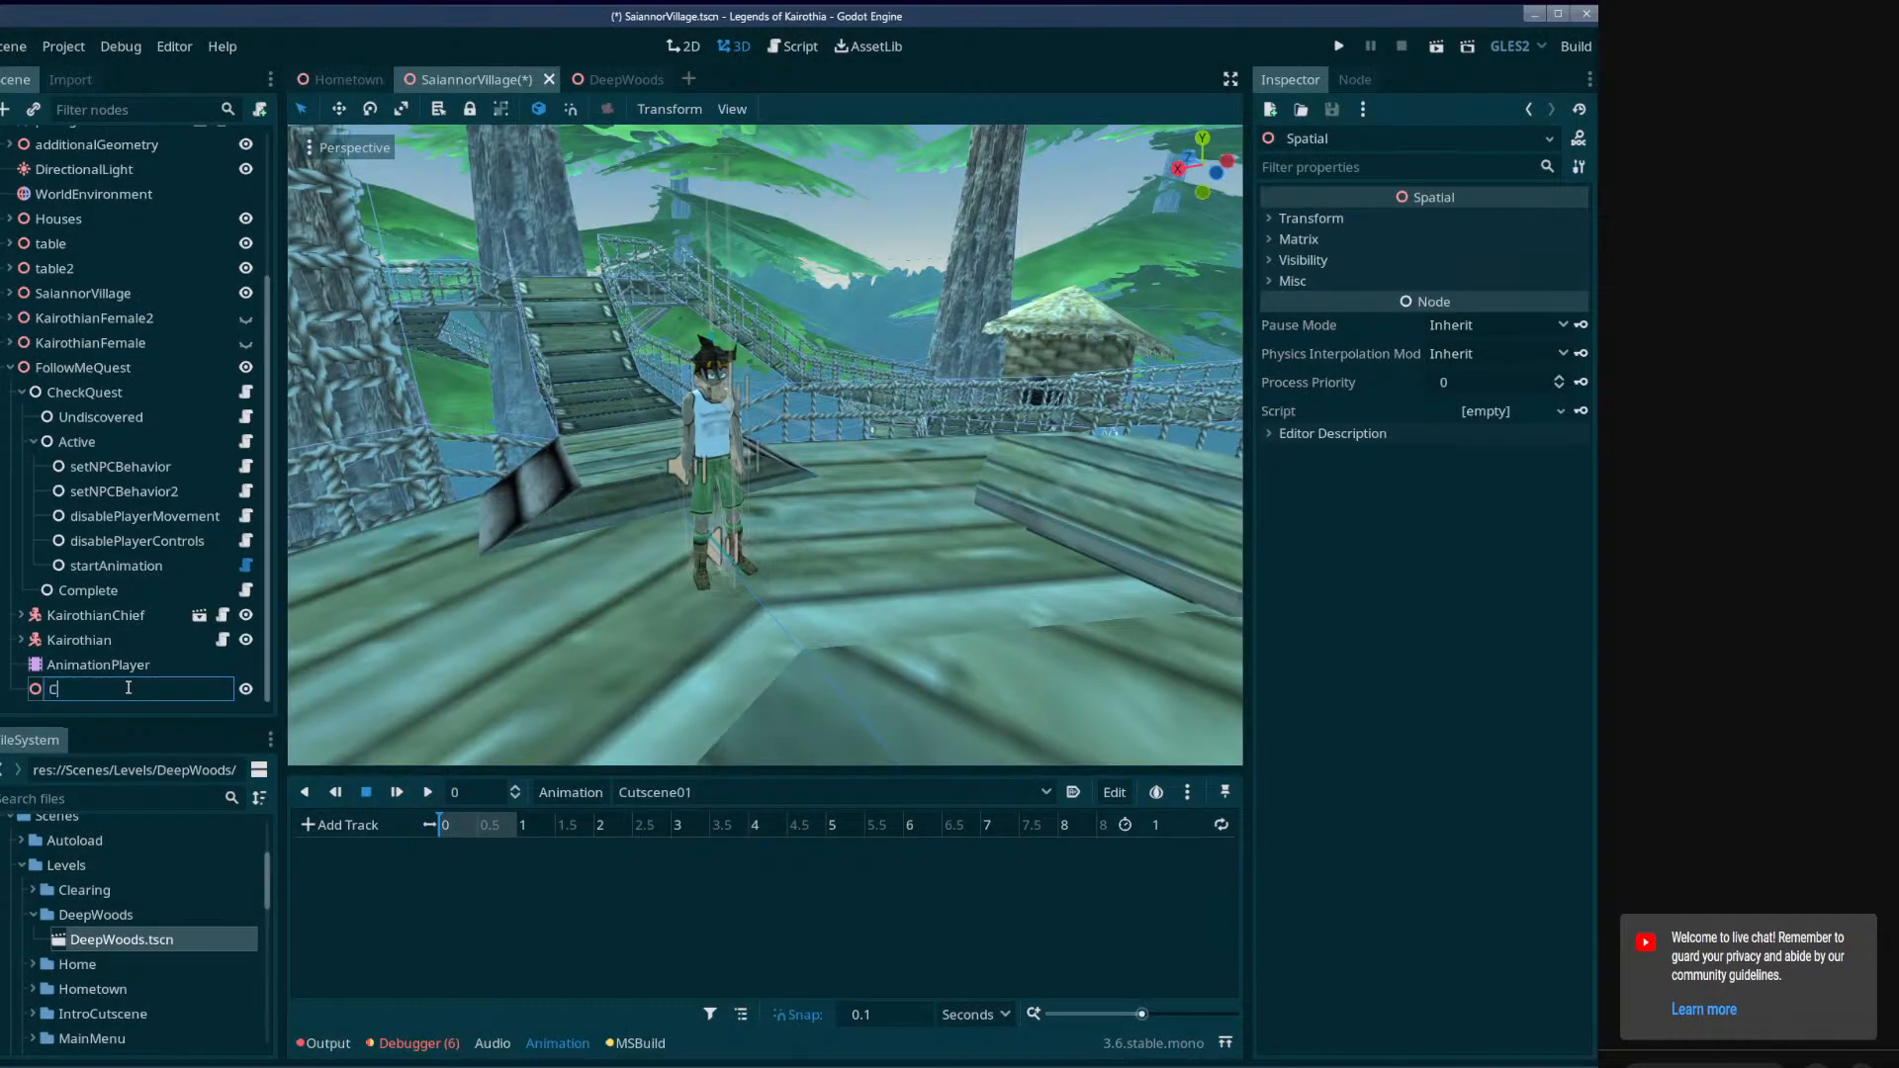
text(utsceneSpecificObjects)
key(Return)
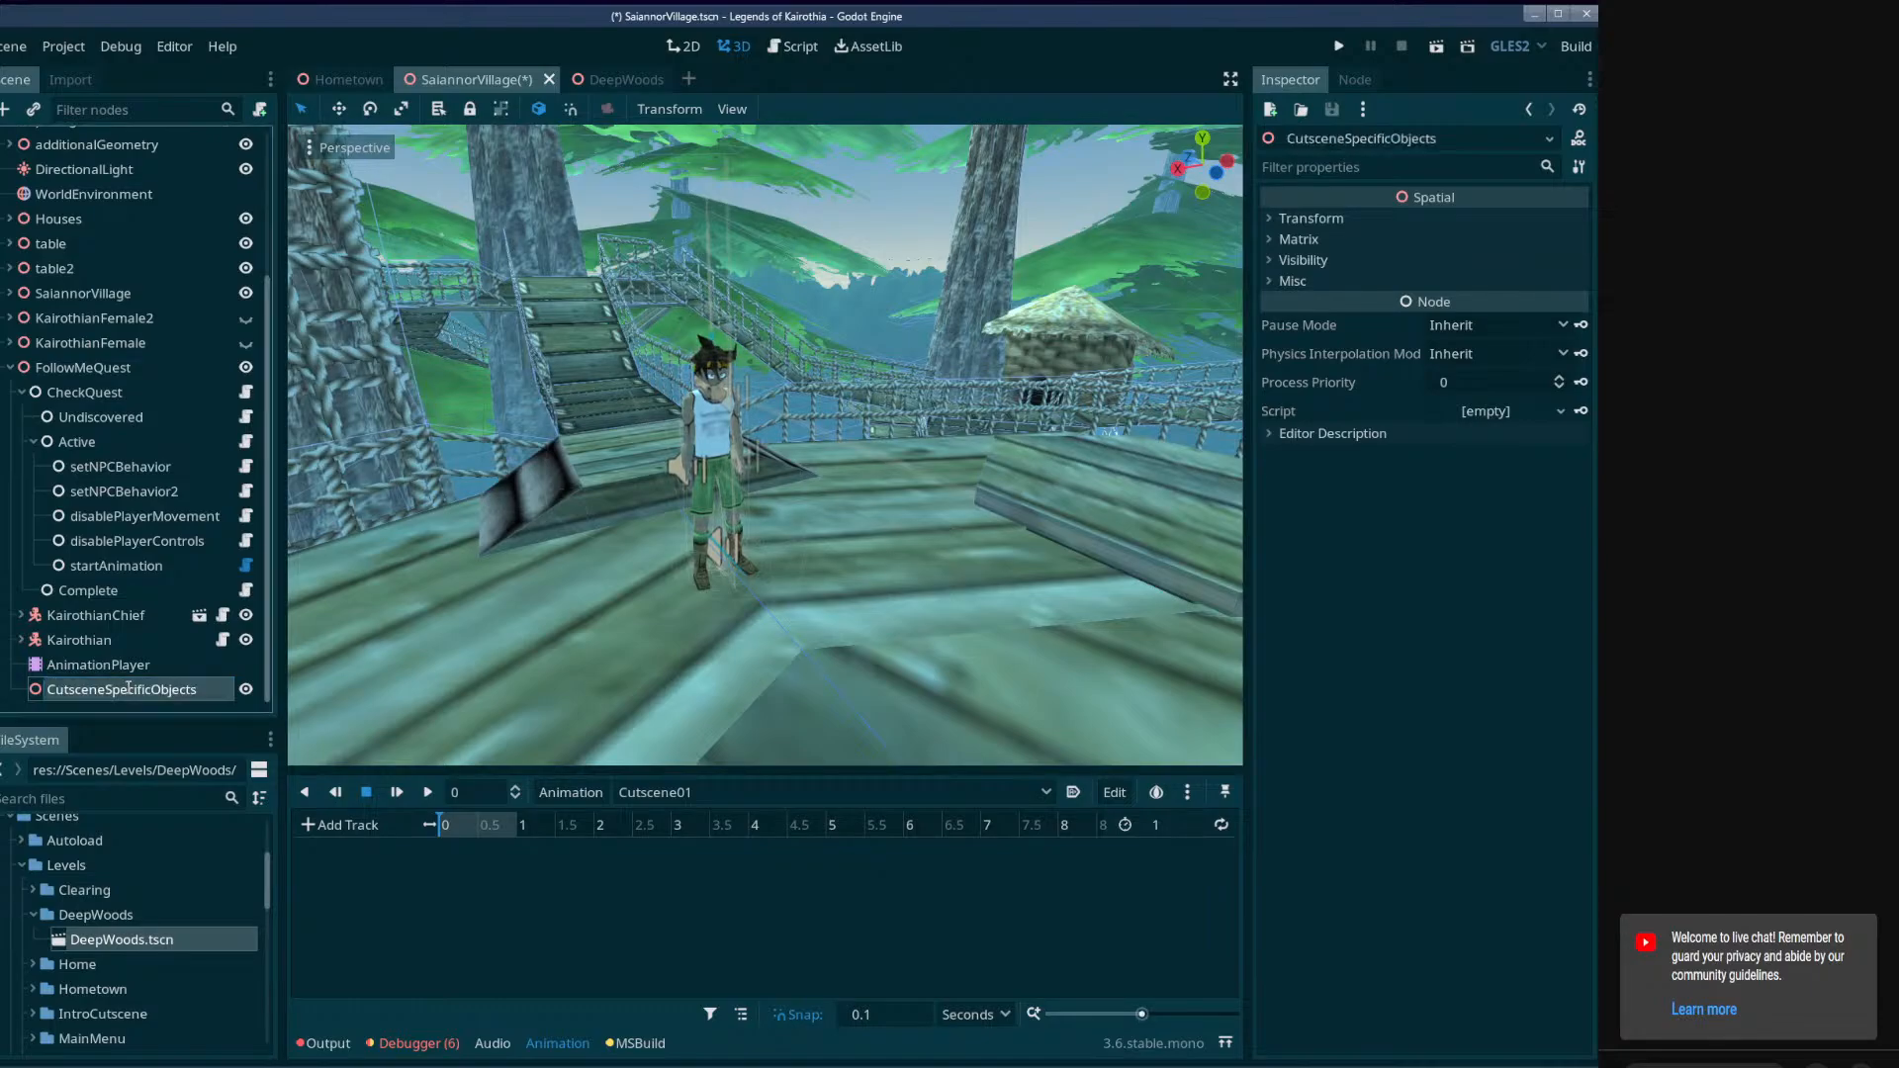
Add a Camera node as a child of CutsceneSpecificObjects.
click(111, 665)
right_click(114, 689)
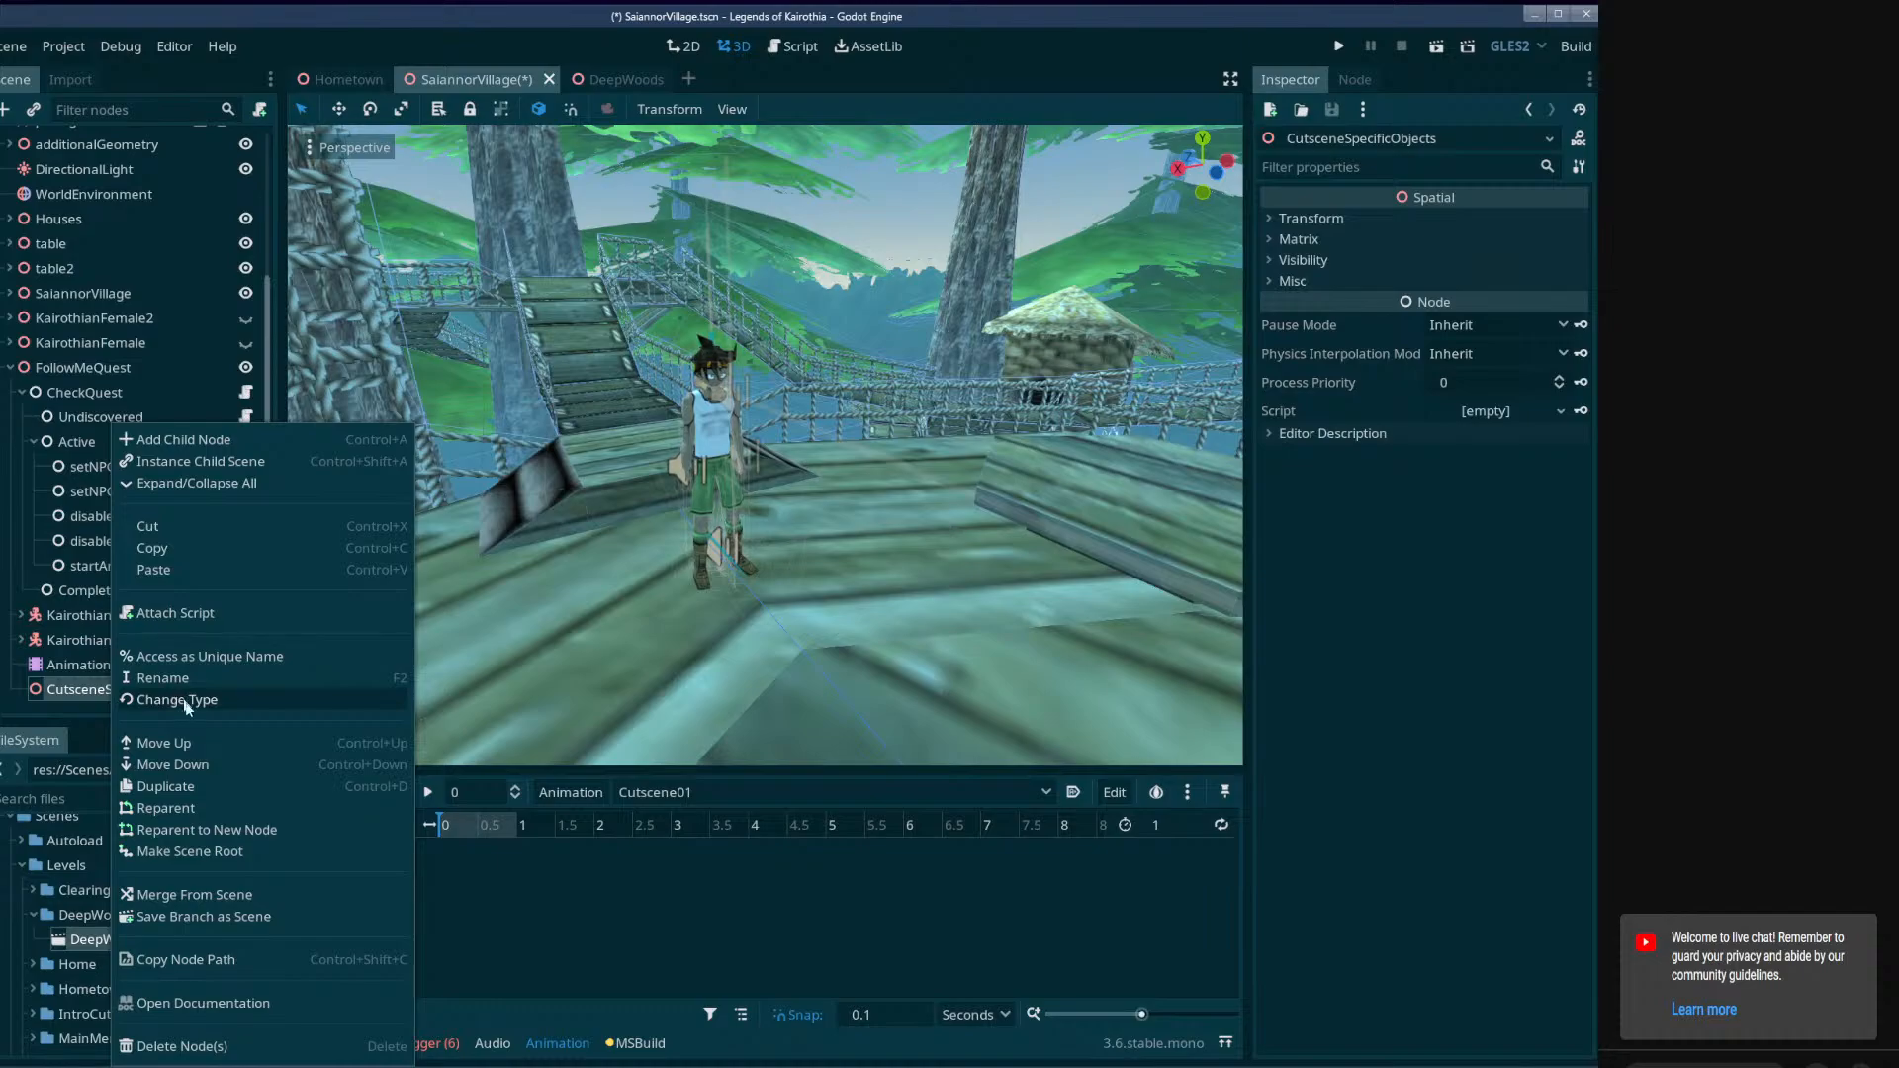
click(183, 439)
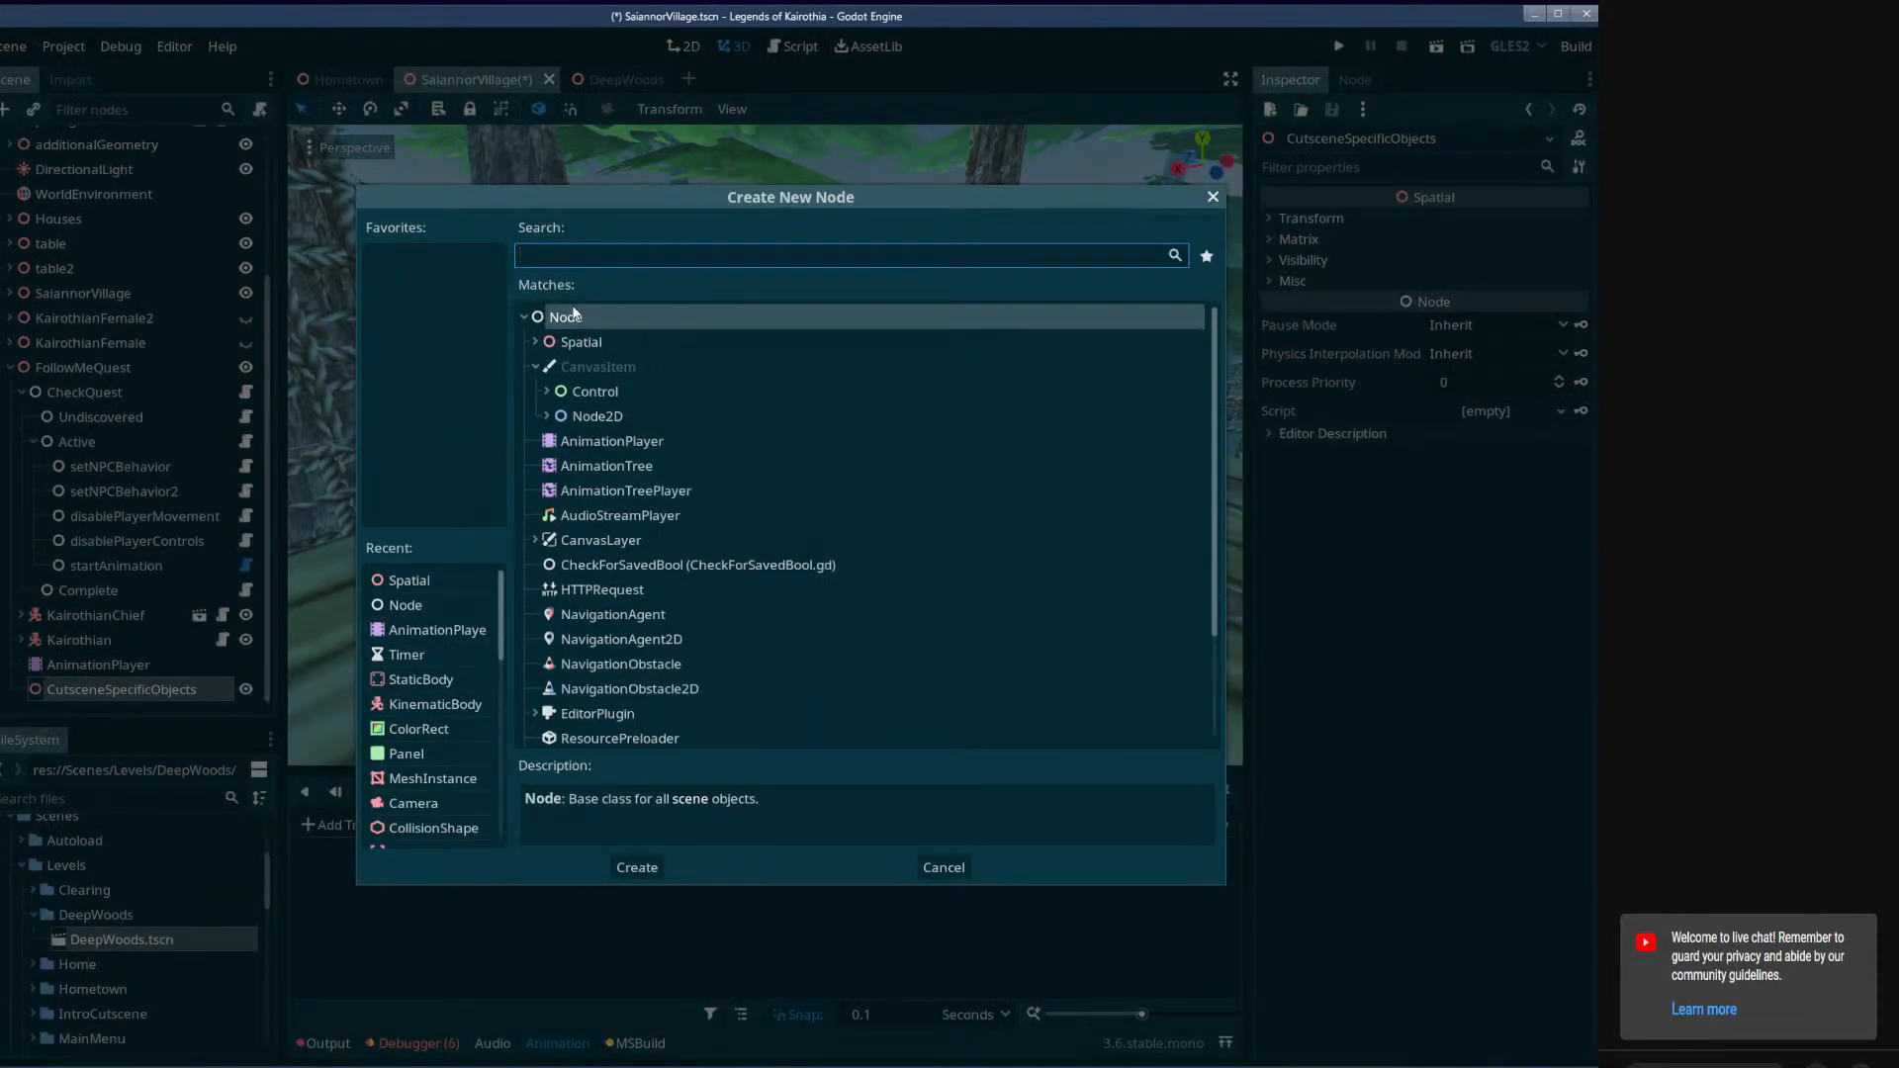
text(cam)
key(Return)
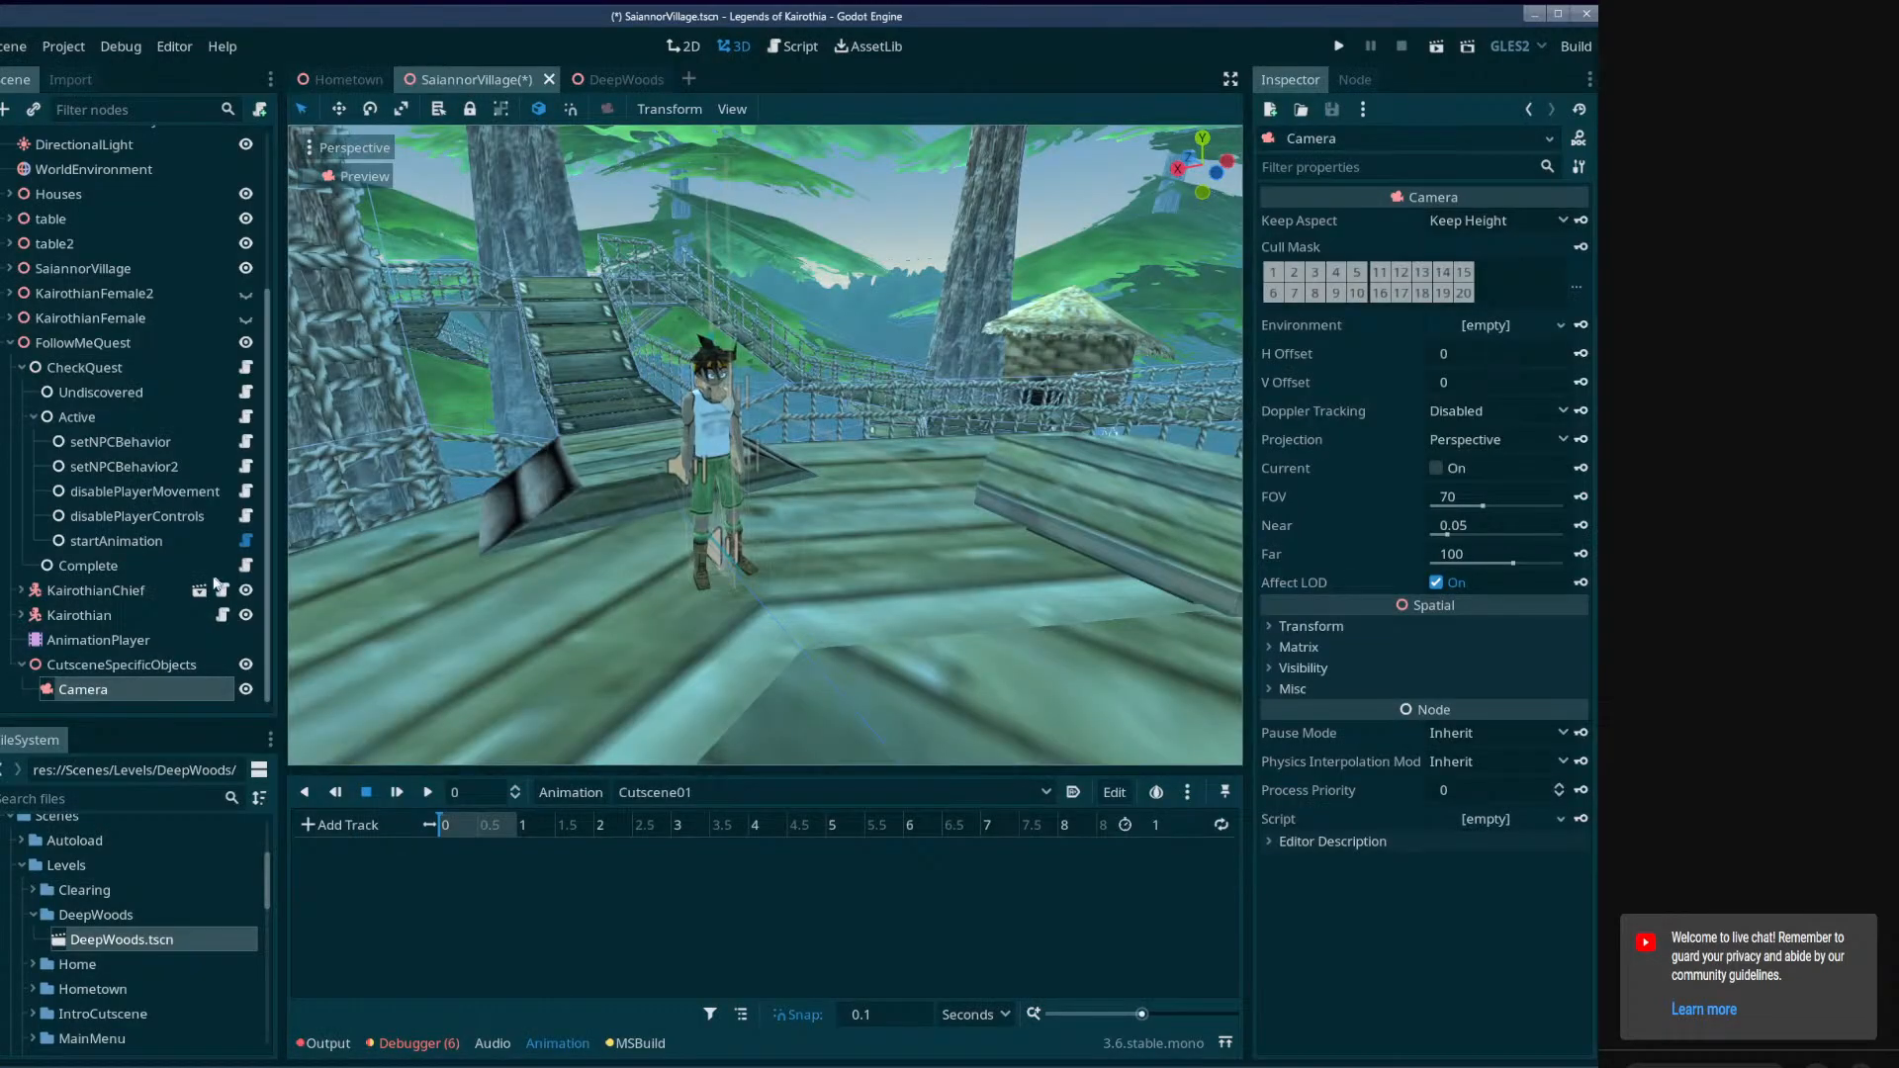
Add a Call Method Track for the CutsceneSpecificObjects Camera to the Cutscene01 animation.
click(338, 824)
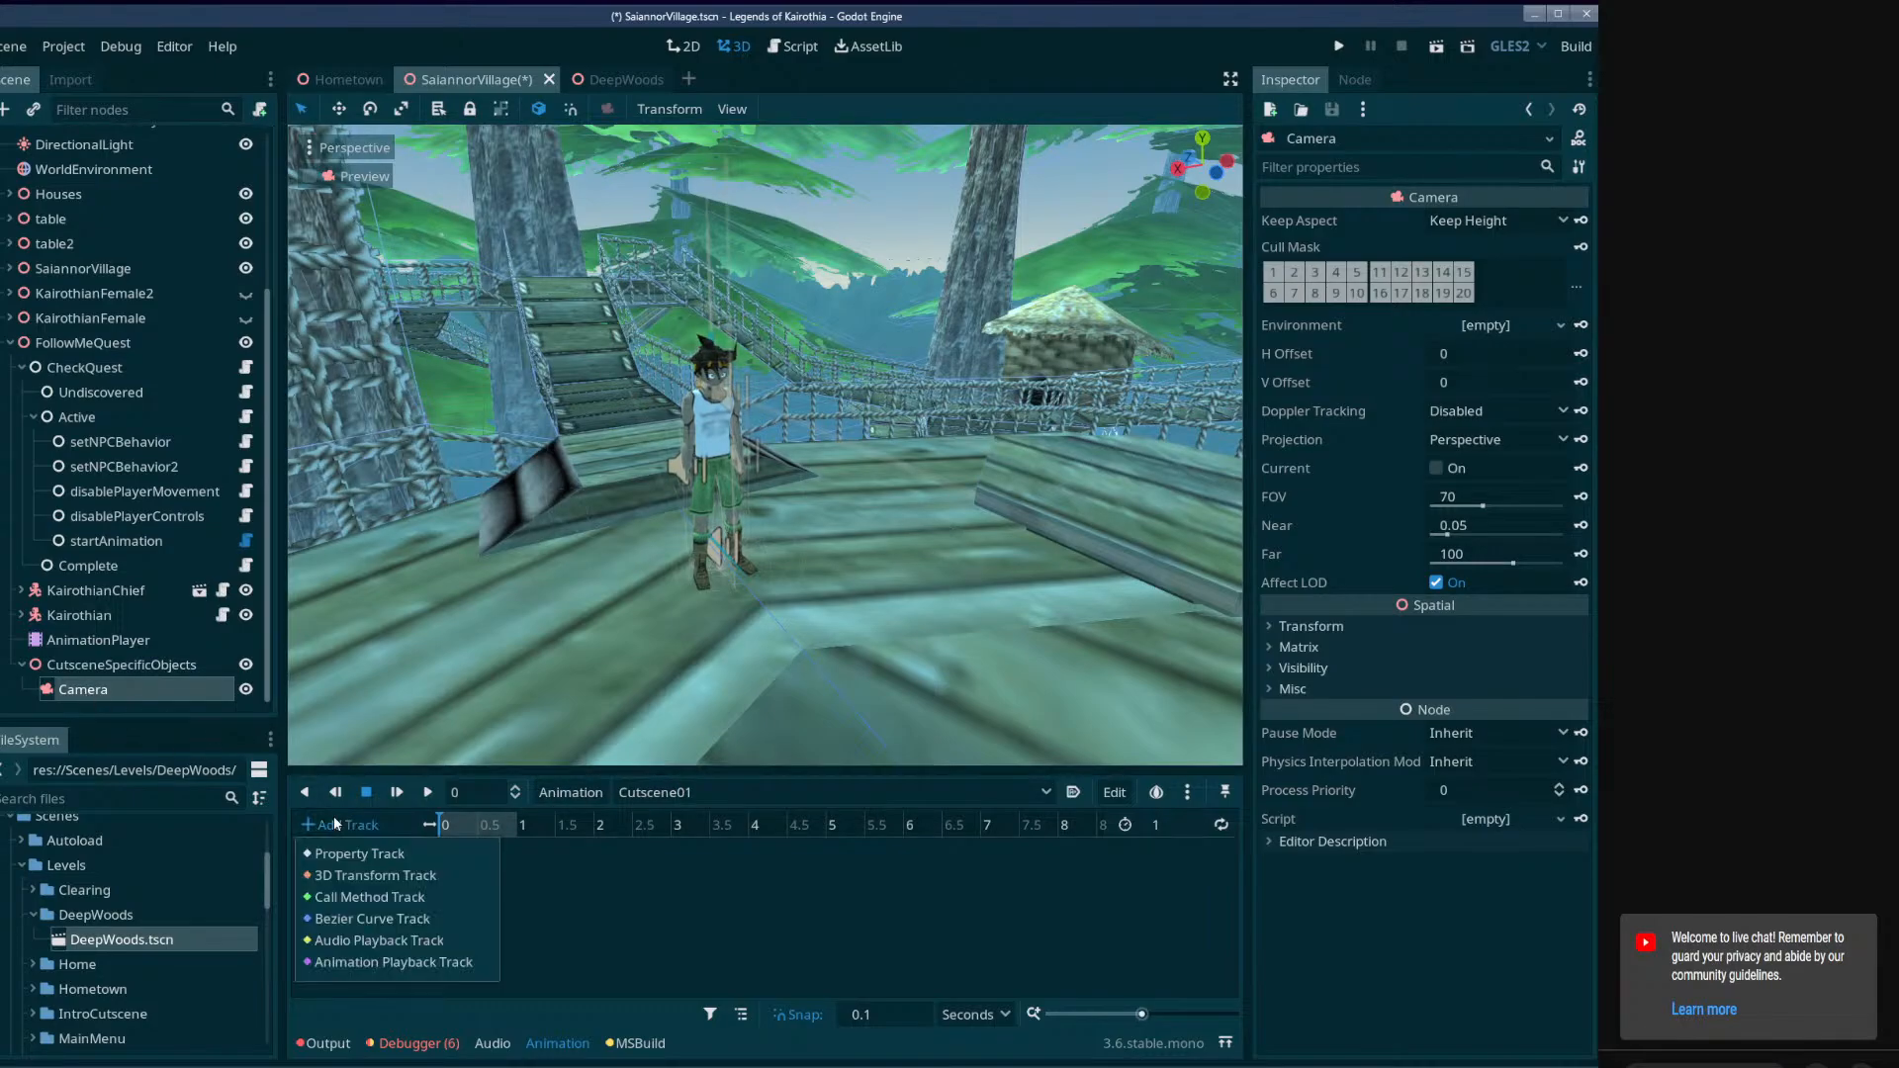
click(347, 898)
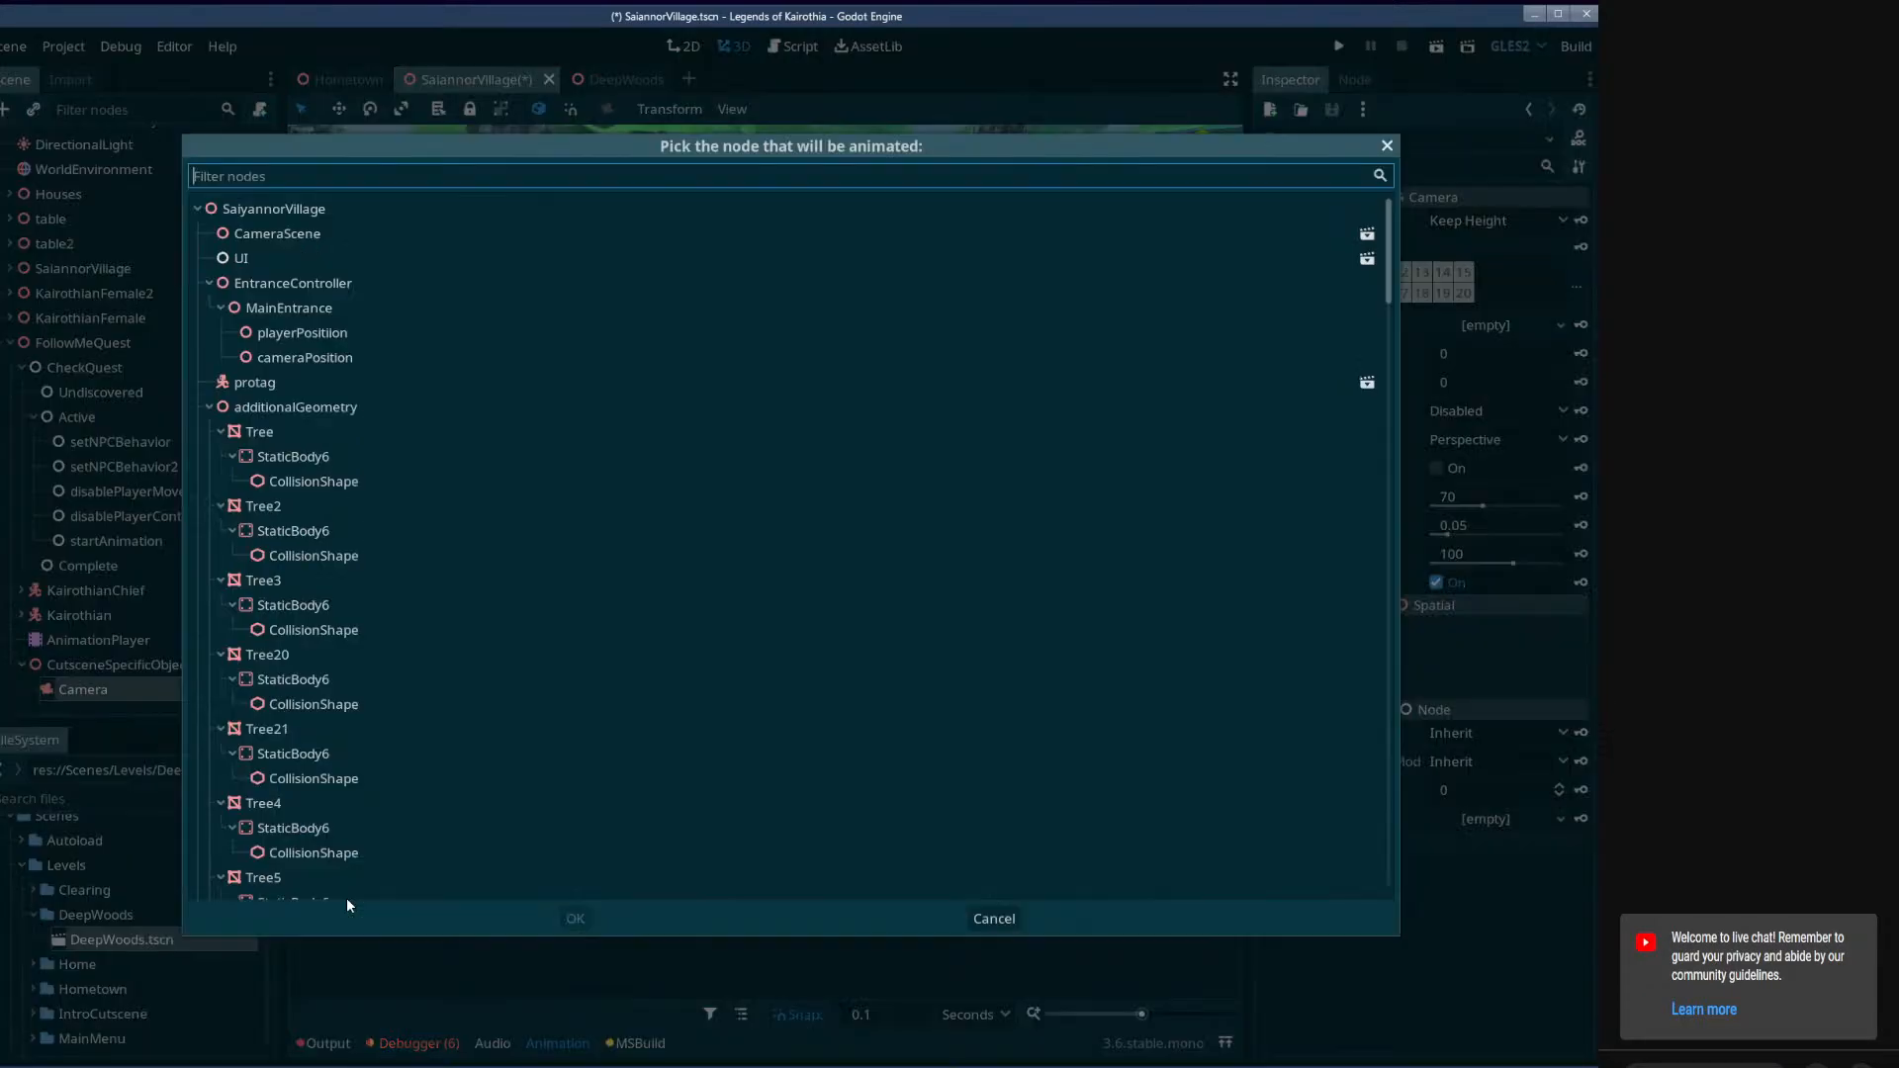
drag(1388, 277, 1341, 939)
click(475, 879)
click(572, 918)
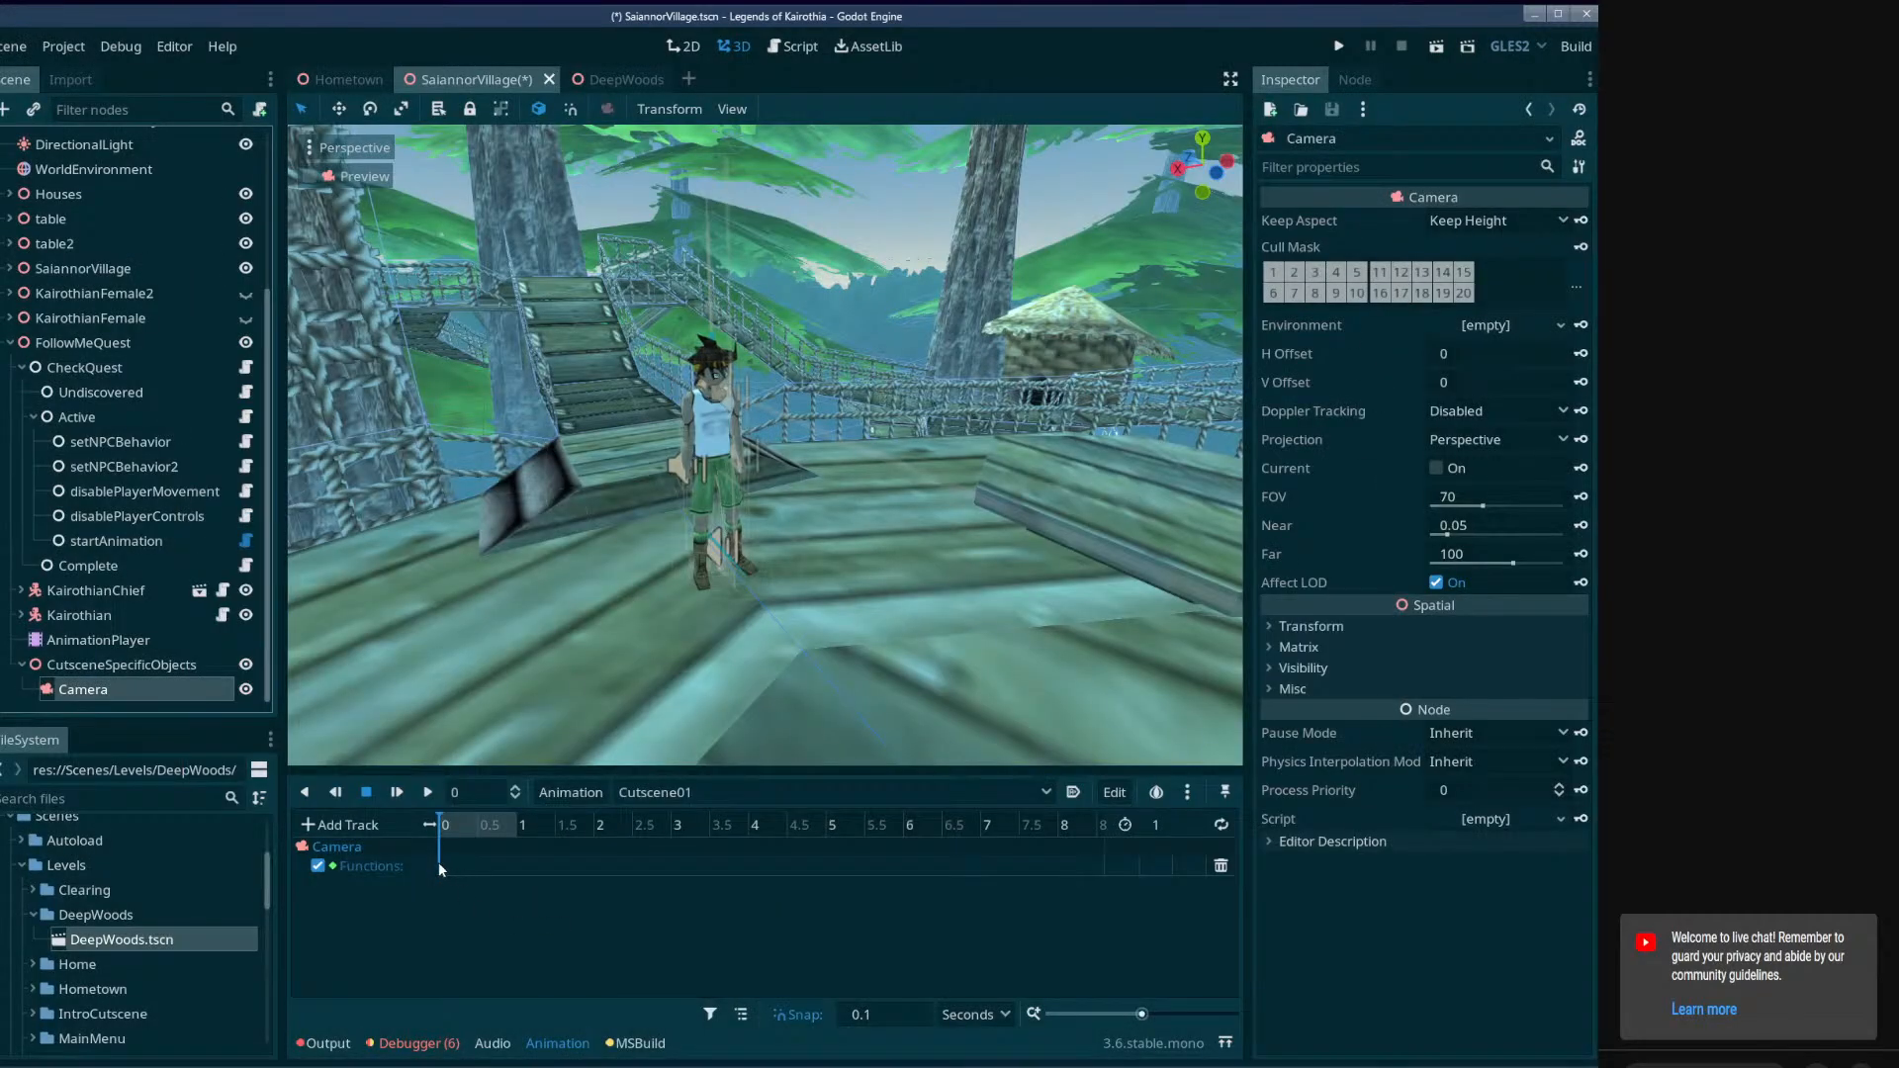
Insert a make_current() method key at time 0 on the Camera's function track.
right_click(443, 869)
click(495, 882)
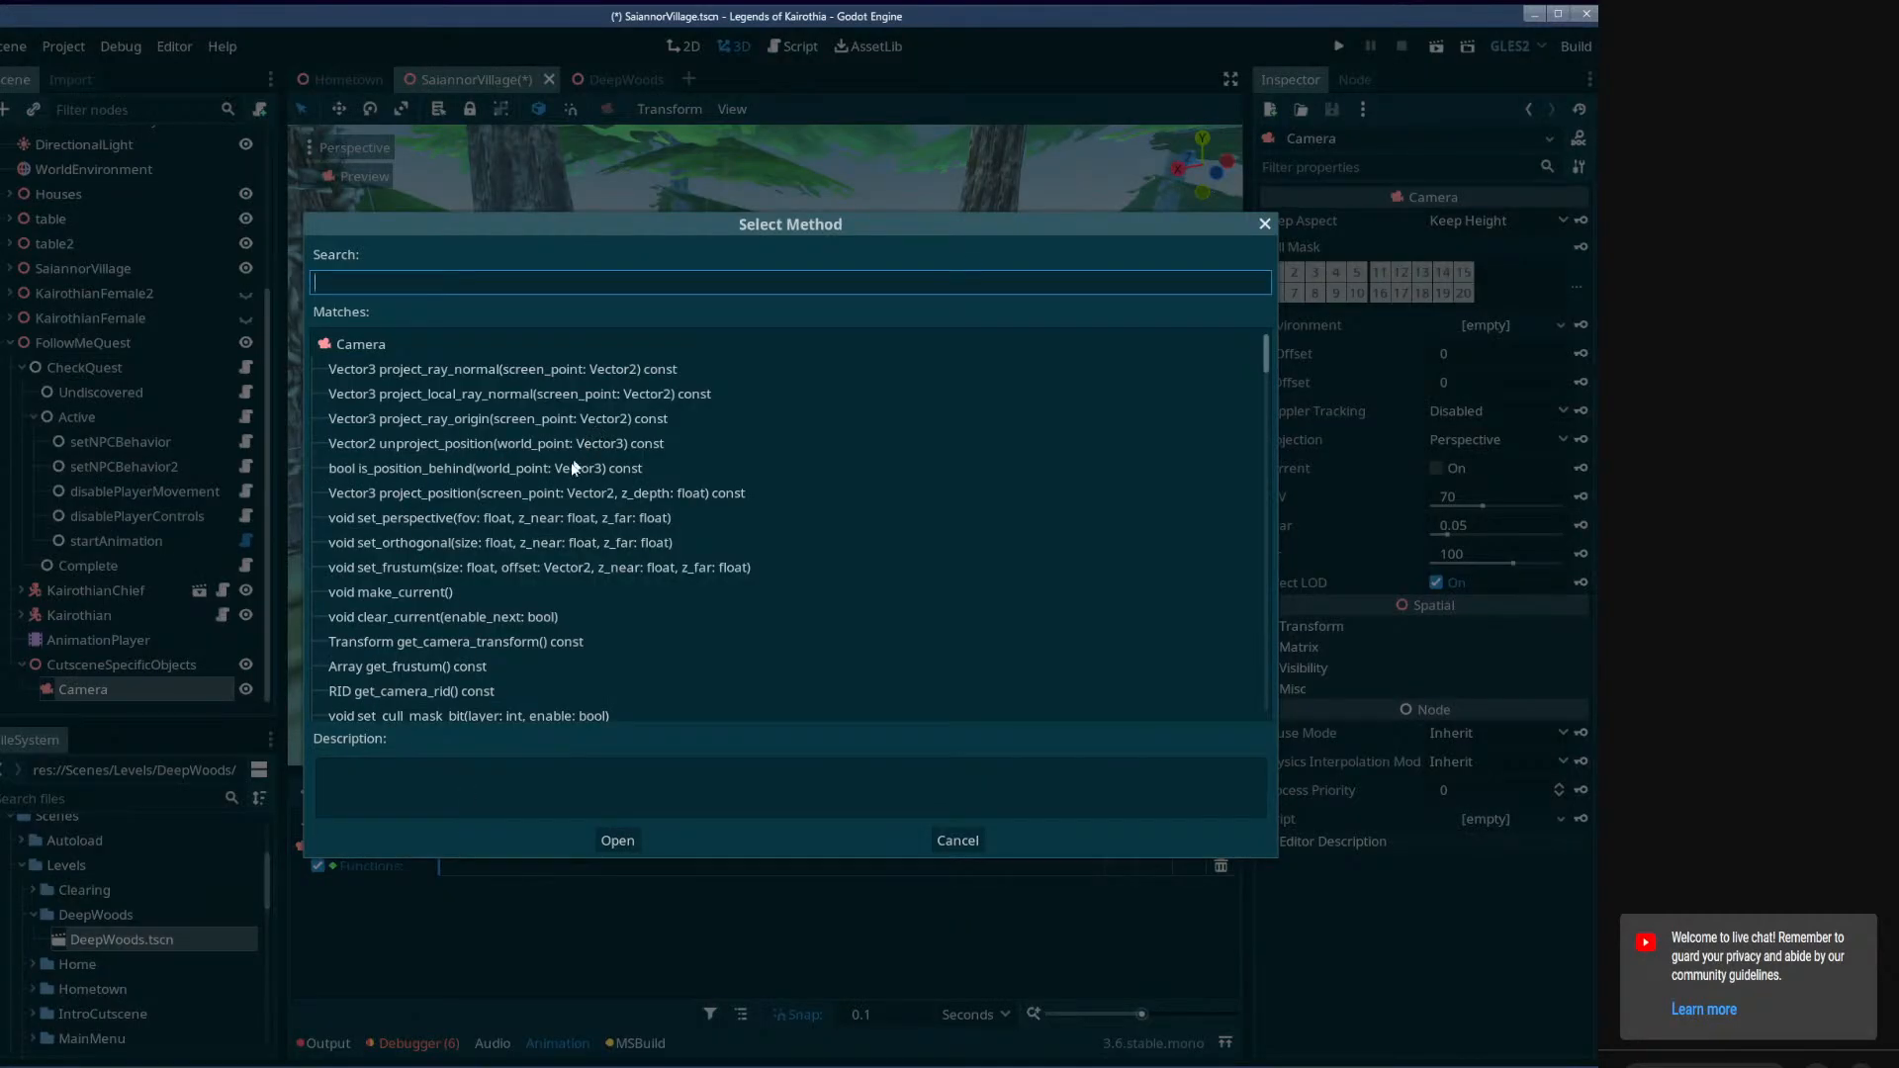
click(423, 593)
click(617, 840)
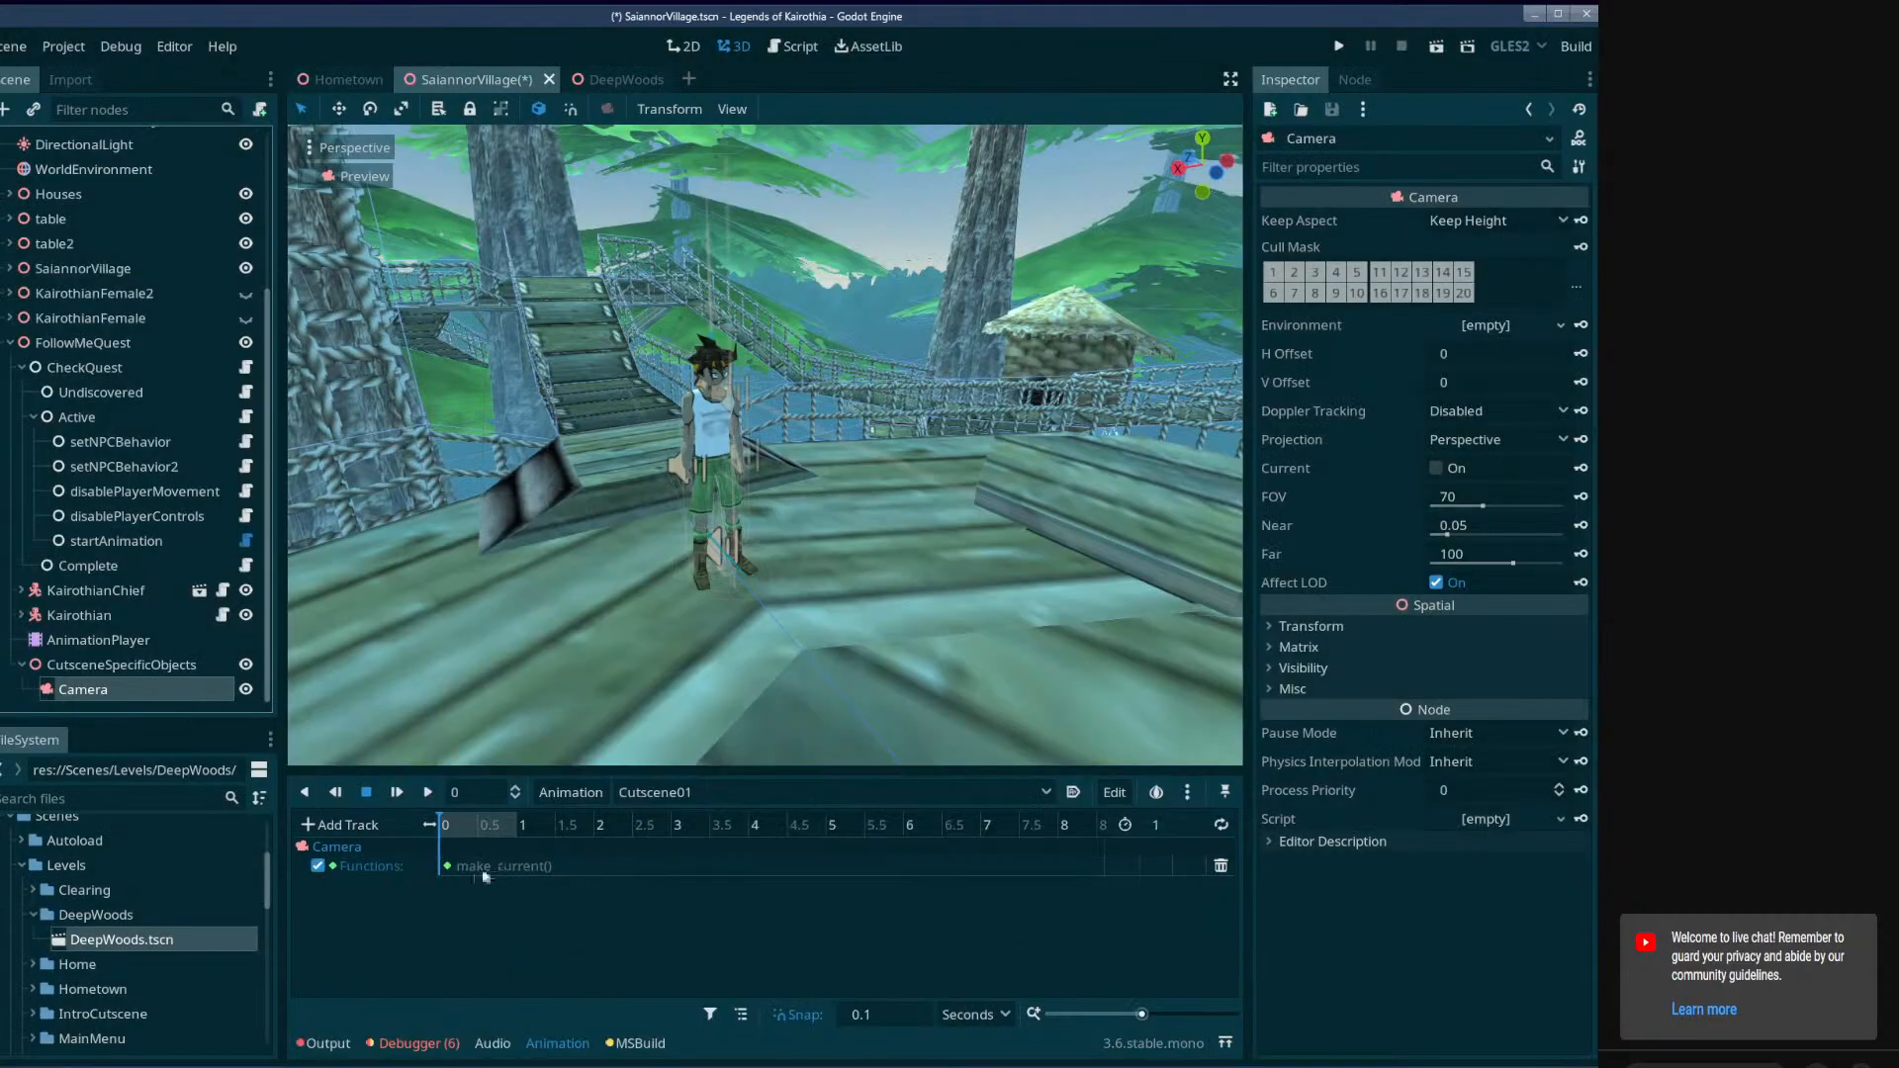
Move the cutscene Camera above and behind the player character, to about Y 4.8 and Z 11.7.
click(441, 868)
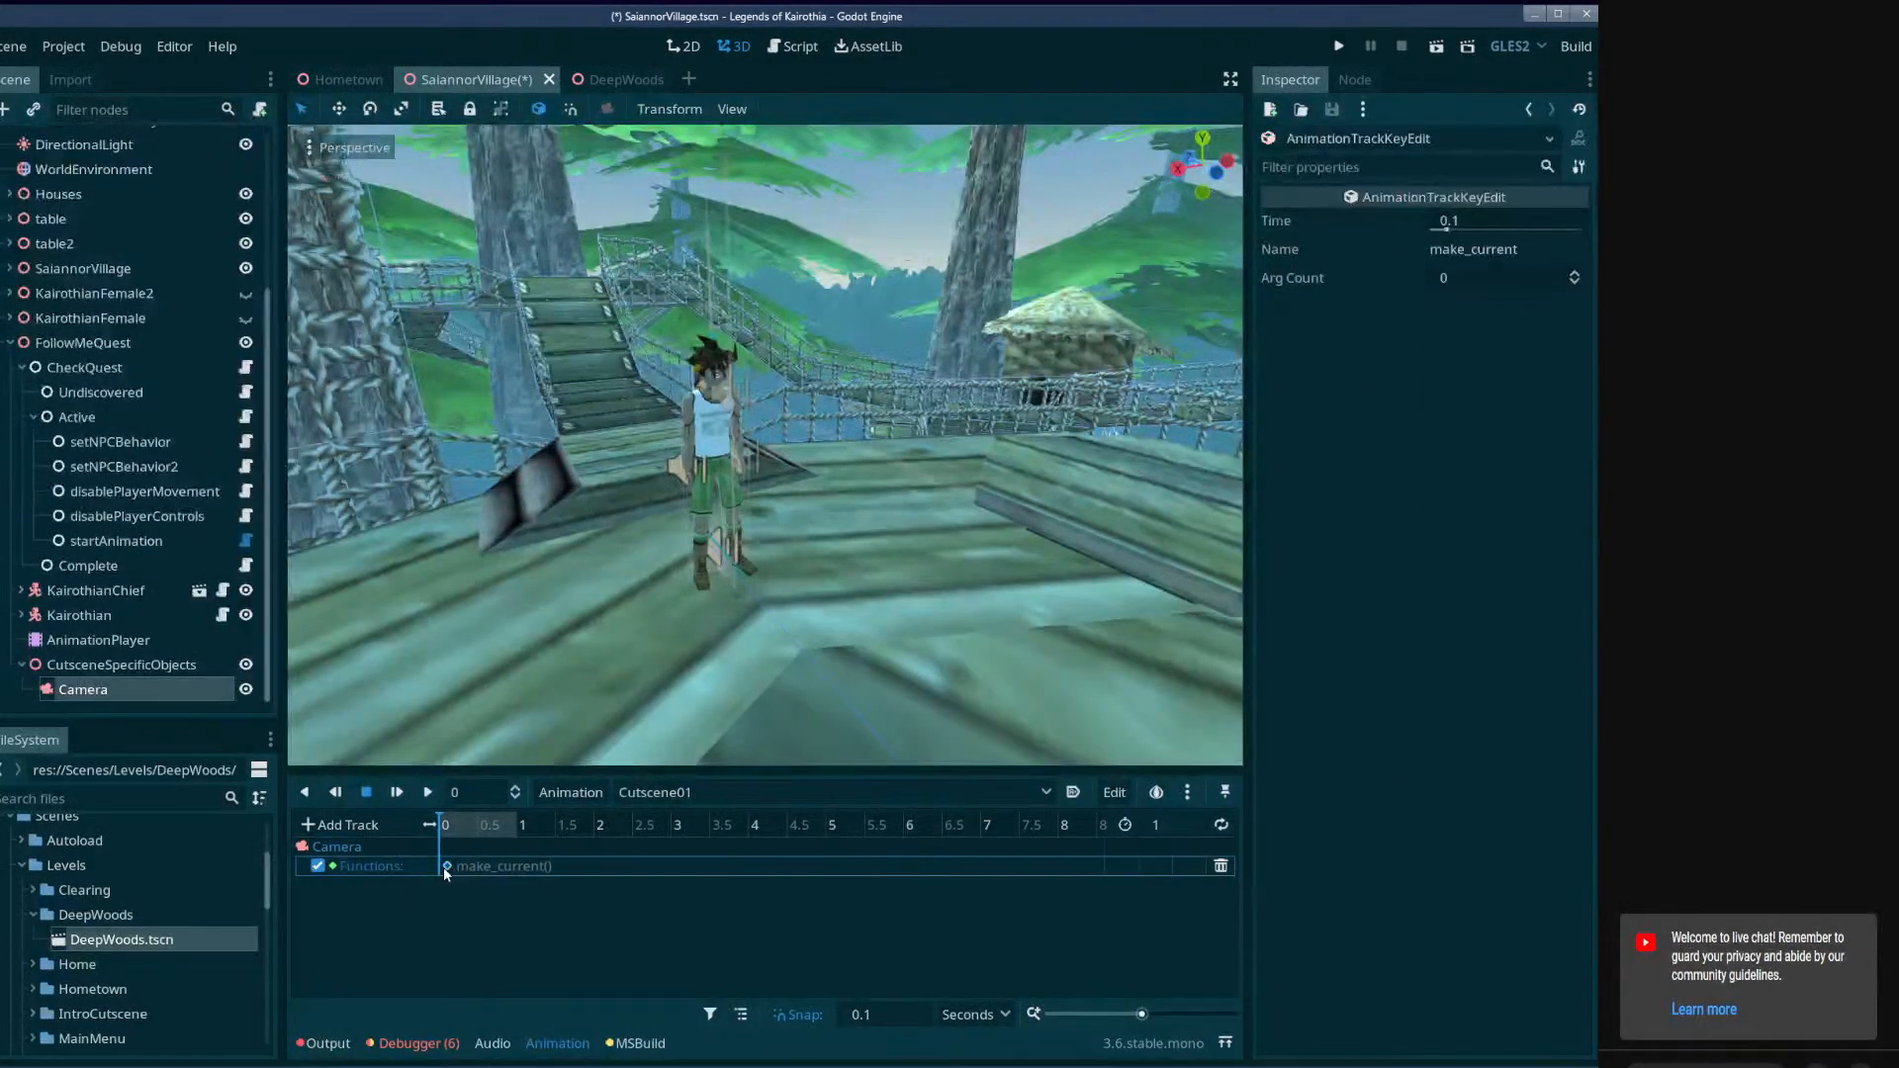
click(138, 689)
key(f)
right_drag(1042, 565, 1221, 628)
right_drag(778, 604, 845, 655)
drag(846, 655, 585, 354)
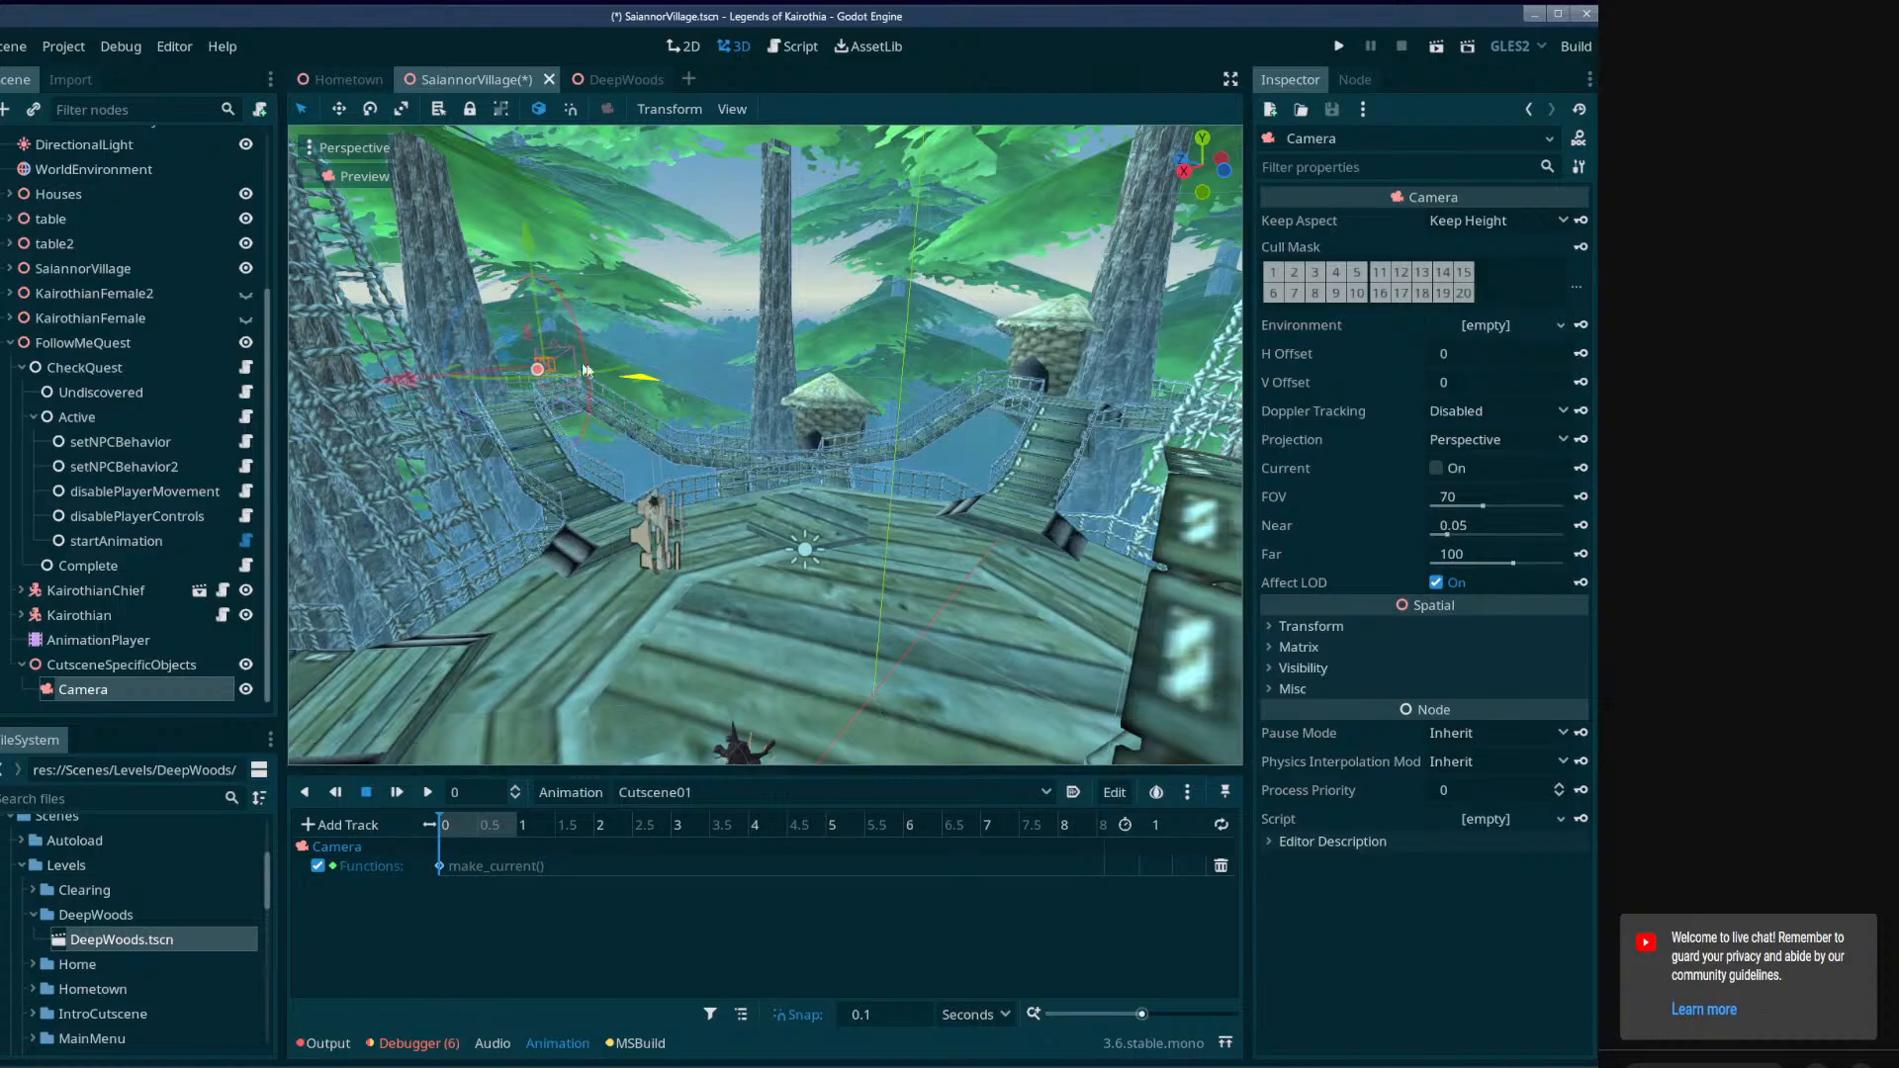
key(w)
right_drag(584, 405, 584, 405)
Split the 3D view into two side-by-side viewports and turn on the Camera preview in the second one.
click(732, 109)
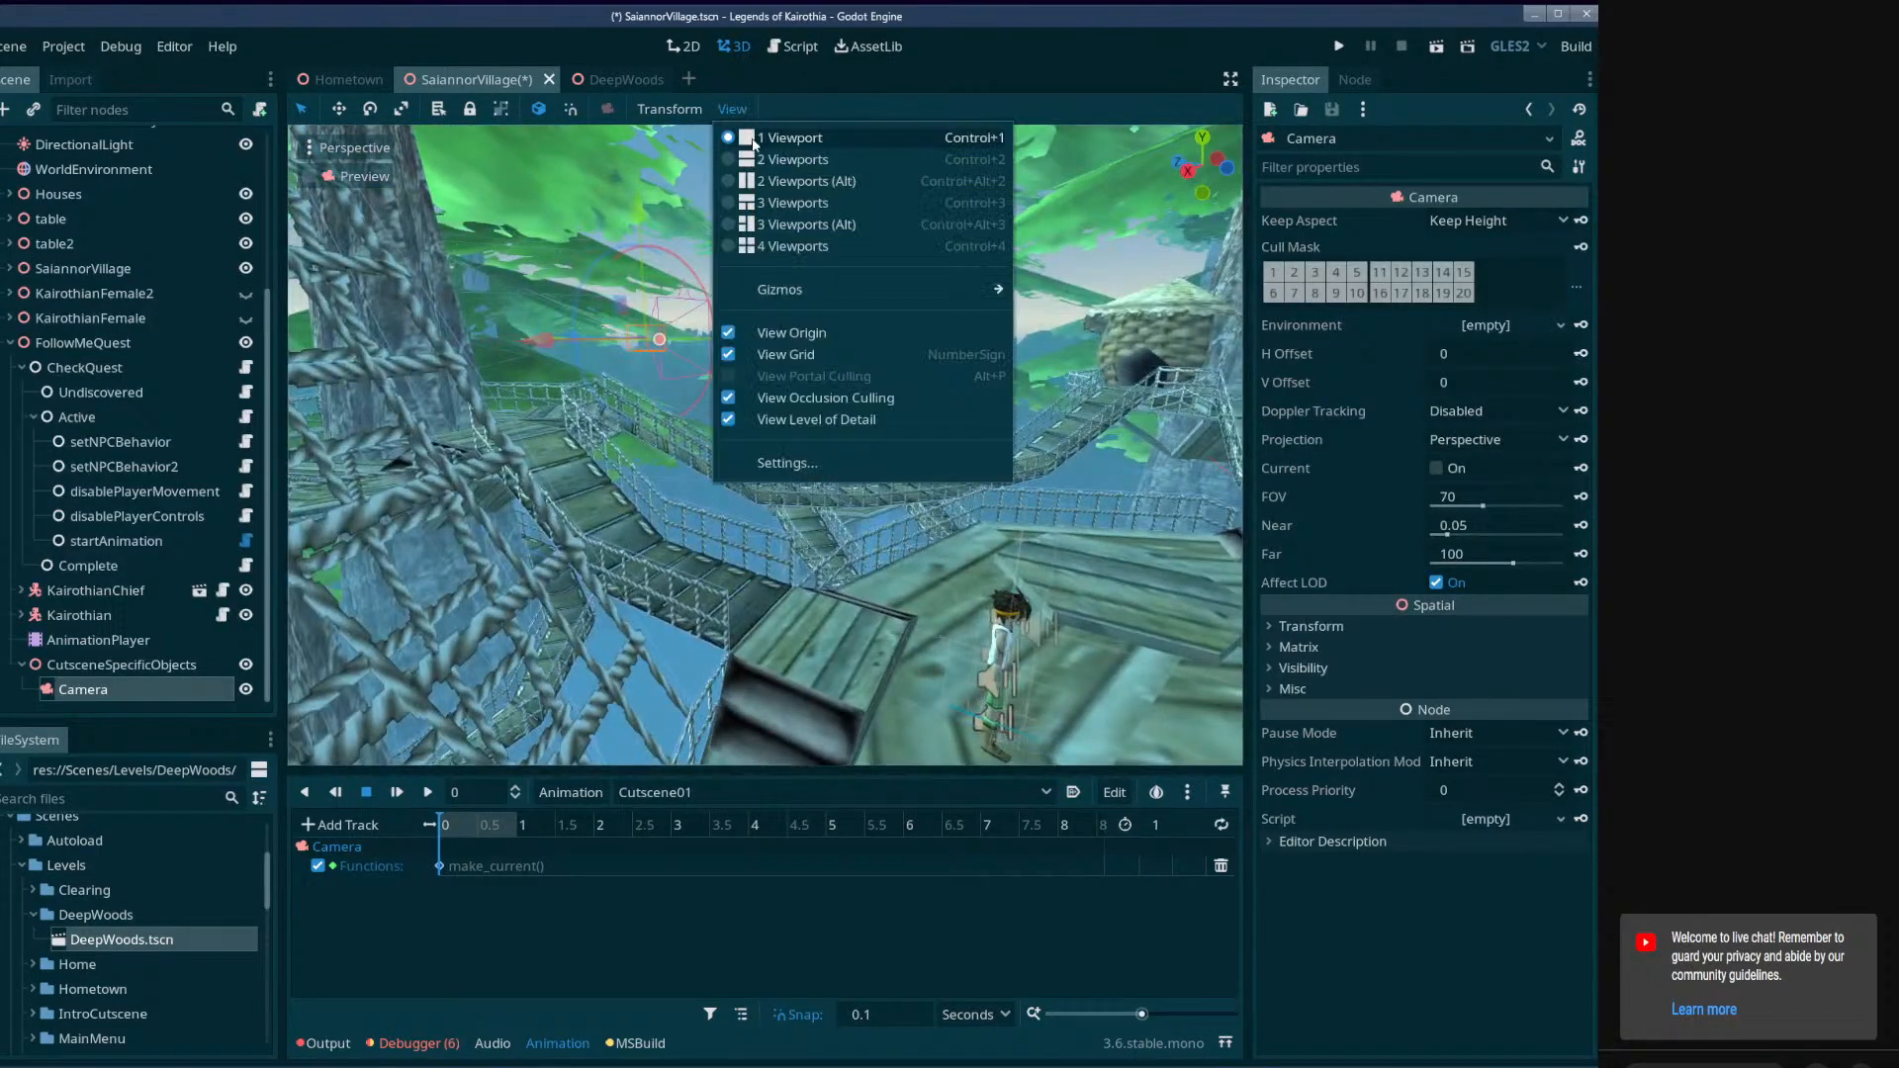
click(775, 180)
click(281, 238)
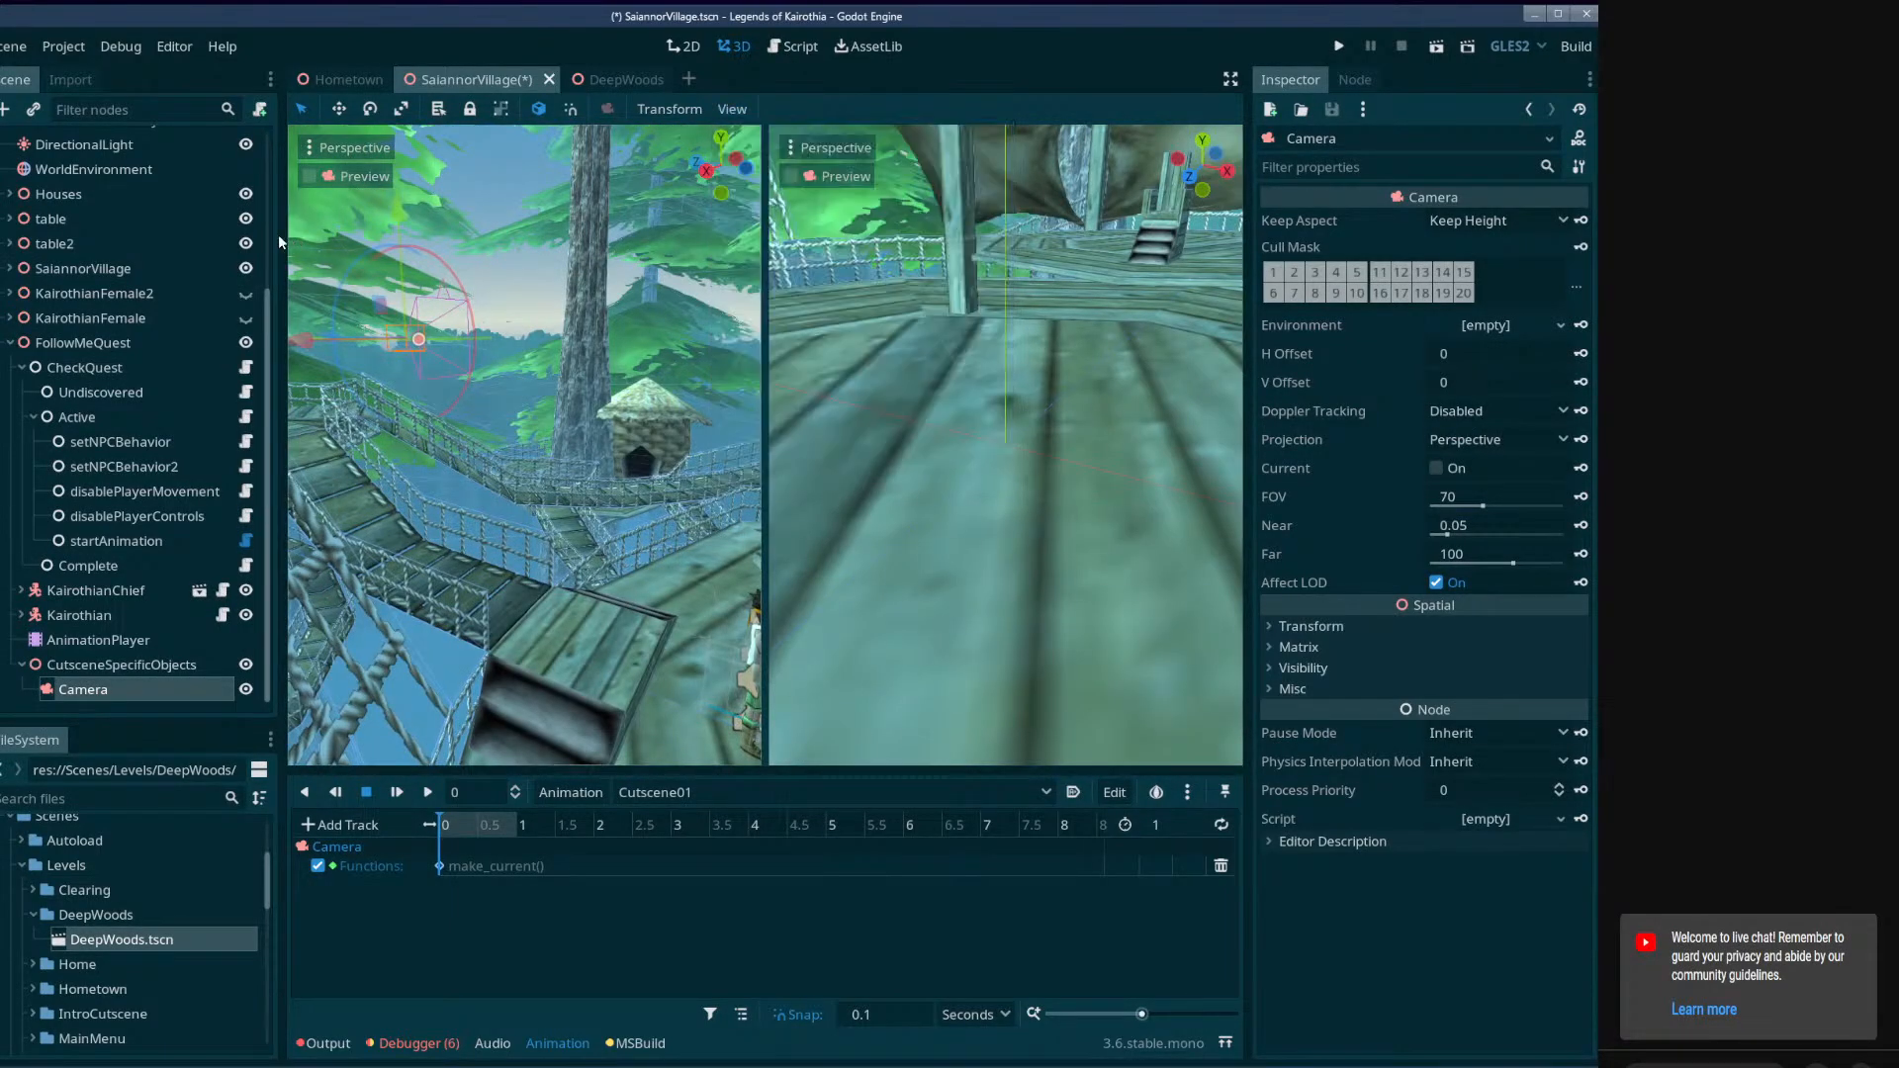
drag(282, 558, 211, 559)
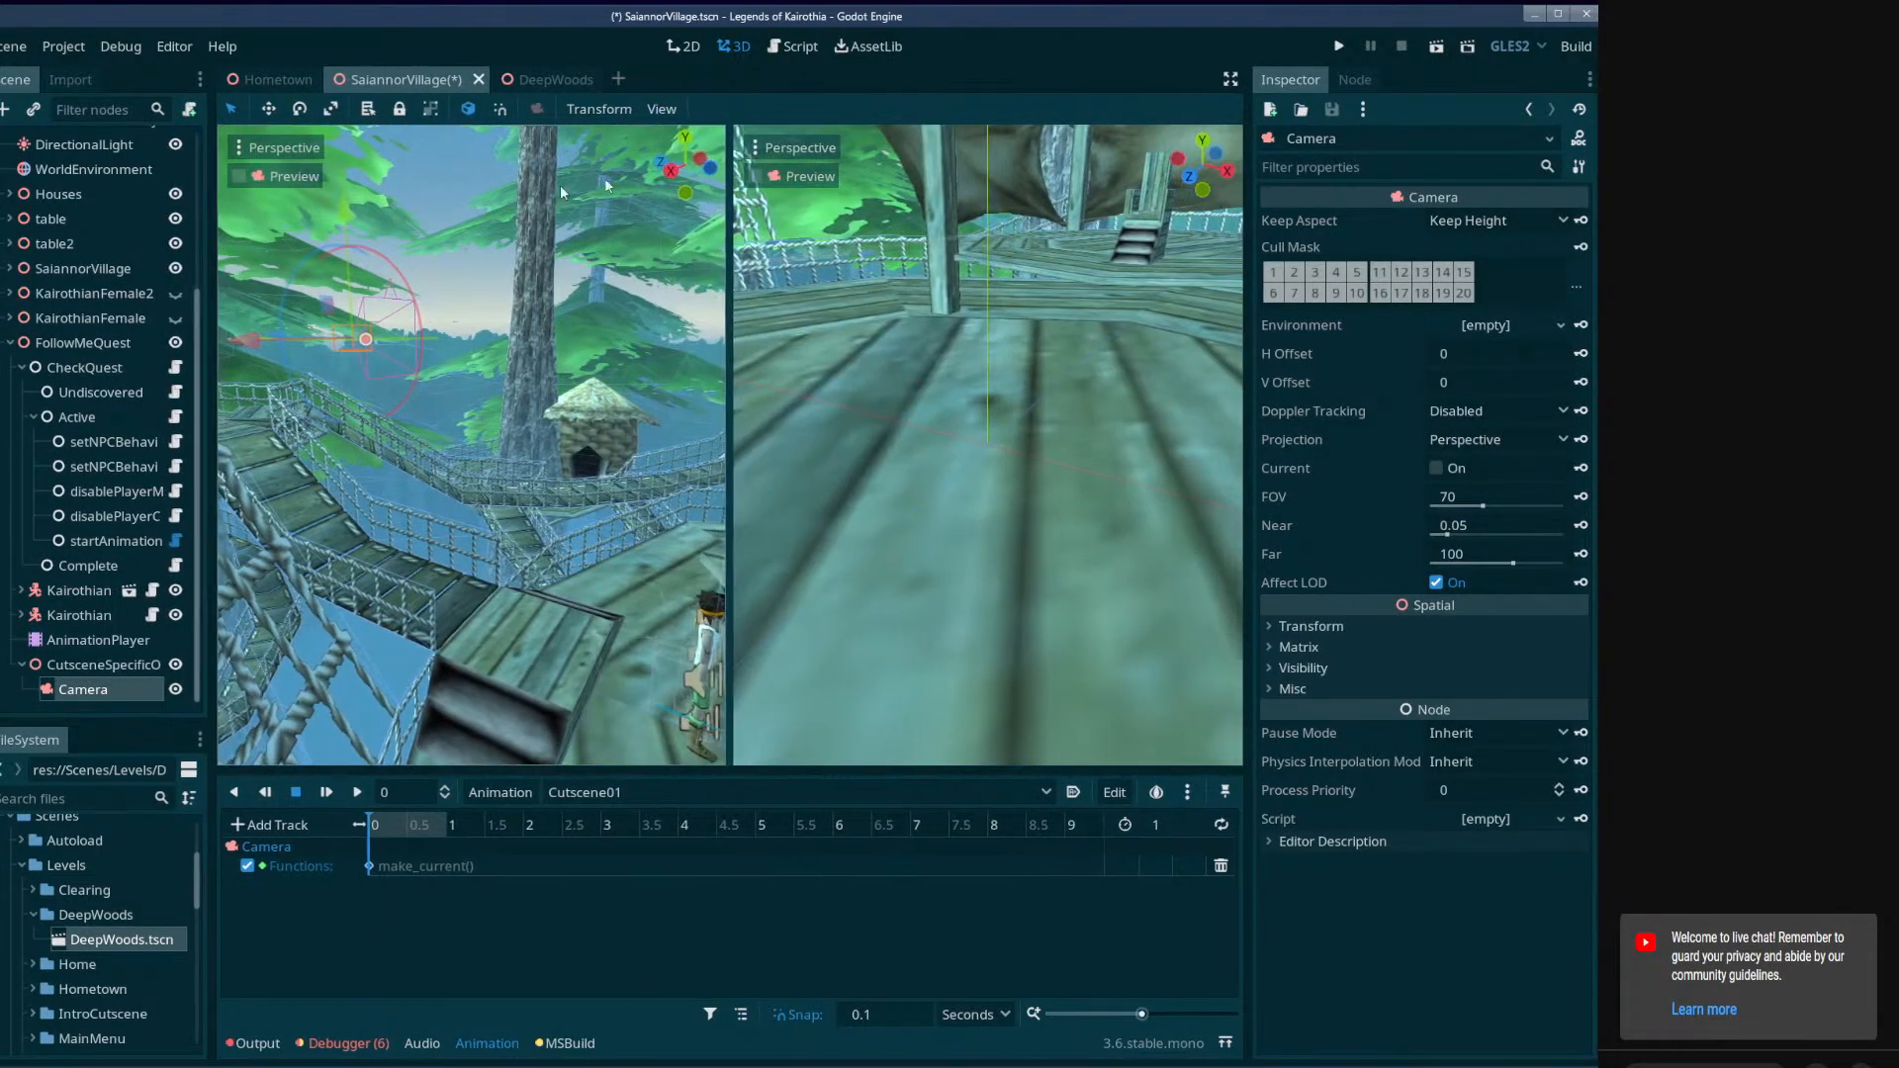
click(759, 175)
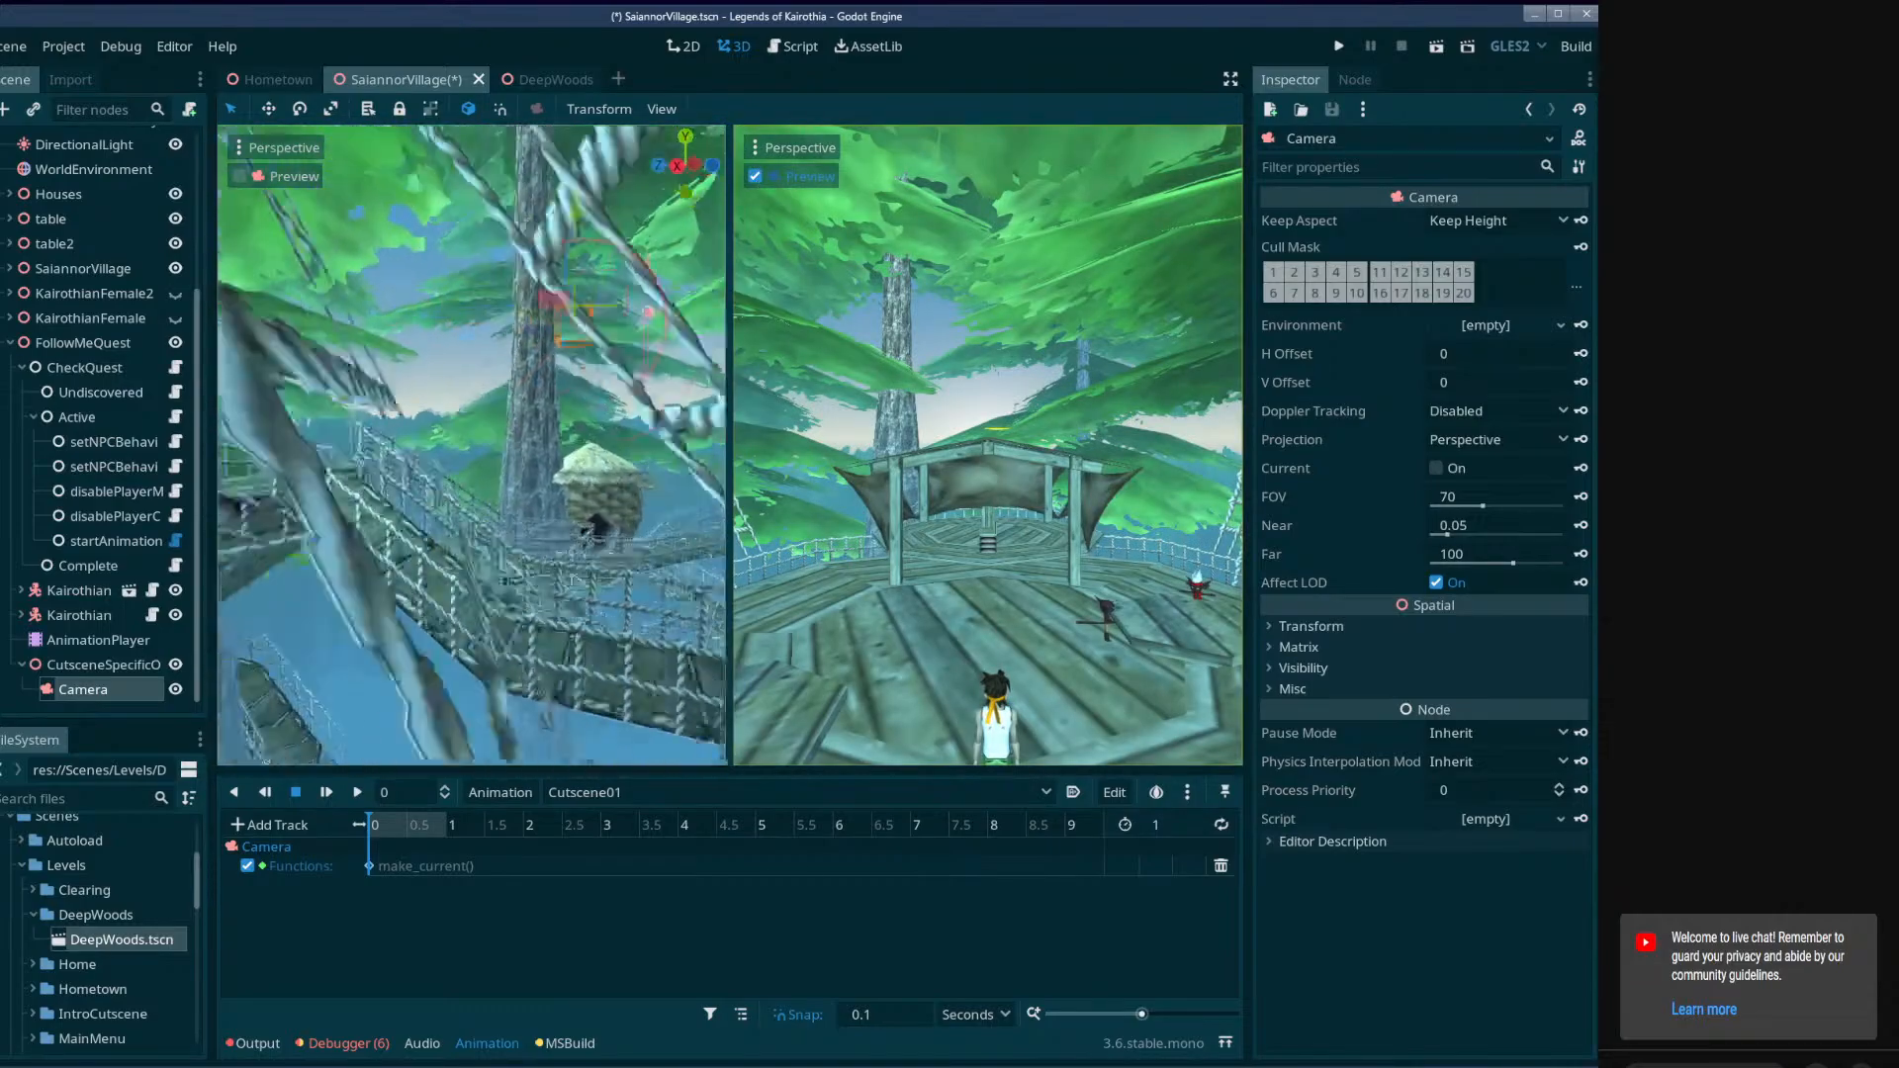
Tilt the Camera up toward the tree canopy and key its transform at time 0 on a new track.
right_drag(435, 396, 477, 424)
drag(477, 424, 429, 409)
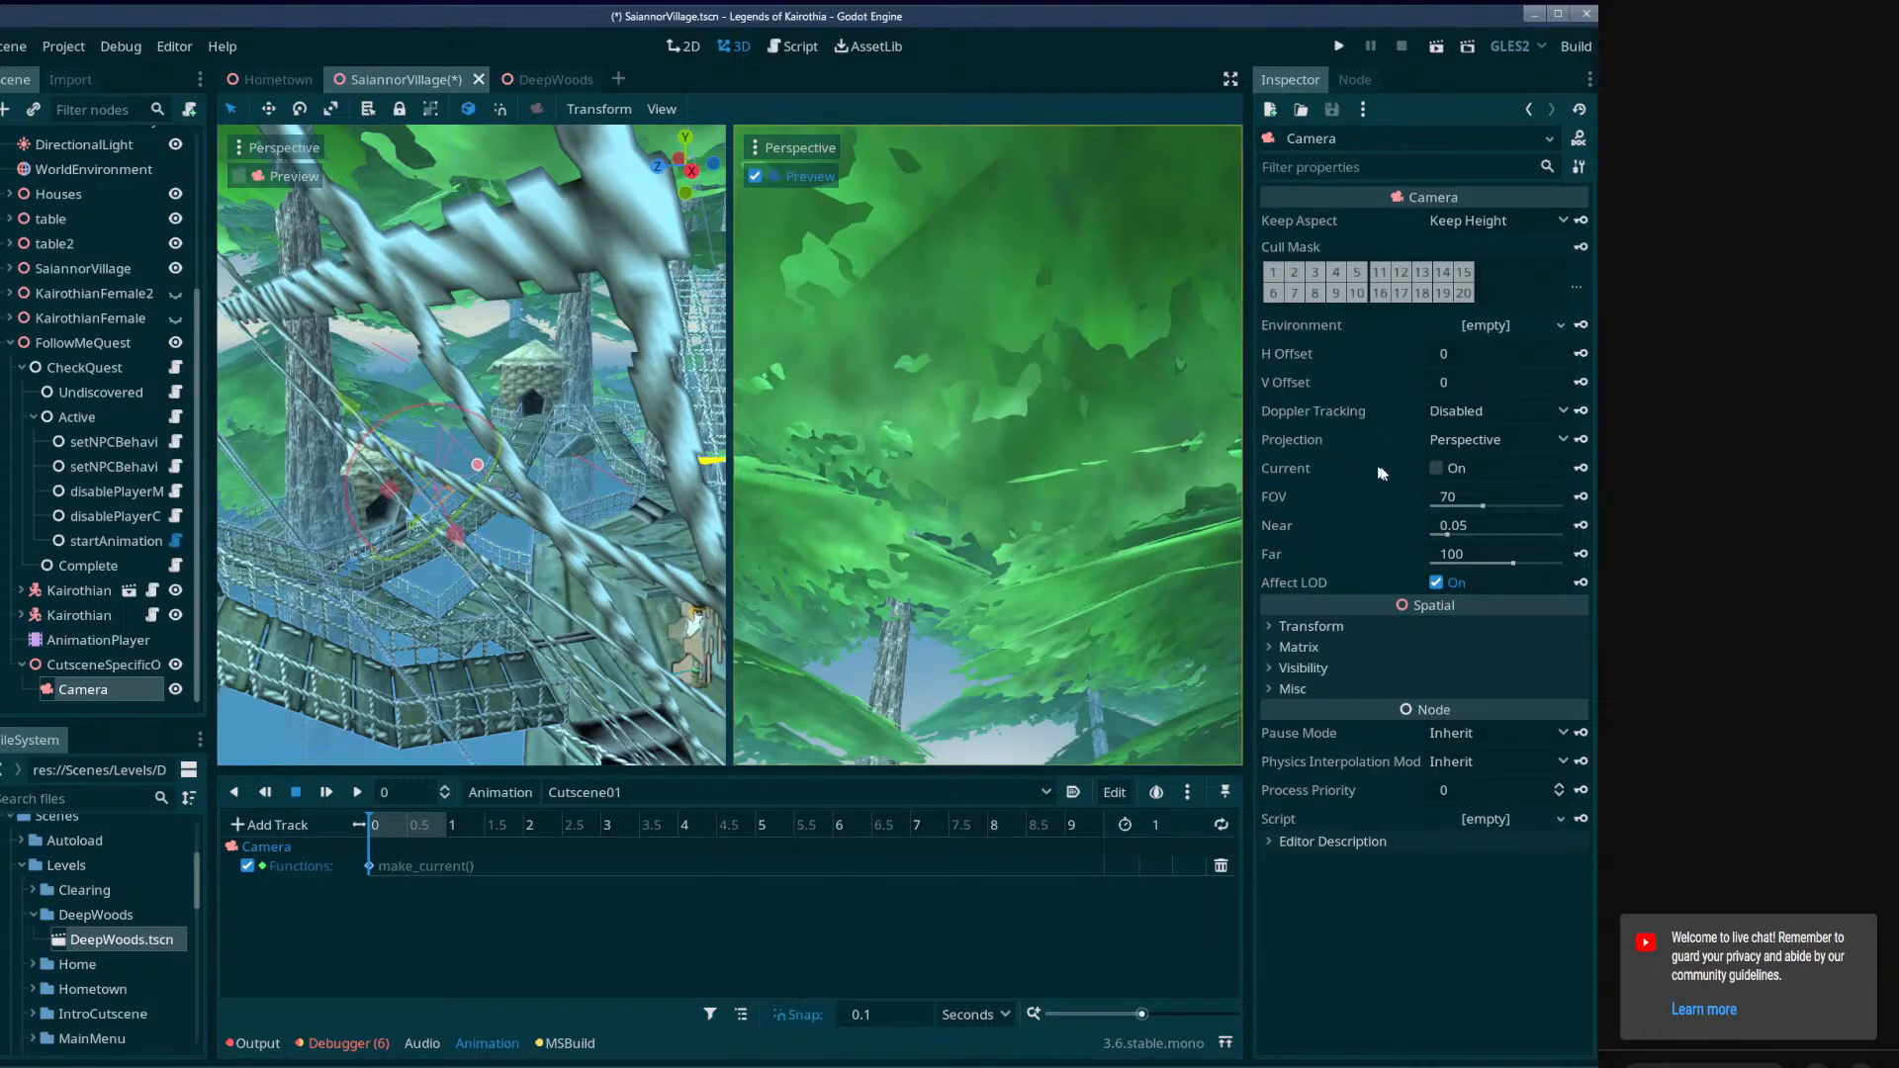
click(1384, 649)
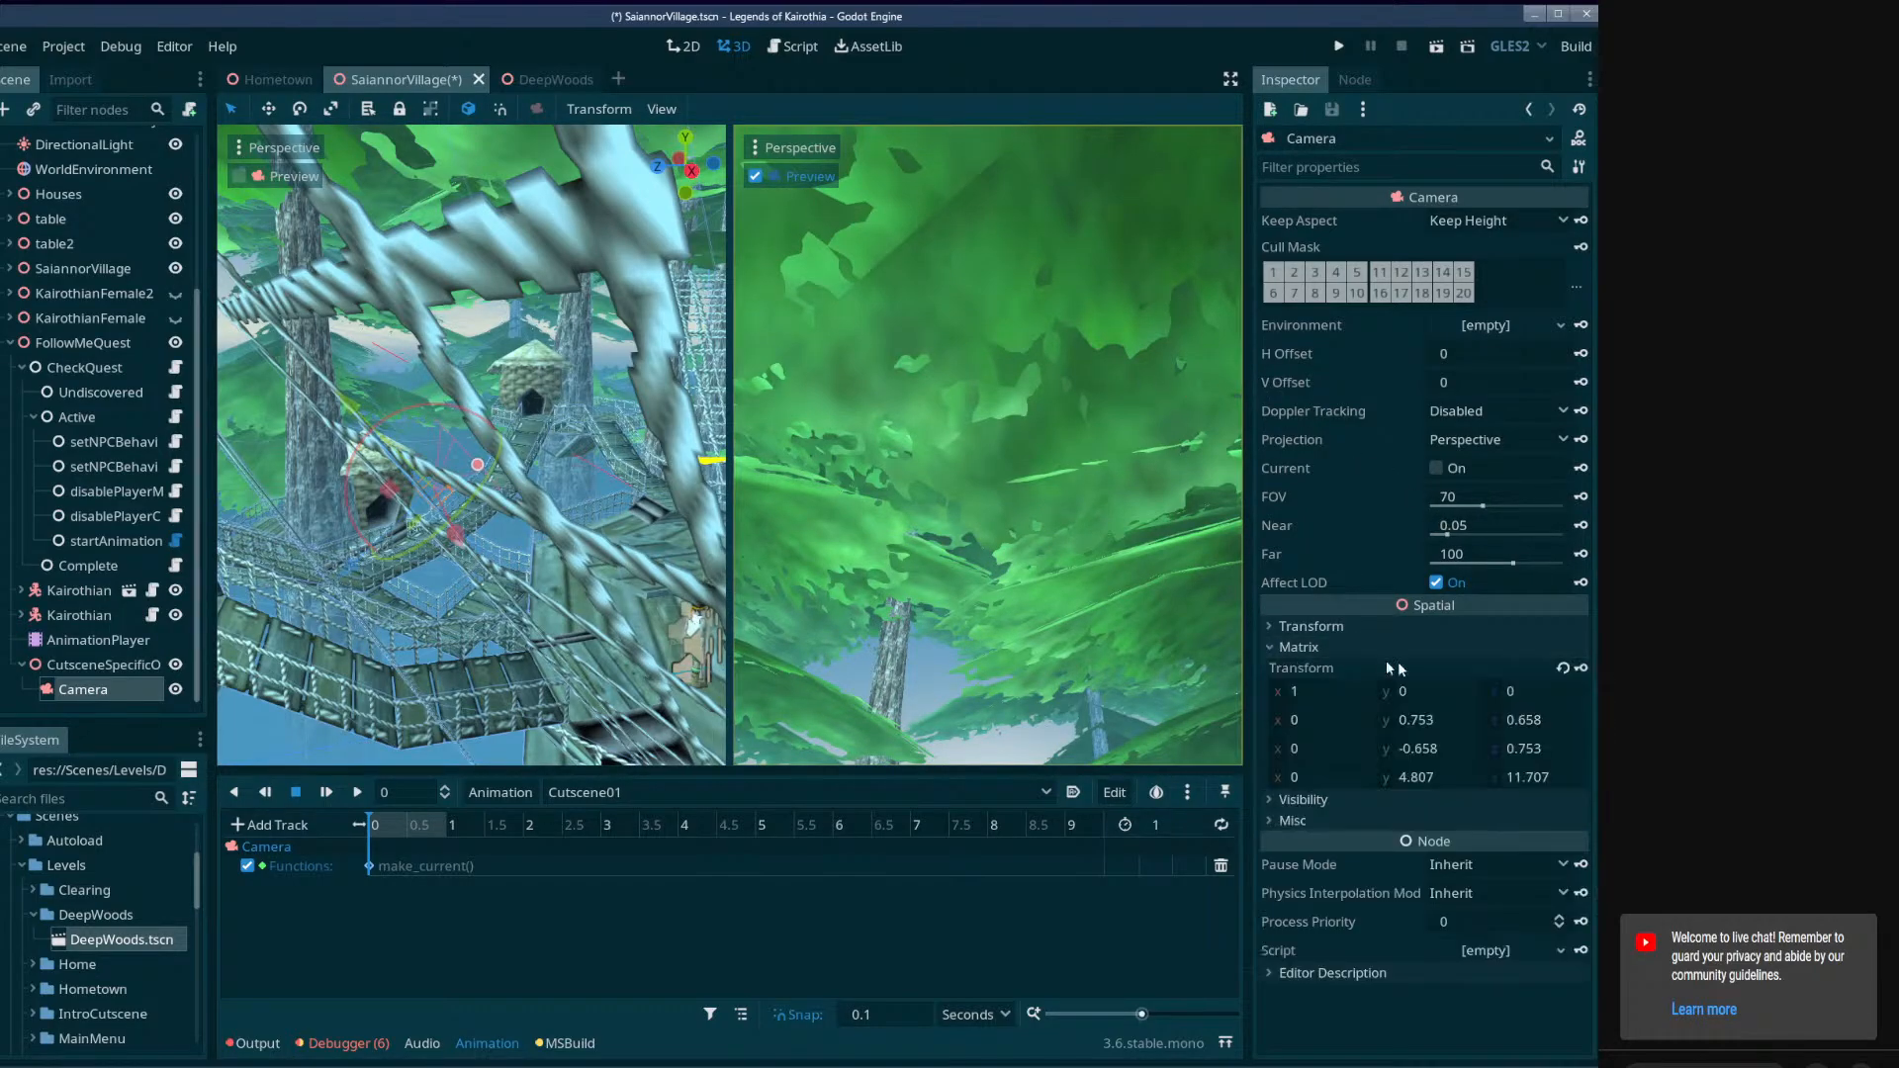
click(1580, 668)
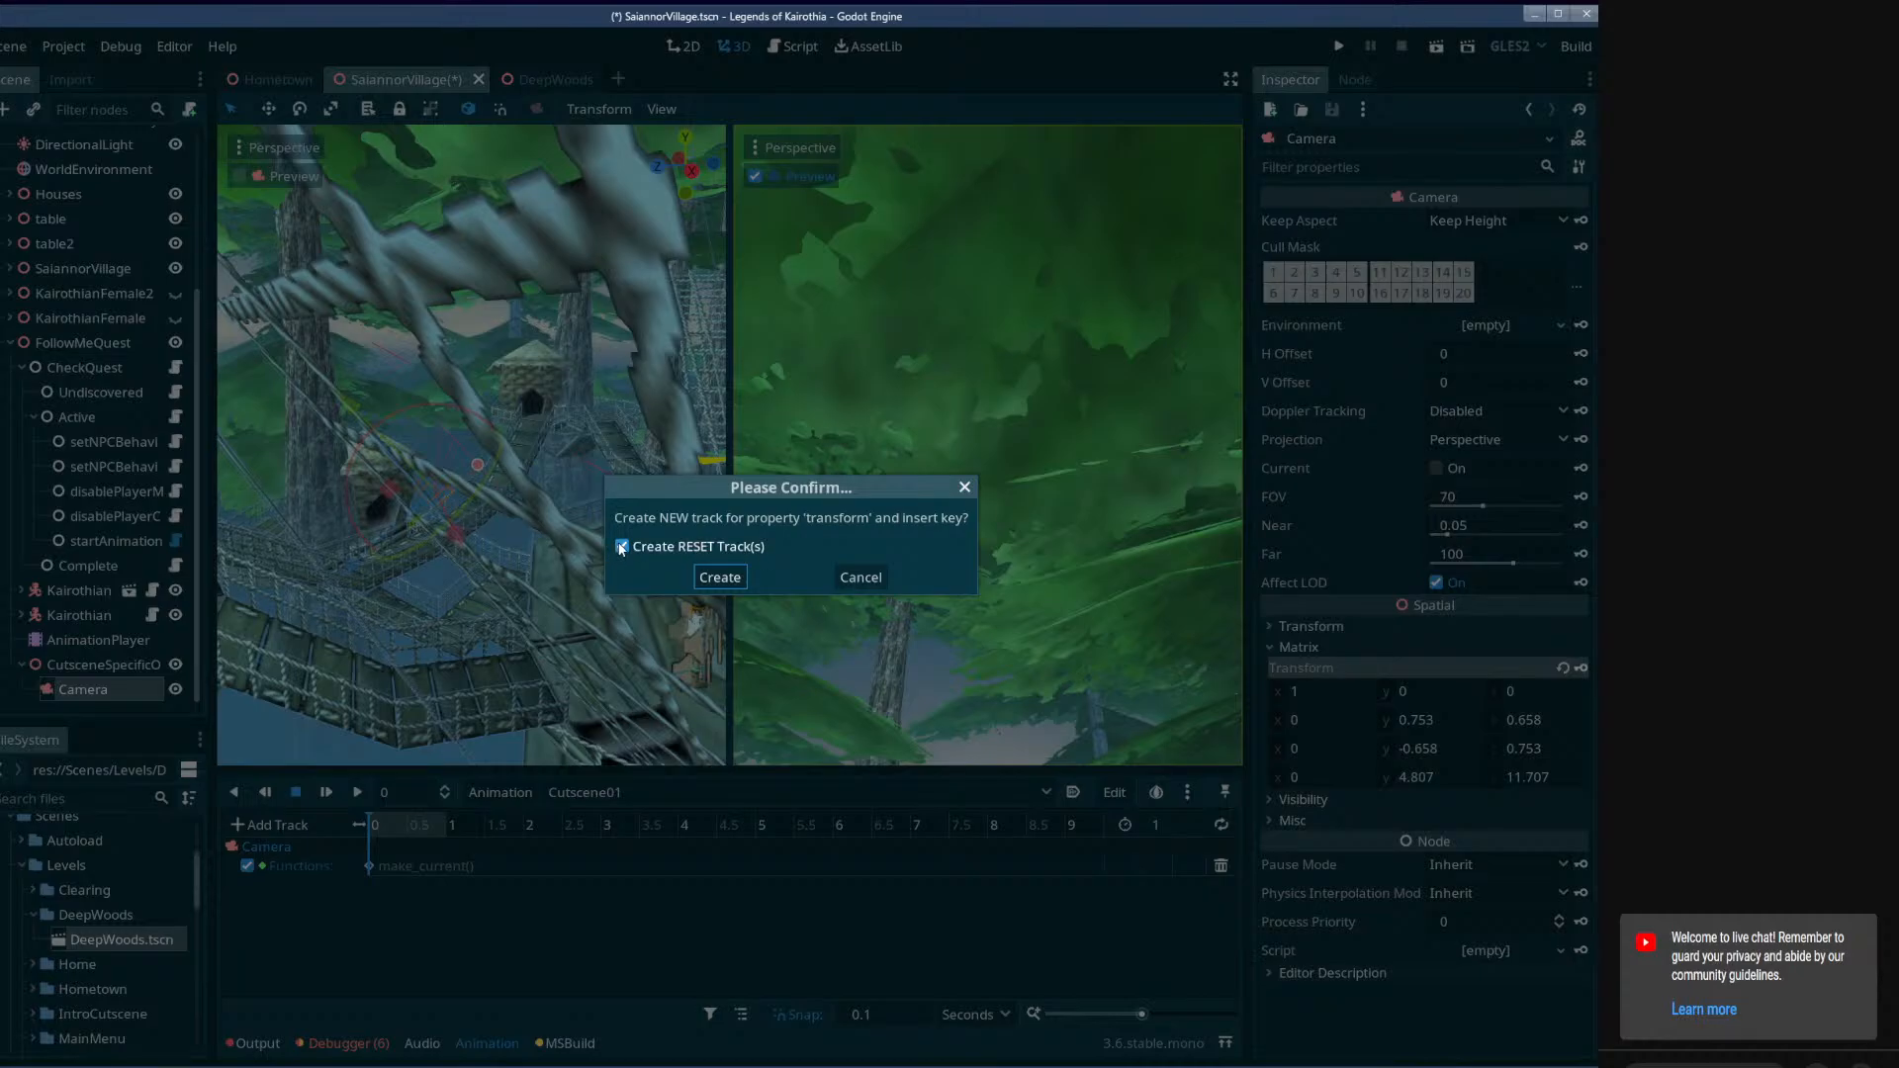
click(718, 578)
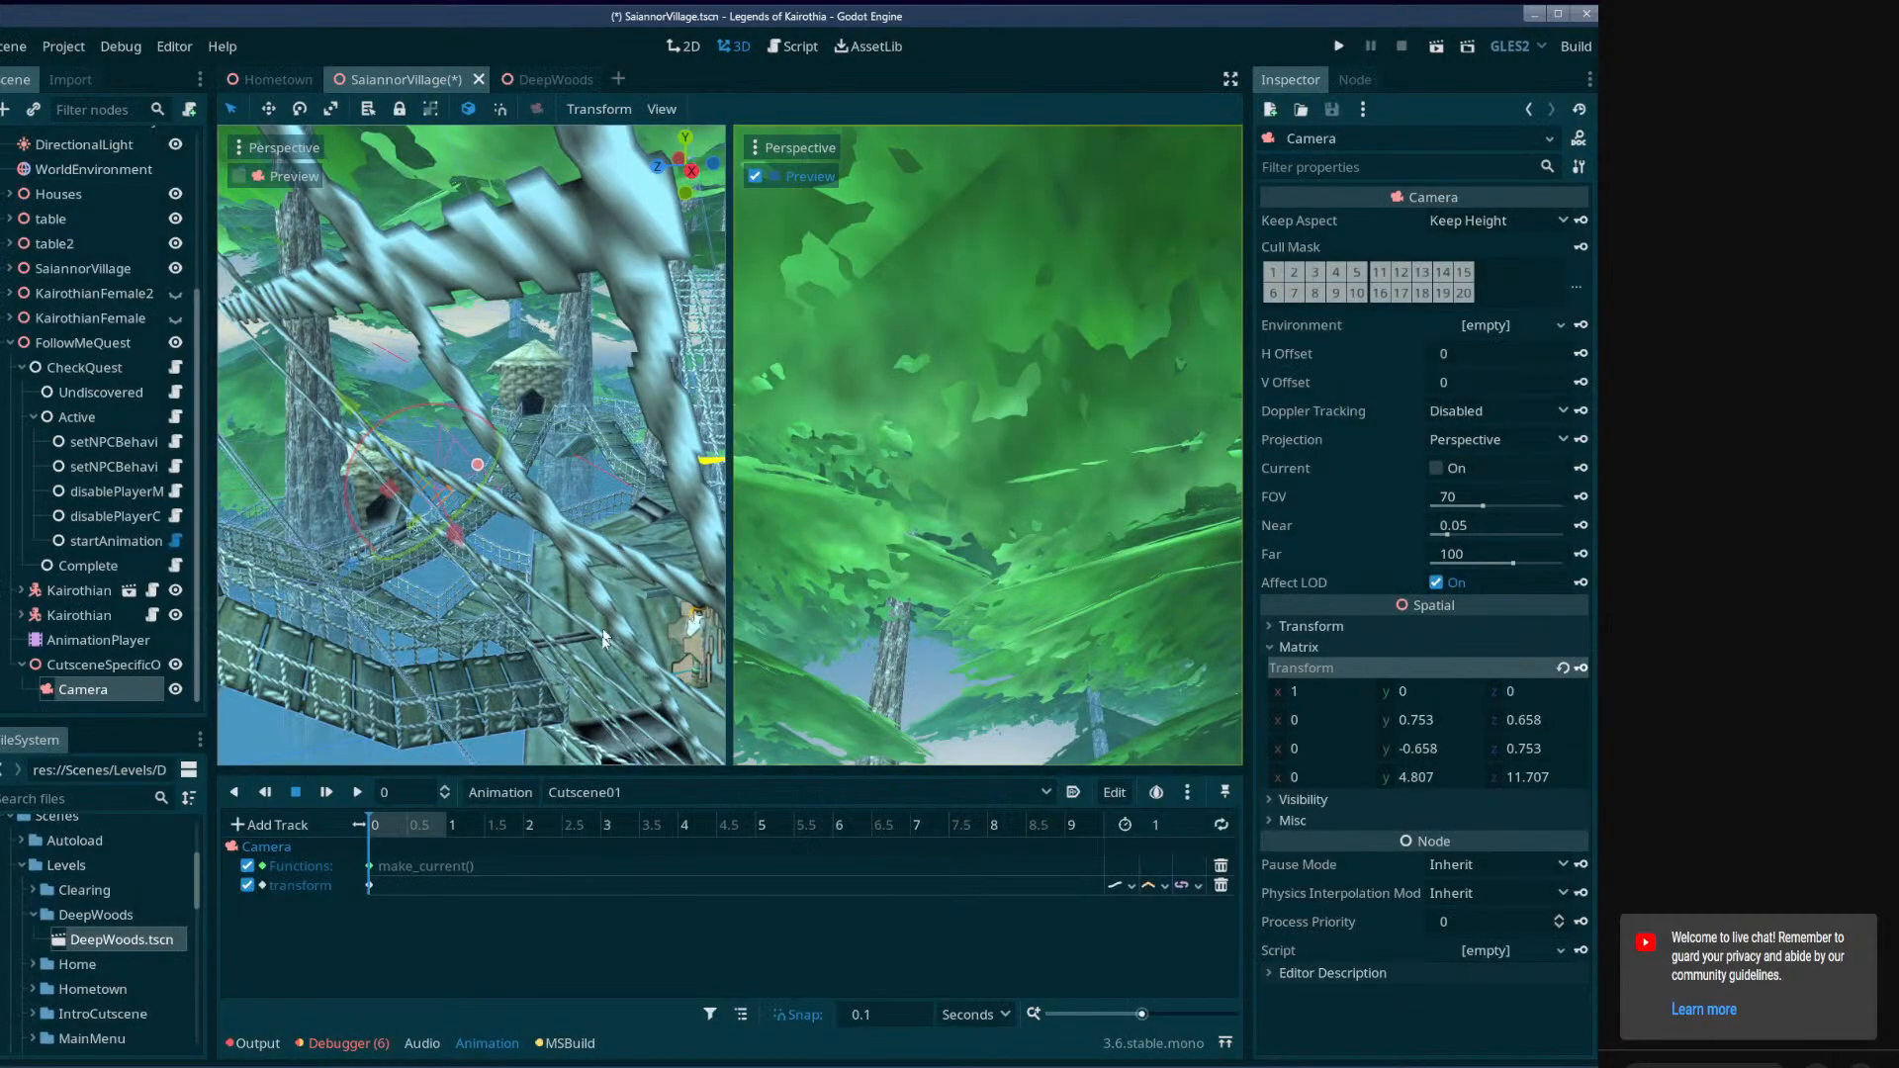
Set the length of the Cutscene01 animation to 10 seconds.
text(0)
key(Return)
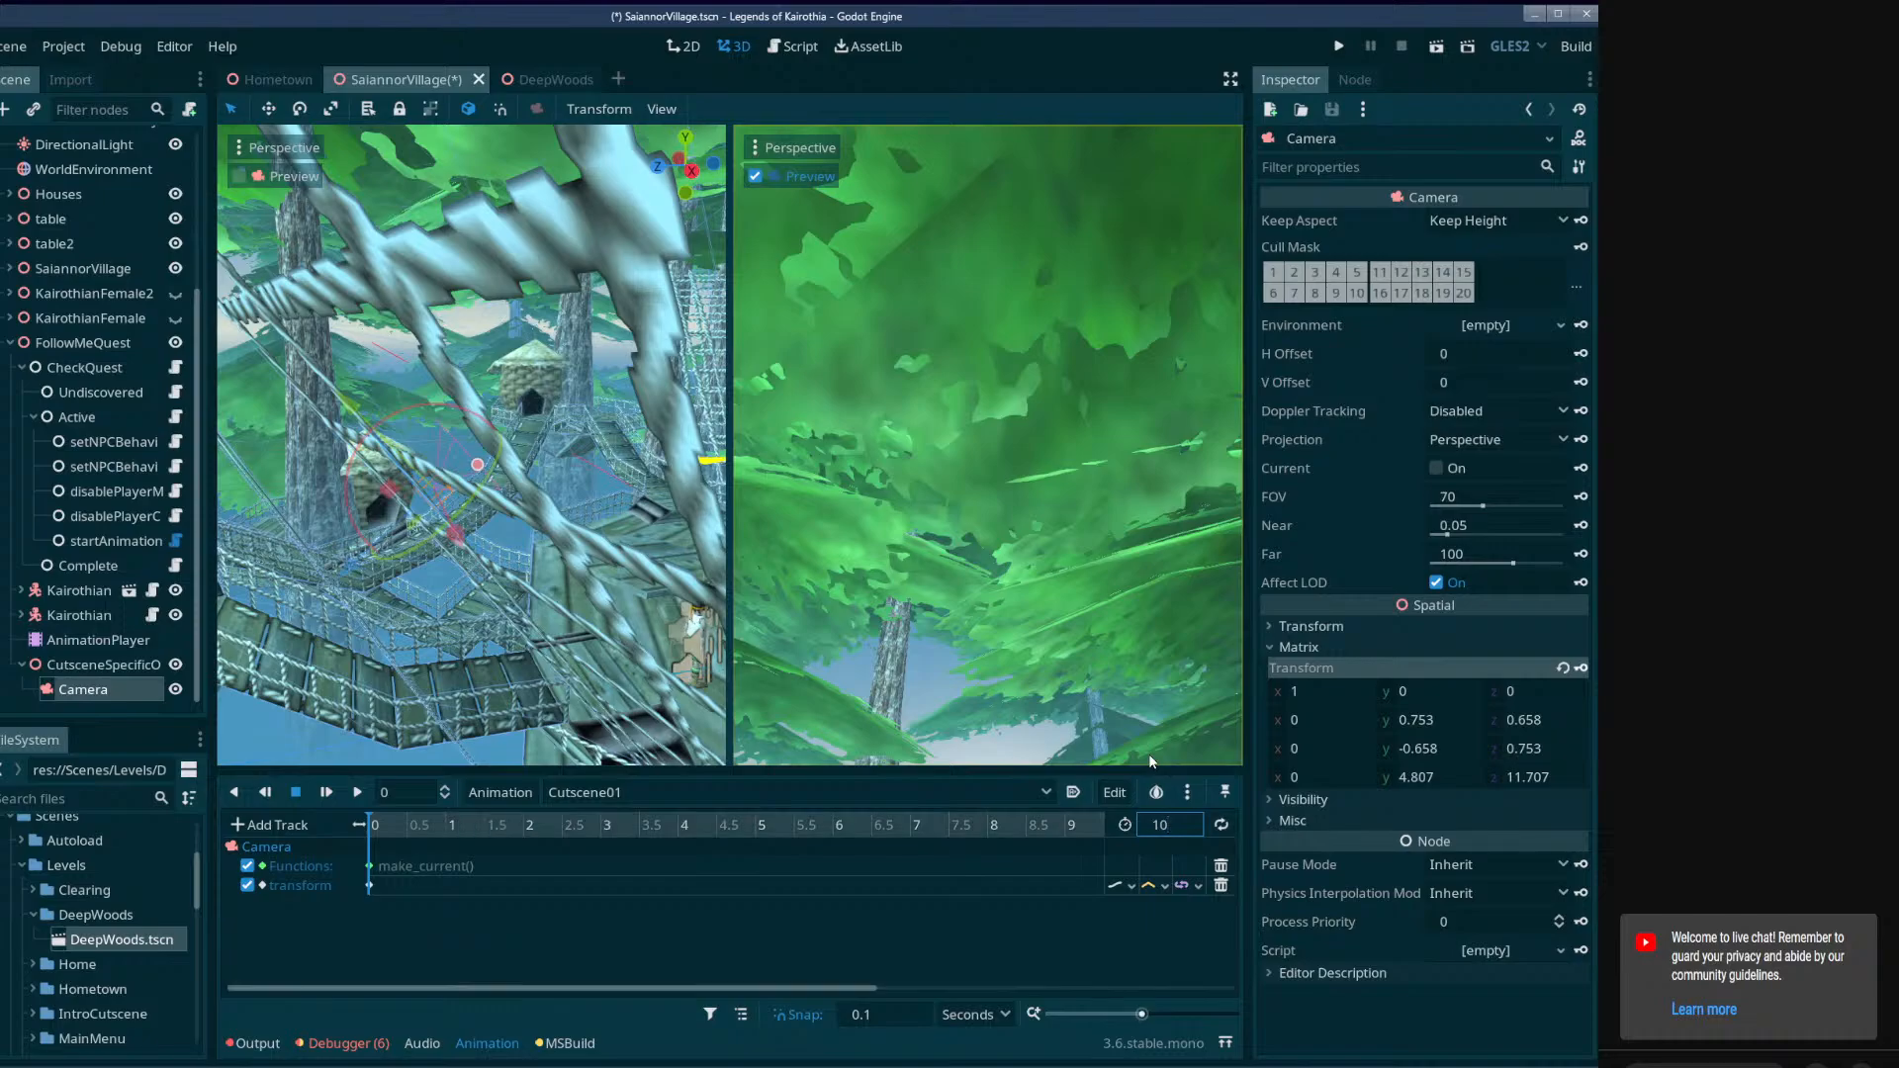
Try tilting the Camera down toward the main platform at 3 seconds.
click(752, 824)
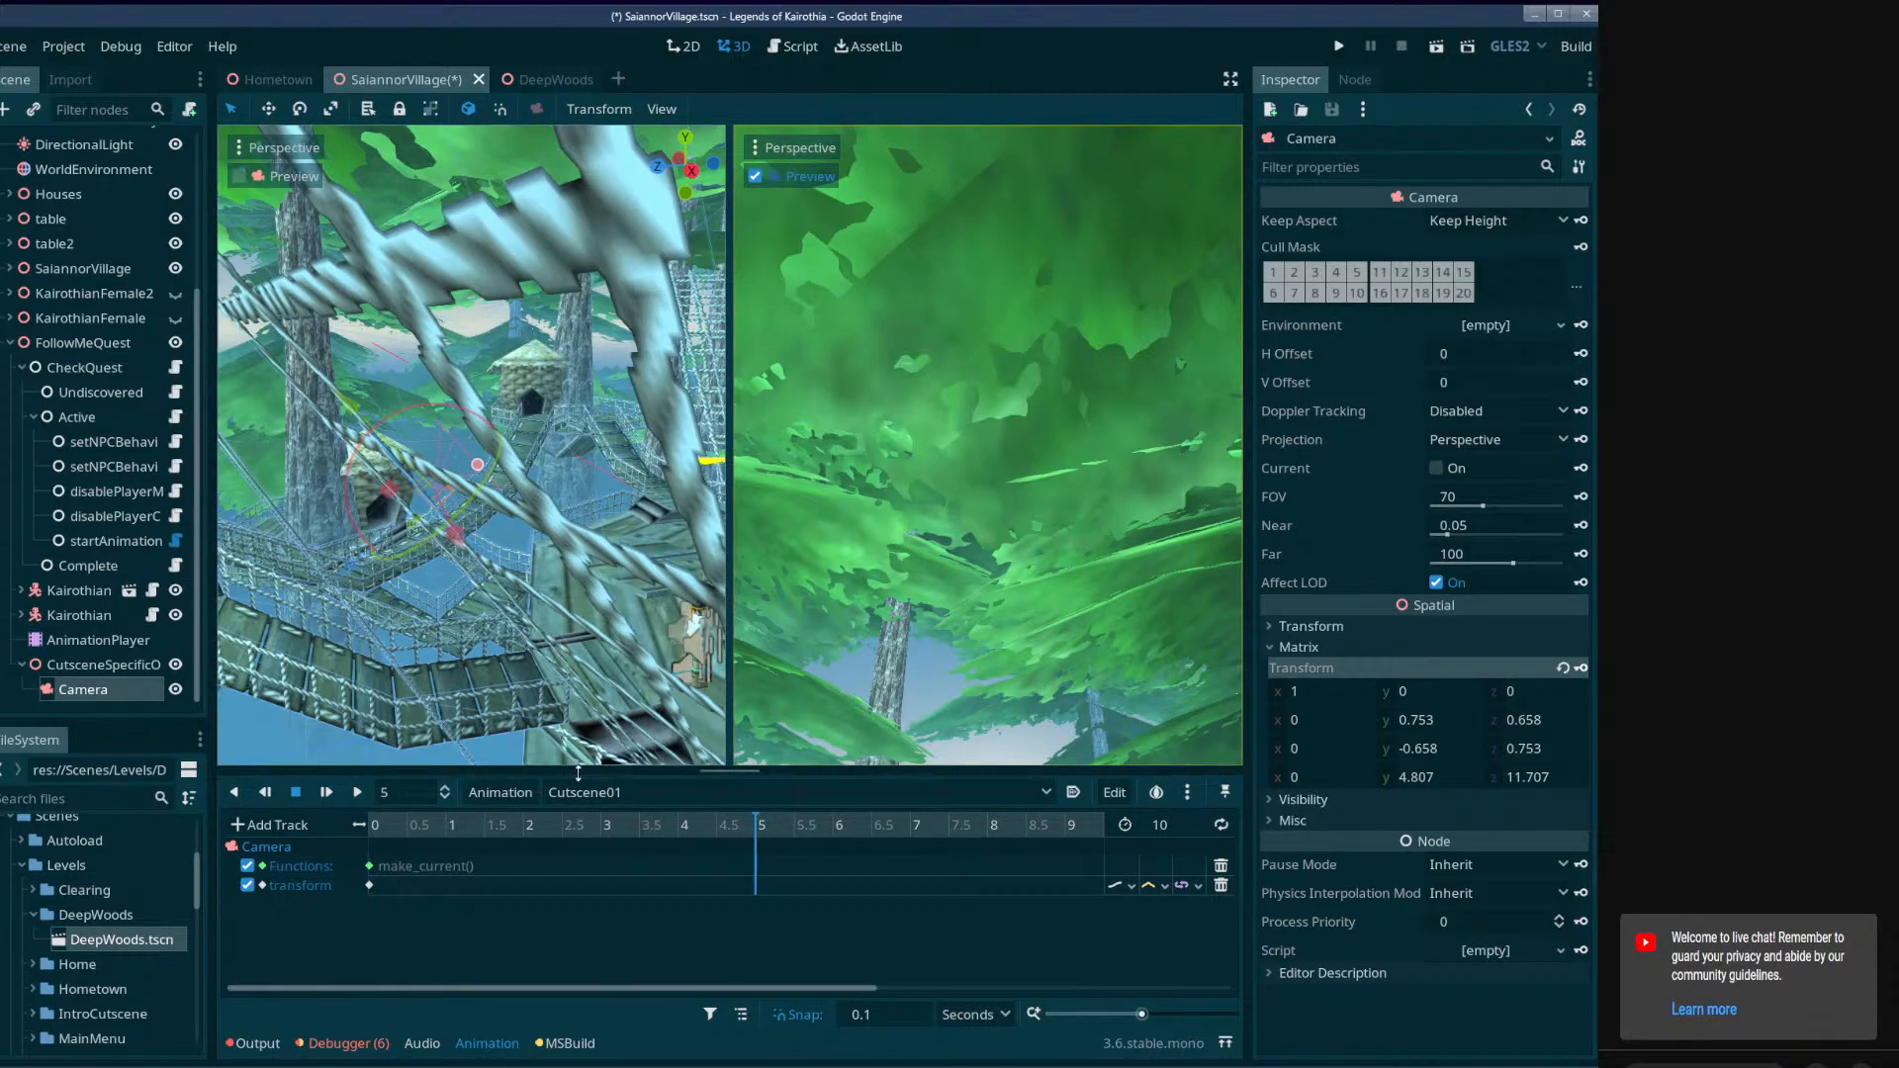
click(602, 826)
mouse_move(515, 473)
mouse_down()
mouse_move(514, 432)
mouse_move(568, 467)
mouse_move(549, 477)
mouse_up()
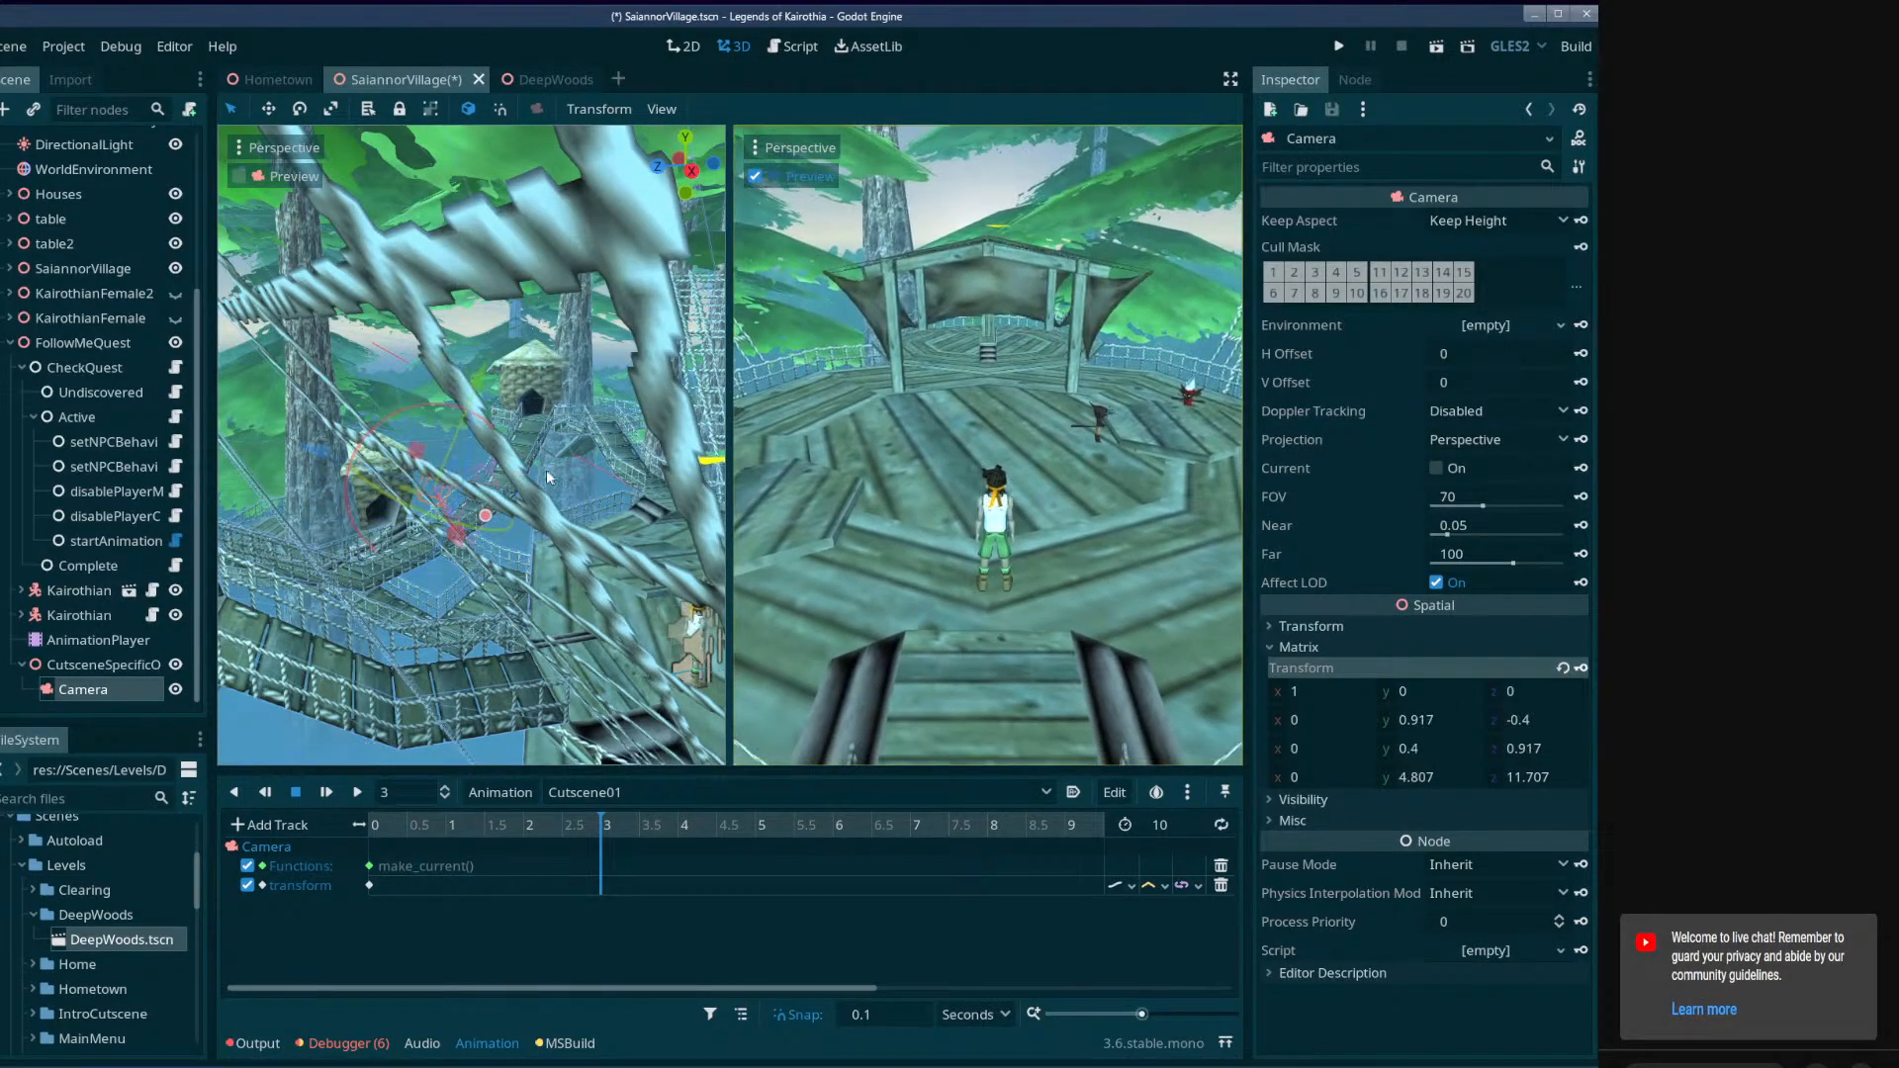
Try tilting the Camera down and moving it back to about Y 5.6, Z 15.6 at time 0.
drag(535, 827, 280, 832)
middle_drag(455, 475, 478, 523)
drag(467, 488, 327, 415)
middle_drag(323, 417, 392, 399)
drag(623, 318, 788, 398)
mouse_move(388, 521)
right_down()
mouse_move(524, 524)
mouse_move(388, 521)
right_up()
key(w)
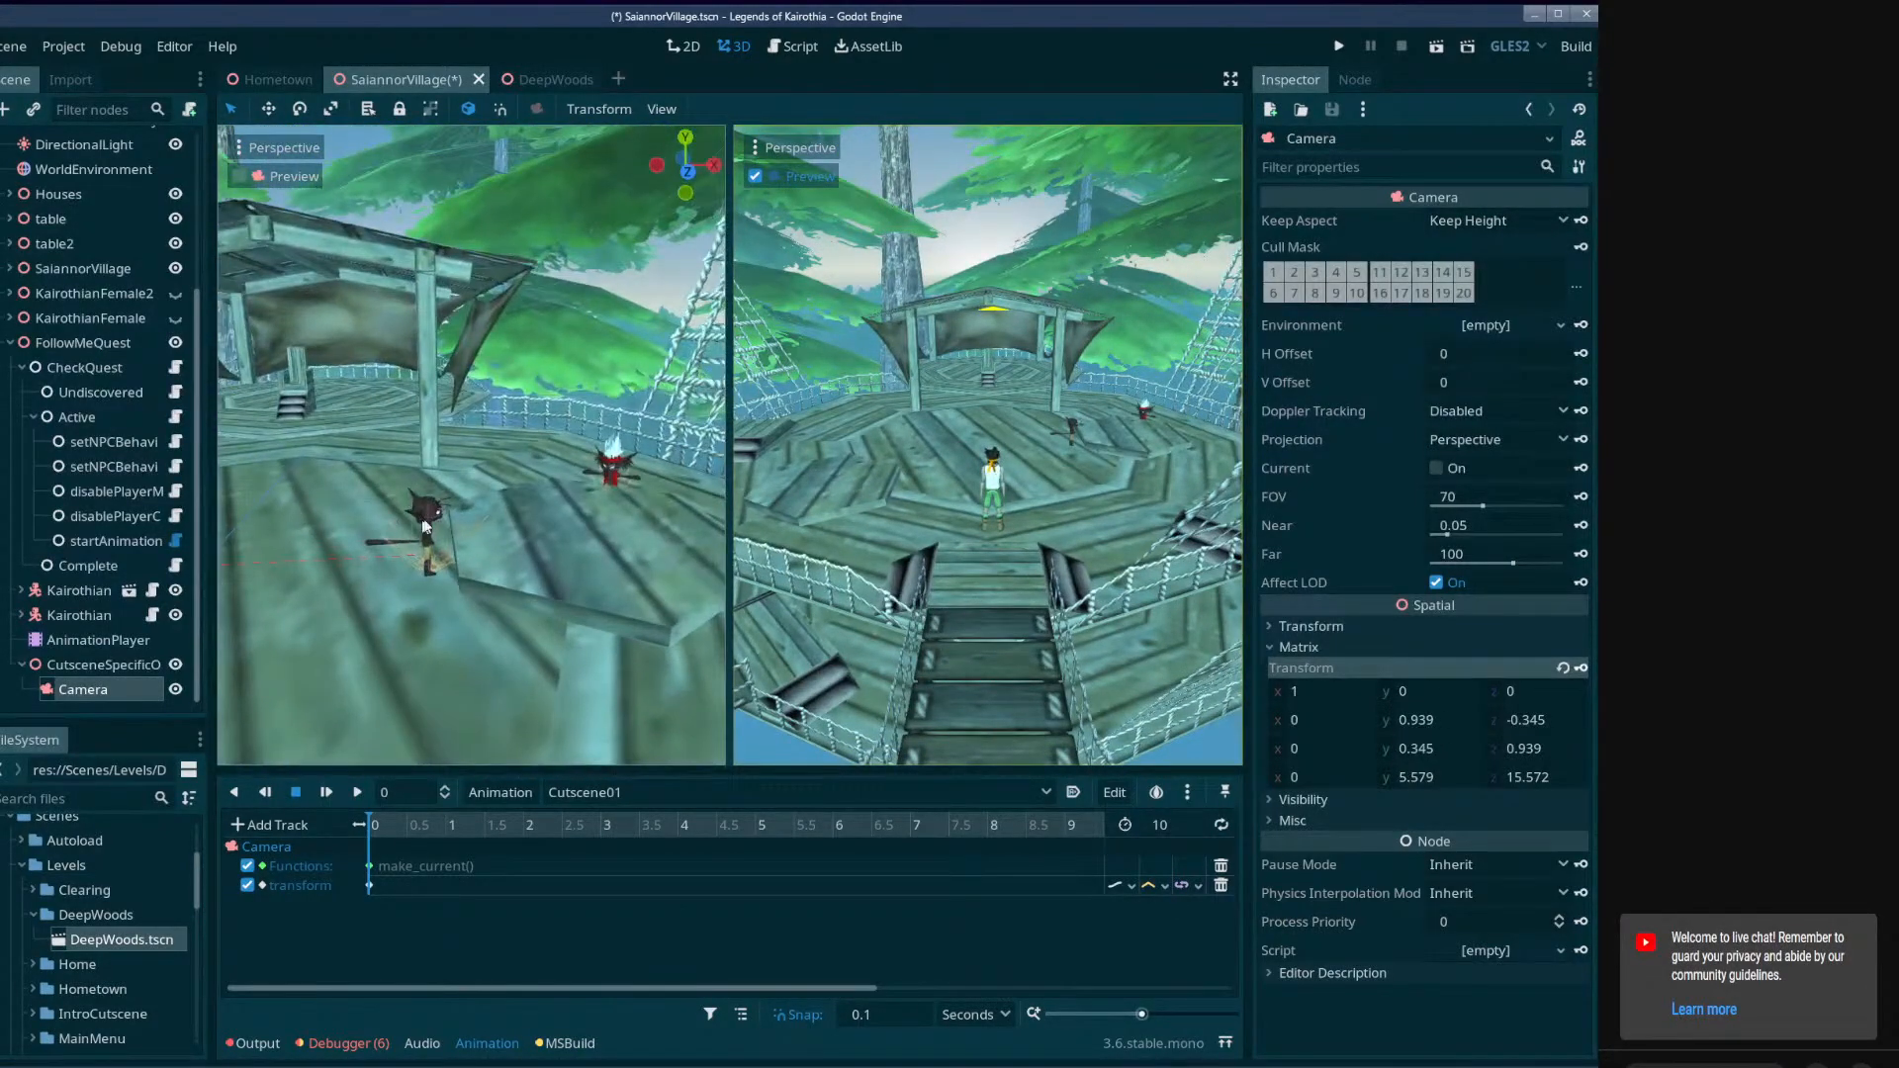
key(w)
right_drag(526, 513, 435, 494)
key(w)
key(w)
key(w)
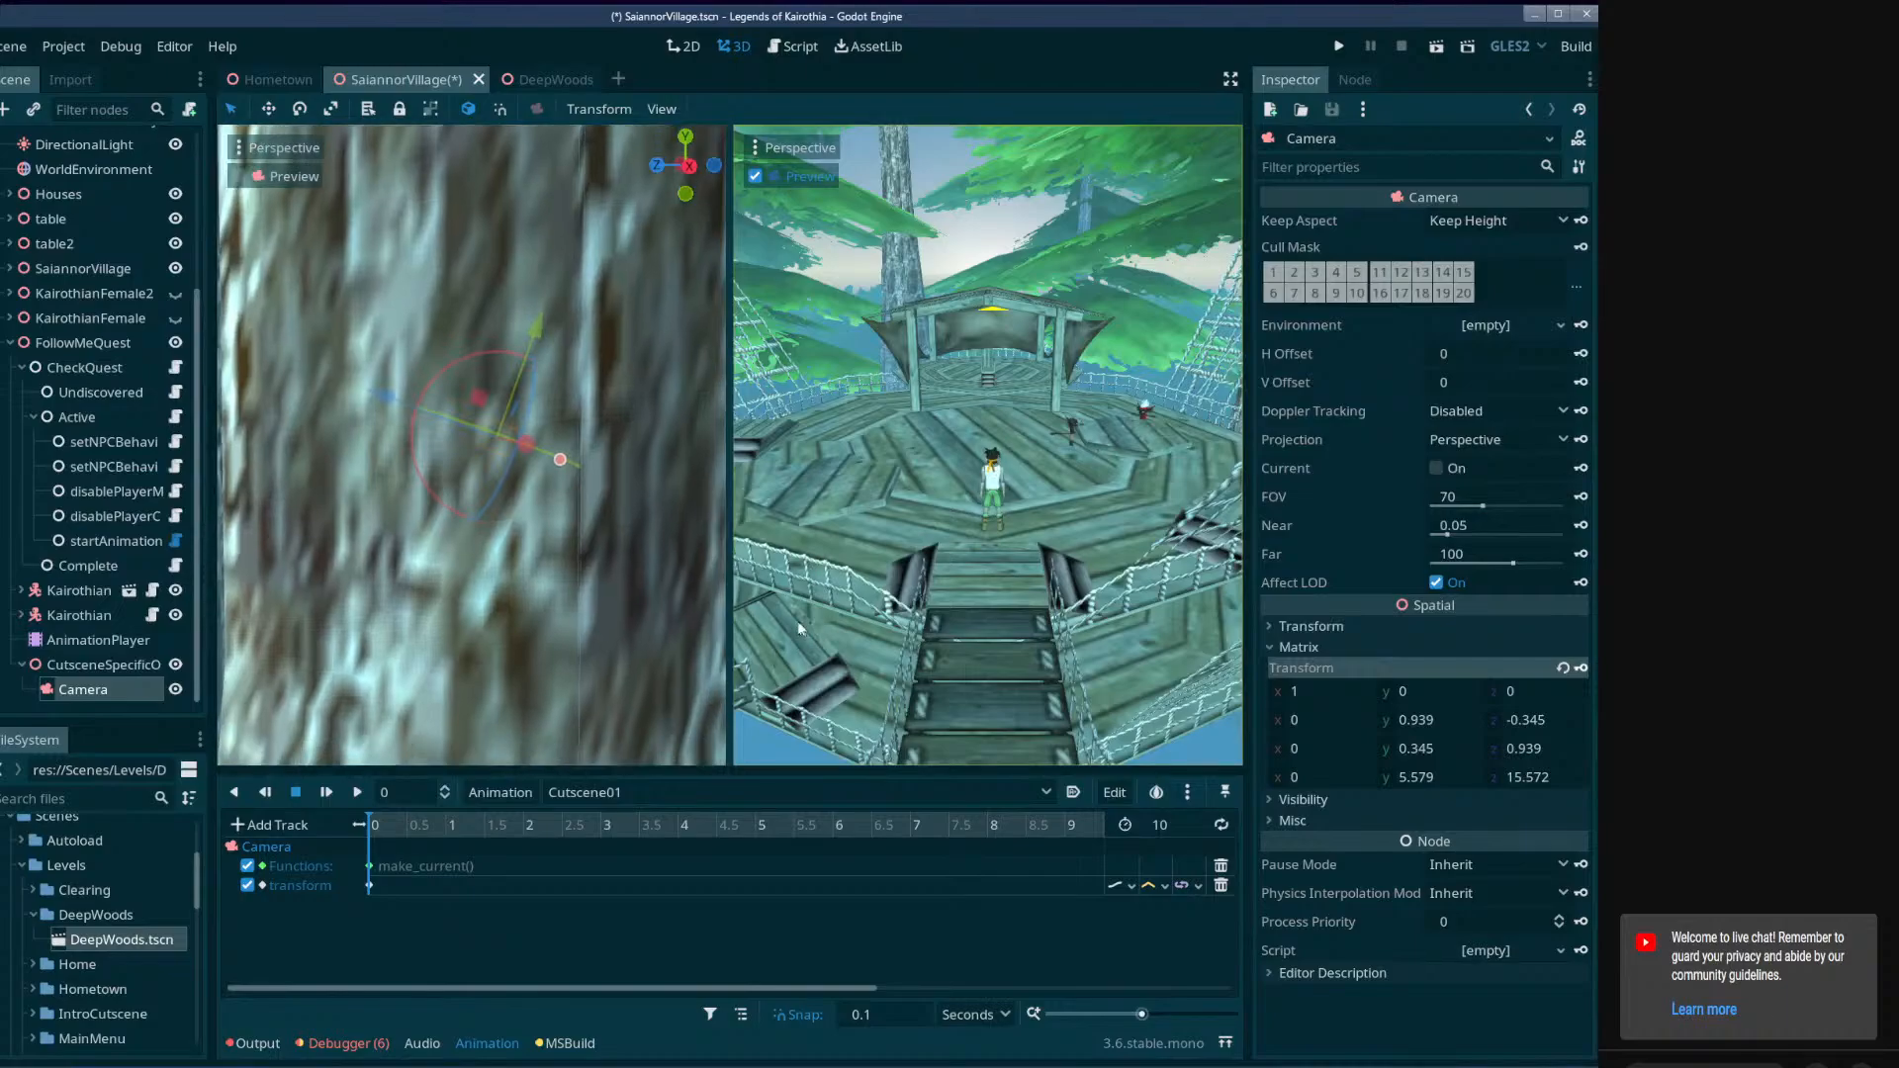
key(d)
click(299, 792)
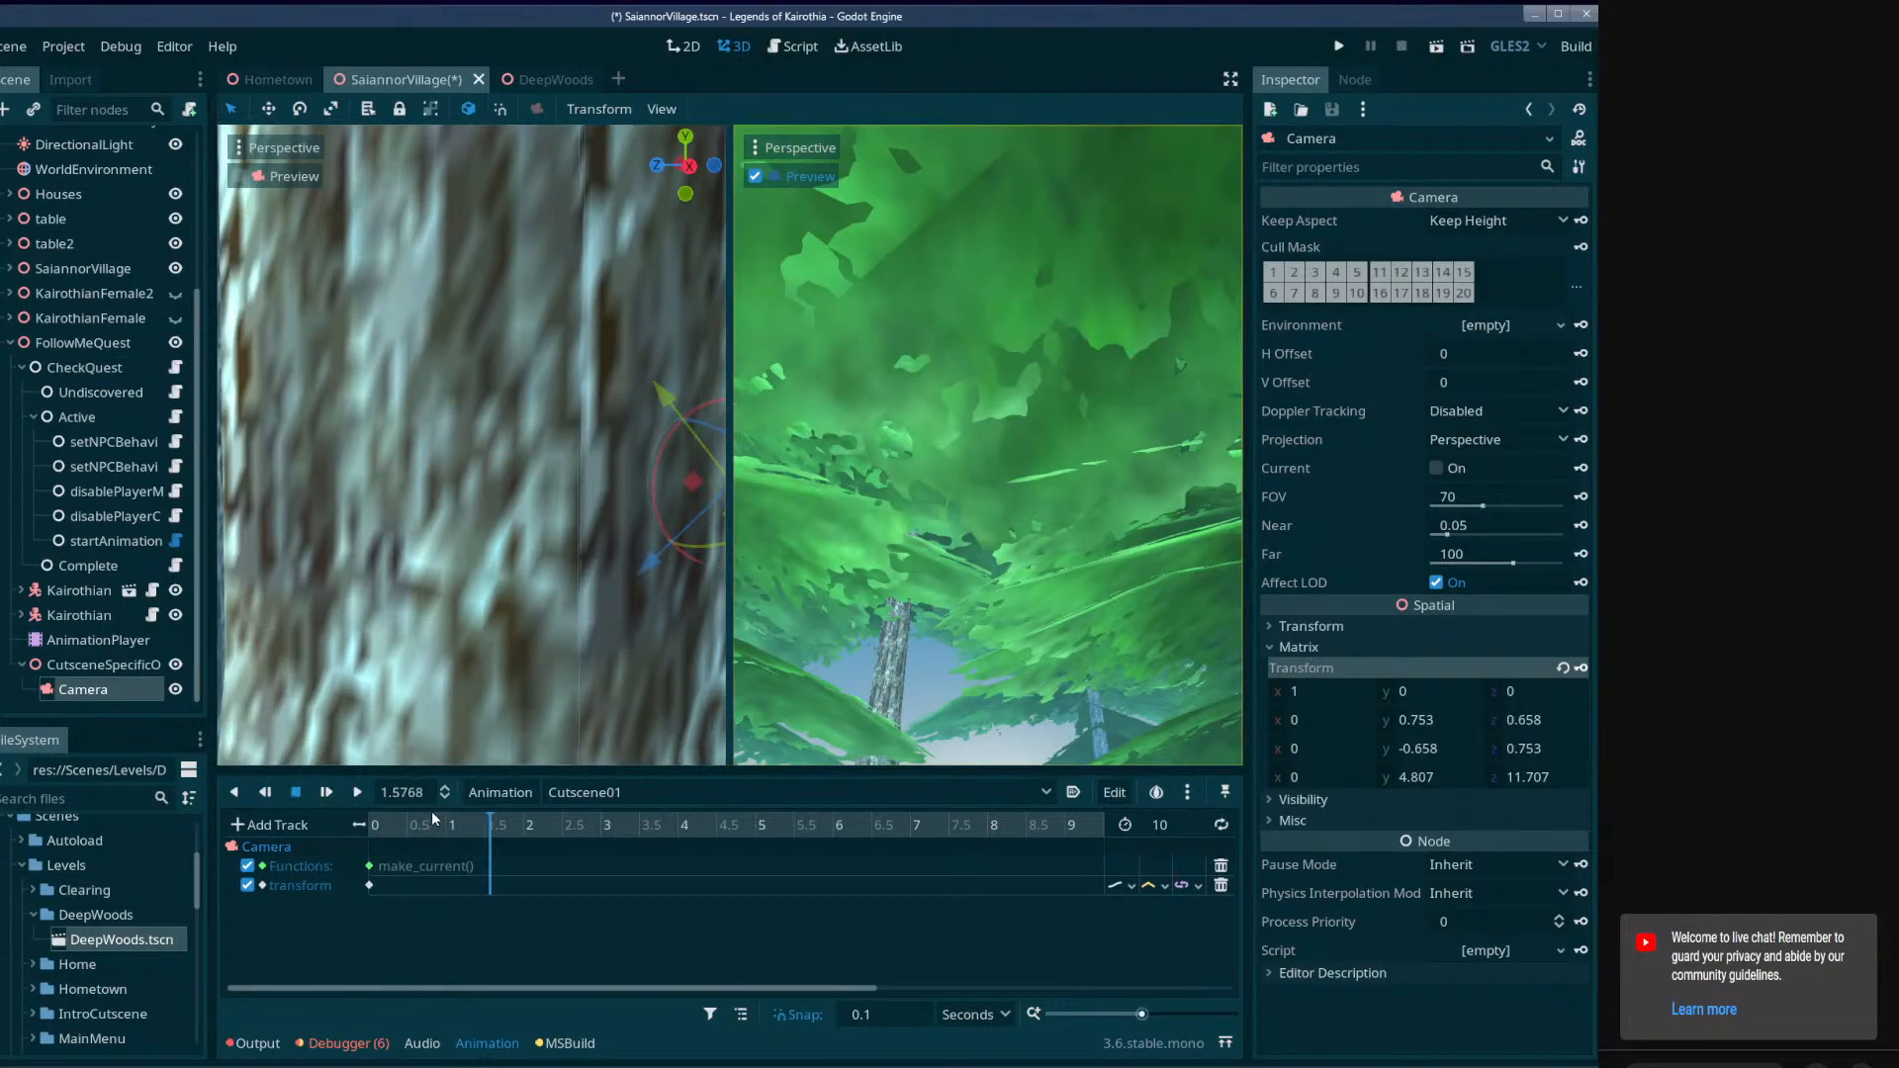
drag(435, 820, 349, 825)
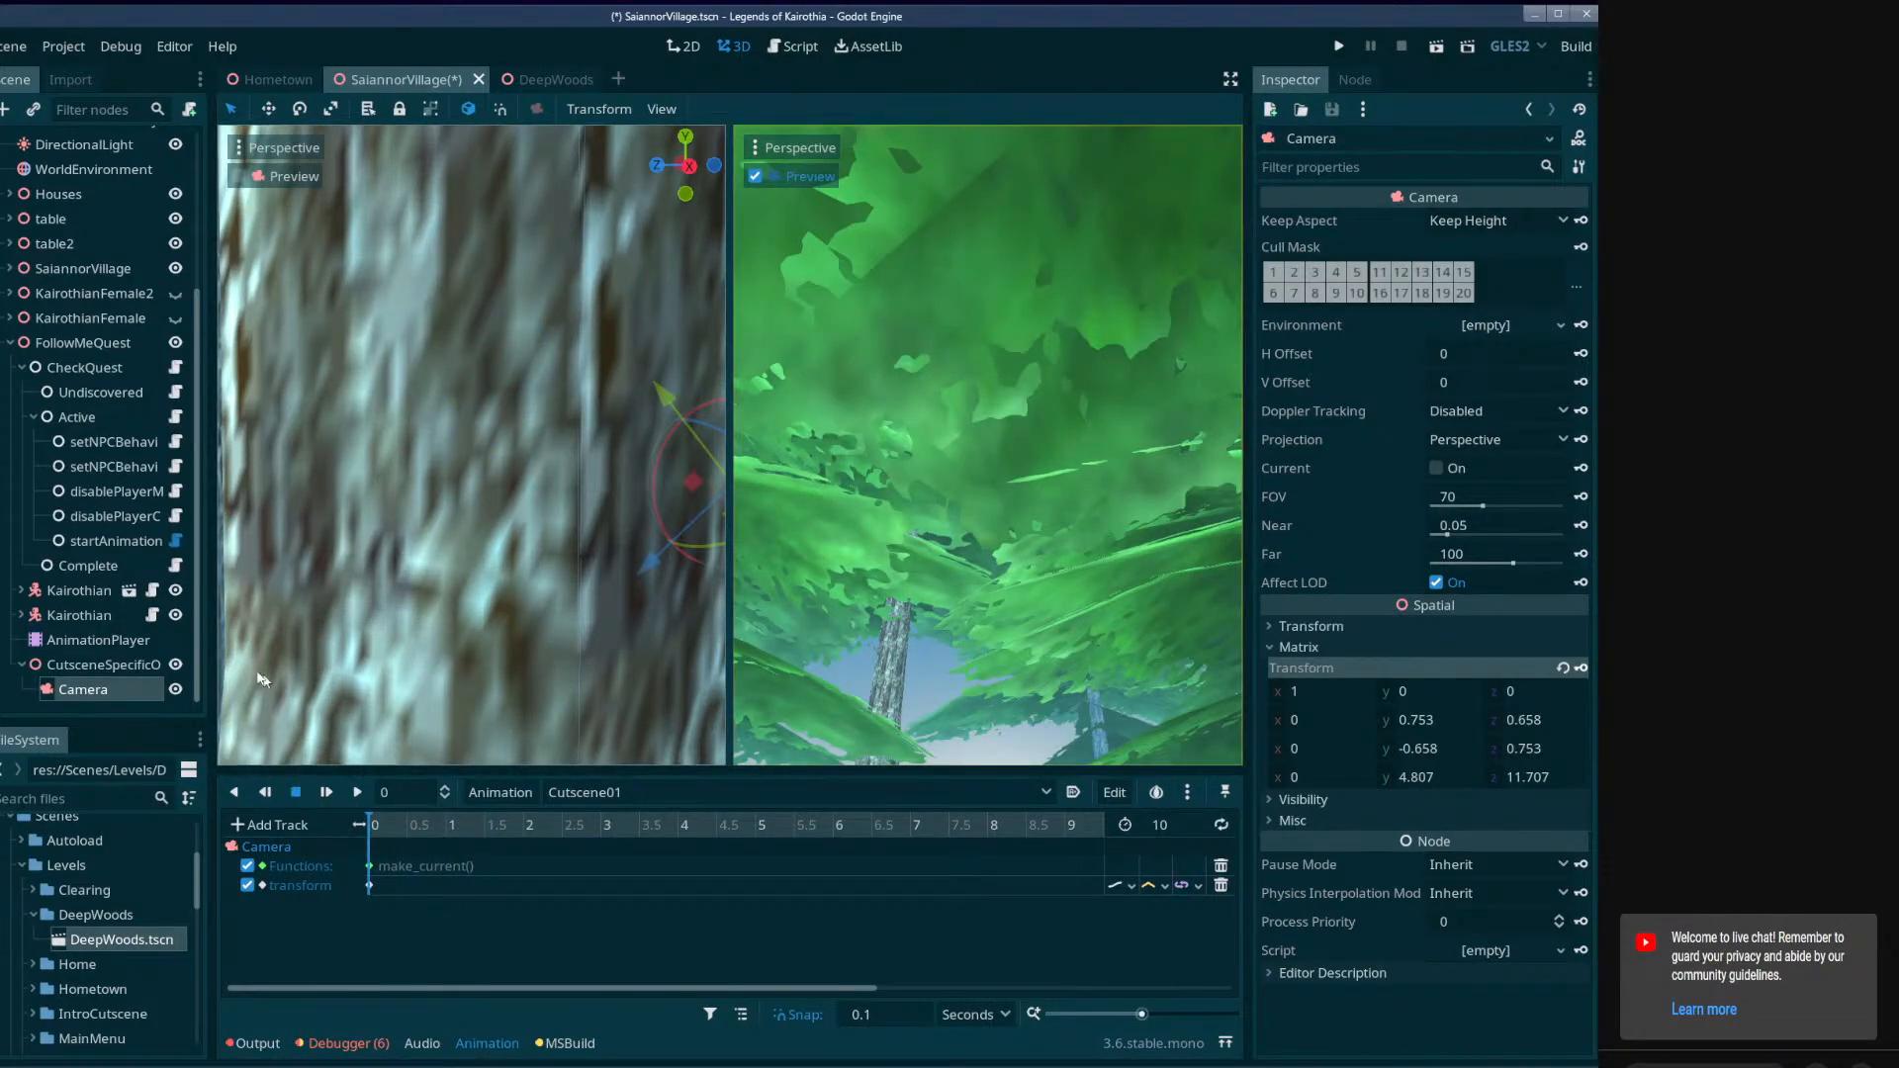
Narrow the docks on both sides to give the two viewports more width.
drag(210, 564, 180, 573)
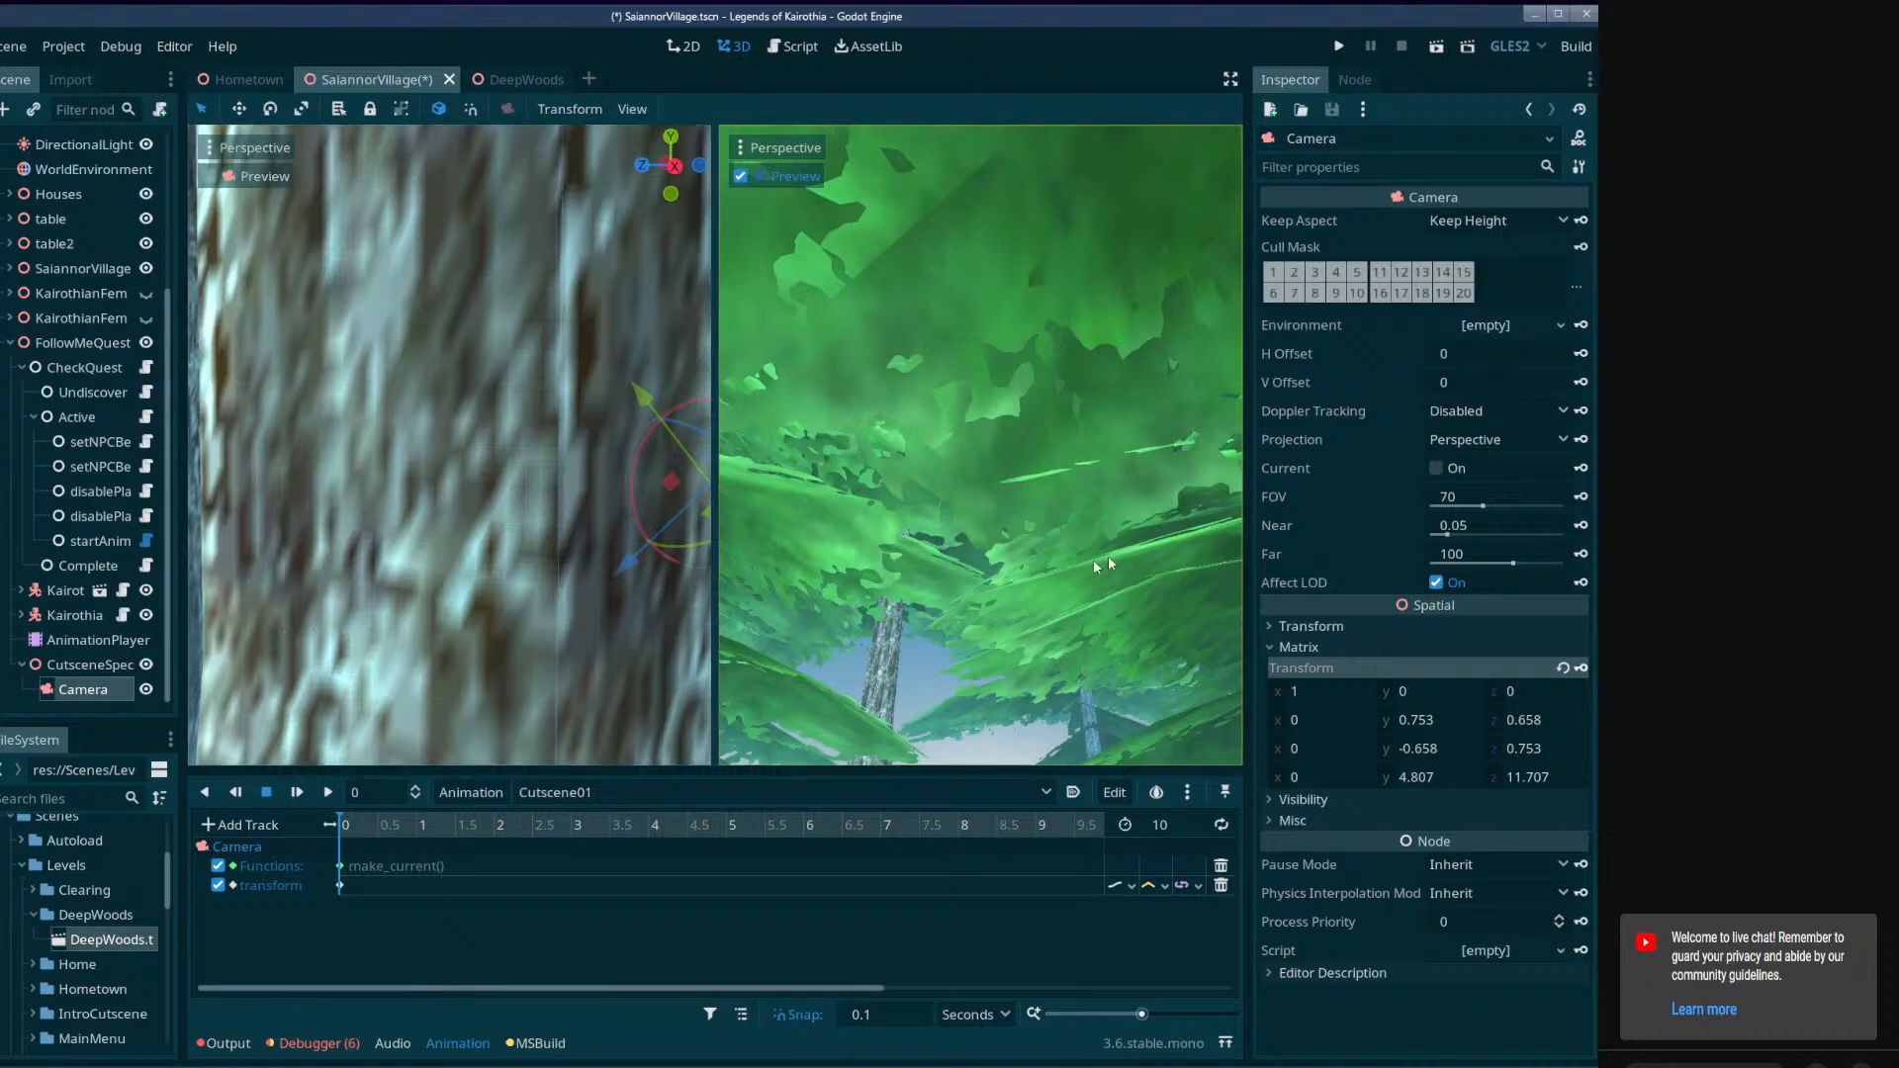
drag(1244, 515, 1345, 519)
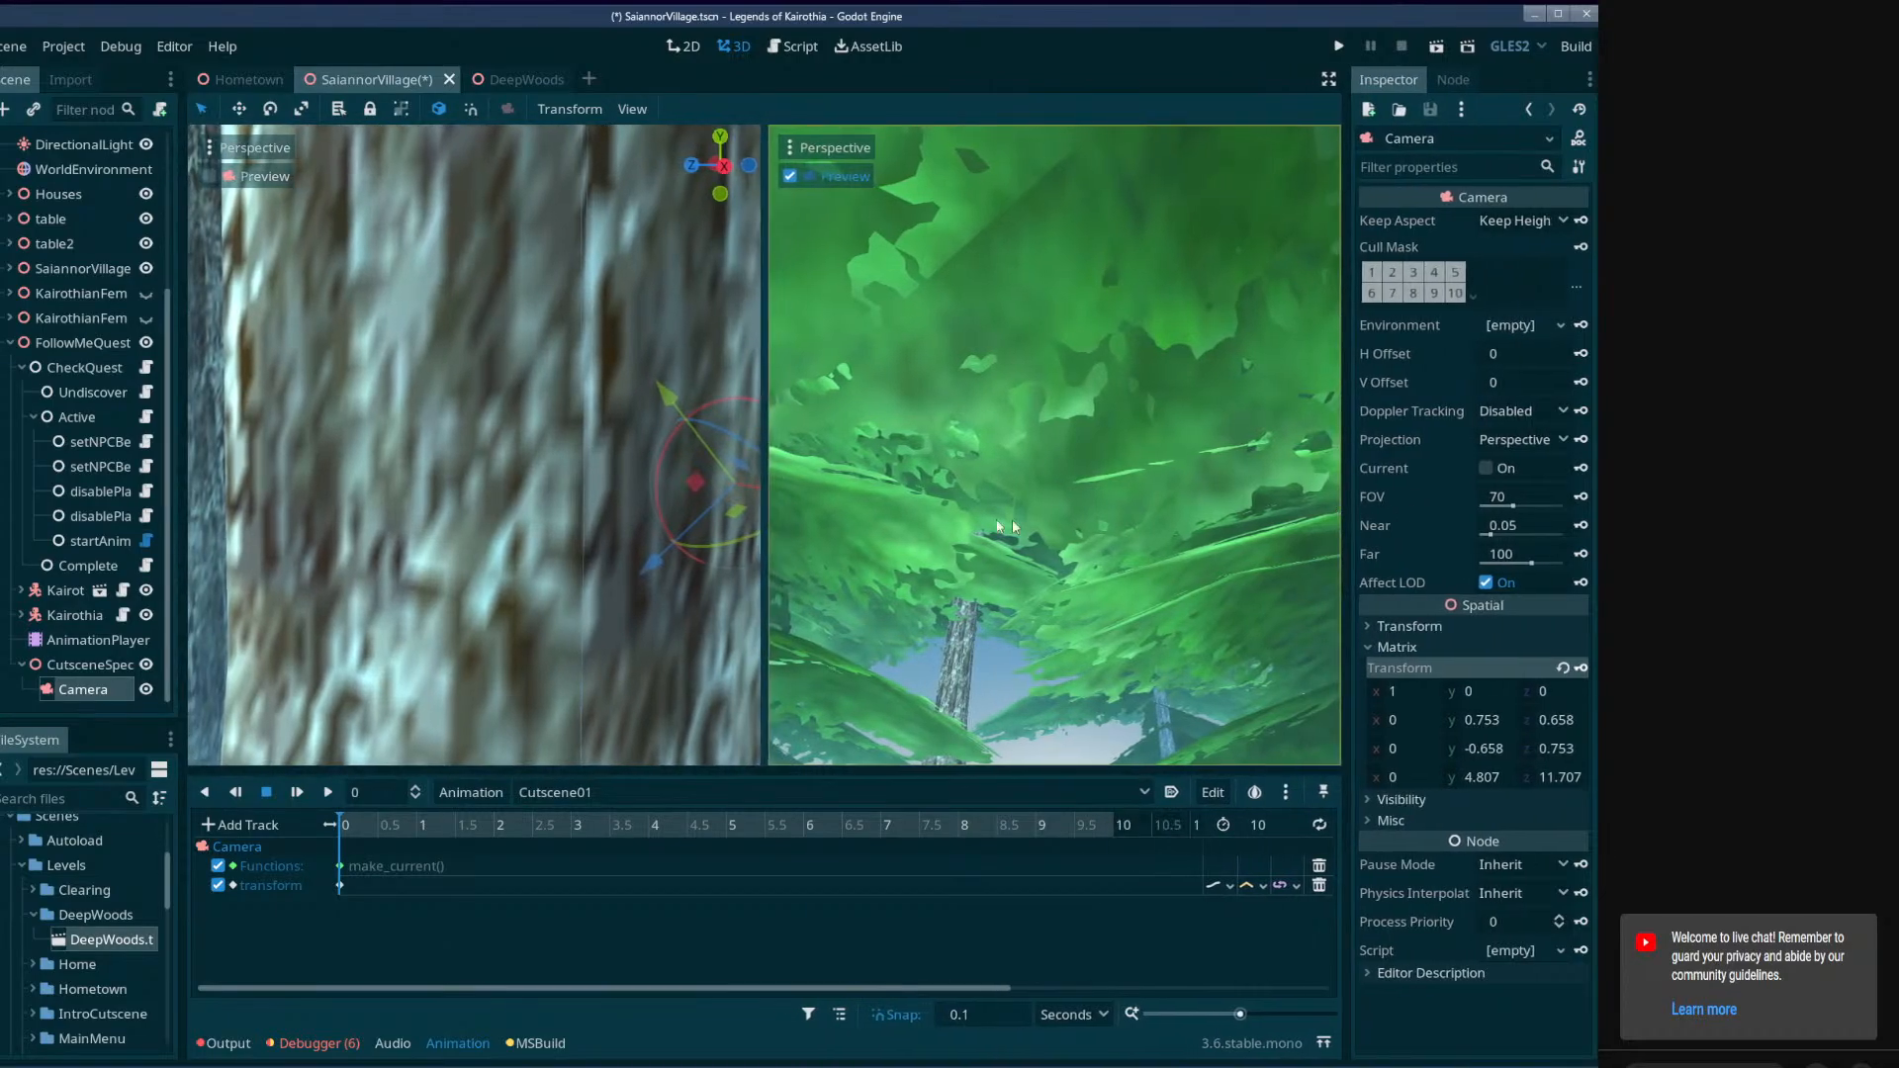
Move the upward-facing Camera back along the bridge to about Y 4.3, Z 16.1, and update its transform key at time 0.
mouse_move(475, 445)
right_down()
mouse_move(504, 421)
mouse_move(445, 425)
mouse_move(415, 460)
mouse_move(480, 484)
mouse_move(445, 539)
mouse_move(421, 470)
mouse_move(440, 494)
mouse_move(475, 435)
mouse_move(505, 480)
mouse_move(539, 485)
mouse_move(504, 425)
mouse_move(455, 435)
mouse_move(430, 411)
mouse_move(450, 430)
mouse_move(430, 440)
mouse_move(475, 455)
right_up()
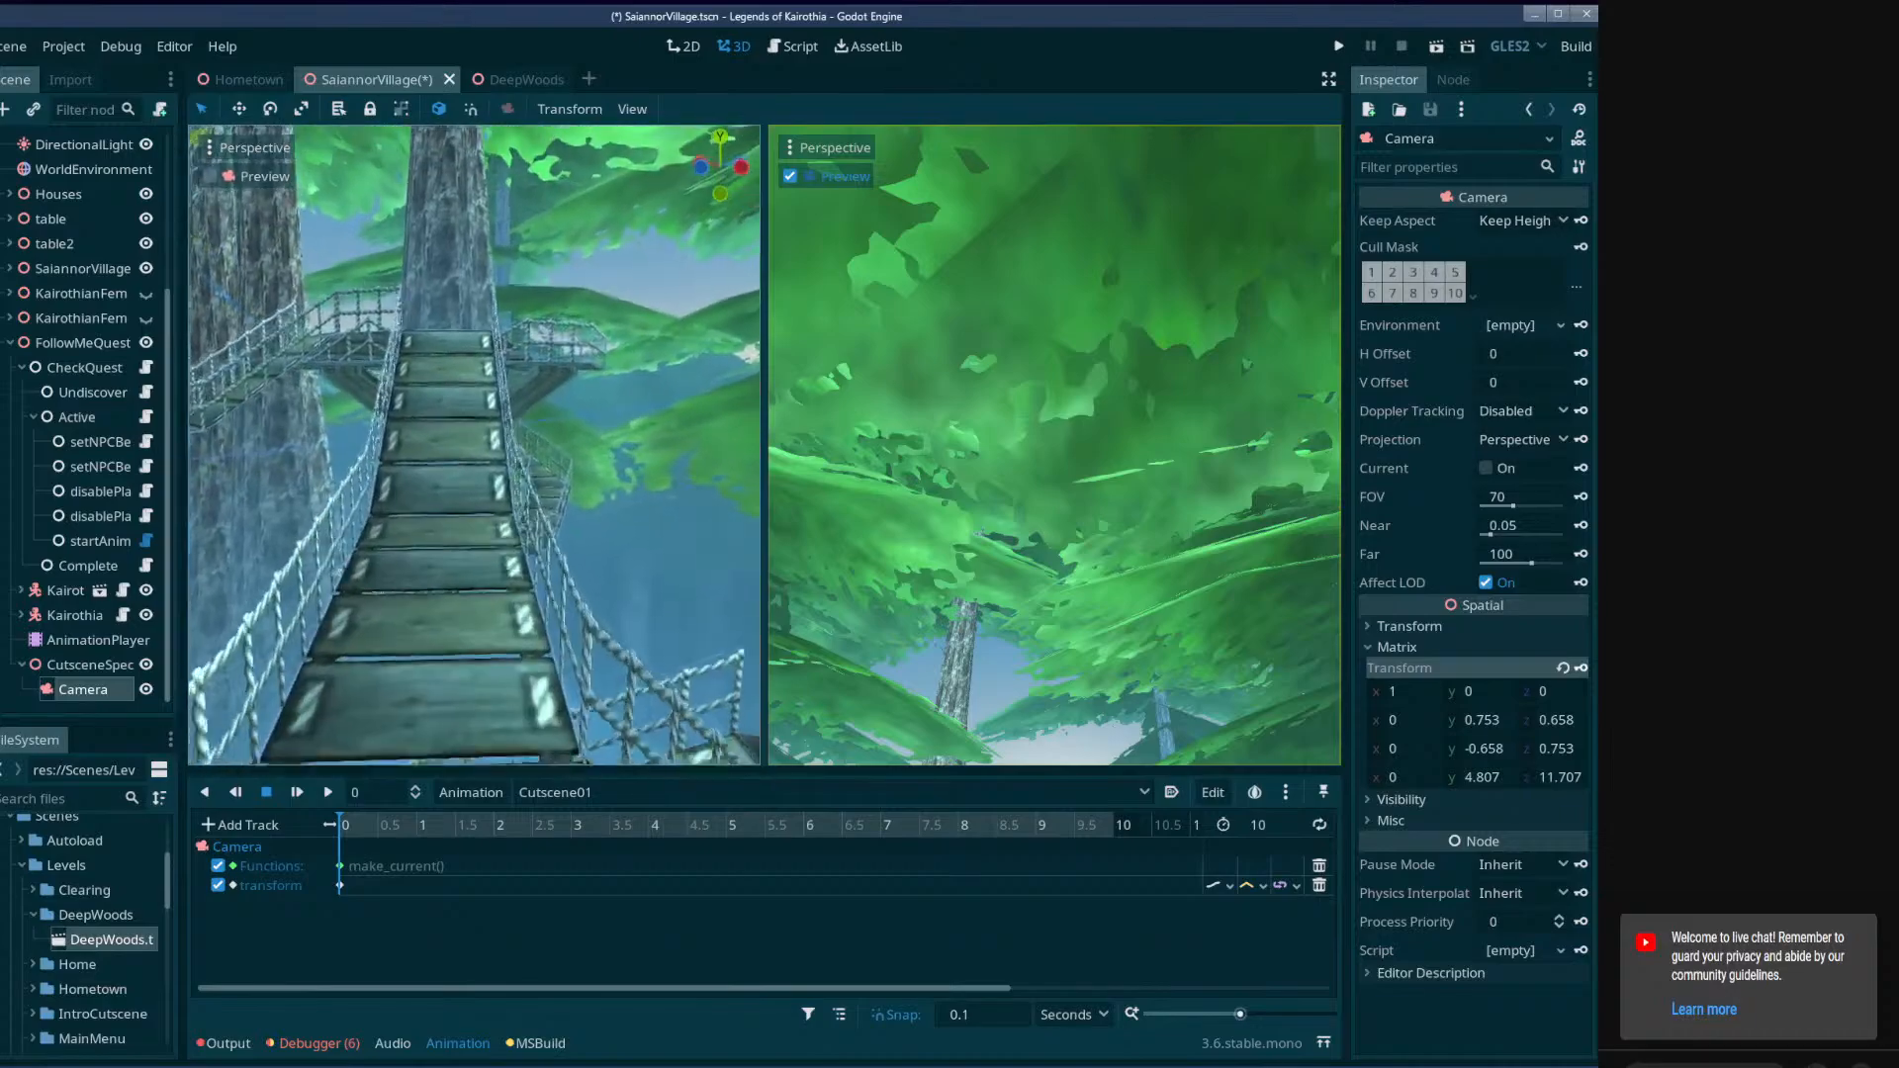
right_drag(473, 445, 693, 435)
right_drag(474, 445, 455, 495)
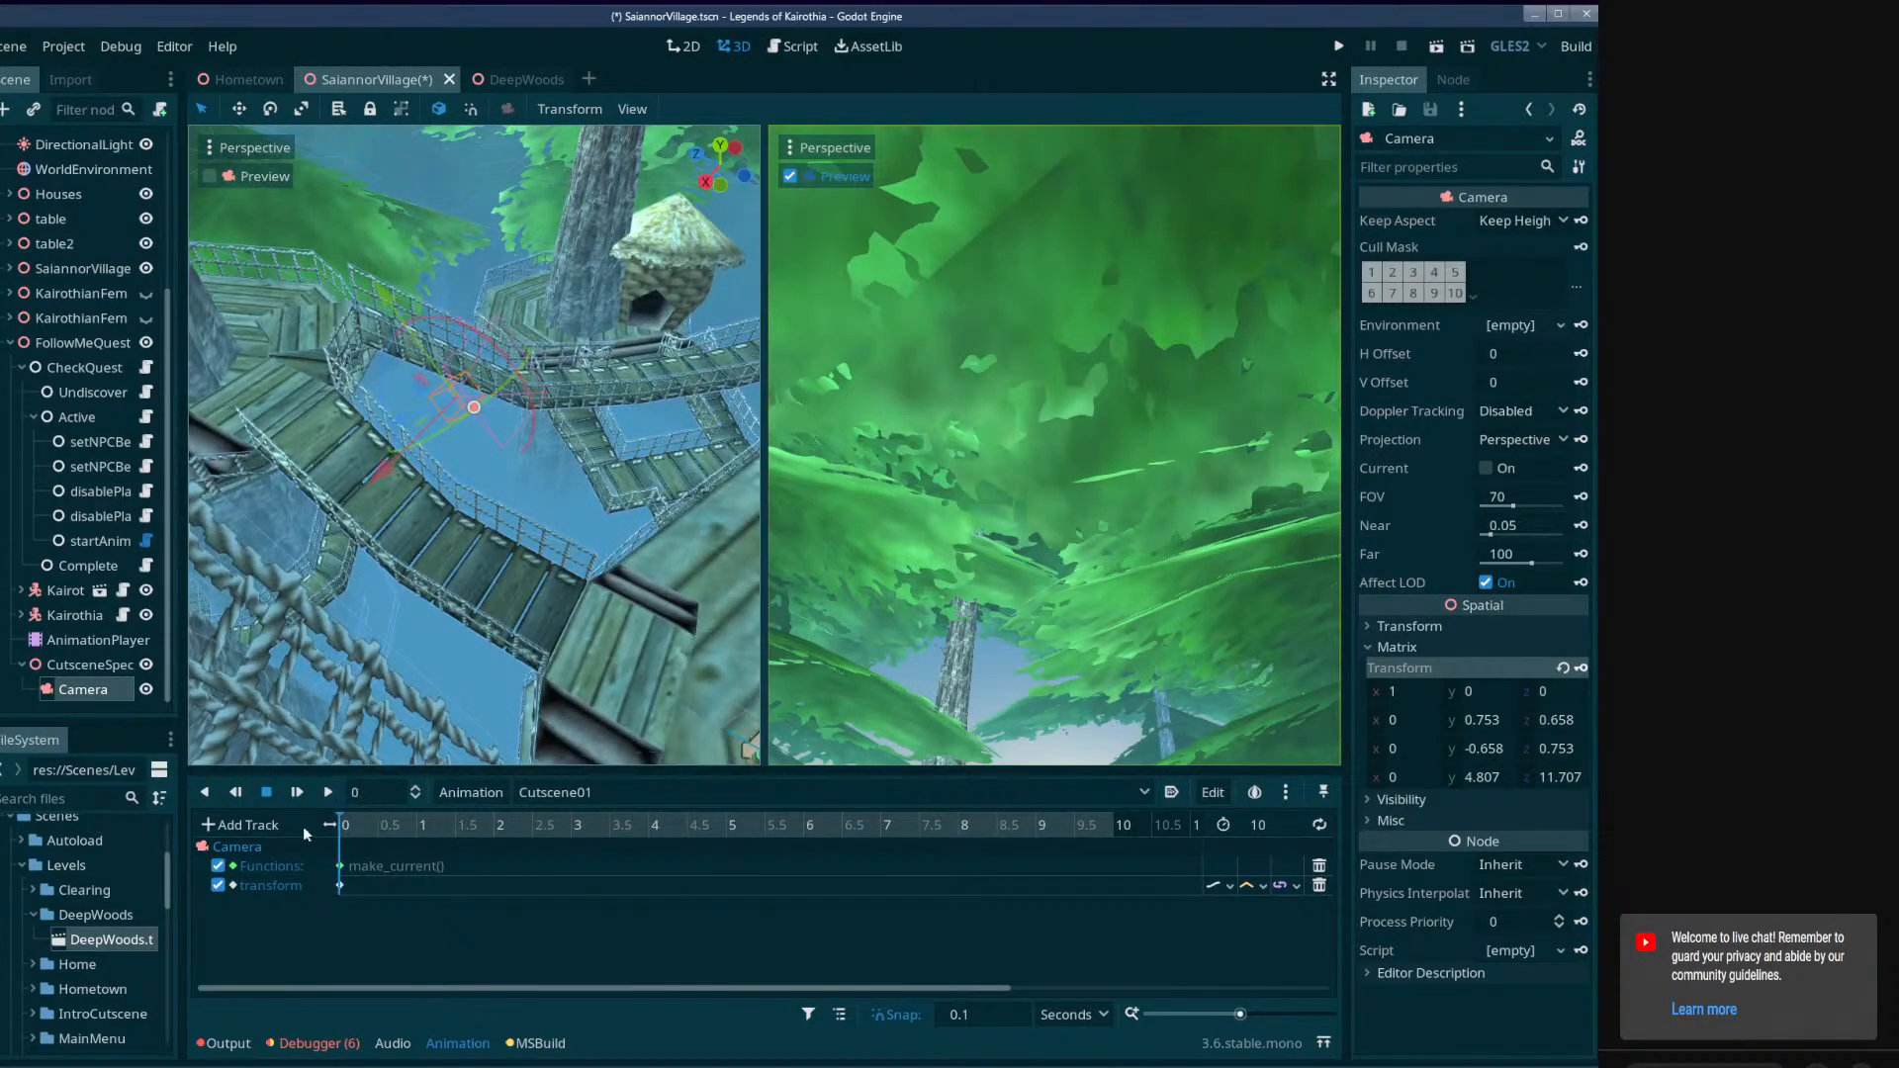
right_drag(479, 631, 579, 541)
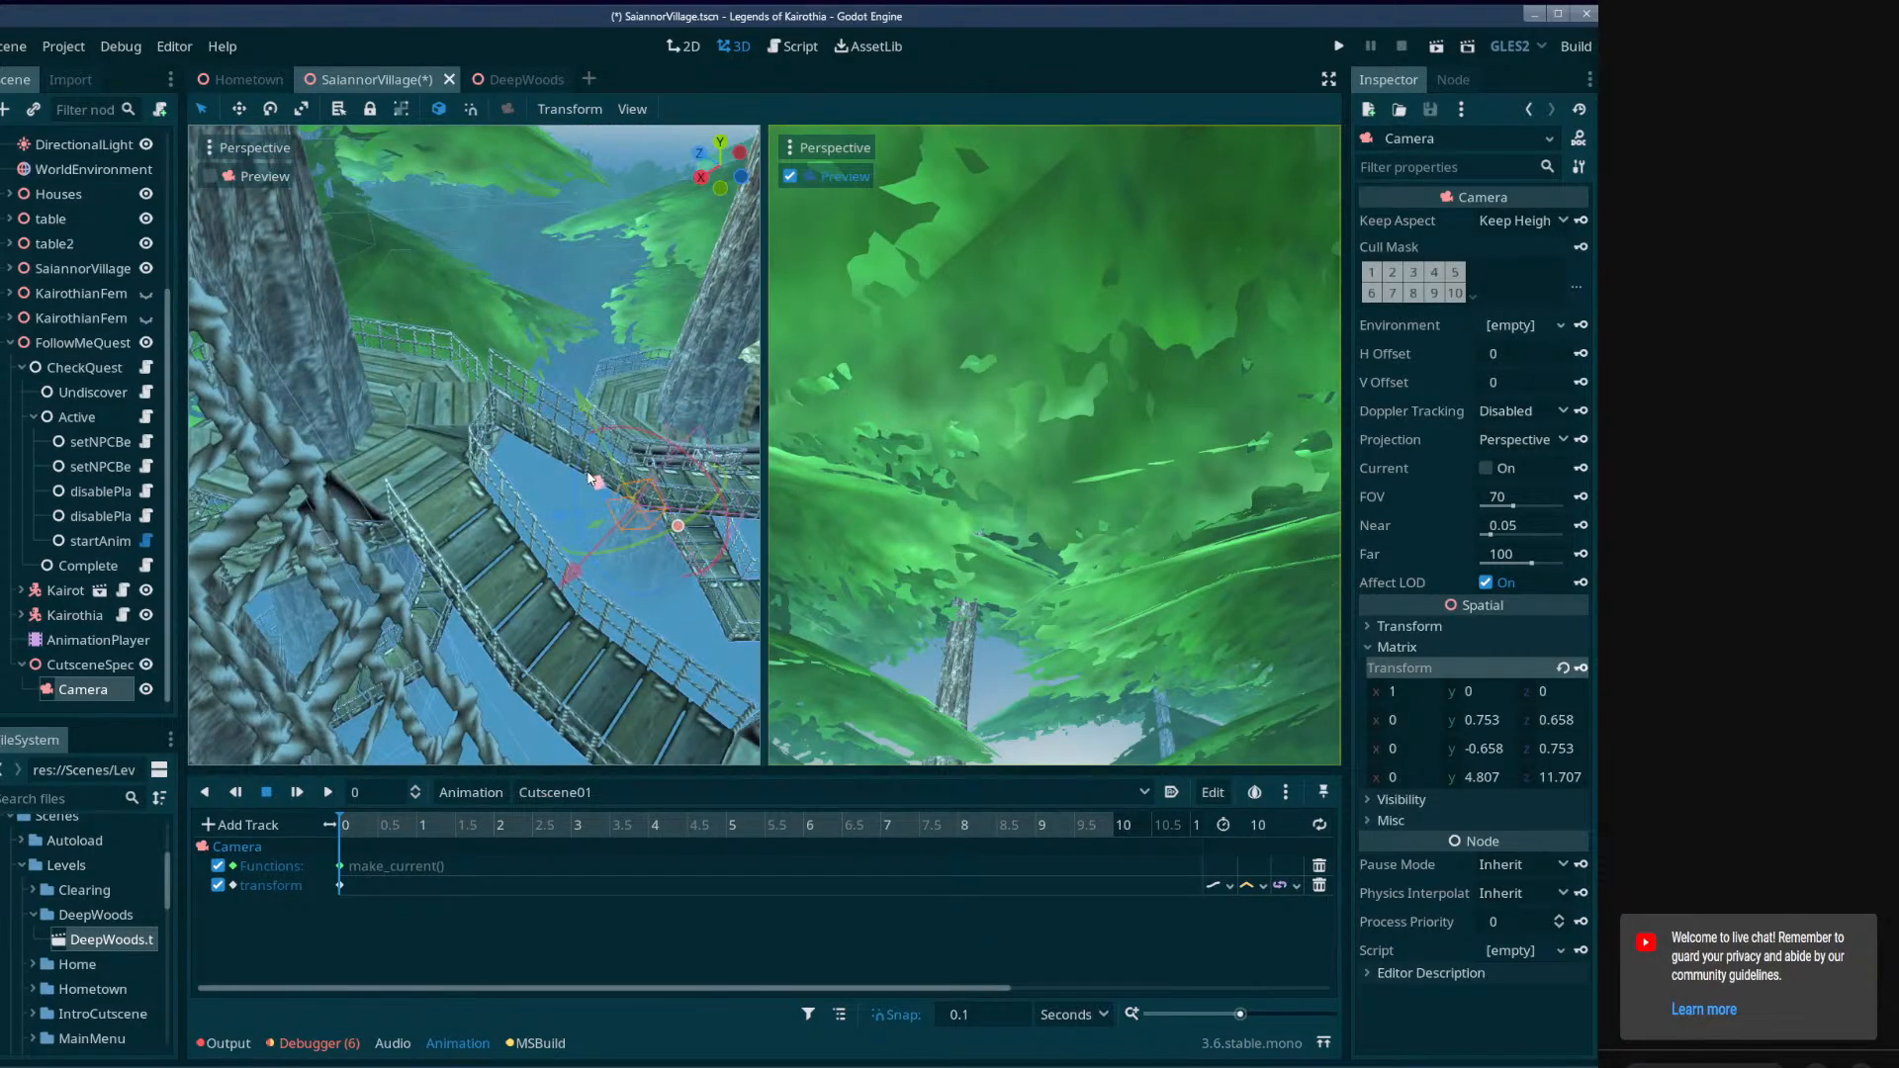
drag(587, 479, 378, 383)
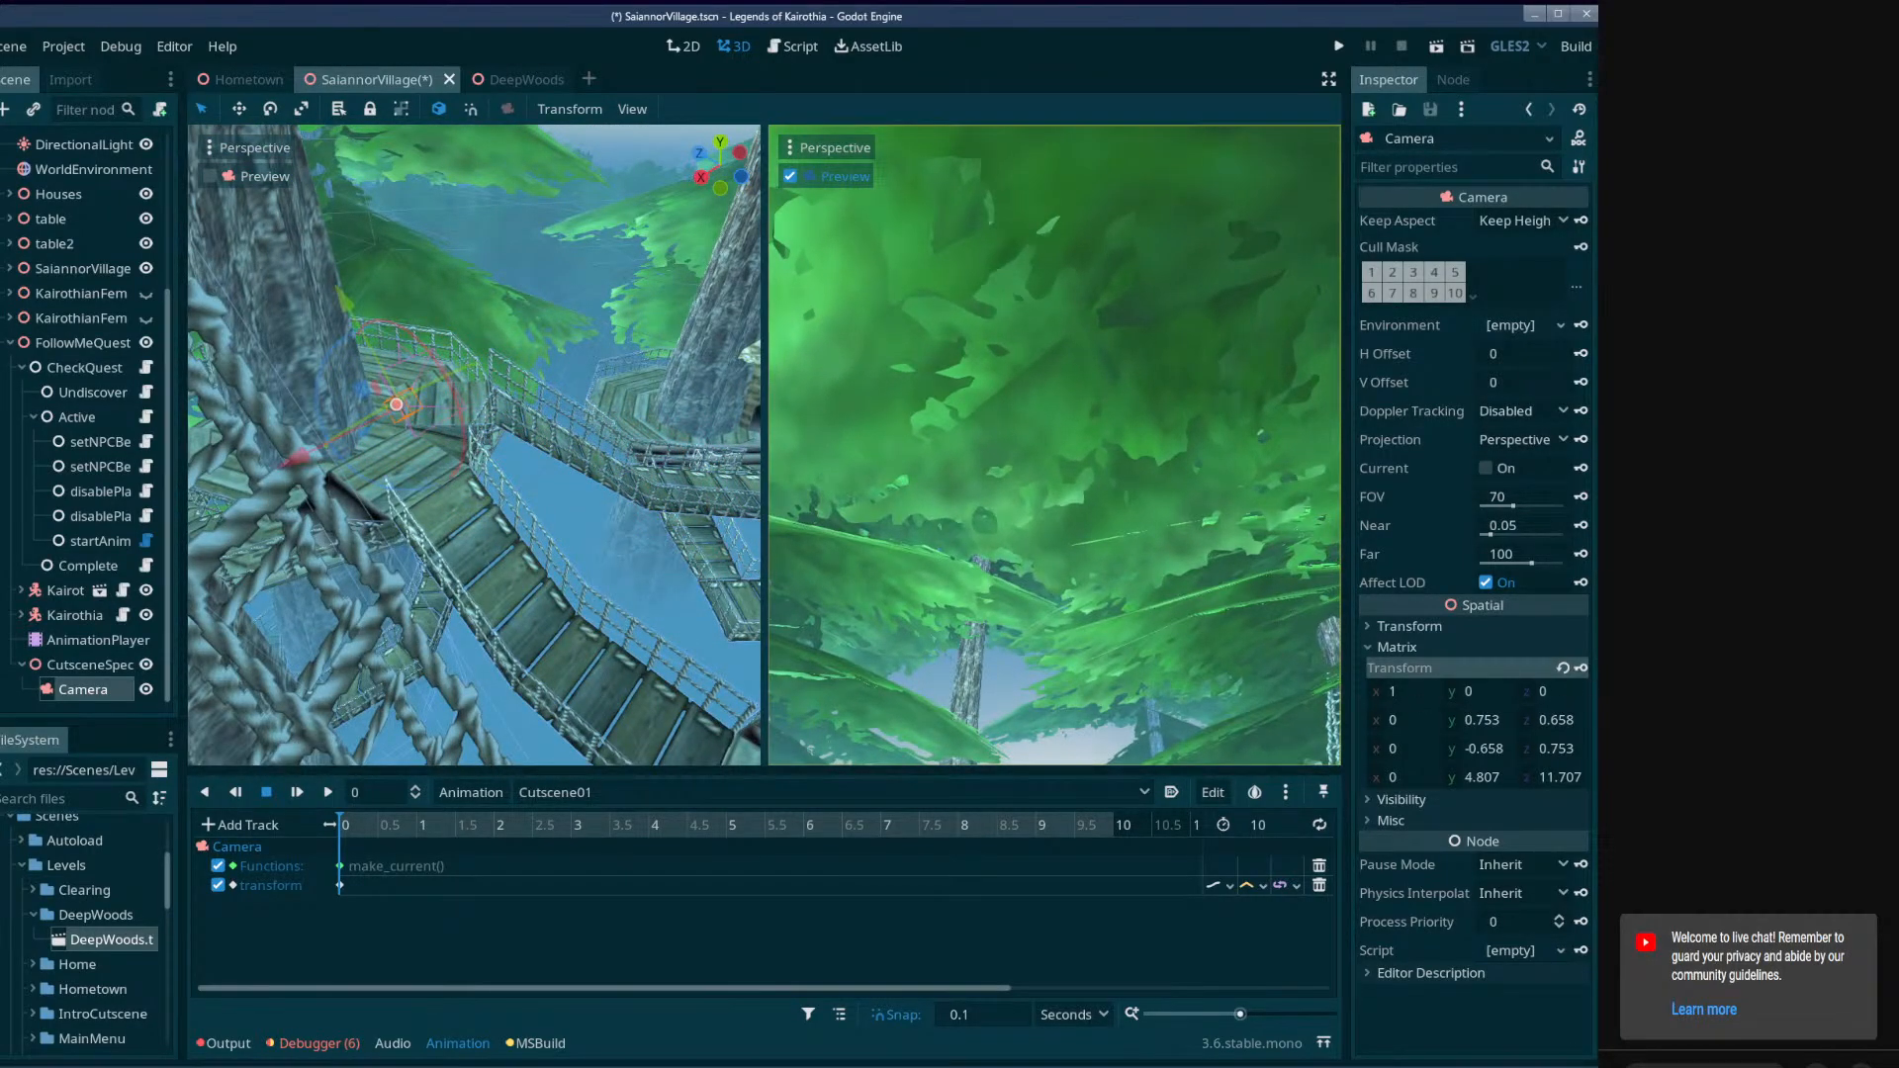
Tilt the Camera down toward the player and main platform, and key its transform at 3 seconds.
drag(495, 826, 579, 831)
drag(445, 398, 497, 465)
click(1581, 669)
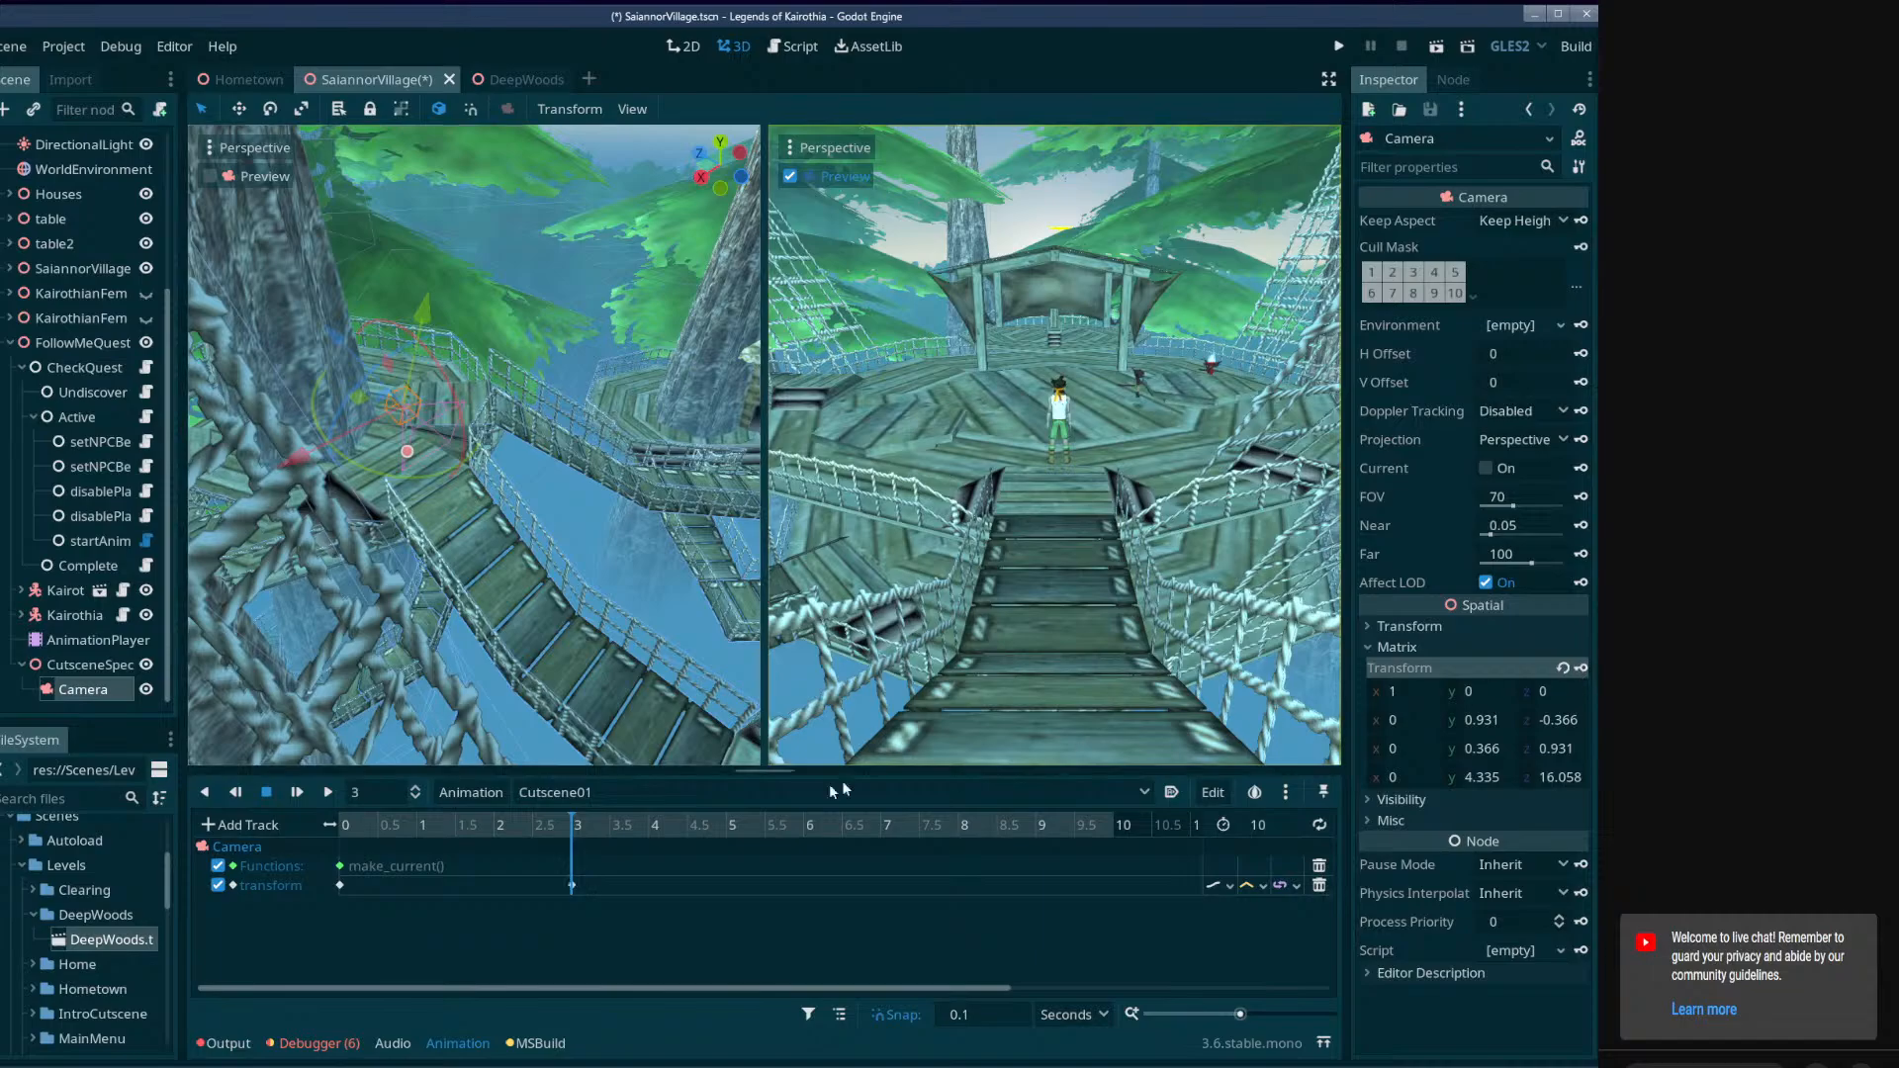
Duplicate the Camera's 3-second transform key to 4 seconds so the shot holds.
drag(568, 827, 642, 868)
click(571, 885)
right_click(571, 885)
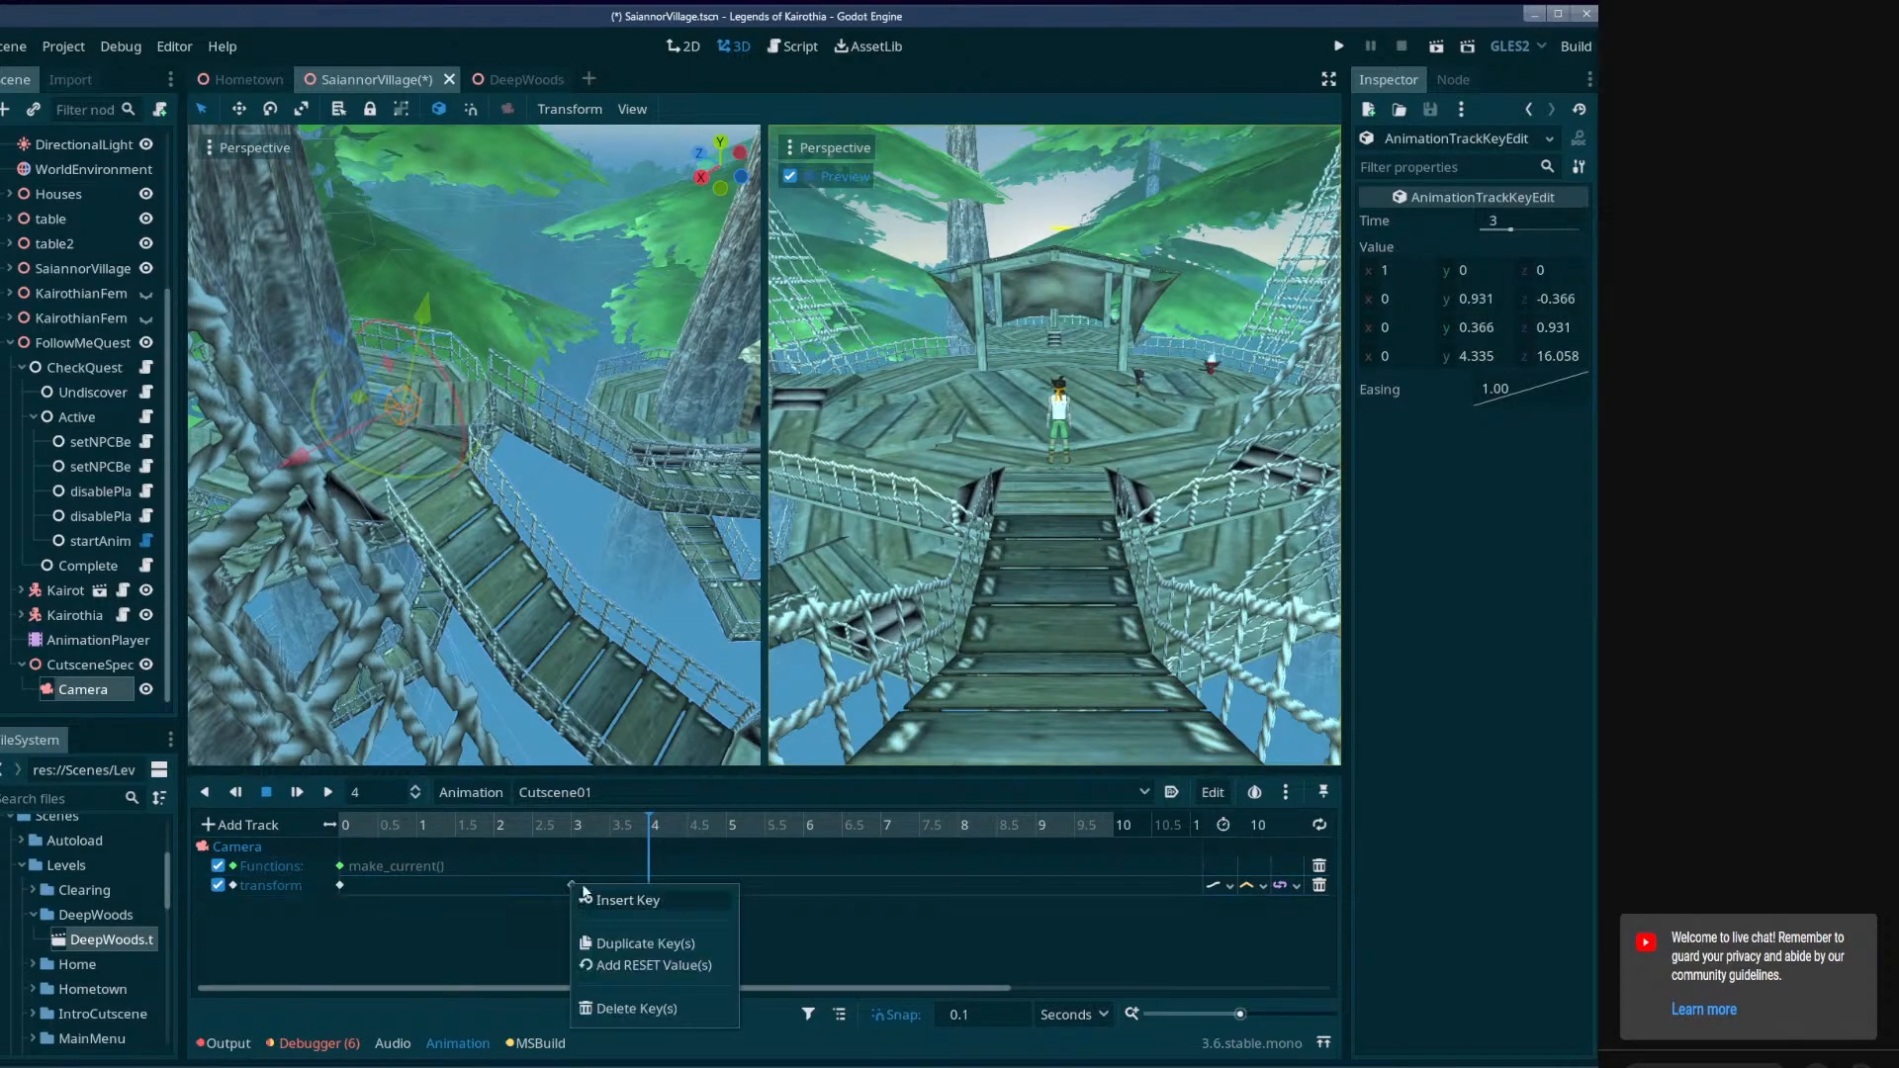
click(647, 944)
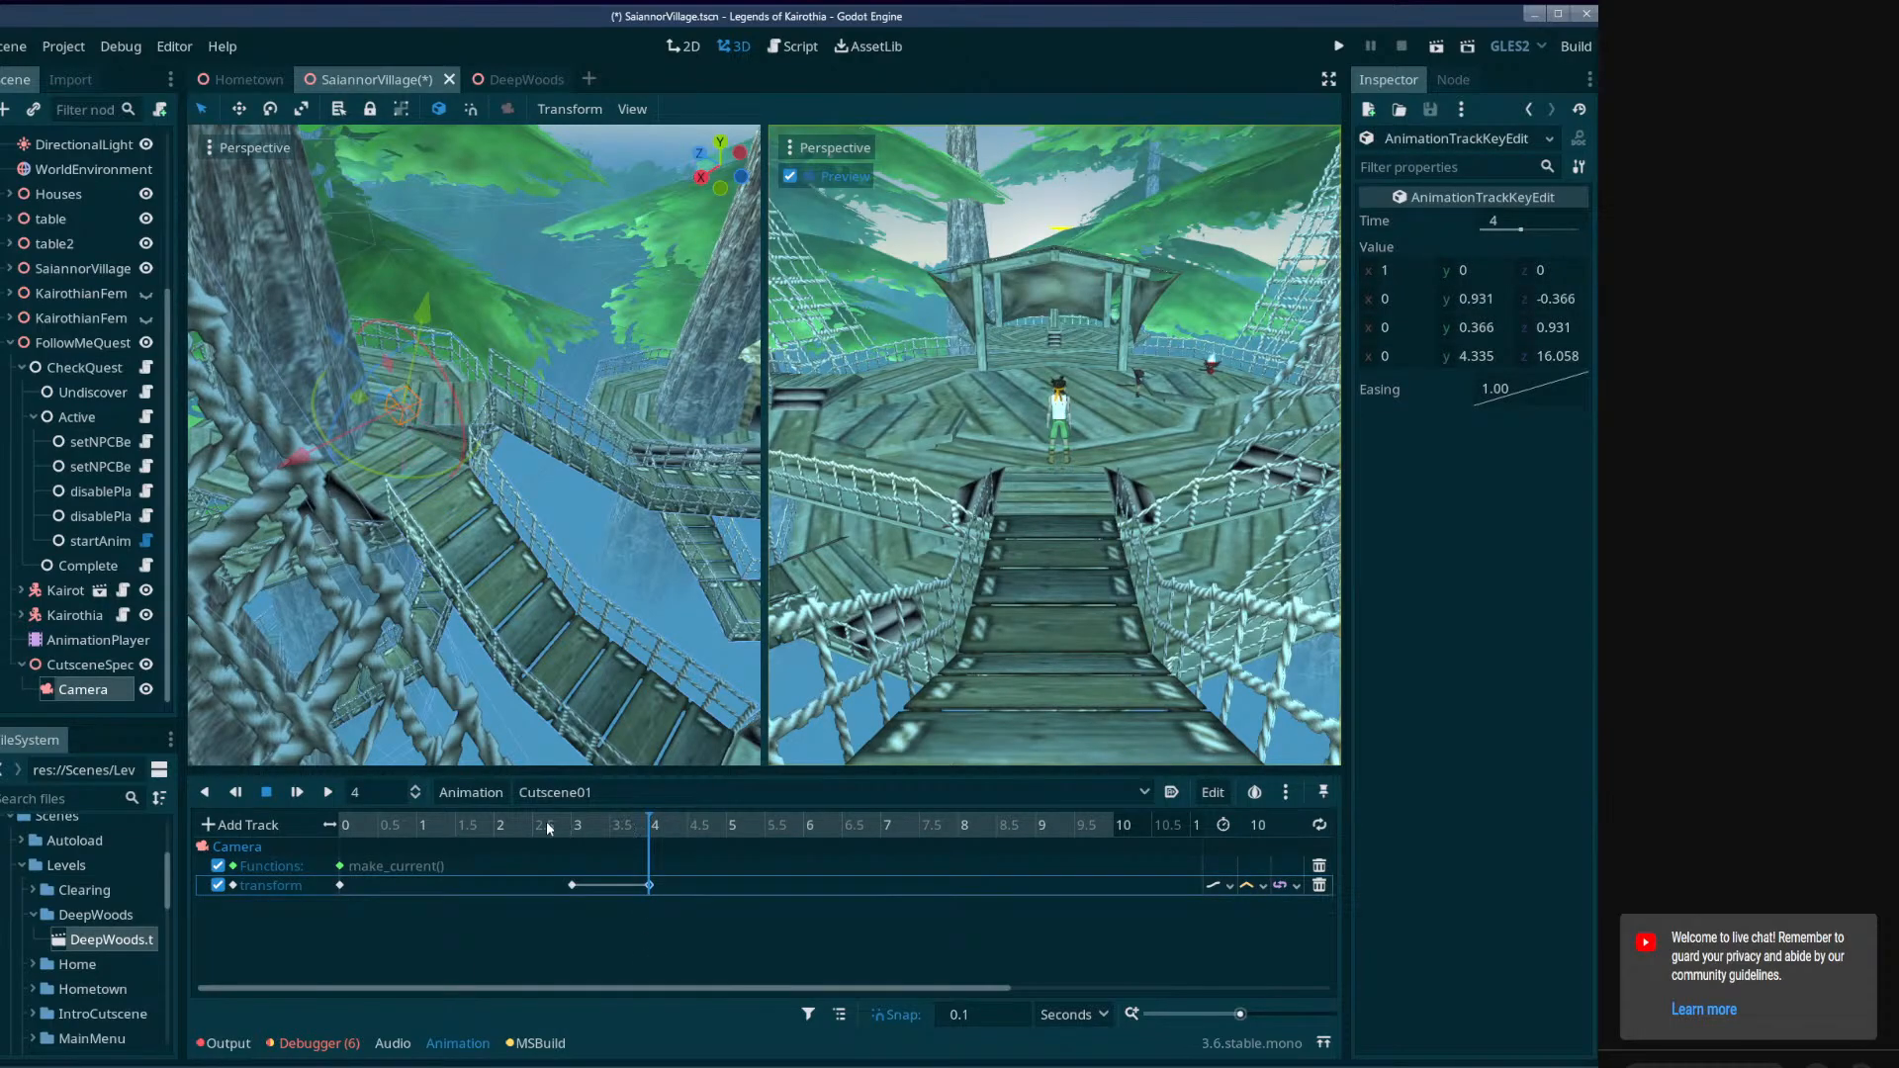
Set the easing of the Camera's transform key at time 0 to In-Out and scrub through the motion.
drag(549, 827, 377, 826)
click(339, 885)
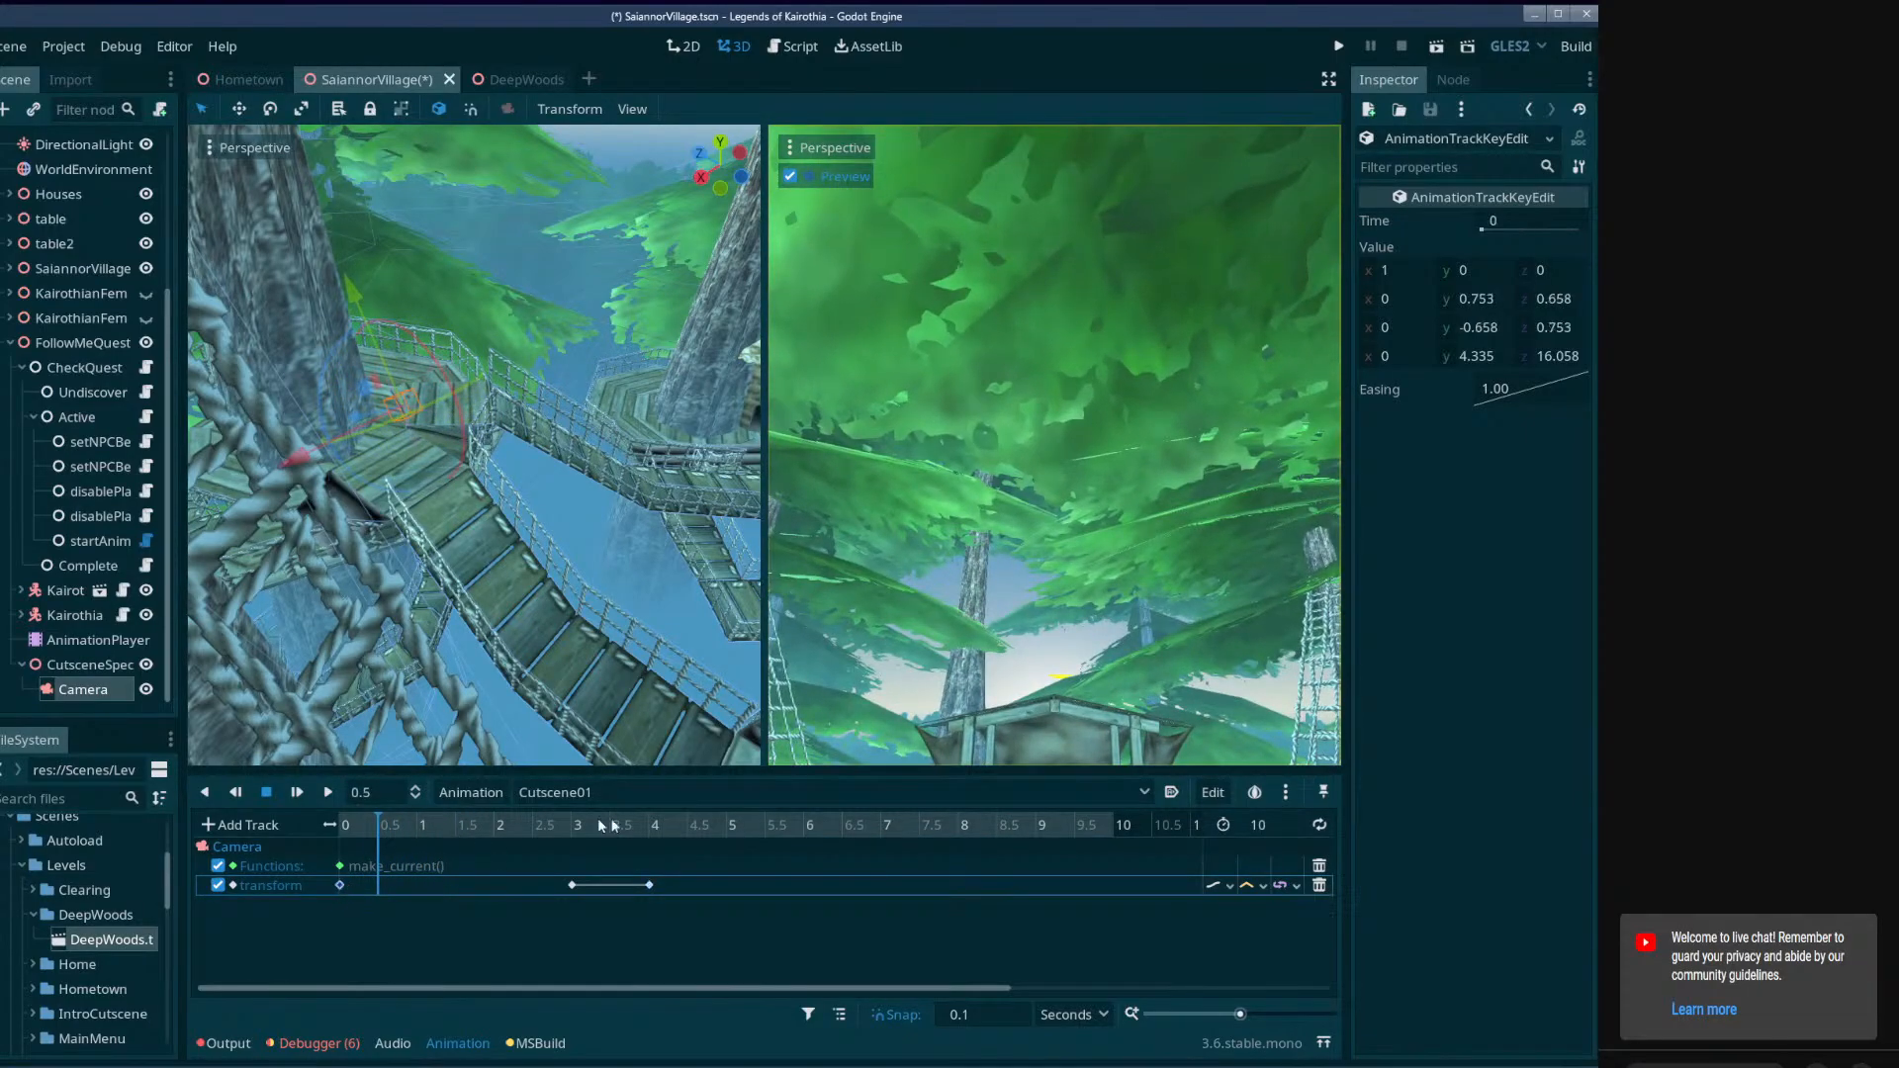
right_click(1523, 397)
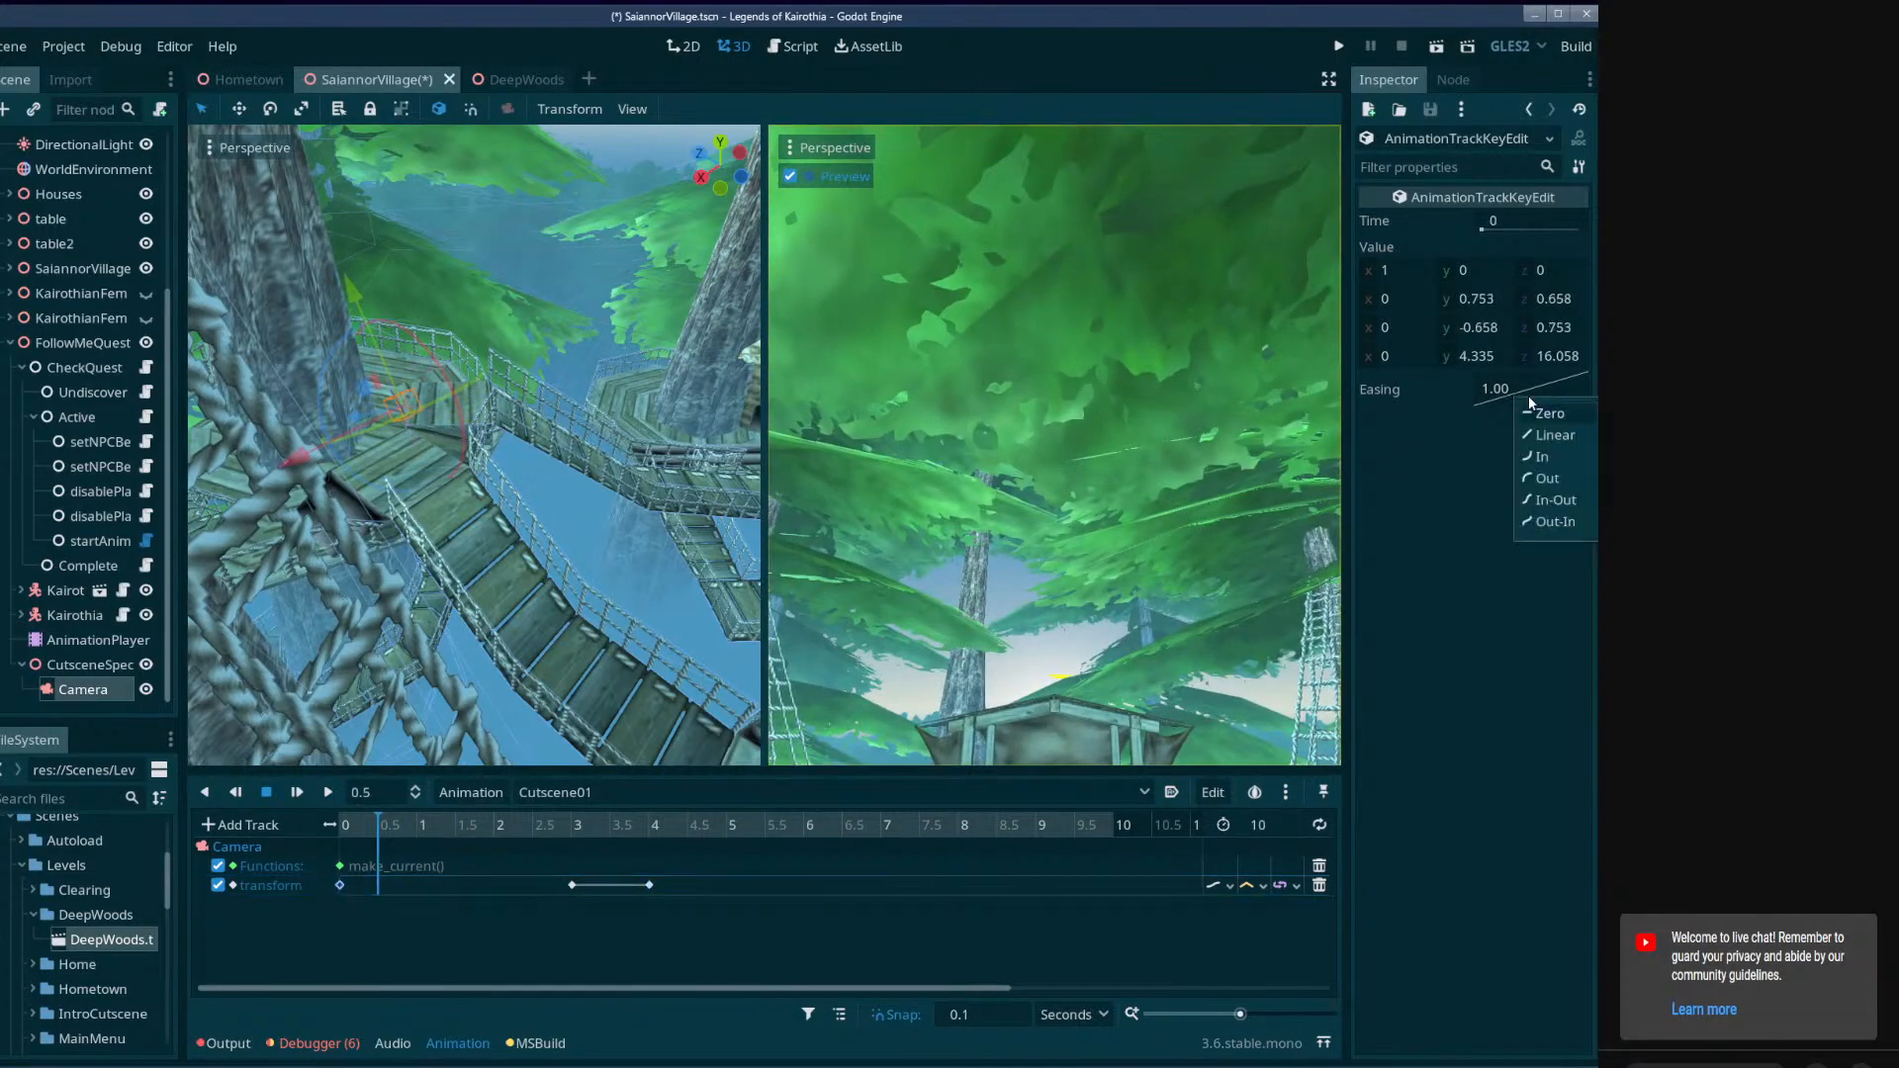
click(1543, 501)
drag(395, 832, 601, 863)
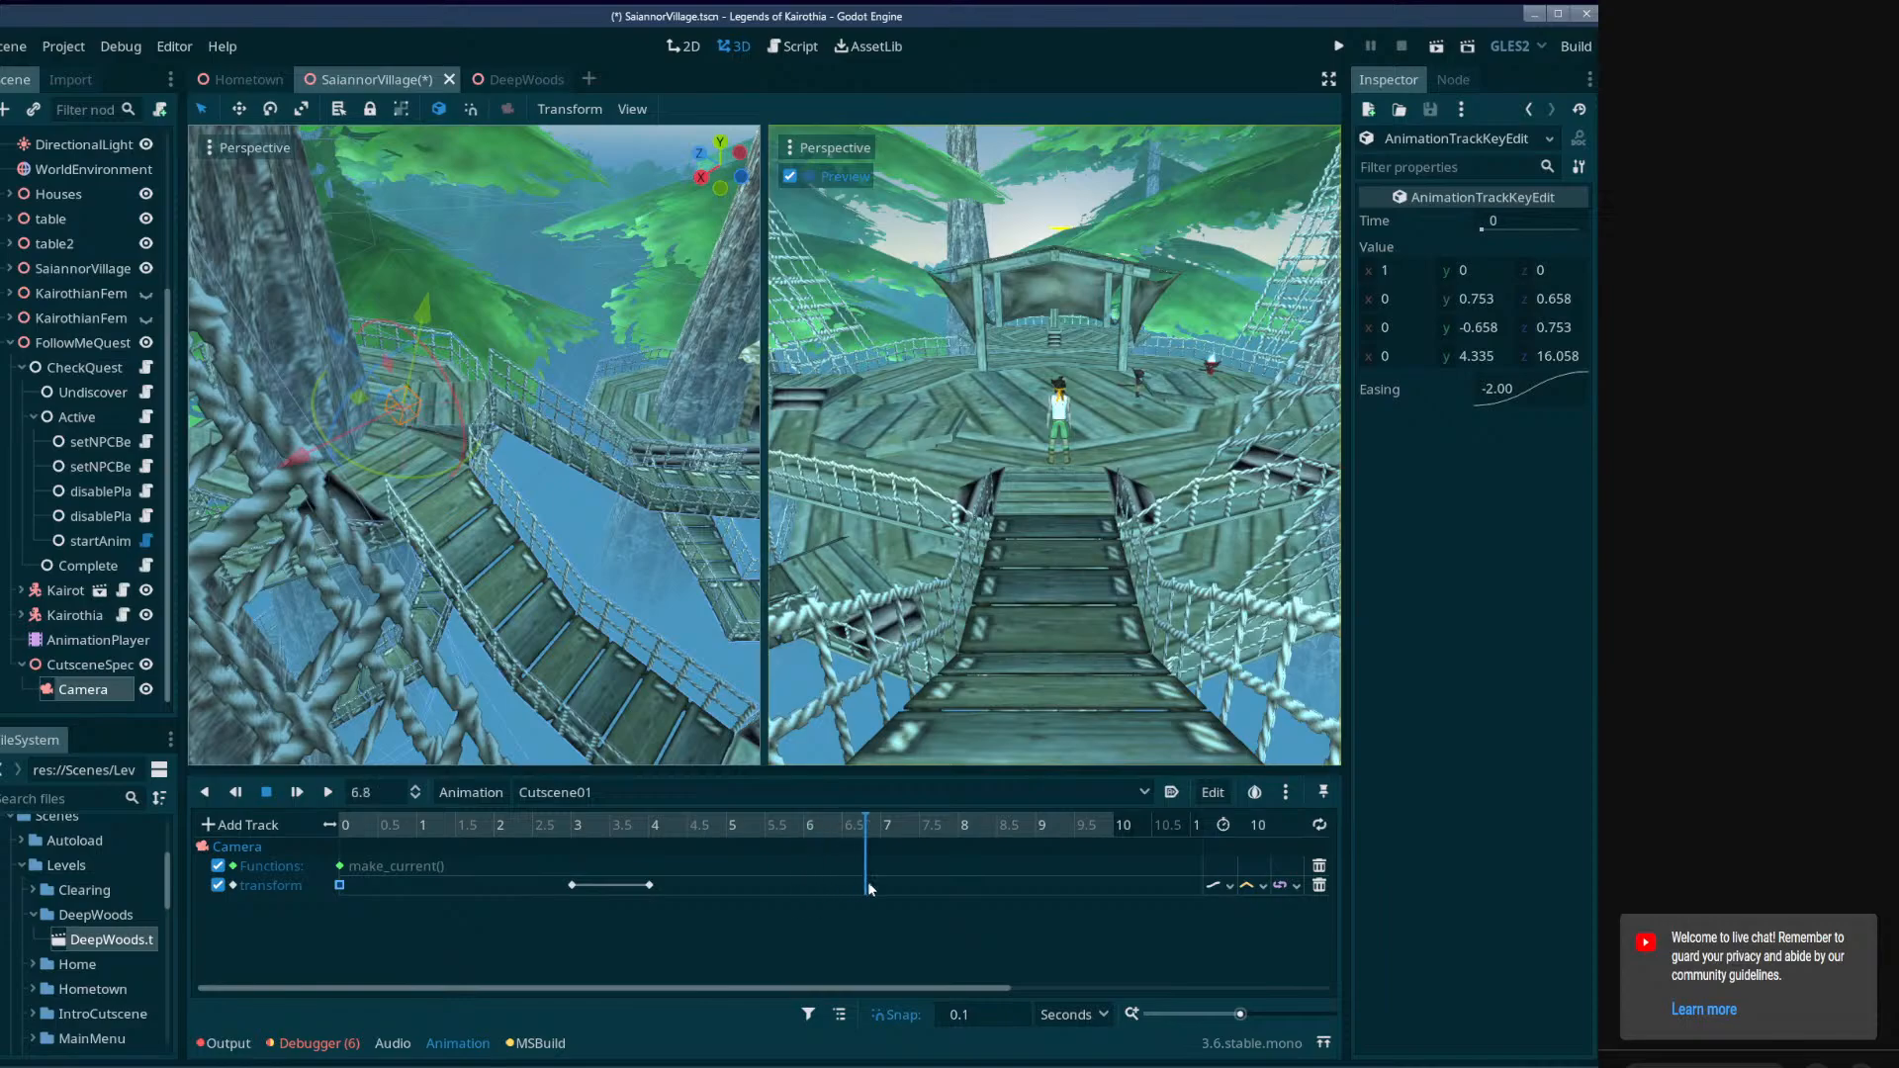
At 8 seconds, turn off local-space transforms and move the Camera across the bridge onto the main platform, about -8.7 in Z.
drag(1082, 896, 959, 888)
drag(453, 823, 637, 886)
drag(813, 920, 957, 904)
right_drag(436, 604, 633, 693)
click(437, 113)
middle_drag(494, 326, 664, 501)
scroll(665, 501, up, 4)
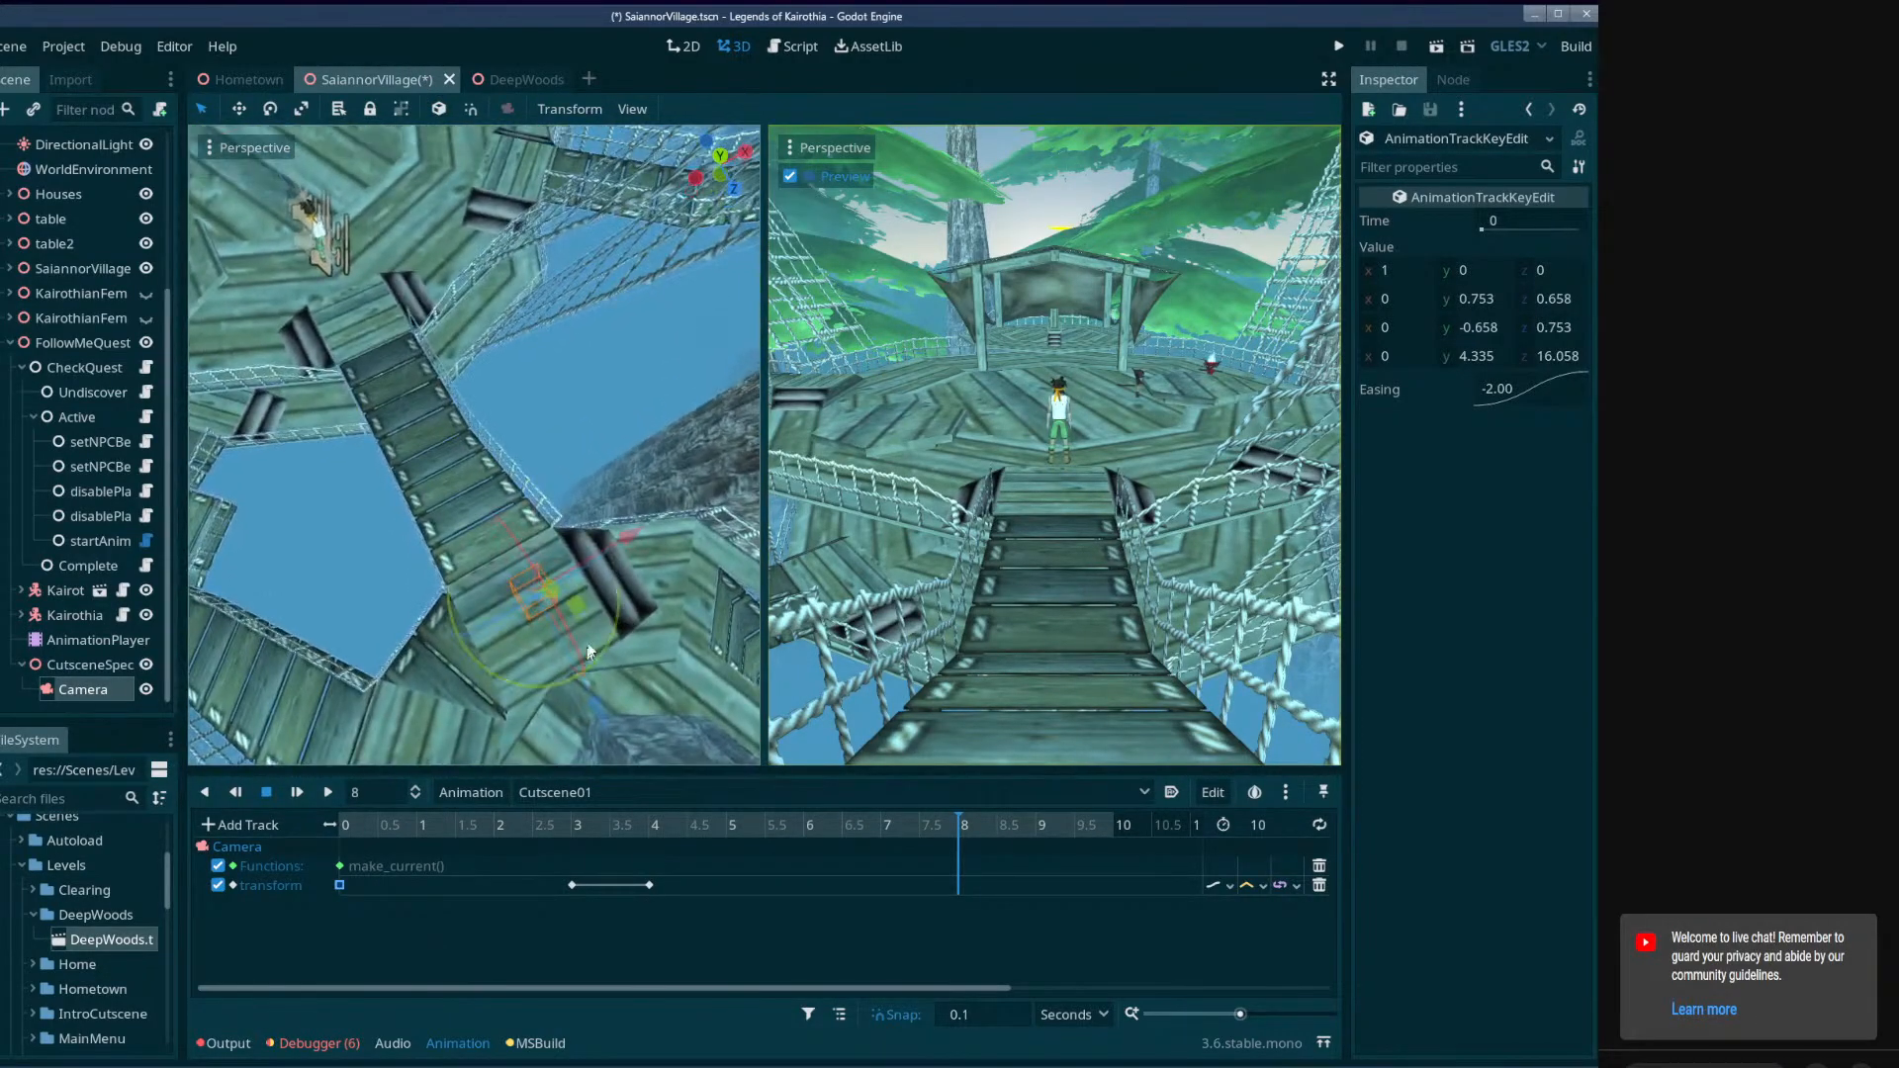
drag(577, 606, 396, 183)
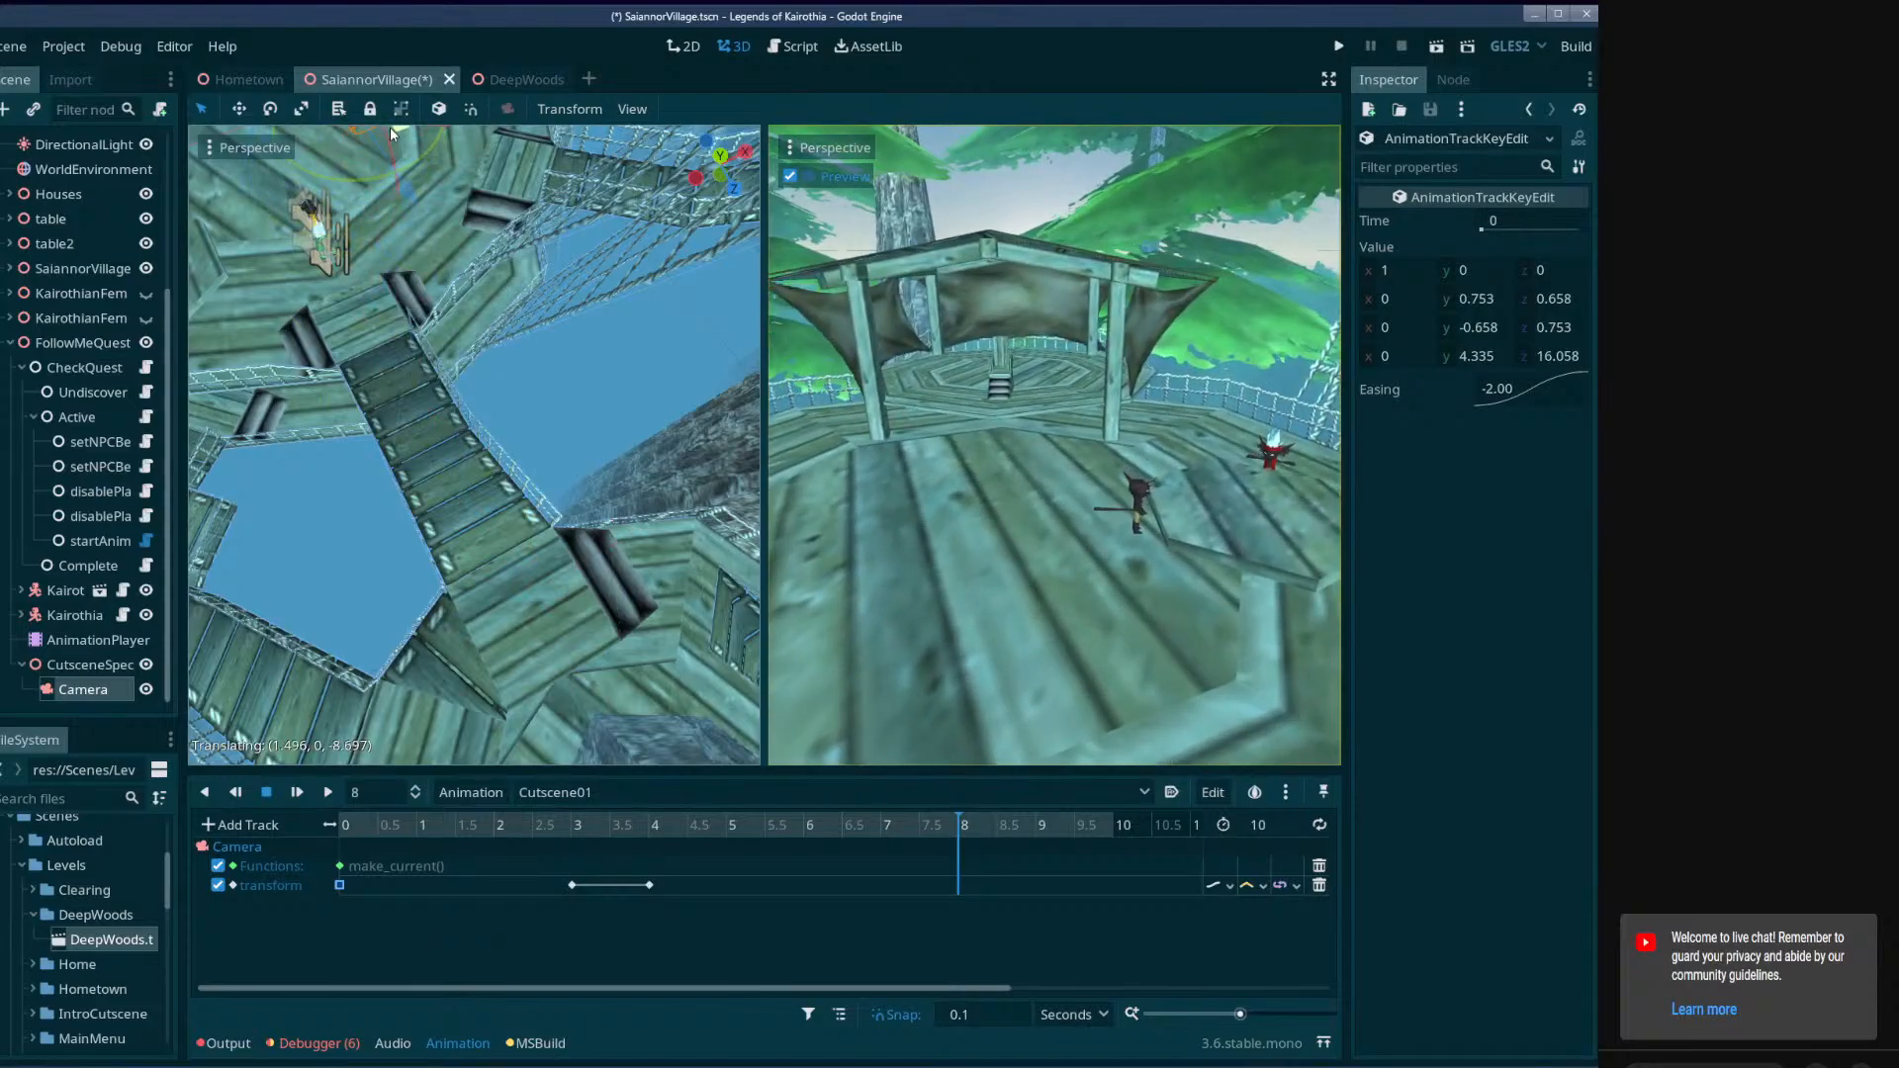
Lower the Camera onto the main platform and turn it so it faces the player and the NPCs.
mouse_move(544, 463)
right_down()
mouse_move(524, 401)
mouse_move(553, 479)
mouse_move(549, 464)
right_up()
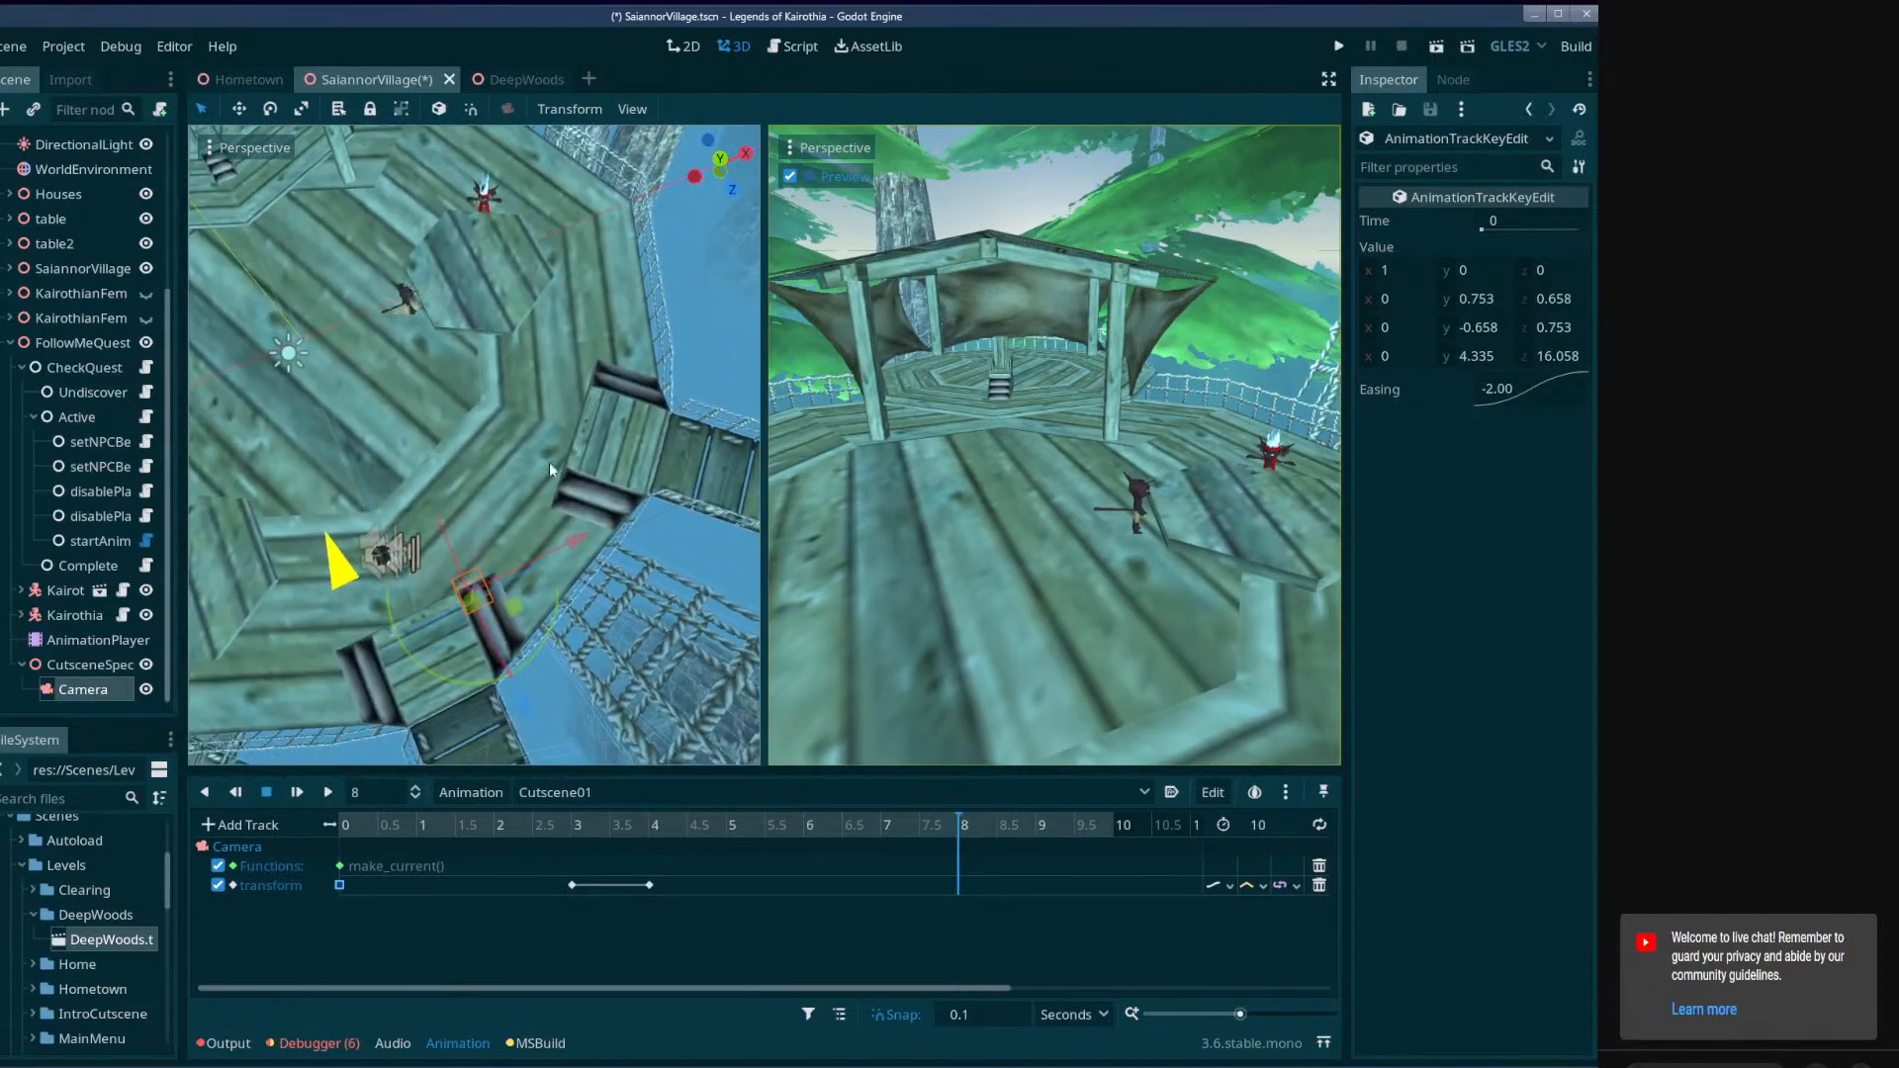
drag(517, 601, 484, 555)
right_drag(484, 556, 616, 399)
drag(591, 410, 594, 509)
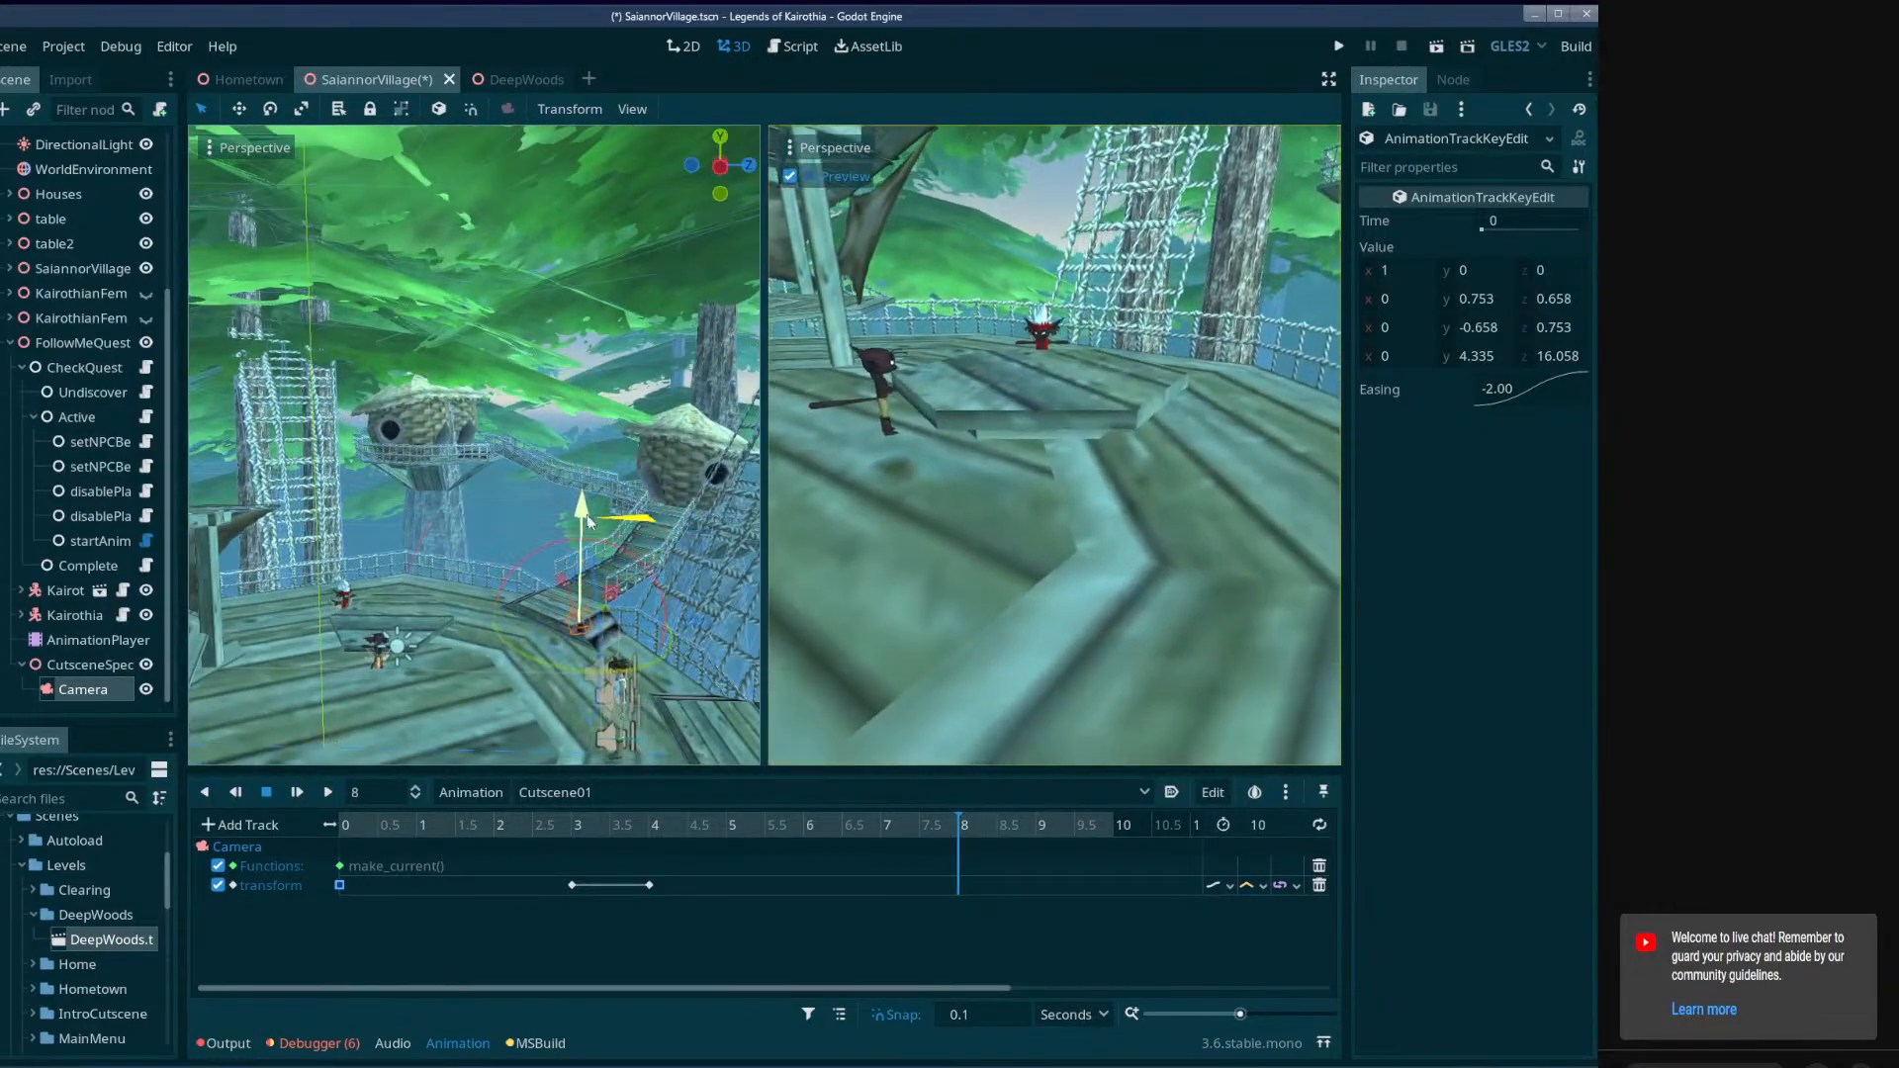
drag(697, 633, 741, 633)
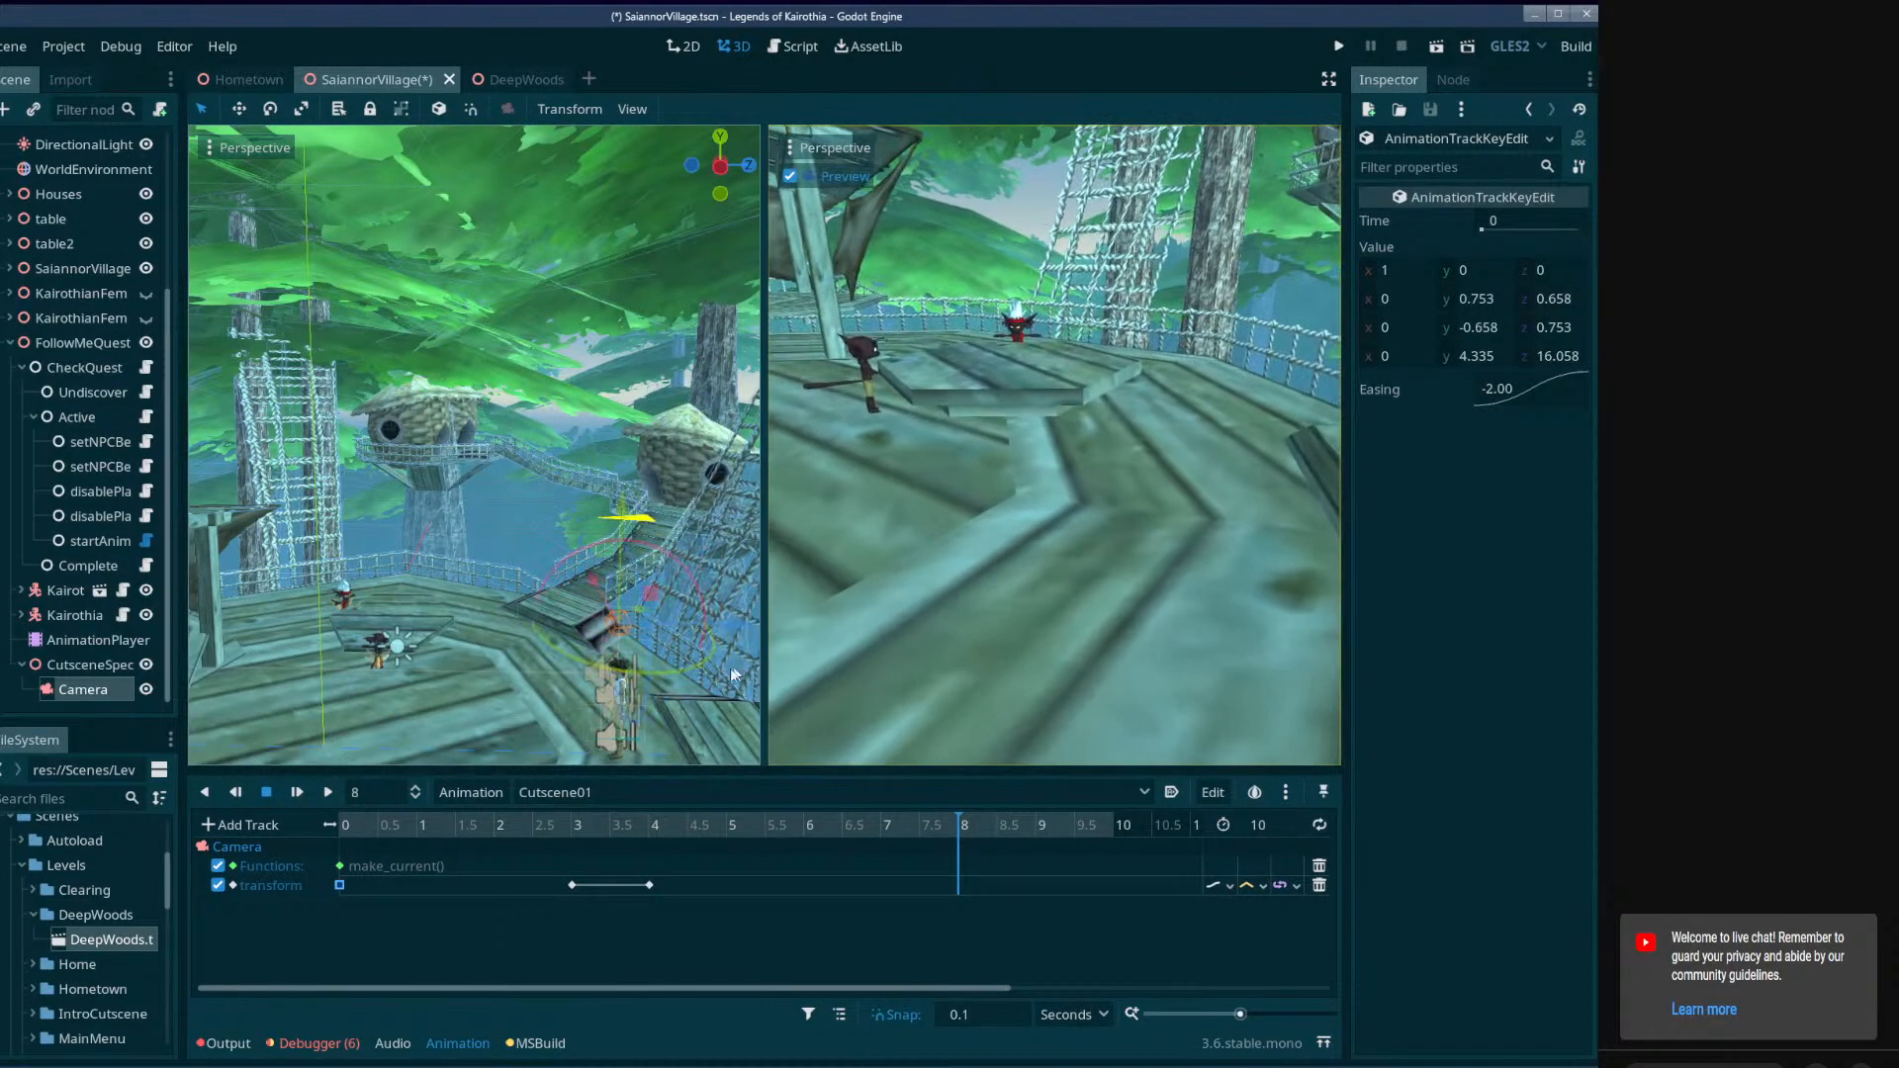
mouse_move(733, 667)
right_down()
mouse_move(593, 737)
mouse_move(731, 675)
right_up()
drag(561, 577, 644, 749)
mouse_move(642, 633)
right_down()
mouse_move(627, 634)
mouse_move(643, 634)
right_up()
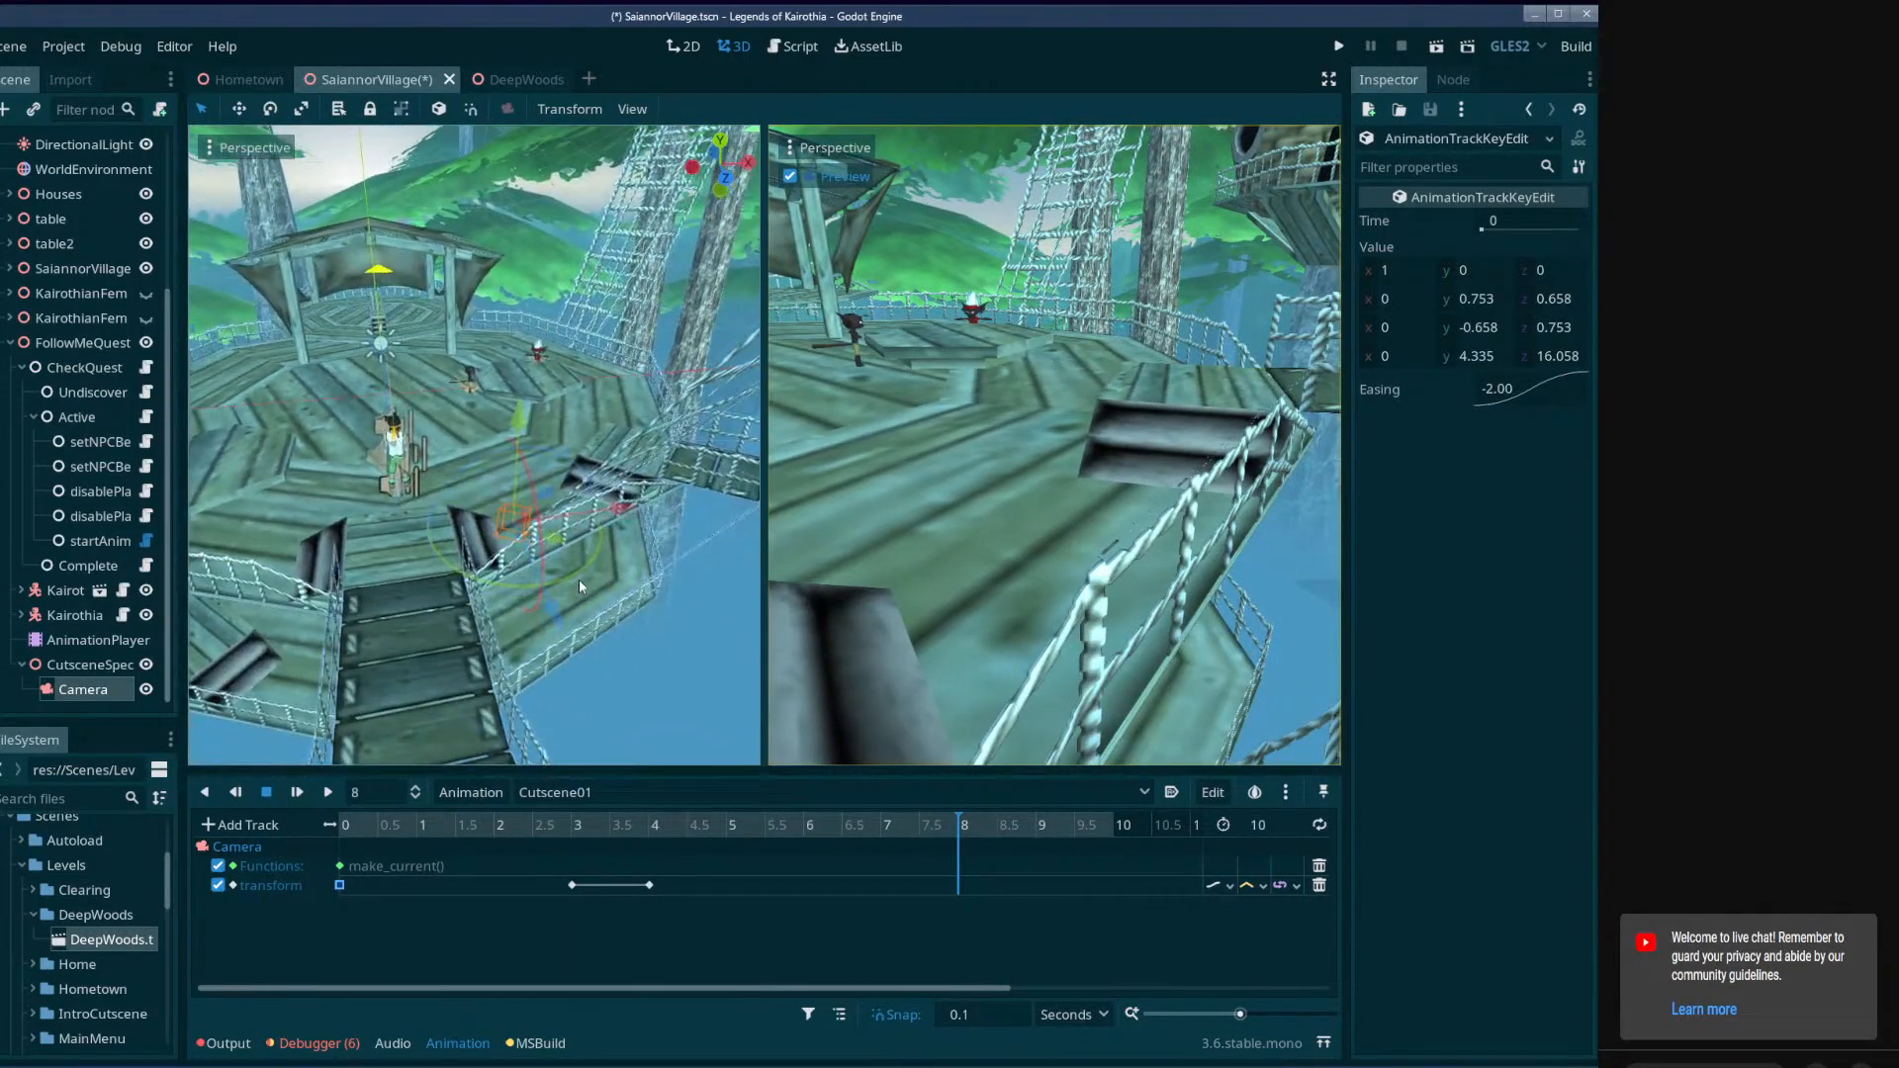
drag(579, 579, 613, 553)
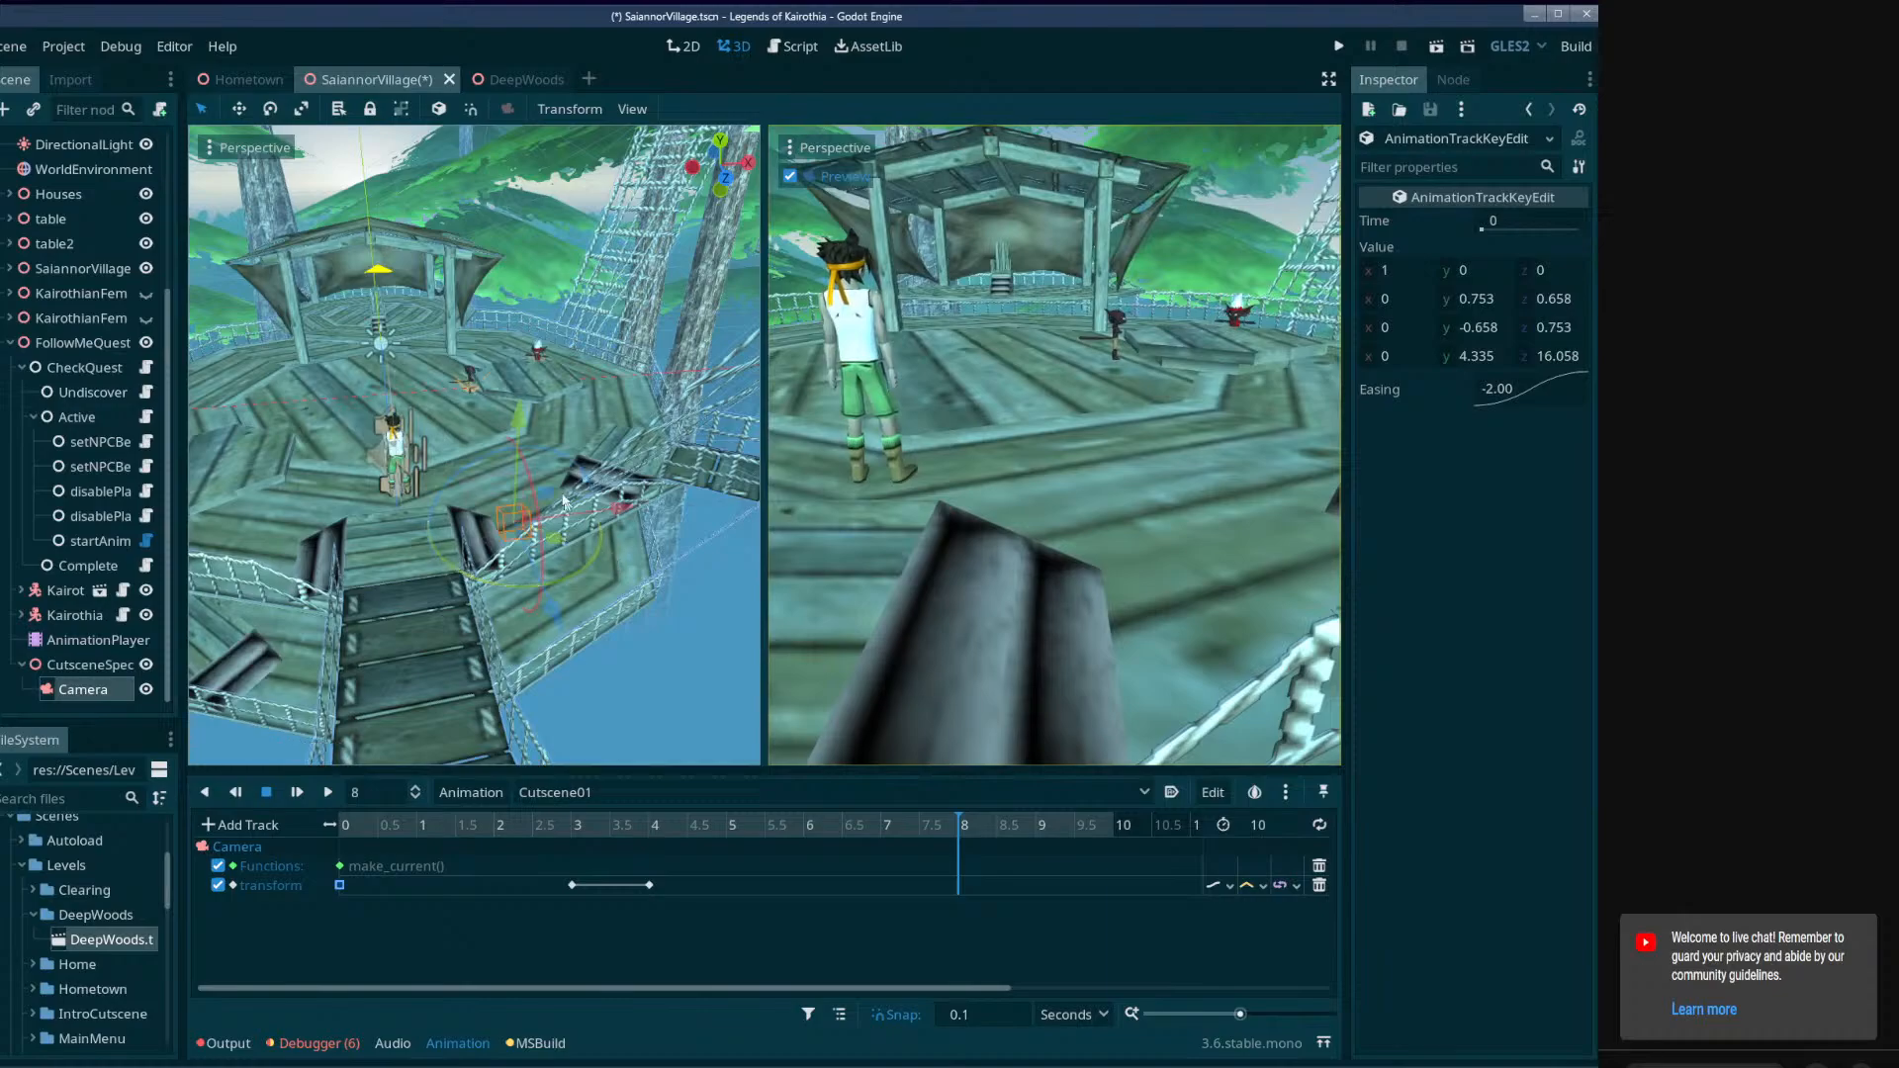
Turn on local-space transforms, tilt the Camera up and move it past the player, close to the two NPCs.
click(438, 109)
right_drag(455, 296, 539, 282)
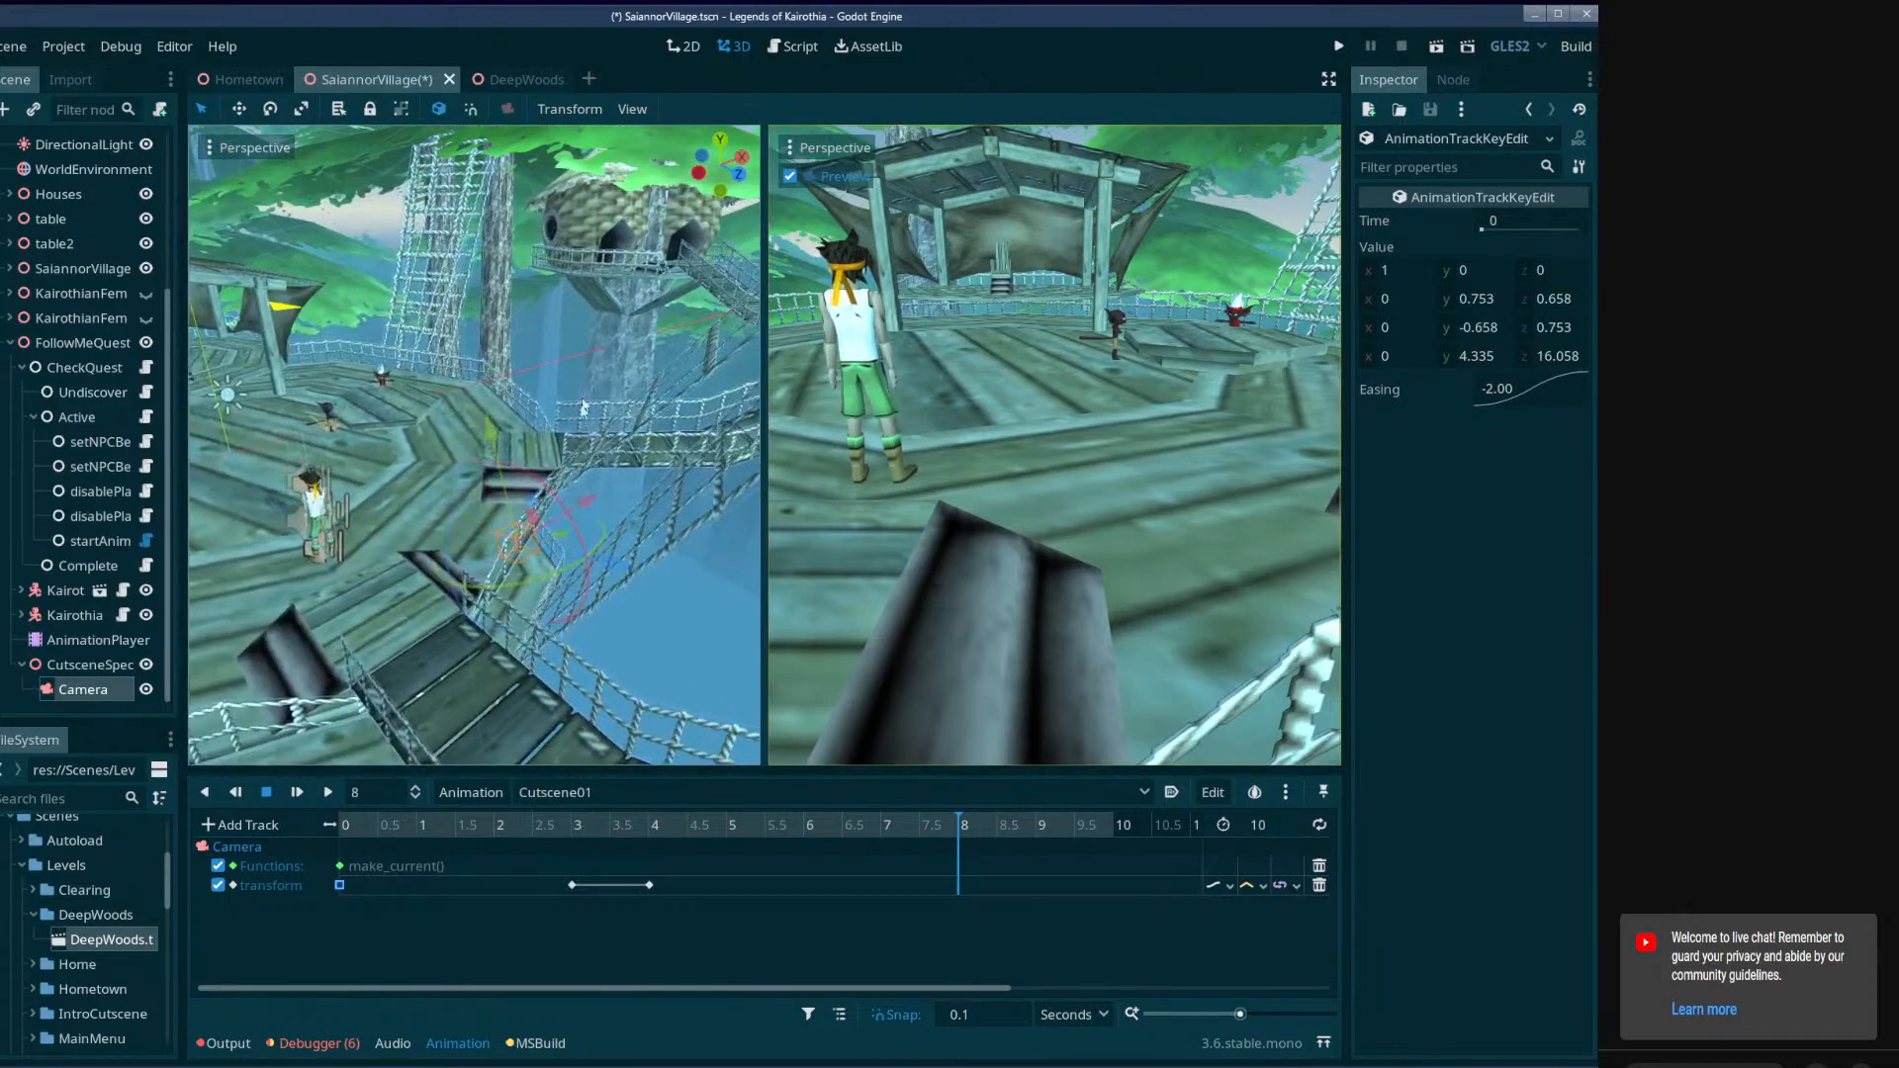
drag(551, 492, 565, 507)
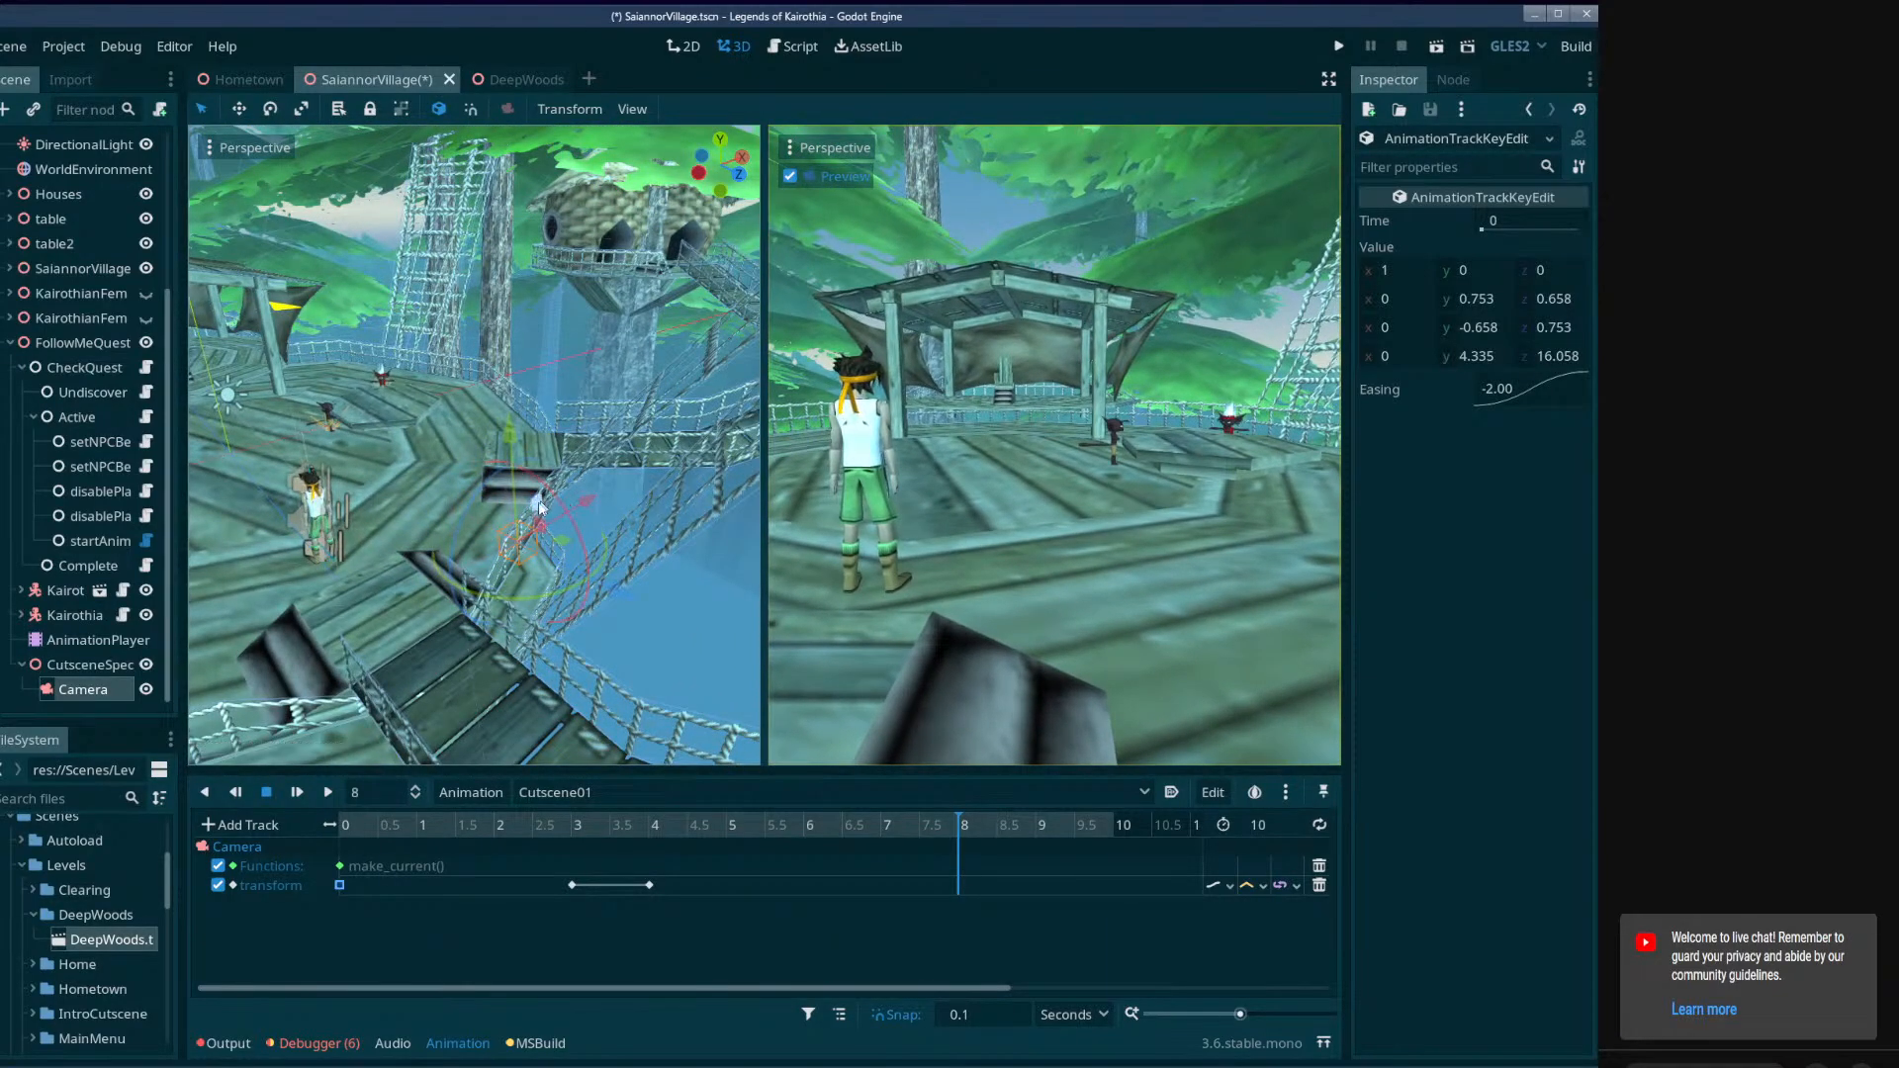
drag(763, 460, 1020, 554)
drag(690, 549, 593, 430)
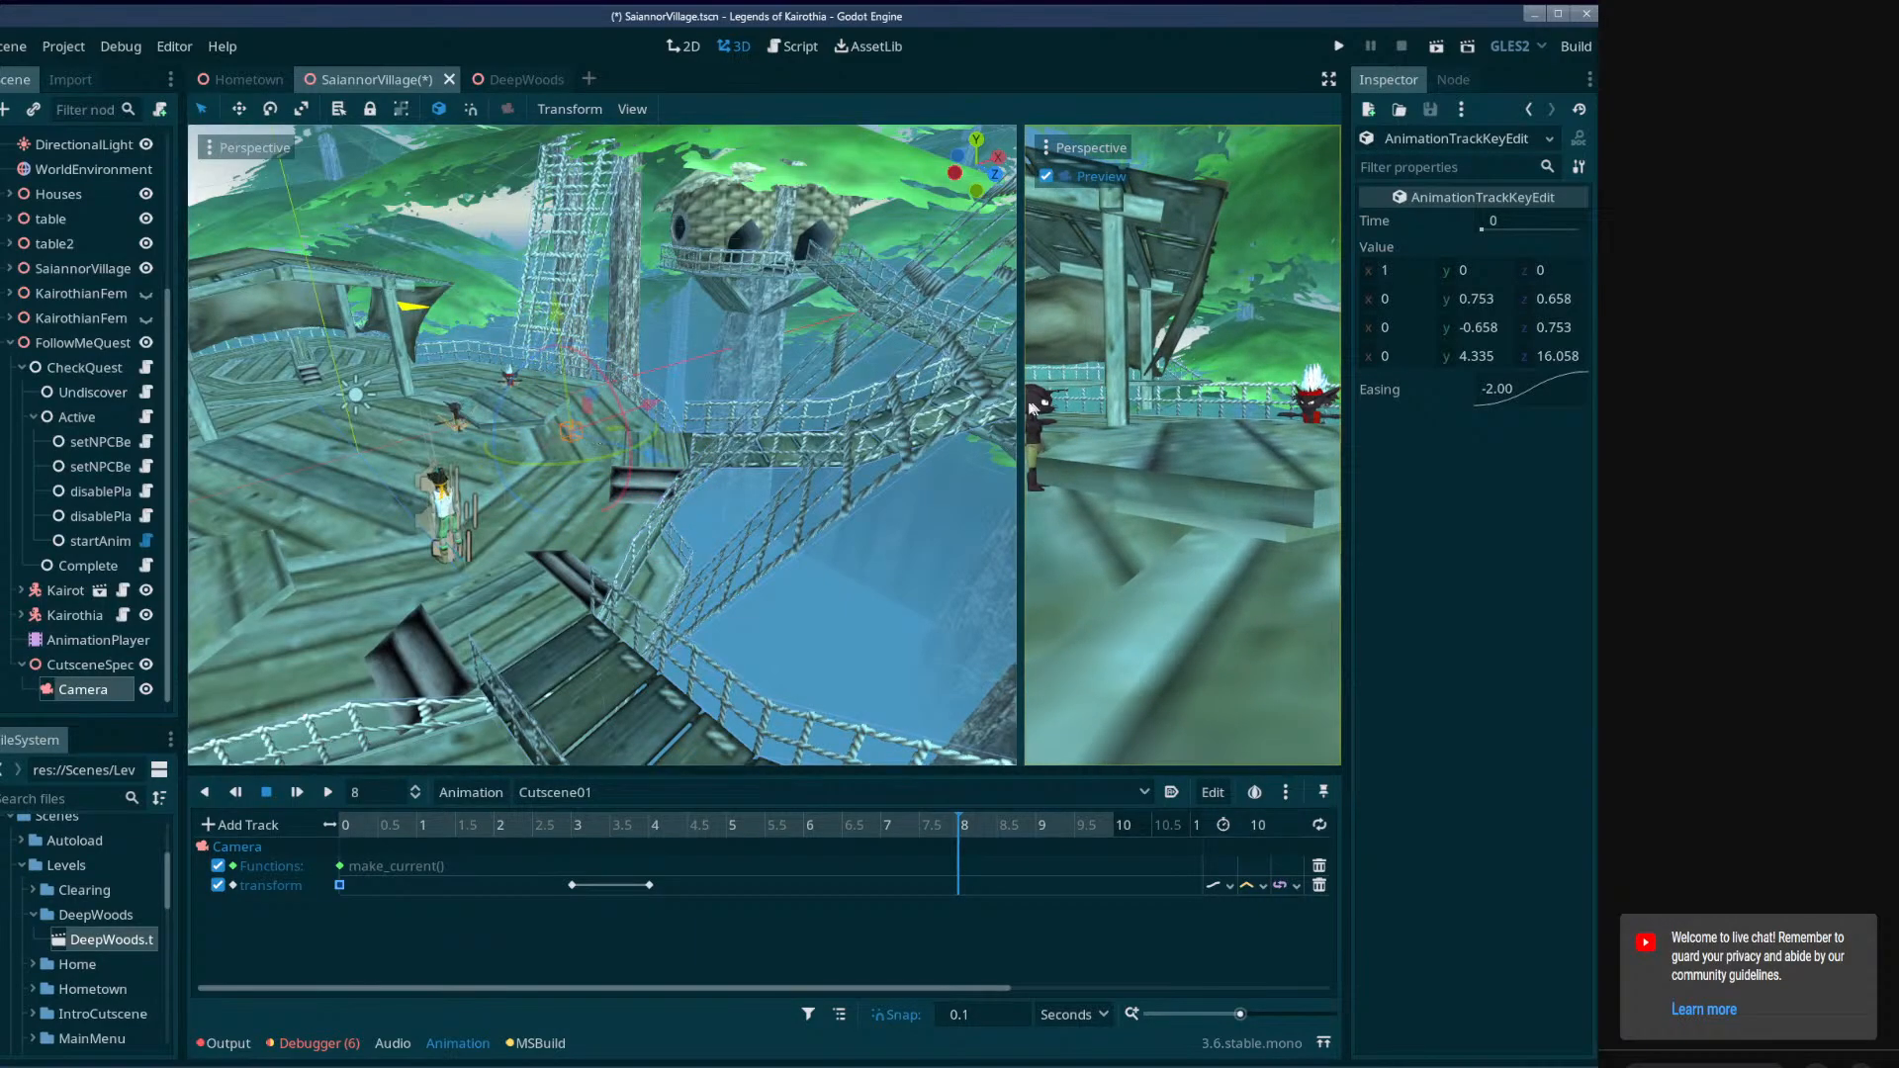
drag(1017, 406, 1056, 447)
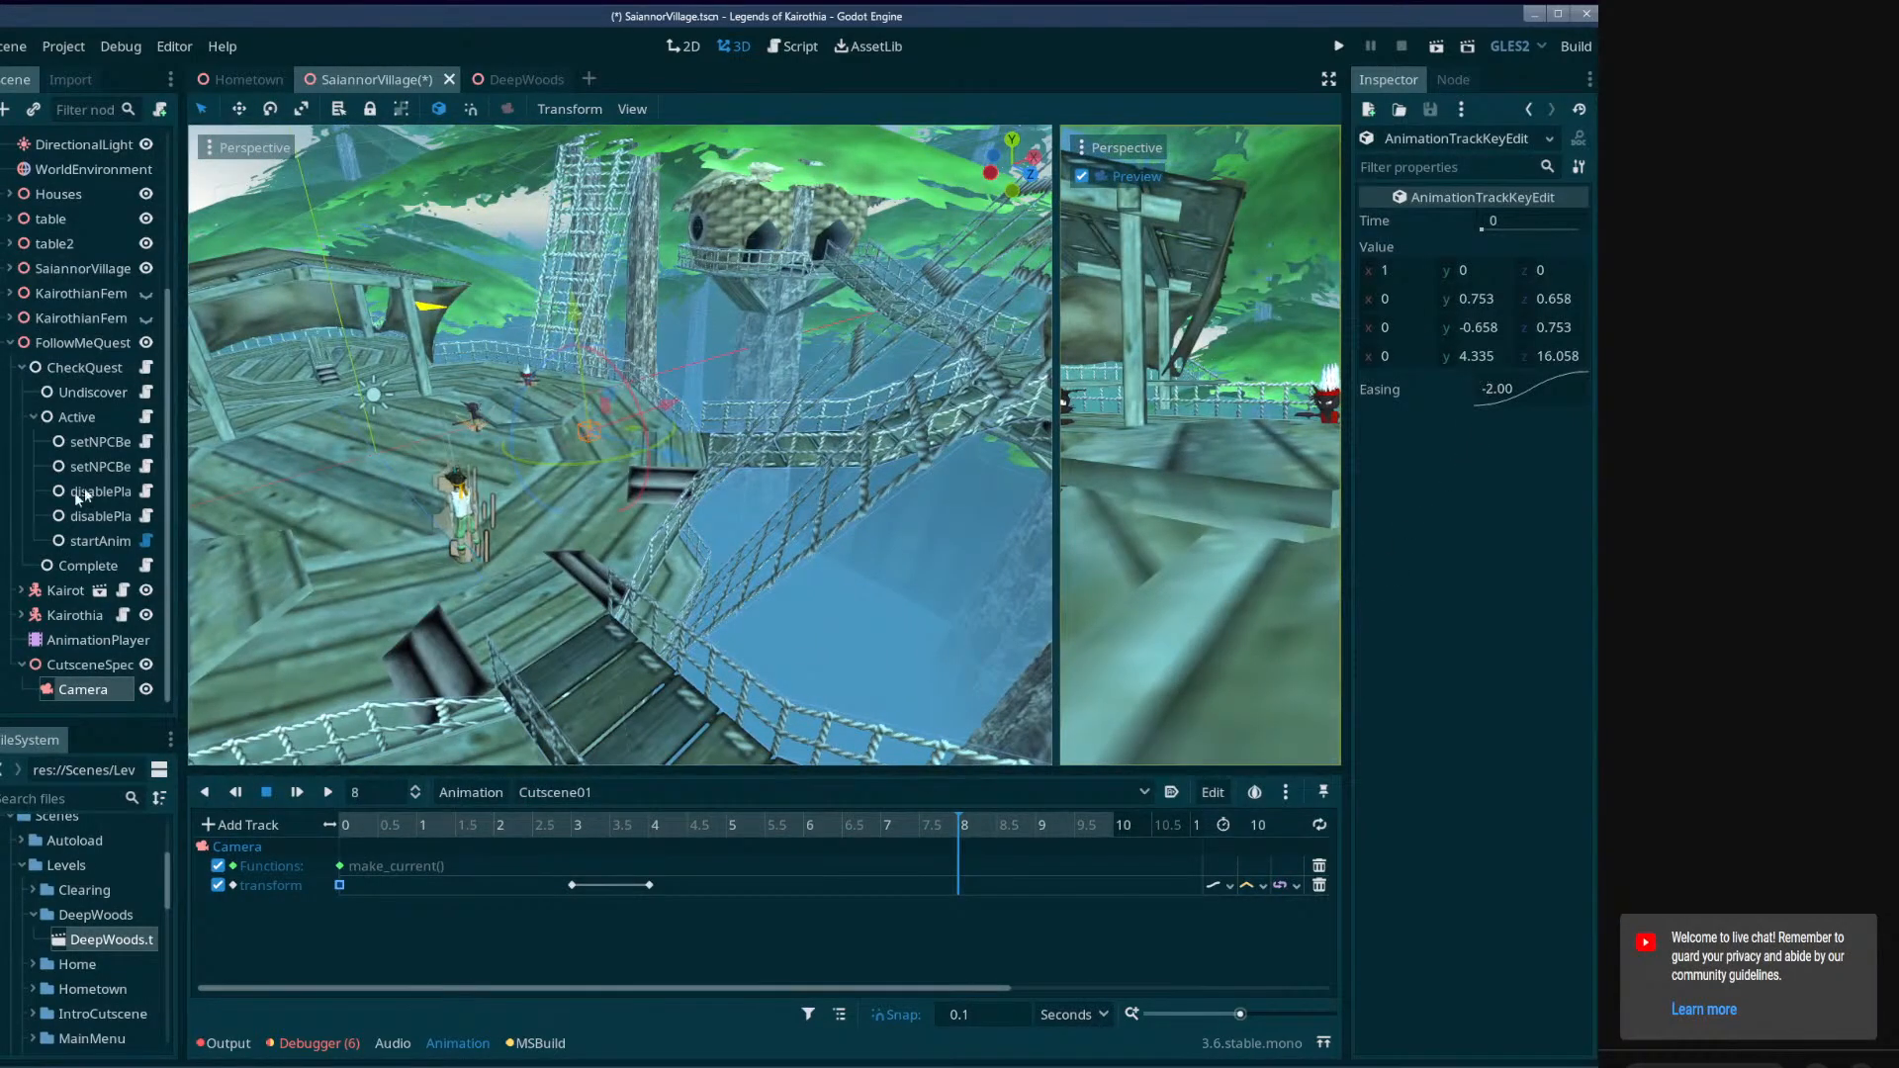
Key the Camera's transform at 8 seconds and play Cutscene01 from the start in an enlarged preview.
click(83, 690)
click(1579, 669)
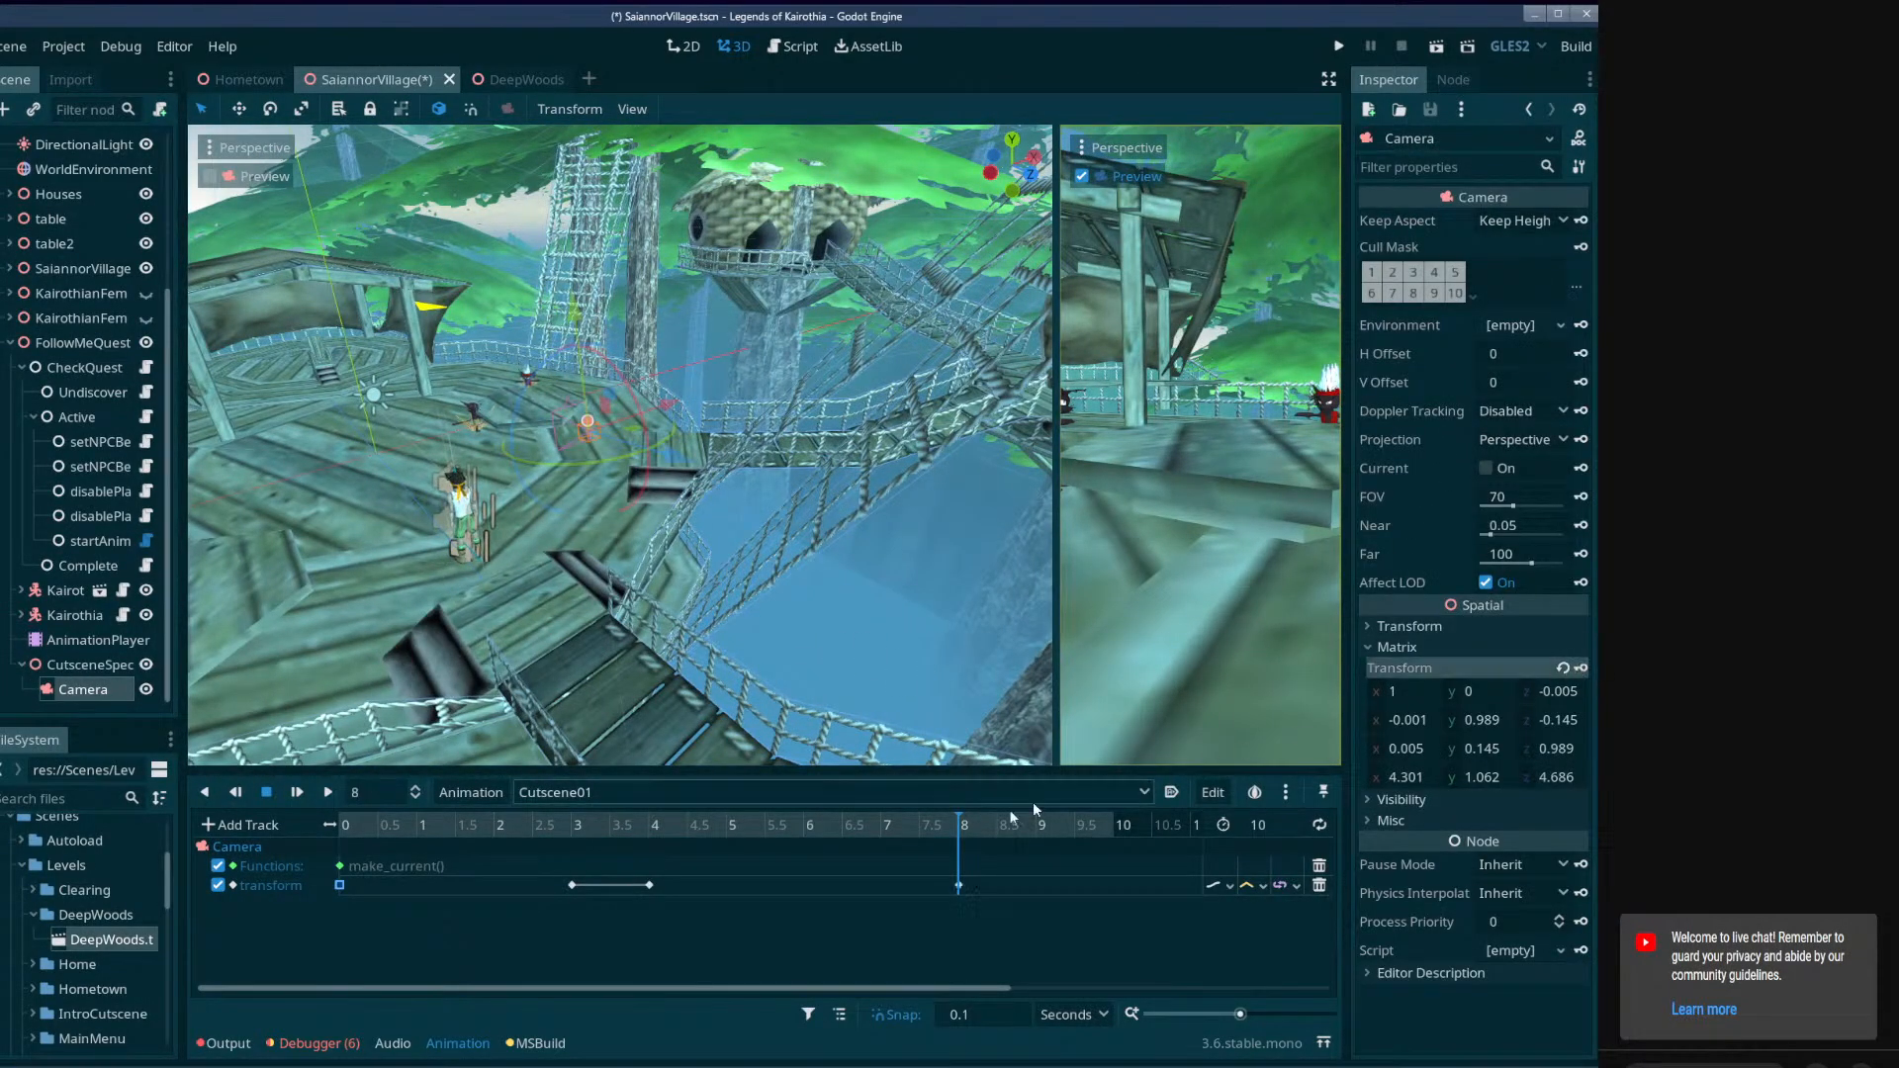
drag(955, 827, 335, 833)
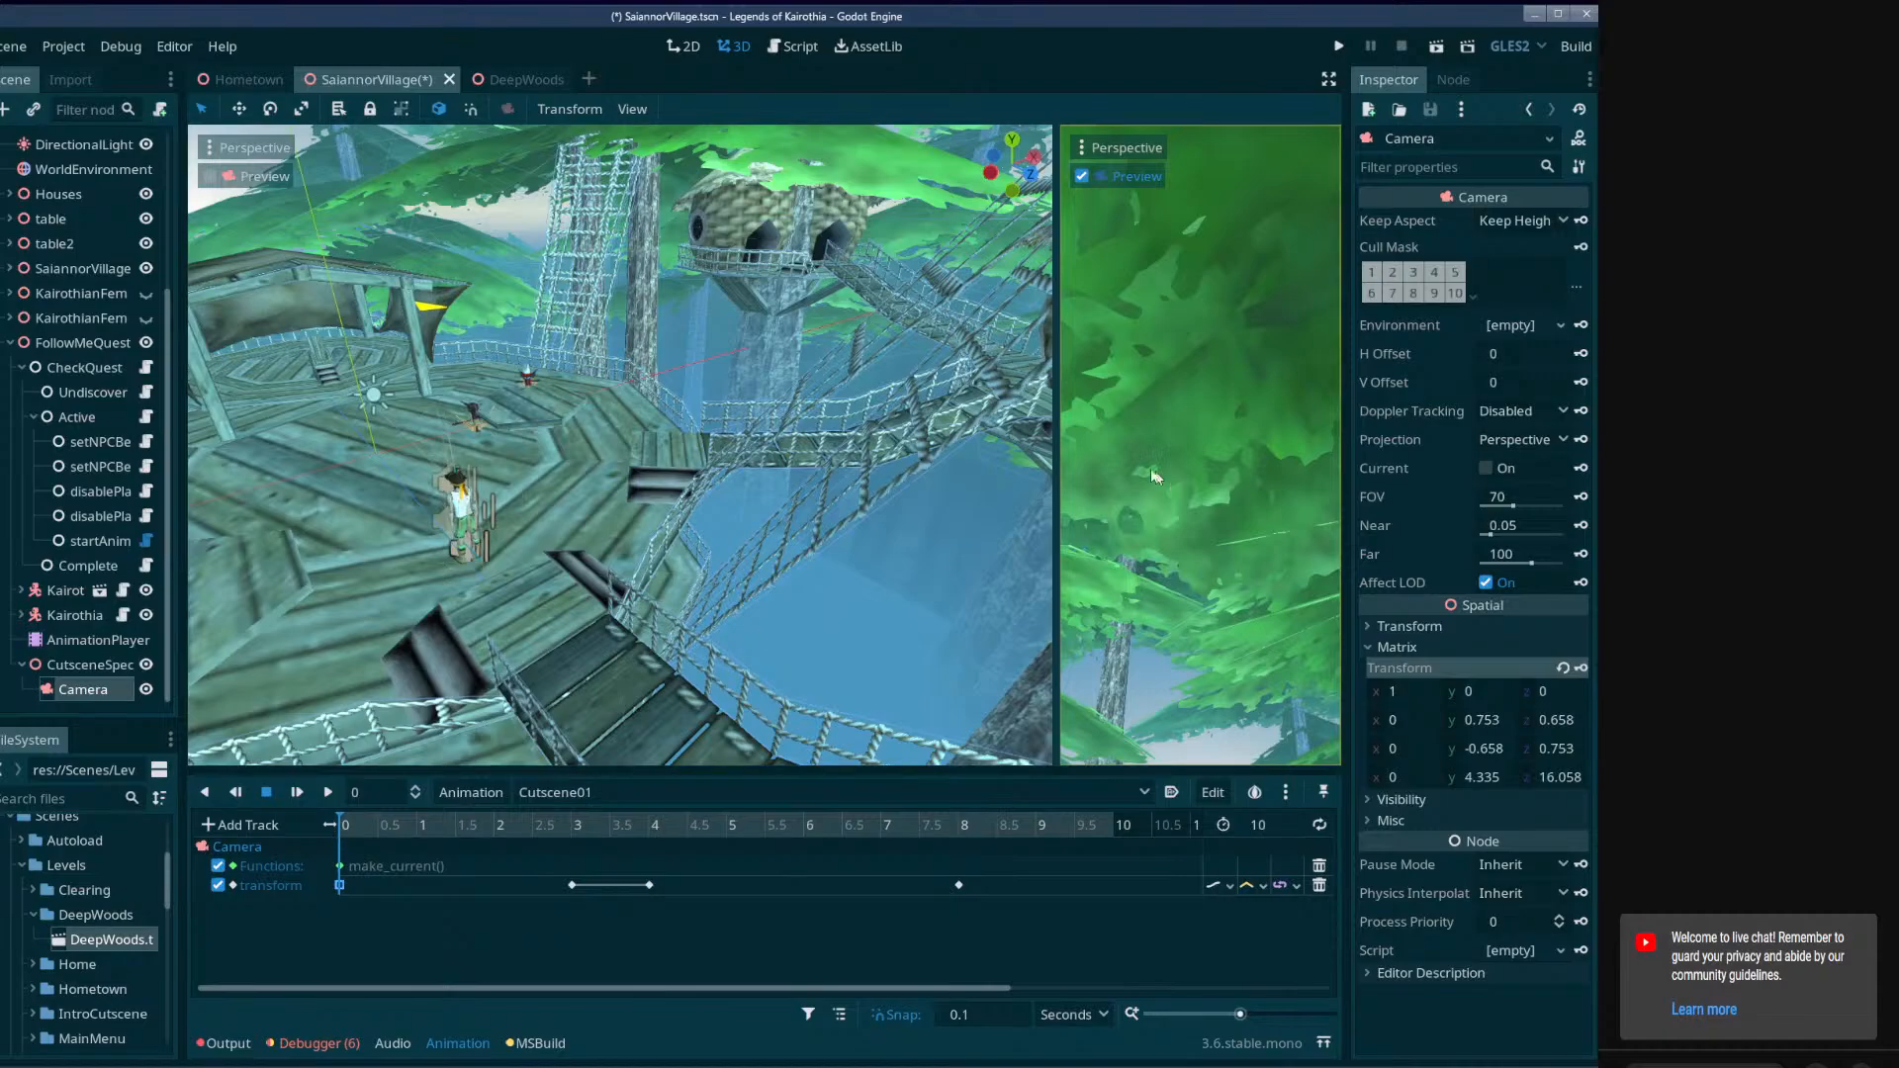
drag(1056, 450, 374, 525)
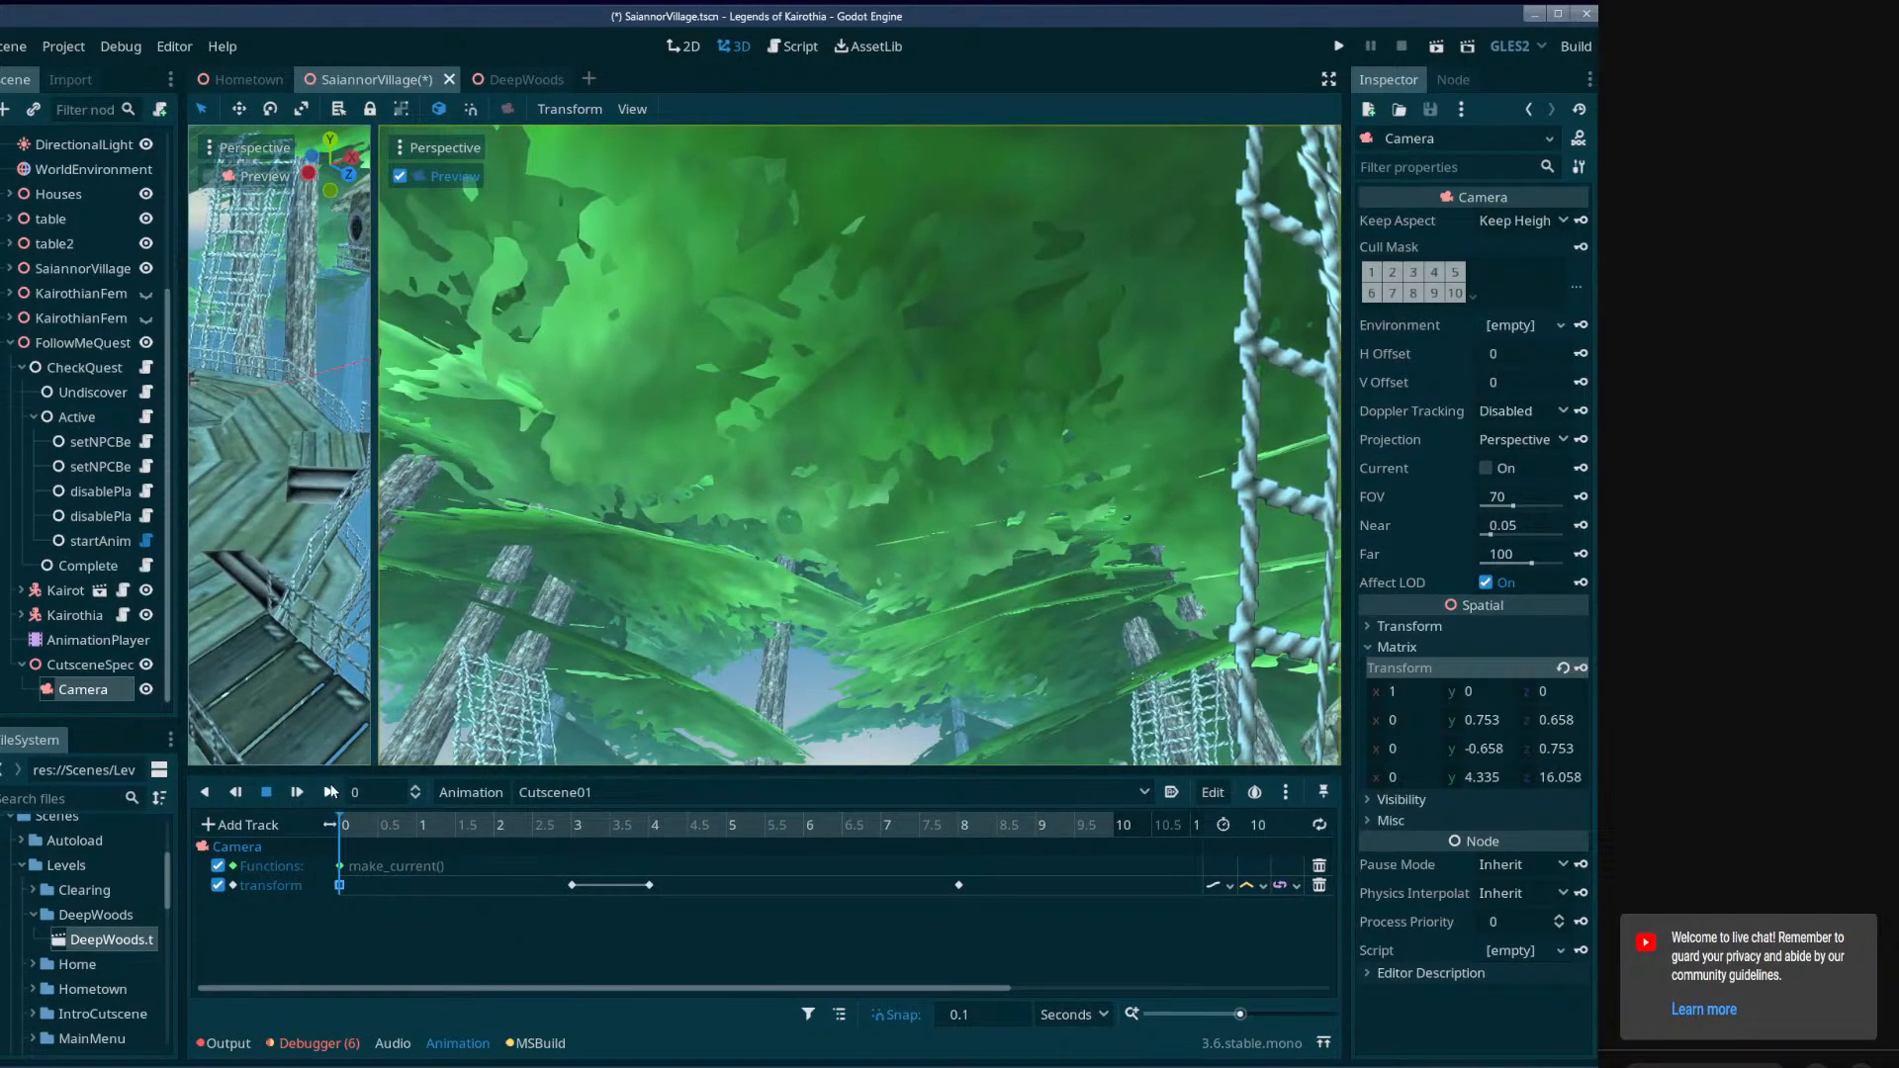
click(329, 793)
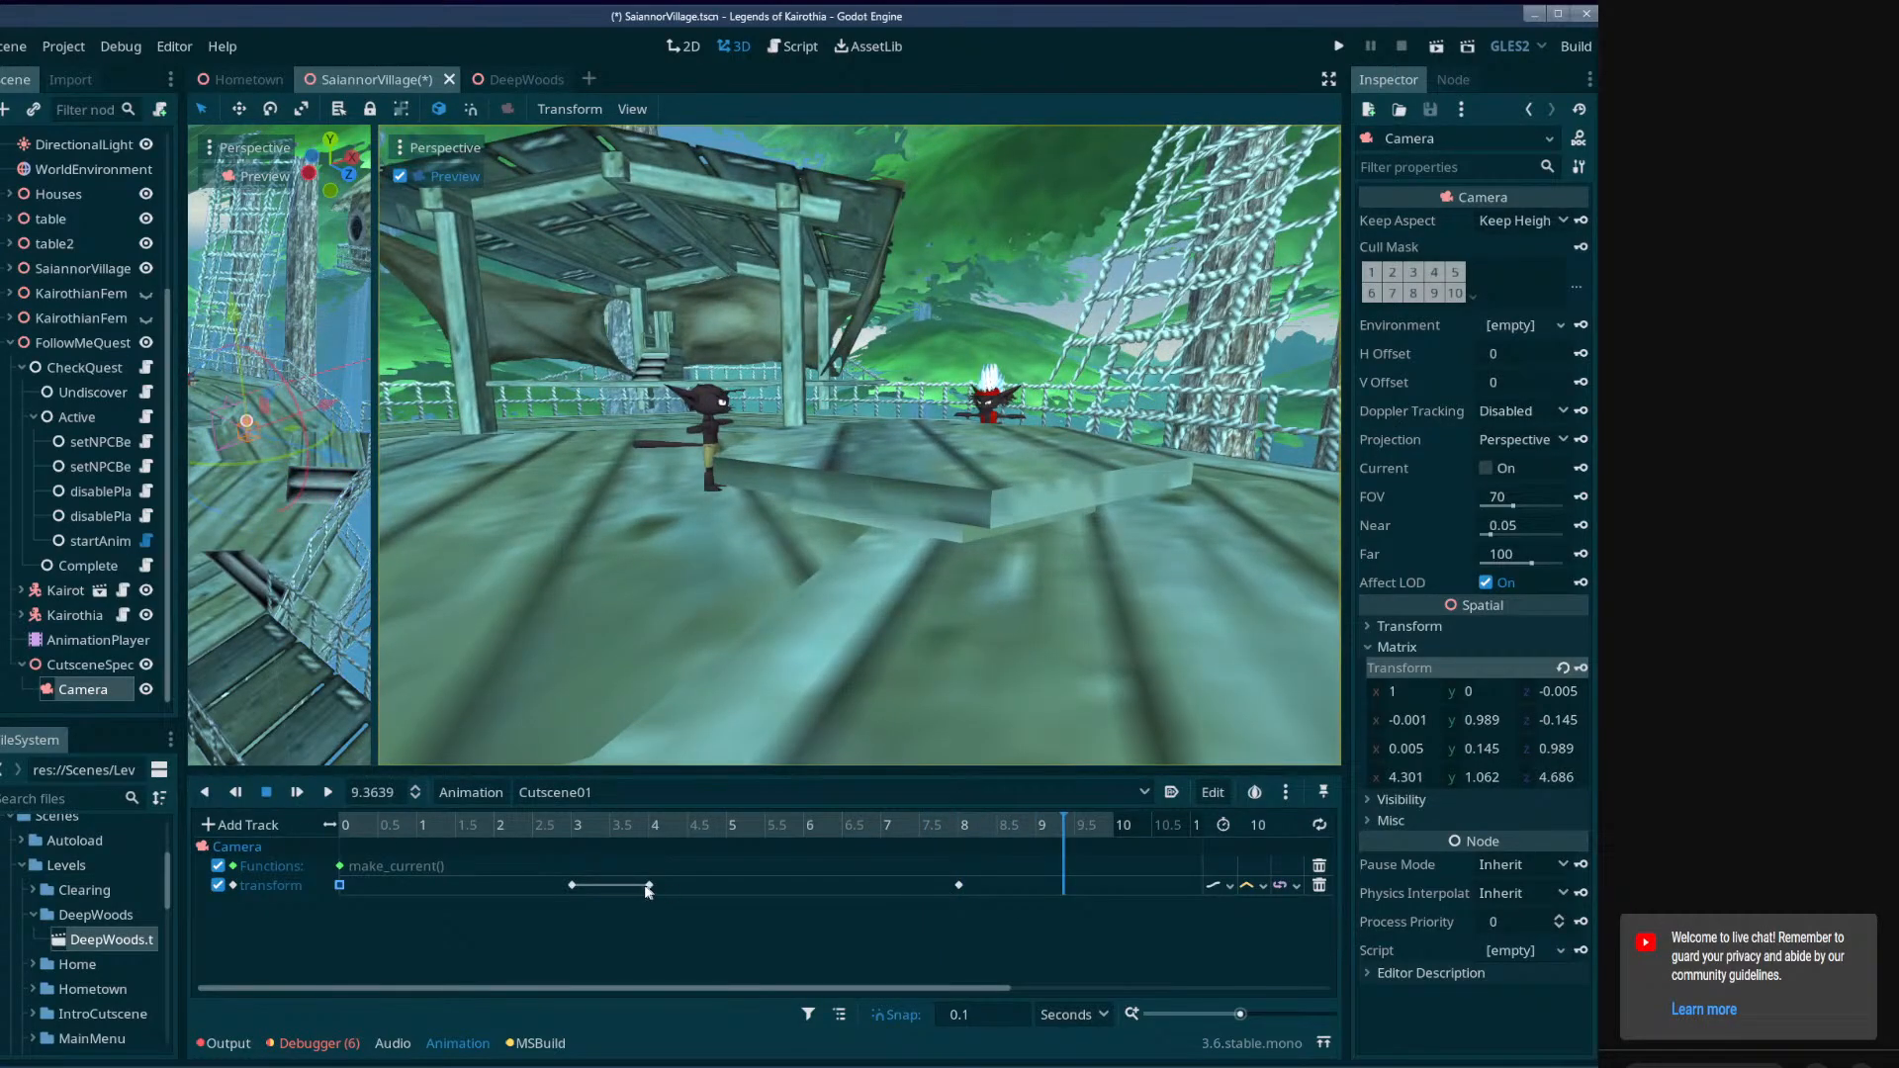
Set the easing of the Camera's 4-second transform key to In-Out with a value of -1.50.
click(649, 886)
right_click(1515, 384)
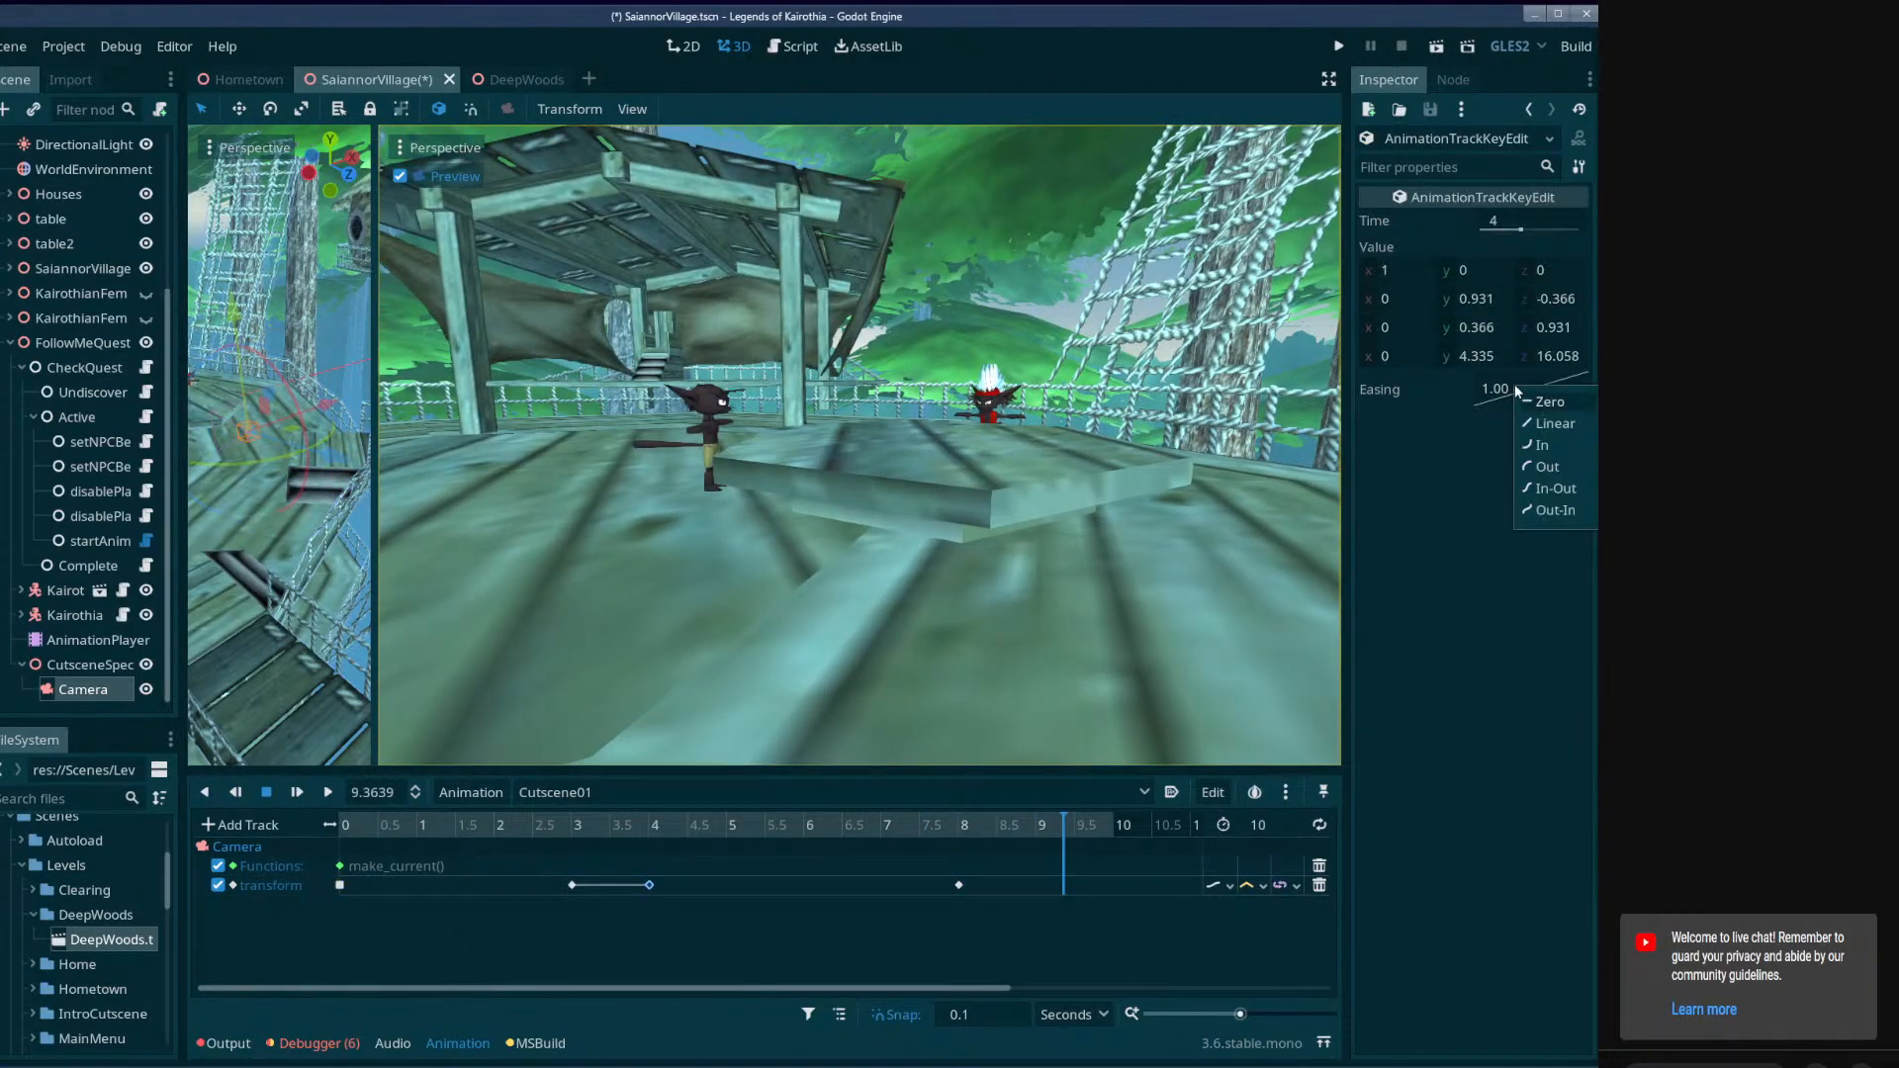
click(1552, 489)
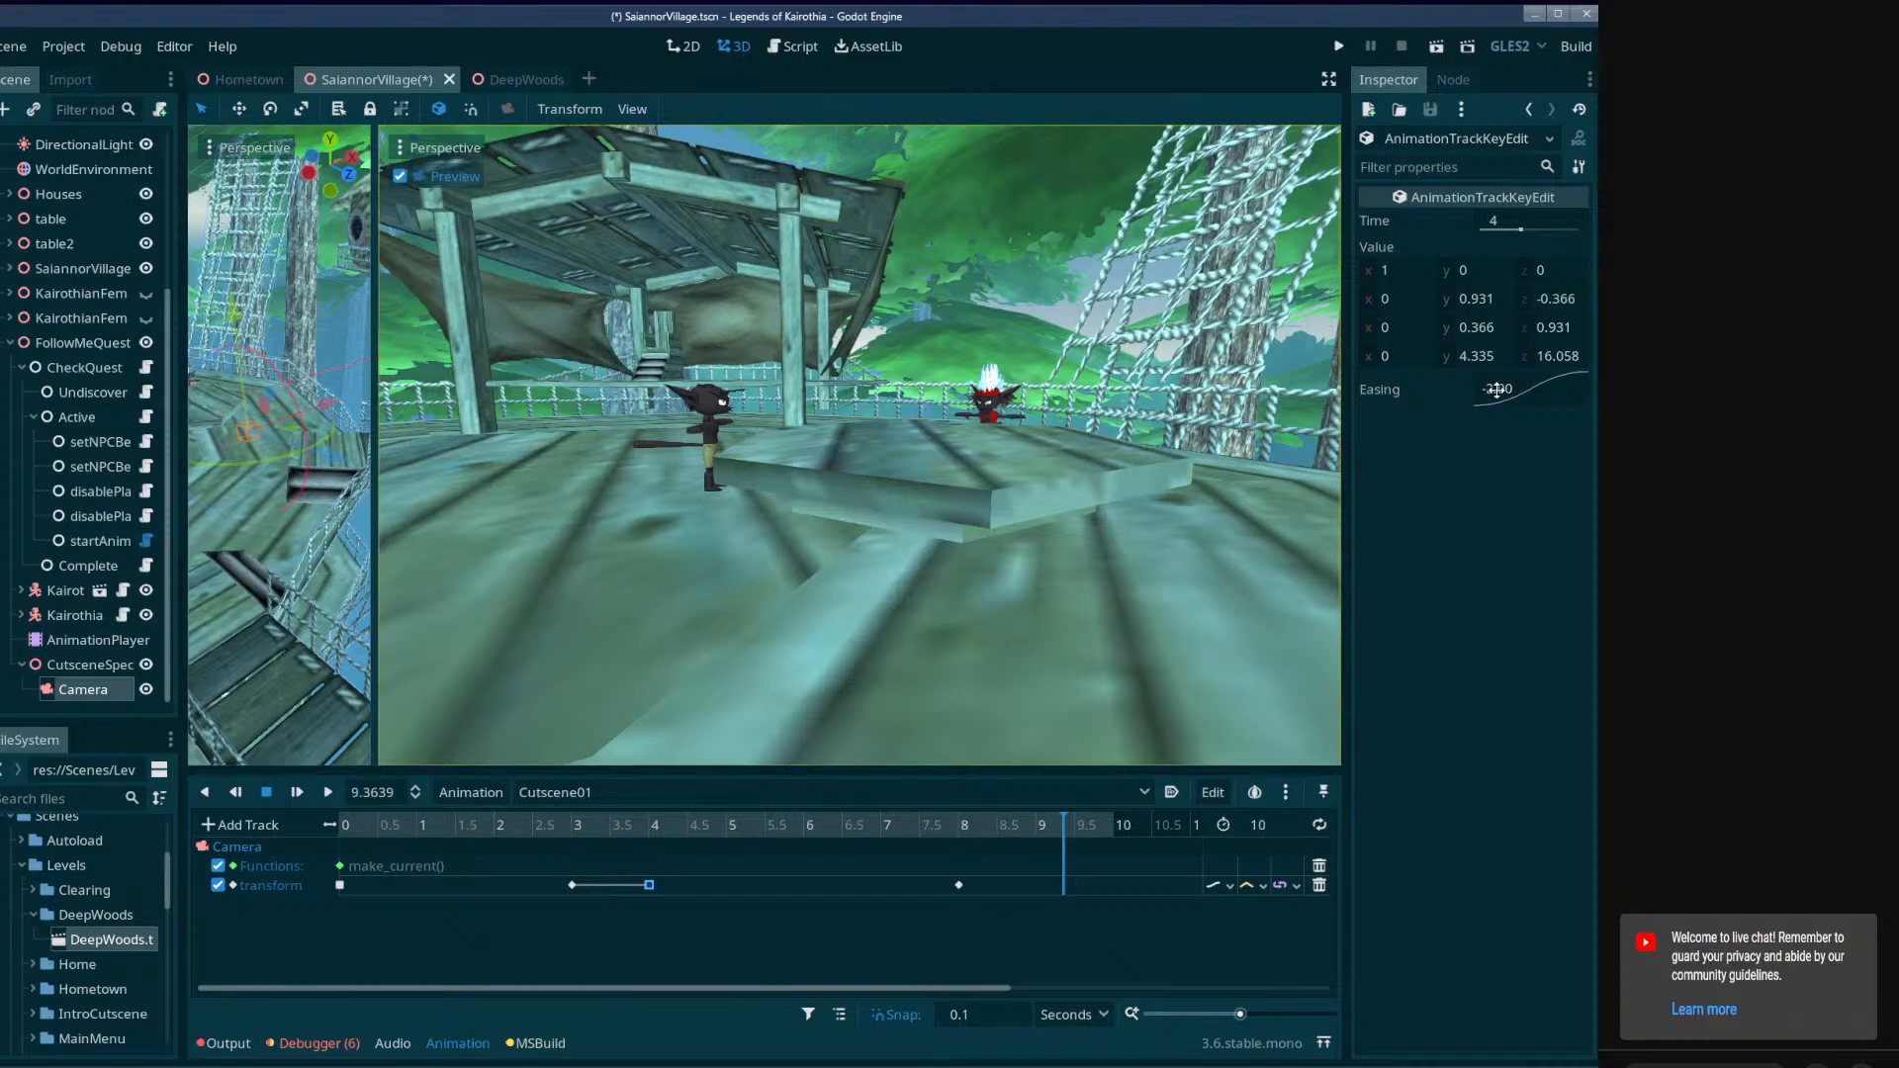
double_click(1497, 389)
key(Return)
Play and scrub Cutscene01 between about 4 and 8 seconds to check how the Camera eases into its move.
click(649, 837)
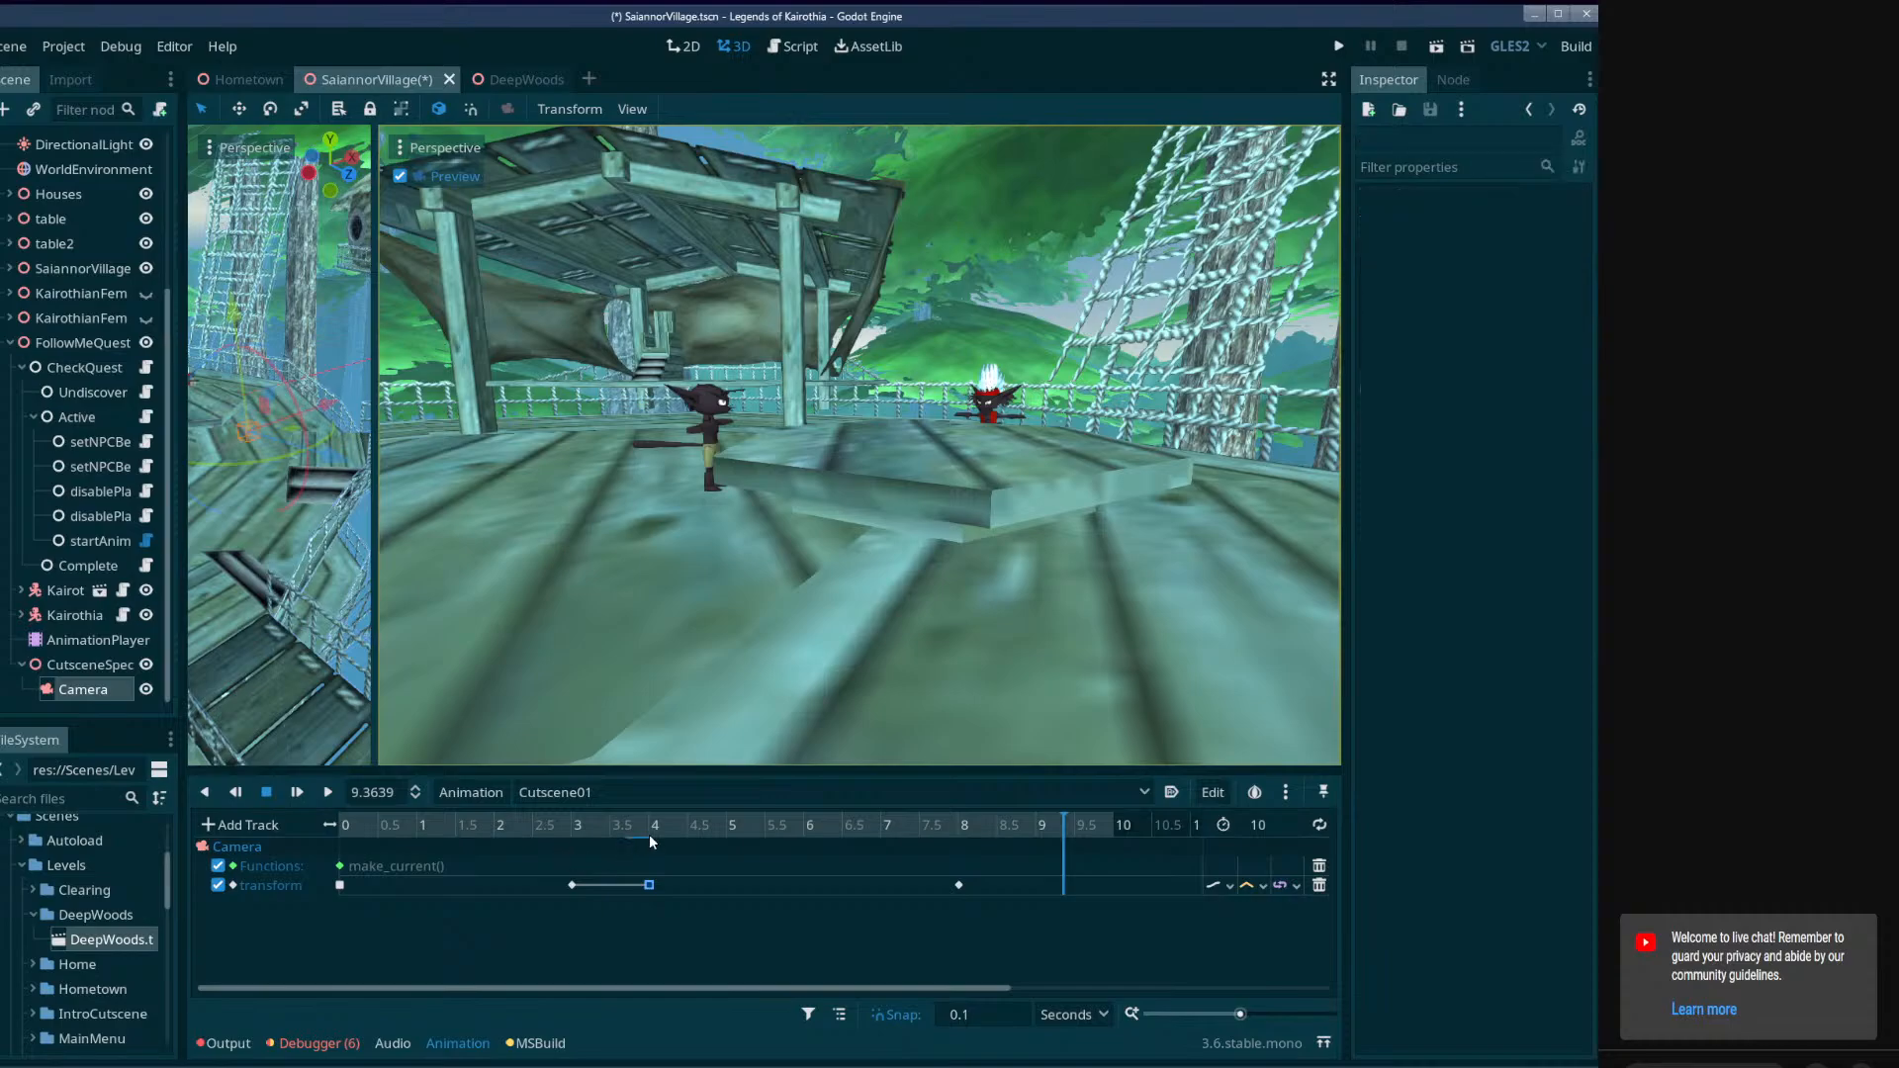
click(647, 829)
click(330, 793)
click(268, 793)
drag(648, 825, 633, 824)
click(300, 792)
click(649, 884)
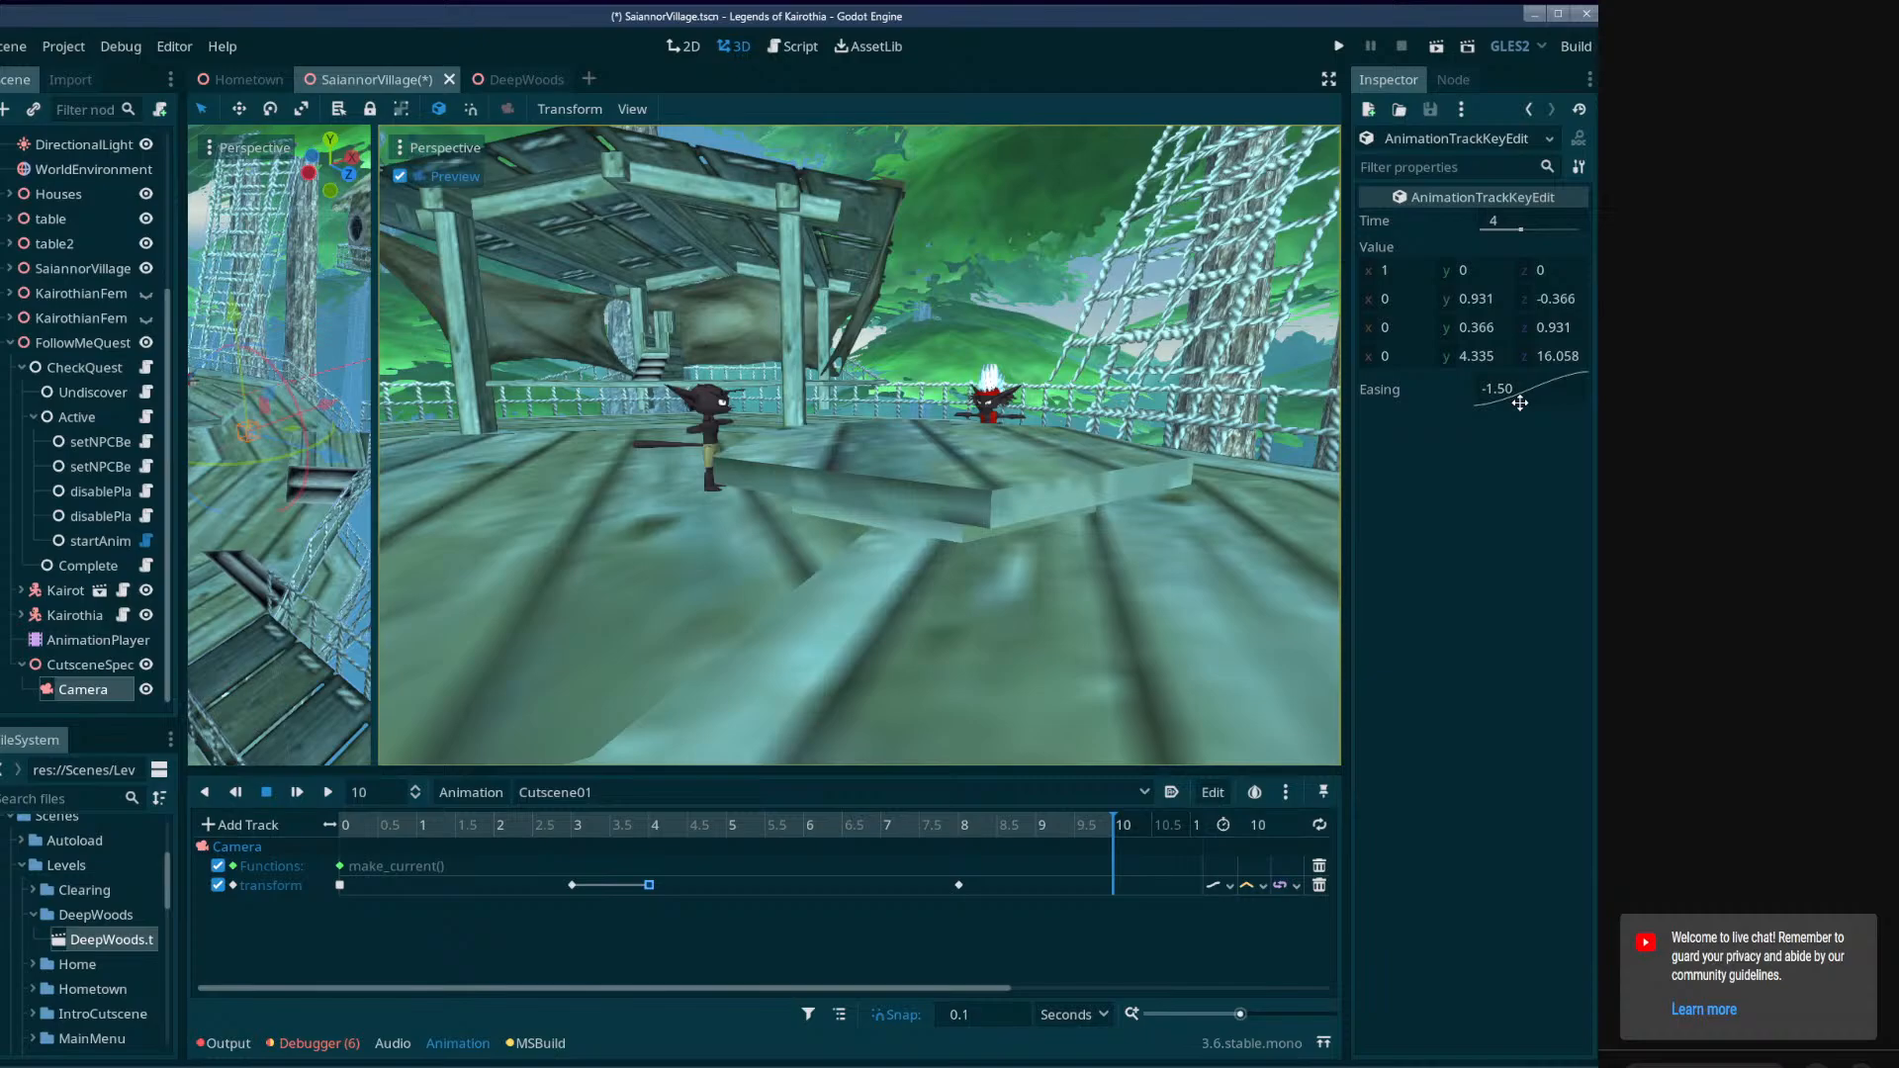
click(634, 830)
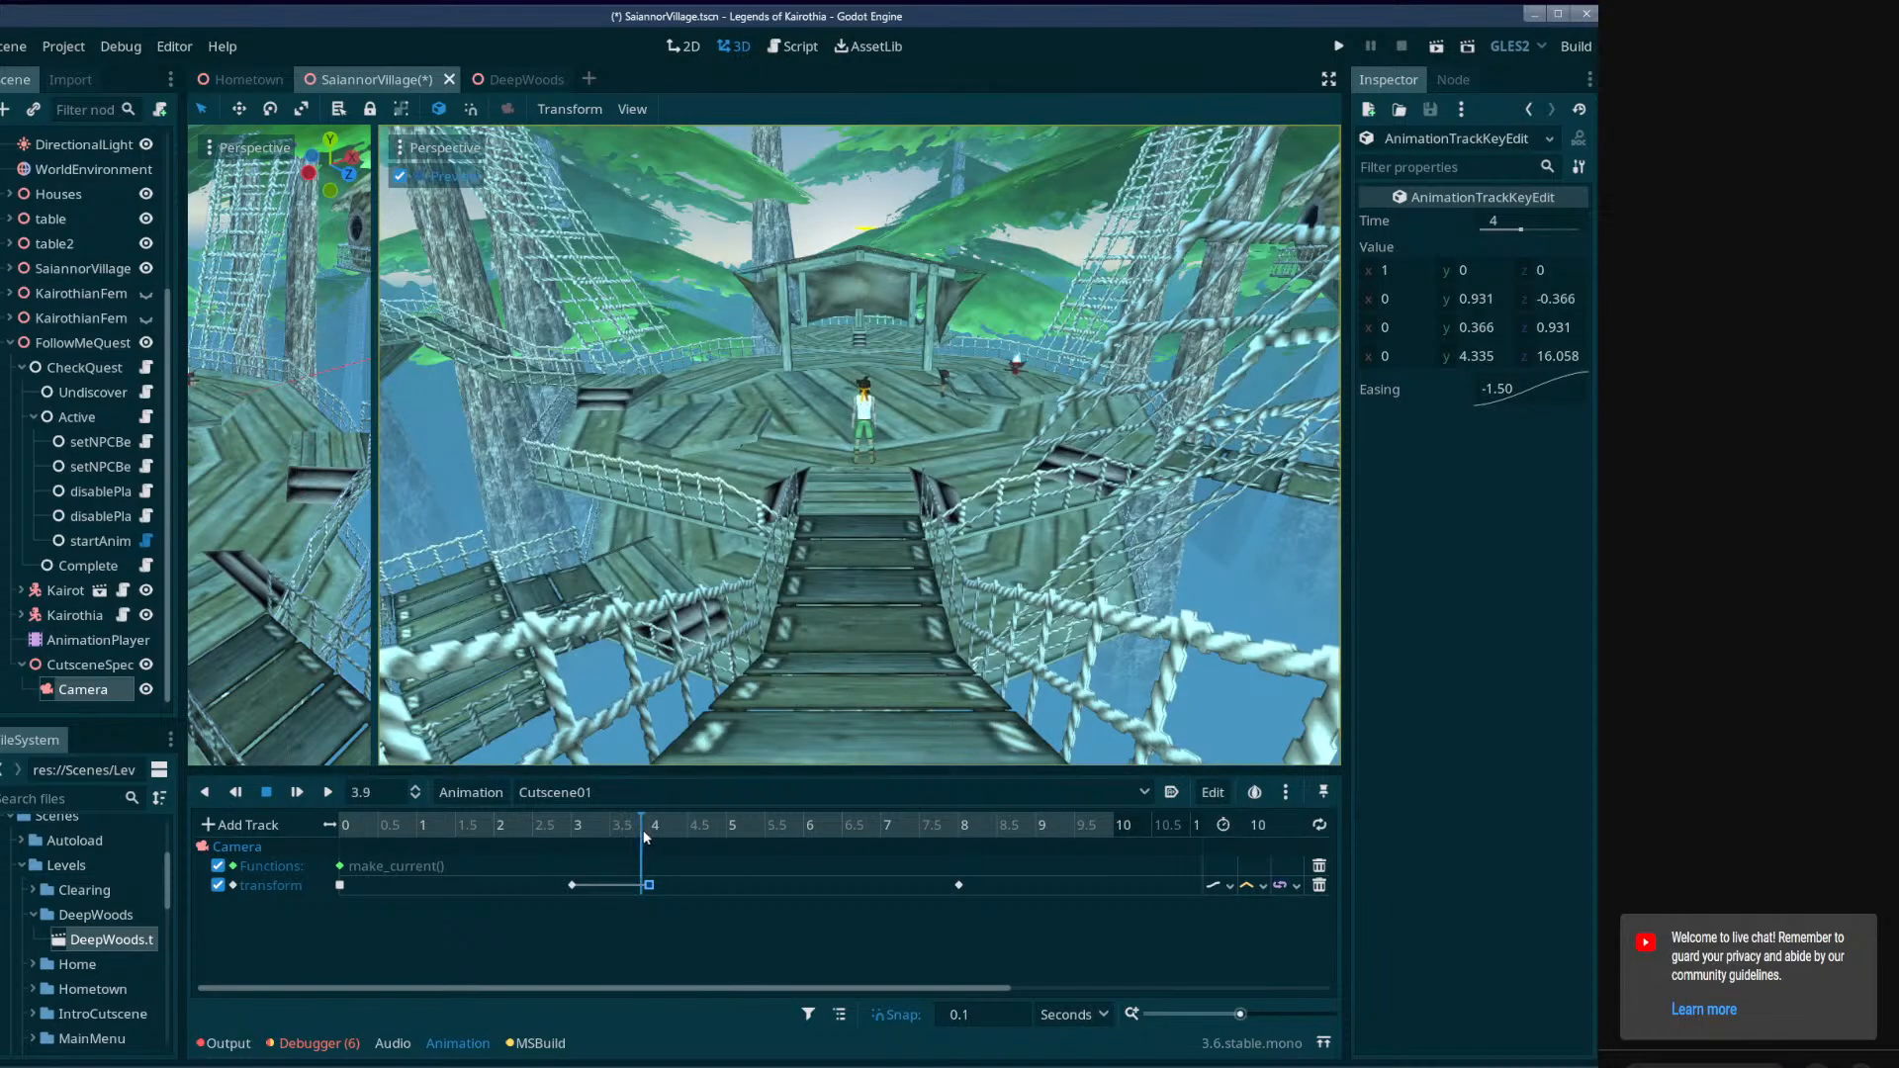
drag(643, 835, 654, 894)
right_click(1506, 400)
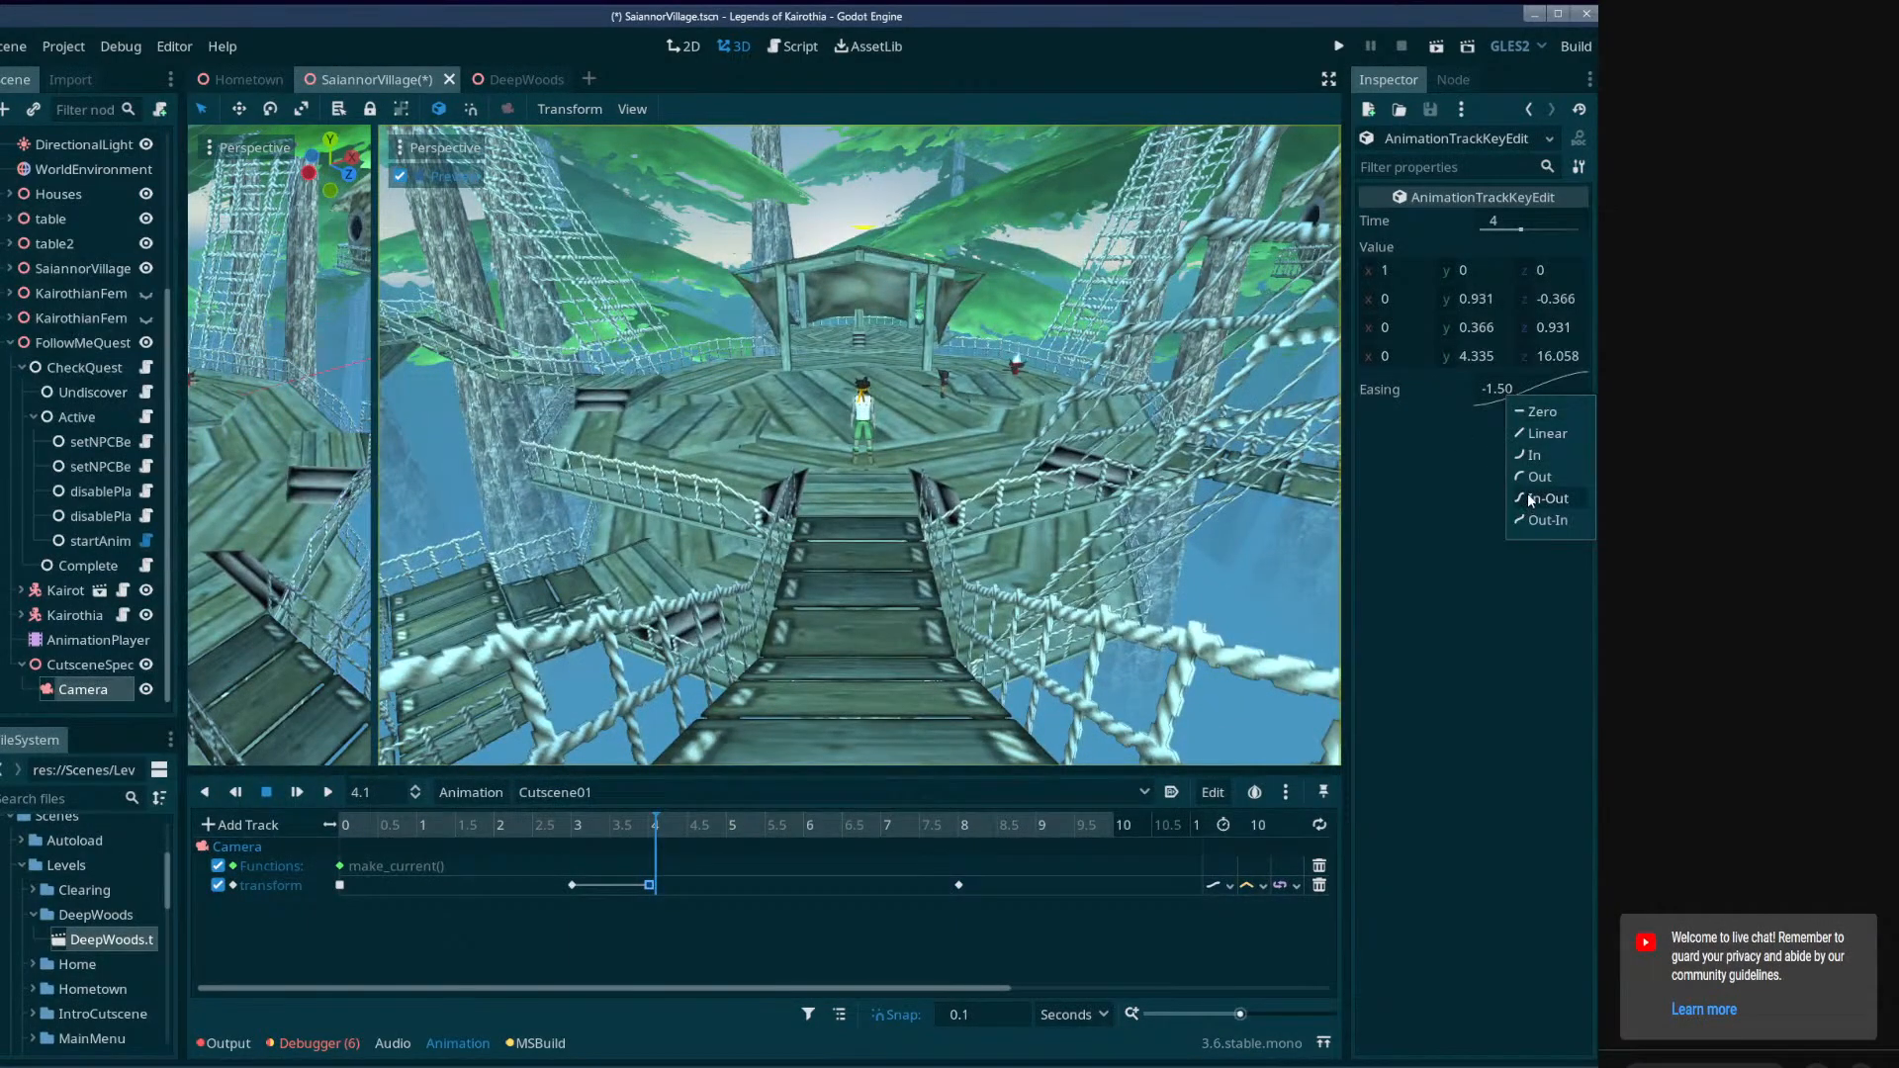
click(1462, 529)
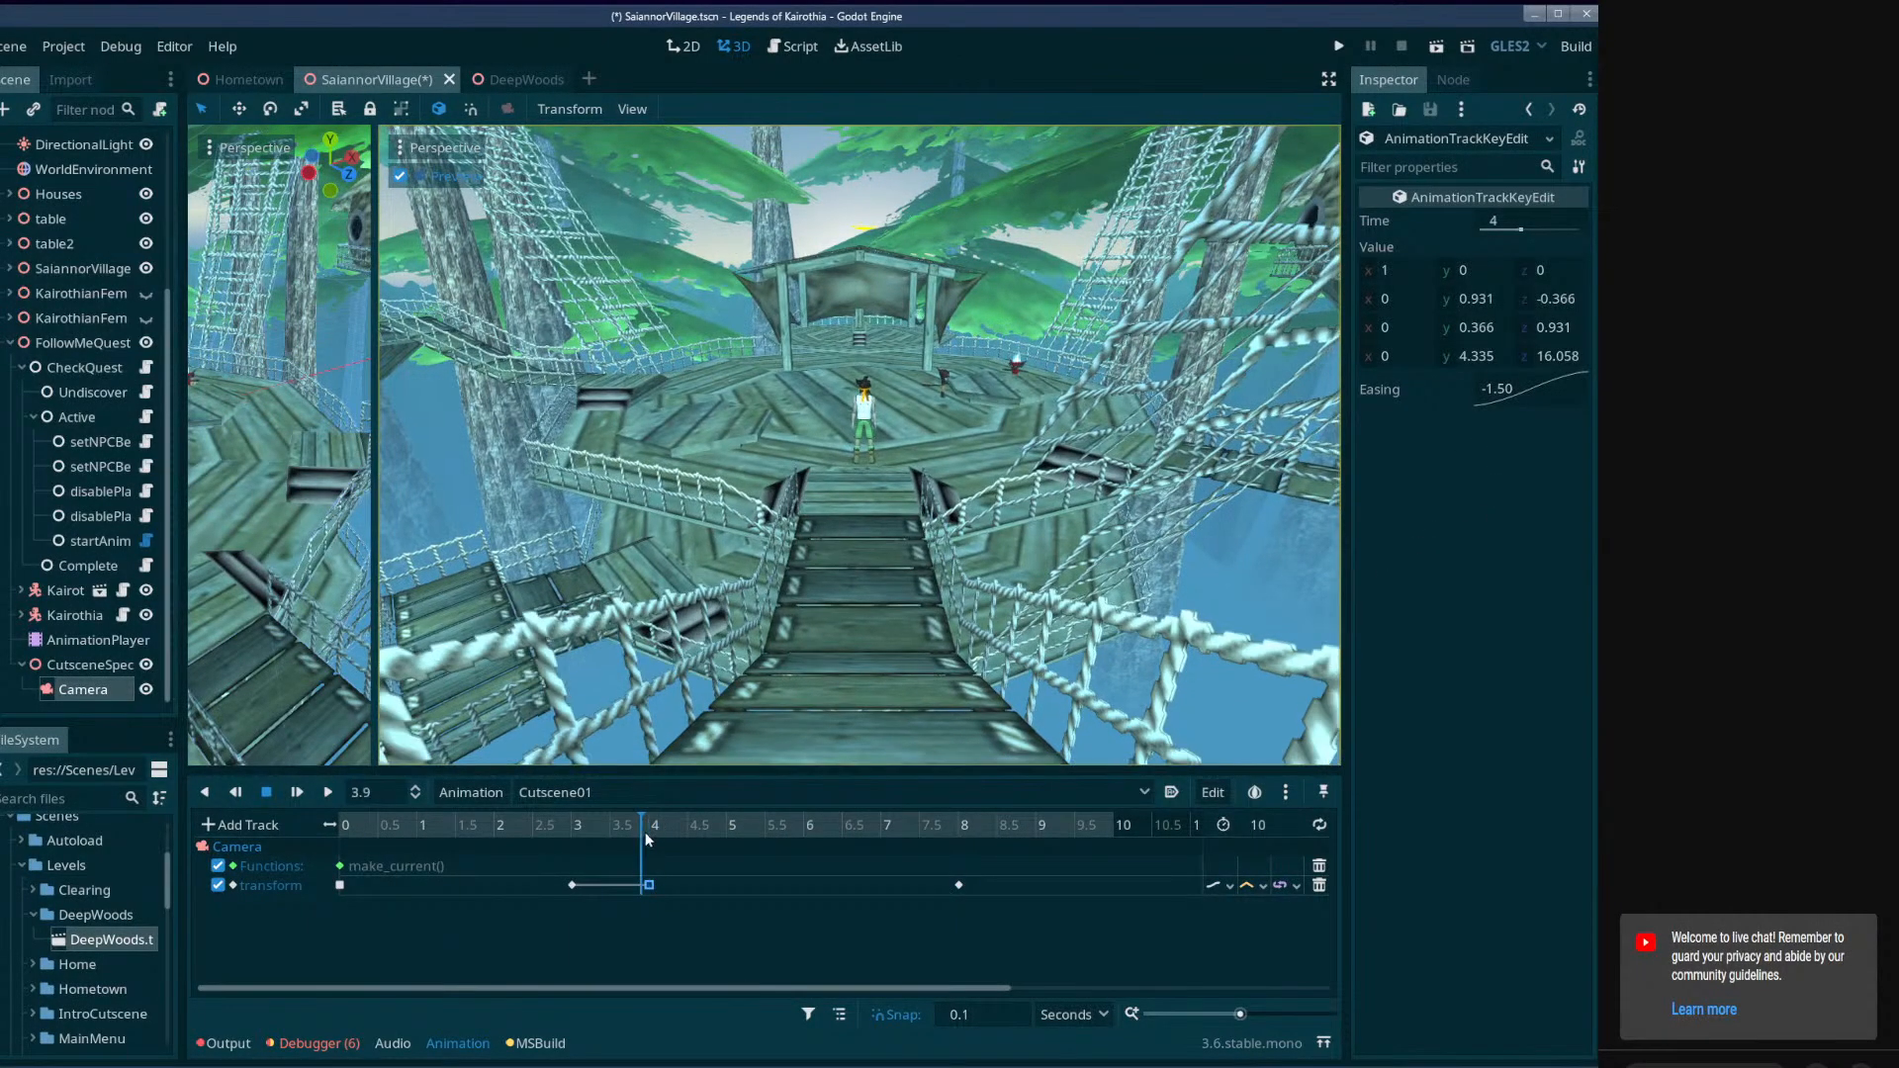
drag(650, 829, 960, 951)
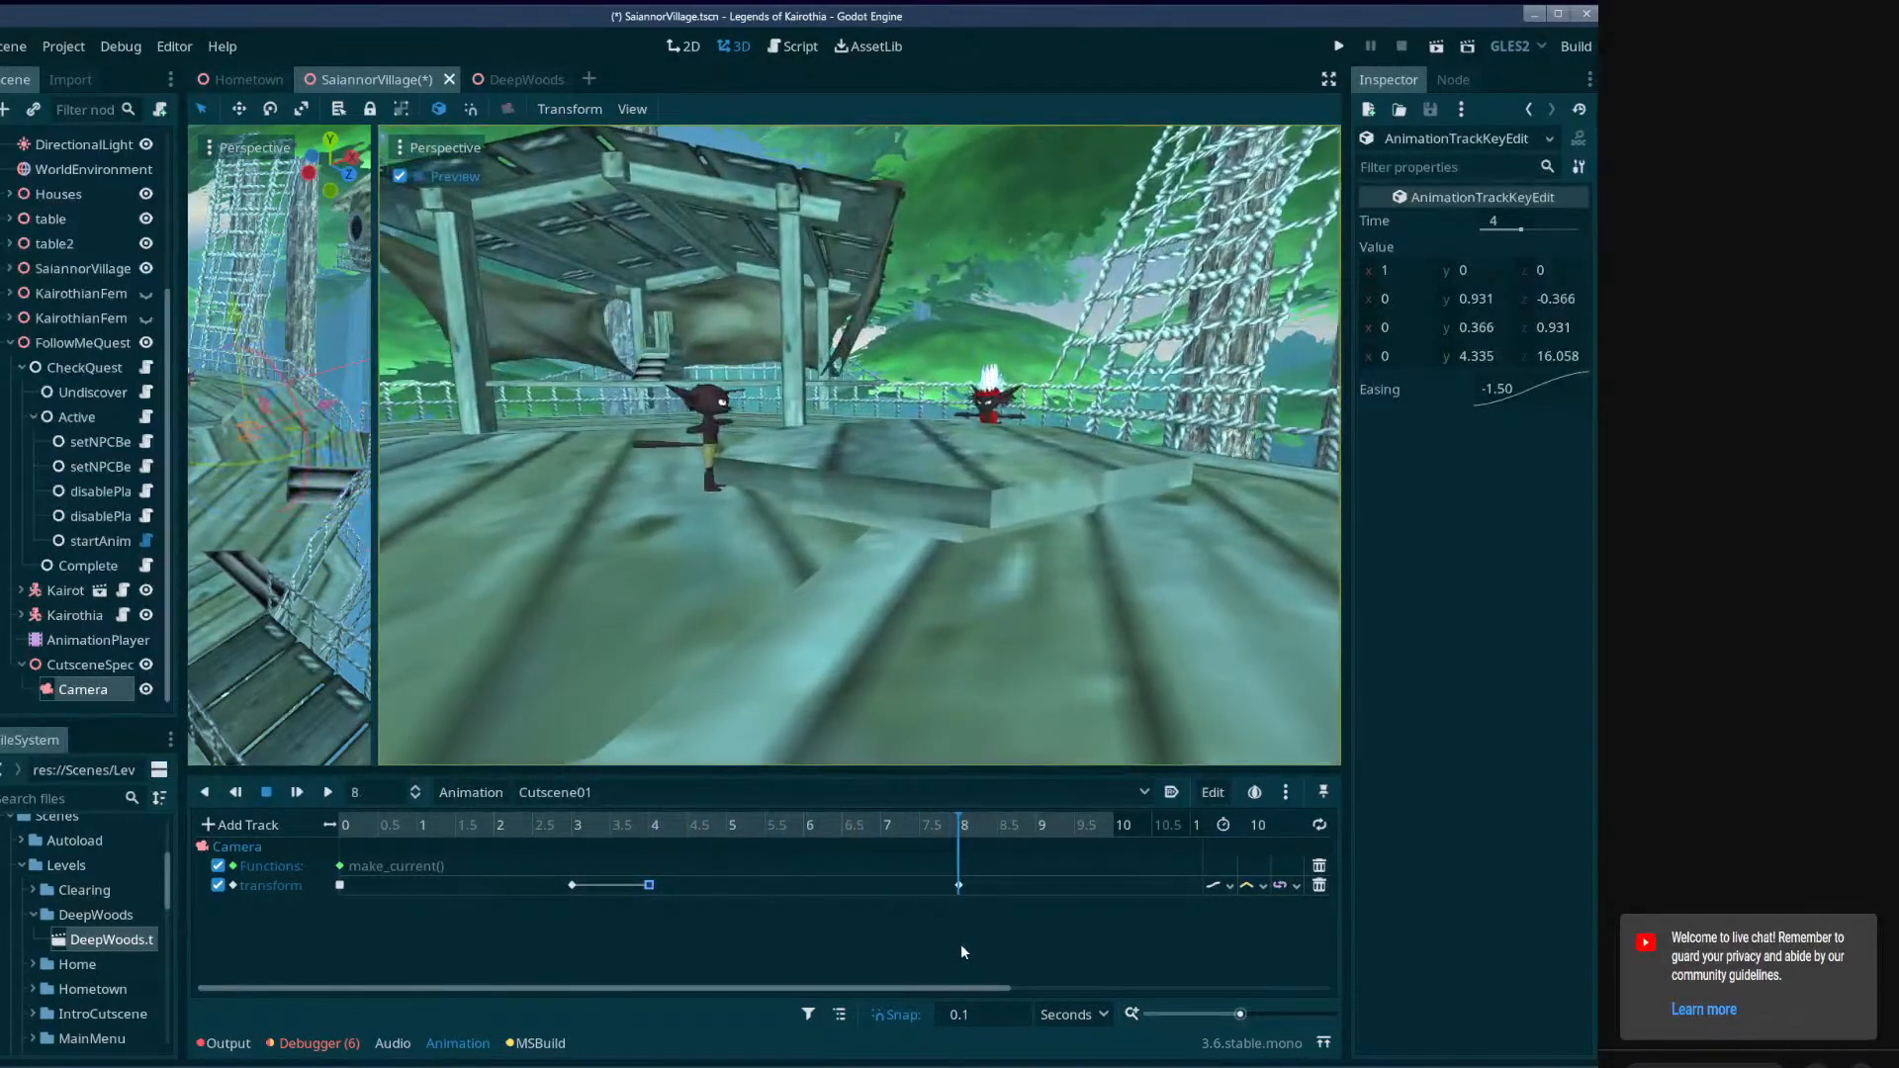
Duplicate the Camera's 8-second transform key to 10 seconds, even out the two viewports and save the scene.
click(958, 886)
right_click(958, 885)
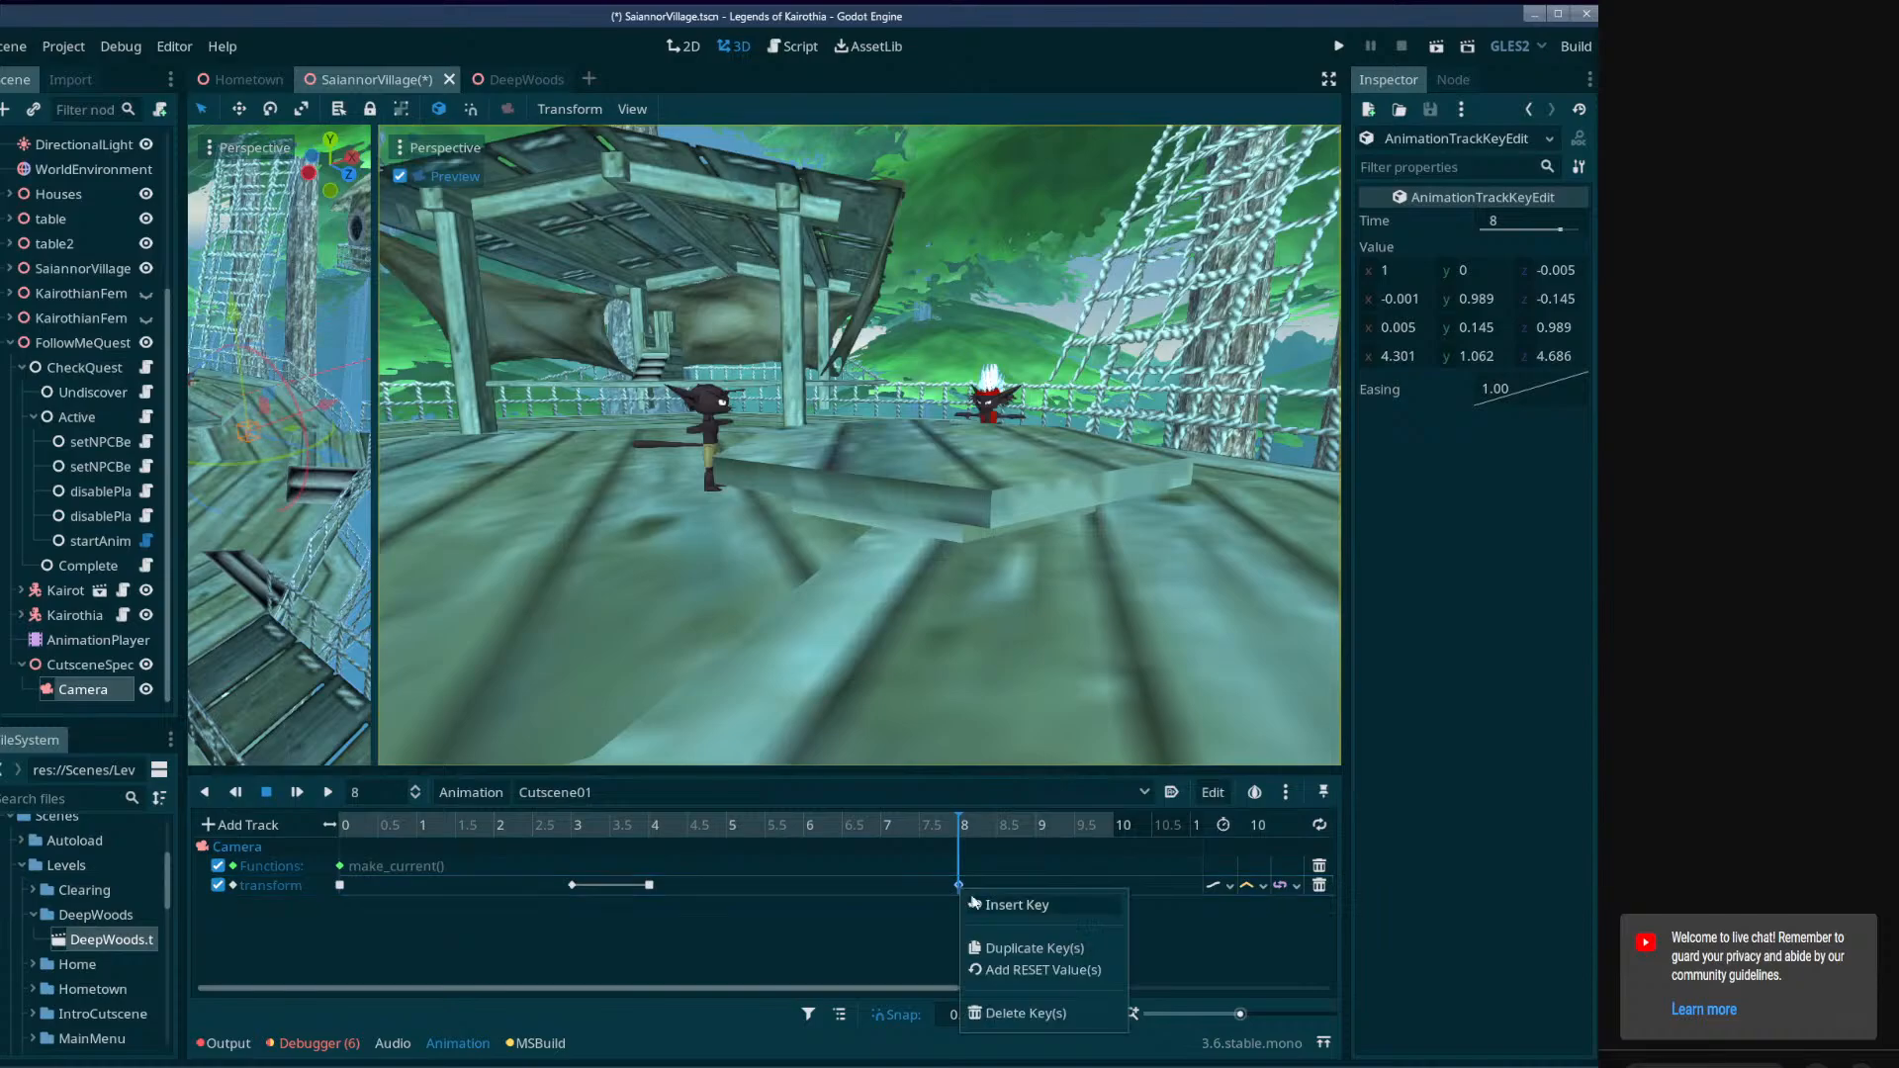
drag(1038, 829, 1114, 831)
right_click(1084, 888)
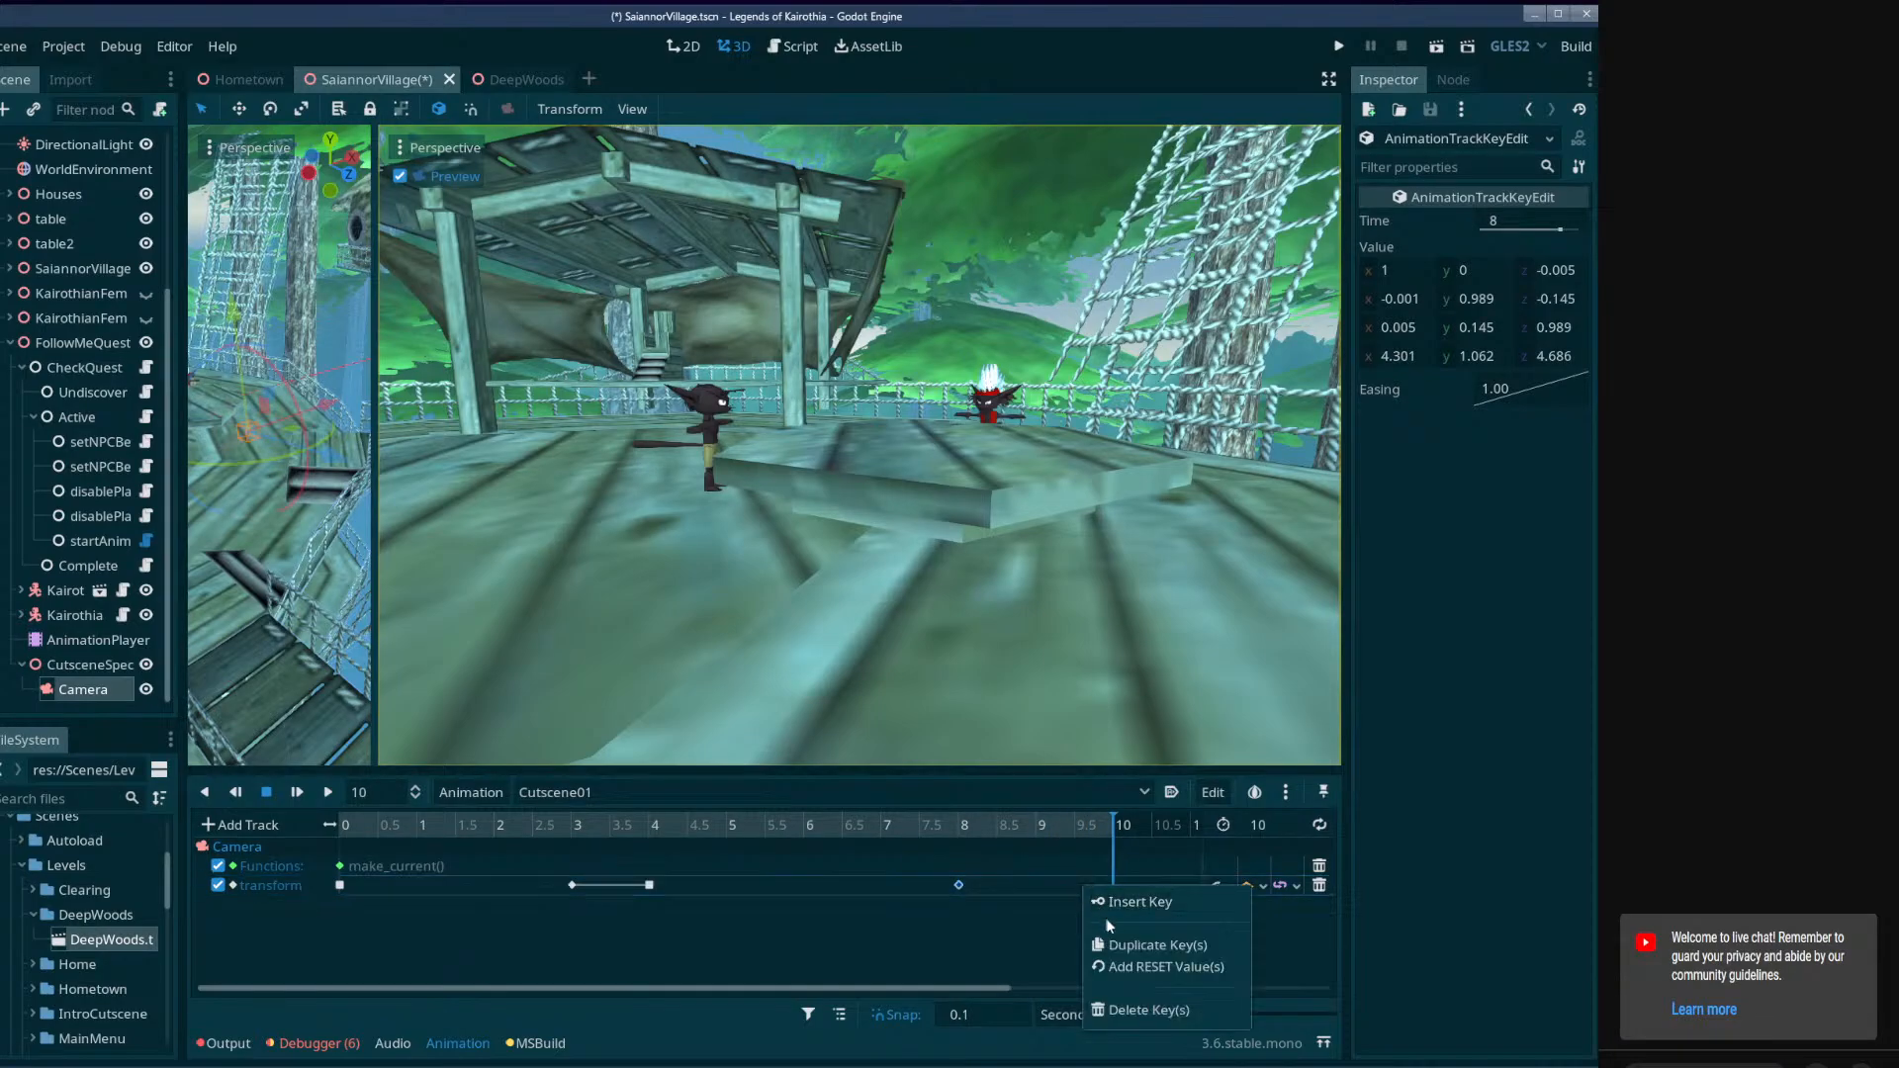
click(1124, 946)
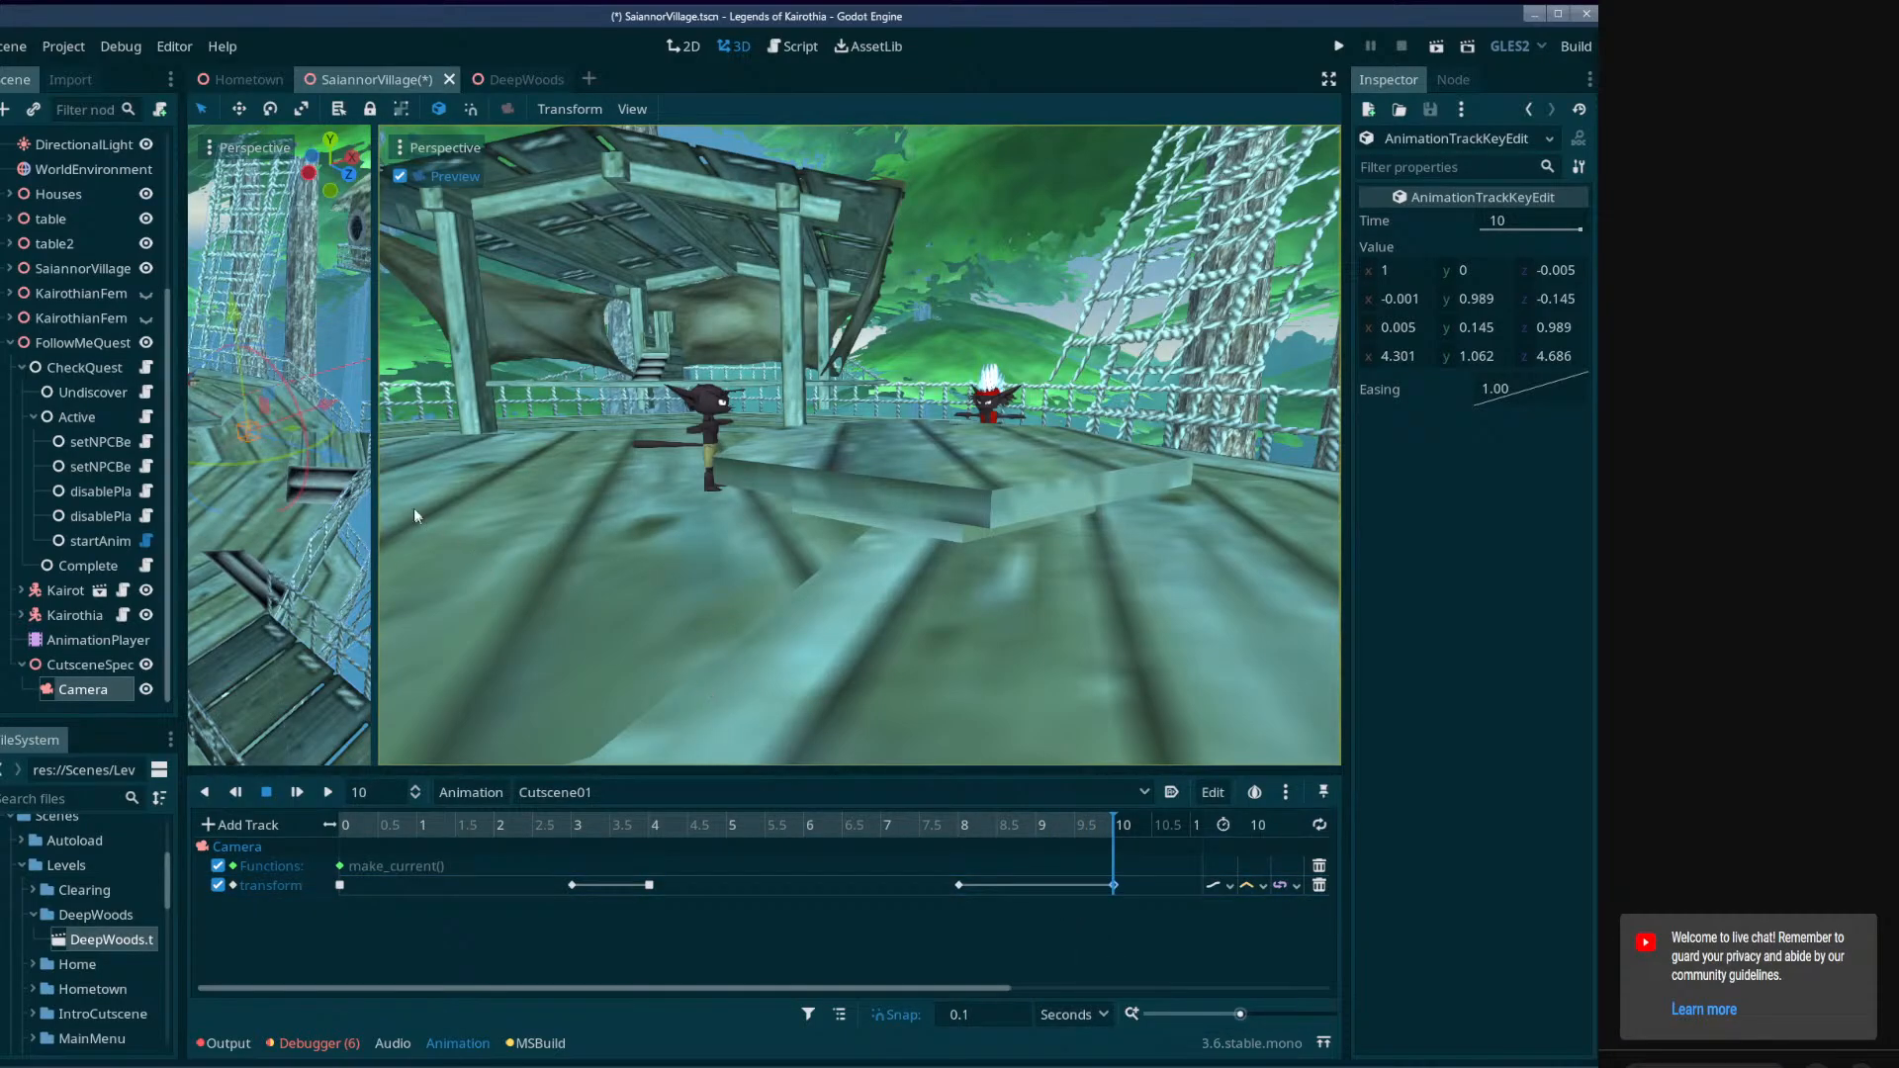
drag(376, 483, 731, 490)
key(ctrl+s)
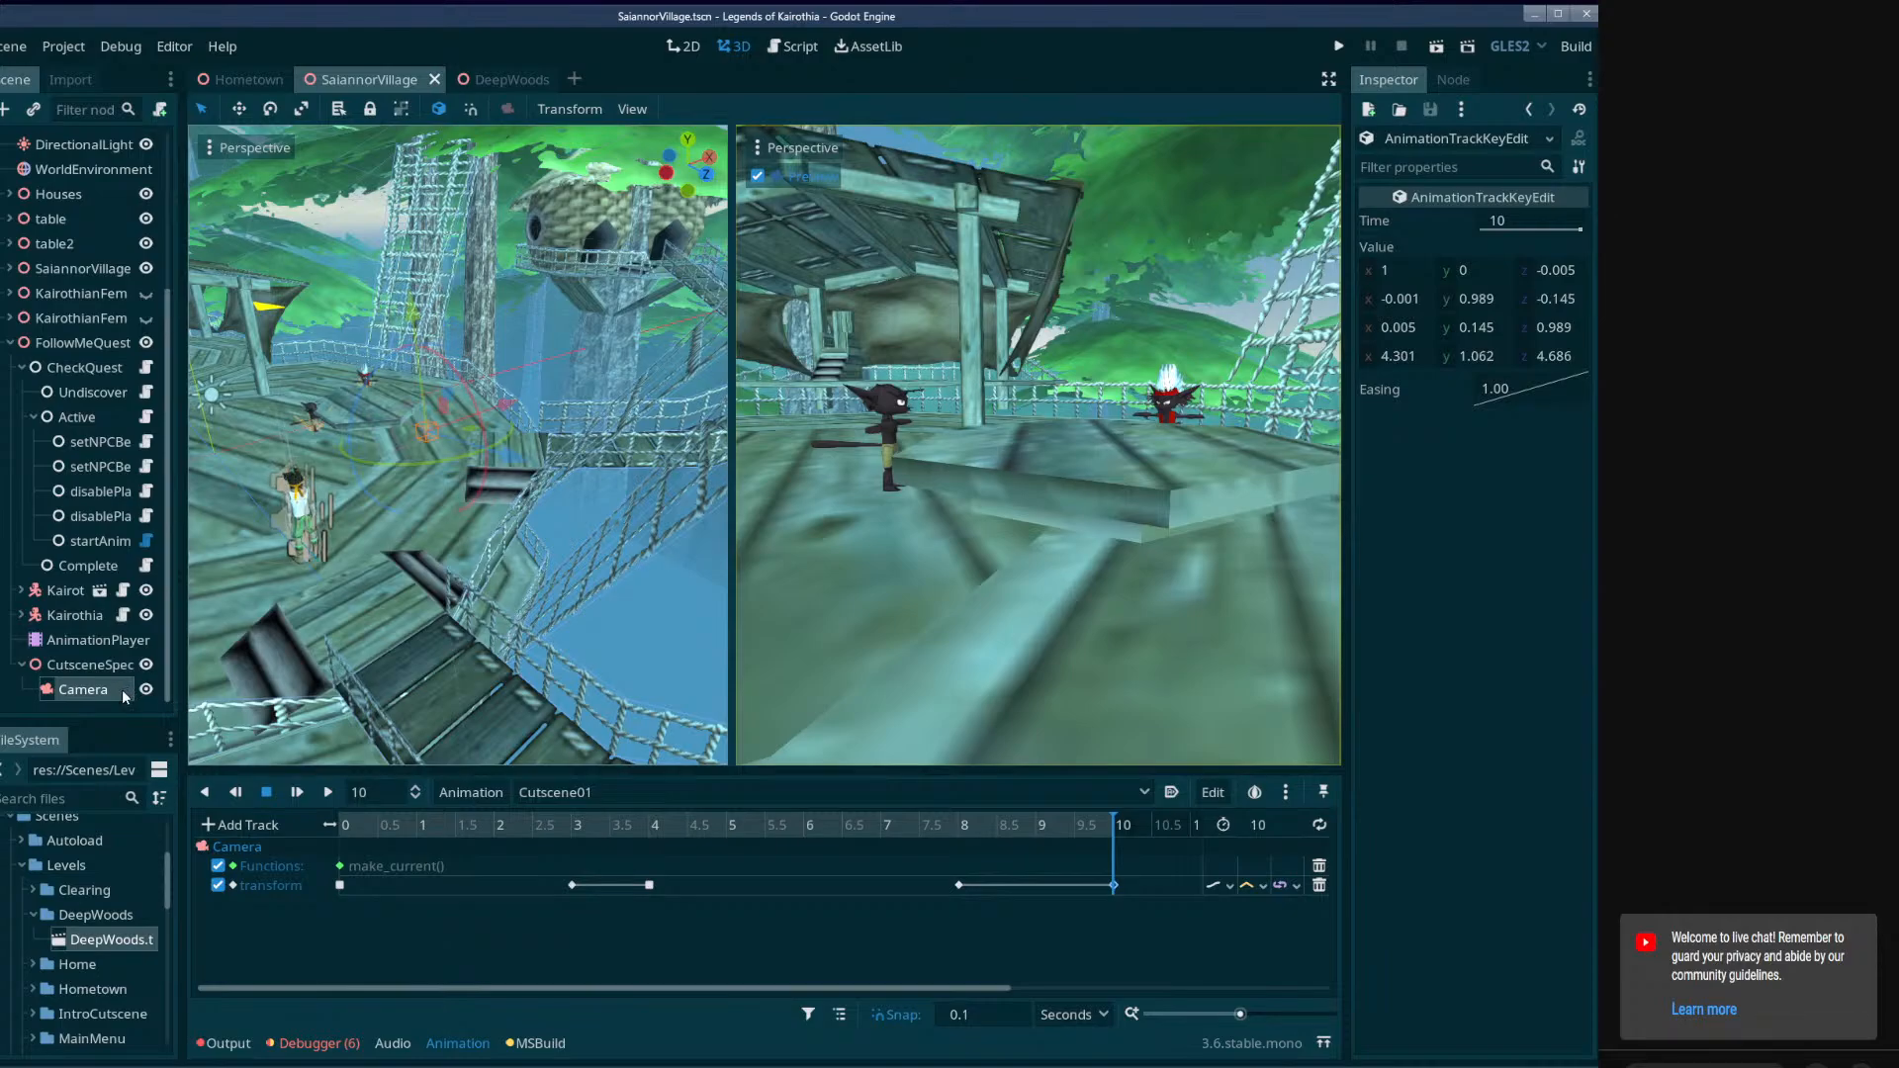
Collapse the Active branch, add a plain Node to FollowMeQuest and move it under CheckQuest, below Complete.
right_click(70, 348)
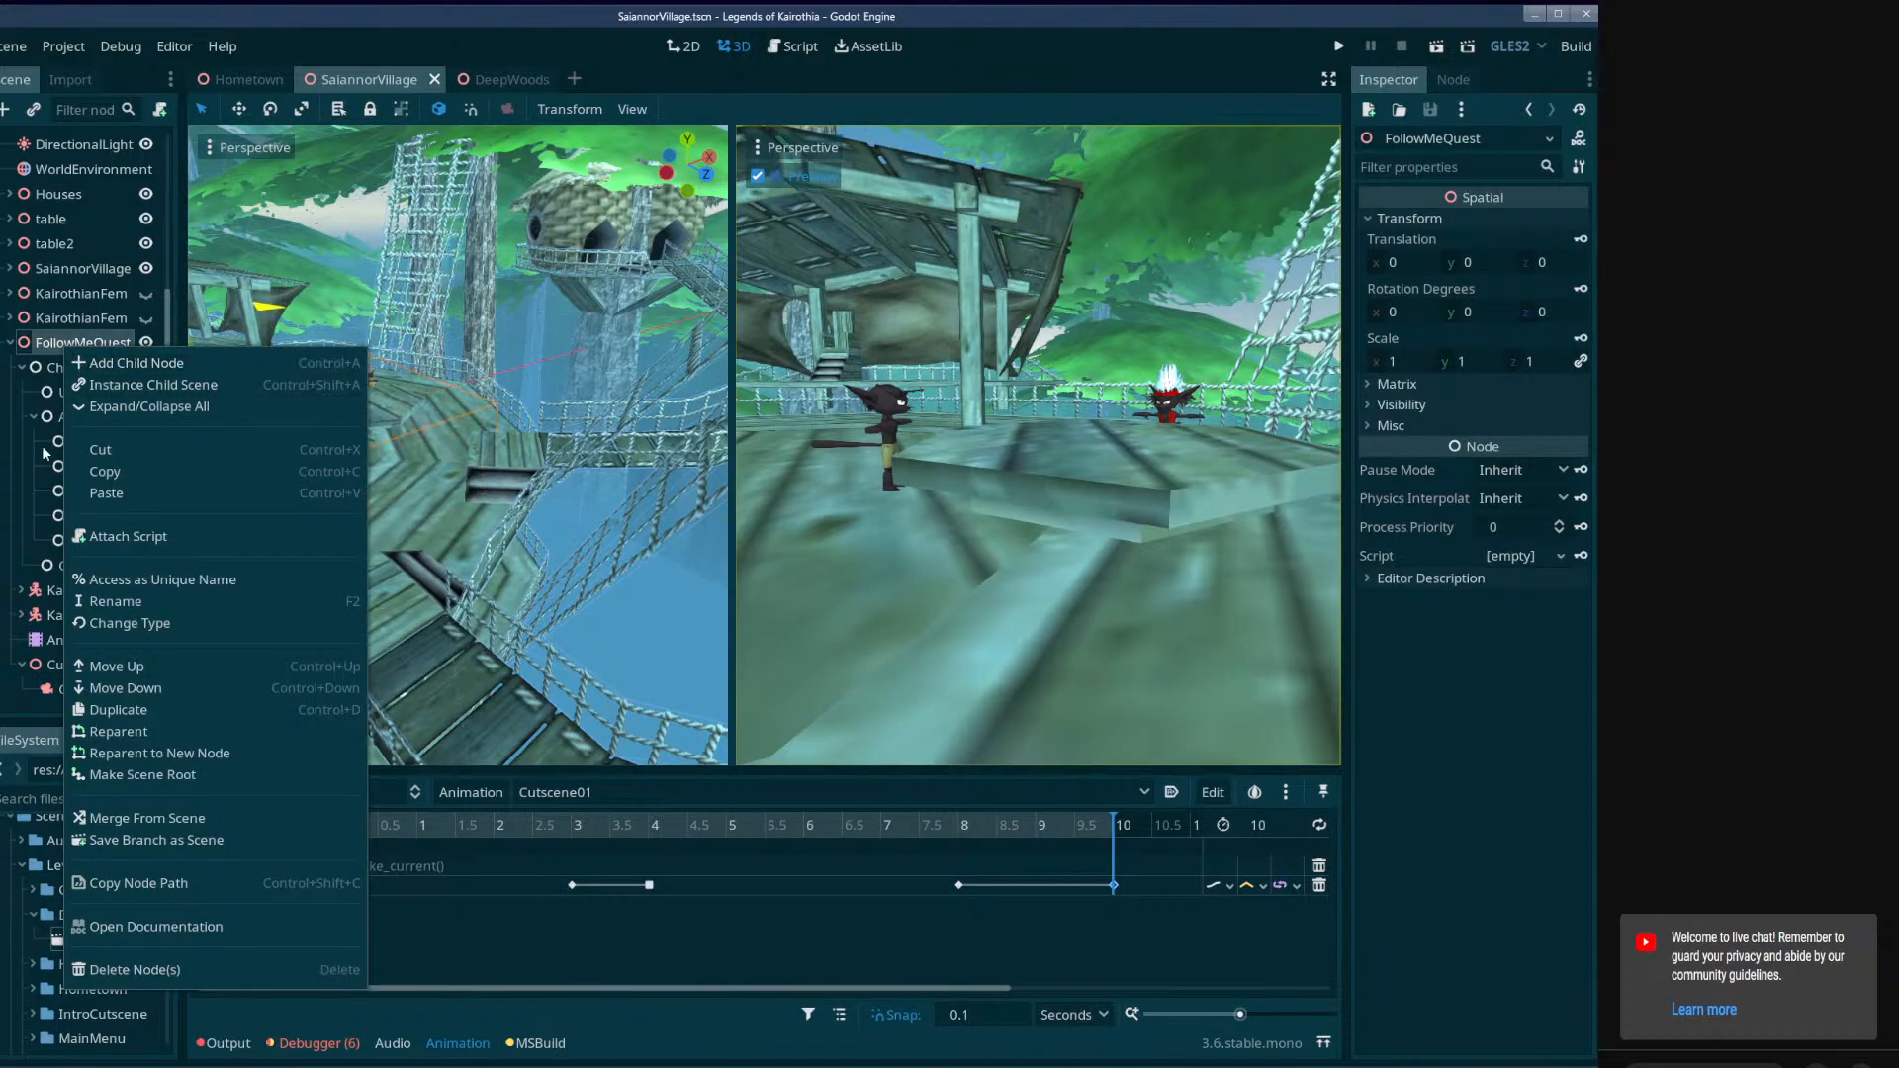
click(69, 392)
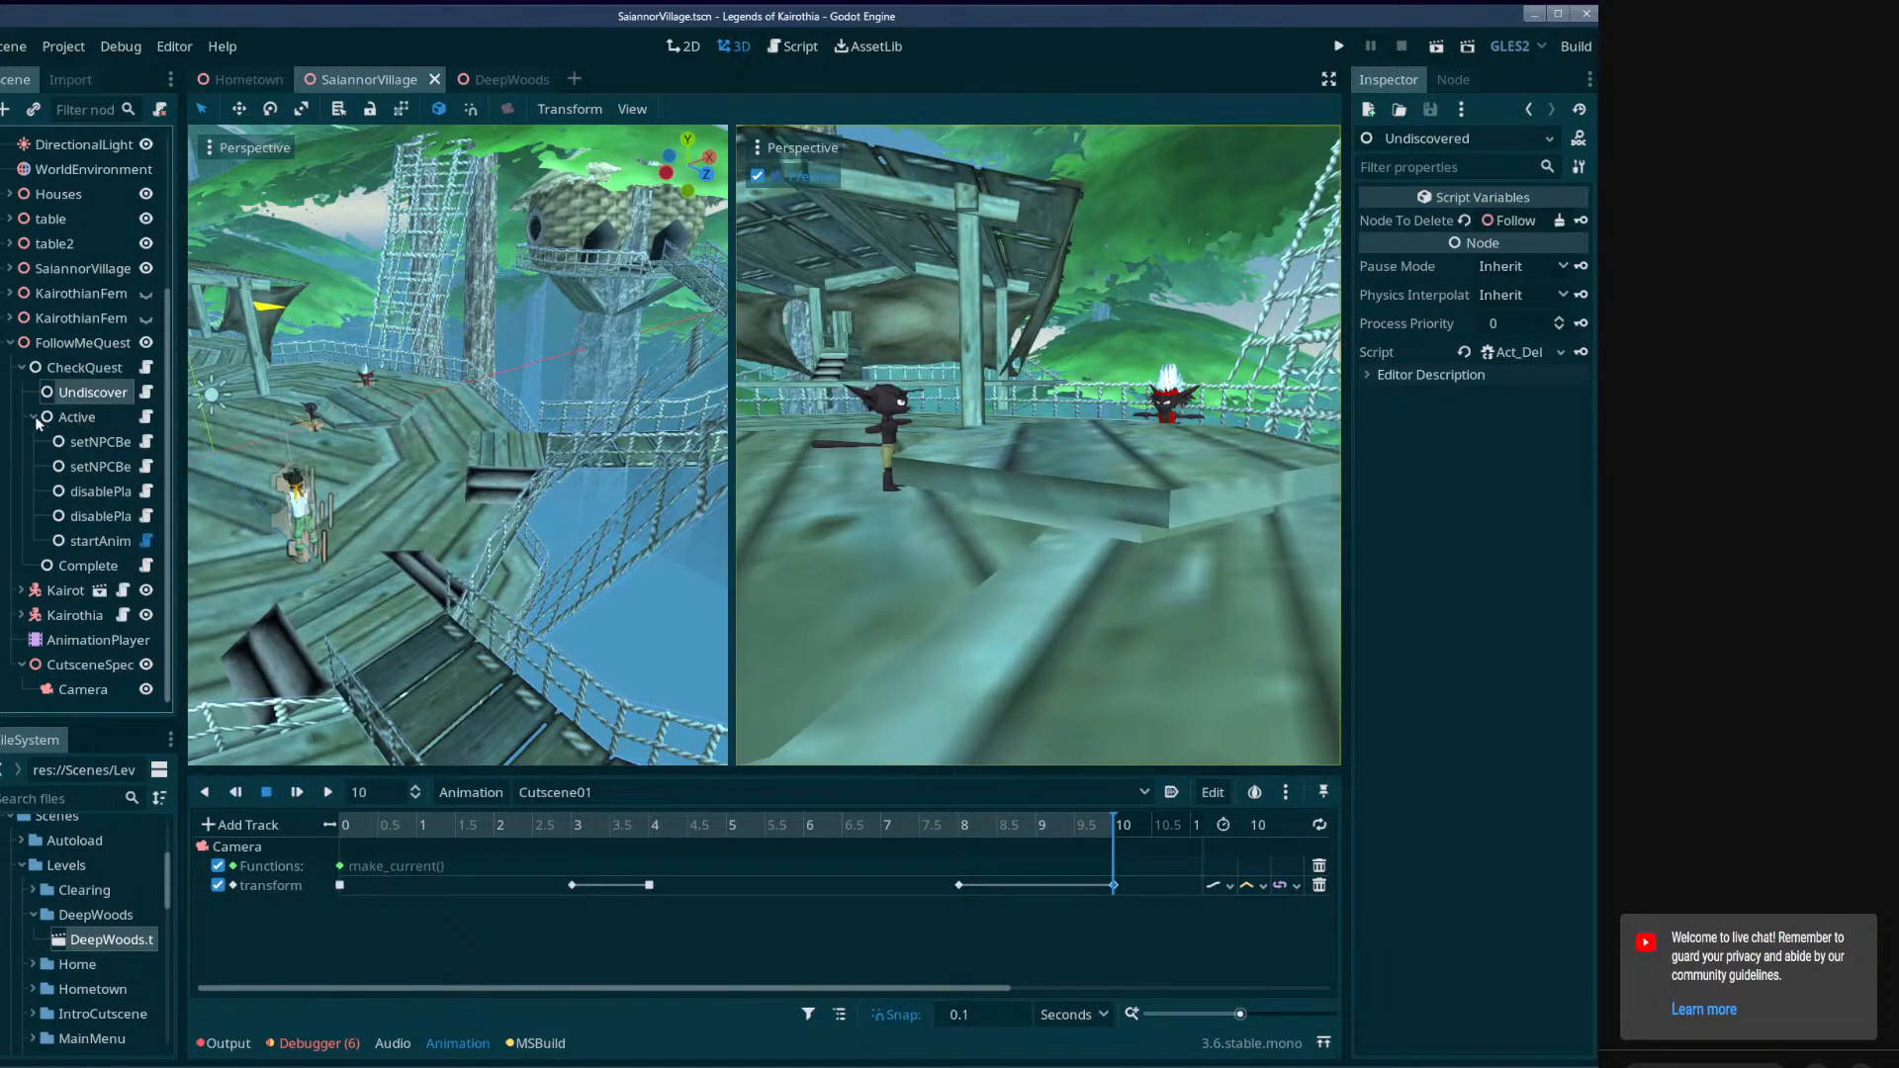
click(35, 417)
right_click(79, 466)
click(129, 437)
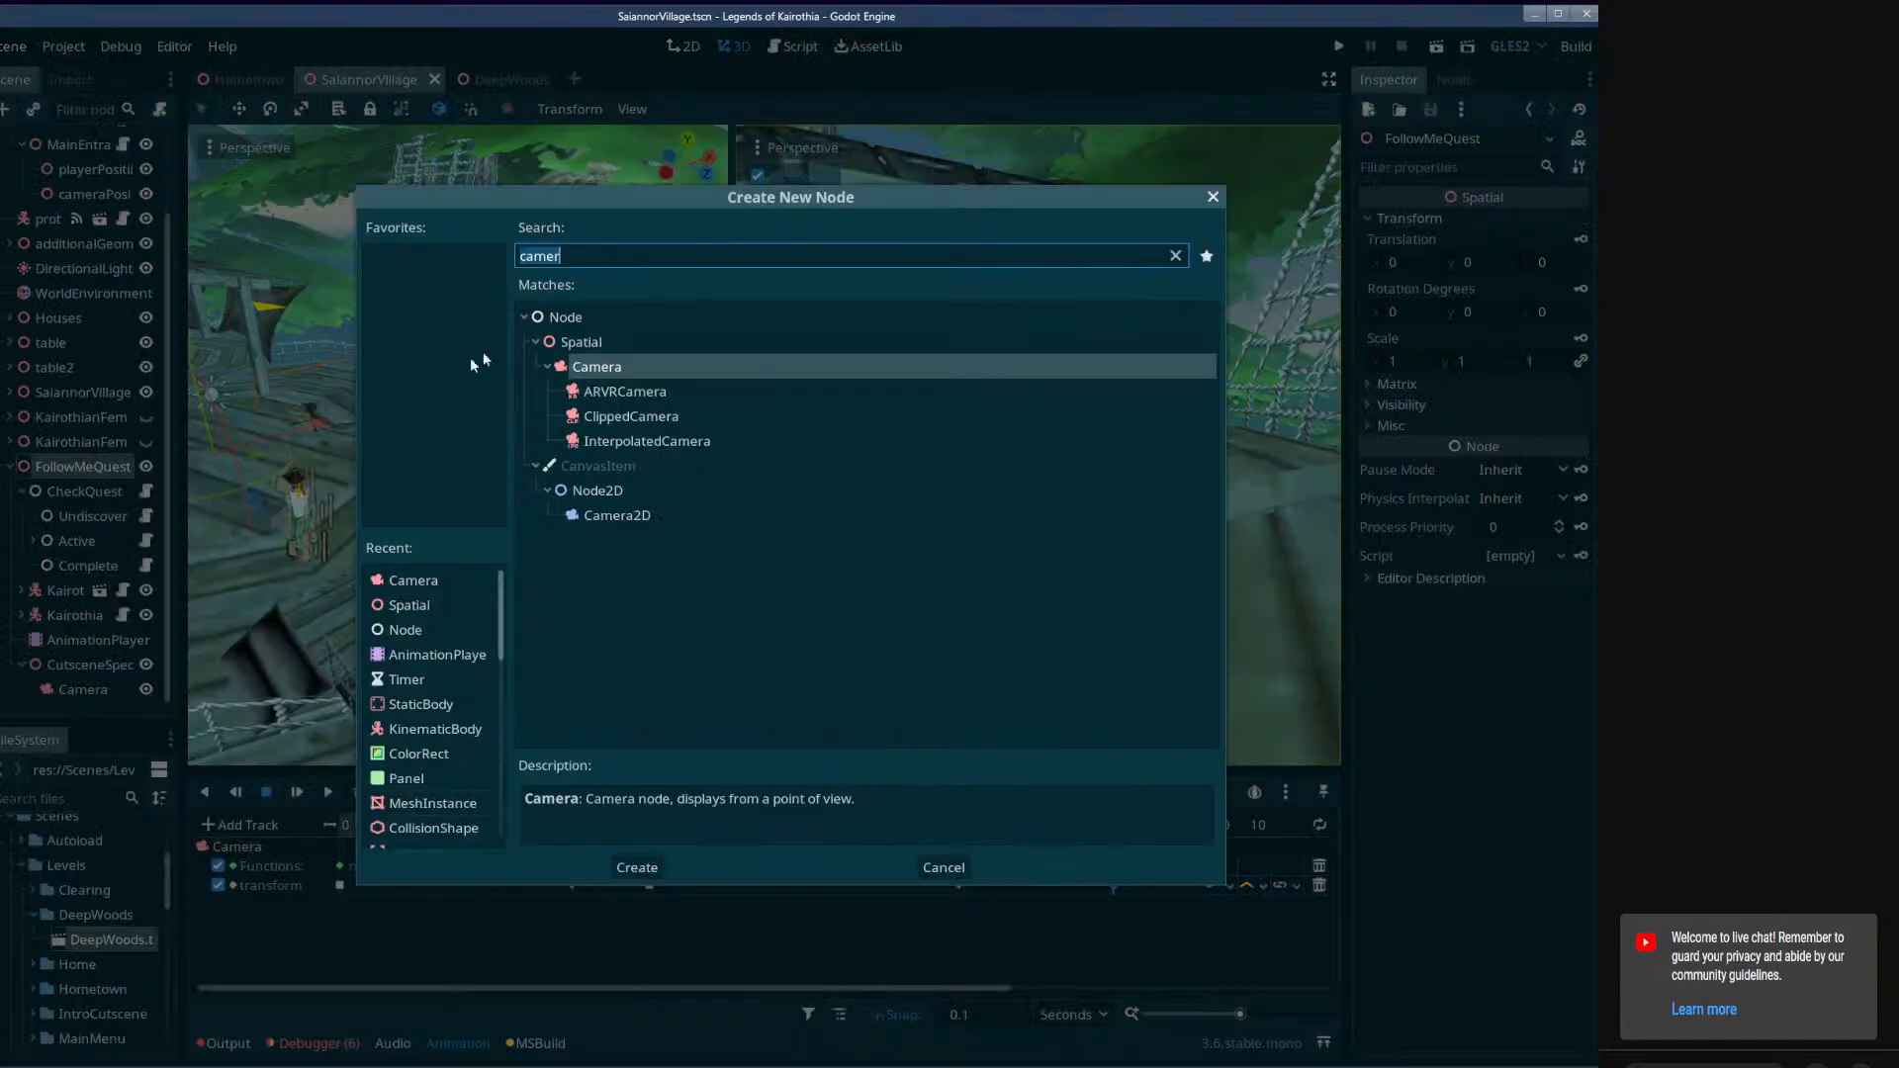
double_click(566, 316)
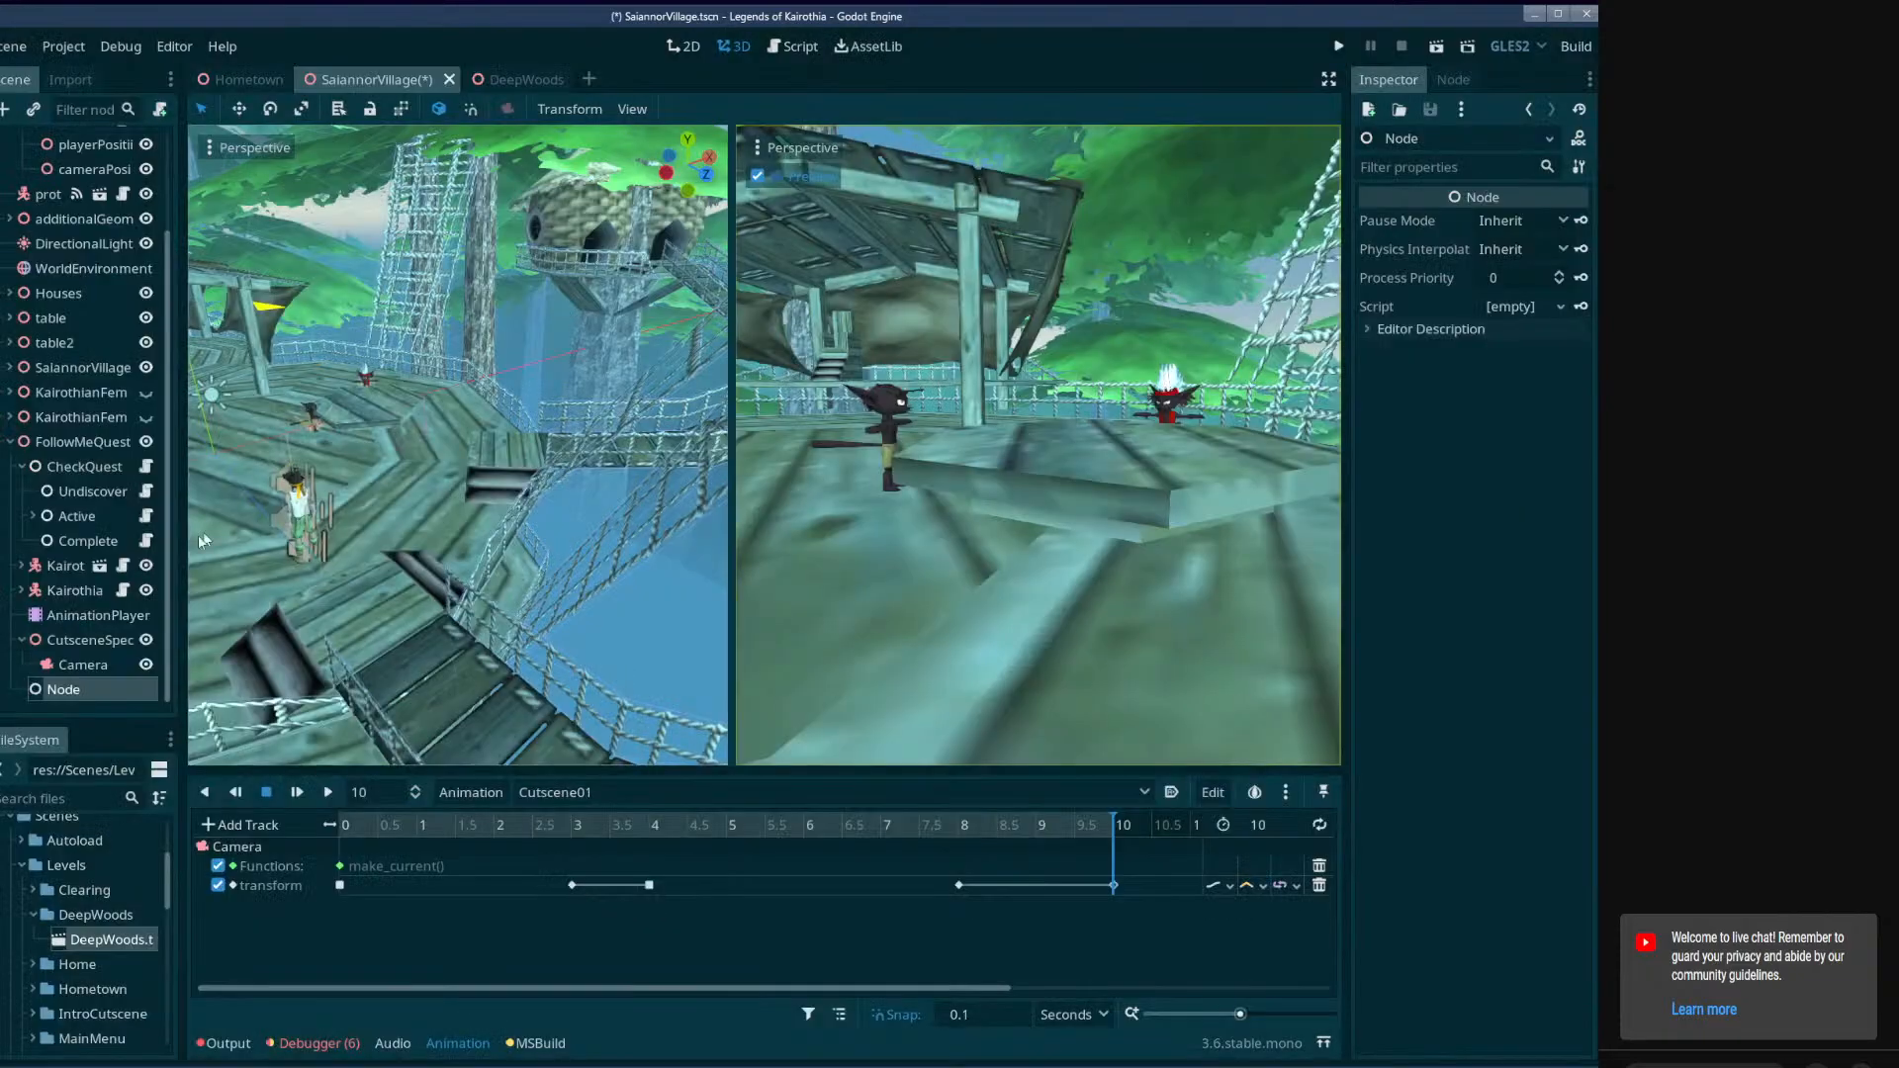
drag(69, 561, 74, 563)
Rename the new node under CheckQuest to ResetCamera.
double_click(74, 563)
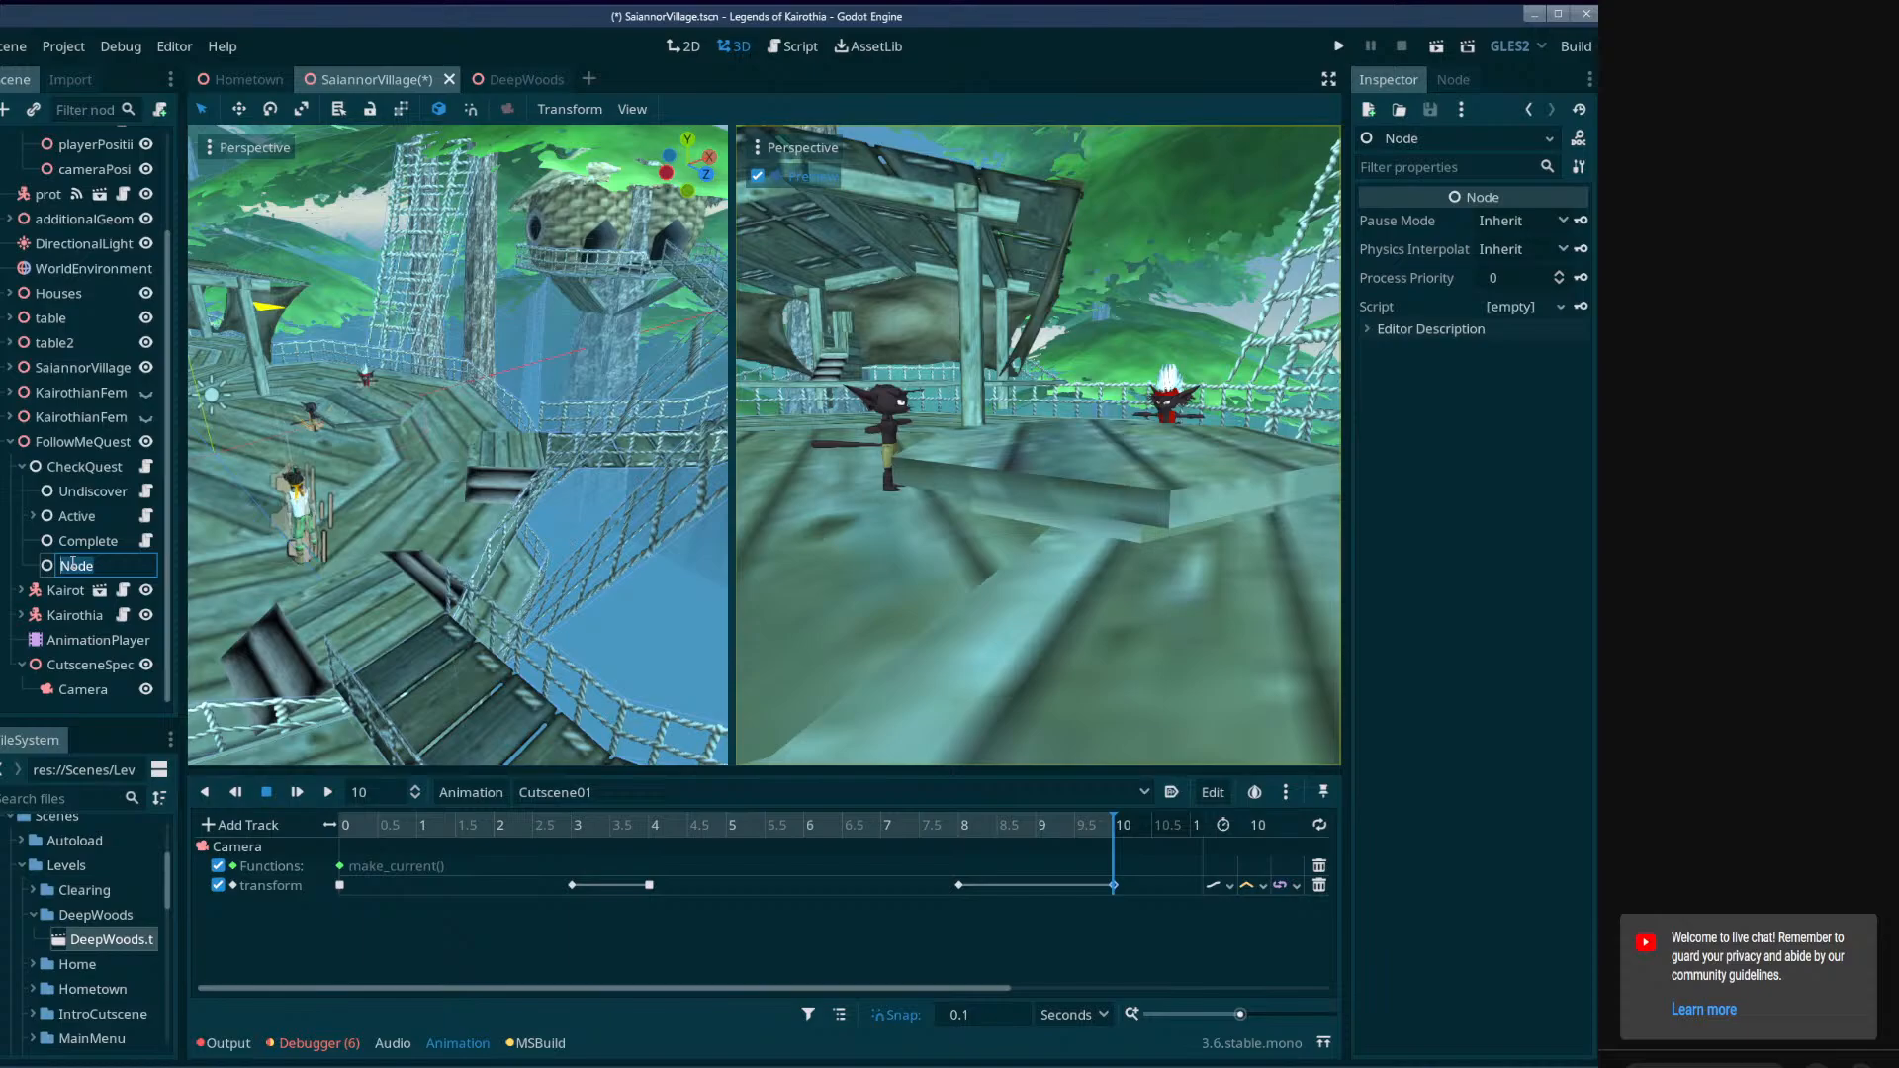
text(ConetCamera)
key(Return)
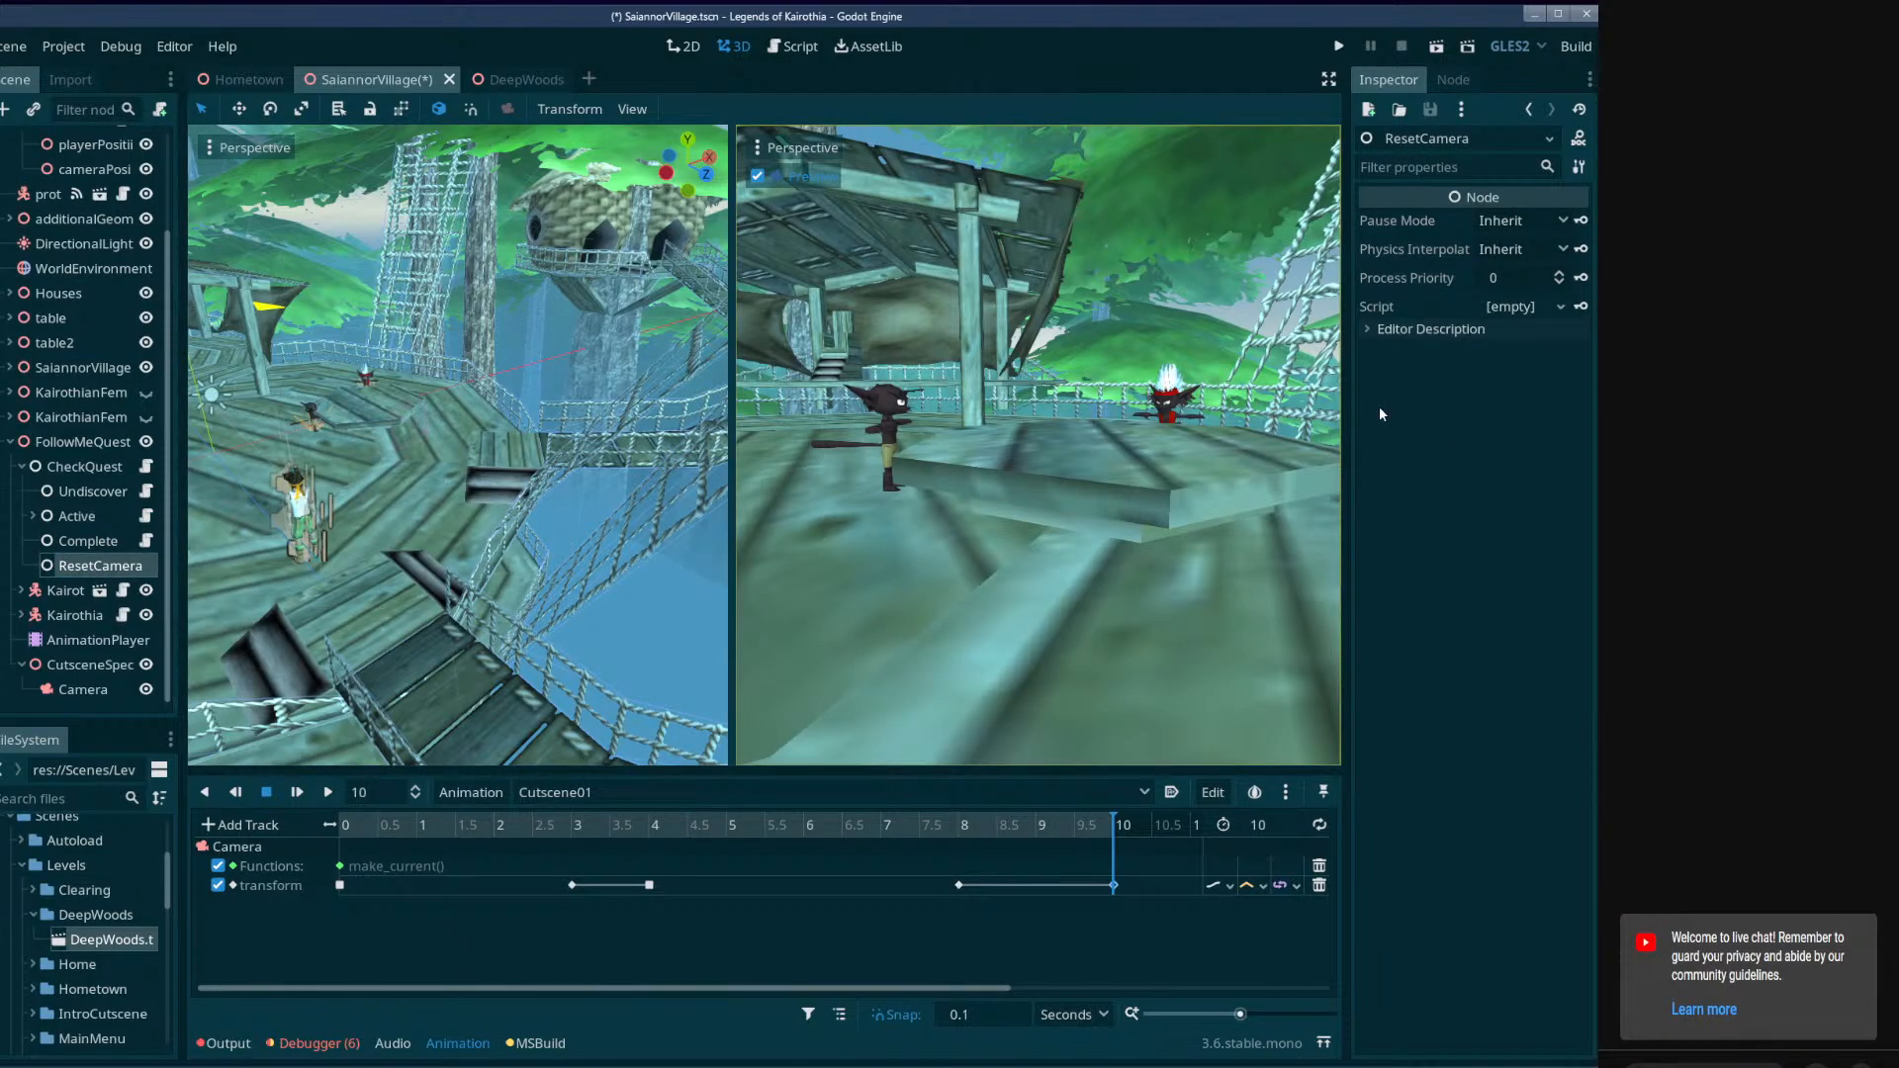
Attach the existing Act_ResetCamera.cs script to the ResetCamera node and widen the Inspector.
click(1557, 309)
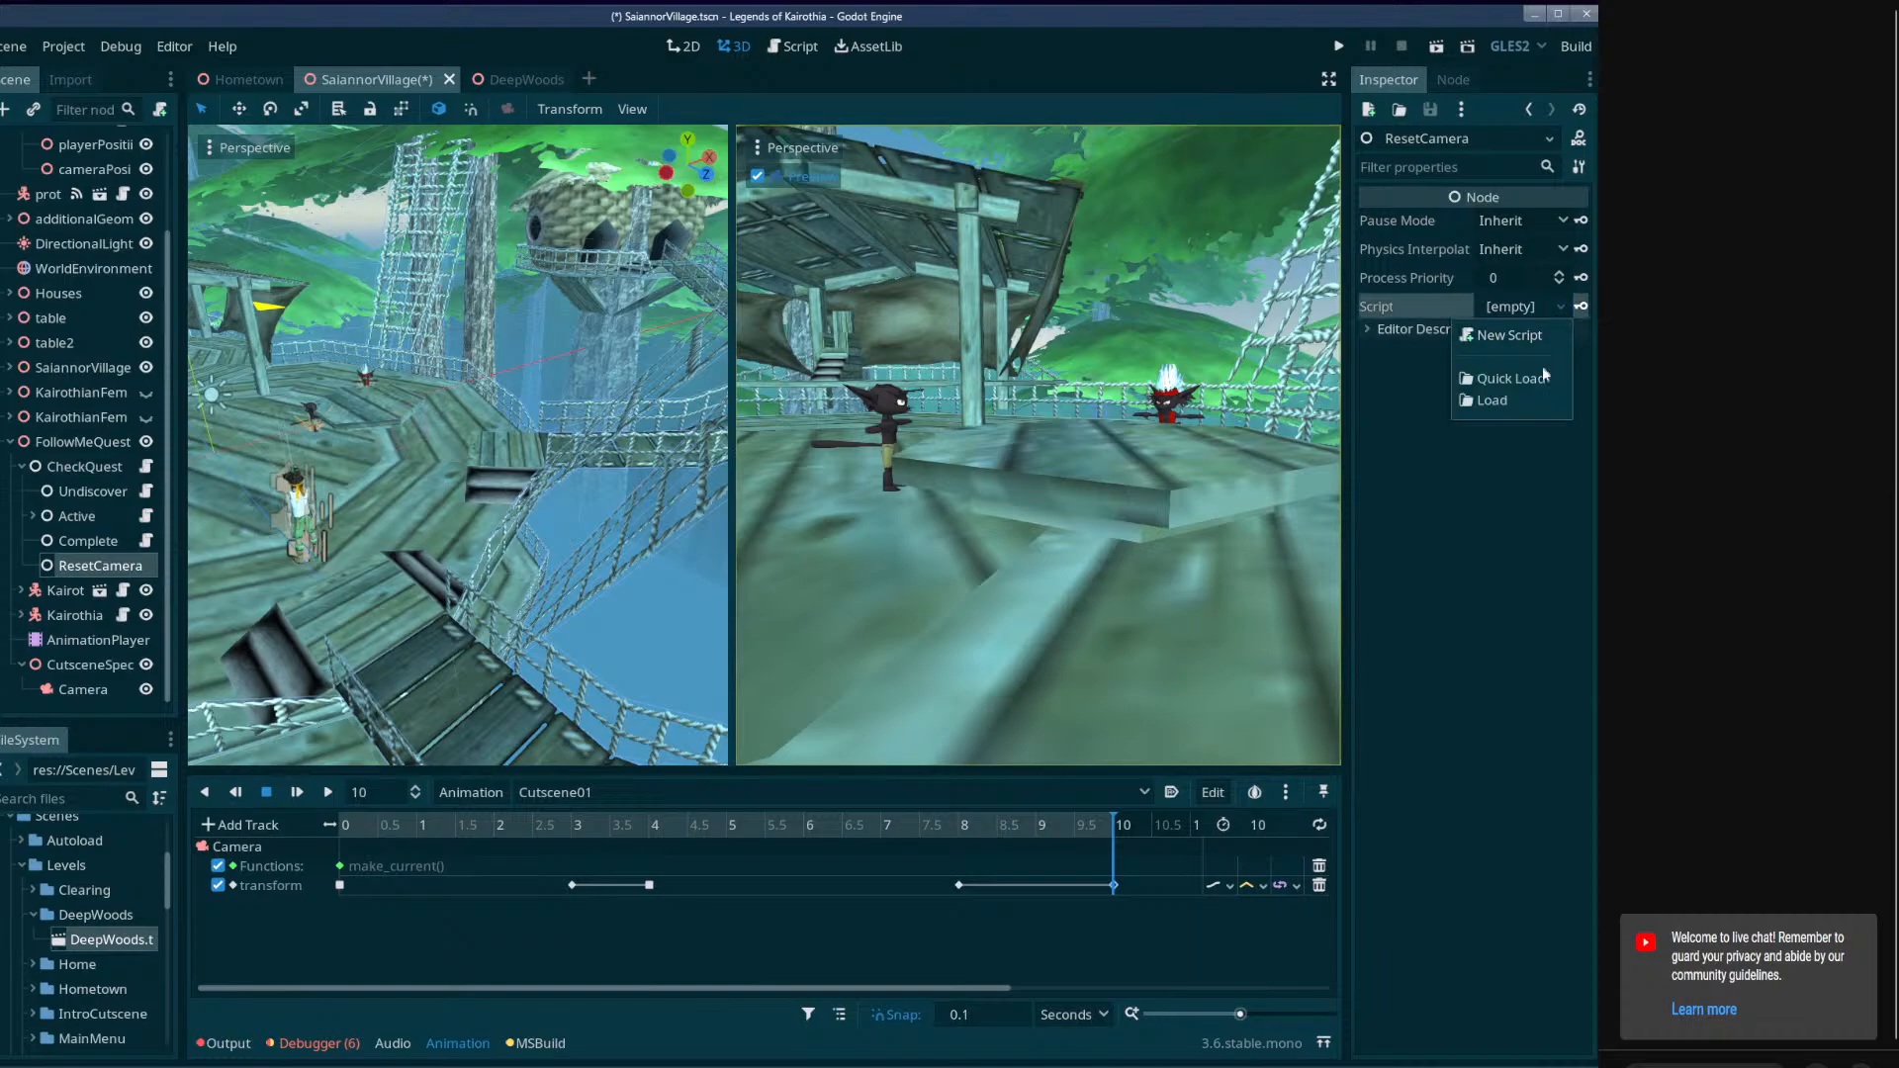
click(1533, 365)
text(resetca)
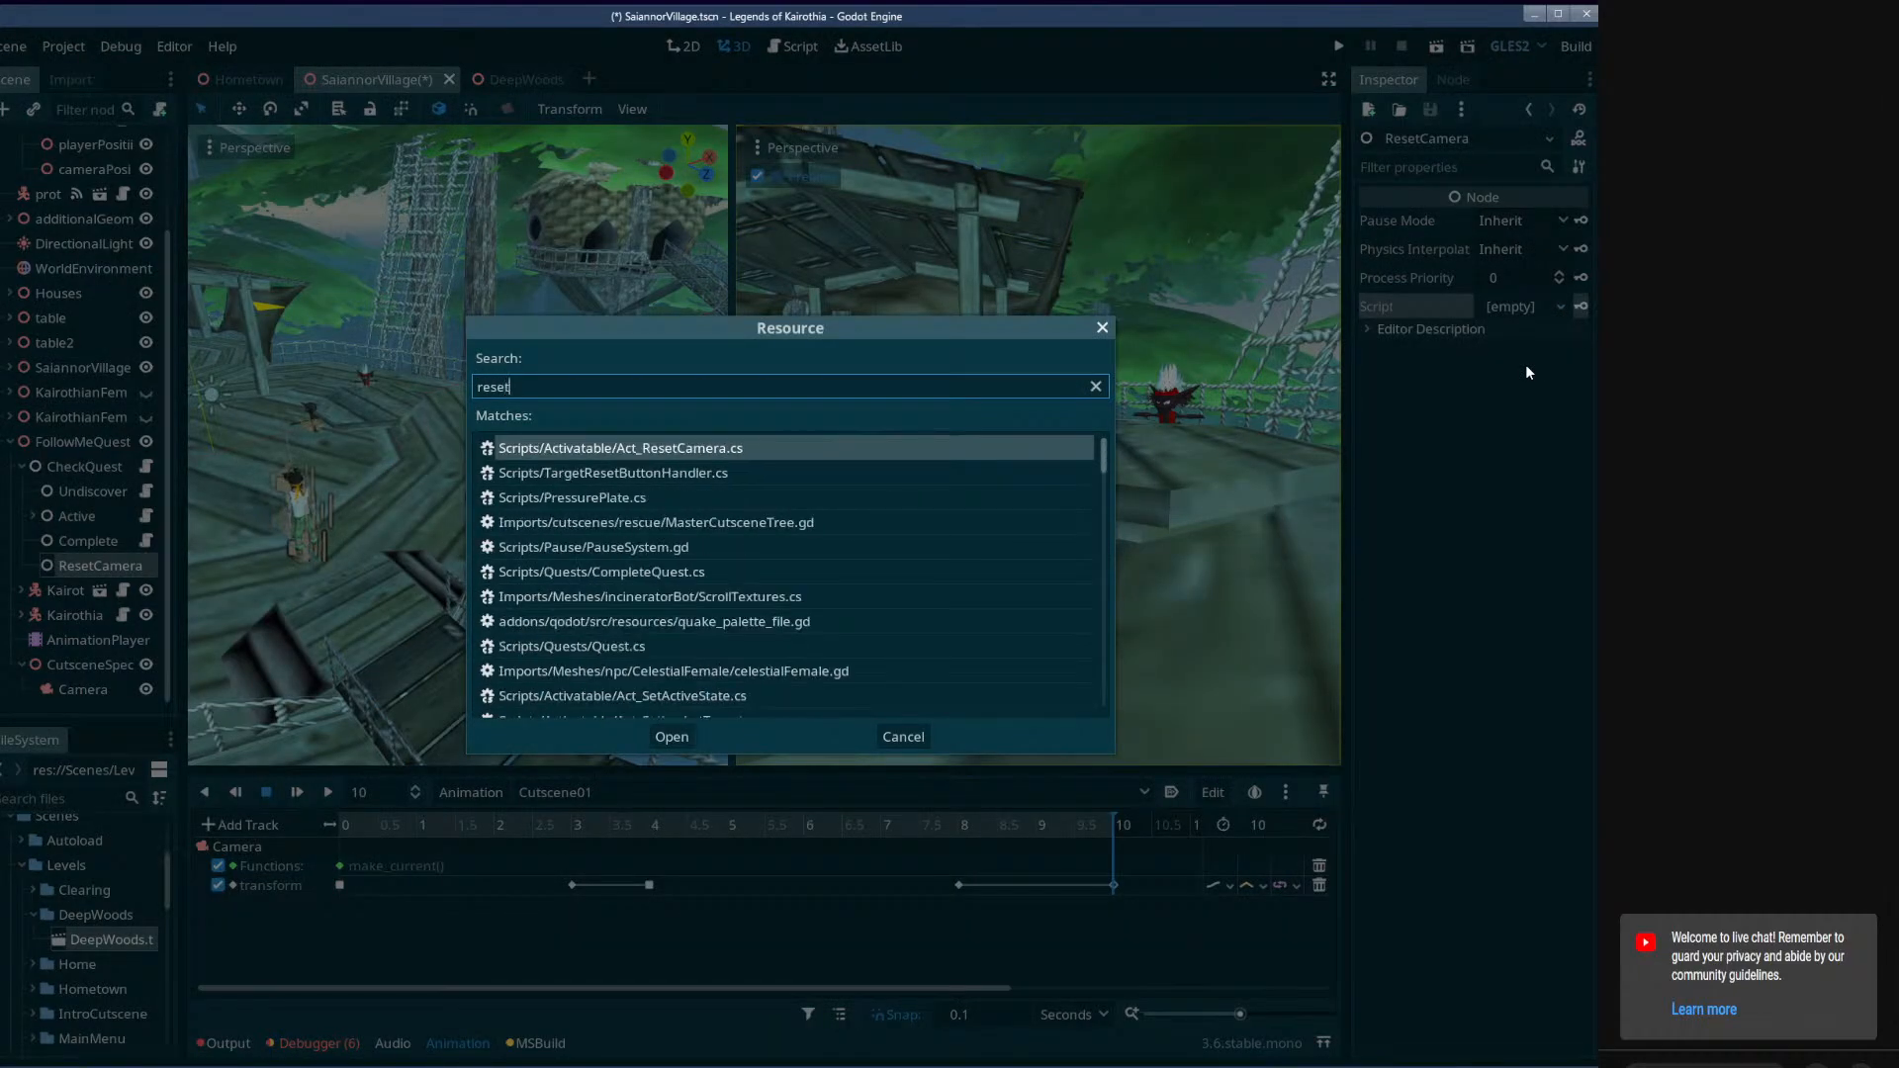
double_click(652, 457)
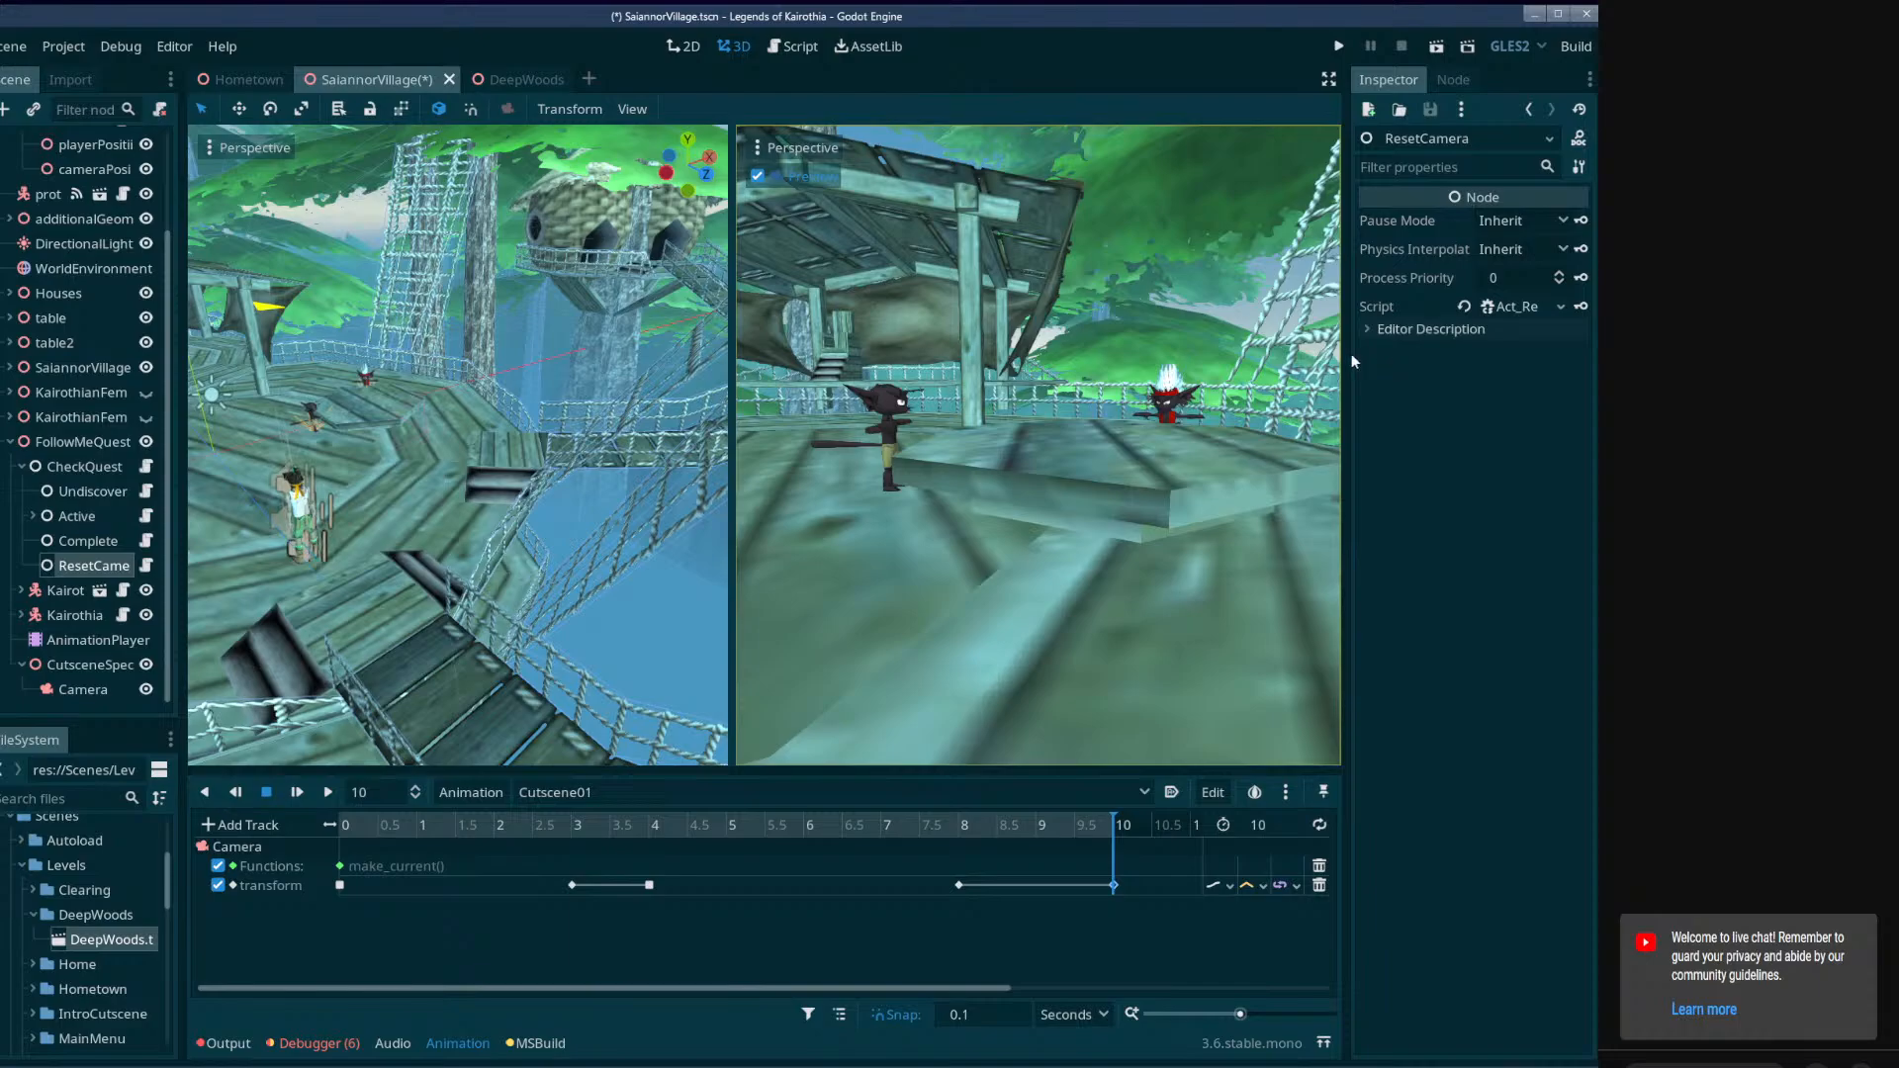
drag(1351, 362, 1305, 362)
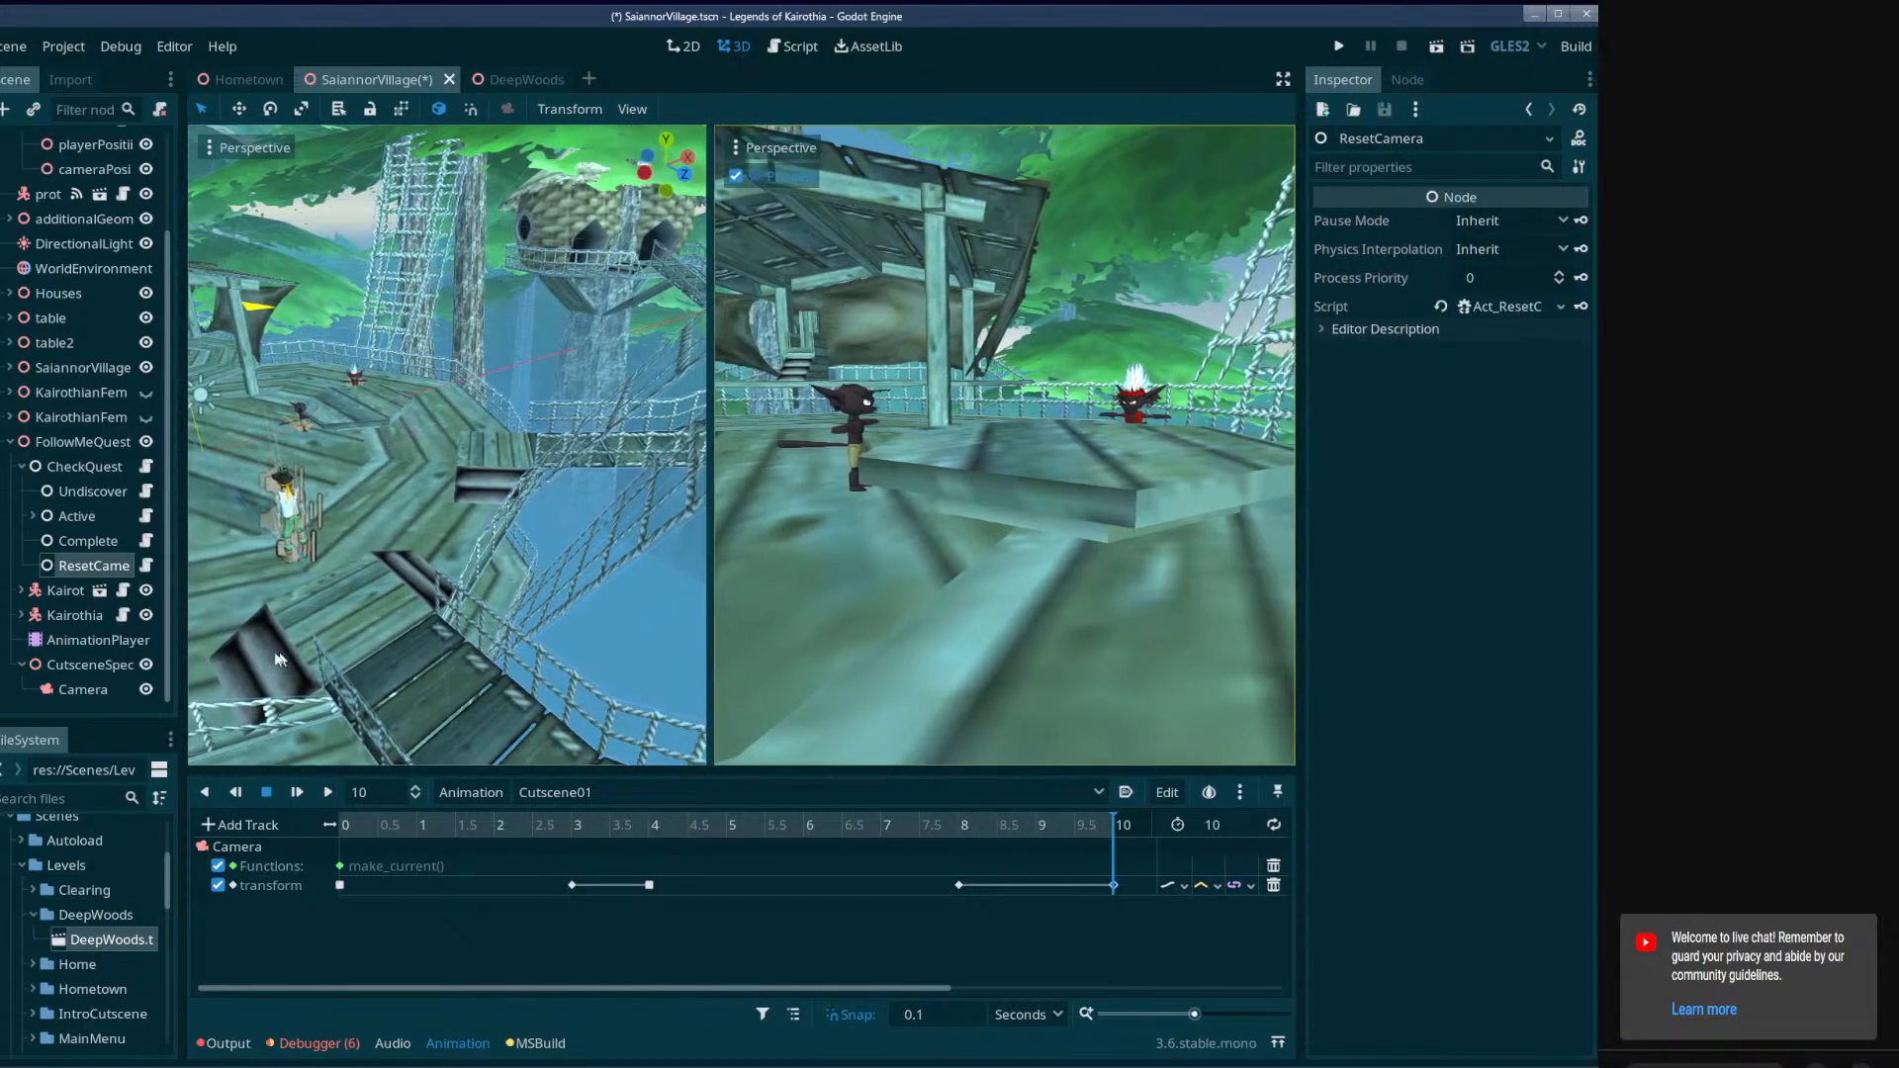
Open the ResetCamera node's script and declare an exported public bool named enablePlayerMovementOnFinish at the top of the class.
click(147, 568)
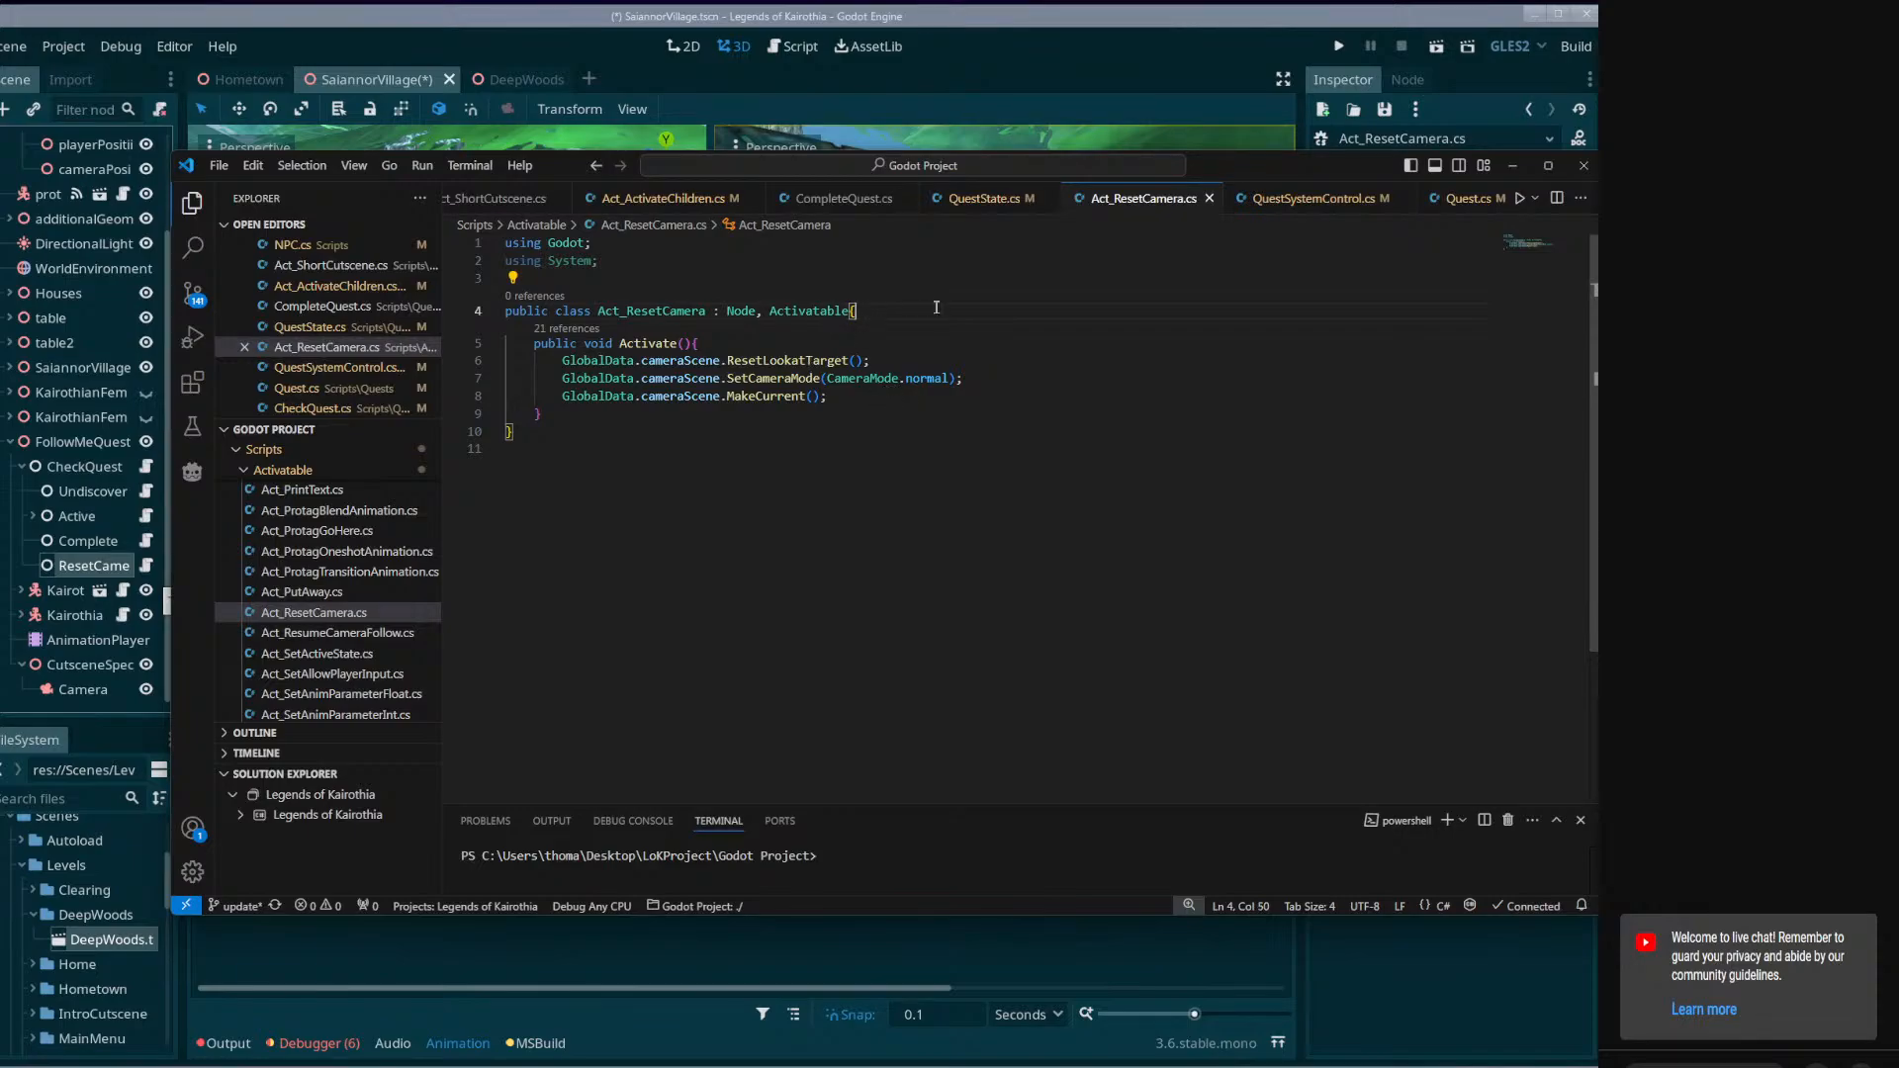
key(Return)
text([Export)
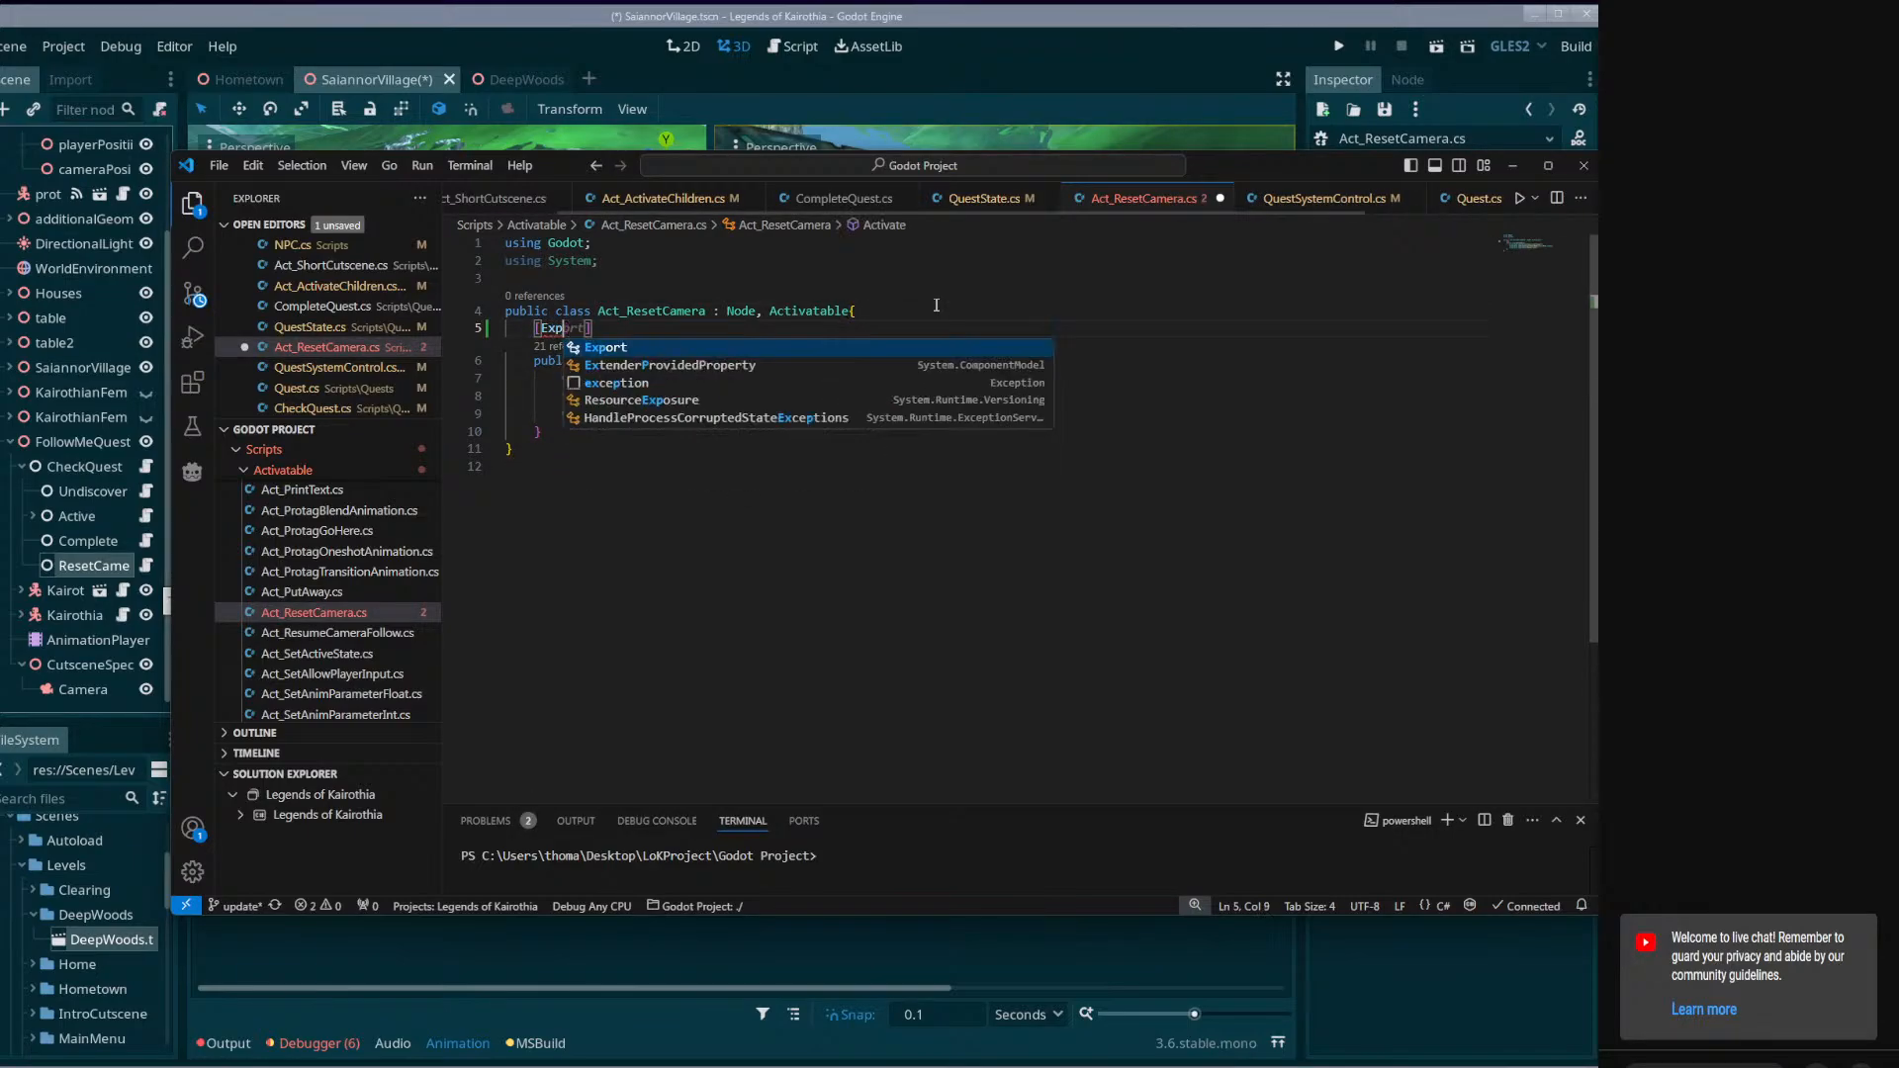
key(End)
key(Return)
text(pub)
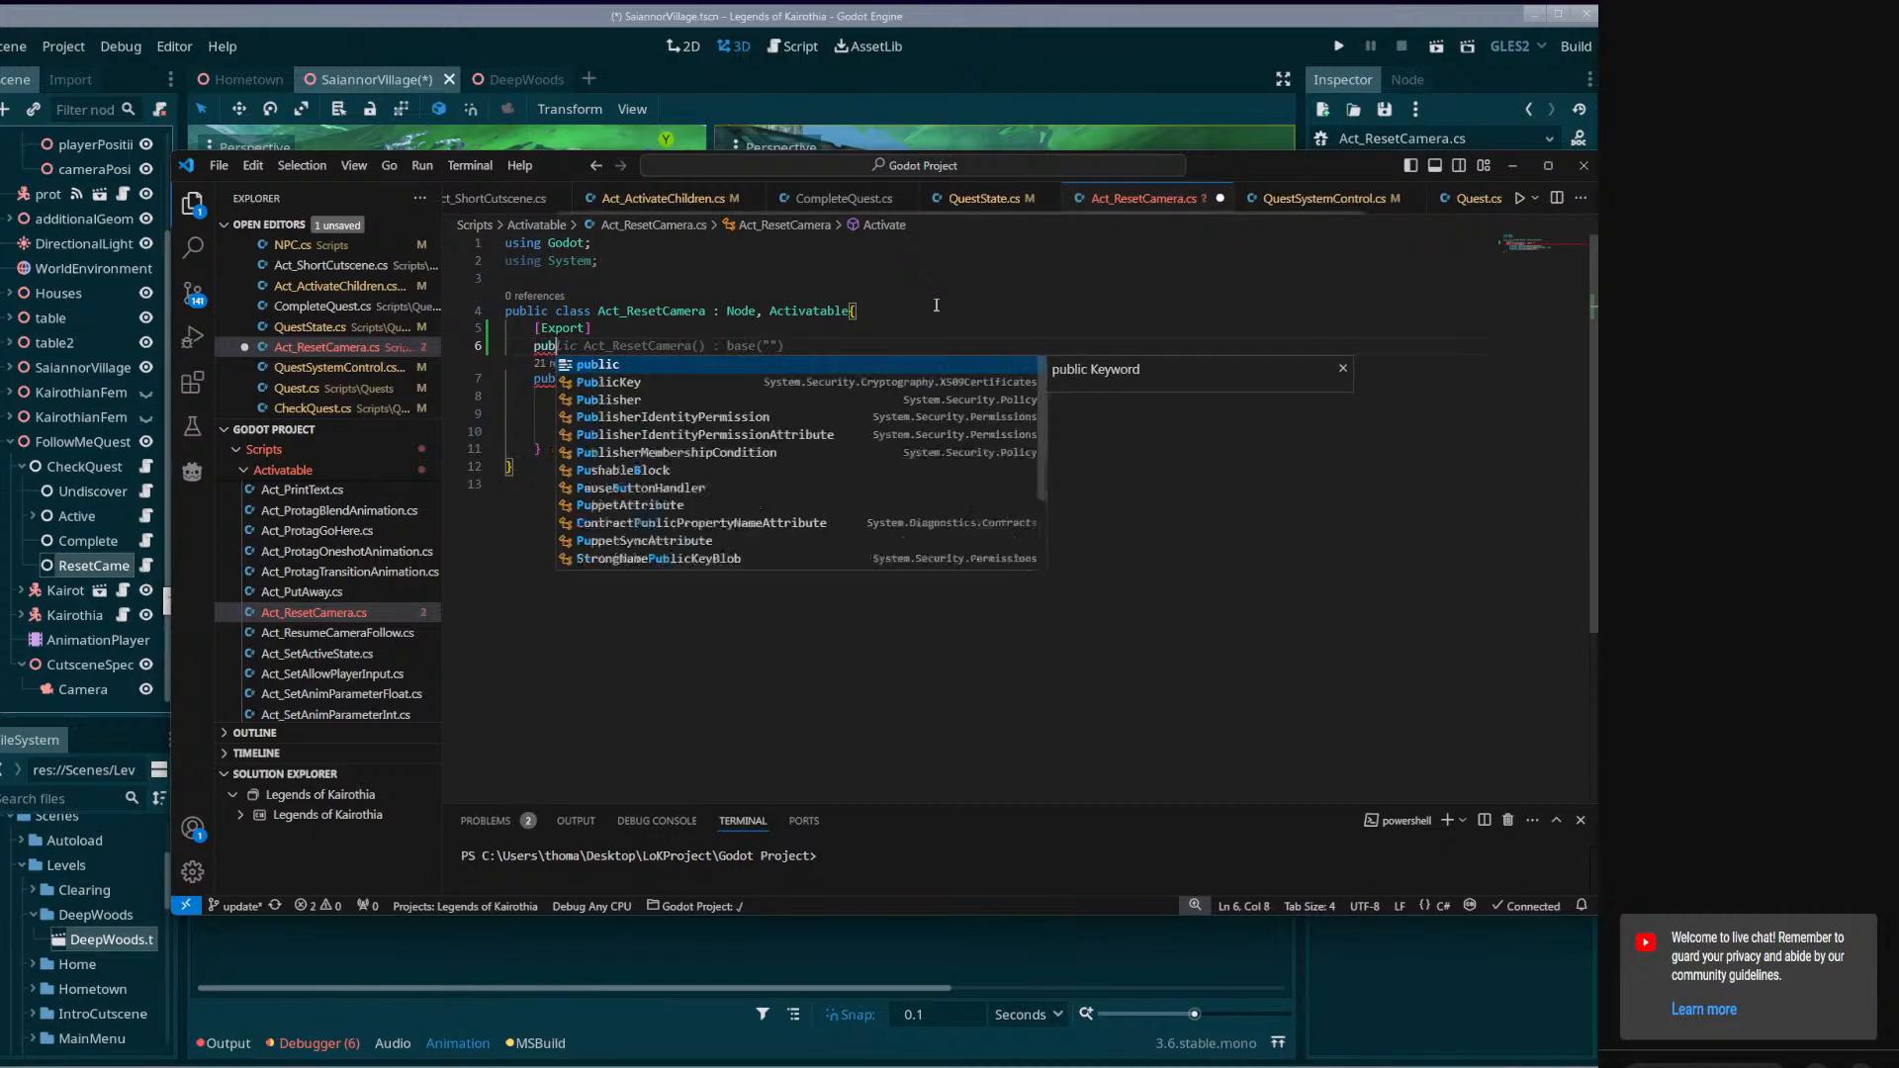
text(lic bool )
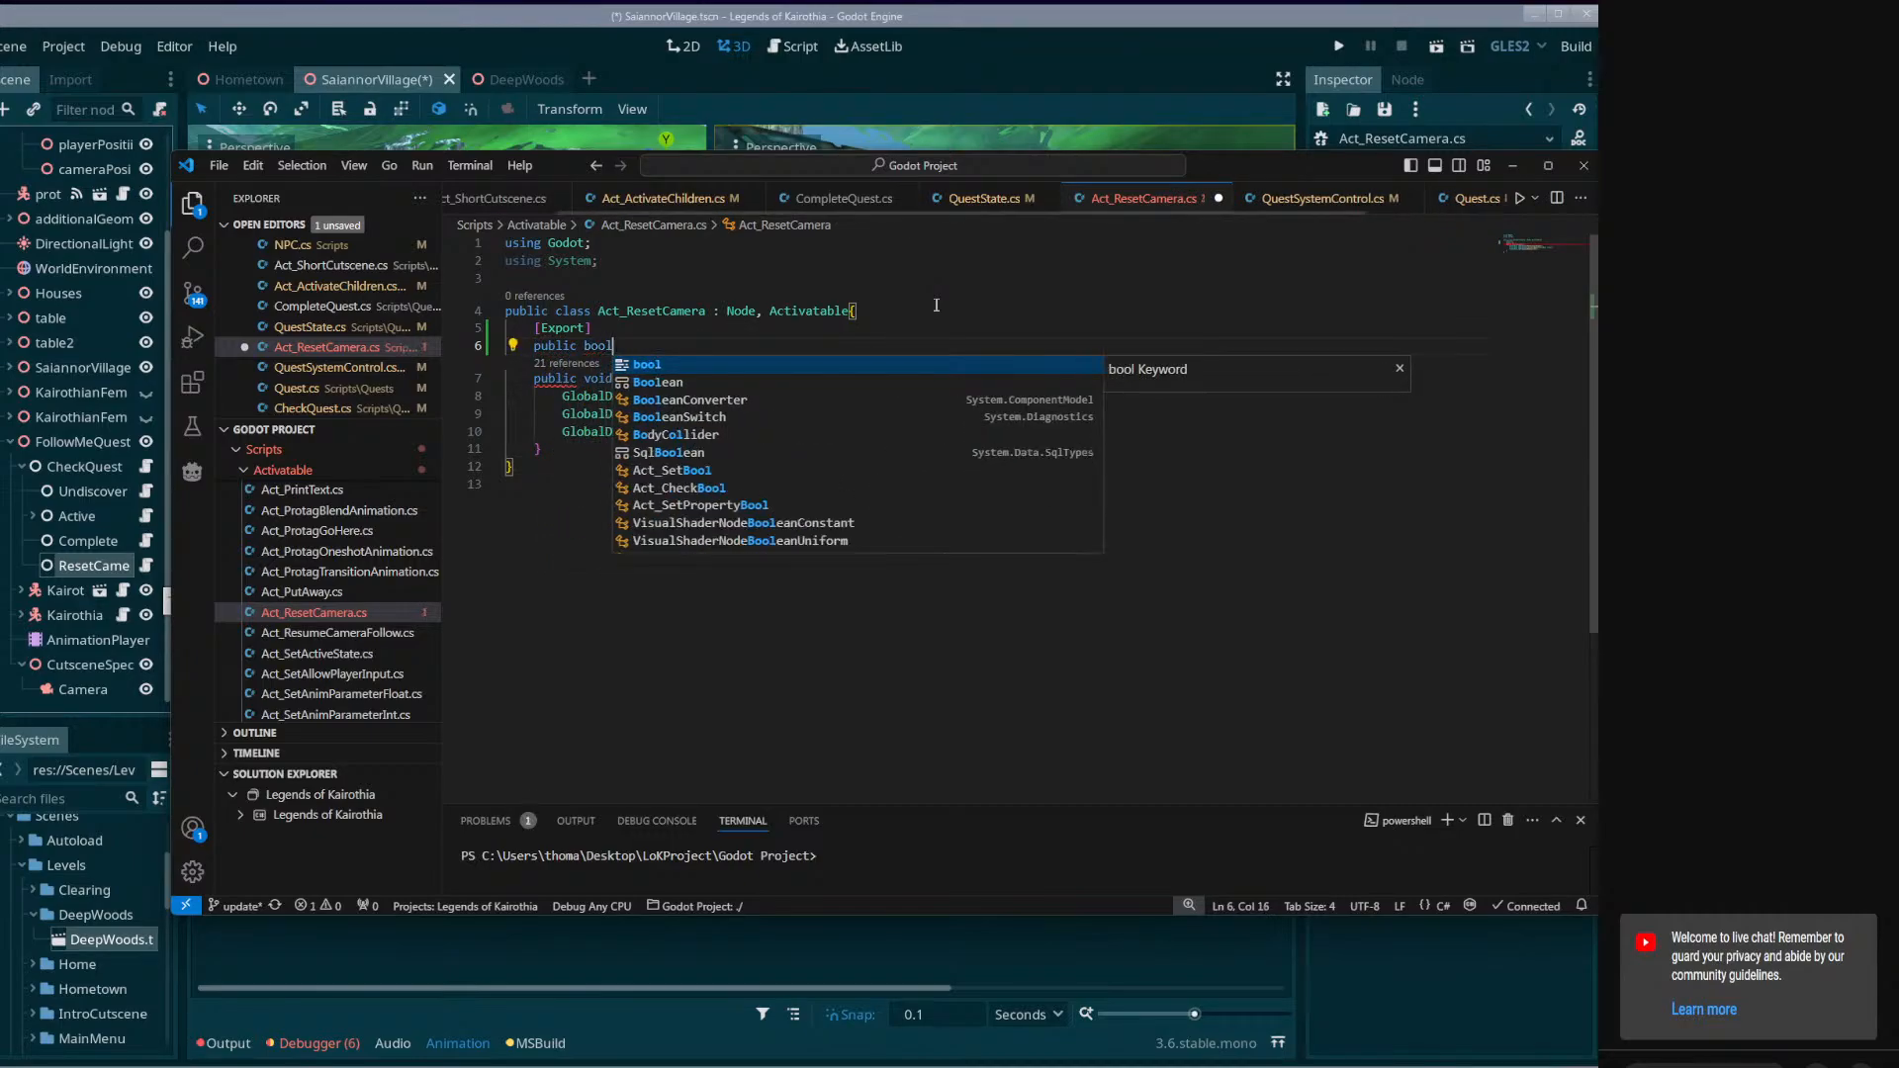
text(enablePlayerMov)
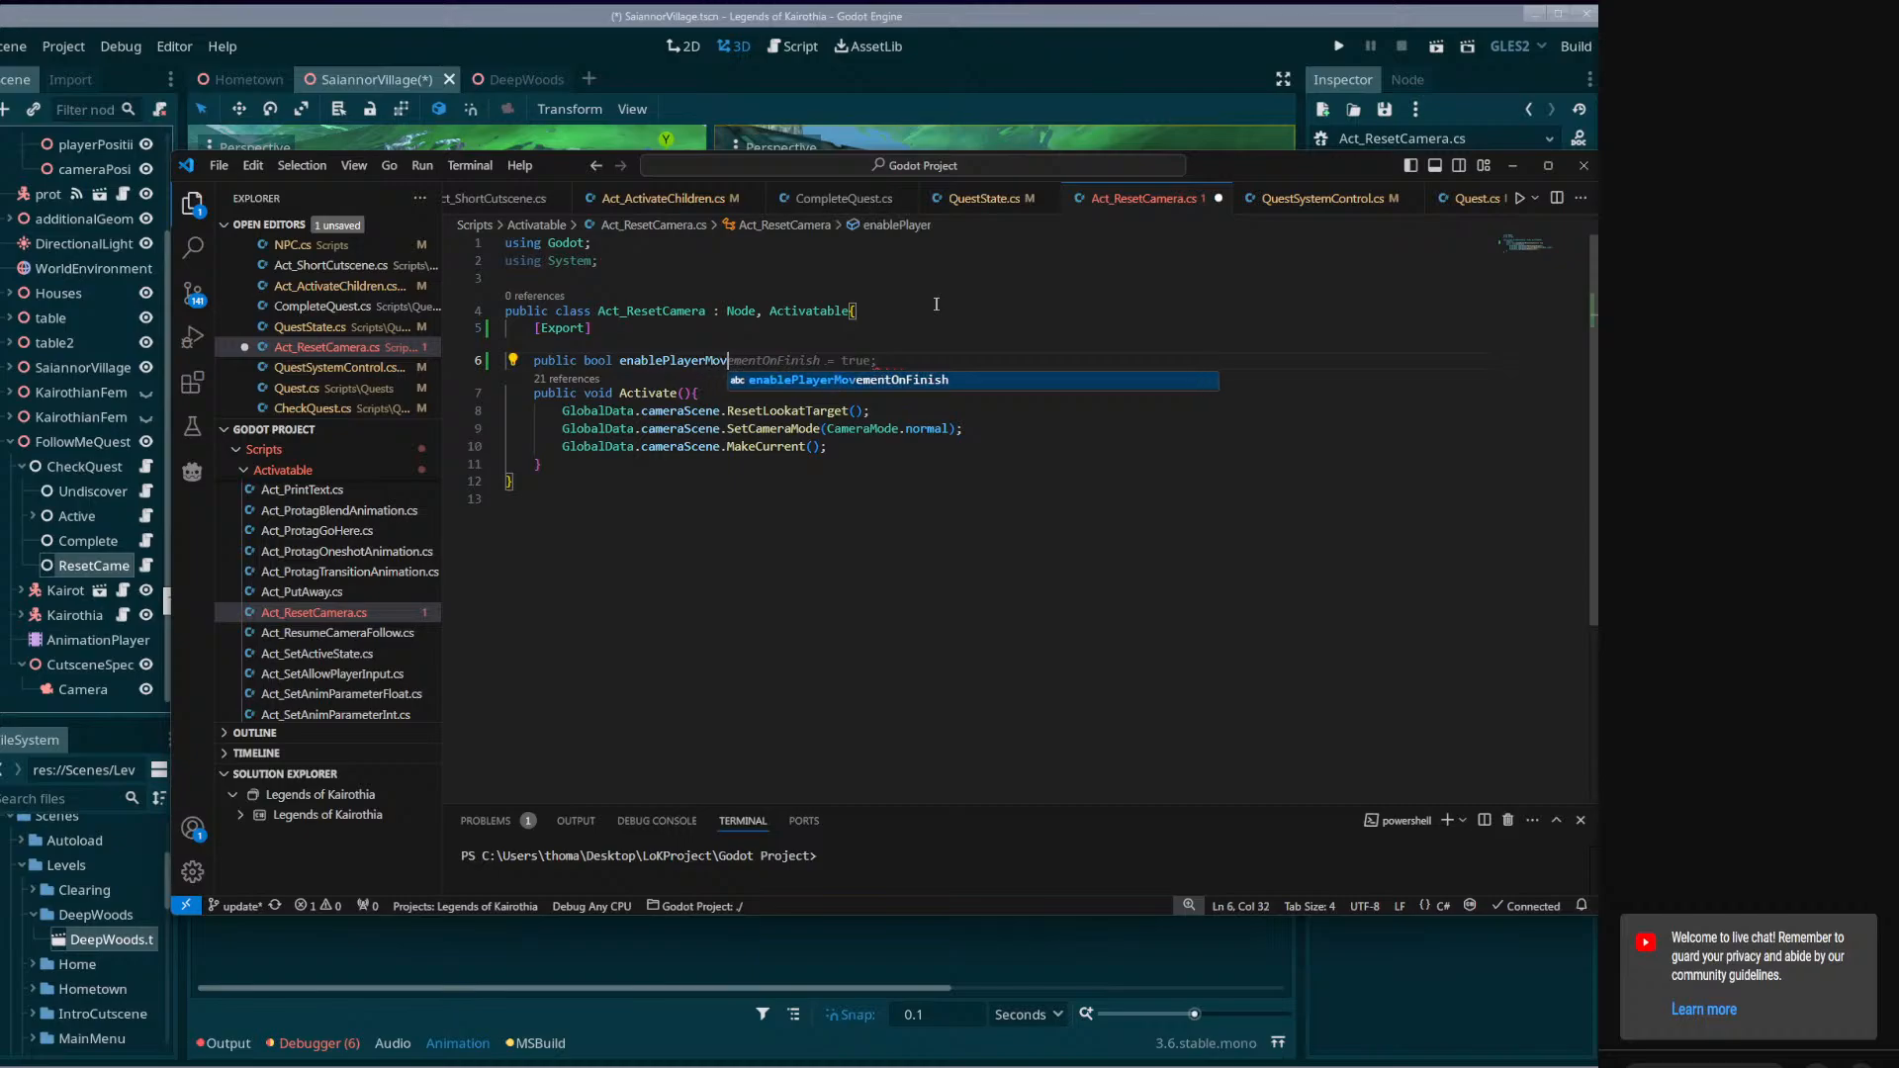
key(Tab)
key(Tab)
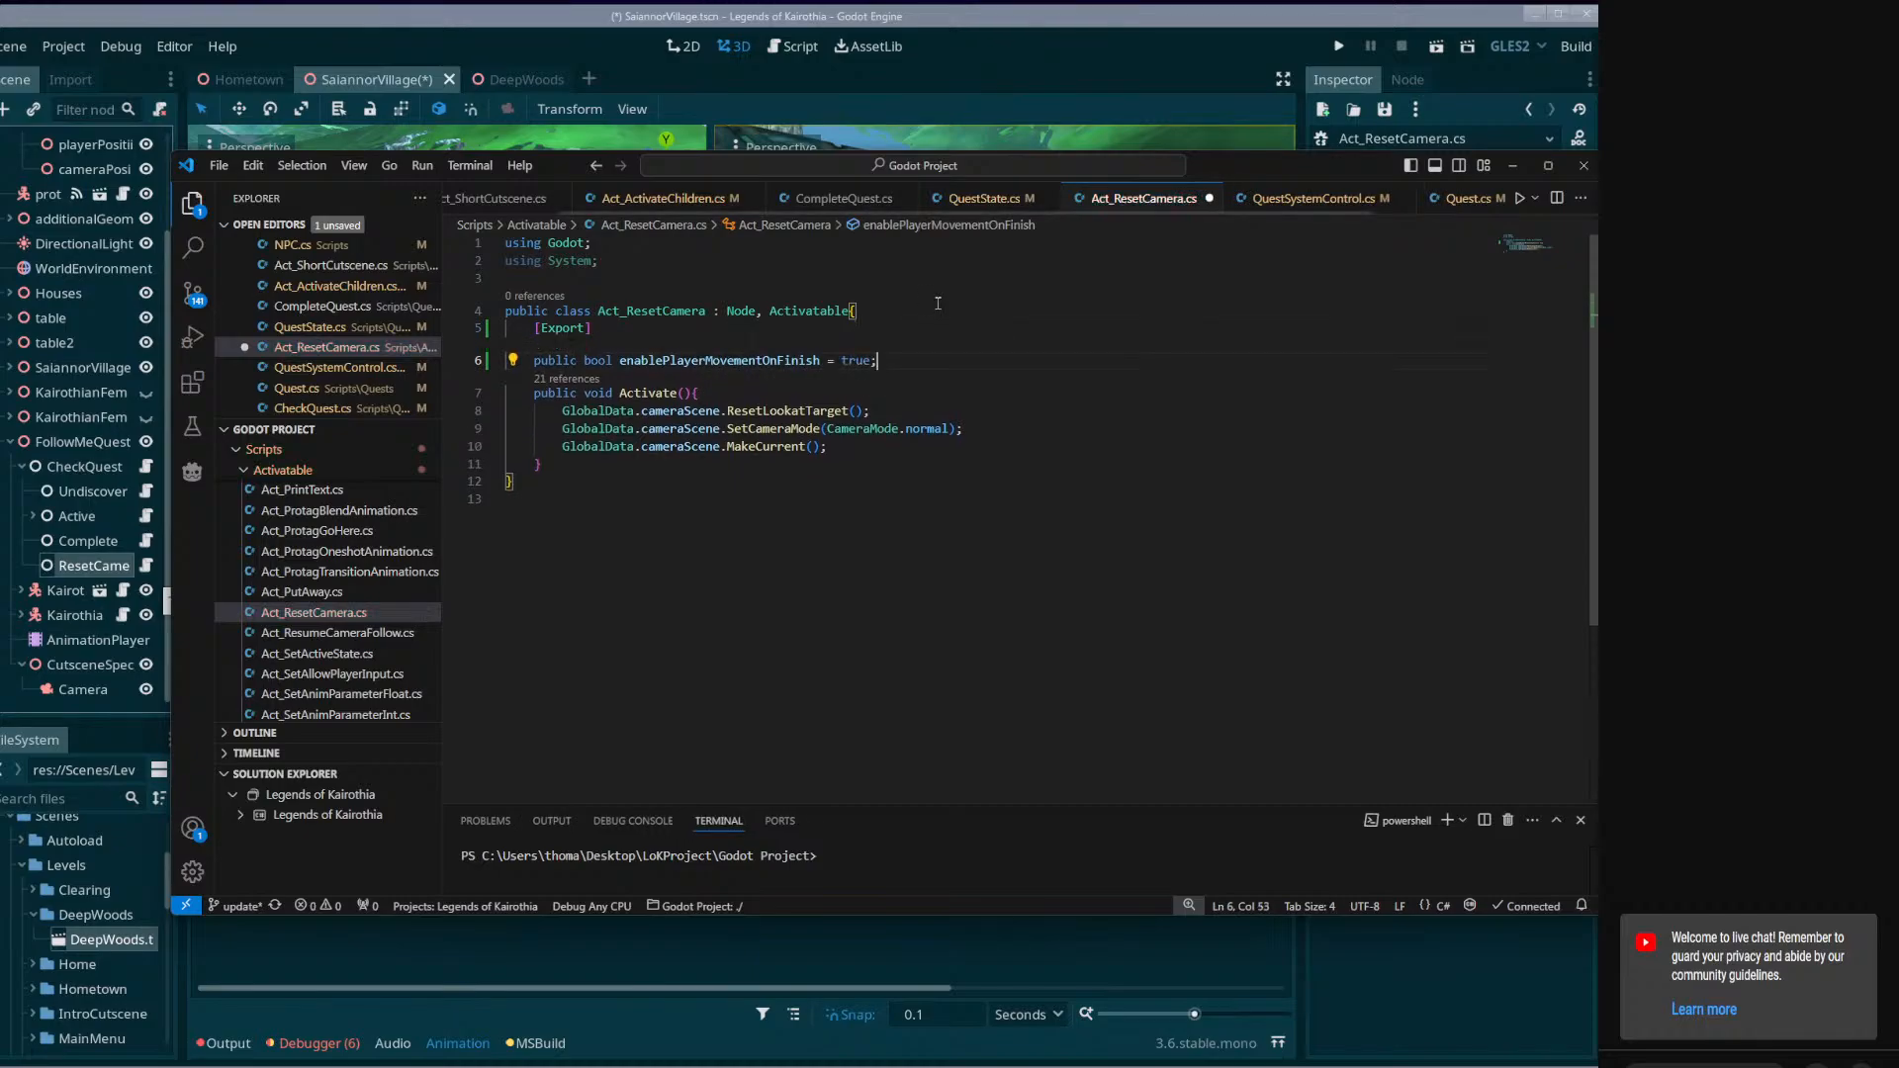
Set the default value of enablePlayerMovementOnFinish to false and save the script.
key(BackSpace)
key(BackSpace)
key(BackSpace)
key(BackSpace)
text(false)
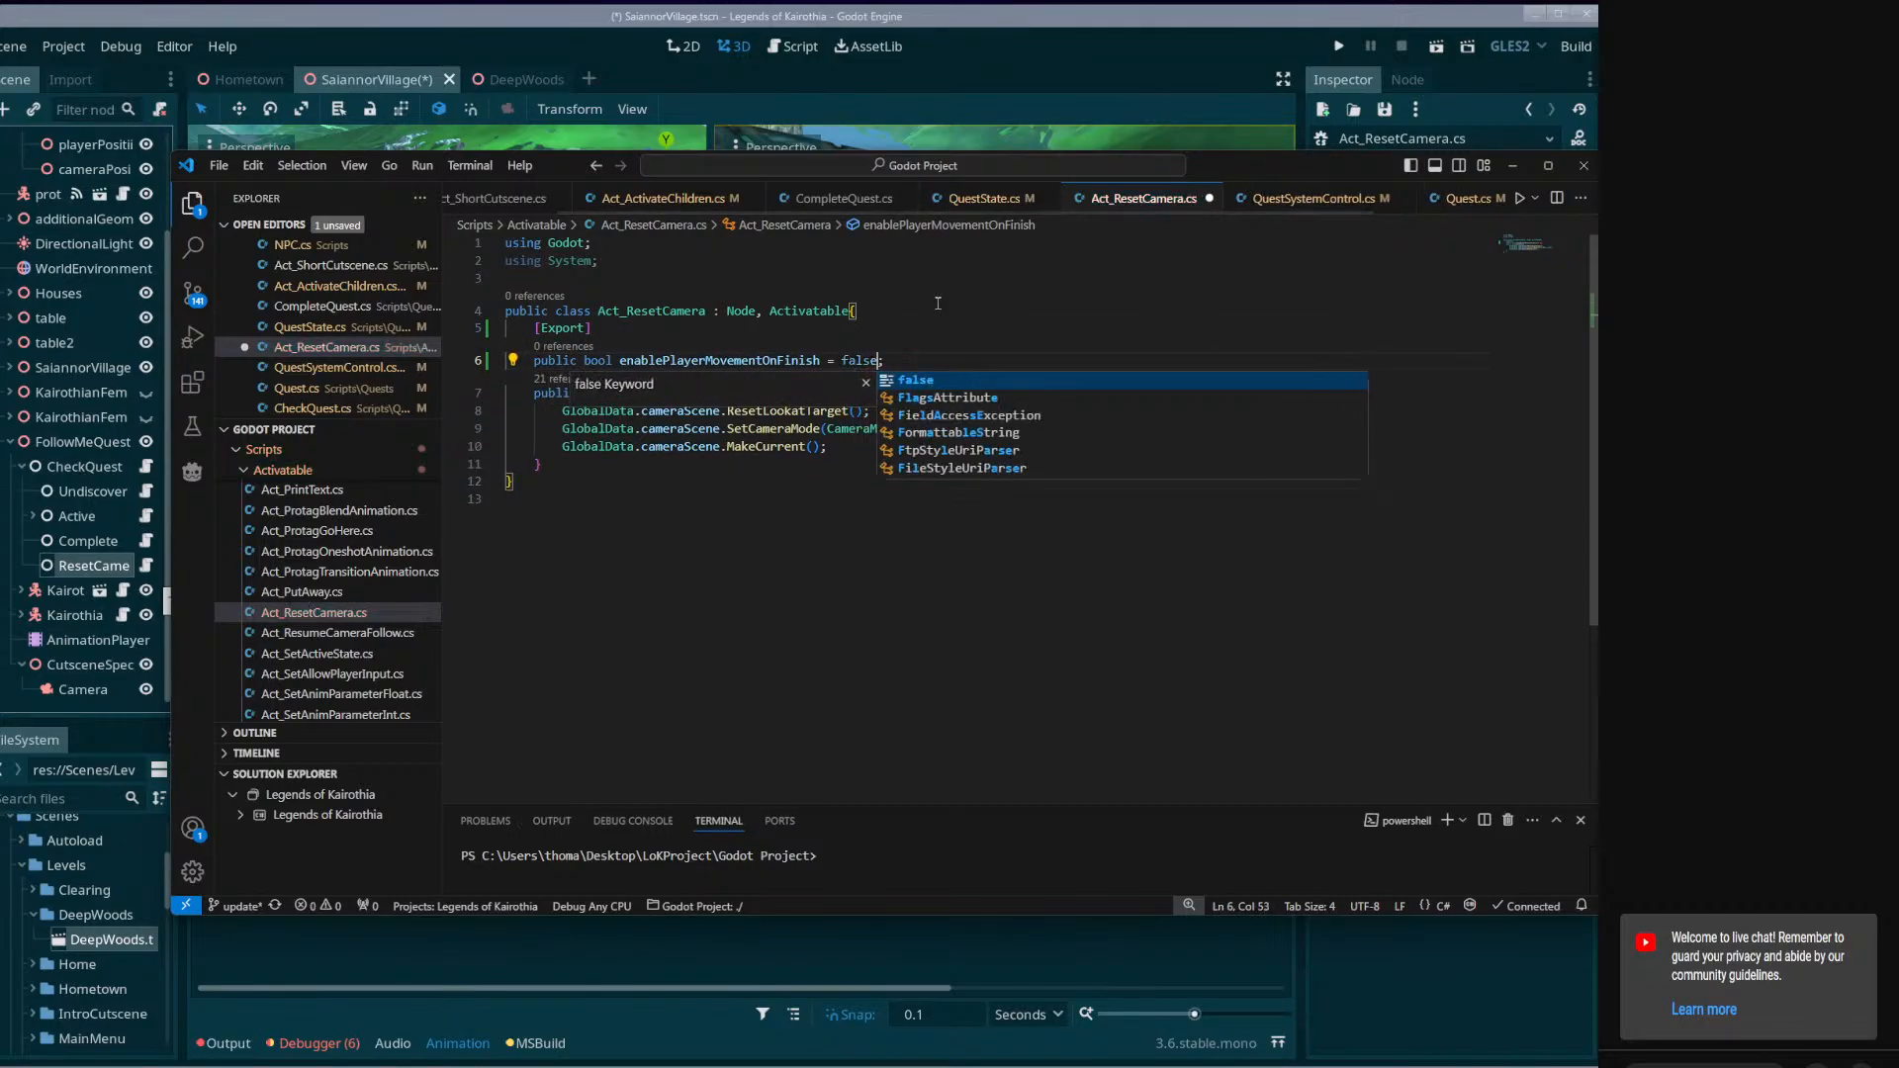
key(ctrl+s)
Add an if condition on enablePlayerMovementOnFinish after the MakeCurrent call in Activate.
click(900, 454)
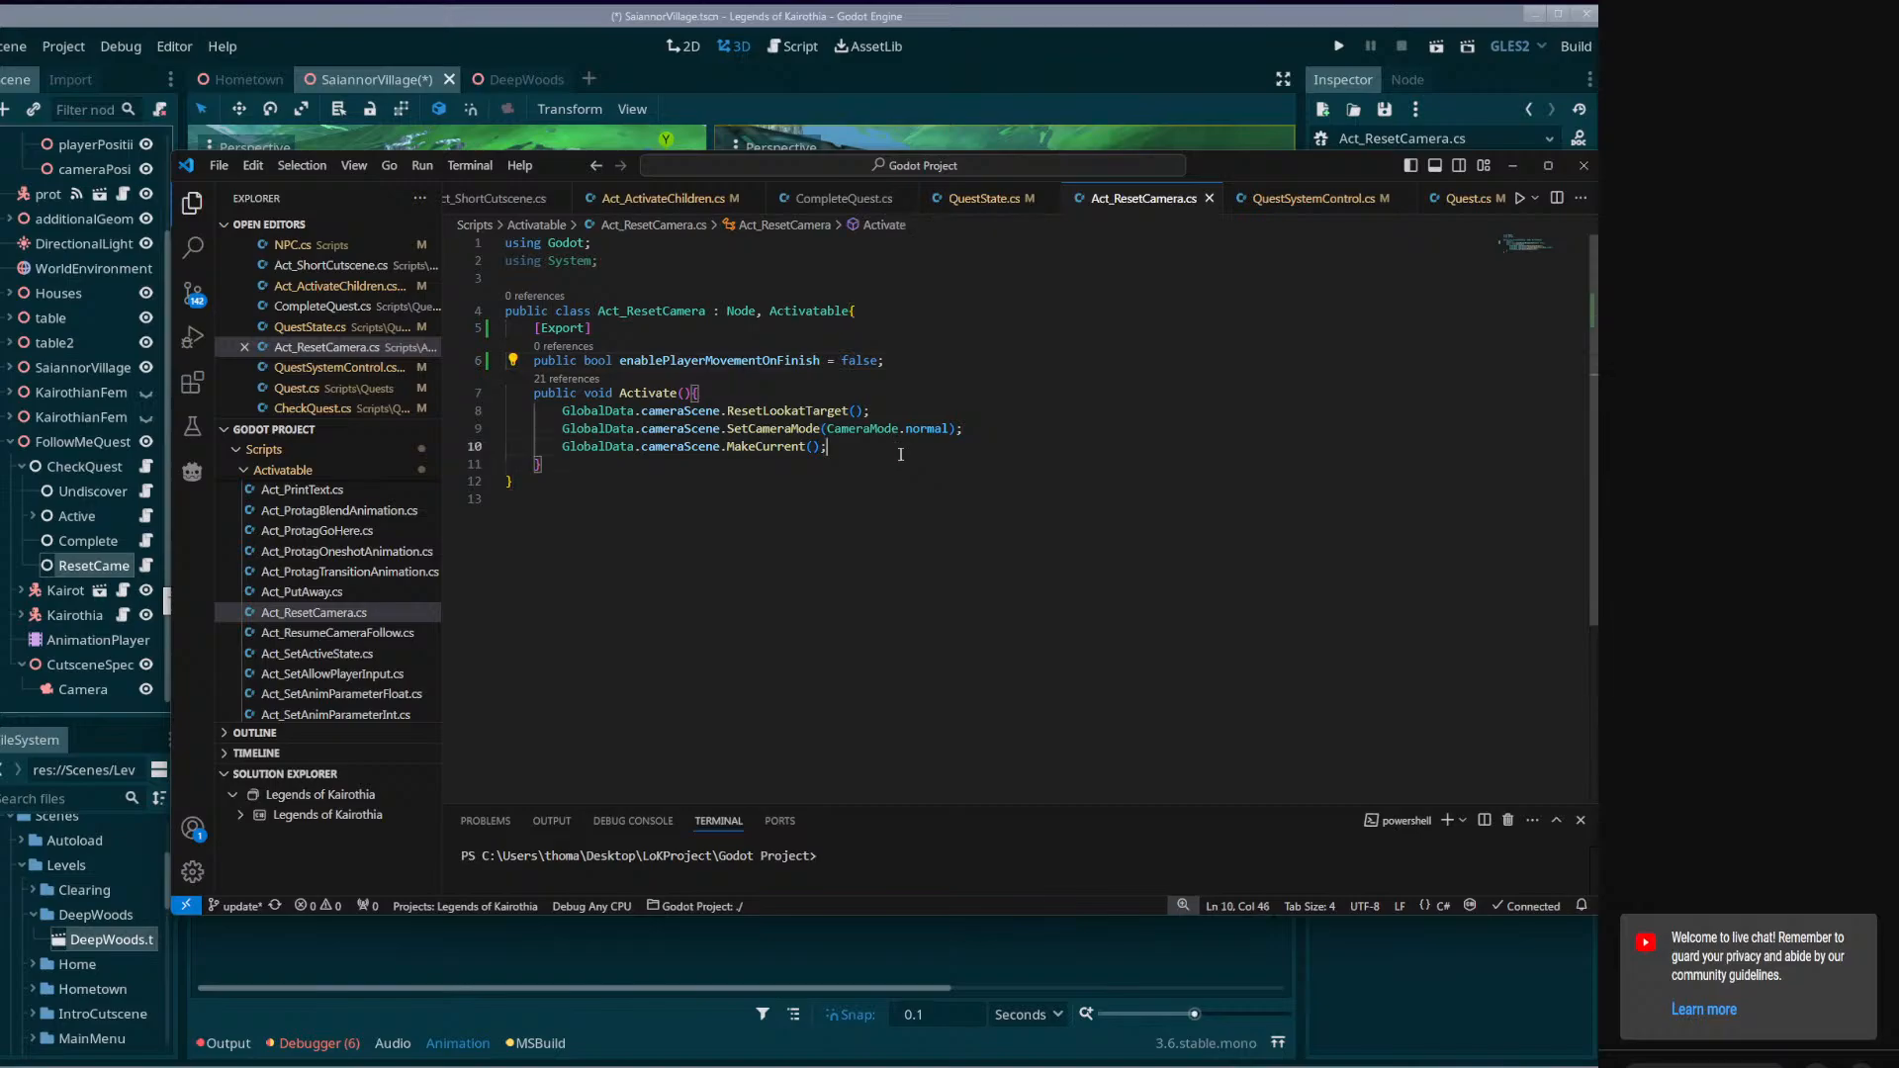
key(Return)
text(if()
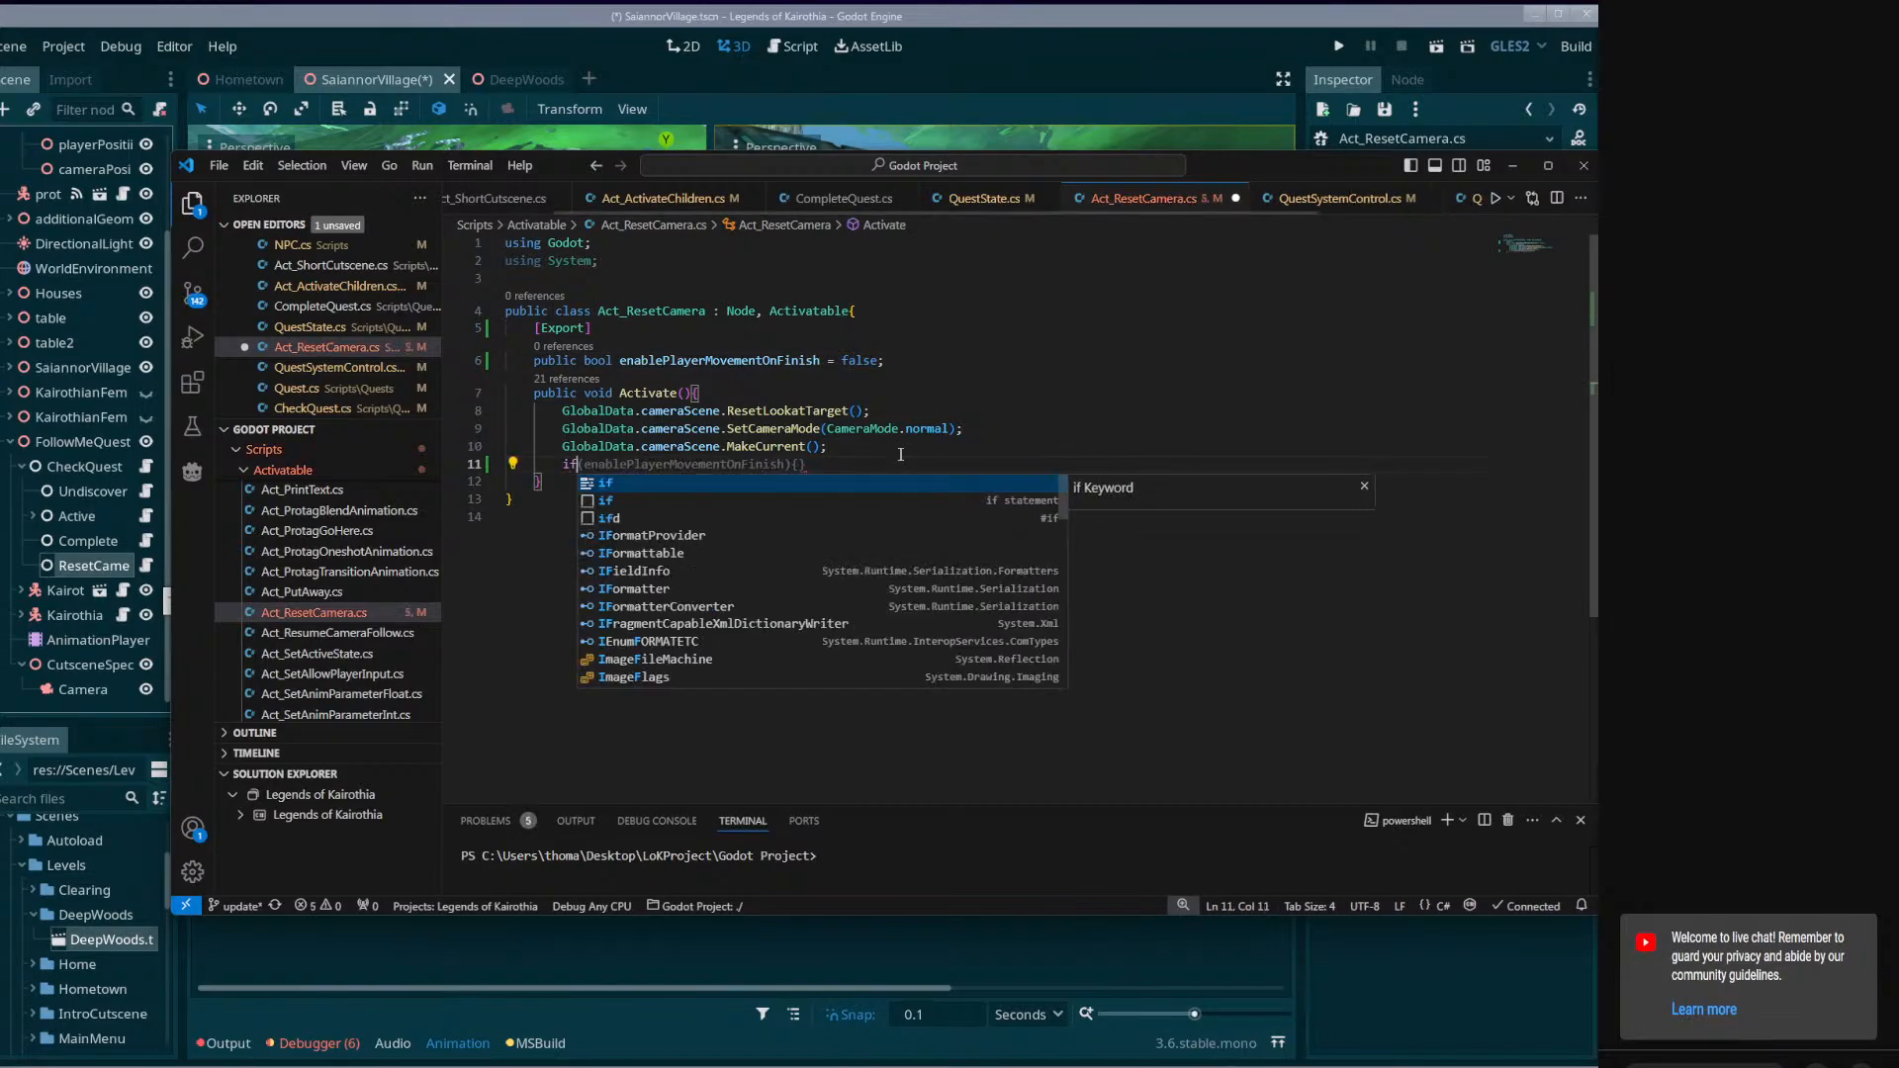
text(enablePlayerMovementOnFinish)
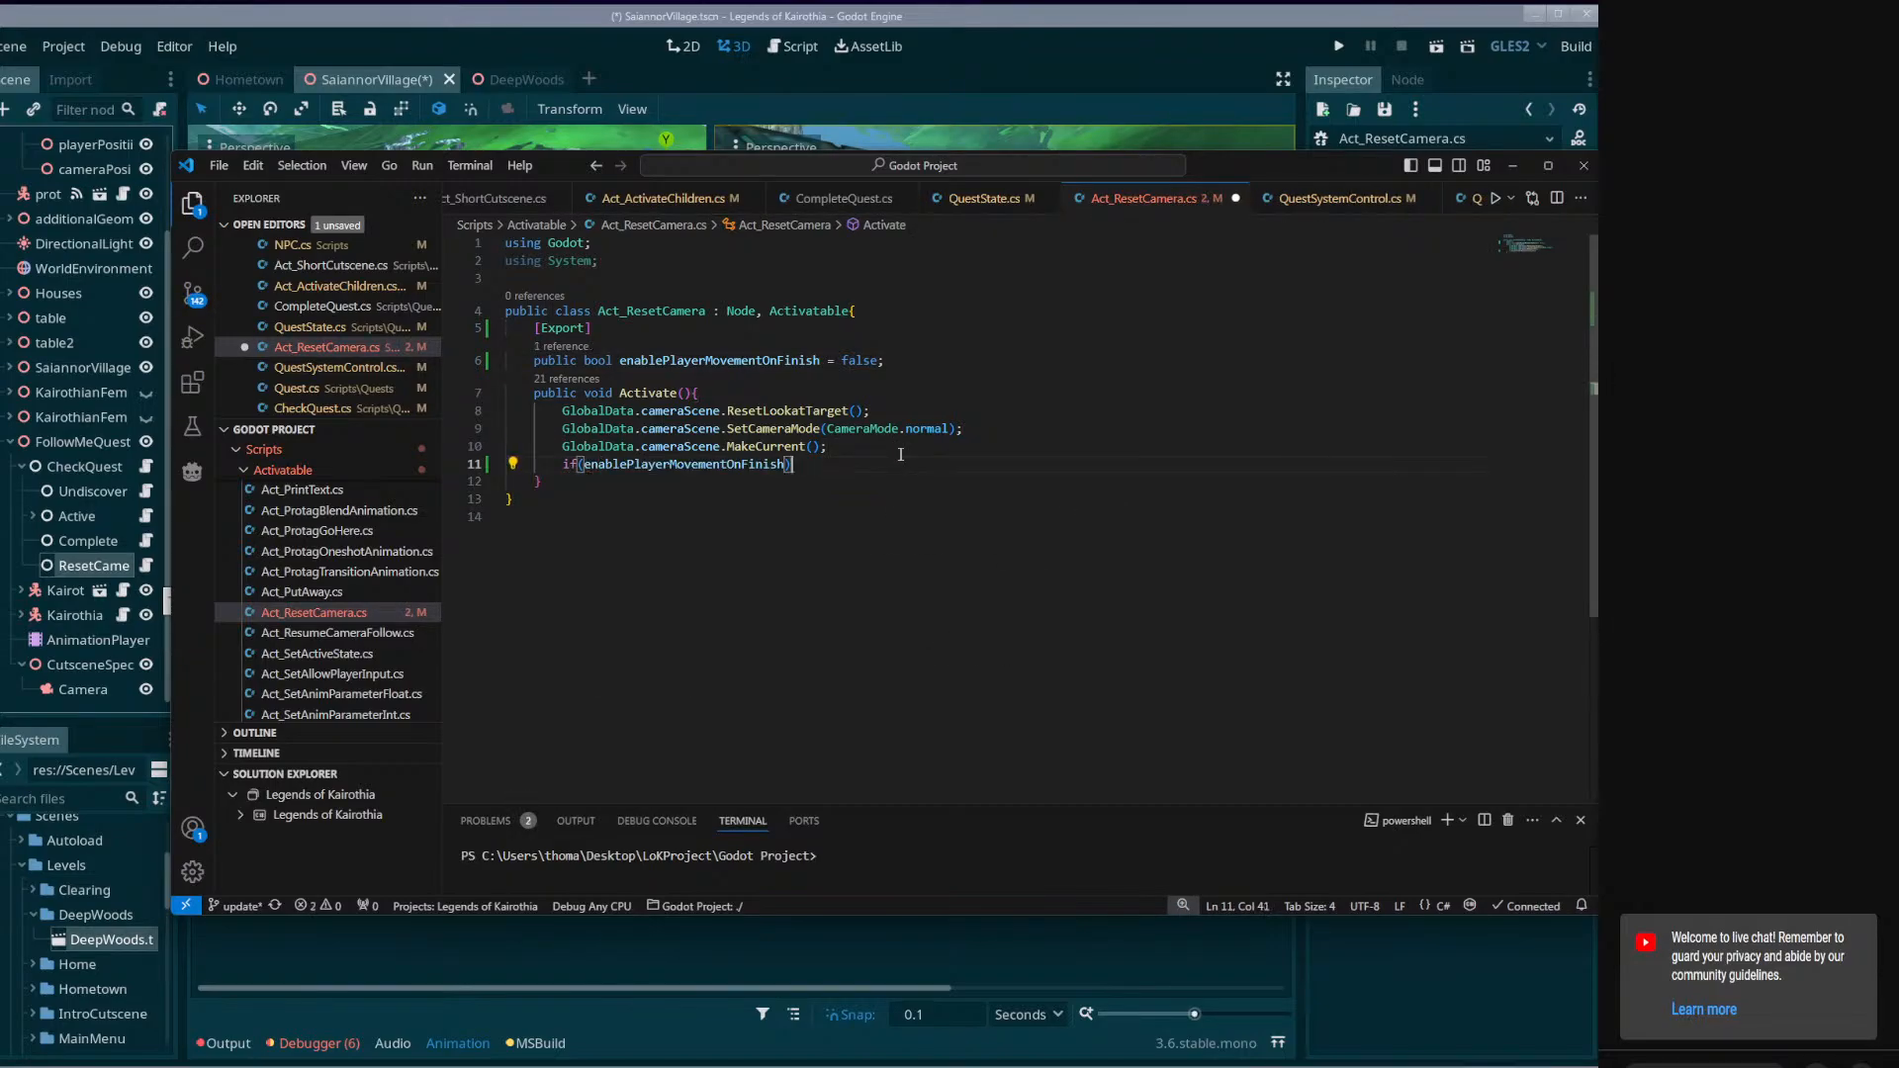
Return to Godot, expand the Active branch, widen the Scene dock and open the disablePlayerMovement node's script.
click(74, 392)
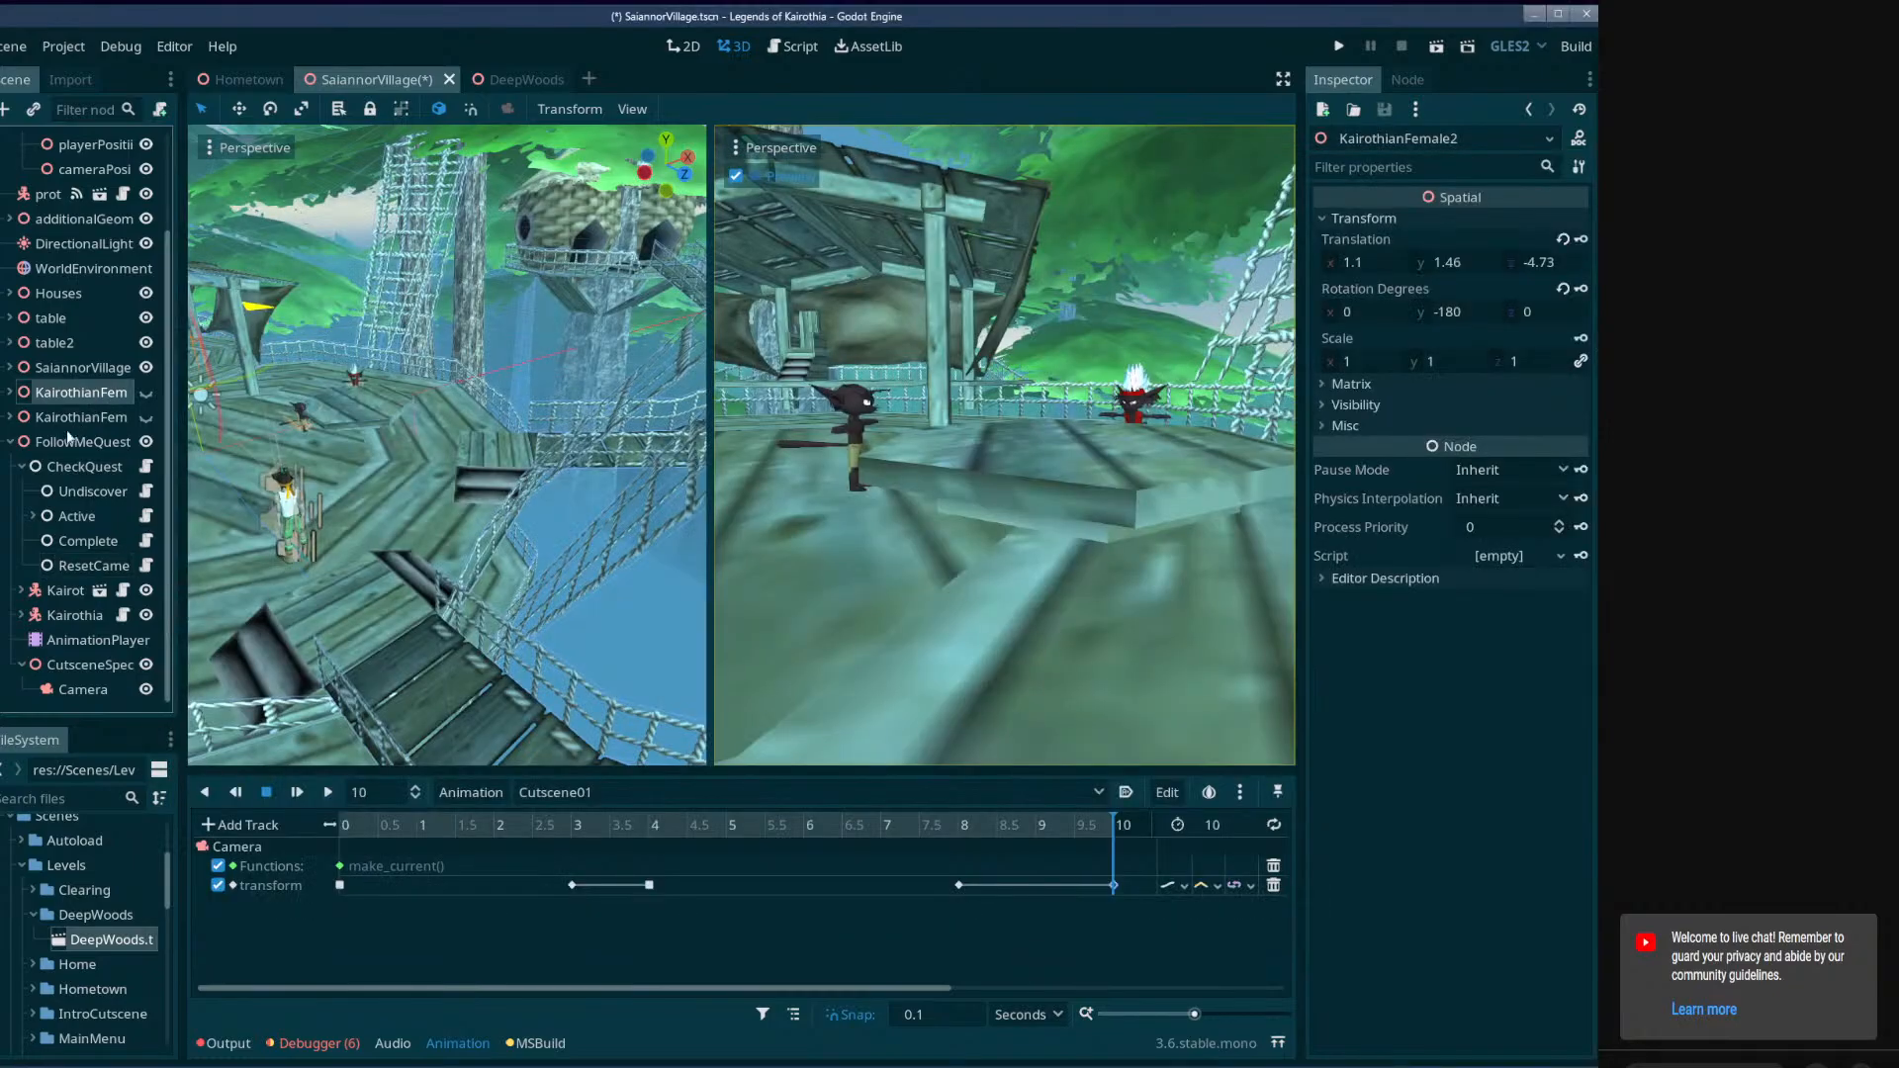
click(34, 516)
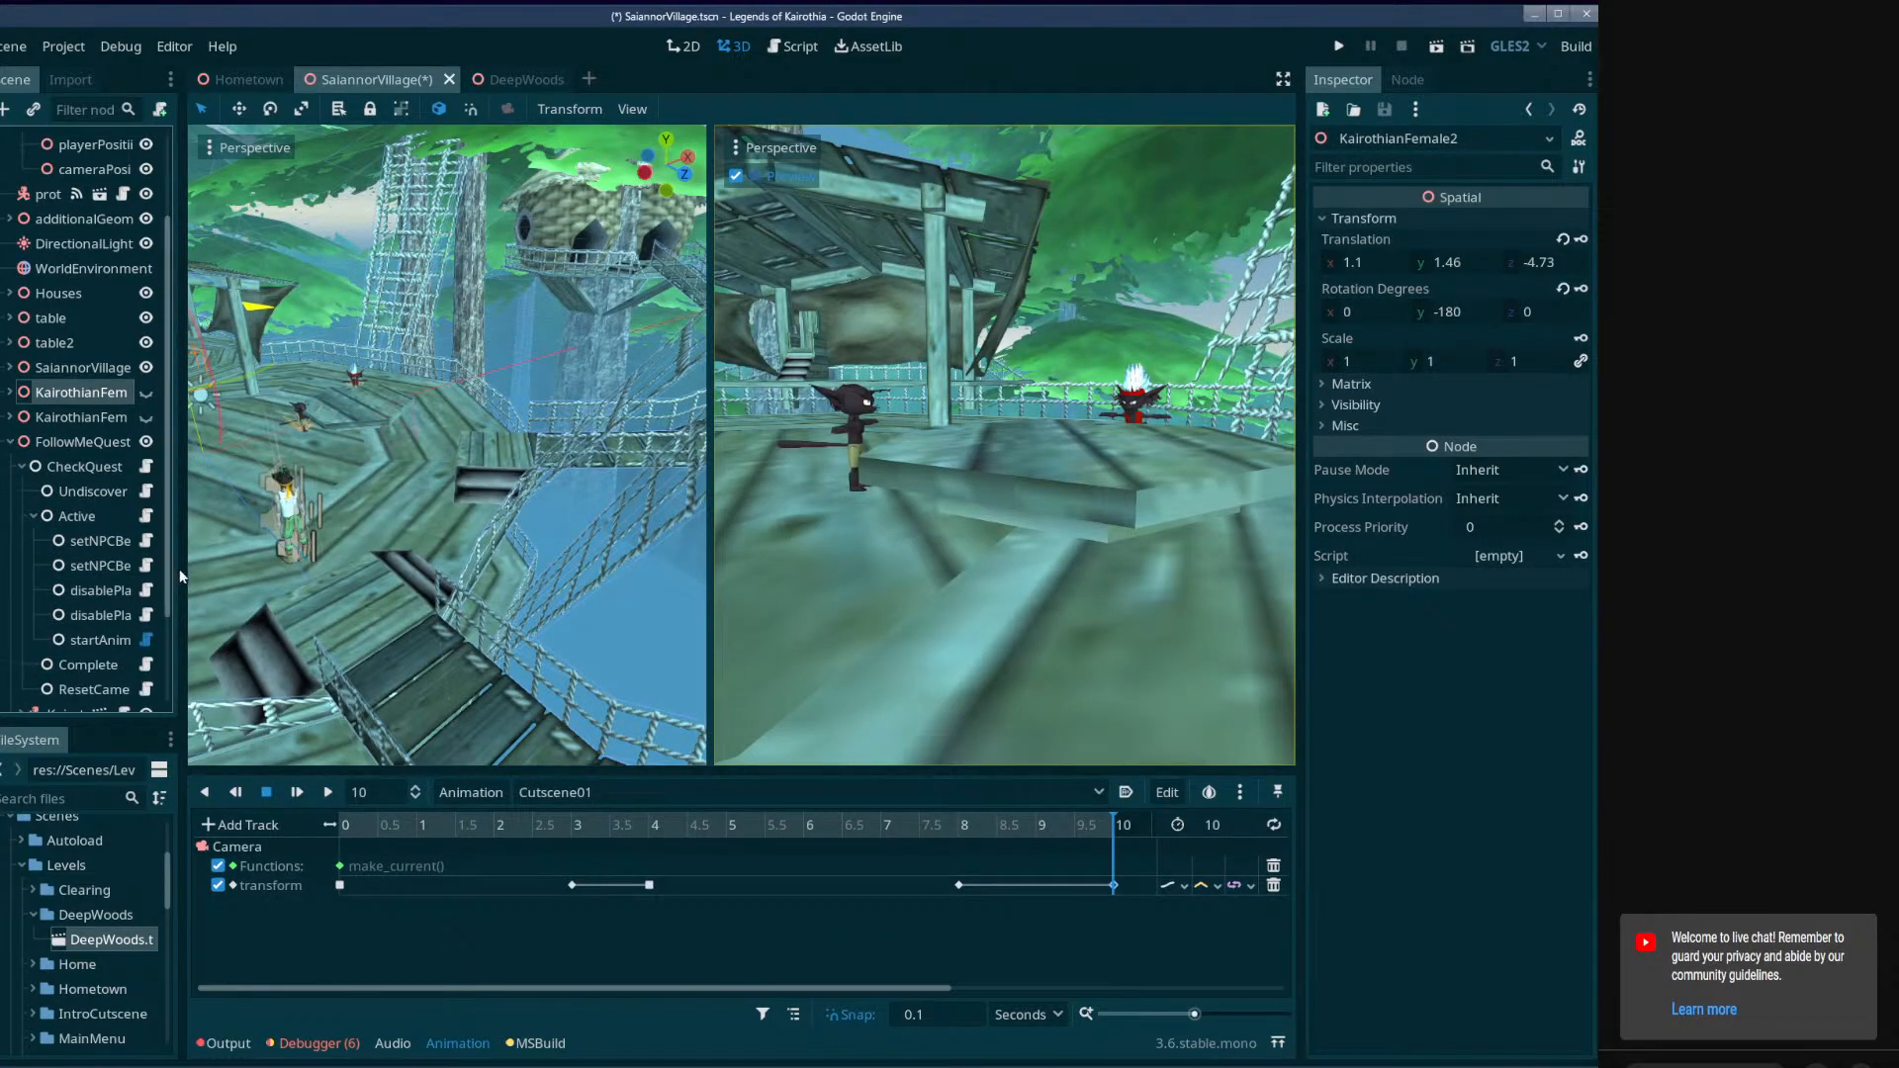
drag(181, 593, 265, 593)
click(169, 592)
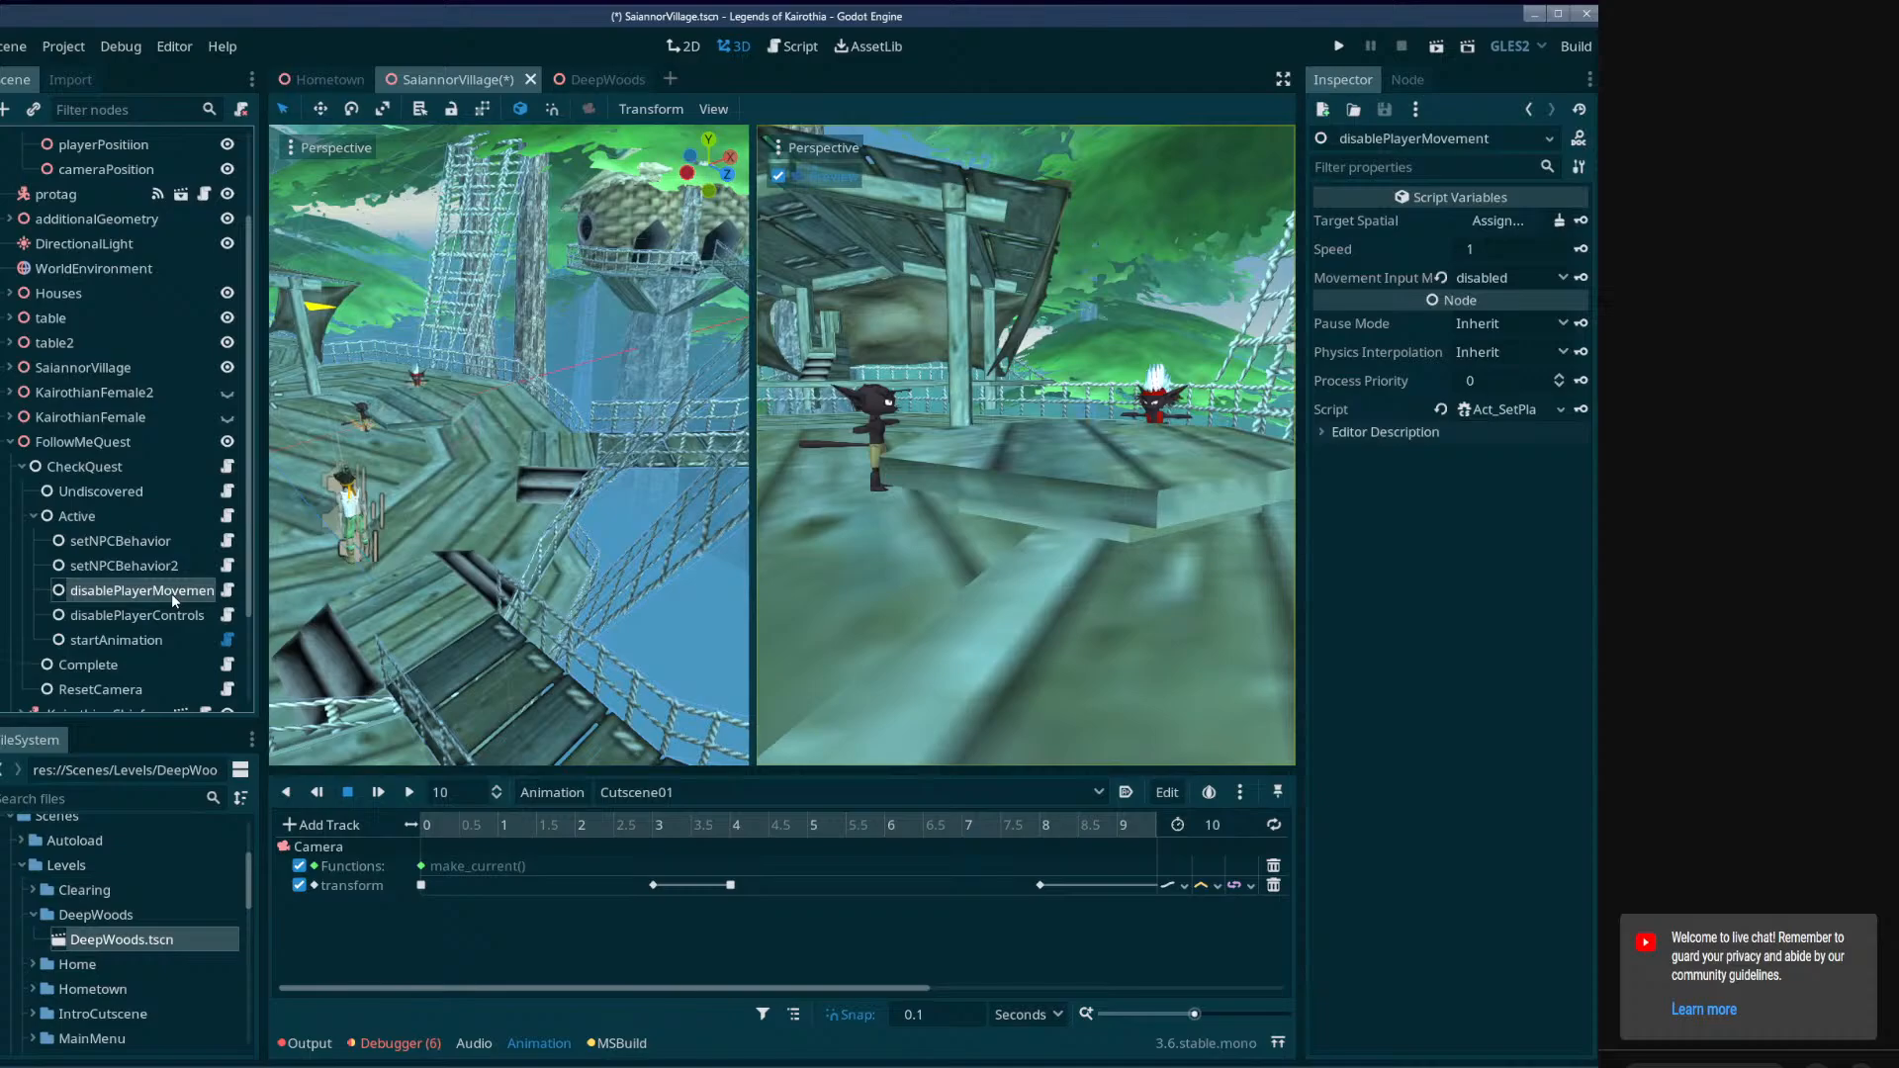
click(230, 591)
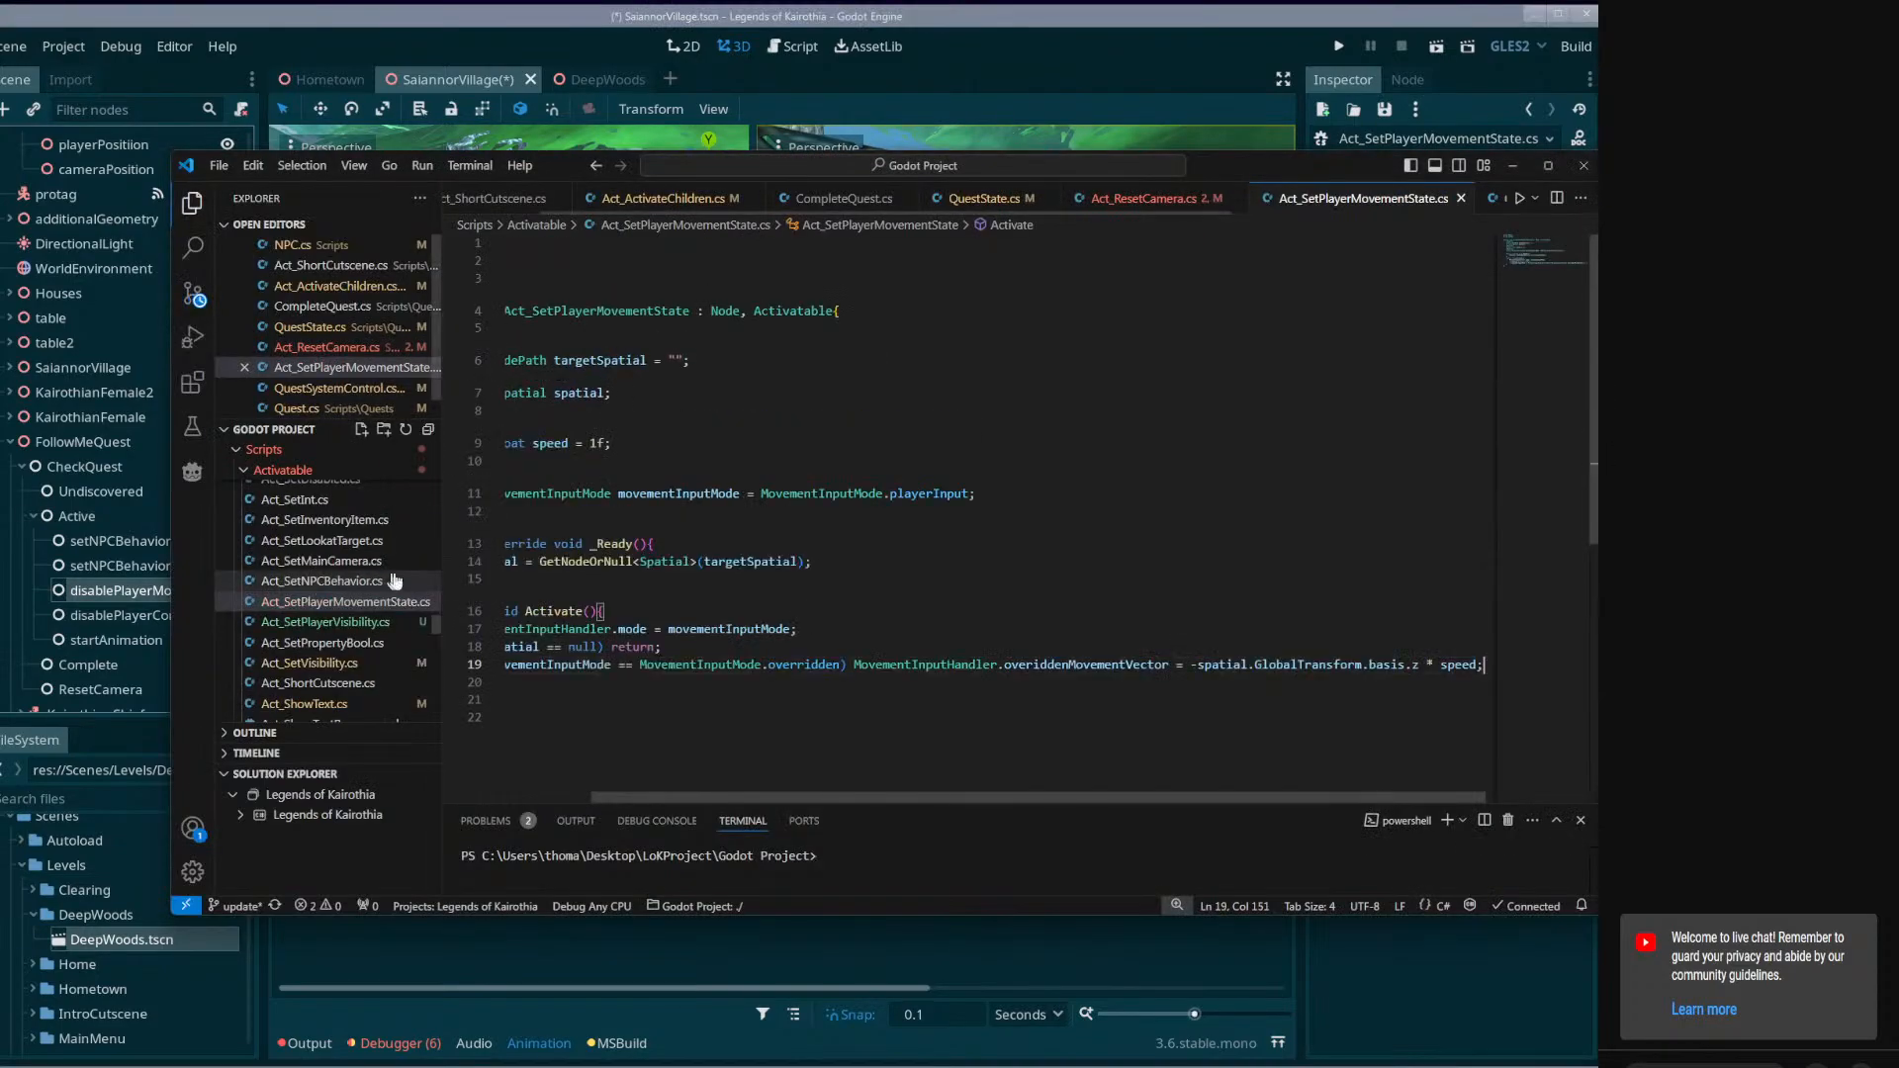
scroll(742, 605, left, 2)
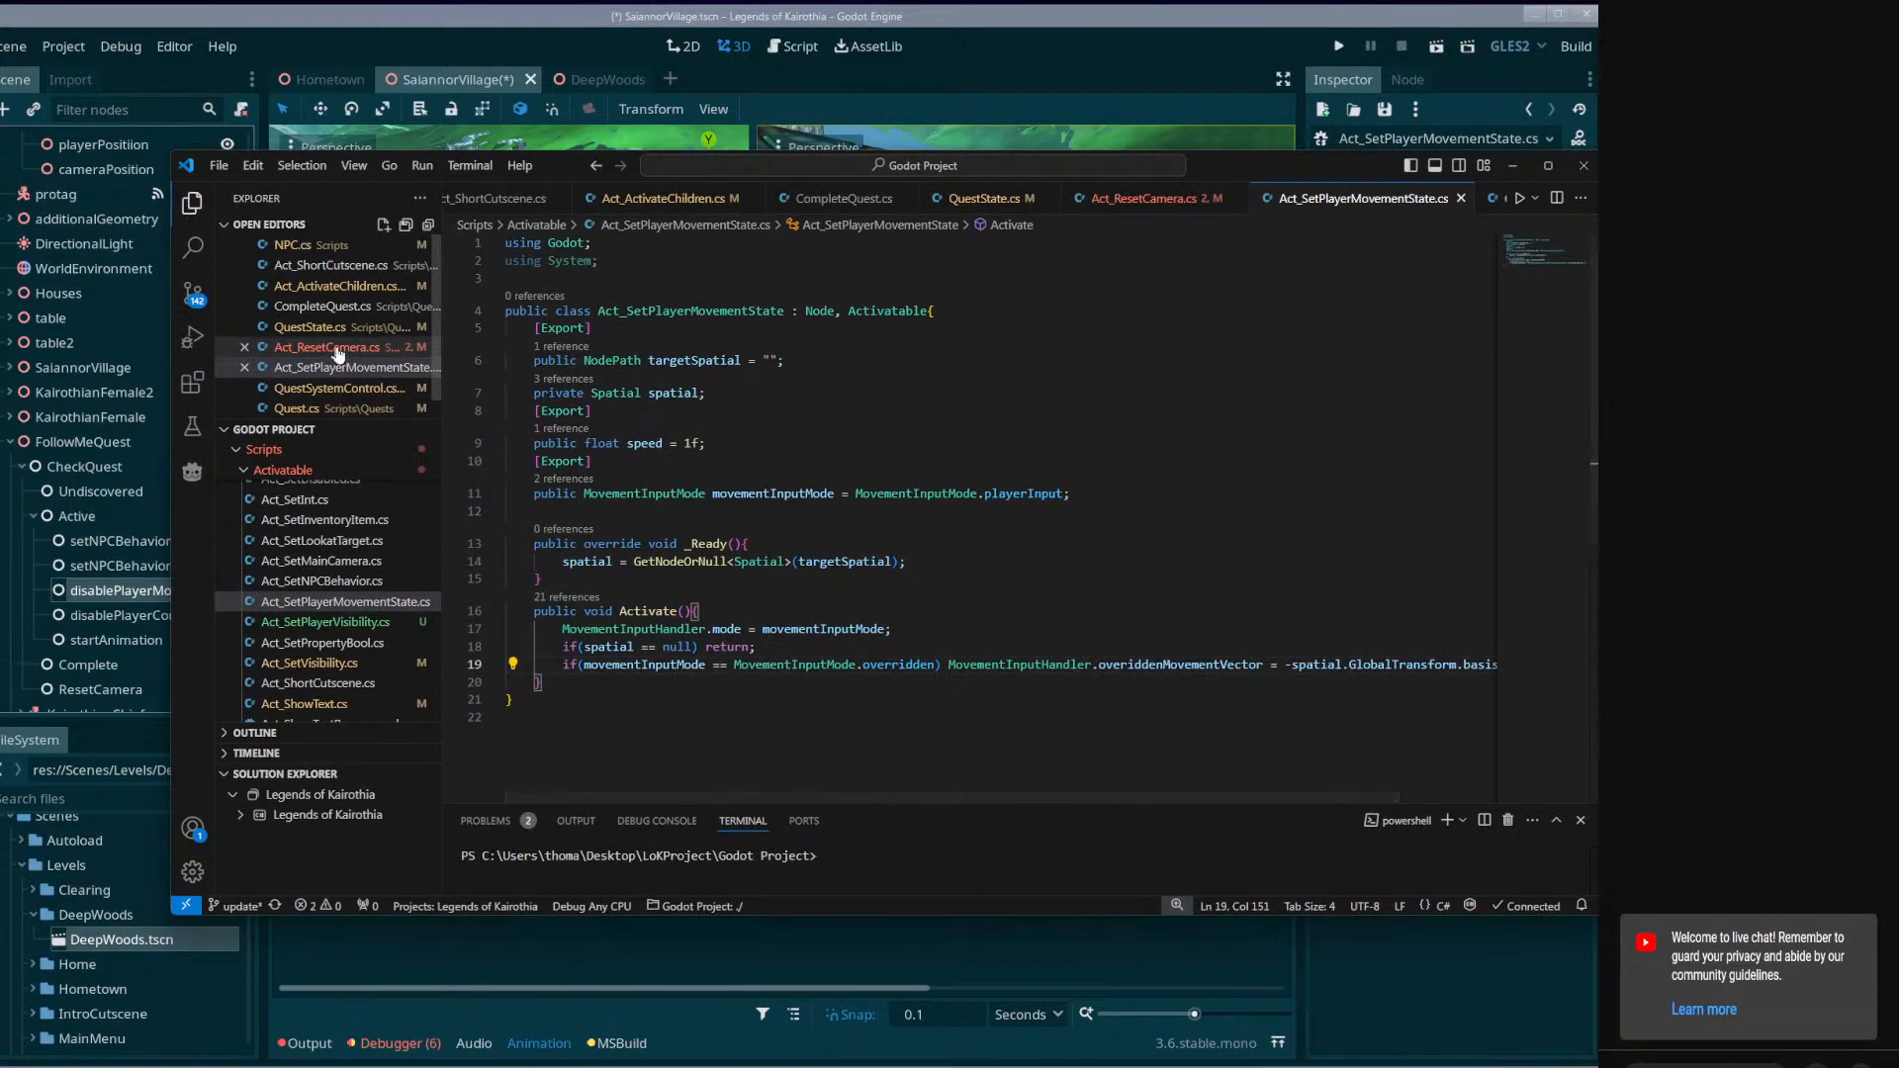
Try to reuse the overriddenMovementVector line from Act_SetPlayerMovementState.cs under the new if condition in Act_ResetCamera.cs.
triple_click(1032, 665)
key(ctrl+c)
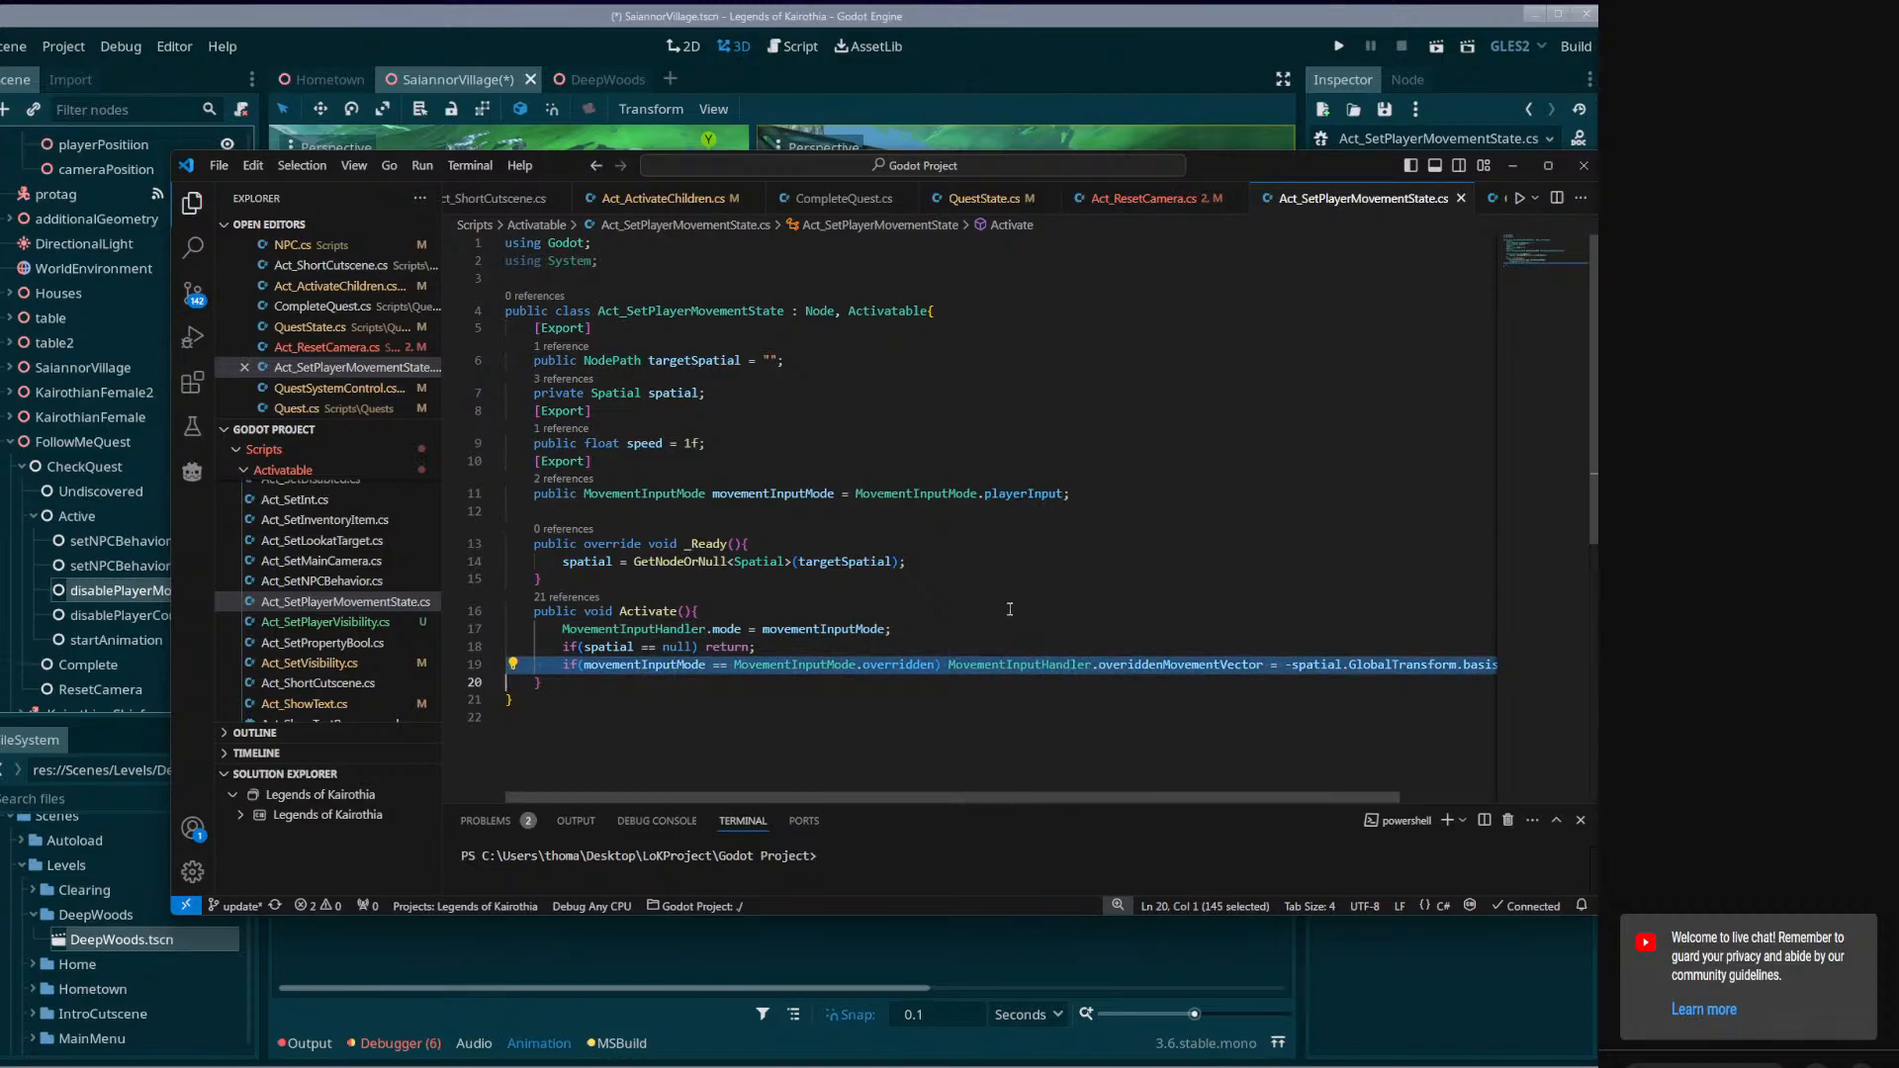
click(1131, 203)
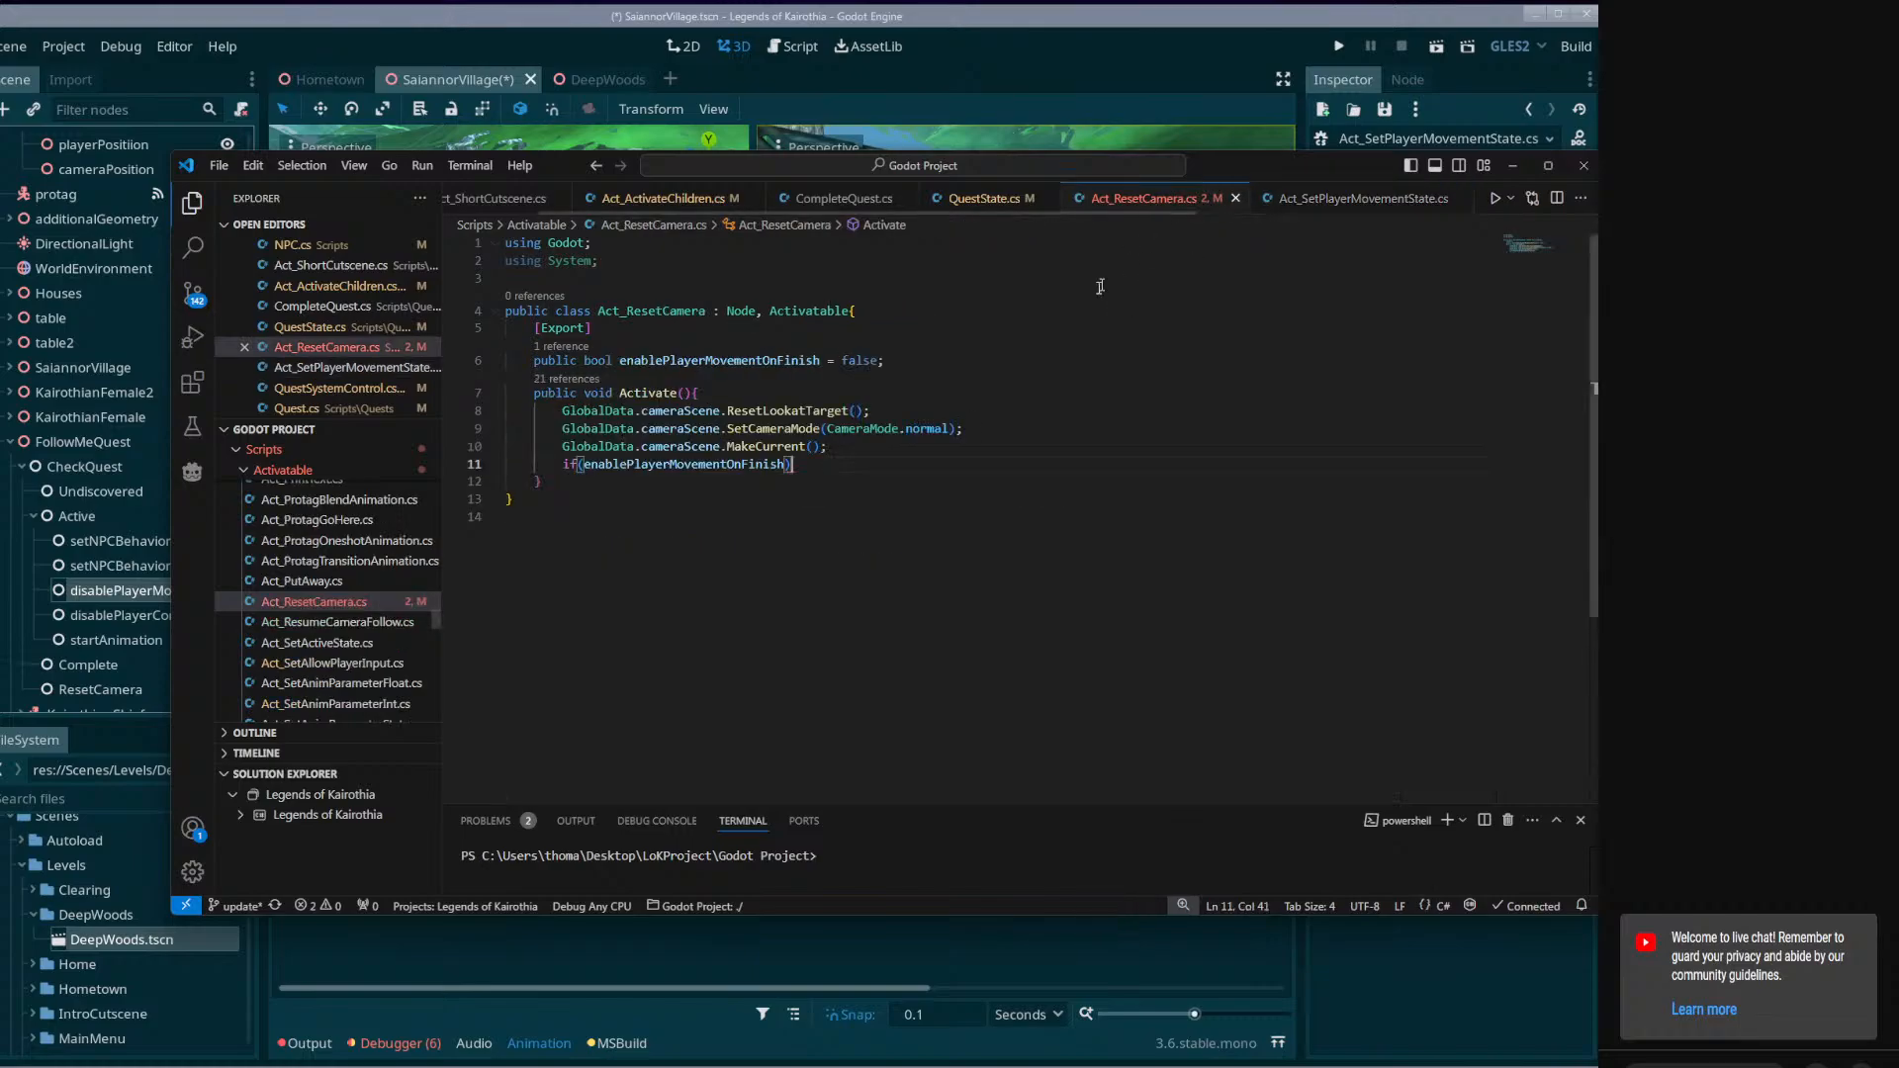
key(Return)
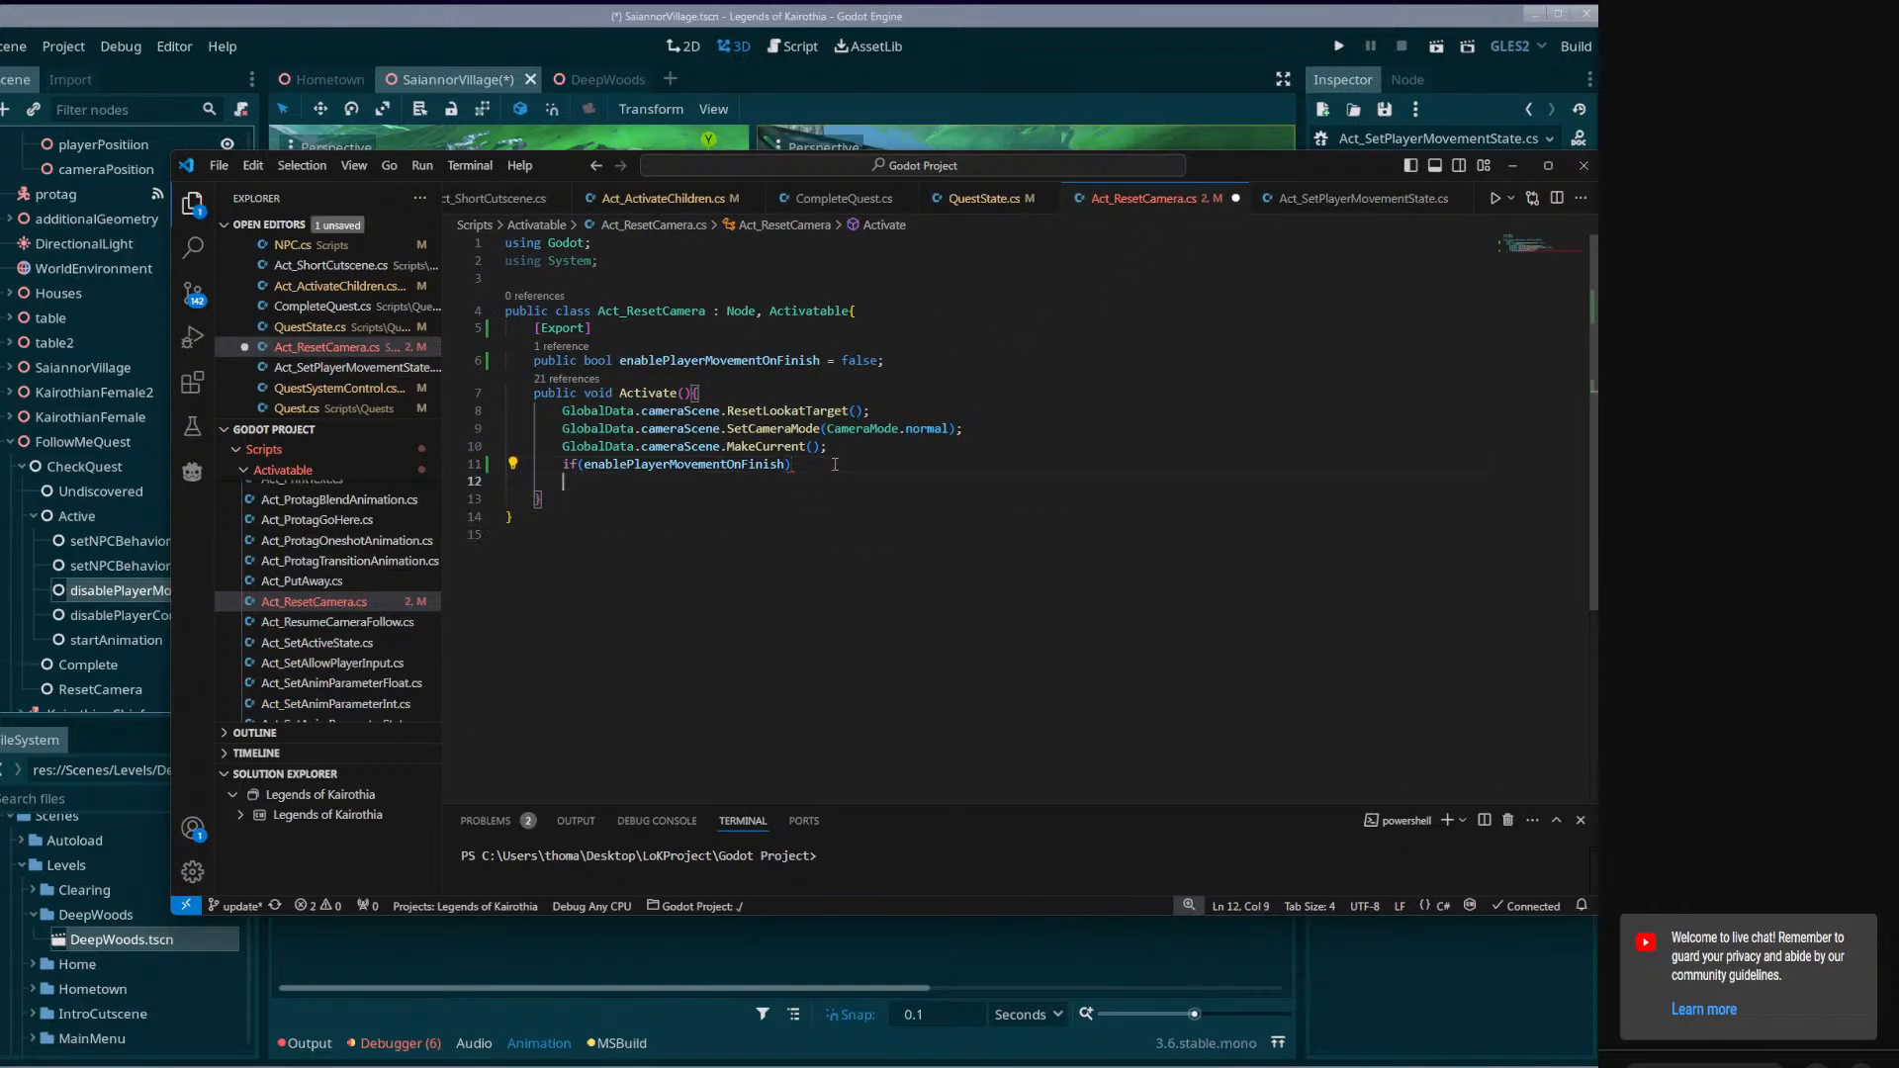
key(ctrl+v)
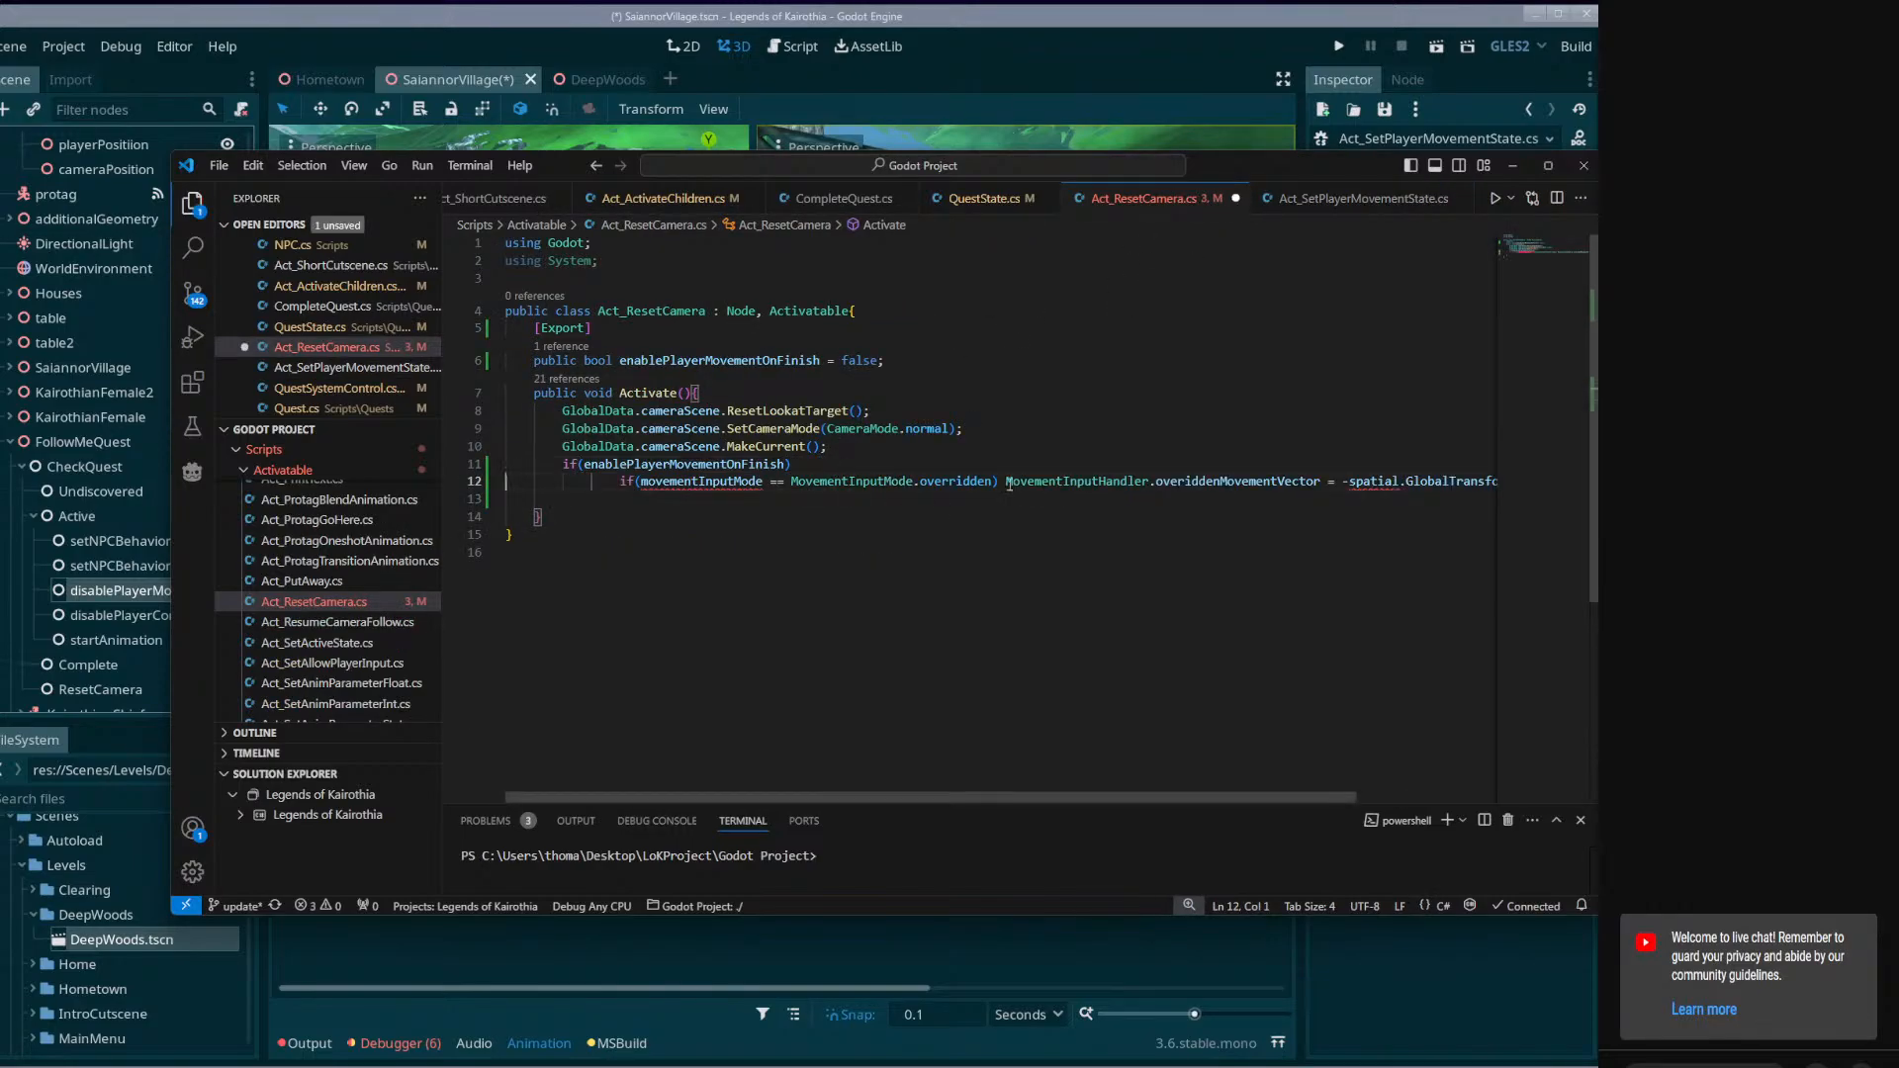
drag(1009, 485, 618, 484)
key(BackSpace)
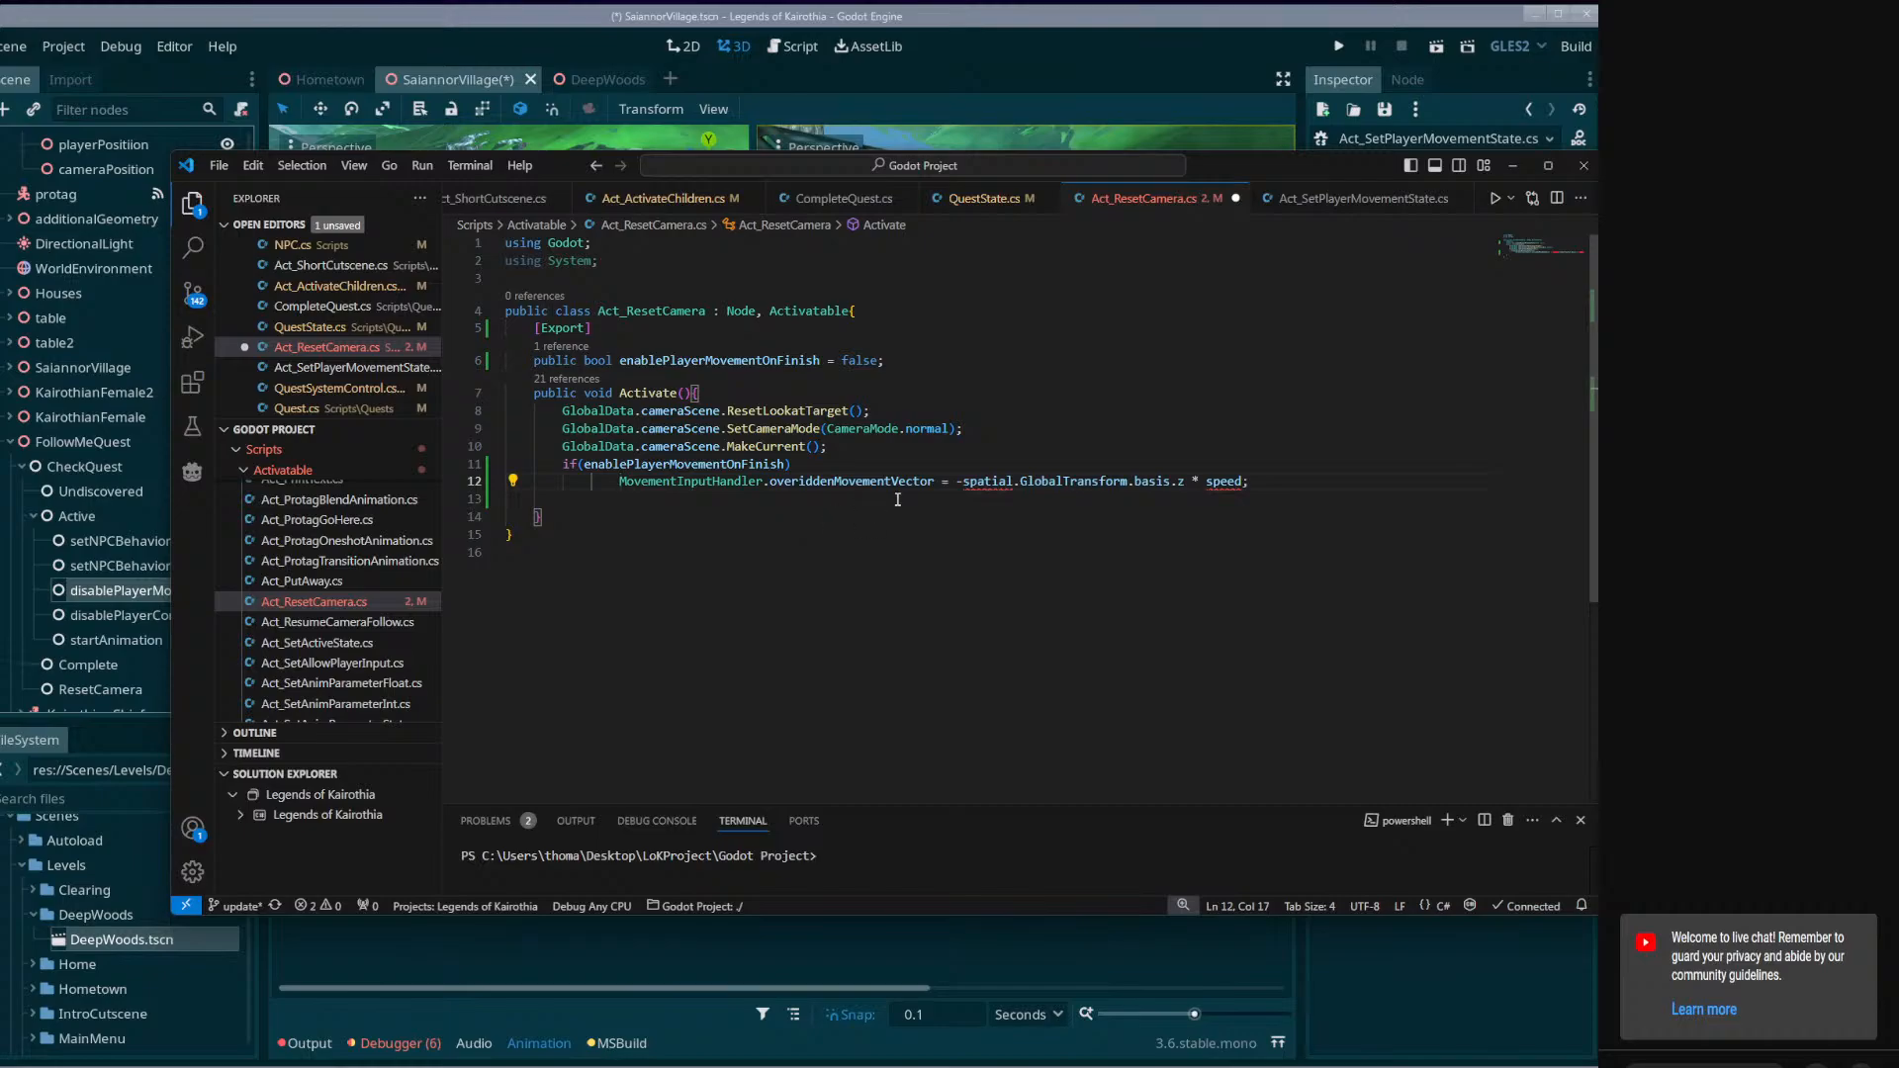
triple_click(996, 481)
key(ctrl+x)
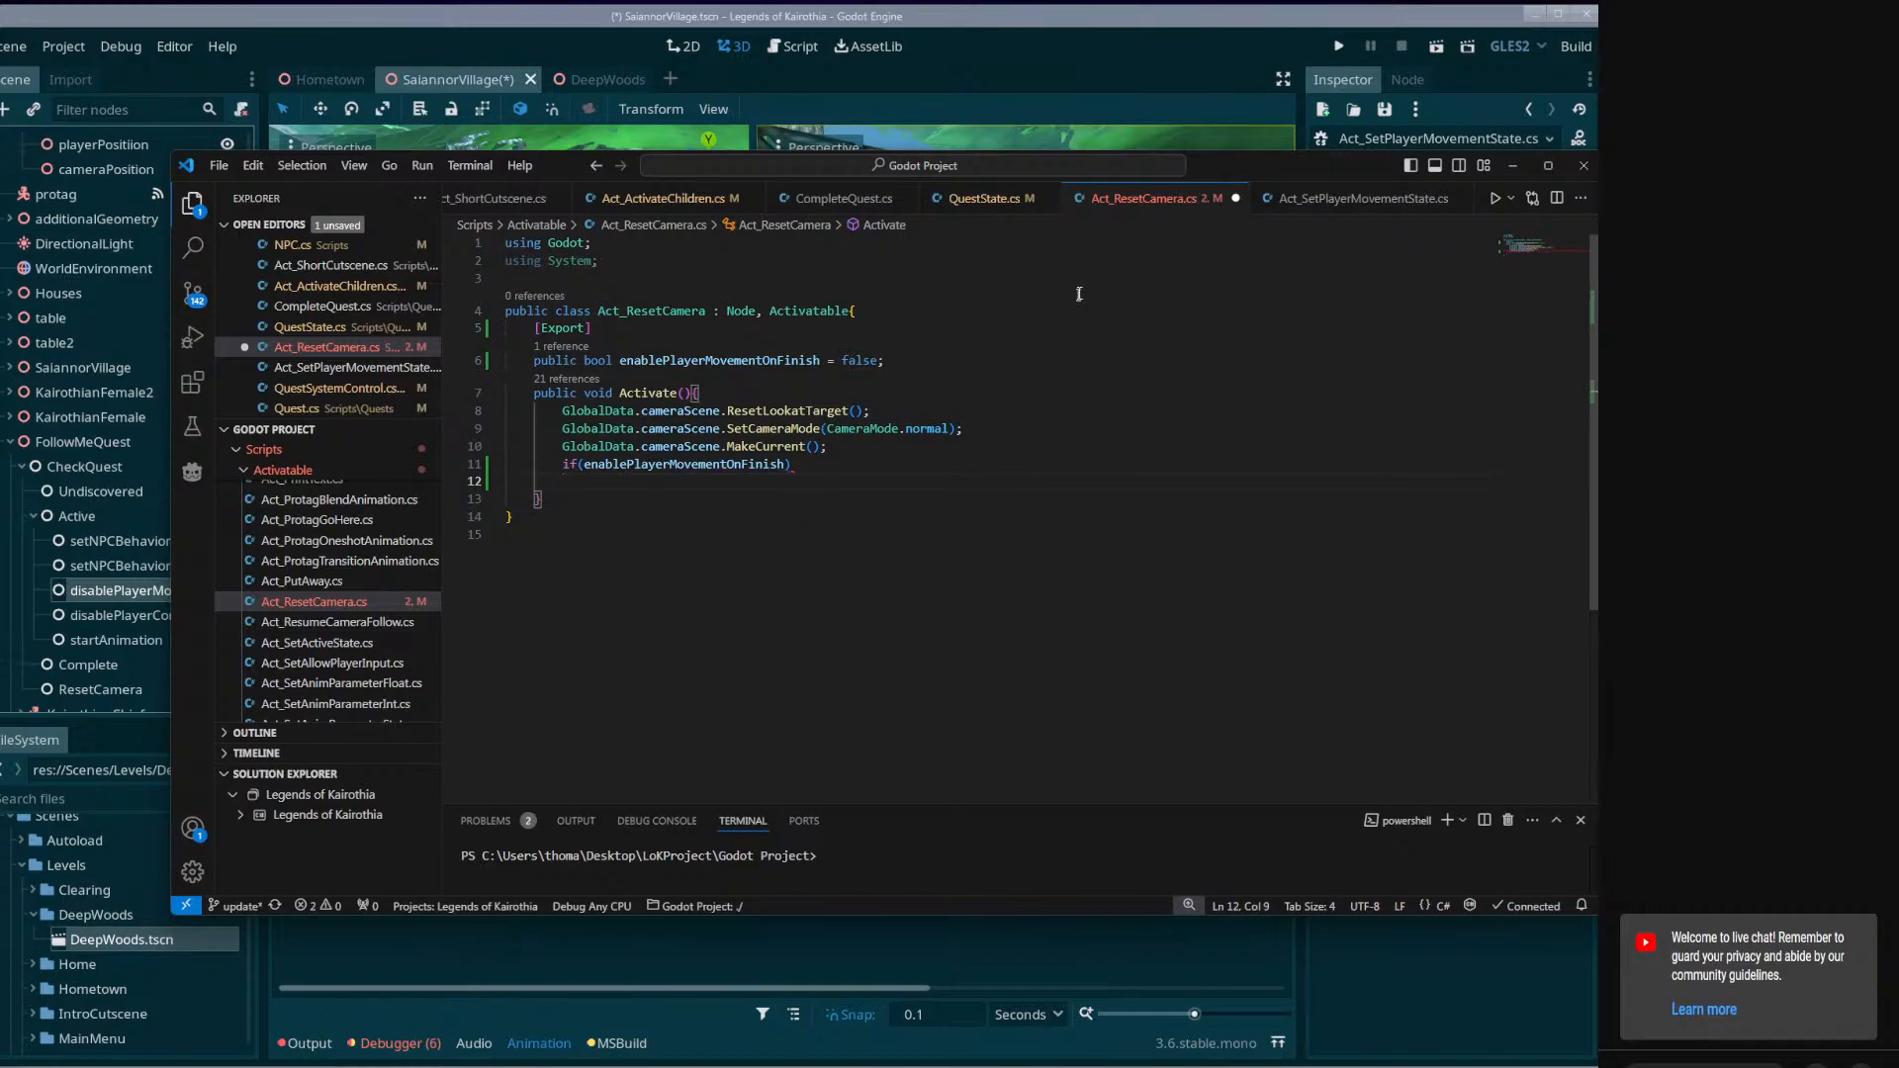
Copy the MovementInputHandler.mode assignment from Act_SetPlayerMovementState.cs and place it on the if line in Act_ResetCamera.cs.
key(ctrl+Tab)
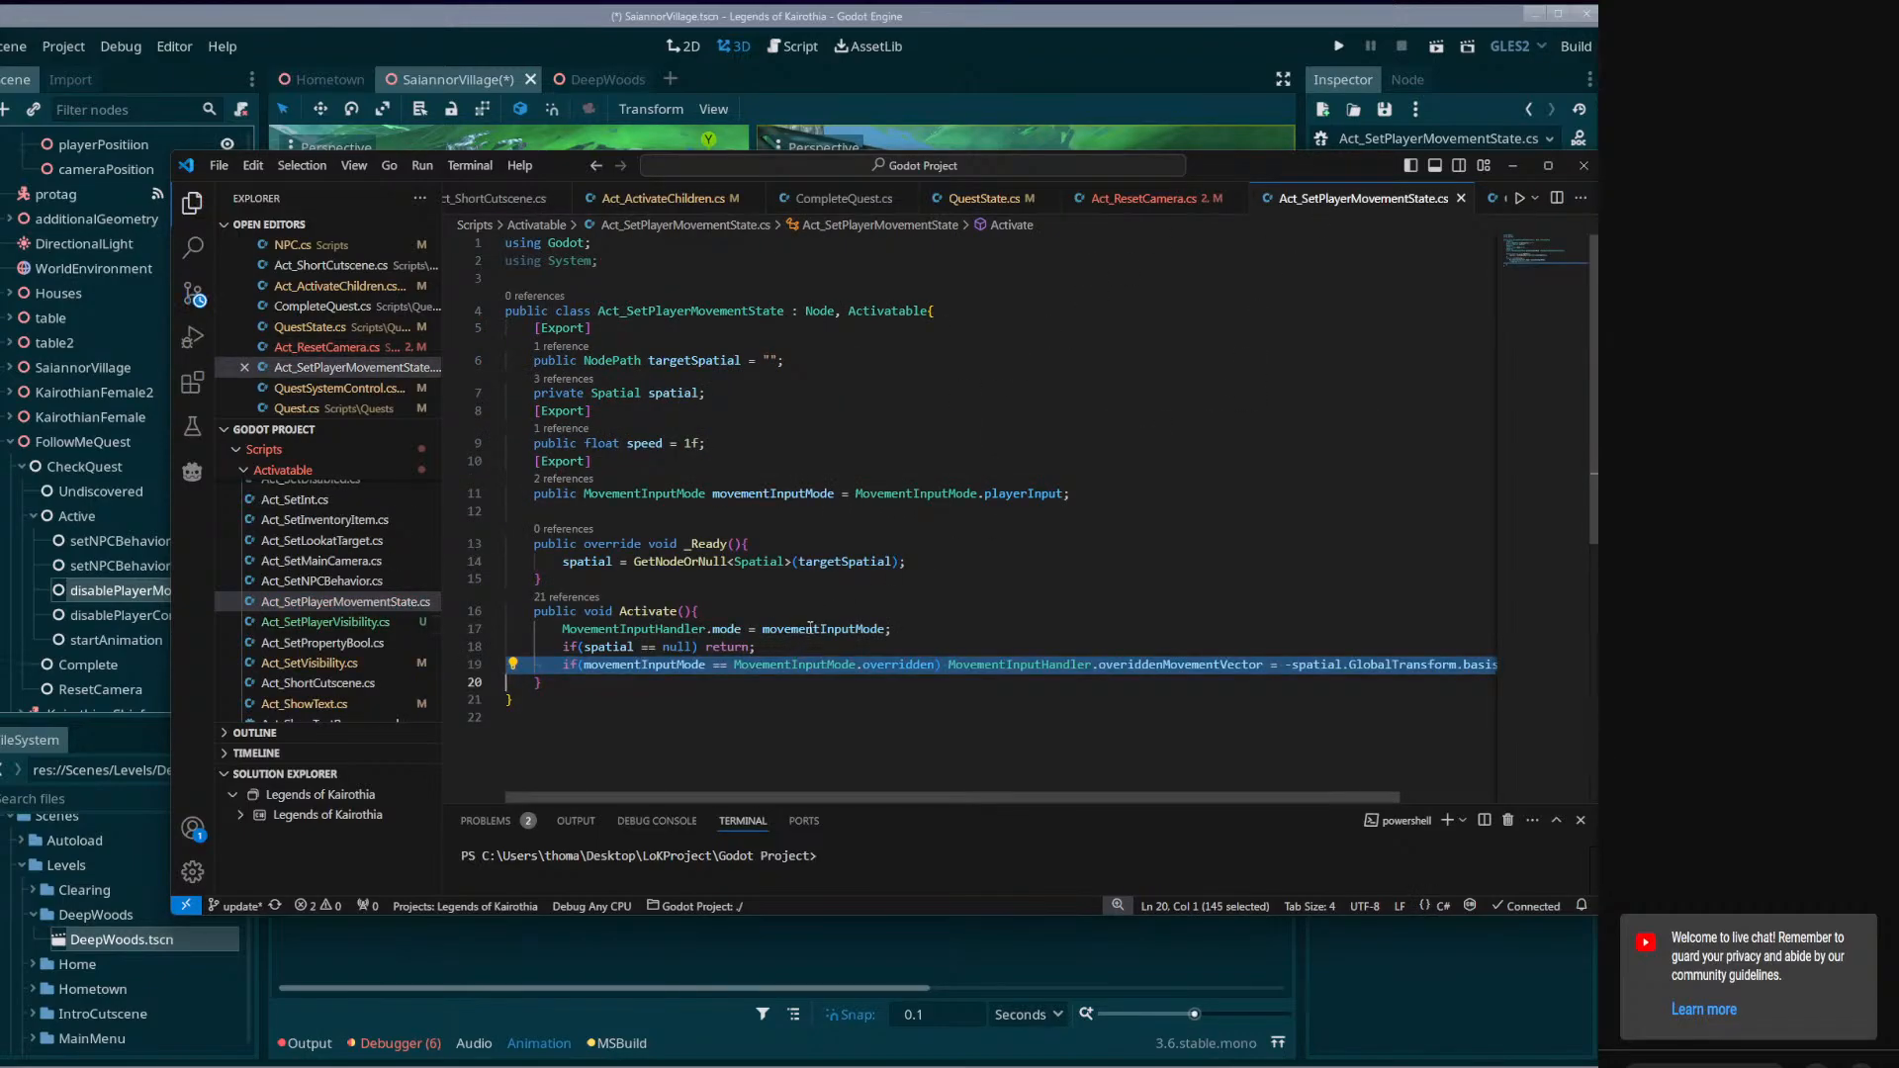
triple_click(810, 628)
key(ctrl+Tab)
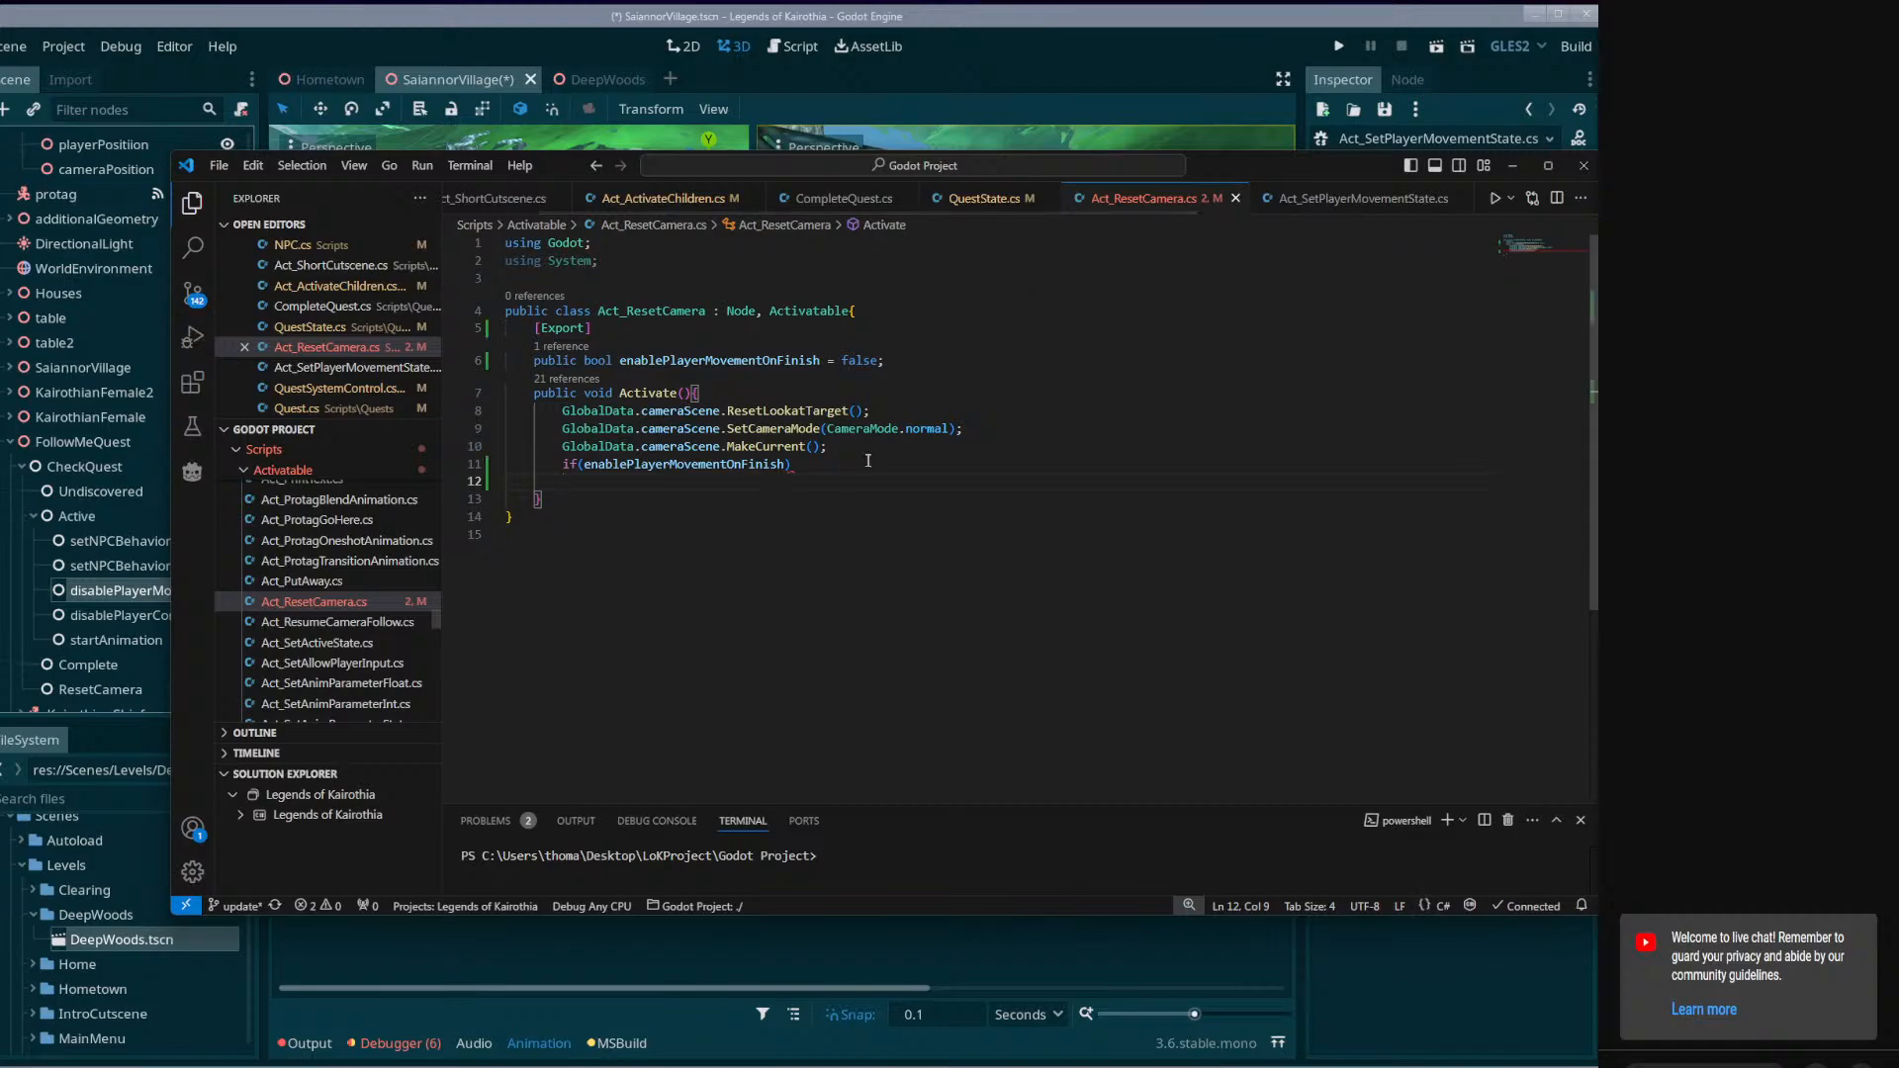
click(861, 461)
key(ctrl+v)
click(848, 464)
key(BackSpace)
key(BackSpace)
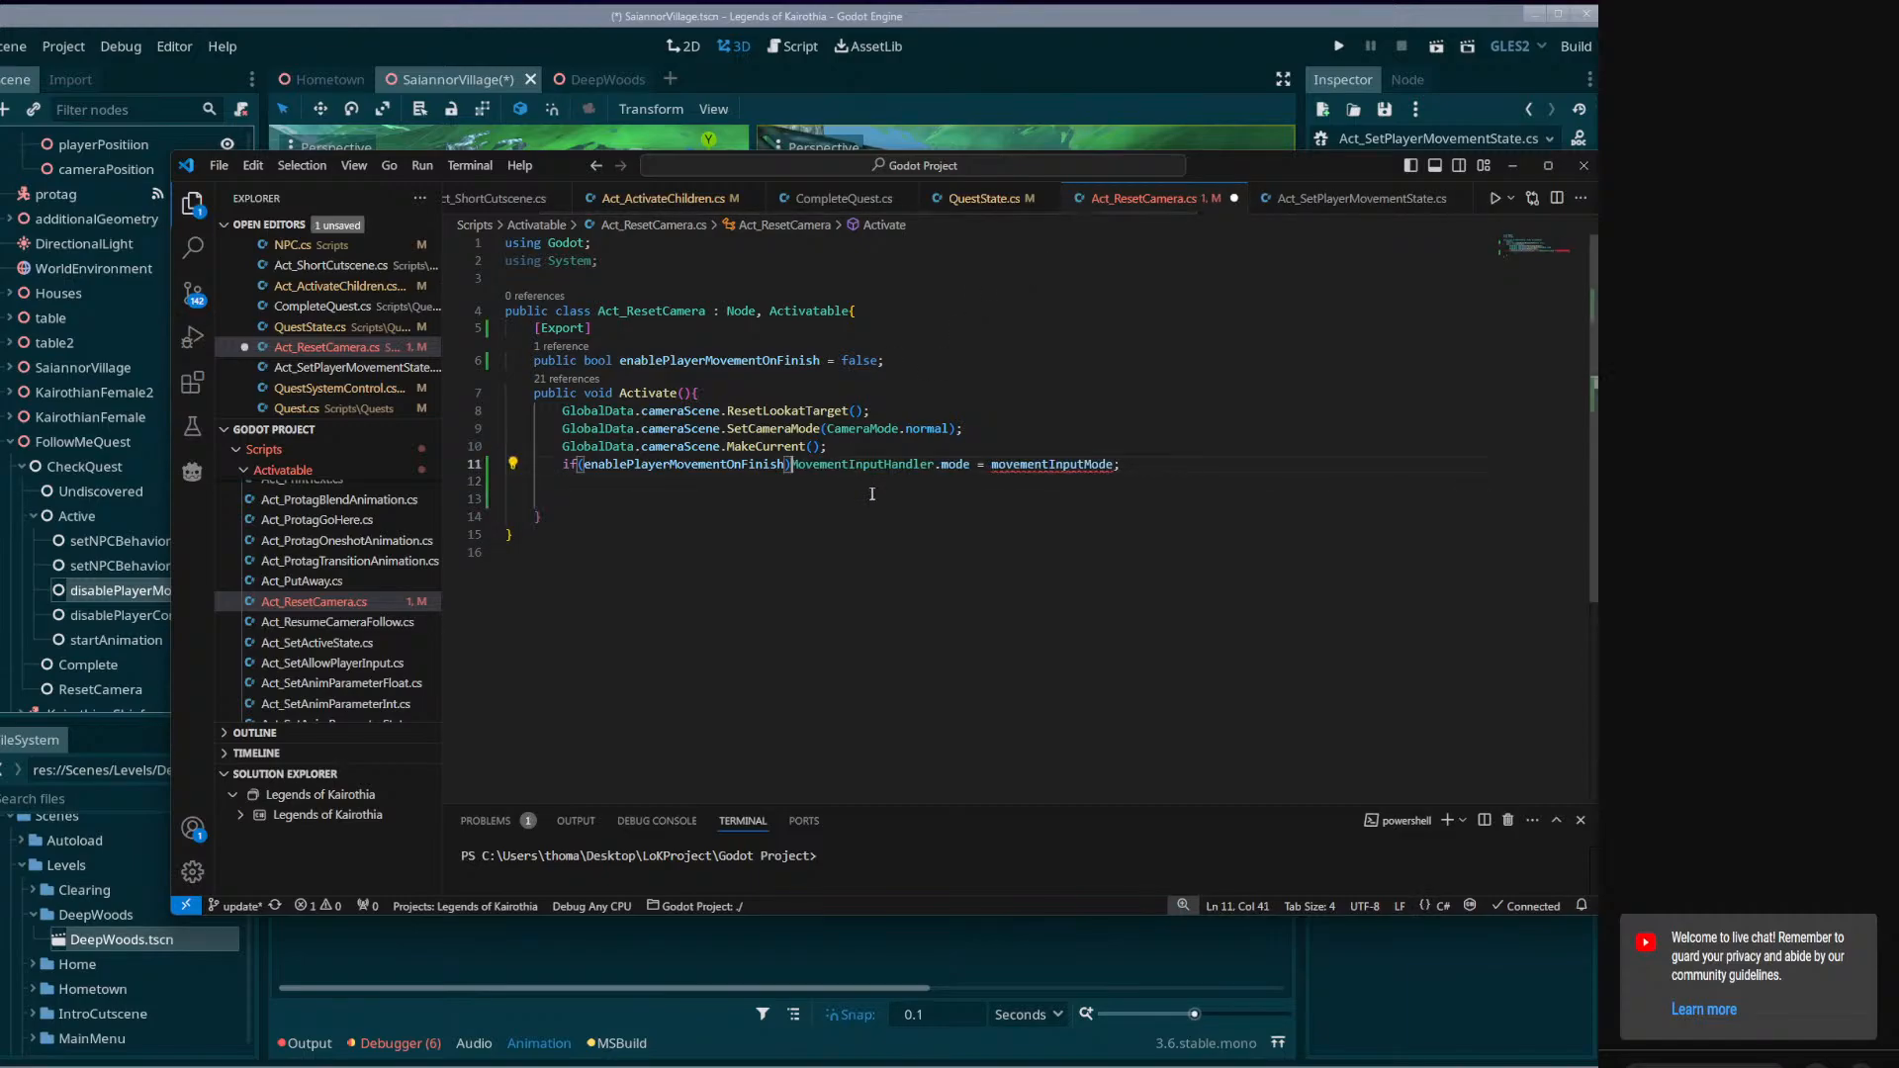
Change the assigned mode to MovementInputMode.playerInput, remove a spare blank line below it and save Act_ResetCamera.cs.
drag(1126, 464, 999, 465)
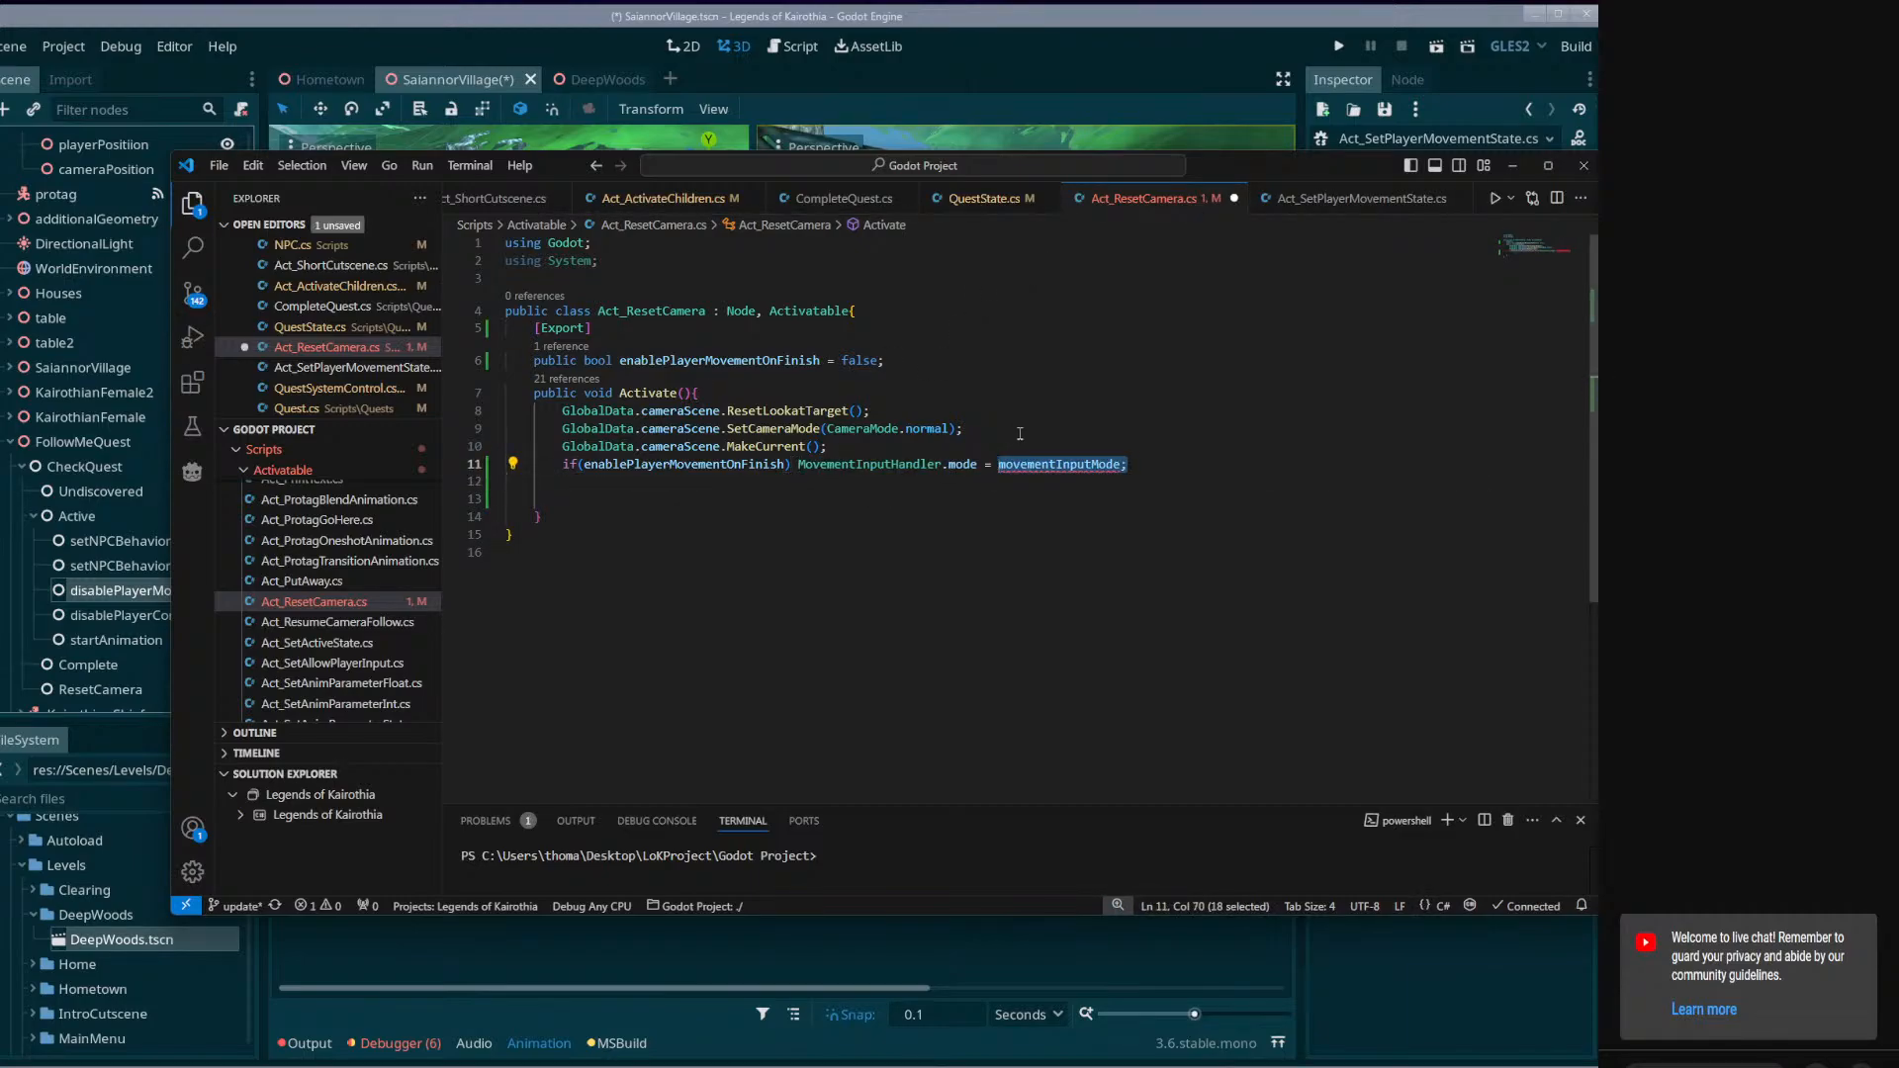
text(Mo)
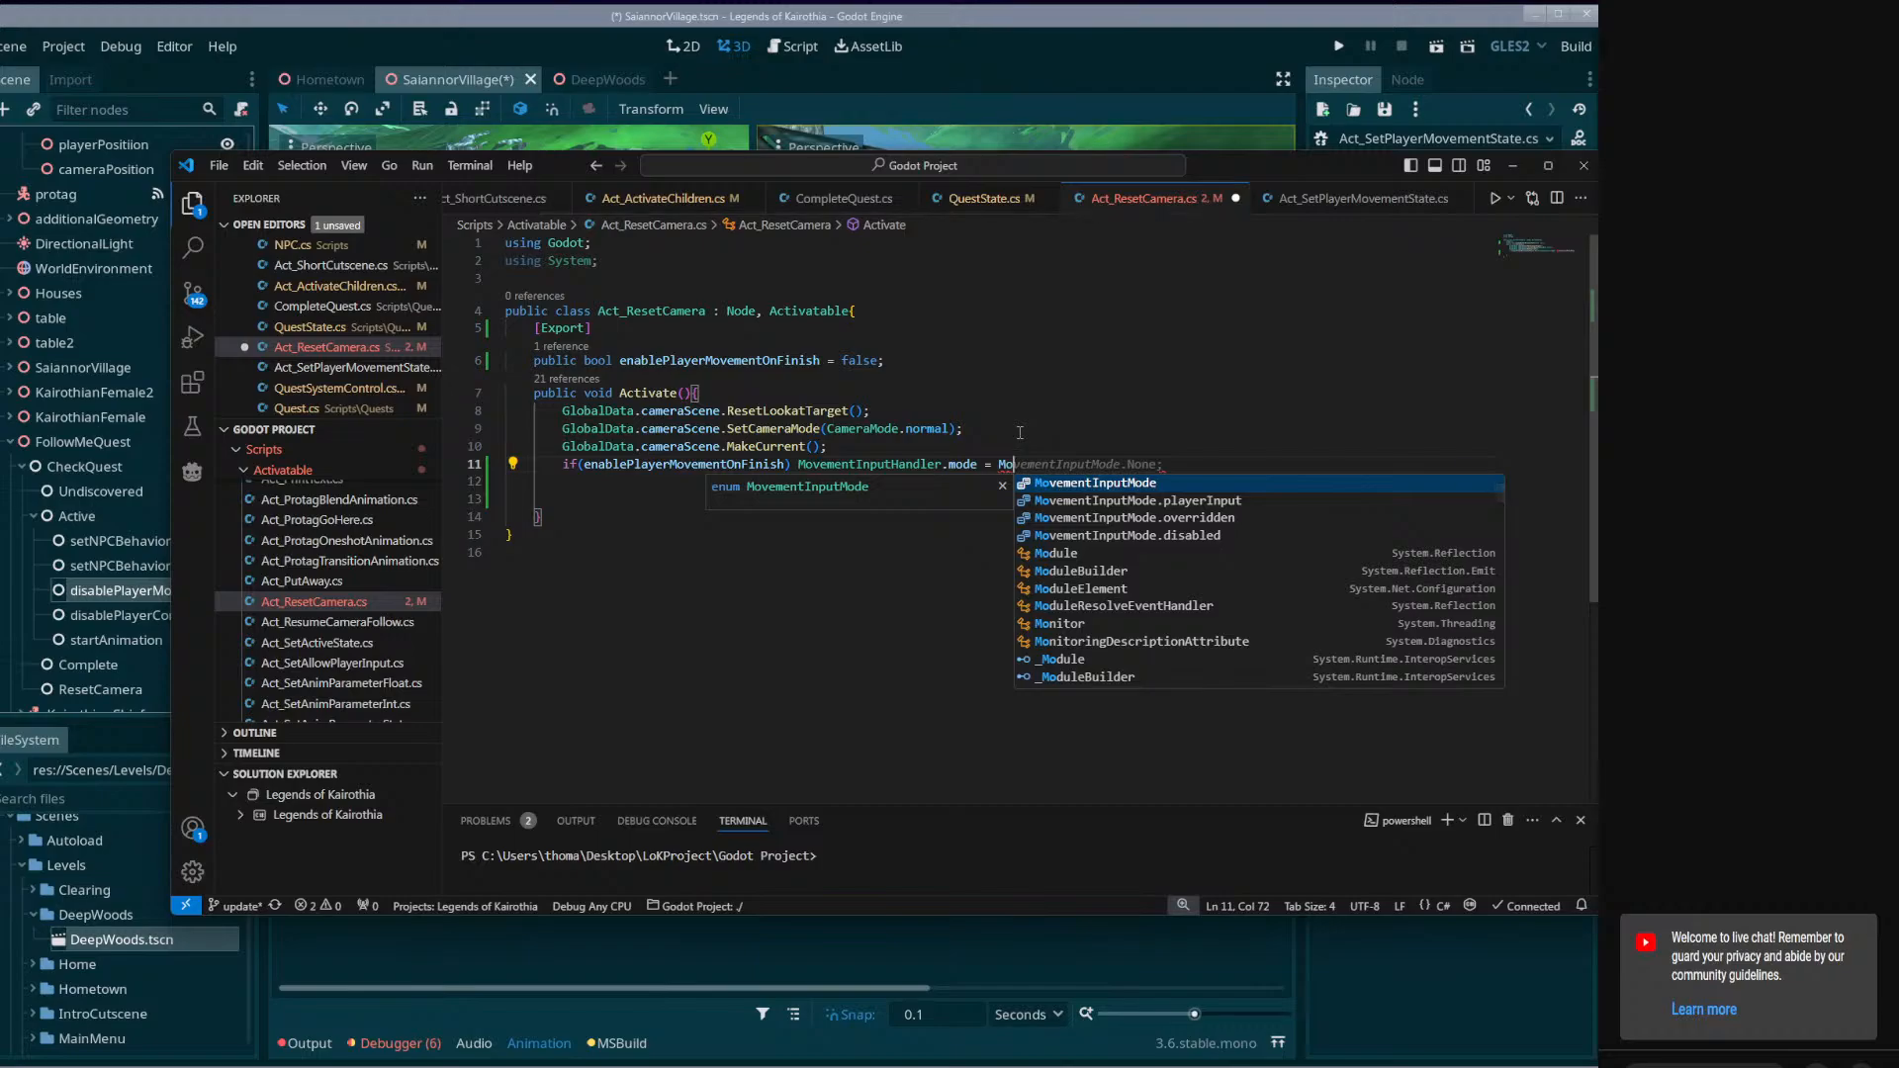
key(Return)
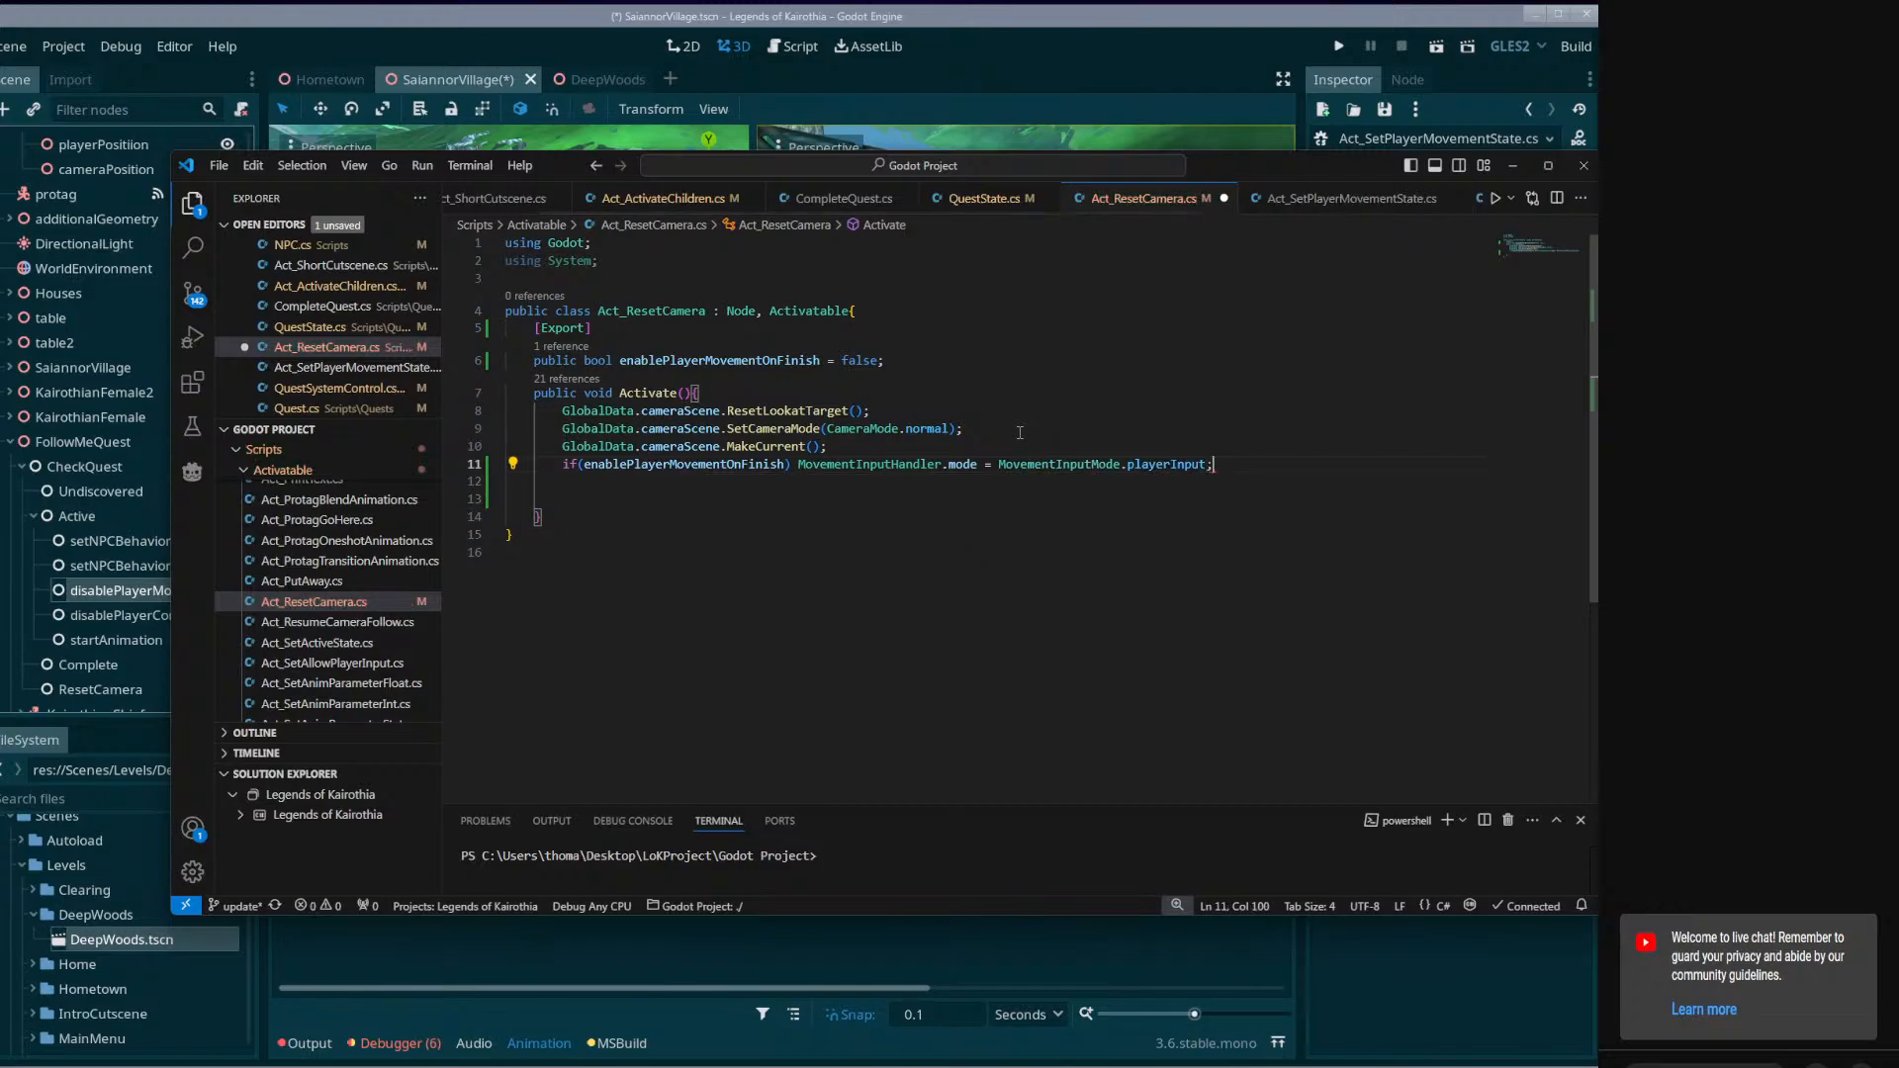
key(Down)
key(Down)
key(BackSpace)
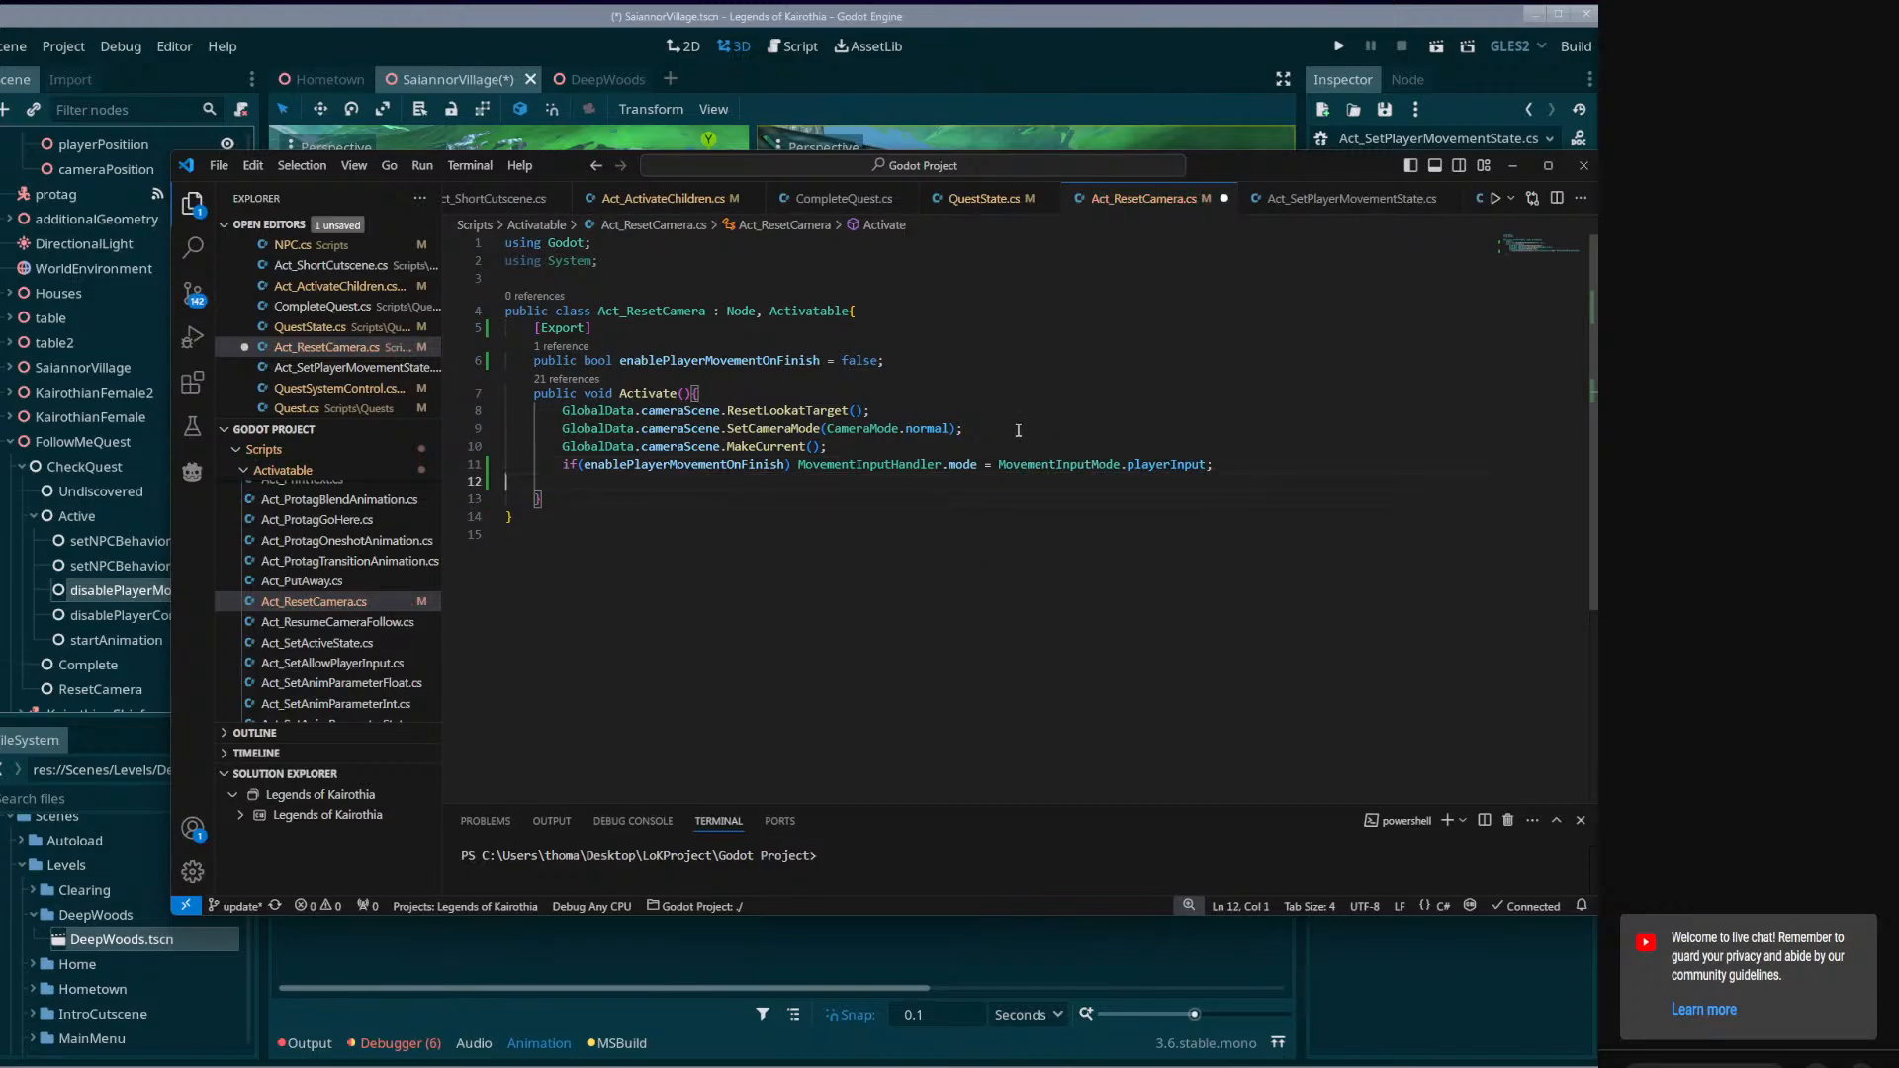
key(ctrl+s)
Open the disablePlayerControls node's script from Godot and select its GlobalData.player.active = state line.
click(93, 636)
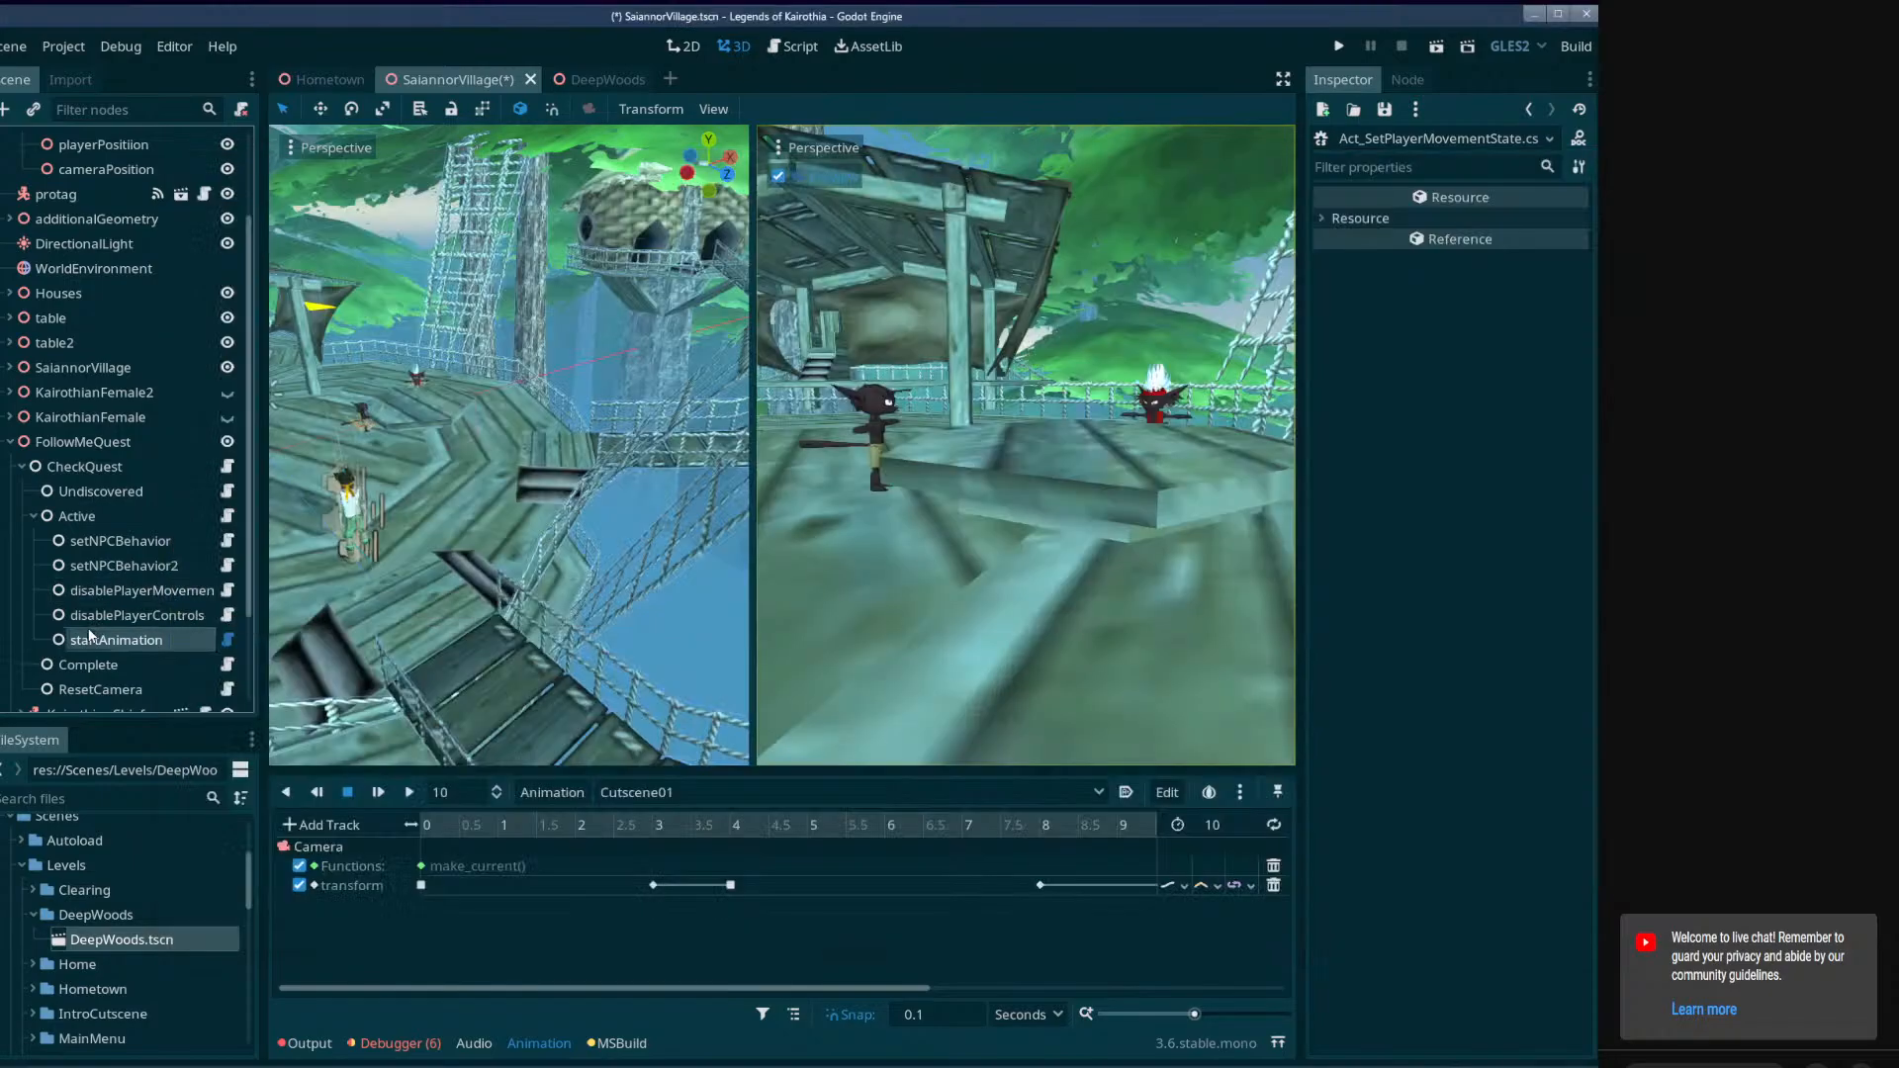
click(118, 617)
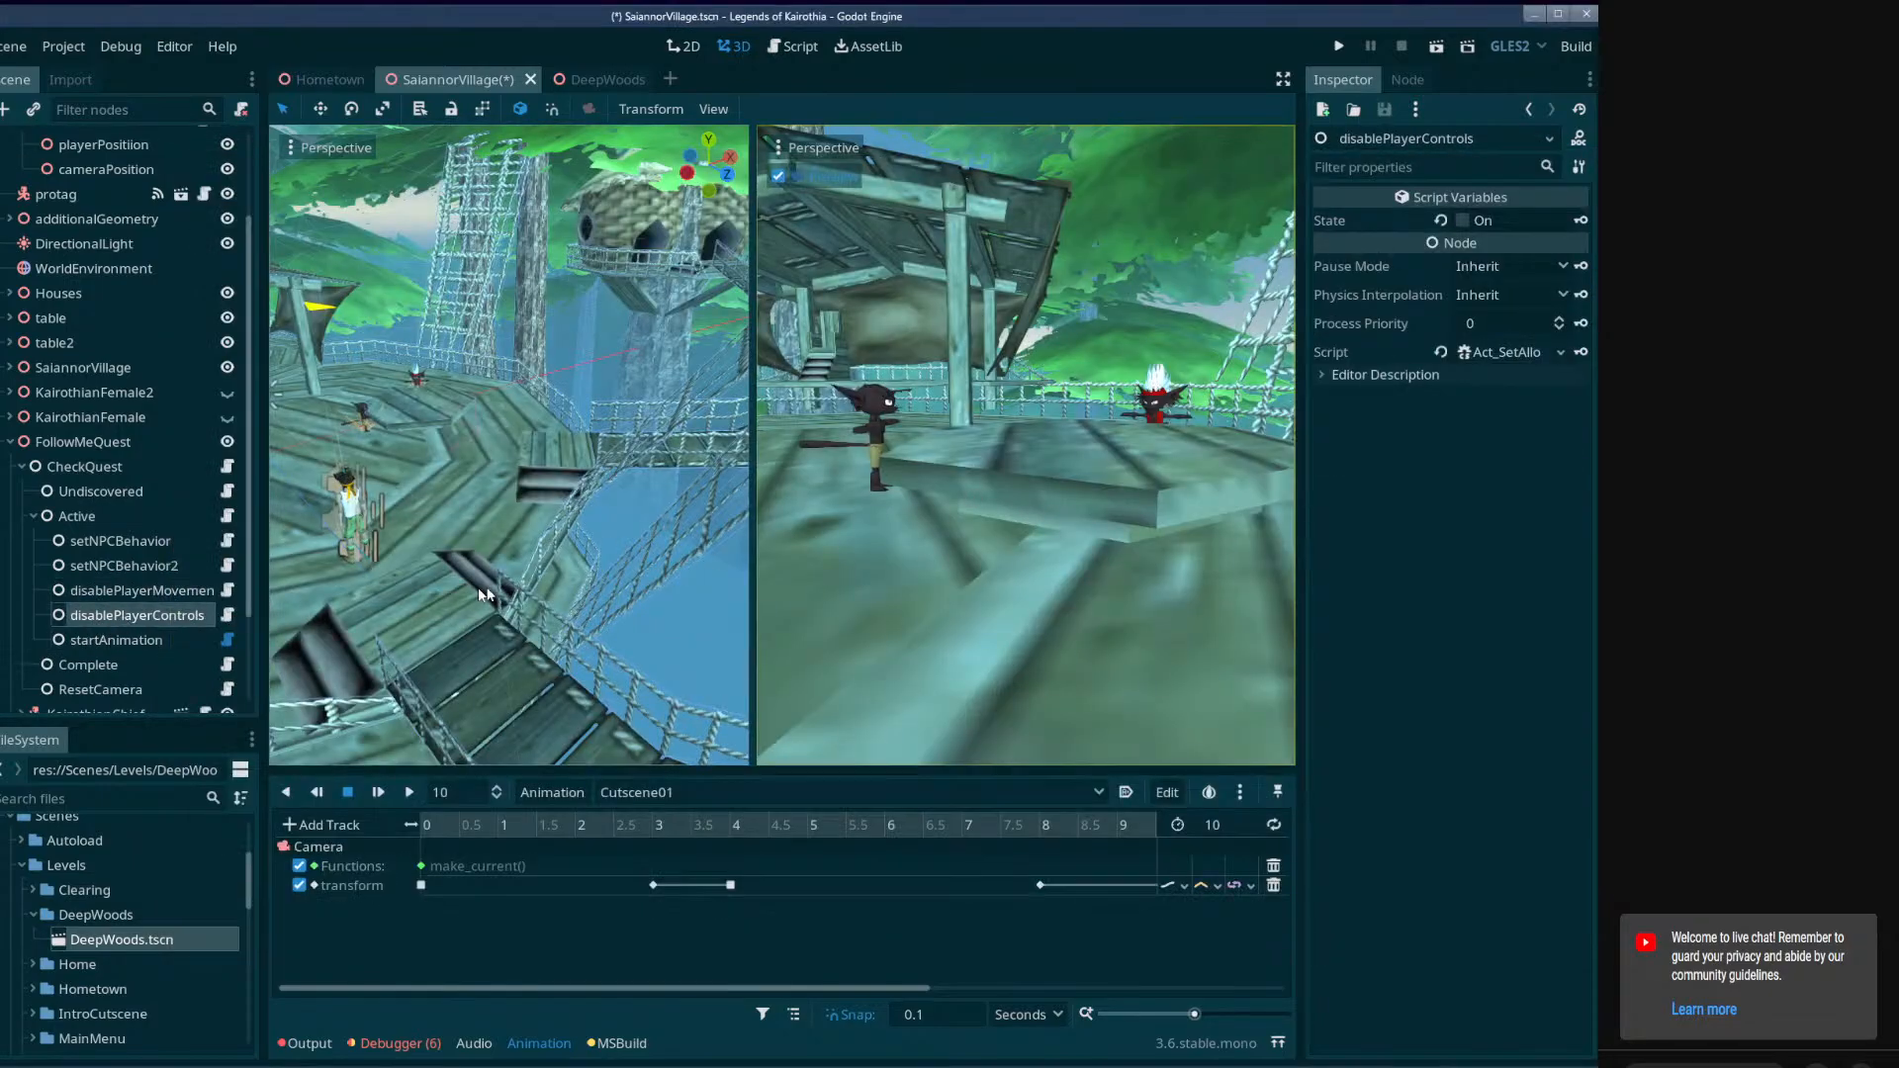
click(228, 616)
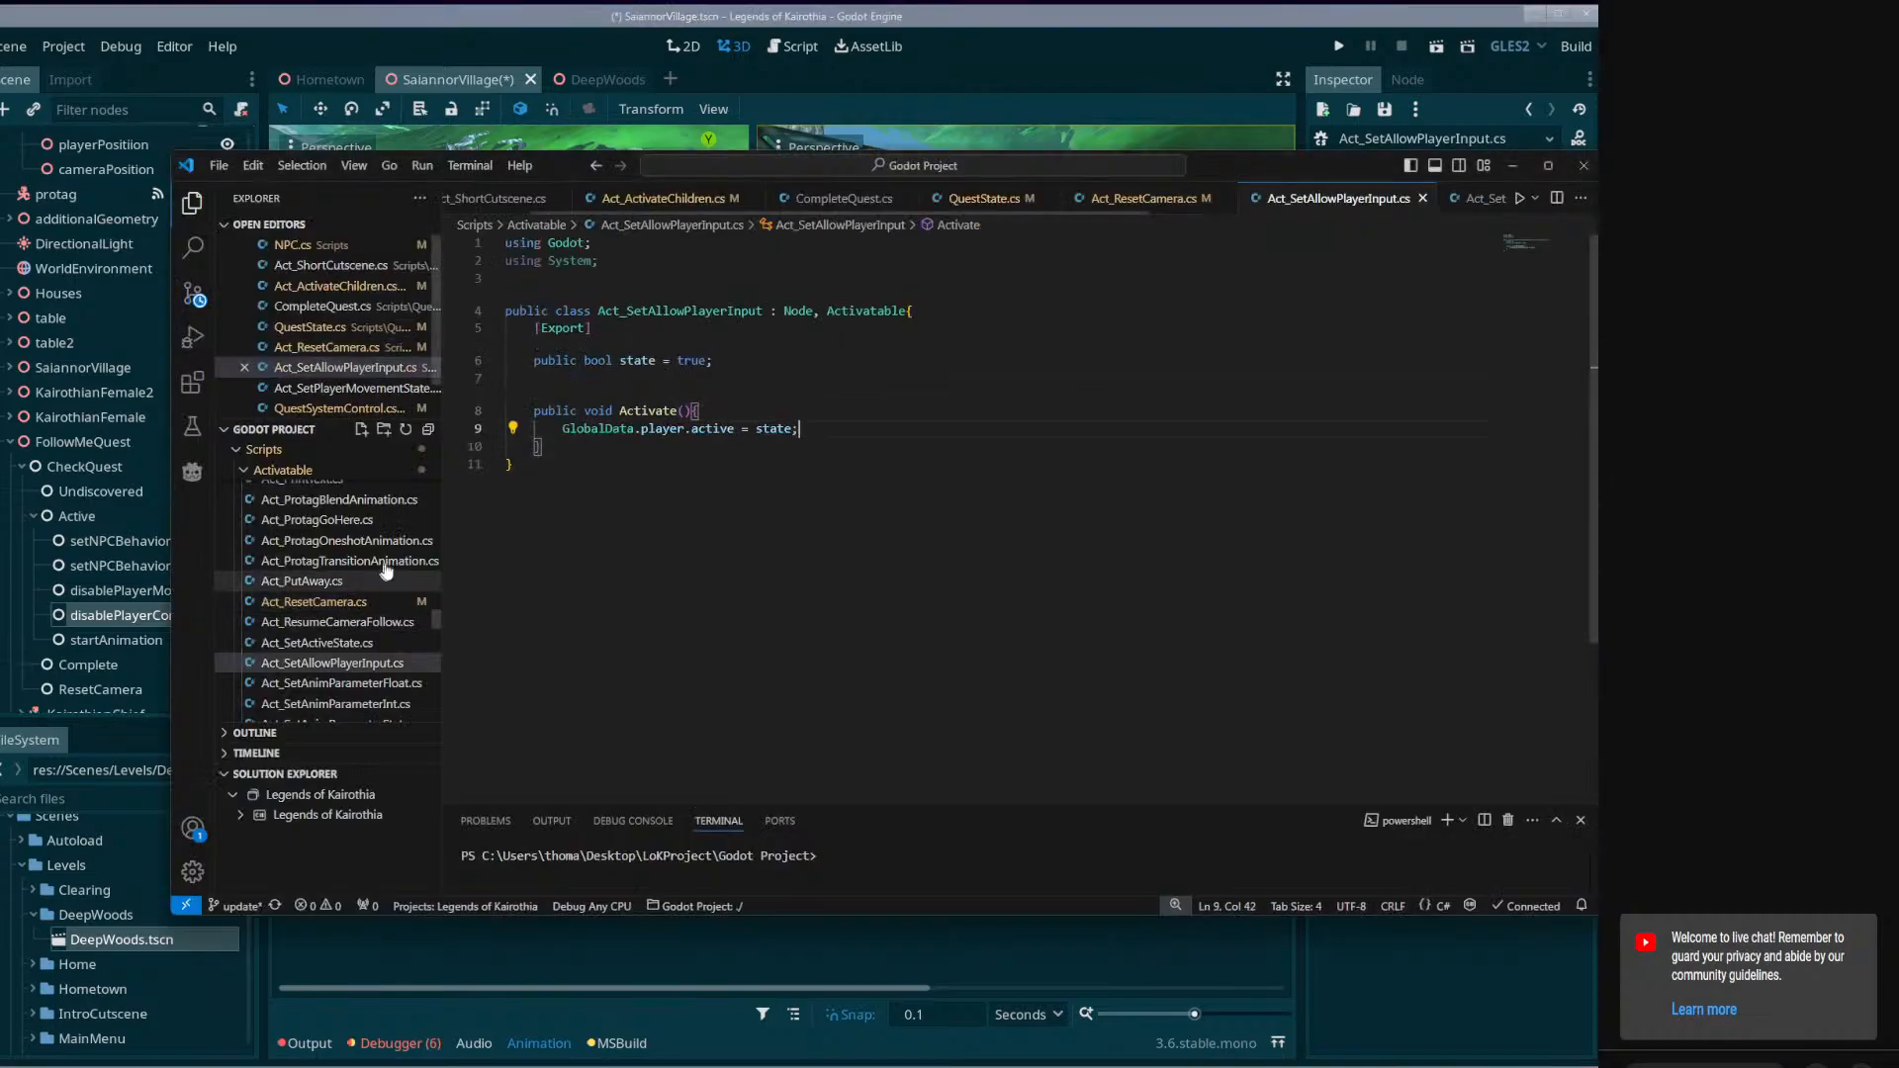
triple_click(756, 428)
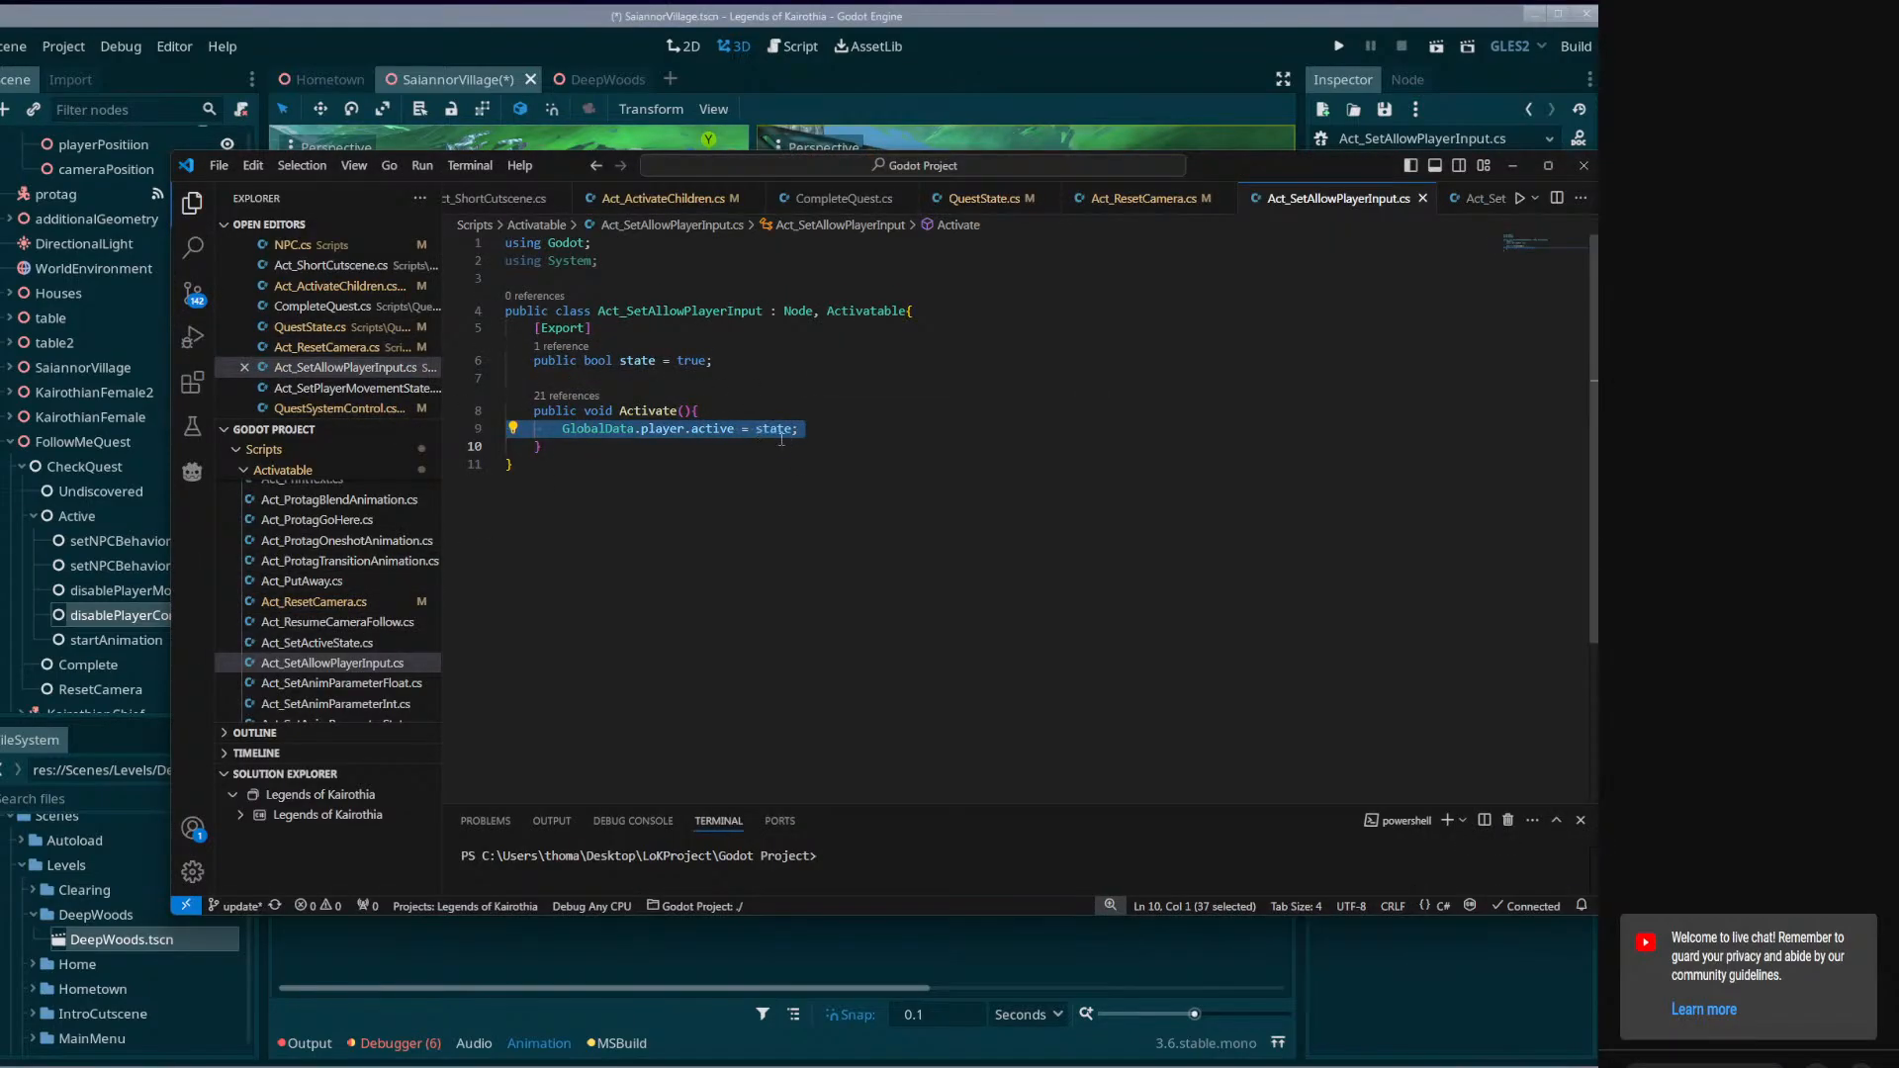
In Act_ResetCamera.cs, add an exported public bool enableControls = false below enablePlayerMovementOnFinish and save the file.
click(1137, 198)
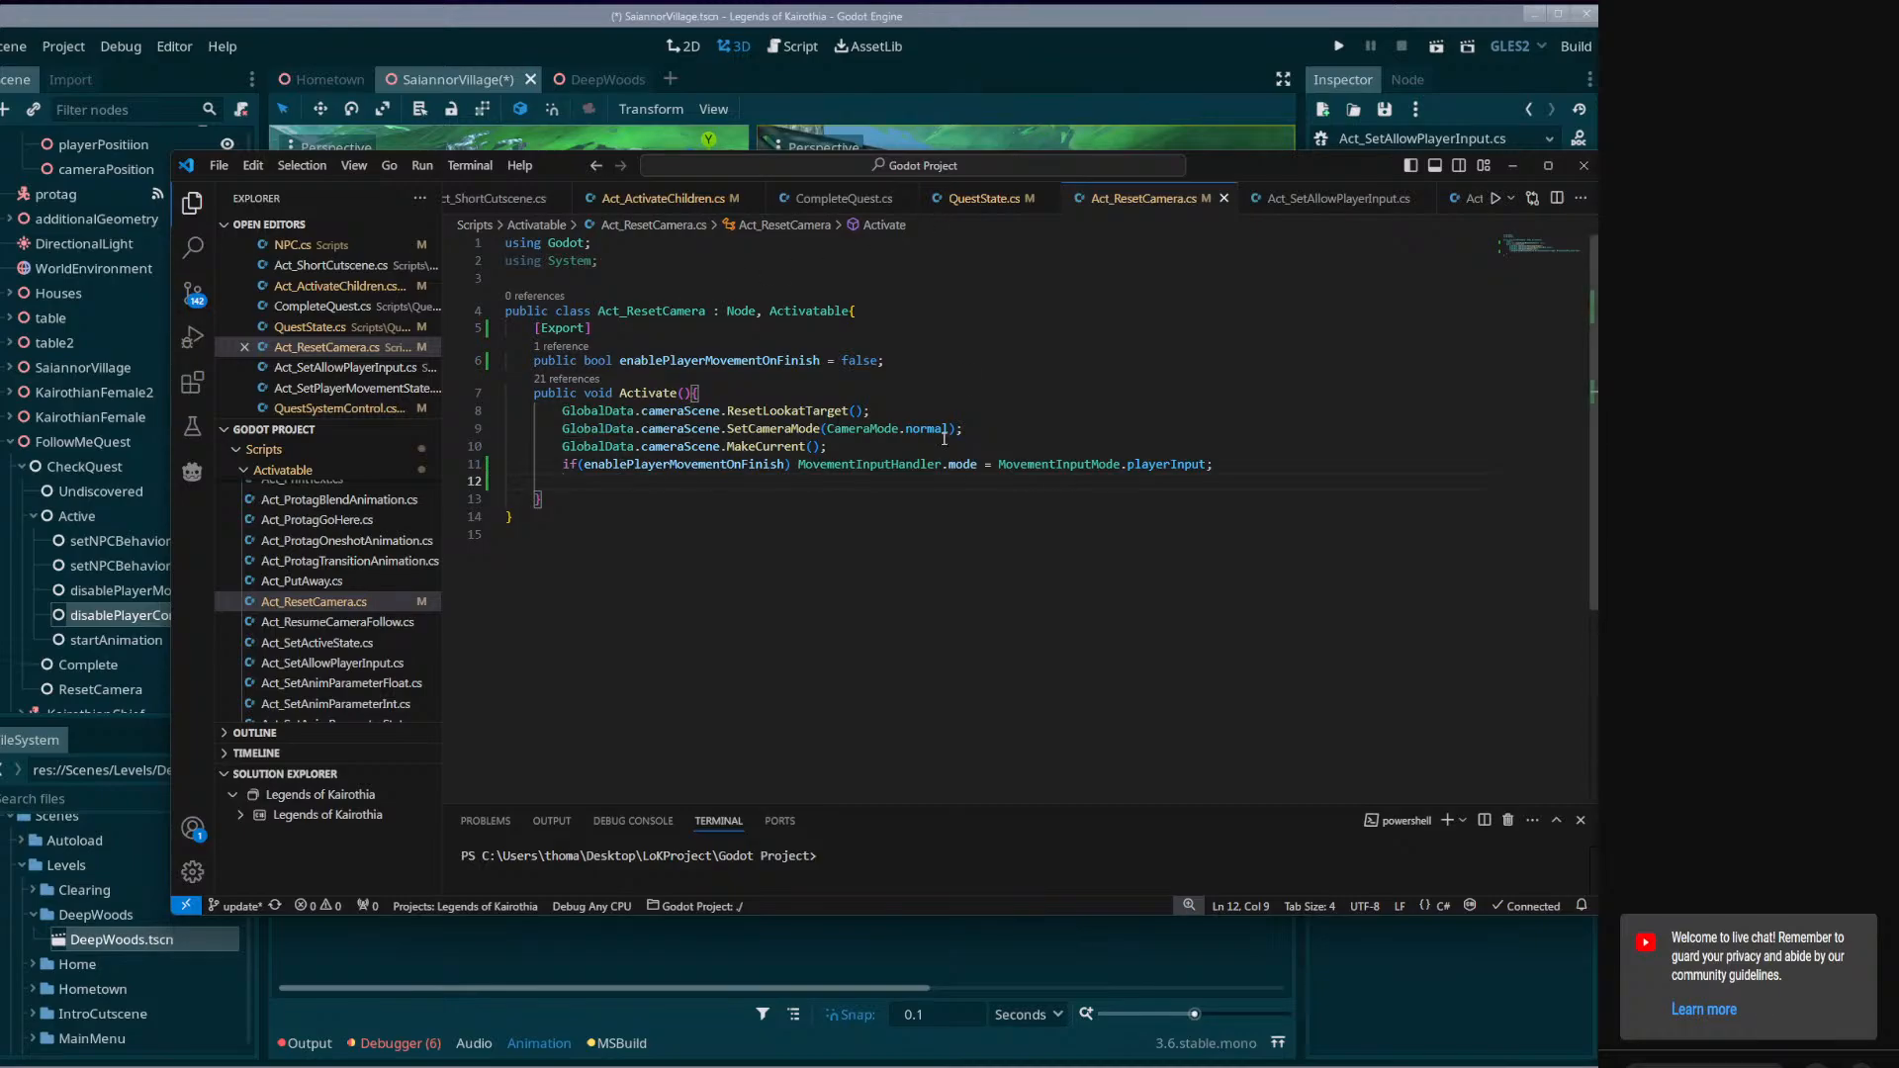
click(902, 358)
key(Return)
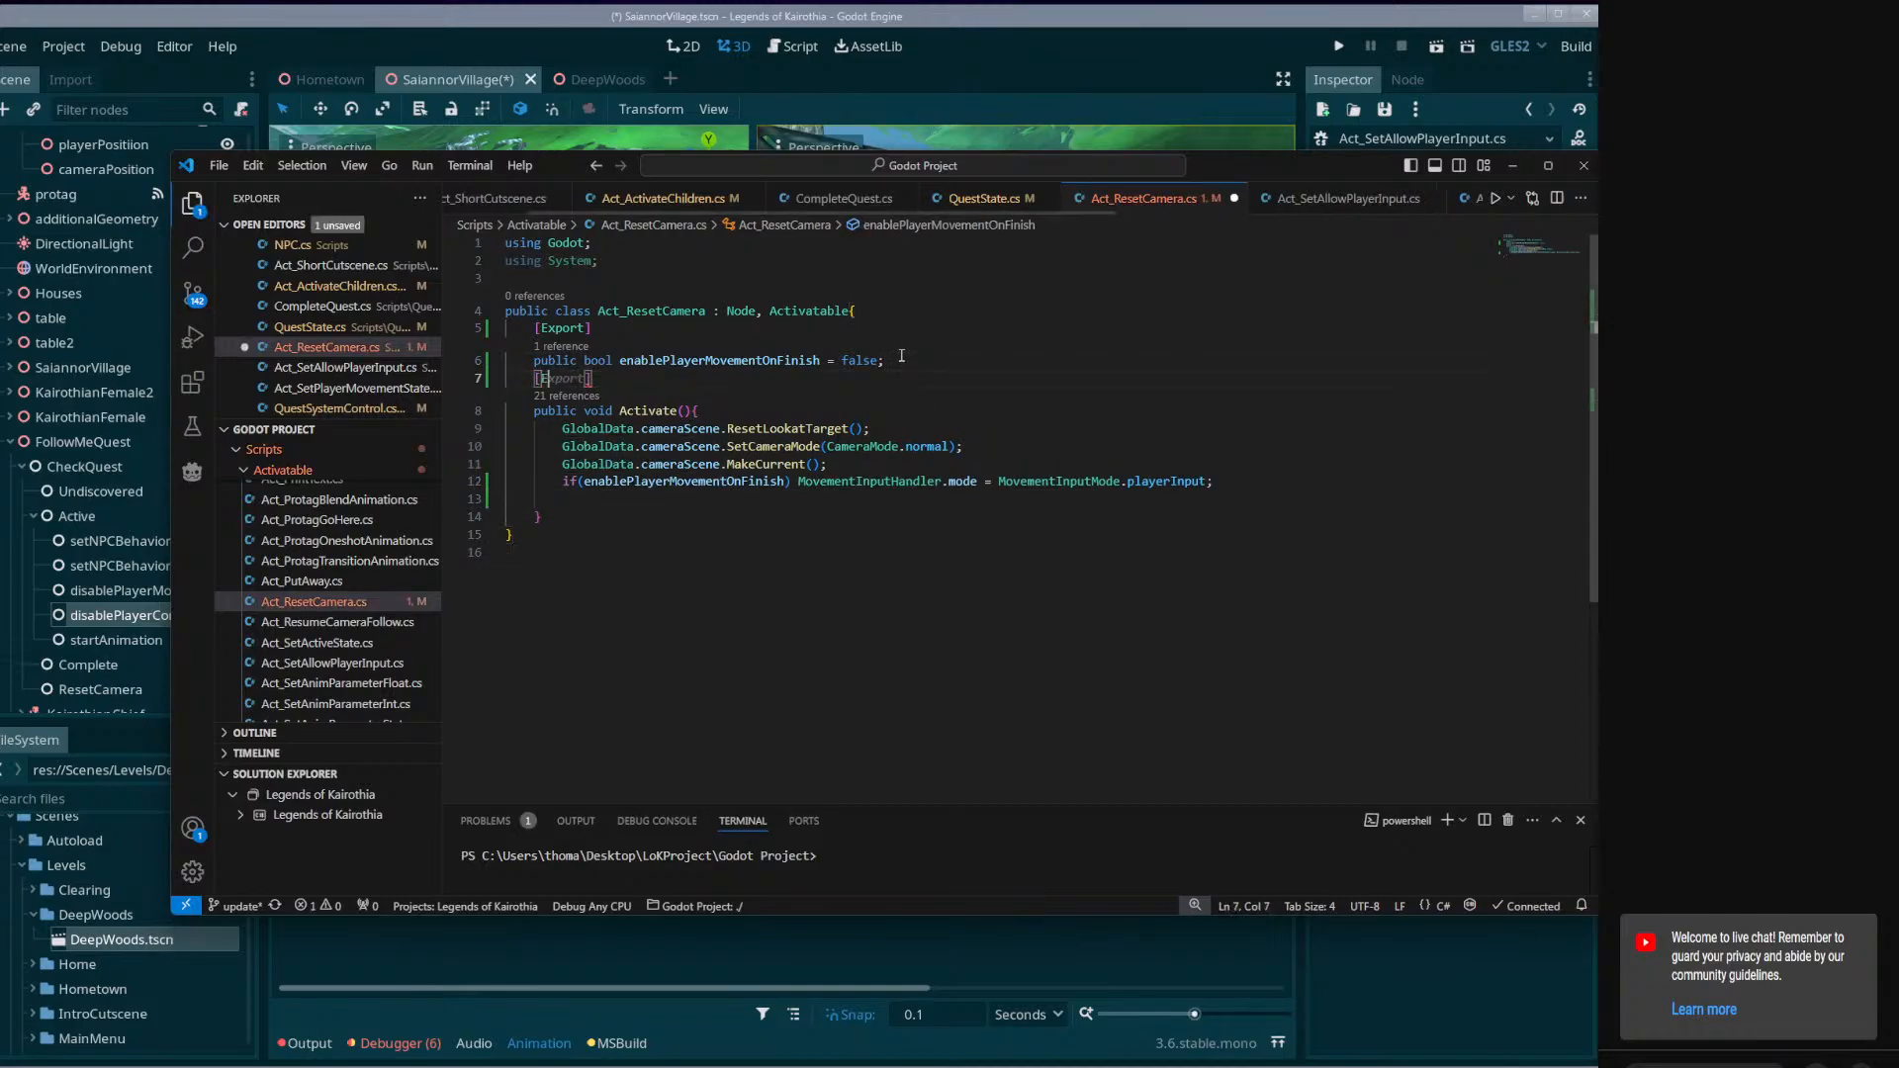
text([Export])
key(Return)
text(pu)
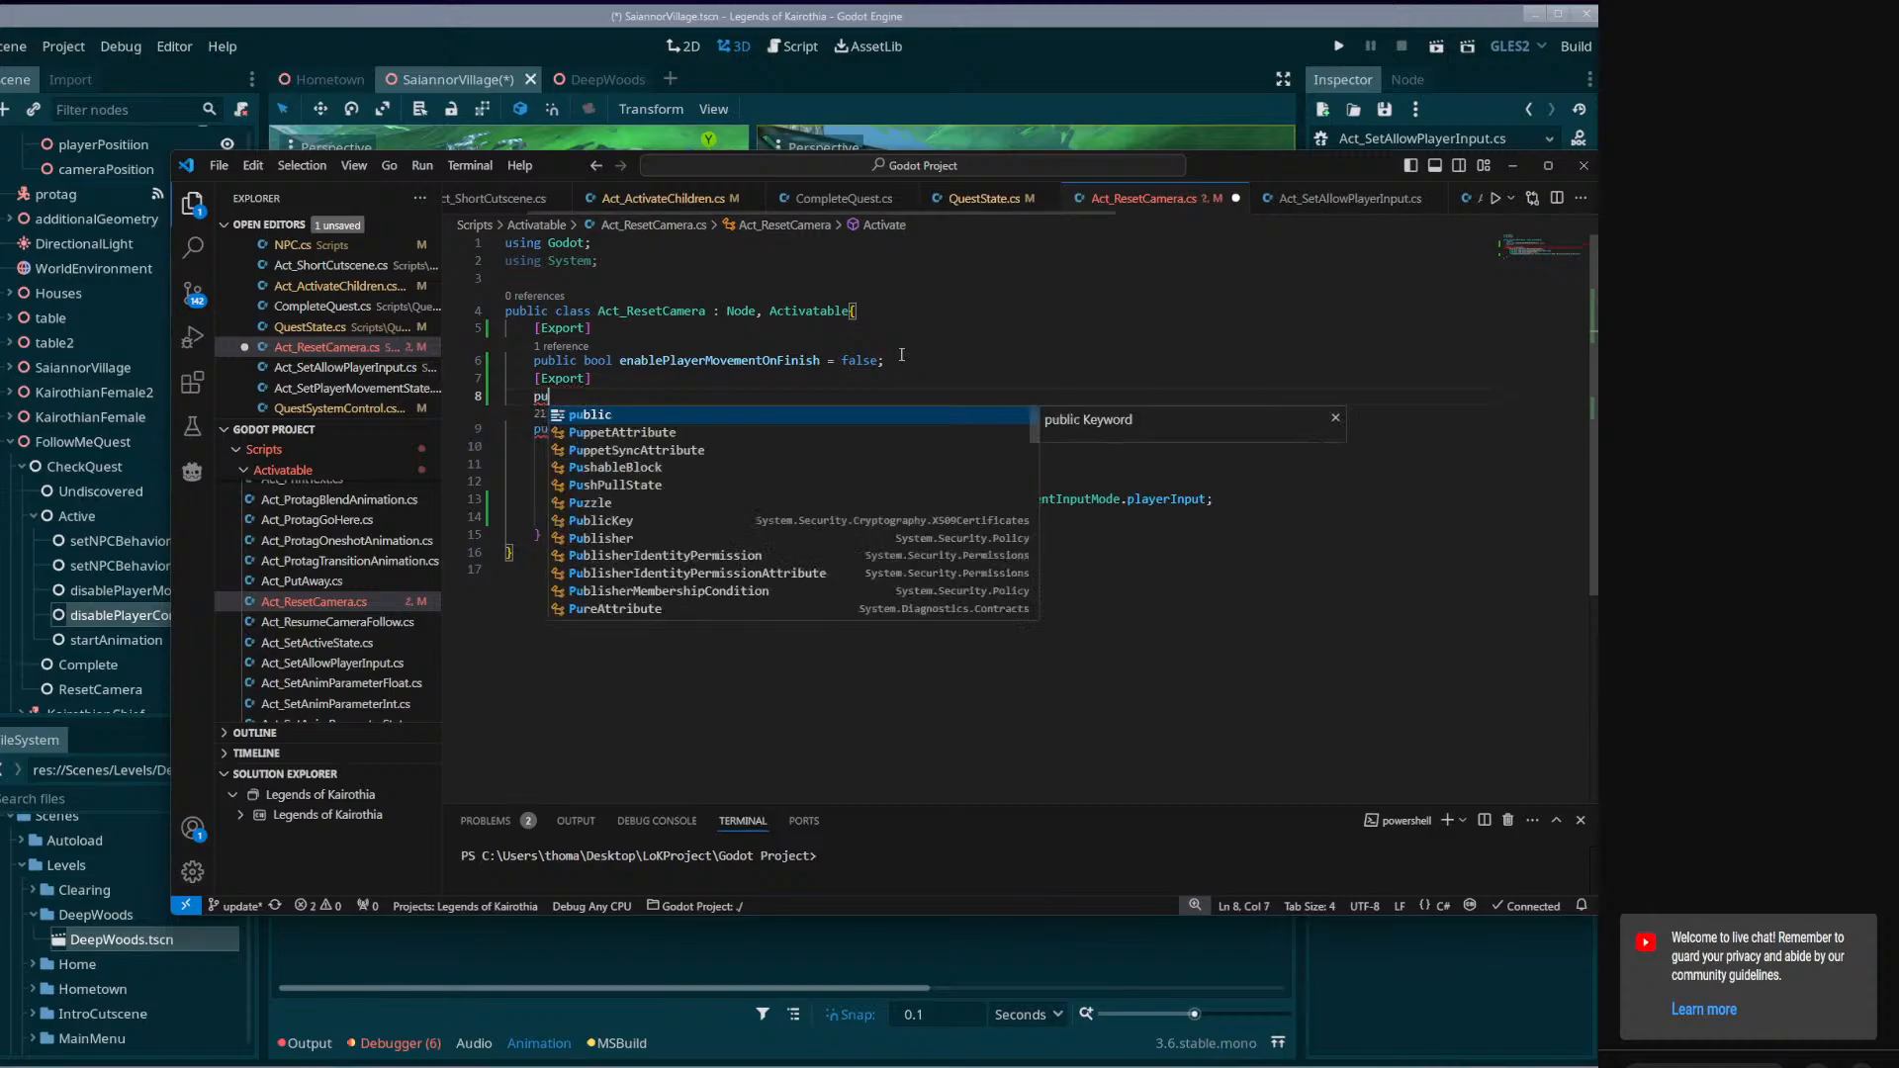
text(blic bool enable)
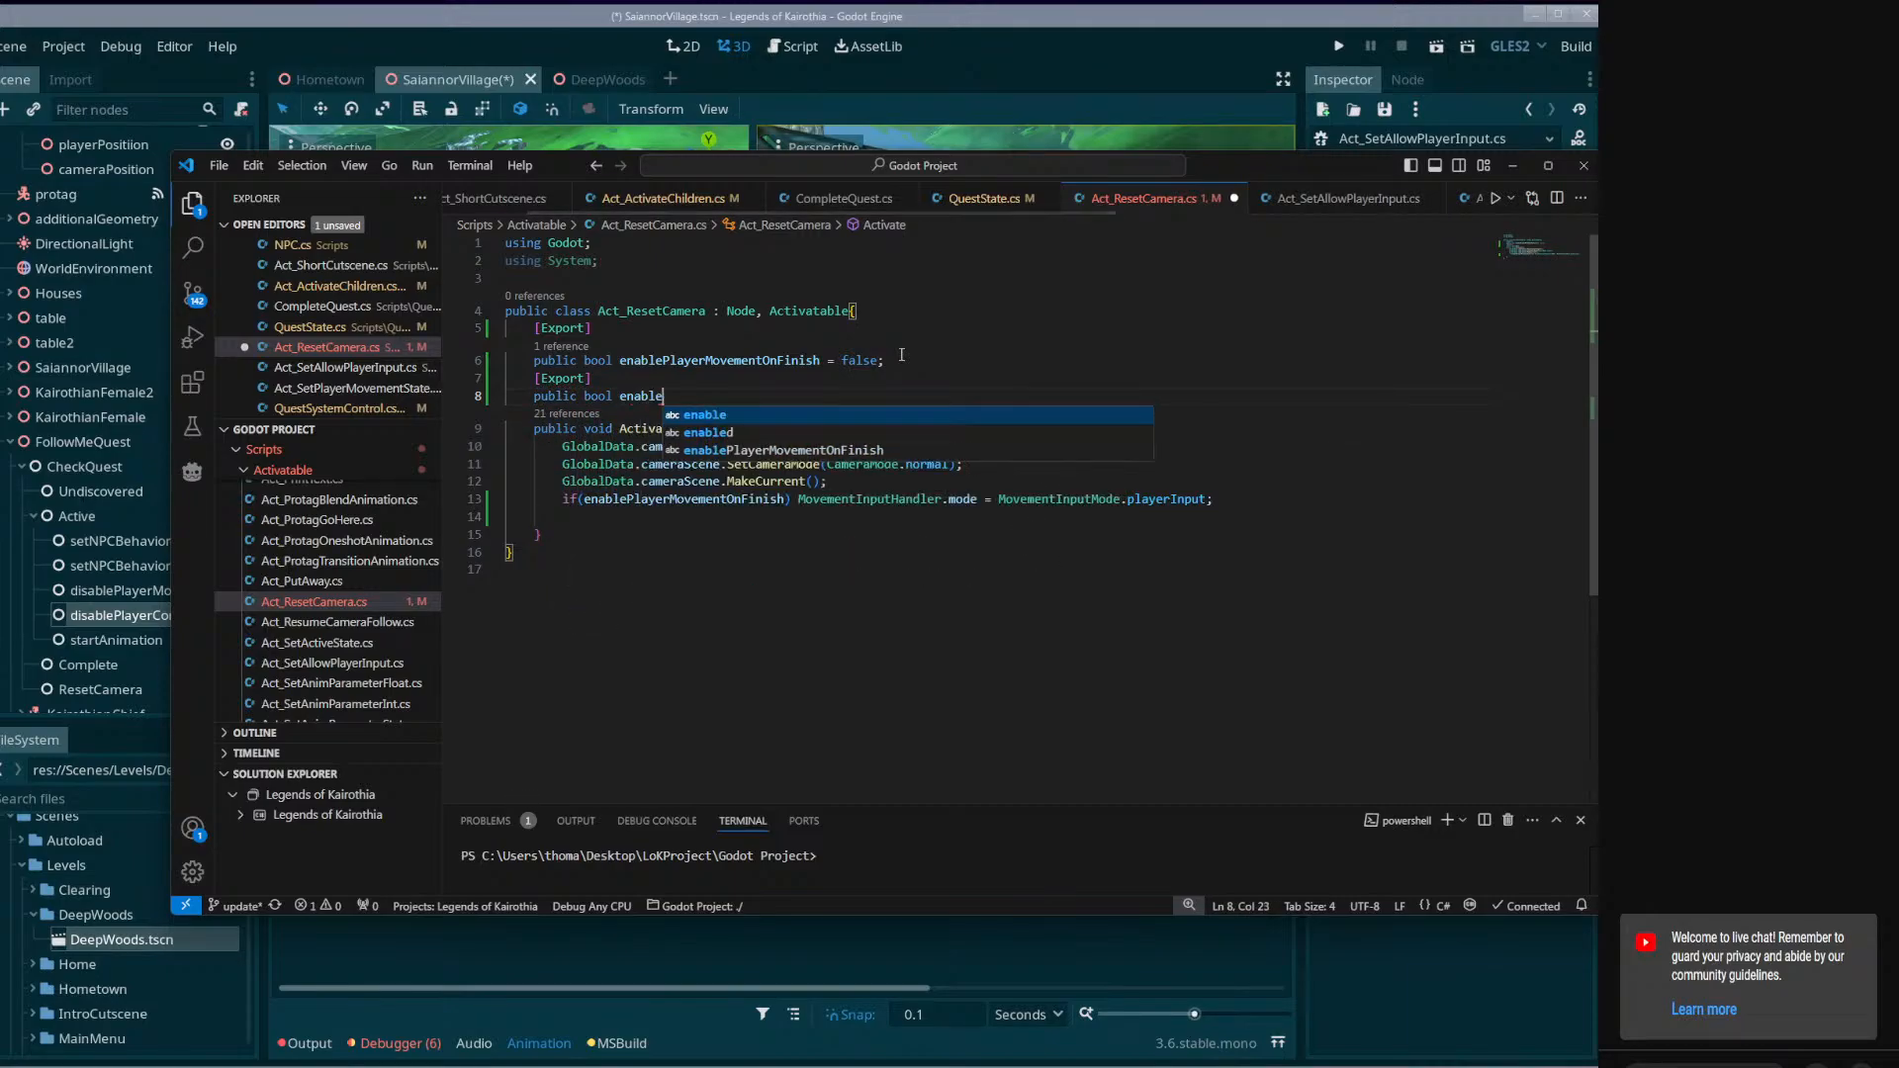
text(Contro)
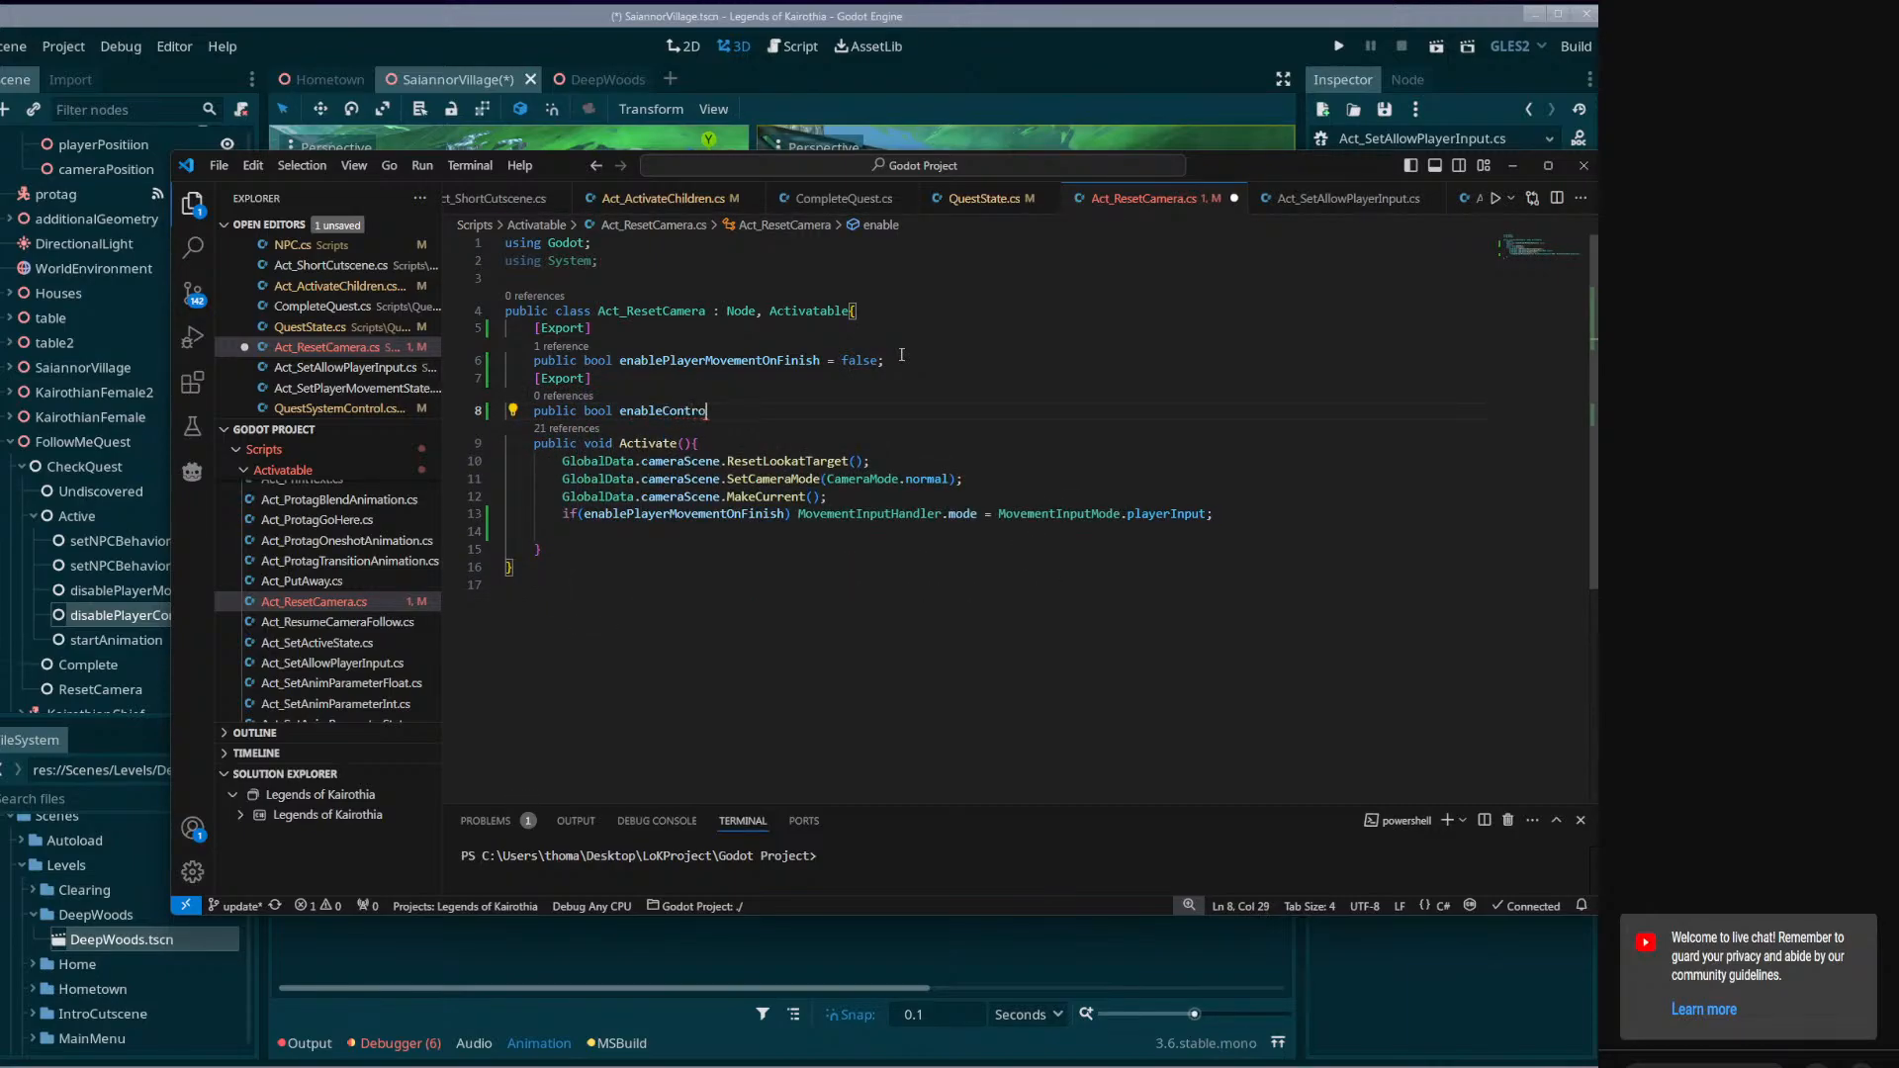
text(ls = false;)
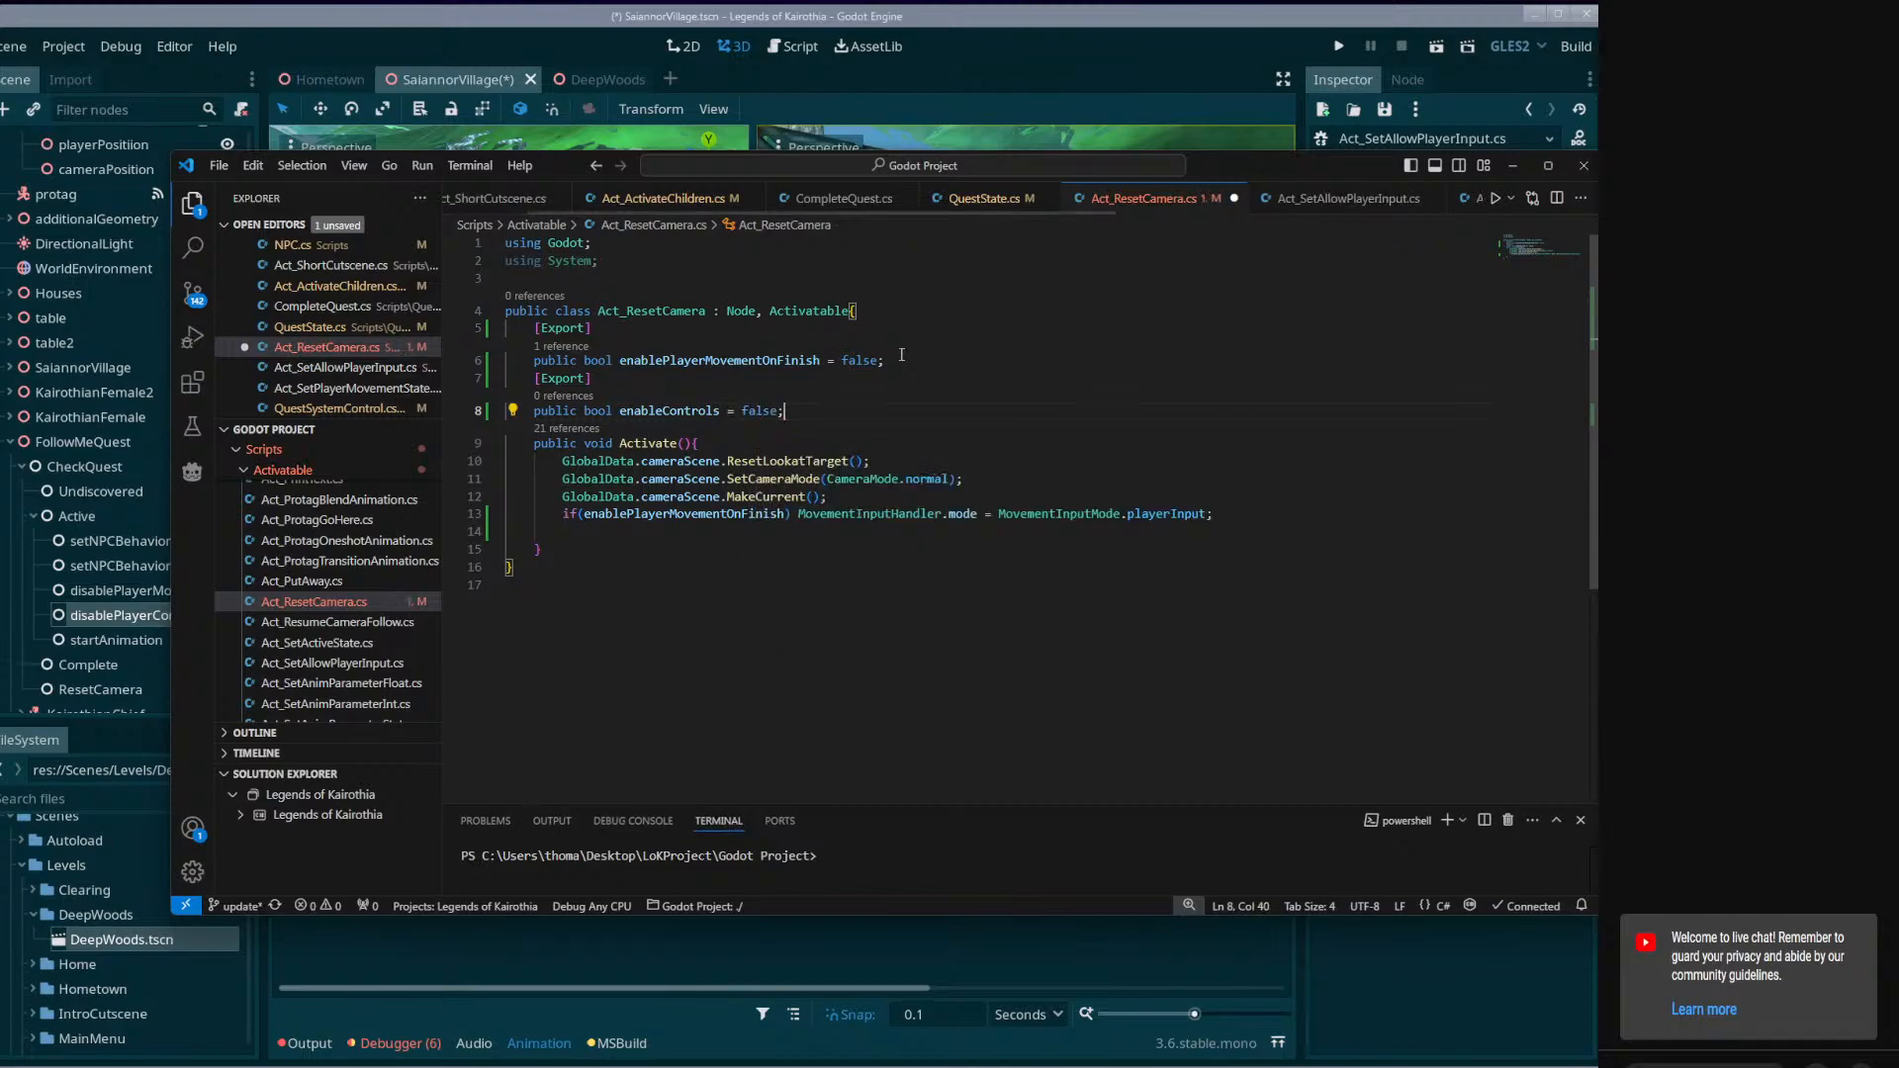
key(ctrl+s)
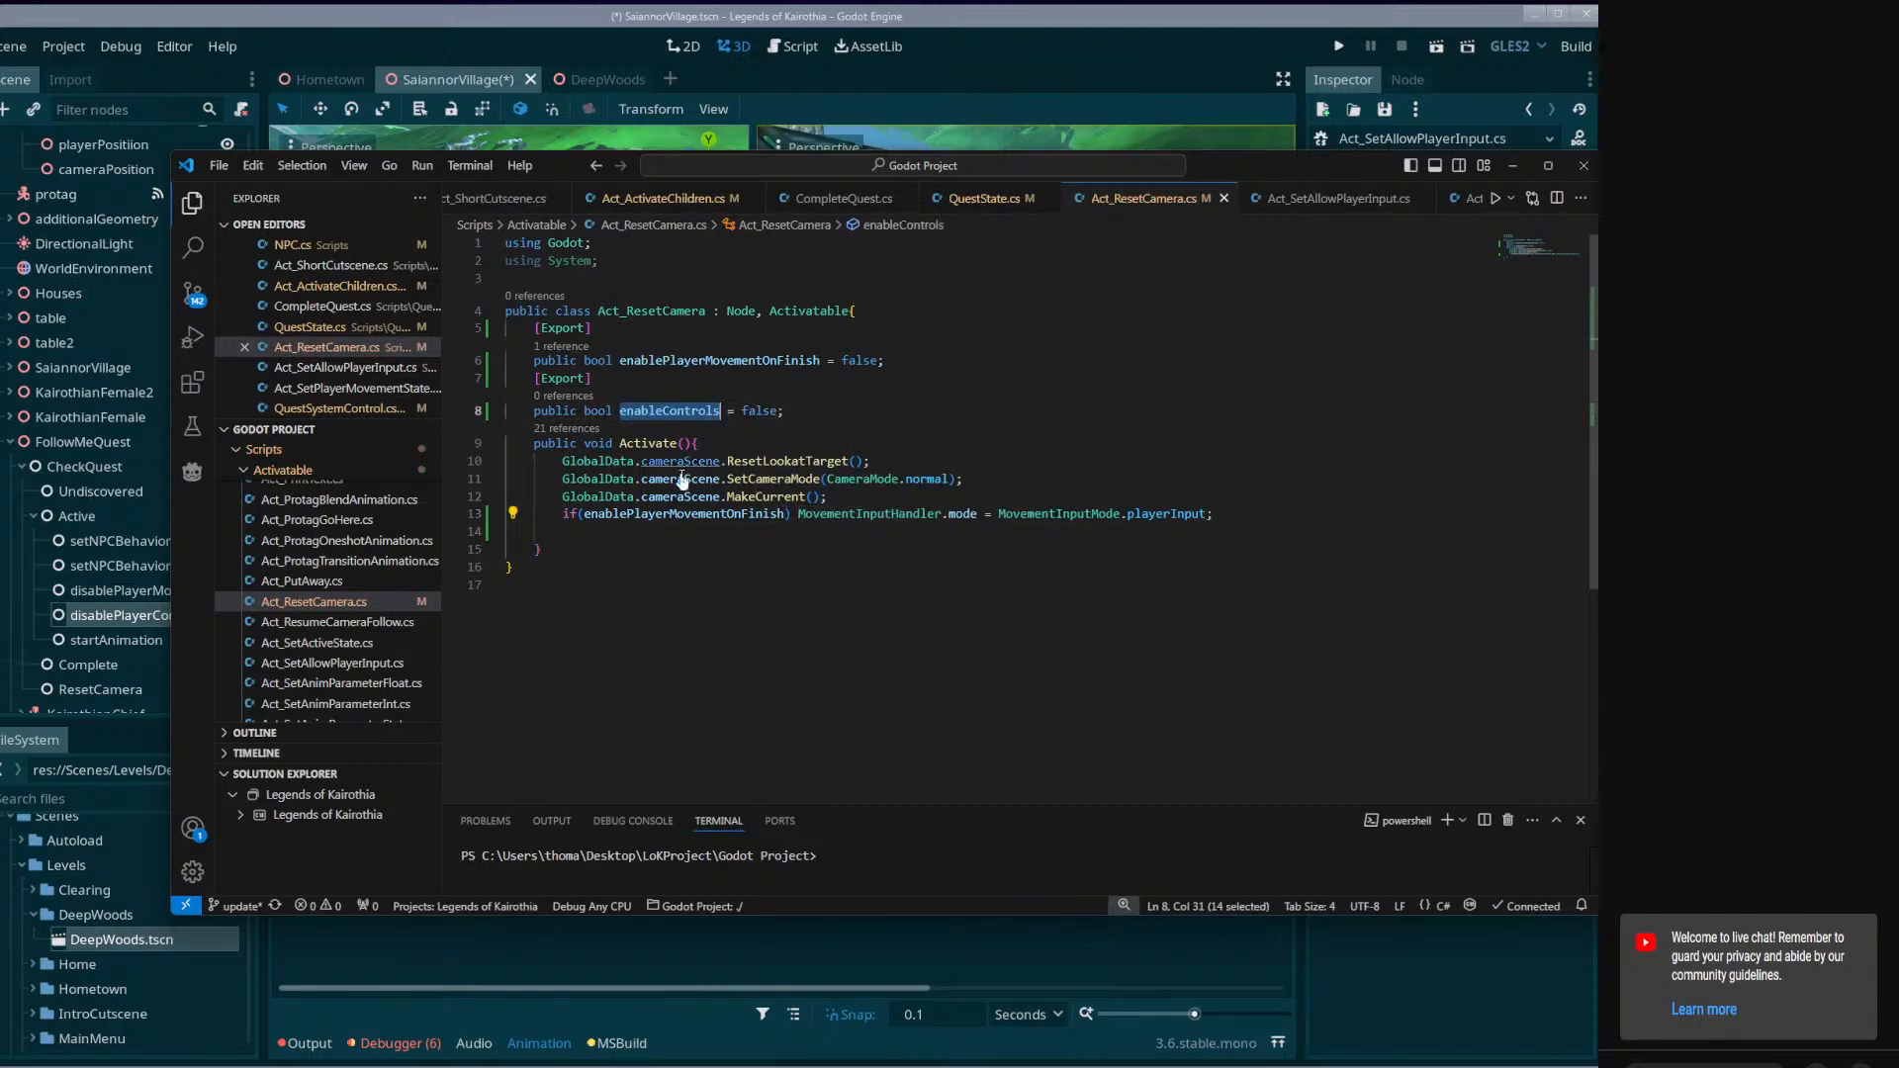
Use enableControls as the if condition in Activate and delete the exported enablePlayerMovementOnFinish variable.
double_click(690, 515)
text(enableControls)
drag(885, 361, 858, 312)
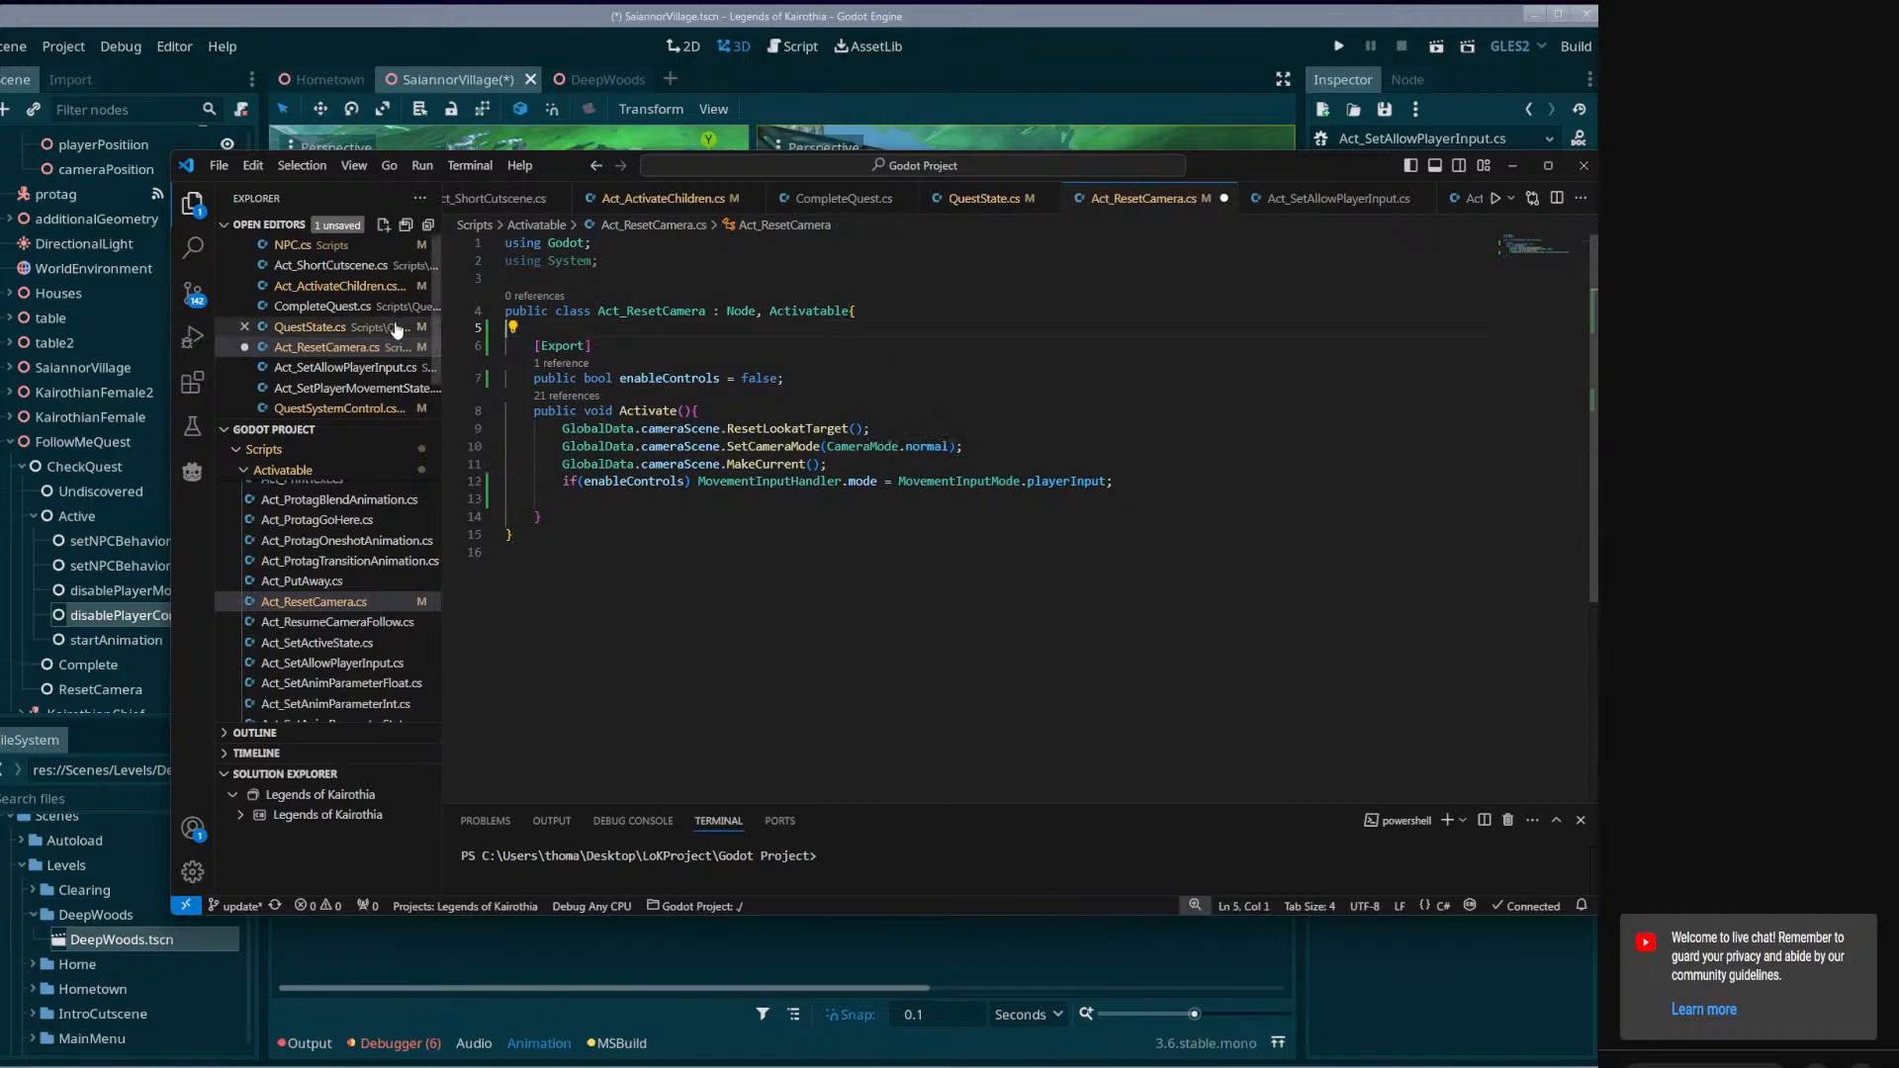
key(BackSpace)
Enclose the MovementInputHandler.mode assignment in braces as the if(enableControls) body, save, and add an empty line below the assignment.
click(692, 464)
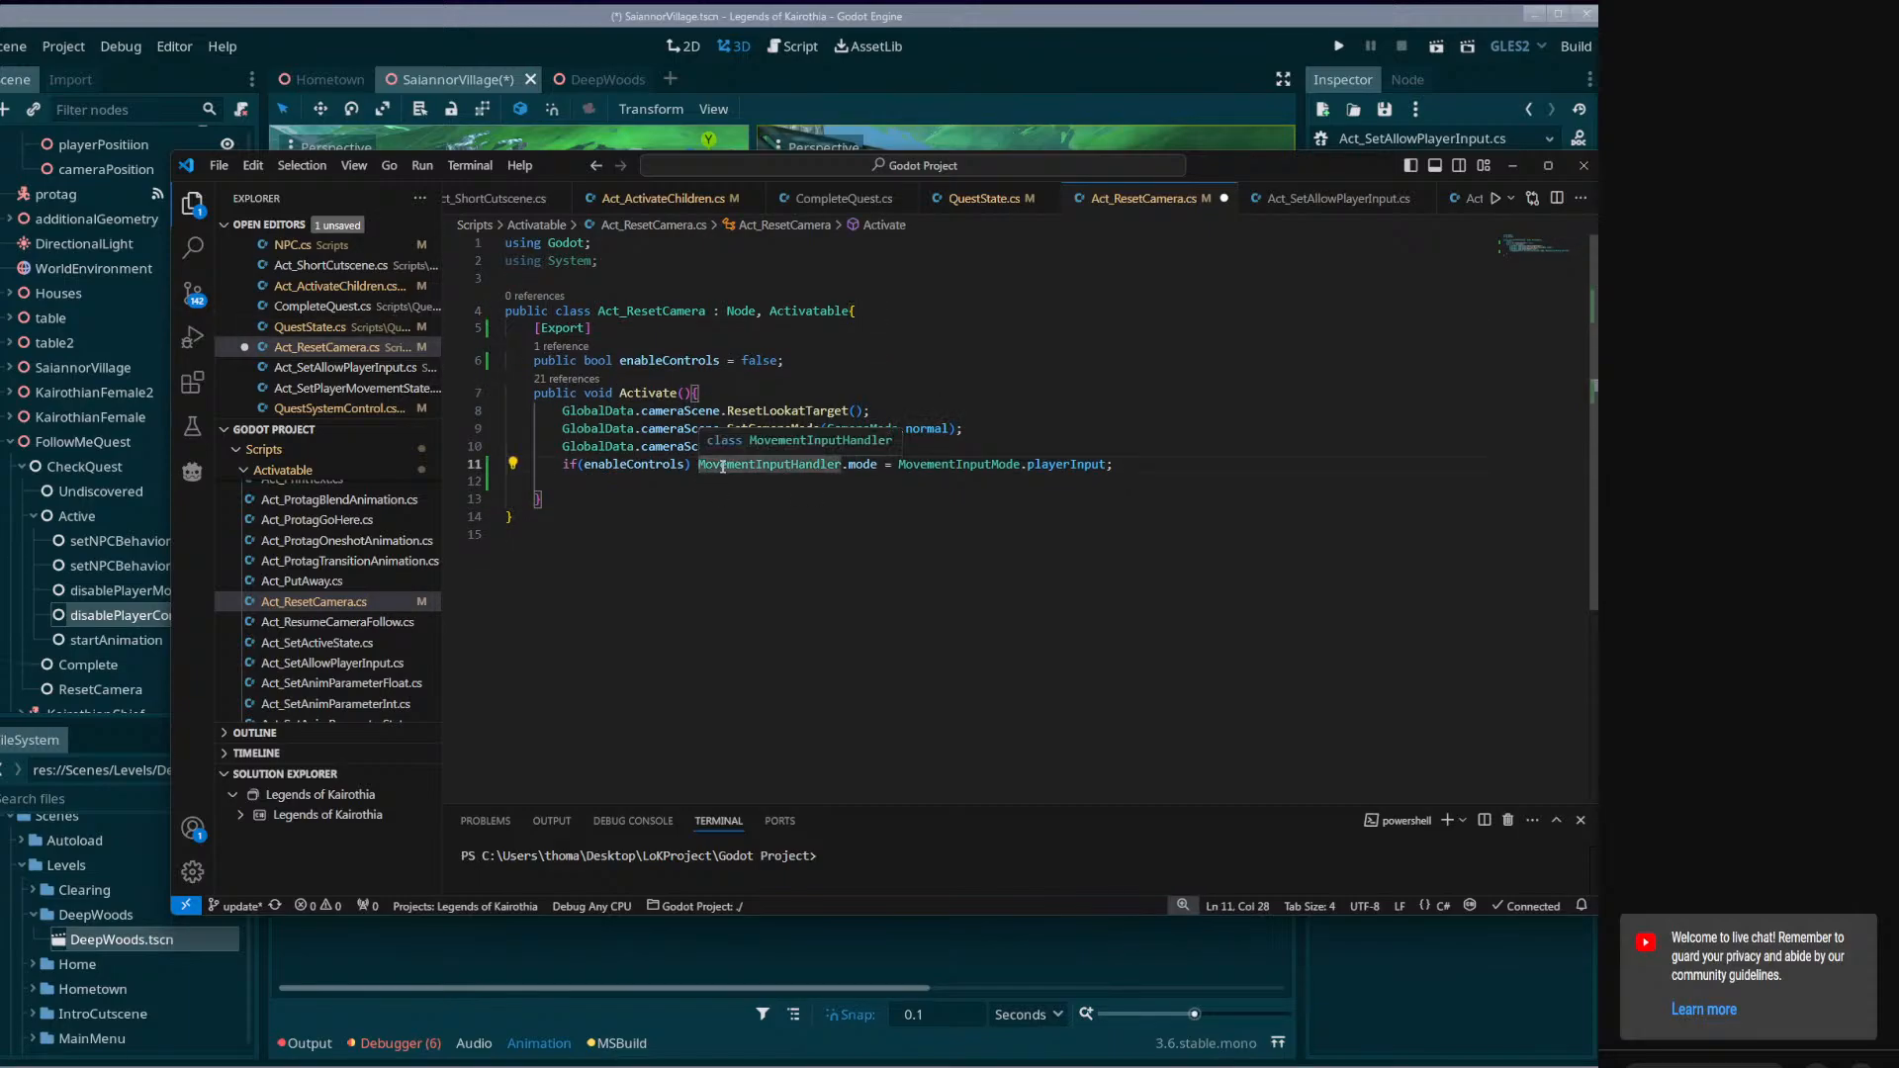
text({)
key(Return)
click(717, 494)
text(})
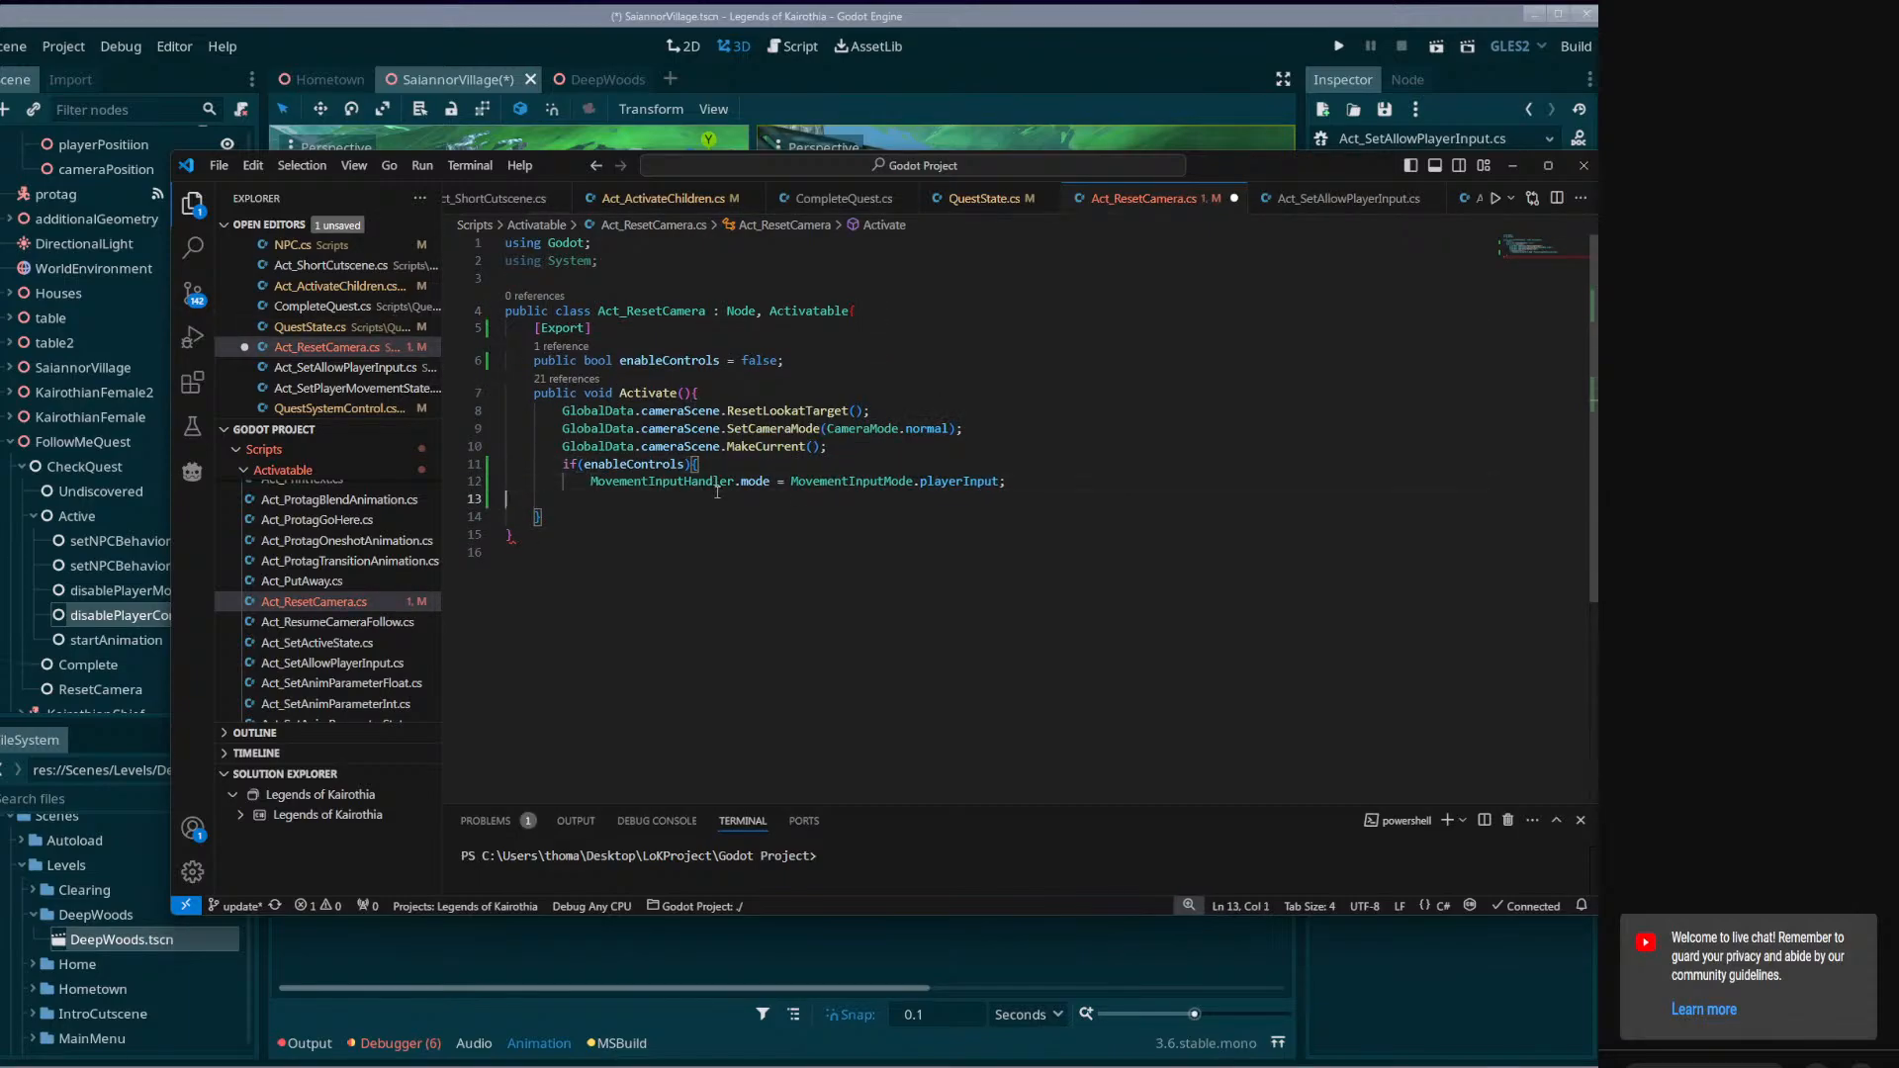
key(ctrl+s)
key(Return)
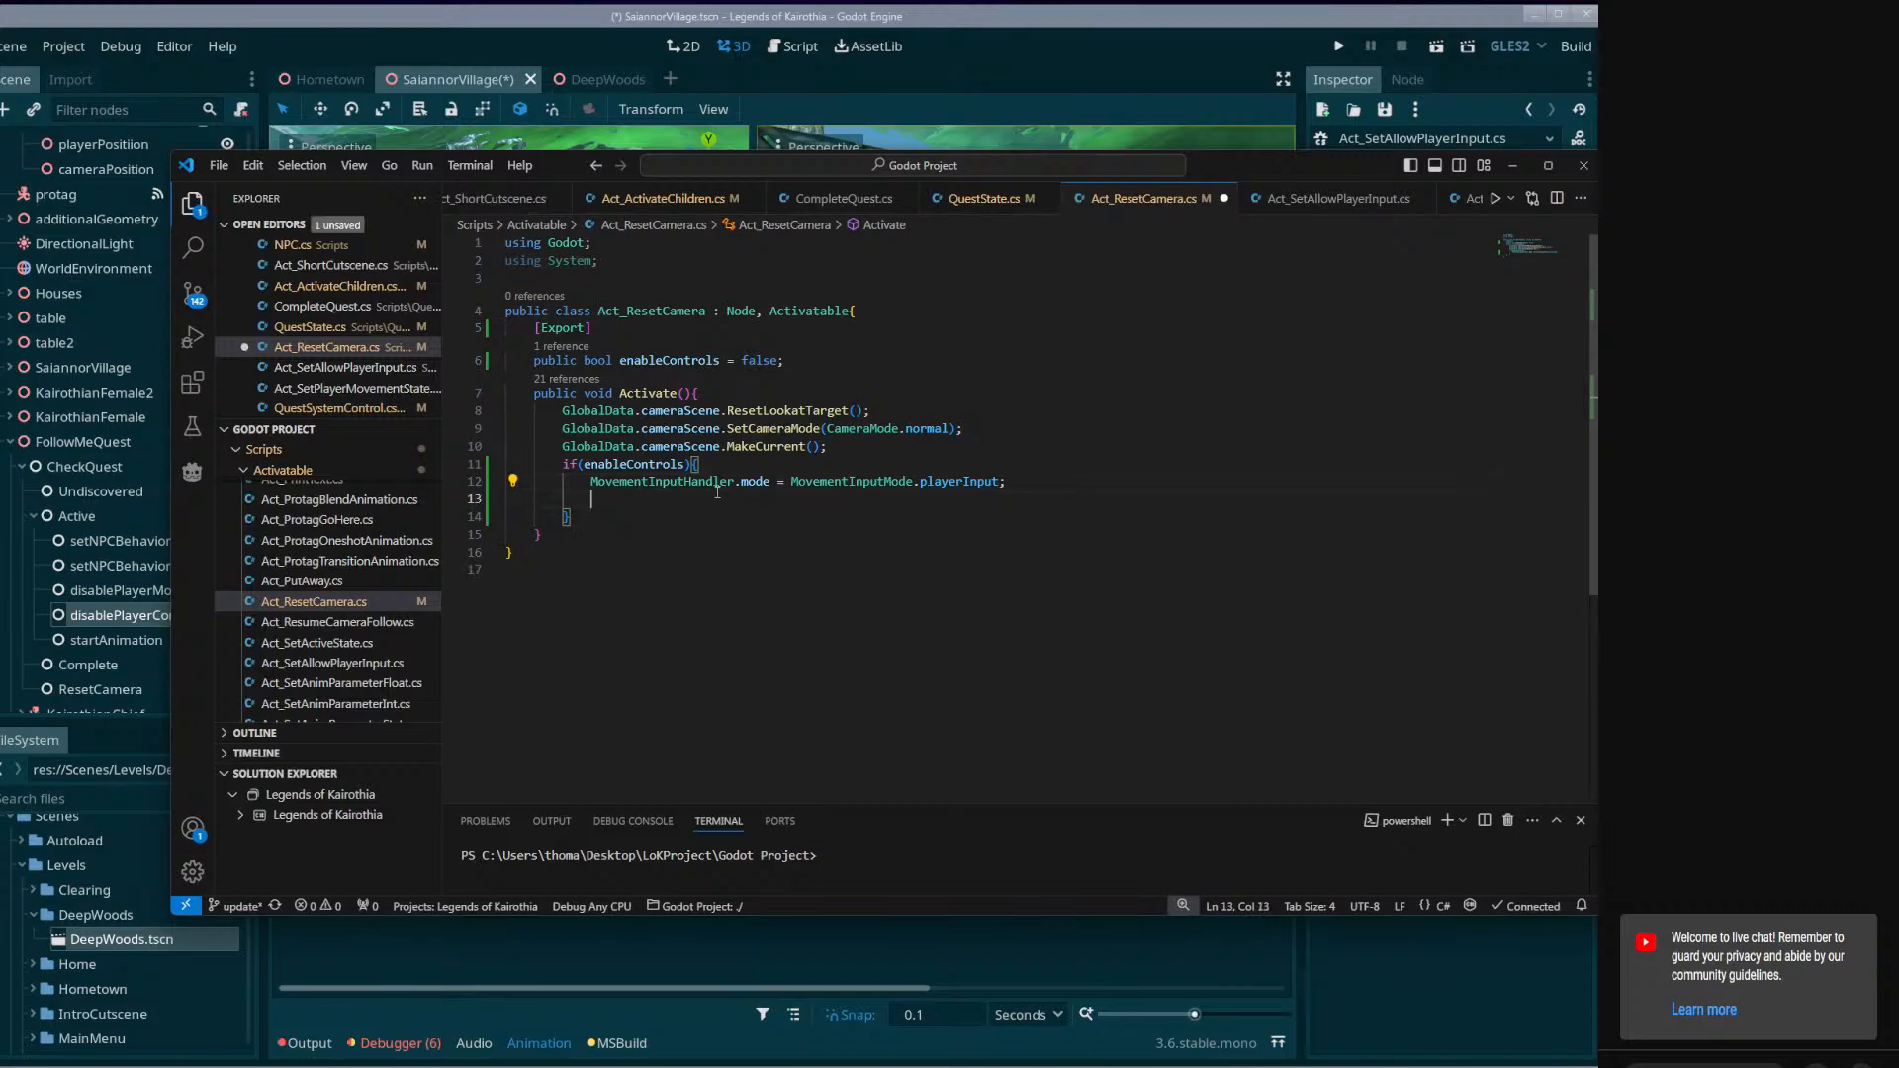
text(enableControls)
key(BackSpace)
key(BackSpace)
key(BackSpace)
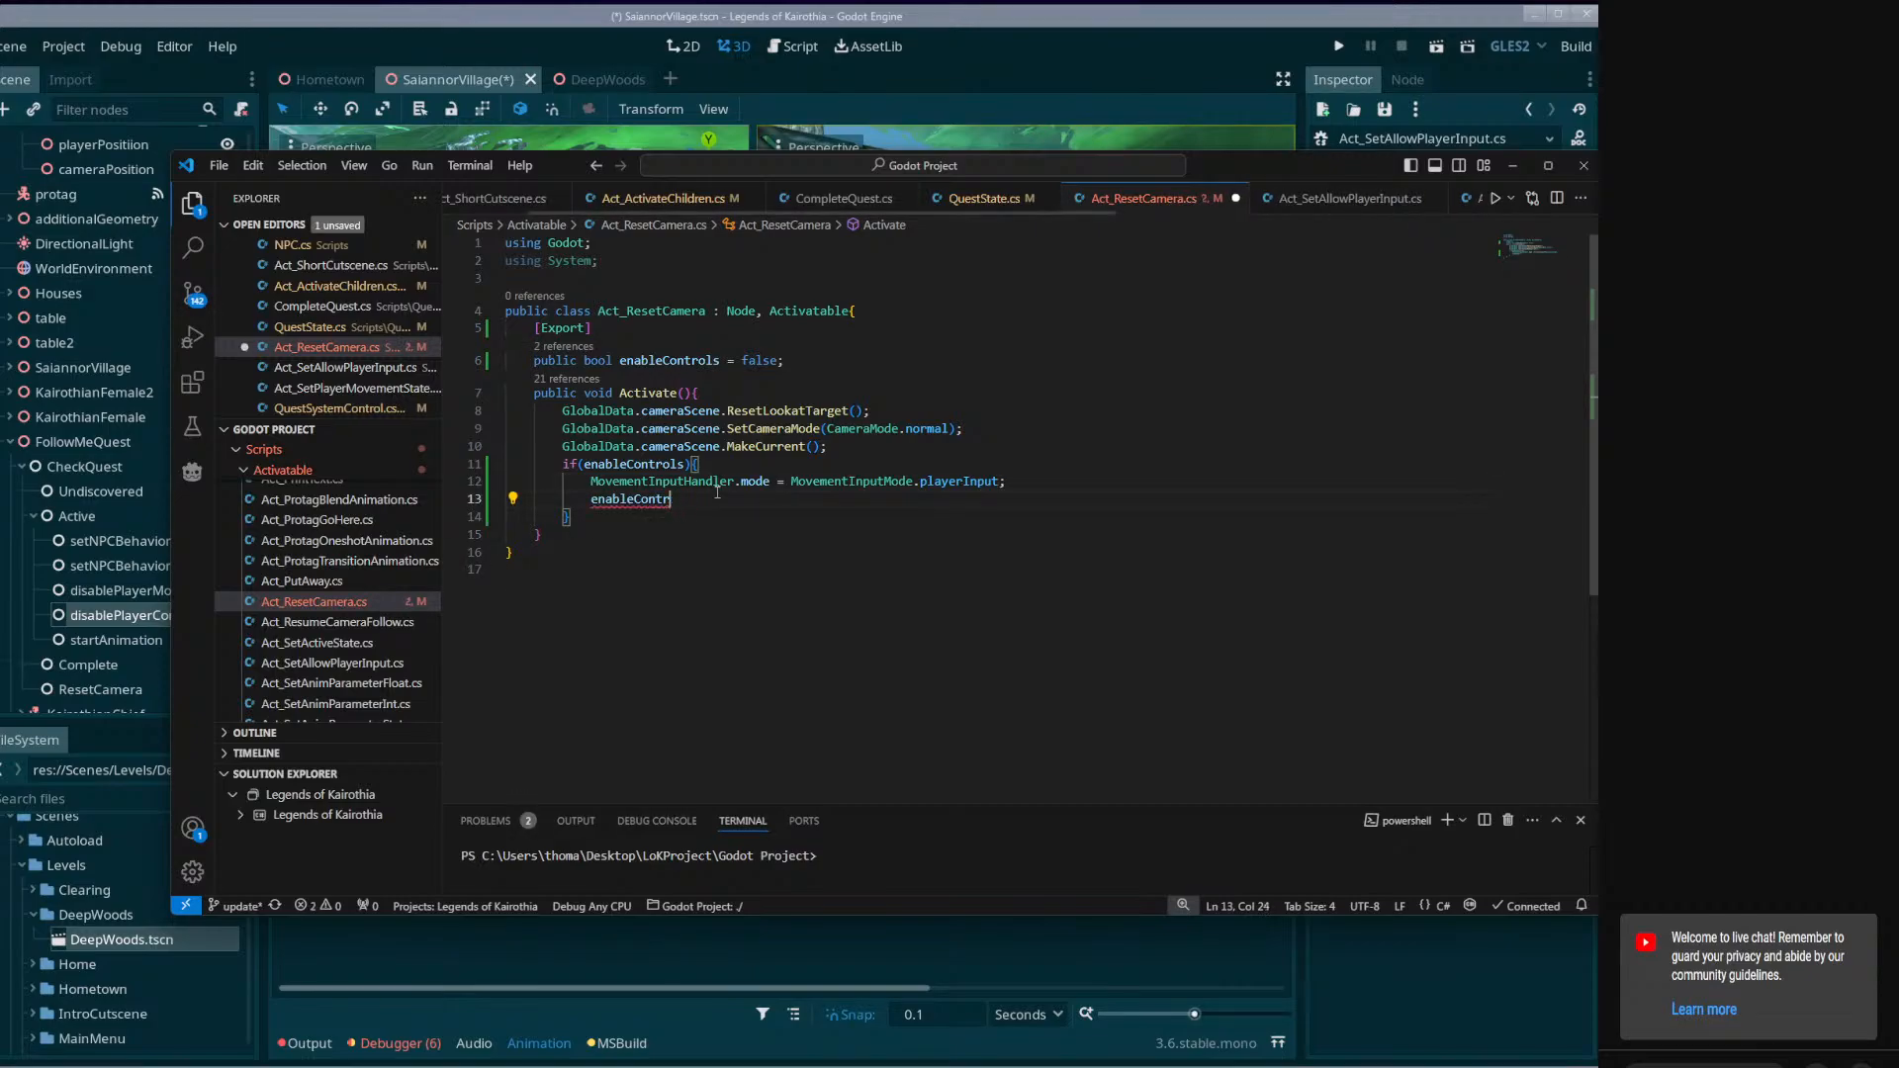
key(BackSpace)
key(BackSpace)
key(BackSpace)
key(BackSpace)
key(BackSpace)
key(ctrl+s)
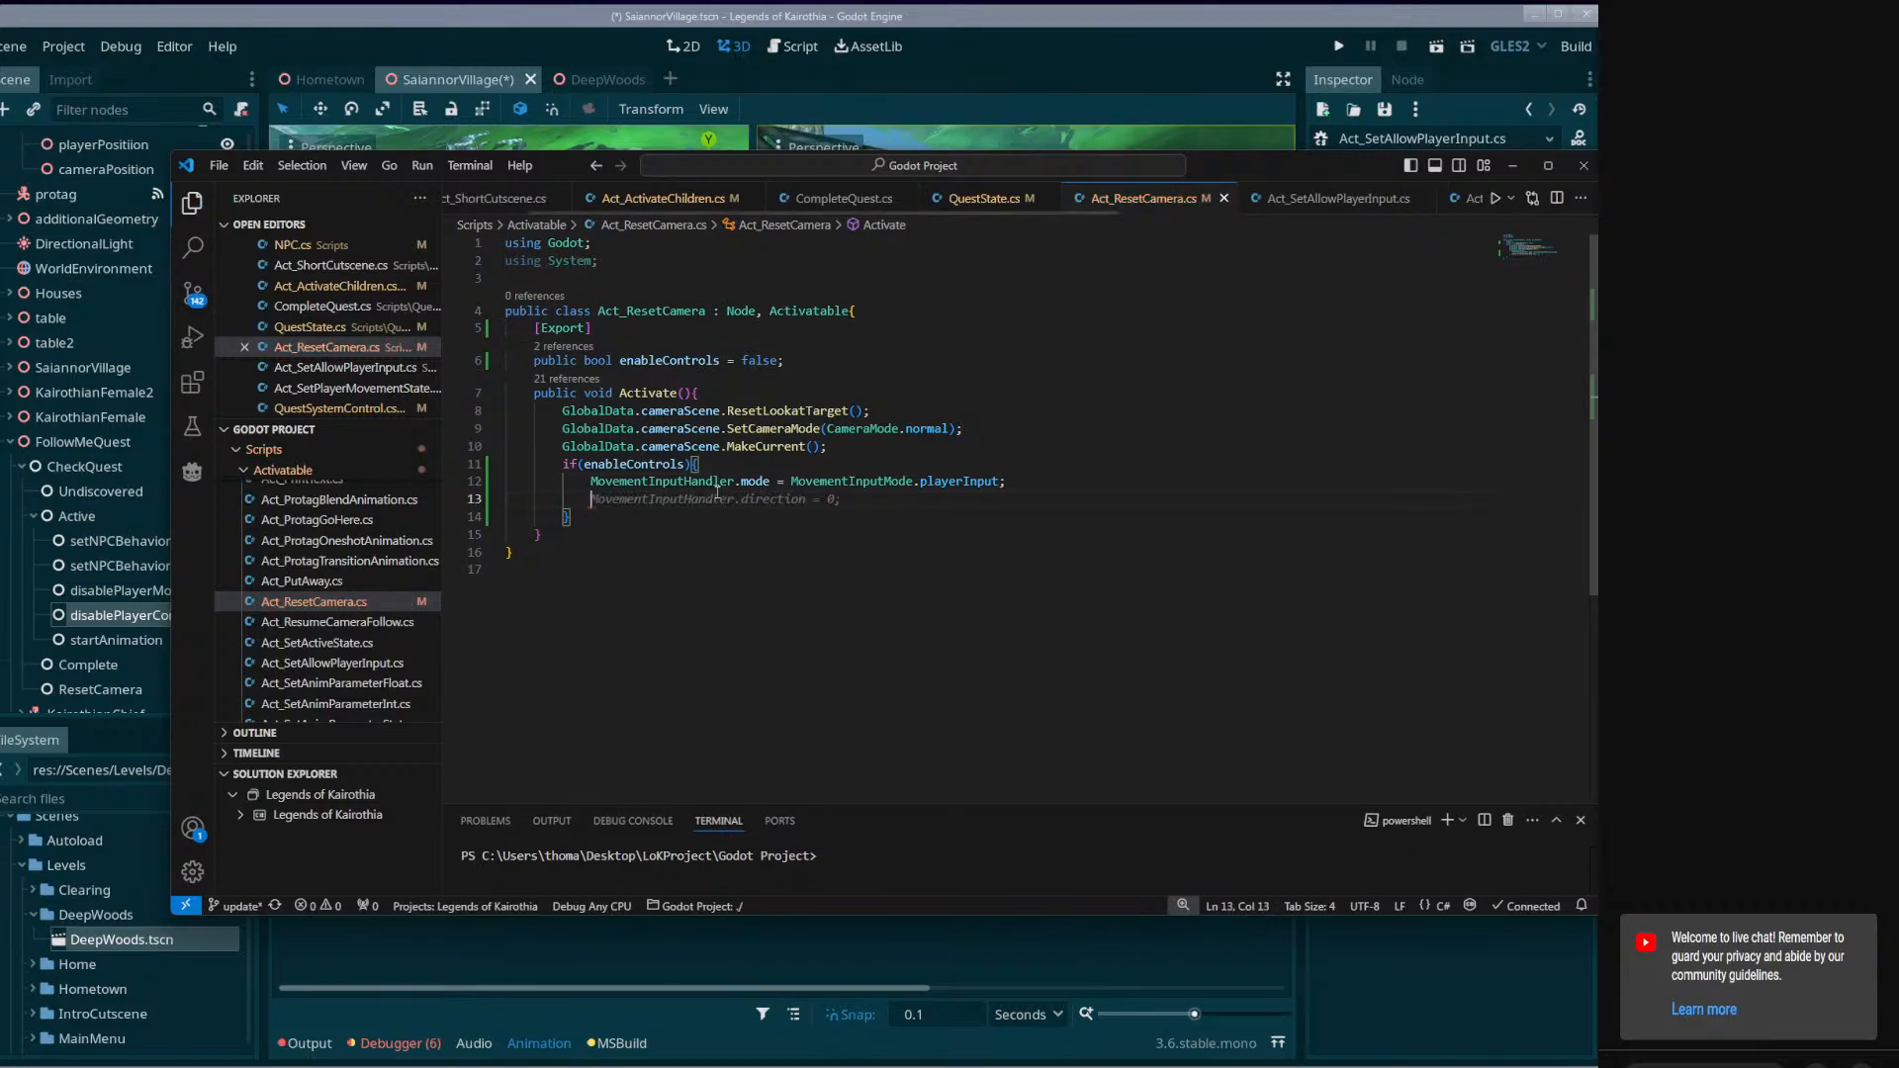
Reuse the player.active line from Act_SetAllowPlayerInput.cs in the if block as GlobalData.player.active = true; and save Act_ResetCamera.cs.
click(1324, 199)
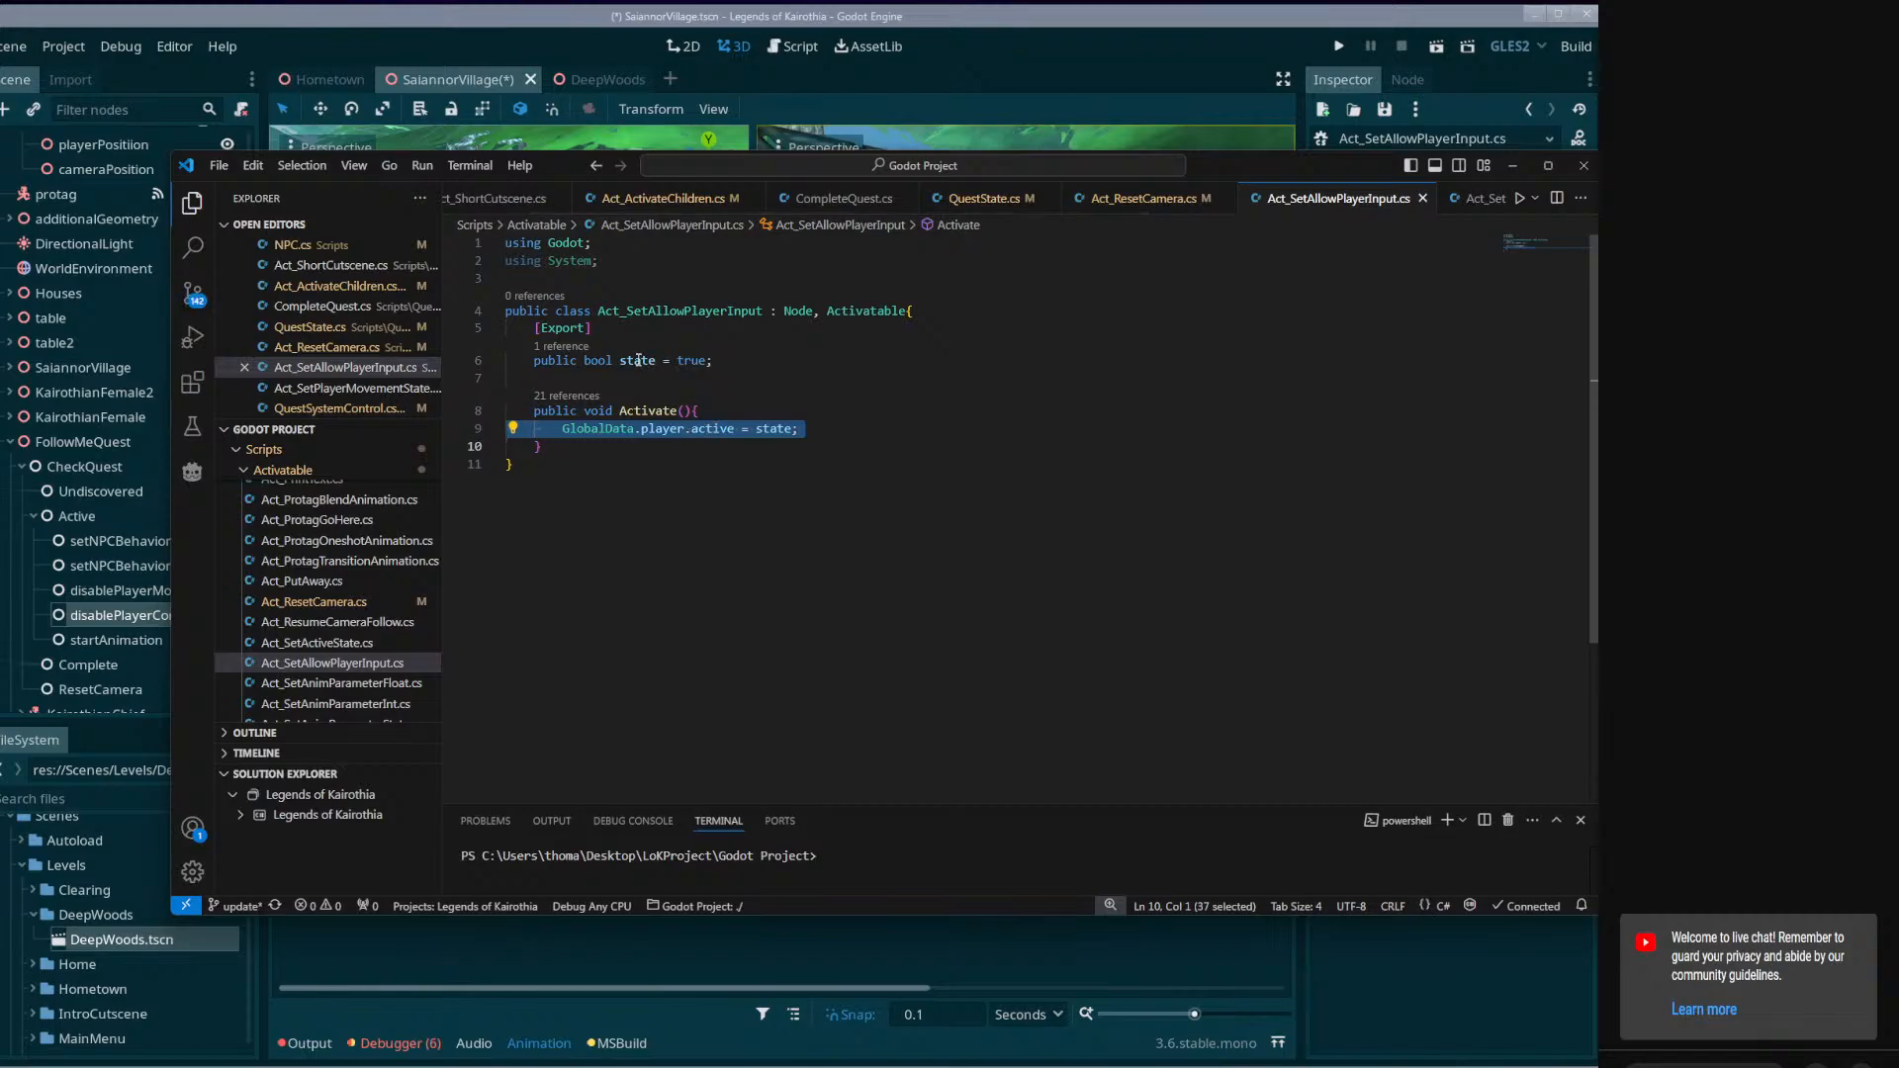
click(1144, 199)
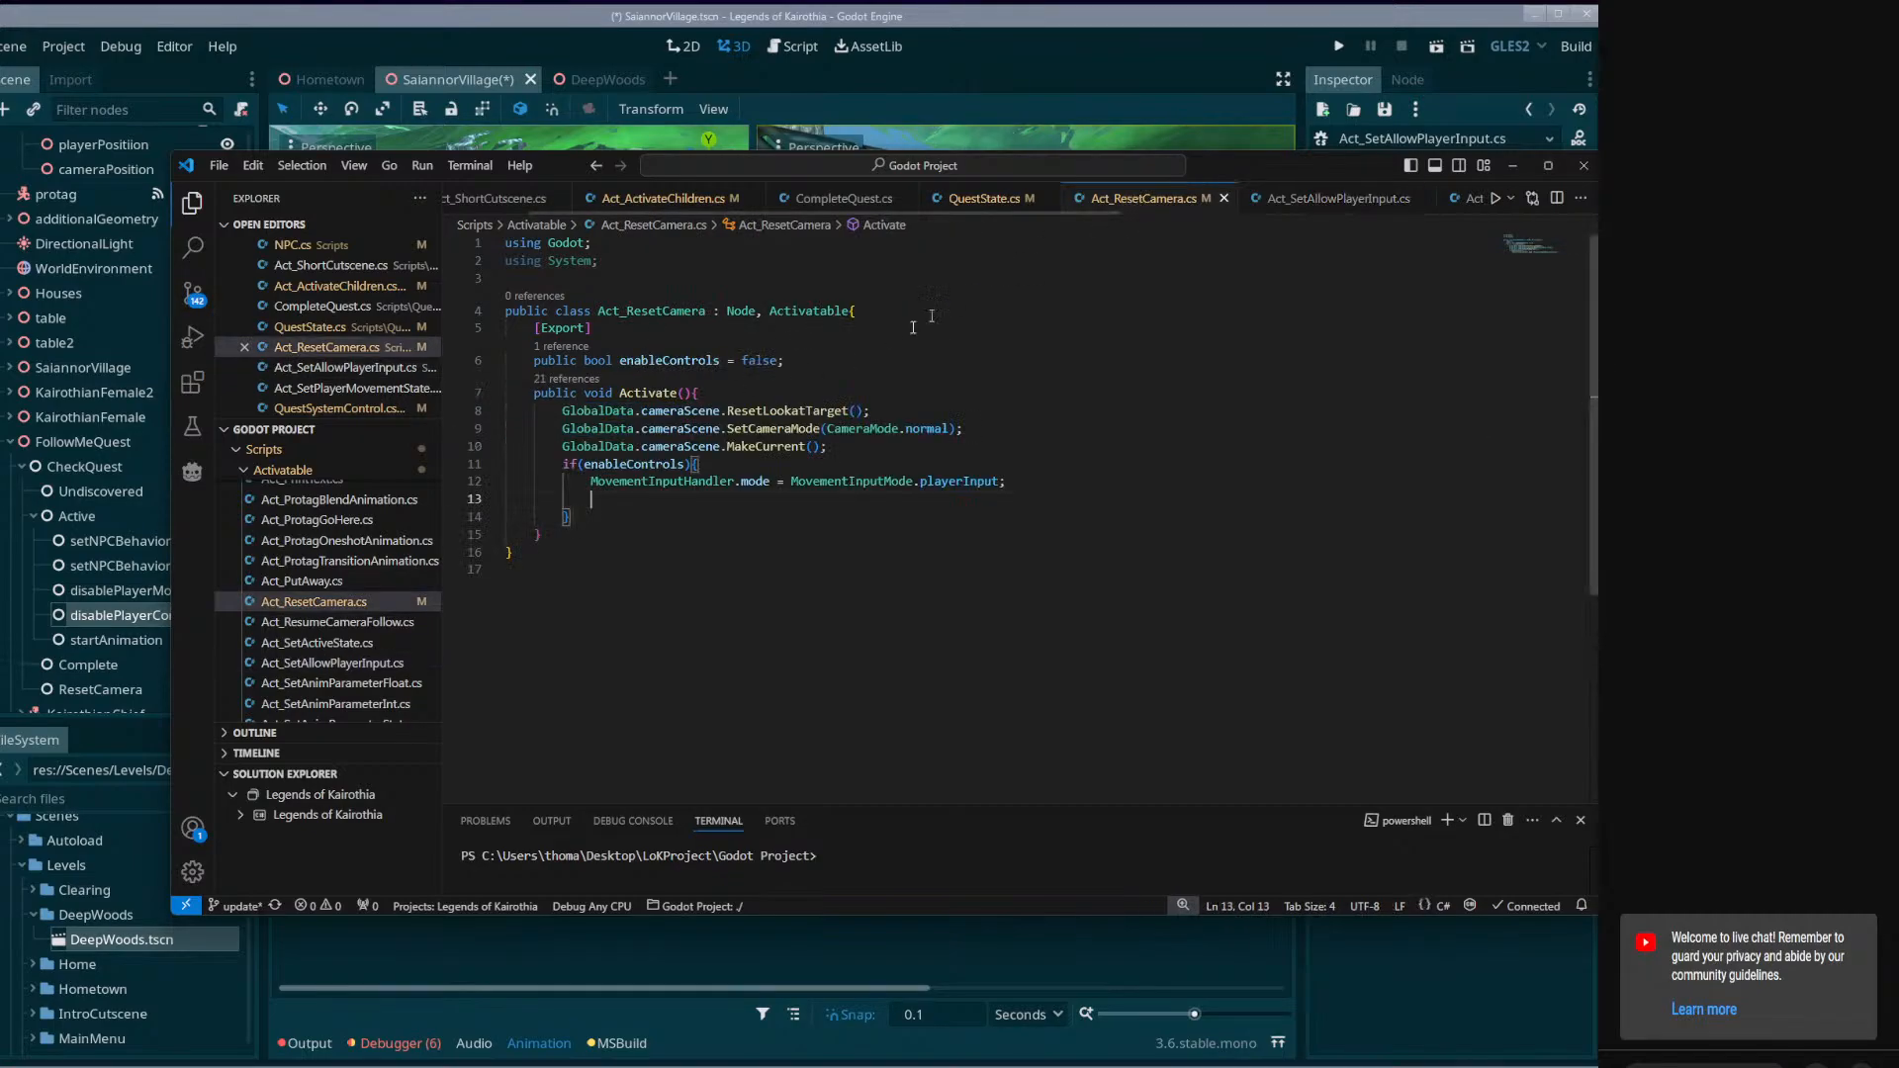
text(GlobalData.player.active = state;)
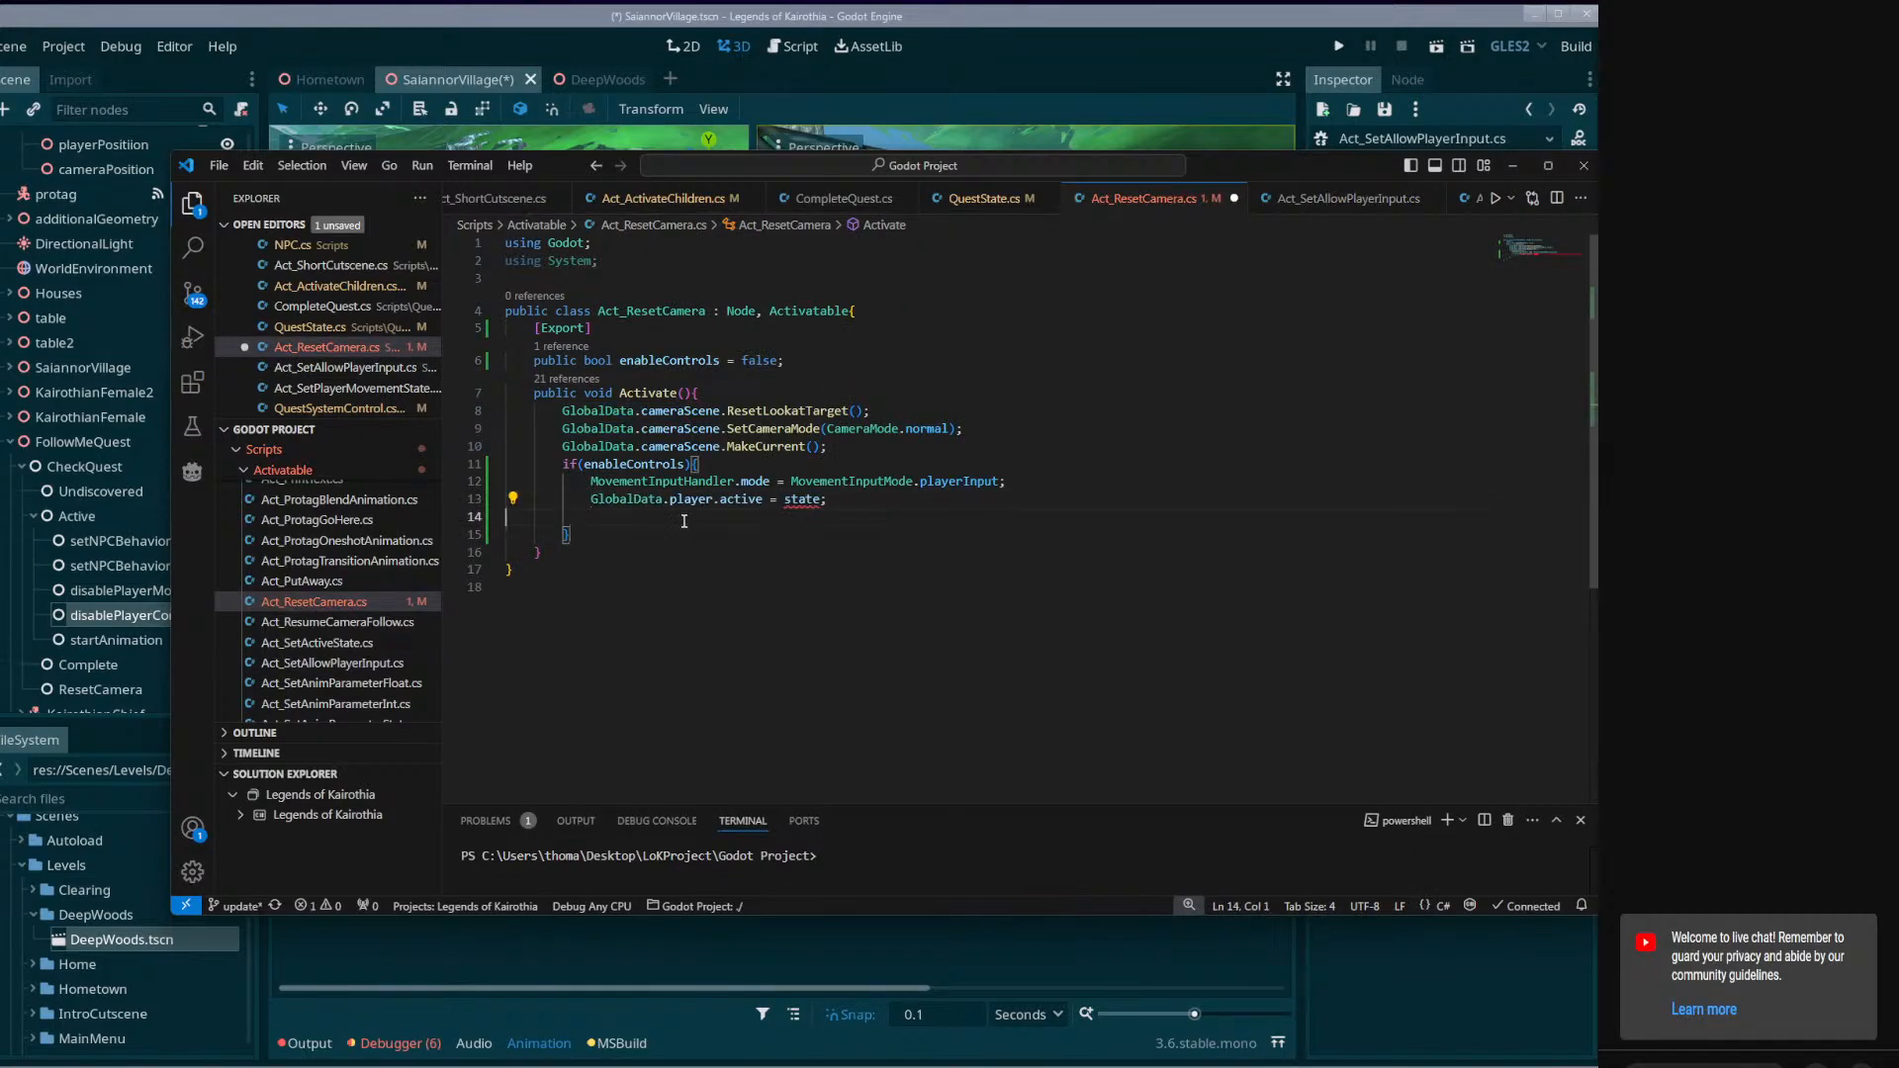
double_click(802, 506)
text(true)
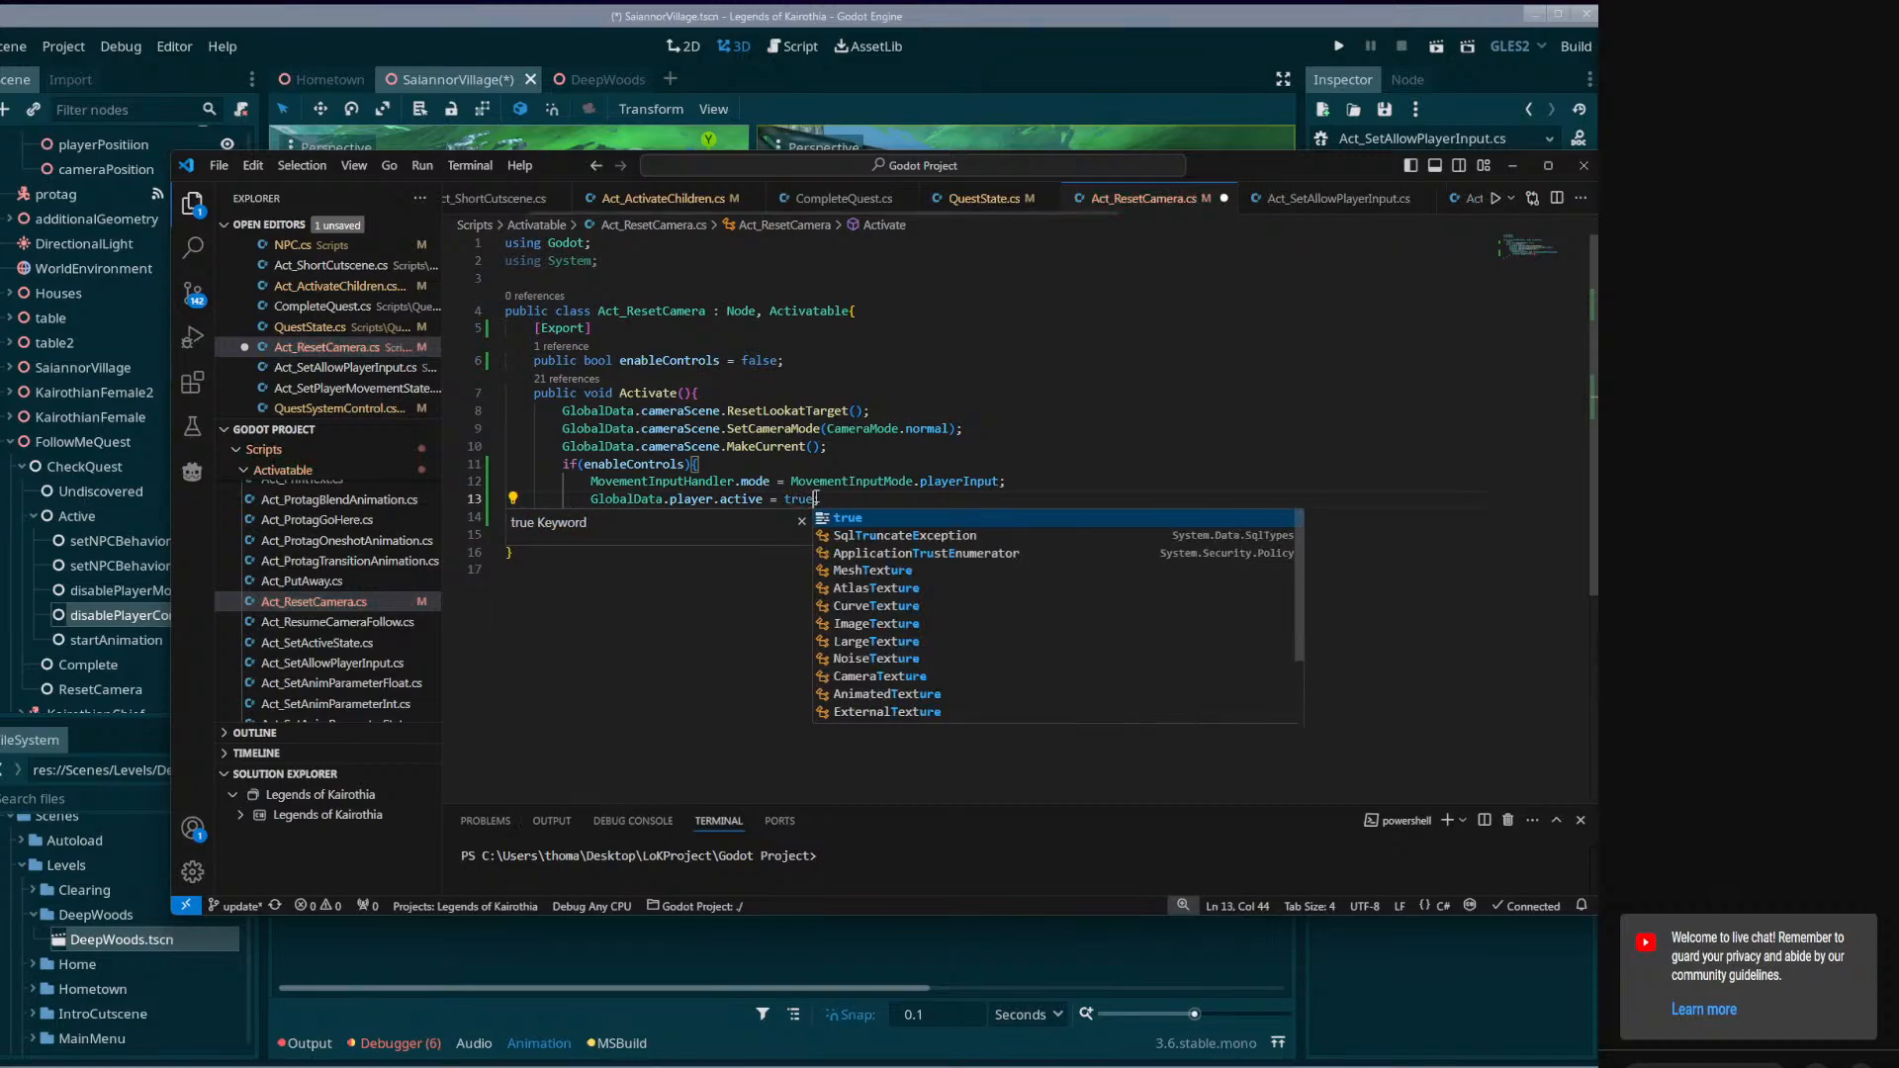
key(ctrl+s)
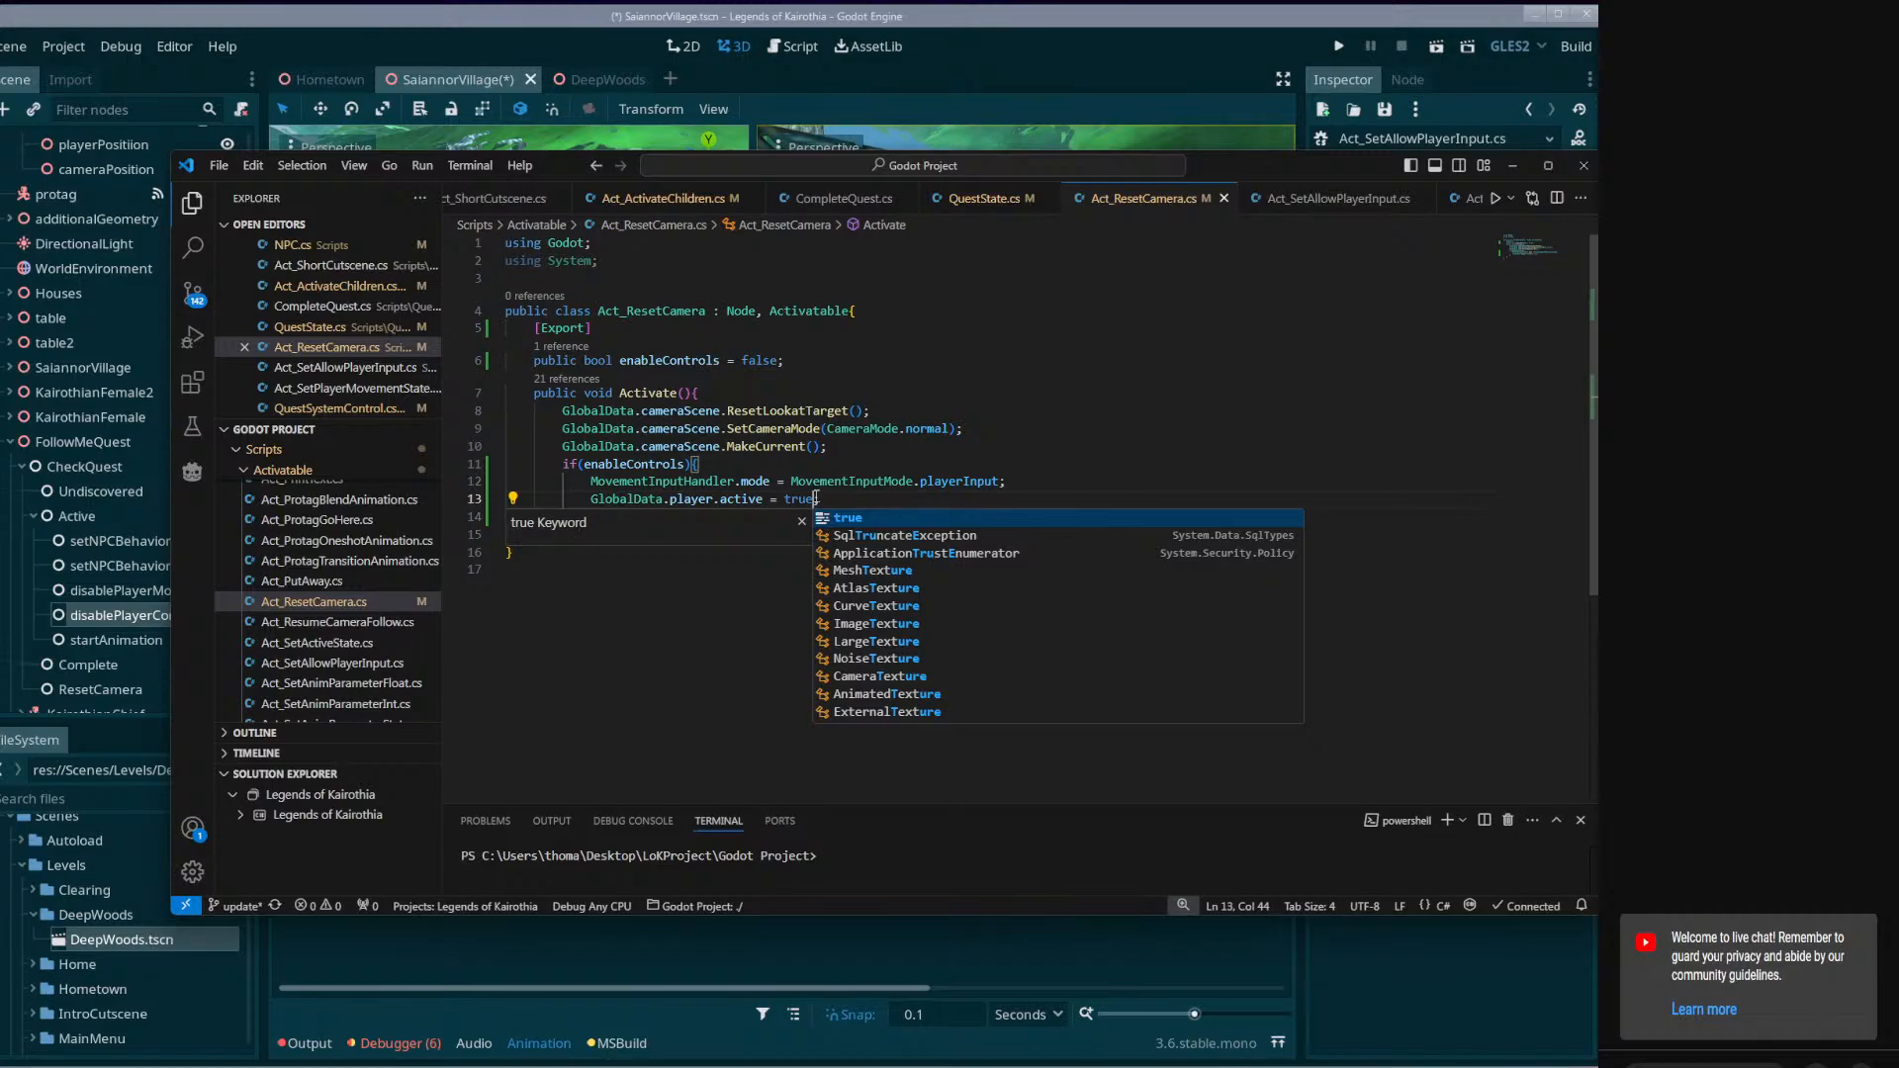
click(1033, 470)
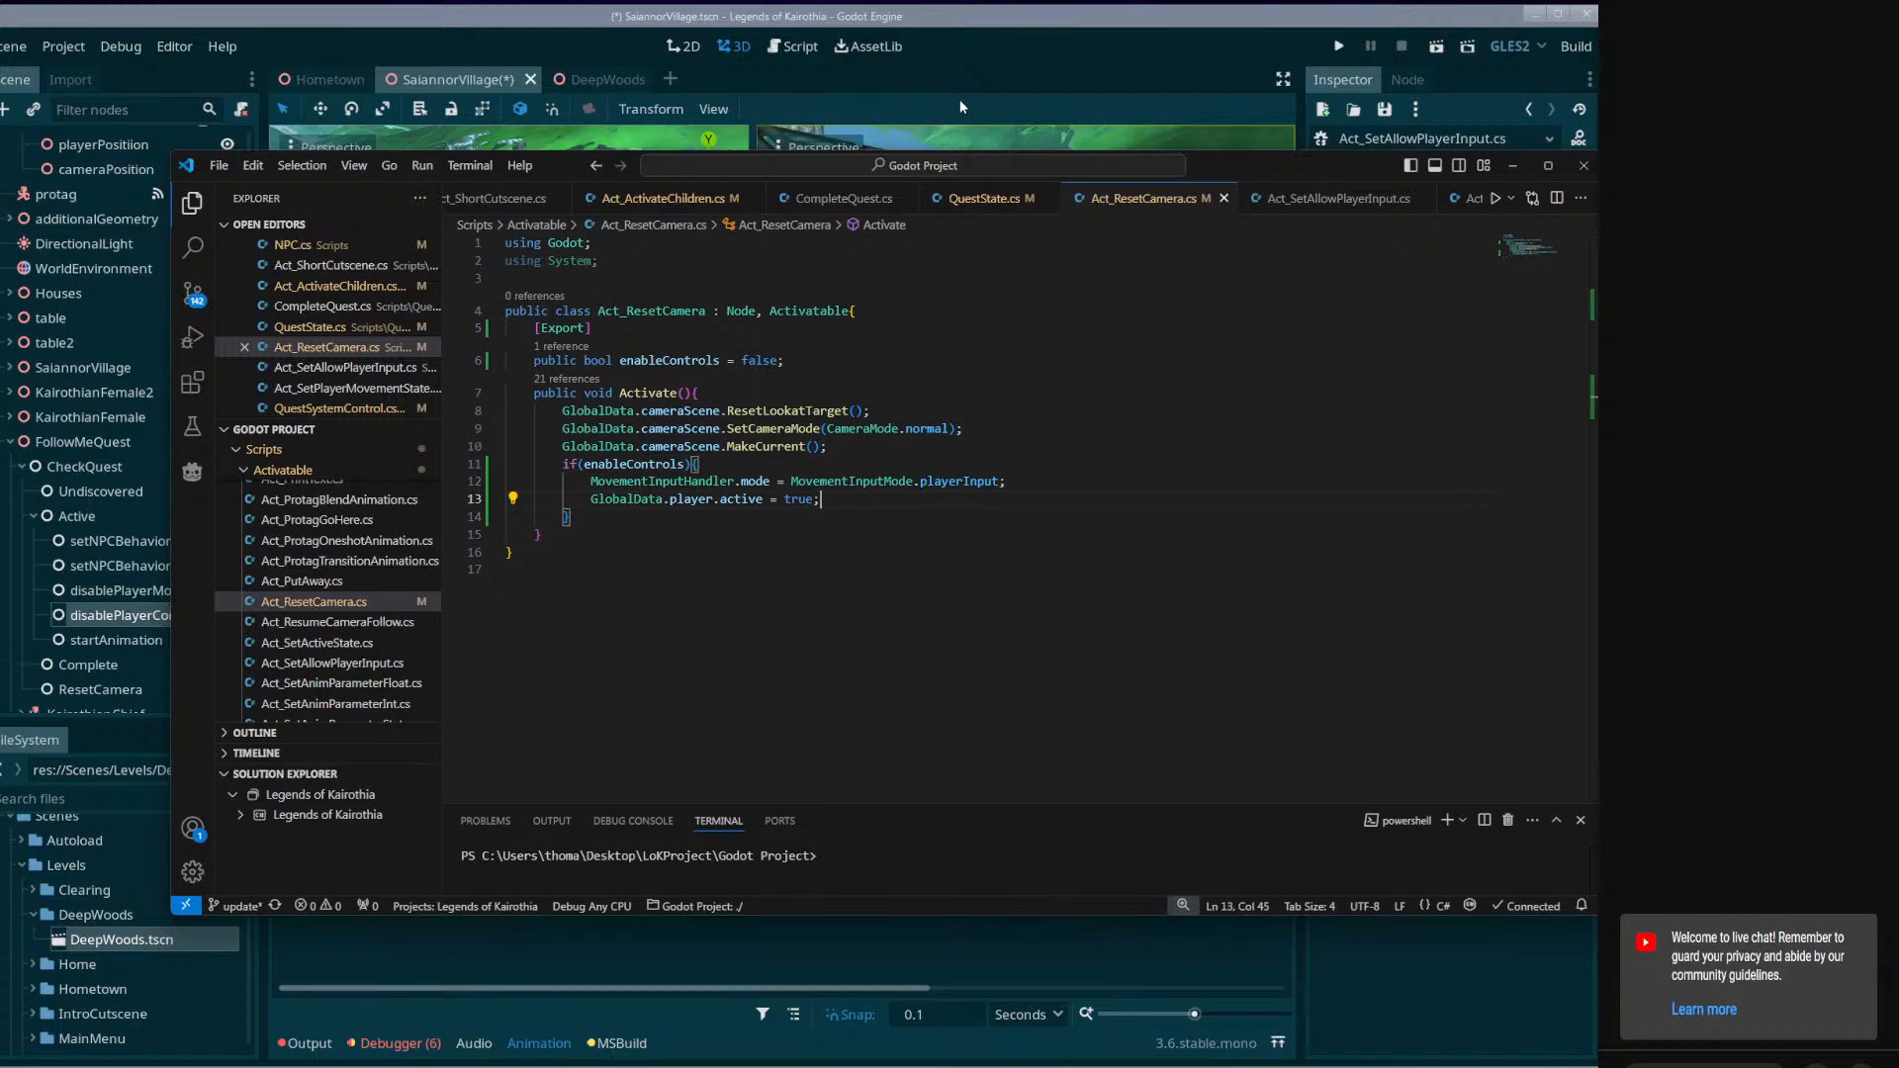
Rename enableControls to enablePlayerControls in both the declaration and the if condition, and save the script.
click(662, 360)
text(Player)
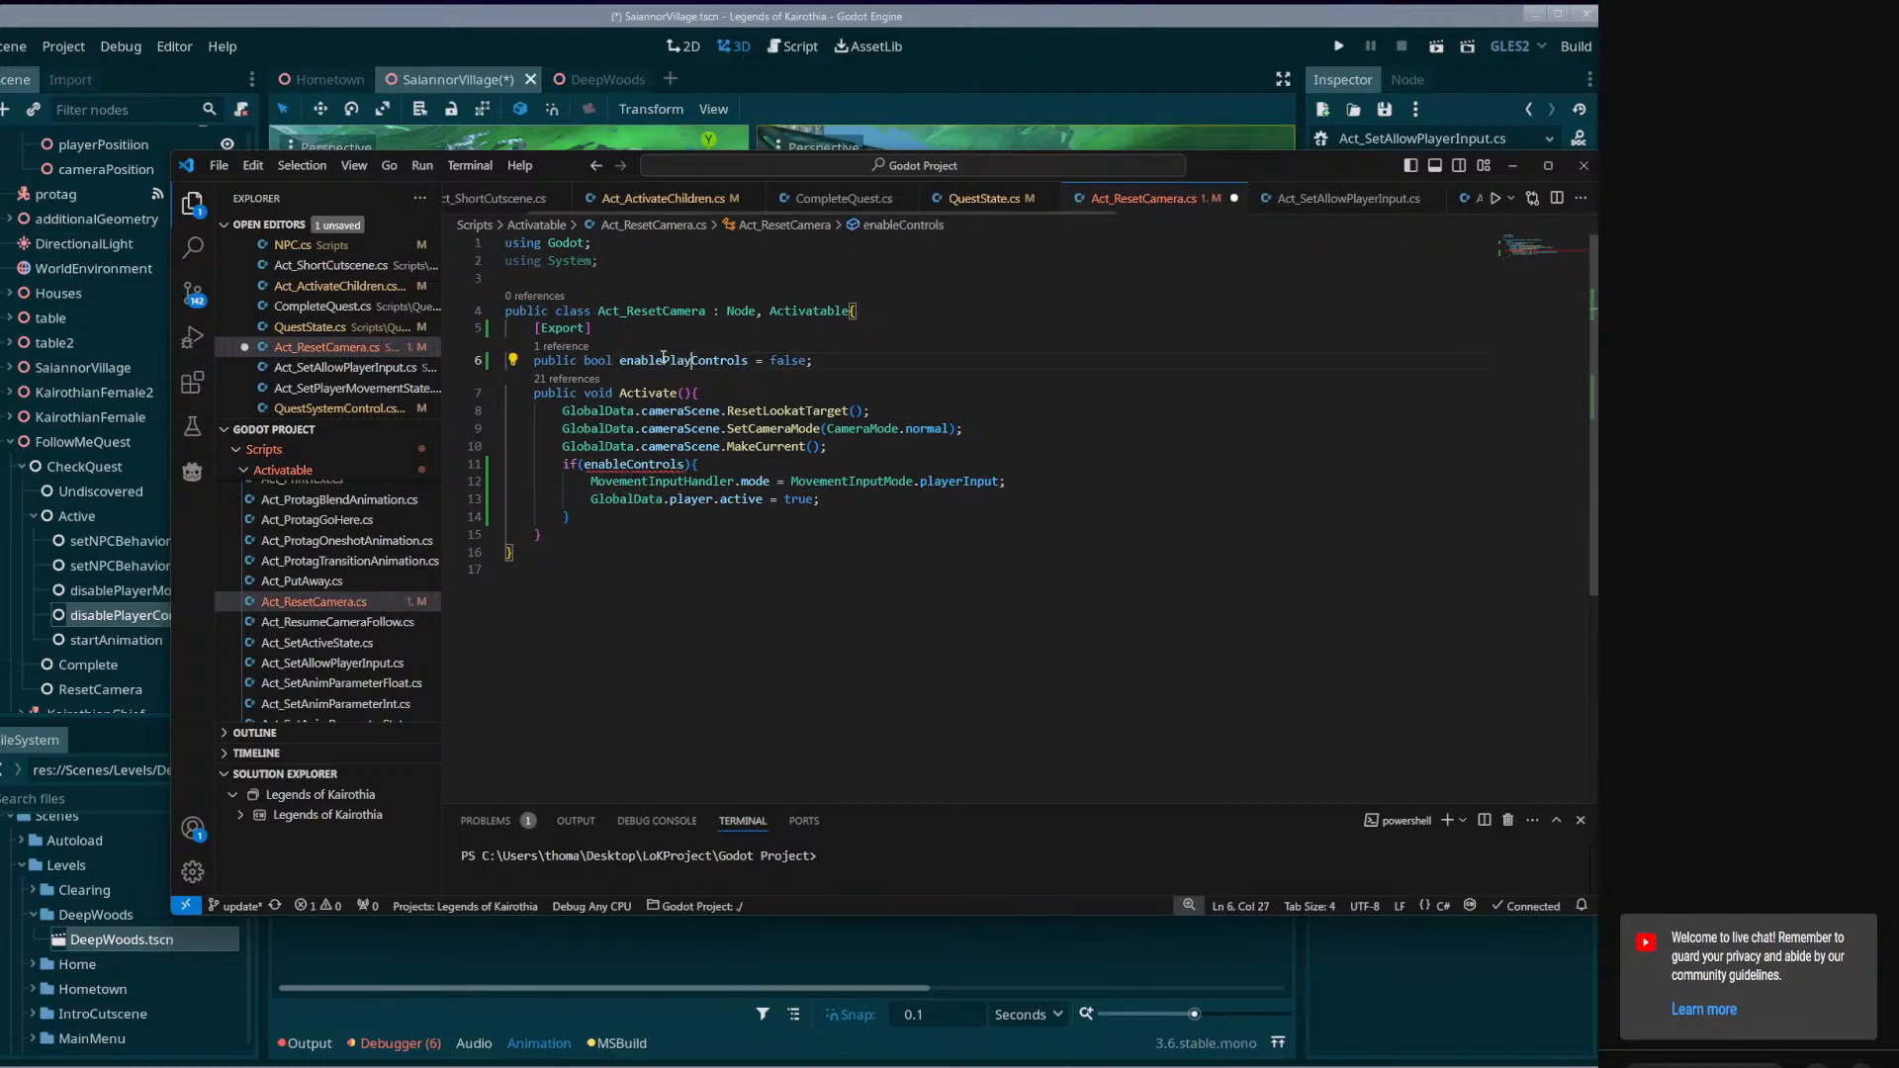
double_click(663, 360)
key(ctrl+c)
double_click(625, 463)
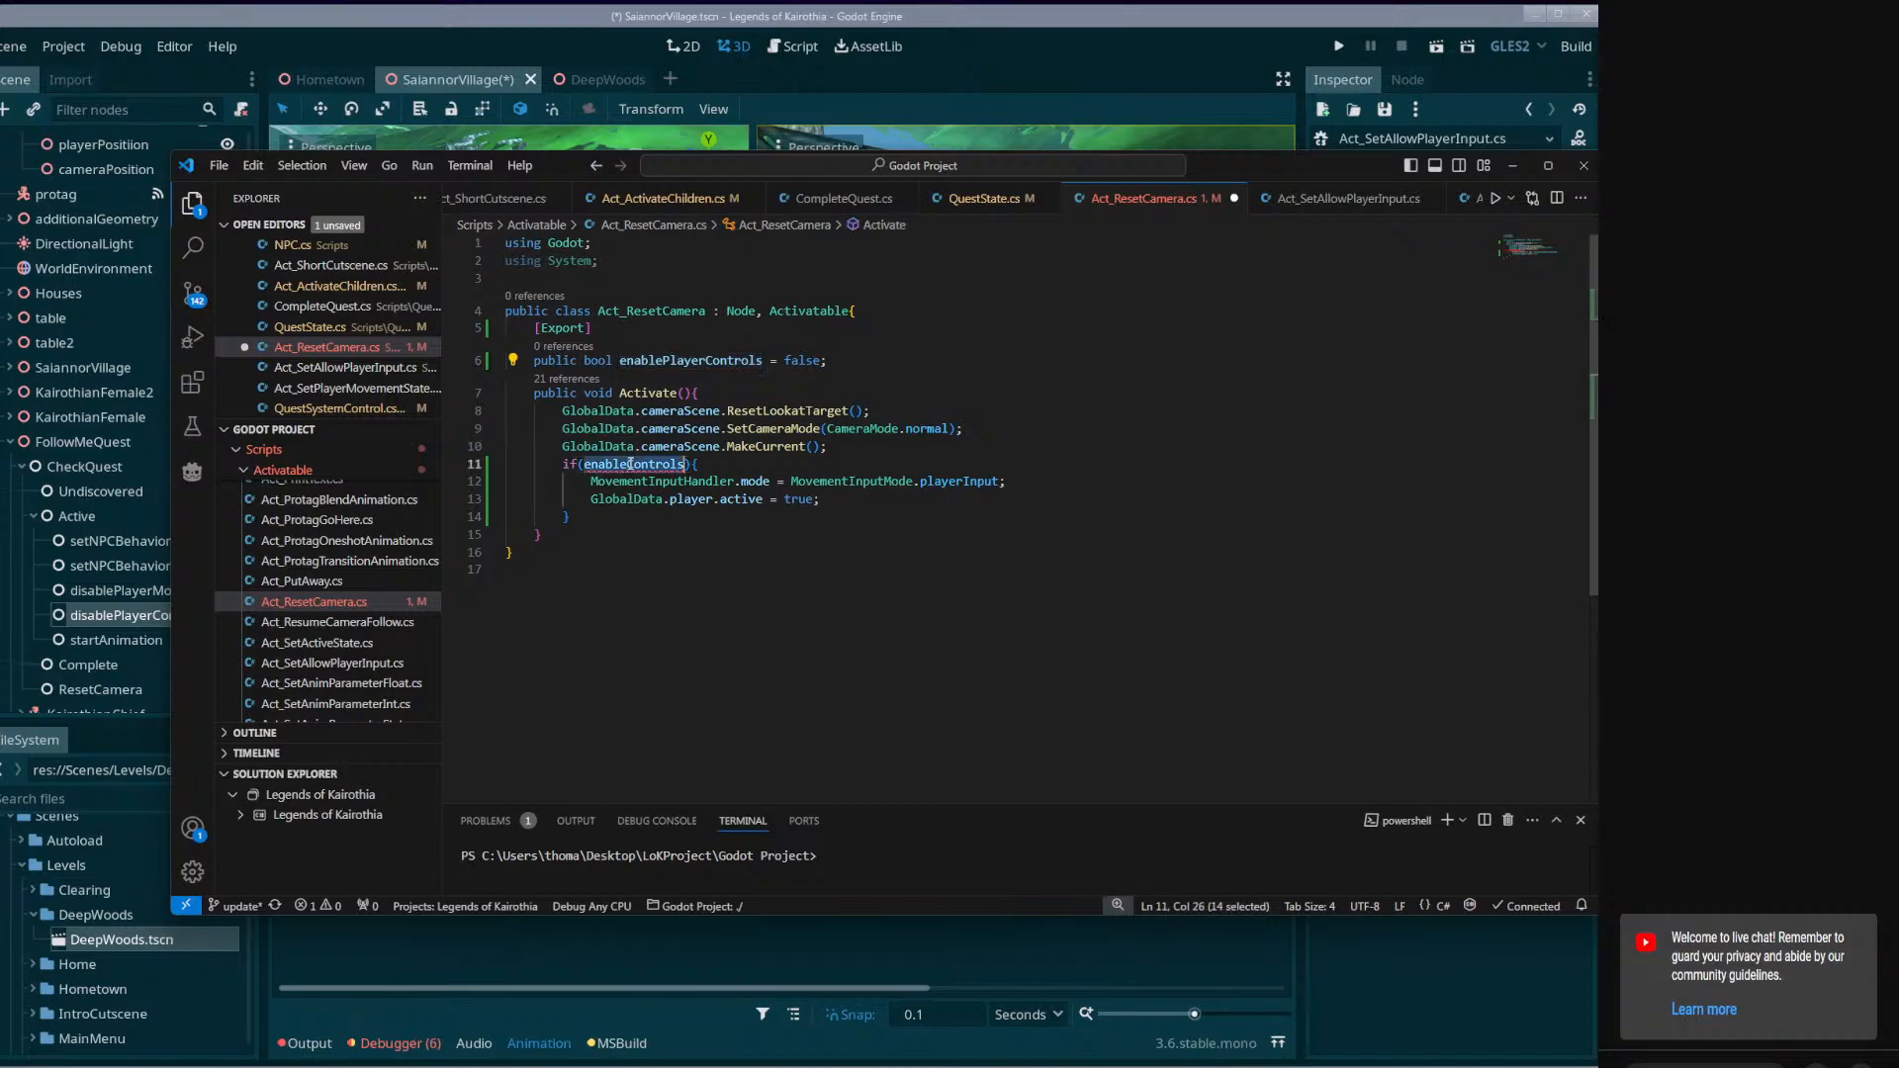
key(ctrl+v)
key(ctrl+s)
click(890, 498)
Switch to Godot, build the project, turn on Enable Player Controls for the ResetCamera node and save the scene.
click(1042, 8)
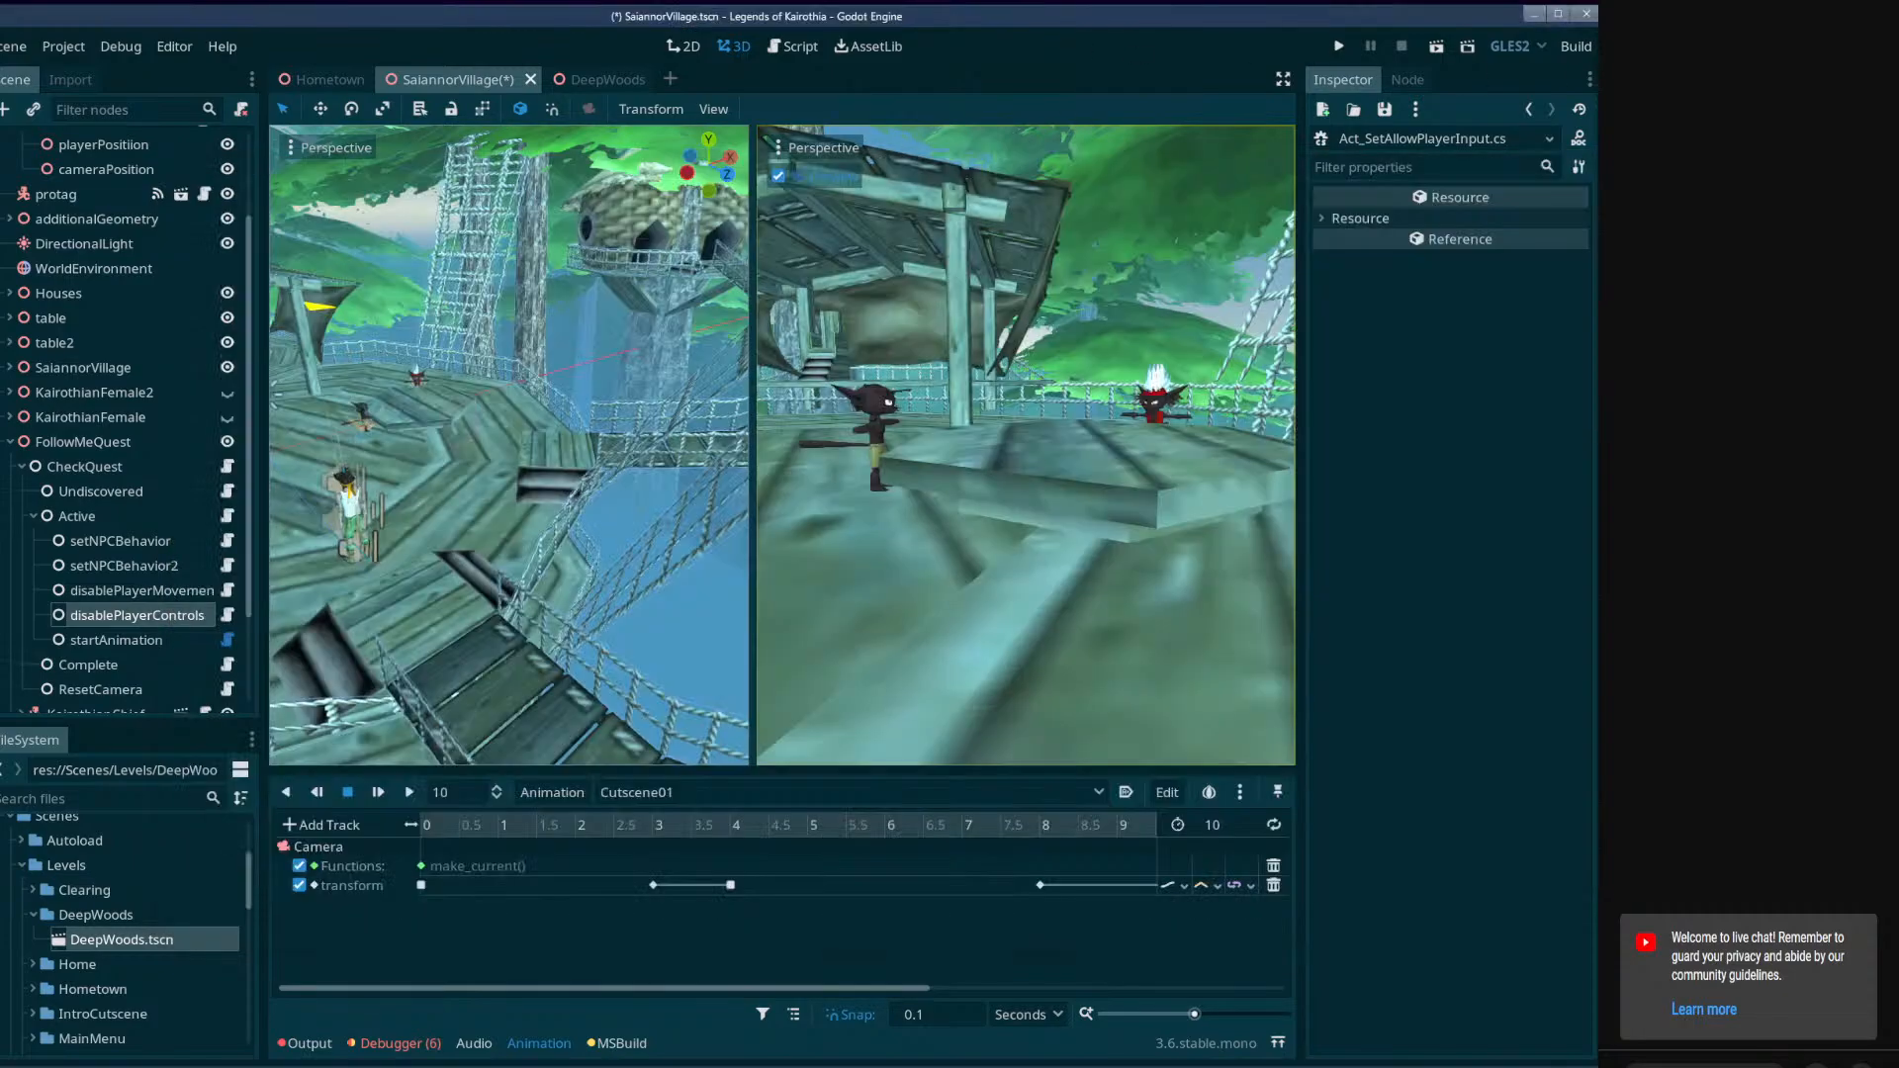
click(1587, 46)
scroll(249, 667, down, 3)
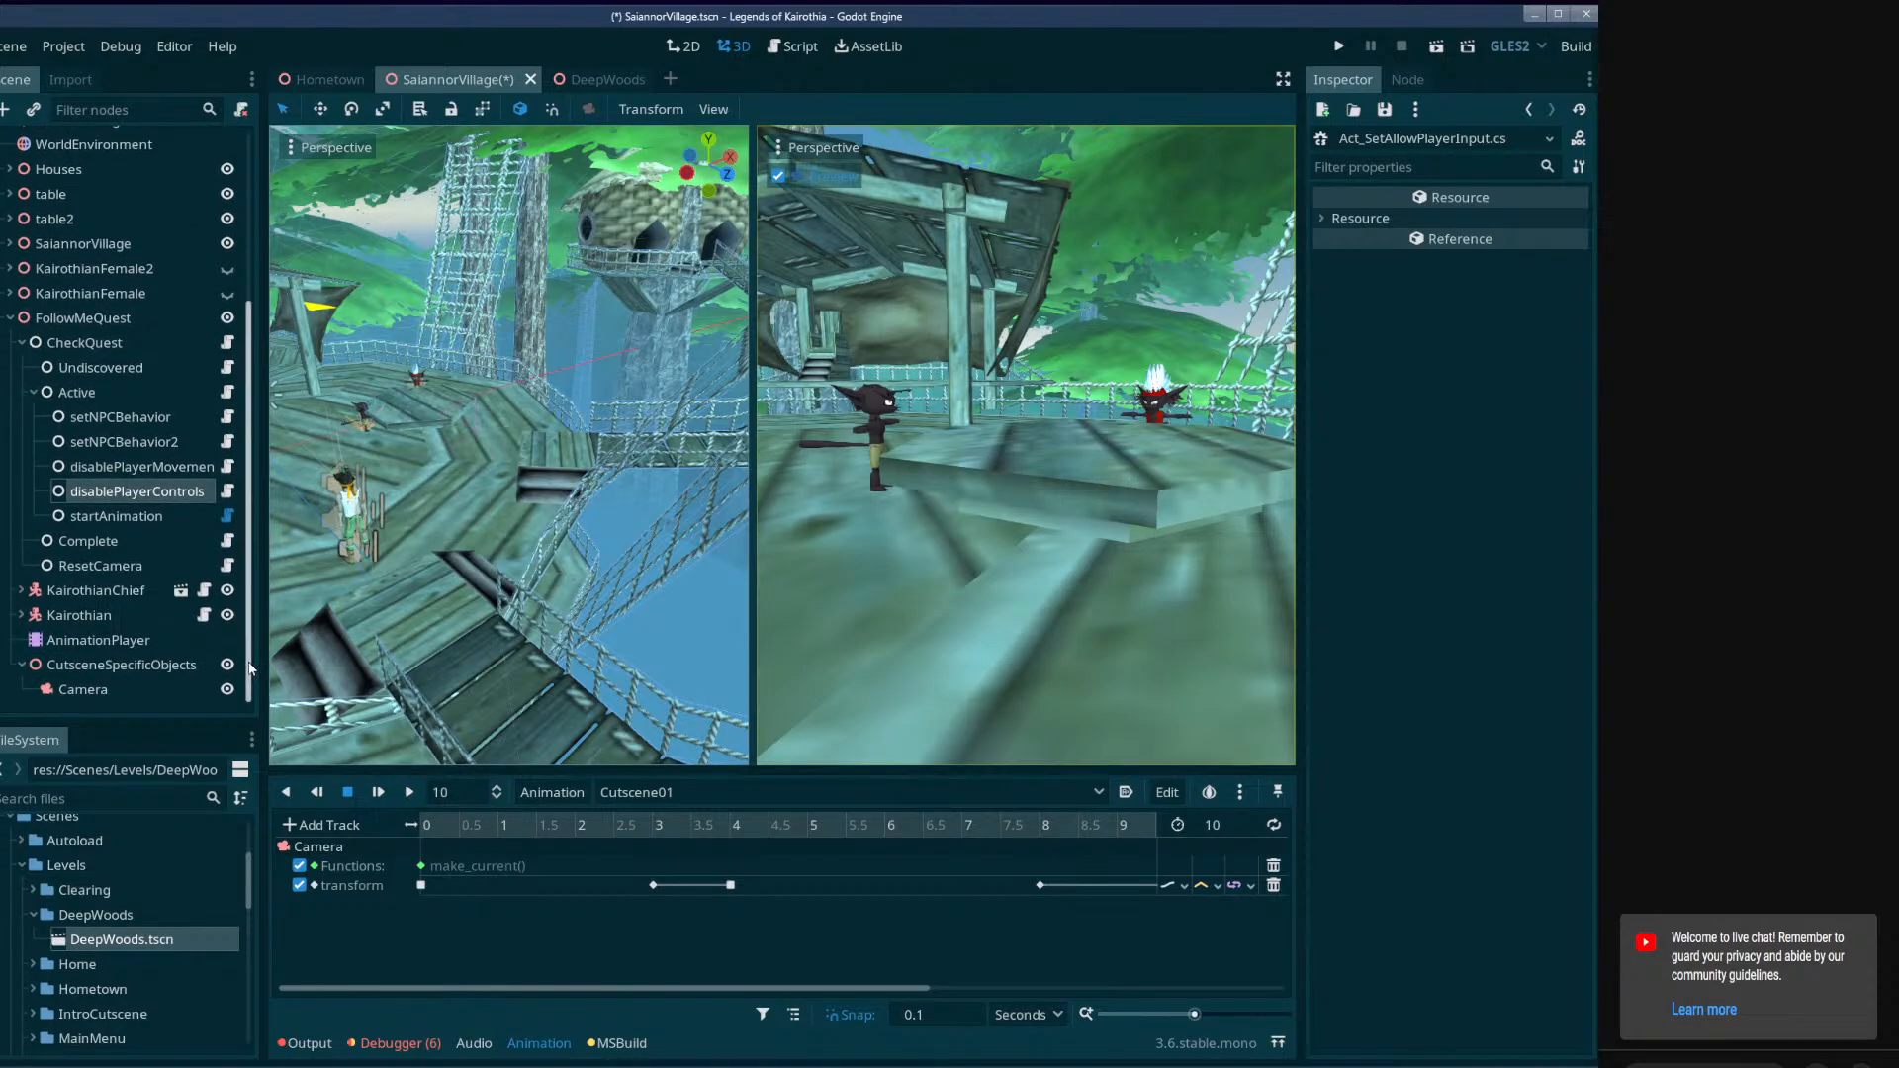
click(100, 566)
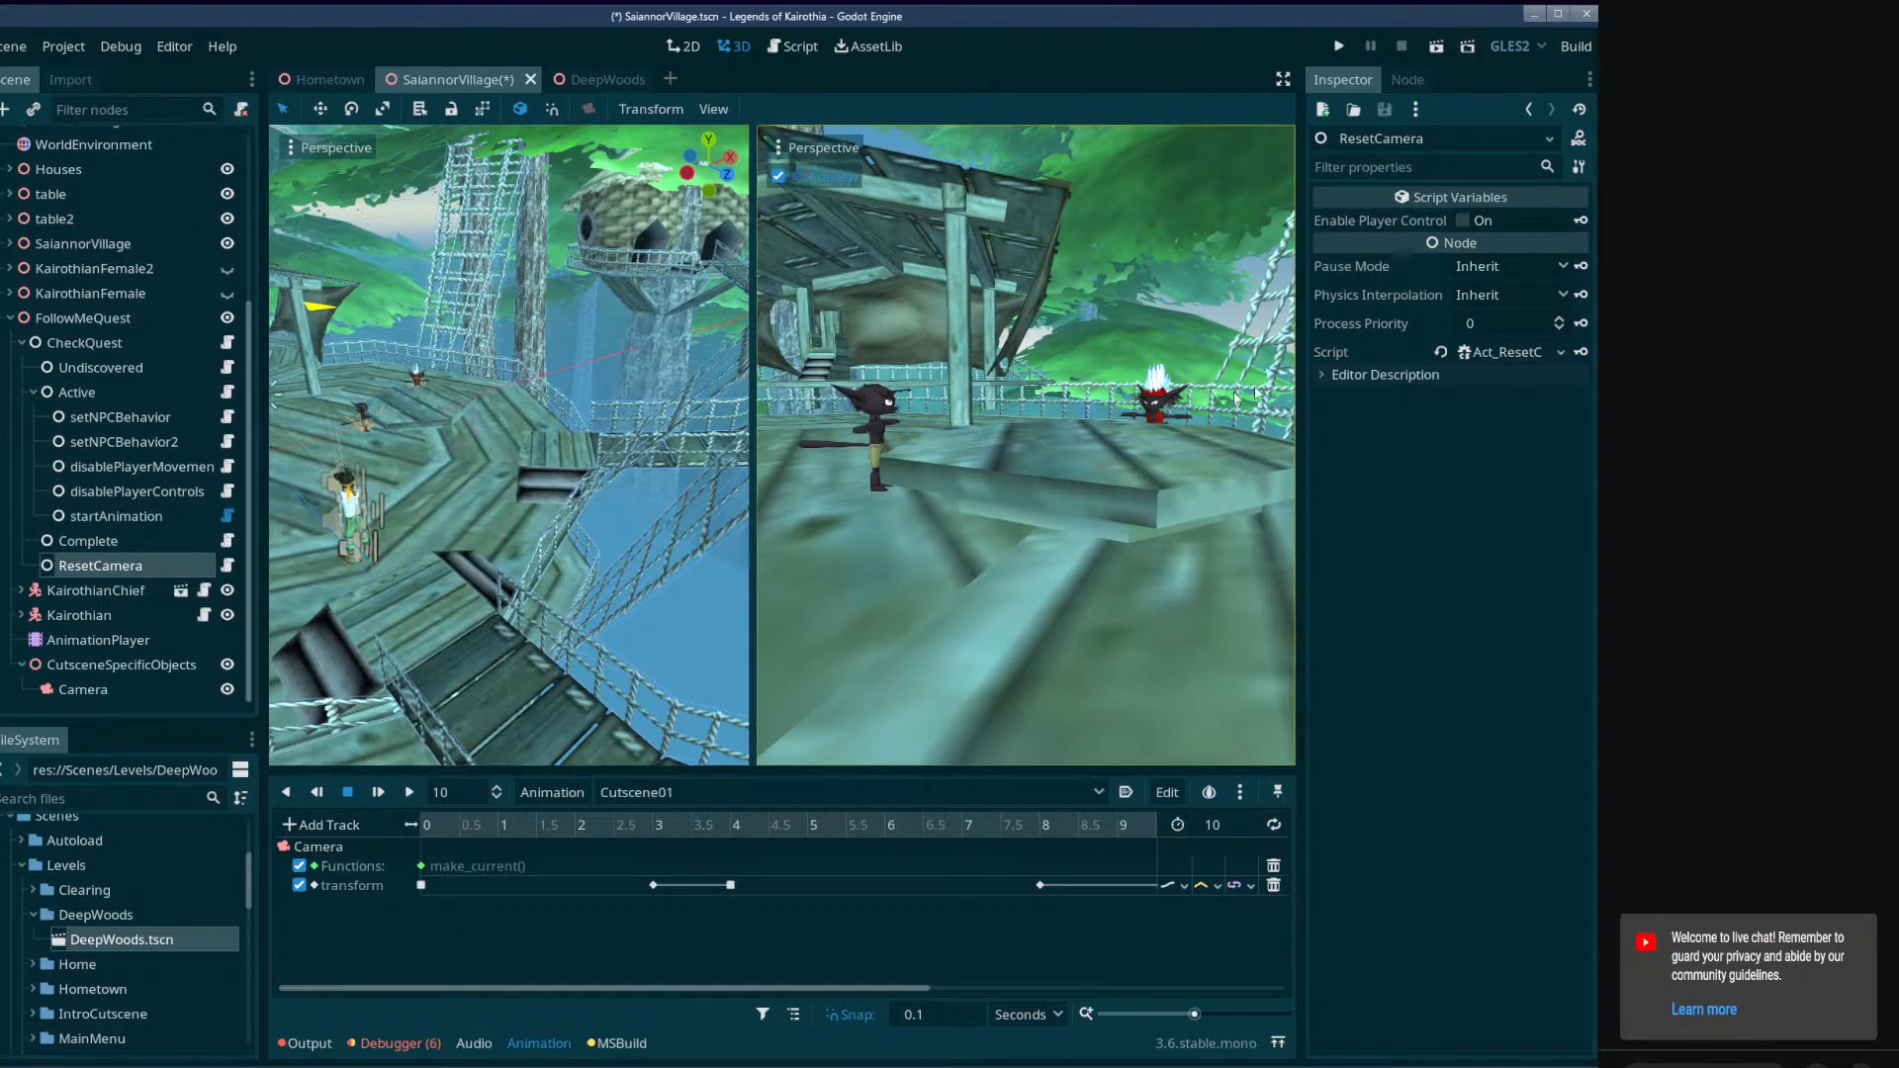
click(1463, 221)
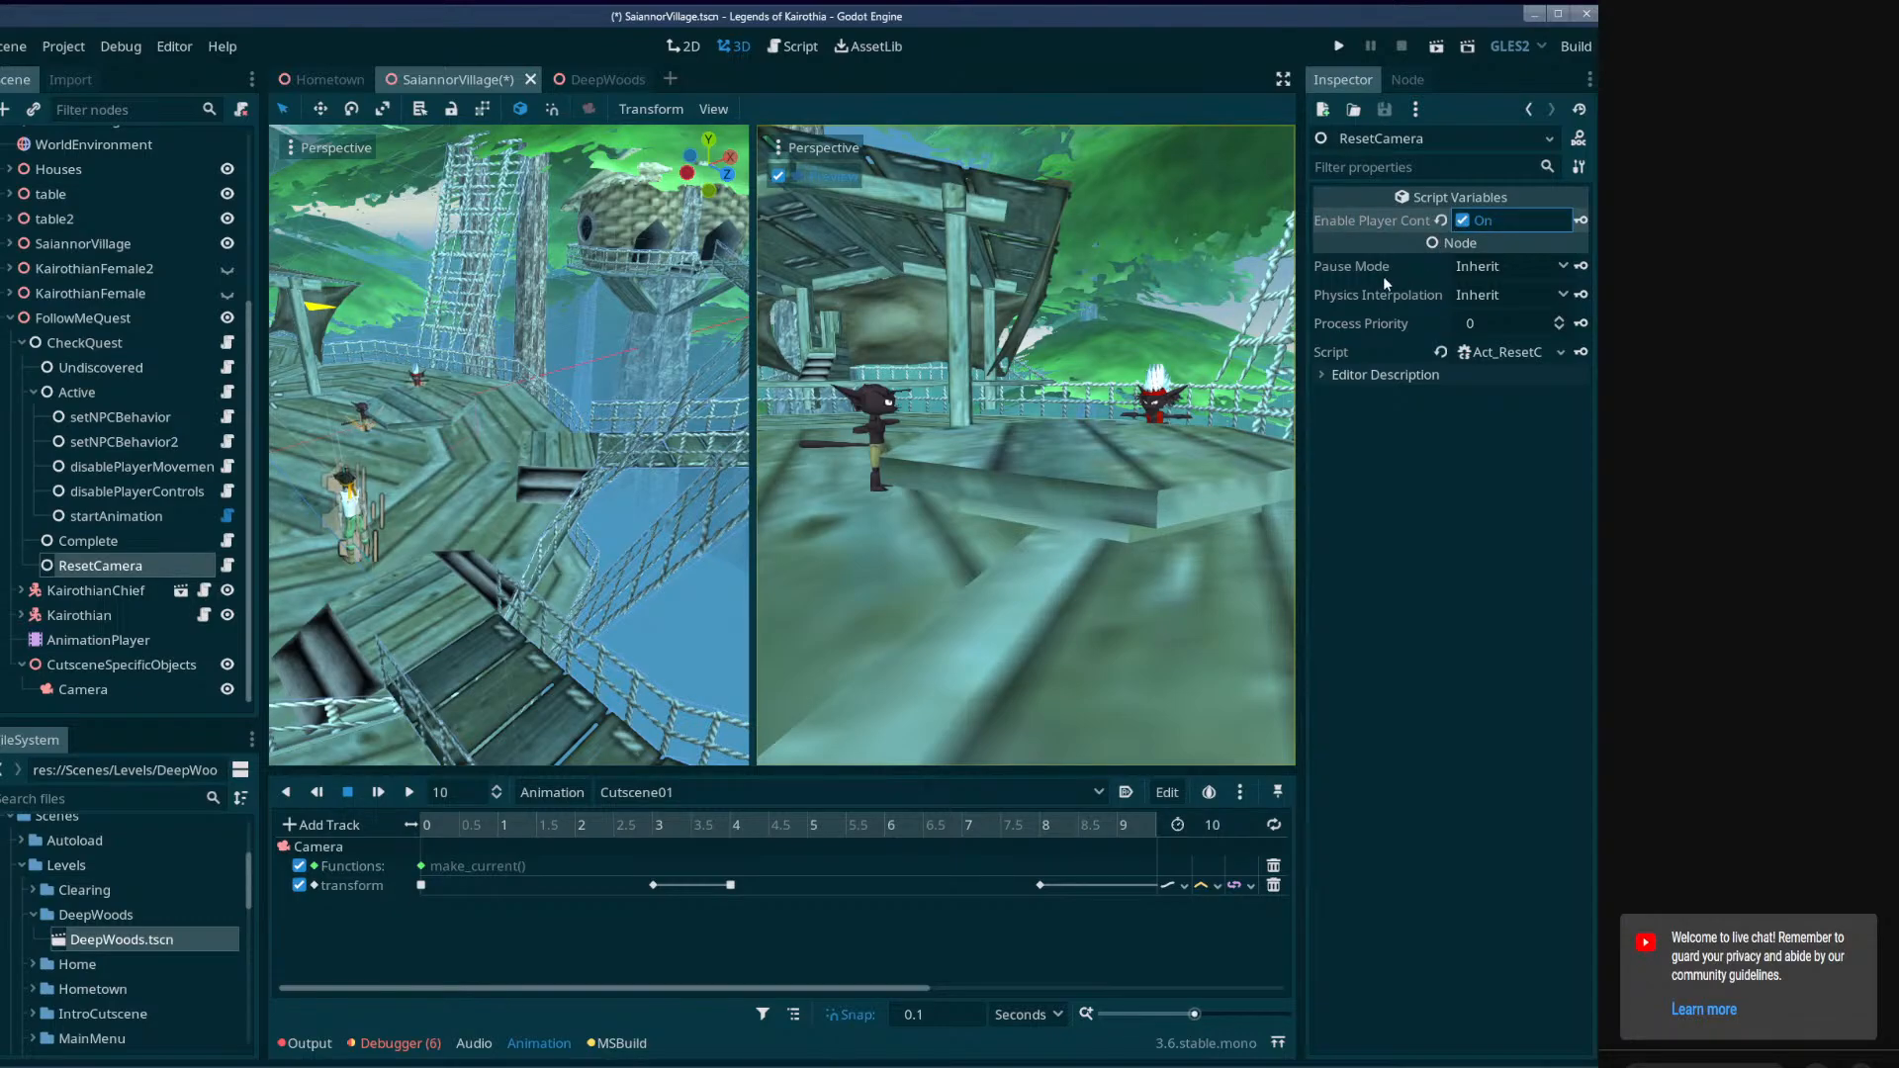
key(ctrl+s)
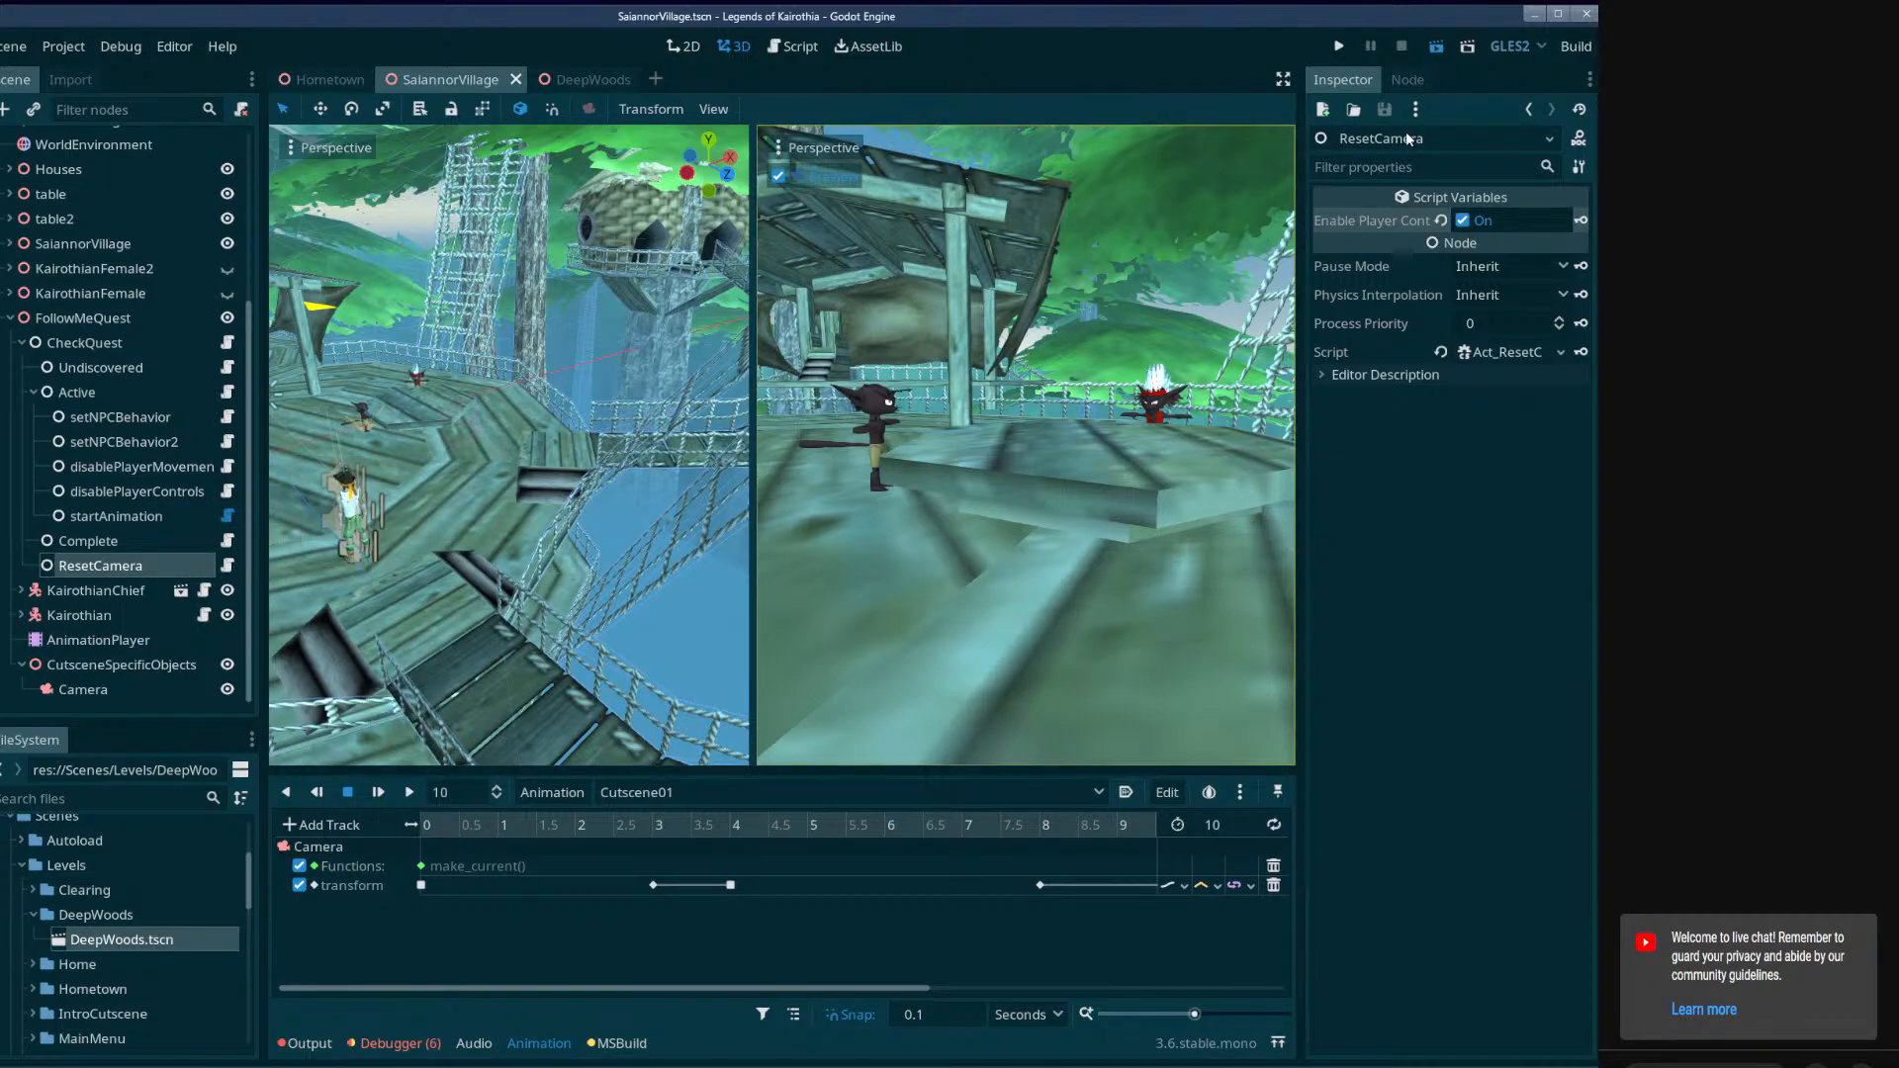
Save the scene, test-run the SaiannorVillage cutscene and close the game window.
key(ctrl+s)
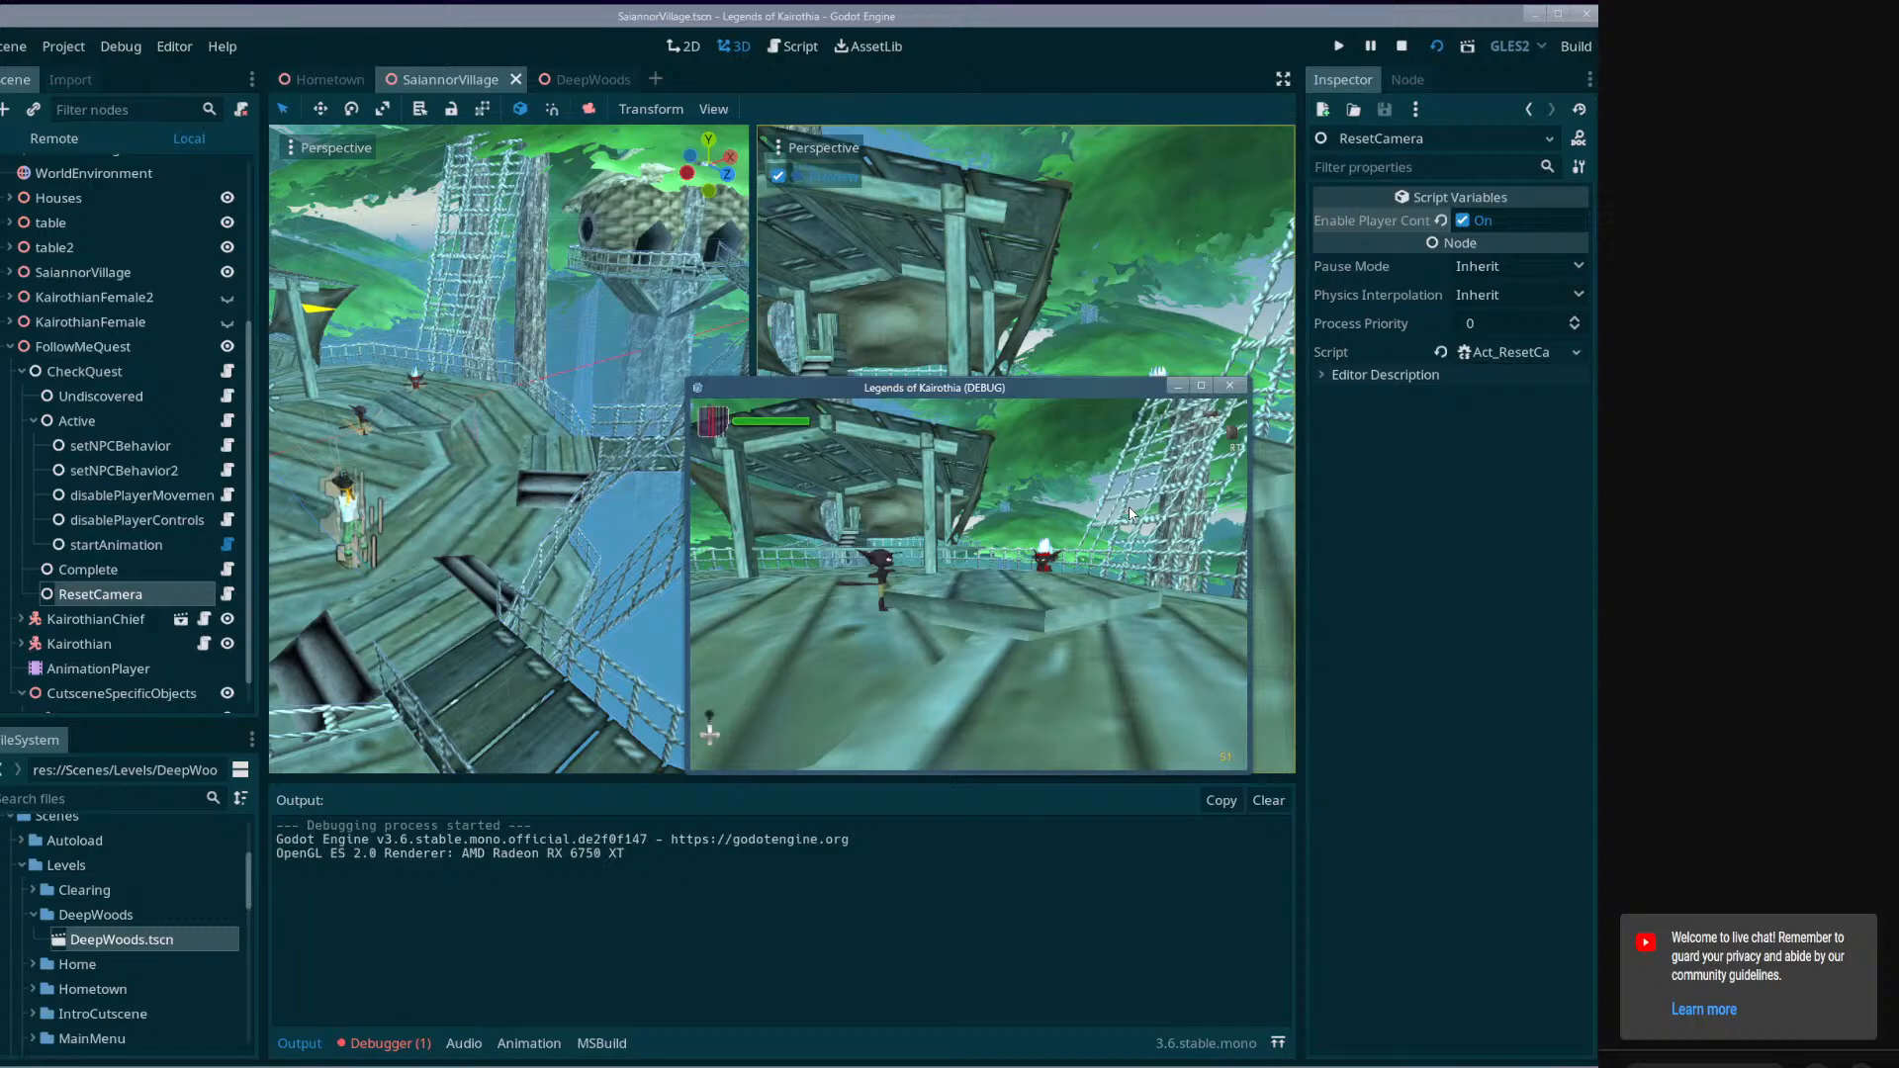
click(1229, 386)
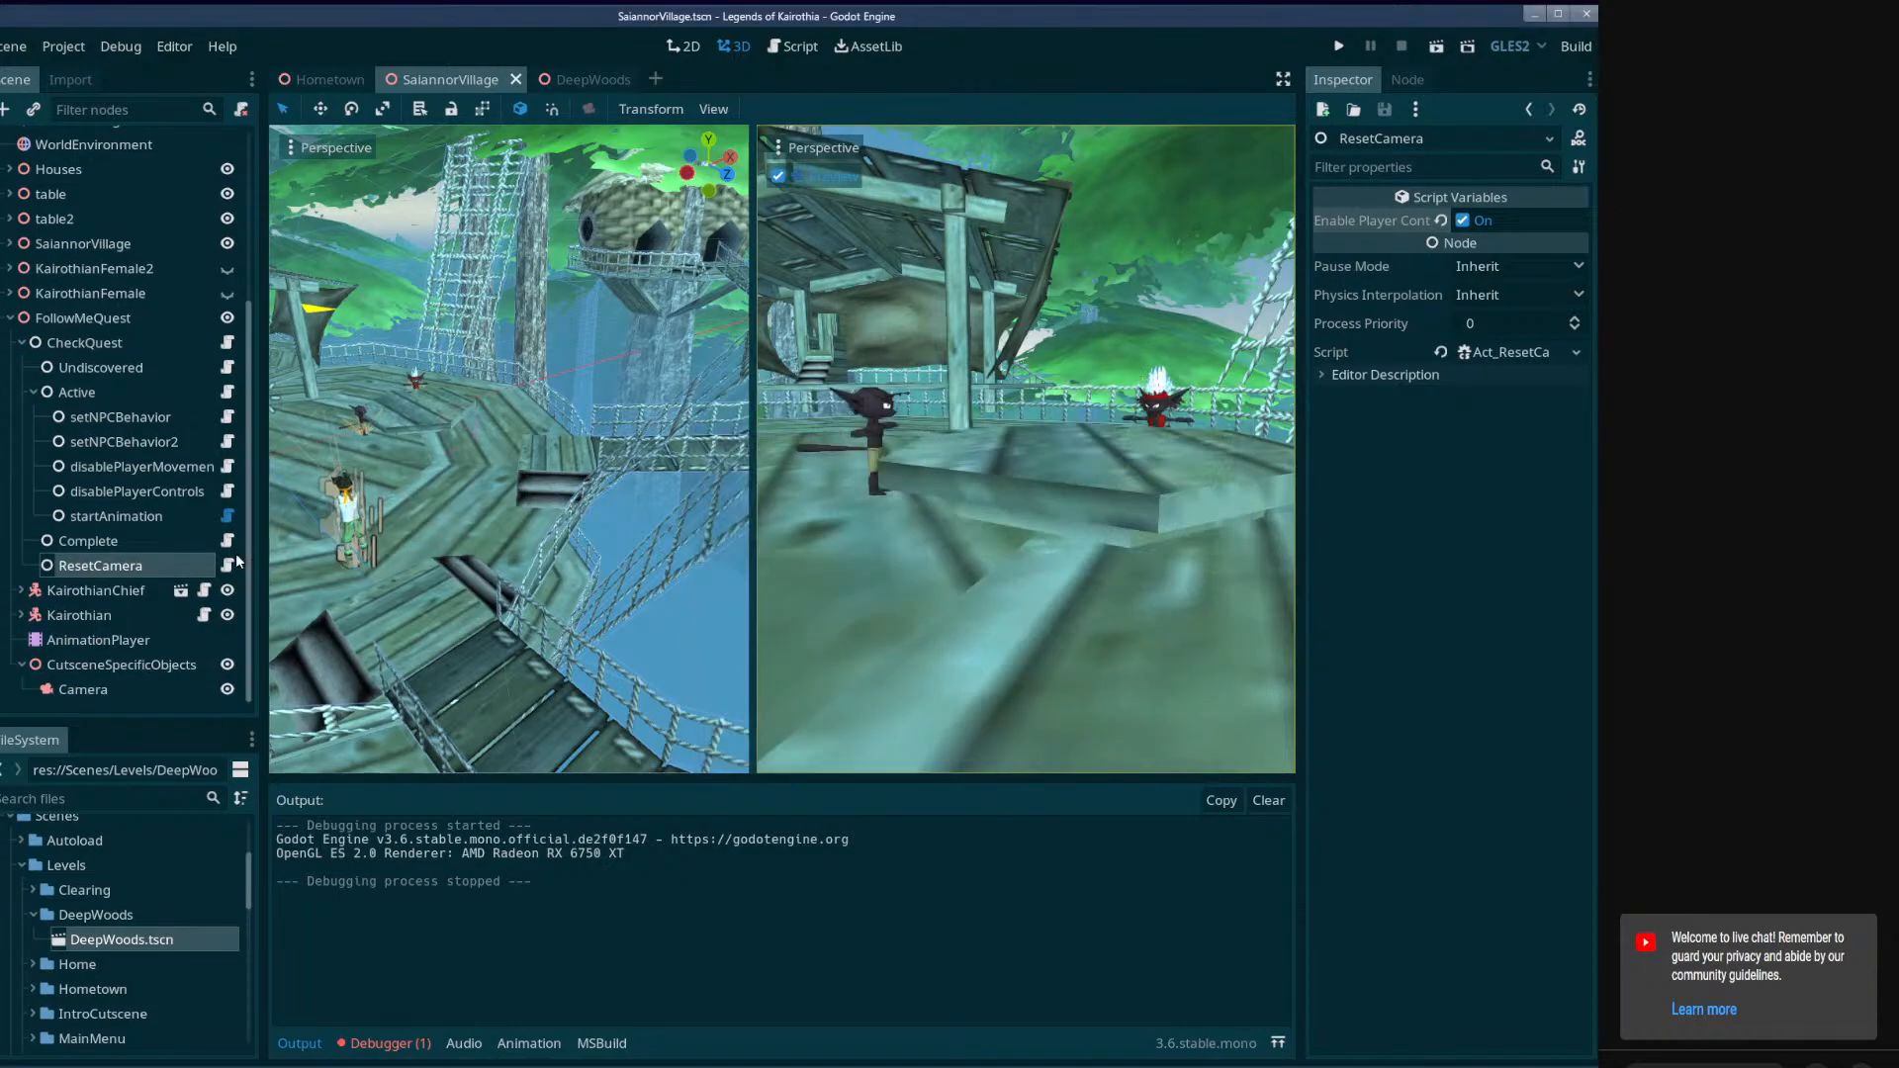
Add a Call Method Track for FollowMeQuest's ResetCamera node to the AnimationPlayer's Cutscene01 animation.
click(99, 645)
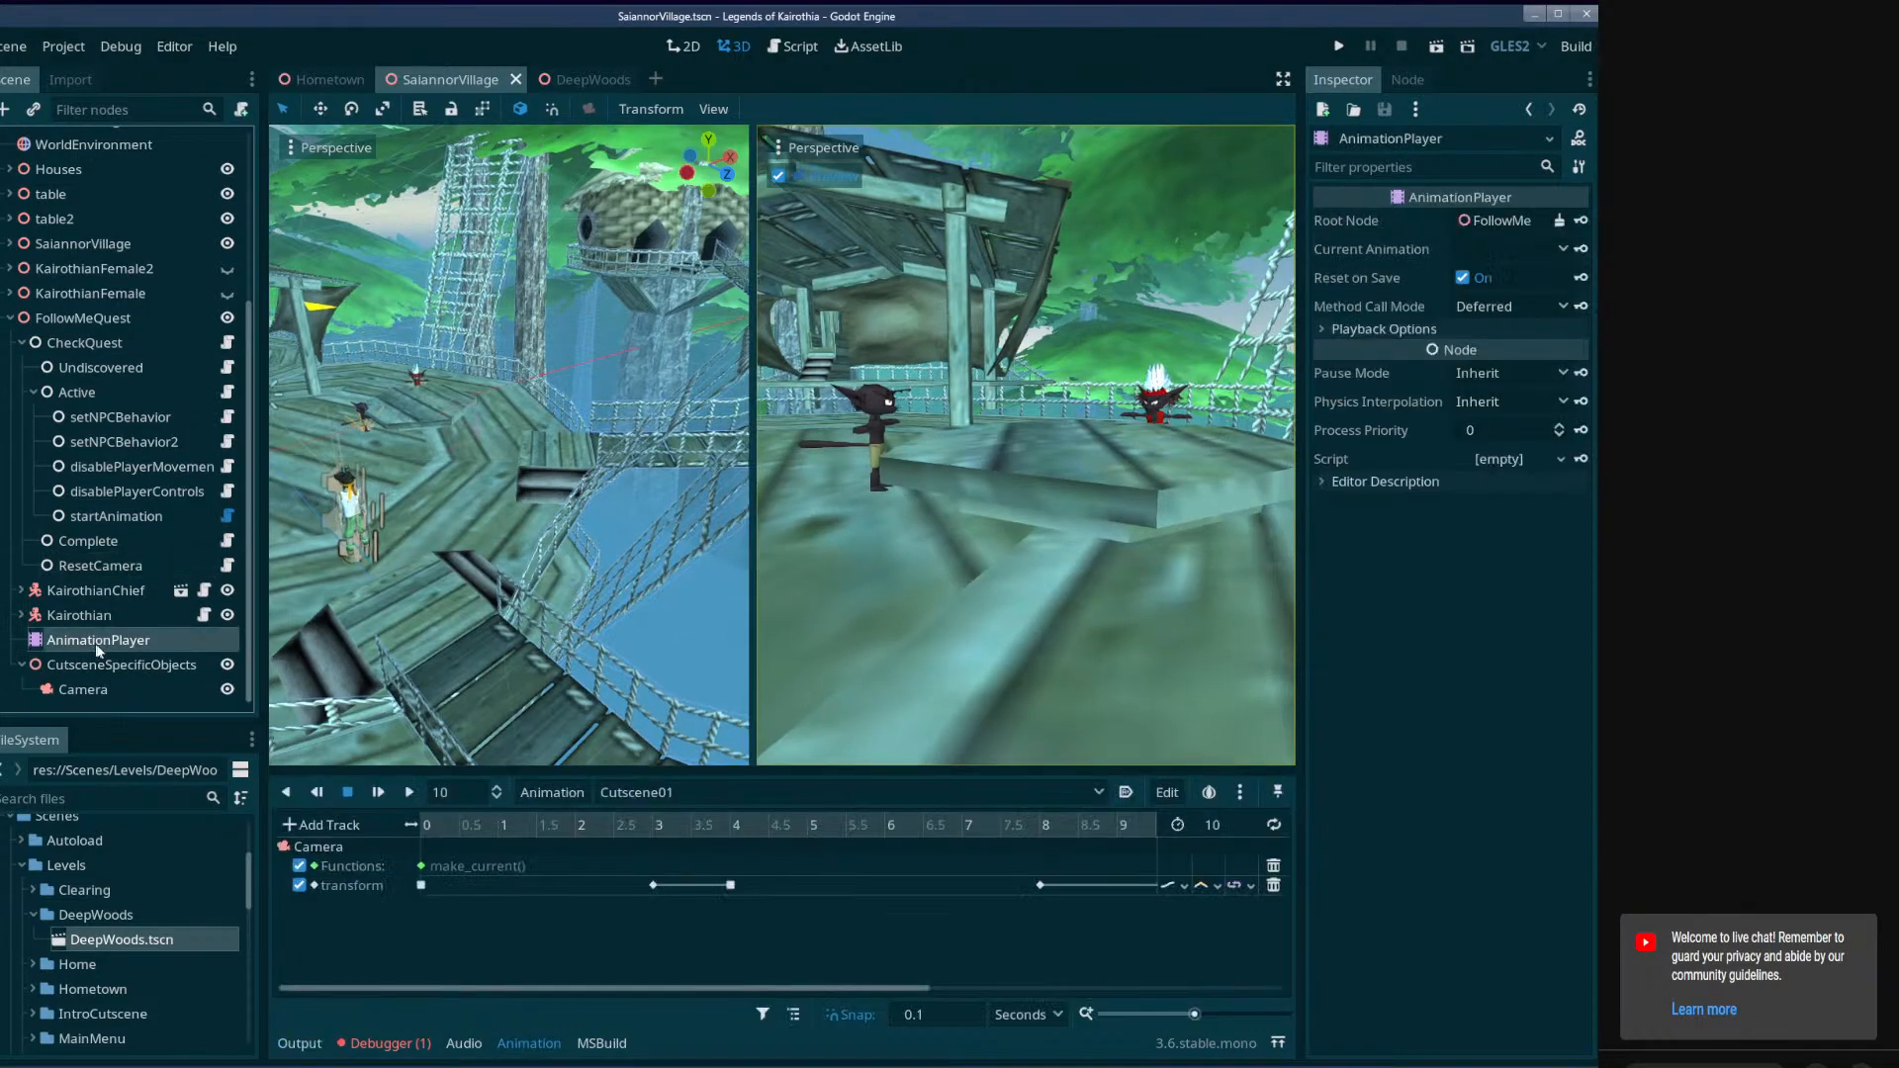
click(324, 825)
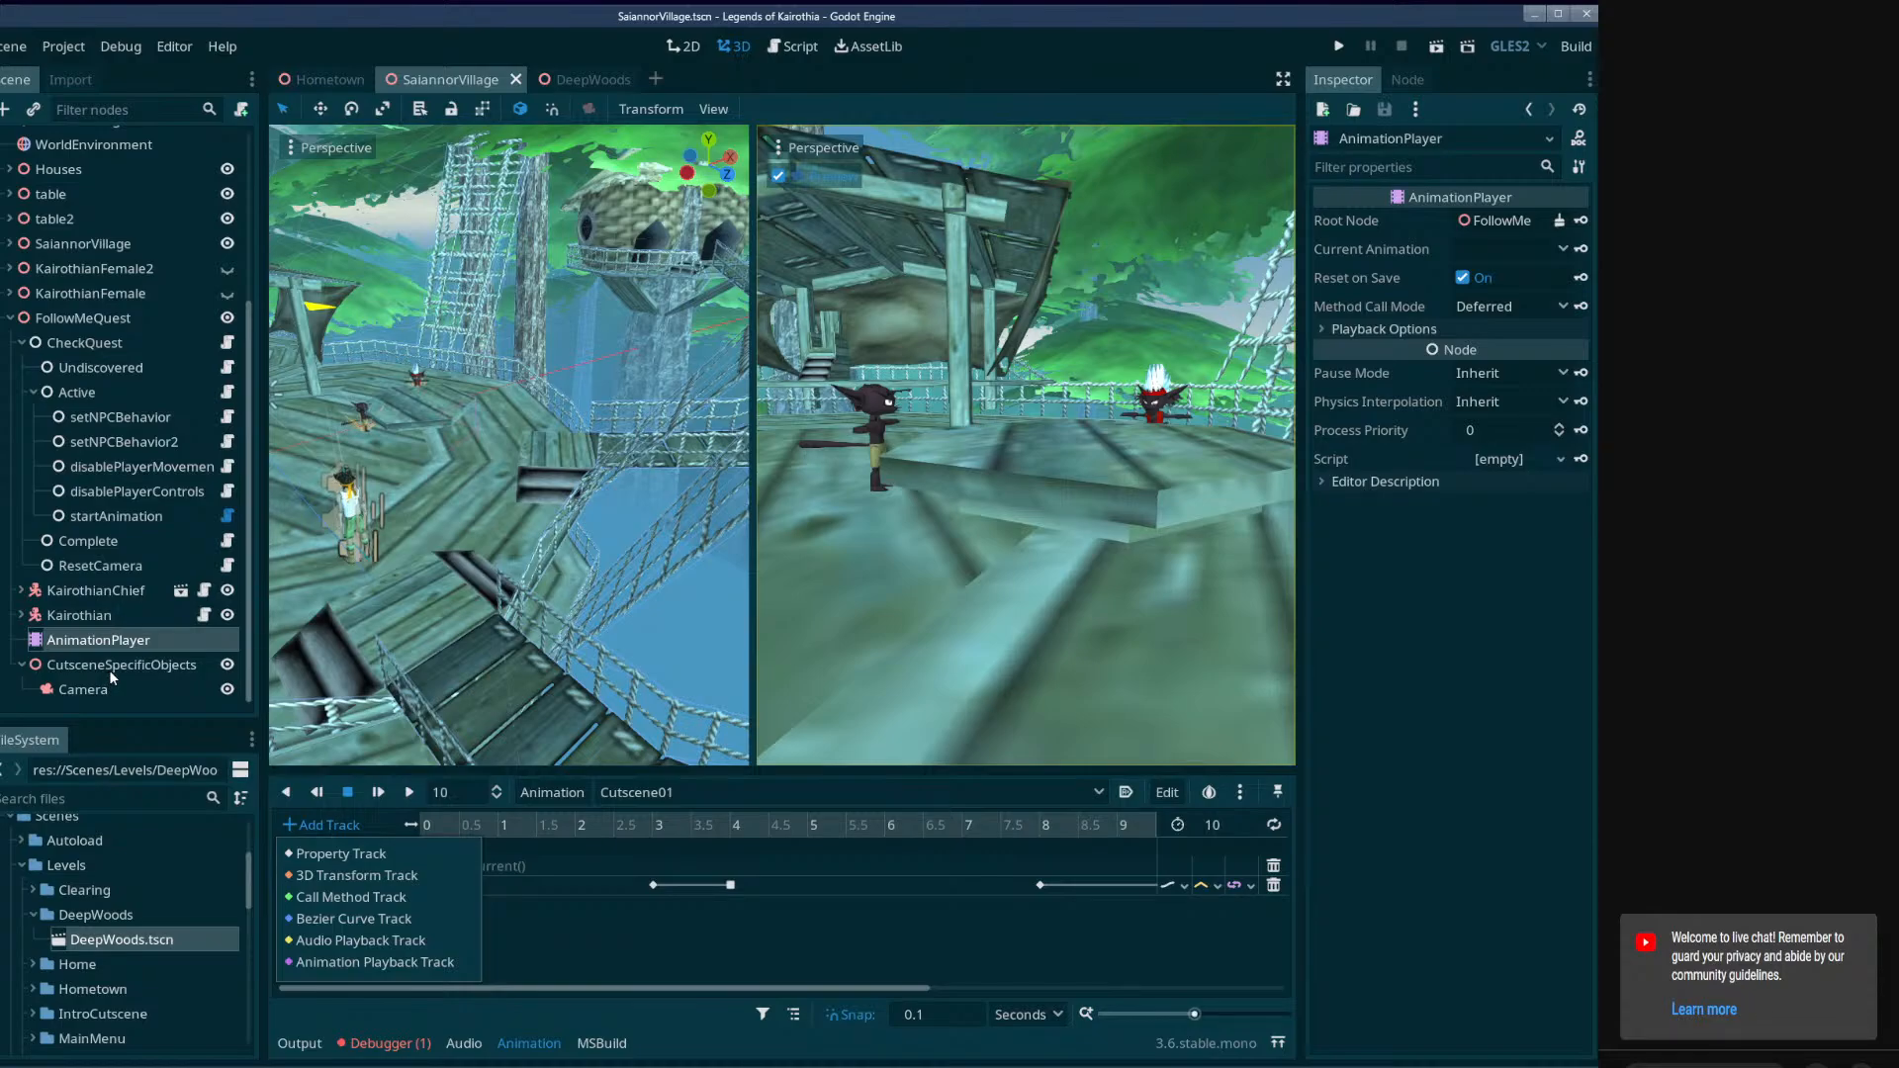
click(357, 897)
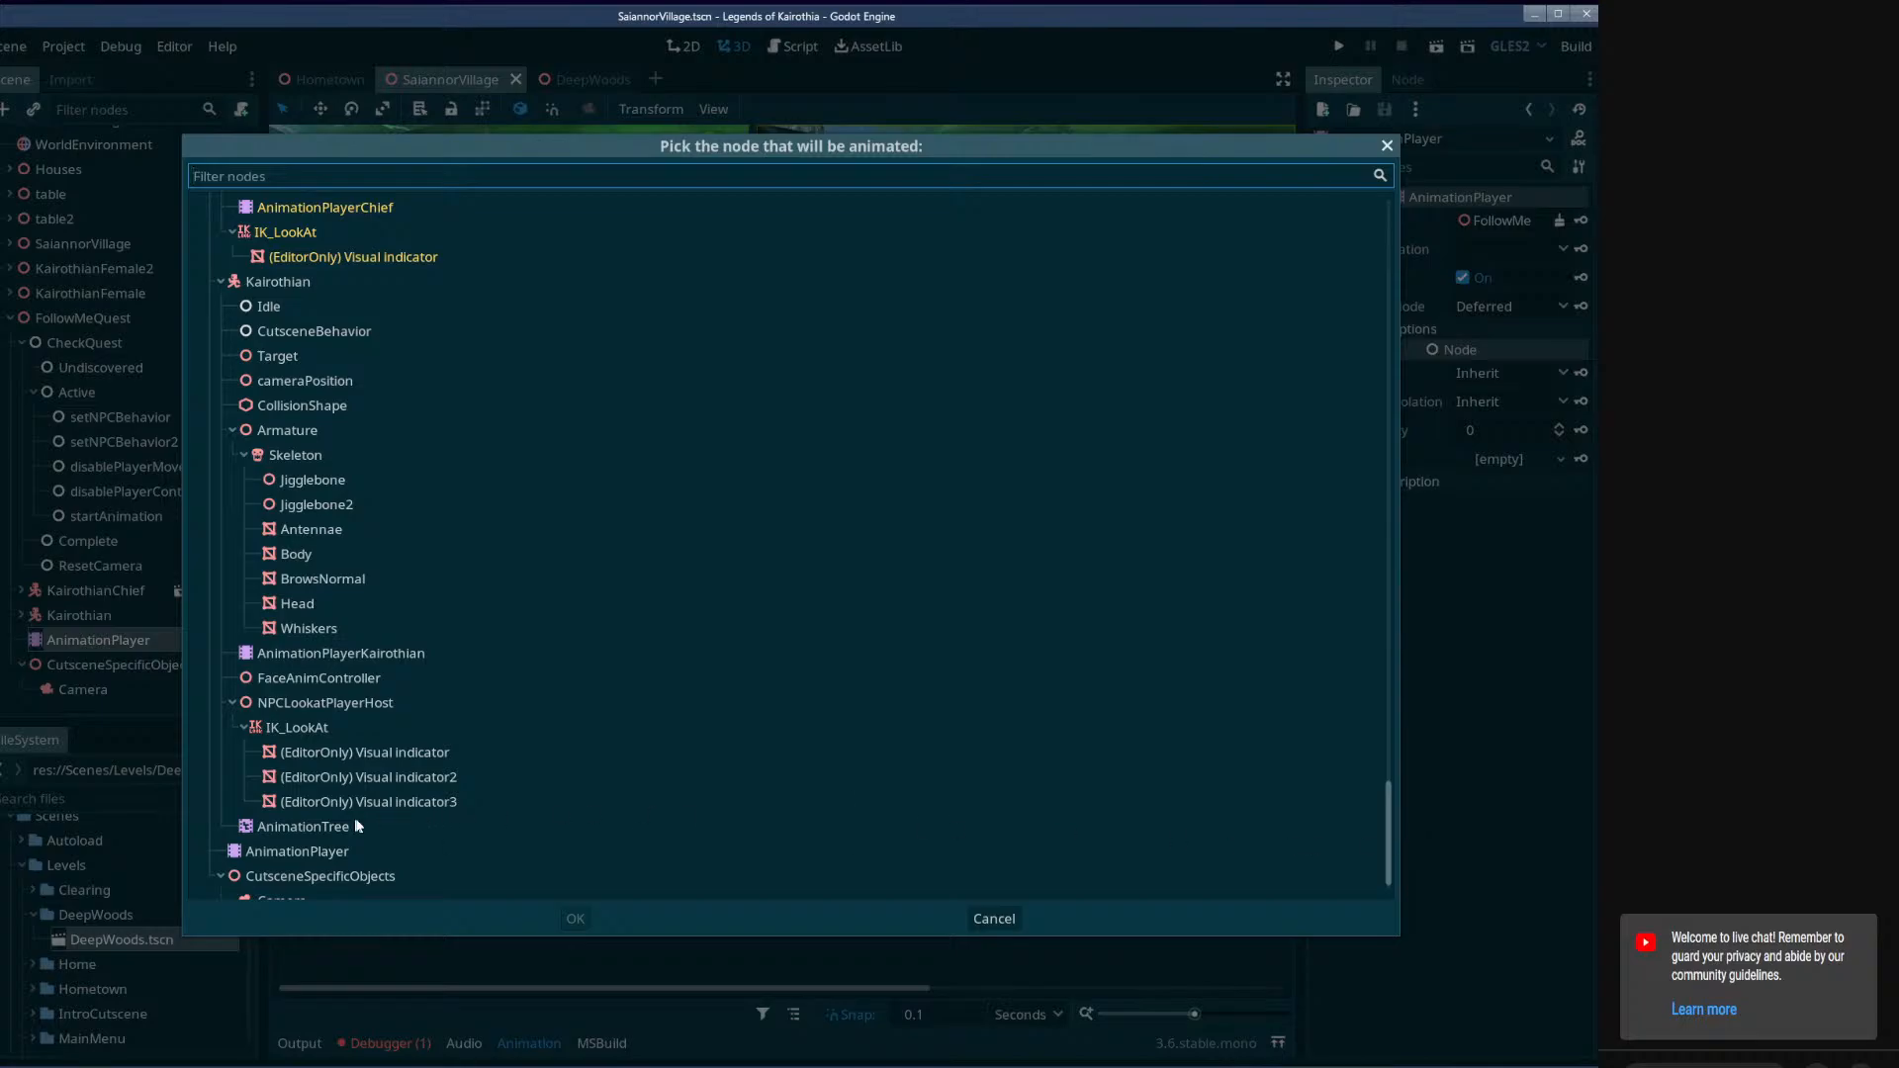
scroll(359, 826, down, 1)
scroll(318, 676, up, 5)
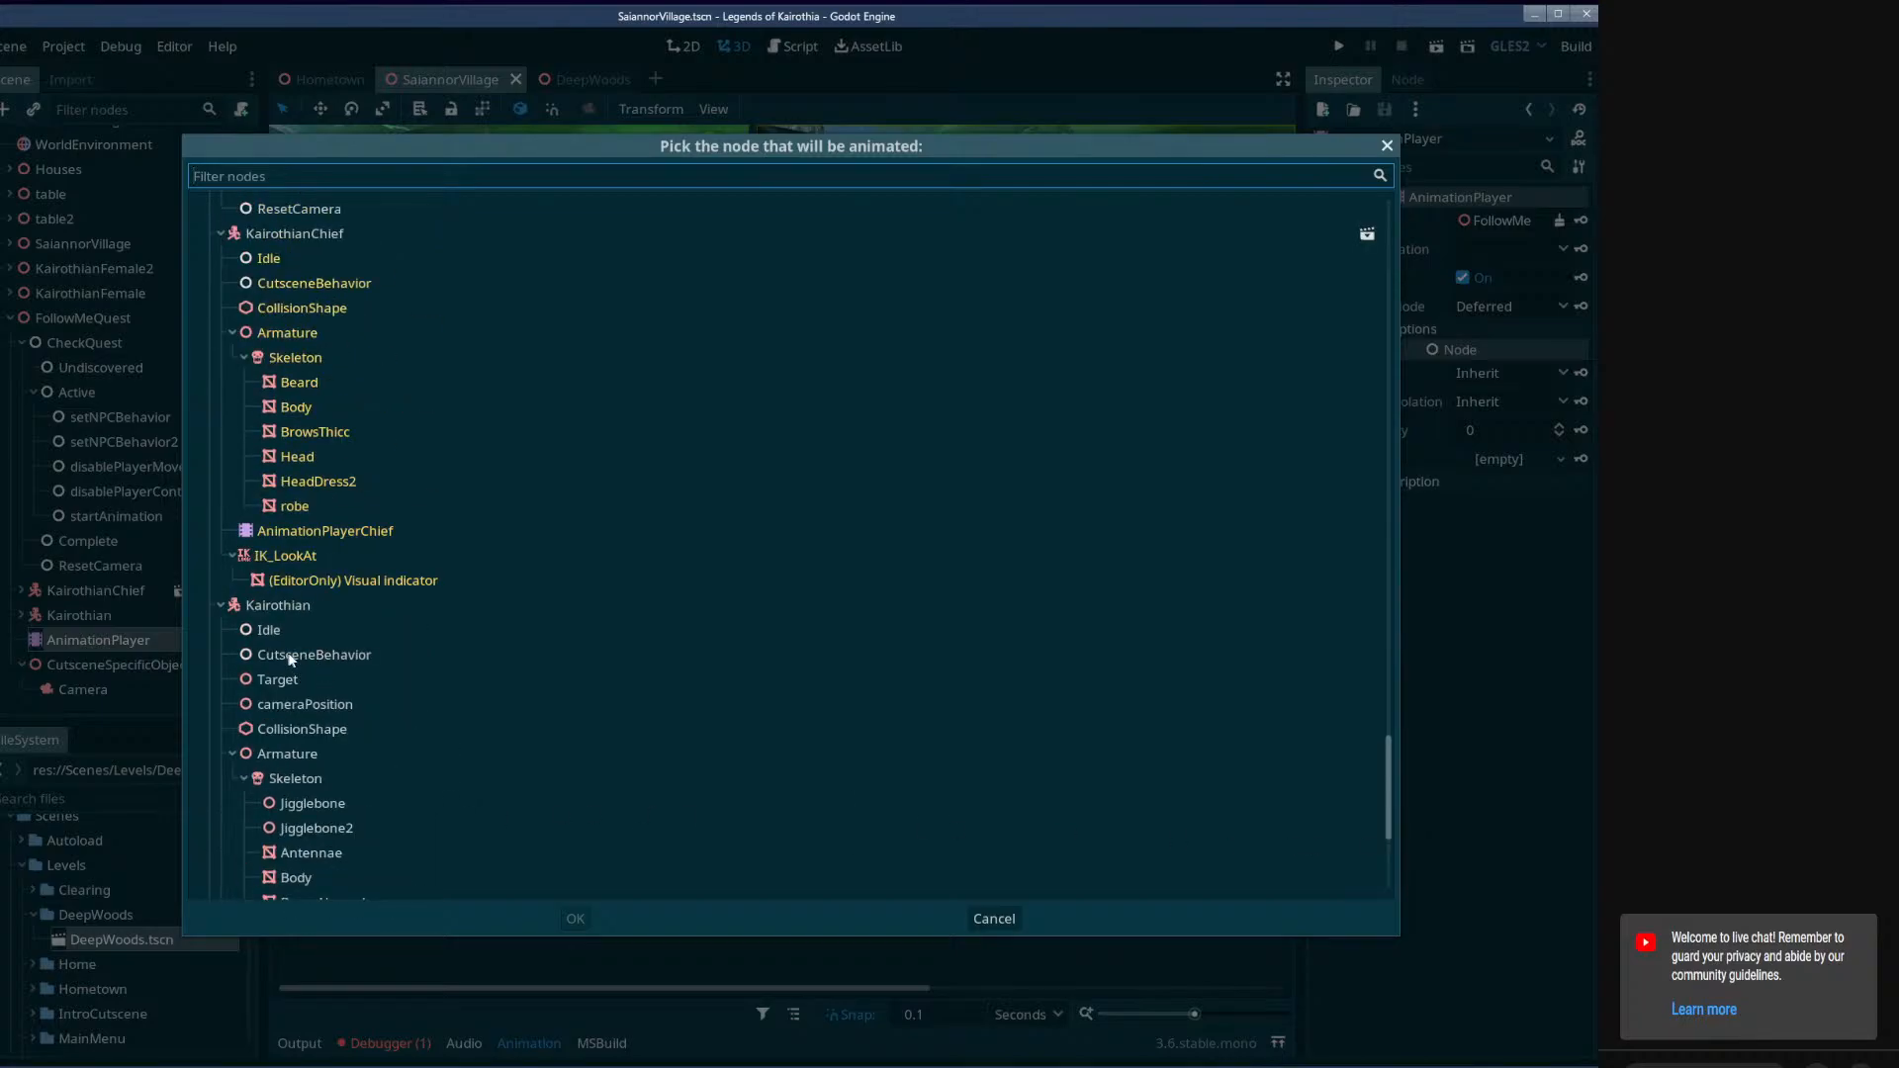
scroll(300, 667, down, 2)
scroll(306, 674, up, 6)
click(299, 643)
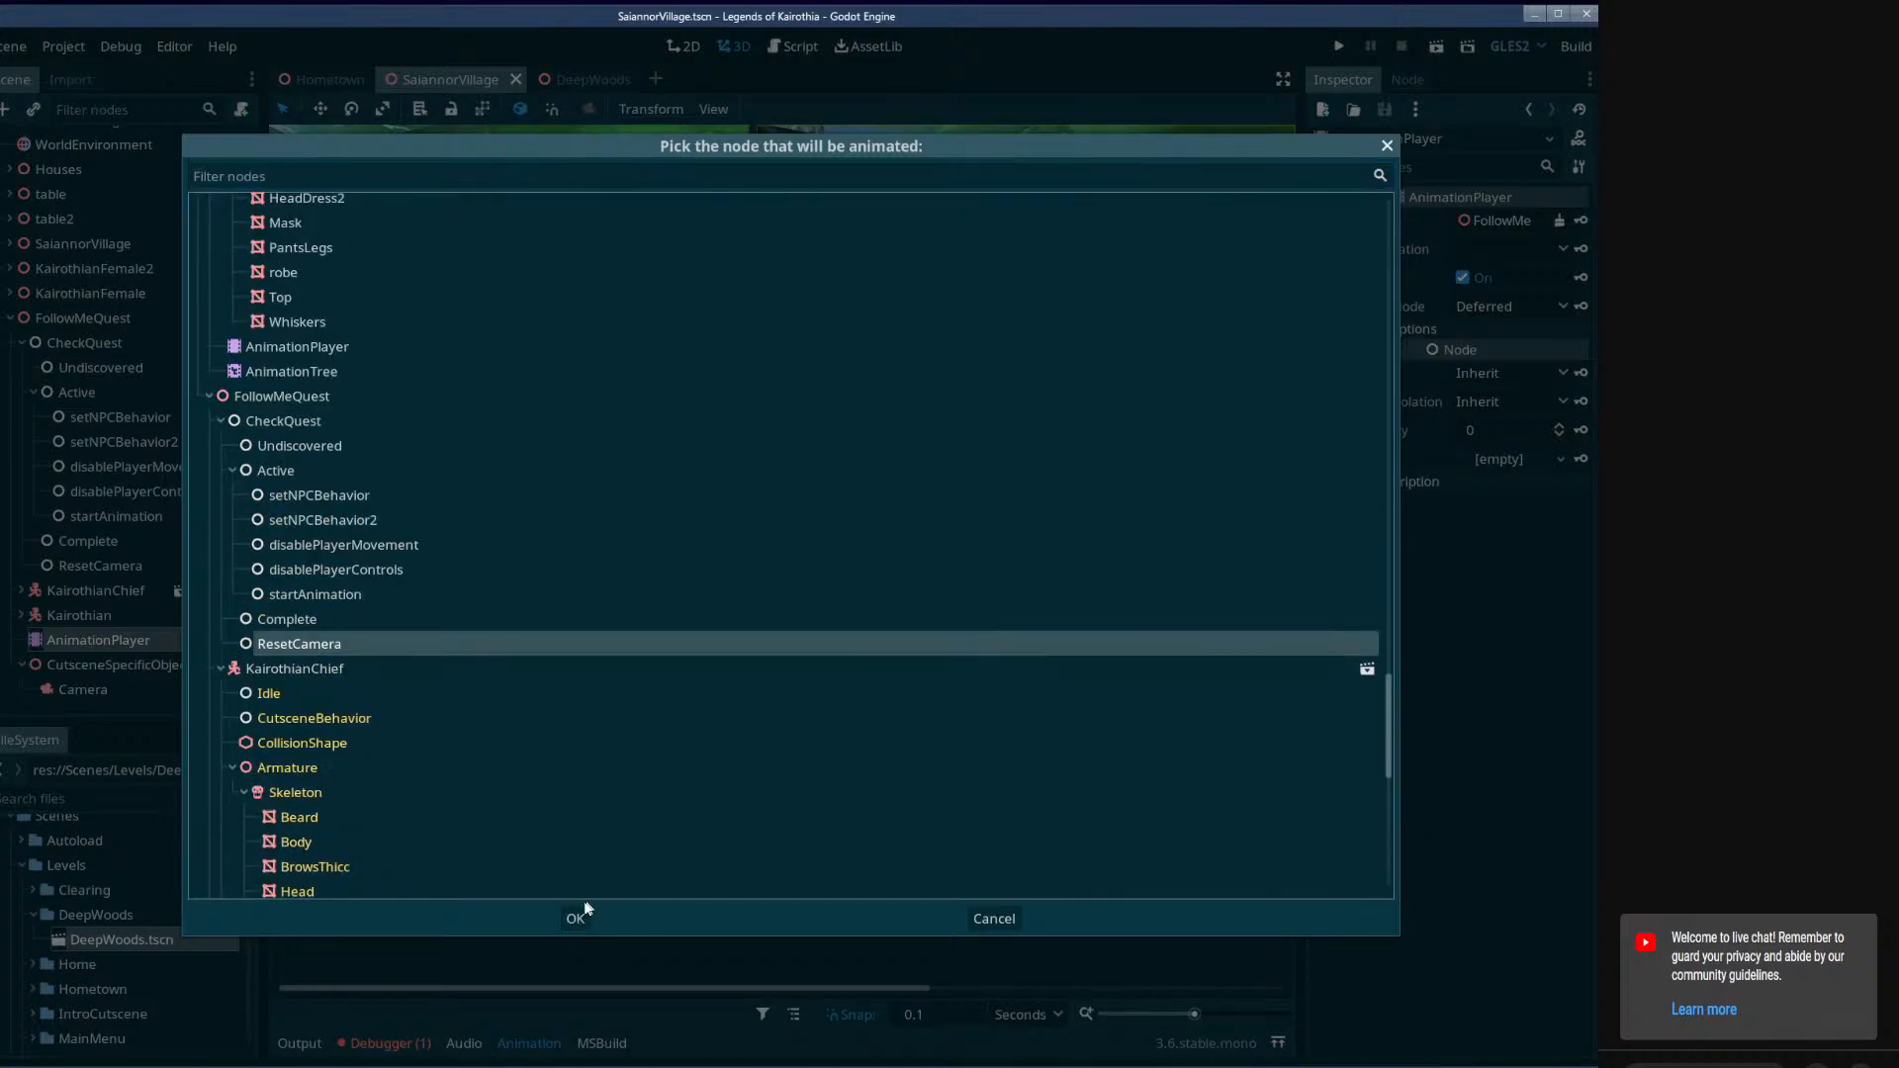
click(578, 917)
Insert a key calling the Activate method at about 9 seconds on the ResetCamera functions track.
right_click(1123, 933)
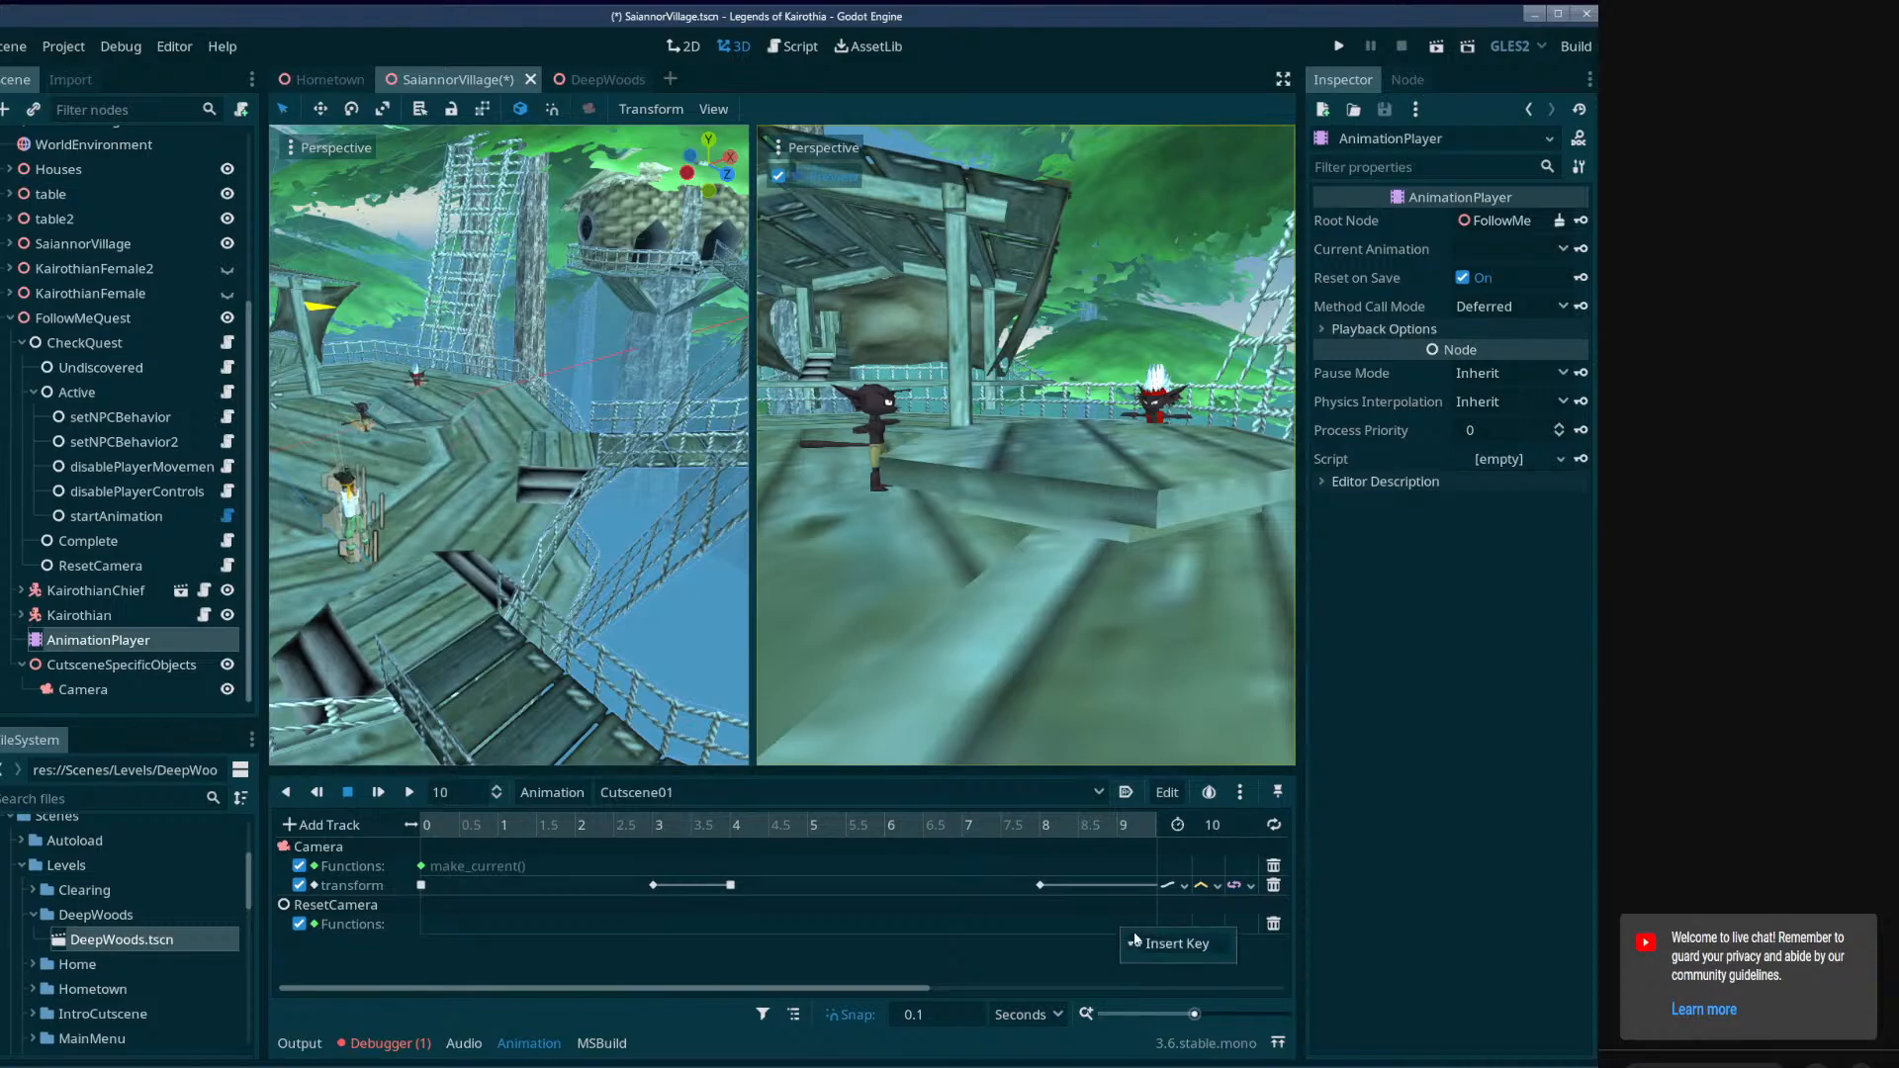
click(1177, 945)
click(387, 370)
click(615, 840)
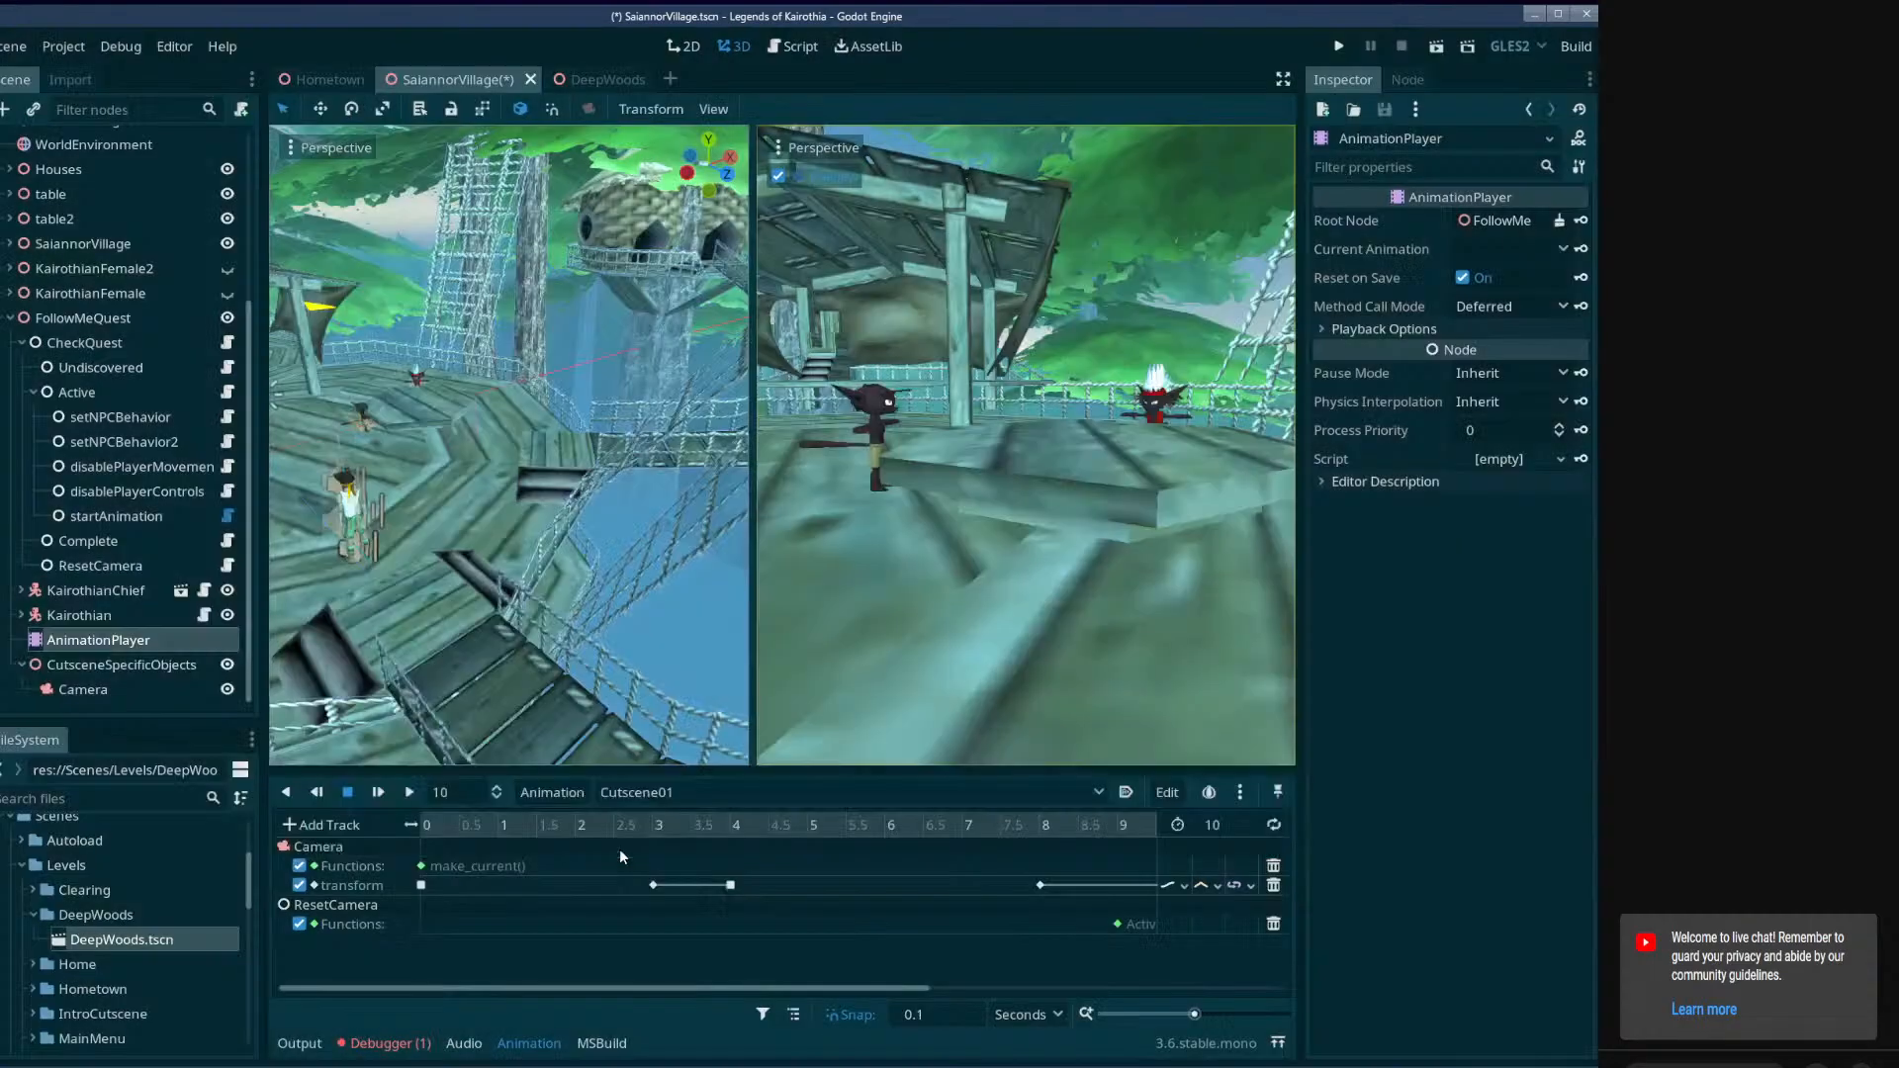
Move the Activate key on Cutscene01's ResetCamera track to 10 seconds and save the scene.
drag(803, 994, 956, 991)
click(1018, 923)
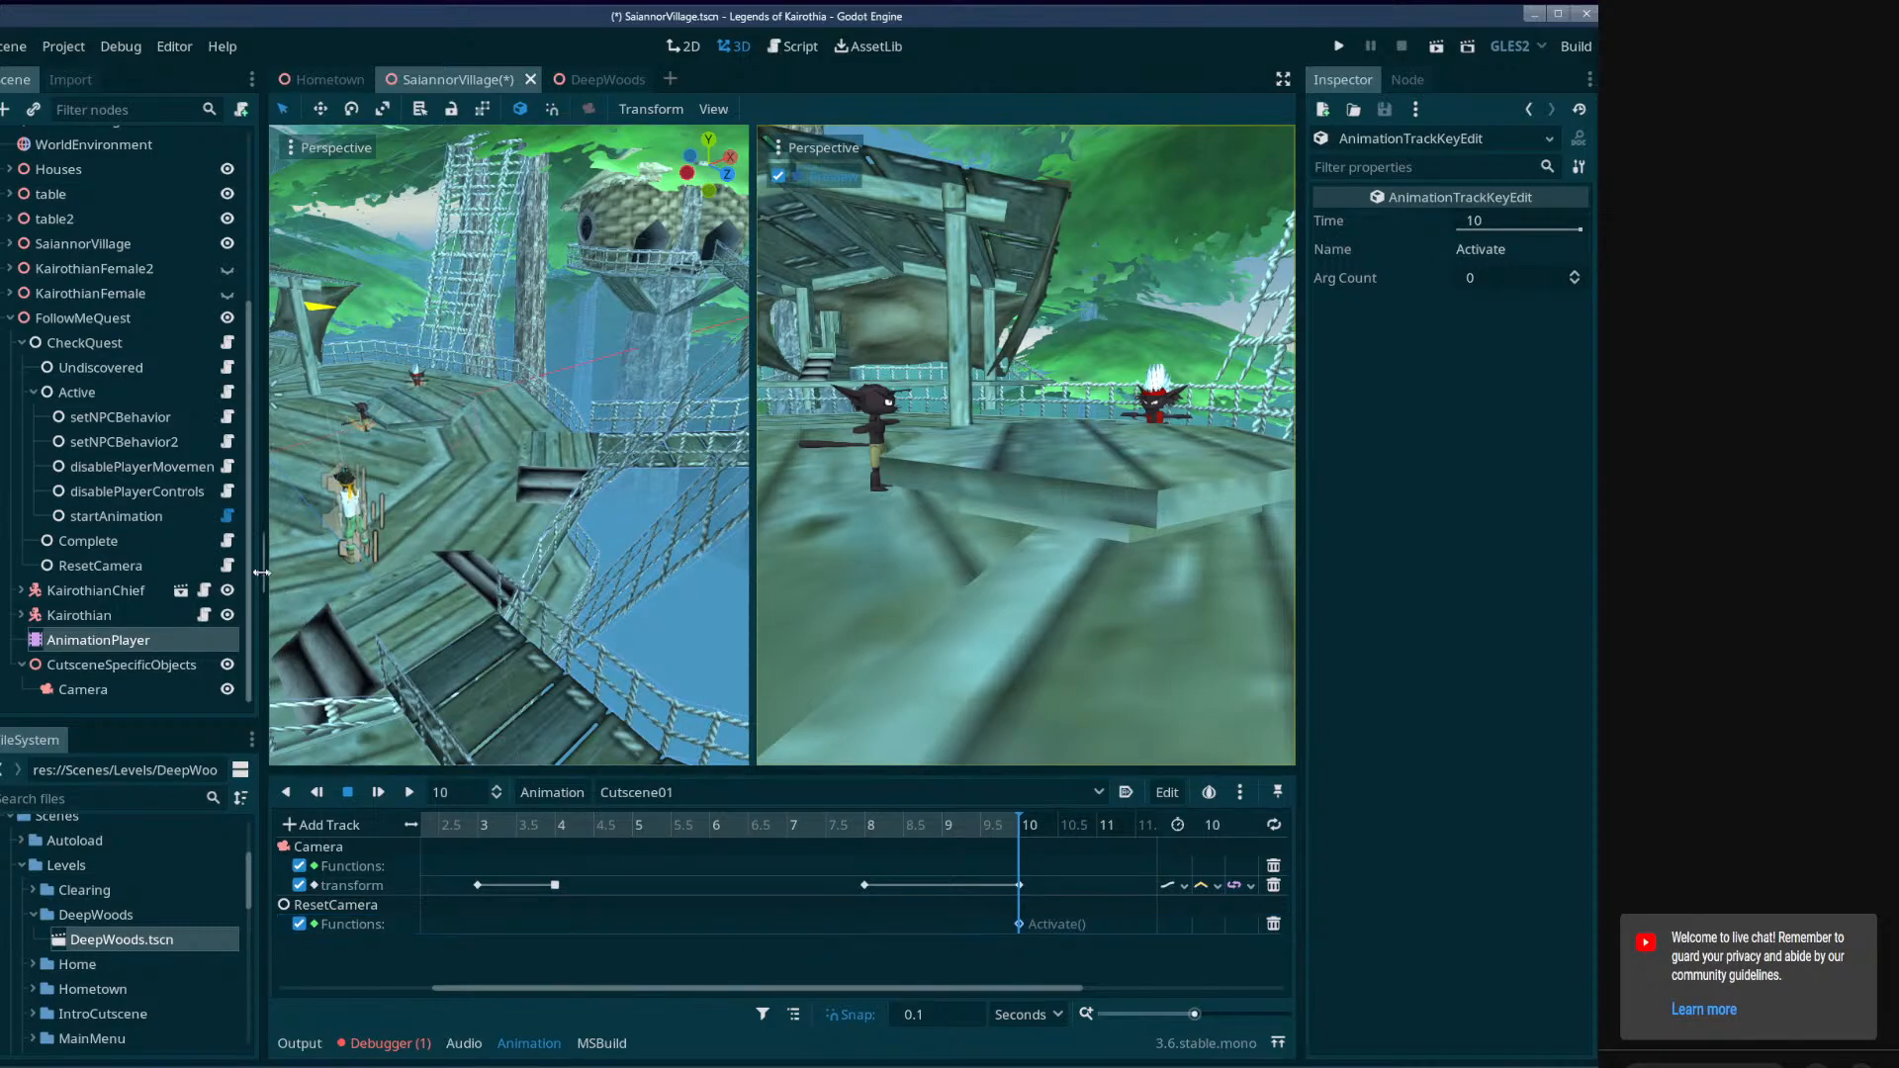
click(228, 565)
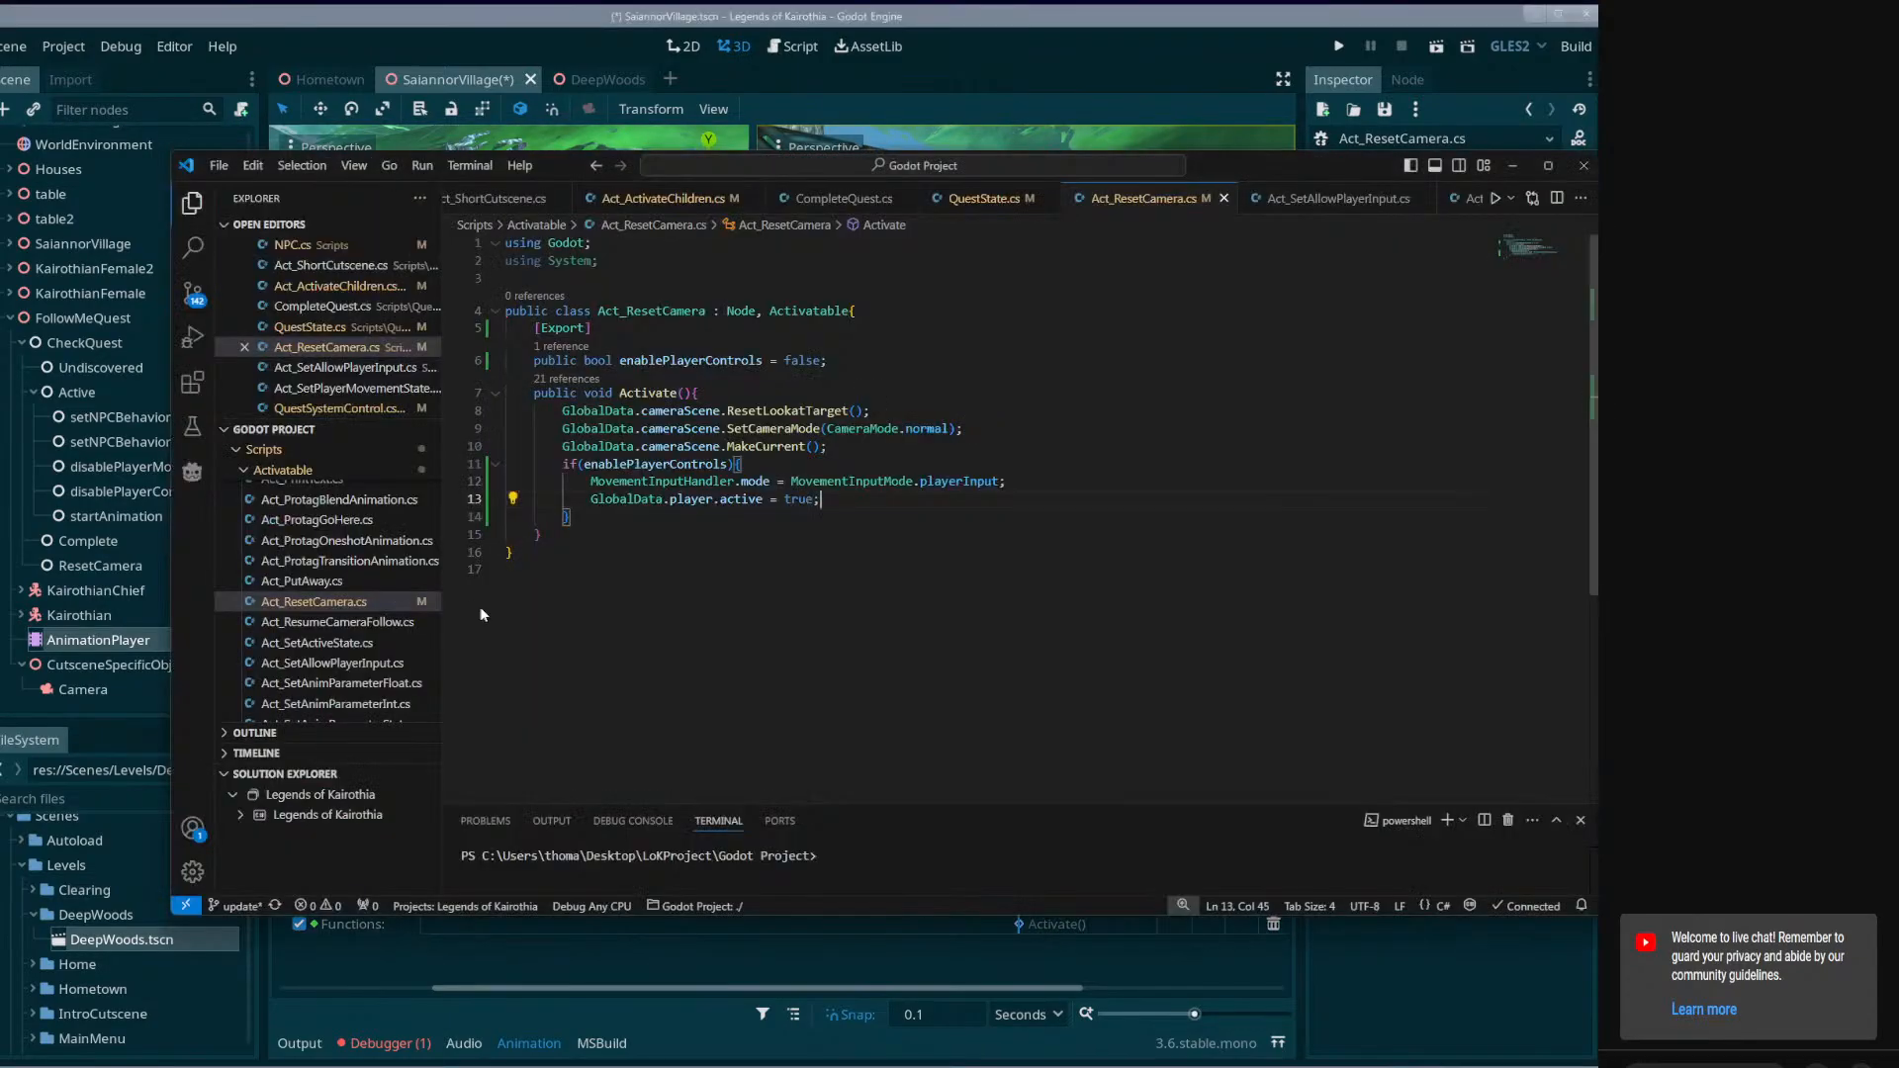
click(992, 87)
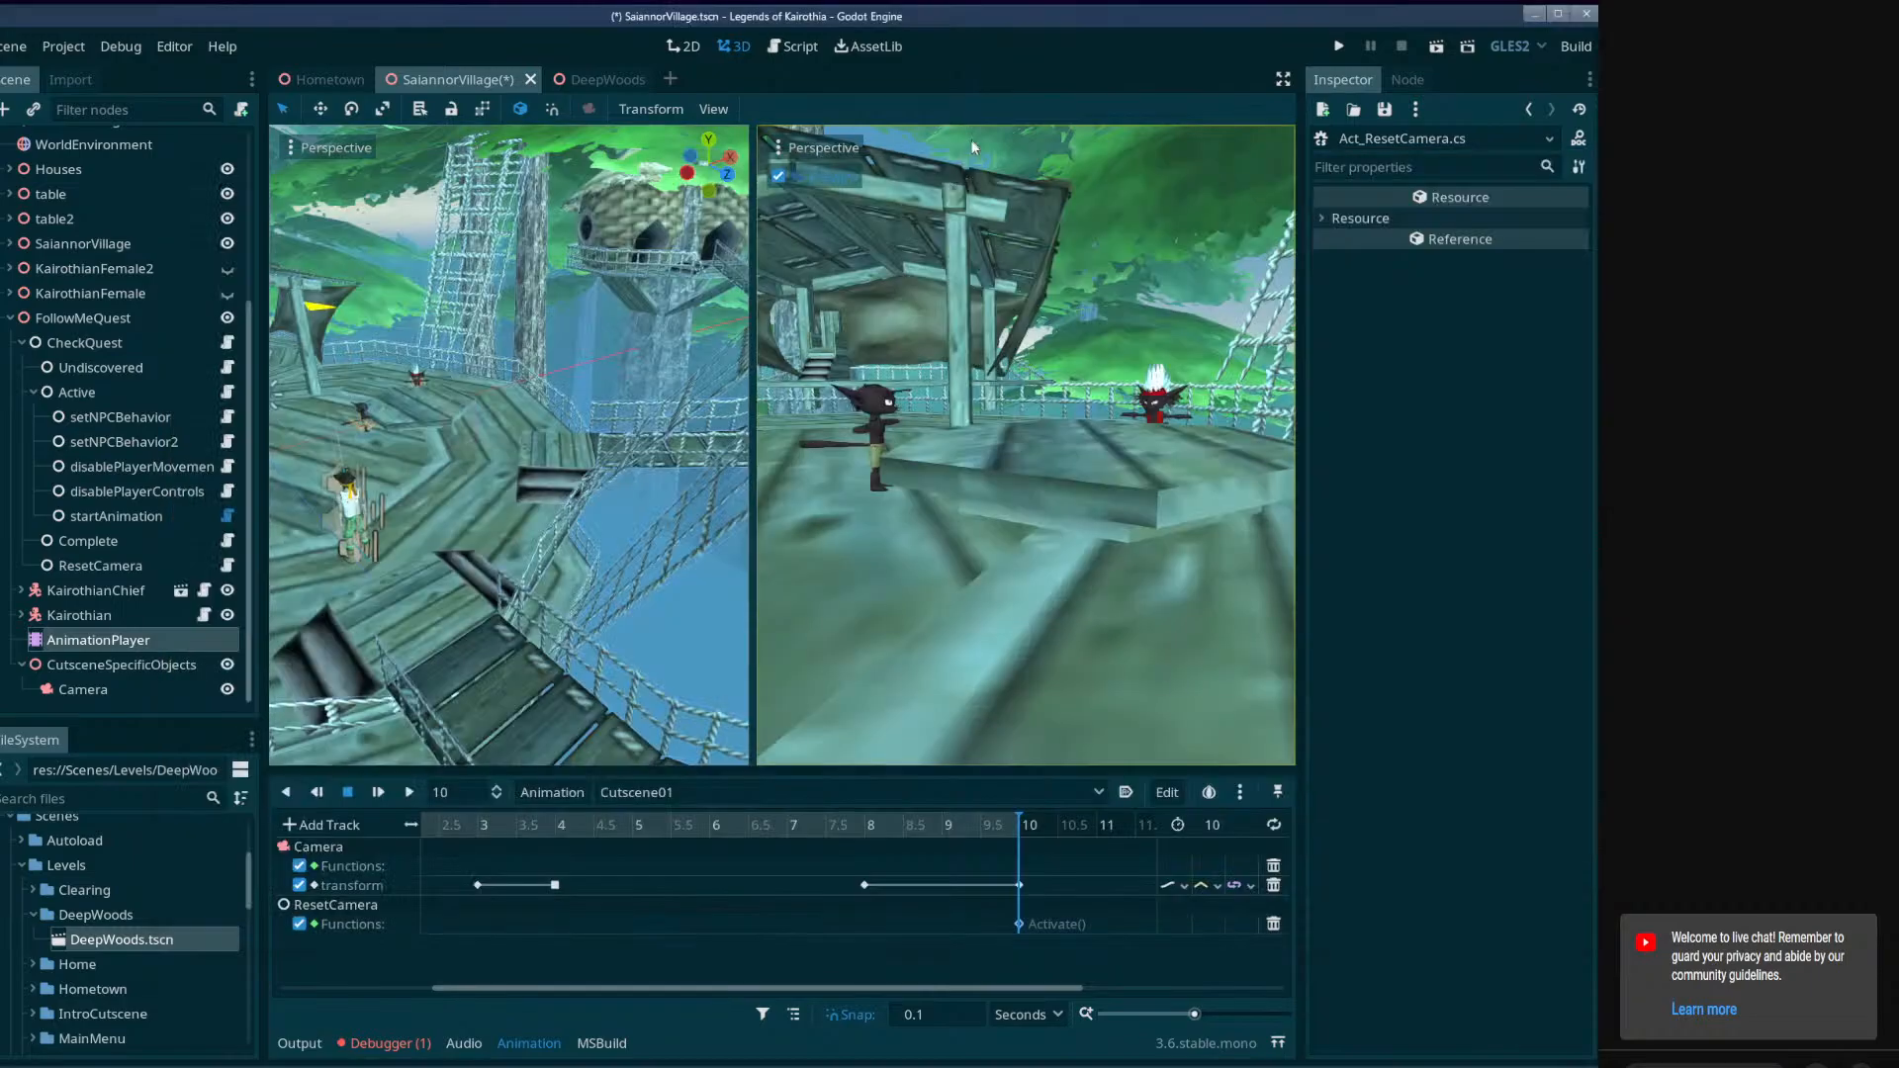
key(ctrl+s)
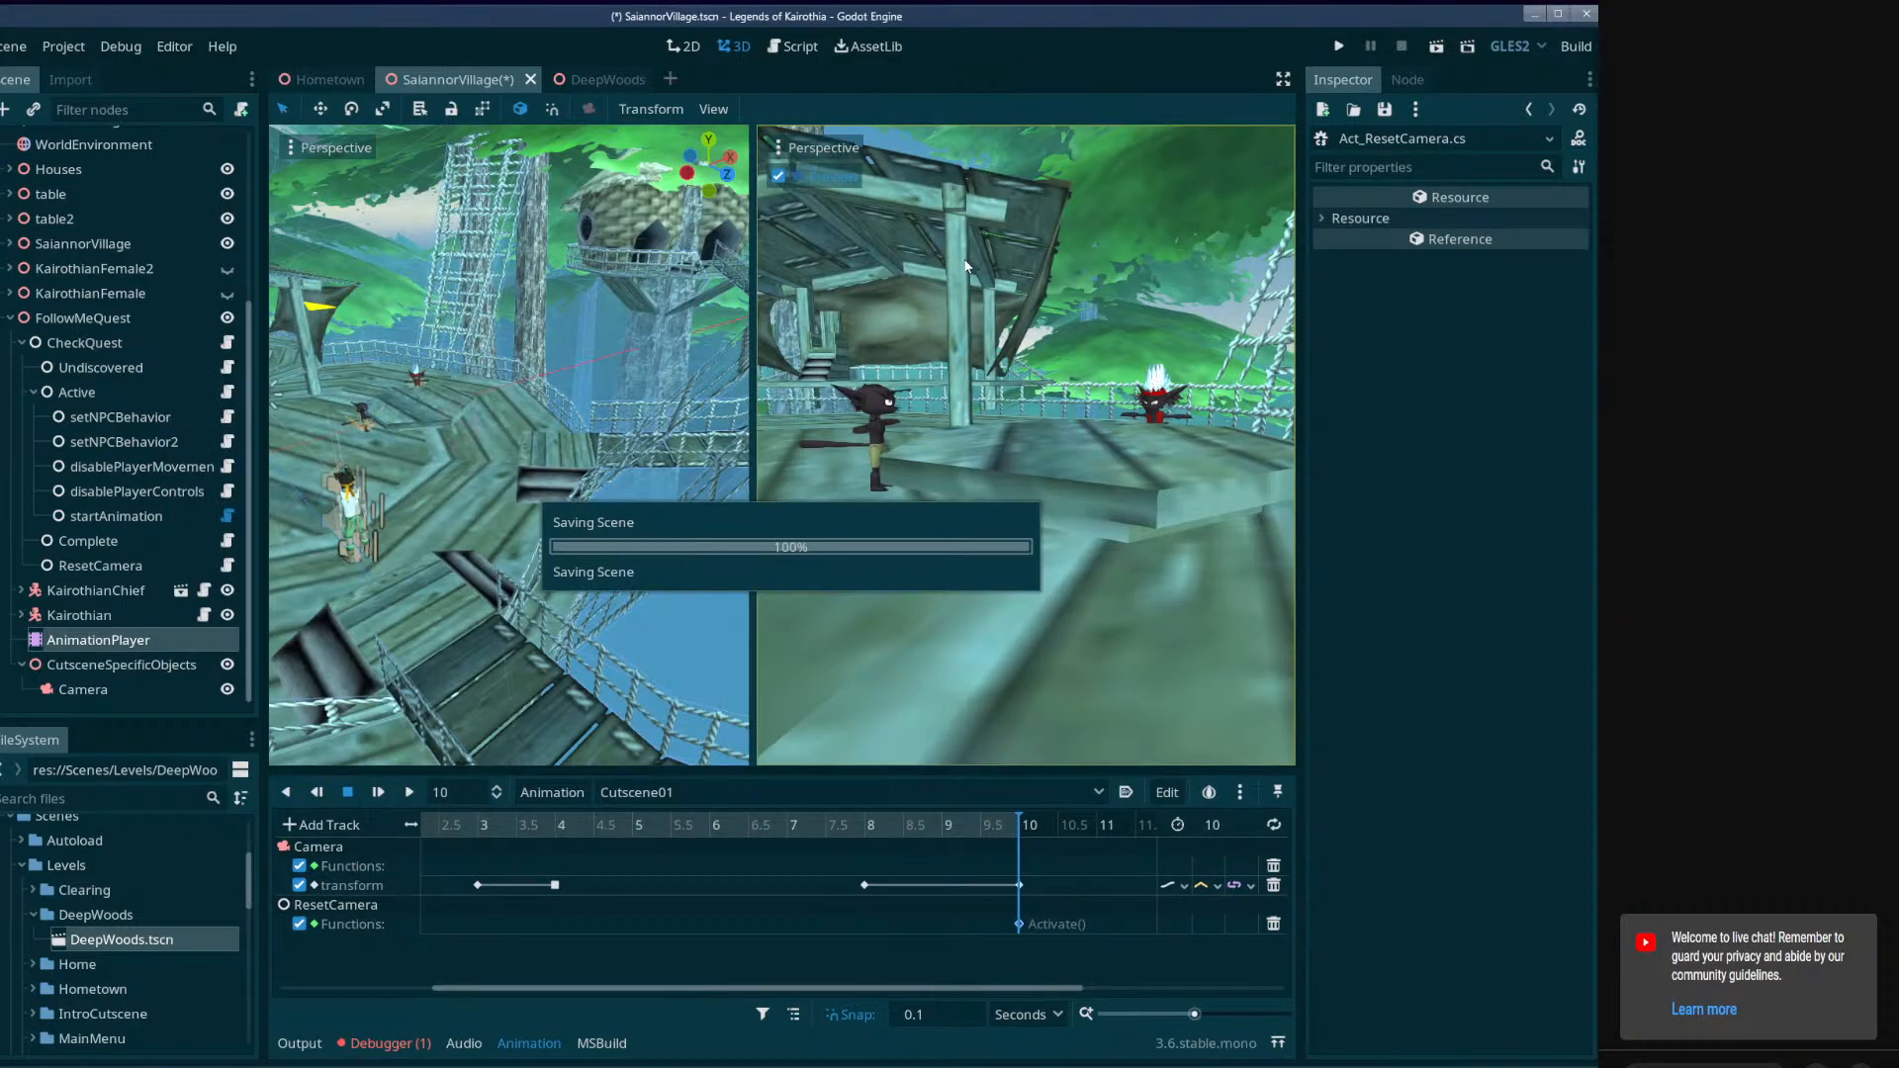
Review the MakeCurrent call in Act_ResetCamera.cs, return to Godot and delete the Camera's Functions track from Cutscene01.
click(348, 1065)
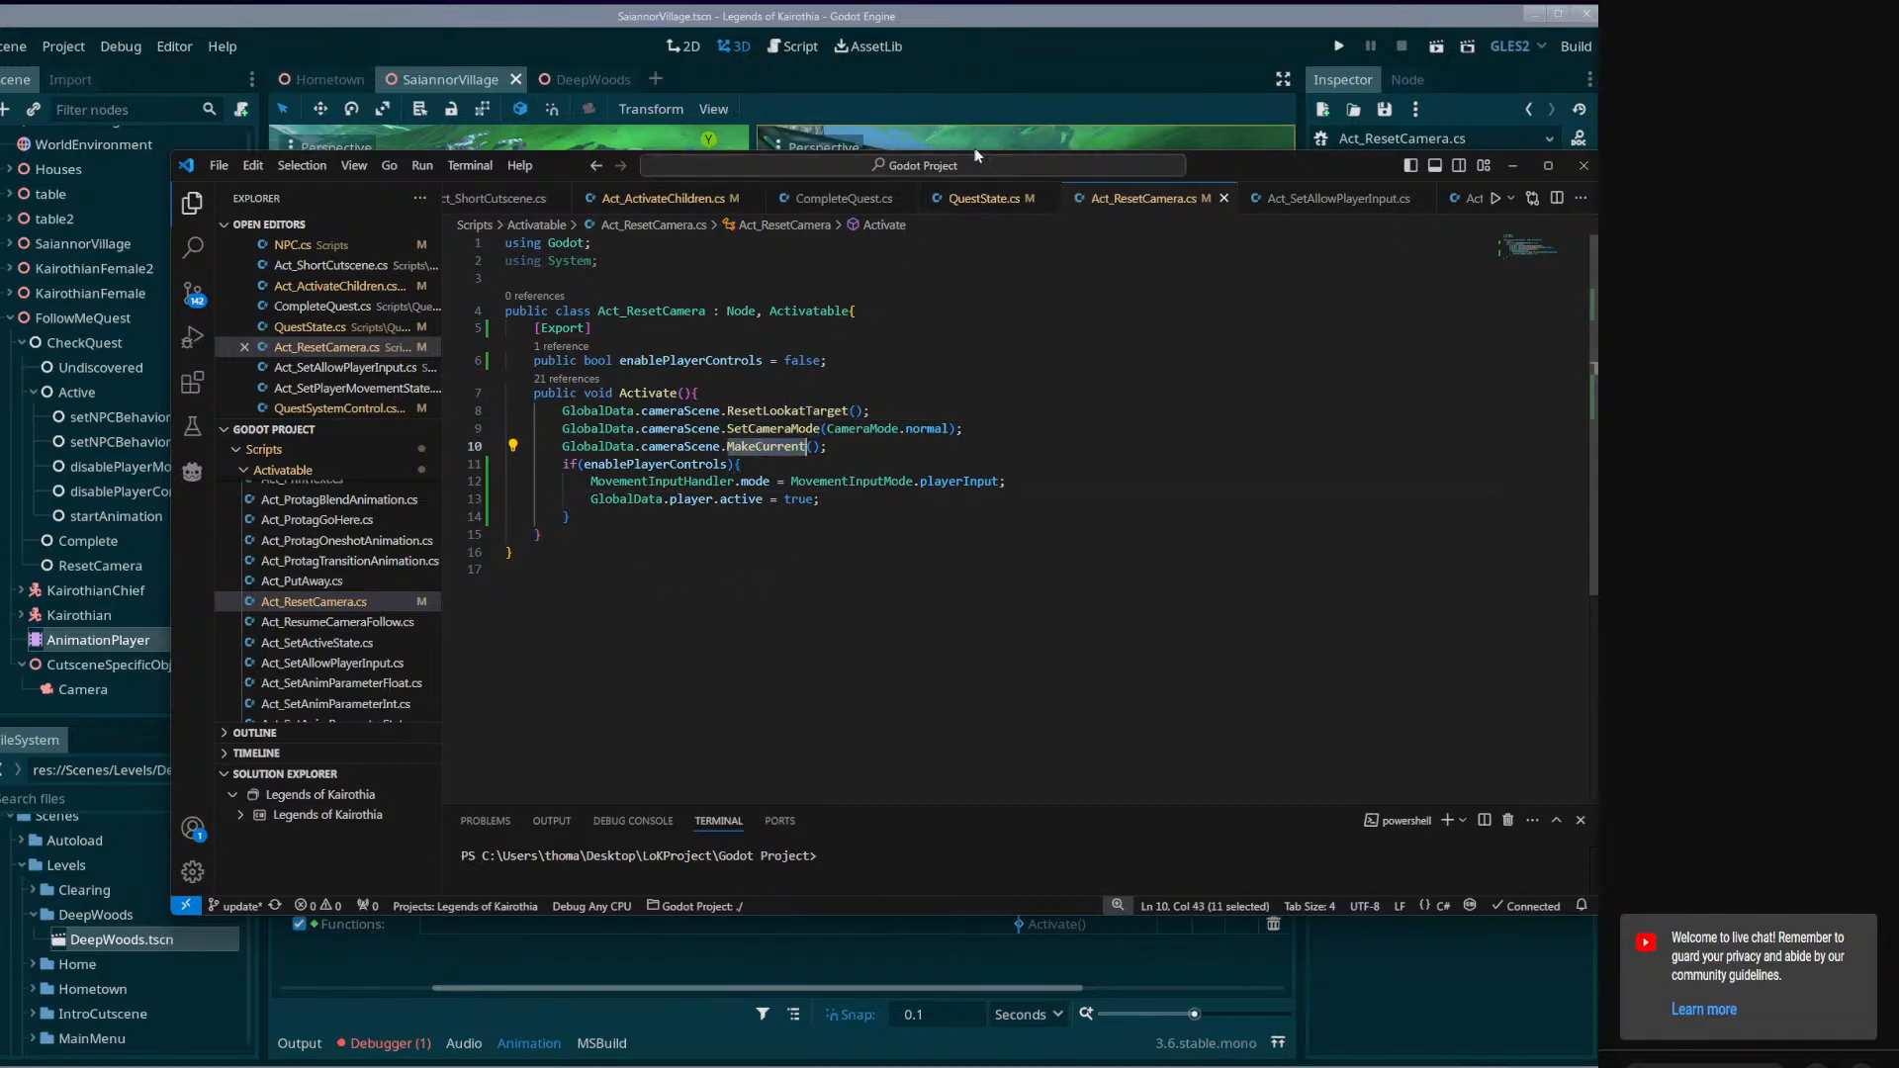
click(1010, 81)
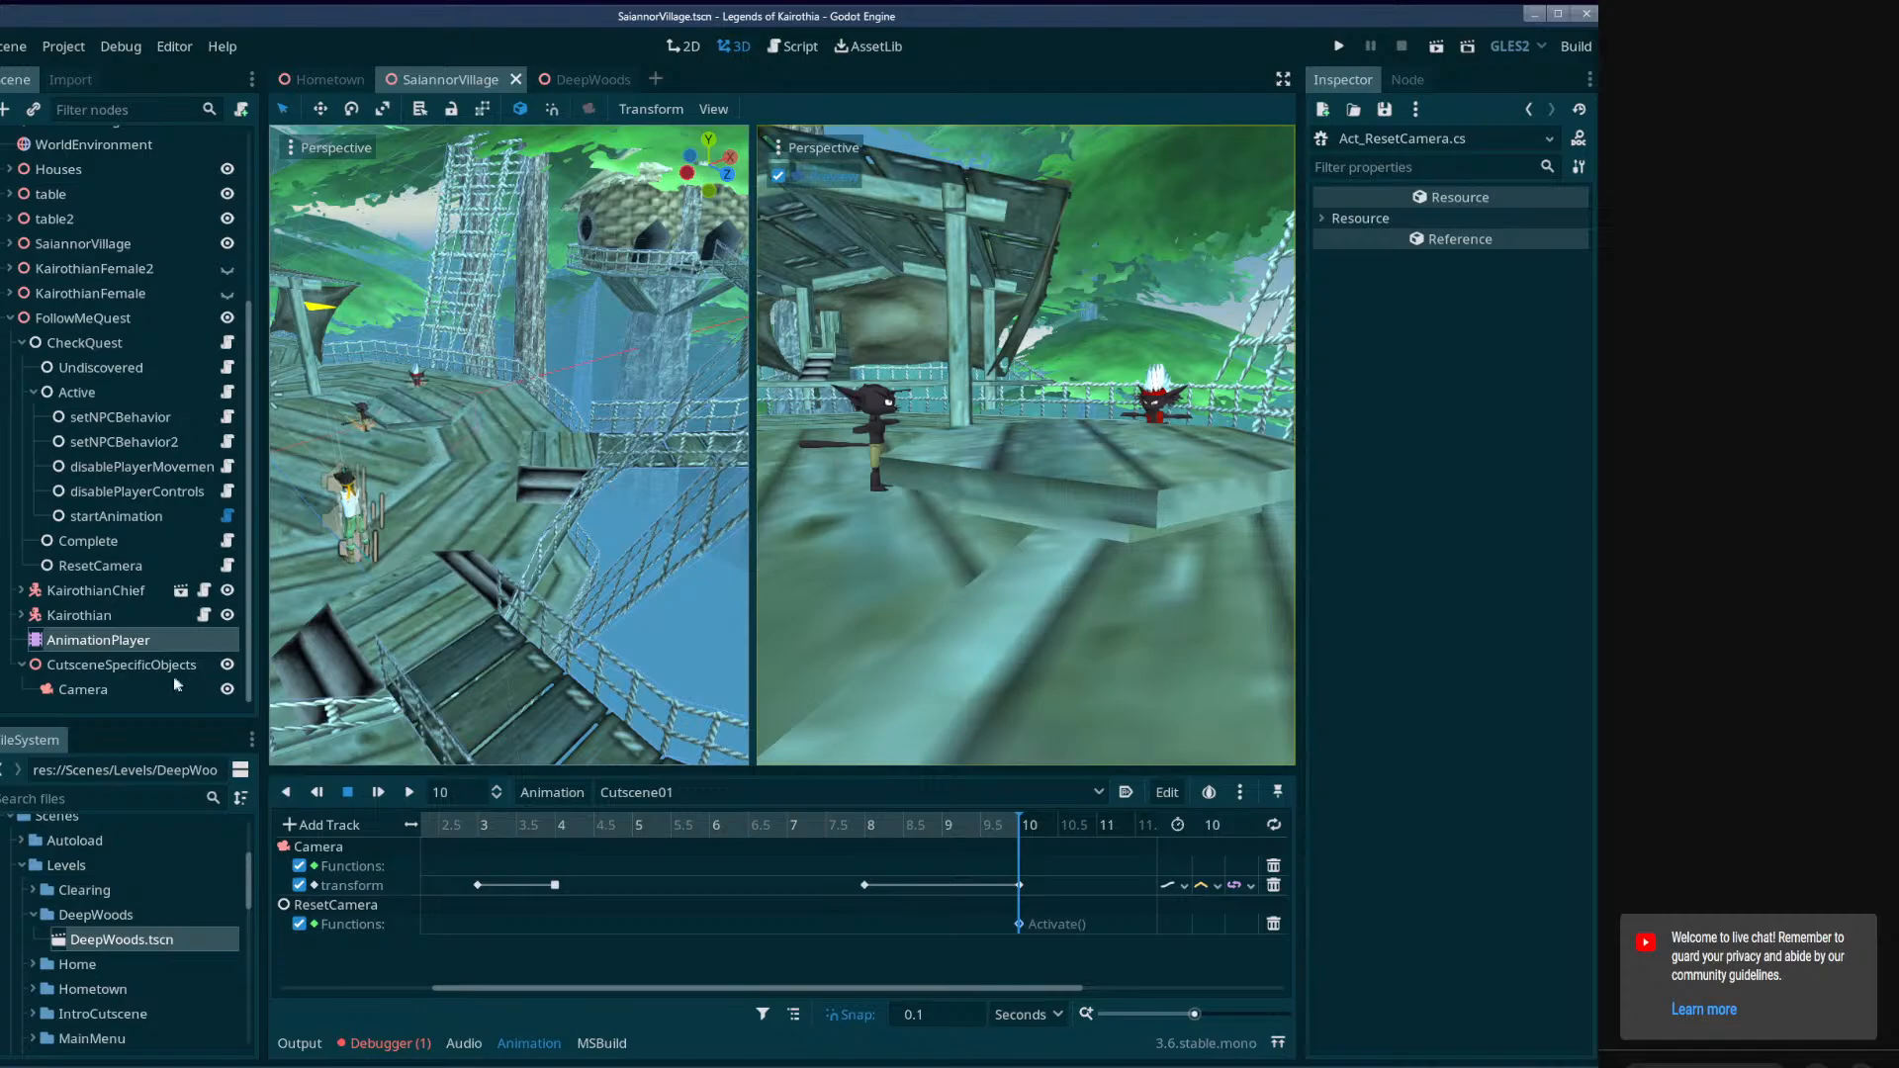
click(117, 691)
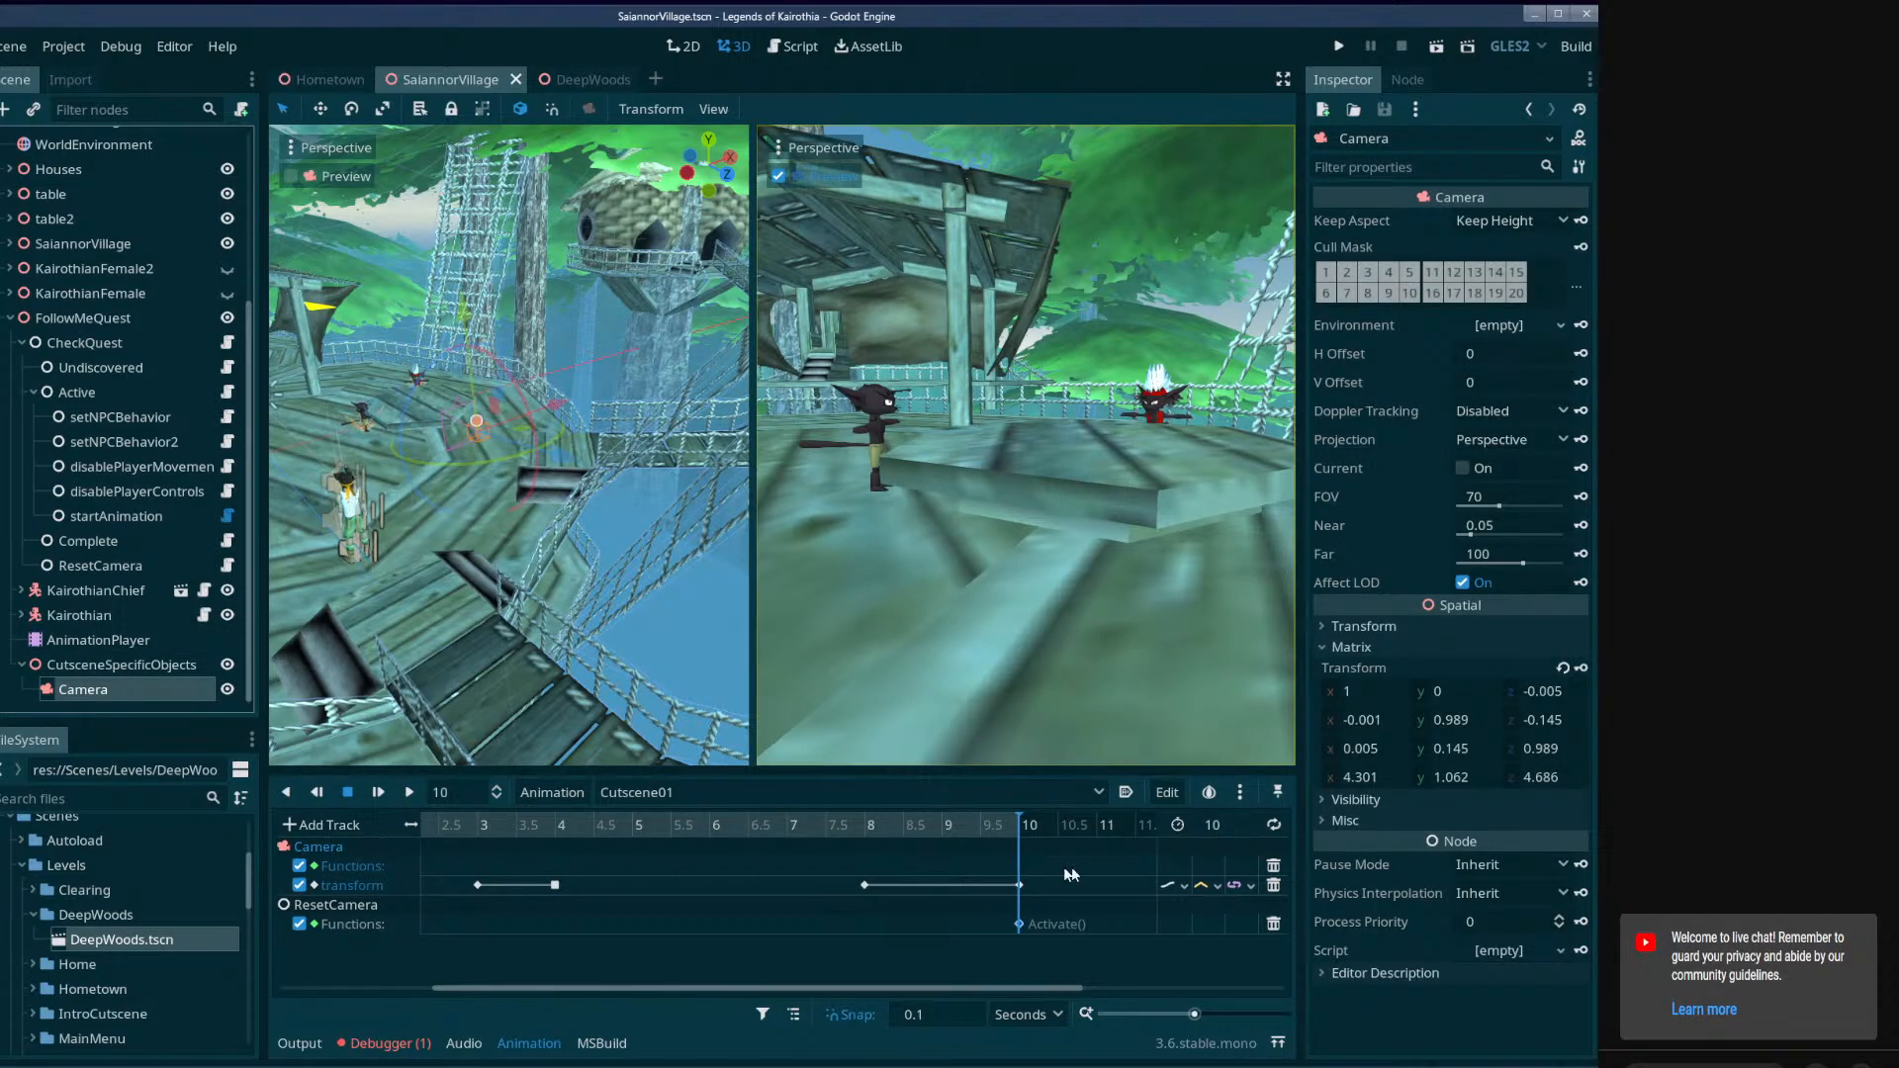
double_click(337, 874)
click(1273, 866)
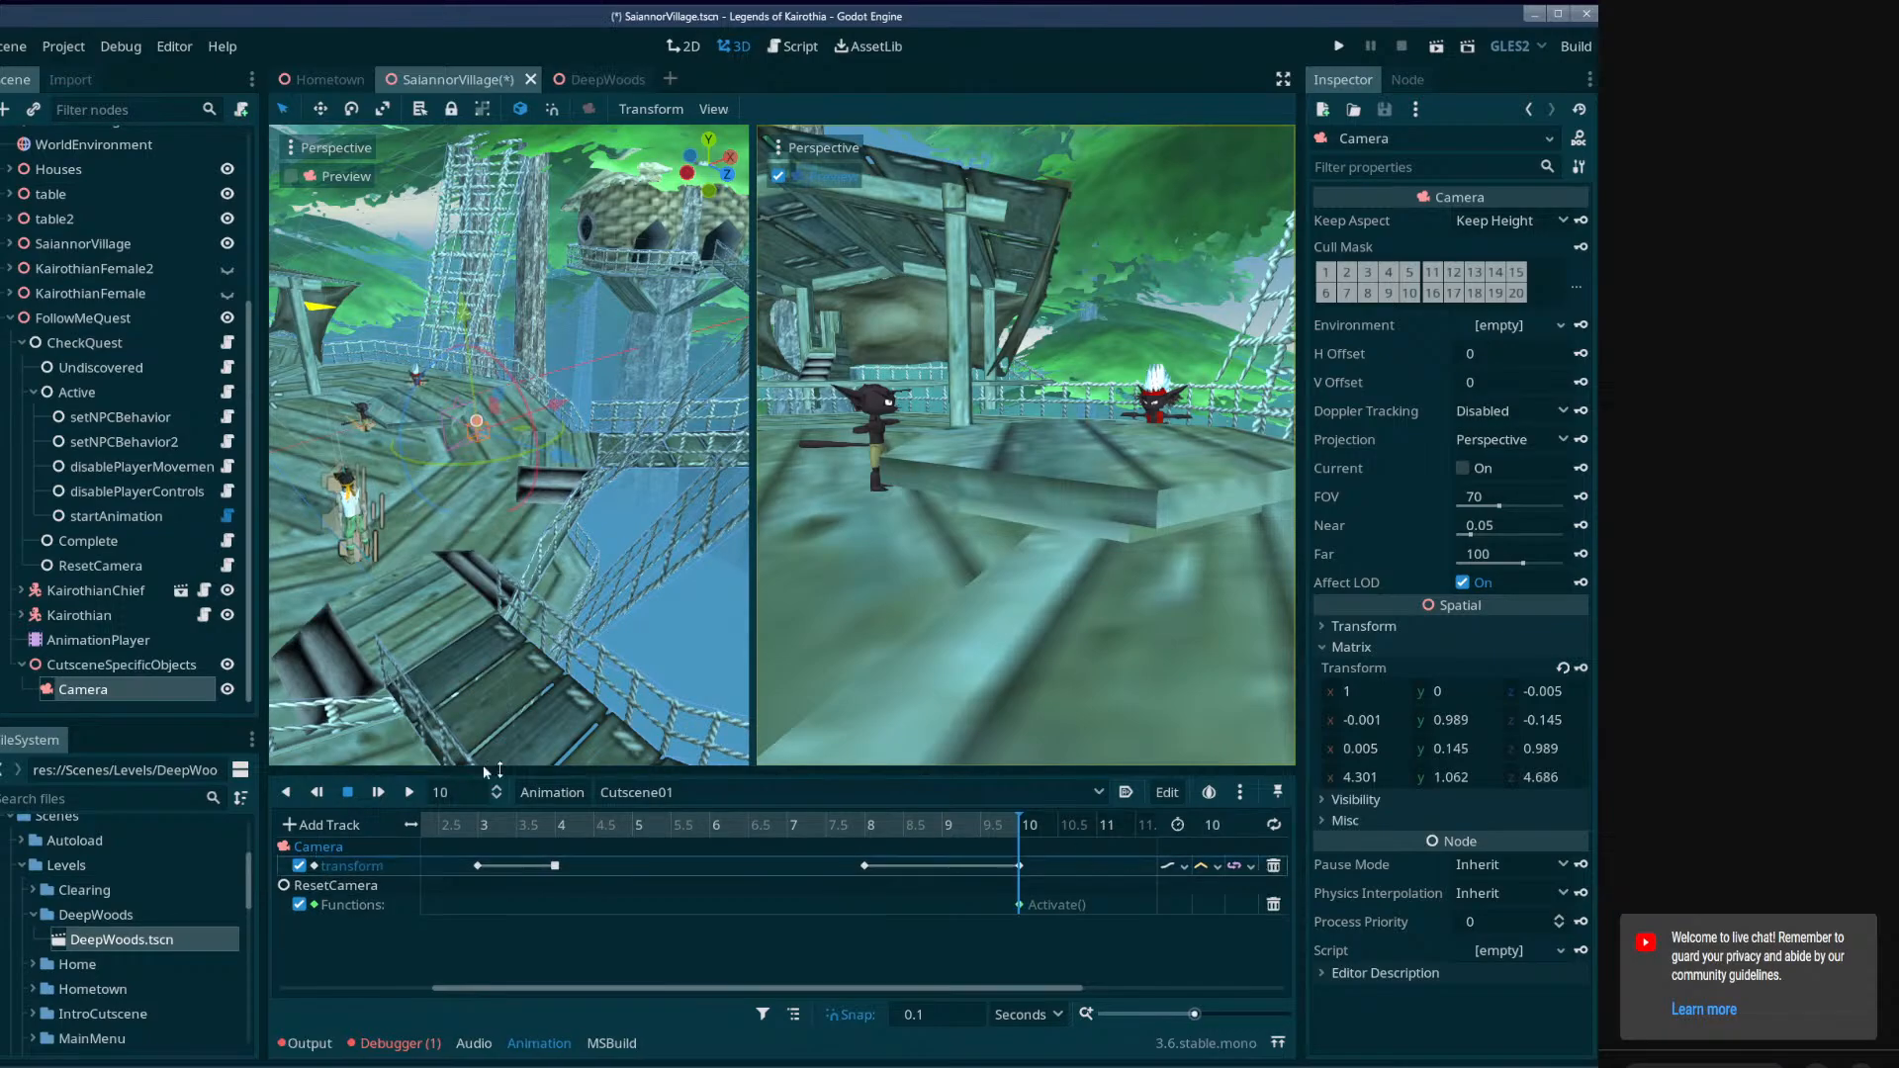
Add a Spatial child named CameraLookat under the cutscene Camera and save the scene.
right_click(166, 682)
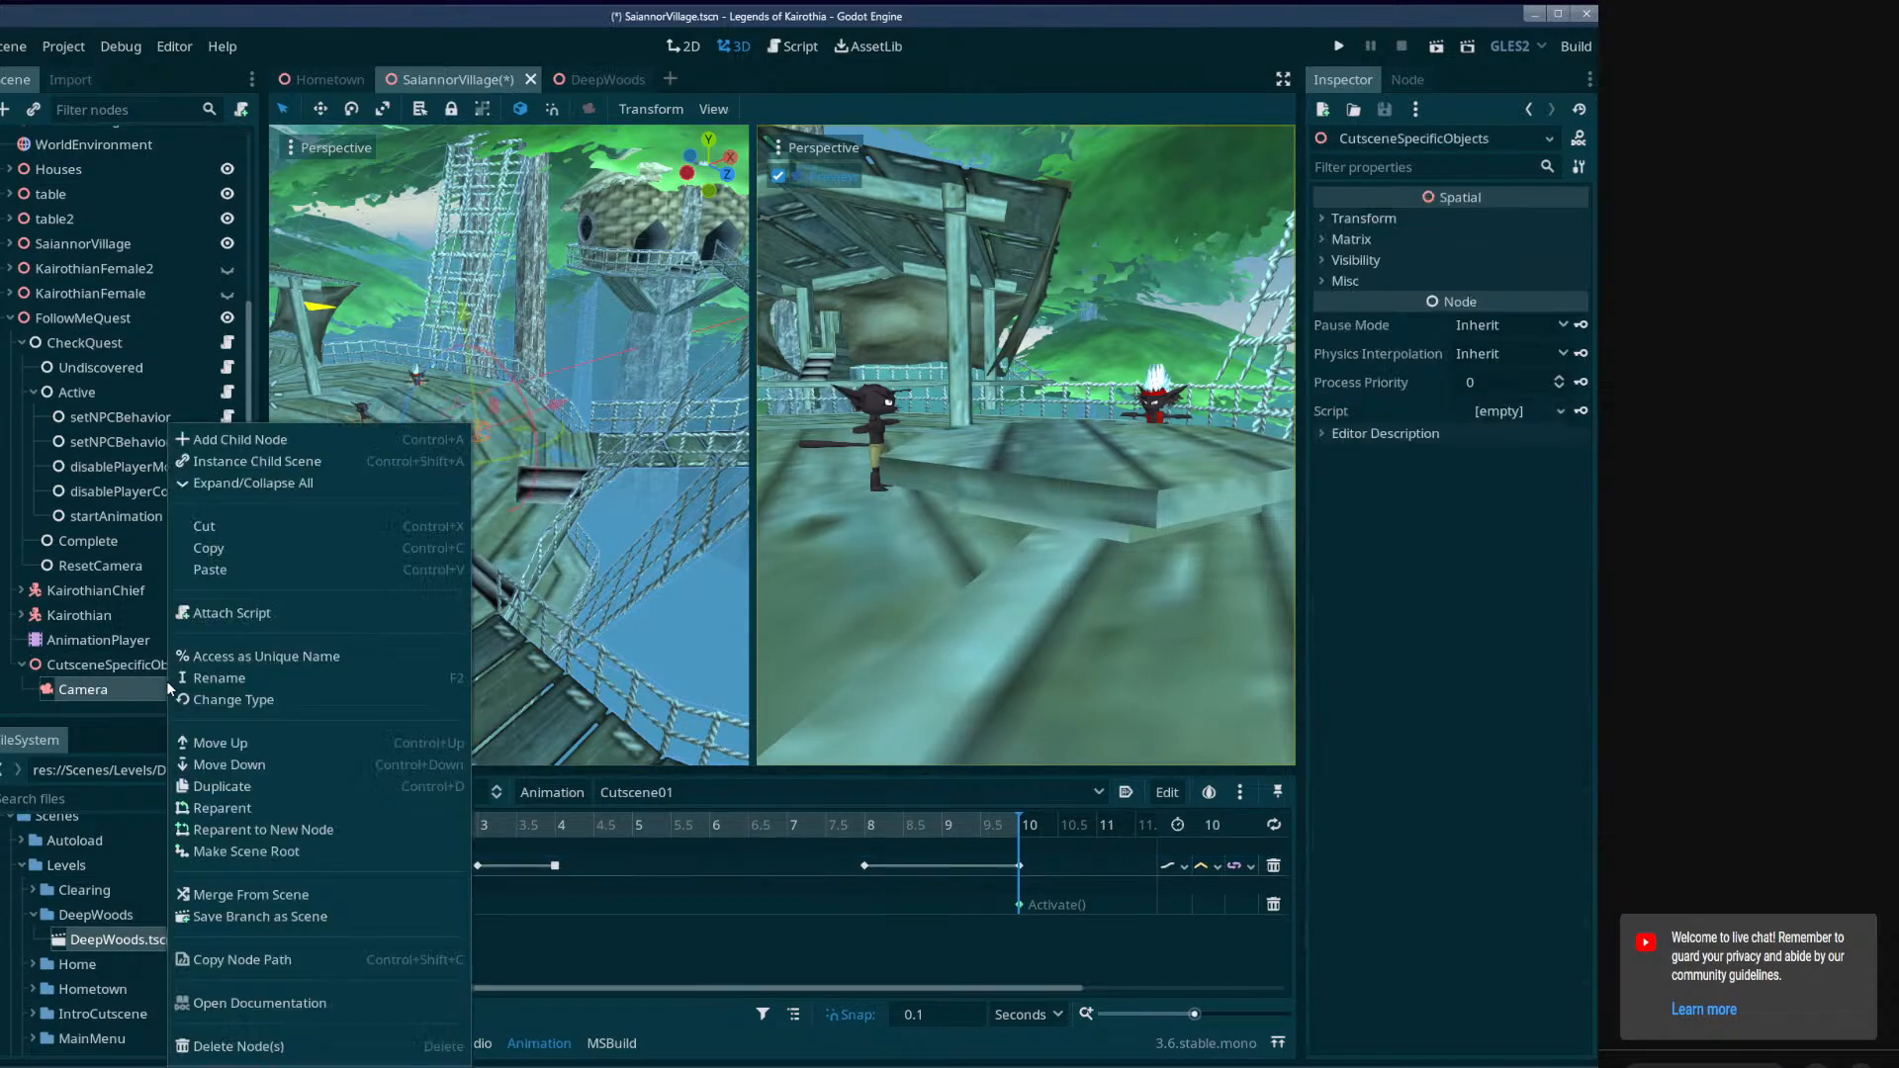
click(237, 439)
click(579, 342)
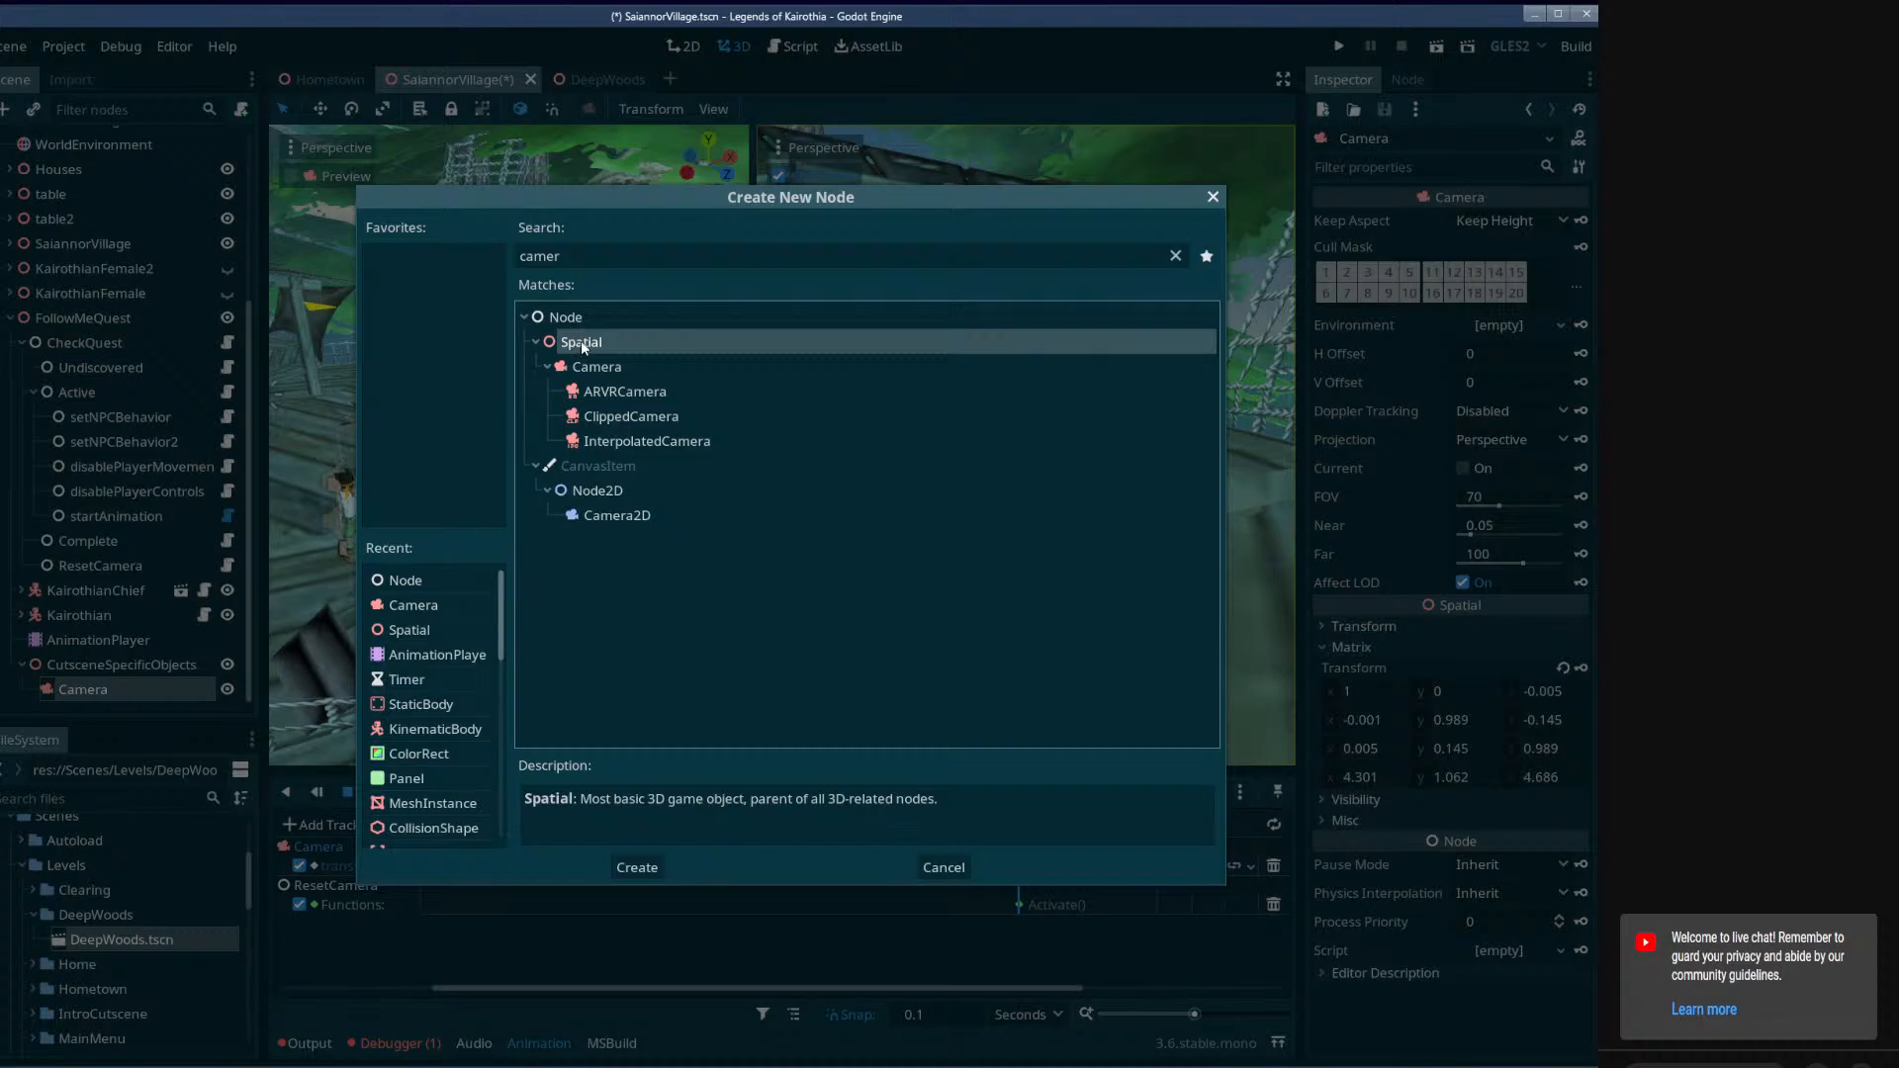
double_click(580, 342)
double_click(126, 688)
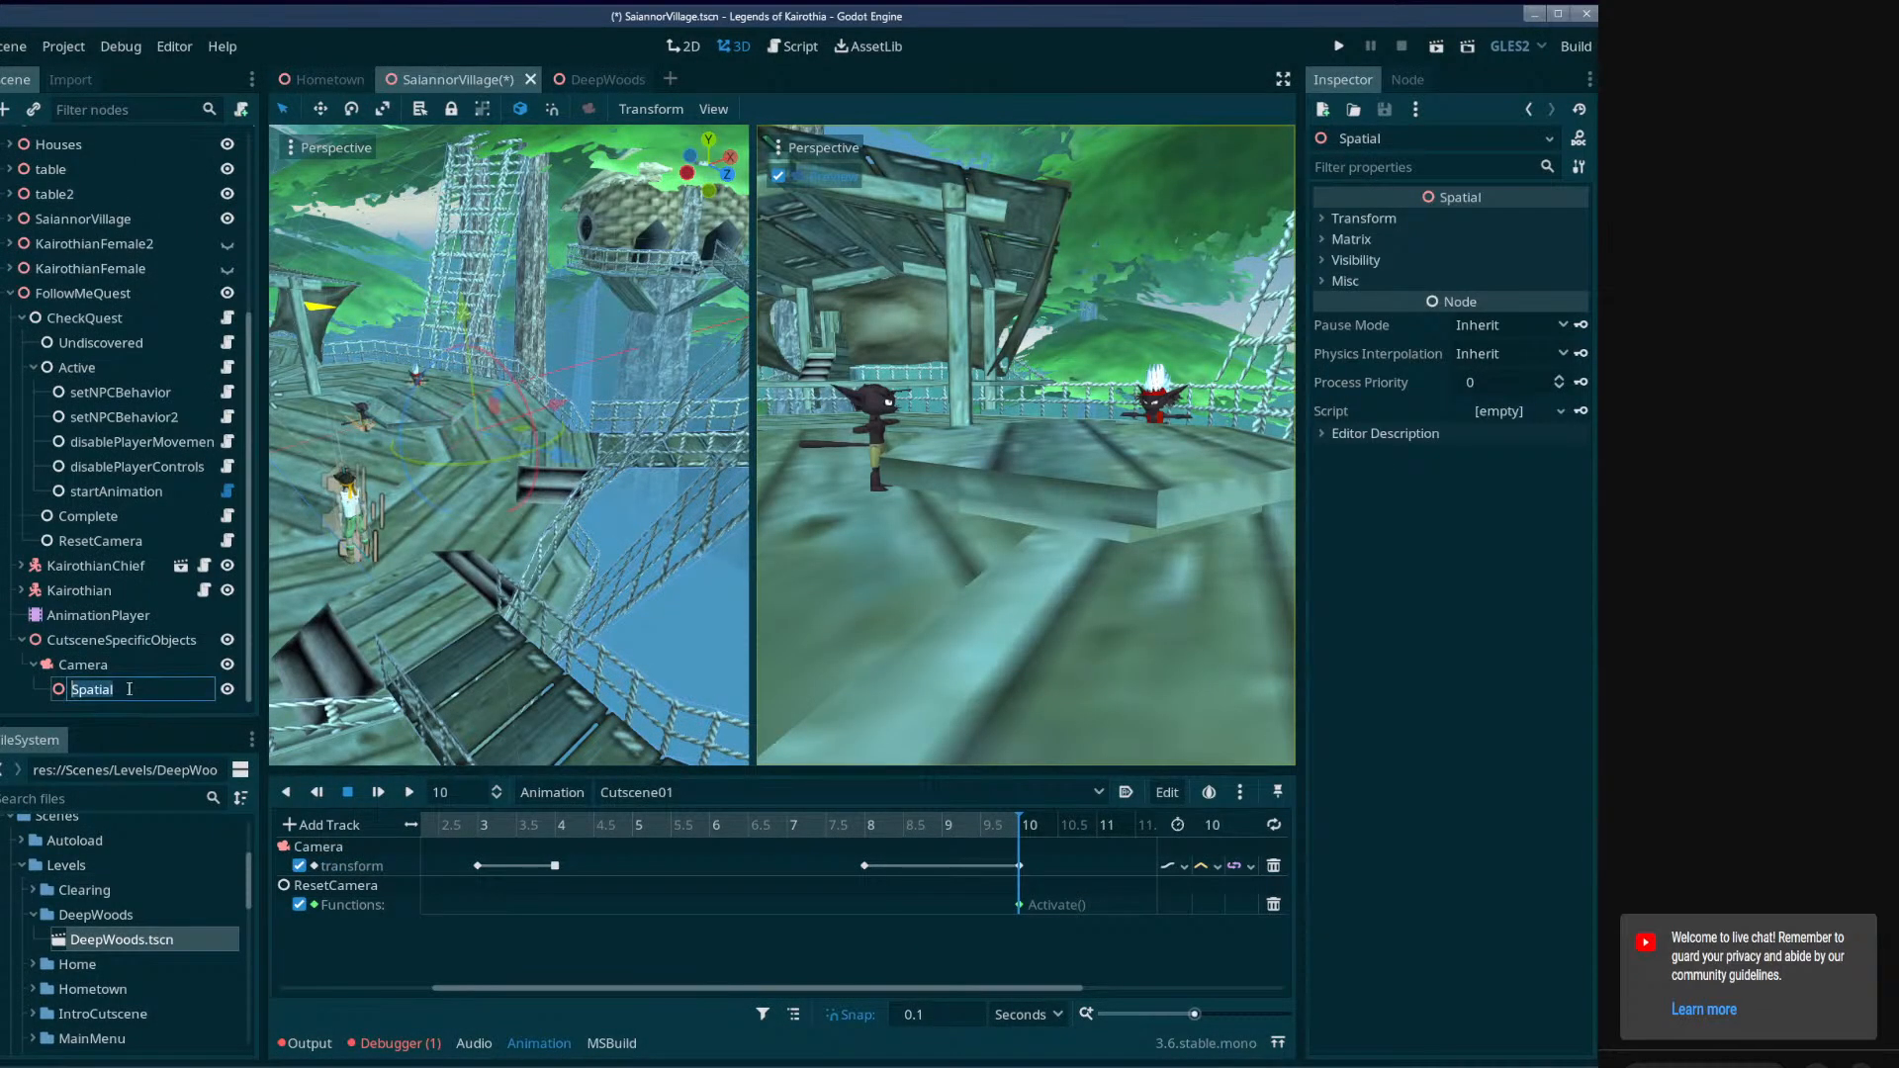
text(CameraLookat)
key(Return)
click(152, 664)
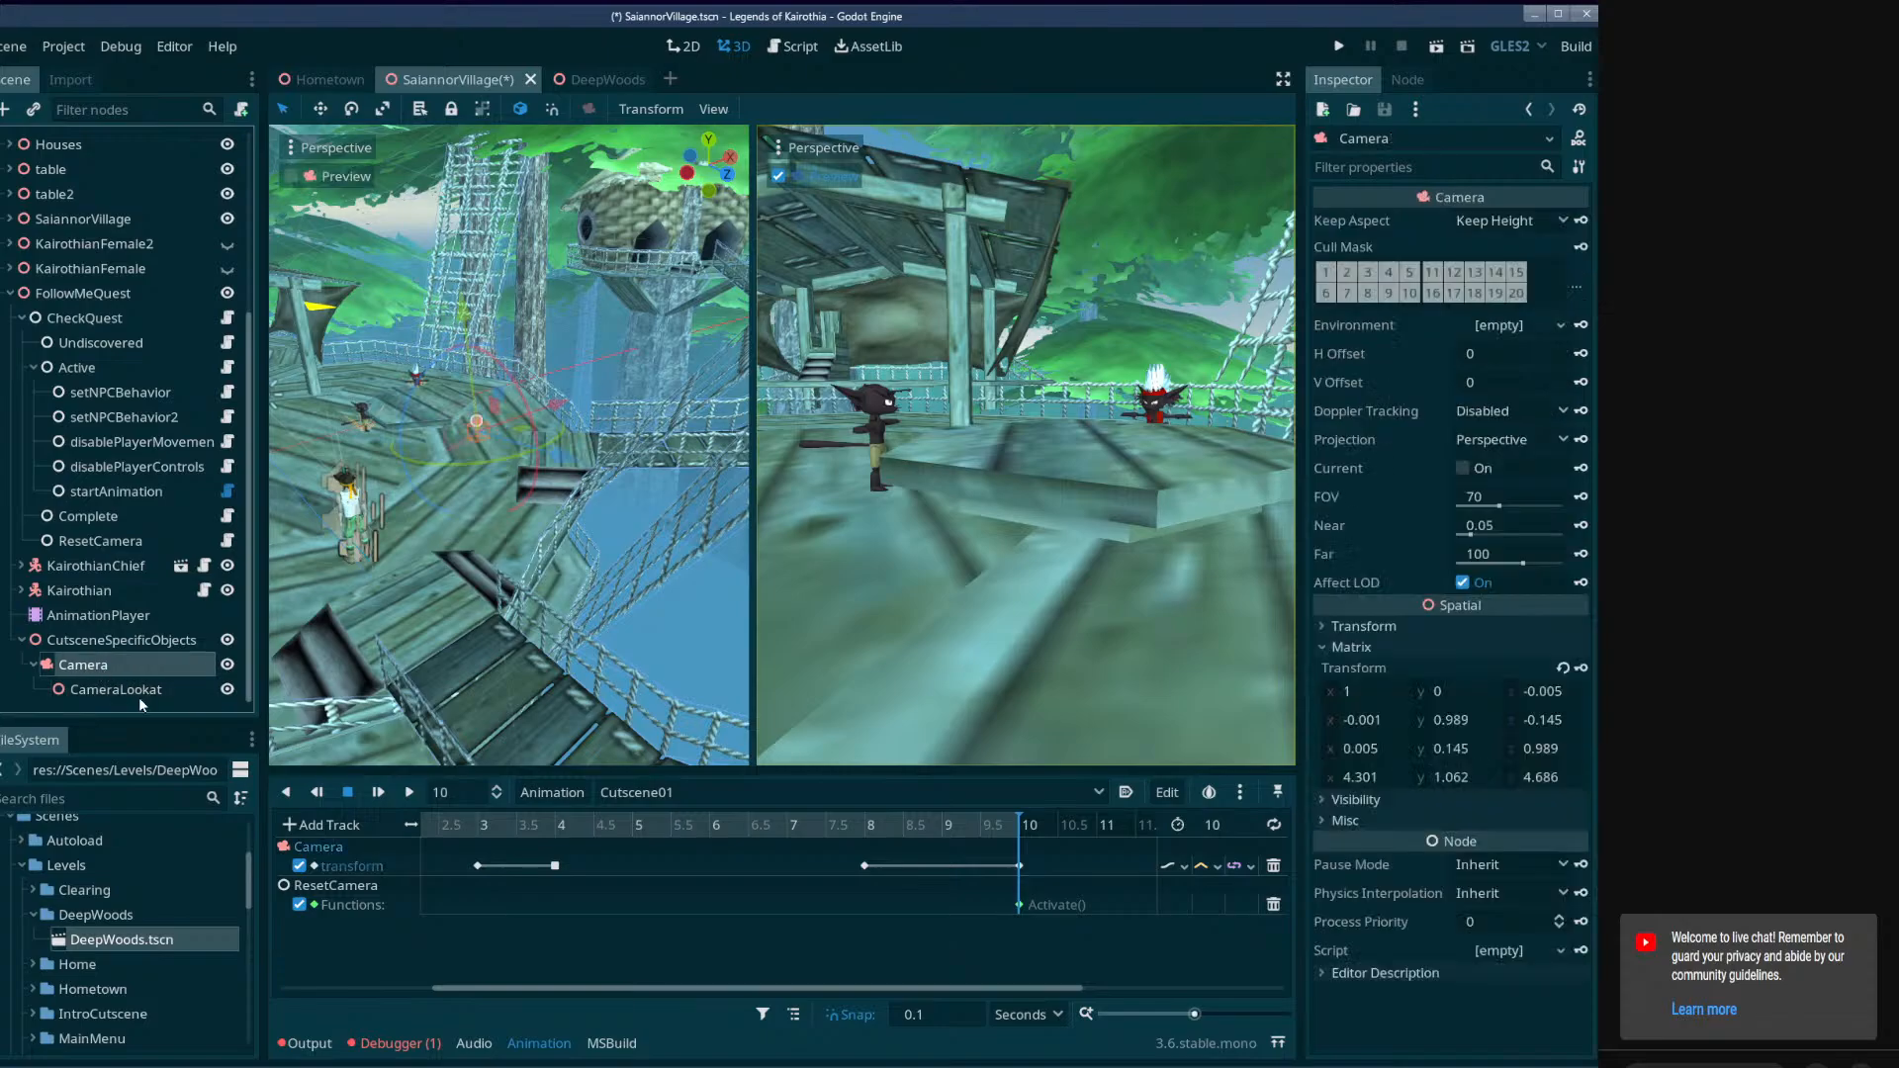
click(139, 692)
key(ctrl+s)
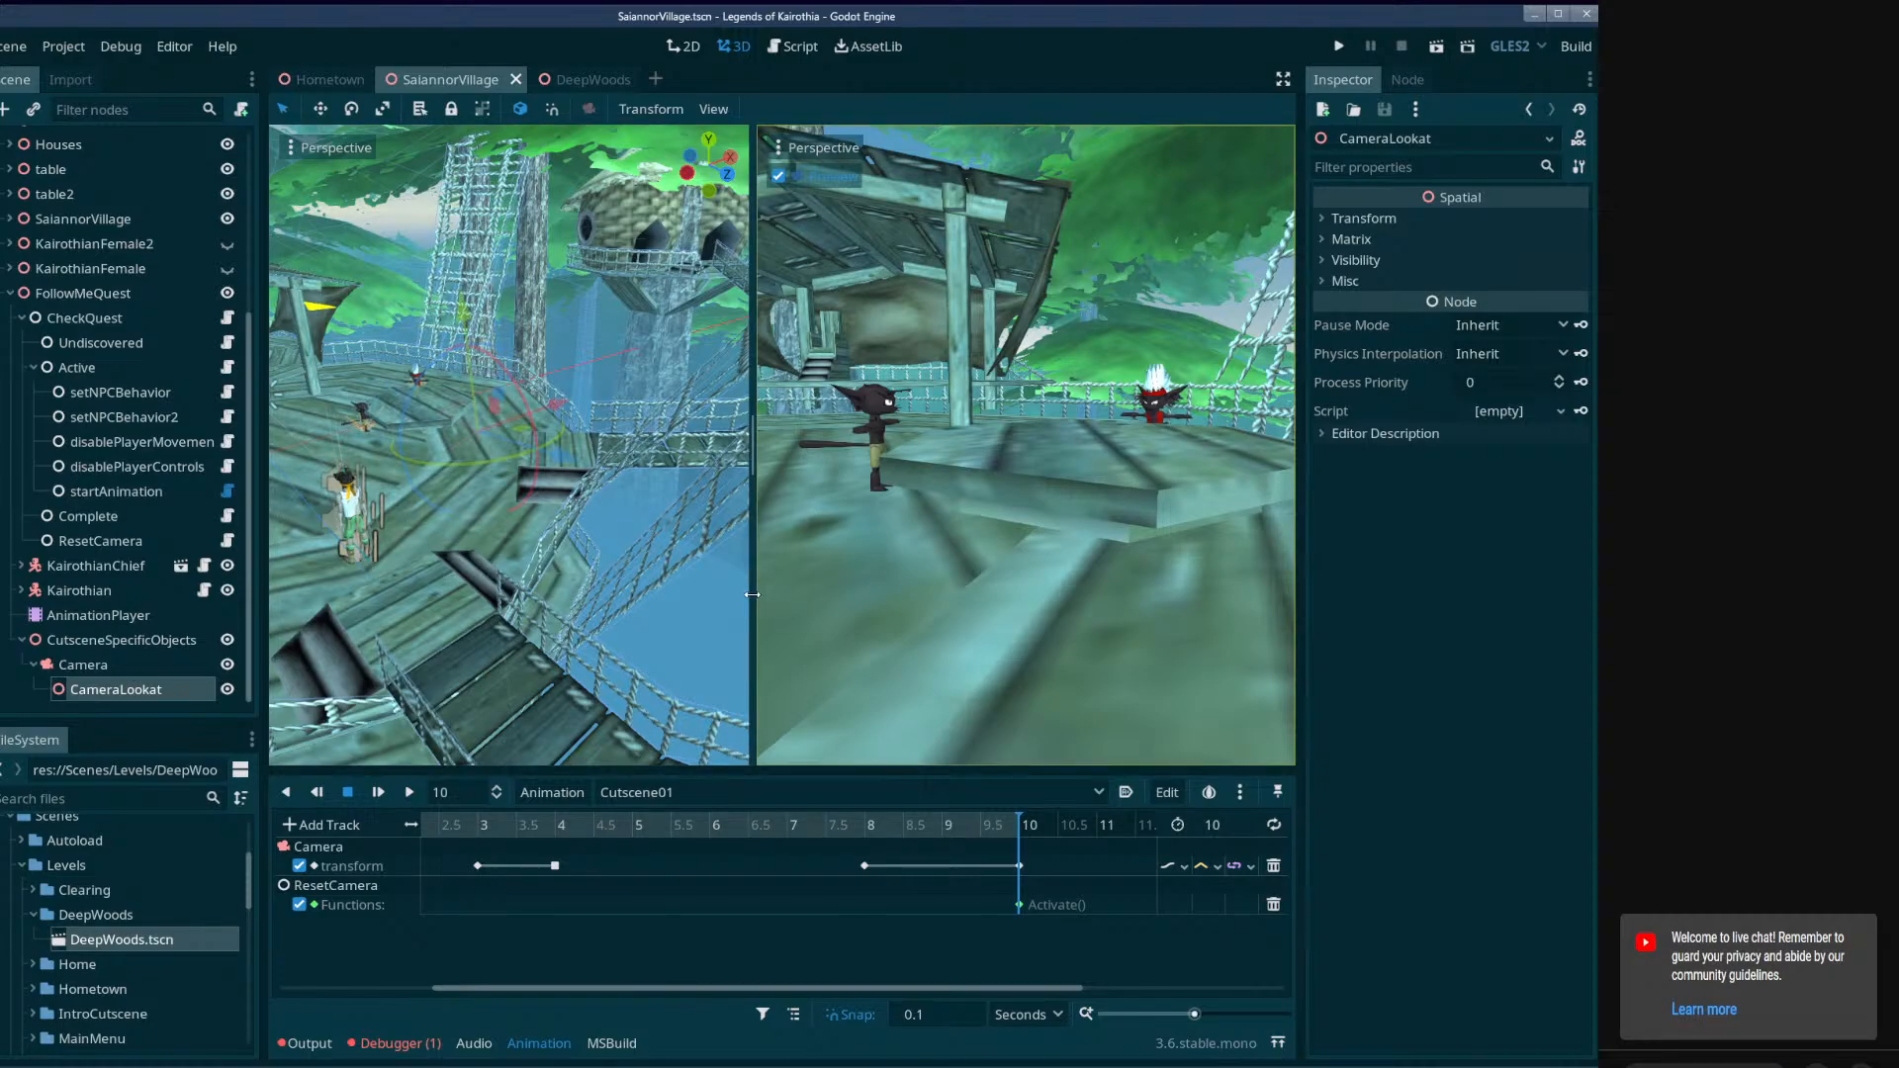
In the DeepWoods scene, examine how its cutscene Camera is placed and aimed relative to the characters.
click(596, 74)
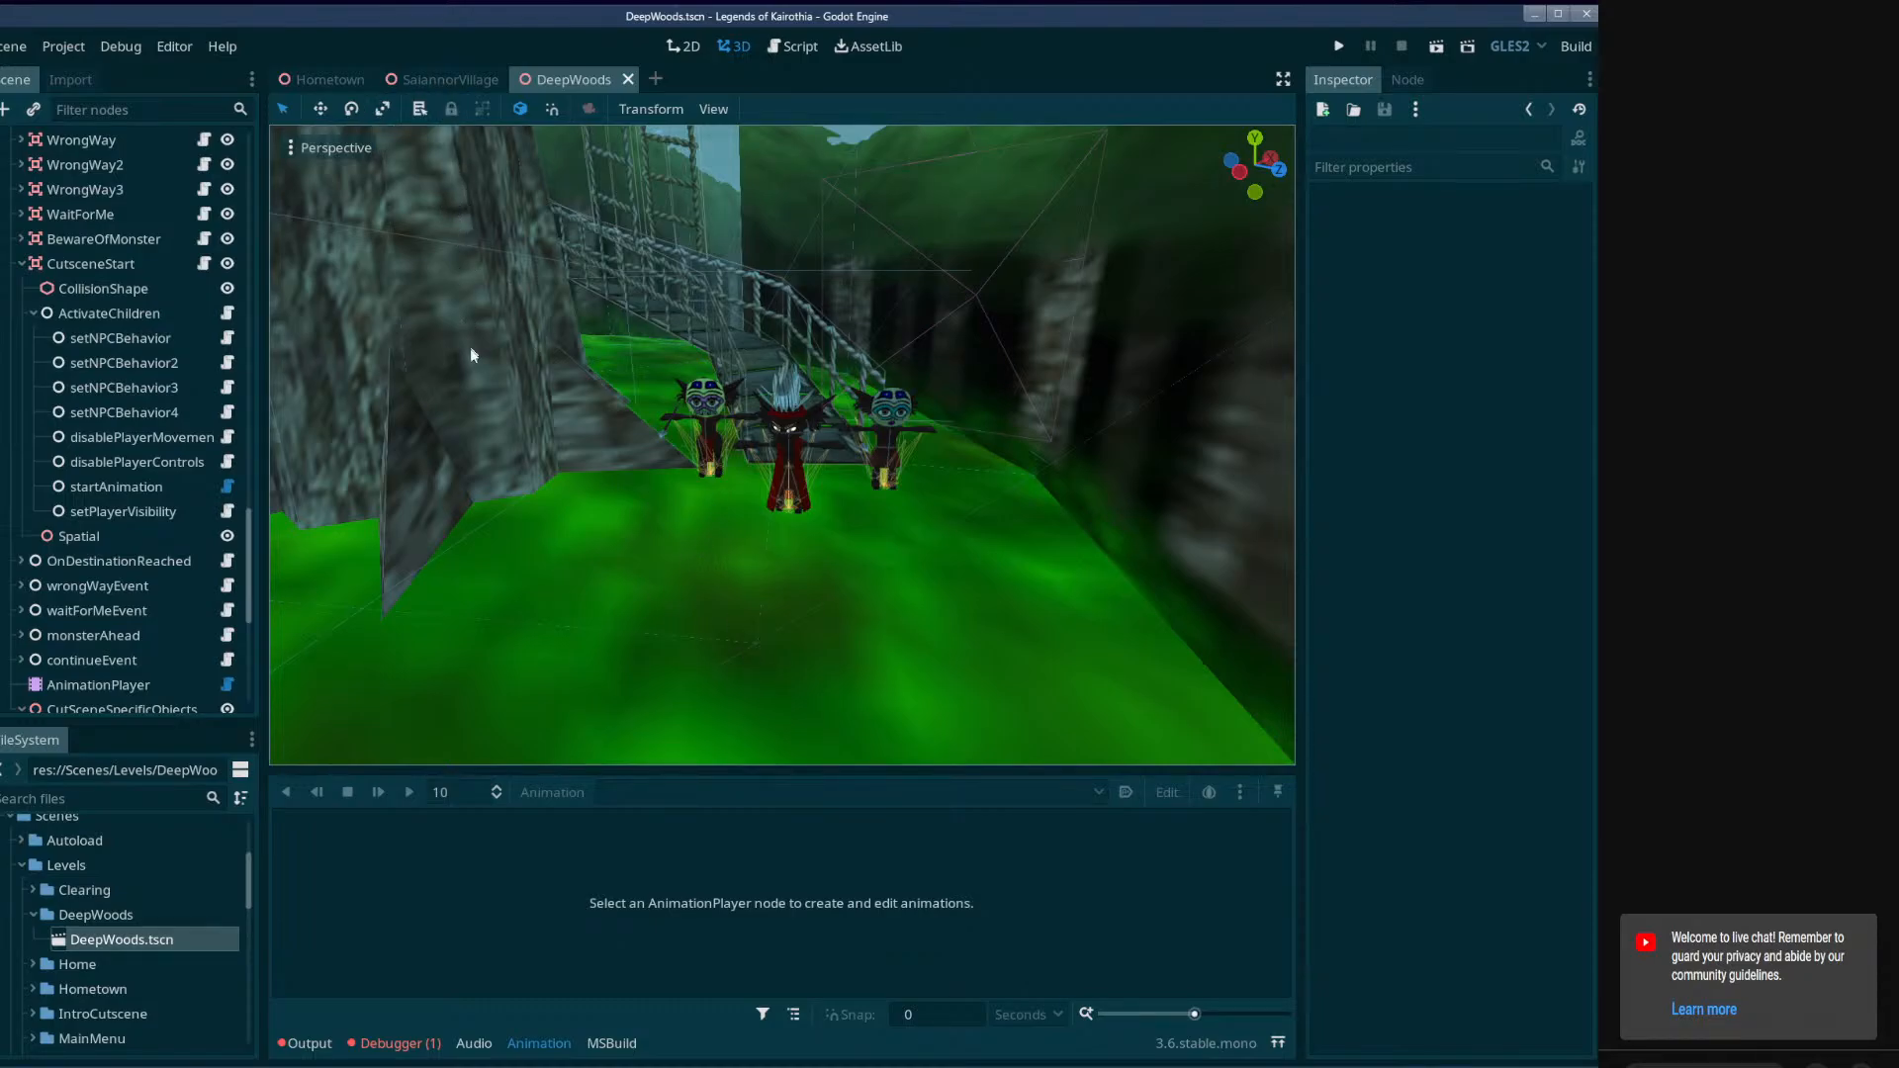
right_drag(678, 495, 864, 335)
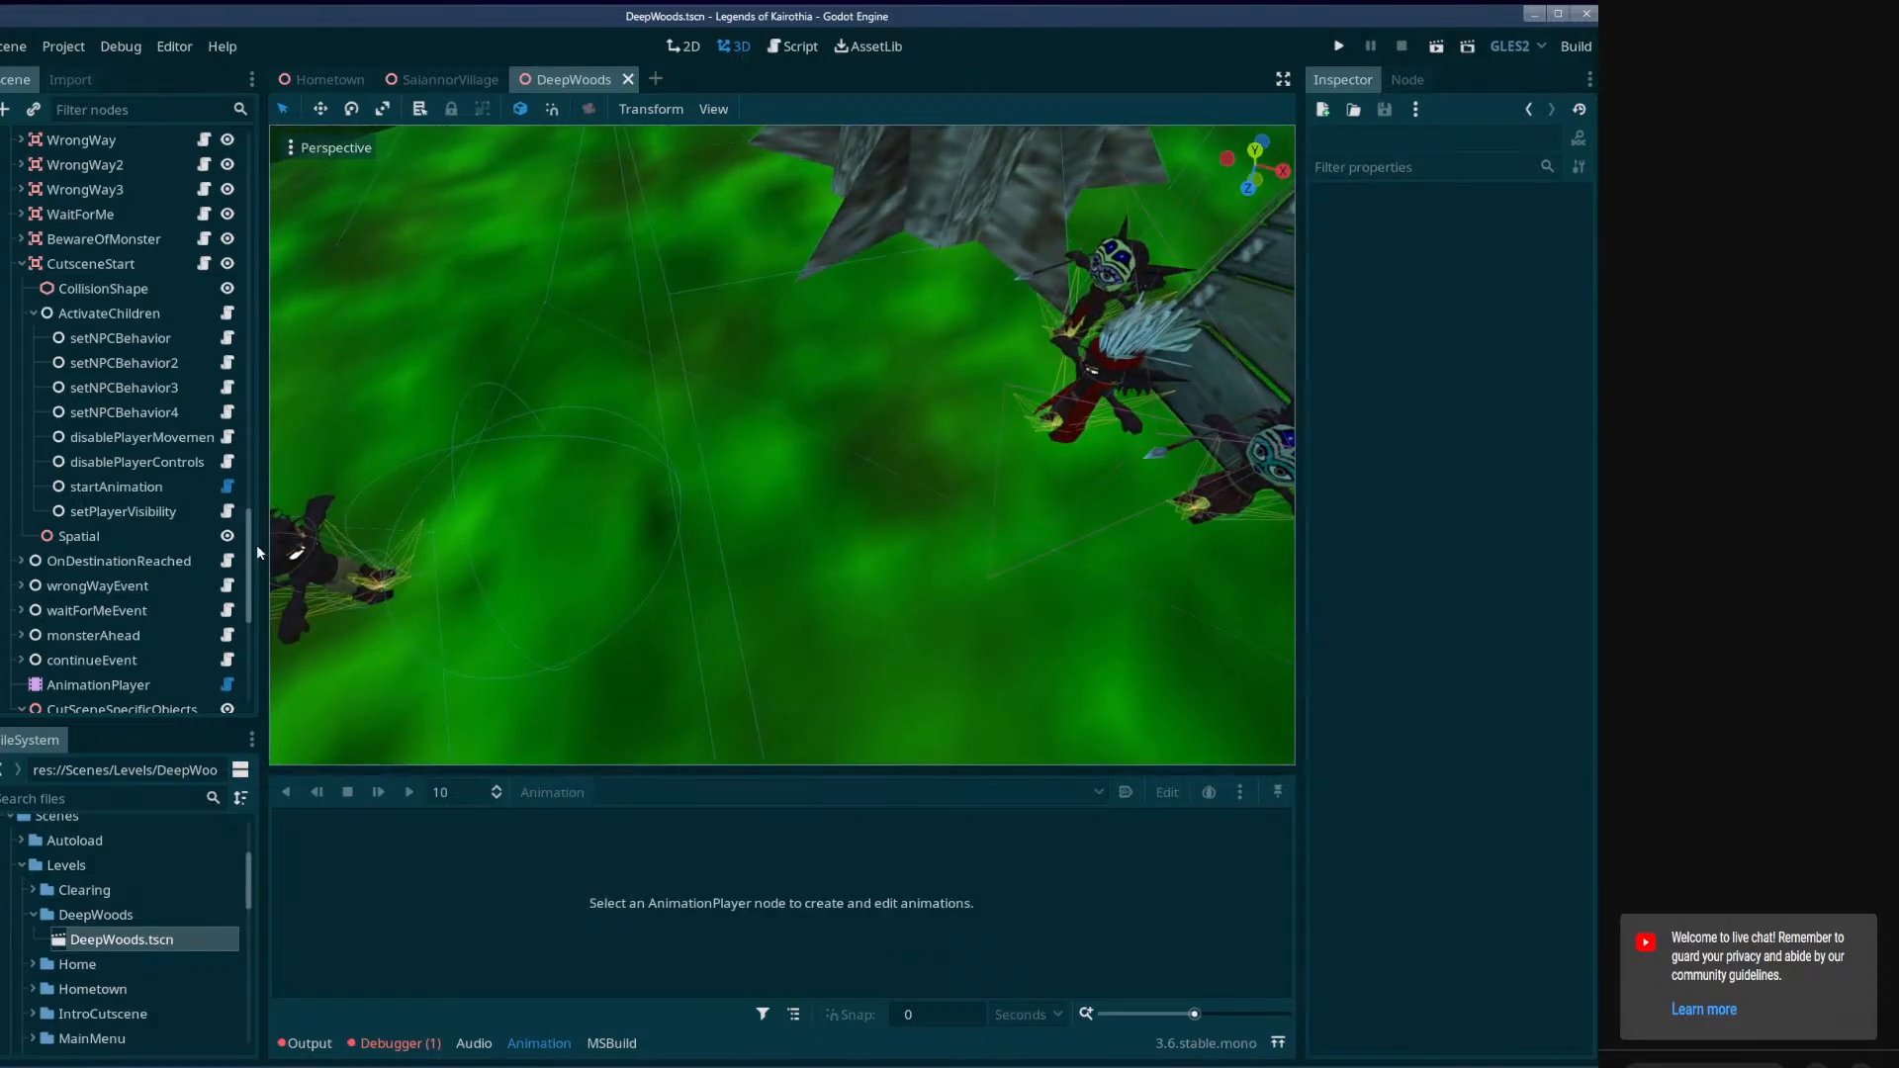
drag(249, 552, 244, 636)
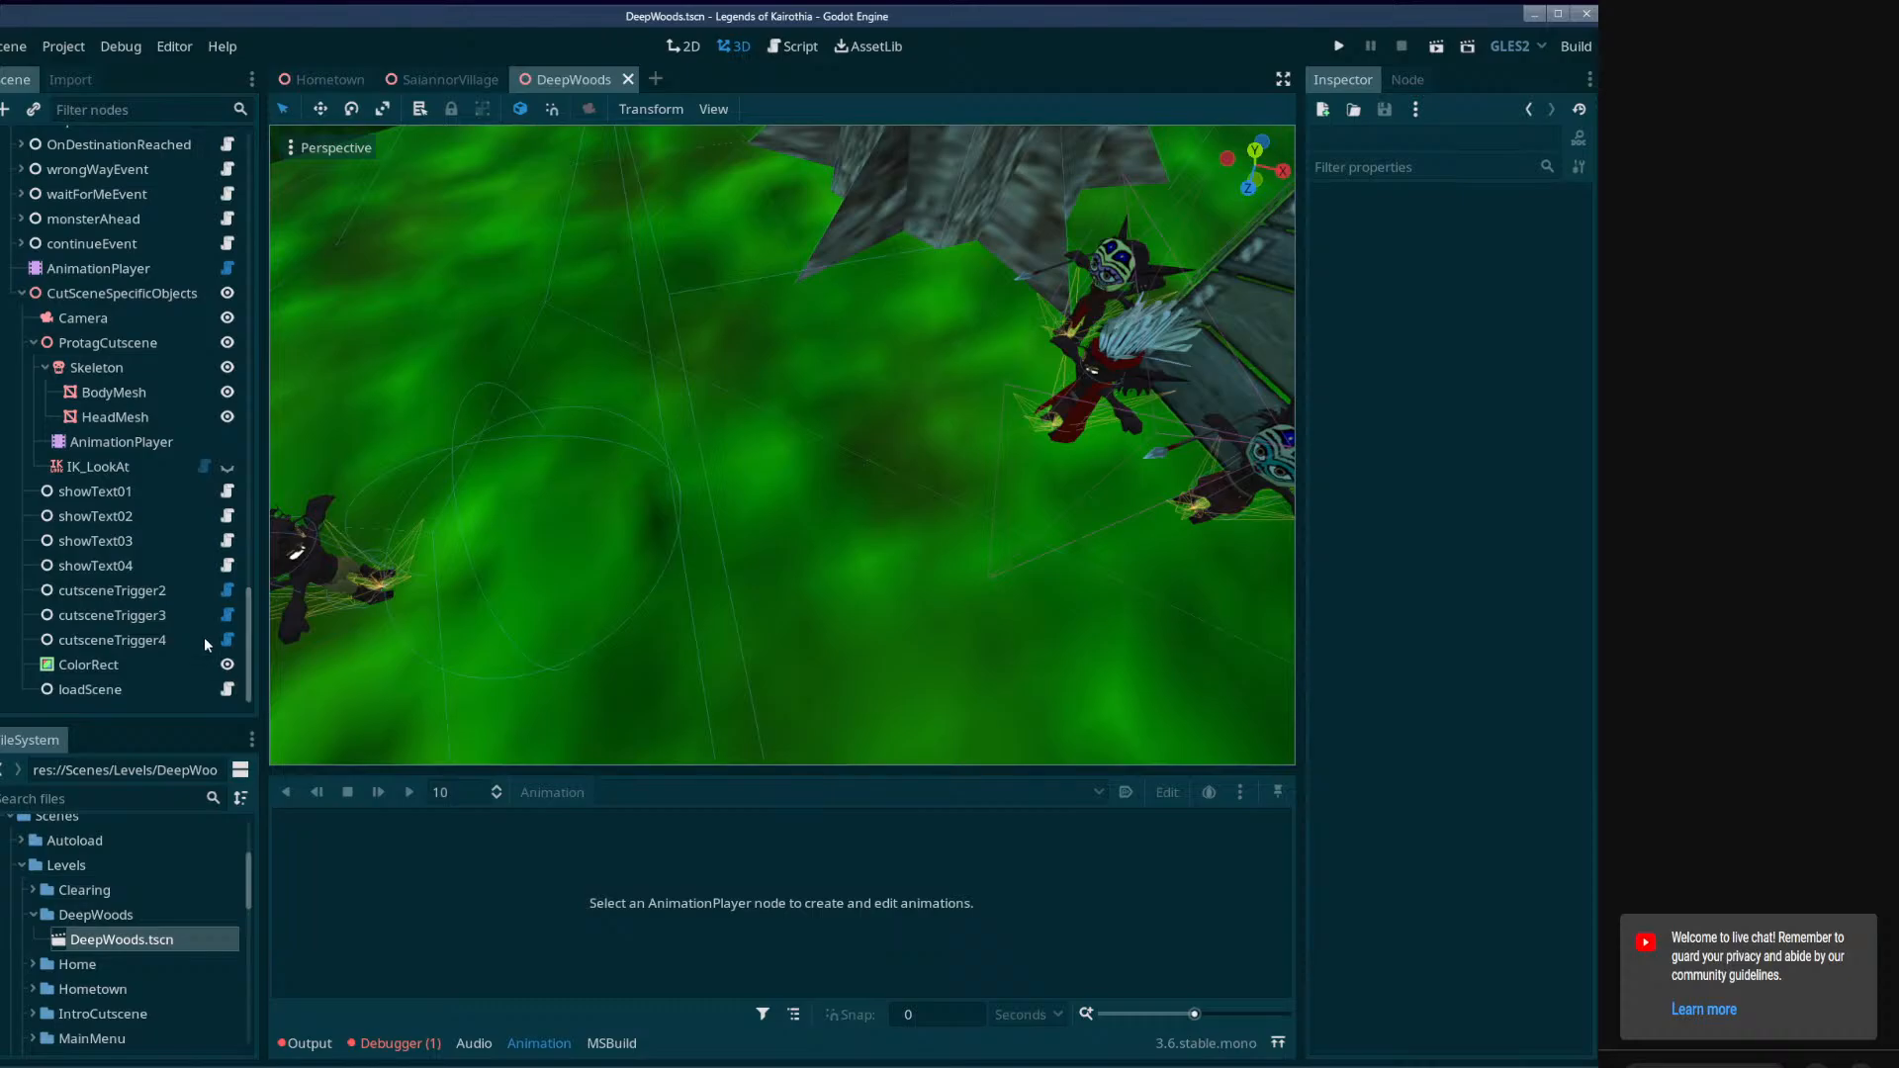
scroll(158, 554, up, 3)
click(91, 461)
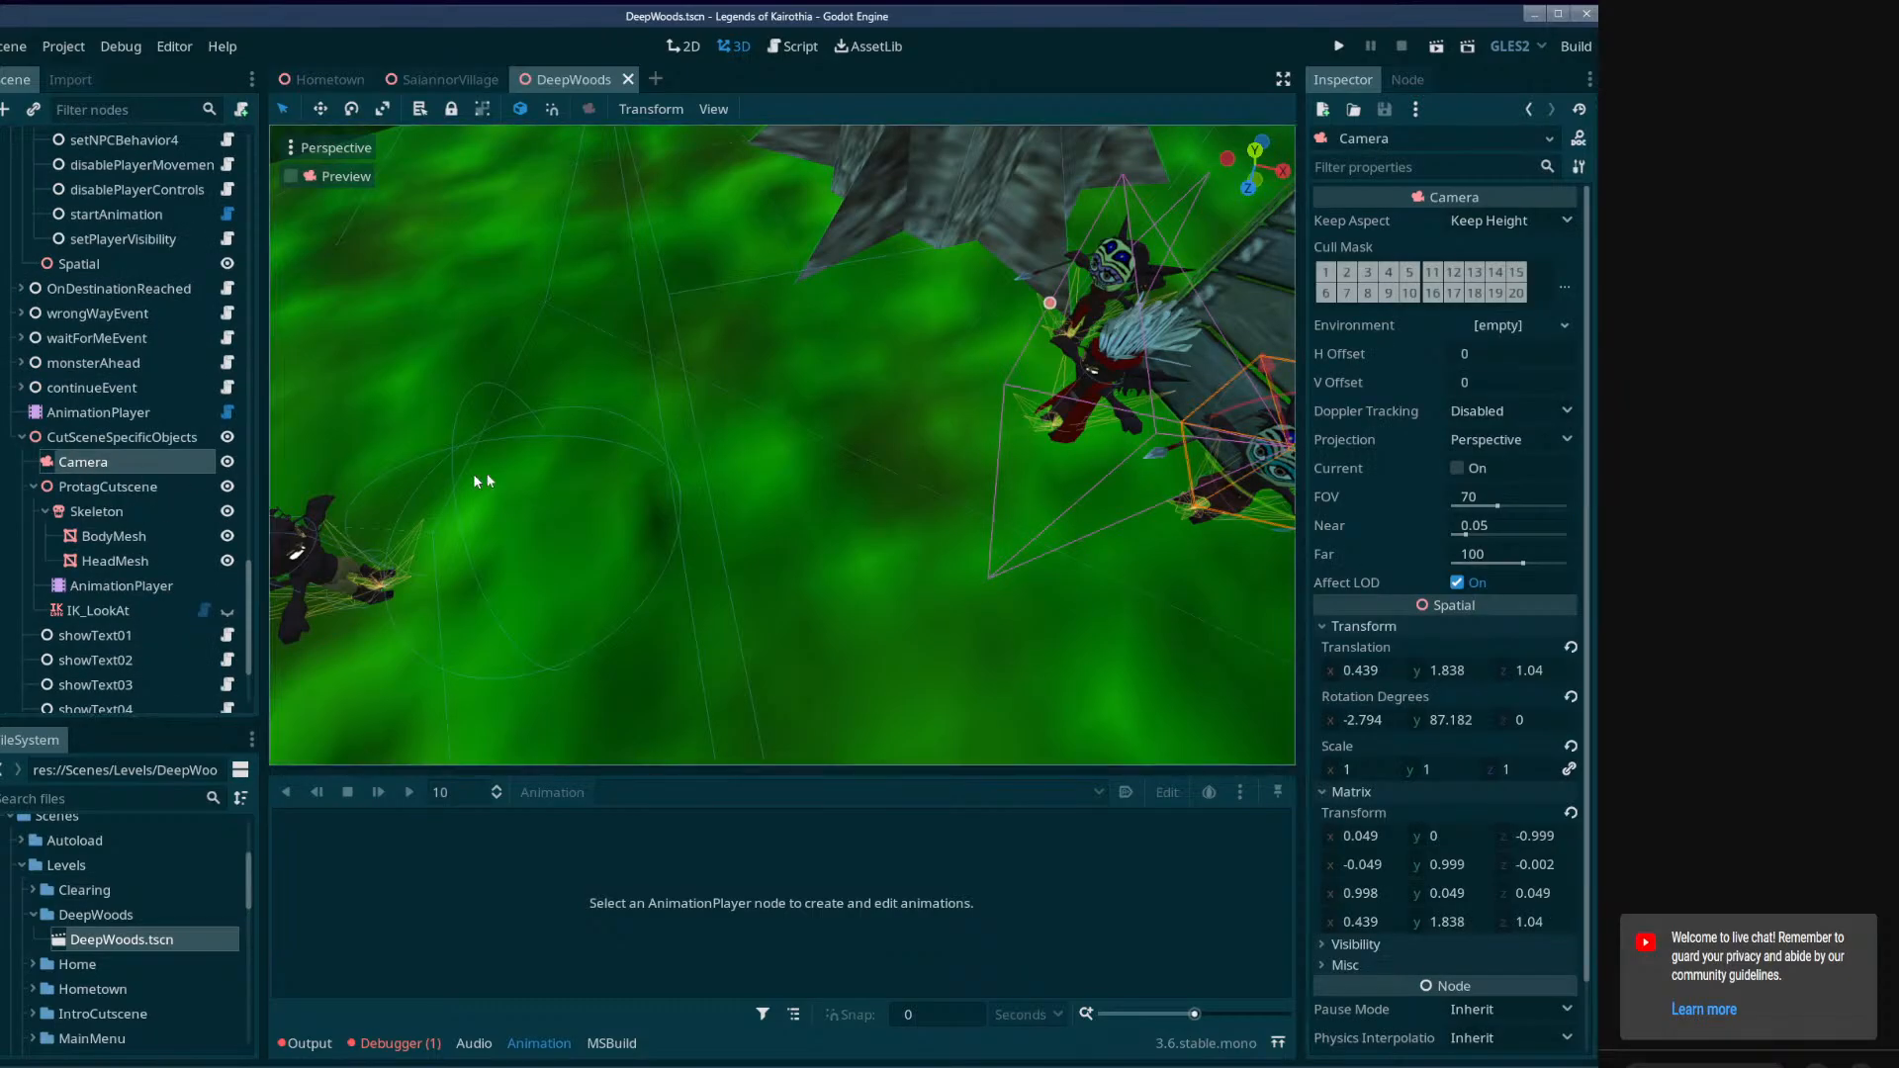
right_drag(474, 475, 289, 577)
right_drag(850, 546, 863, 550)
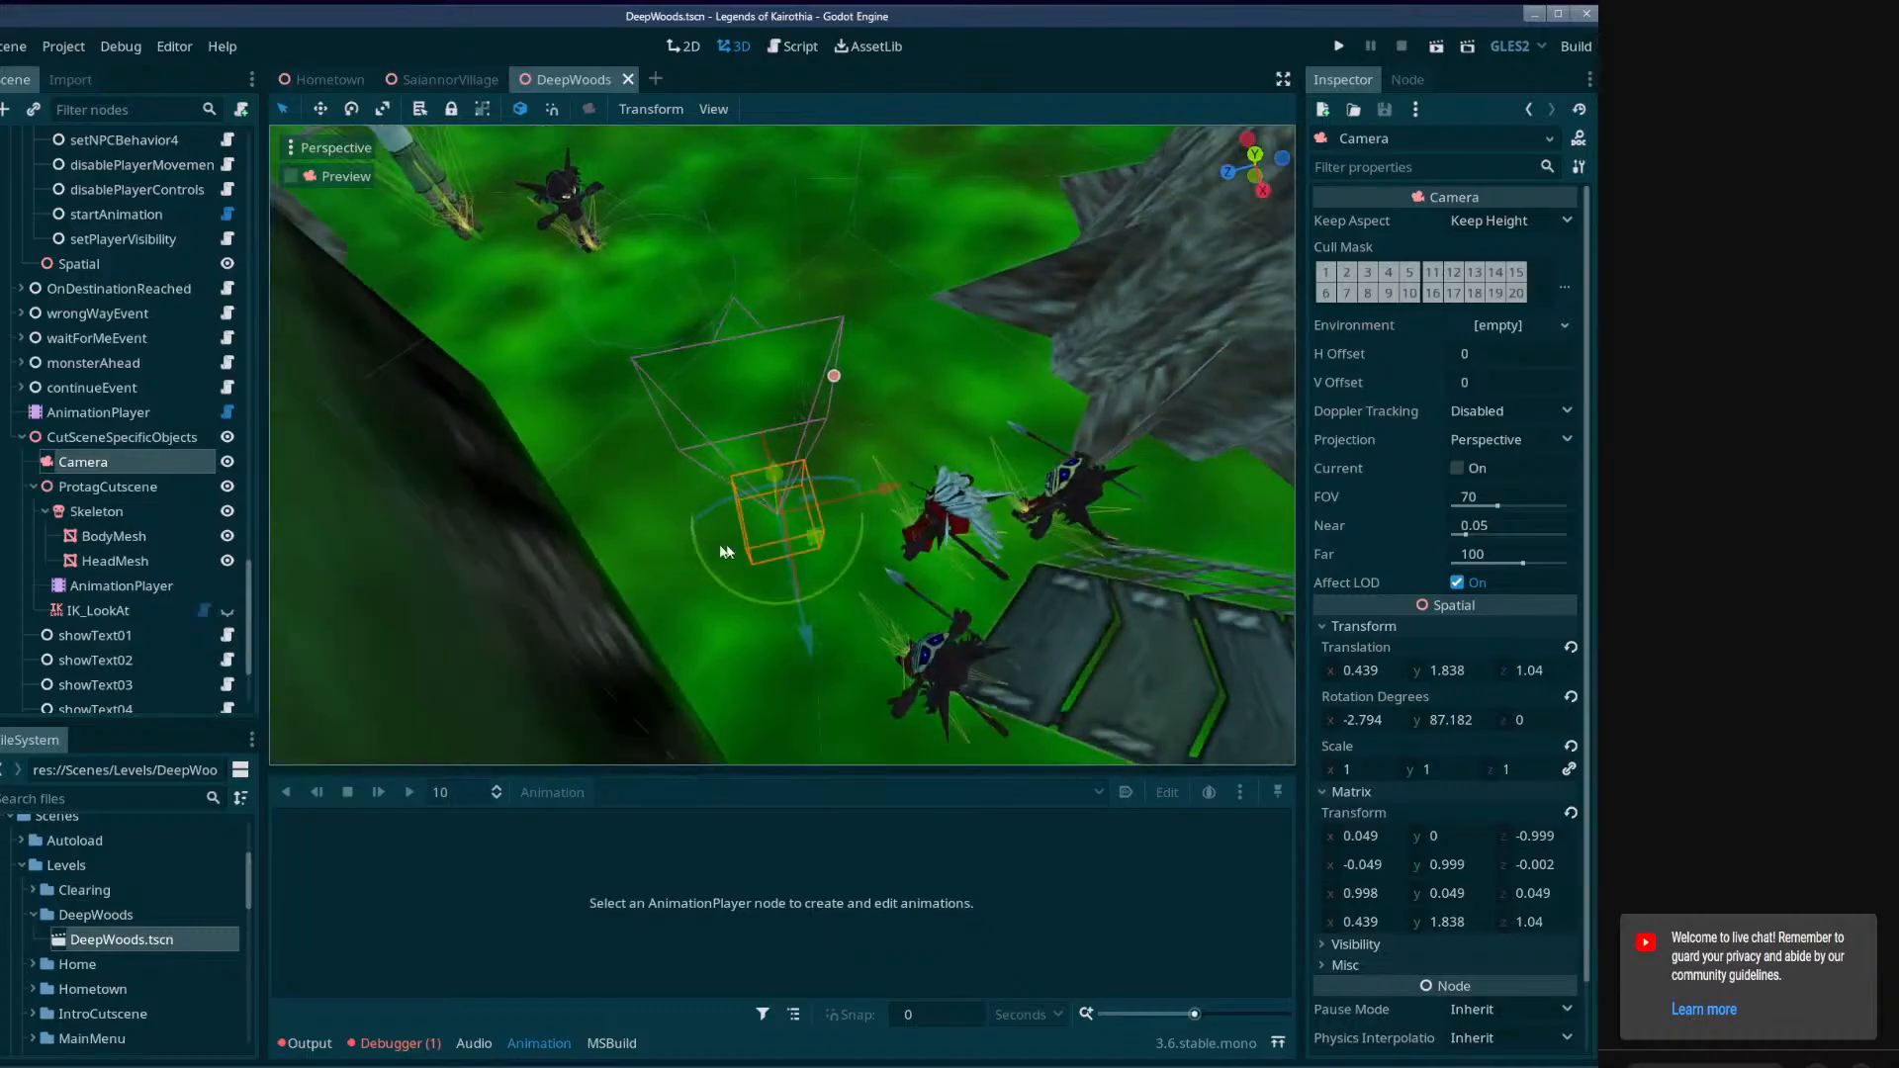
right_drag(803, 494, 955, 524)
middle_drag(742, 524, 777, 434)
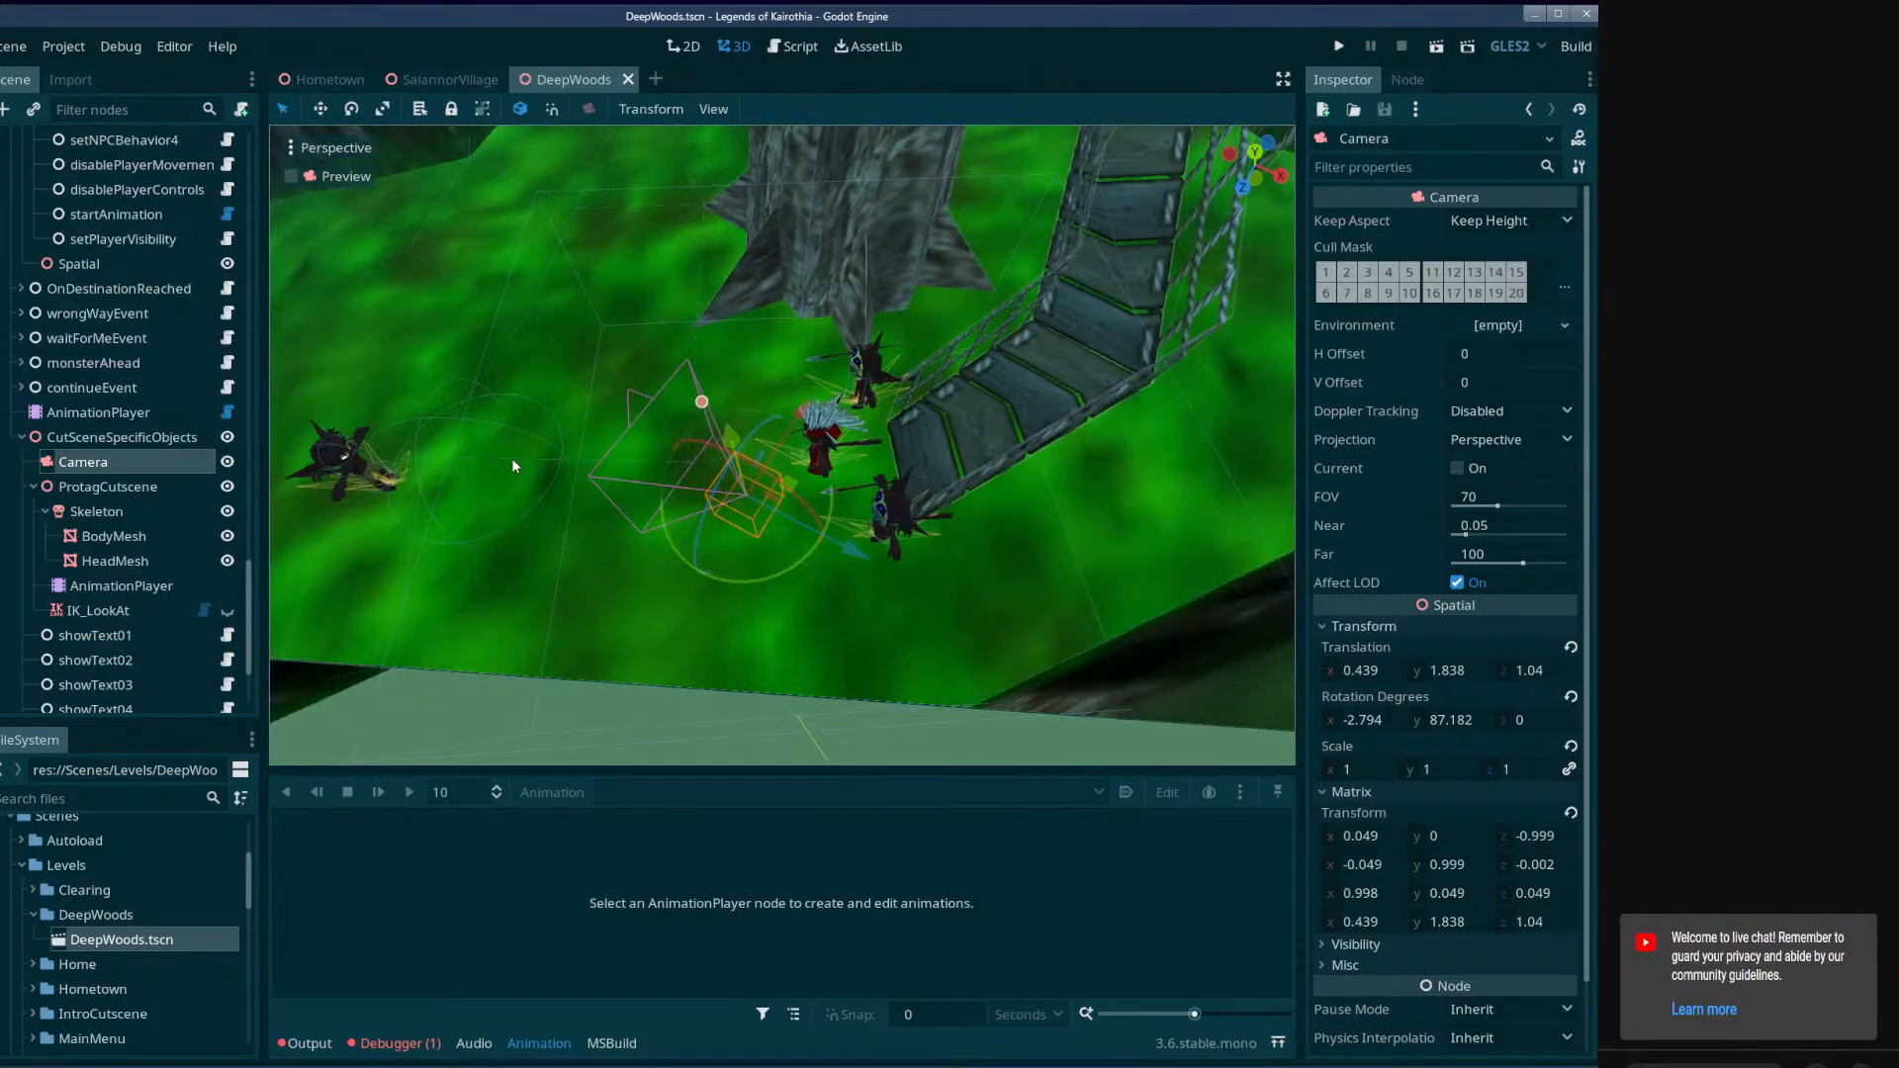
mouse_move(442, 89)
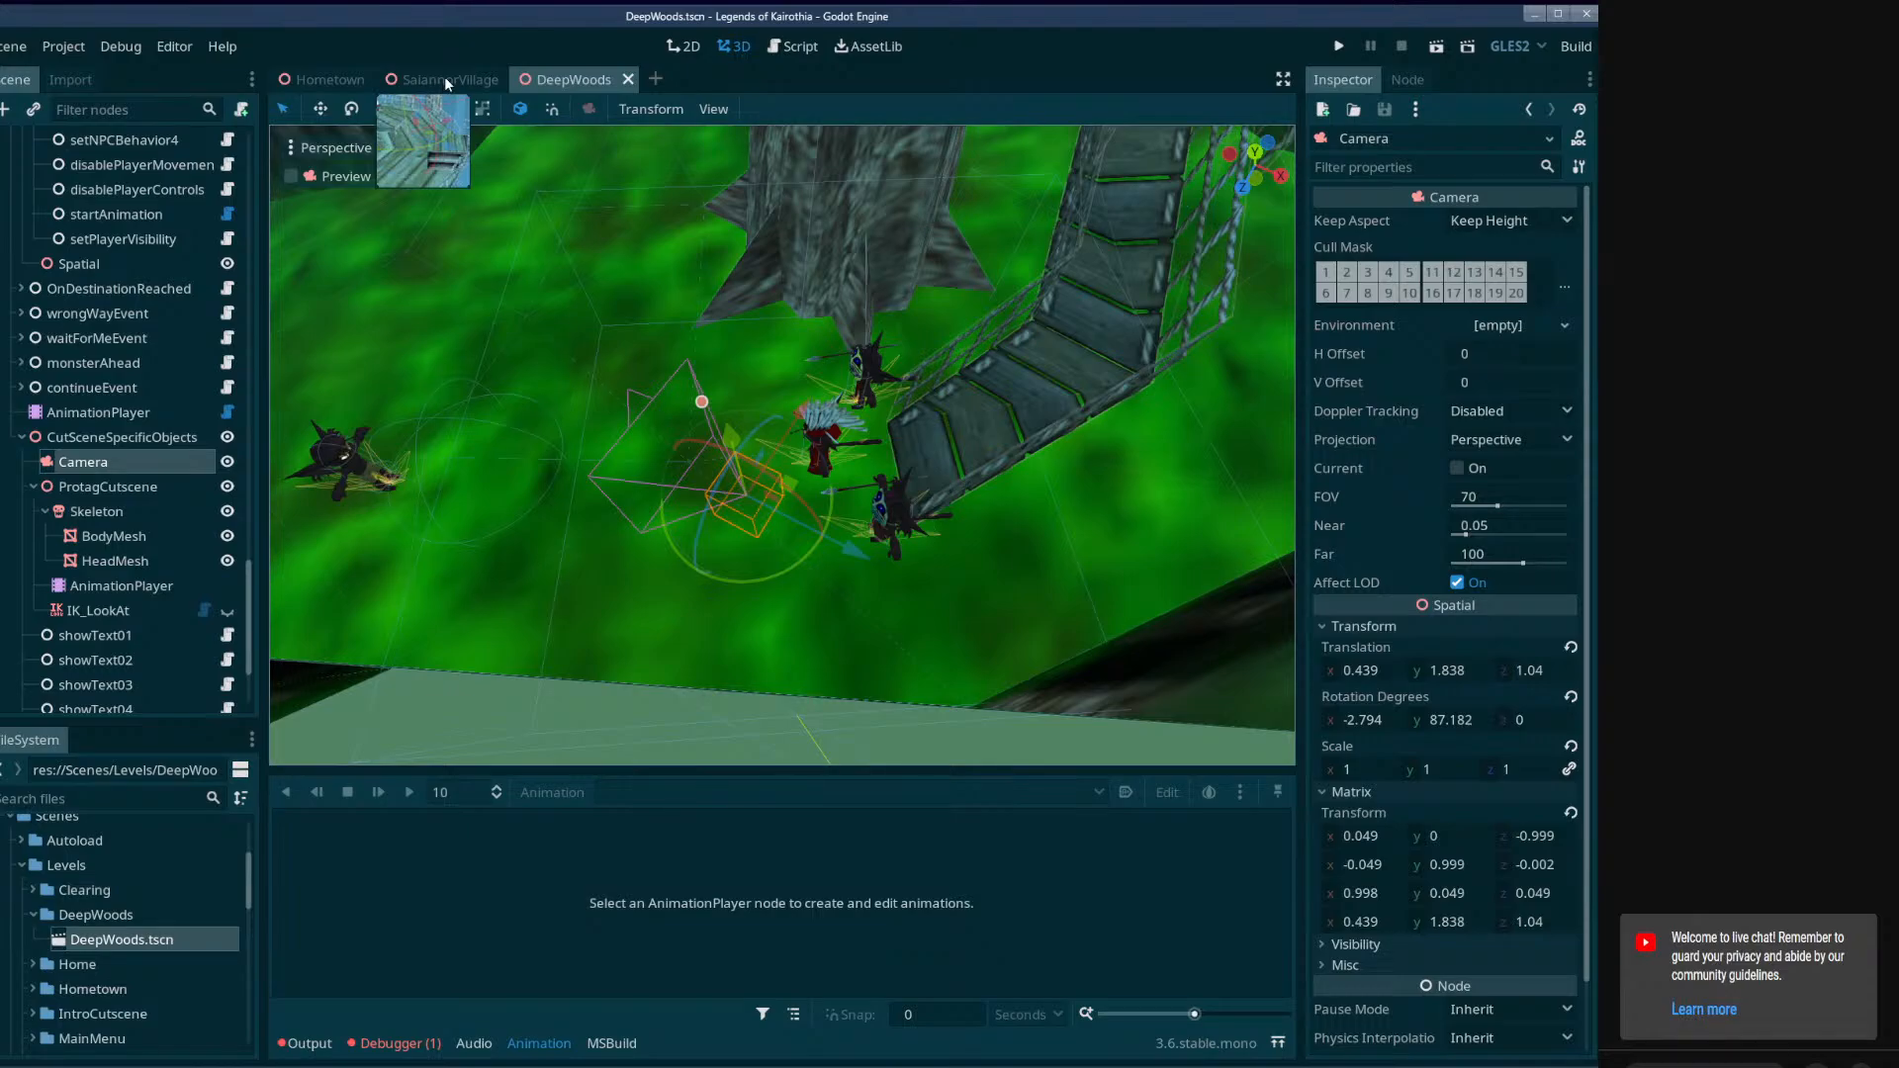
Return to the SaiannorVillage scene, widen its free-view 3D viewport beside the camera preview, and save the scene.
click(445, 80)
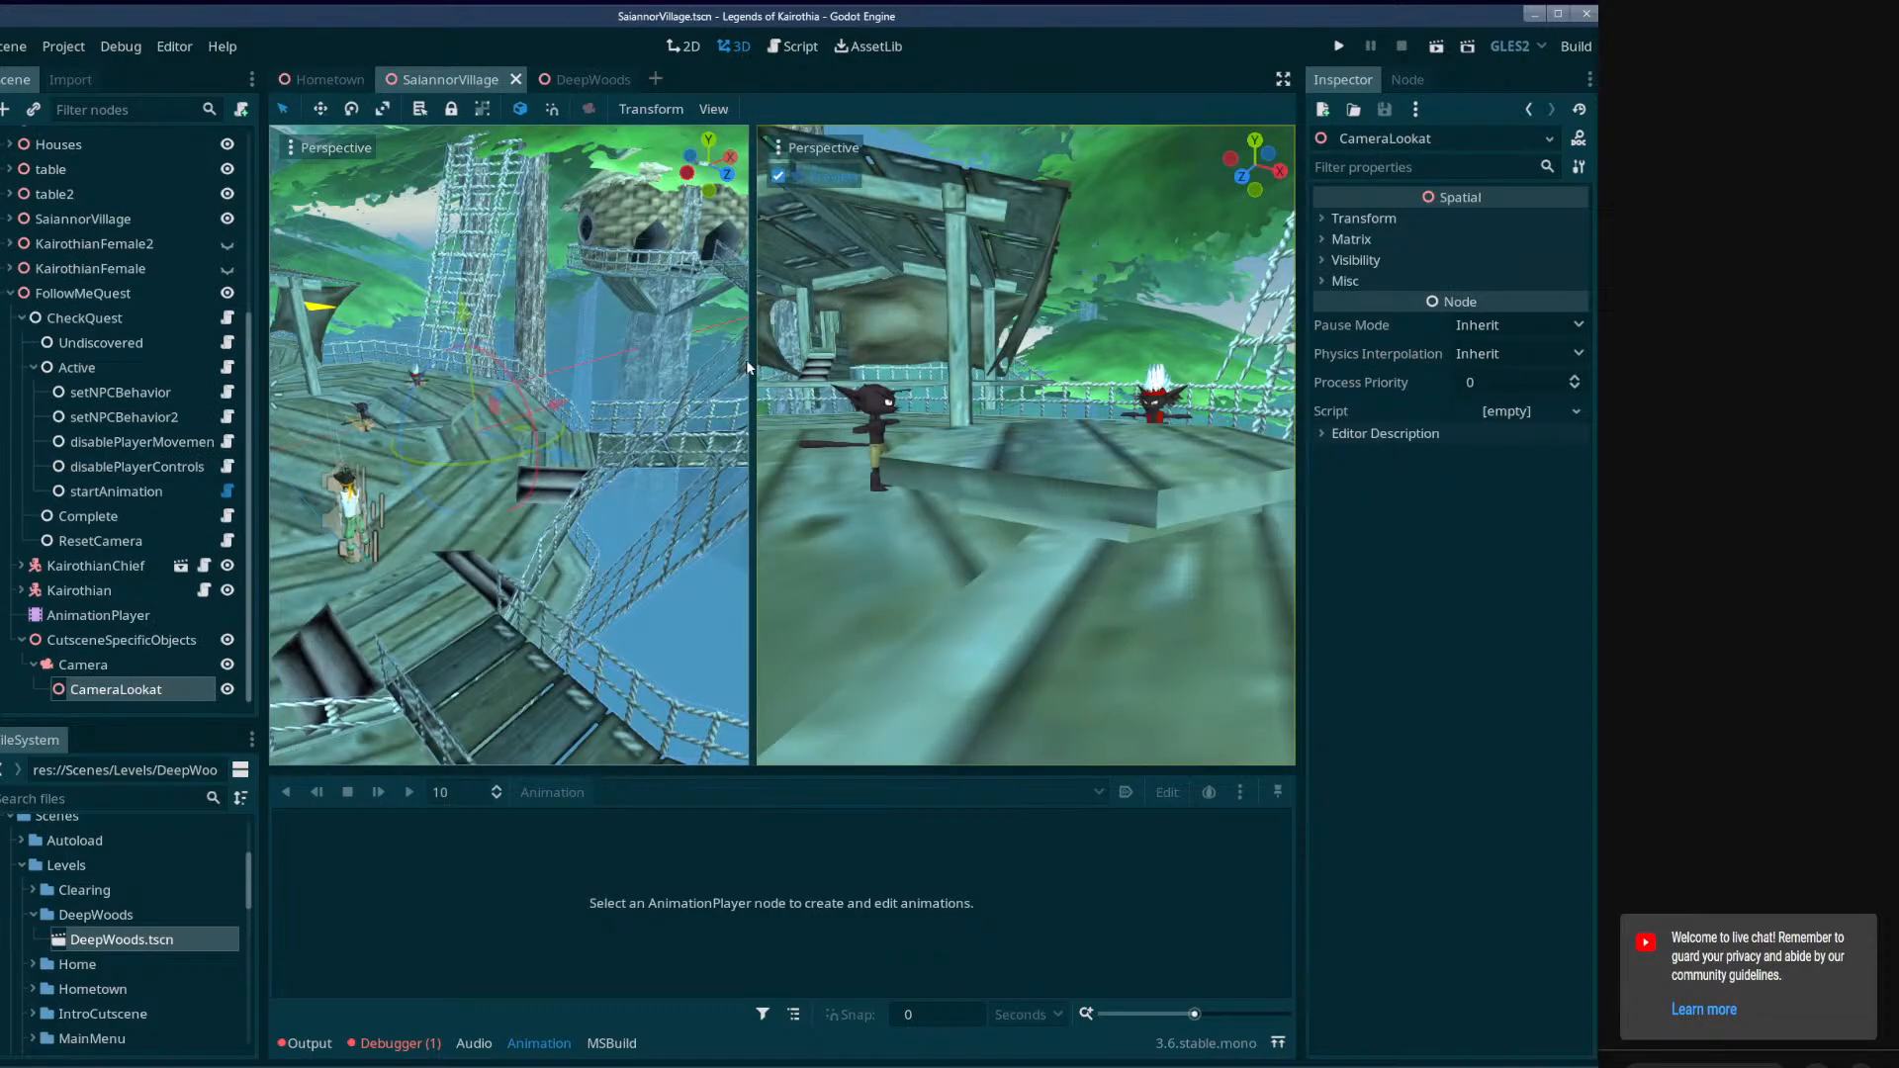
drag(749, 367, 813, 382)
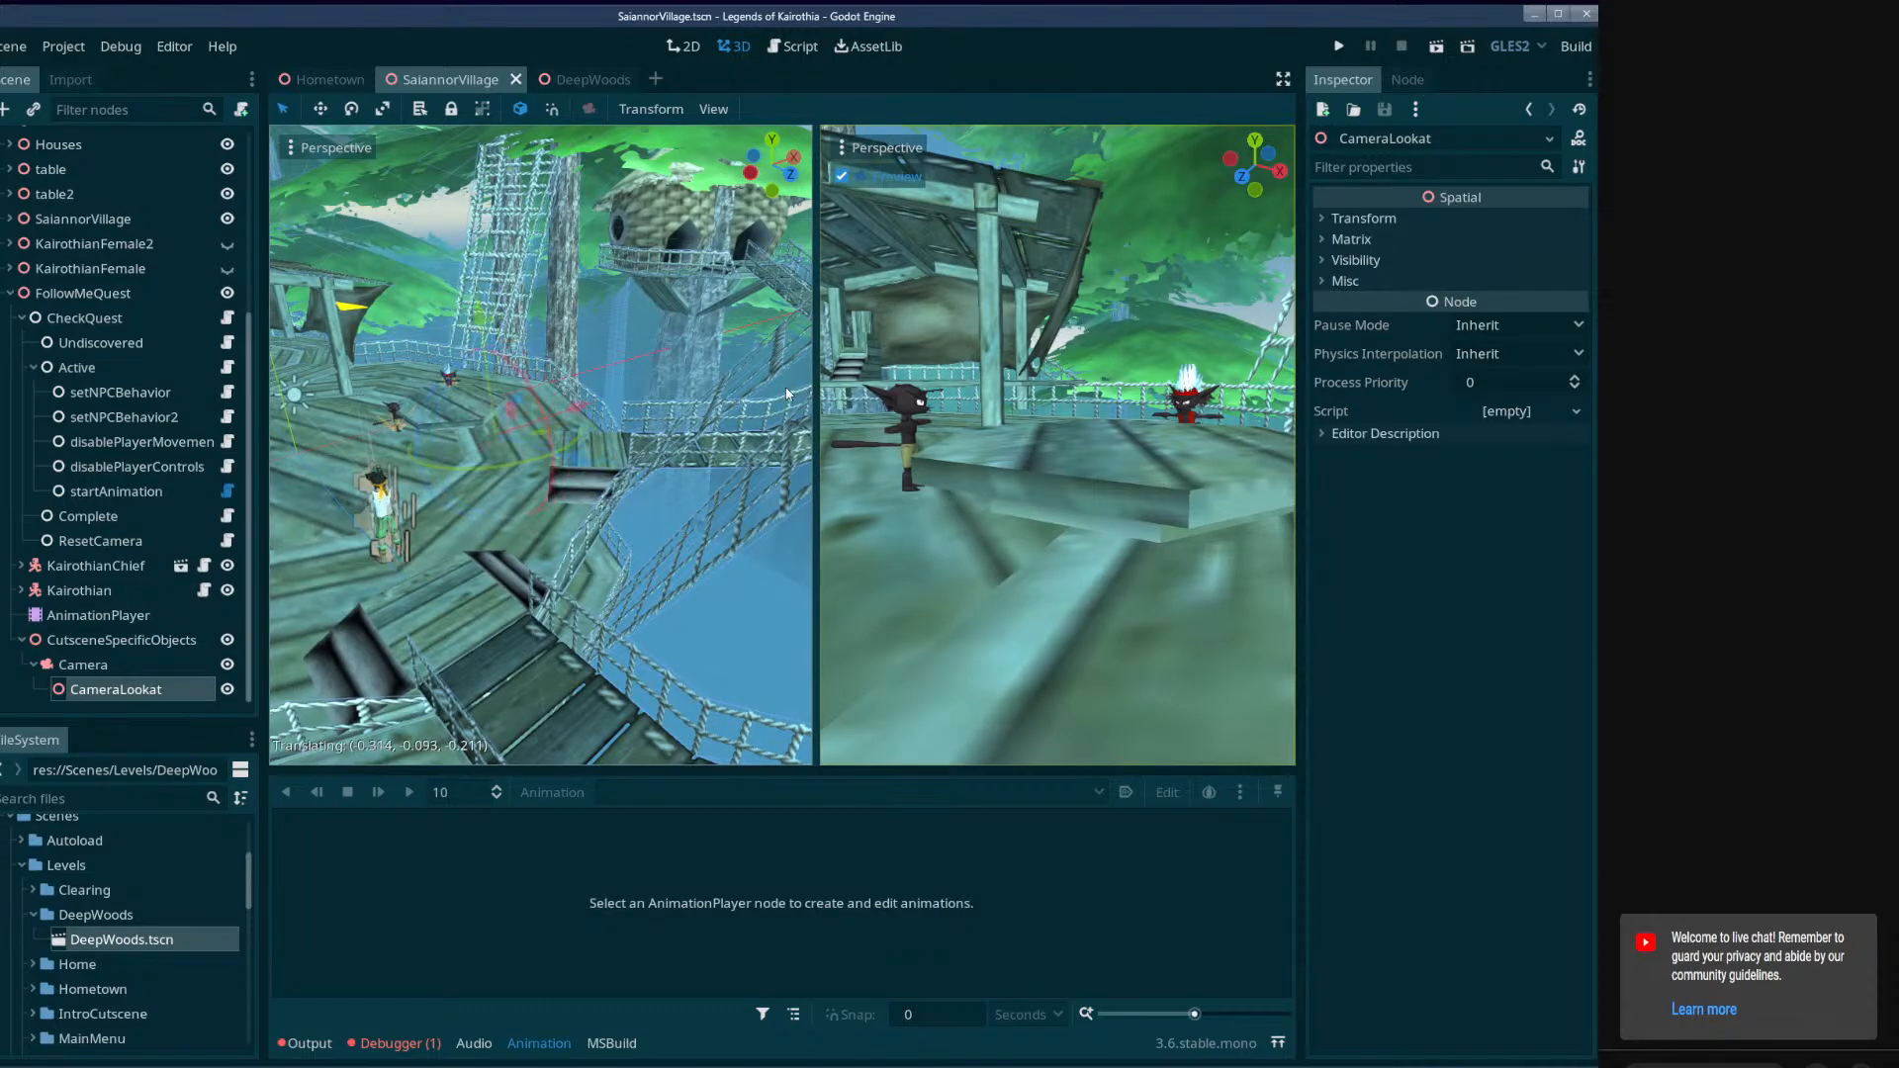
click(794, 395)
click(573, 79)
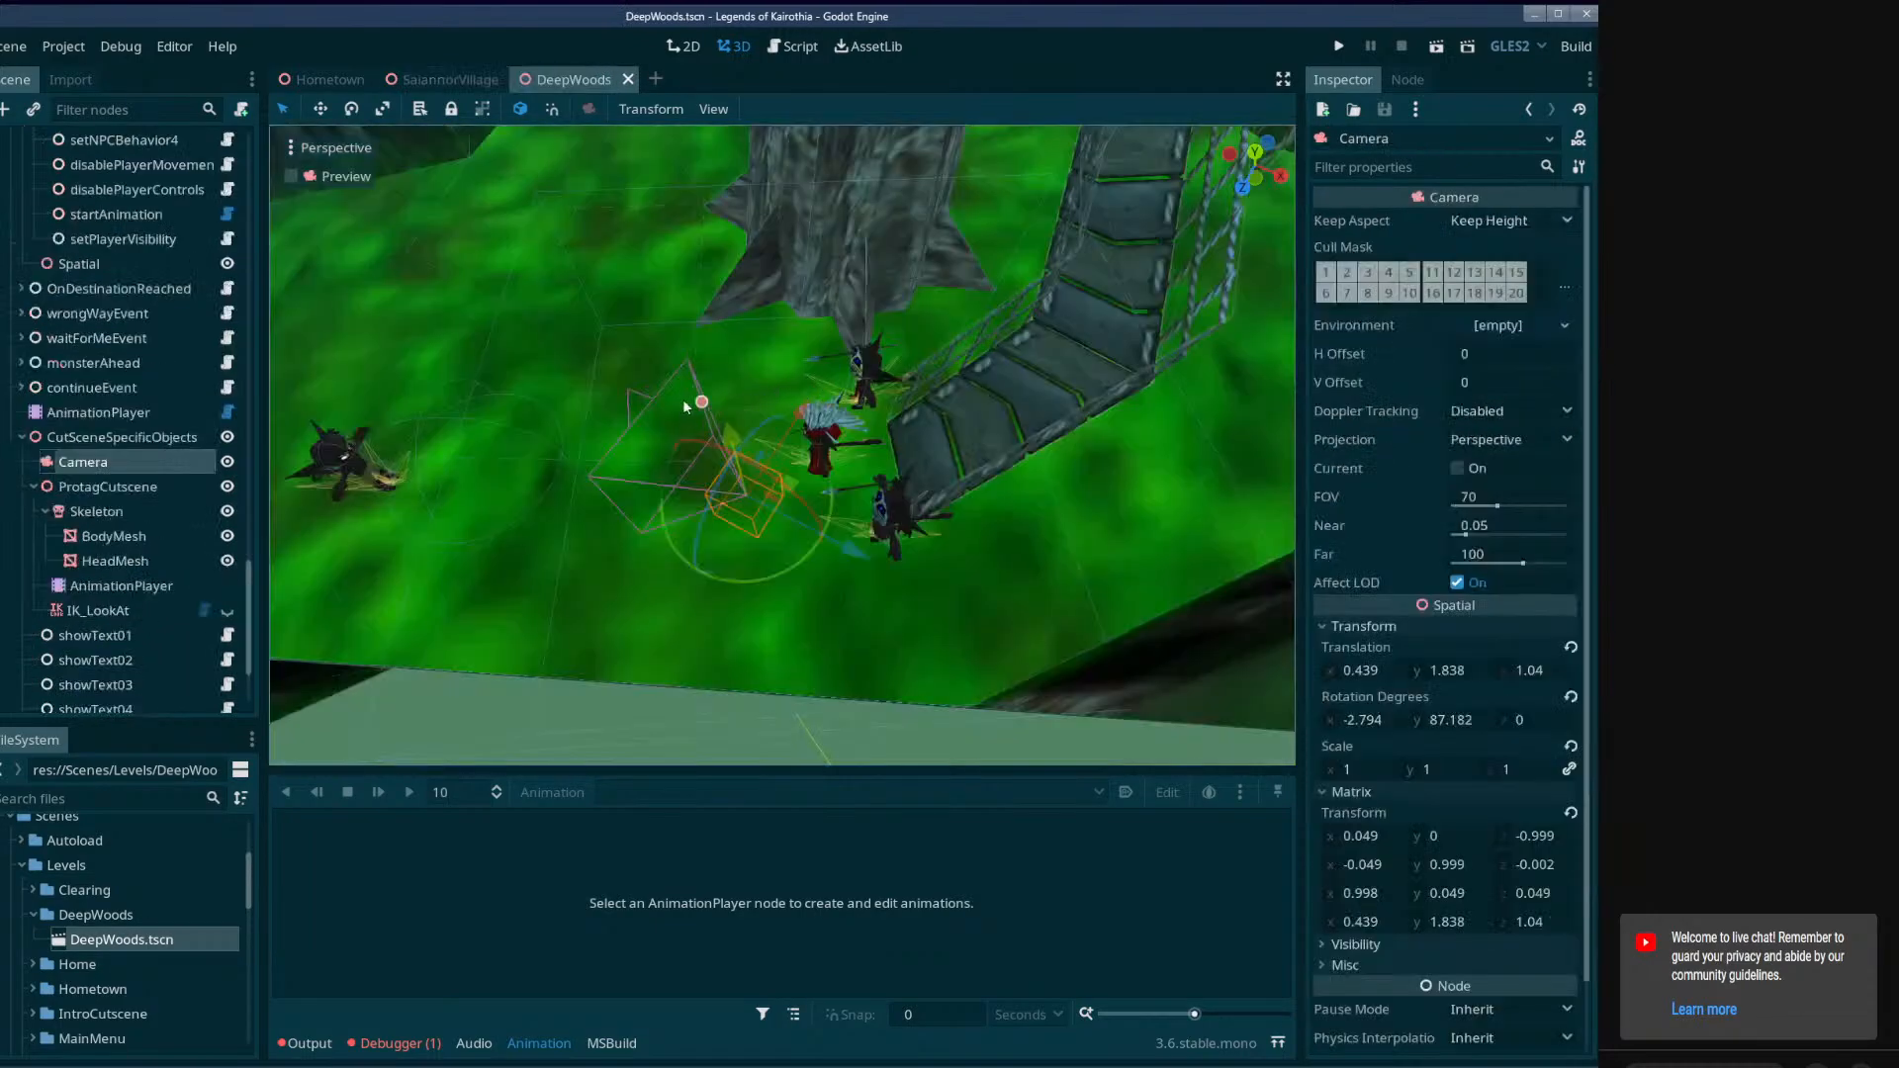
click(445, 79)
key(ctrl+s)
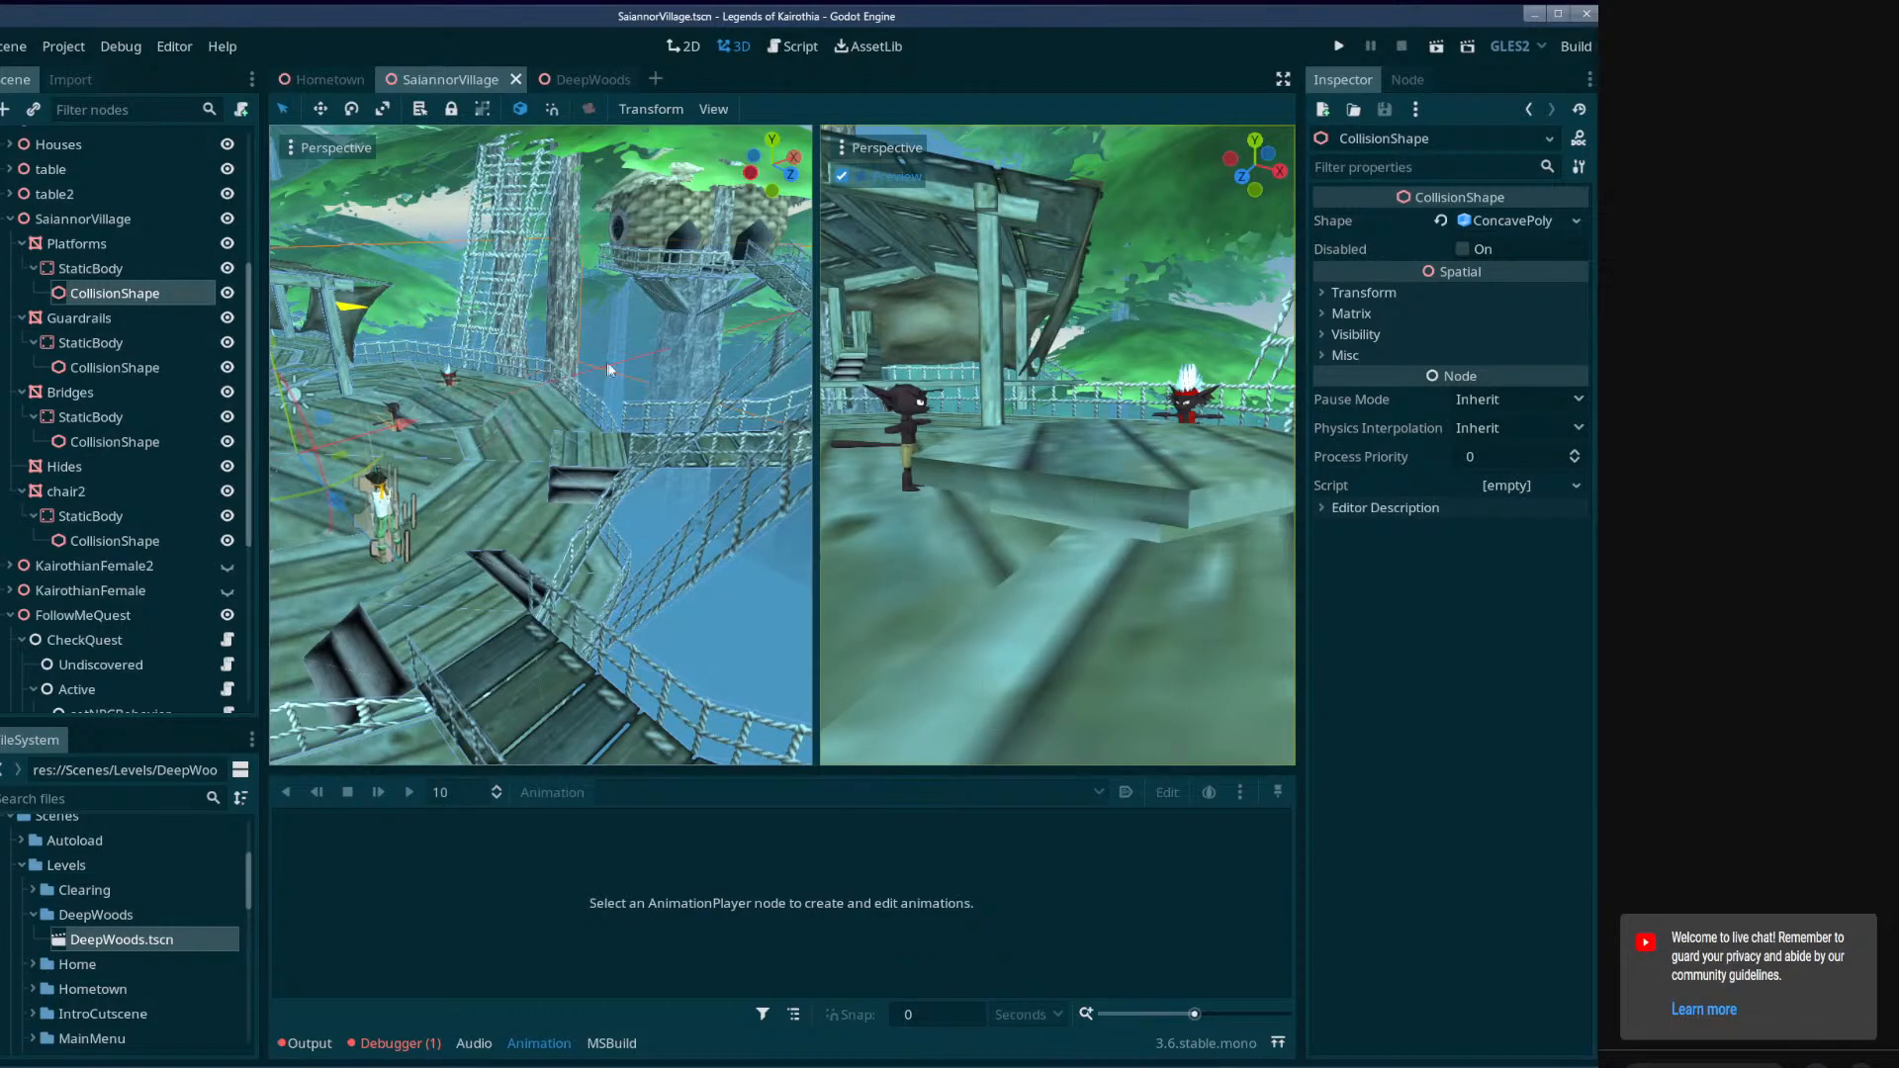
Bring the bridge and platform into view, select FollowMeQuest's AnimationPlayer and narrow the scene tree dock.
mouse_move(448, 413)
right_down()
mouse_move(574, 425)
mouse_move(712, 391)
mouse_move(341, 396)
mouse_move(484, 440)
mouse_move(455, 475)
mouse_move(405, 455)
mouse_move(431, 436)
right_up()
key(w)
key(s)
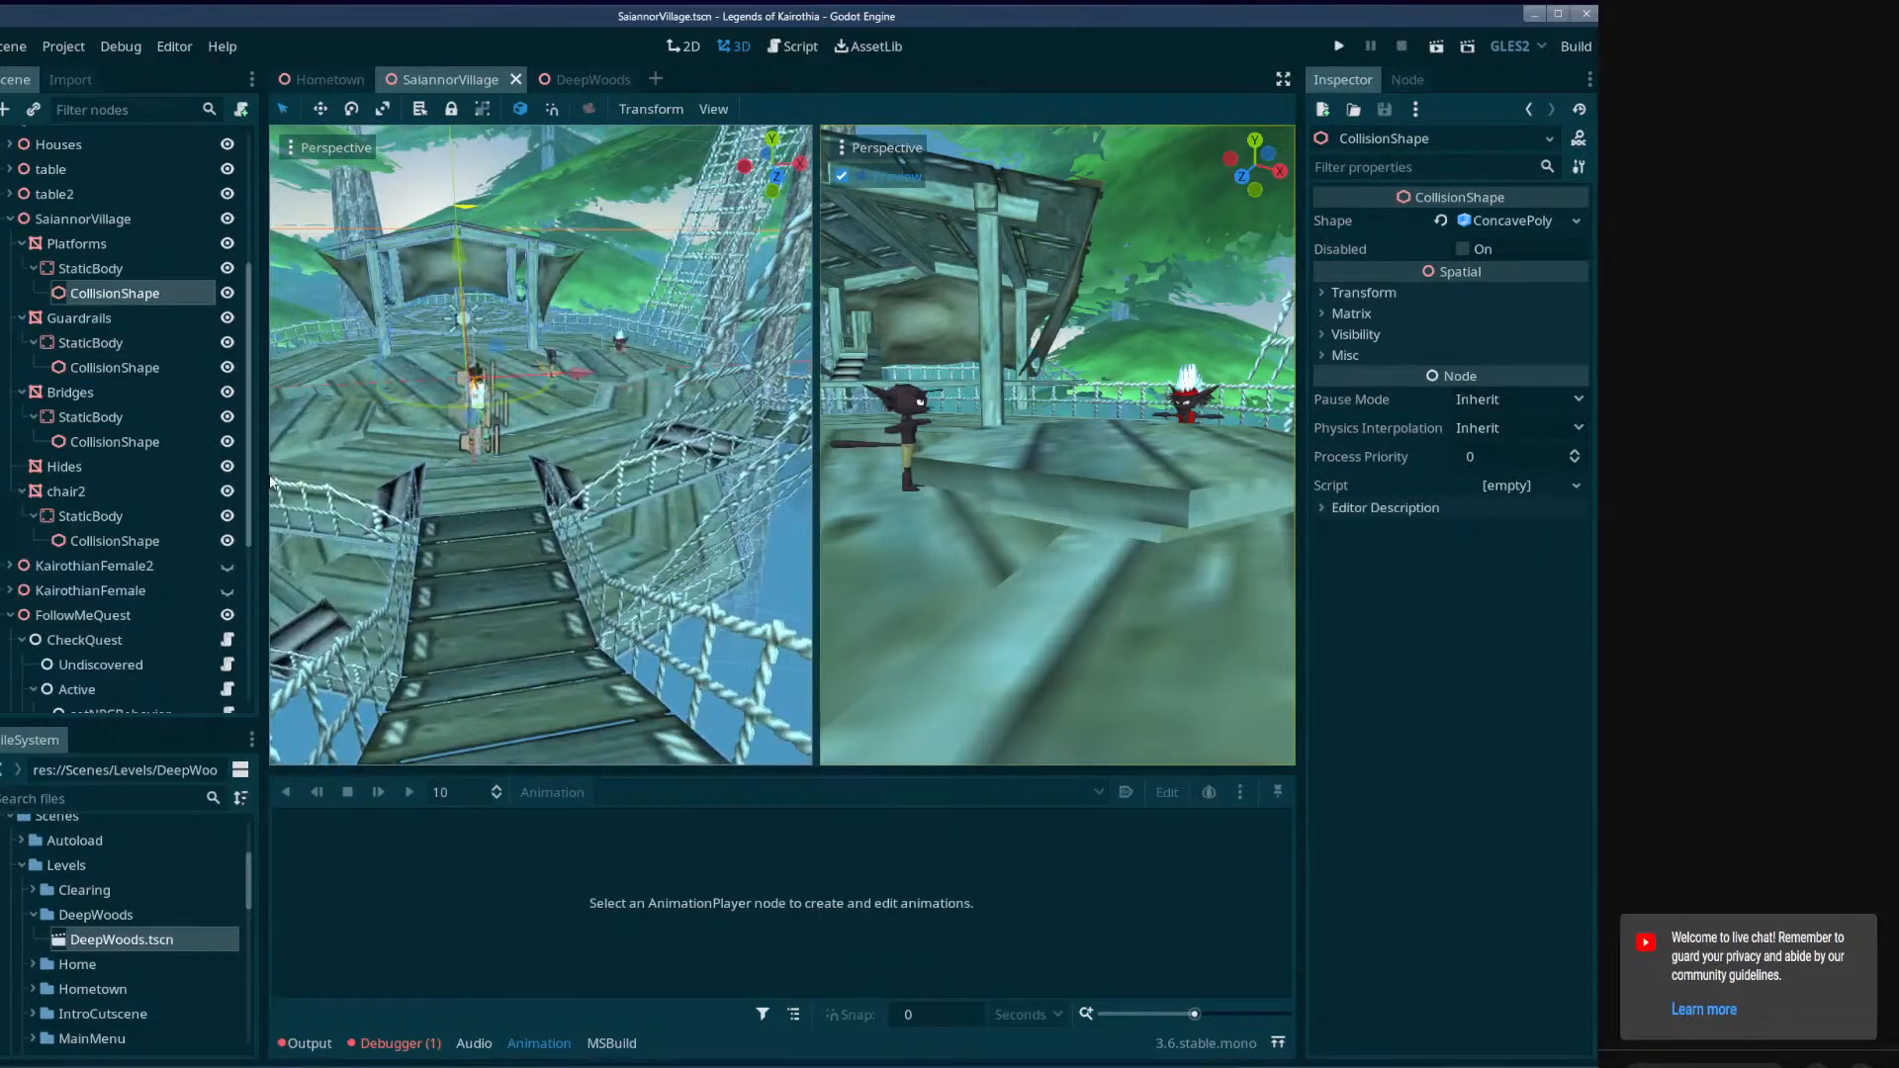
scroll(104, 593, down, 5)
click(104, 613)
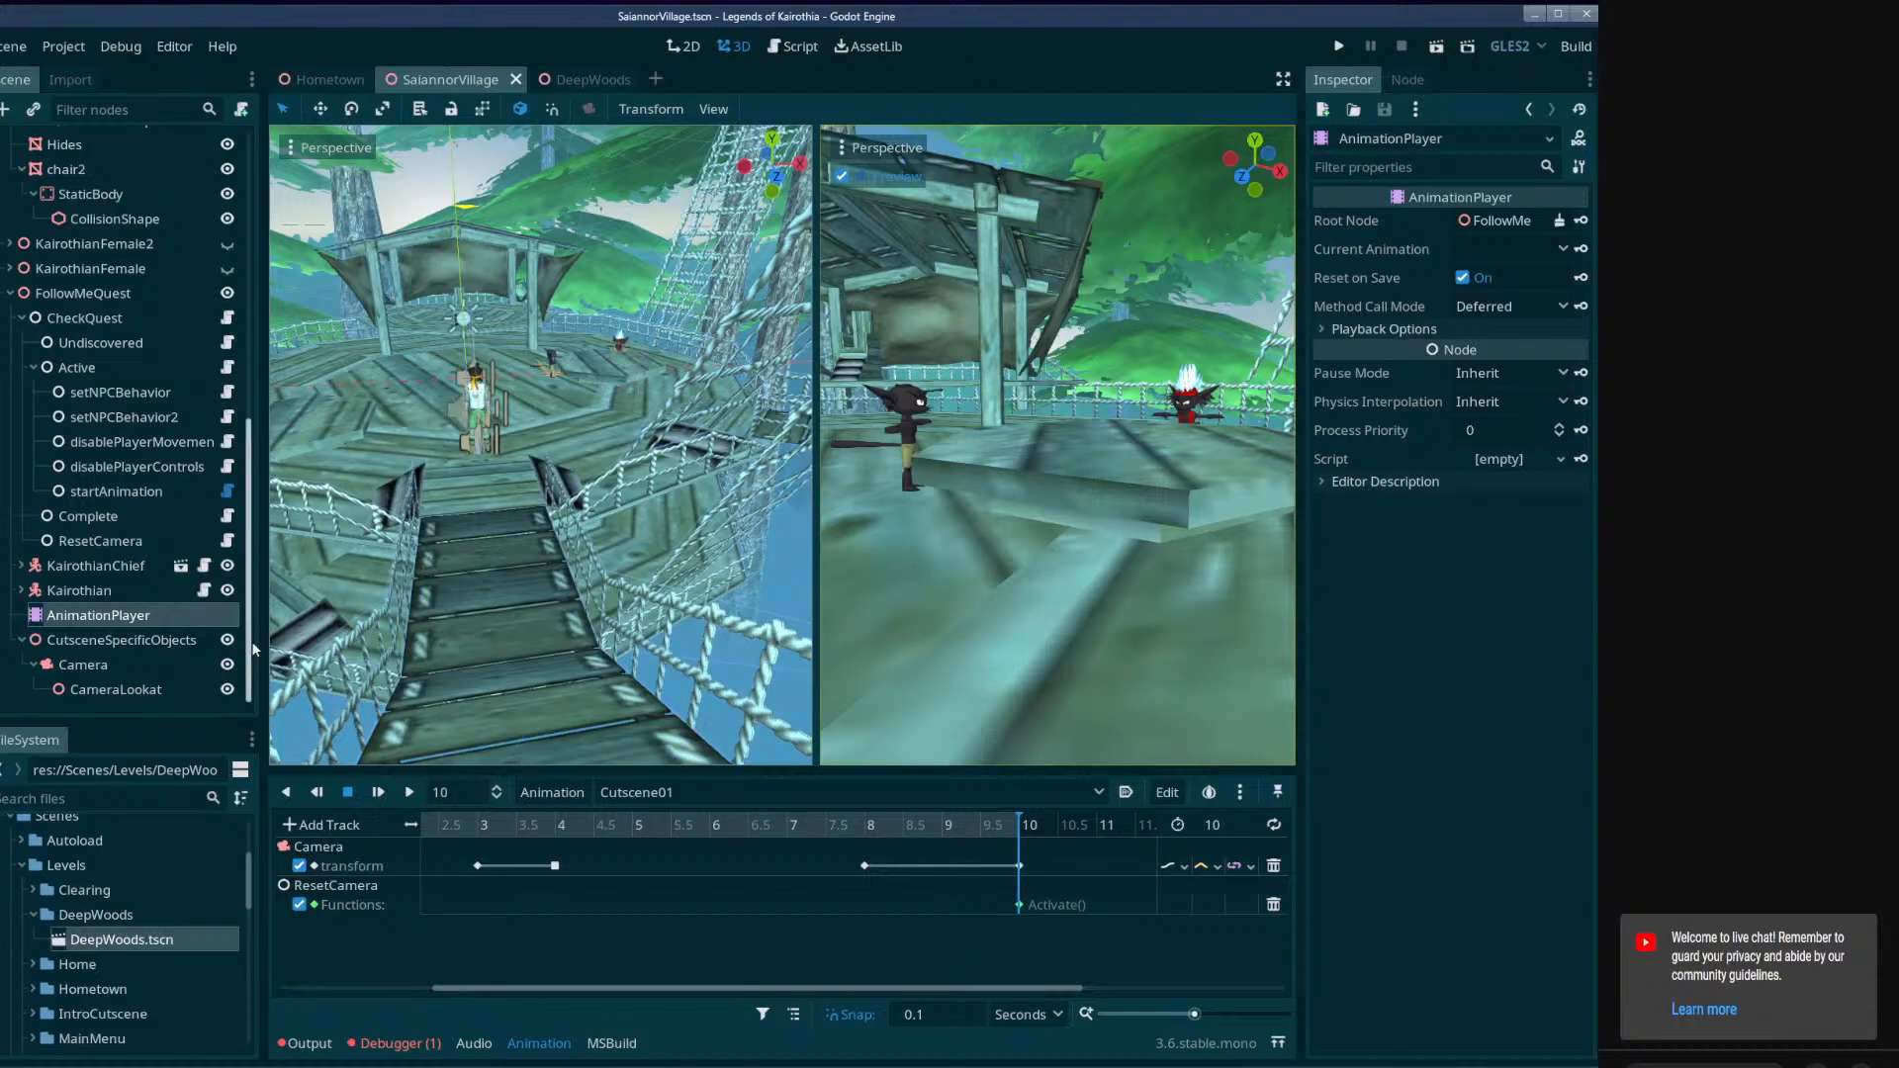
drag(263, 562, 221, 562)
Review the end of Cutscene01 and its Activate key, and view the characters on the platform up close.
drag(505, 821, 382, 893)
drag(382, 901, 987, 927)
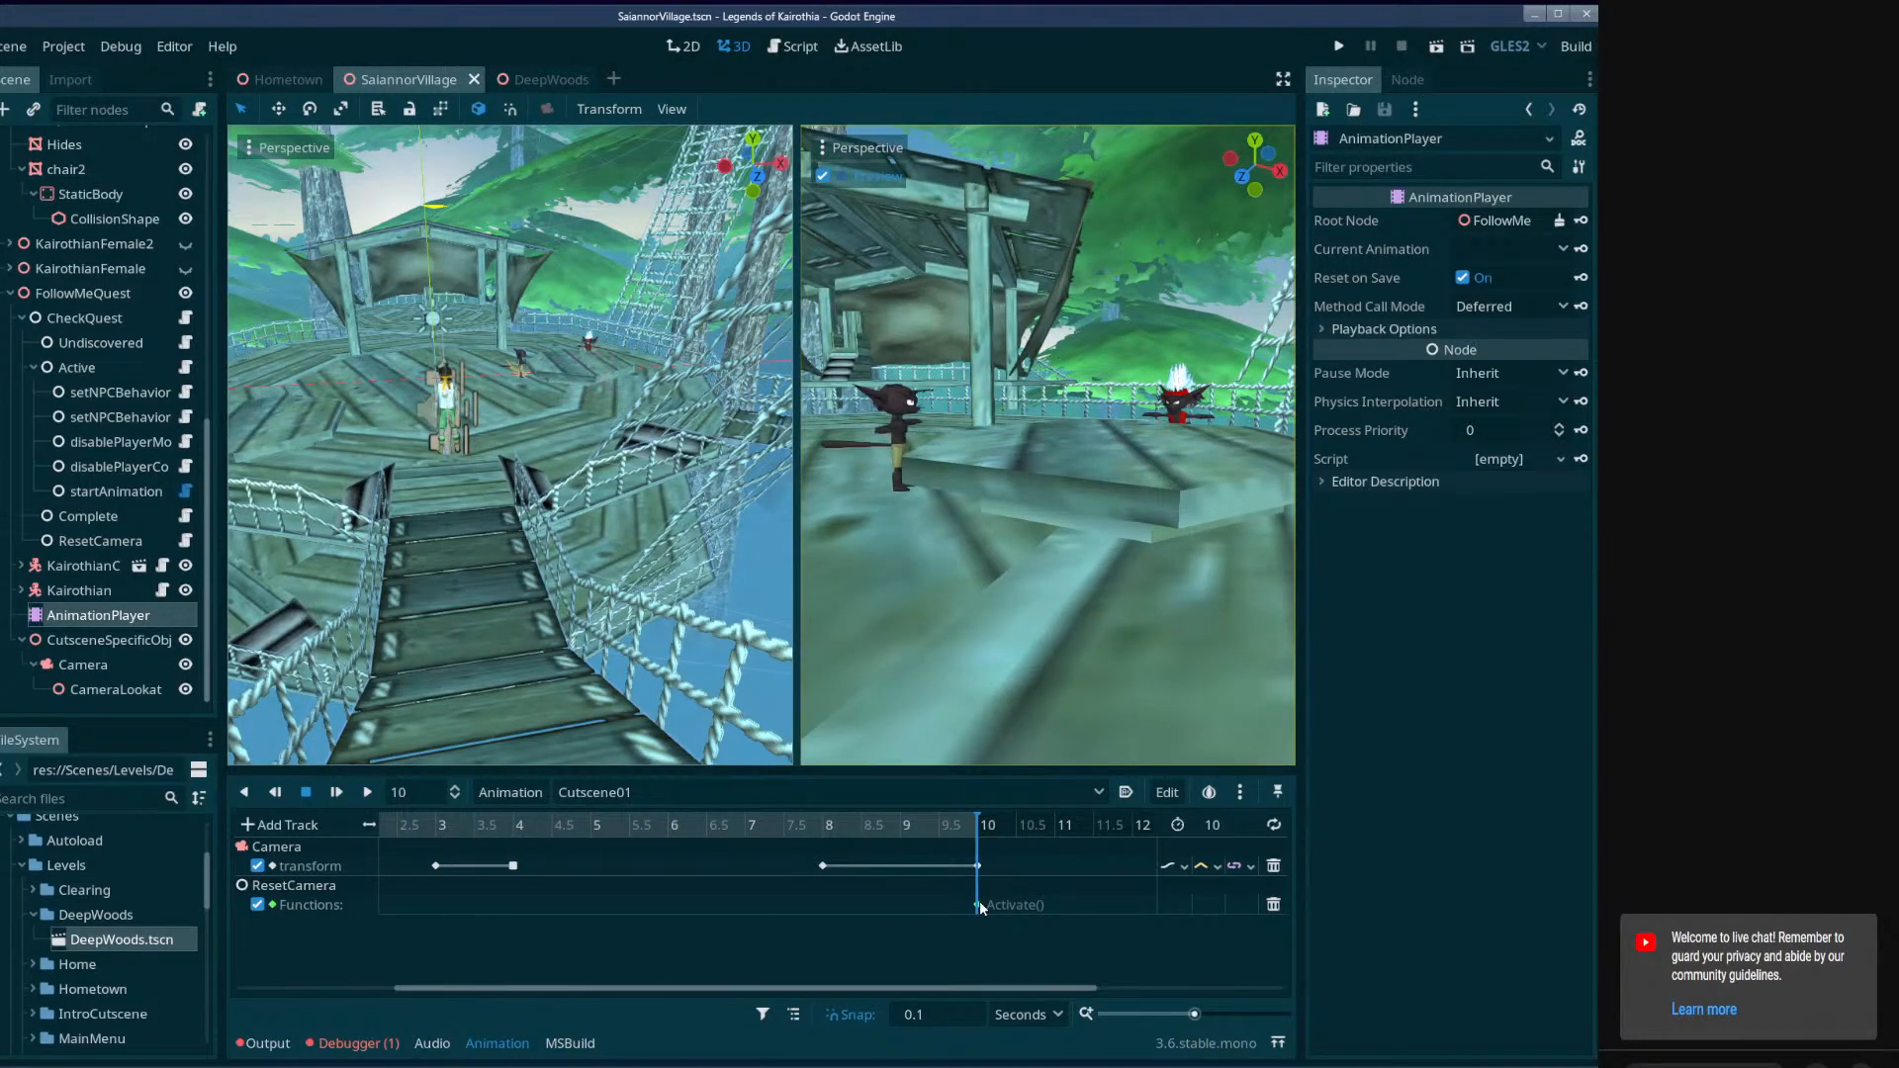
click(978, 904)
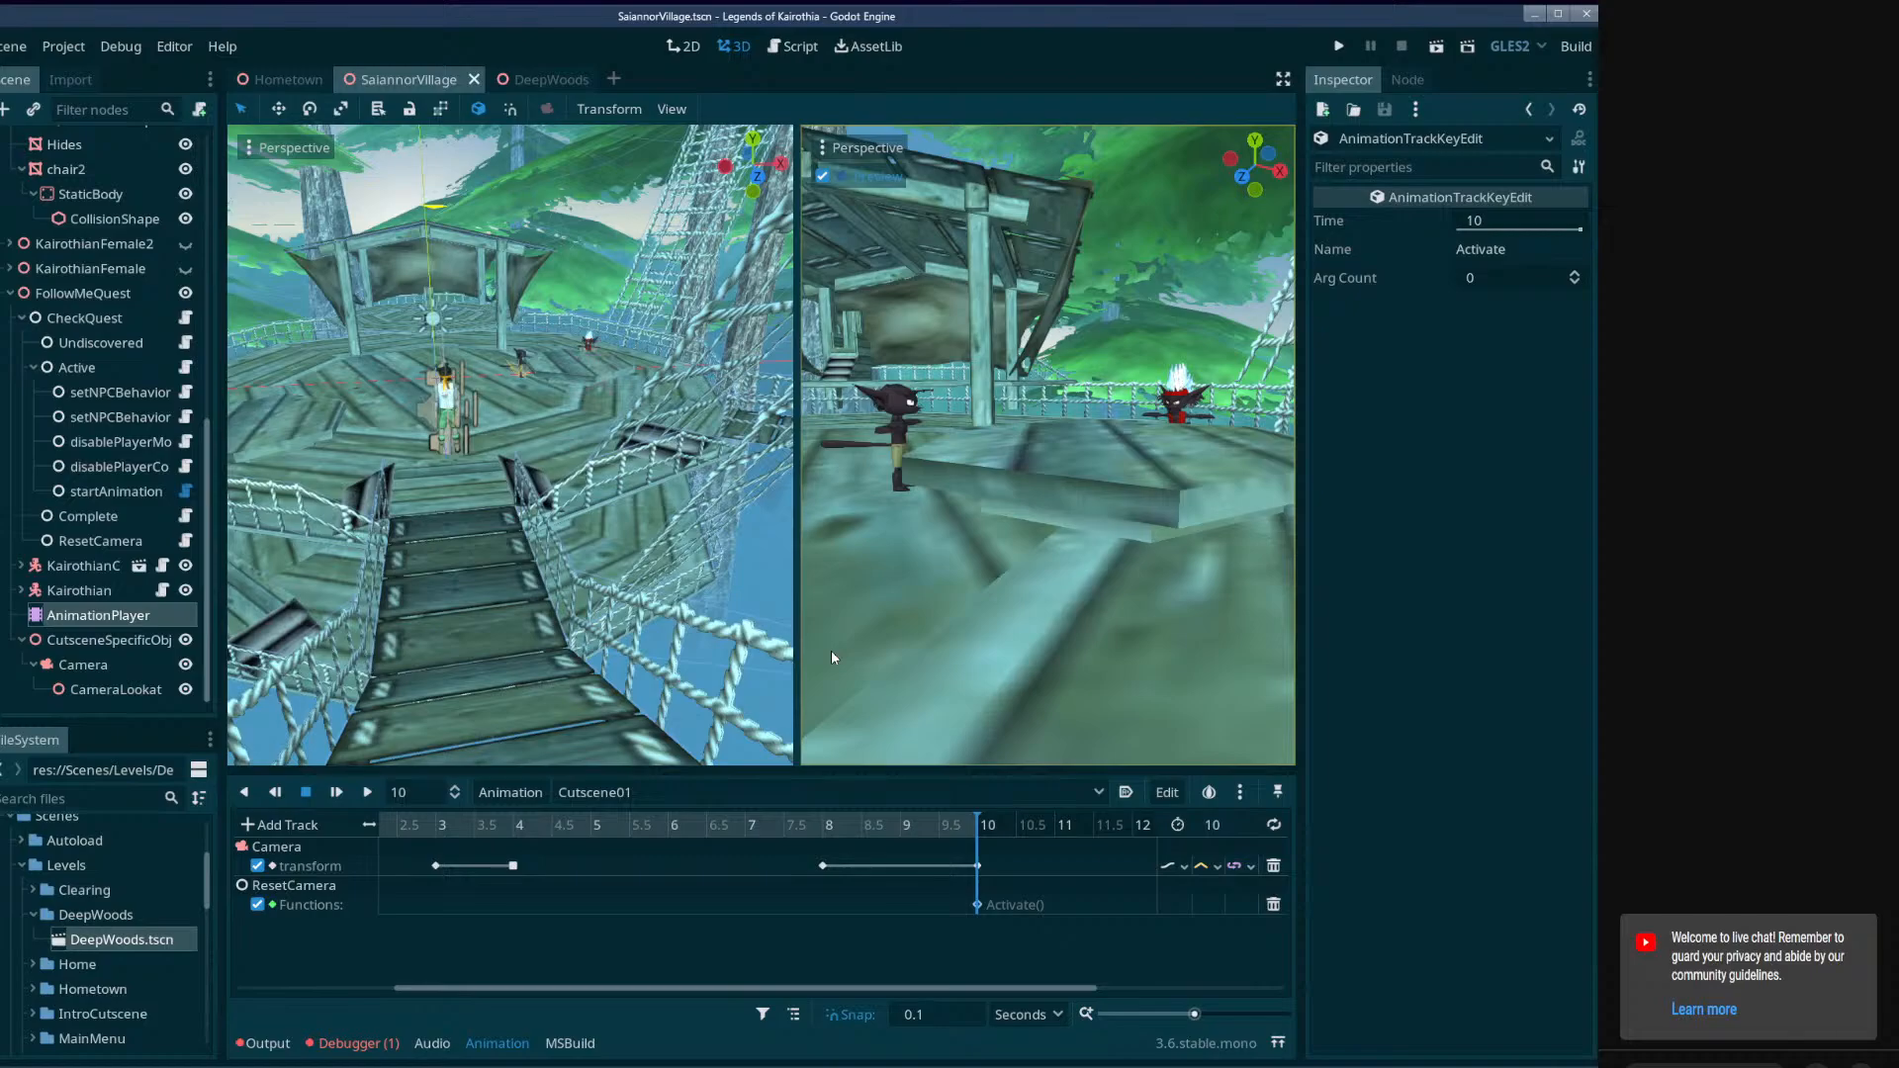
key(a)
click(306, 791)
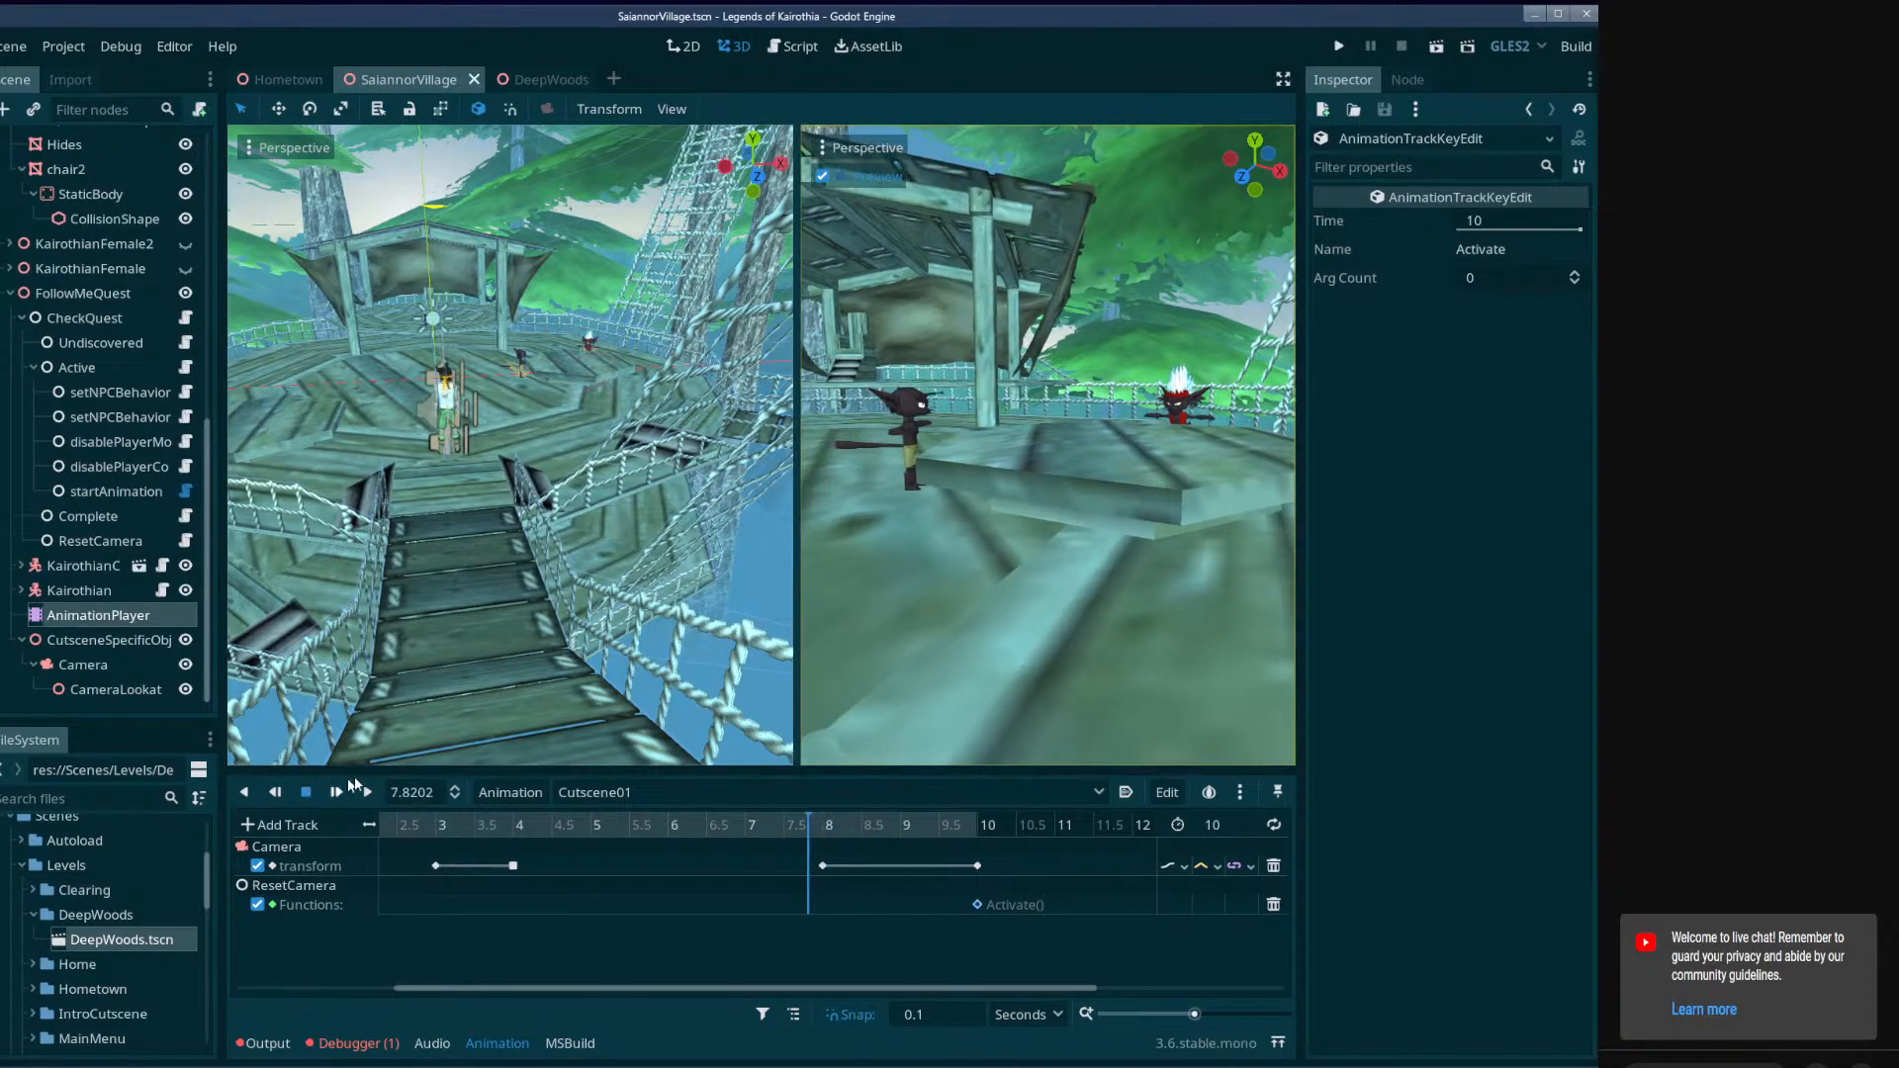
key(w)
mouse_move(588, 476)
right_down()
mouse_move(658, 443)
mouse_move(623, 441)
mouse_move(615, 463)
mouse_move(287, 451)
mouse_move(605, 461)
right_up()
key(w)
key(w)
key(w)
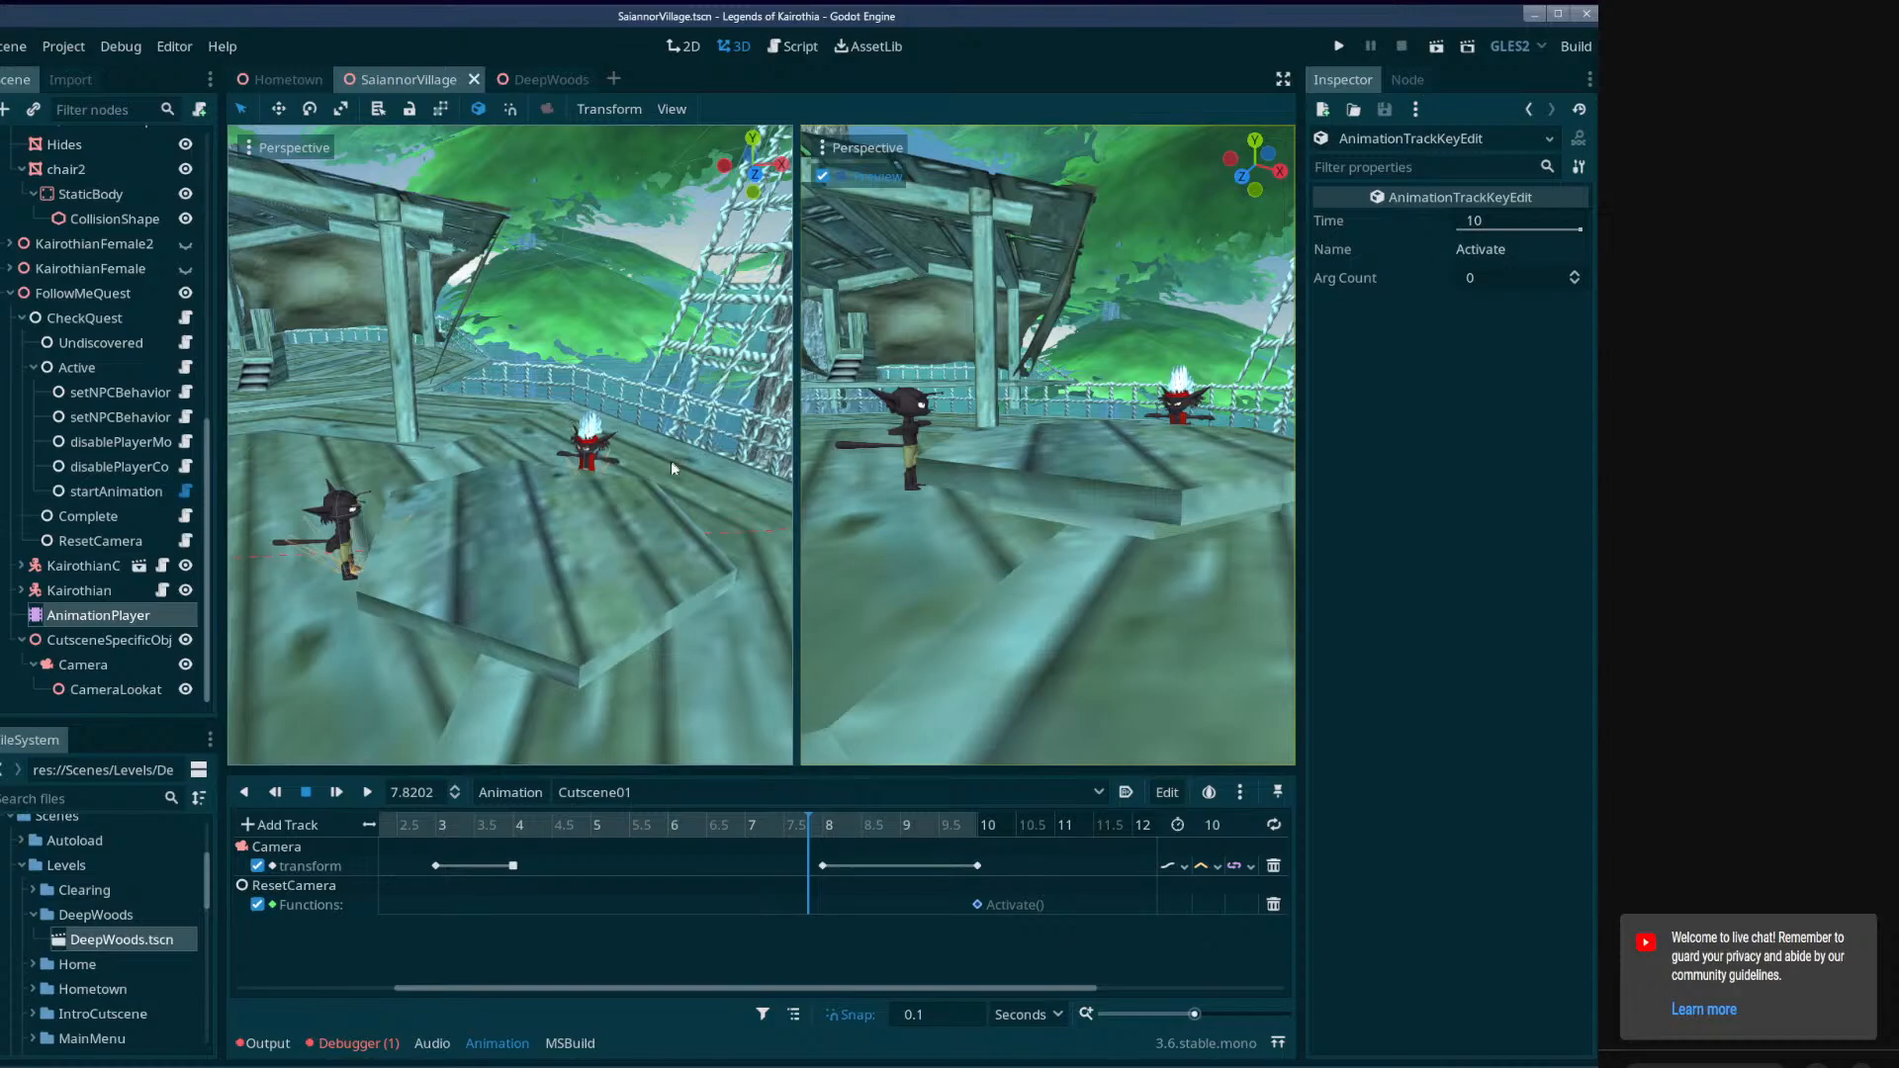
Scrub Cutscene01 from 10 seconds back to 0 in the camera preview and select the cutscene Camera.
drag(920, 835, 1016, 834)
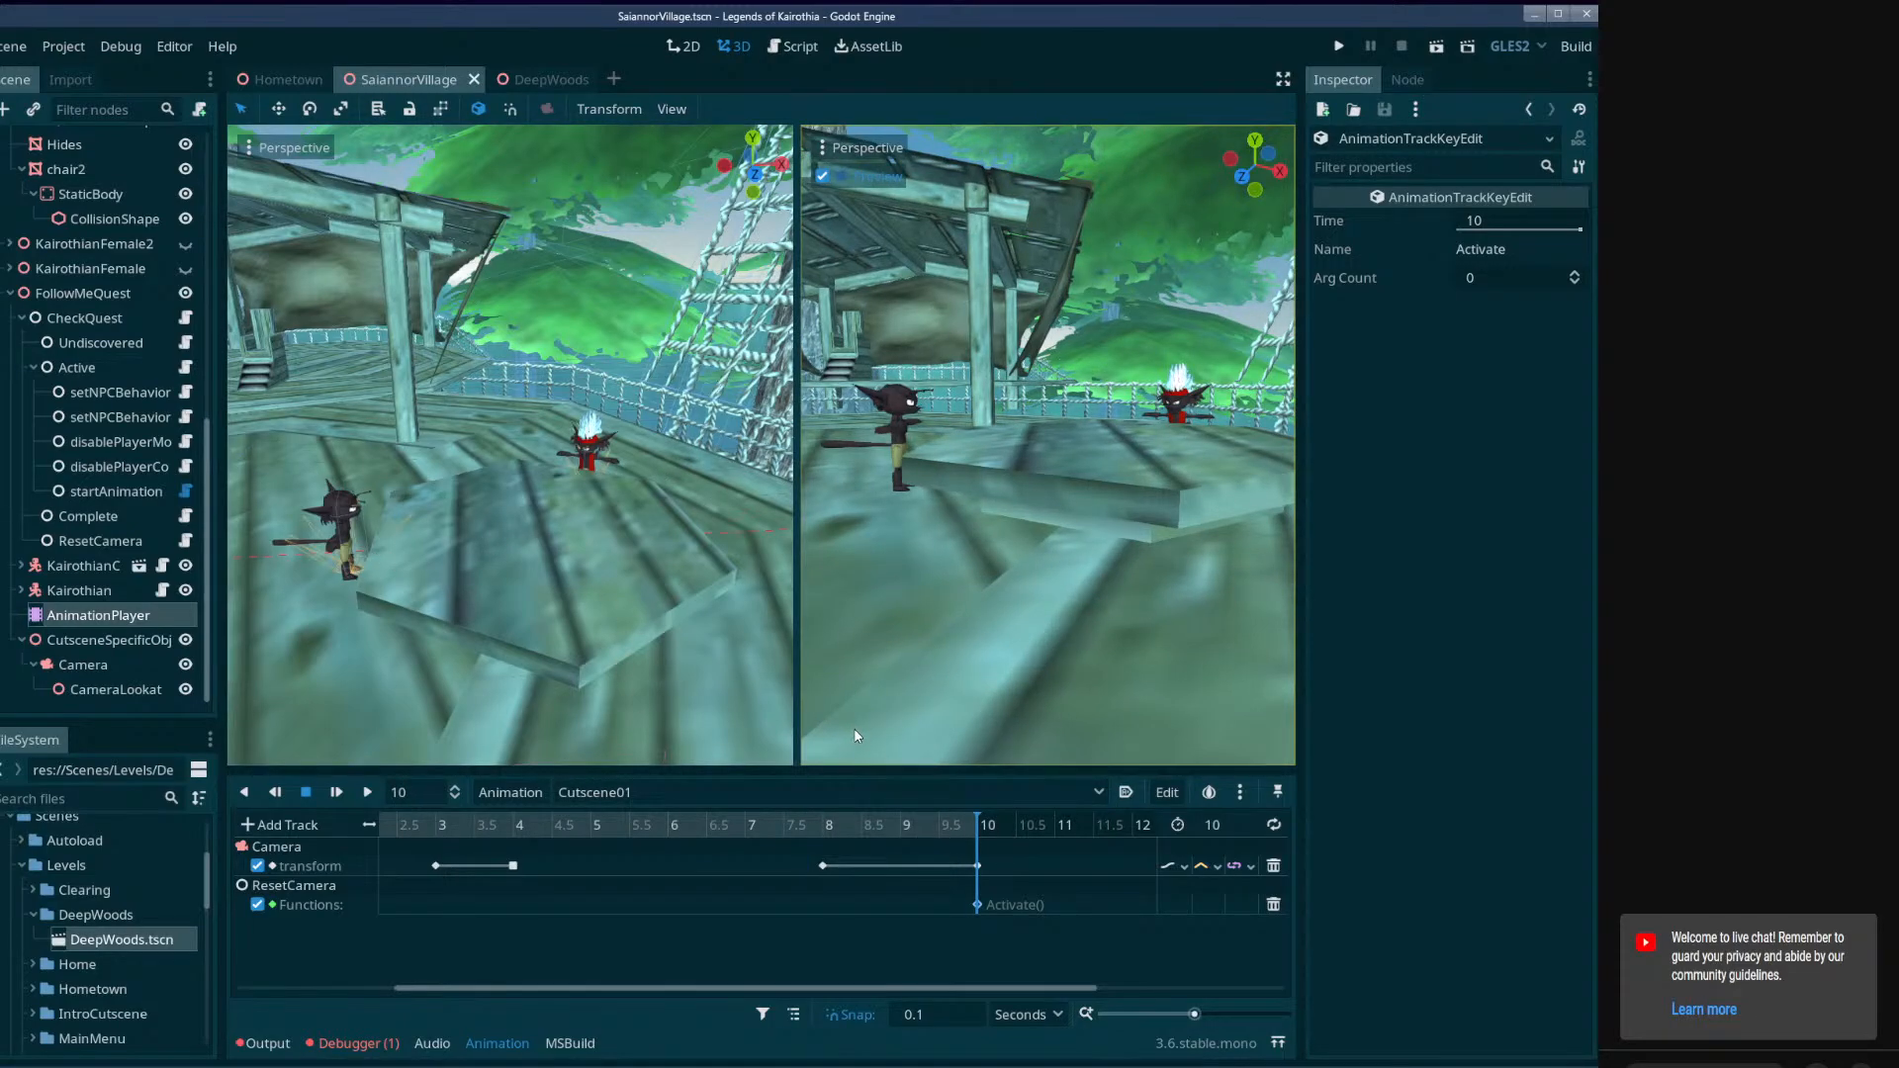
drag(939, 834, 372, 848)
drag(495, 990, 439, 986)
ctrl+scroll(514, 860, down, 1)
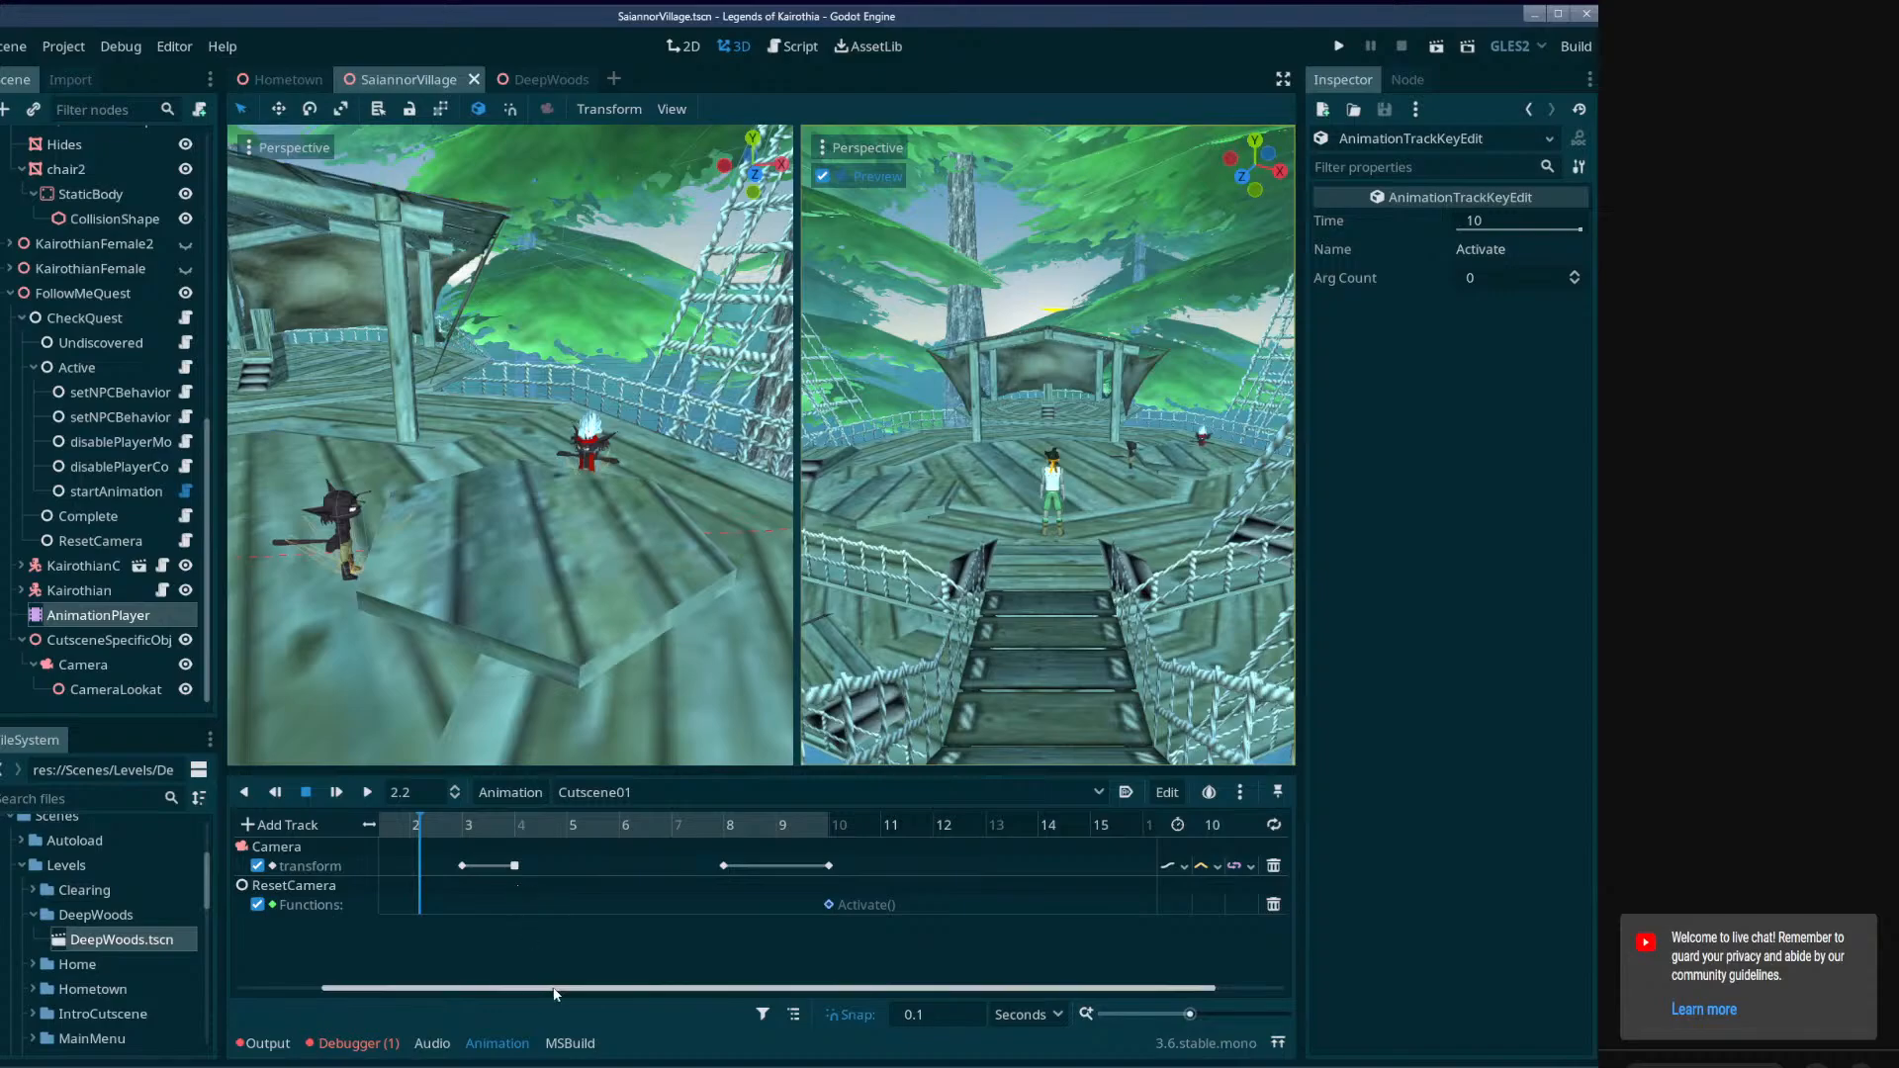
drag(555, 990, 446, 997)
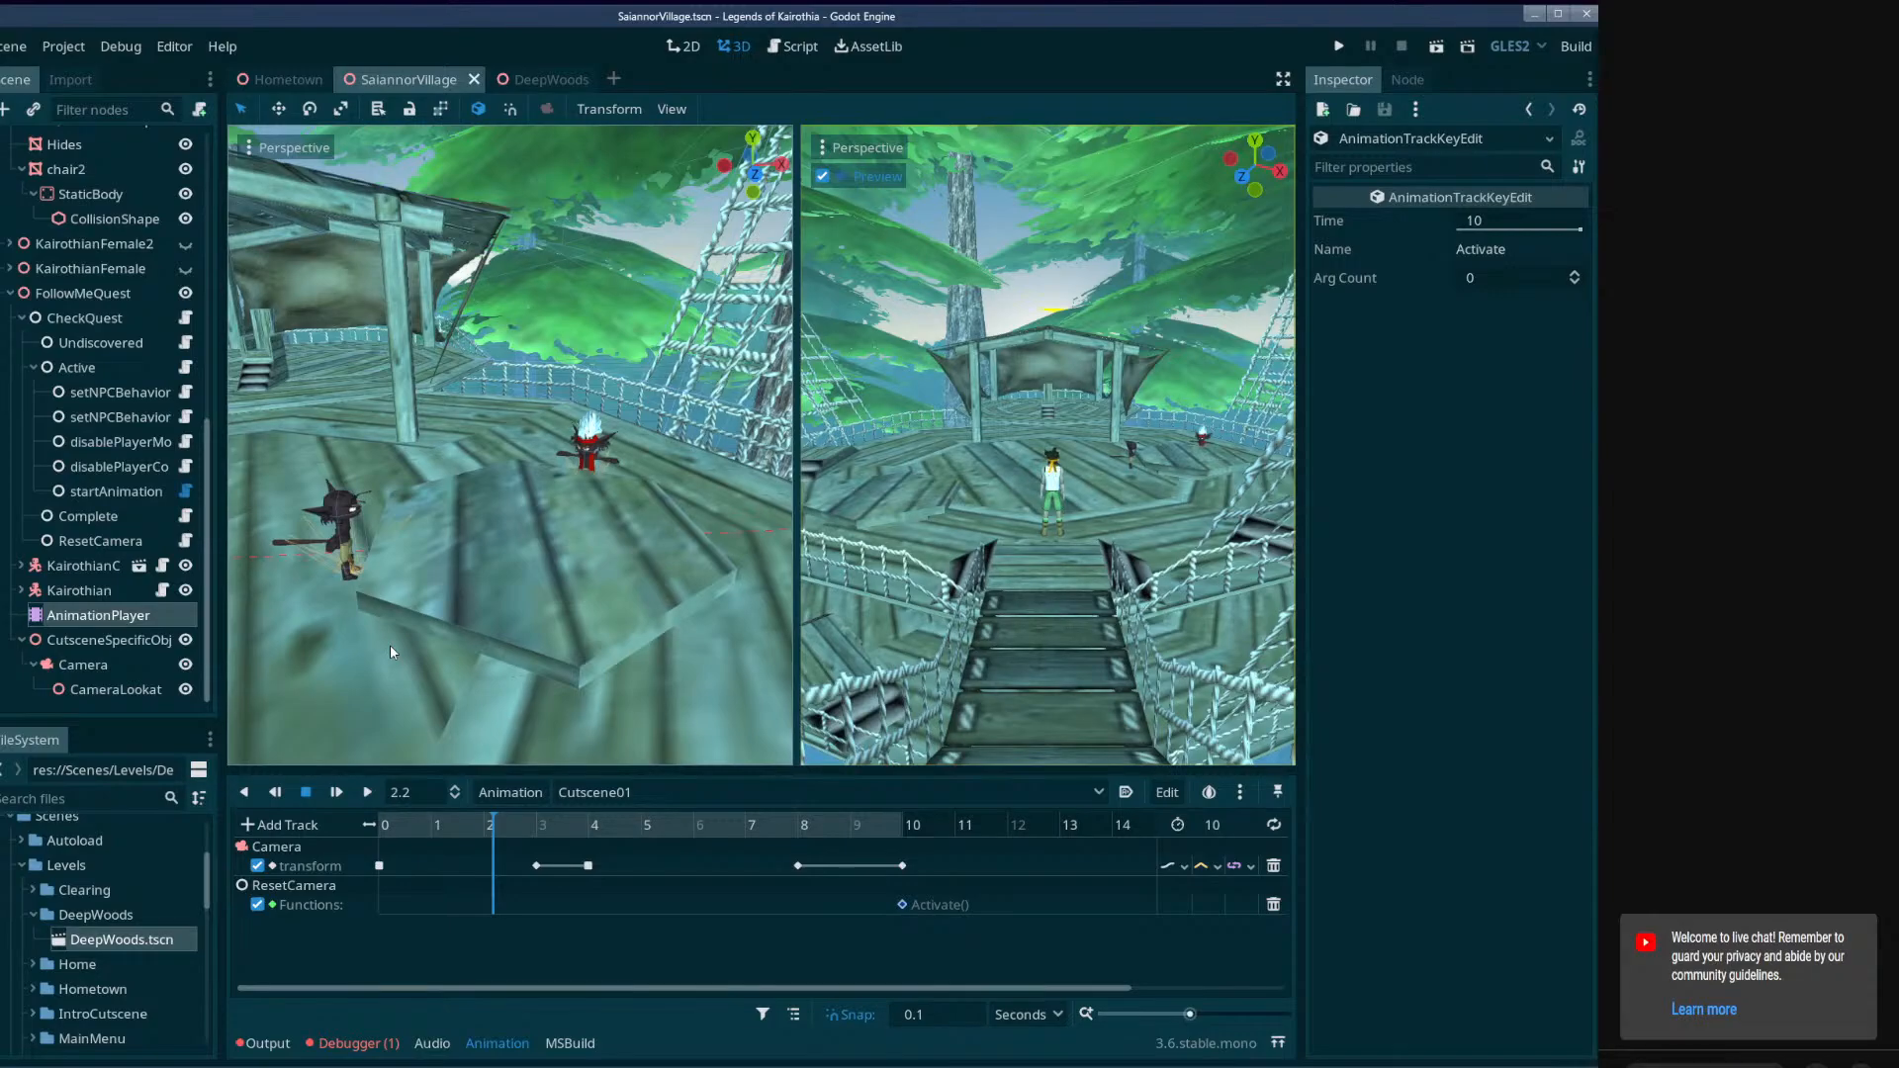
click(399, 827)
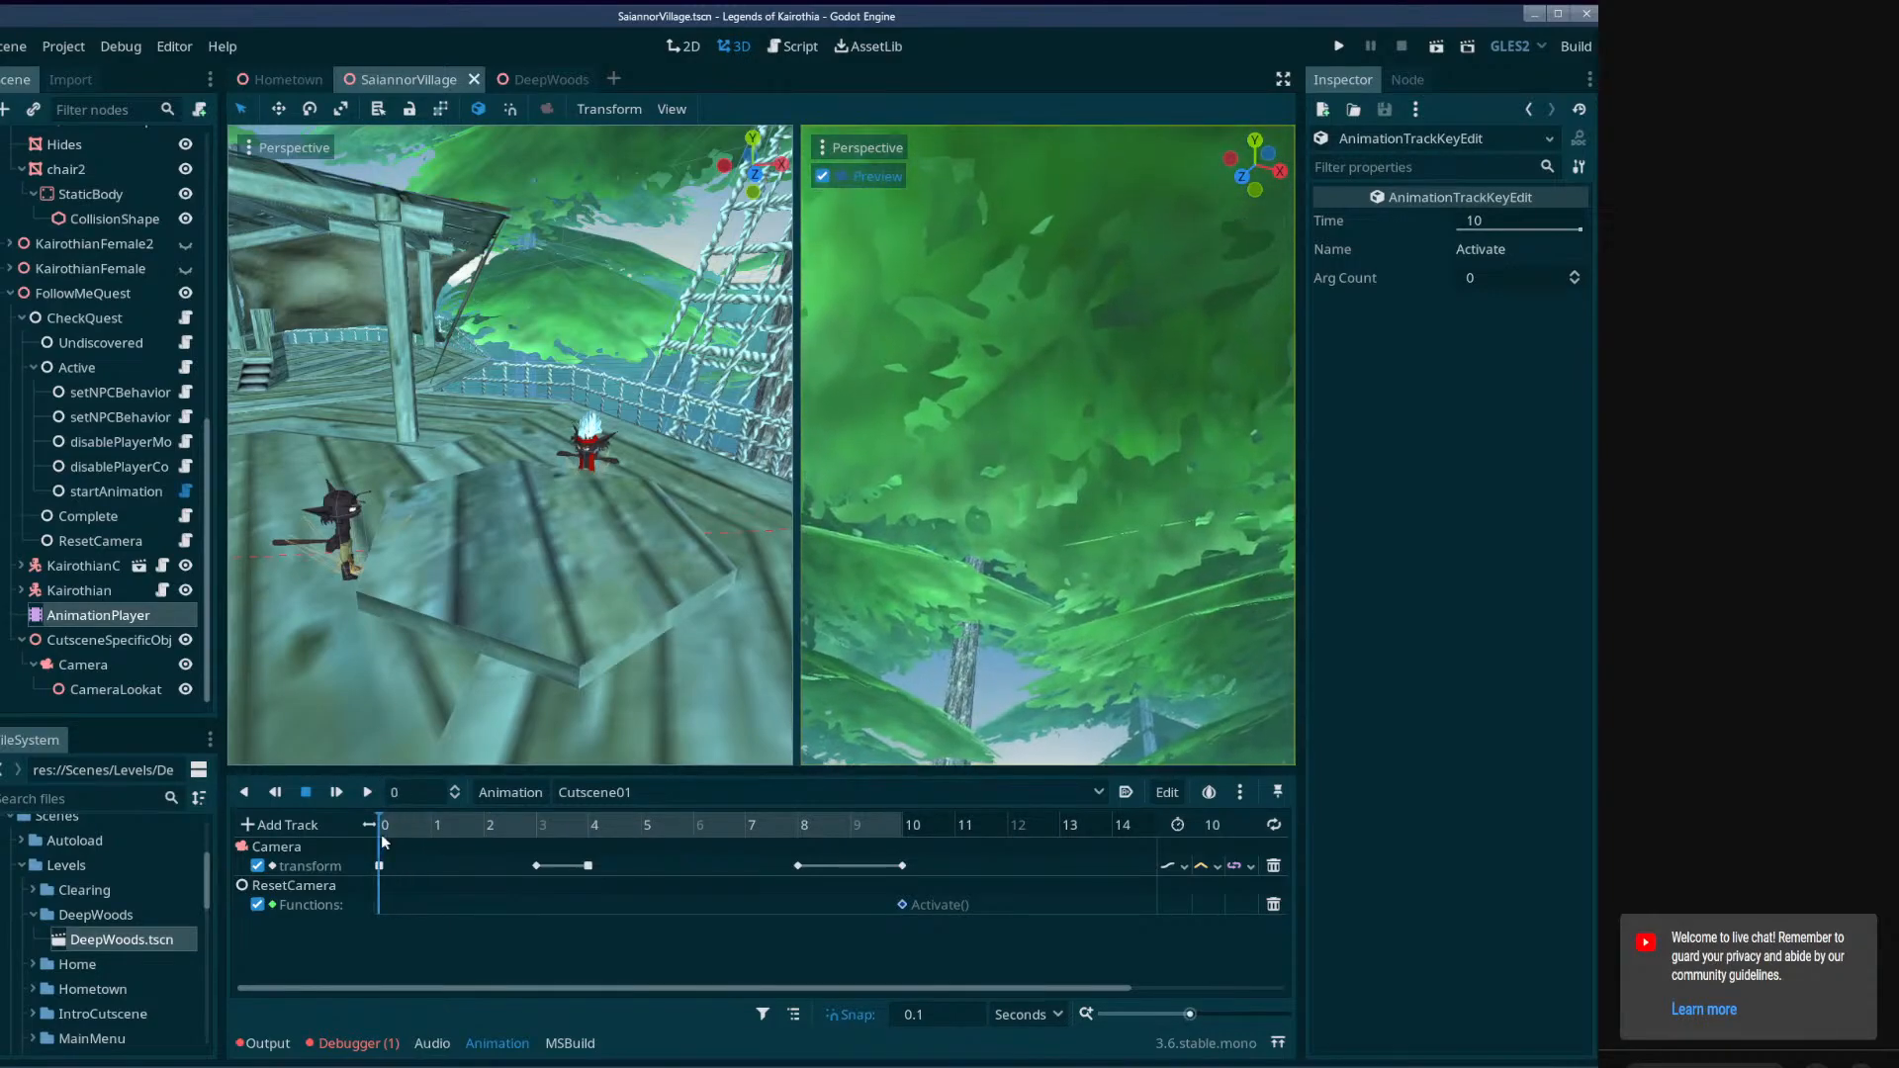
drag(381, 834, 368, 932)
click(107, 663)
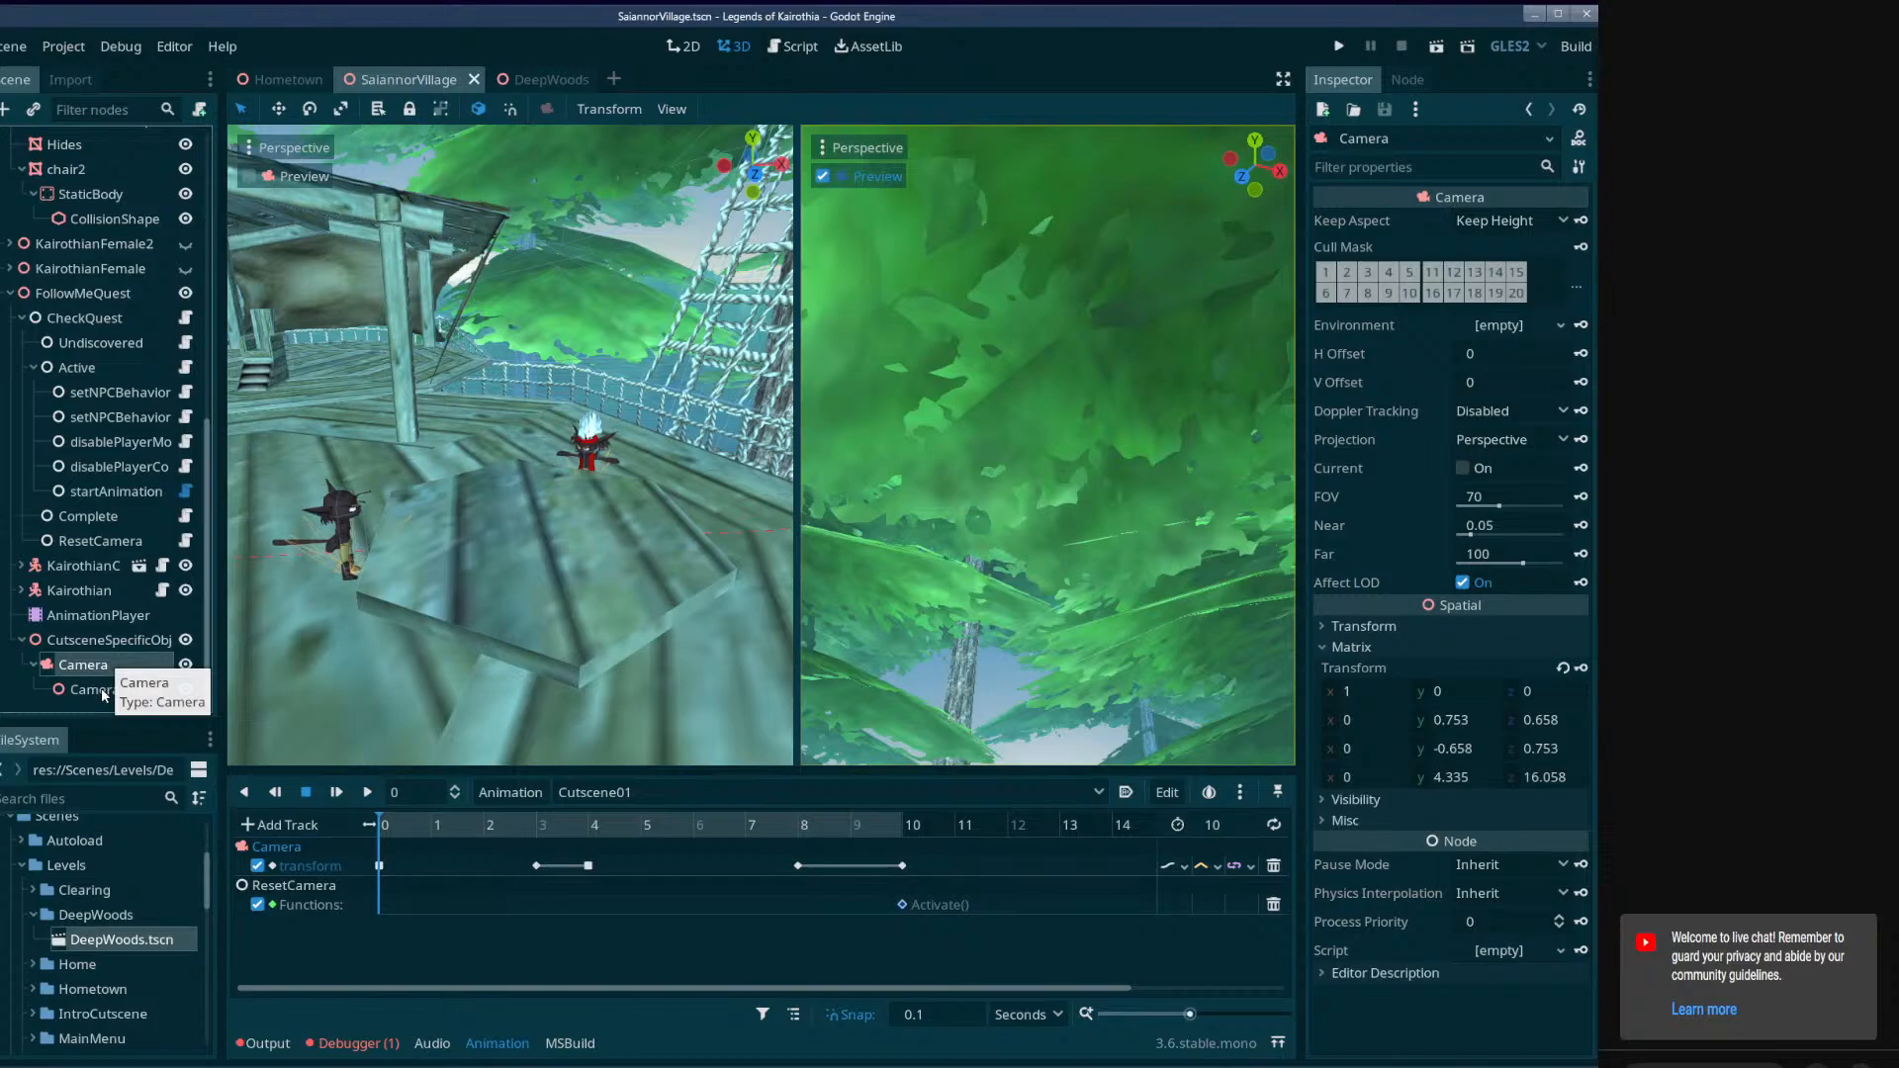
Examine where CameraLookat and the cutscene Camera sit near the bridge in the free 3D view.
click(103, 691)
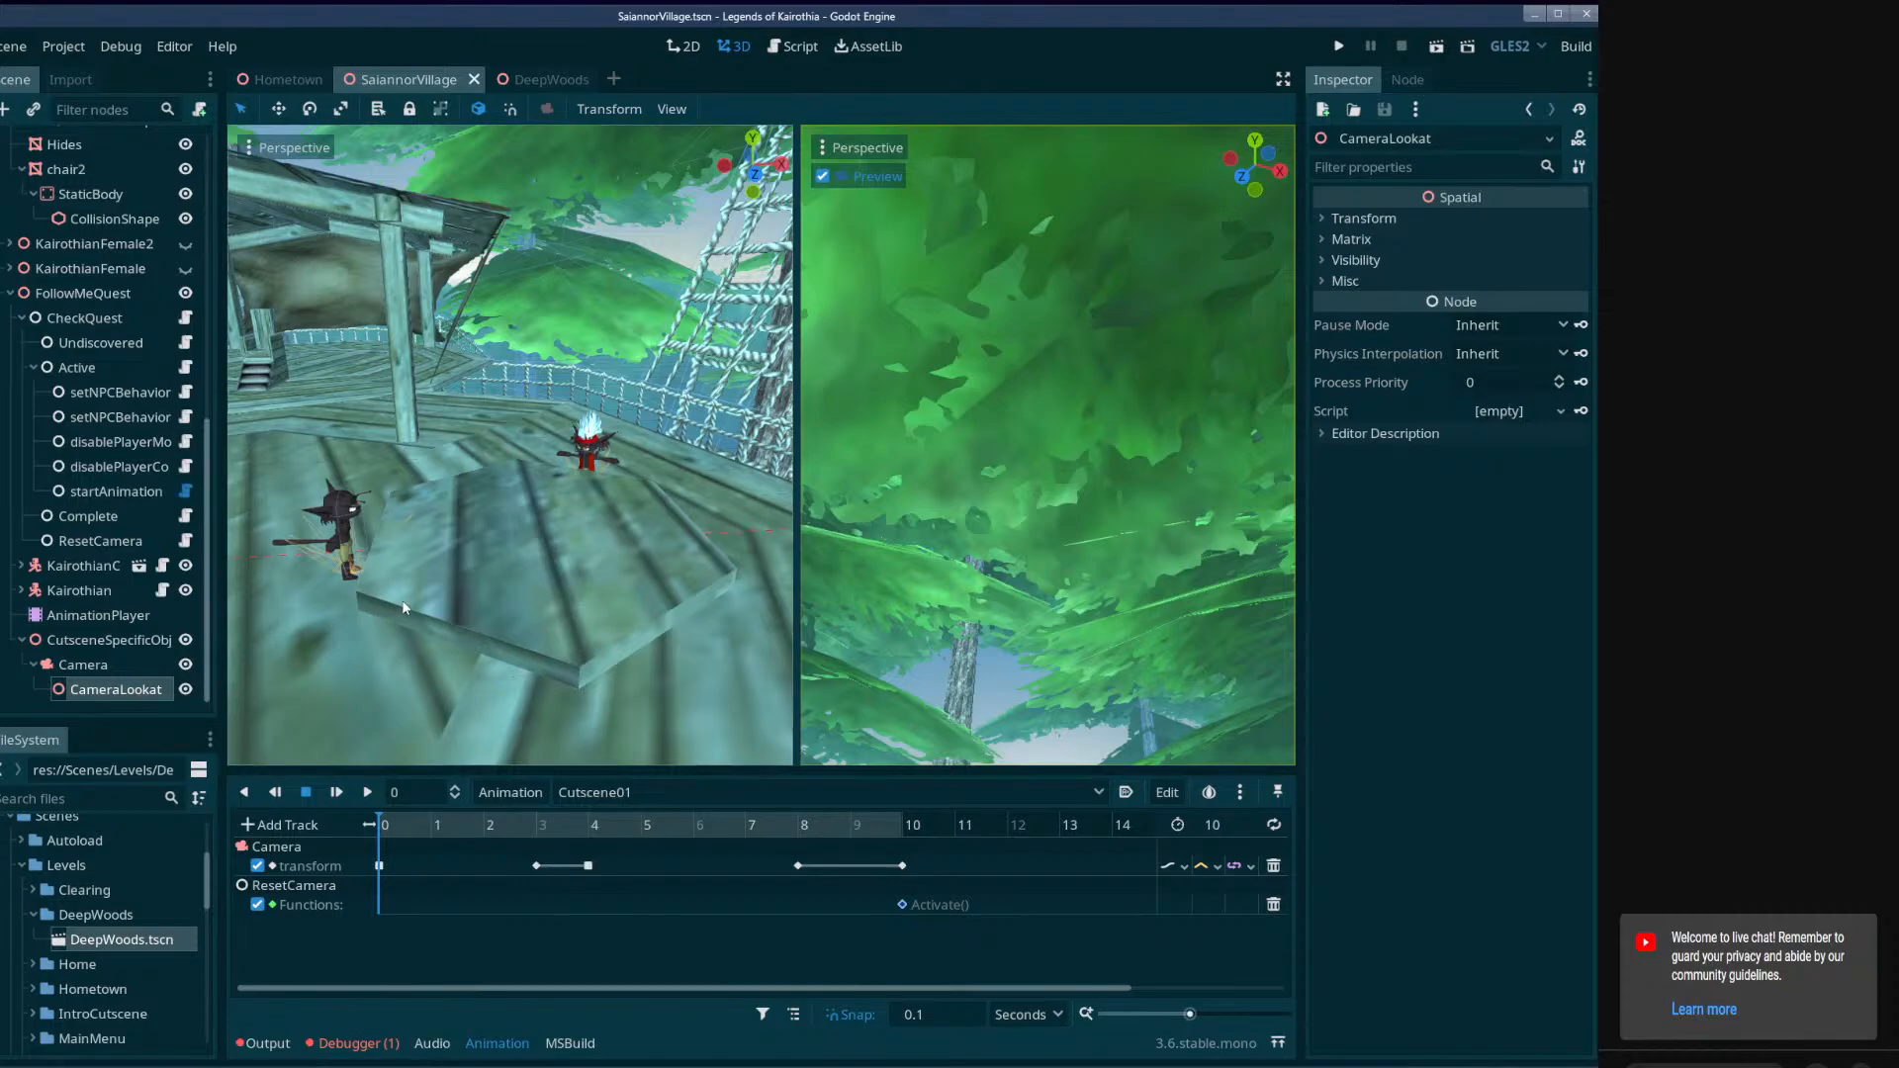
right_drag(526, 592, 229, 520)
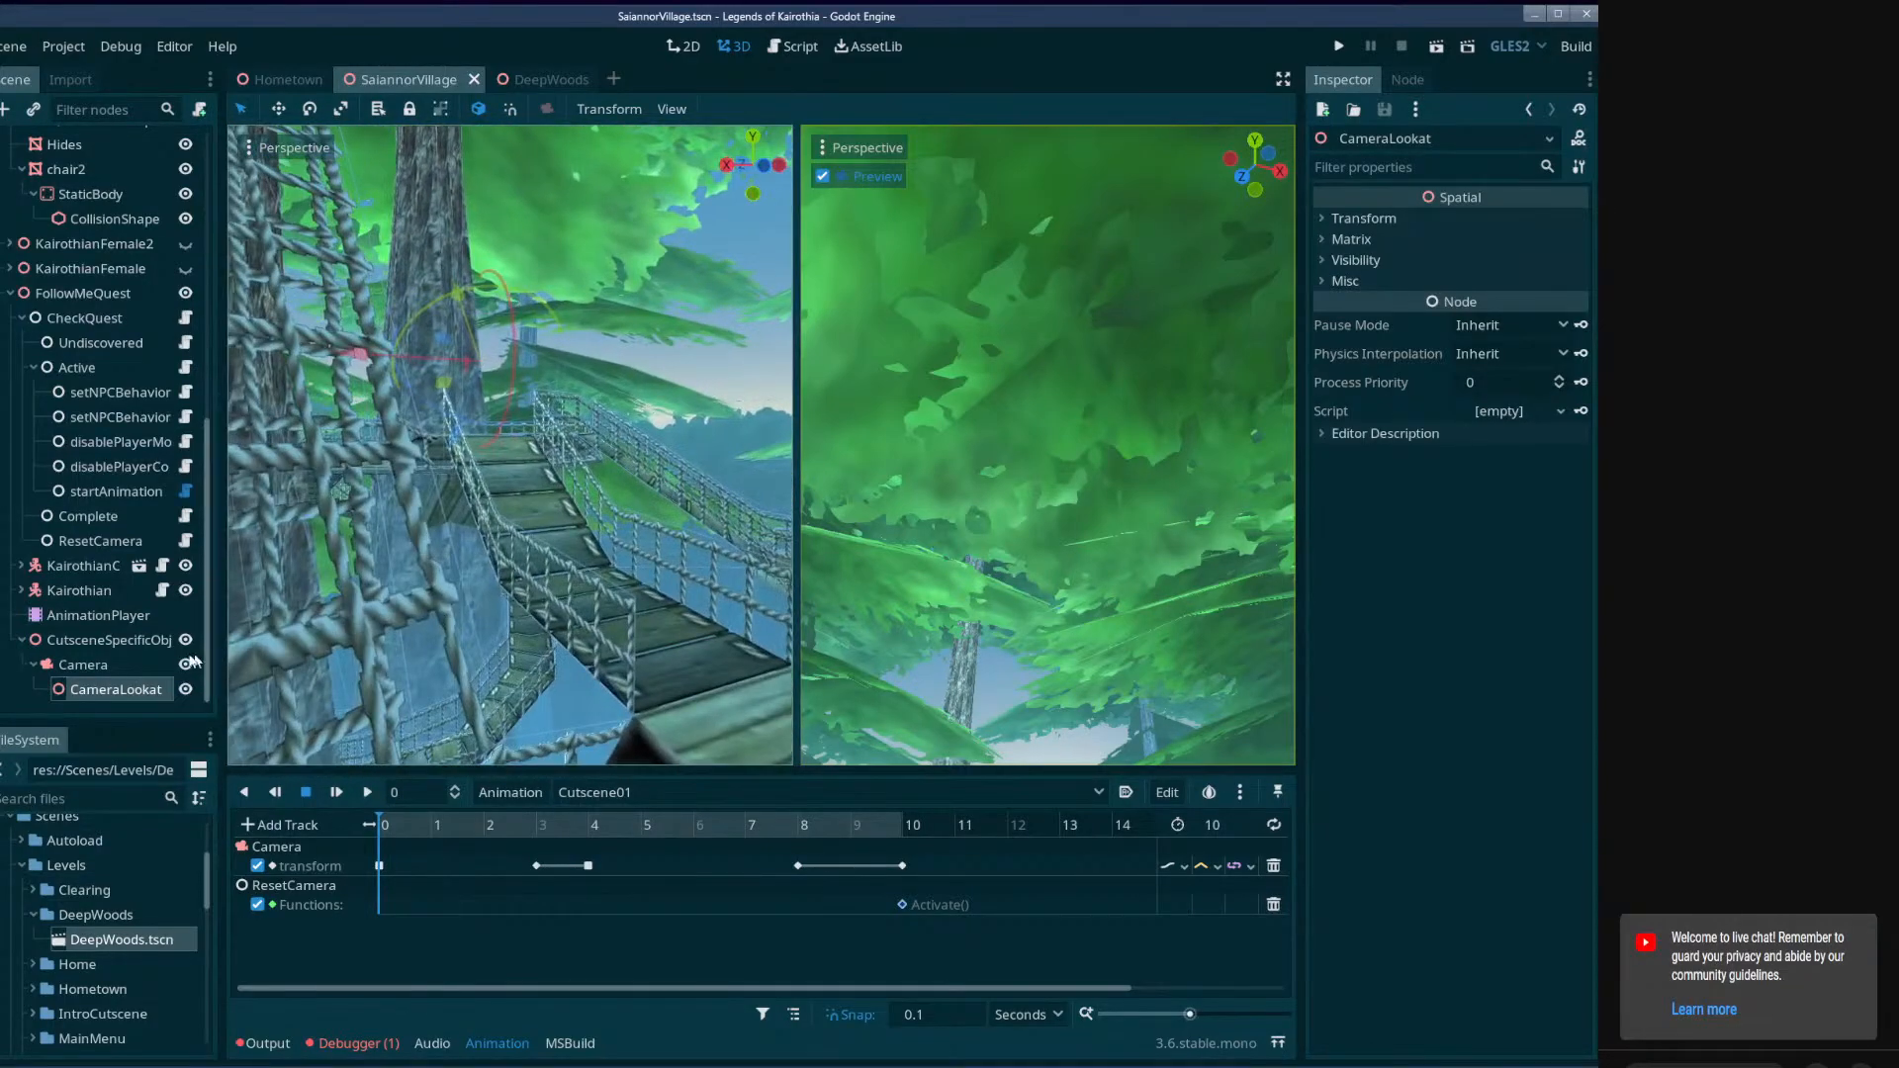
click(133, 661)
right_drag(623, 472, 662, 485)
key(w)
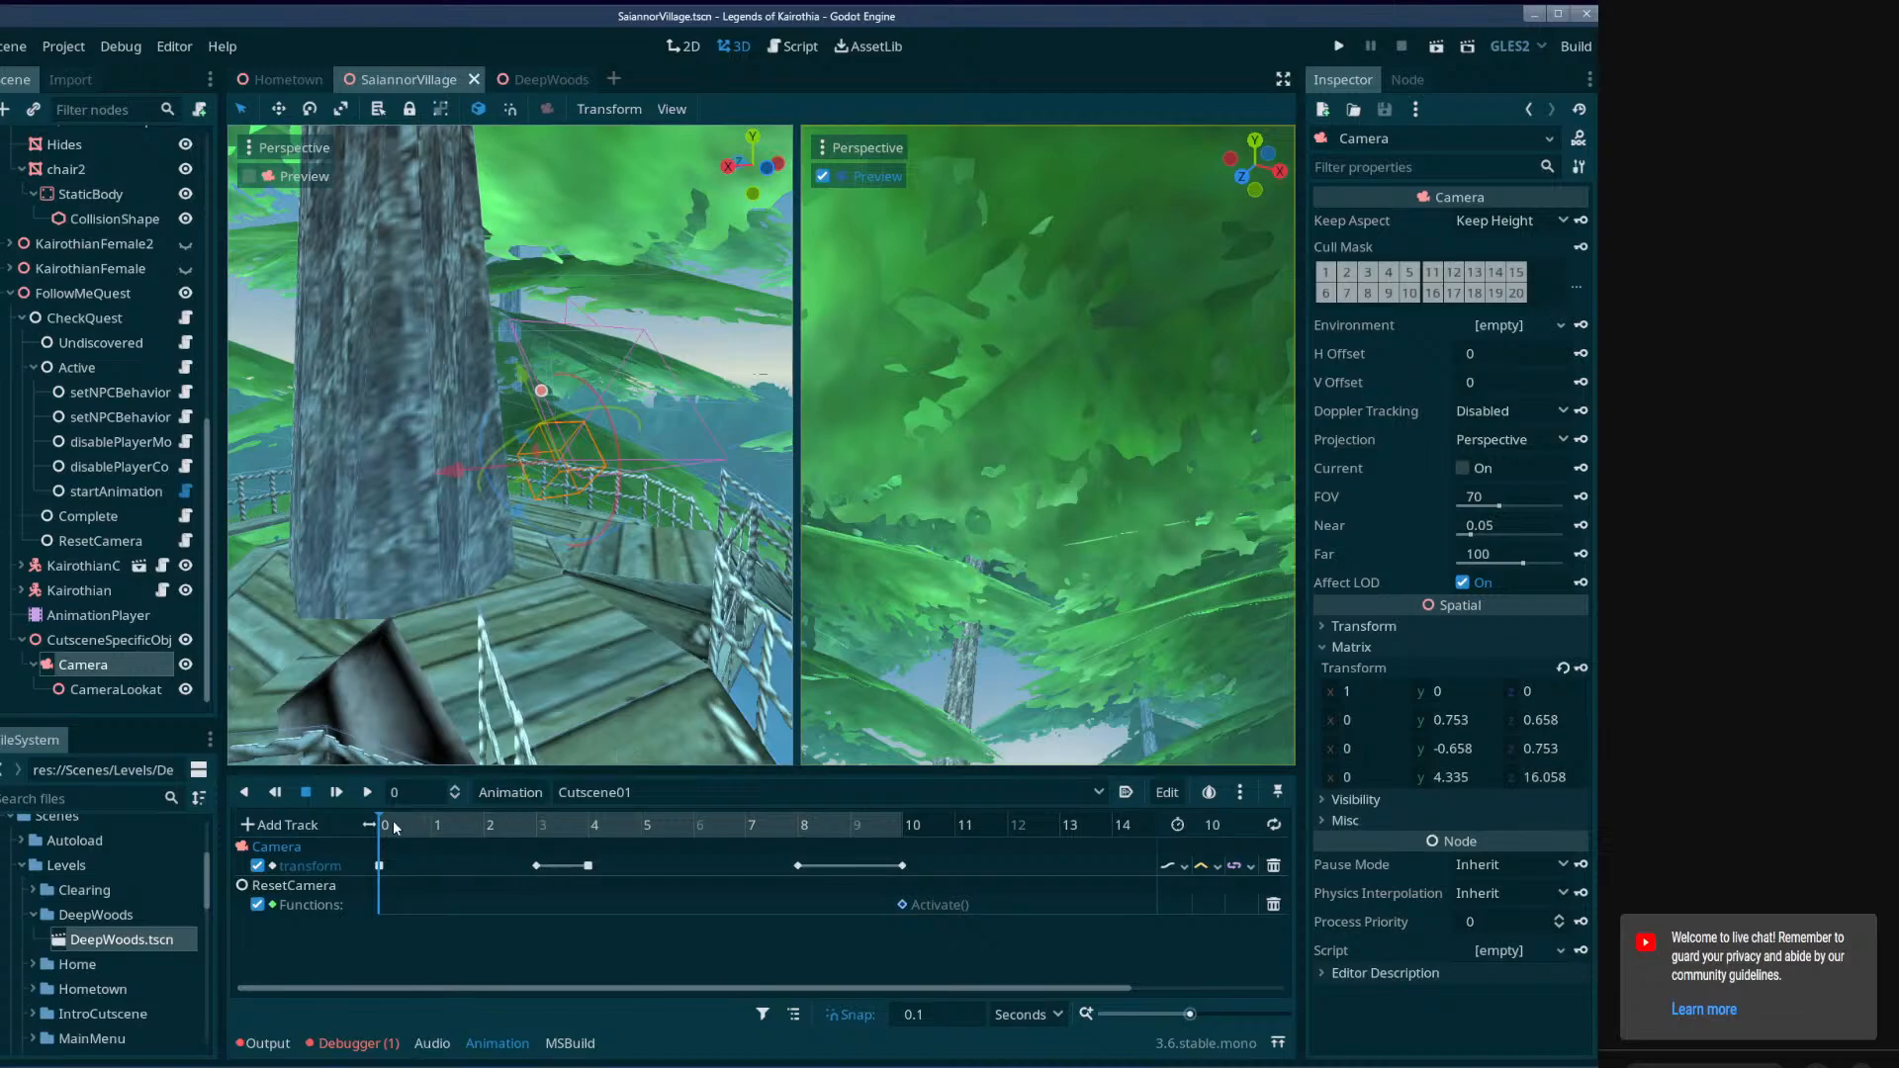
Check the Camera's position at 0 and 10 seconds of Cutscene01 from the free 3D view.
mouse_move(394, 827)
mouse_down()
mouse_move(843, 840)
mouse_move(374, 829)
mouse_up()
middle_drag(561, 572, 776, 563)
right_drag(561, 571, 687, 613)
key(w)
key(w)
drag(858, 829, 906, 838)
right_drag(682, 613, 633, 611)
key(s)
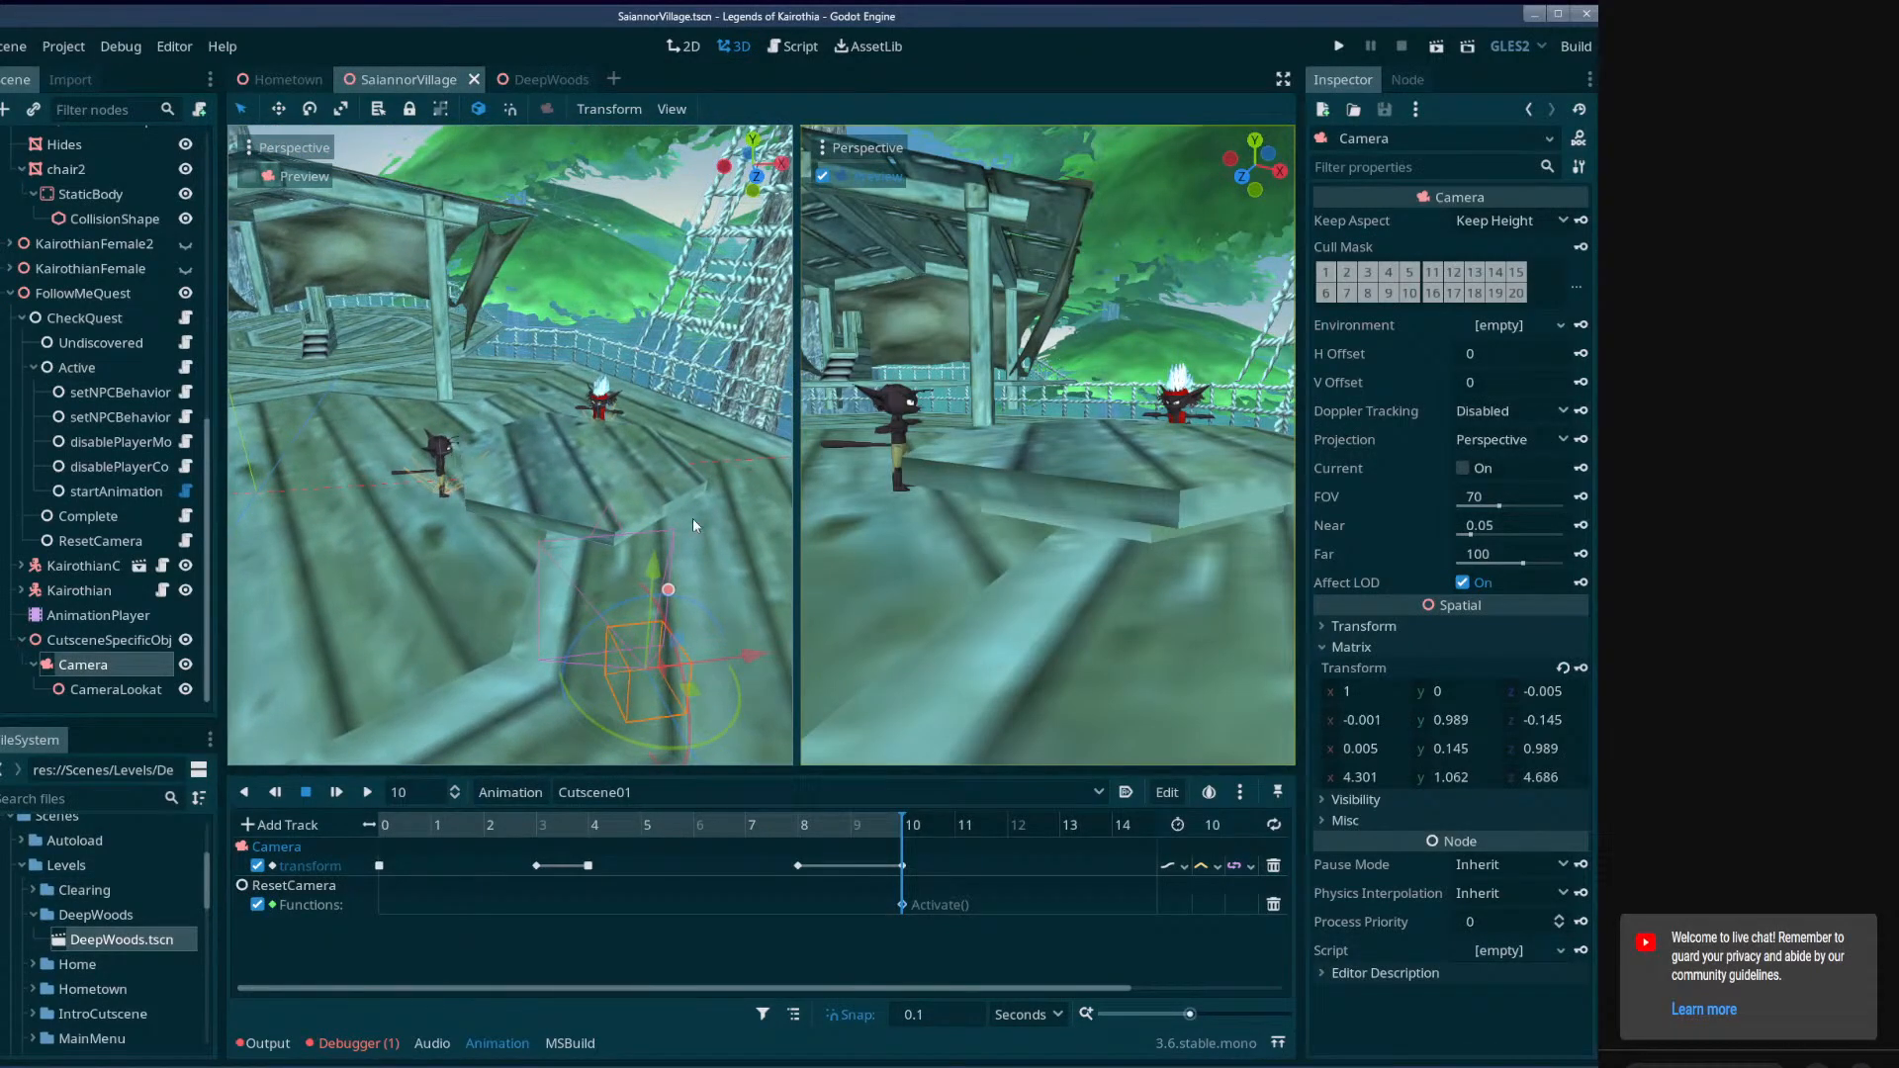
Add a plain Node under FollowMeQuest's Active node and name it hijackCamera.
click(104, 540)
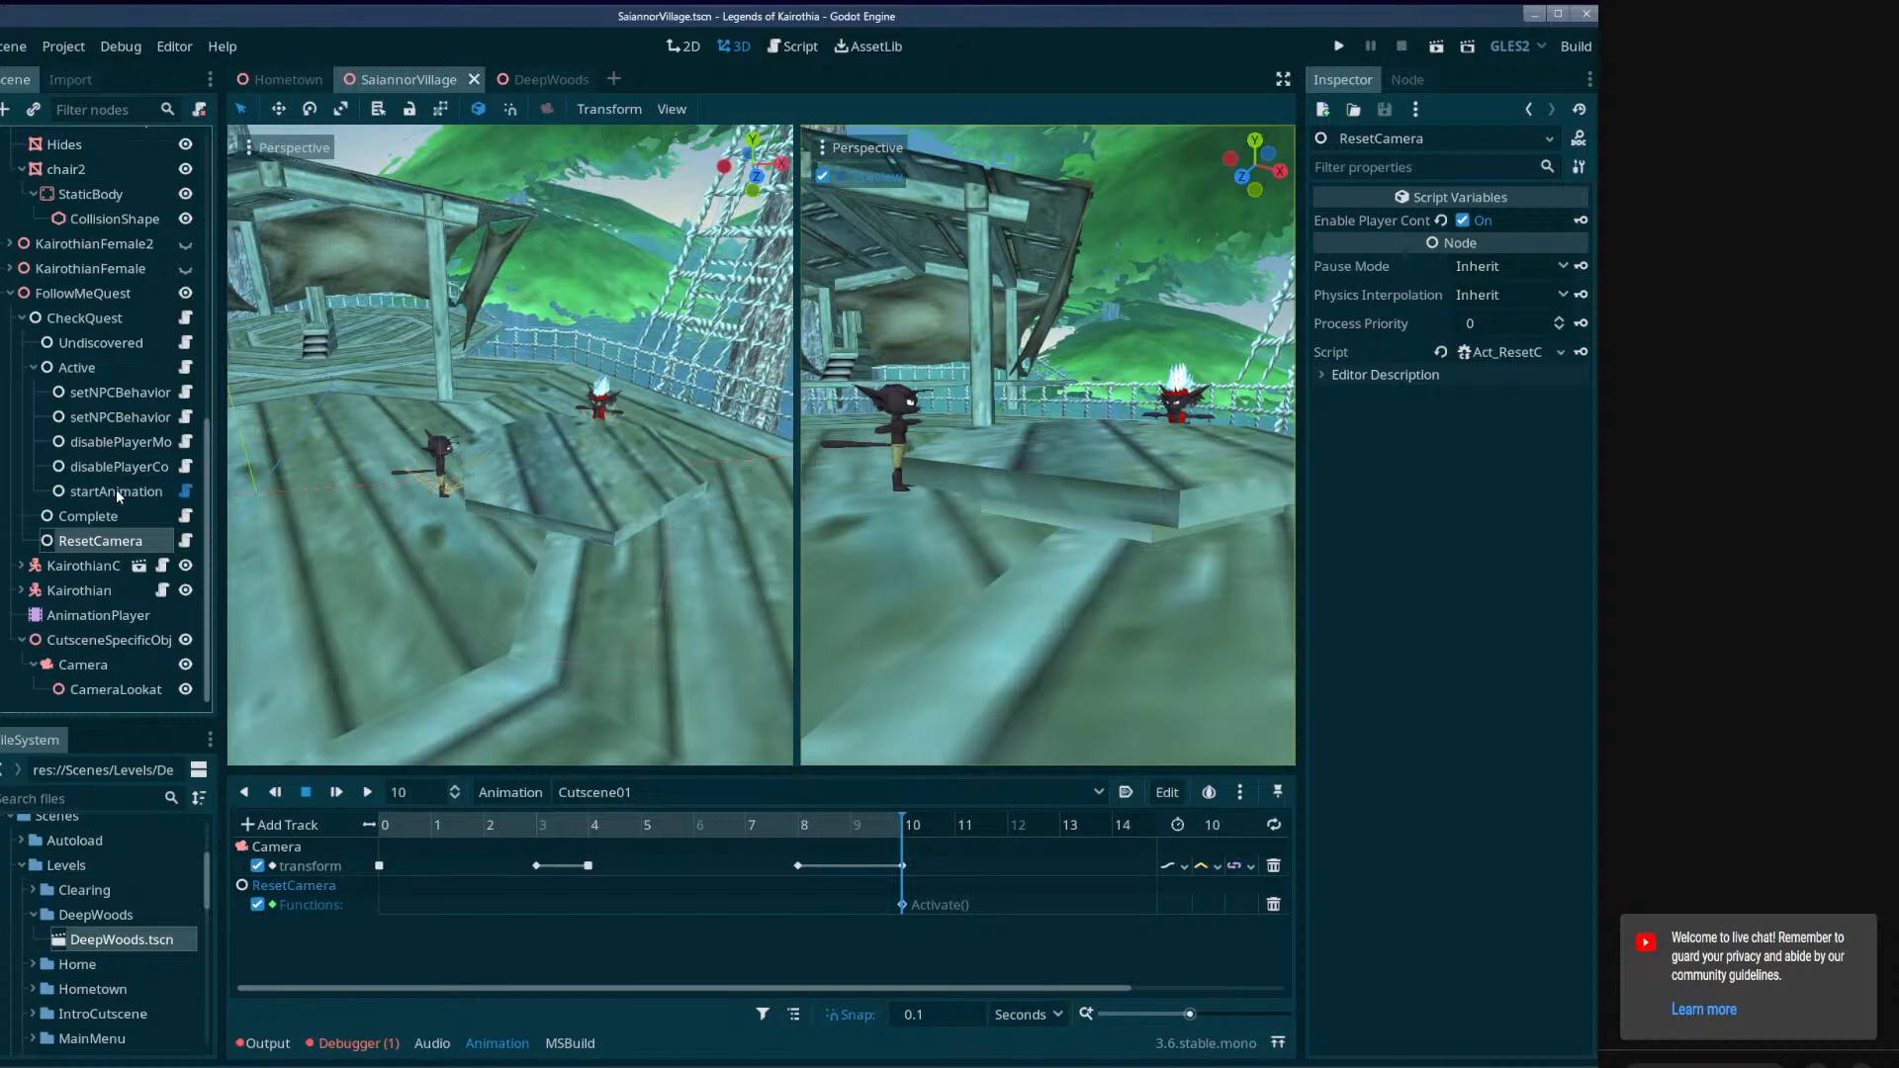
click(114, 490)
right_click(89, 374)
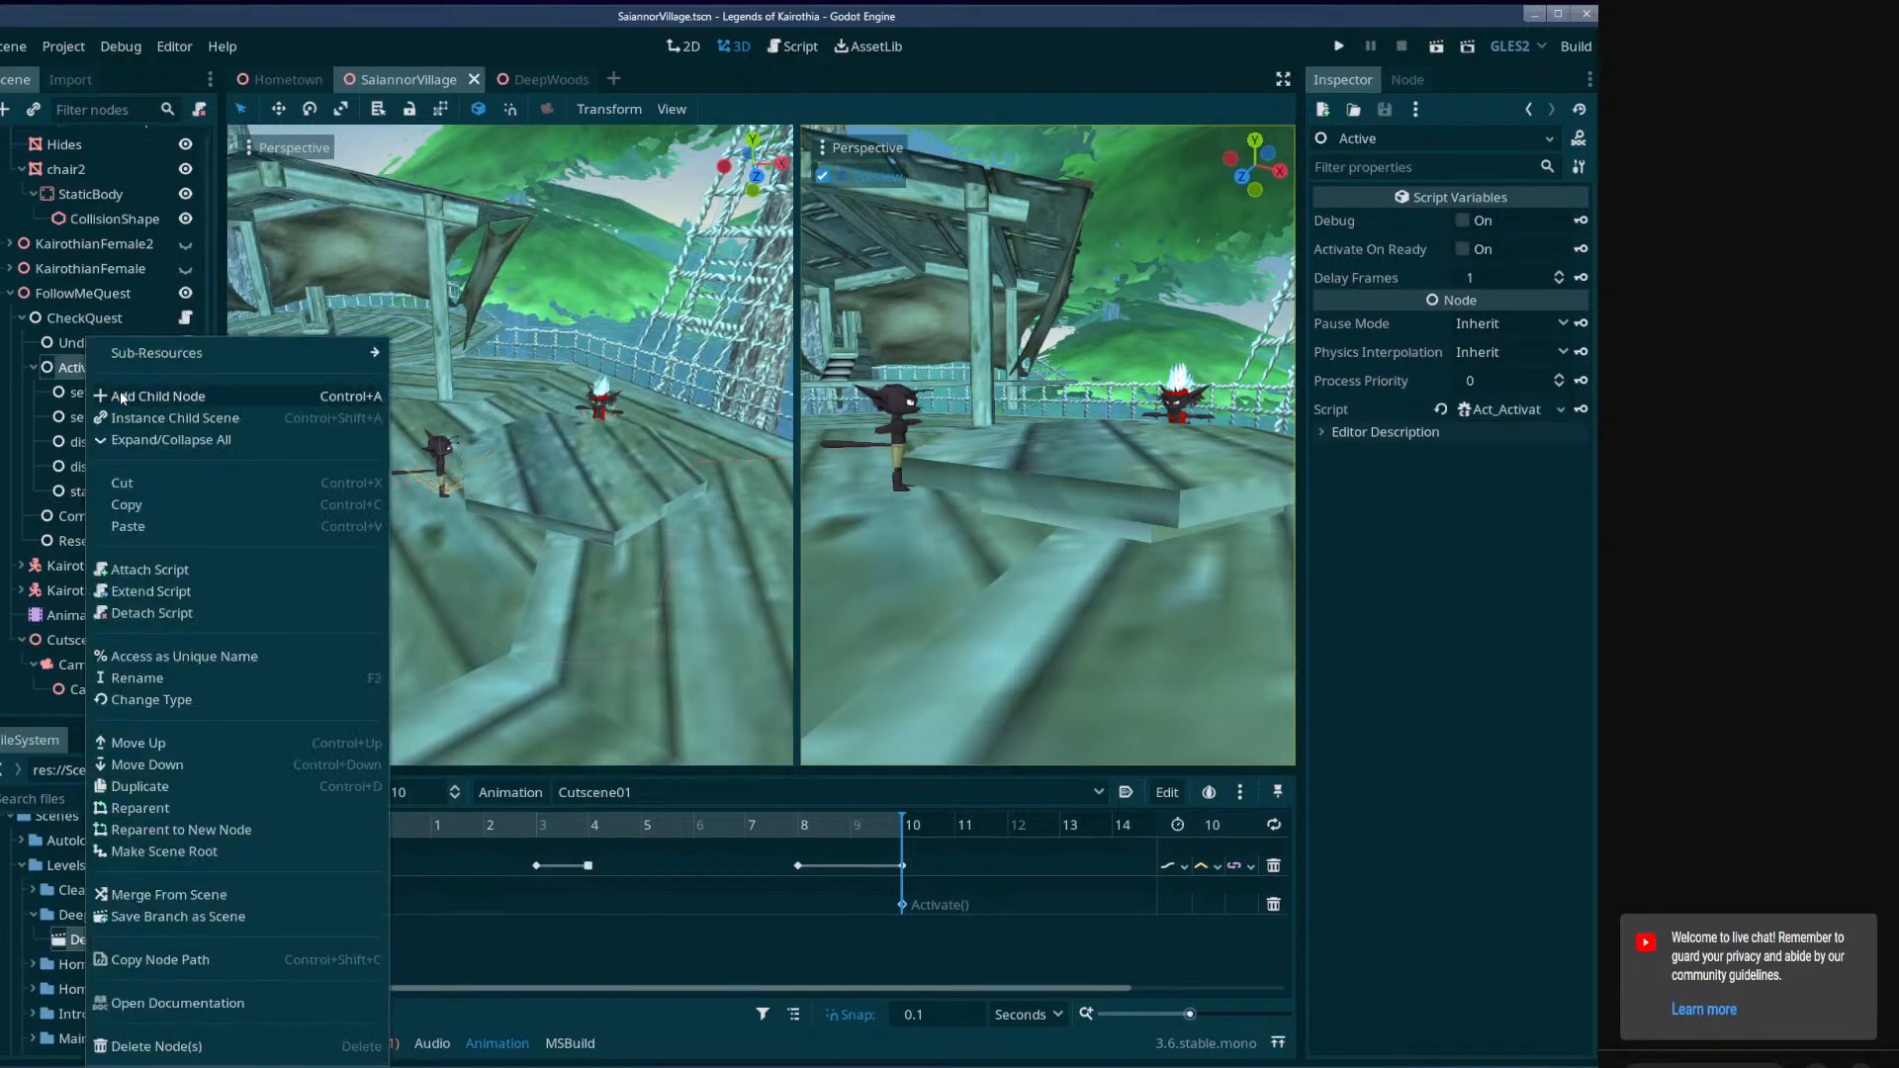
click(120, 390)
double_click(586, 312)
double_click(137, 520)
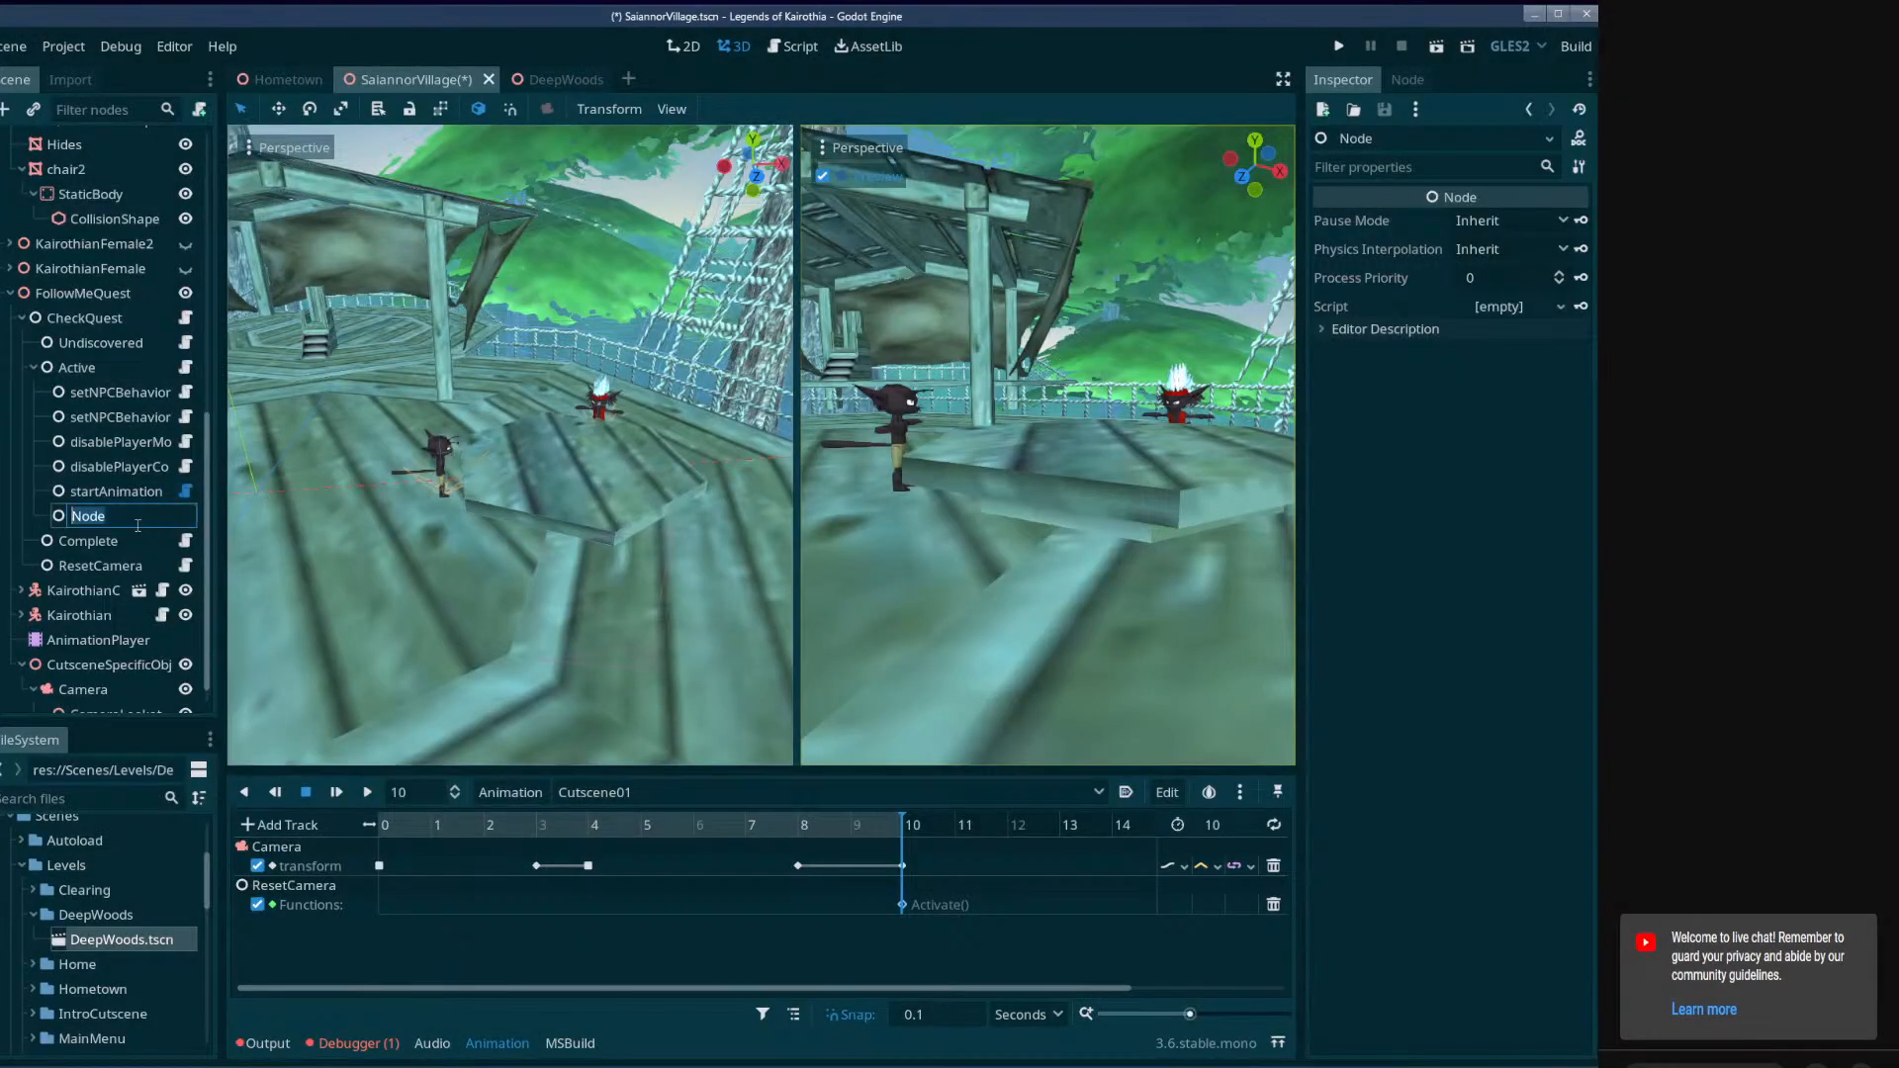
text(hijackCamera)
key(Return)
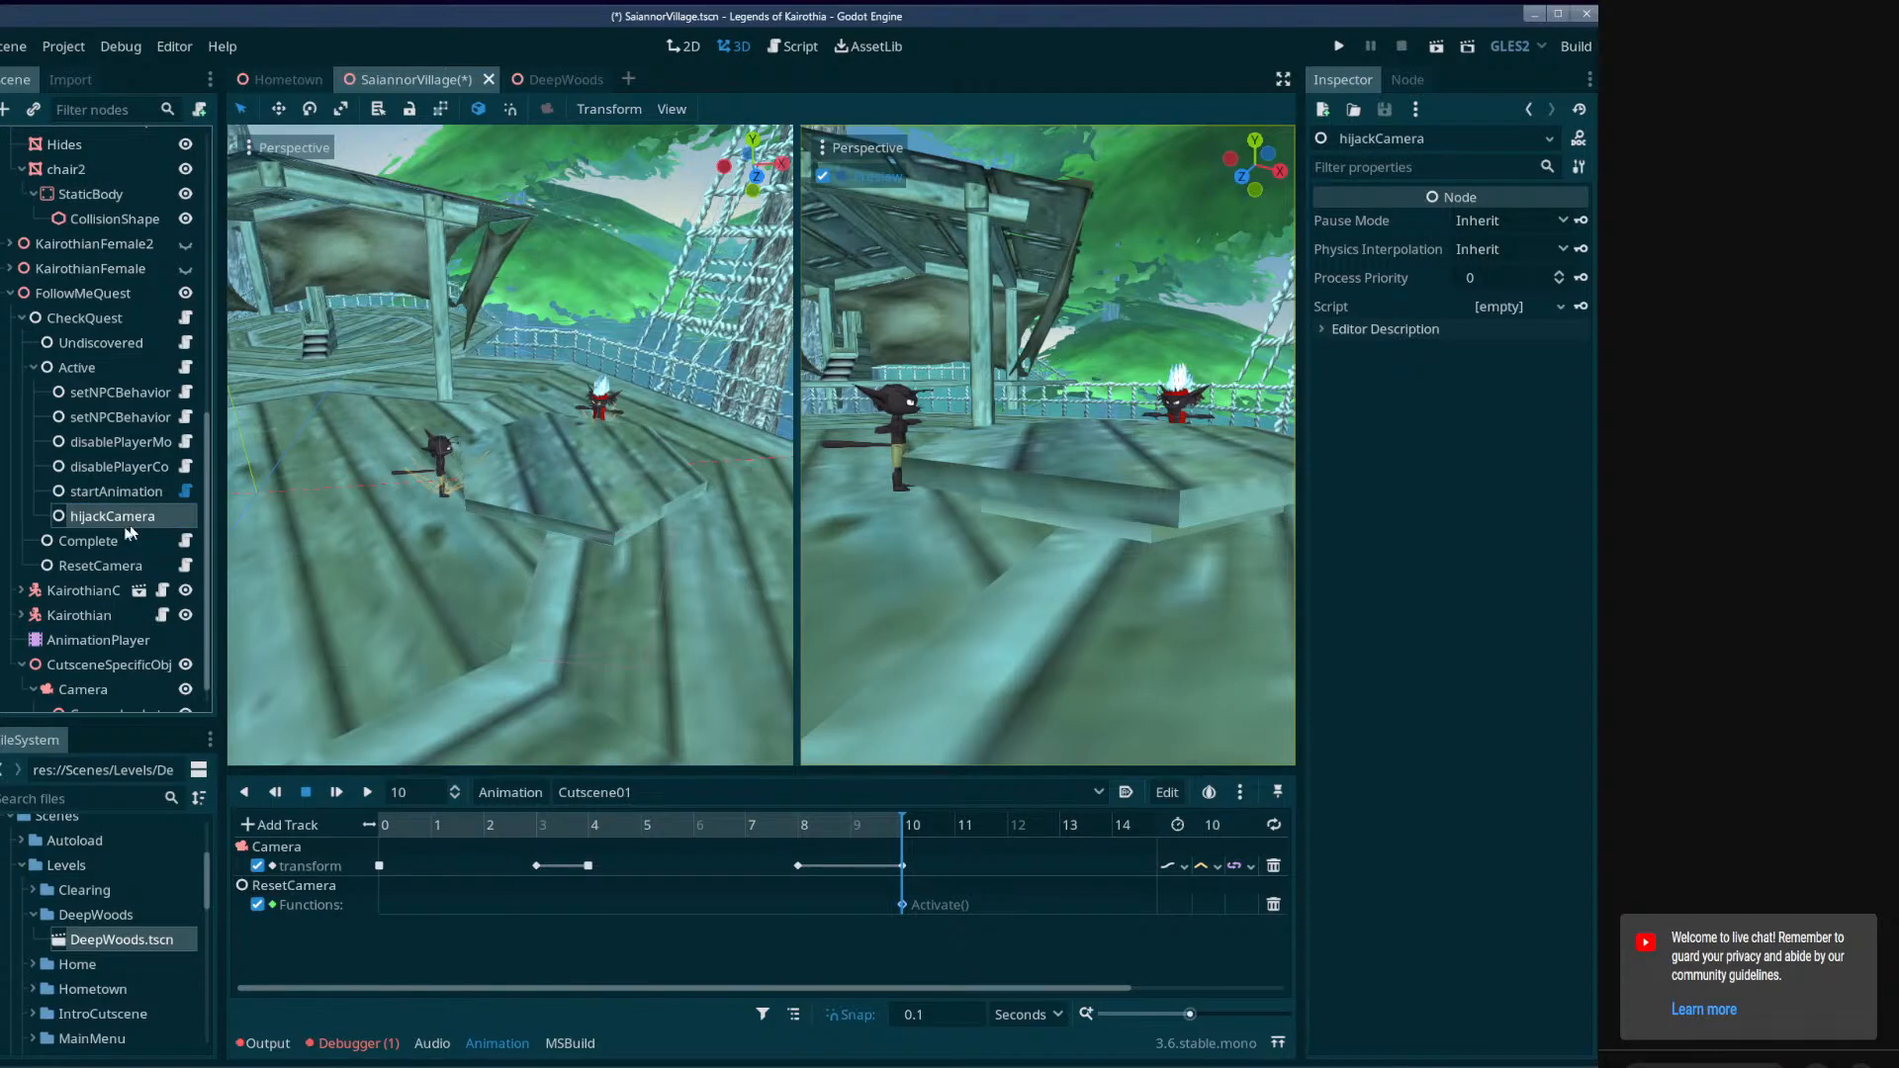
Focus the free view on CameraLookat and expand its Transform properties.
click(114, 696)
middle_drag(617, 541, 565, 544)
key(f)
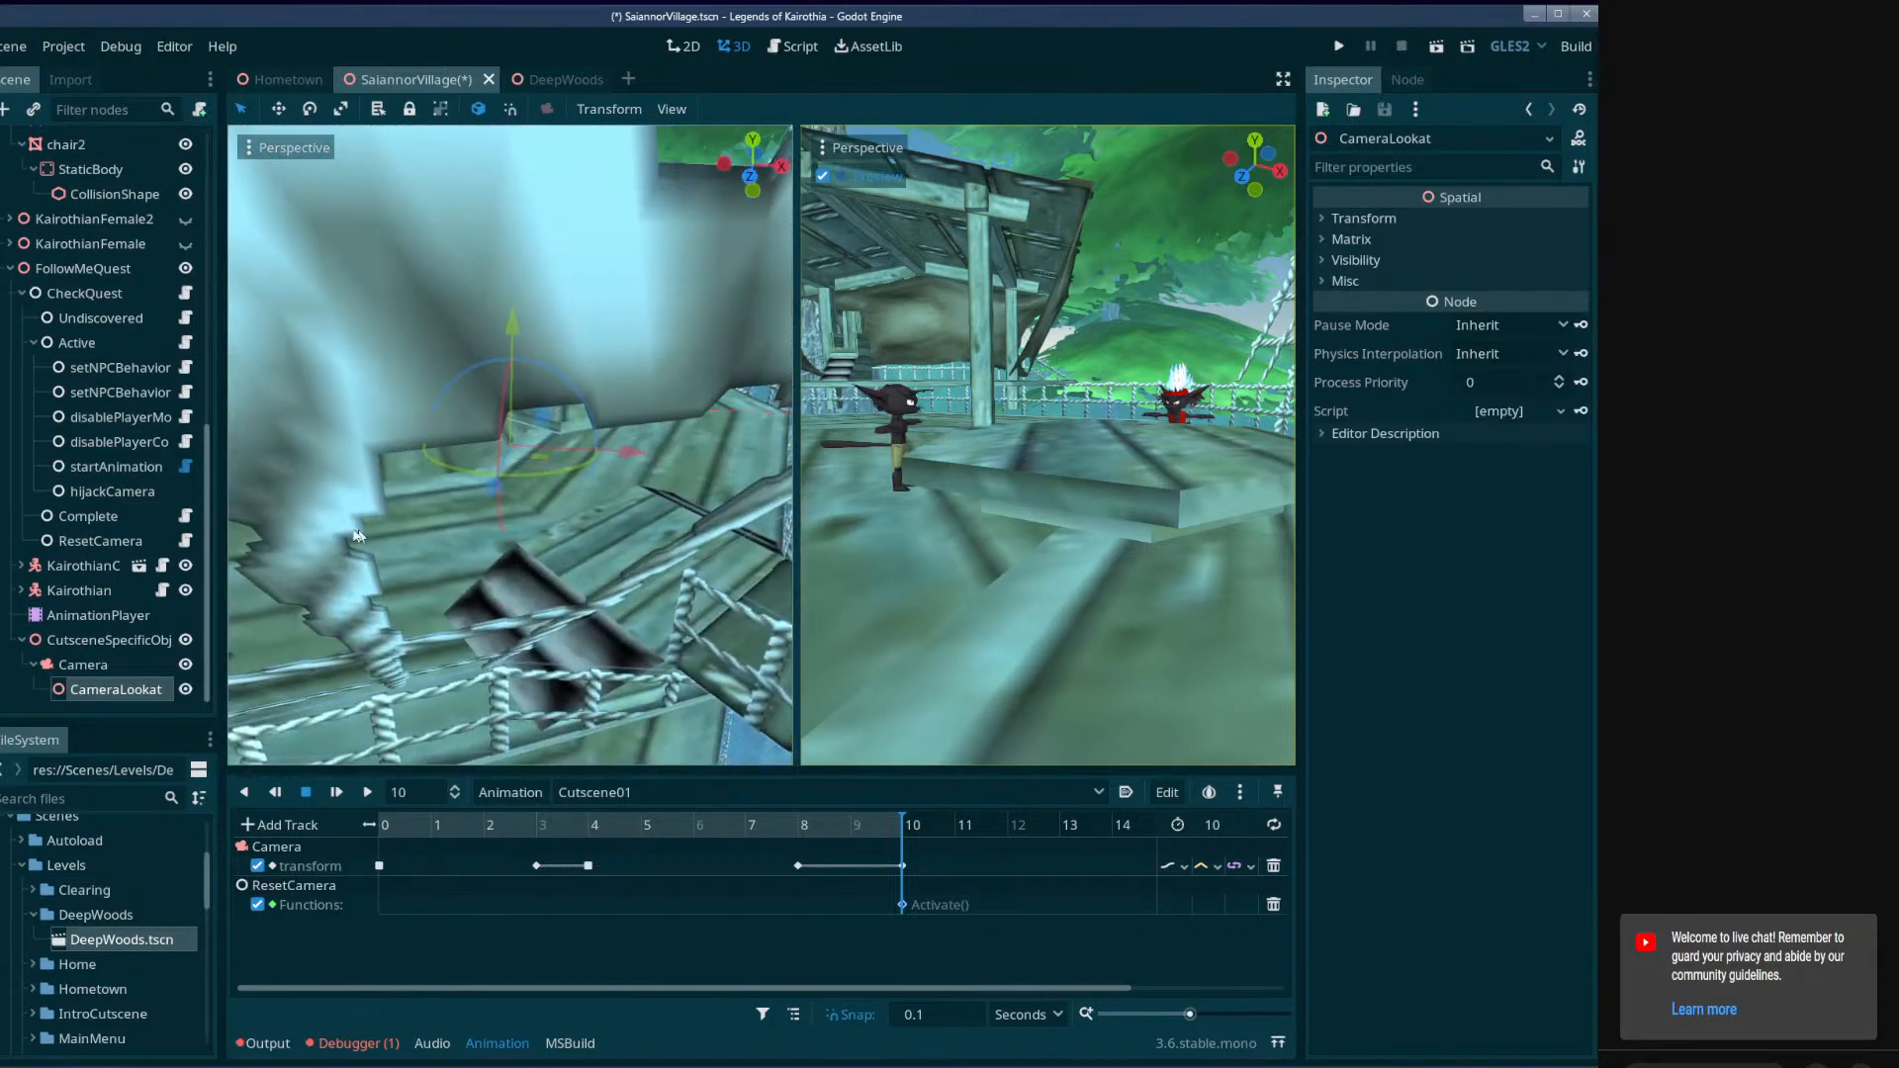
click(84, 665)
click(104, 686)
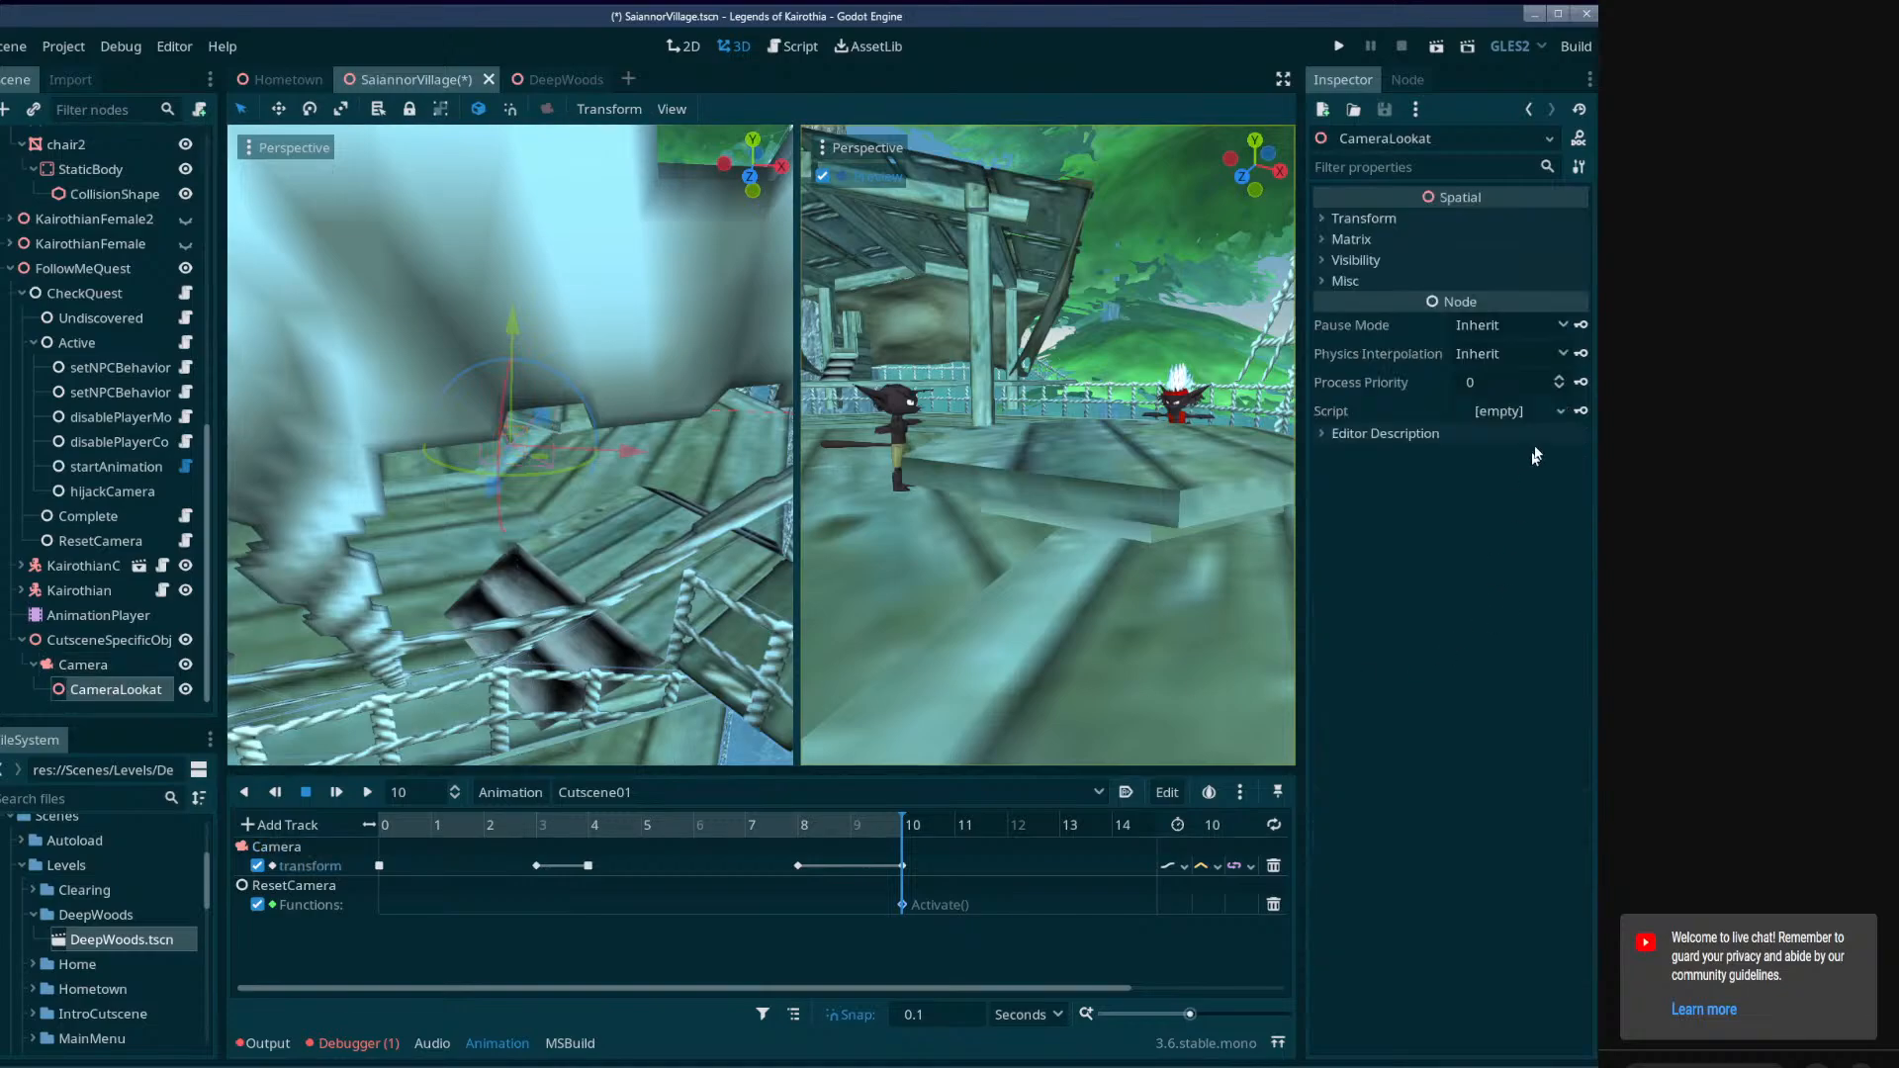
click(1362, 219)
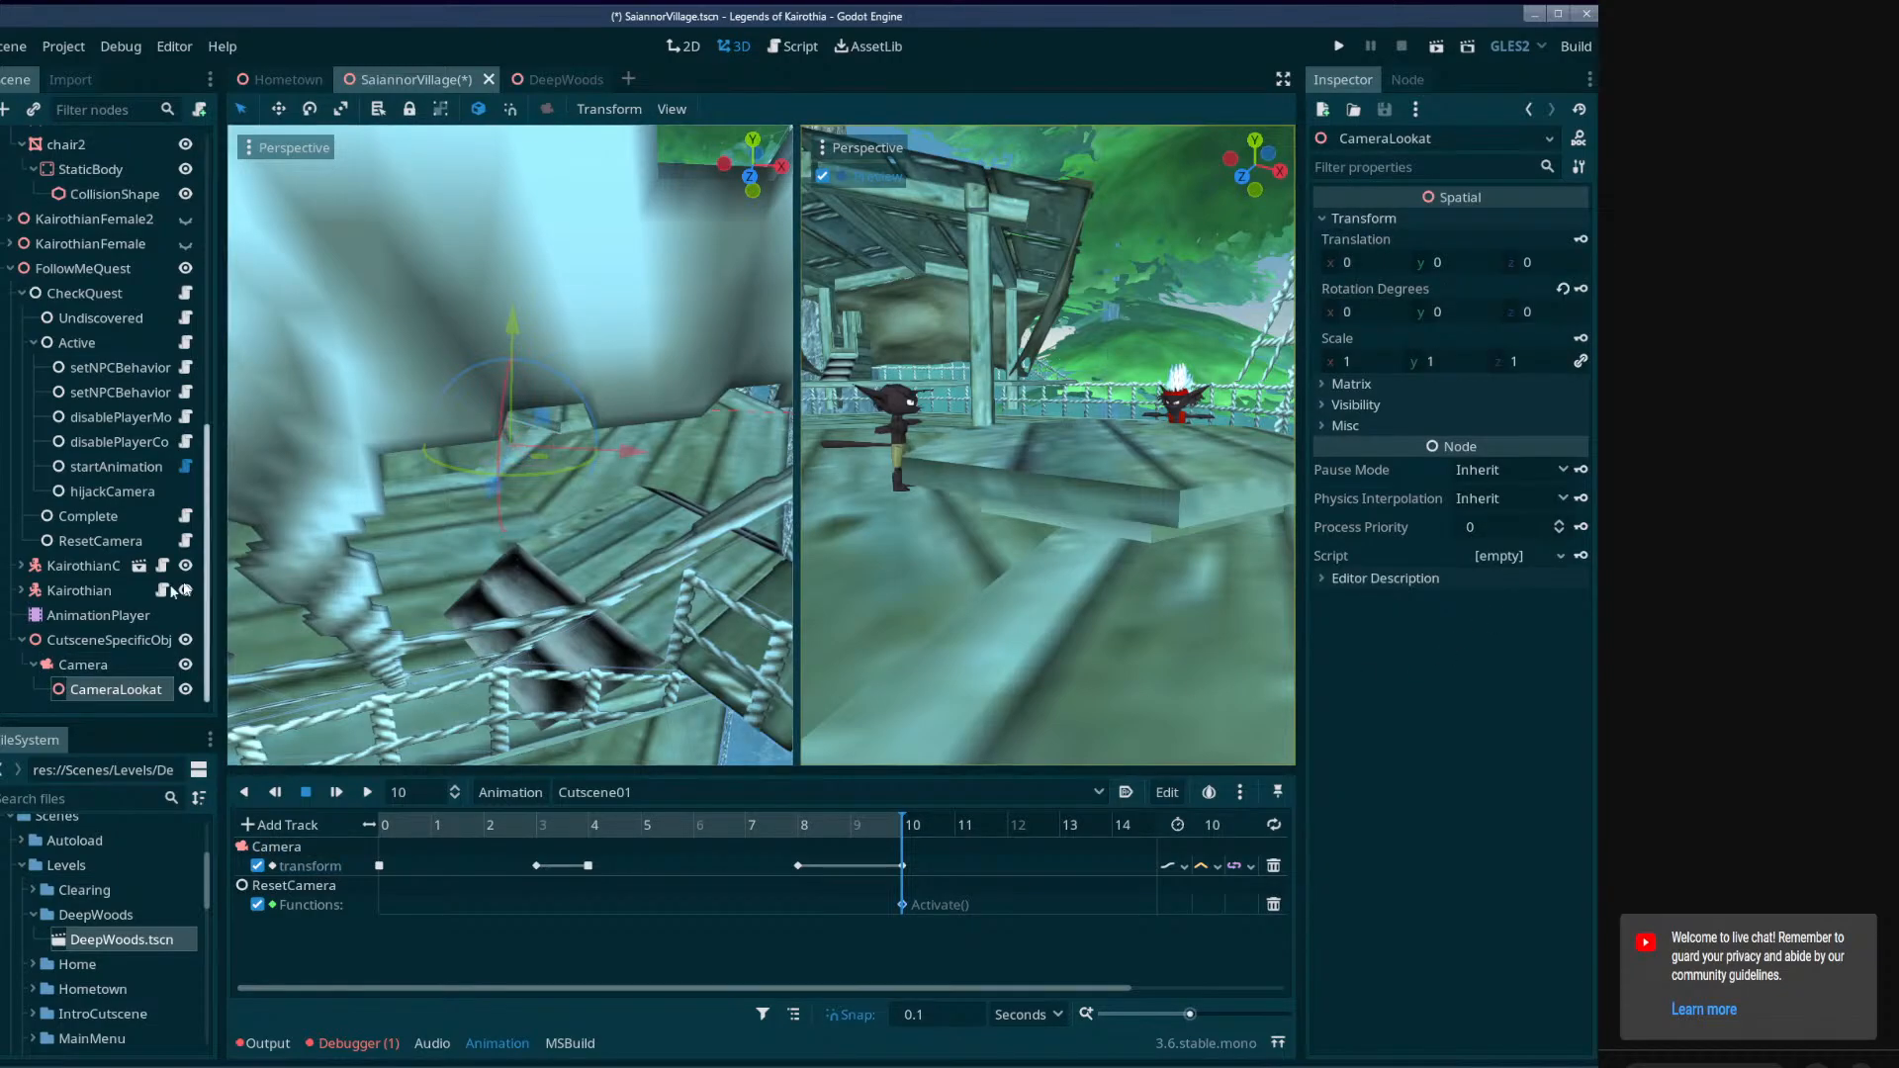
Move CameraLookat along its z axis to -0.8, in front of the Camera, and save the scene.
click(84, 665)
key(f)
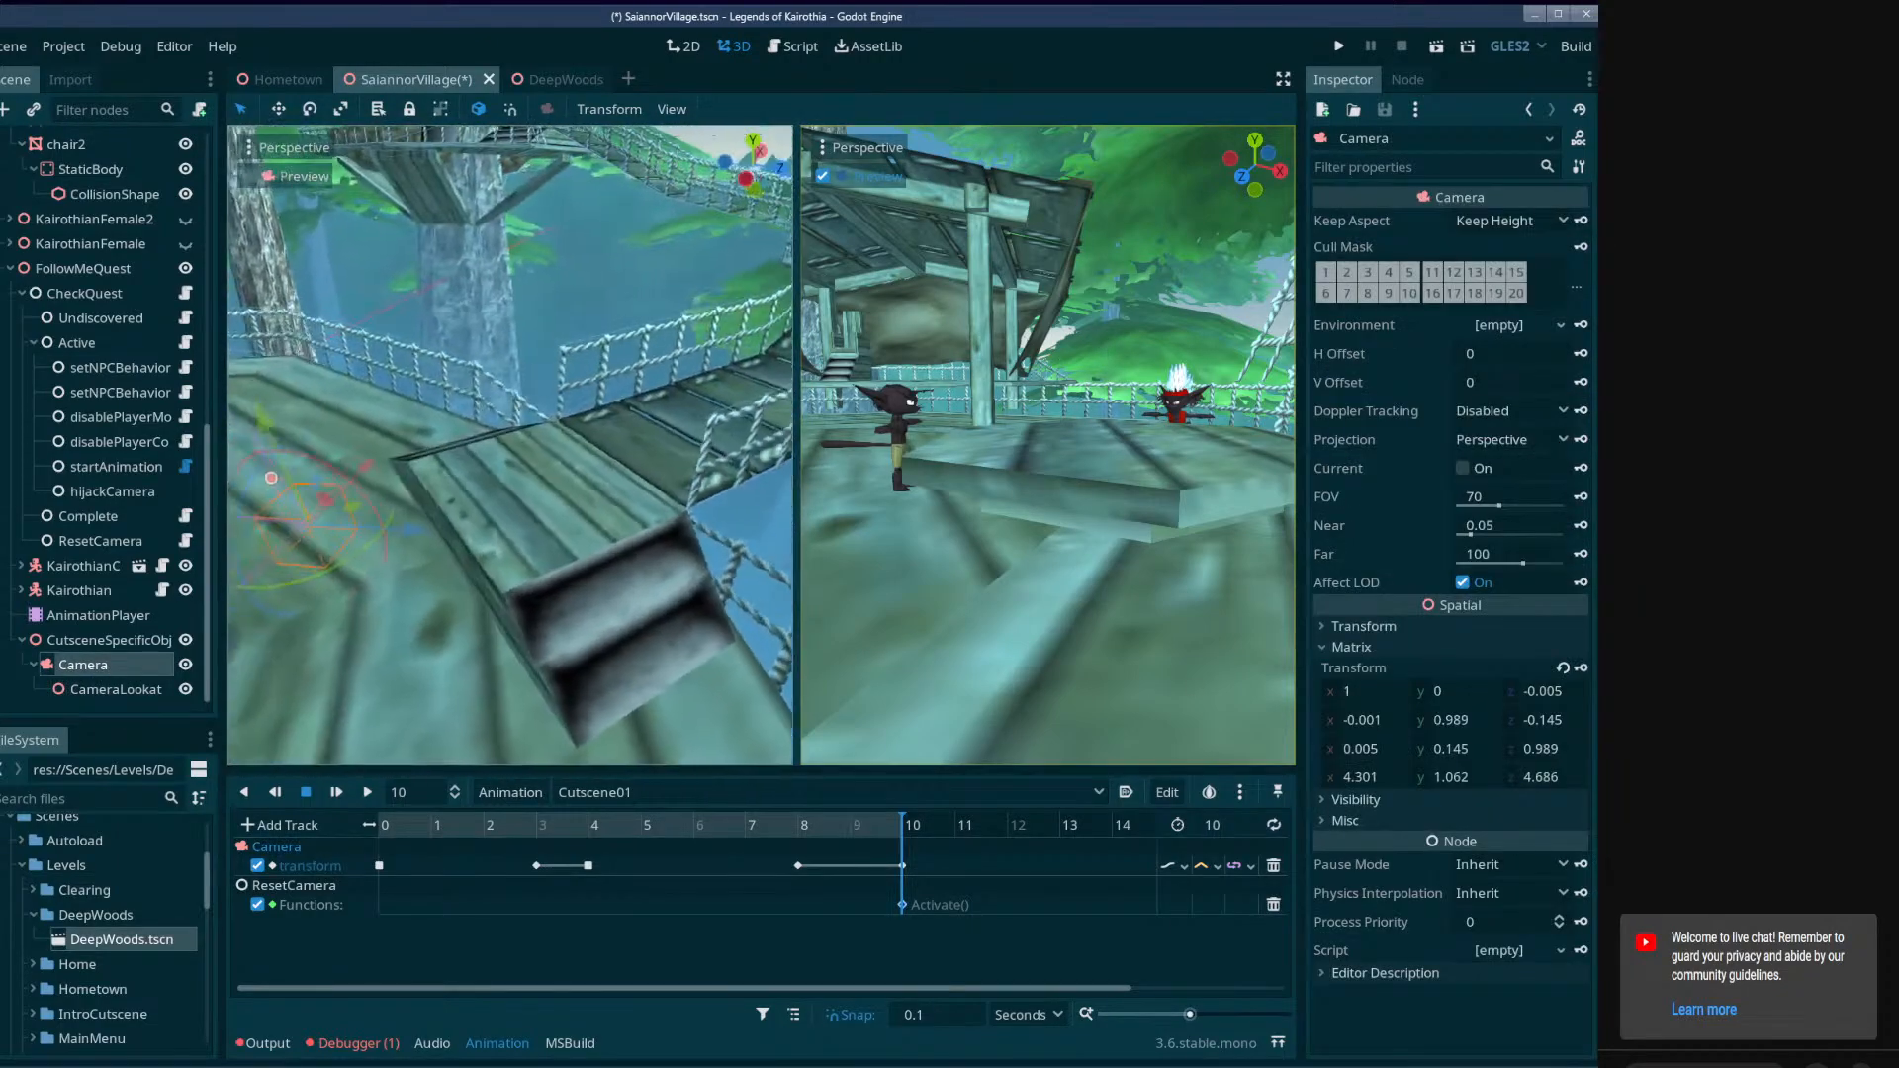
drag(648, 537, 525, 541)
click(615, 532)
middle_drag(525, 542, 535, 543)
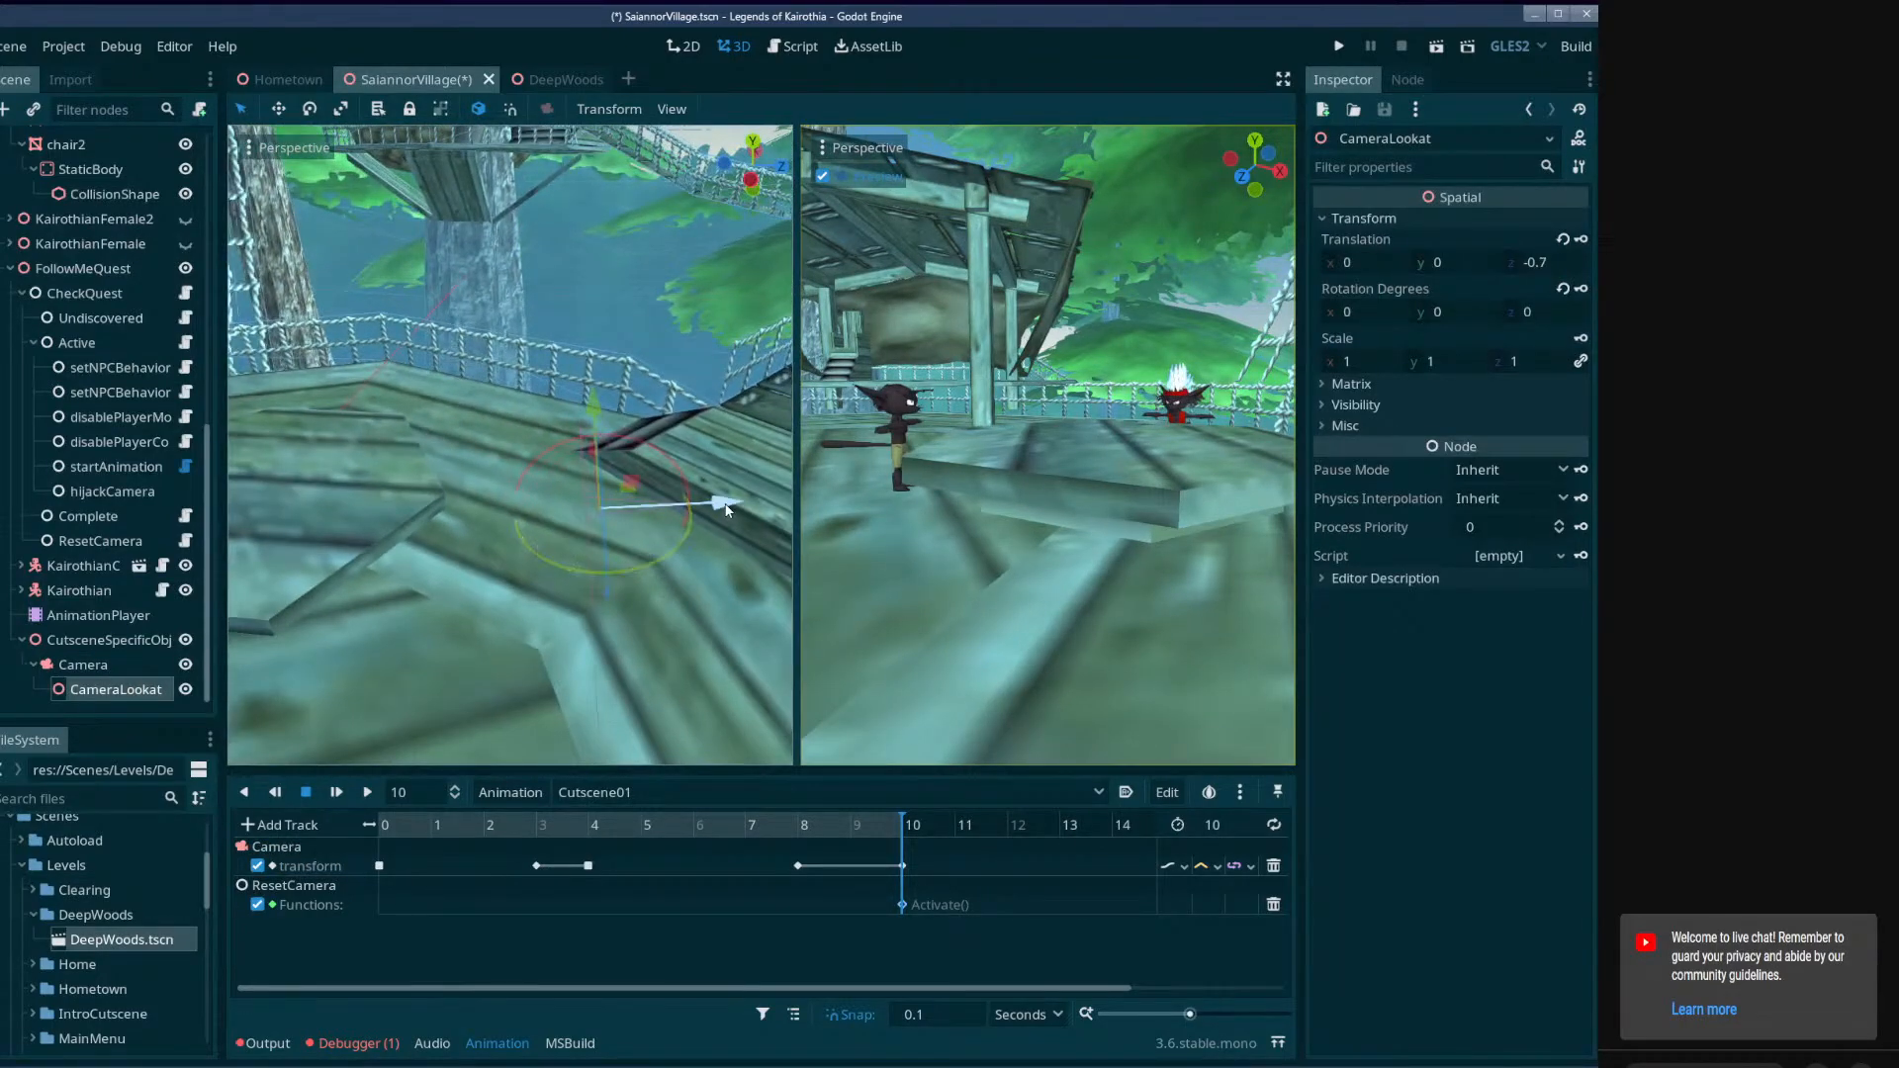
drag(704, 505, 720, 512)
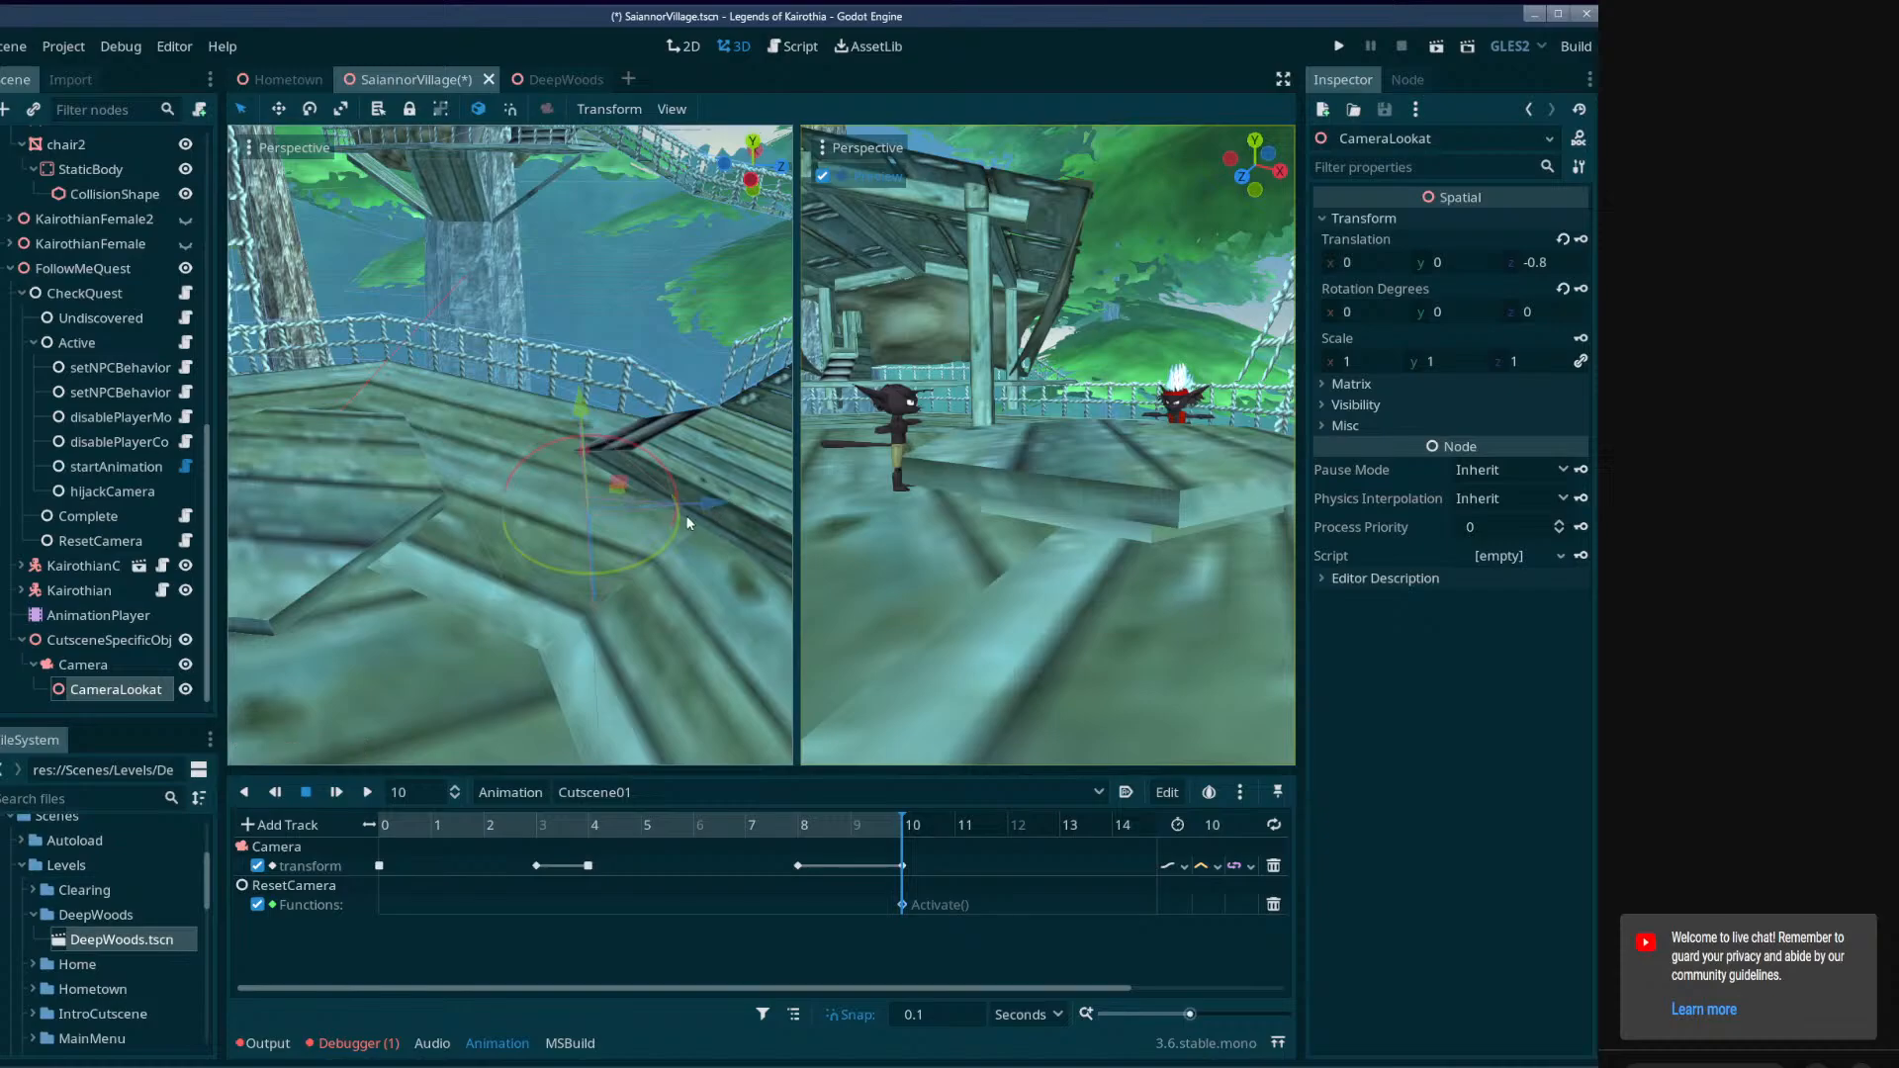
key(w)
right_drag(711, 509, 684, 506)
key(ctrl+s)
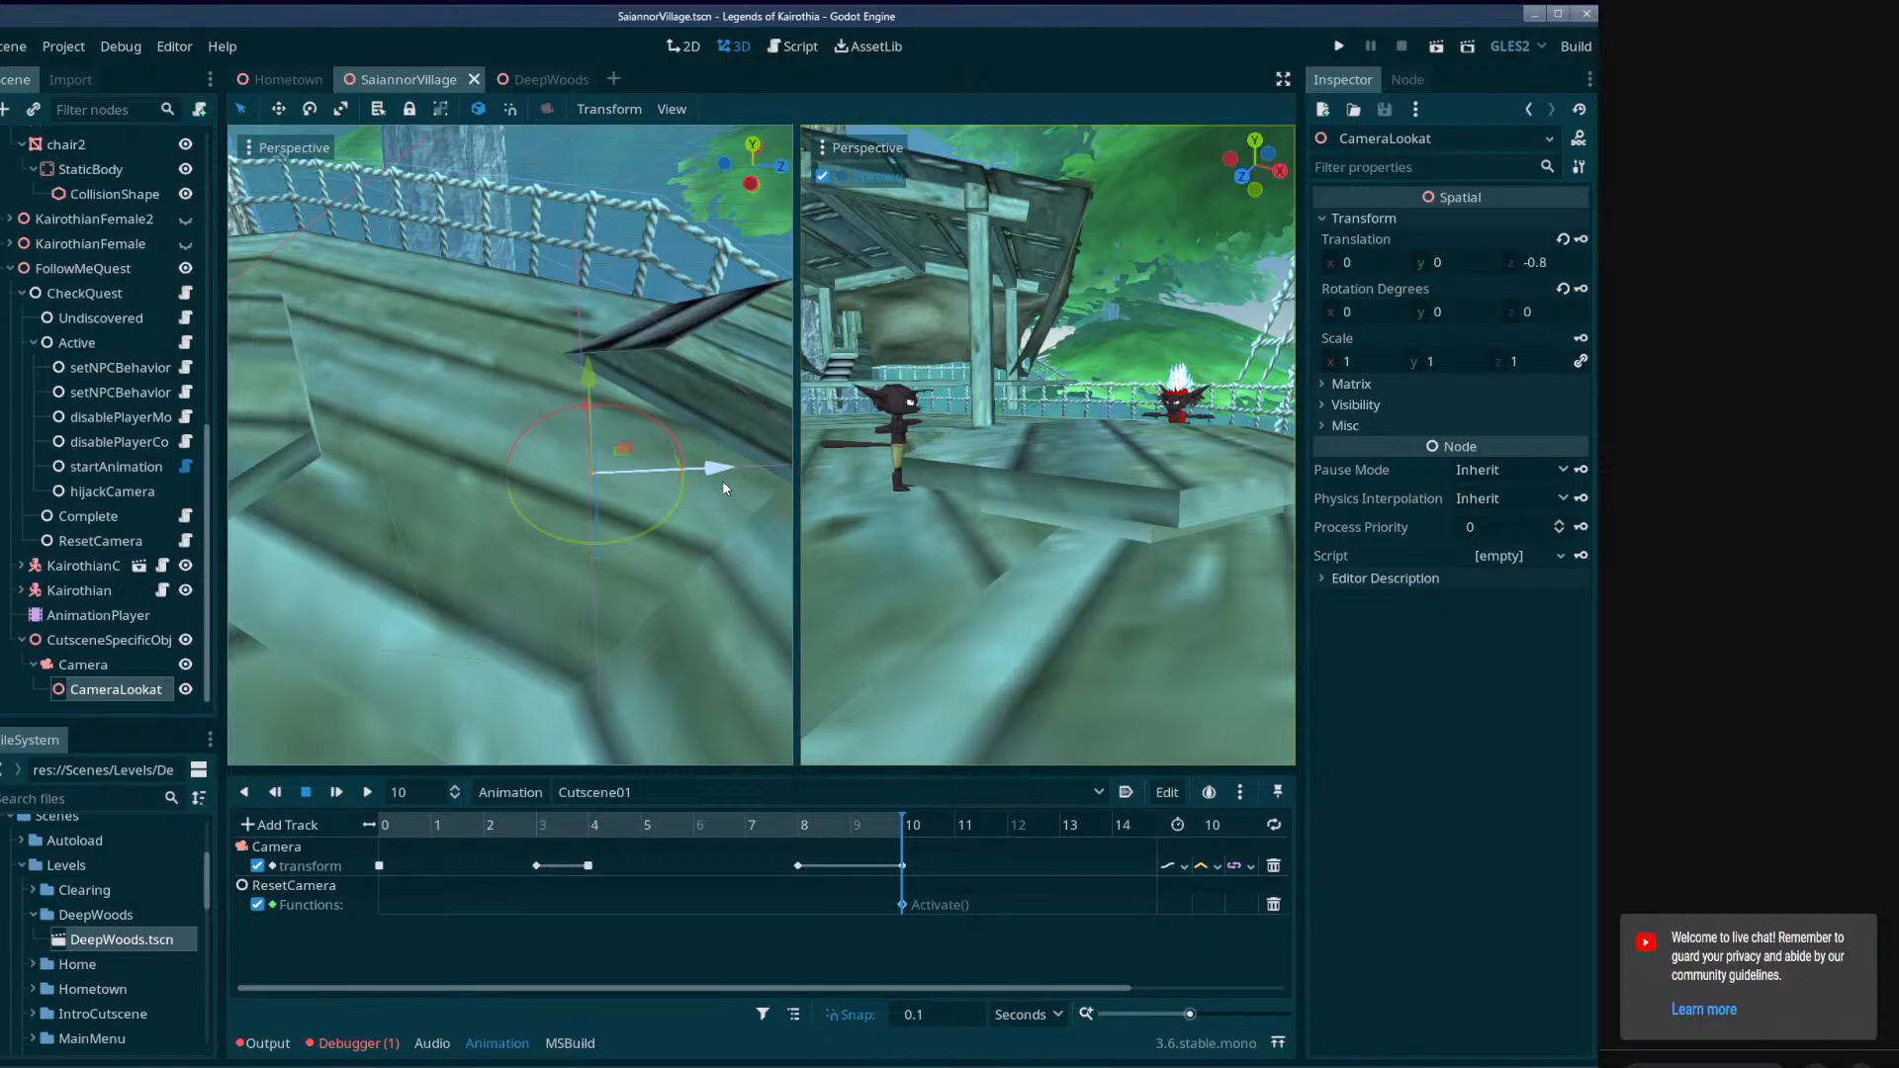
In the DeepWoods scene, scrub through the AnimationPlayer's Cutscene01 and Cutscene02 to review their tracks.
click(534, 83)
right_drag(594, 370, 593, 370)
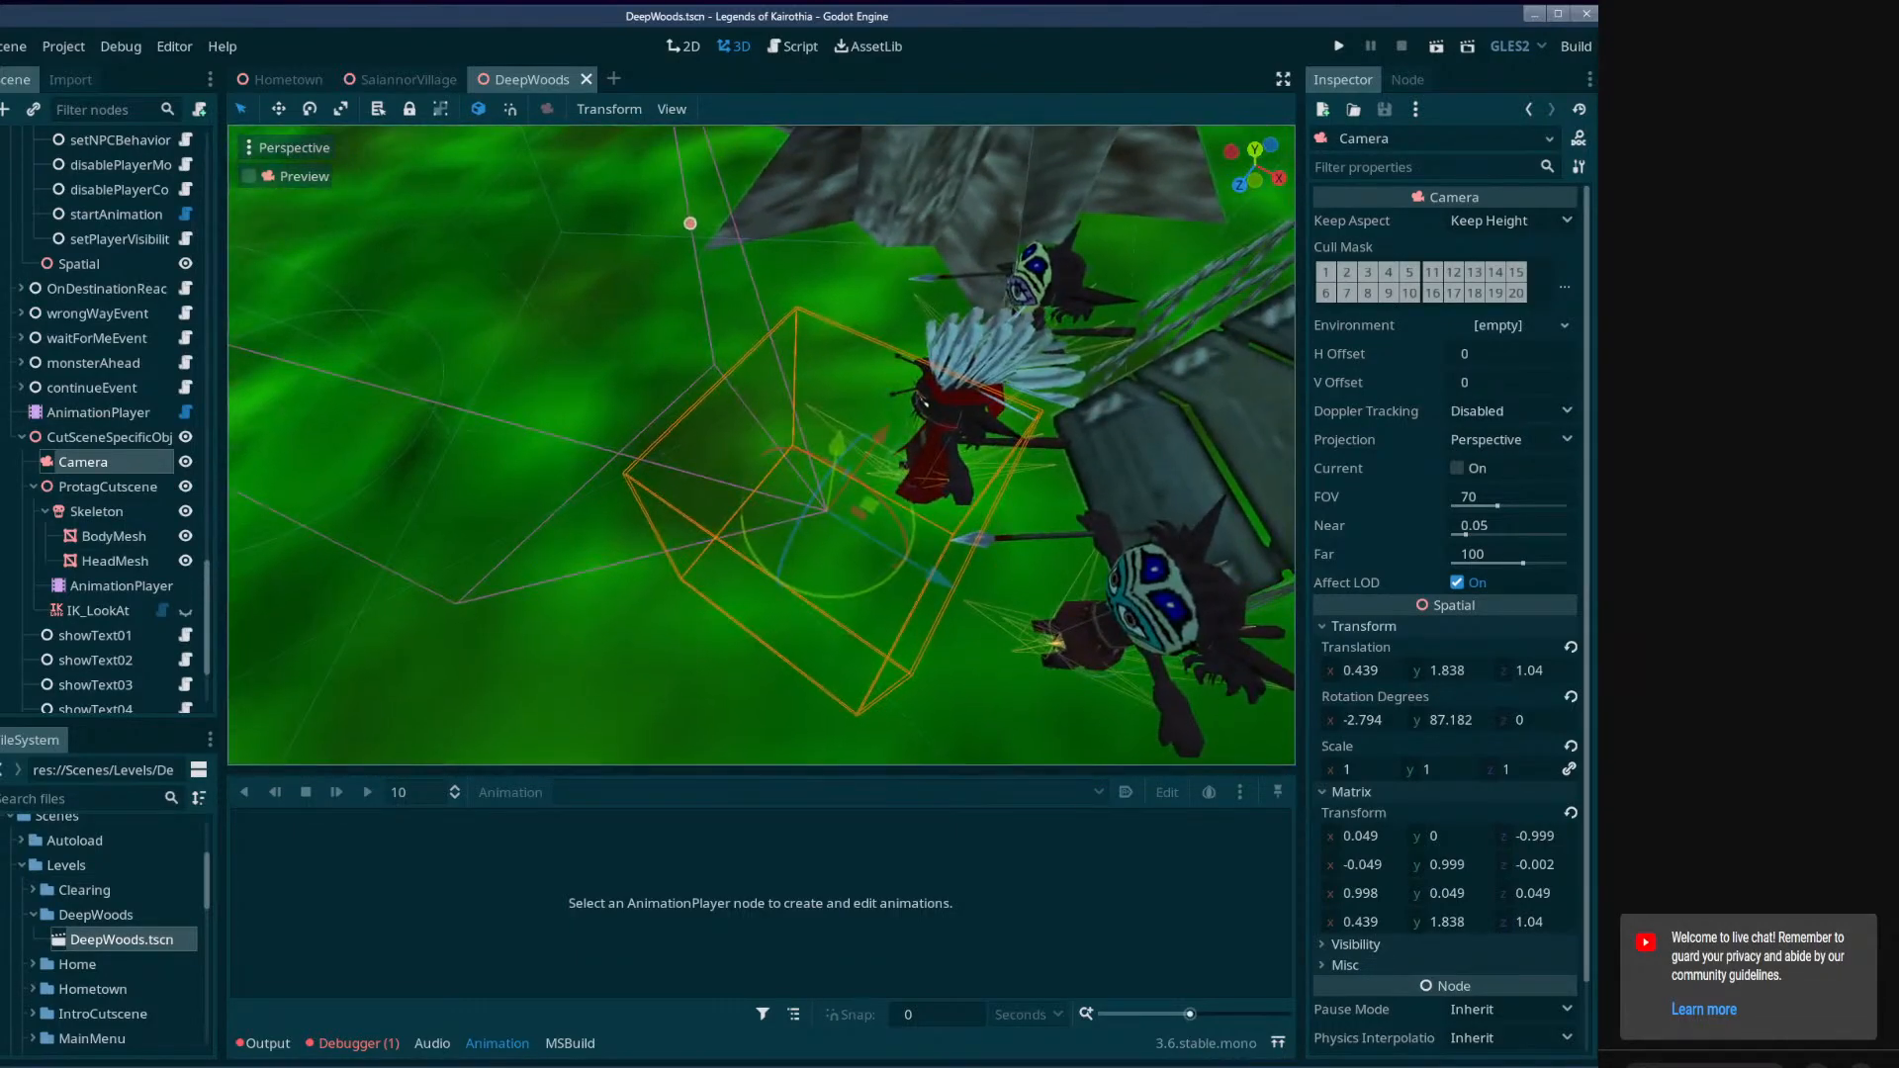
scroll(136, 542, down, 3)
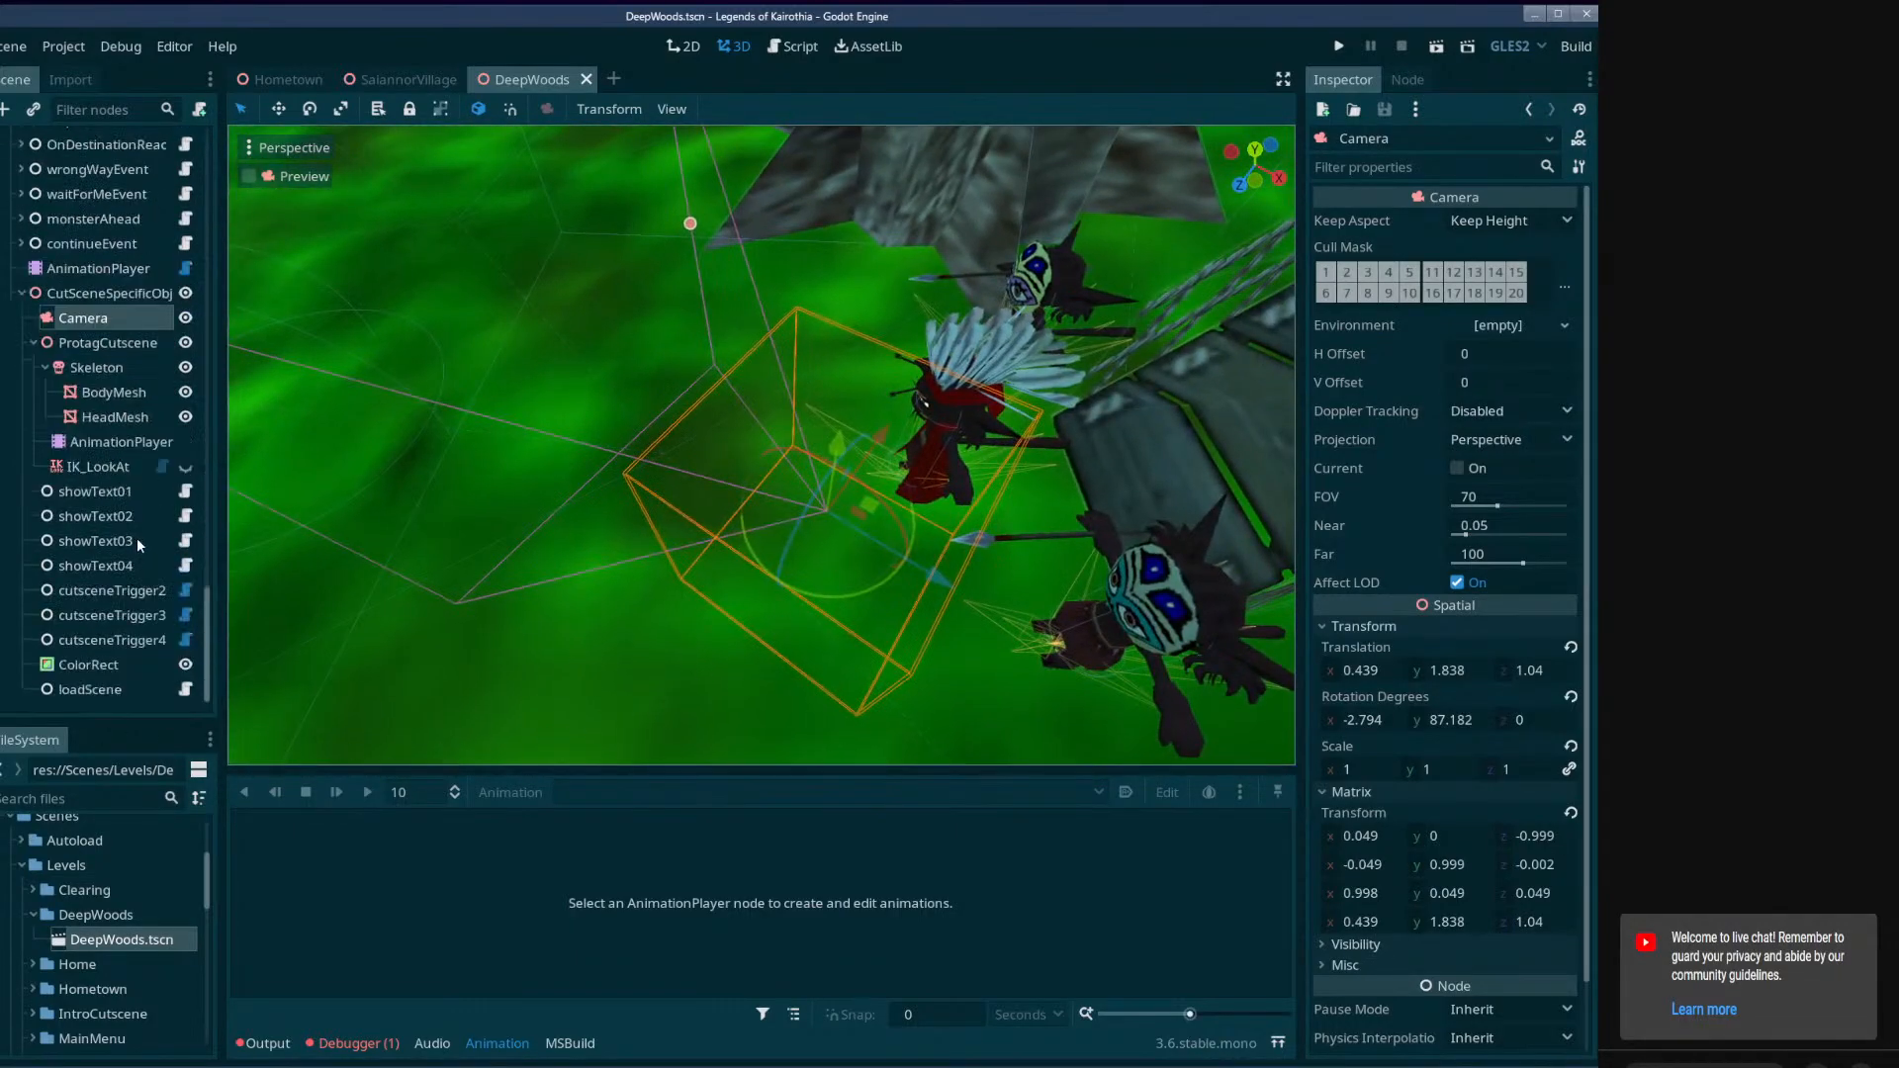
click(99, 269)
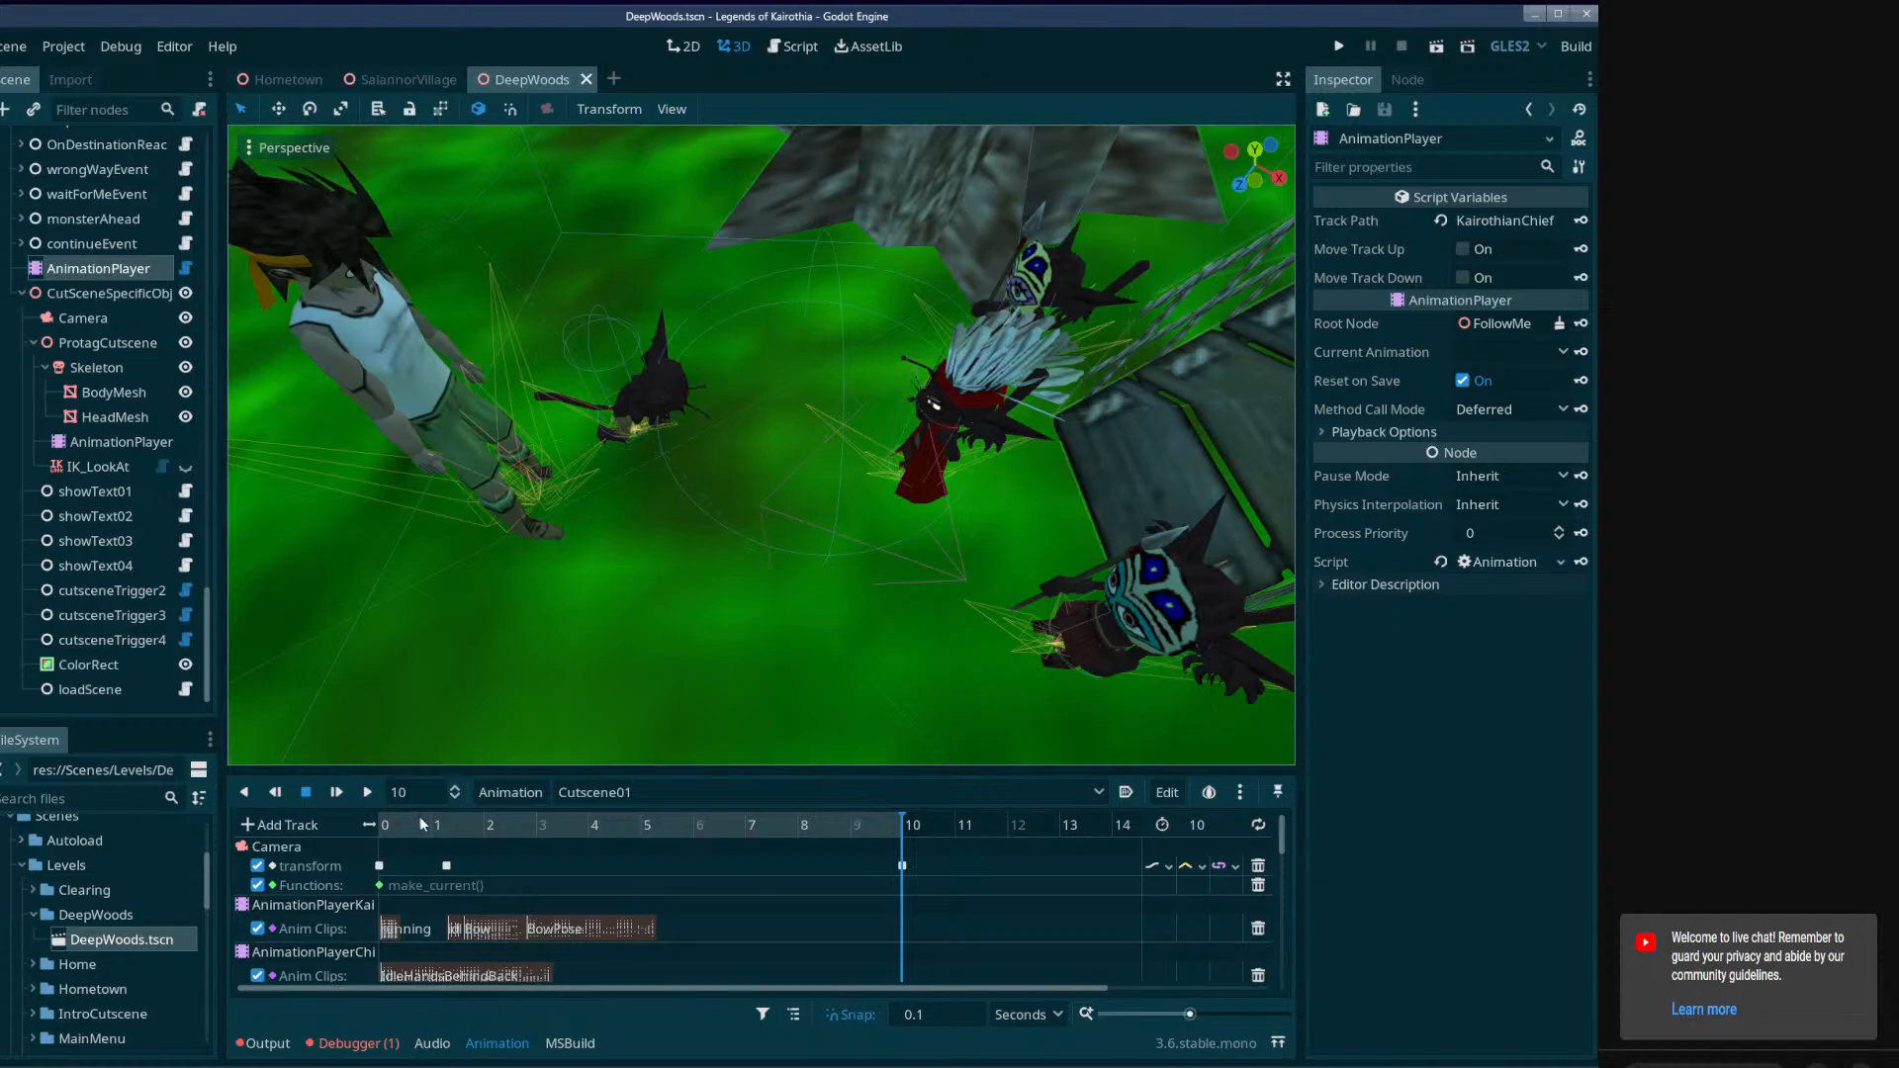
drag(419, 824, 901, 829)
click(912, 793)
click(717, 849)
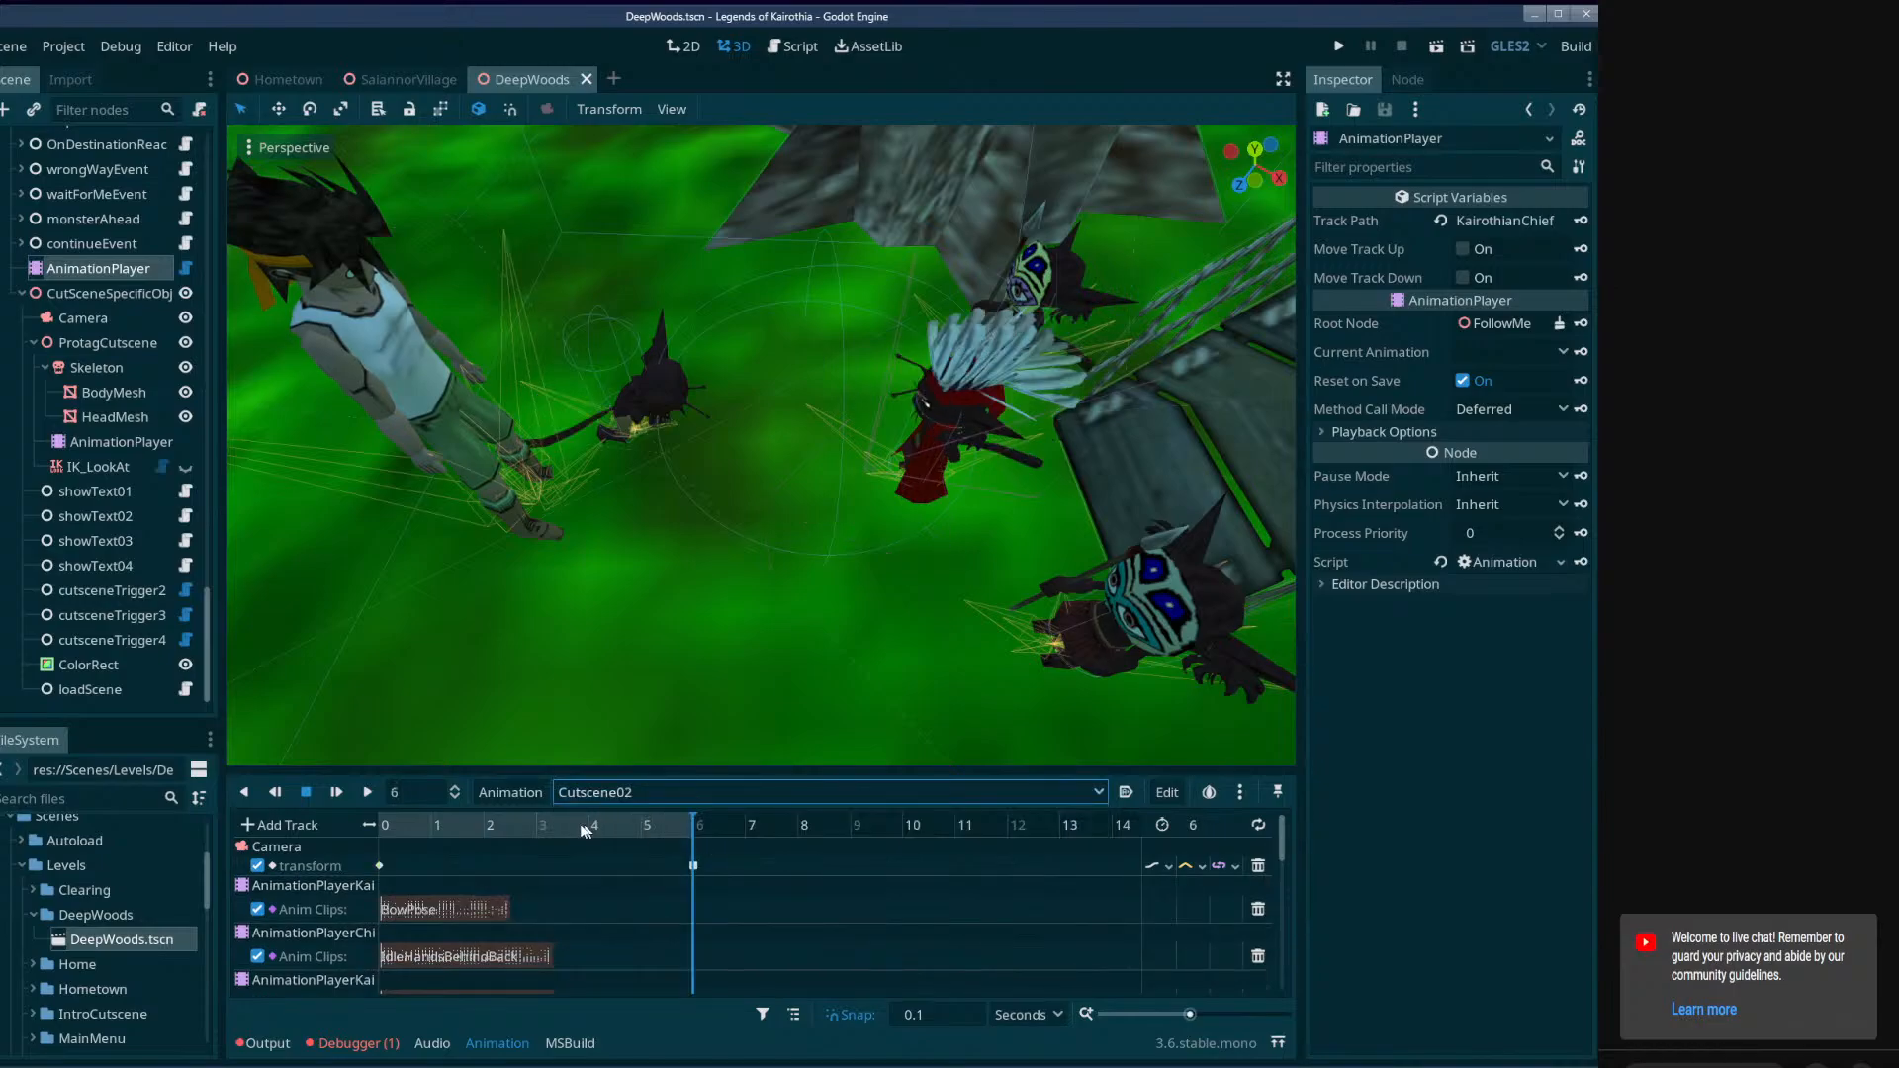
drag(390, 826, 711, 848)
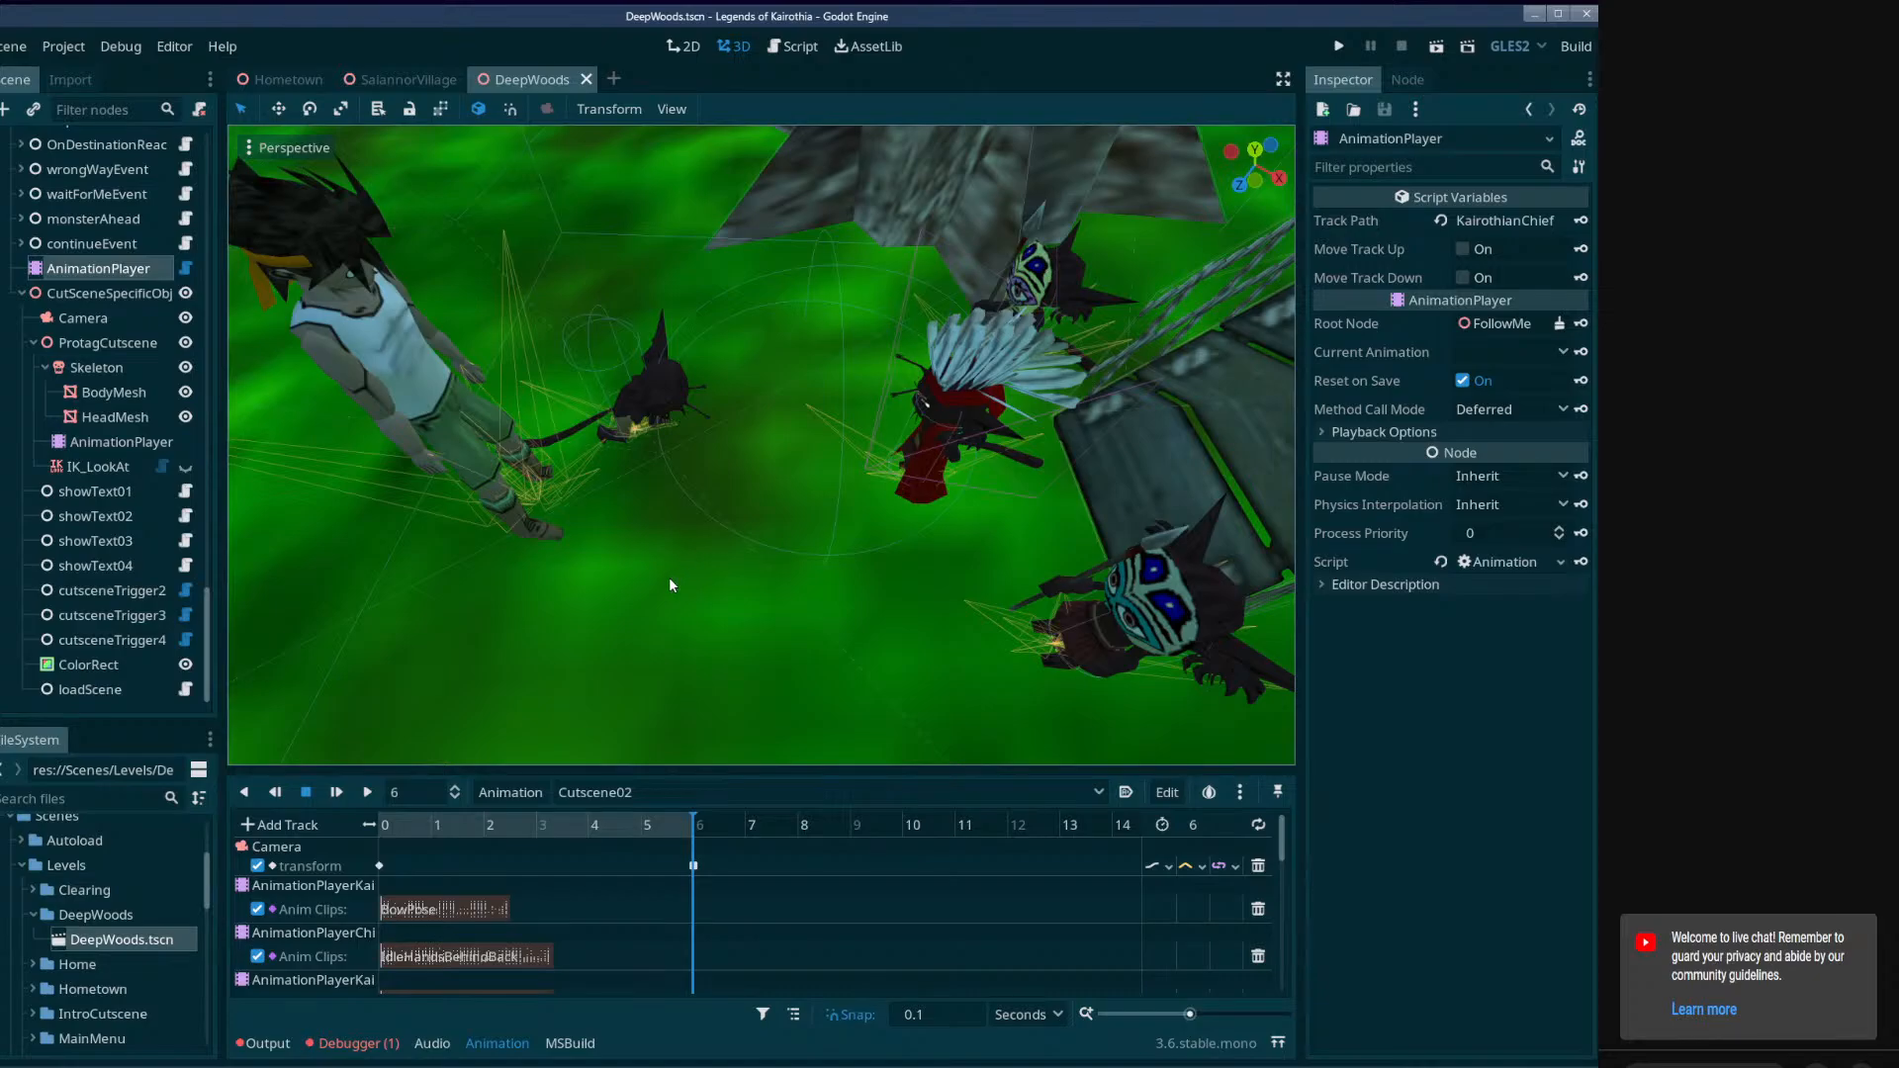
Return to SaiannorVillage, select FollowMeQuest's AnimationPlayer and scrub the beginning of Cutscene01, ending at 0 seconds.
click(425, 77)
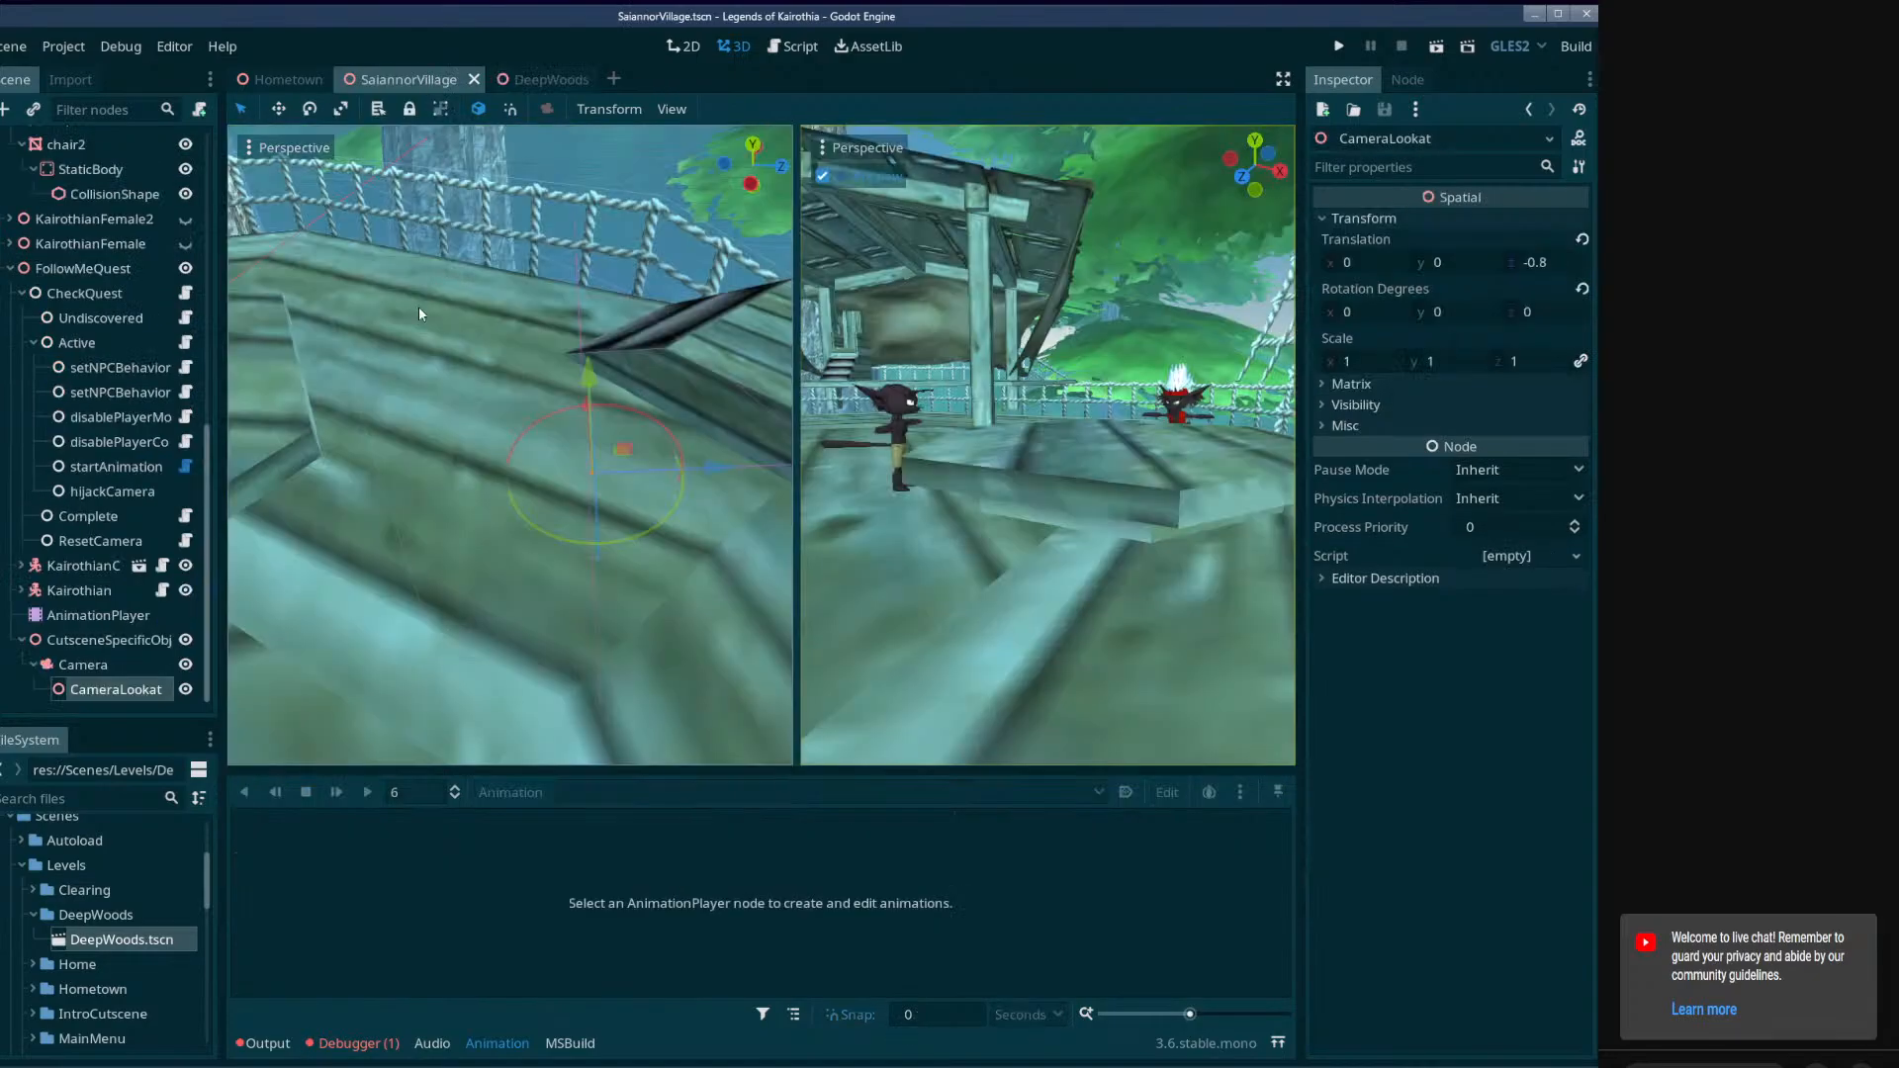
click(107, 615)
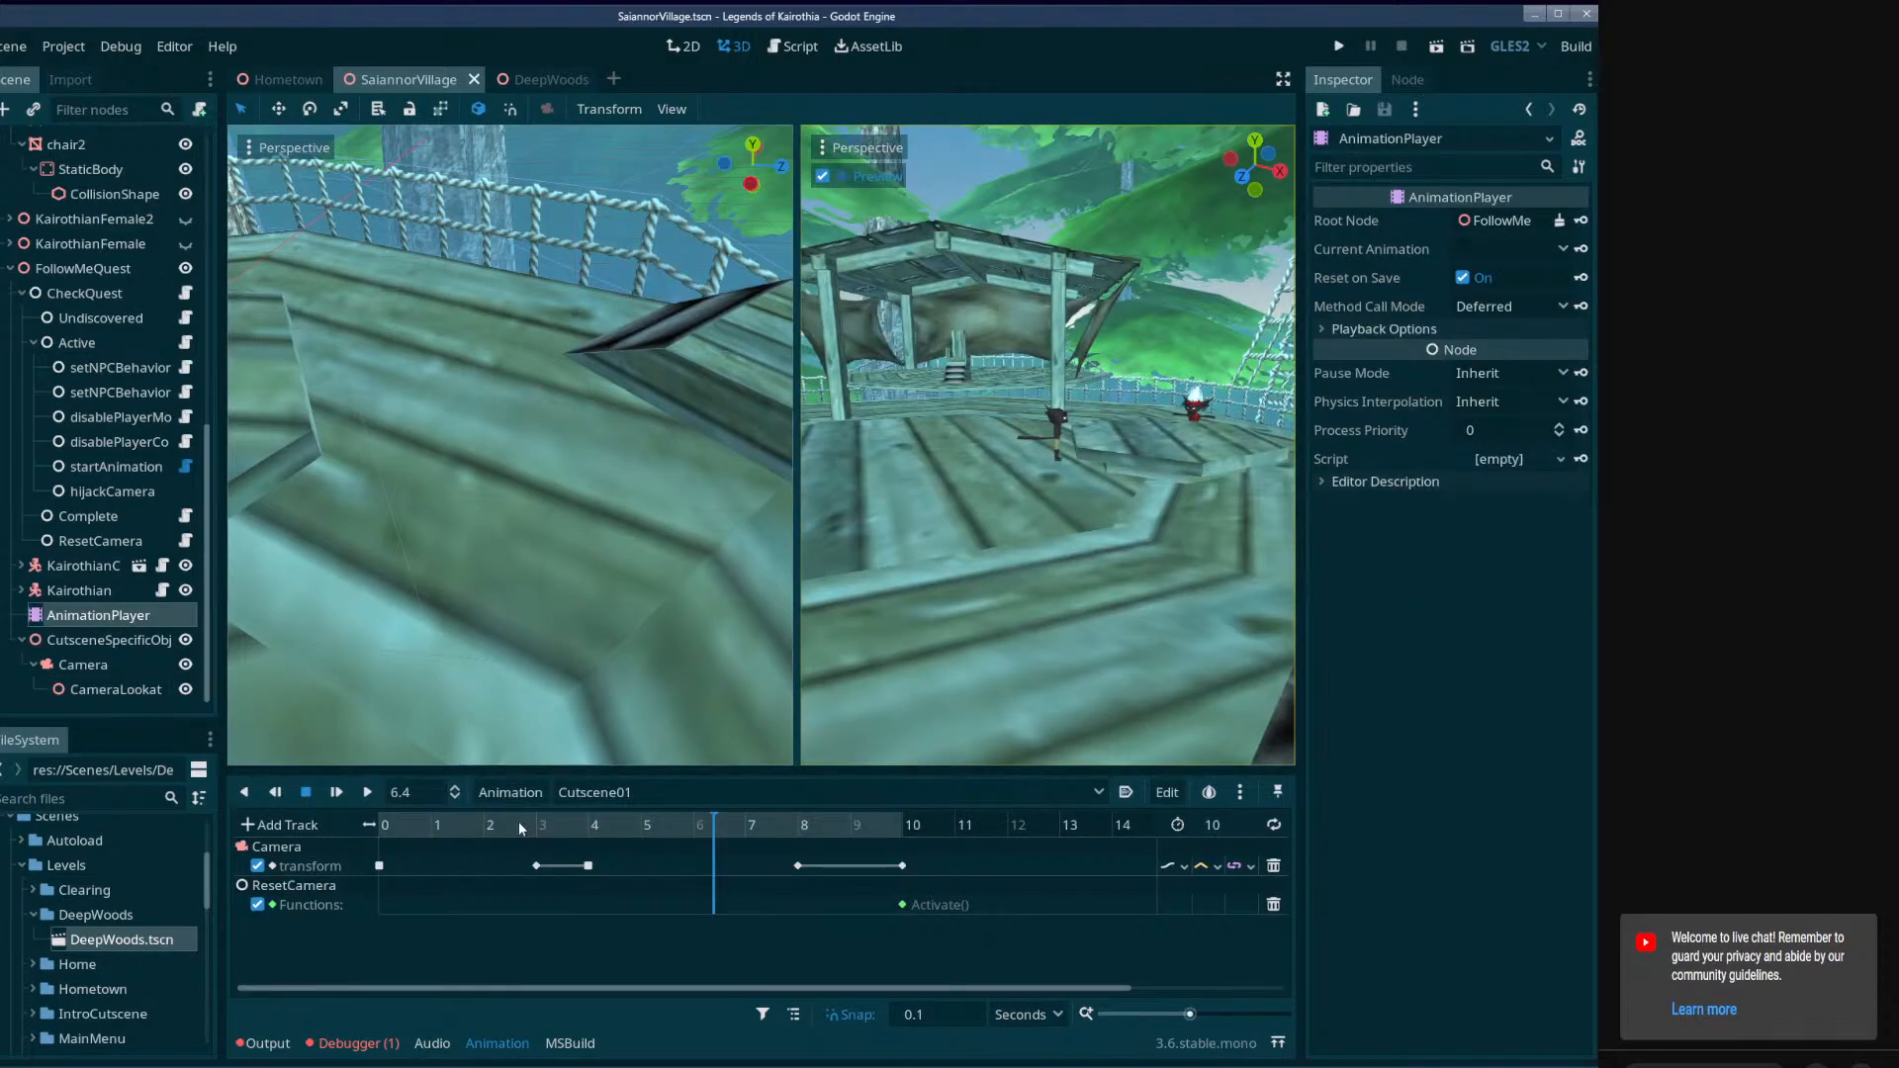
click(396, 833)
drag(396, 832, 496, 859)
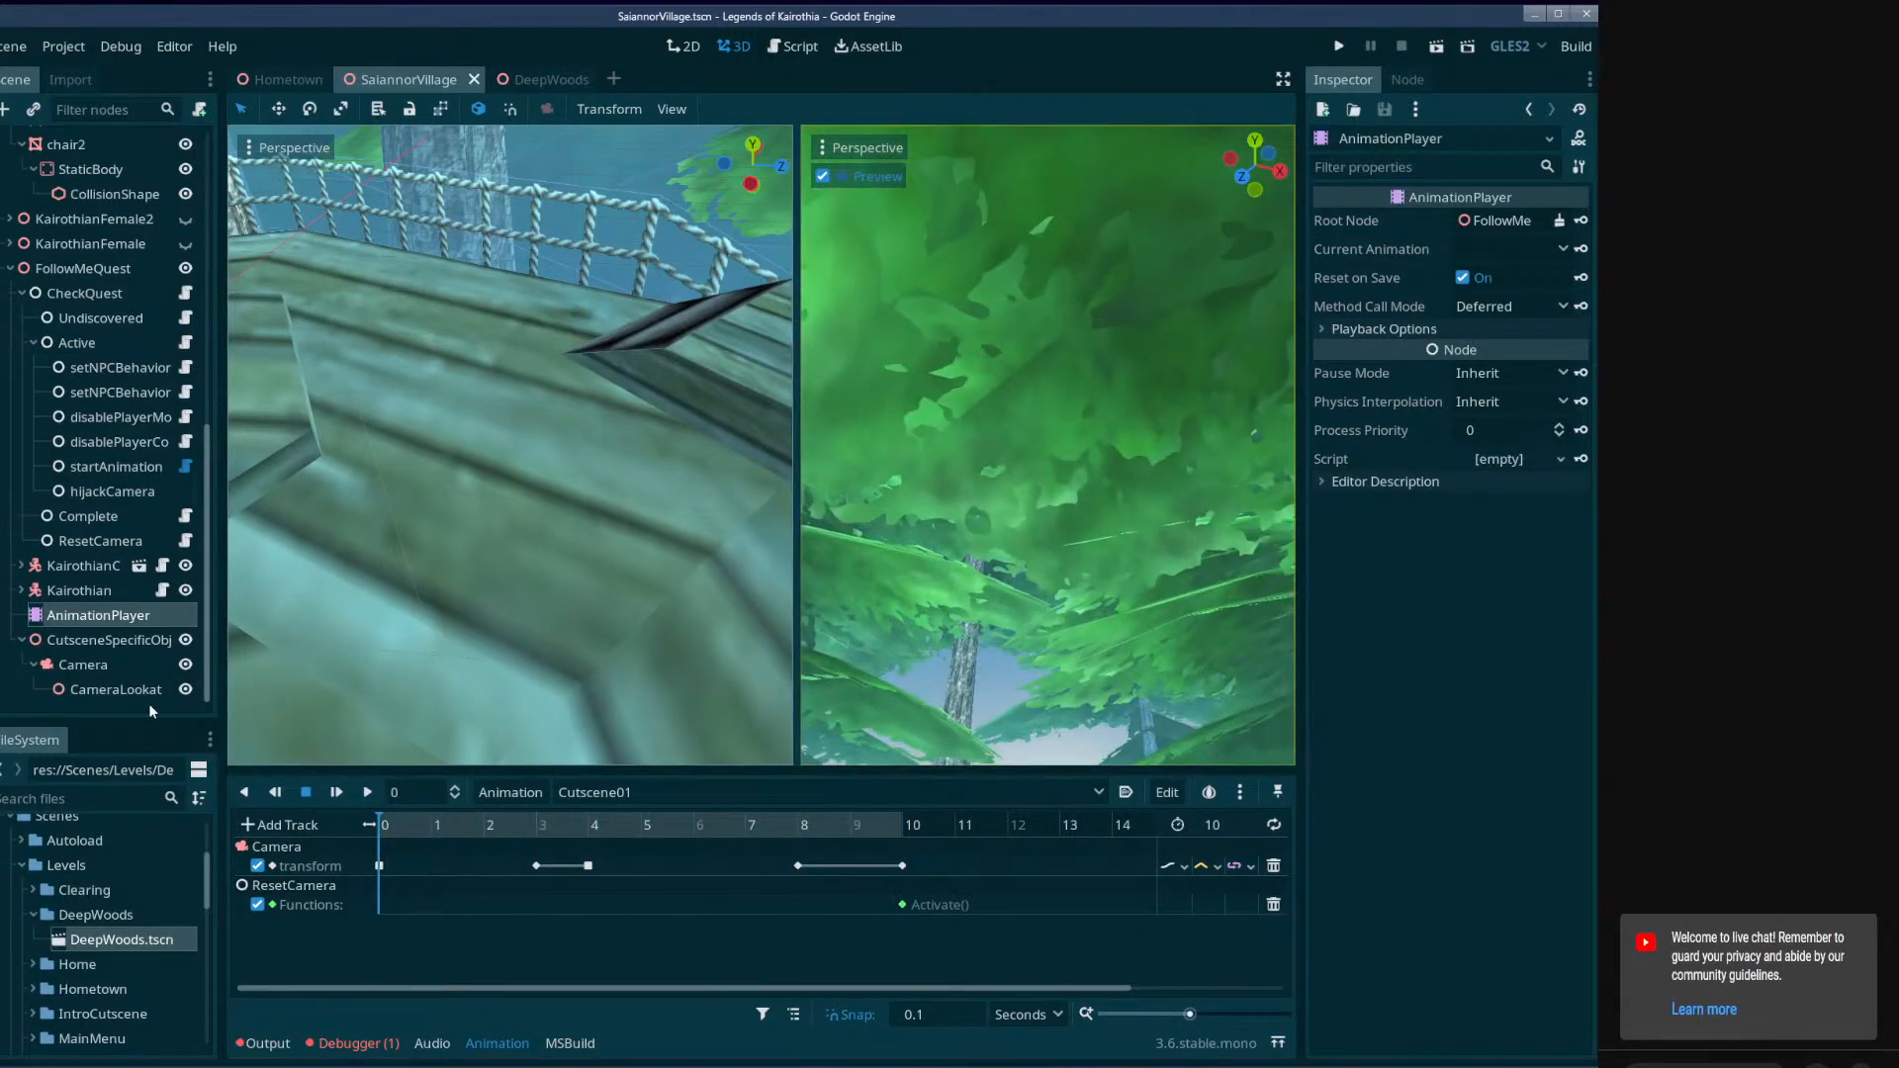
Check ResetCamera's properties and attach the existing Act_HijackCamera.cs script to the hijackCamera node.
click(81, 542)
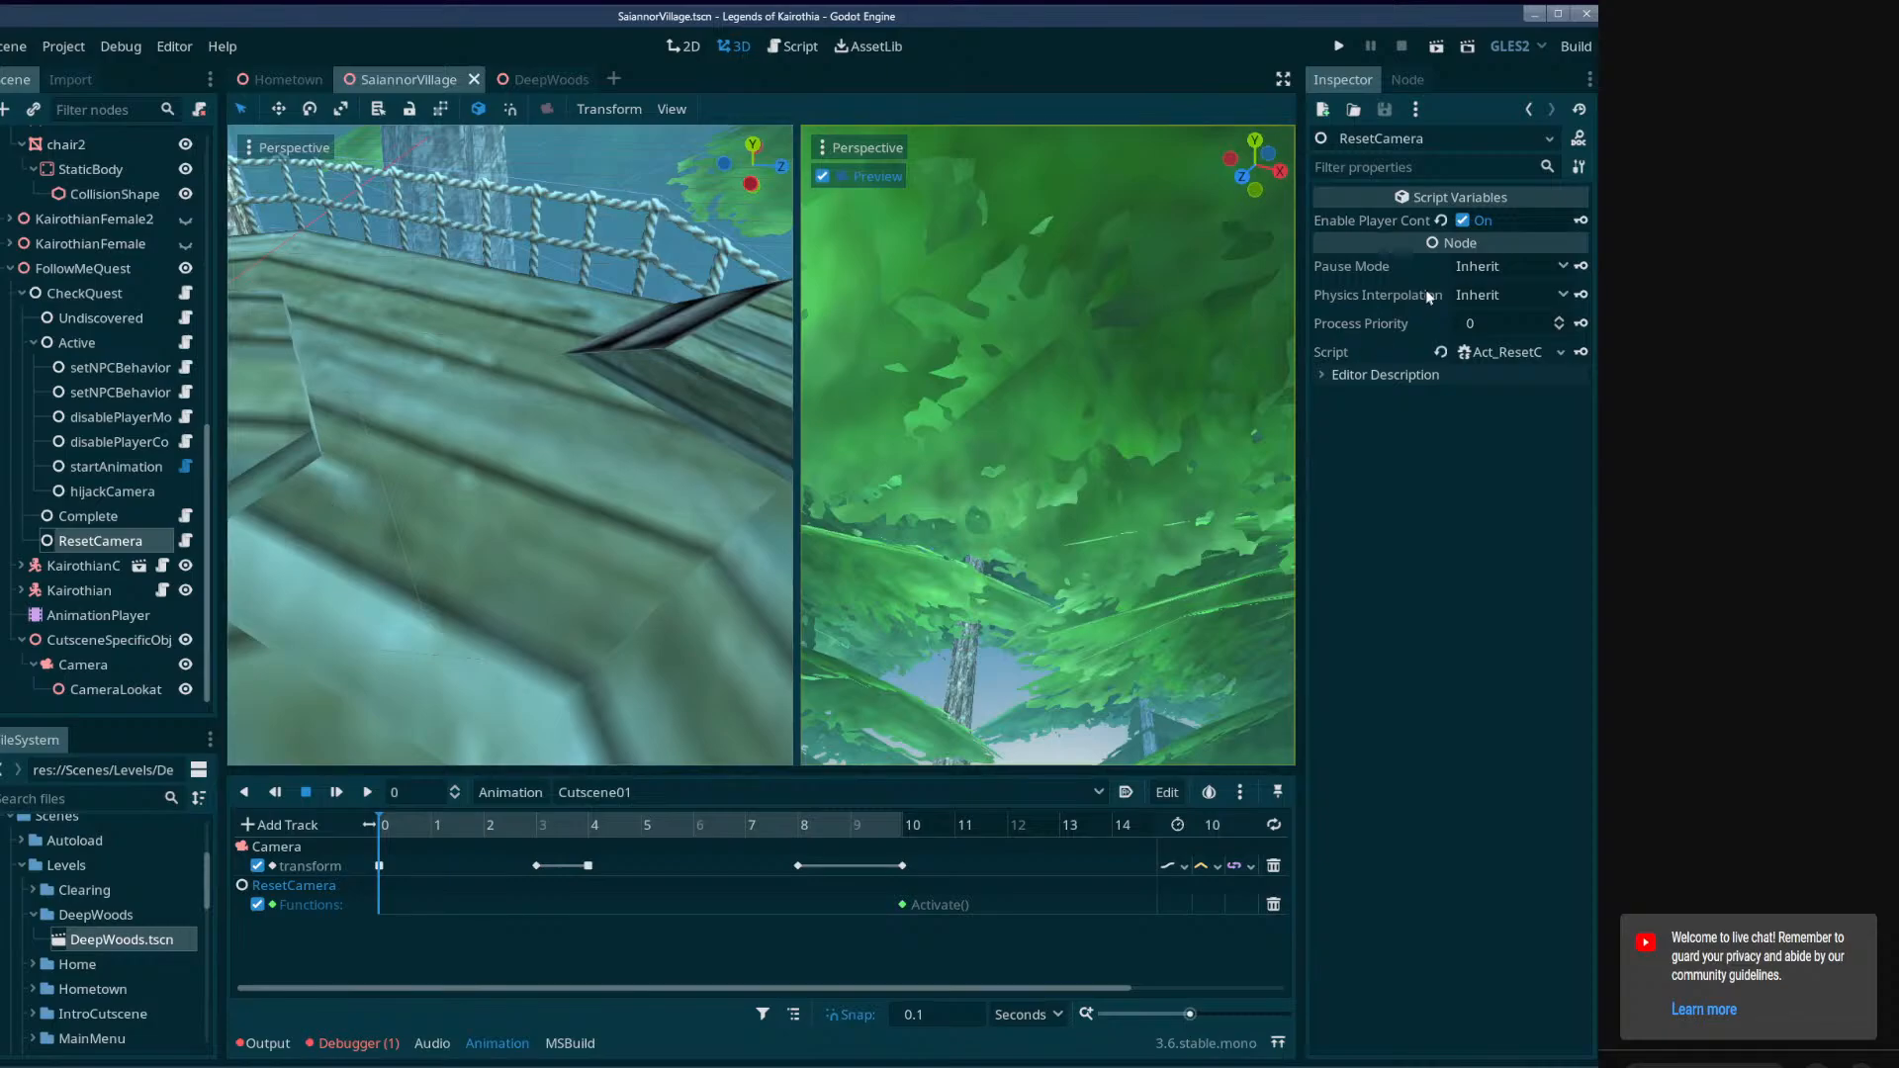
click(115, 486)
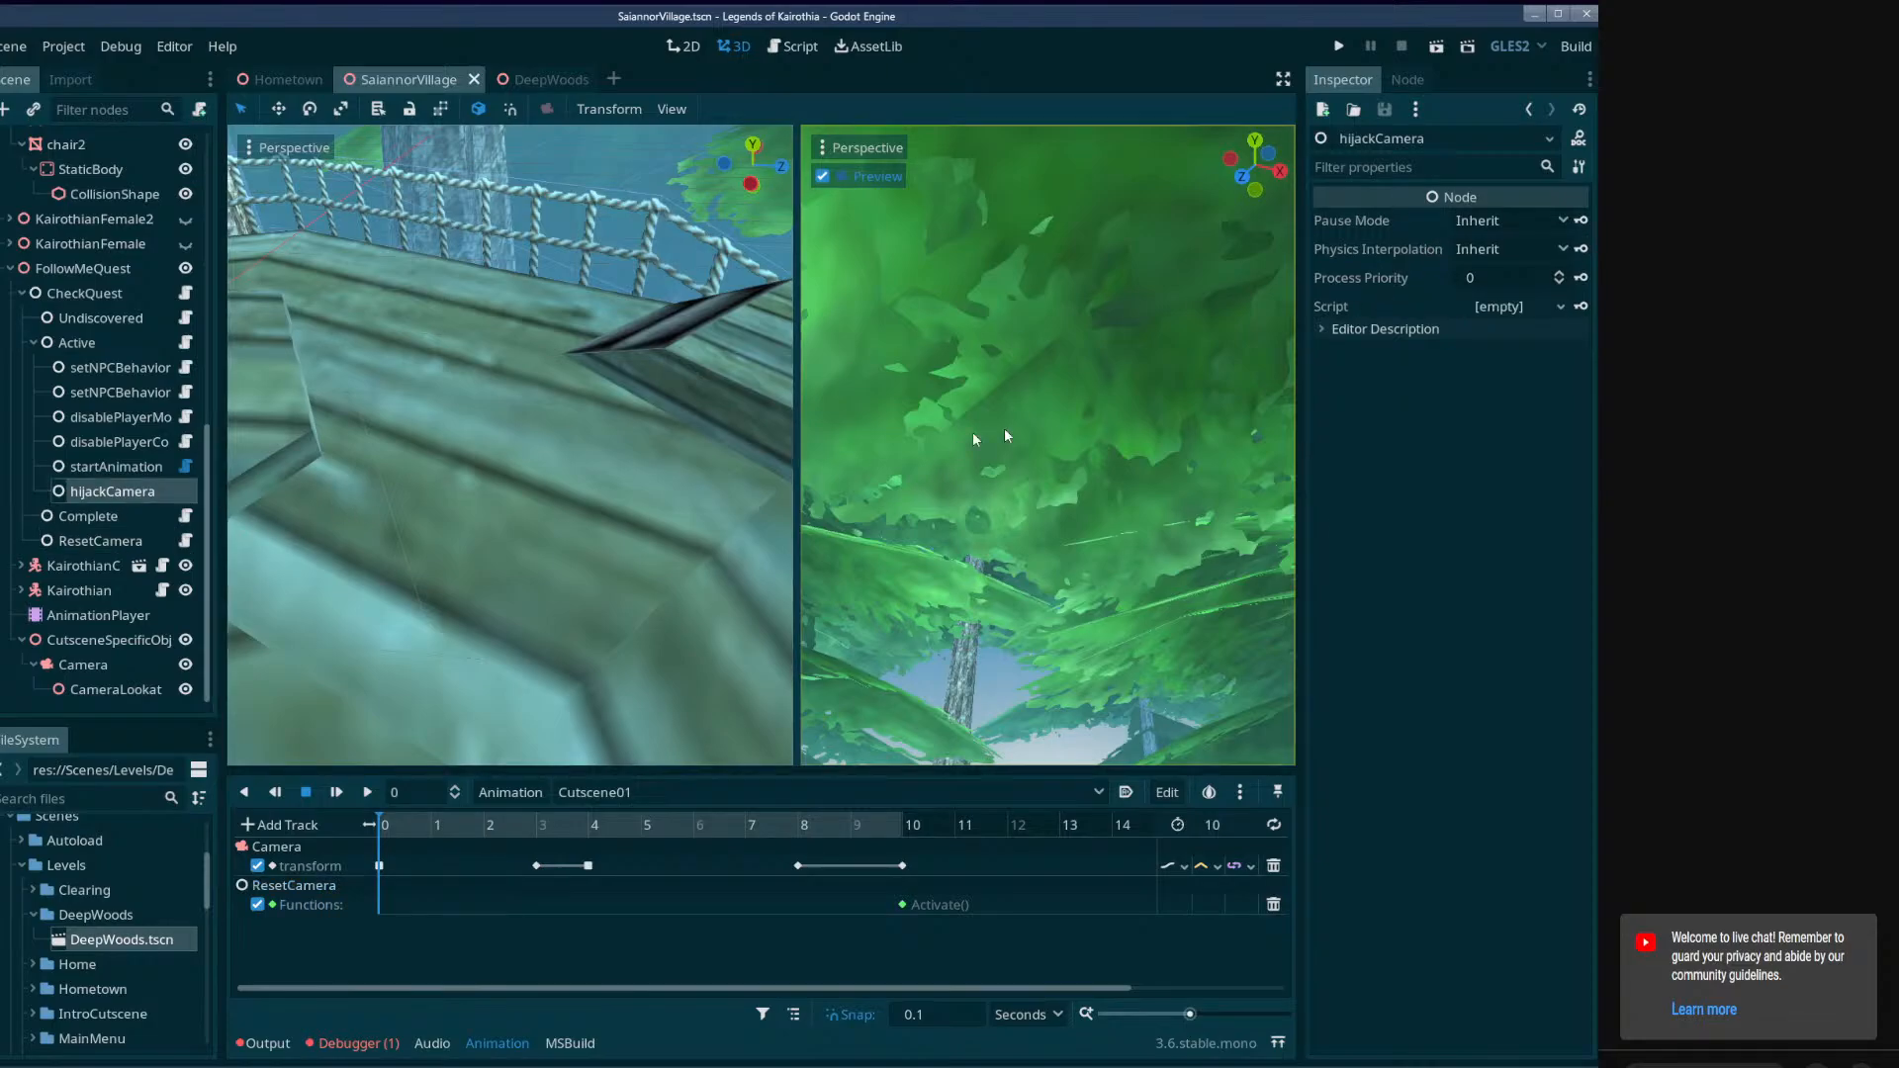
click(1561, 305)
click(1541, 376)
text(hija)
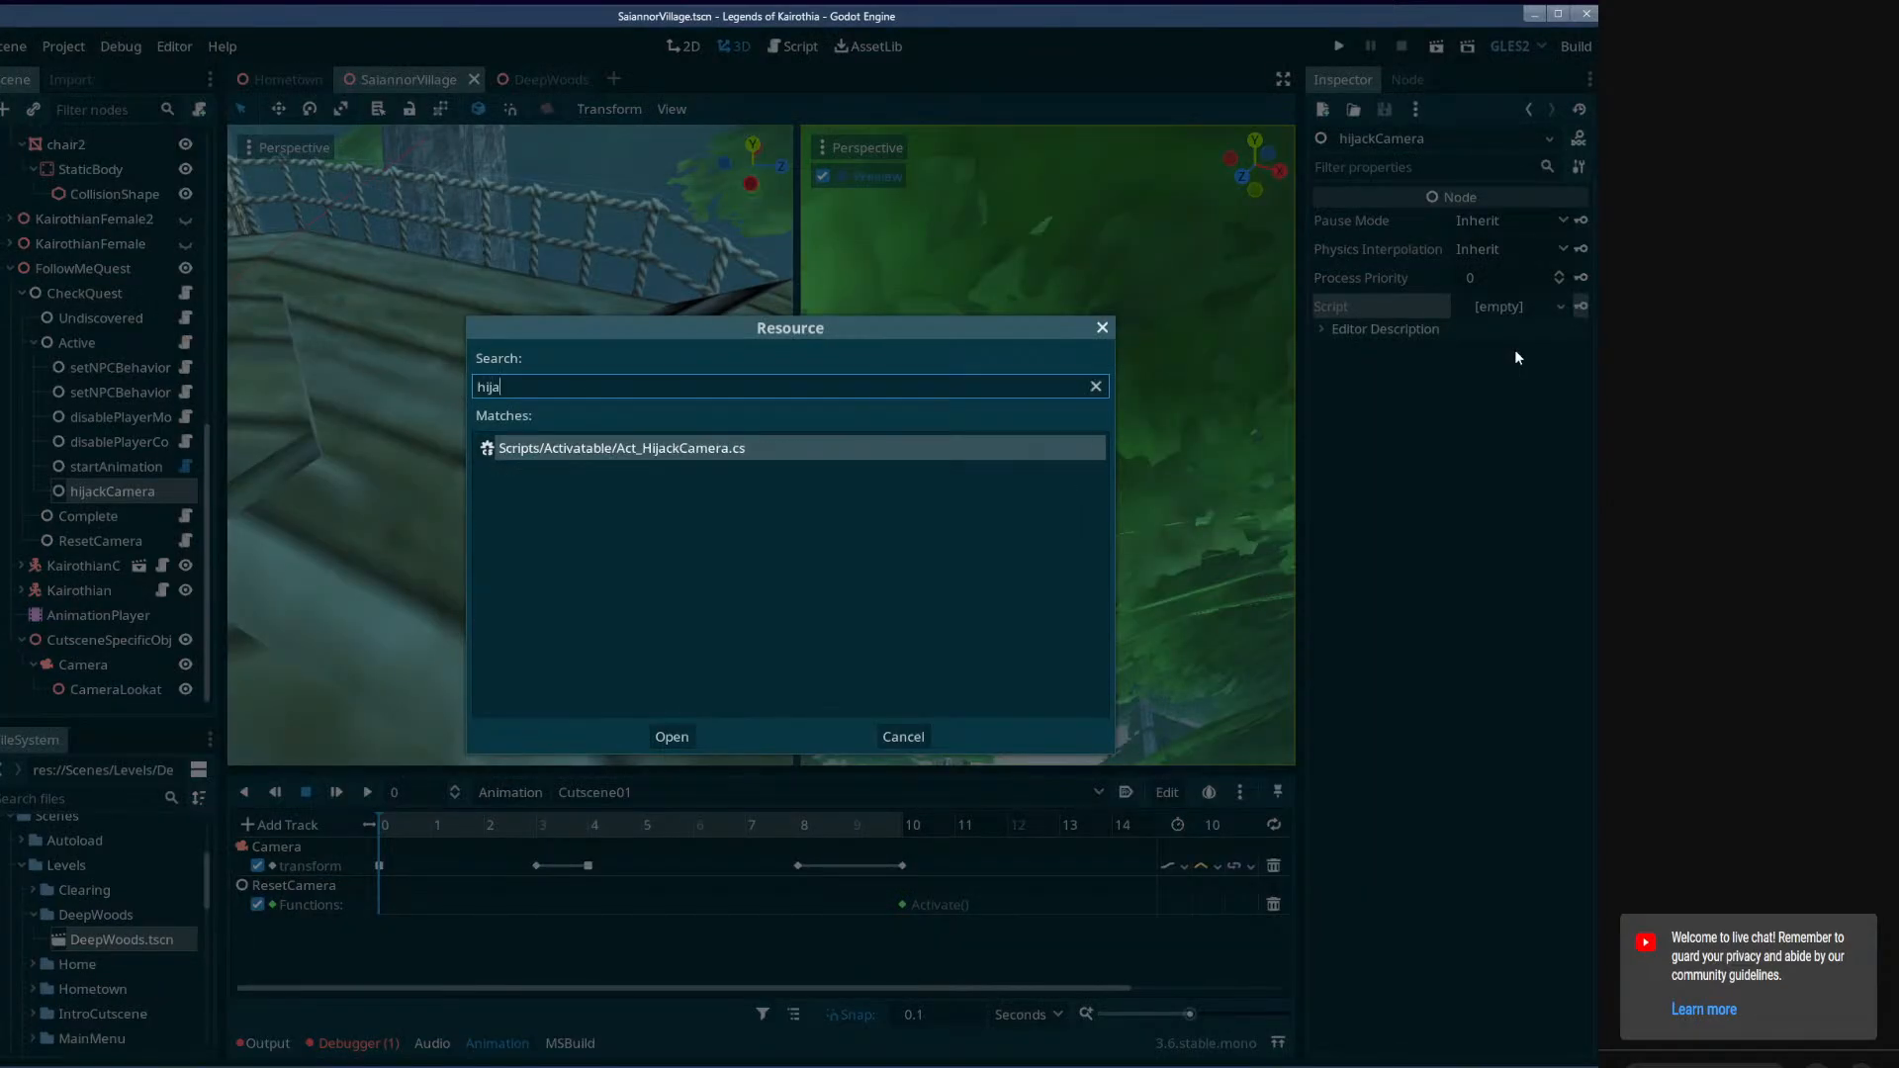
double_click(734, 450)
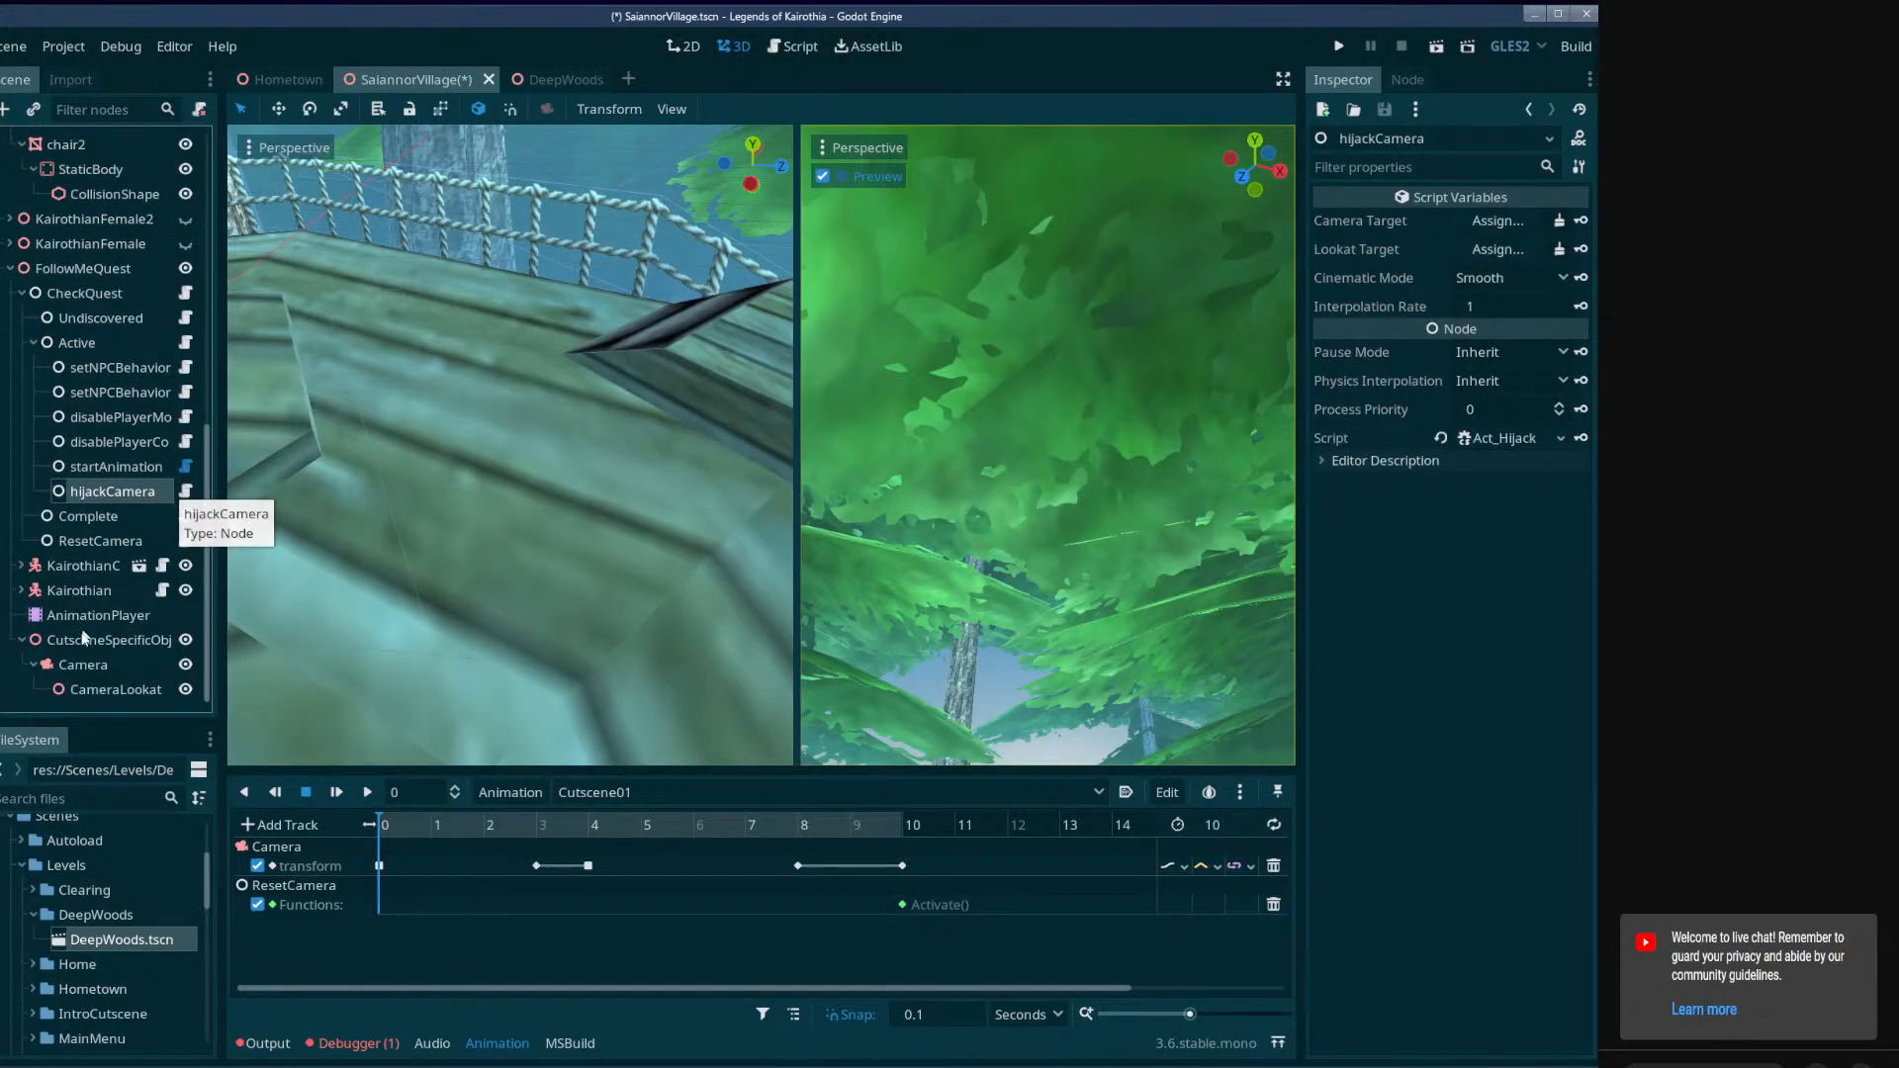
Assign Camera as hijackCamera's Camera Target and CameraLookat as its Lookat Target, and save the scene.
drag(109, 664, 1498, 221)
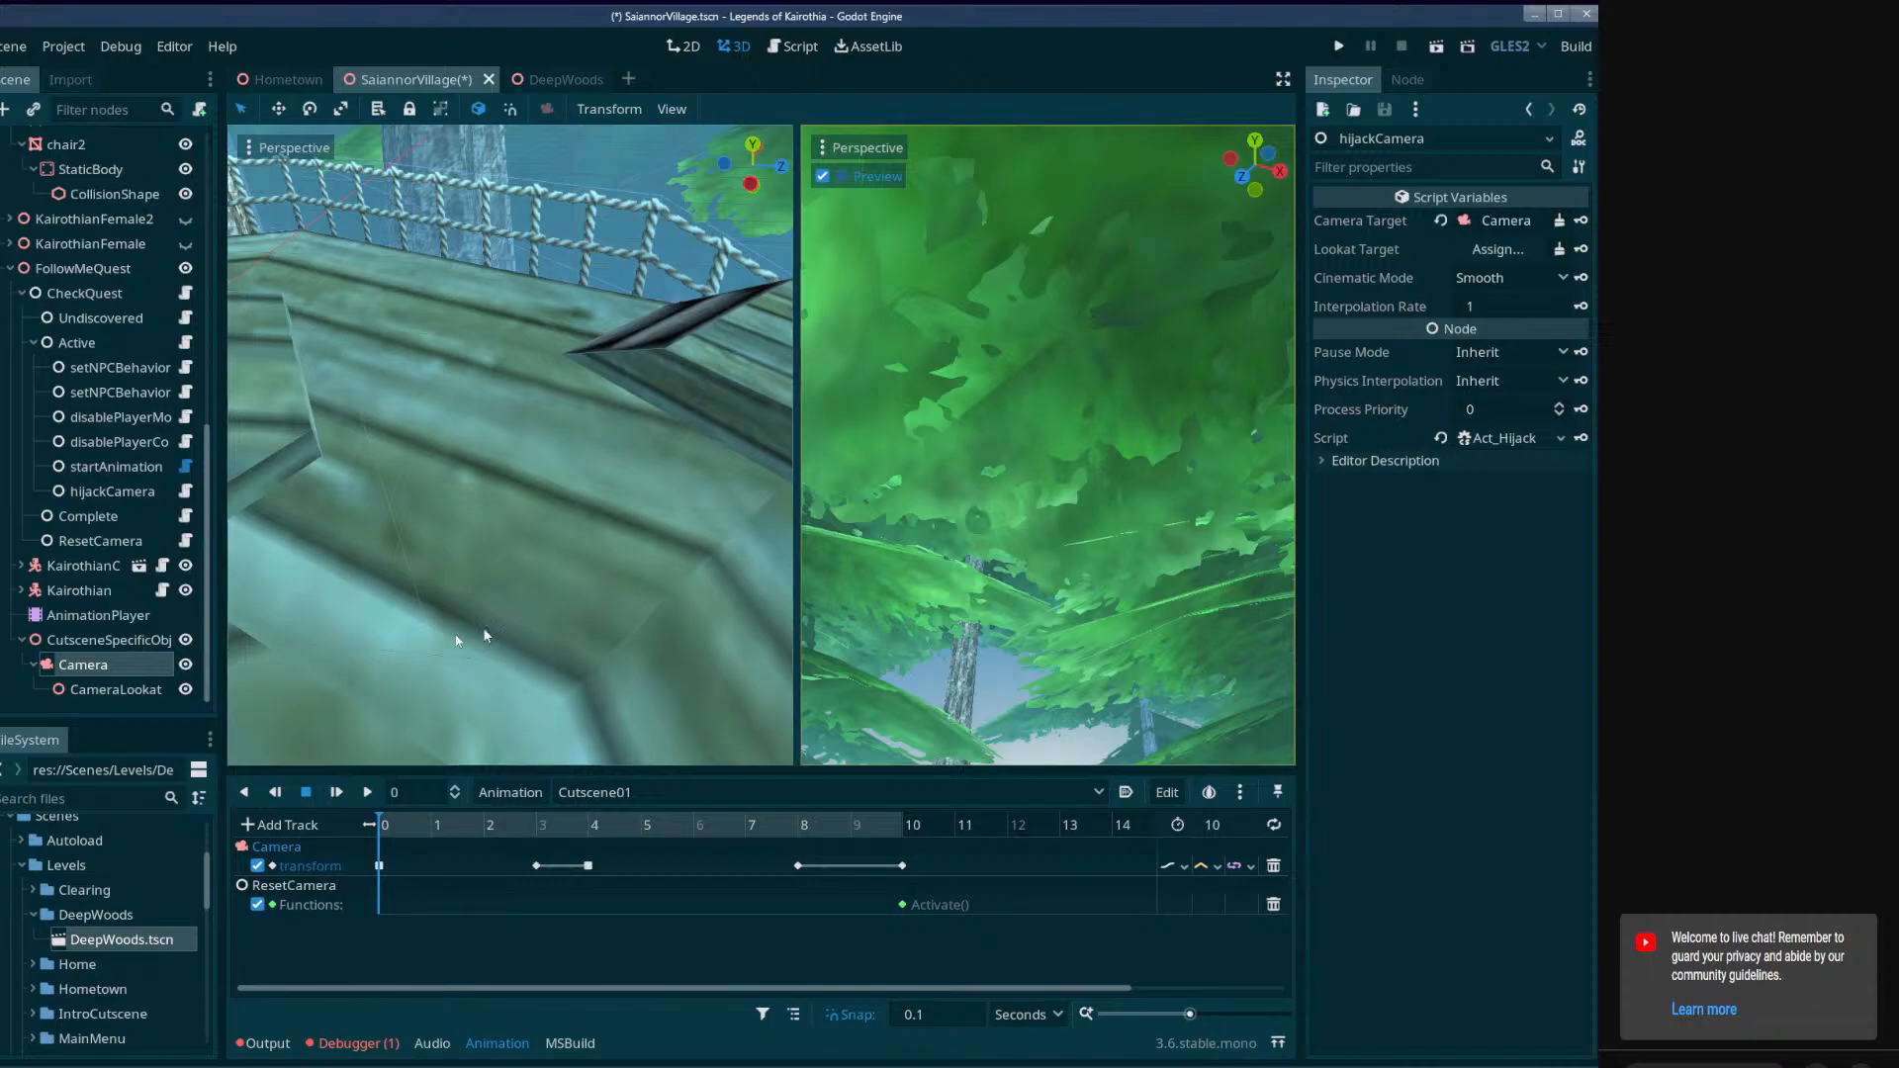
drag(144, 692, 1503, 246)
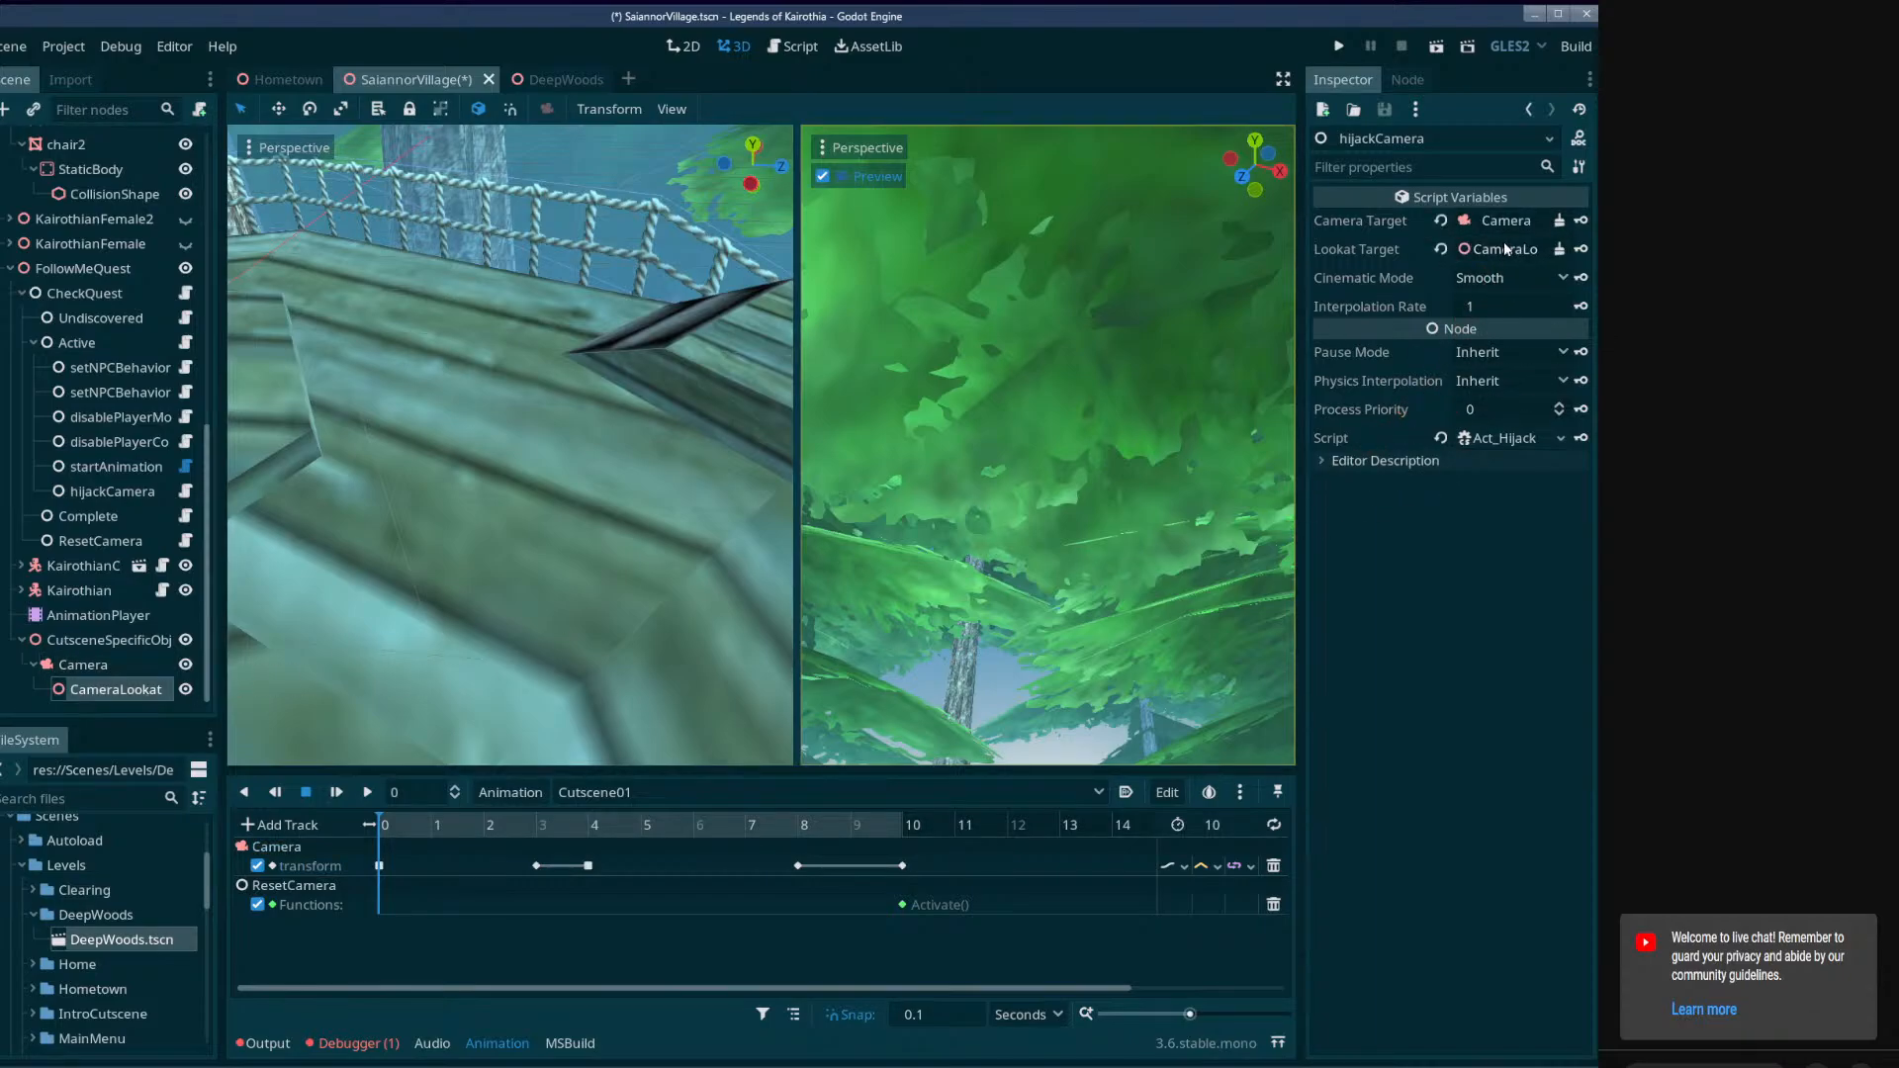
key(ctrl+s)
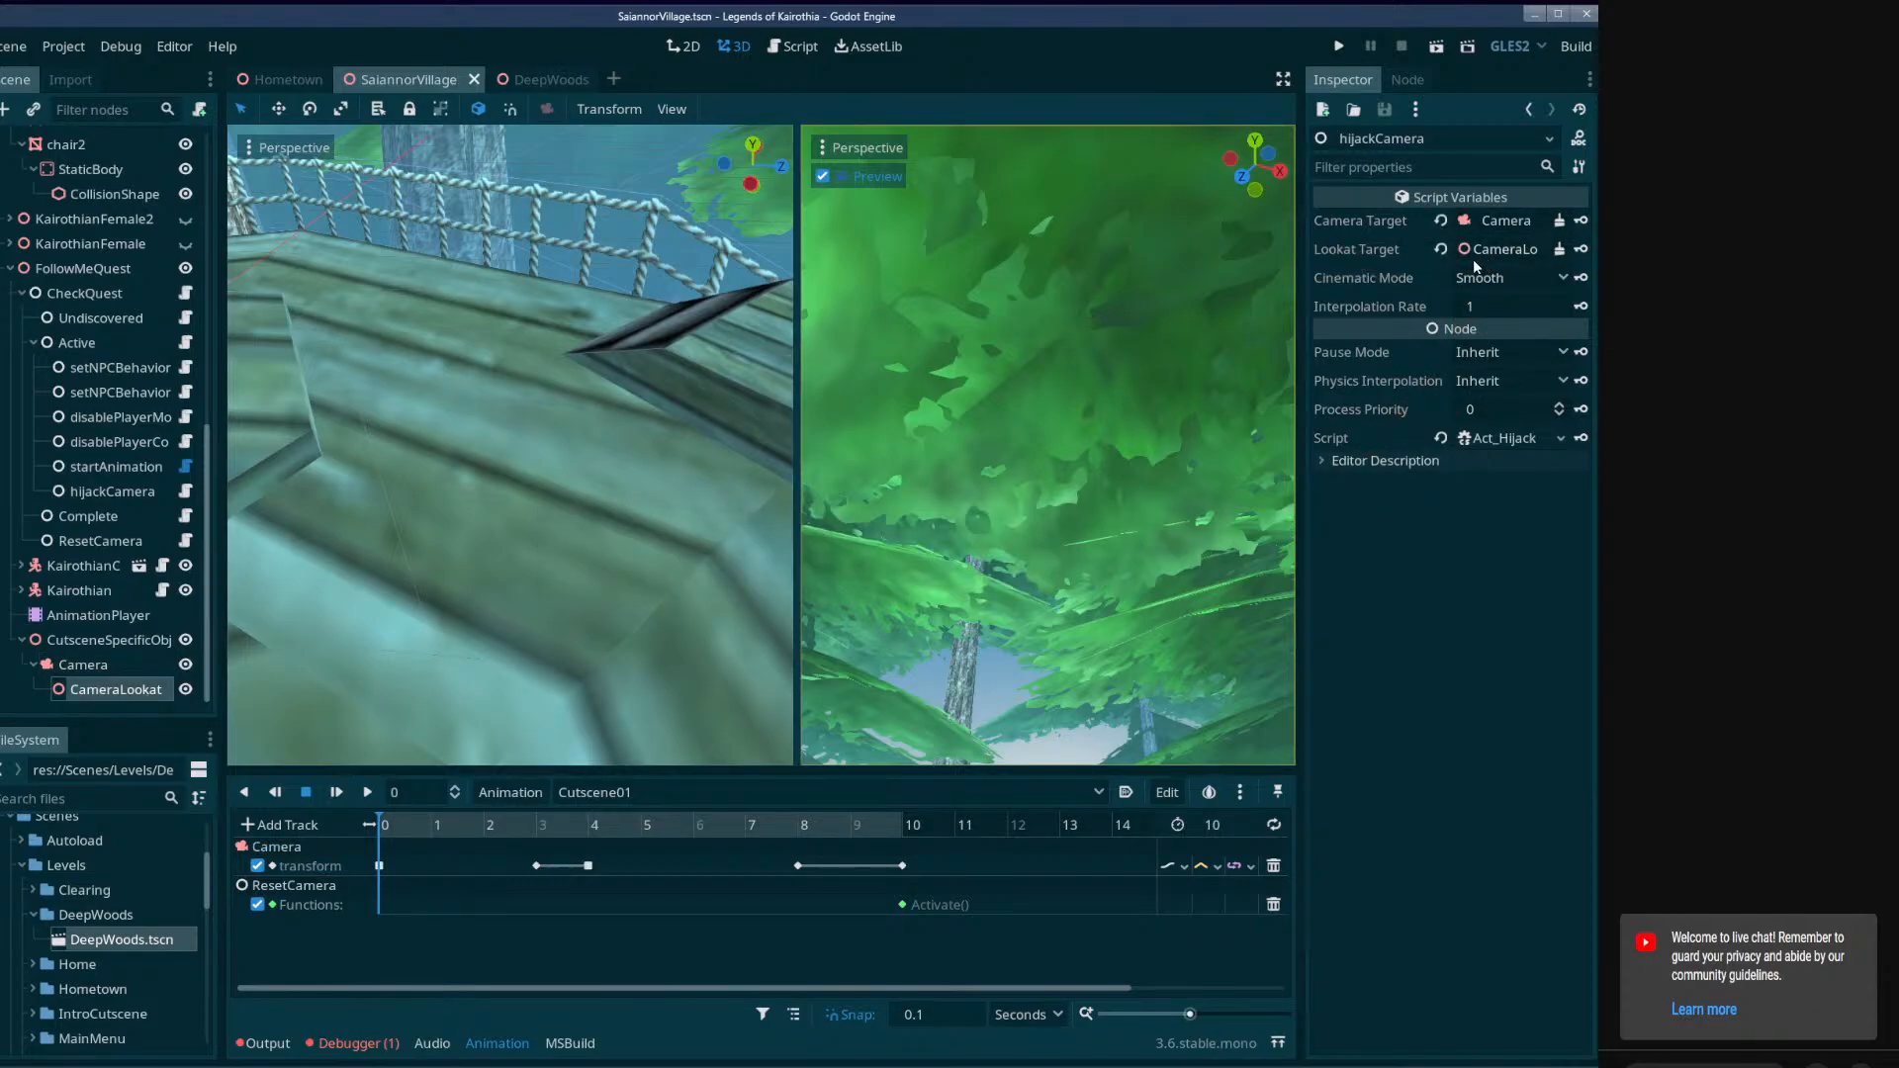
Run the SaiannorVillage scene in an enlarged game window to test the cutscene, and close the game.
click(1436, 48)
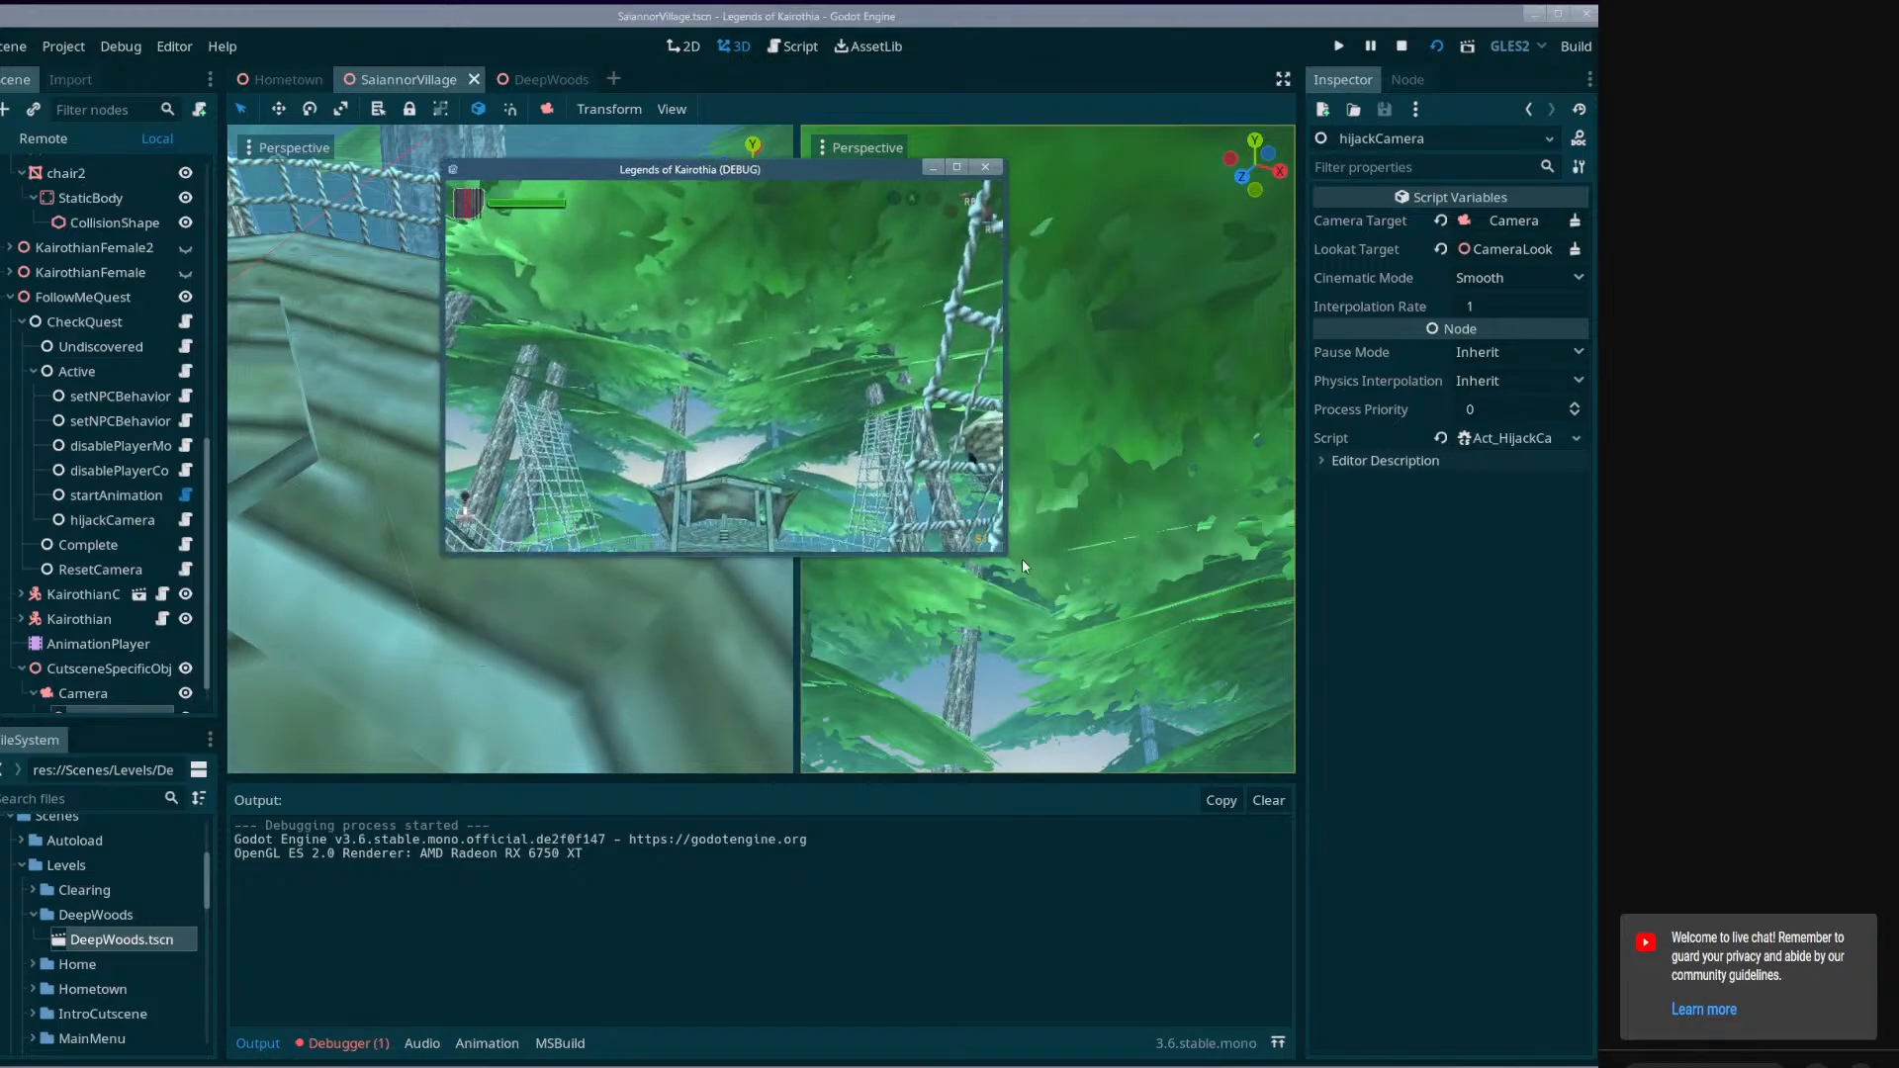
drag(1023, 560, 1394, 814)
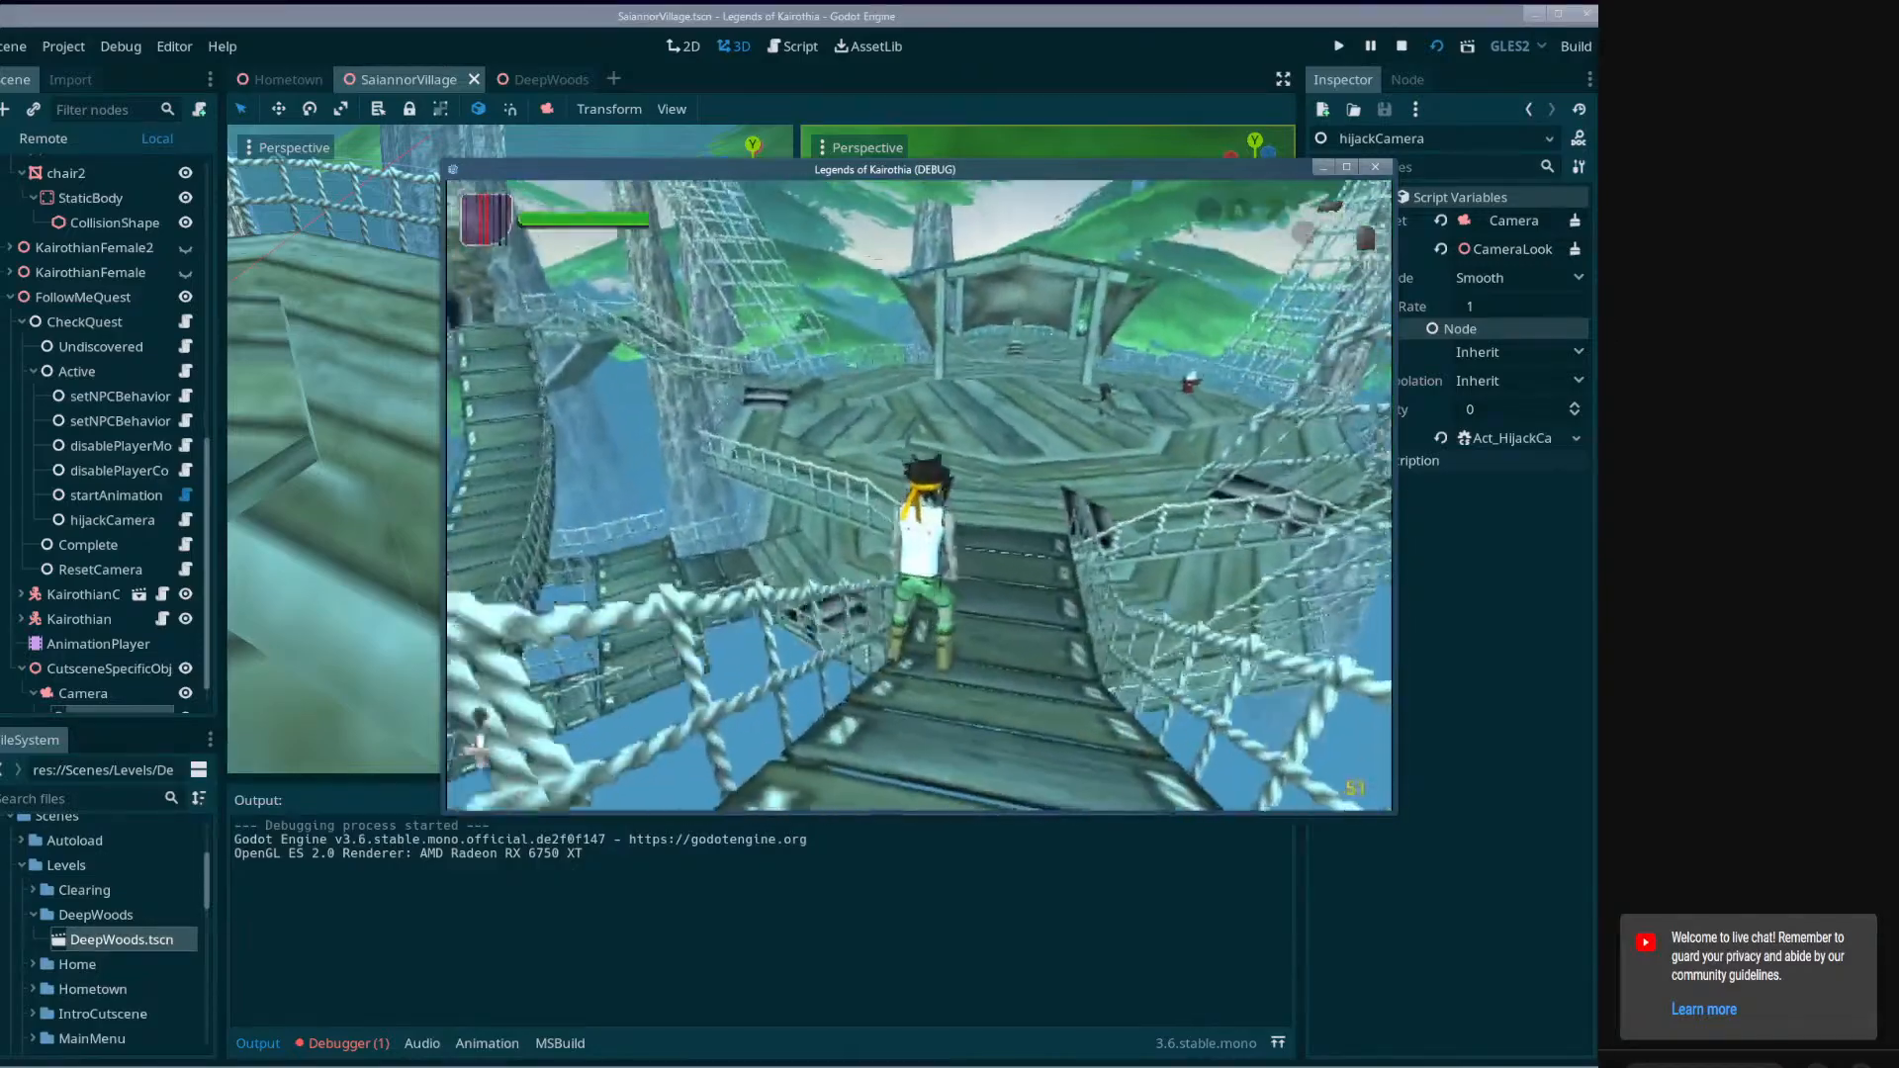
key(Escape)
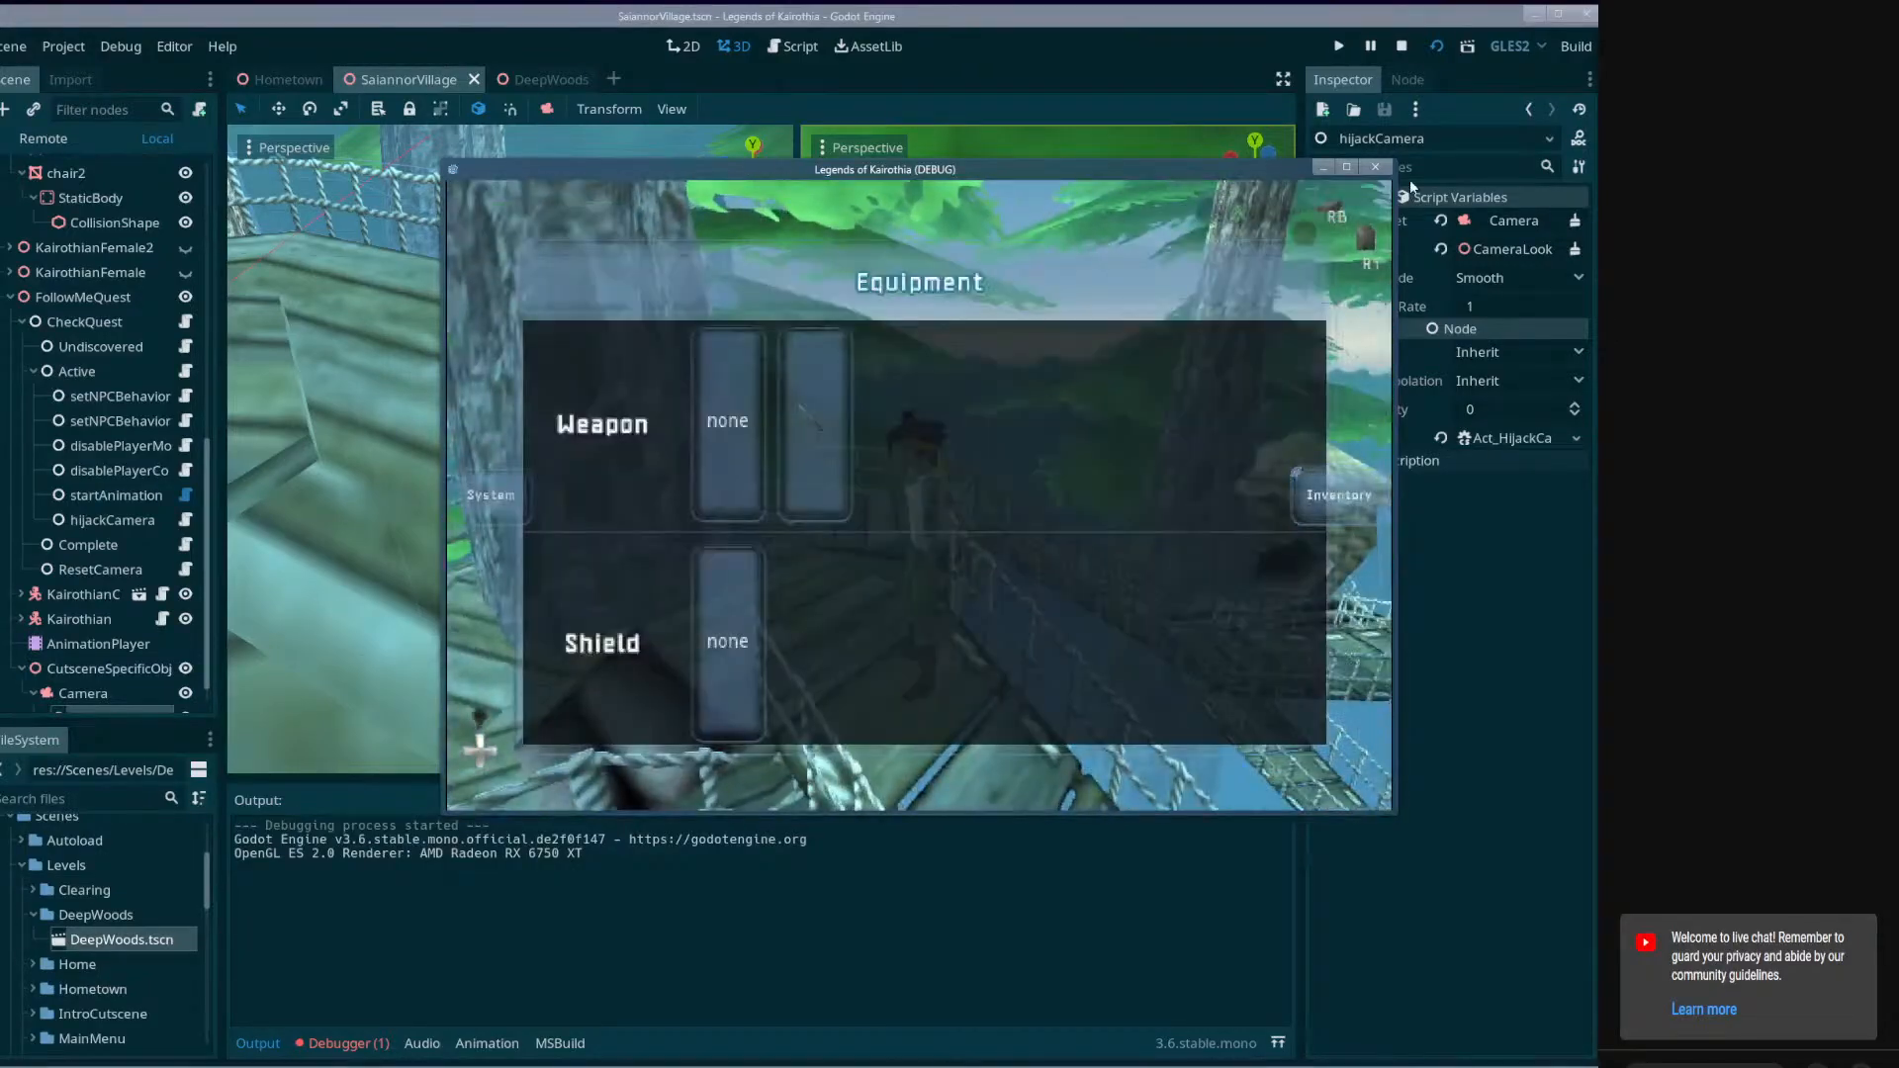
click(1375, 167)
Inspect the village's rope bridges, tree platforms and central deck in the 3D view, and save the SaiannorVillage scene.
right_drag(633, 440, 752, 395)
right_drag(509, 450, 514, 524)
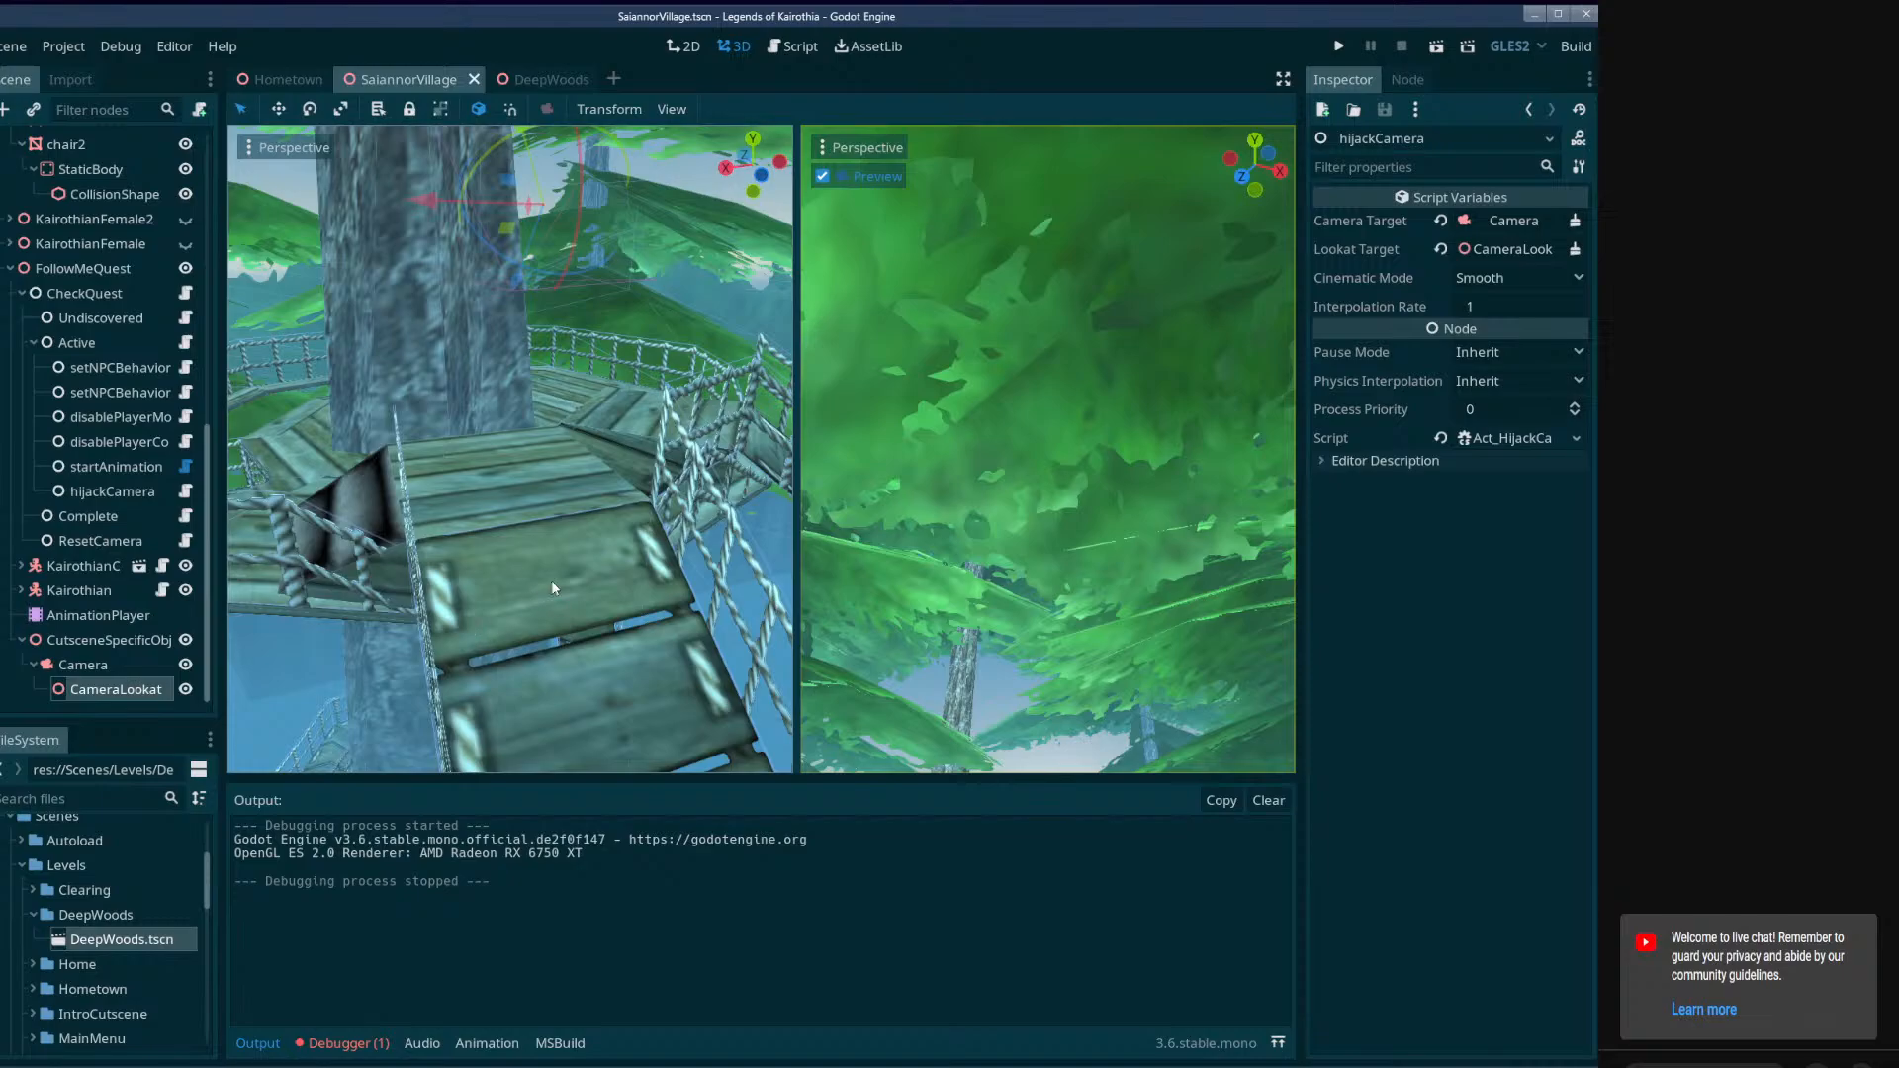
right_drag(552, 587, 395, 529)
key(w)
key(w)
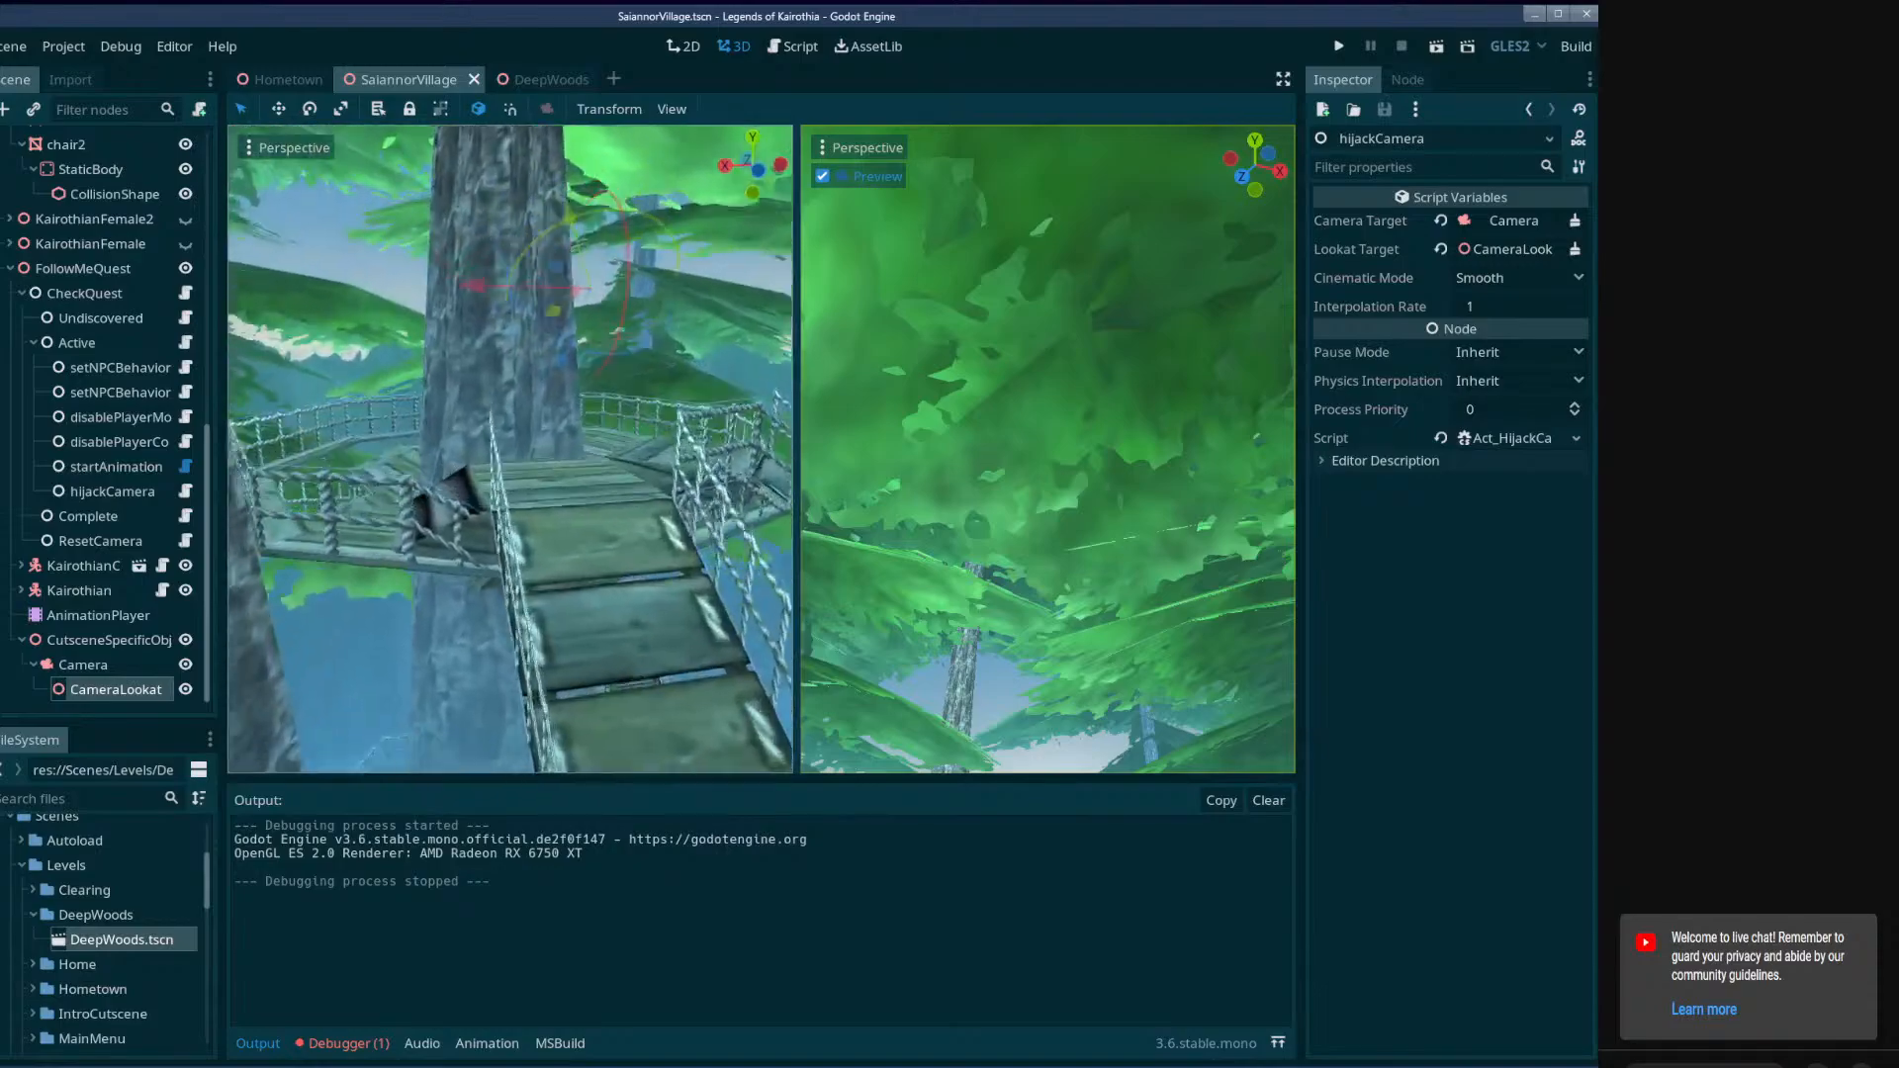
key(w)
right_drag(509, 450, 262, 480)
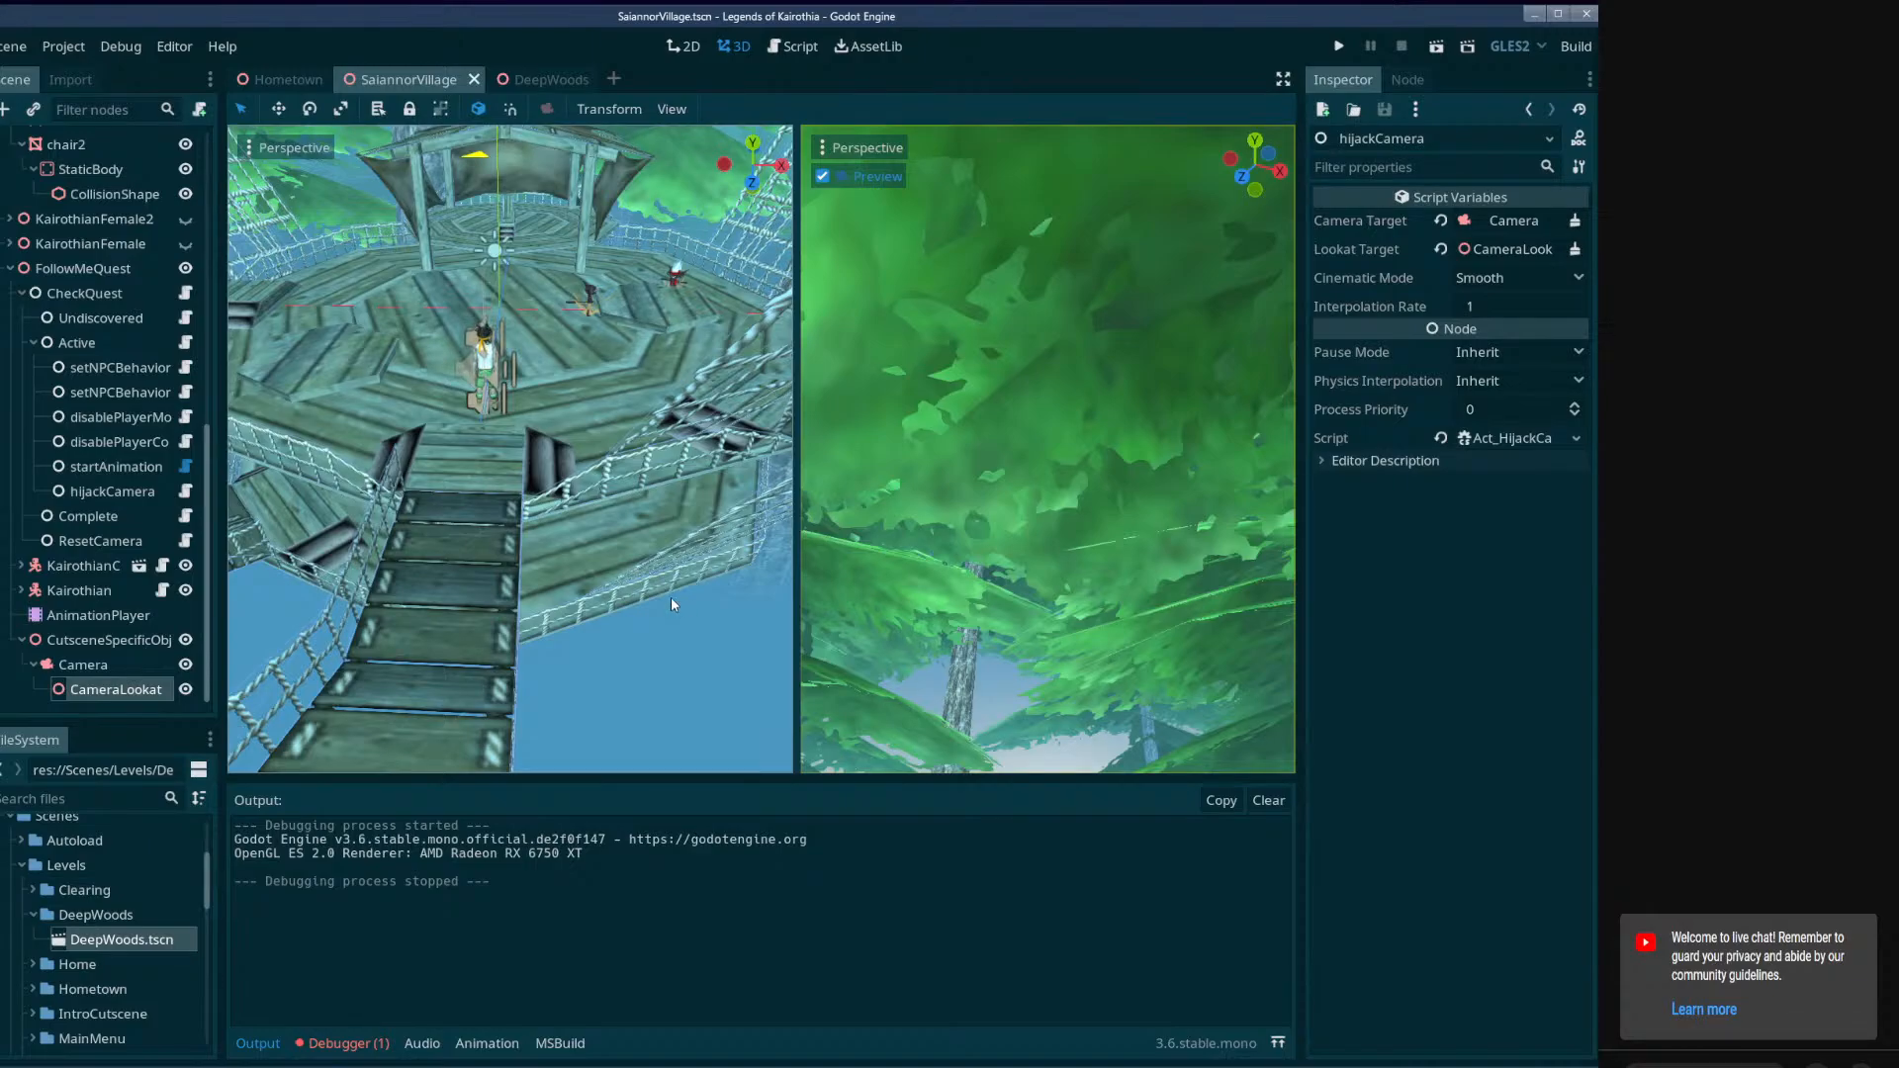
key(w)
right_drag(510, 449, 676, 598)
key(w)
key(s)
key(ctrl+s)
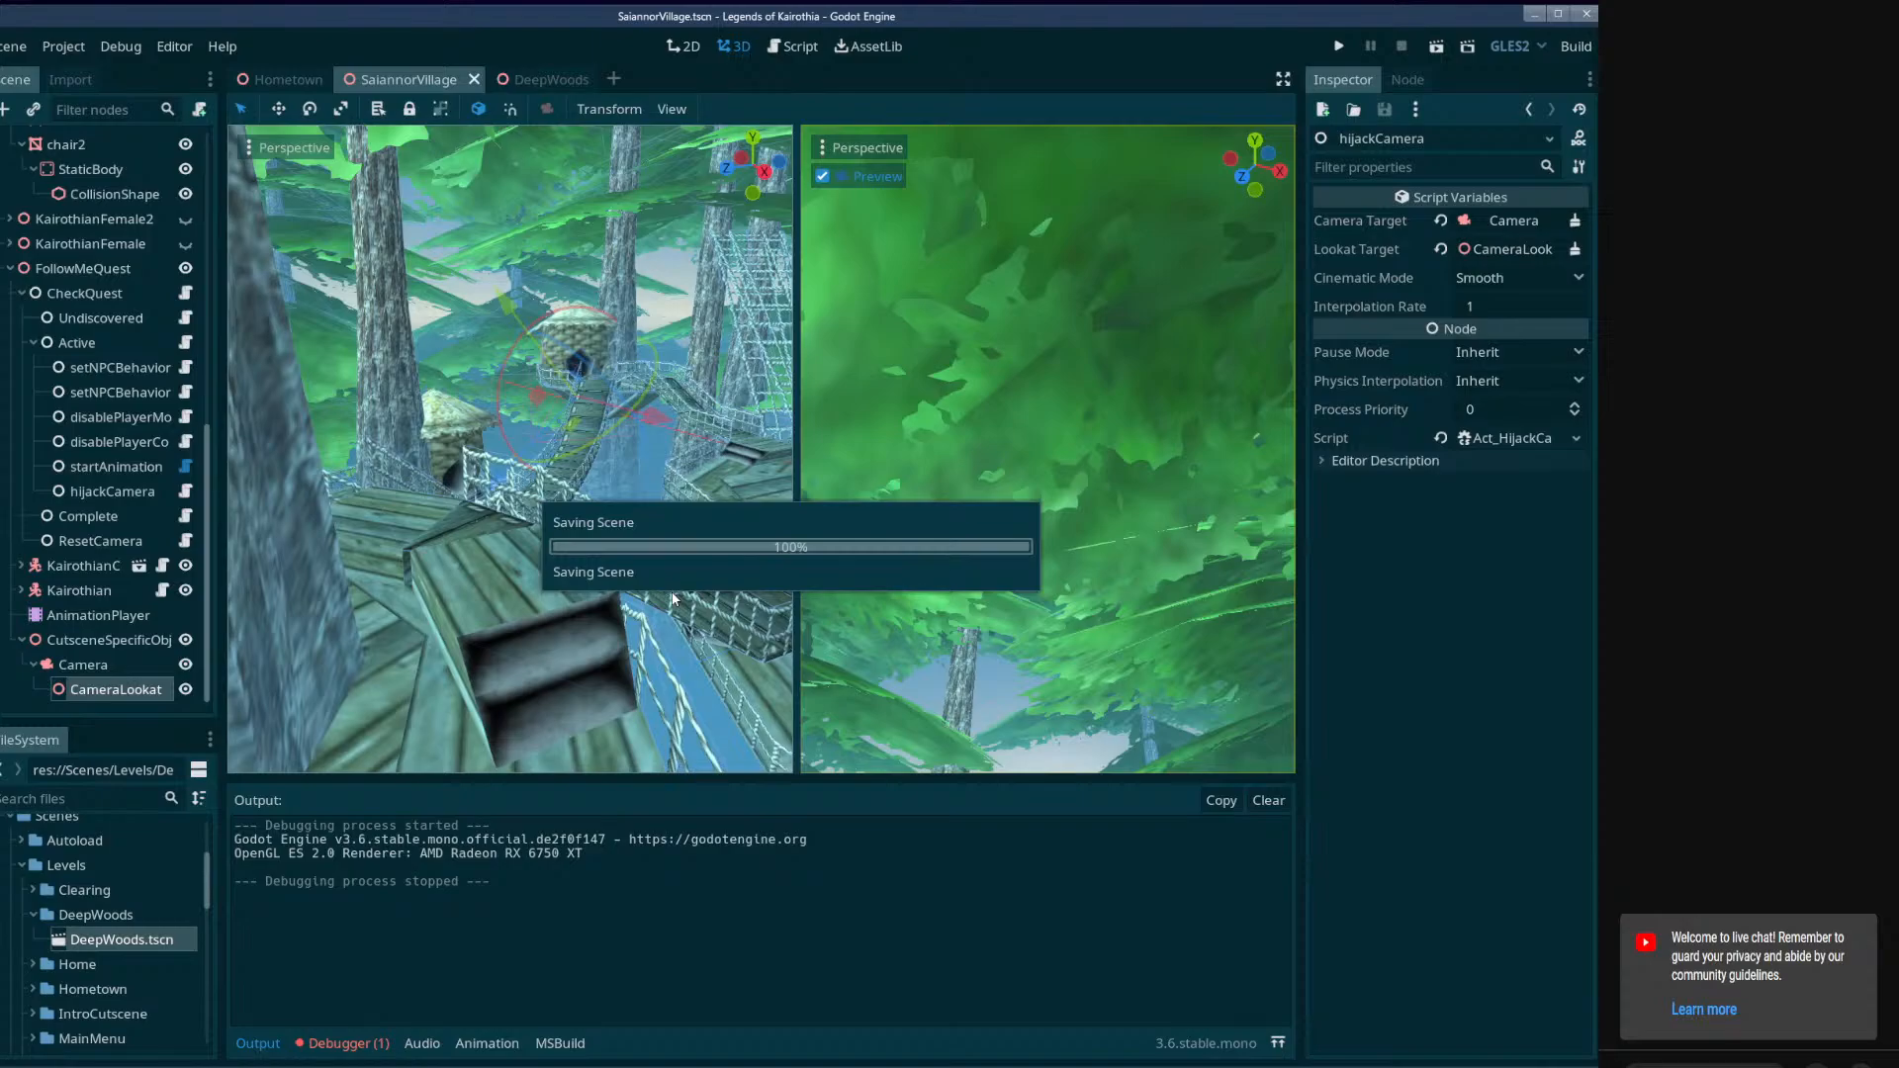
Switch to OBS, make the BRB source visible in the streaming scene, and move the OBS window out of the way.
click(974, 1067)
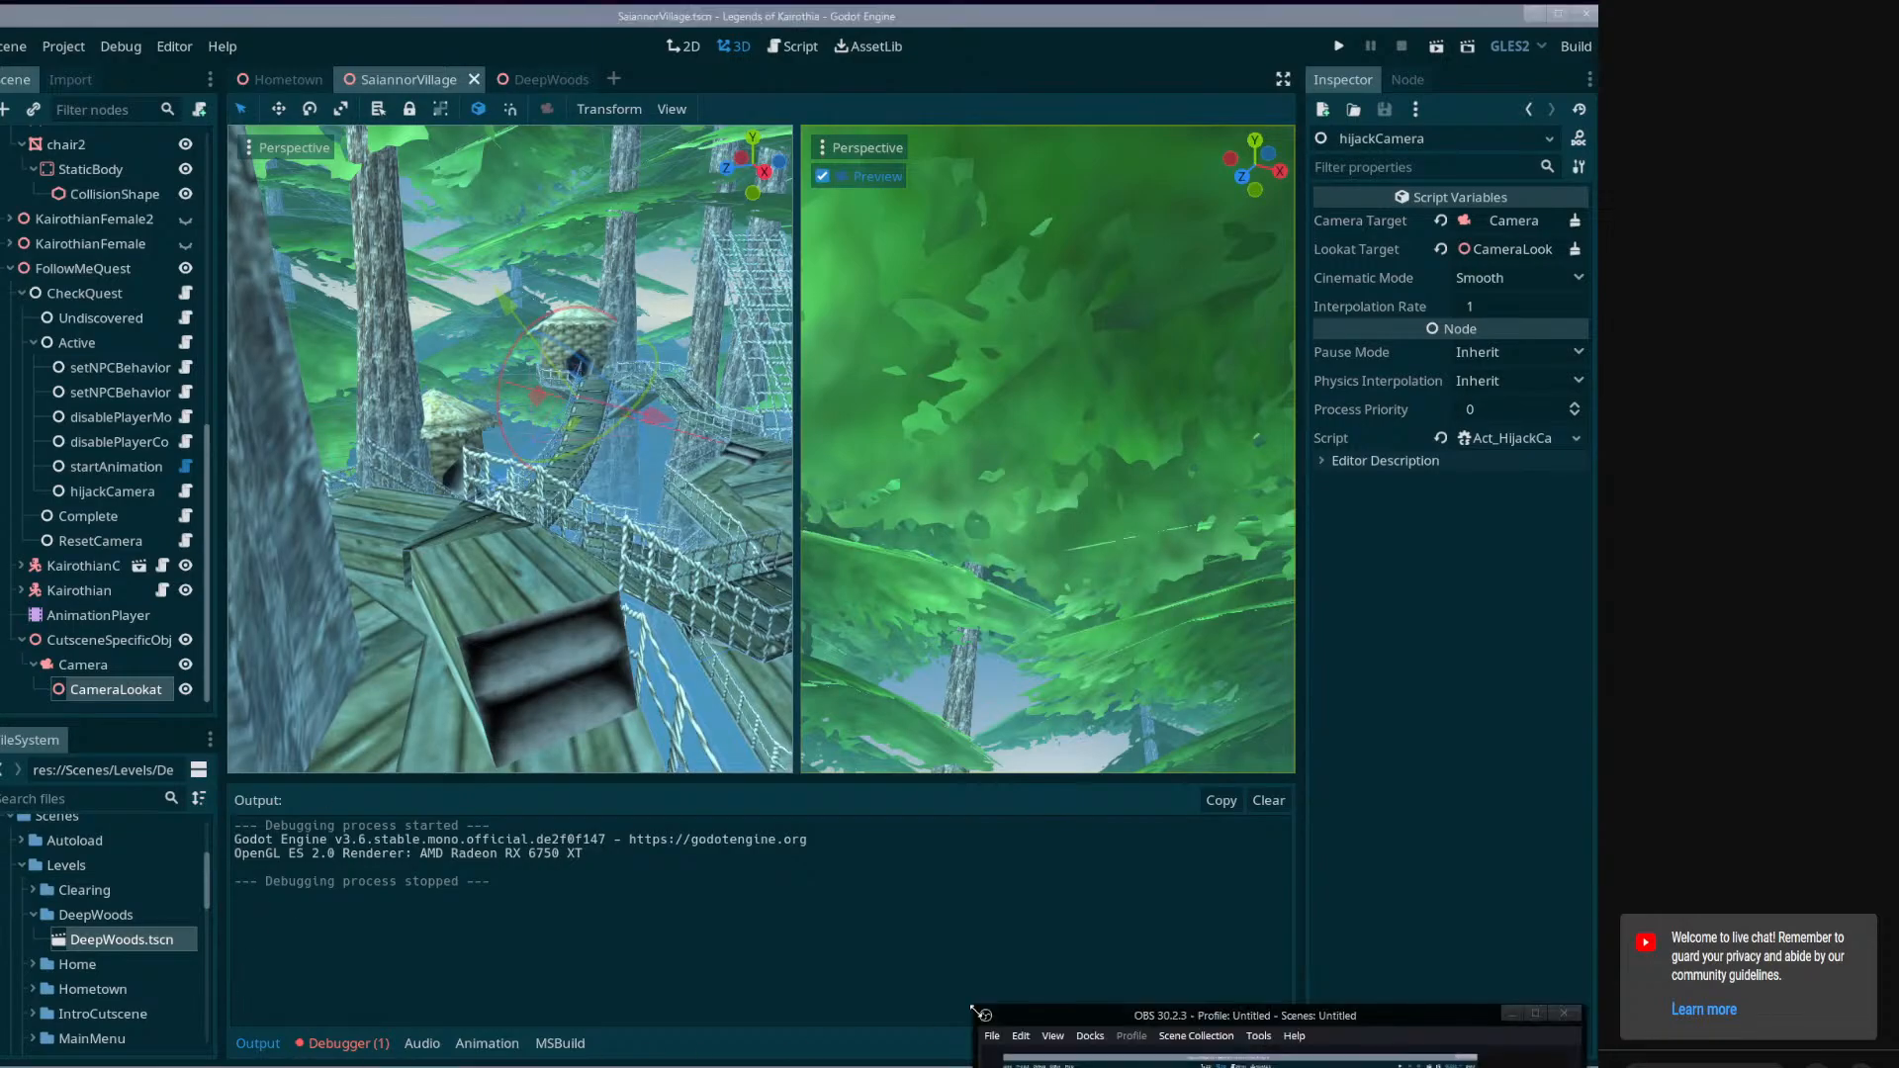
drag(1171, 1011, 582, 474)
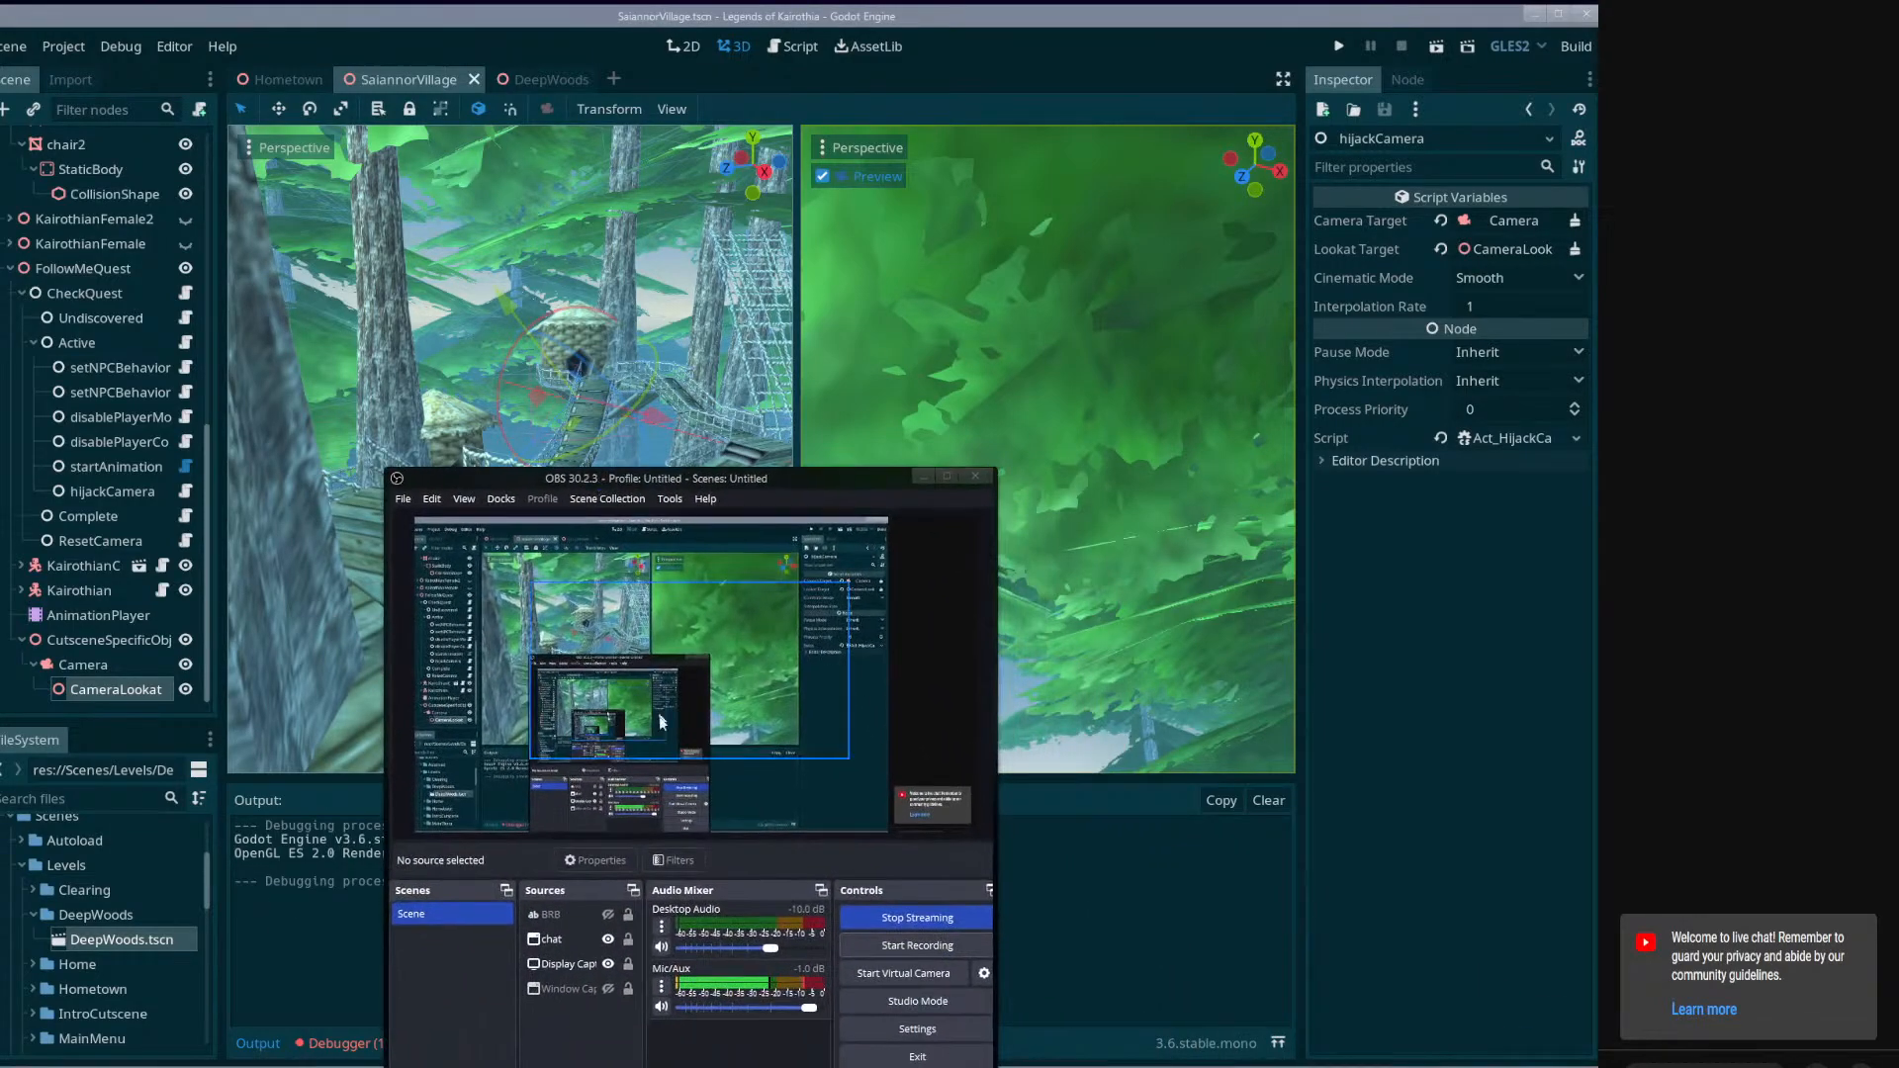
click(607, 914)
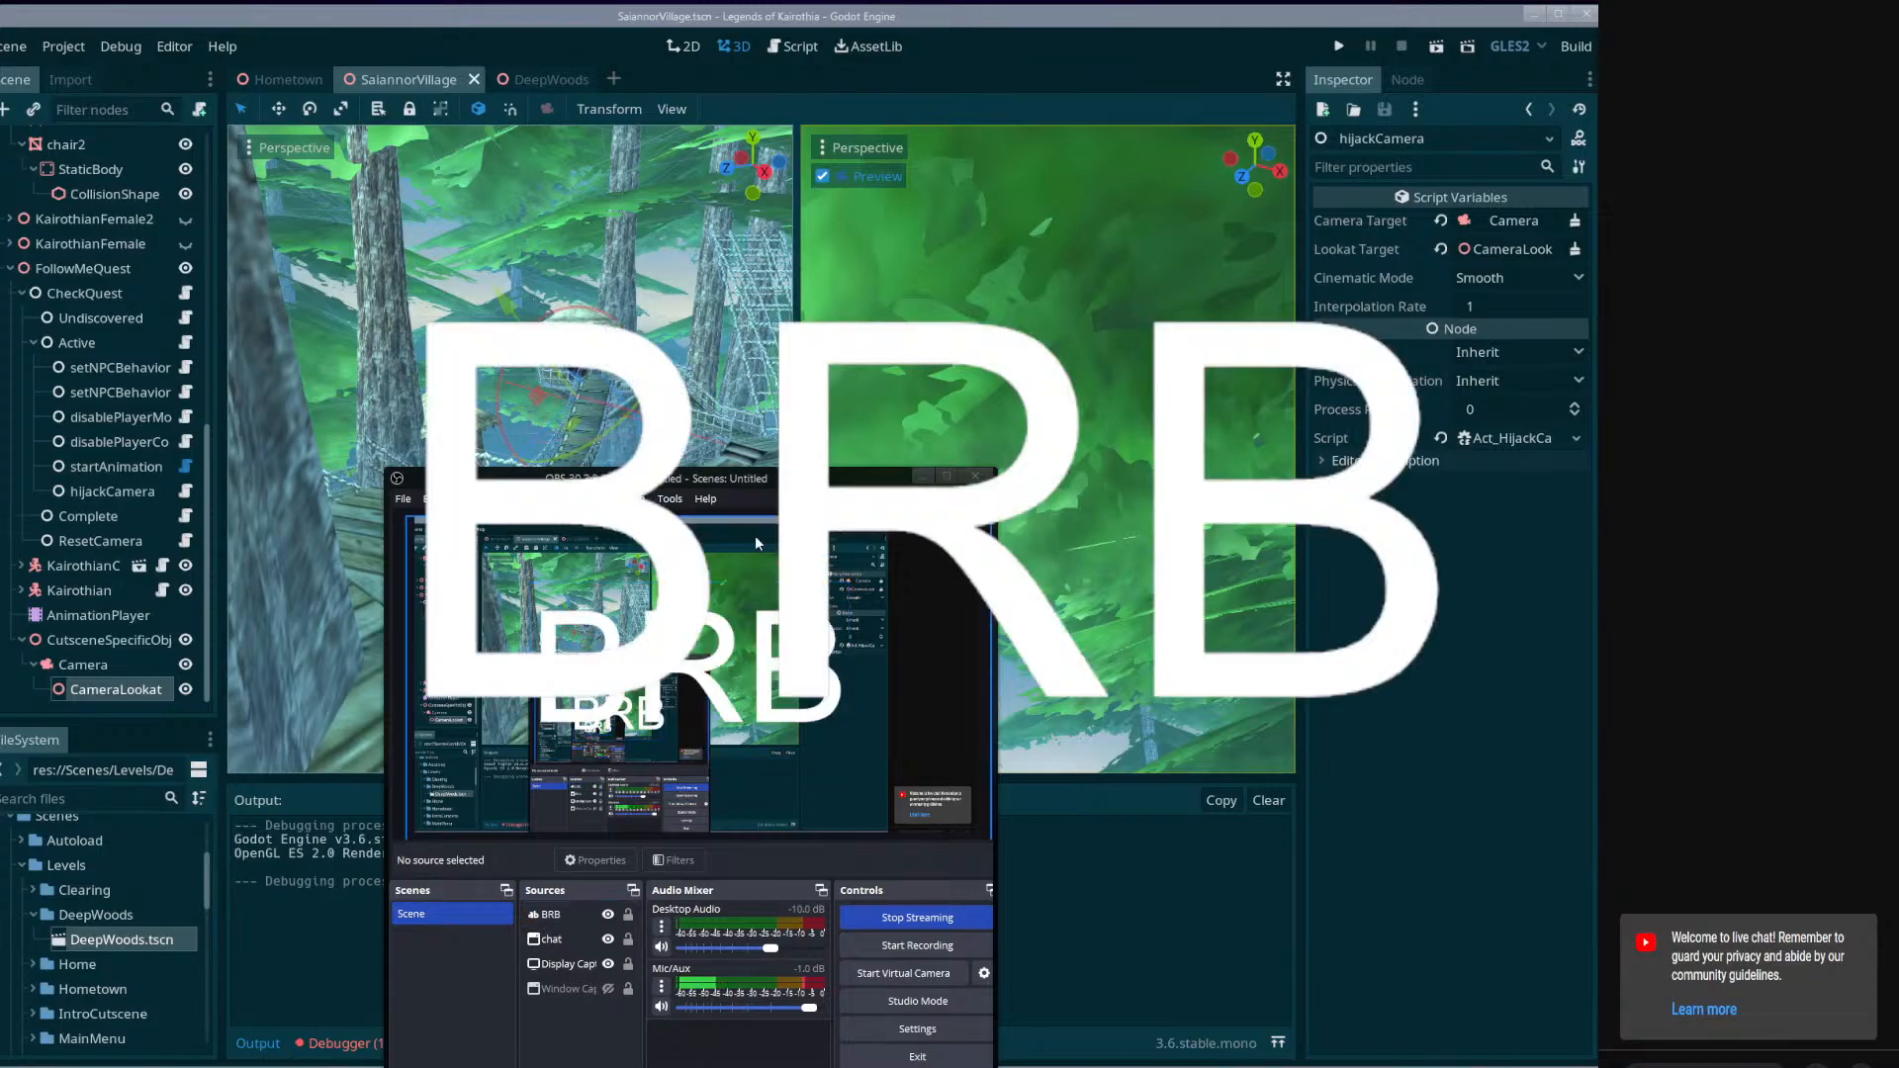
drag(720, 477, 730, 935)
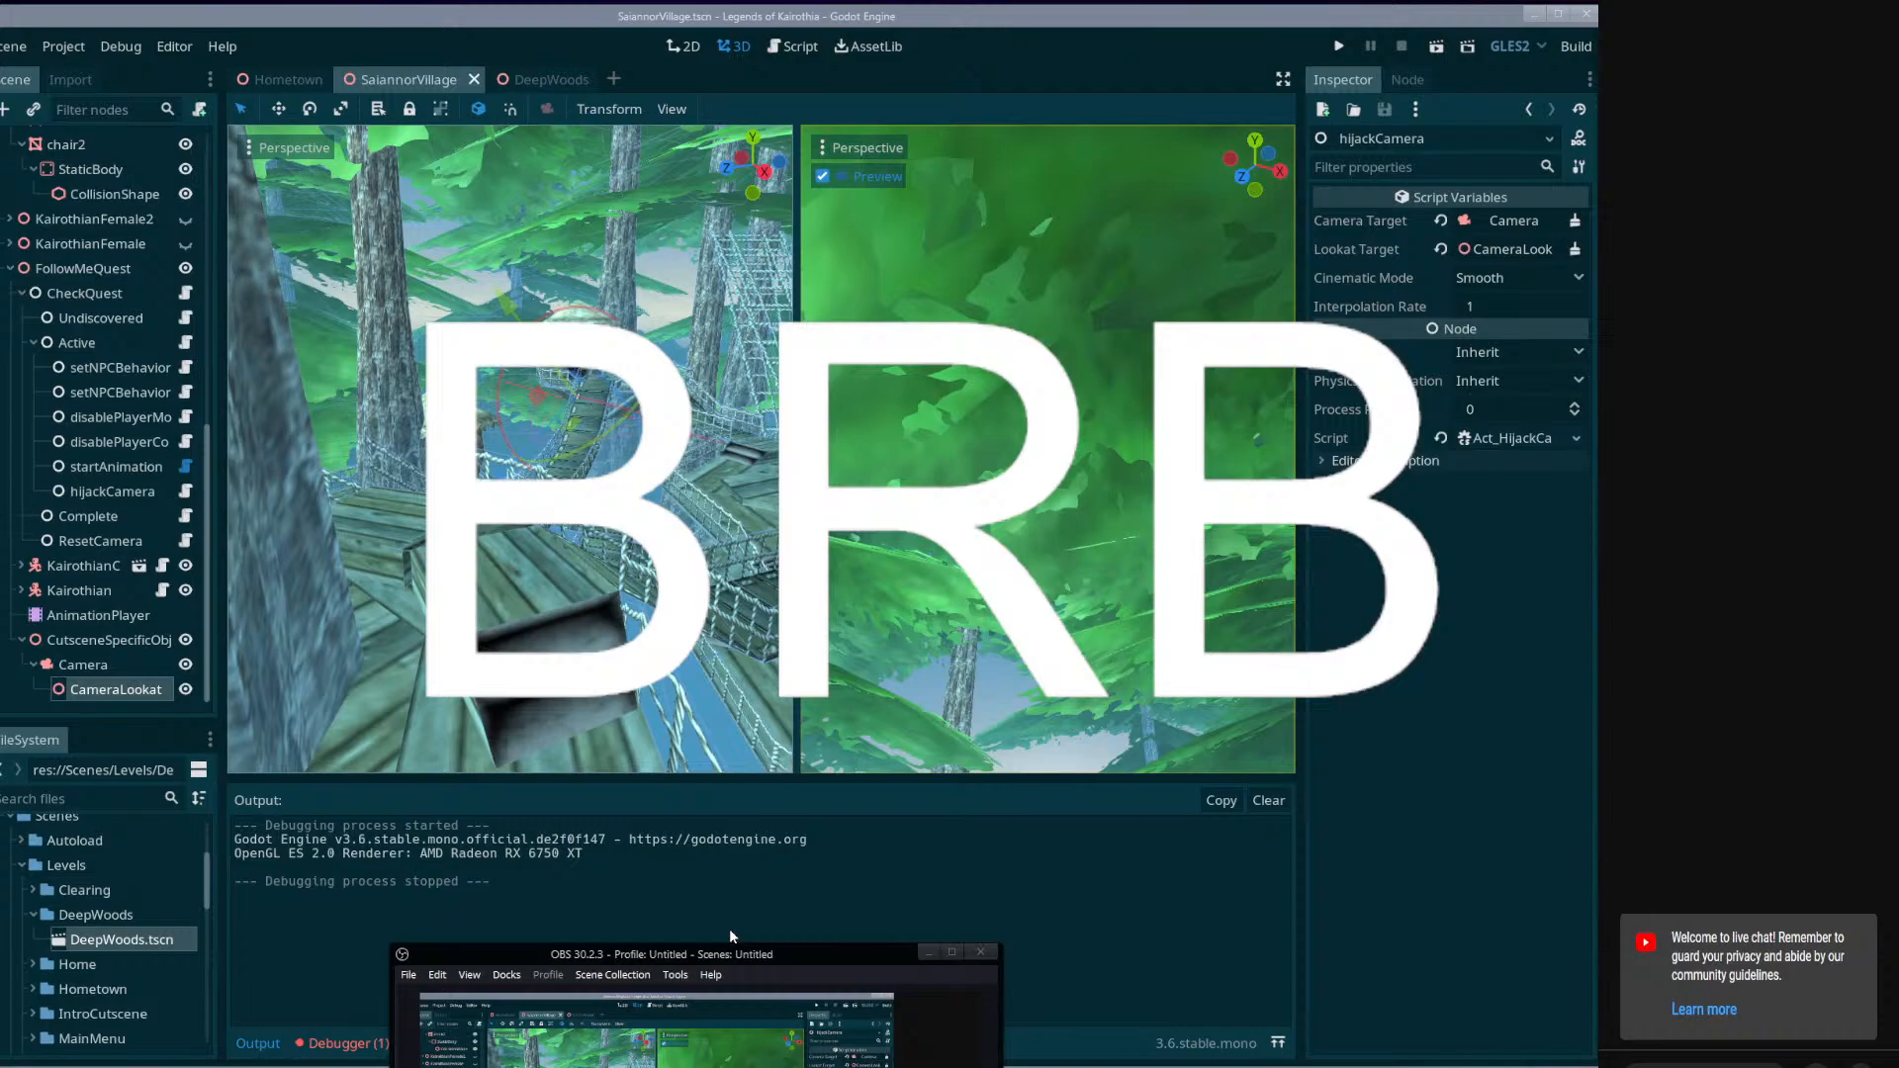
Hide the BRB source in OBS's streaming scene and move the OBS window out of the way.
drag(812, 955, 802, 492)
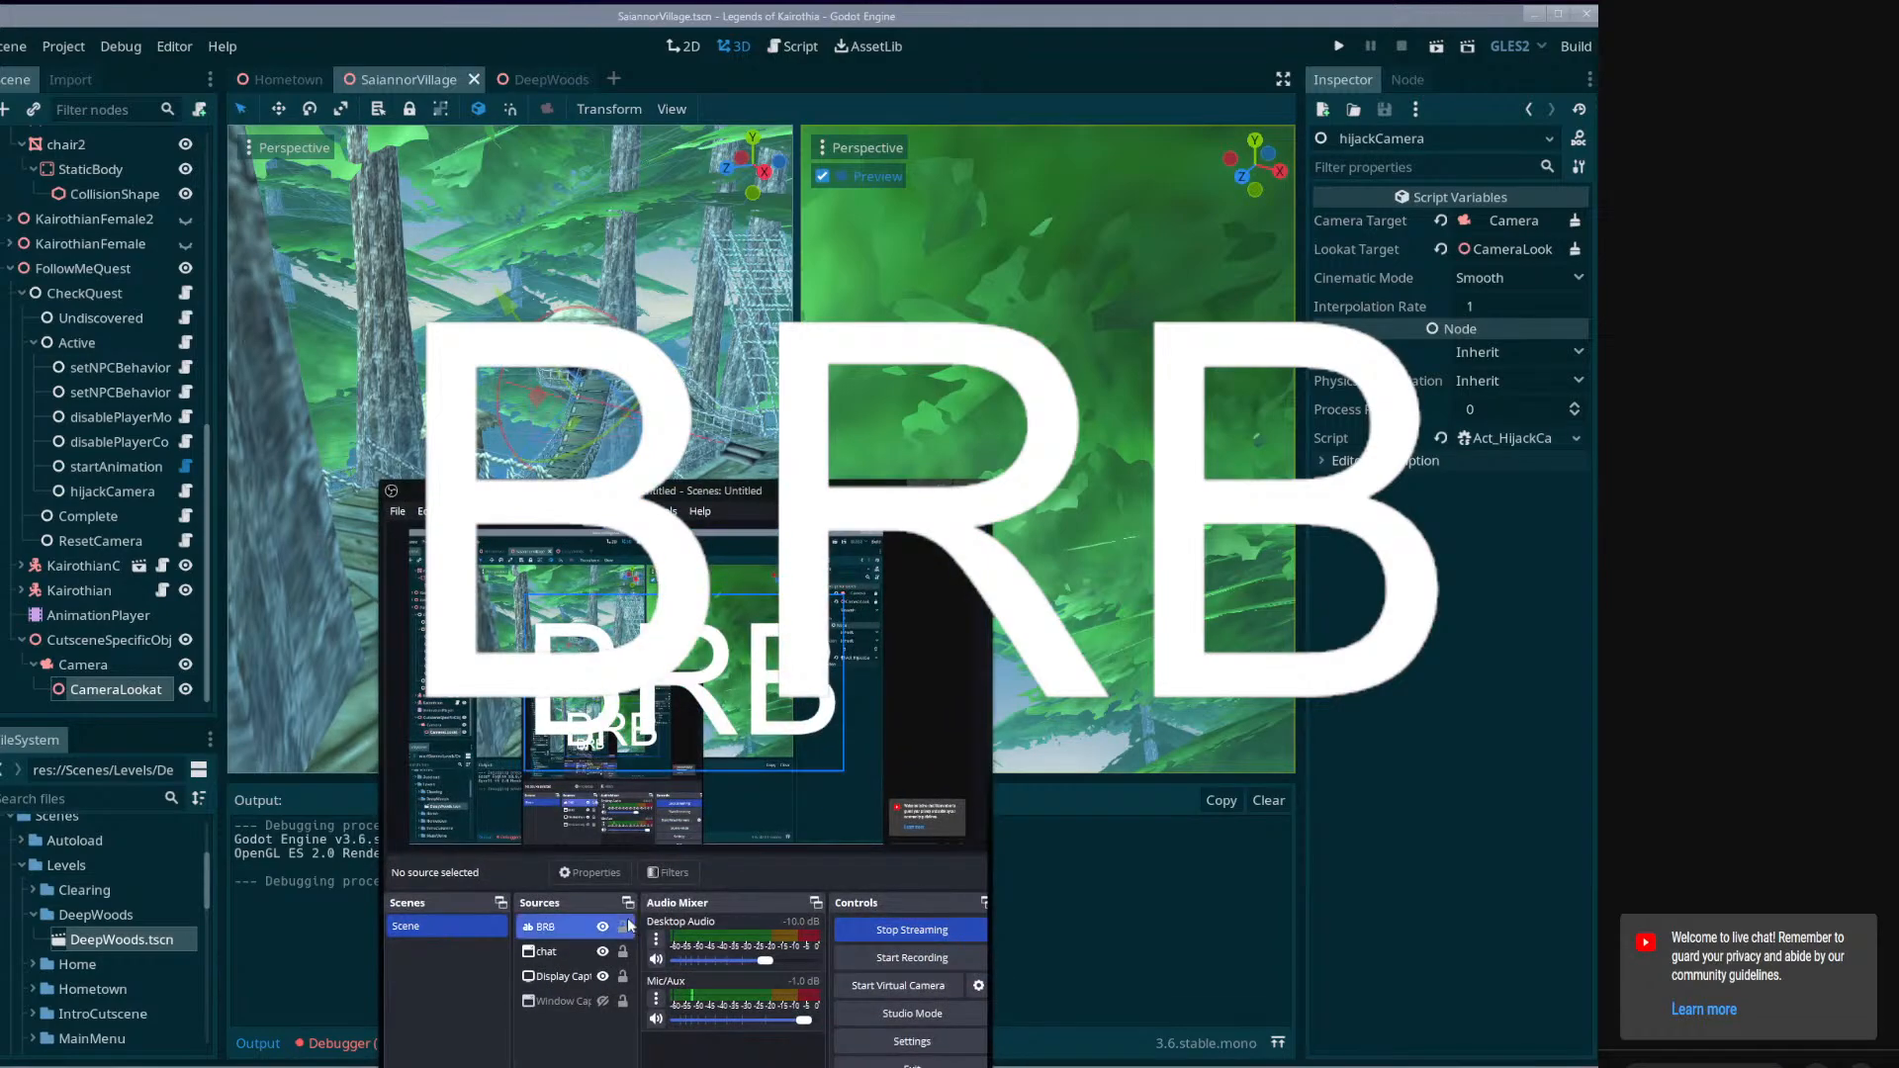
click(603, 927)
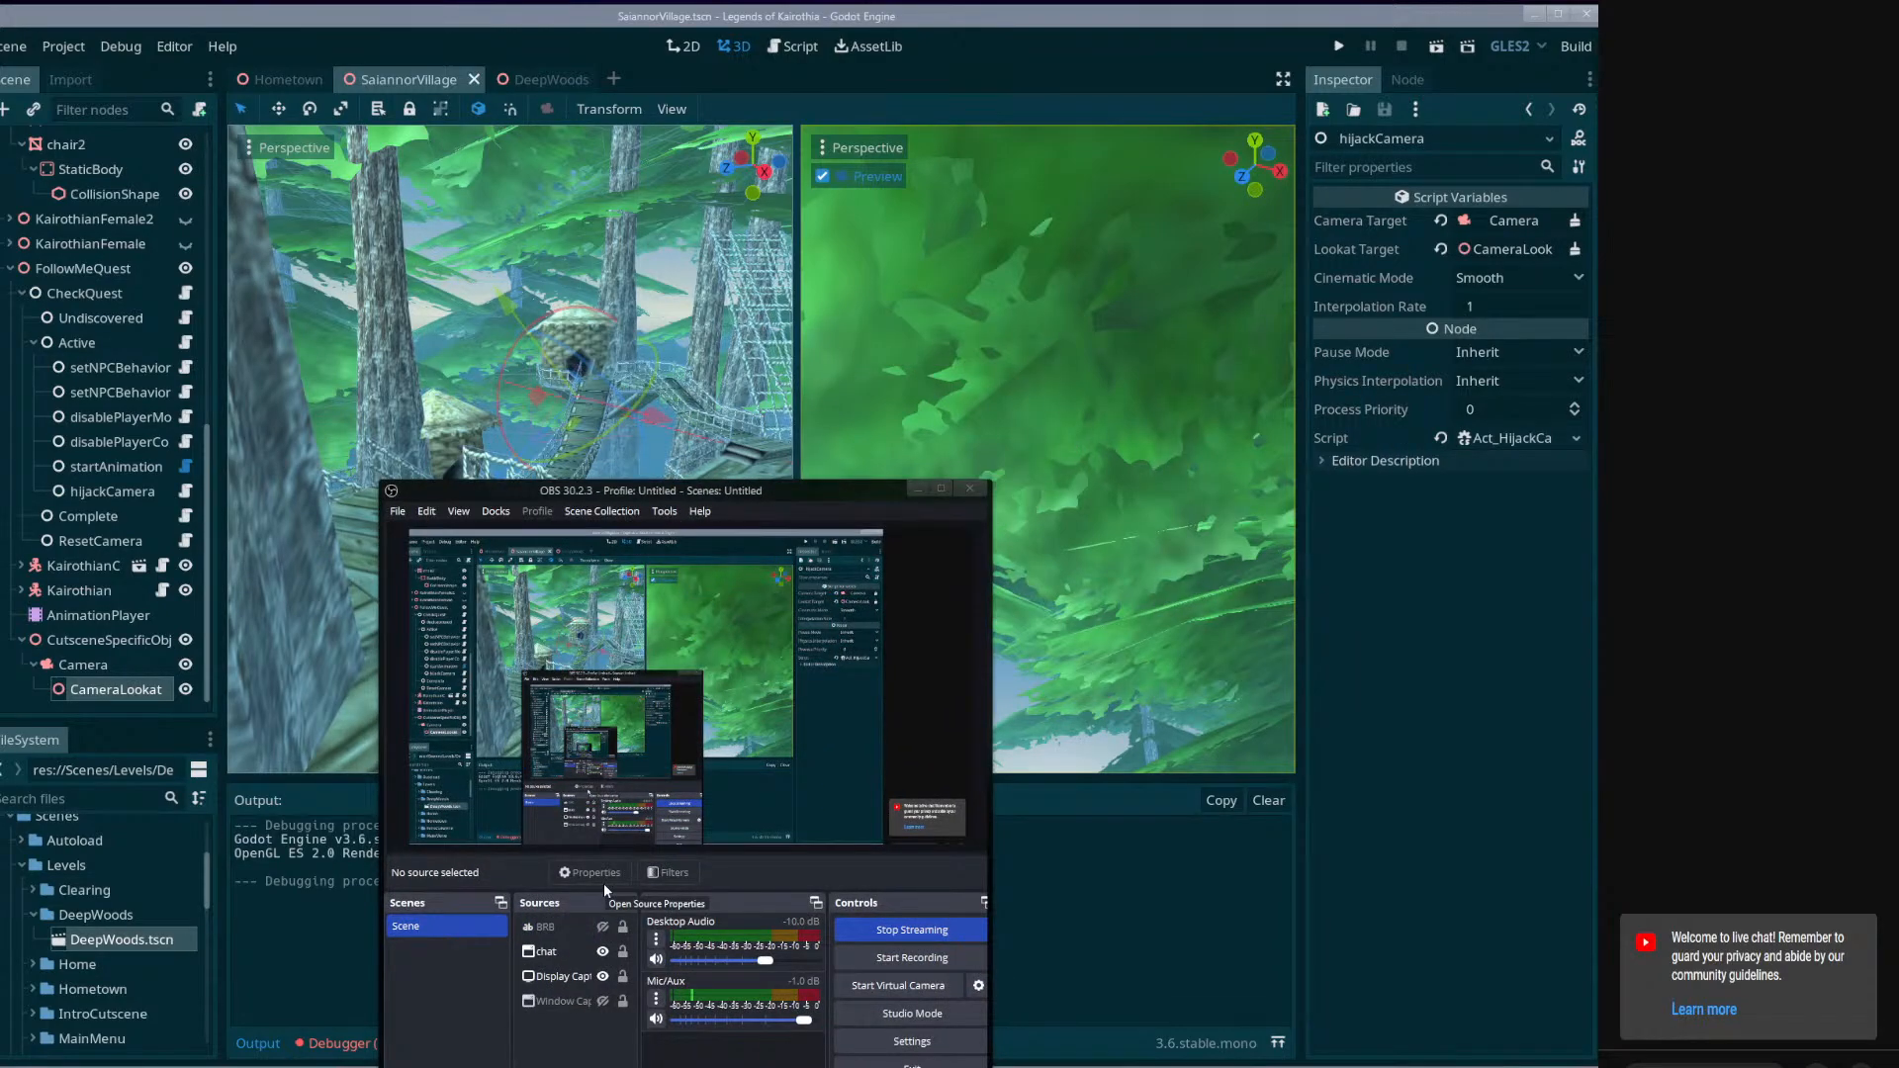
drag(668, 492, 690, 1044)
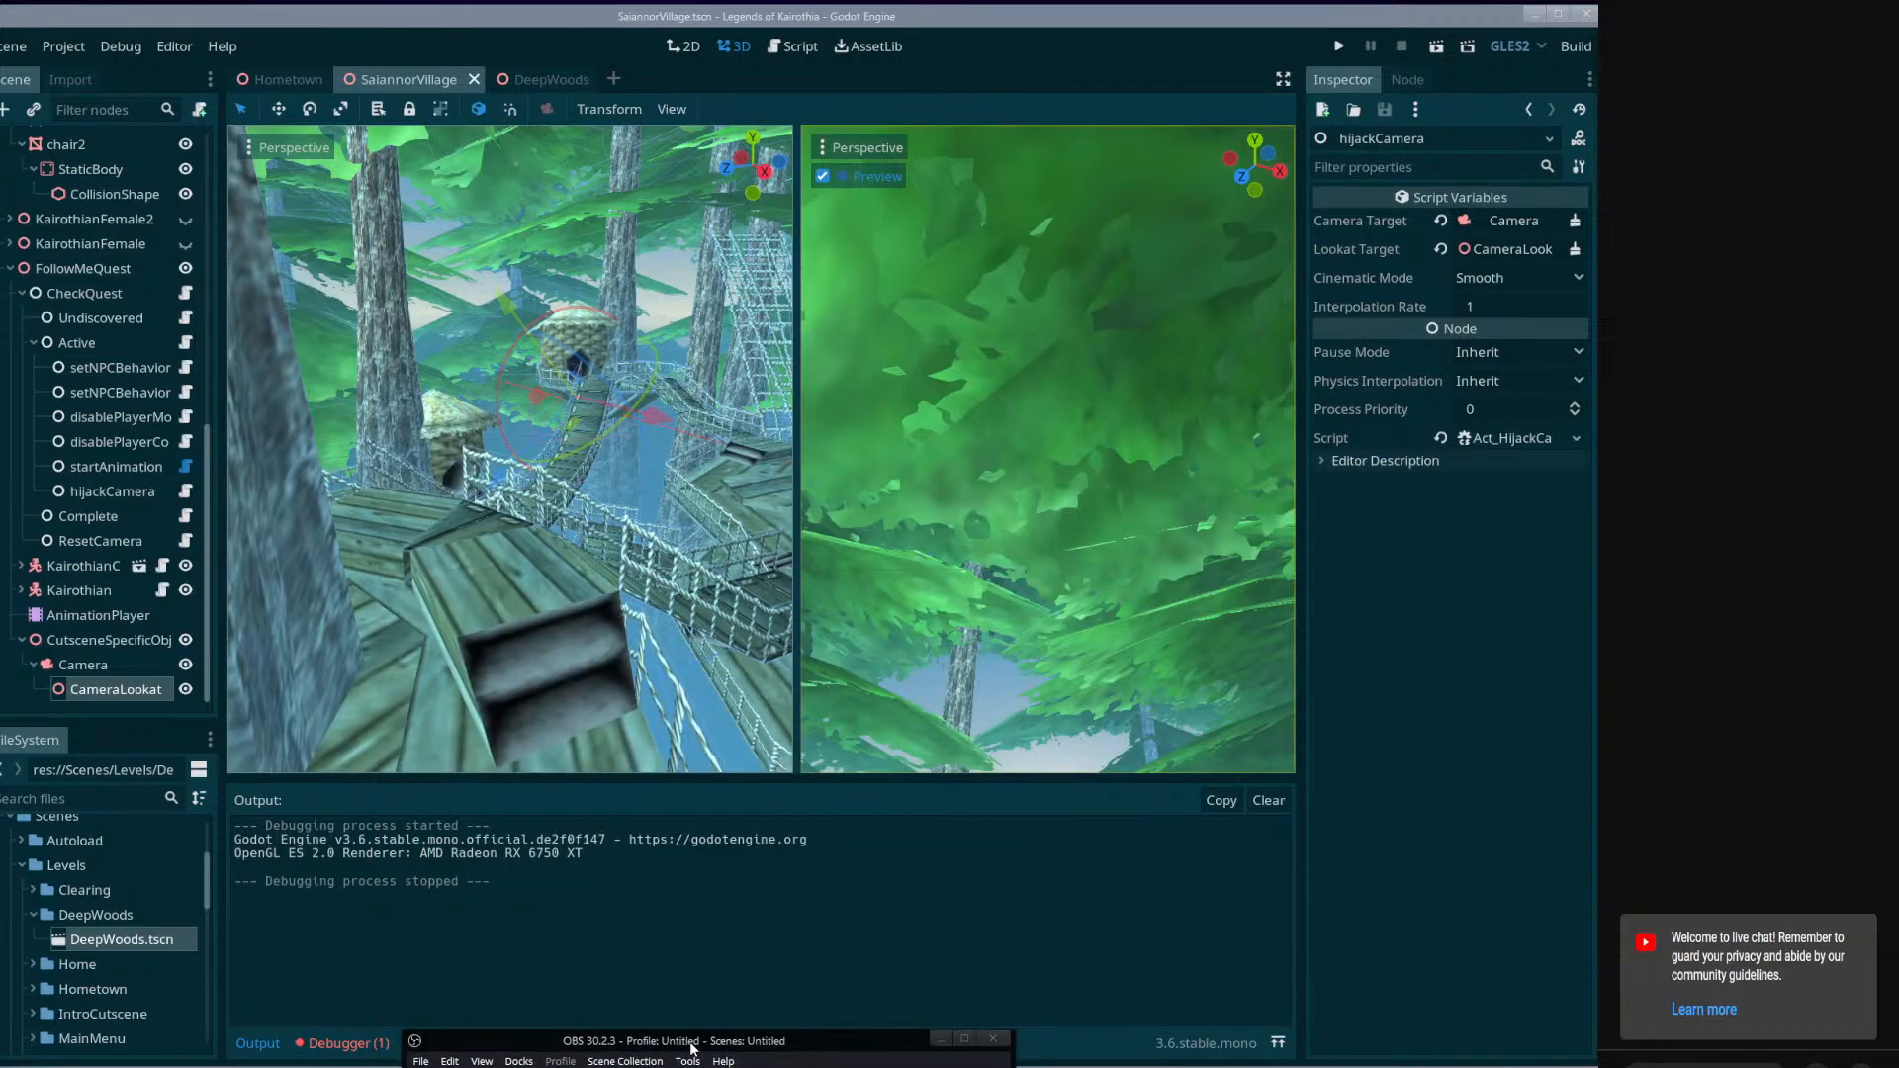
Open the debugger's error list in Godot and expand the missing-animation error to read its stack trace.
click(346, 1045)
click(343, 759)
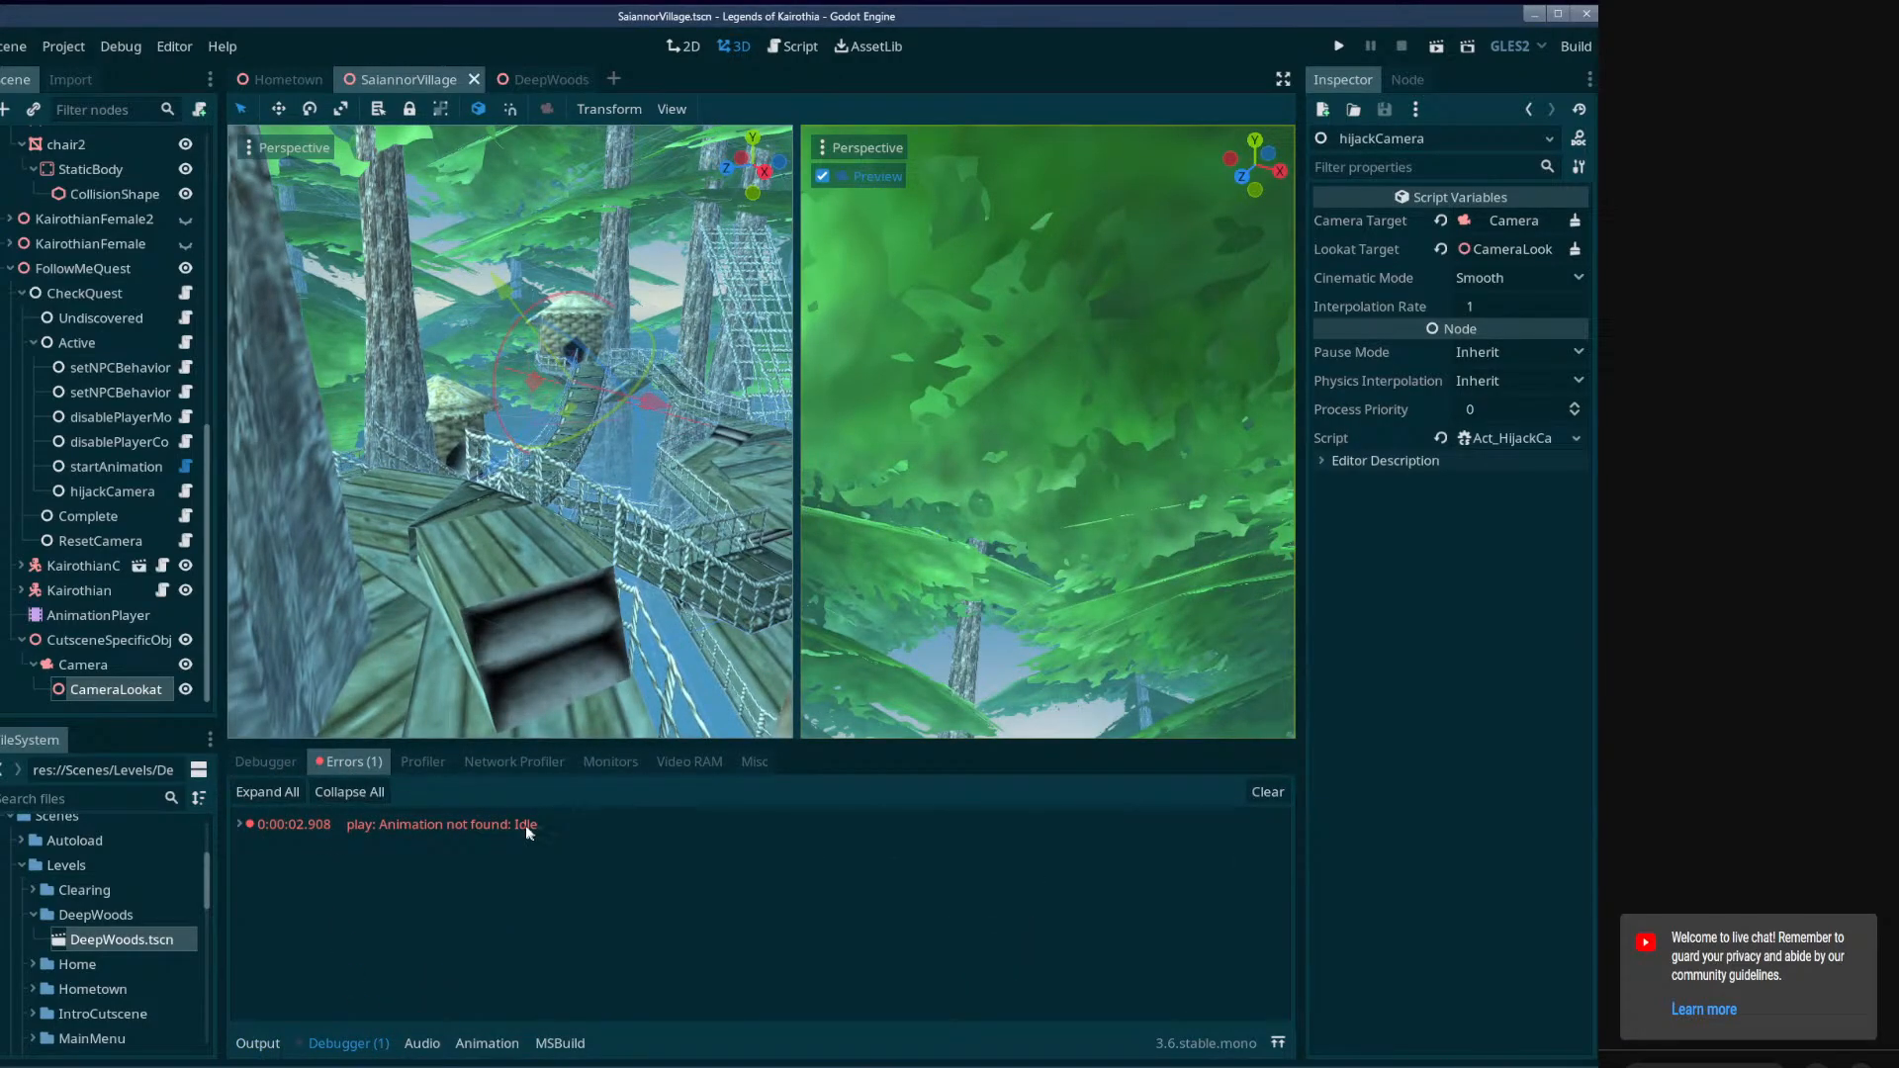
click(241, 824)
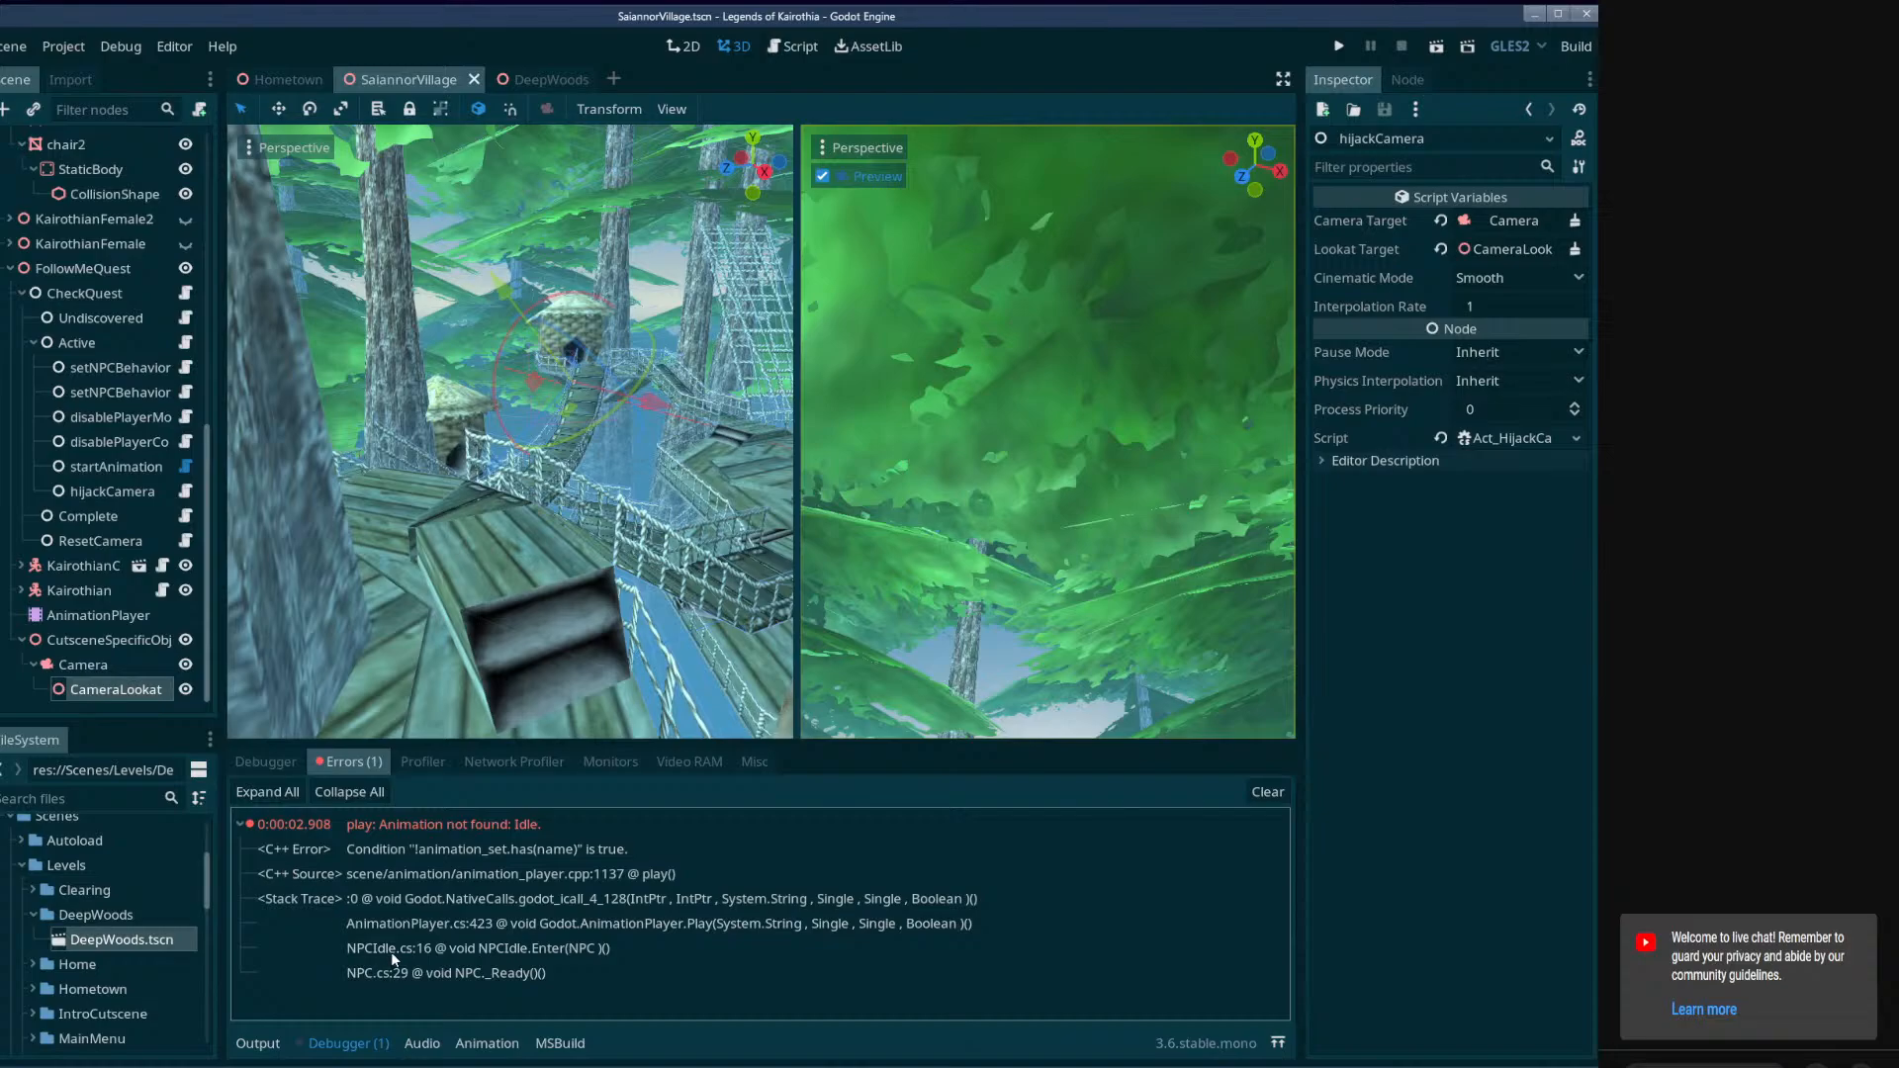
Compare the Idle Animation names set on the Idle behaviour nodes of Kairothian and KairothianChief.
click(98, 620)
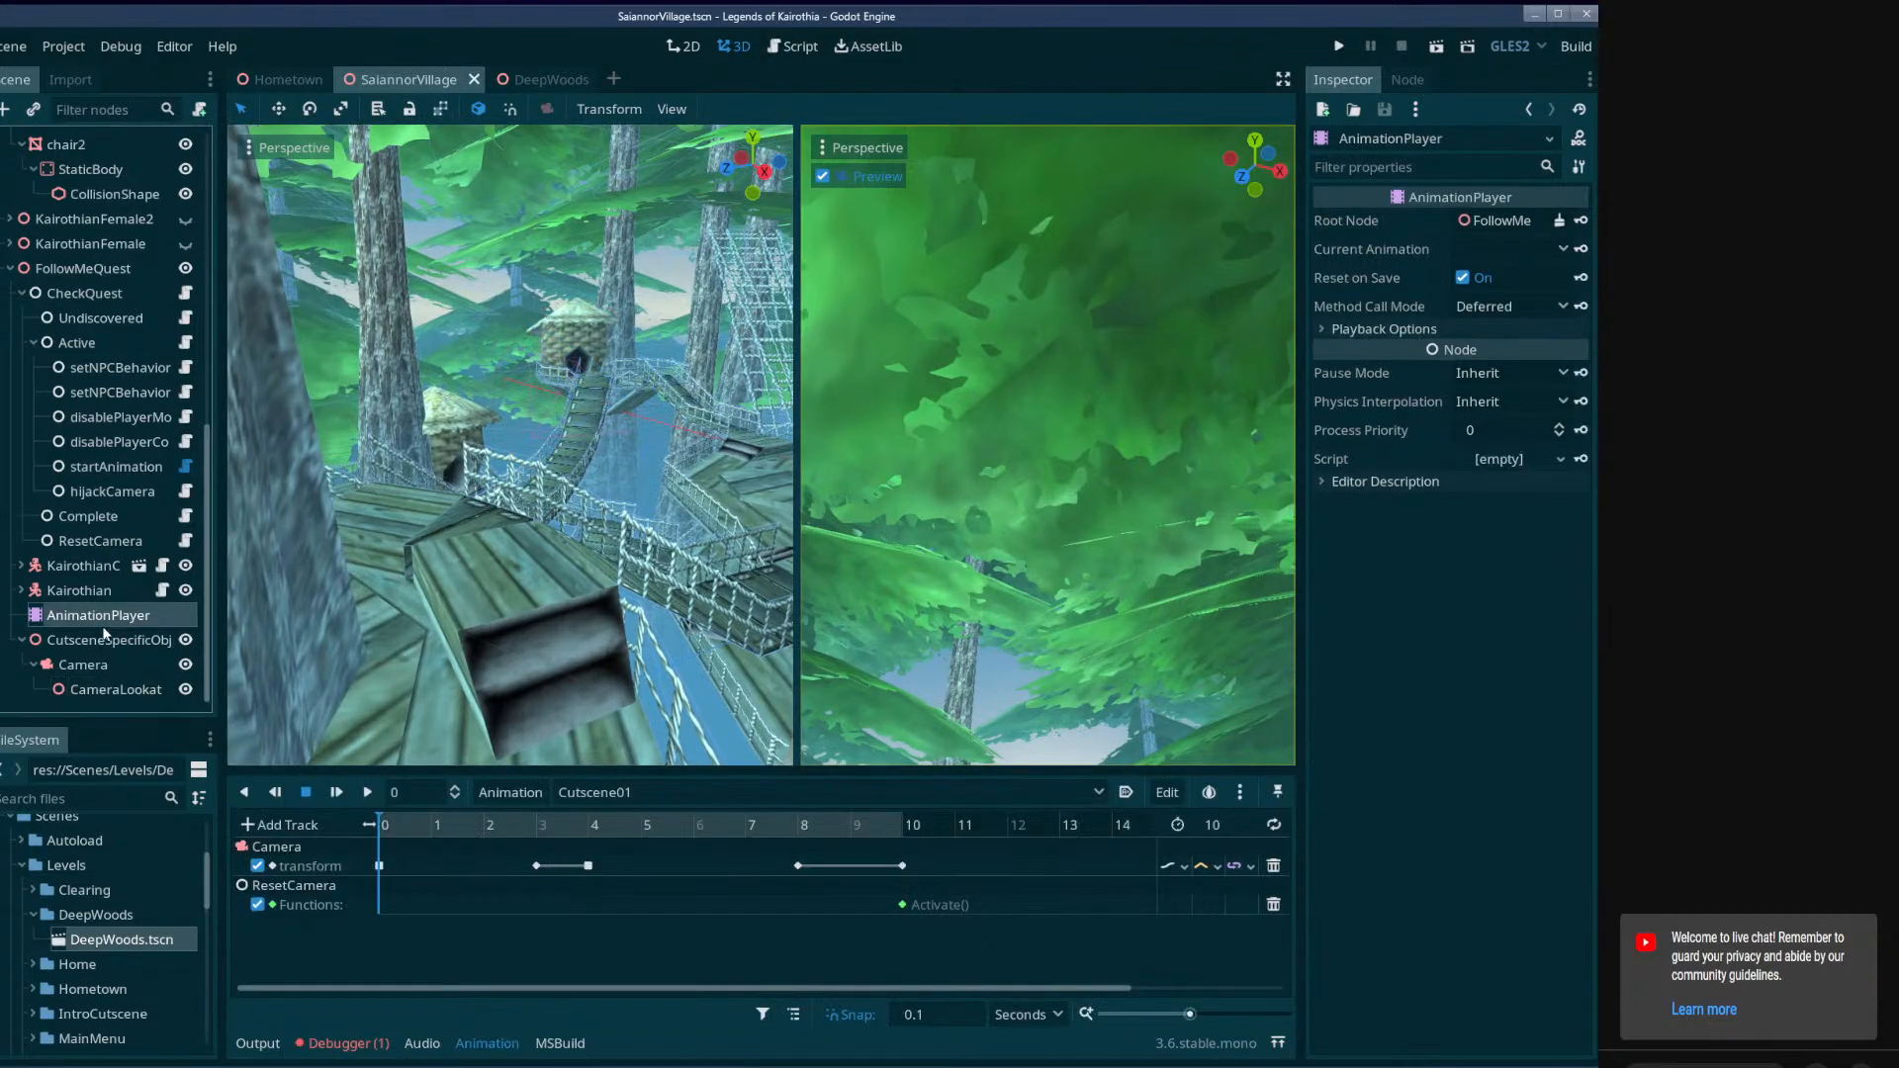
scroll(90, 596, up, 4)
scroll(108, 597, down, 8)
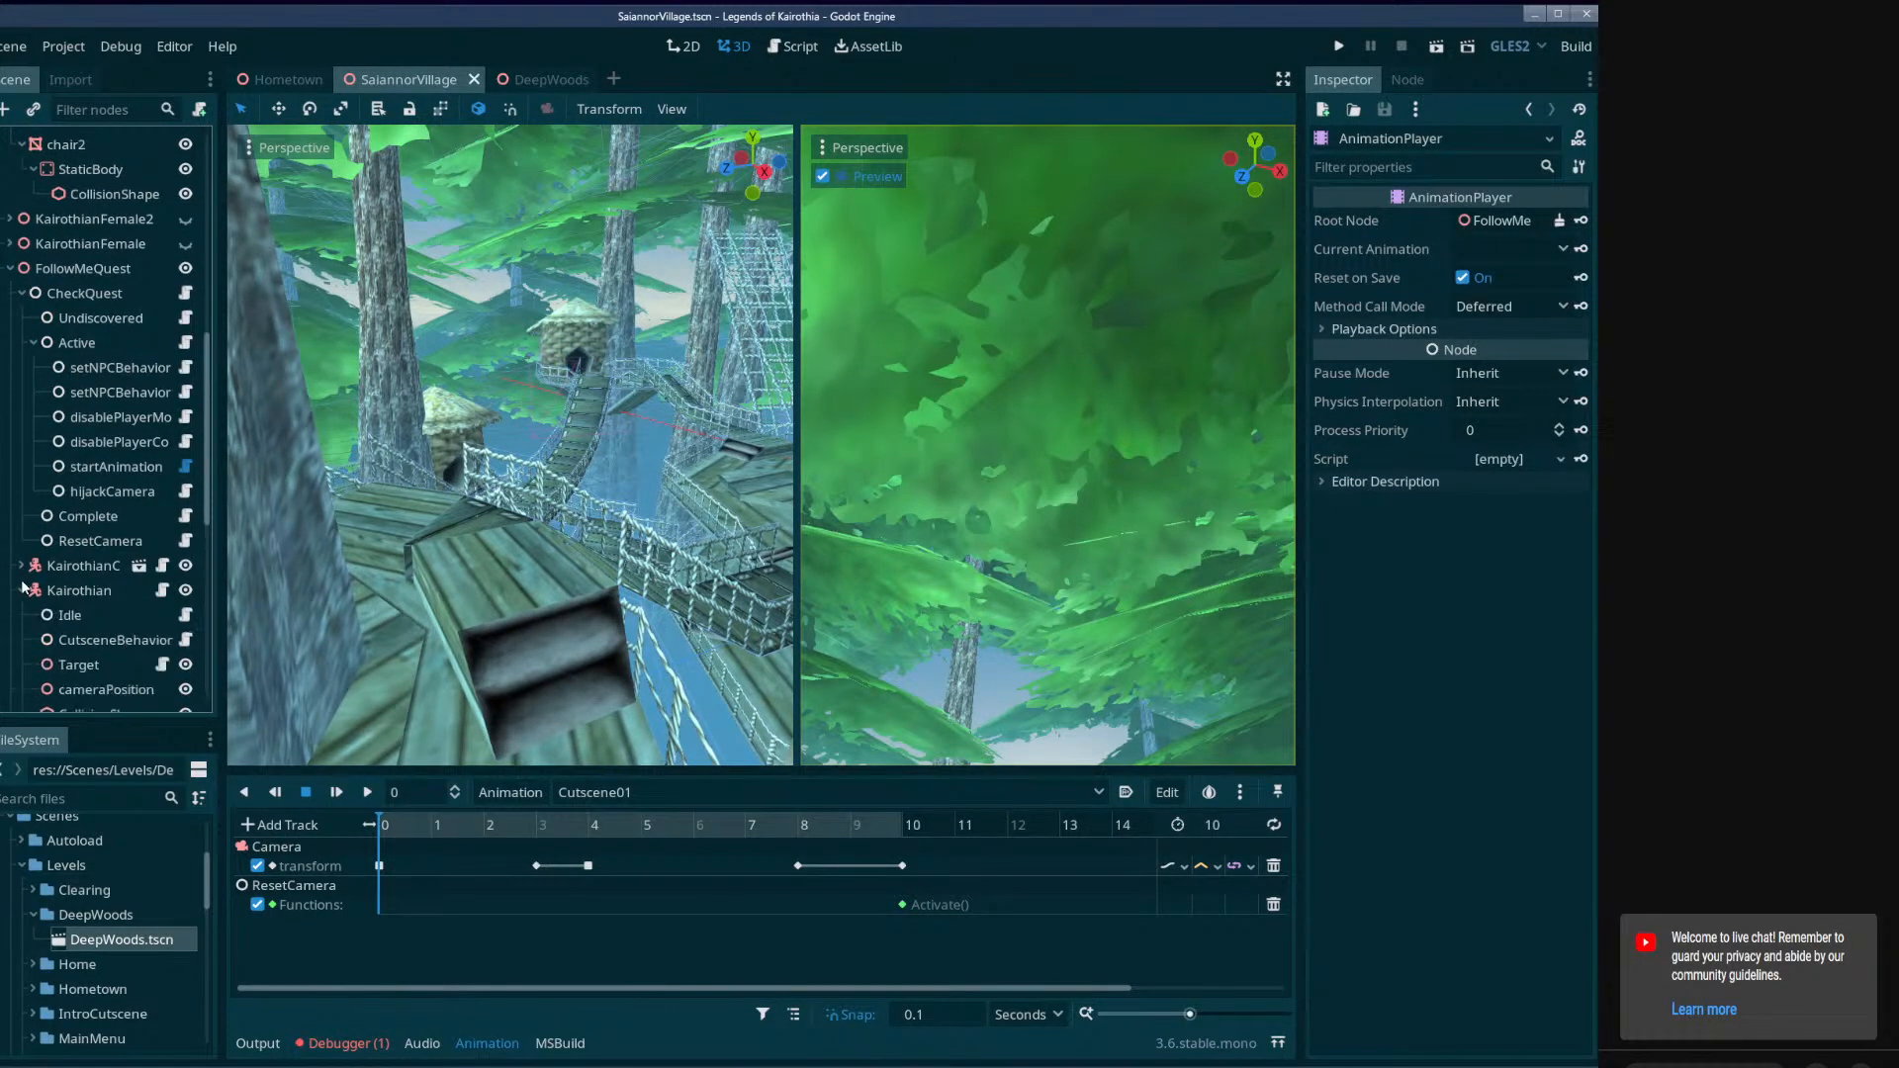
click(67, 529)
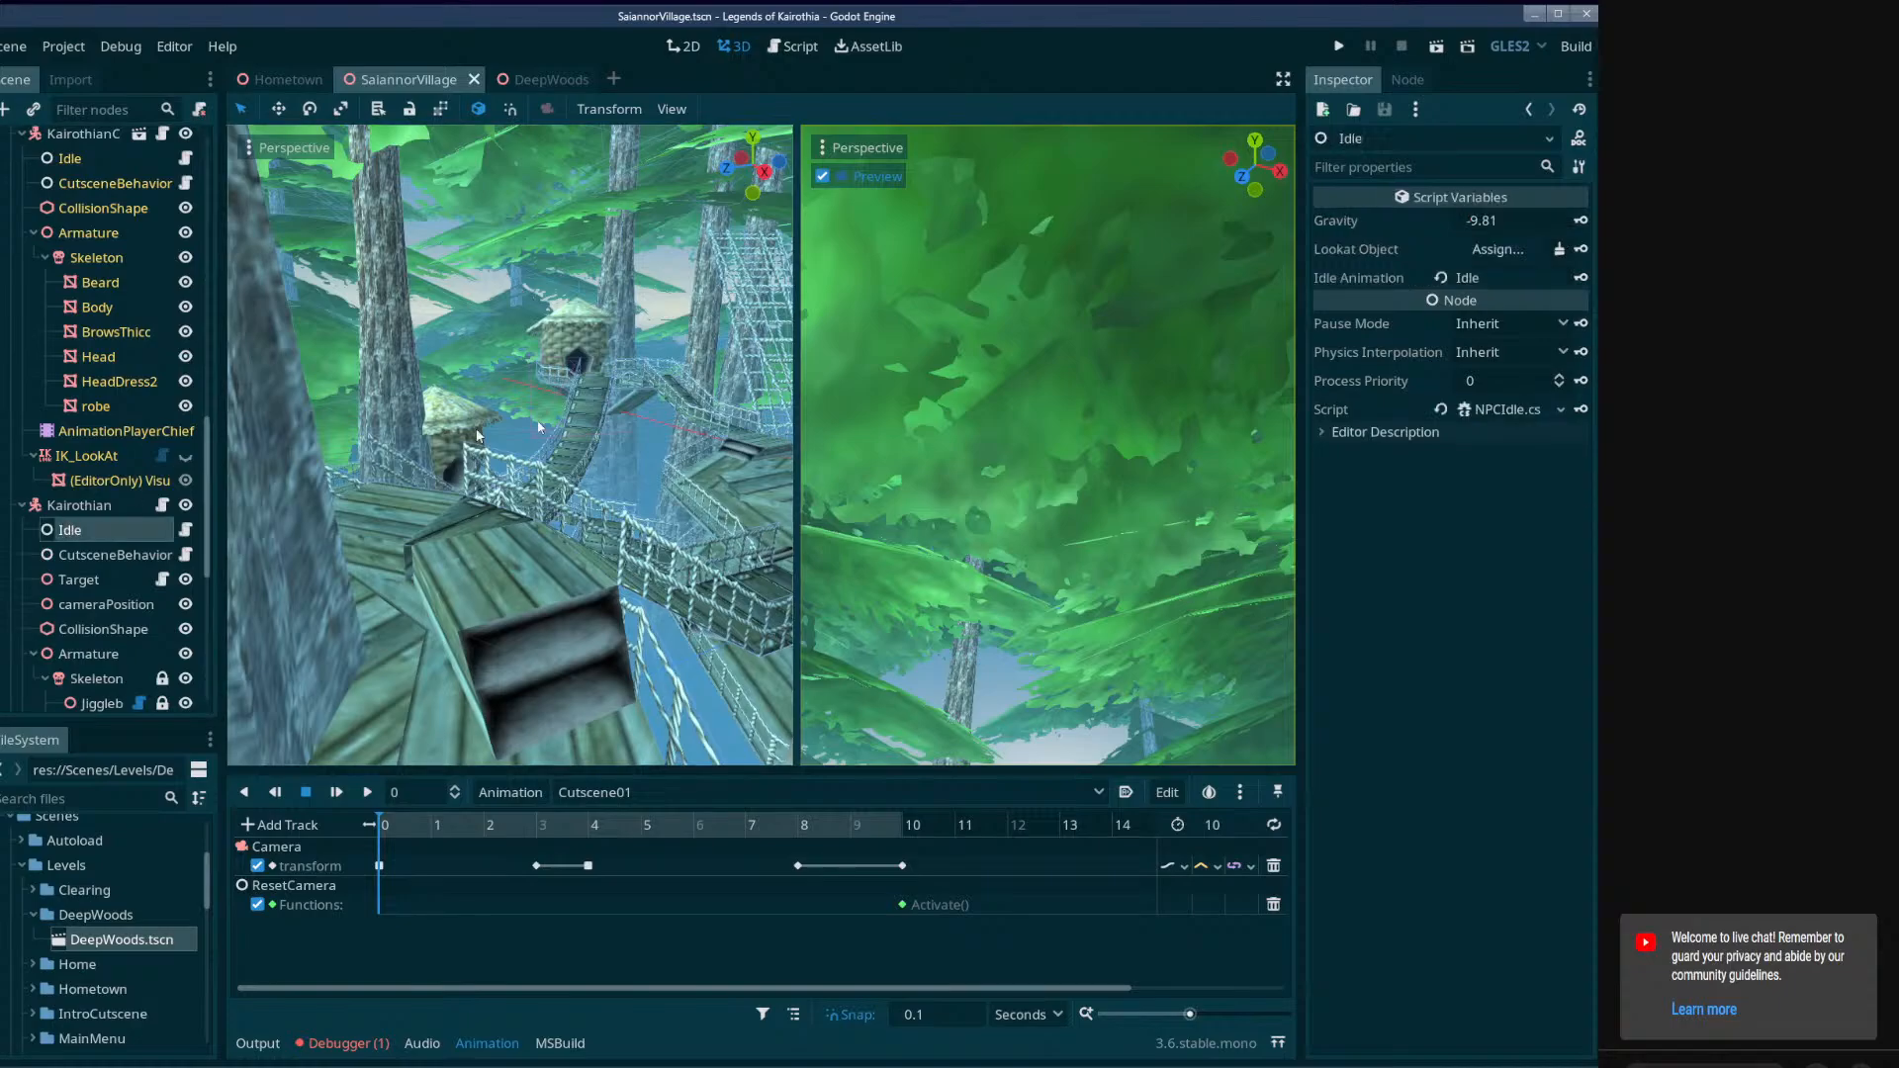
click(71, 159)
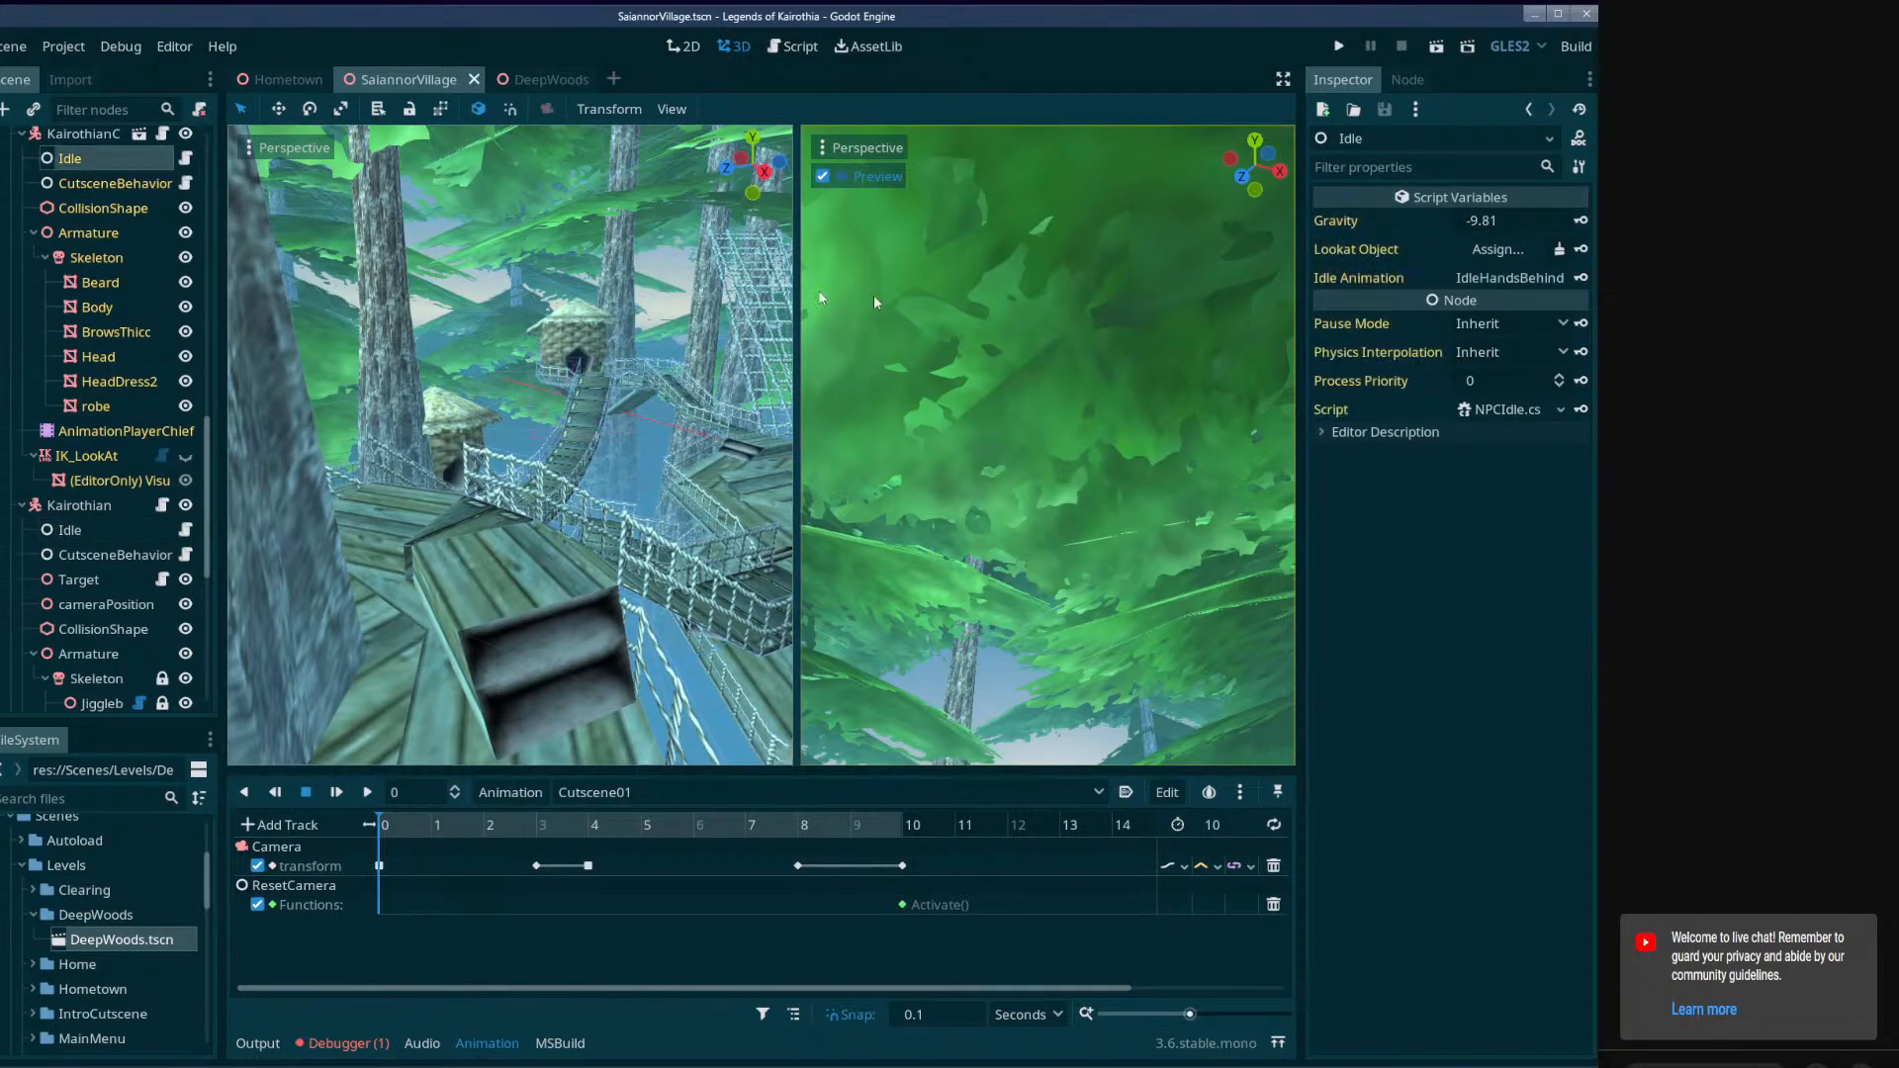
click(71, 531)
click(1515, 277)
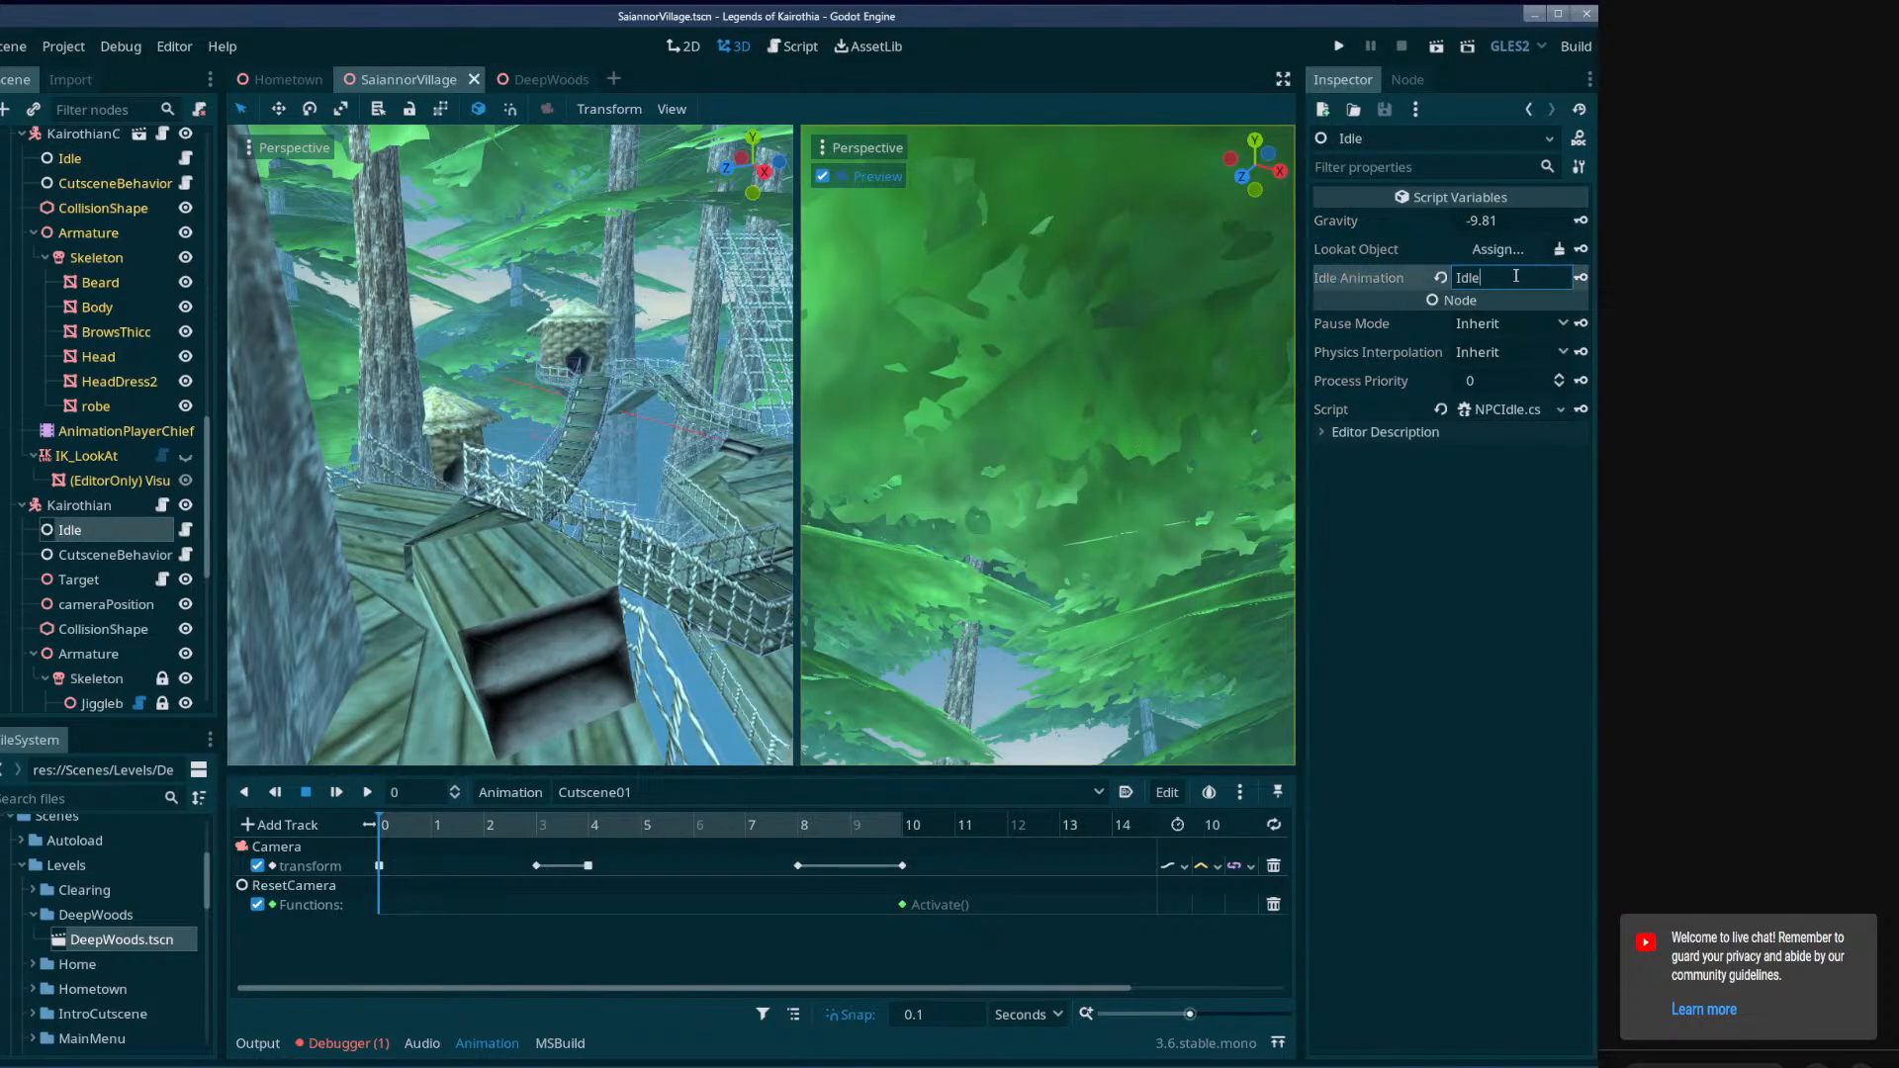
Rename AnimationPlayerKairothian's lowercase idle animation to Idle so it matches the name used by the Idle behaviour node.
scroll(109, 569, down, 5)
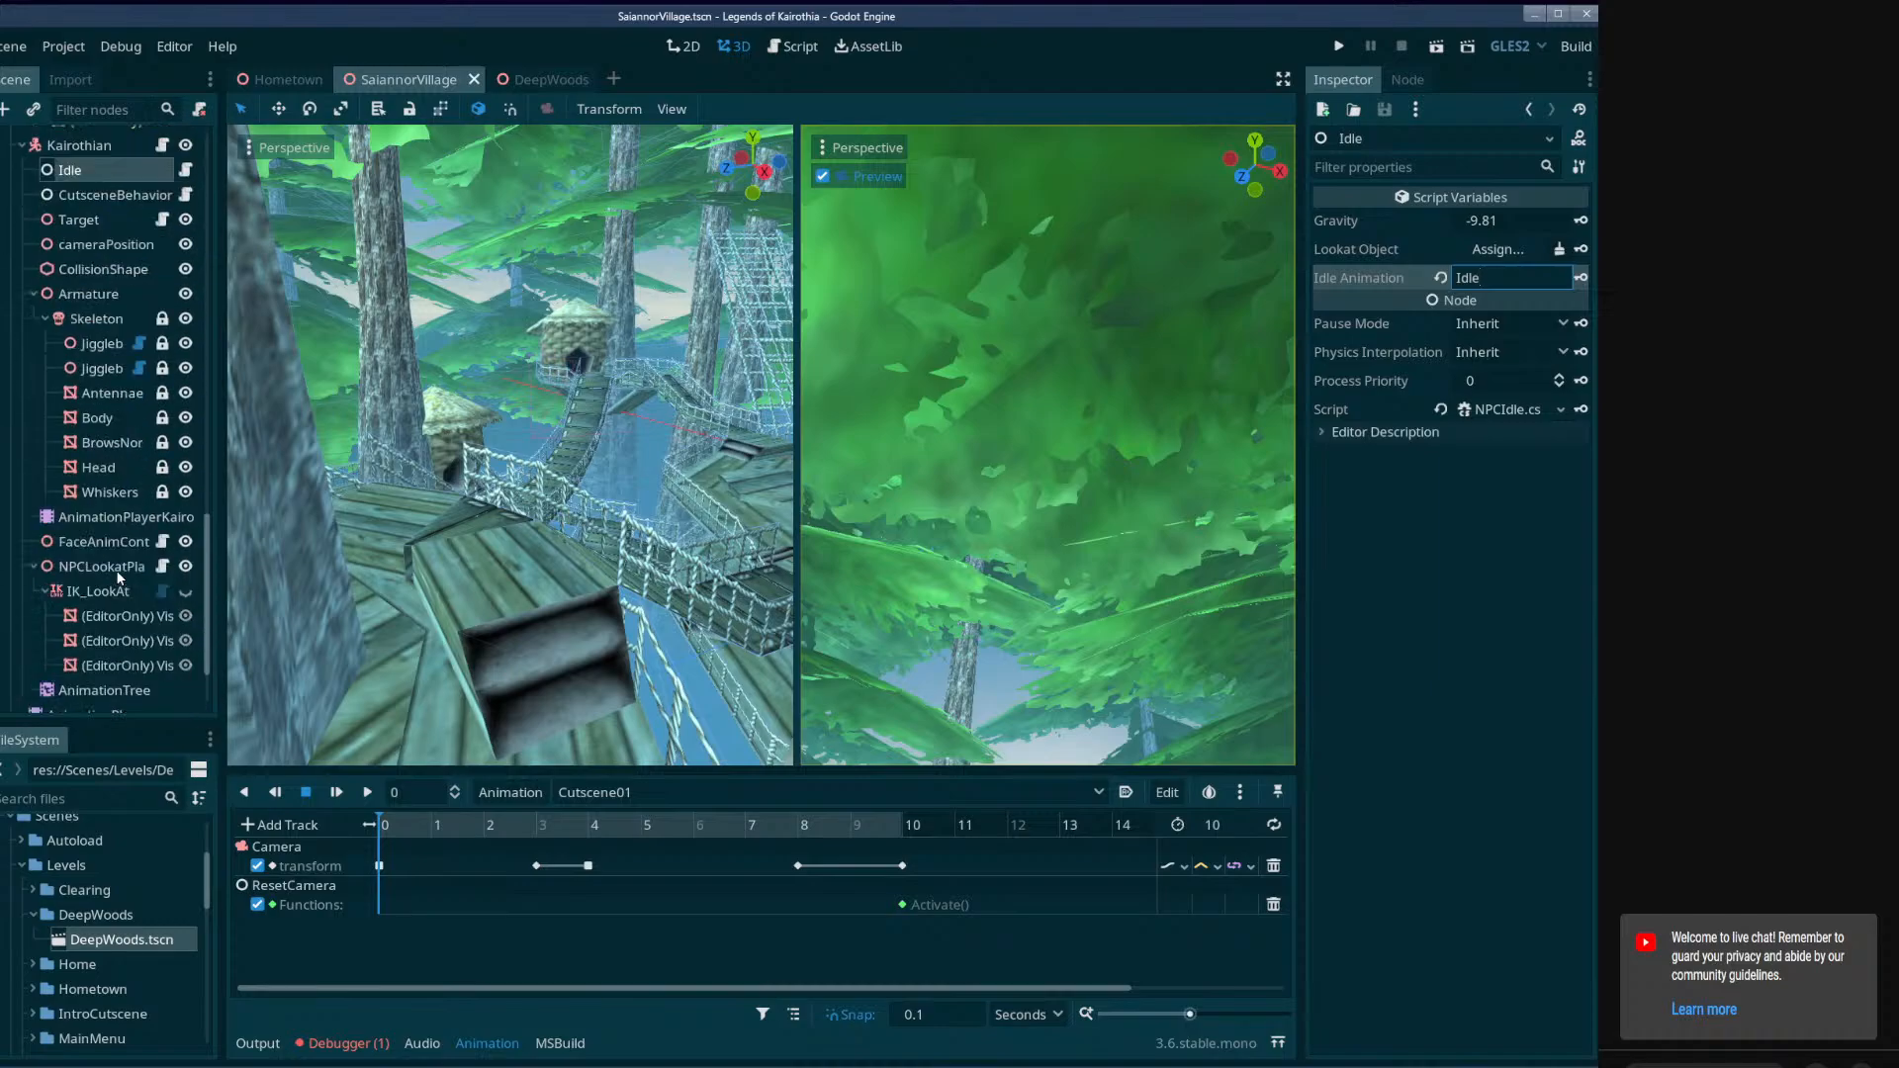
click(91, 518)
click(578, 792)
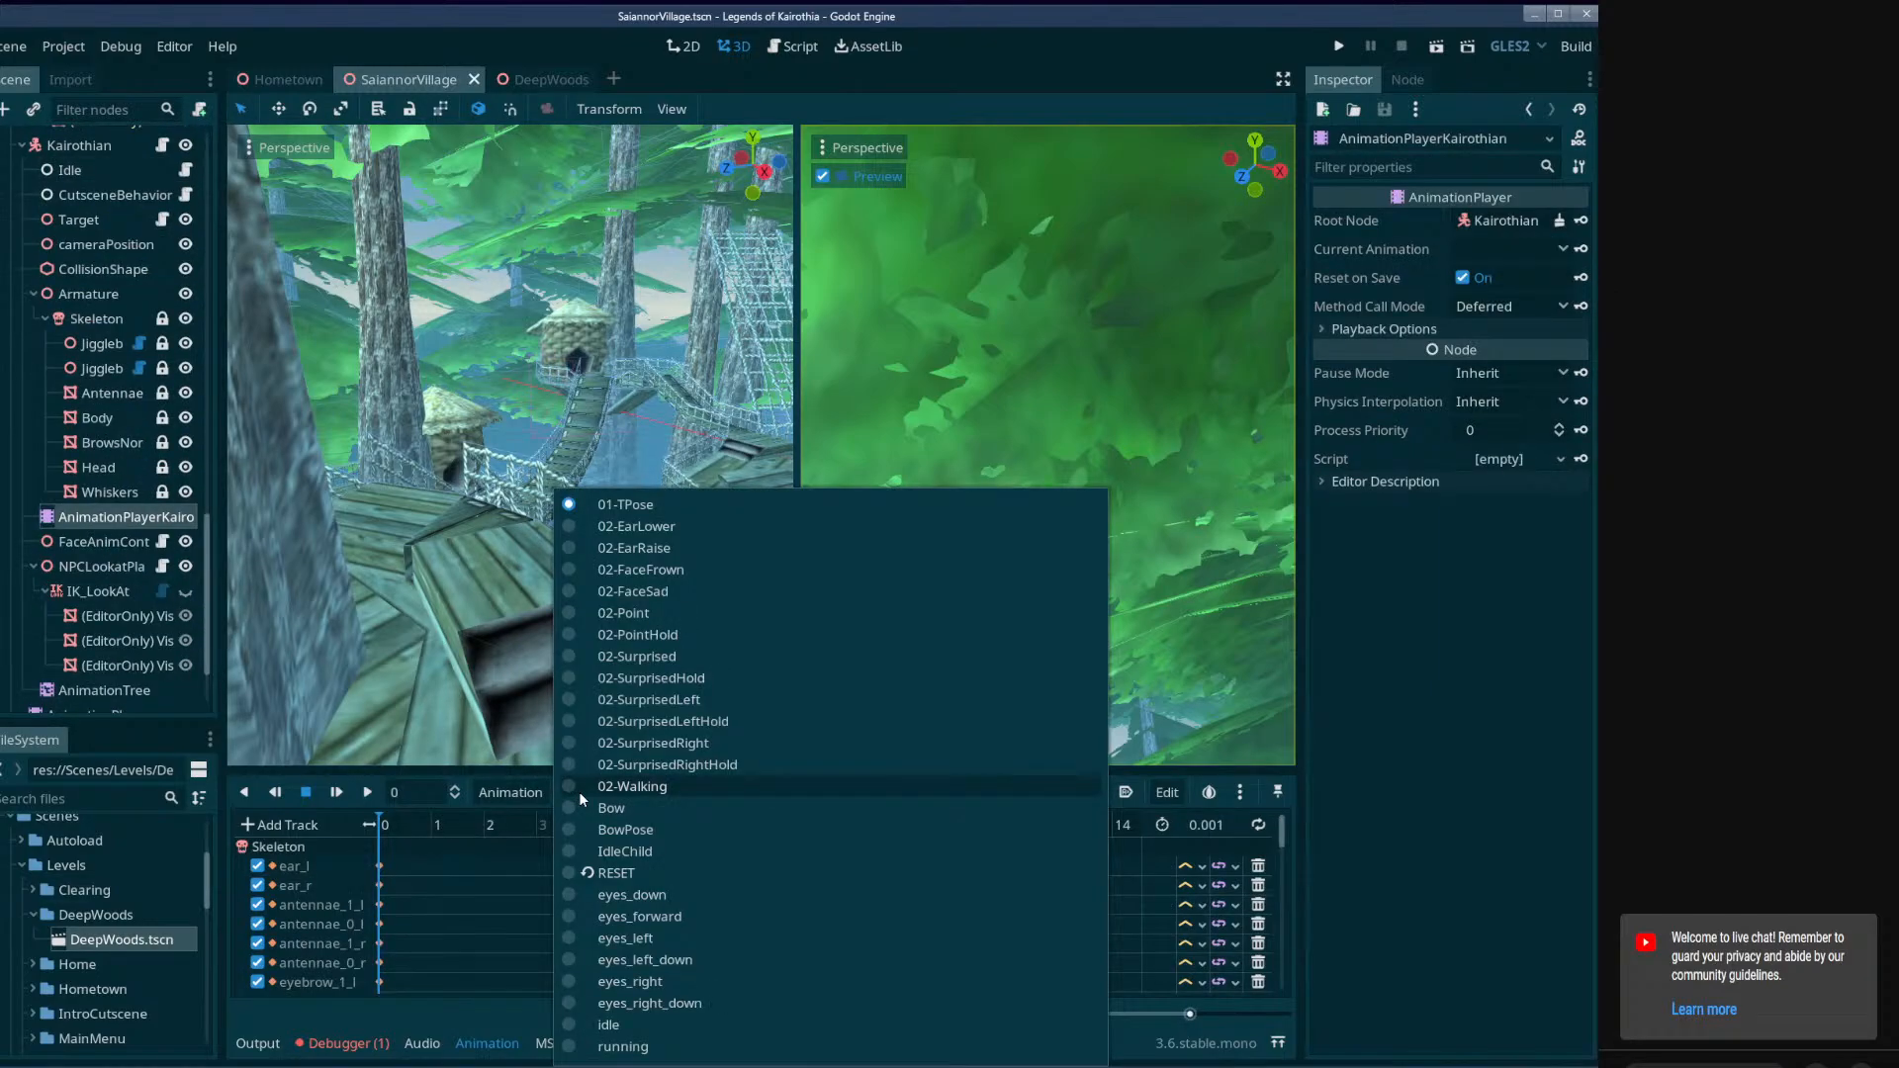
click(609, 1025)
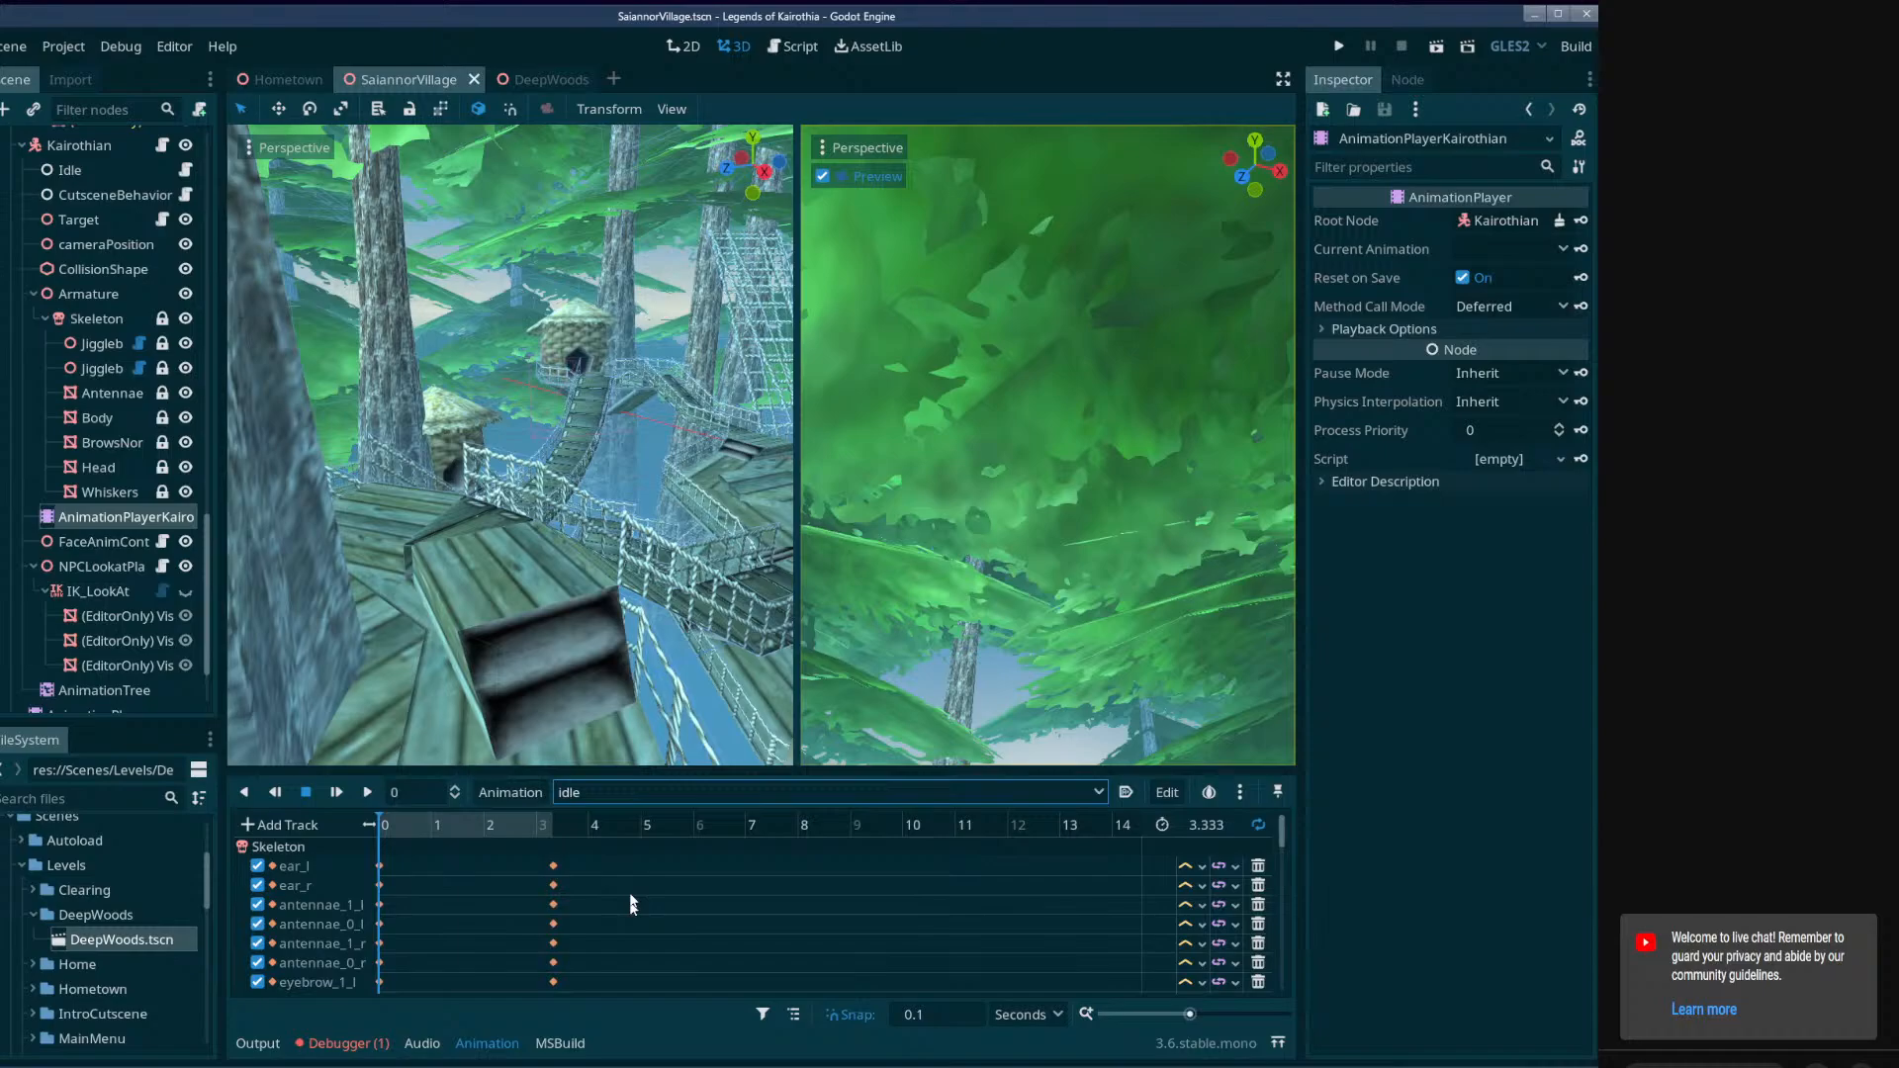
click(522, 791)
click(526, 960)
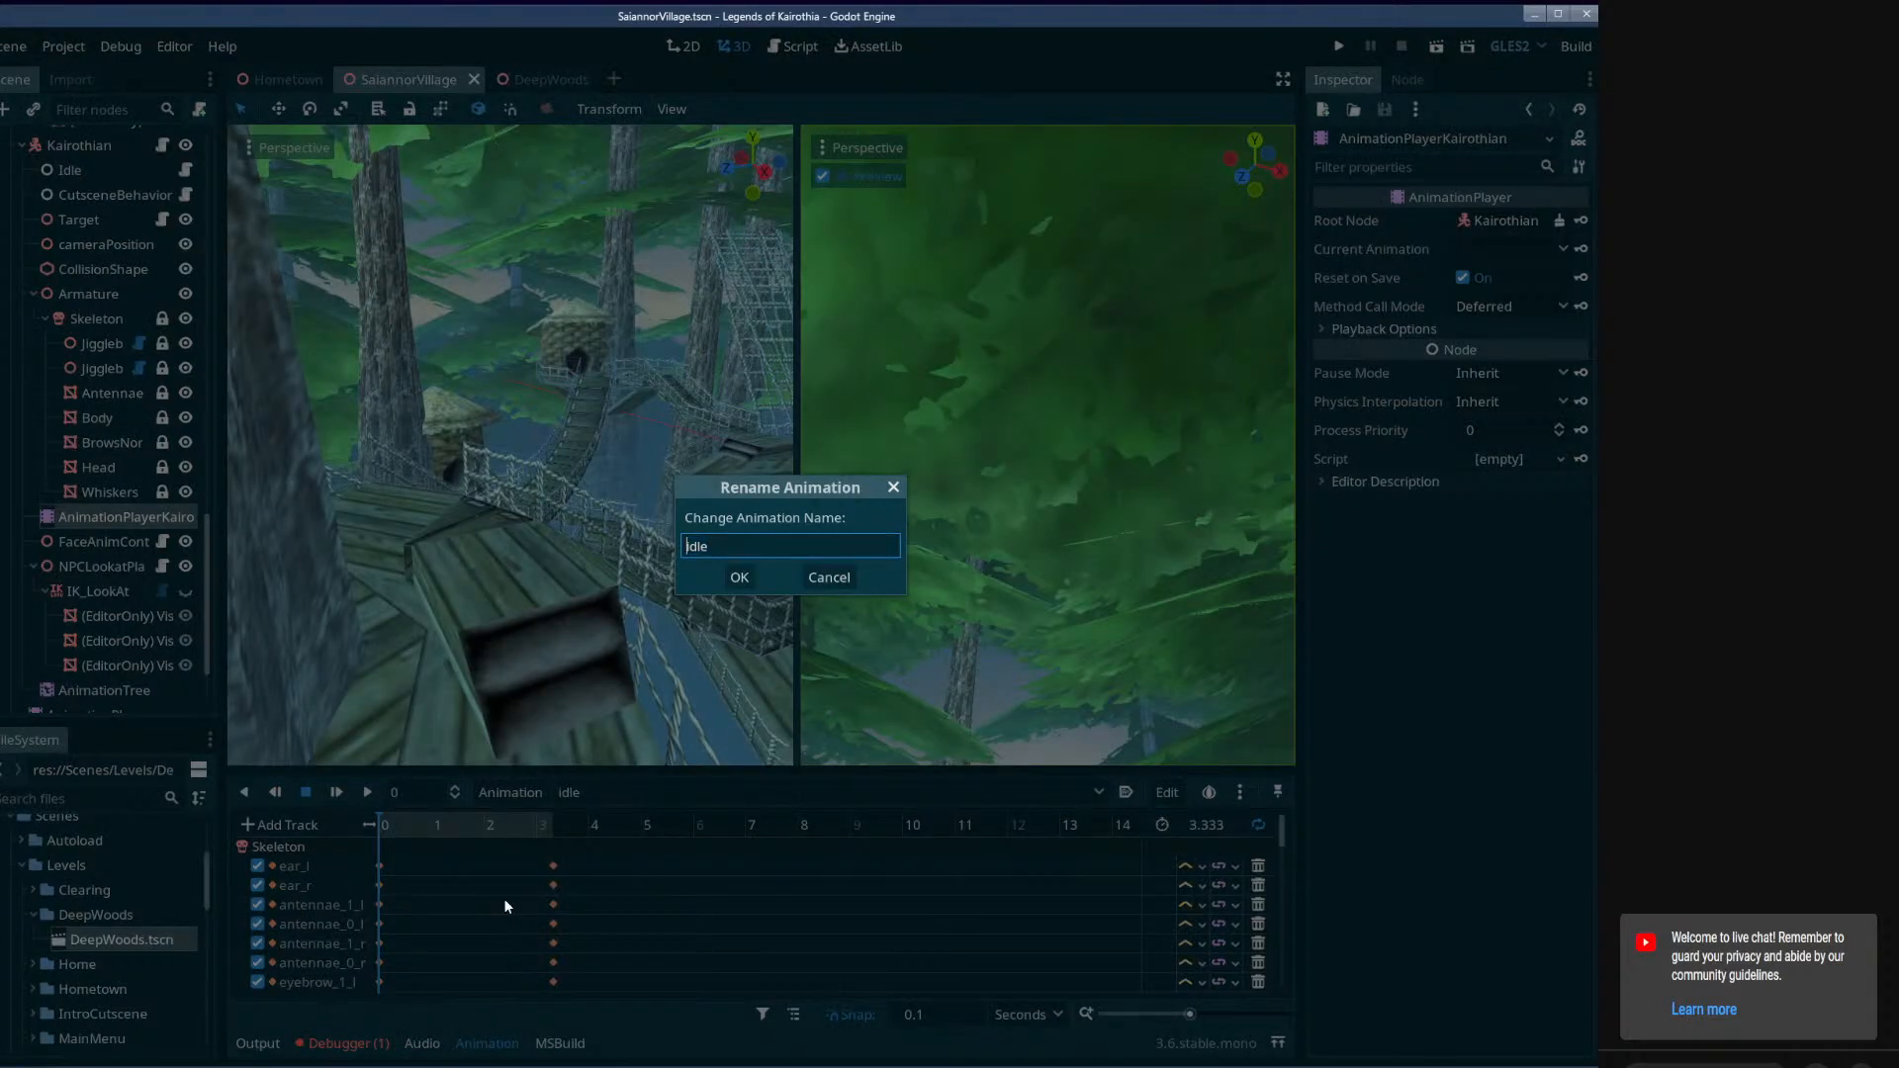
text(IK)
key(Return)
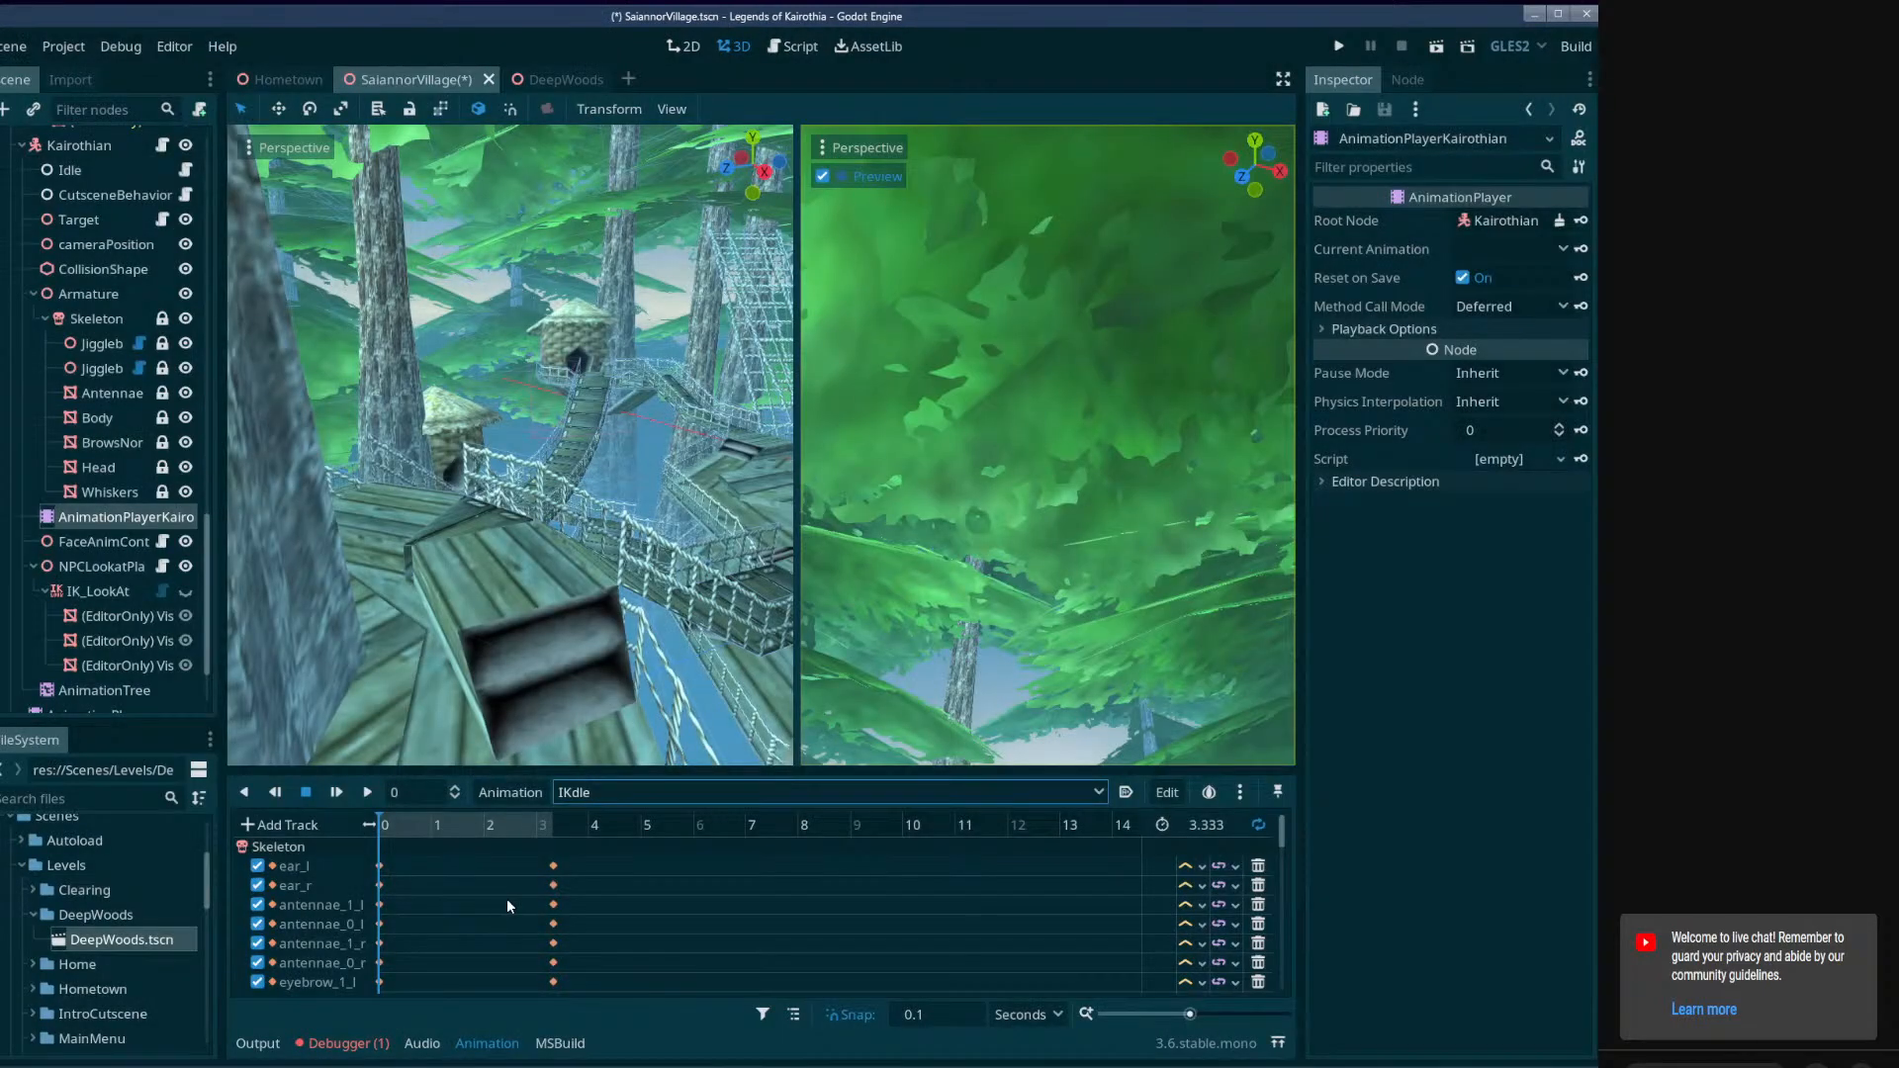
click(519, 789)
click(514, 955)
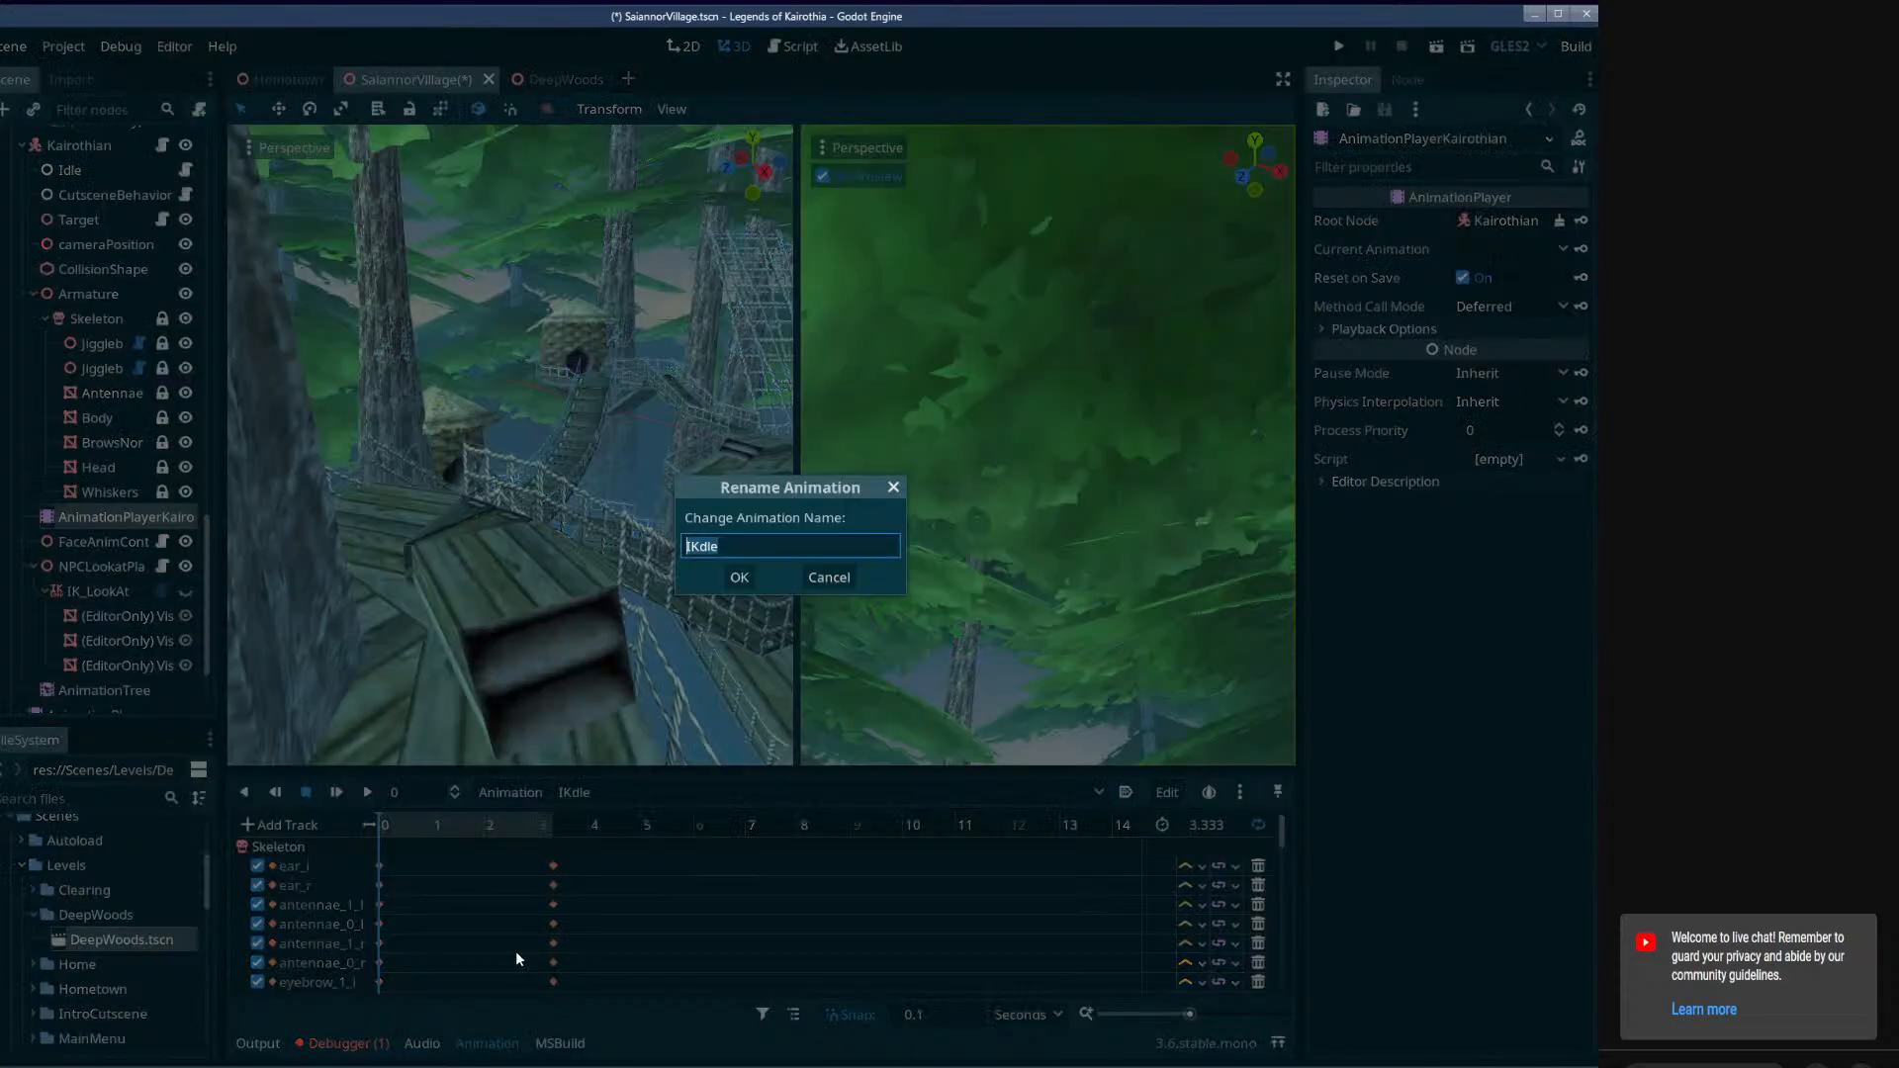
key(Return)
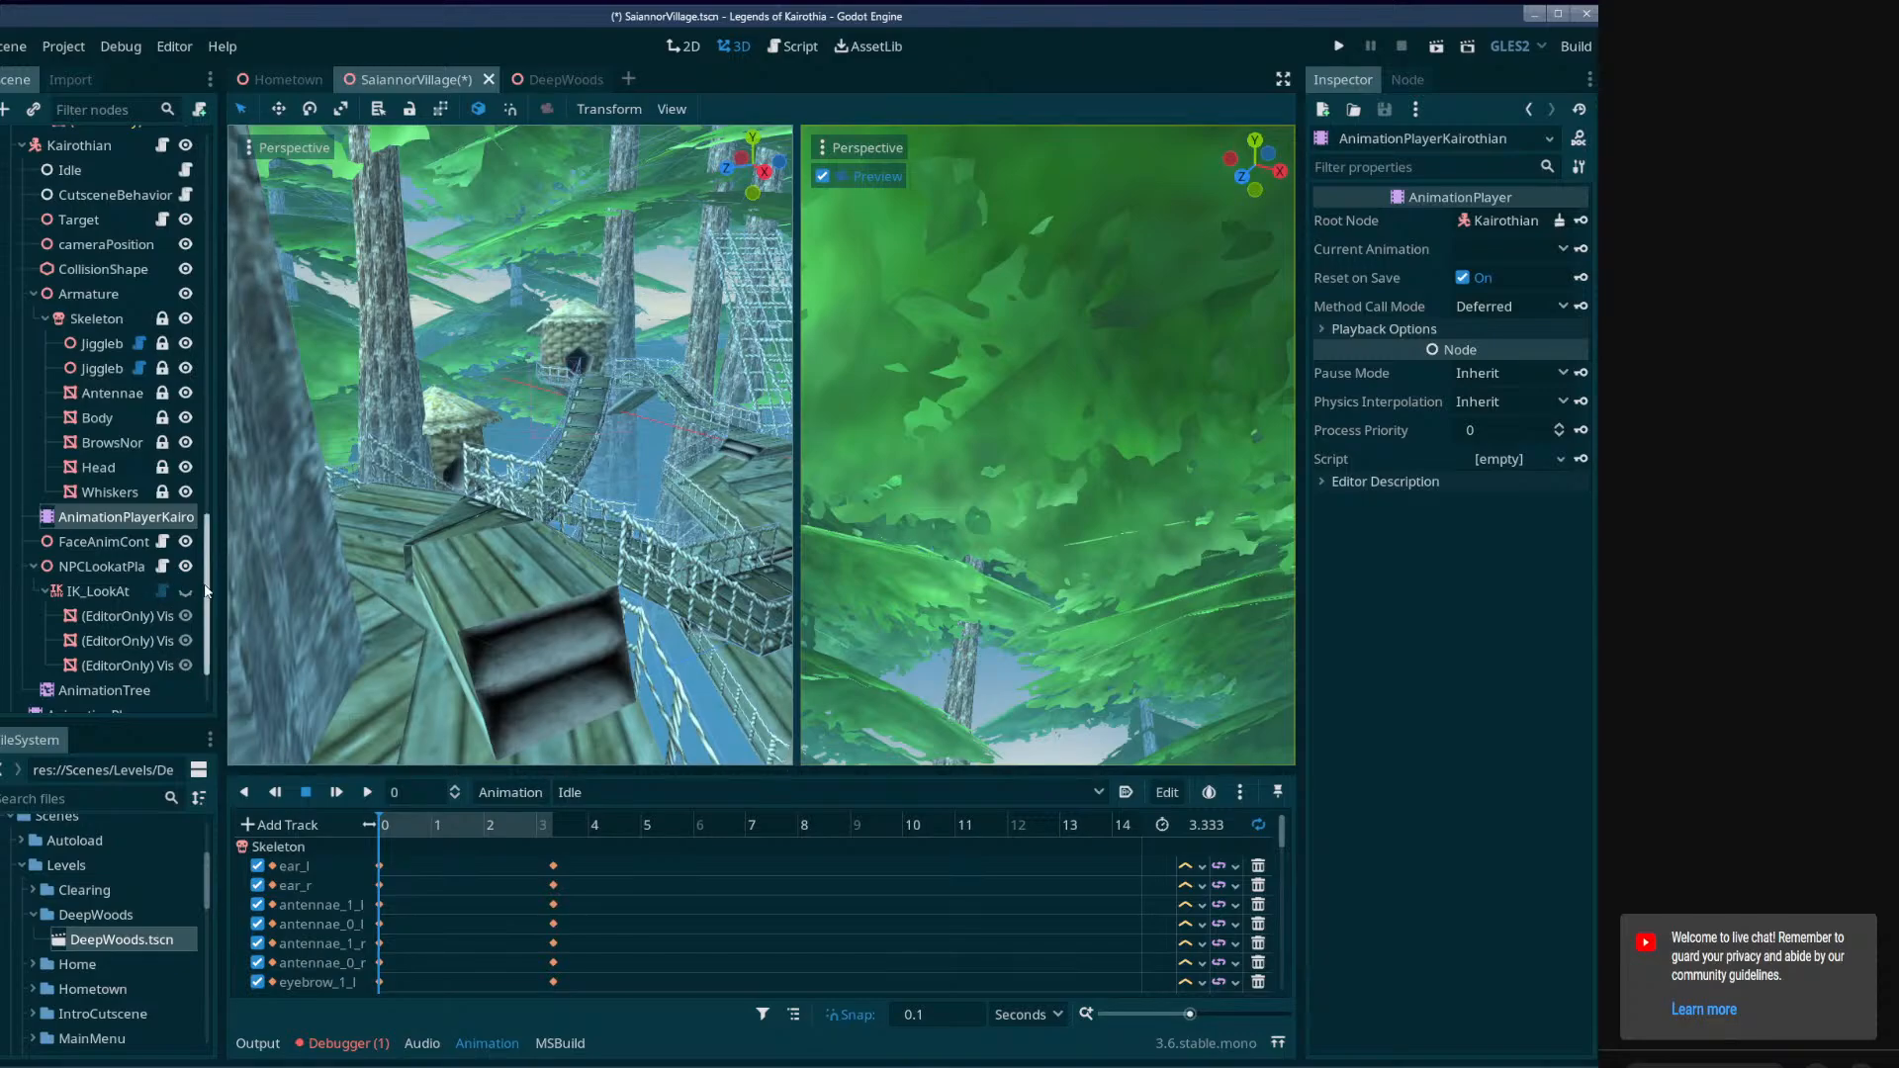
Delete the two extra (EditorOnly) Visual indicator nodes under Kairothian's IK_LookAt.
click(155, 640)
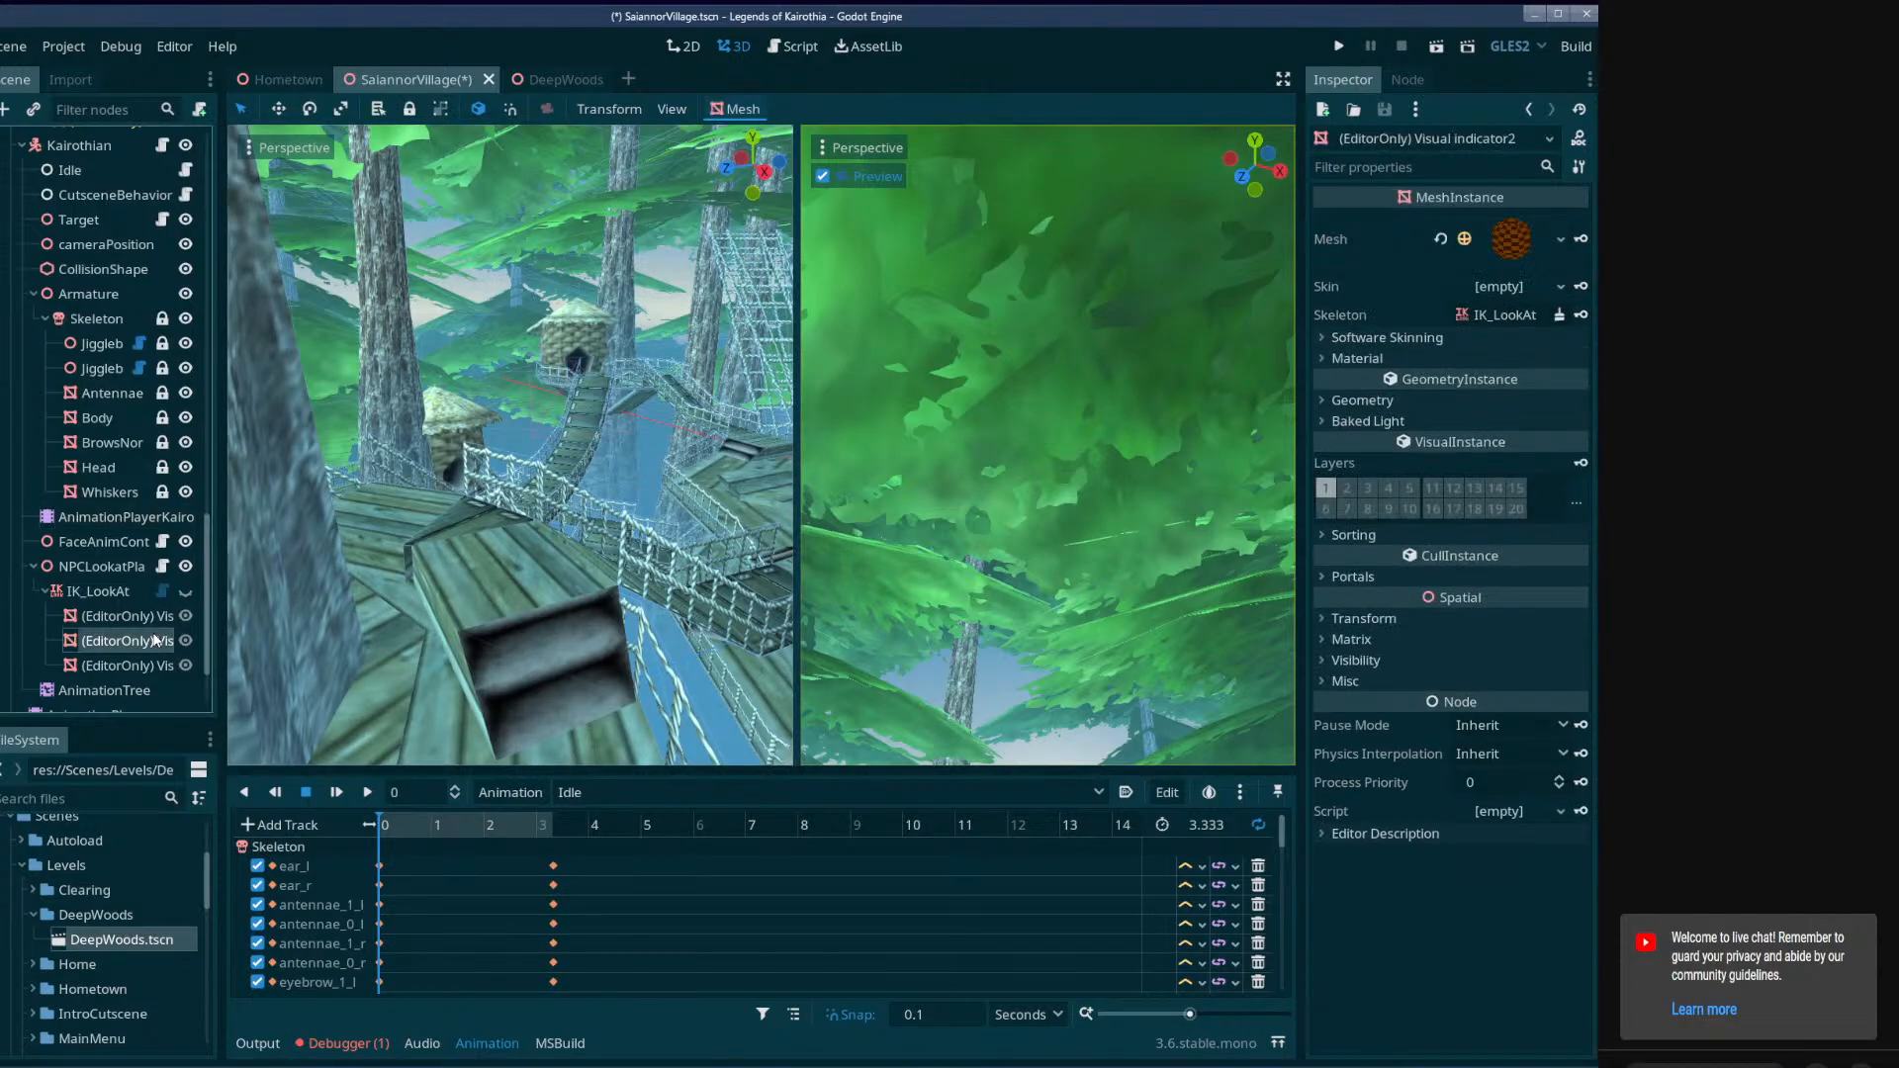
key(Delete)
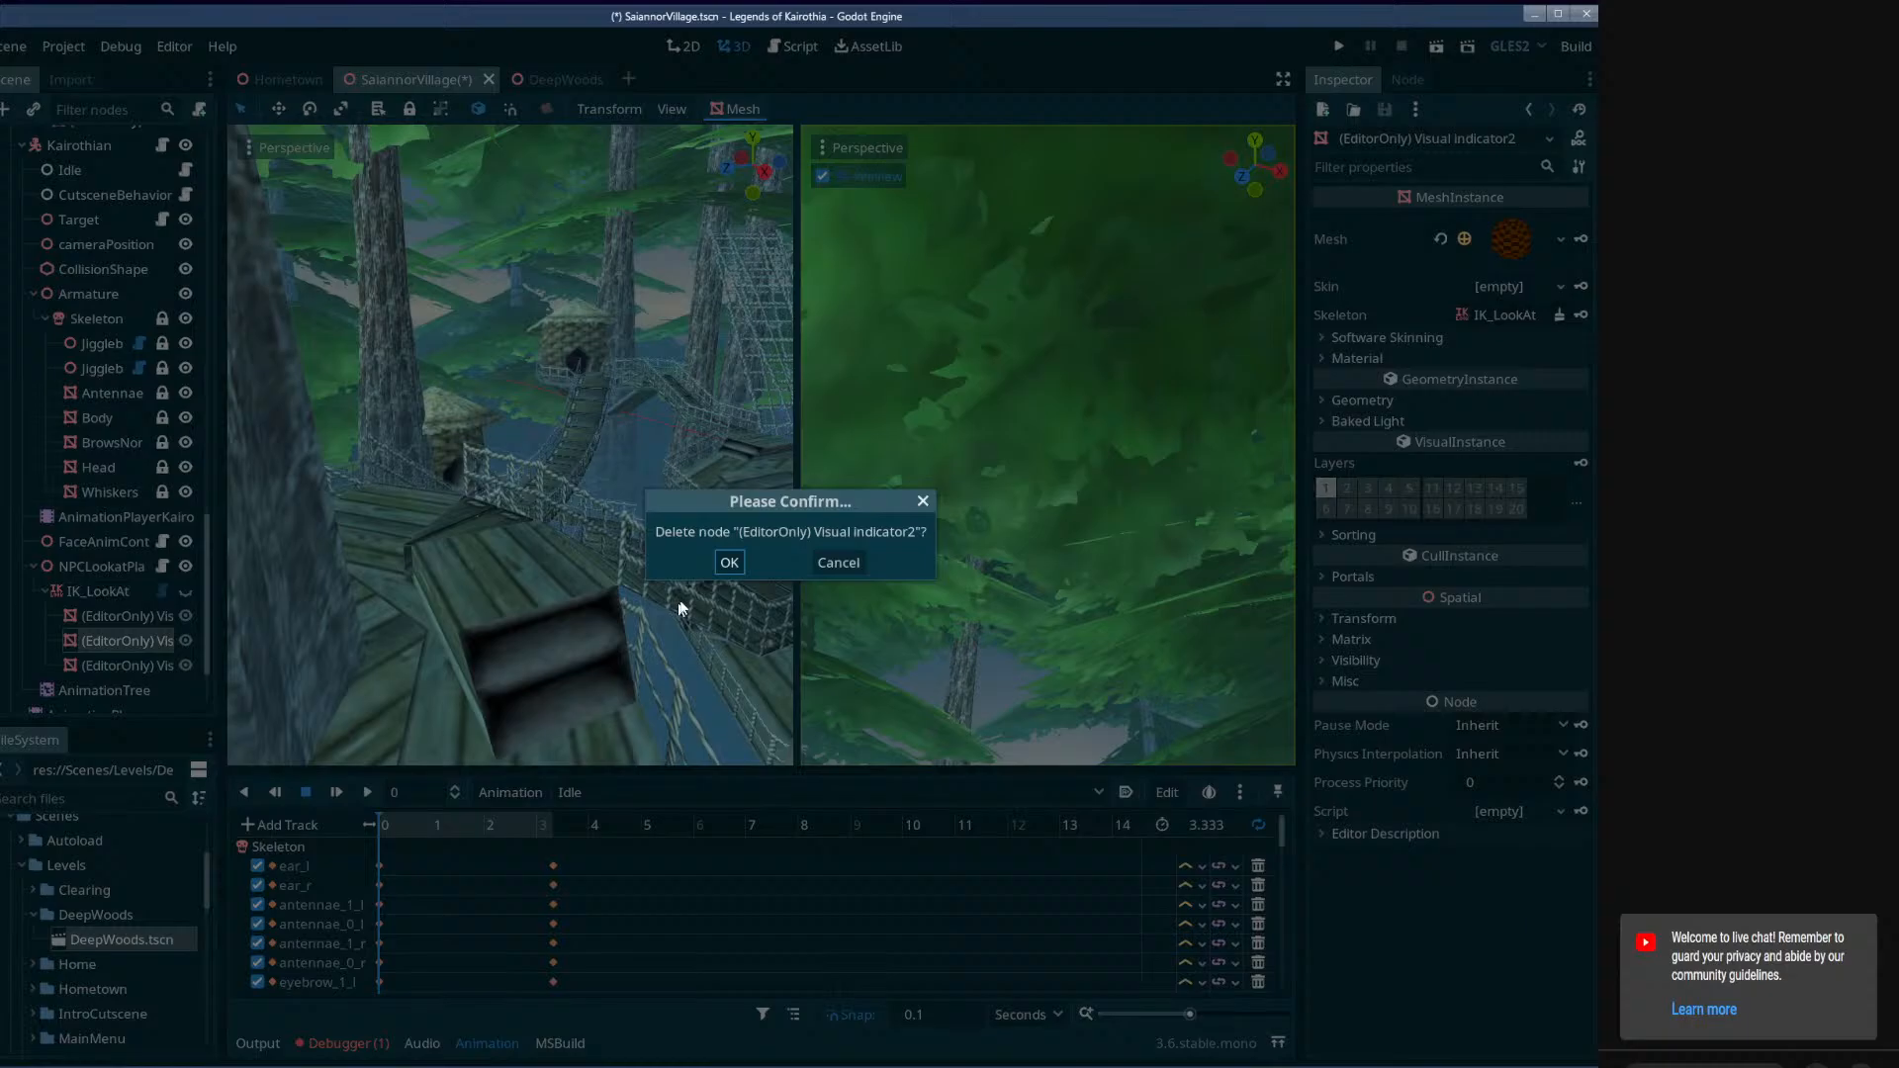
click(728, 562)
key(Delete)
click(728, 563)
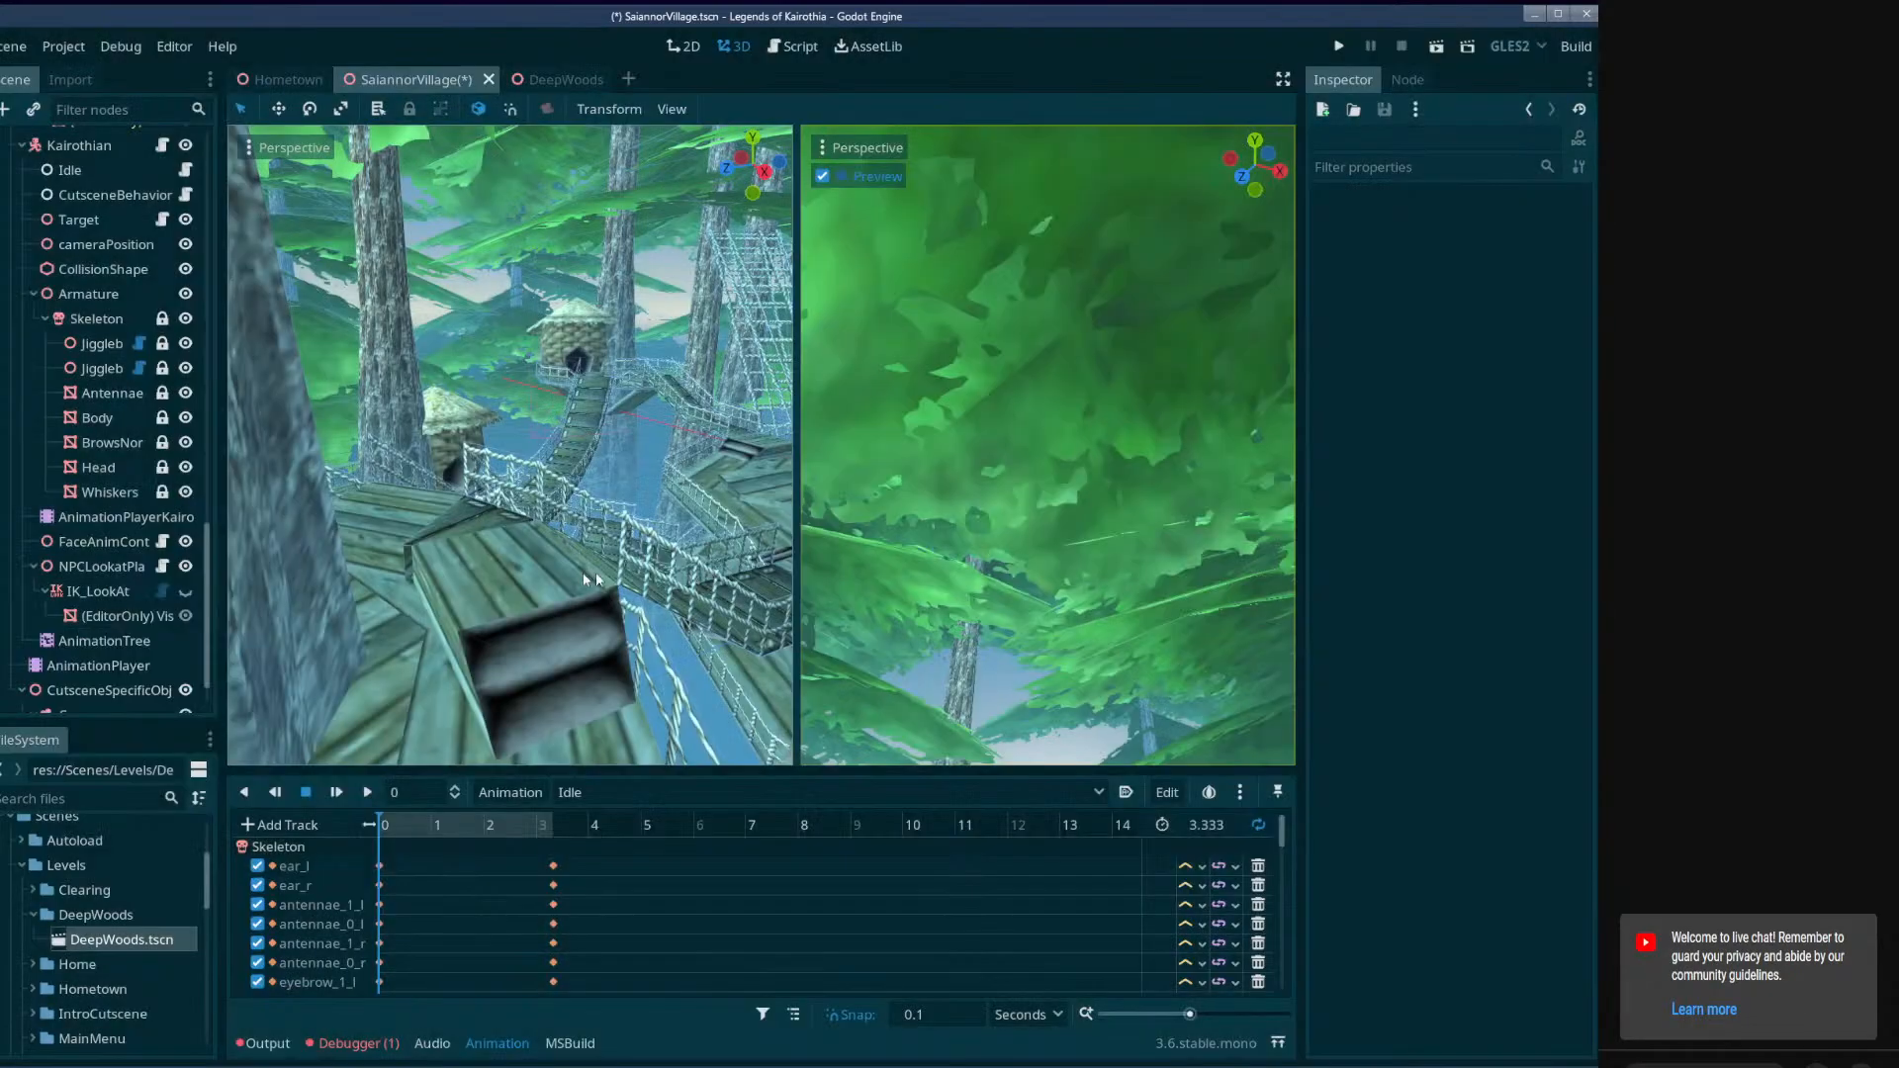
Widen the scene tree slightly and save the SaiannorVillage scene.
scroll(129, 580, down, 1)
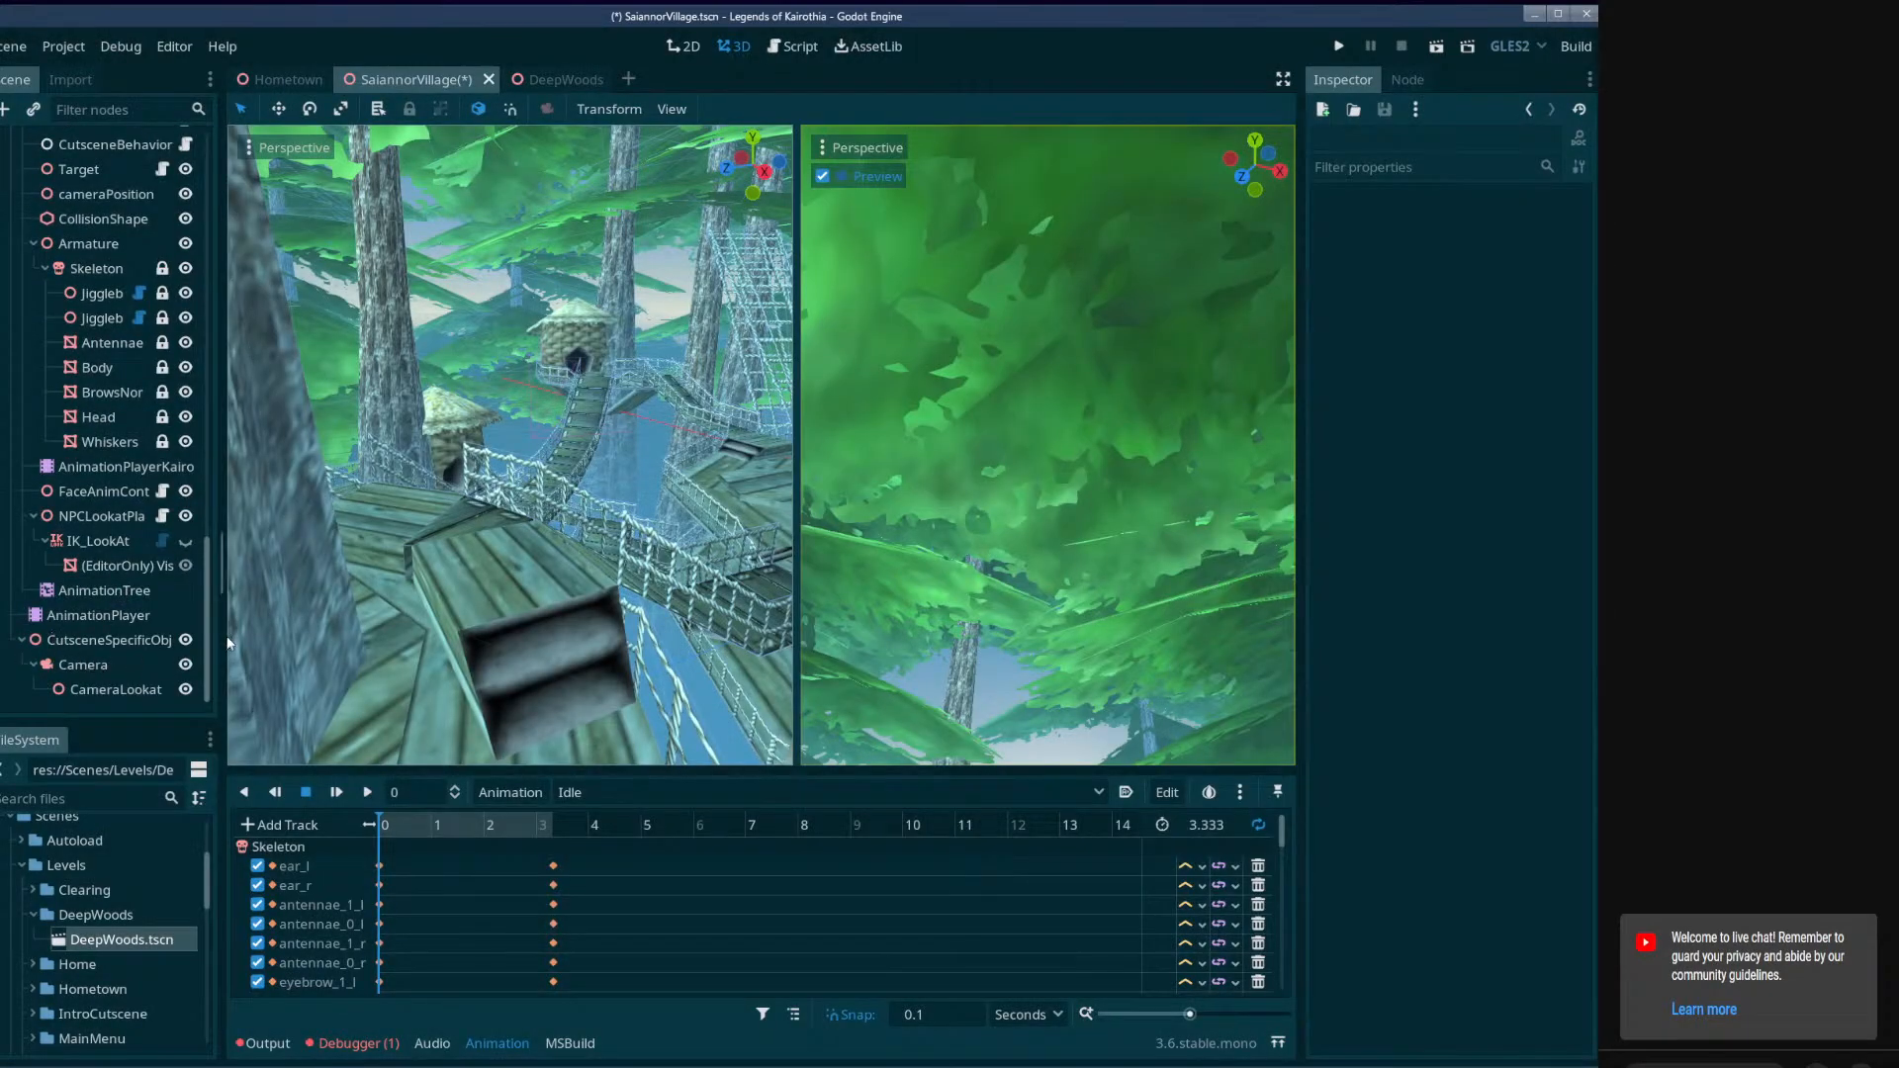
drag(224, 637, 231, 637)
scroll(110, 627, up, 3)
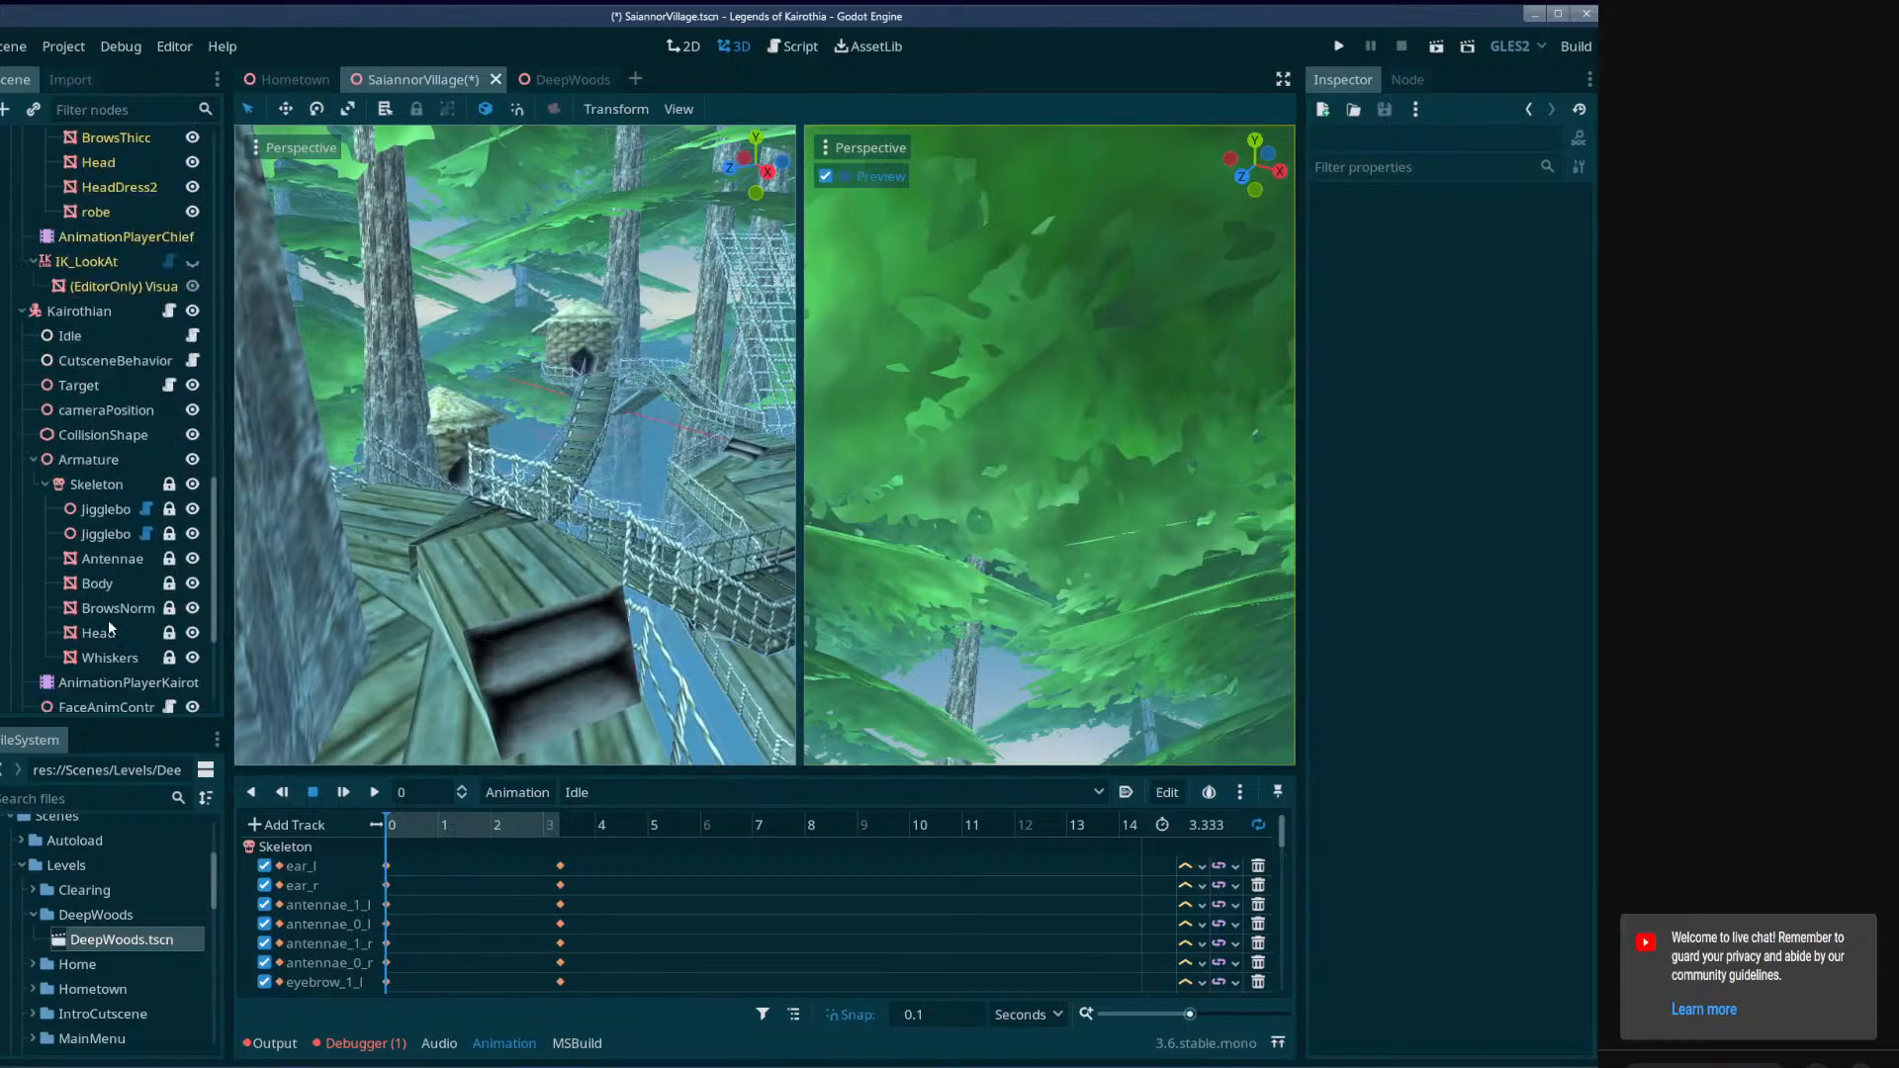
key(ctrl+s)
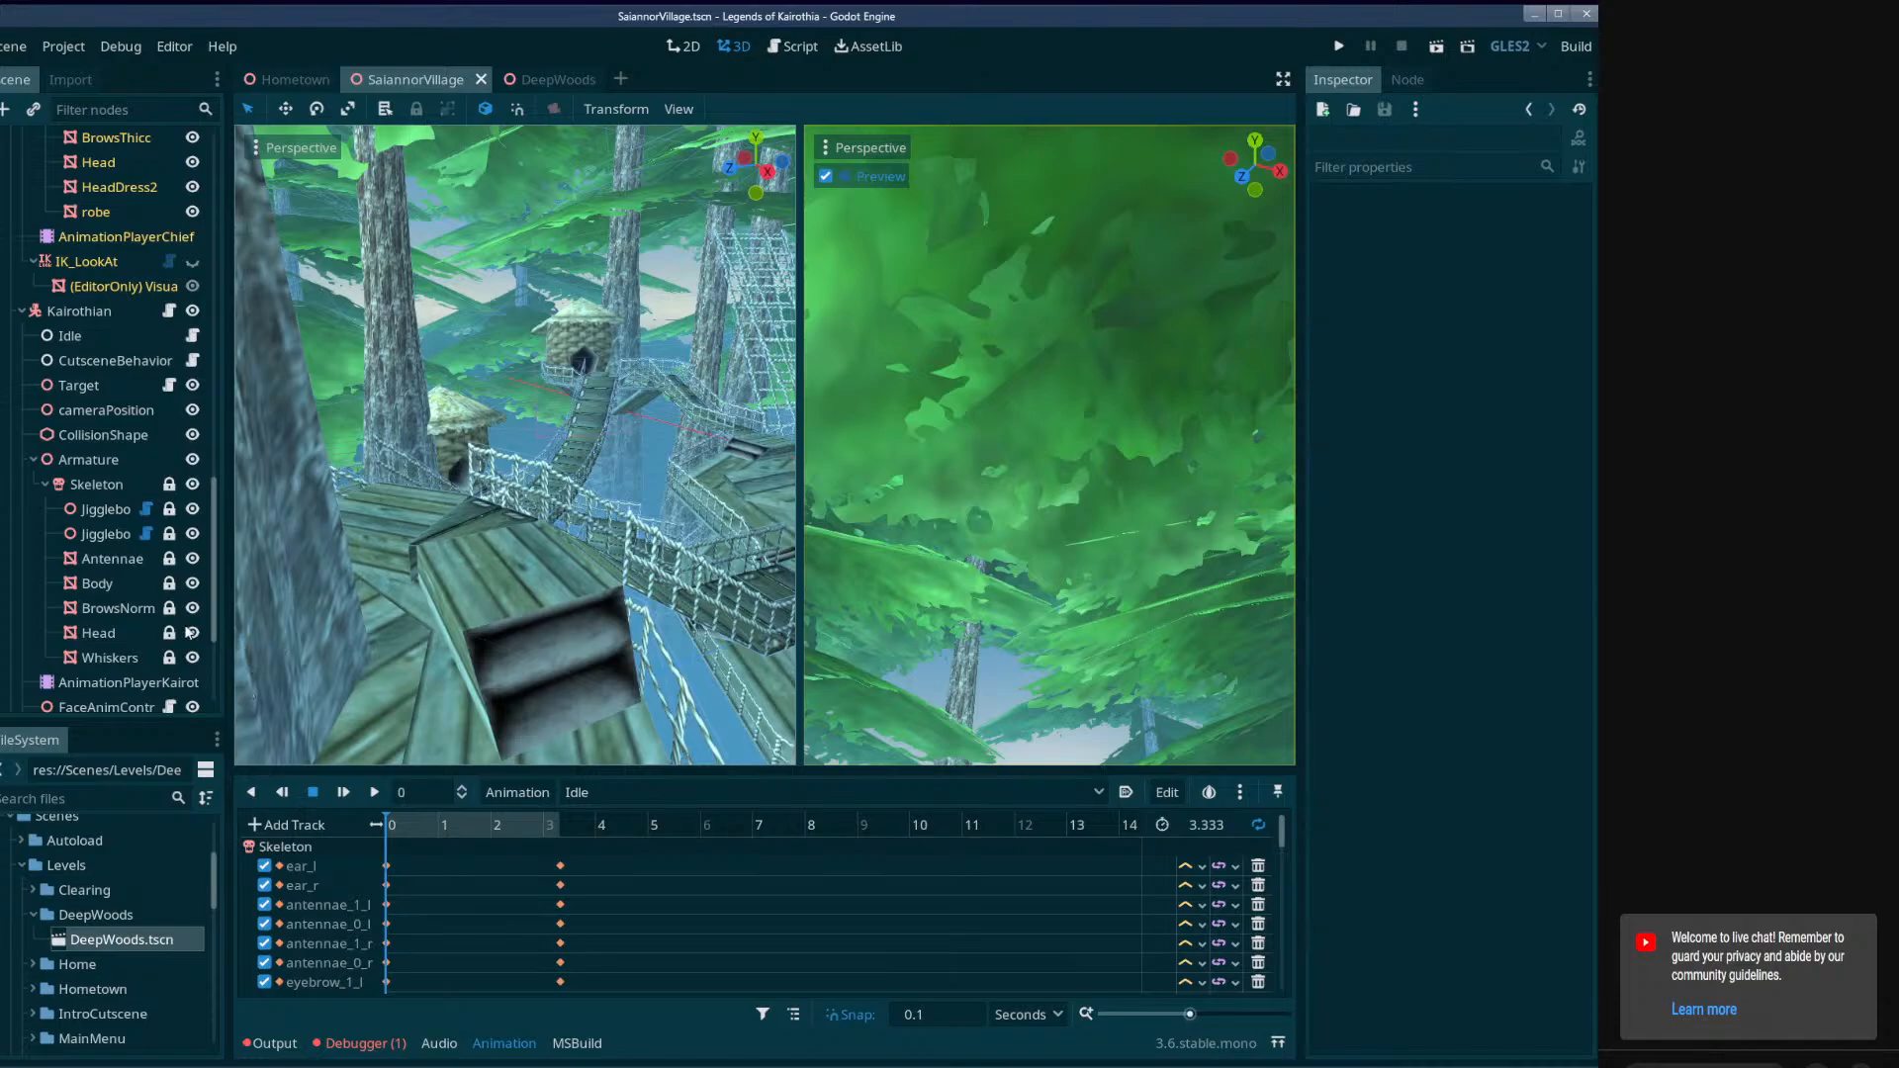
Open Cutscene01 in FollowMeQuest's AnimationPlayer and set its playhead to 0 seconds.
scroll(117, 638, down, 3)
click(99, 615)
click(391, 823)
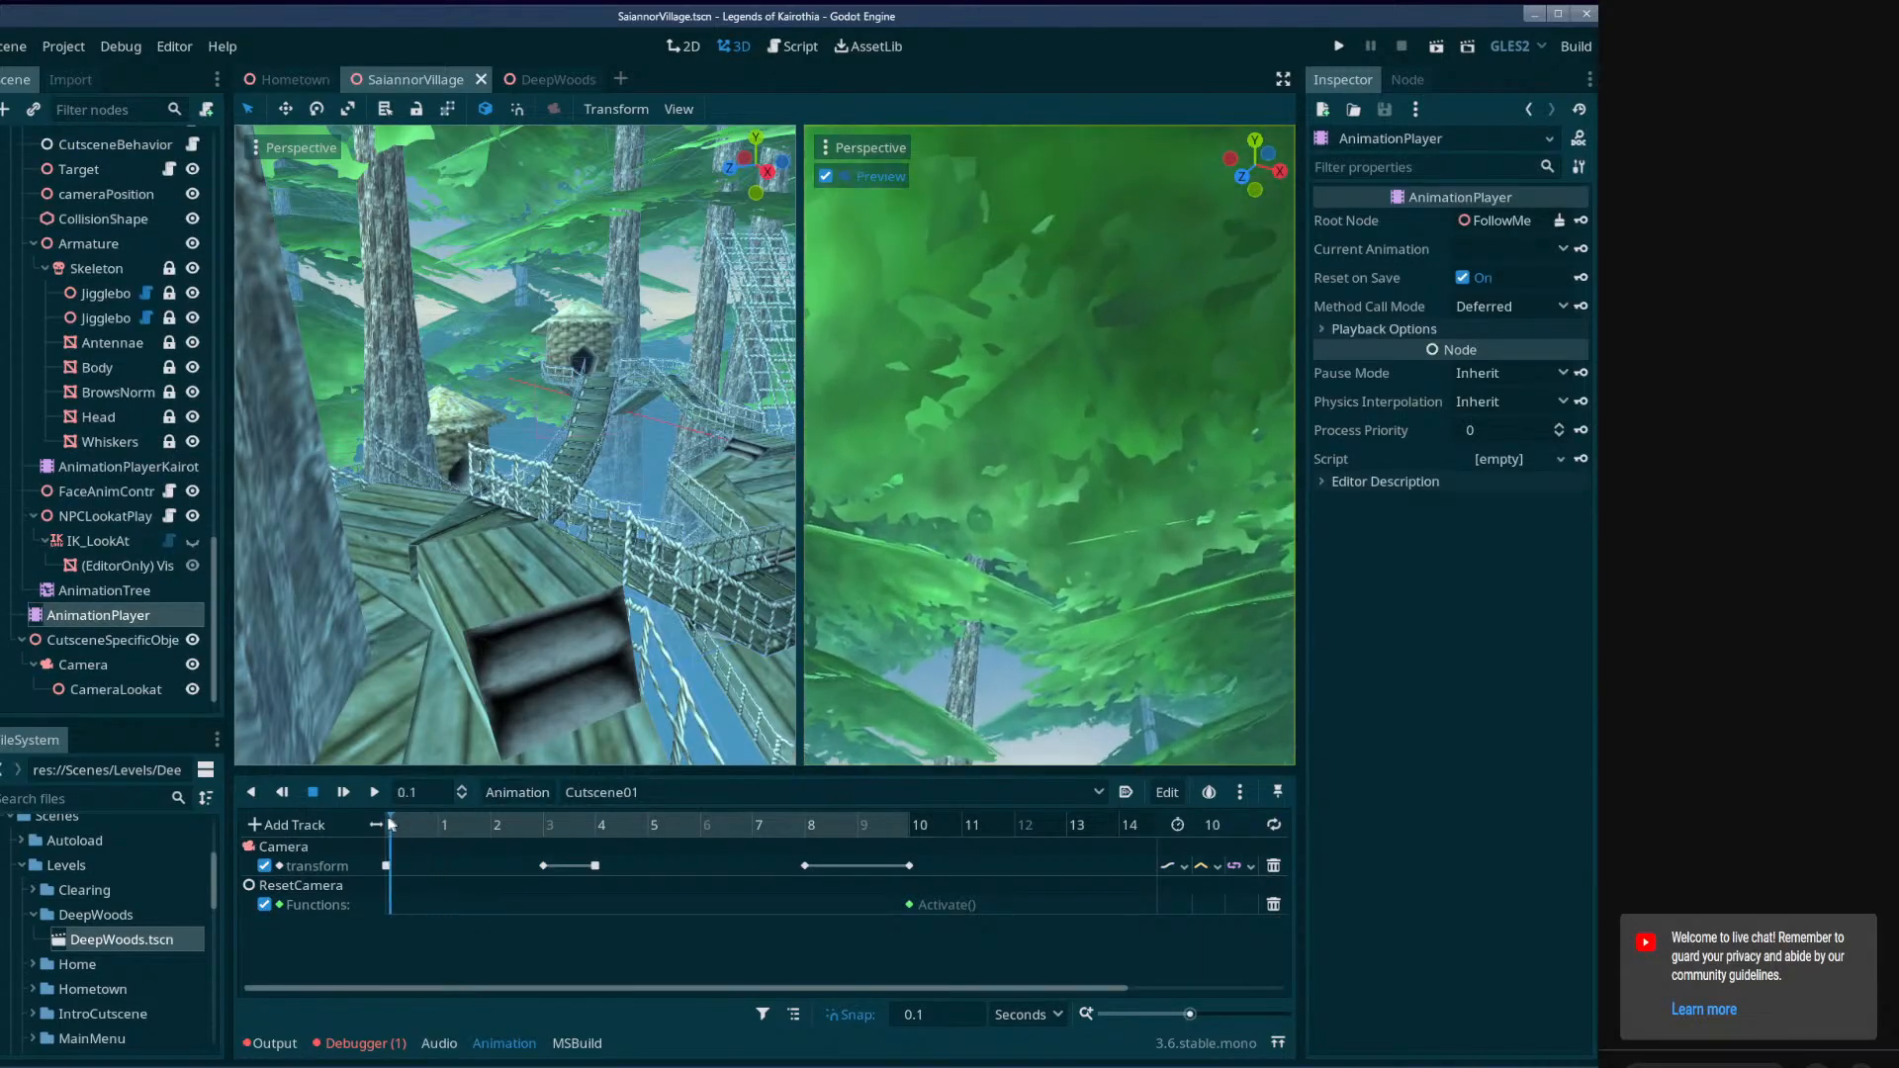
drag(391, 824, 329, 837)
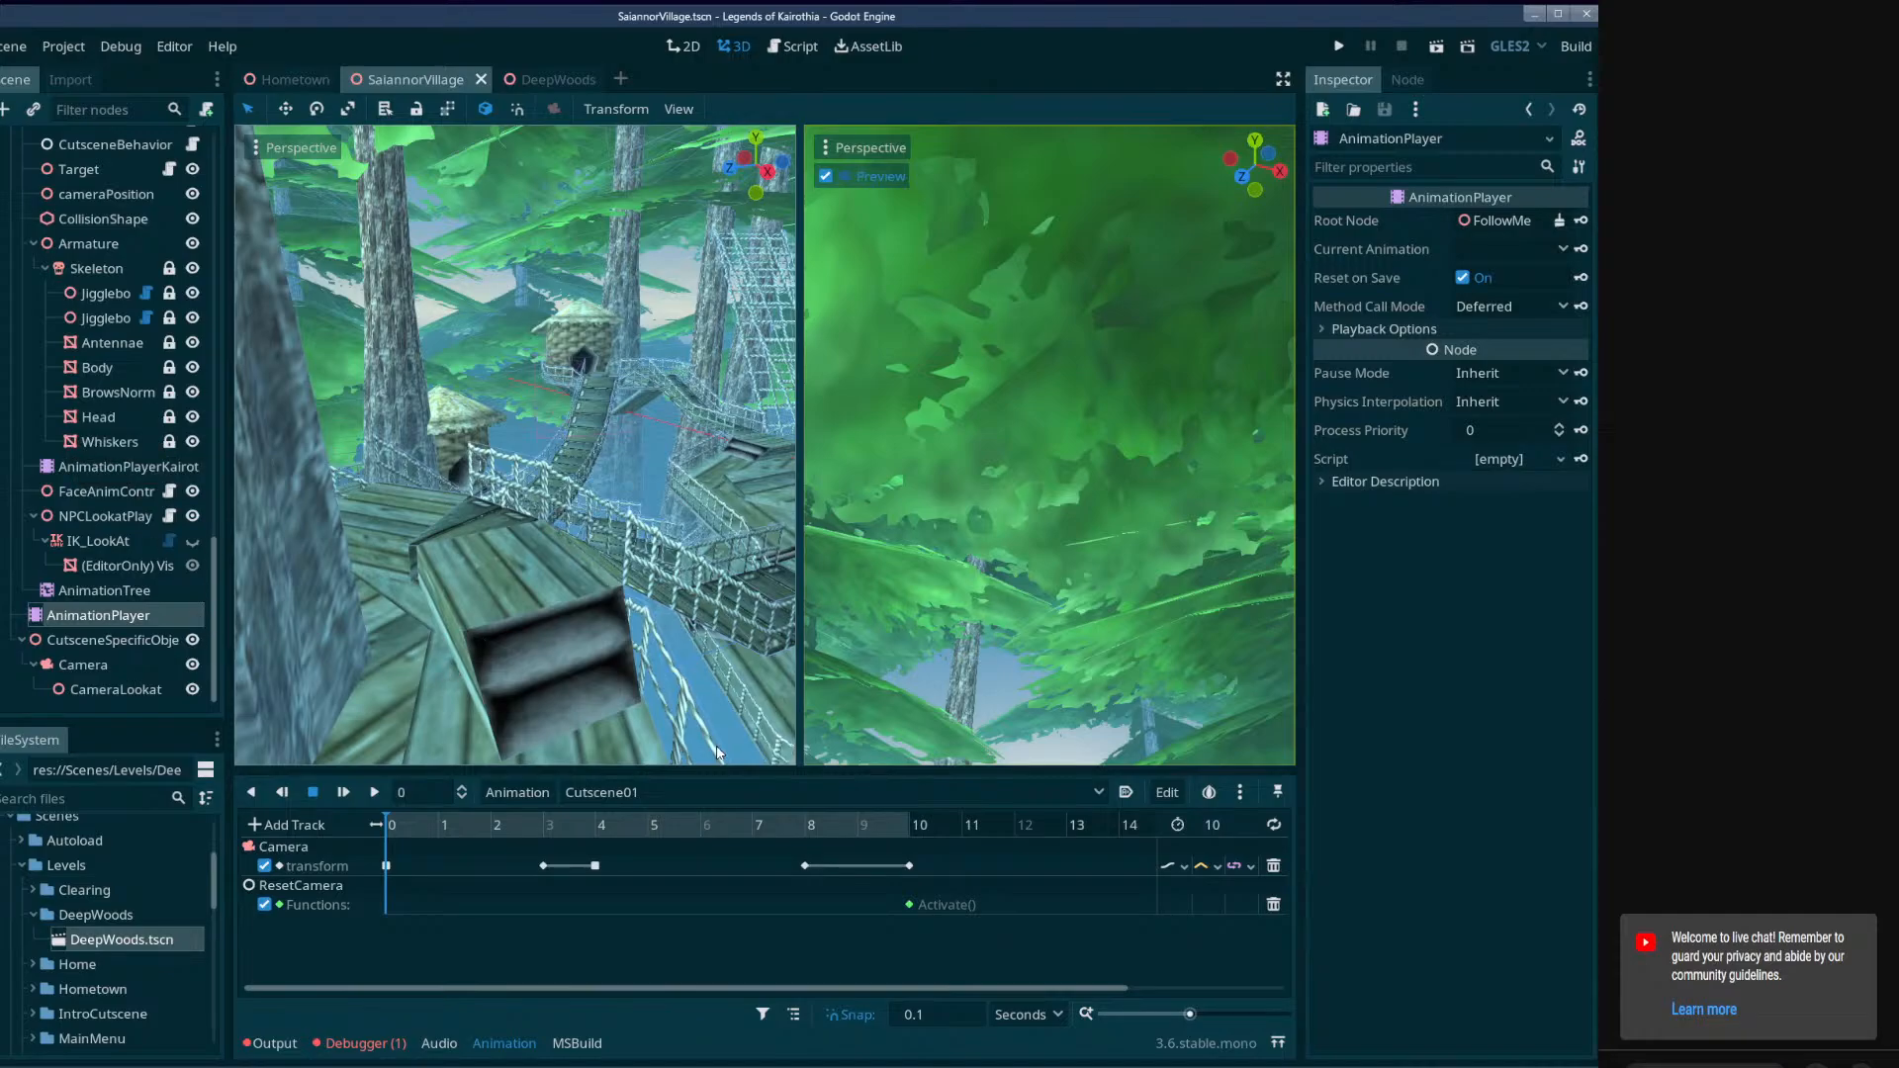
drag(539, 825, 341, 832)
Collapse the two character branches in the scene tree and reposition Kairothian on the wooden deck near the steps.
drag(216, 599, 205, 539)
click(65, 297)
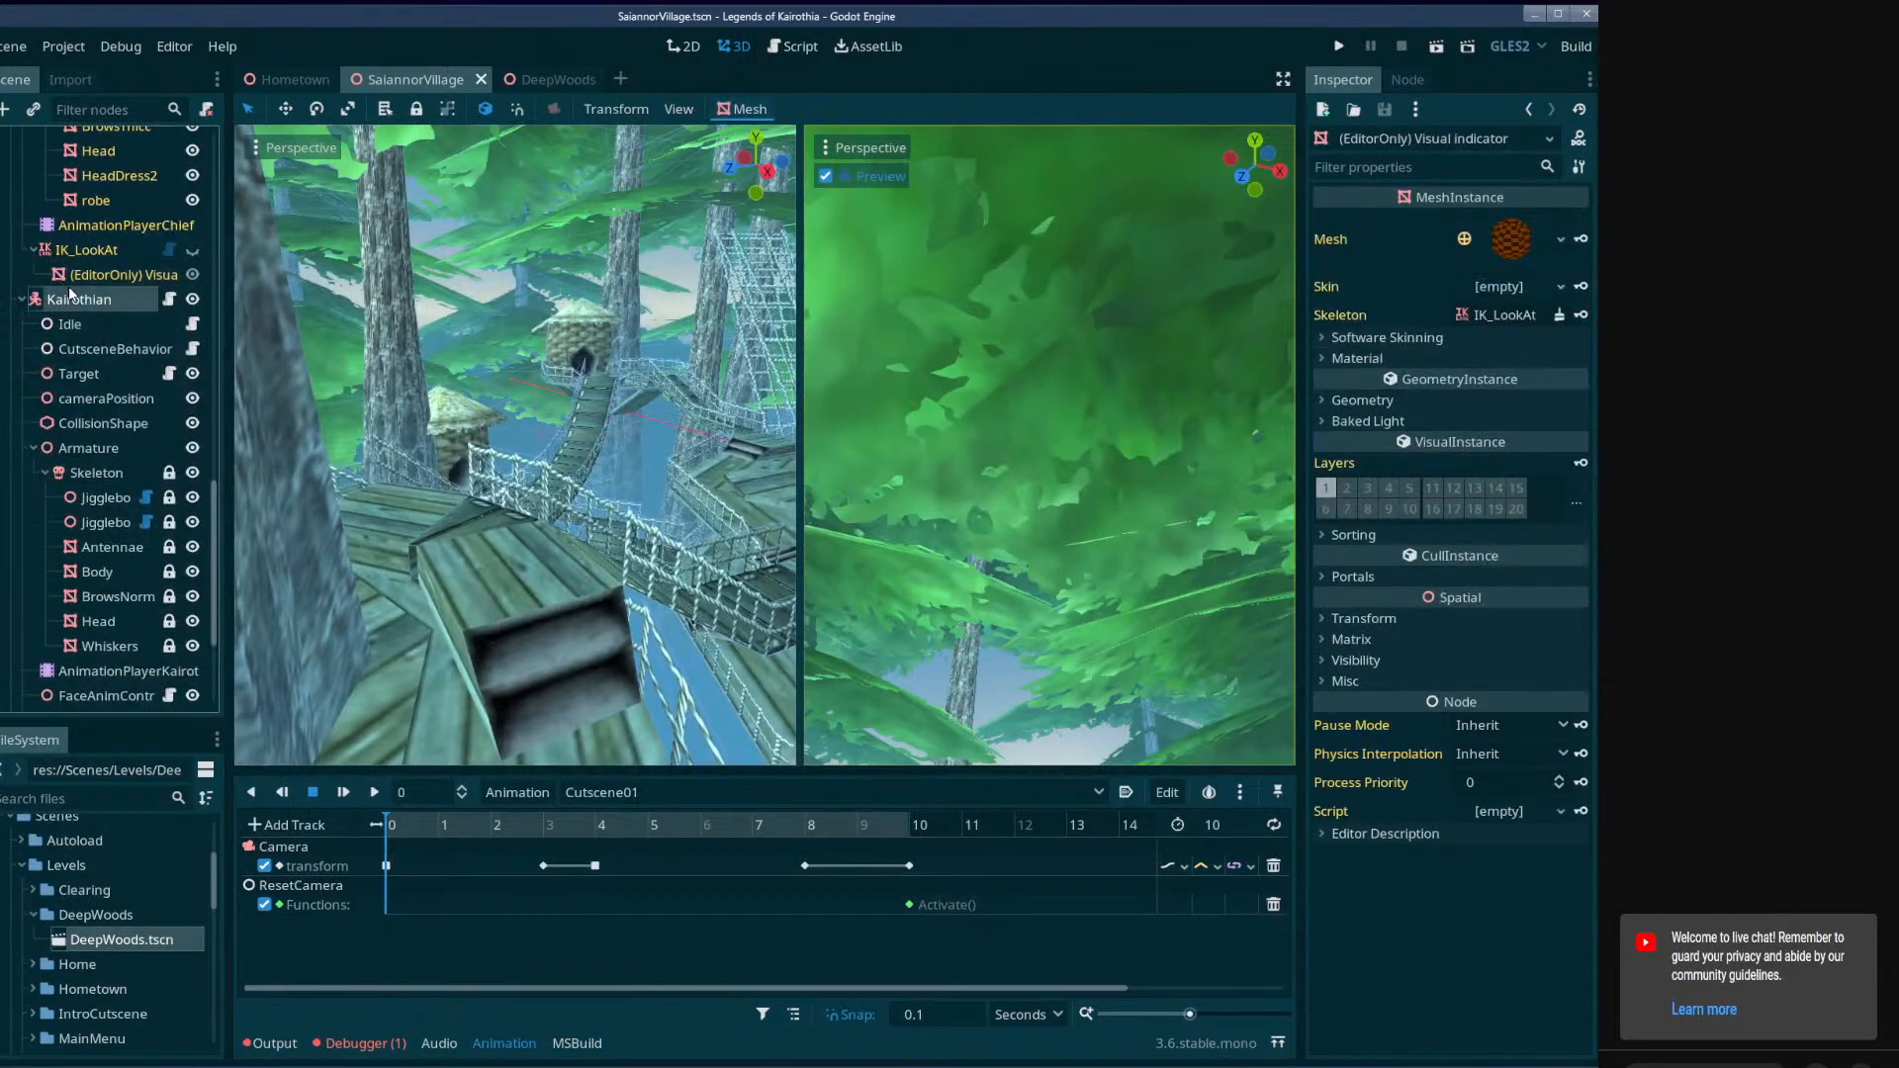
scroll(39, 376, up, 5)
click(22, 363)
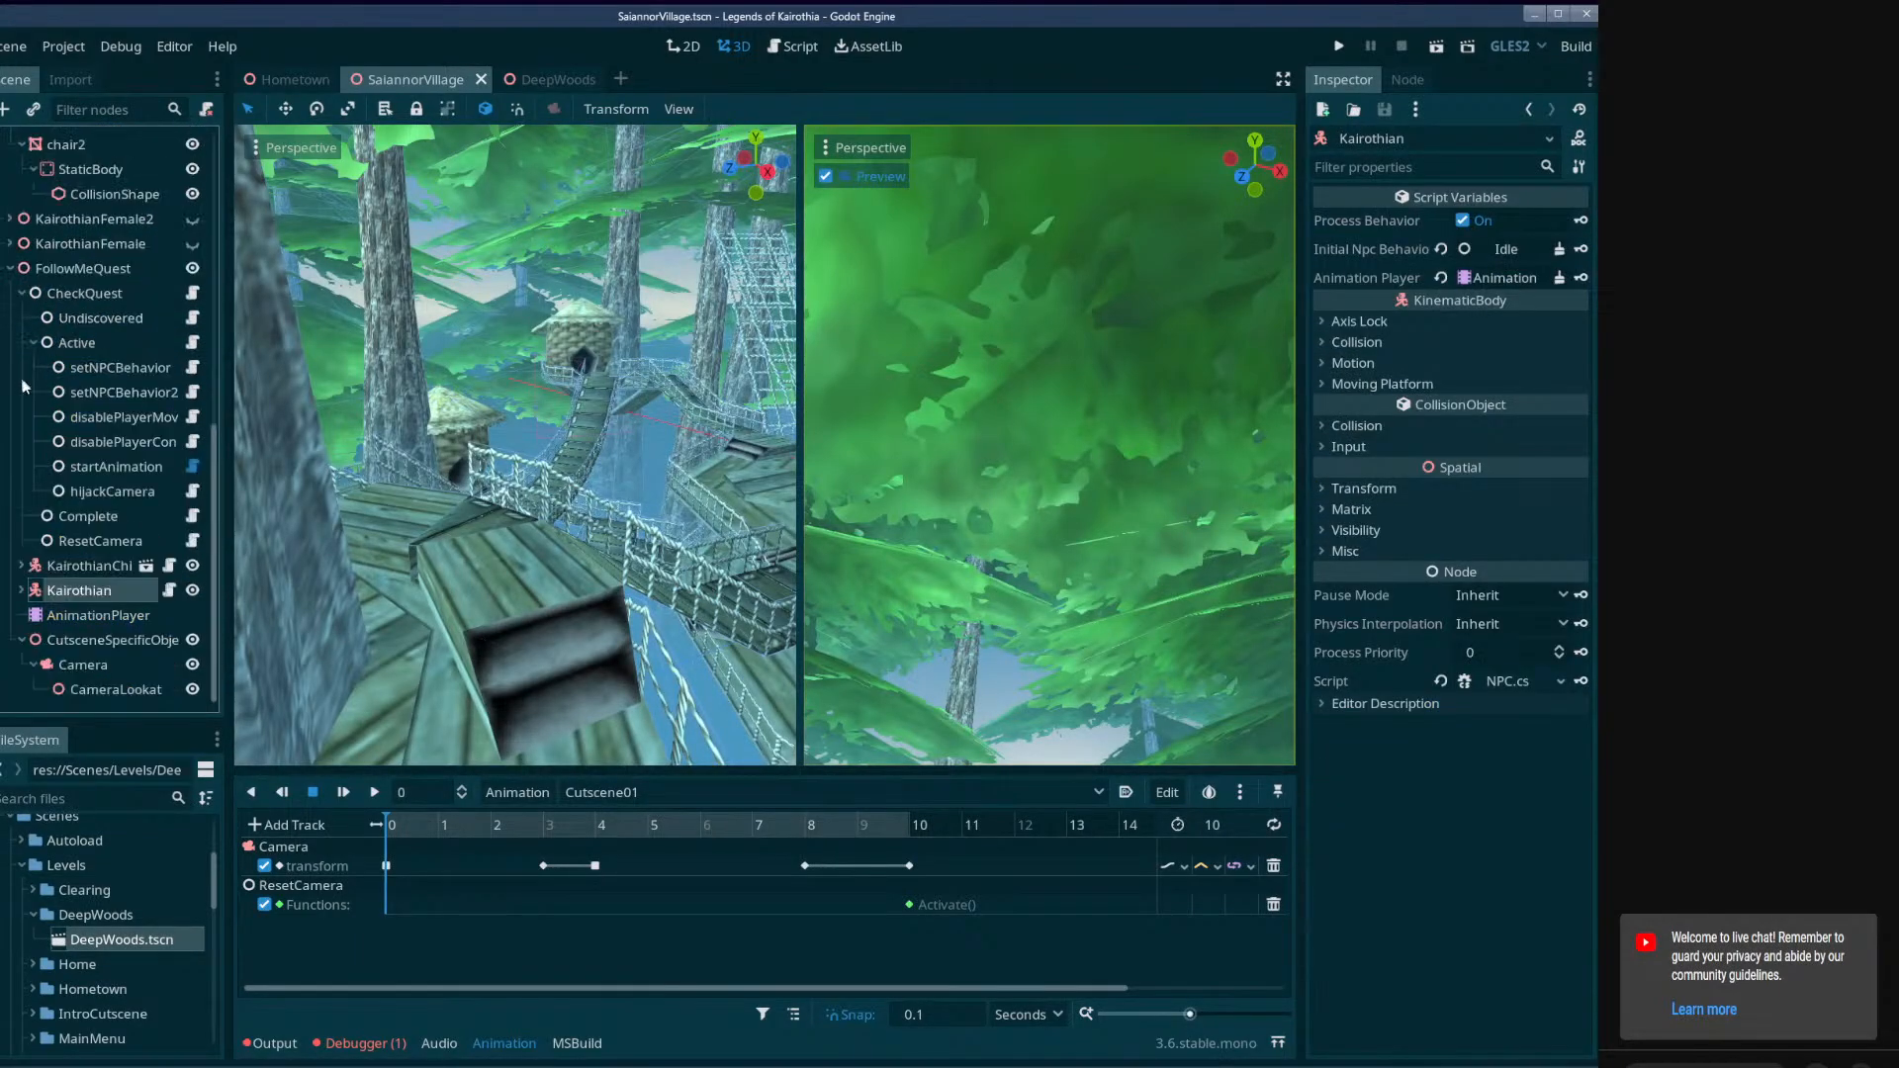
double_click(79, 593)
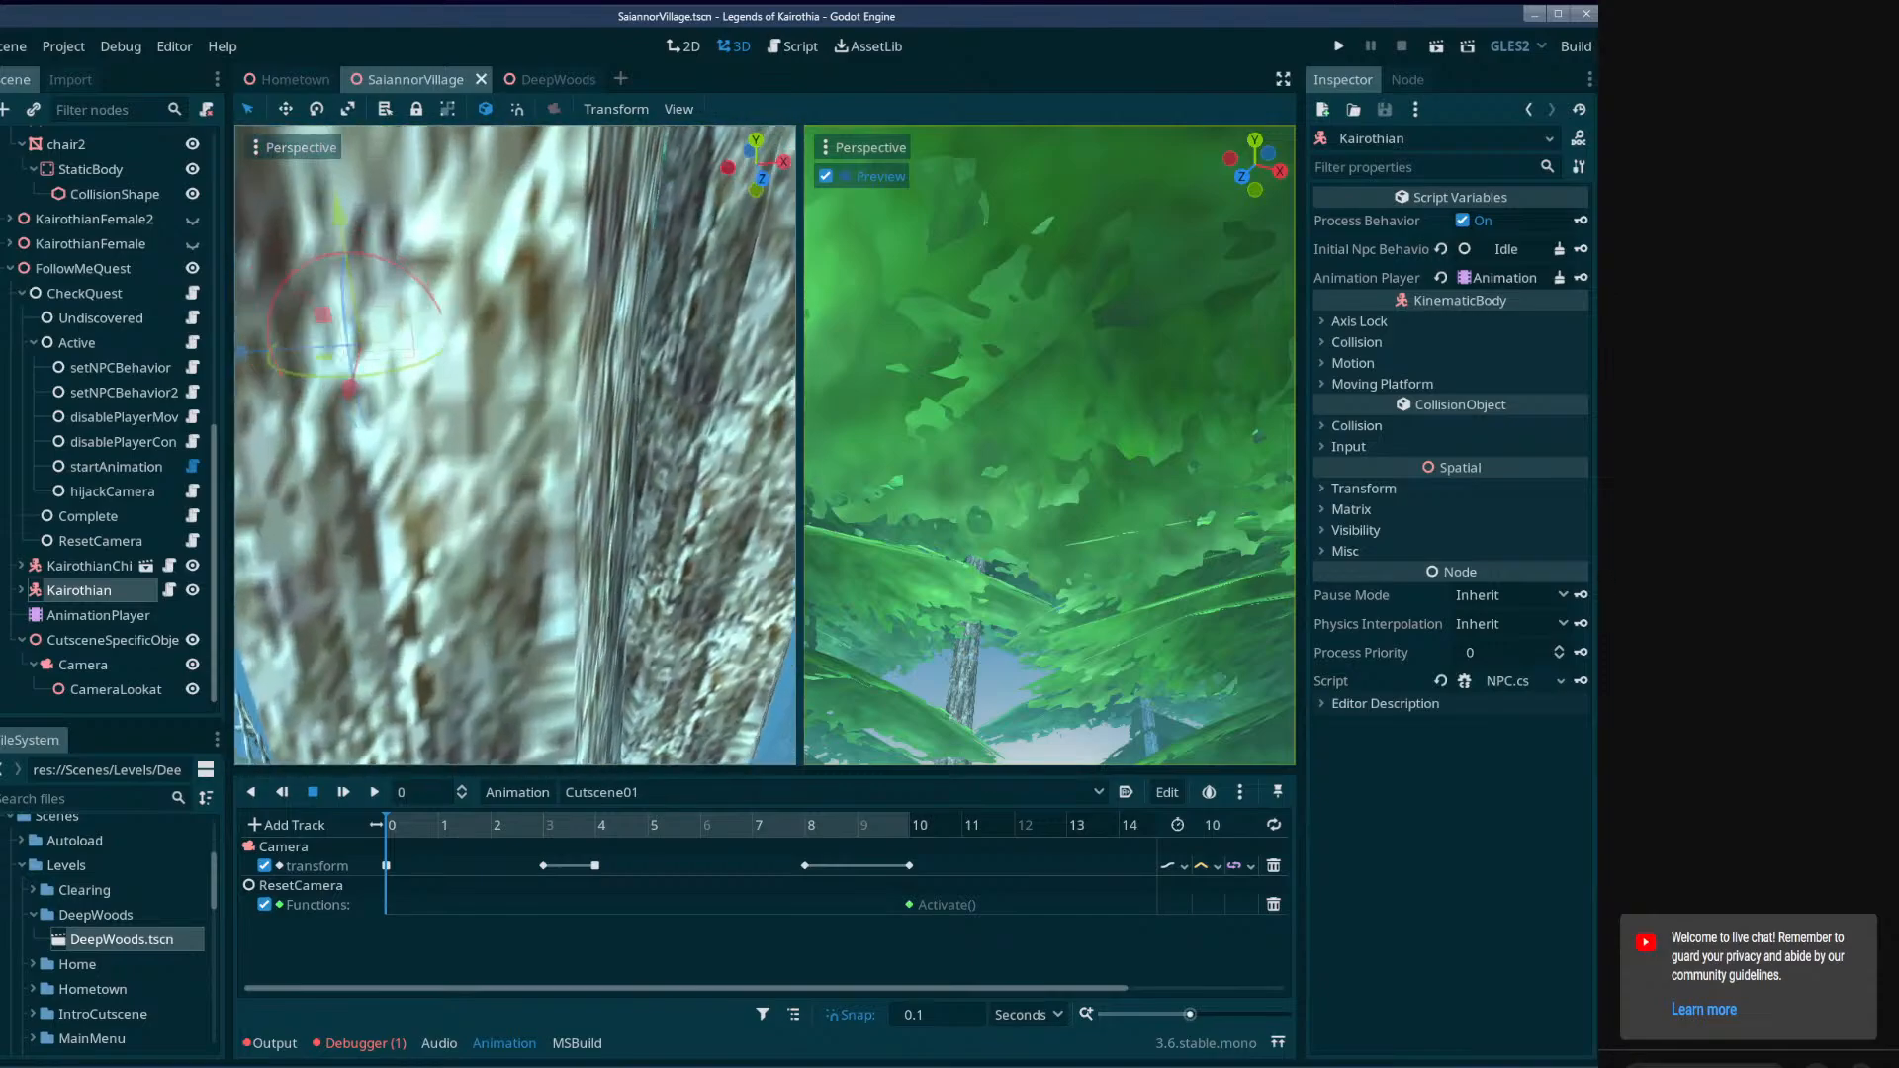
mouse_move(376, 532)
right_down()
mouse_move(436, 603)
mouse_move(553, 564)
mouse_move(494, 593)
mouse_move(375, 532)
right_up()
drag(436, 620, 492, 293)
right_drag(492, 292, 485, 158)
key(w)
key(w)
drag(527, 461, 548, 372)
Key Kairothian's Matrix transform at 0 seconds in Cutscene01, creating a new track without a RESET track.
click(1325, 489)
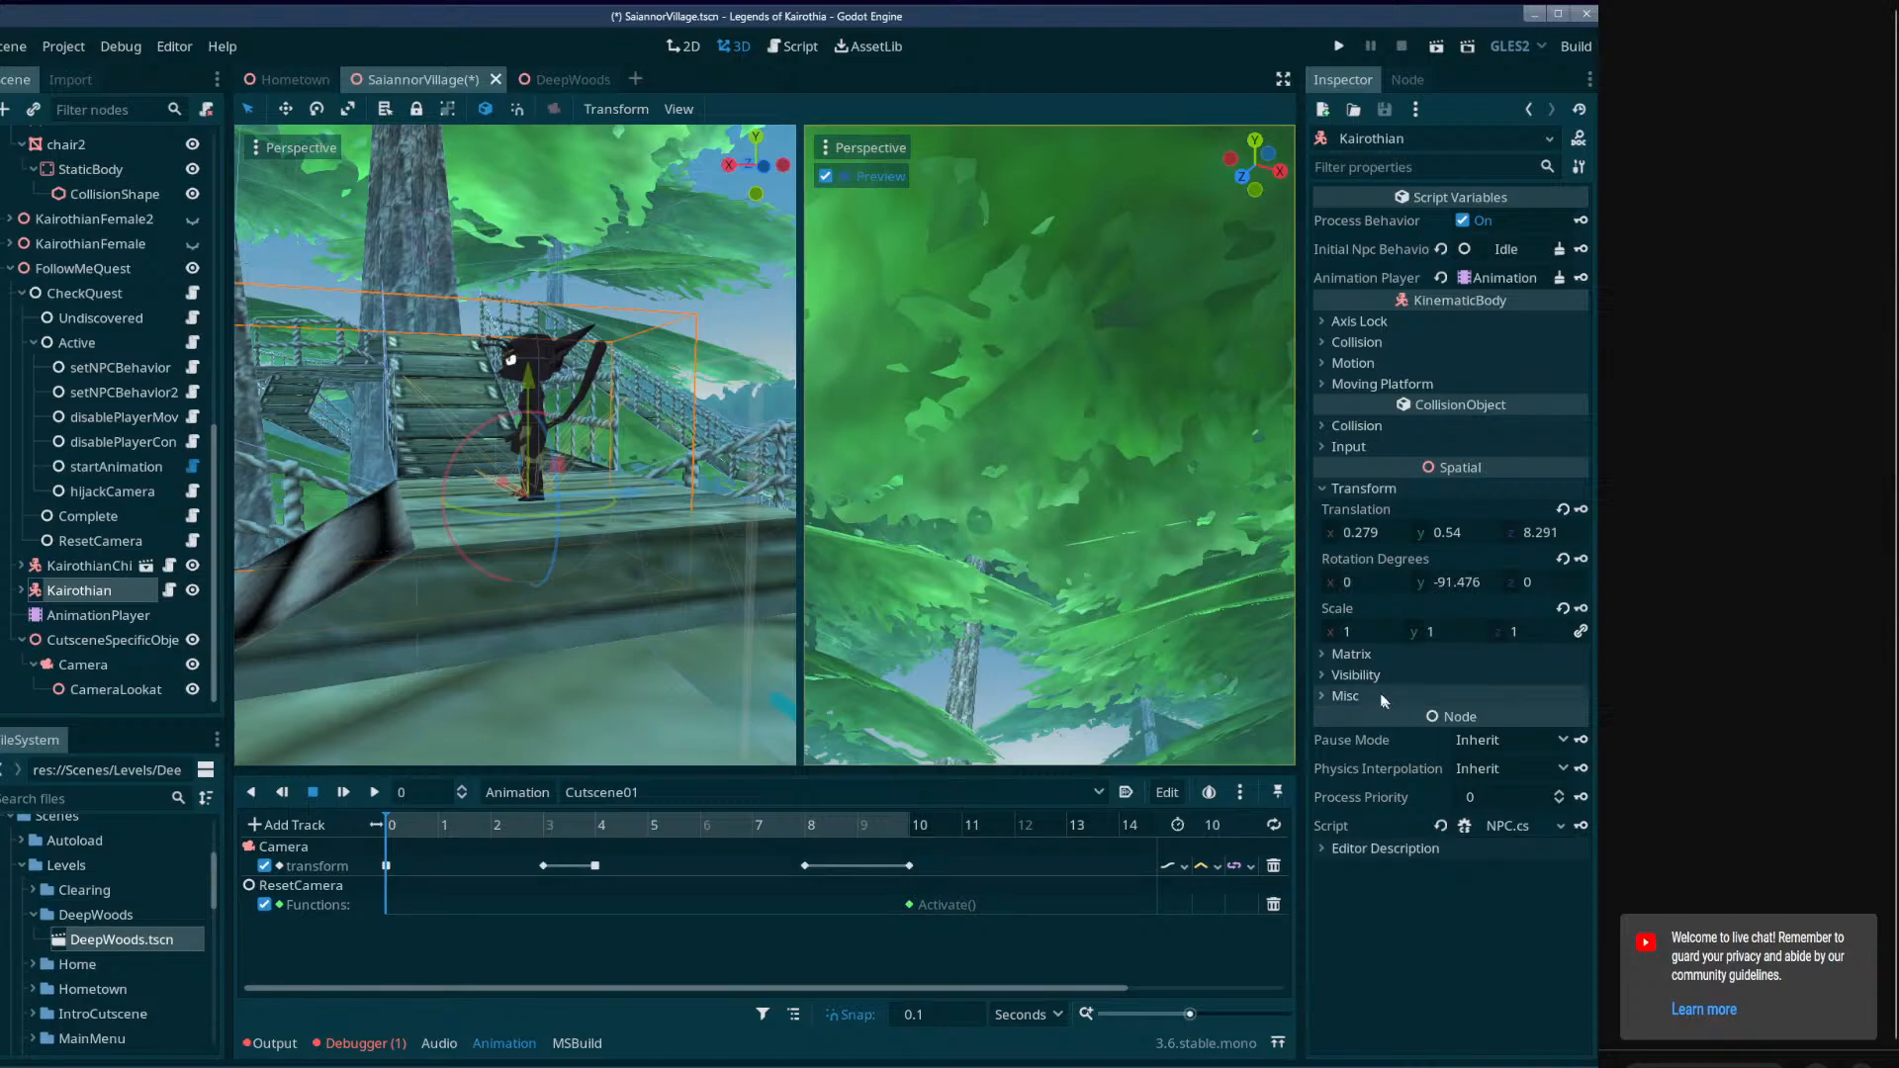
click(1330, 489)
click(1326, 509)
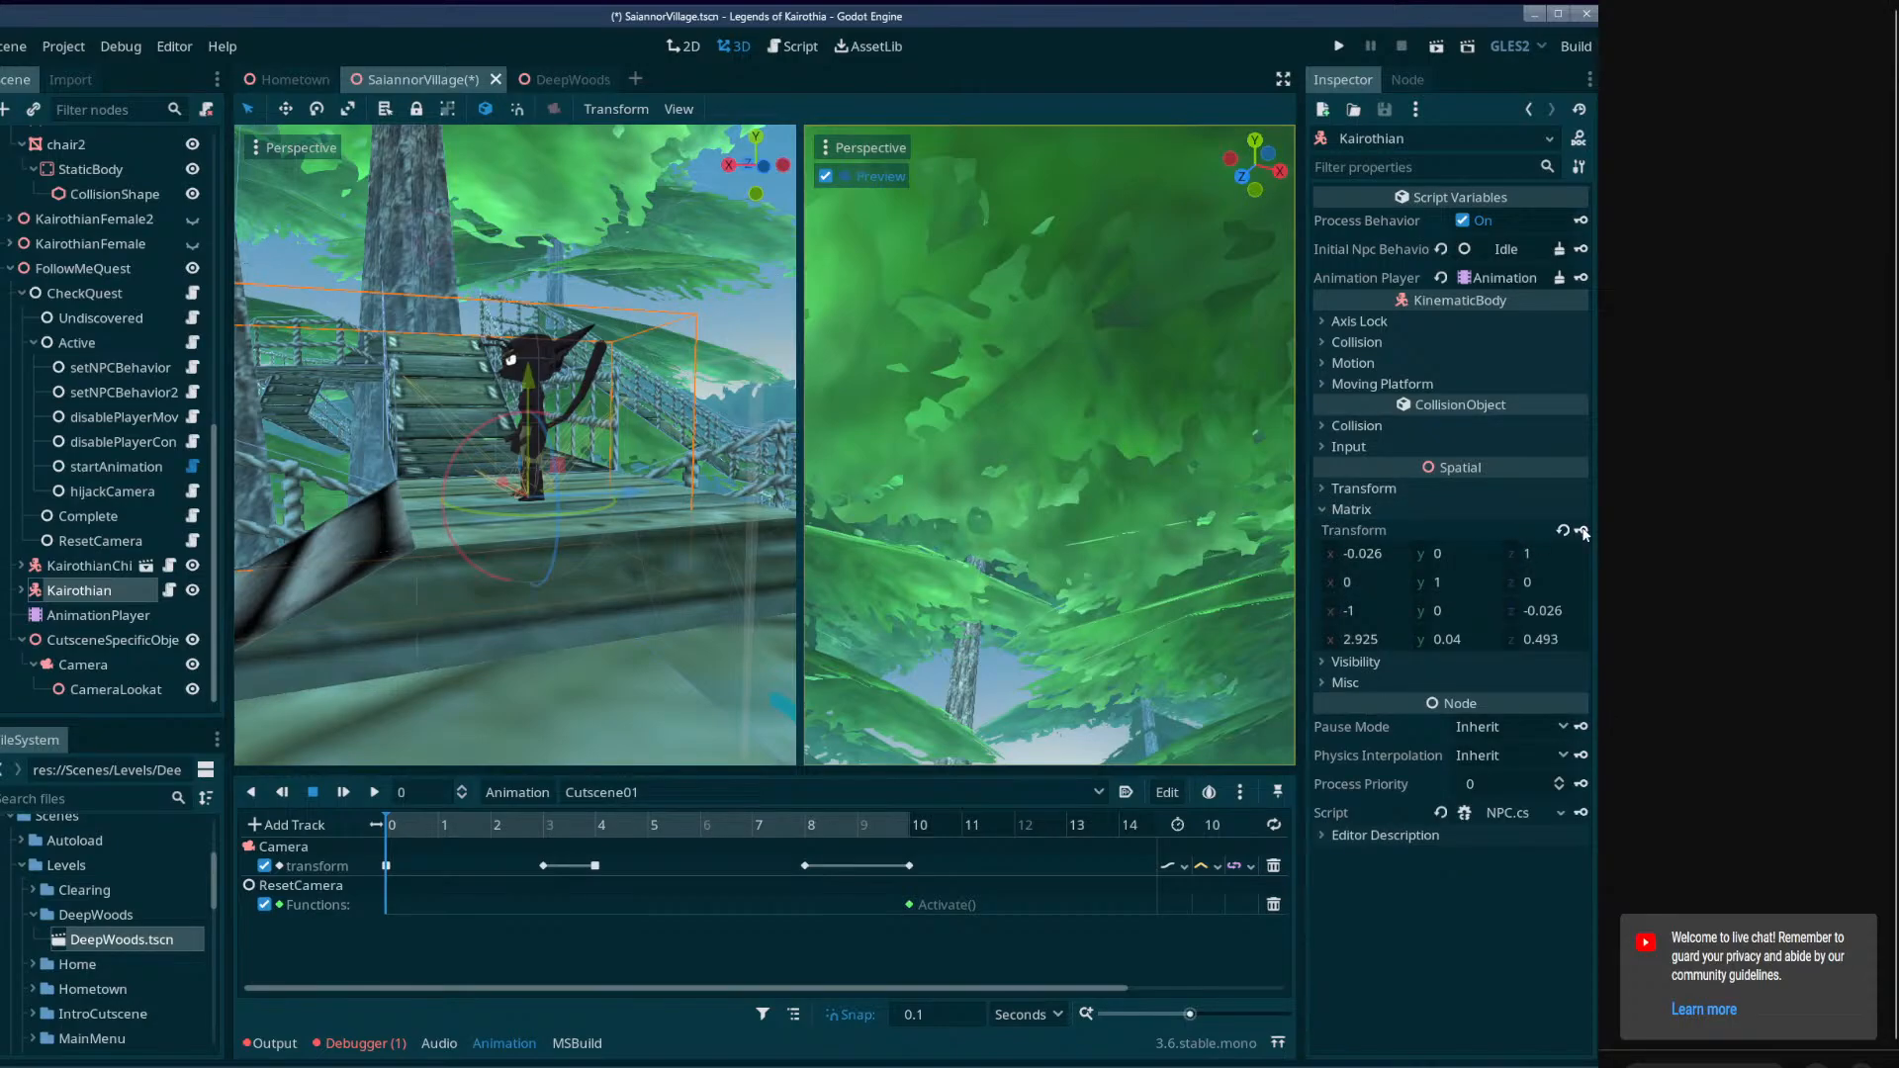
click(1581, 531)
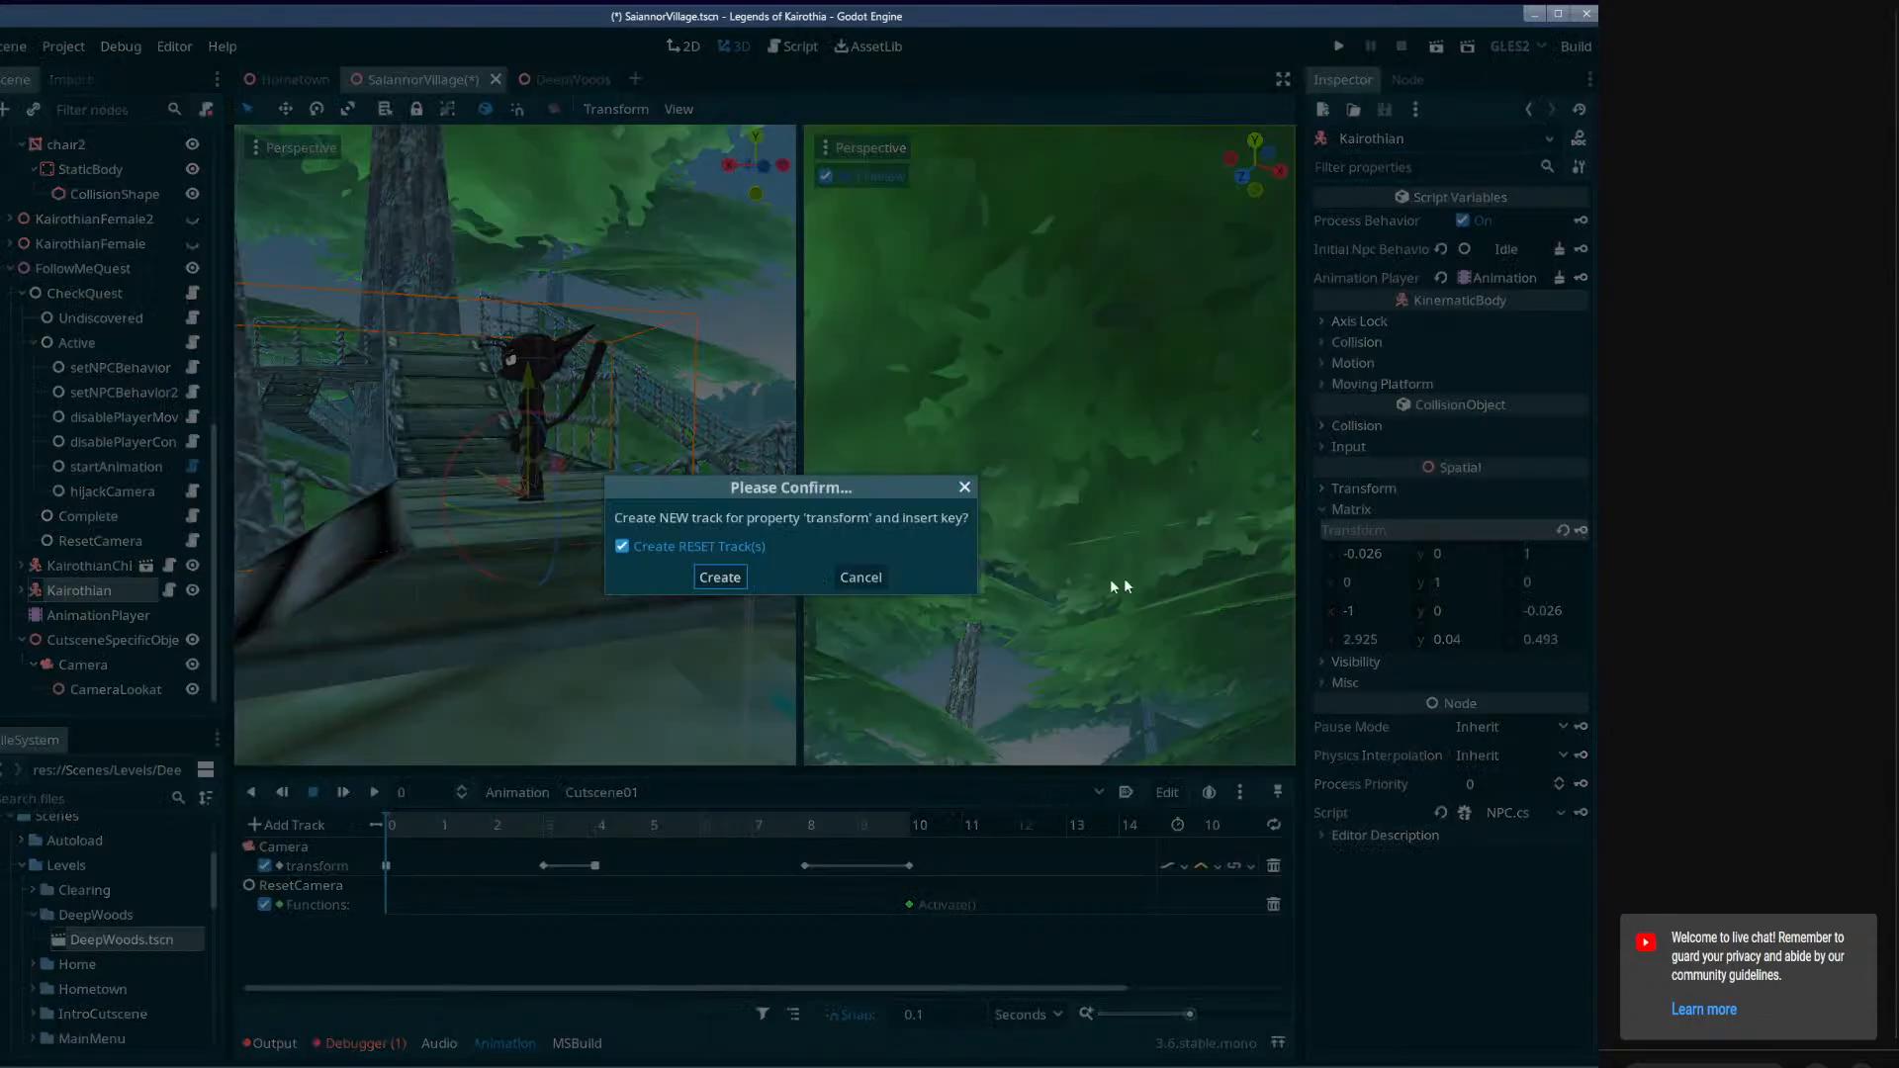
click(719, 578)
Move KairothianChief from the middle of the deck to the head of the rope bridge, near Kairothian.
click(77, 567)
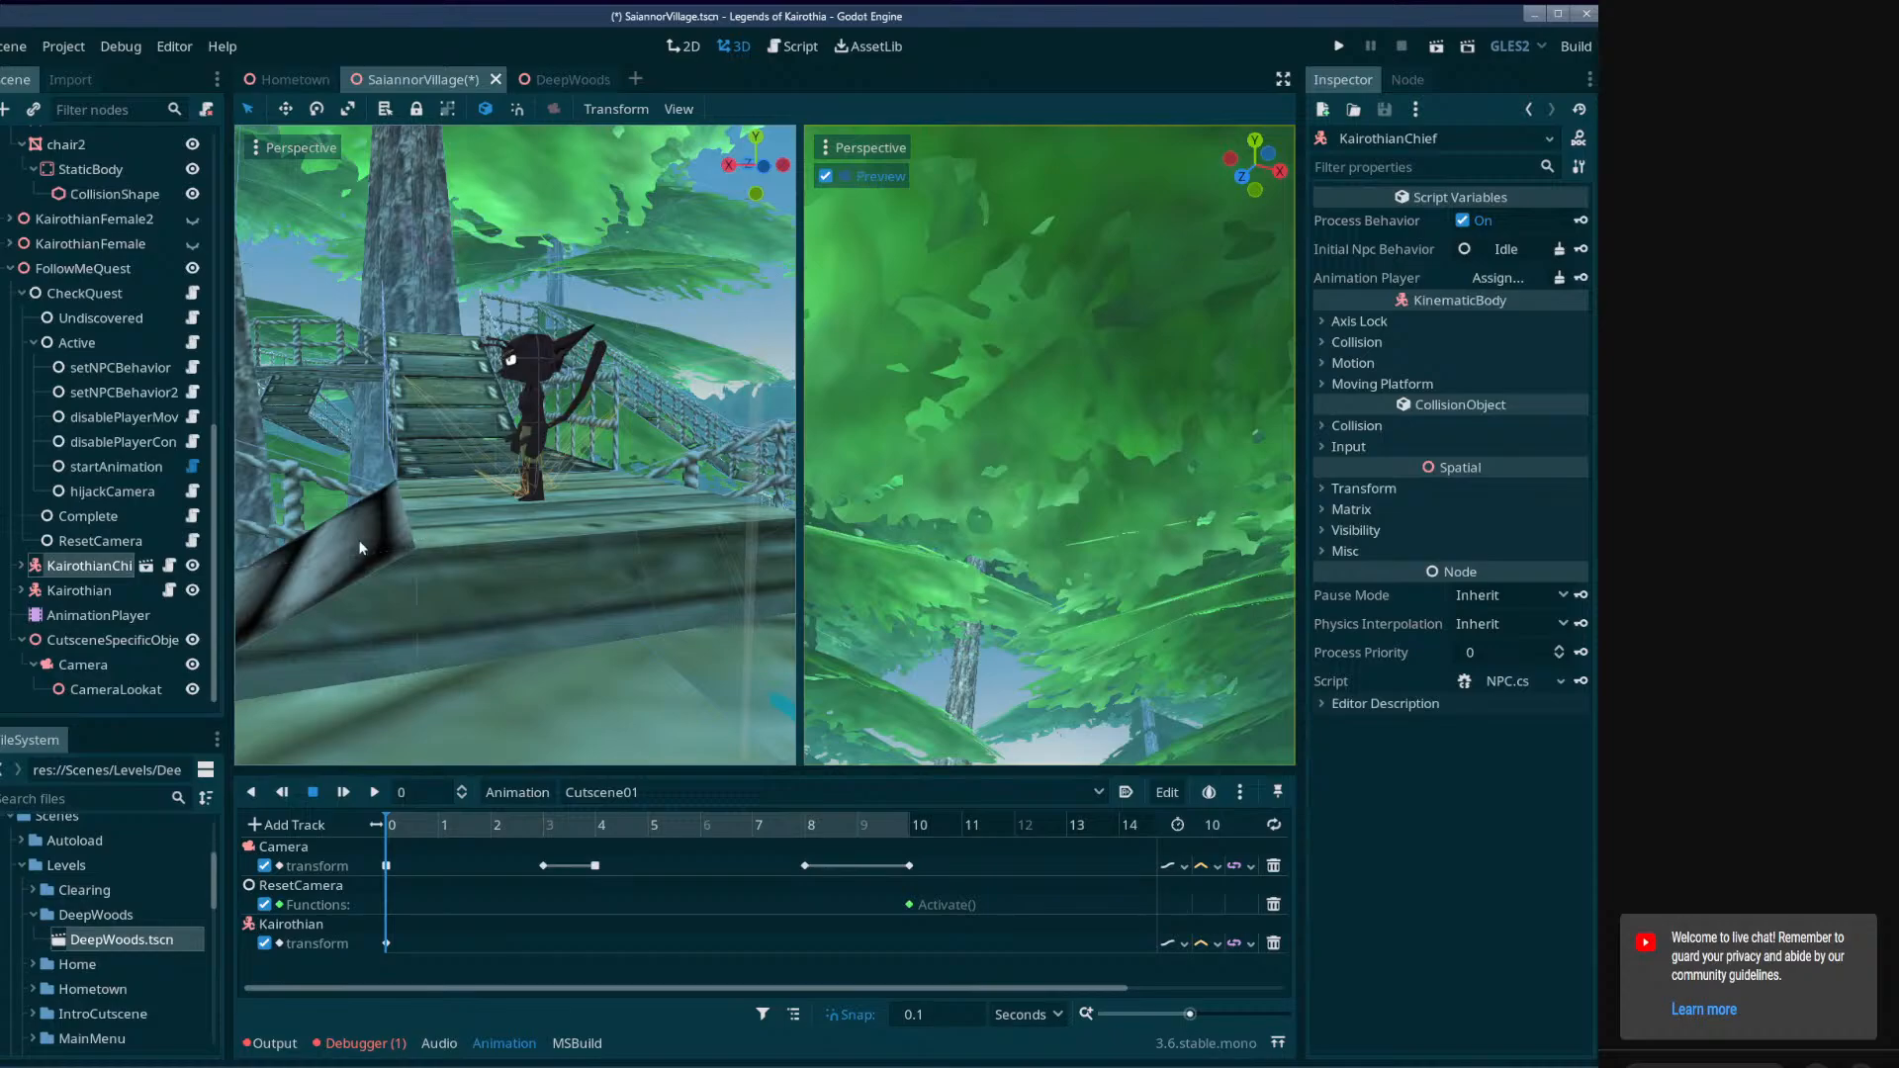
key(s)
right_drag(573, 535, 782, 682)
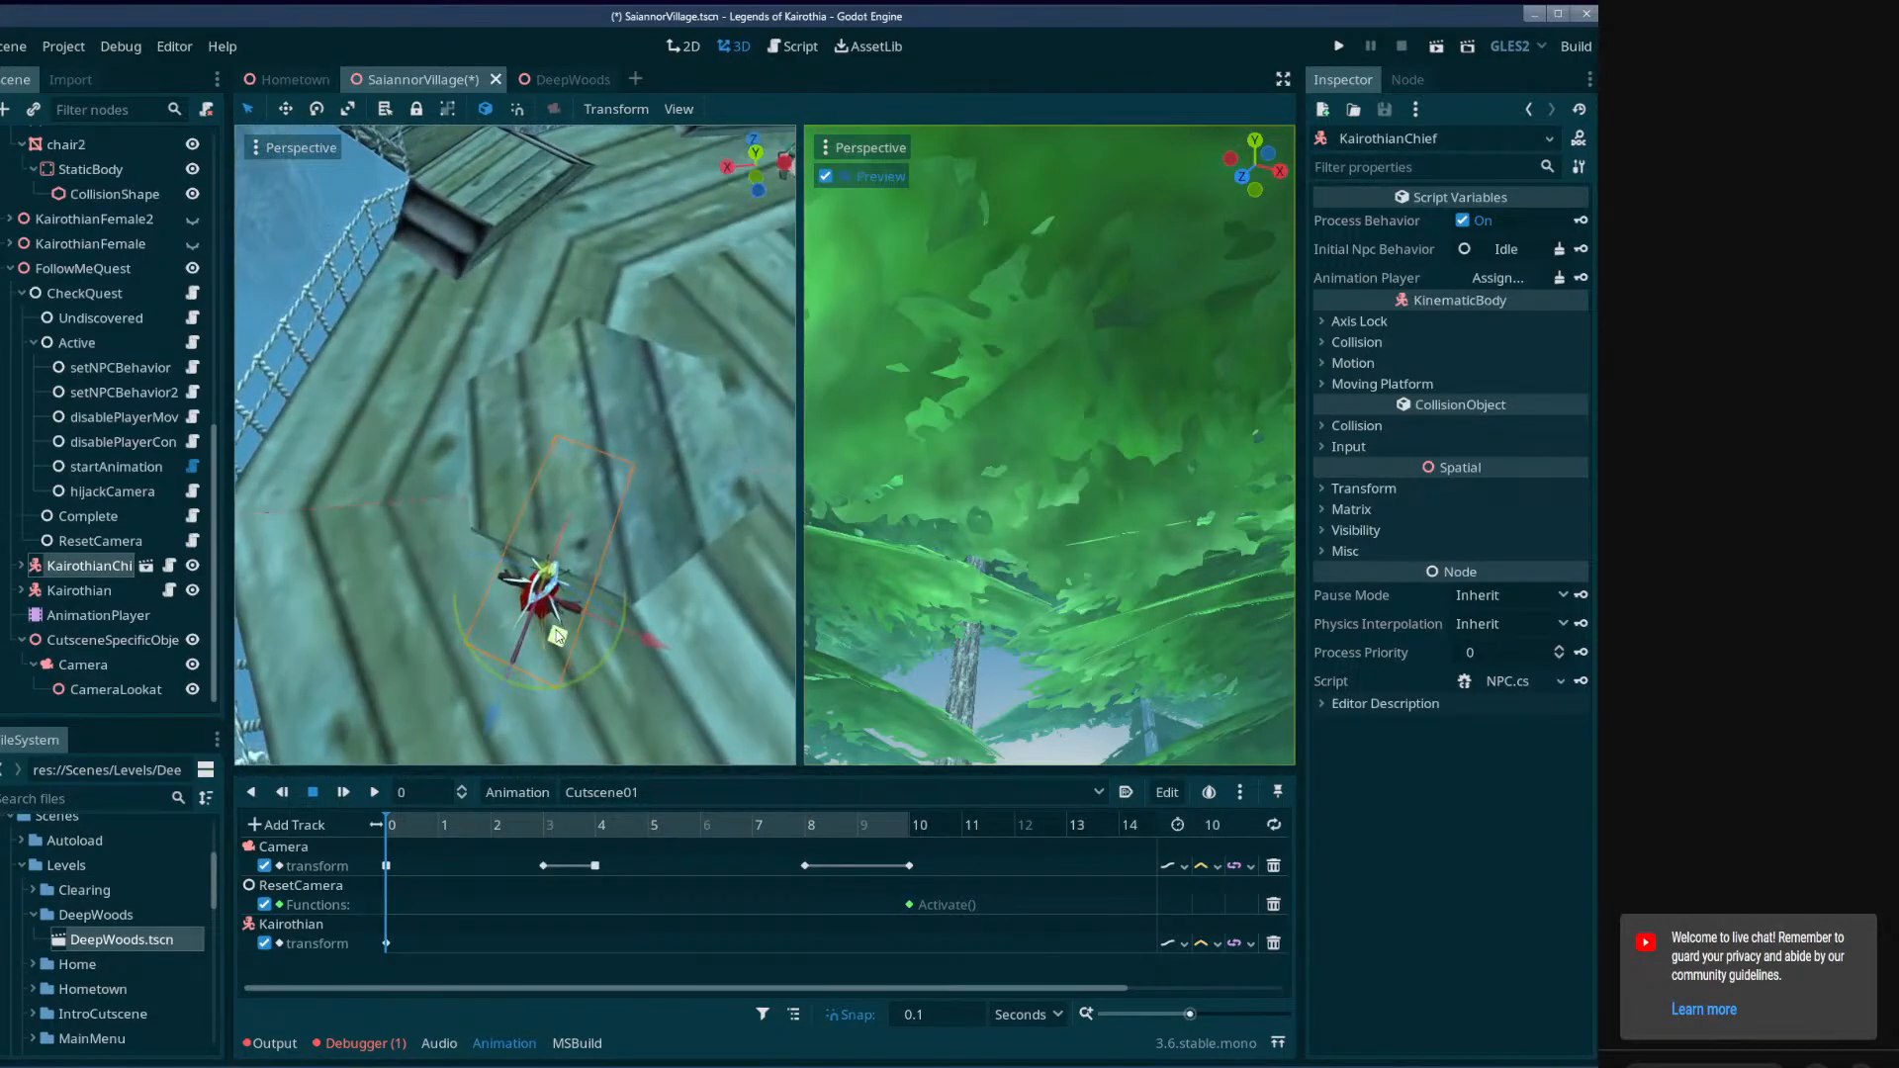
drag(556, 630, 429, 225)
right_drag(429, 226, 582, 506)
key(w)
drag(652, 596, 598, 165)
key(w)
right_drag(599, 166, 690, 387)
key(s)
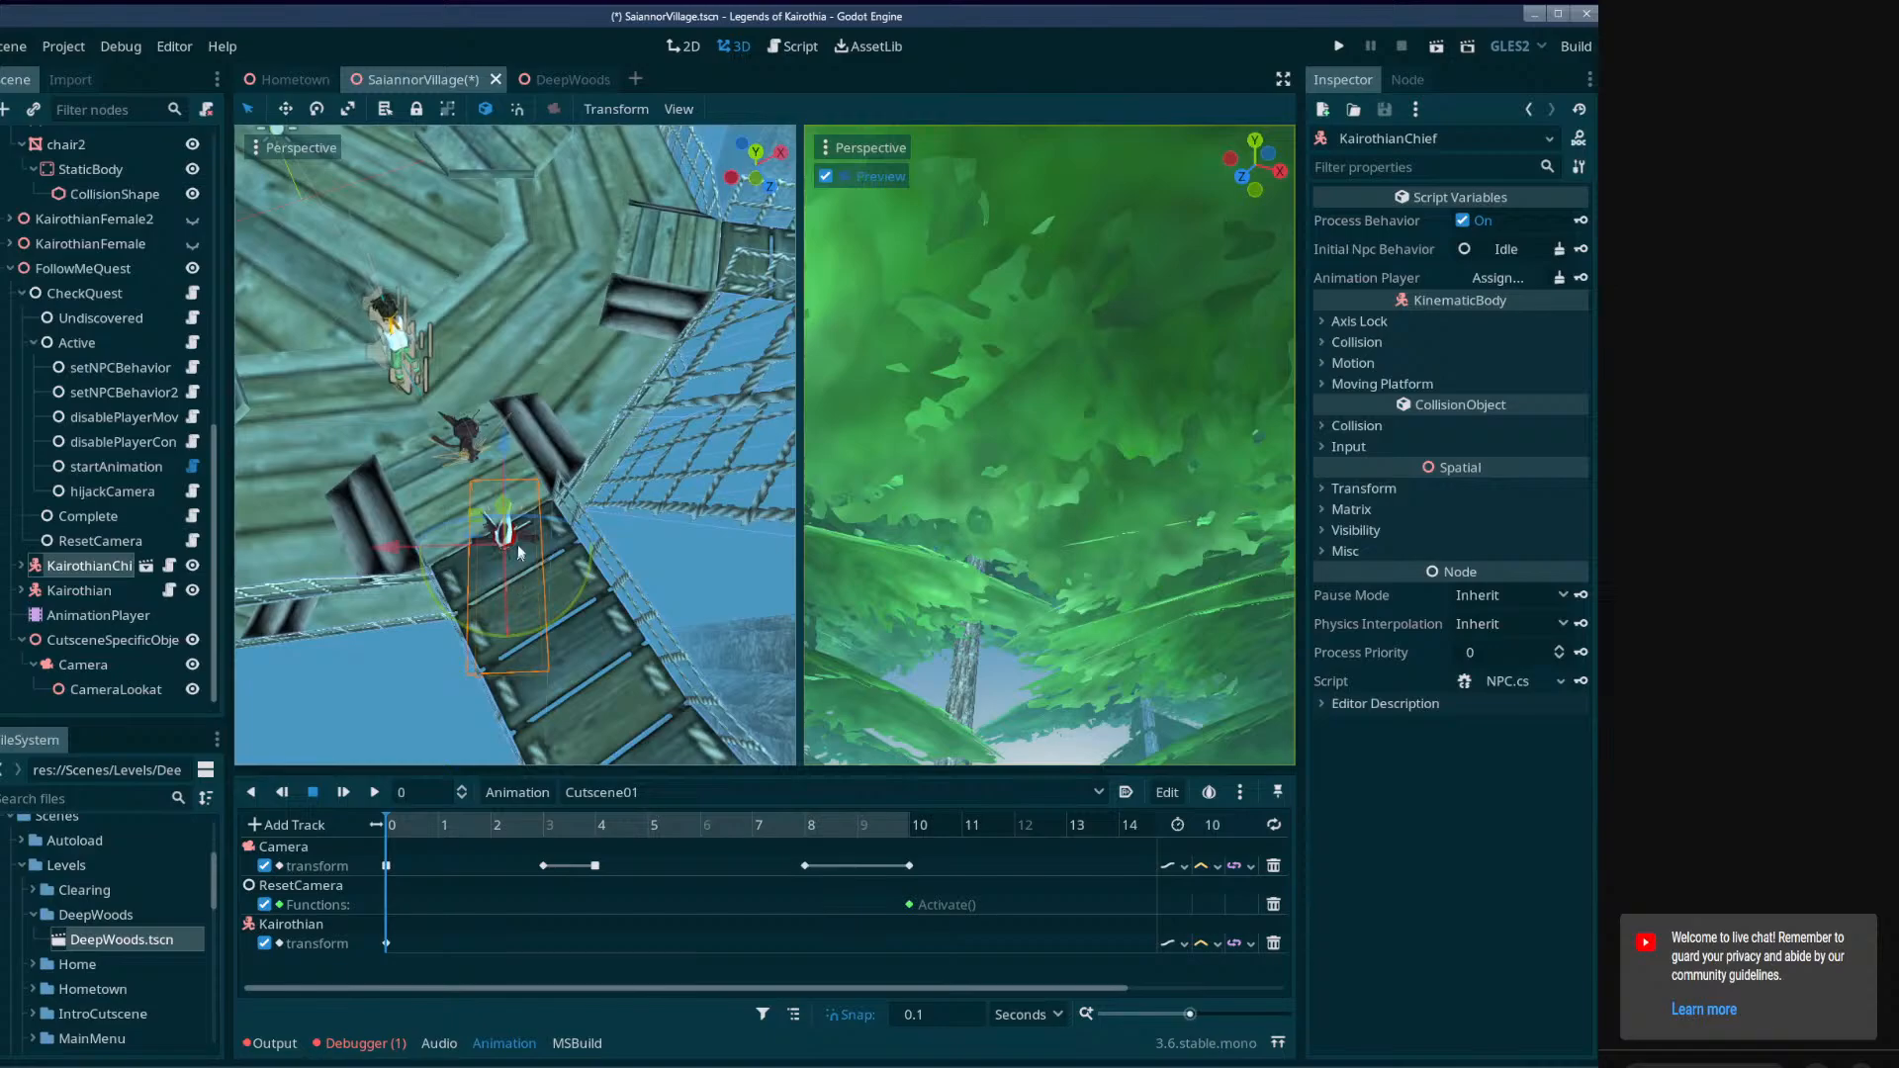
Adjust KairothianChief's position and height near the head of the rope bridge so that it stands on the deck.
mouse_move(518, 552)
right_down()
mouse_move(516, 643)
mouse_move(515, 584)
right_up()
key(w)
drag(483, 554, 570, 395)
key(w)
mouse_move(570, 394)
right_down()
mouse_move(494, 149)
mouse_move(583, 380)
right_up()
drag(605, 668, 757, 525)
key(q)
right_drag(673, 495, 734, 495)
key(w)
key(w)
key(s)
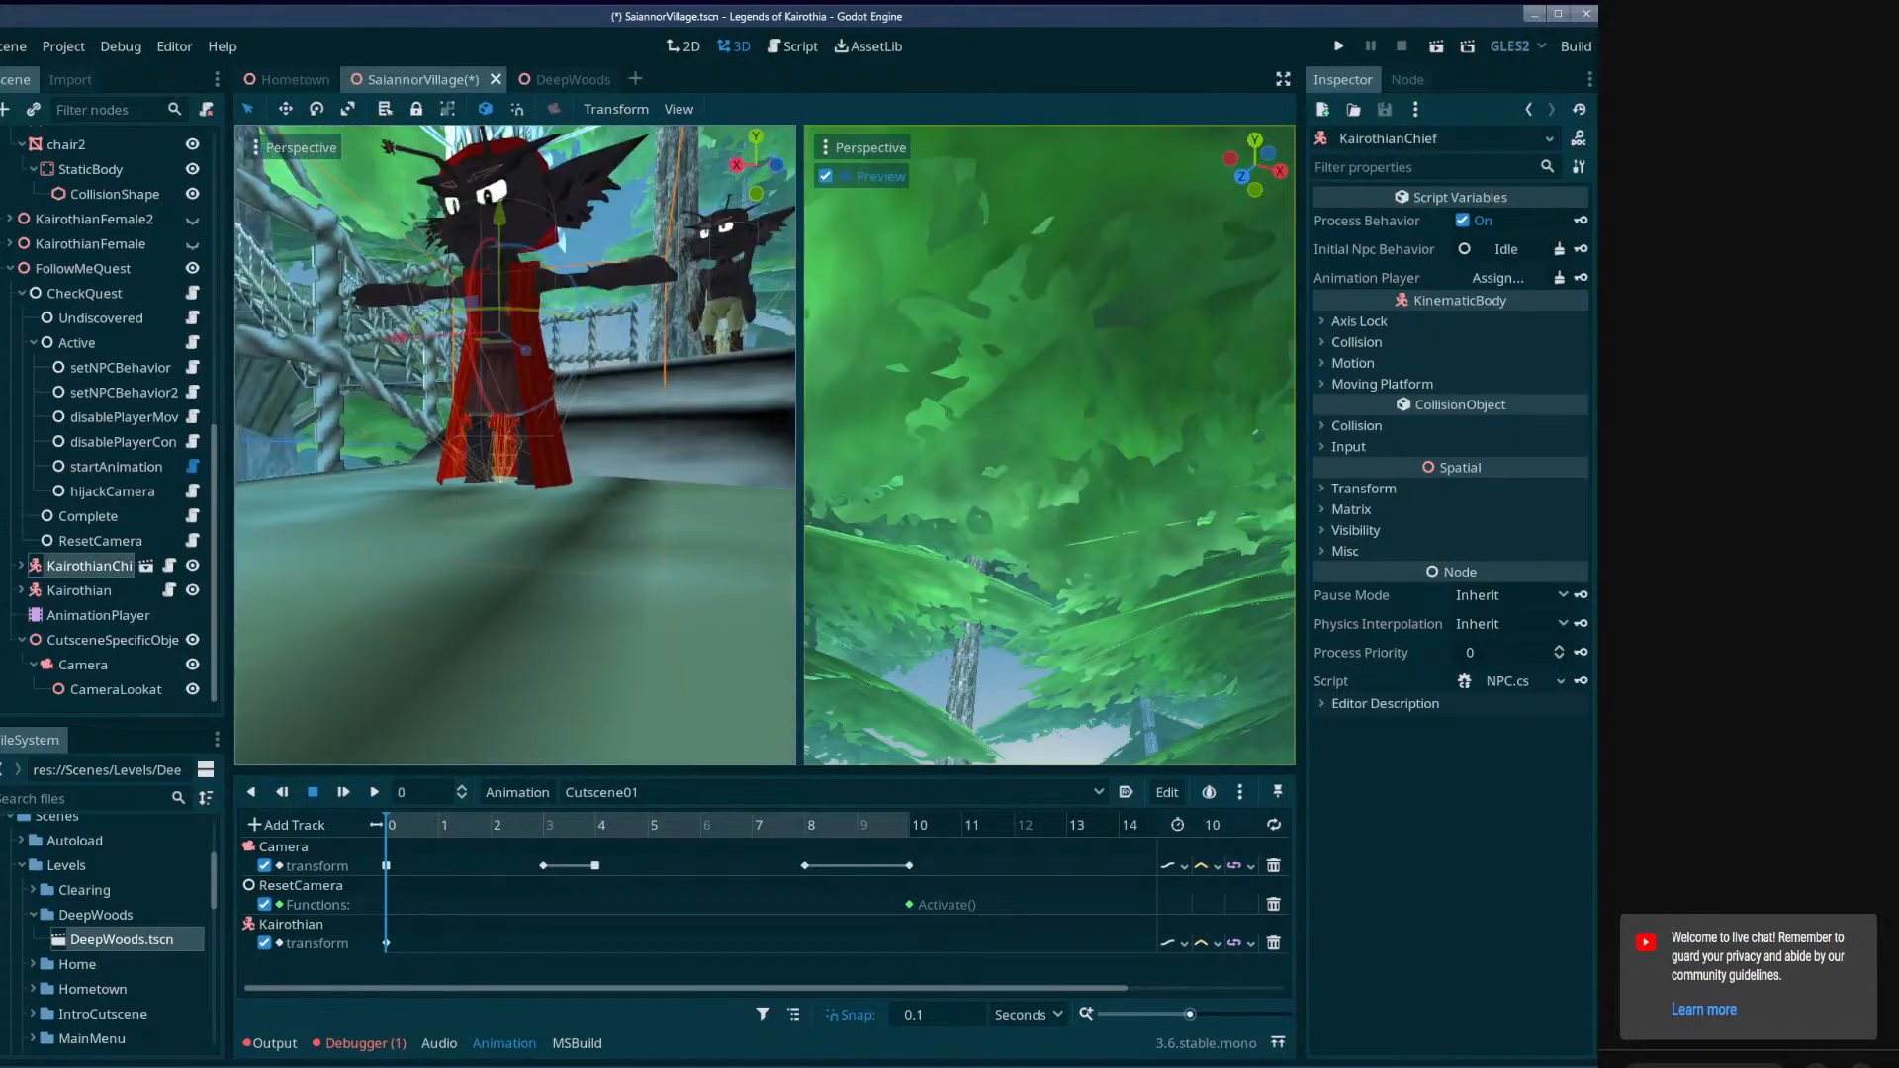
drag(503, 208, 506, 212)
key(w)
right_drag(542, 397, 523, 462)
key(s)
Key KairothianChief's Matrix transform at 0 seconds in Cutscene01, creating a new track without a RESET track.
click(1355, 486)
click(1364, 490)
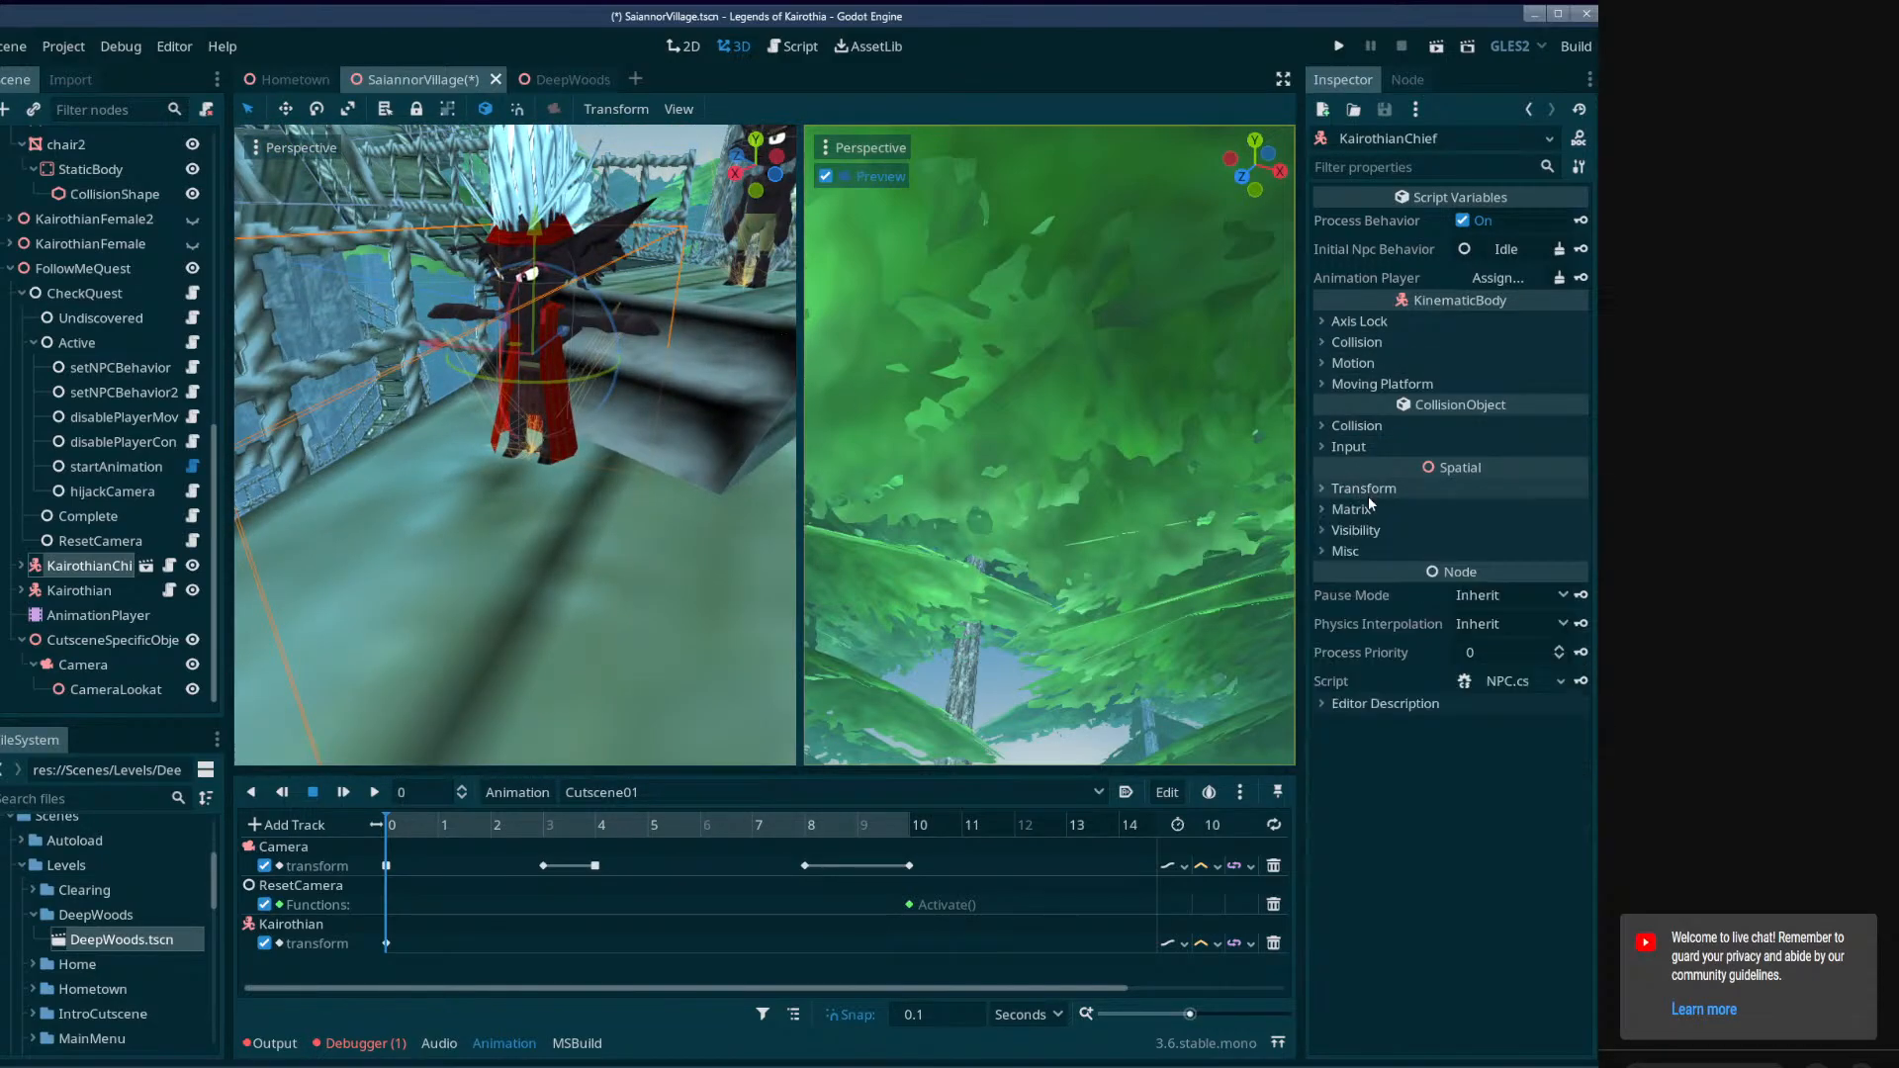
click(1351, 509)
click(1582, 534)
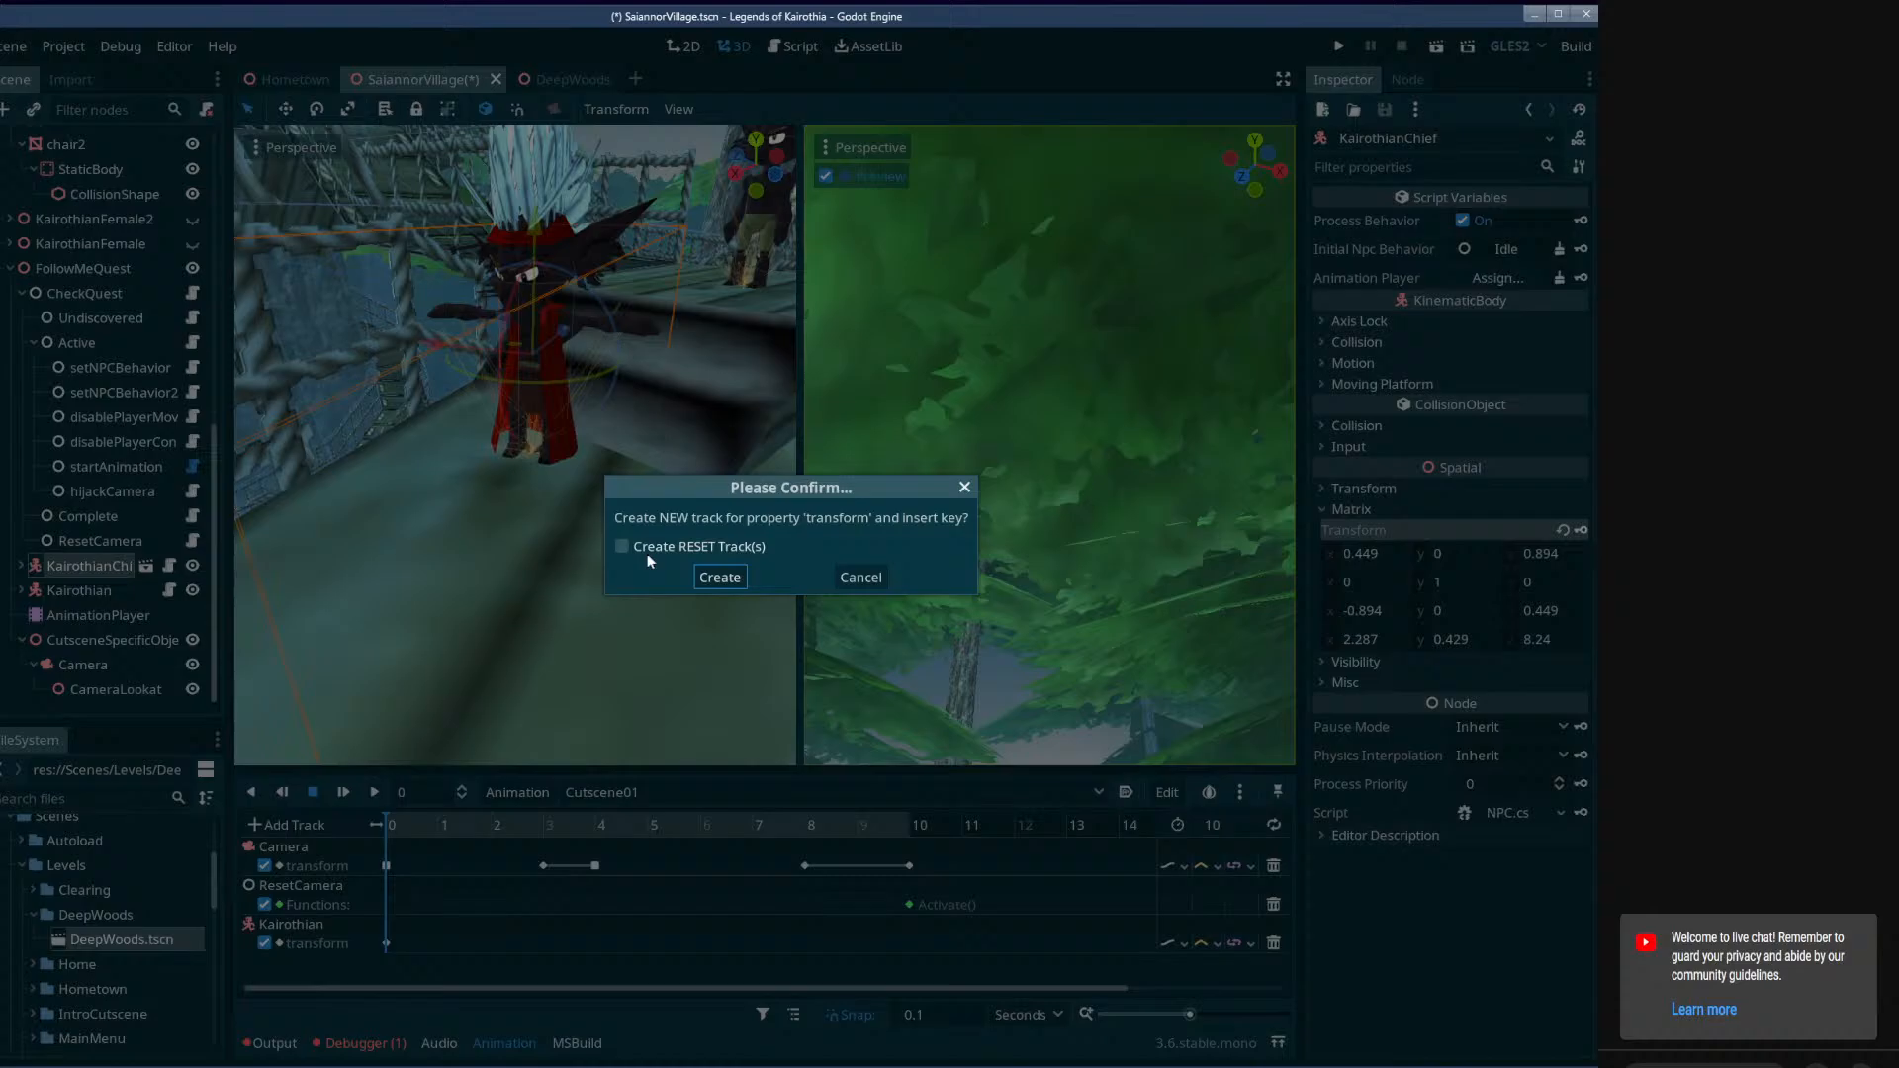
click(708, 575)
Turn KairothianChief and move it to the far side of the deck, and key its transform at 9 seconds.
drag(395, 827, 950, 850)
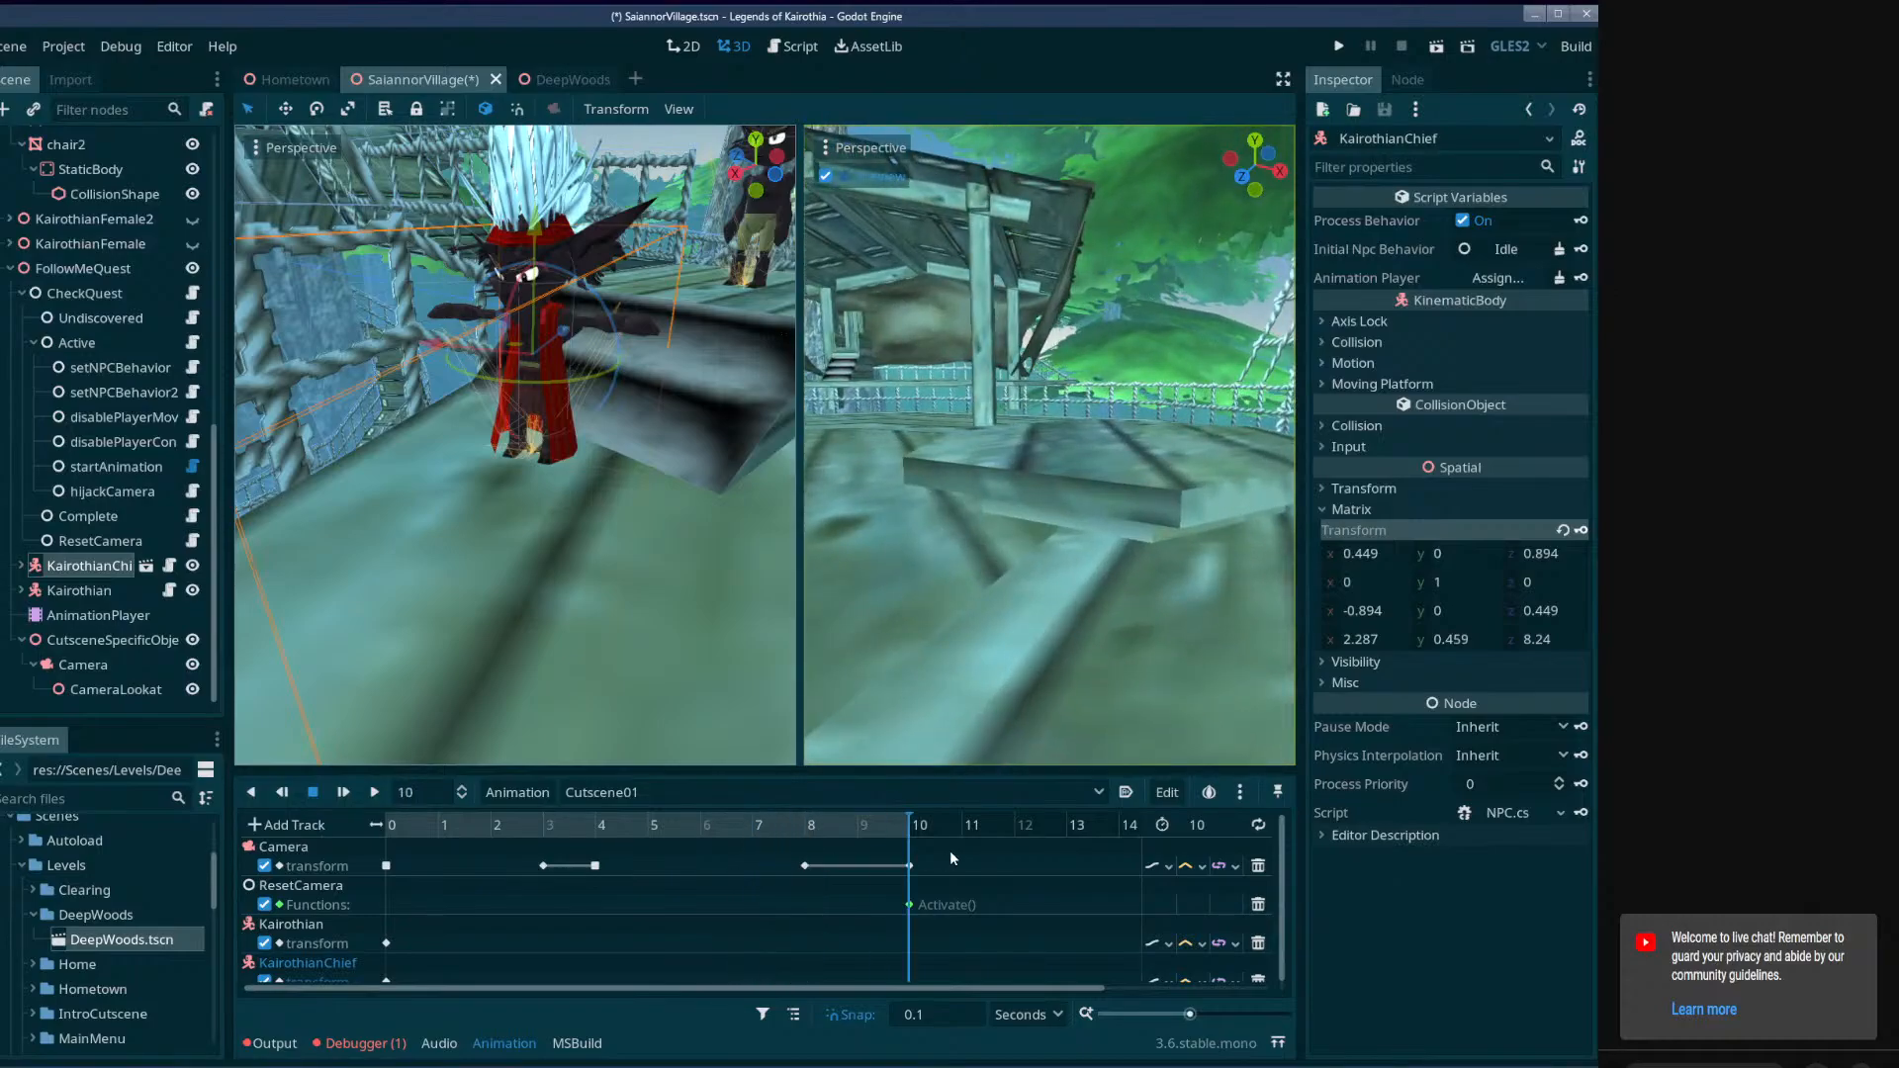
right_drag(553, 475, 772, 524)
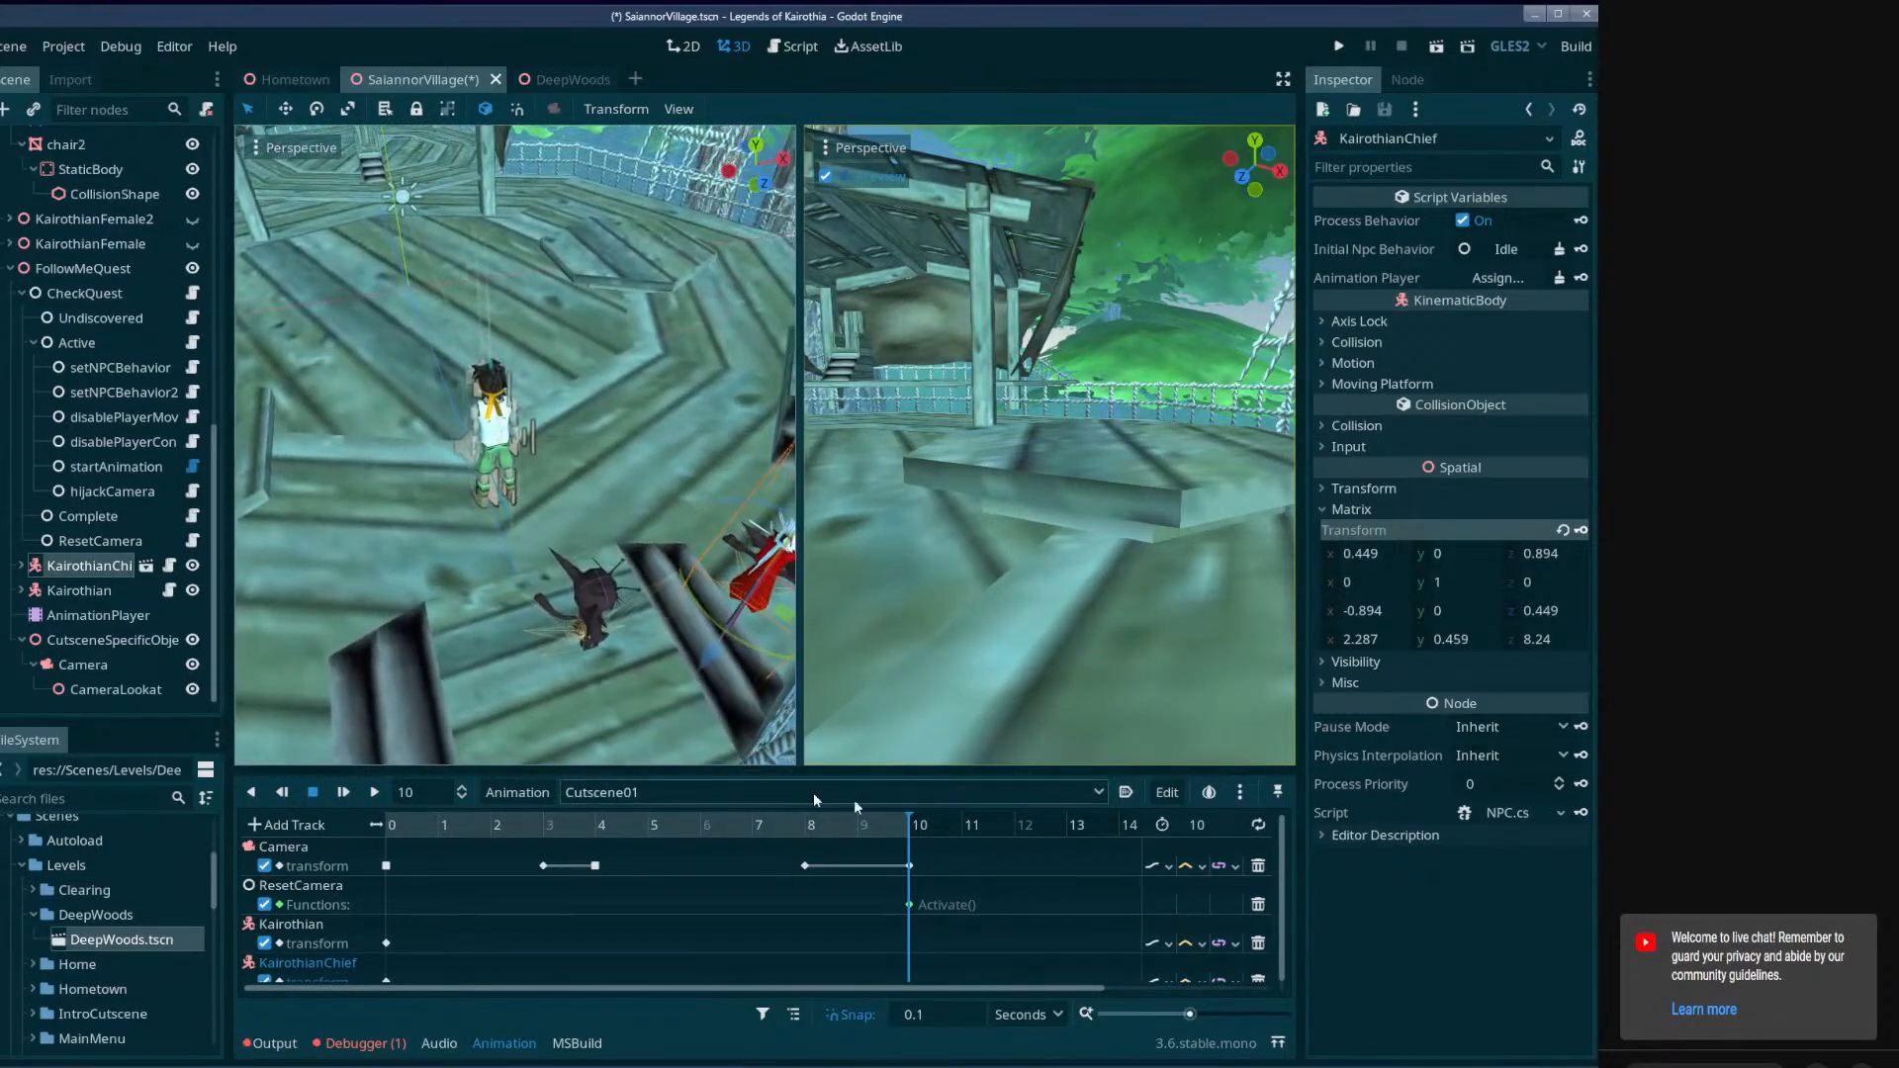
click(855, 823)
right_drag(771, 714, 588, 661)
drag(588, 660, 682, 191)
right_drag(682, 191, 767, 178)
right_drag(565, 416, 565, 481)
drag(571, 508, 564, 371)
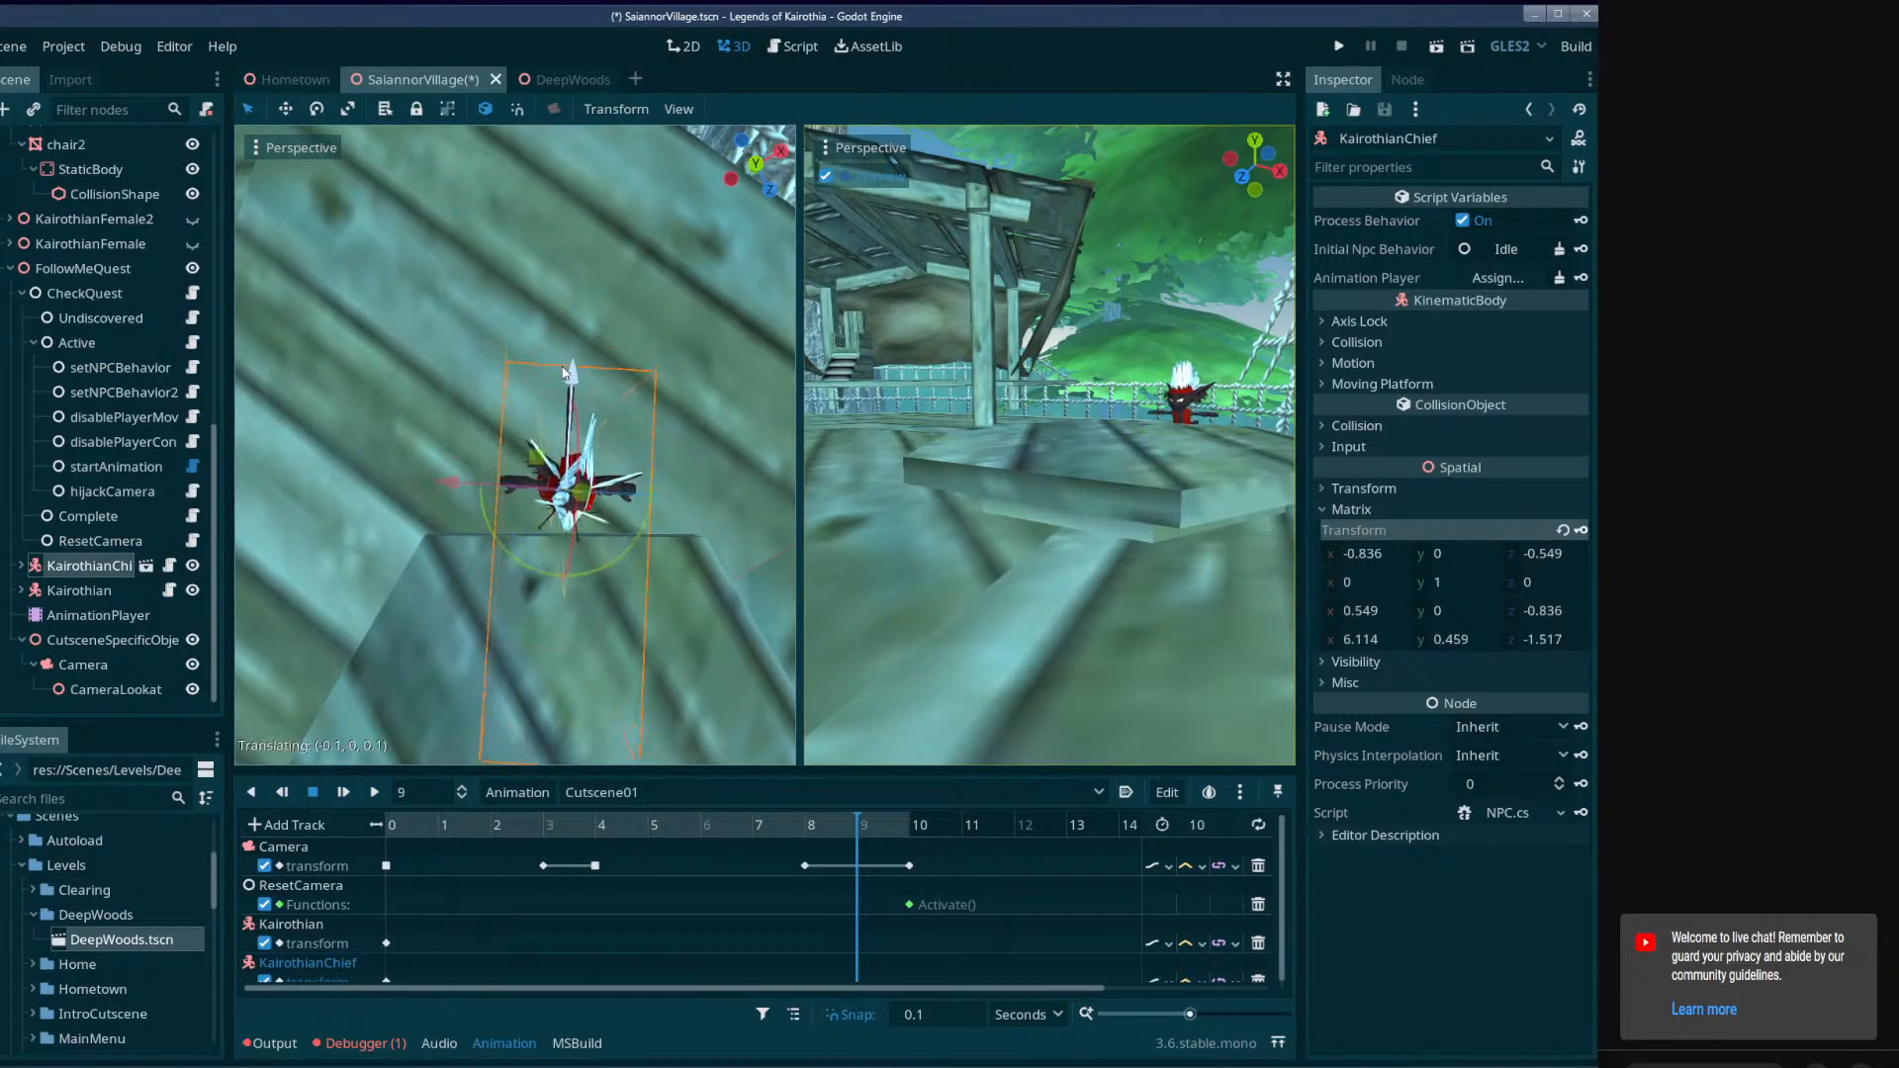
click(1580, 530)
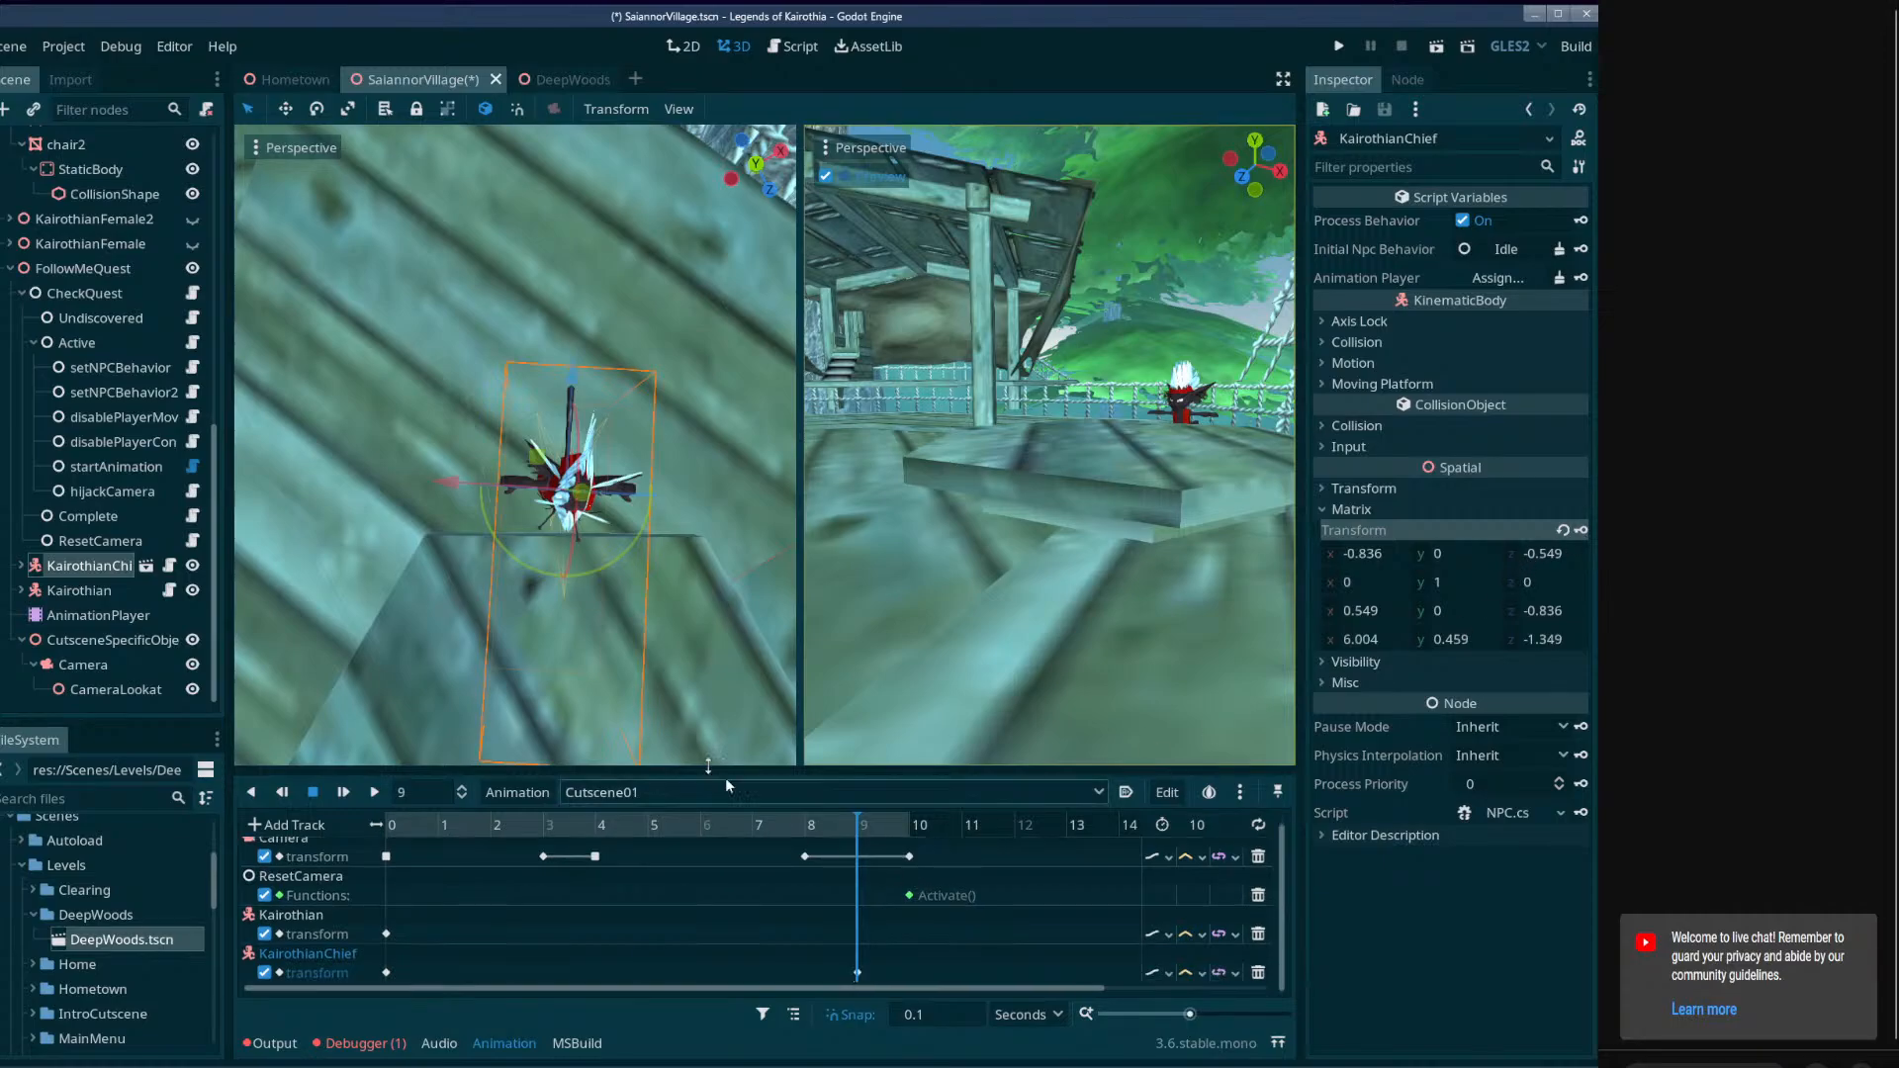
Delete KairothianChief's transform key at 9 seconds.
double_click(59, 590)
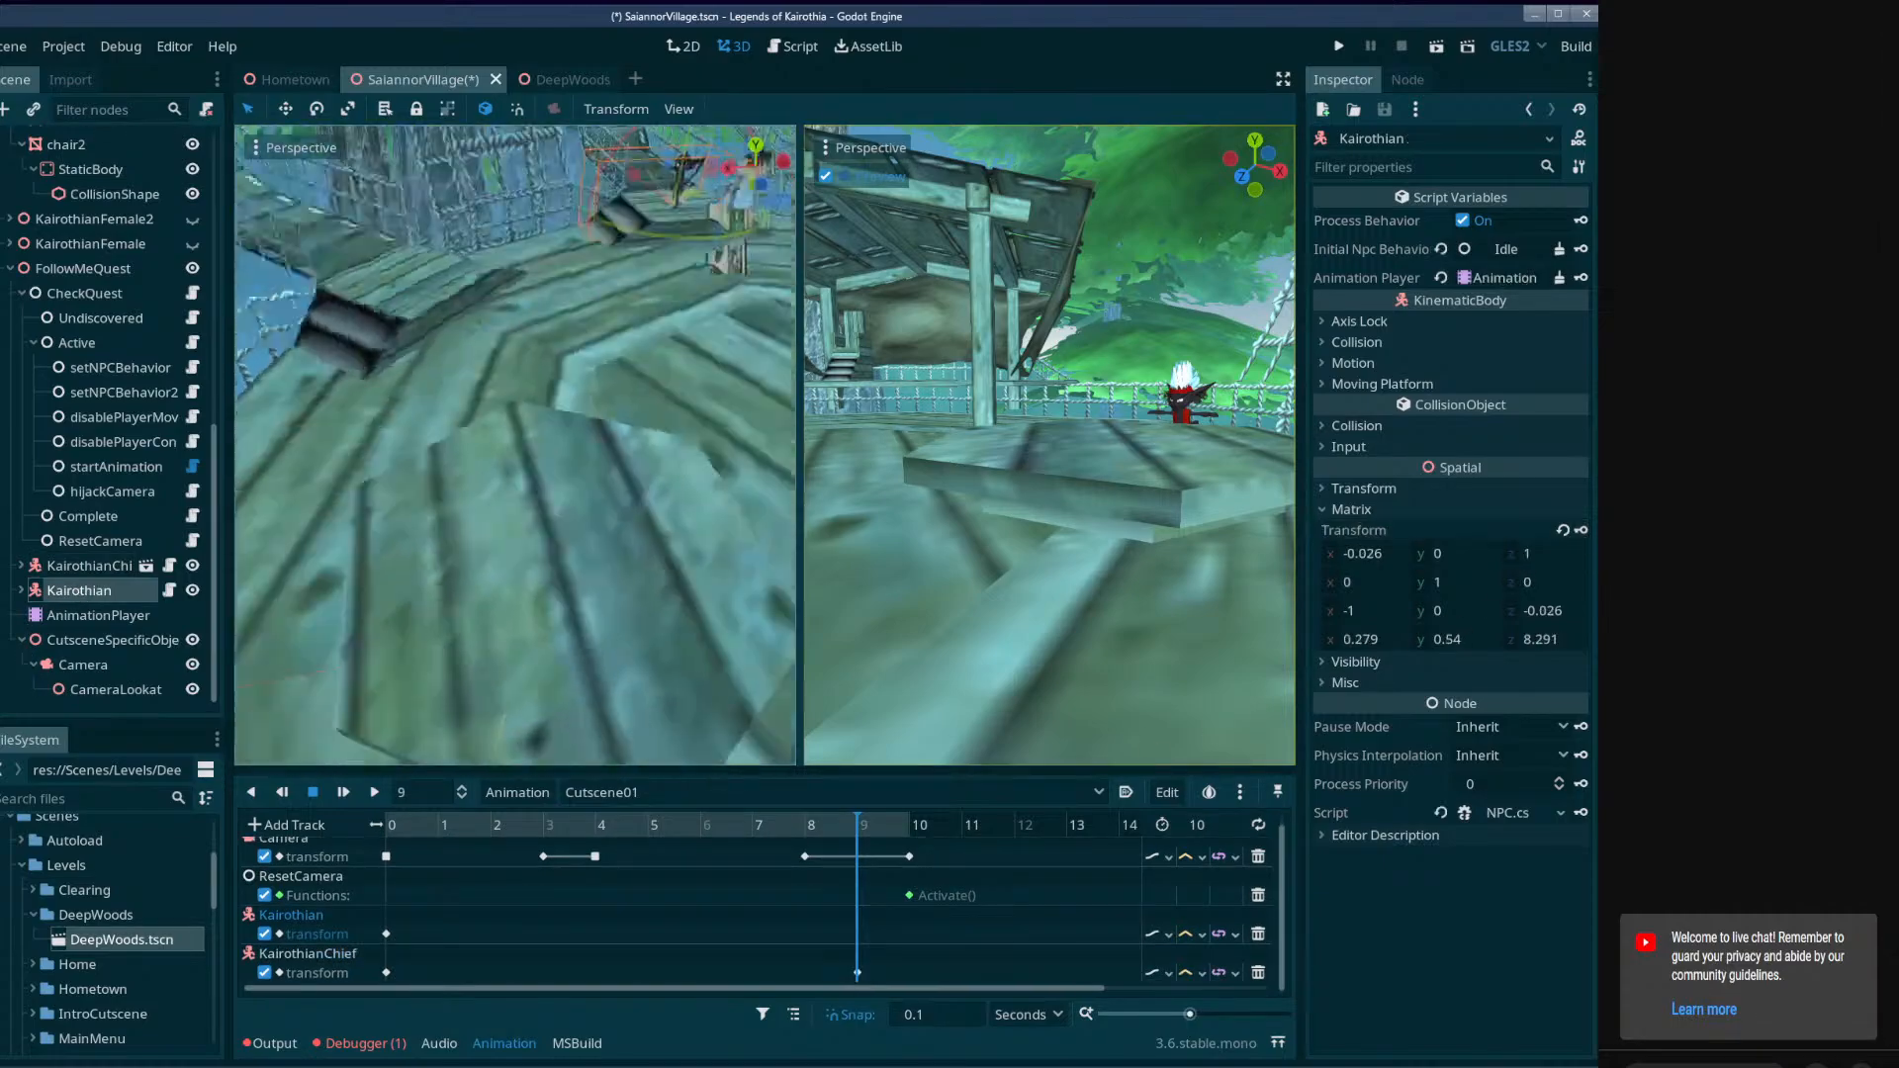
middle_drag(467, 481, 400, 601)
drag(342, 555, 552, 326)
mouse_move(567, 376)
middle_down()
mouse_move(625, 153)
mouse_move(578, 399)
middle_up()
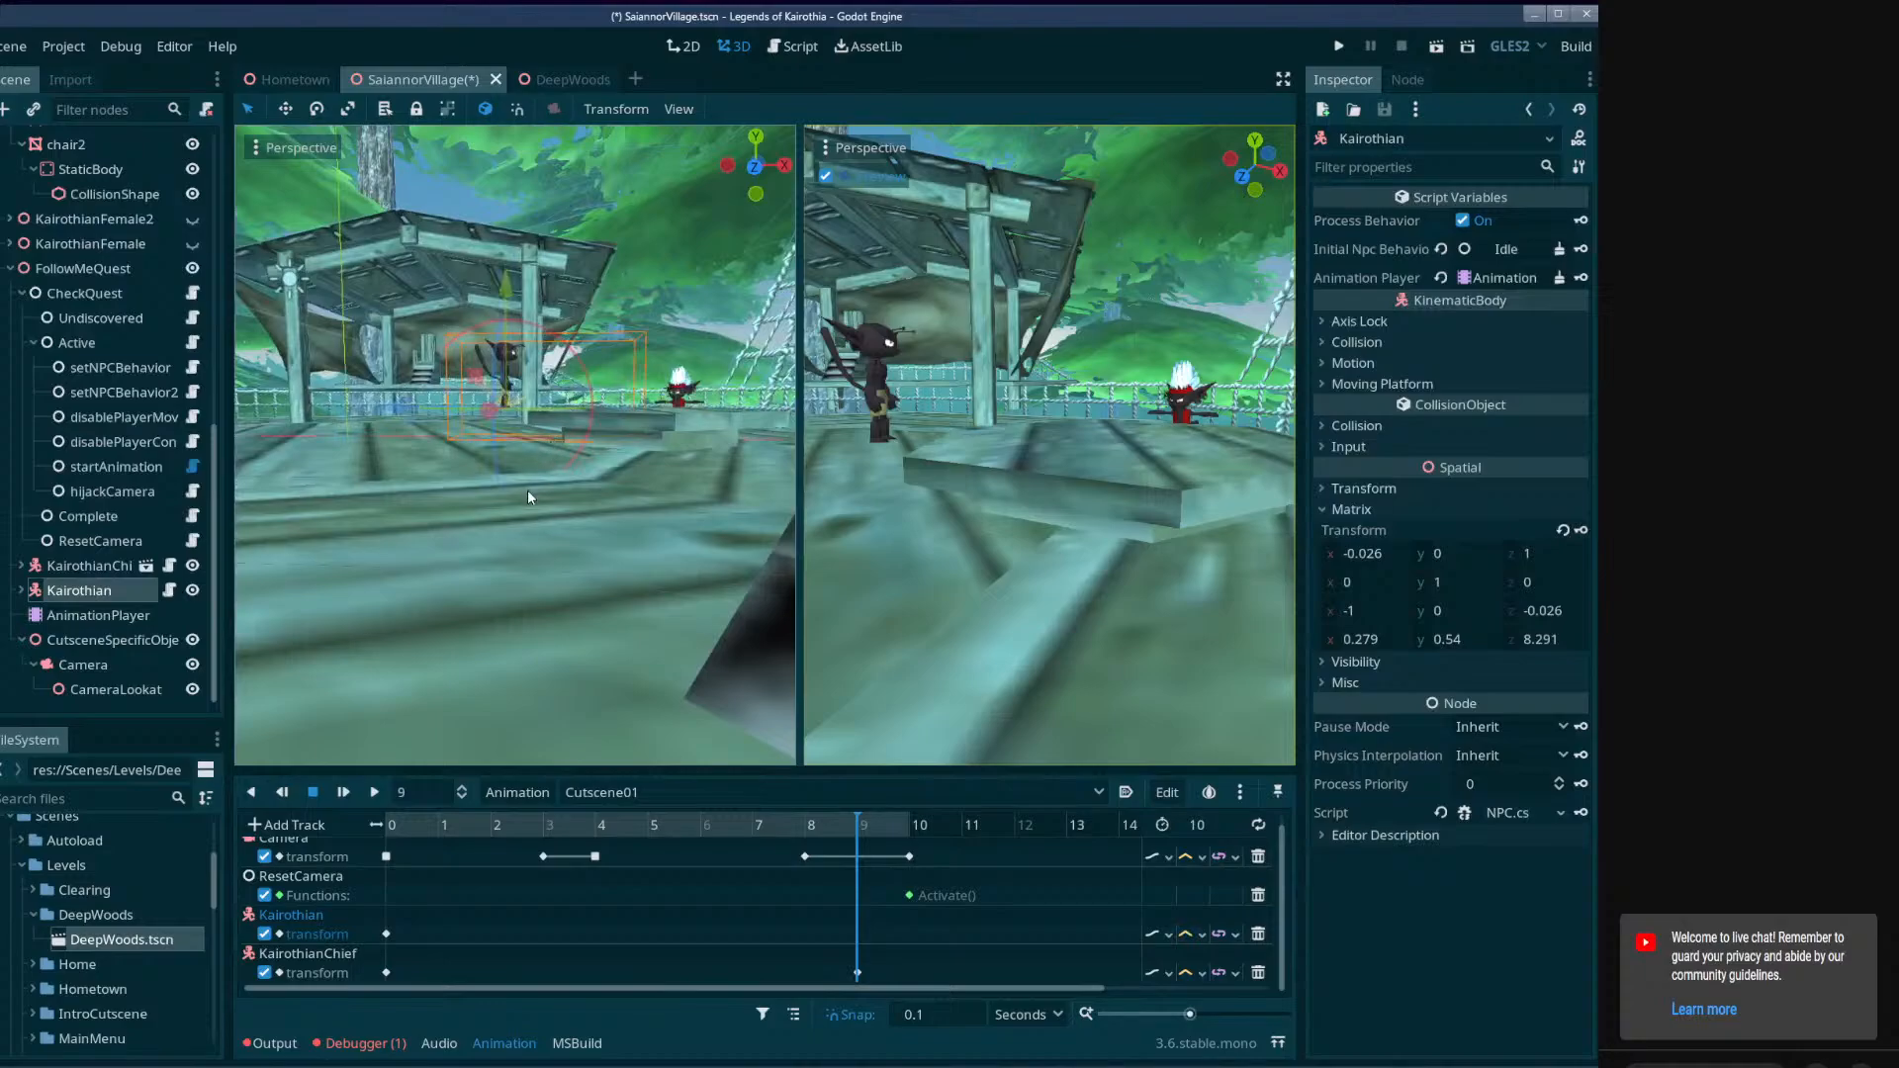
click(858, 973)
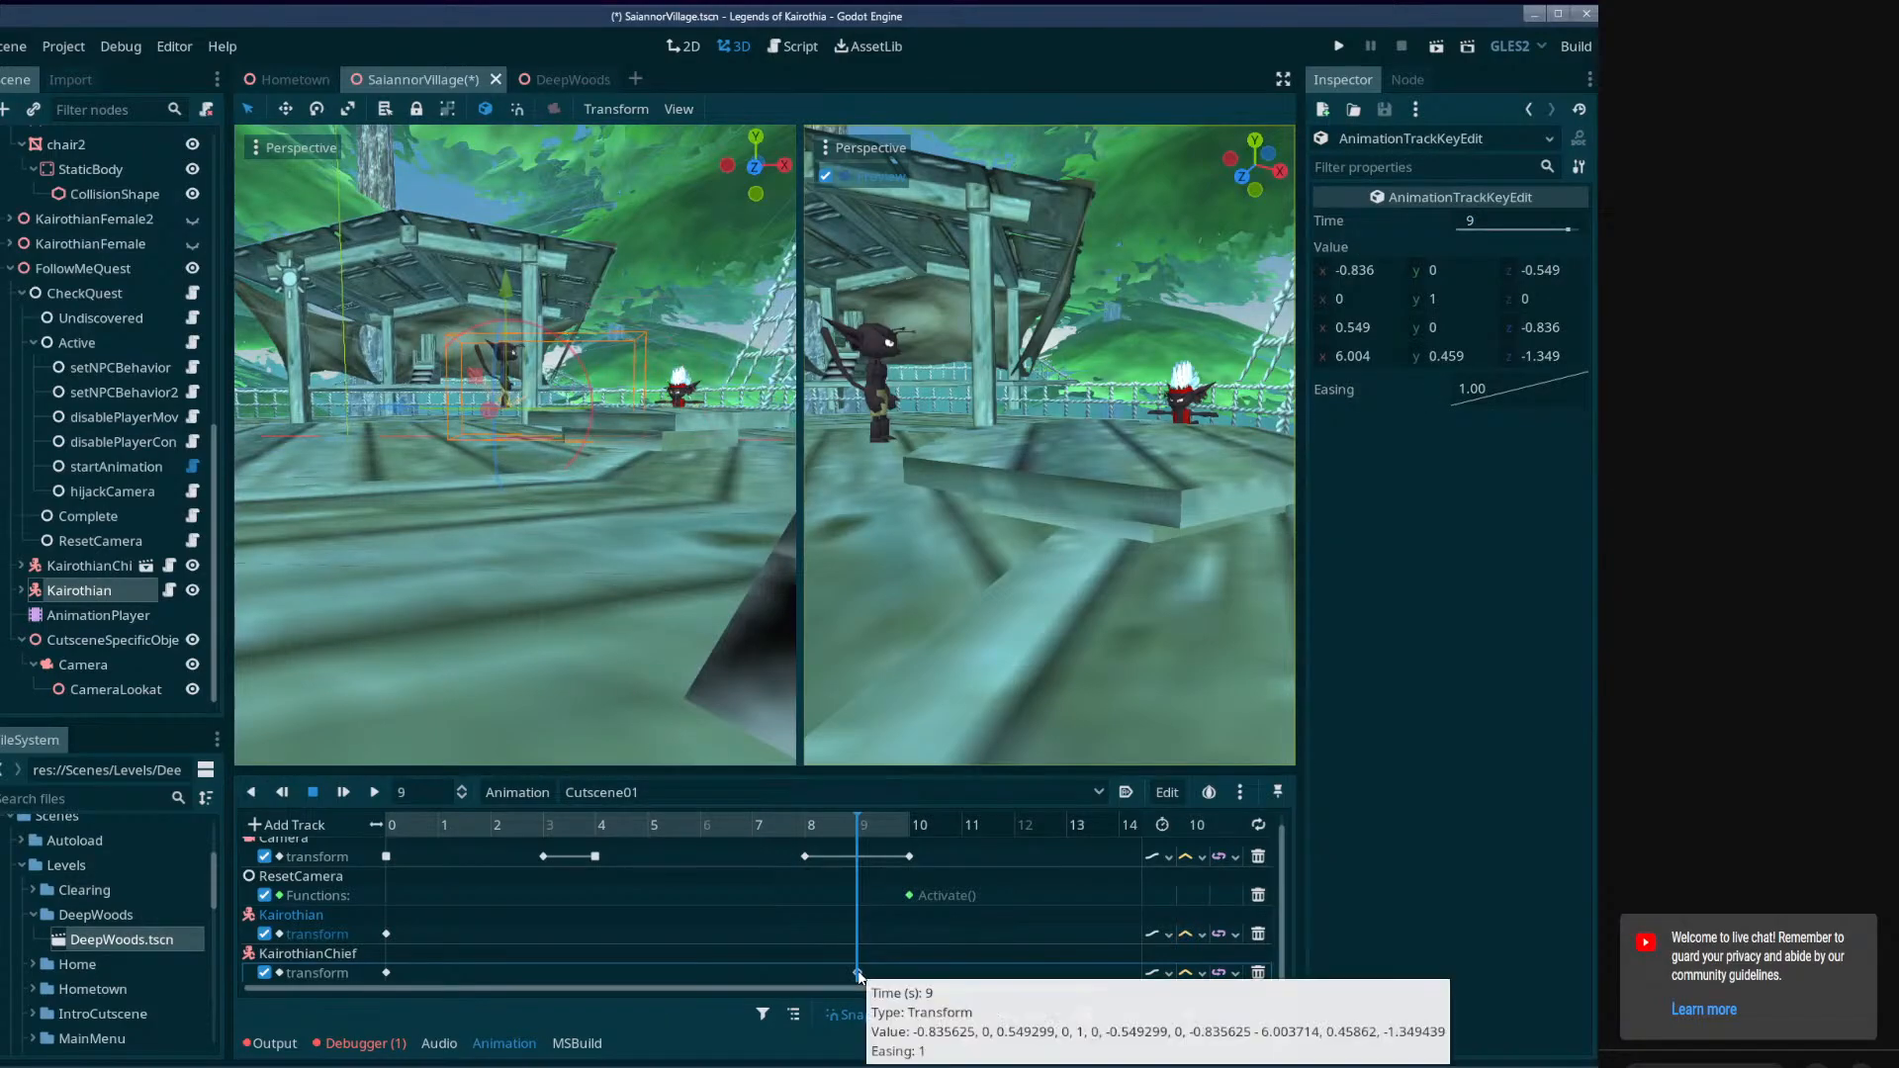
click(851, 966)
Turn KairothianChief toward the deck, move it forward to about (2.574, 0.459, 6.755), and key its transform at 1 second.
drag(584, 817, 441, 839)
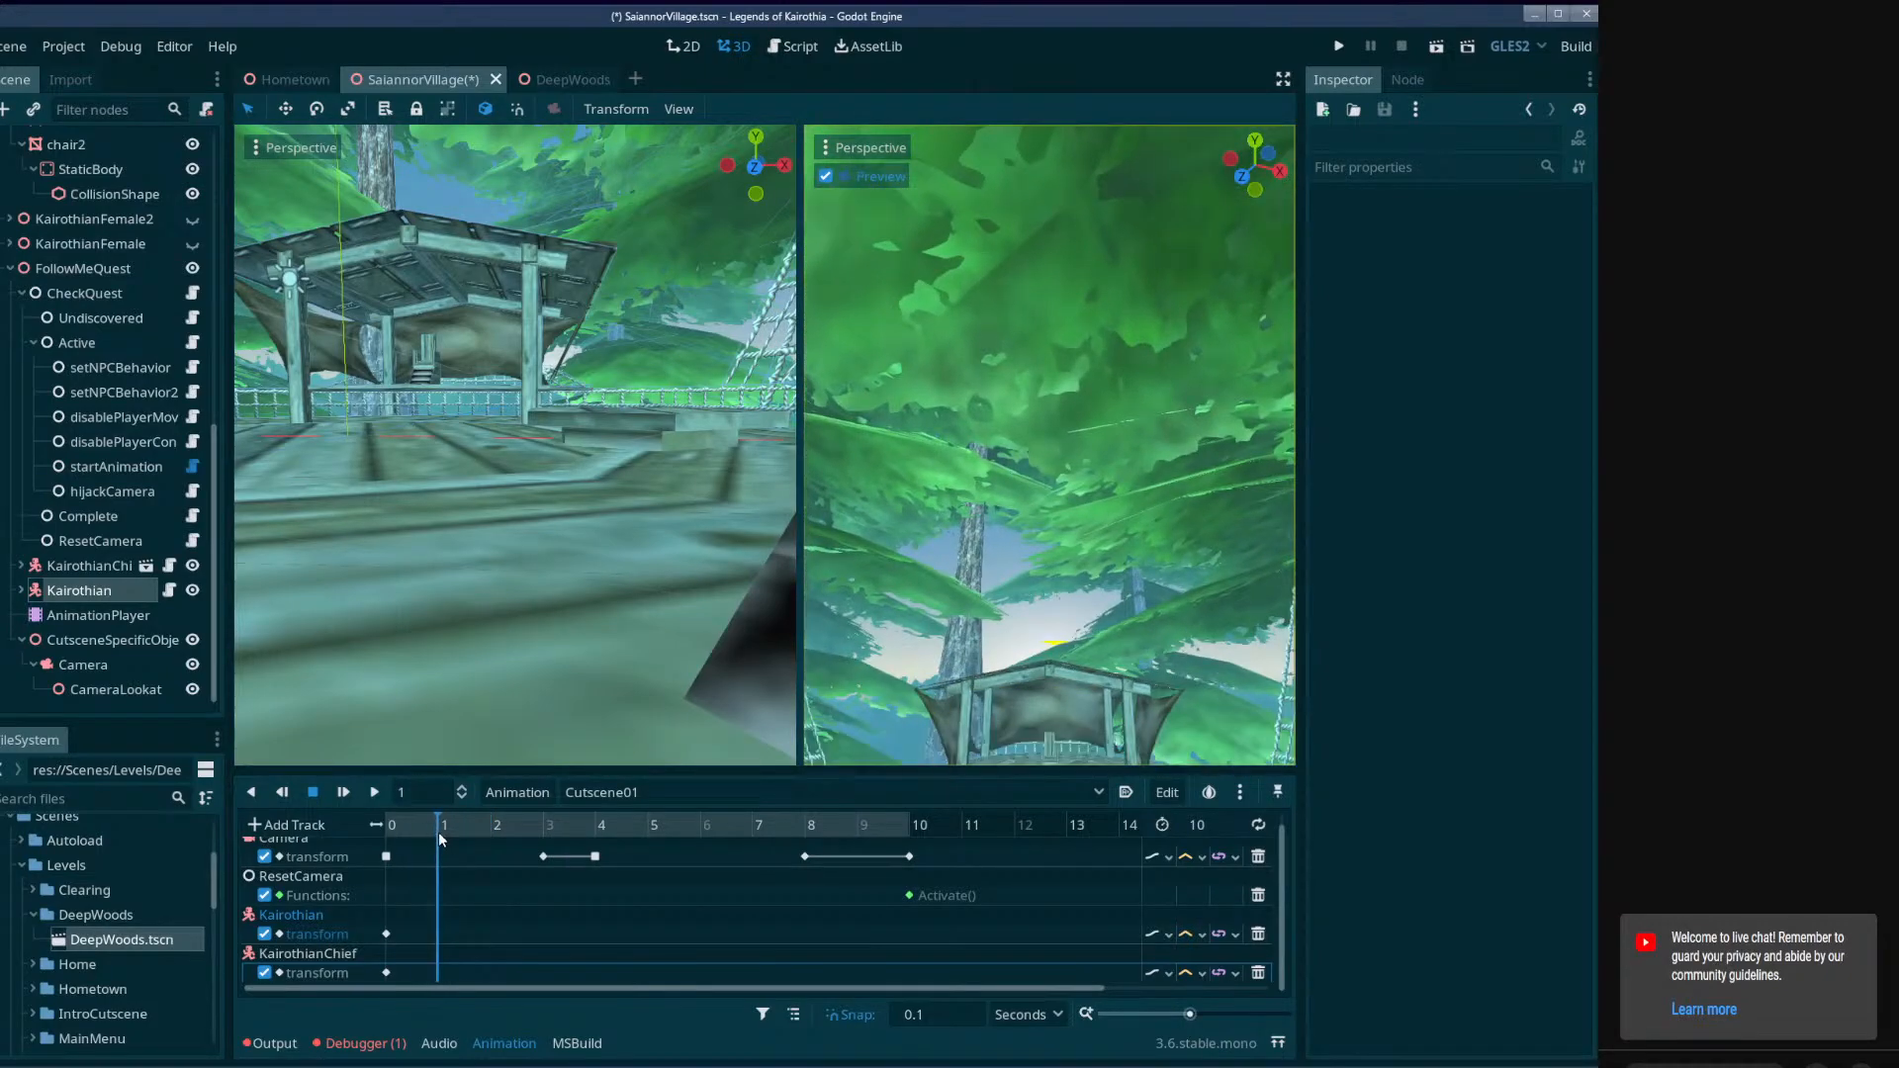
right_drag(440, 643, 299, 574)
key(s)
click(81, 568)
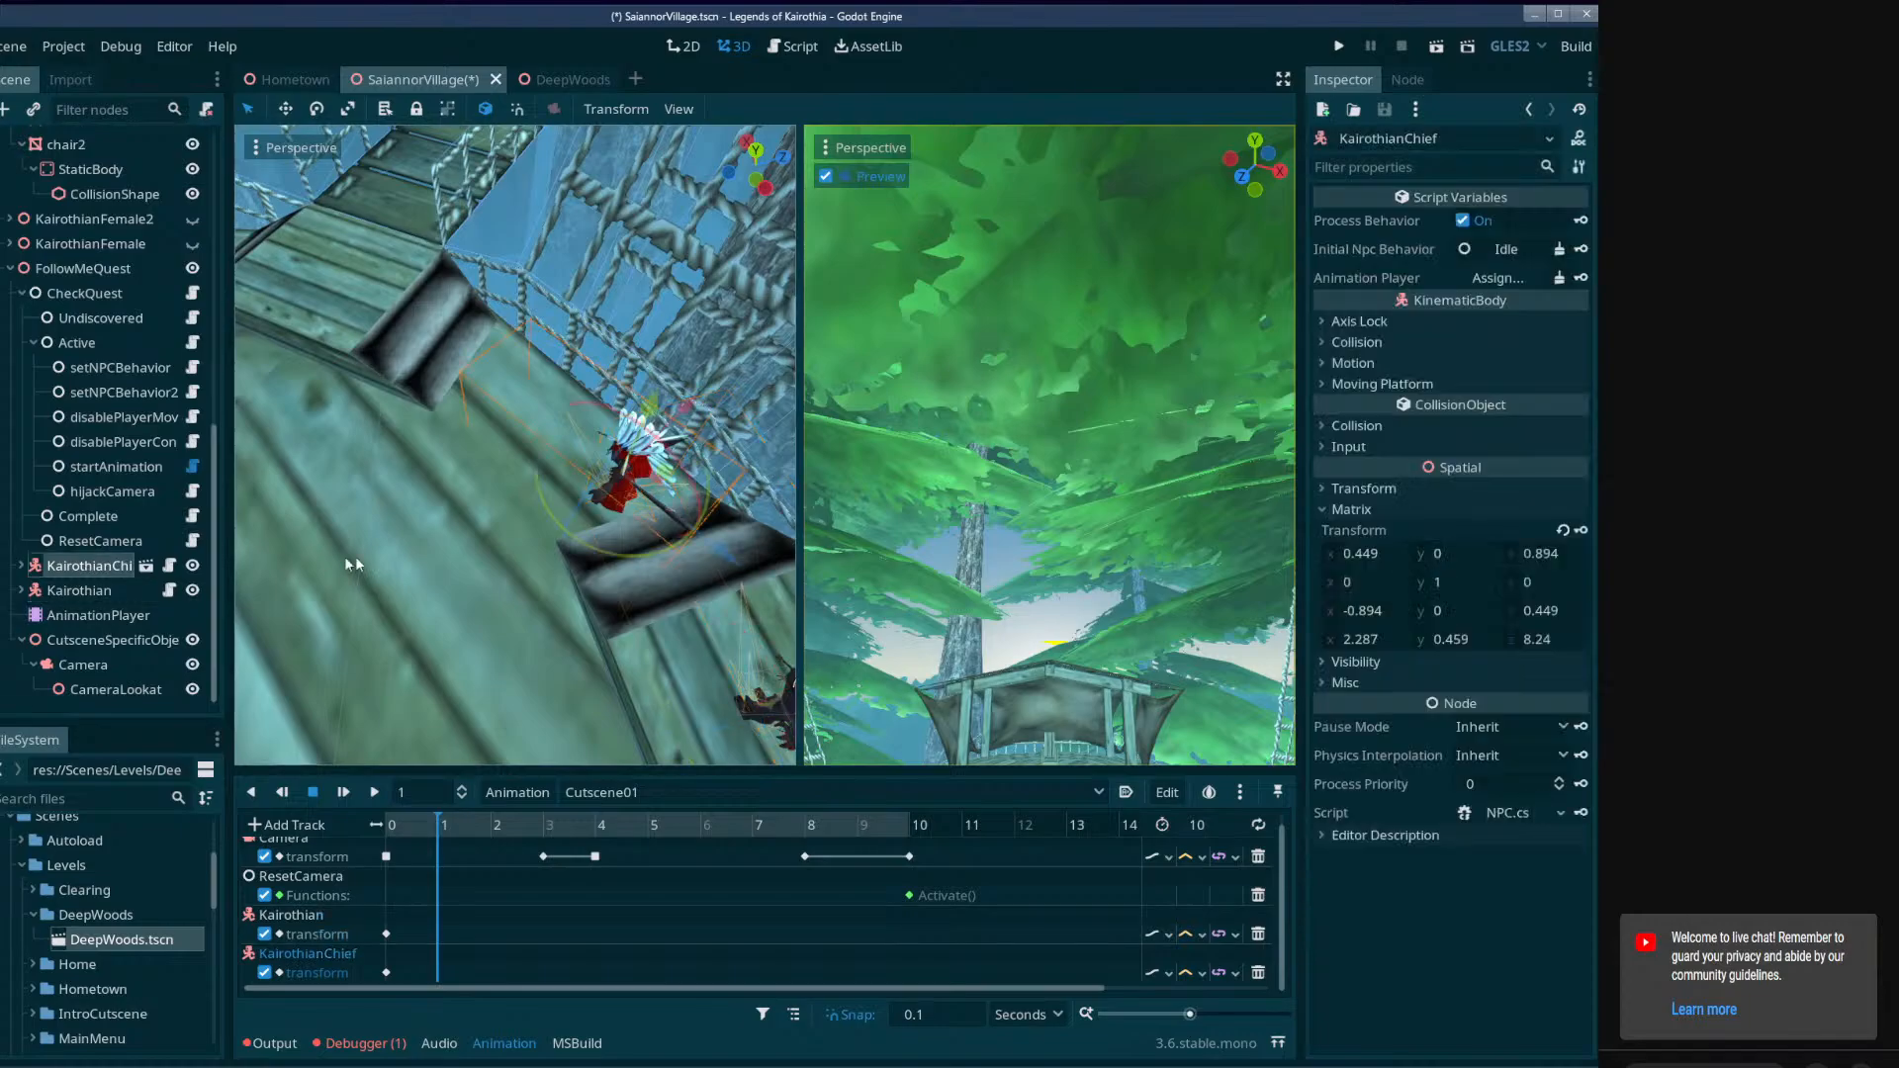
drag(566, 544, 642, 542)
right_drag(642, 542, 396, 544)
drag(580, 675, 559, 540)
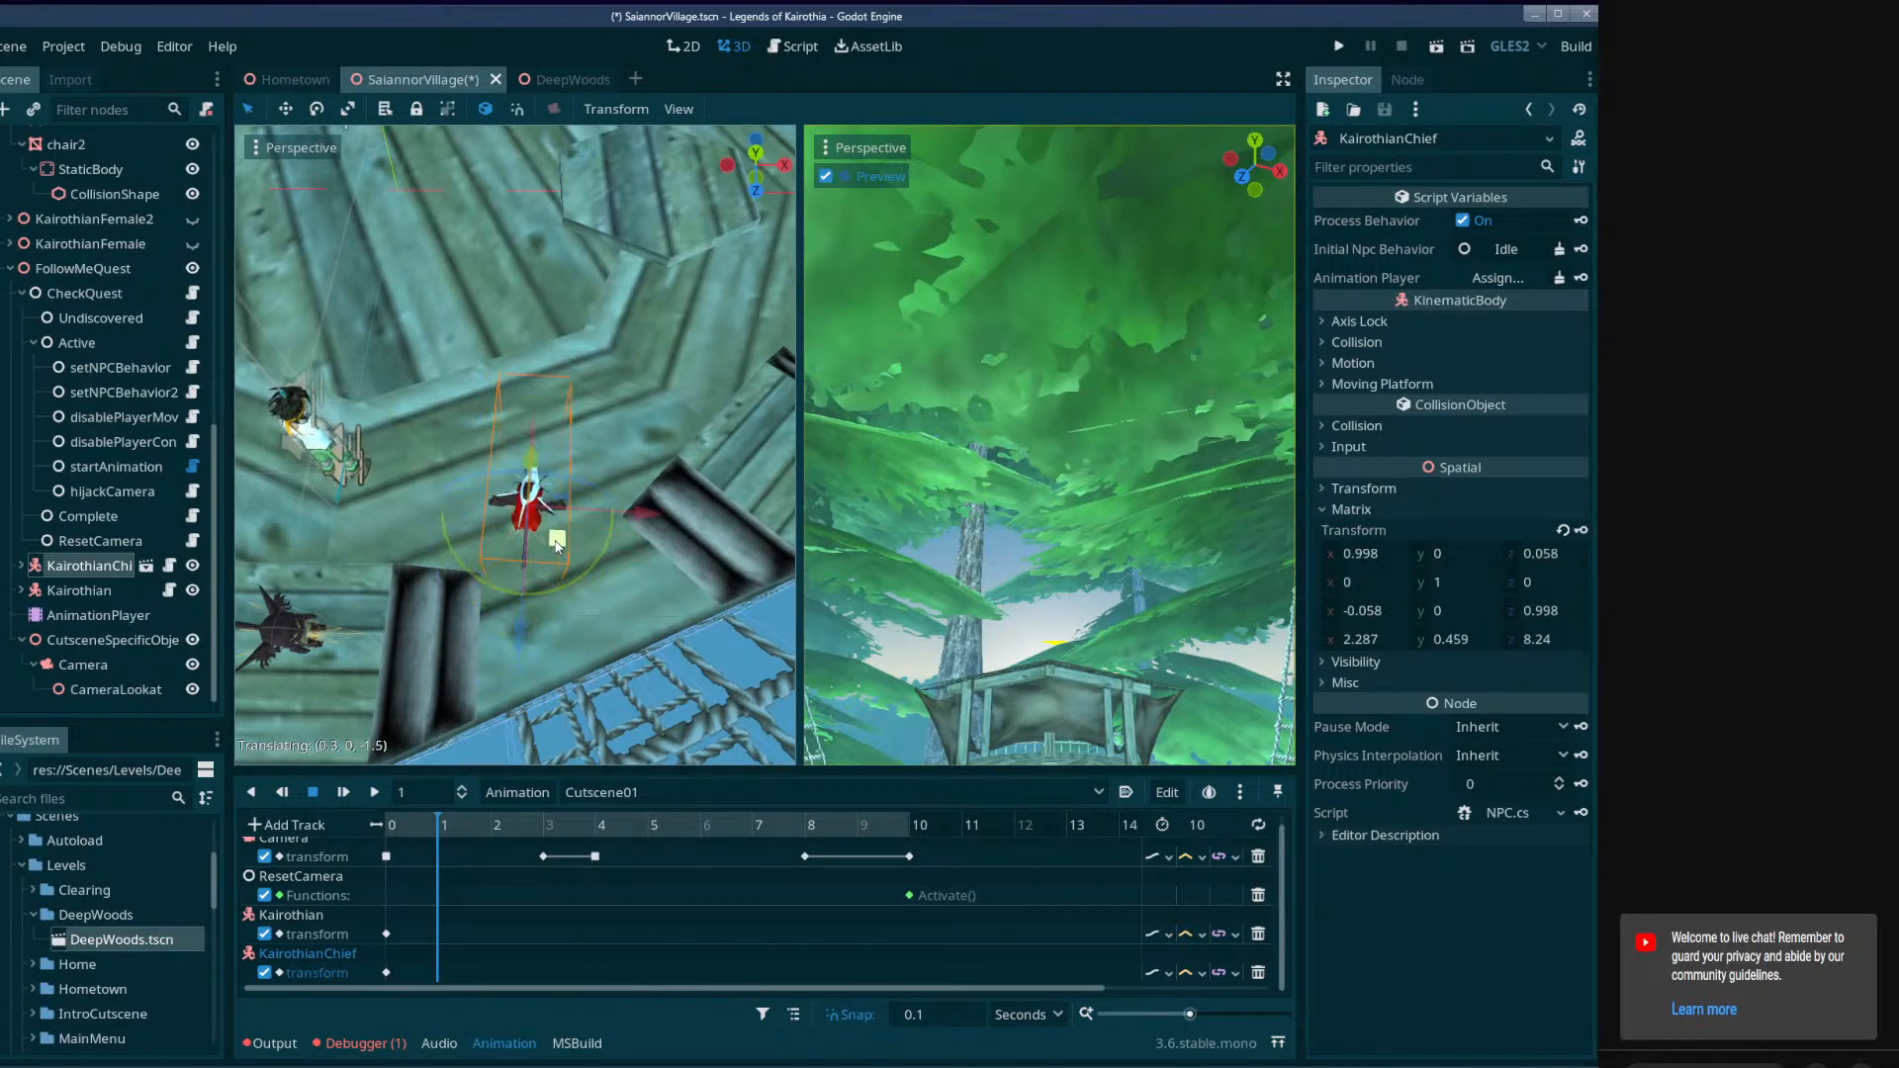
click(1581, 530)
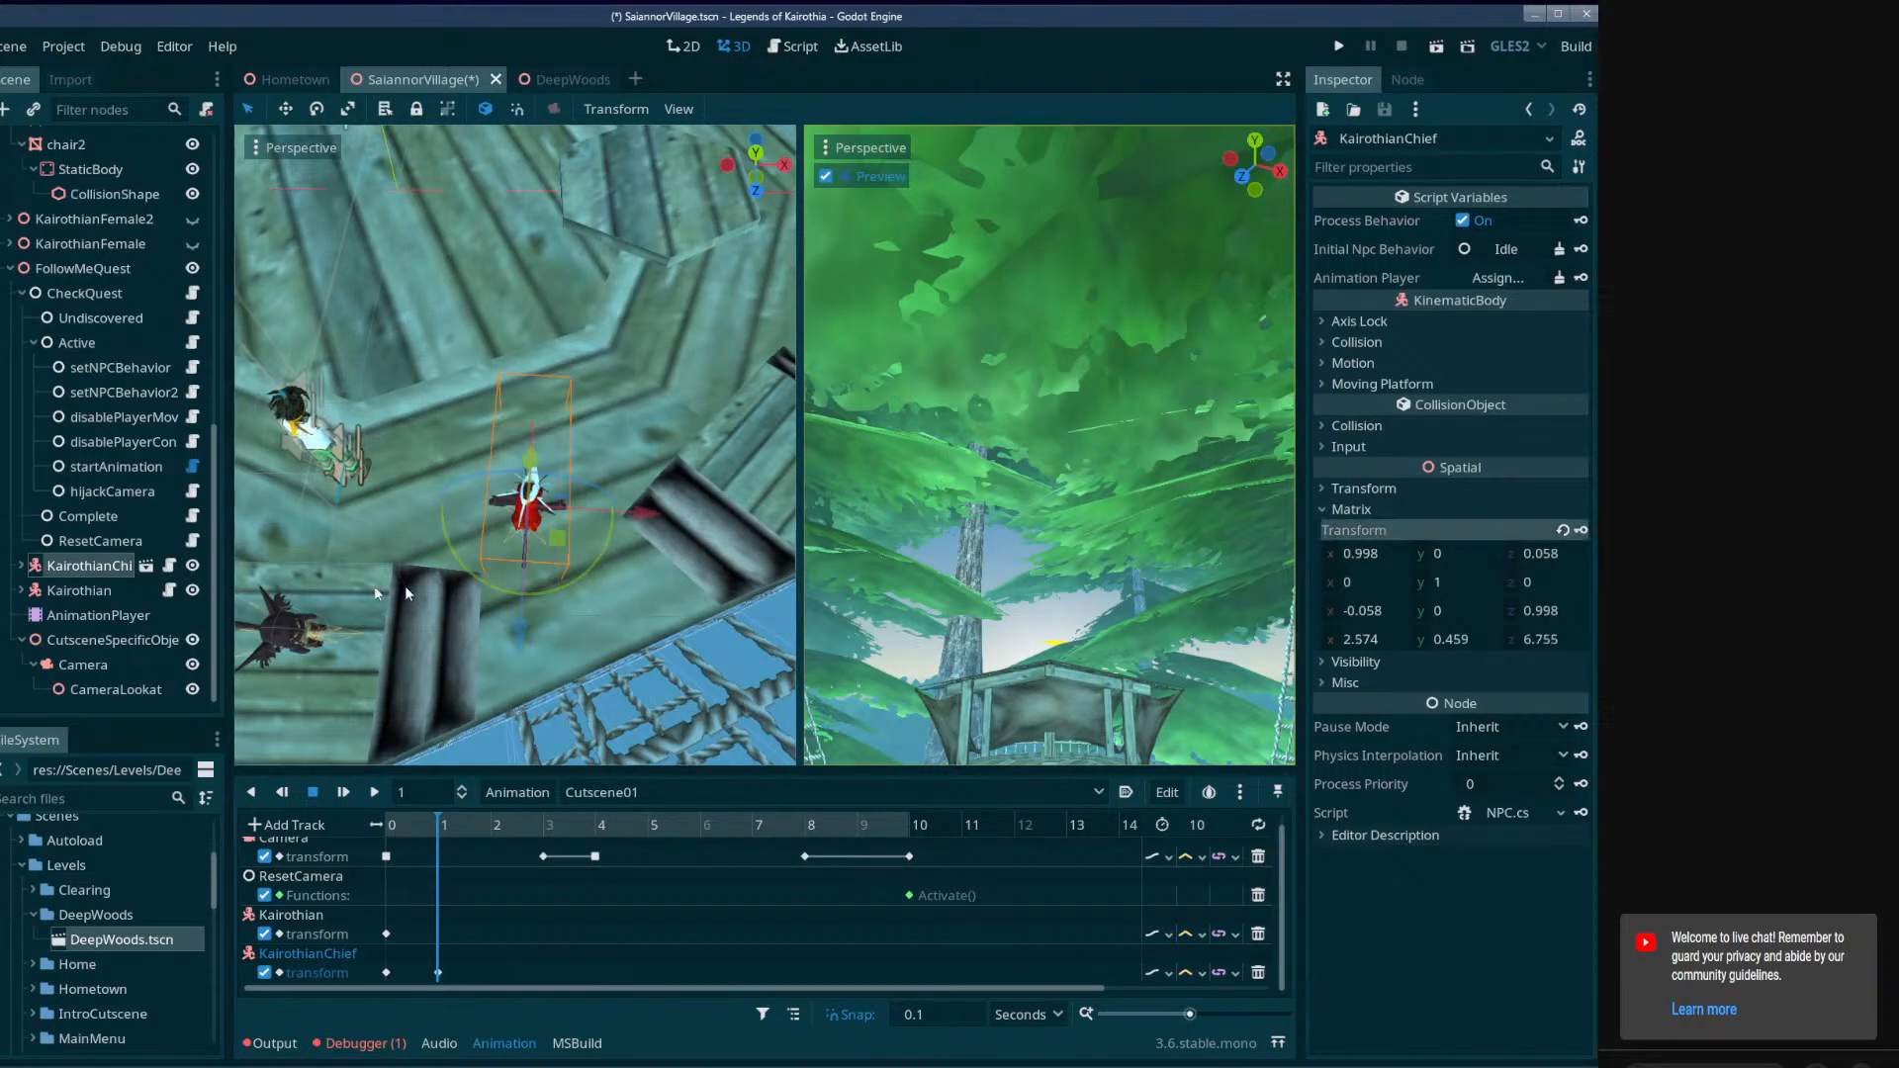
Move Kairothian behind KairothianChief to about (1.978, 0.04, 8.335) and key its transform at 1 second.
click(81, 590)
shift+middle_drag(257, 633, 401, 638)
drag(391, 661, 592, 678)
middle_drag(591, 679, 594, 534)
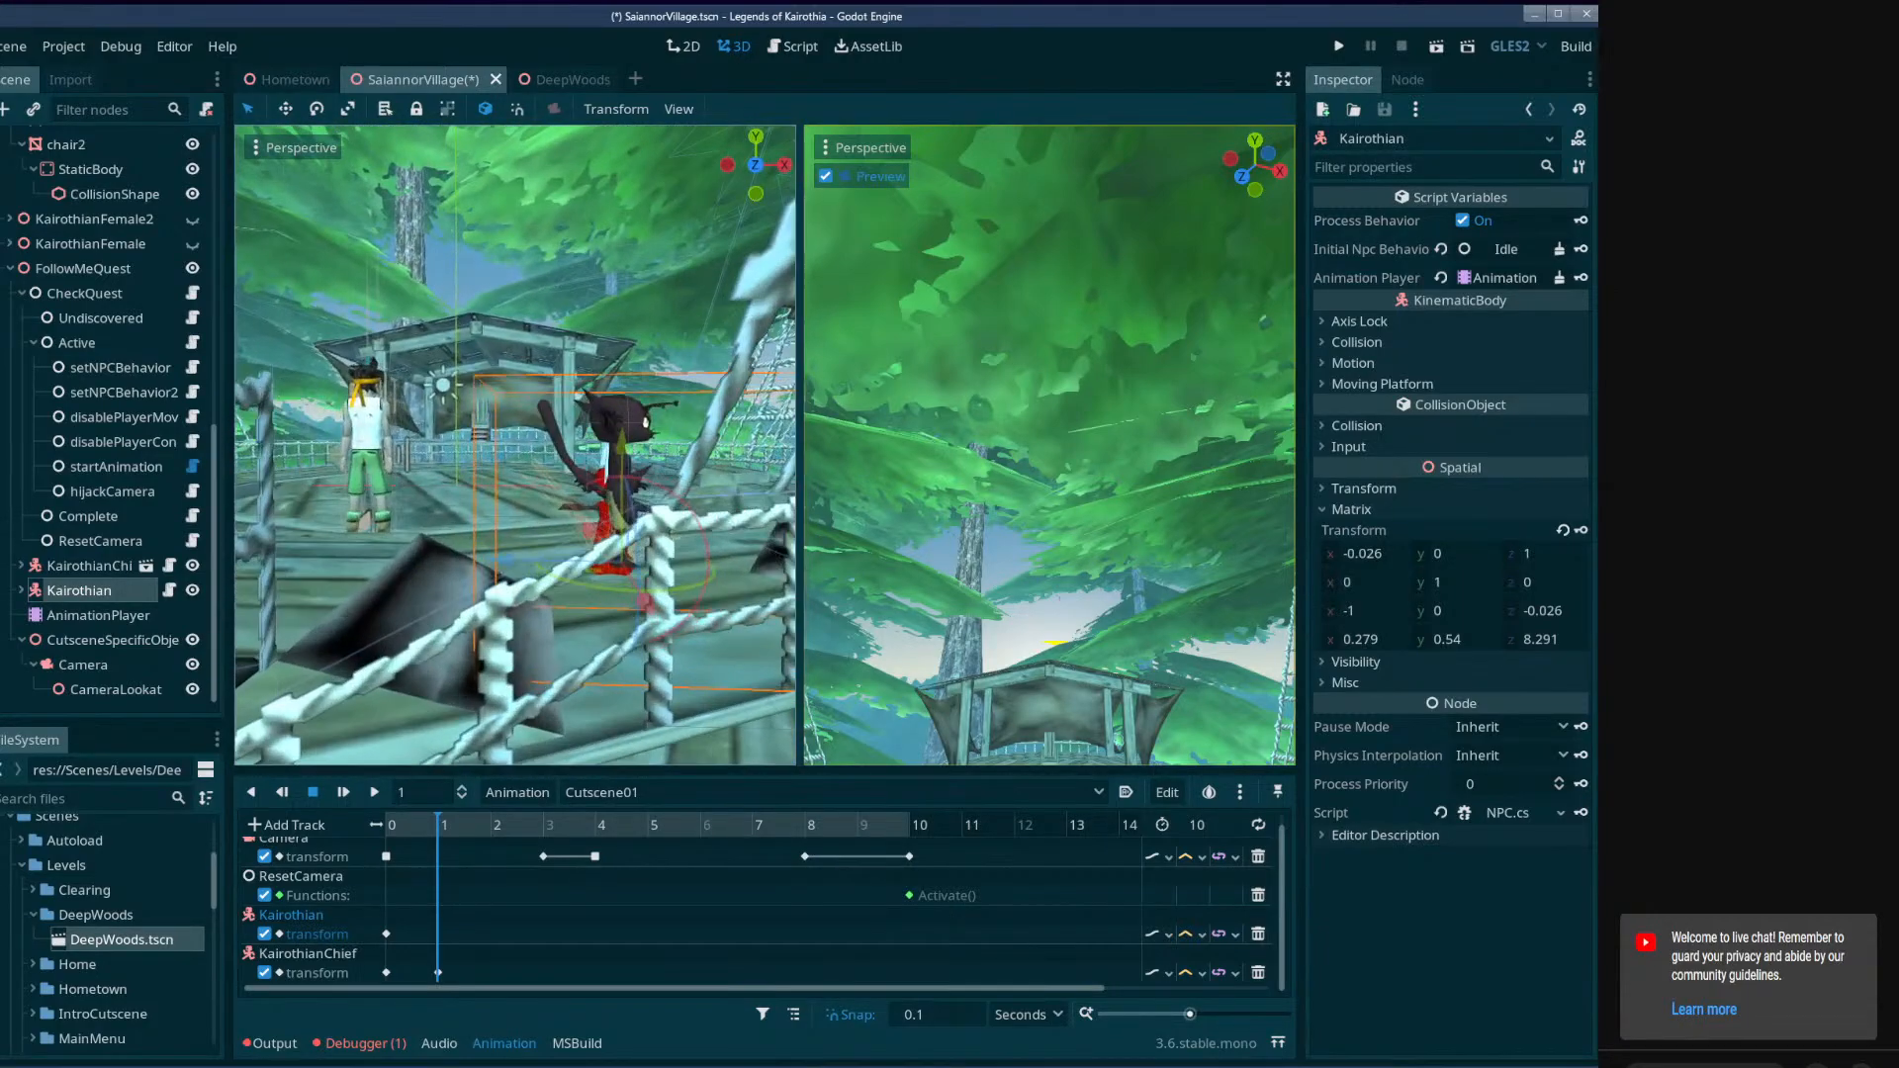
drag(591, 531, 522, 605)
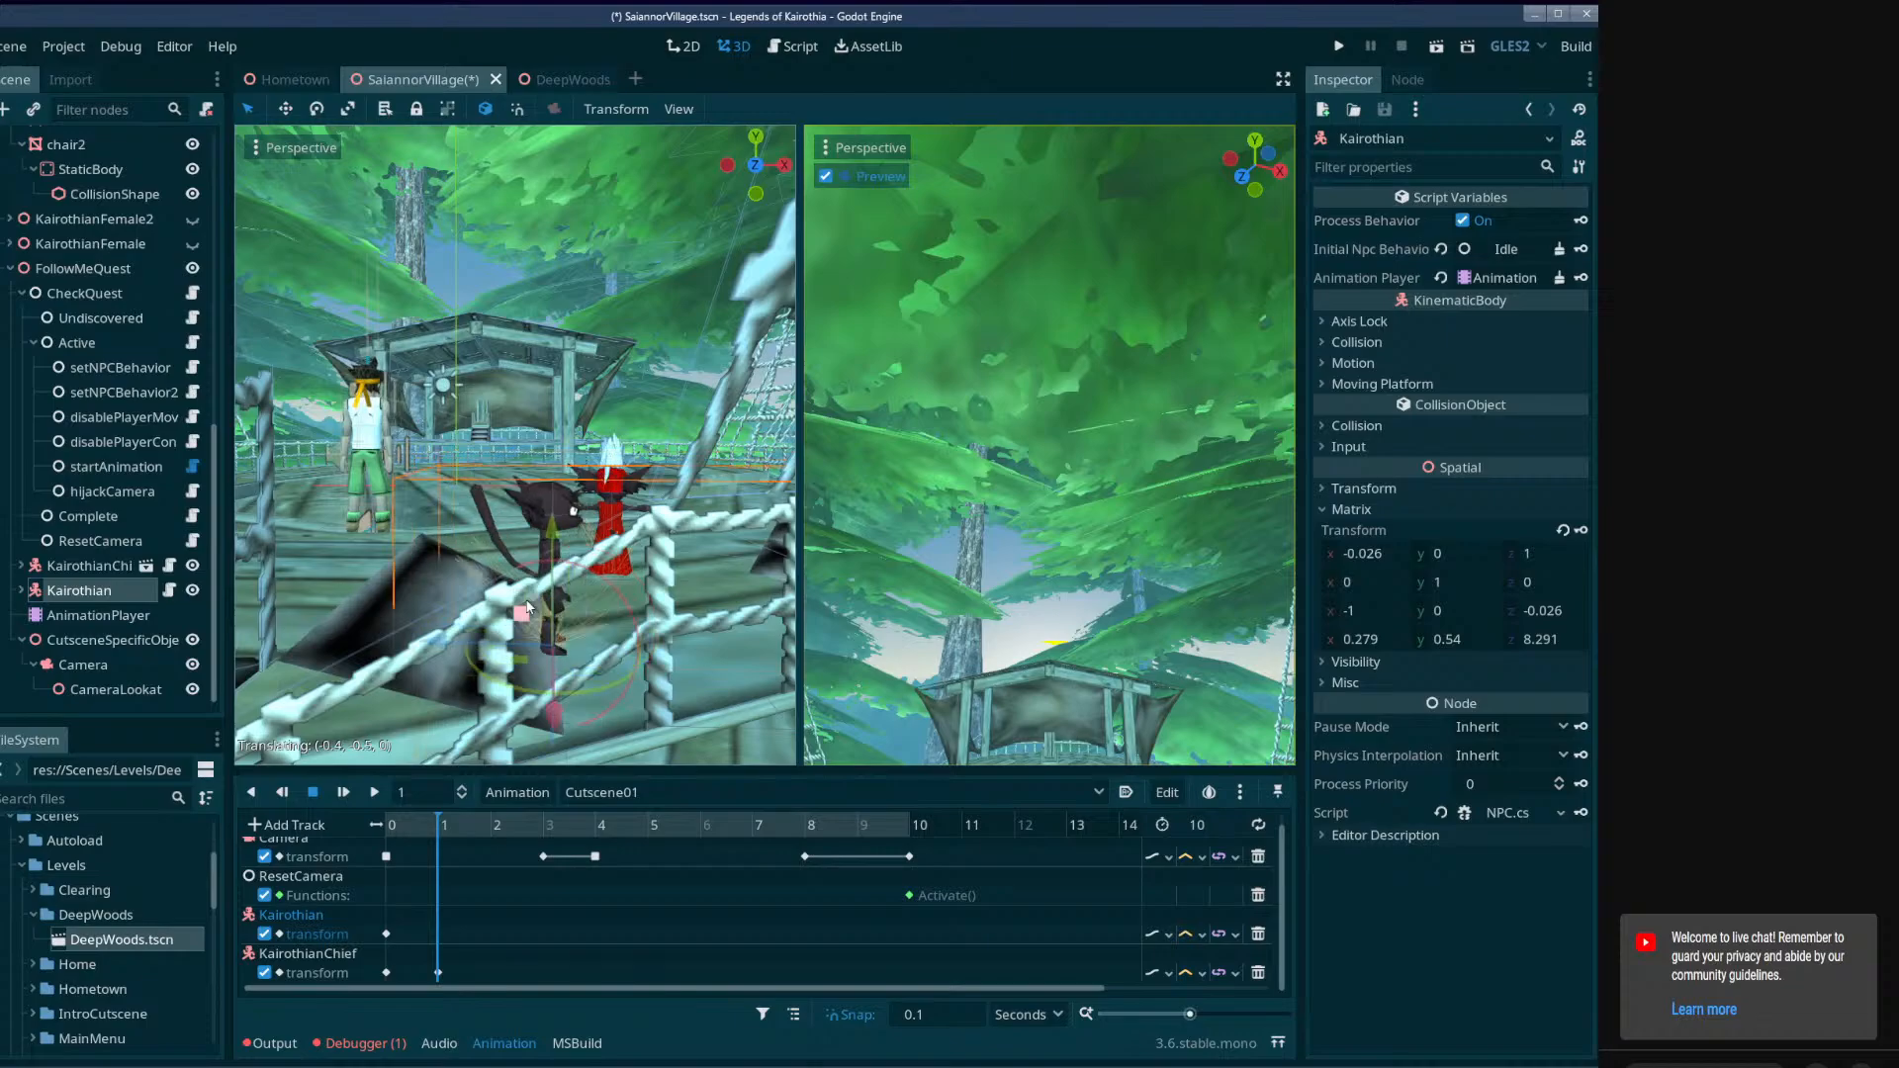
right_drag(522, 605, 545, 642)
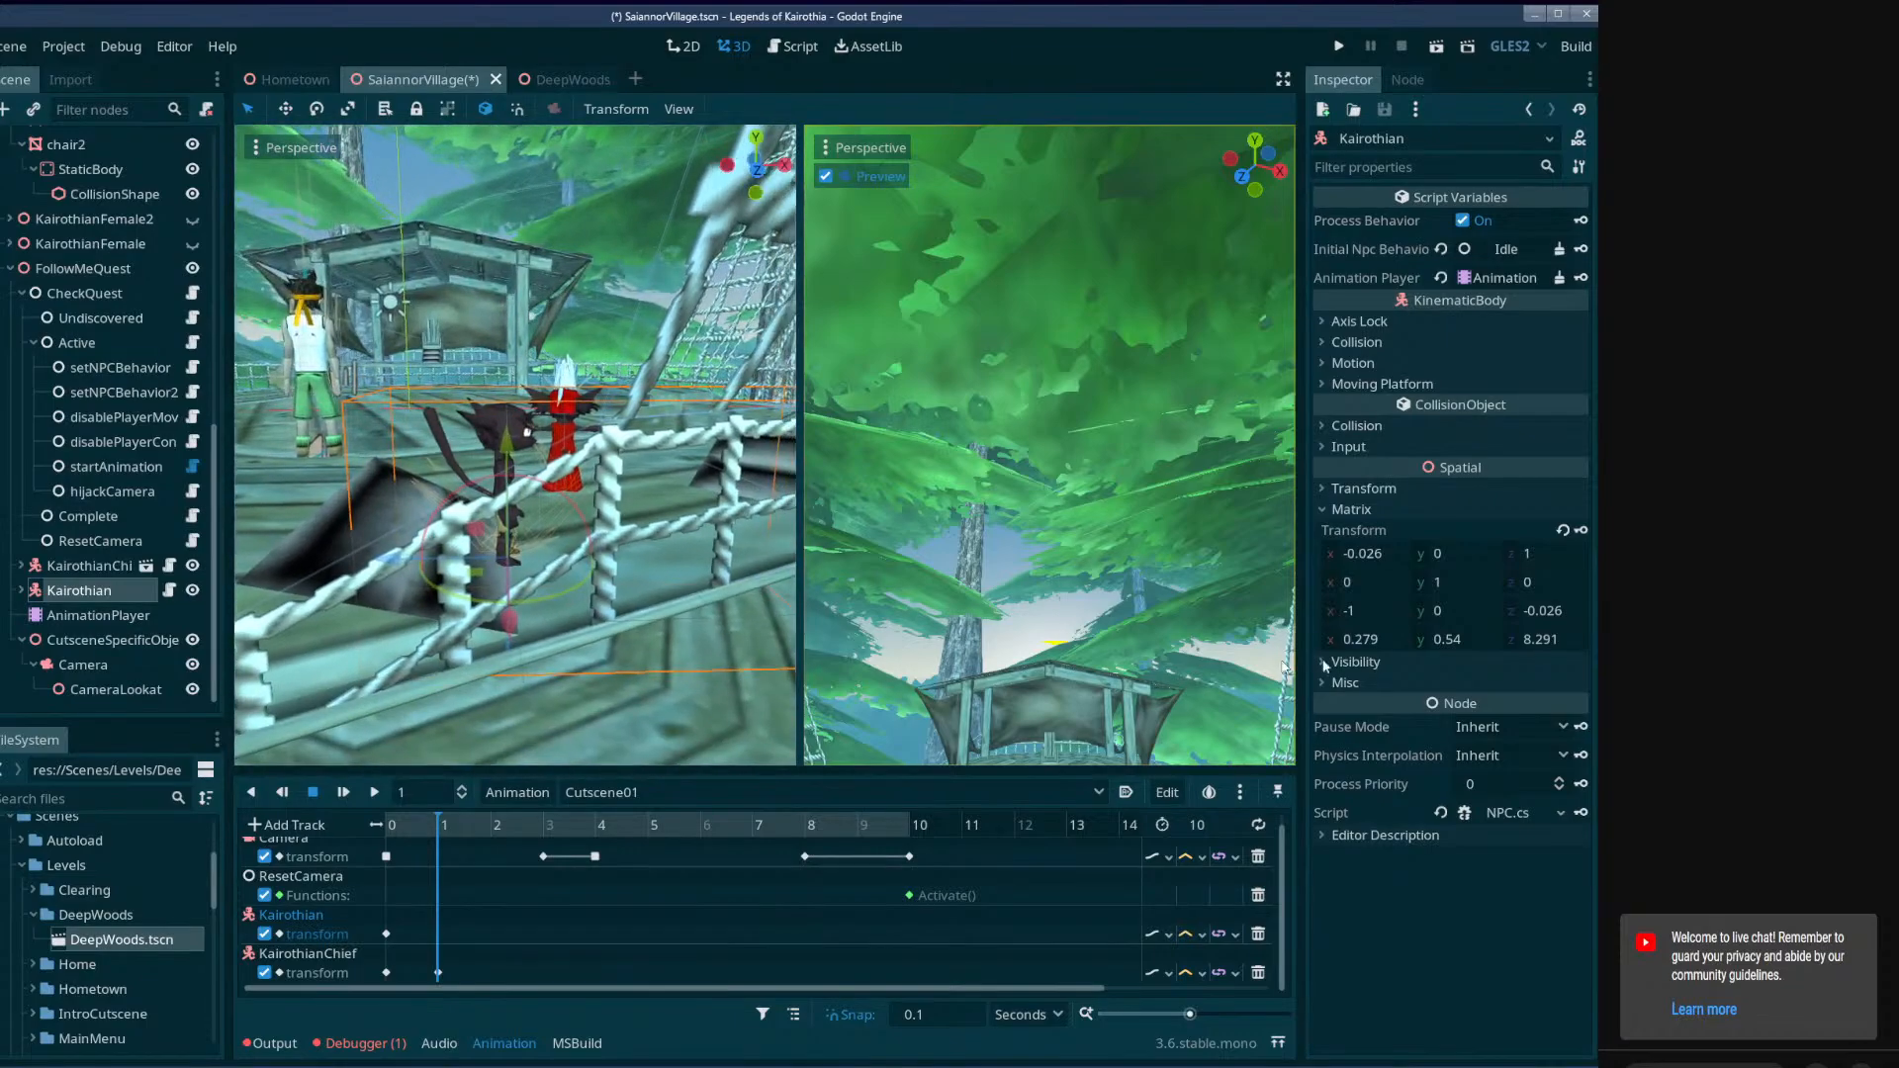
click(1580, 531)
mouse_move(466, 817)
mouse_down()
mouse_move(395, 826)
mouse_move(493, 829)
mouse_move(371, 833)
mouse_move(472, 843)
mouse_move(438, 838)
mouse_up()
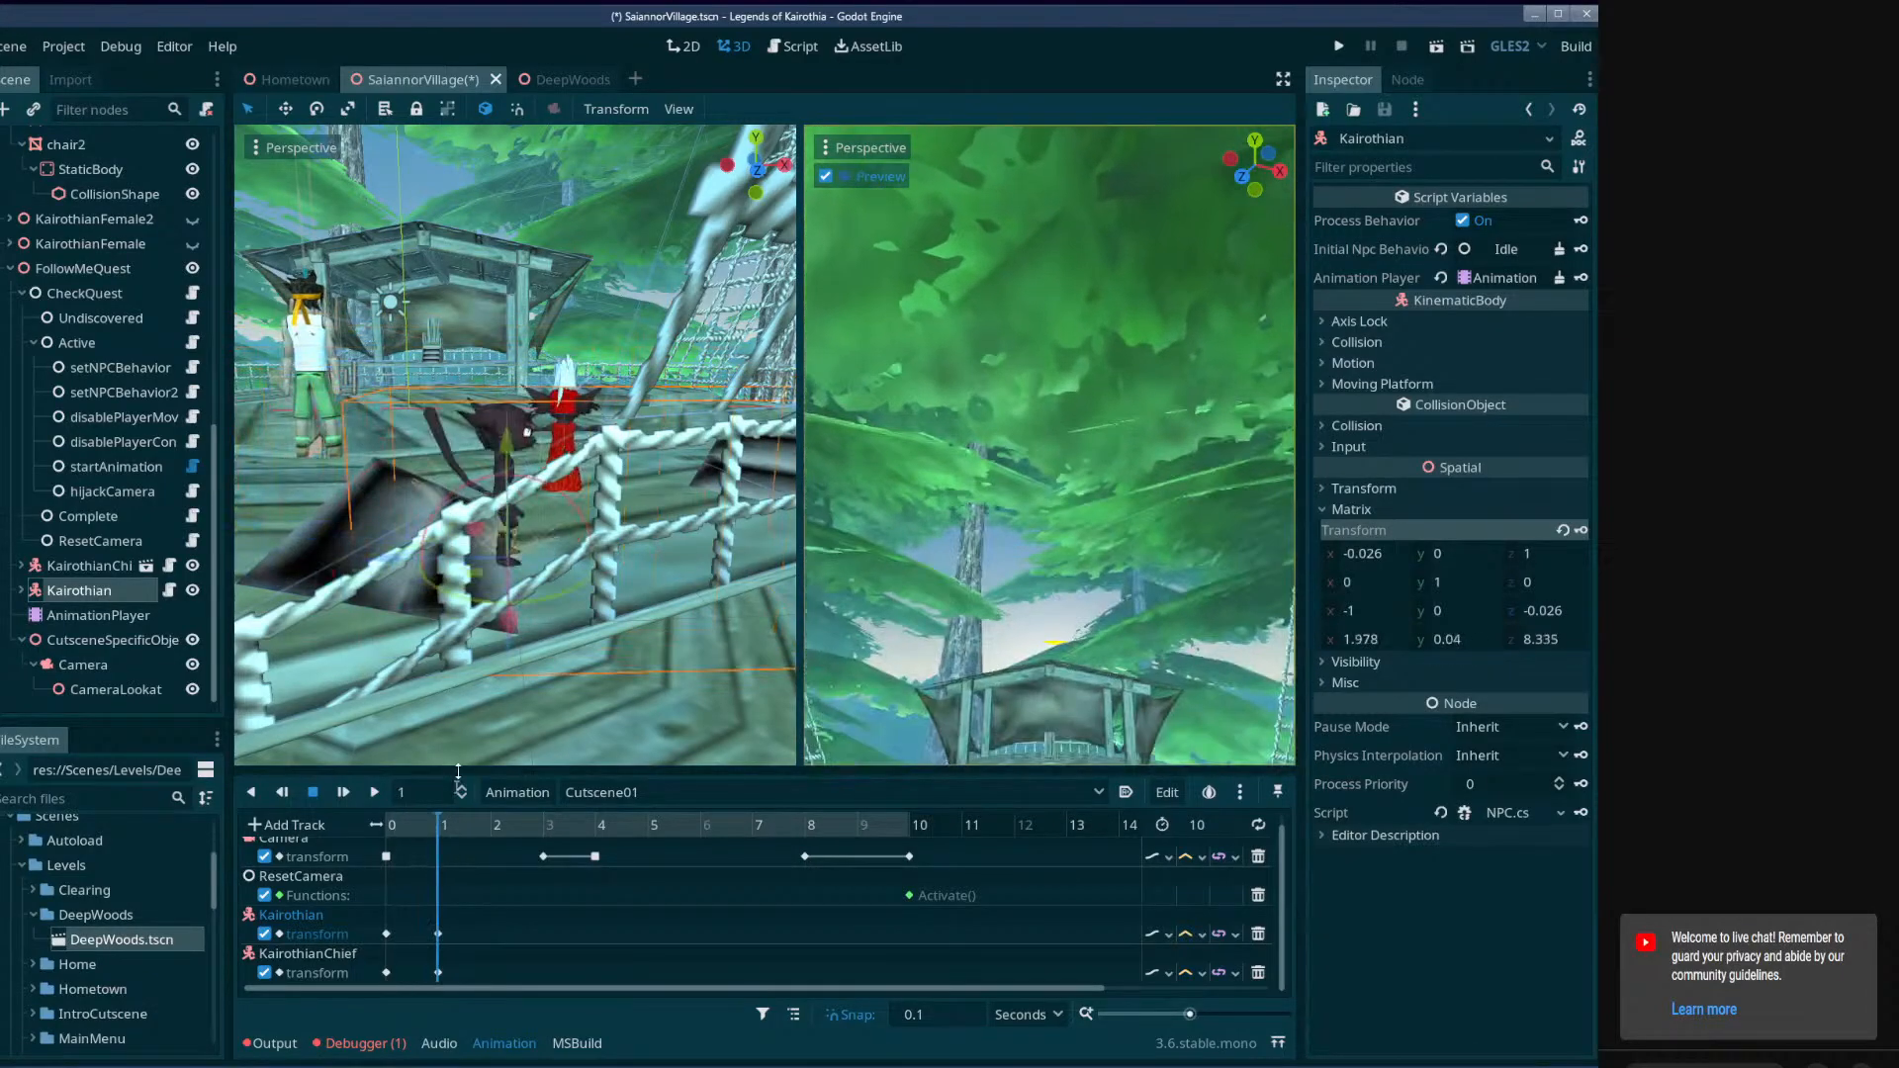
Examine how KairothianChief and Kairothian are placed relative to each other on the deck at 1 second.
middle_drag(468, 620, 443, 730)
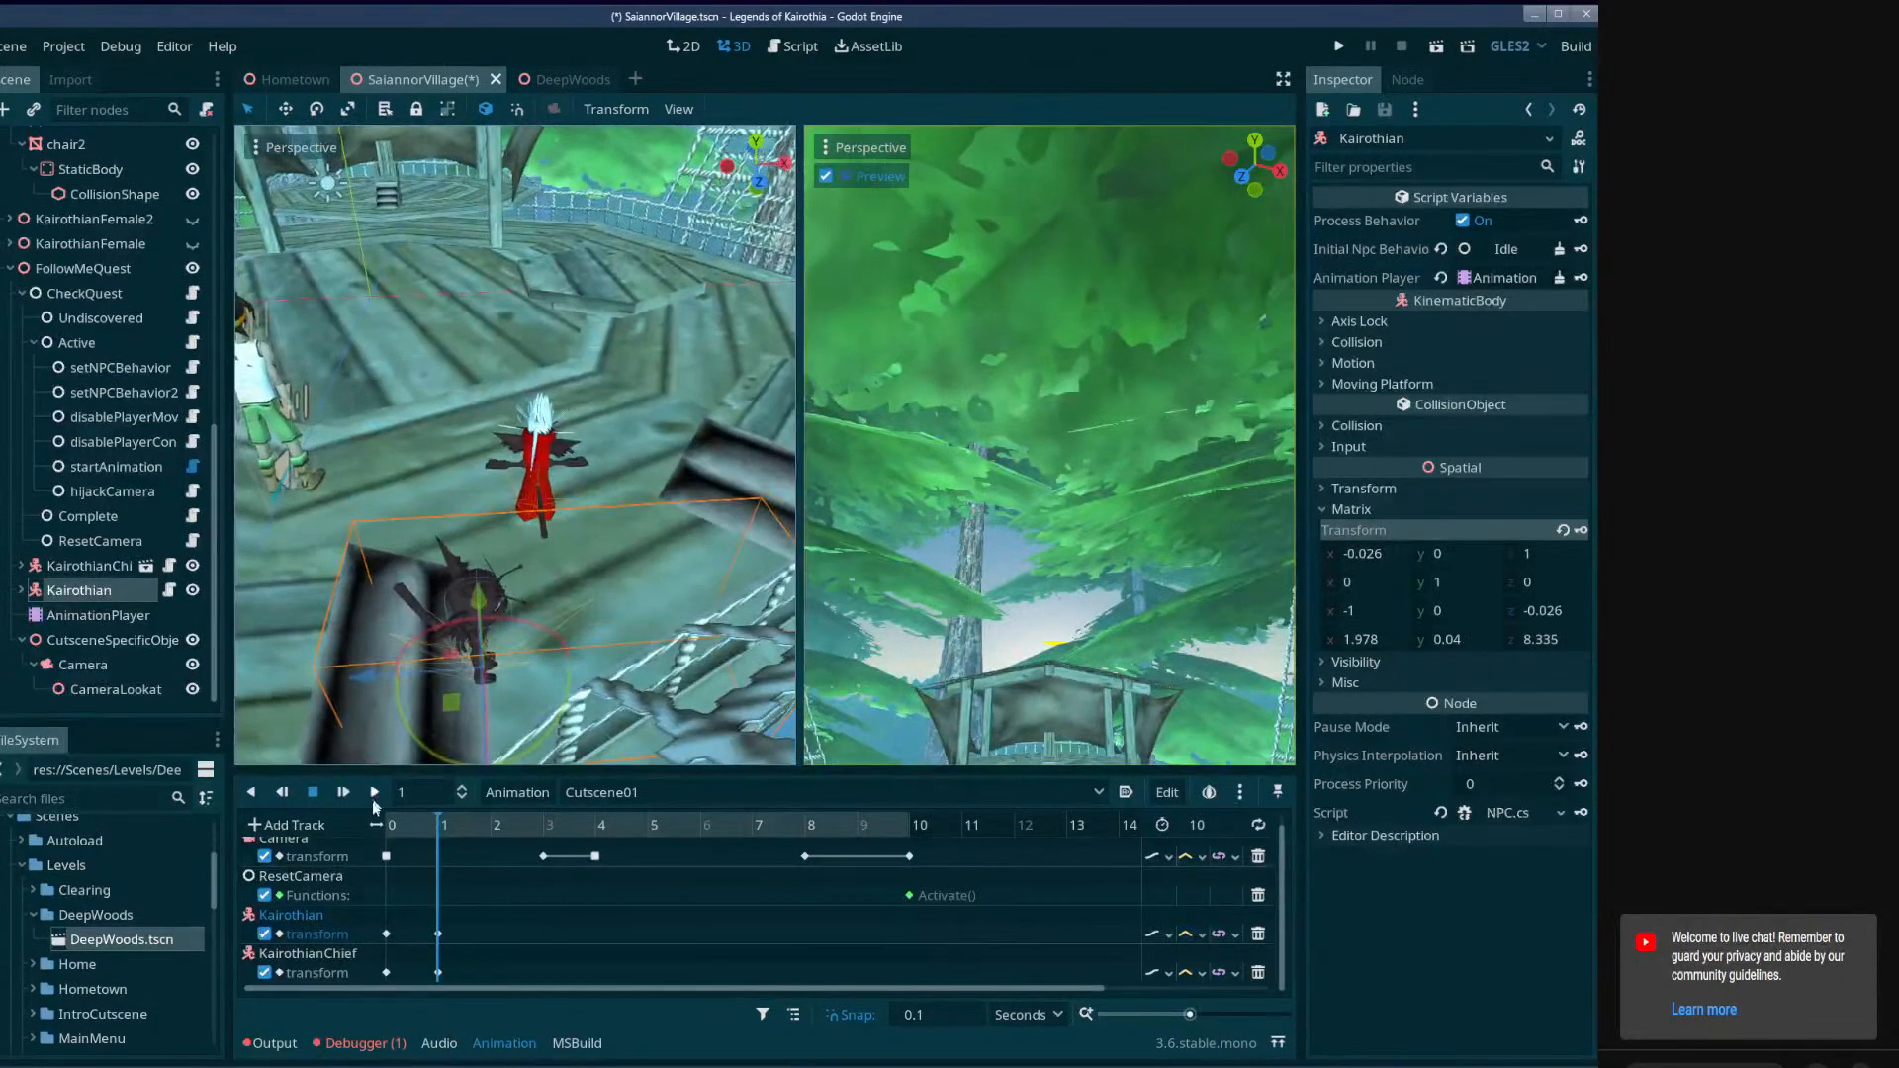
double_click(97, 567)
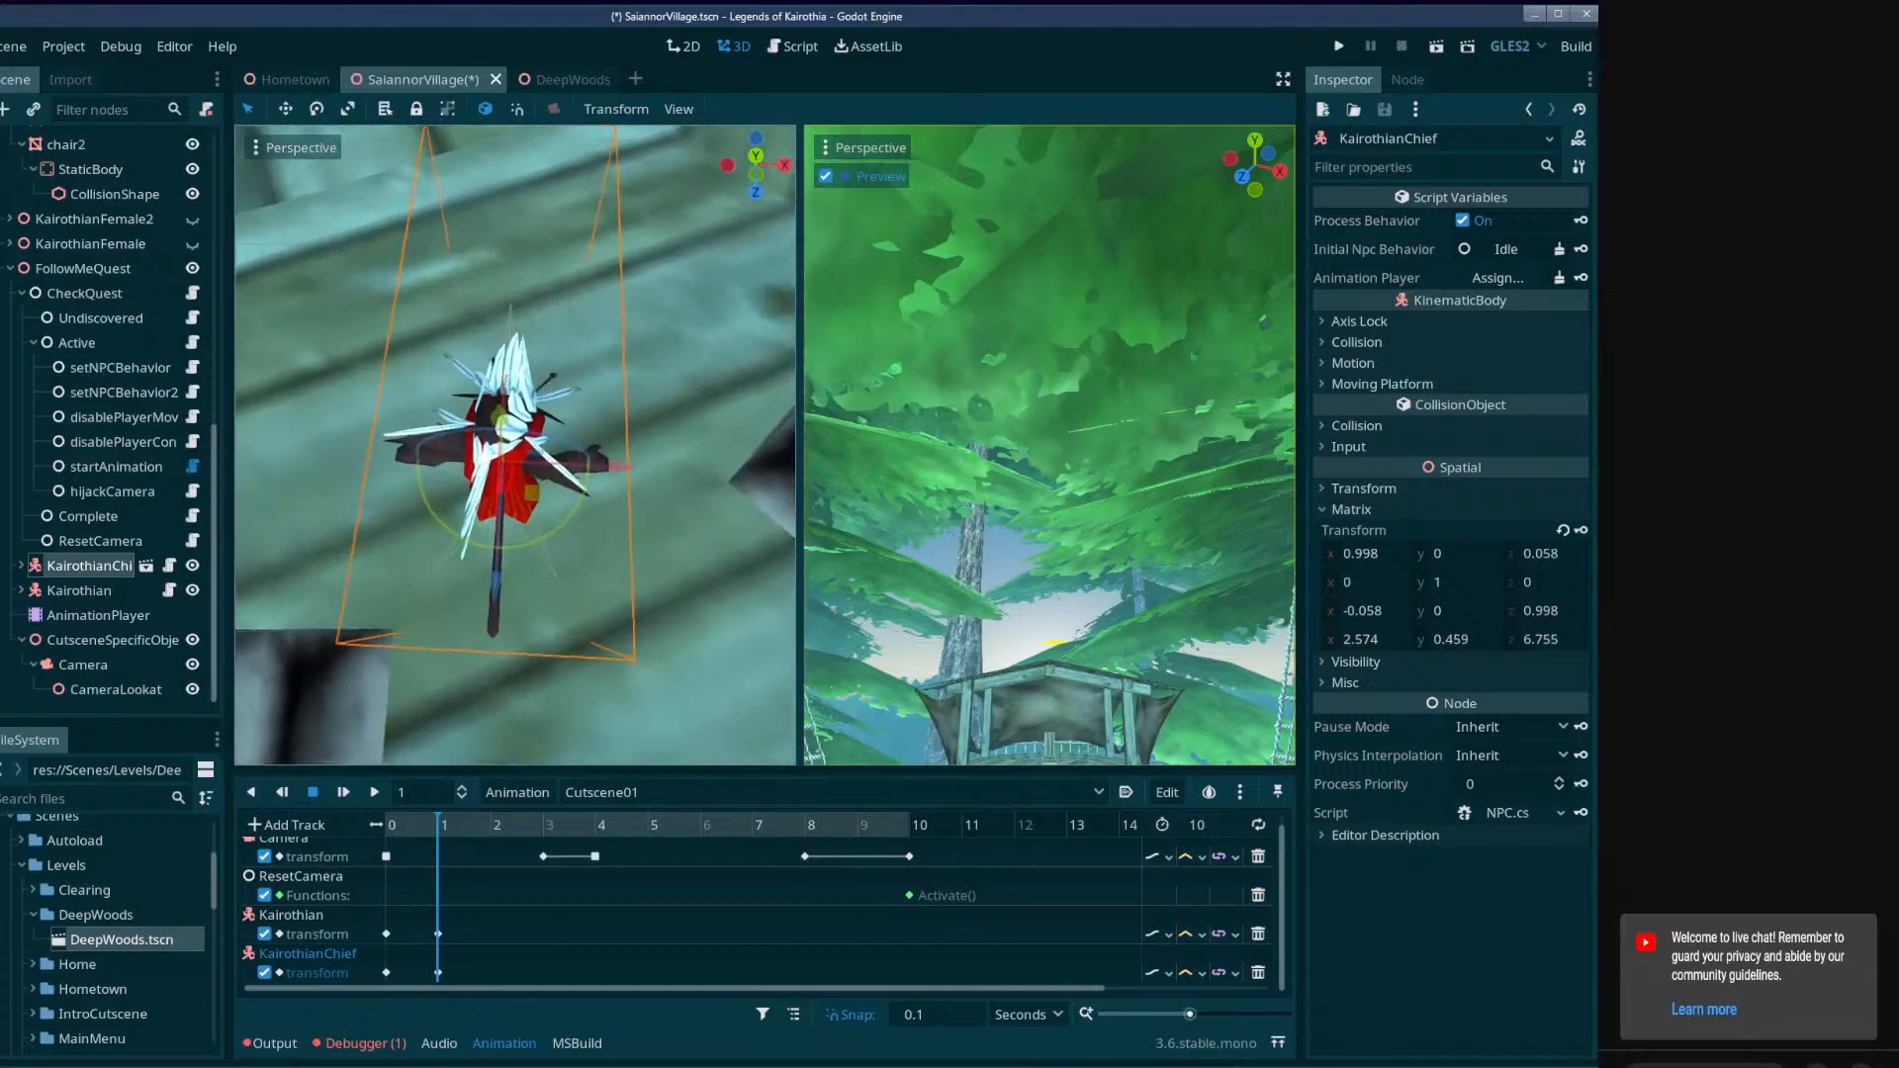
middle_drag(494, 633, 495, 445)
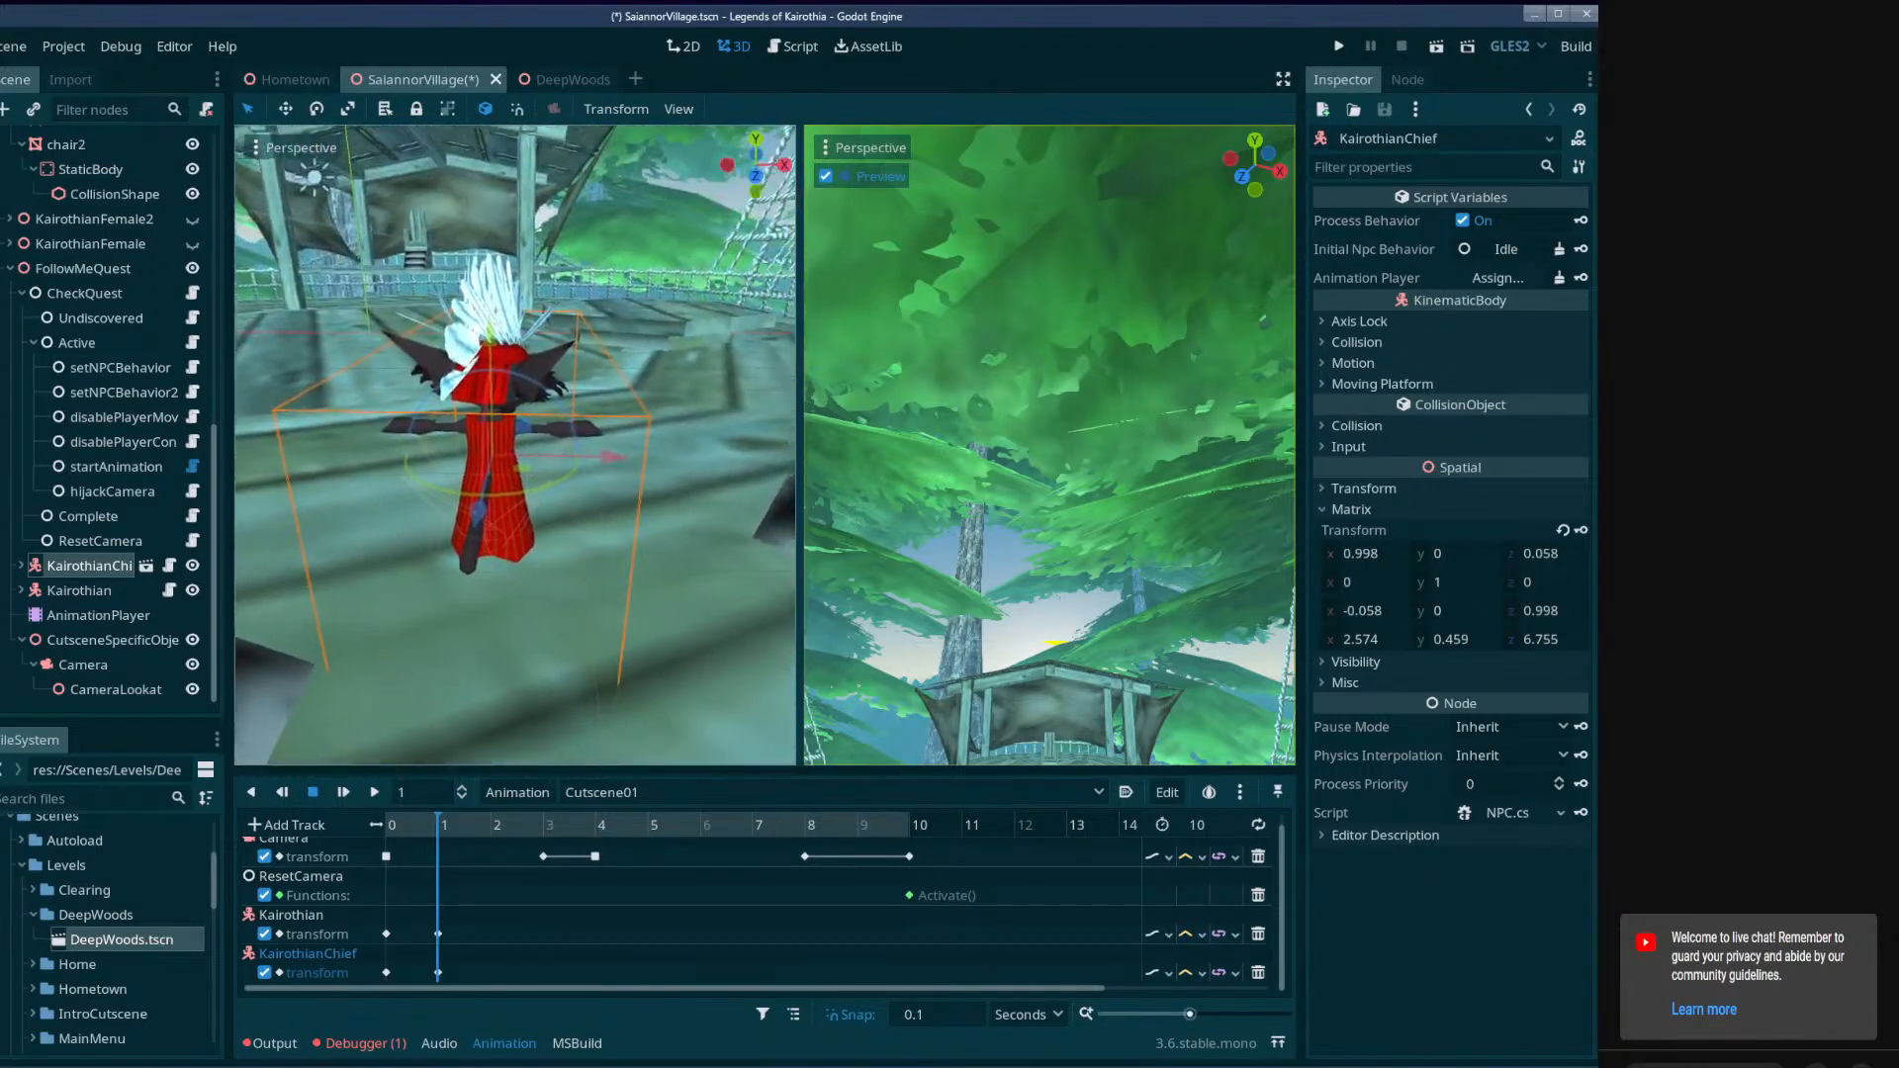
right_drag(495, 445, 633, 550)
key(w)
key(w)
key(s)
click(81, 590)
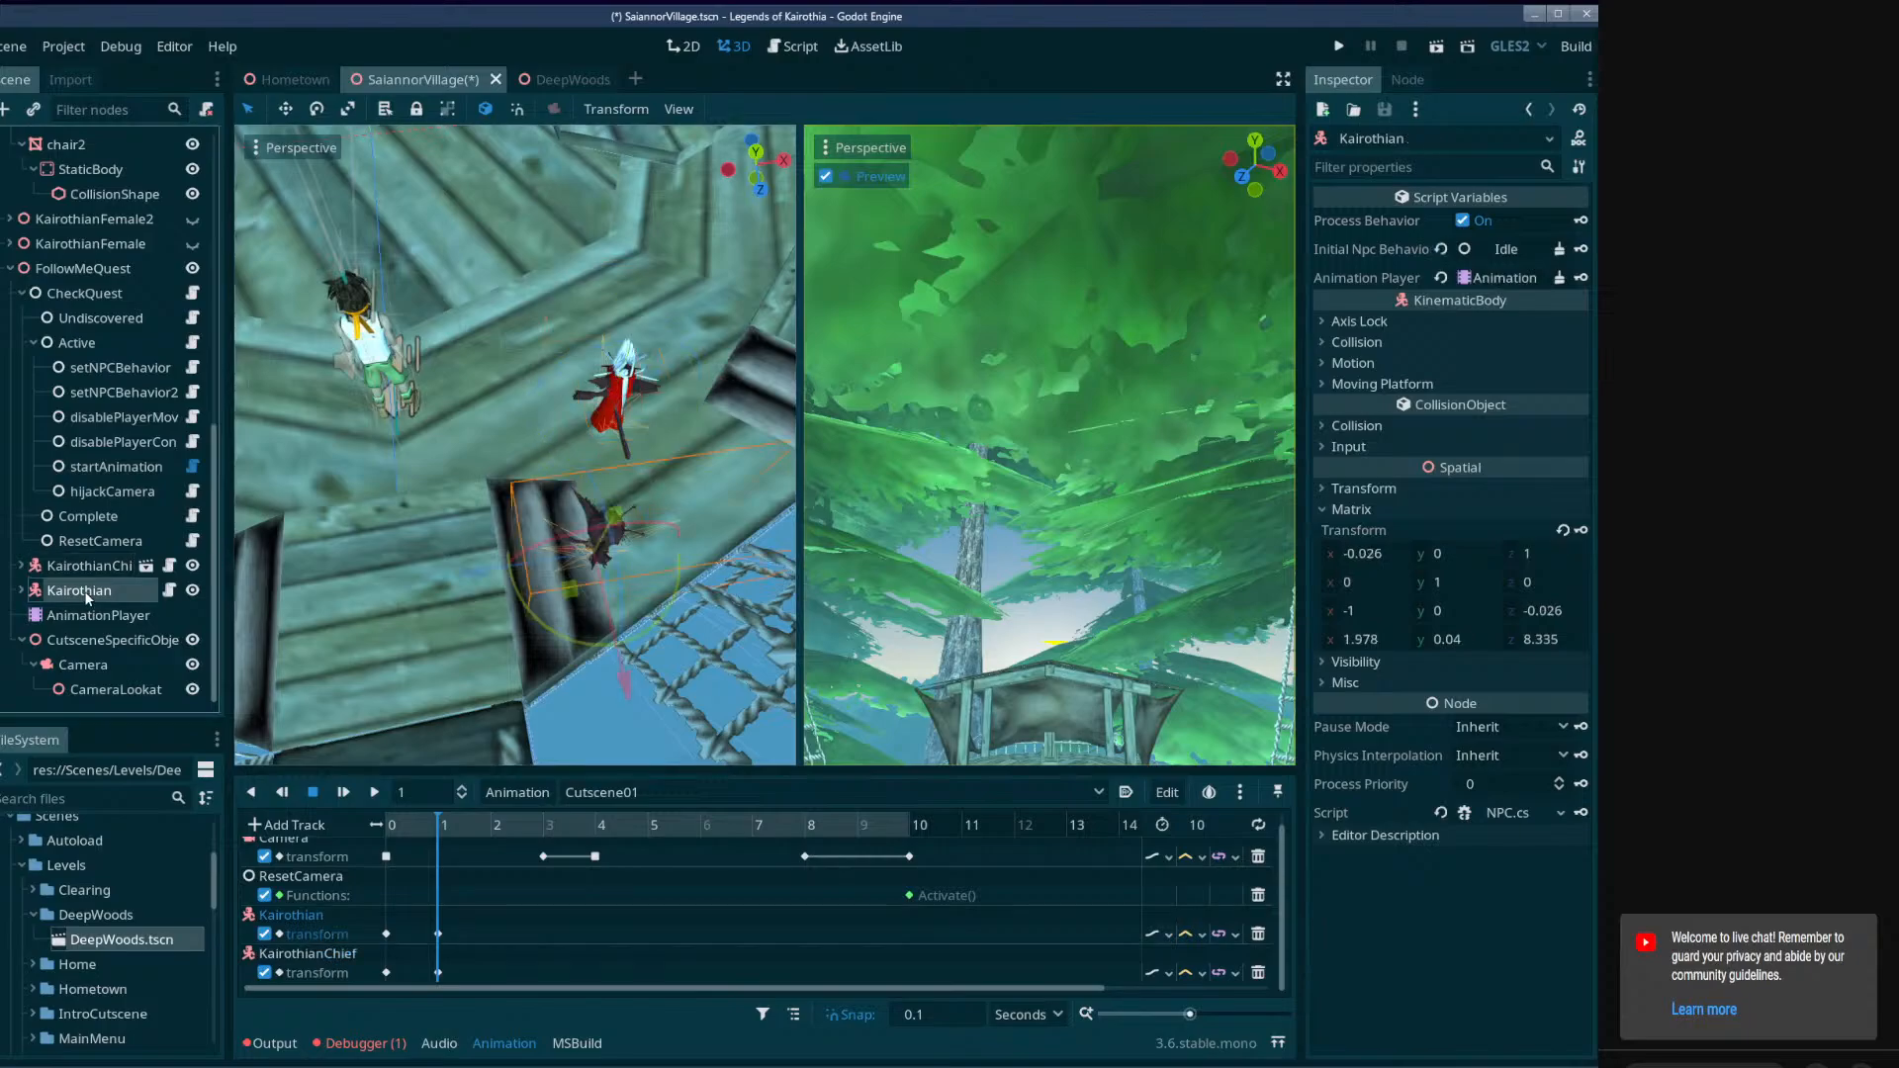
Turn Kairothian to match KairothianChief's heading, move it forward to about (2.517, 0.04, 6.848), and key its transform at 2 seconds.
click(385, 826)
drag(385, 829, 495, 836)
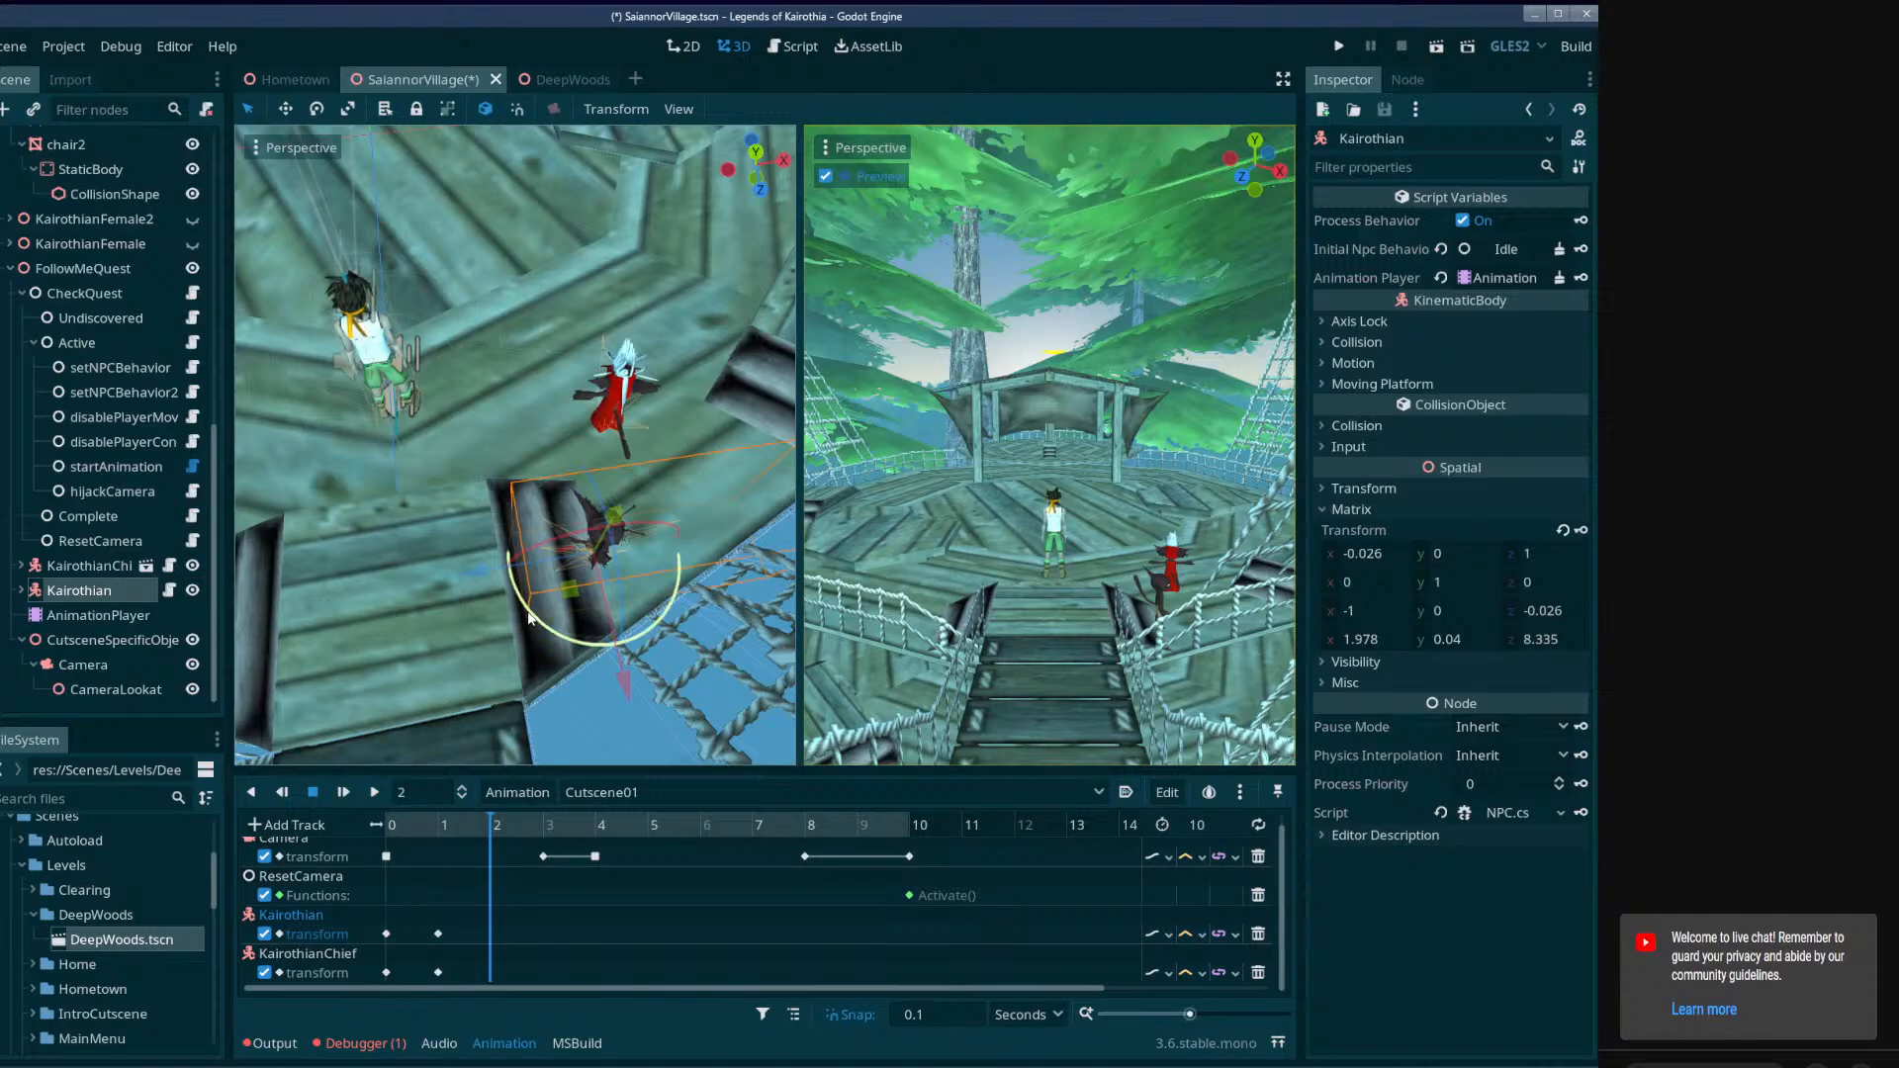
click(109, 561)
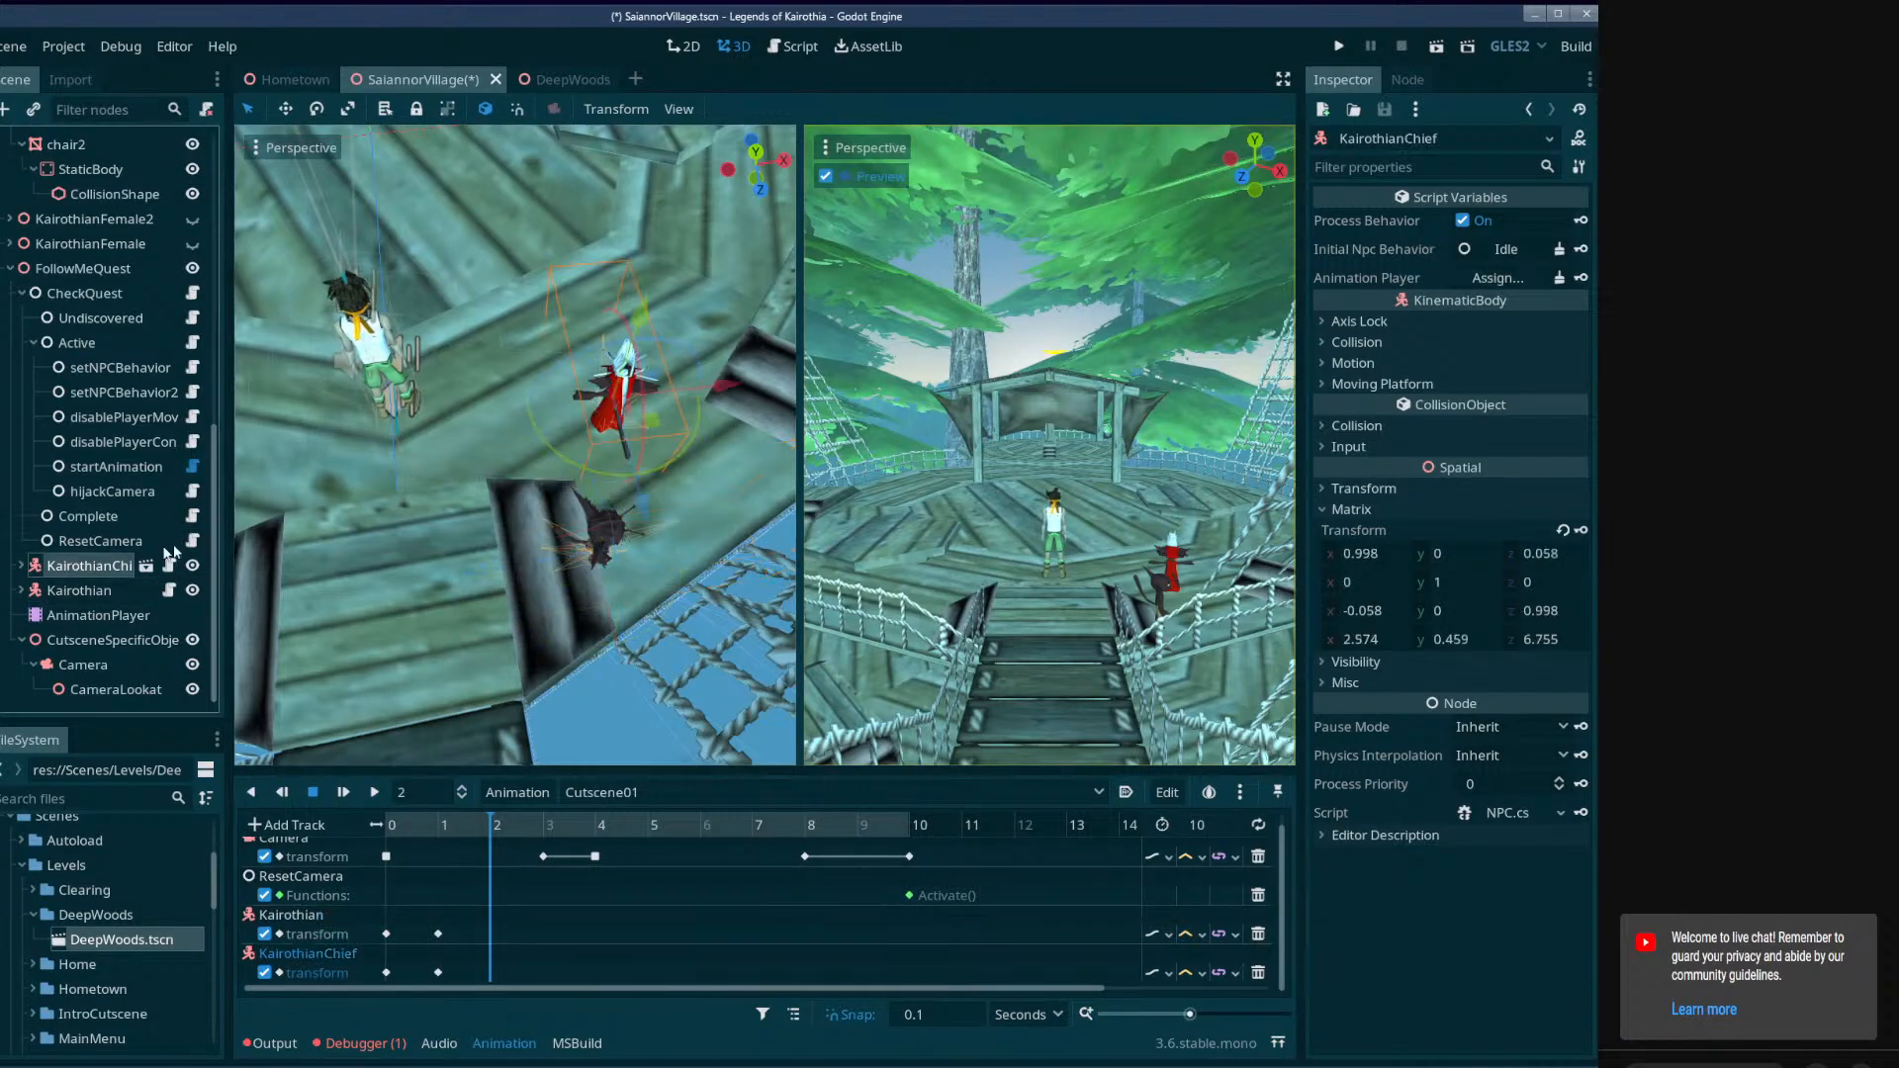
click(106, 591)
drag(568, 636, 696, 613)
mouse_move(697, 613)
right_down()
mouse_move(647, 605)
mouse_move(664, 607)
right_up()
drag(563, 698, 595, 498)
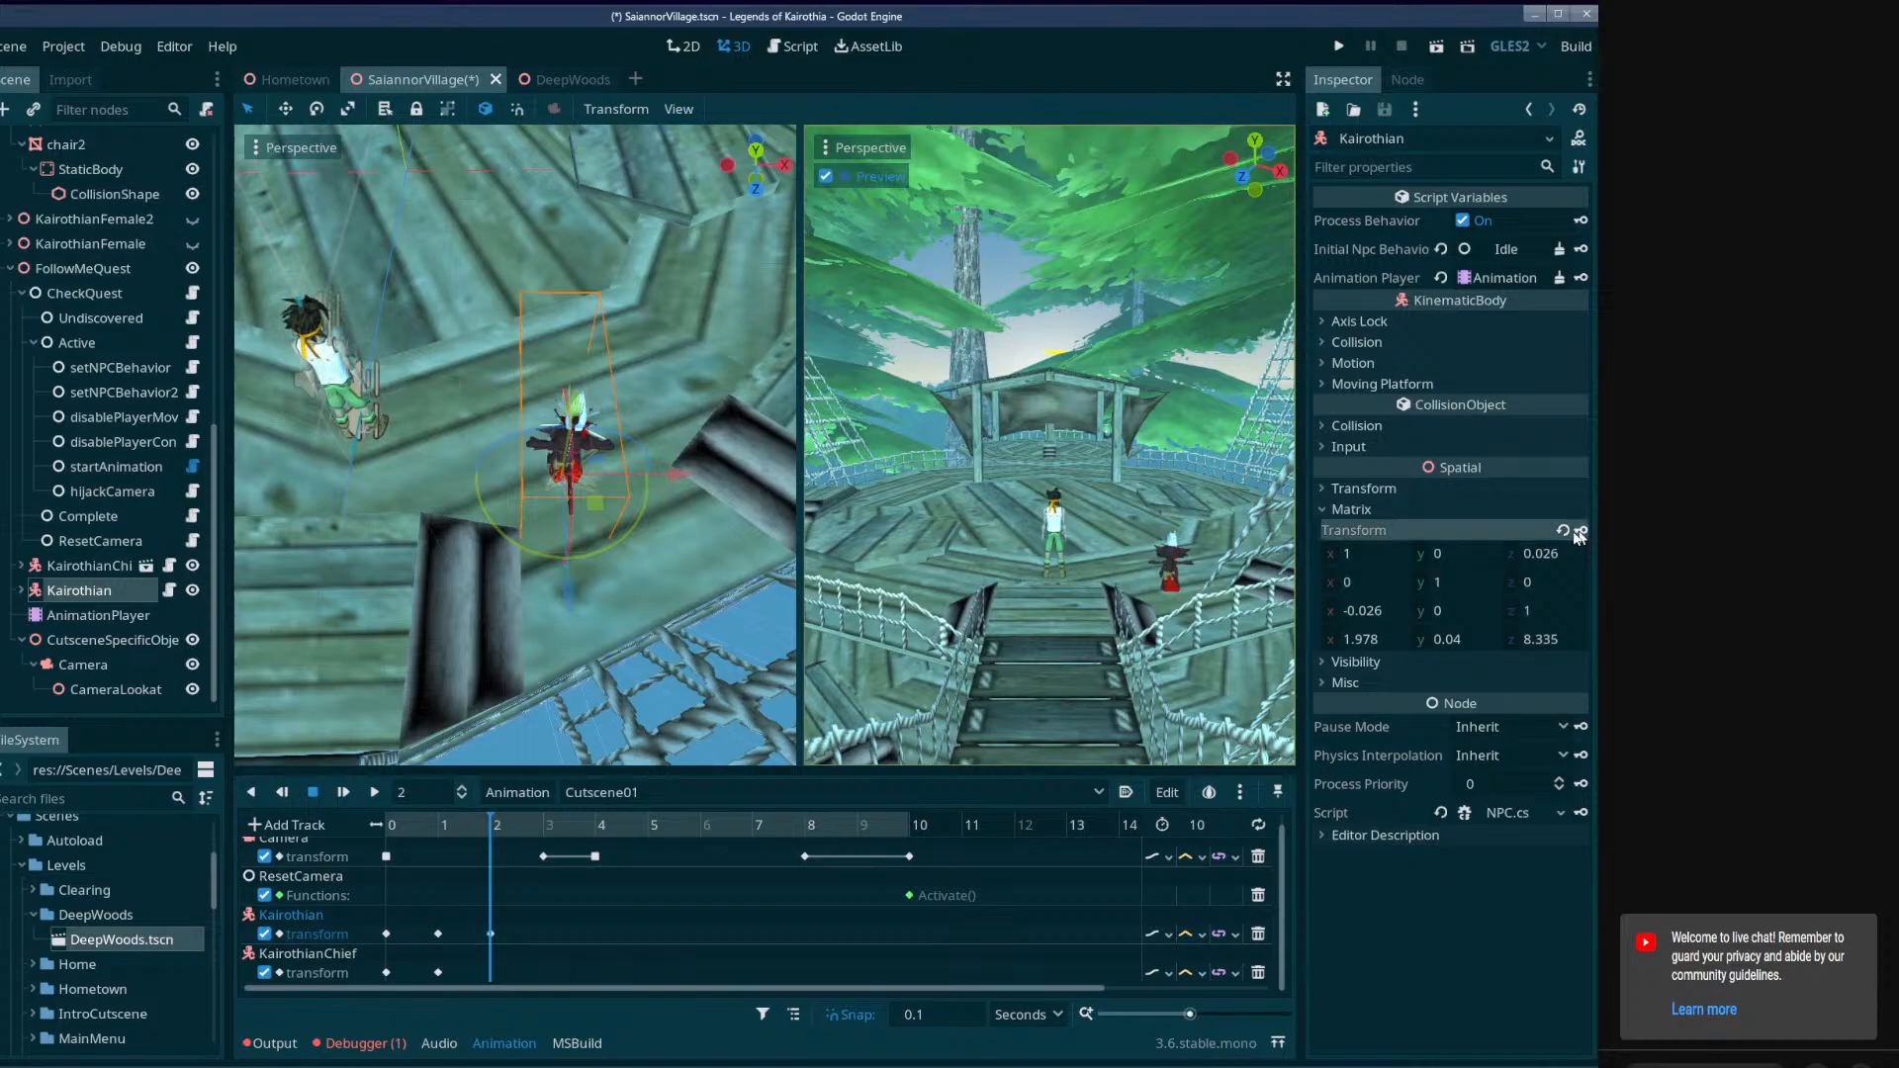
right_drag(633, 494, 767, 272)
key(w)
key(s)
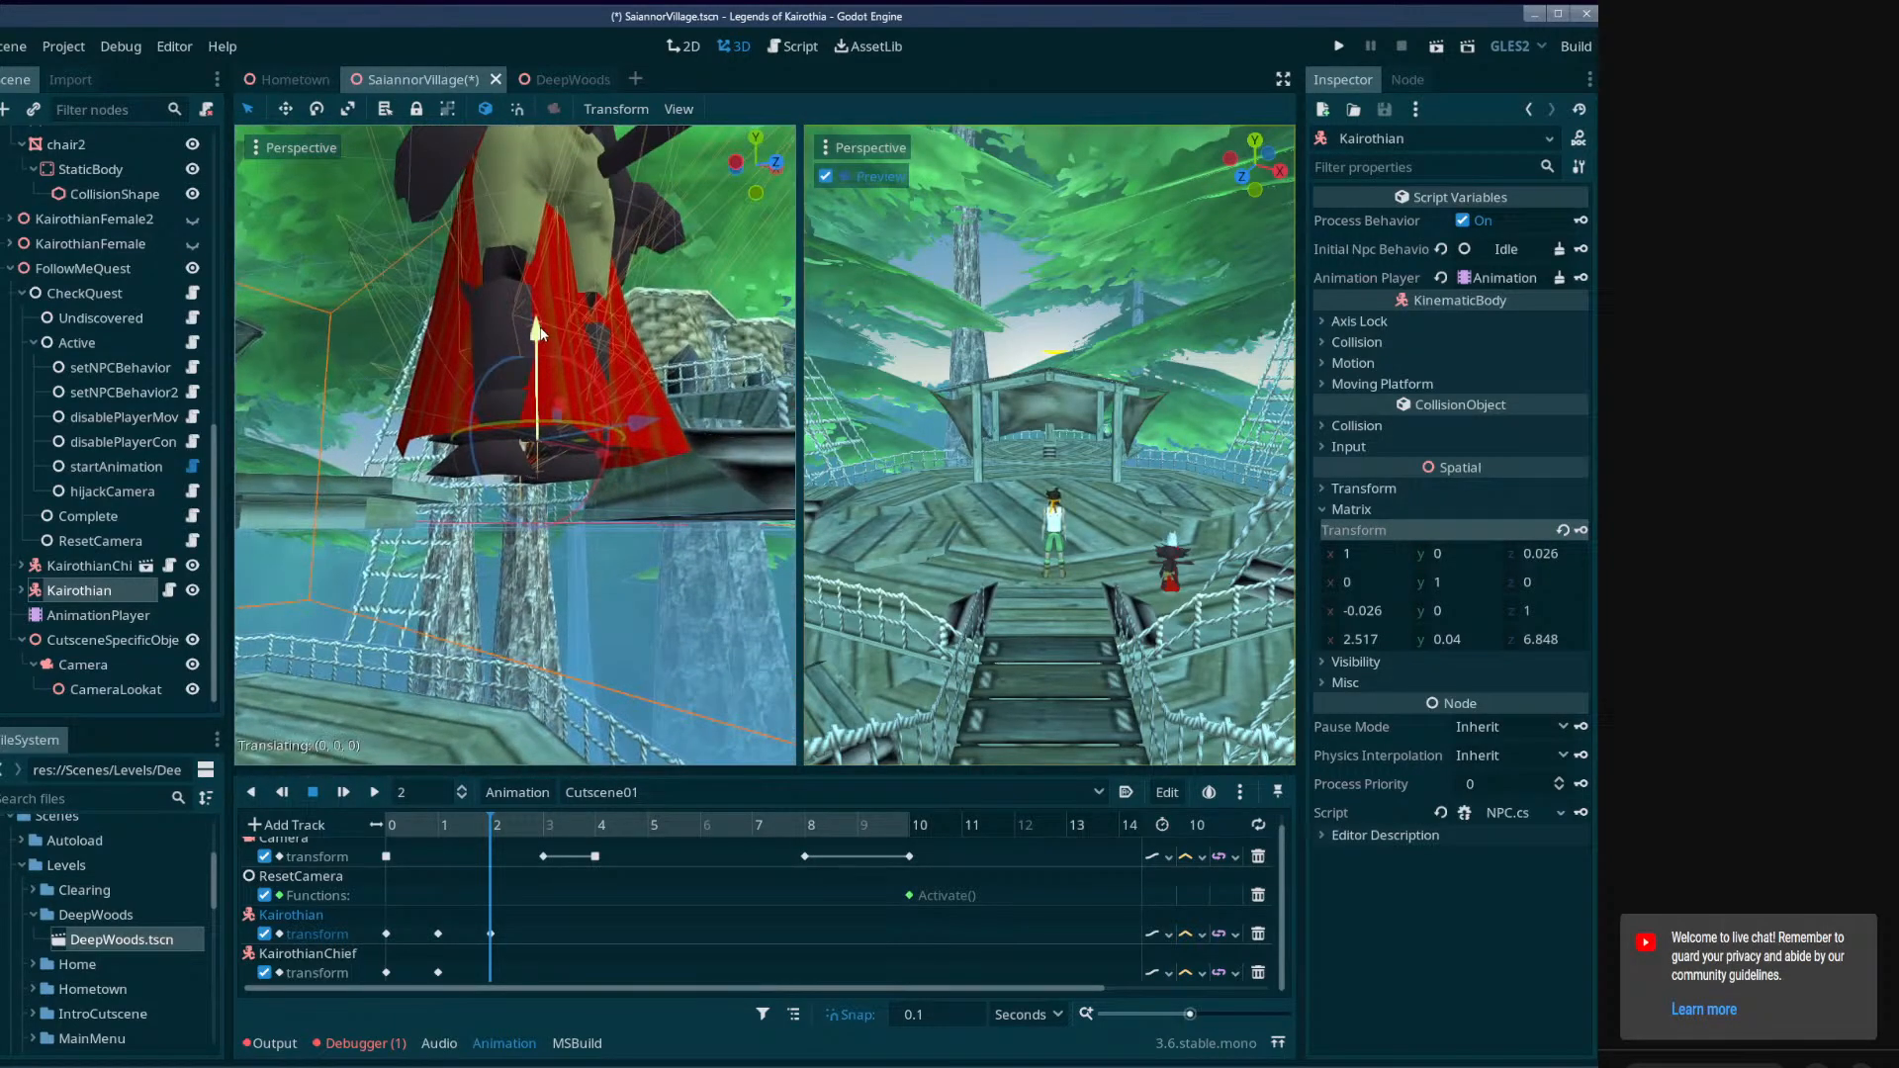
Move KairothianChief ahead of Kairothian to about (2.584, 0.459, 4.852) and key its transform at 2 seconds.
click(97, 568)
key(s)
right_drag(494, 425, 350, 642)
key(w)
drag(584, 626, 566, 345)
right_drag(647, 396, 647, 341)
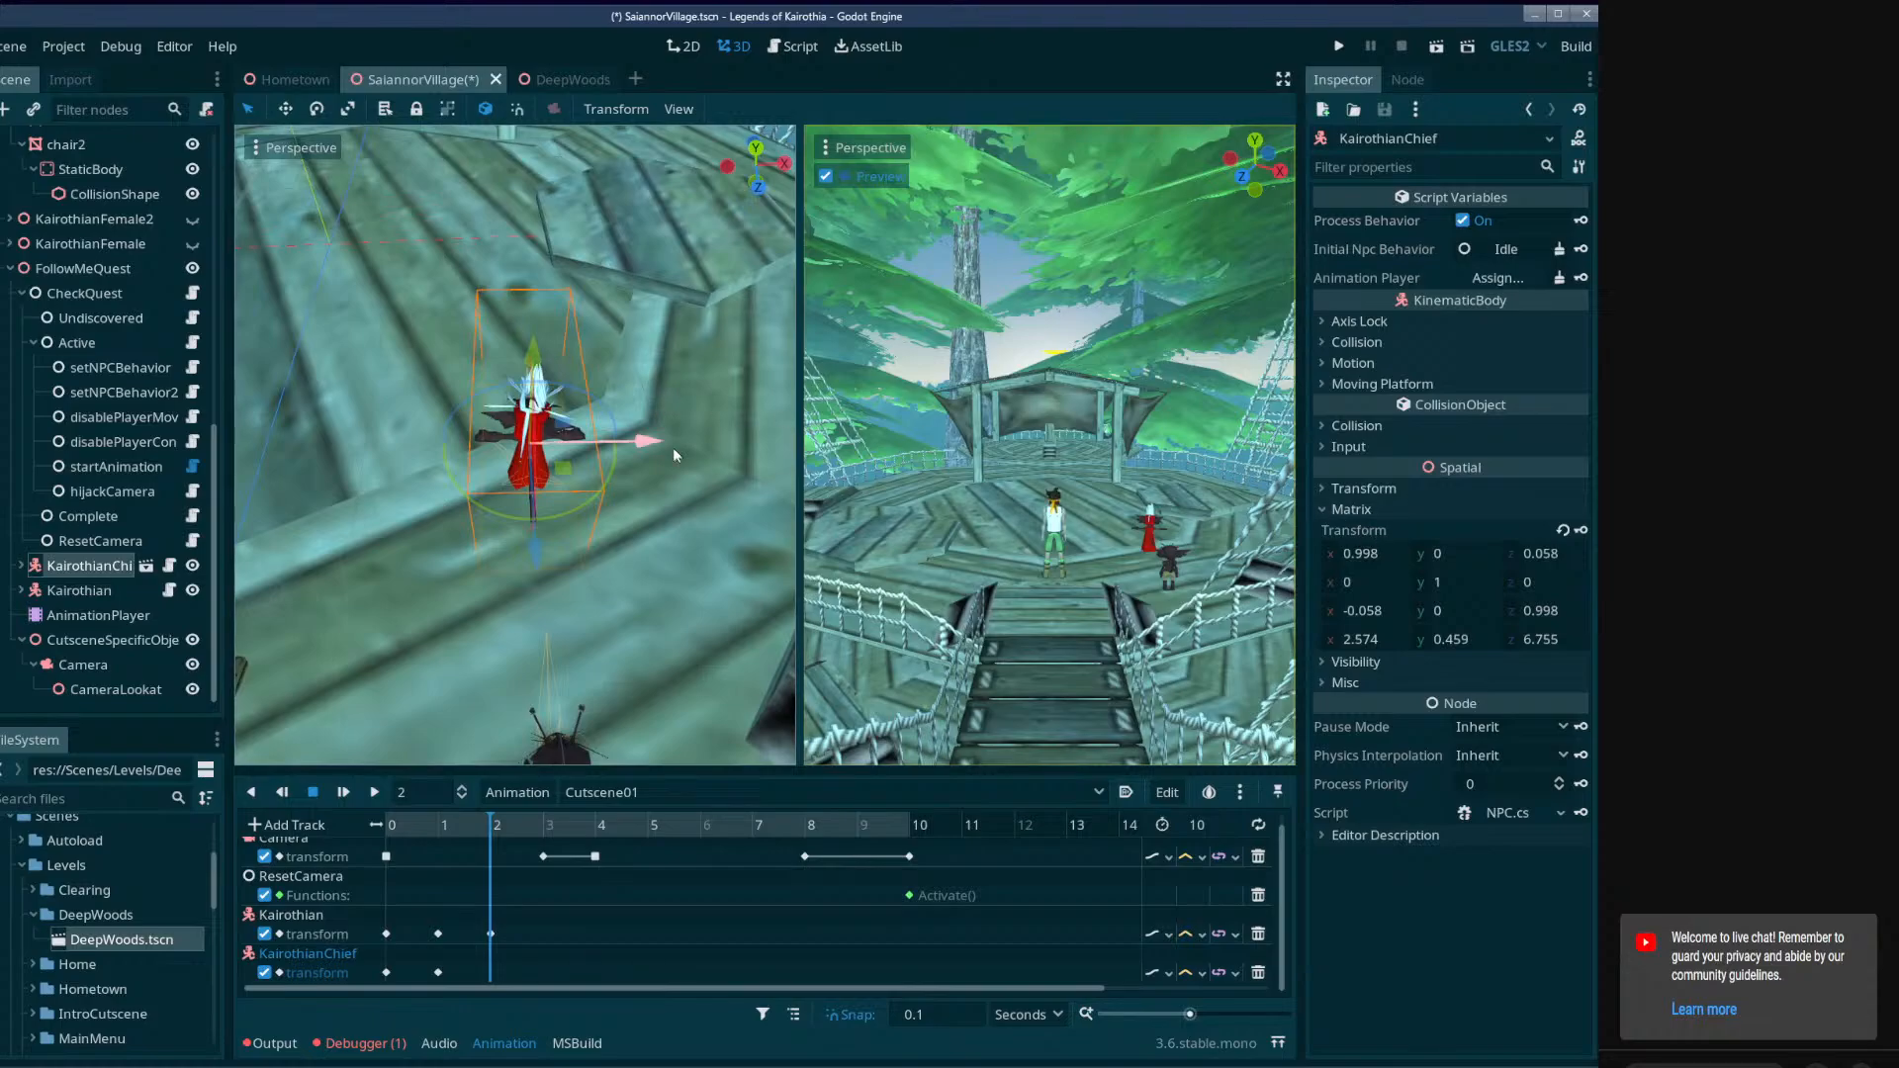
drag(571, 484, 569, 521)
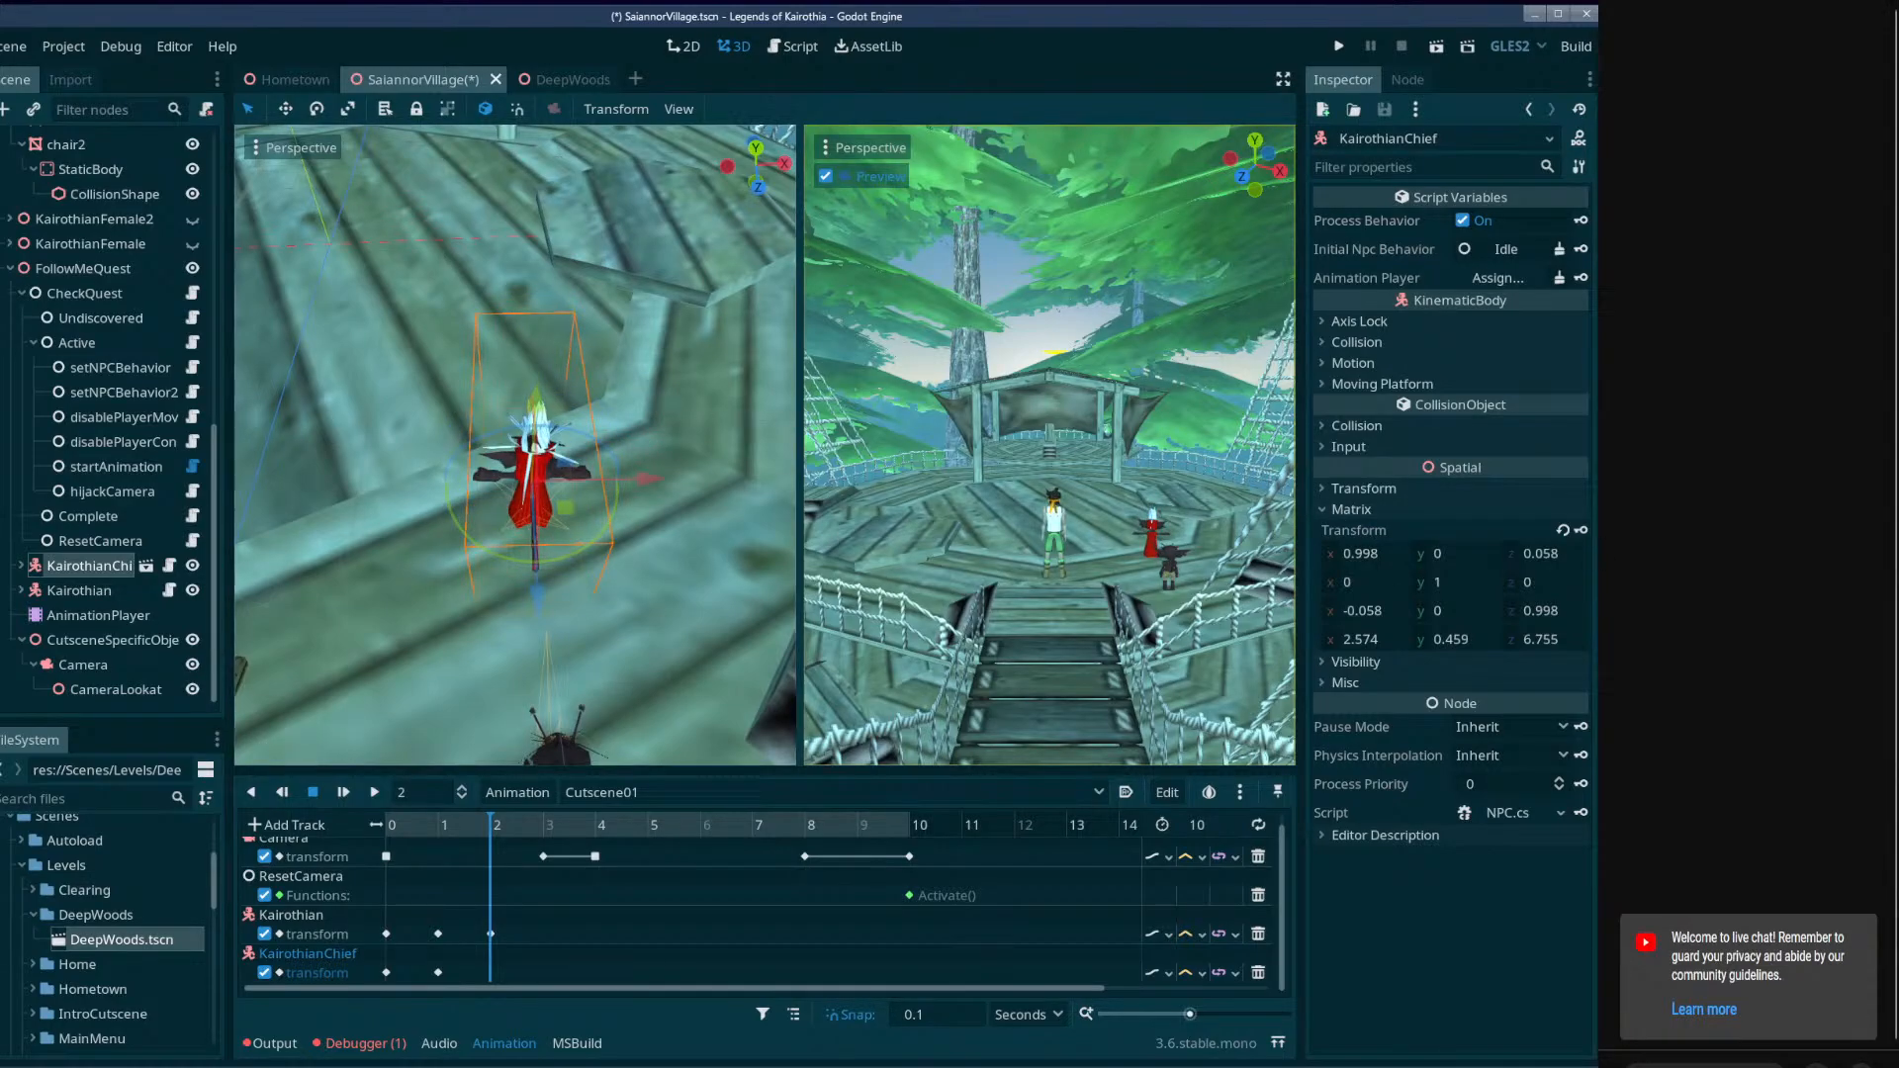
Move KairothianChief and Kairothian together along the deck to about z -1.213 and 0.783, and key both transforms at 5 seconds.
drag(496, 829, 650, 840)
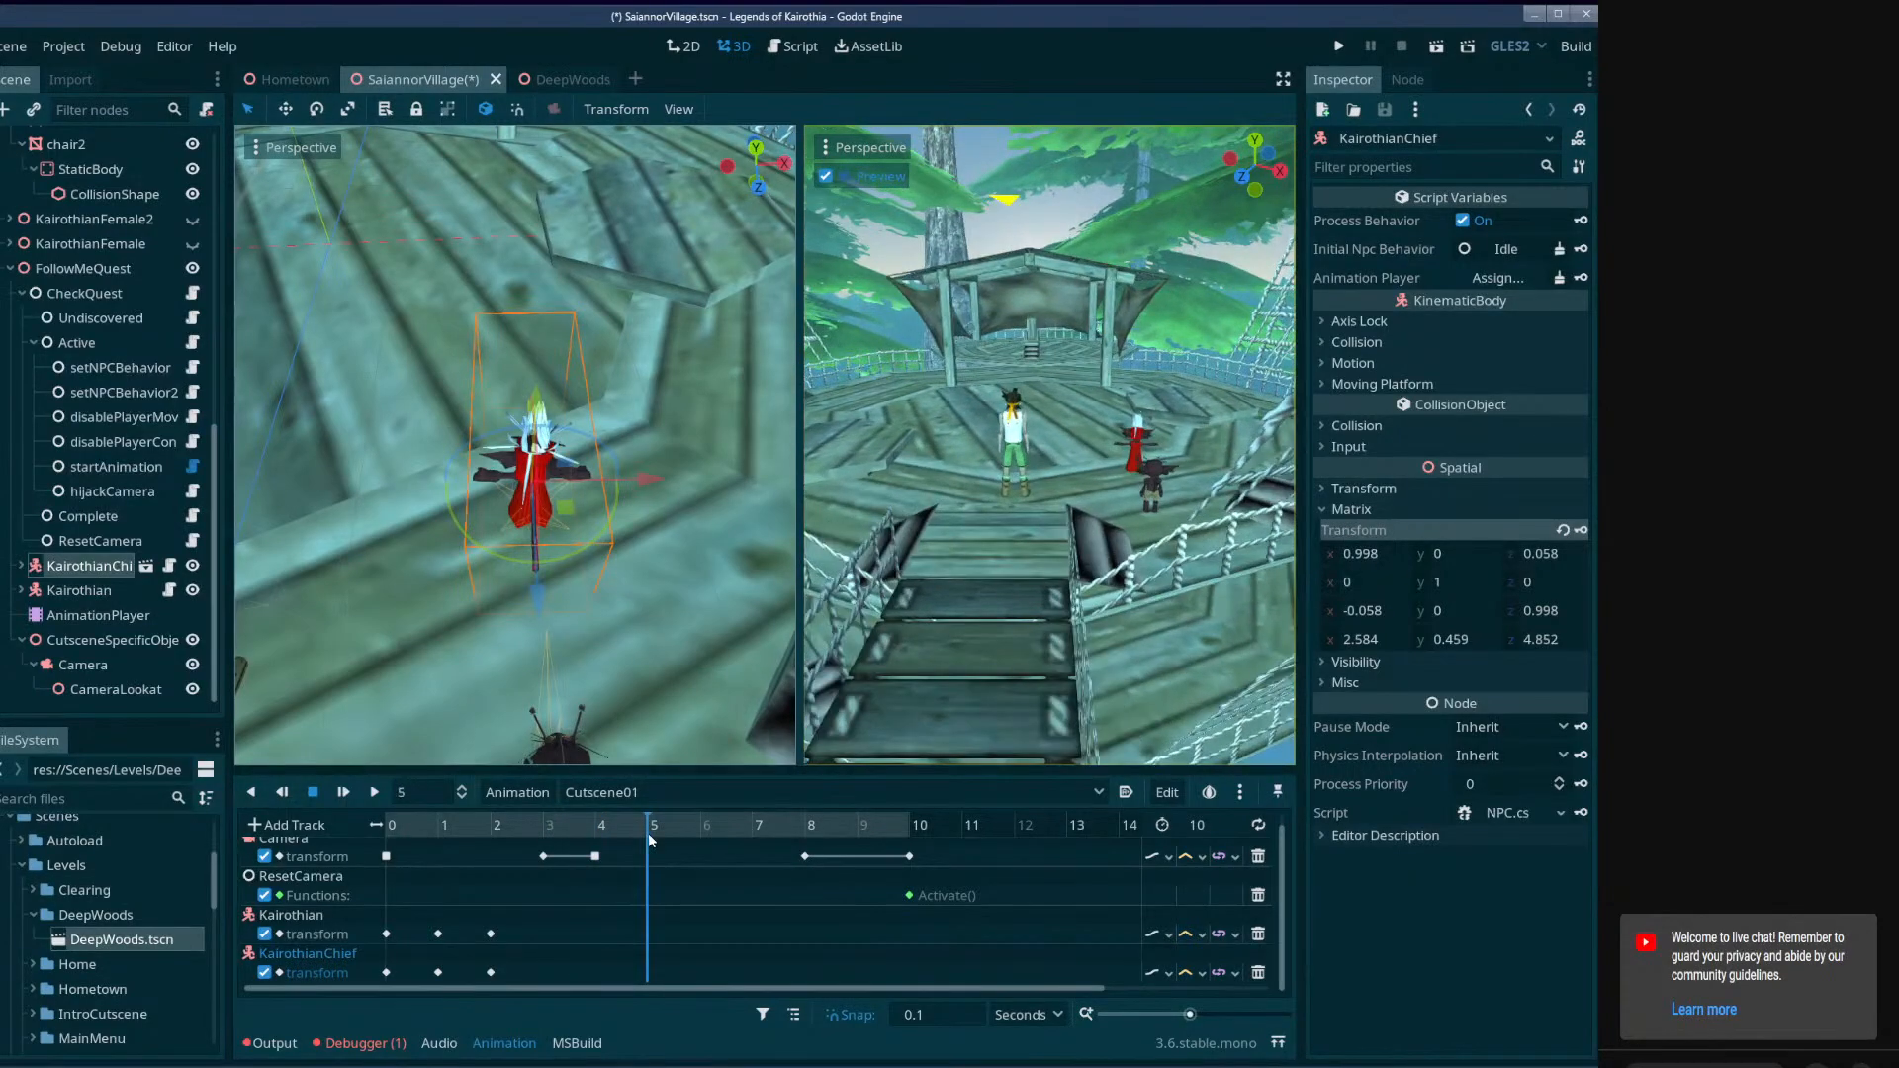
ctrl+click(105, 593)
middle_drag(553, 598, 737, 529)
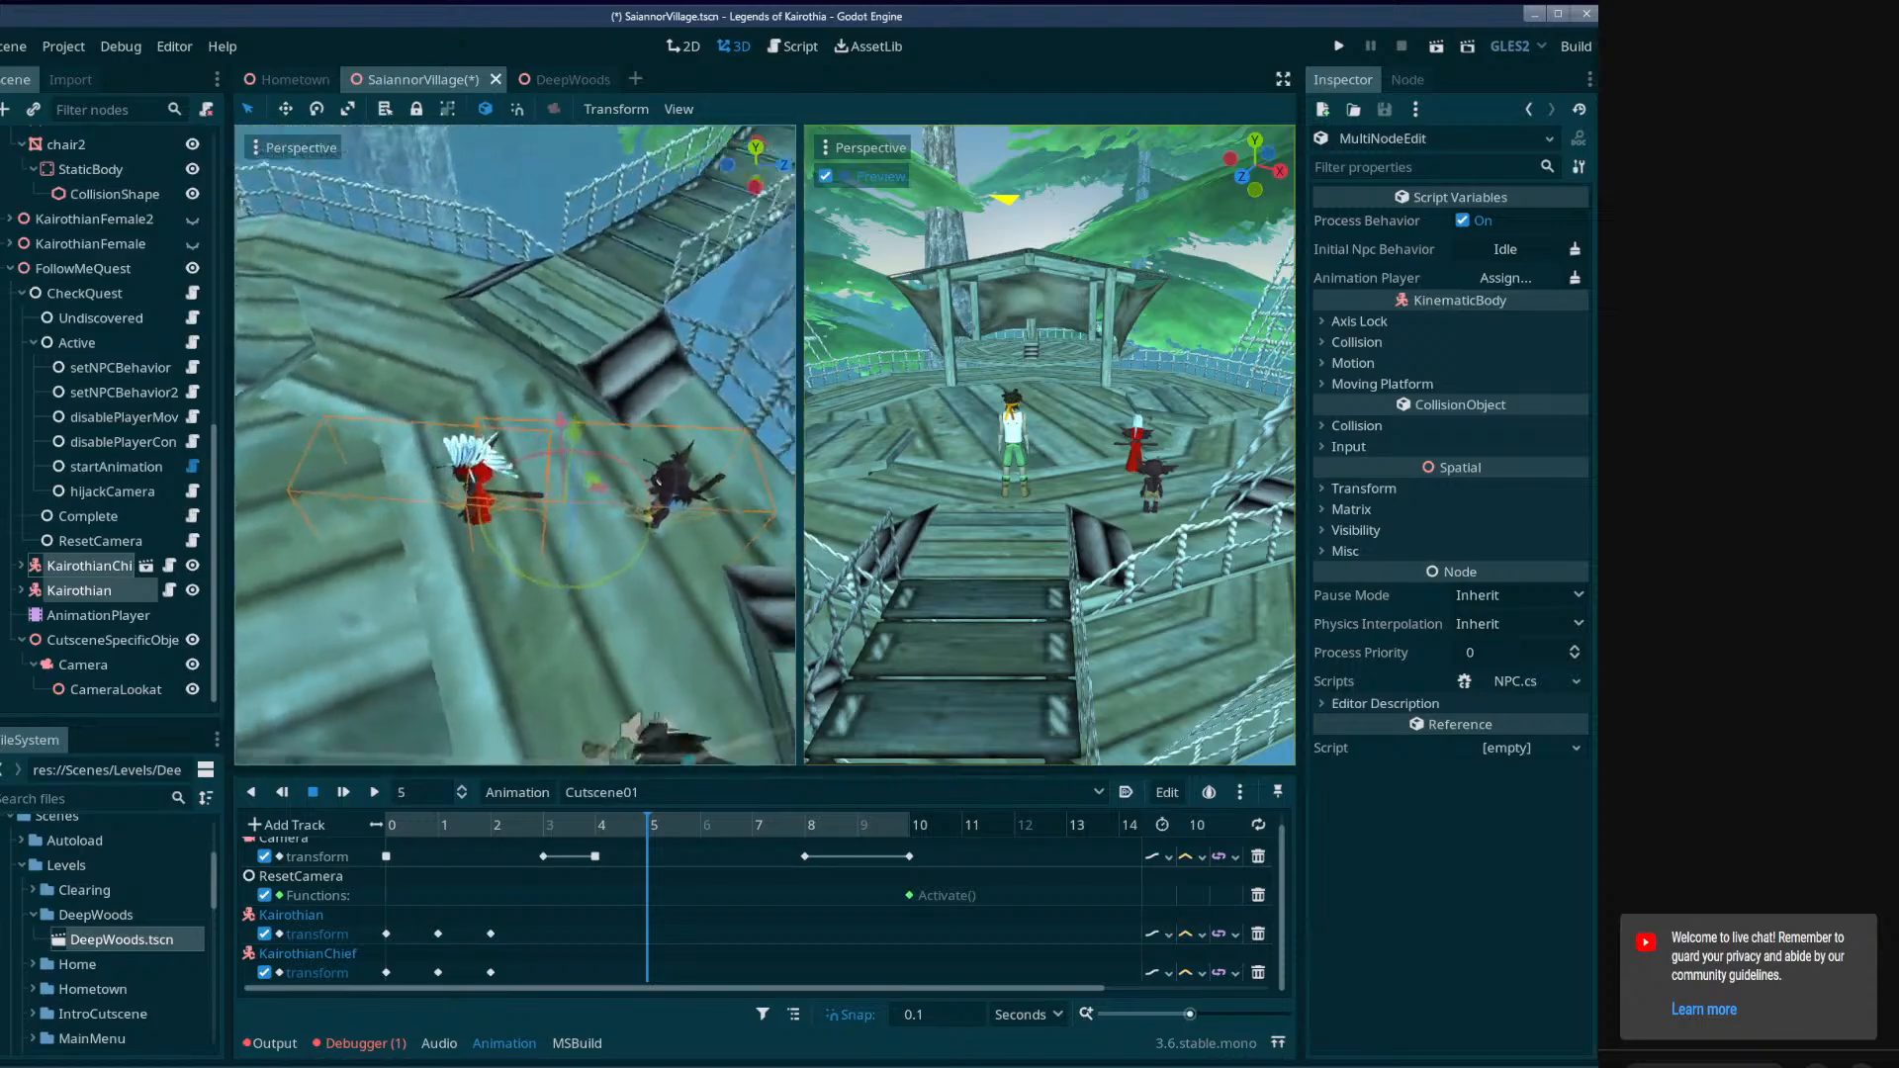
scroll(742, 519, down, 3)
drag(745, 507, 390, 488)
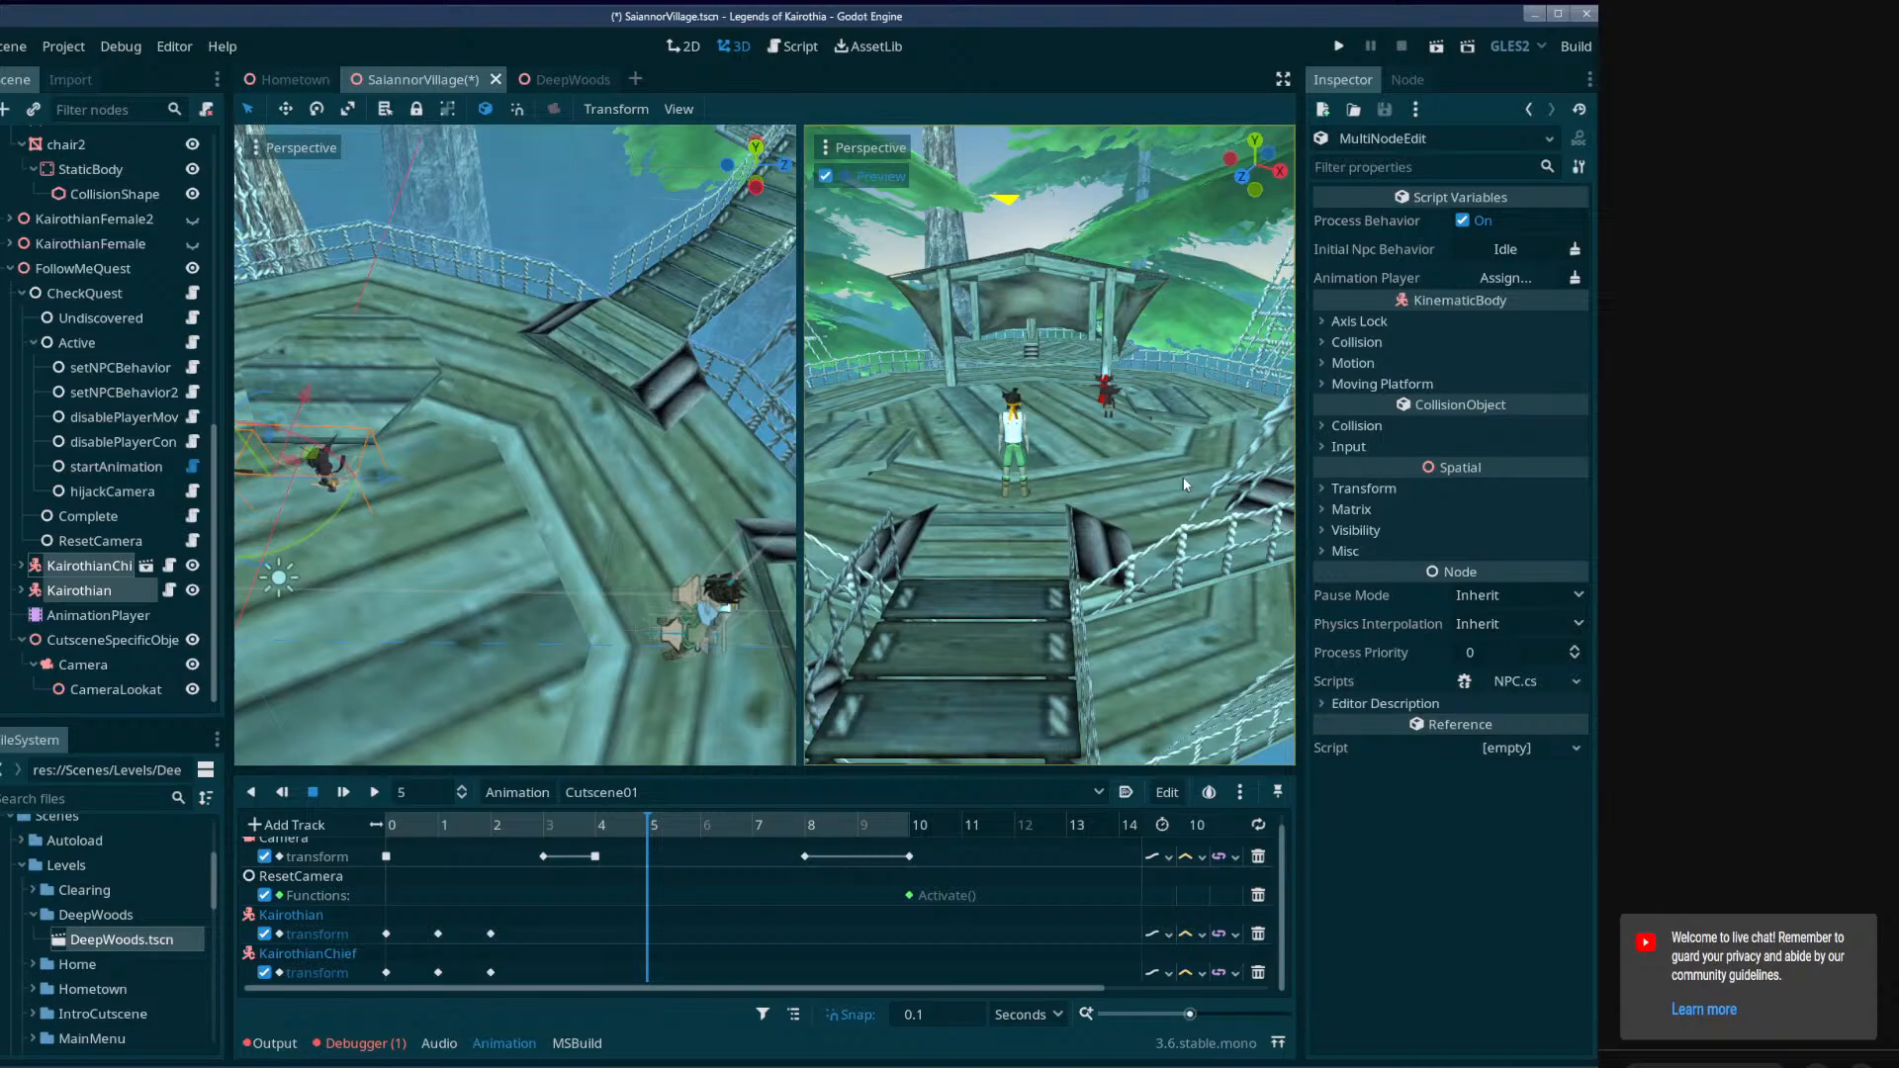
click(1325, 489)
click(1335, 489)
click(78, 569)
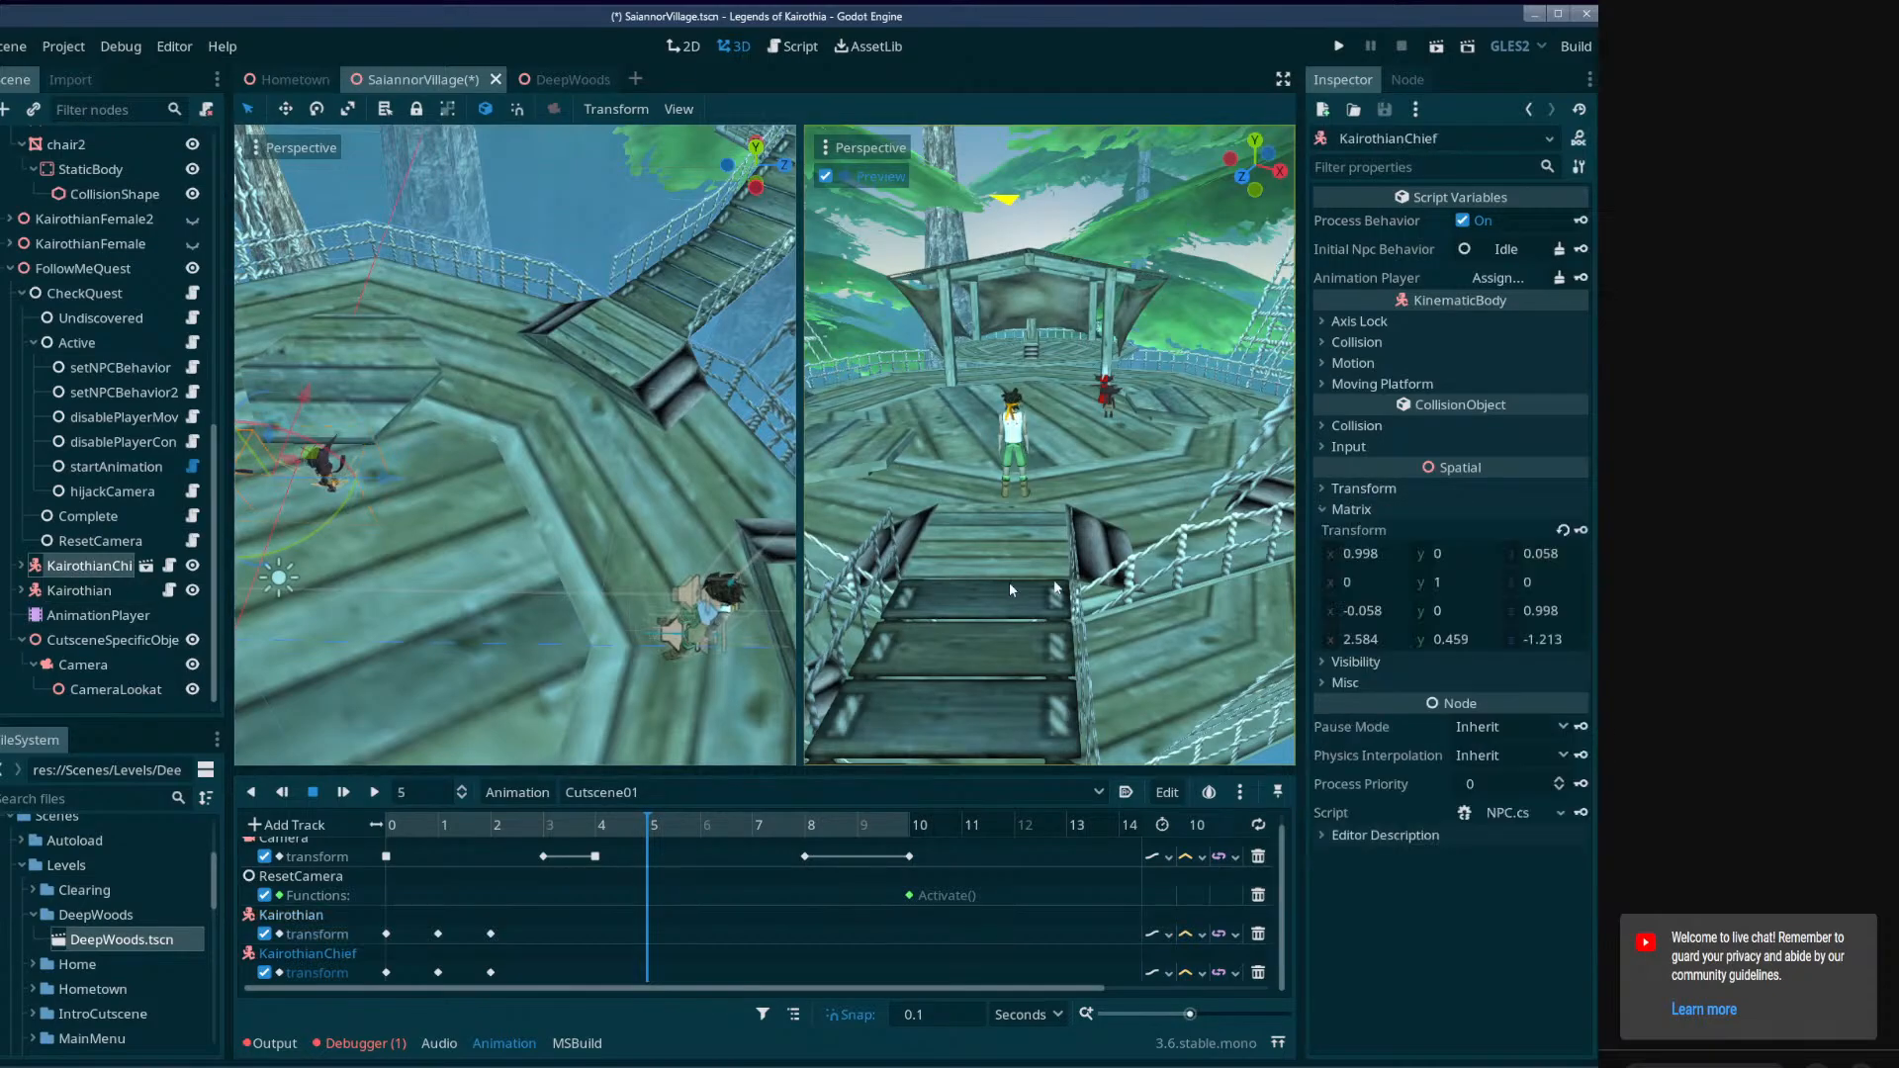
click(107, 589)
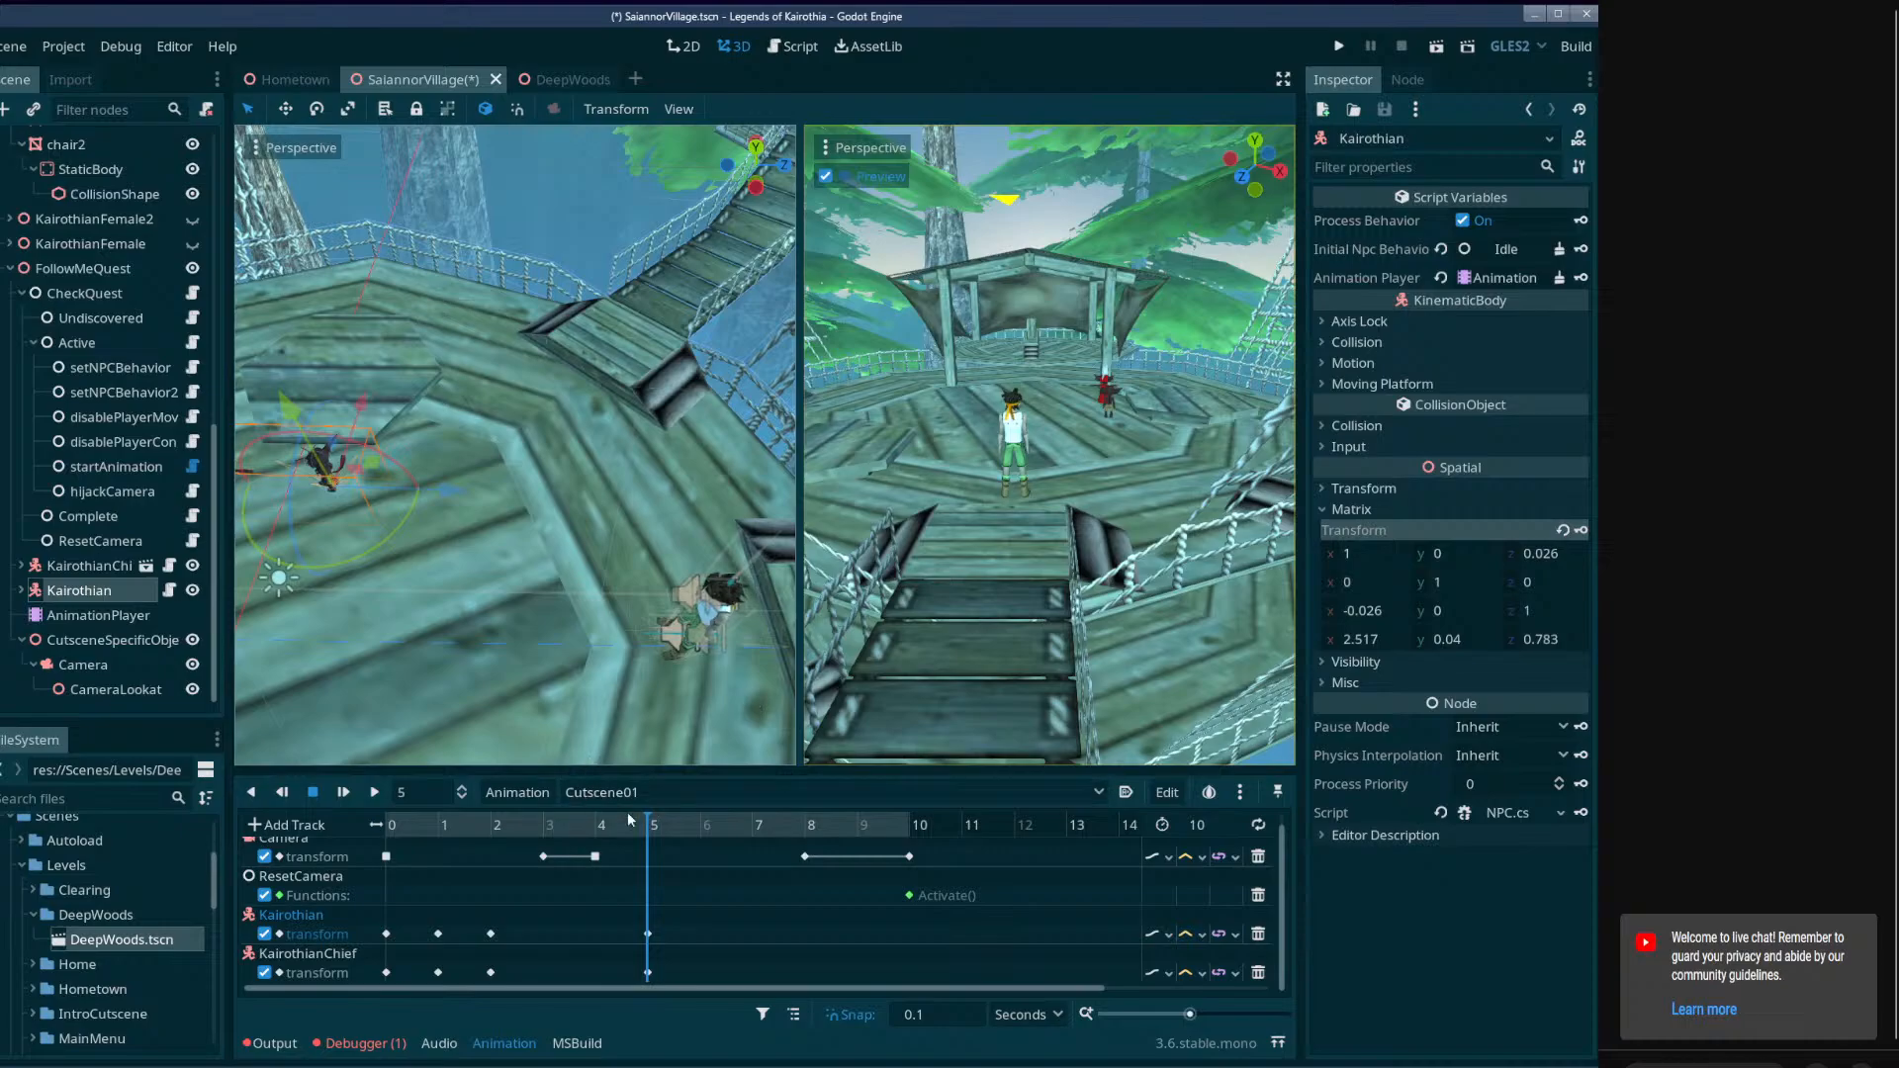
Turn KairothianChief aside by about 30 degrees, move it to about (2.76, 0.459, -0.802), and key its transform at 5 seconds.
mouse_move(629, 820)
mouse_down()
mouse_move(348, 807)
mouse_move(651, 836)
mouse_up()
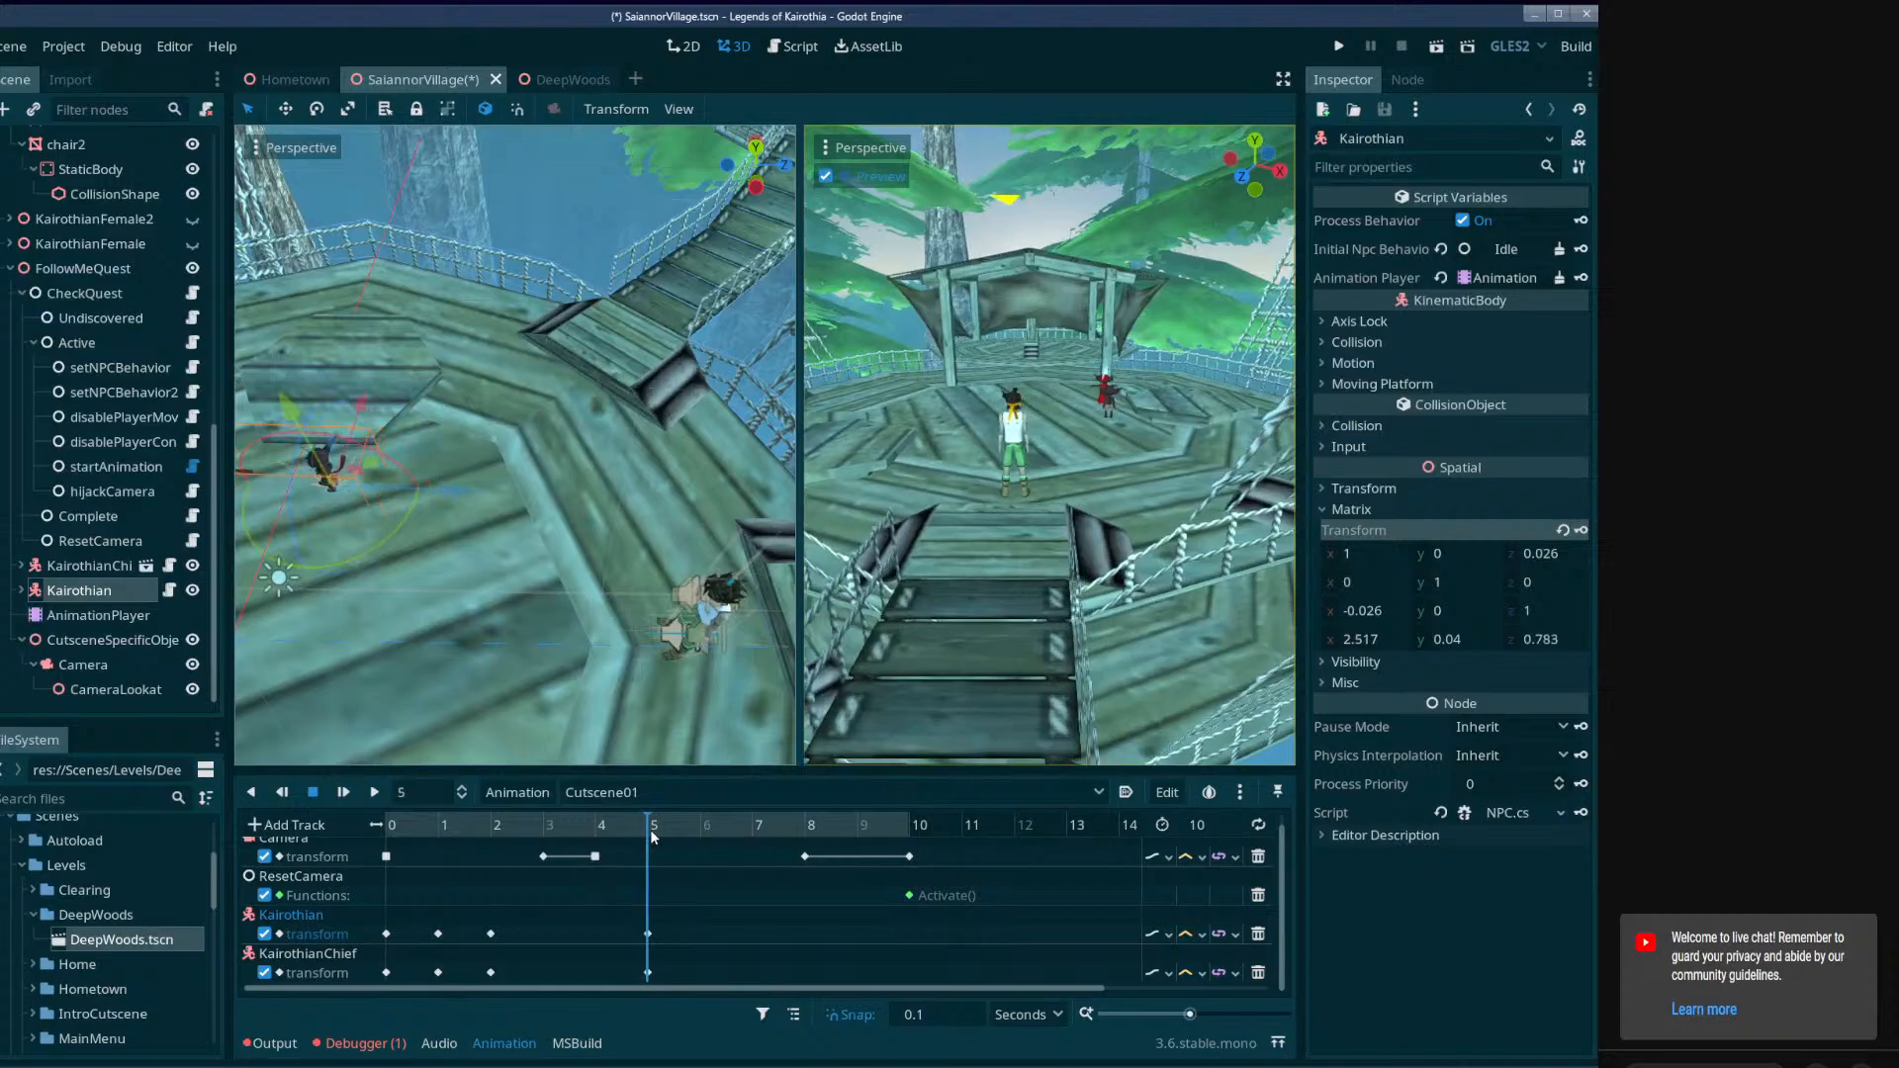
key(w)
right_drag(573, 554, 454, 640)
click(473, 568)
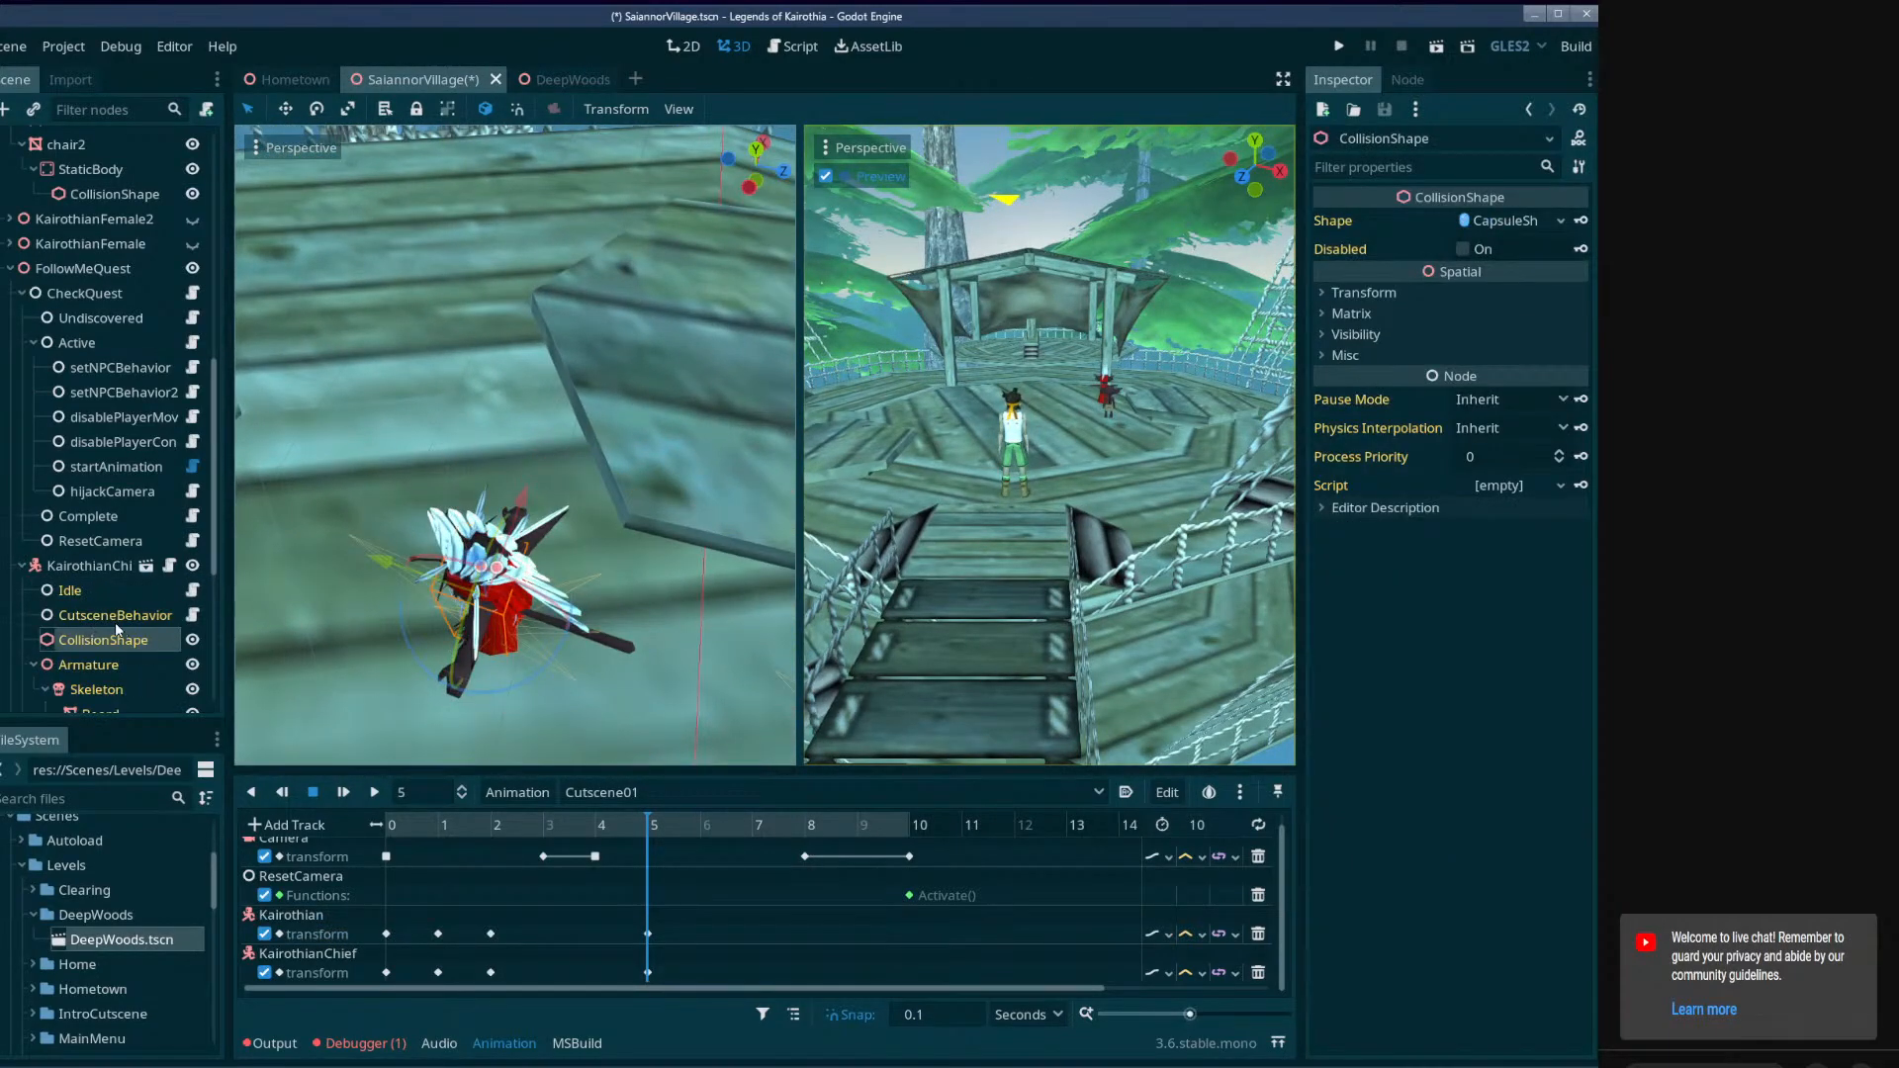
click(107, 569)
middle_drag(485, 475, 582, 542)
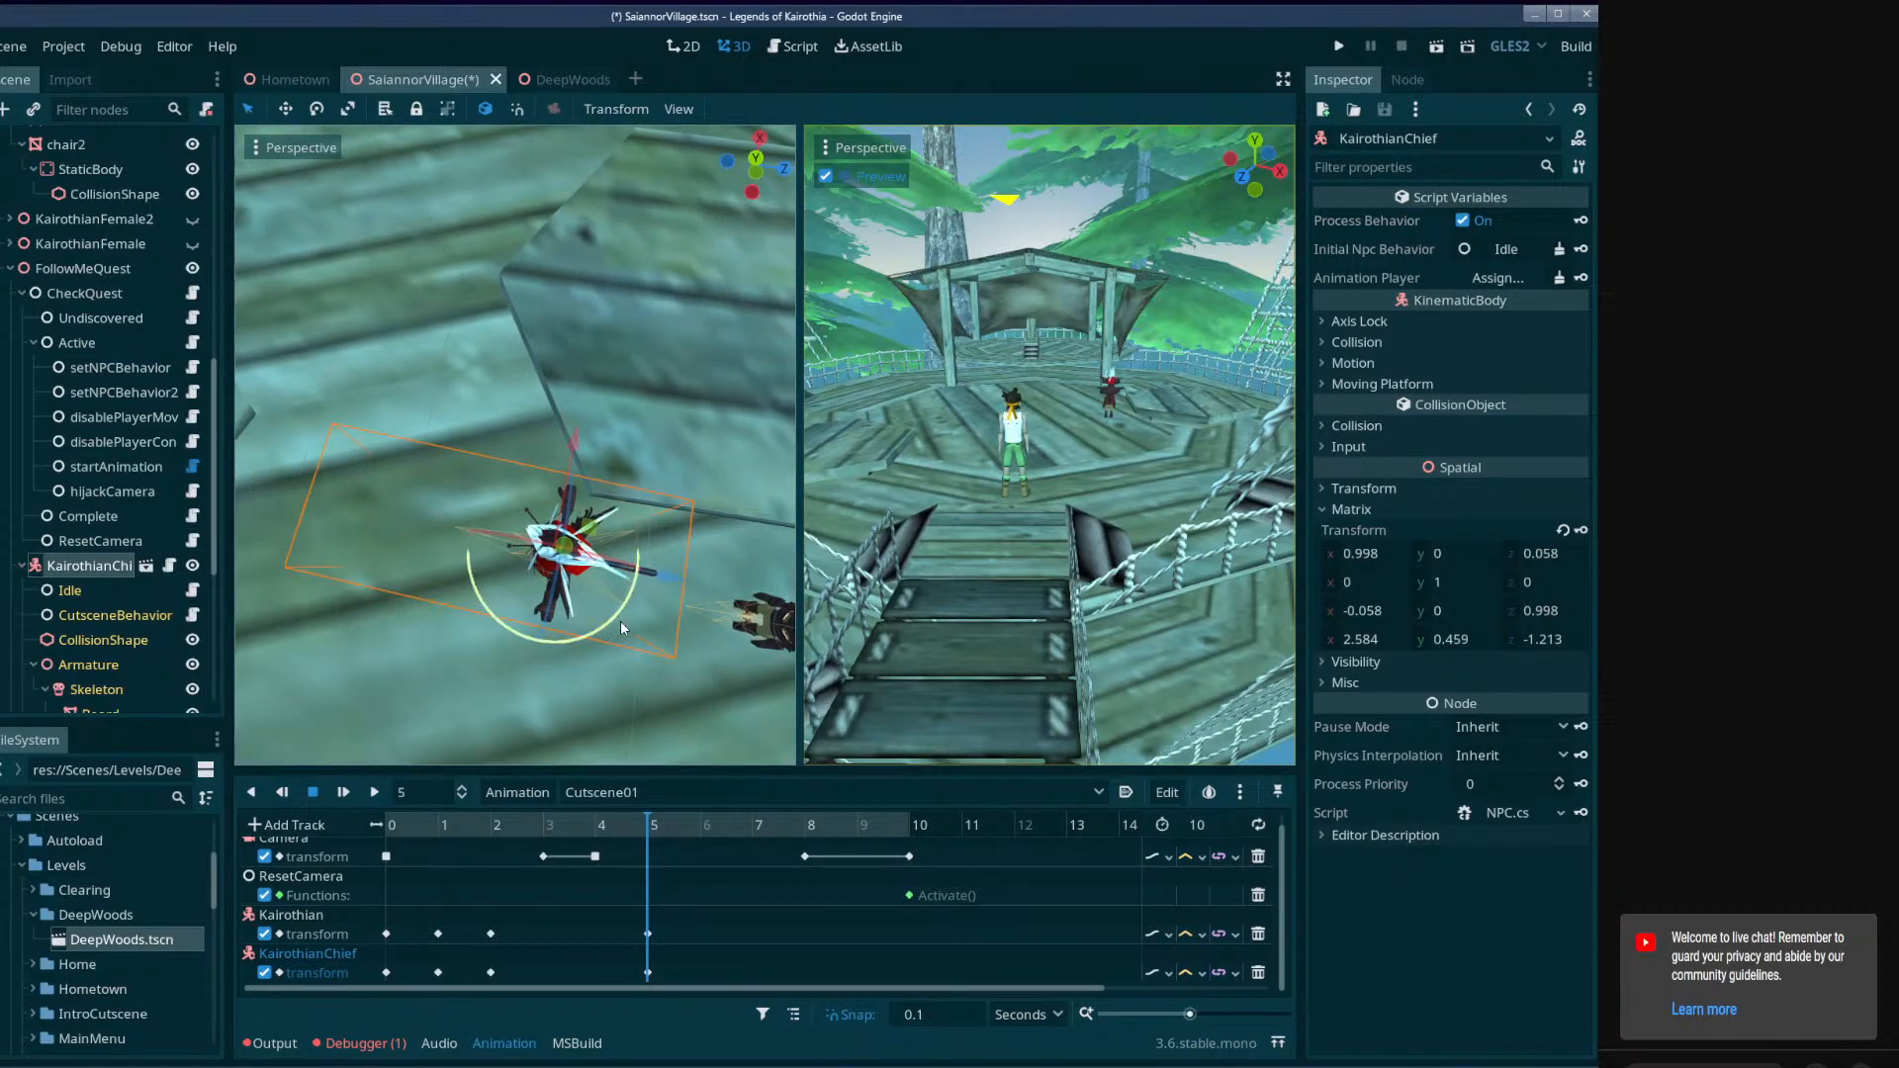
drag(621, 623, 569, 642)
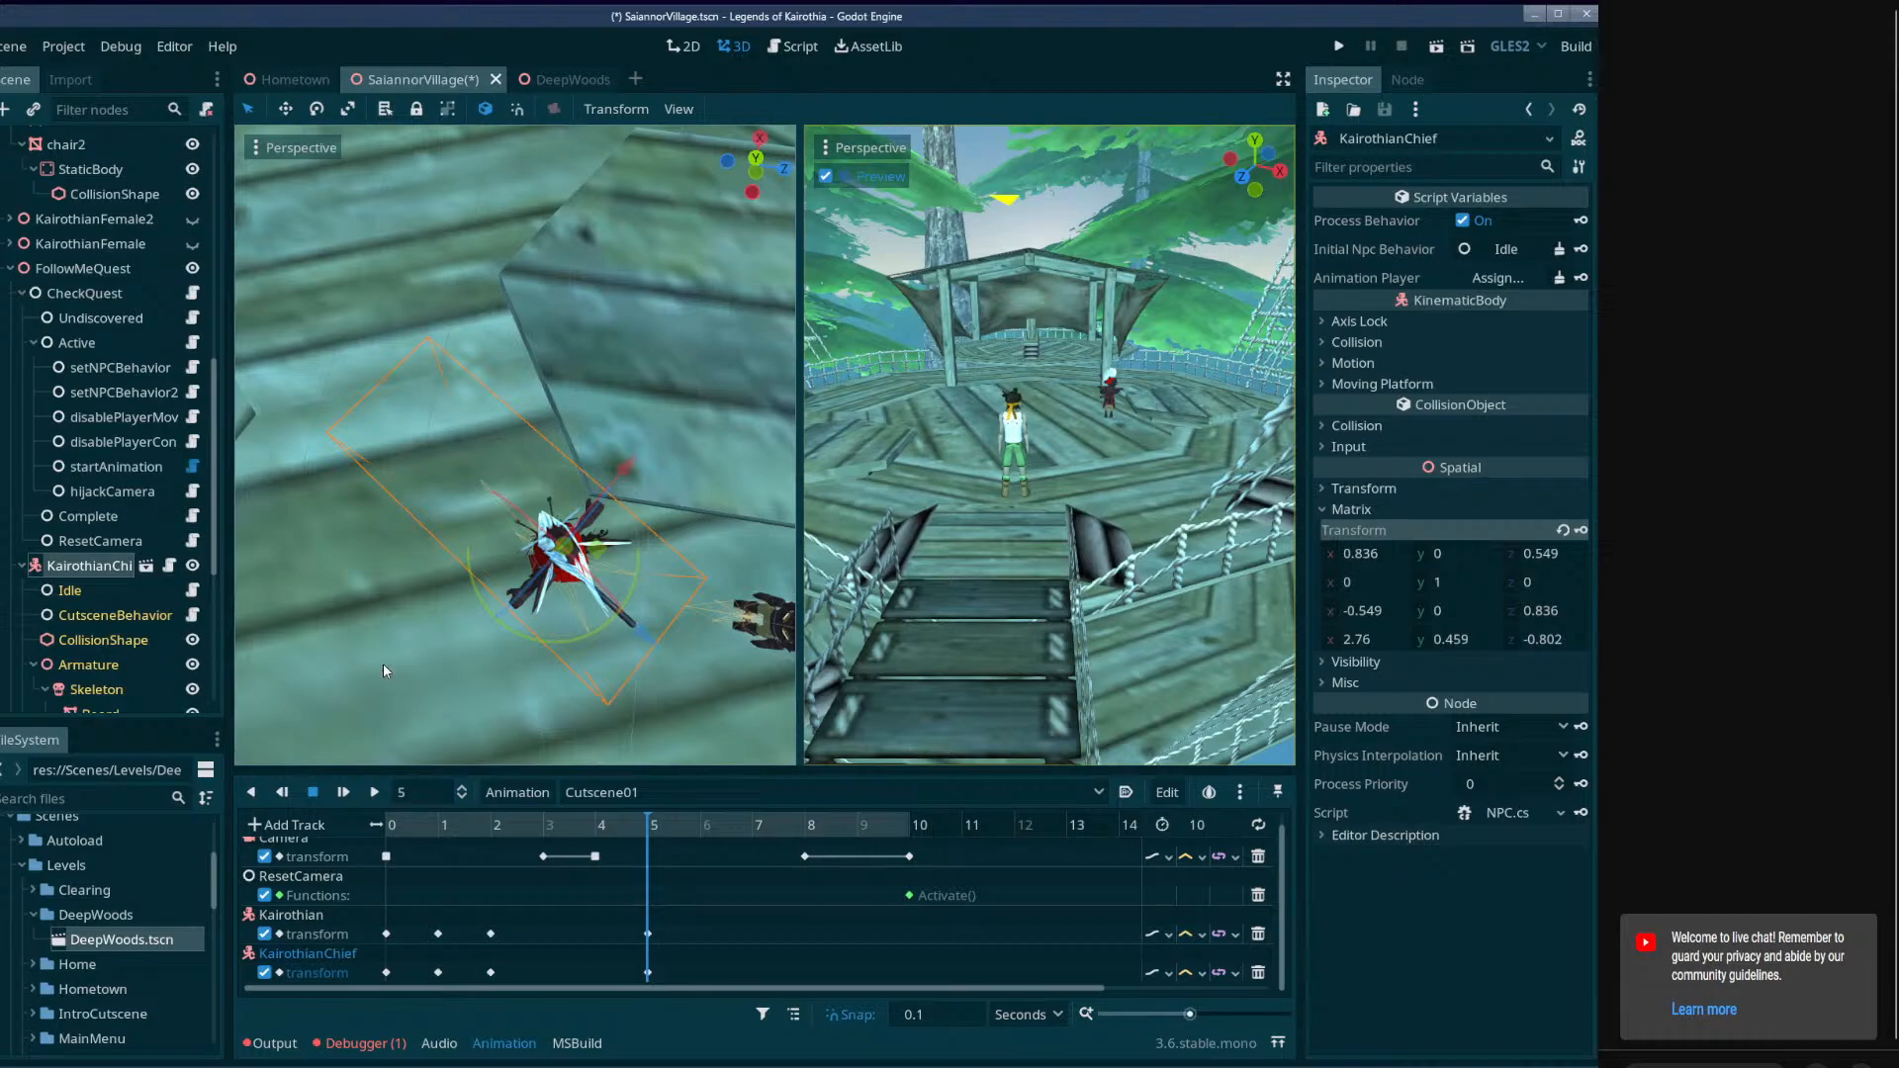
Turn Kairothian aside by about 90 degrees, move it to about (2.824, 0.04, 0.491), and key its transform at 5 seconds.
right_drag(383, 665, 659, 590)
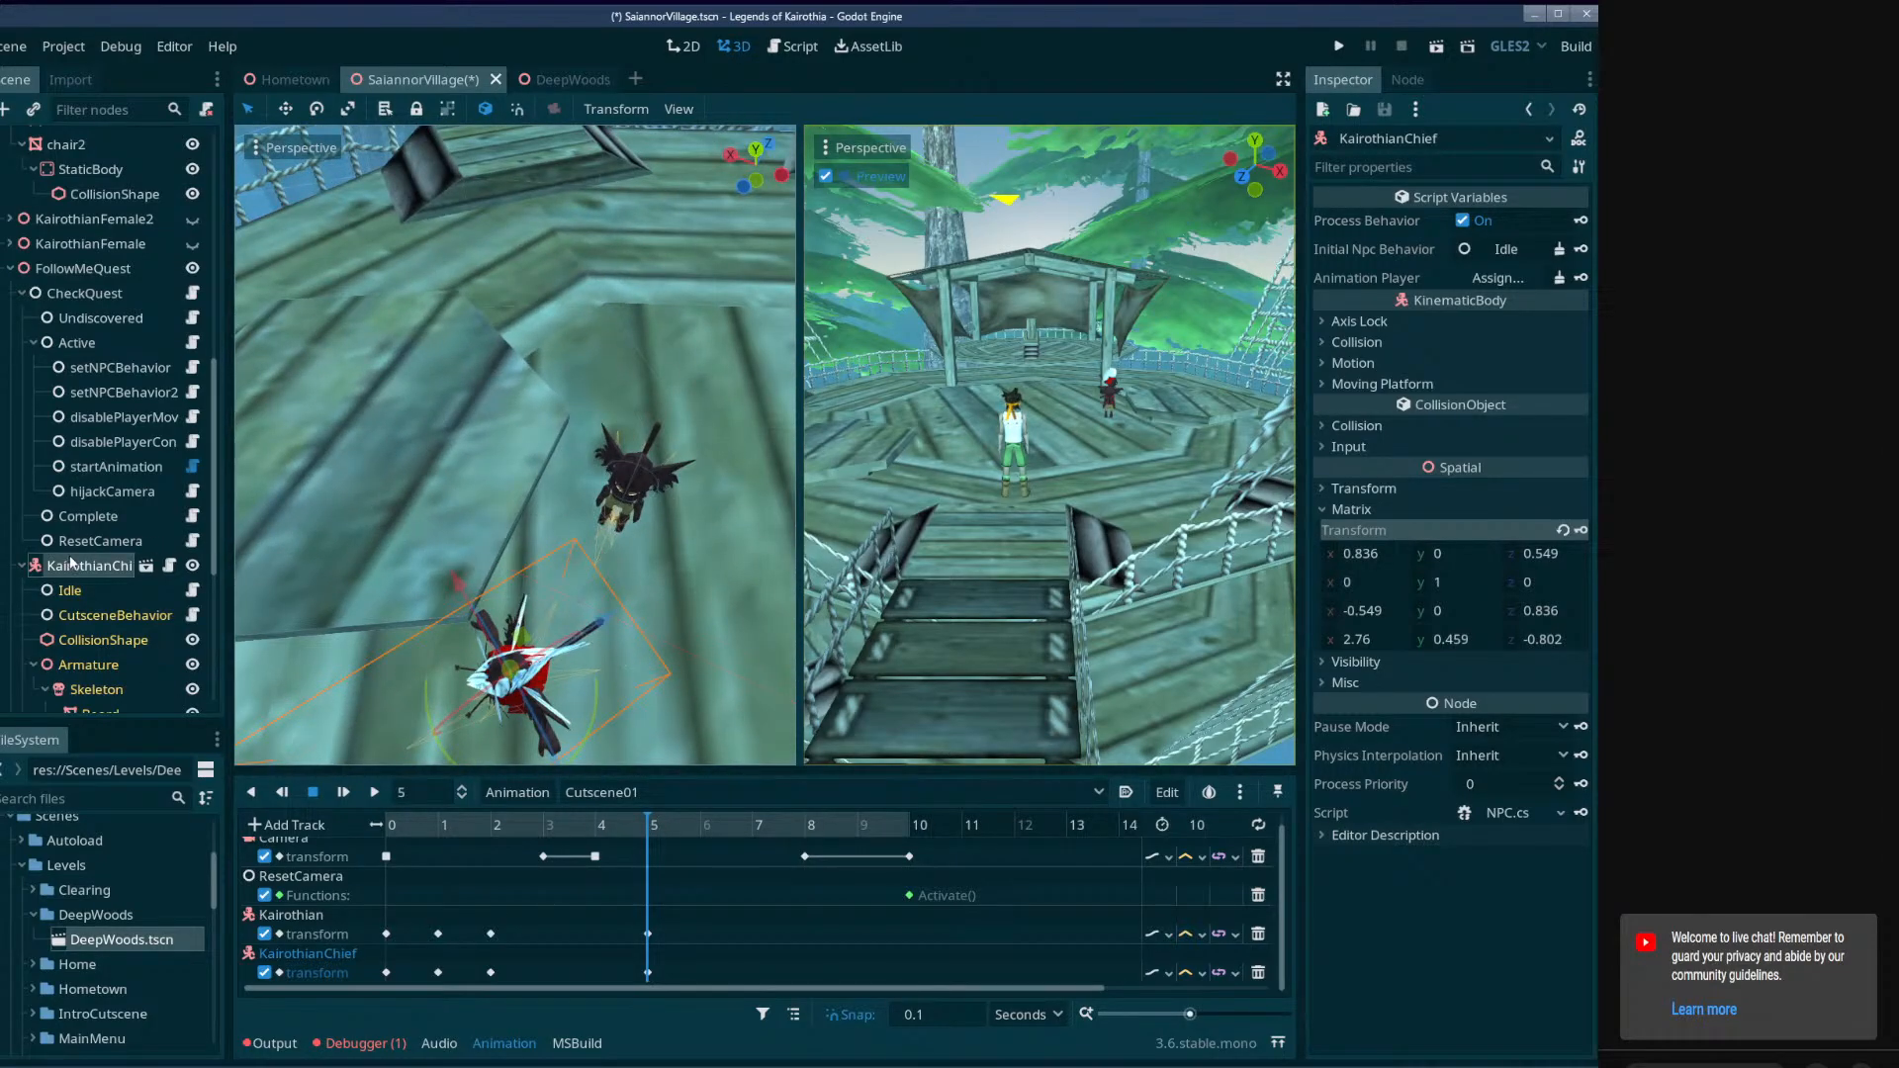
scroll(71, 562, down, 5)
click(91, 649)
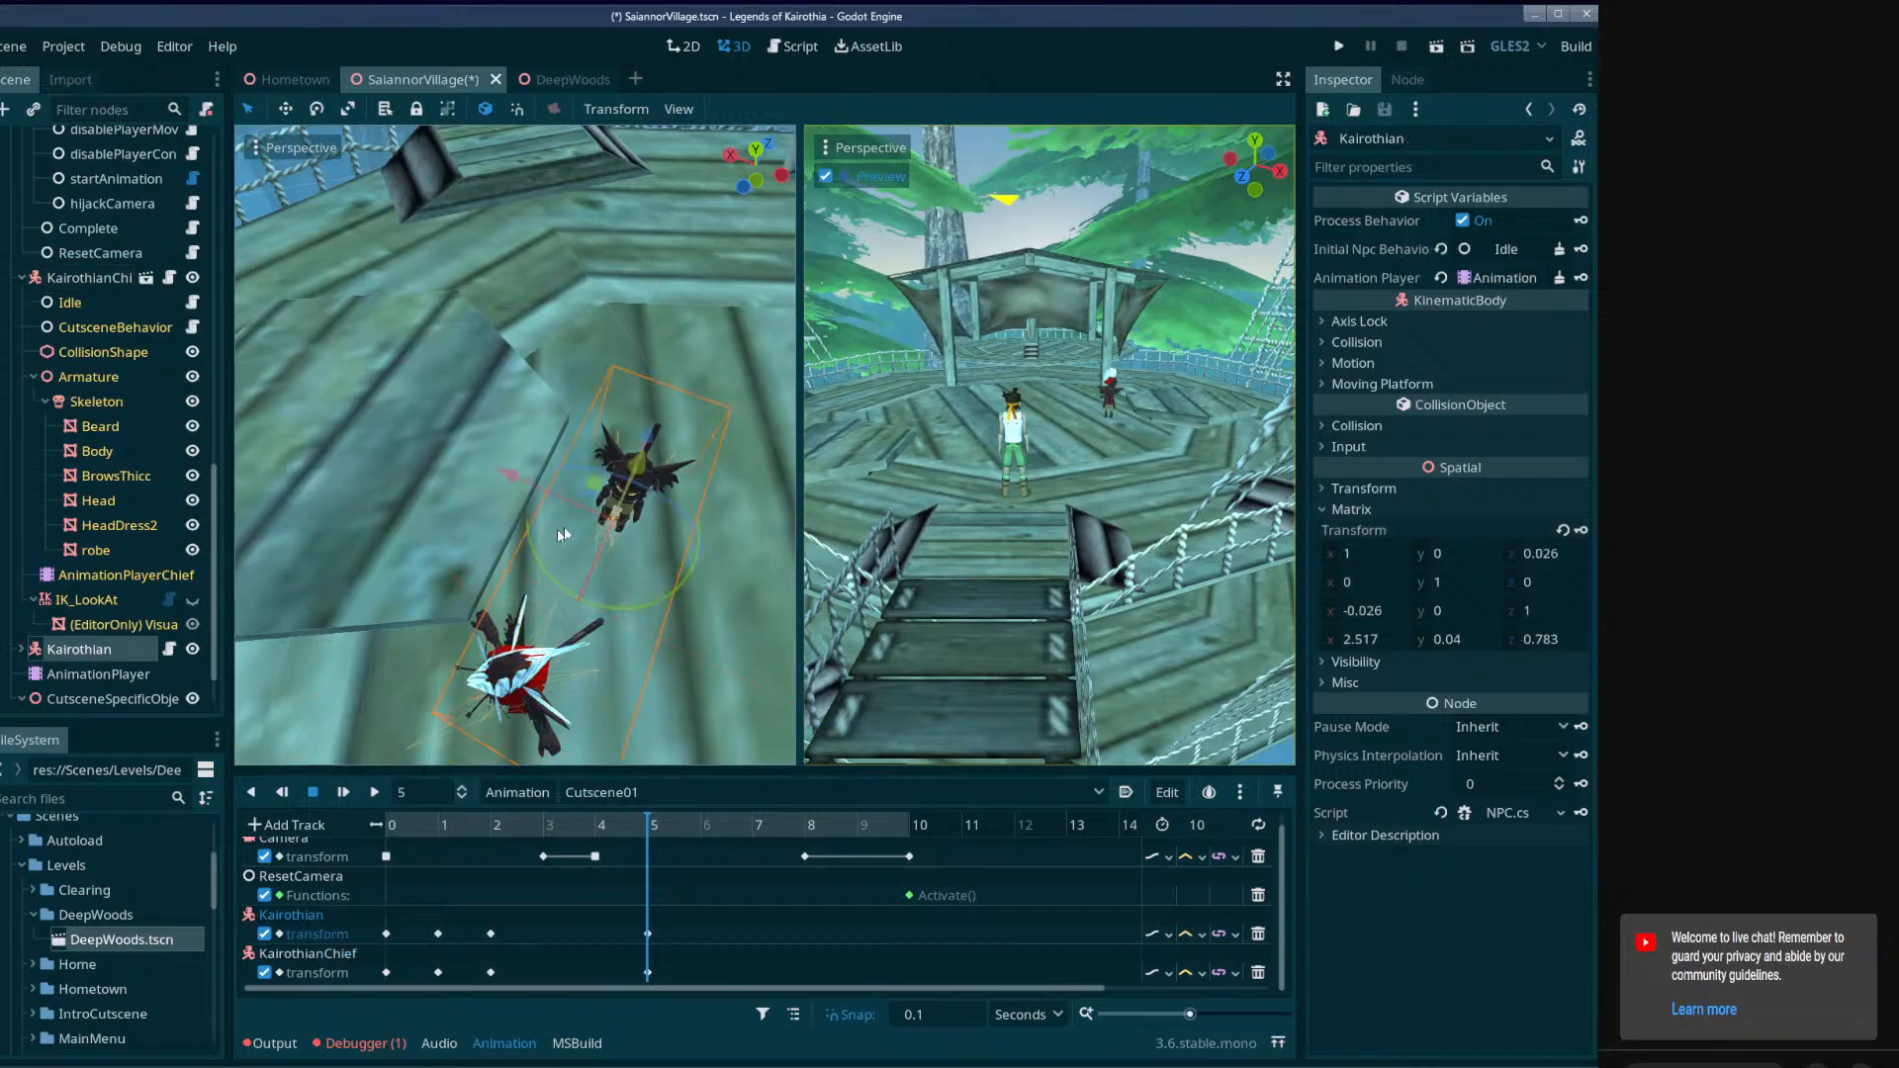
right_drag(559, 534, 650, 597)
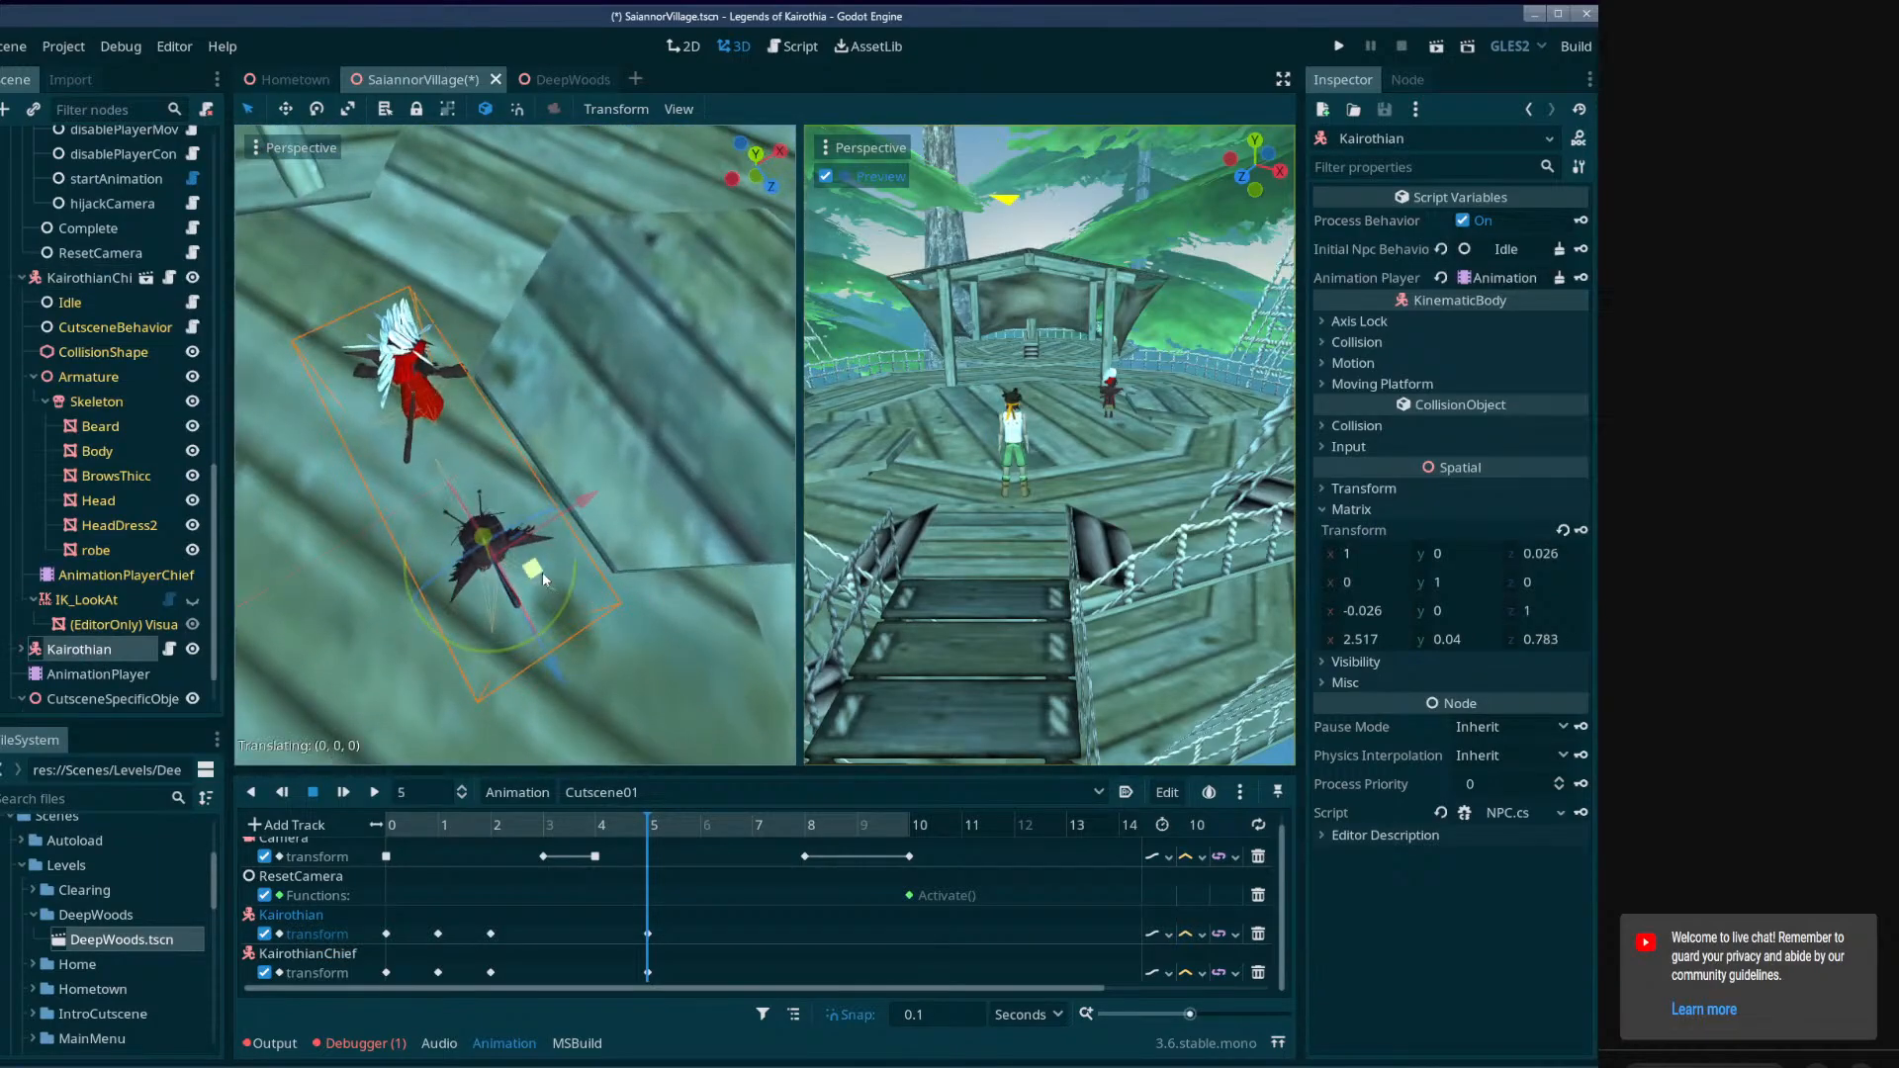
drag(542, 572, 422, 593)
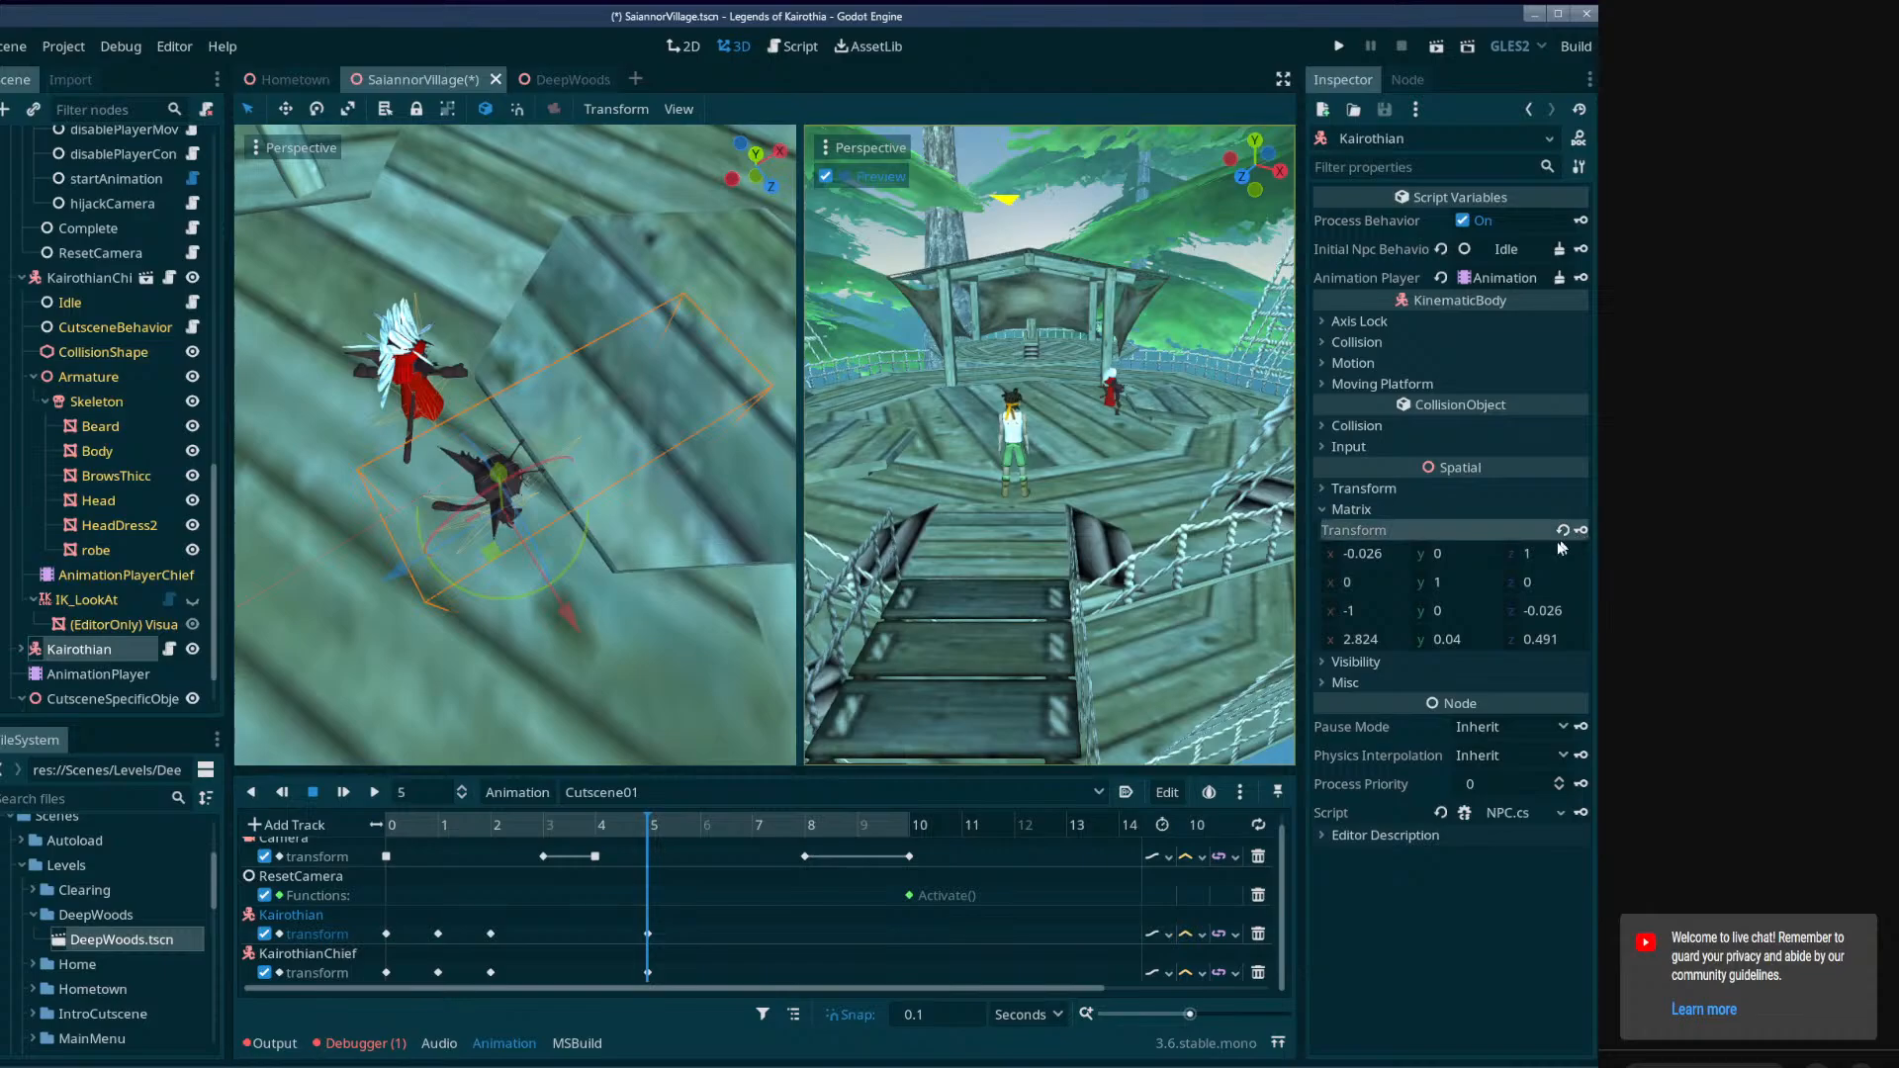
Turn KairothianChief further aside, move it ahead to about (4.916, 0.459, -1.97), and key its transform at 6 seconds.
mouse_move(679, 824)
mouse_down()
mouse_move(436, 820)
mouse_move(680, 809)
mouse_move(706, 813)
mouse_move(572, 822)
mouse_move(699, 835)
mouse_up()
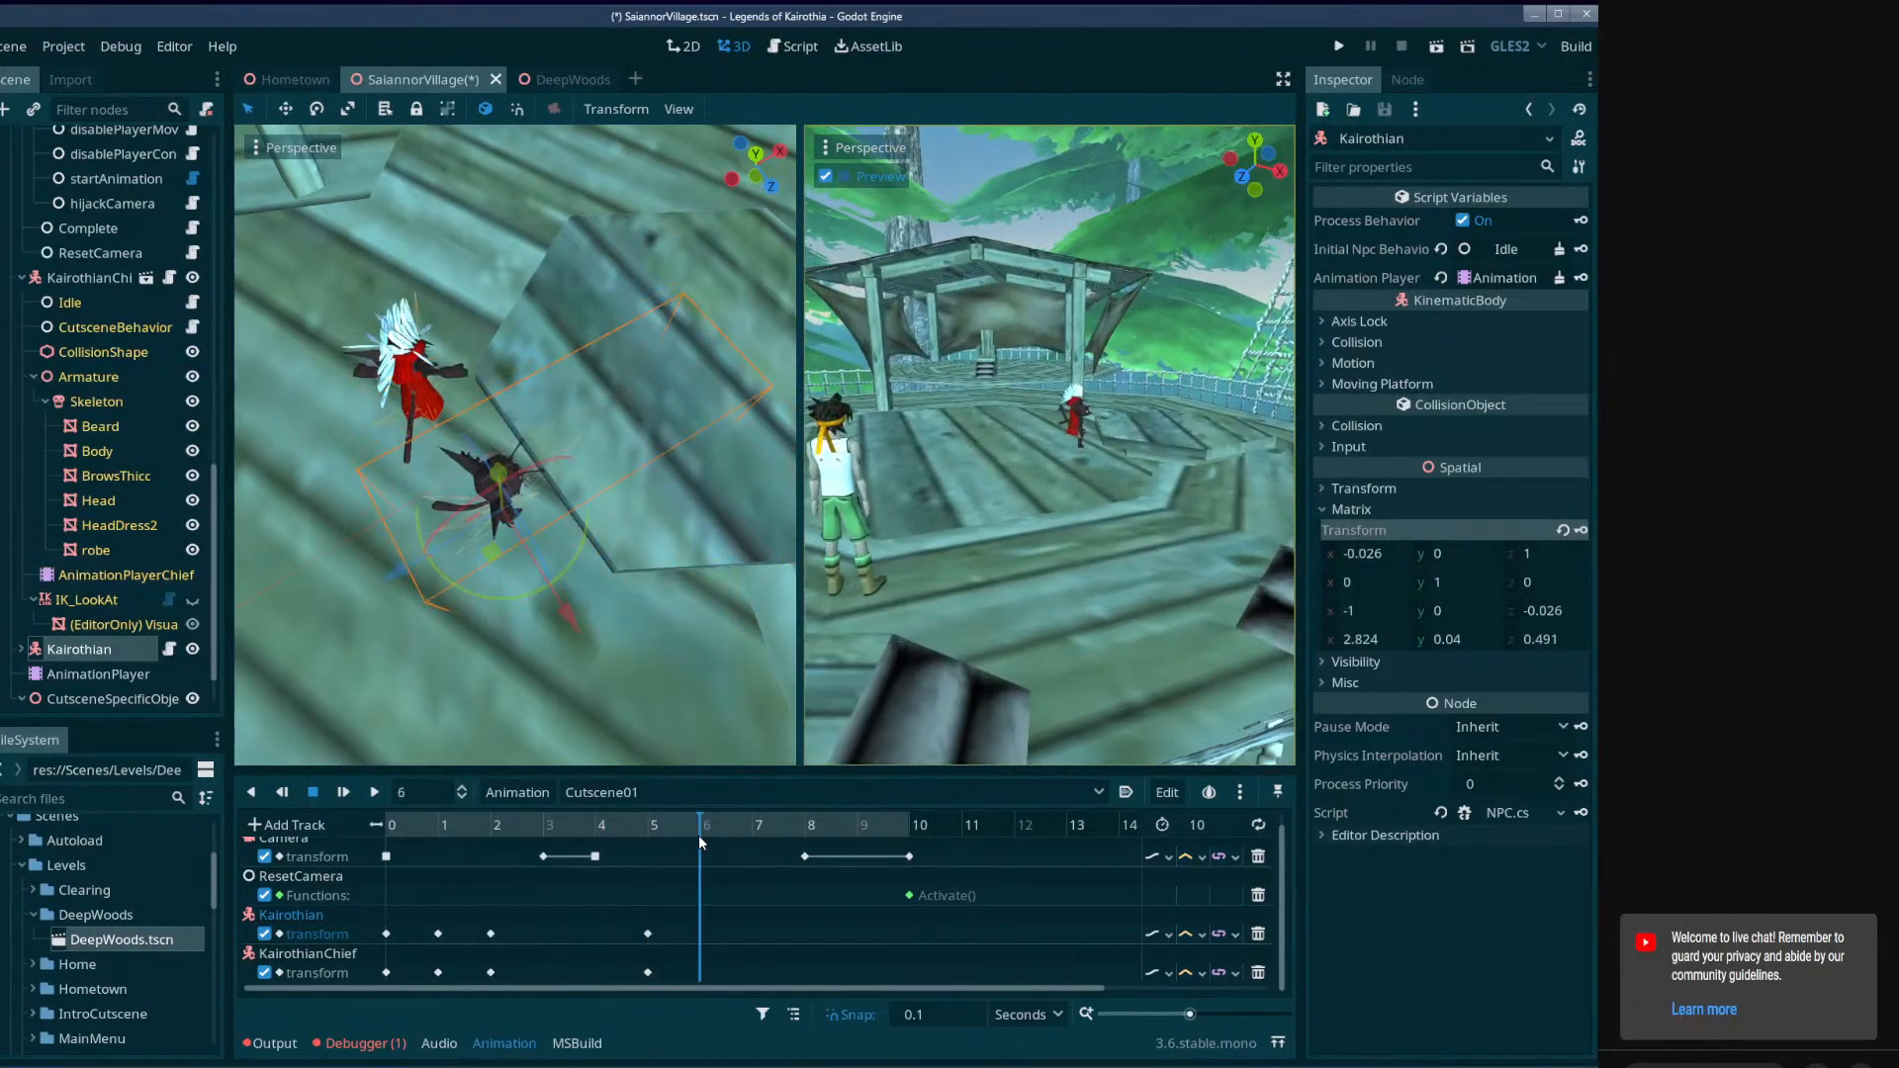
click(61, 282)
drag(470, 442, 545, 239)
key(f)
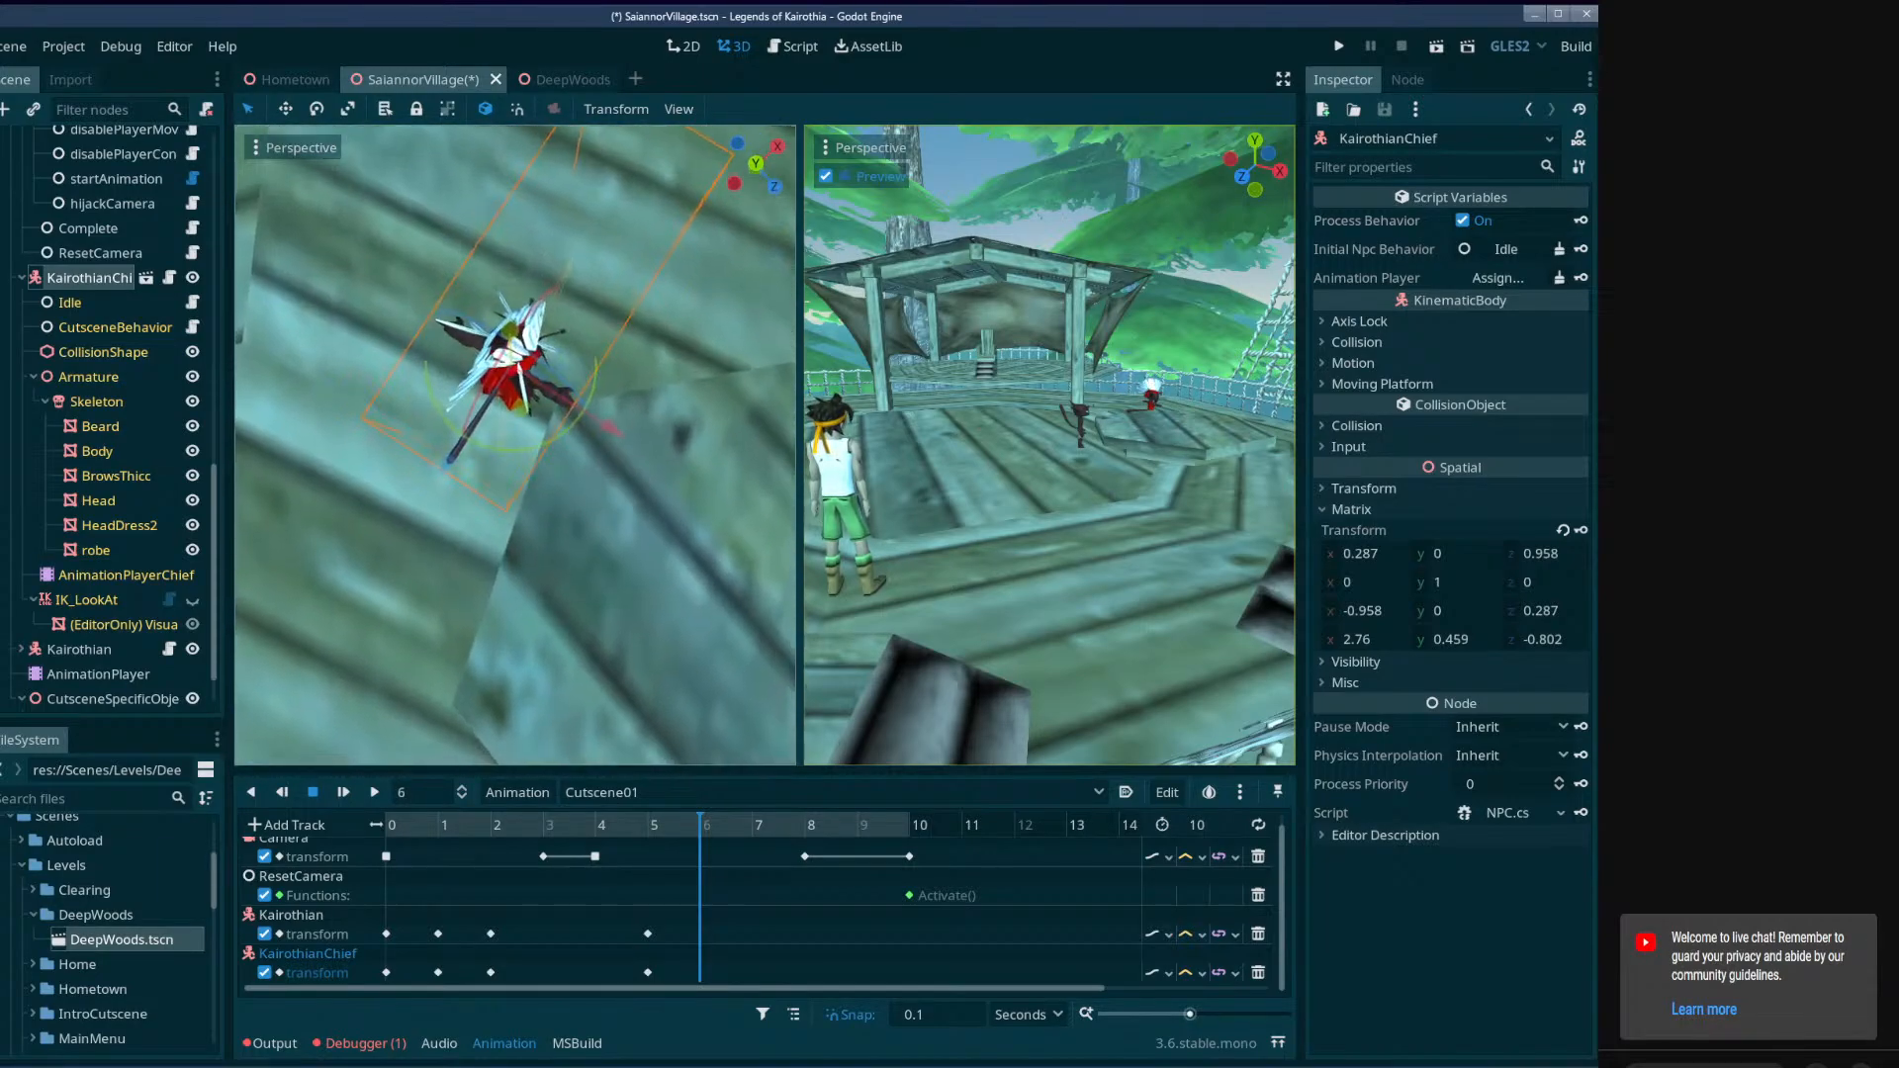
drag(579, 455, 527, 448)
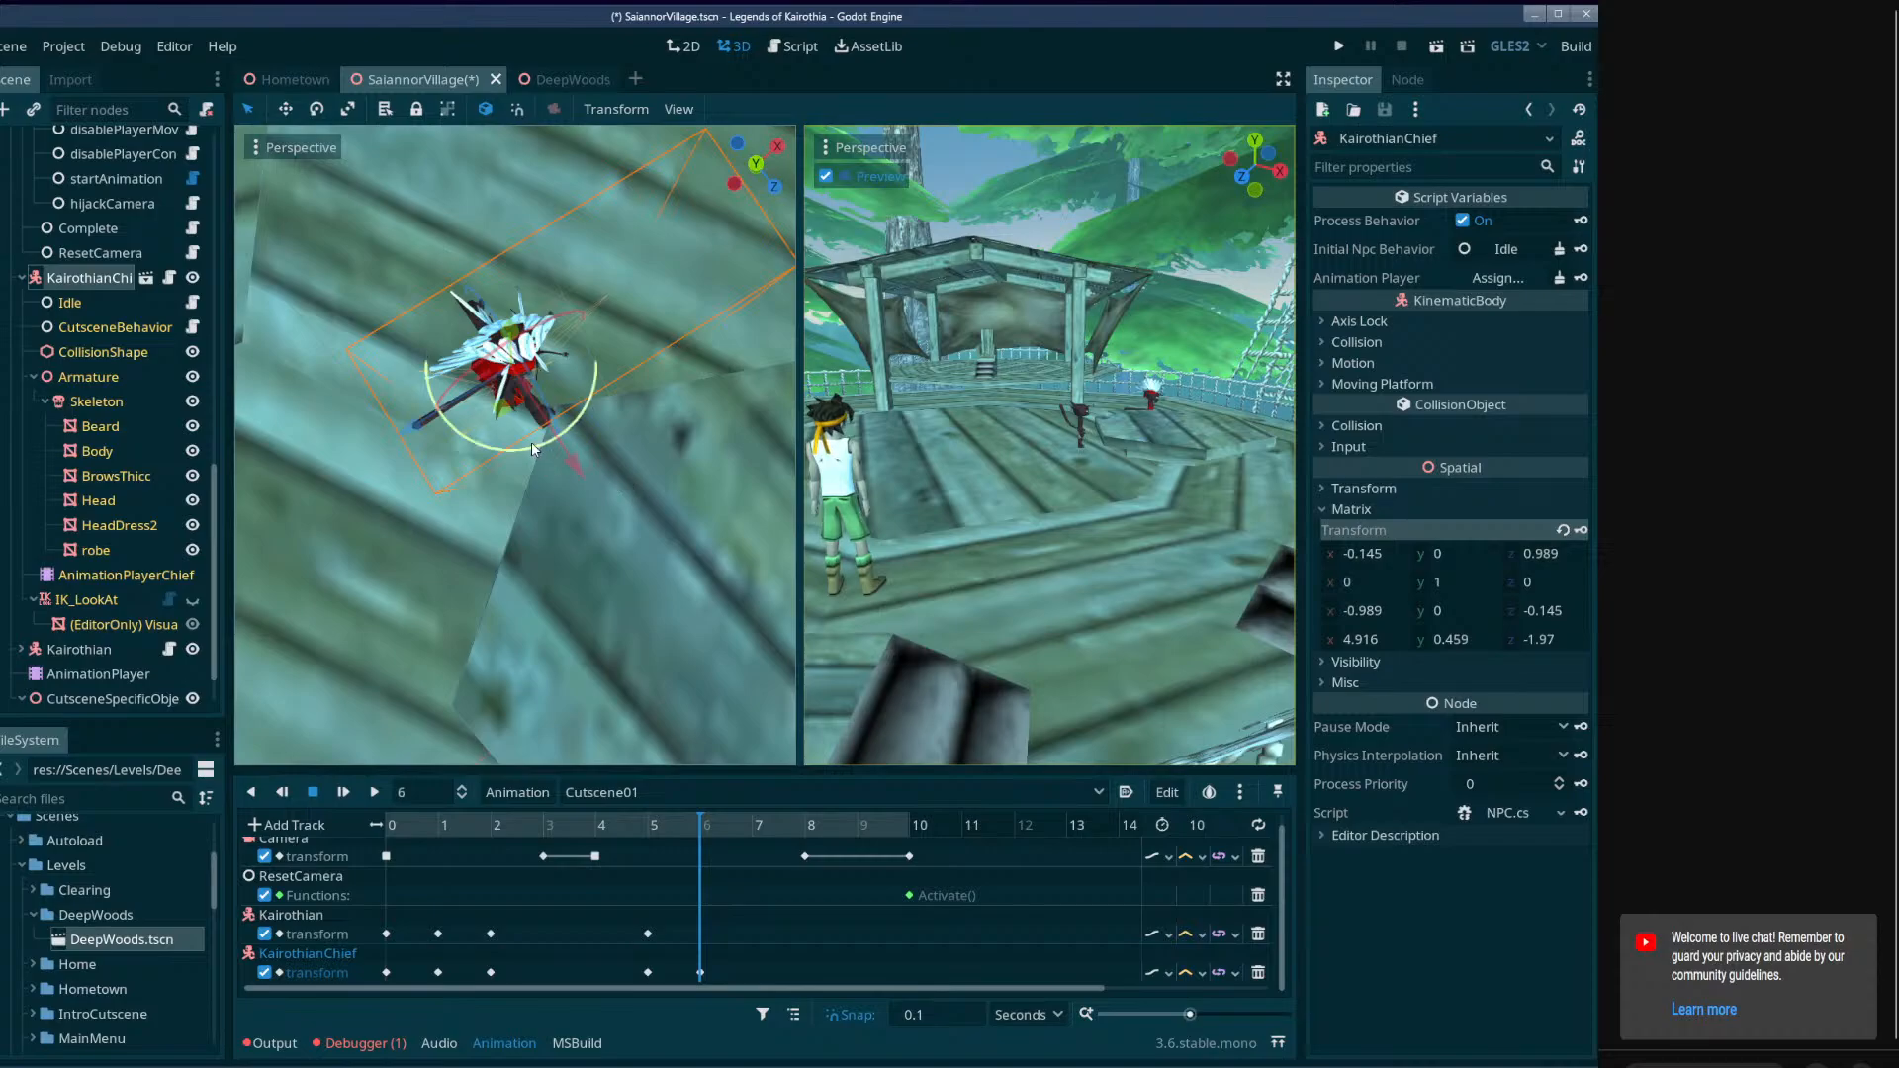
Turn KairothianChief back around toward Kairothian, nudge it slightly sideways, and key its transform at 7 seconds.
drag(740, 827, 752, 828)
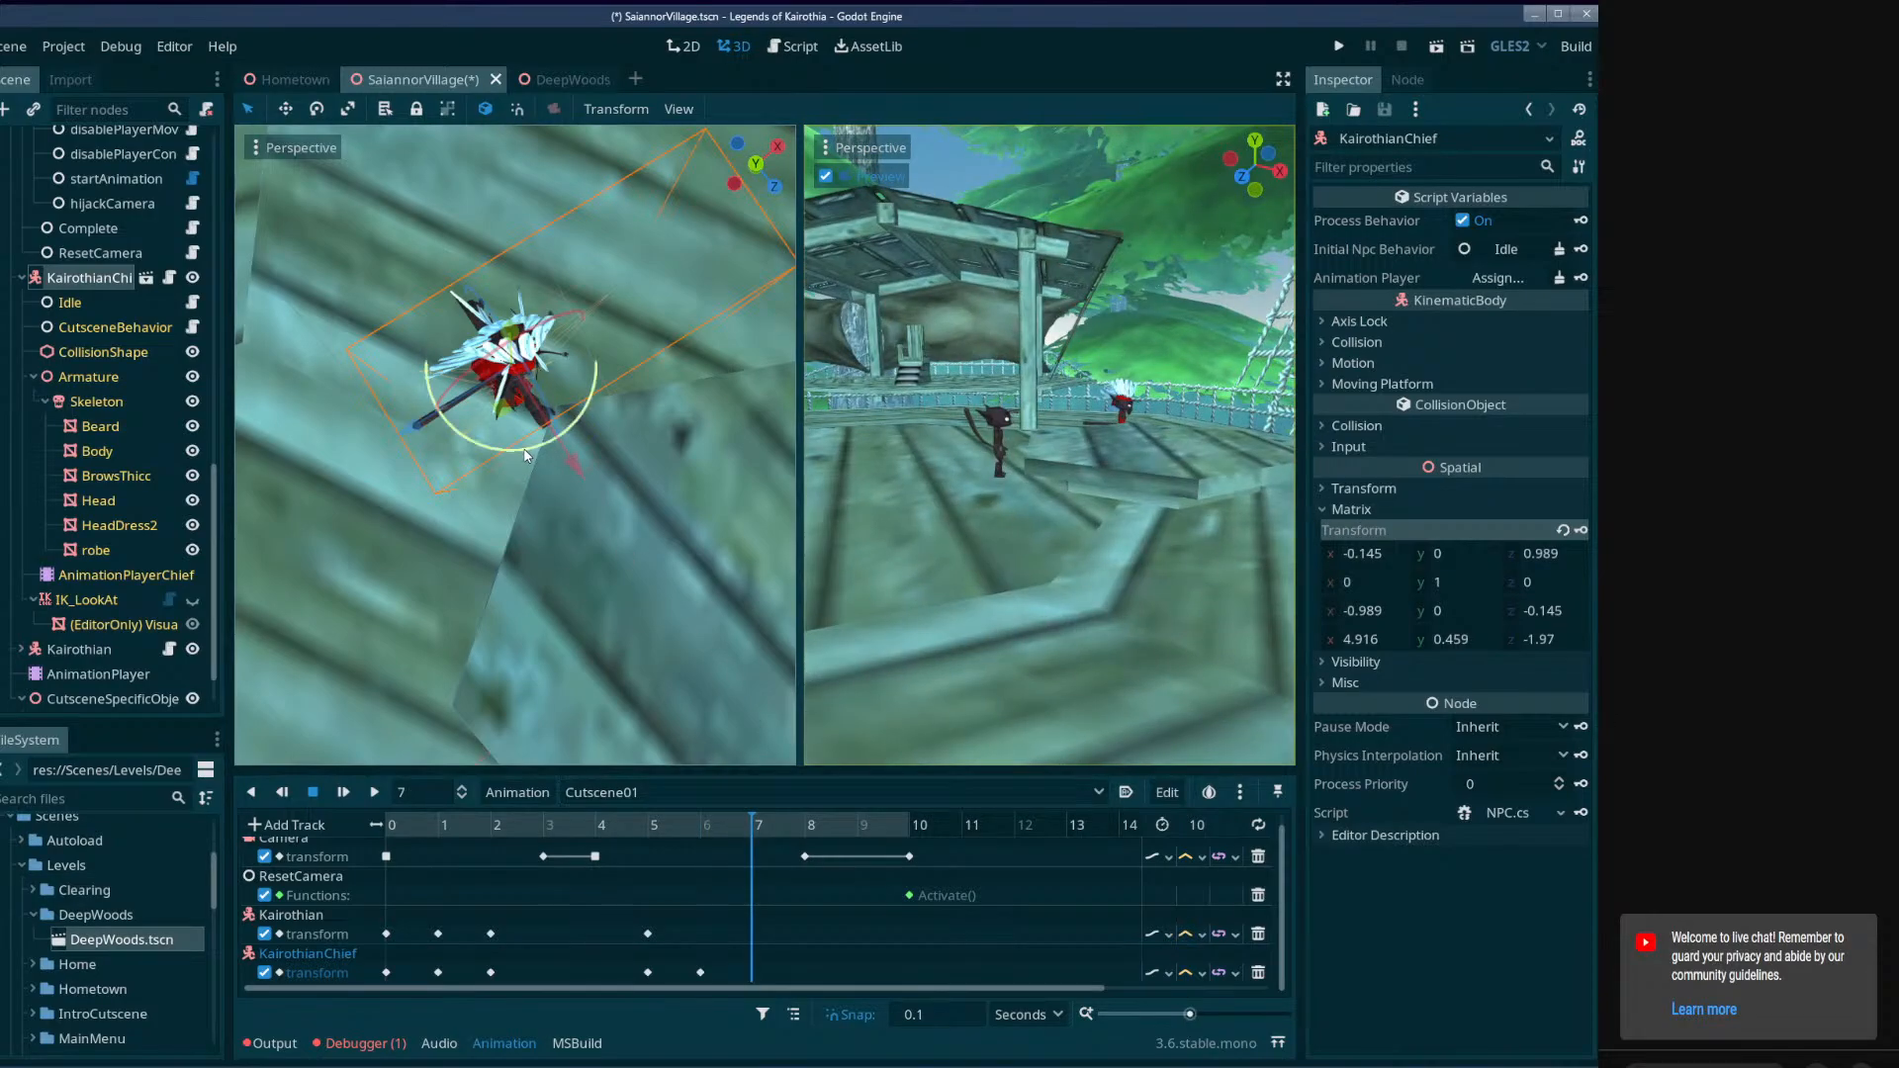
drag(525, 455, 367, 327)
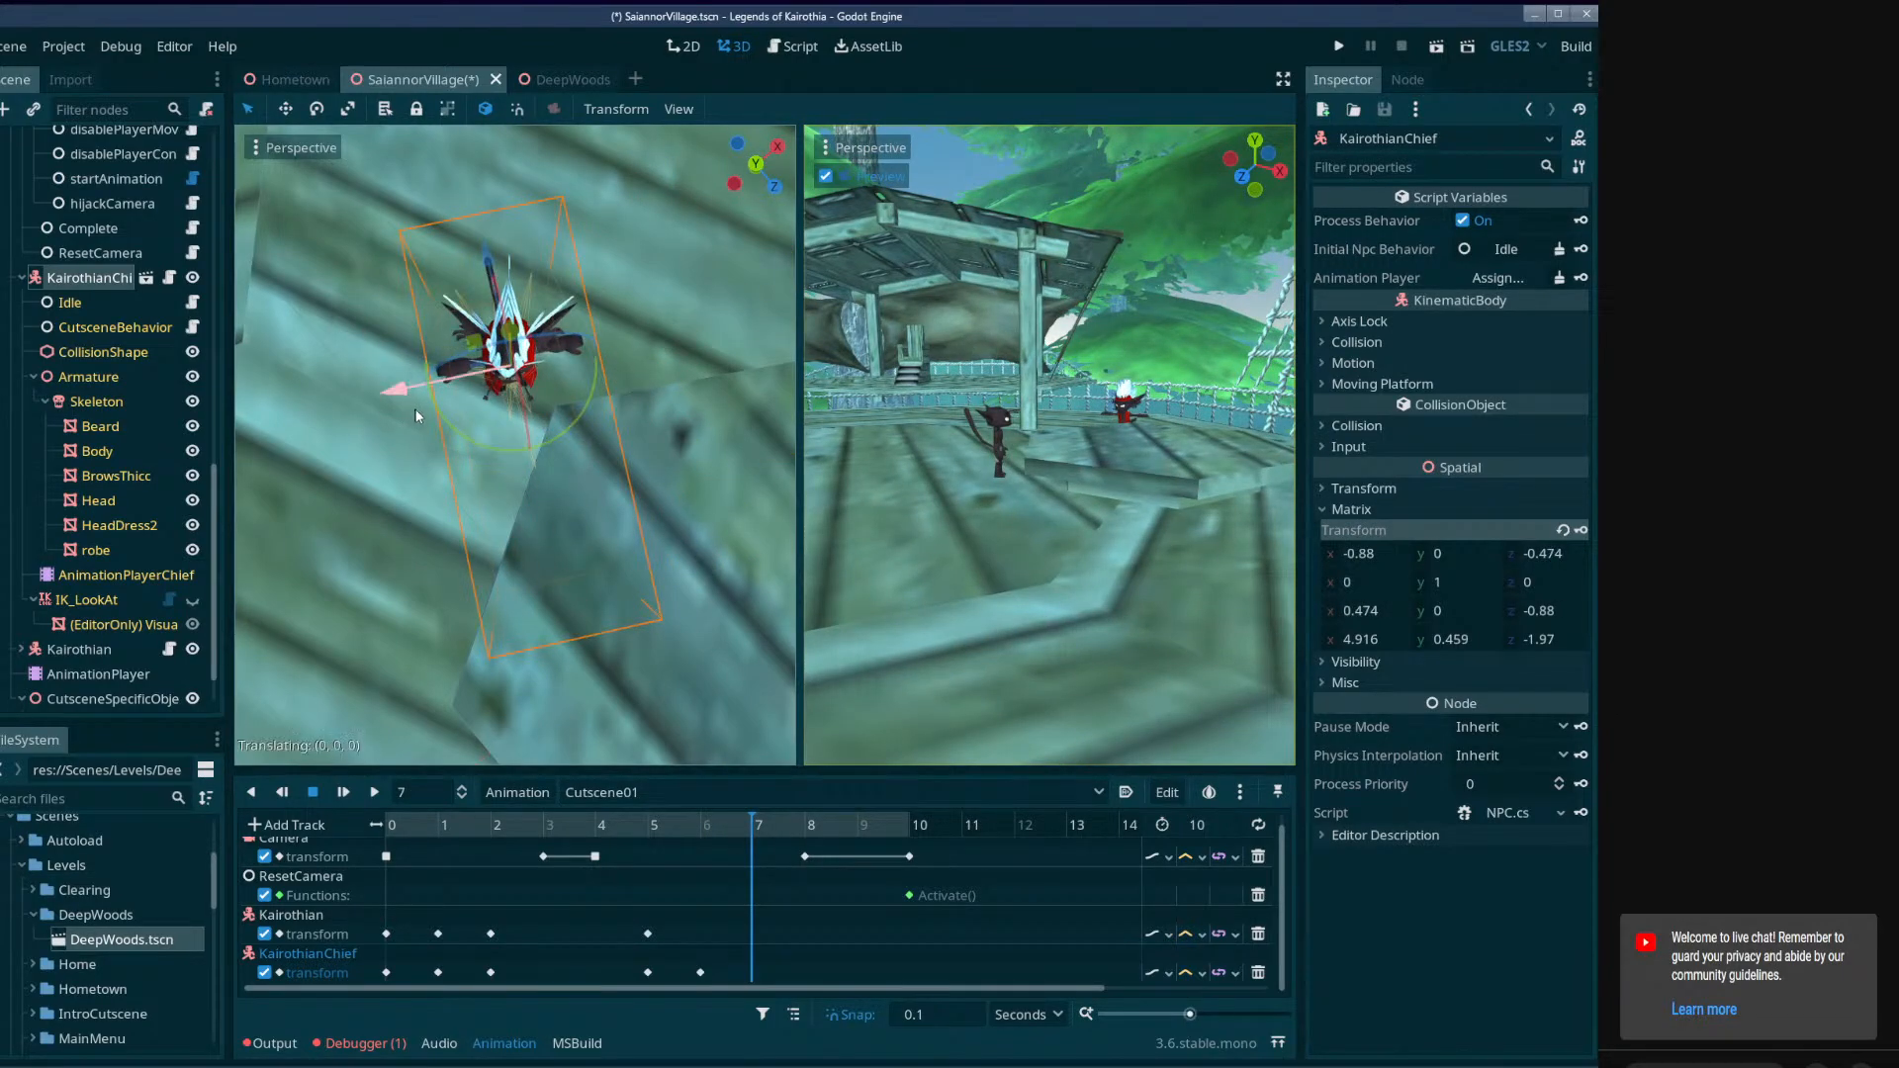
drag(415, 411, 568, 406)
middle_drag(569, 407, 734, 447)
drag(720, 431, 681, 436)
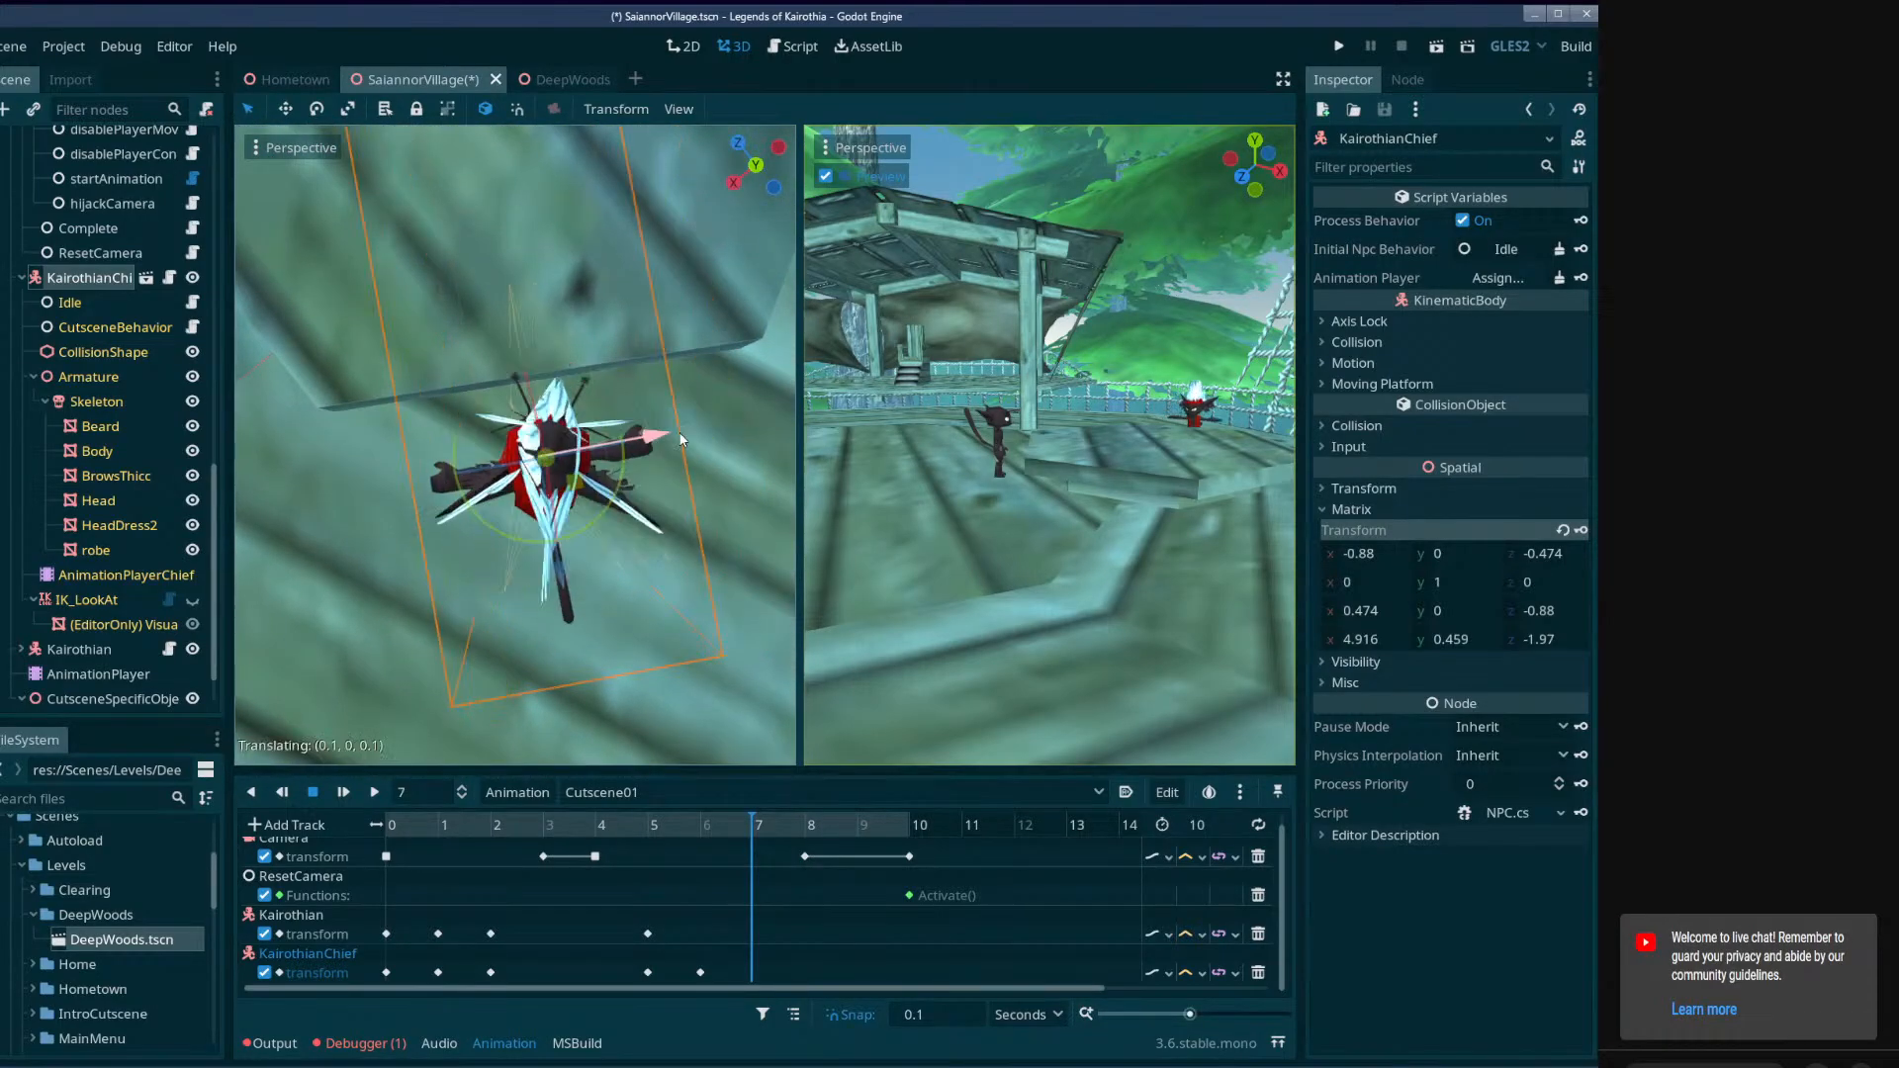
middle_drag(681, 440, 782, 247)
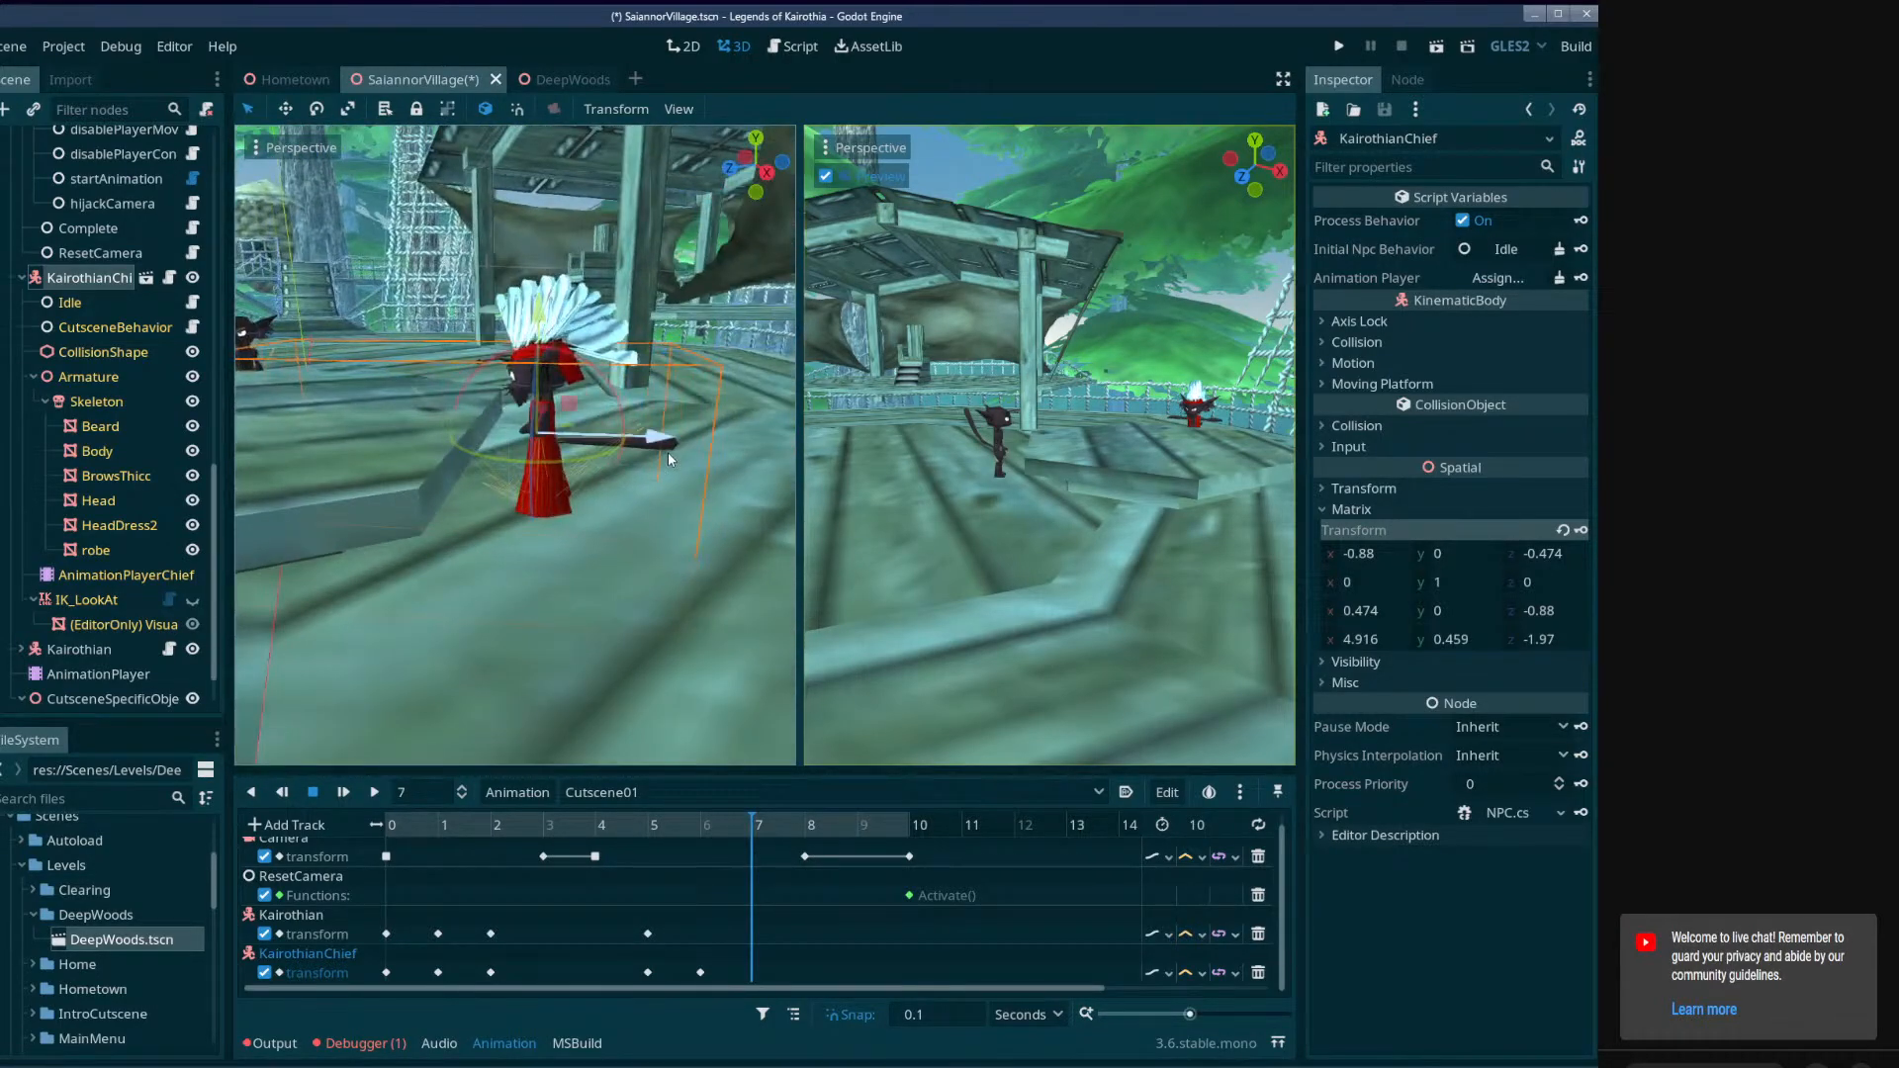
drag(668, 452, 633, 450)
right_drag(635, 466, 657, 461)
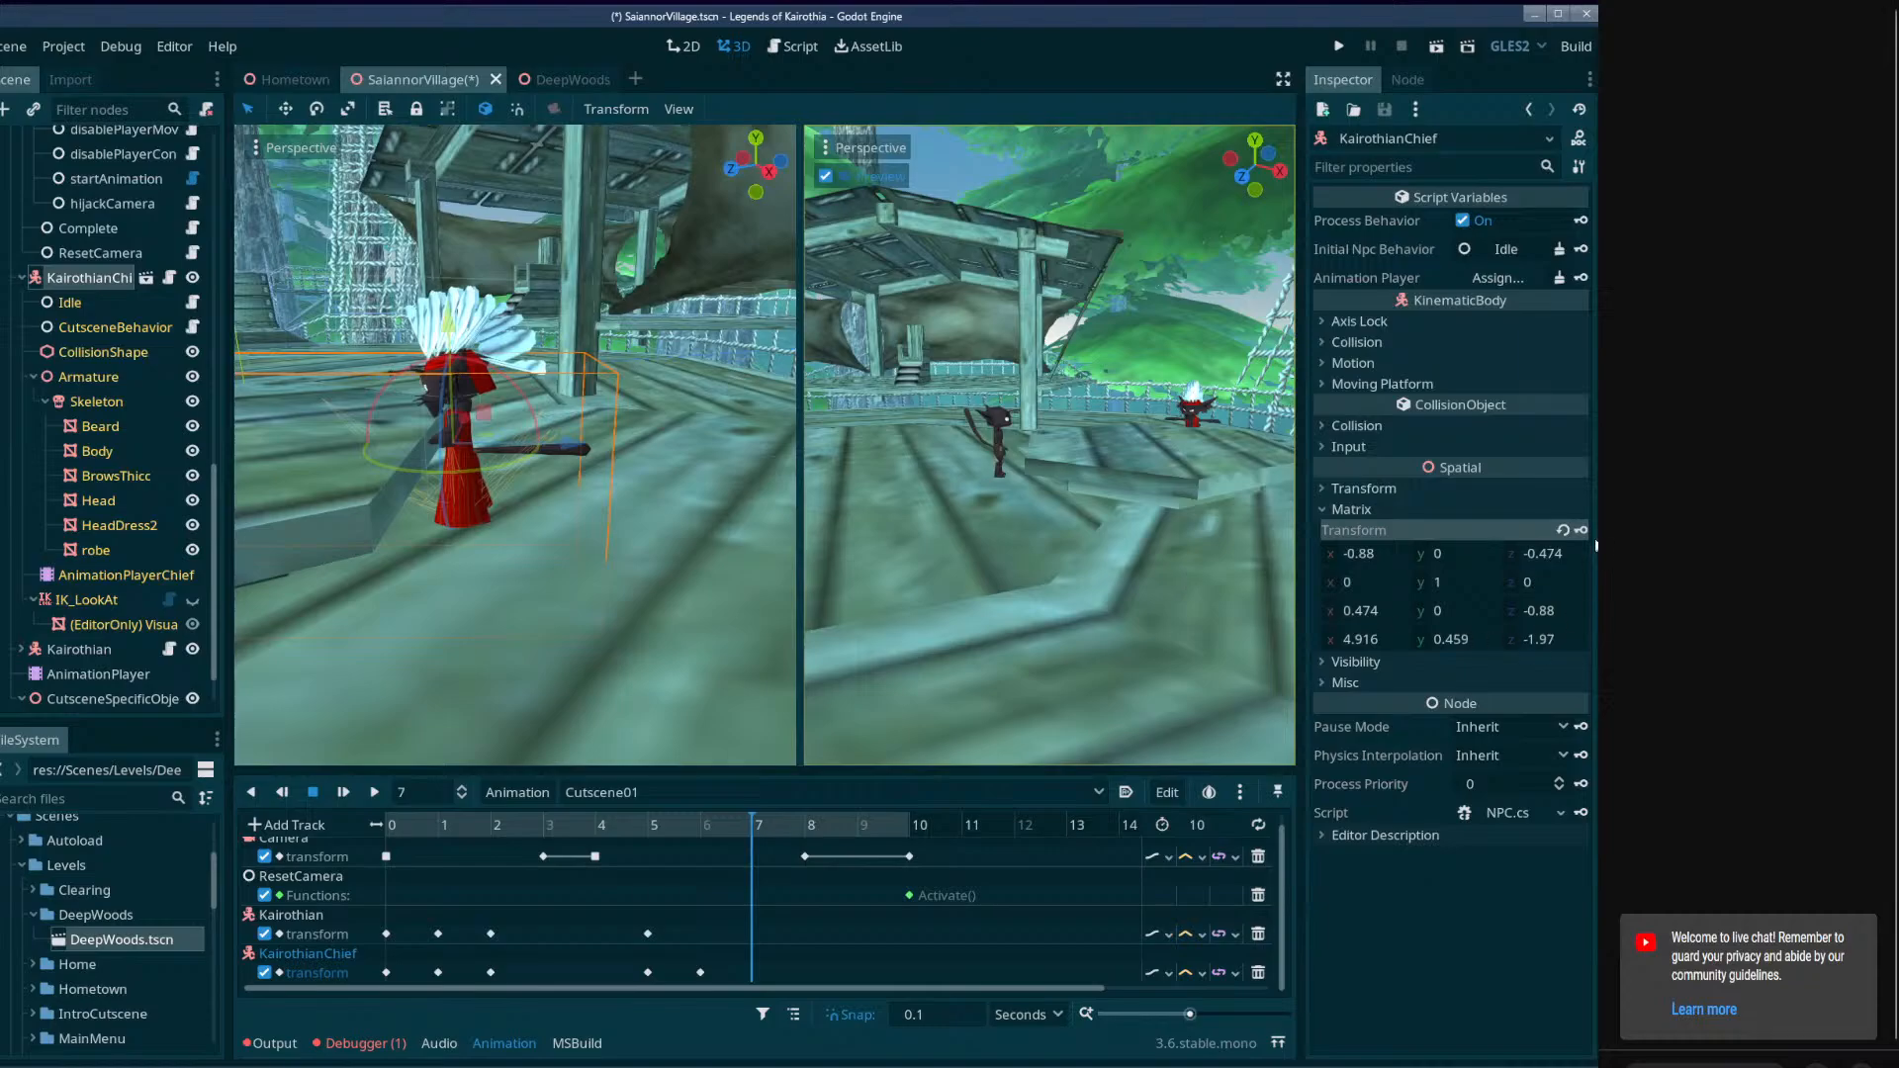
Examine the headings and spacing of KairothianChief and Kairothian through Cutscene01 from the start to 4 seconds.
drag(753, 831, 522, 964)
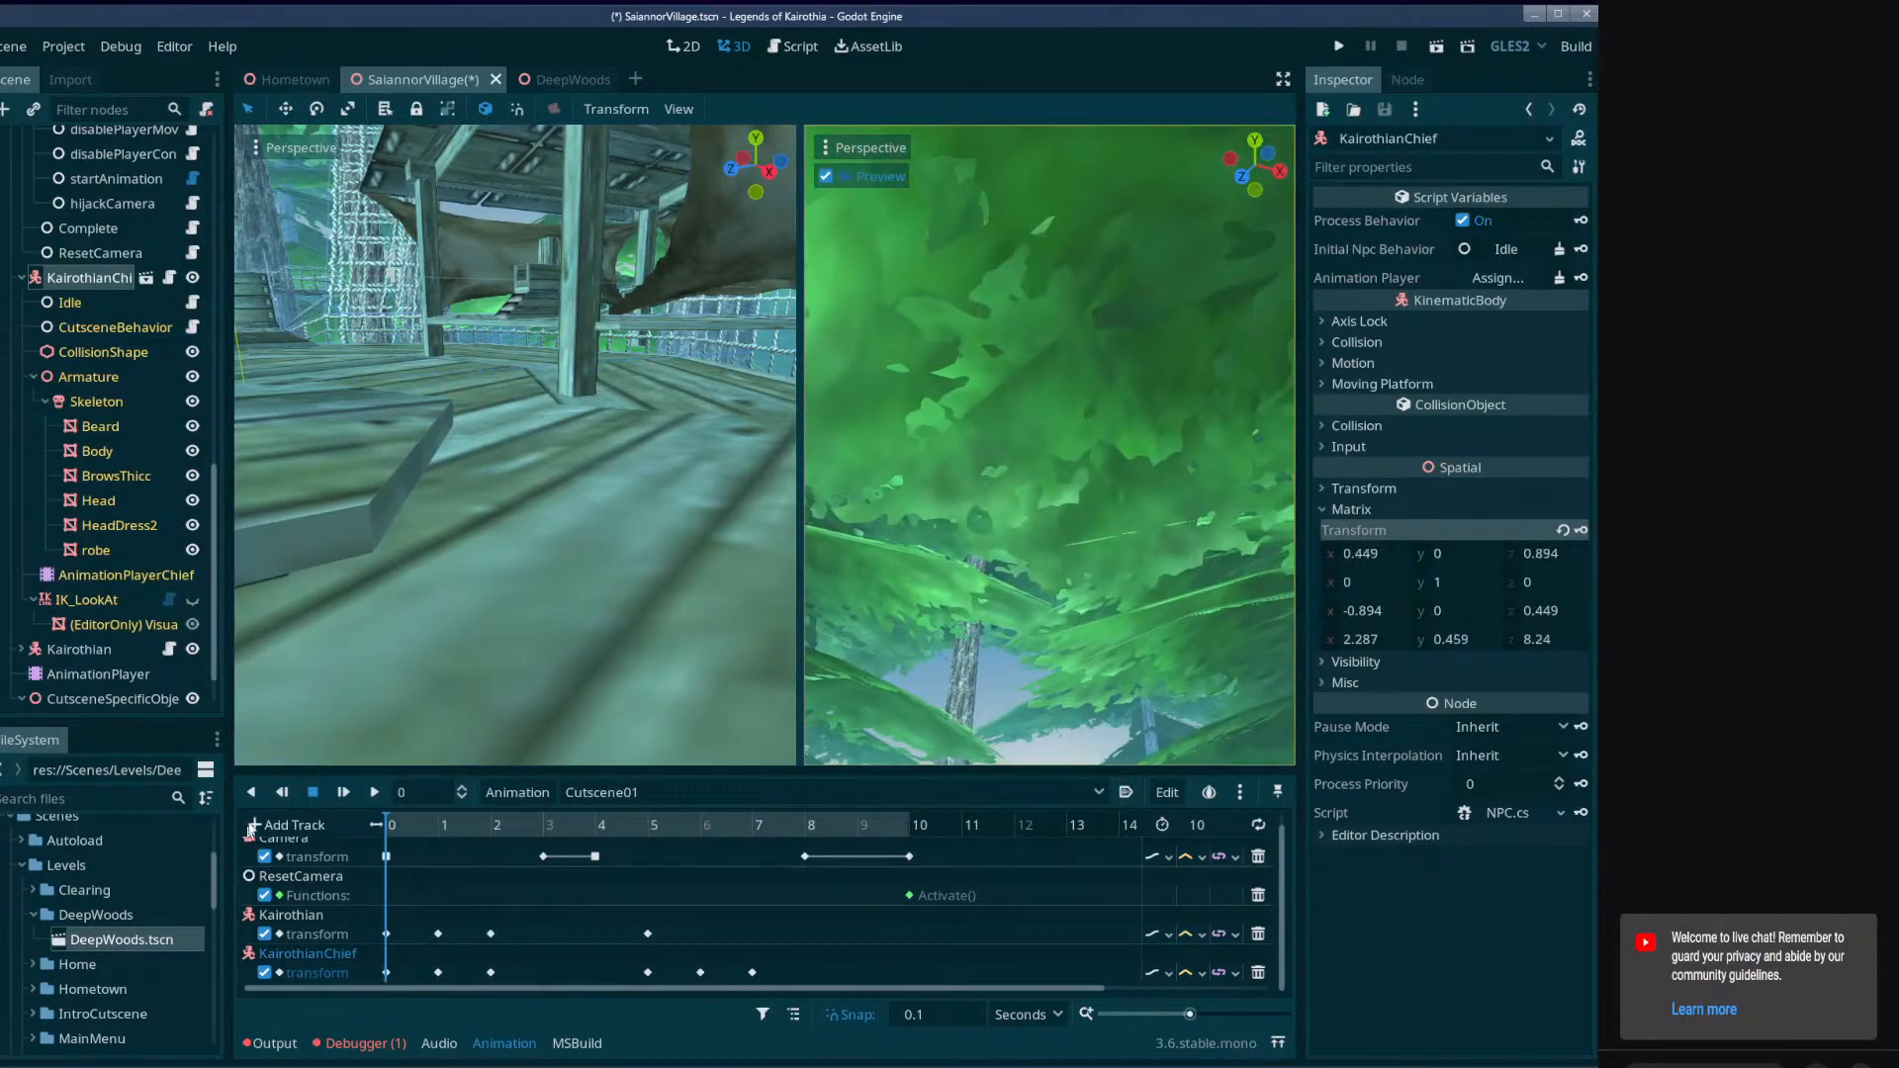
right_drag(495, 633, 440, 712)
drag(409, 822, 460, 837)
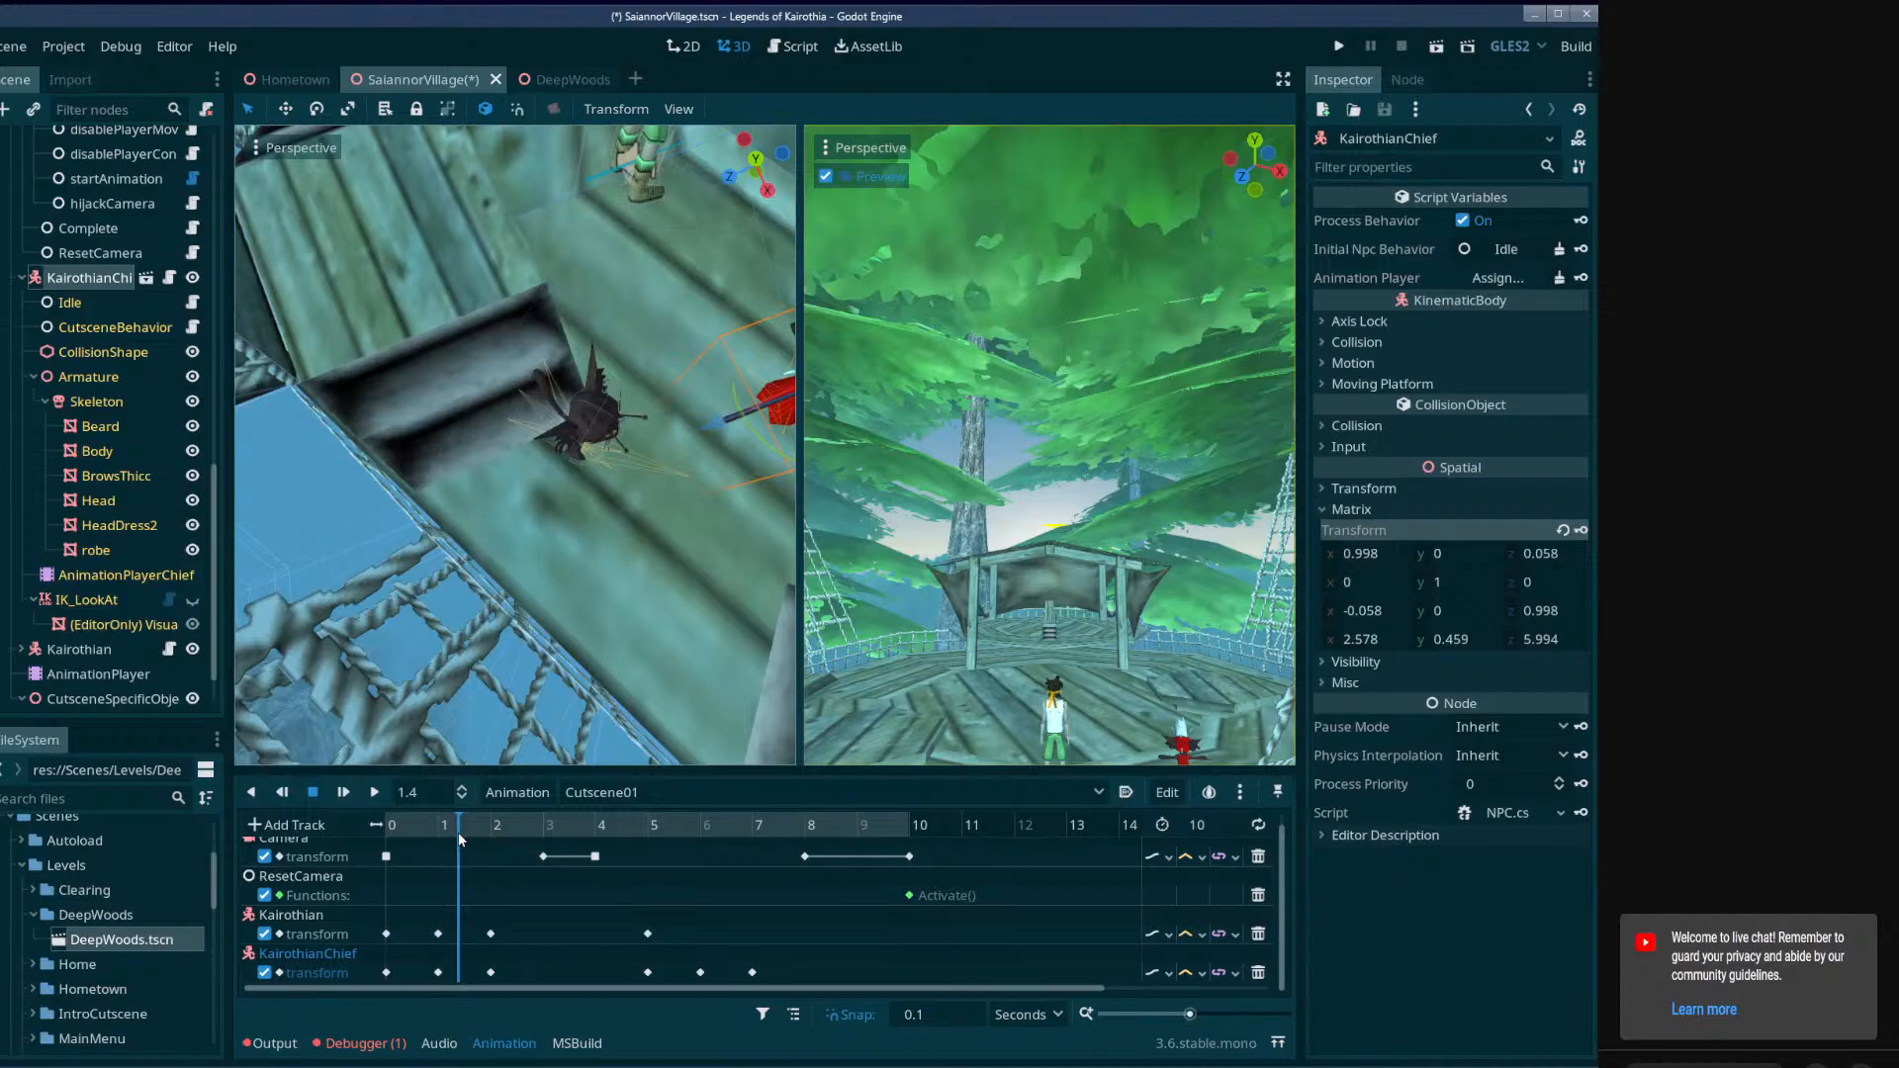
click(560, 435)
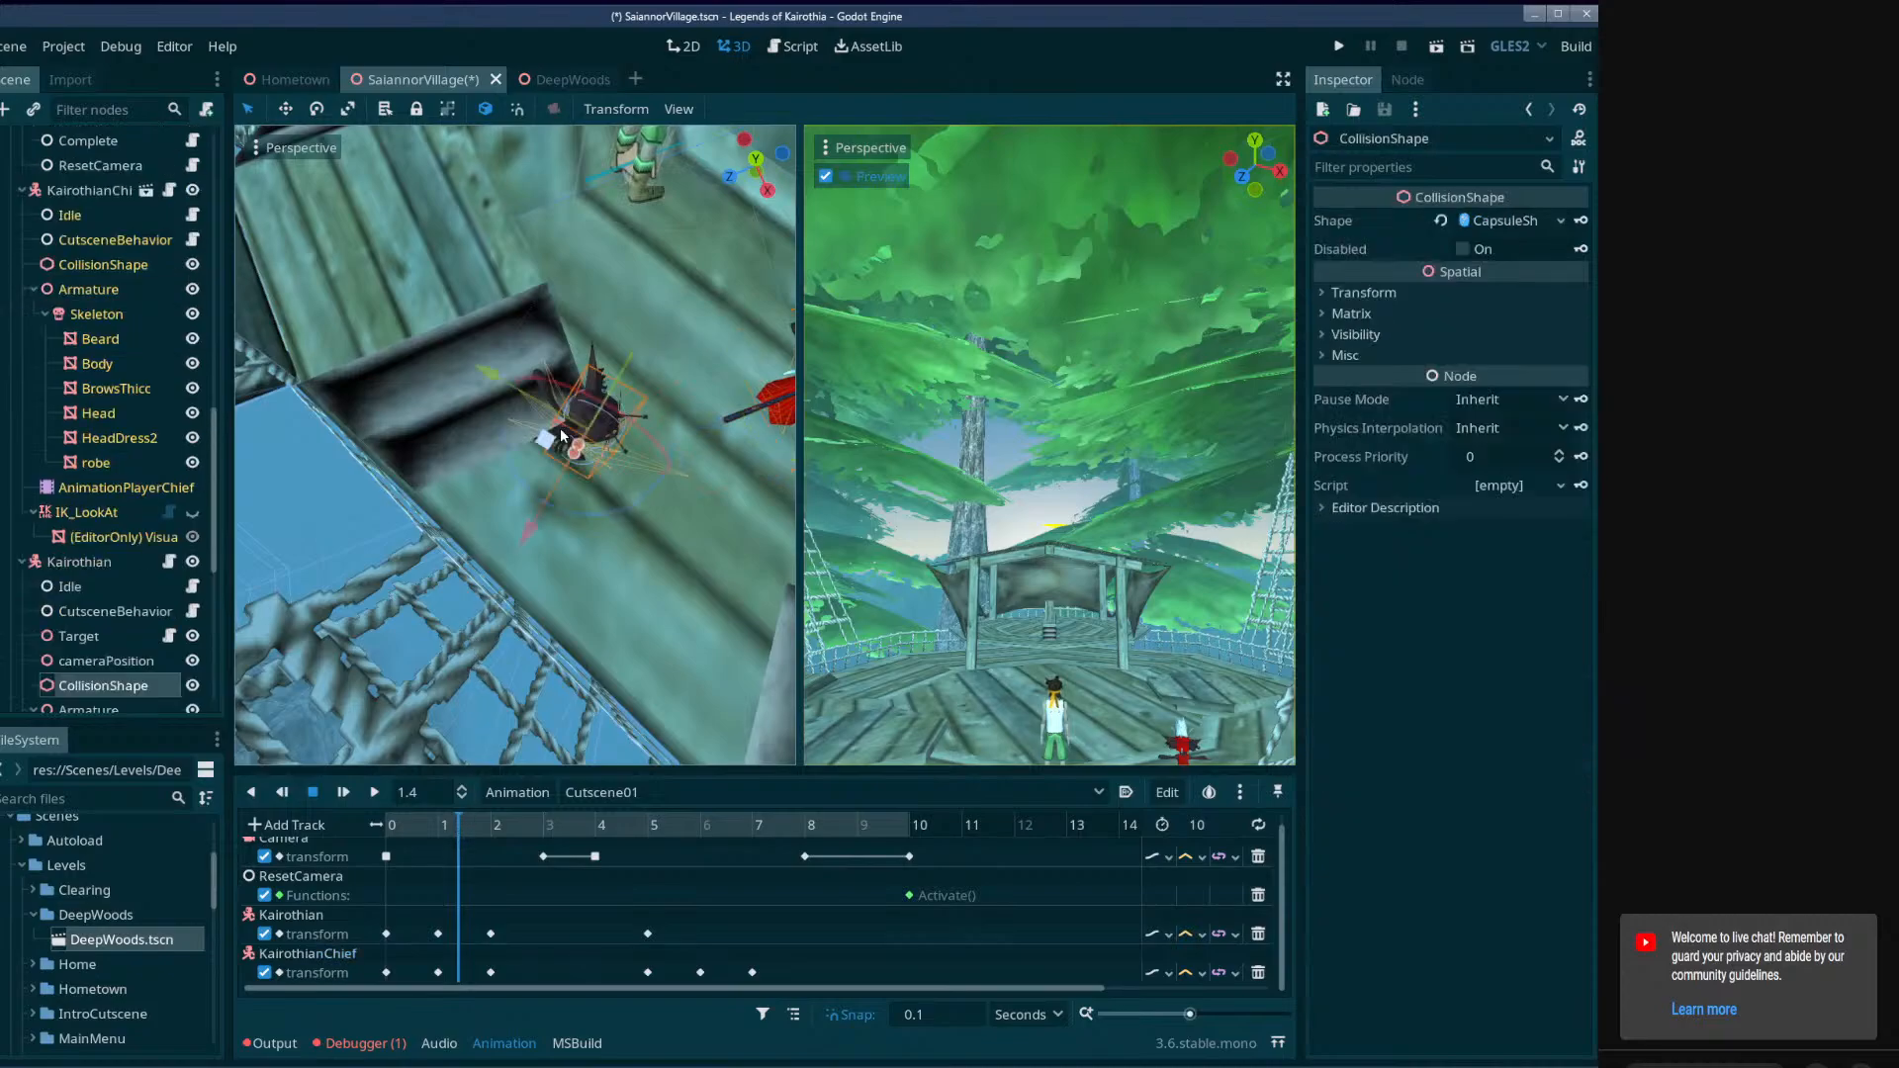
click(91, 566)
click(481, 827)
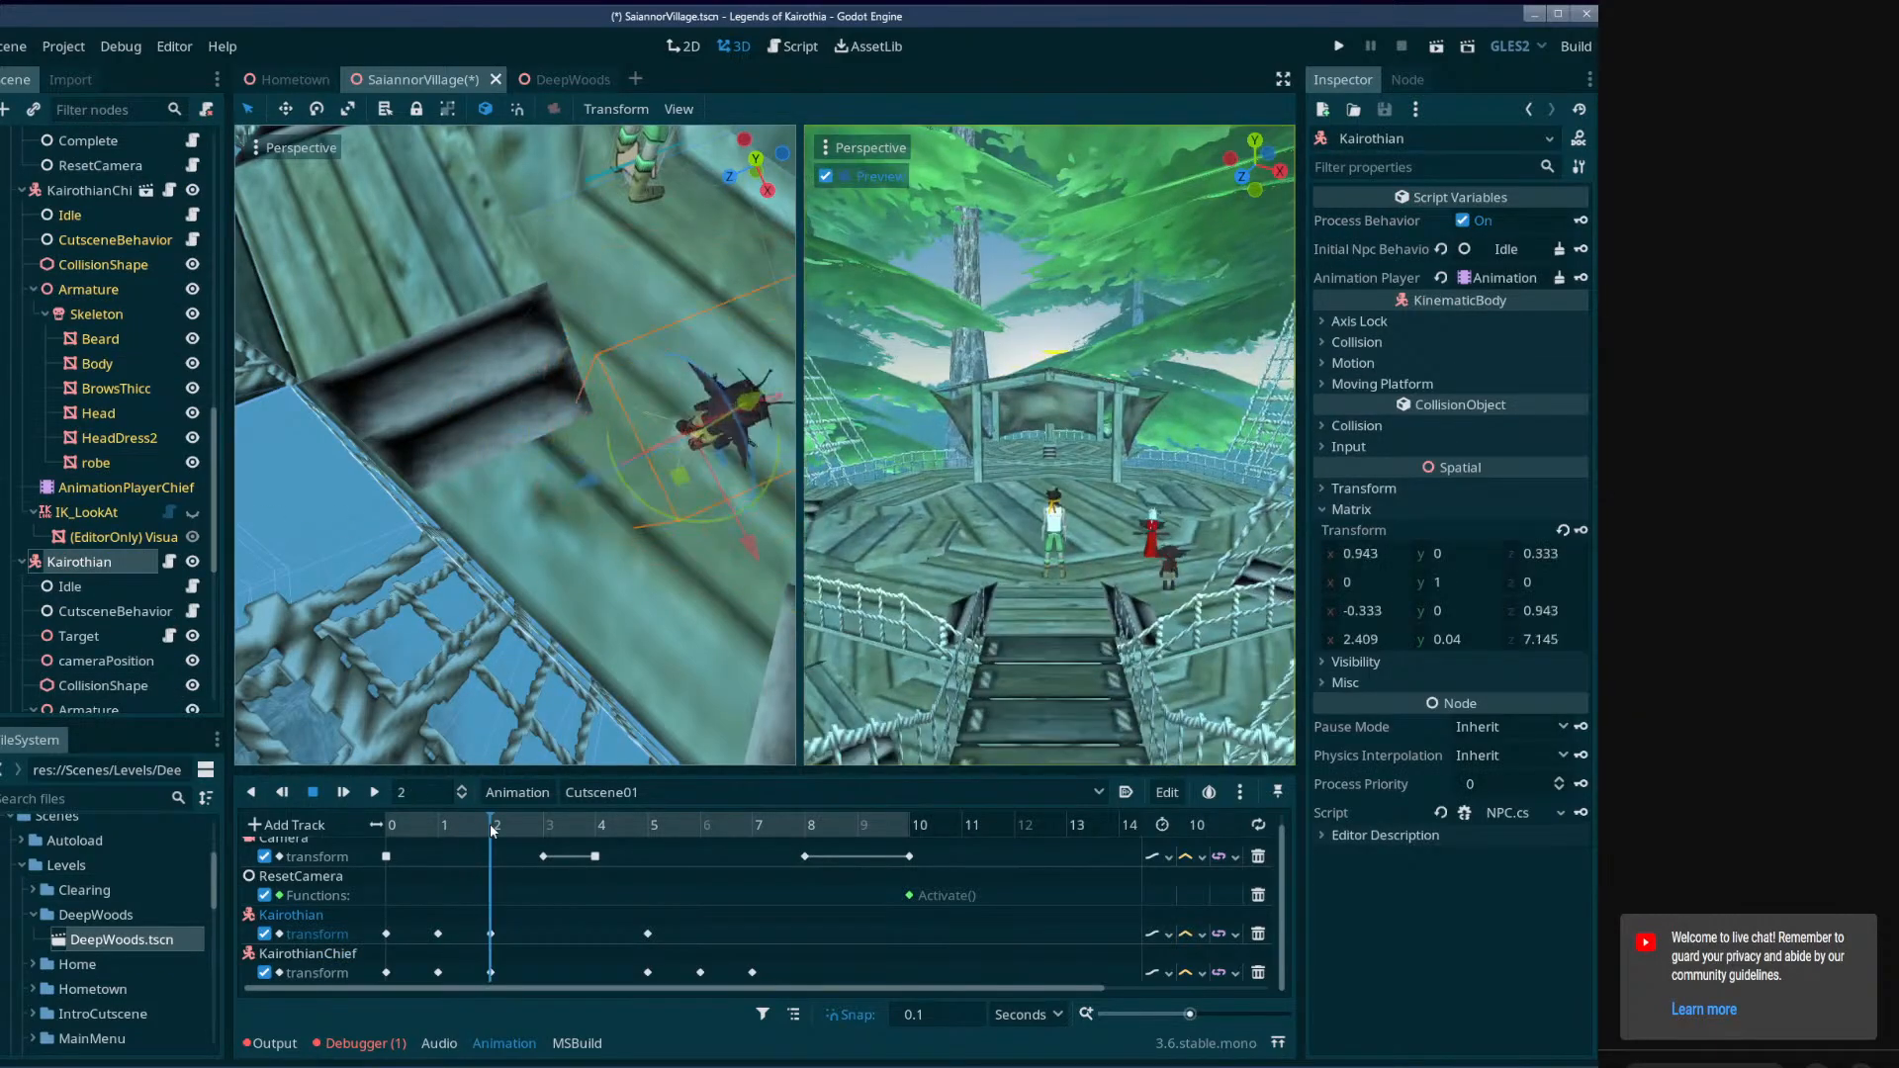
drag(490, 823, 420, 831)
drag(450, 831, 491, 836)
right_drag(641, 528, 771, 435)
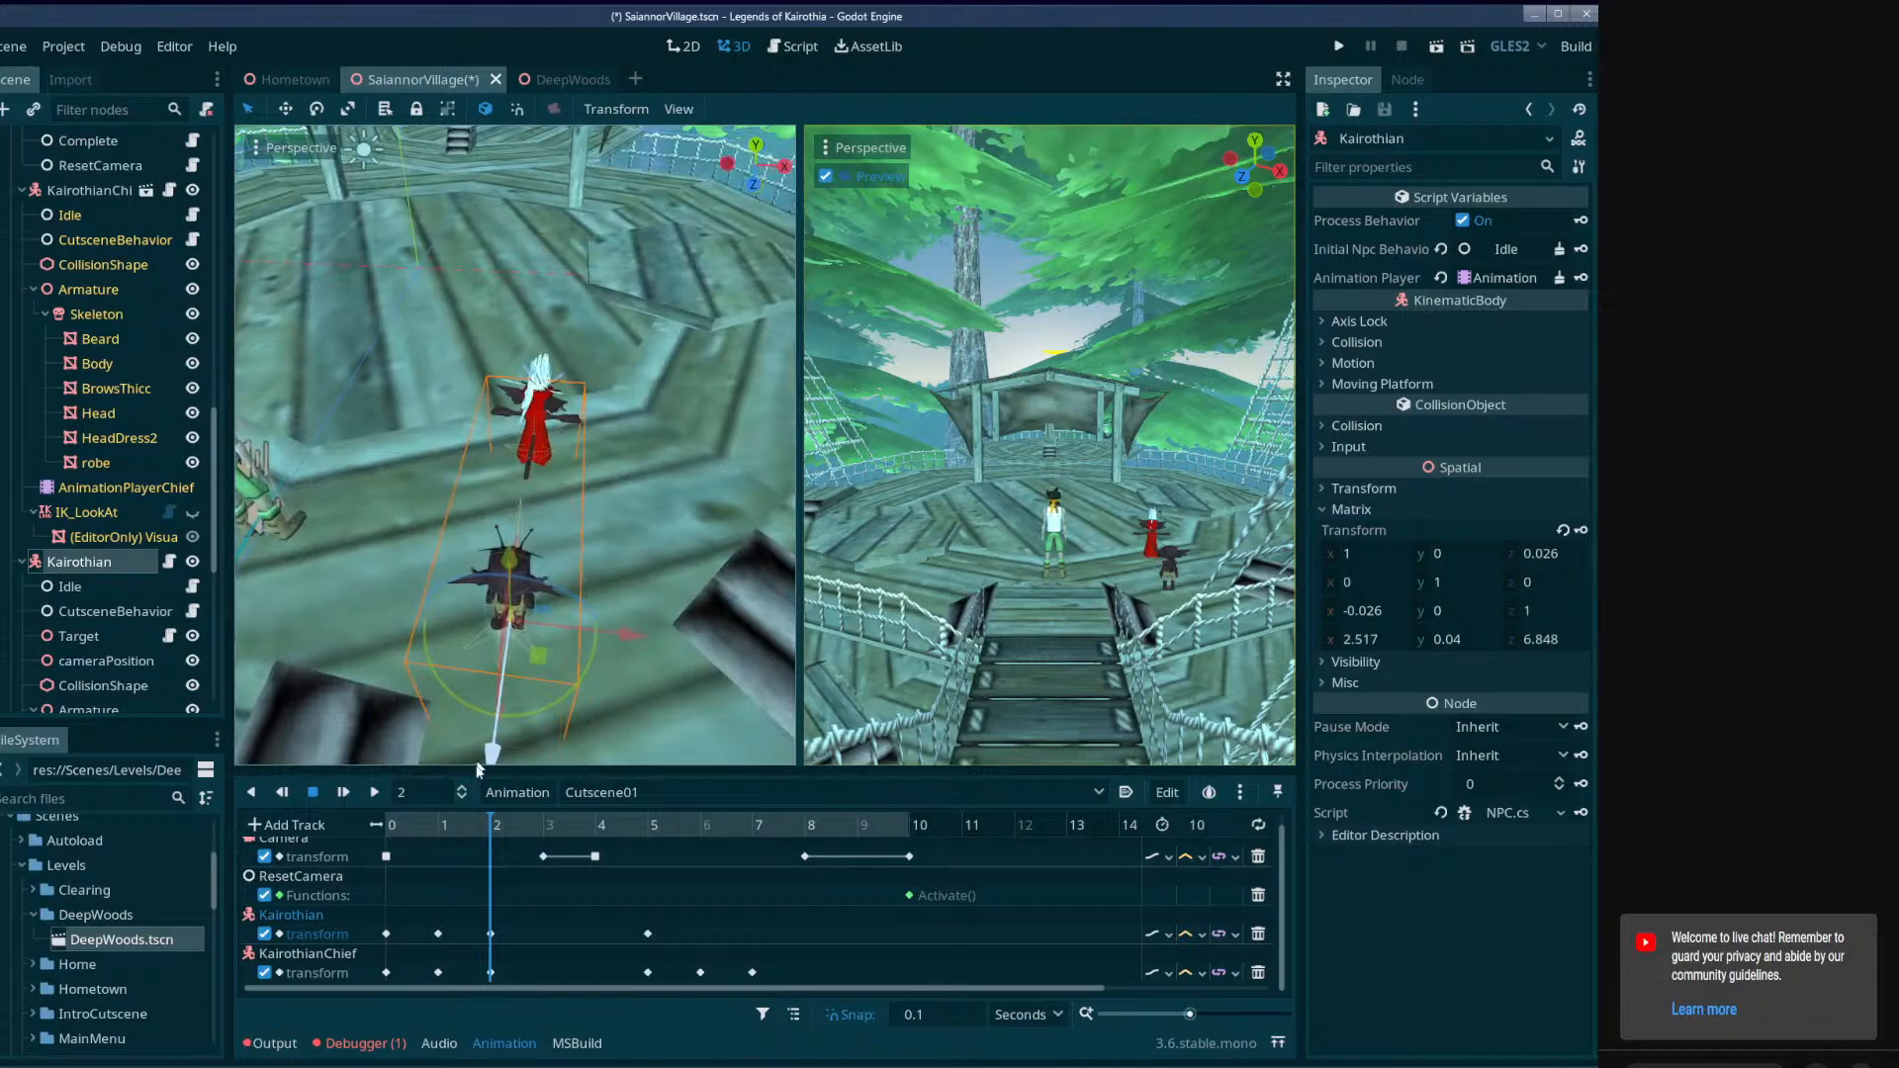
drag(500, 835, 532, 834)
key(w)
right_drag(514, 742, 514, 700)
drag(539, 827, 595, 920)
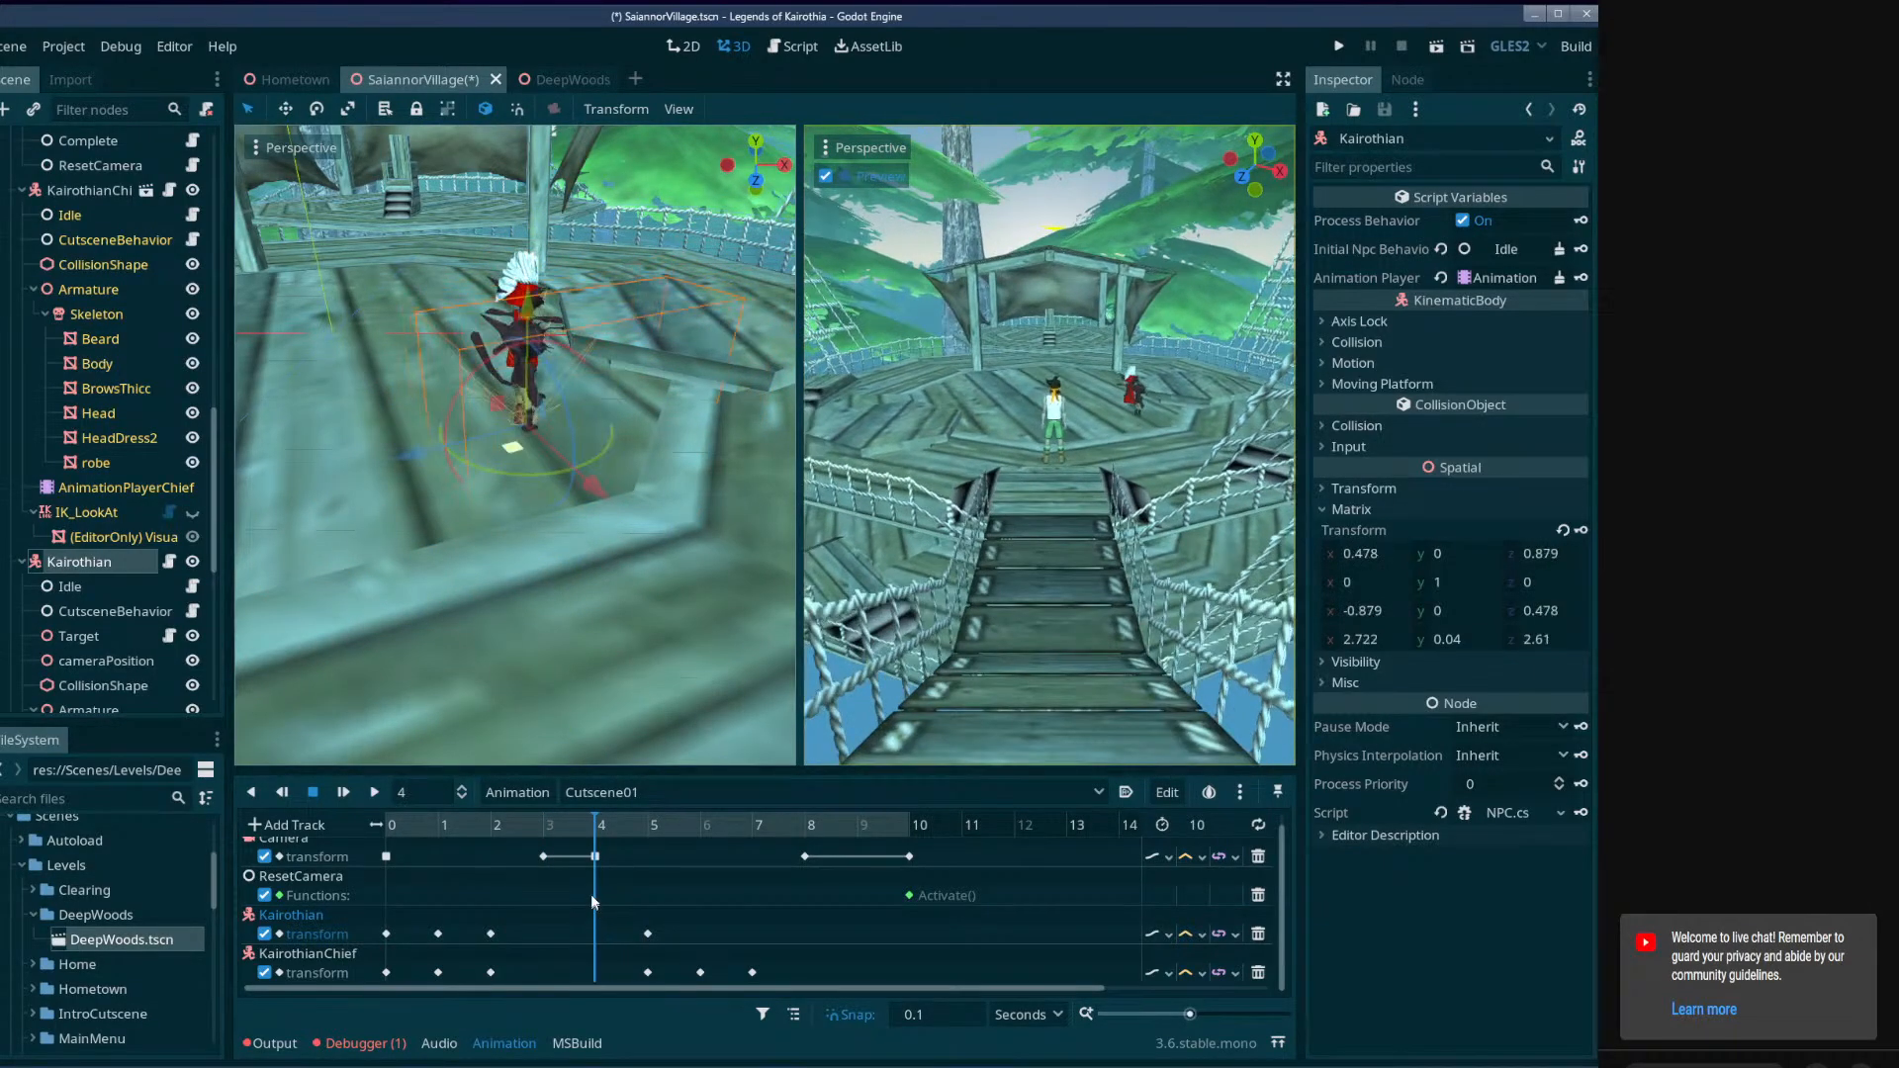
Turn Kairothian to face straight along the walking direction at 4.6 seconds and key its transform there.
middle_drag(556, 550, 539, 712)
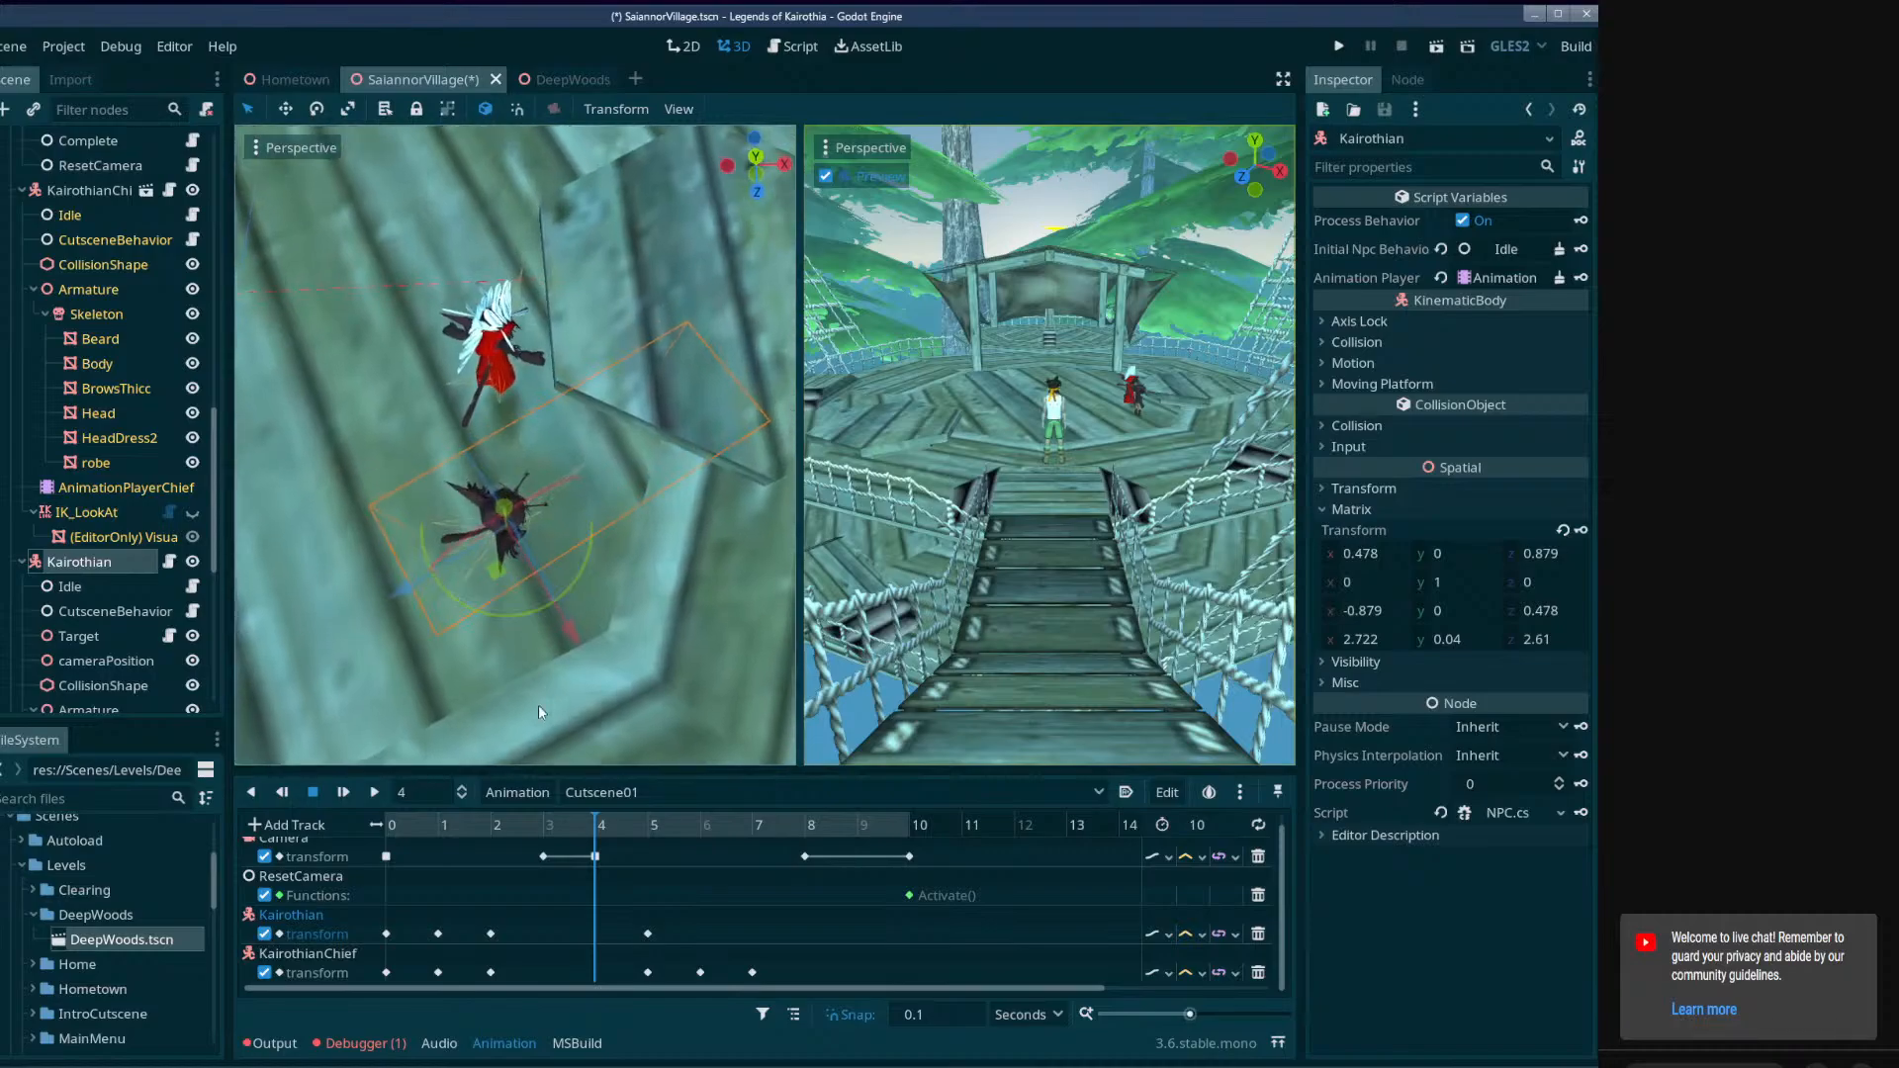
drag(608, 824, 627, 846)
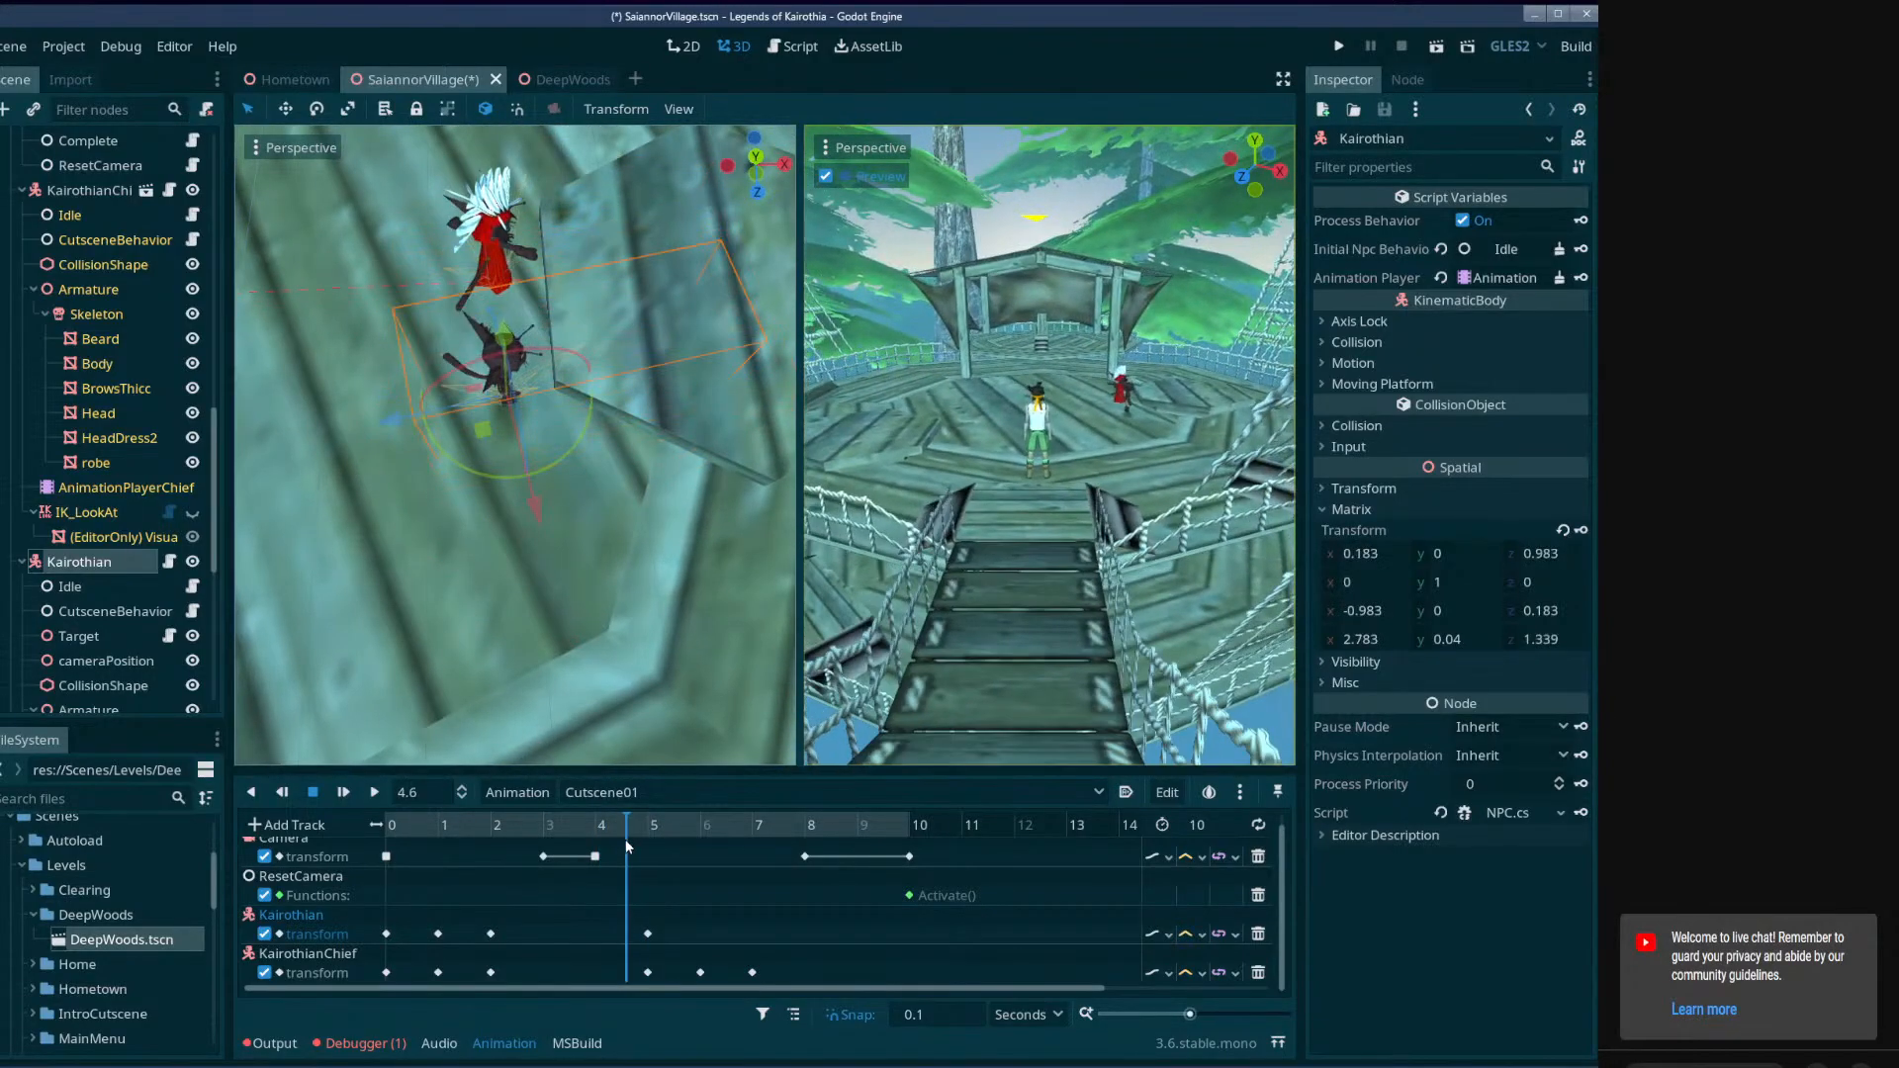
drag(502, 485, 609, 423)
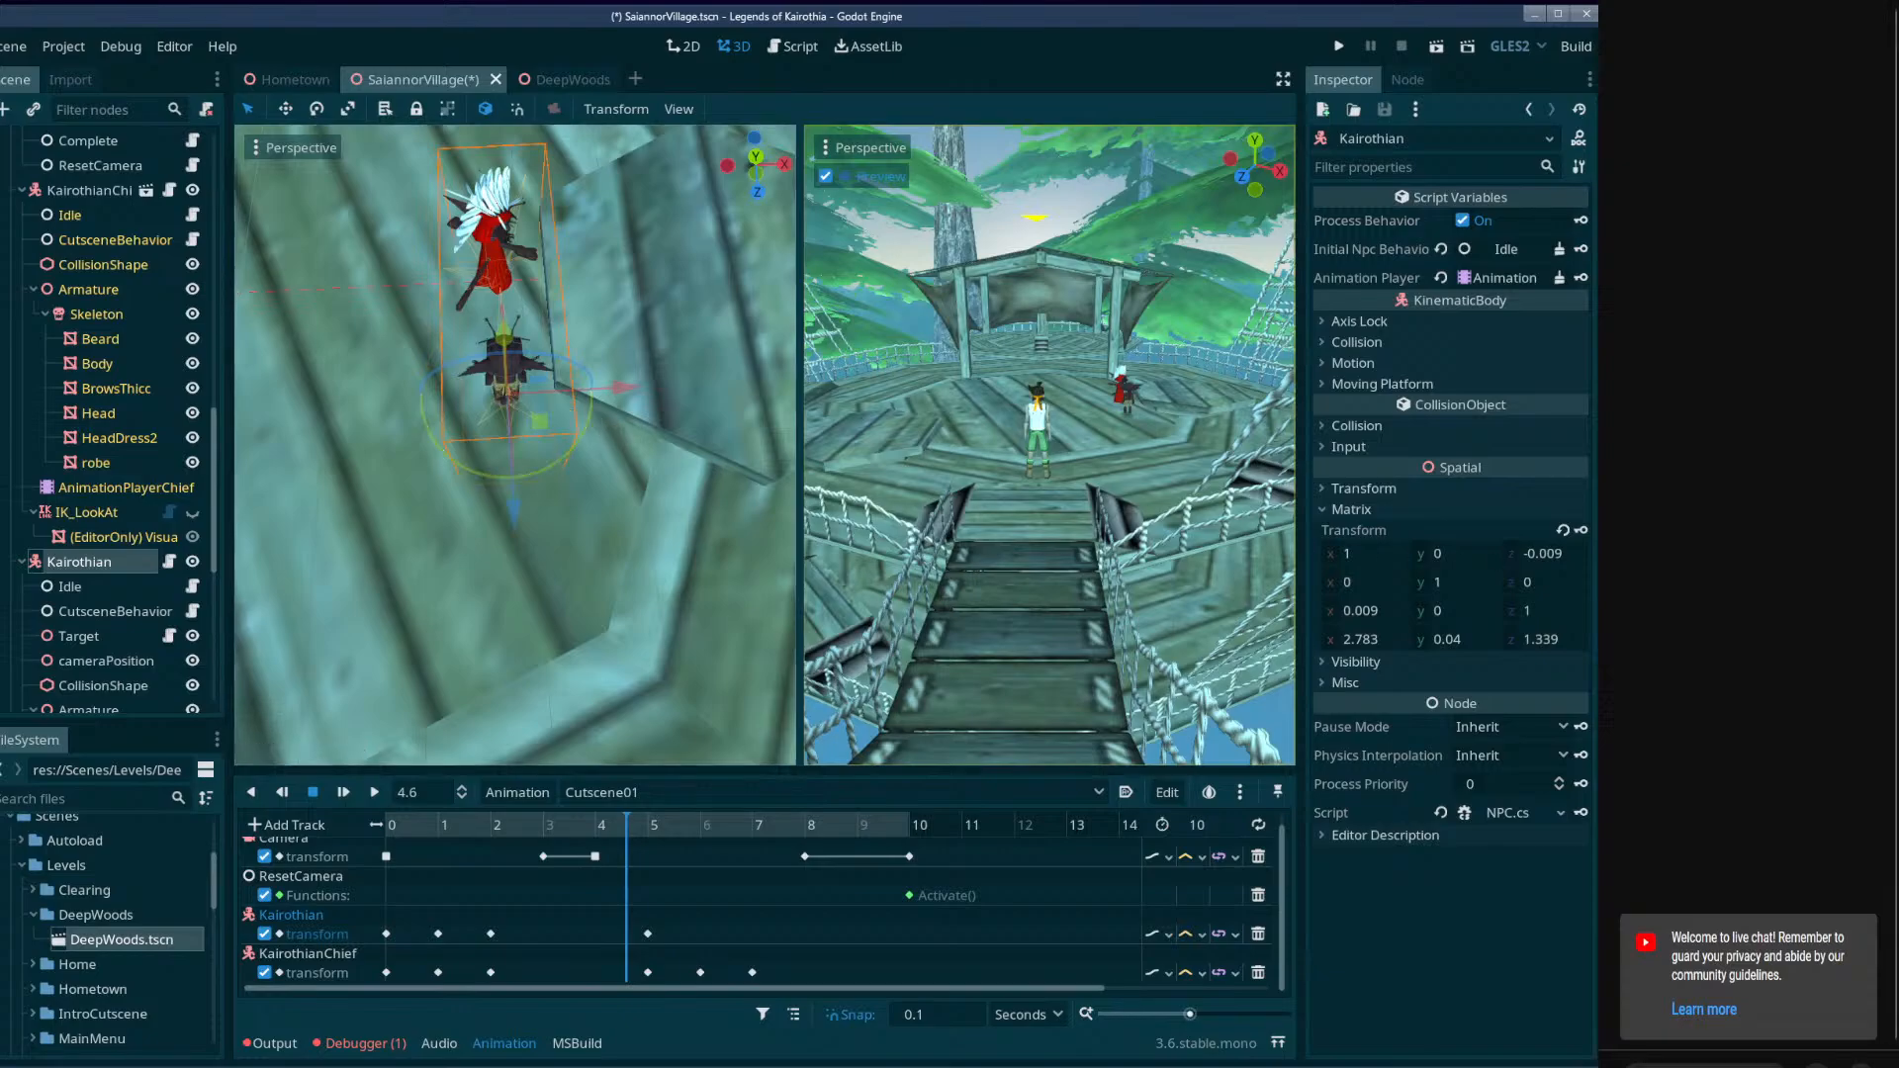
click(1580, 530)
drag(618, 828, 622, 753)
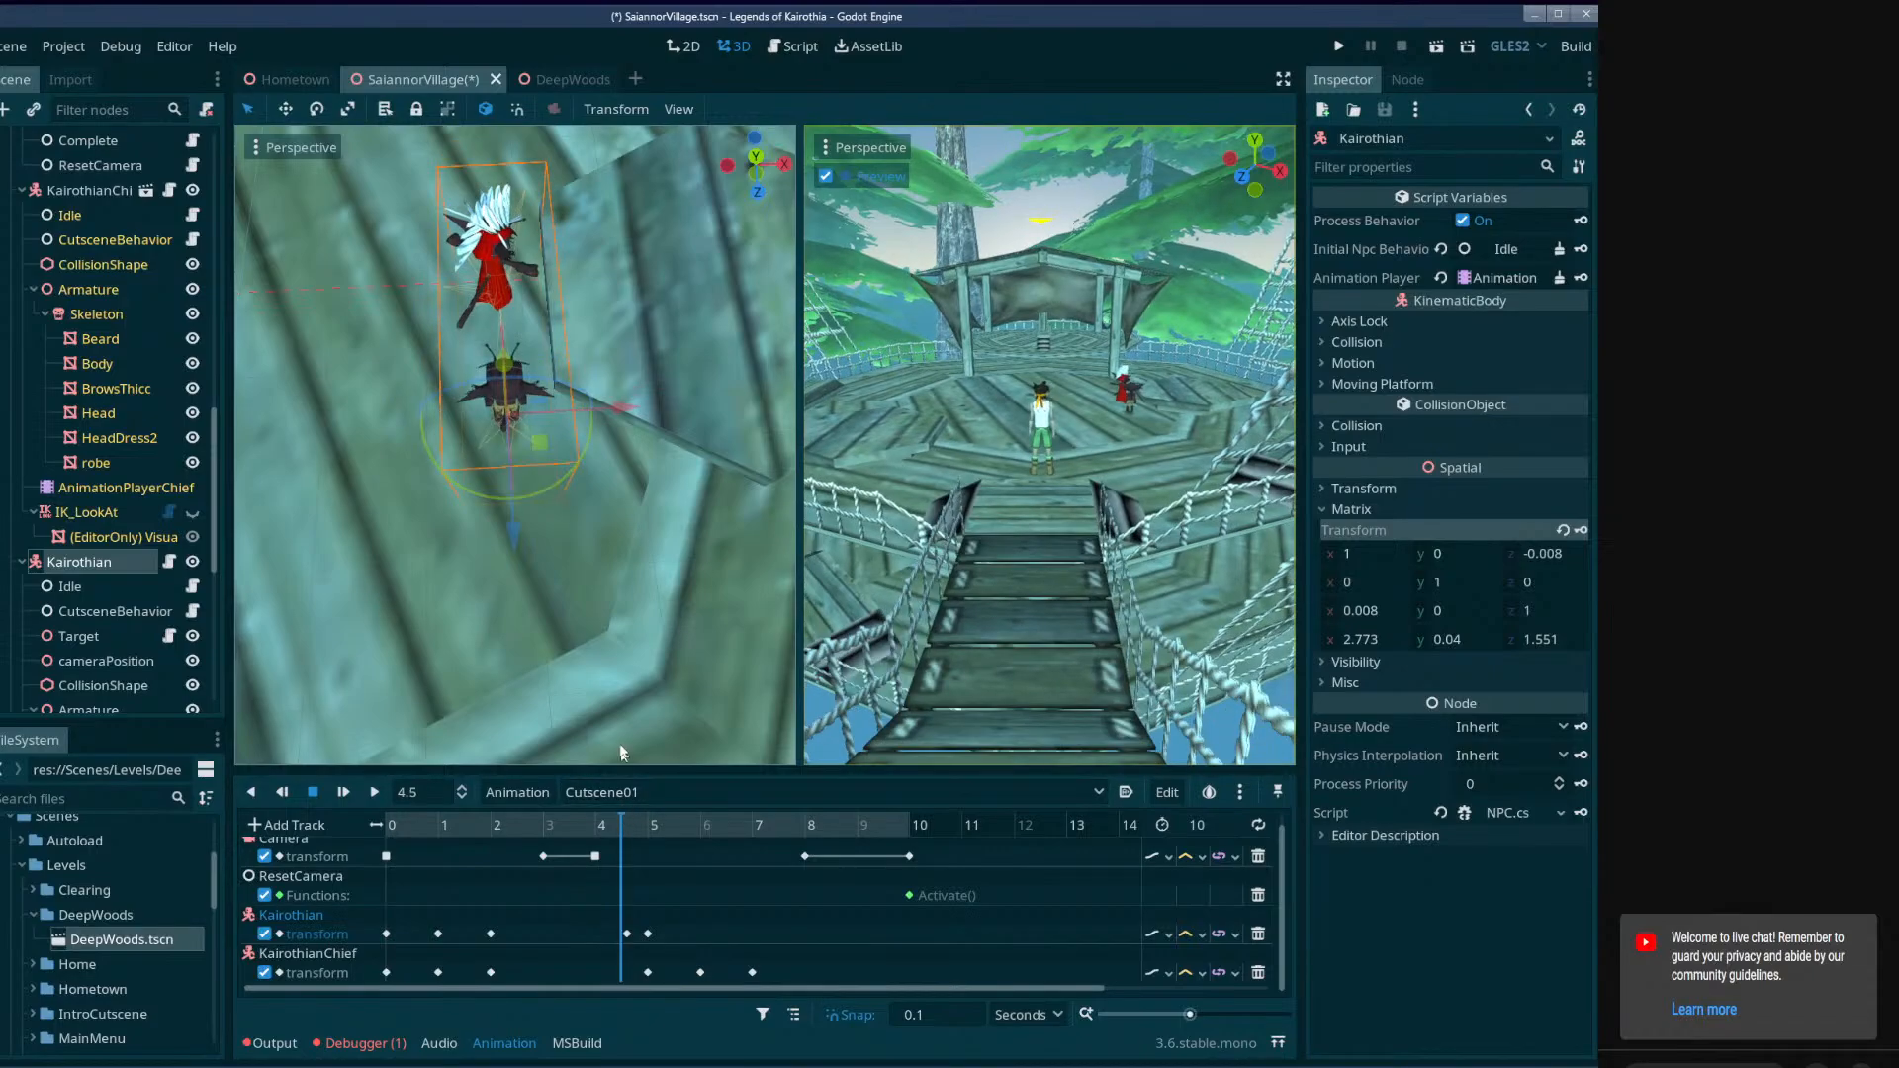
Turn KairothianChief to face straight along the walking direction at 4.6 seconds and key its transform there.
click(71, 194)
mouse_move(626, 829)
mouse_down()
mouse_move(655, 837)
mouse_move(626, 838)
mouse_up()
middle_drag(574, 440, 554, 541)
drag(558, 474, 592, 440)
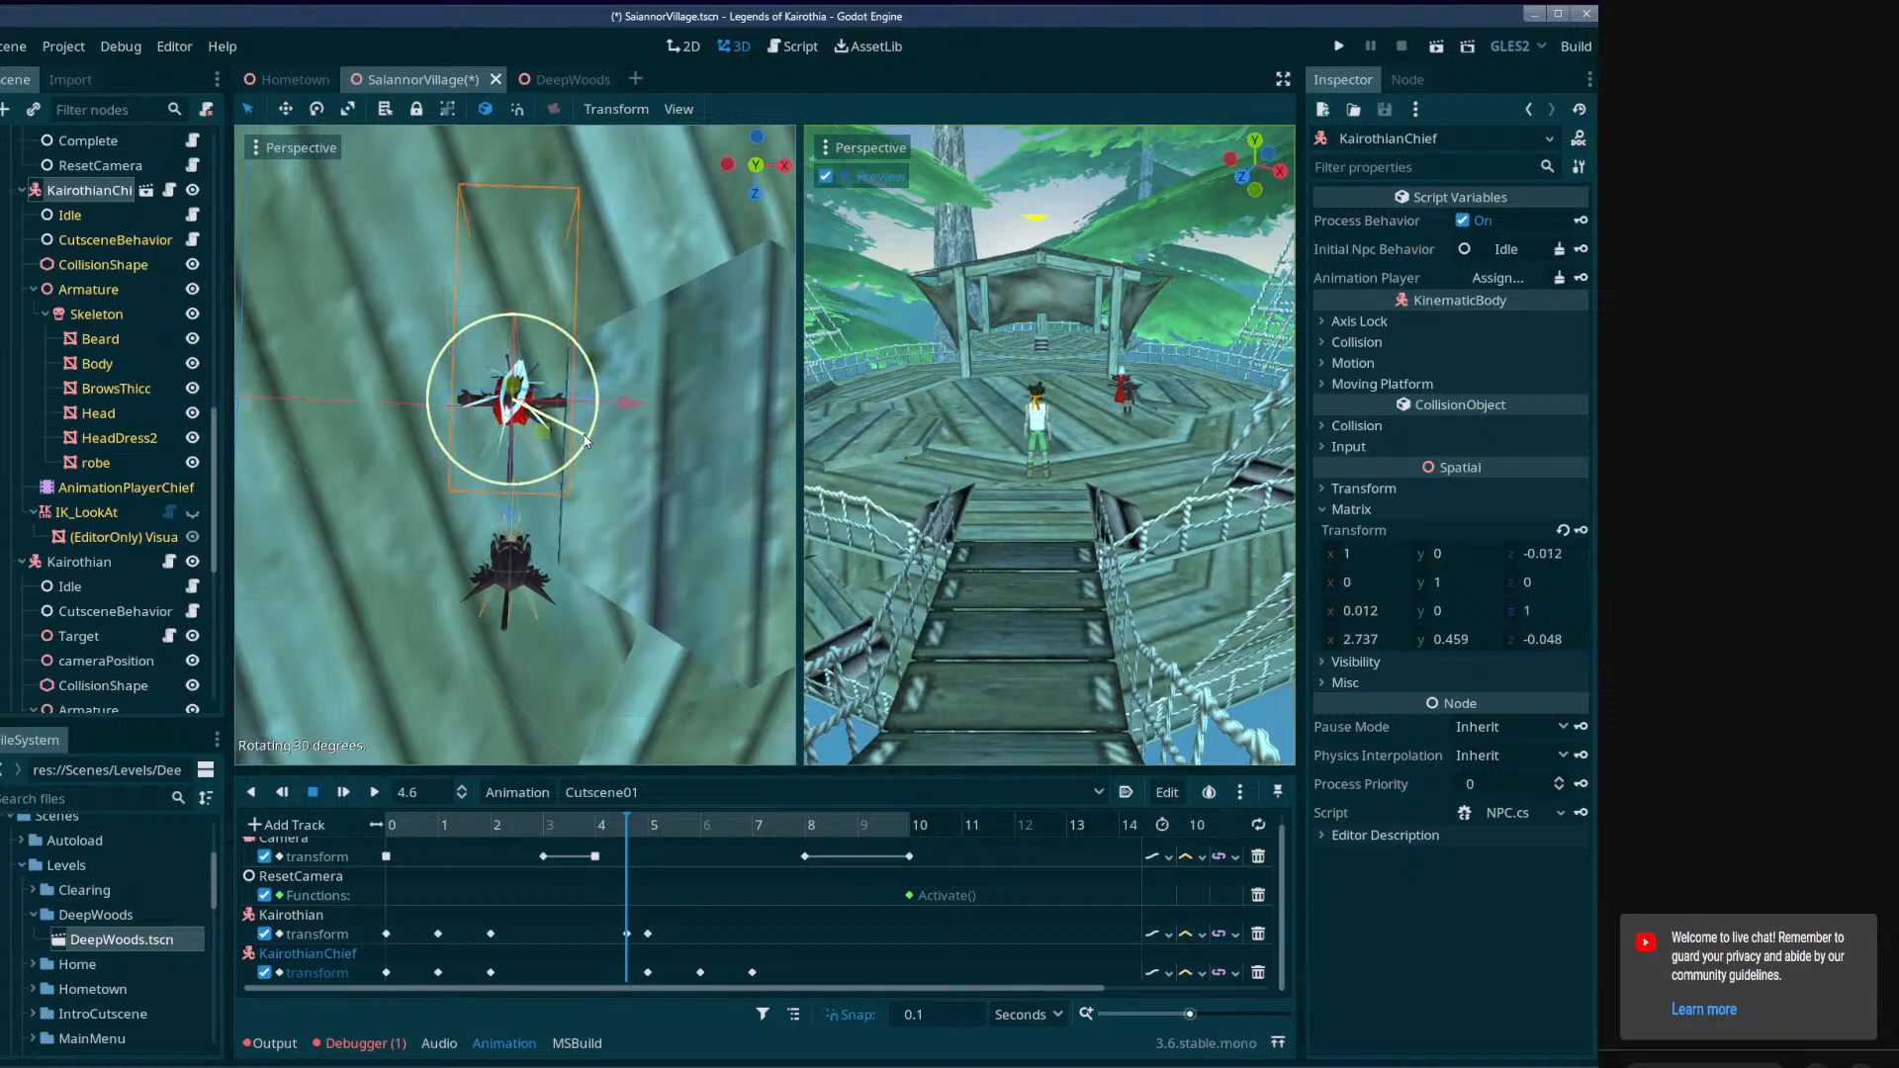
Examine the Kairothian characters and the rope bridge in the DeepWoods scene, and return to SaiannorVillage.
click(553, 80)
right_drag(764, 445, 710, 507)
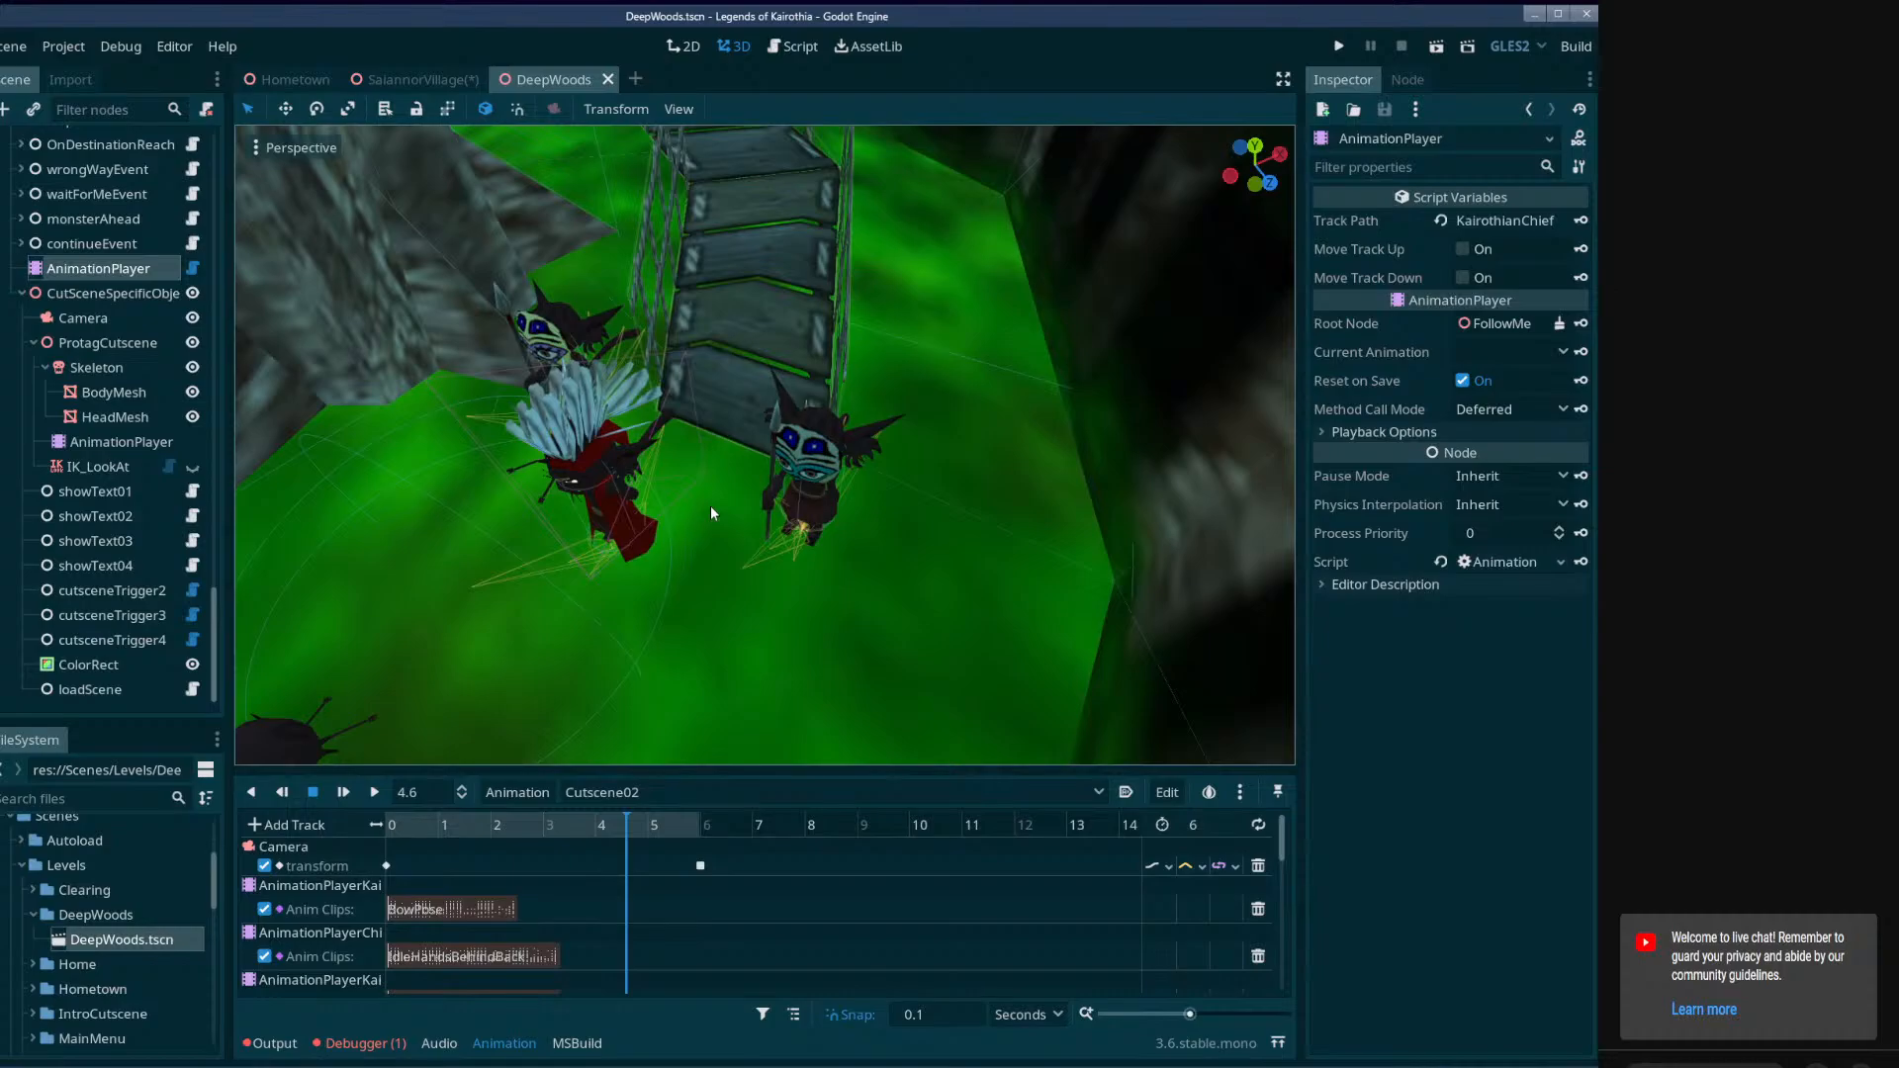
click(417, 80)
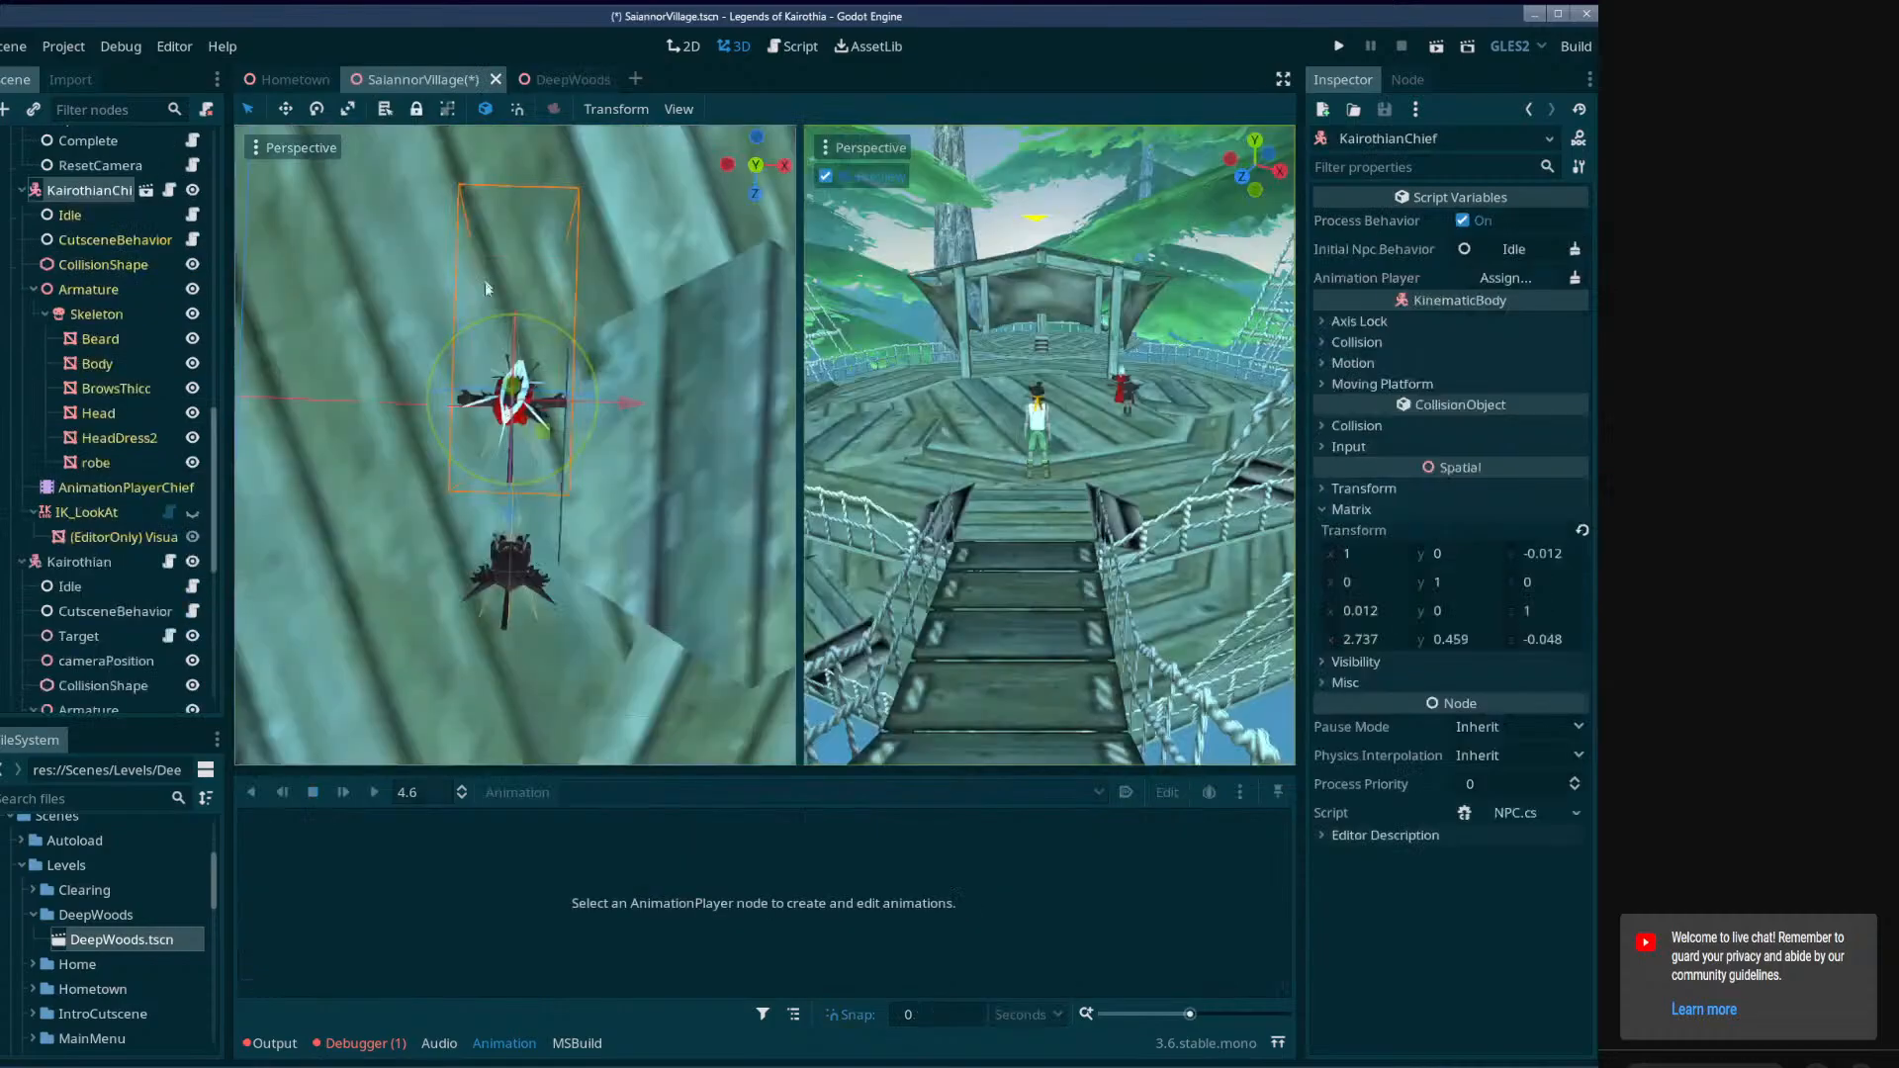
click(567, 78)
key(w)
right_drag(764, 445, 624, 471)
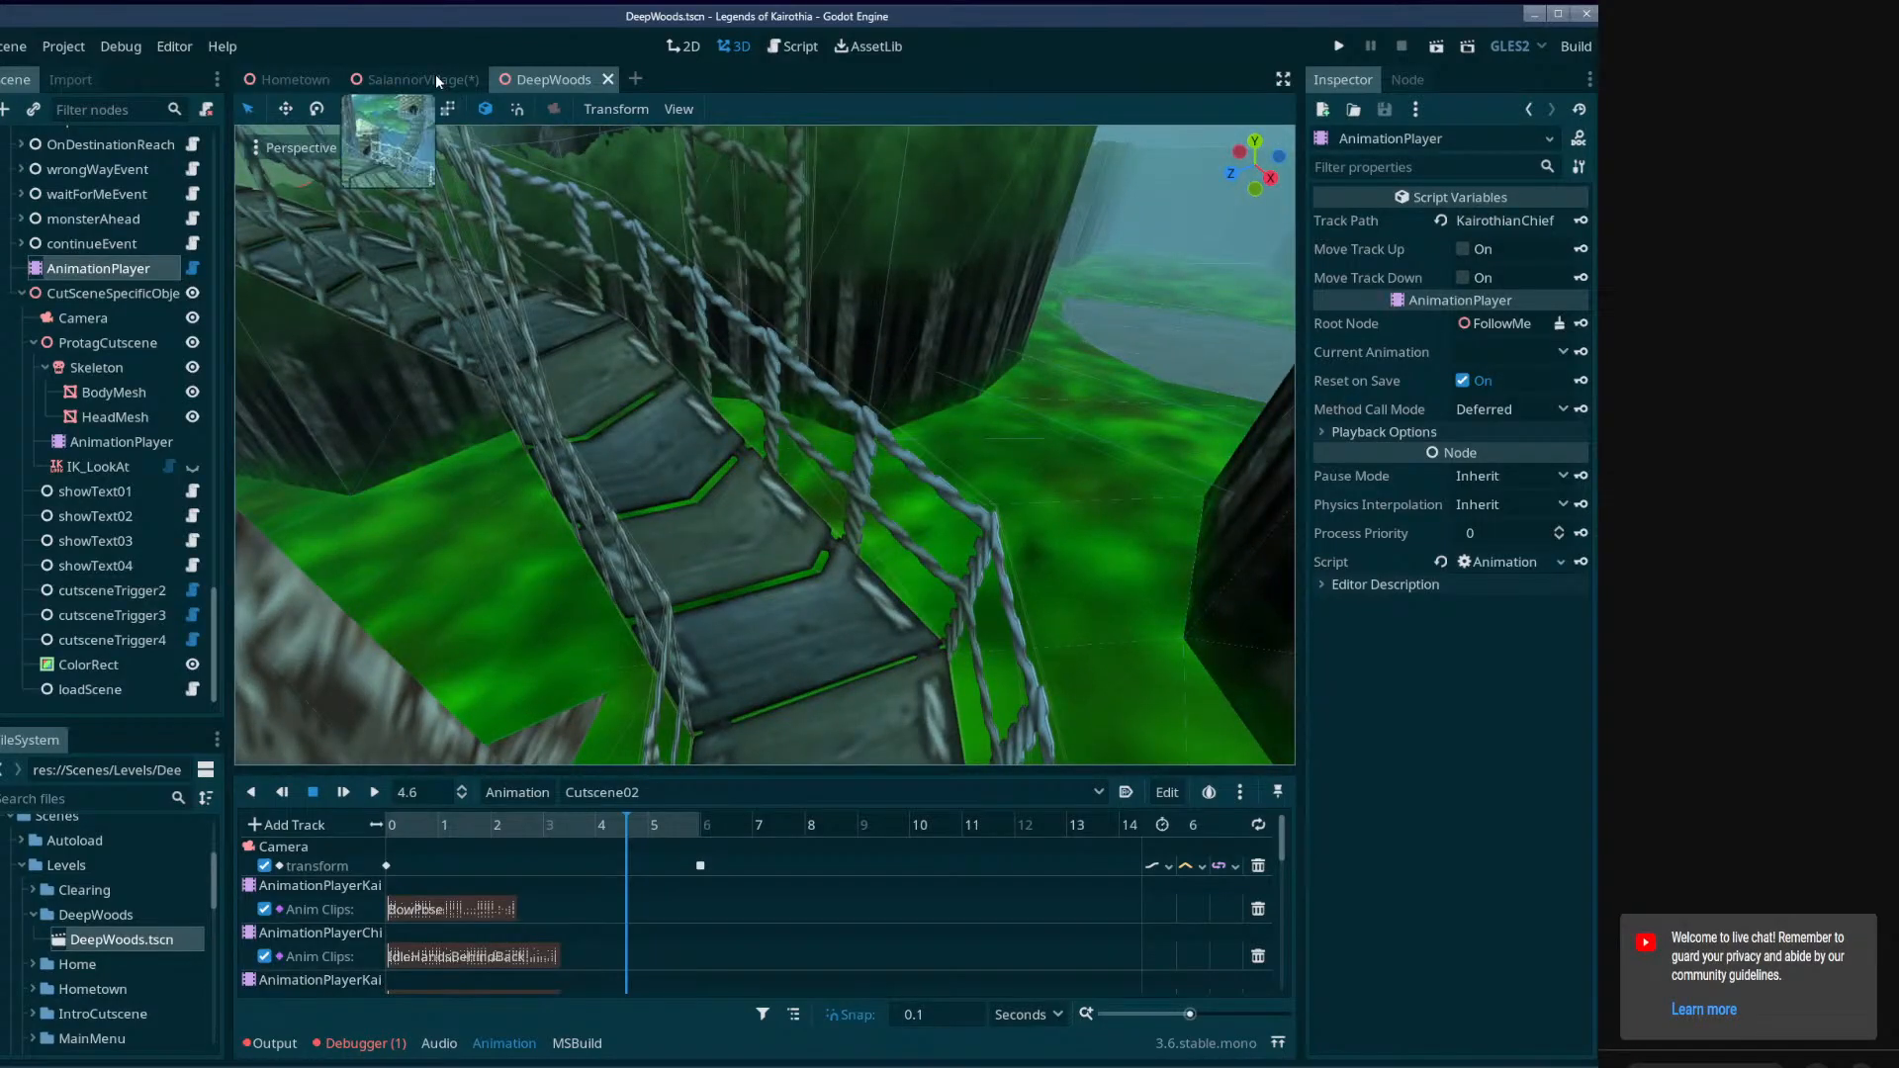
click(425, 79)
Reopen FollowMeQuest's Cutscene01 animation and examine the characters' movement around 5.6 seconds and back at the start.
right_drag(514, 445, 613, 482)
click(583, 467)
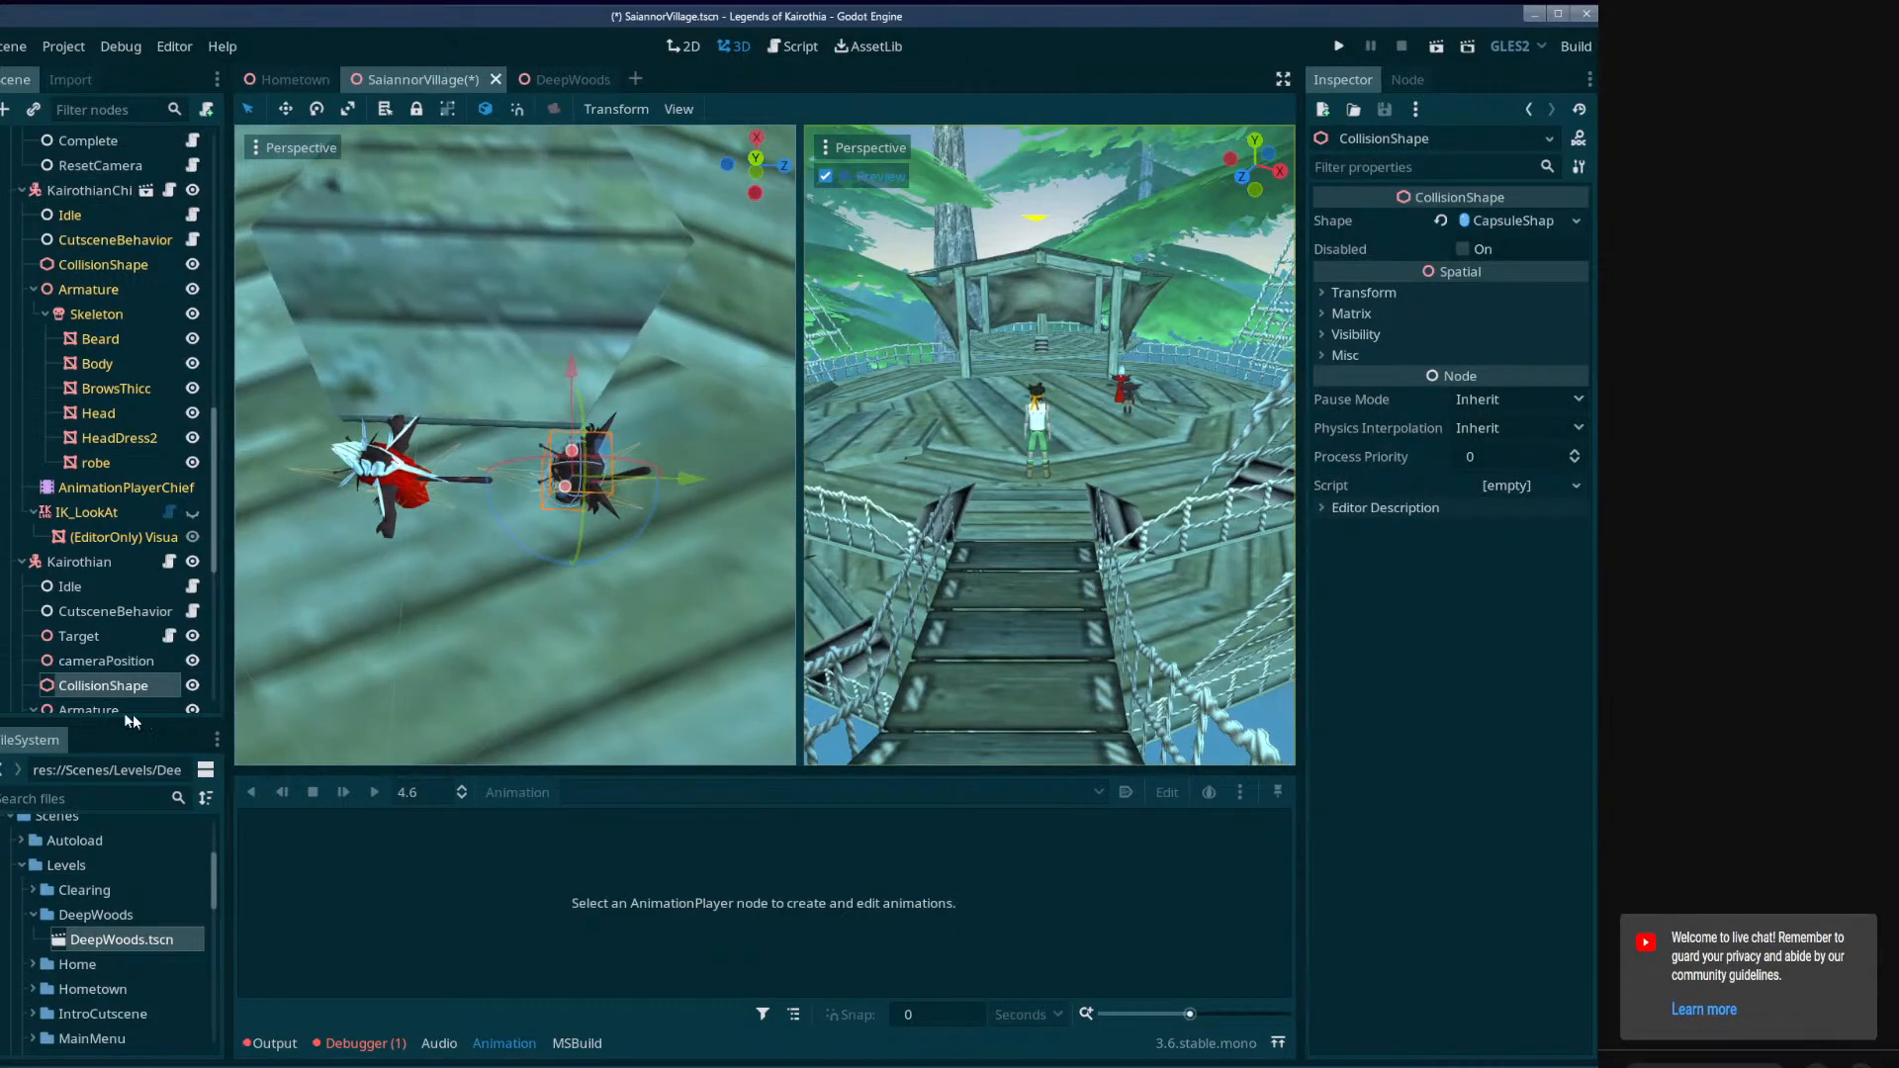
scroll(83, 497, down, 6)
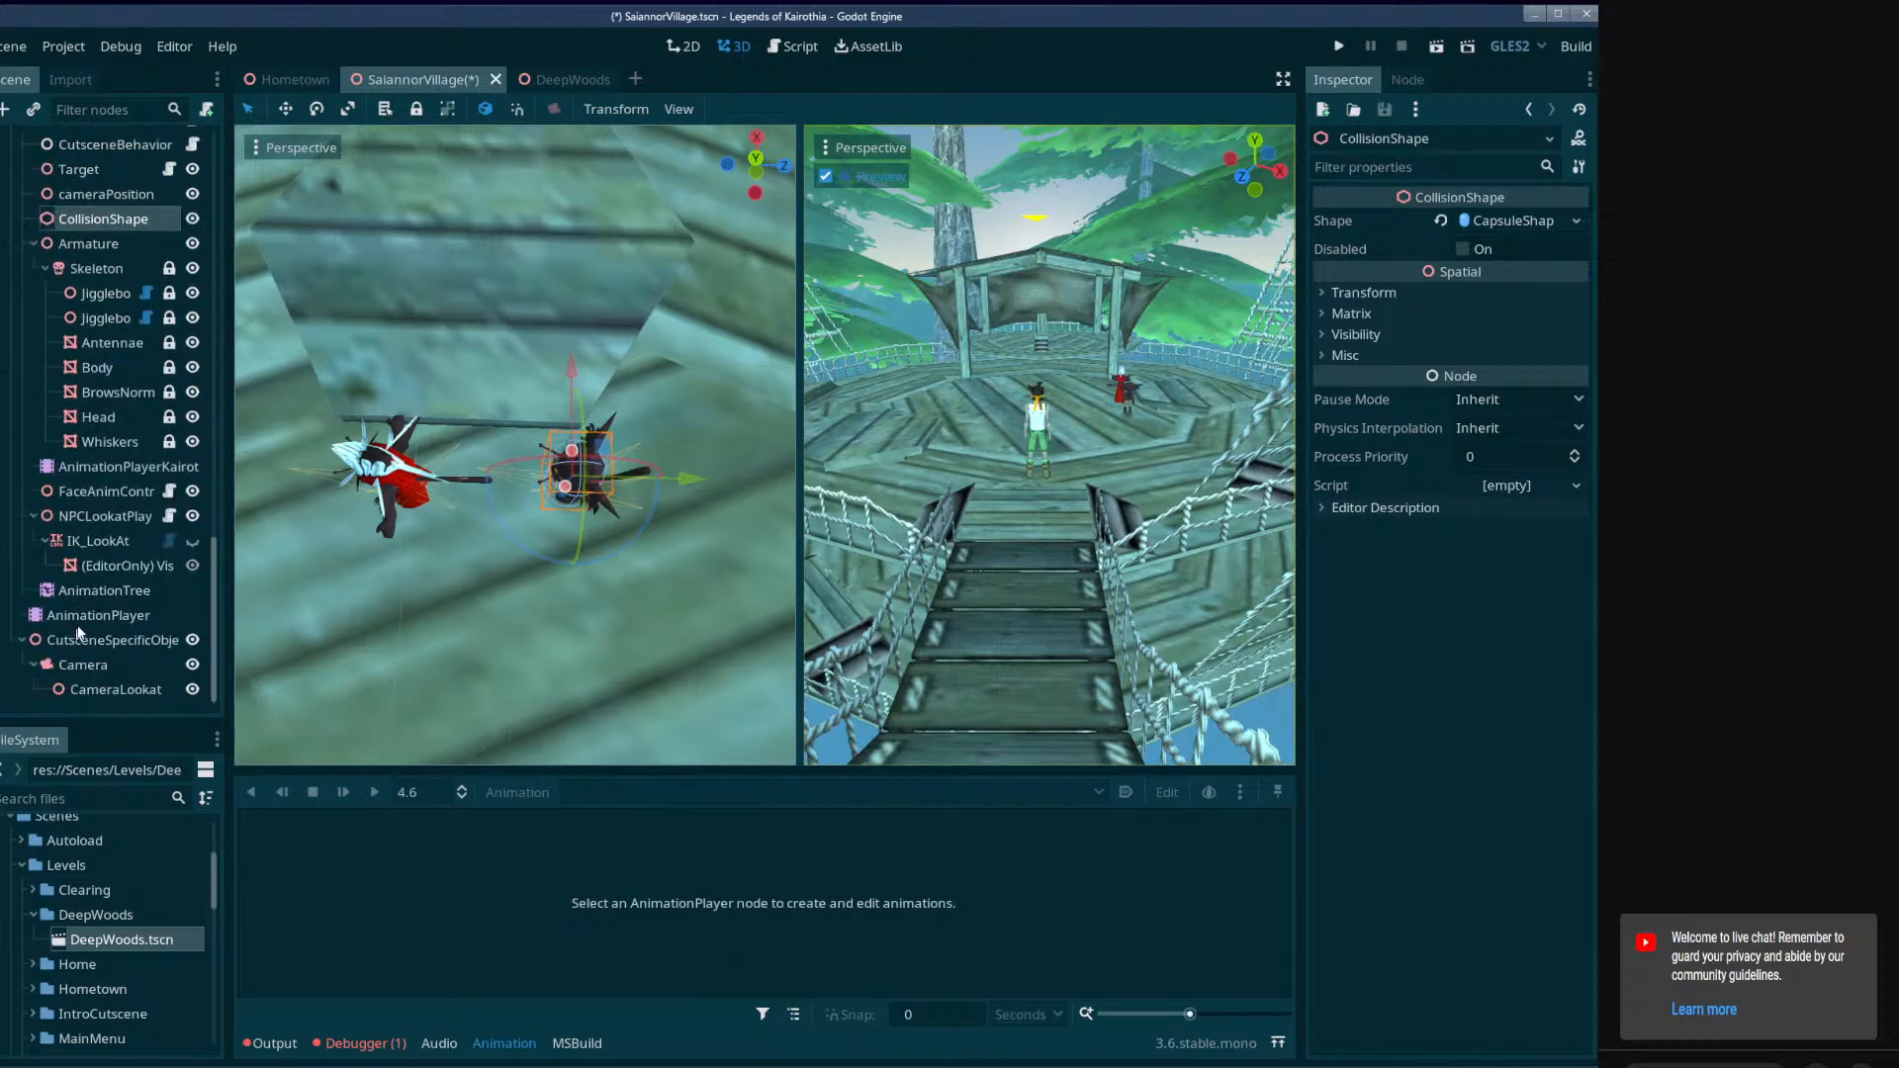
click(98, 615)
drag(545, 834, 678, 815)
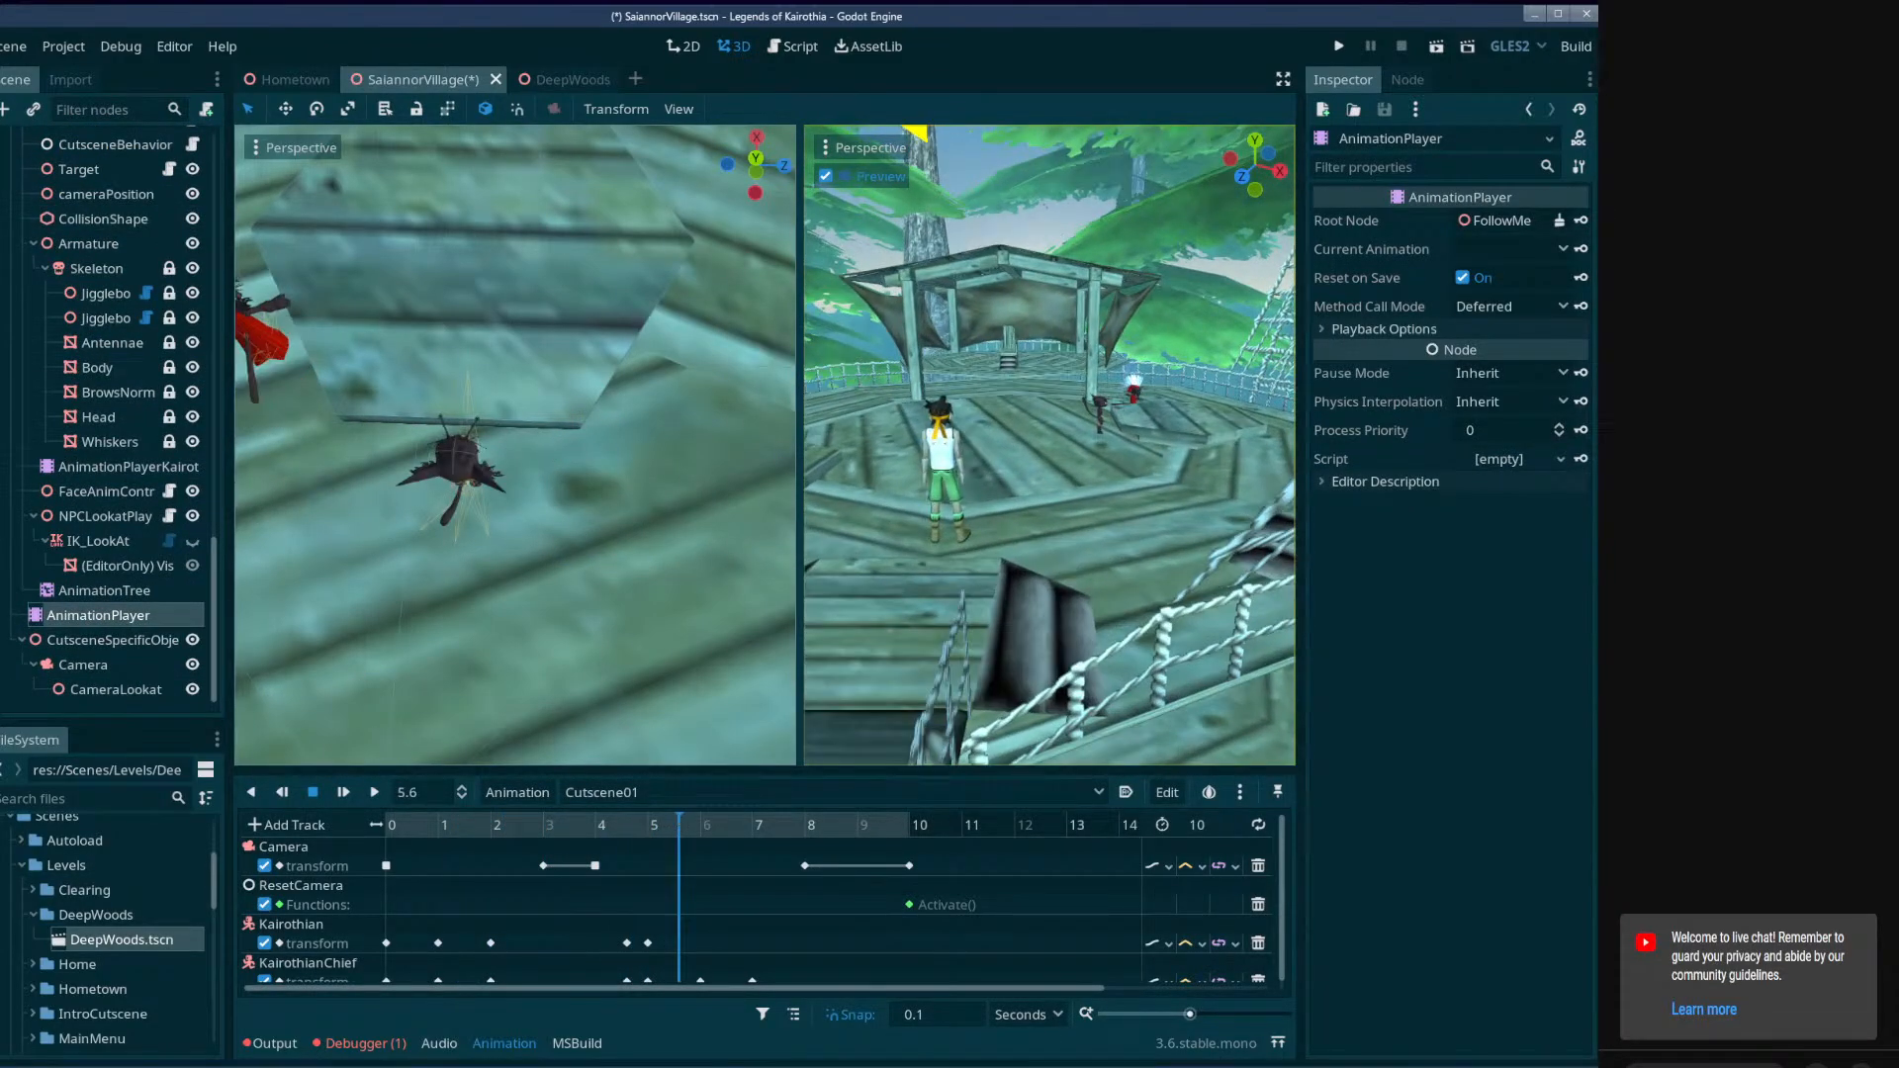
scroll(629, 603, up, 6)
shift+middle_drag(425, 504, 597, 636)
drag(678, 824, 387, 828)
Shift all transform keys of Kairothian and KairothianChief together so that both walks start at 2.9 seconds.
drag(513, 770, 542, 627)
drag(807, 886, 399, 805)
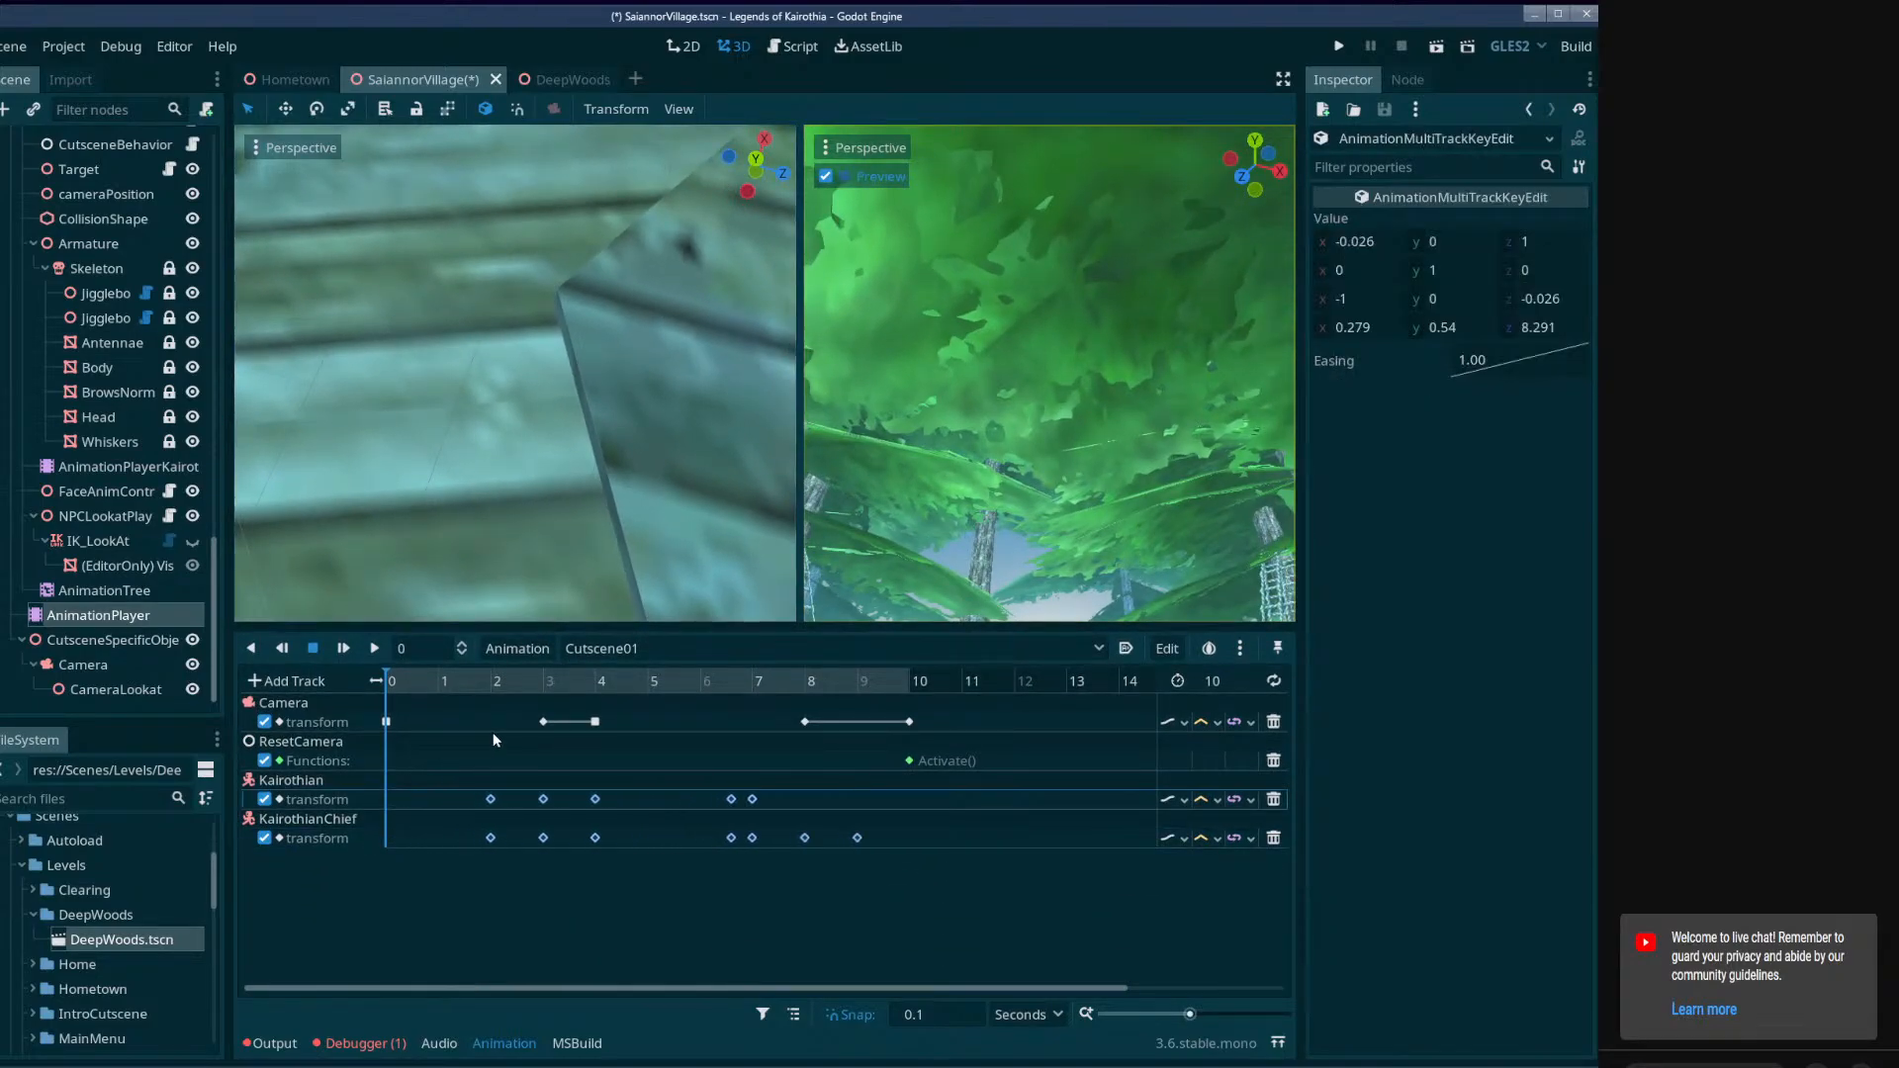
drag(492, 732, 540, 729)
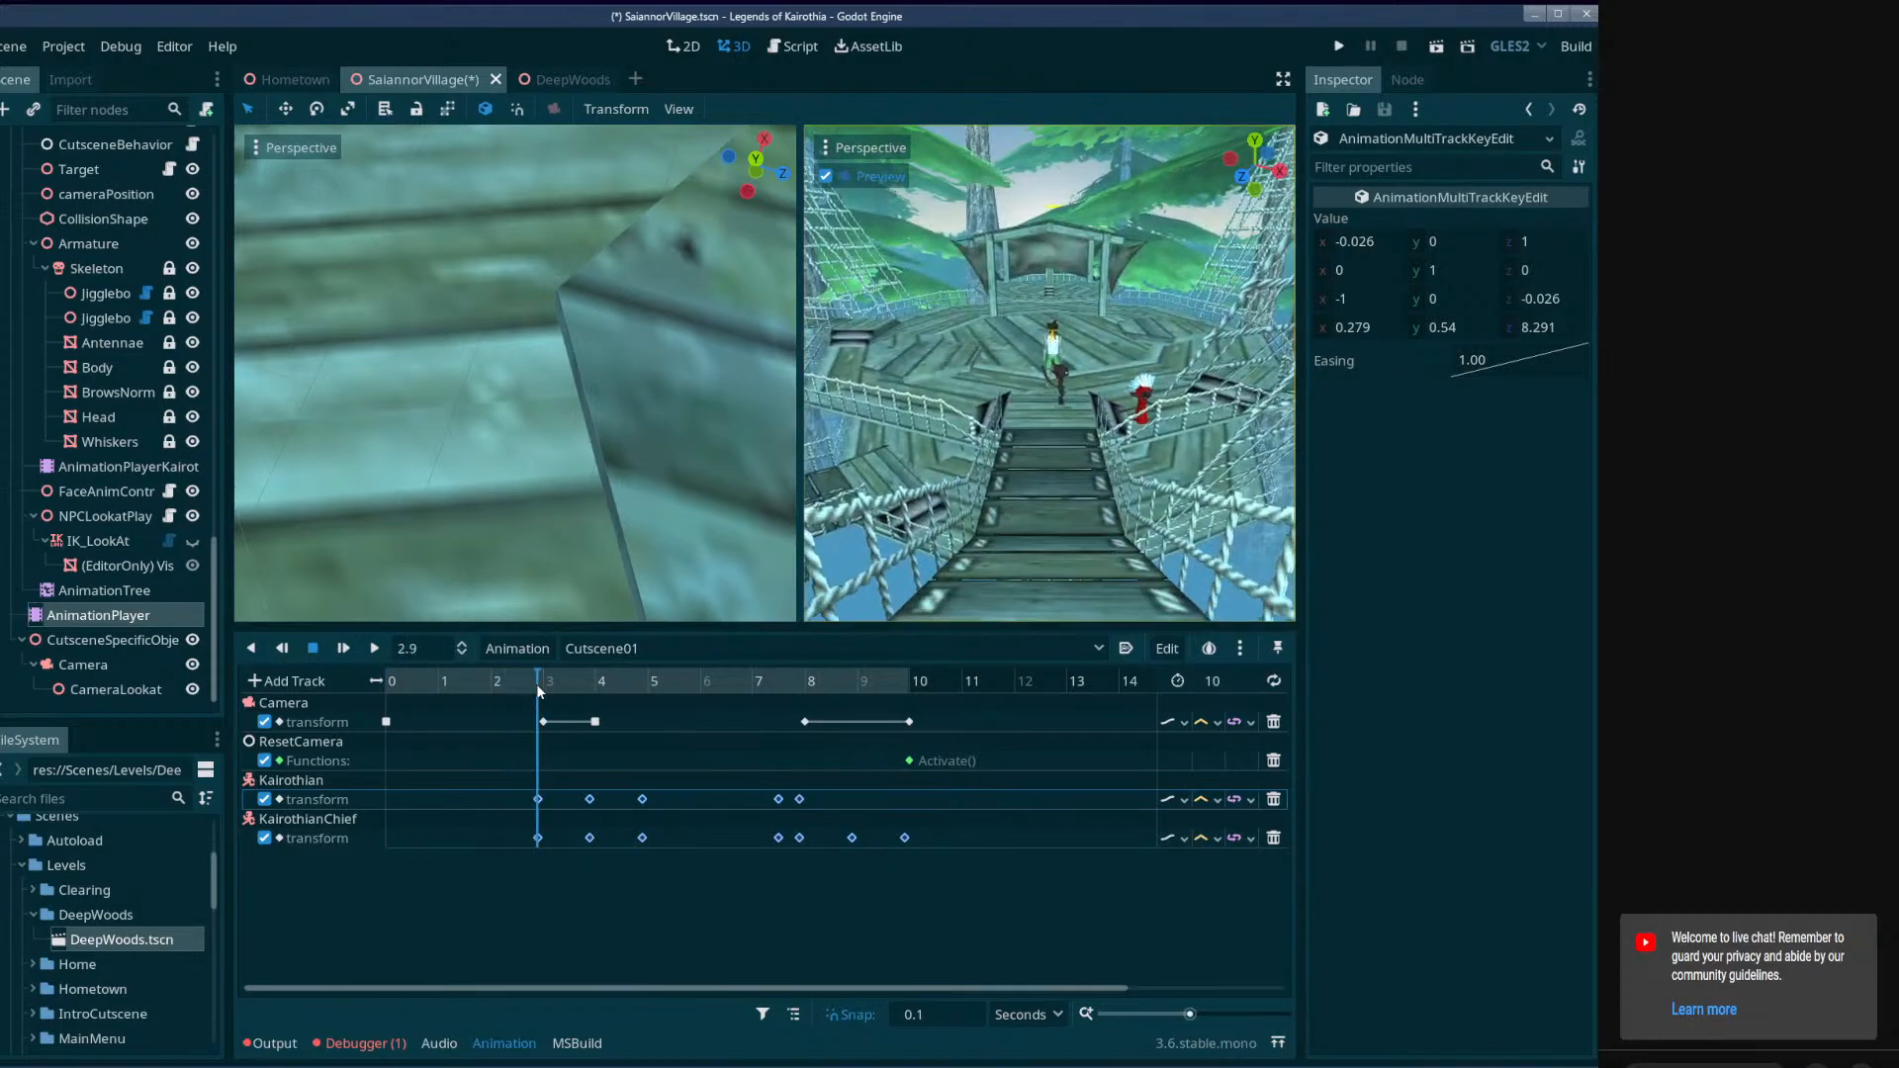
Shift all Kairothian and KairothianChief transform keys so both walks start at 1.3 seconds, and play Cutscene01 from the start in an enlarged camera preview.
drag(536, 685, 454, 684)
drag(957, 876, 510, 788)
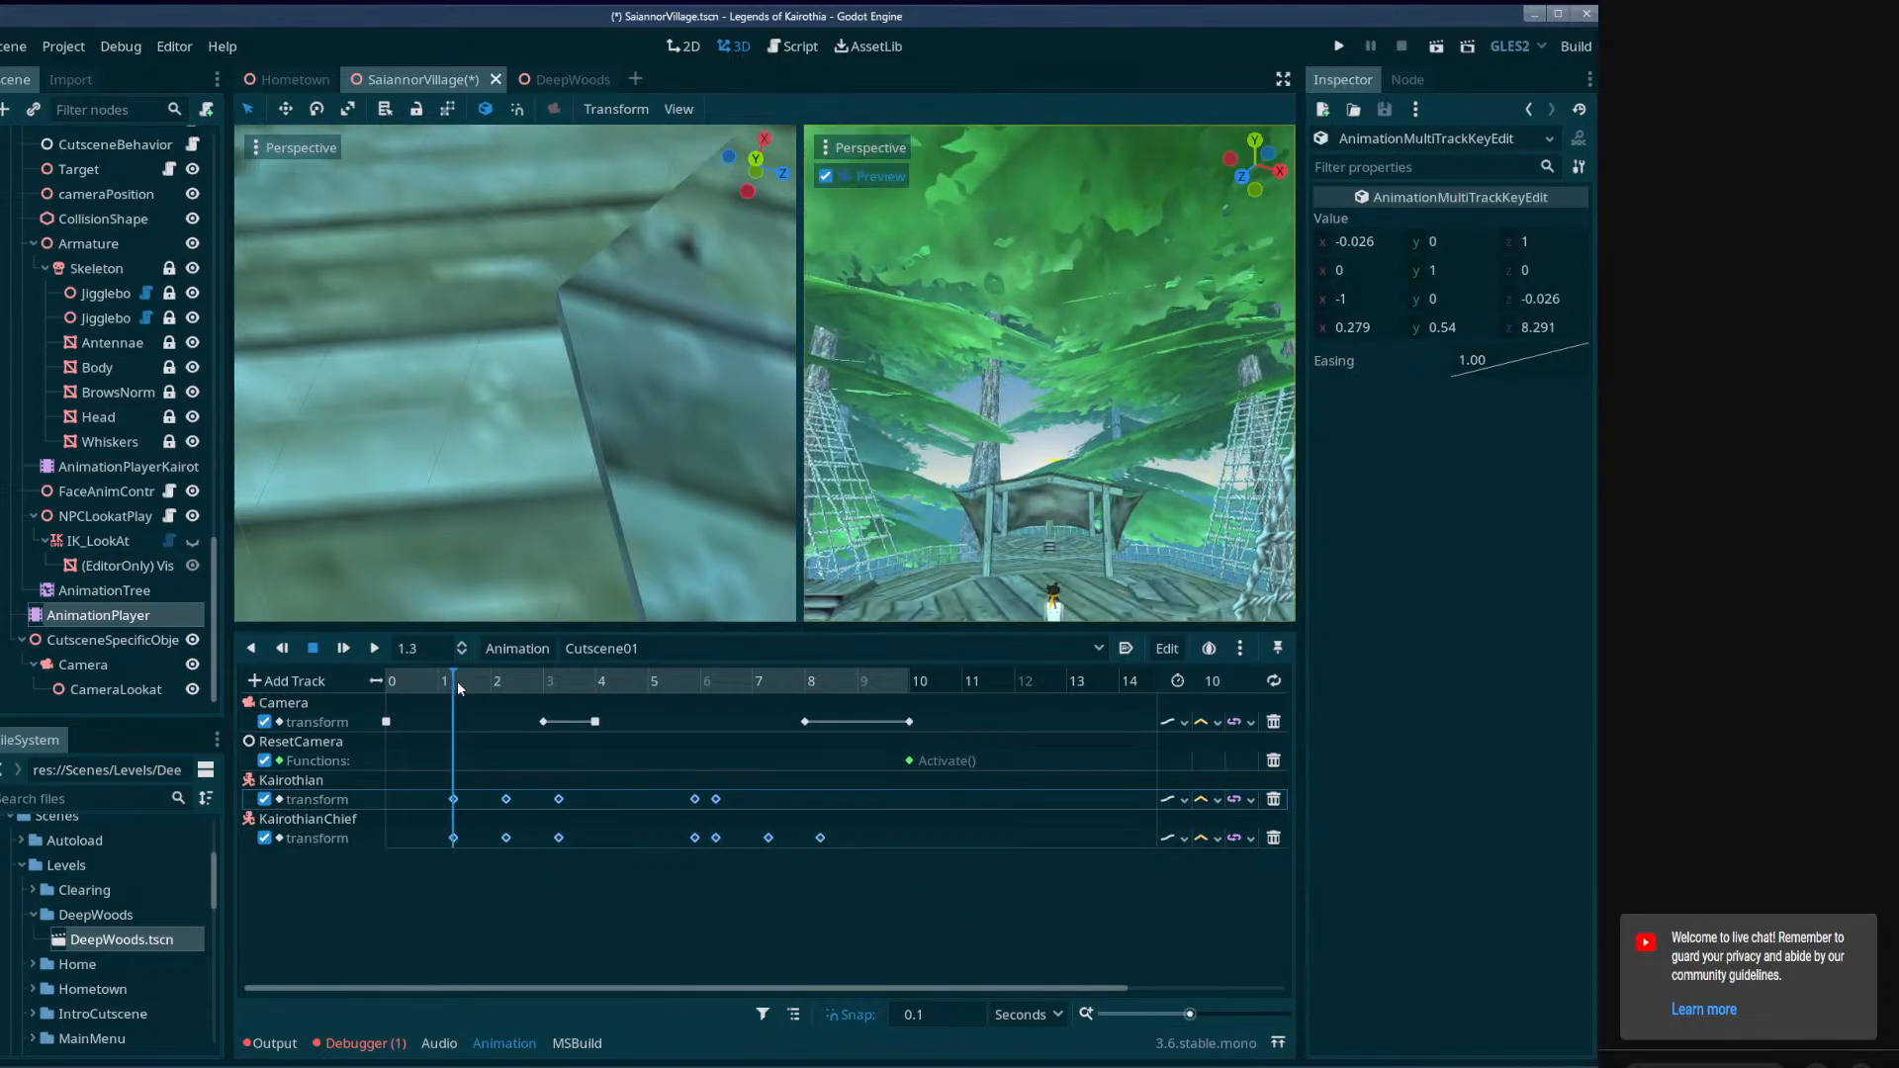
drag(456, 680, 386, 771)
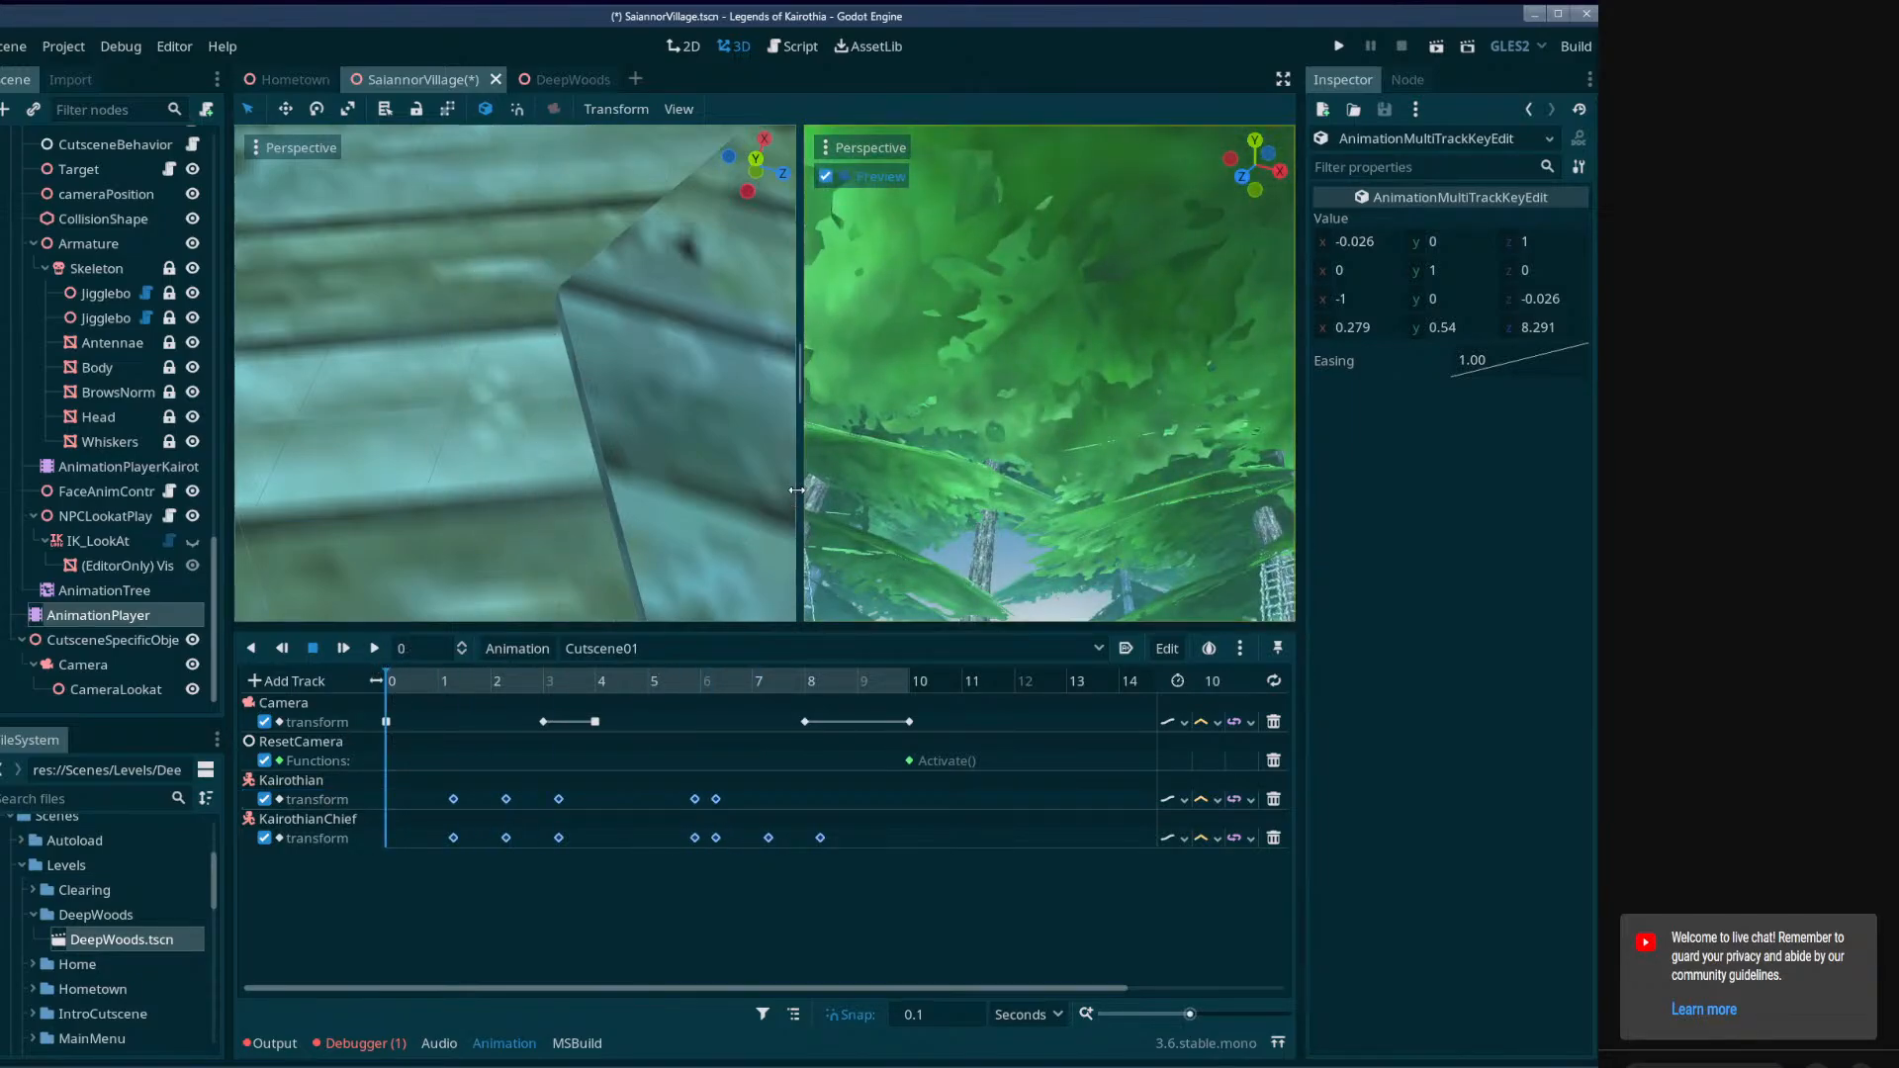
drag(796, 490, 542, 505)
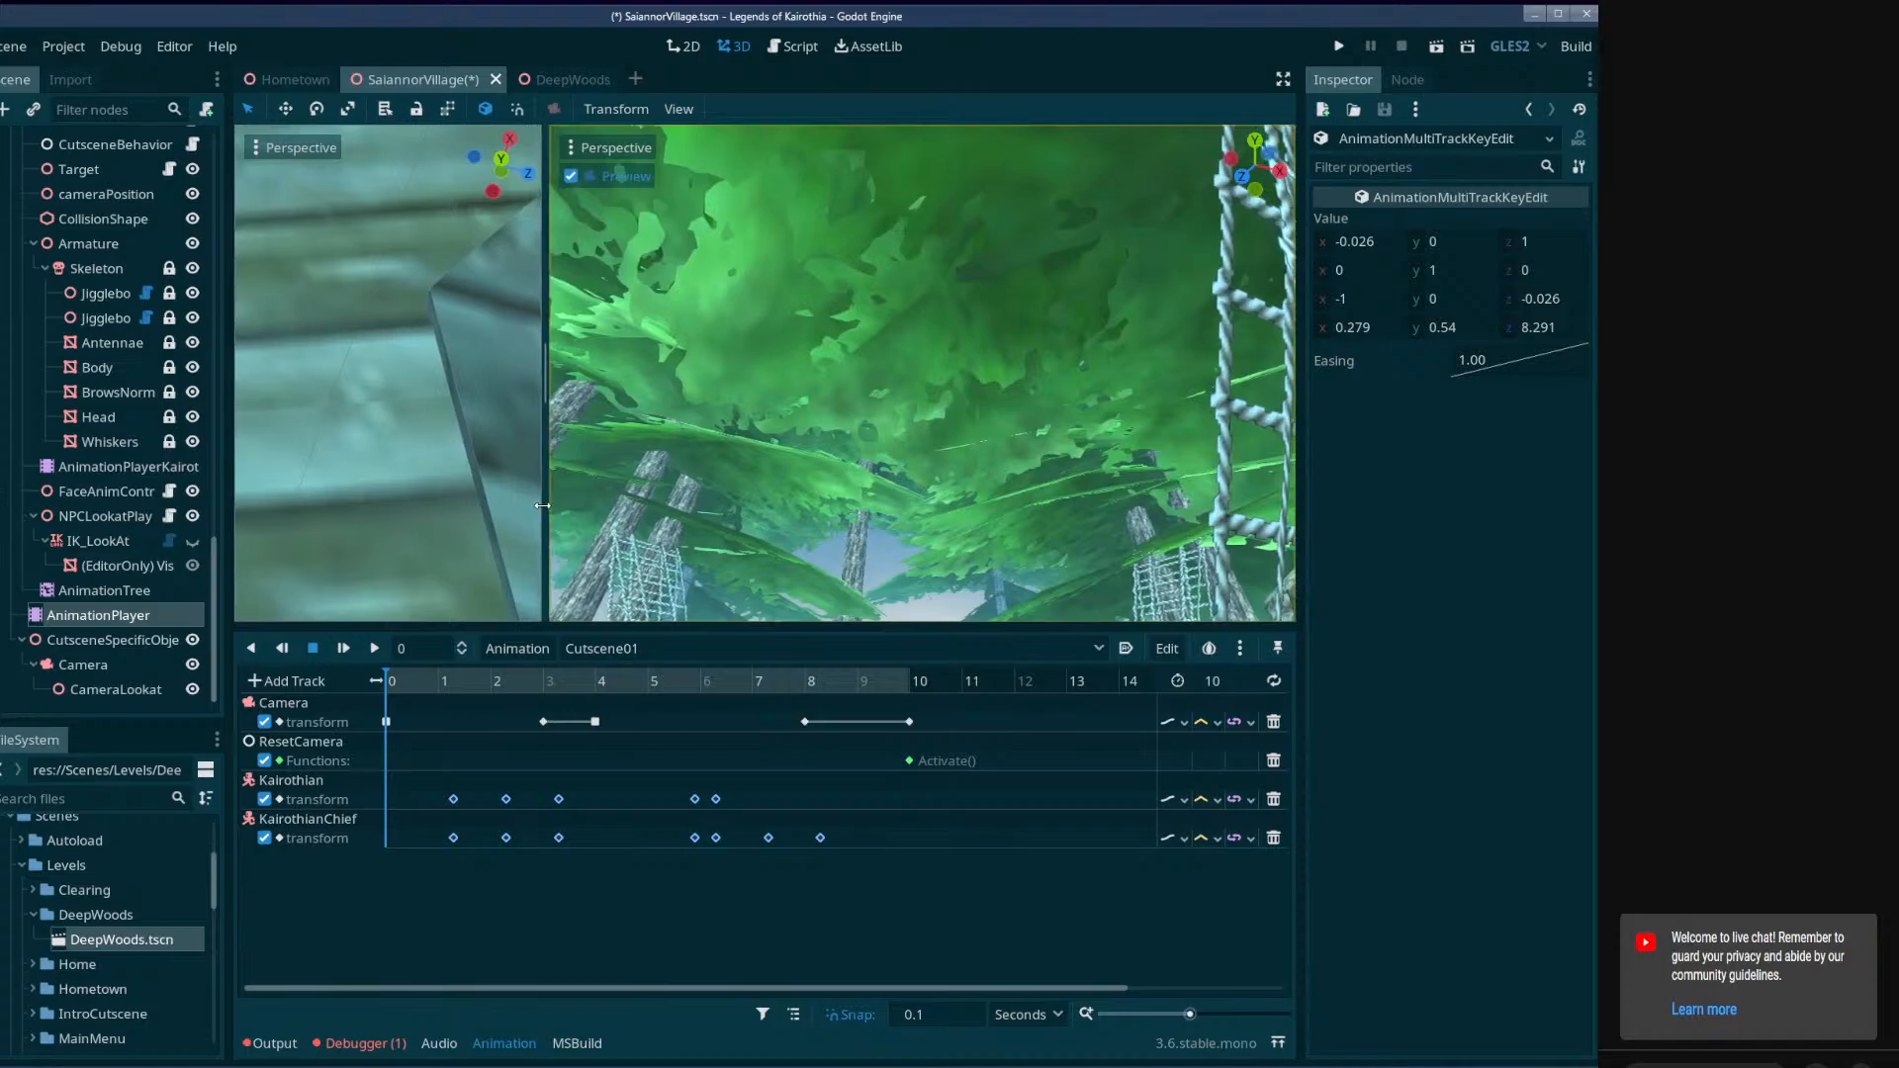
click(374, 650)
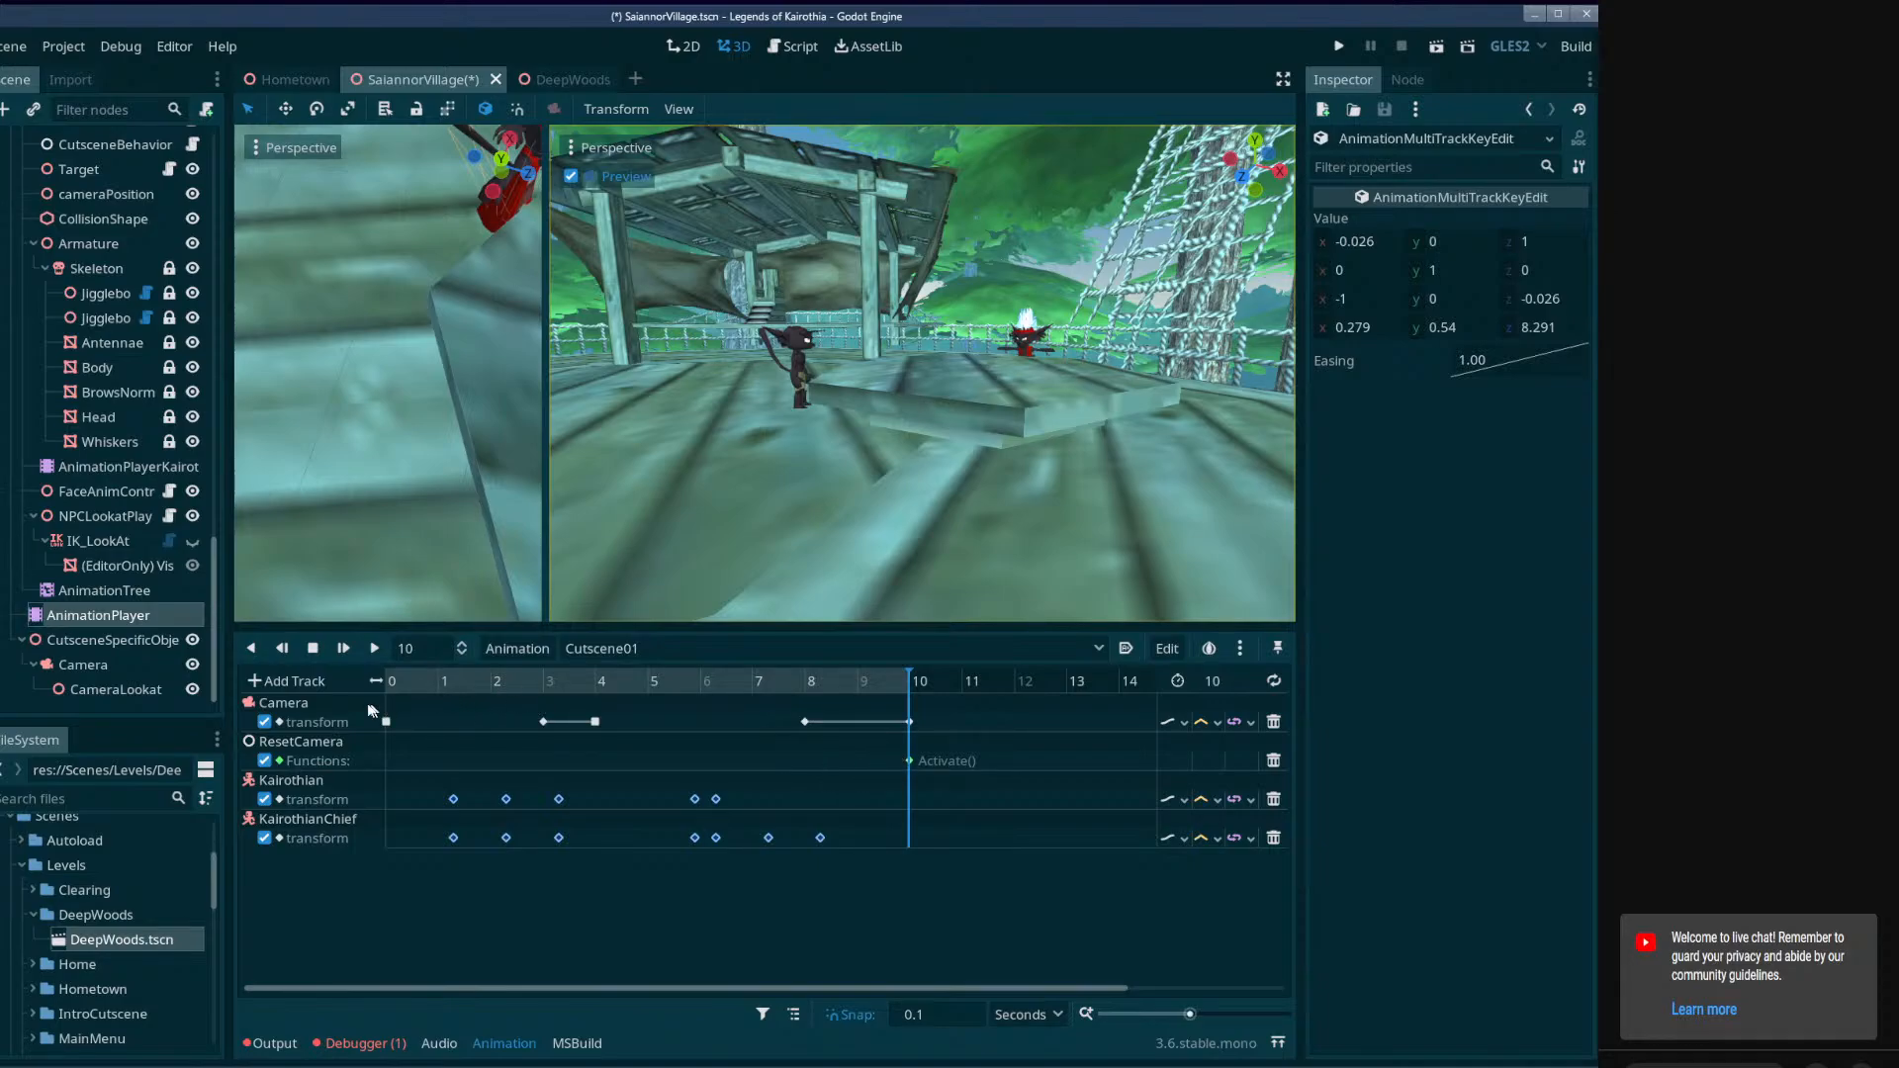
Compress the opening of Cutscene01 so the characters' first three keys fall at about 1.1, 1.8 and 2.5 seconds, pulling the following keys earlier too.
click(293, 681)
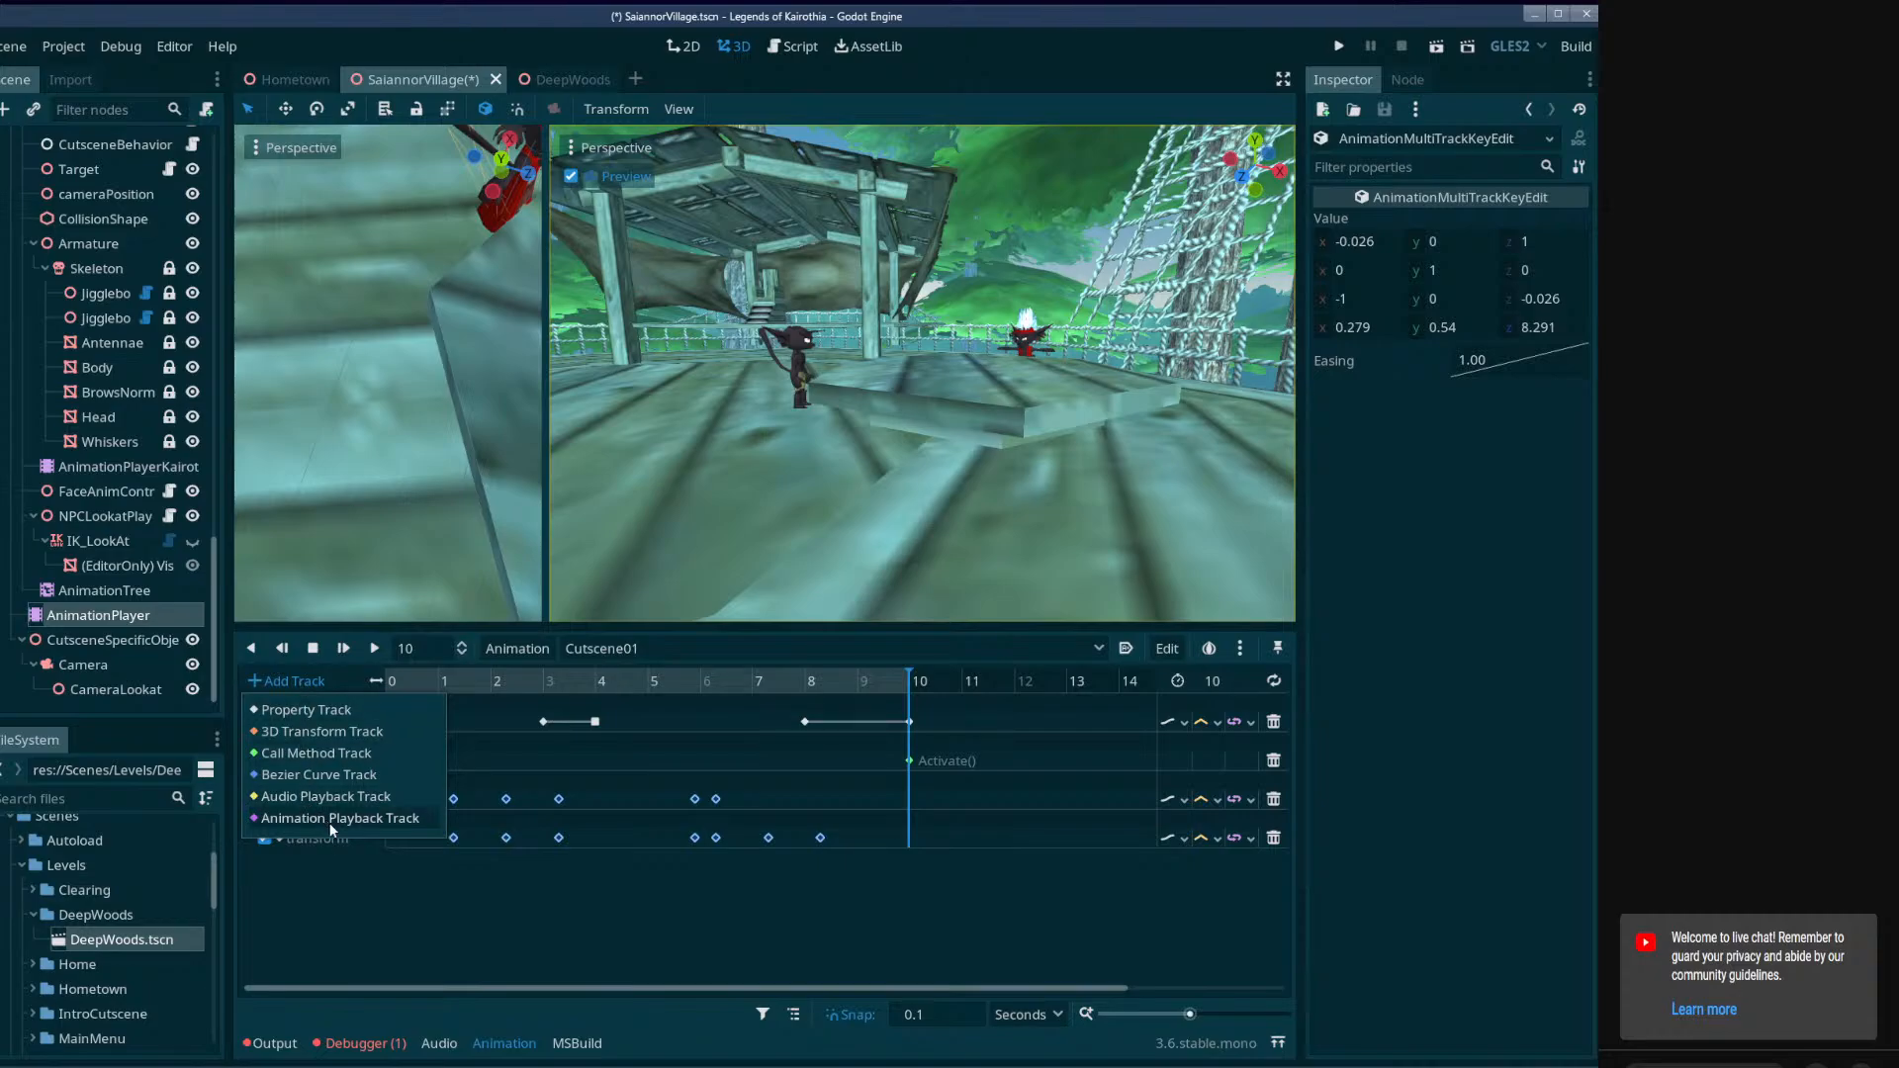
click(363, 887)
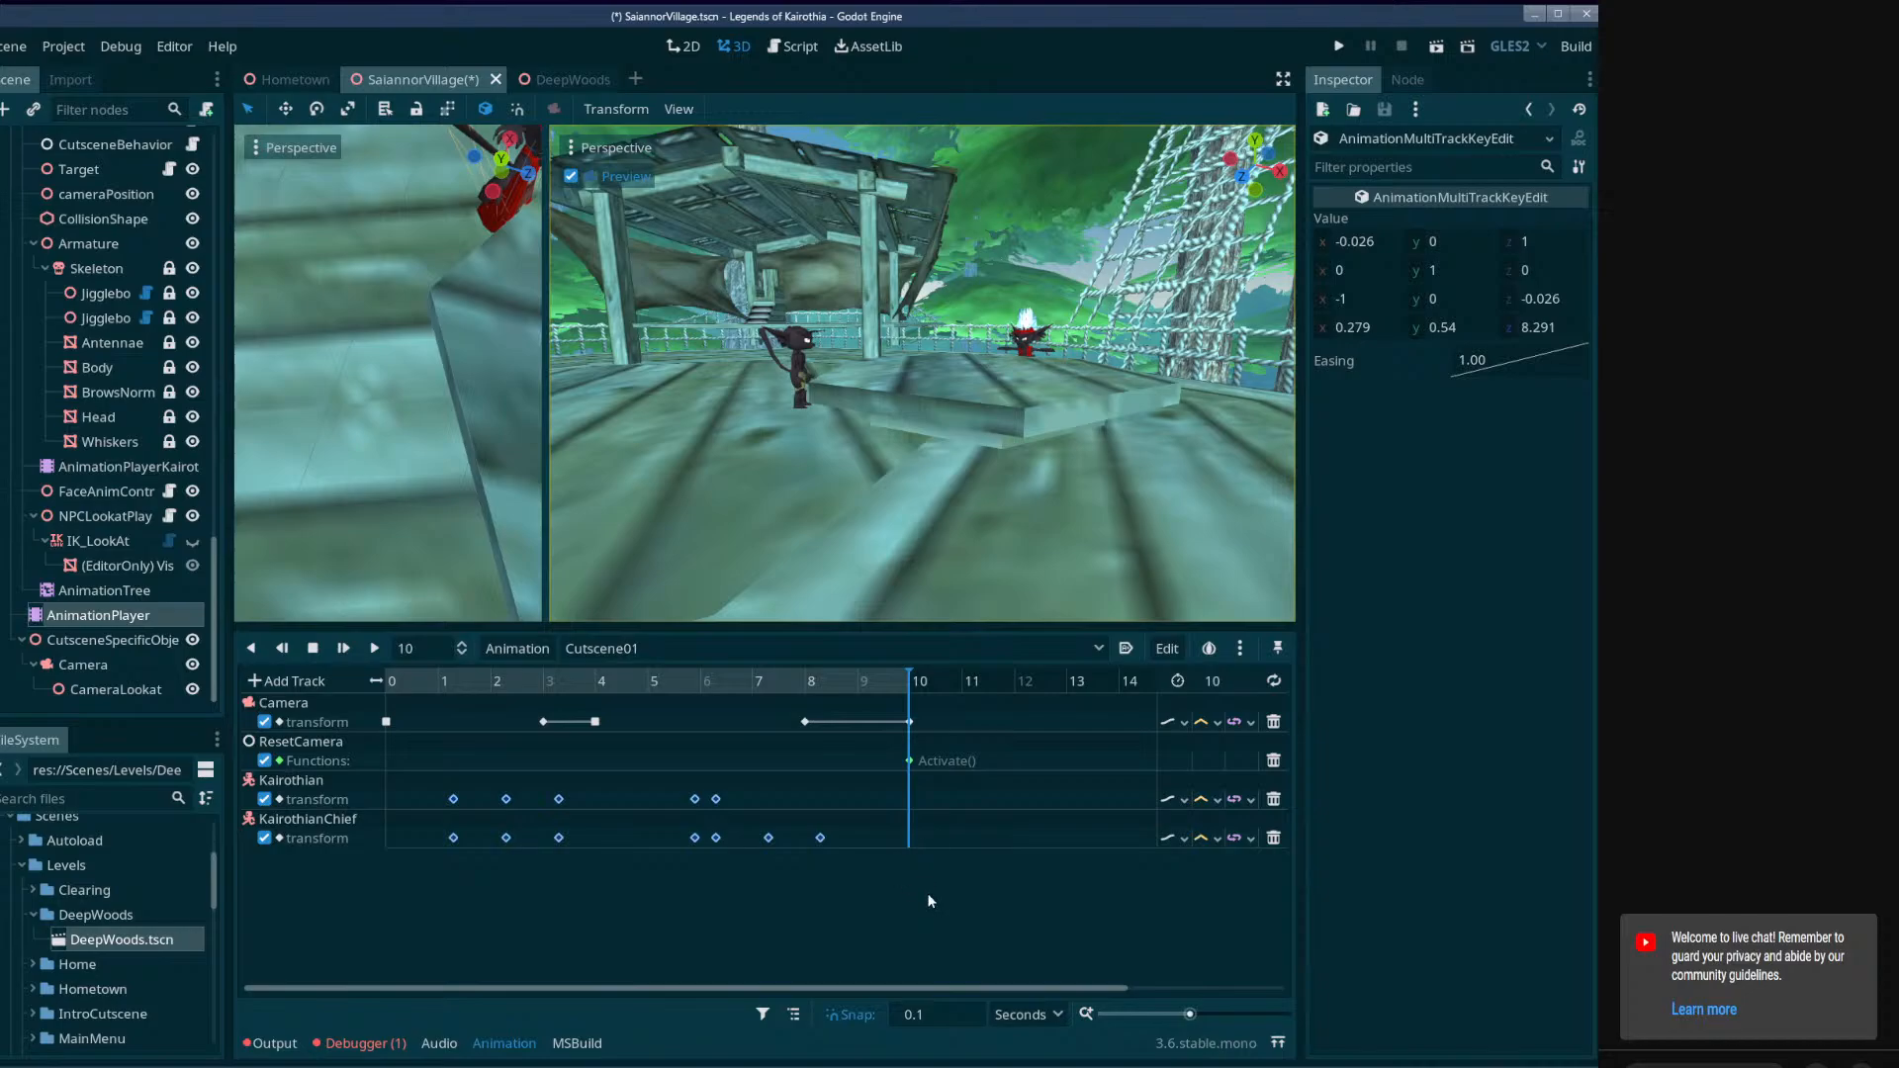
drag(935, 905, 439, 682)
drag(1017, 934, 520, 720)
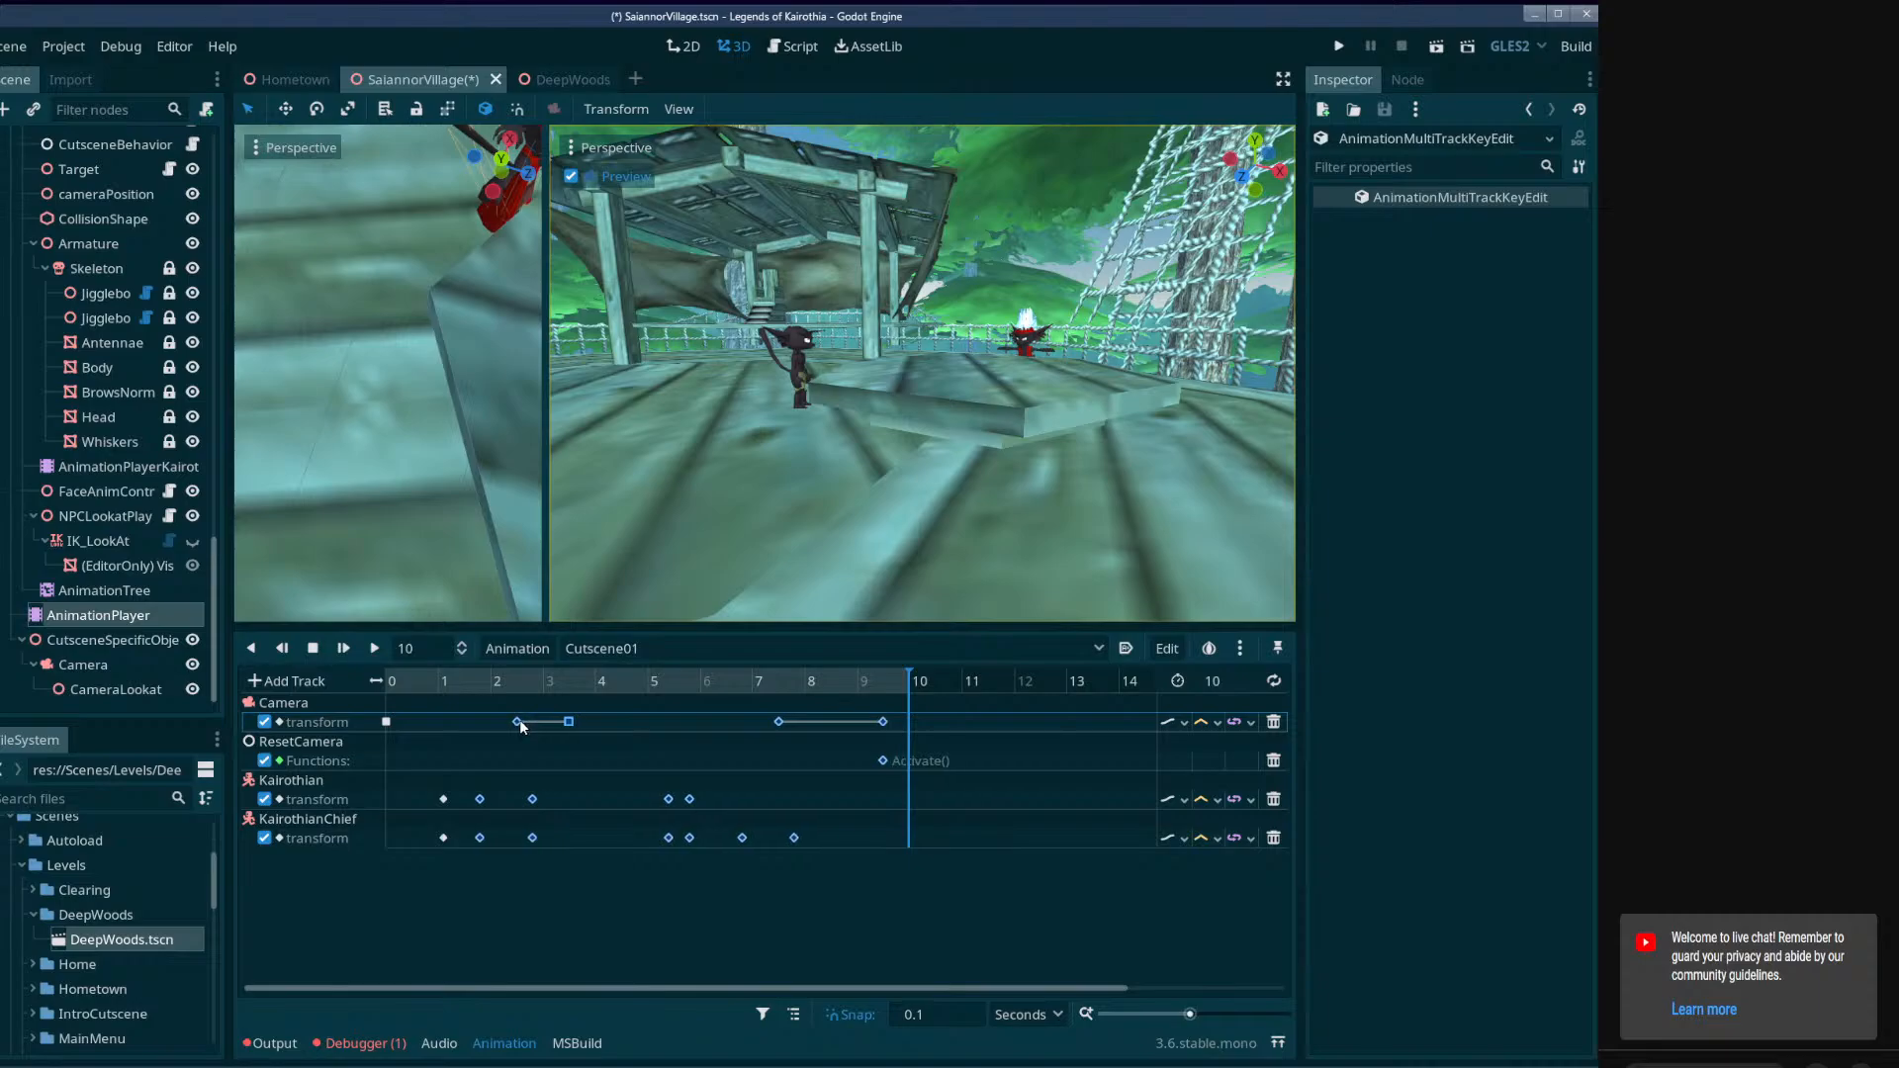
drag(1041, 919, 510, 698)
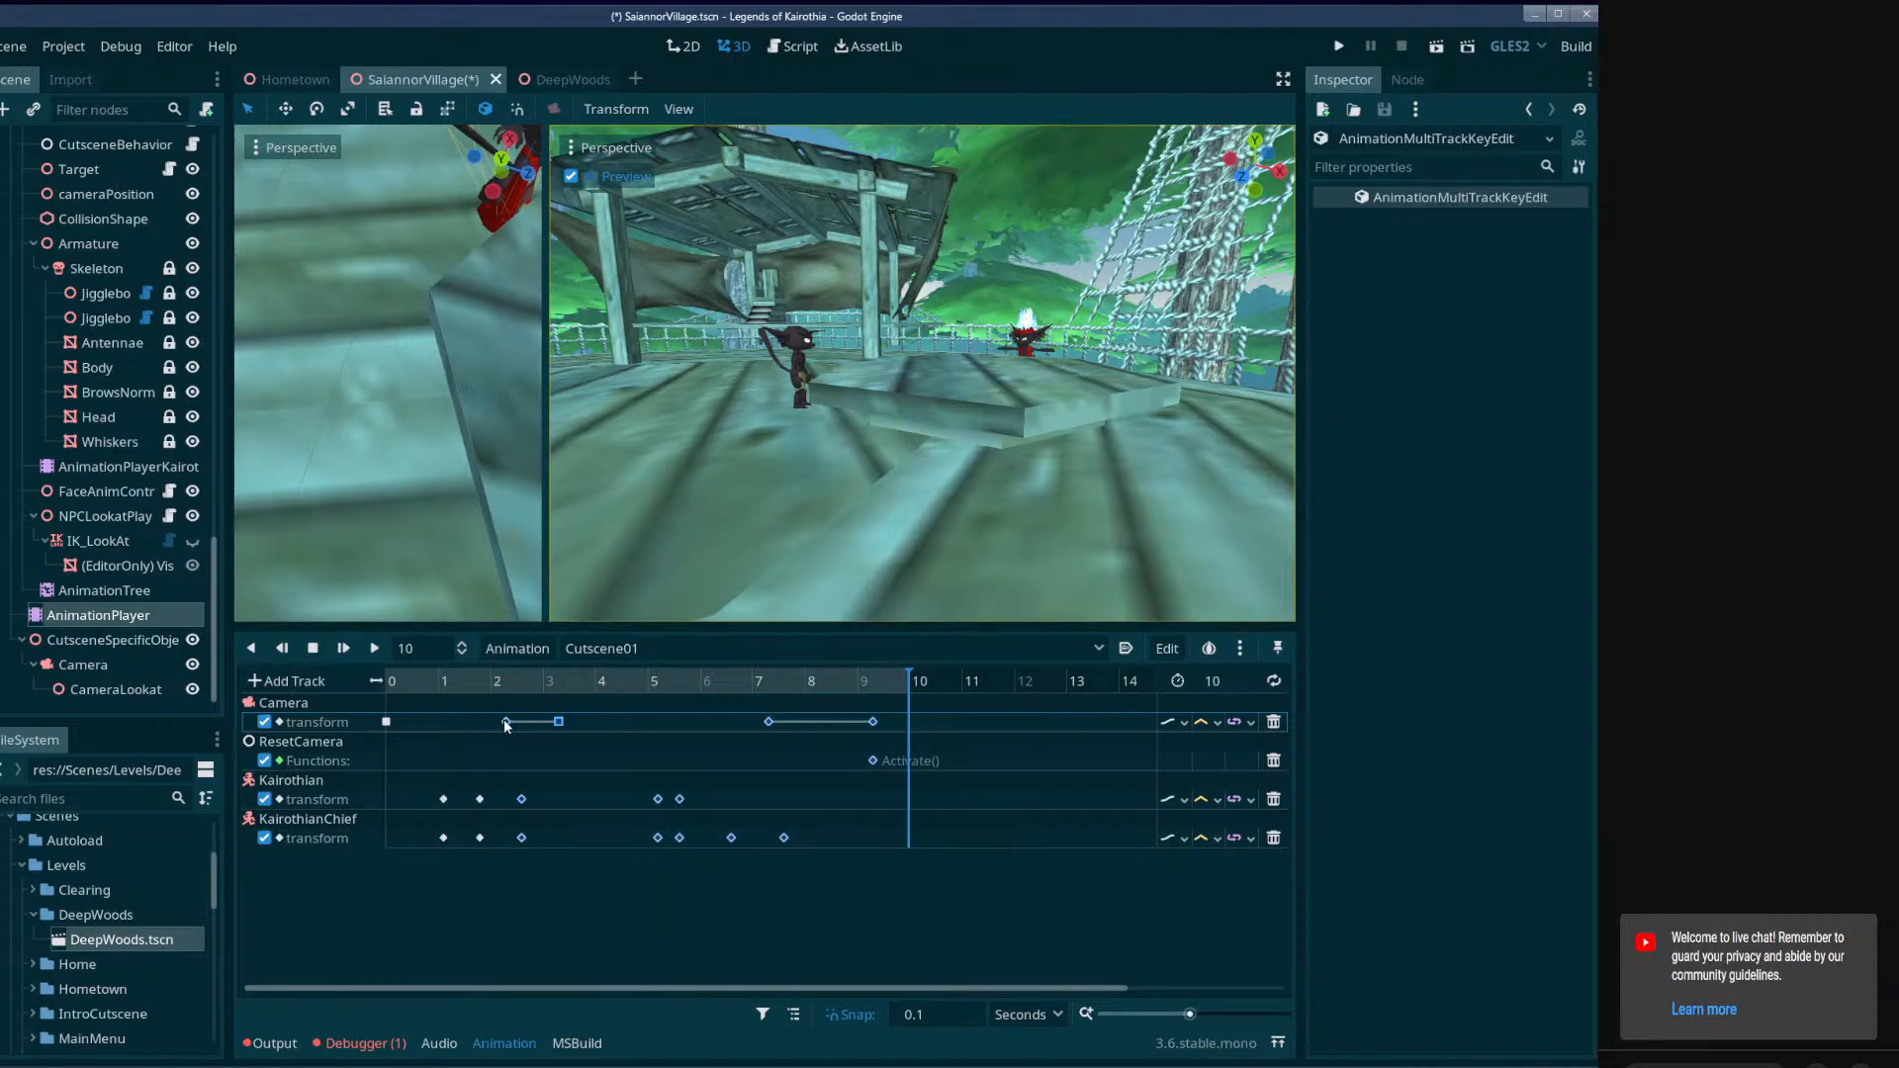
drag(1005, 925, 521, 727)
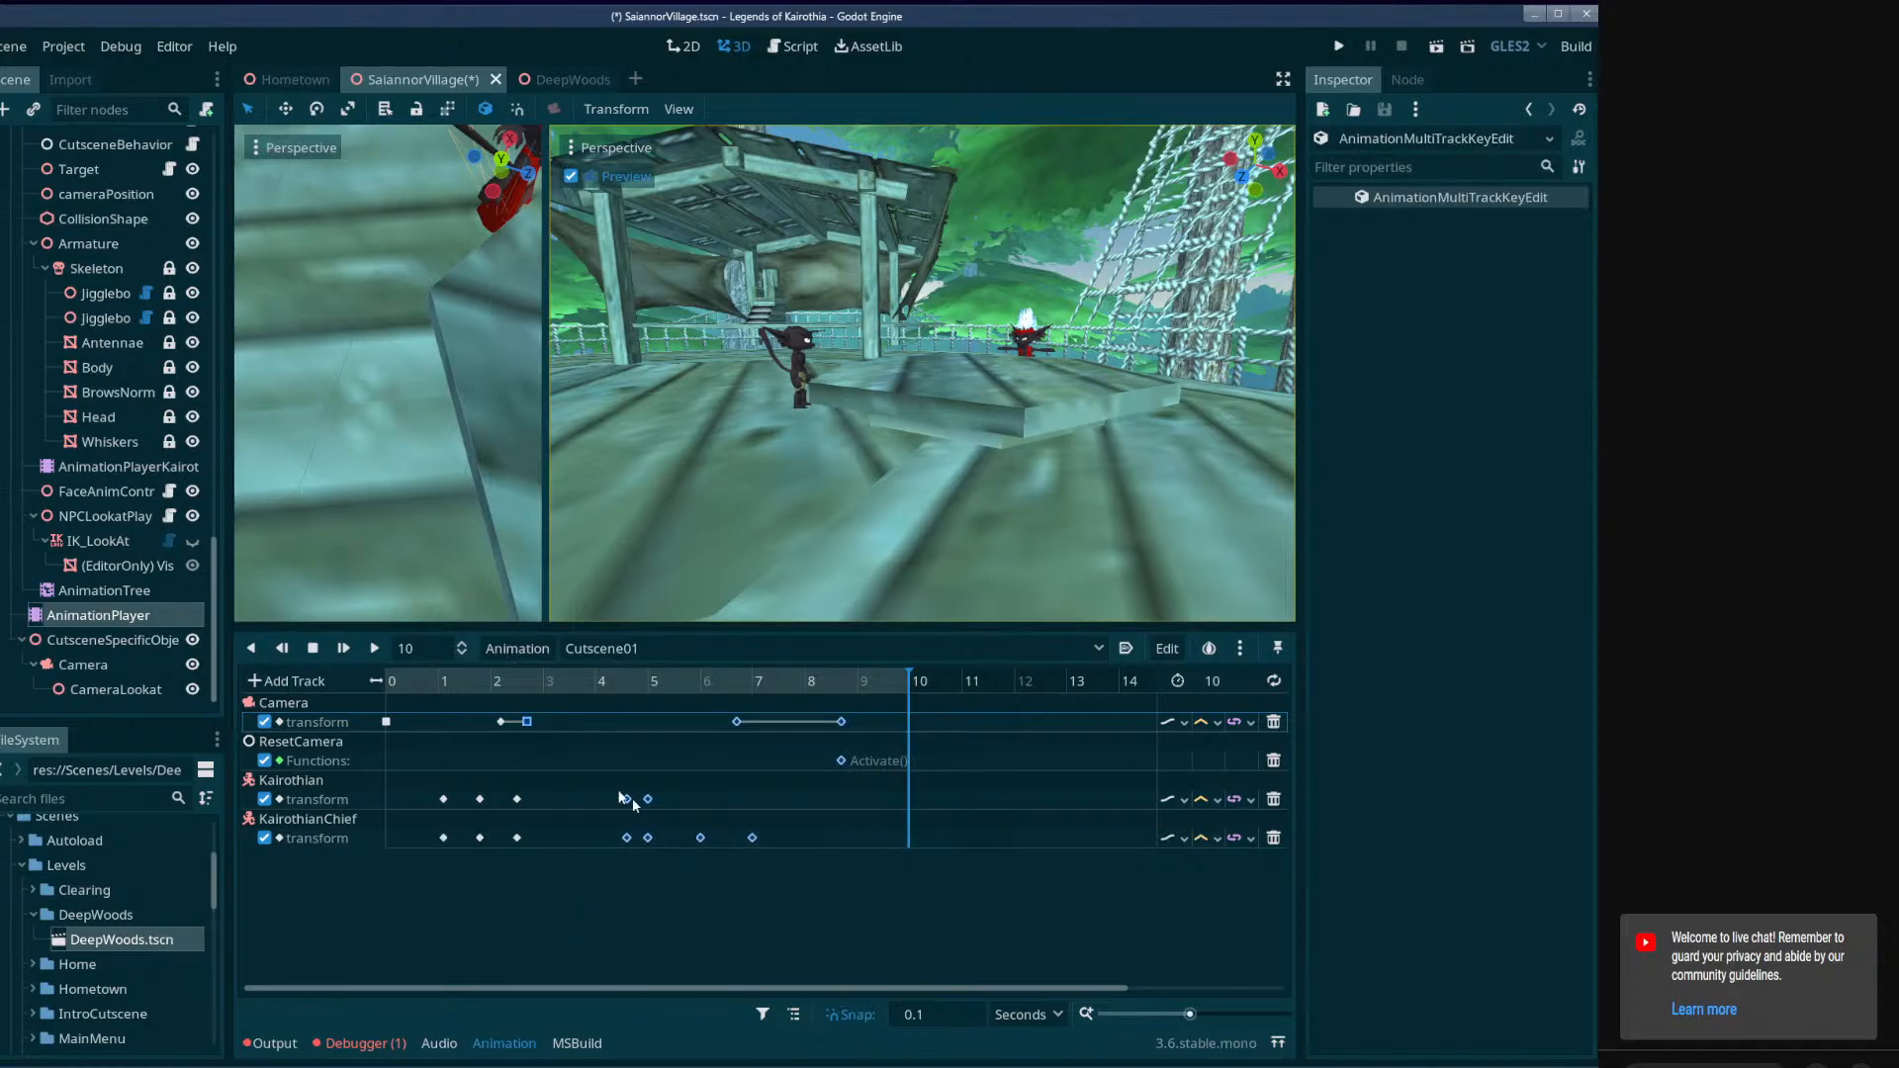
Pull the later keys earlier: KairothianChief's last turn to about 4.8–5.4 seconds, the final camera move to about 5.1–7 seconds.
drag(1062, 961, 603, 694)
drag(626, 799, 594, 799)
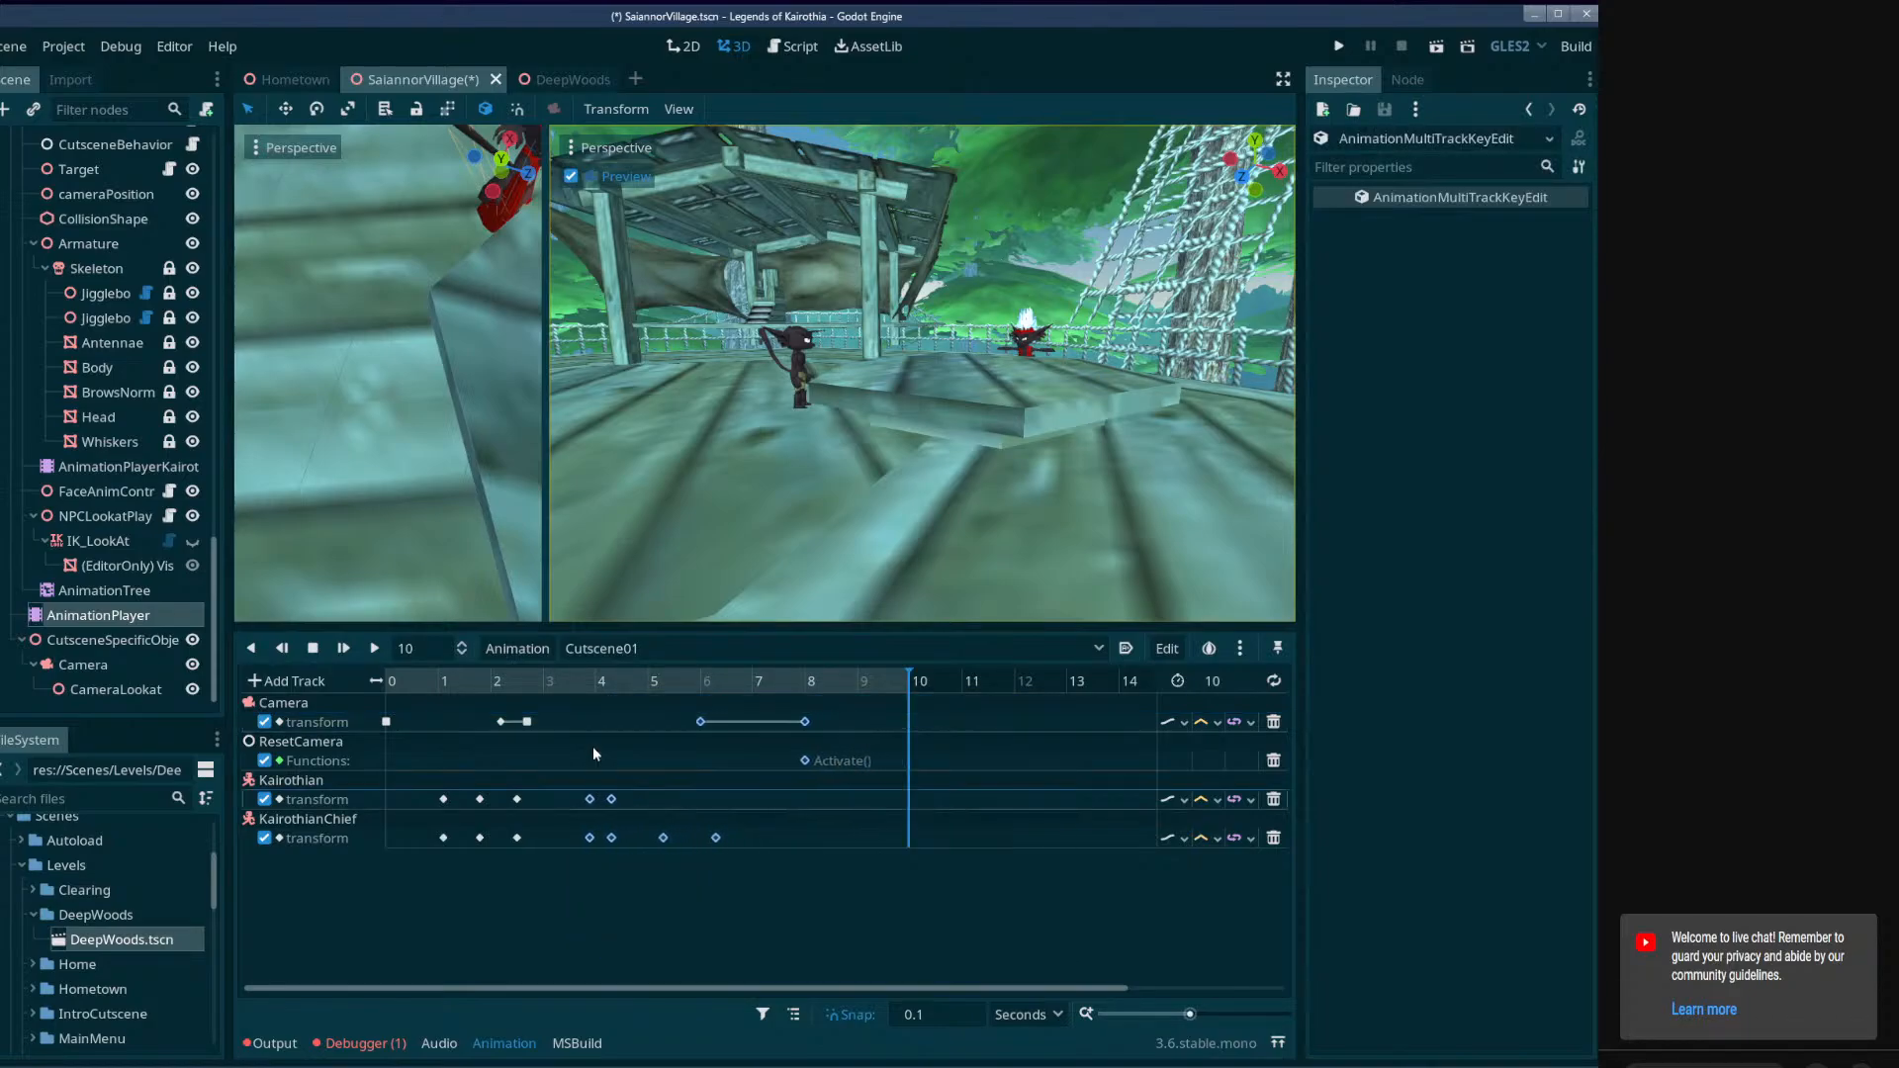
drag(881, 897, 617, 702)
drag(874, 918, 689, 740)
drag(674, 723, 654, 725)
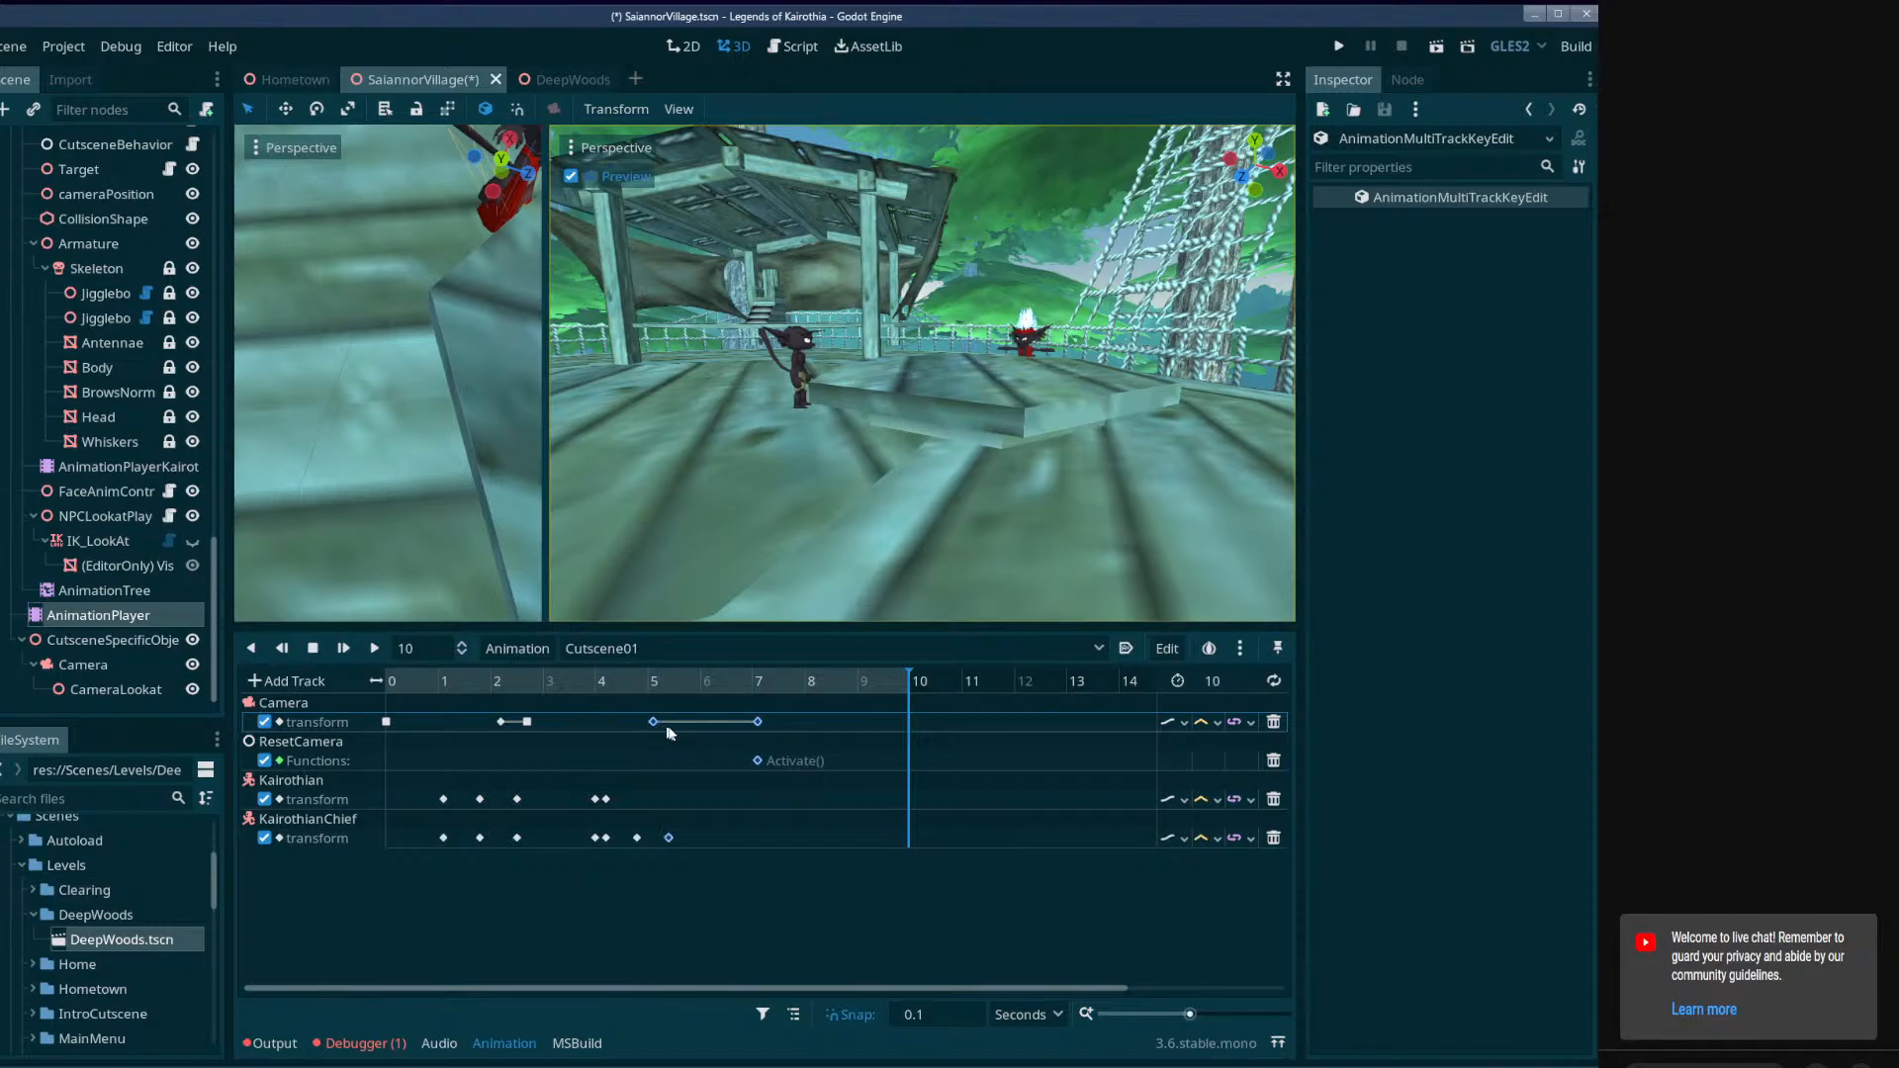
drag(858, 905, 758, 728)
Play Cutscene01, delay the characters' keys from 4 seconds on and the final camera move's start by about 0.2 seconds, and replay it.
drag(908, 688, 392, 696)
click(375, 649)
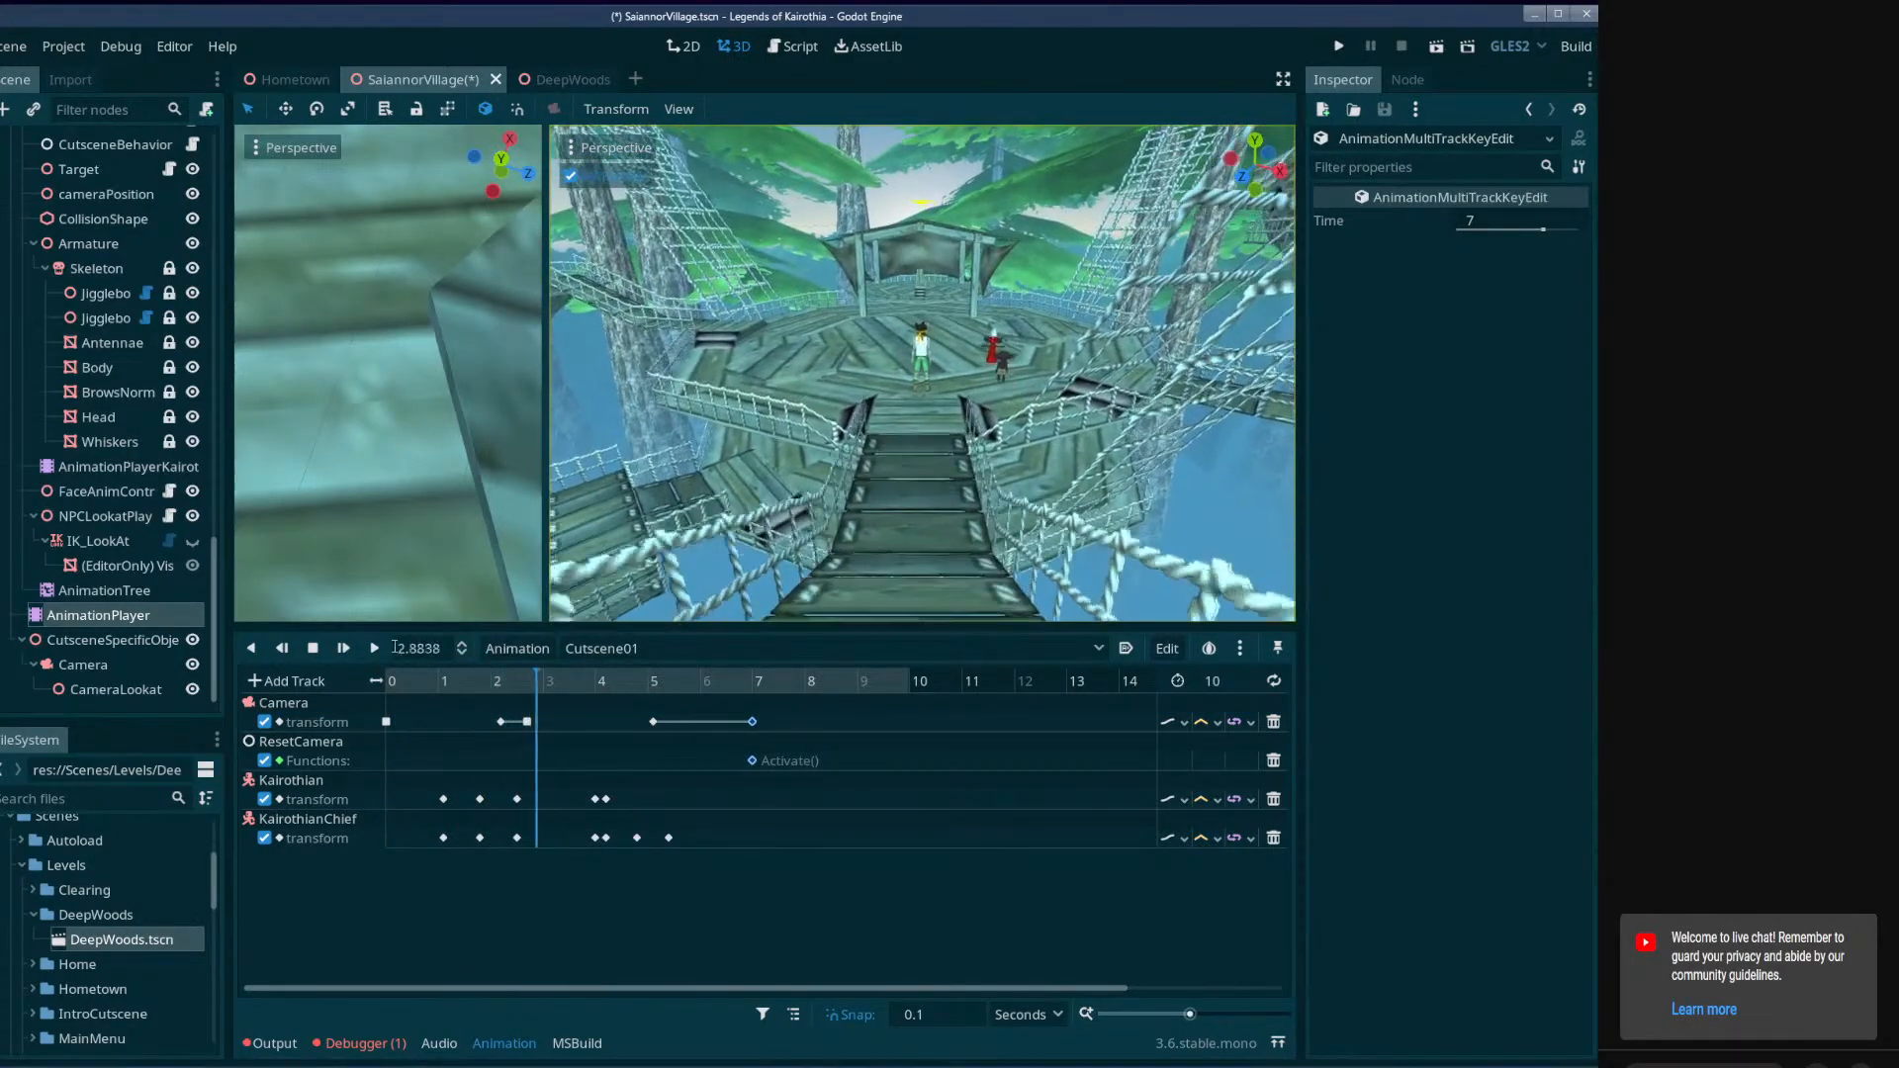
click(314, 649)
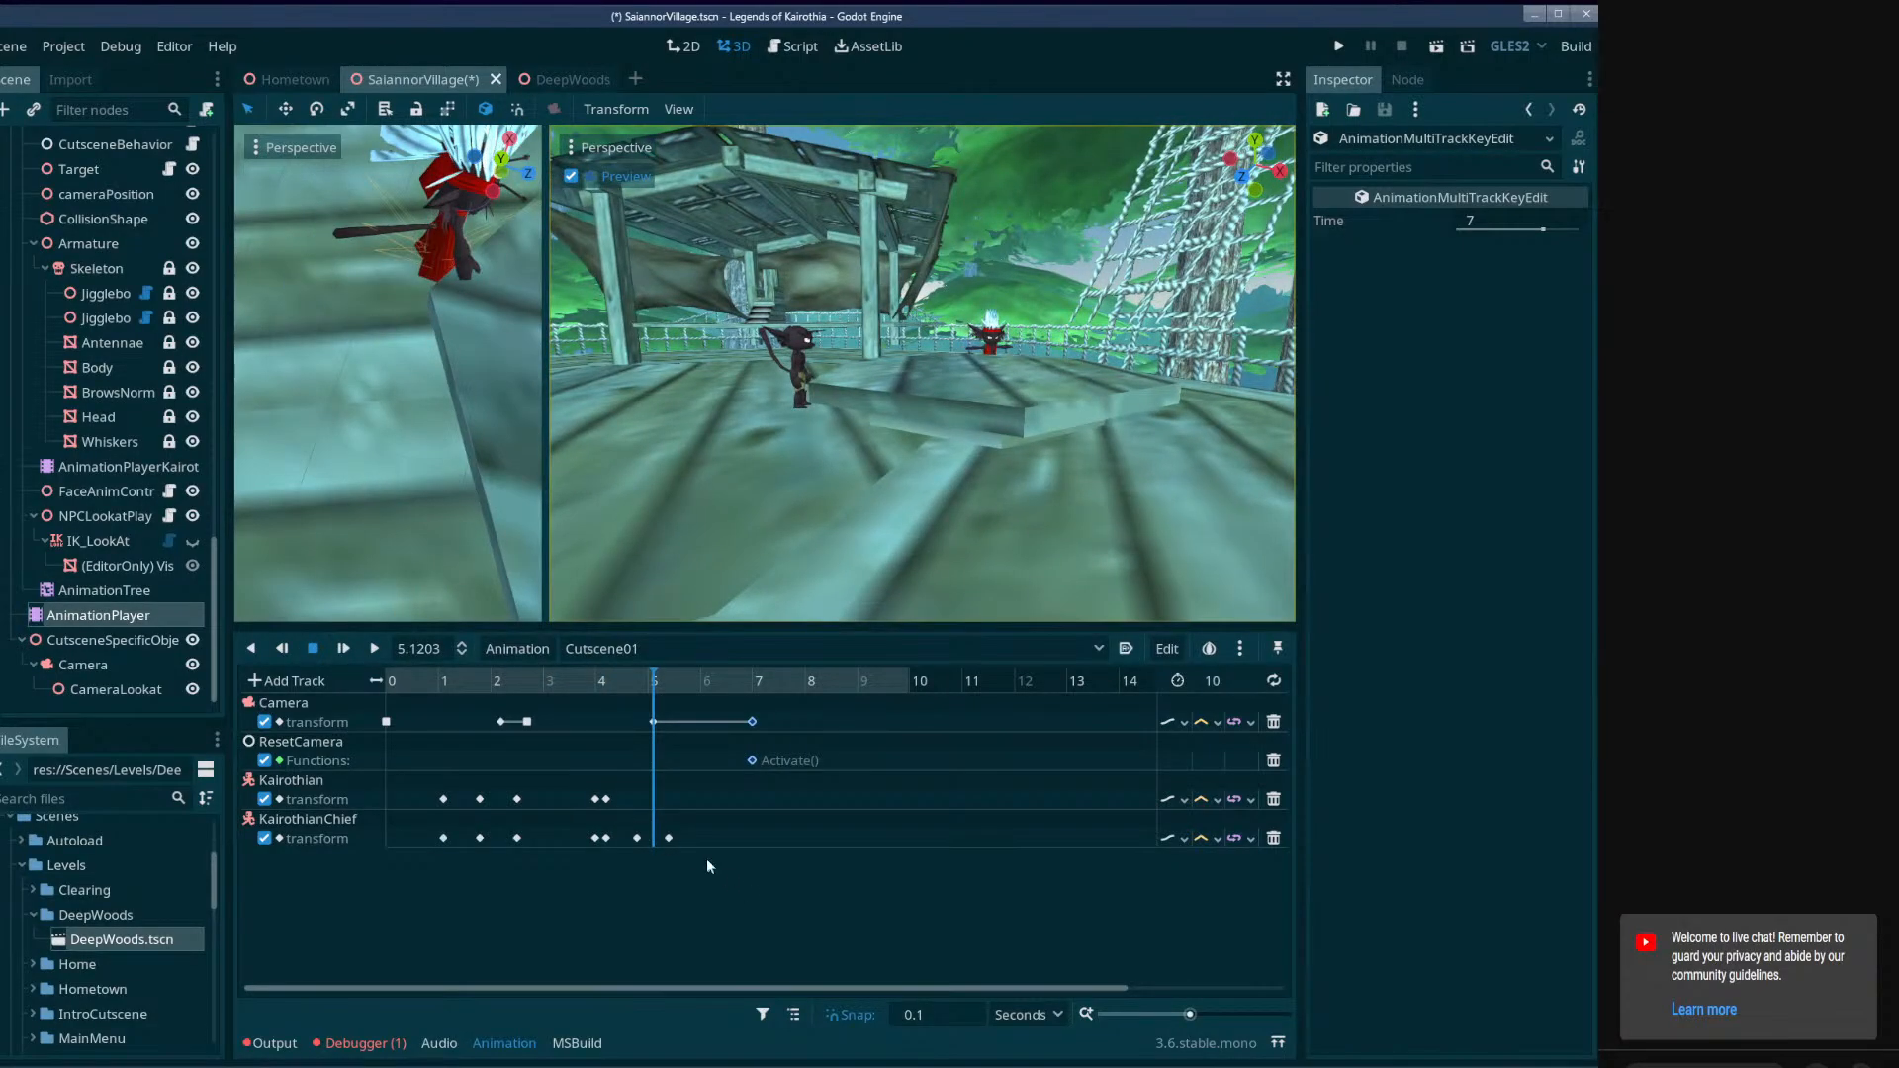
drag(744, 864, 570, 714)
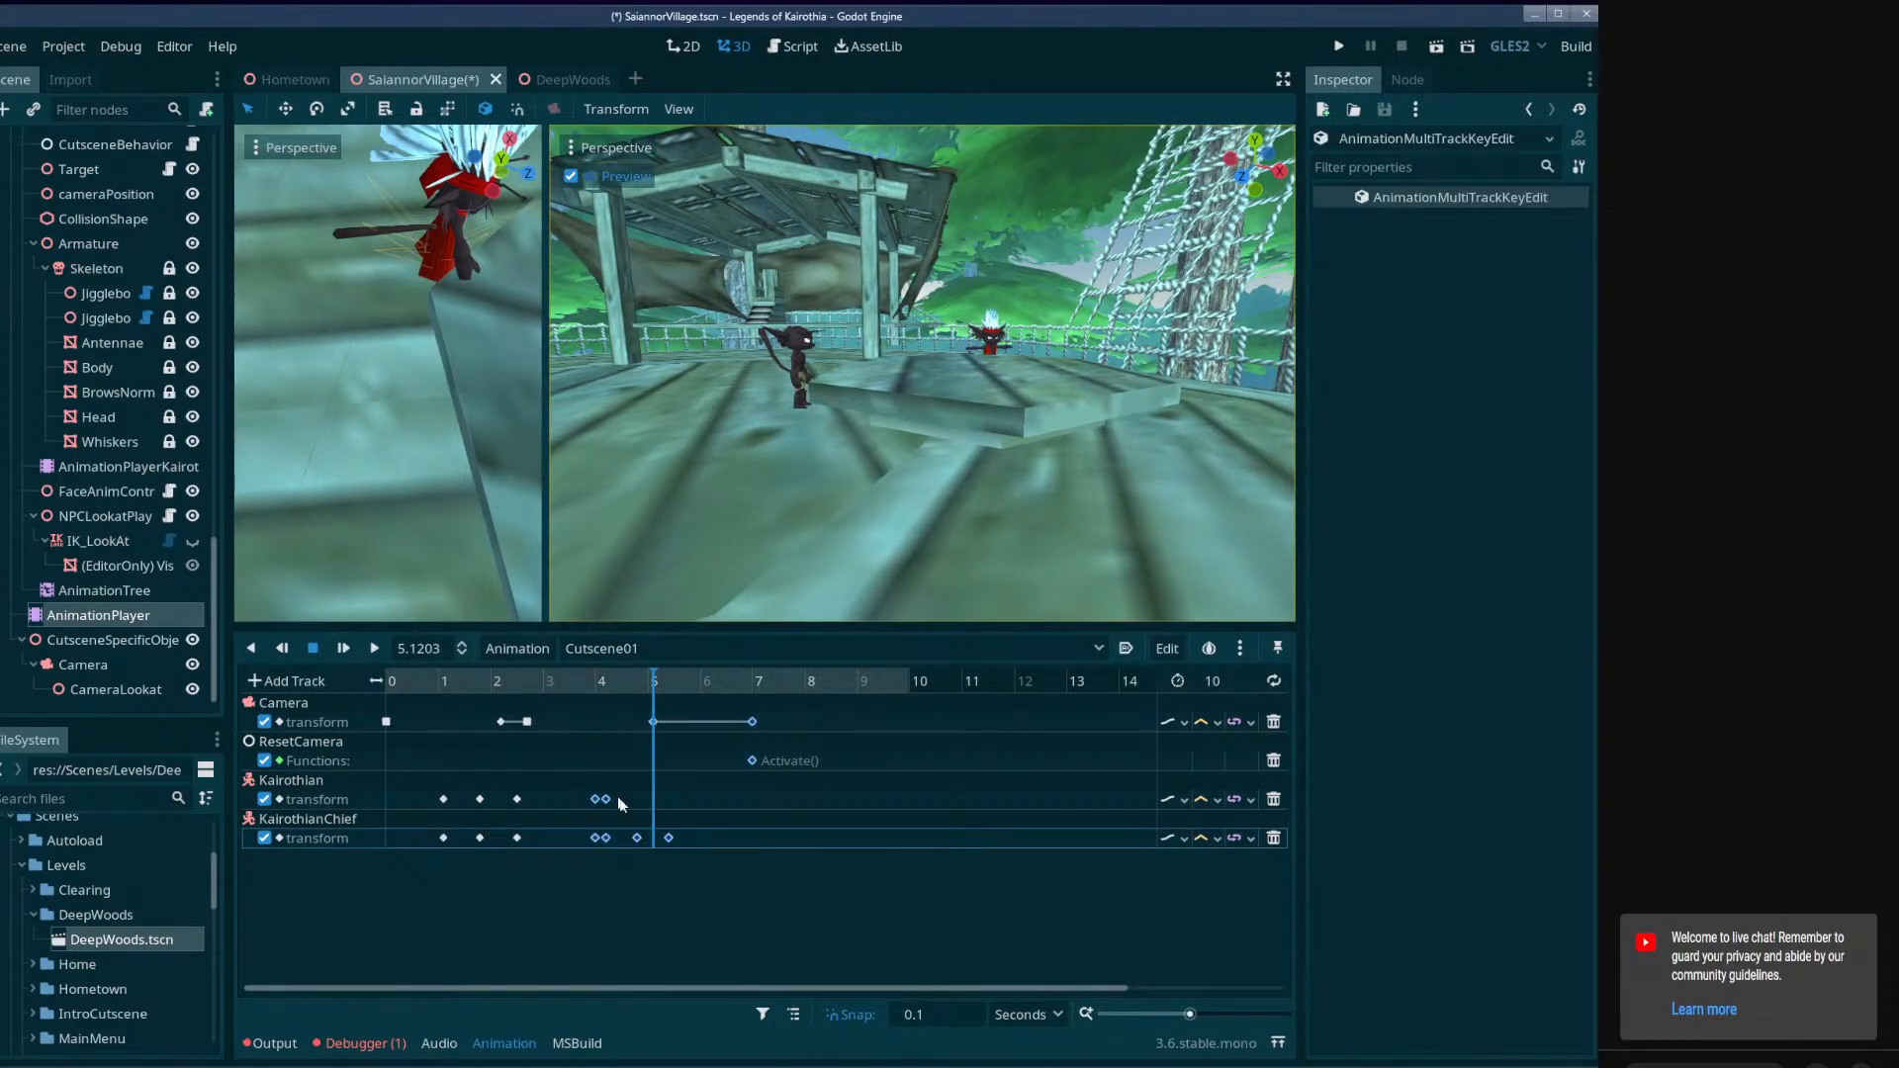
drag(715, 881, 560, 707)
drag(596, 802, 595, 802)
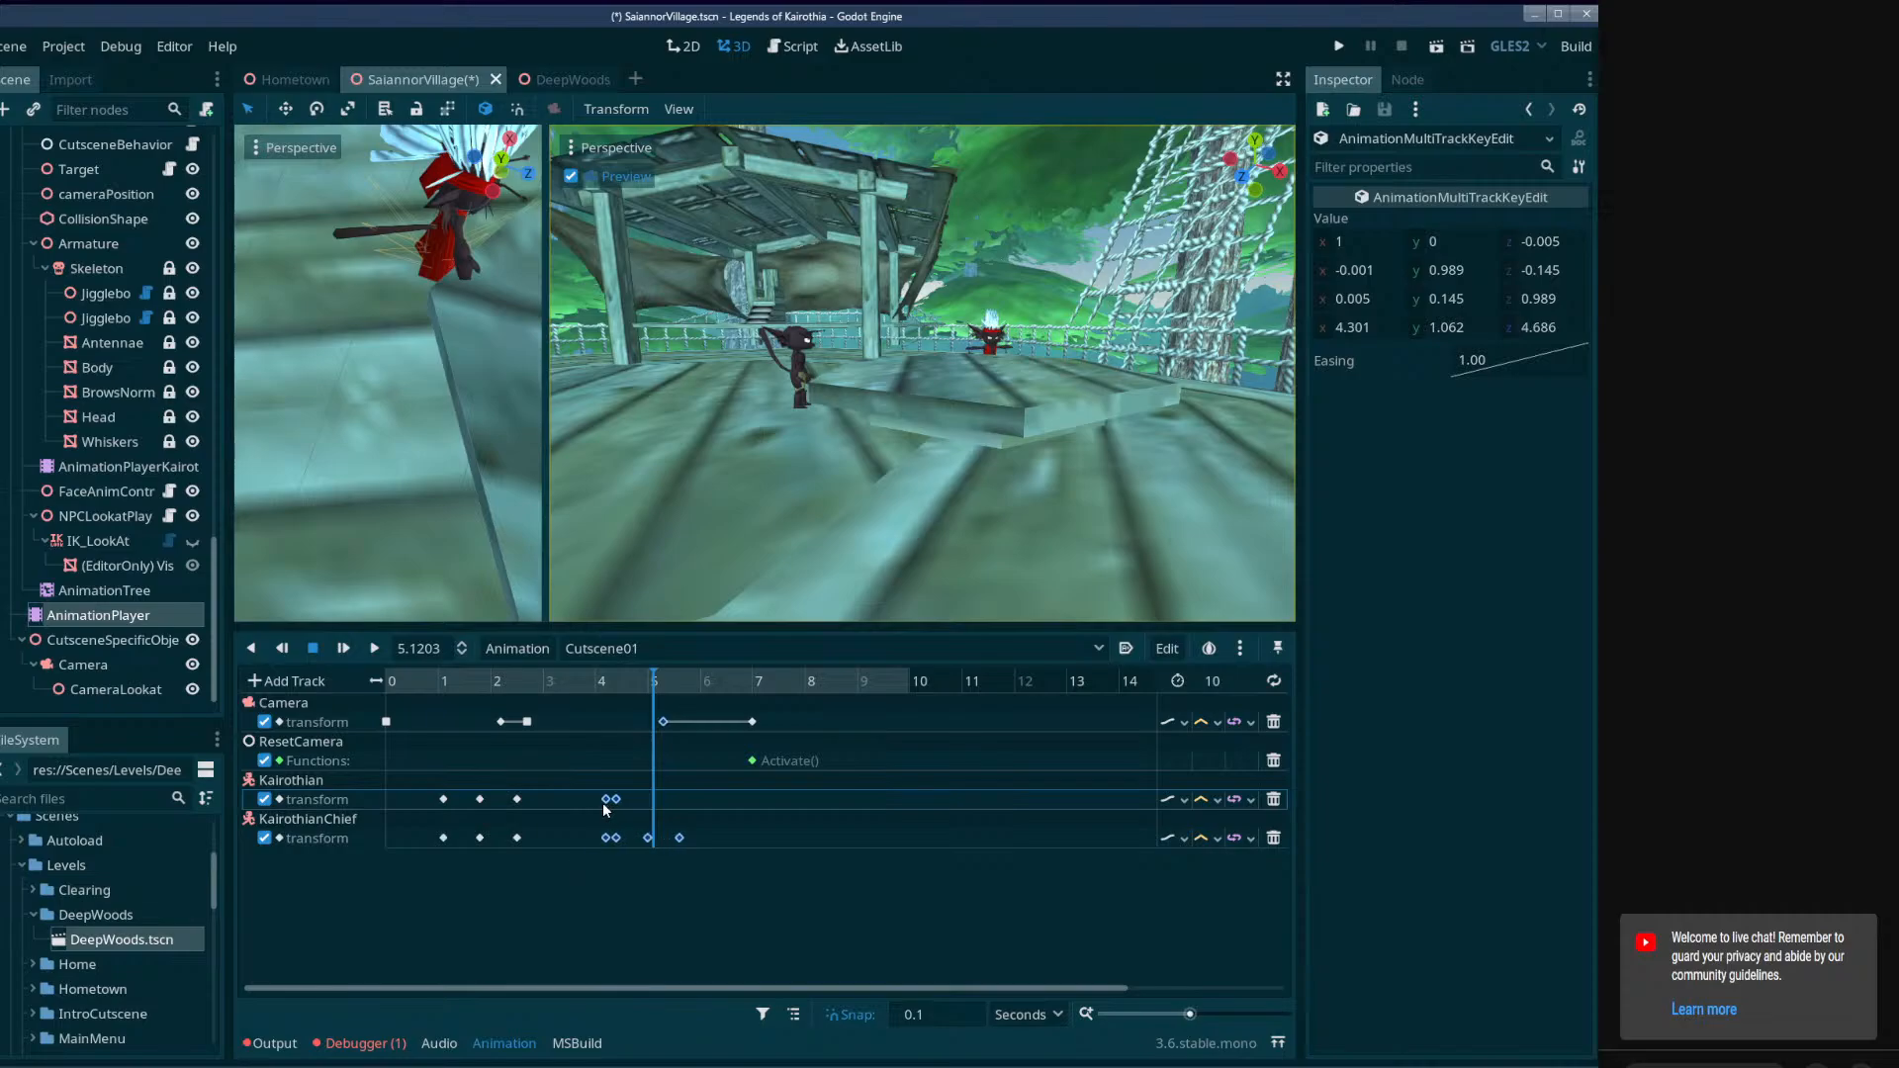
click(375, 649)
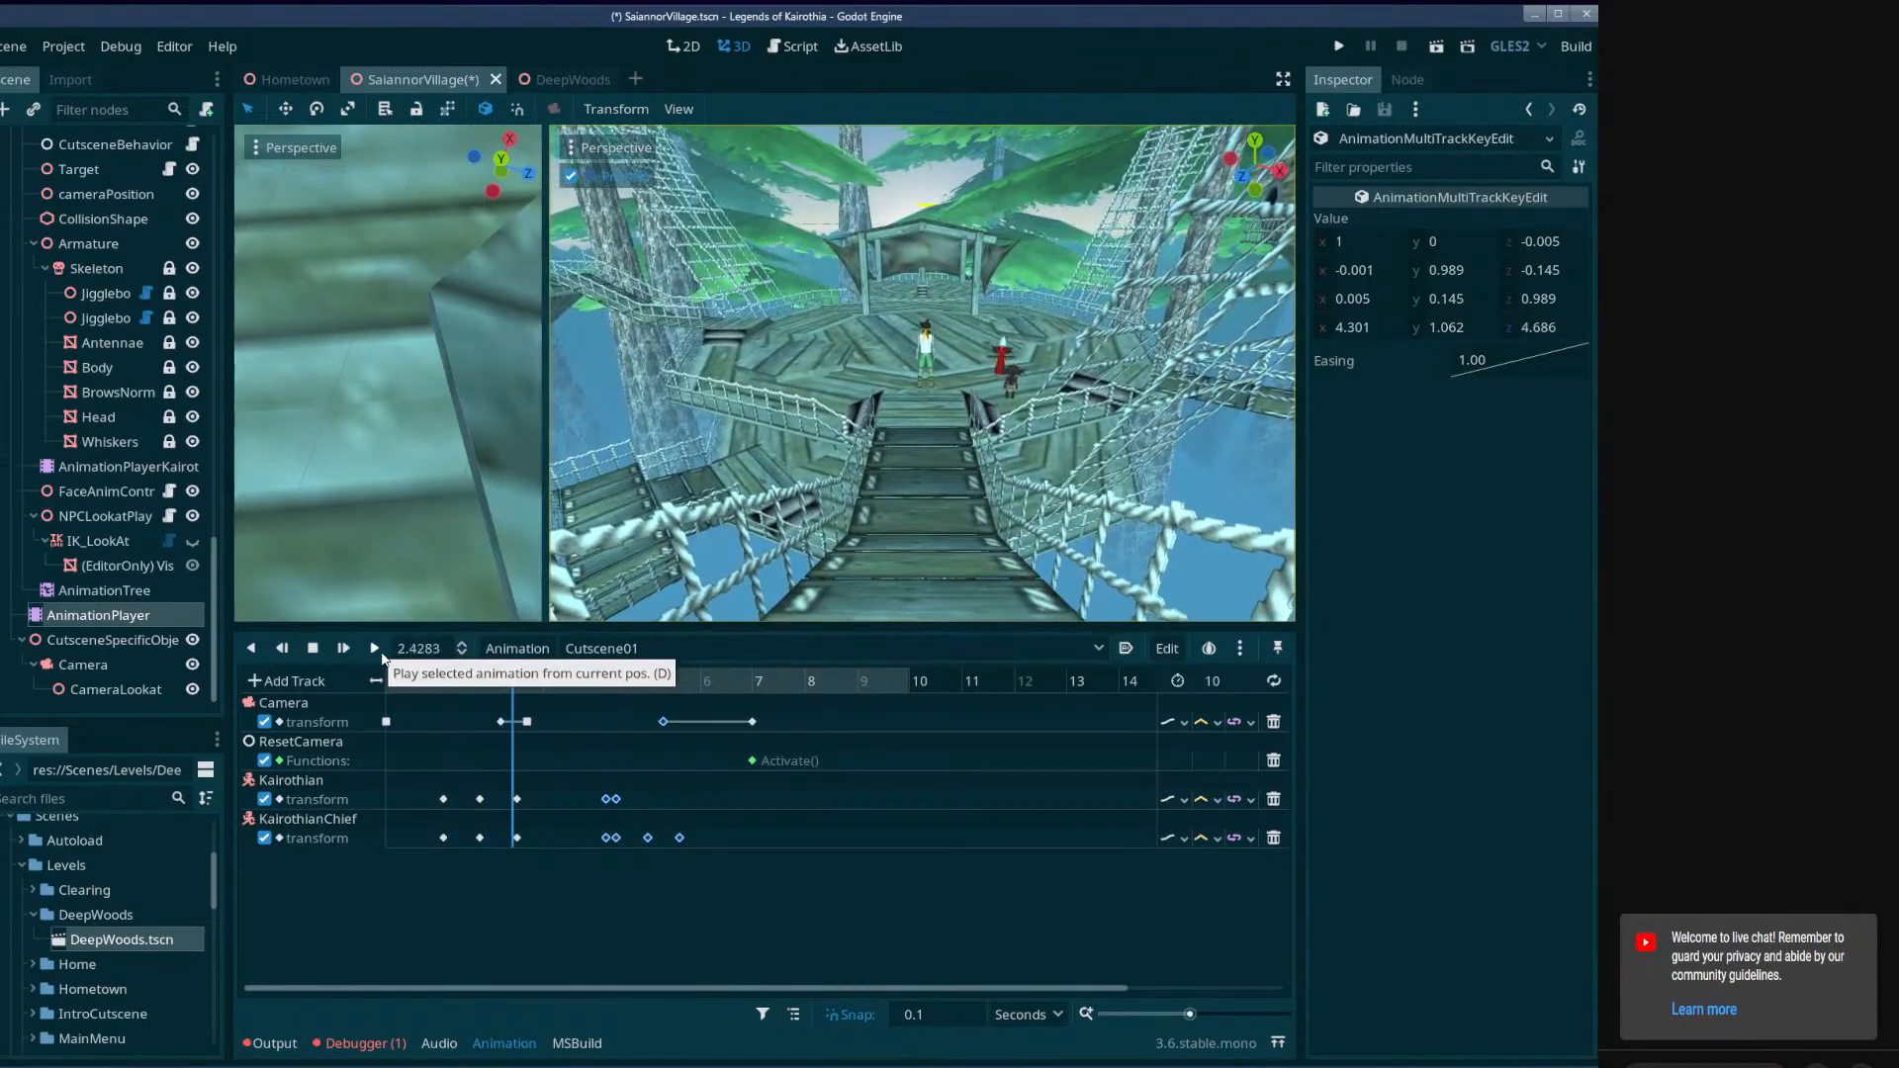
key(s)
Move the characters' second and third keys to about 1.6 and 2.1 seconds together with all later keys, and play the cutscene.
drag(911, 903, 491, 721)
drag(911, 882, 480, 724)
click(374, 648)
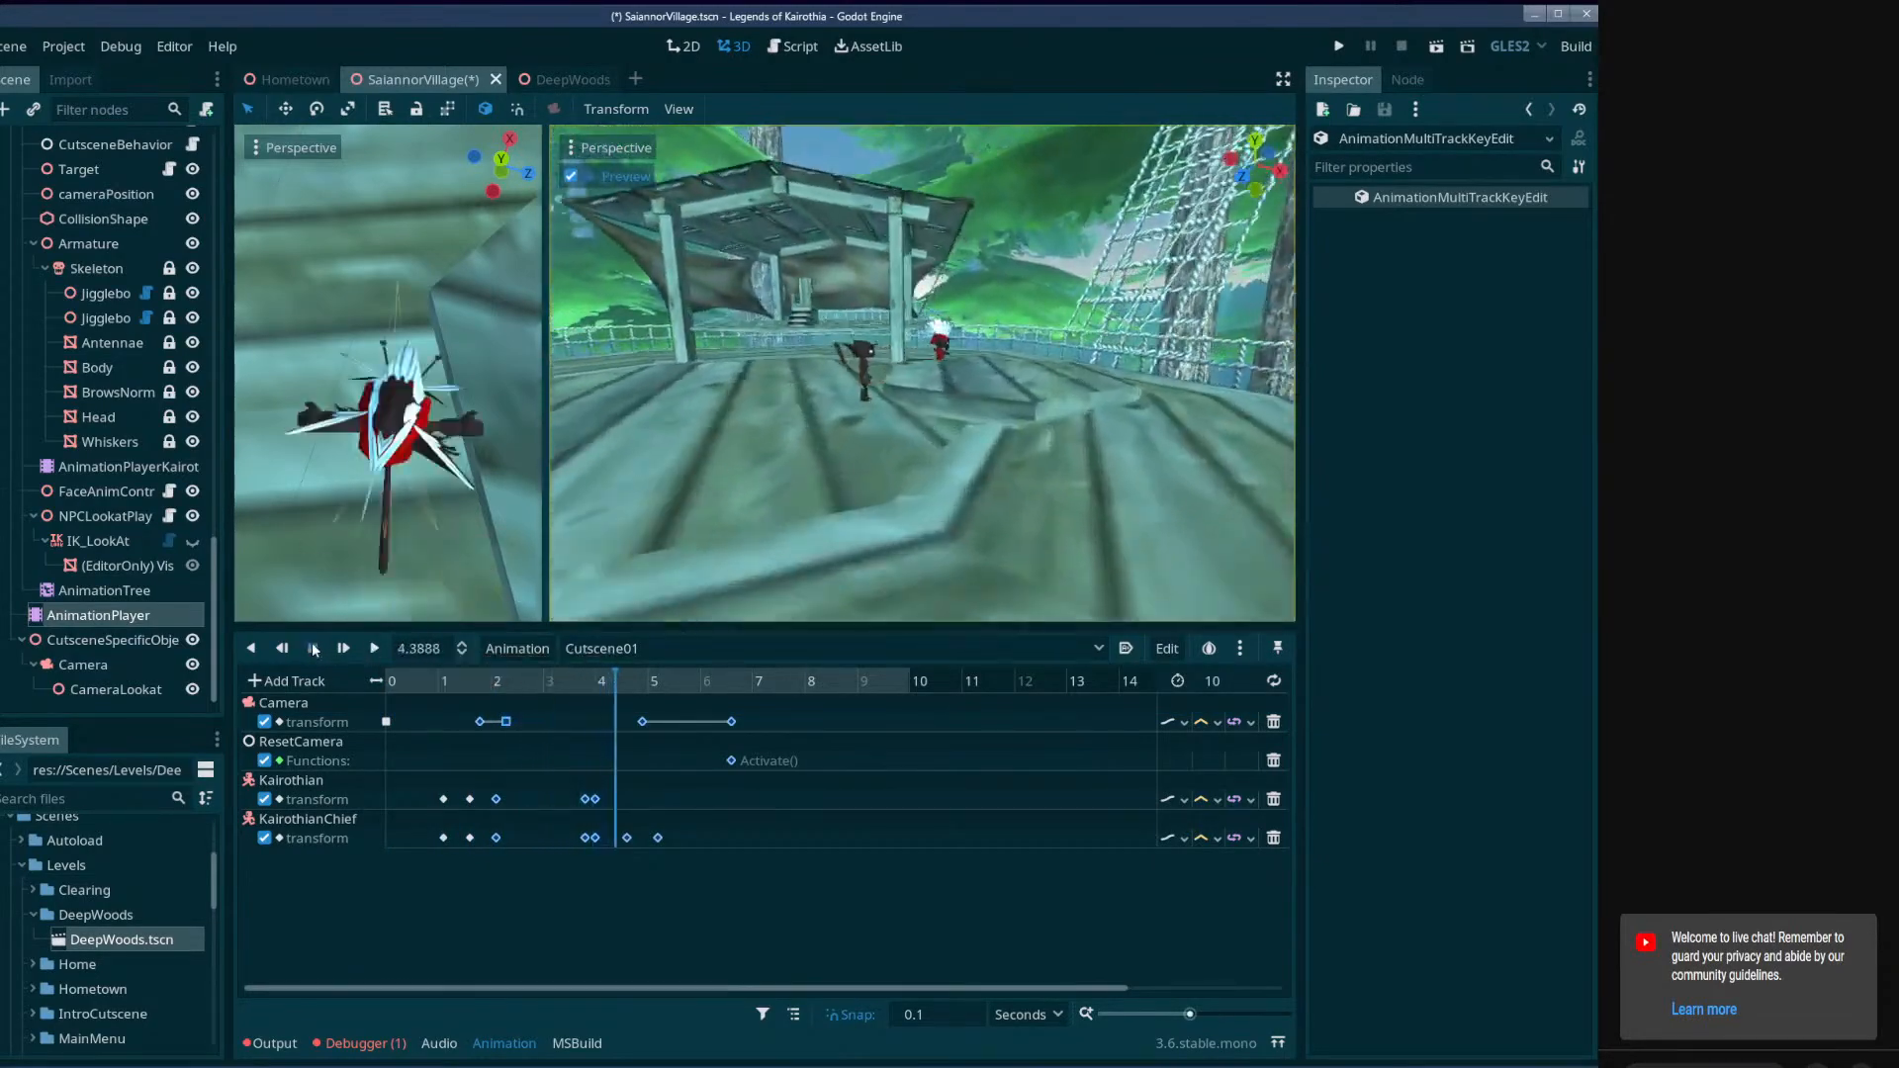
click(368, 650)
click(376, 649)
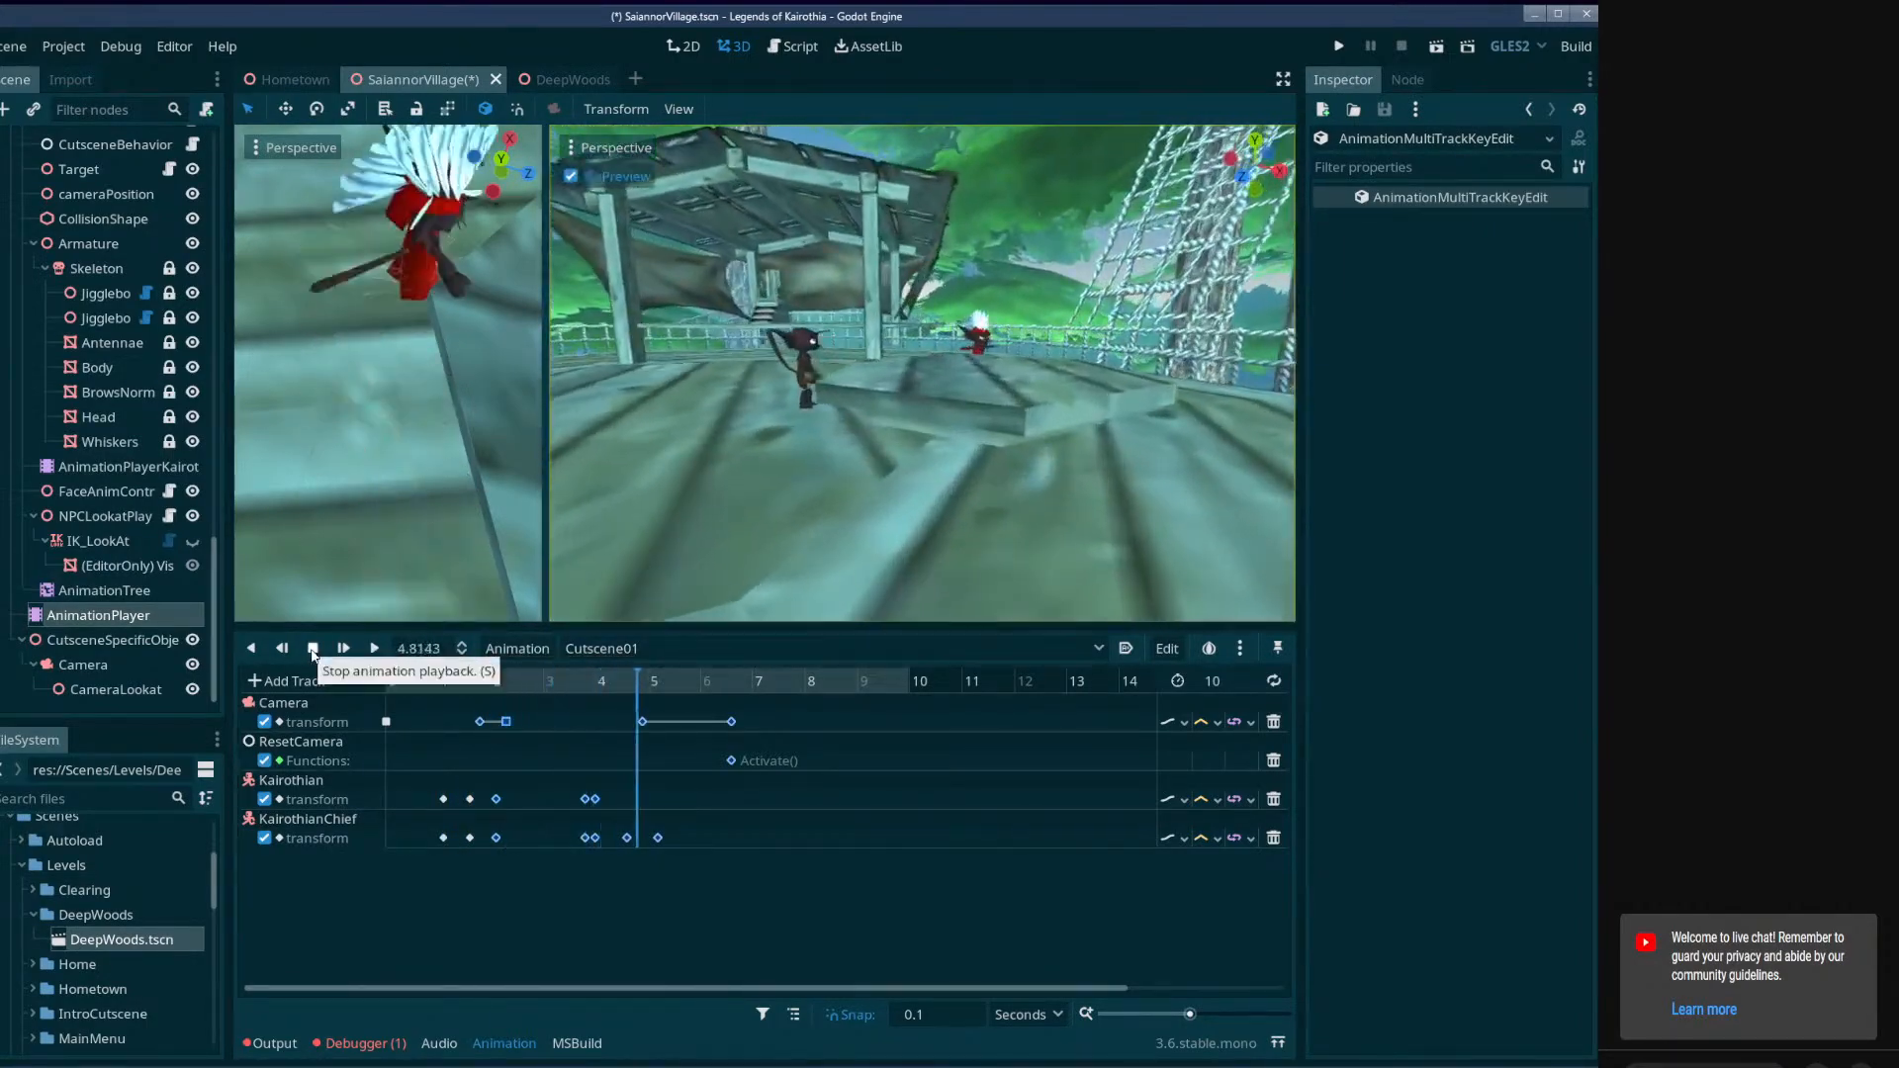
click(313, 649)
Shift the characters' later keys and the final camera move with its Activate call about 0.2 seconds earlier, and play the cutscene from the start.
drag(891, 903, 631, 720)
click(530, 681)
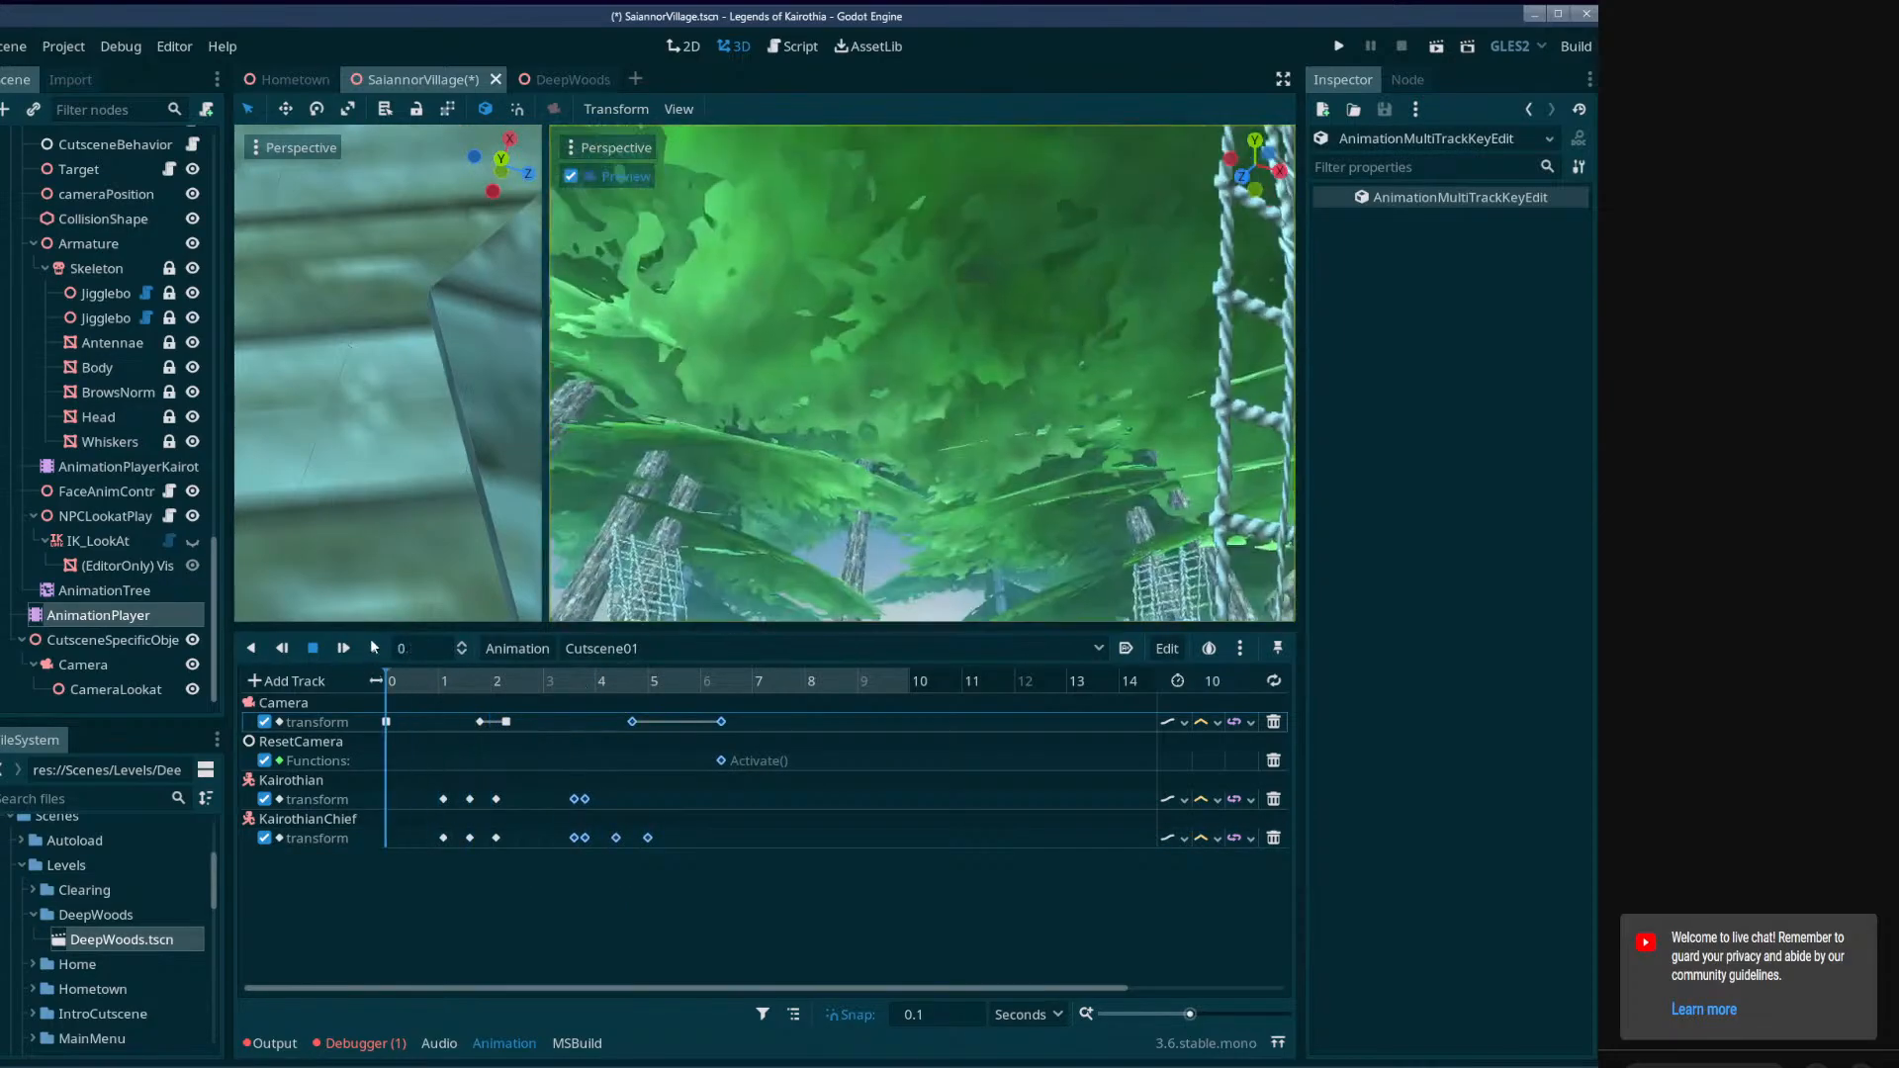
click(370, 638)
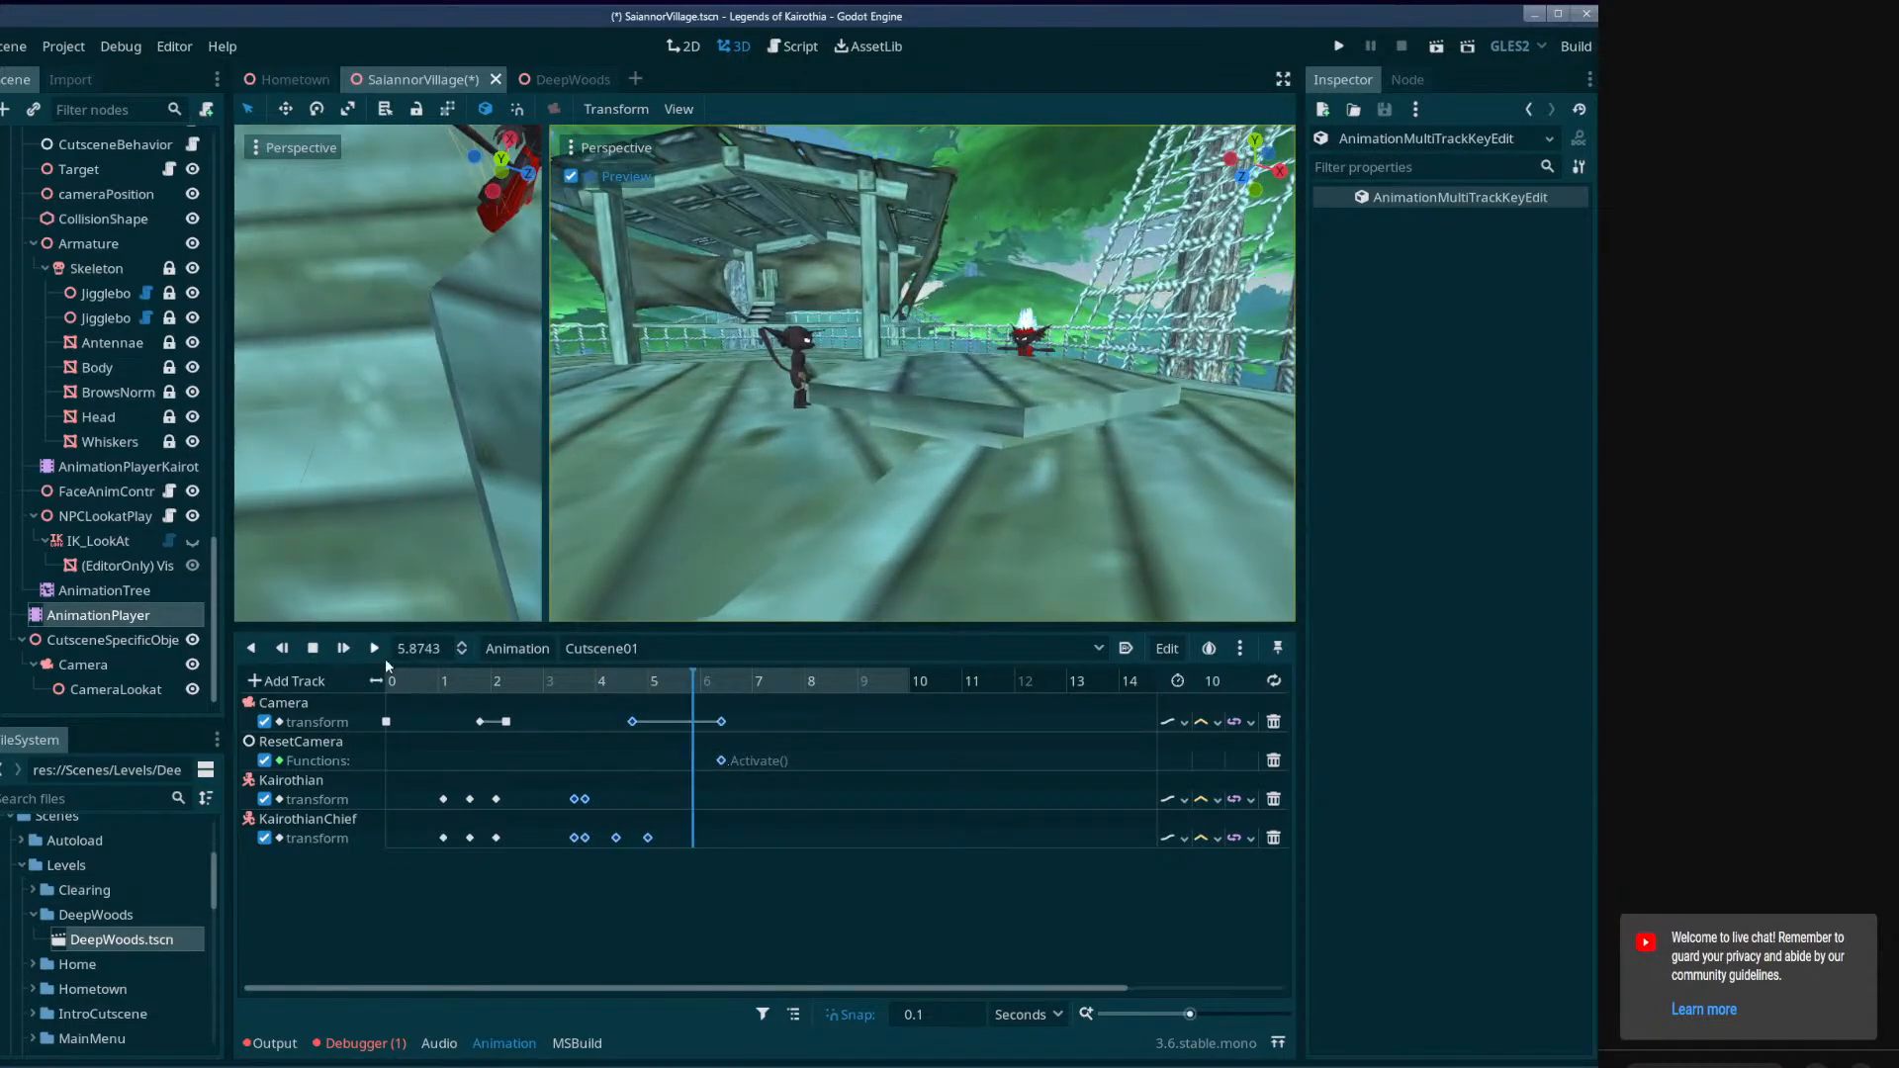
click(316, 648)
Move KairothianChief's last transform key to 4.9 seconds, and set the closing Camera and ResetCamera keys and the animation length to 7 seconds.
drag(756, 772, 724, 756)
click(647, 838)
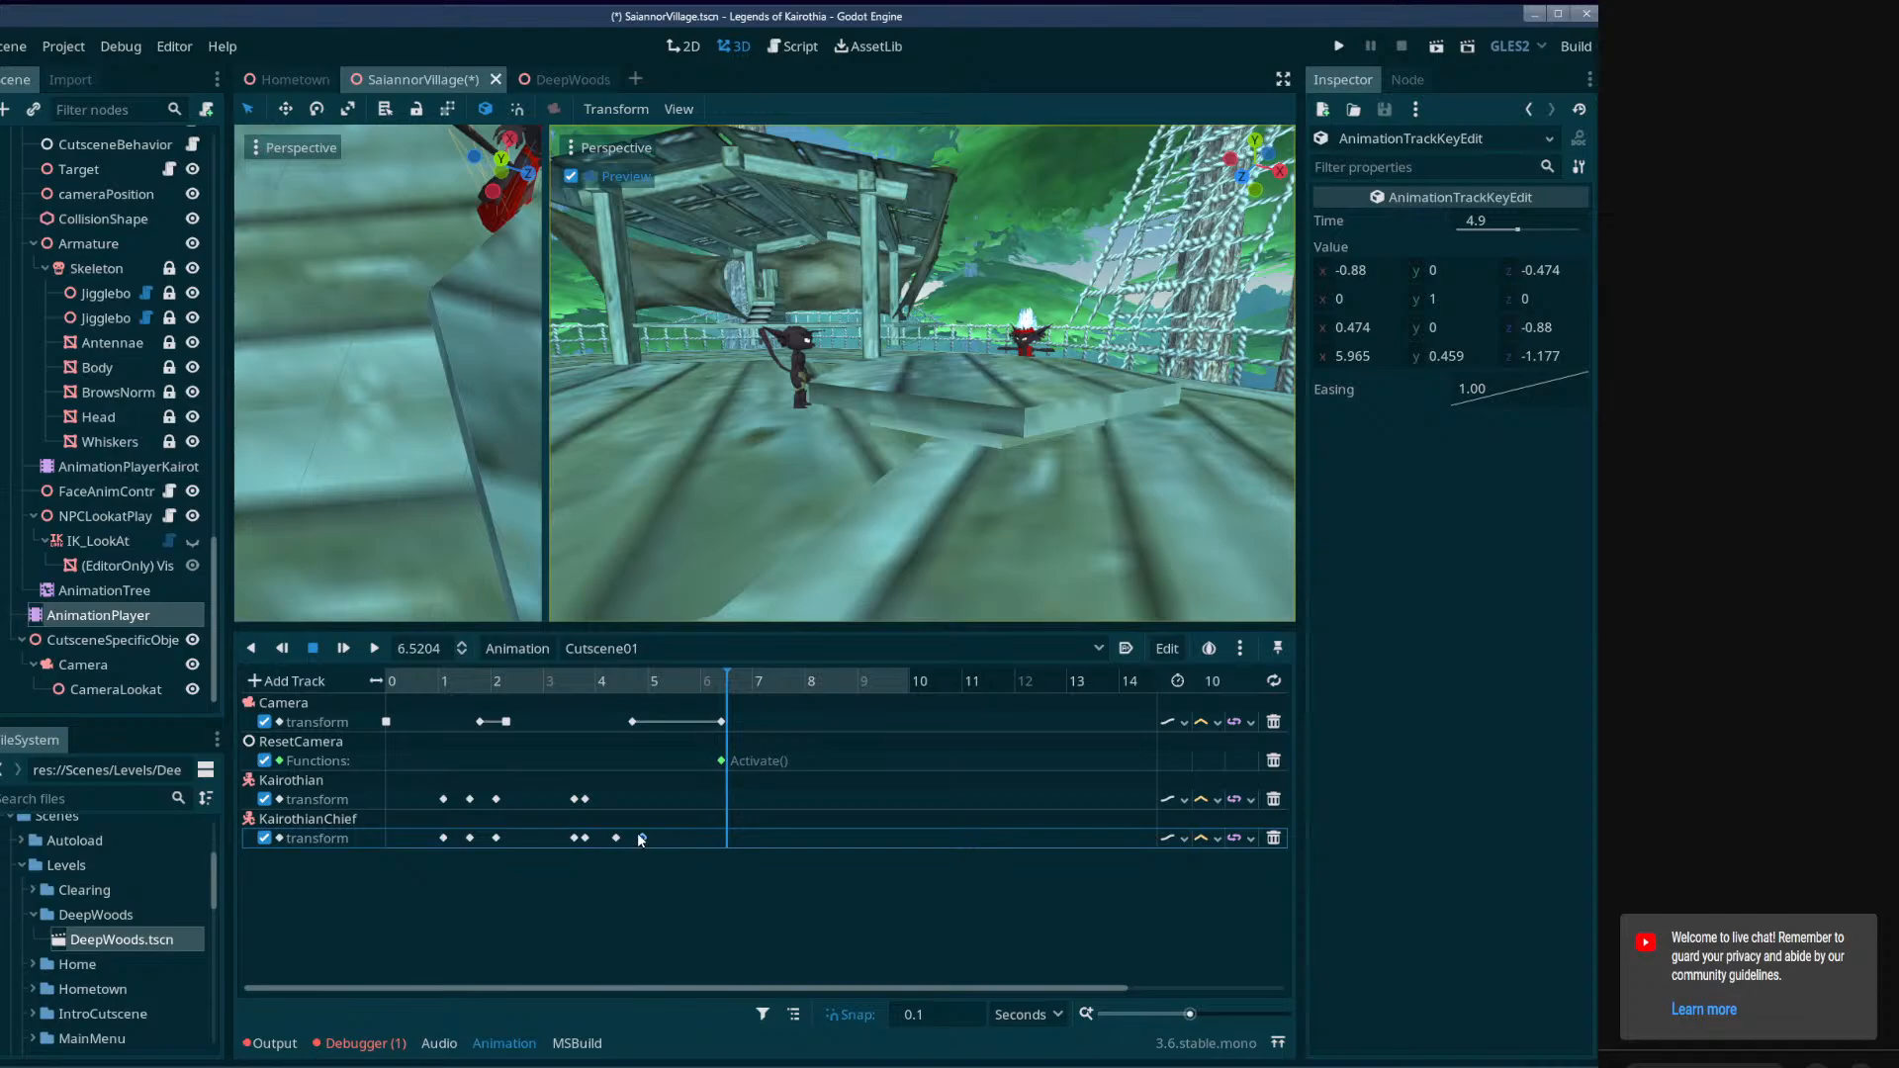
drag(703, 779, 754, 742)
click(714, 683)
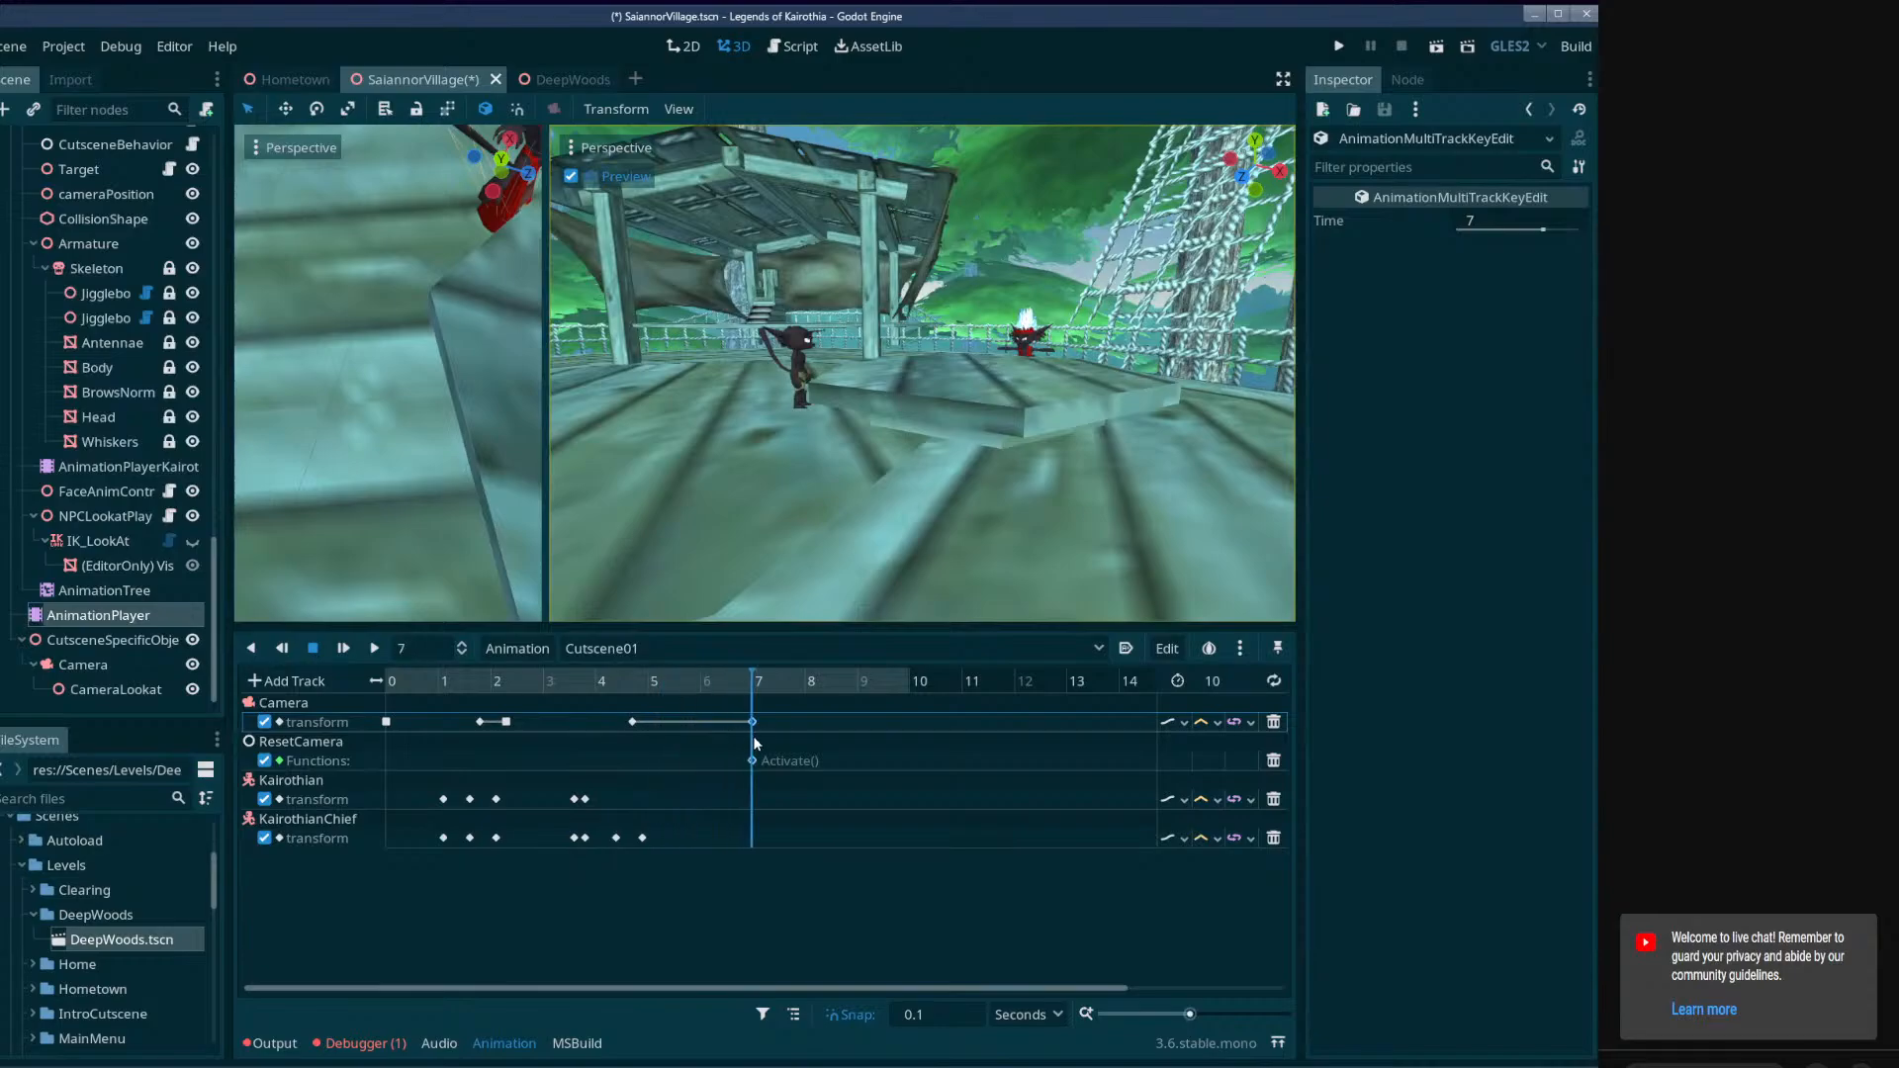
click(1223, 678)
key(Return)
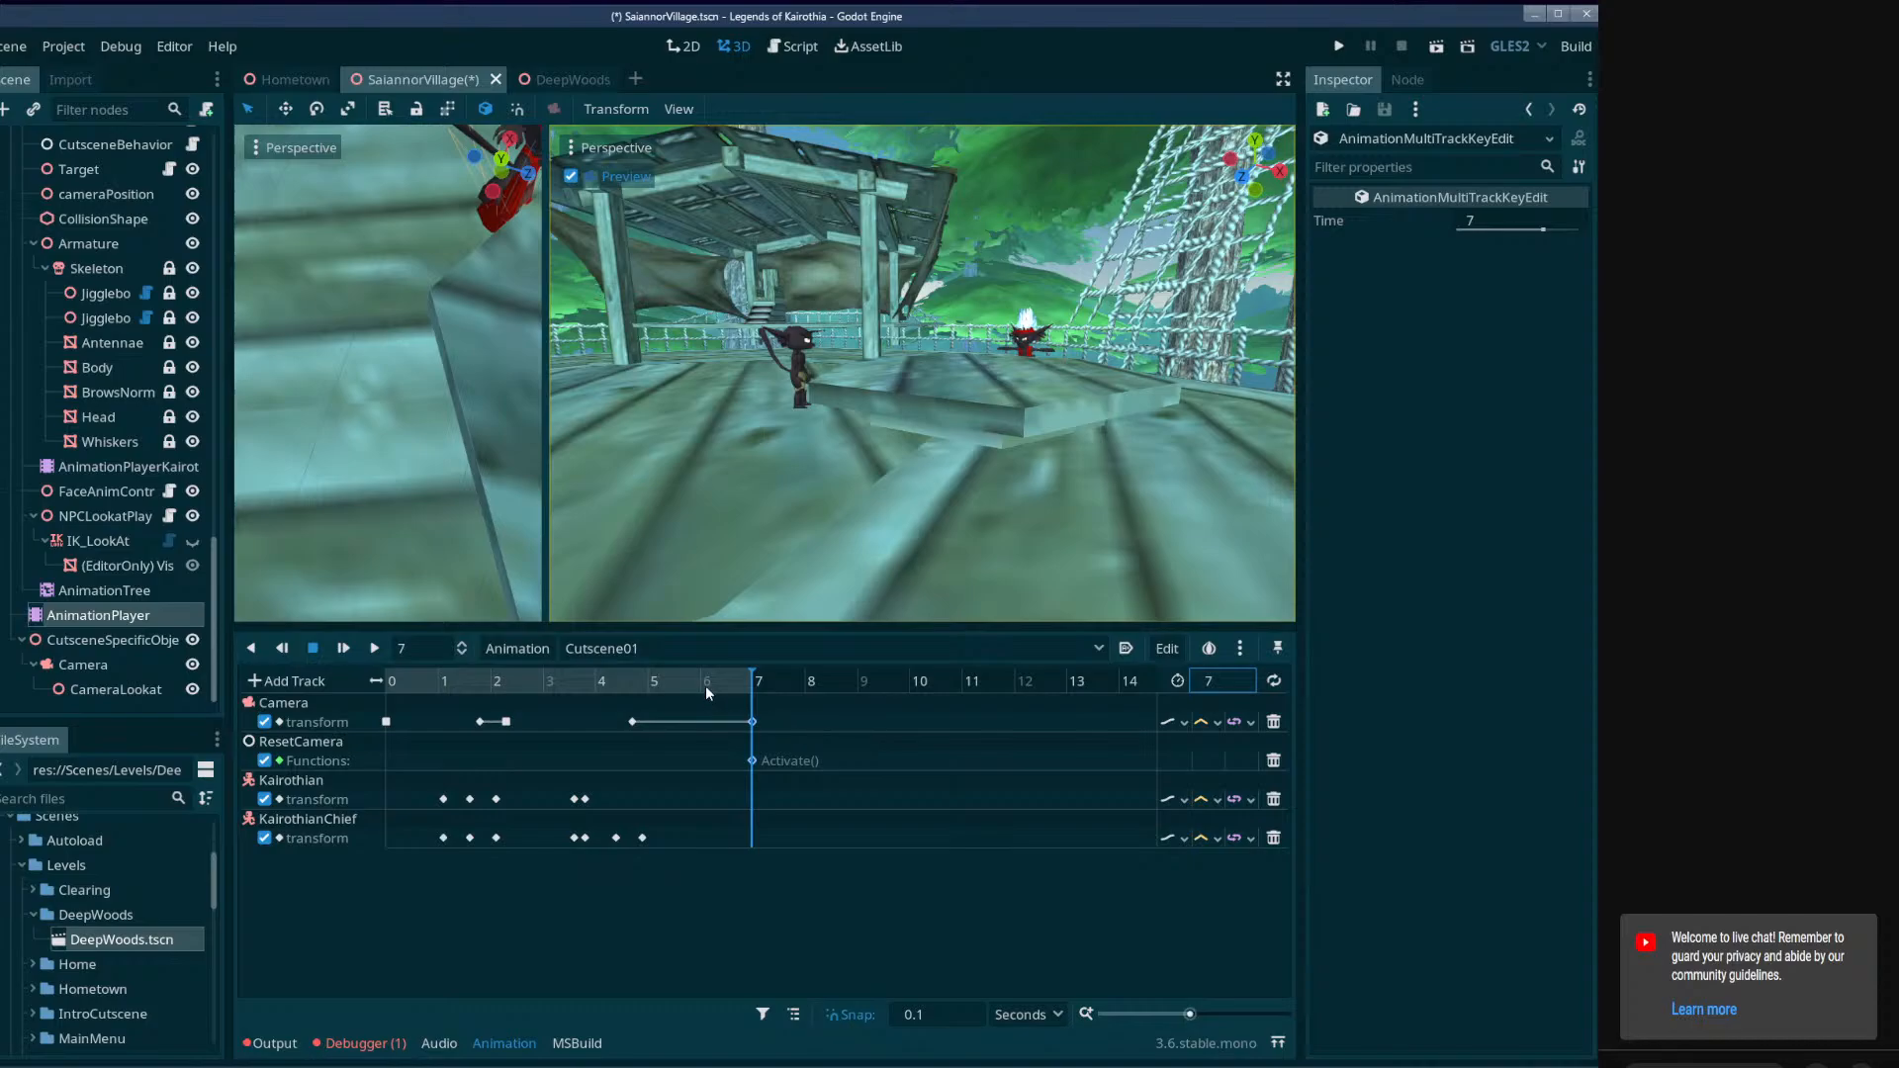
Move the last Camera key and ResetCamera's Activate call to 6 seconds, shorten the animation length to 6, and save the scene.
drag(704, 685, 689, 804)
drag(754, 729, 702, 680)
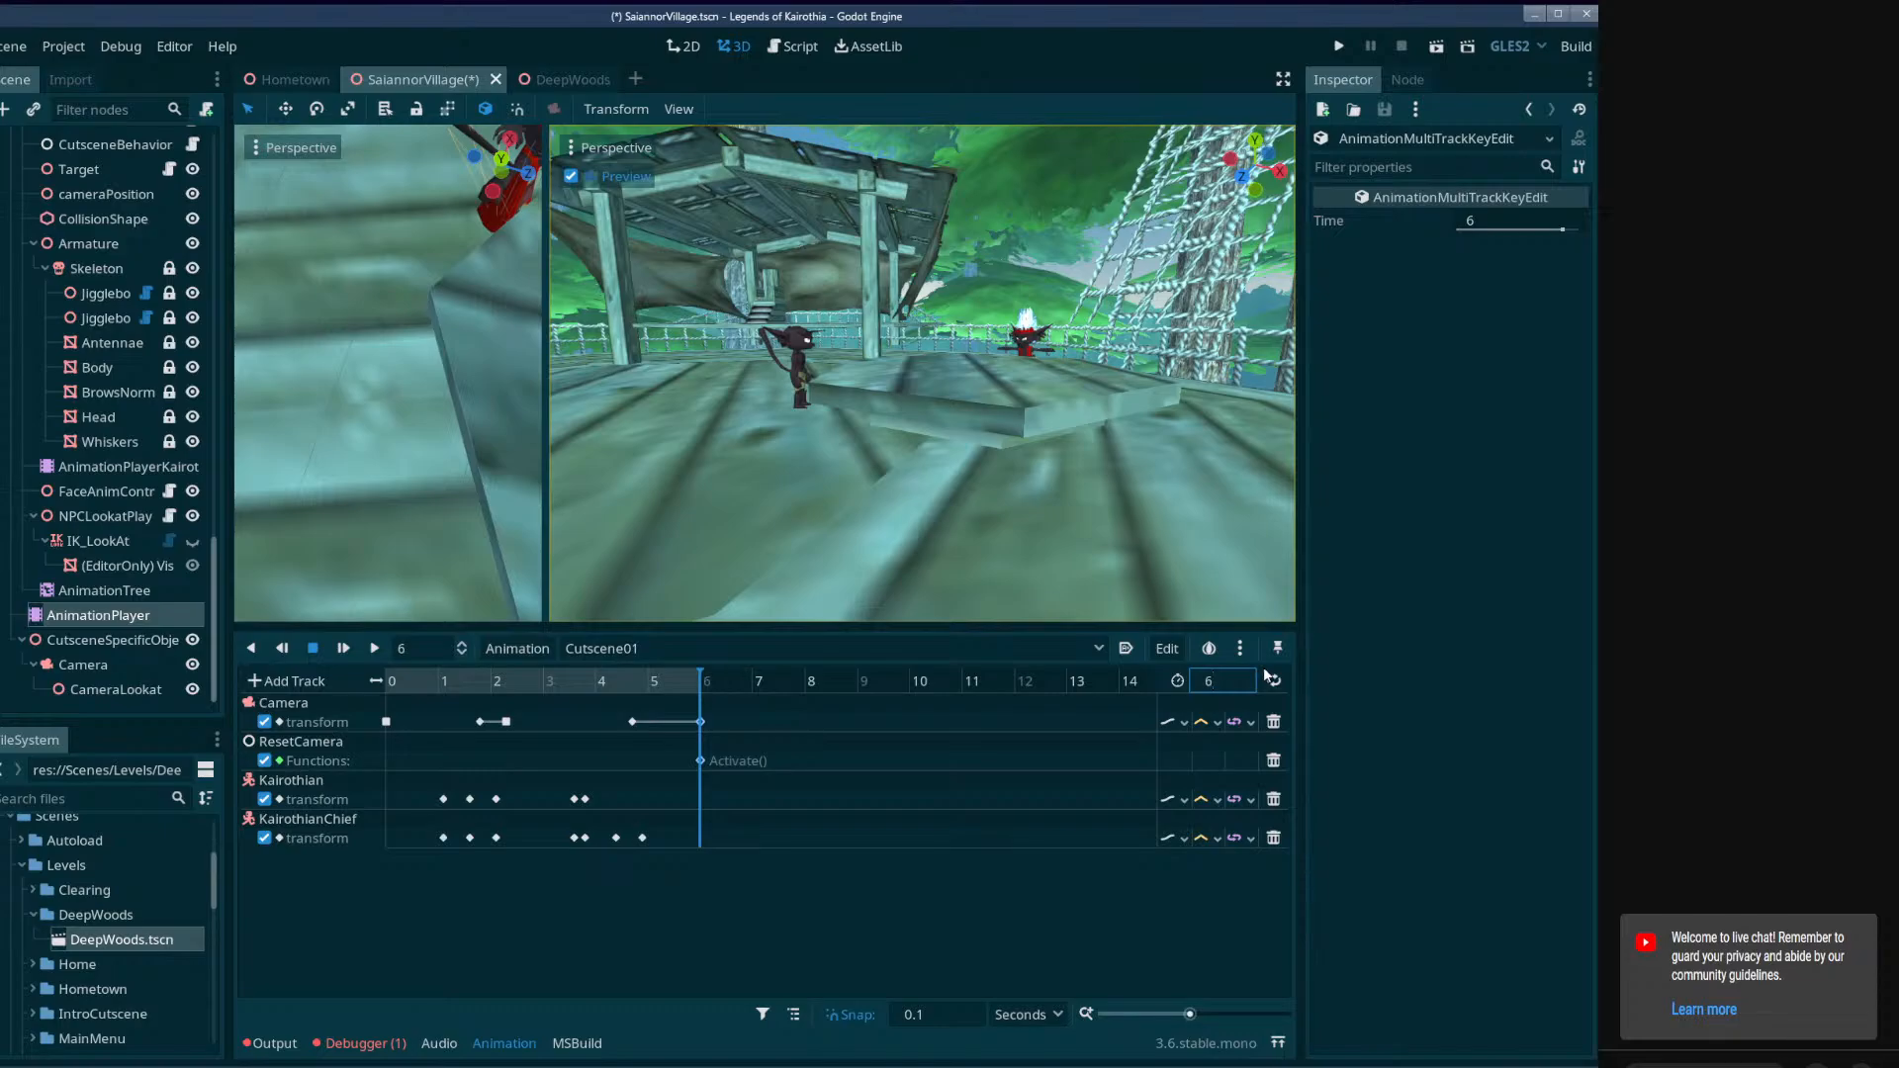
key(ctrl+s)
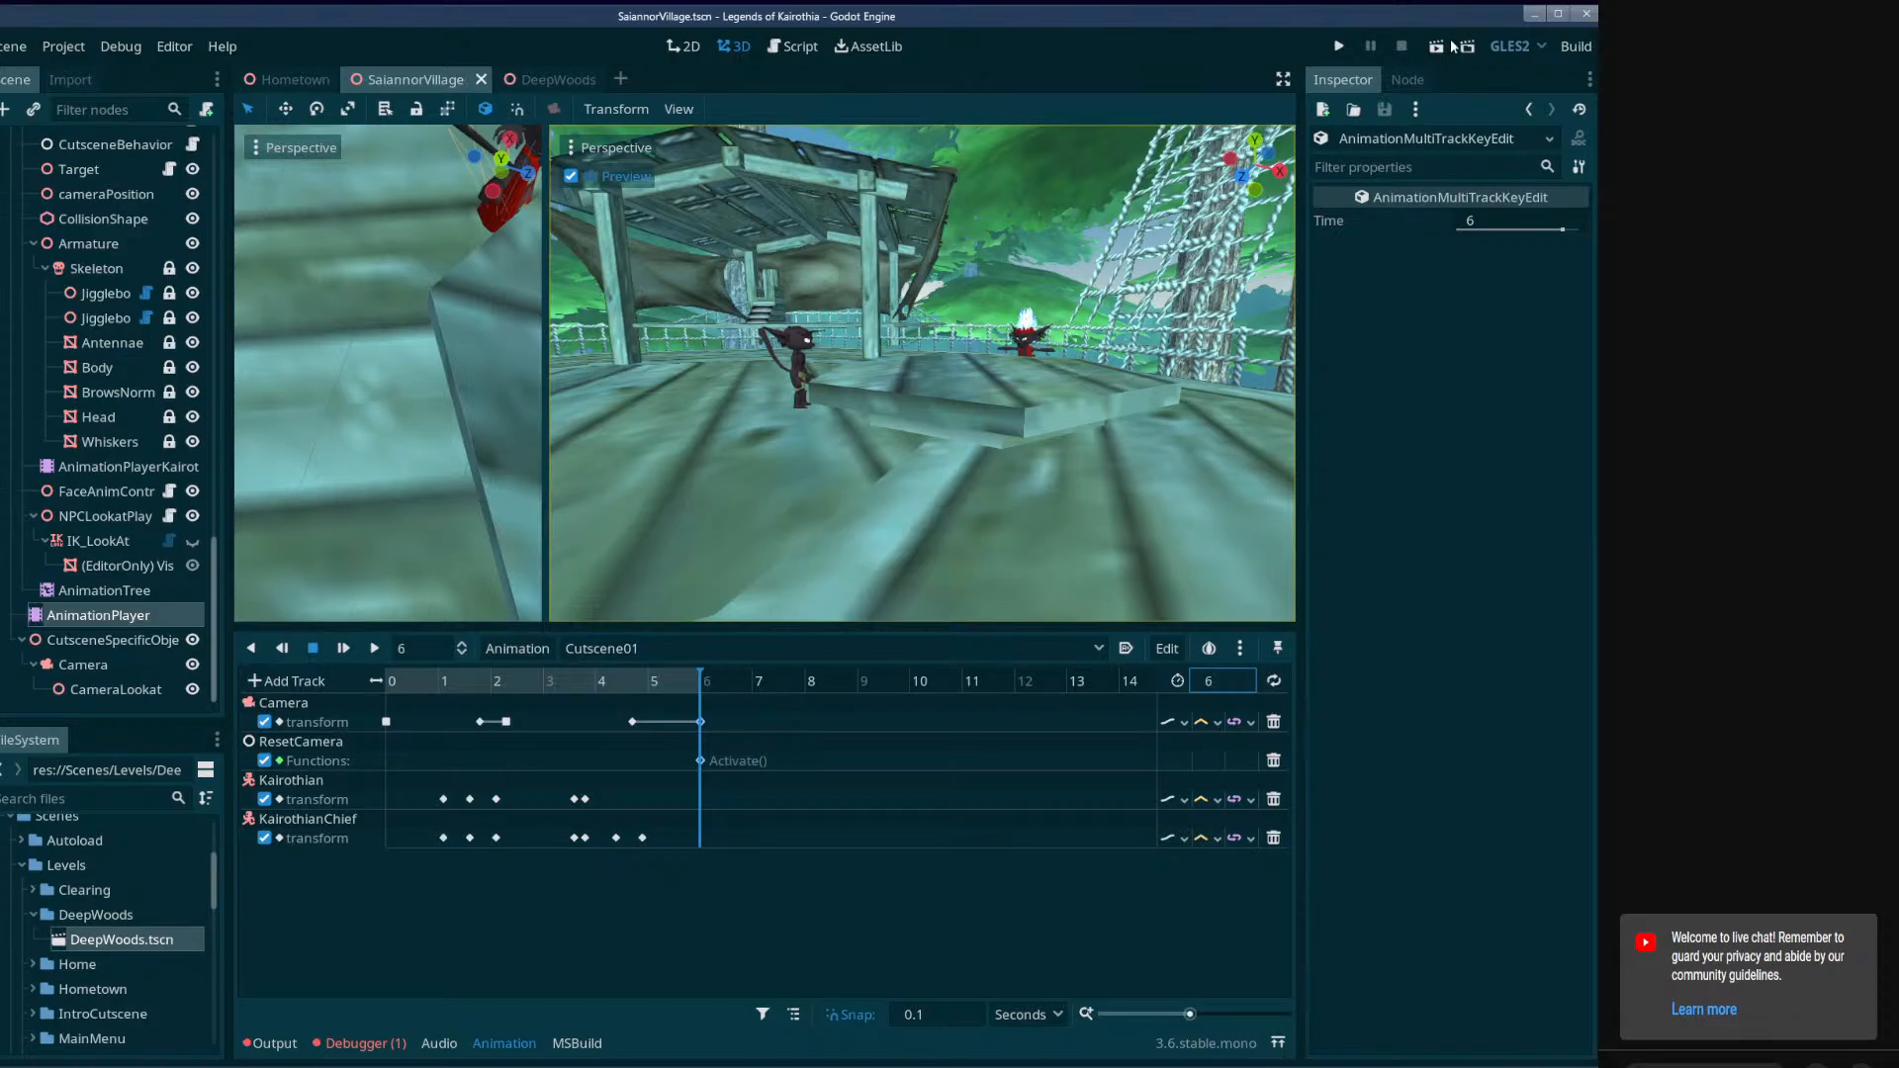
Add an animation playback track to Cutscene01 for the AnimationPlayerKairothian node.
click(253, 679)
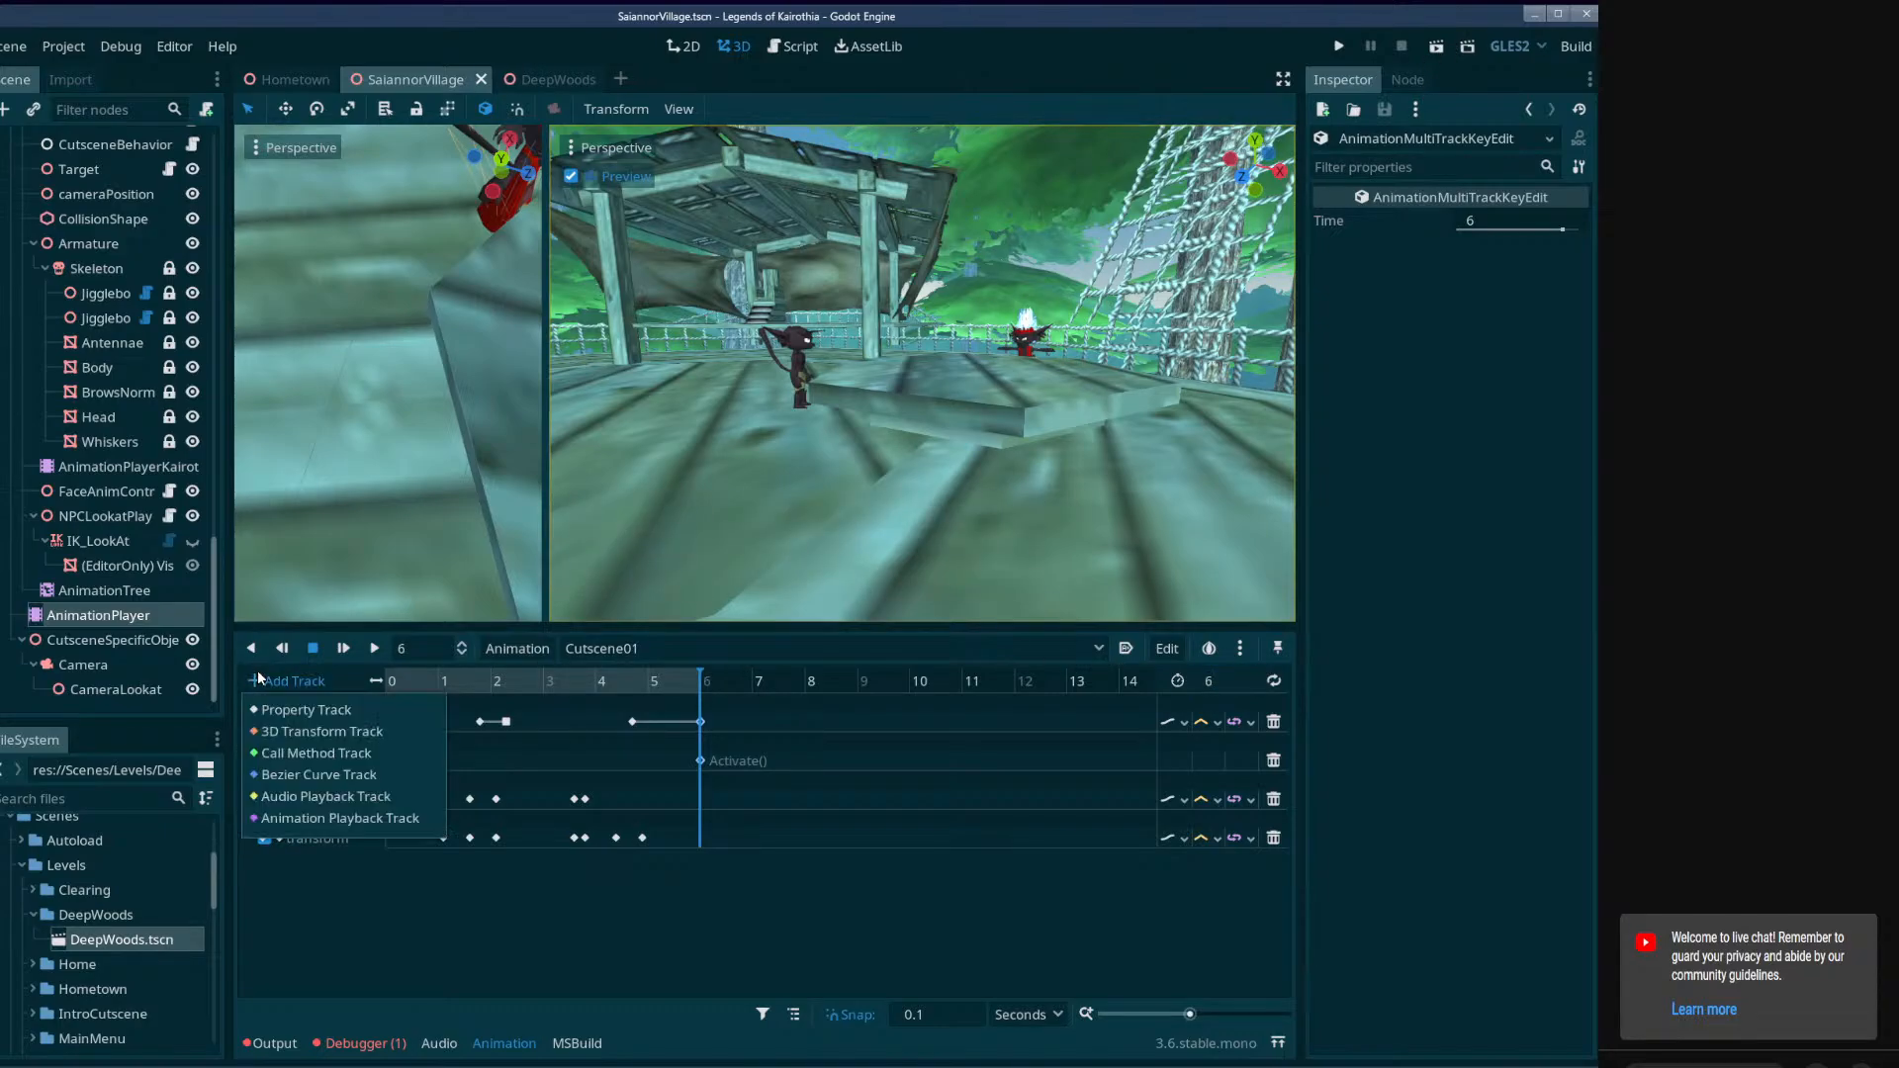
click(316, 816)
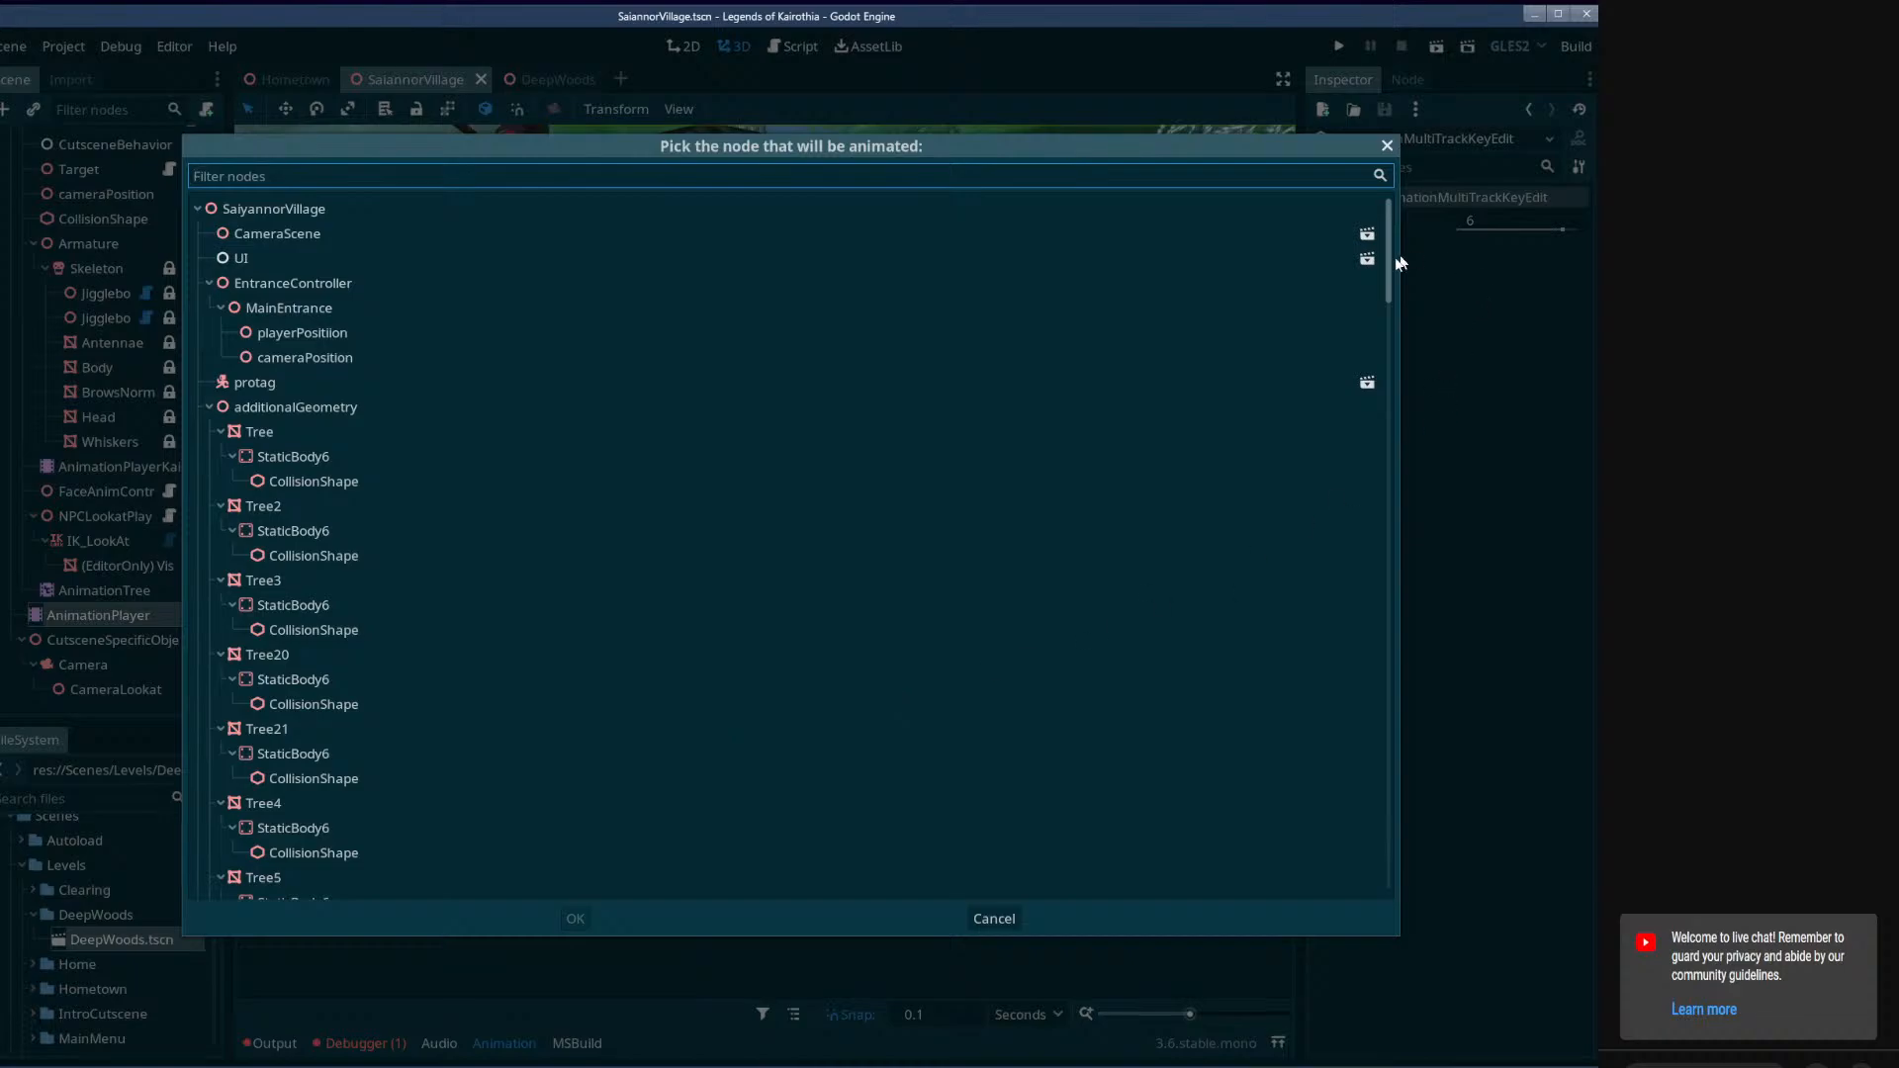
drag(1399, 262, 1314, 982)
click(299, 653)
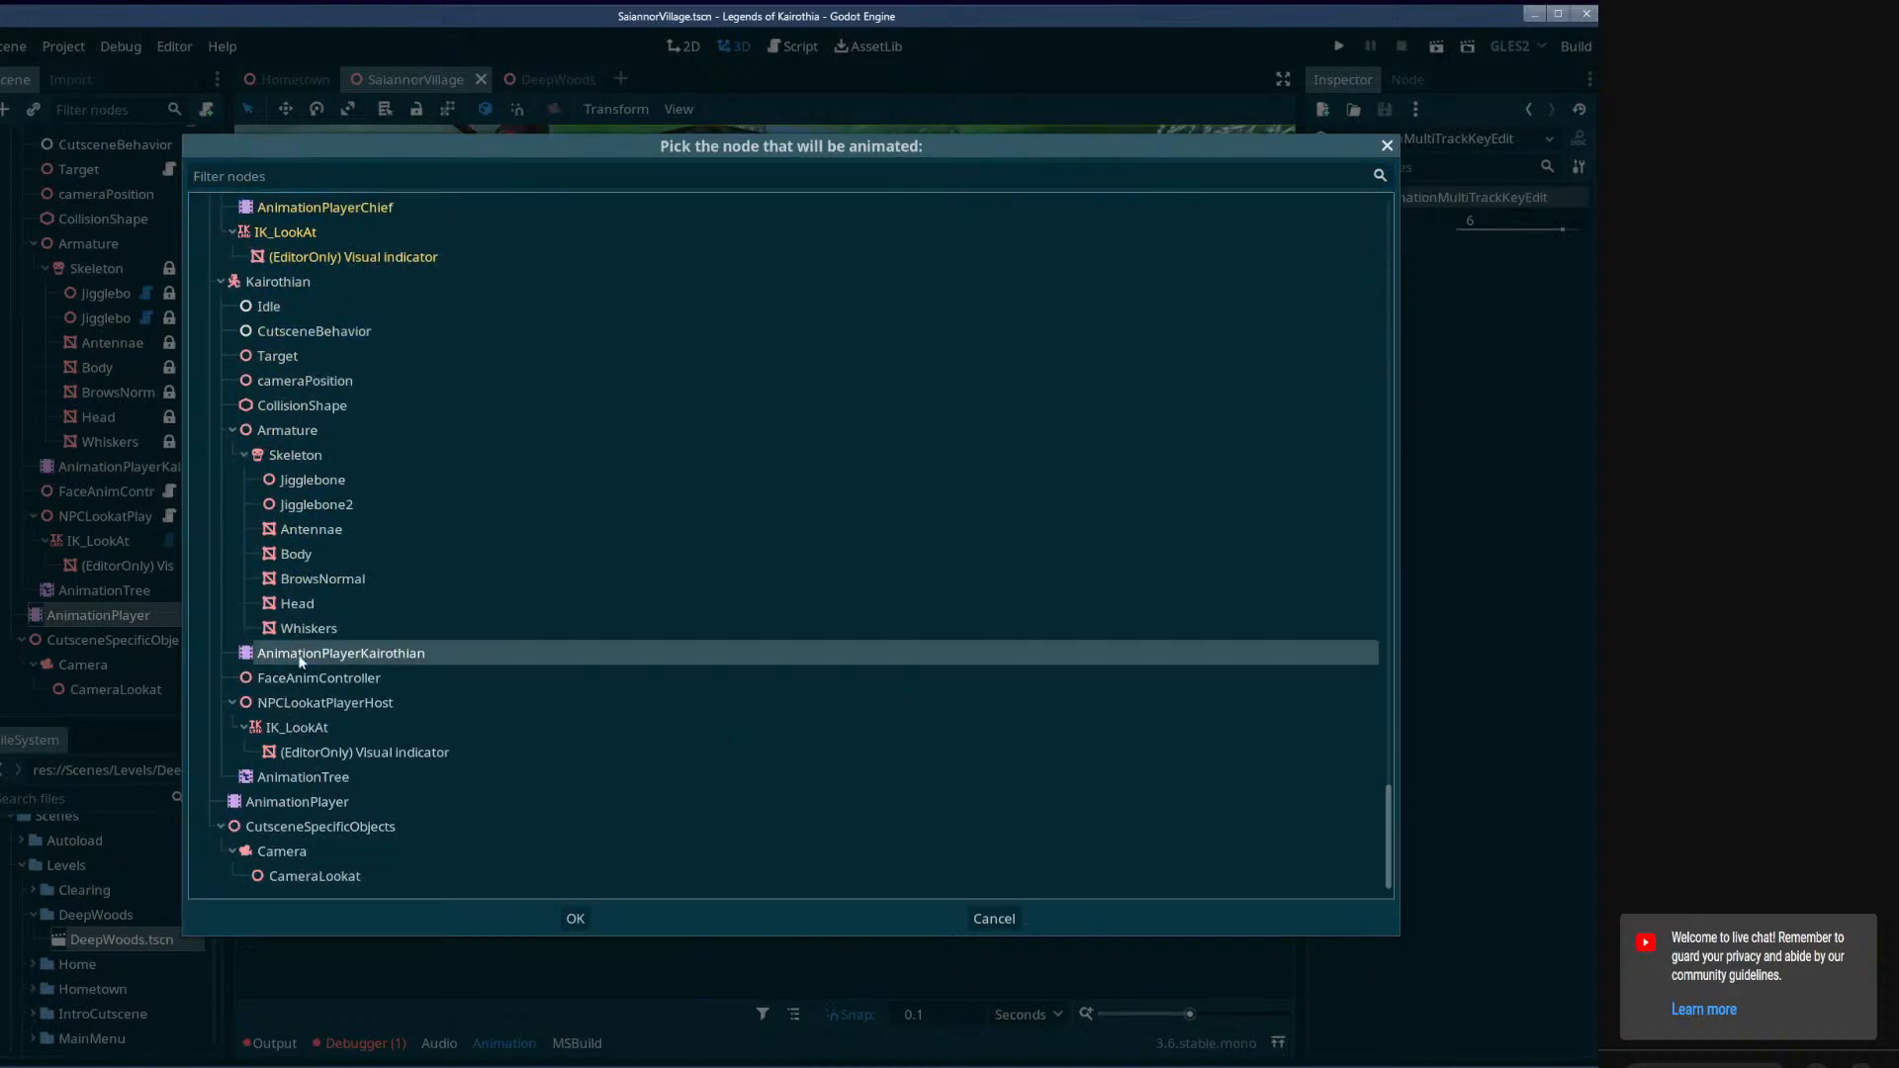
click(579, 918)
Insert a clip key at 0 seconds on AnimationPlayerKairothian's track, set its animation to running, and return the playhead to the start.
right_click(409, 890)
click(426, 902)
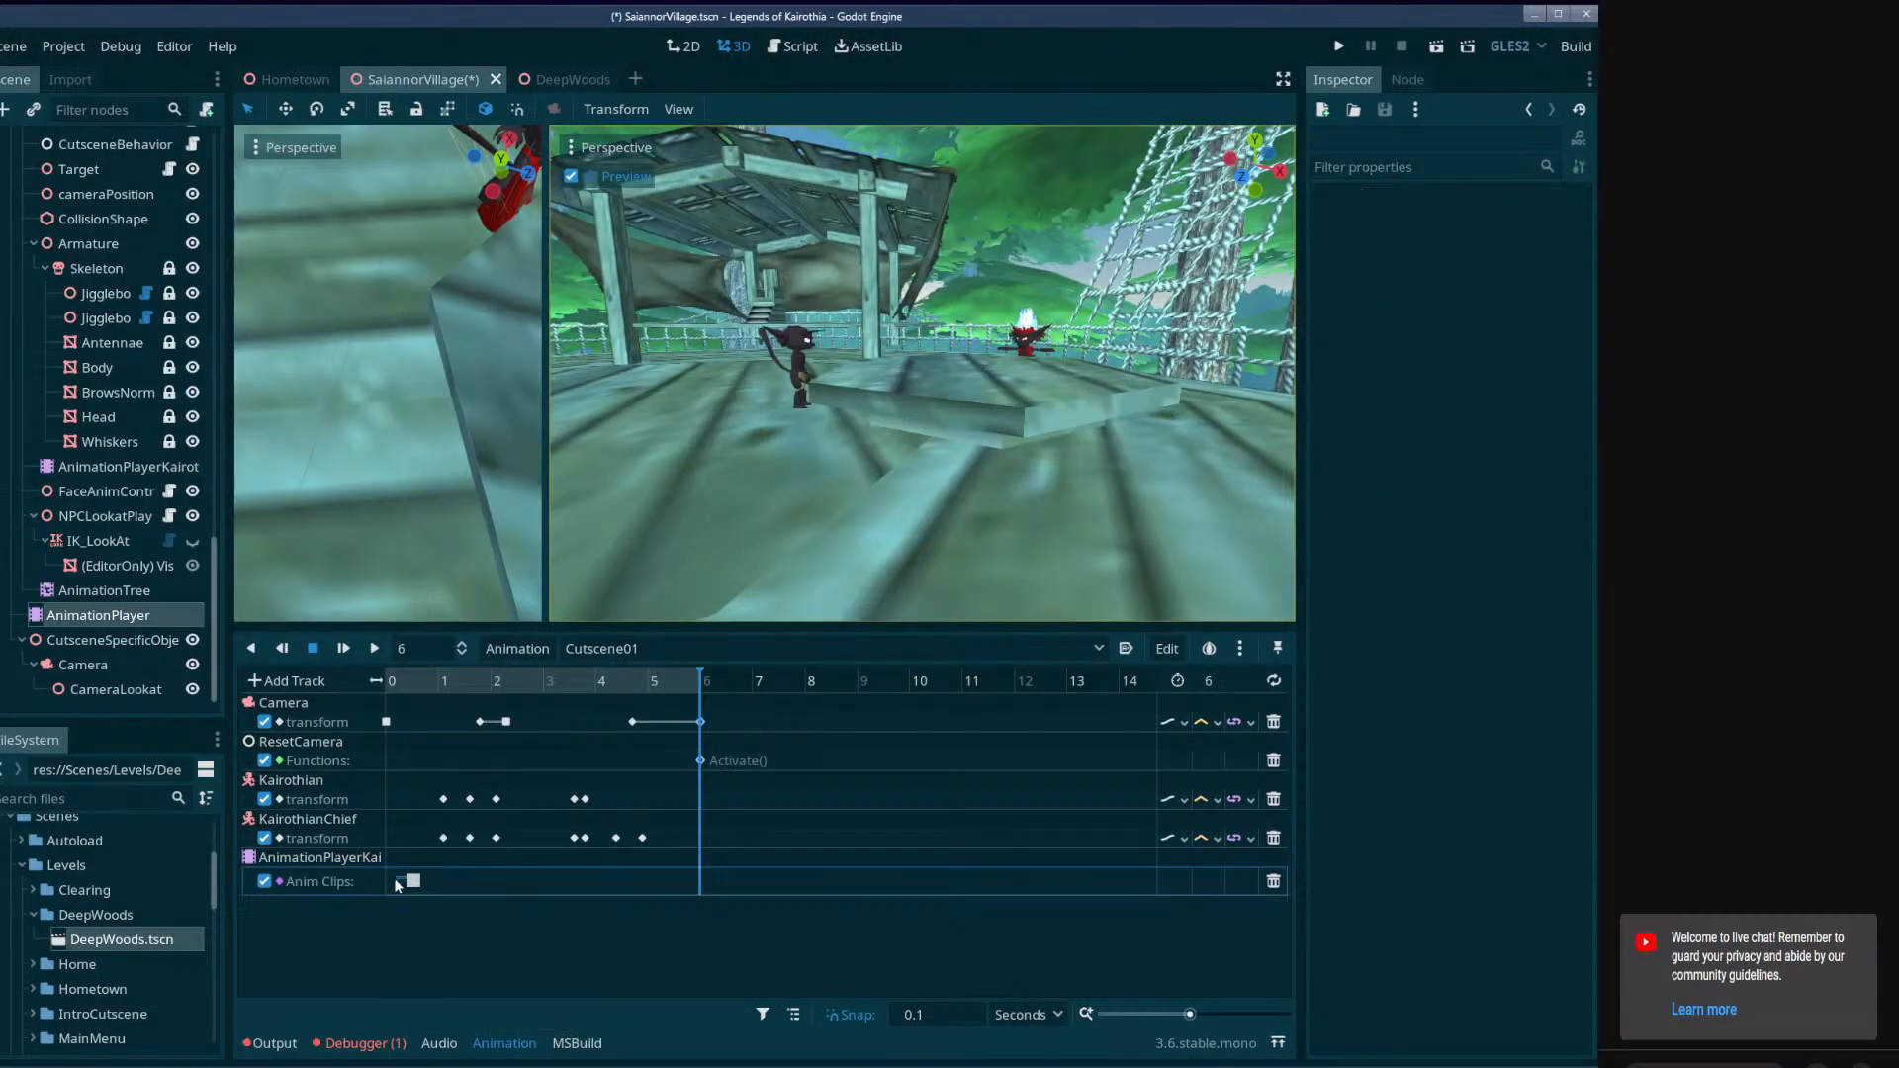
click(392, 880)
click(1562, 247)
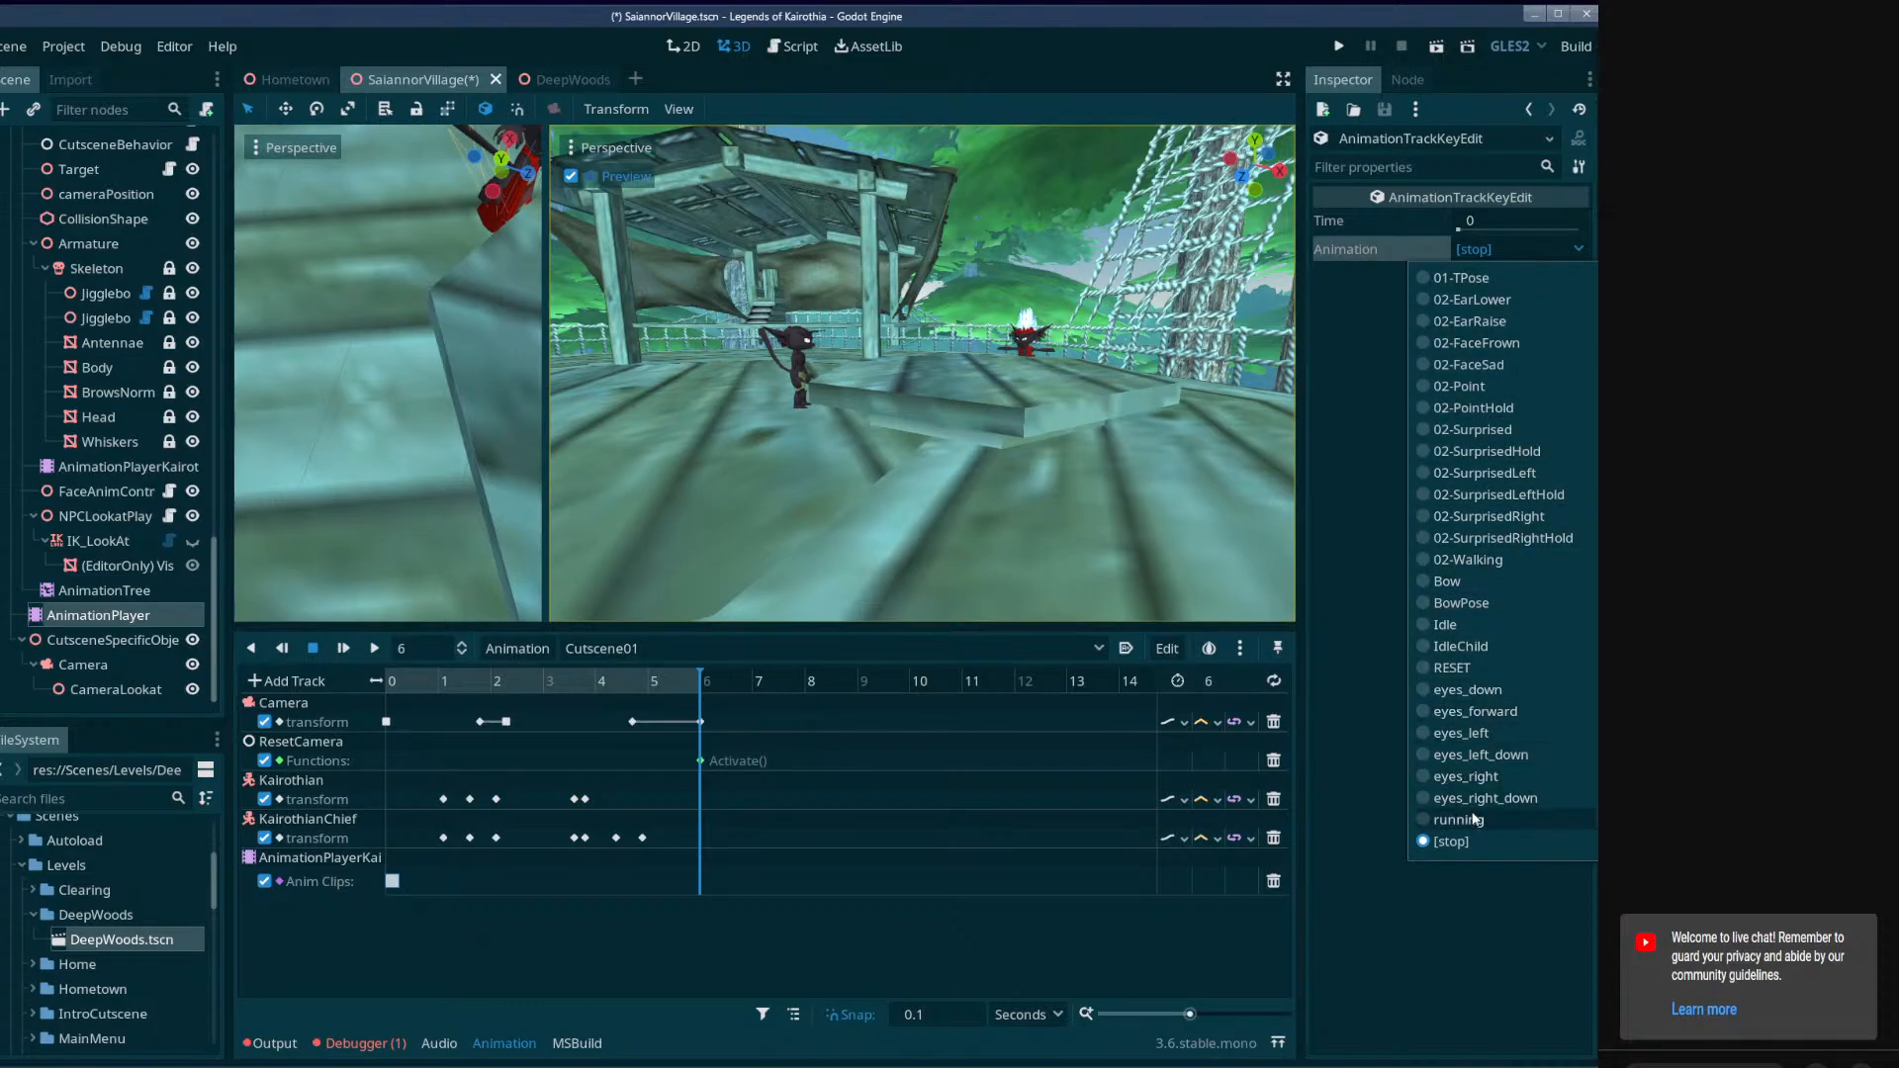
click(1458, 820)
drag(394, 682, 368, 729)
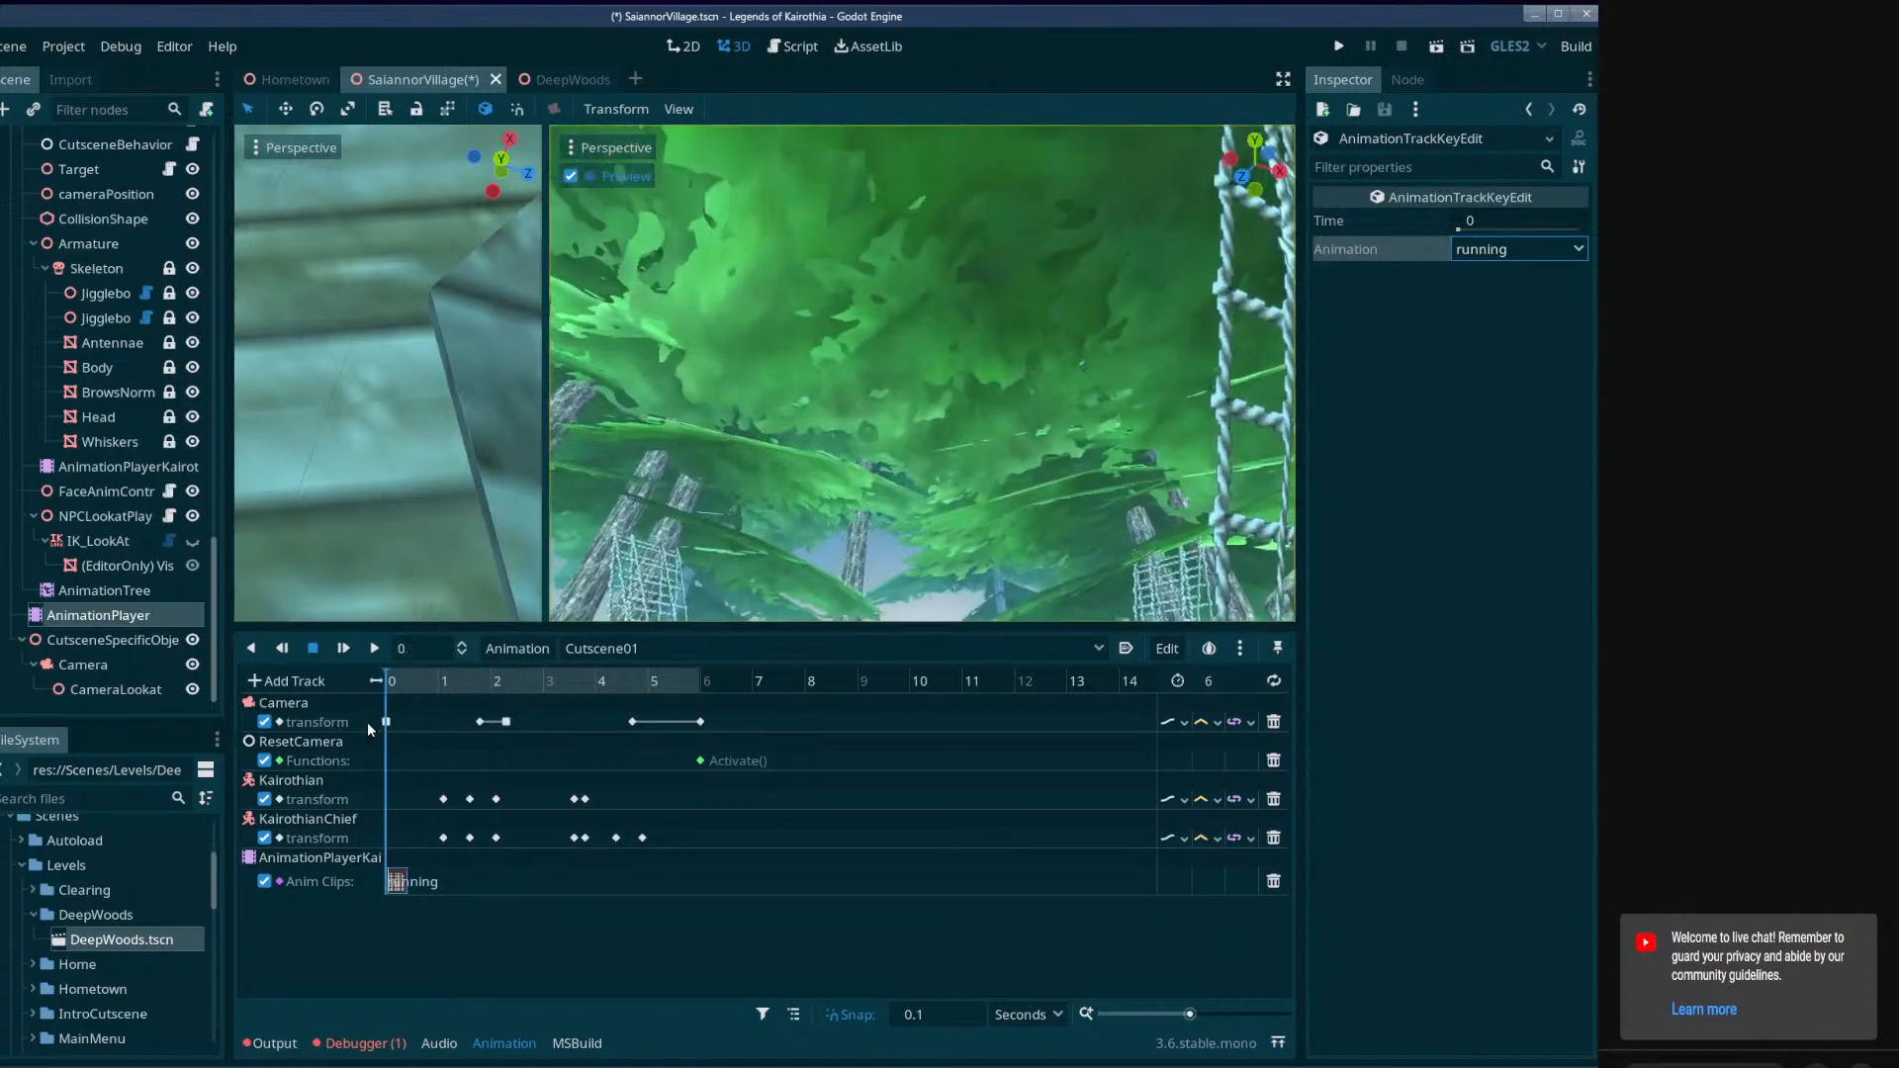
Add an animation playback track for the AnimationPlayerChief node and insert a clip key near its start.
click(296, 681)
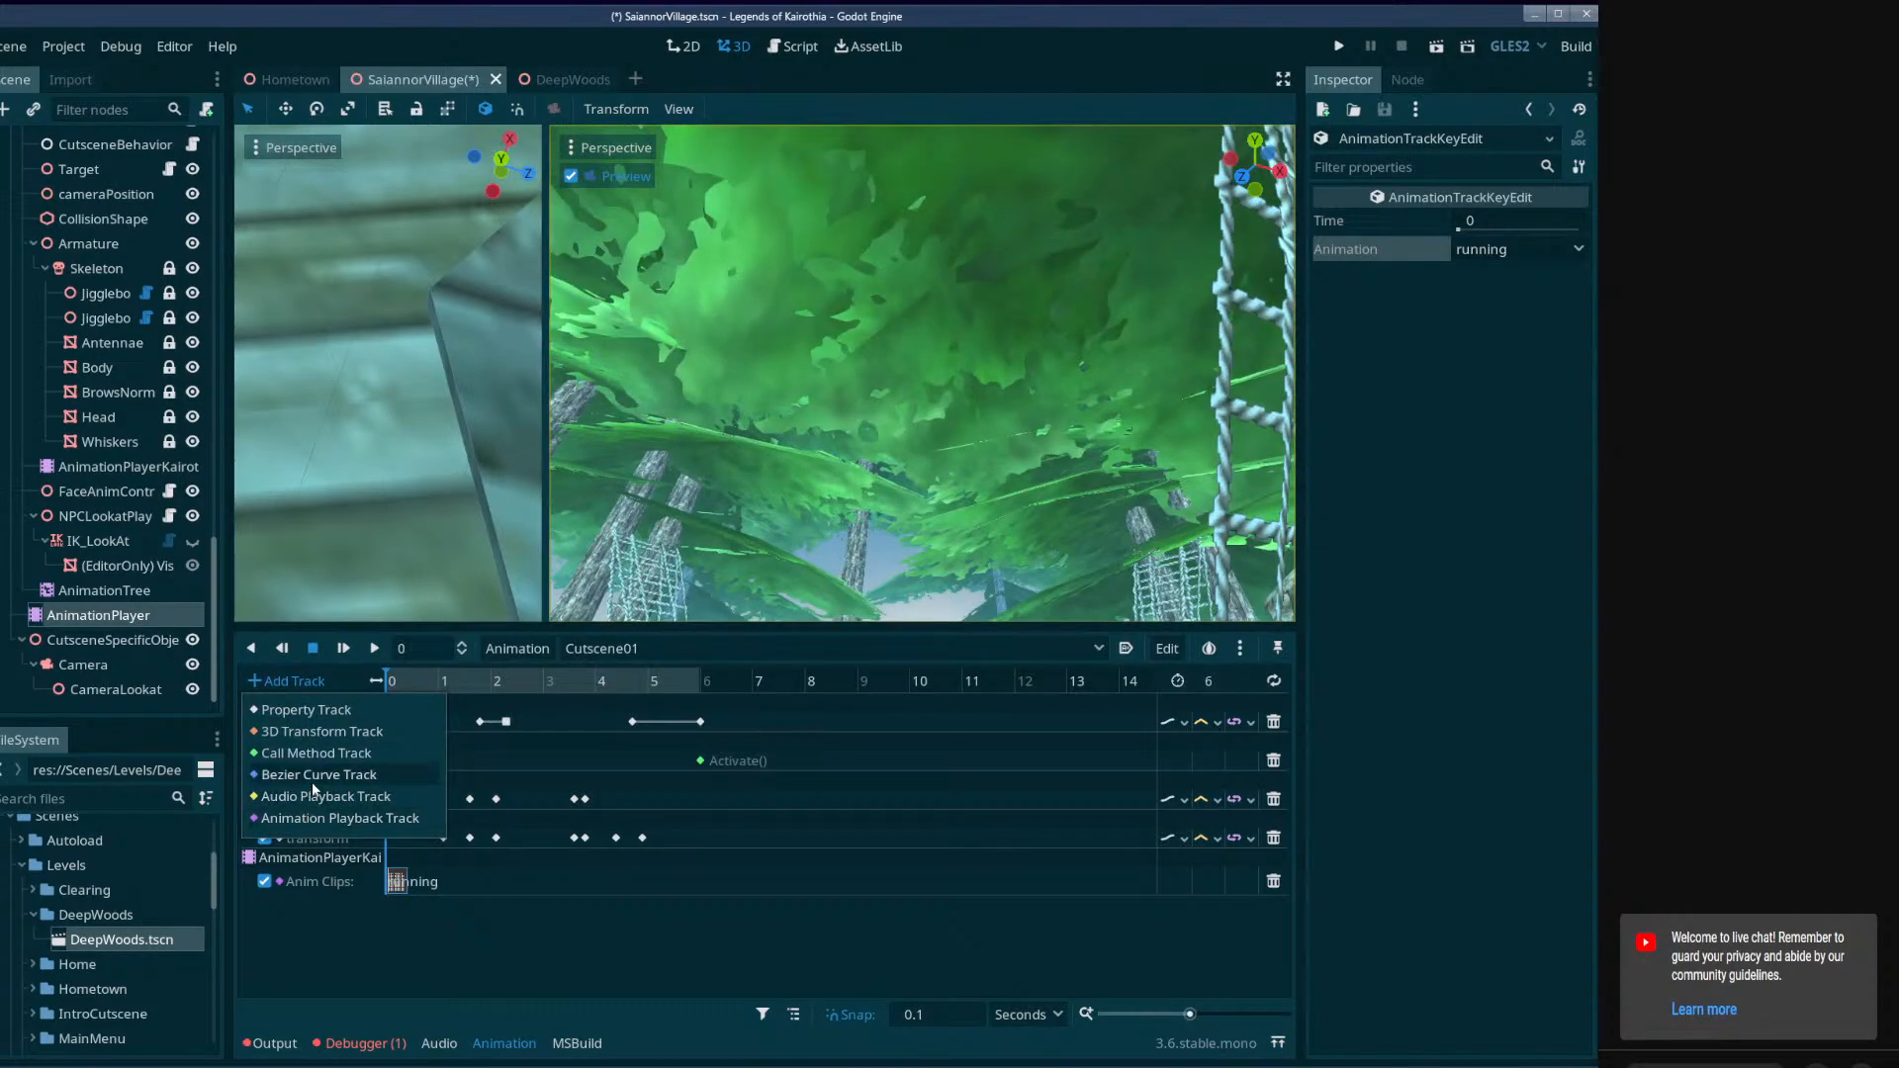
click(319, 821)
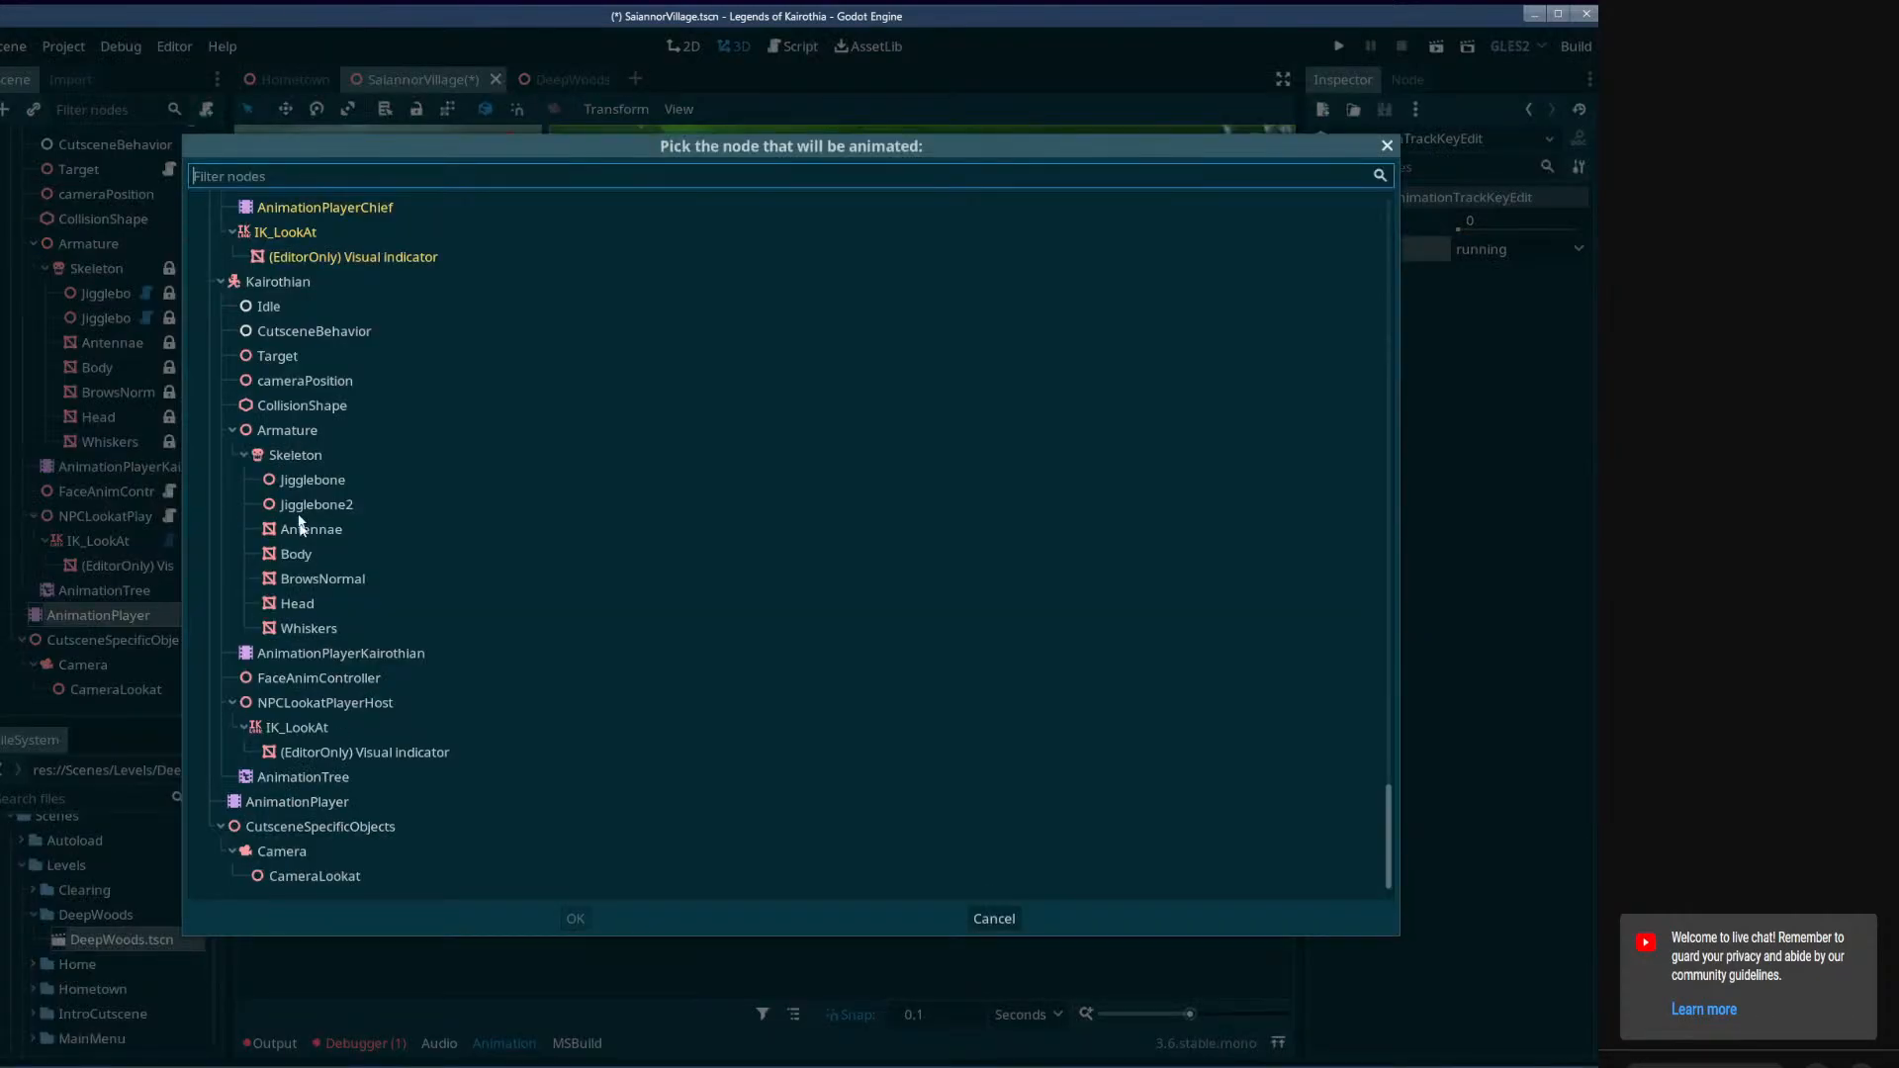
scroll(300, 521, up, 8)
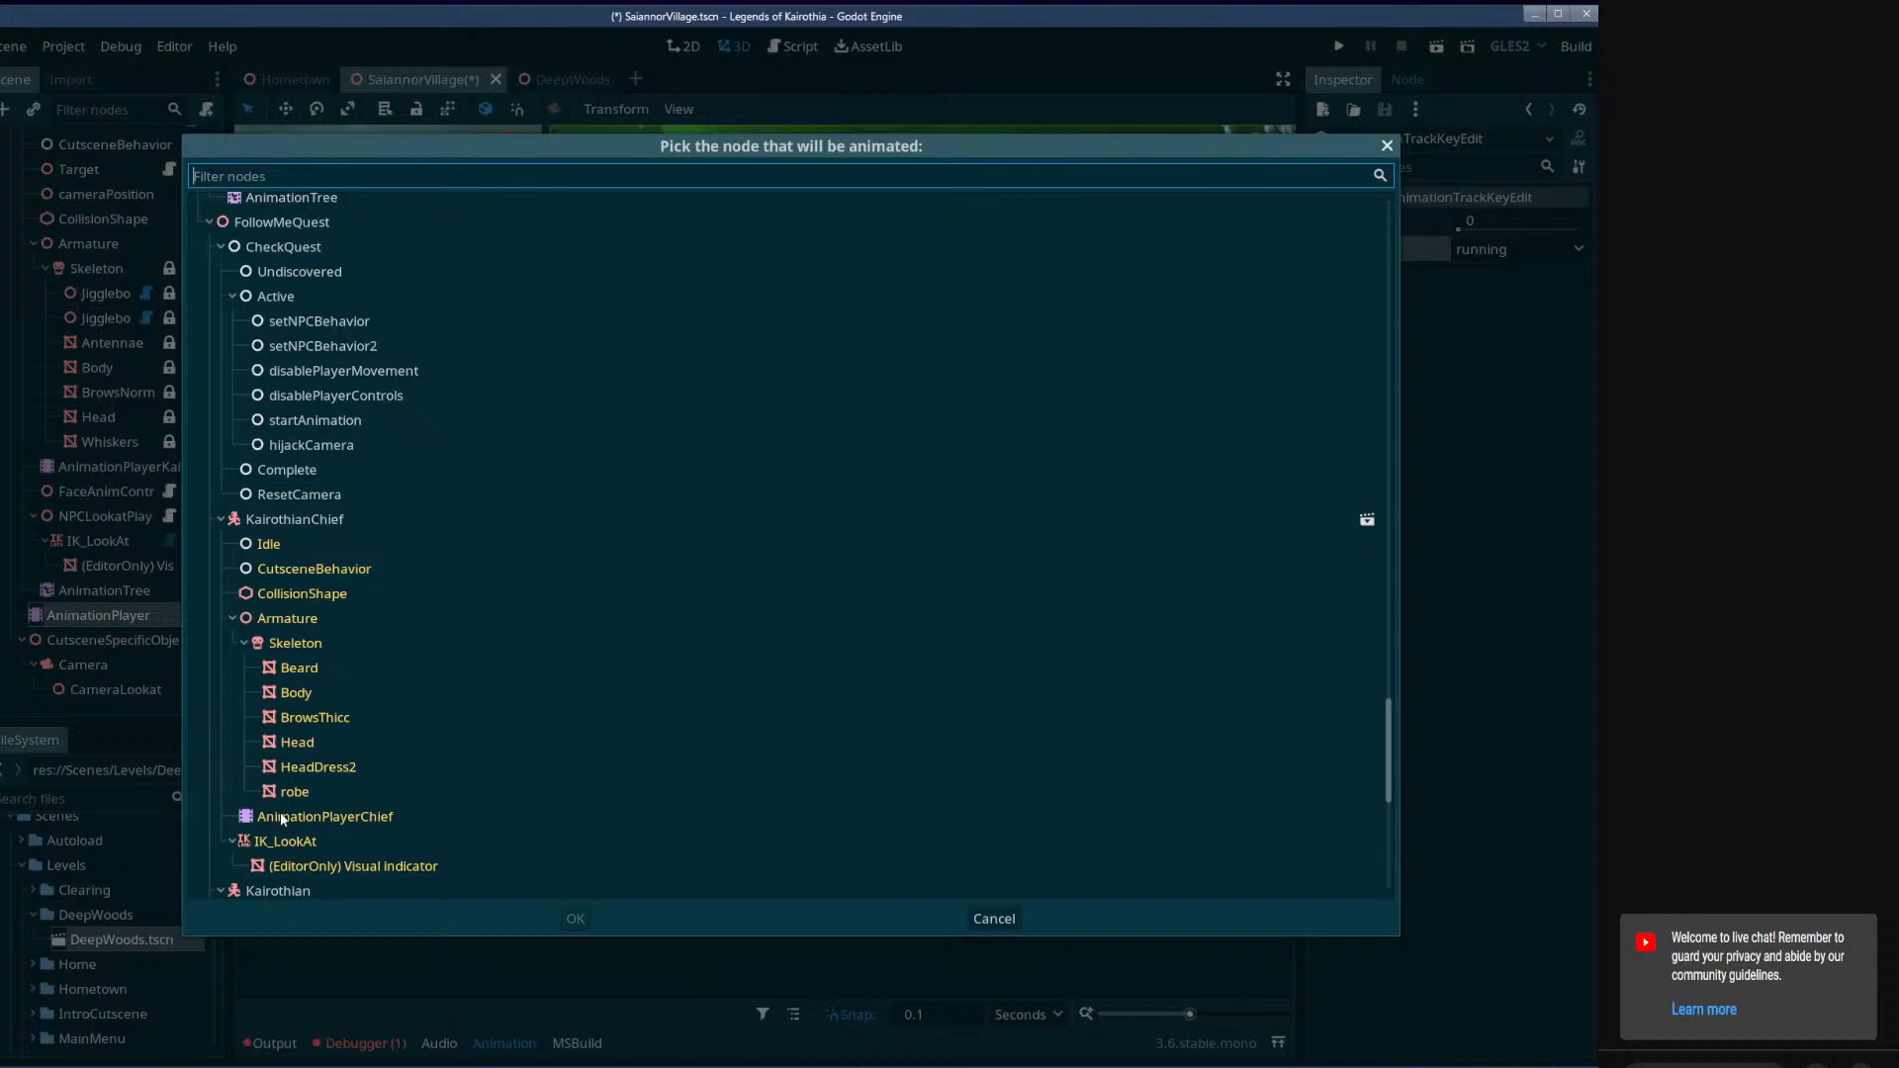
click(282, 819)
click(574, 918)
right_click(419, 923)
click(494, 939)
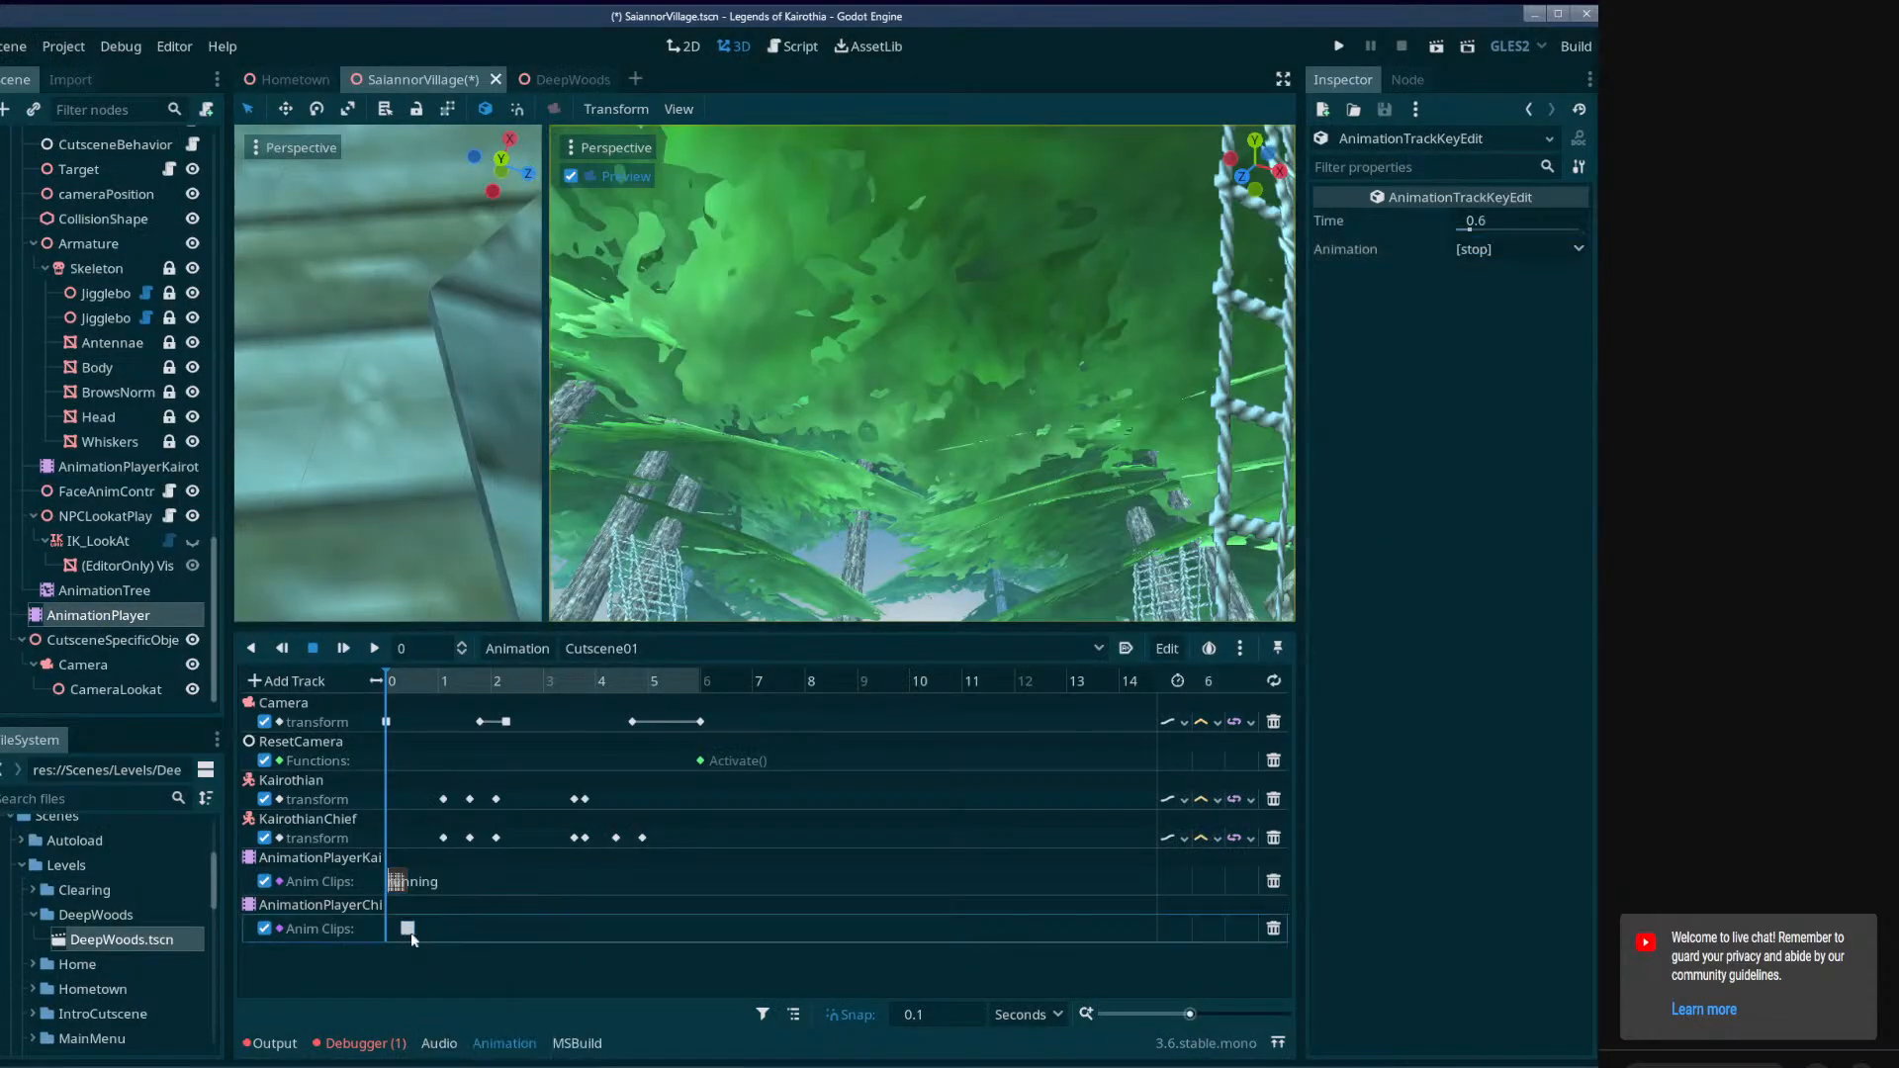
Set the AnimationPlayerChief clip key at 0 seconds to the 02-Running animation.
click(1518, 249)
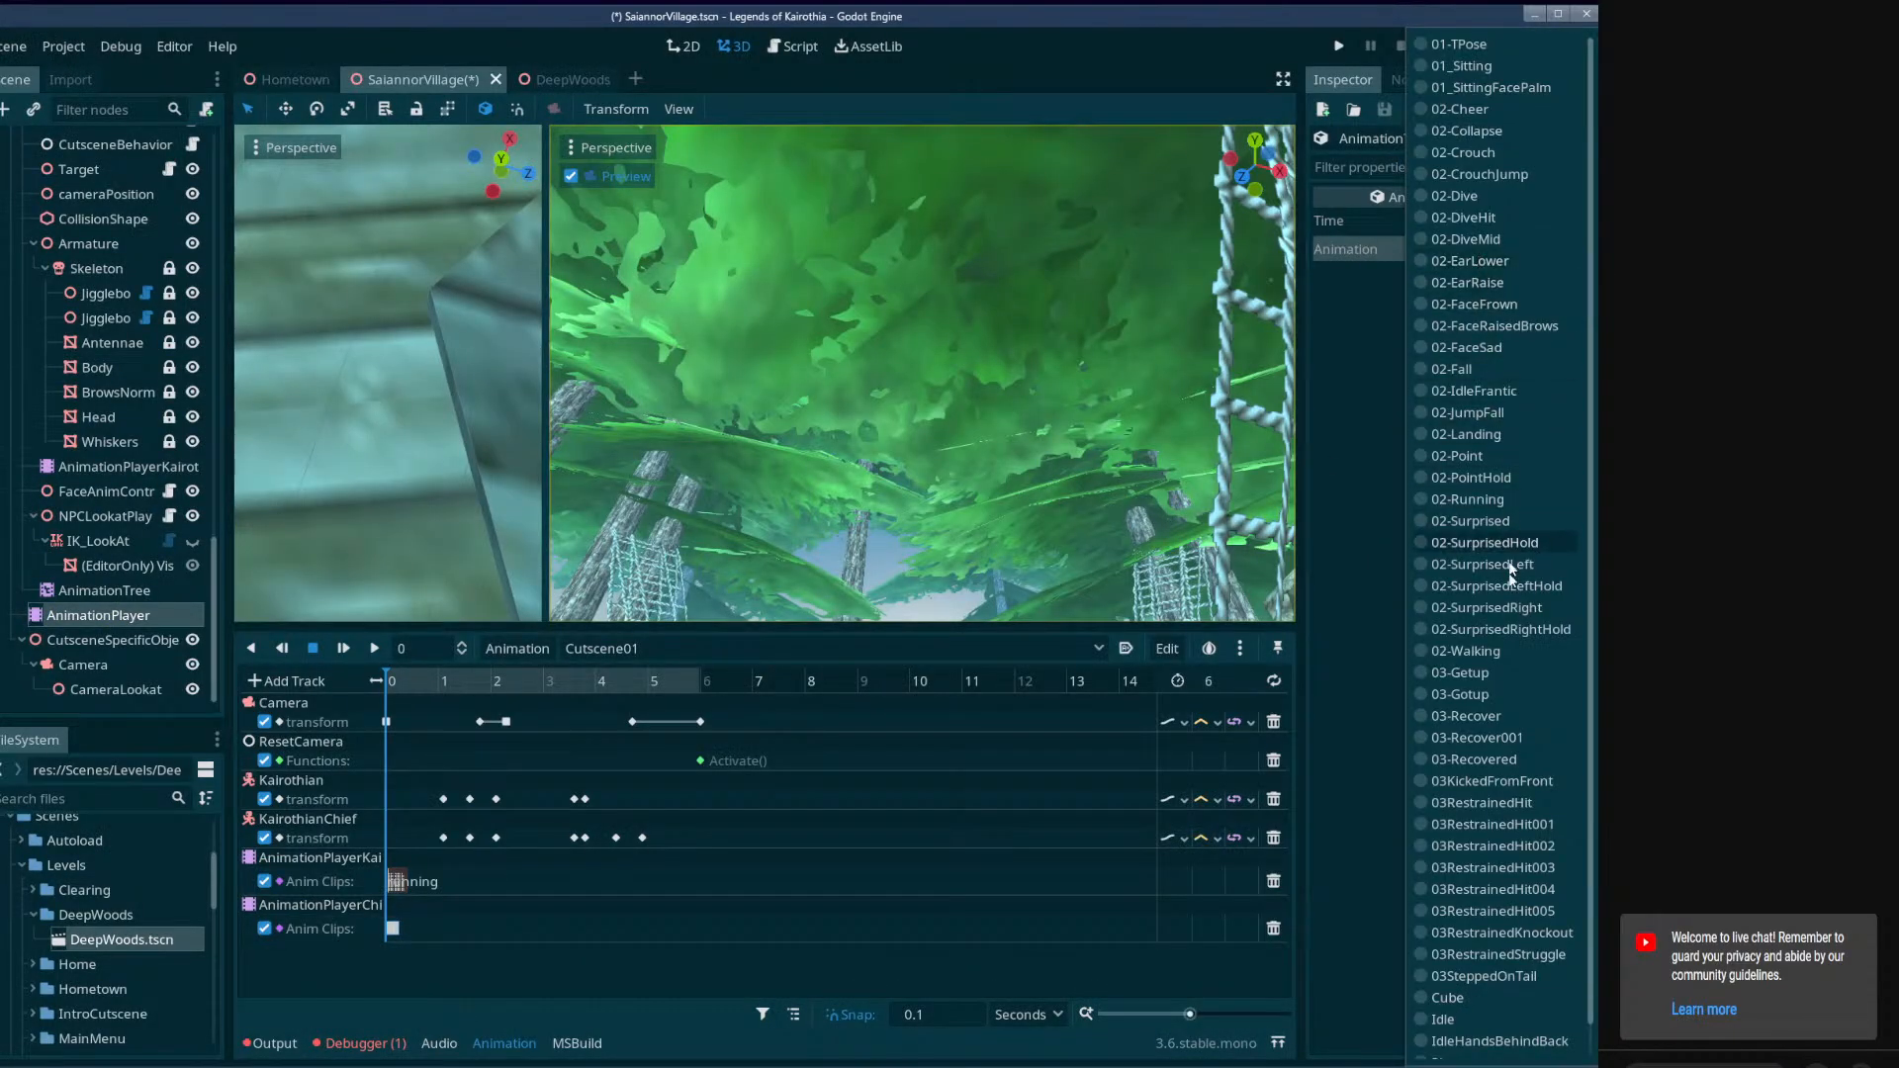
scroll(1494, 952, down, 2)
scroll(1493, 951, up, 1)
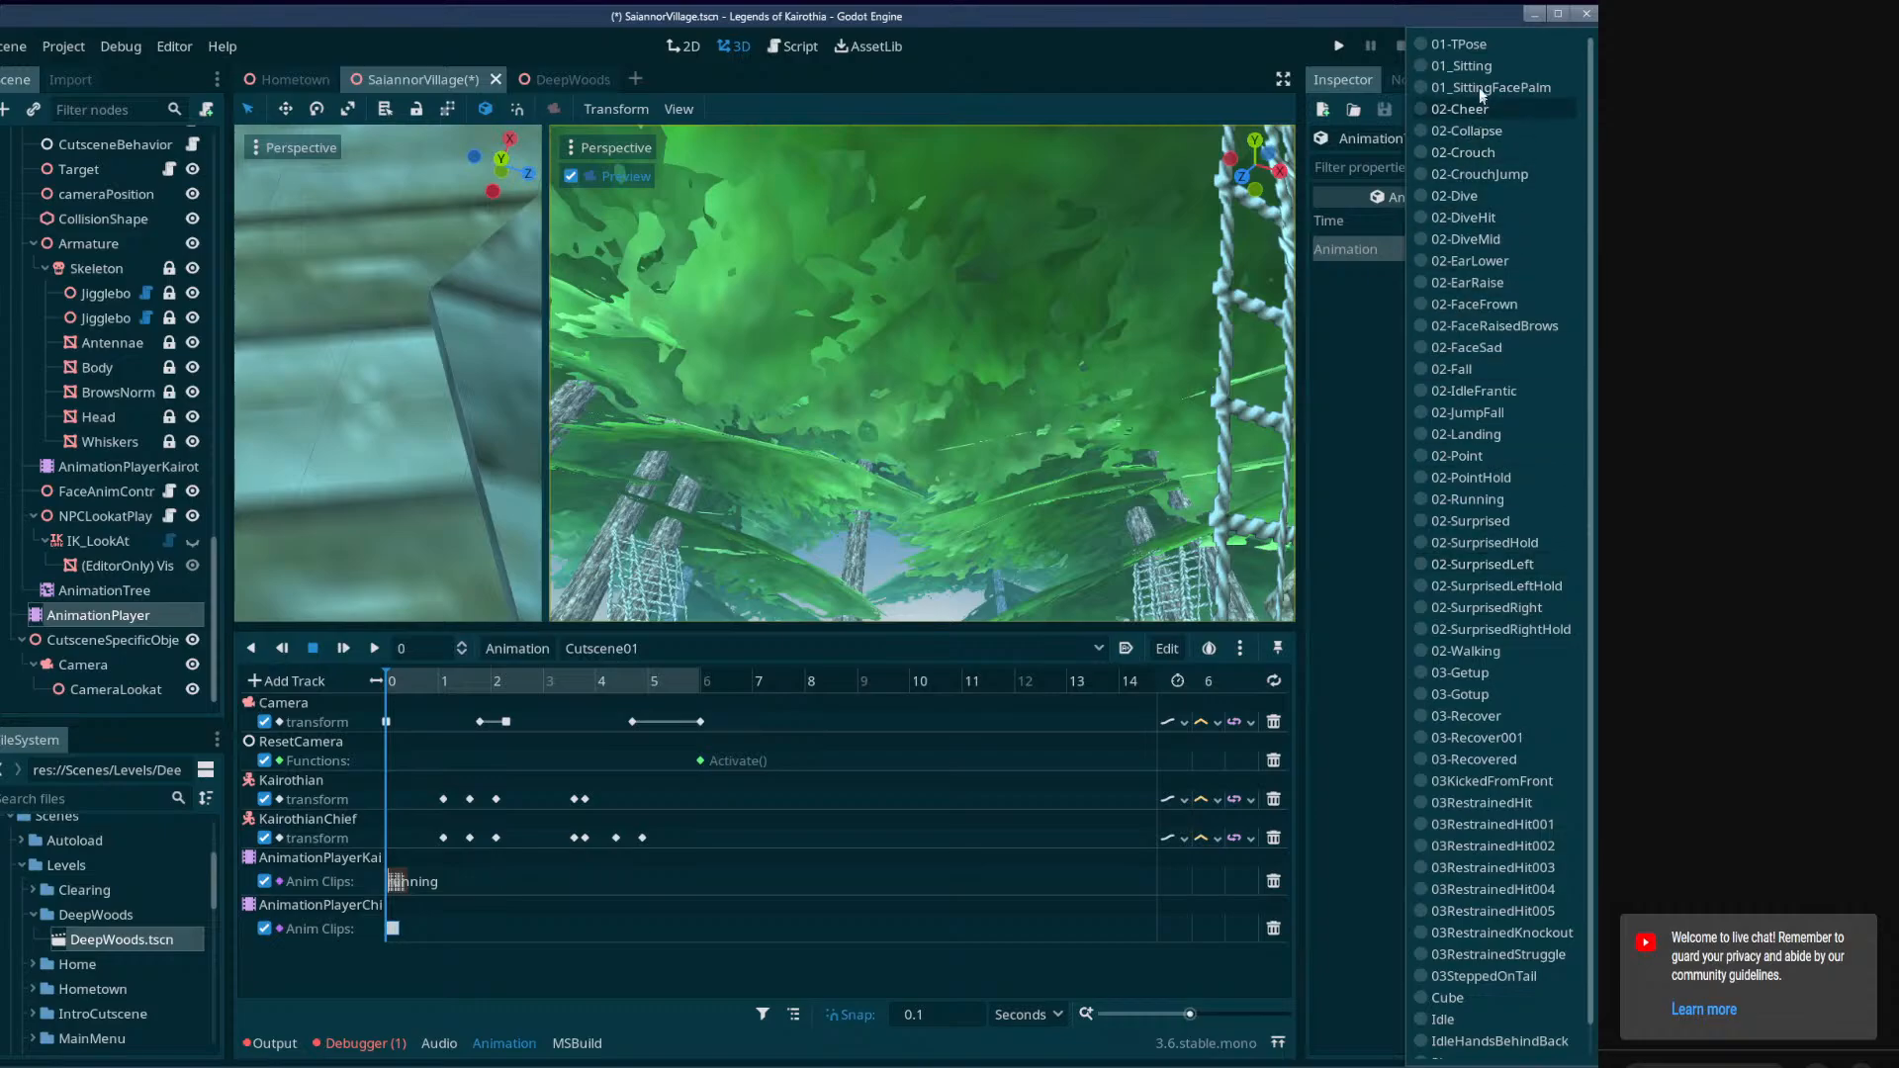
scroll(1474, 870, down, 1)
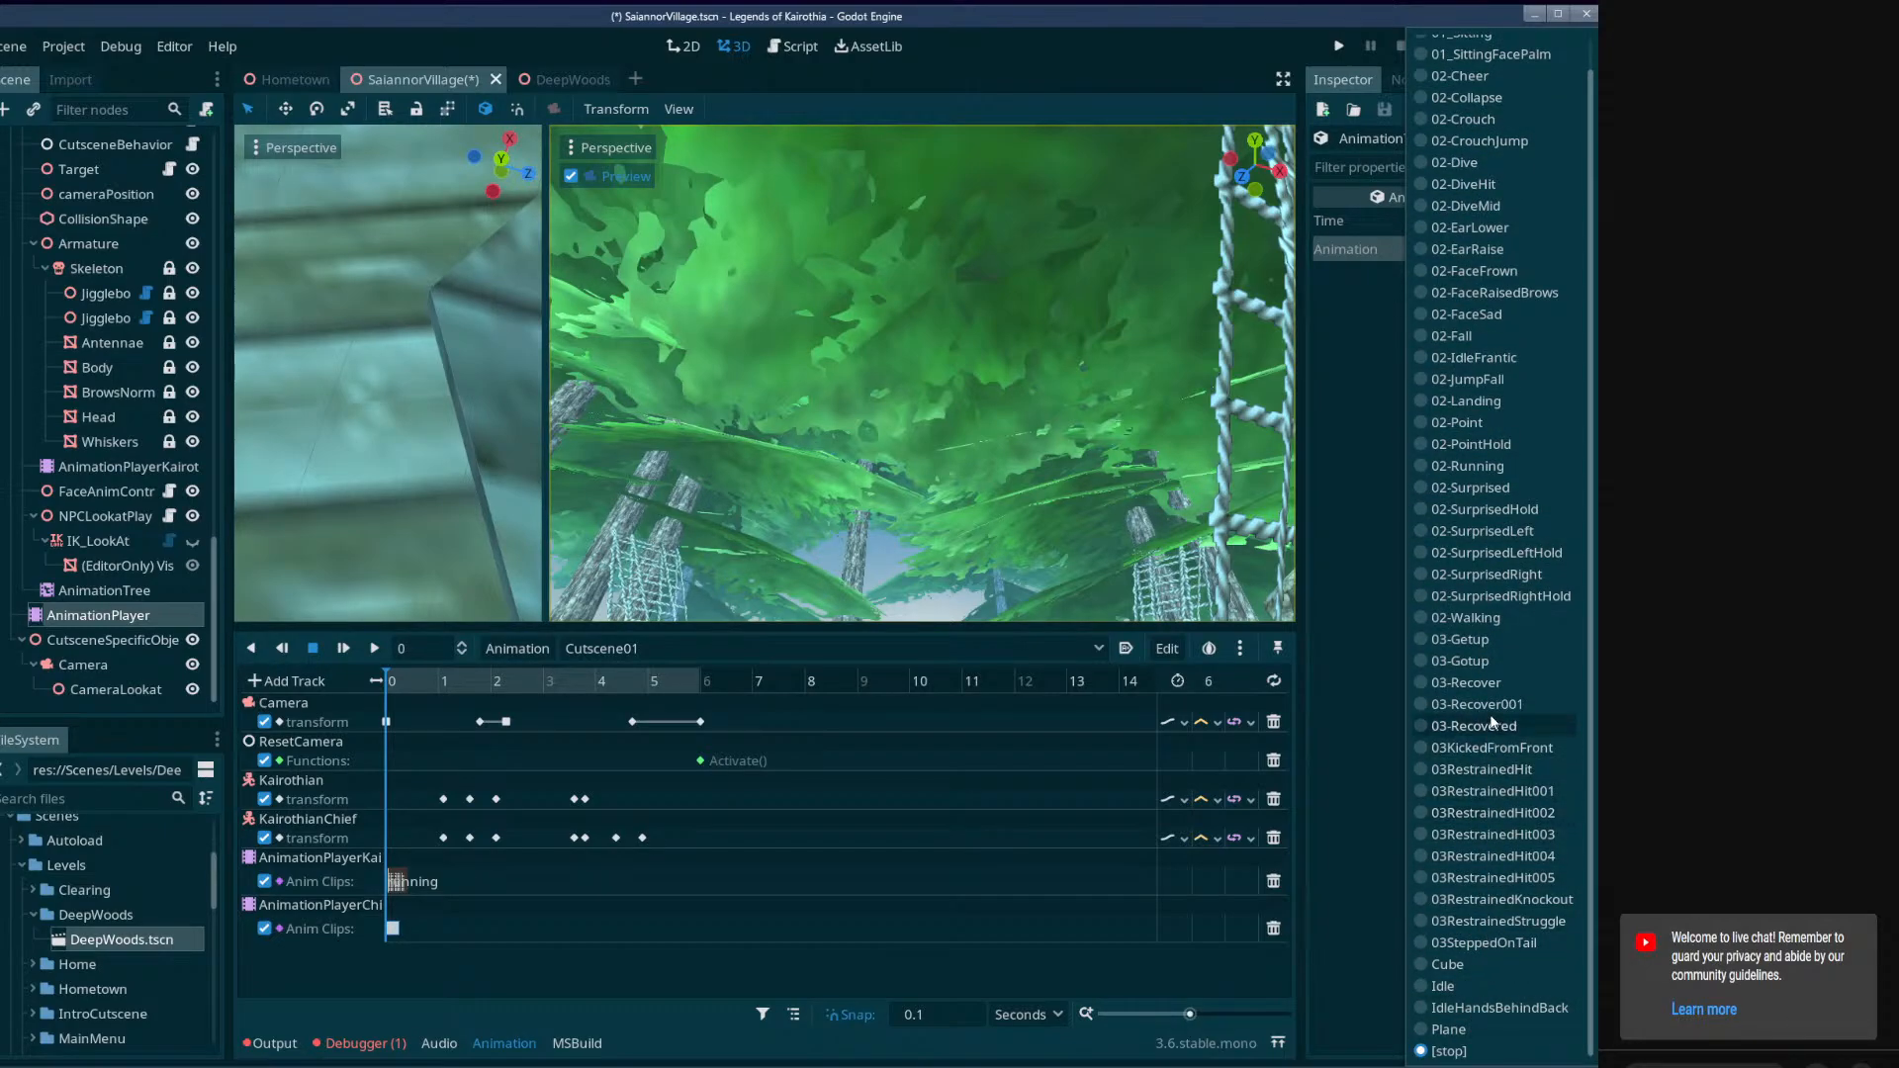
click(1494, 473)
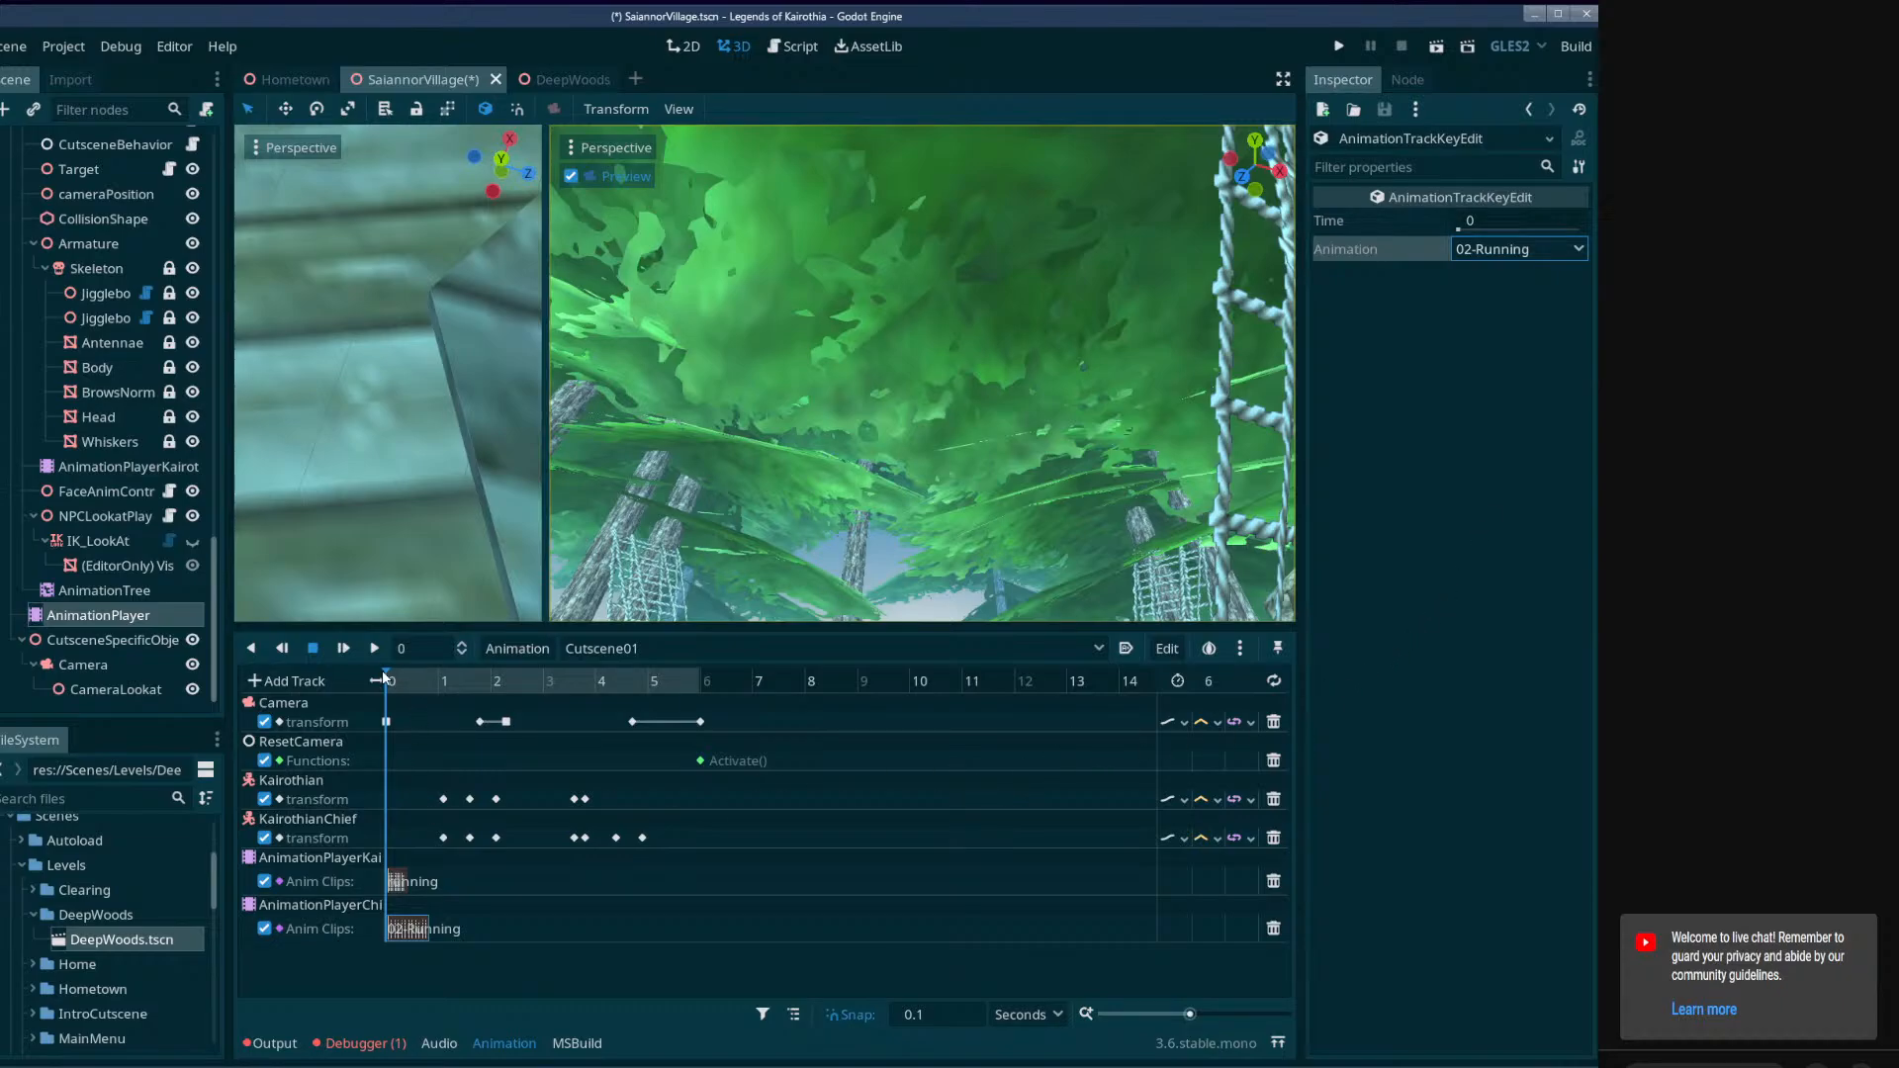
Scrub through the start of Cutscene01 to check the characters, and widen the scene viewport beside the camera preview.
drag(392, 682, 471, 730)
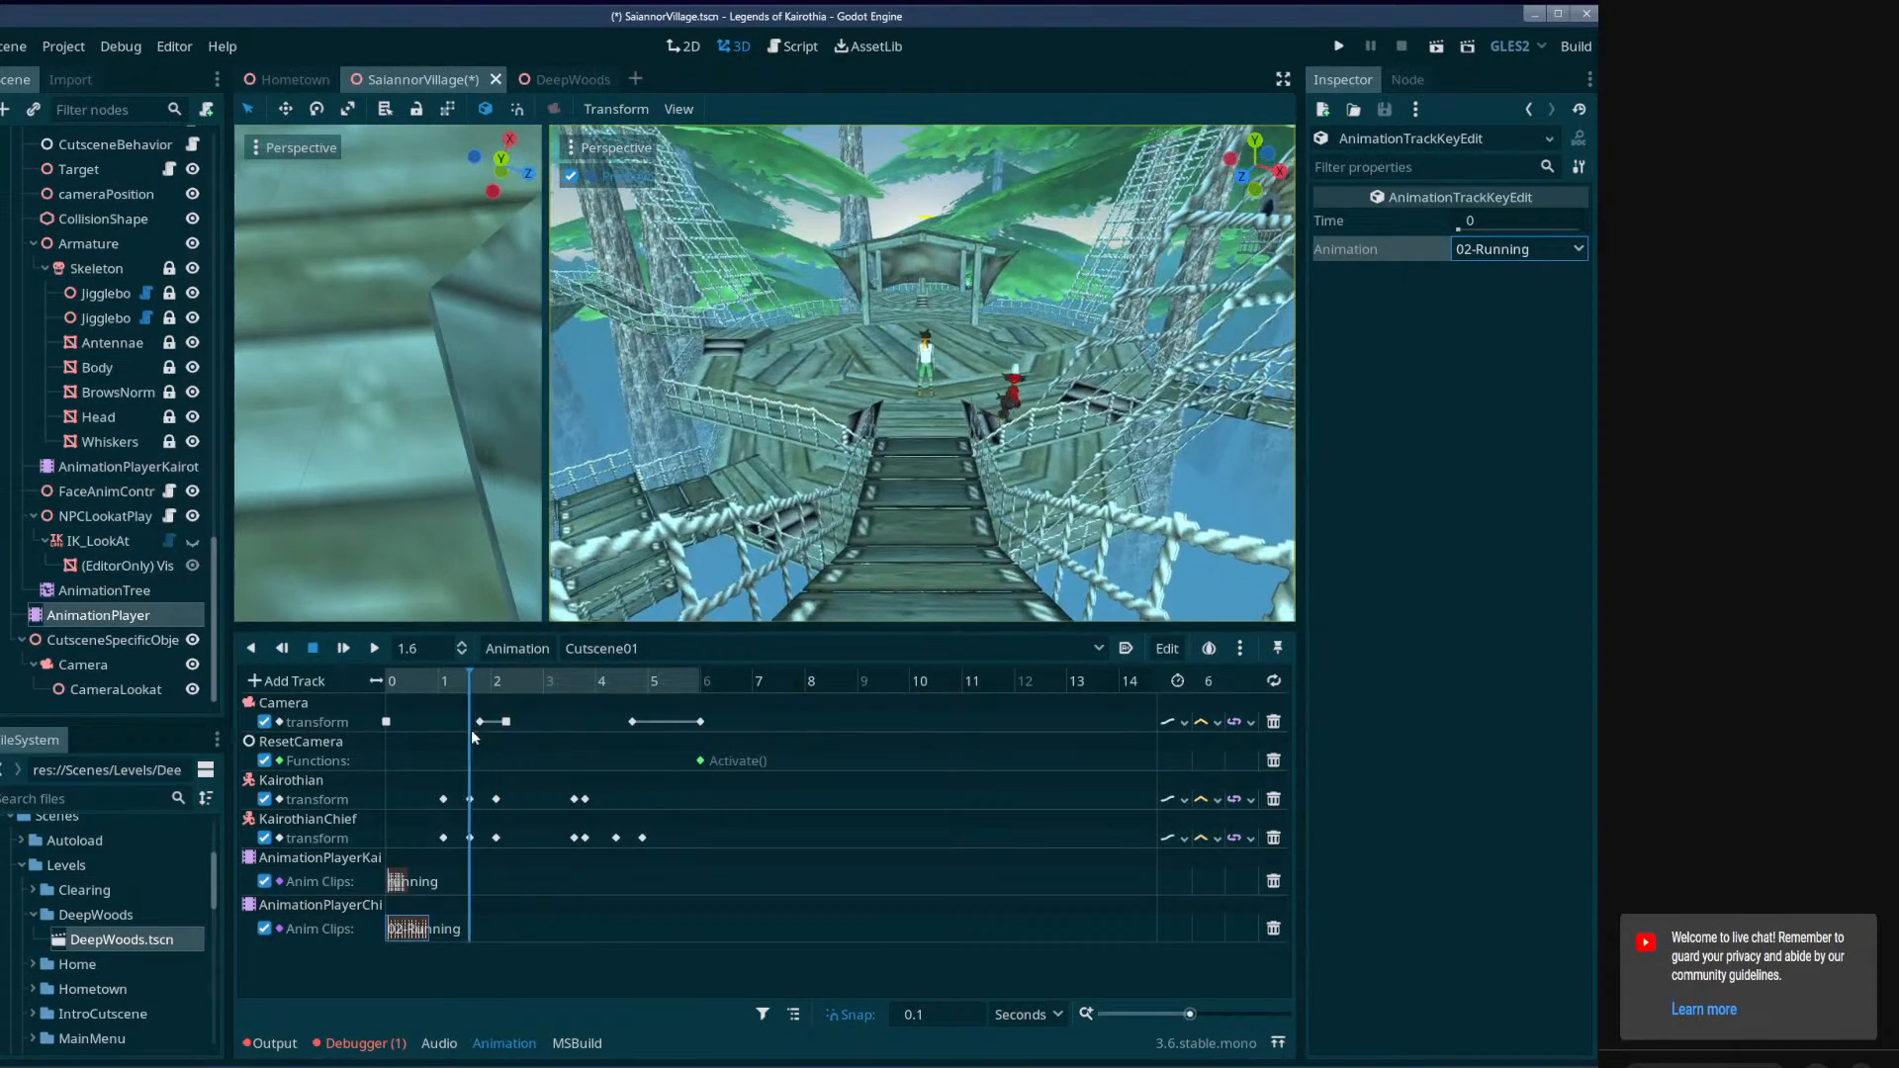
right_drag(500, 518, 501, 518)
drag(546, 473, 1098, 473)
right_drag(501, 518, 500, 518)
drag(467, 679, 389, 698)
Rename AnimationPlayerChief's 02-Running animation to running and save the scene.
scroll(88, 468, up, 6)
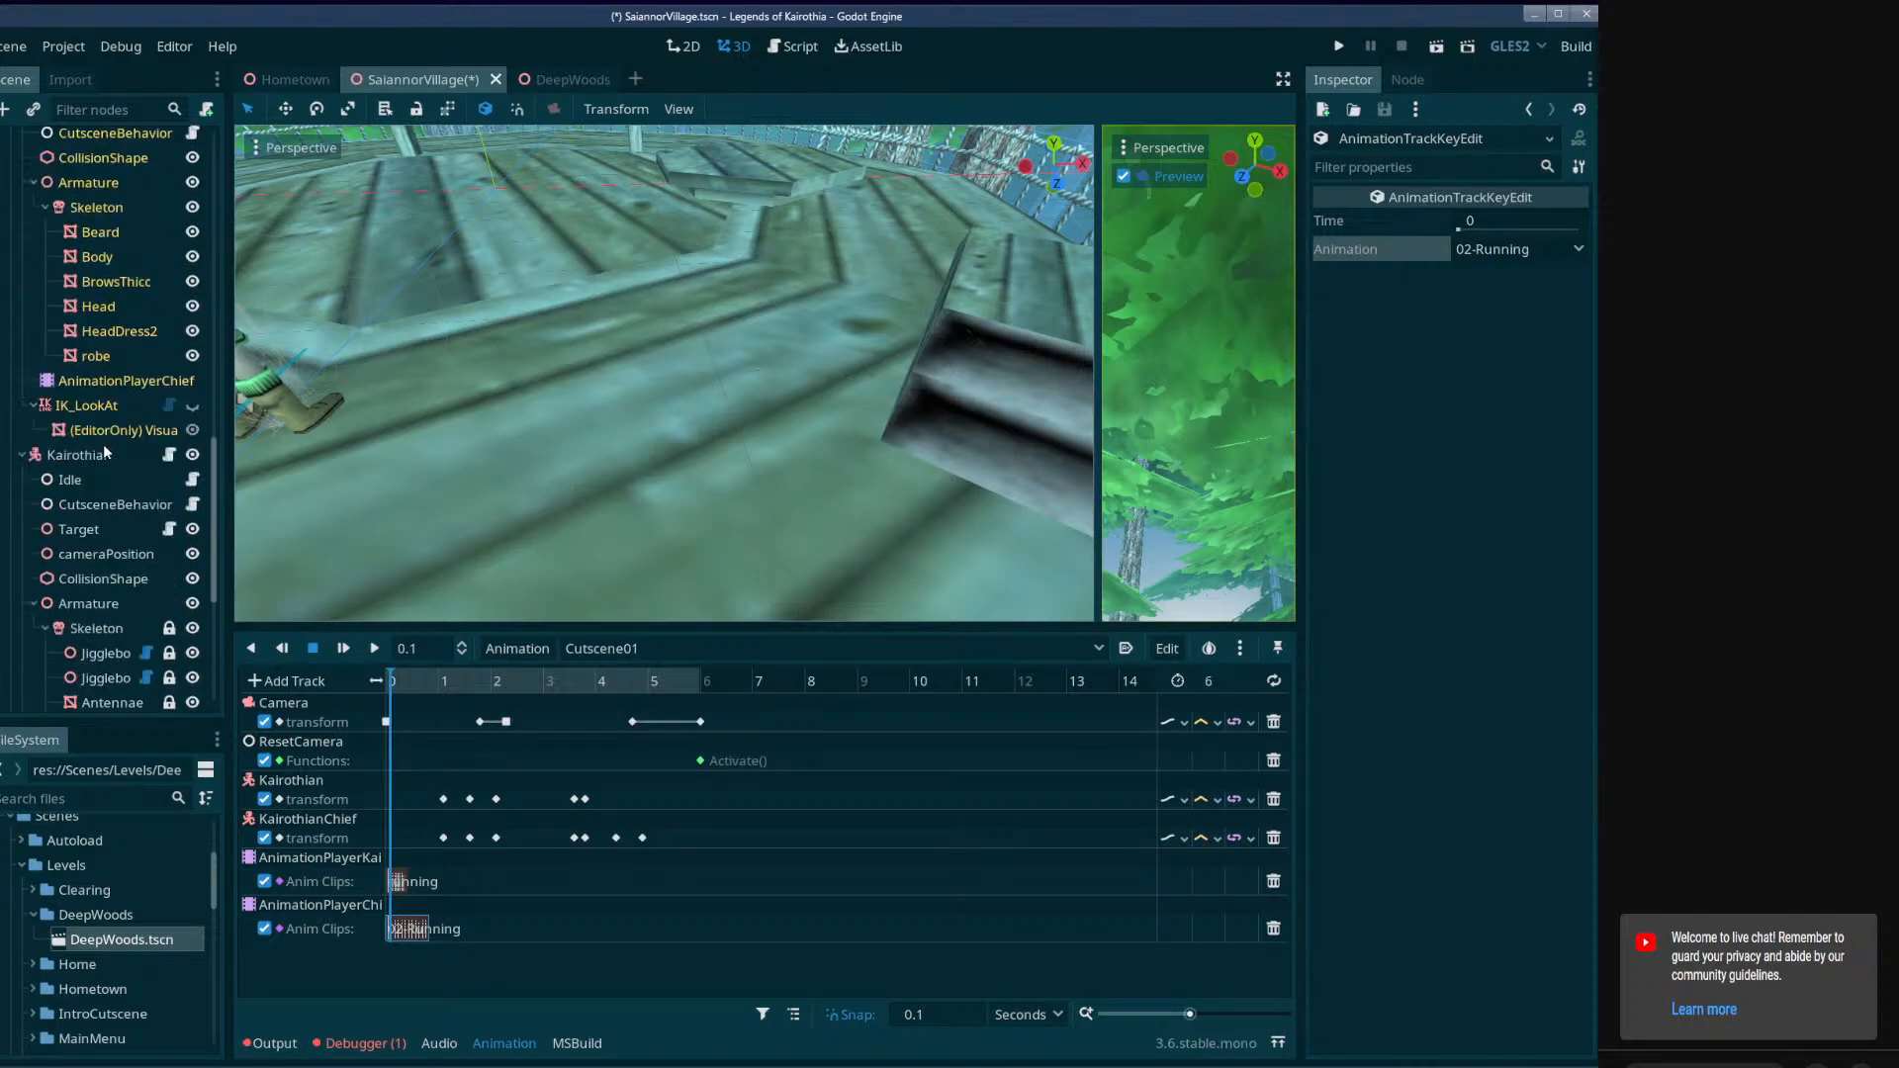
click(89, 527)
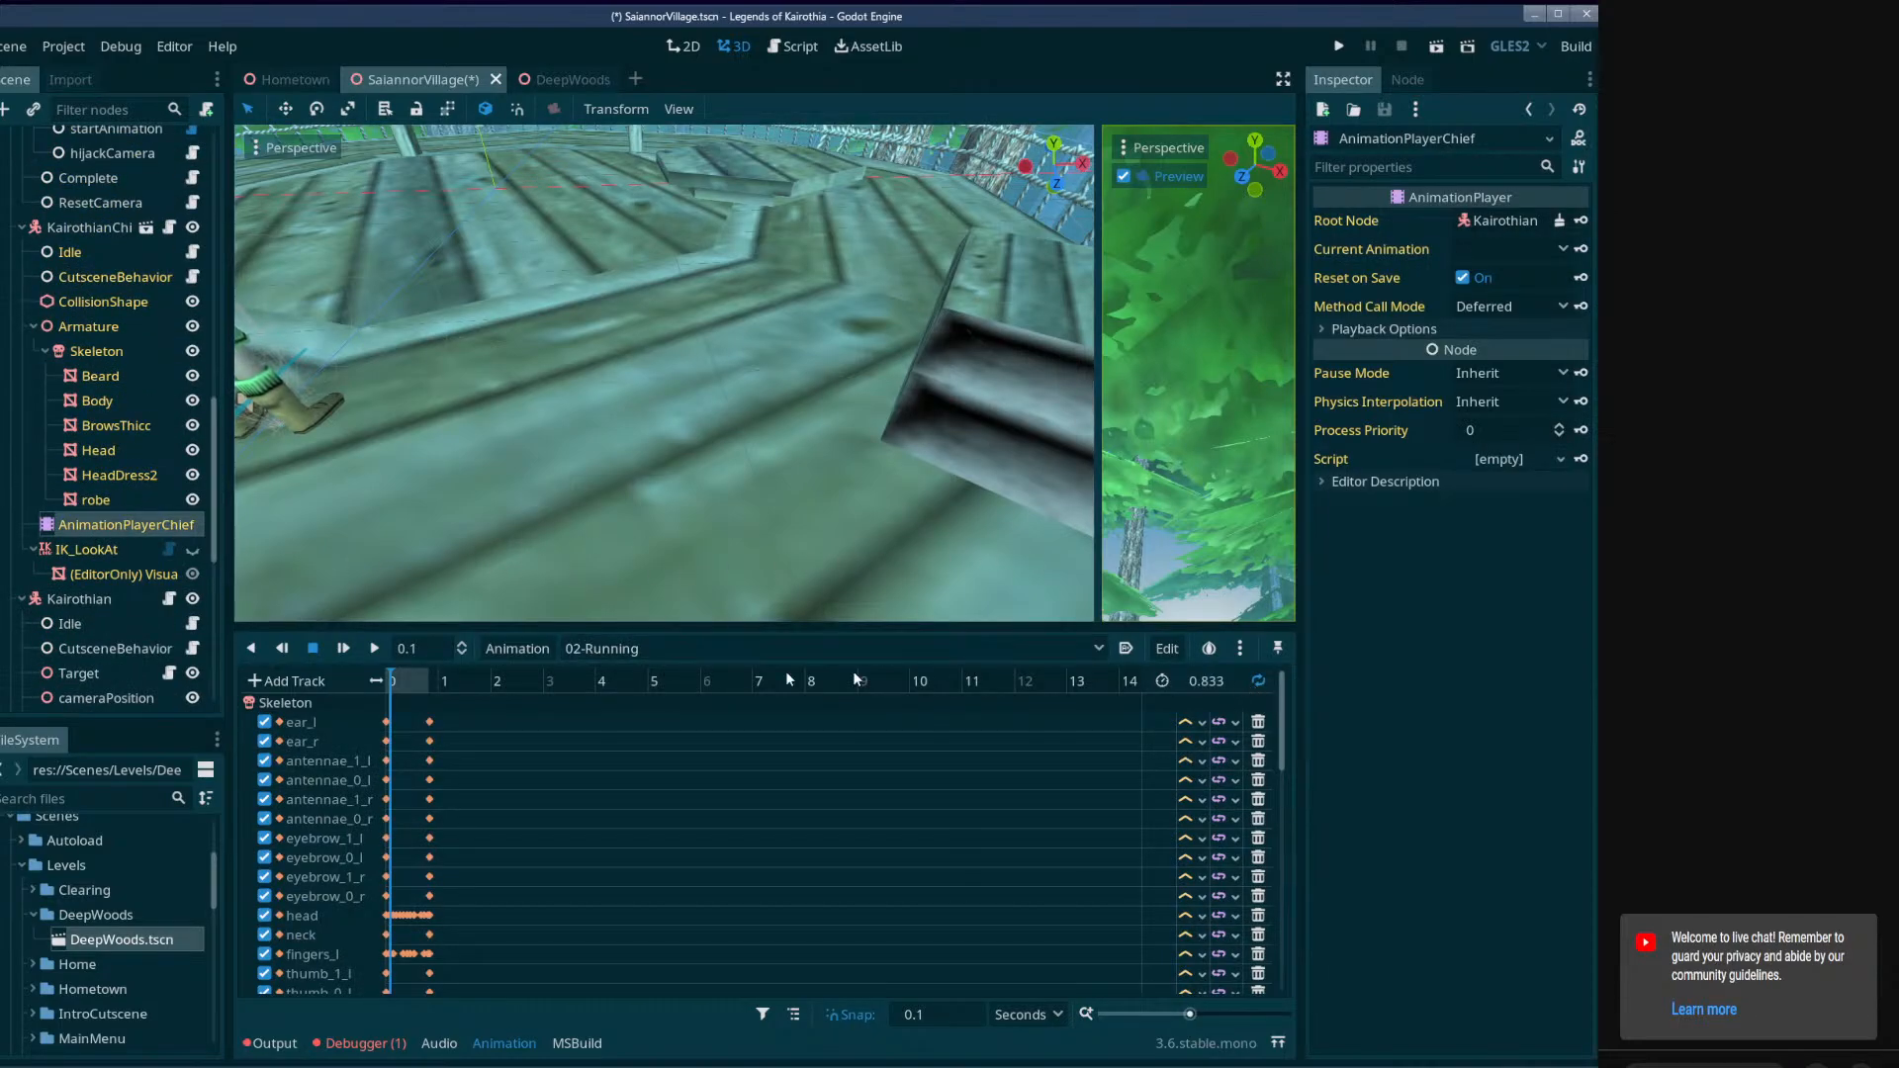
click(514, 647)
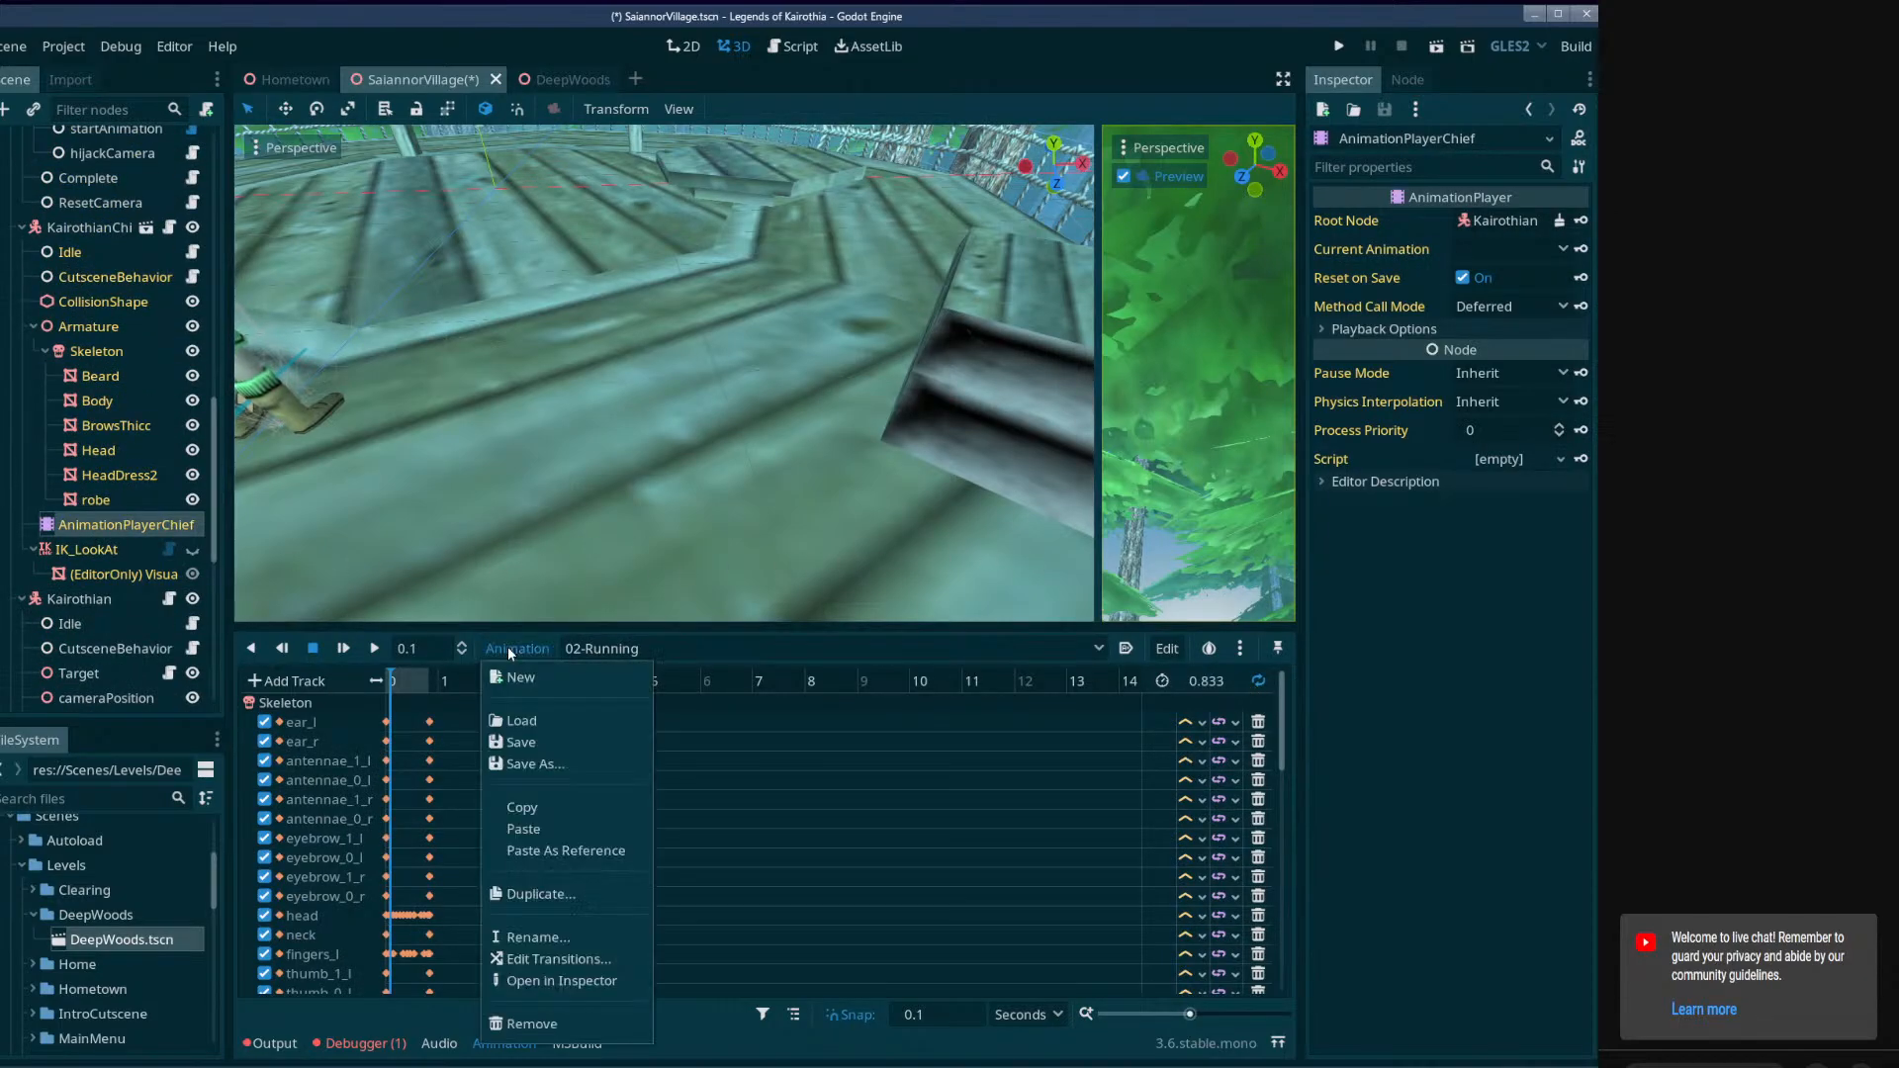
click(534, 937)
text(running)
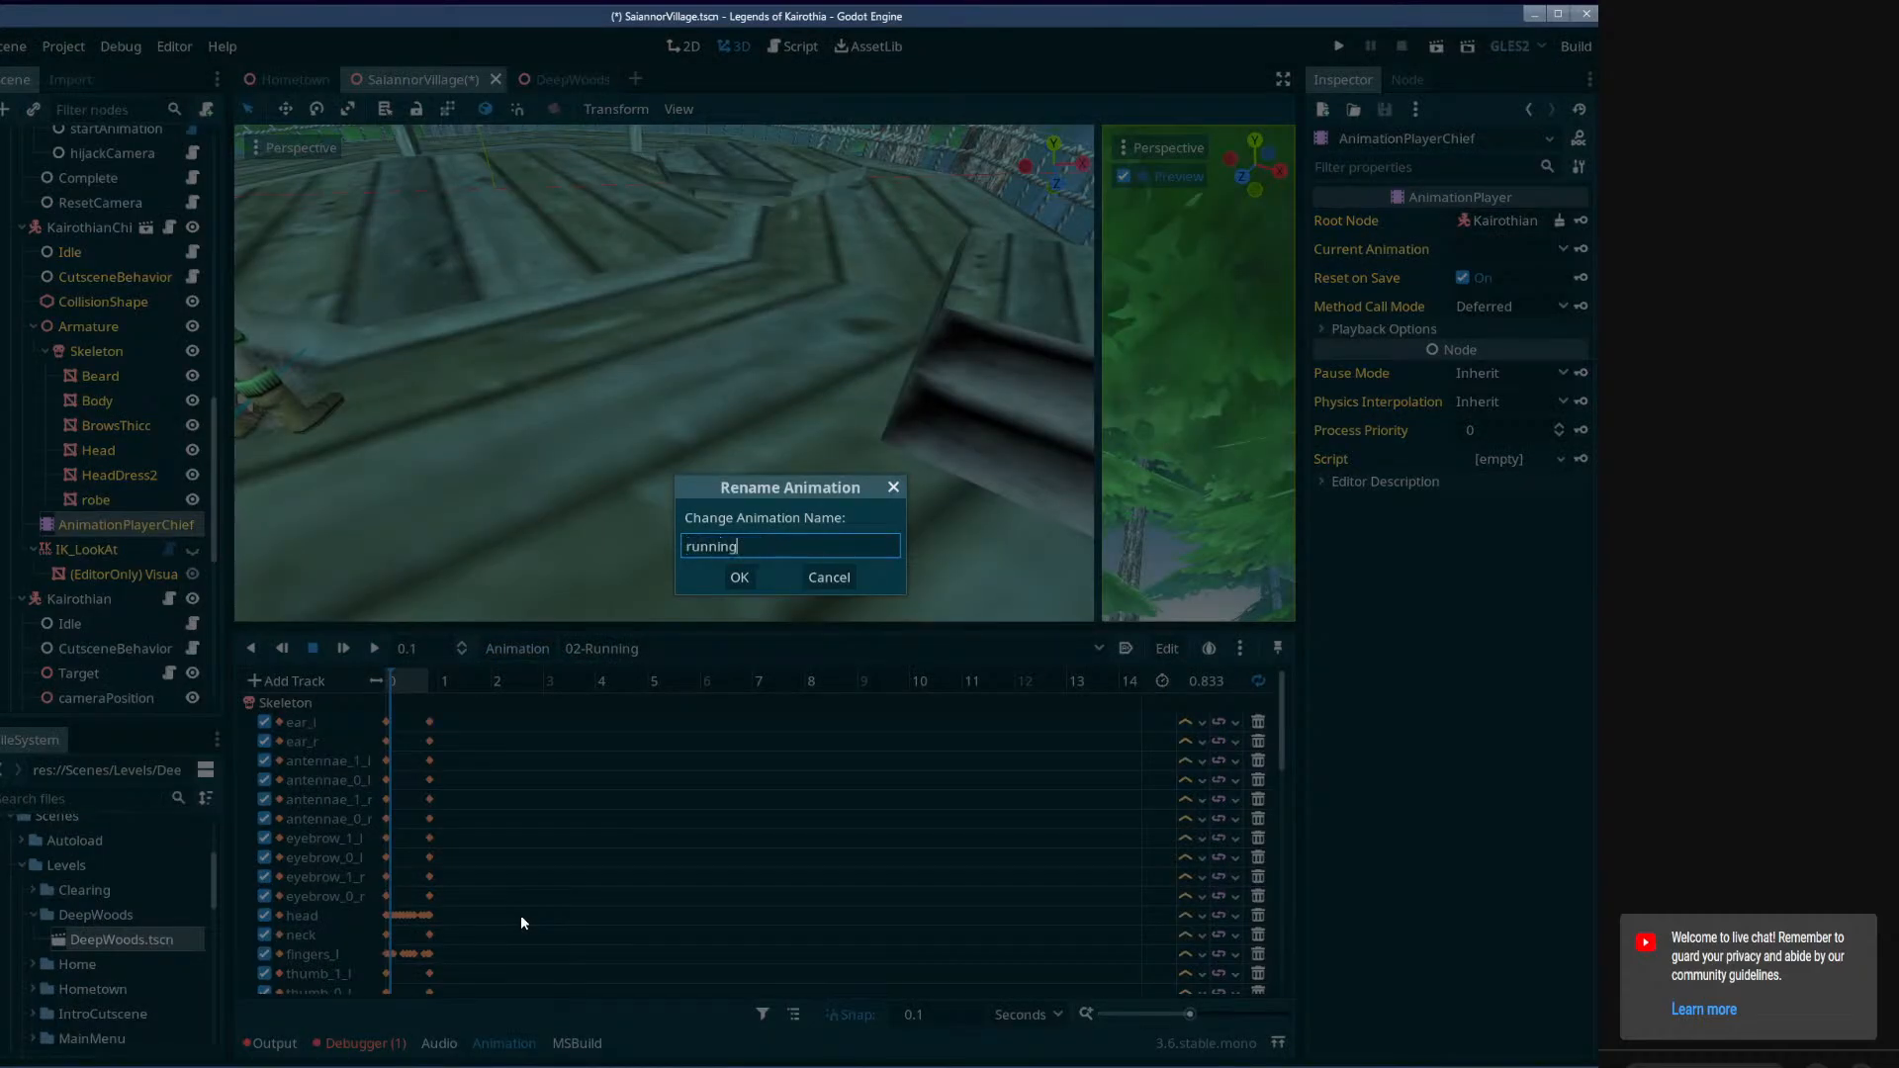
key(Return)
key(ctrl+s)
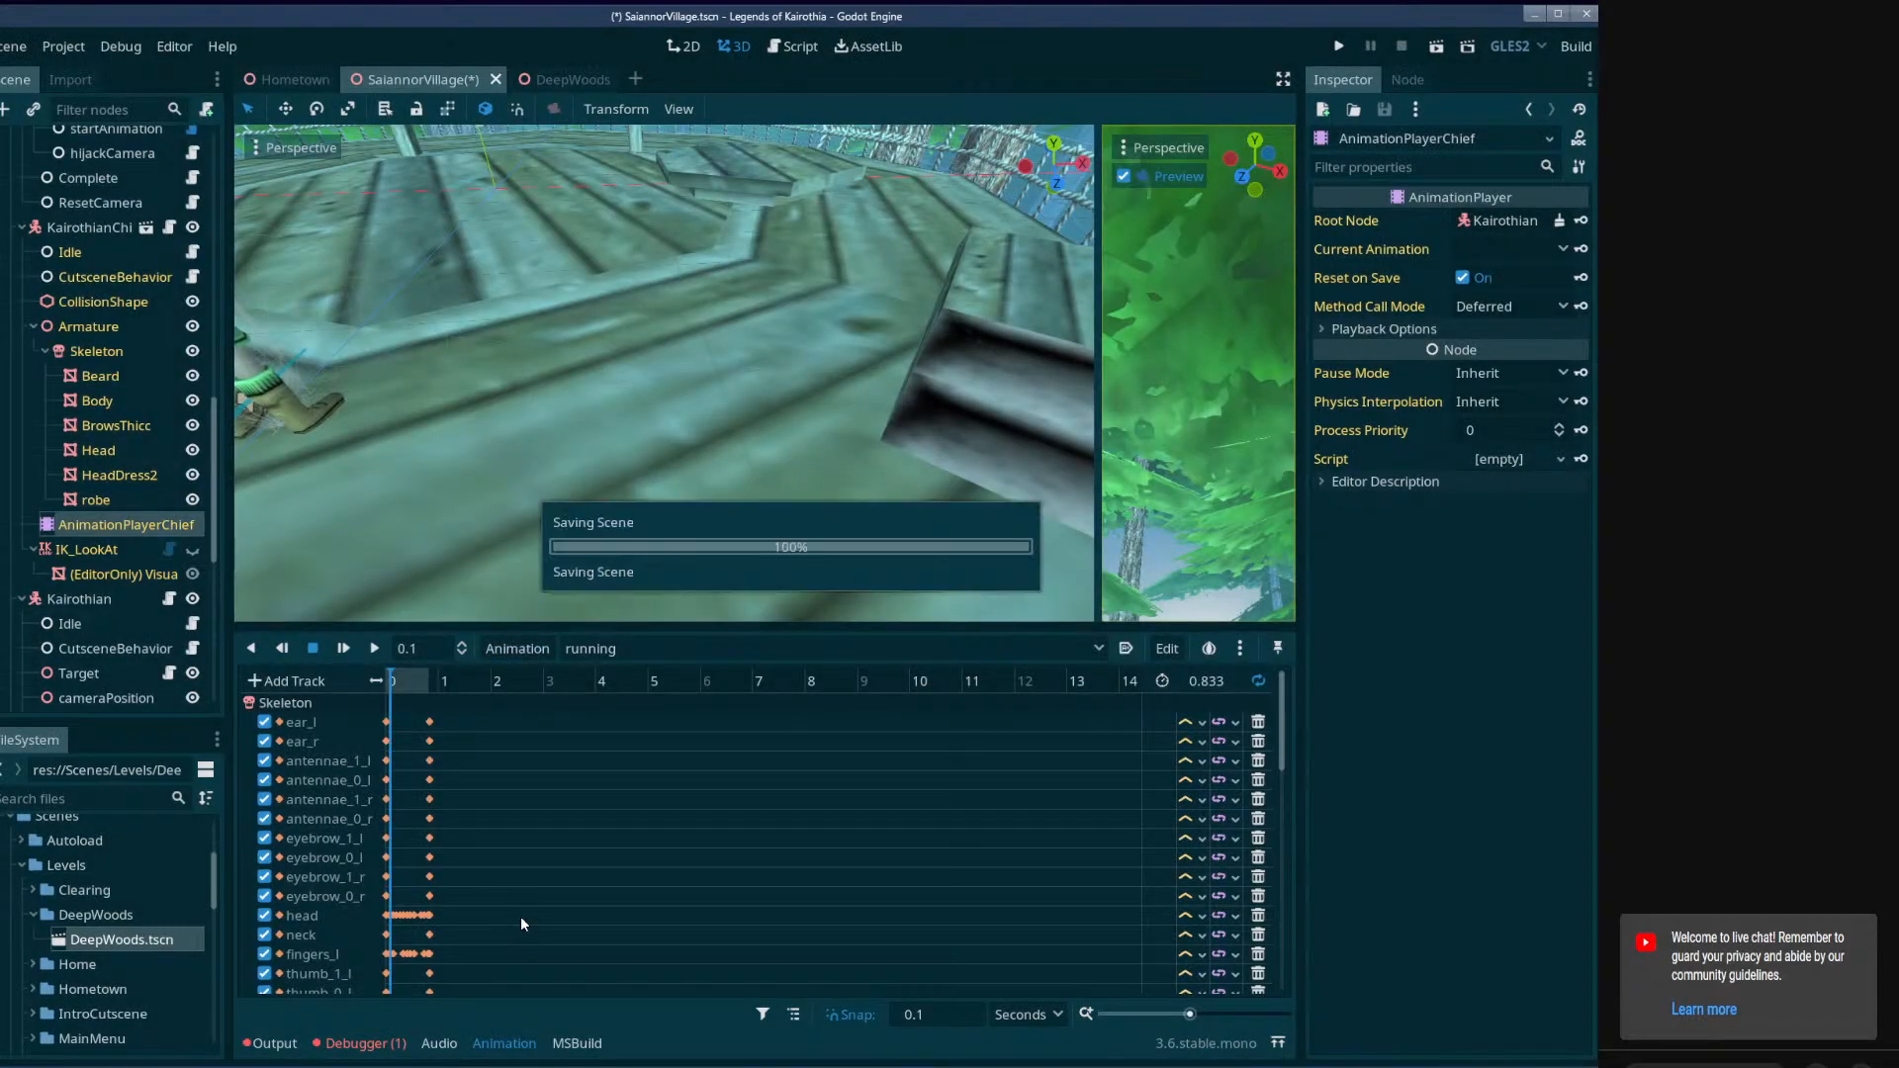
Check AnimationPlayerChief's animation list for the renamed running entry, return the playhead to 0, and save the scene.
click(714, 649)
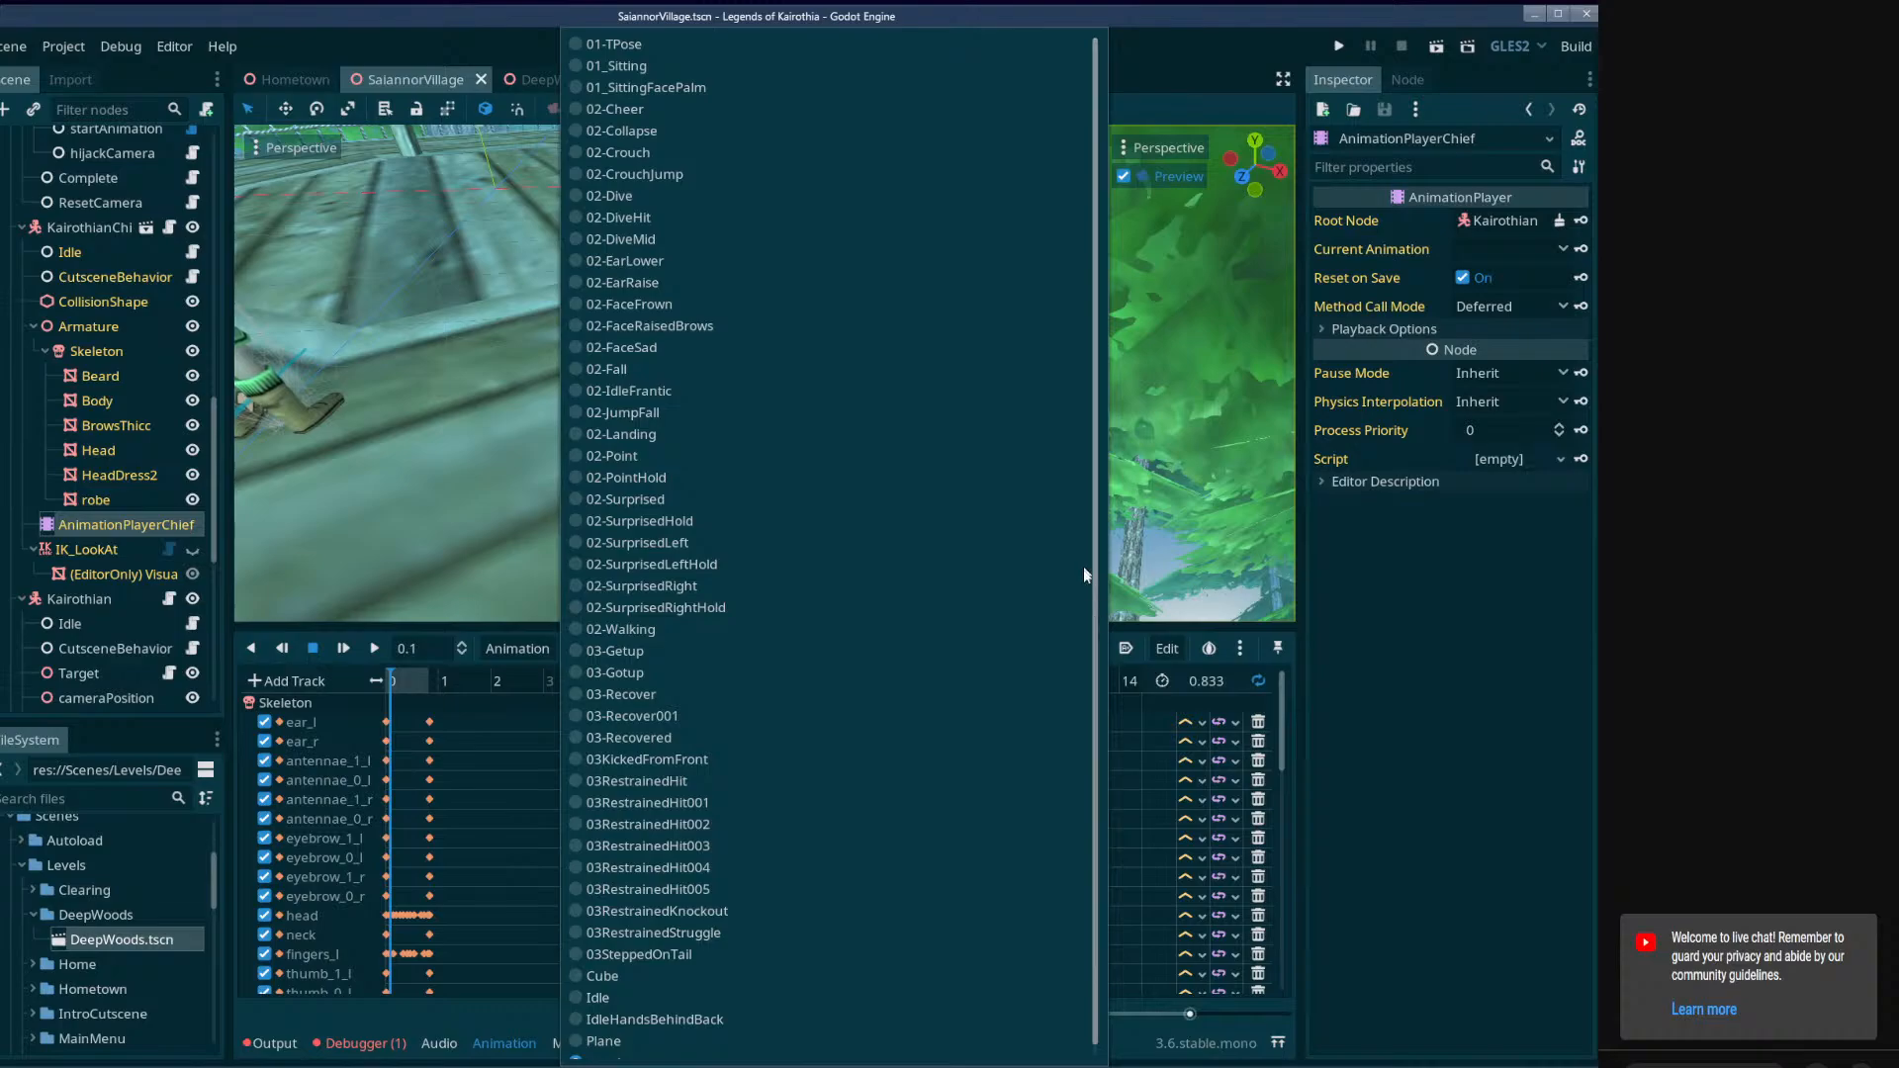
drag(1092, 579, 1092, 858)
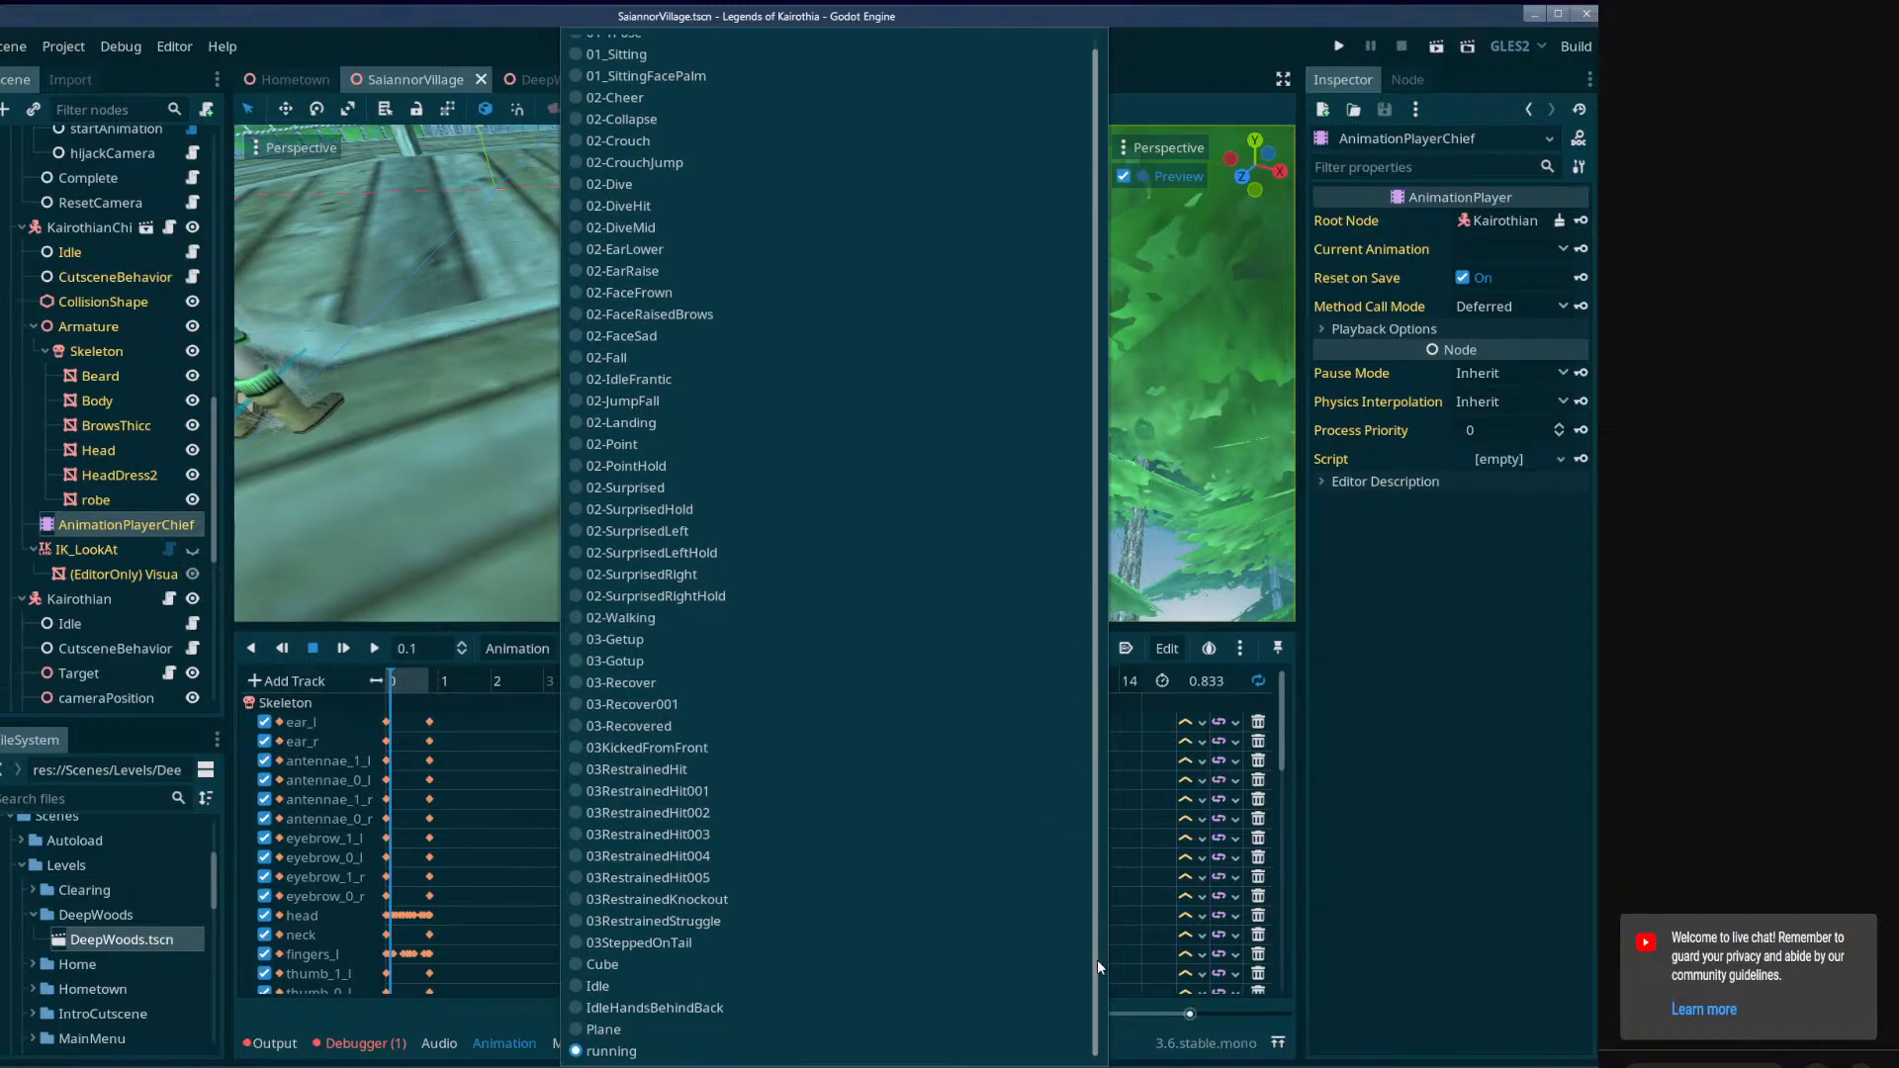
click(1400, 864)
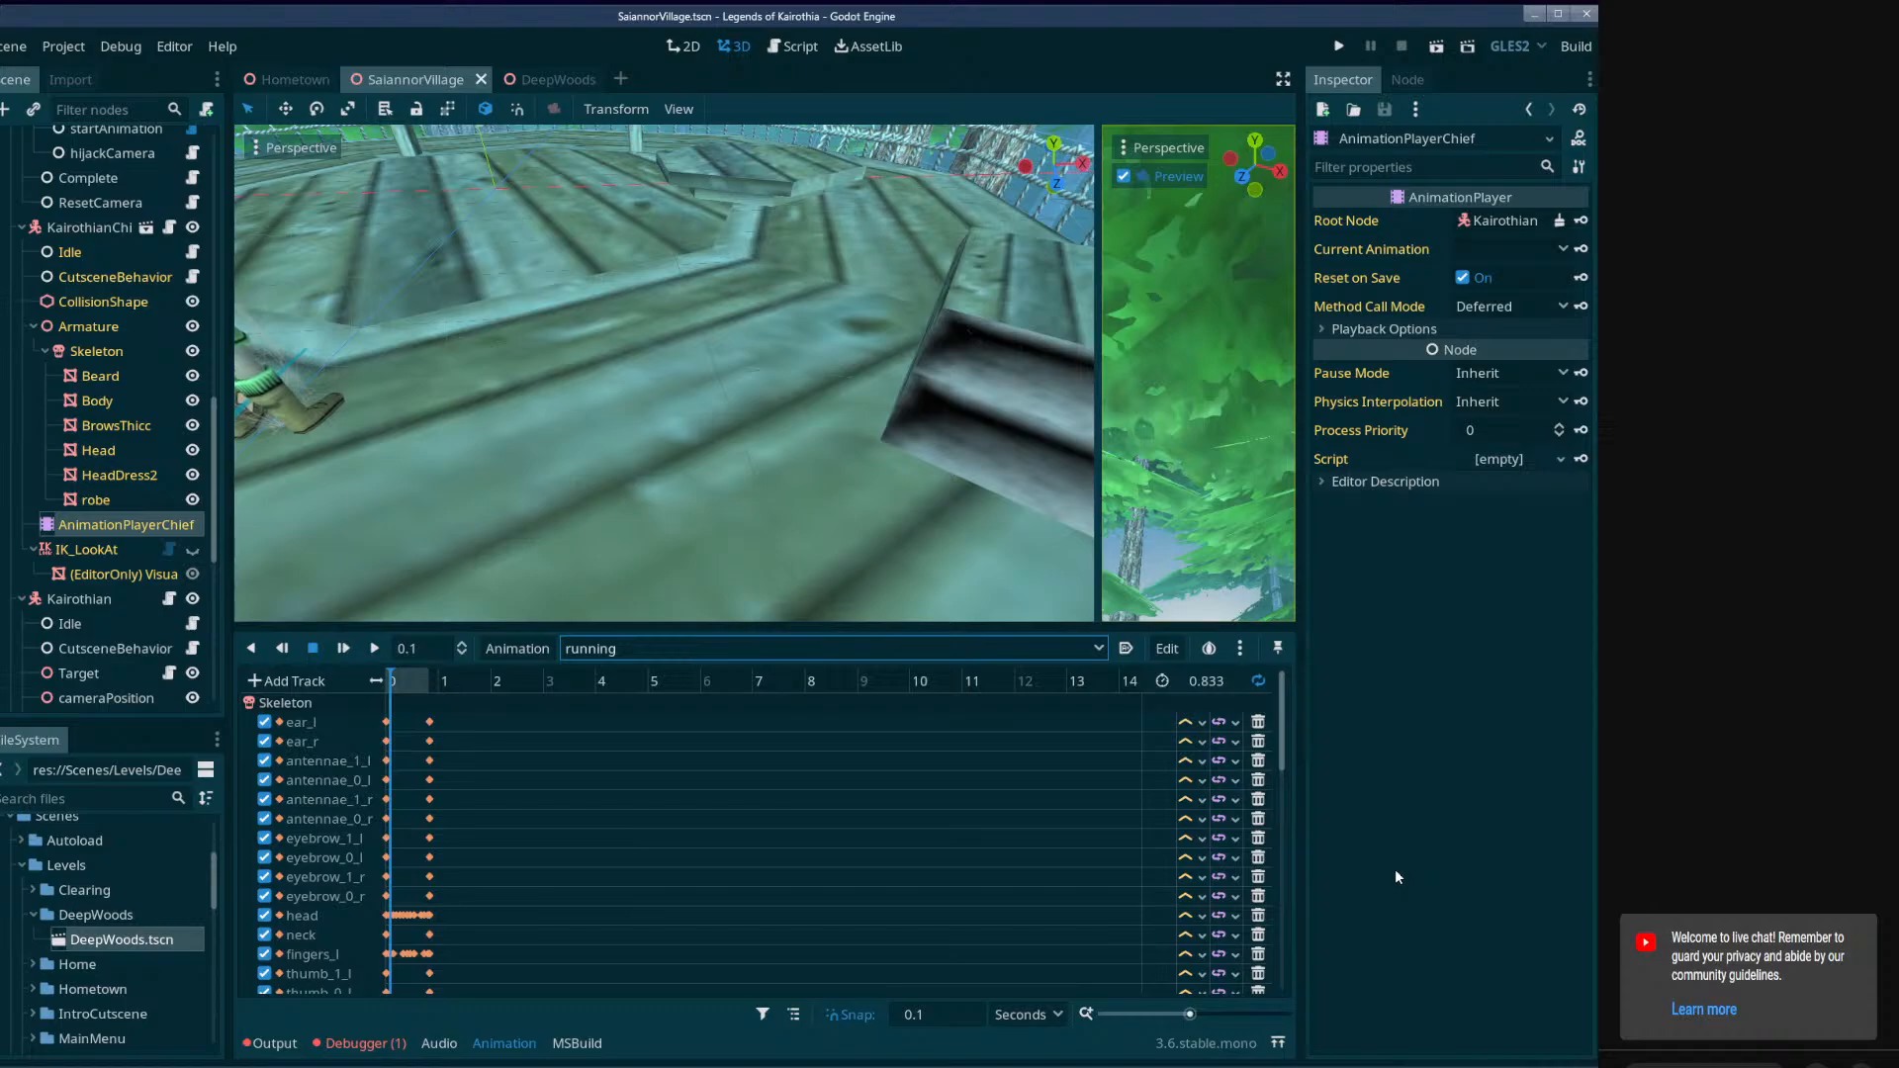
click(591, 648)
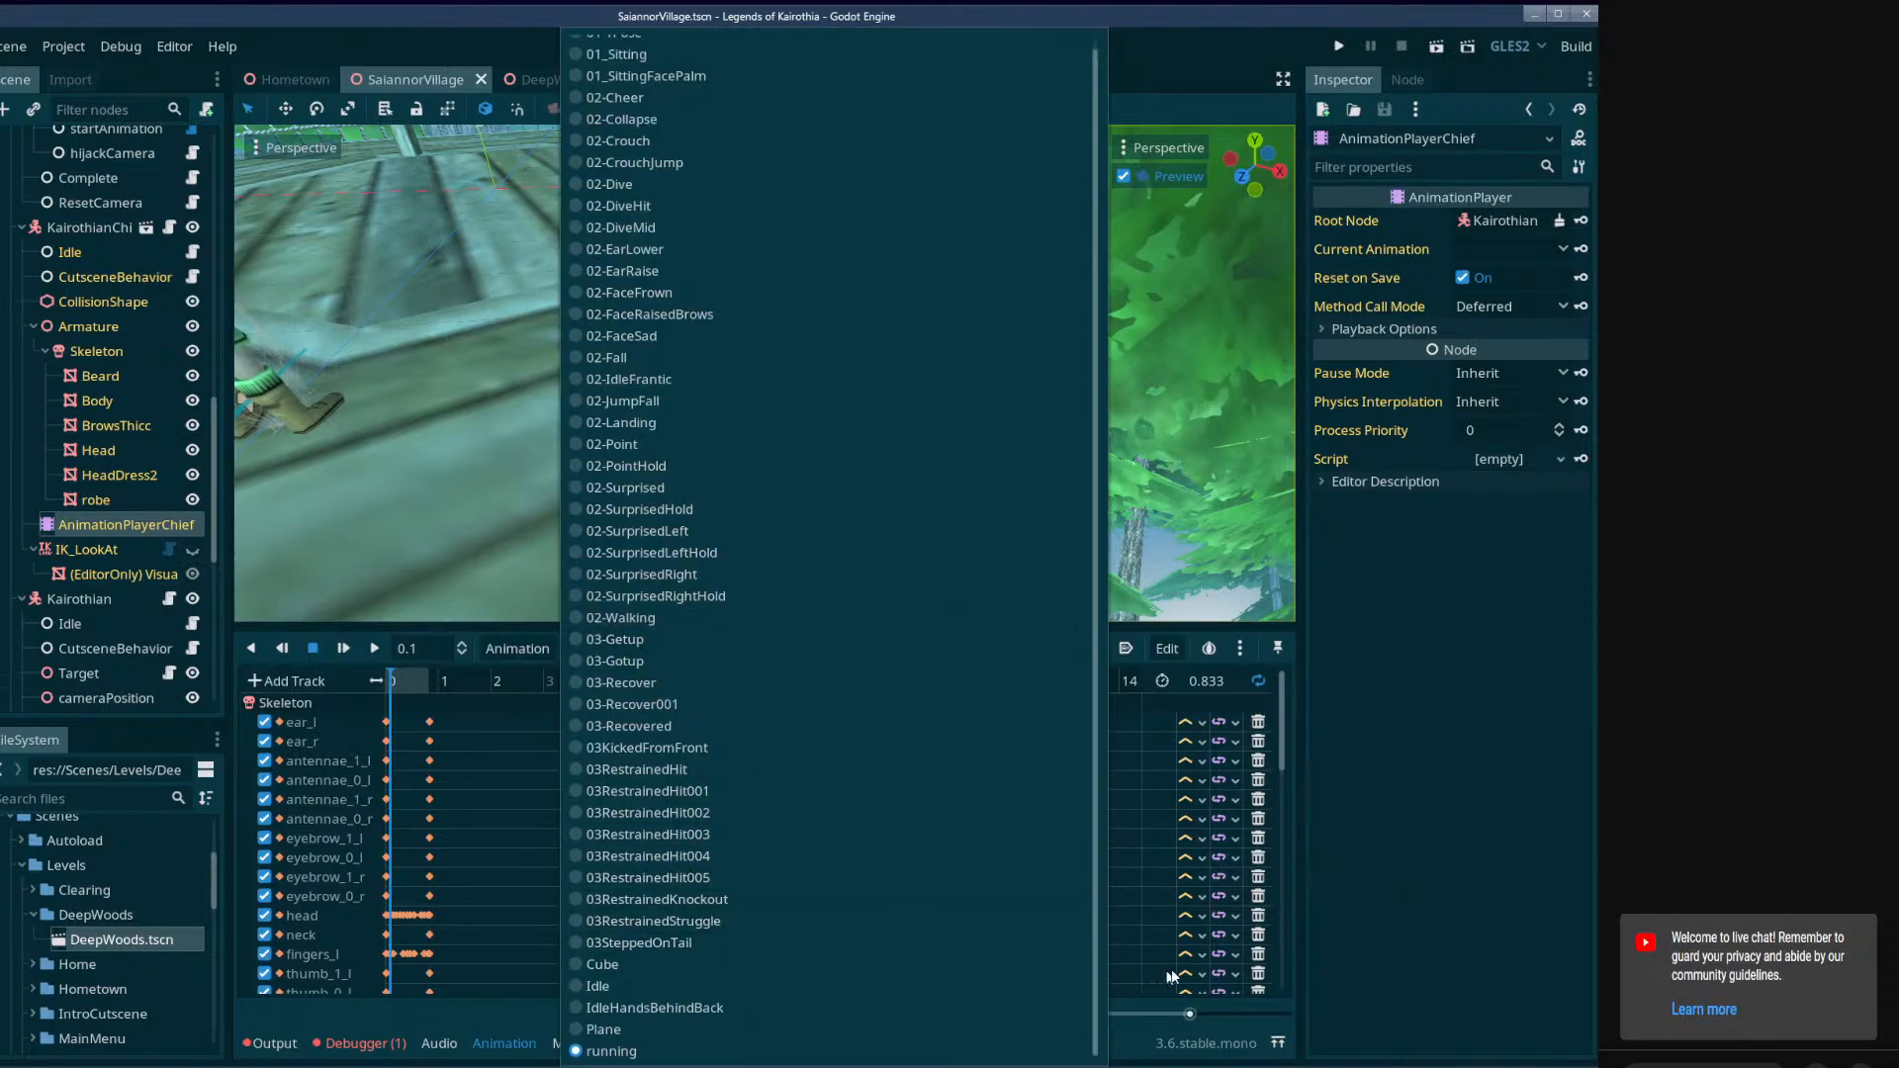
click(1430, 809)
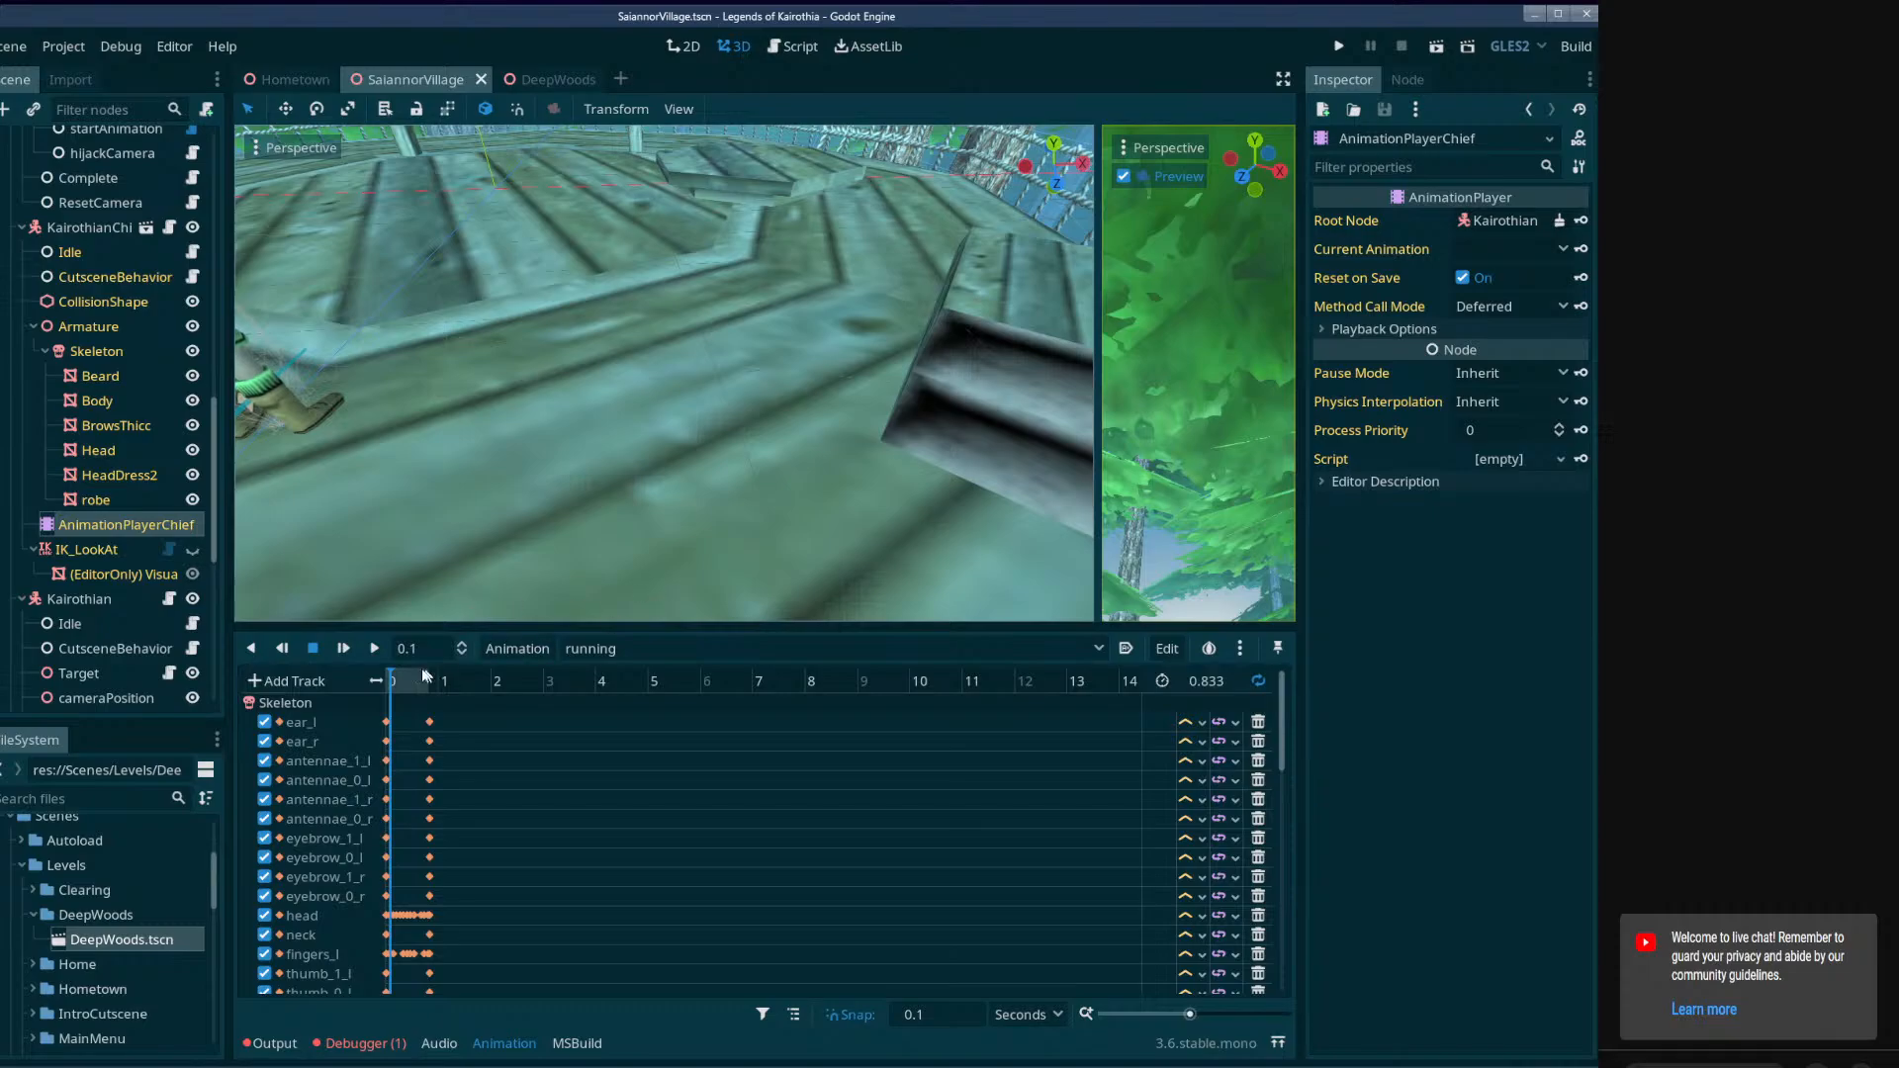
key(ctrl+s)
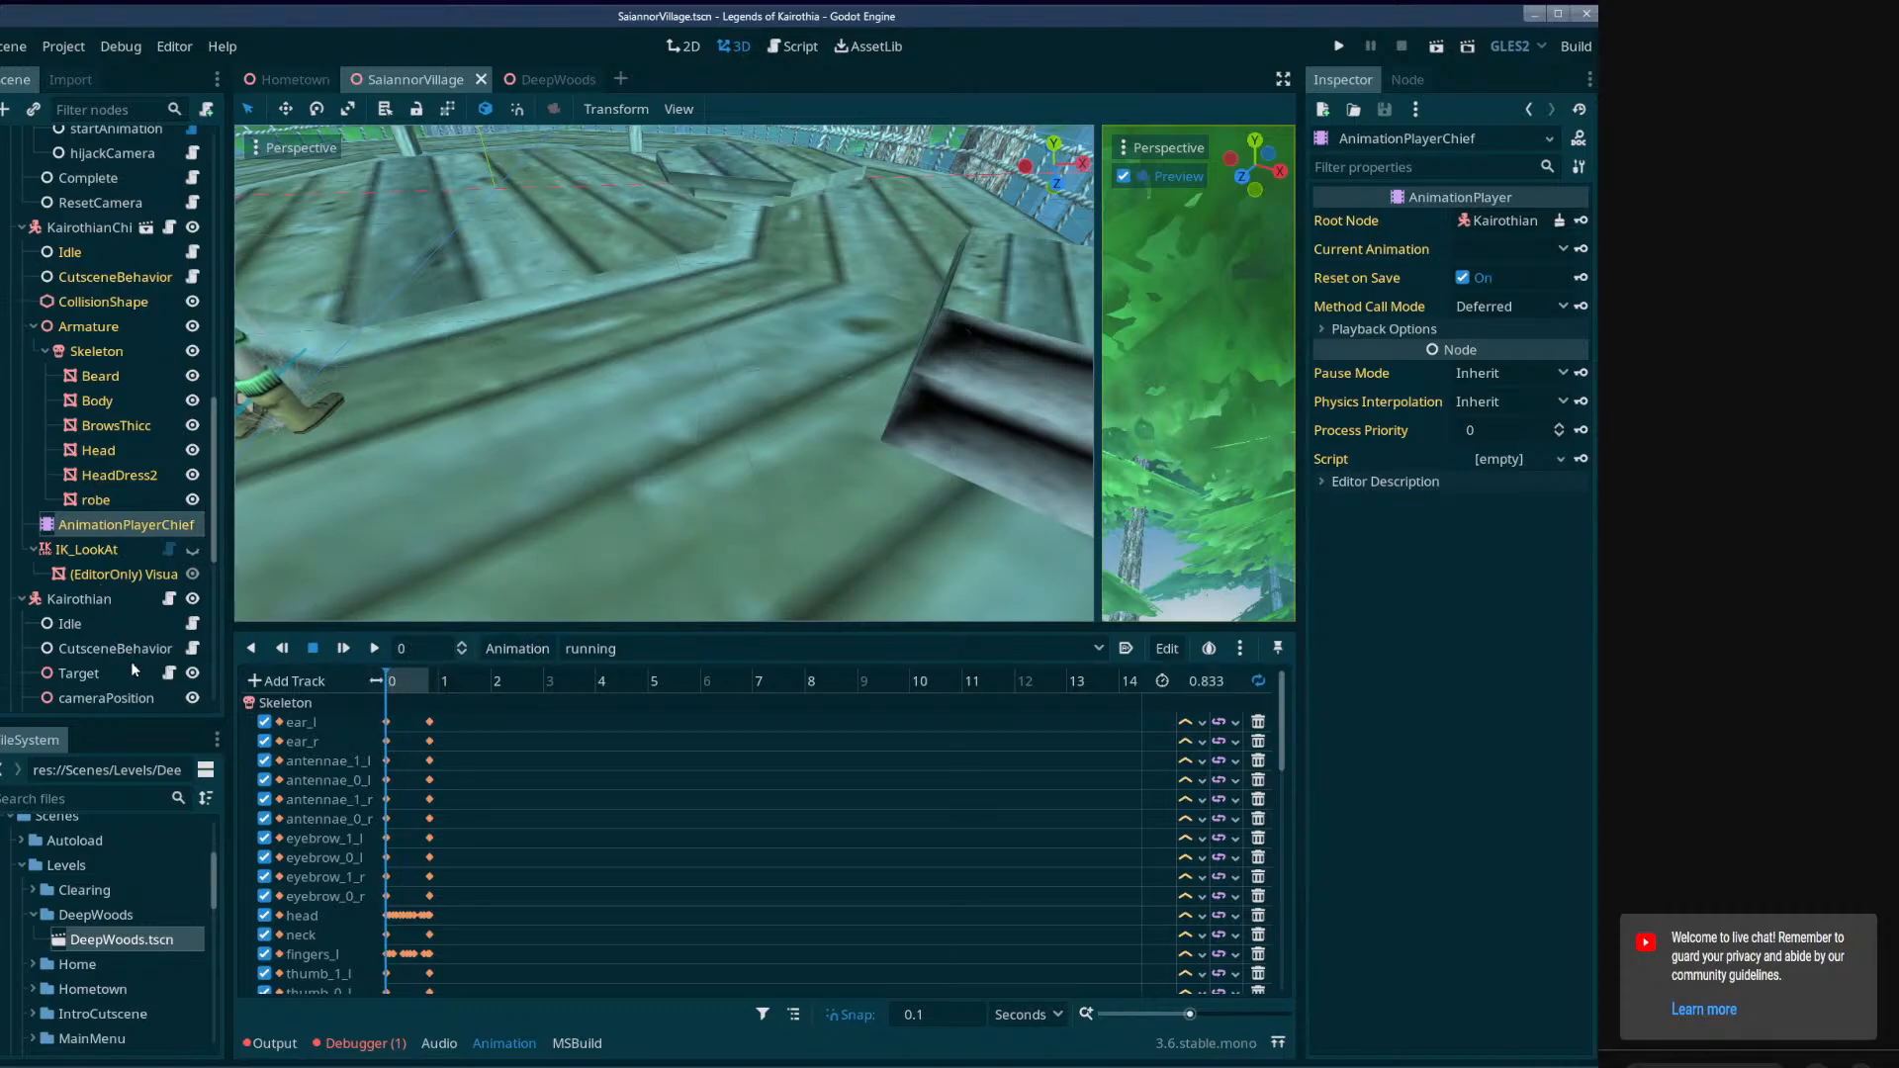
In Cutscene01, set the clip key at 0 seconds on AnimationPlayerChief's track to the running animation.
scroll(108, 657, down, 8)
click(94, 617)
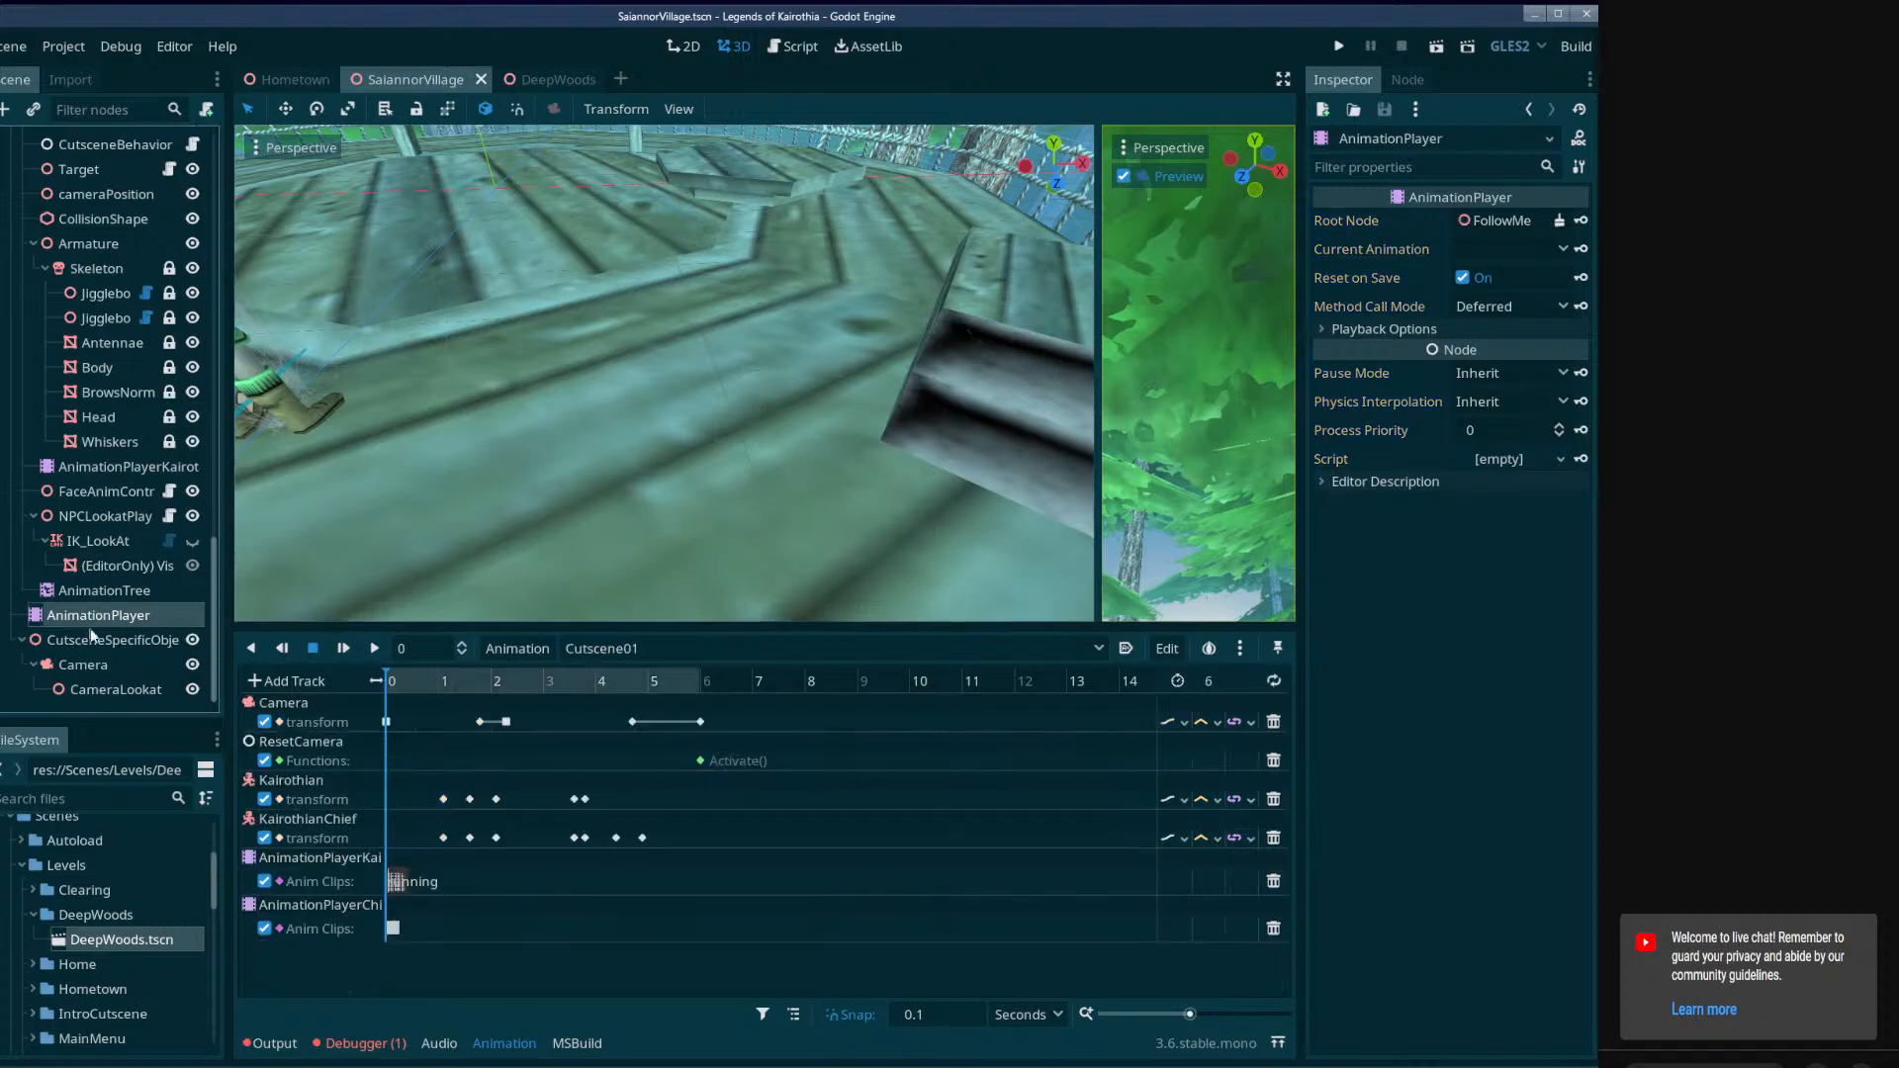
click(392, 928)
click(1523, 251)
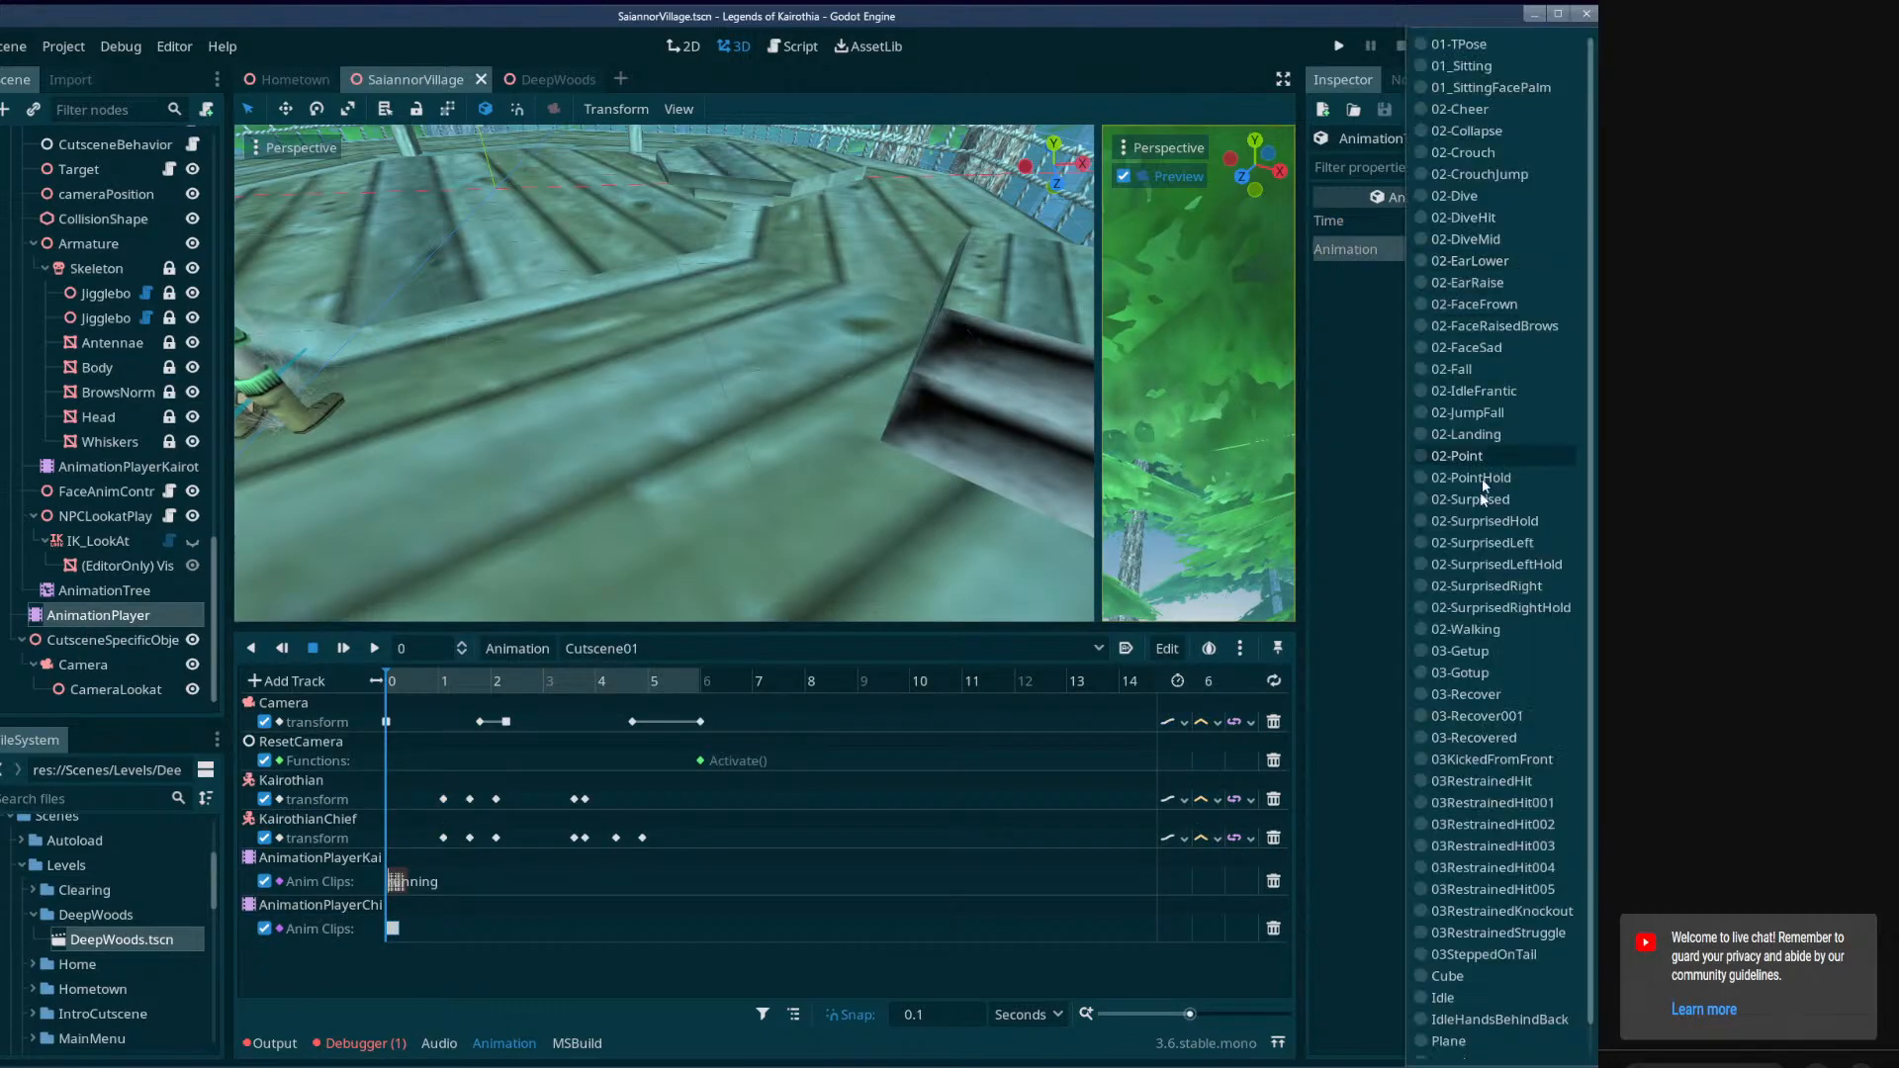
scroll(1481, 477, down, 5)
click(1454, 1039)
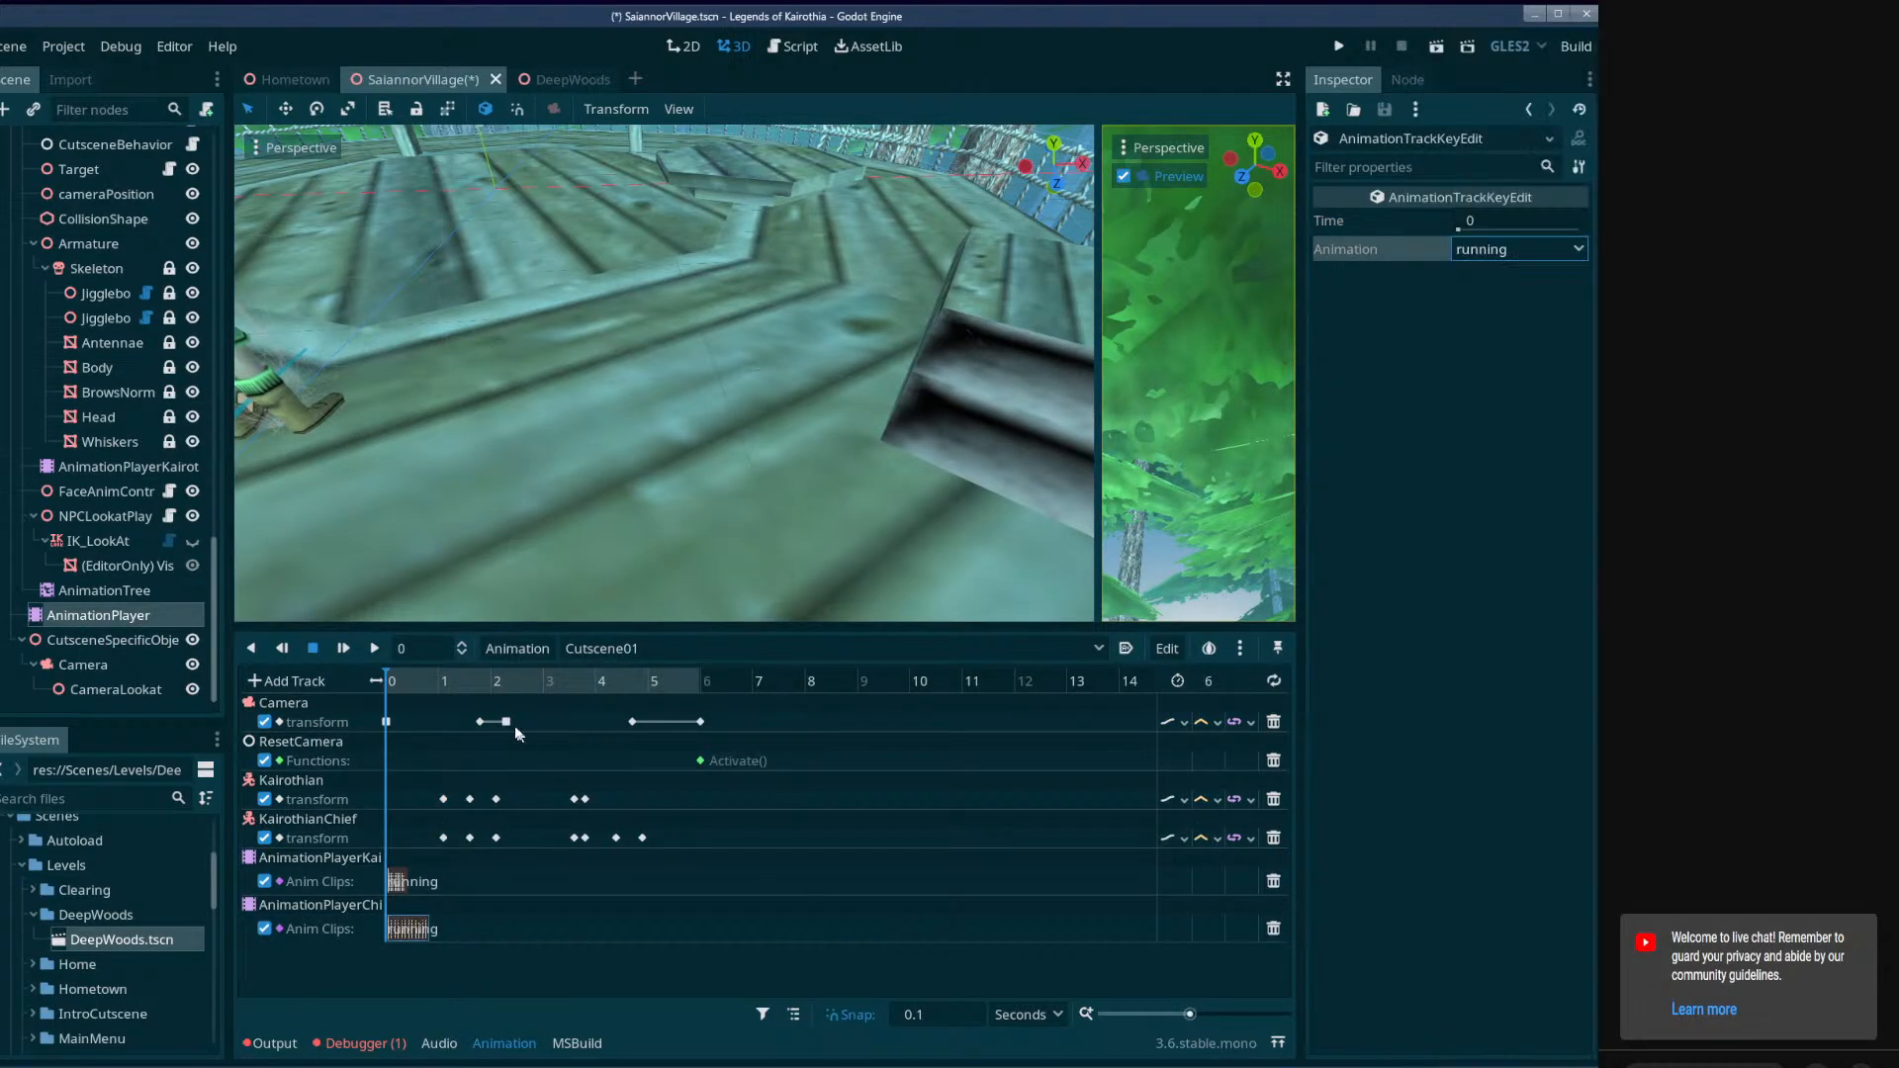
Play Cutscene01 to preview both characters' running clips, and stop playback after about 4 seconds.
mouse_move(403, 680)
mouse_down()
mouse_move(539, 709)
mouse_move(411, 708)
mouse_up()
click(373, 648)
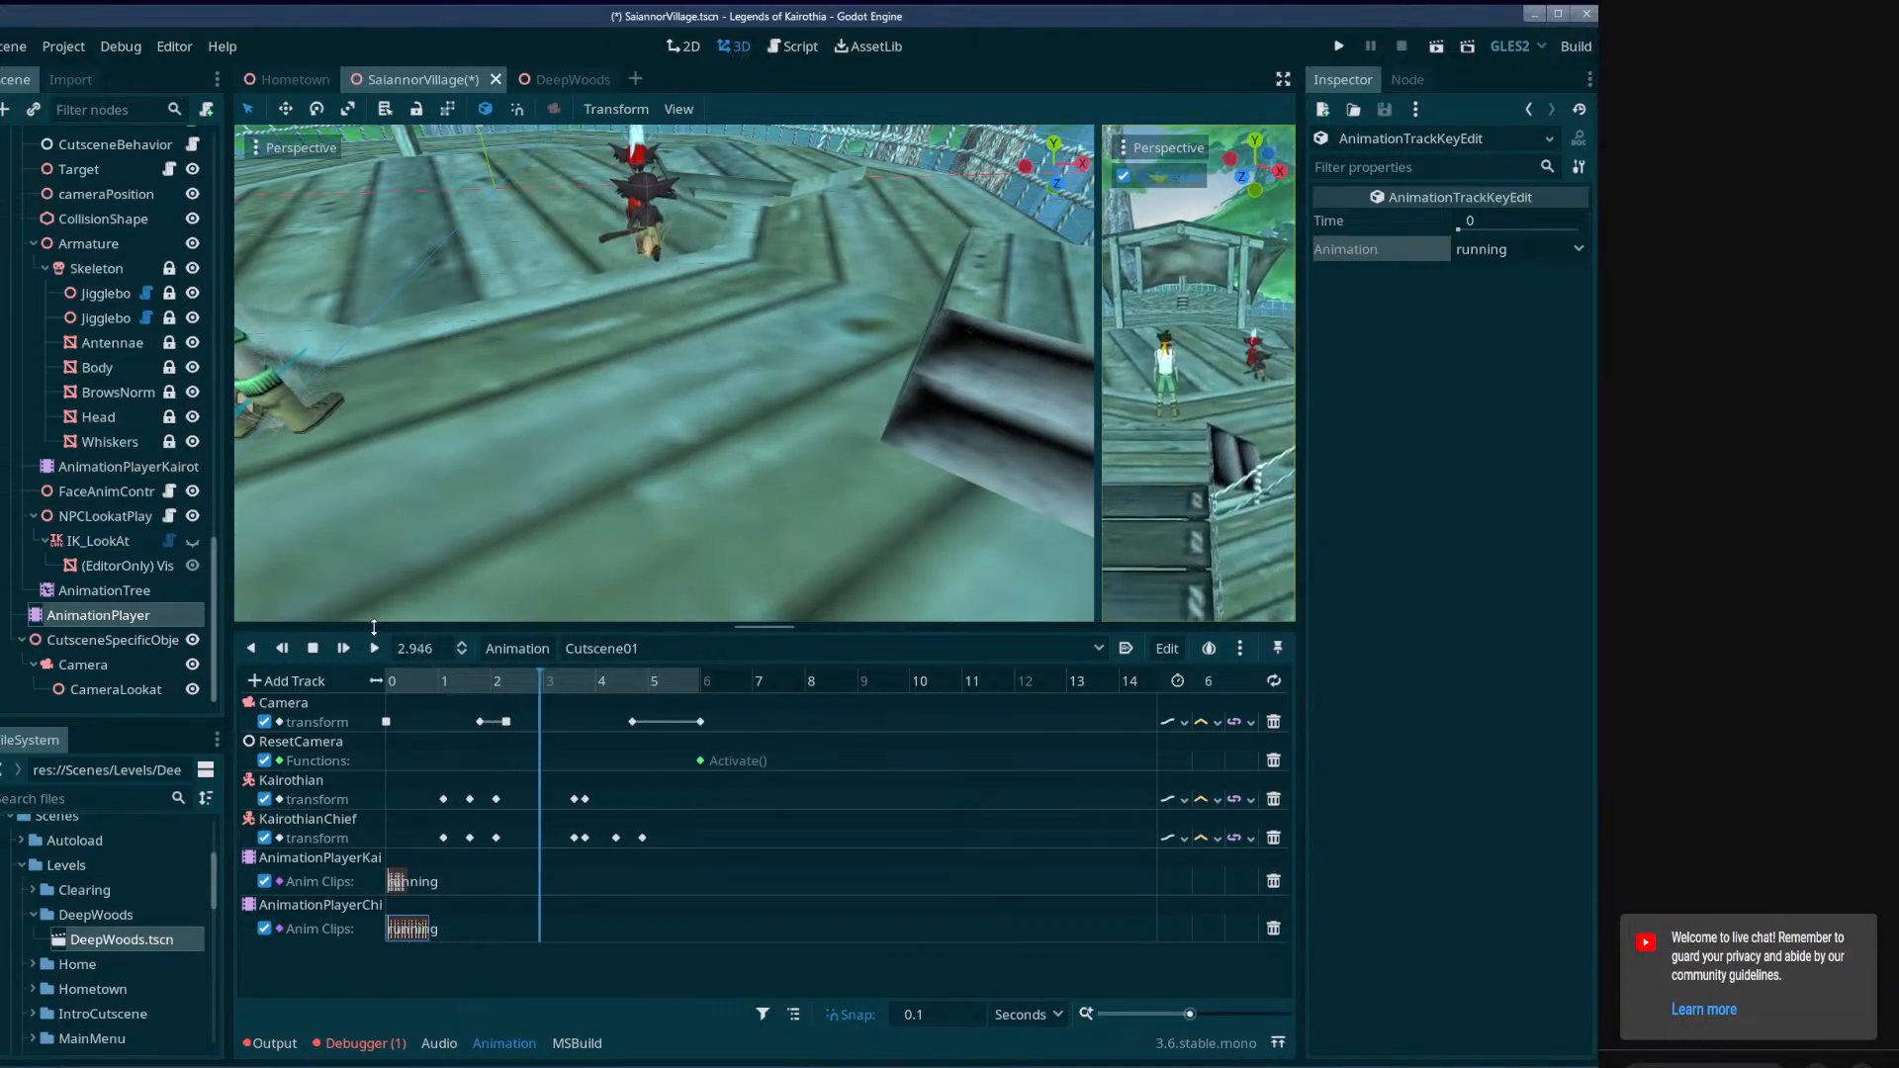
click(312, 648)
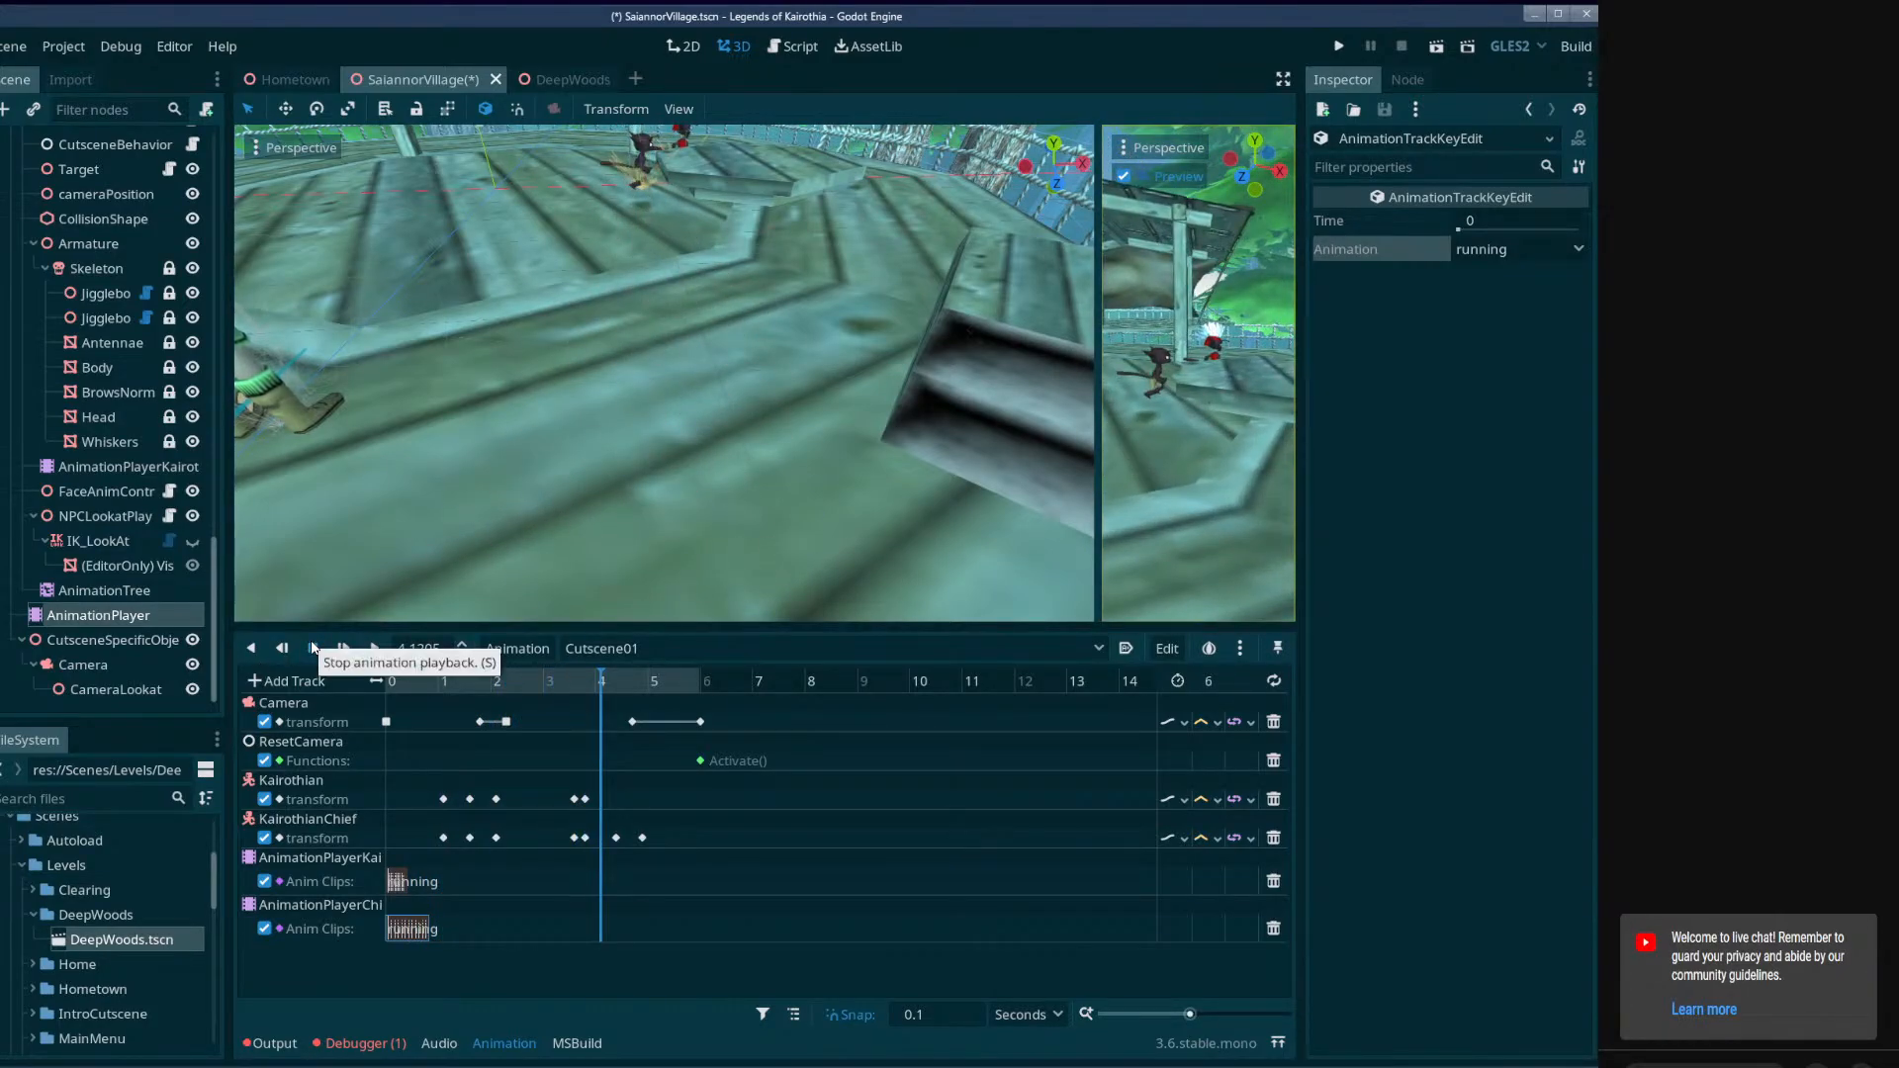
Compare the running clips on the AnimationPlayerKairothian and AnimationPlayerChief tracks, and scrub Cutscene01 back to 0.5 seconds.
click(413, 922)
click(399, 886)
click(405, 924)
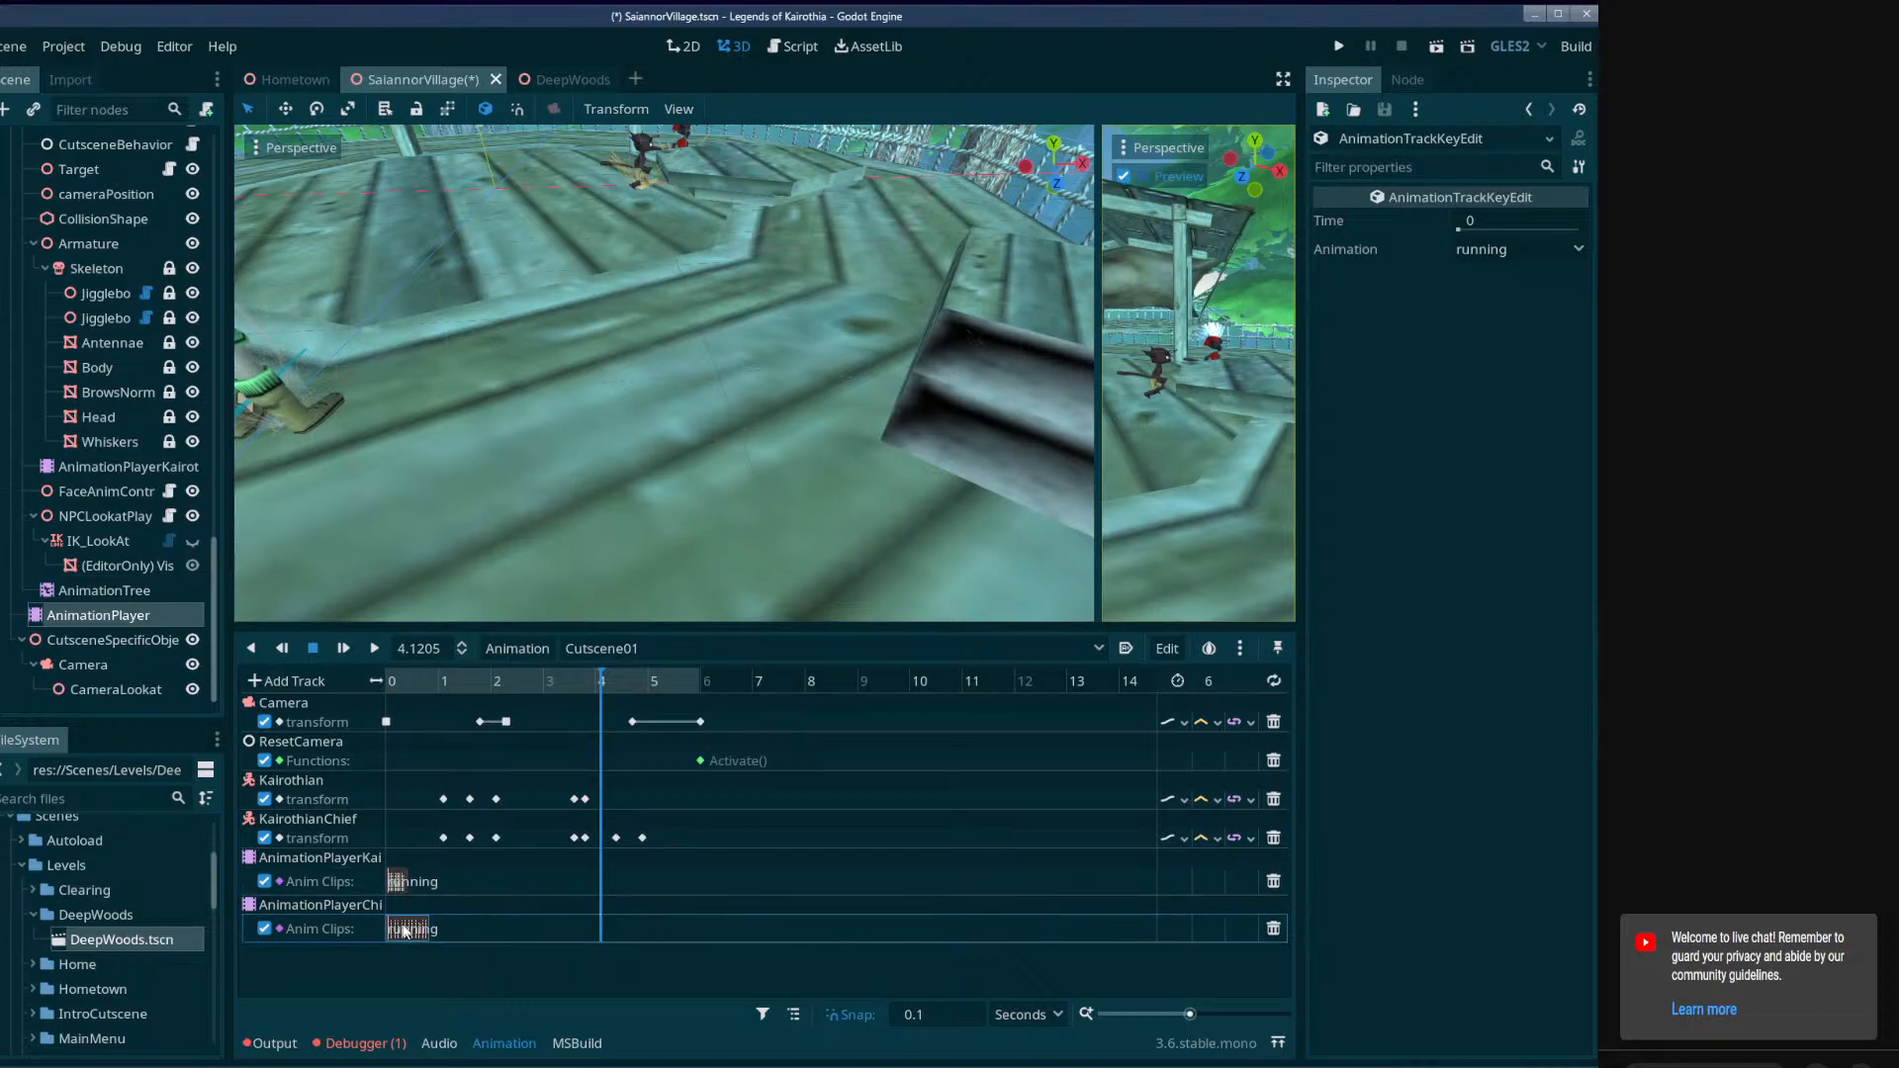
click(400, 886)
click(404, 924)
click(400, 890)
click(405, 926)
click(399, 887)
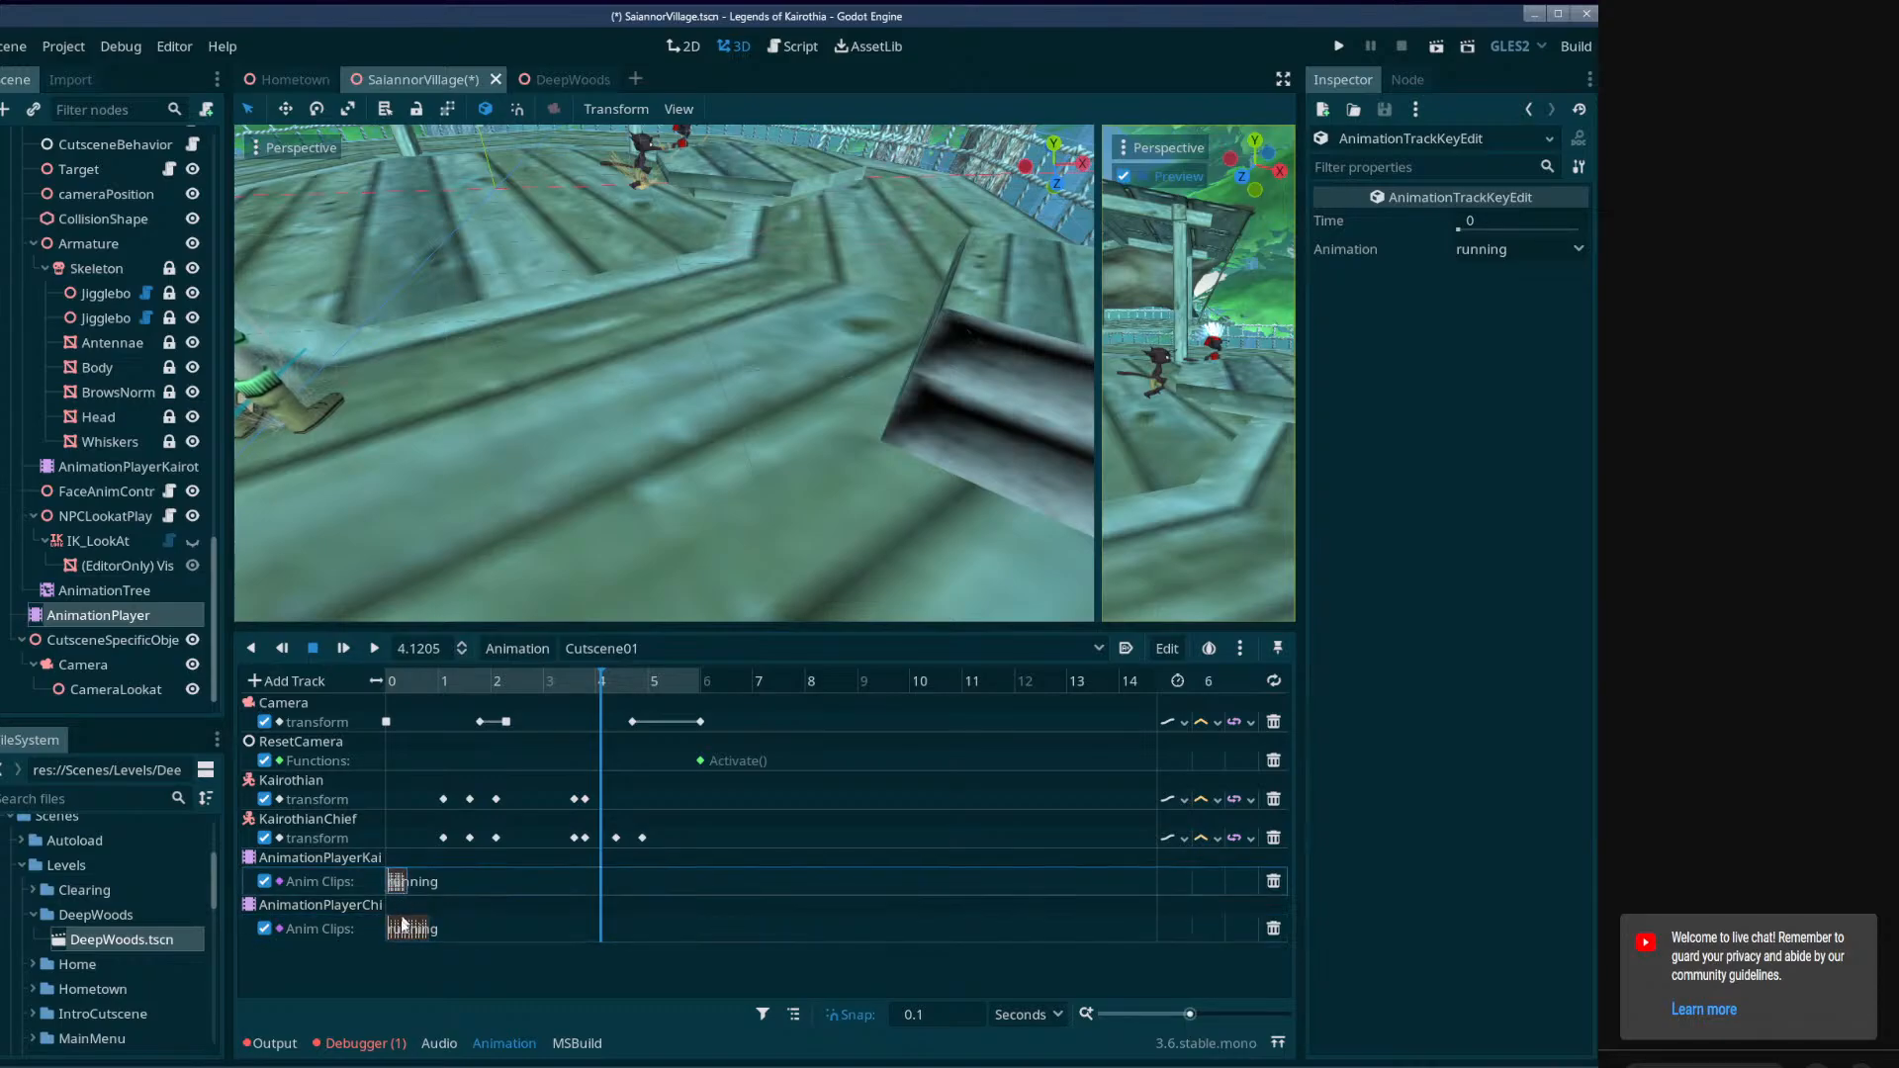
drag(397, 929, 395, 926)
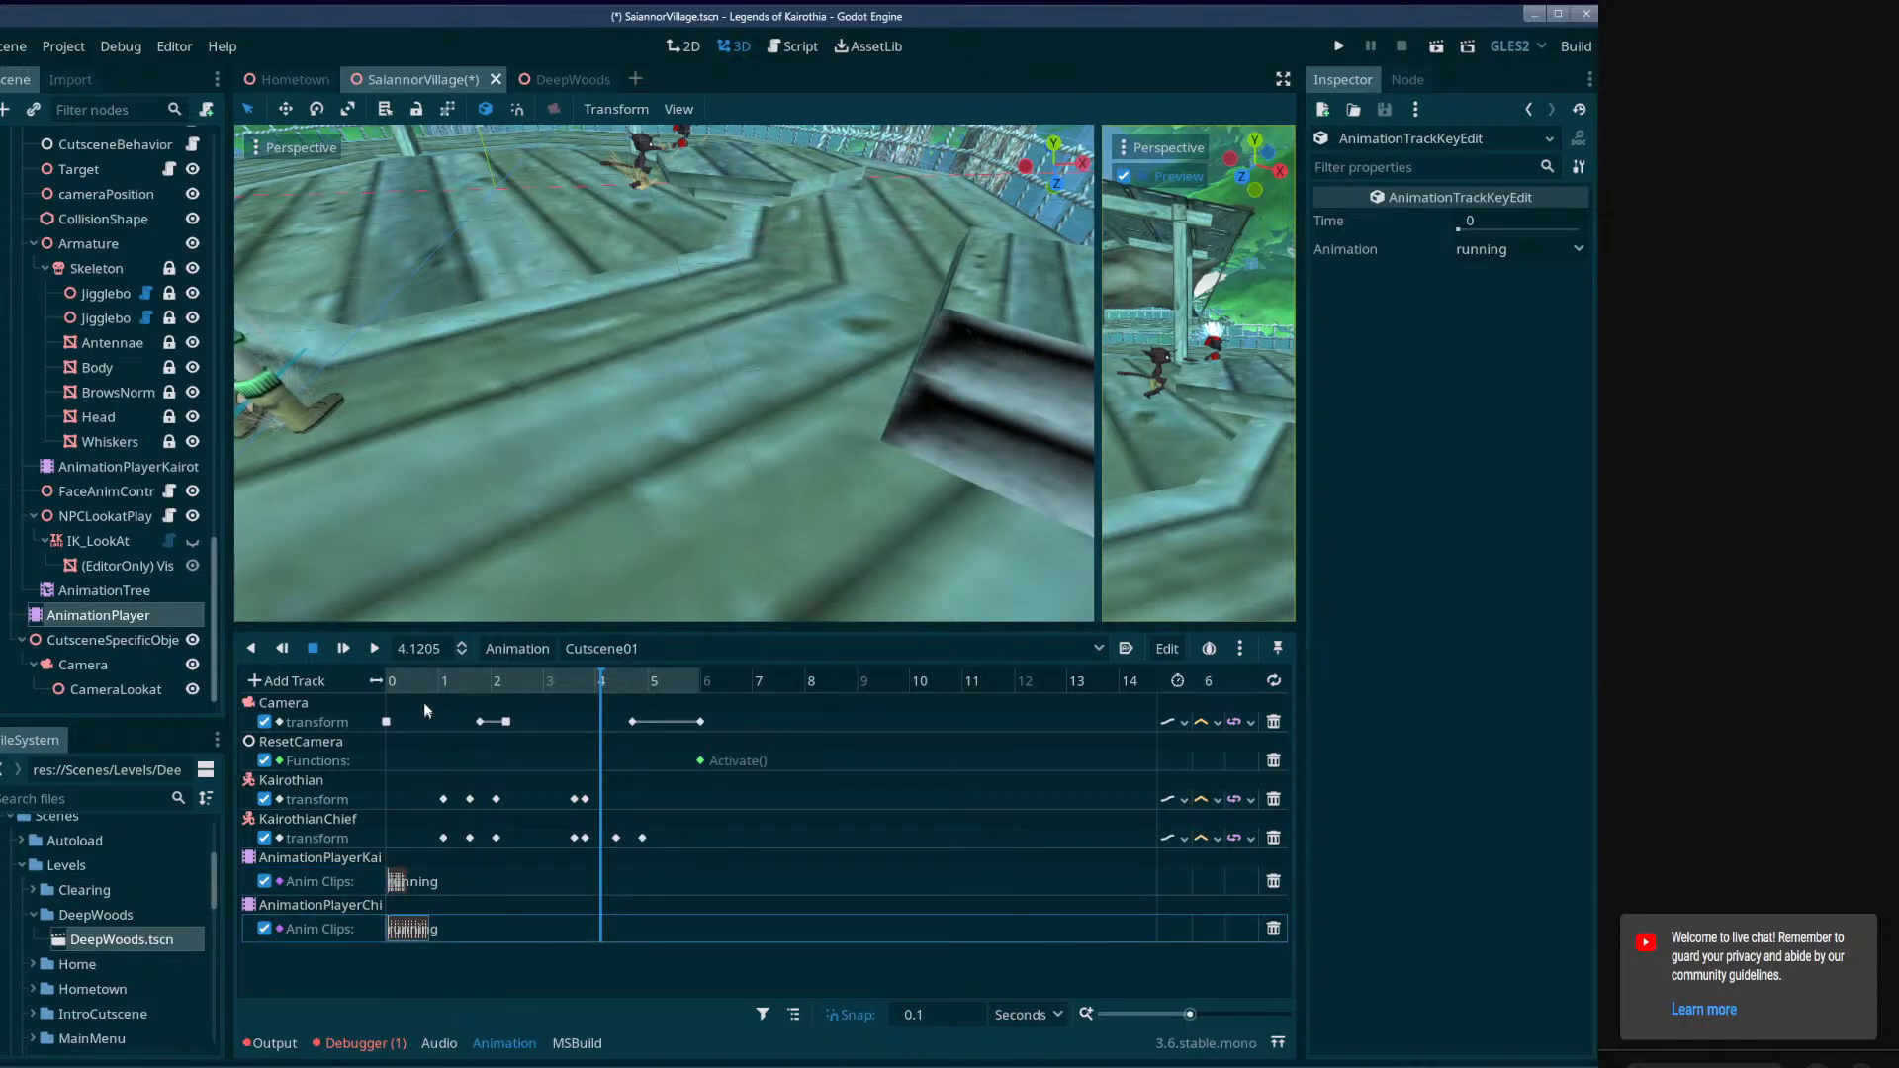
mouse_move(421, 686)
mouse_down()
mouse_move(439, 690)
mouse_move(413, 692)
mouse_up()
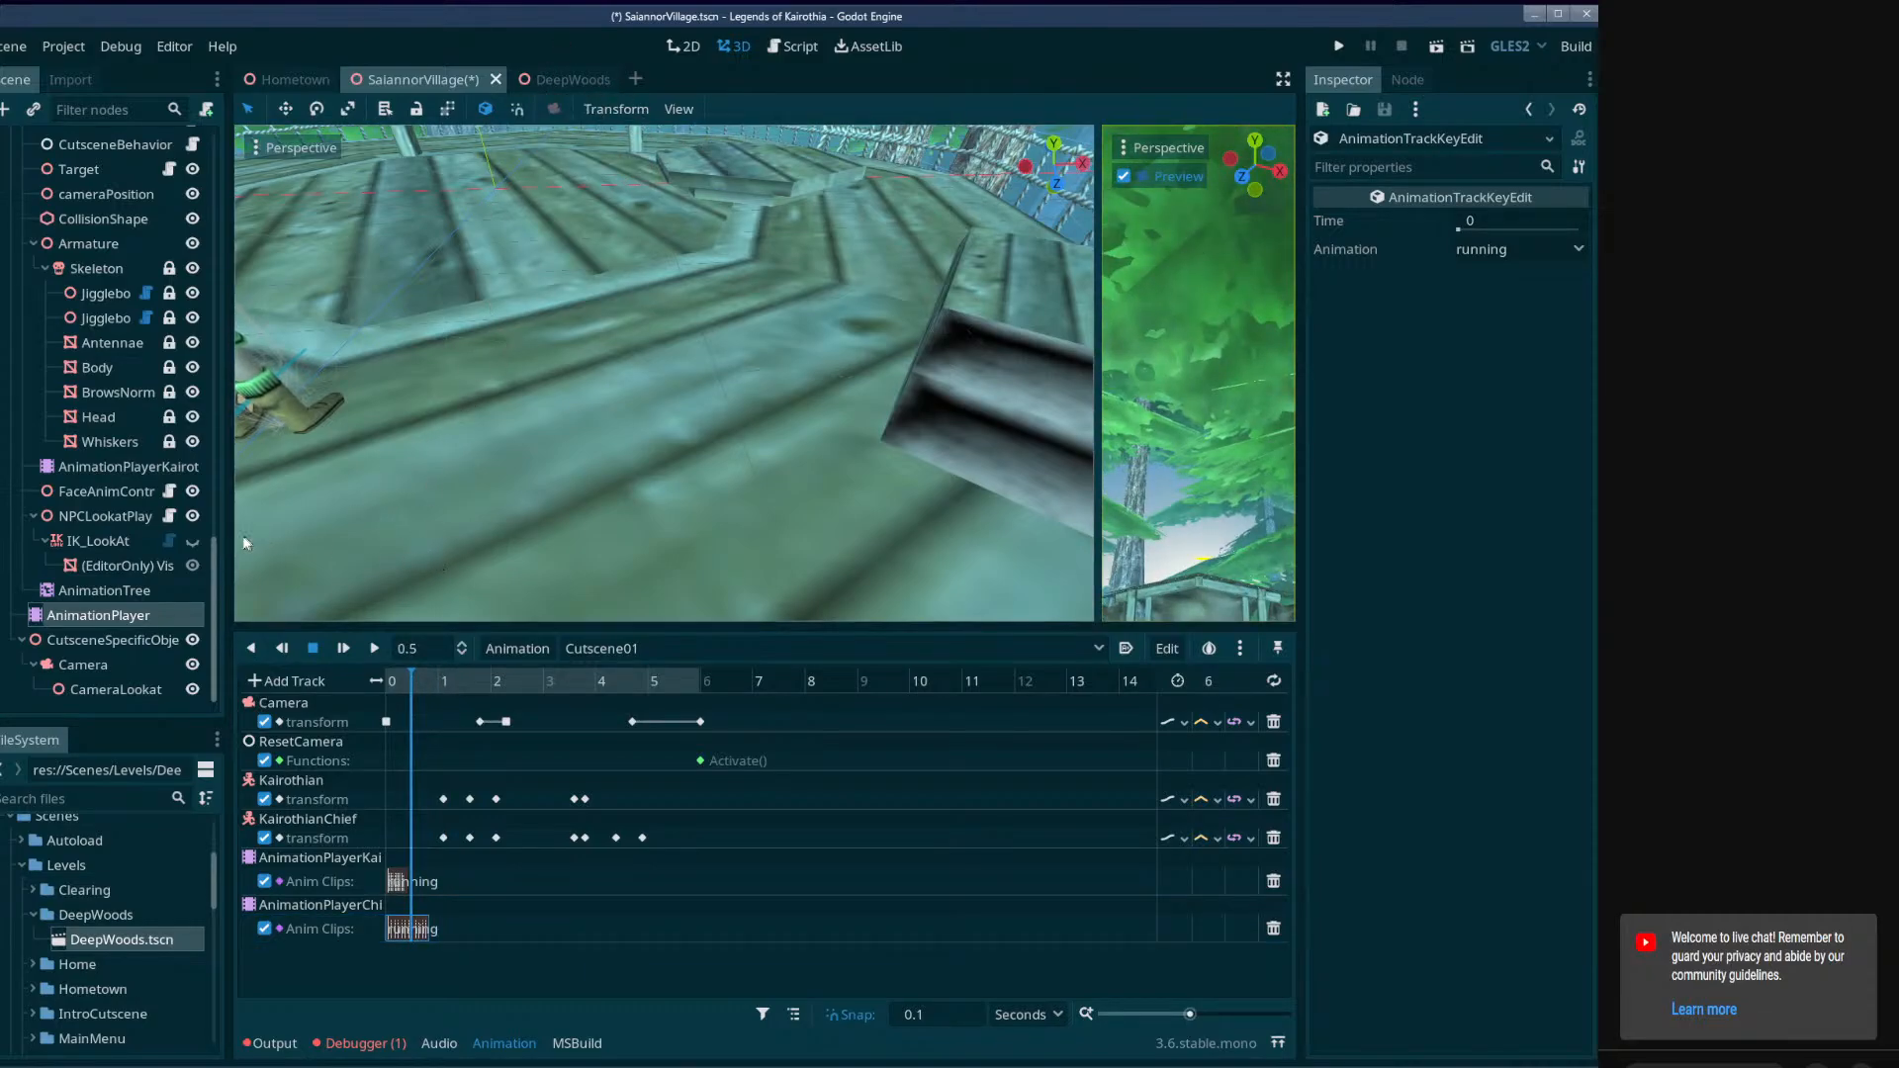
Load the KairothanMale 02-Running.tres animation from res://Imports/Meshes/npc/KairothanMale into AnimationPlayerChief and briefly play its running animation.
scroll(164, 565, up, 5)
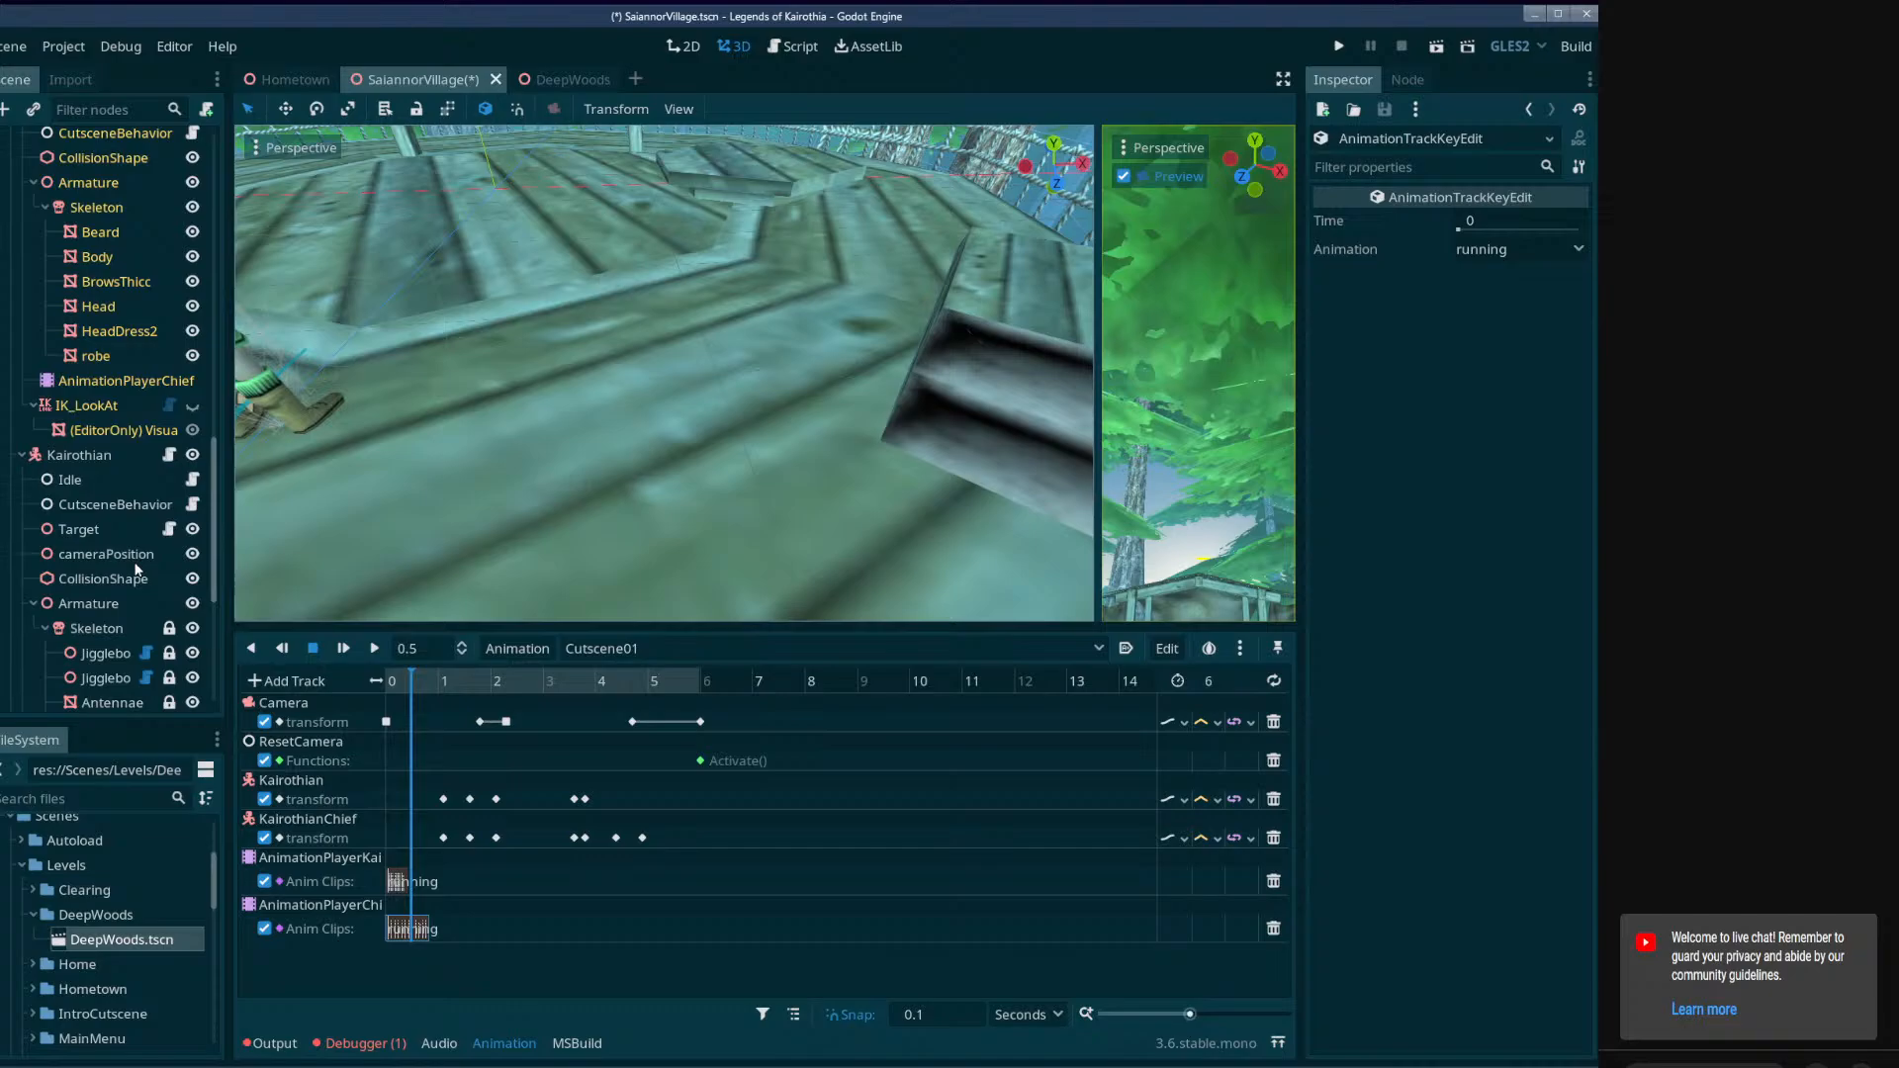
click(75, 381)
click(516, 647)
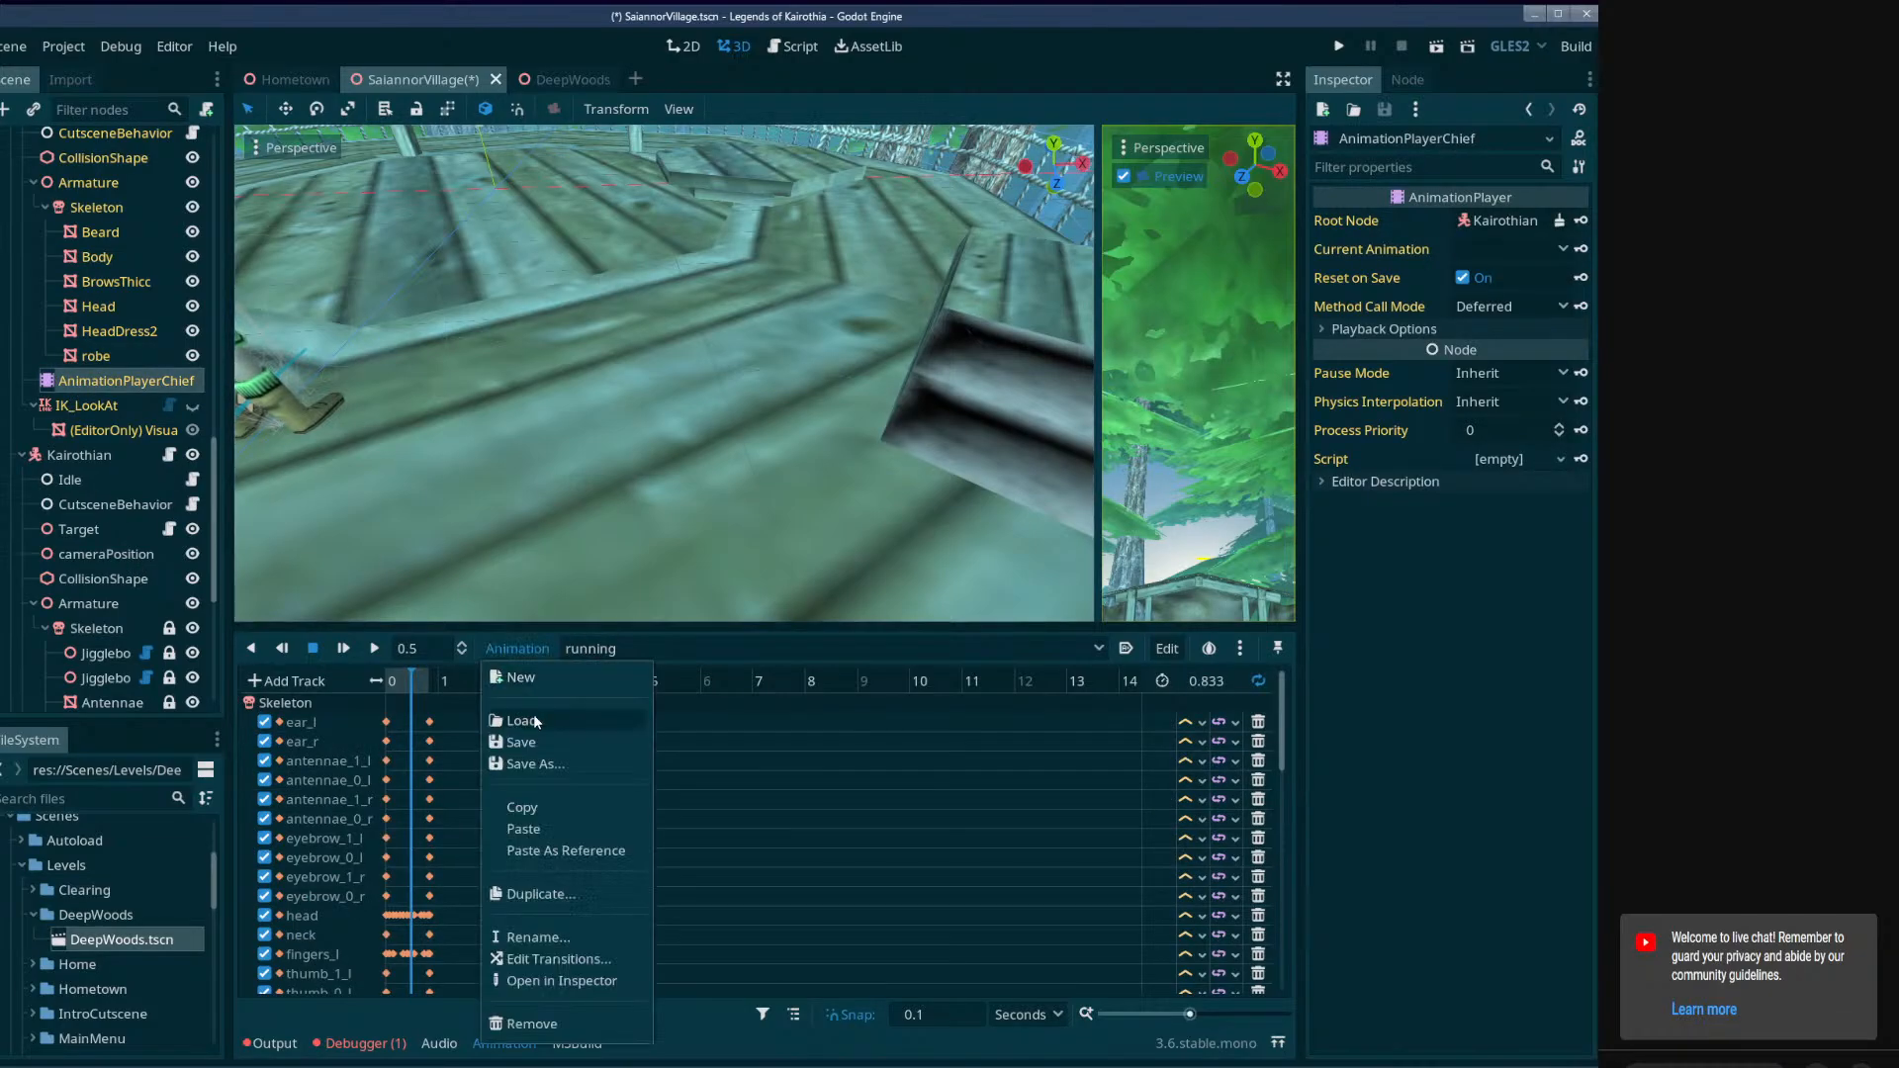
click(554, 717)
double_click(896, 273)
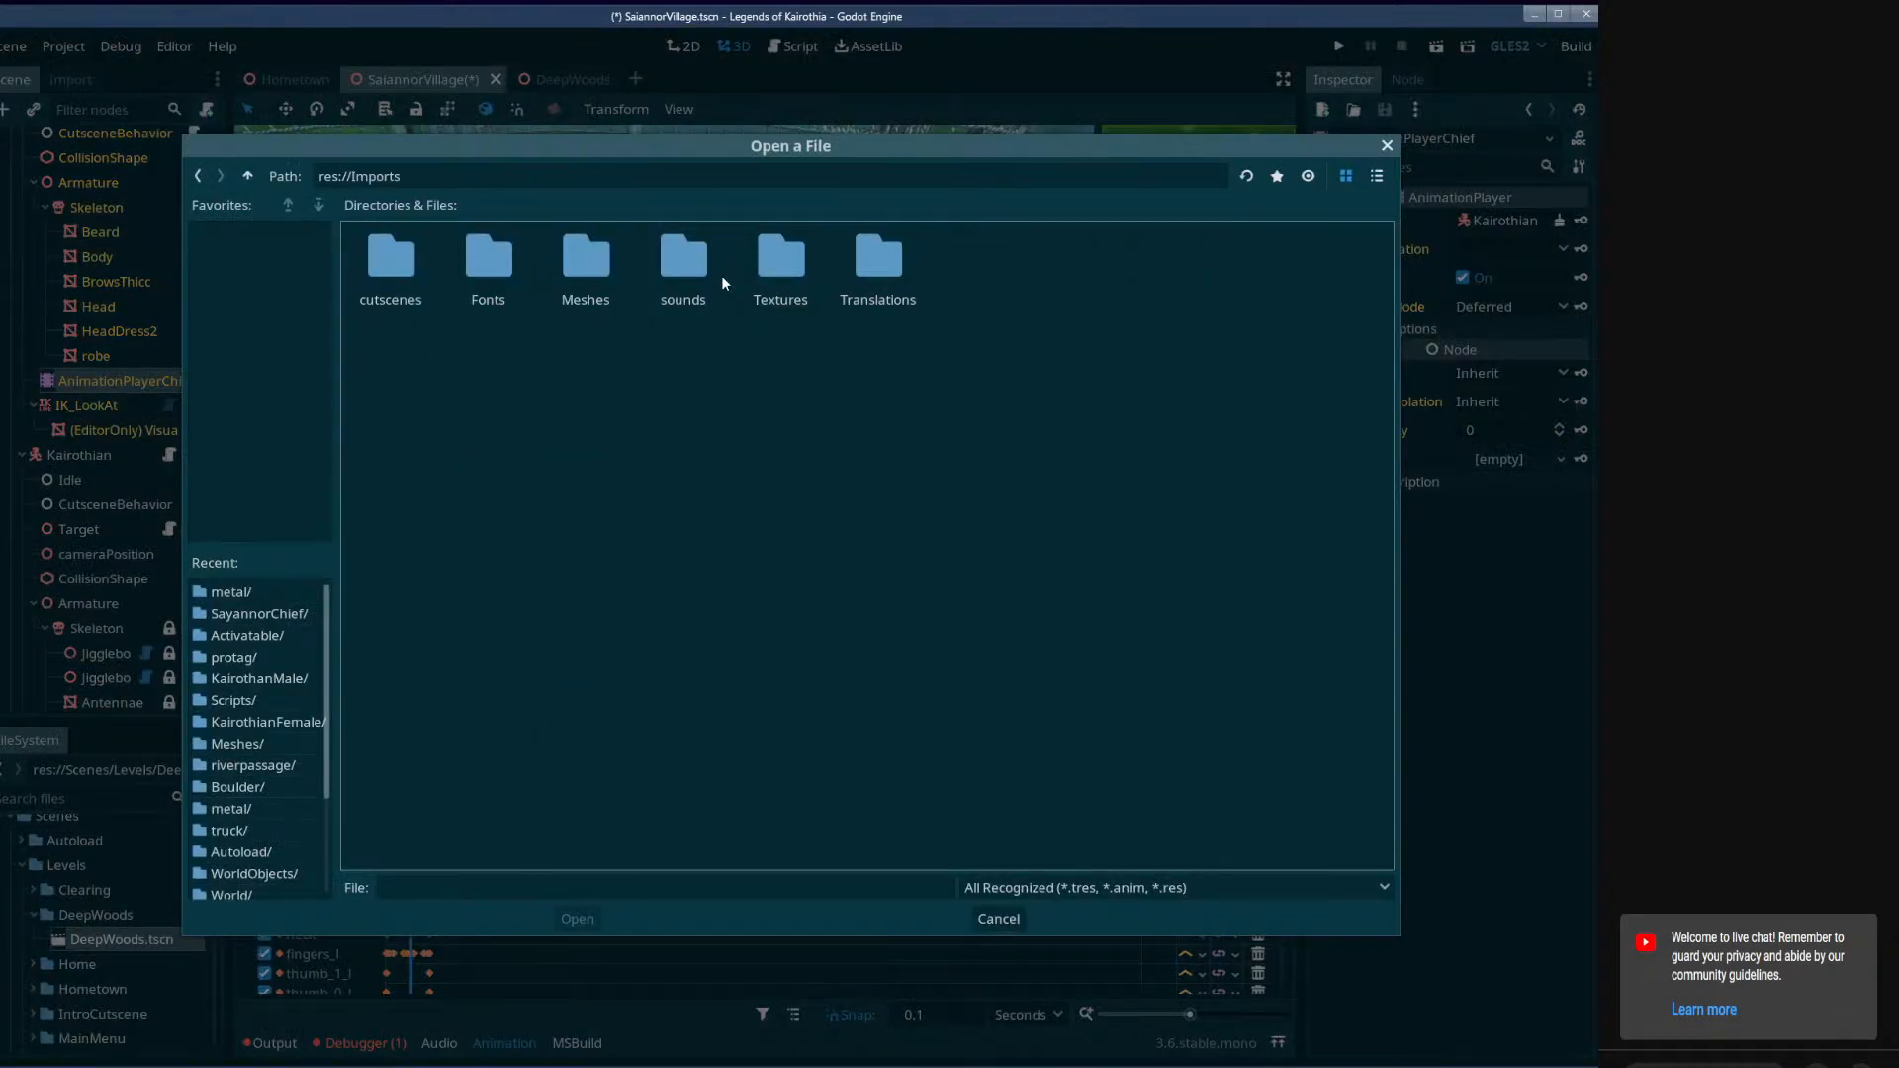
double_click(604, 279)
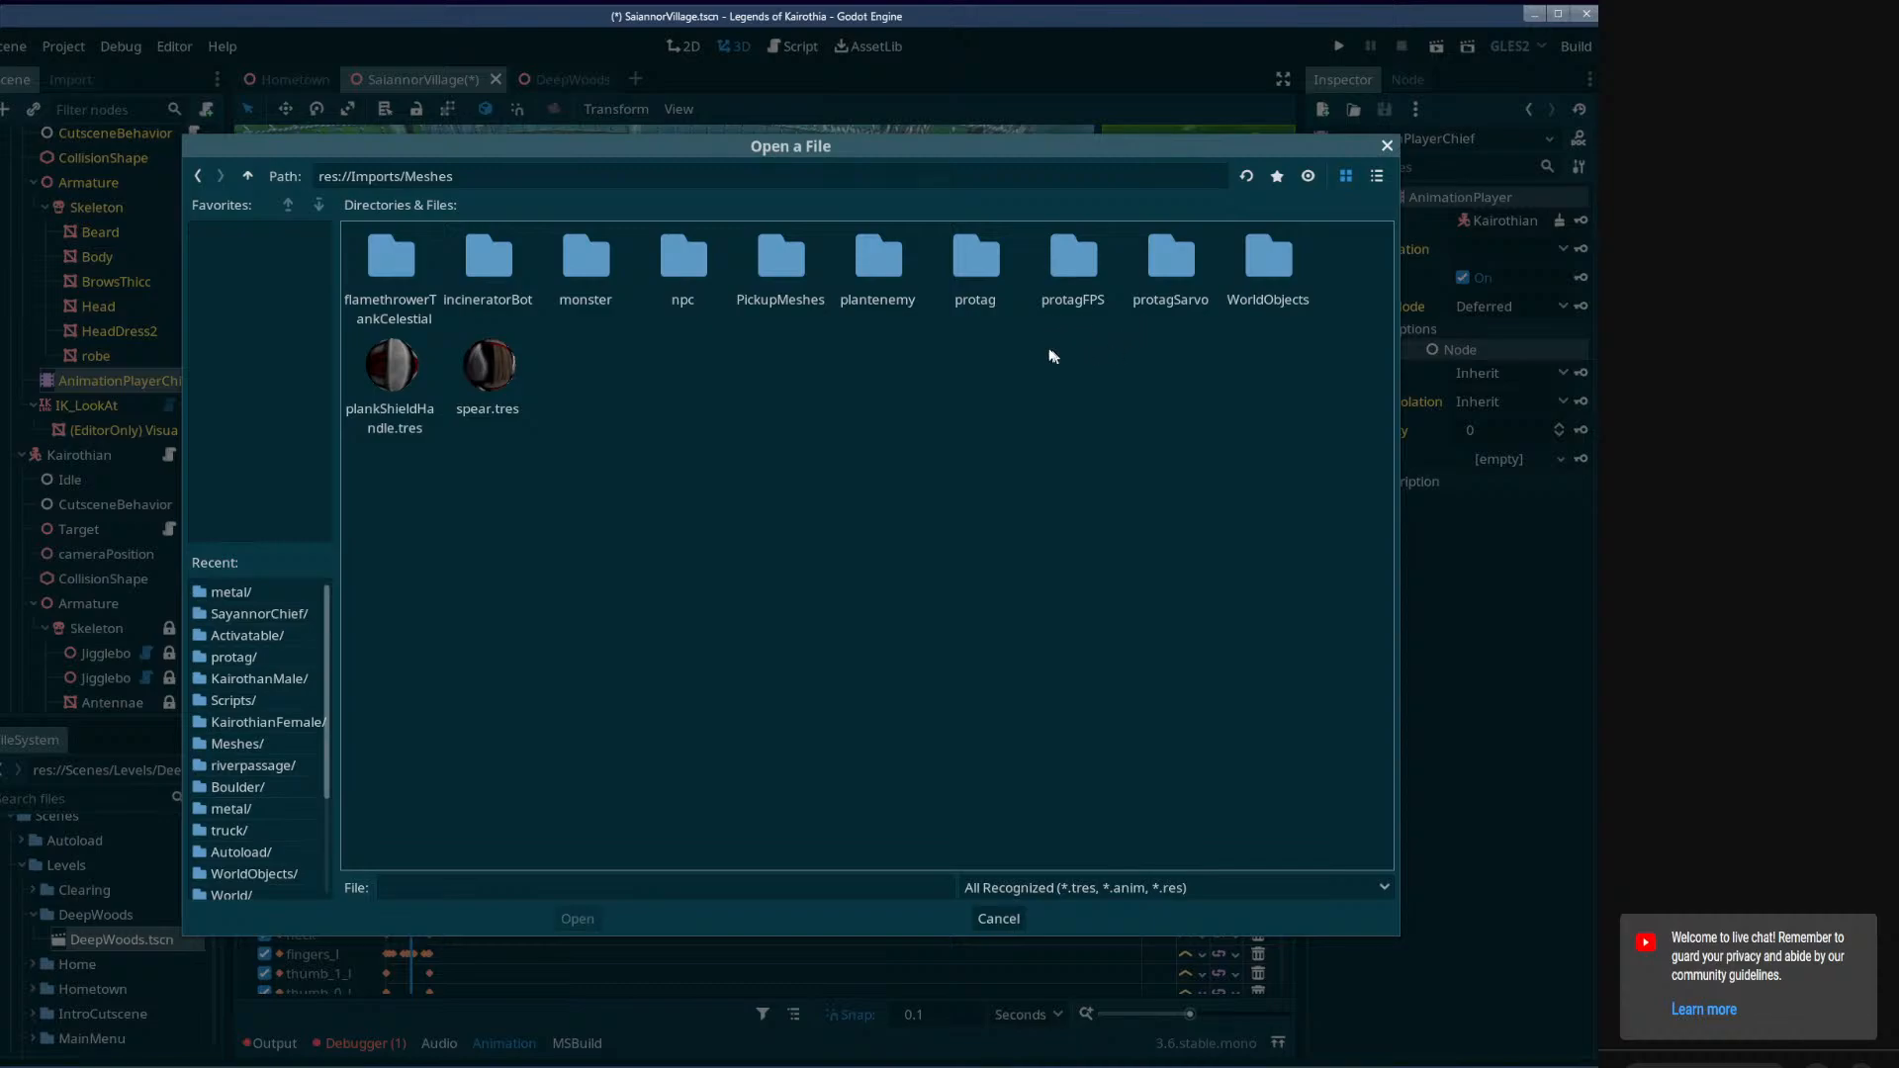
click(666, 277)
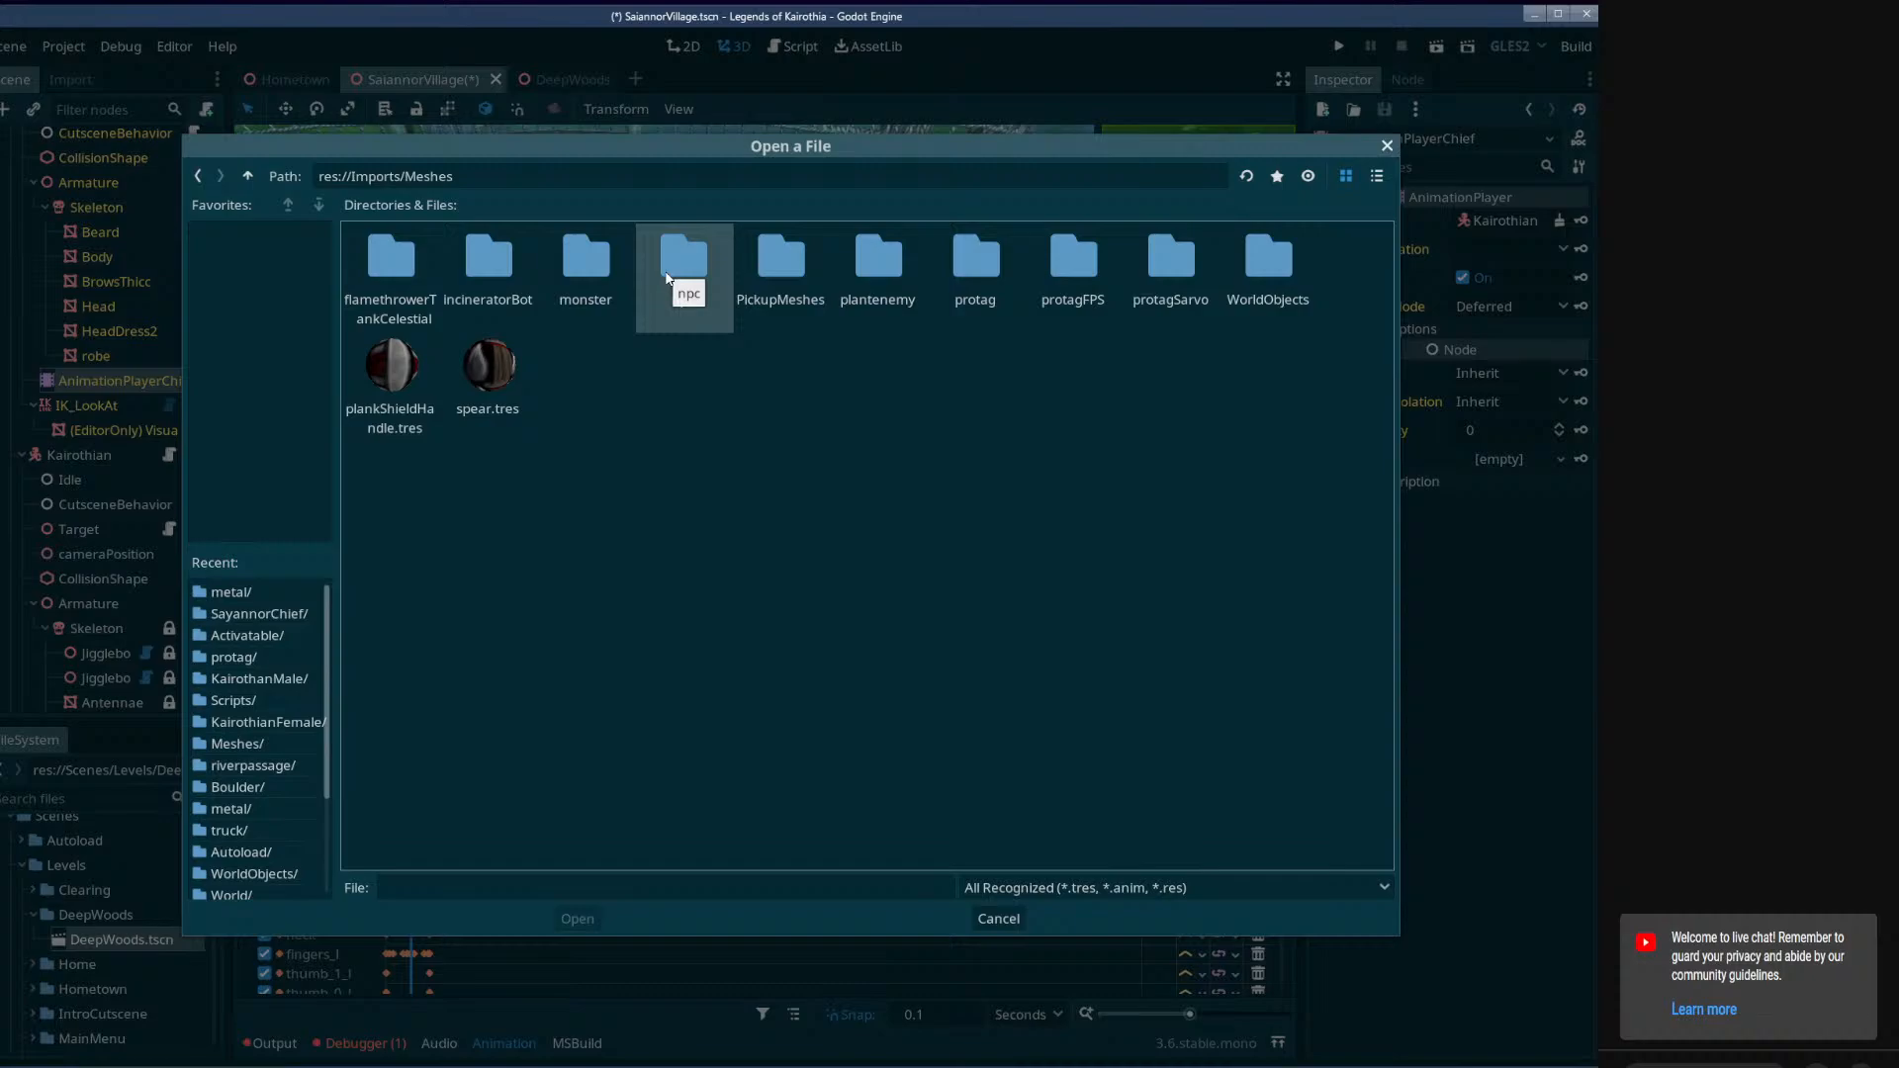
double_click(665, 278)
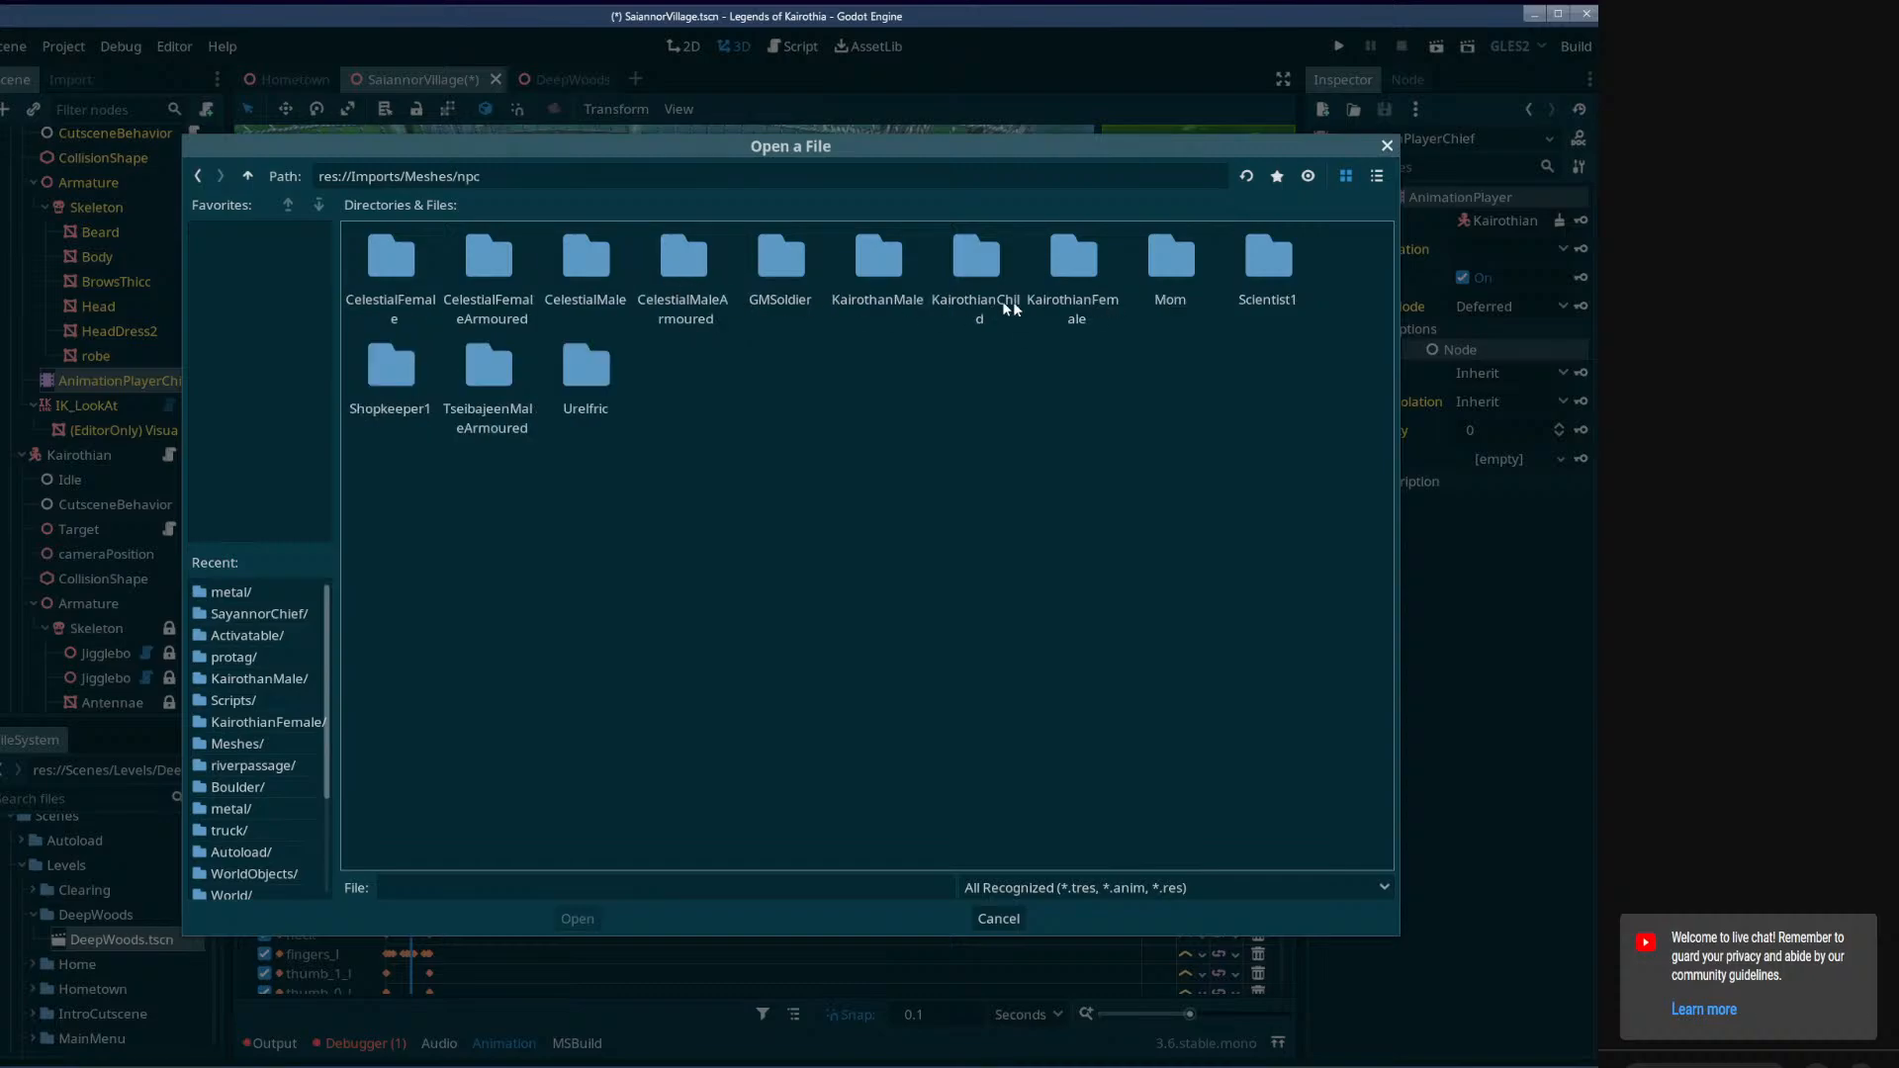
double_click(876, 290)
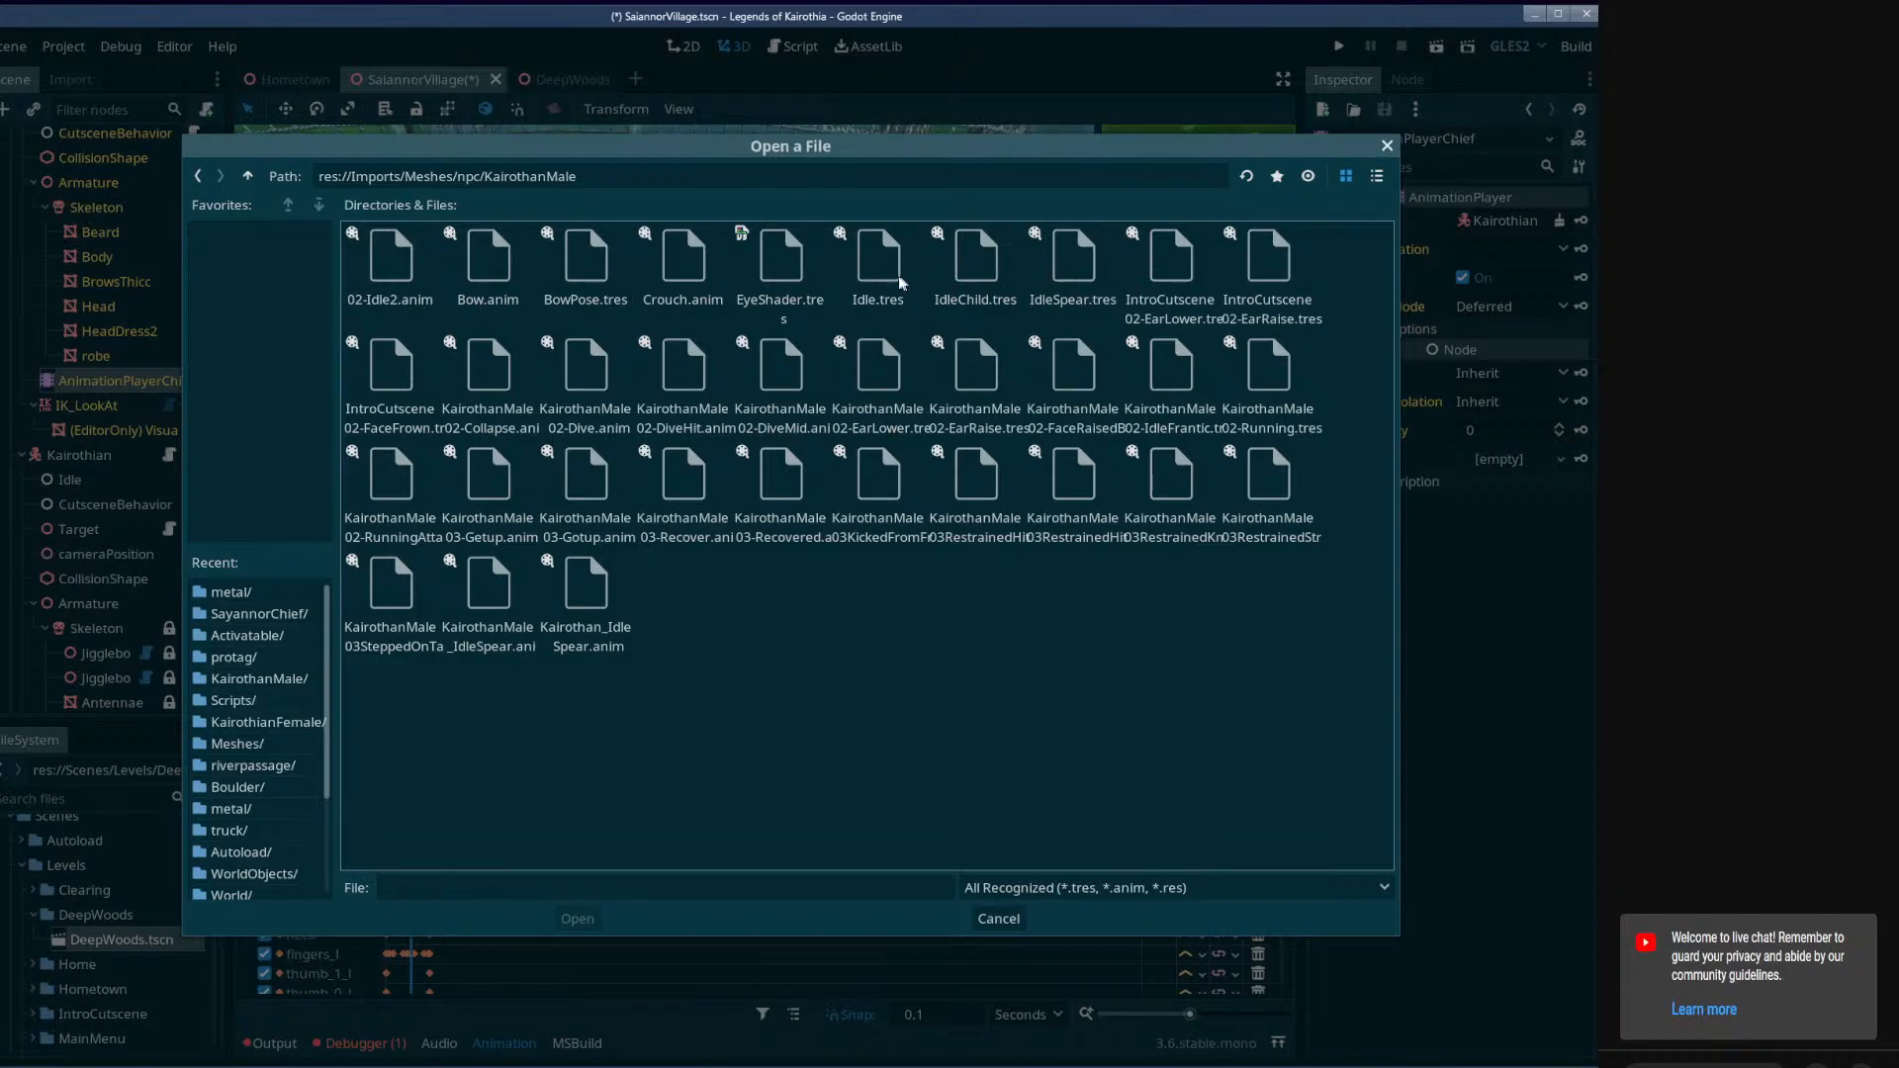
click(1236, 387)
click(572, 919)
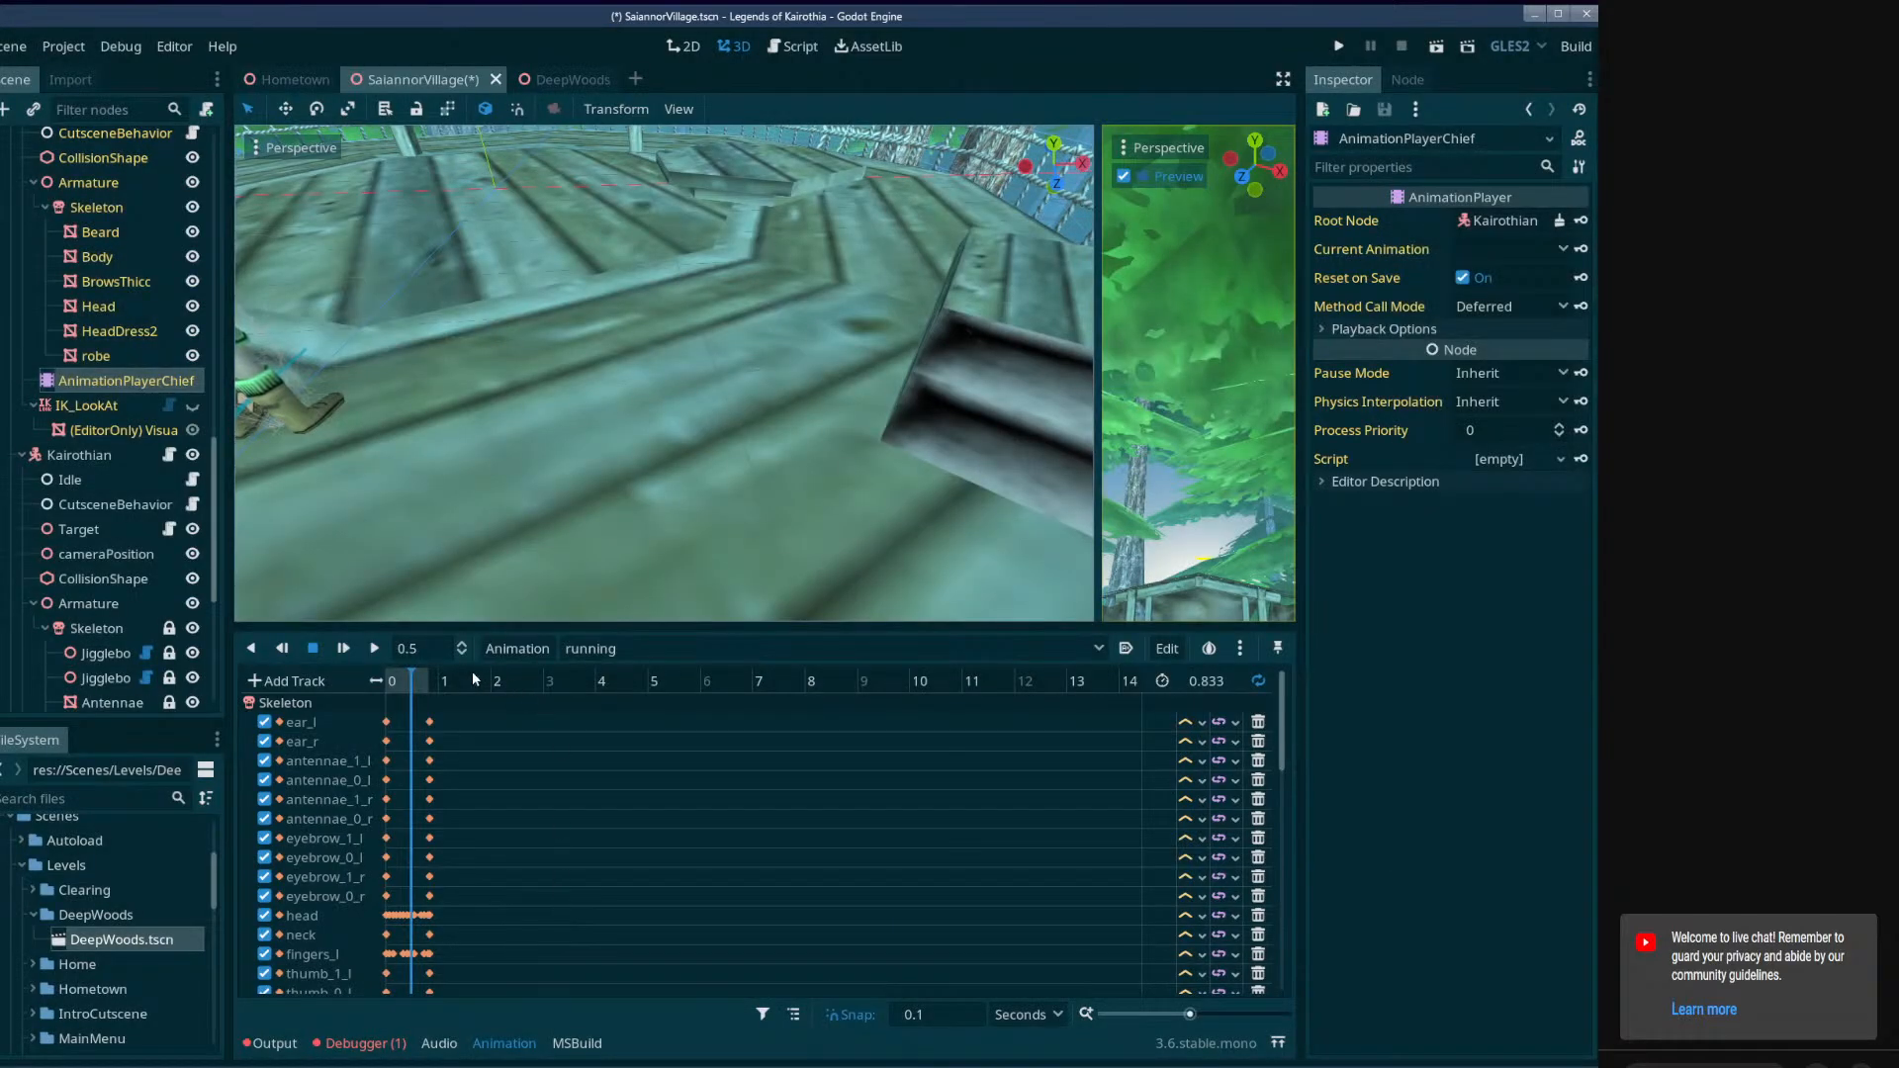
click(376, 649)
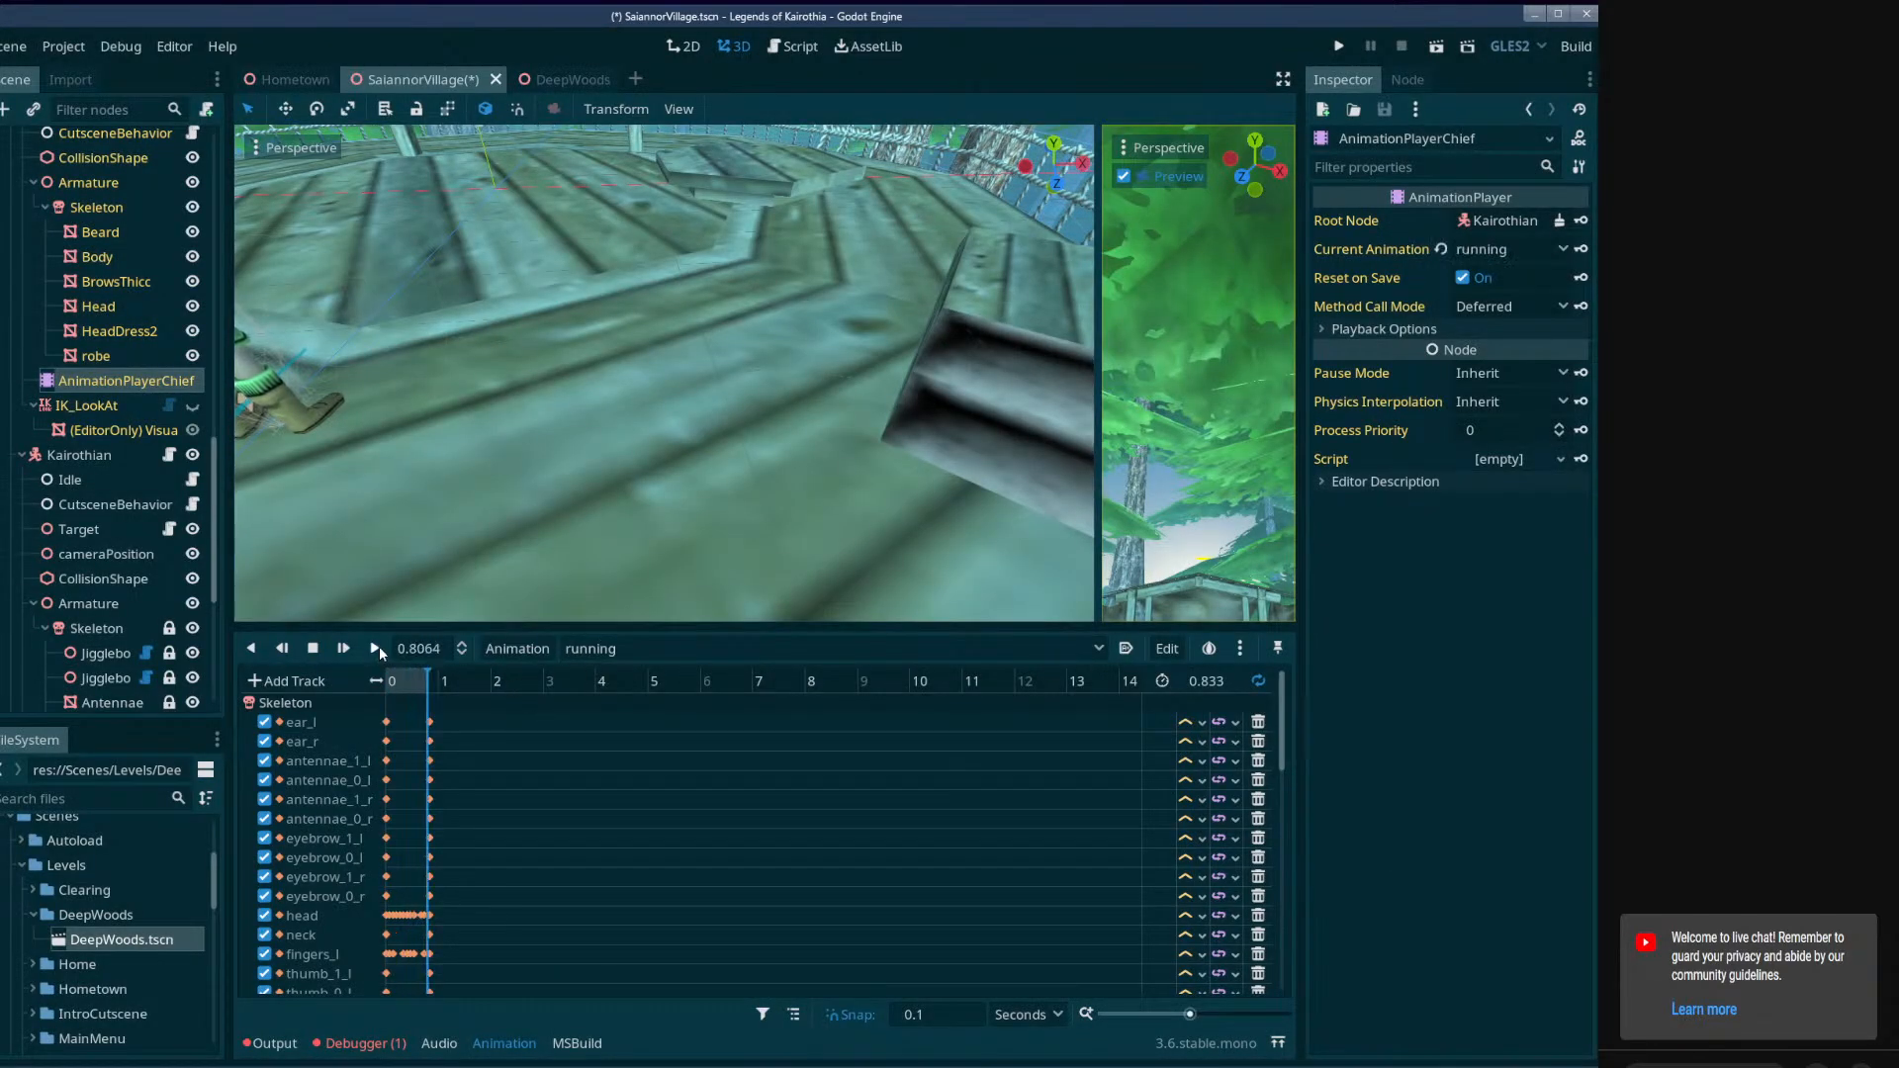
click(311, 648)
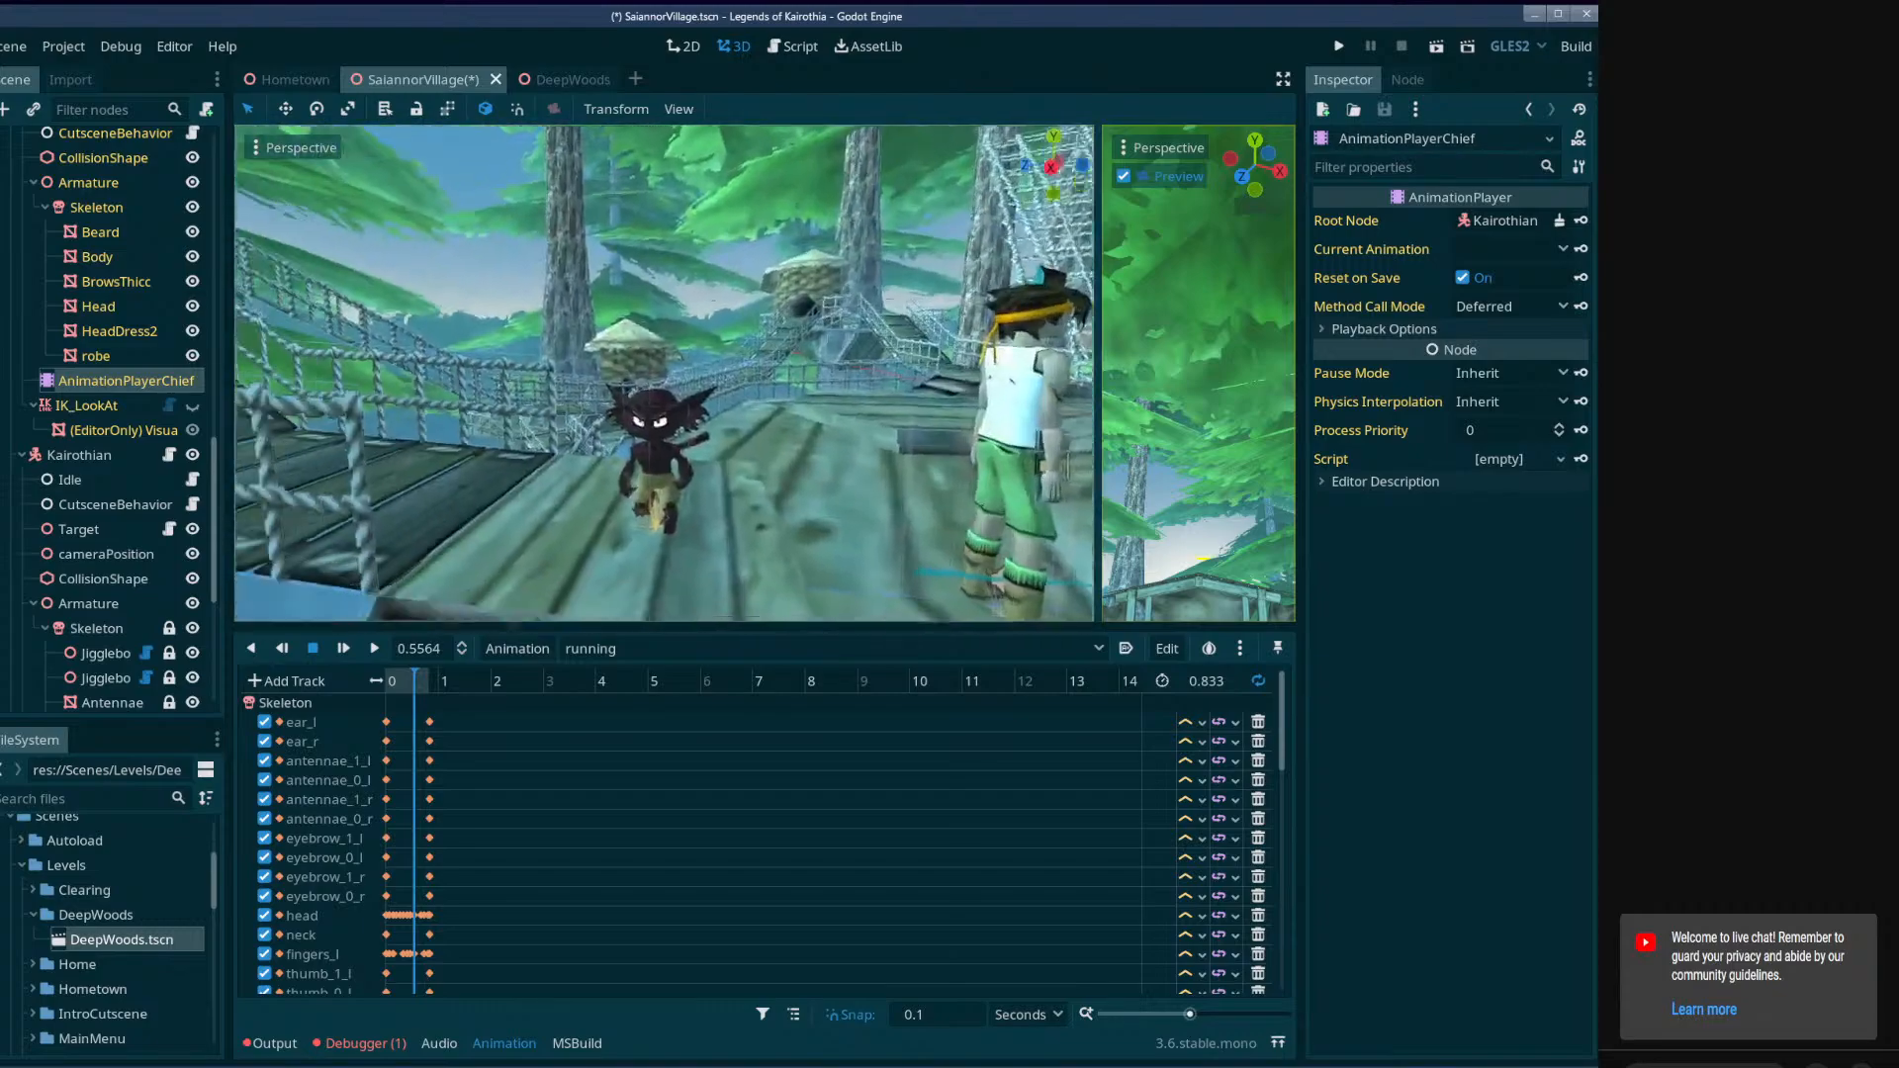
Replay AnimationPlayerChief's running animation from the start, examine the chief's head and body up close, and rewind to 0 seconds.
click(387, 681)
click(375, 649)
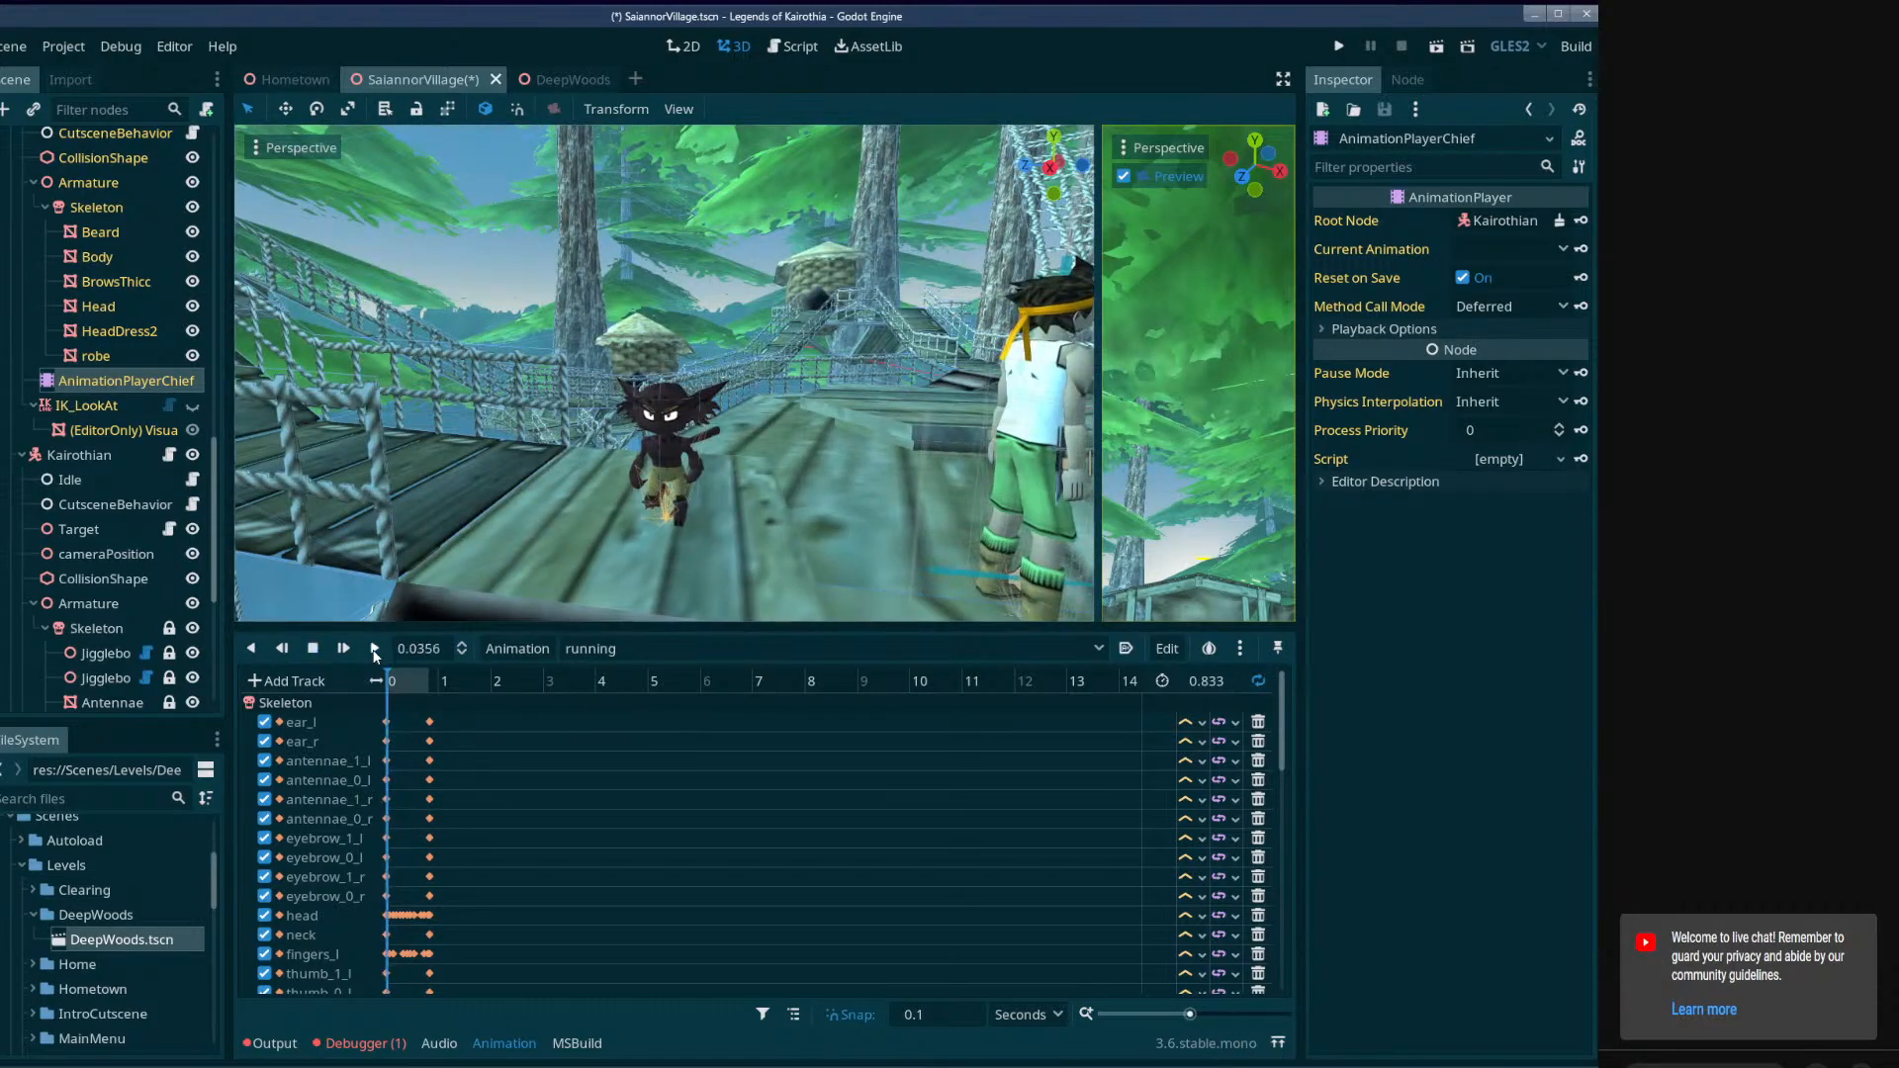
right_drag(553, 484, 380, 524)
key(w)
key(w)
key(s)
key(s)
key(w)
key(a)
key(d)
click(391, 683)
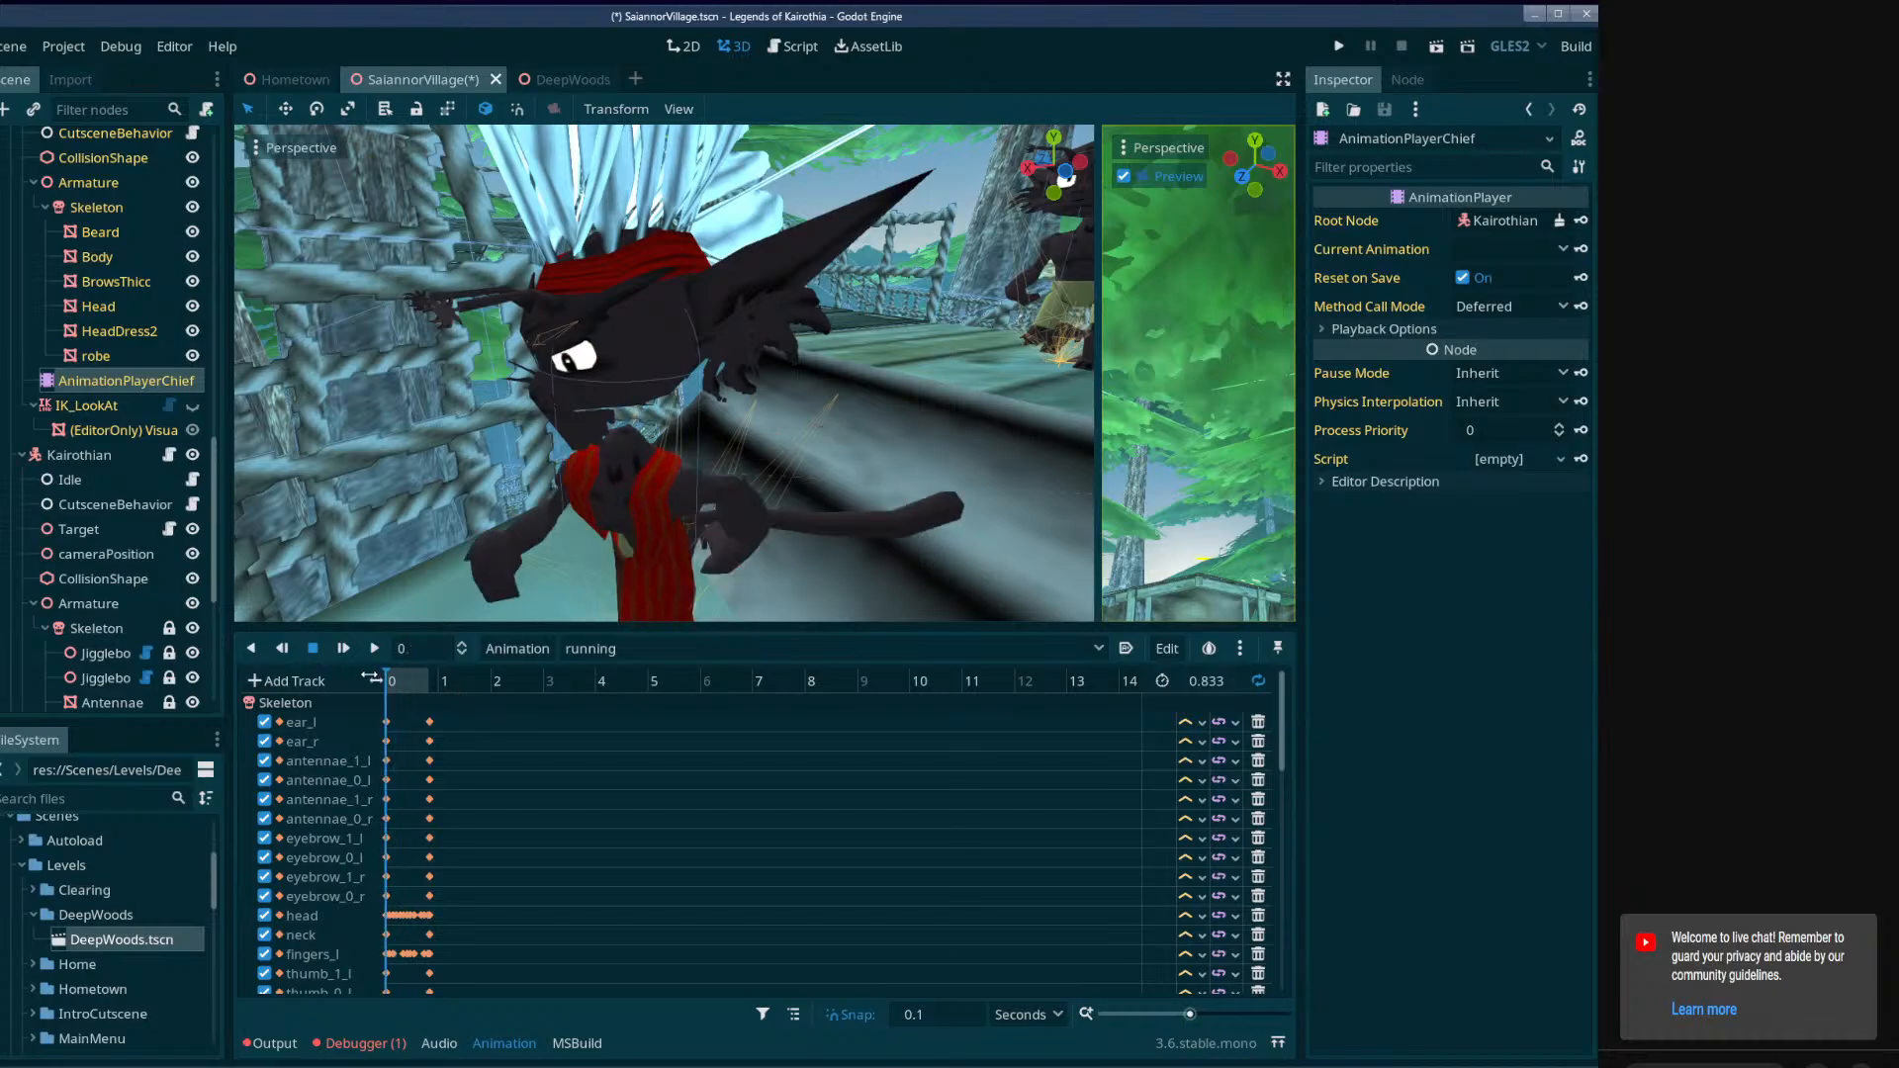
click(388, 682)
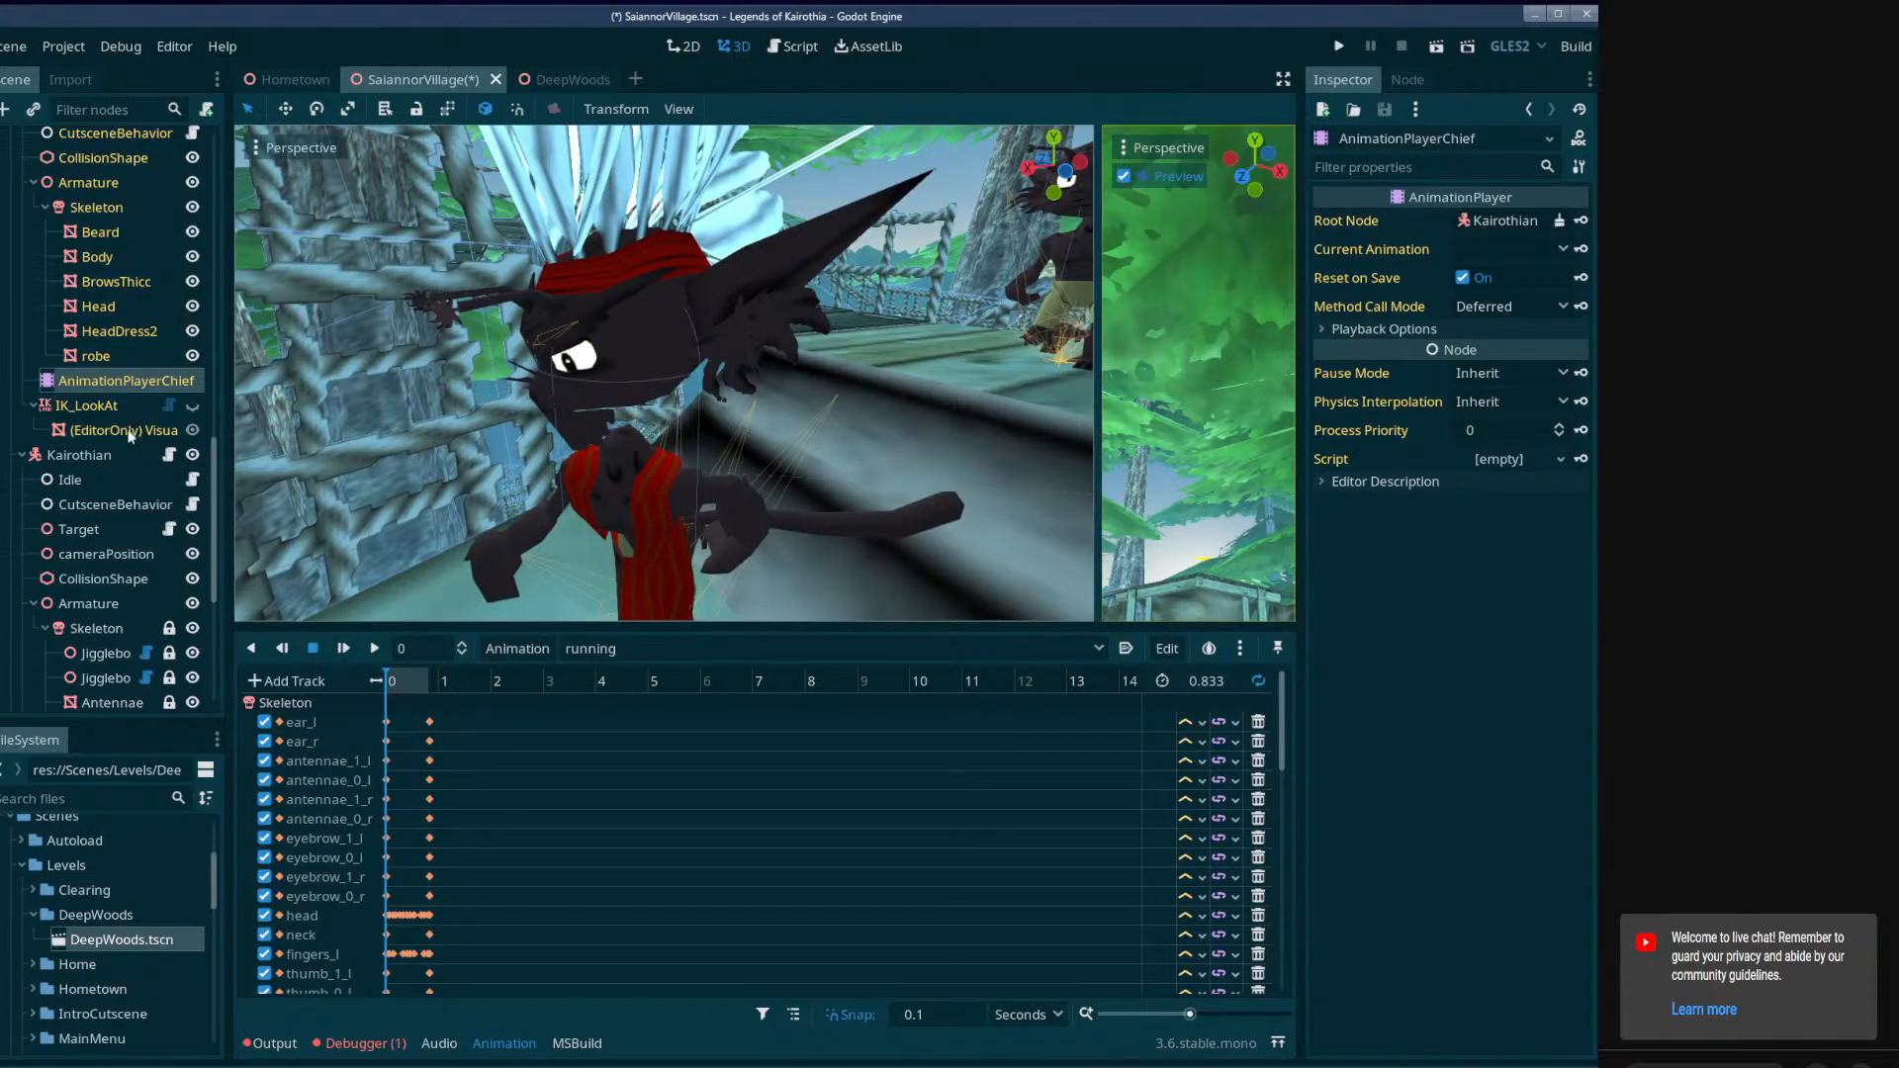
Set the Interpolation of KairothianChief's IK_LookAt node to 0.
scroll(130, 436, up, 3)
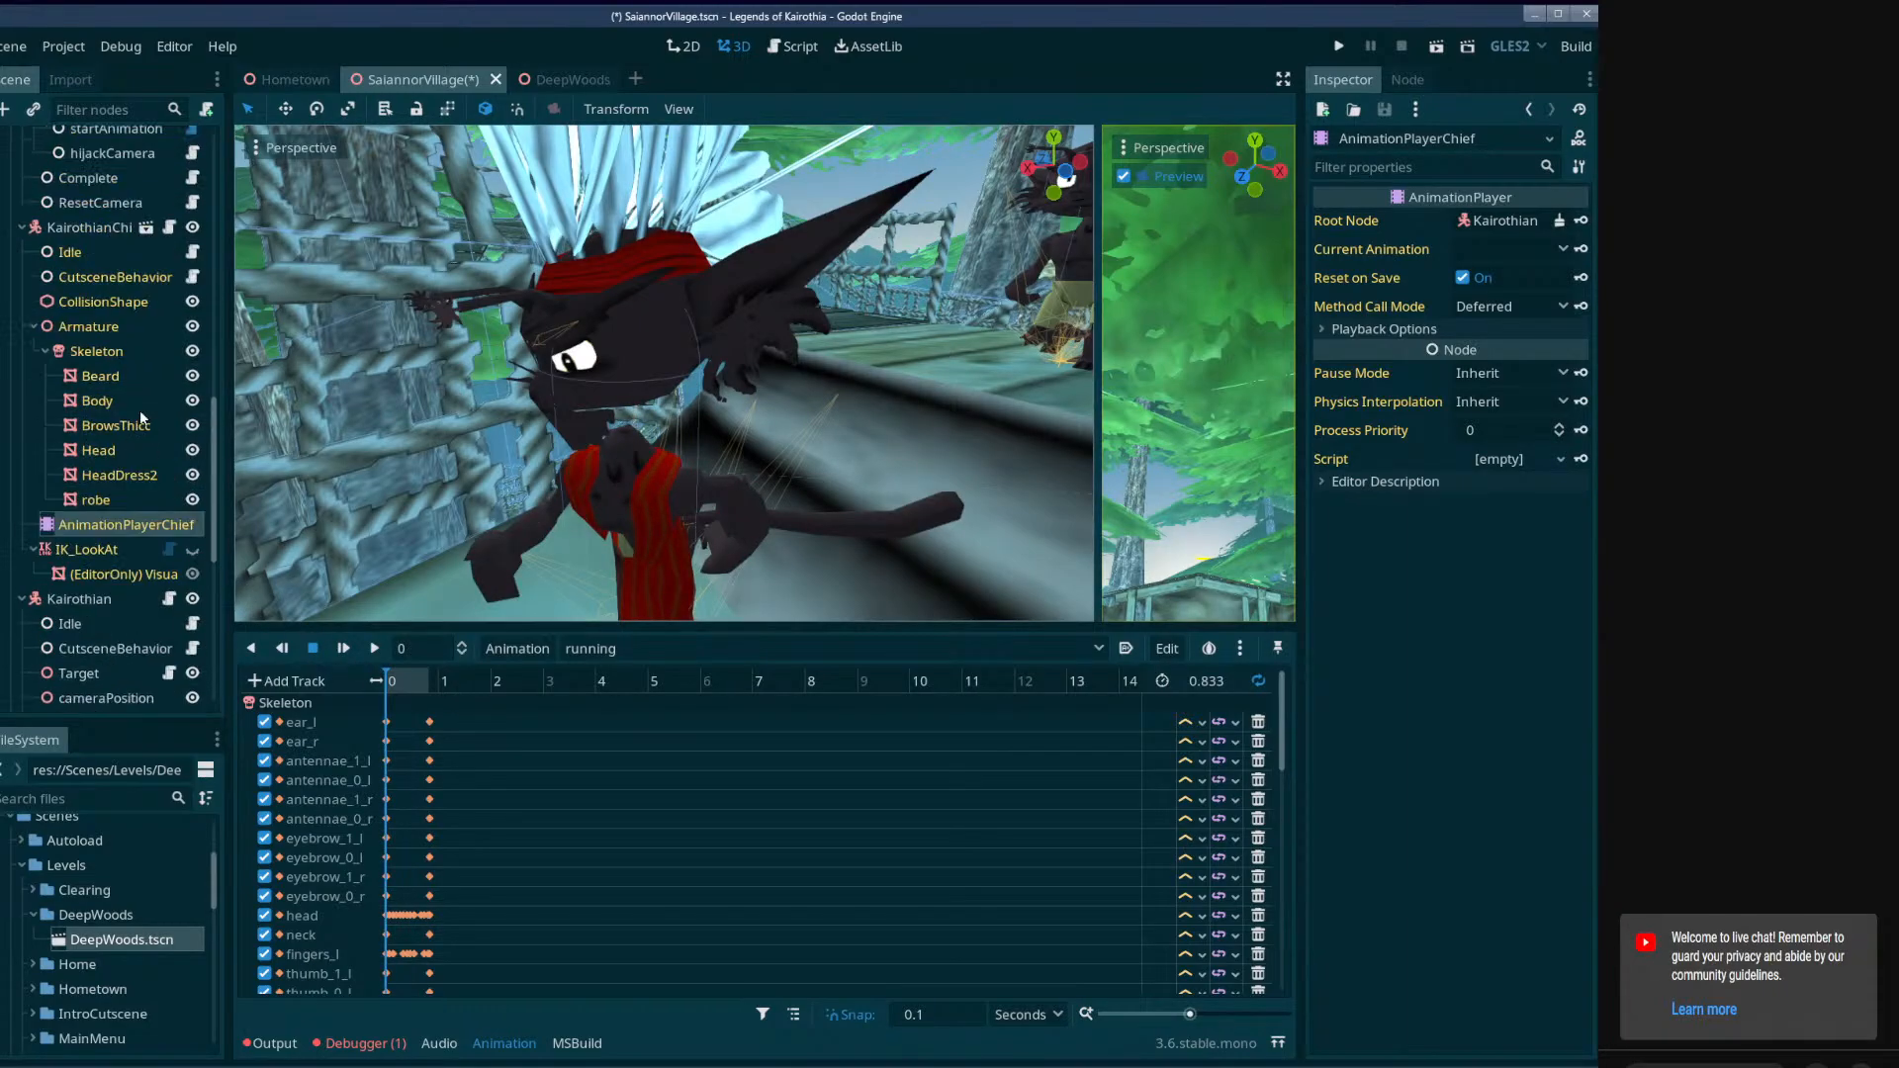
click(94, 550)
drag(1566, 348, 1302, 335)
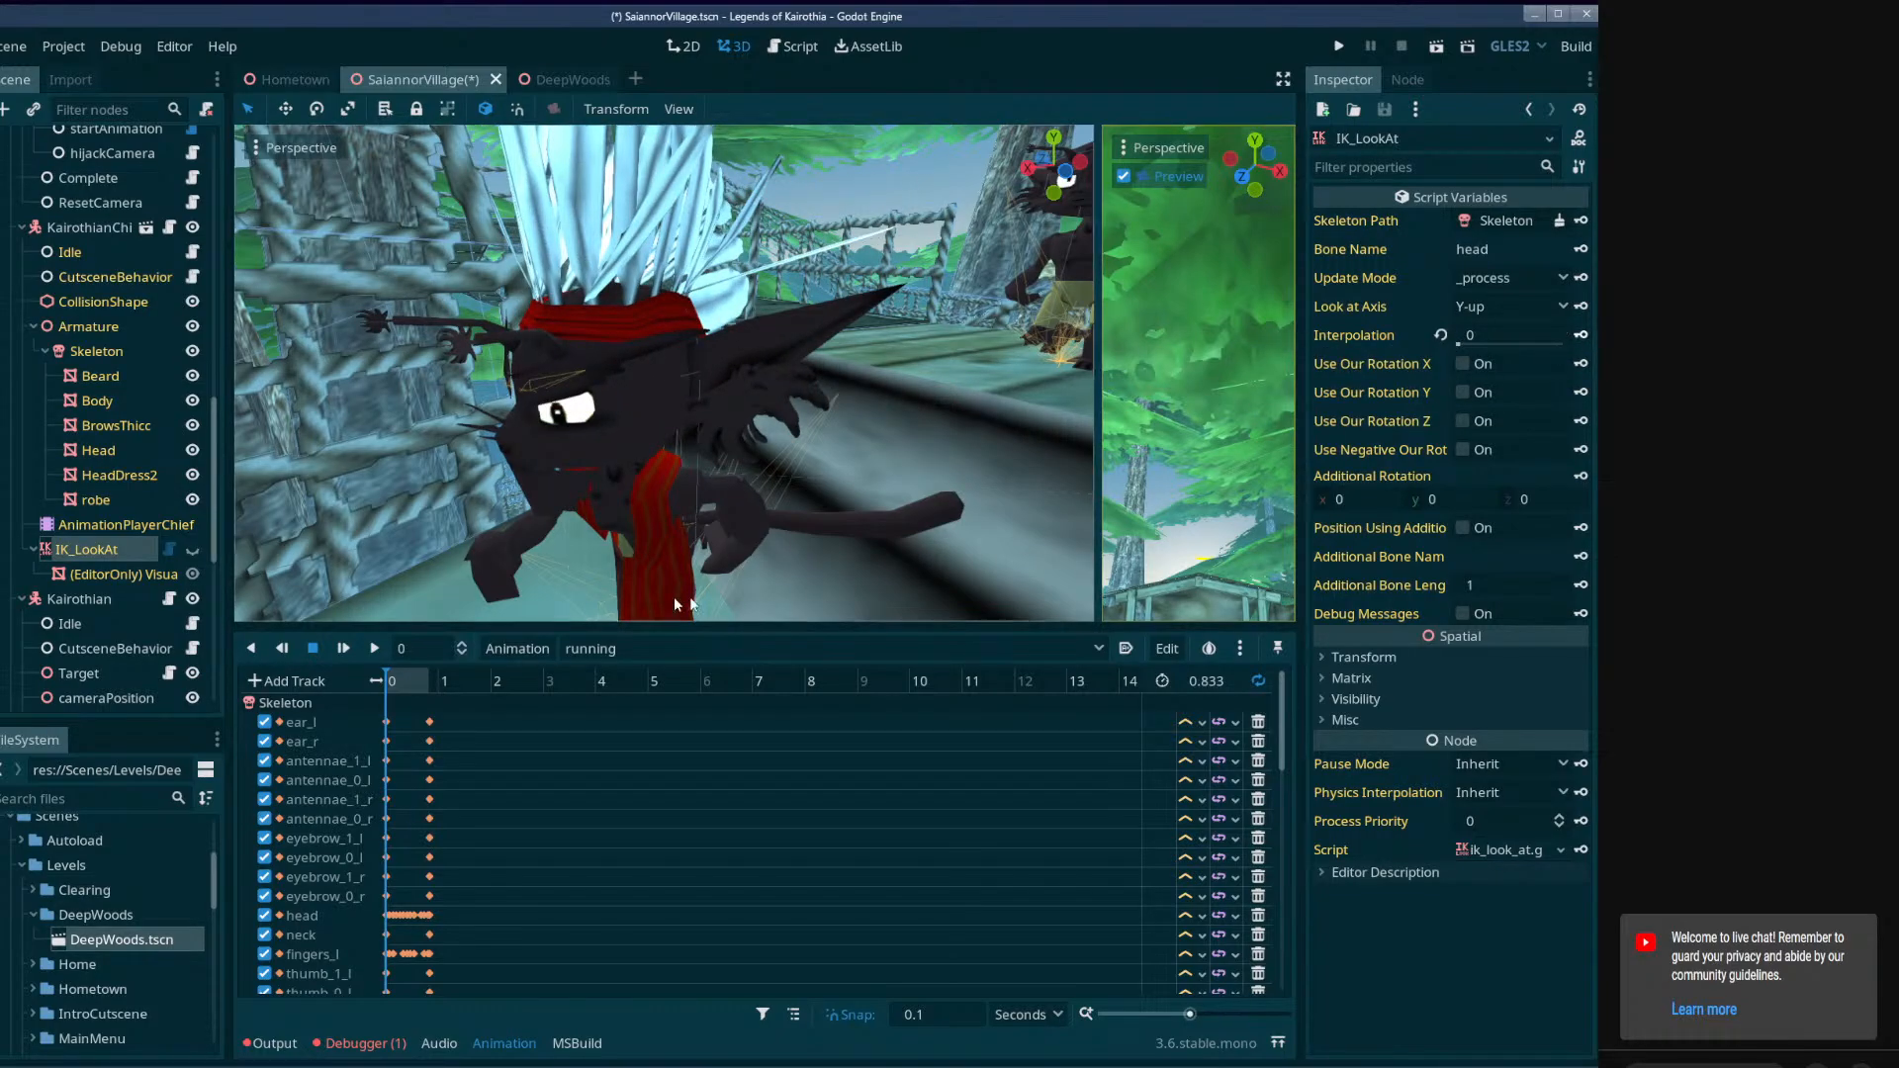
scroll(379, 842, down, 1)
scroll(376, 847, down, 8)
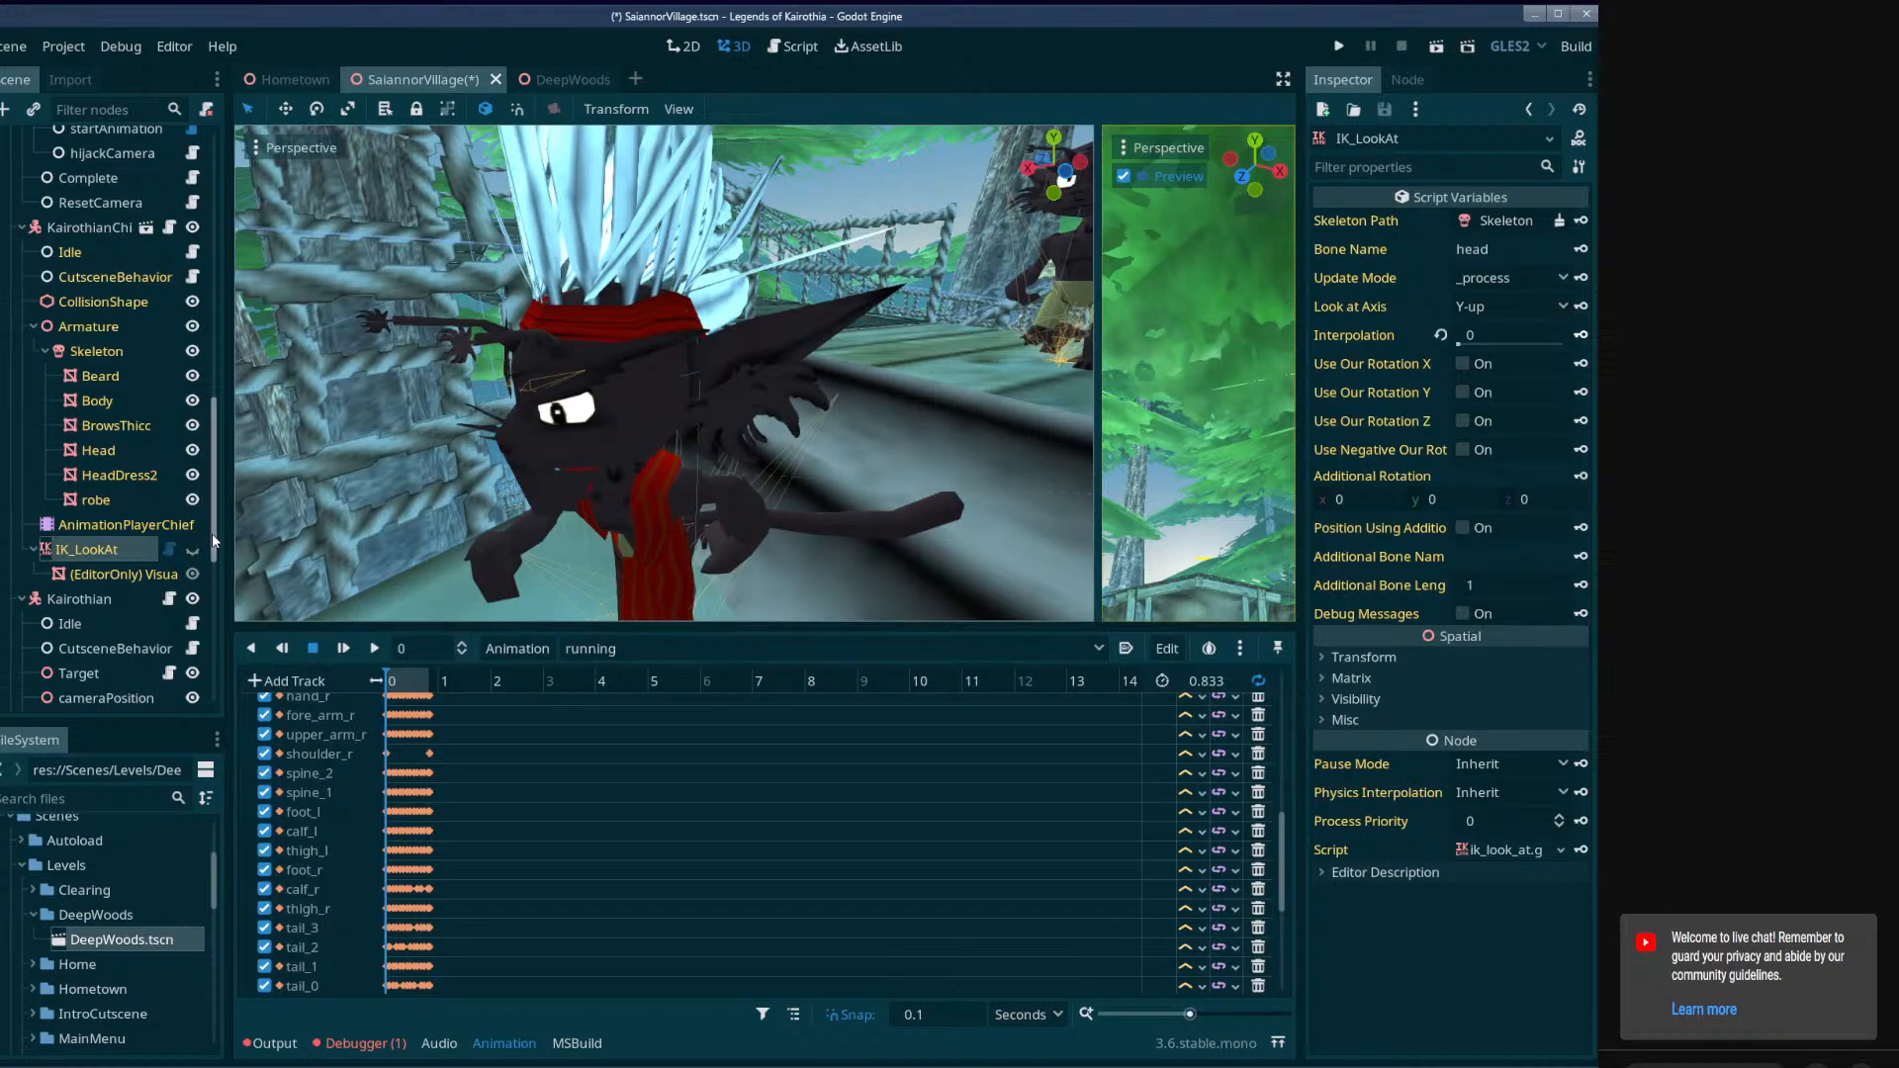
In Cutscene01, create an interpolation track for KairothianChief's IK_LookAt with a key of 0 at 0 seconds.
drag(211, 532, 204, 735)
click(91, 615)
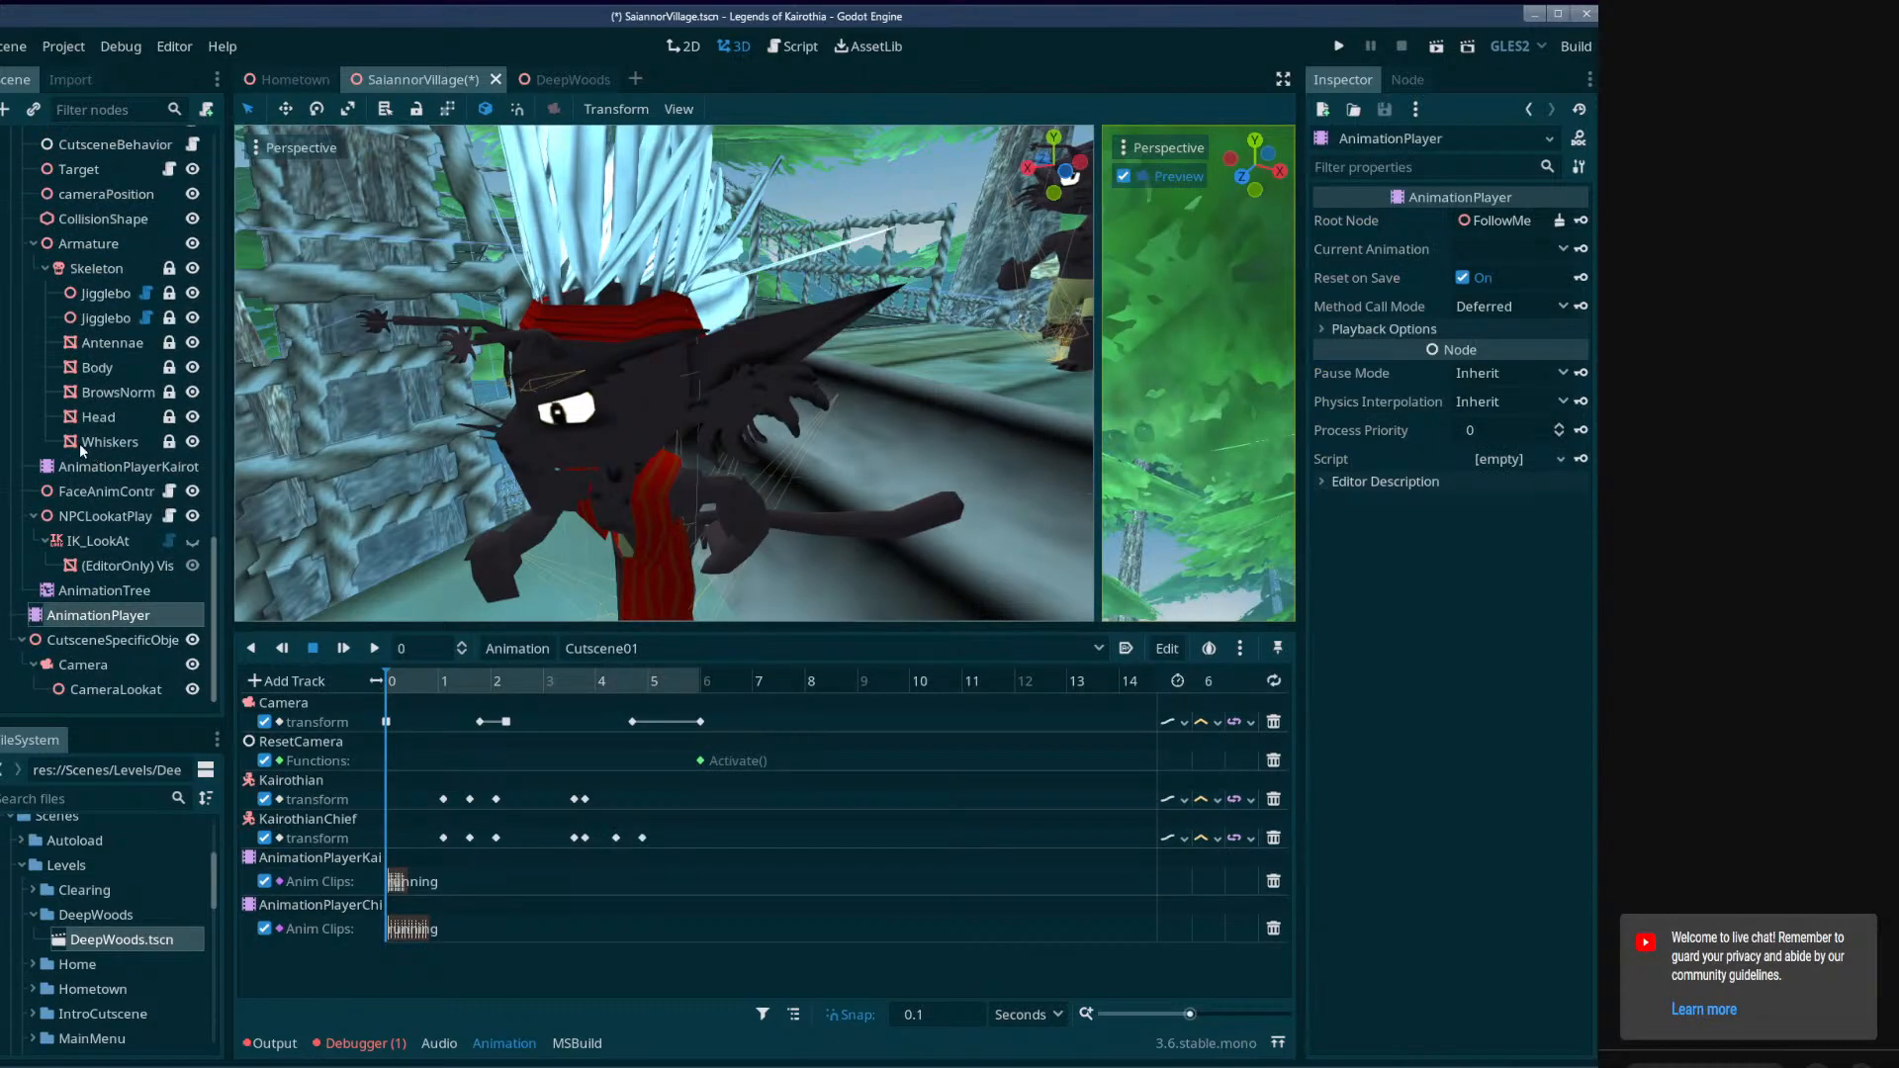
scroll(94, 485, up, 4)
click(87, 338)
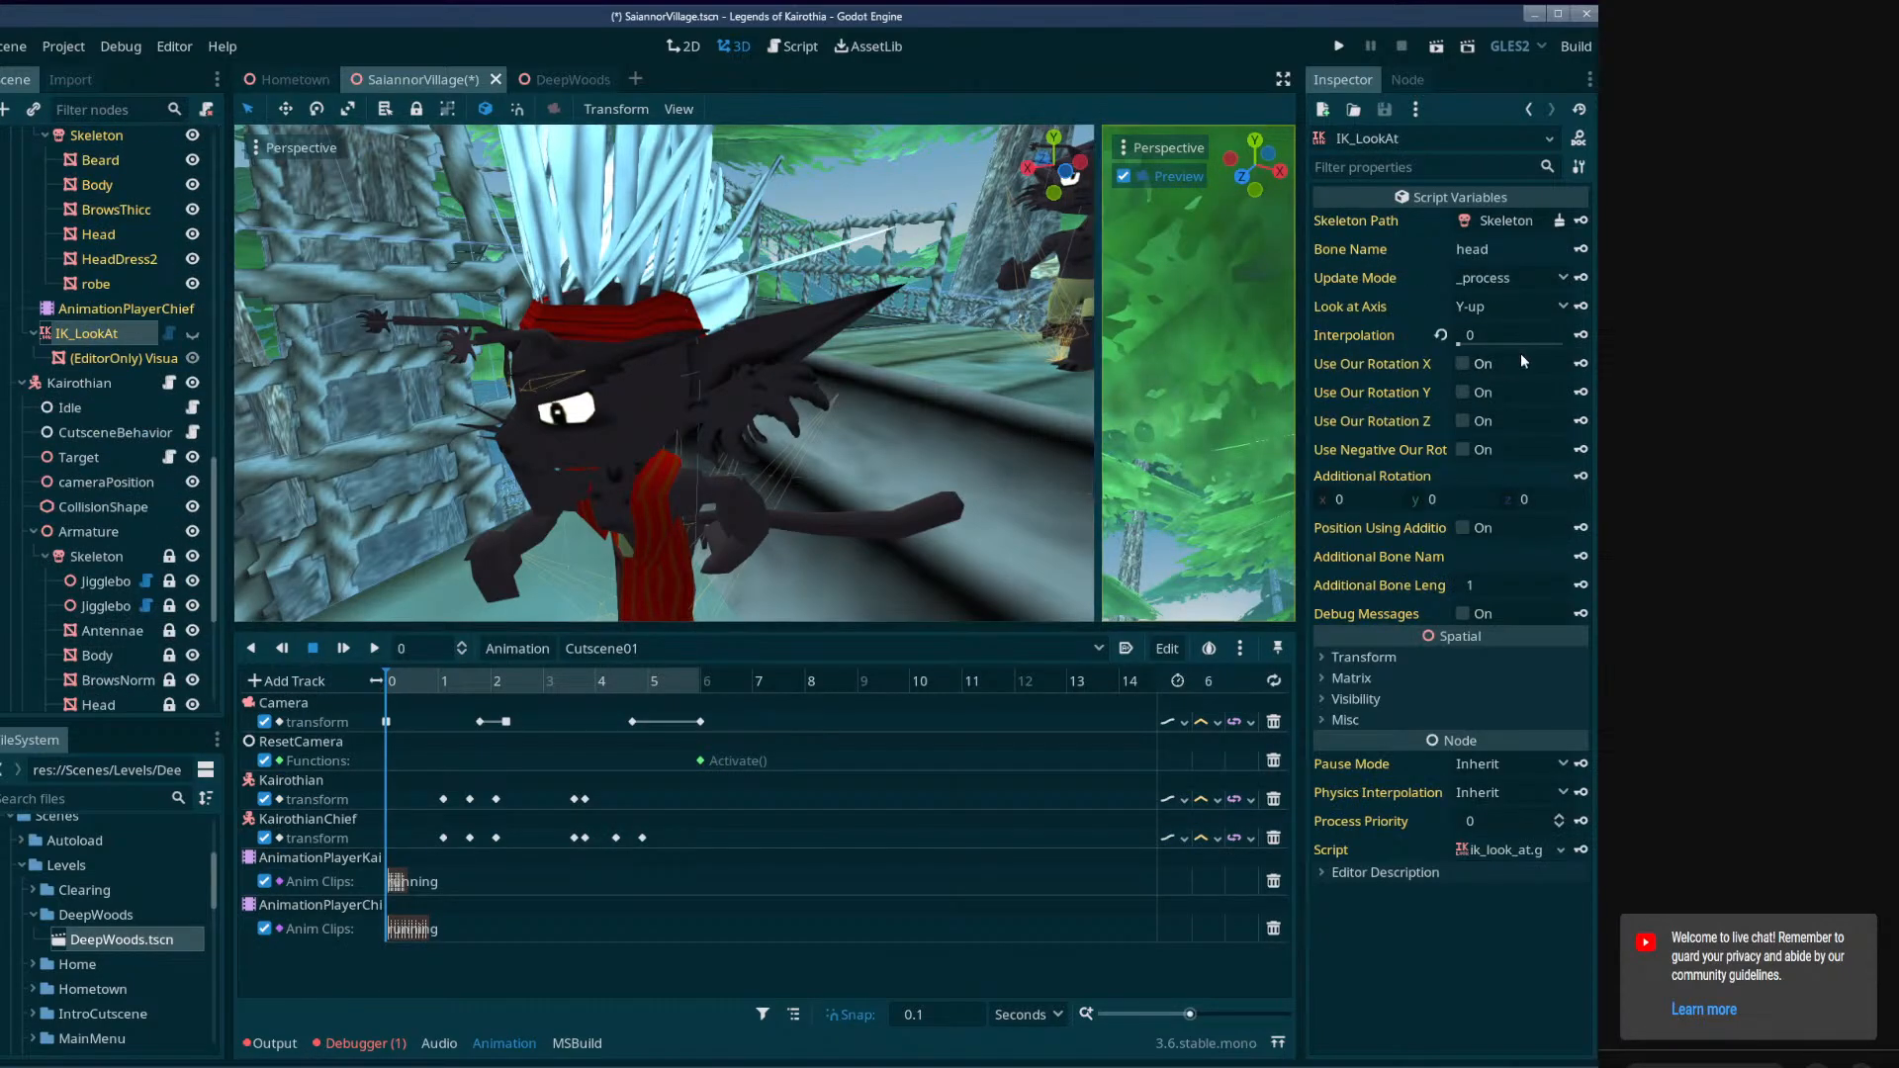
click(1582, 337)
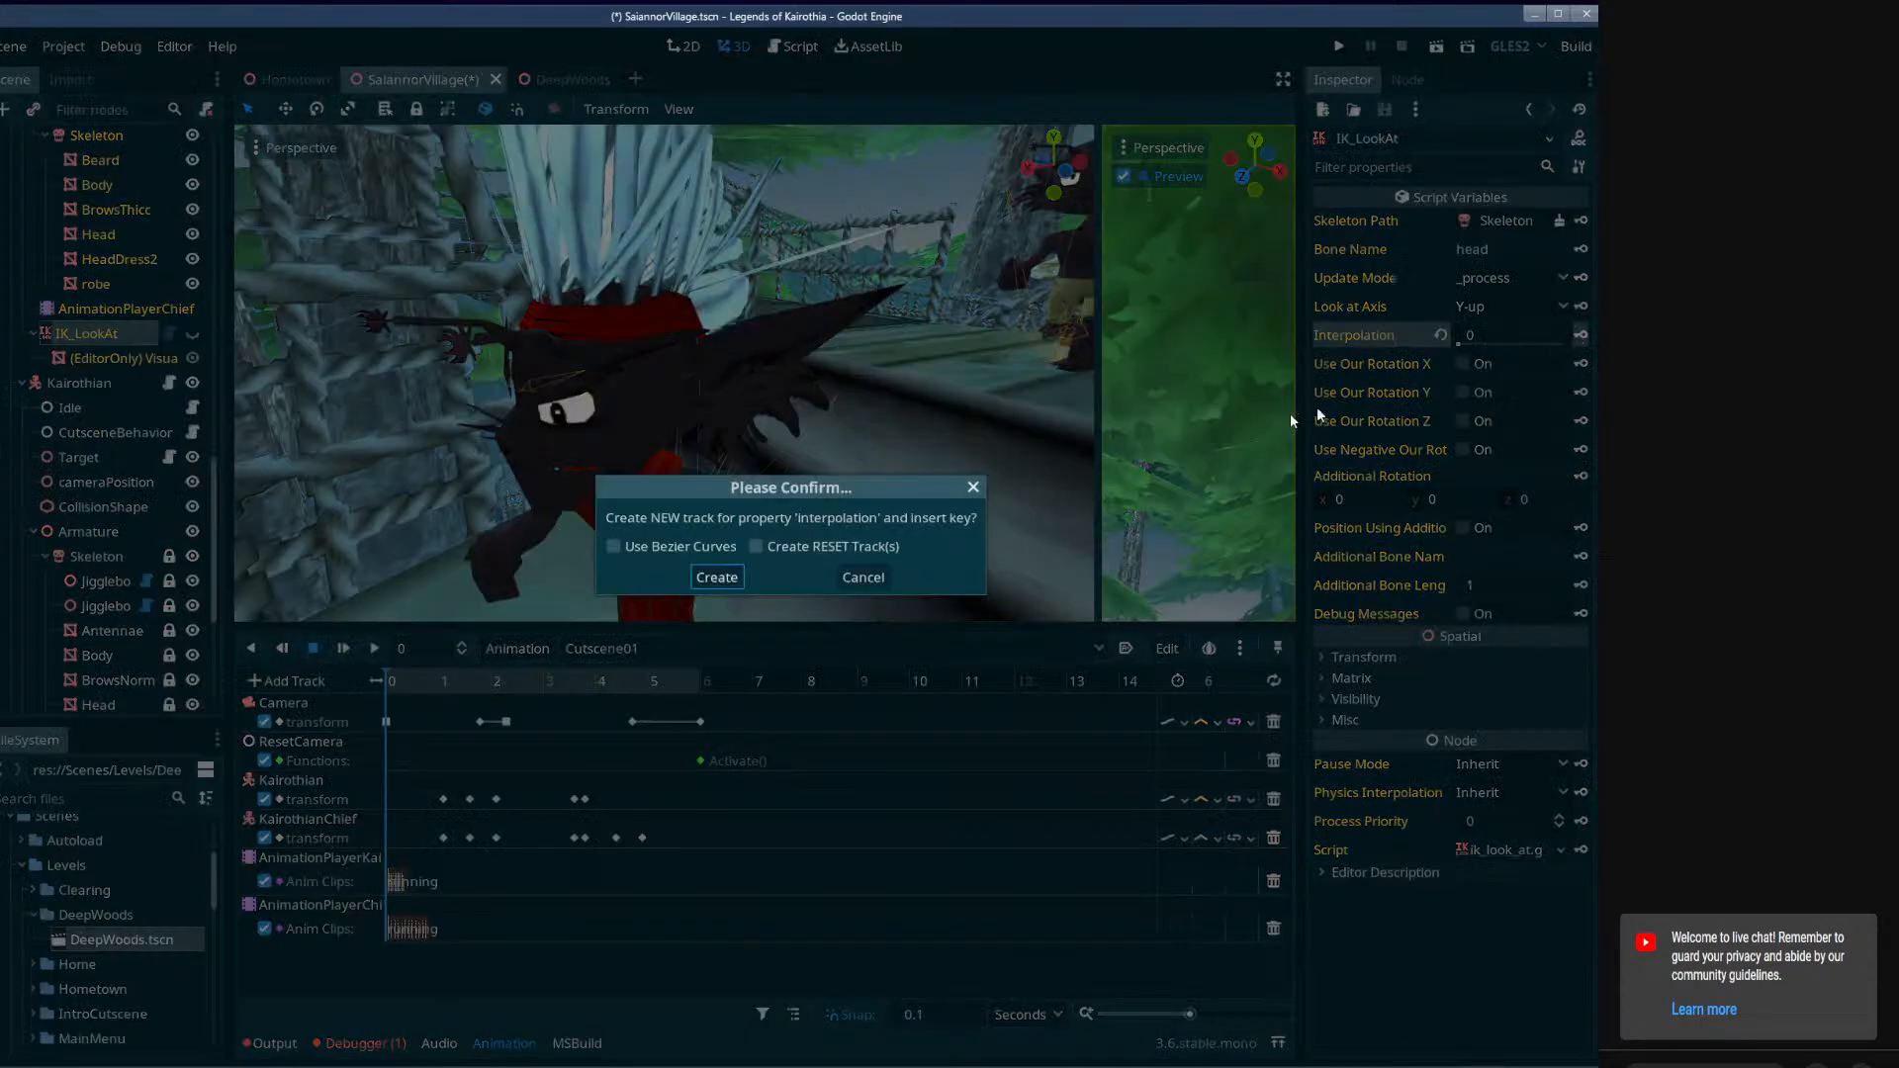
click(732, 575)
Preview Cutscene01 to about 2.8 seconds, rewind it to 0, and view both Kairothian characters.
click(343, 647)
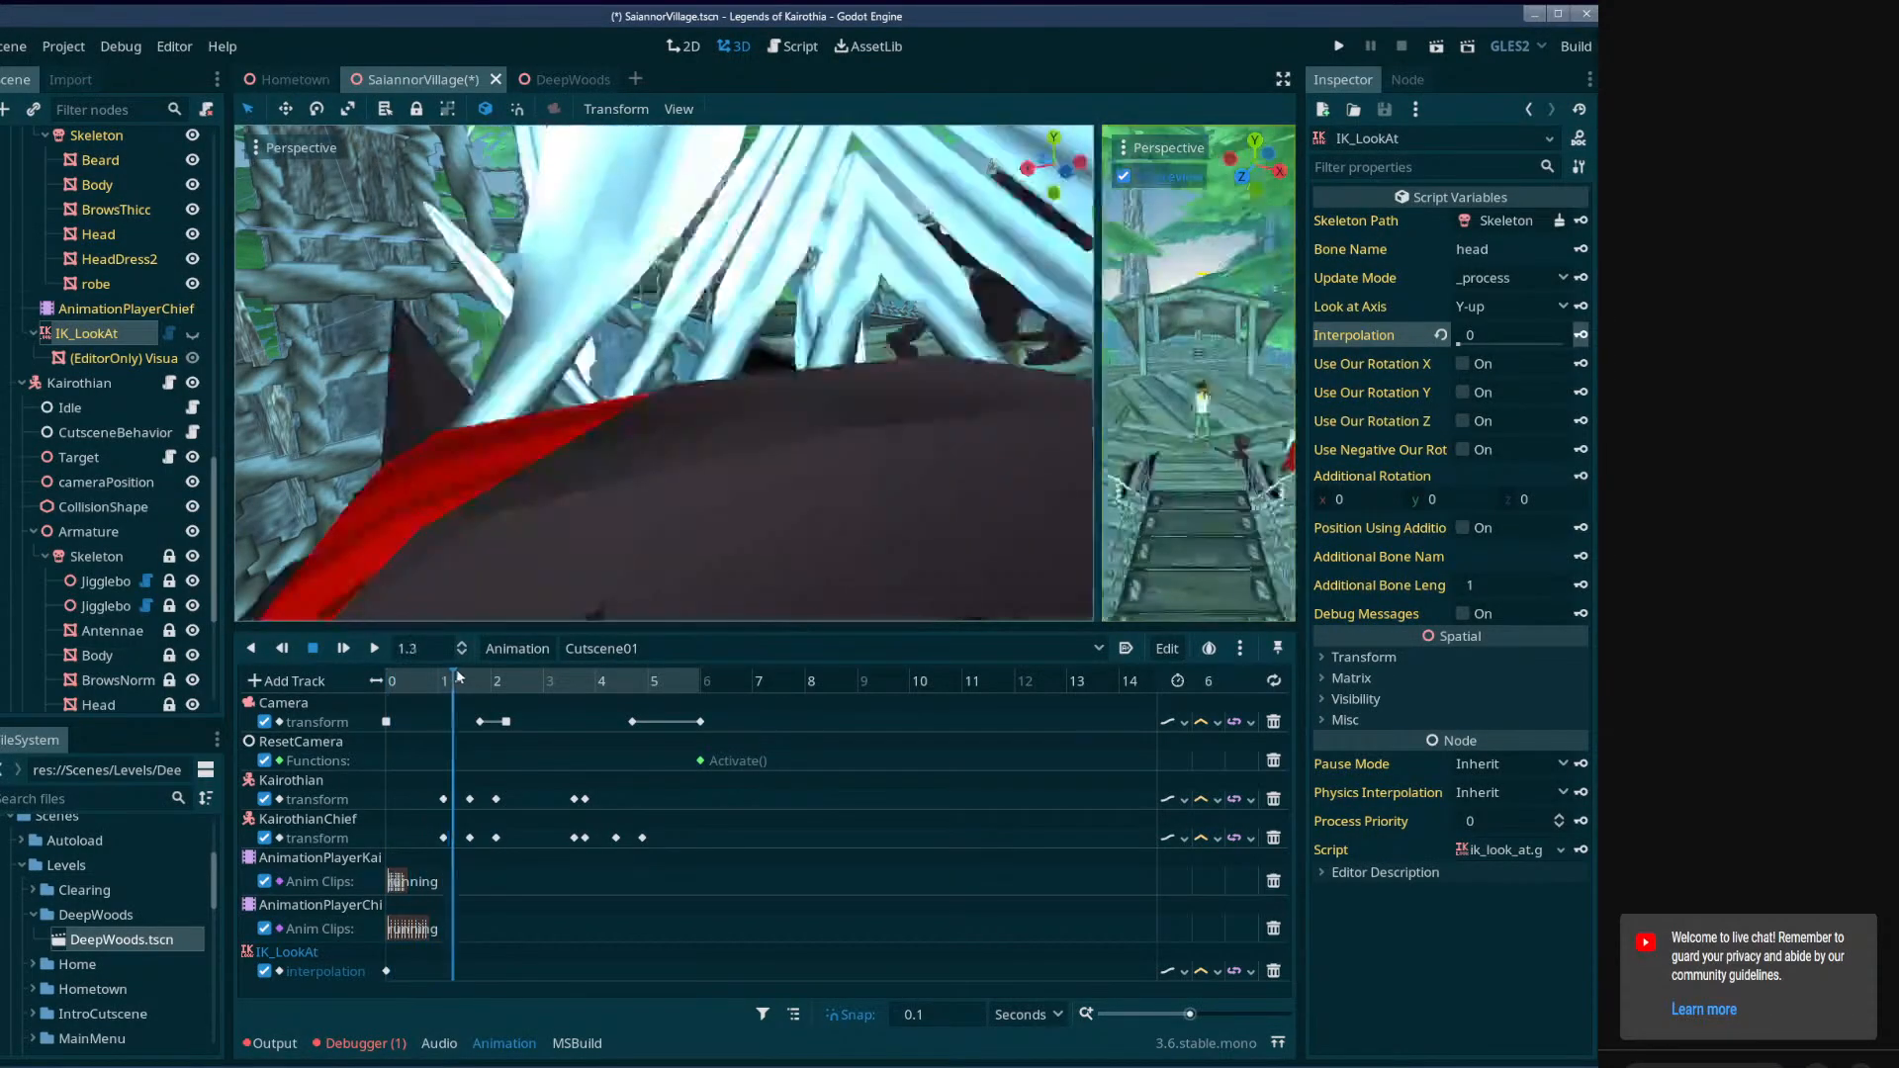
click(368, 650)
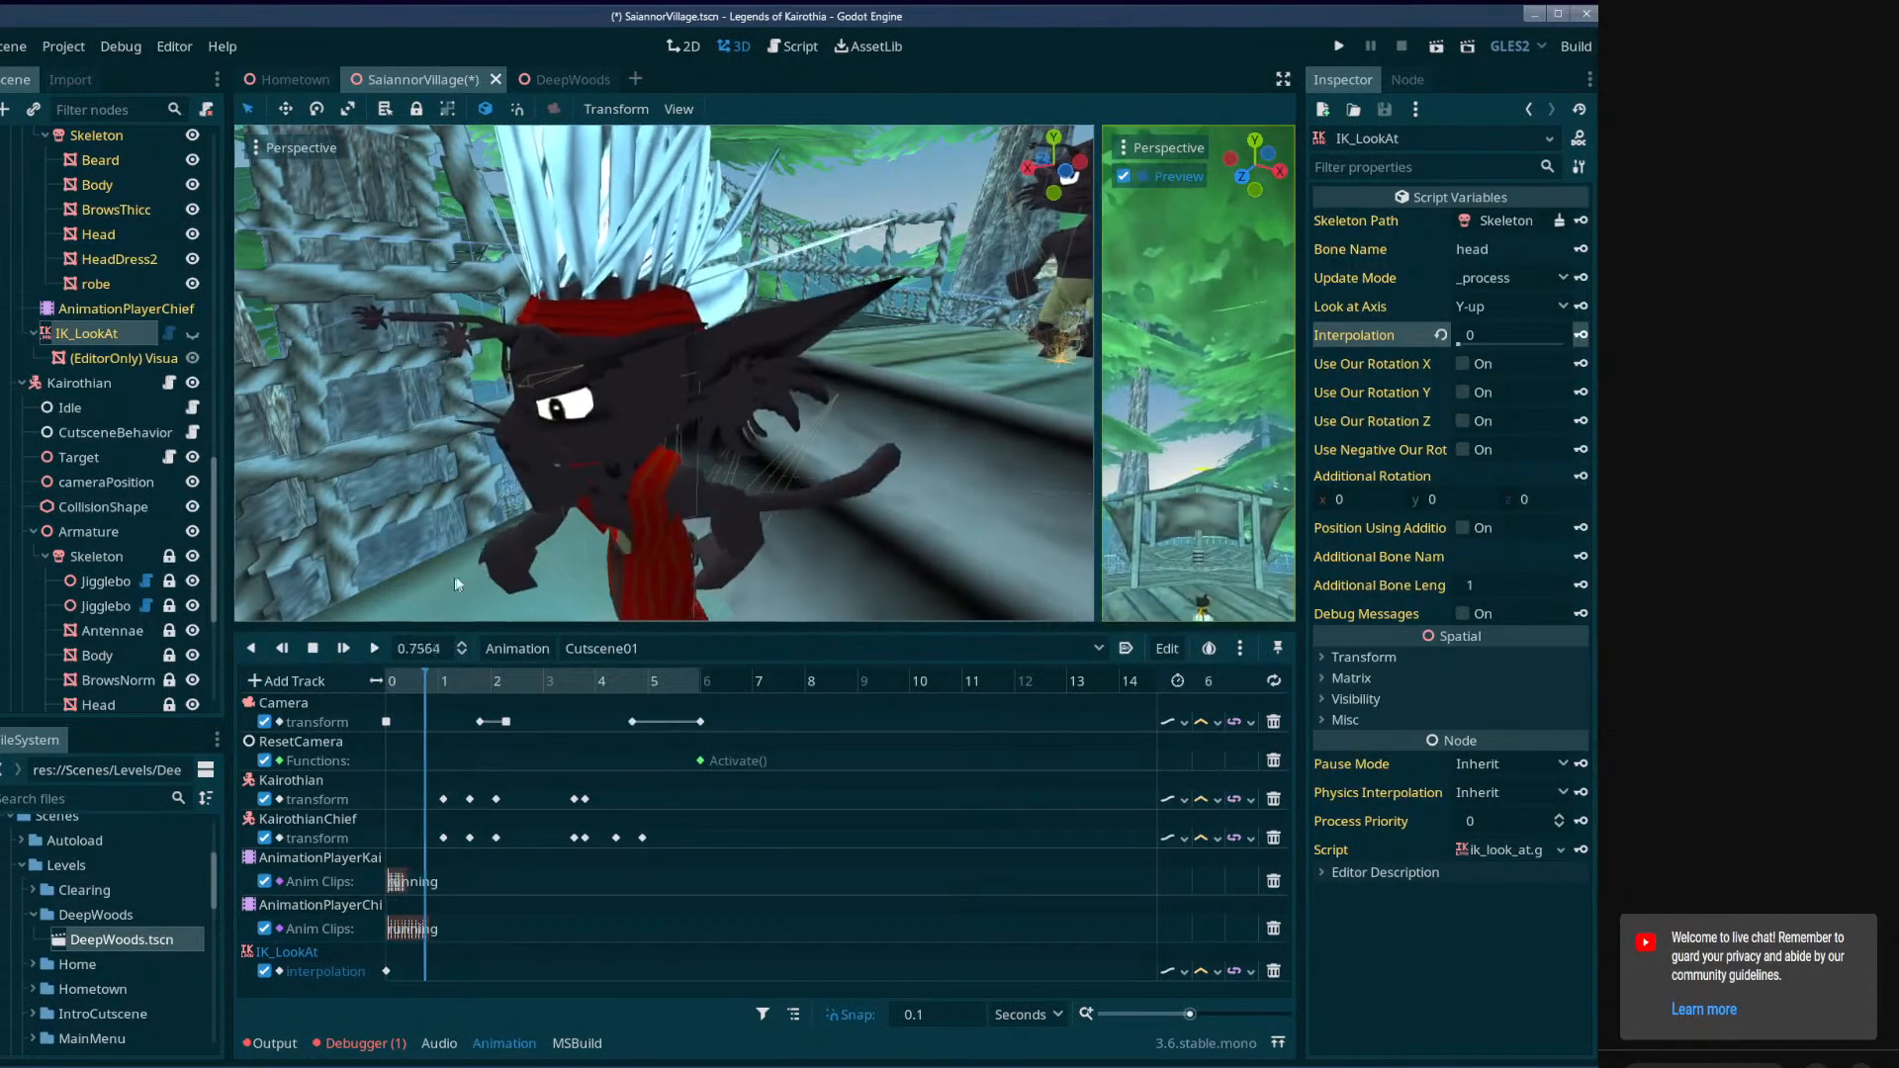
click(313, 649)
drag(411, 681, 358, 691)
right_drag(554, 475, 734, 389)
key(w)
key(s)
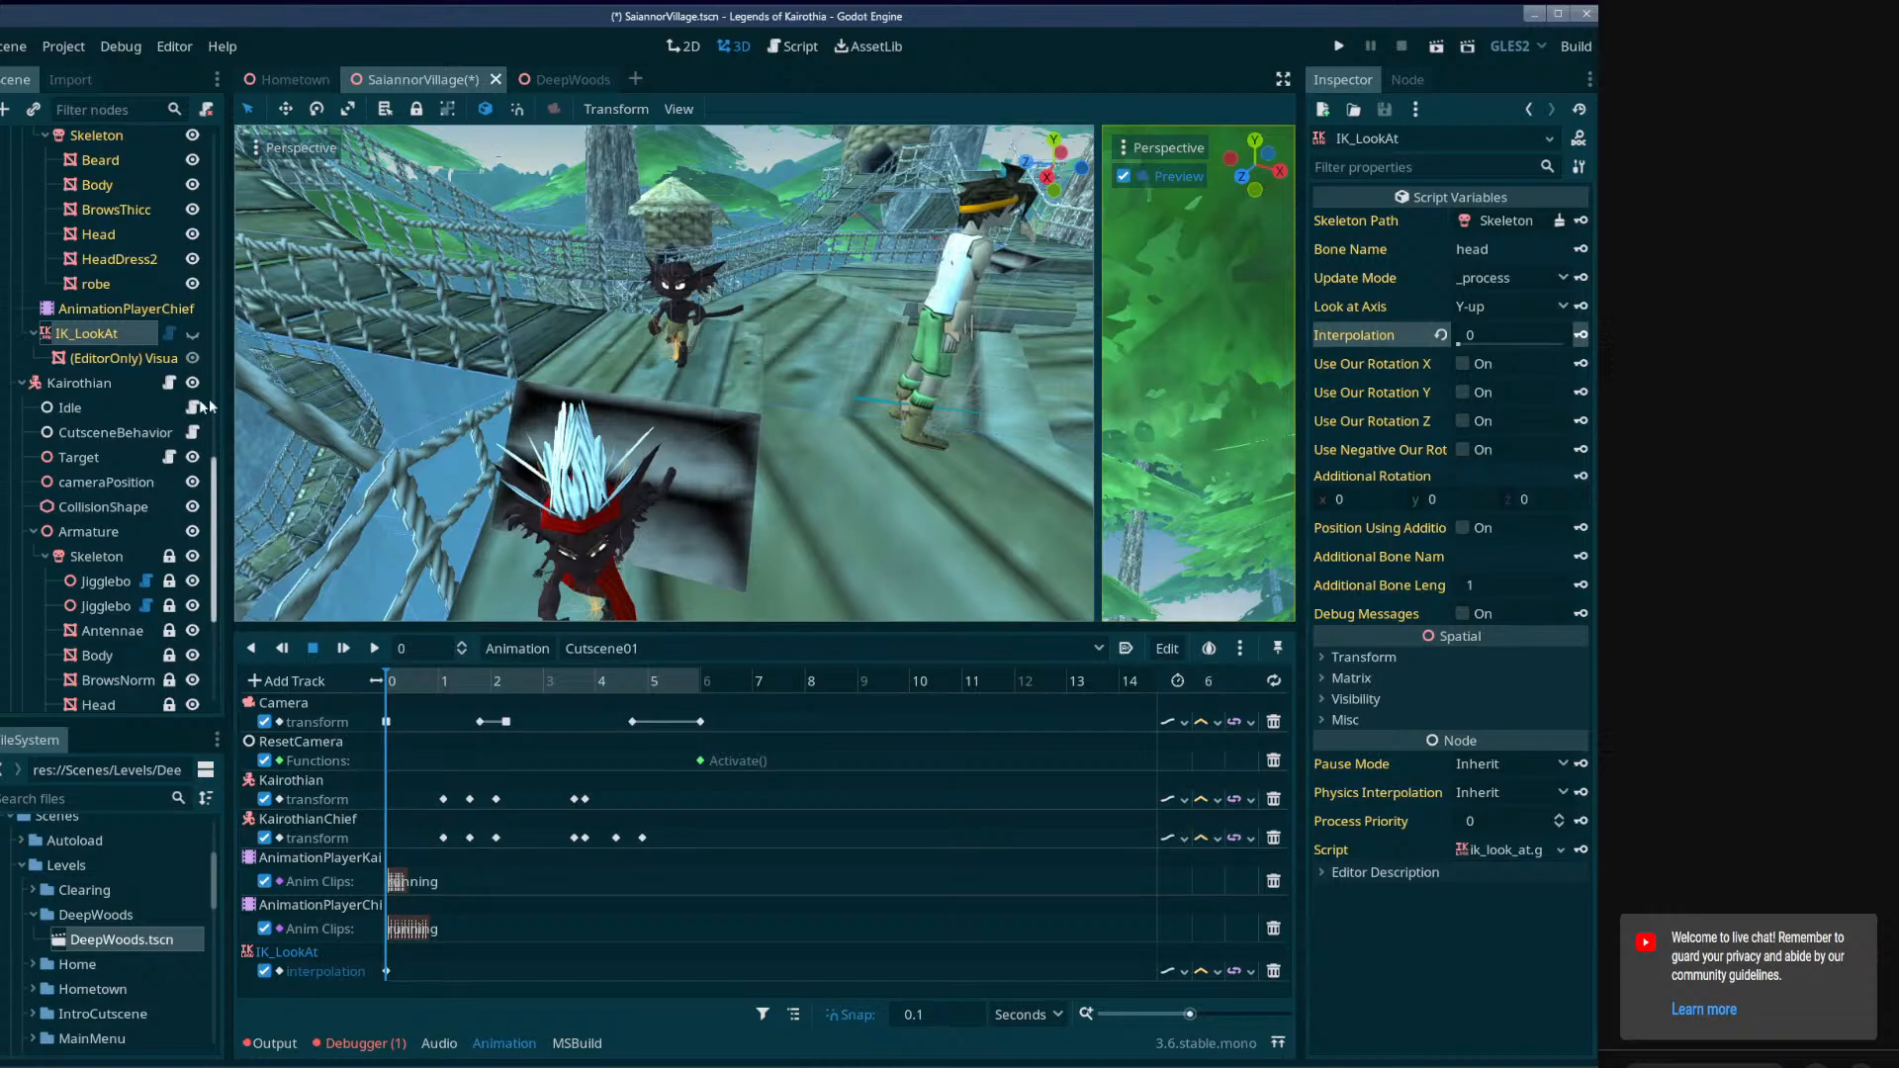
Start saving AnimationPlayerKairothian's running animation as a new file and browse to res://Imports/Meshes/npc/KairothanMale.
click(84, 384)
scroll(128, 627, down, 4)
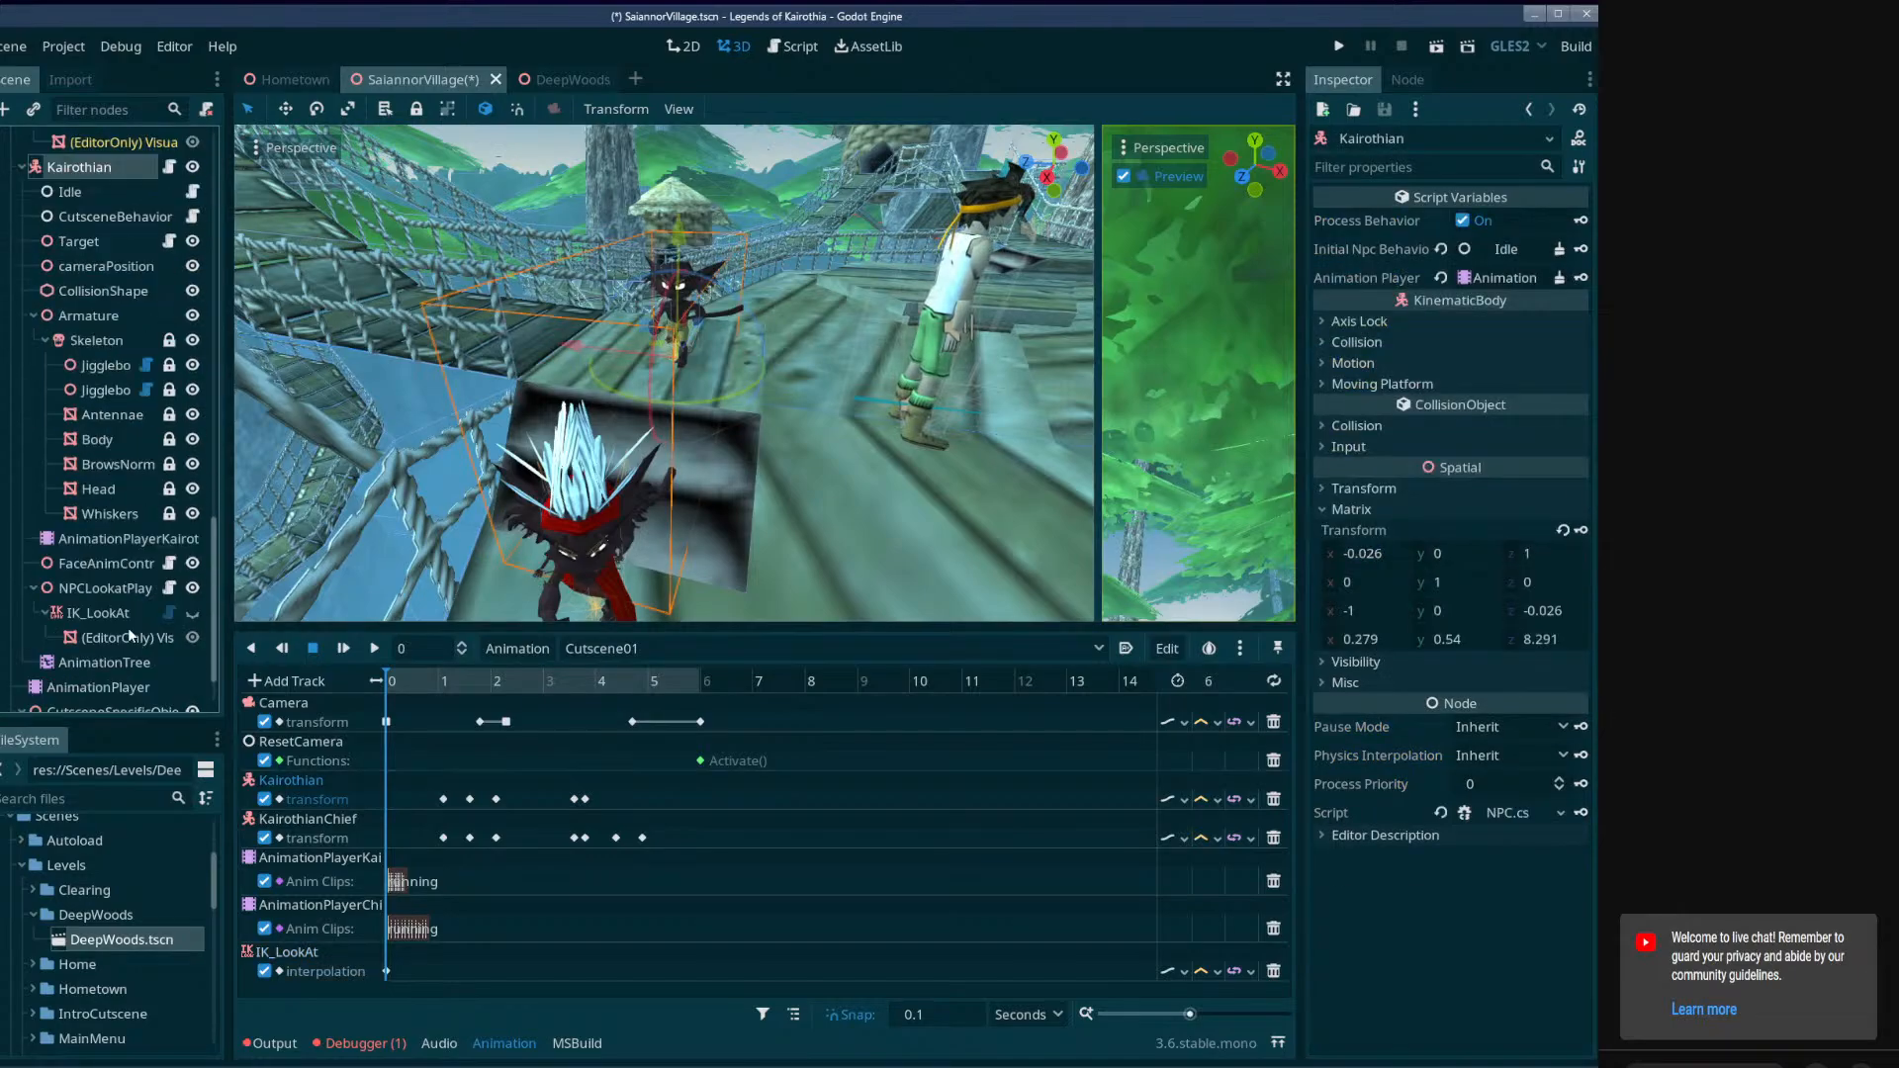
click(103, 540)
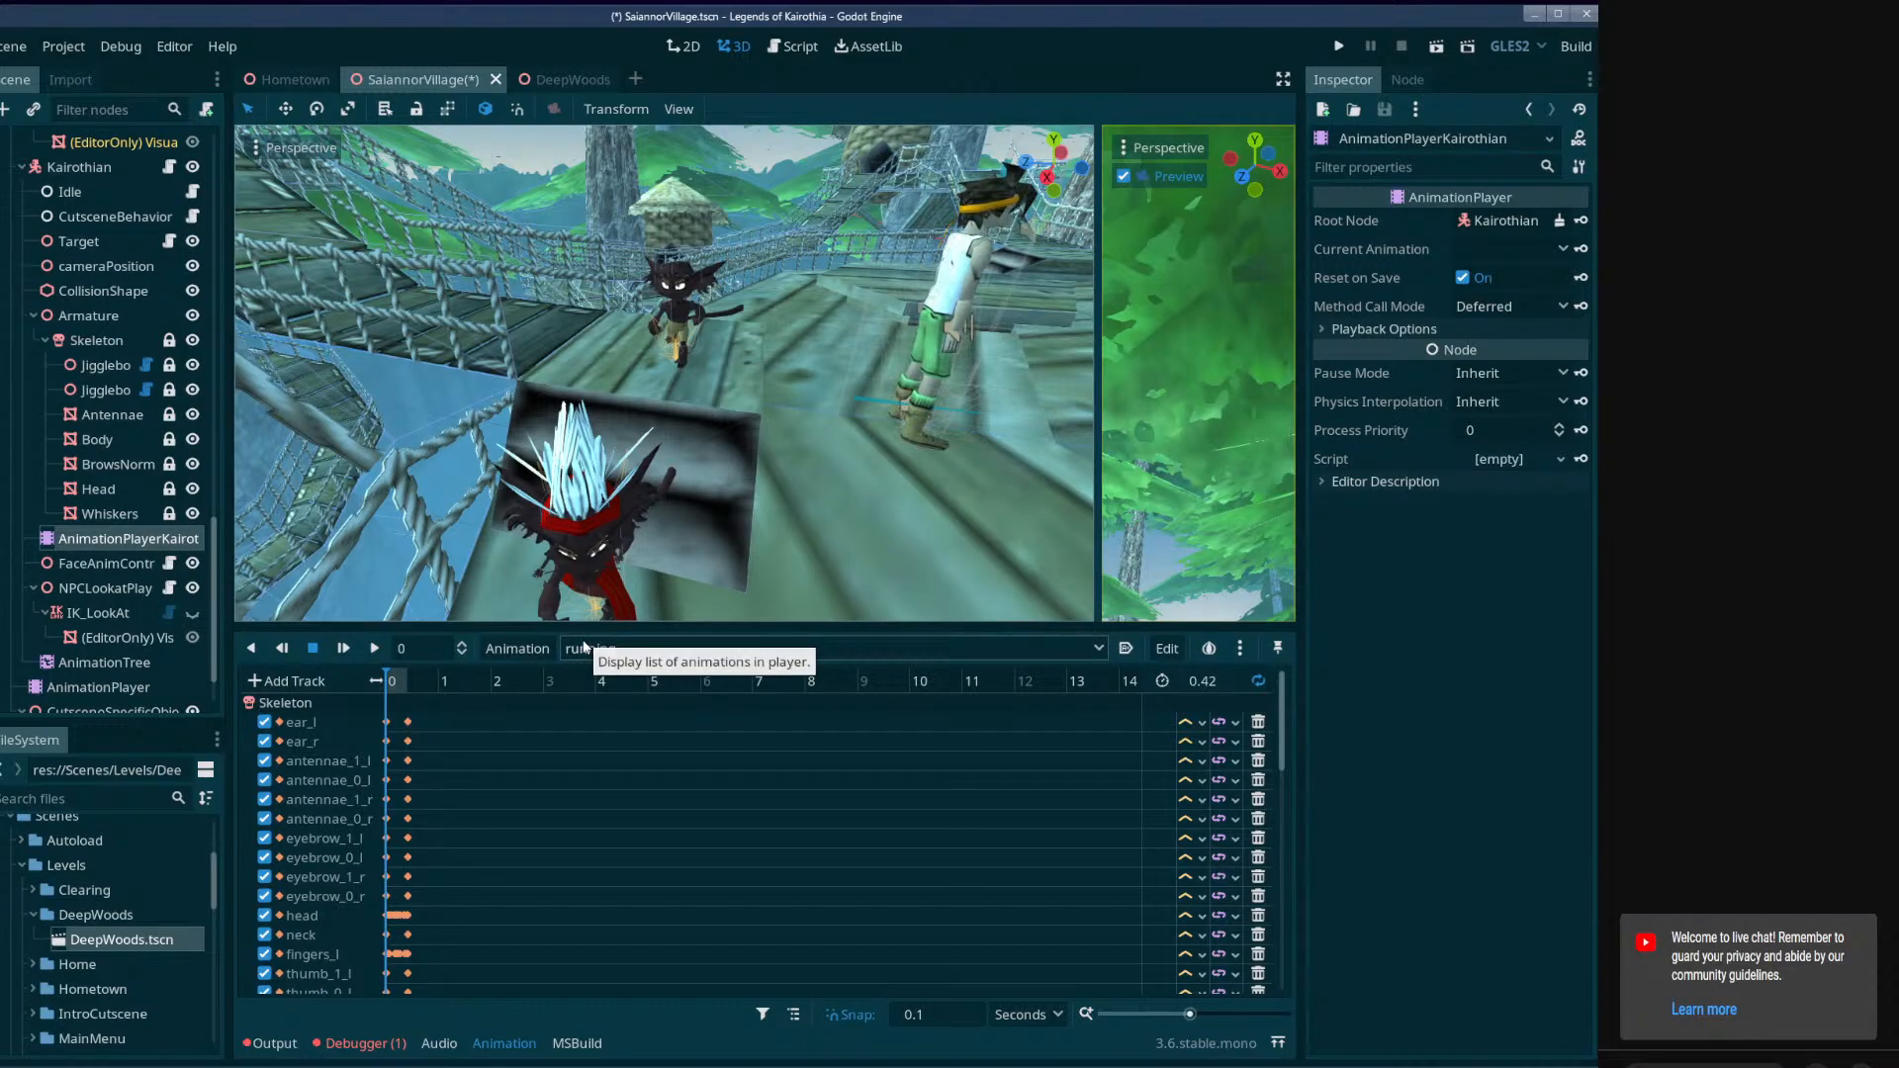
click(517, 648)
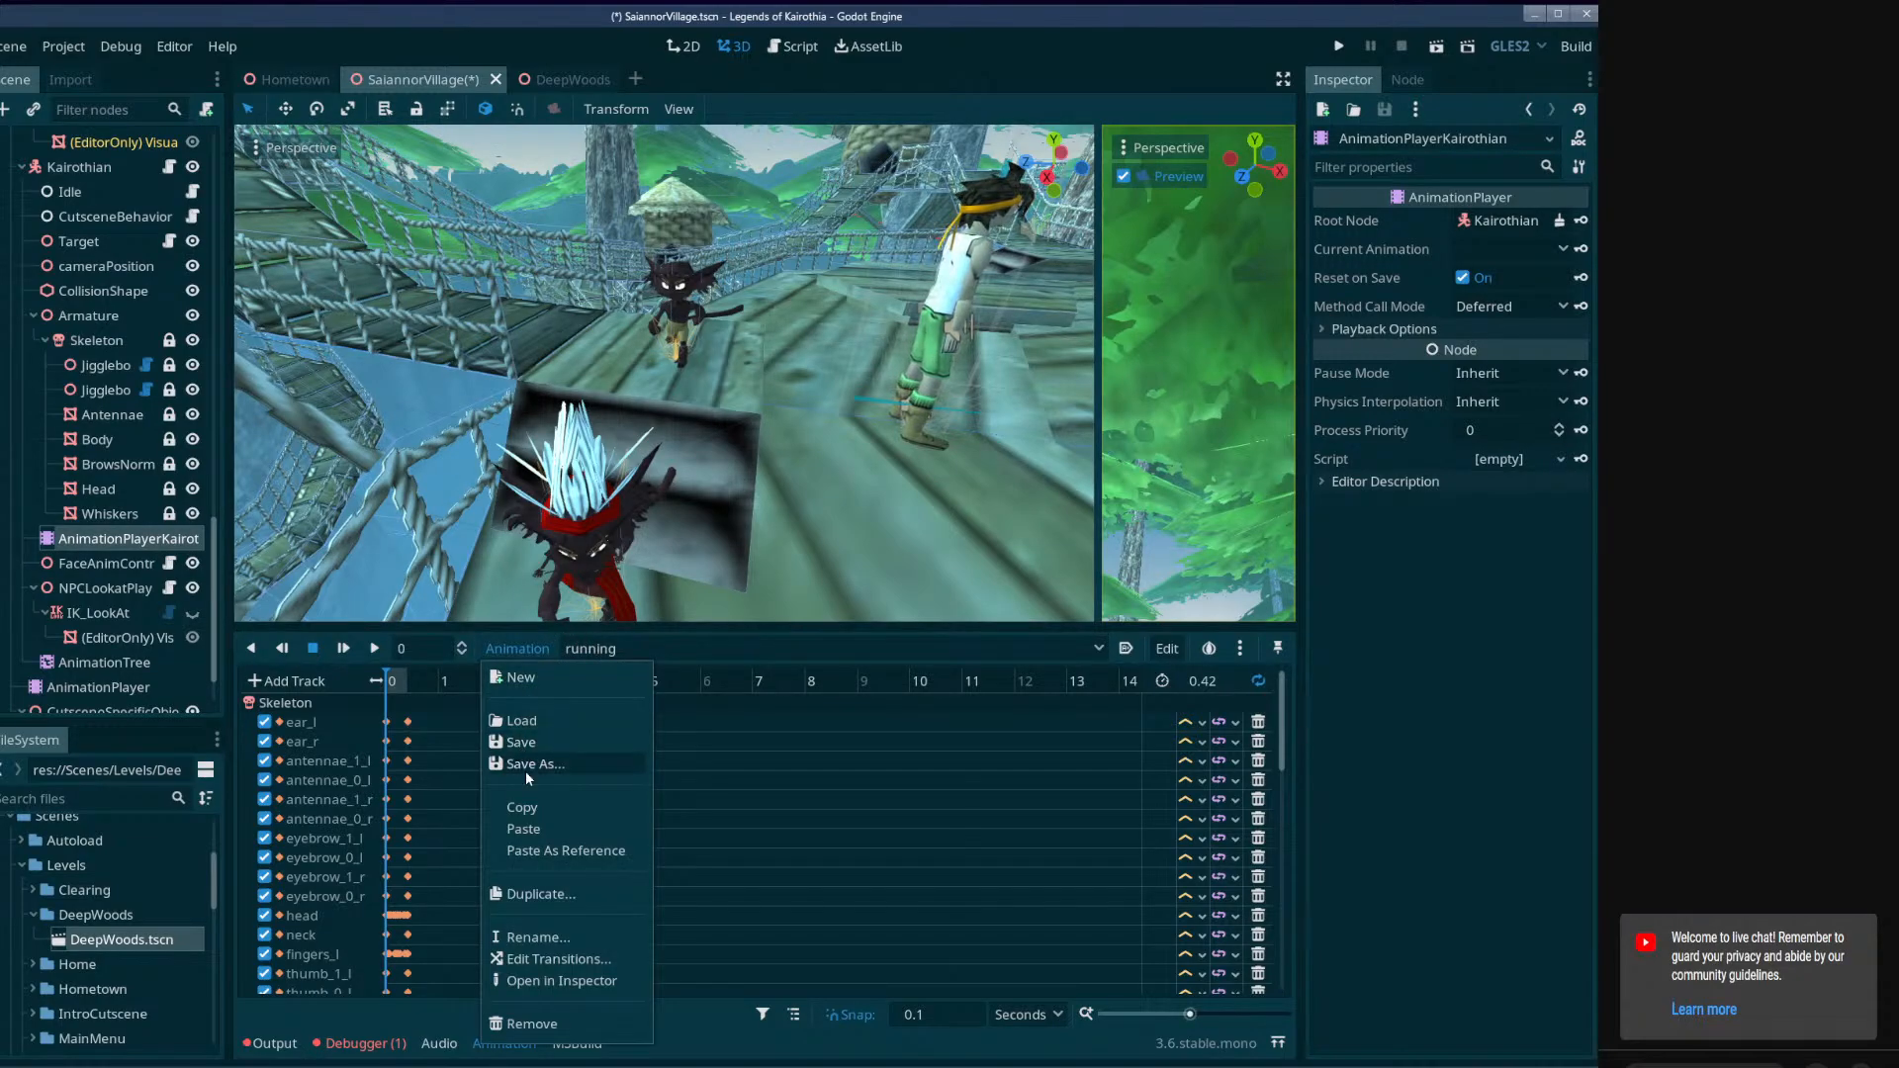
click(525, 766)
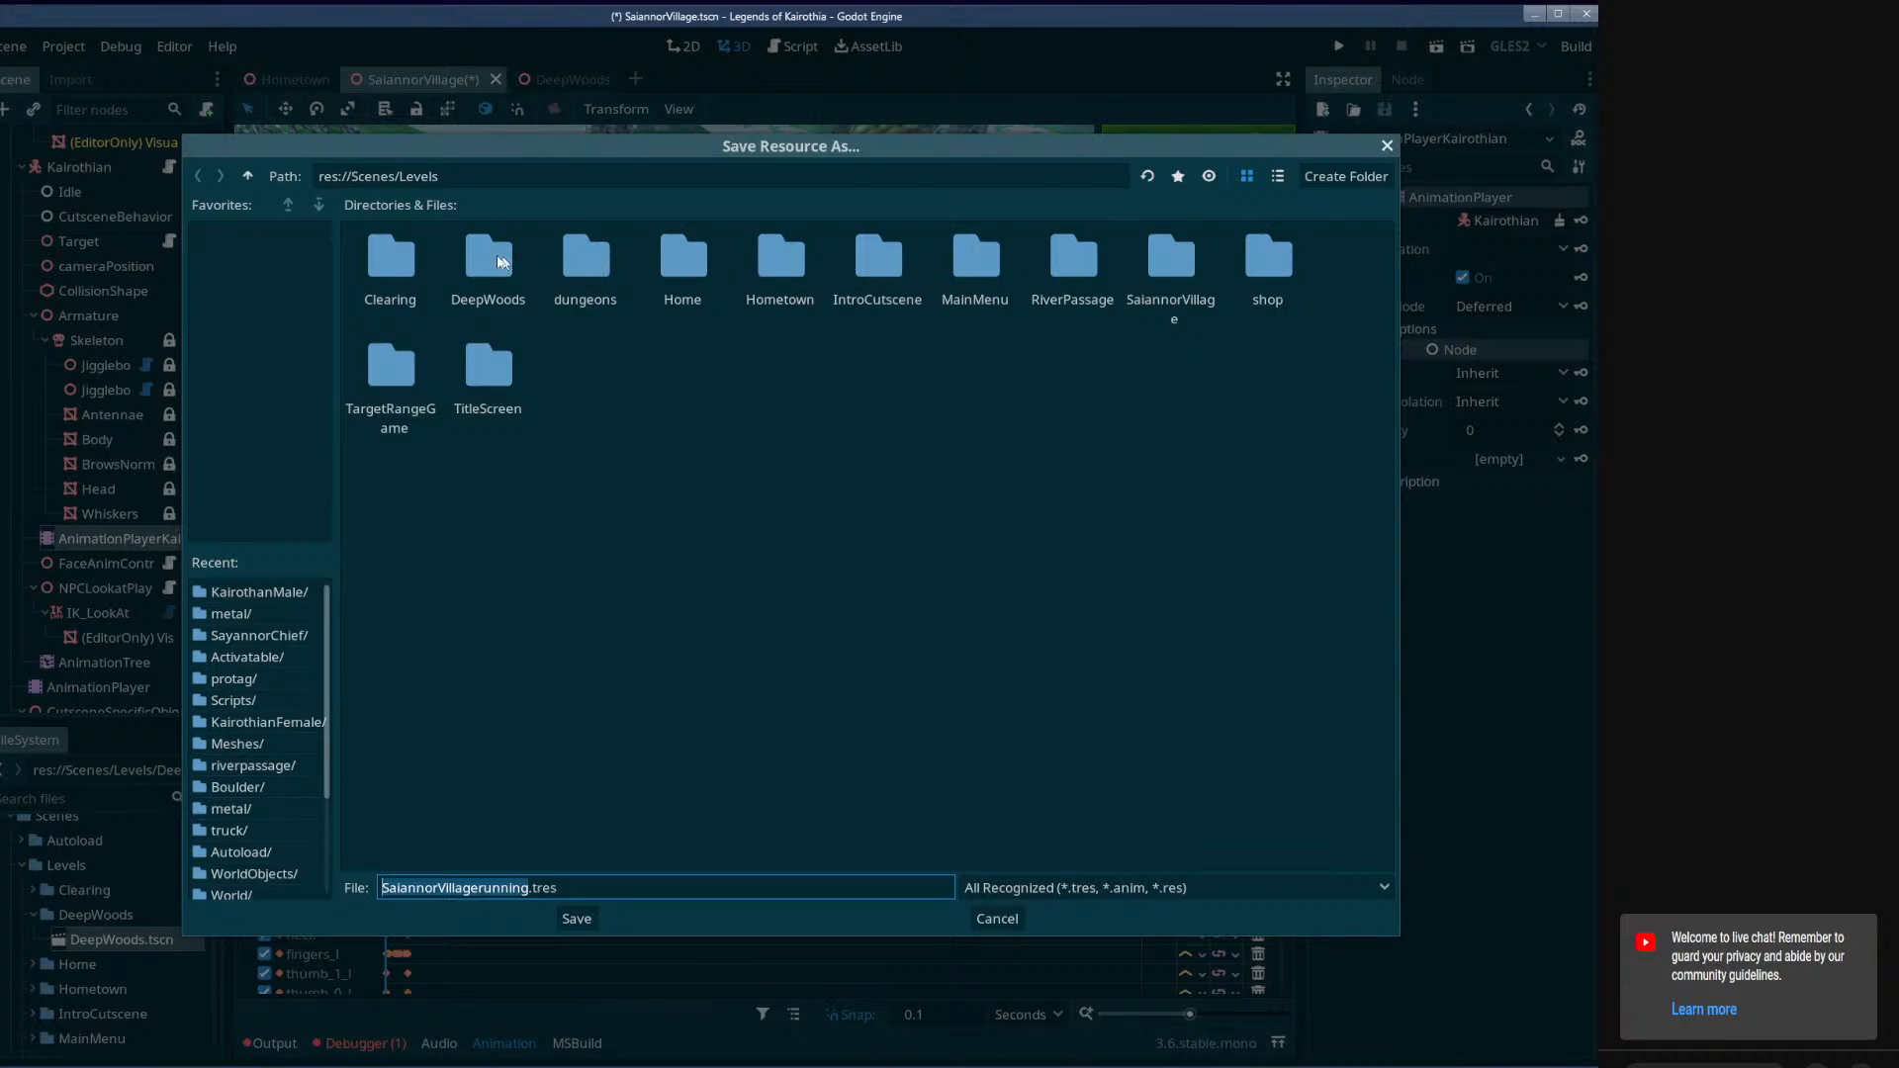
click(248, 176)
click(248, 176)
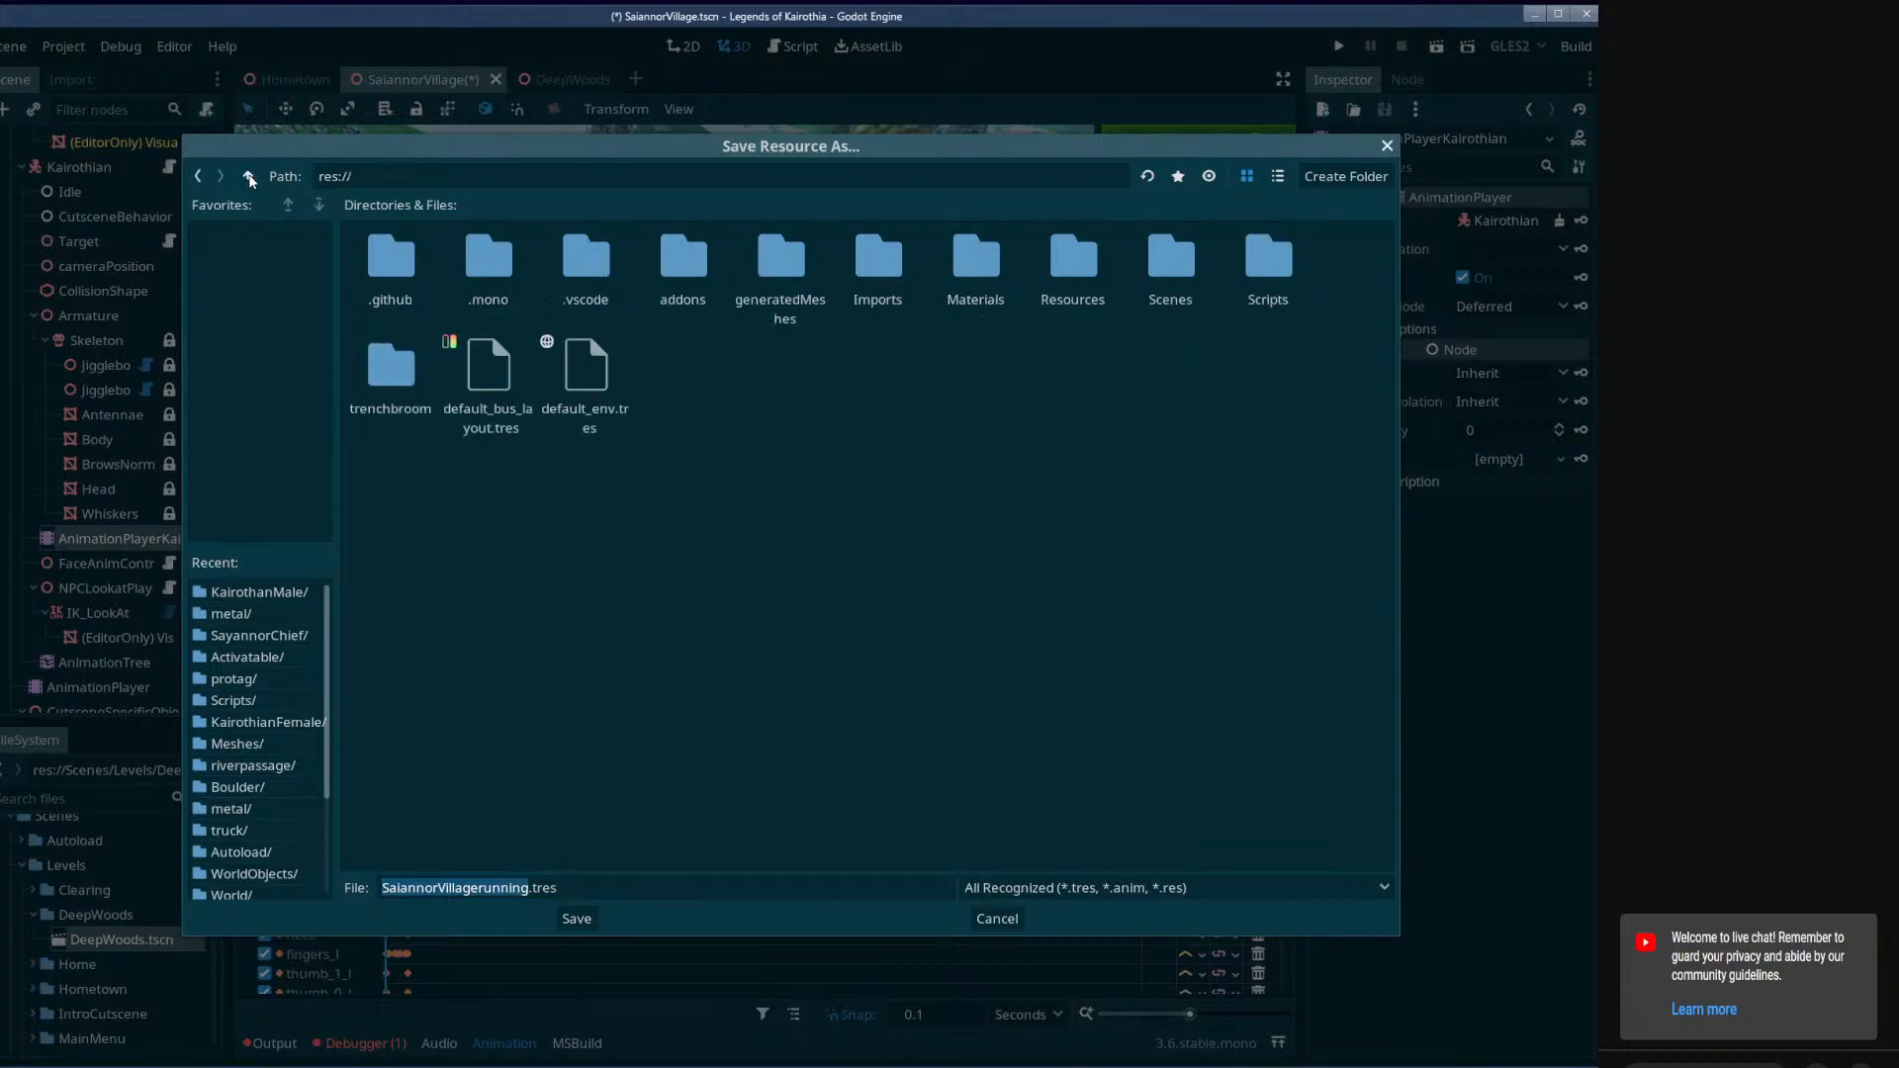
double_click(874, 279)
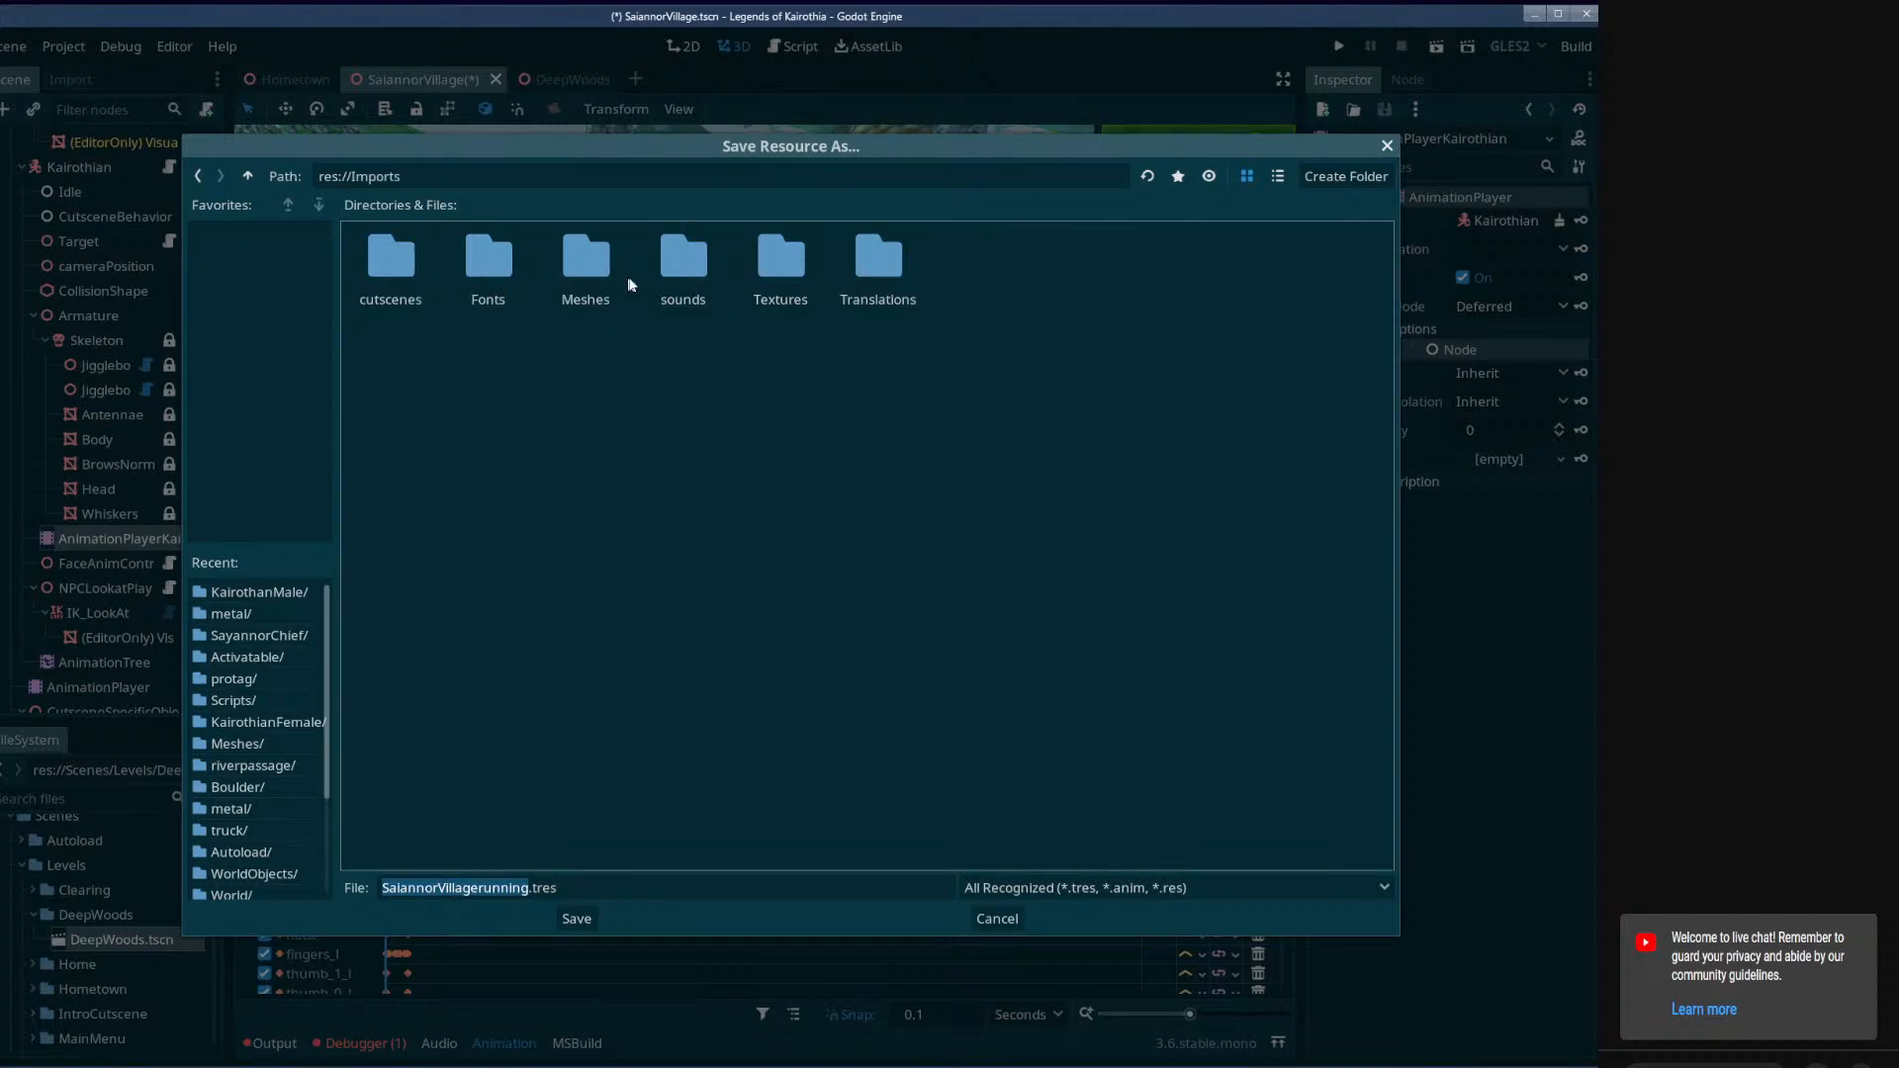
double_click(594, 279)
double_click(697, 277)
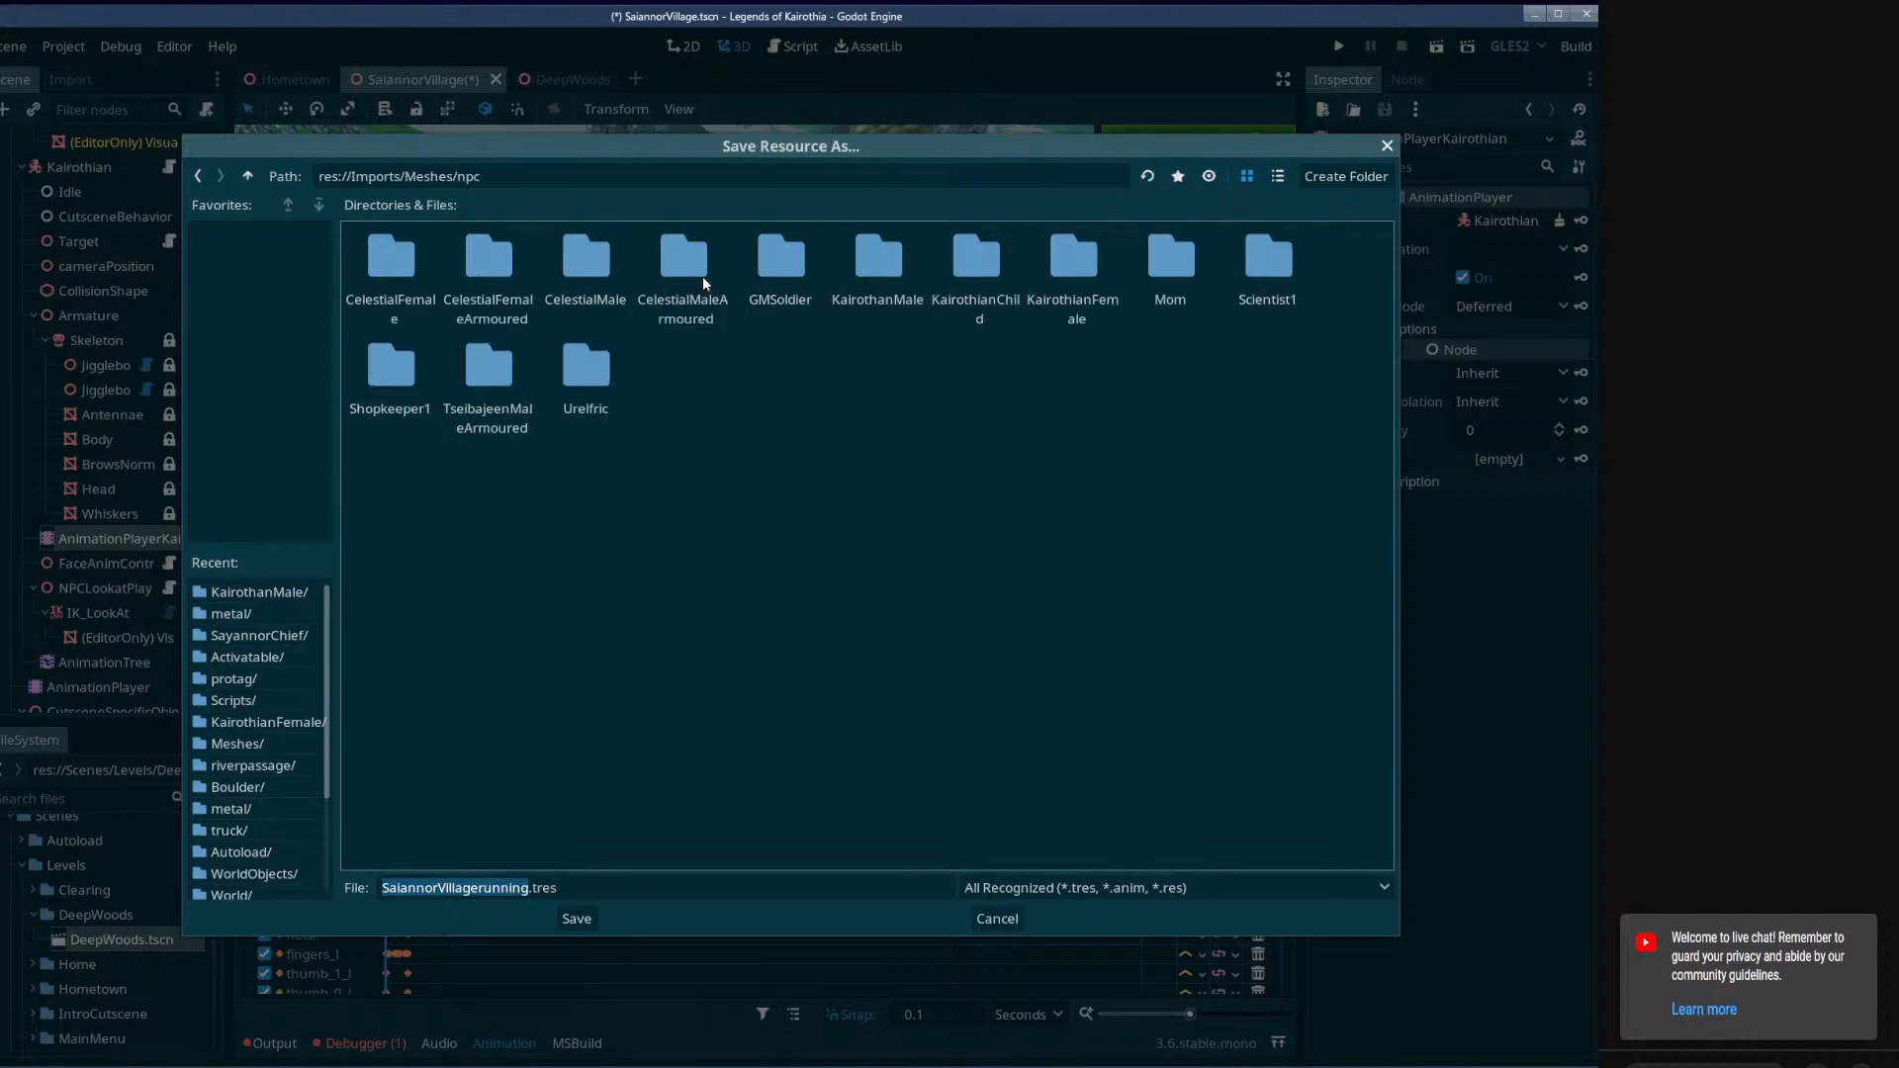
double_click(854, 279)
Name the animation file Running.tres and save it in the KairothanMale folder.
click(506, 888)
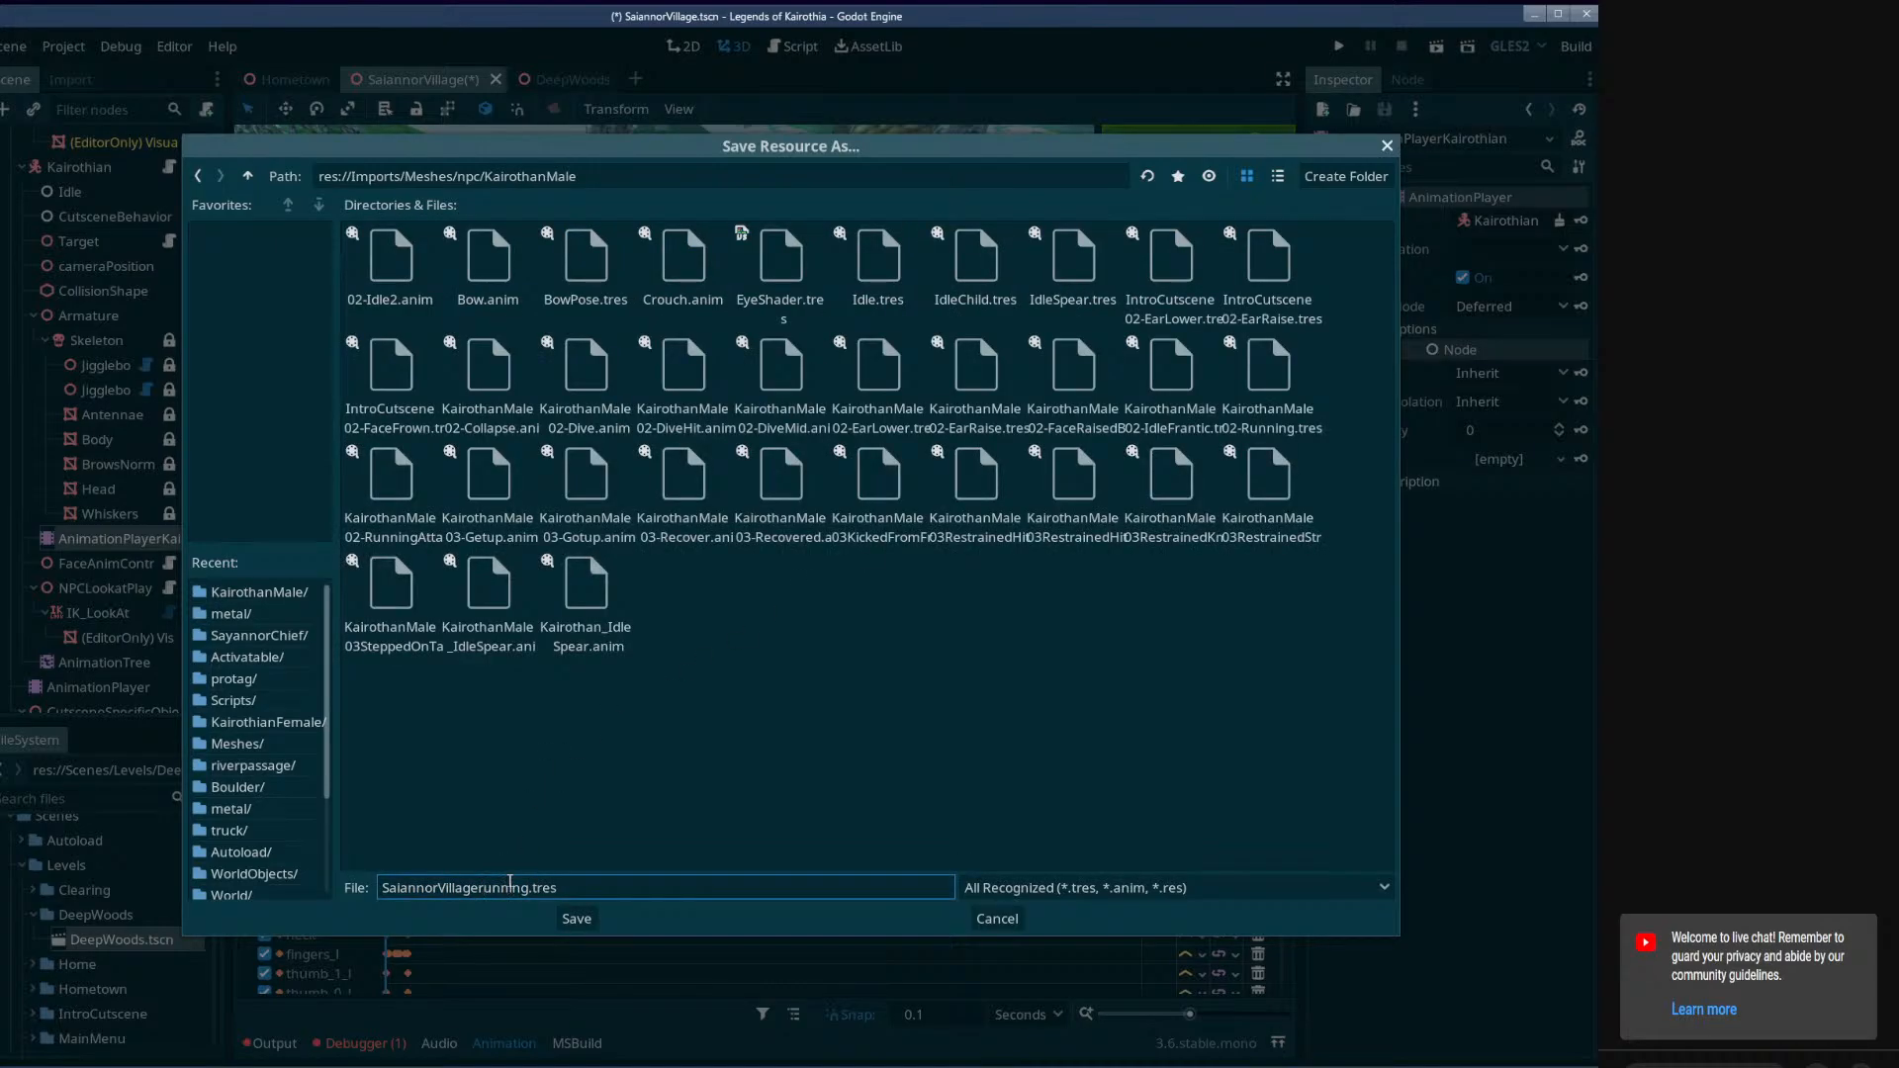
key(BackSpace)
key(BackSpace)
key(BackSpace)
key(BackSpace)
key(BackSpace)
key(BackSpace)
key(BackSpace)
key(BackSpace)
key(BackSpace)
key(BackSpace)
key(BackSpace)
key(BackSpace)
key(BackSpace)
key(BackSpace)
key(BackSpace)
key(BackSpace)
text(R)
click(578, 919)
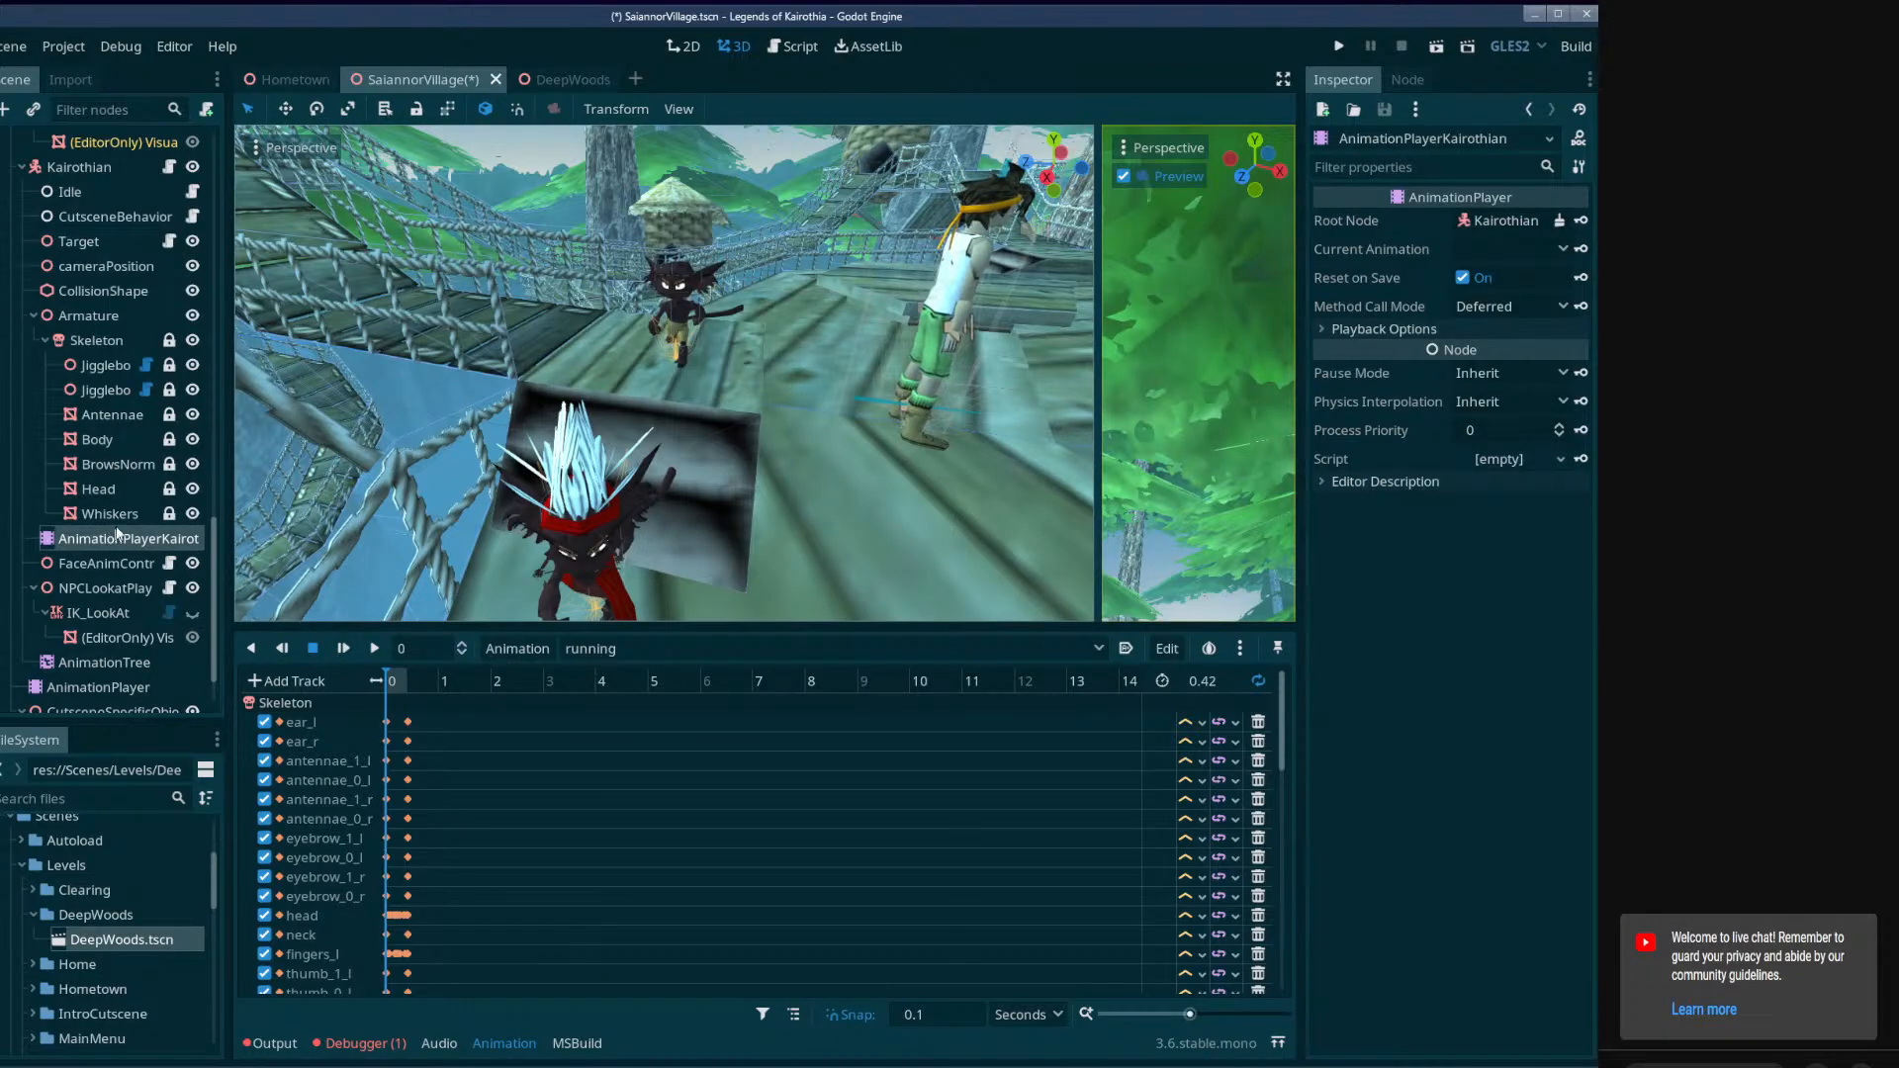
Delete the running animation from AnimationPlayerChief.
scroll(111, 453, up, 3)
scroll(111, 453, up, 3)
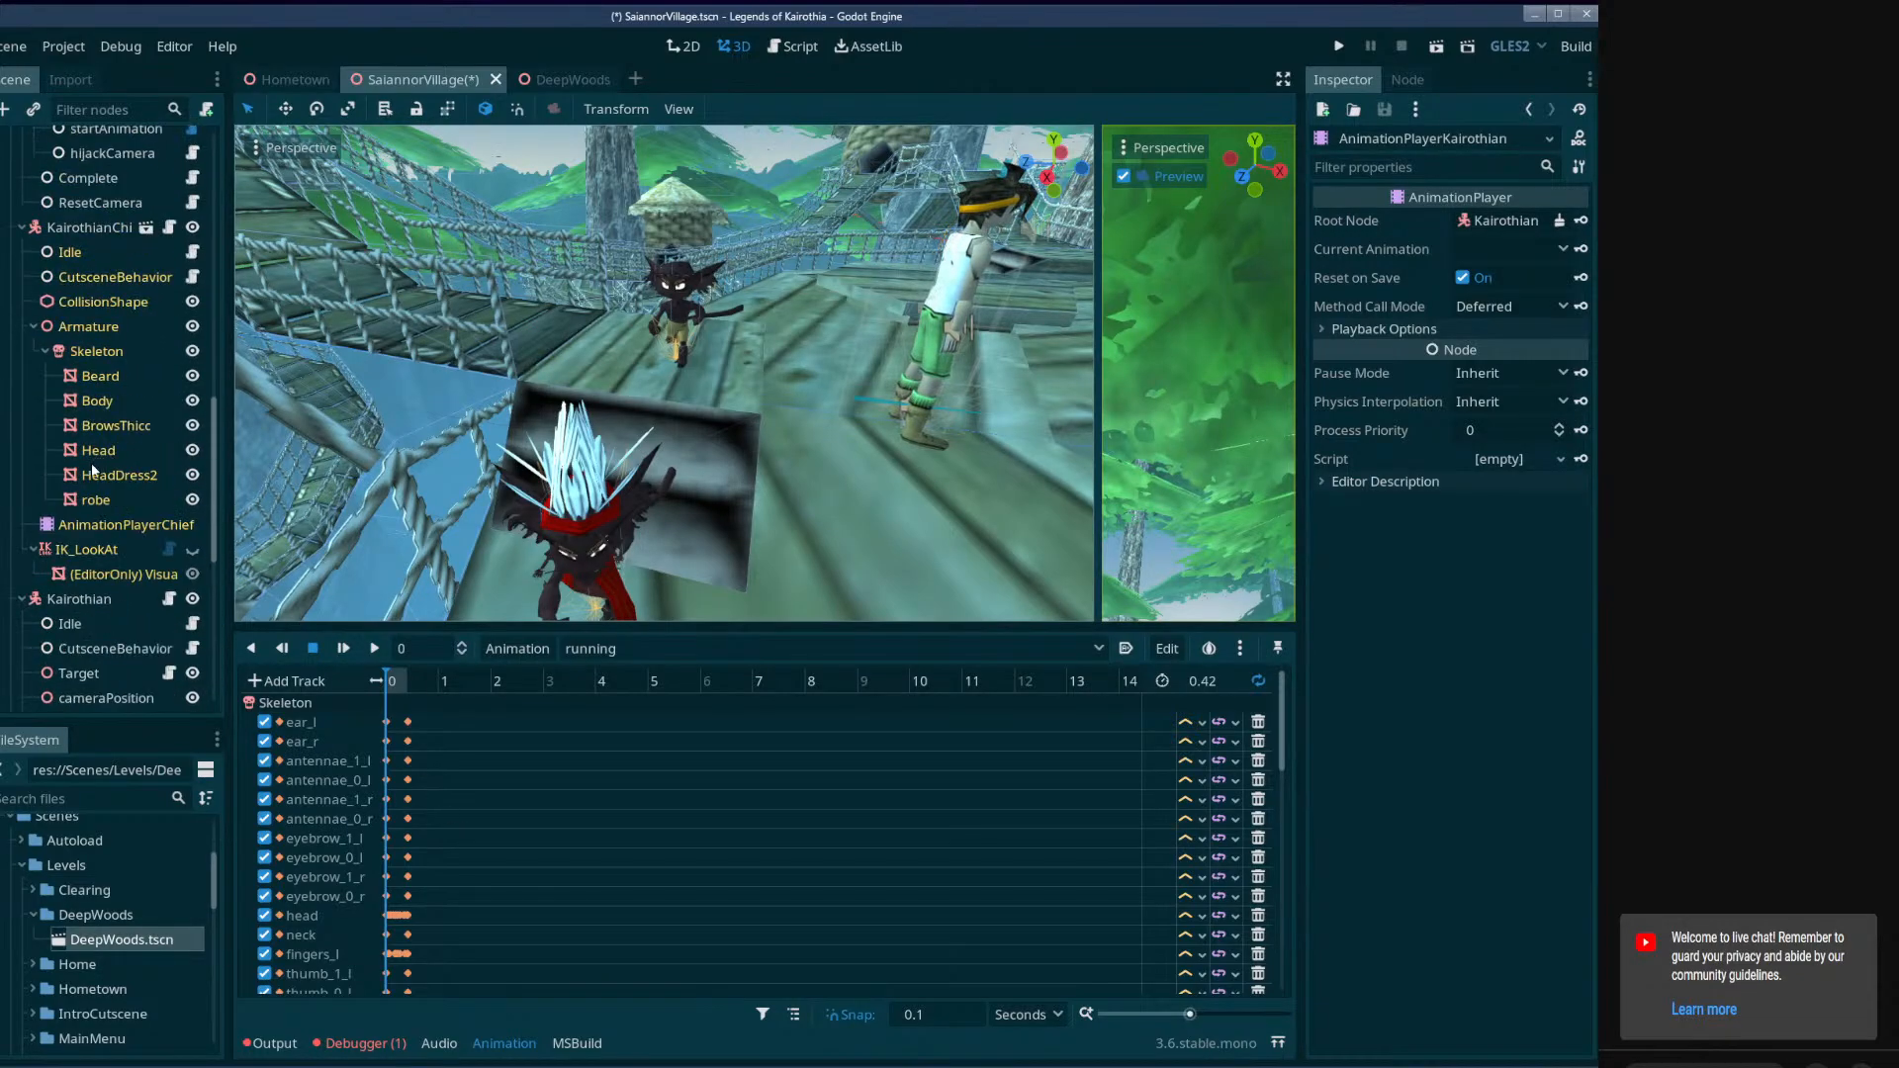
click(126, 524)
click(515, 648)
click(630, 651)
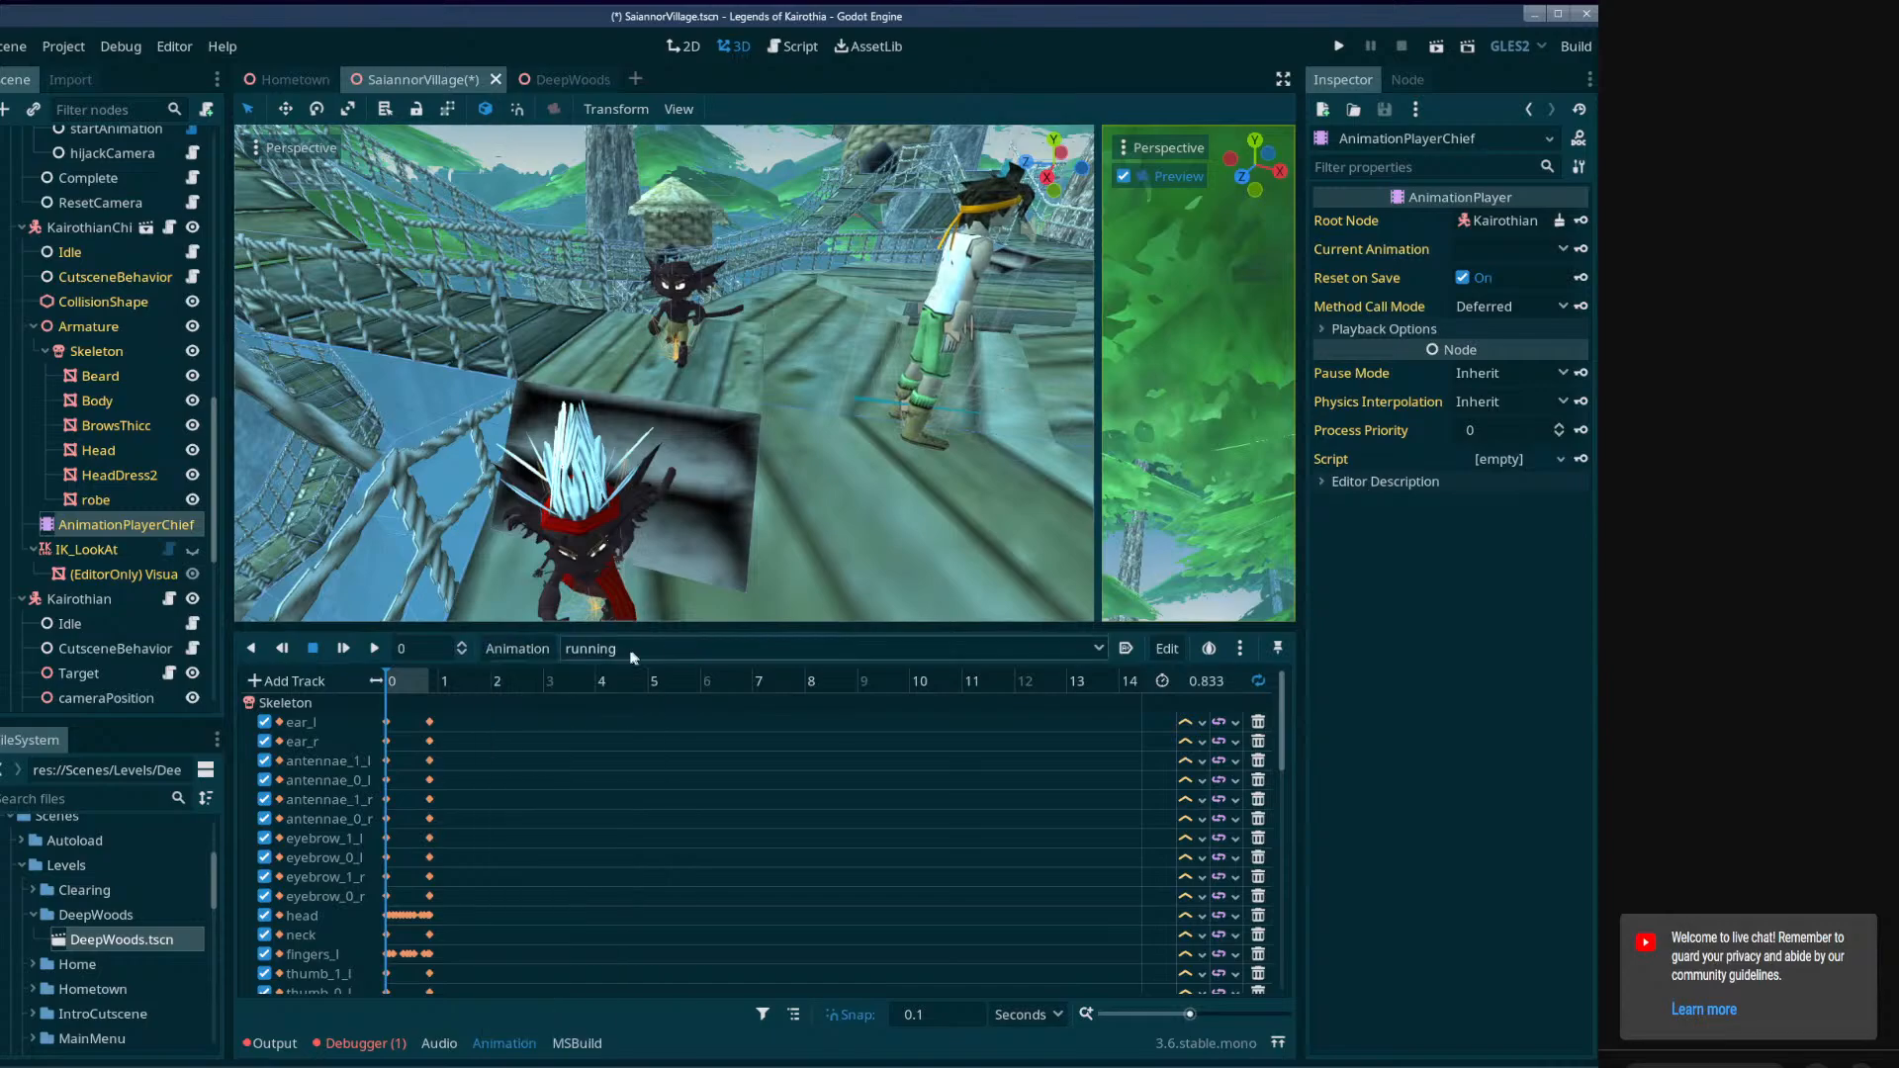
click(511, 650)
click(534, 1024)
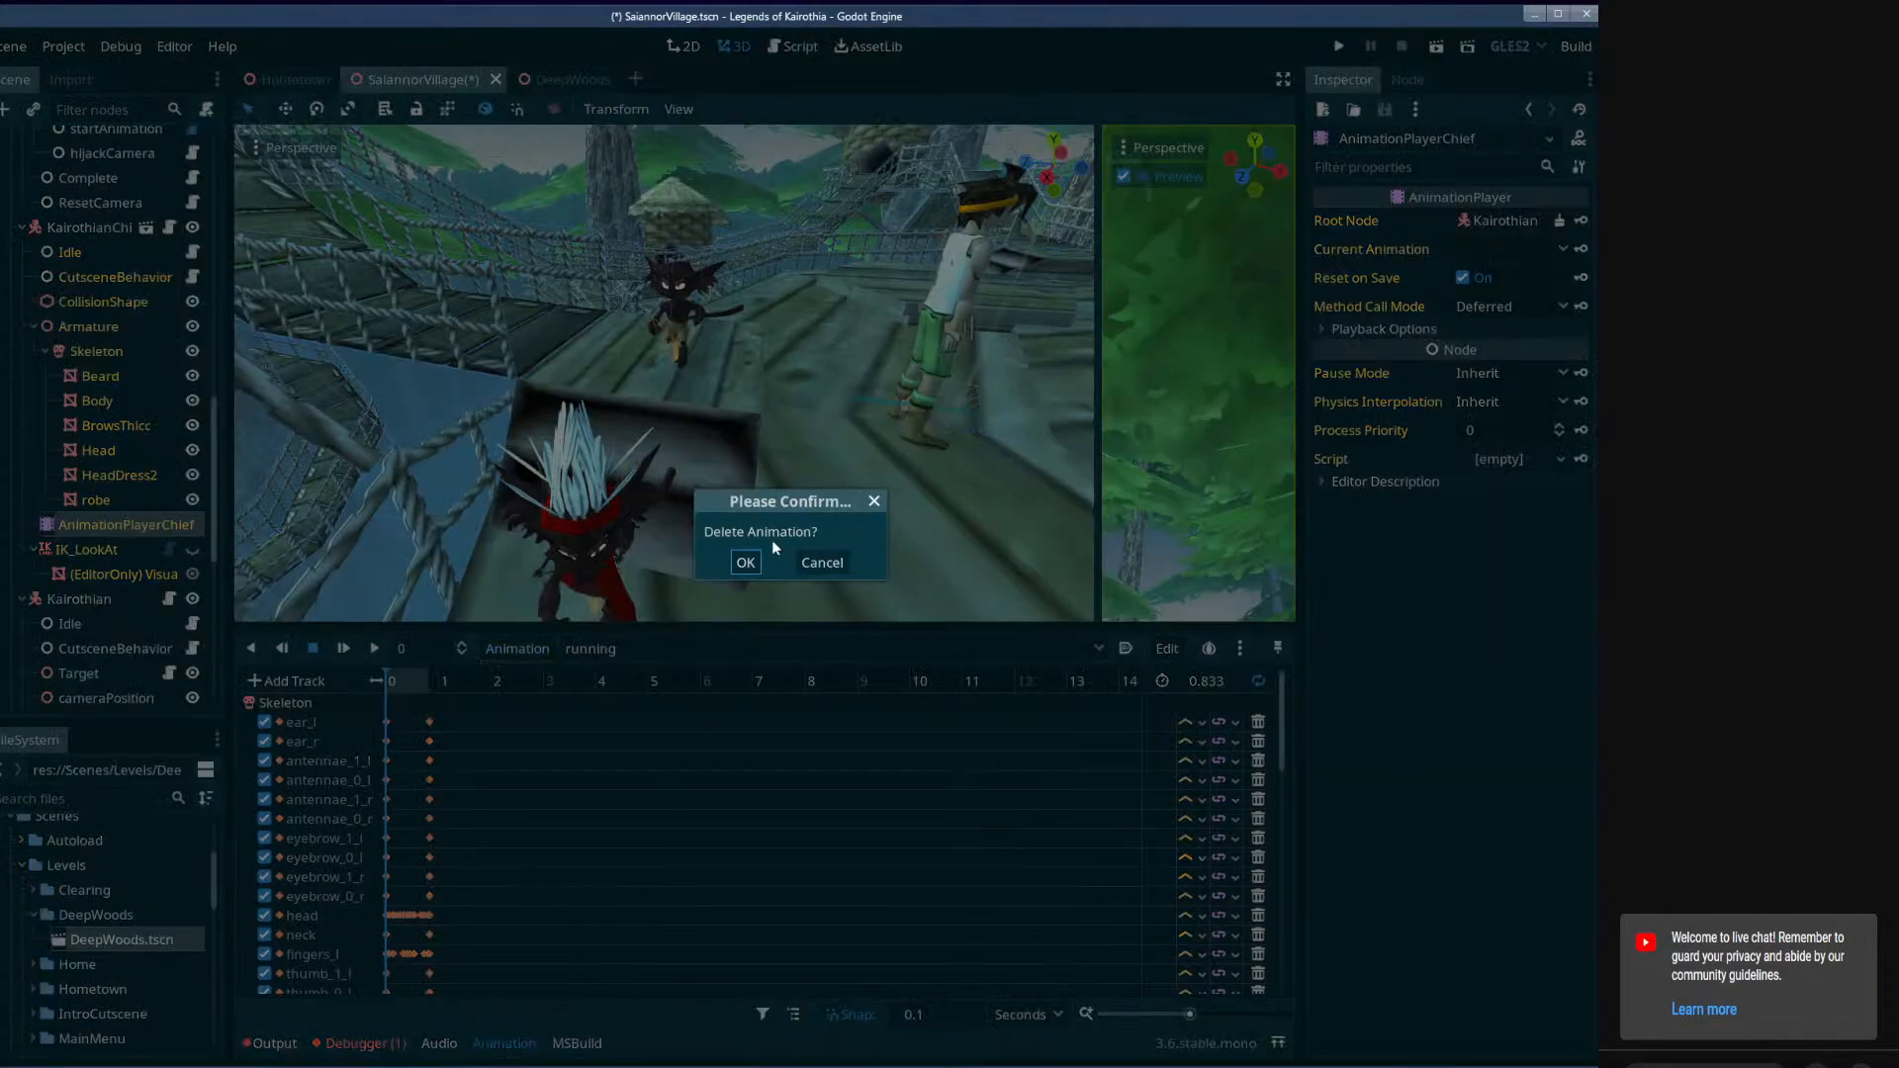
click(744, 560)
Load Running.tres from the KairothanMale folder into AnimationPlayerChief and make Running its active animation.
click(515, 647)
click(522, 720)
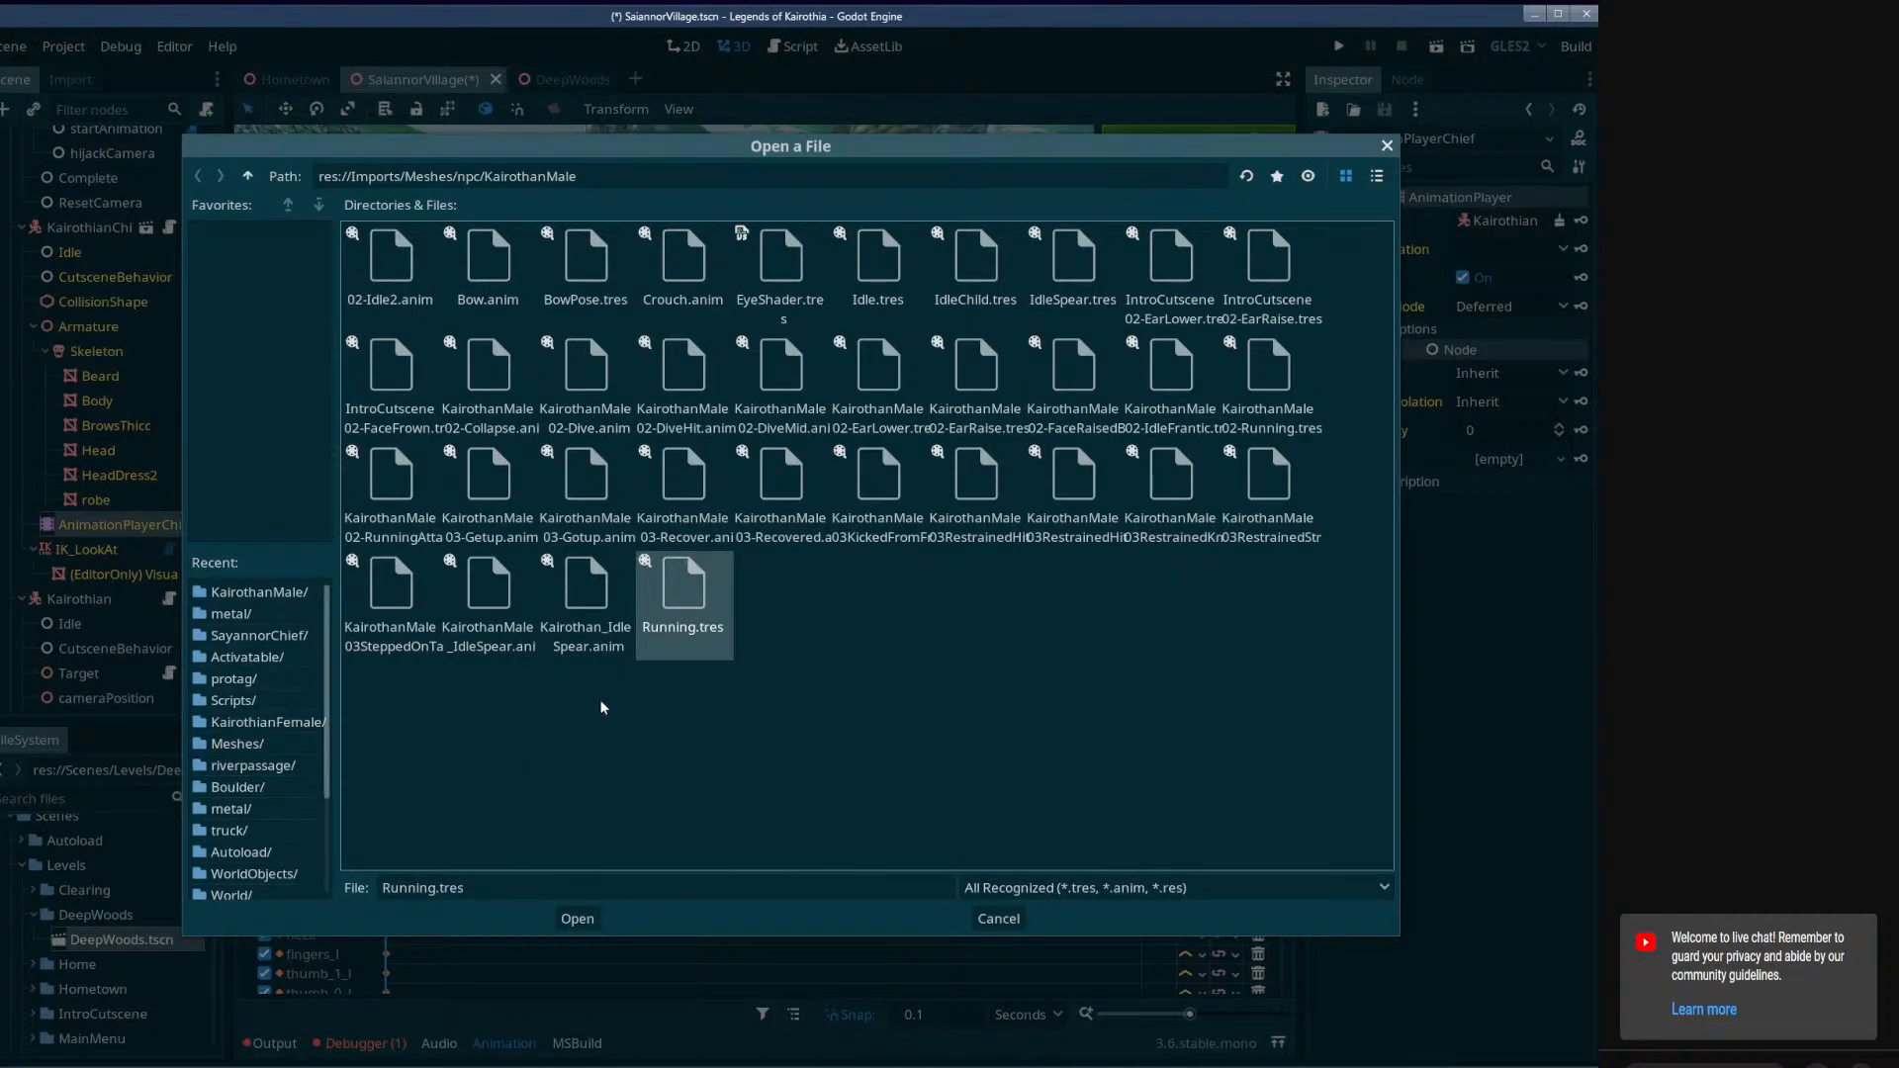
click(578, 915)
click(611, 650)
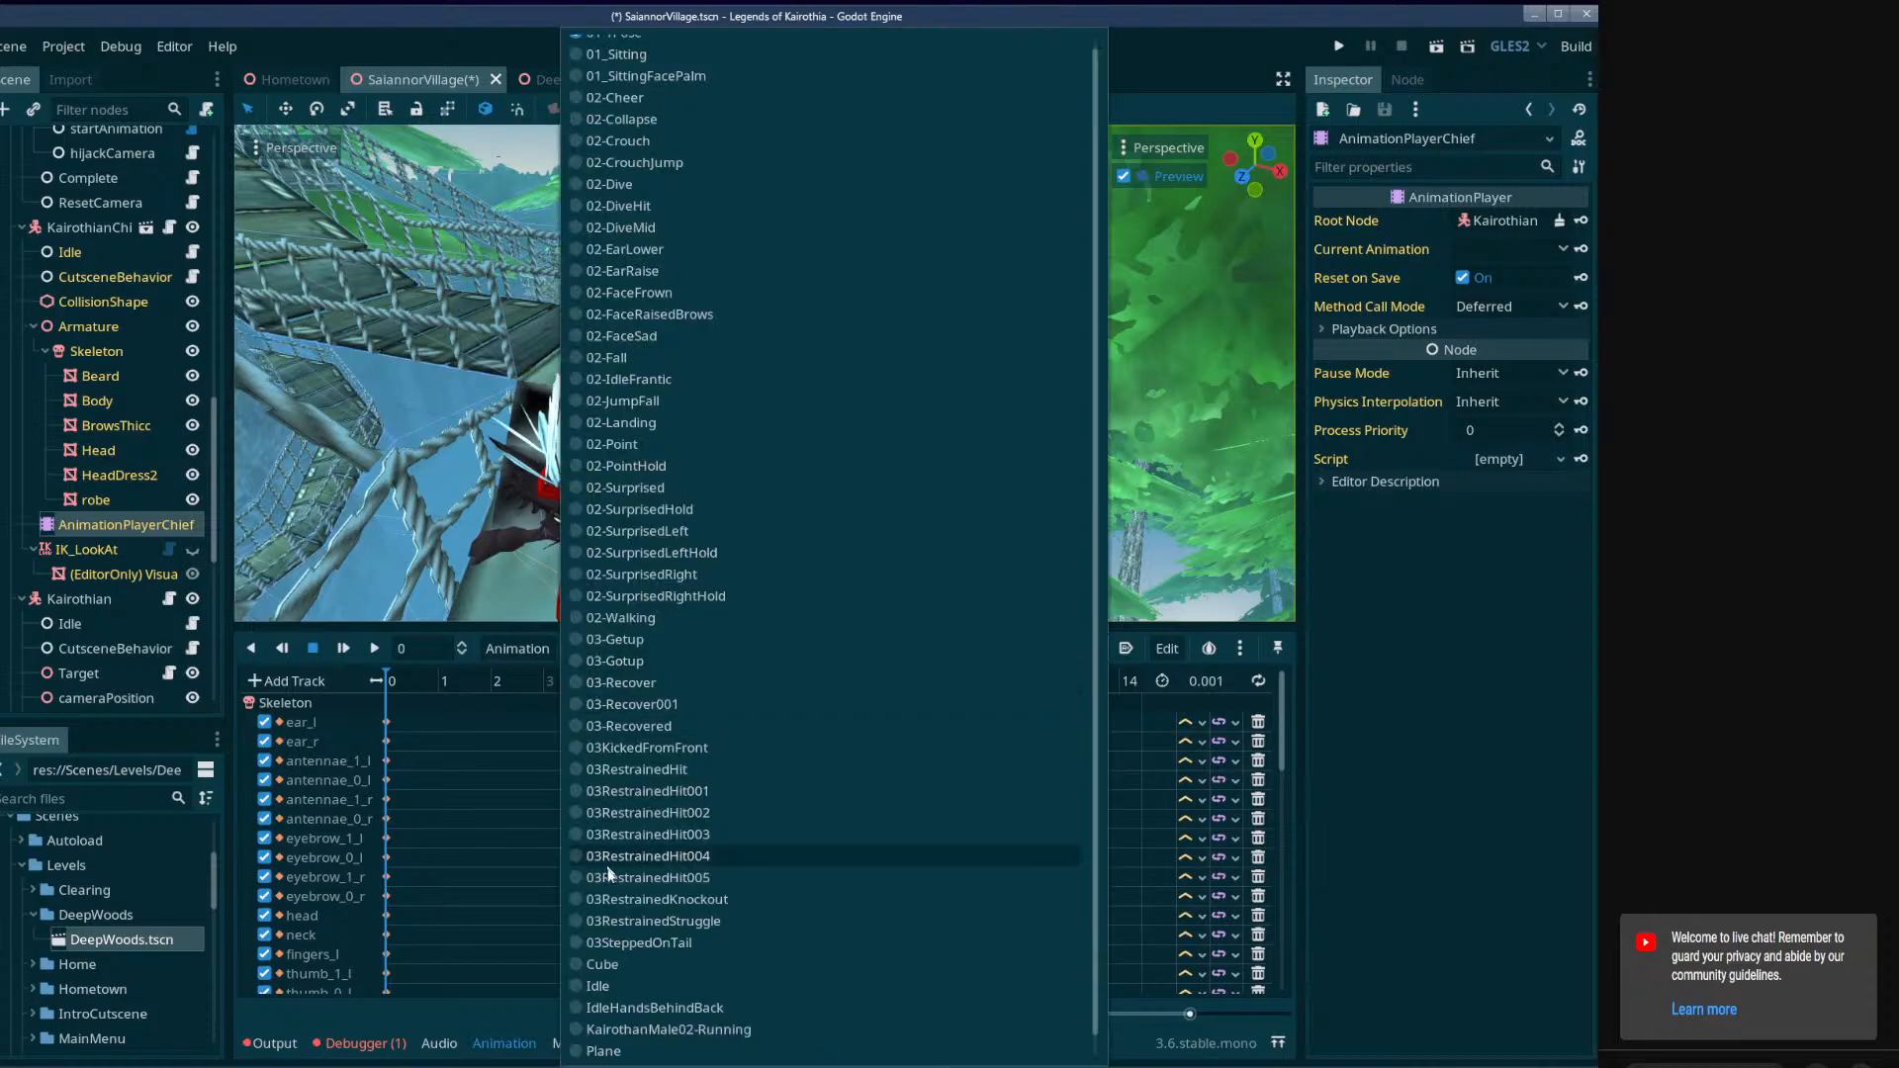
scroll(621, 1018, down, 1)
click(615, 1050)
Play the chief's Running animation briefly, stop it, and rewind it to 0 seconds.
click(375, 649)
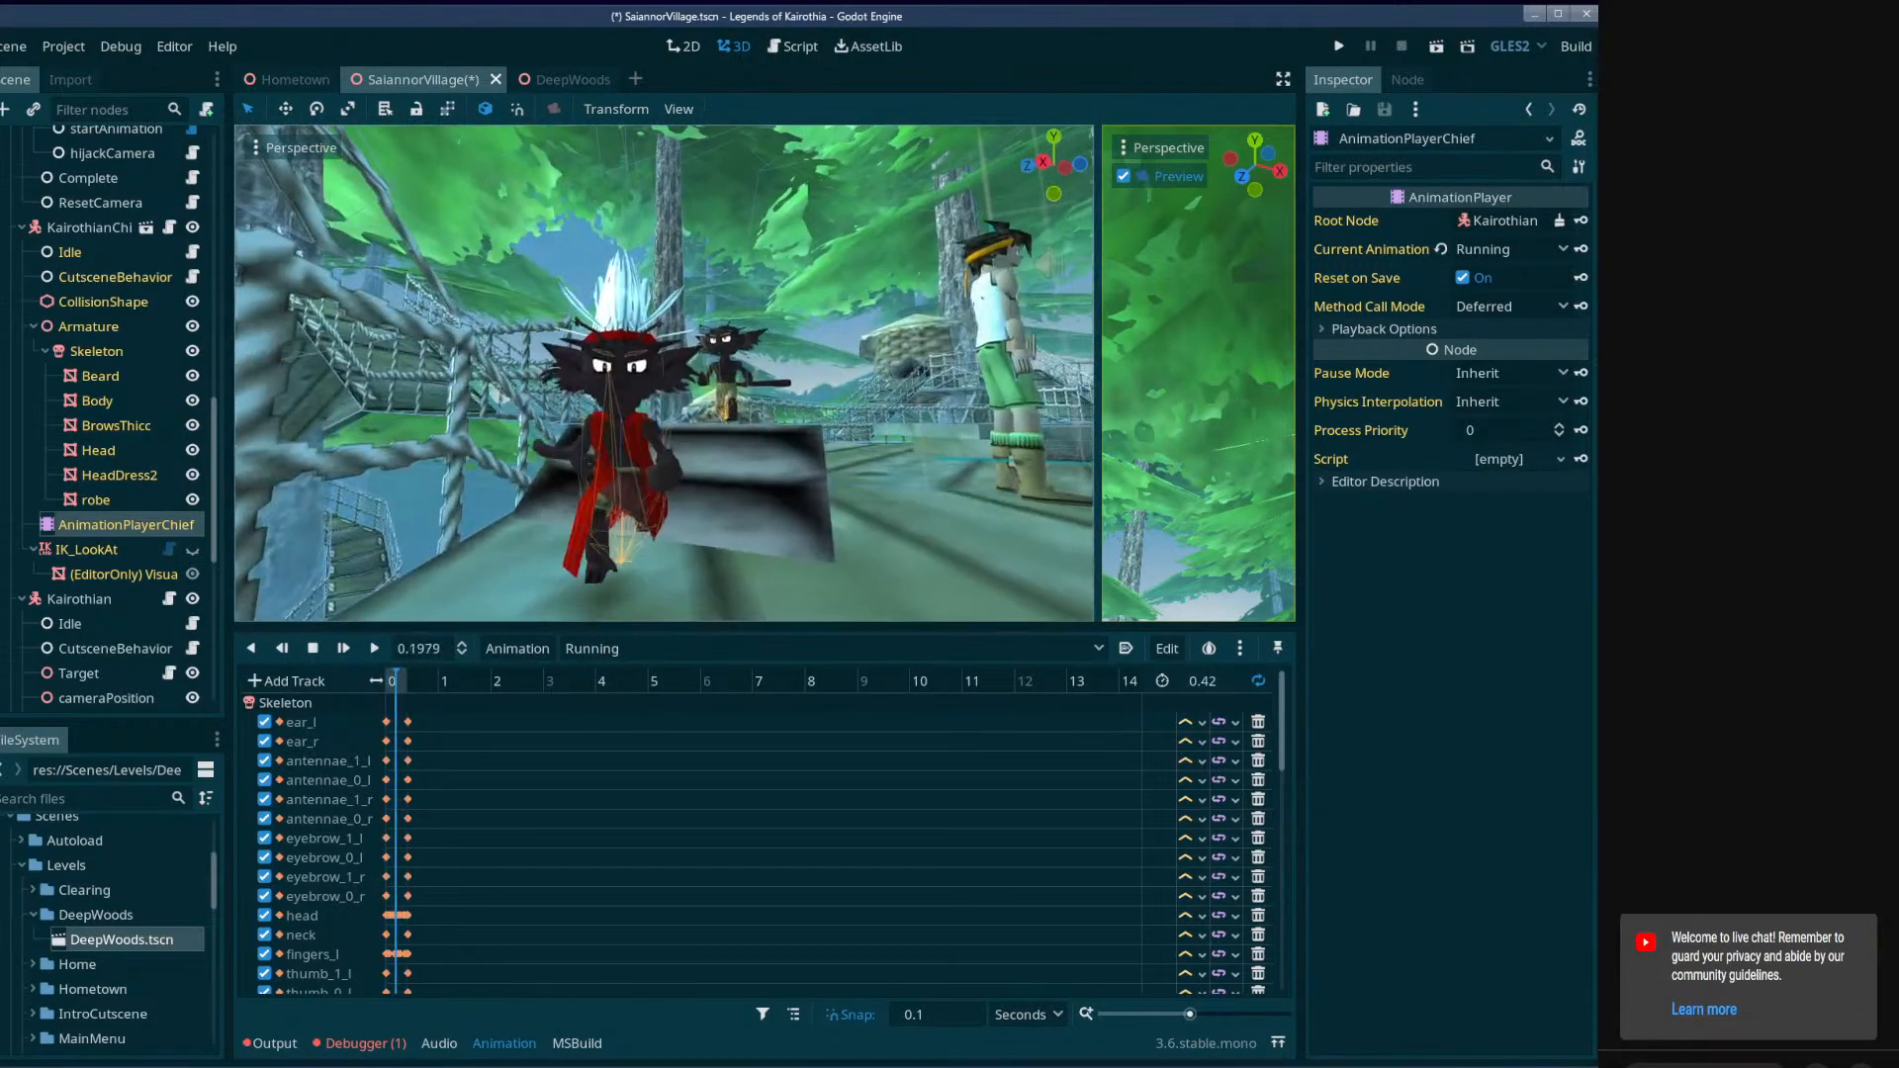
click(313, 647)
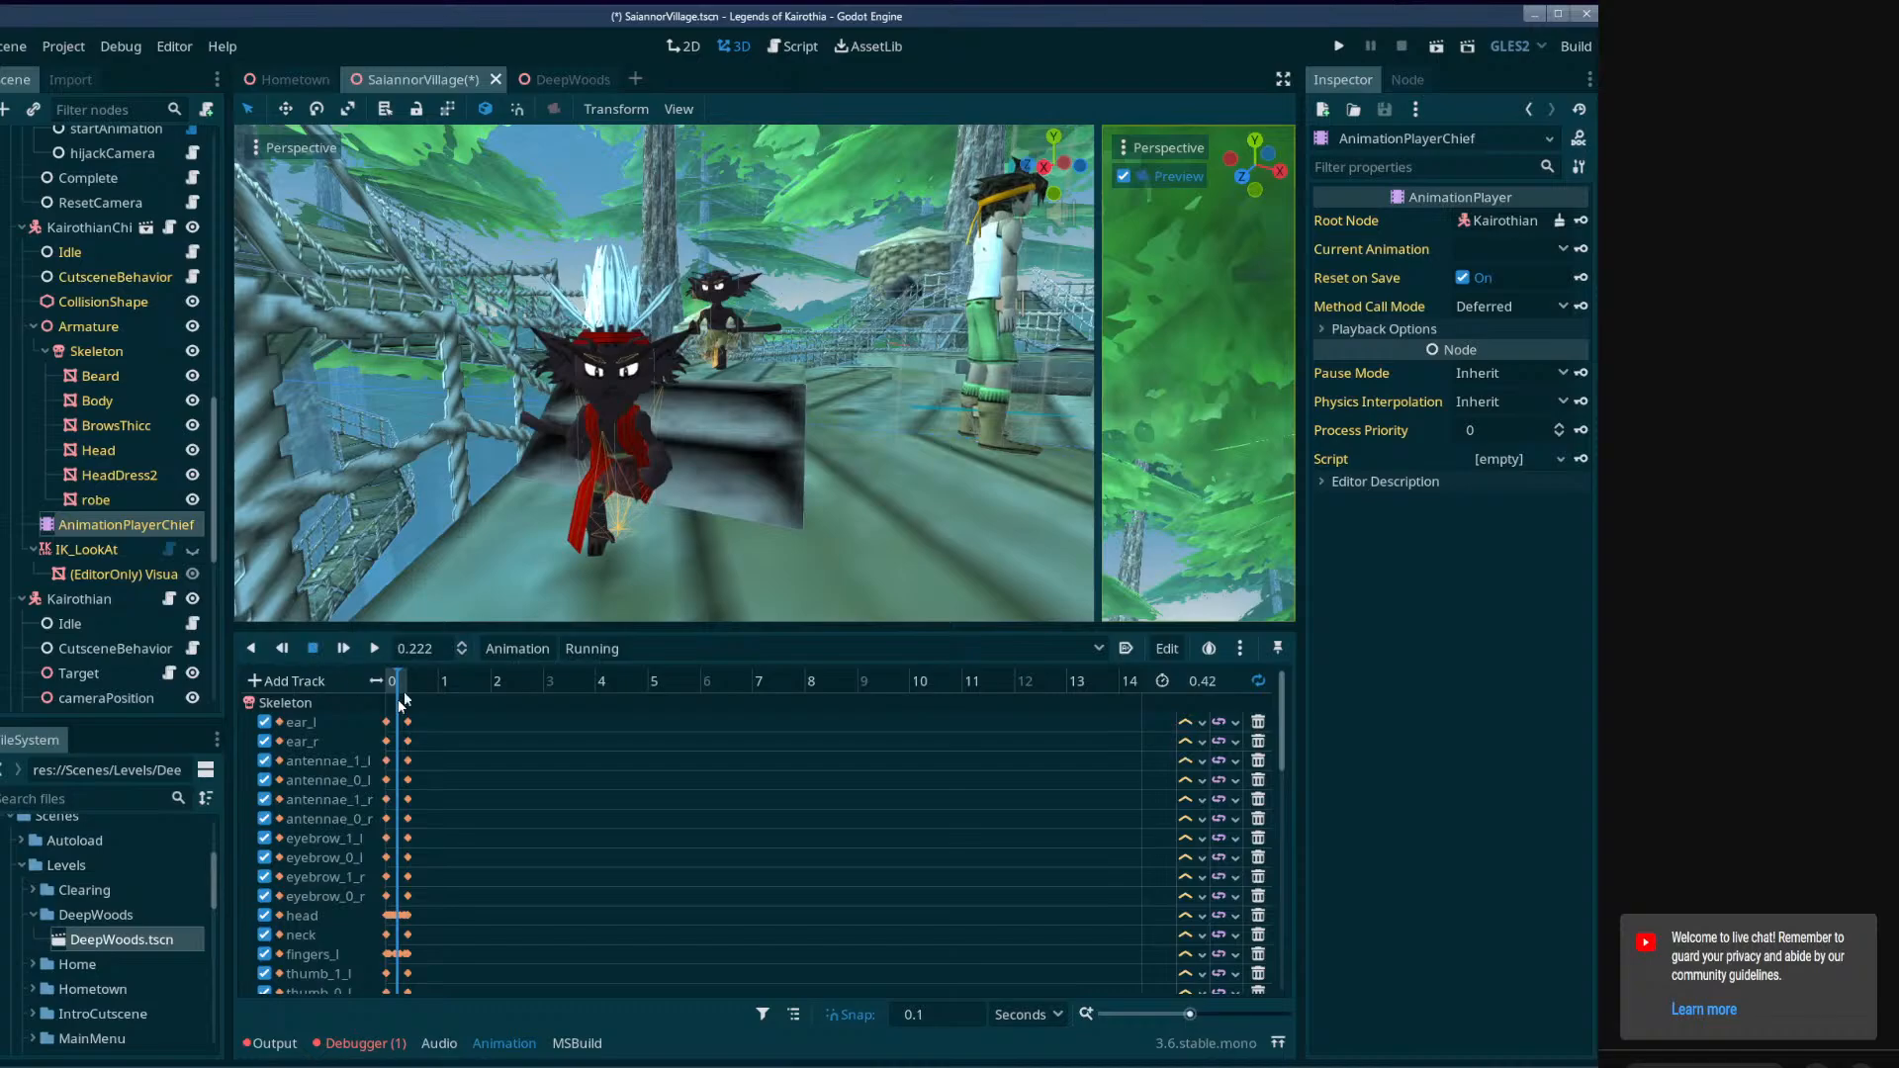
drag(412, 689, 376, 680)
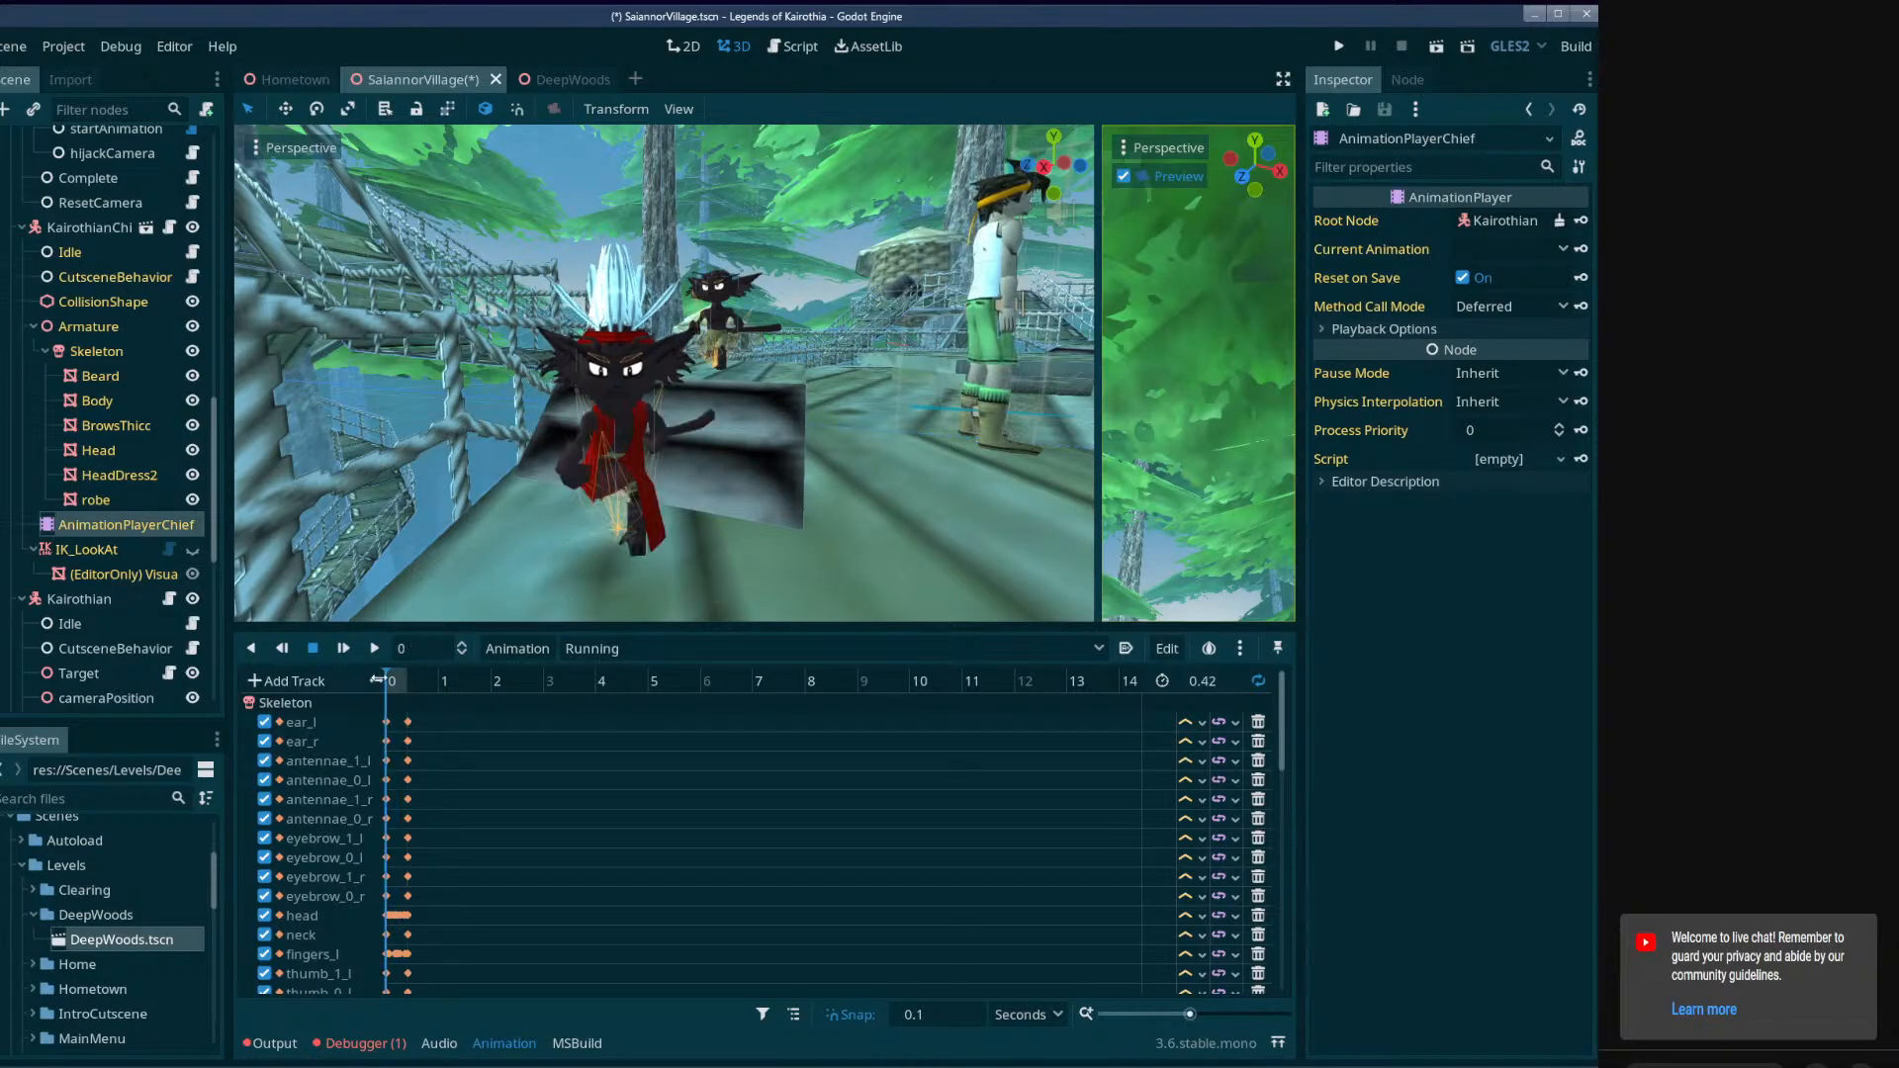
Switch to the FollowMeQuest AnimationPlayer and preview Cutscene01, stopping playback at about 0.9 seconds.
scroll(119, 494, down, 5)
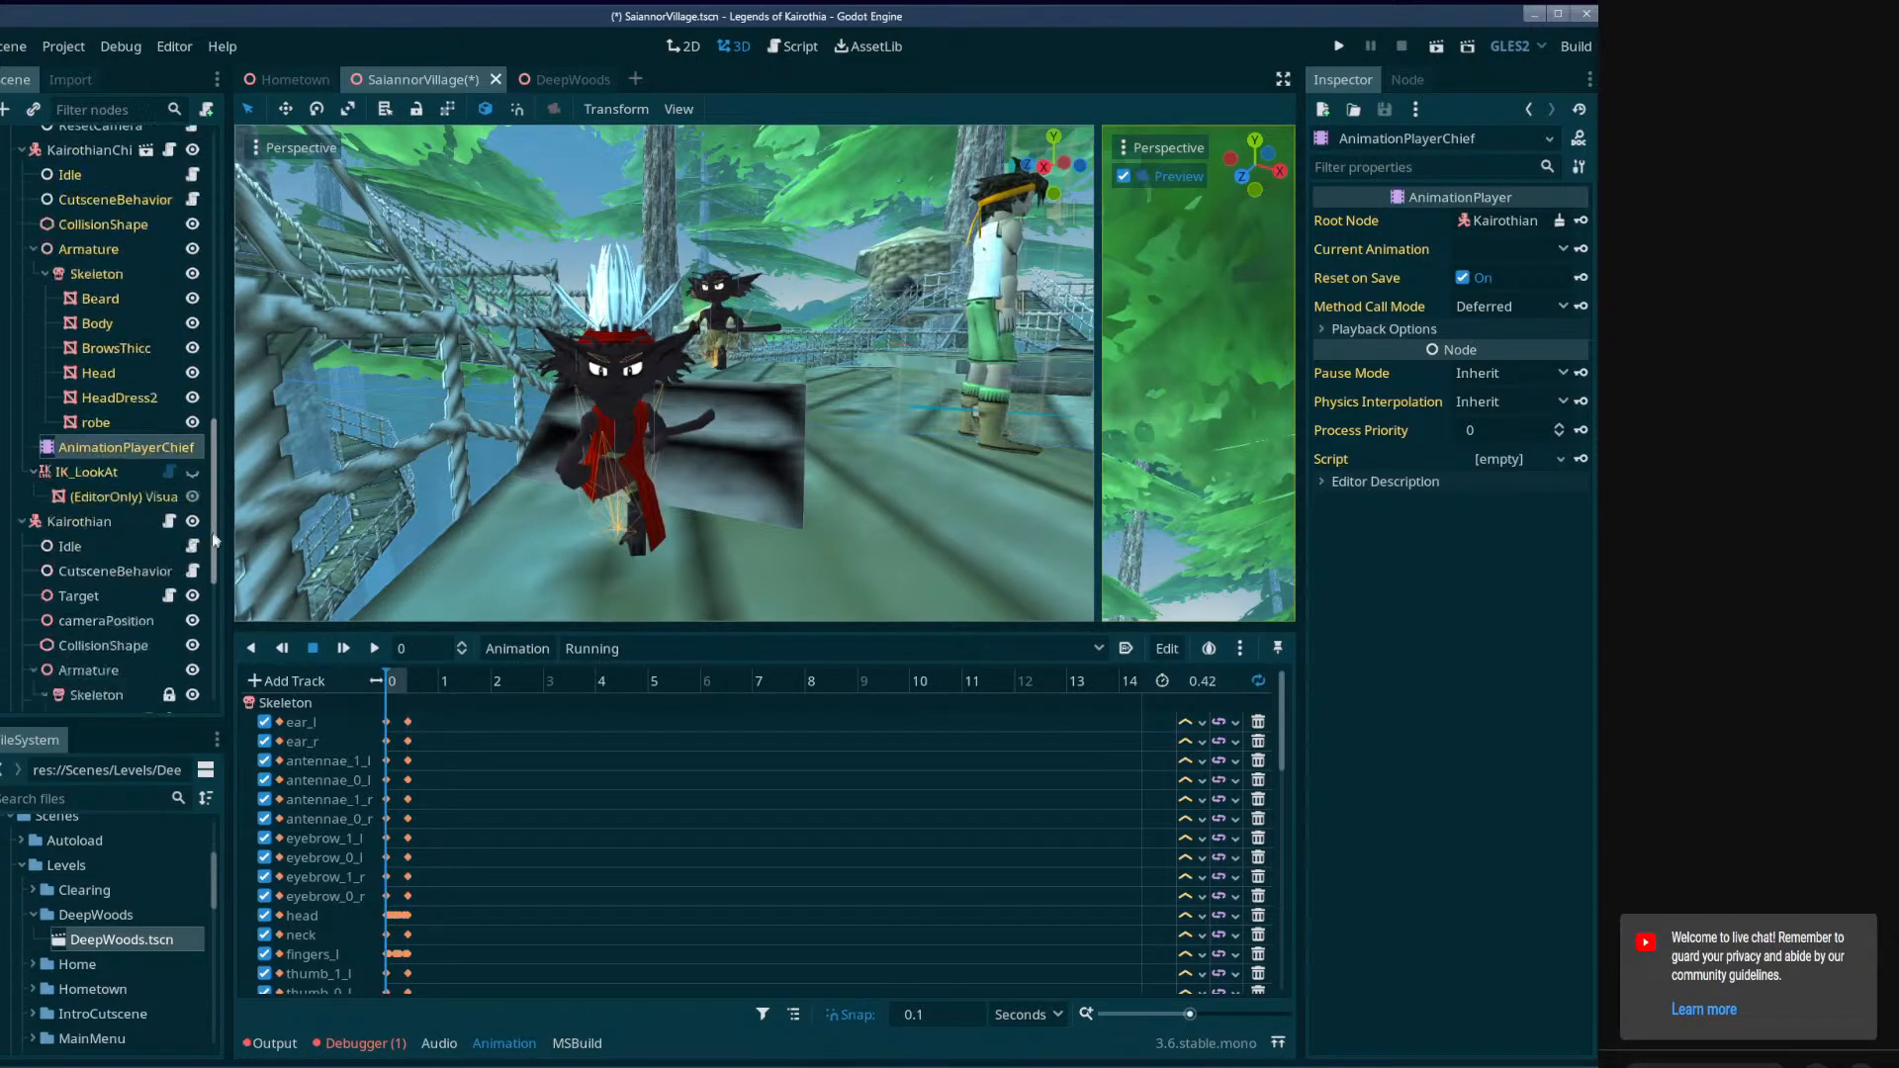
click(101, 616)
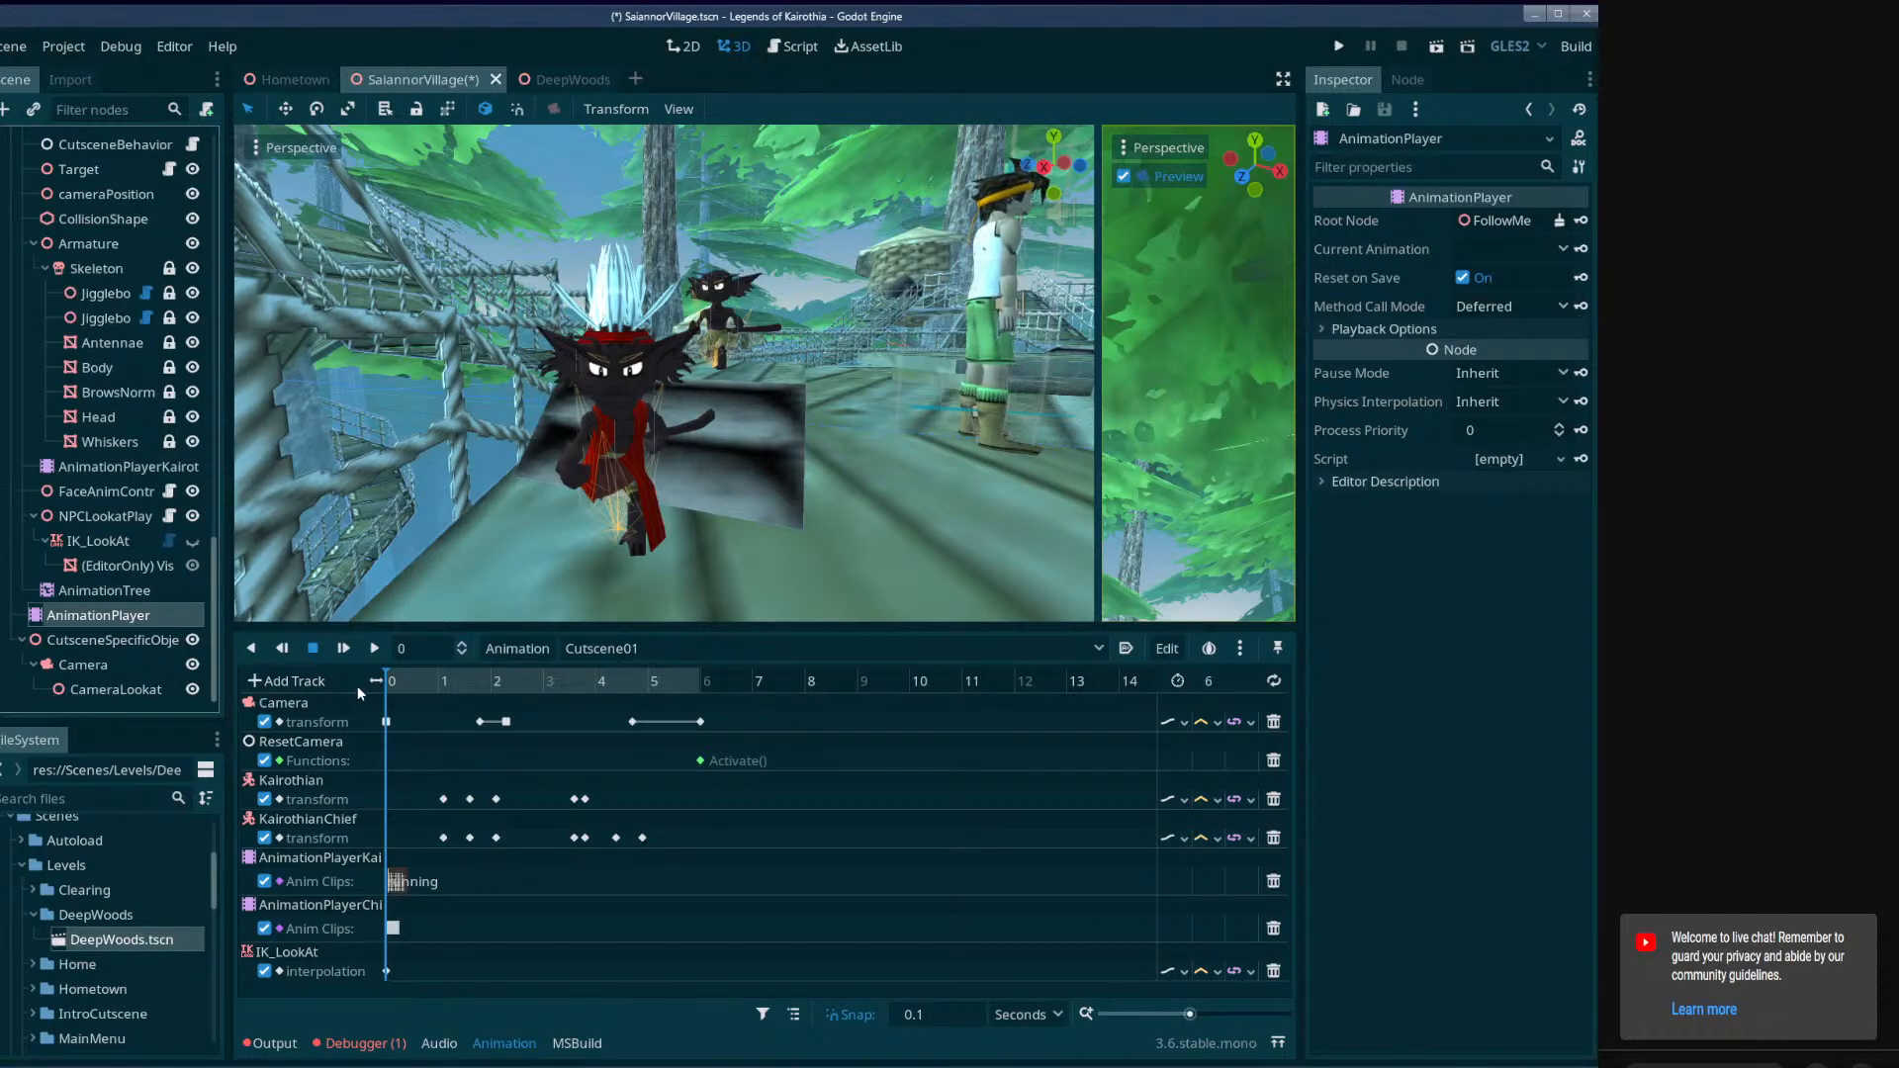
click(374, 648)
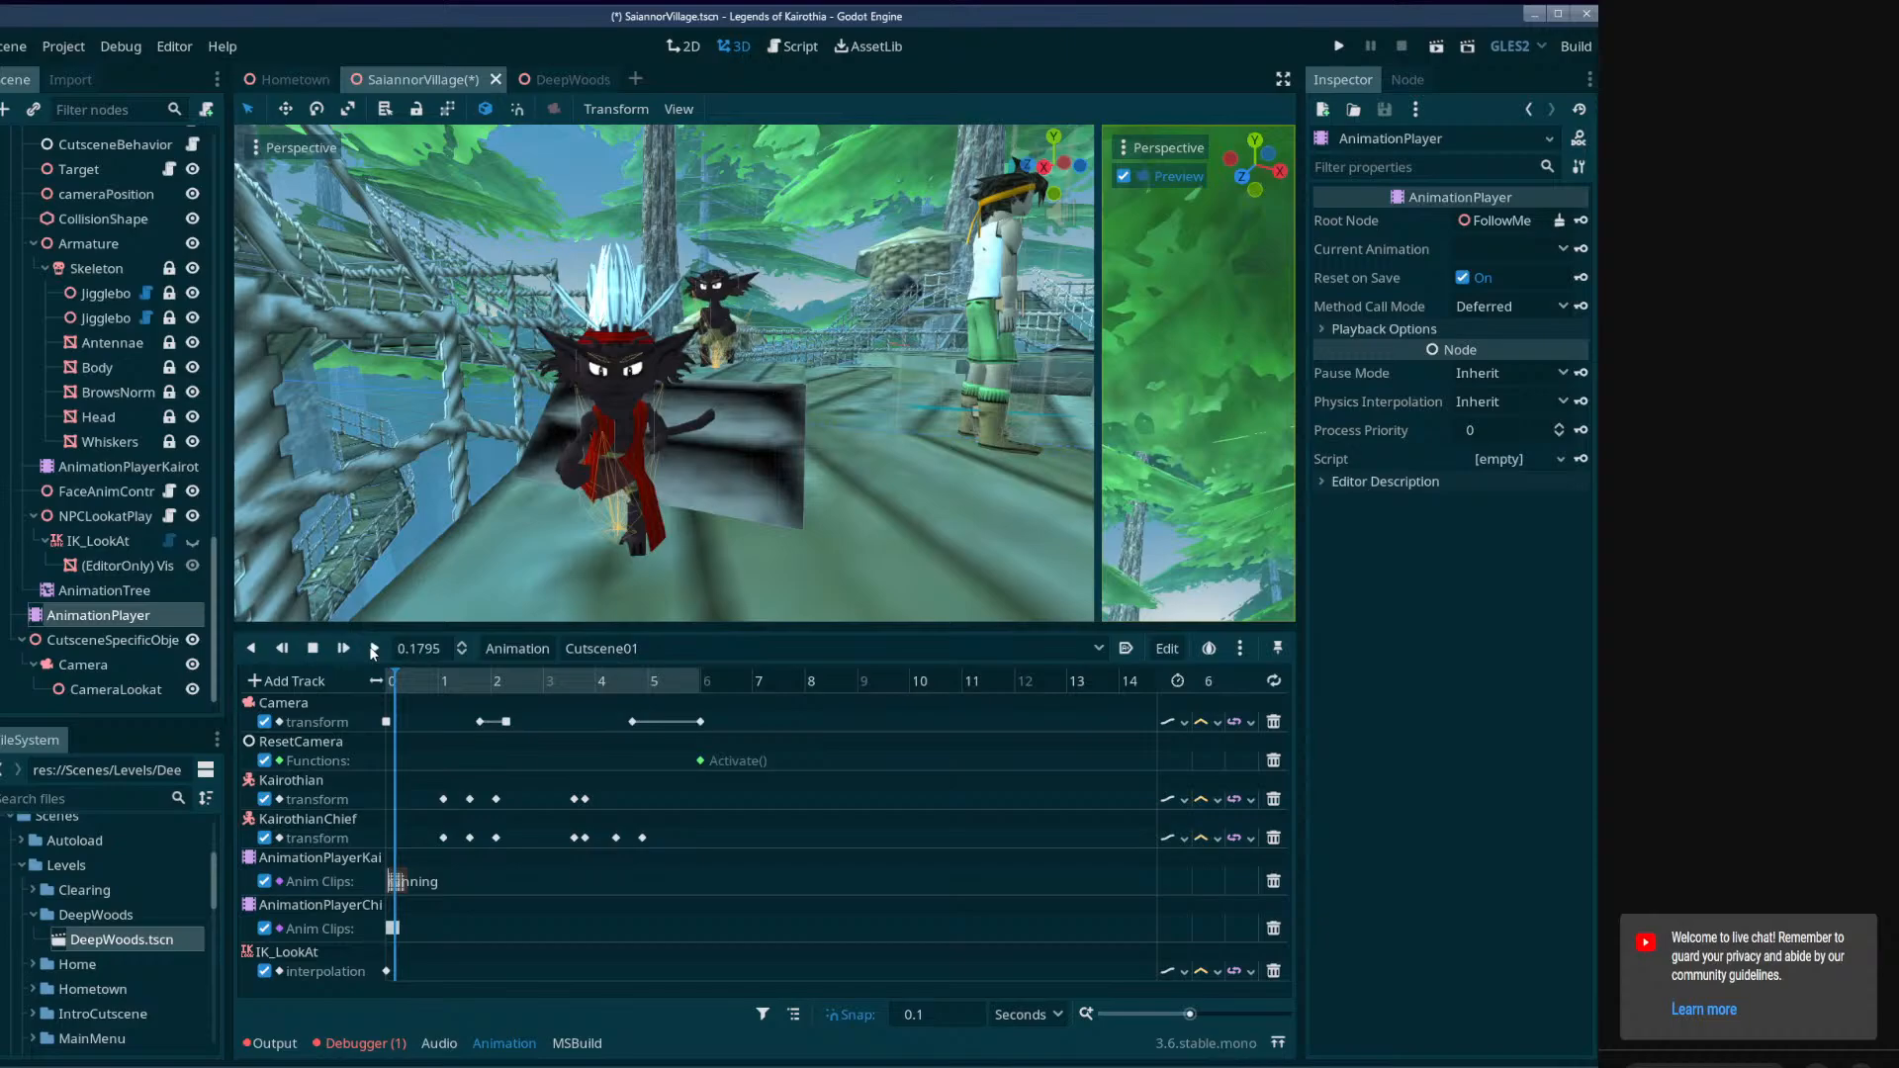
click(314, 651)
Return to AnimationPlayerChief and scrub its Running animation back to 0 seconds.
scroll(103, 439, up, 5)
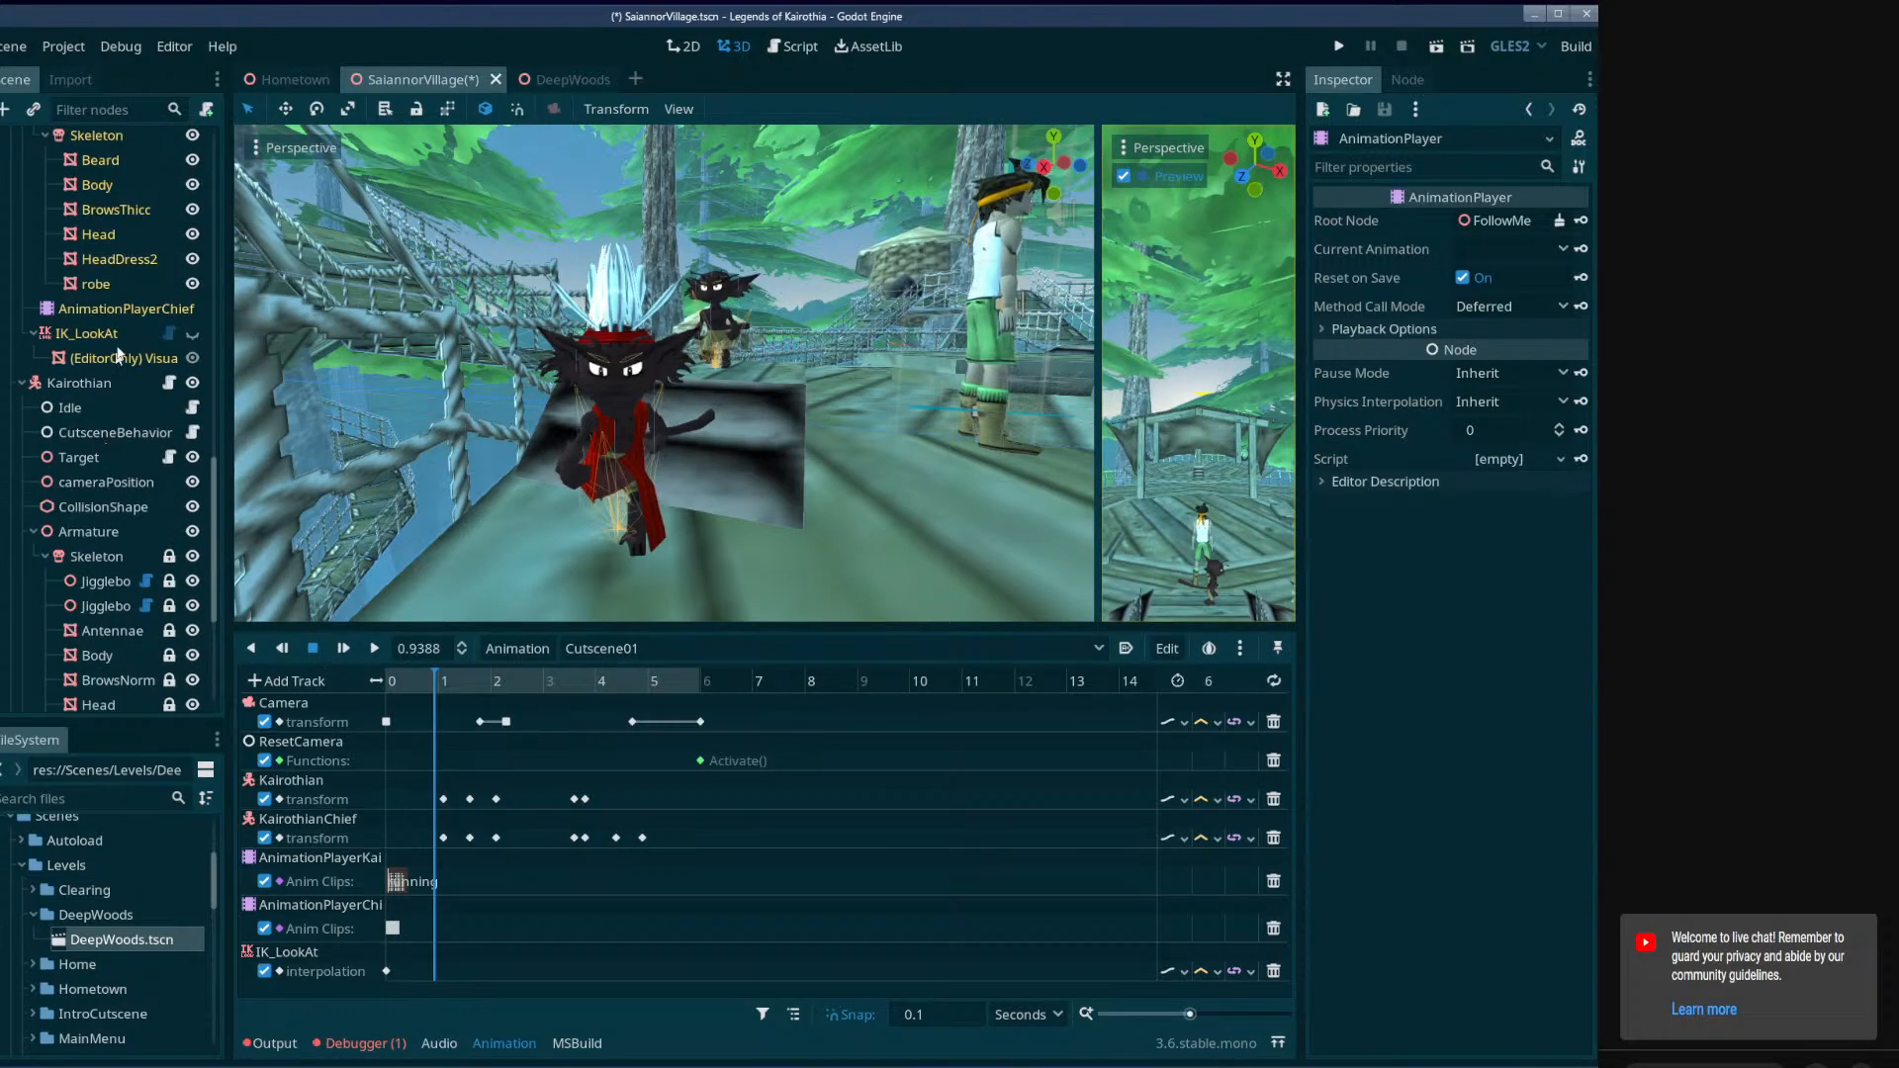
click(121, 309)
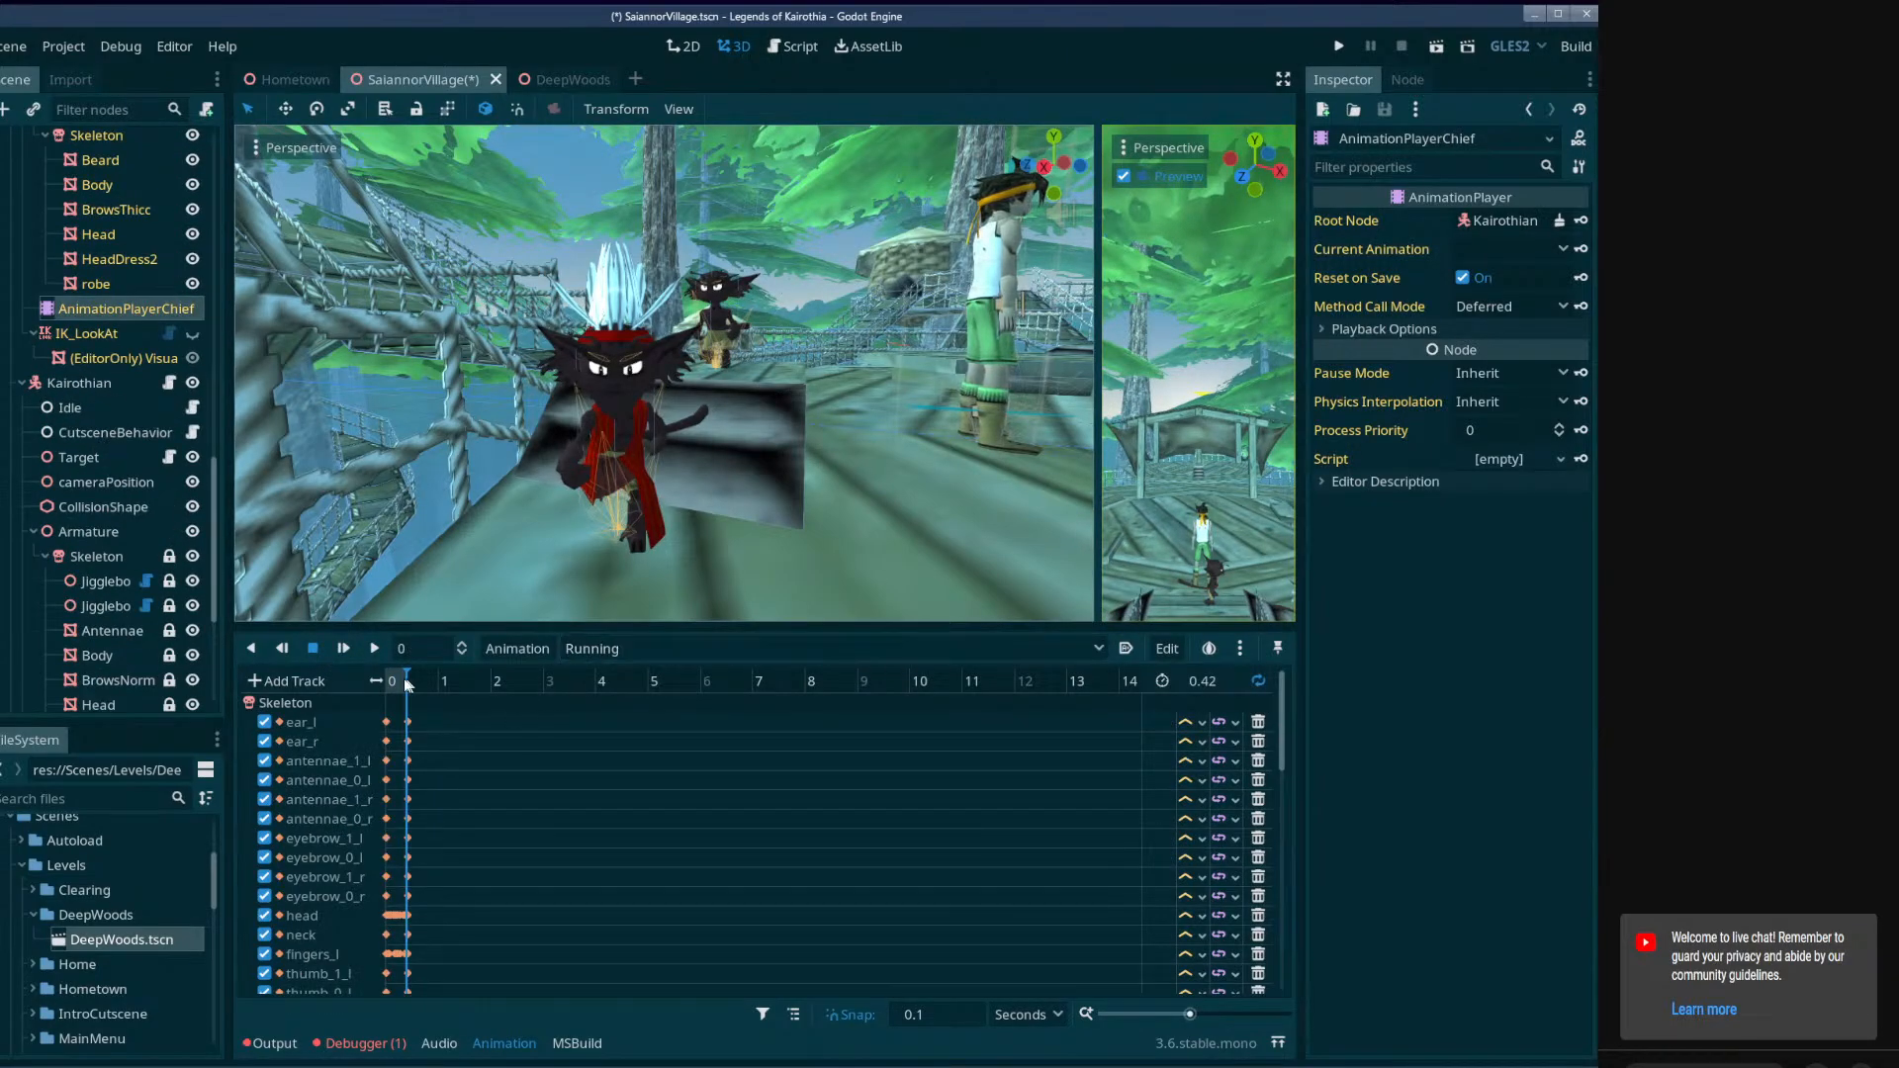
click(390, 680)
scroll(119, 594, down, 5)
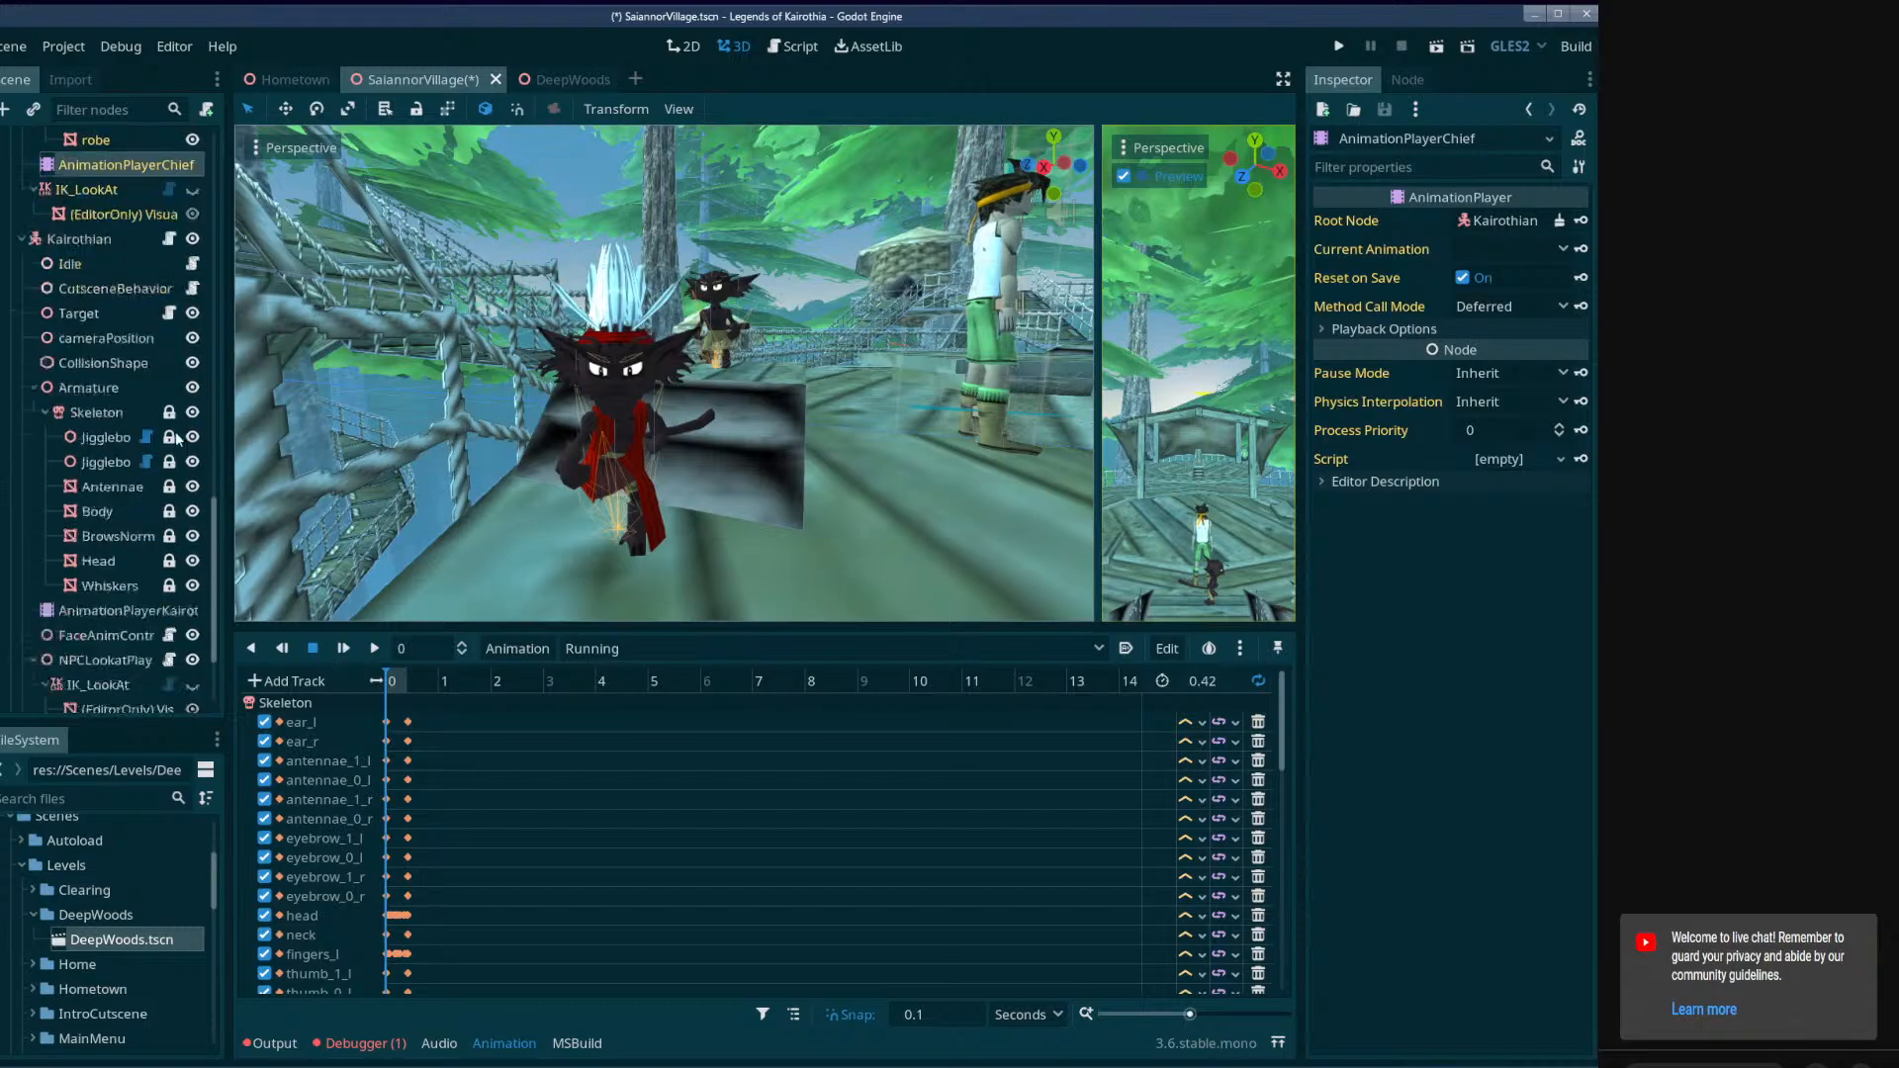
Set the AnimationPlayerChief clip at 0 seconds in the FollowMeQuest Cutscene01 to Running and save the scene.
click(99, 615)
click(393, 925)
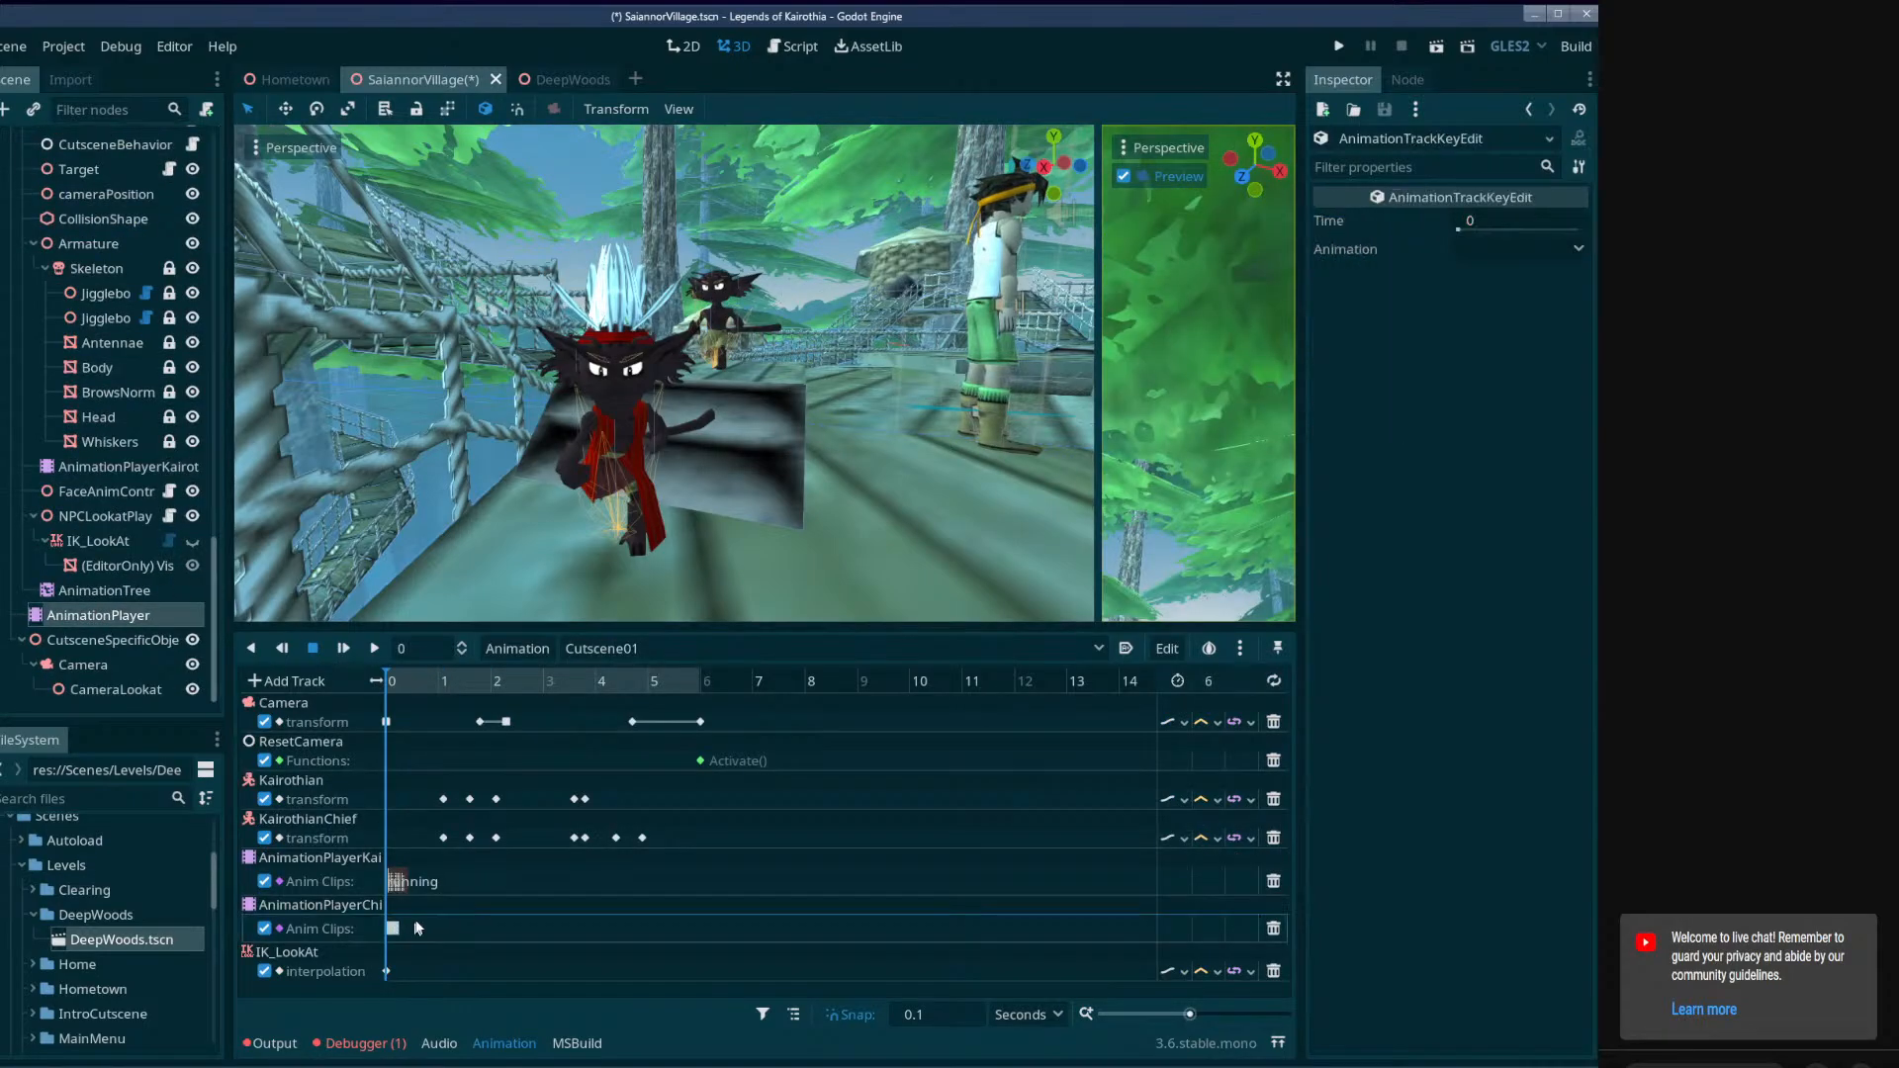
click(1516, 249)
scroll(1485, 1046, down, 3)
click(1444, 1030)
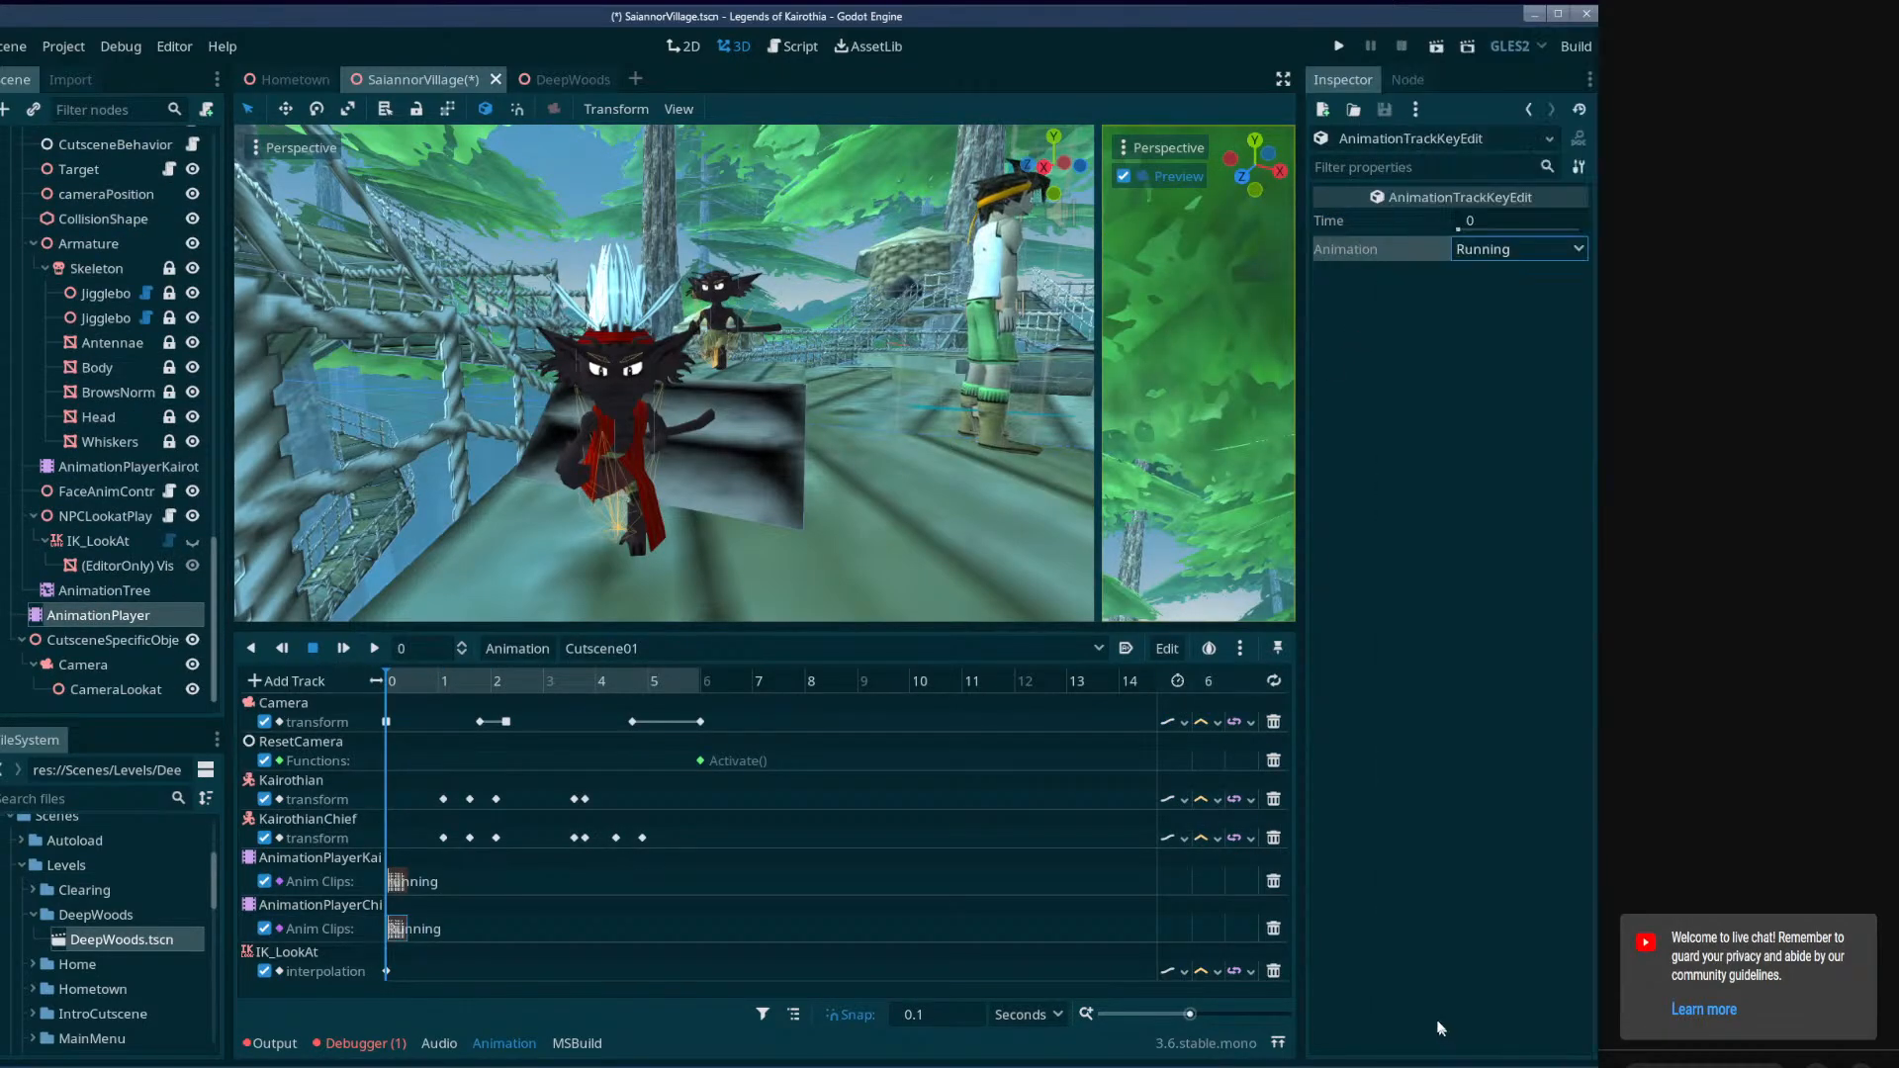
mouse_move(407, 685)
mouse_down()
mouse_move(511, 681)
mouse_move(370, 679)
mouse_up()
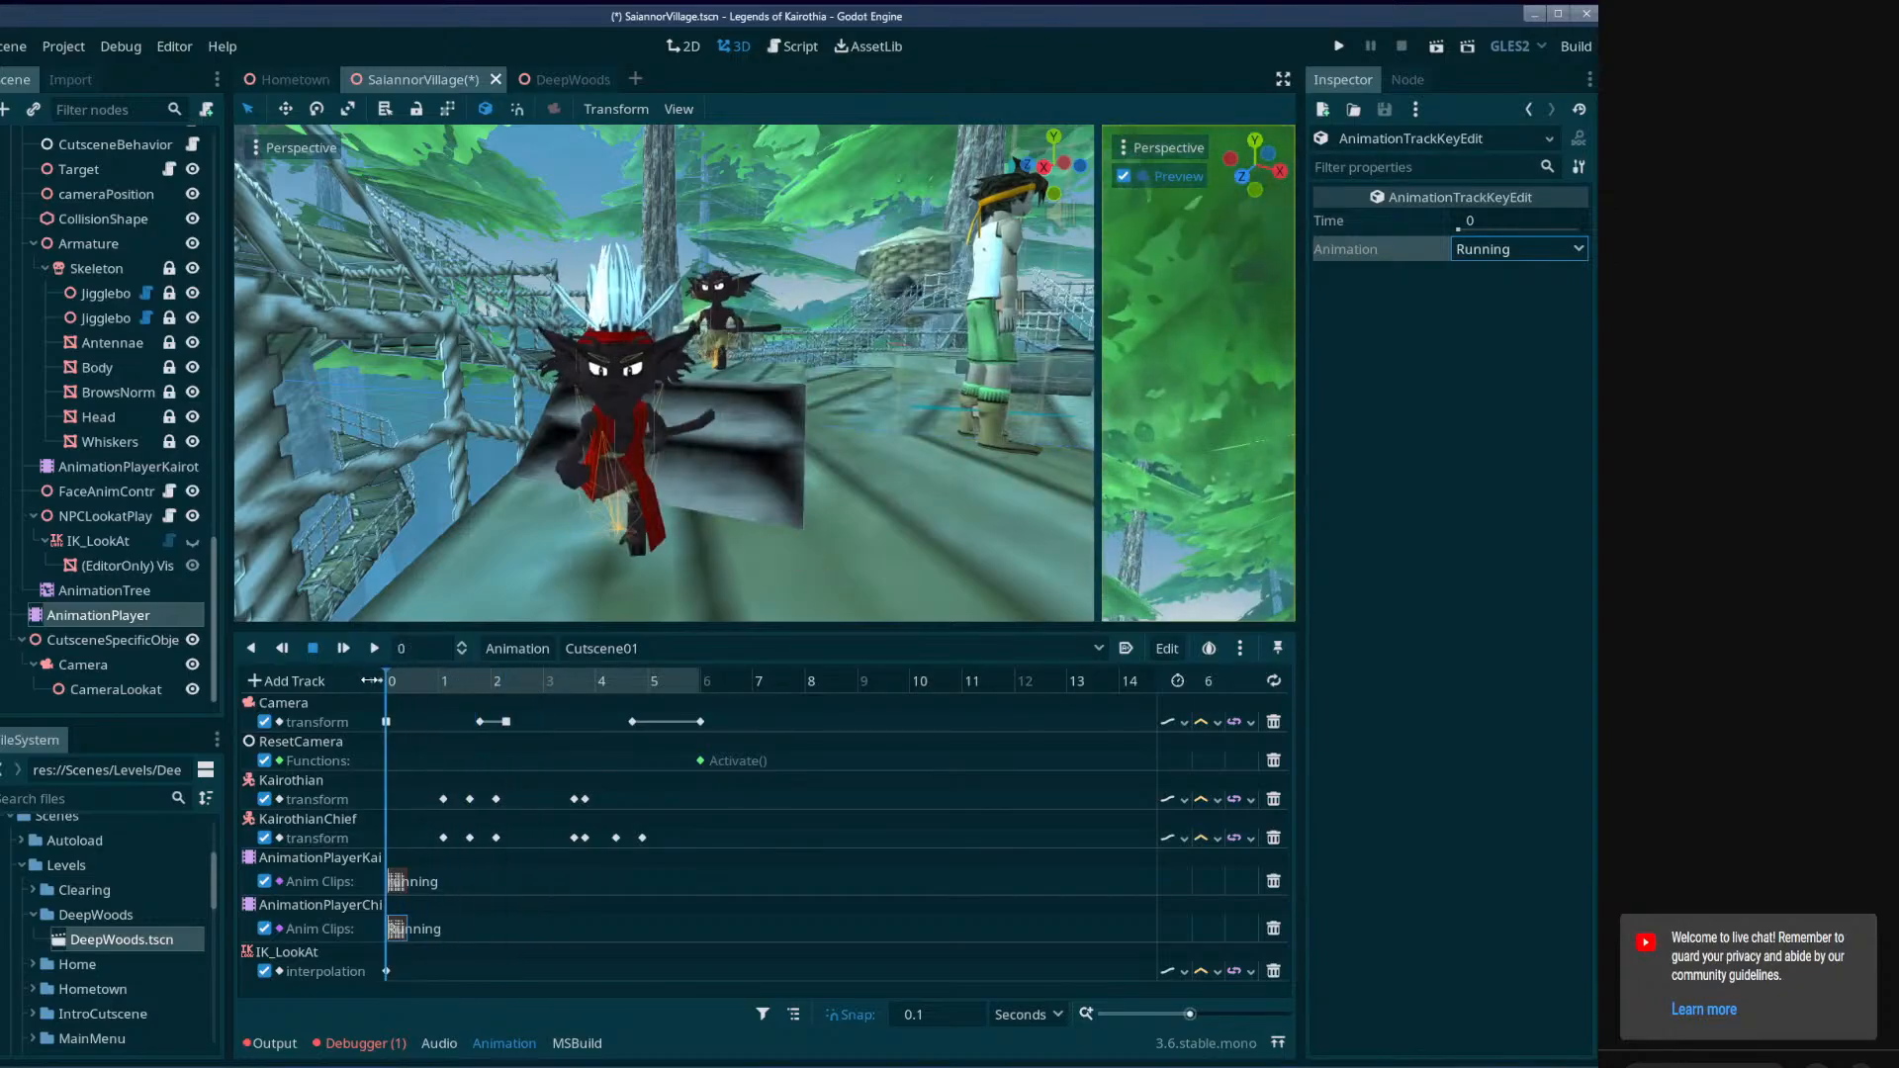
drag(1095, 359, 1070, 420)
key(ctrl+s)
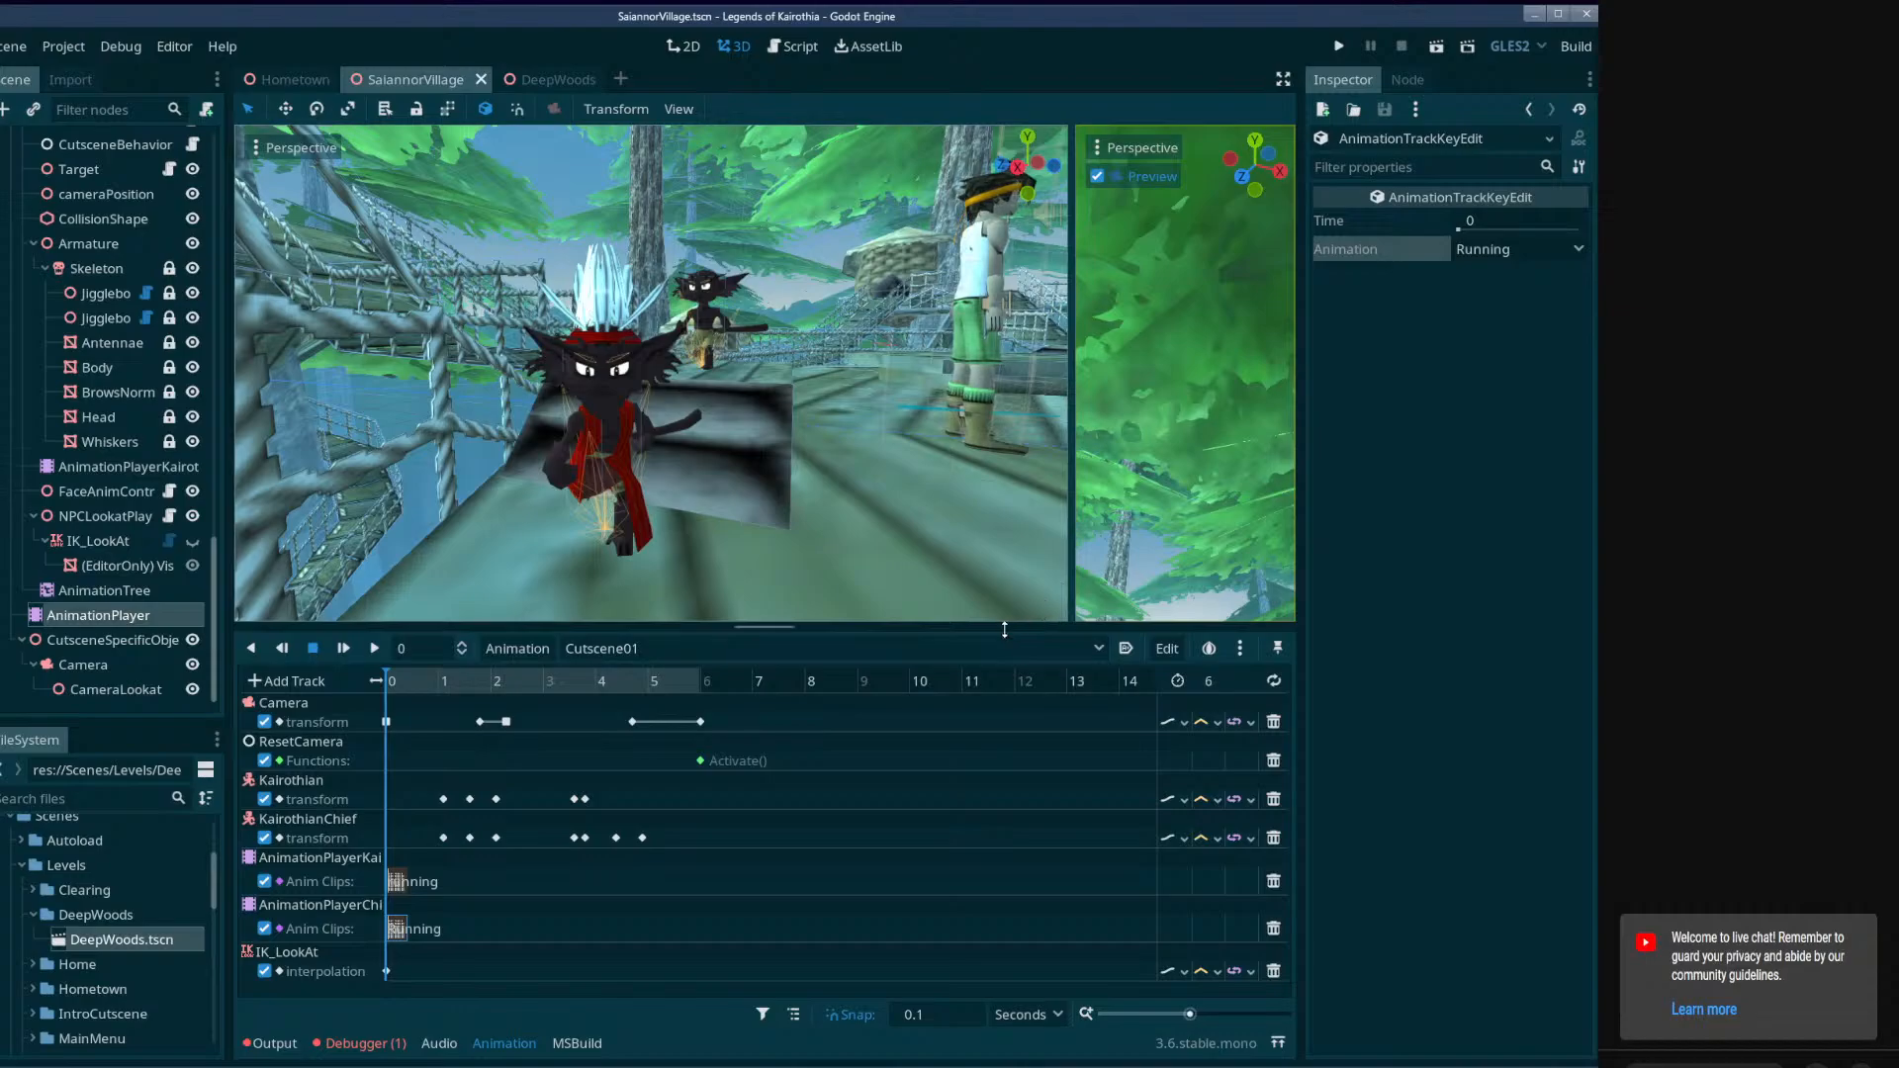
Create an interpolation track in Cutscene01 for Kairothian's IK_LookAt, with a key of 0 at 0 seconds.
drag(1022, 633, 1022, 842)
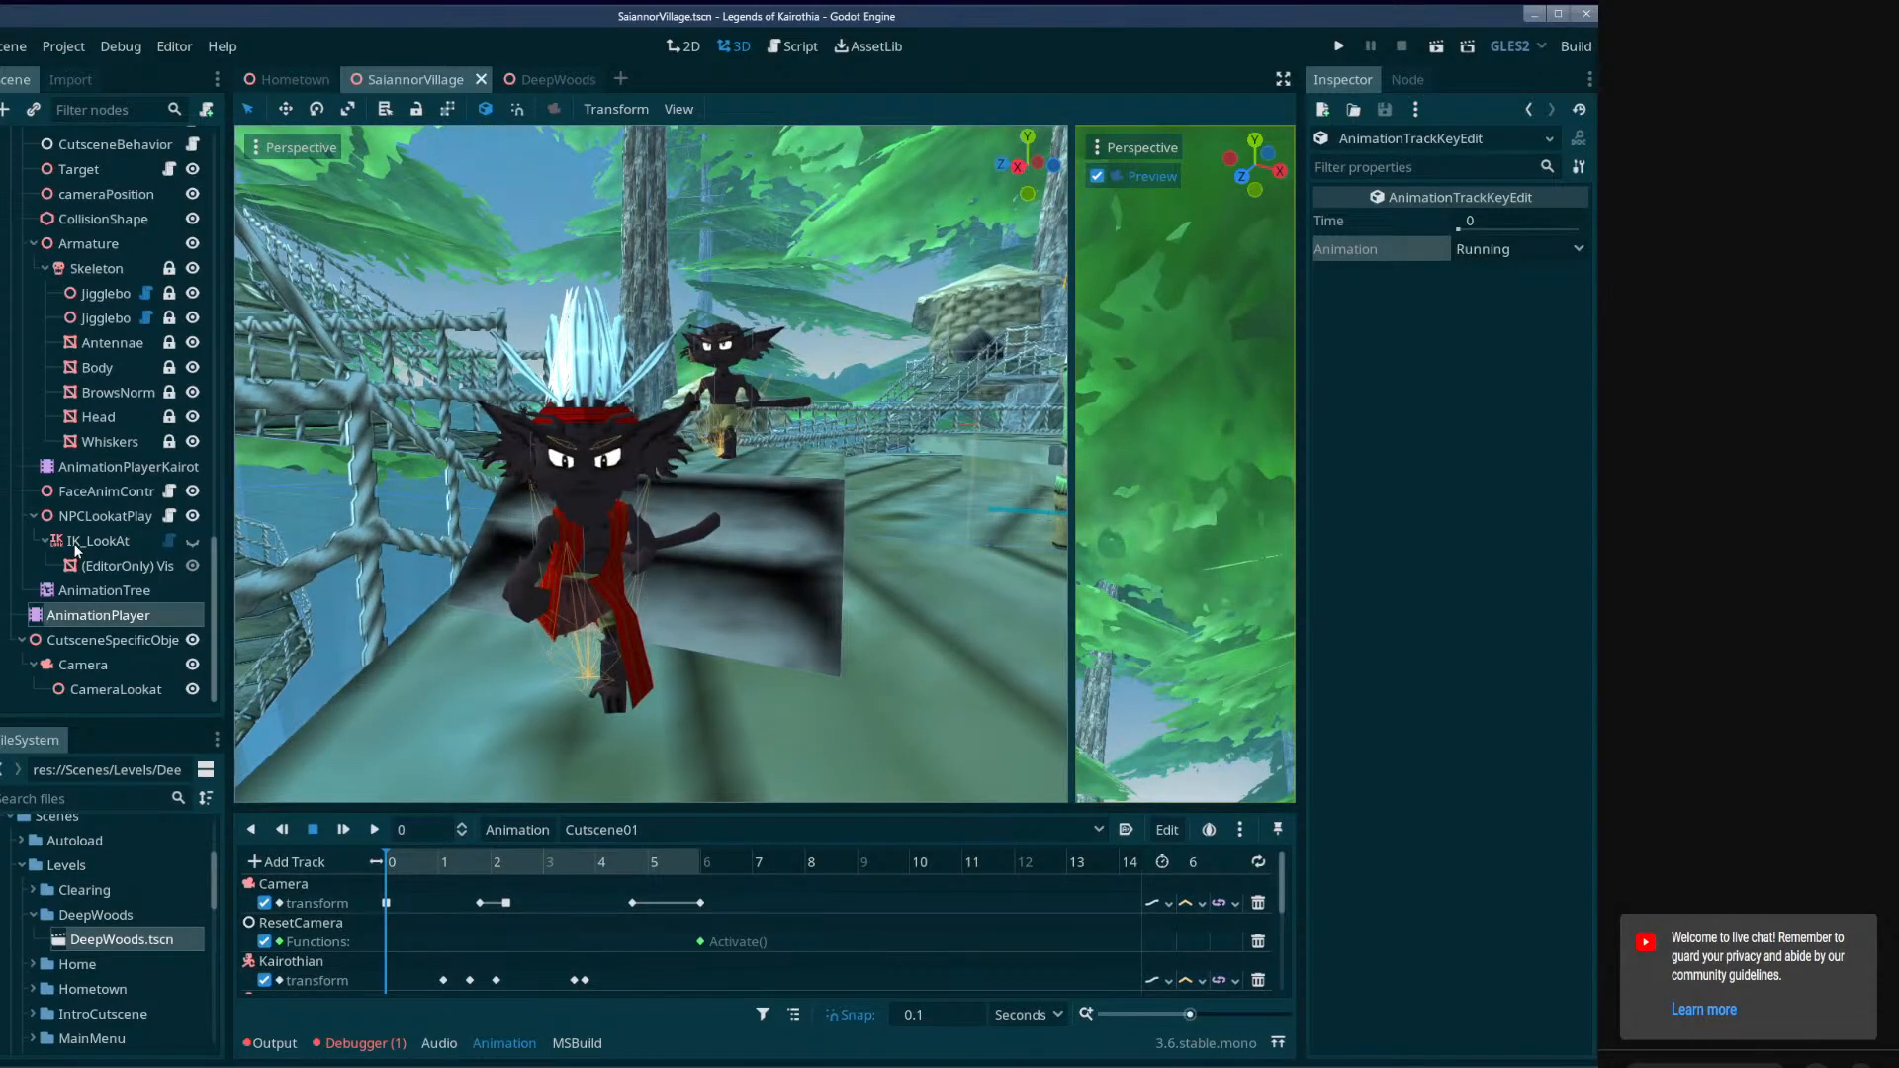
click(76, 546)
click(1580, 335)
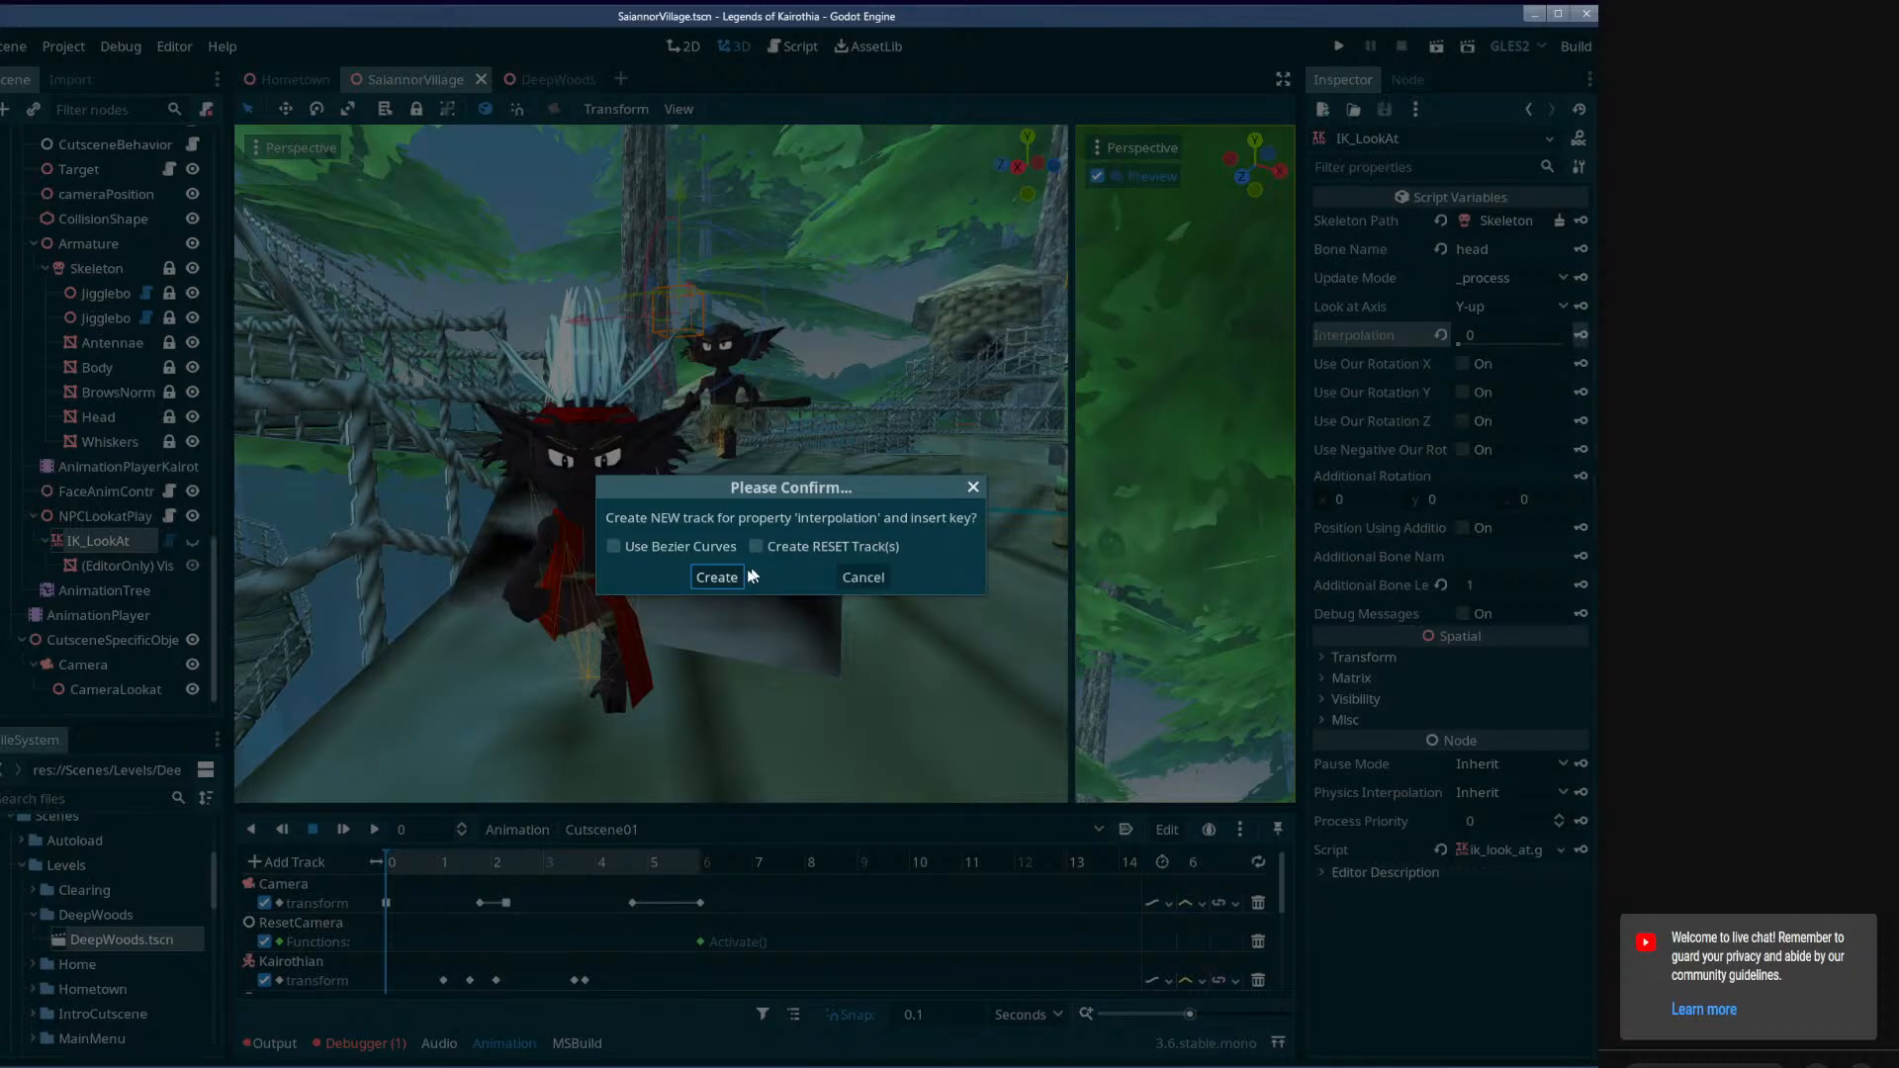
click(716, 577)
scroll(625, 928, down, 5)
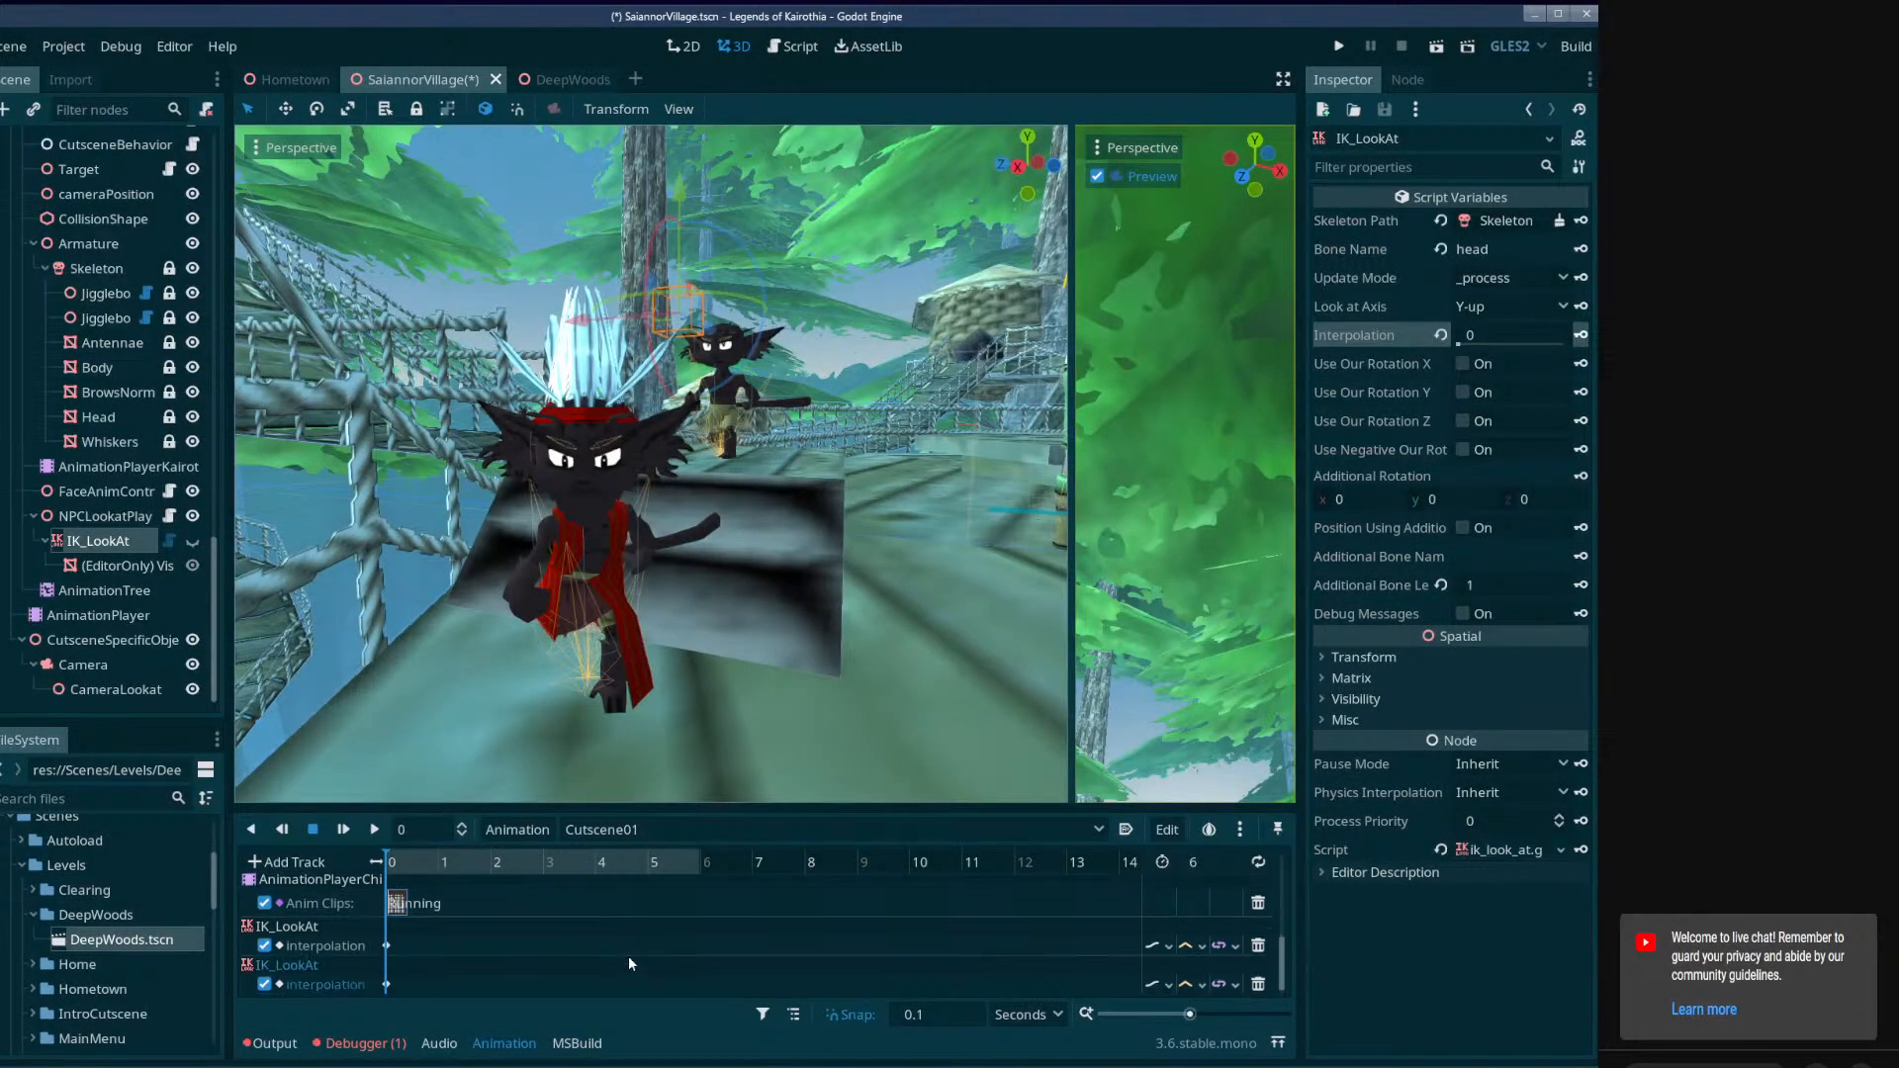
Run the current scene to watch the cutscene, close the game window and dismiss the load errors dialog.
click(1438, 45)
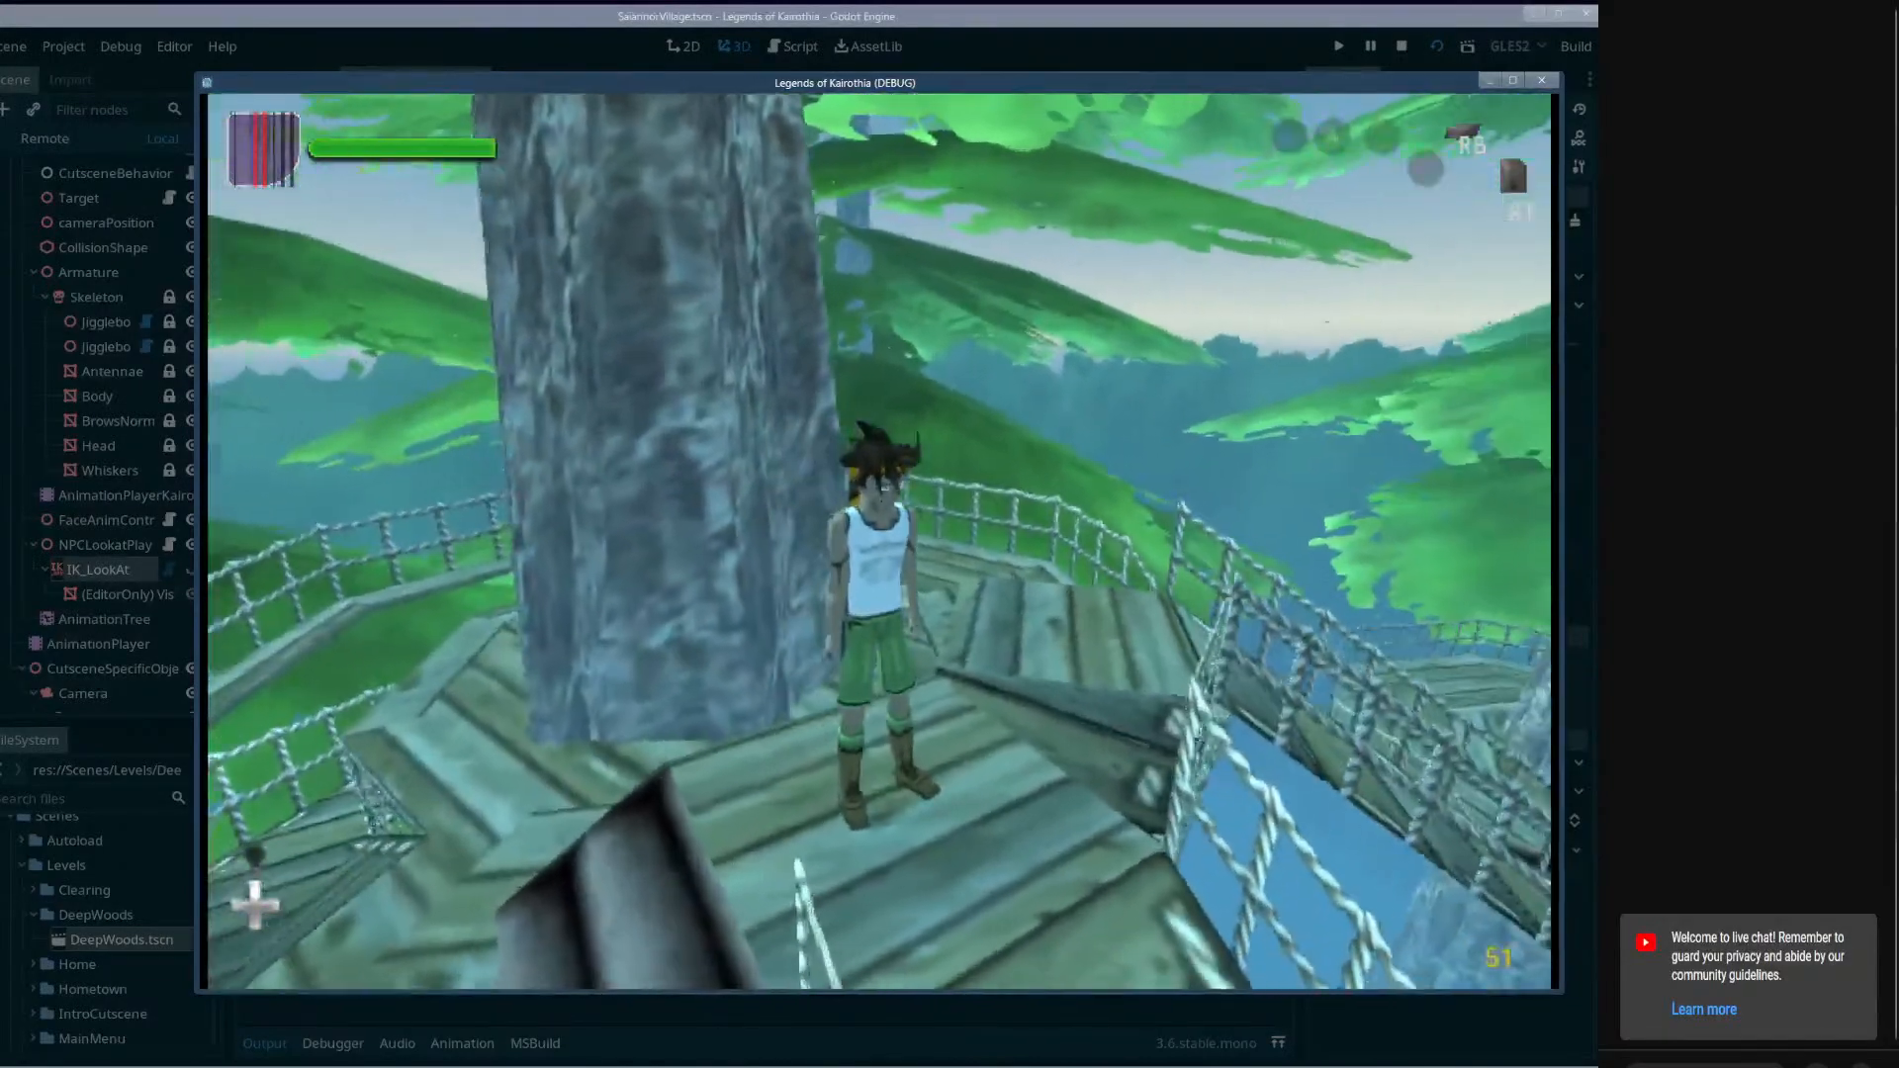
click(1540, 79)
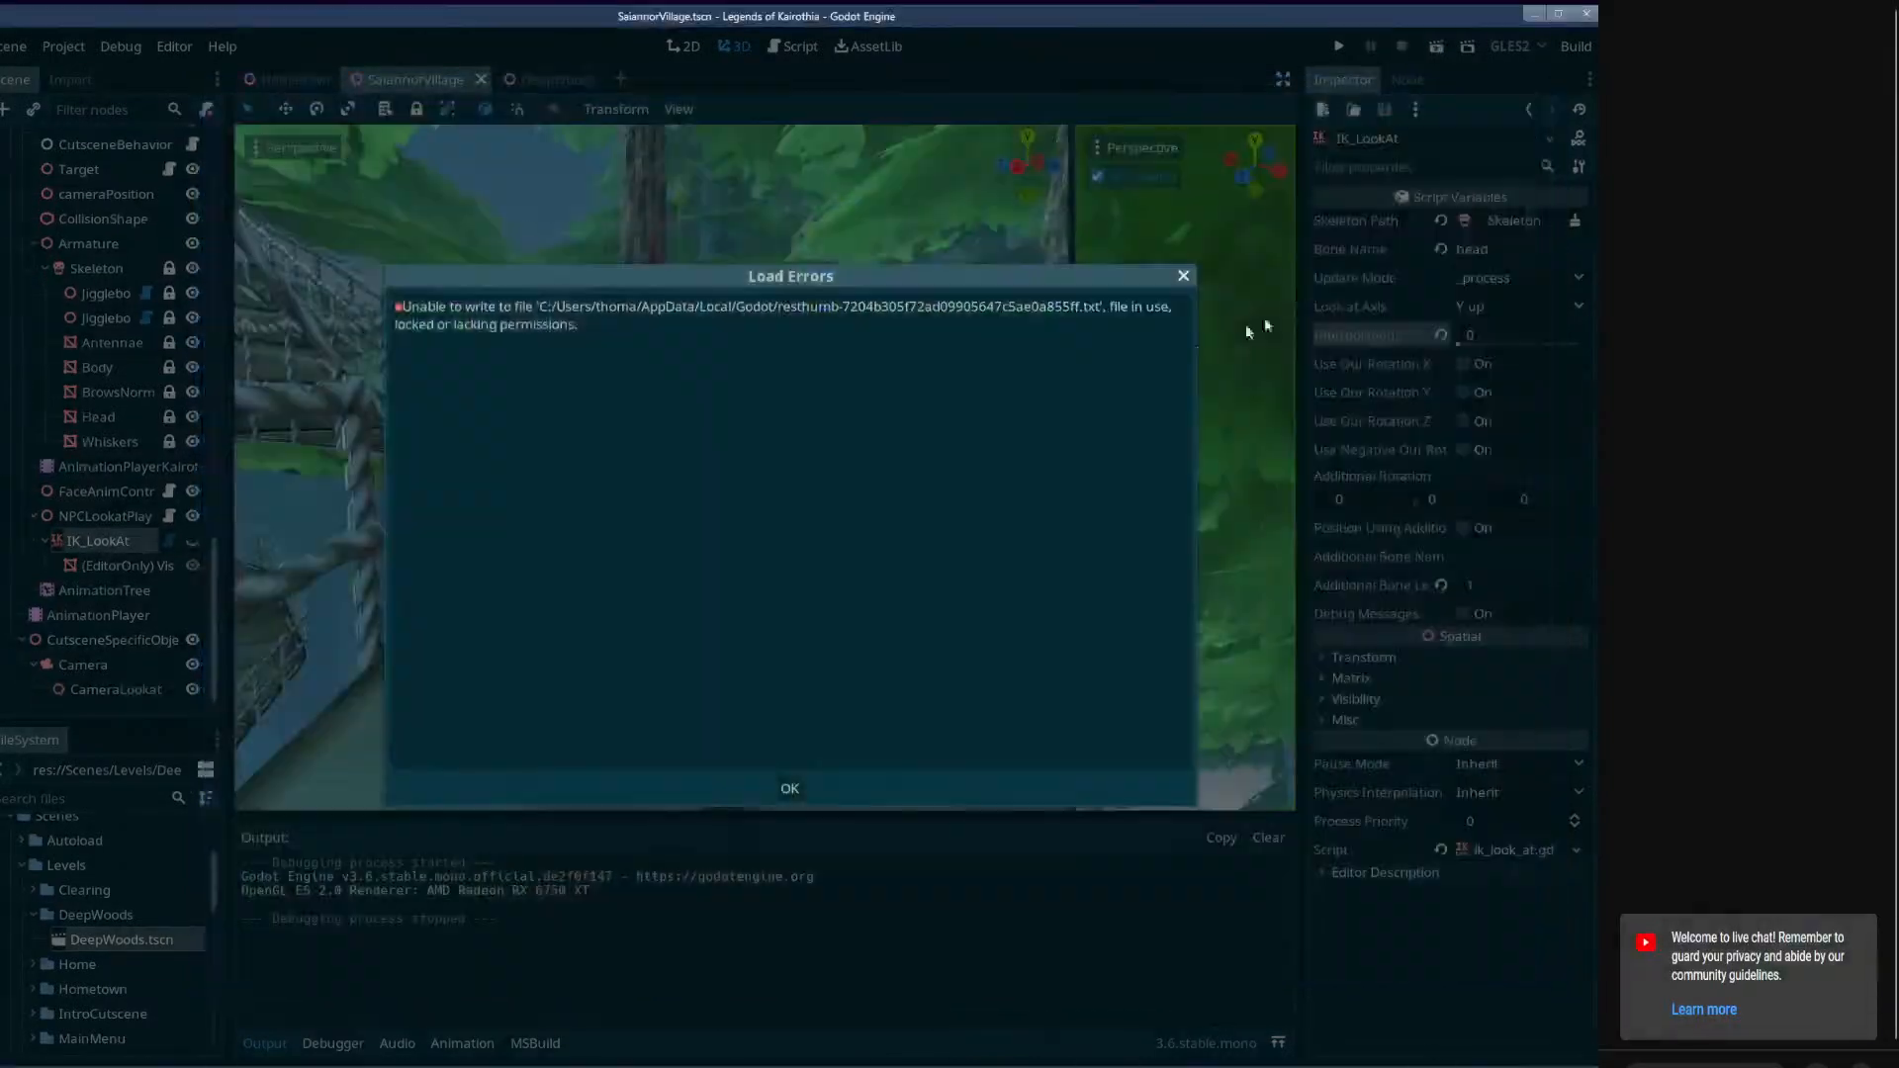
click(781, 782)
Close the DeepWoods scene and reopen Cutscene01 in SaiannorVillage's FollowMeQuest AnimationPlayer.
click(541, 79)
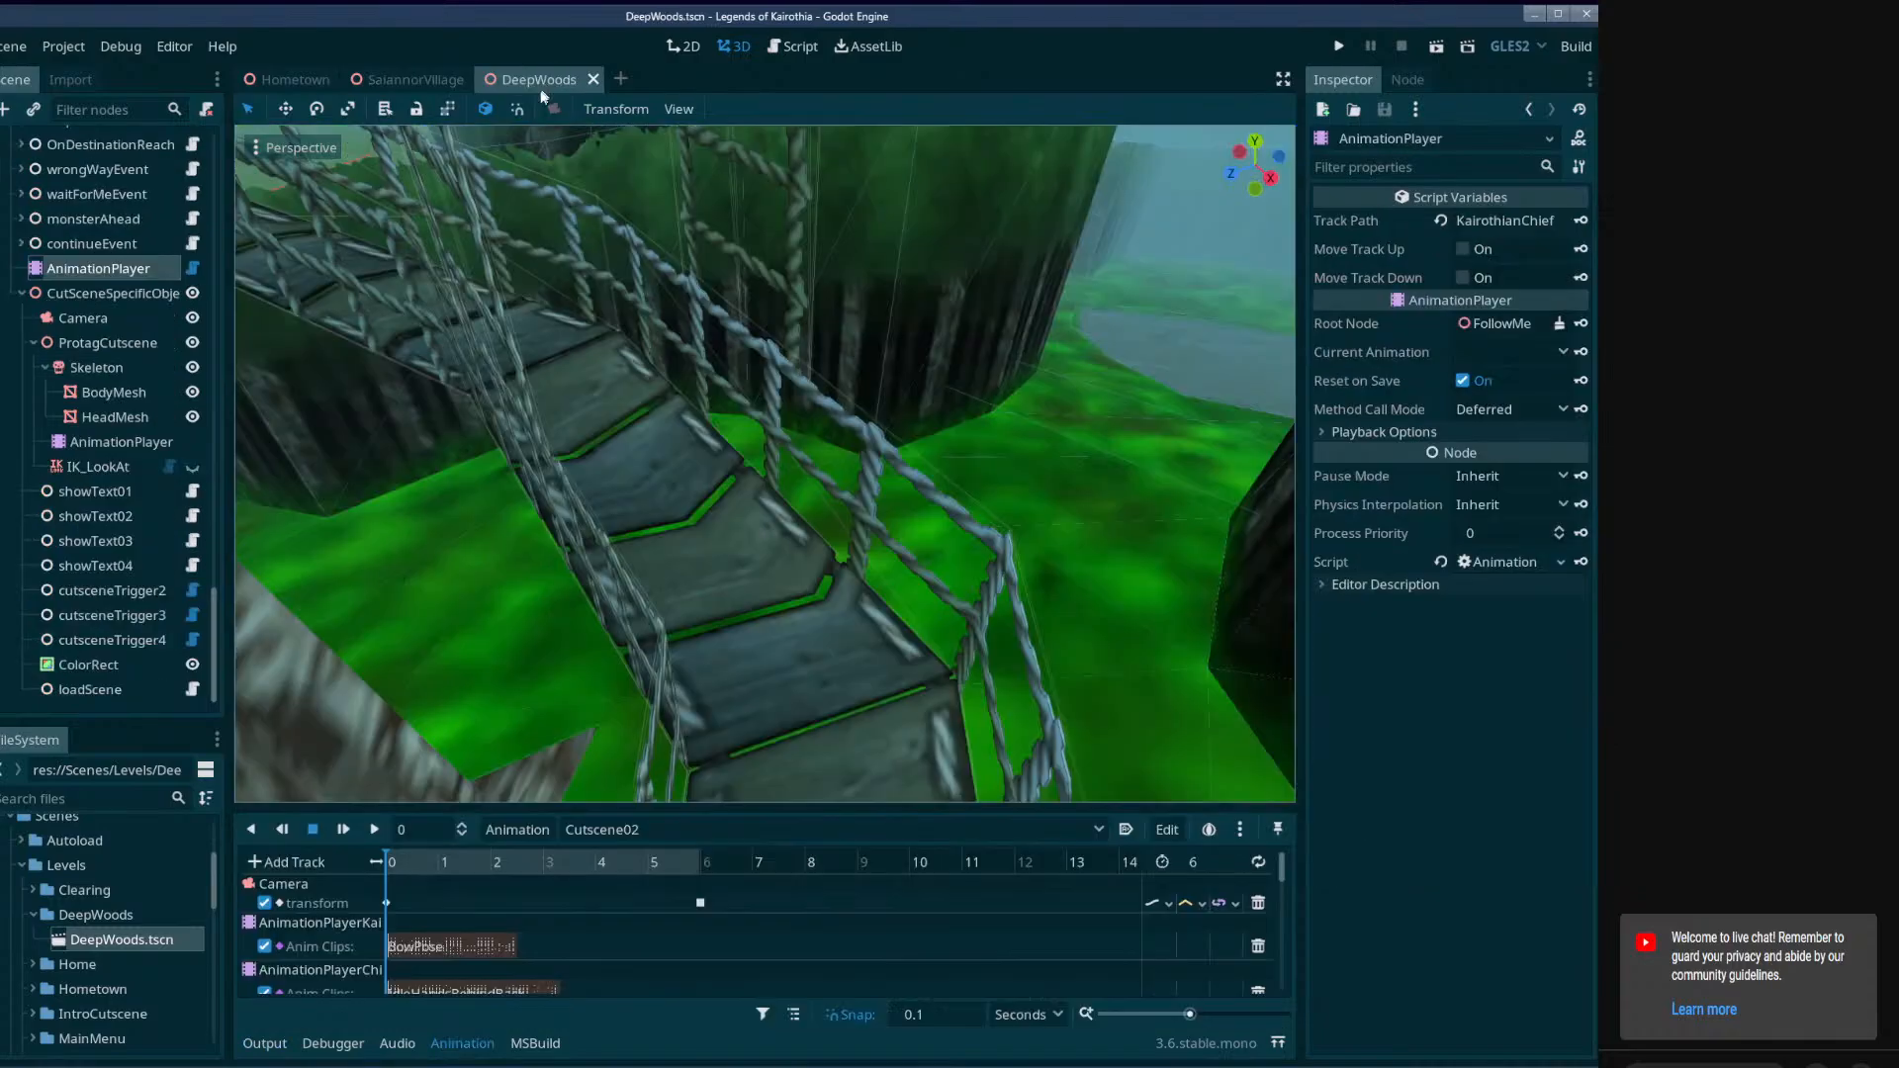
click(590, 79)
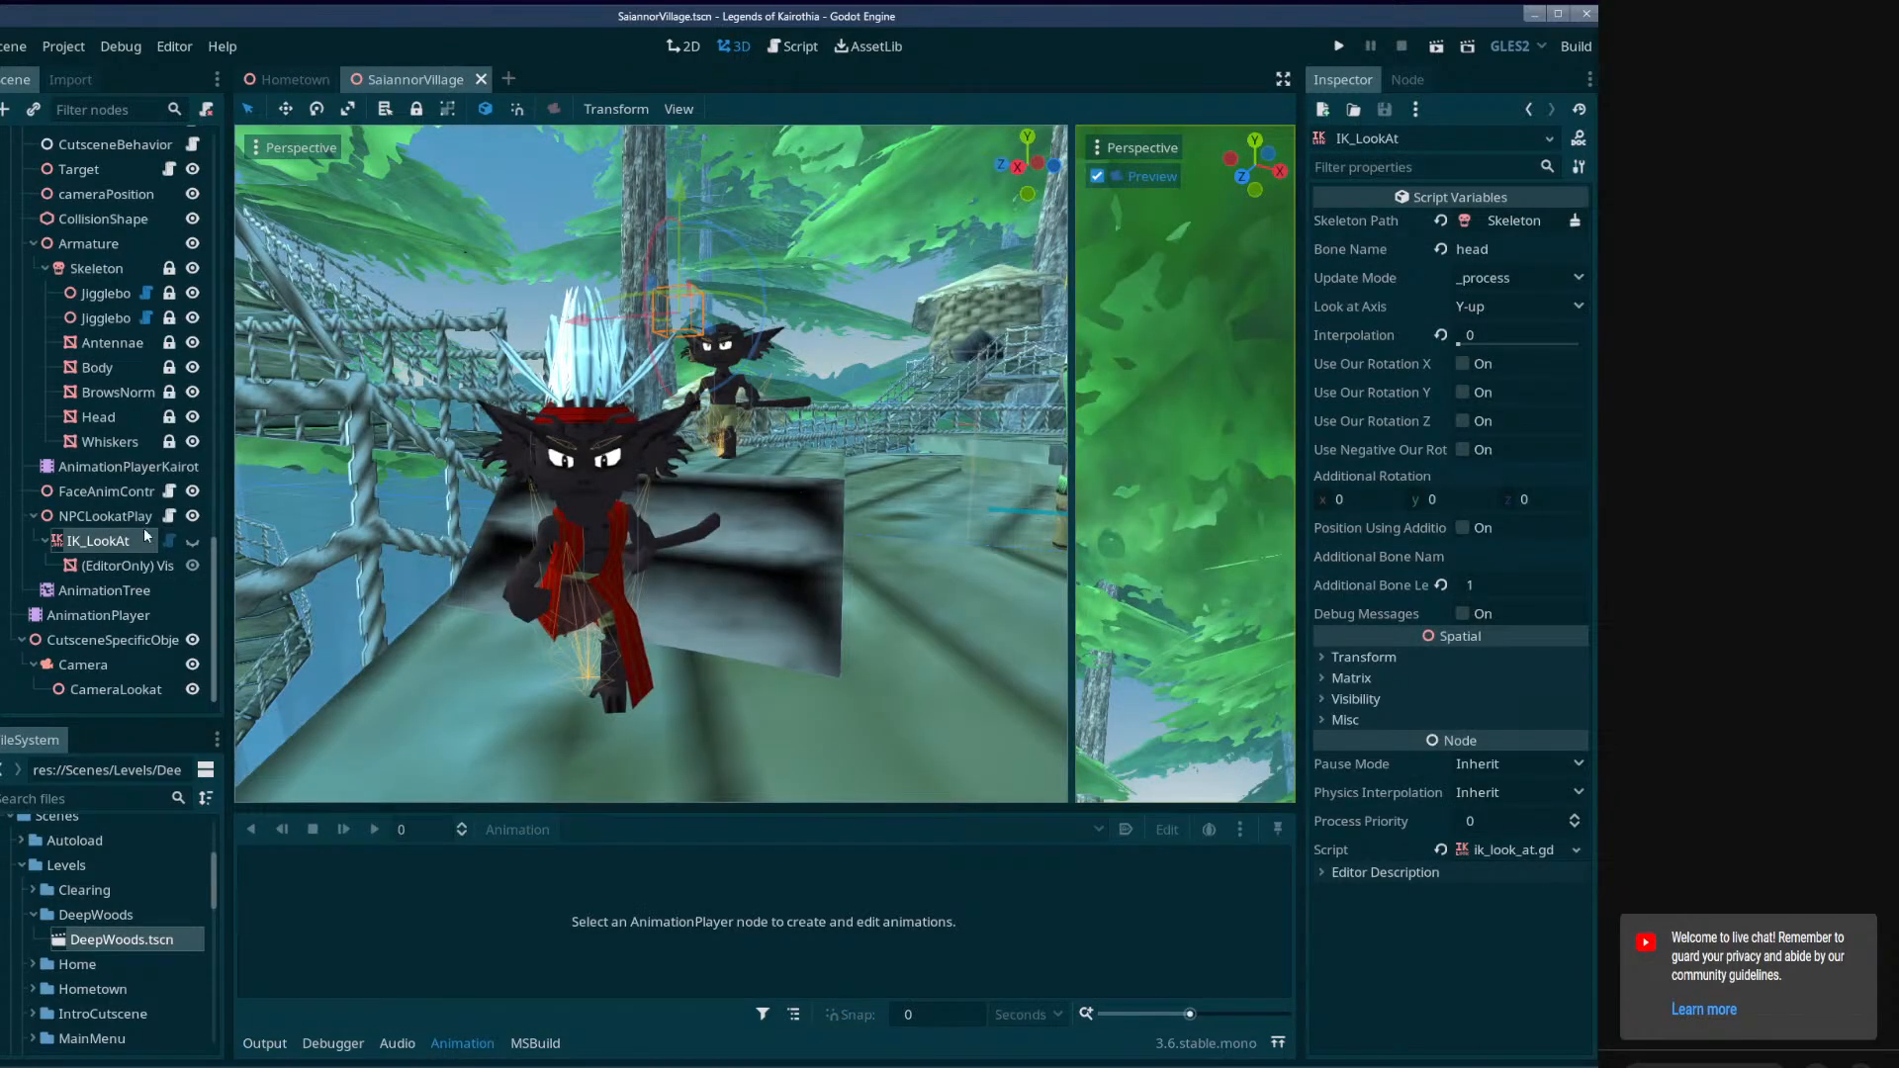
click(111, 614)
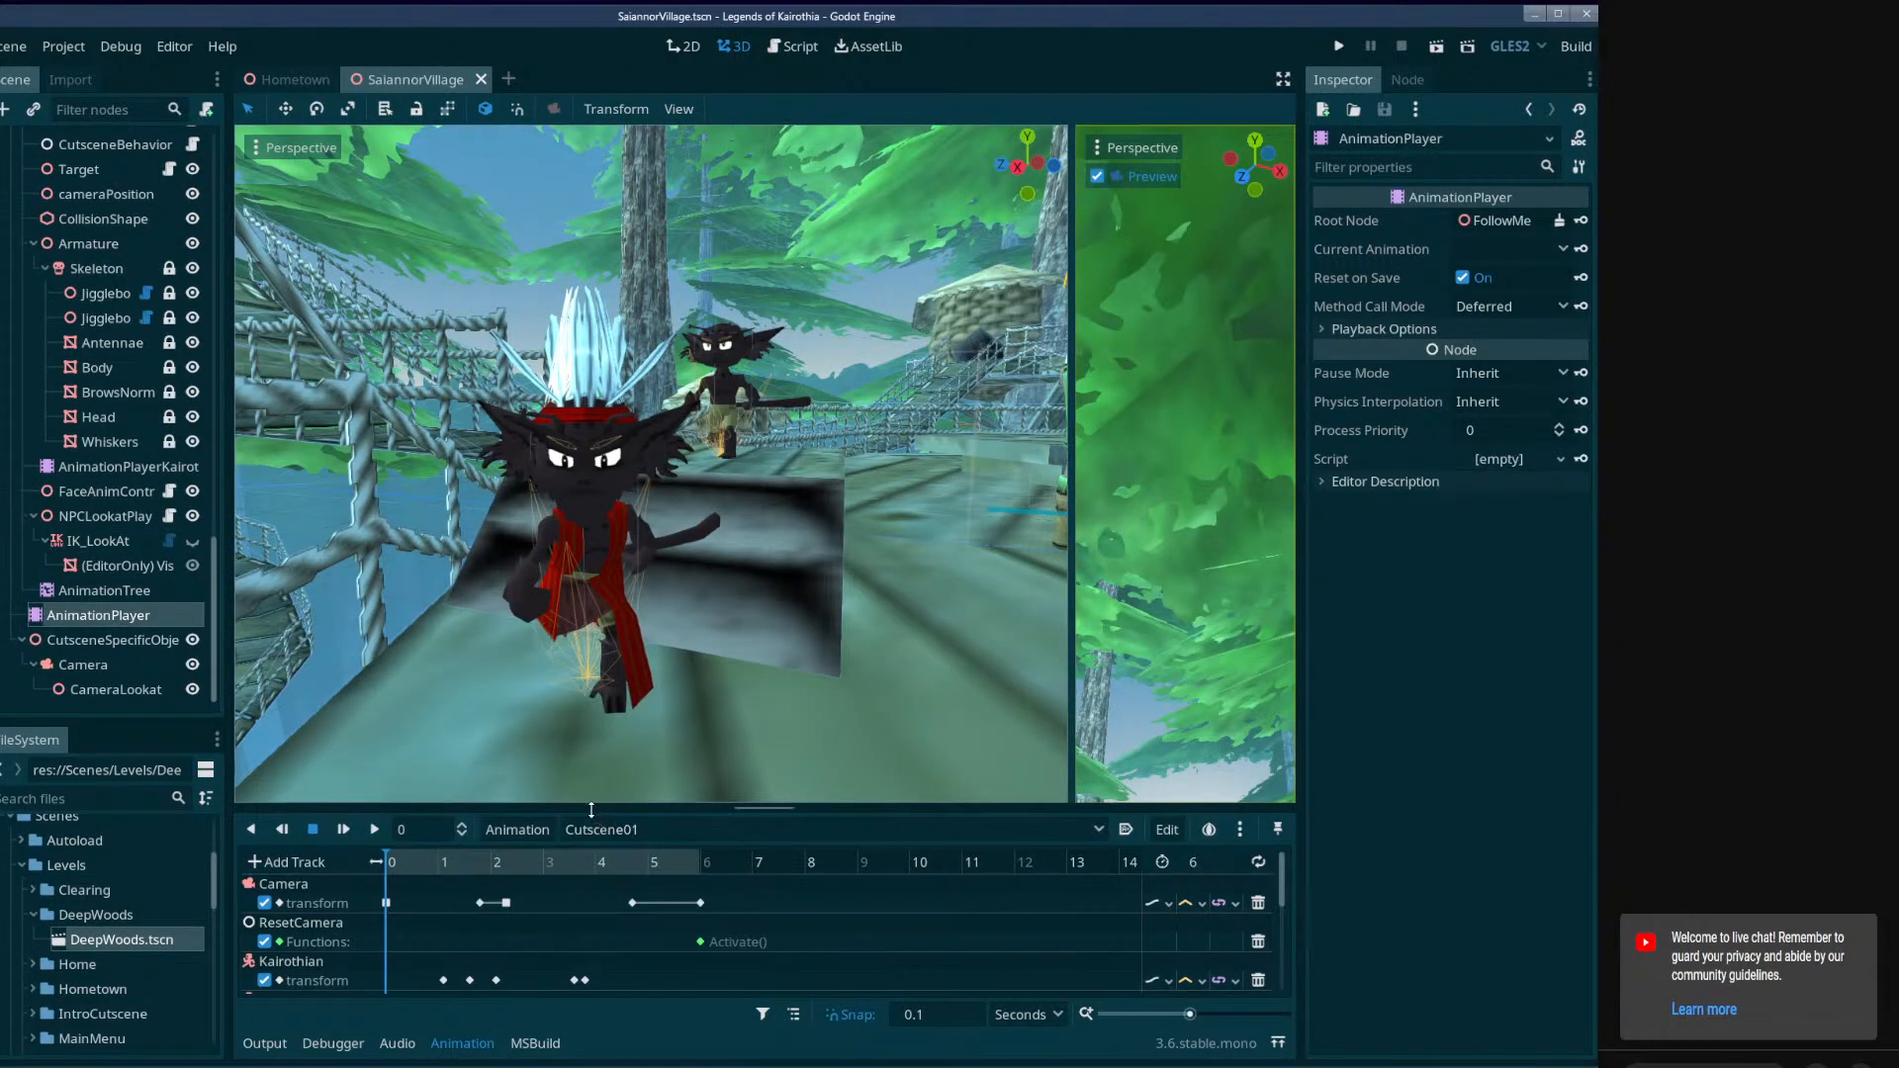
Move all camera, ResetCamera and character transform keys after 0 seconds forward by 1.2 seconds and test-run the scene.
drag(591, 809, 648, 509)
drag(807, 797, 543, 567)
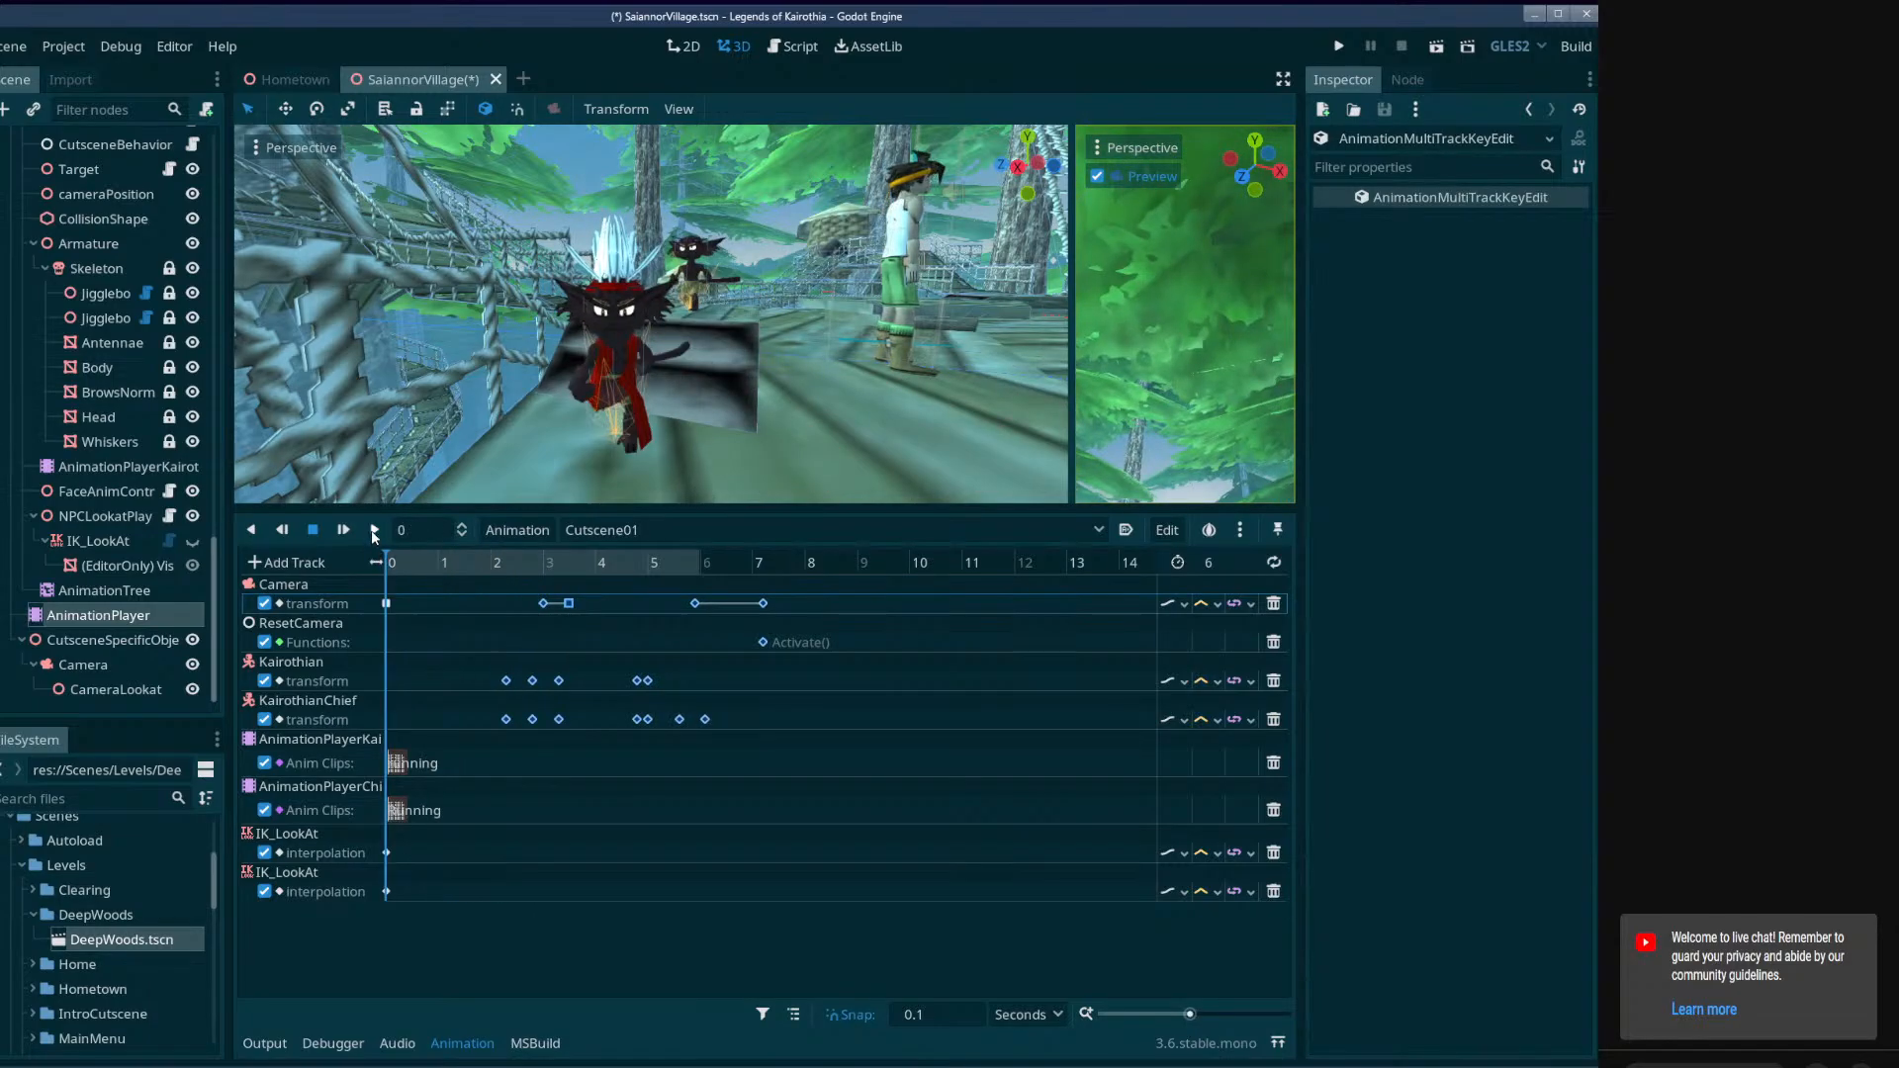
click(1436, 47)
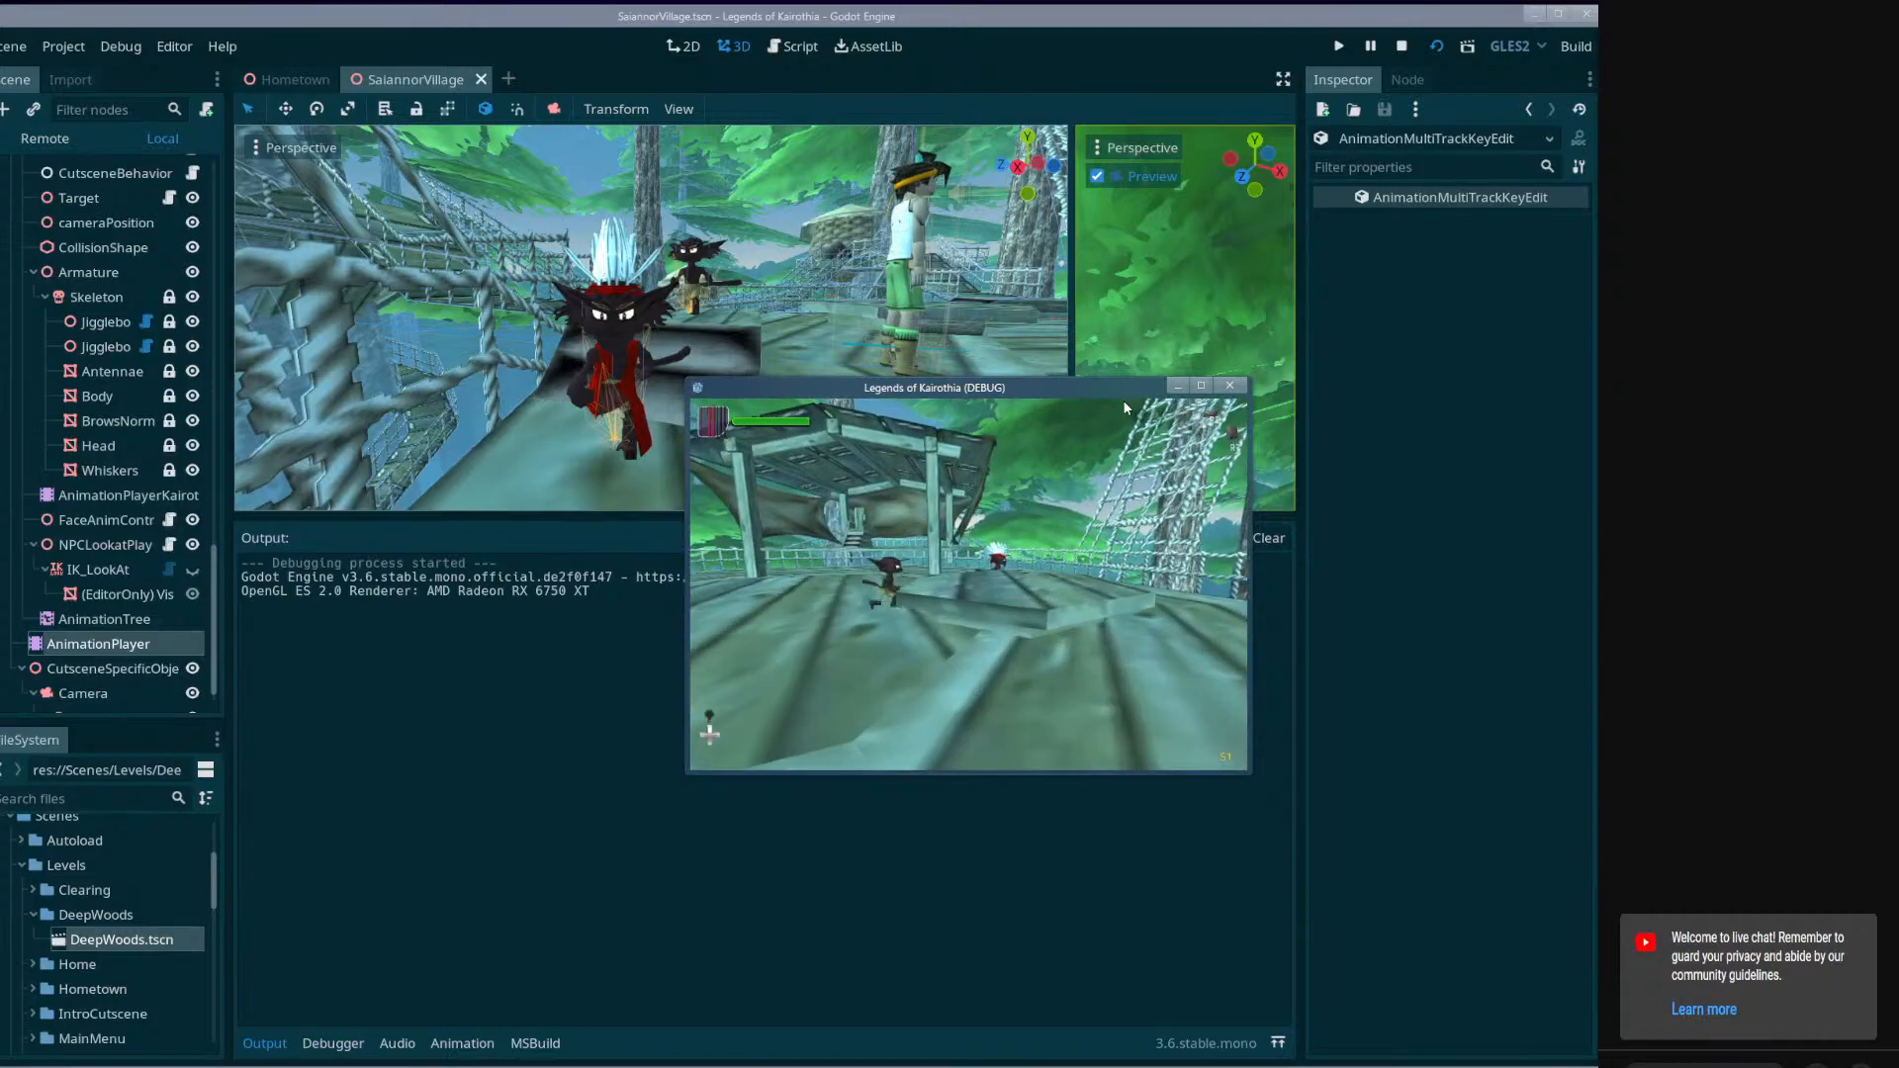
click(1229, 387)
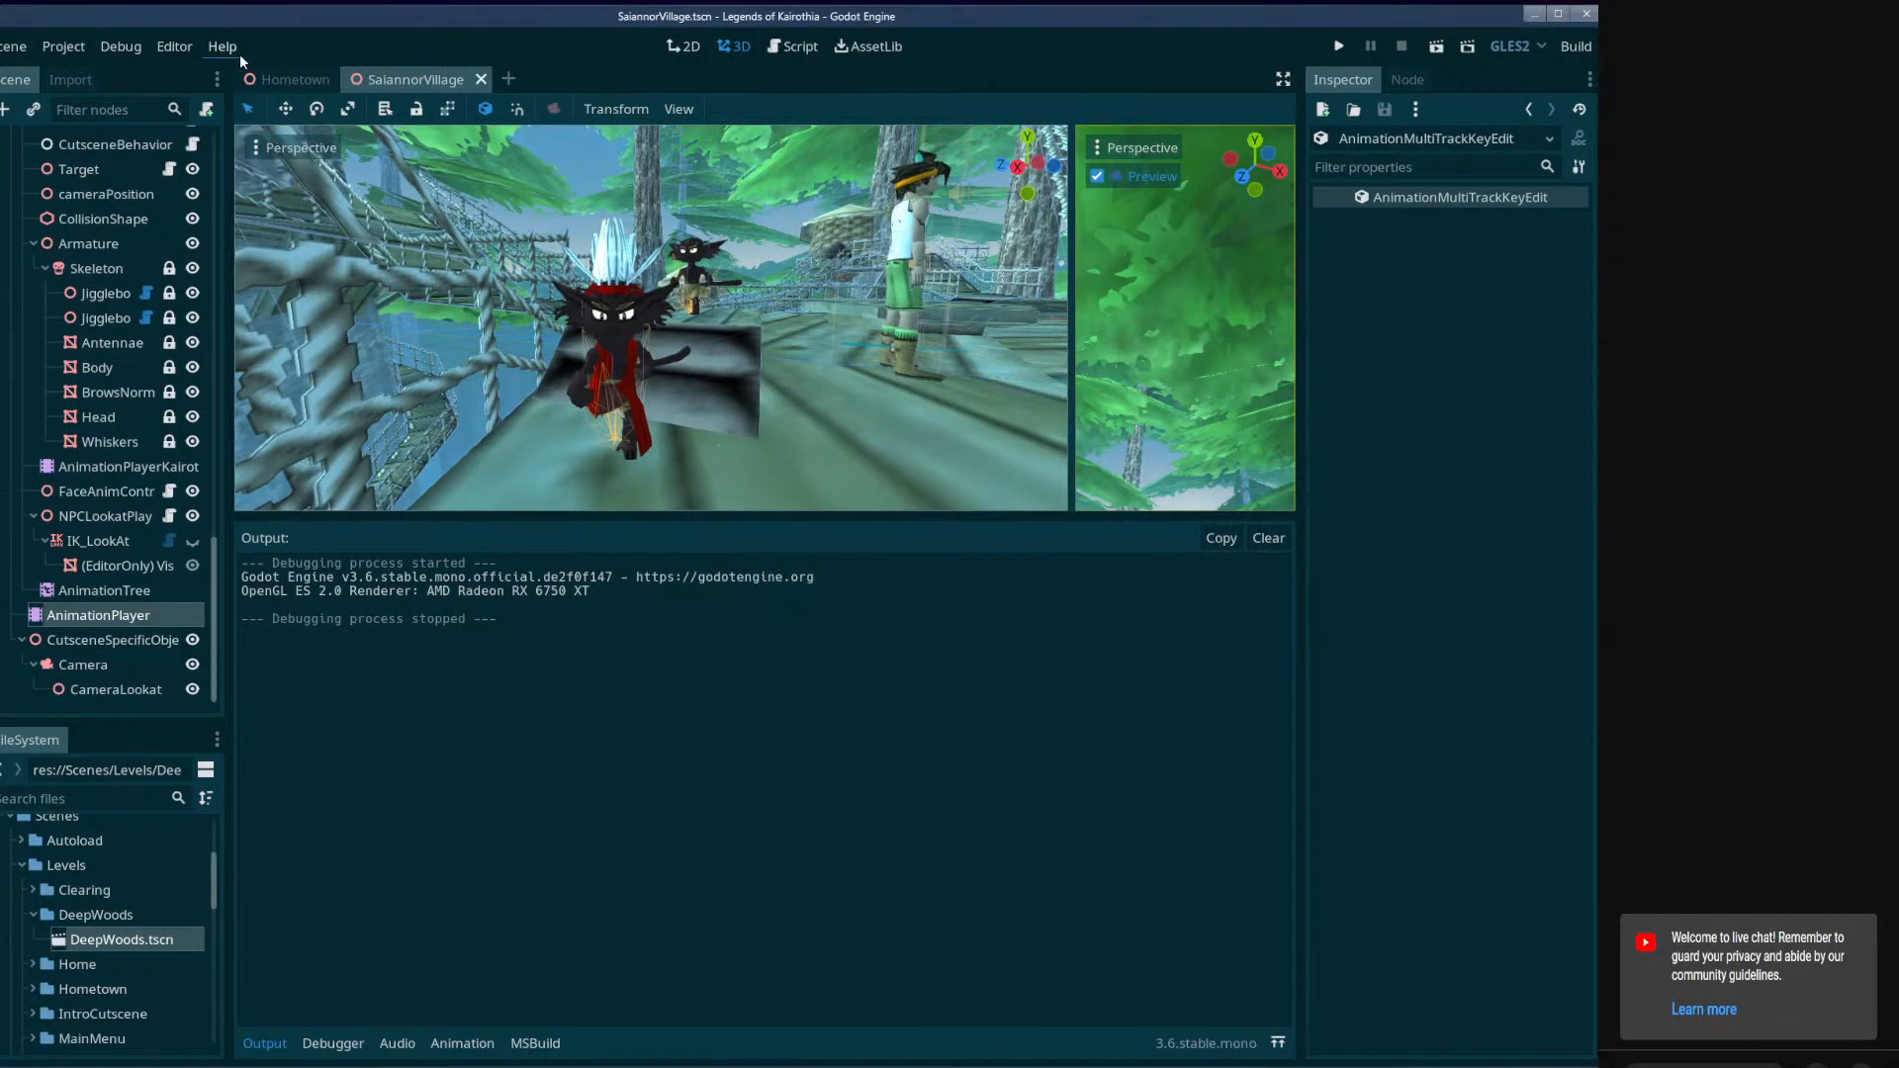
Set Cutscene01's length to 7.2 seconds, matching the time of the last camera transform key.
click(289, 79)
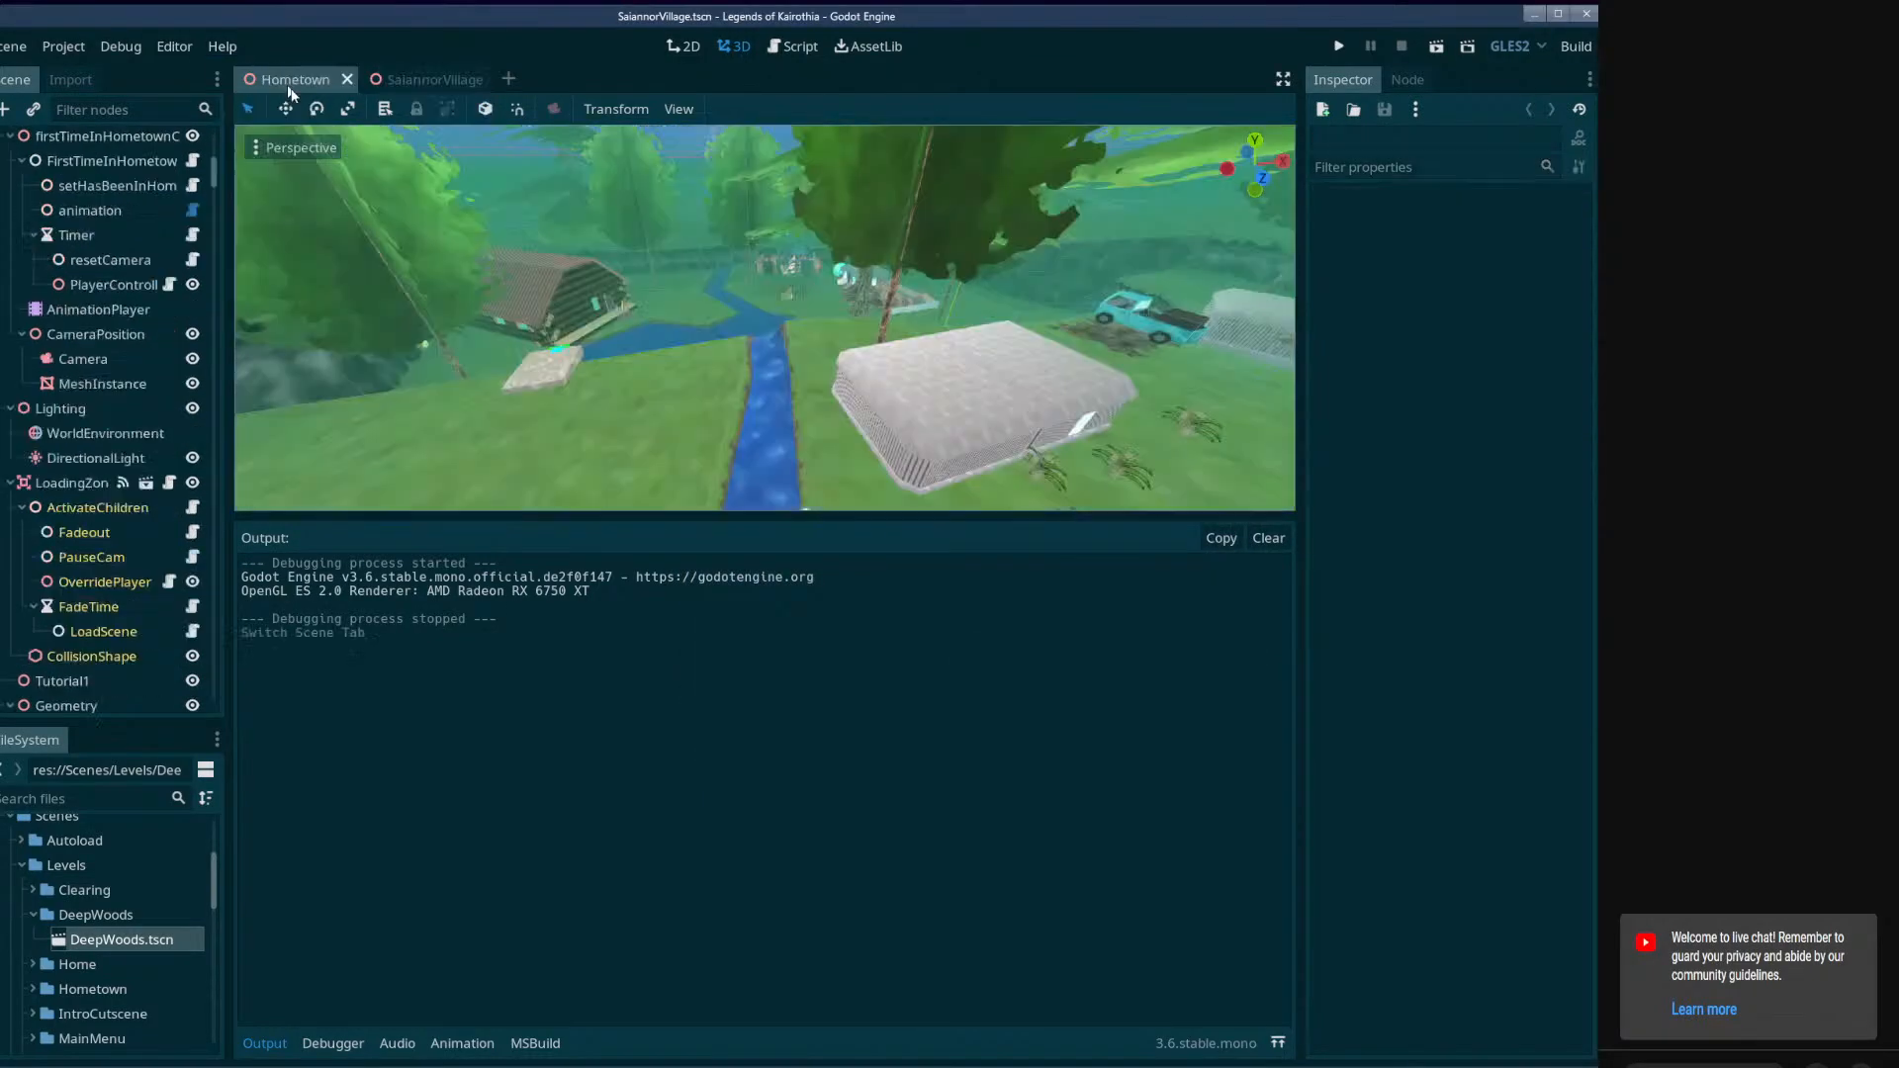
click(435, 79)
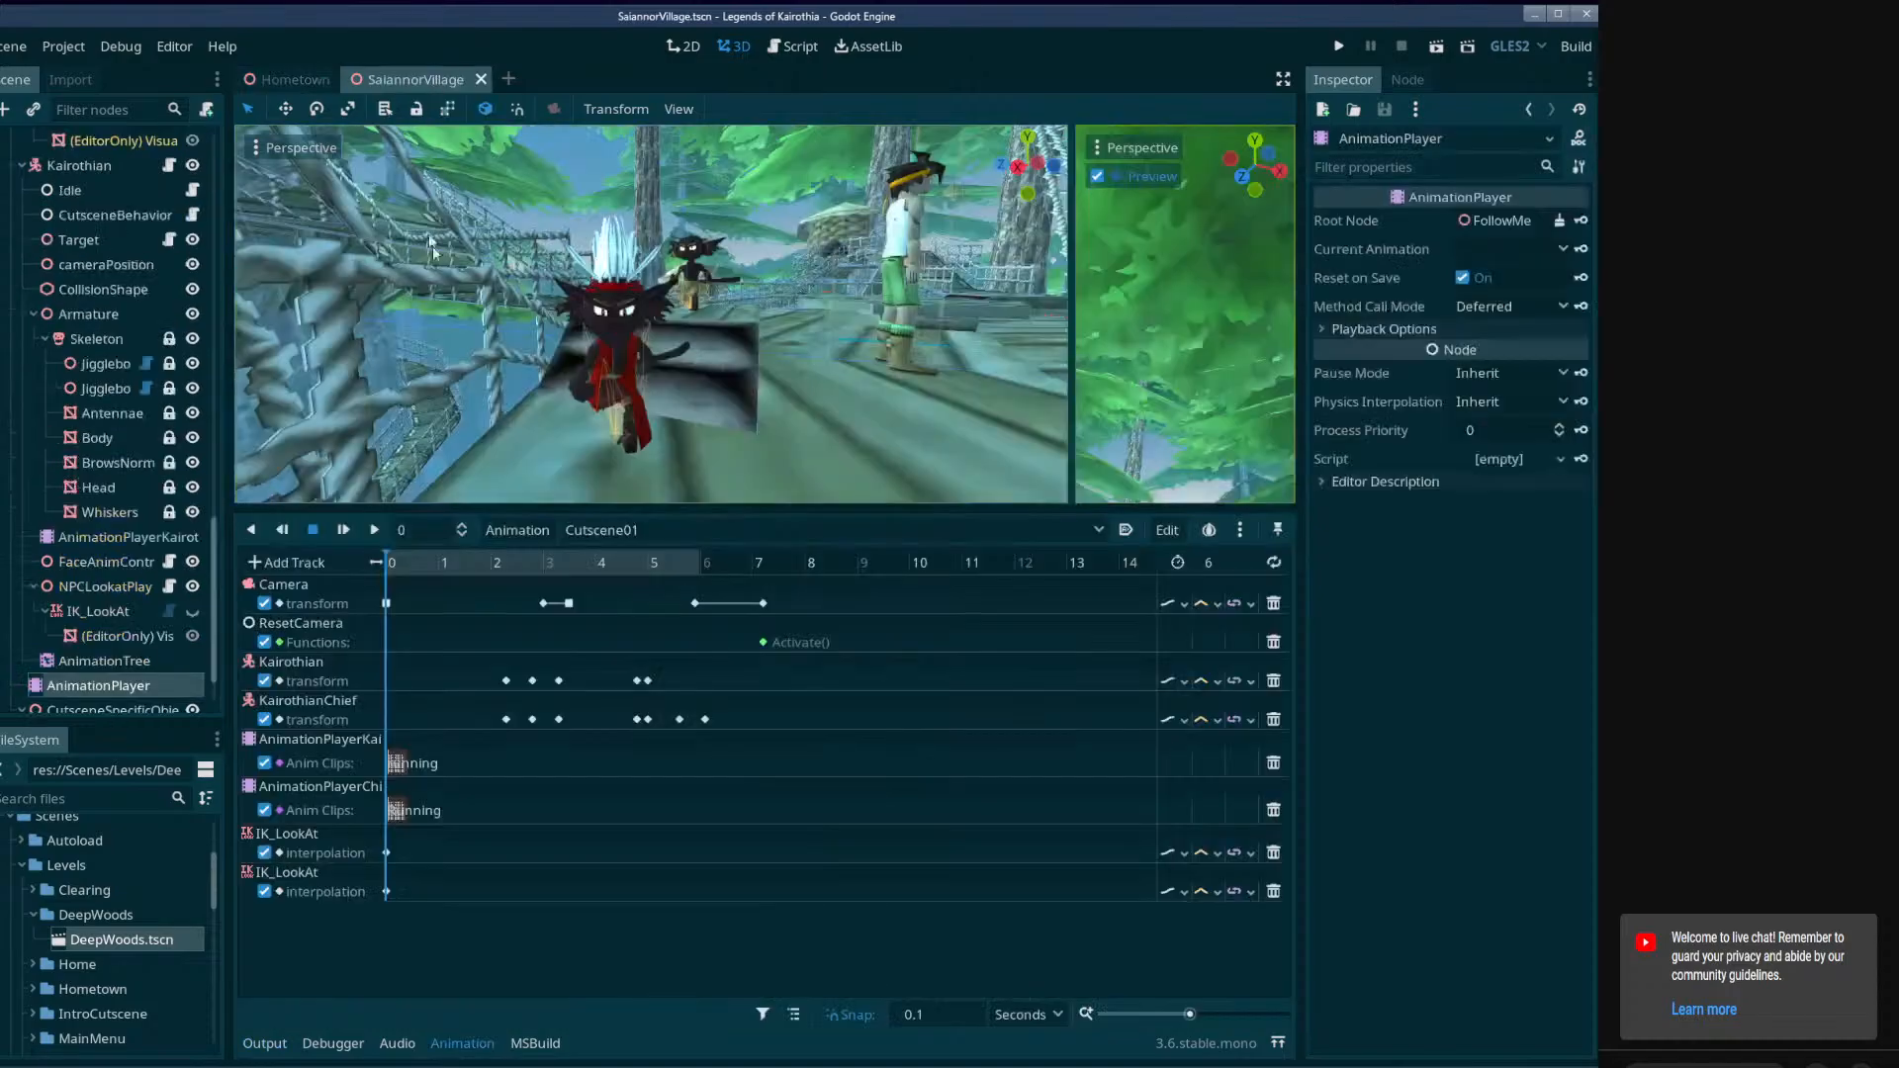
click(722, 562)
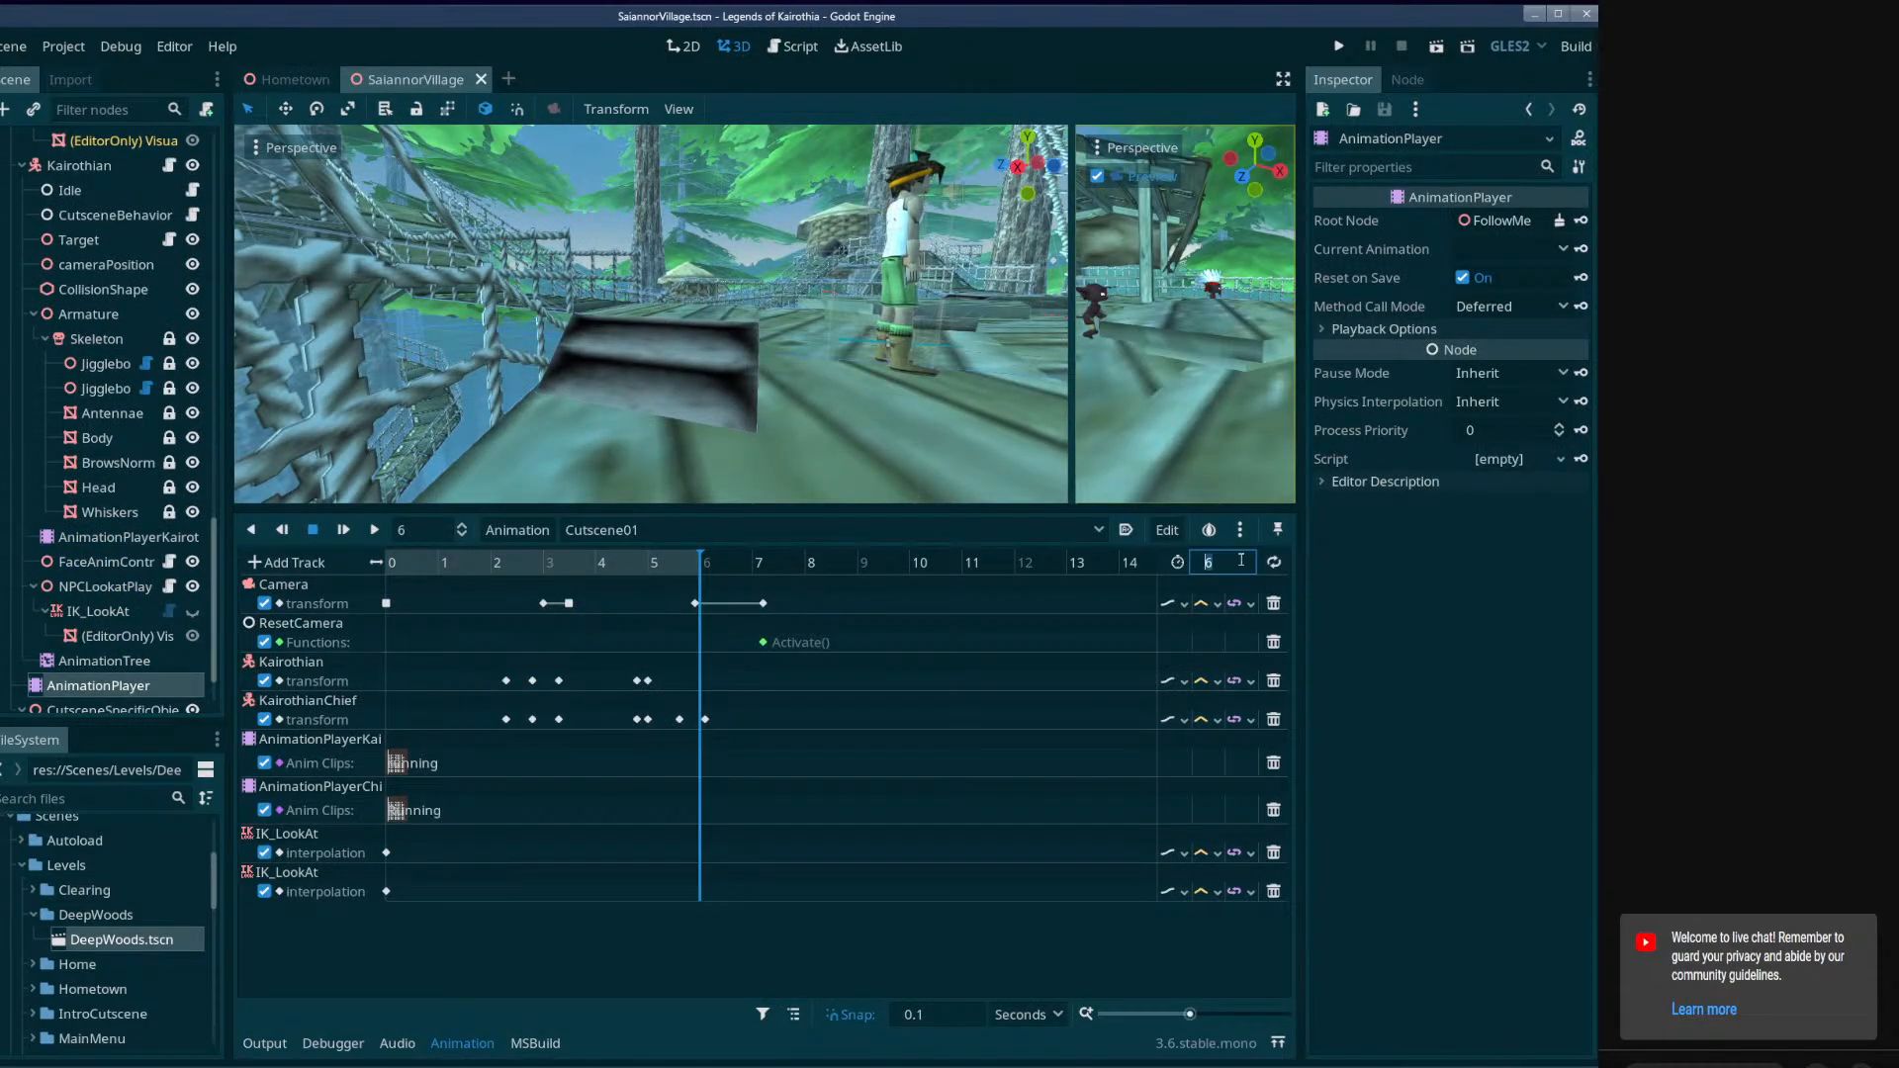
click(1241, 560)
text(7)
key(Return)
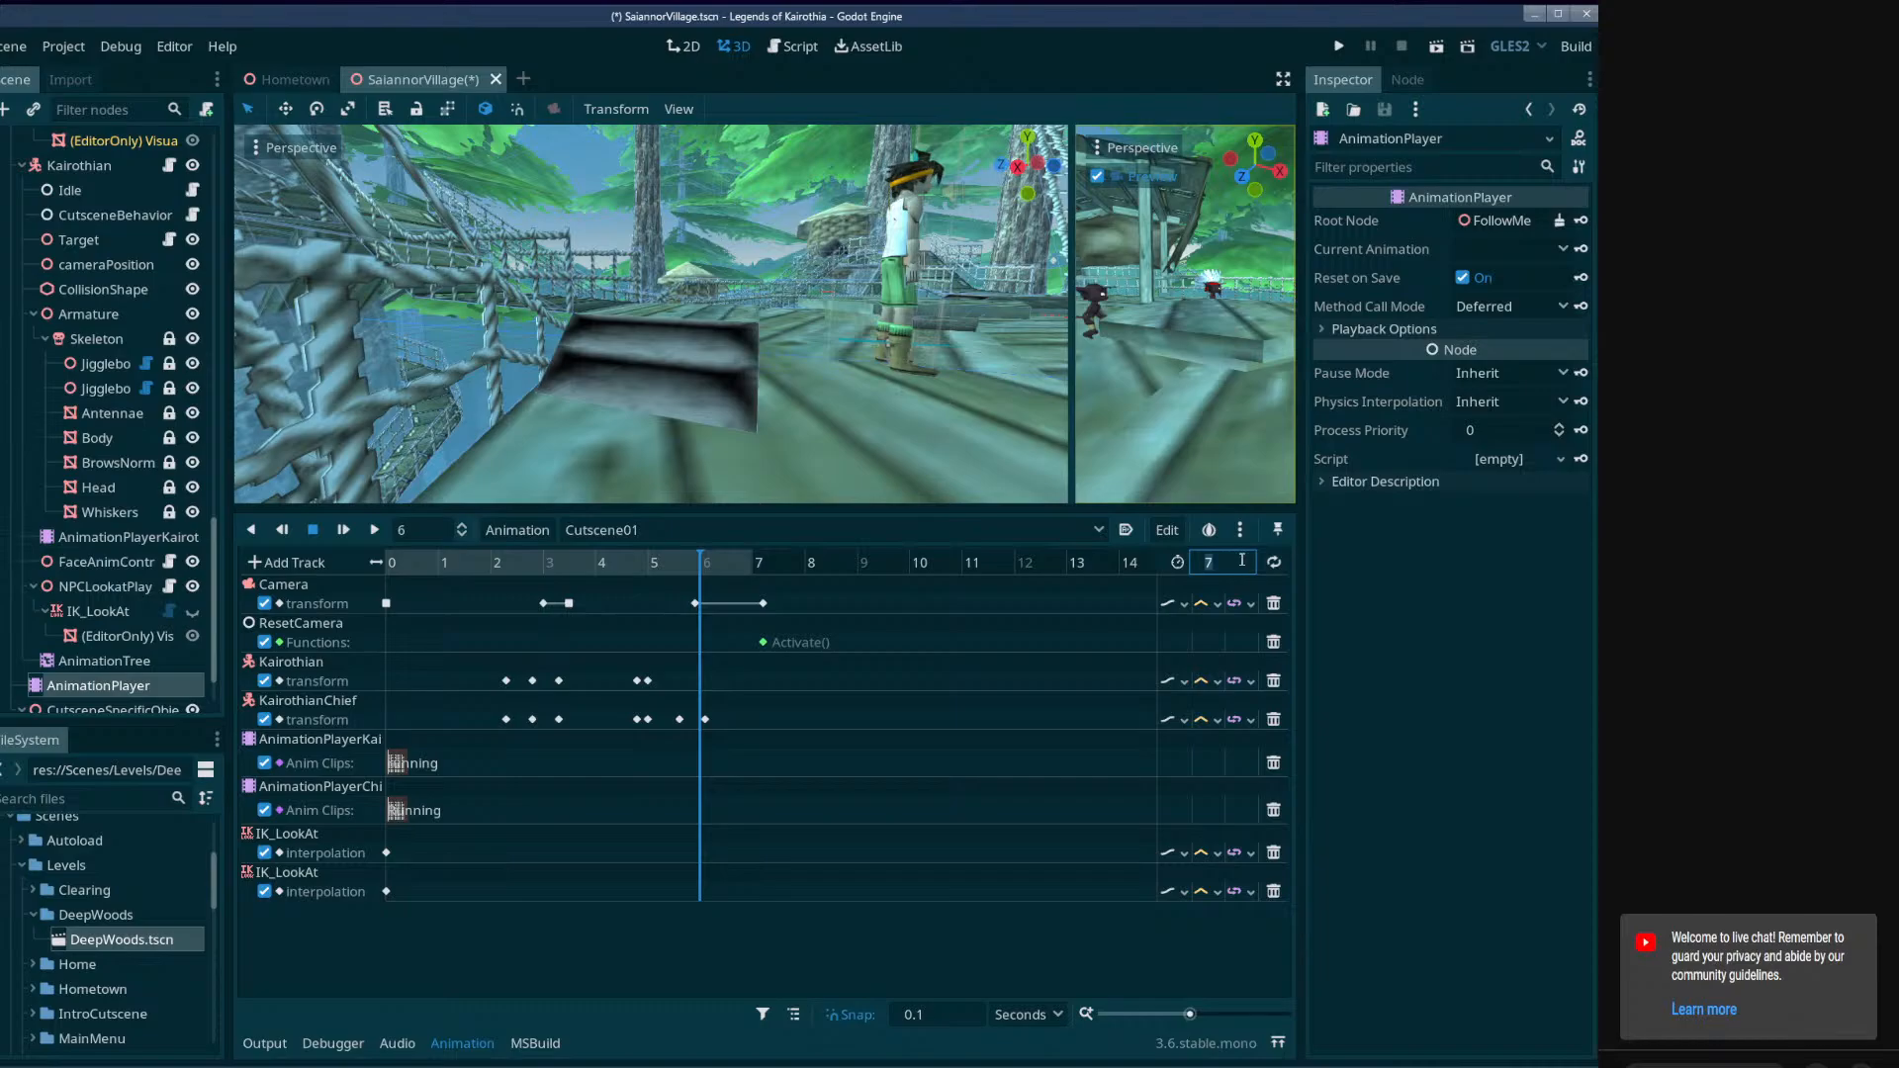
click(763, 604)
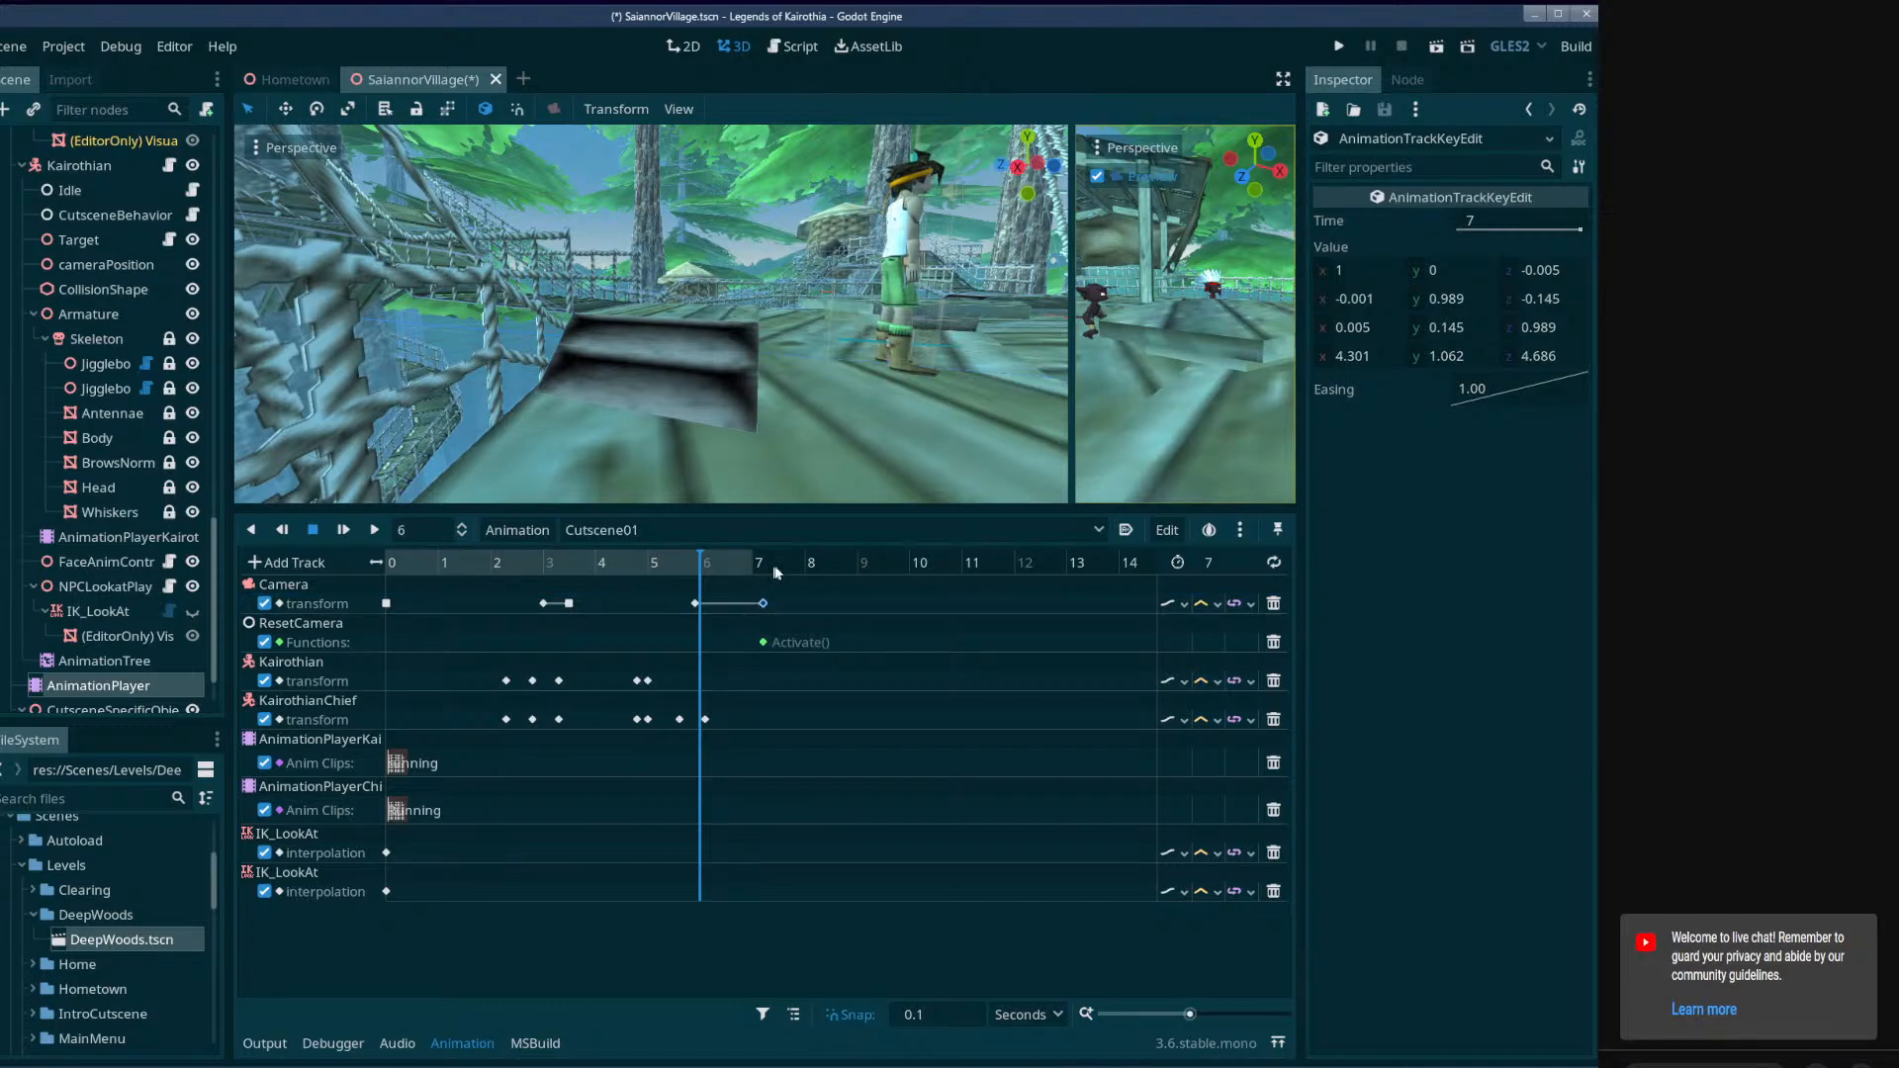
text(8)
key(Return)
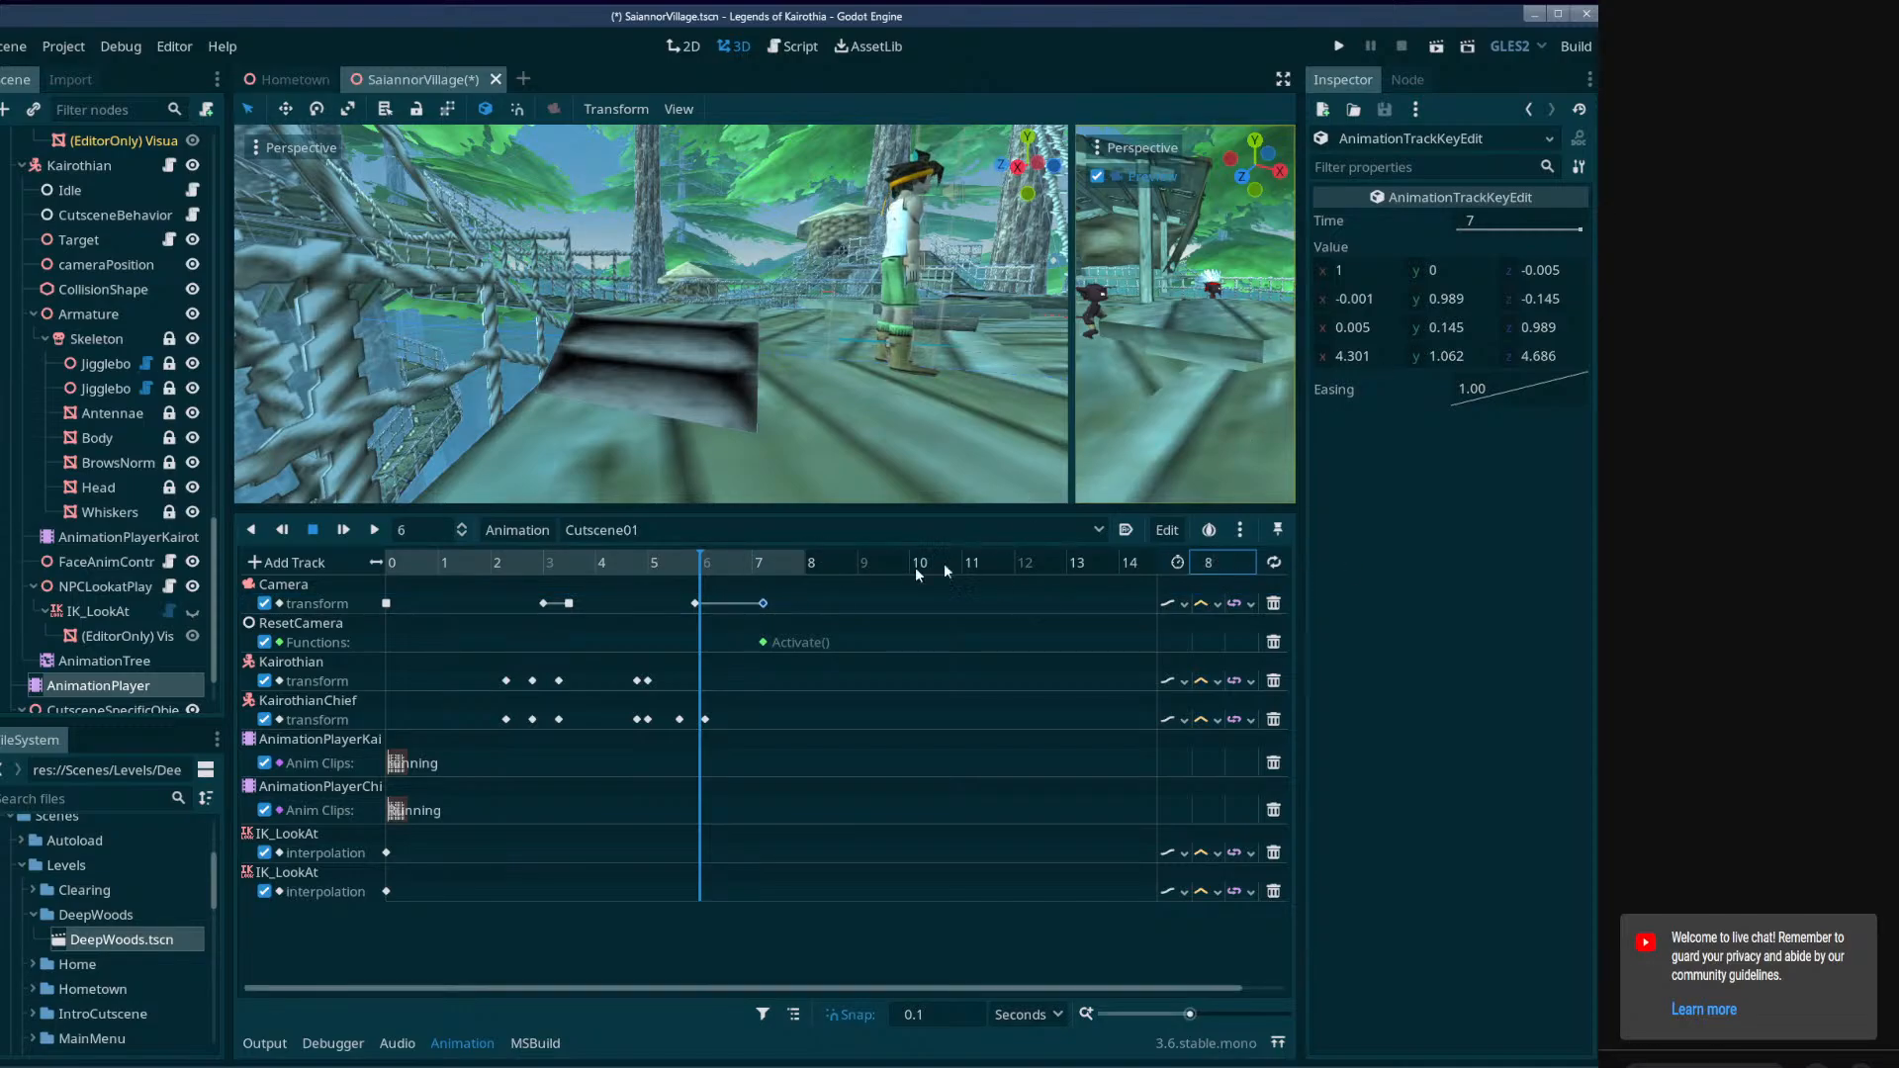
click(1526, 225)
key(ctrl+c)
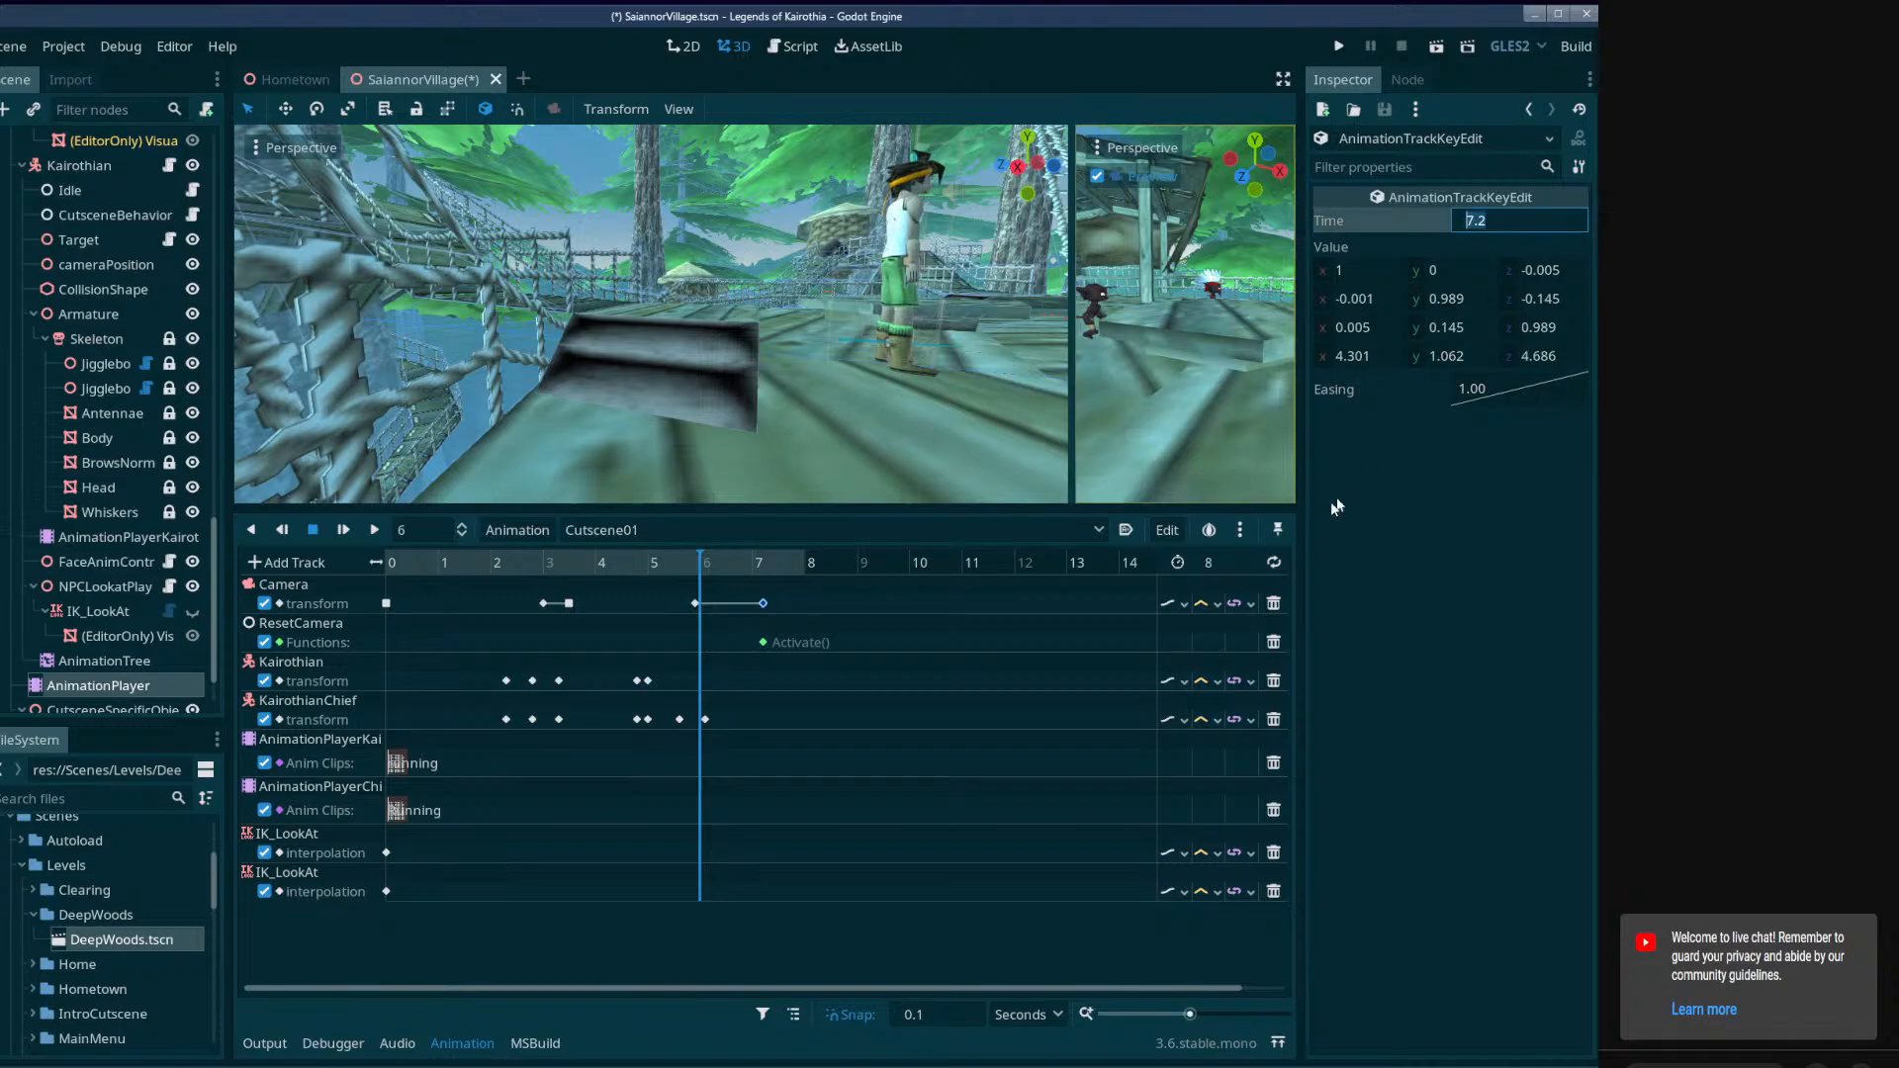
click(1223, 562)
key(ctrl+v)
key(Return)
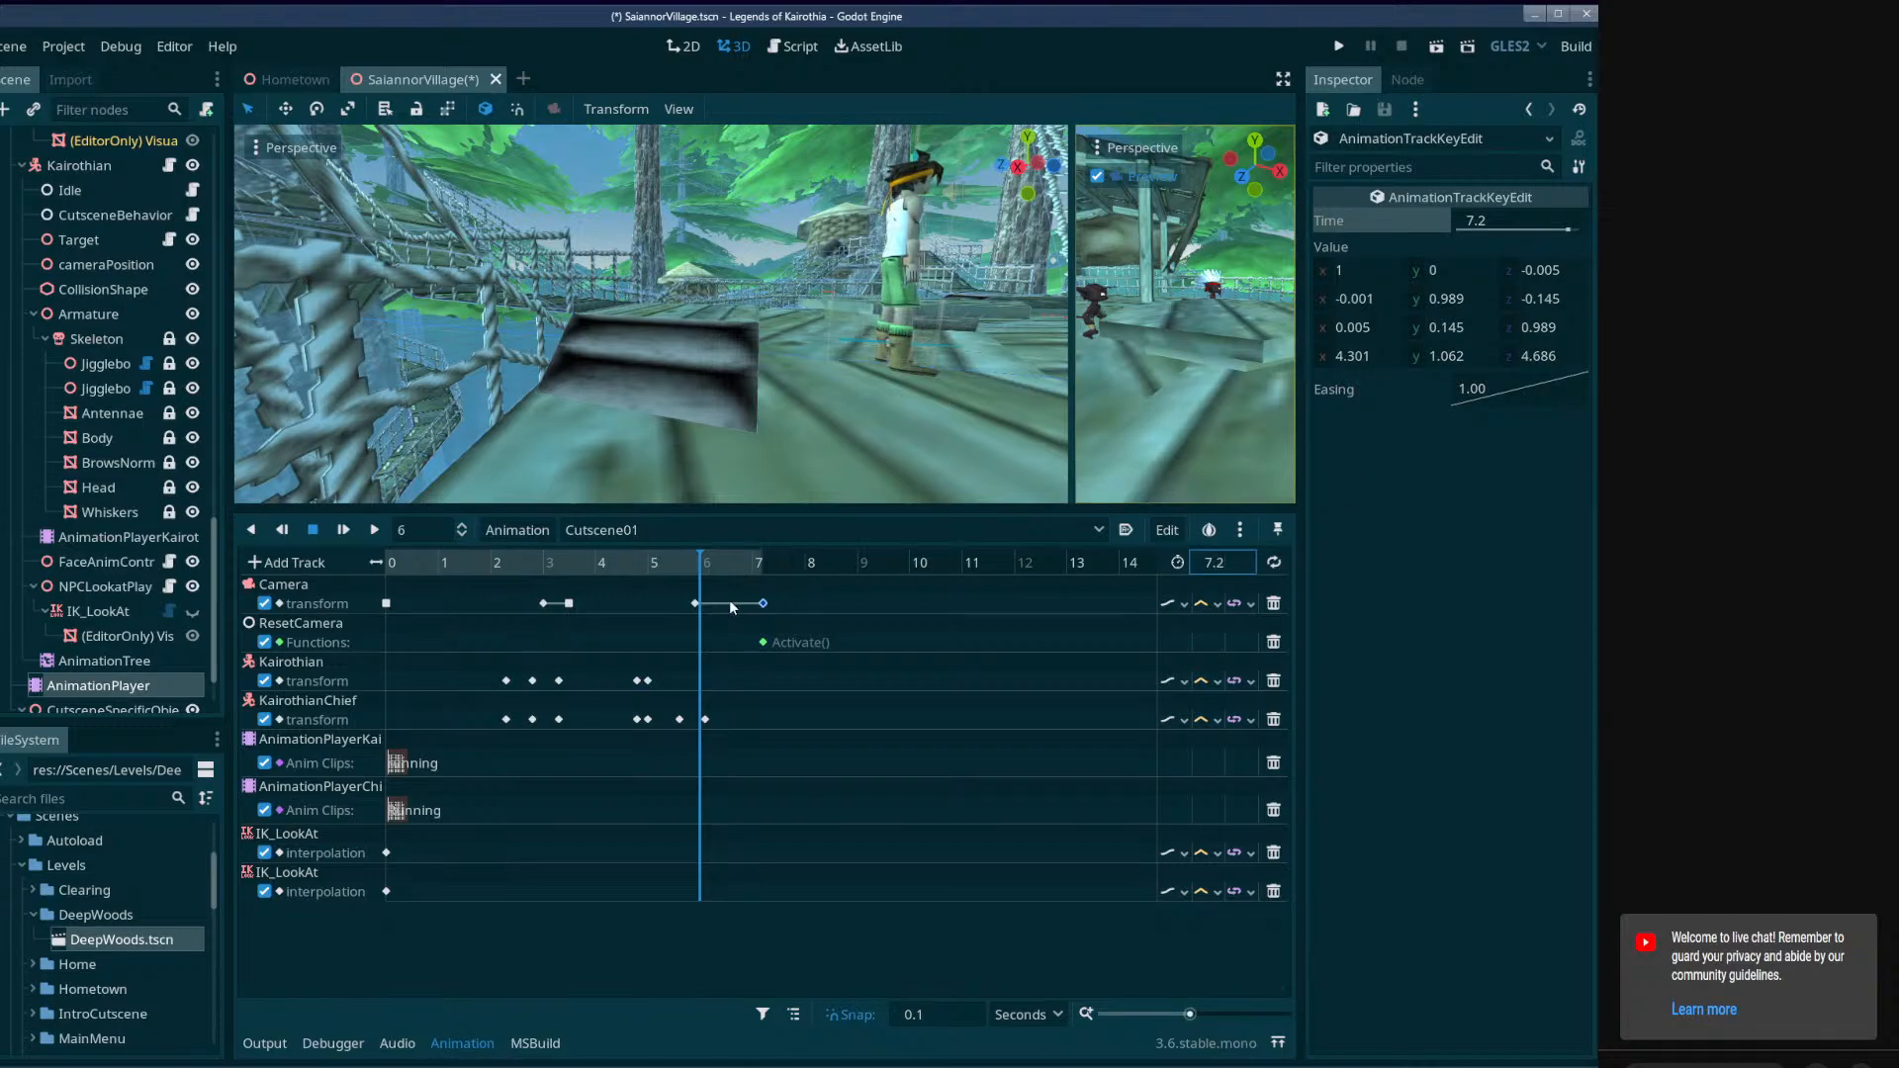
Insert an Idle clip at 5 seconds on Kairothian's animation player track in Cutscene01.
drag(754, 566, 651, 571)
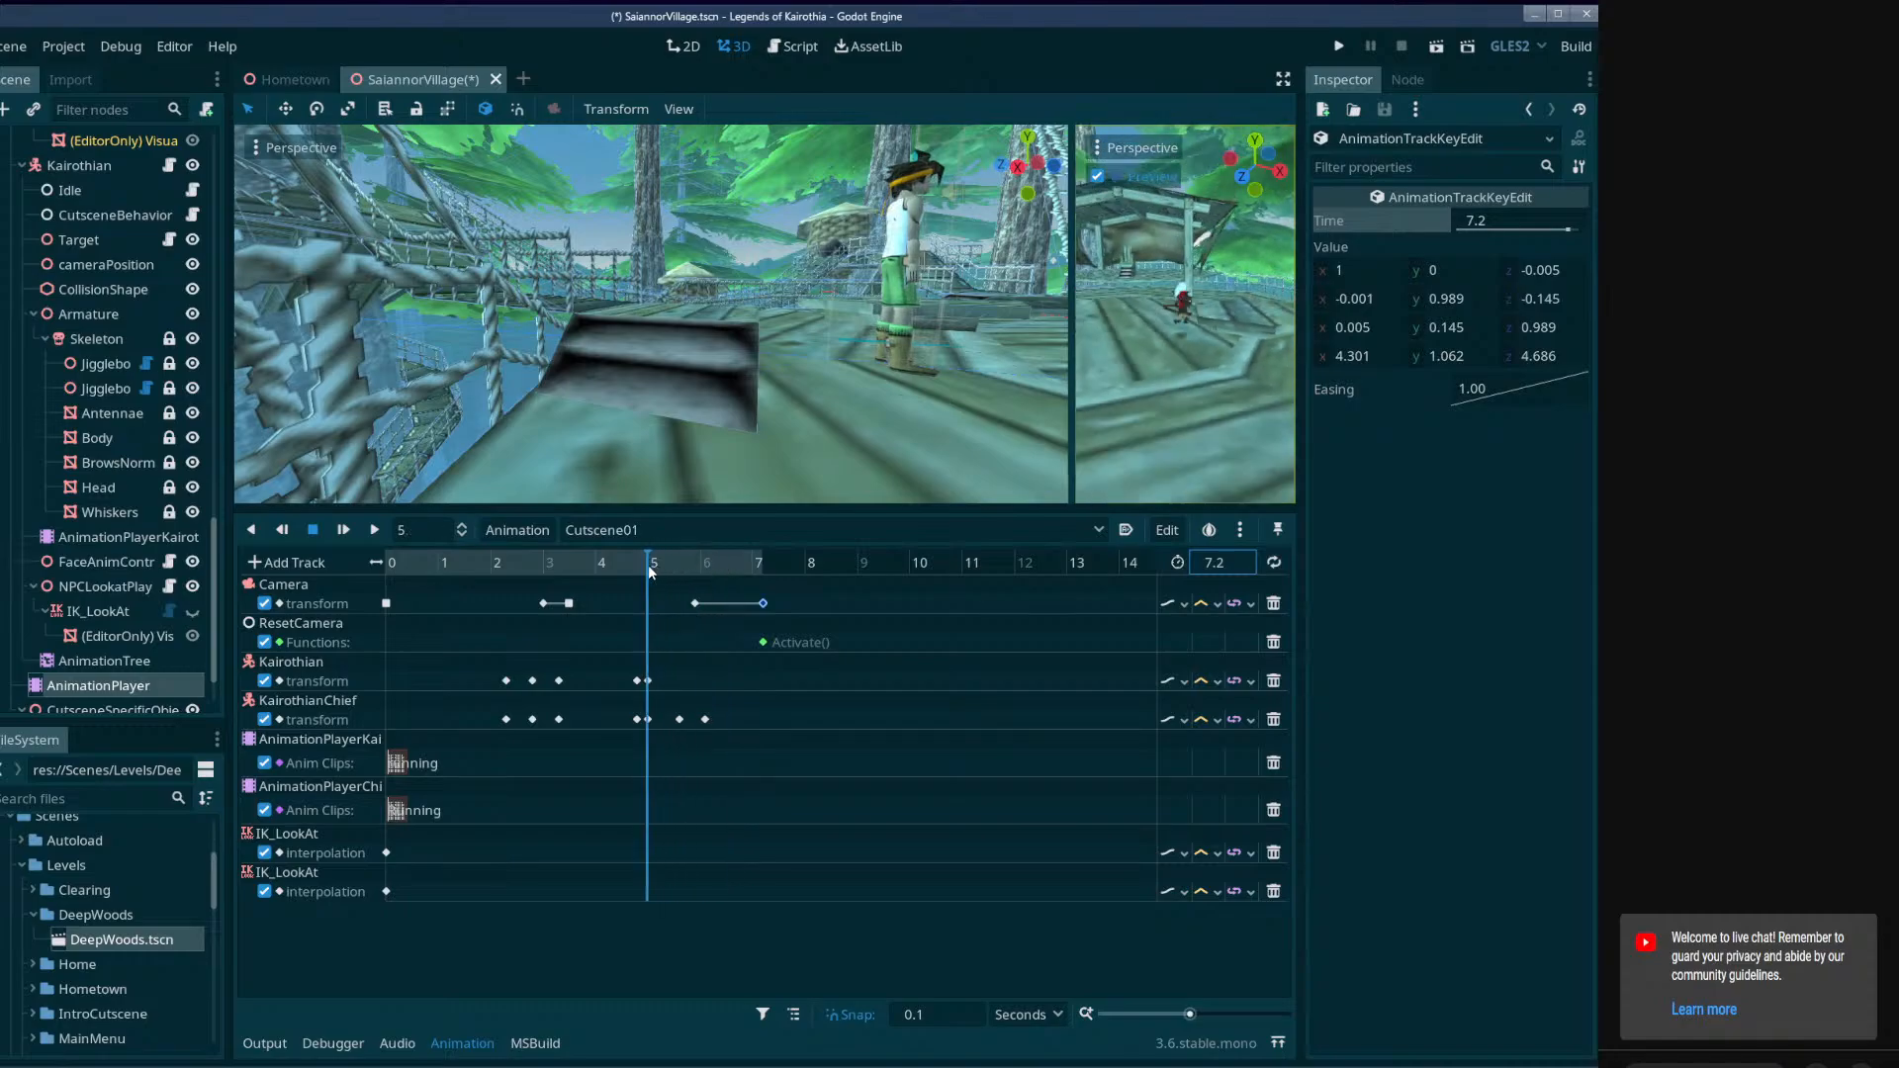
right_click(644, 767)
click(732, 783)
click(1492, 251)
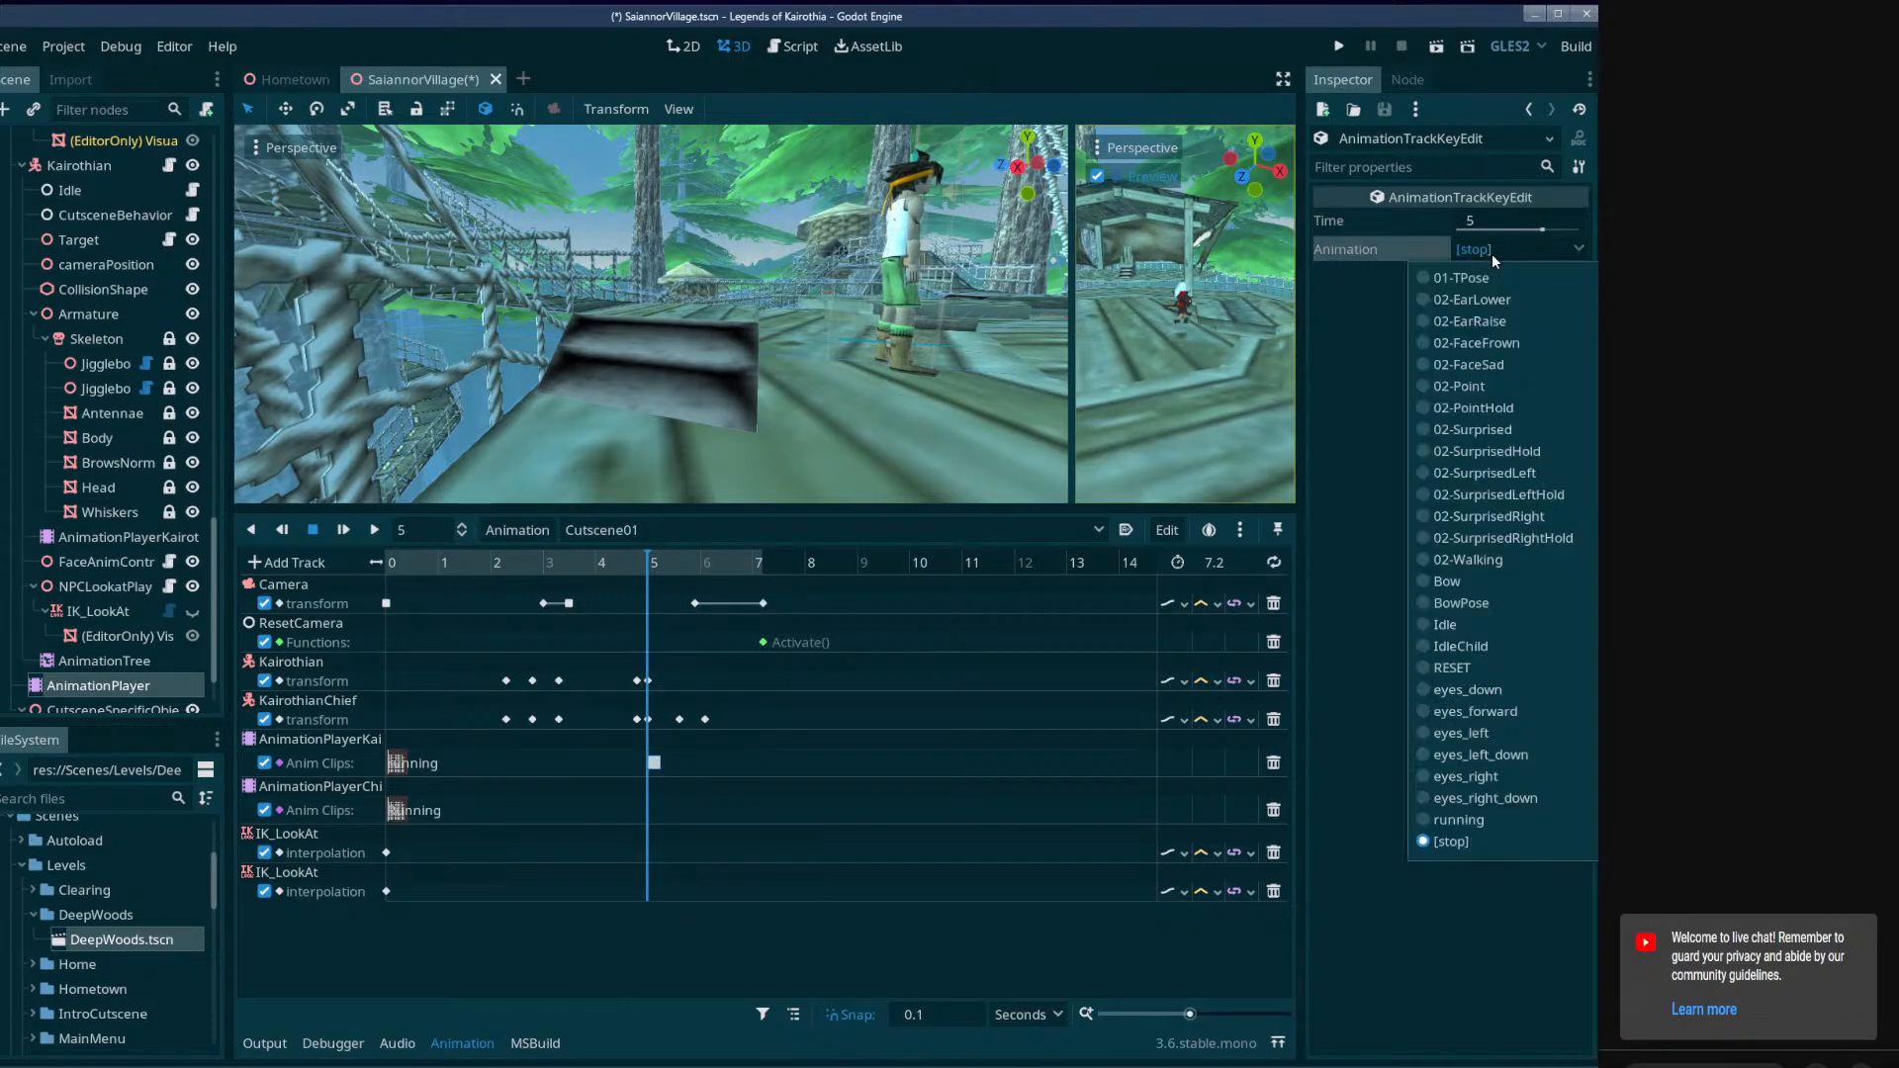
click(1467, 627)
Insert an Idle clip at 6.1 seconds on the AnimationPlayerChief track in Cutscene01.
drag(641, 558, 708, 563)
right_click(711, 813)
click(737, 829)
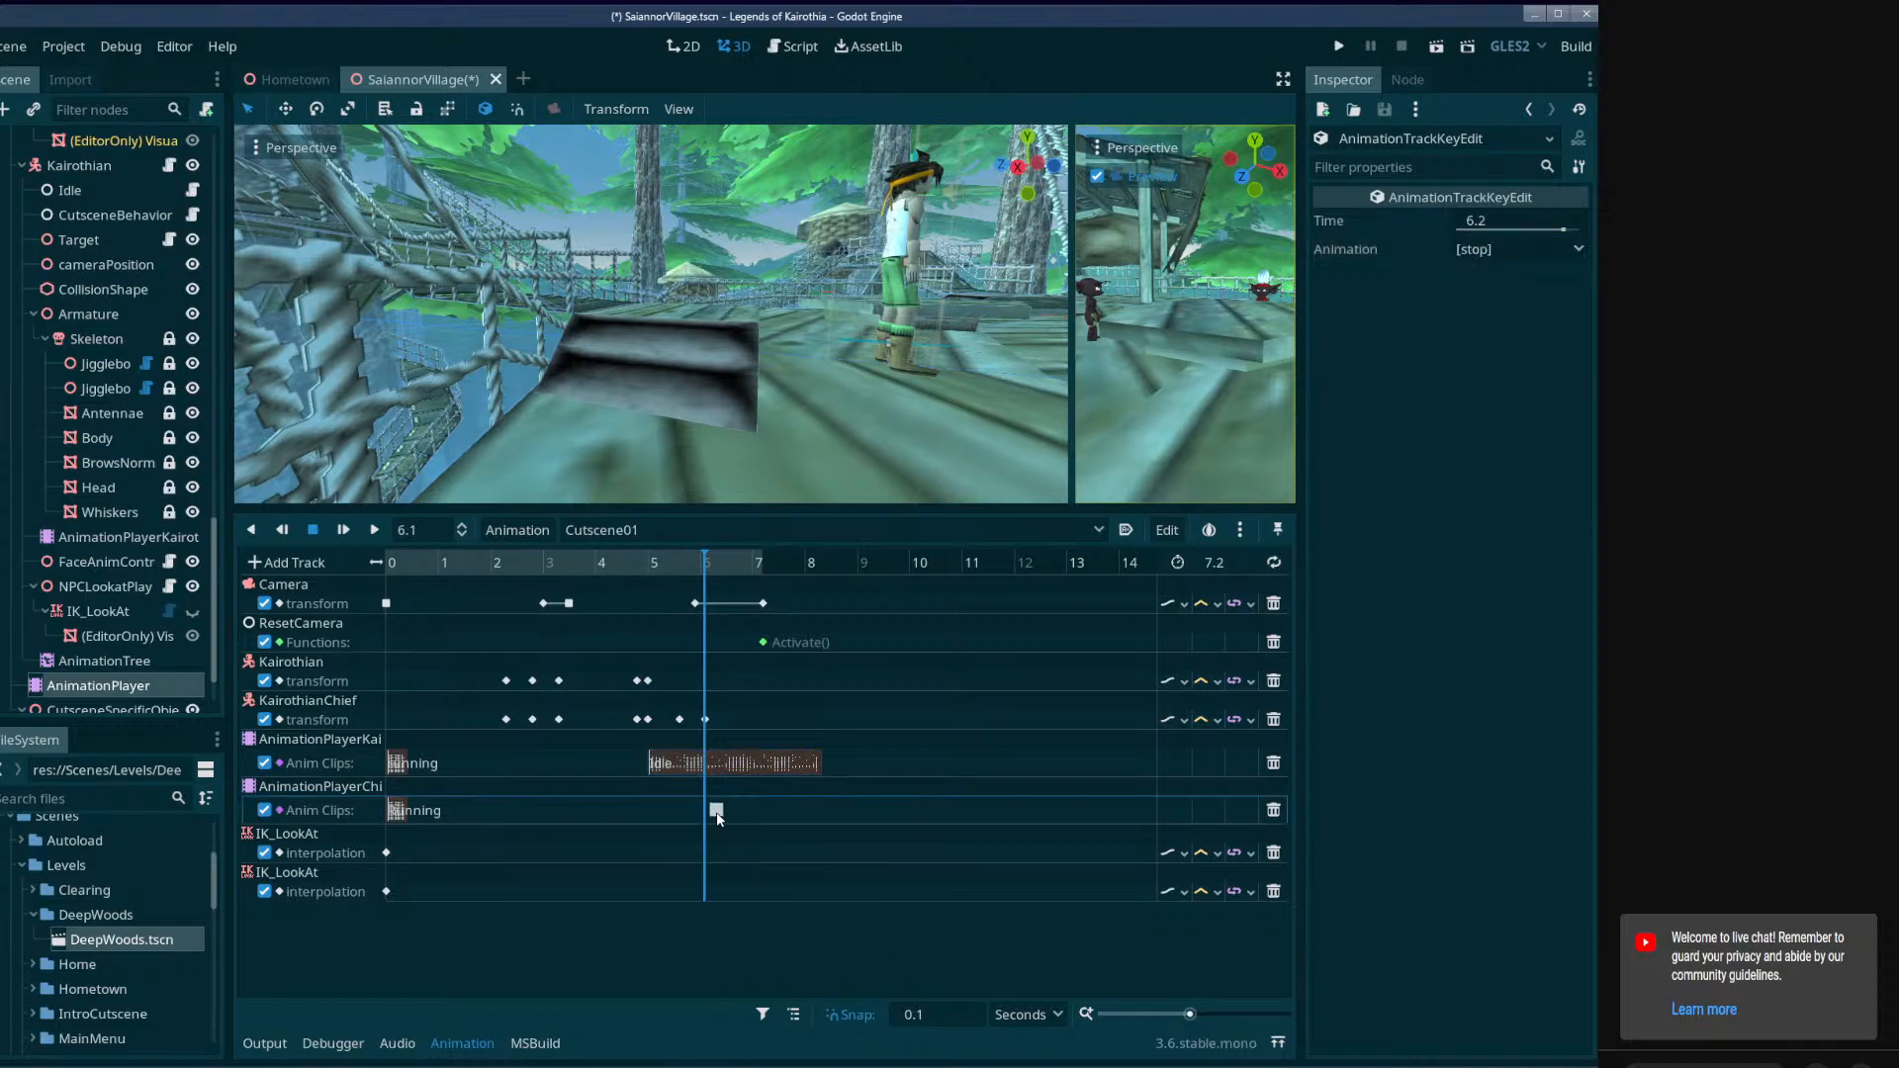
click(1513, 248)
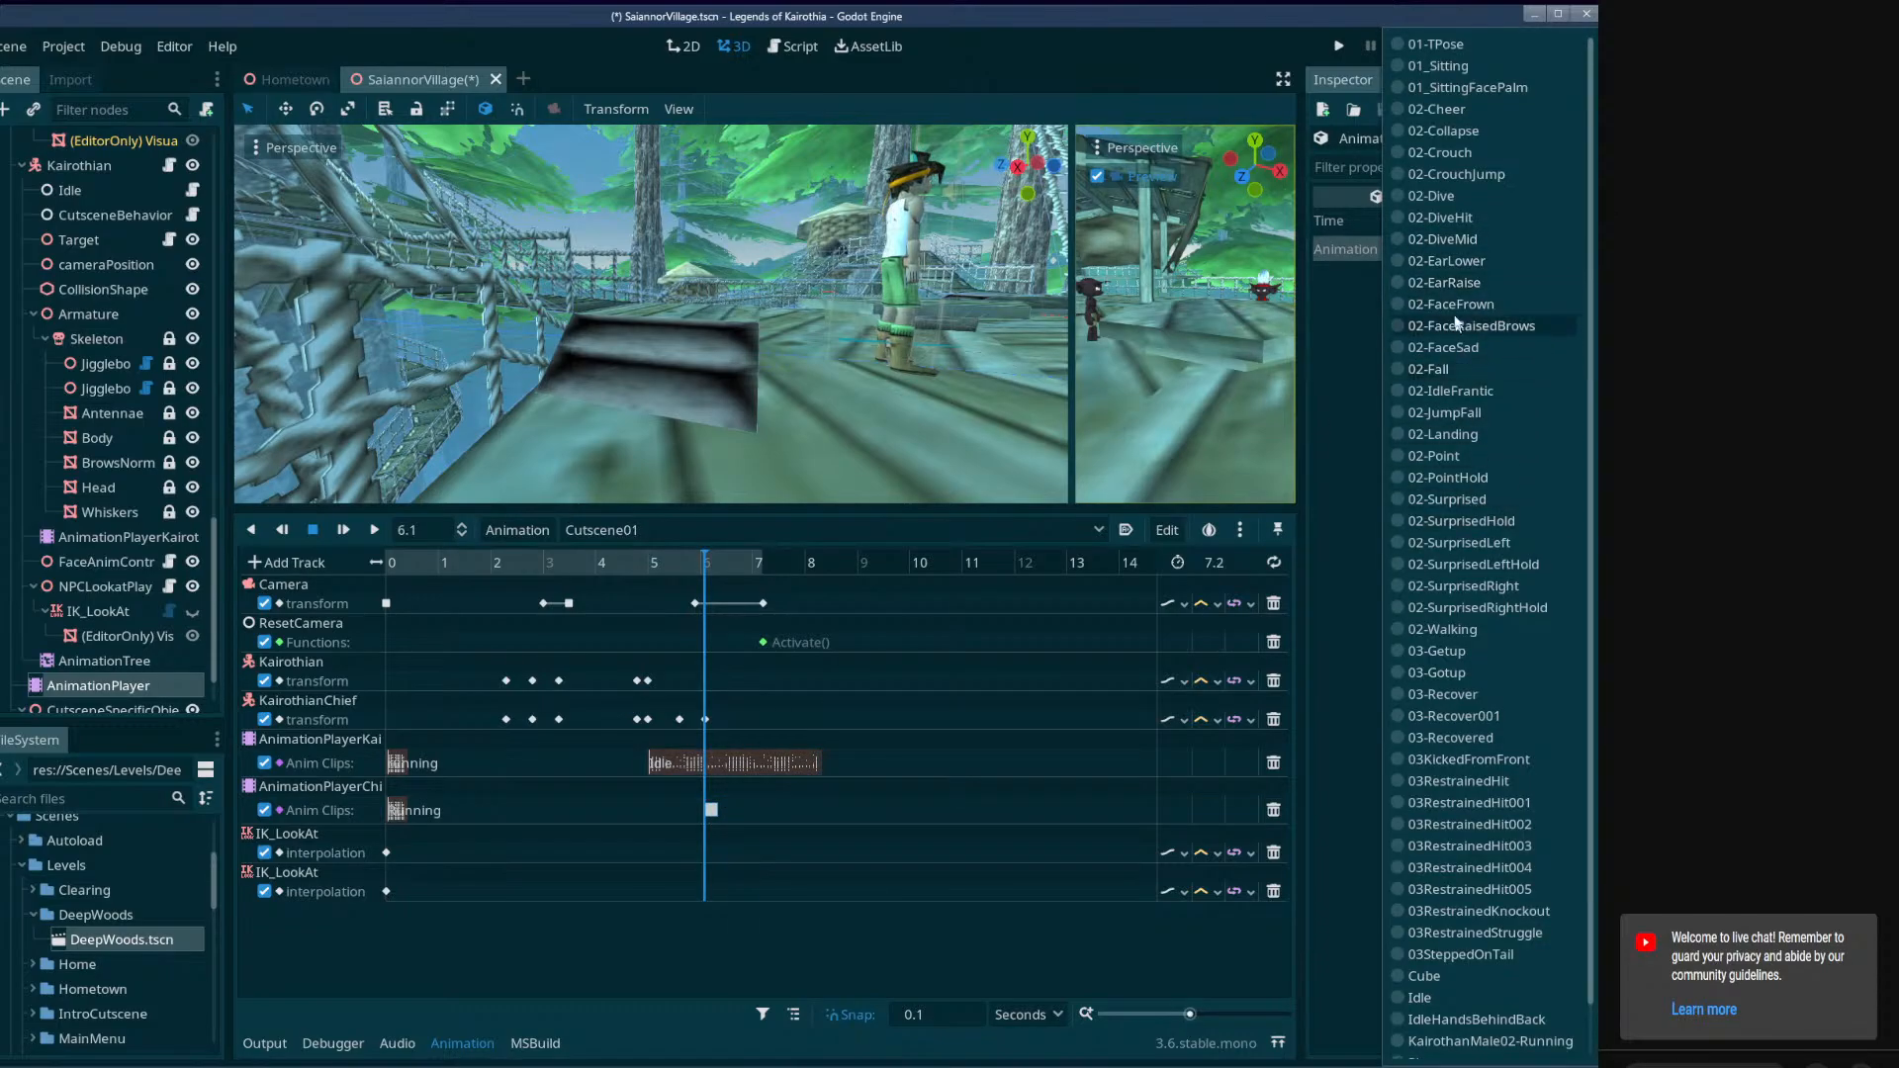
scroll(1439, 1004, down, 1)
click(1432, 942)
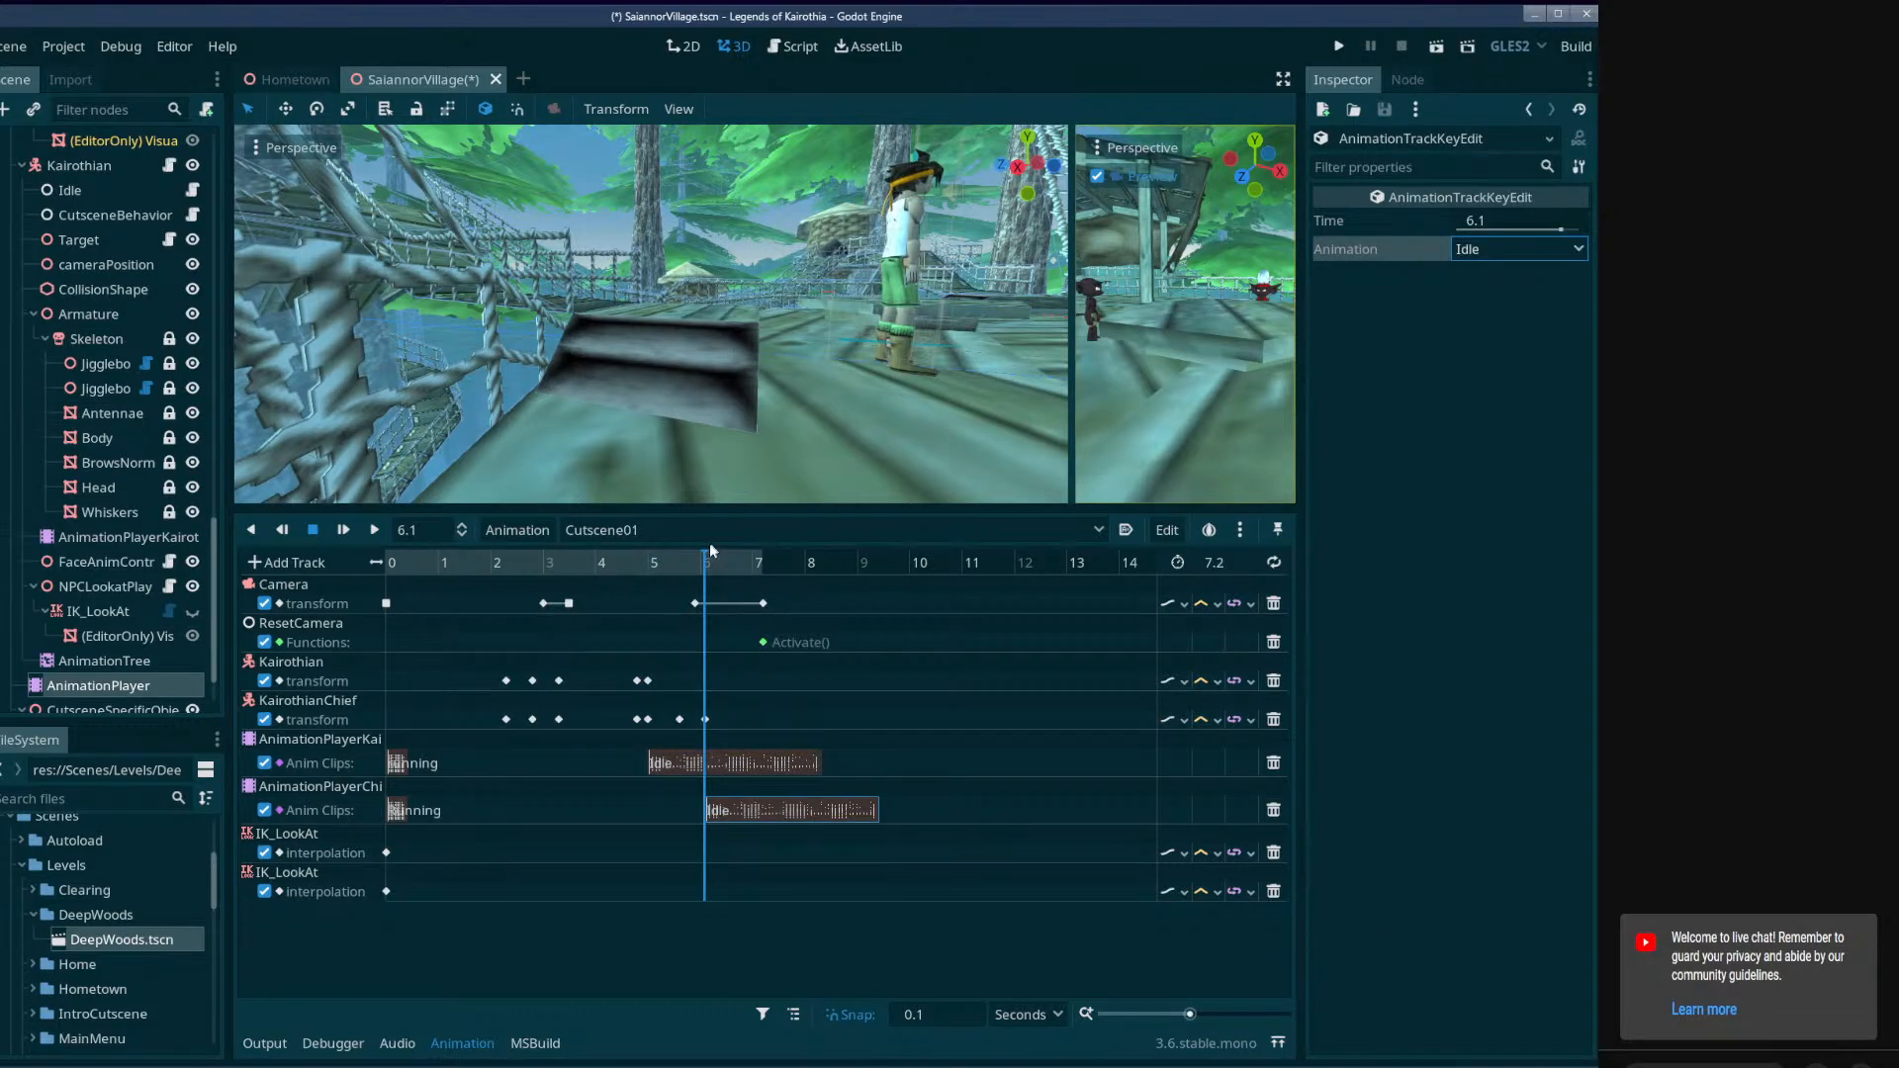
Select the first transform keys of Kairothian and KairothianChief at 2.3 seconds and return the playhead to 0 seconds.
drag(711, 550, 395, 562)
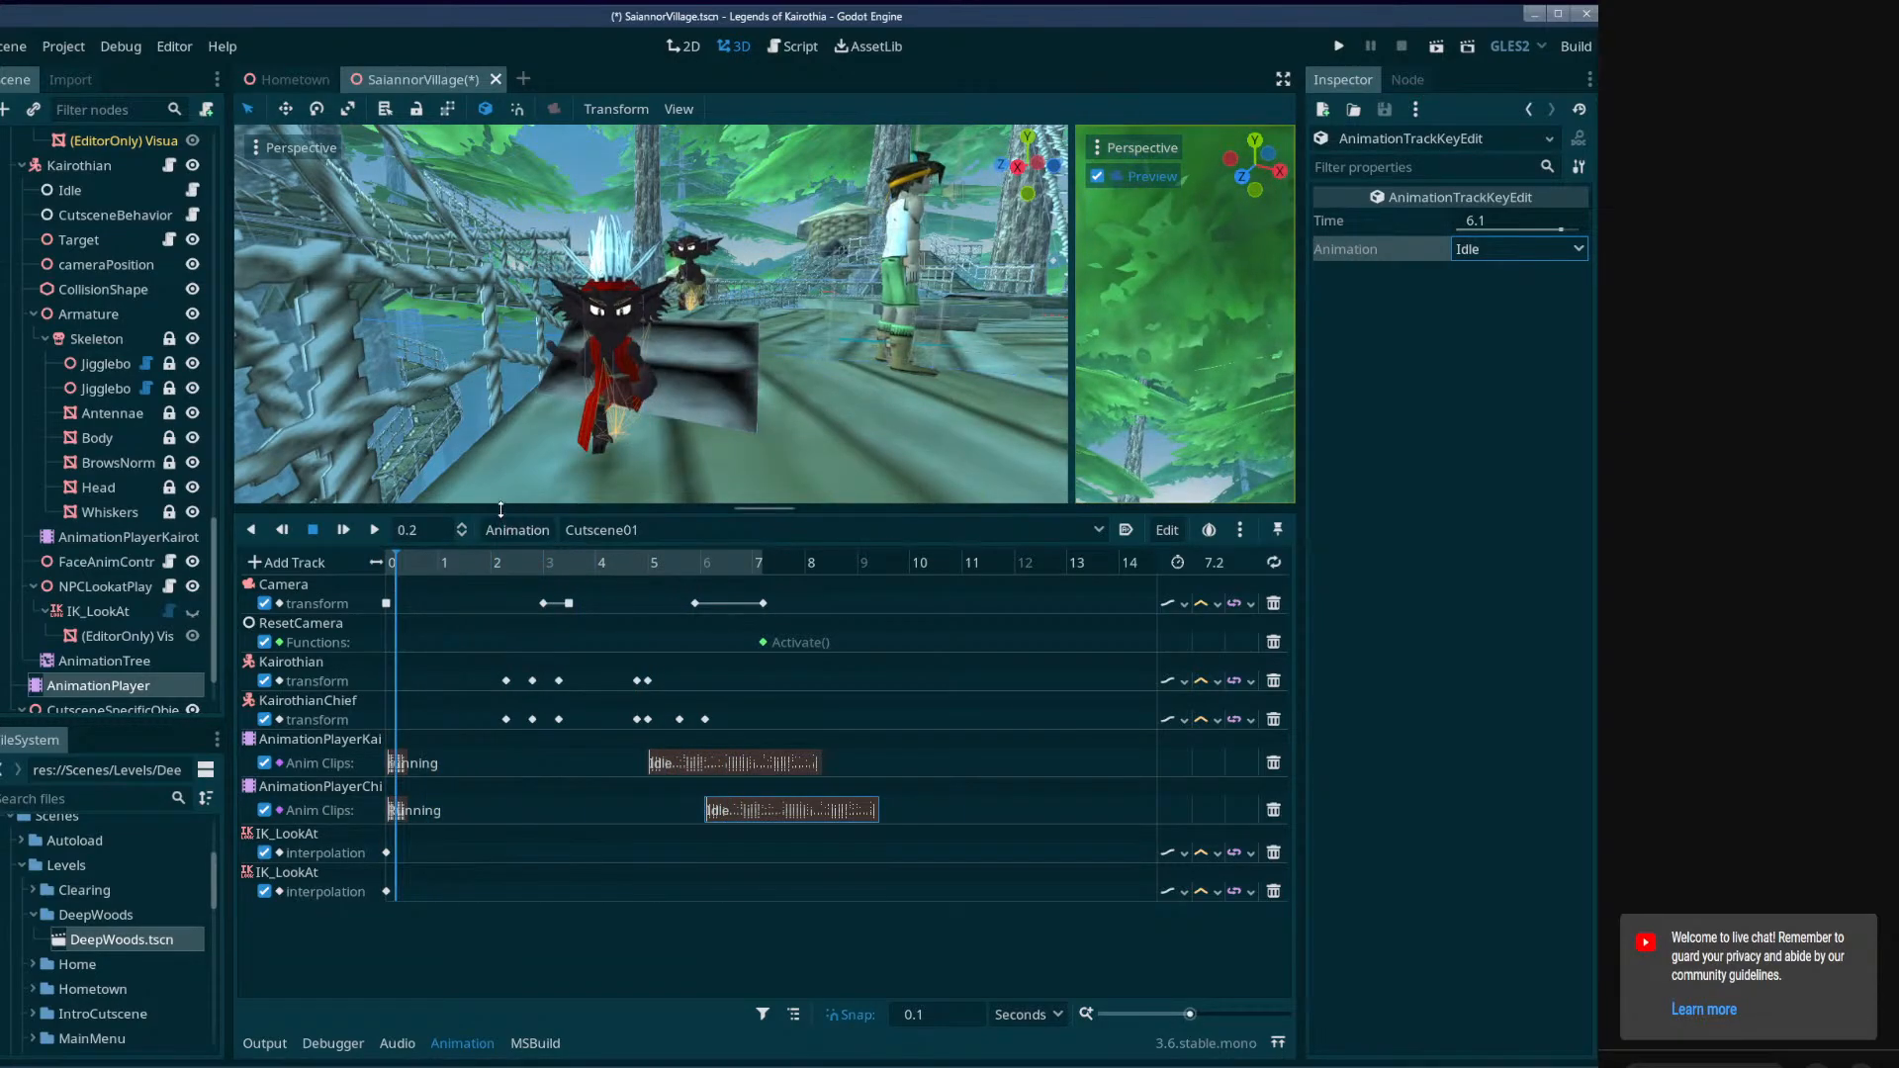
drag(500, 510, 507, 809)
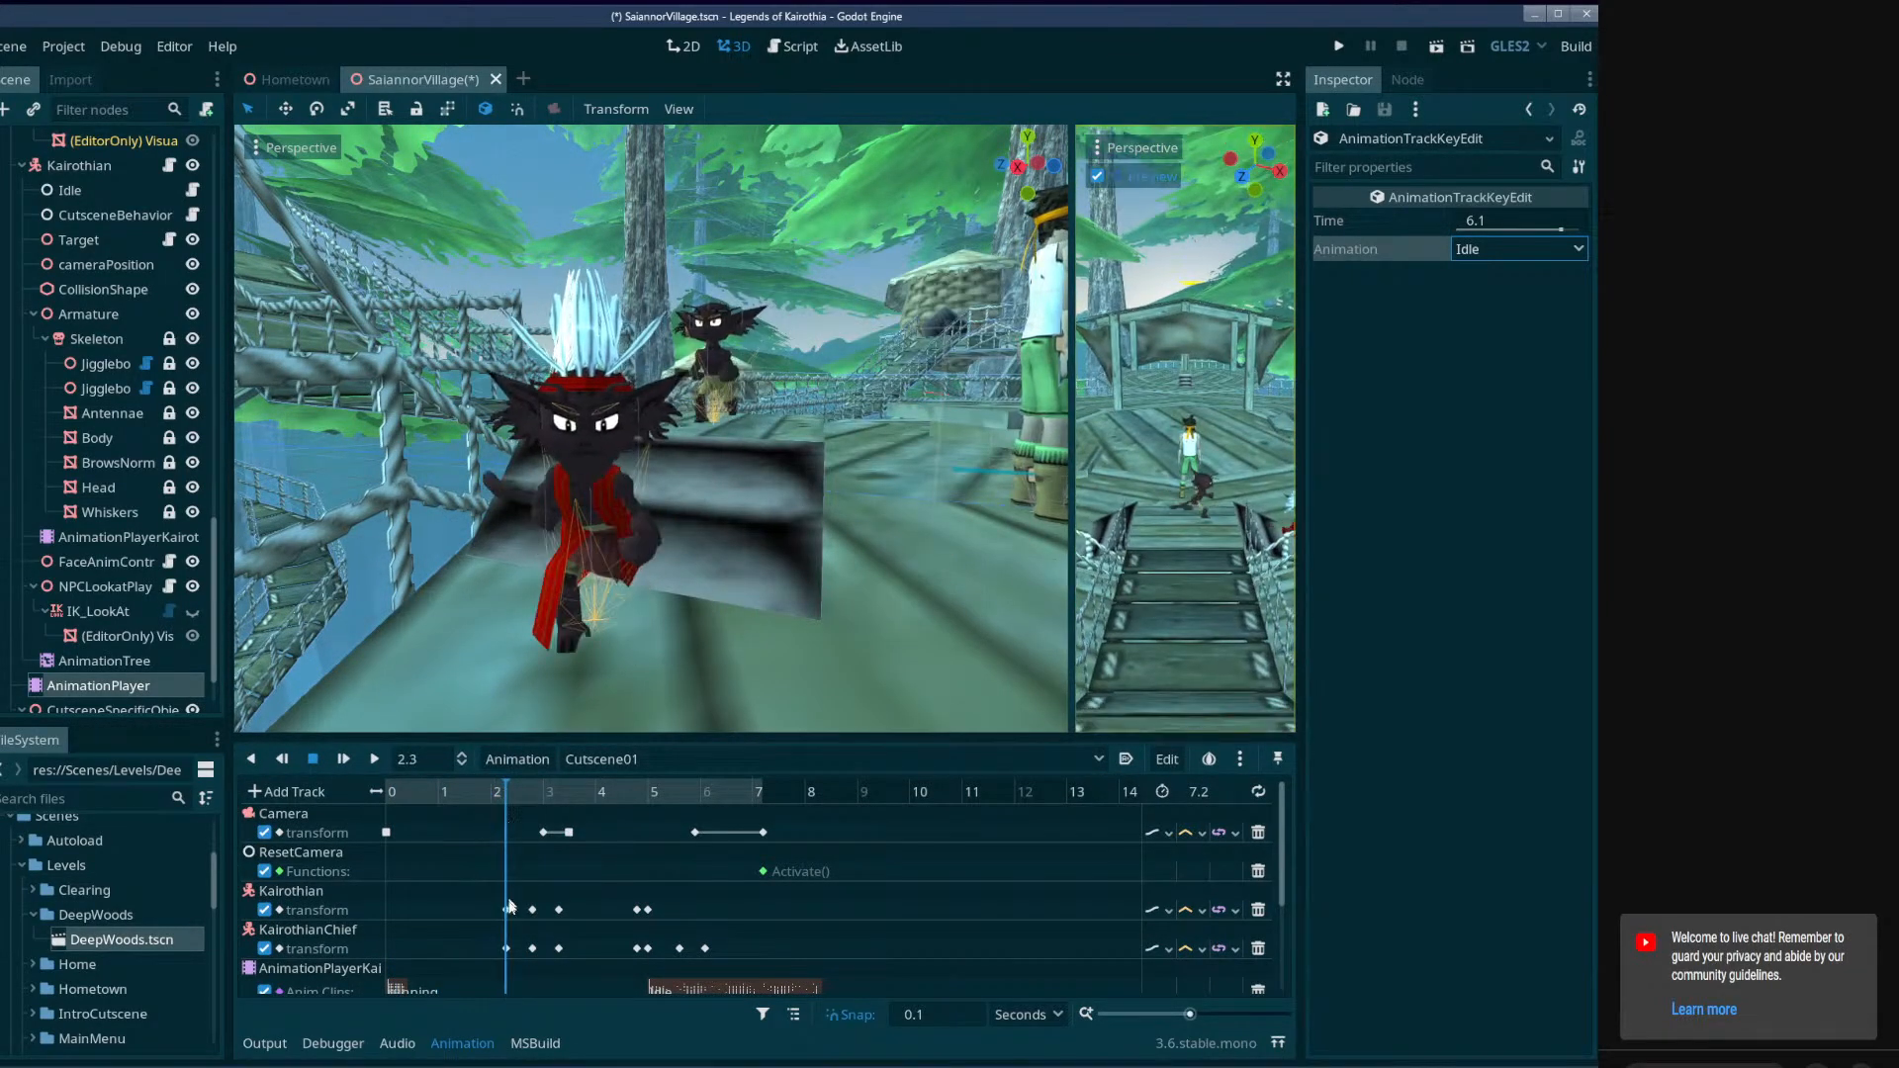
click(507, 909)
shift+click(506, 949)
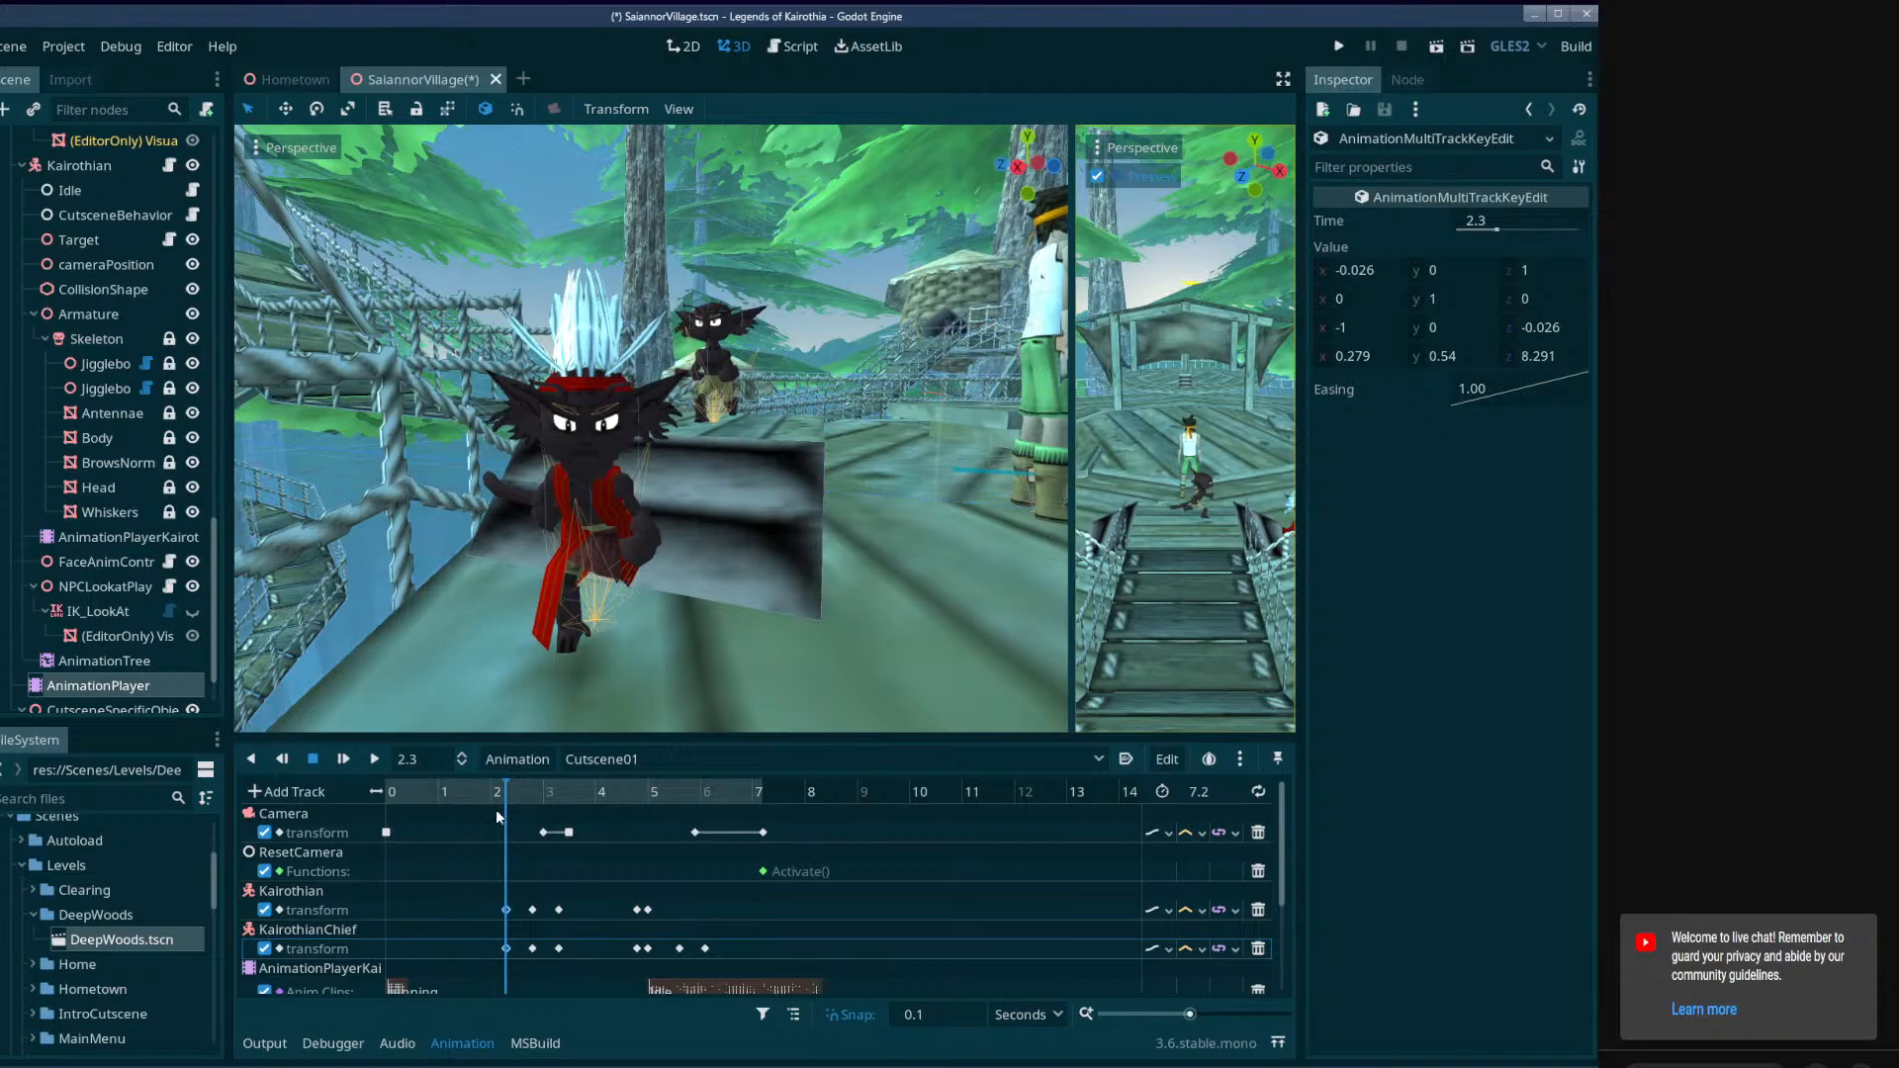
drag(504, 796, 376, 793)
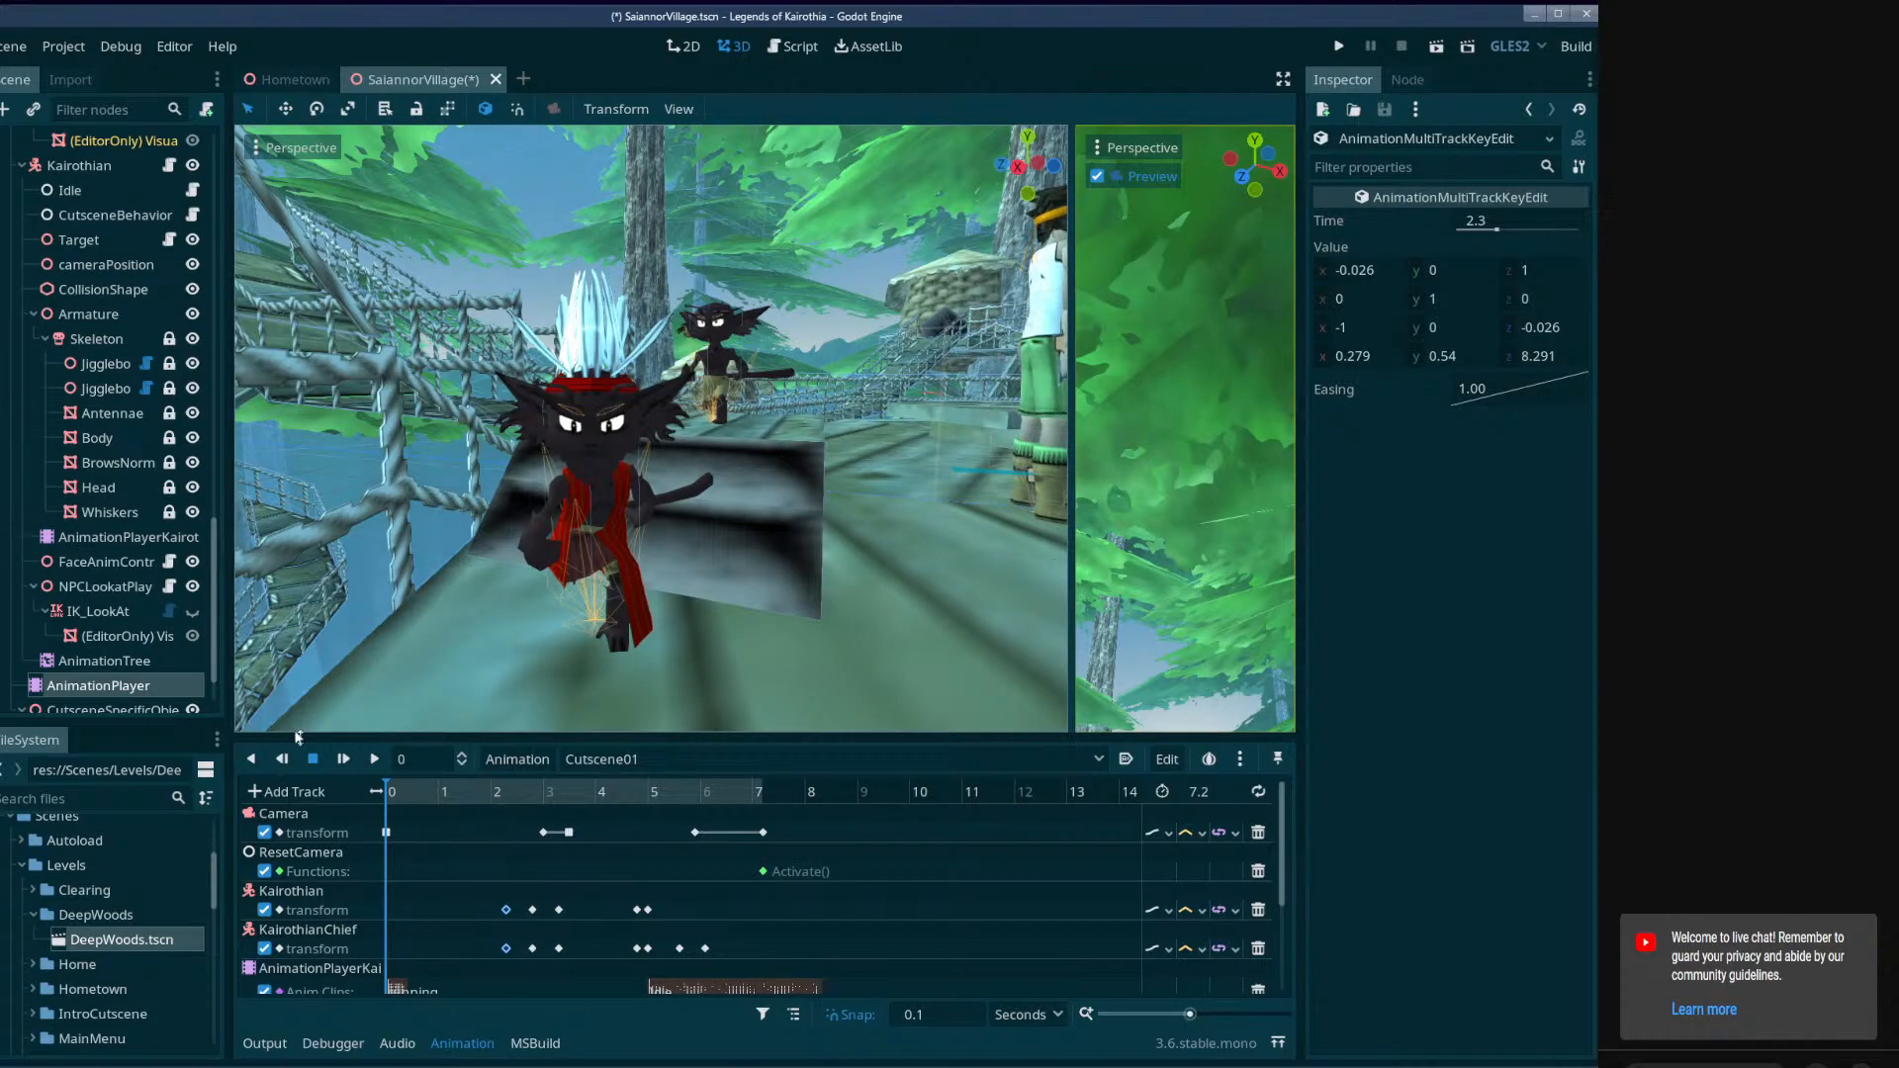
Move the playhead to 1.1 seconds and rotate Kairothian 90 degrees about the vertical axis so it lines up with the bridge.
click(79, 165)
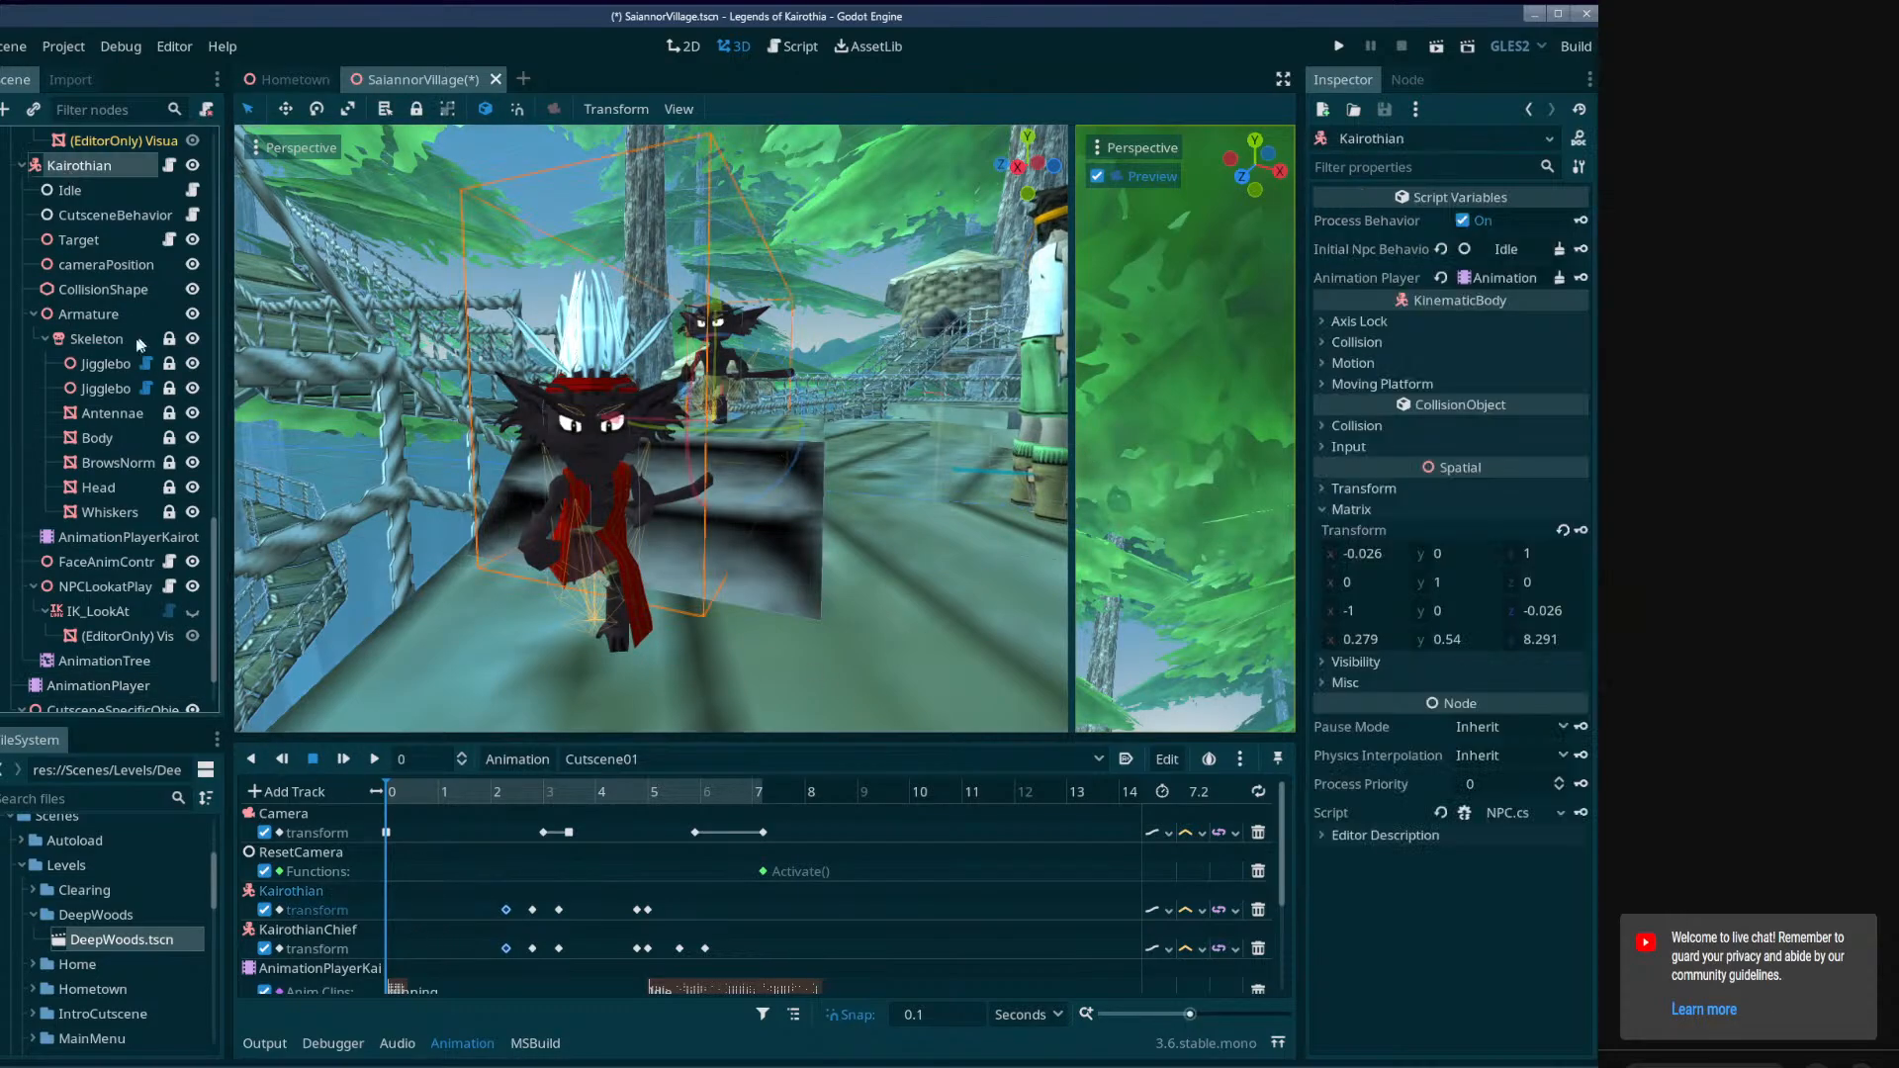
middle_drag(554, 554, 542, 749)
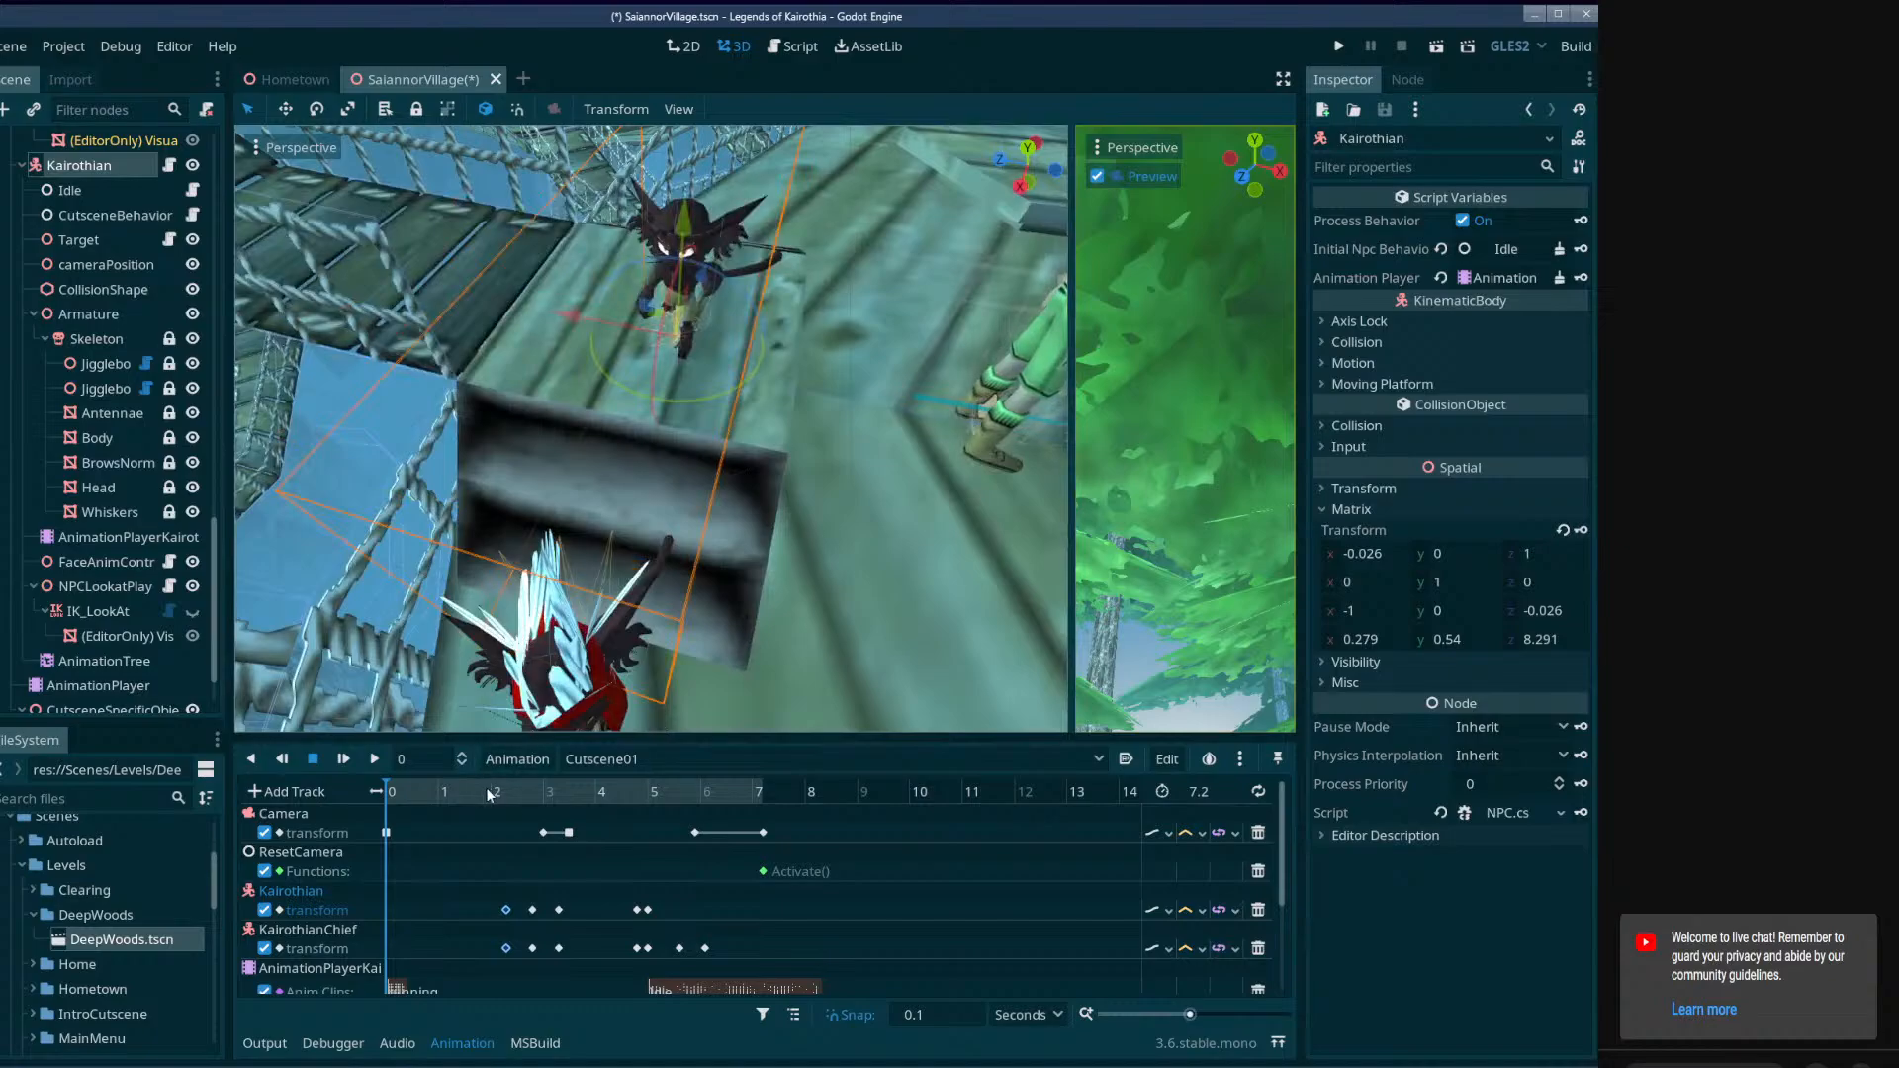
drag(489, 789, 445, 789)
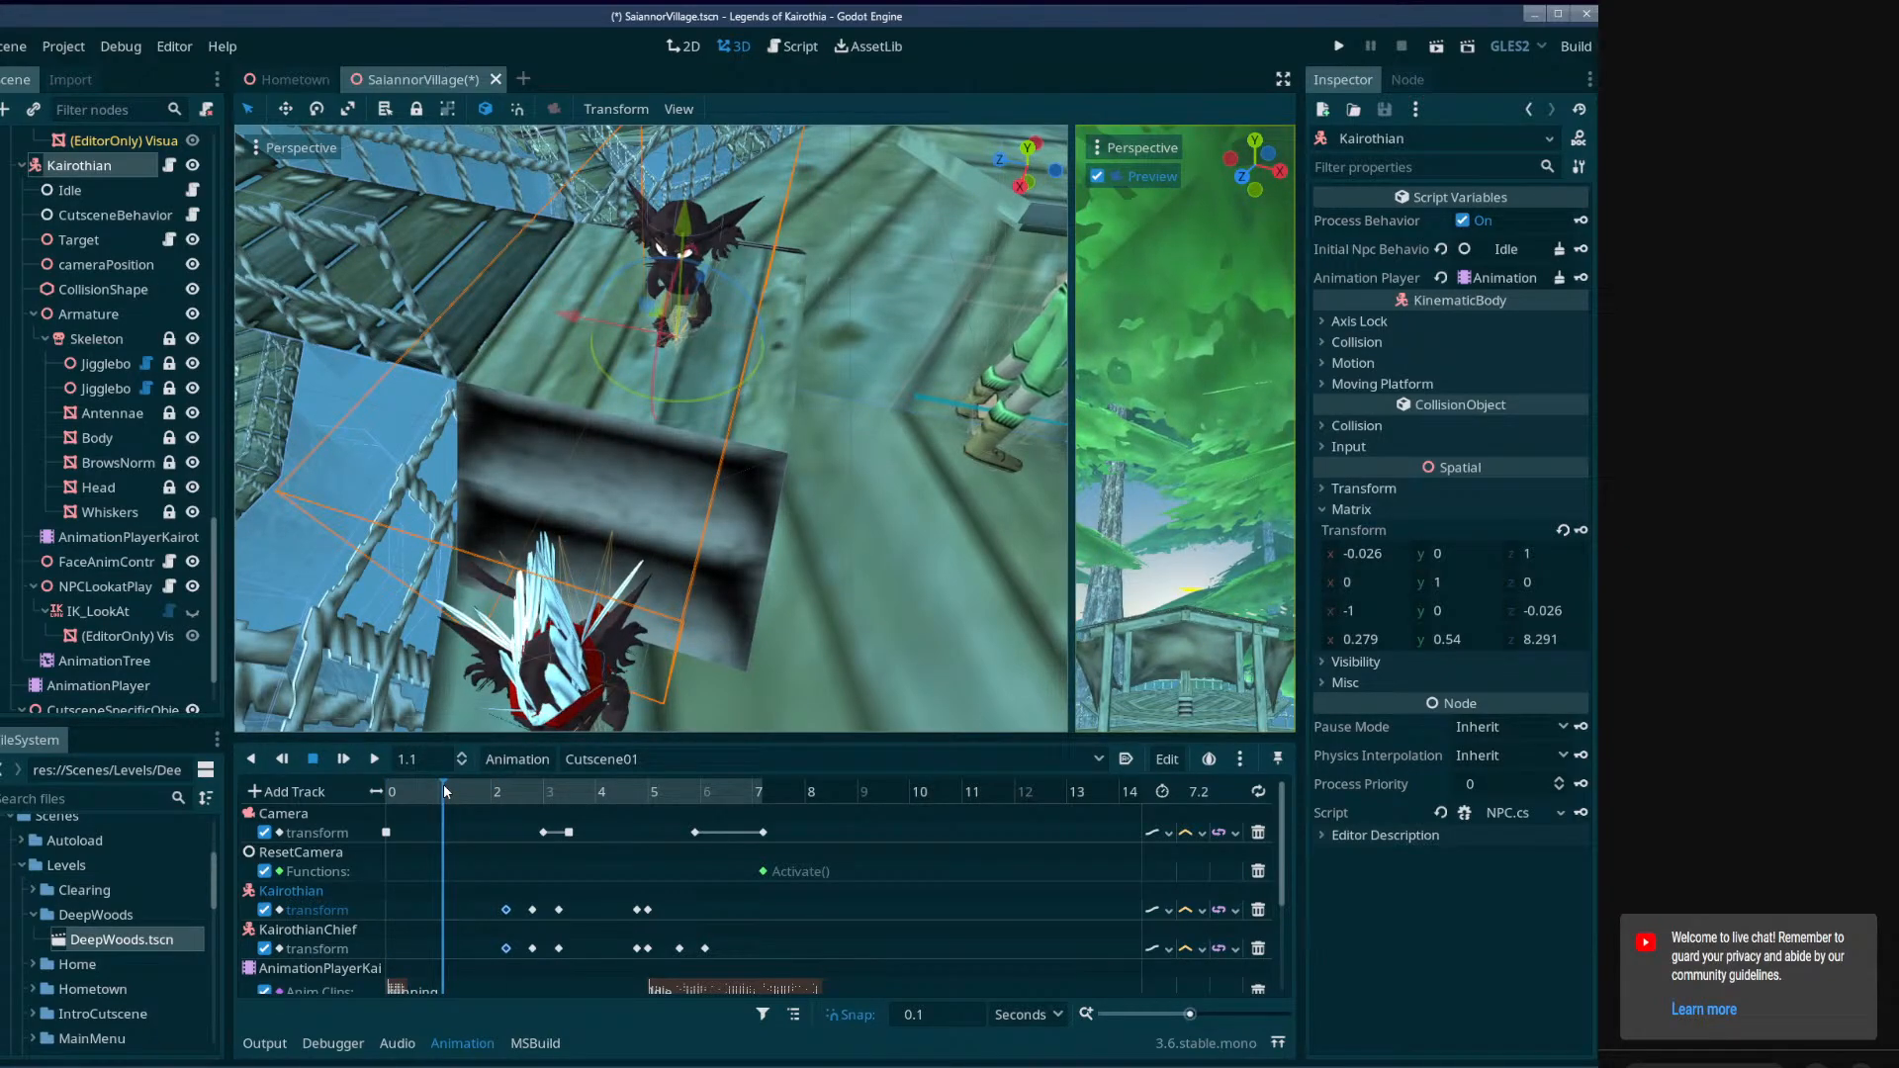
middle_drag(524, 473, 588, 558)
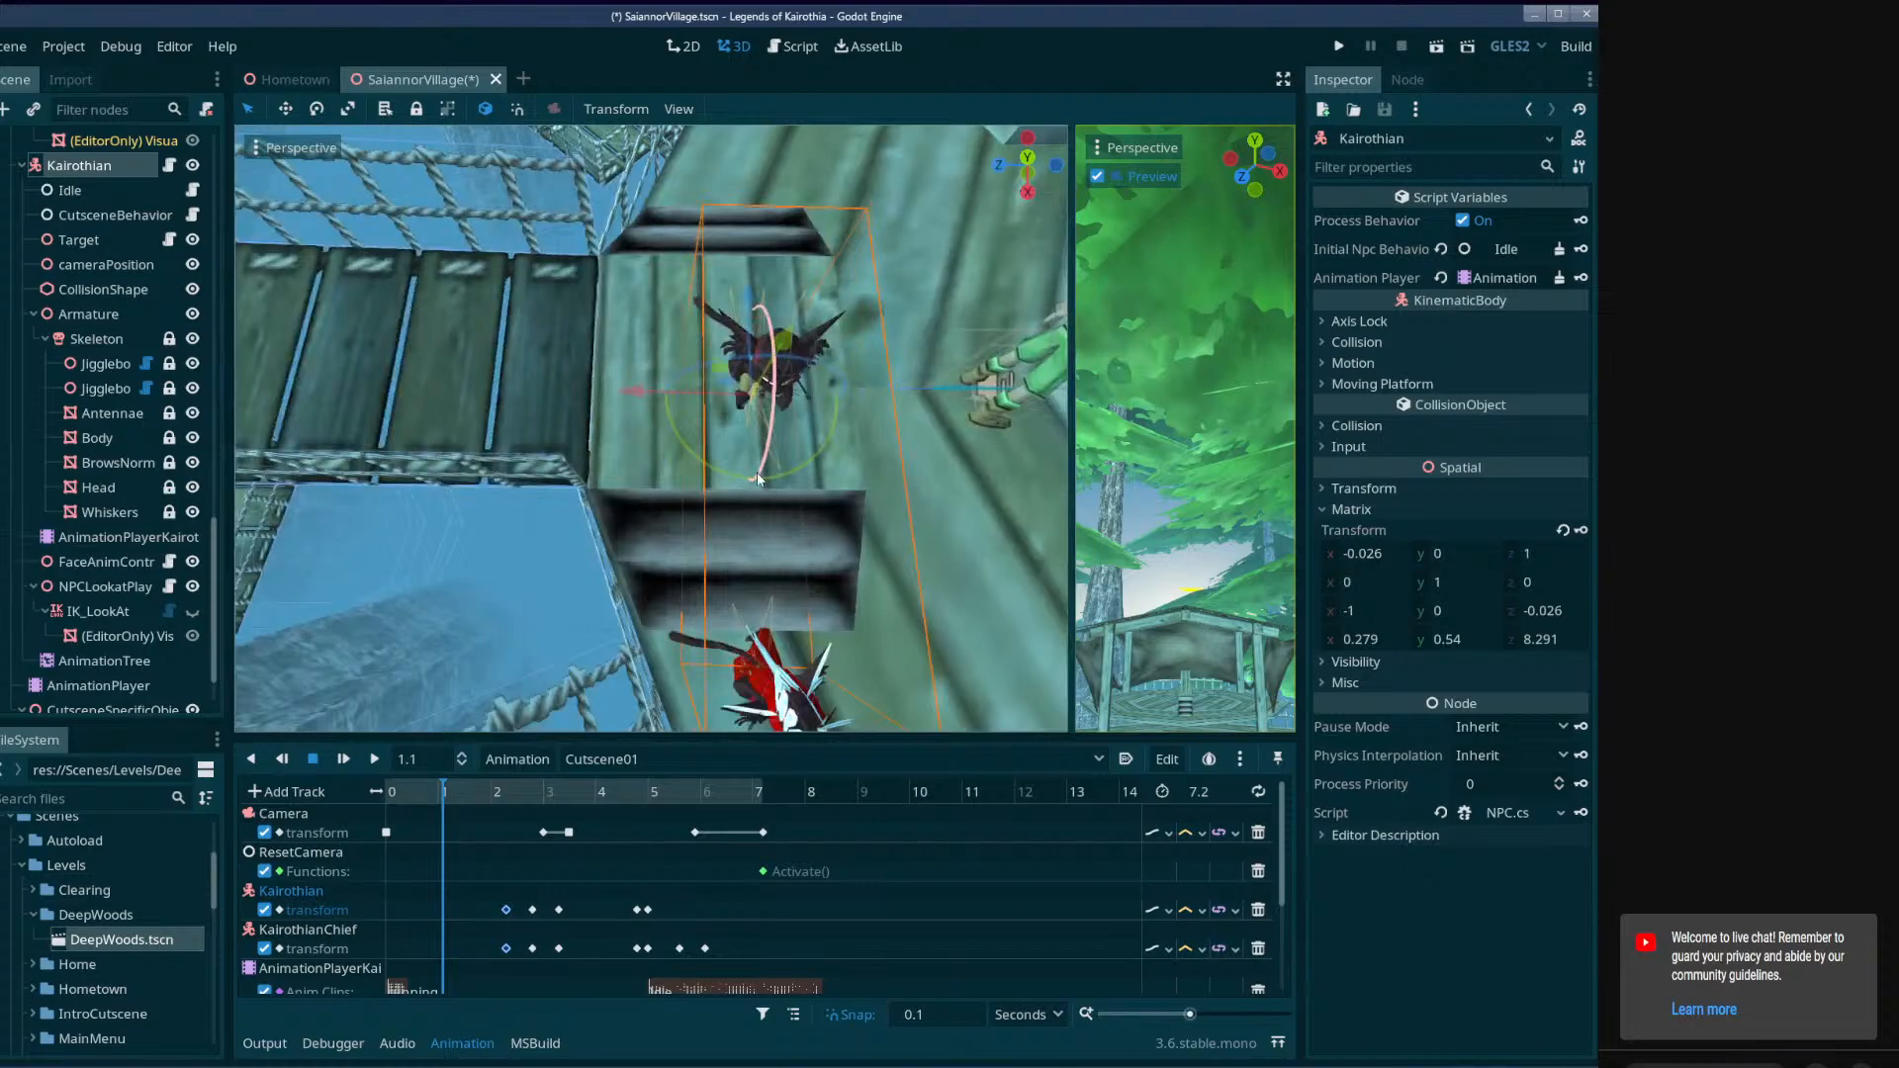
drag(756, 478, 883, 384)
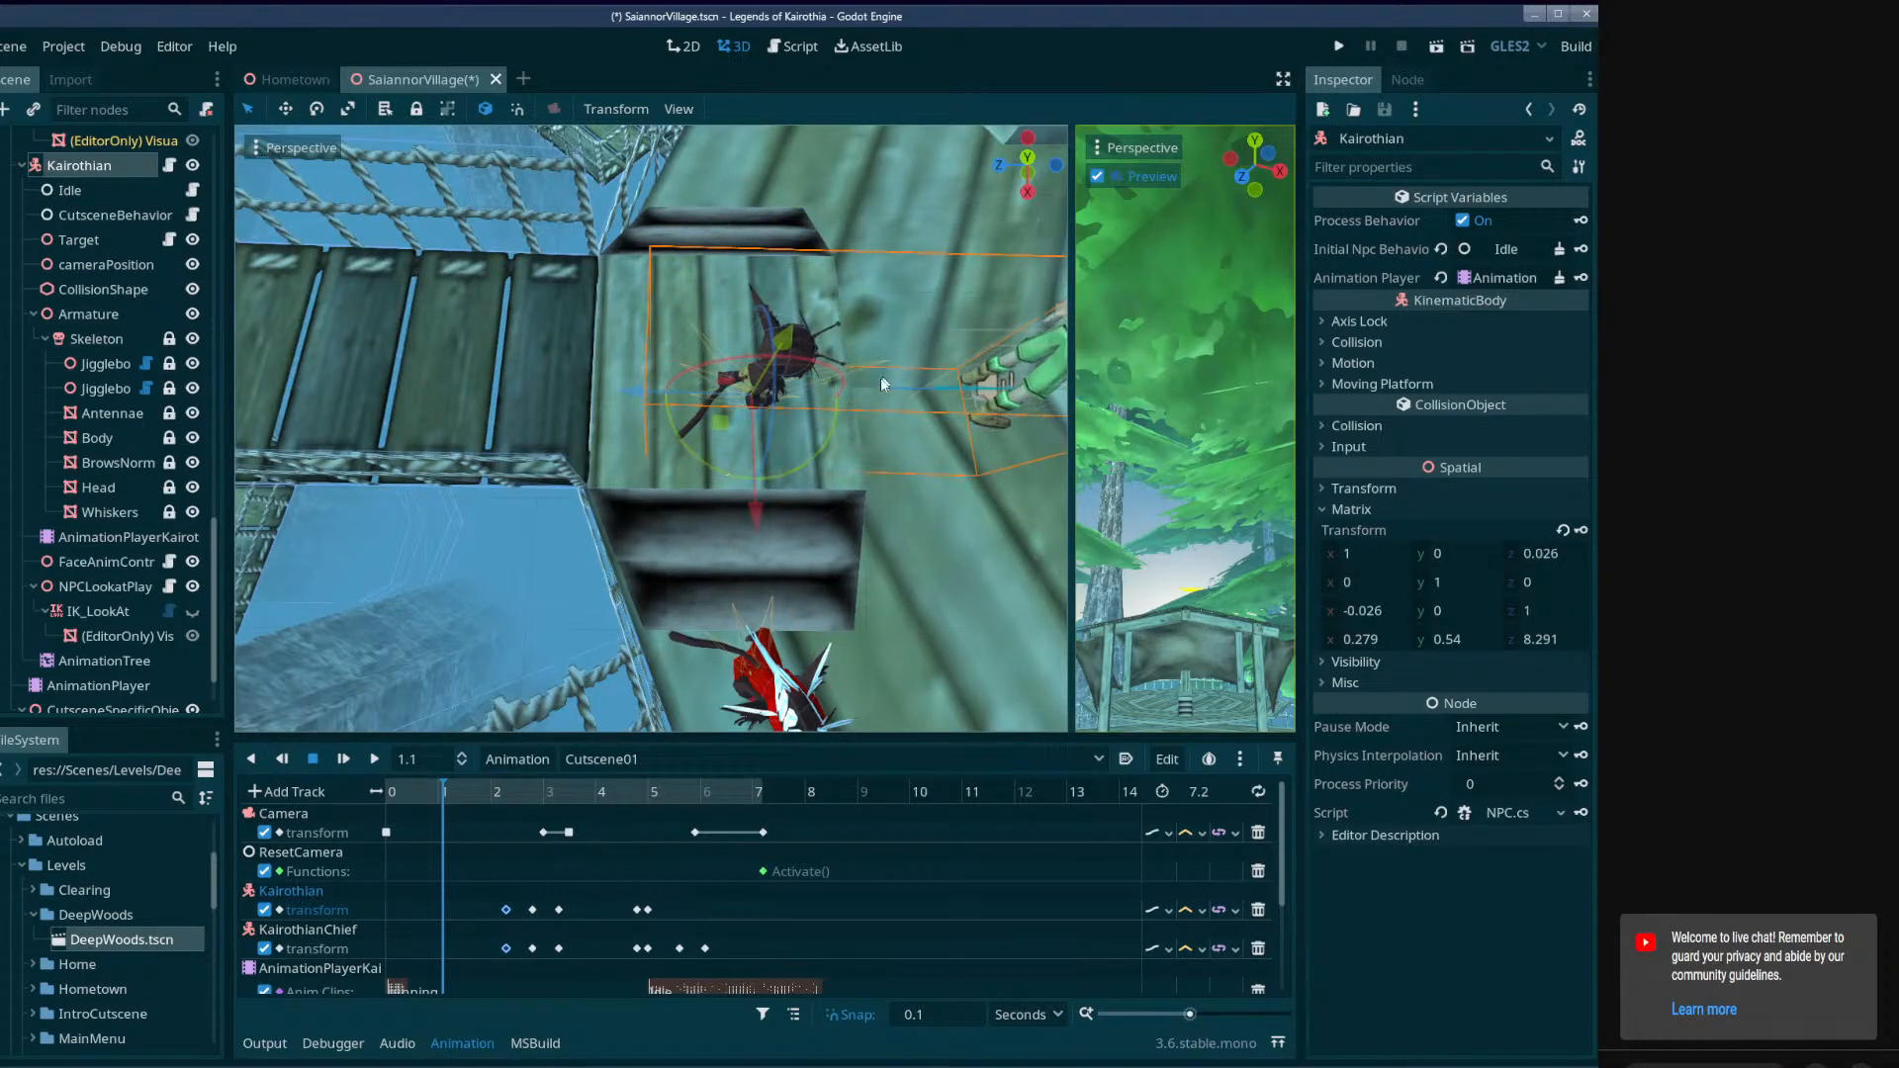
Move Kairothian back onto the rope bridge, feet on the planks at about (0.173, 0.66, 12.389), and key its transform at 1.1 seconds.
middle_drag(883, 384, 841, 445)
drag(749, 413, 496, 440)
middle_drag(496, 440, 562, 464)
drag(562, 465, 568, 400)
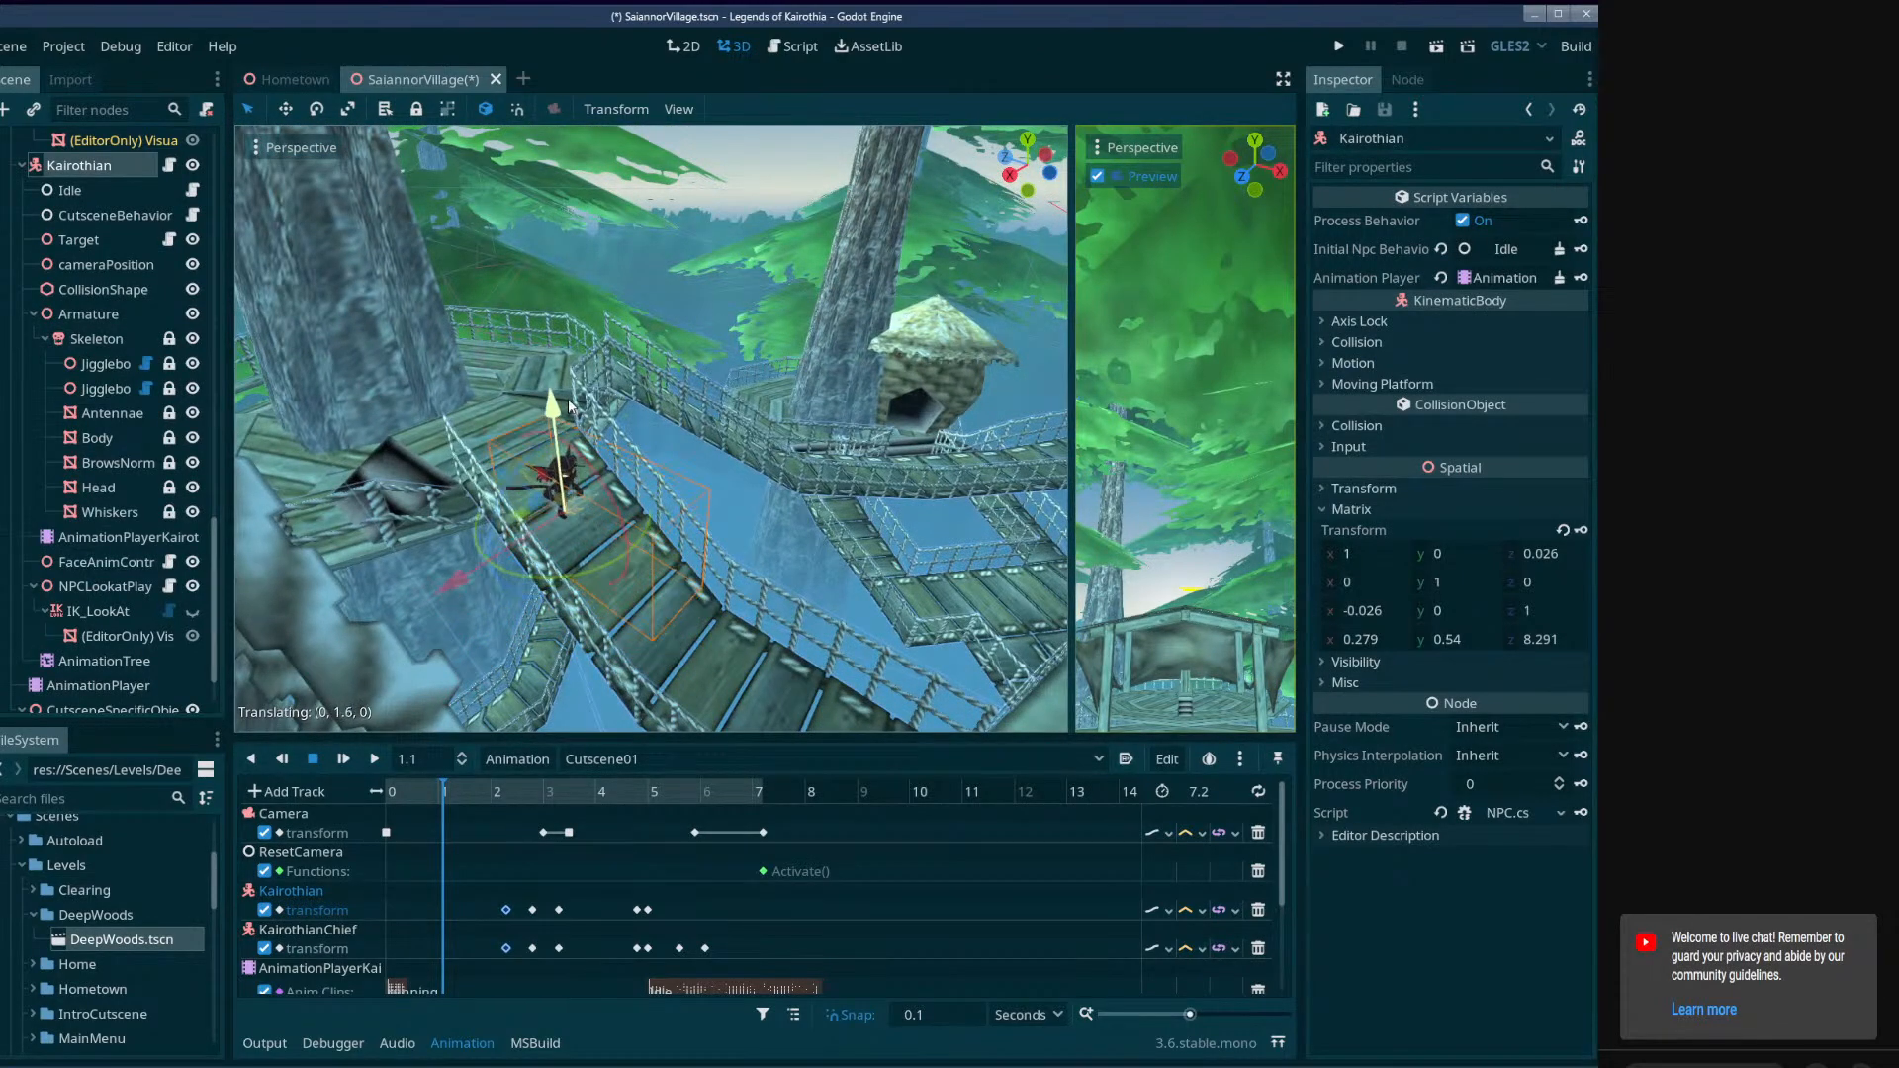
middle_drag(565, 415, 417, 482)
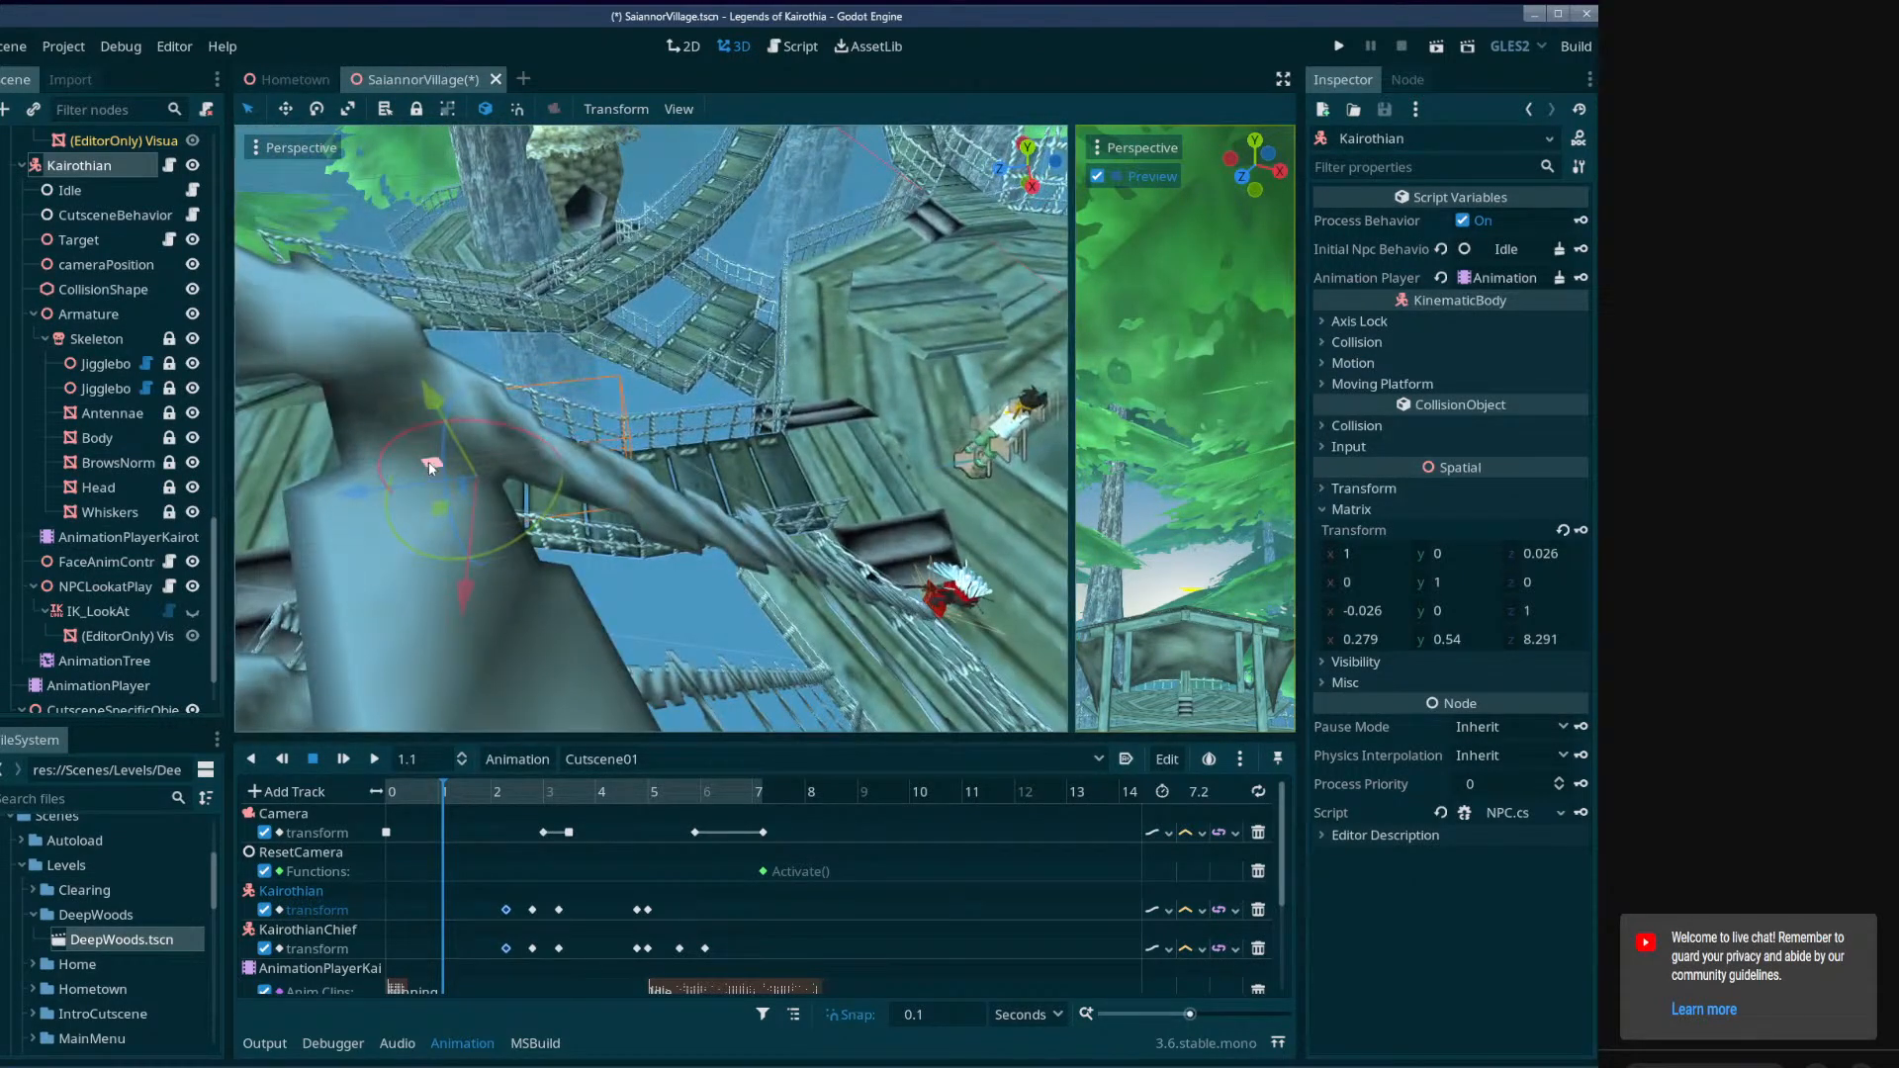
drag(431, 468, 603, 486)
middle_drag(603, 486, 650, 382)
scroll(606, 471, up, 4)
drag(651, 382, 635, 429)
middle_drag(648, 431, 581, 351)
scroll(638, 469, up, 6)
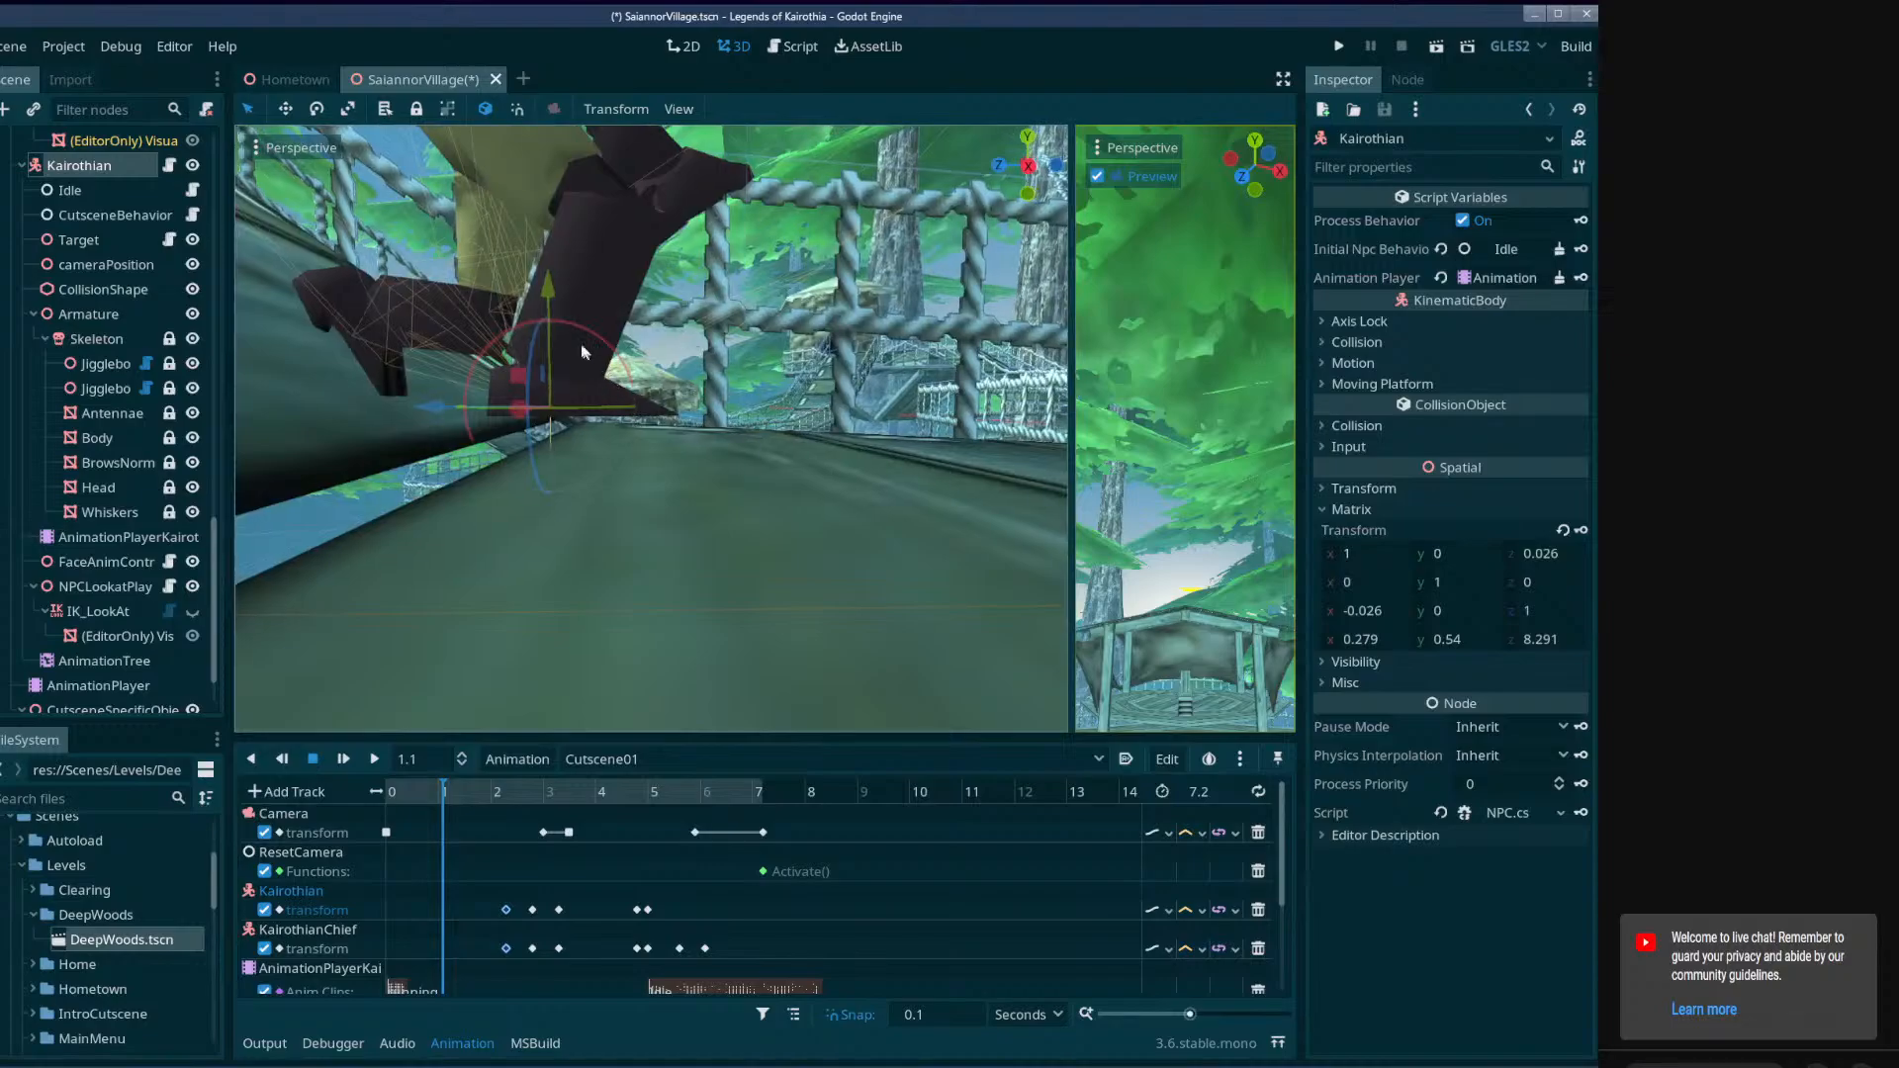
drag(550, 317, 531, 370)
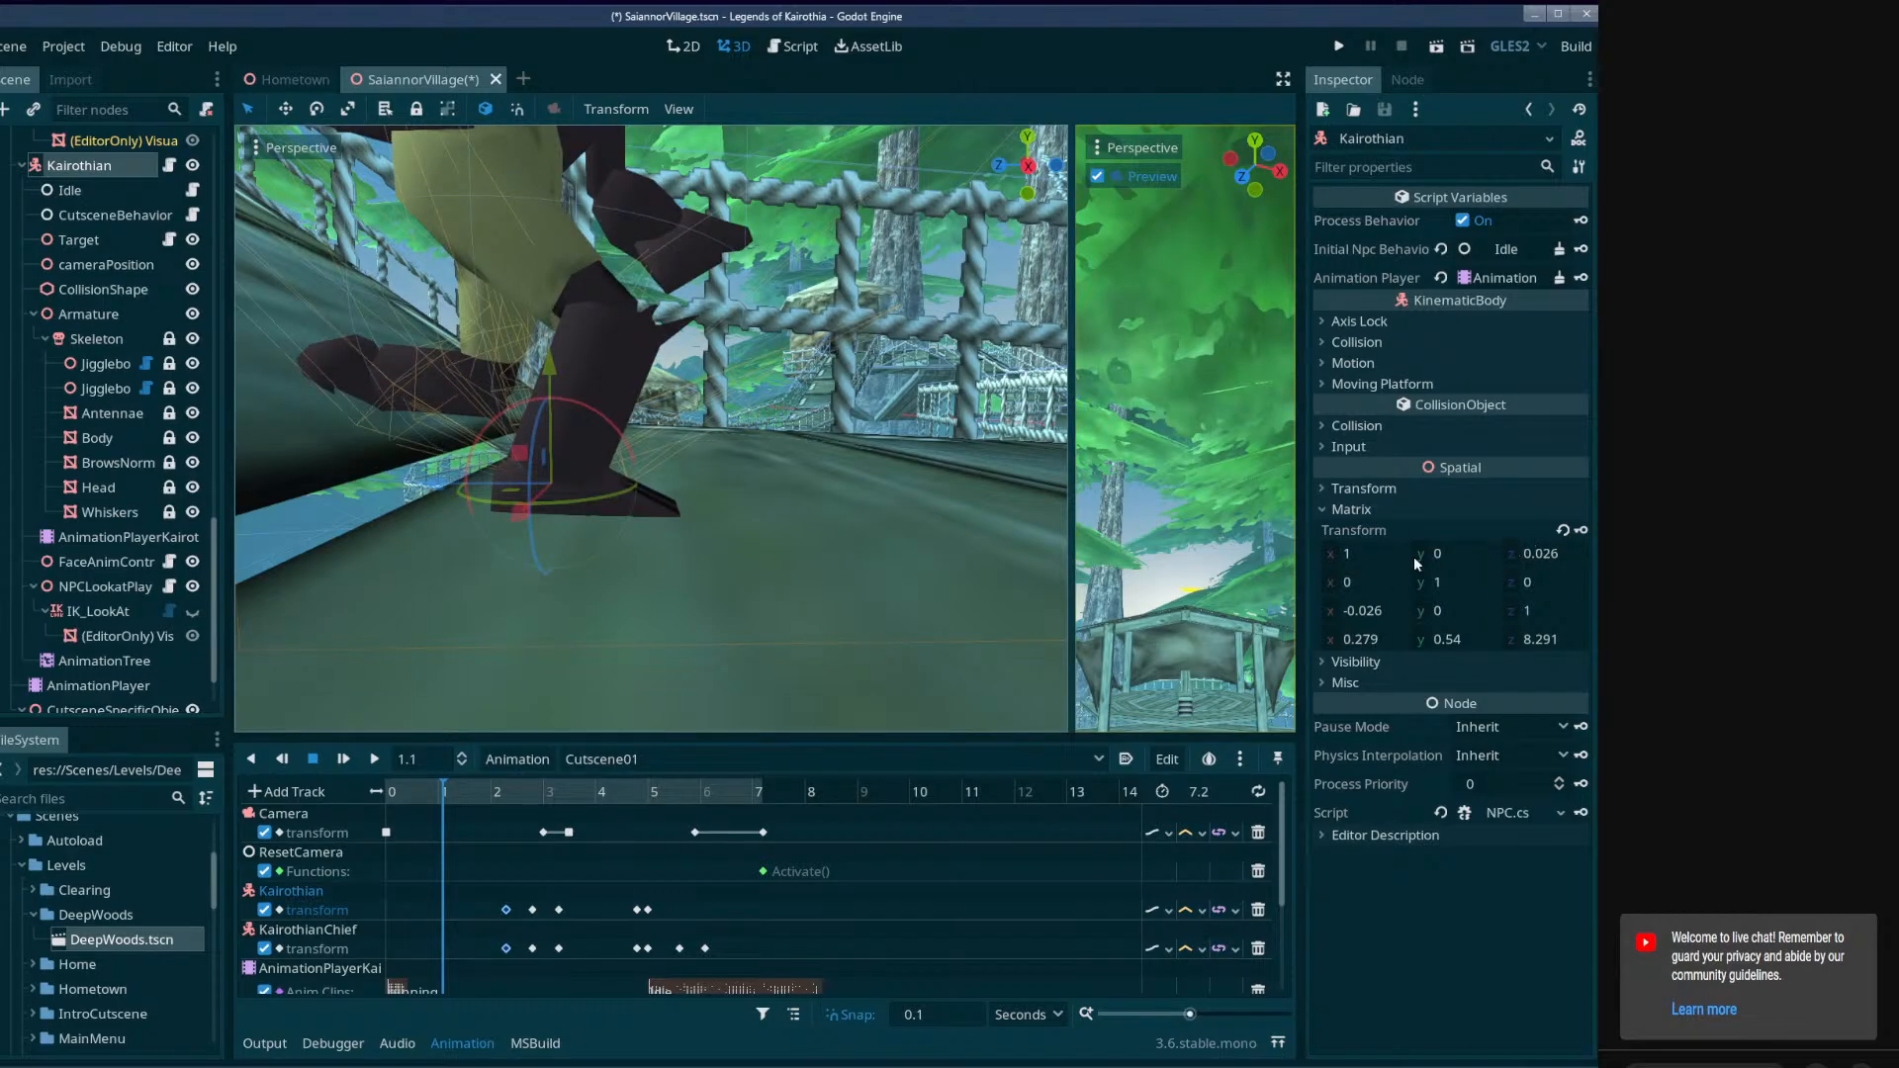
click(1580, 531)
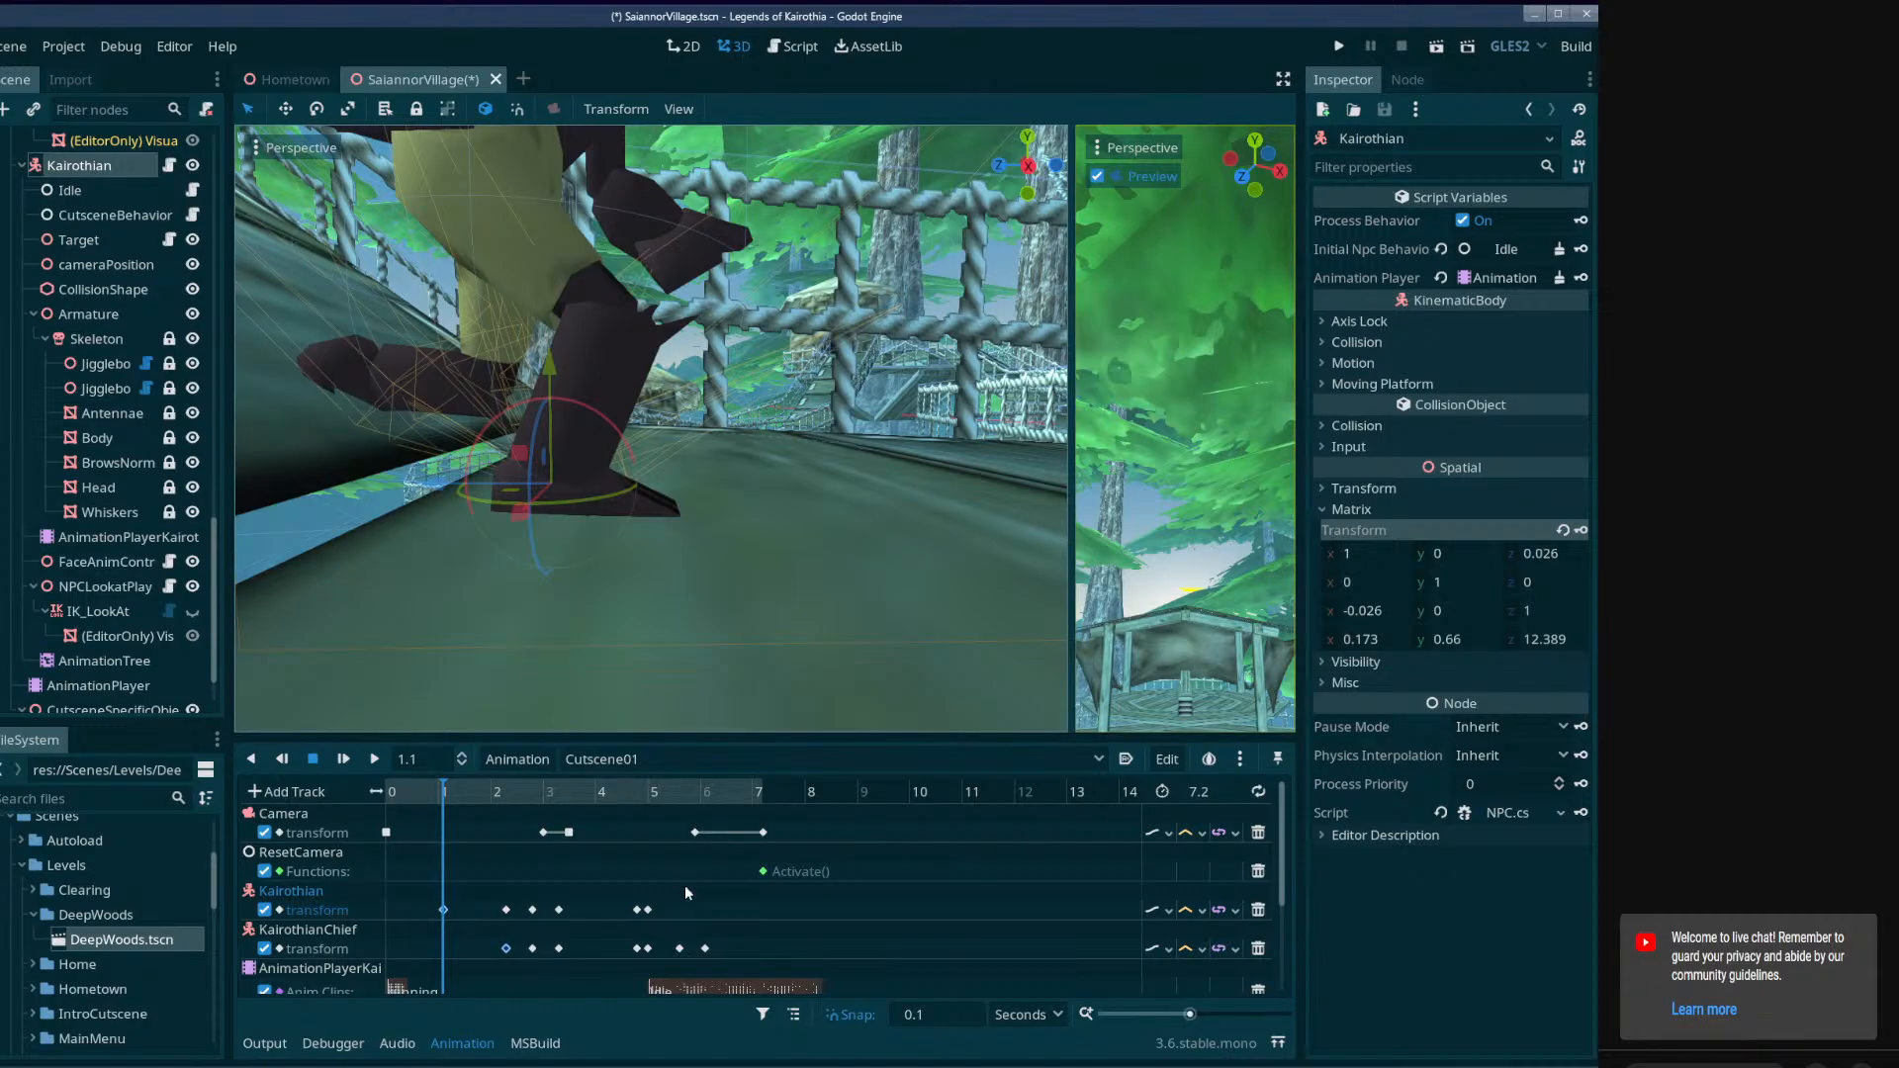
Select KairothianChief, set the playhead to 1.8 seconds and rotate the character about the vertical axis to line up with the steps.
right_drag(643, 635, 698, 572)
key(s)
key(d)
key(w)
click(698, 572)
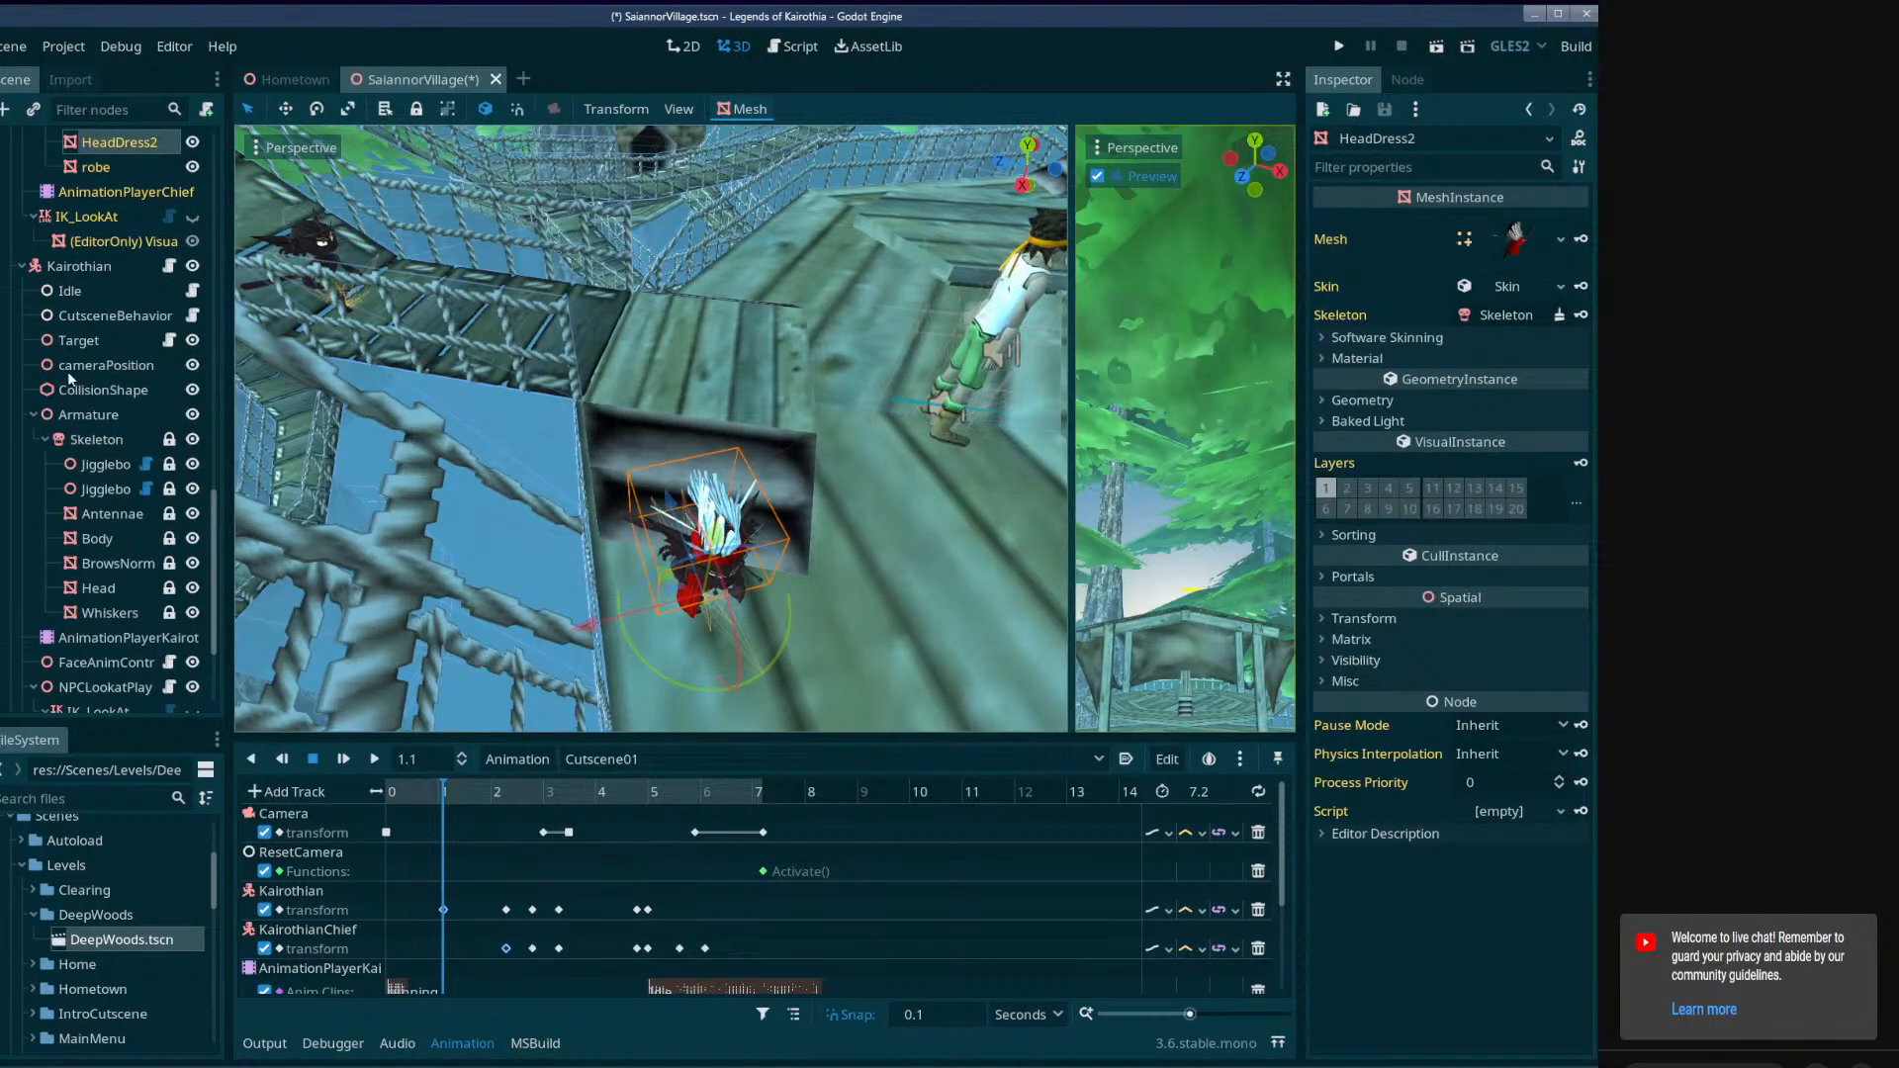
scroll(74, 378, up, 5)
click(72, 259)
right_drag(594, 504, 598, 558)
key(w)
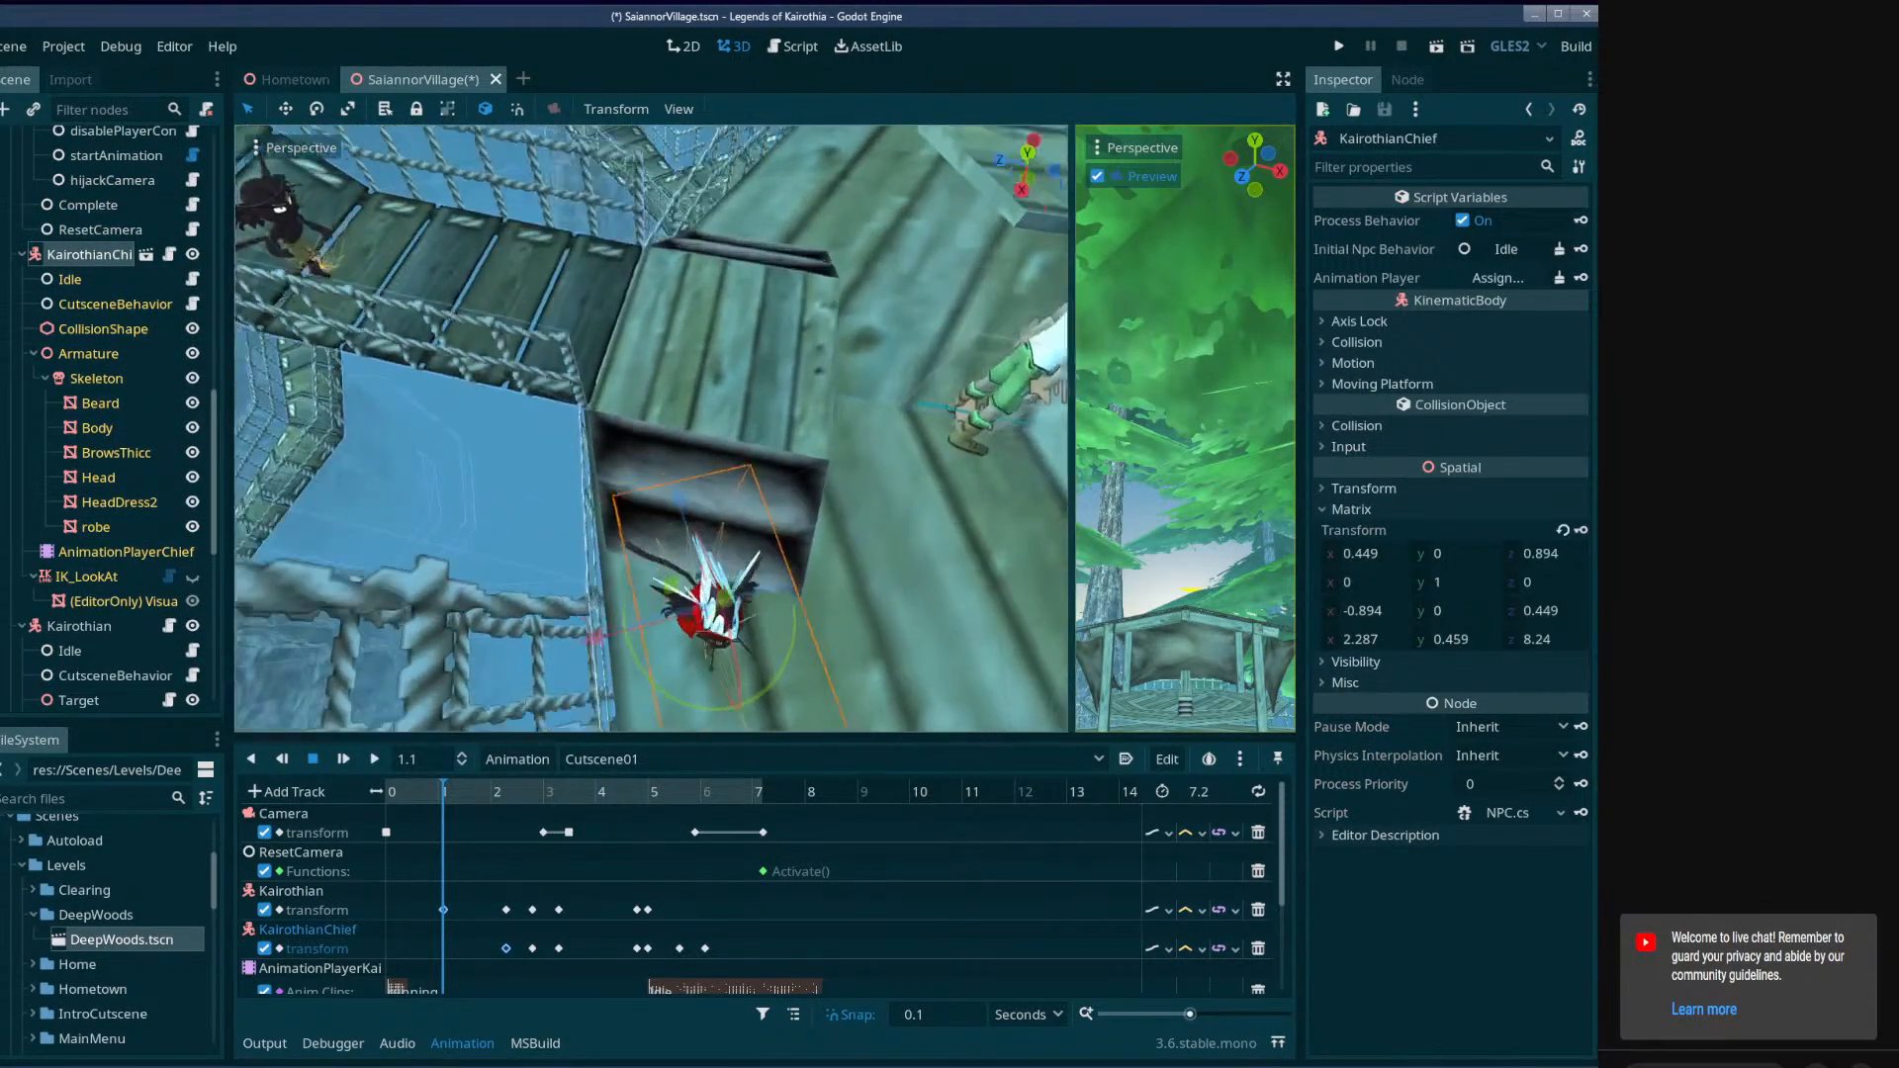
key(e)
right_drag(702, 628, 613, 689)
drag(445, 793, 478, 813)
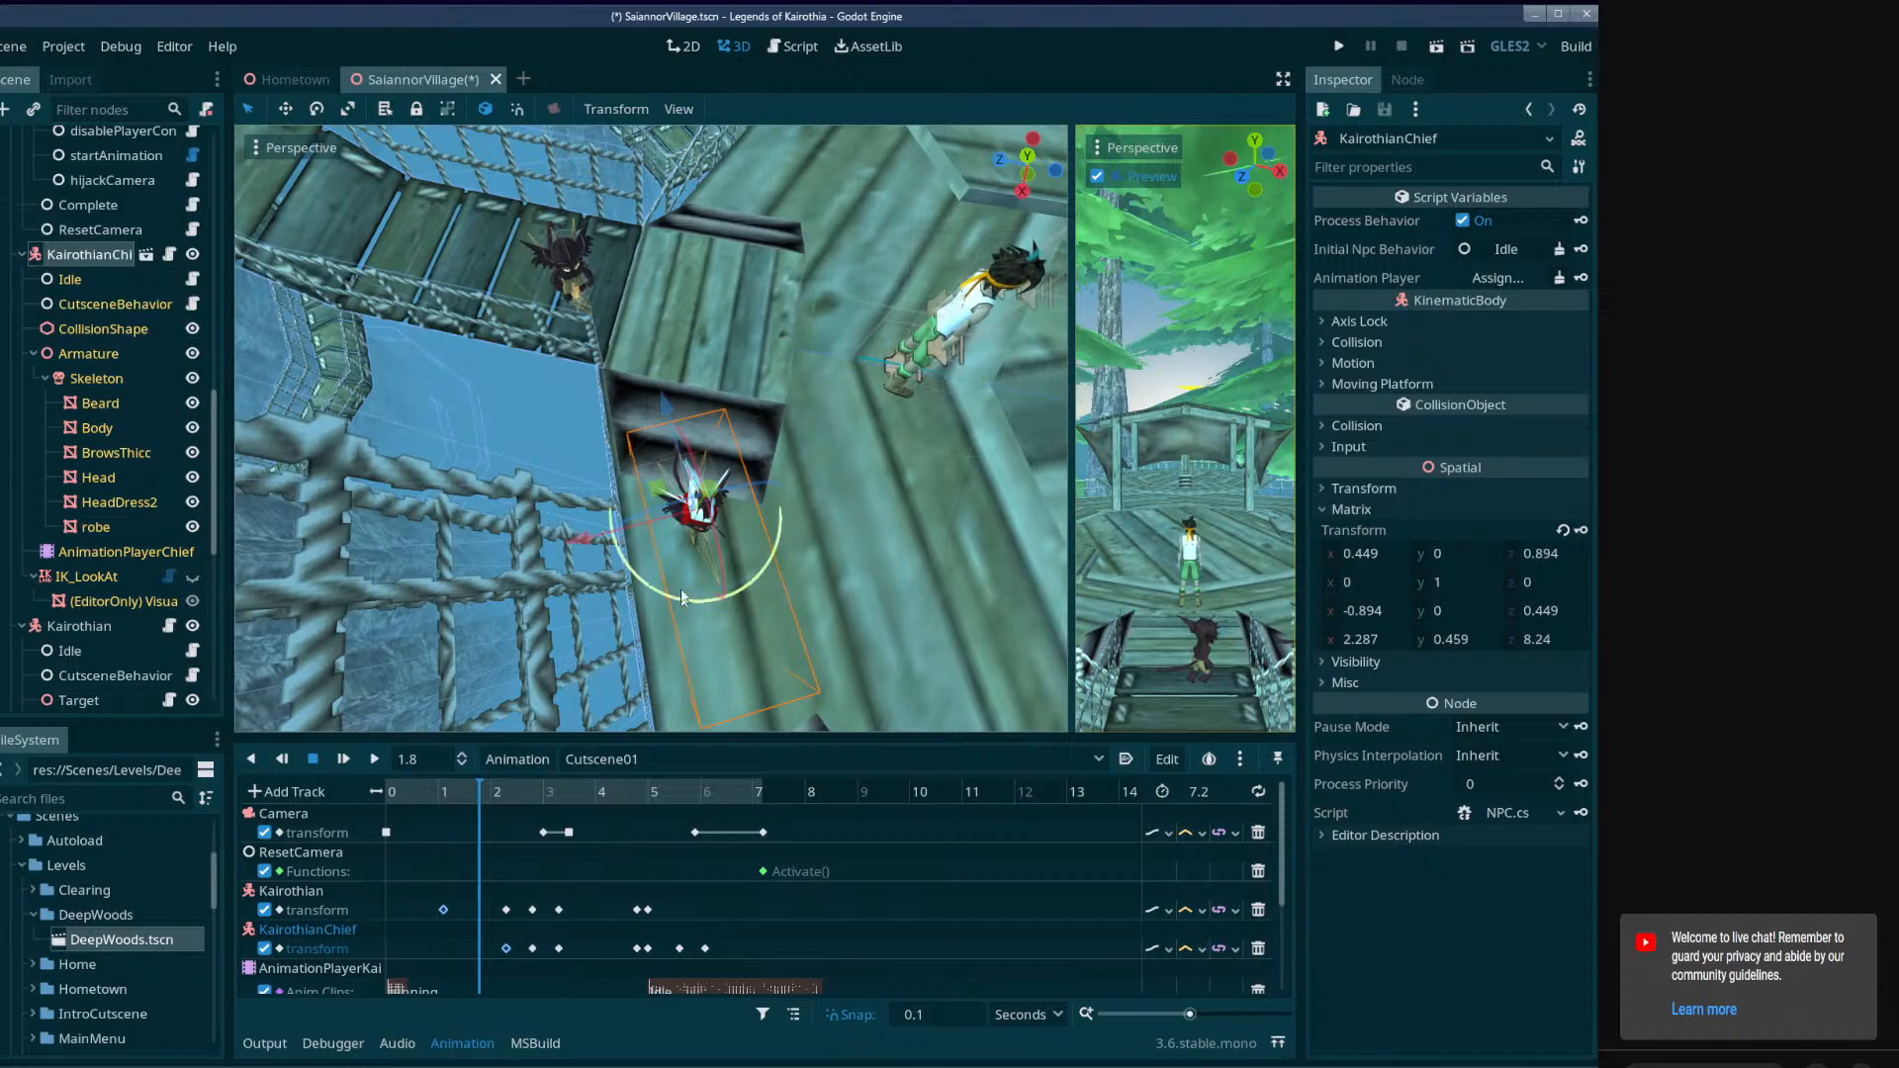
drag(683, 600, 648, 610)
Move KairothianChief onto the wooden landing above the steps, at about (0.288, 0.959, 8.299), and key its transform at 1.8 seconds.
right_drag(648, 610, 661, 502)
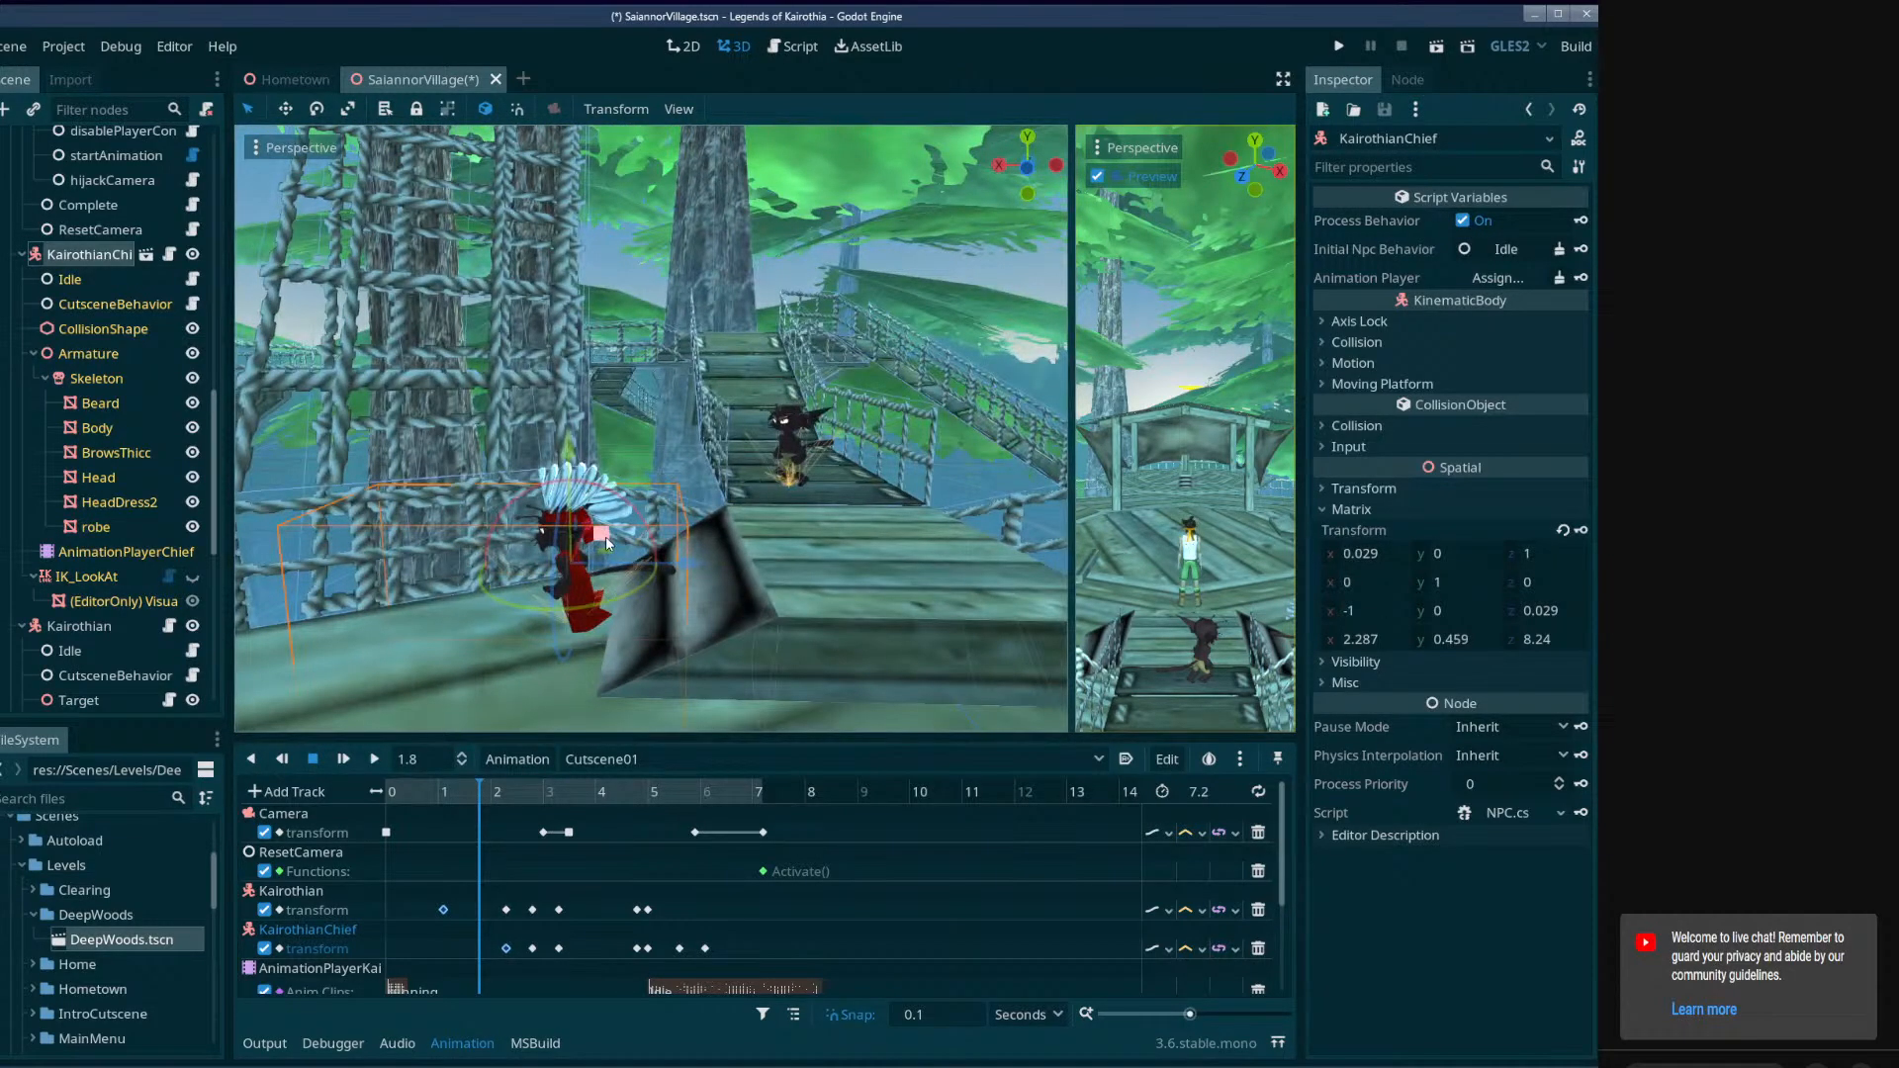
drag(605, 536, 886, 482)
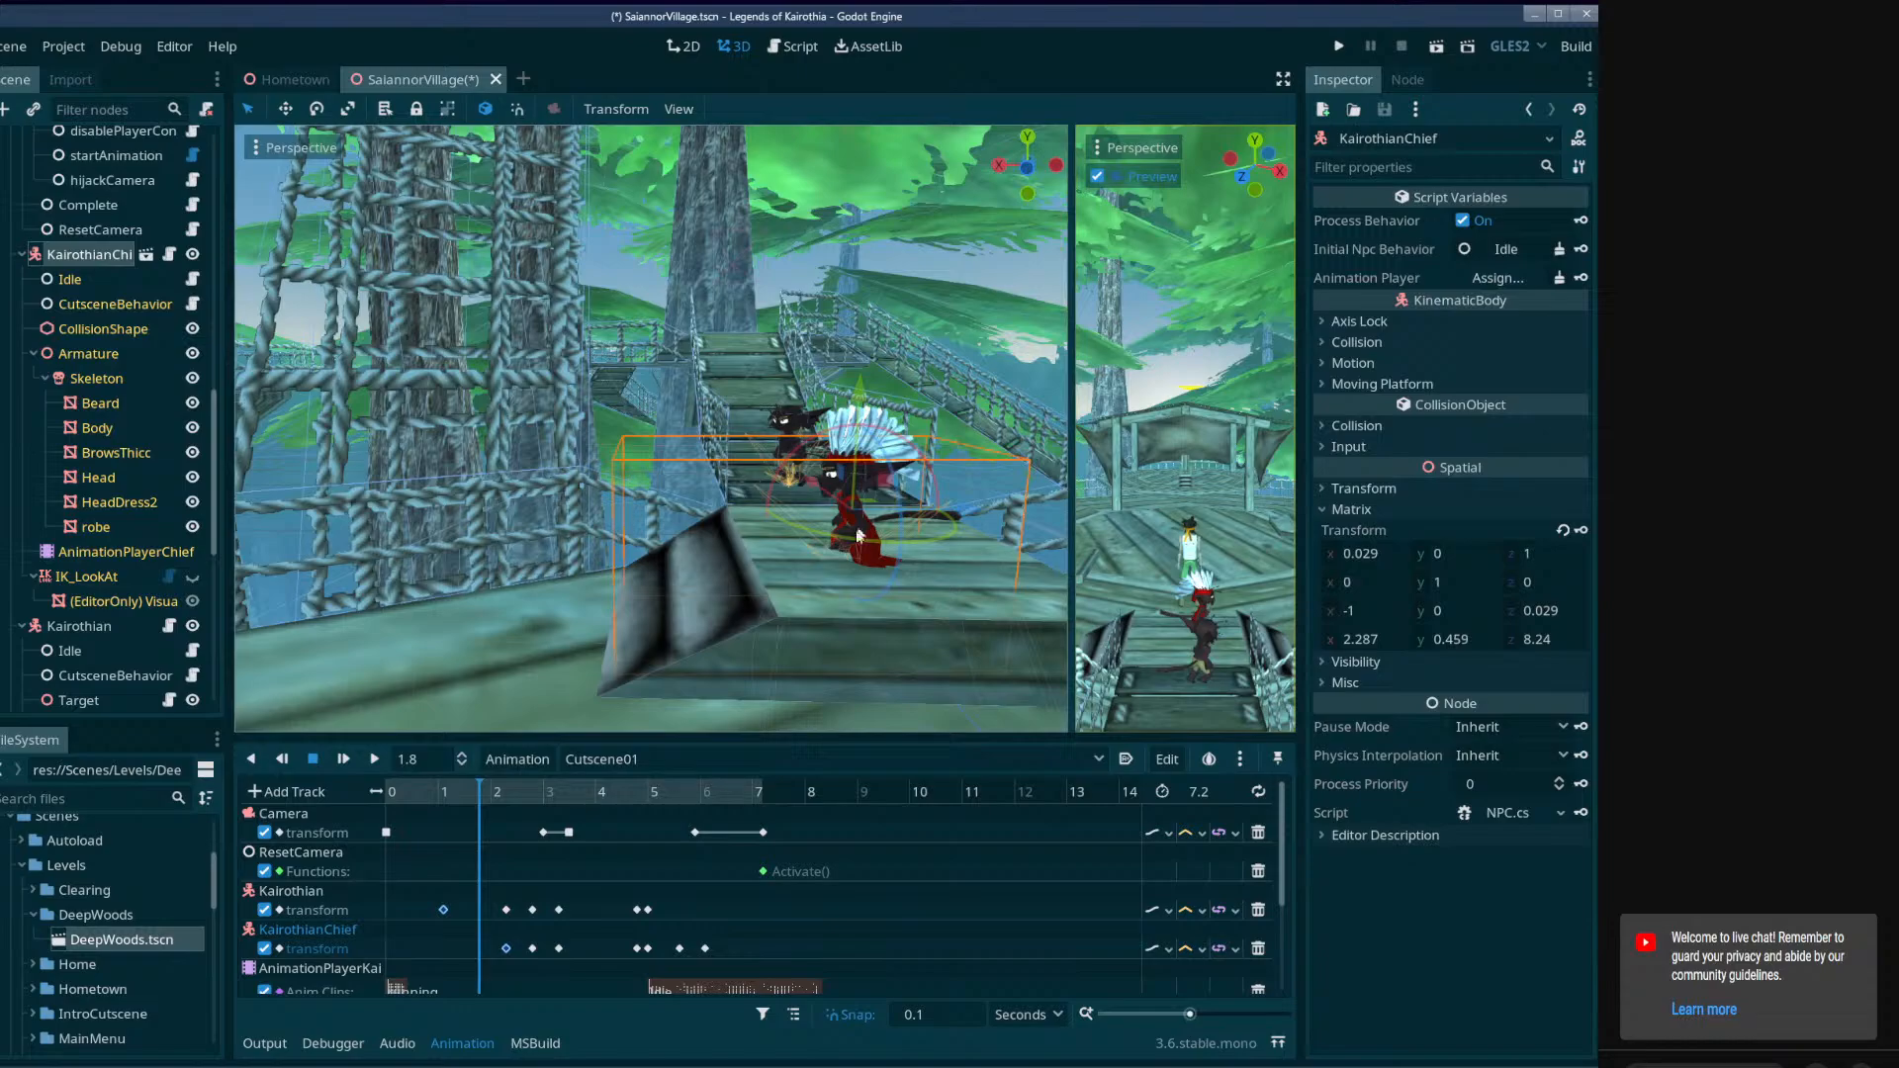
key(s)
right_drag(859, 535, 774, 500)
key(w)
key(s)
drag(710, 225, 711, 188)
mouse_move(720, 204)
right_down()
mouse_move(724, 238)
mouse_move(742, 203)
right_up()
key(s)
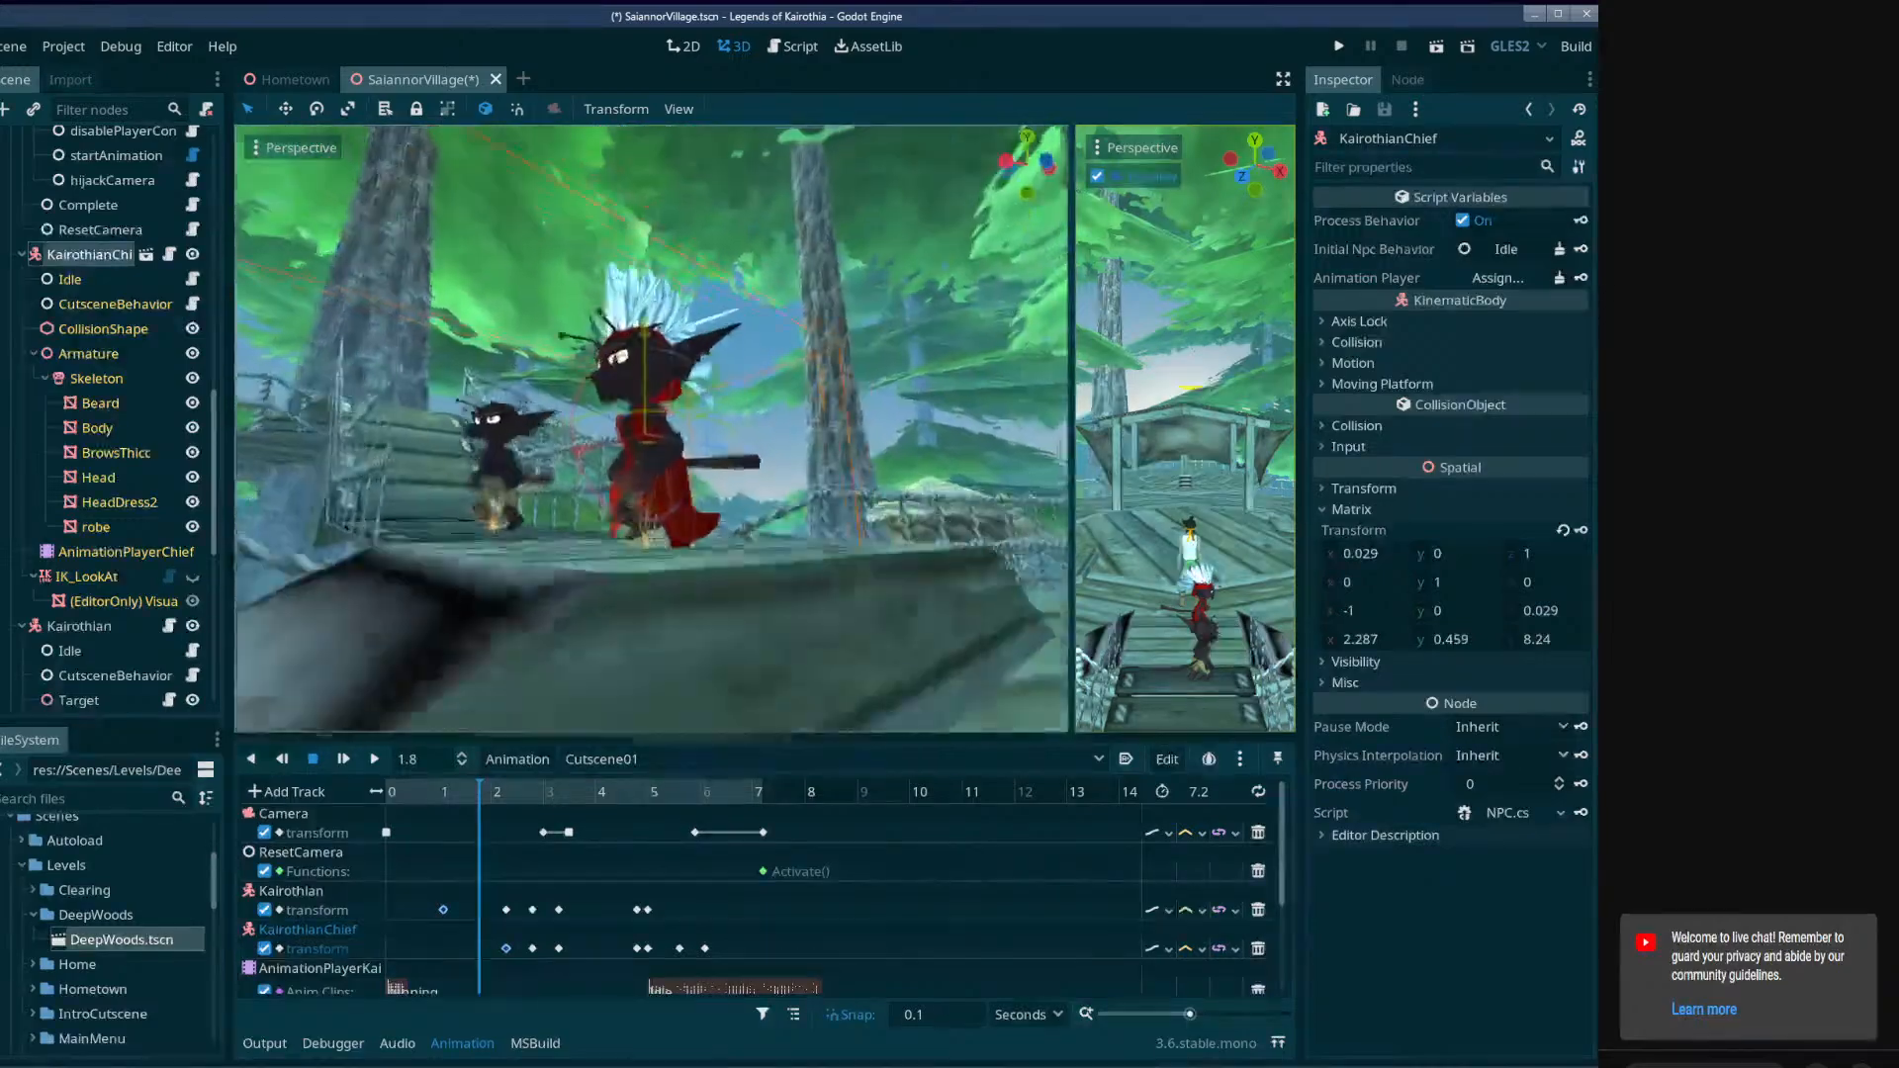
right_drag(727, 445, 721, 499)
key(w)
click(1580, 530)
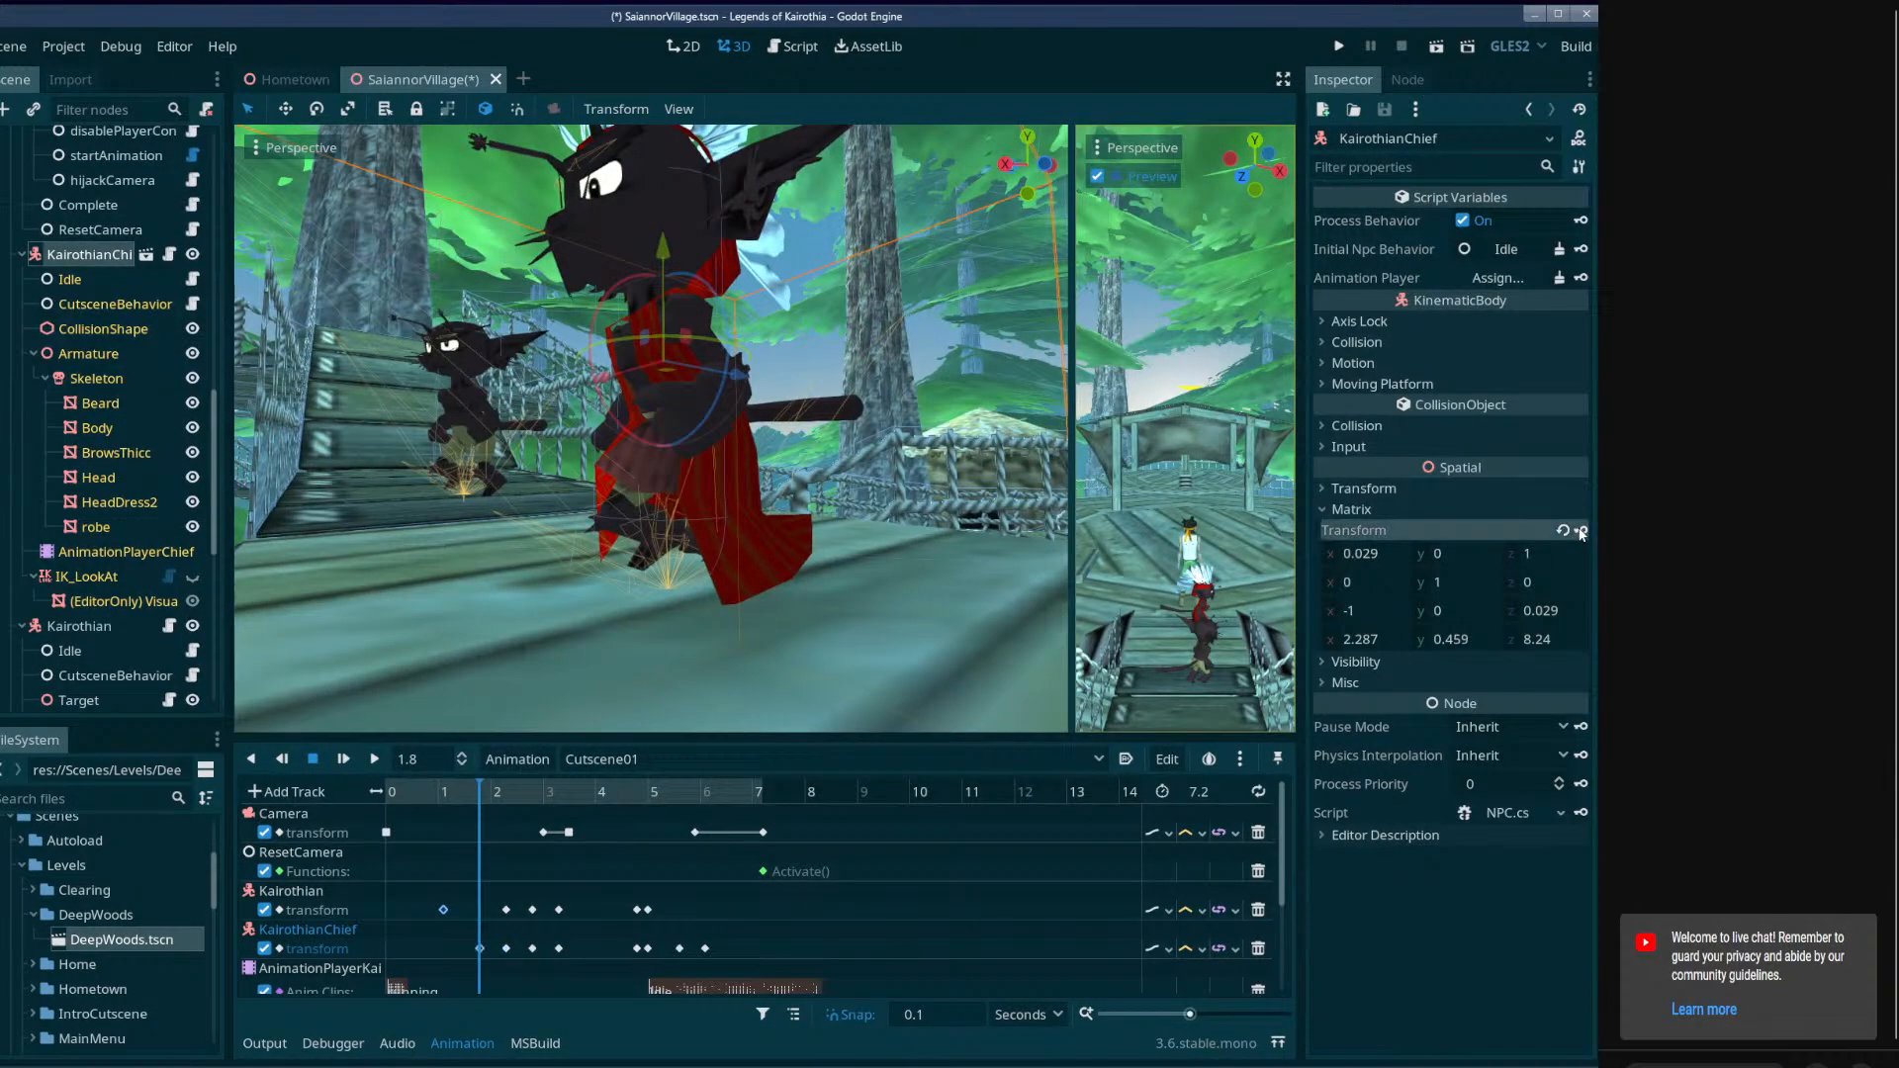
Key KairothianChief's transform on the bridge at 1.1 seconds and at 1.4 seconds, rotated both times to face straight along the bridge.
drag(485, 789, 441, 793)
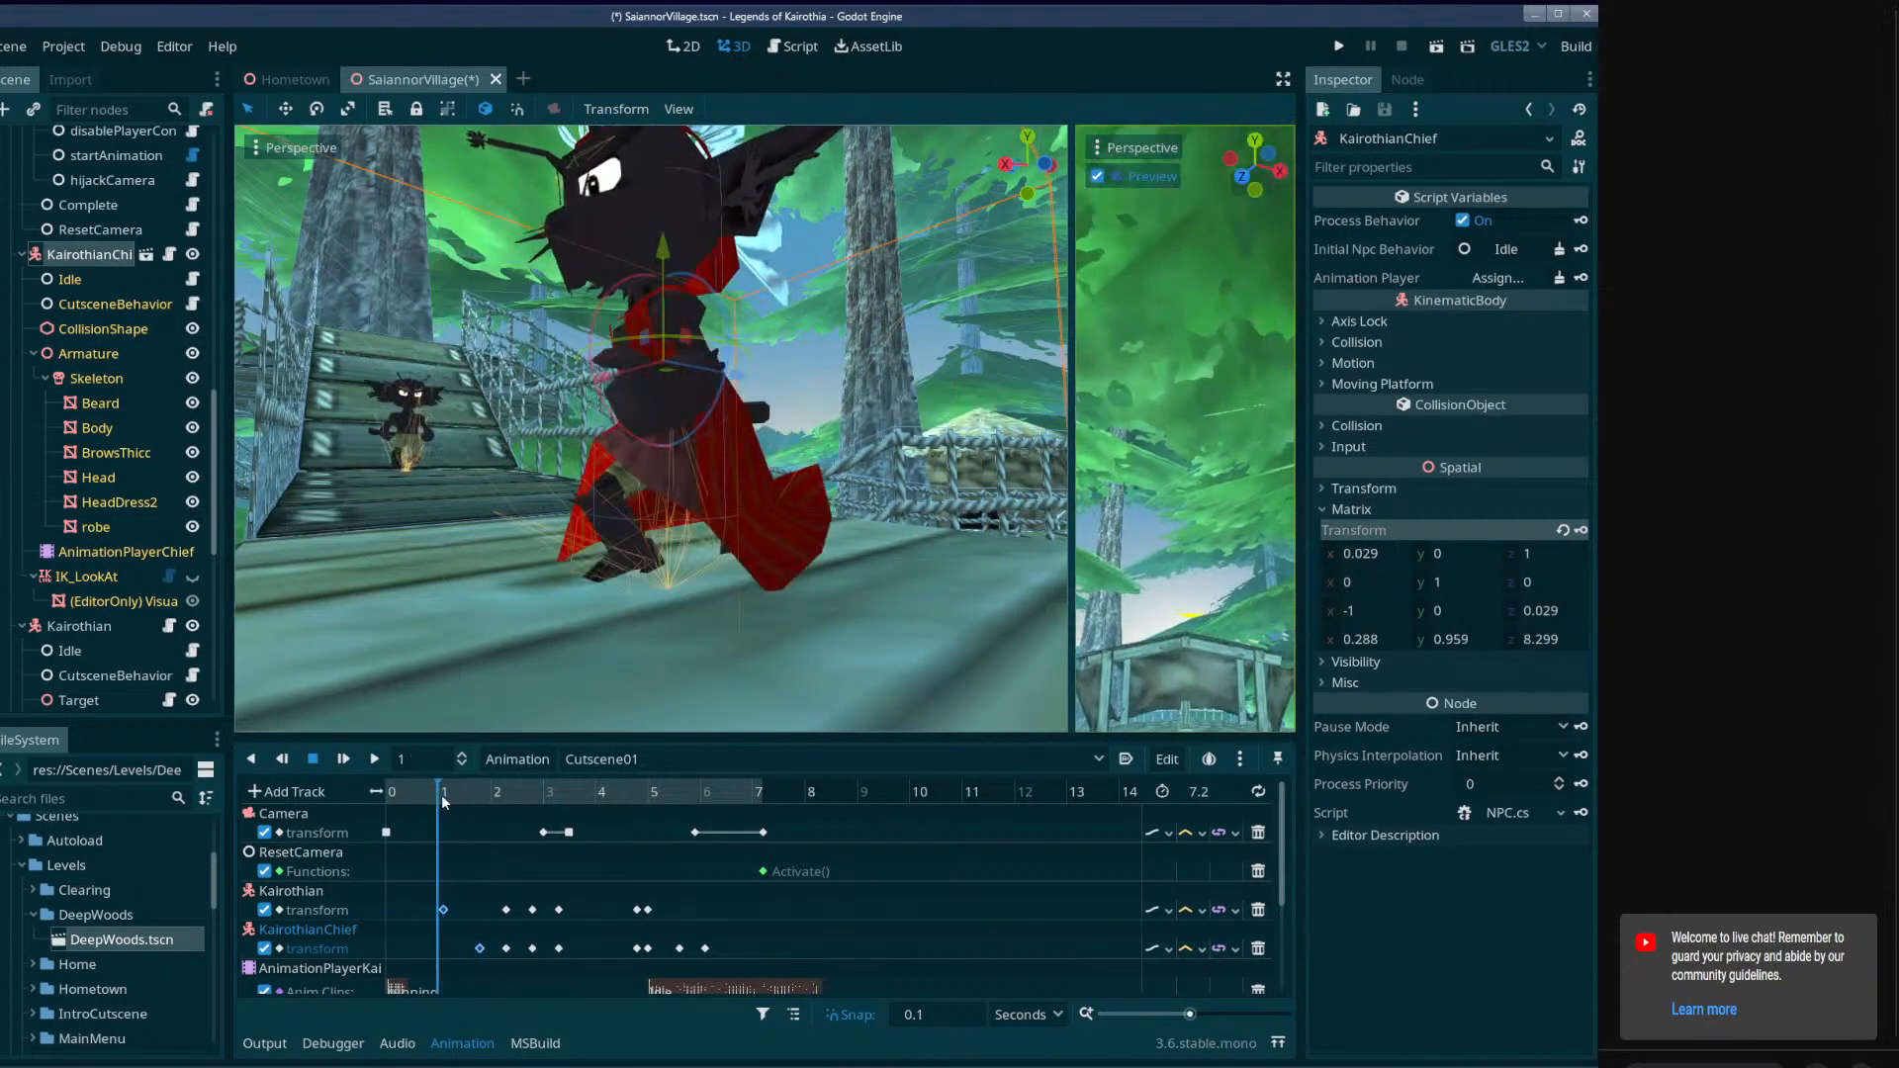
key(s)
right_drag(650, 336, 752, 534)
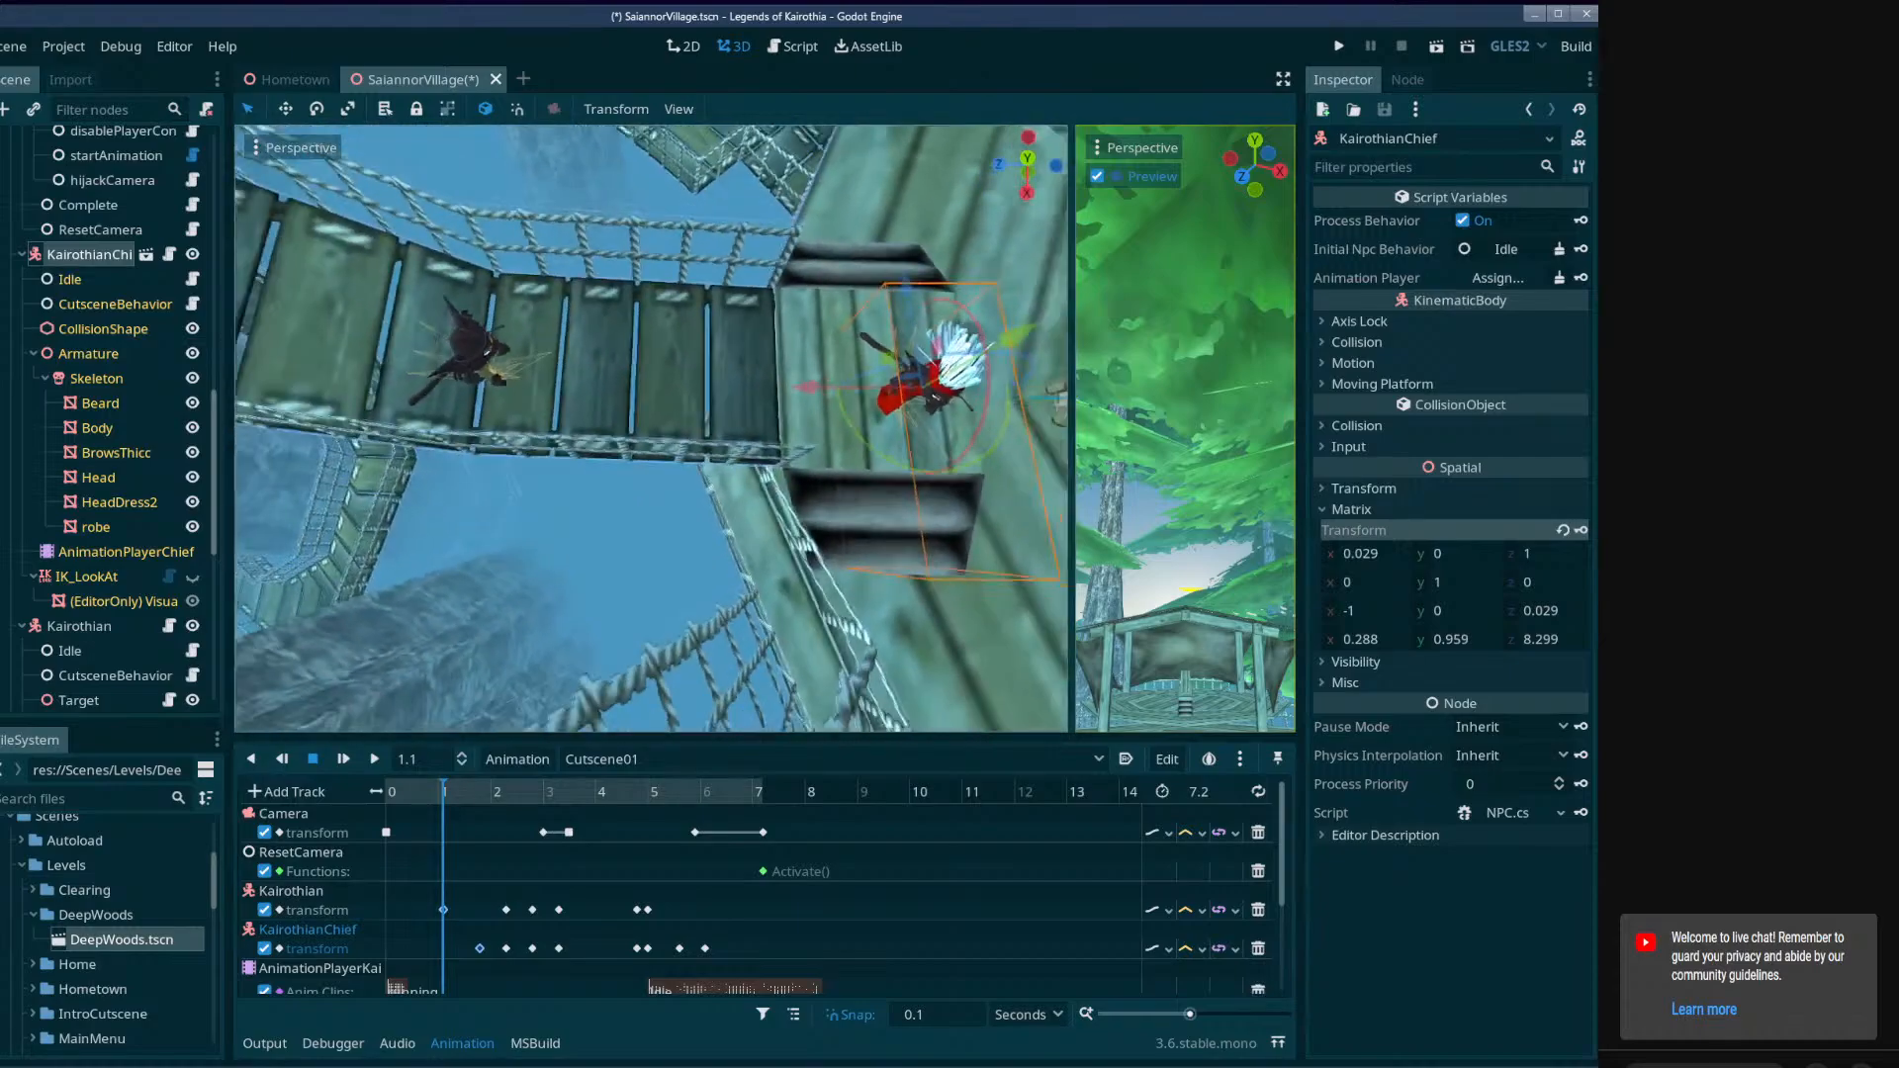
drag(876, 442, 988, 441)
key(e)
right_drag(982, 489, 984, 564)
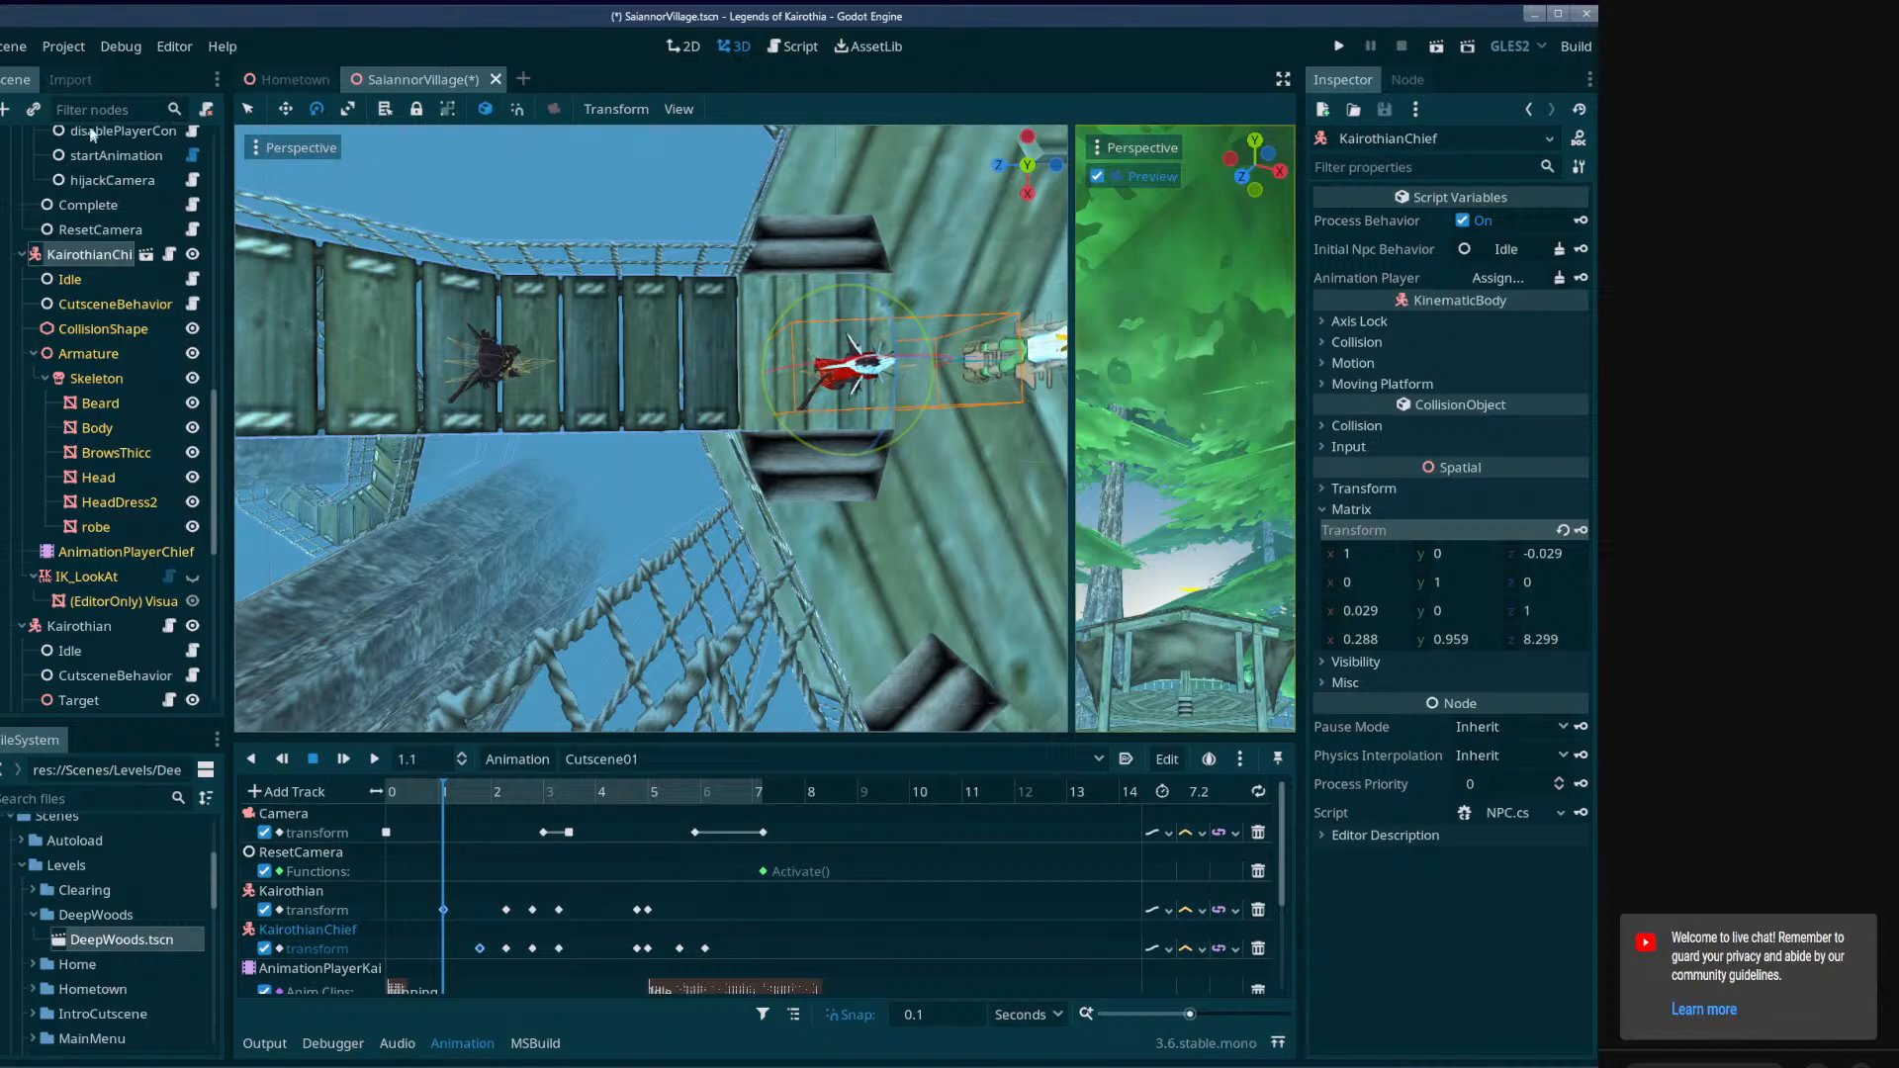
drag(730, 375, 558, 381)
drag(686, 492, 676, 467)
mouse_move(450, 801)
mouse_down()
mouse_move(506, 803)
mouse_move(431, 799)
mouse_move(492, 810)
mouse_move(440, 818)
mouse_move(461, 826)
mouse_up()
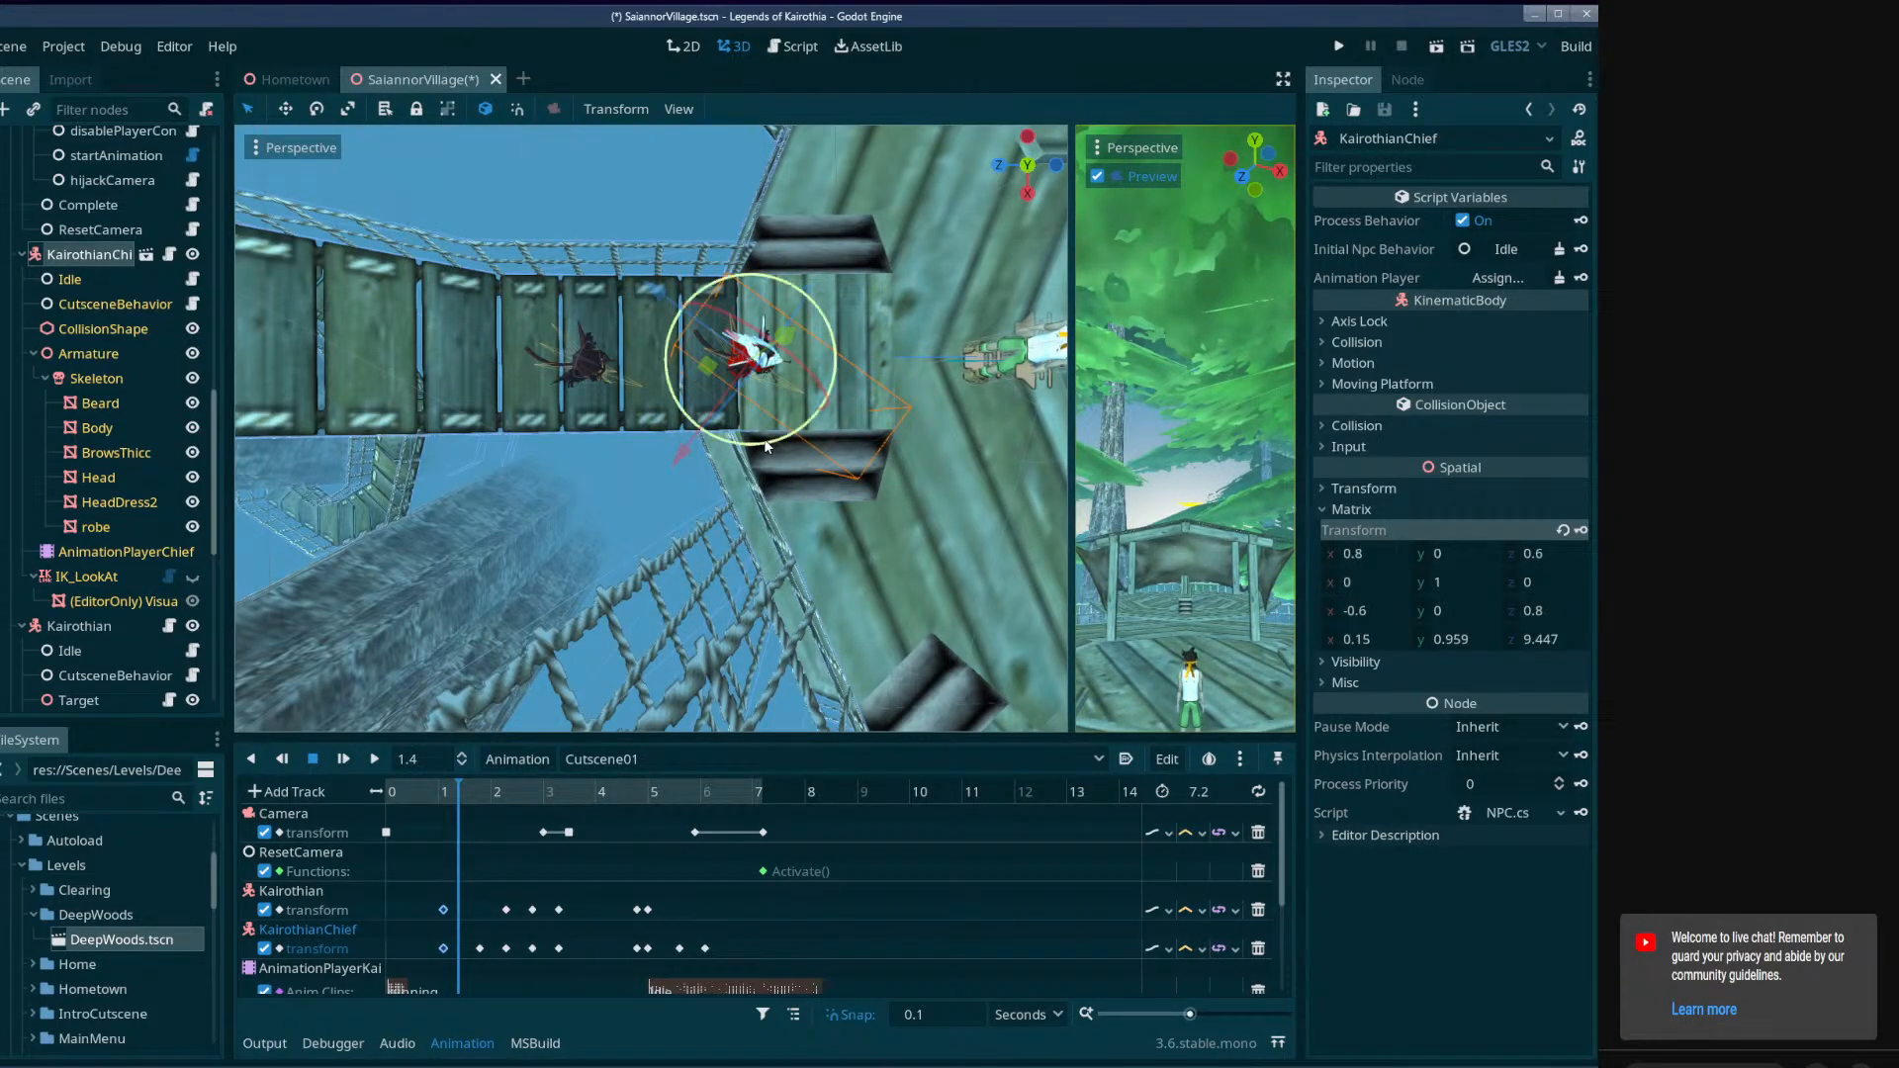
drag(766, 443, 815, 412)
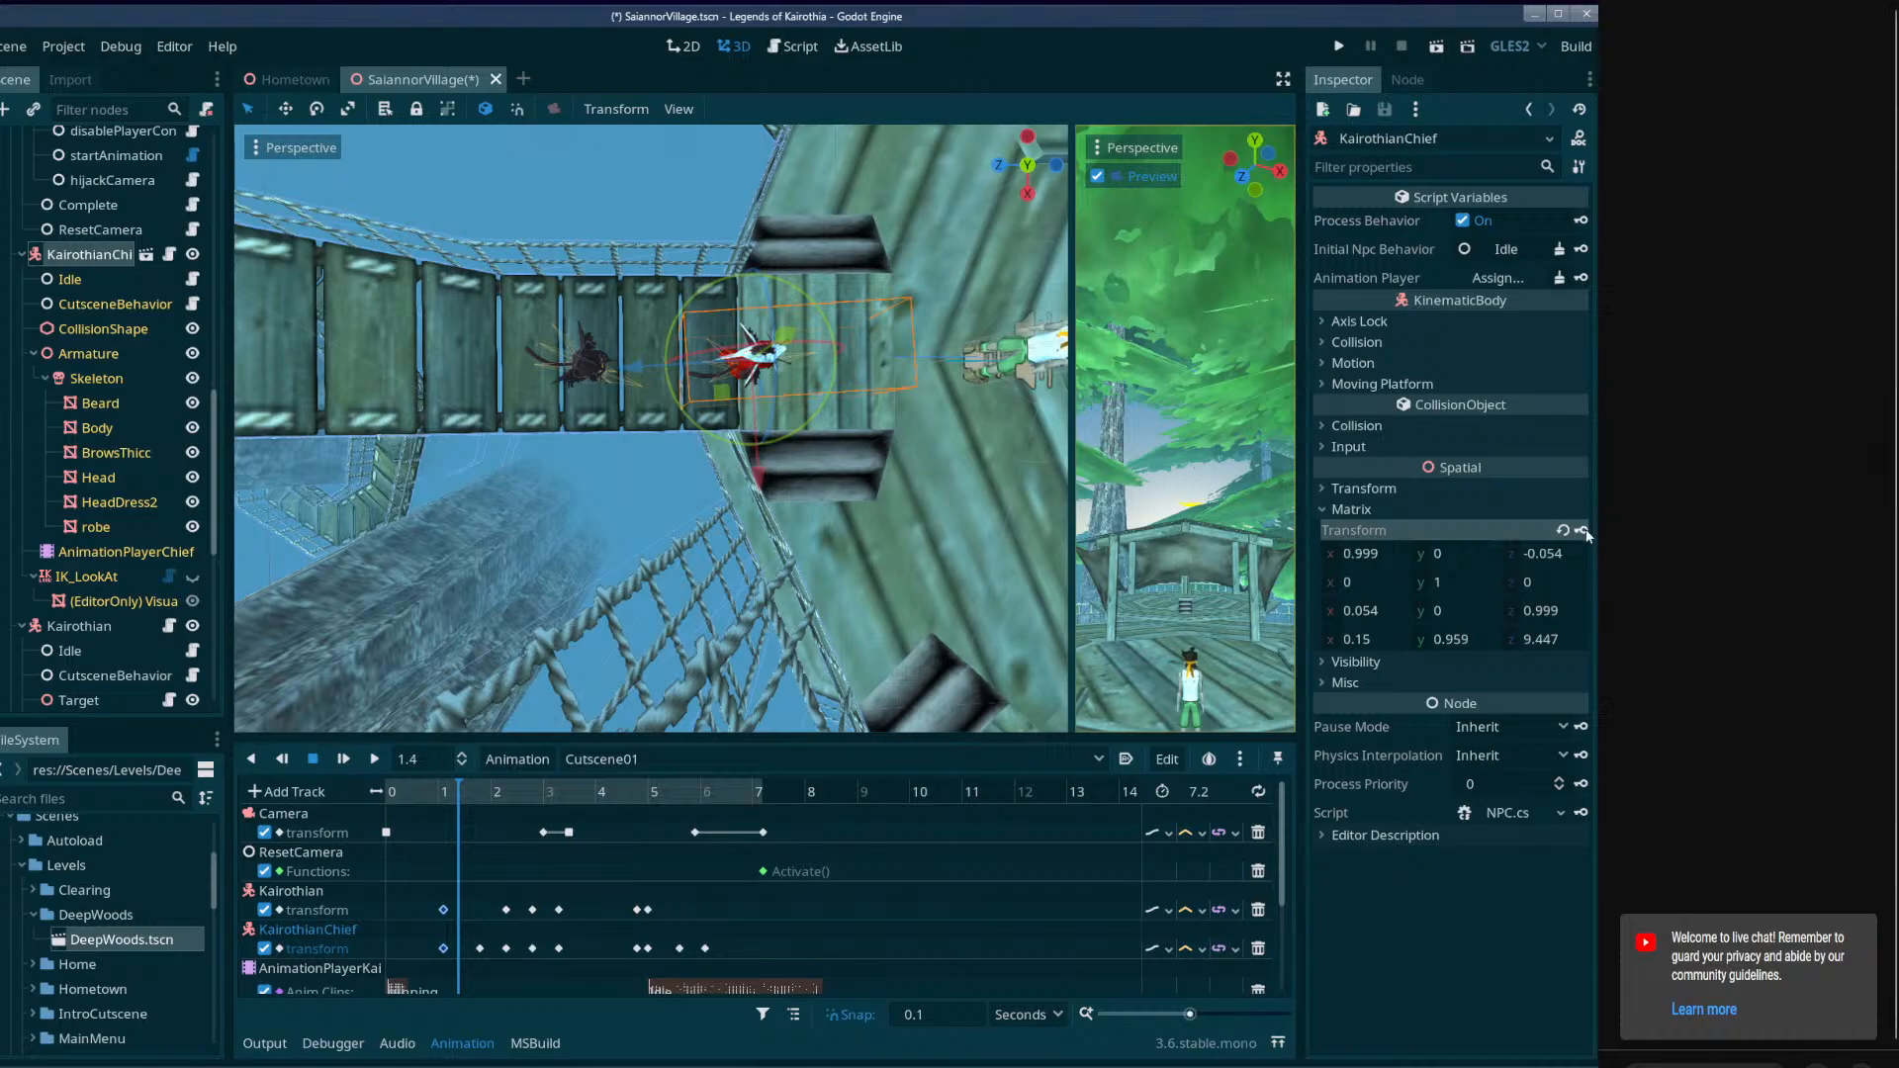
Rotate Kairothian at 2.1 seconds to face straight along the bridge and key its transform there.
drag(476, 793, 498, 787)
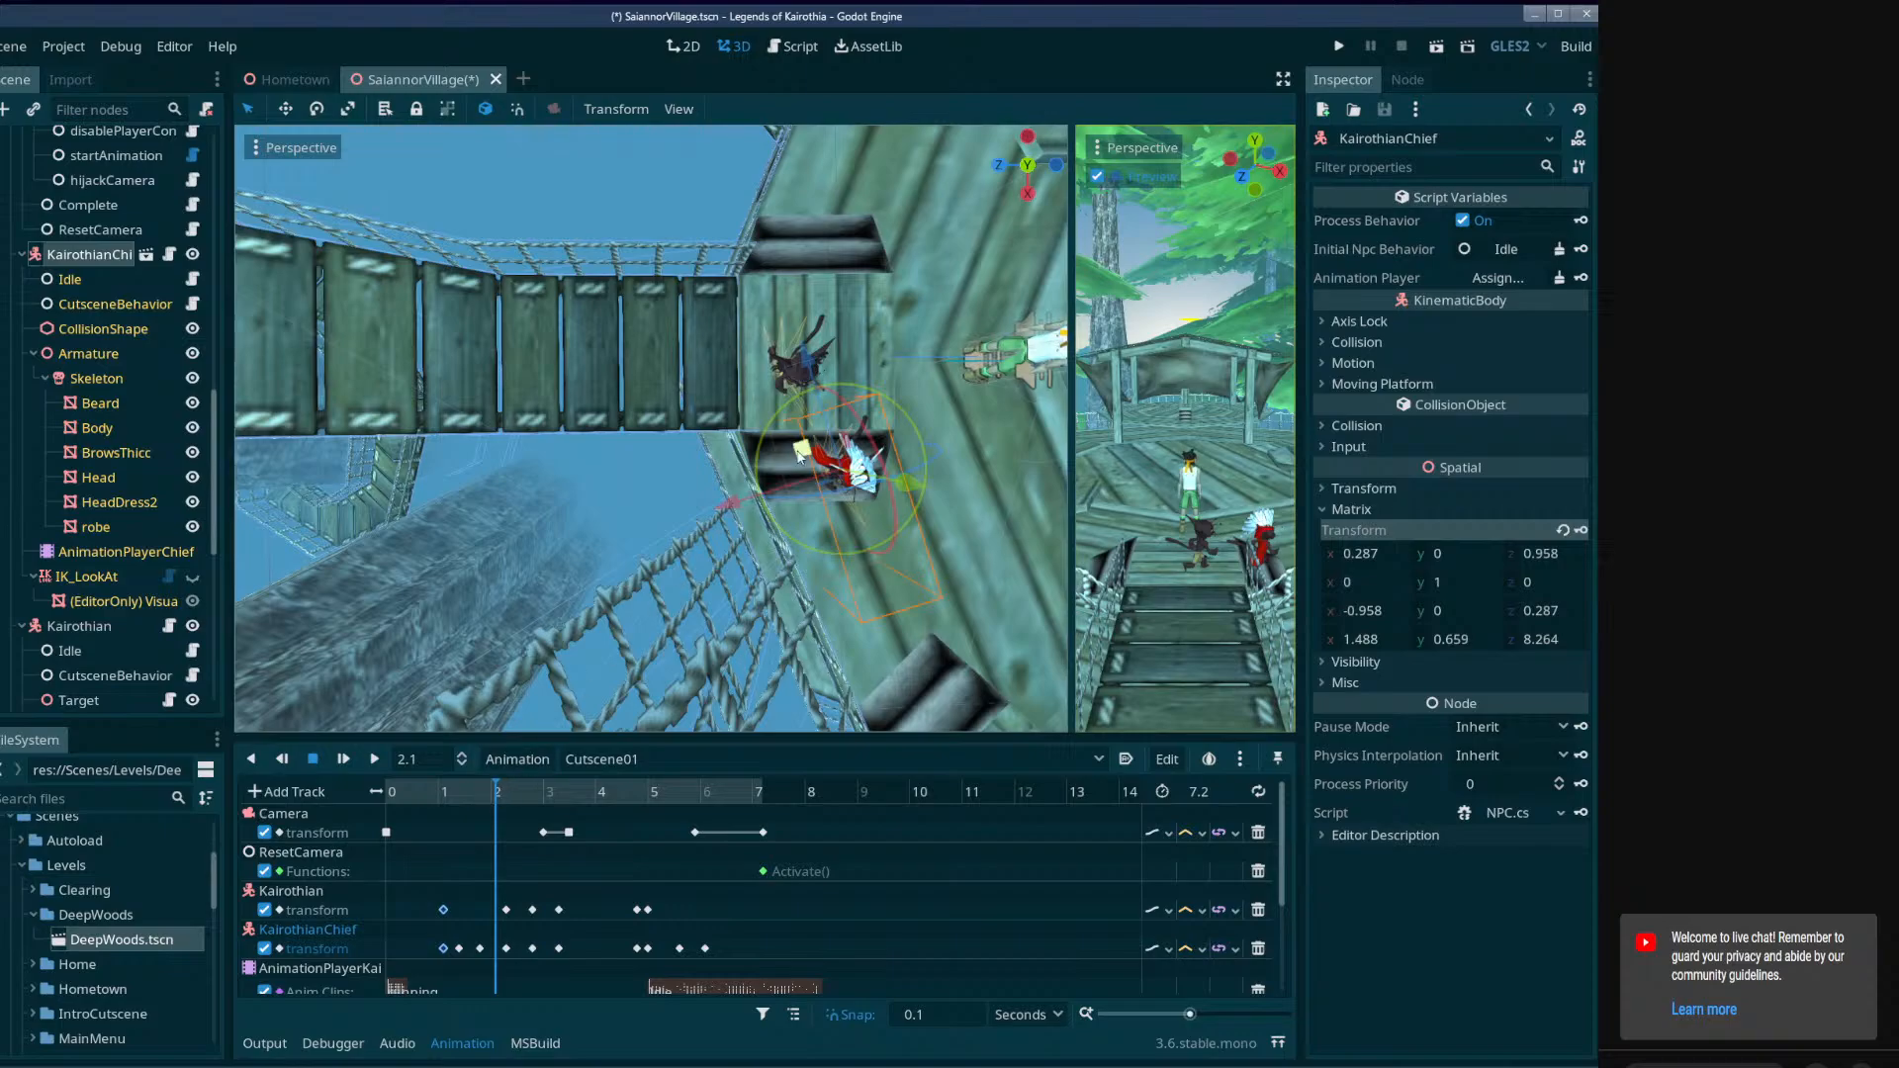
click(96, 623)
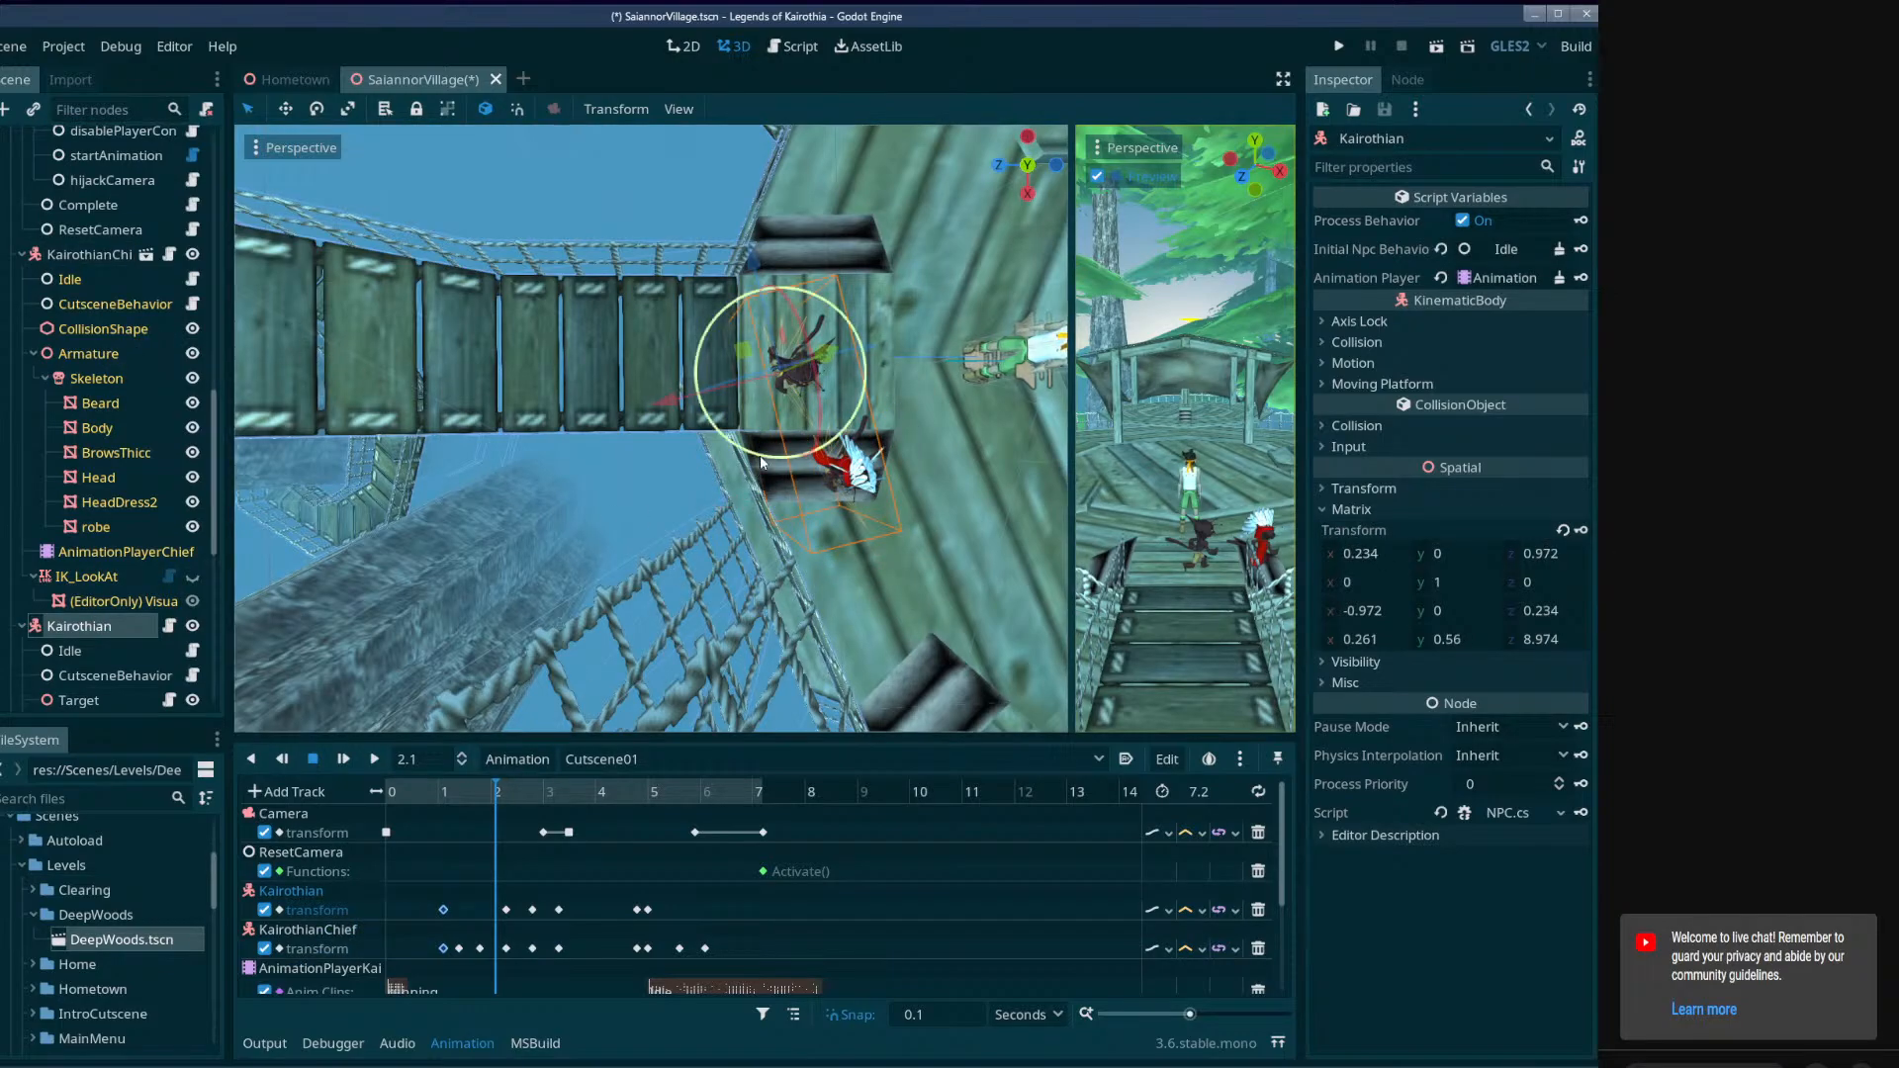
drag(844, 315, 874, 429)
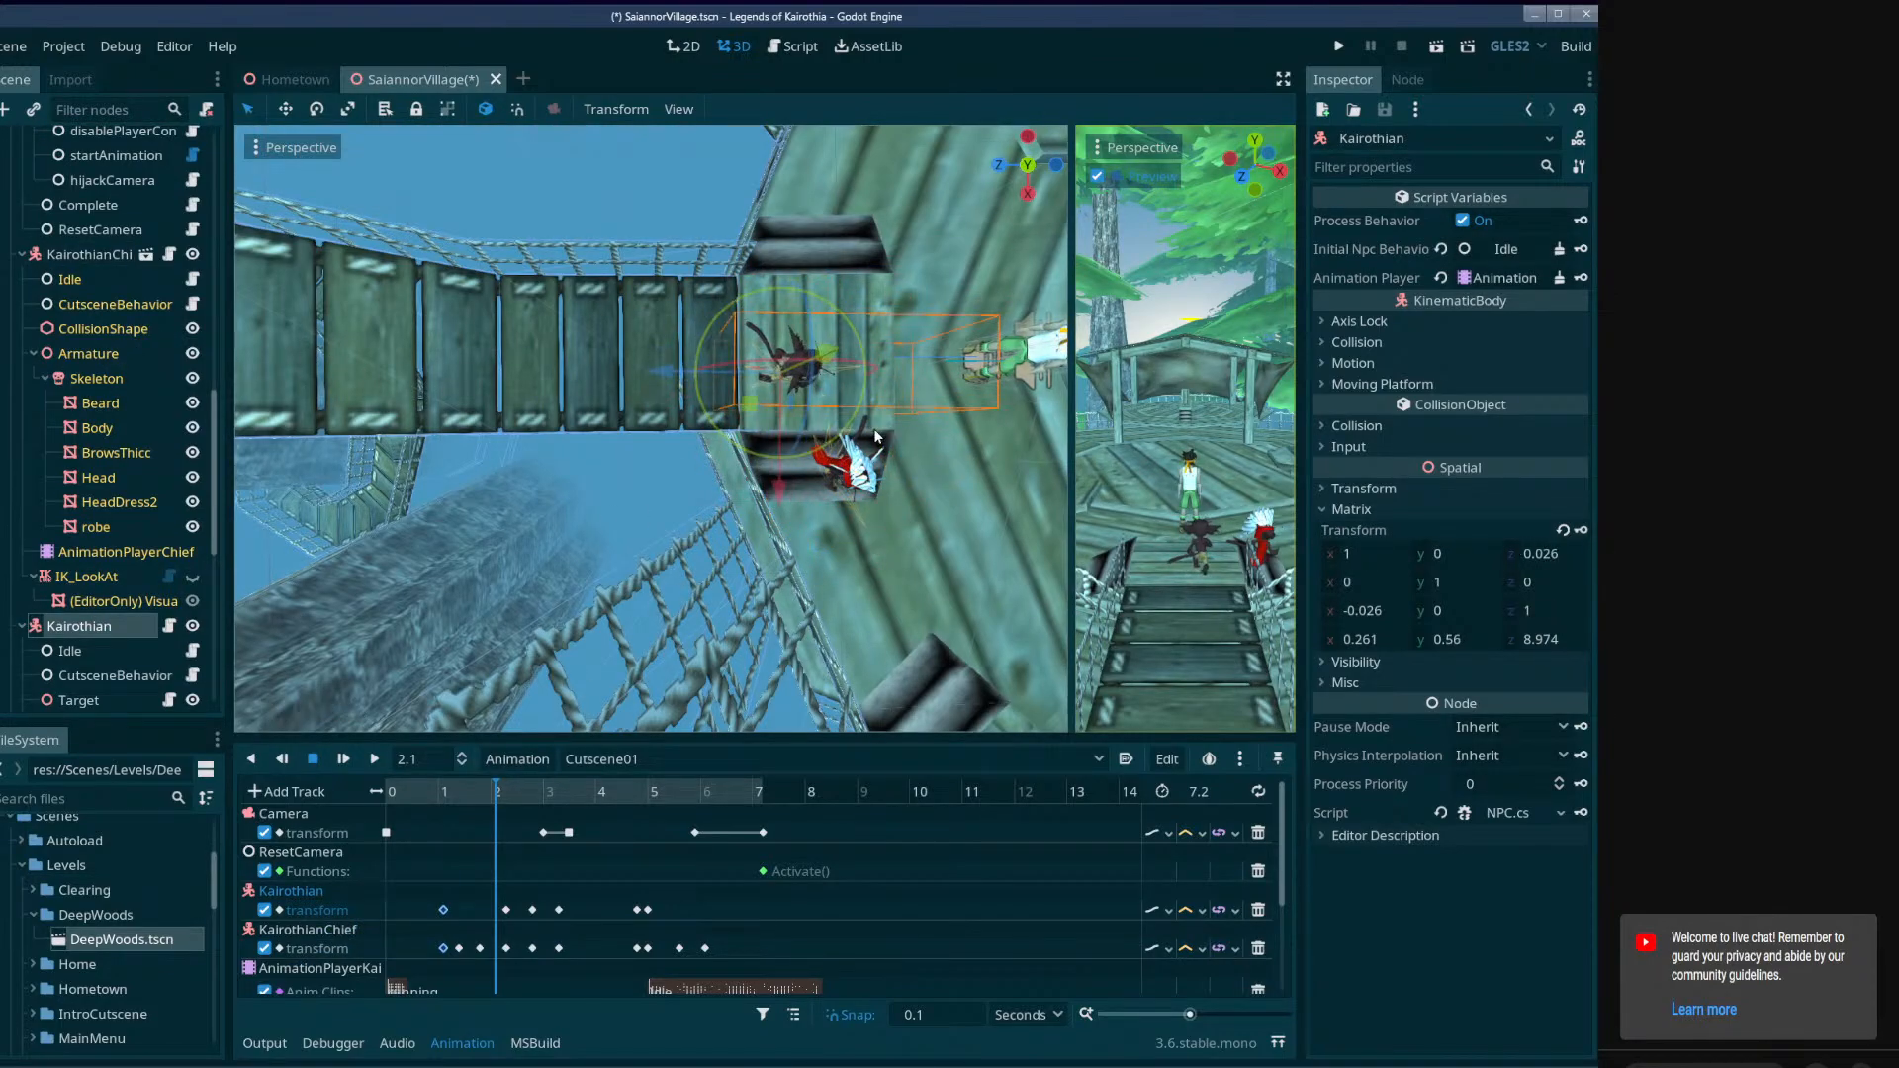
click(1580, 530)
Preview Cutscene01 from 0 seconds in the editor and watch it in a freshly built run of the SaiannorVillage scene.
drag(542, 791, 376, 785)
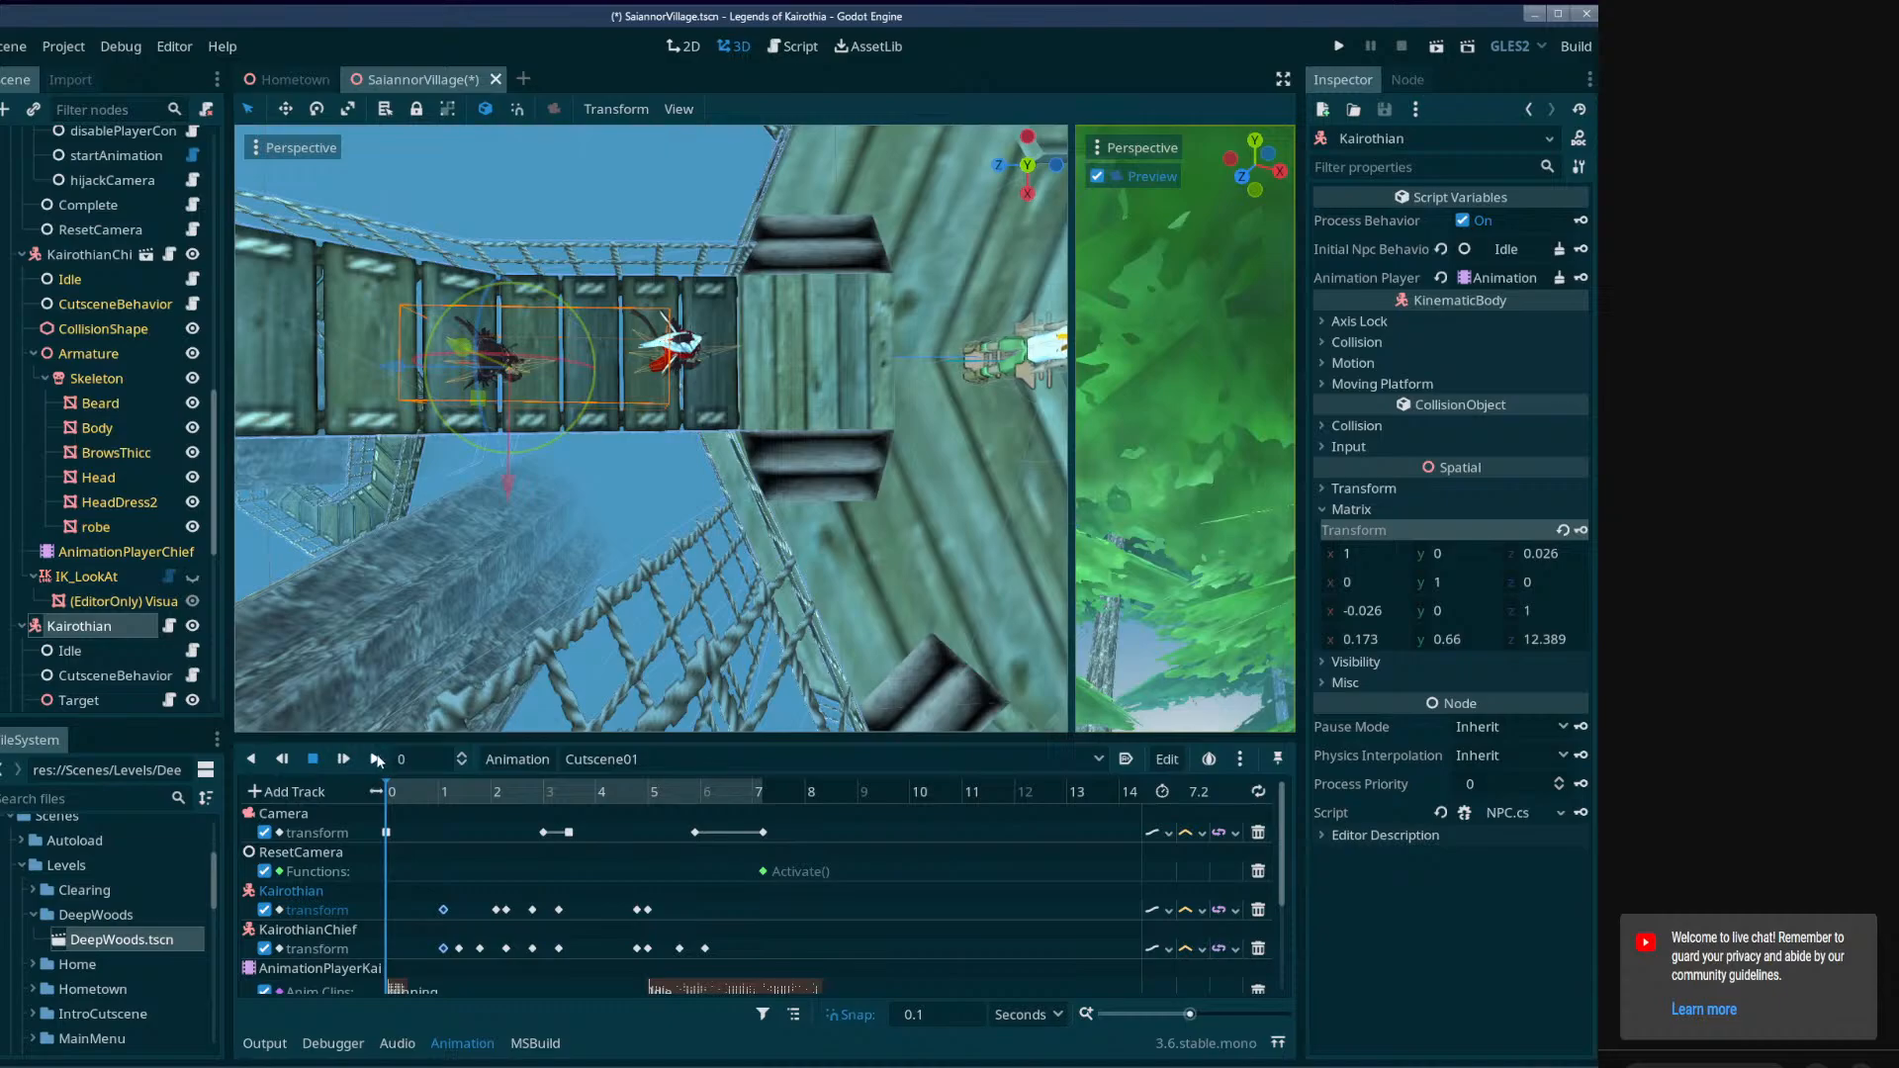
click(376, 758)
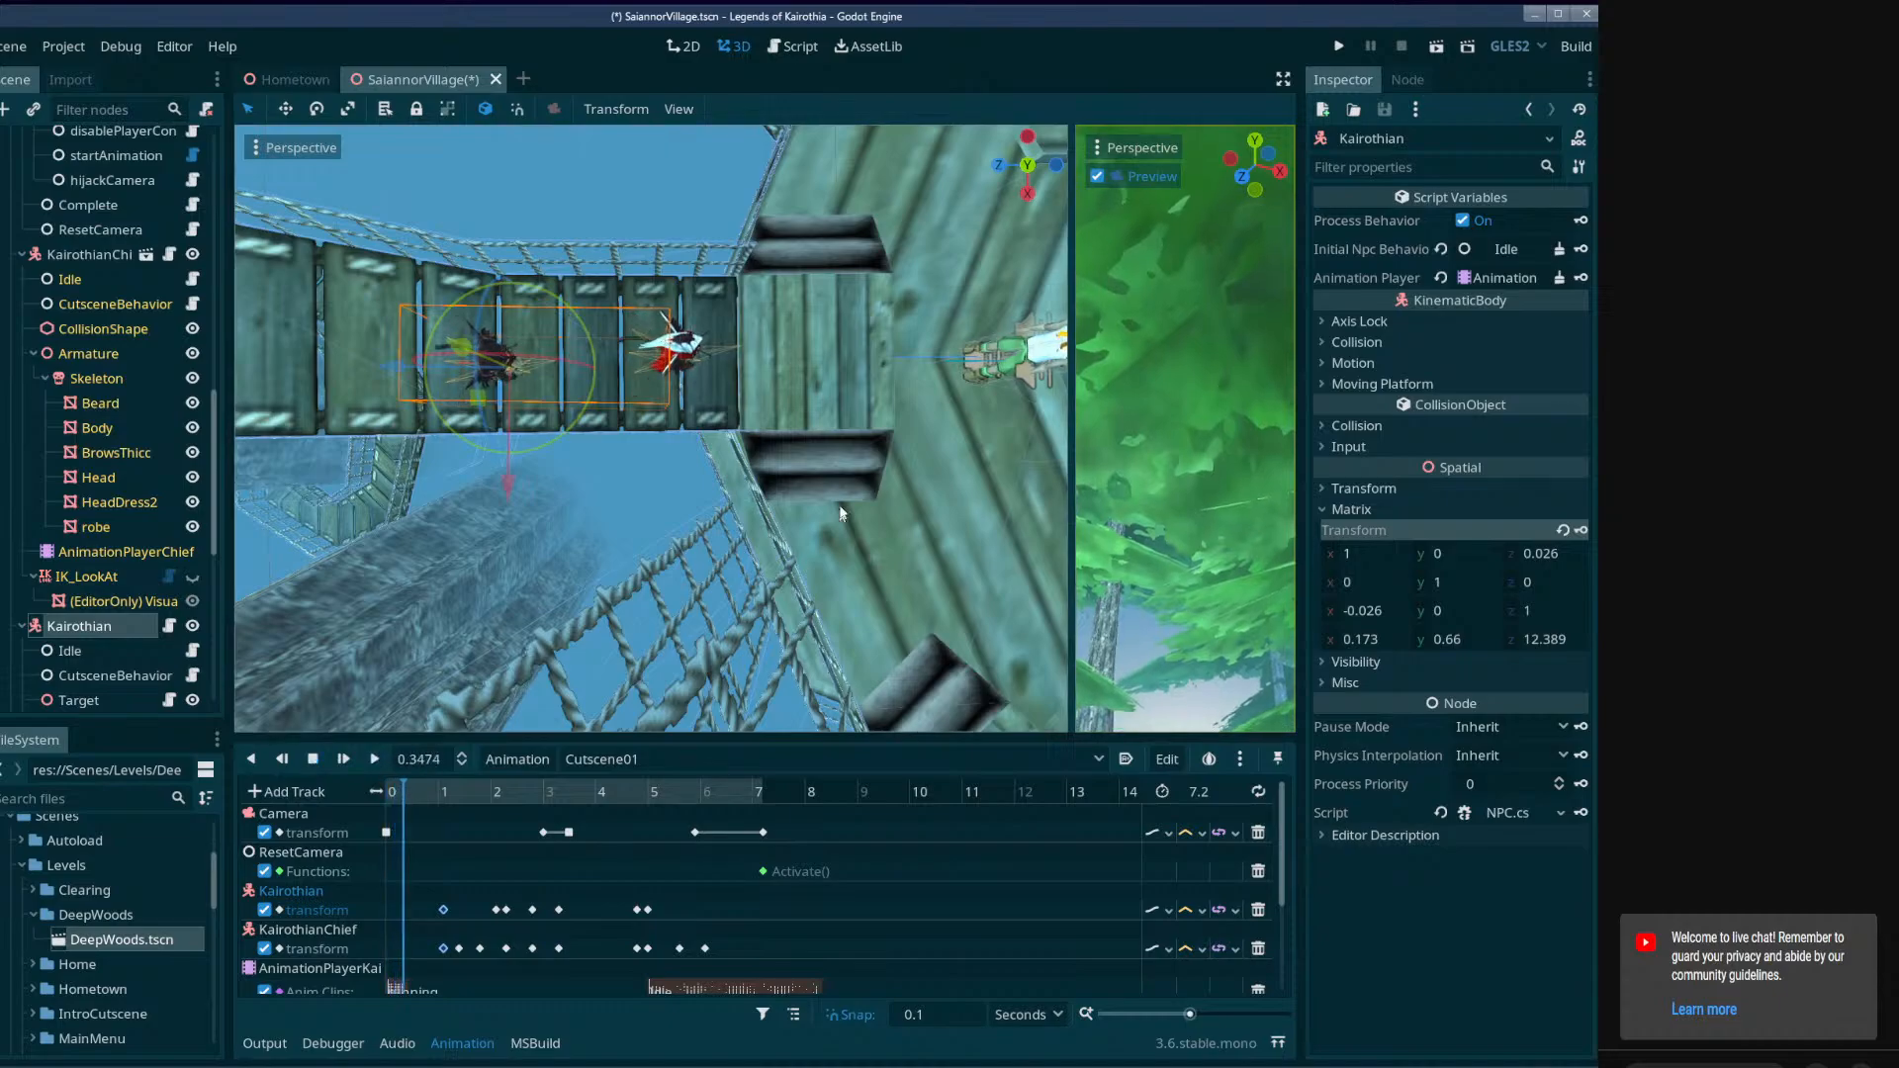
click(1574, 47)
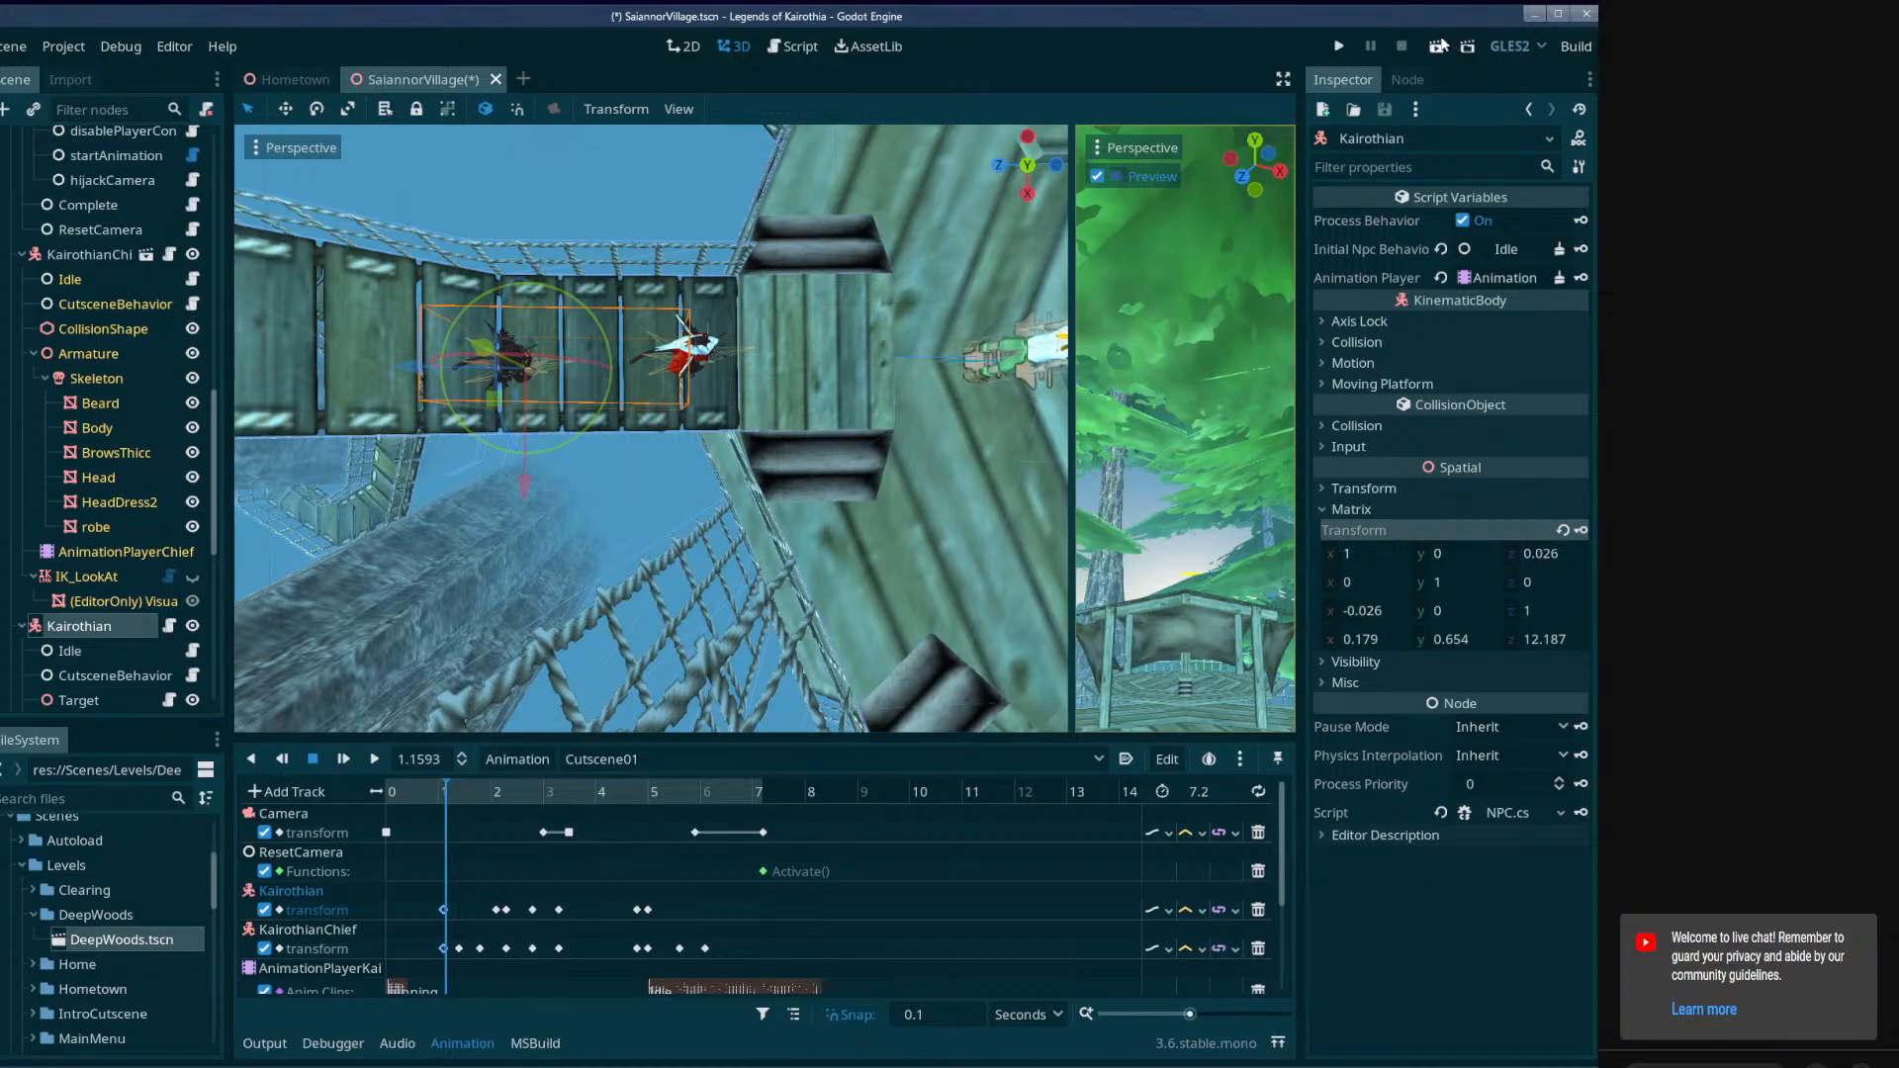
click(1439, 45)
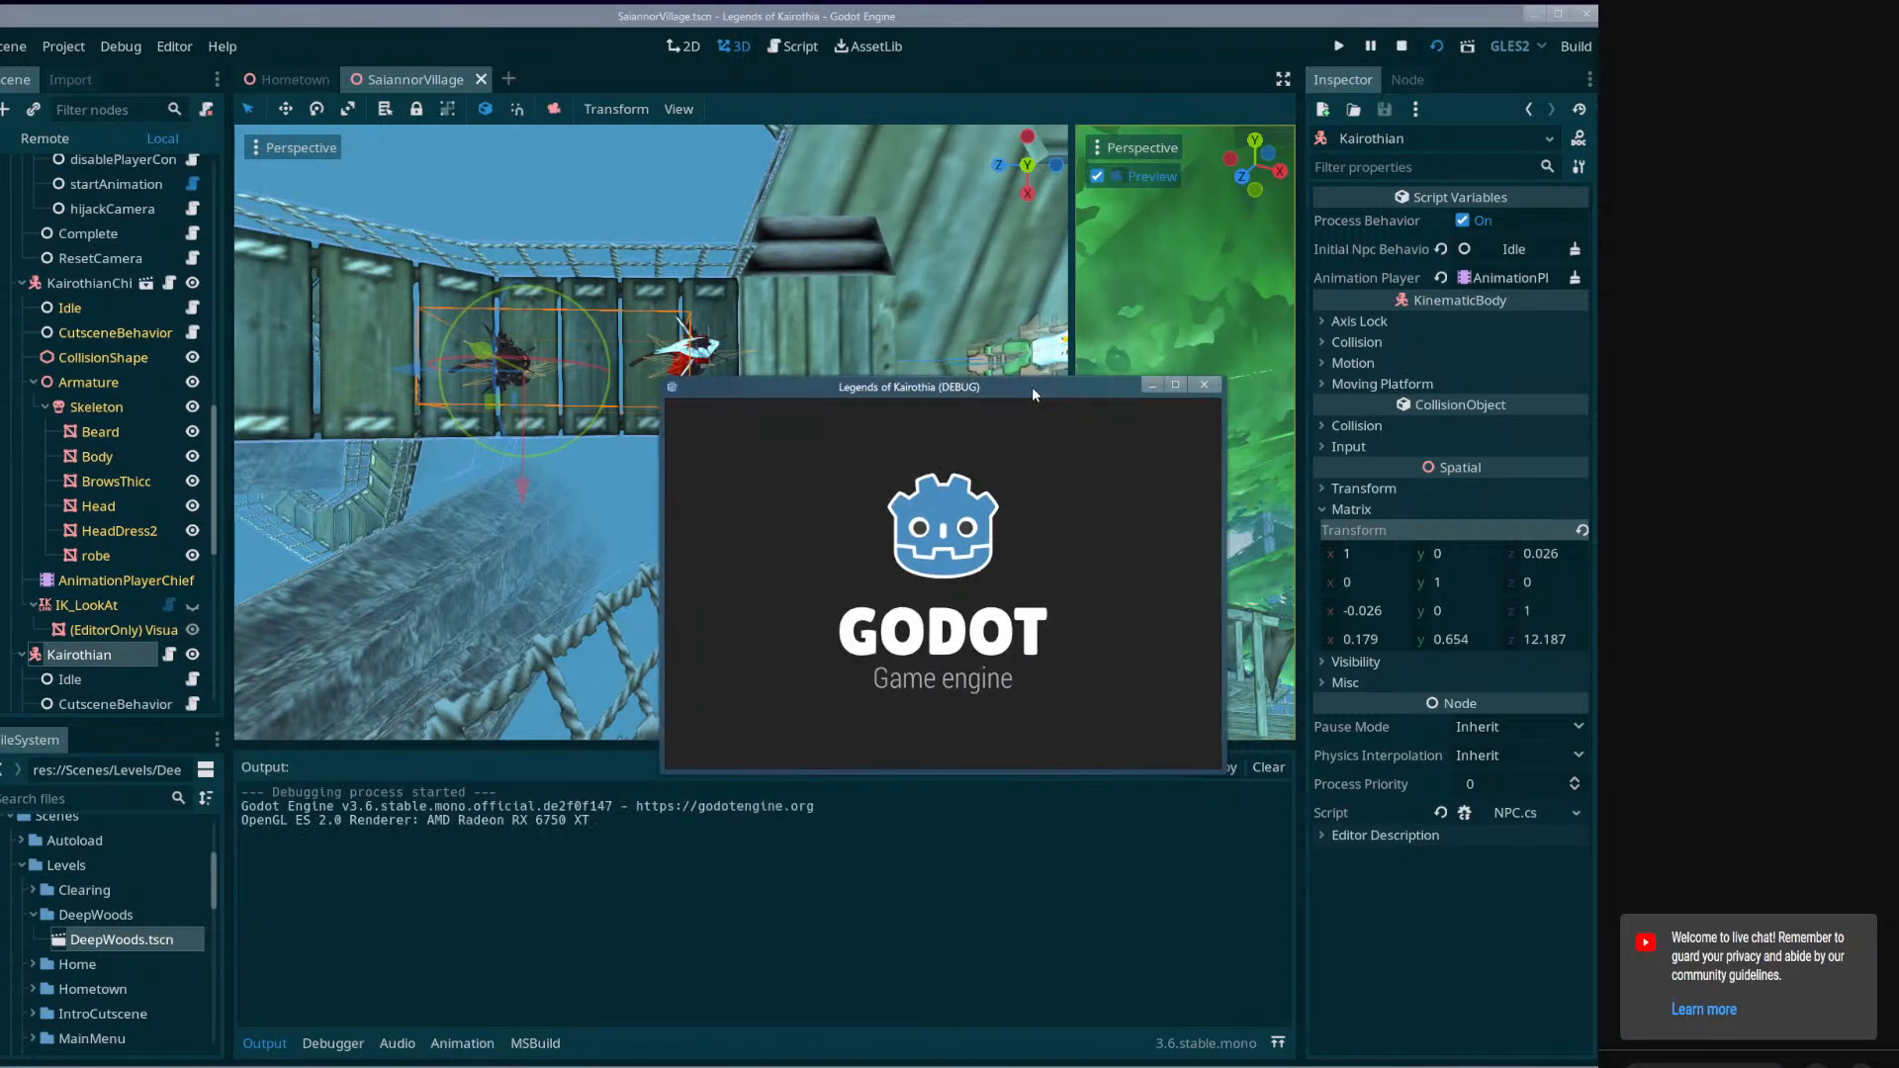
drag(1031, 388, 753, 152)
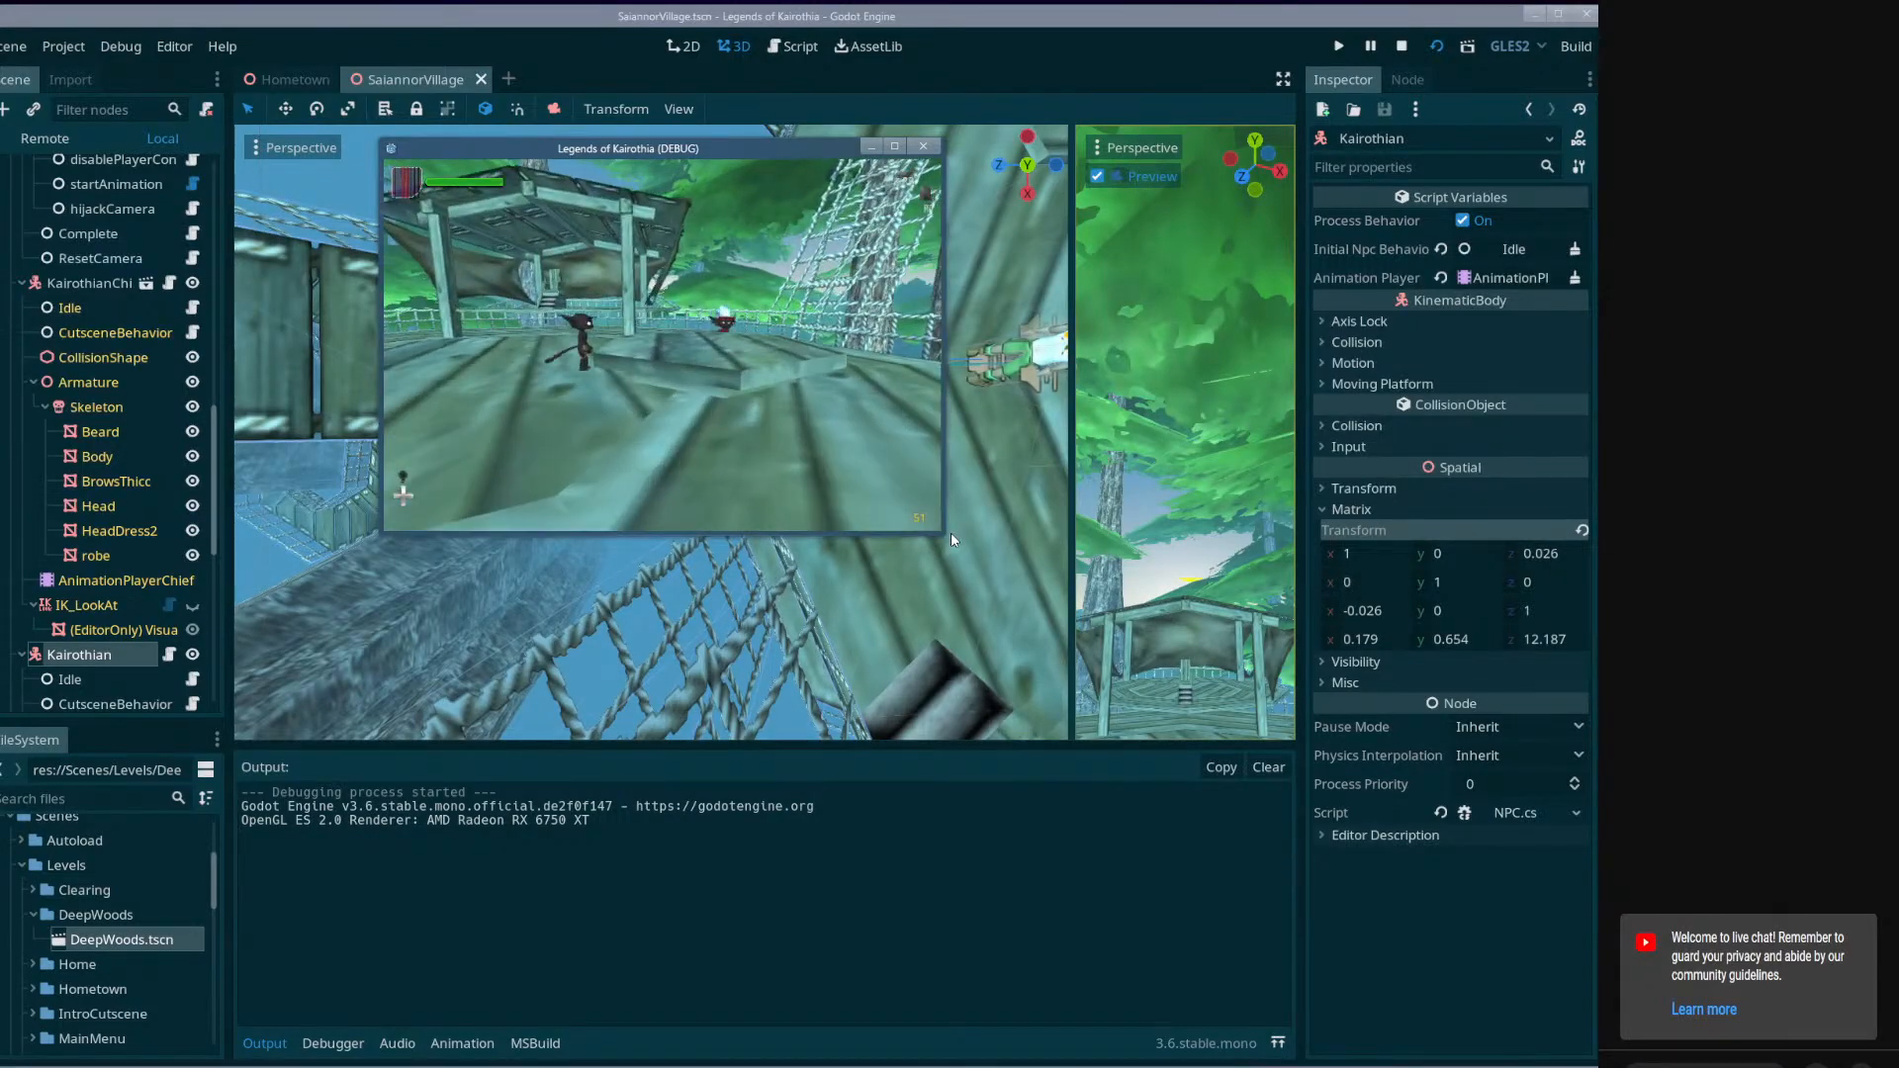
drag(951, 532, 1529, 929)
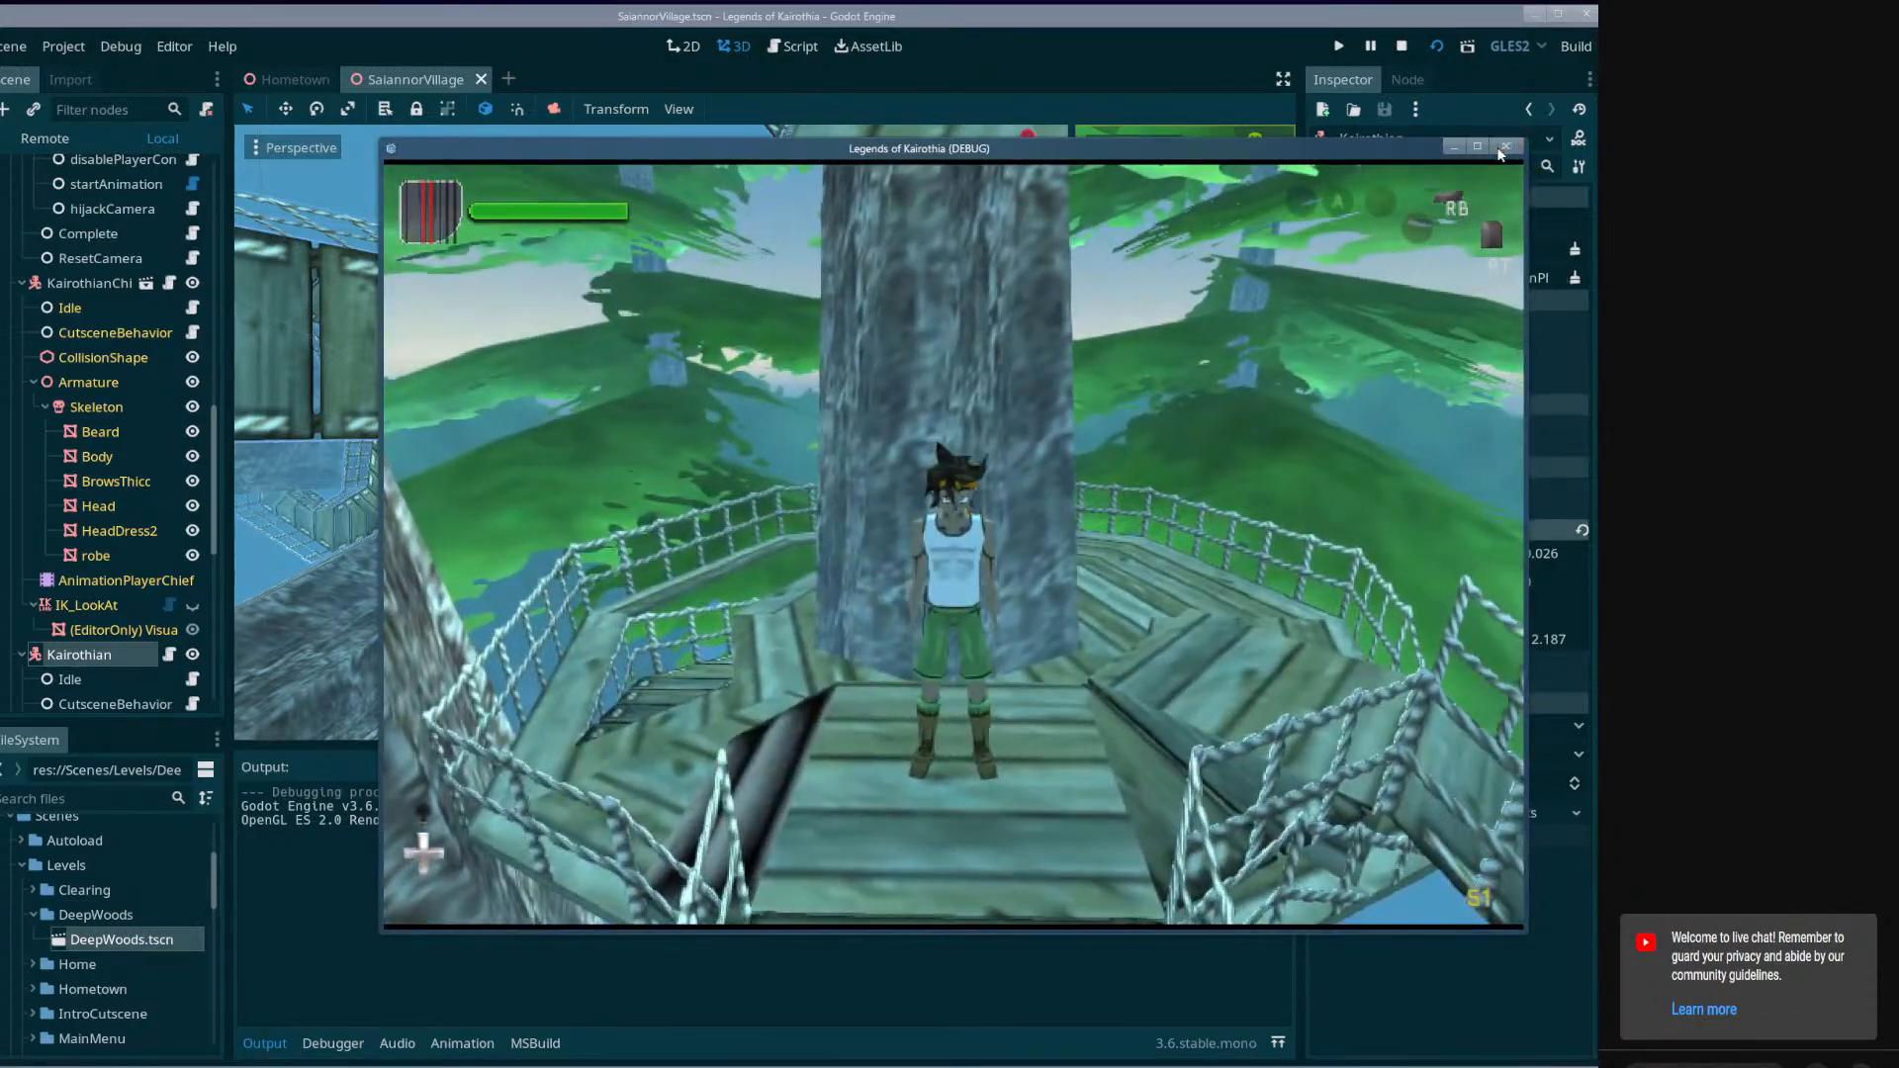
click(1505, 147)
key(ctrl+s)
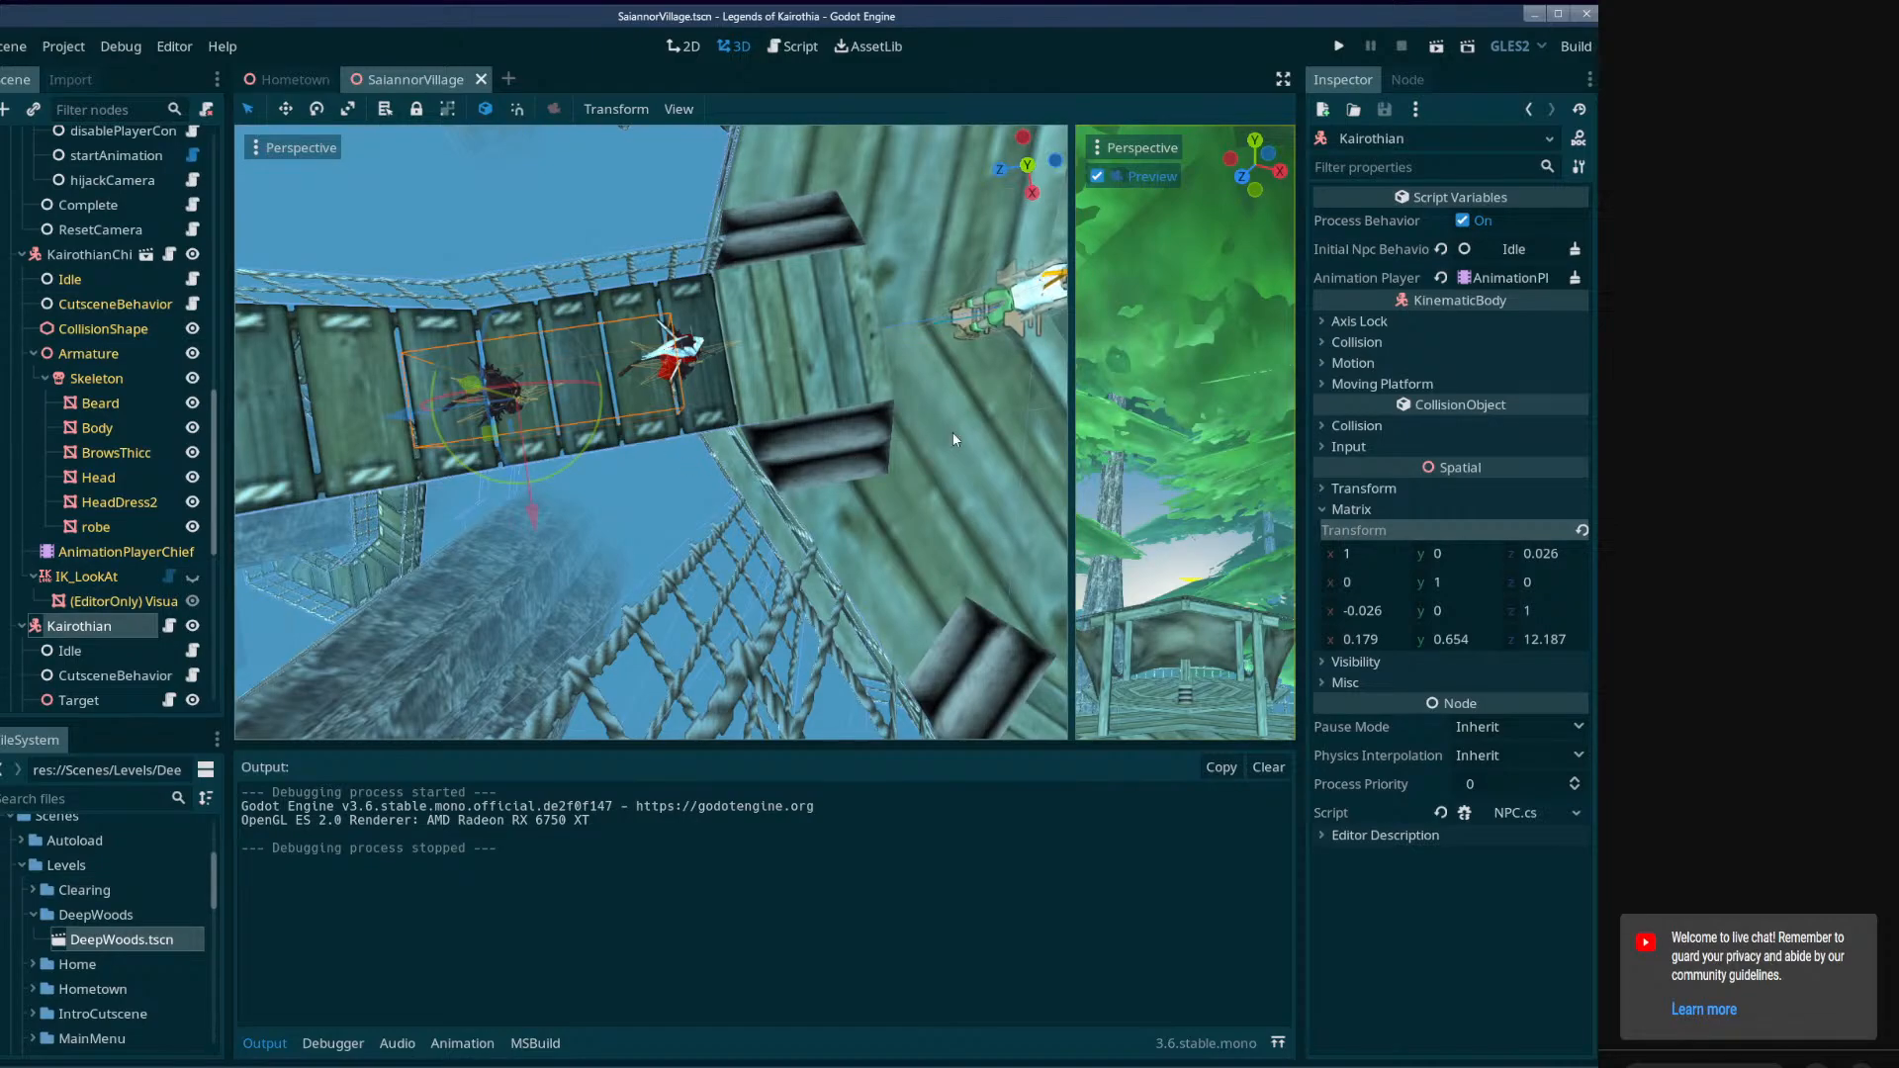
Widen the camera preview viewport and examine the raised wooden platform on the village deck.
drag(1074, 446, 849, 455)
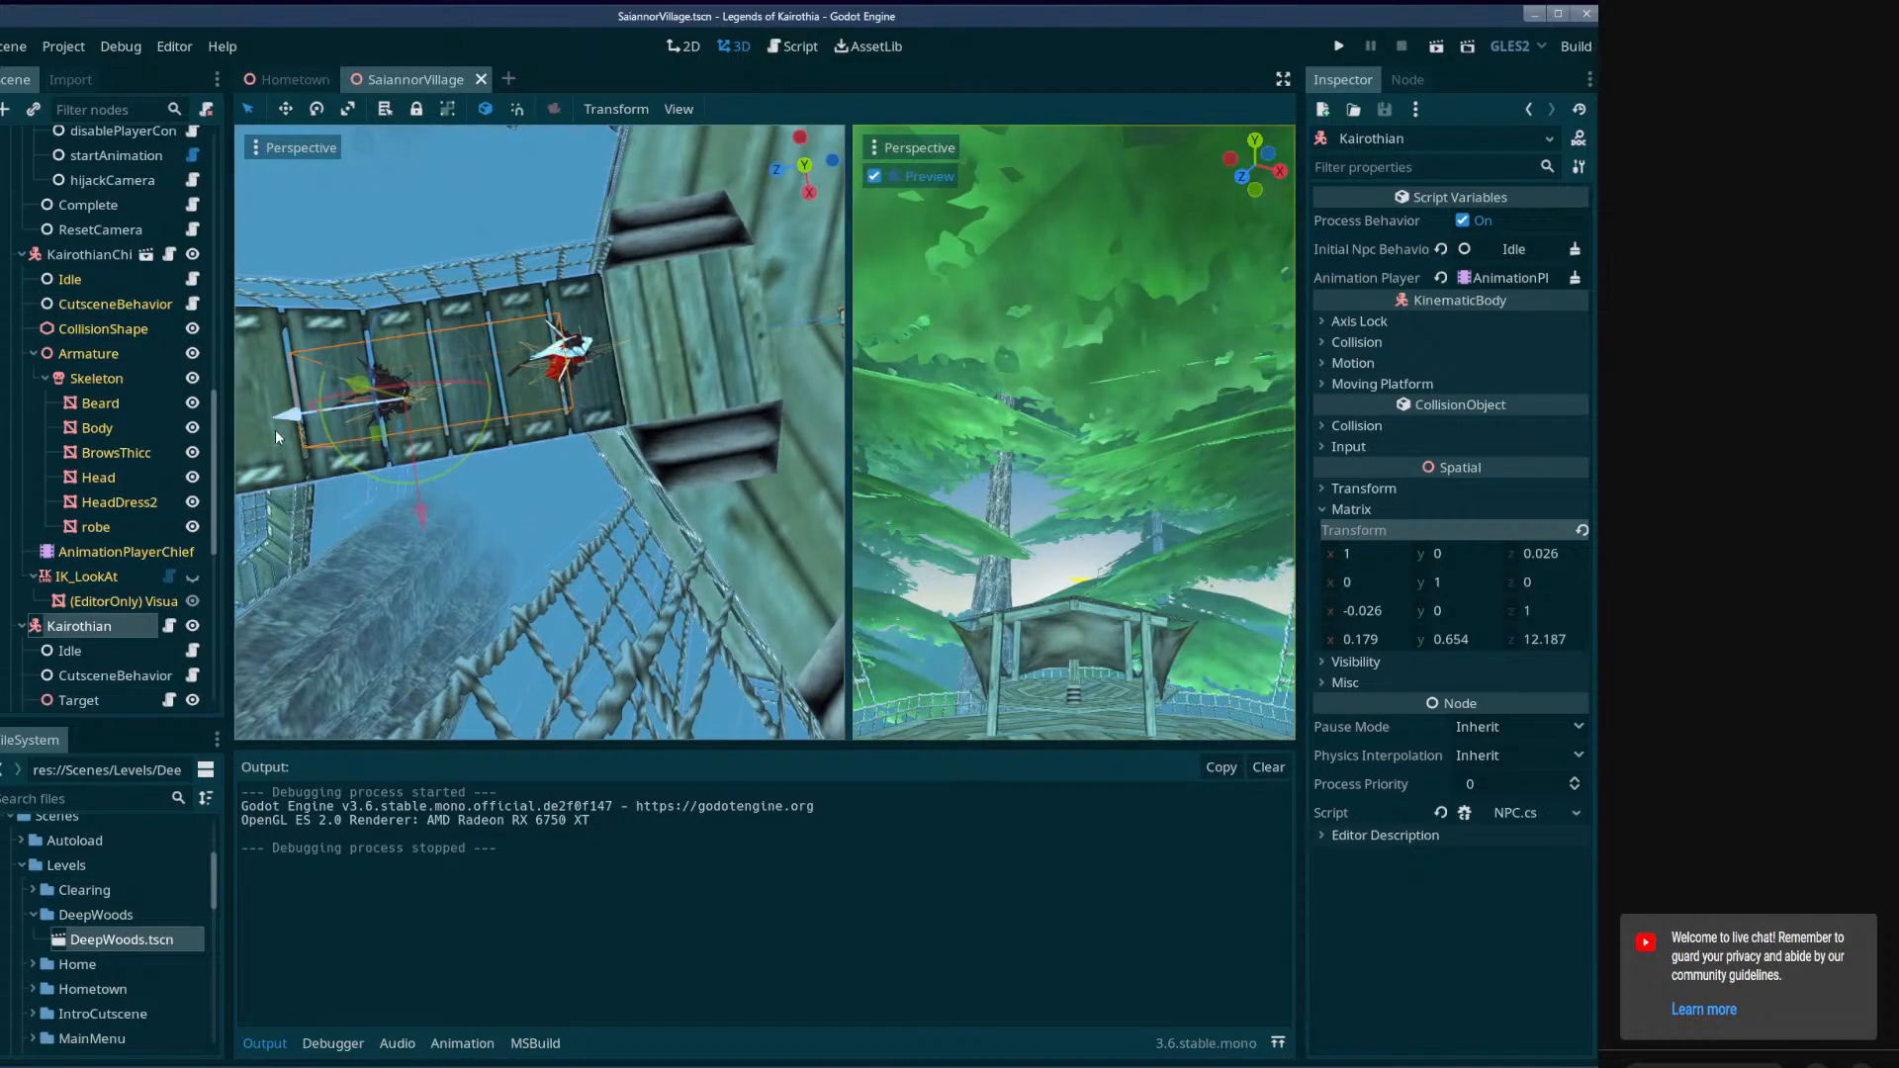
drag(226, 445, 206, 445)
right_drag(474, 445, 526, 433)
key(w)
key(s)
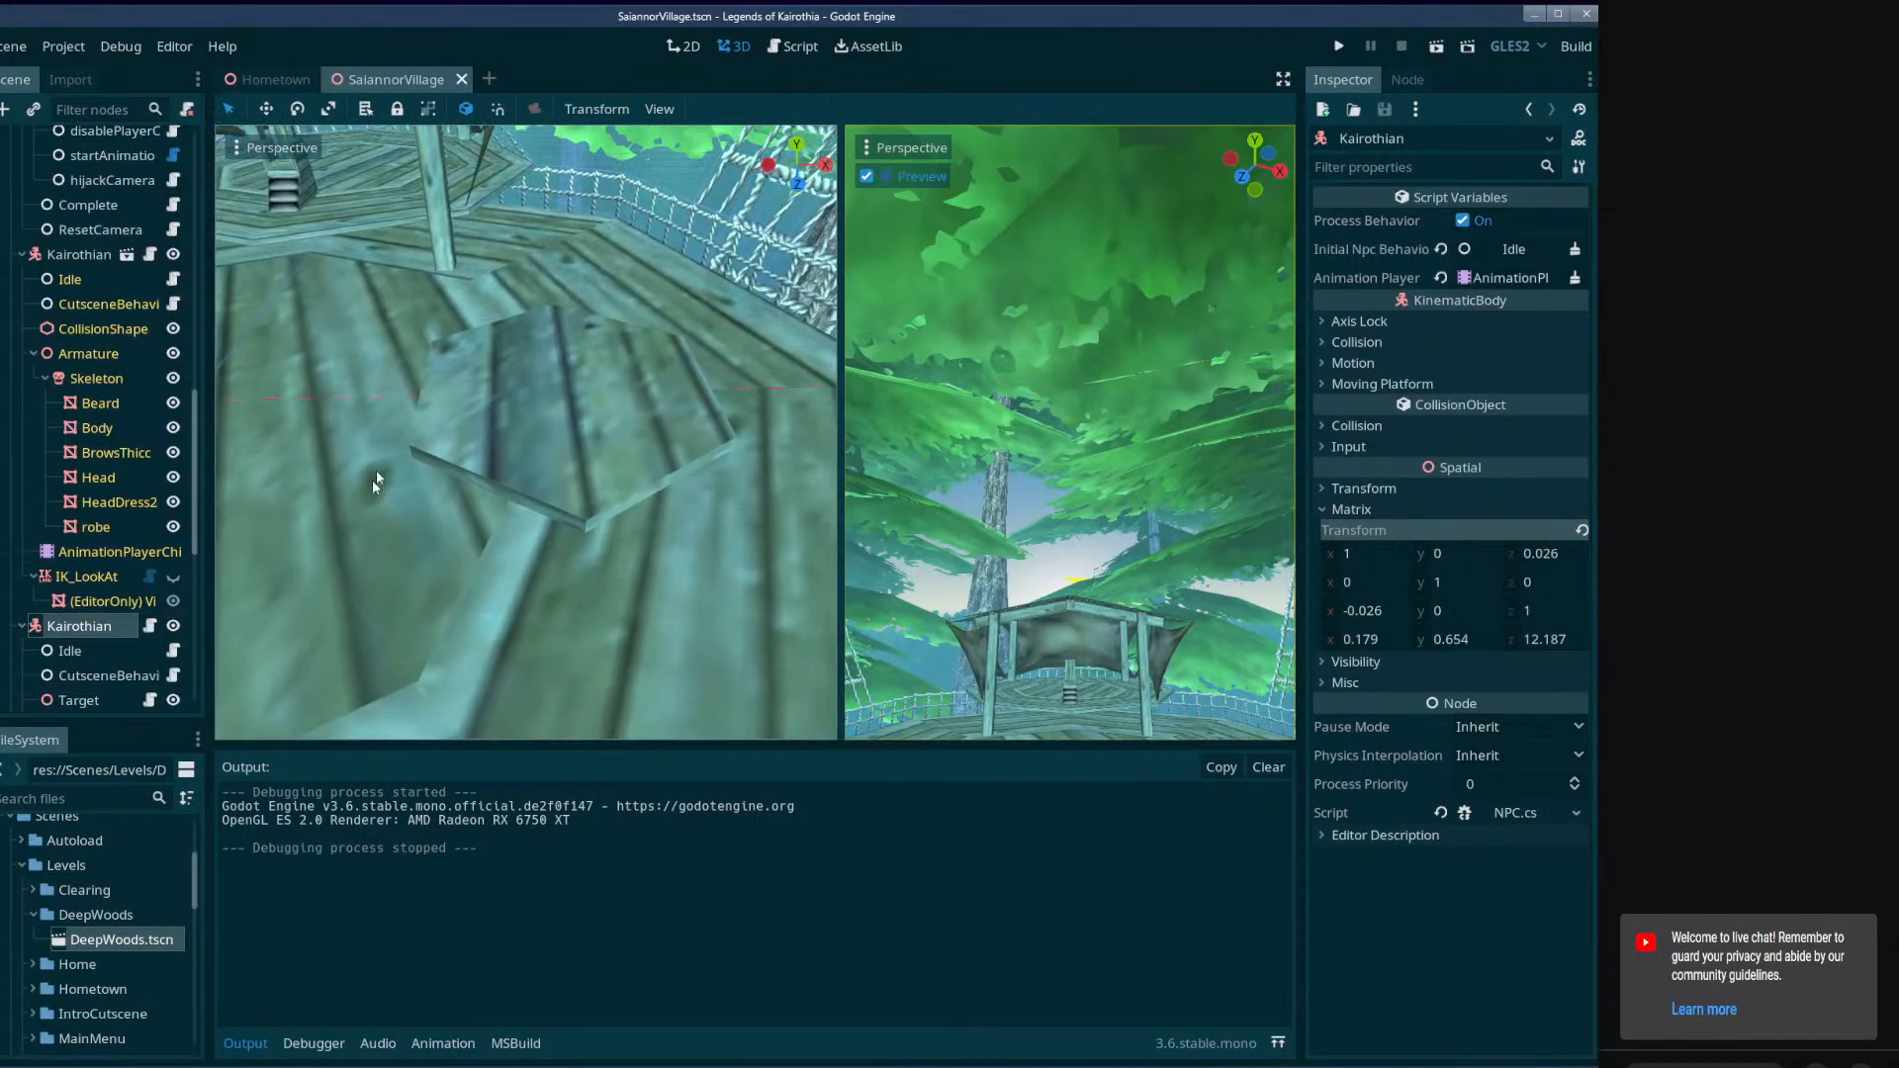
right_drag(336, 433, 312, 586)
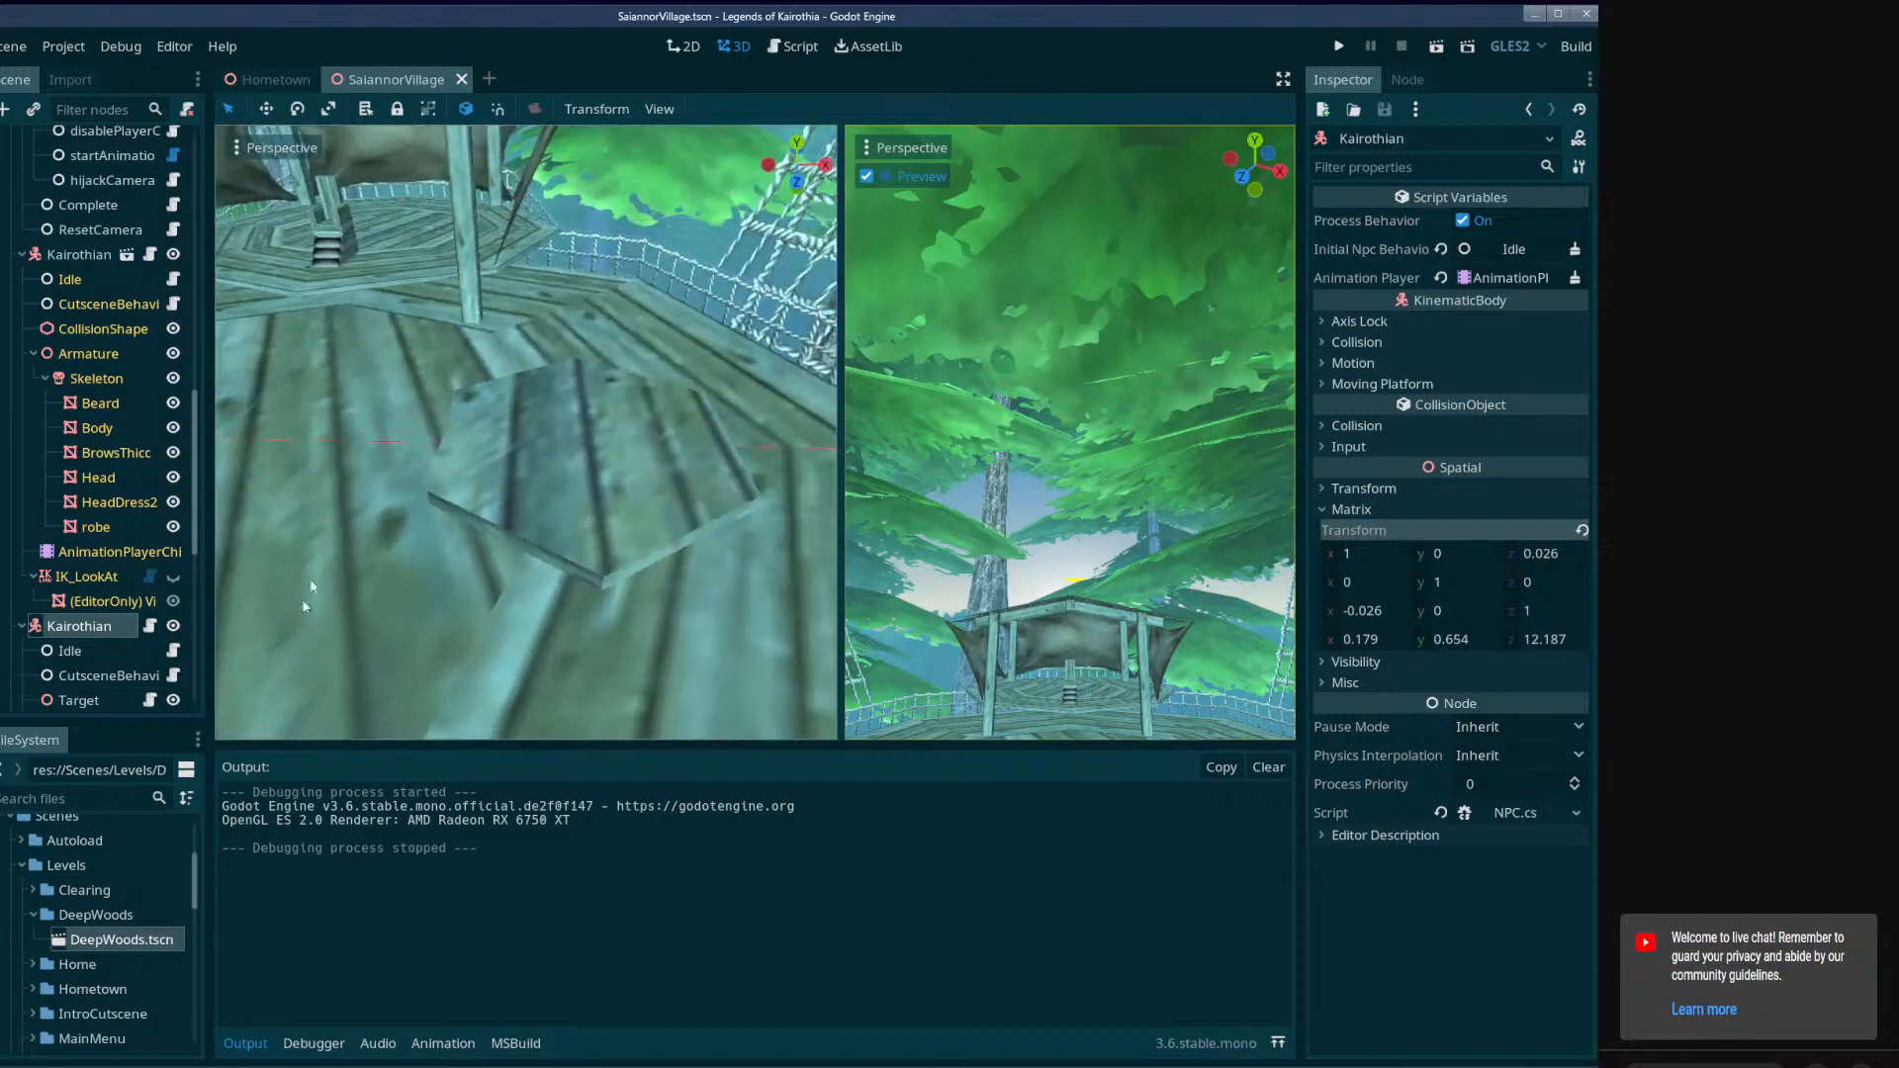
key(w)
mouse_move(659, 584)
right_down()
mouse_move(633, 554)
mouse_move(594, 633)
mouse_move(659, 583)
right_up()
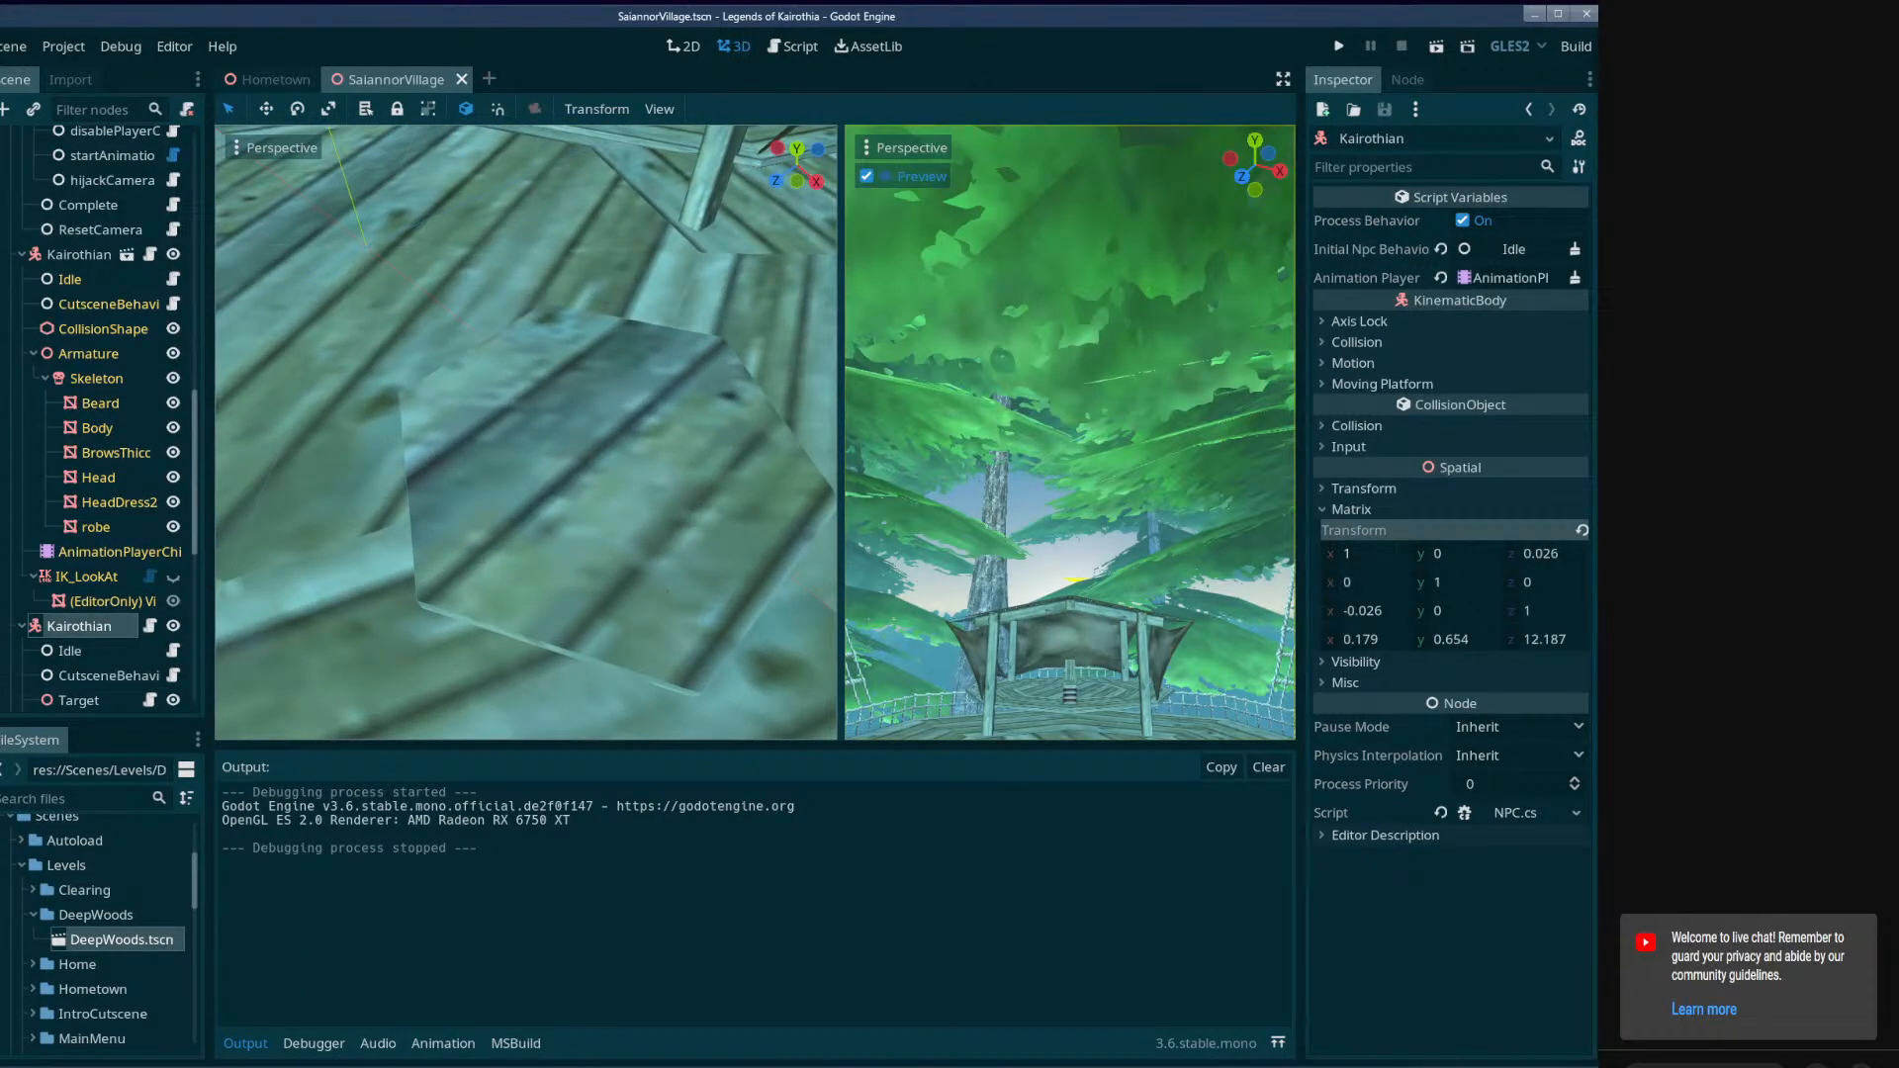
click(394, 1066)
drag(589, 1048, 479, 400)
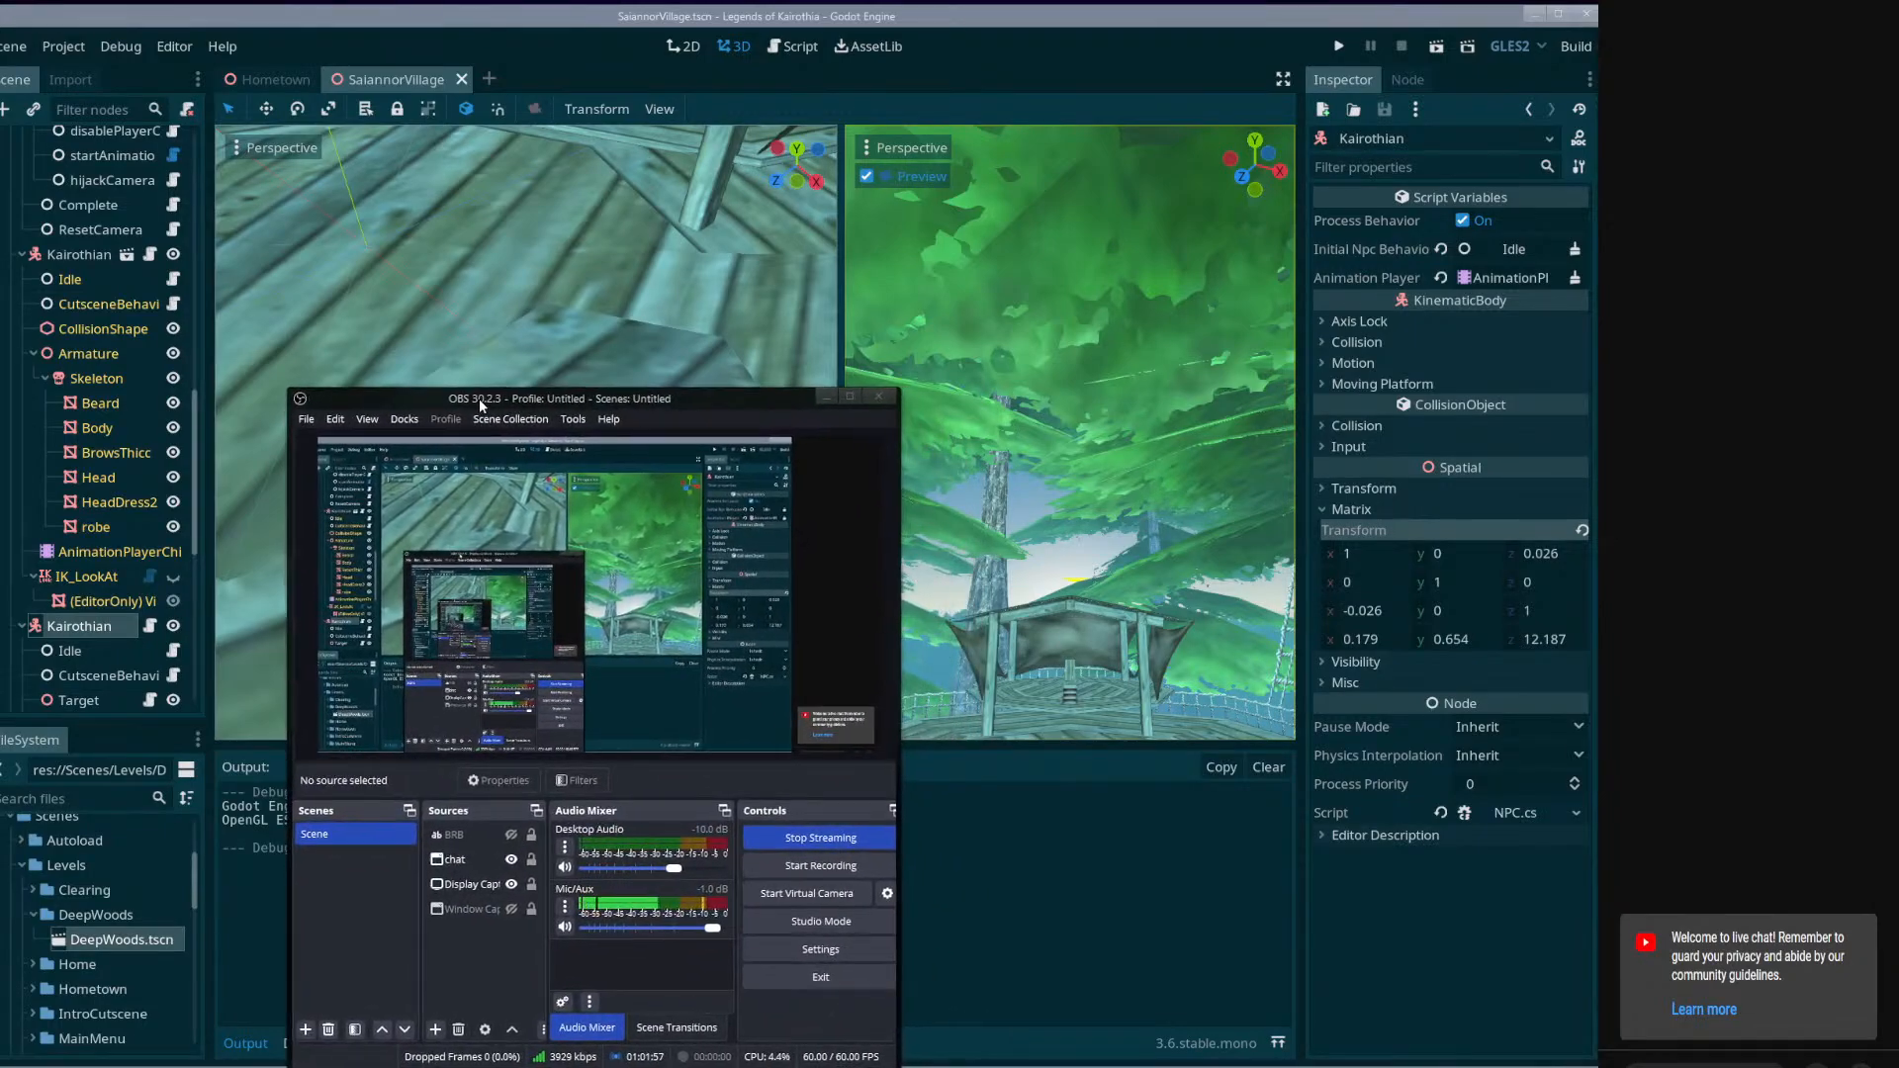